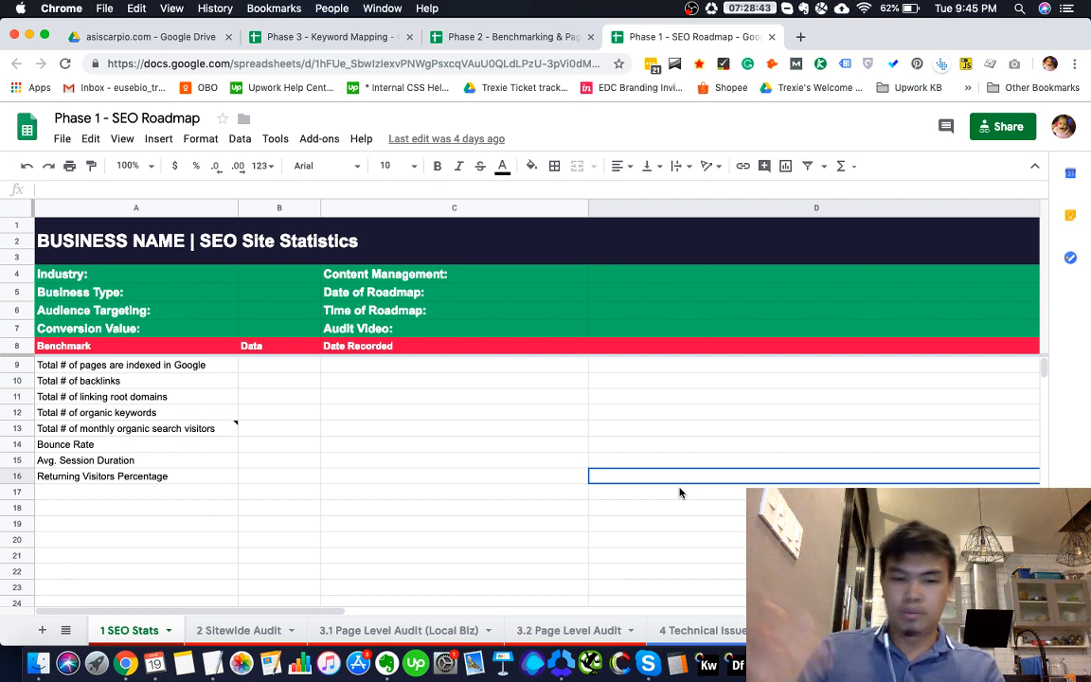
# Open the 2 Sitewide Audit sheet and select the URL Problems check
pyautogui.click(350, 511)
pyautogui.click(239, 630)
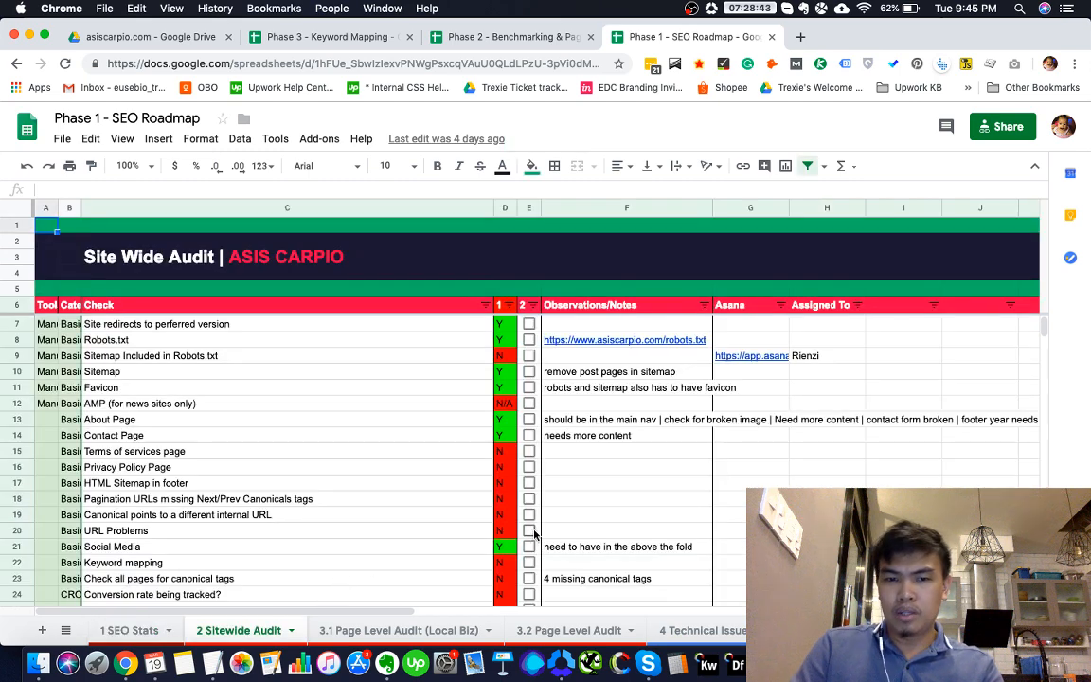
pyautogui.click(376, 527)
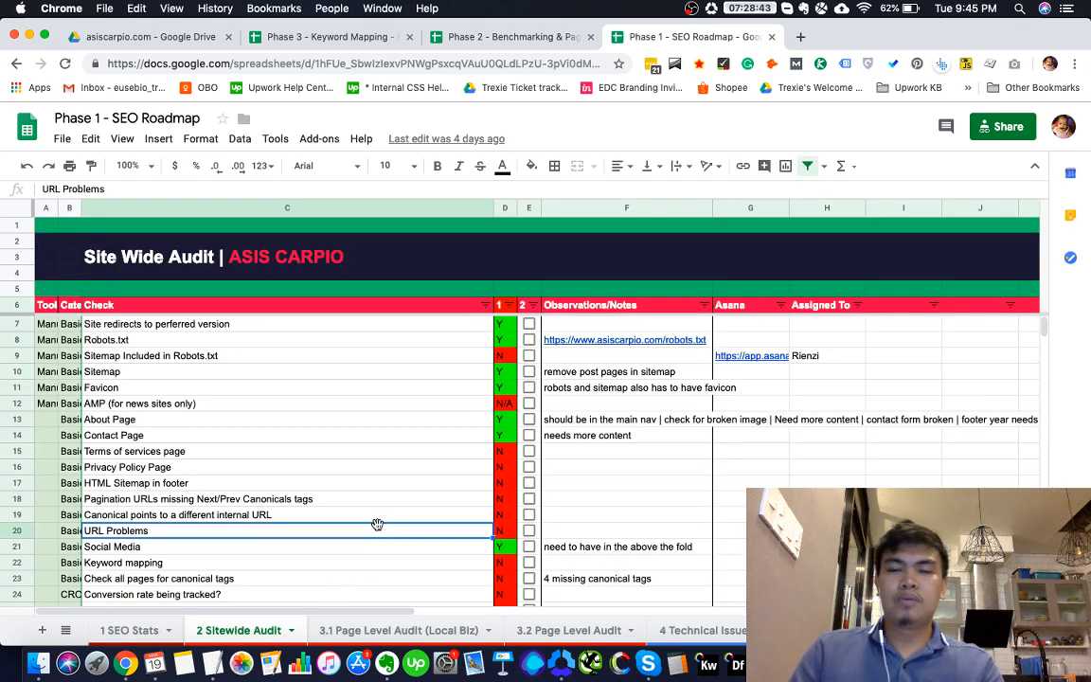
# Glance through the other Chrome windows and tabs, then select the AMP (for news sites only) check
pyautogui.press('super+grave')
pyautogui.hotkey('ctrl', 'Tab')
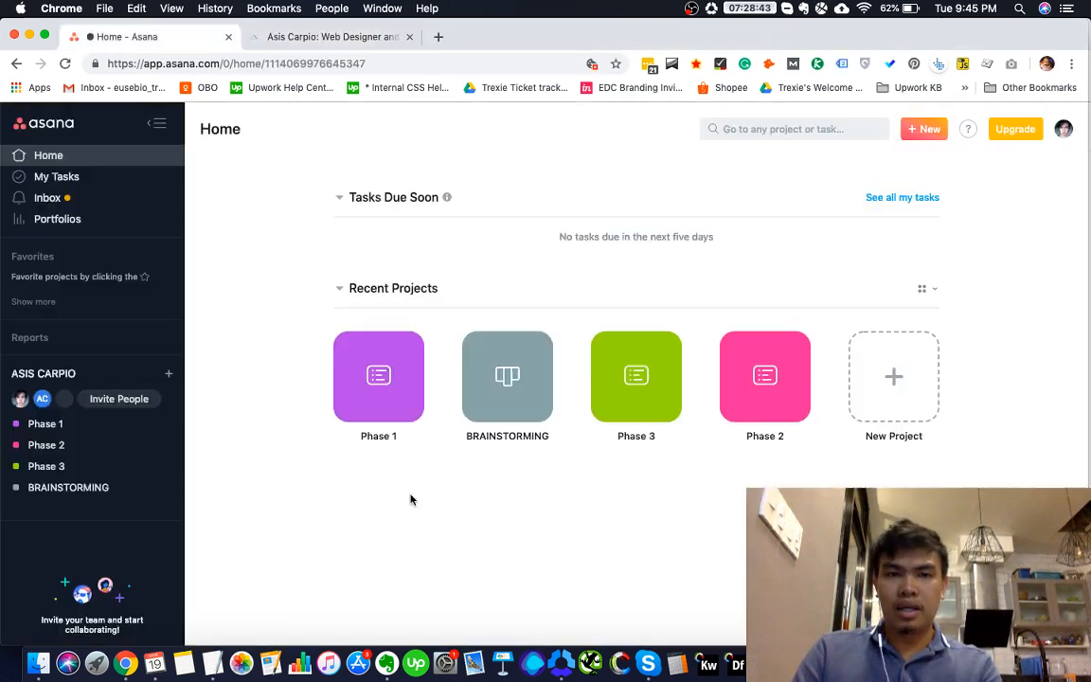
pyautogui.hotkey('ctrl', 'Tab')
pyautogui.press('super+grave')
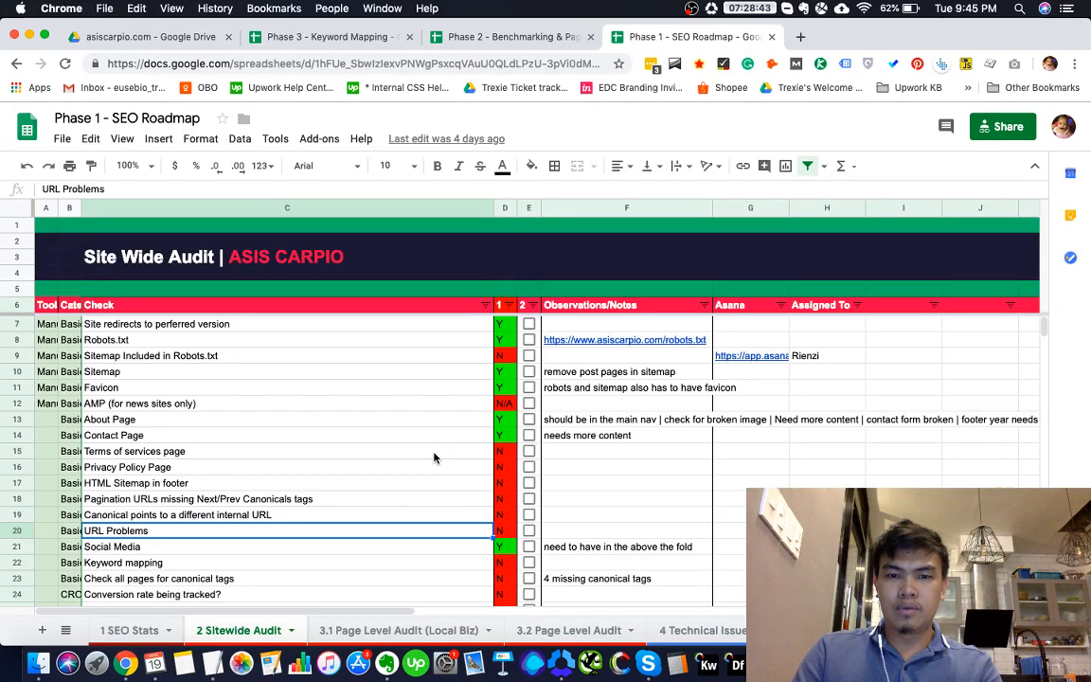
pyautogui.click(436, 404)
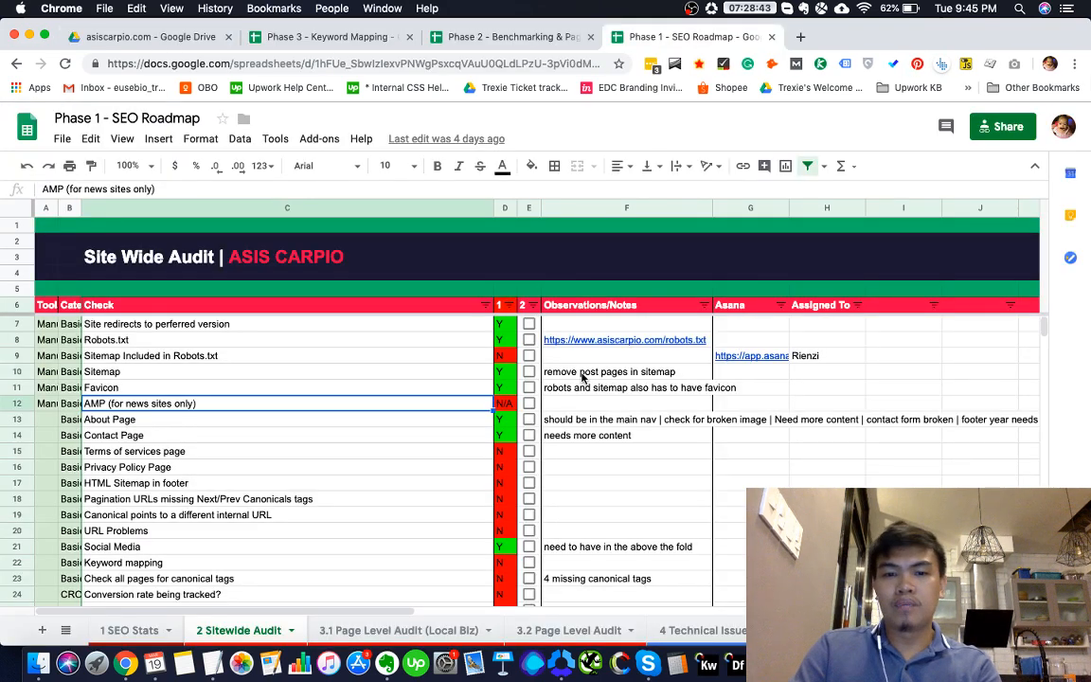
# Review the Sitewide Audit results, checking the Y result for Social Media
pyautogui.scroll(-5, 622, 377)
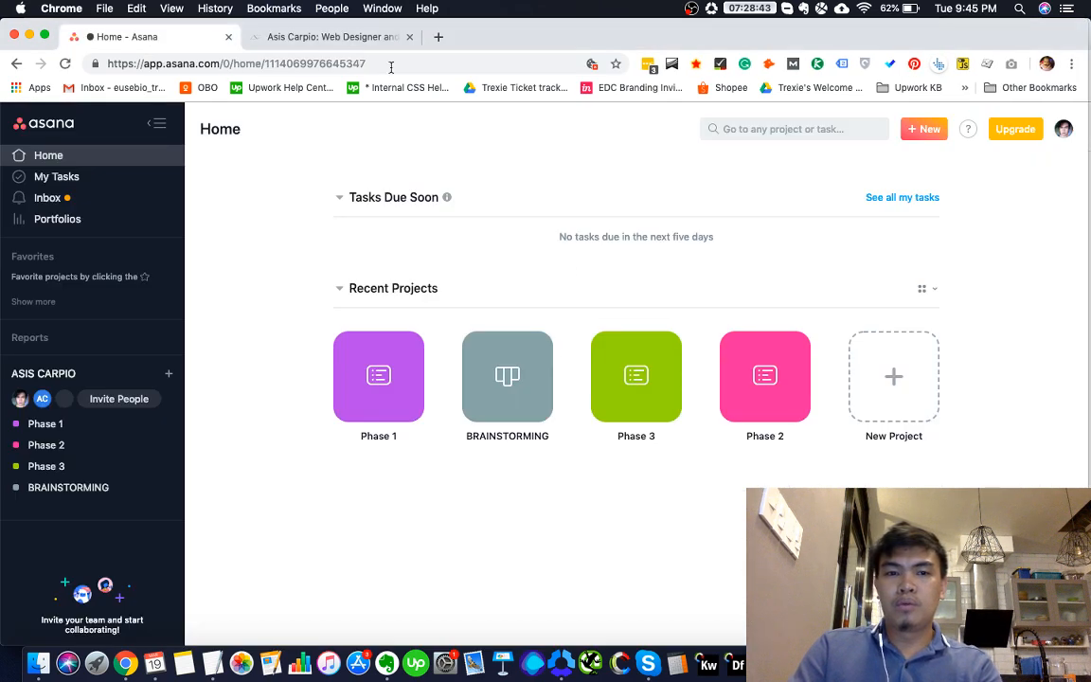
pyautogui.click(363, 38)
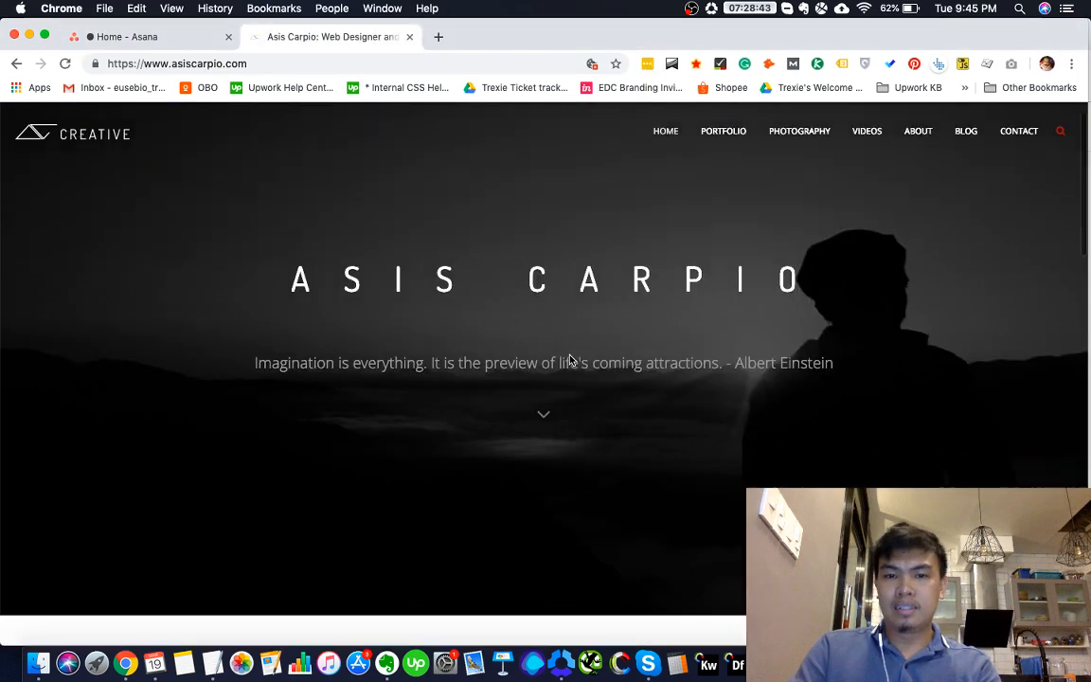
pyautogui.scroll(-3, 569, 360)
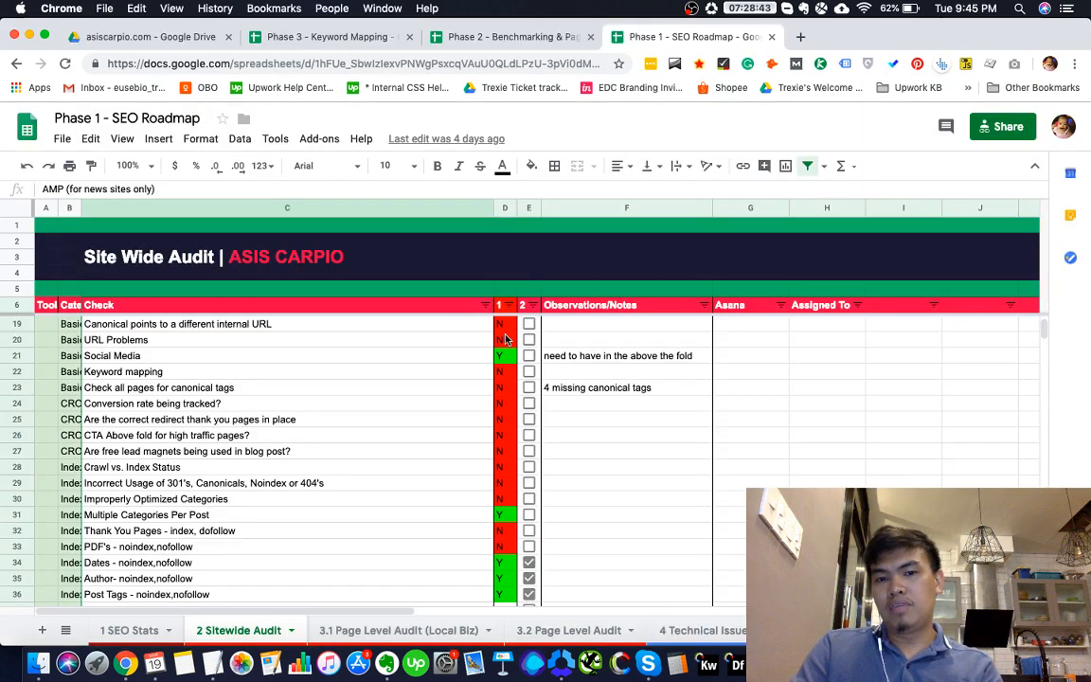
pyautogui.click(503, 356)
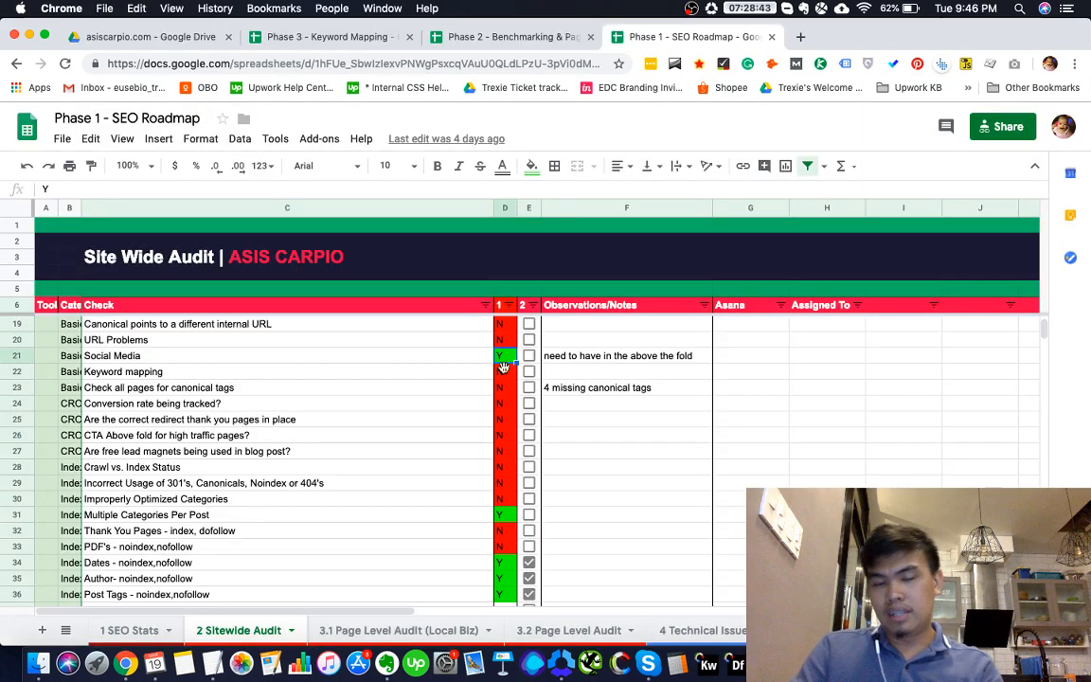
pyautogui.scroll(-2, 501, 446)
pyautogui.scroll(-1, 501, 447)
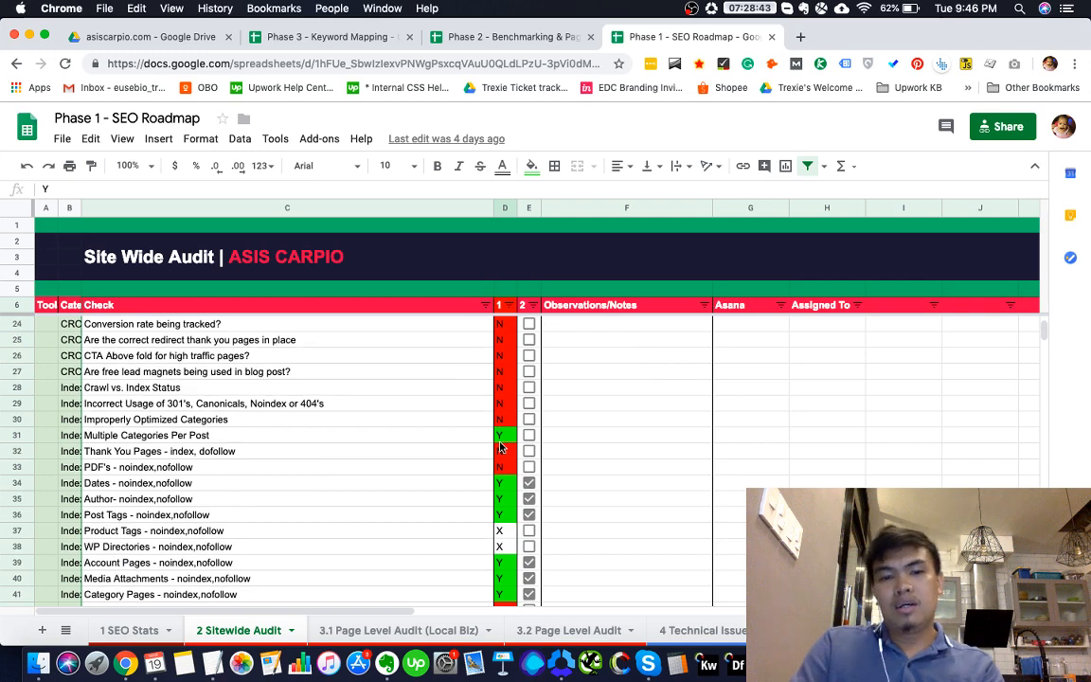
pyautogui.scroll(8, 501, 447)
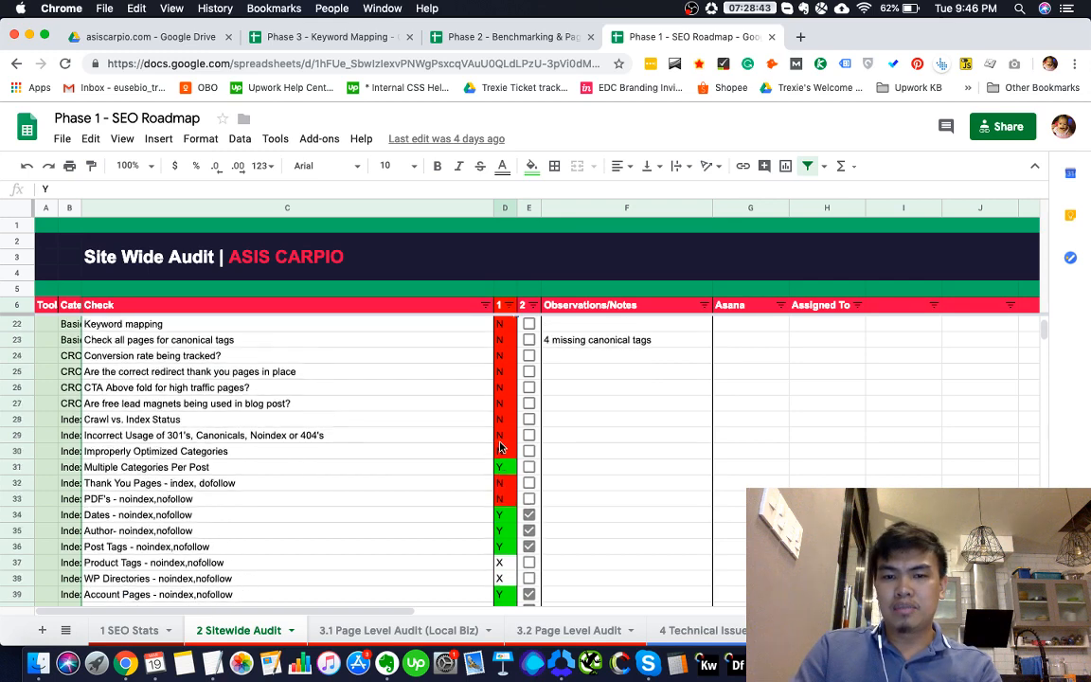
# Change the AMP (for news sites only) result from N/A to X
pyautogui.click(511, 373)
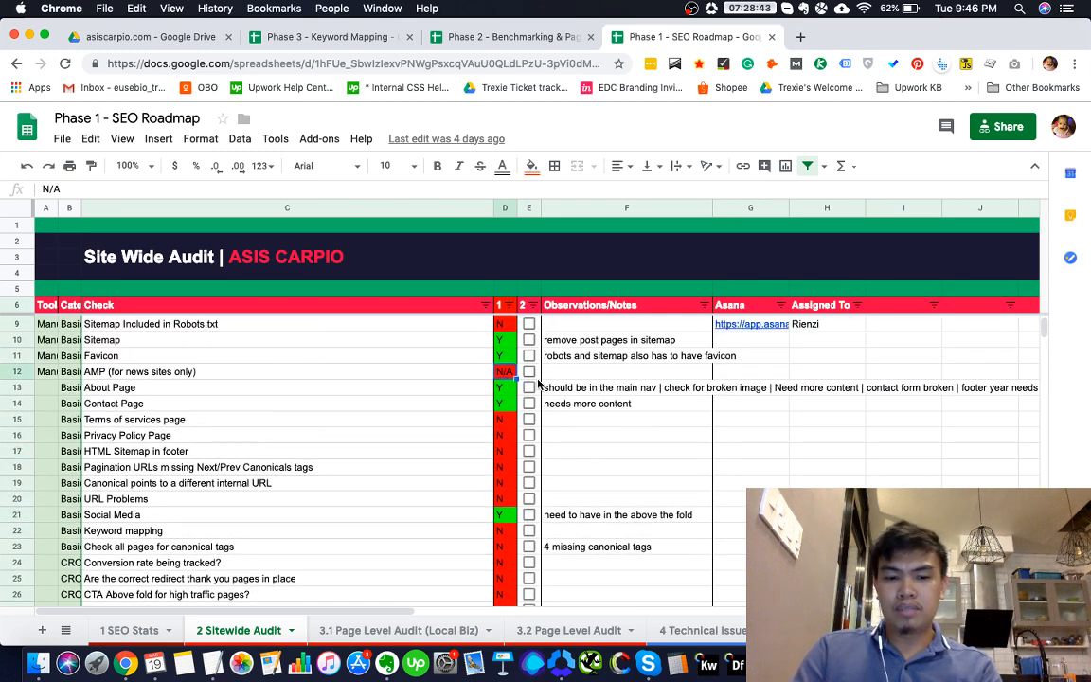
pyautogui.write('X')
pyautogui.press('Return')
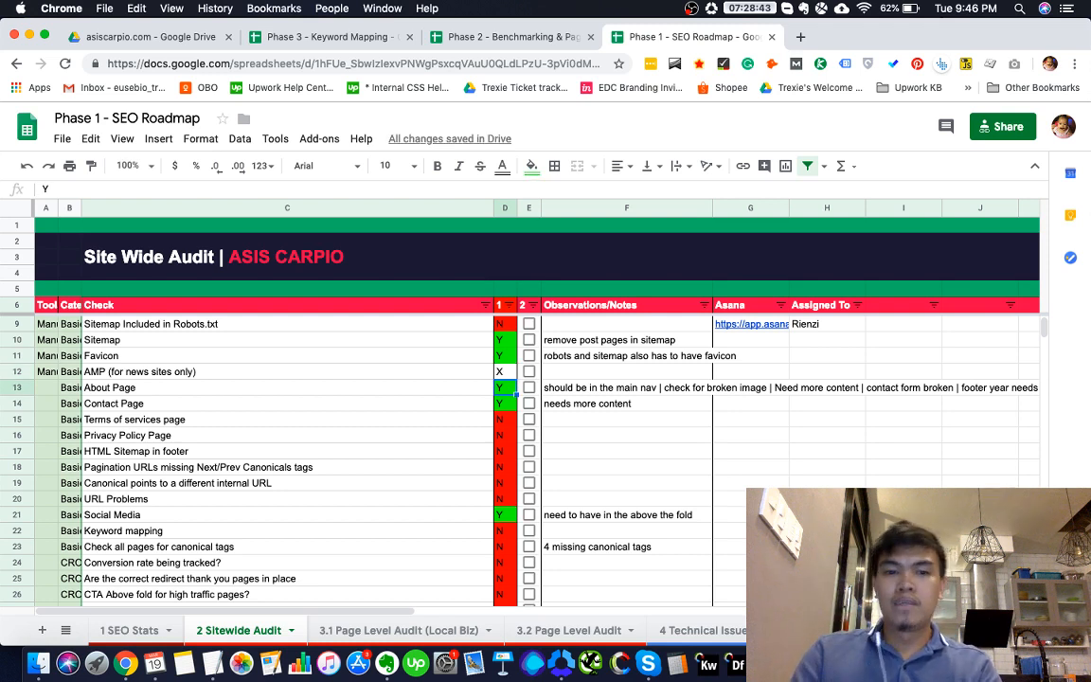
# Look over the notes and Terms of services check, then open the 3.2 Page Level Audit sheet
pyautogui.click(592, 438)
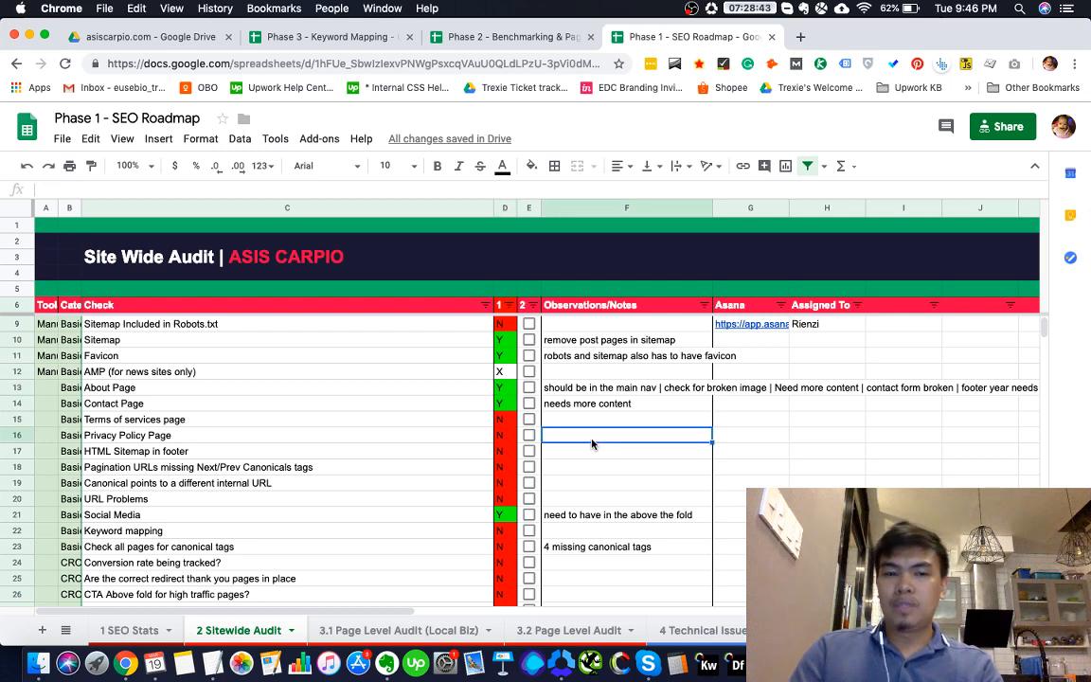
pyautogui.click(158, 267)
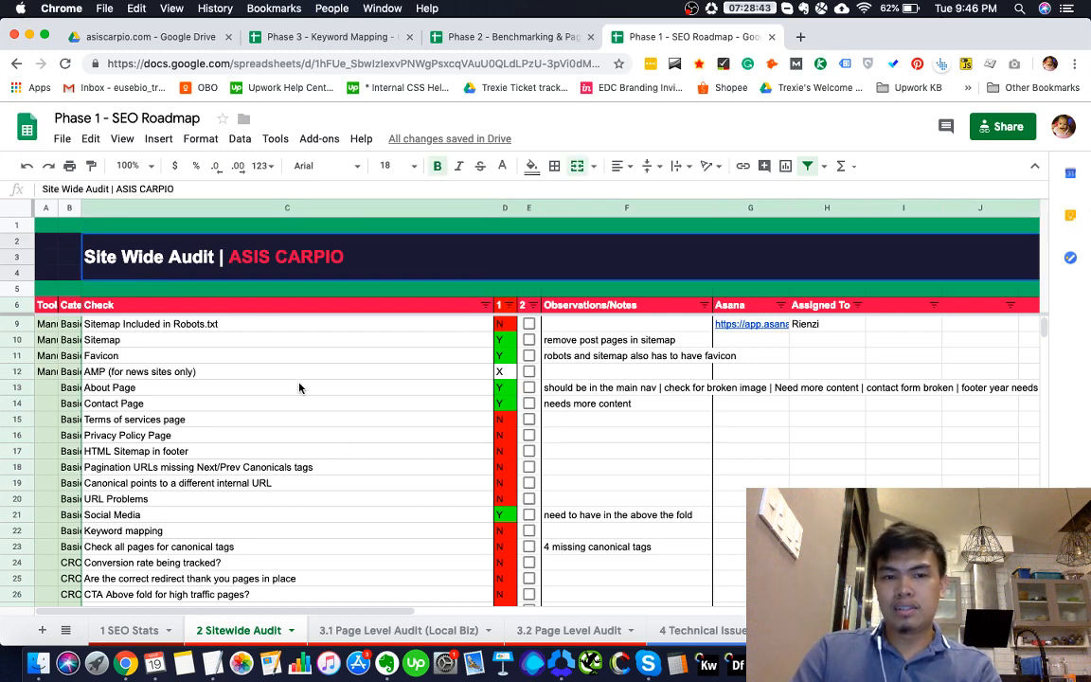
pyautogui.click(283, 420)
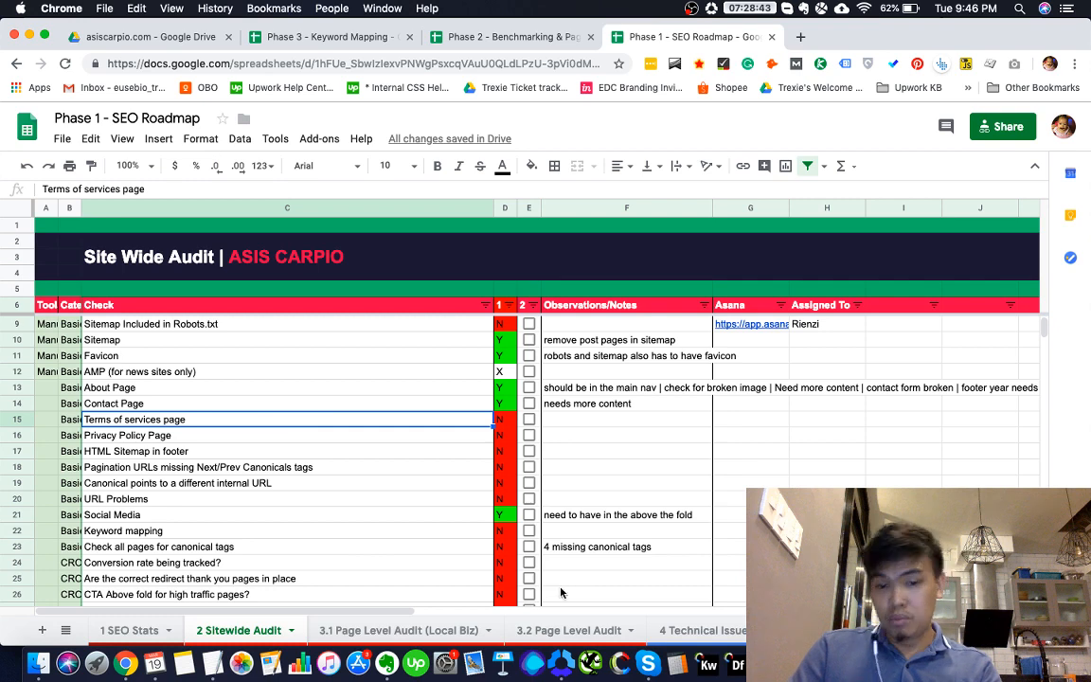
pyautogui.click(549, 627)
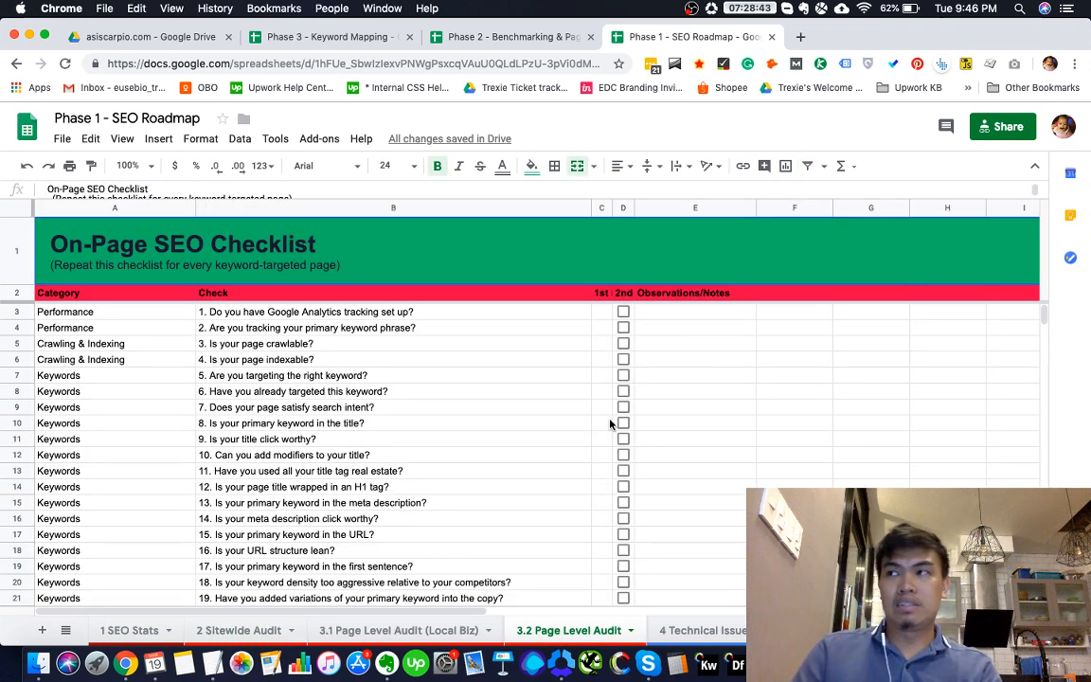
# Review the 3.1 Page Level Audit (Local Biz) checklist, including the 5-mile address question, then return to 2 Sitewide Audit
pyautogui.click(421, 632)
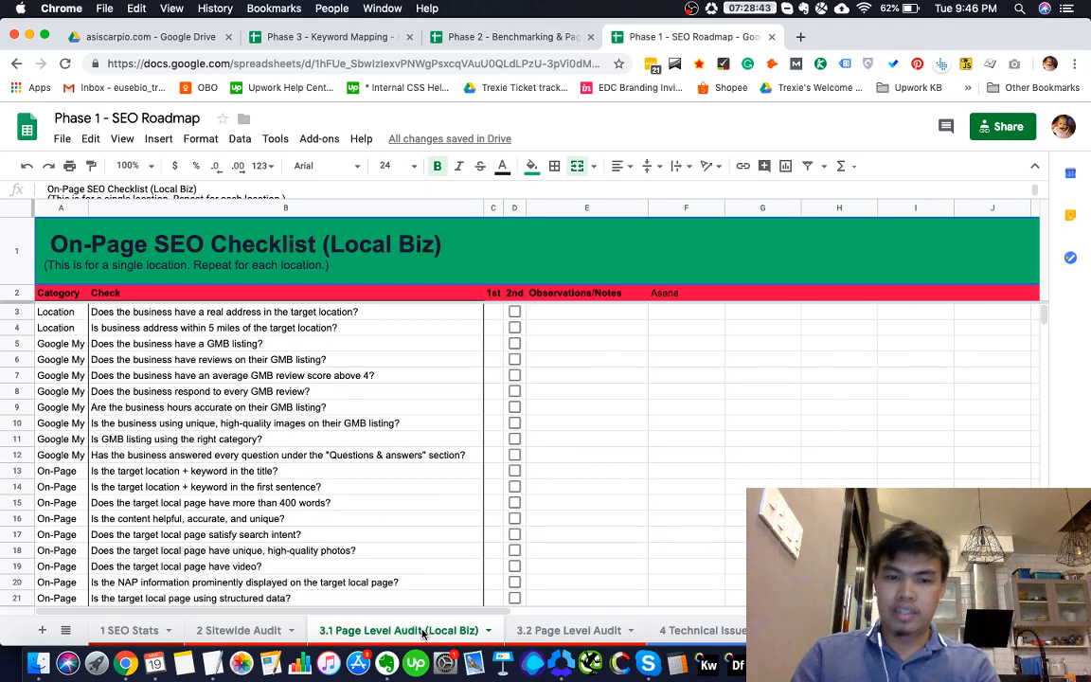
pyautogui.scroll(-4, 463, 504)
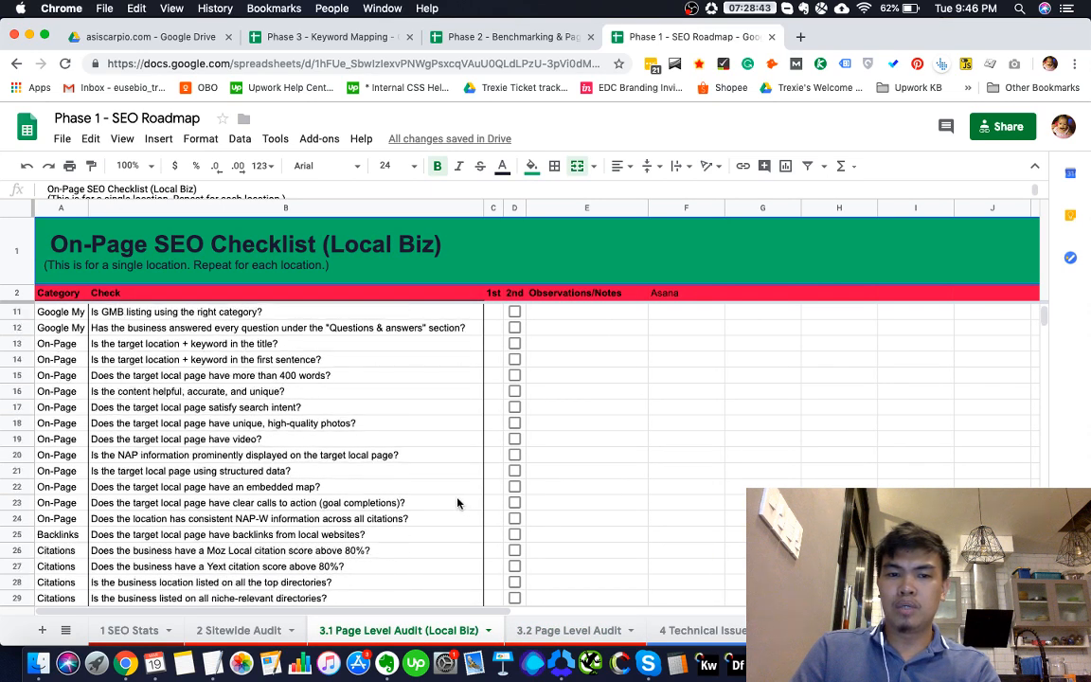
pyautogui.scroll(4, 417, 455)
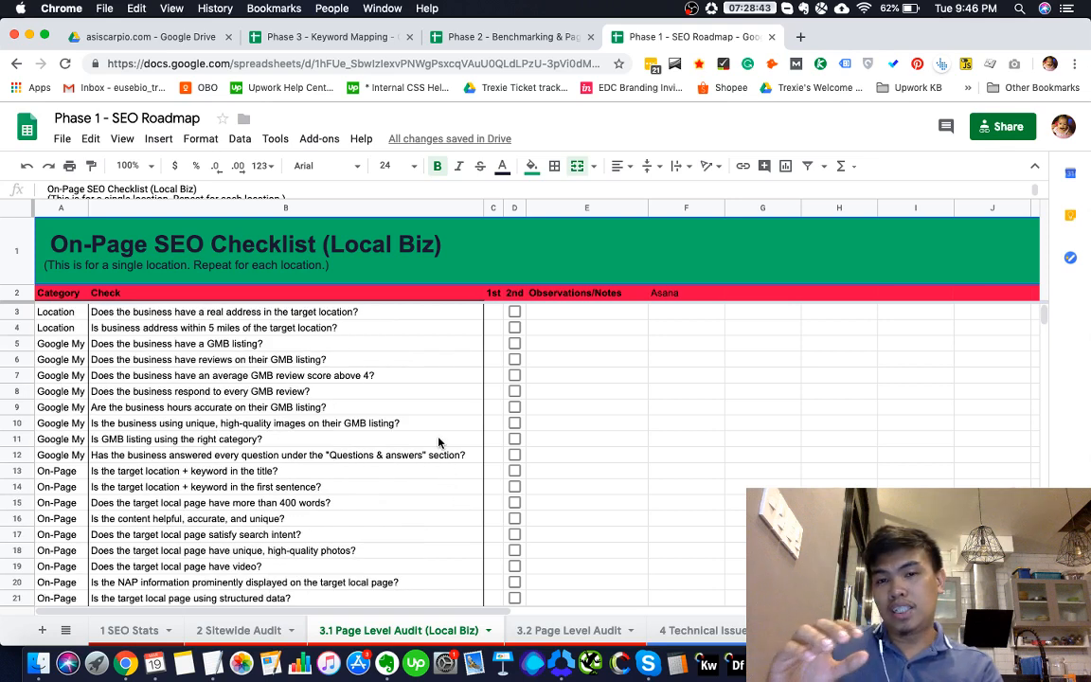
pyautogui.click(410, 322)
pyautogui.scroll(-10, 414, 407)
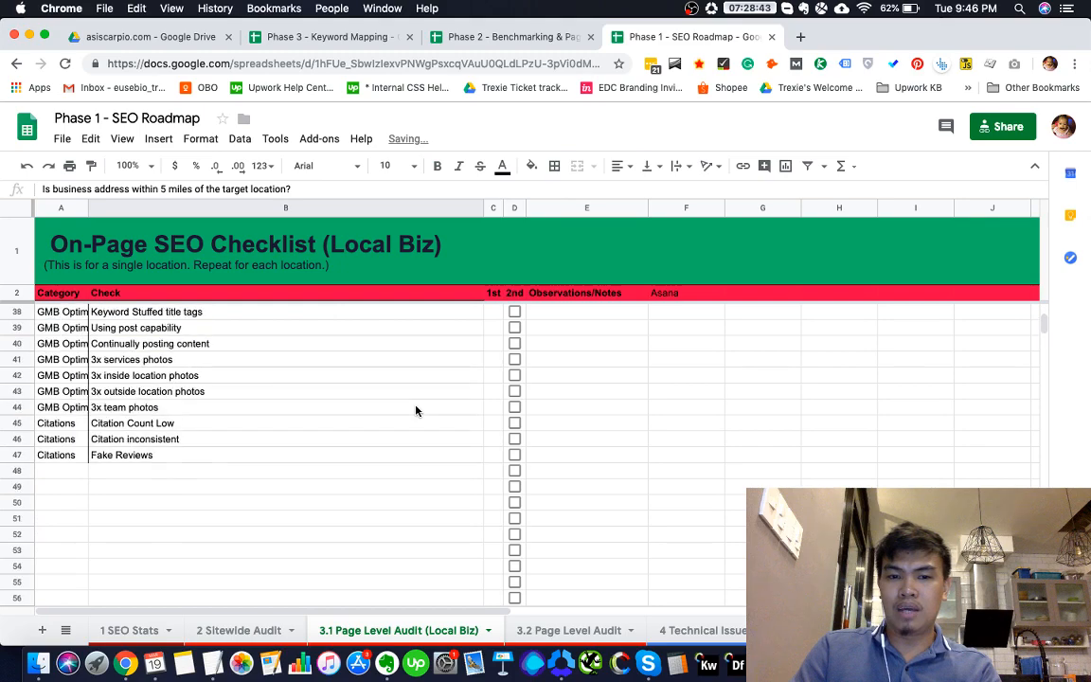
pyautogui.scroll(10, 416, 410)
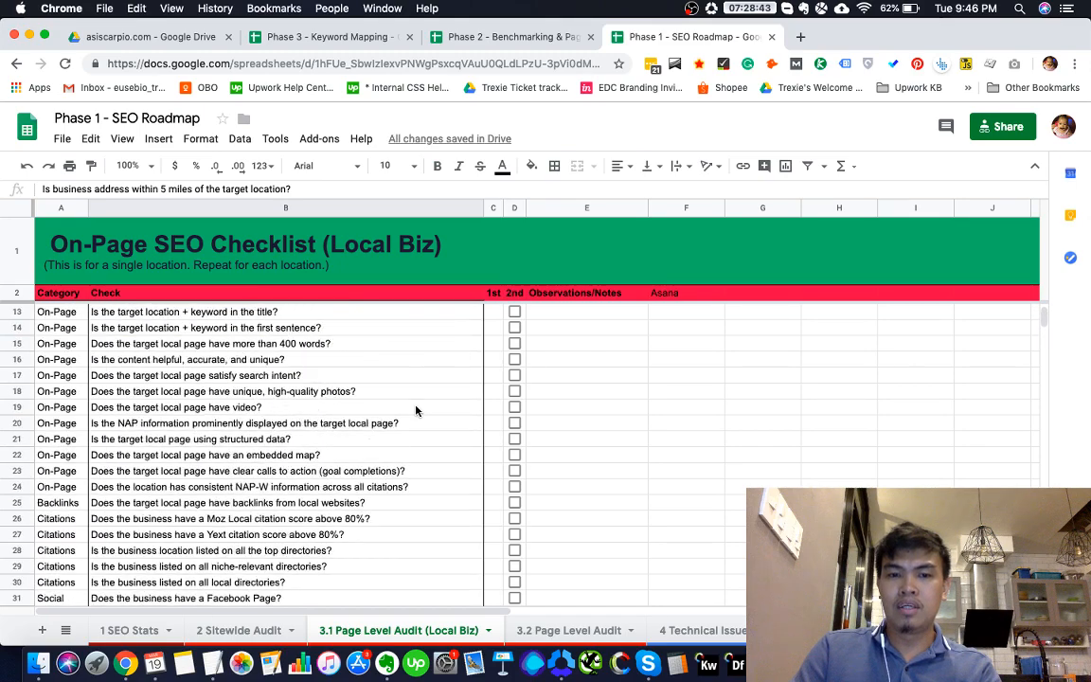
pyautogui.click(492, 312)
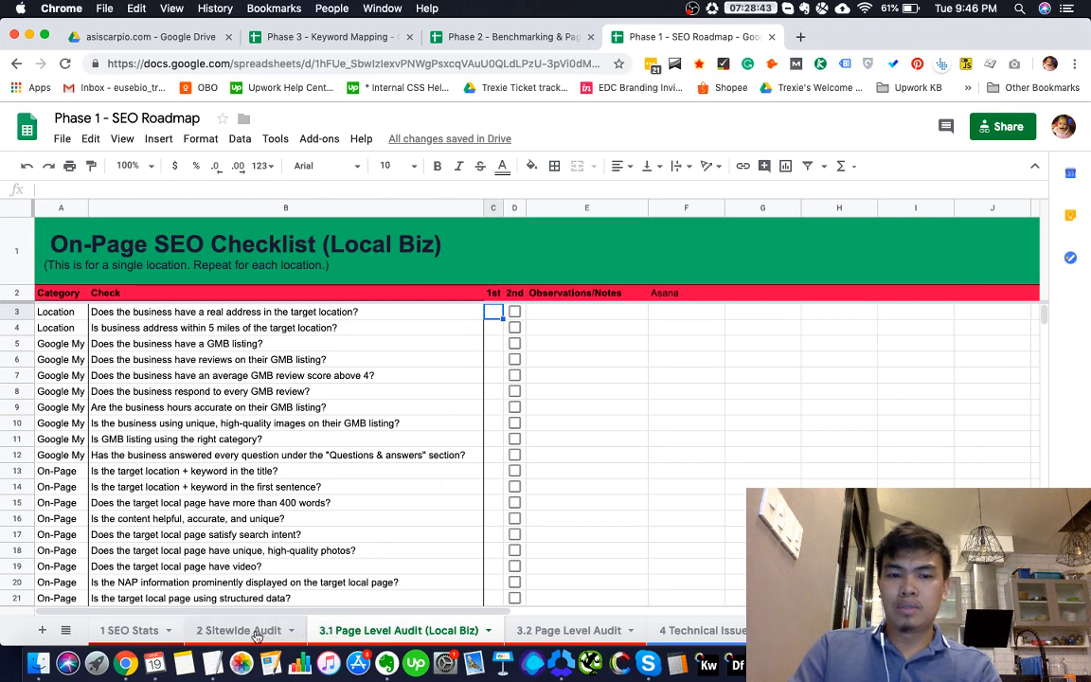
pyautogui.click(248, 630)
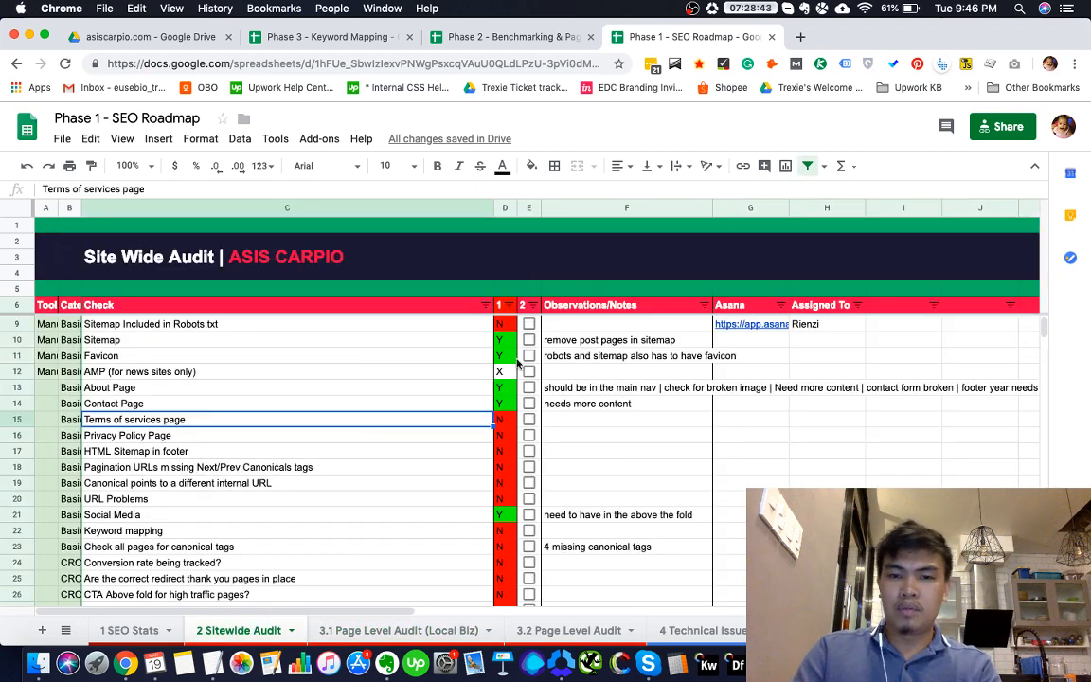
# Inspect the 2nd Round column and its Sitemap and Favicon checks without changing the filter
pyautogui.click(533, 305)
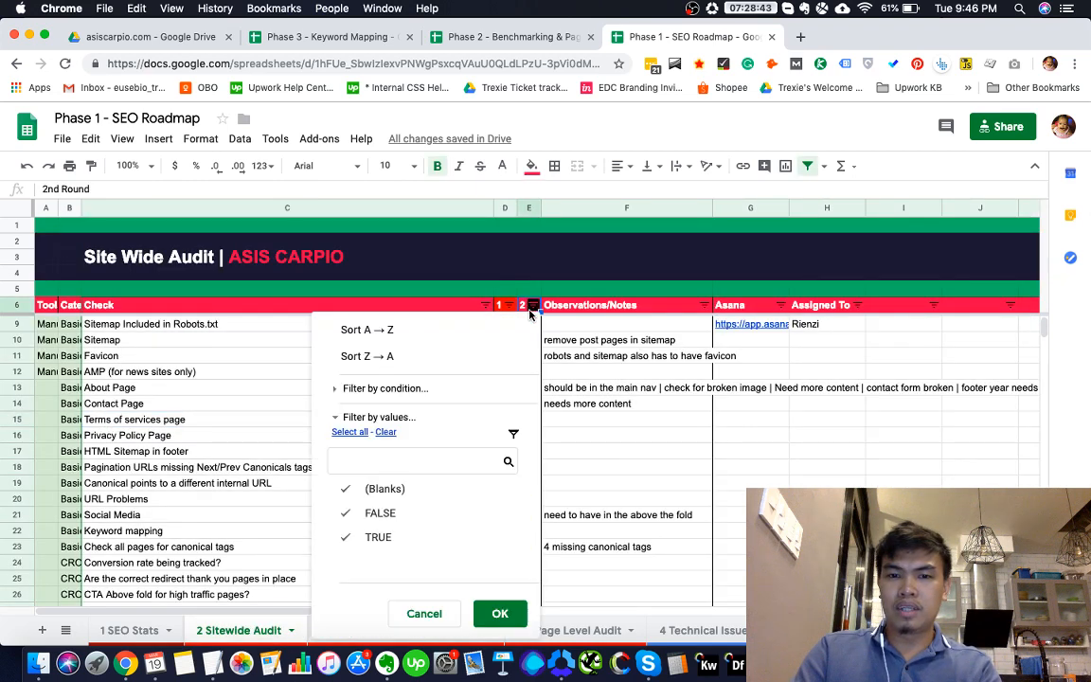
pyautogui.click(587, 386)
pyautogui.click(530, 209)
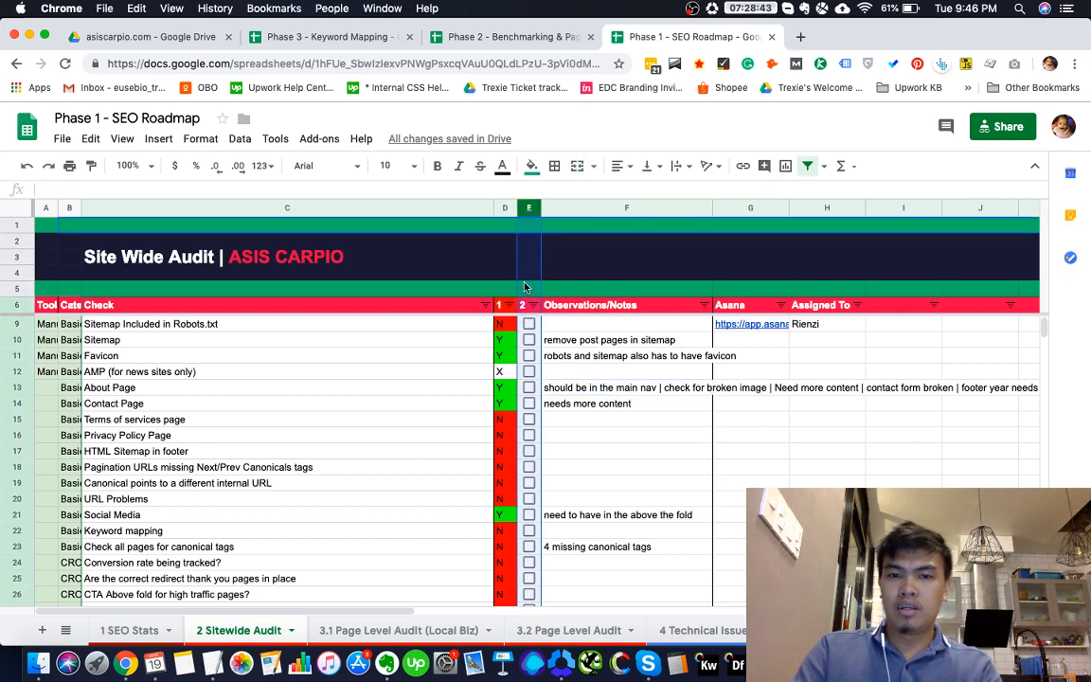
pyautogui.click(529, 340)
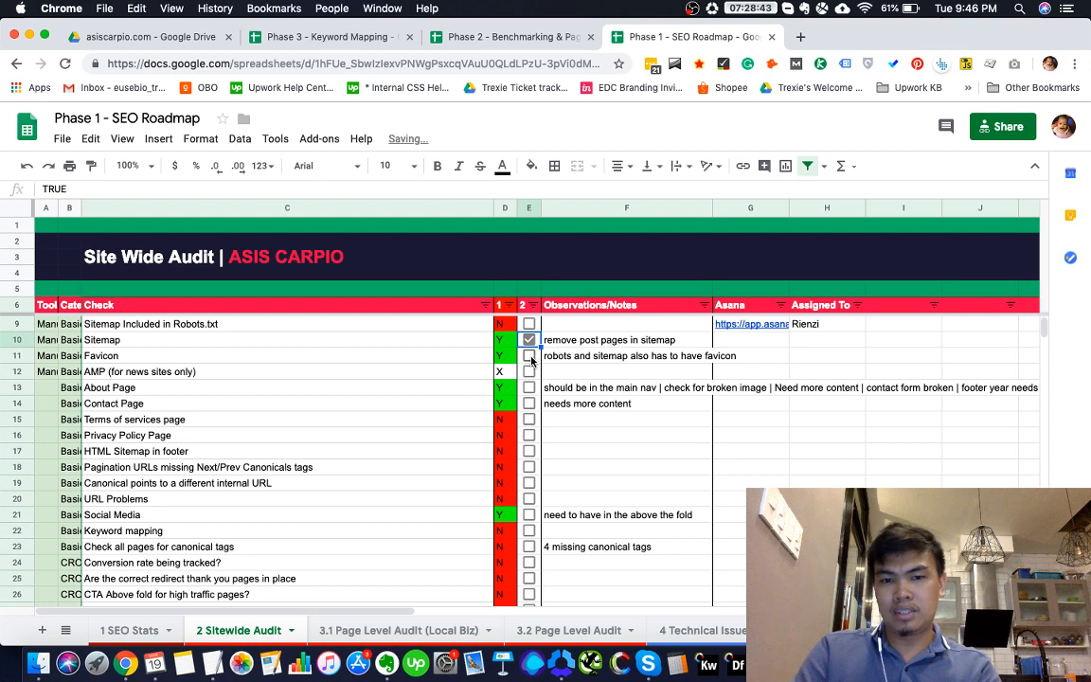
pyautogui.click(528, 356)
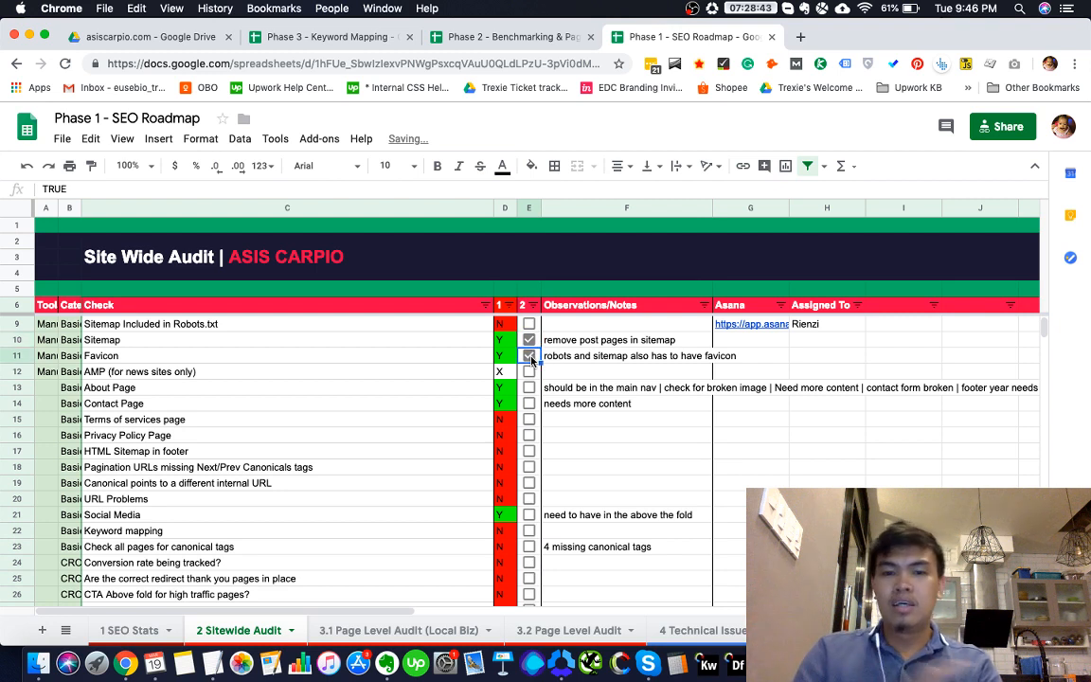
pyautogui.click(608, 356)
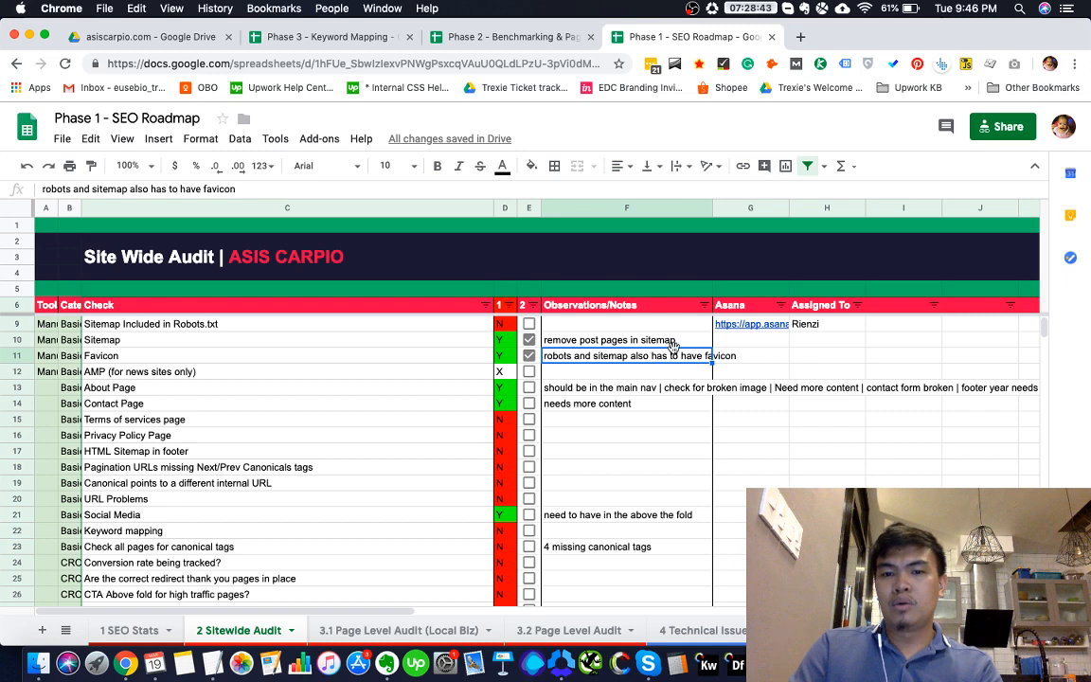
# Select the empty Asana cell in row 10, then switch to the Asana home page
pyautogui.click(743, 306)
pyautogui.hscroll(2, 710, 361)
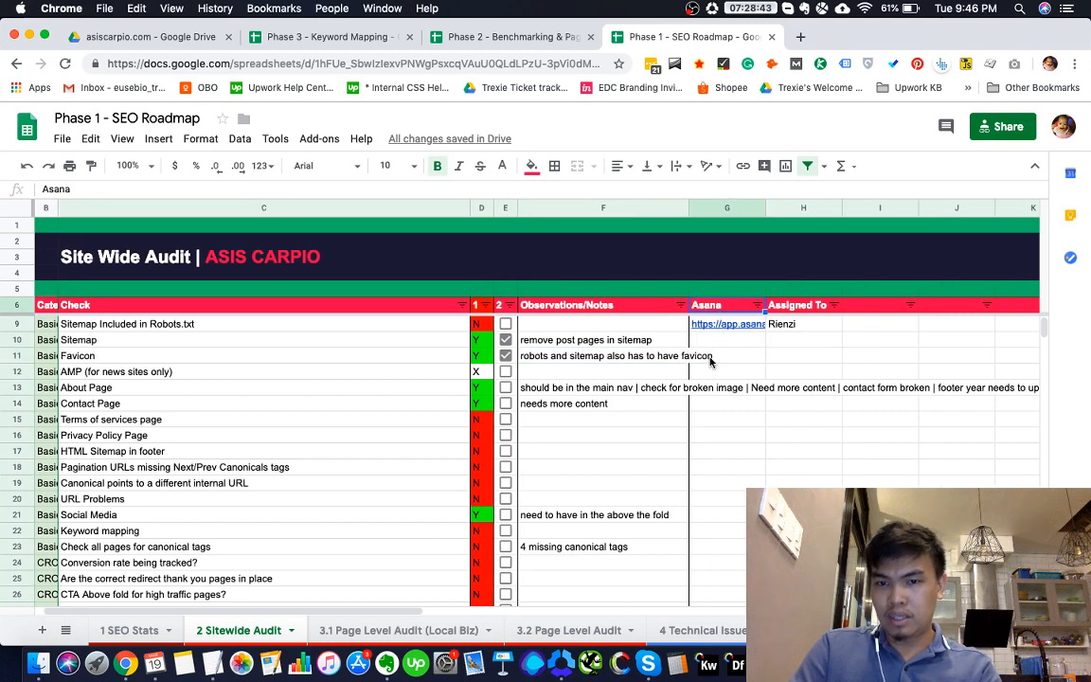
pyautogui.click(727, 342)
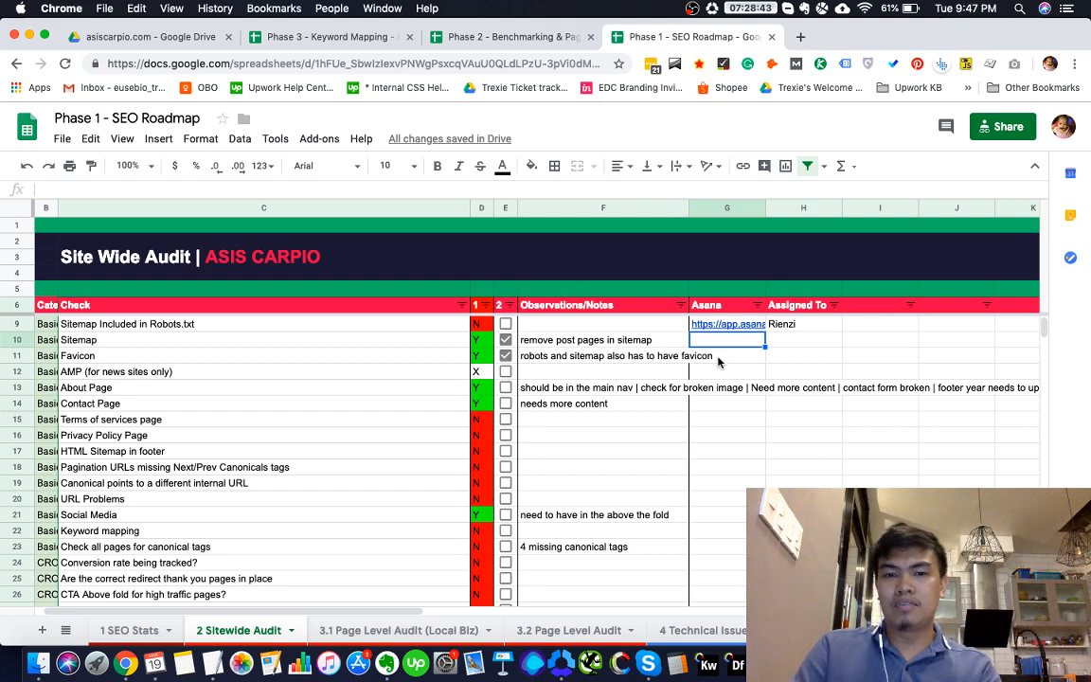
pyautogui.press('super+grave')
pyautogui.press('super+1')
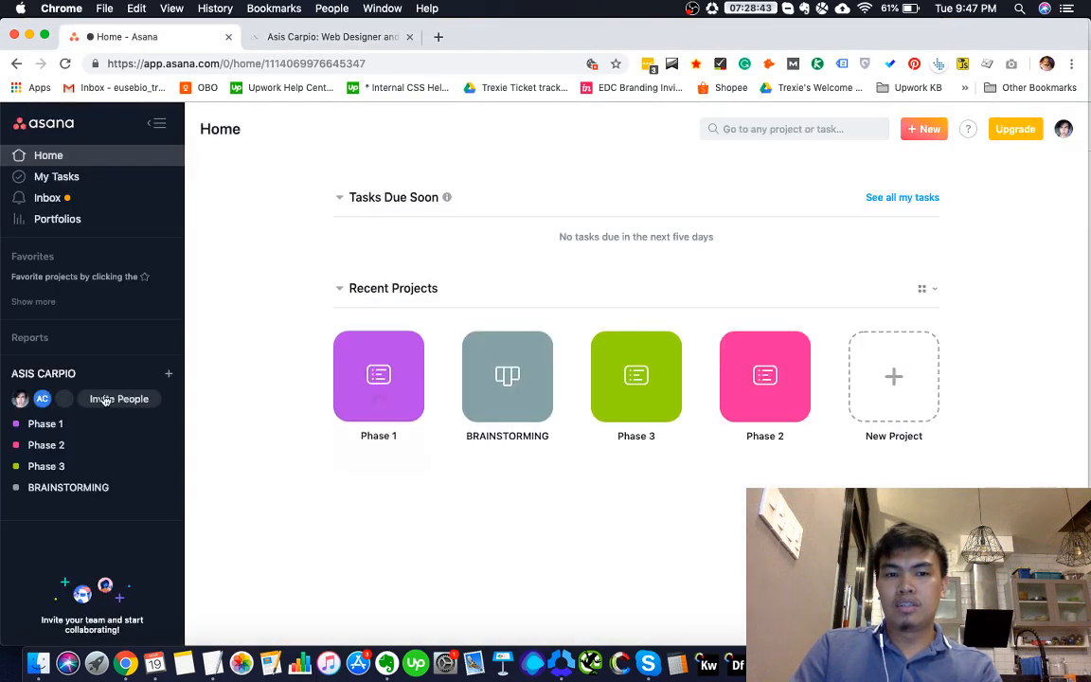
# Open the Phase 1 Asana project and locate the empty Asana cells for Favicon and Sitemap
pyautogui.click(43, 424)
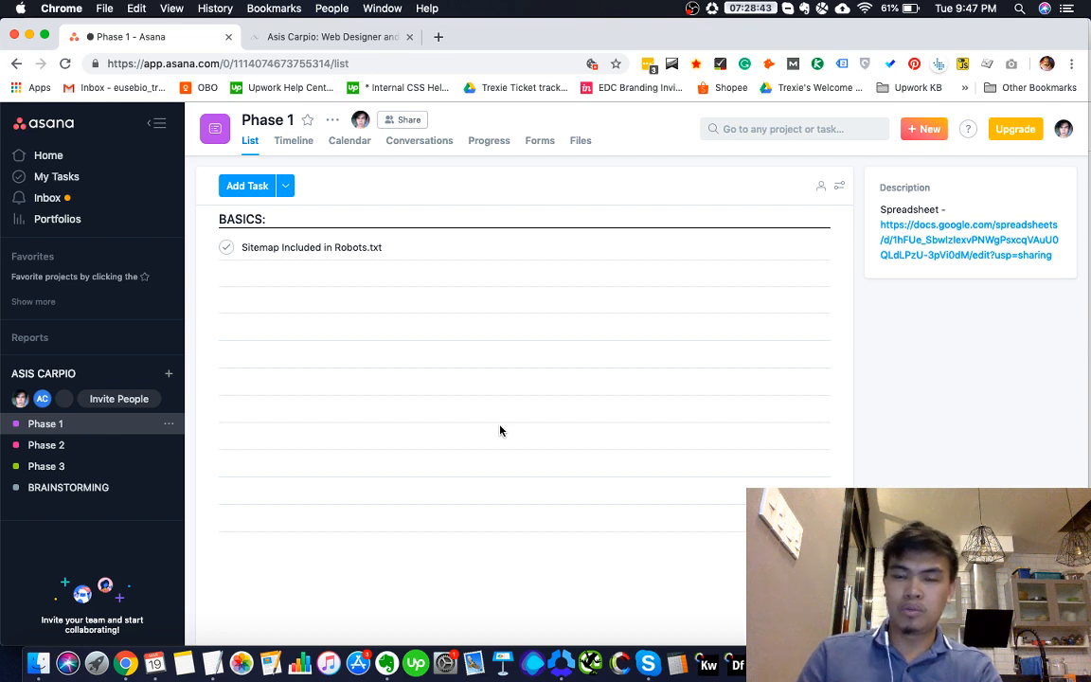
pyautogui.press('super+grave')
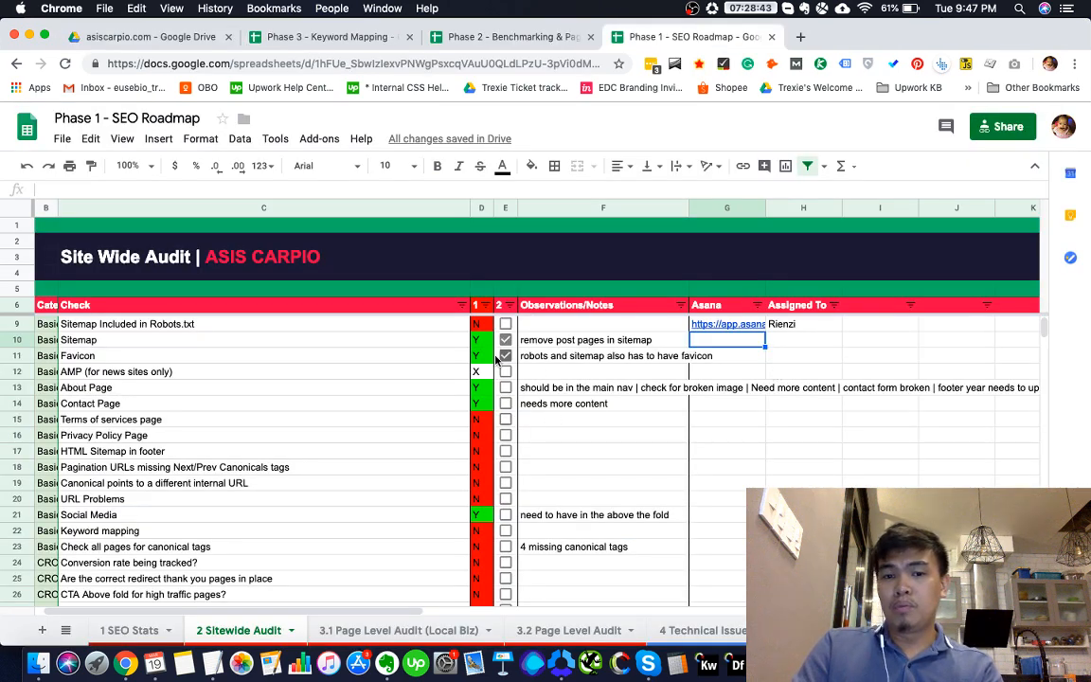
pyautogui.click(275, 355)
pyautogui.click(695, 355)
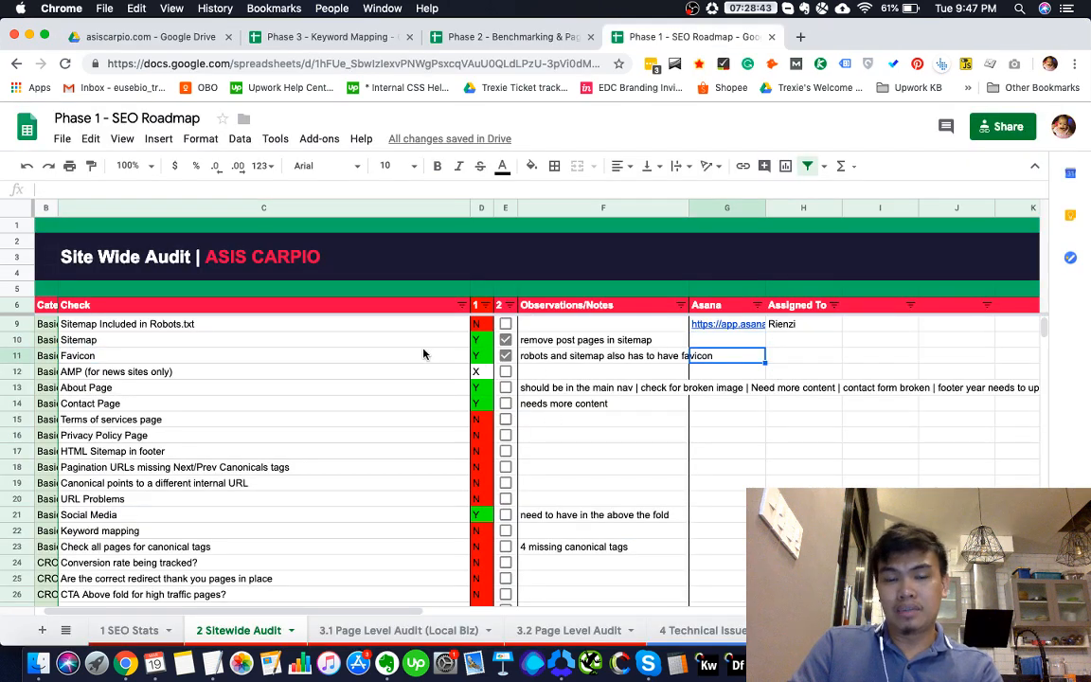
pyautogui.click(345, 341)
pyautogui.click(696, 341)
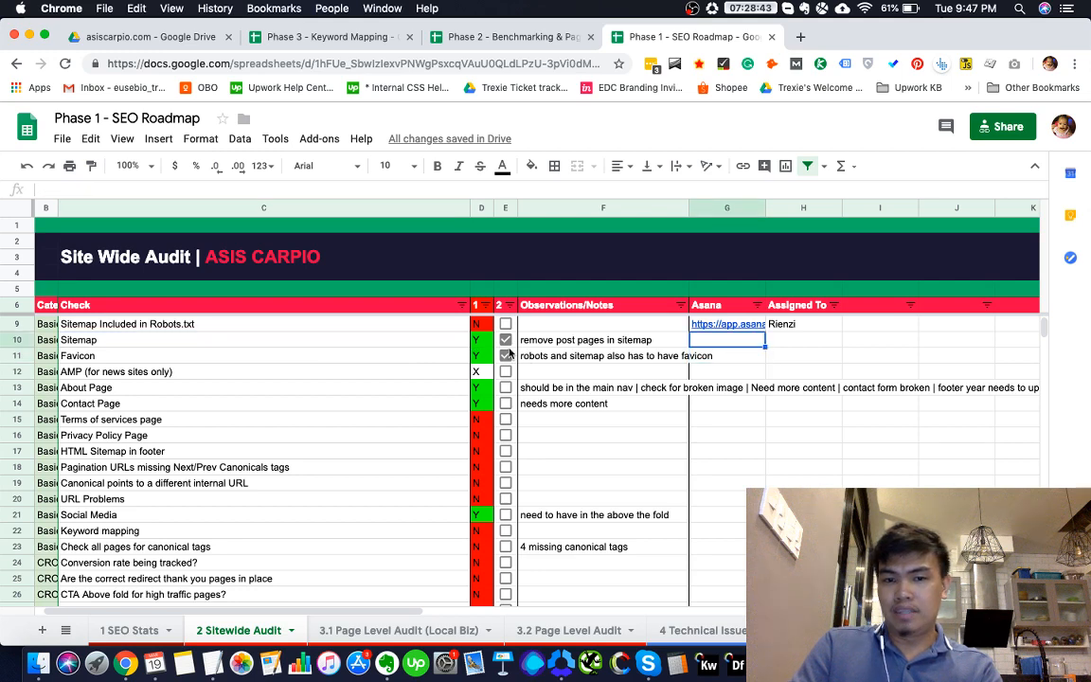
# Check the Sitemap Included in Robots.txt task link in G9 and its assignee cell
pyautogui.scroll(1, 612, 353)
pyautogui.press('Up')
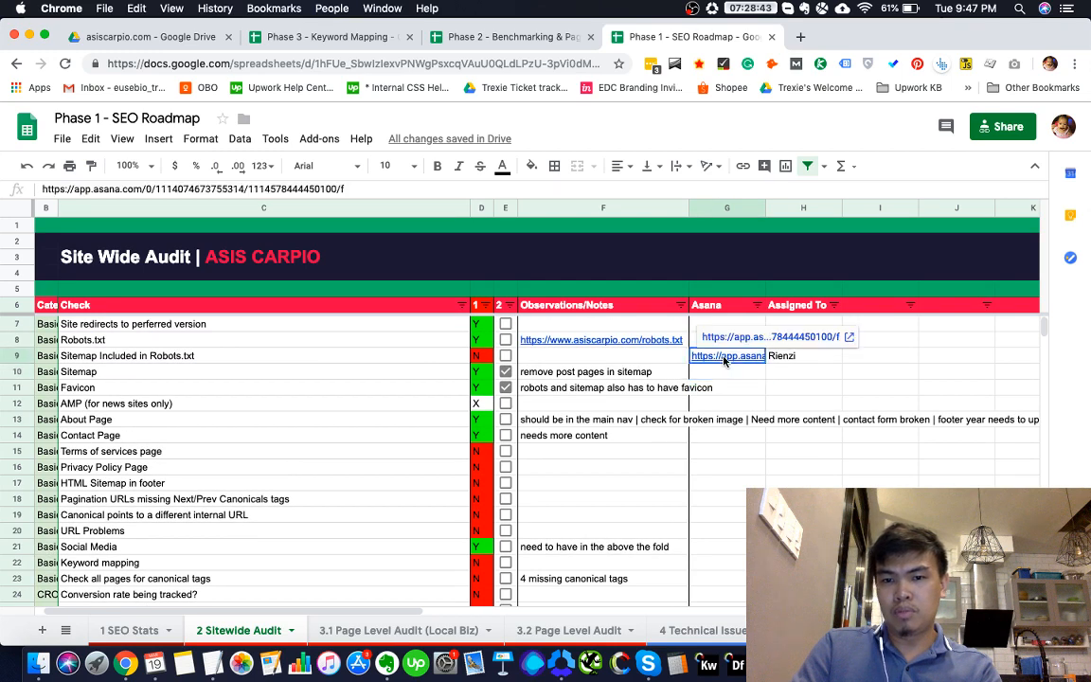
pyautogui.click(254, 356)
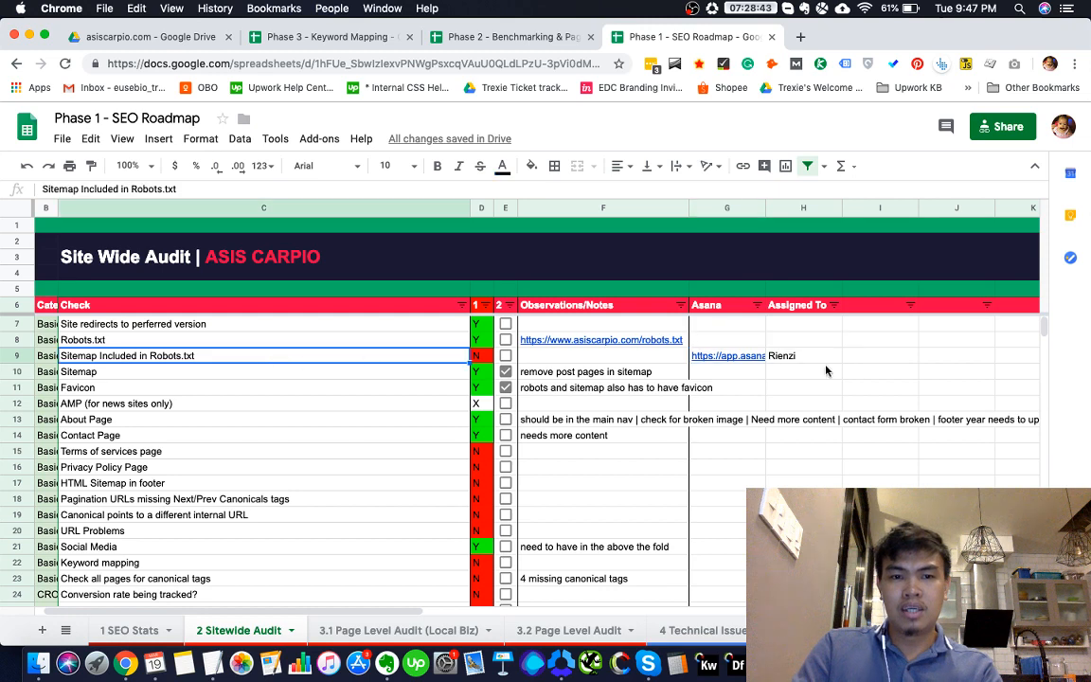
pyautogui.click(749, 359)
pyautogui.click(820, 365)
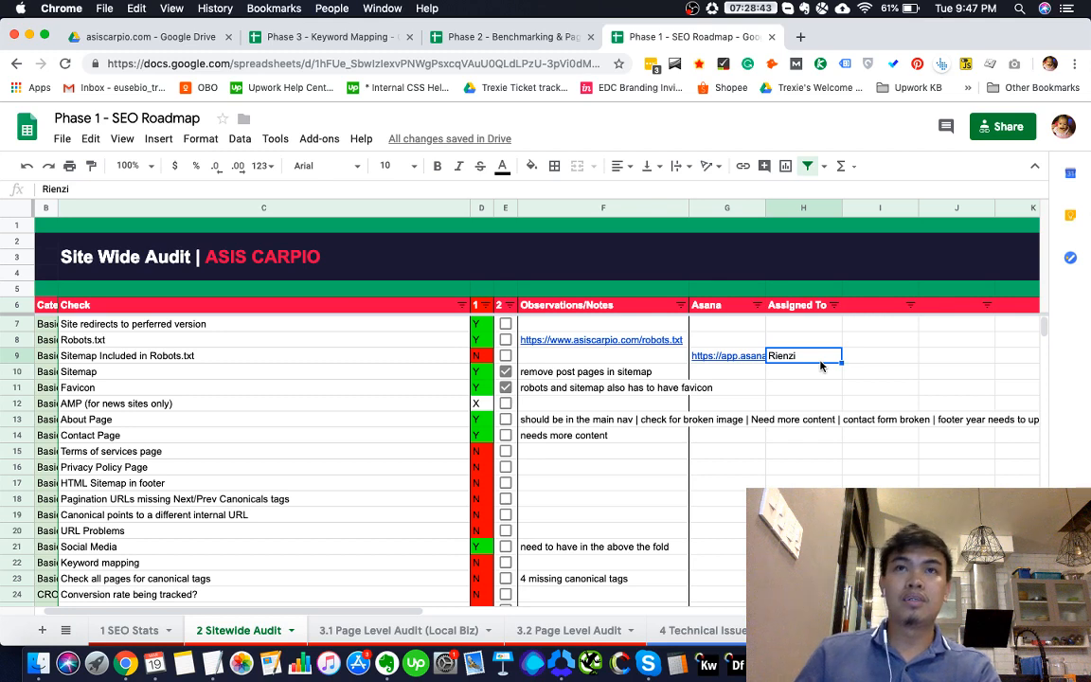
# Compare the Asana Phase 1 project against the roadmap by switching between the windows
pyautogui.press('super+grave')
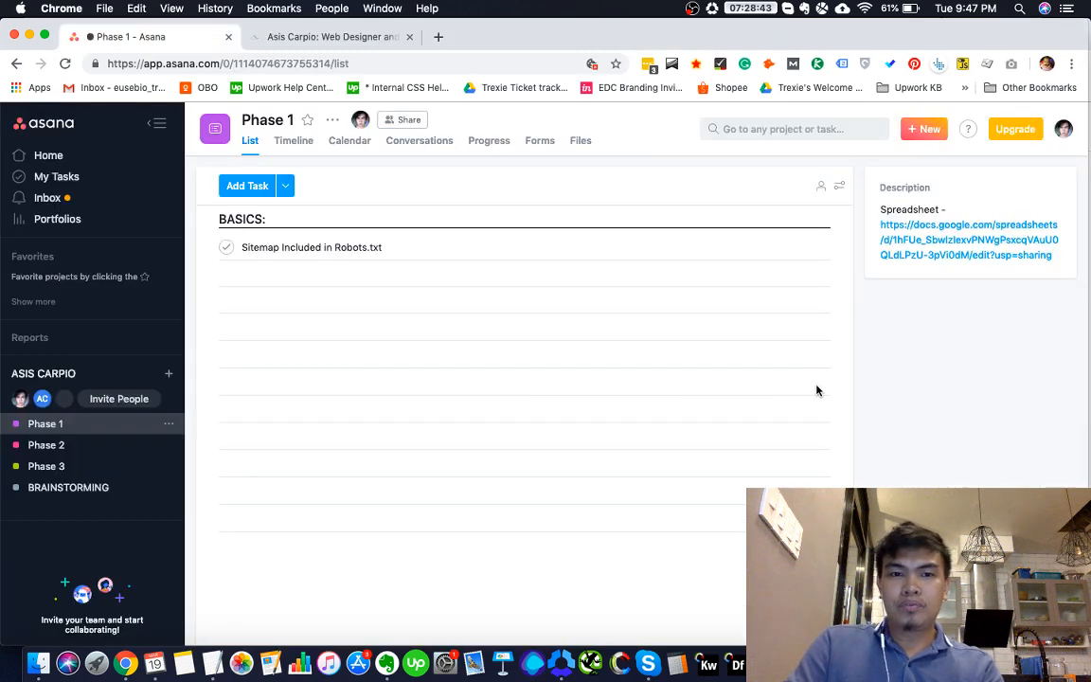
pyautogui.press('super+grave')
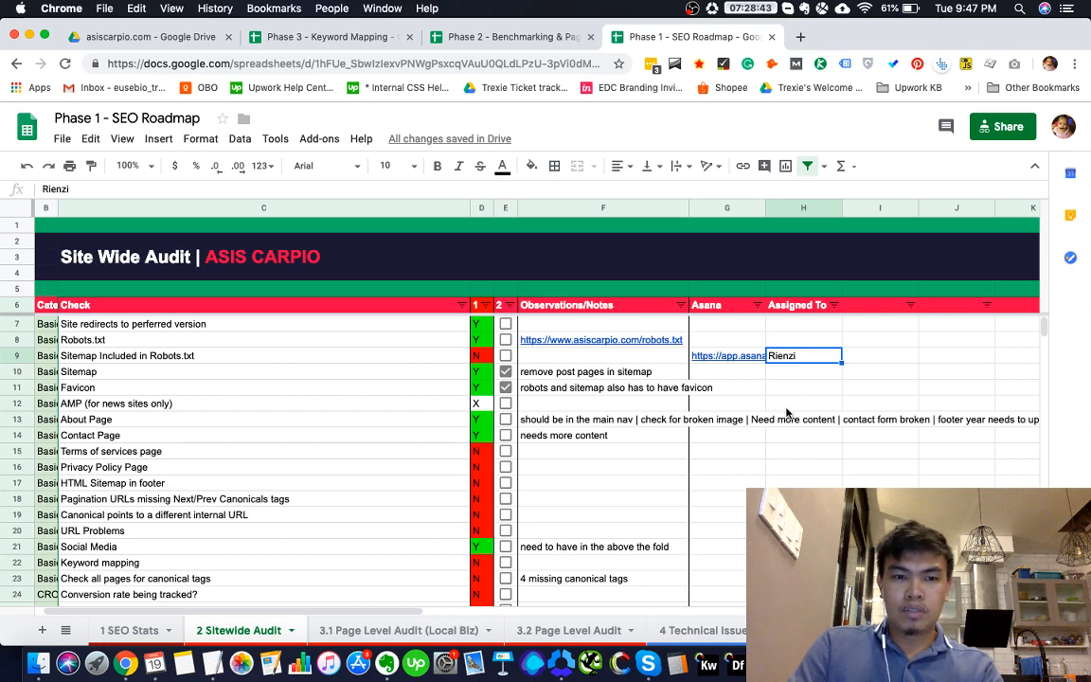
pyautogui.press('super+grave')
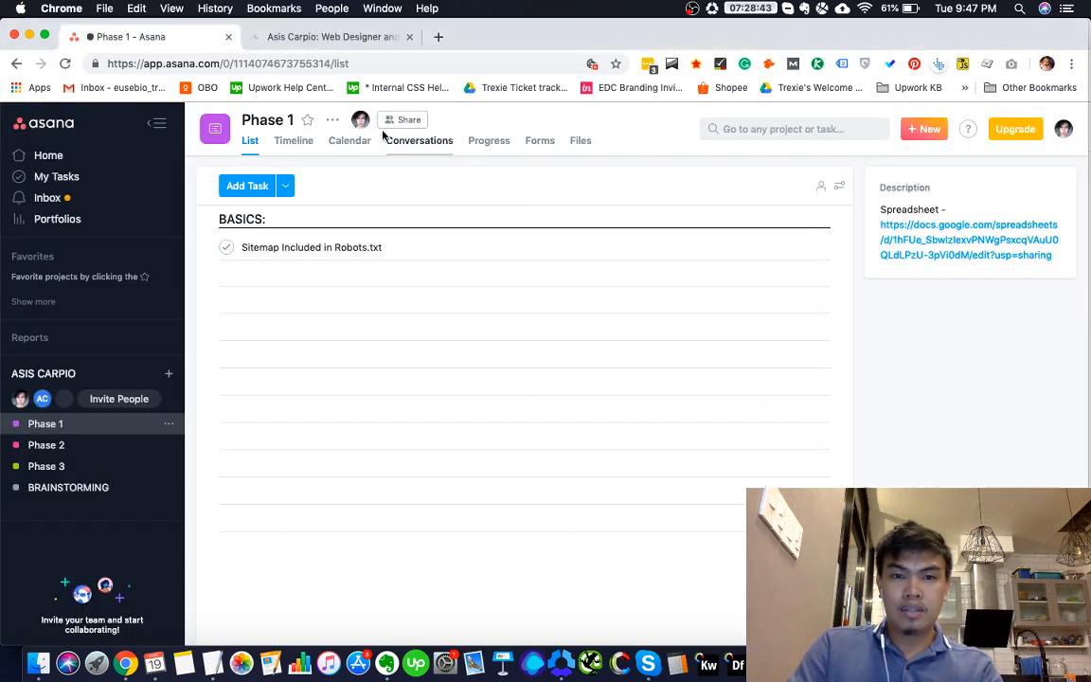
pyautogui.click(341, 40)
pyautogui.hotkey('ctrl', 'Tab')
pyautogui.press('super+grave')
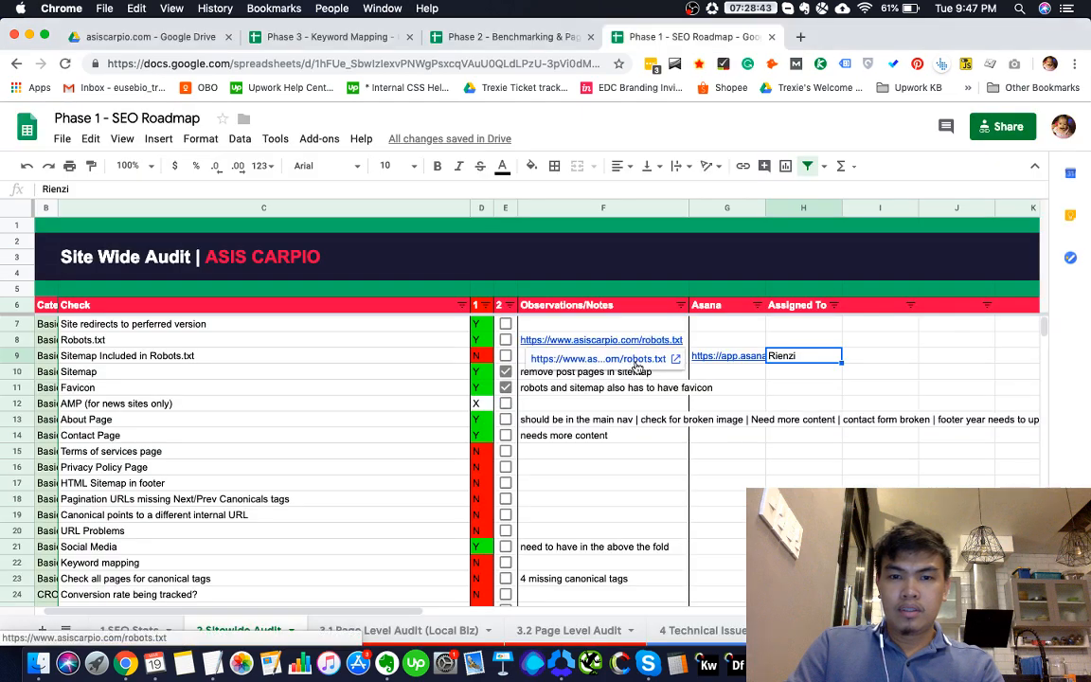
# Select the Privacy Policy Page notes cell, scroll down, then open the Phase 3 - Keyword Mapping spreadsheet
pyautogui.click(606, 481)
pyautogui.scroll(-2, 609, 470)
pyautogui.scroll(-2, 608, 471)
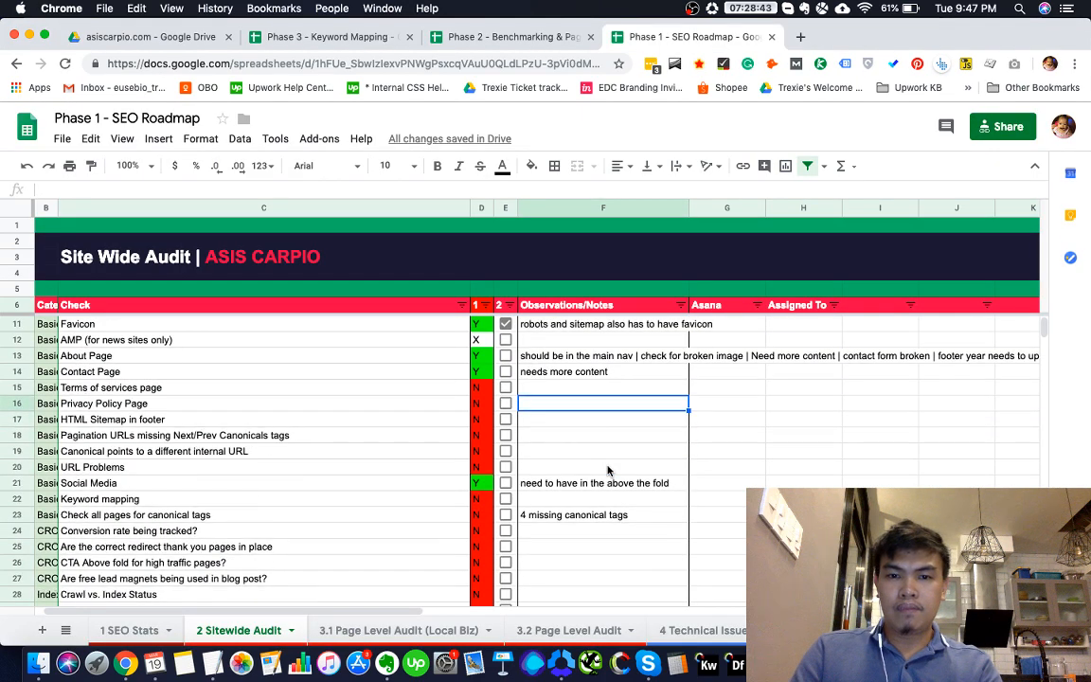
pyautogui.press('super+2')
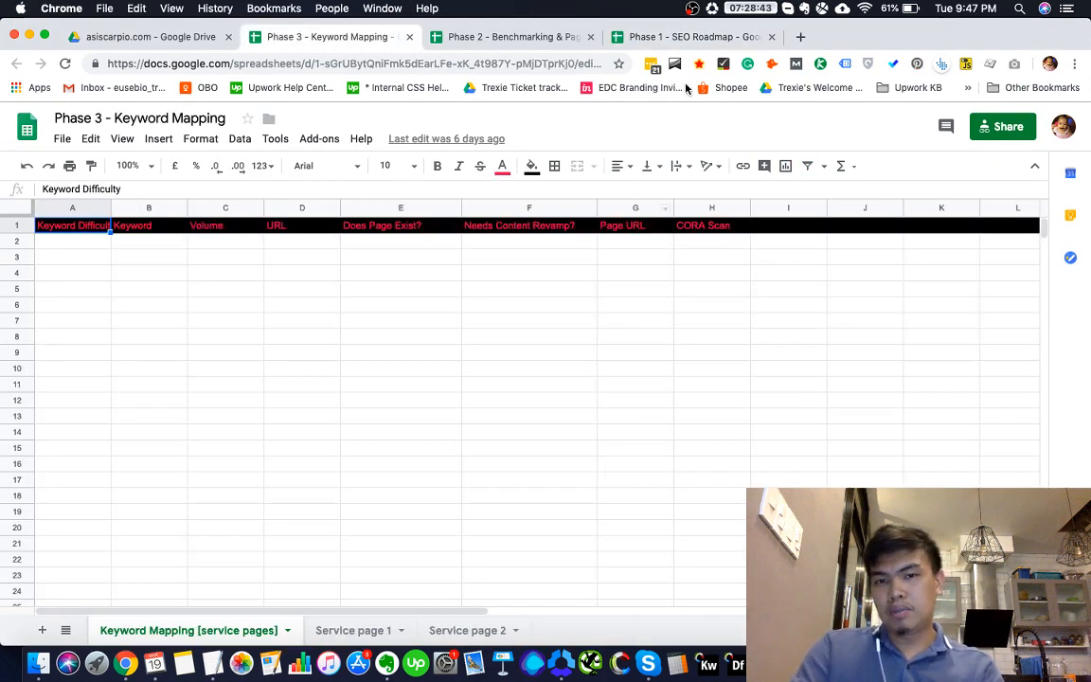
# Glance at the Phase 2 benchmarking grid, then return to the Phase 1 - SEO Roadmap Sitewide Audit sheet
pyautogui.click(617, 38)
pyautogui.hotkey('ctrl', 'shift', 'Tab')
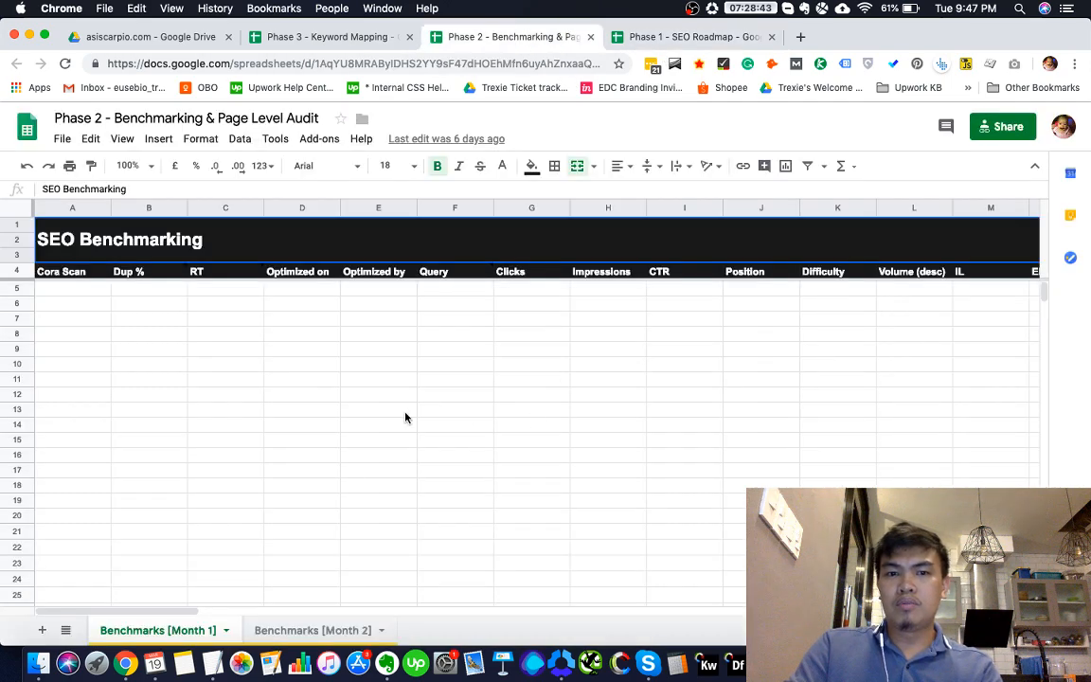
pyautogui.click(424, 386)
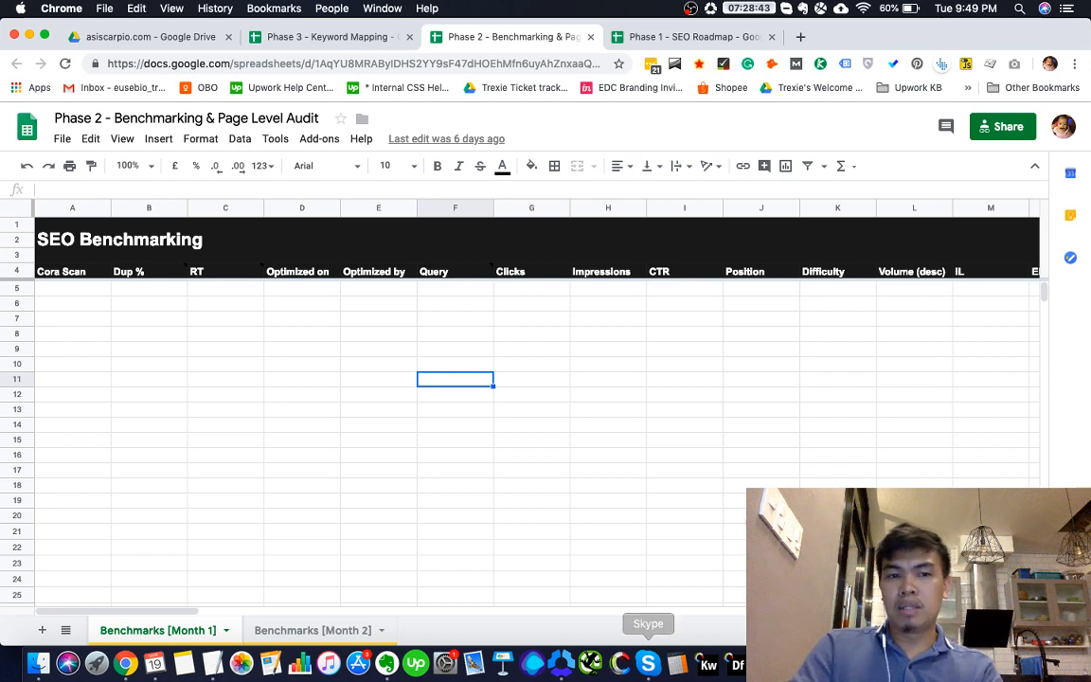
pyautogui.click(658, 45)
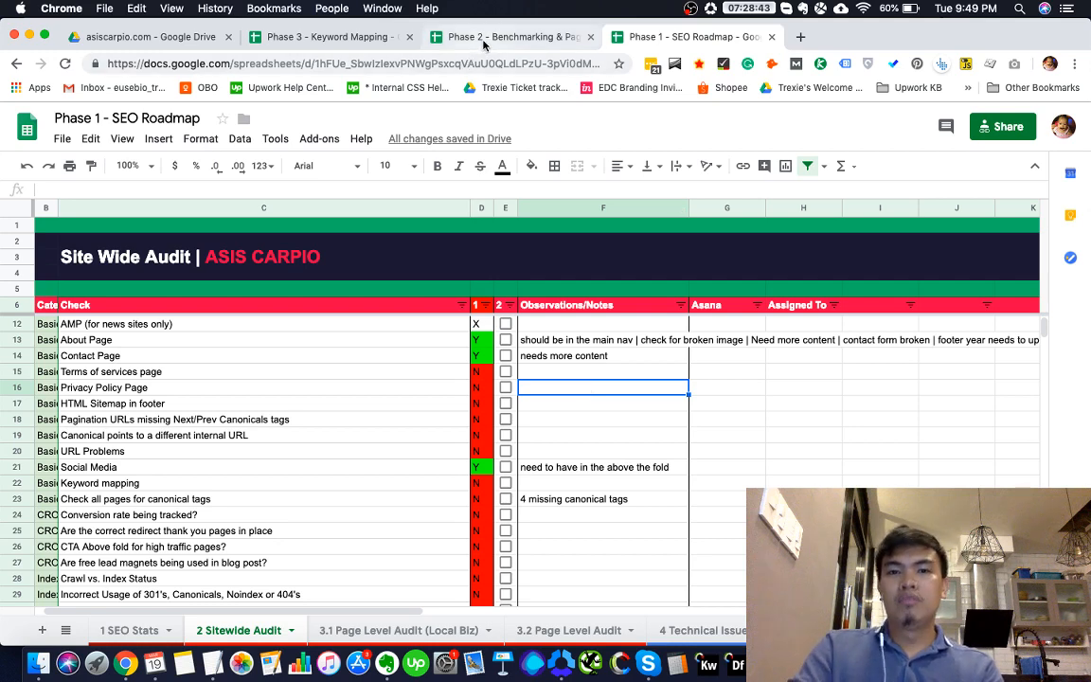
pyautogui.hotkey('ctrl', 'shift', 'Tab')
pyautogui.hotkey('ctrl', 'shift', 'Tab')
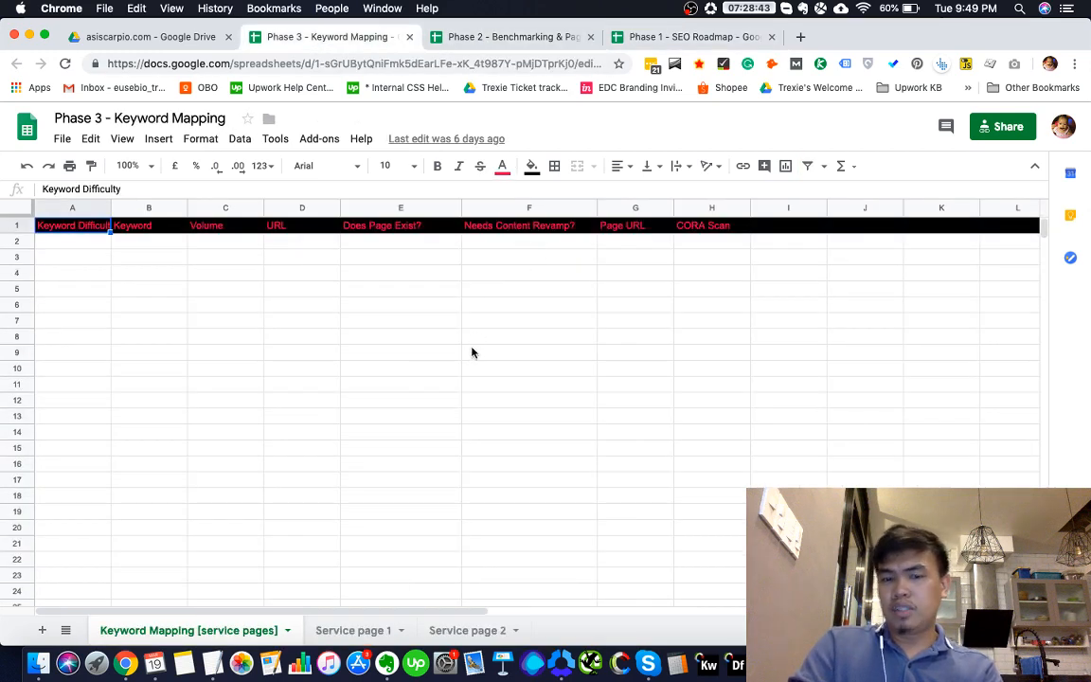
pyautogui.click(407, 353)
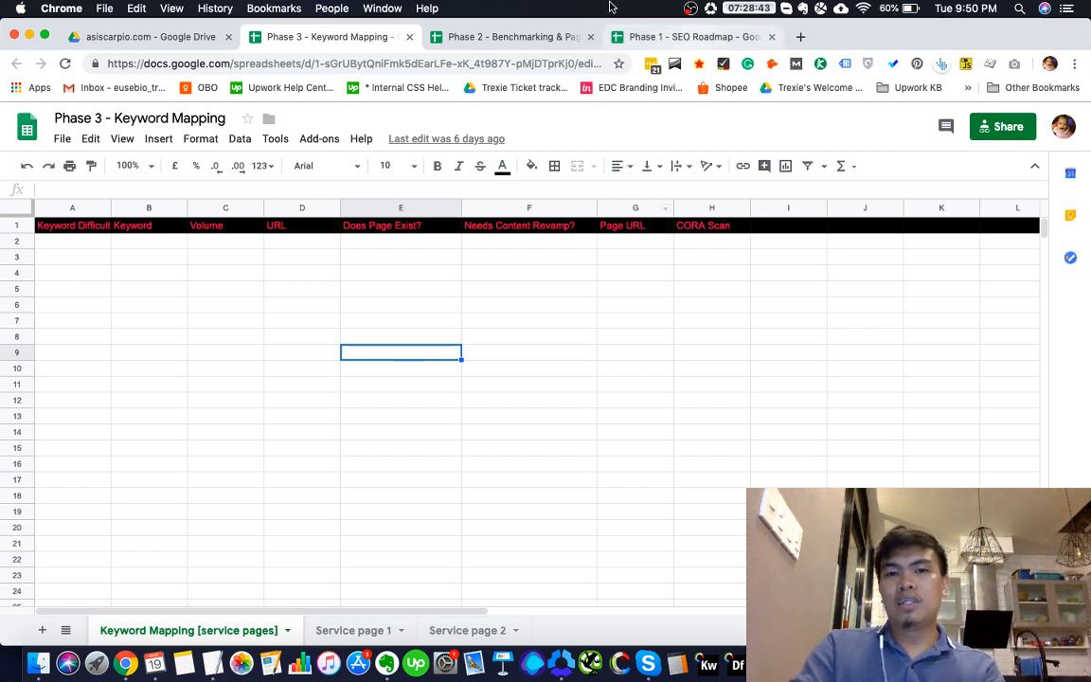
pyautogui.click(493, 36)
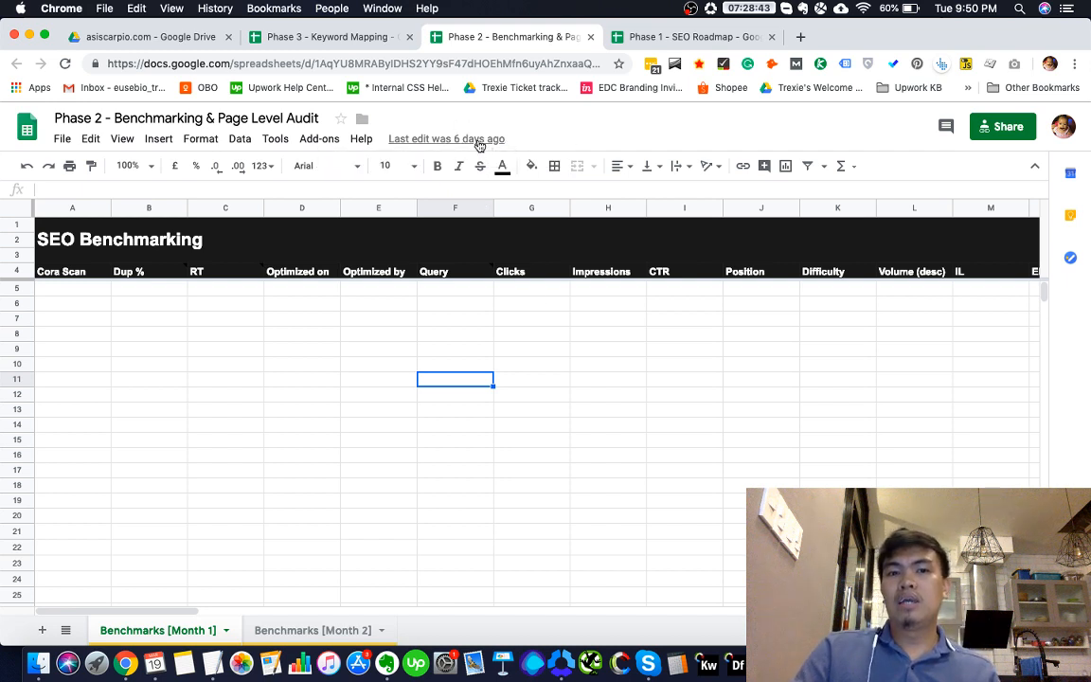
pyautogui.click(317, 36)
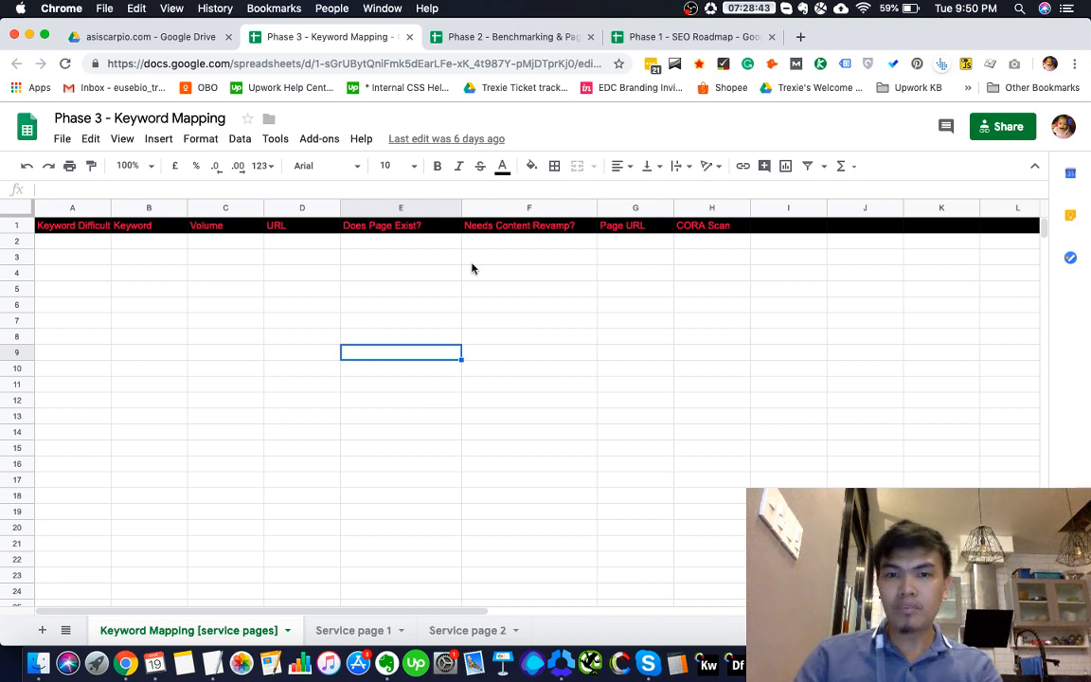
pyautogui.click(670, 34)
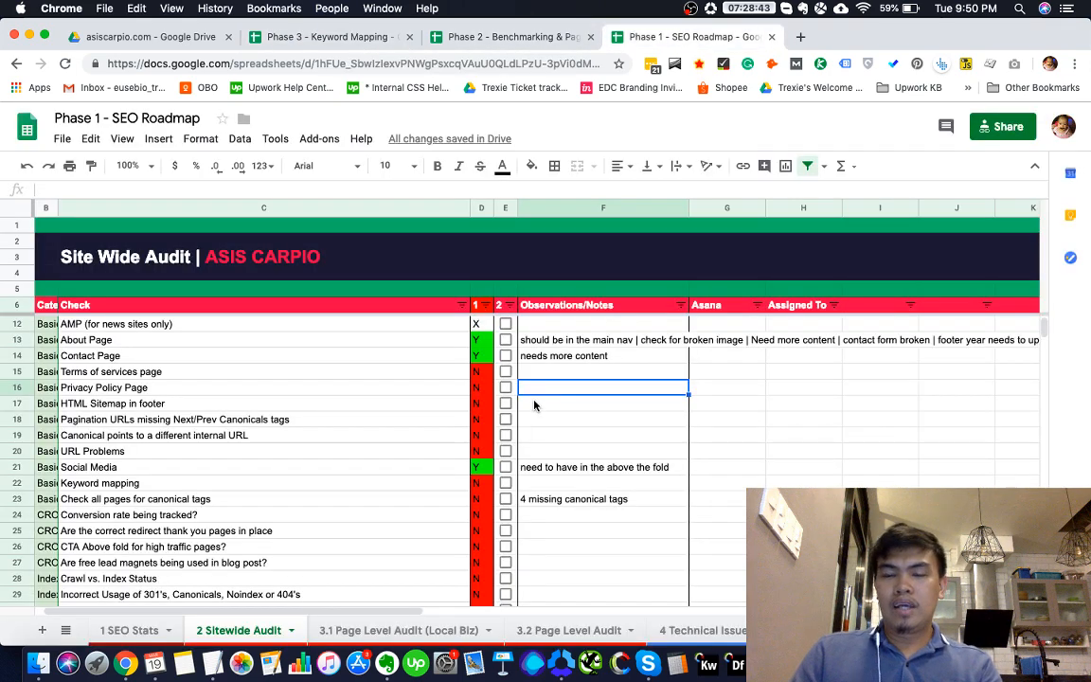
# Scroll the Sitewide Audit sheet to the Title Tag Length Too Long check
pyautogui.scroll(-10, 587, 421)
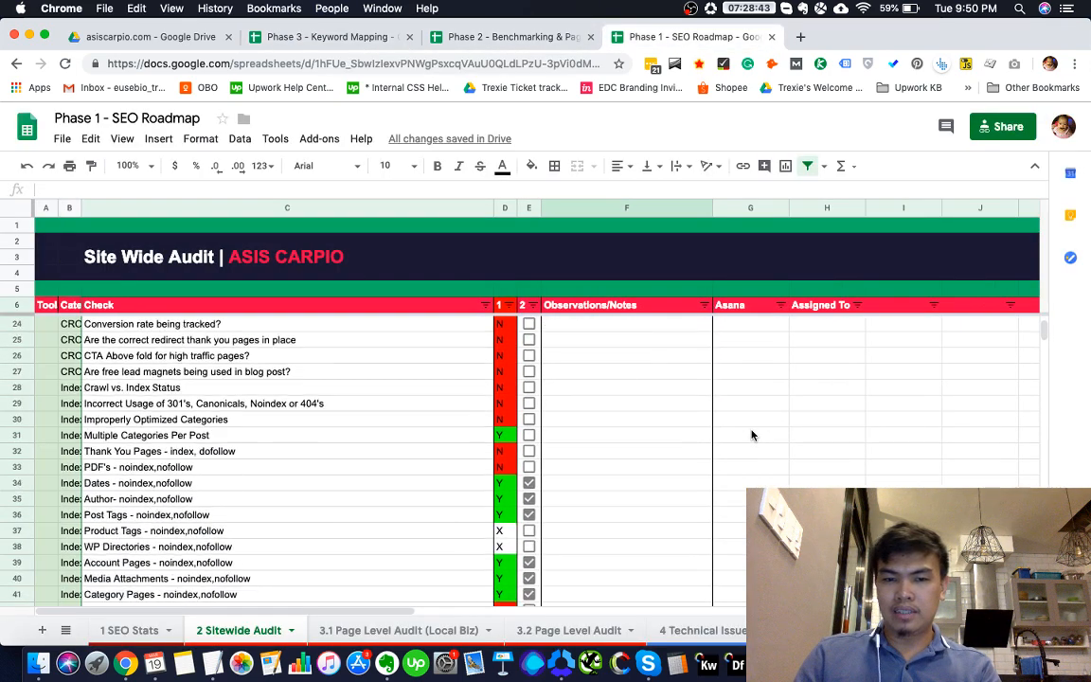
pyautogui.scroll(-10, 622, 437)
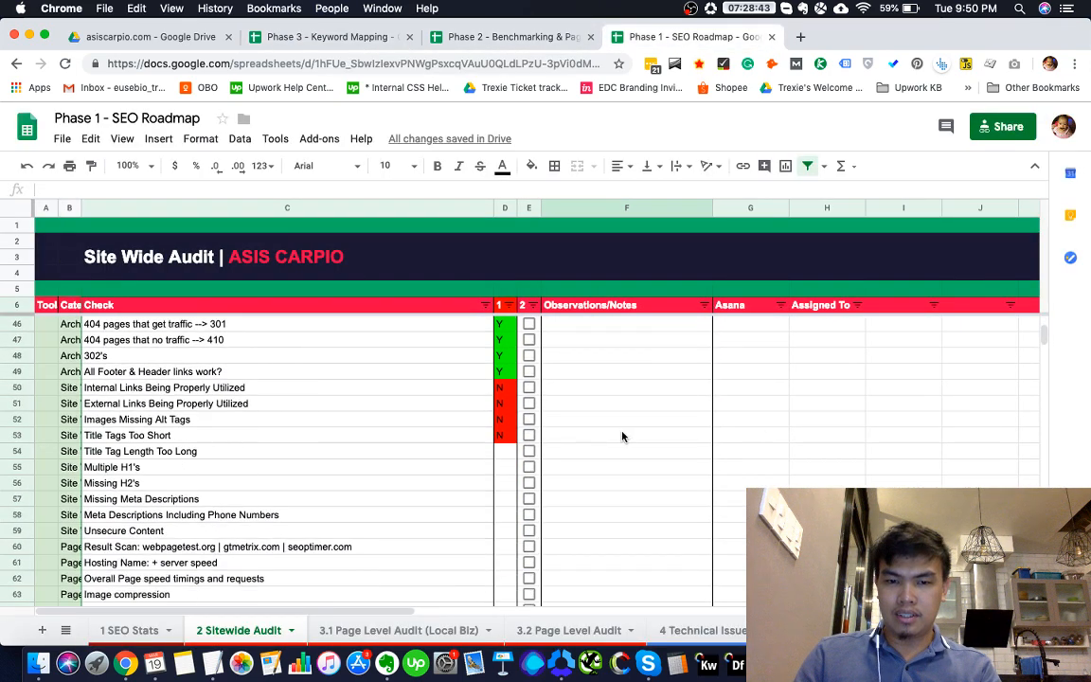
pyautogui.click(578, 374)
pyautogui.scroll(2, 417, 397)
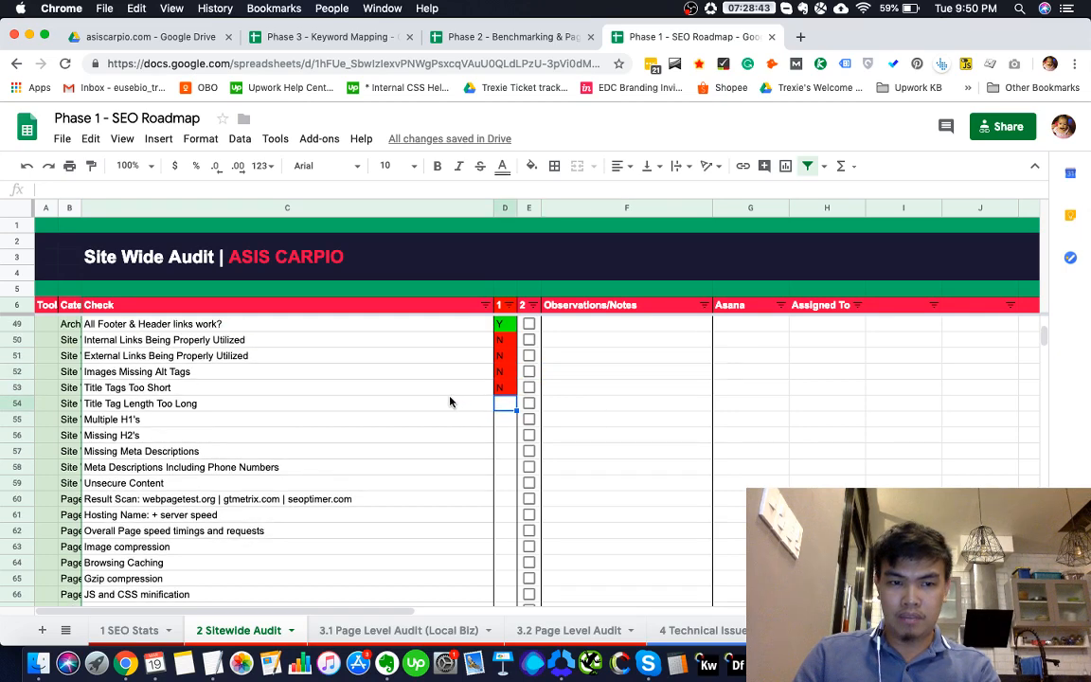
pyautogui.click(396, 423)
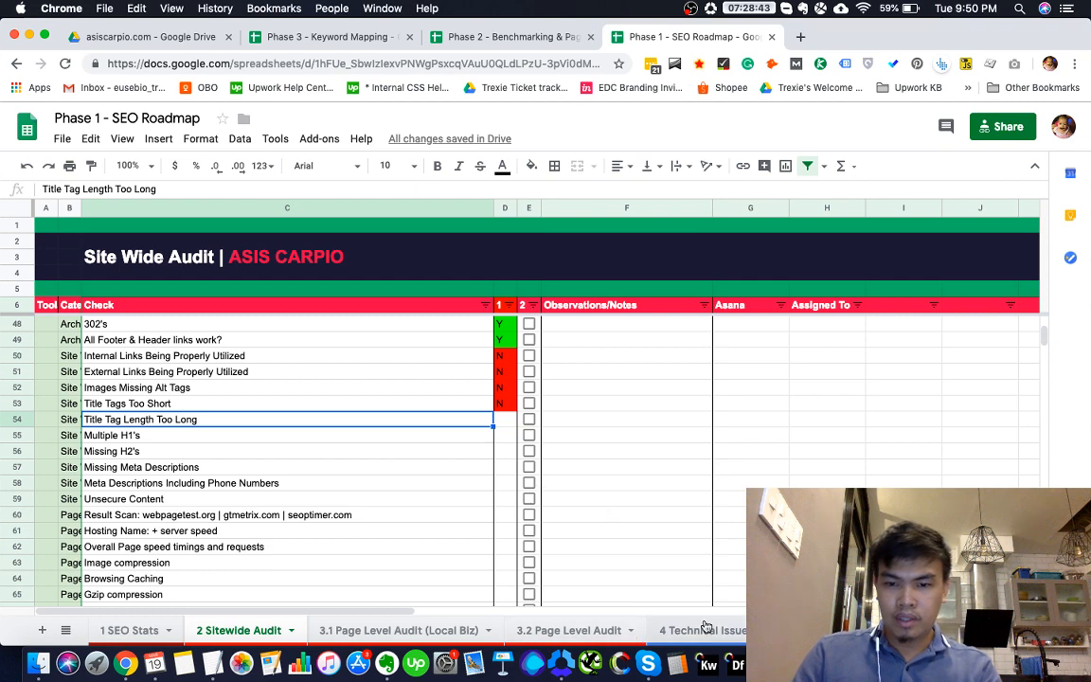
pyautogui.hscroll(5, 499, 630)
# On the Screaming Frog Content Audit sheet, find the 92- and 75-character titles in rows 2–3
pyautogui.click(499, 641)
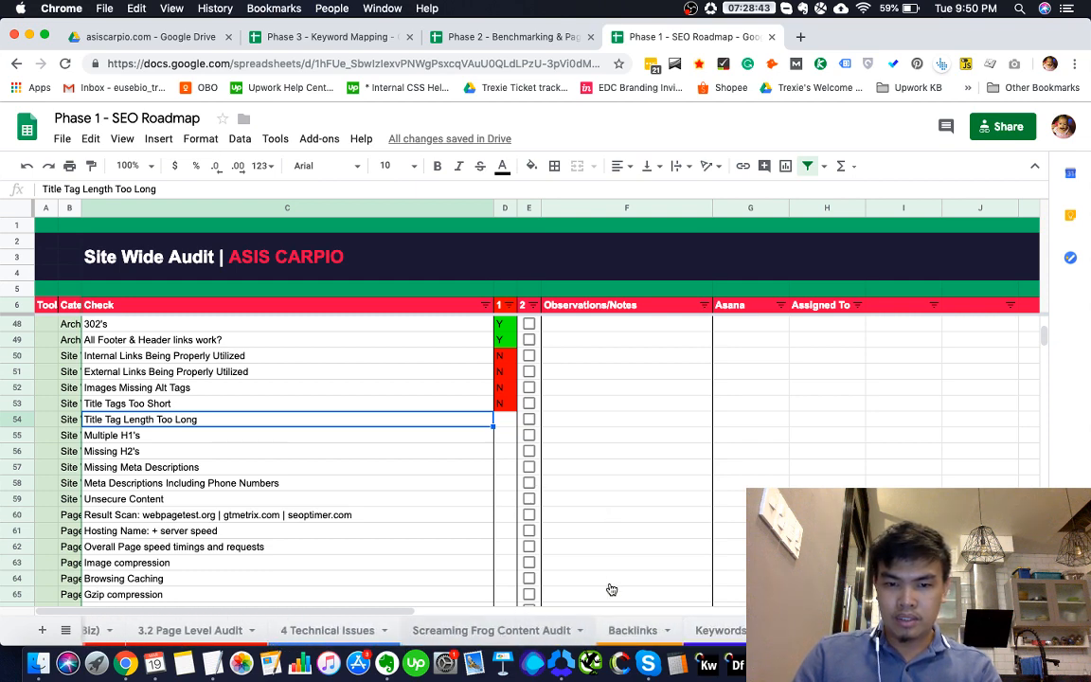
pyautogui.hscroll(5, 676, 462)
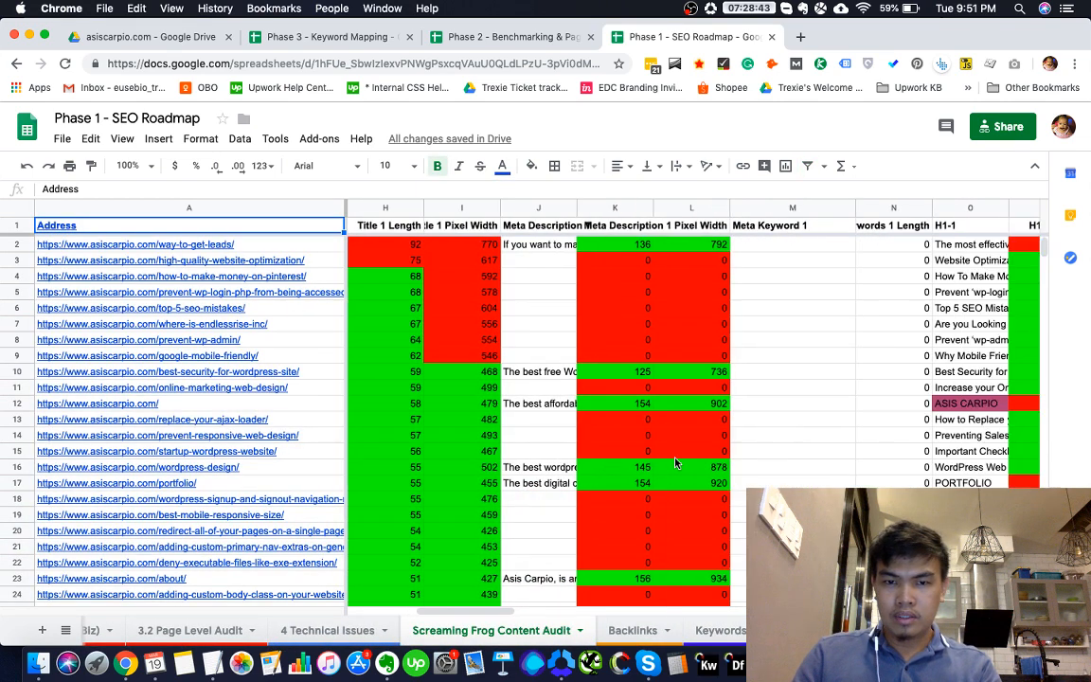
pyautogui.hscroll(-4, 683, 463)
pyautogui.hscroll(-6, 686, 463)
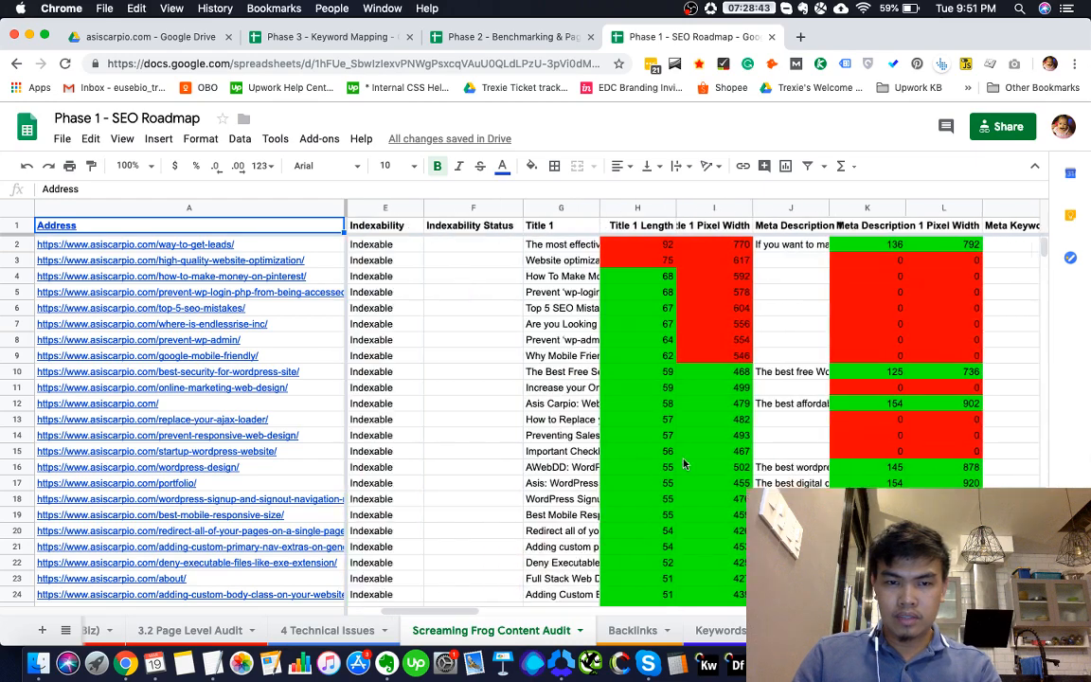
pyautogui.click(791, 259)
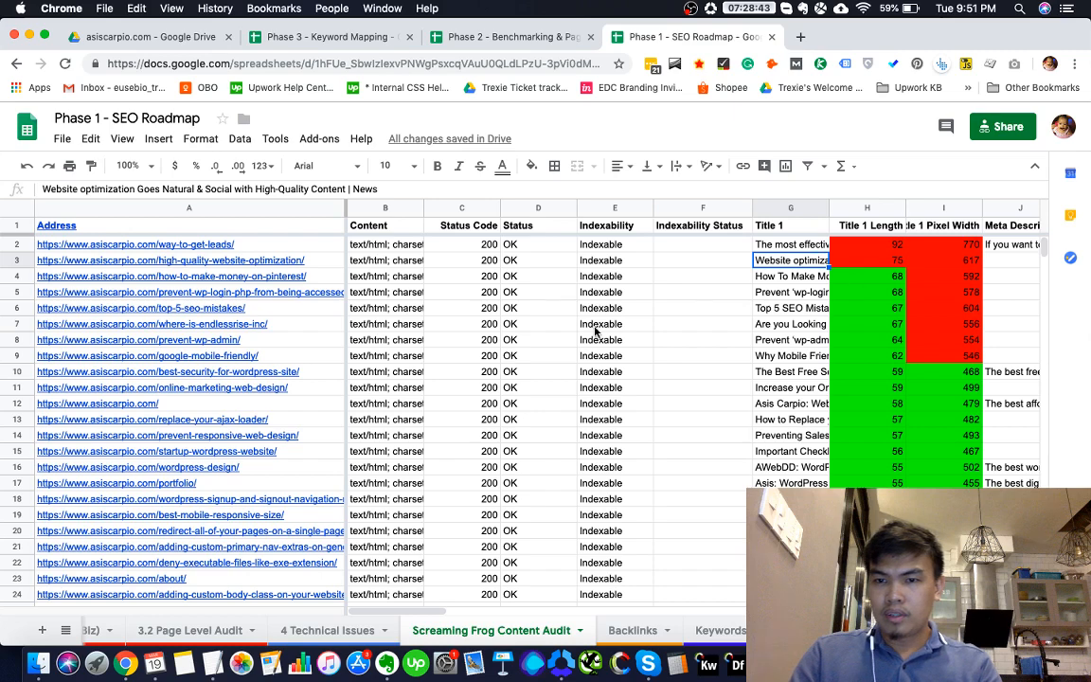
pyautogui.hscroll(2, 706, 308)
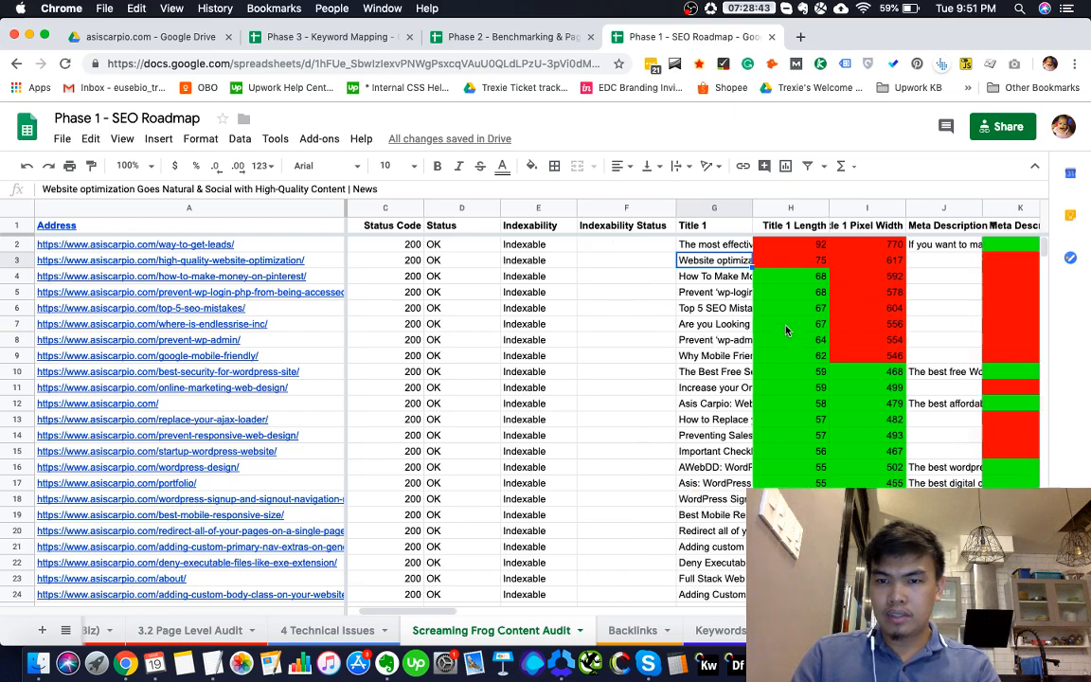
pyautogui.click(785, 275)
pyautogui.click(786, 260)
pyautogui.click(787, 249)
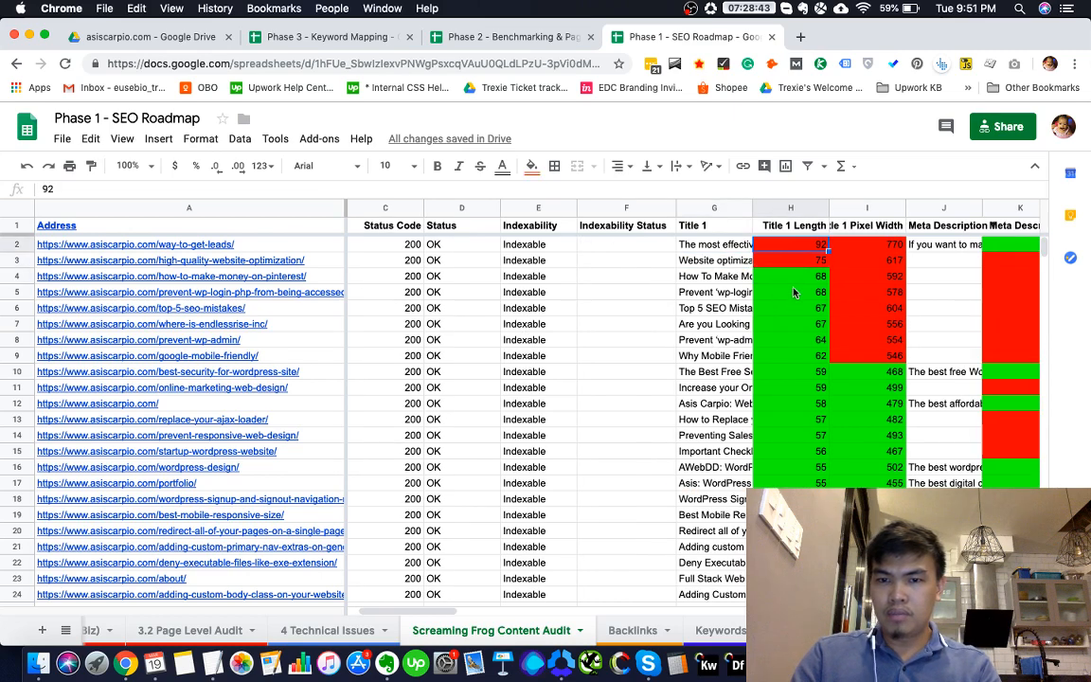
# Select and copy the two overlong-title URLs in A2:A3
pyautogui.scroll(-6, 796, 310)
pyautogui.scroll(-4, 796, 311)
pyautogui.scroll(2, 796, 311)
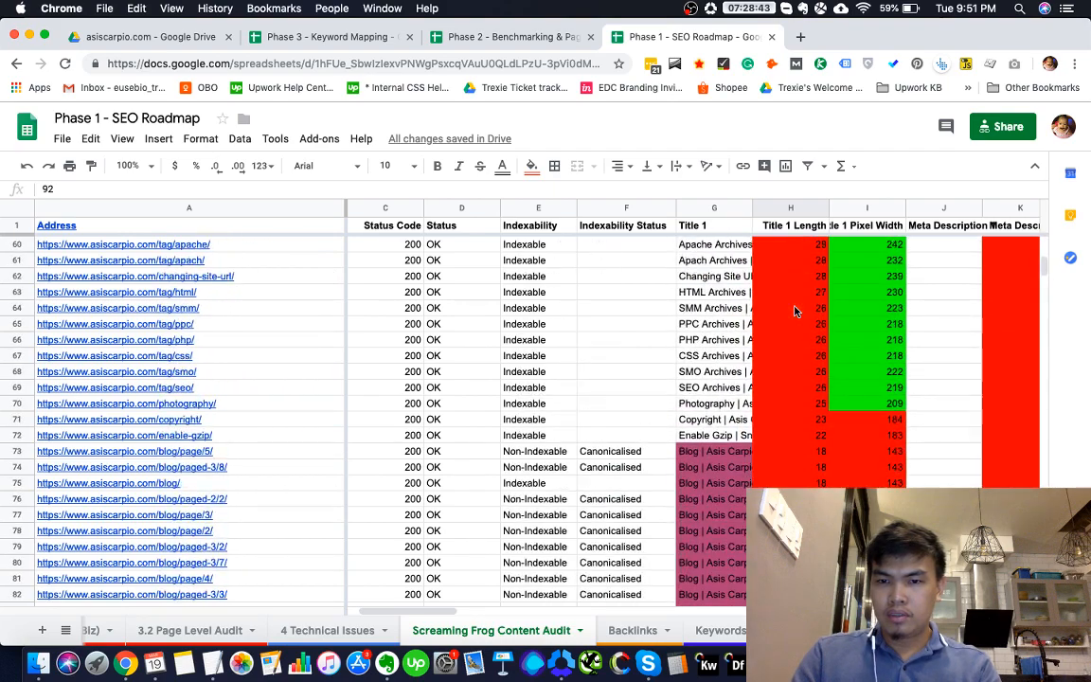
pyautogui.scroll(8, 796, 311)
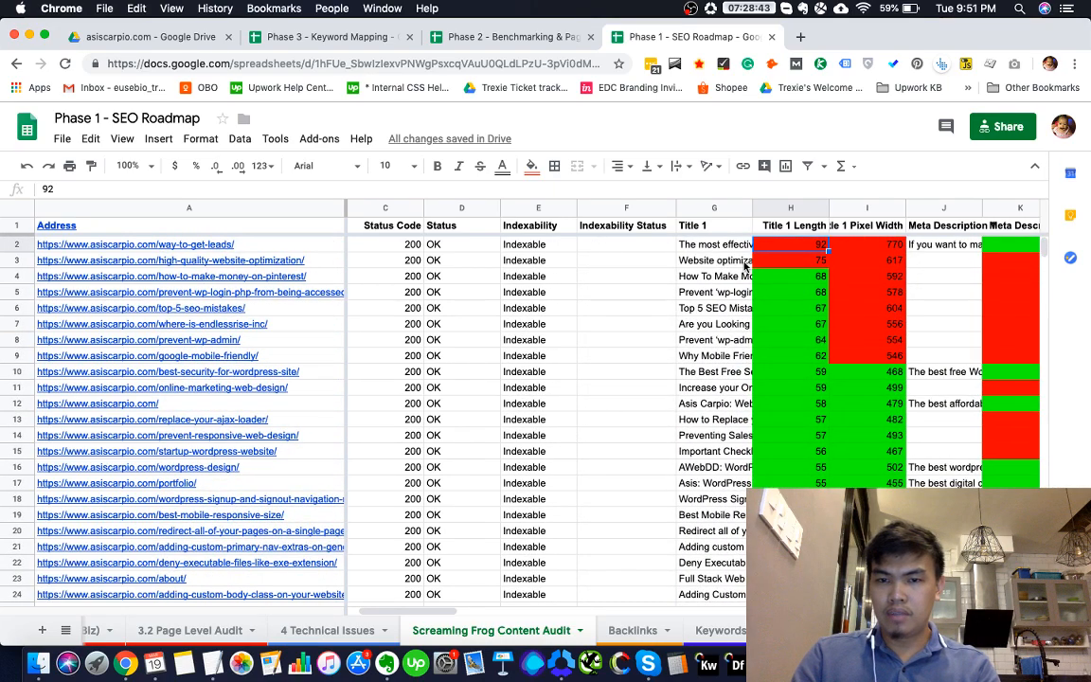
pyautogui.press('Down')
pyautogui.moveTo(216, 244); pyautogui.dragTo(296, 267)
pyautogui.press('super+c')
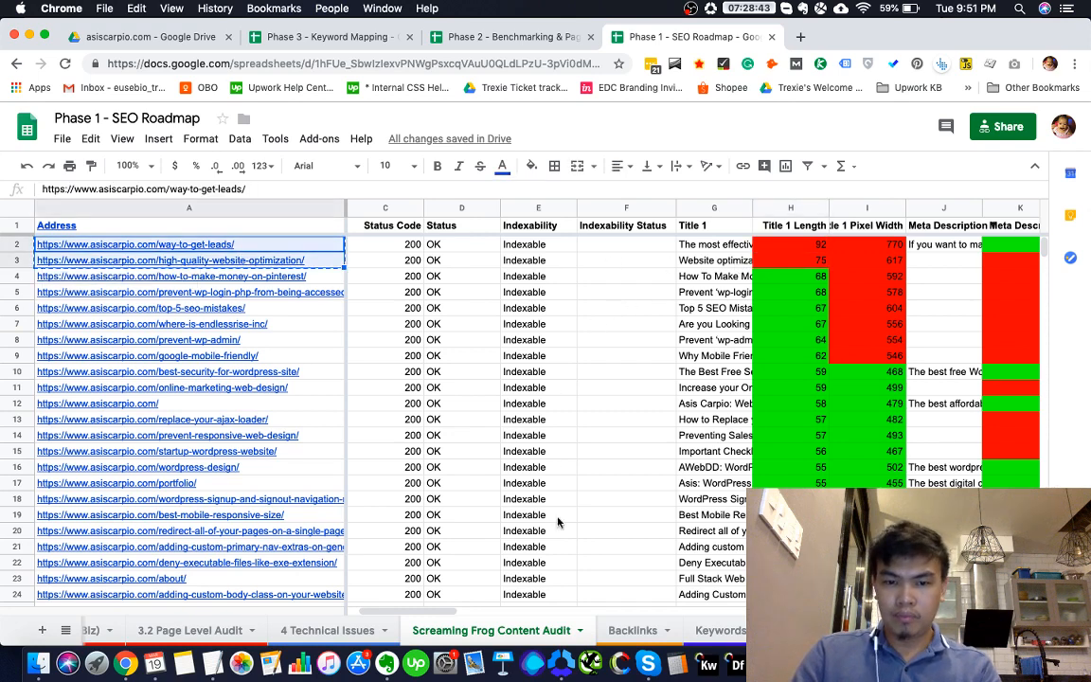
pyautogui.hscroll(2, 651, 627)
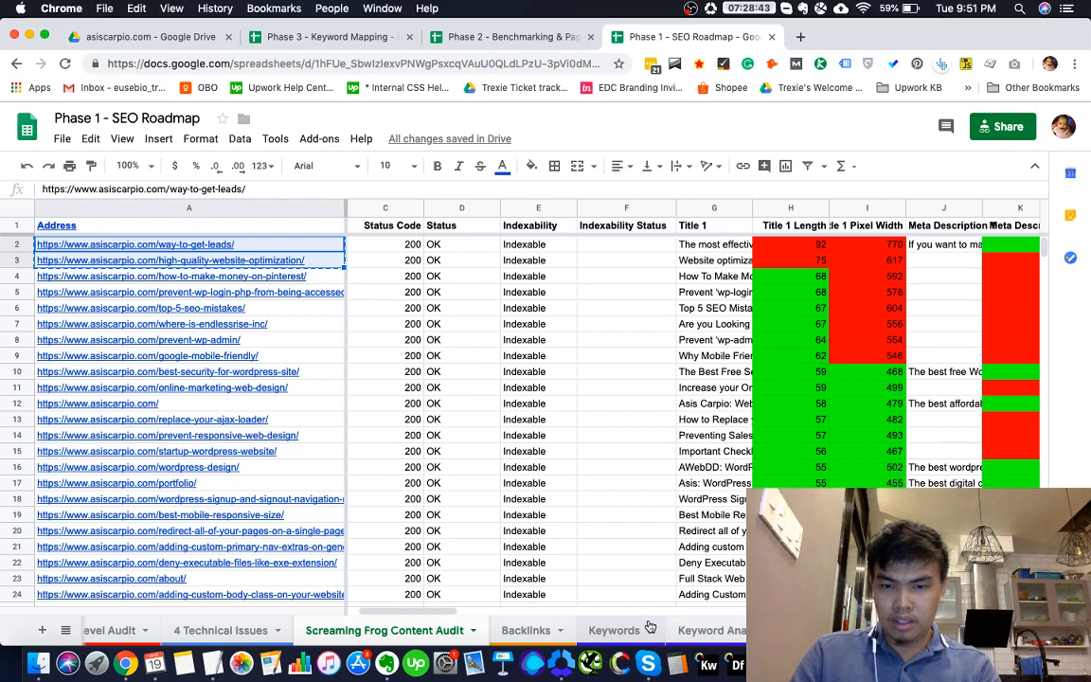
pyautogui.hscroll(-5, 652, 626)
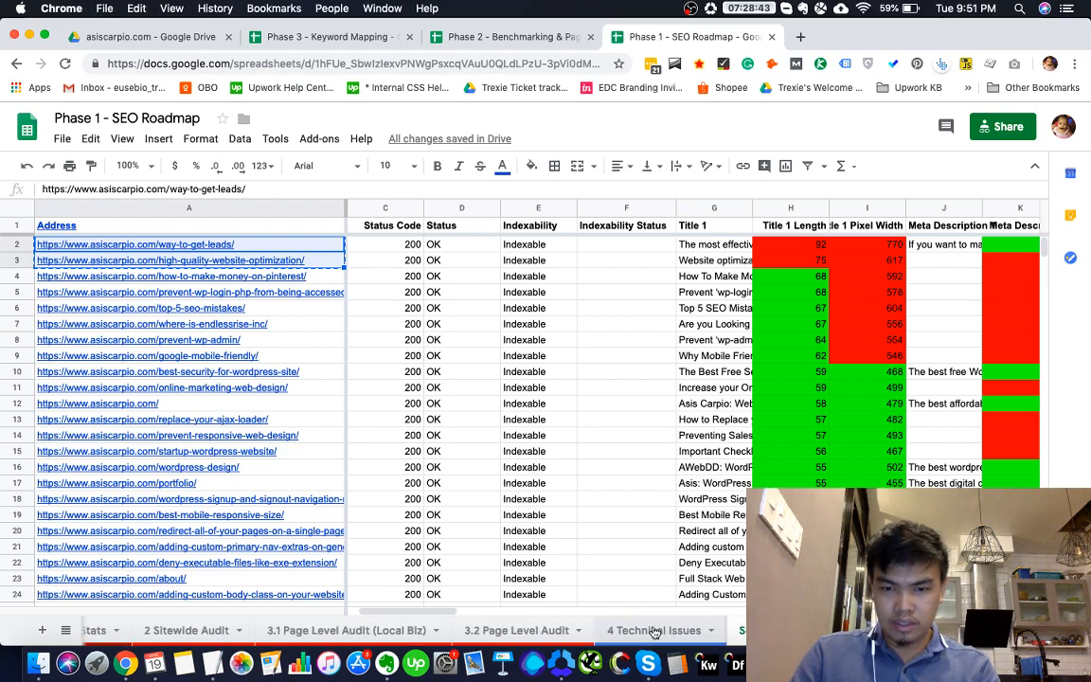
# Find the first empty row in 4 Technical Issues, then recheck the Screaming Frog data
pyautogui.click(630, 626)
pyautogui.scroll(-12, 107, 360)
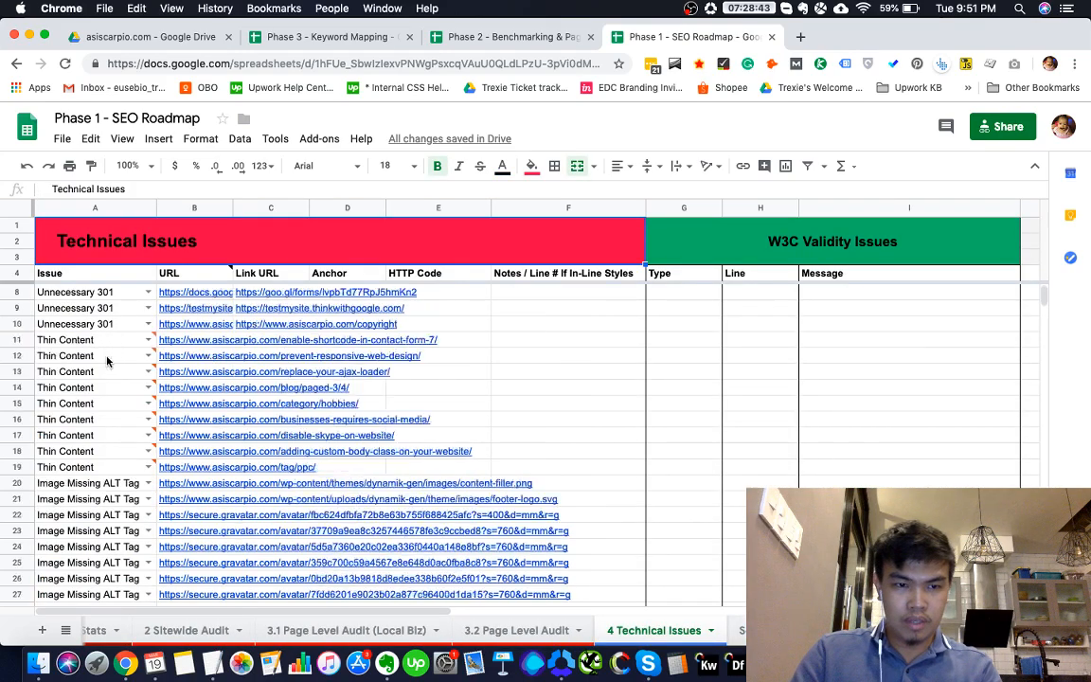
pyautogui.scroll(-4, 107, 360)
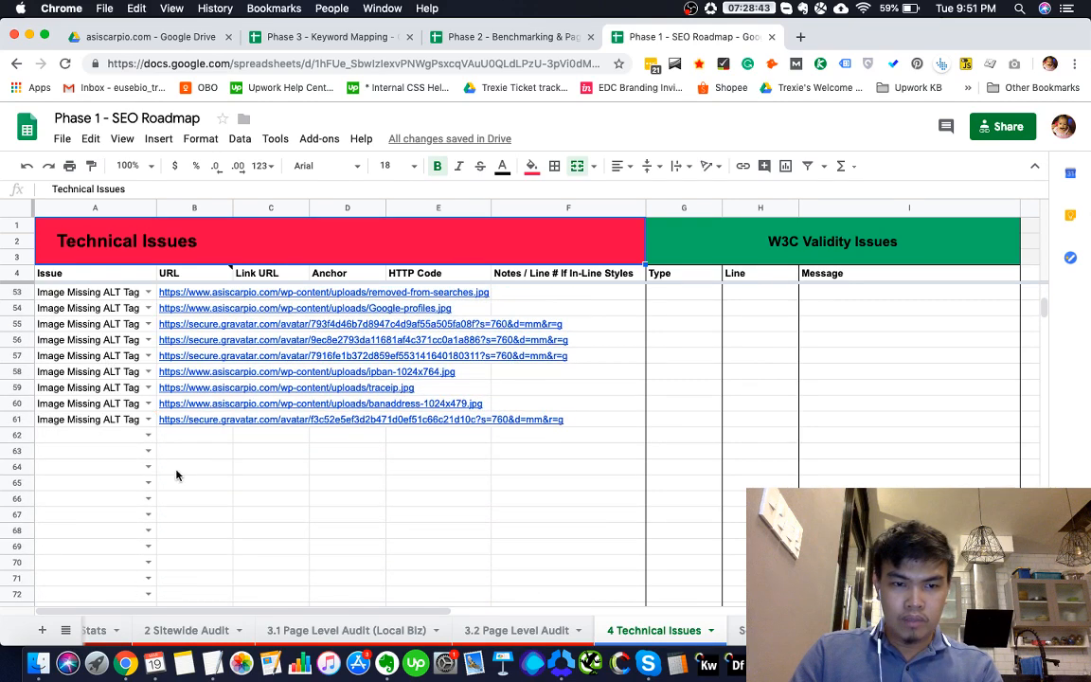
pyautogui.click(131, 436)
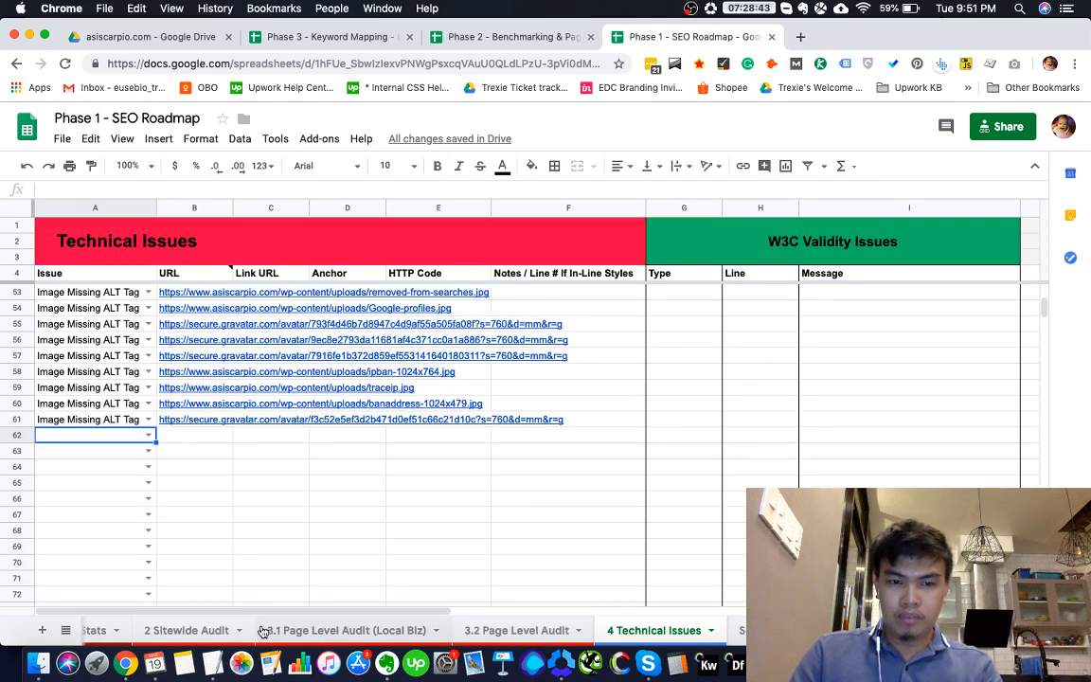
pyautogui.click(210, 629)
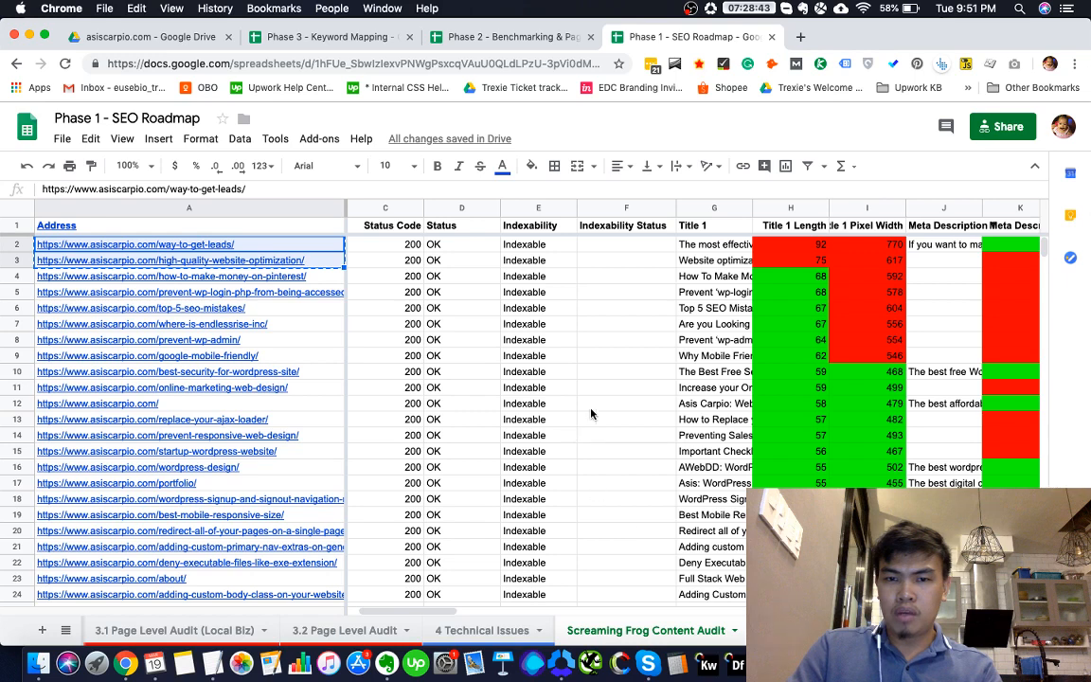
pyautogui.hscroll(3, 543, 362)
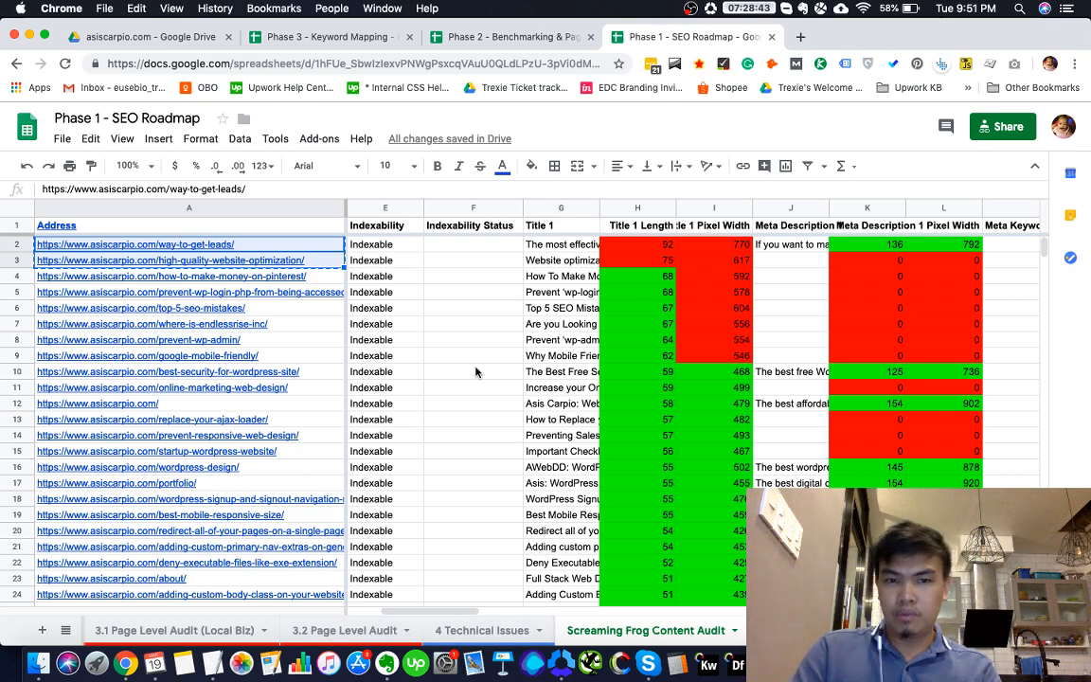
# Paste the two long-title URLs into B62 on the 4 Technical Issues sheet
pyautogui.click(485, 631)
pyautogui.click(178, 435)
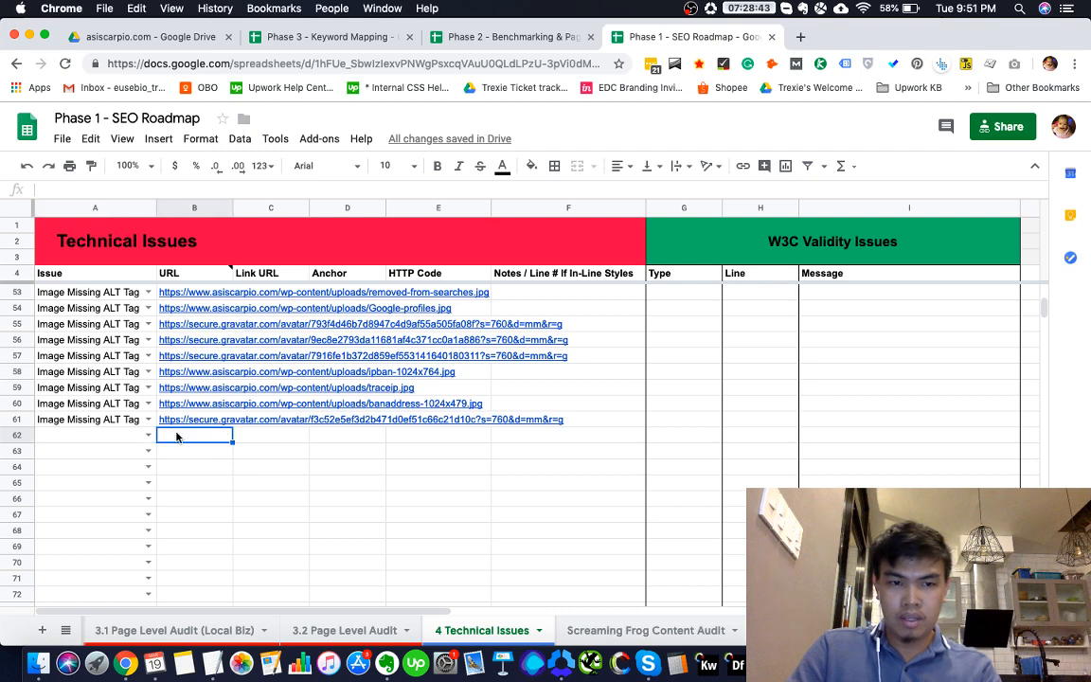
pyautogui.press('super+v')
# Open A62's issue-type list, close it without choosing, and select B62:B63
pyautogui.click(79, 438)
pyautogui.click(148, 435)
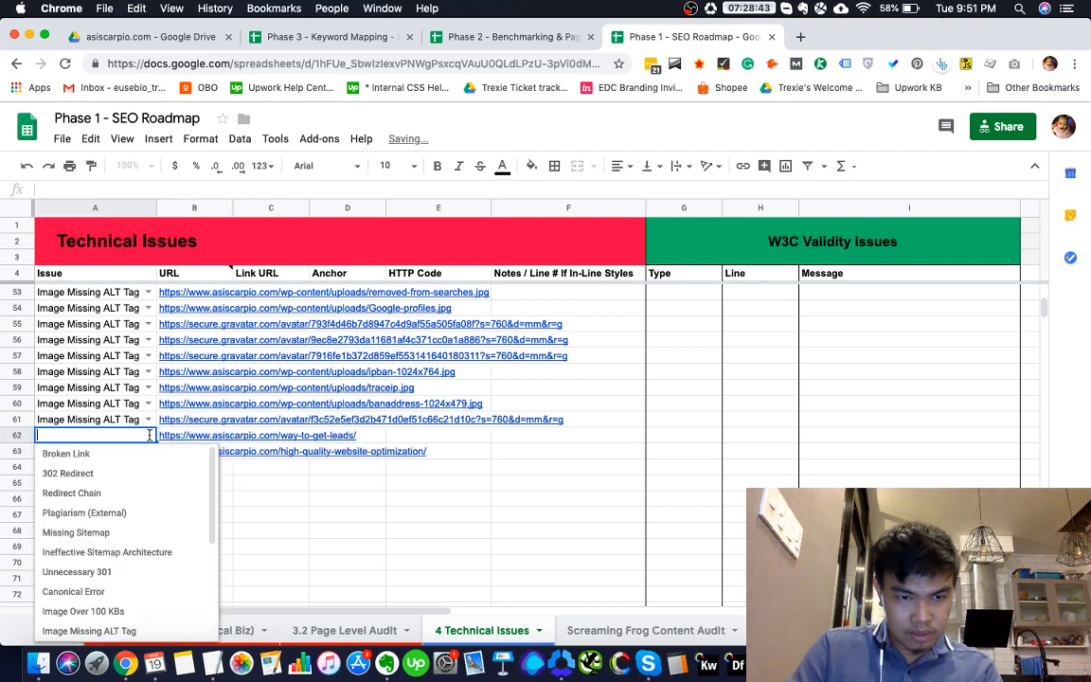
pyautogui.scroll(-5, 151, 481)
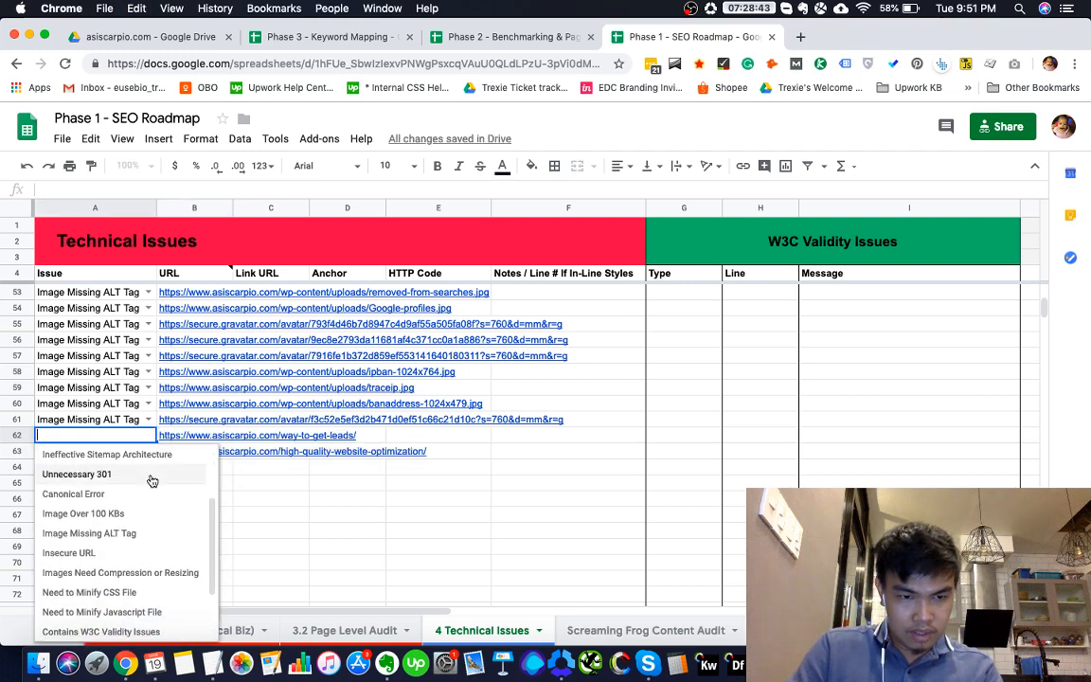
pyautogui.scroll(-1, 152, 481)
pyautogui.scroll(5, 151, 482)
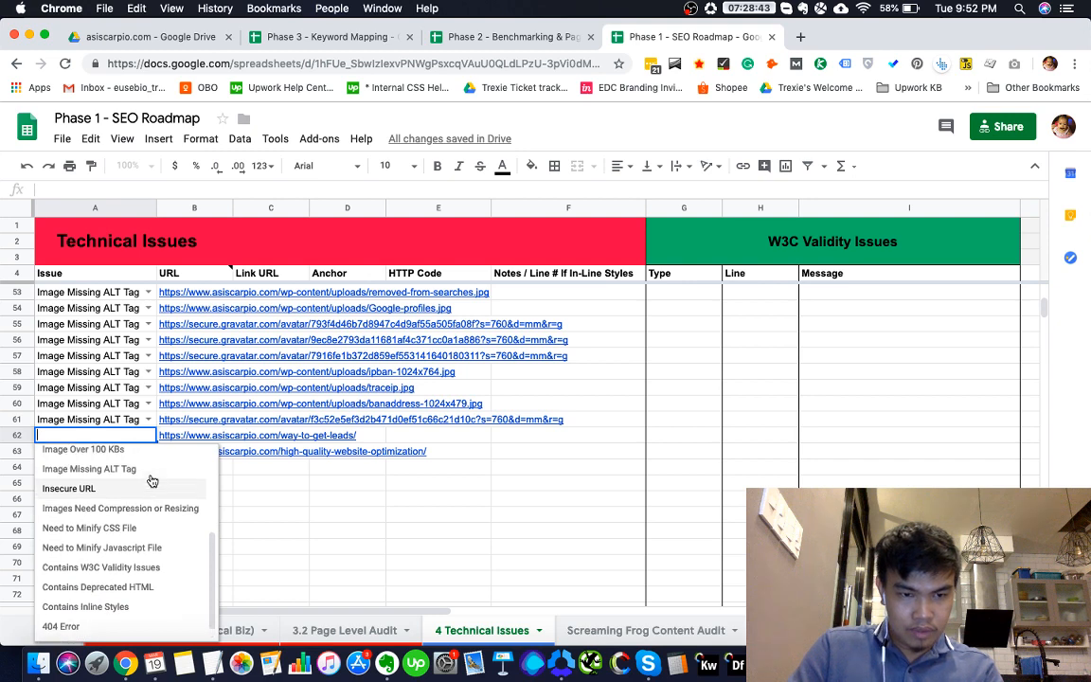
pyautogui.scroll(3, 152, 481)
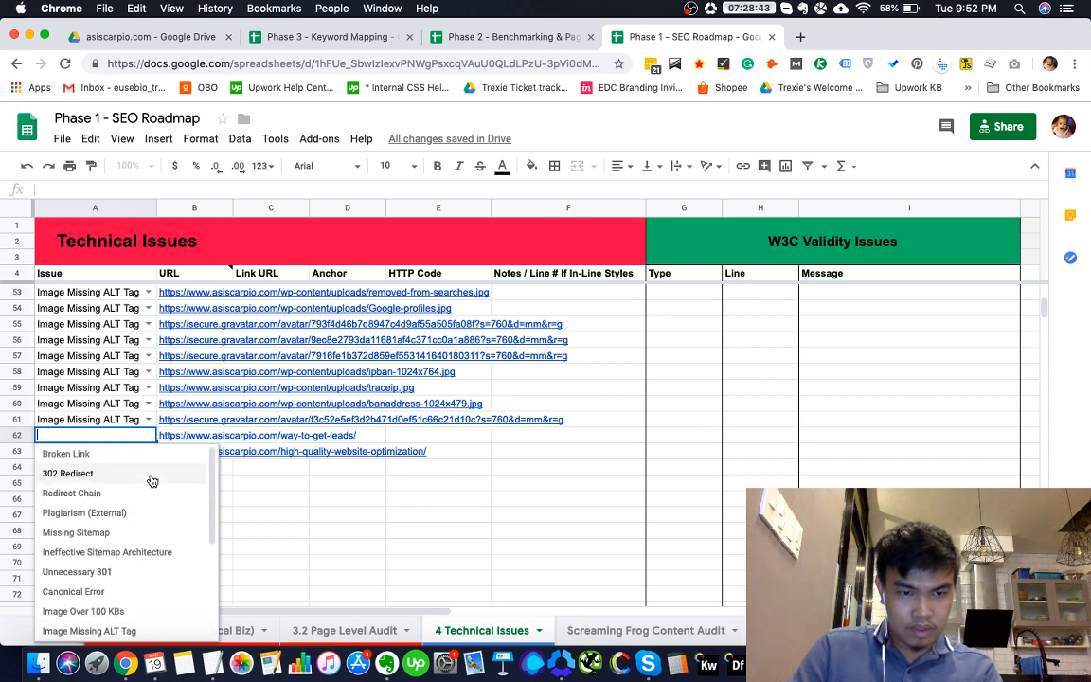
pyautogui.click(341, 515)
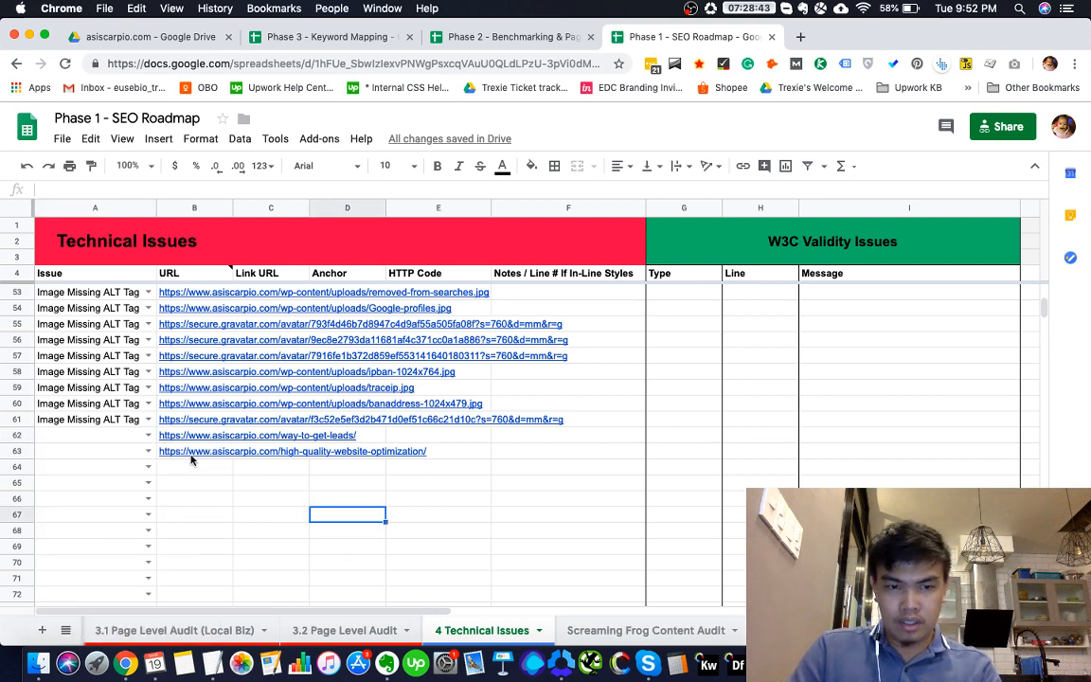
pyautogui.click(180, 451)
pyautogui.hotkey('shift', 'Up')
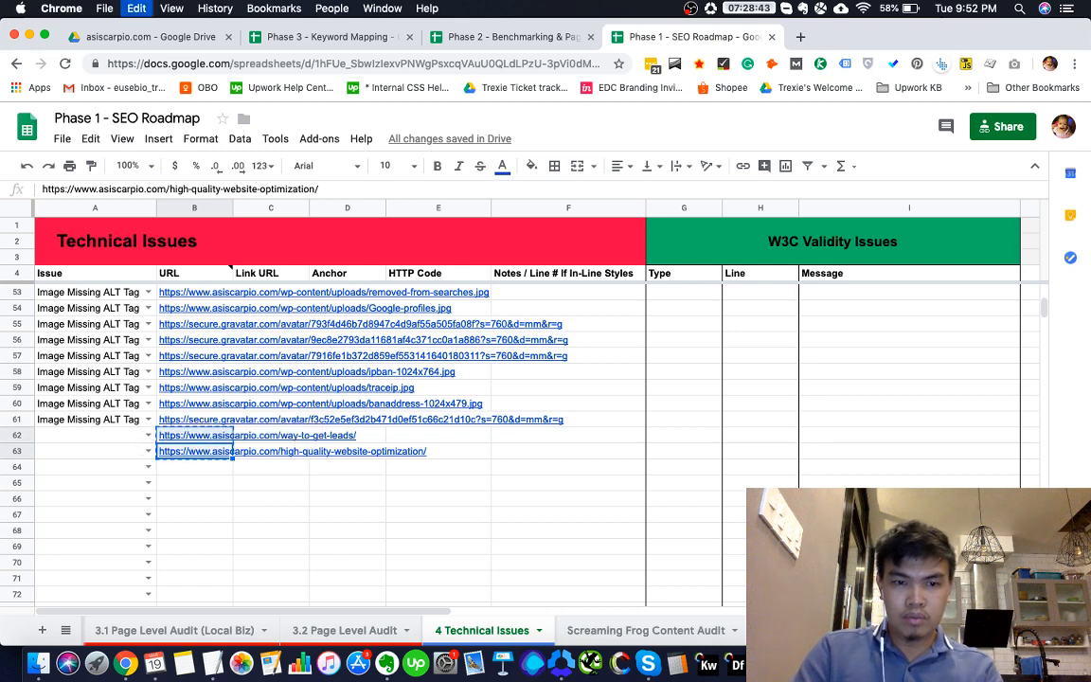
pyautogui.hscroll(5, 460, 628)
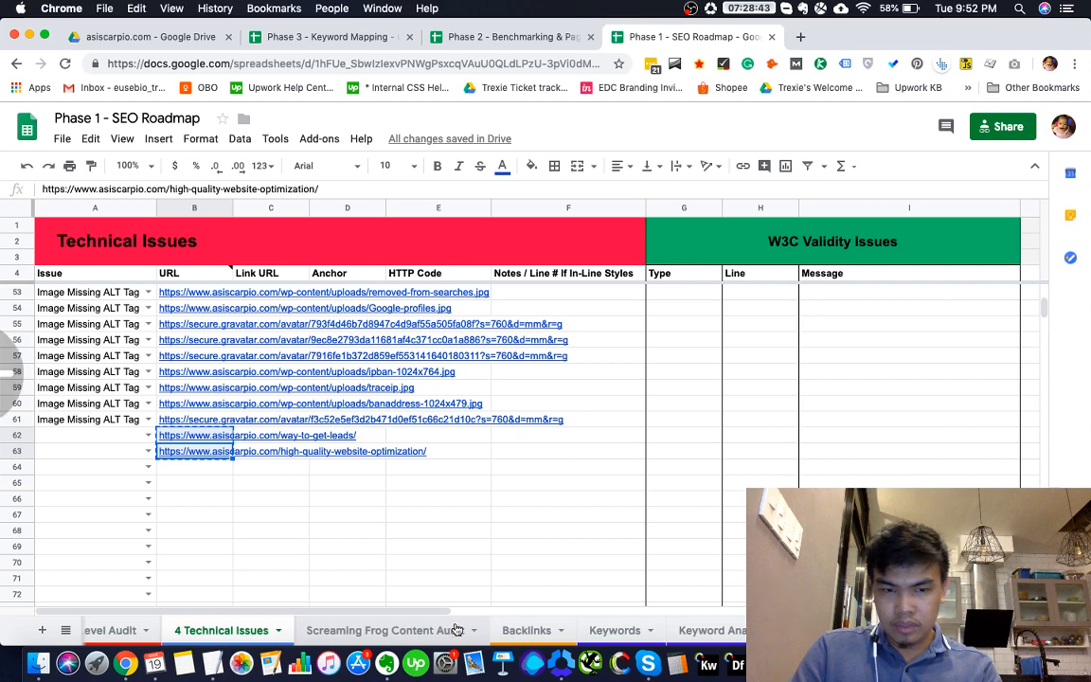
pyautogui.click(453, 630)
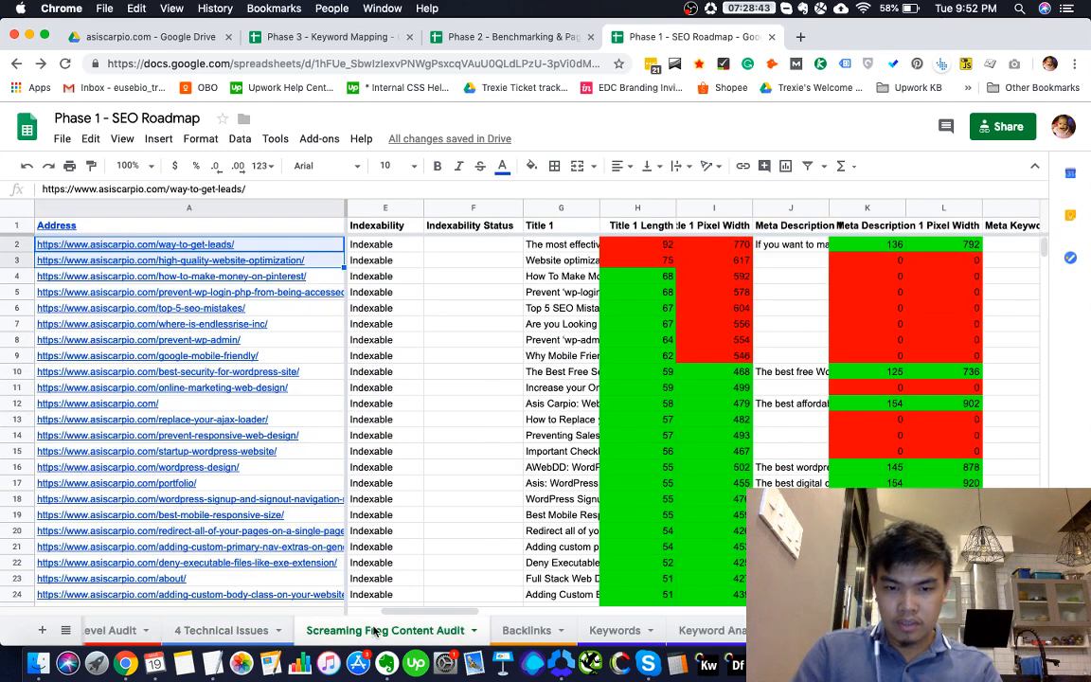
pyautogui.hscroll(-8, 376, 632)
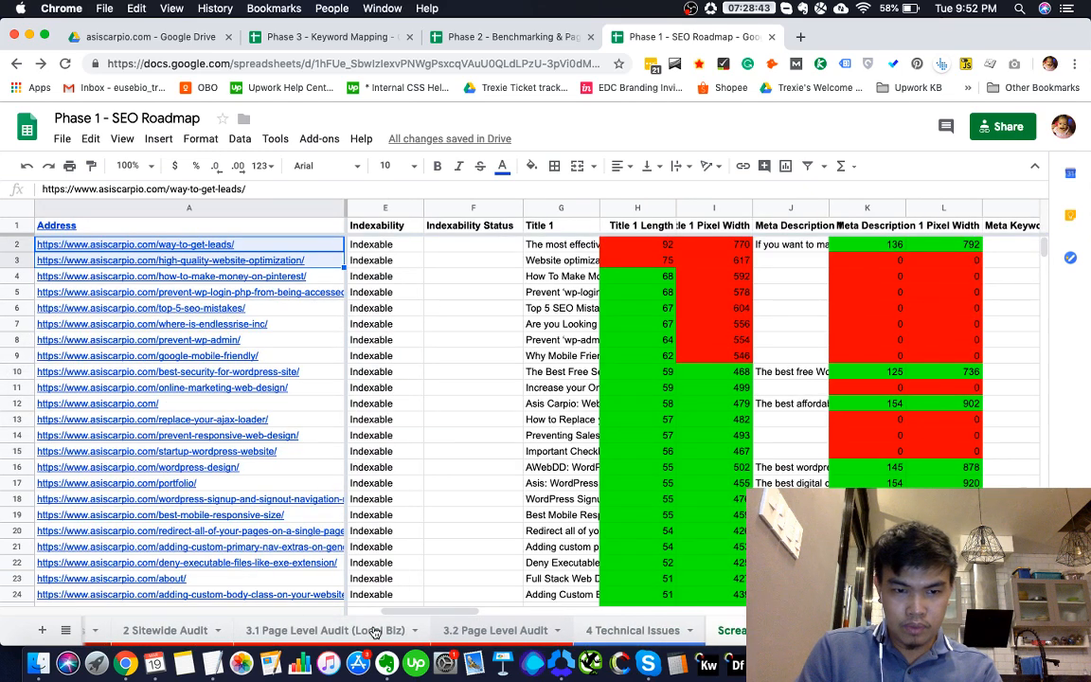
pyautogui.hscroll(-2, 375, 632)
pyautogui.hscroll(-1, 375, 631)
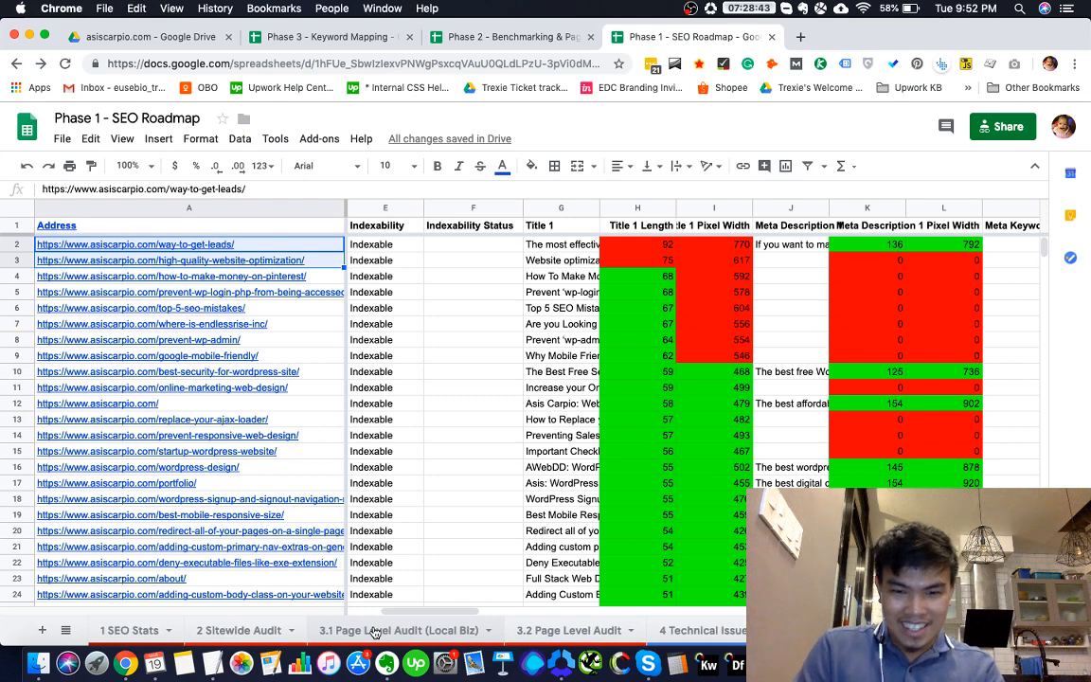
pyautogui.click(526, 630)
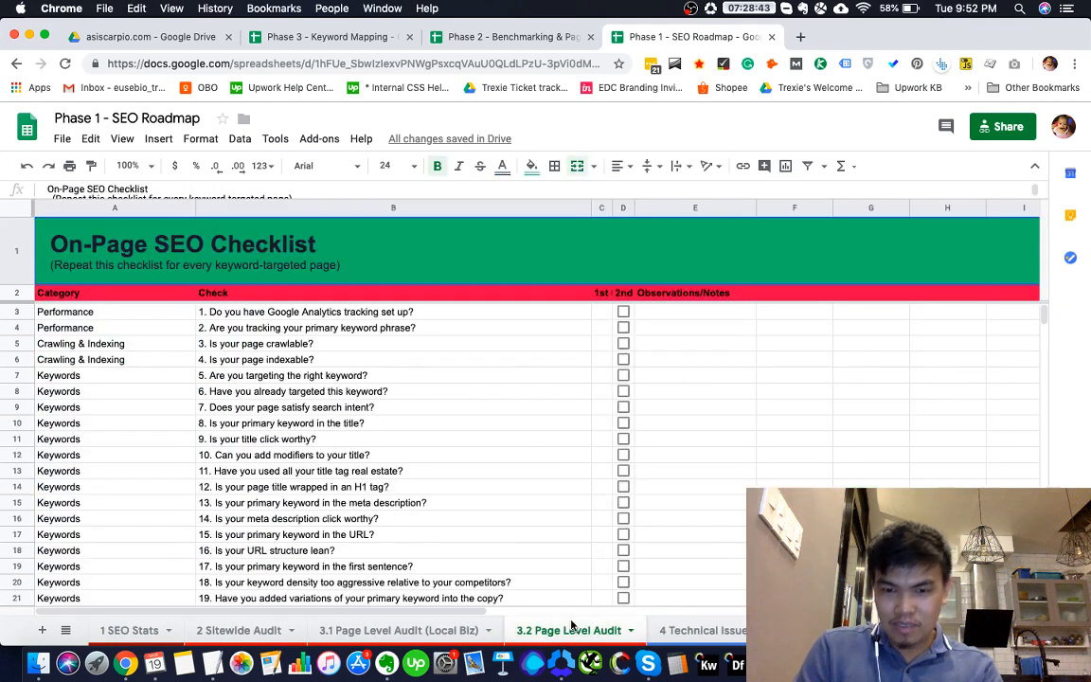
pyautogui.click(715, 631)
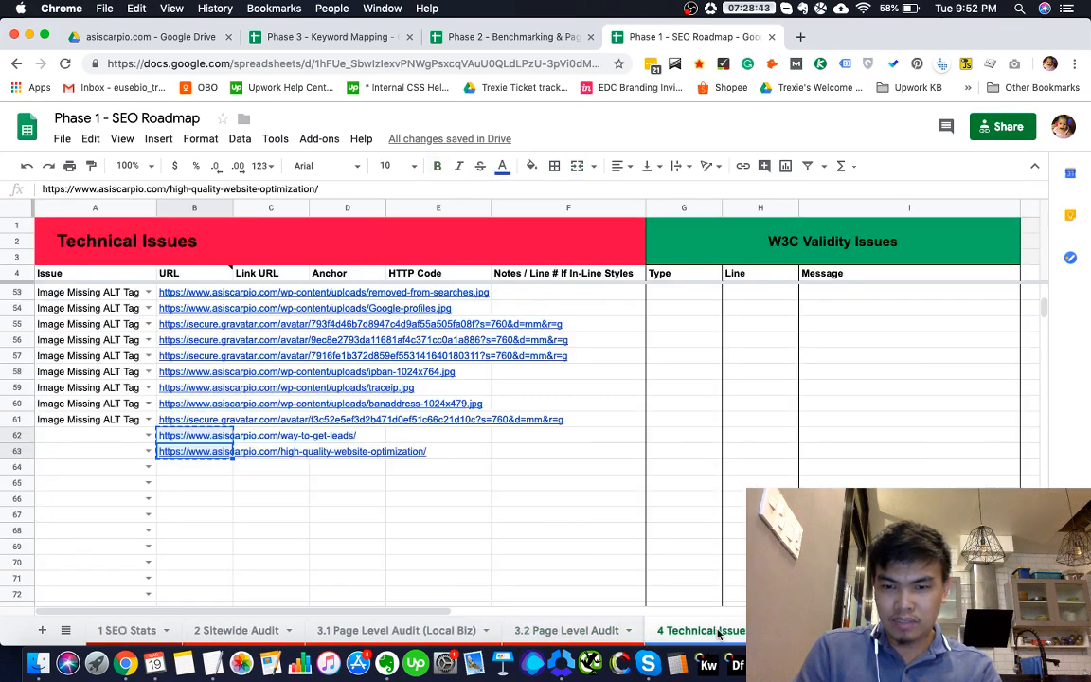
pyautogui.hscroll(5, 718, 632)
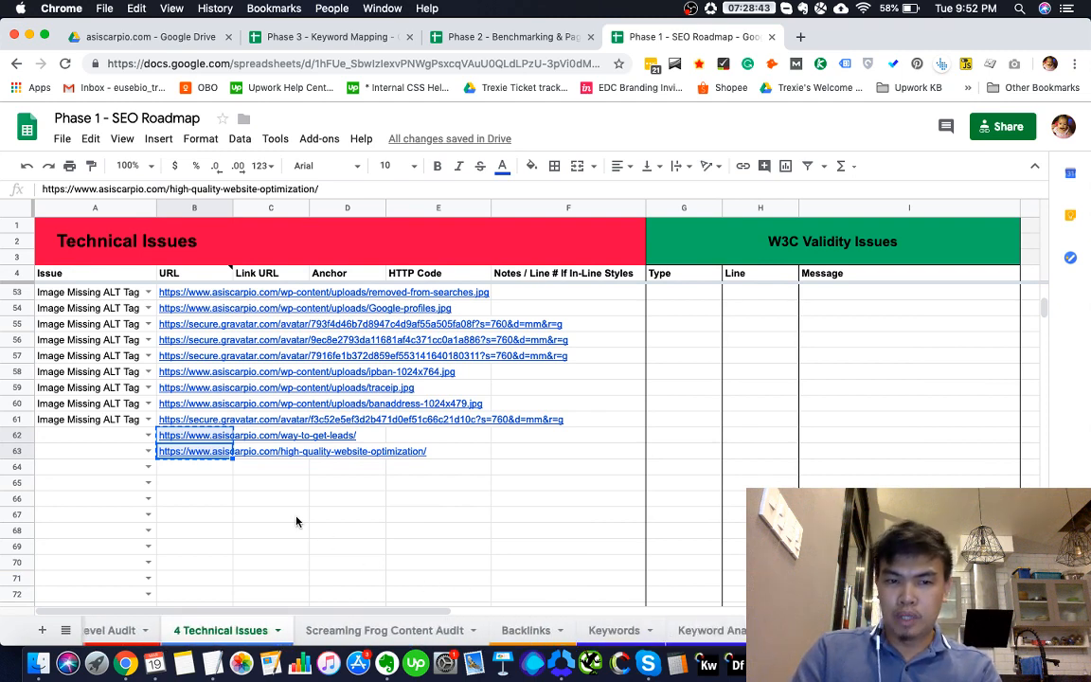
pyautogui.click(258, 500)
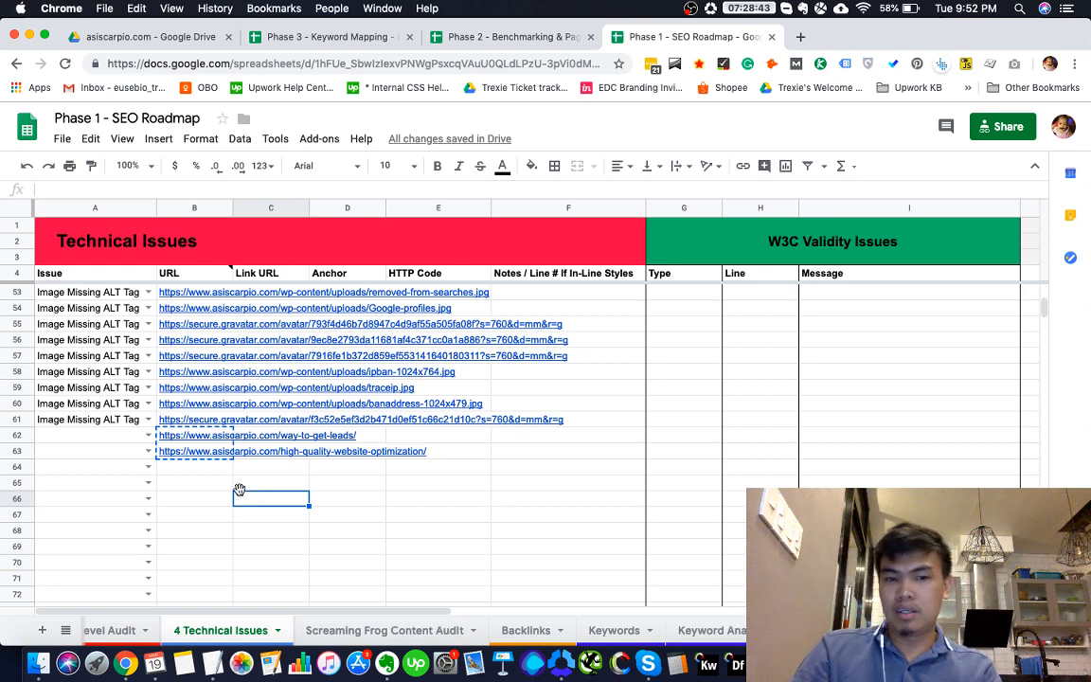
pyautogui.click(196, 486)
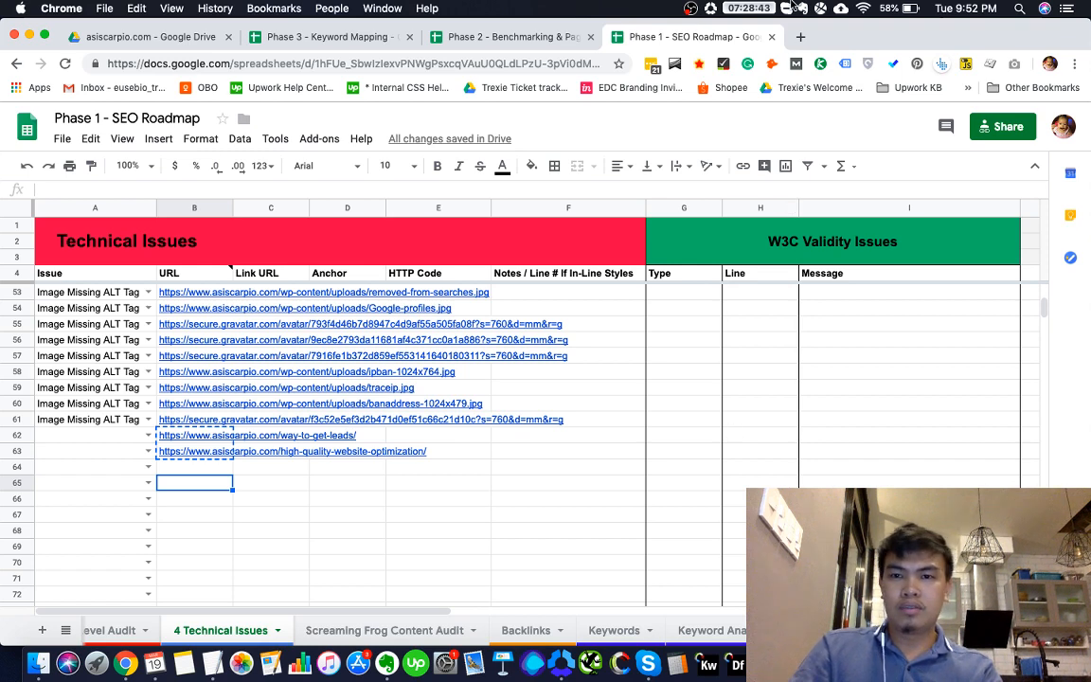
pyautogui.click(800, 37)
# Go to rienziseo.com/demo in the new tab
pyautogui.write('rue')
pyautogui.press('BackSpace')
pyautogui.press('BackSpace')
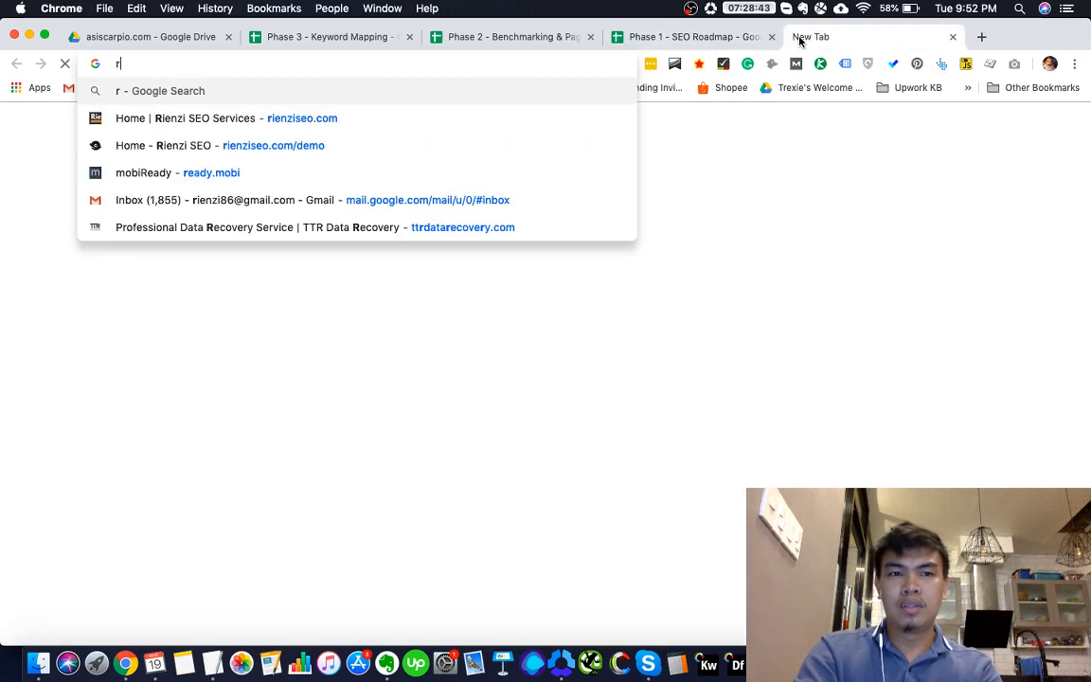
pyautogui.write('ienziseo.com/demo')
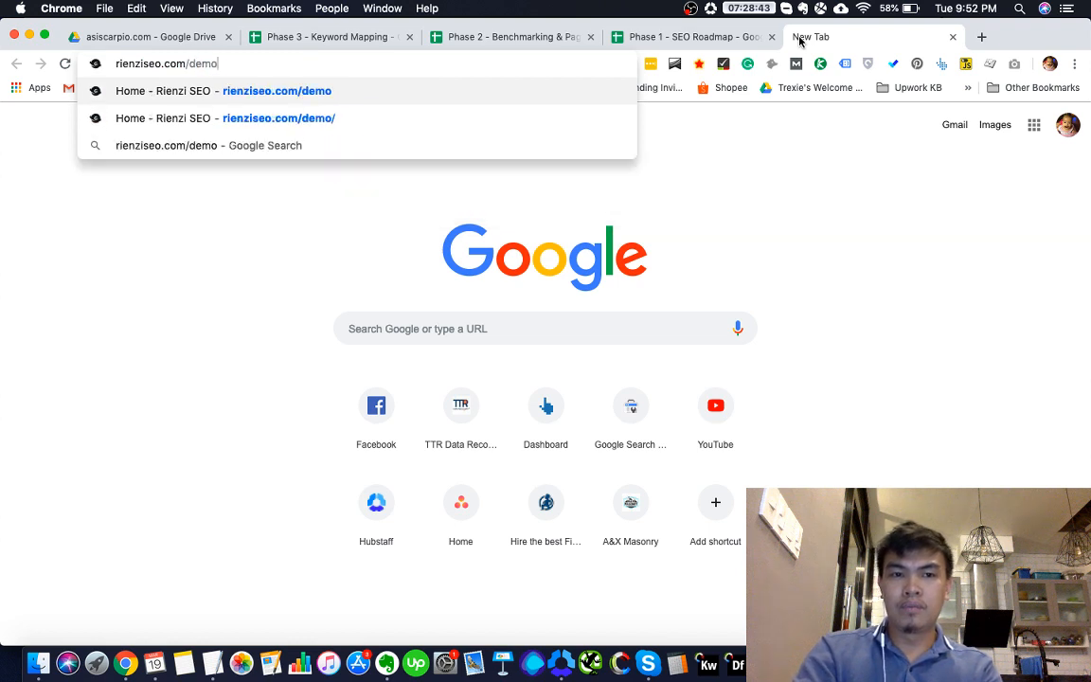
pyautogui.press('Return')
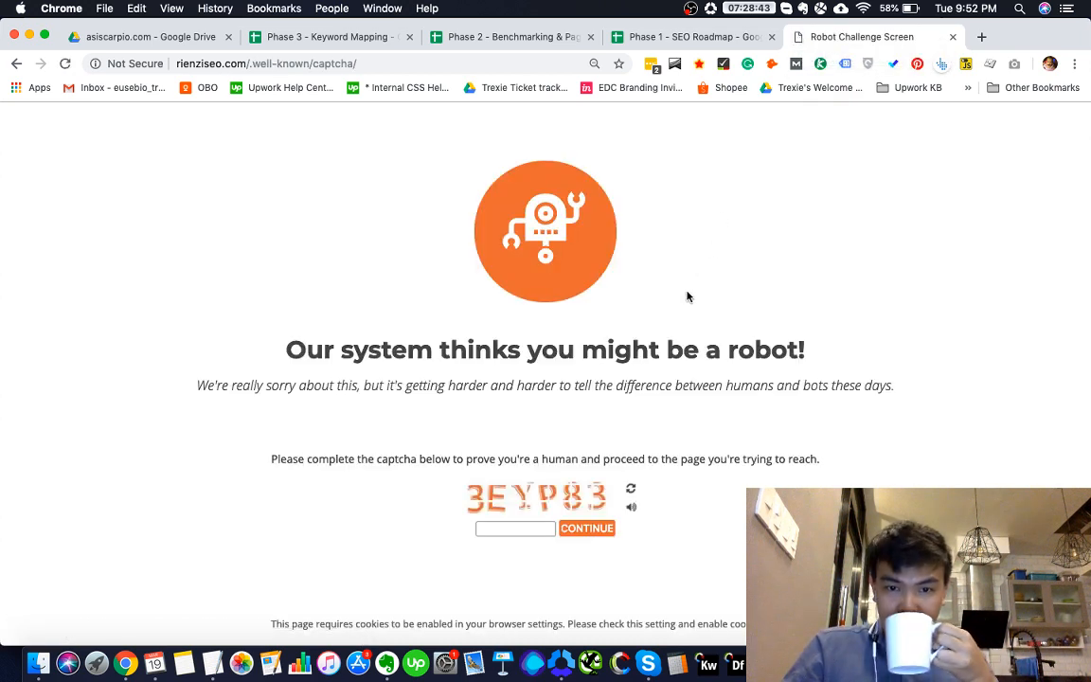
# Solve the captcha and continue to the Rienzi SEO Services home page
pyautogui.click(538, 524)
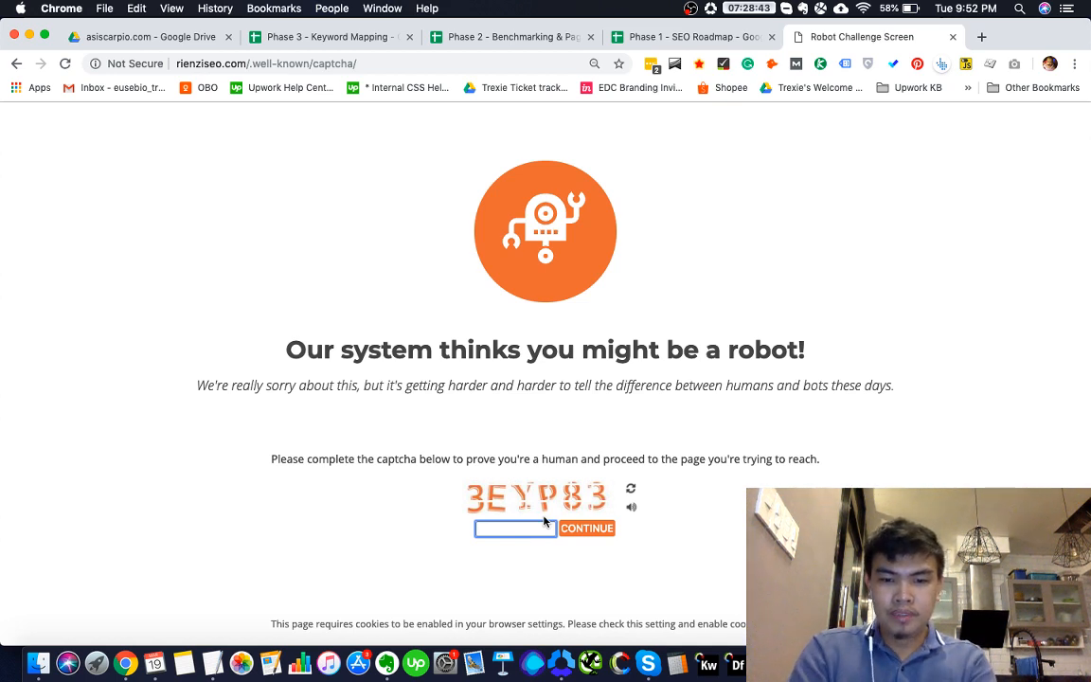
pyautogui.write('3EYP83')
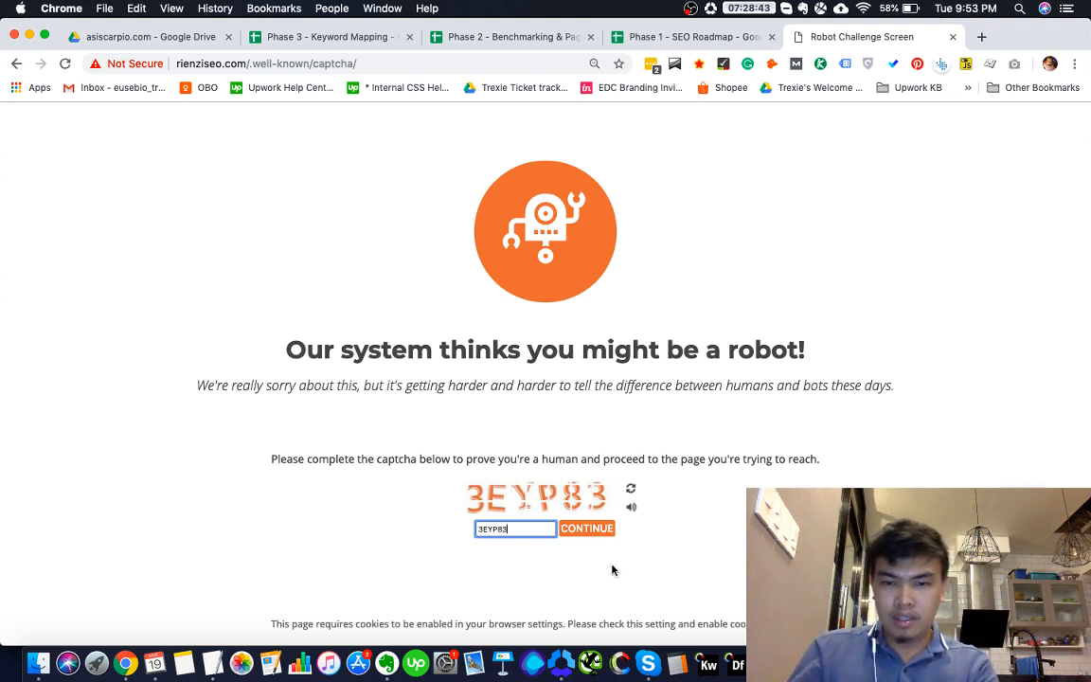
pyautogui.click(593, 530)
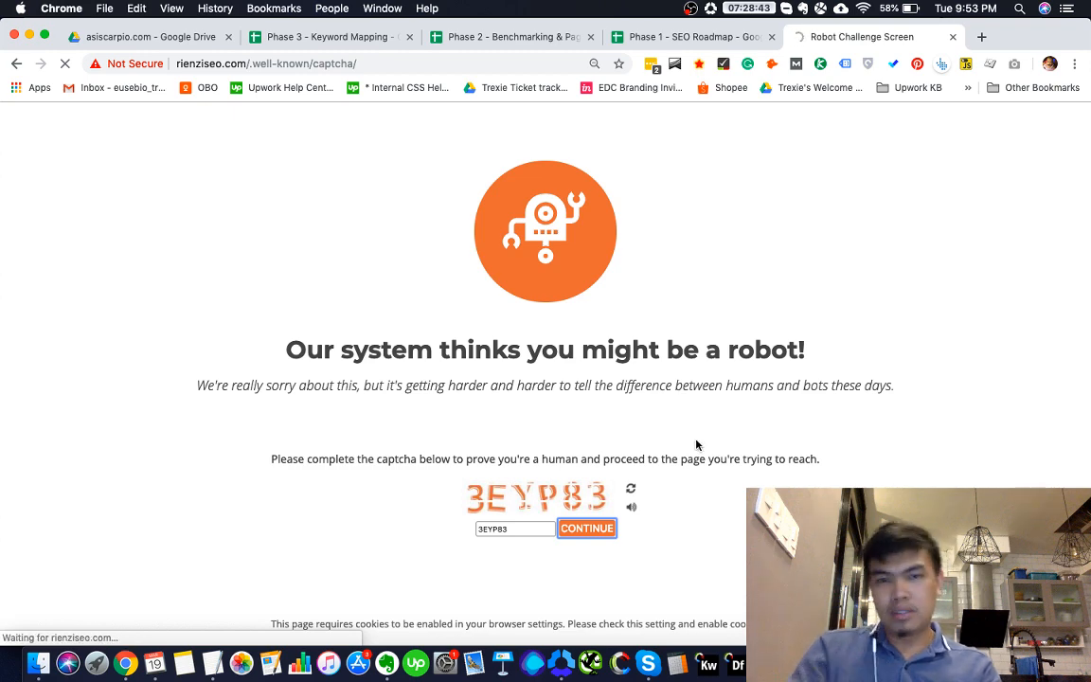
# Return to the Phase 1 - SEO Roadmap tab and select cells D69 and B65
pyautogui.press('super+2')
pyautogui.press('super+3')
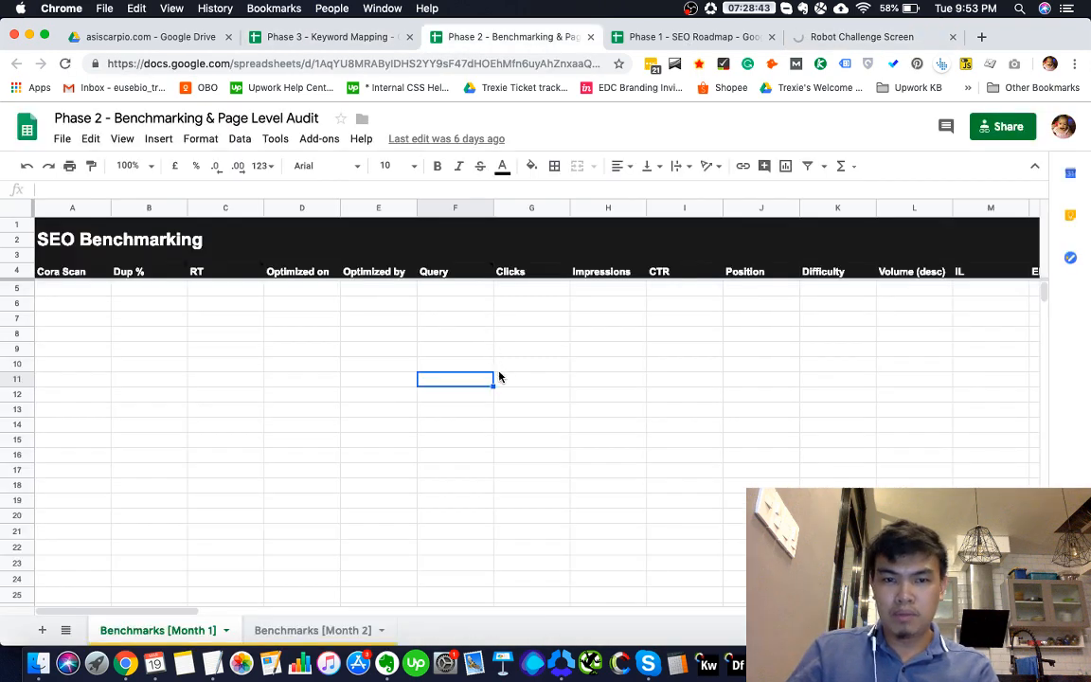
pyautogui.press('super+4')
pyautogui.click(346, 546)
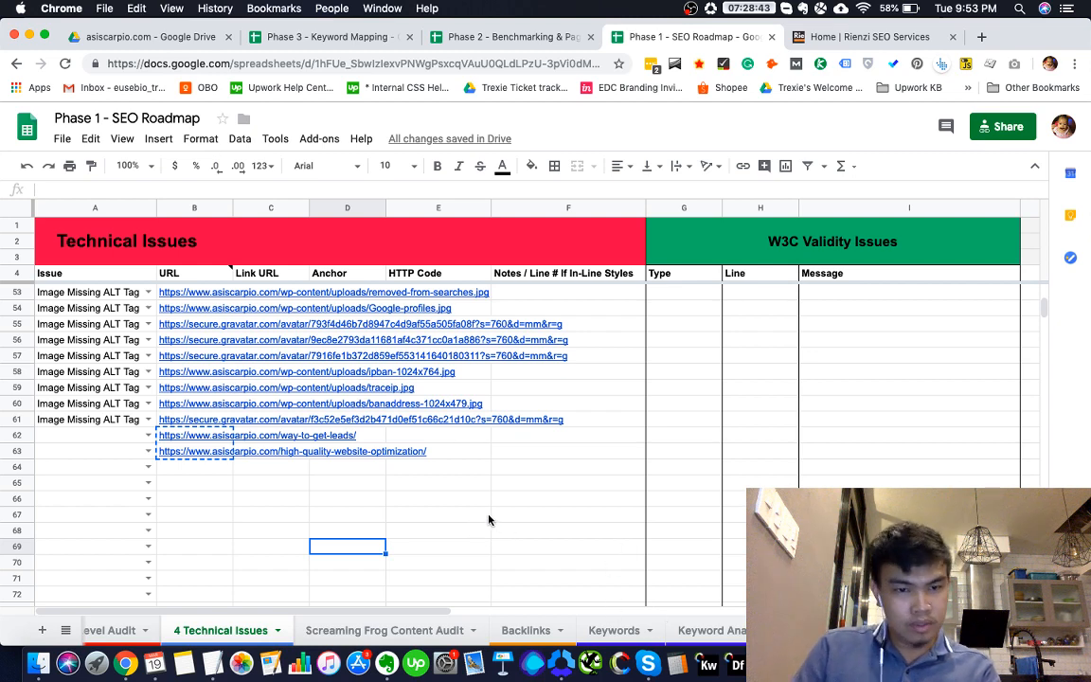
pyautogui.click(180, 482)
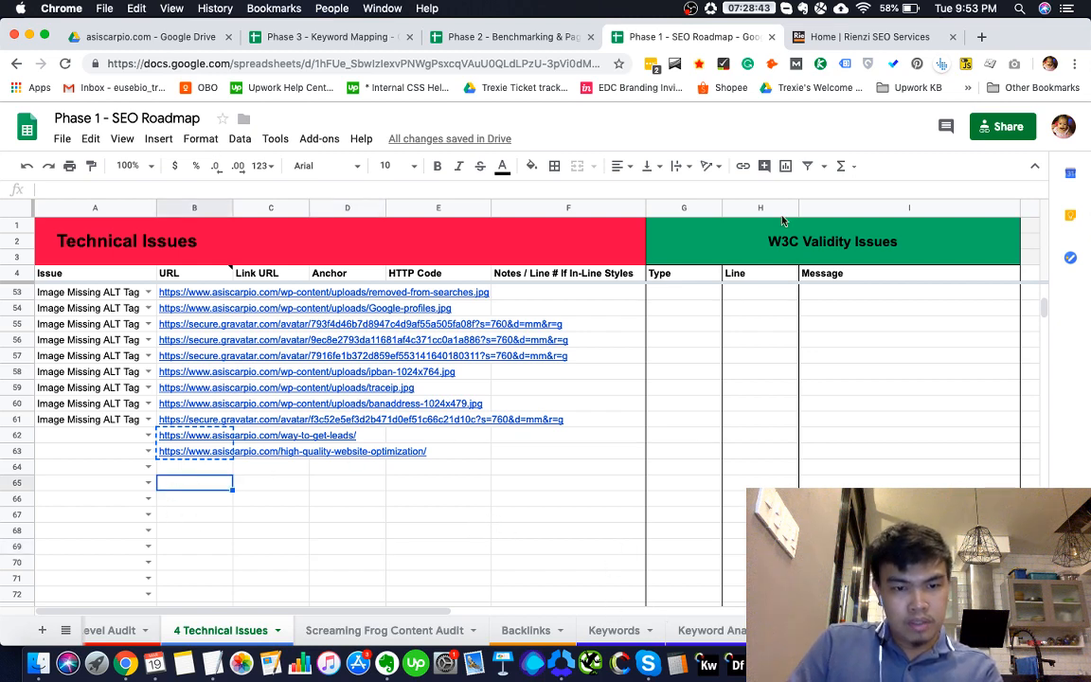
# Load the Rienzi SEO /demo page and scroll through its Ethical SEO hero and example text
pyautogui.click(788, 38)
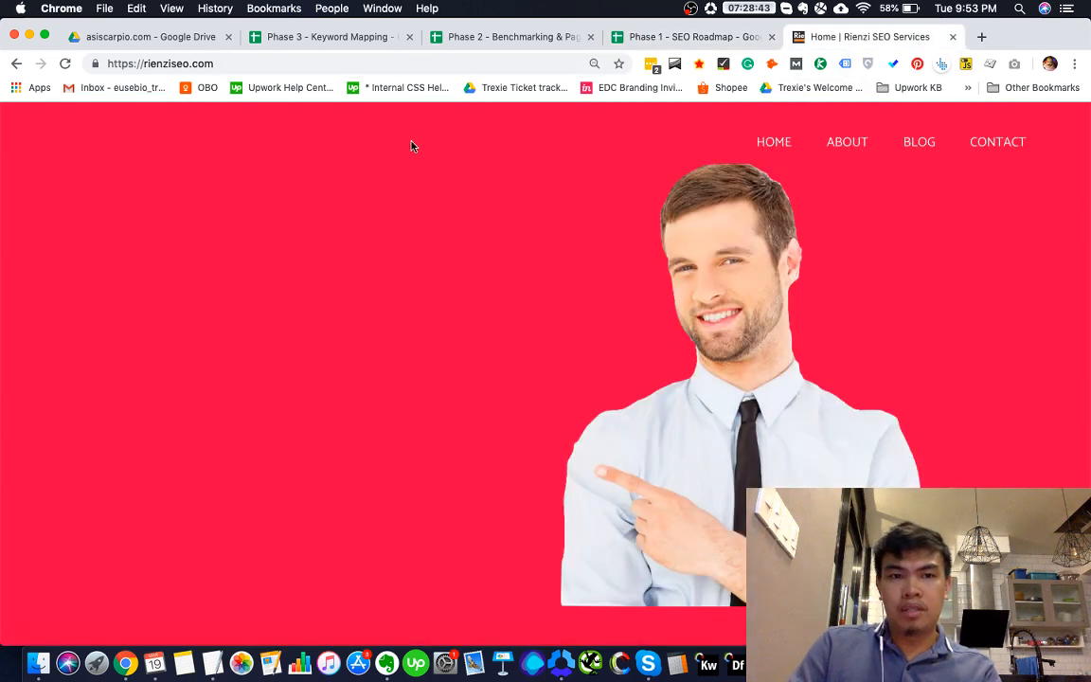
pyautogui.click(402, 69)
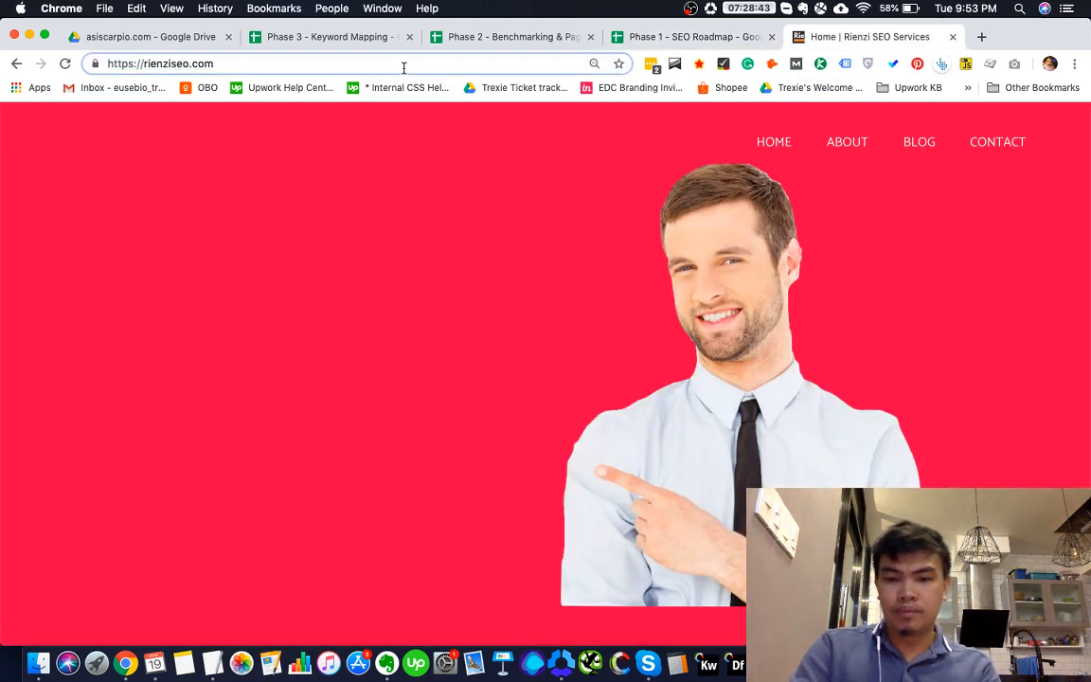
pyautogui.write('/demo')
pyautogui.press('Return')
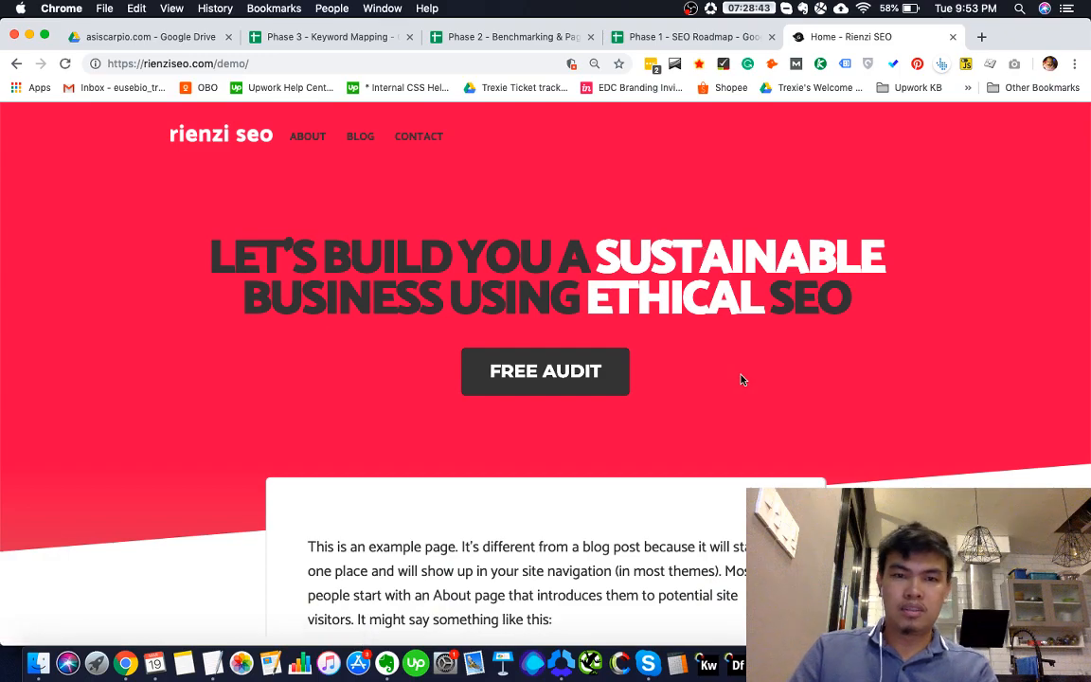
pyautogui.scroll(-15, 742, 379)
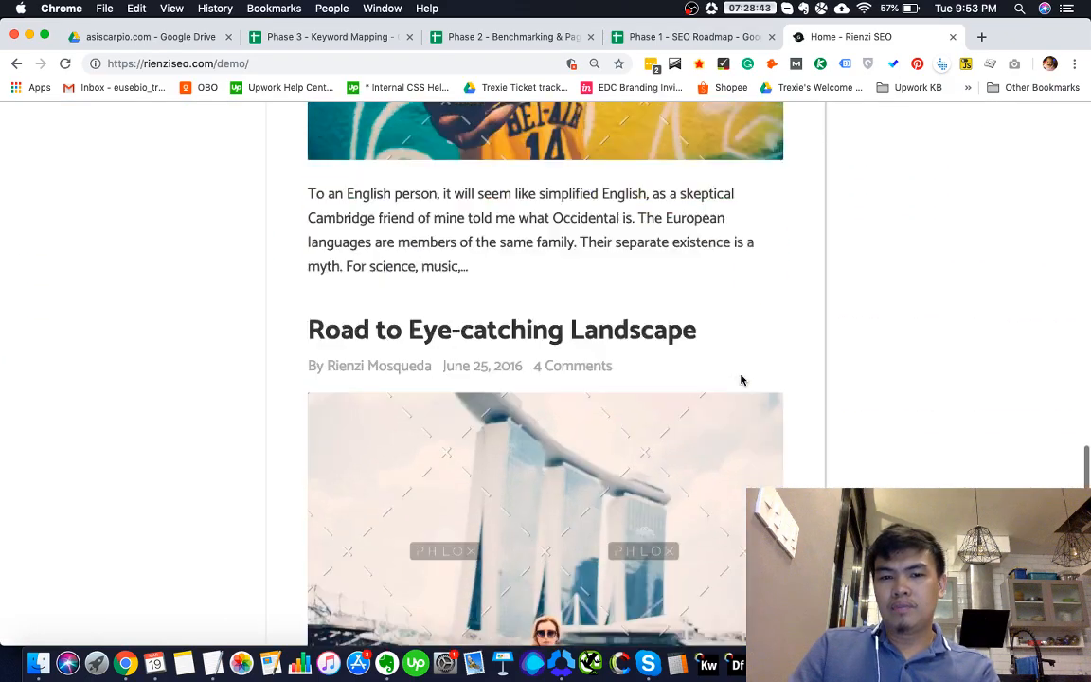
pyautogui.scroll(15, 742, 379)
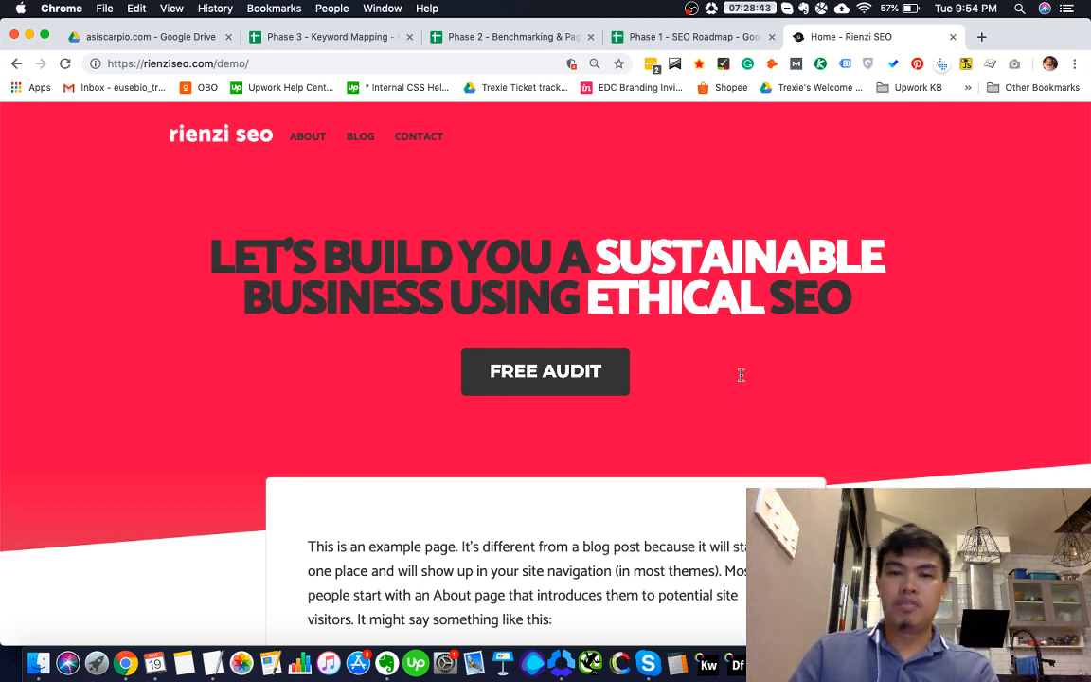
pyautogui.scroll(-9, 707, 432)
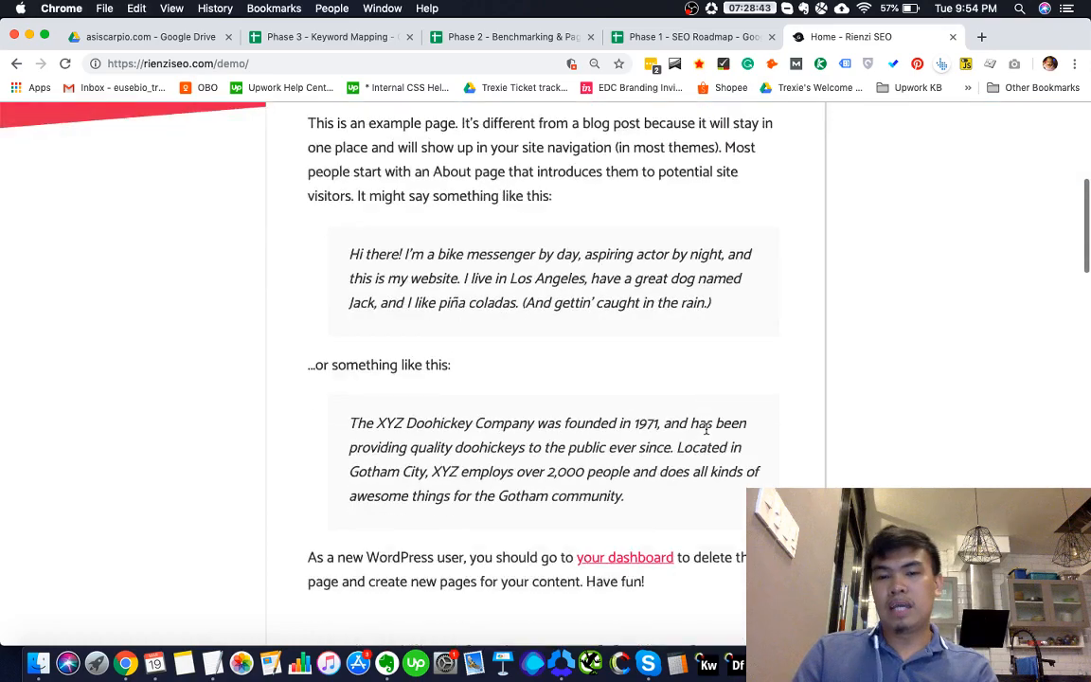
pyautogui.scroll(-5, 707, 431)
pyautogui.scroll(14, 707, 431)
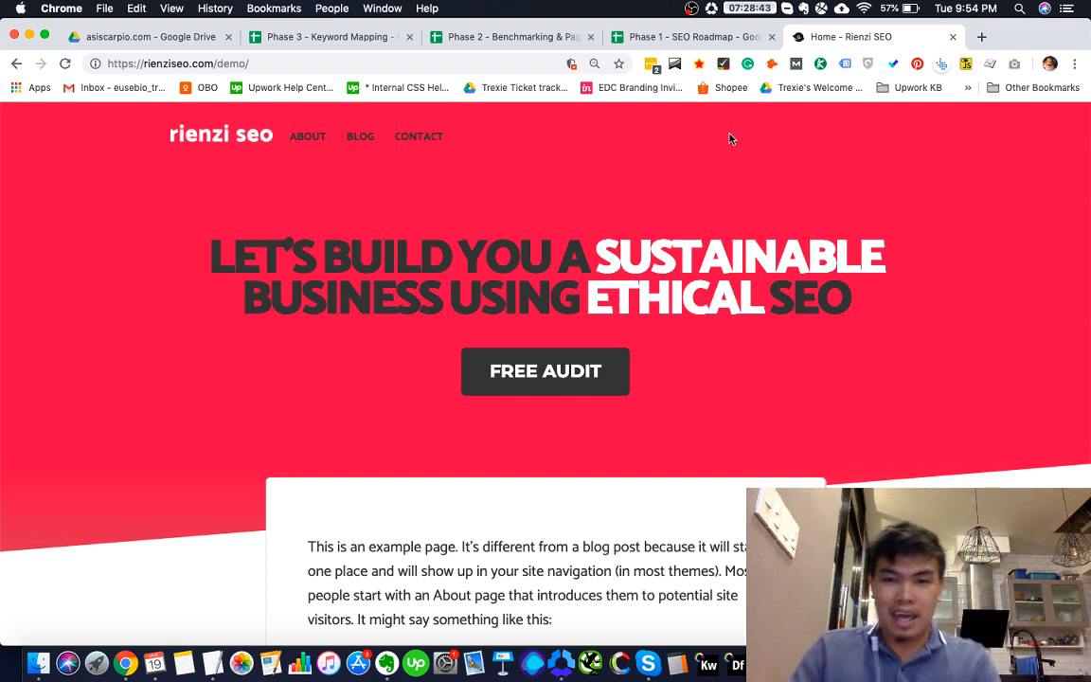
# Glance at the roadmap, revisit the demo page, then switch back to the Phase 1 - SEO Roadmap
pyautogui.click(699, 38)
pyautogui.hotkey('ctrl', 'Tab')
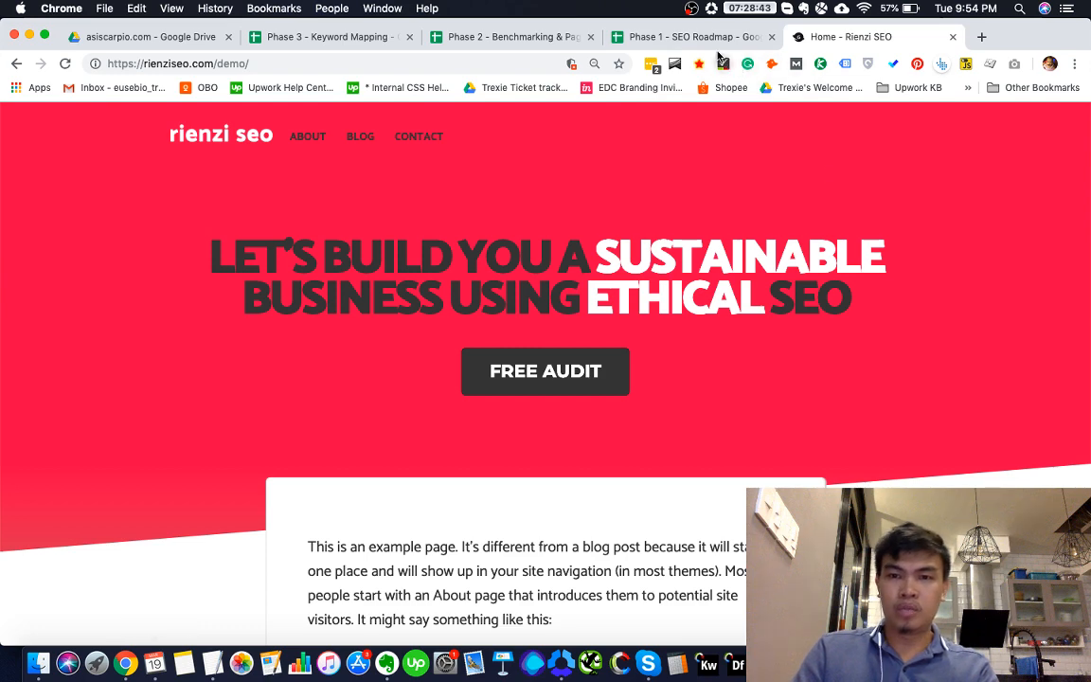
pyautogui.click(640, 36)
# Close the Rienzi SEO page and return to the Phase 1 - SEO Roadmap workbook
pyautogui.click(492, 38)
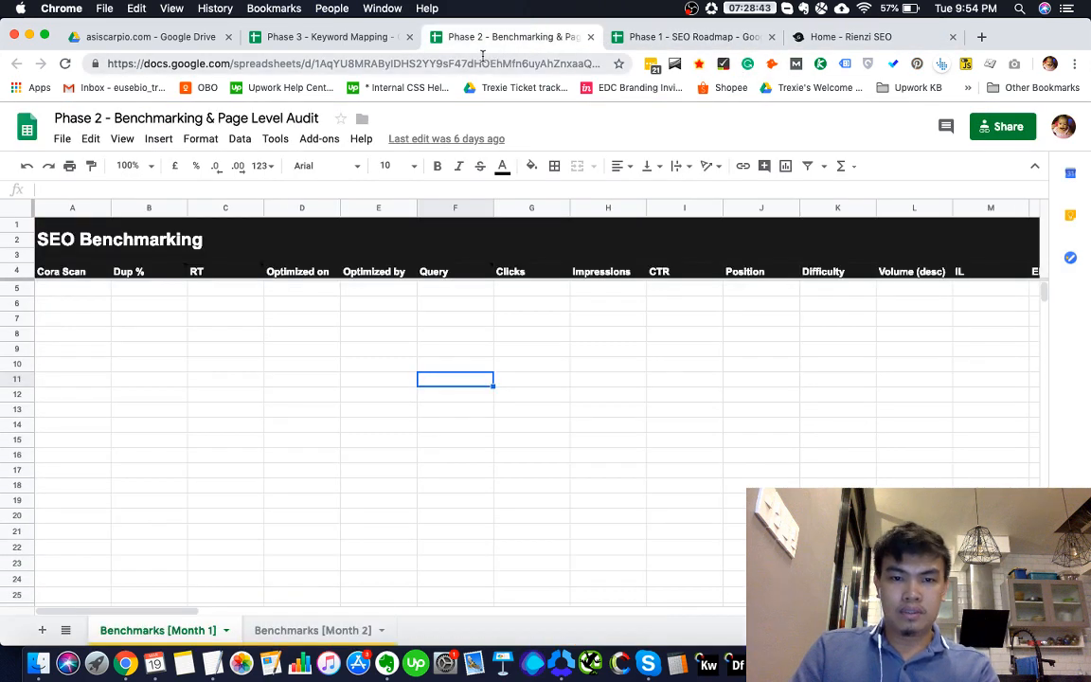
pyautogui.click(636, 38)
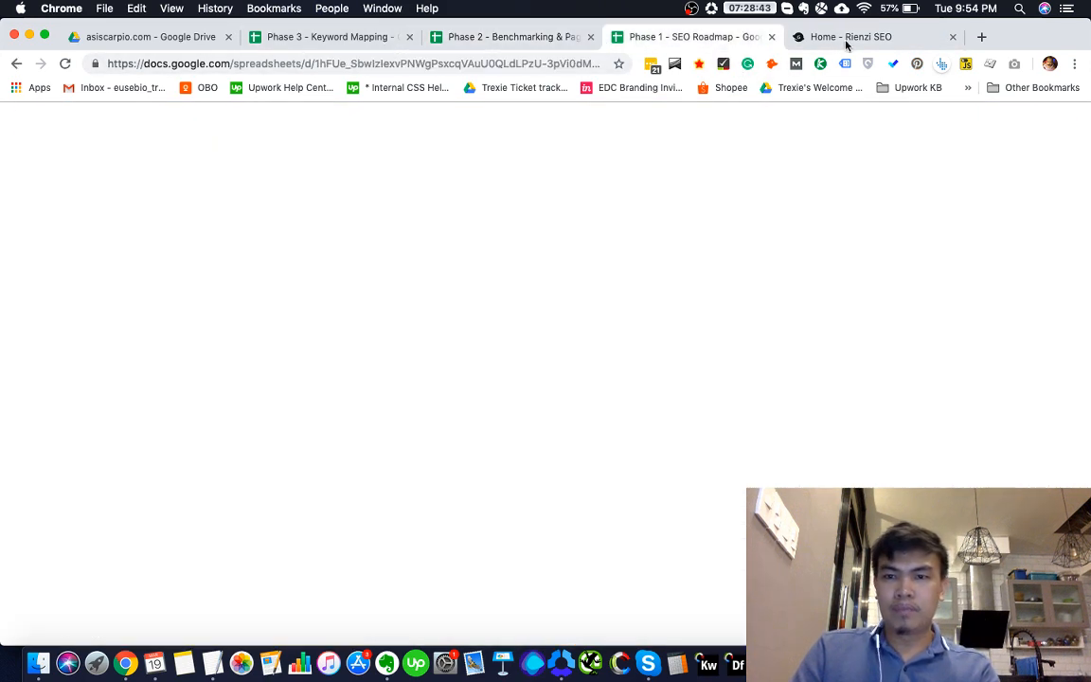
pyautogui.click(881, 37)
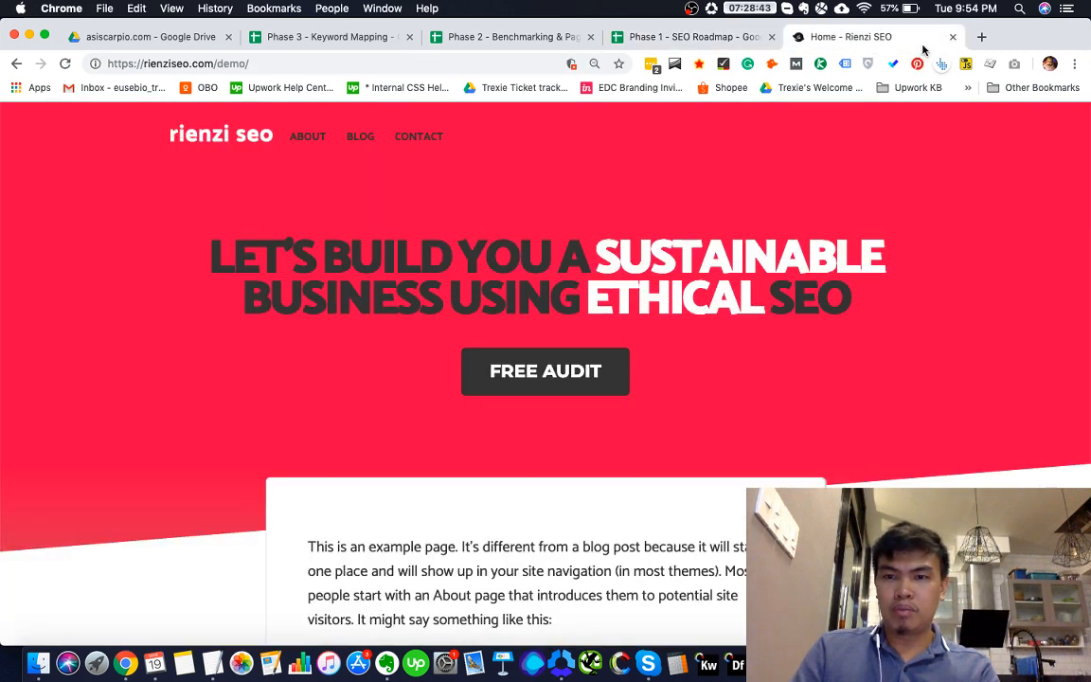
pyautogui.click(953, 37)
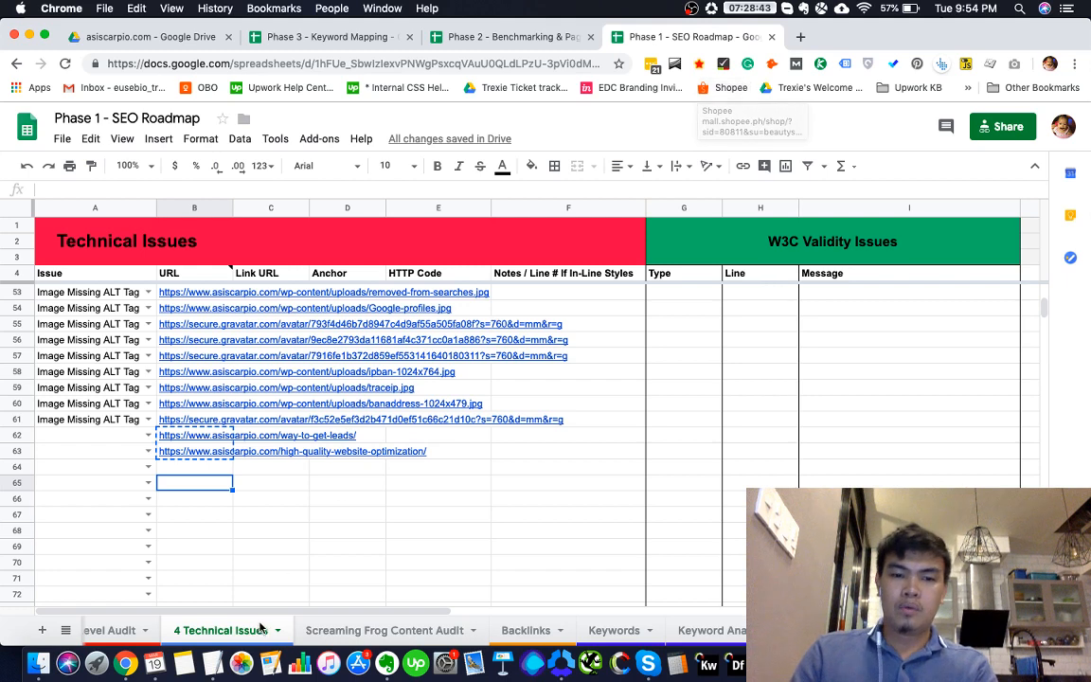
pyautogui.hscroll(-3, 275, 629)
pyautogui.hscroll(-5, 274, 629)
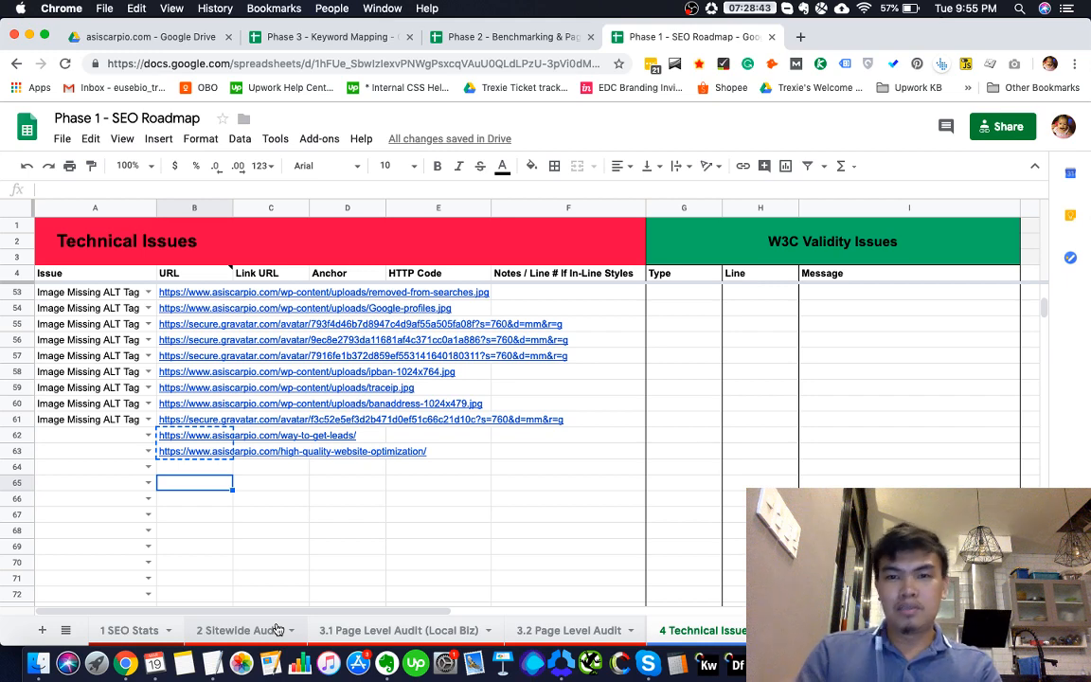
# Check the URLs in B61 and B63 on the 4 Technical Issues sheet
pyautogui.click(187, 424)
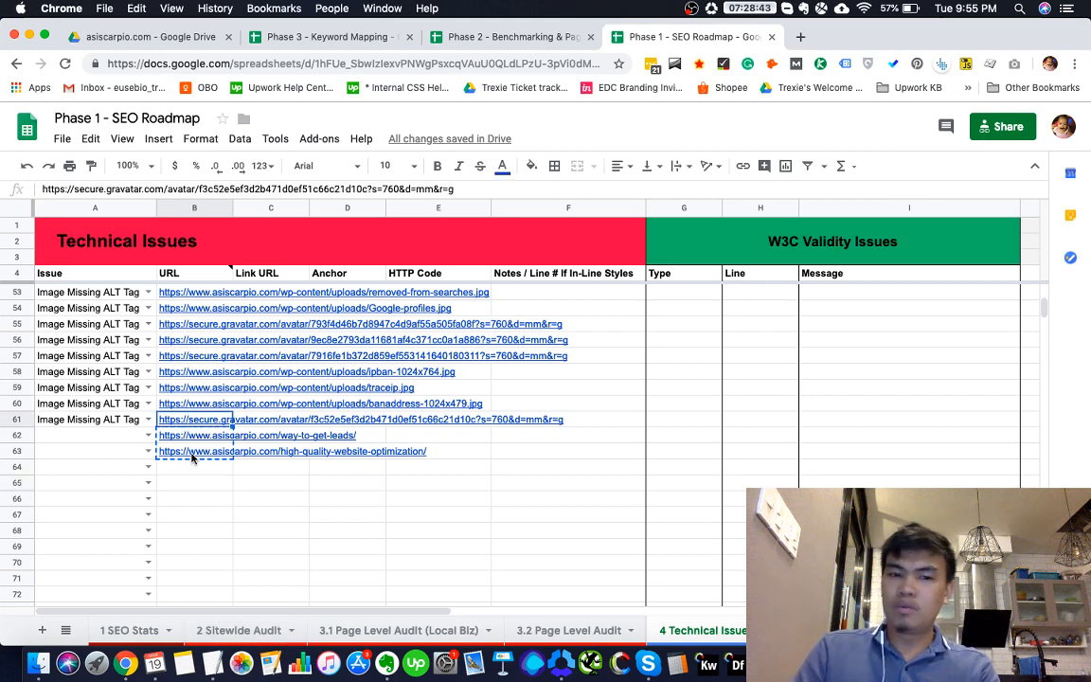
pyautogui.click(191, 453)
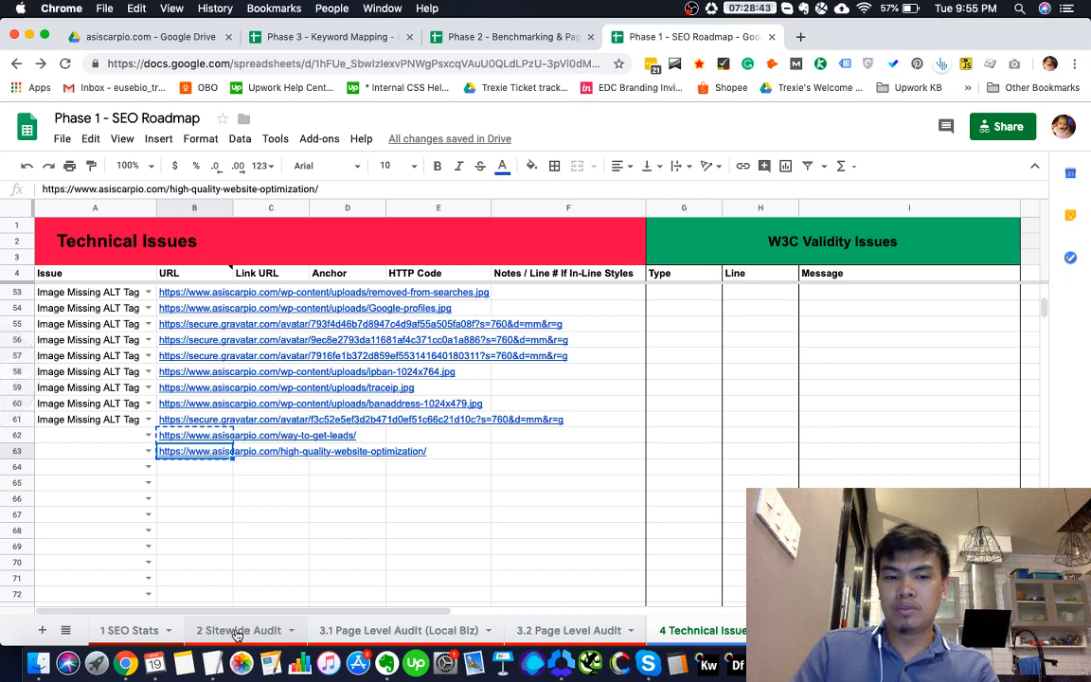
pyautogui.hscroll(5, 386, 512)
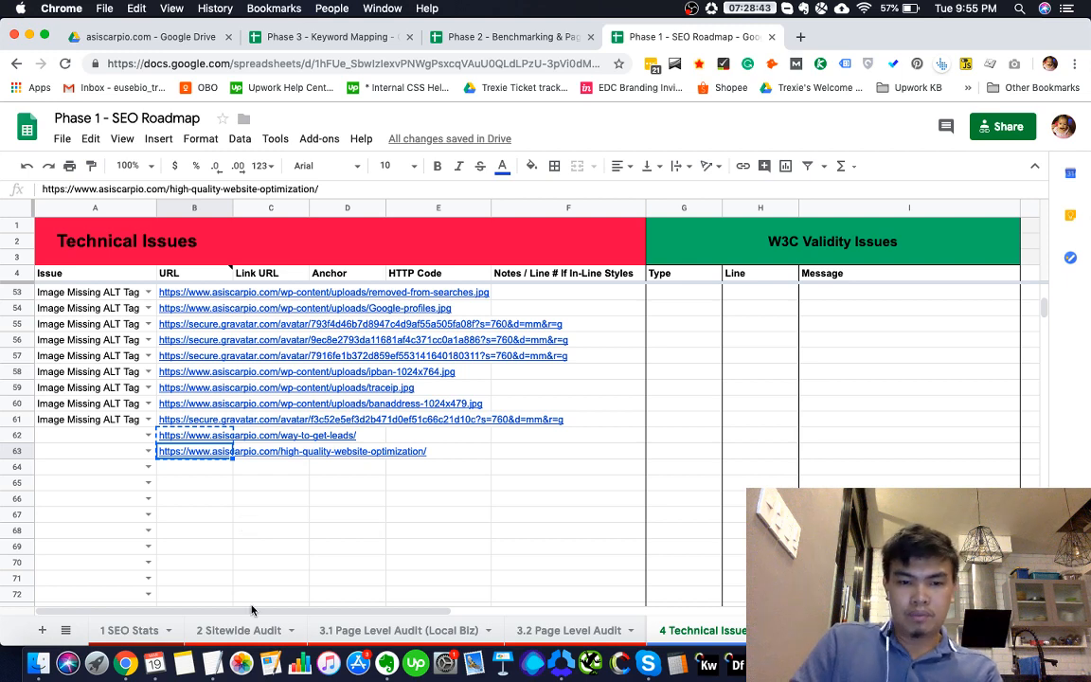
pyautogui.click(222, 635)
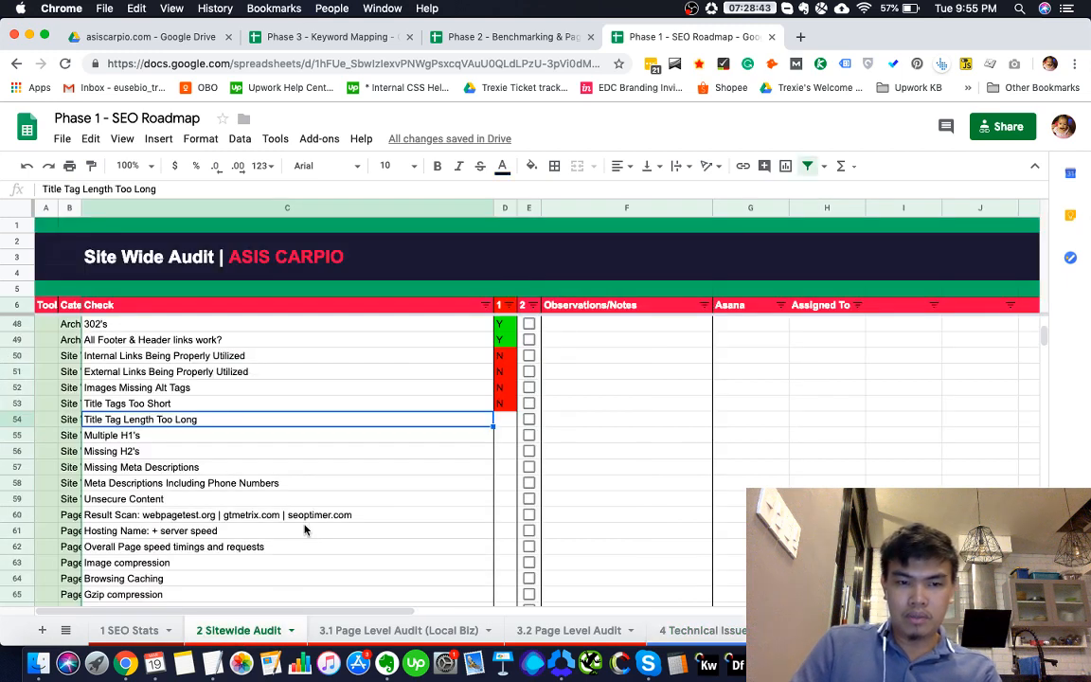
pyautogui.click(706, 634)
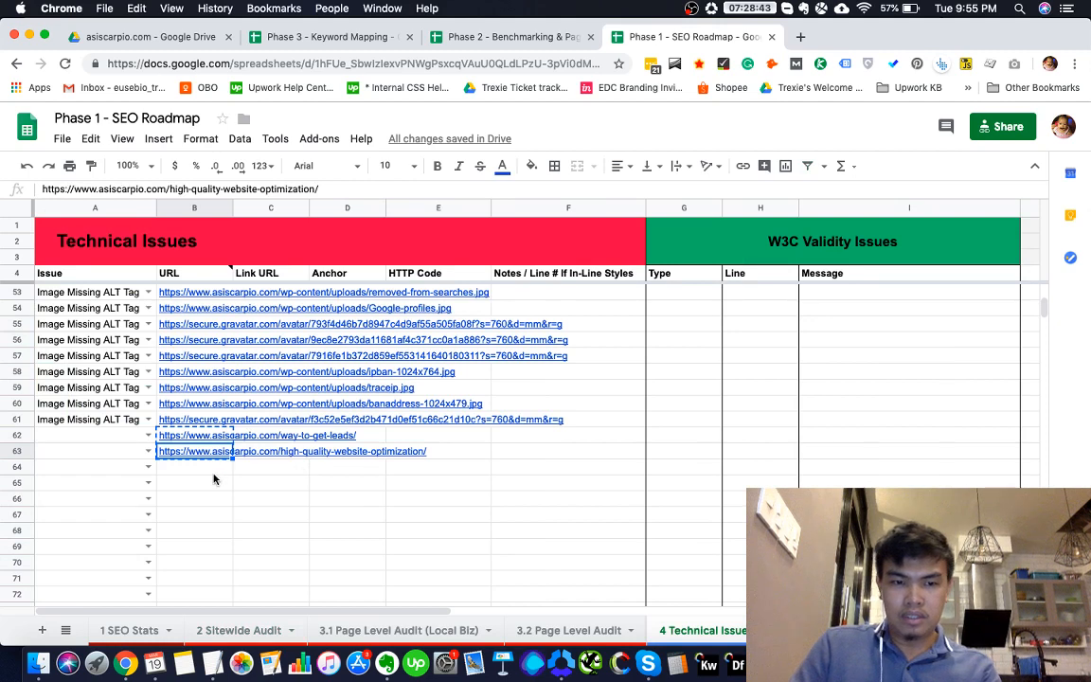
# Enter 'Title Too long' in A62 and copy the same label into A63
pyautogui.click(203, 438)
pyautogui.click(127, 438)
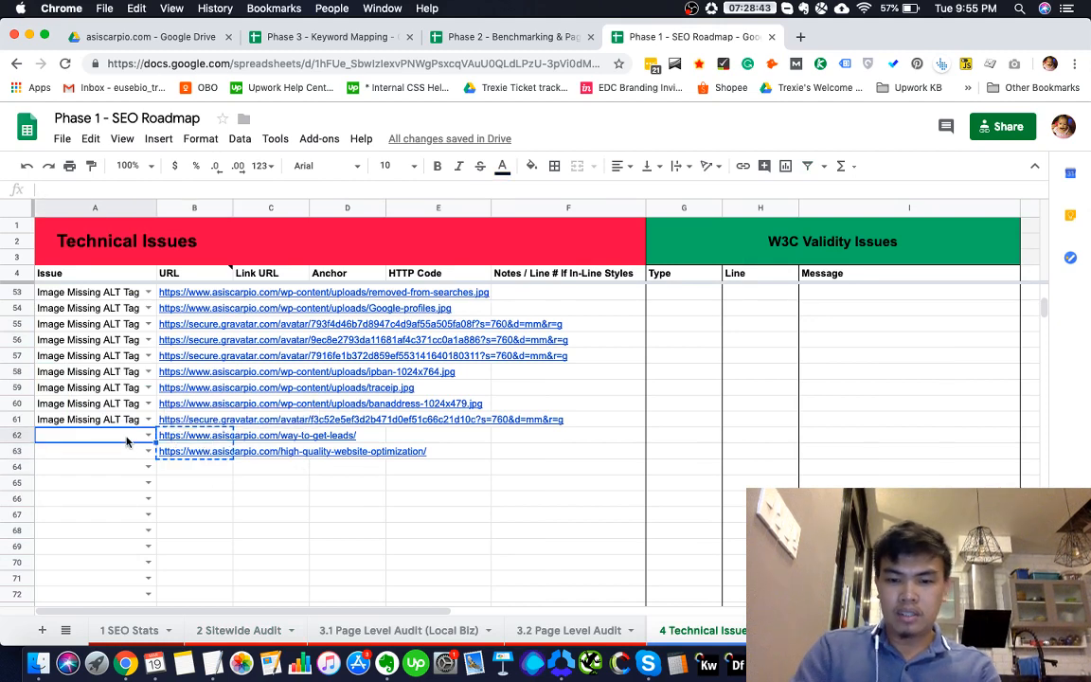
pyautogui.write('Title ta')
pyautogui.press('BackSpace')
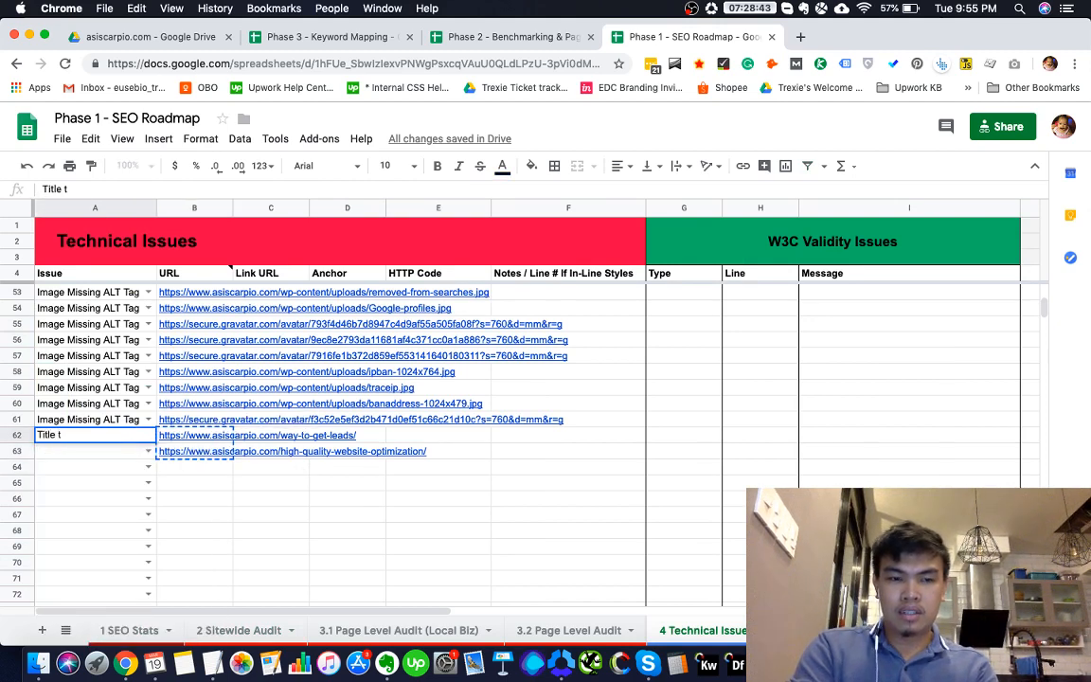
pyautogui.write('Too long')
pyautogui.press('Return')
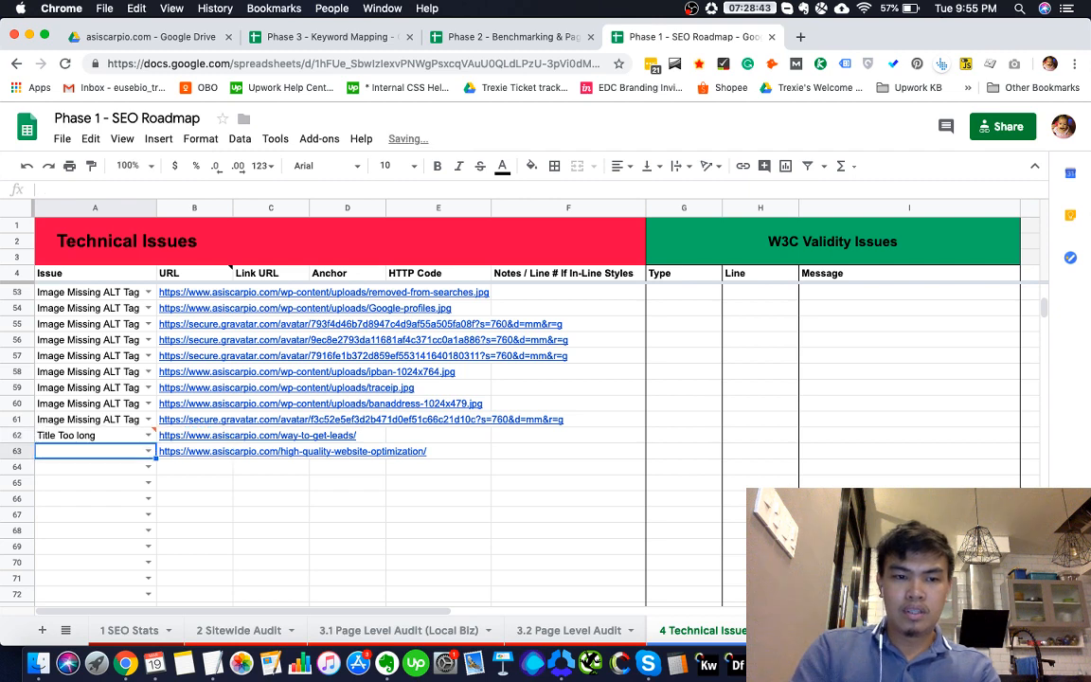
pyautogui.press('Up')
pyautogui.press('Up')
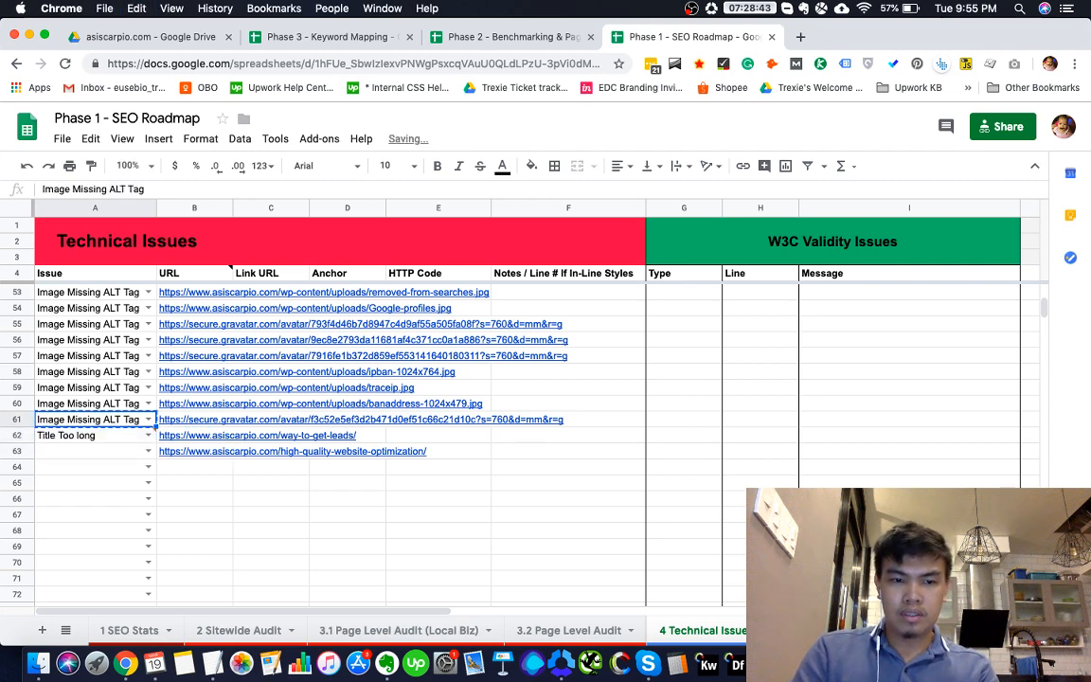
pyautogui.press('Down')
pyautogui.press('super+c')
pyautogui.press('Down')
pyautogui.press('super+v')
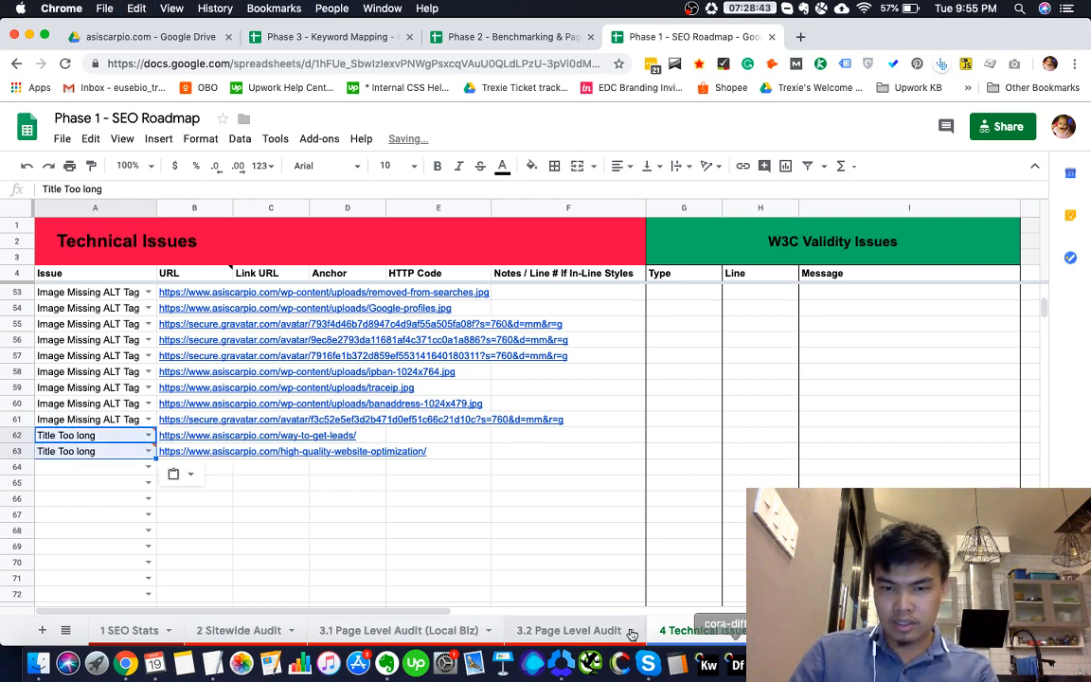
pyautogui.hscroll(3, 732, 623)
# On the Screaming Frog sheet, inspect the short title length of 29 and its URL
pyautogui.click(681, 630)
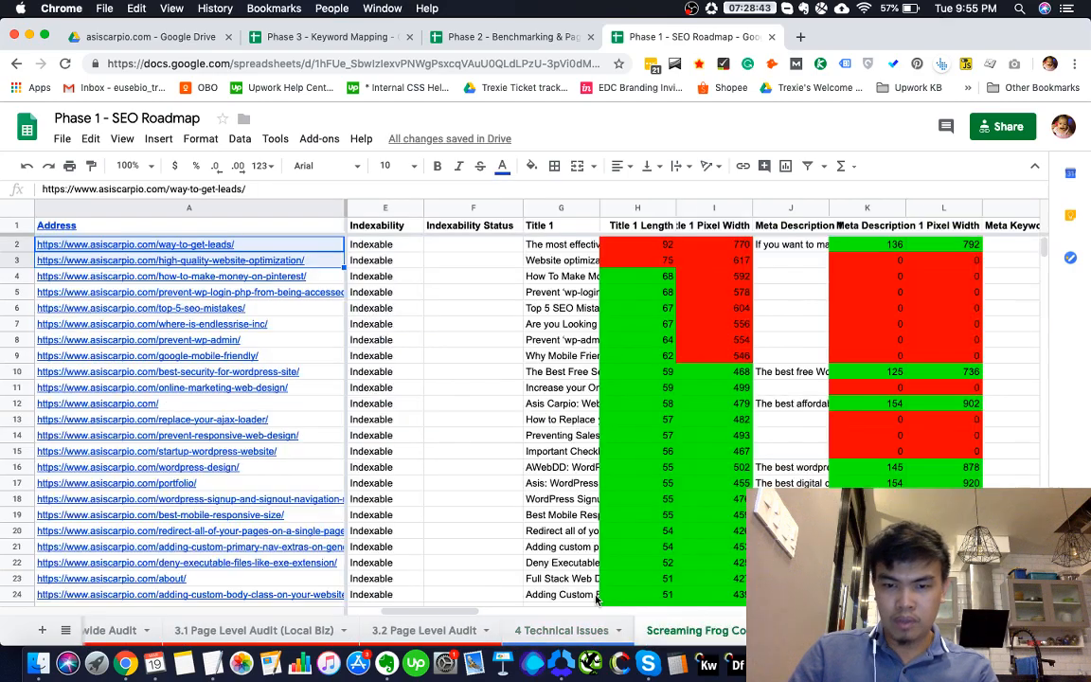
pyautogui.scroll(-10, 552, 497)
pyautogui.hscroll(-3, 553, 496)
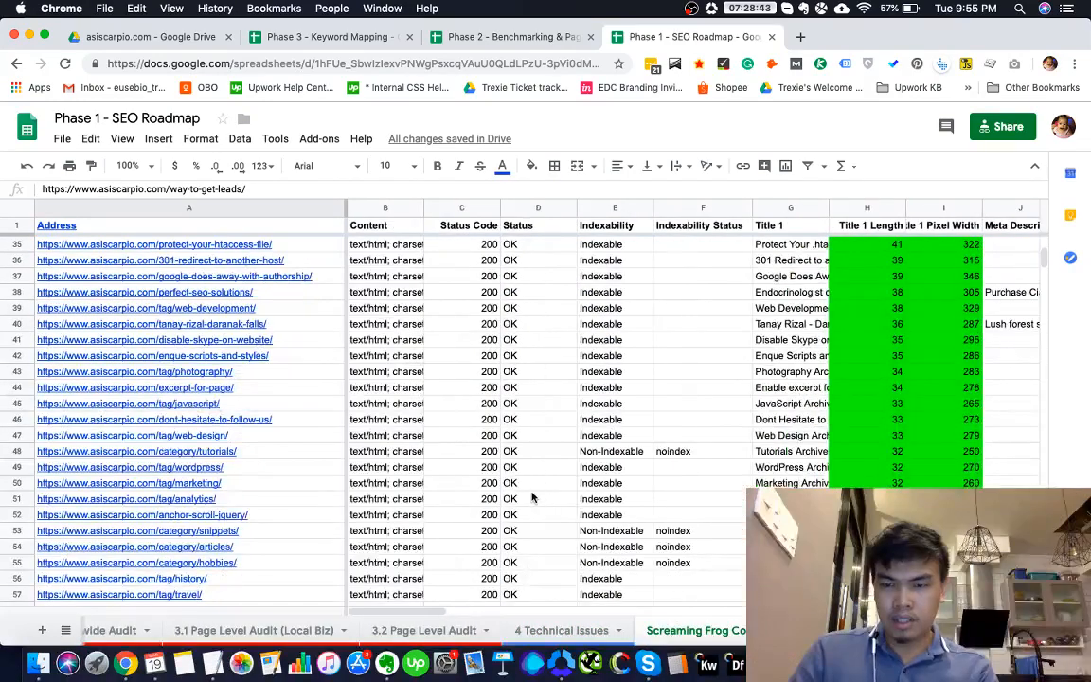
pyautogui.scroll(-3, 572, 494)
pyautogui.click(791, 435)
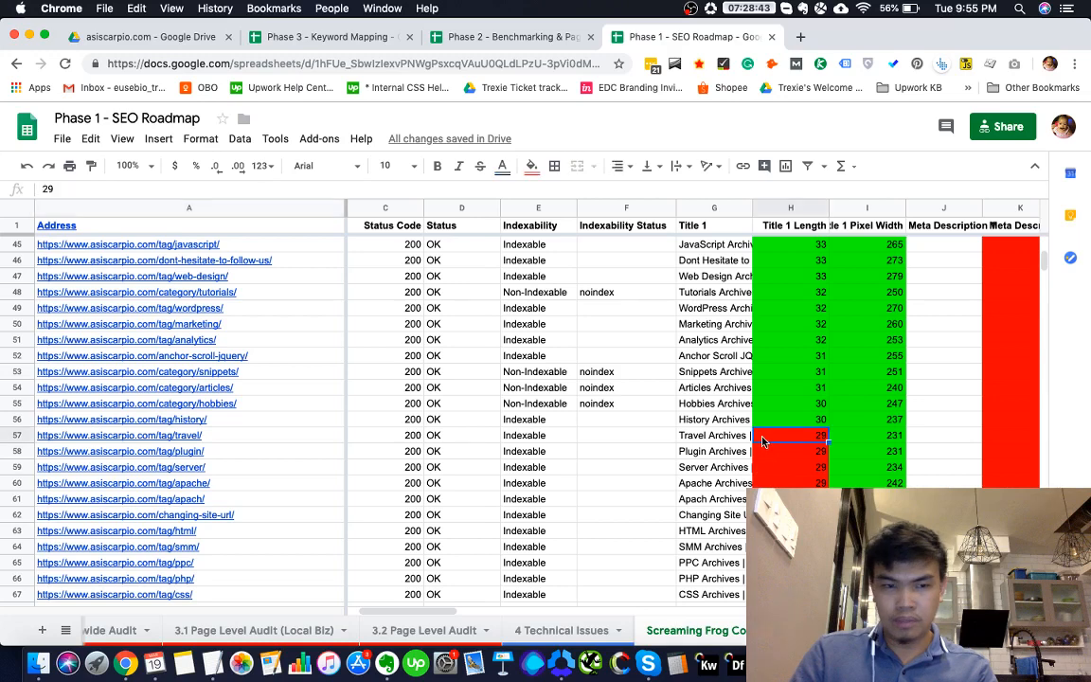
pyautogui.click(313, 436)
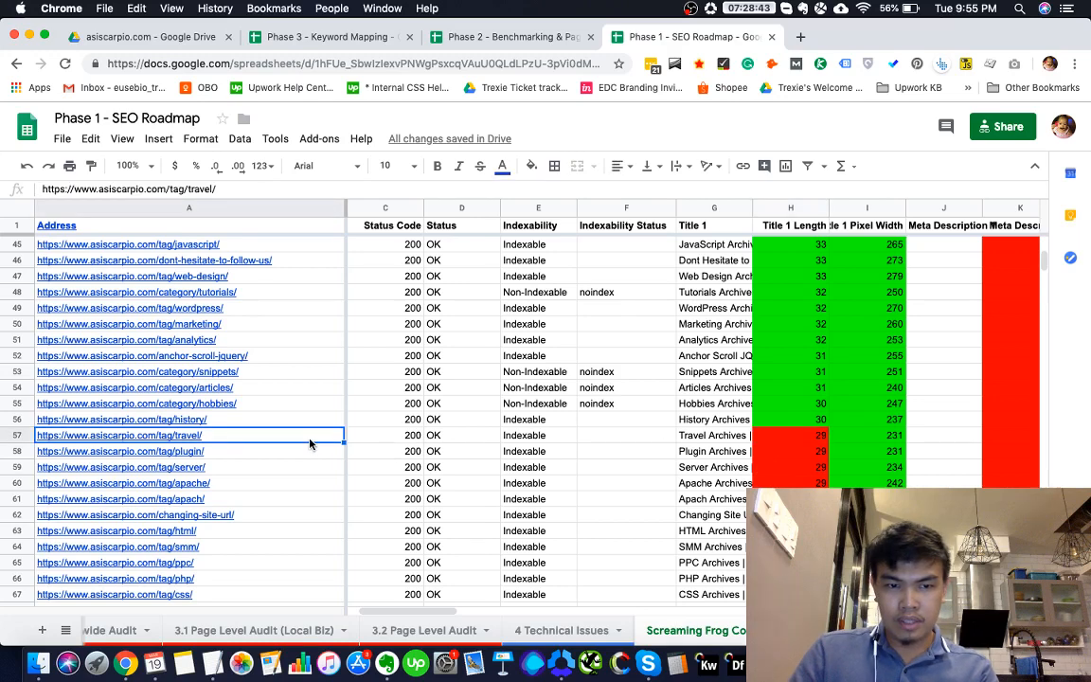
# Review the remaining title lengths, including the enable-shortcode-in-contact-form-7 URL, then return to 2 Sitewide Audit
pyautogui.scroll(-5, 460, 447)
pyautogui.hscroll(-1, 398, 445)
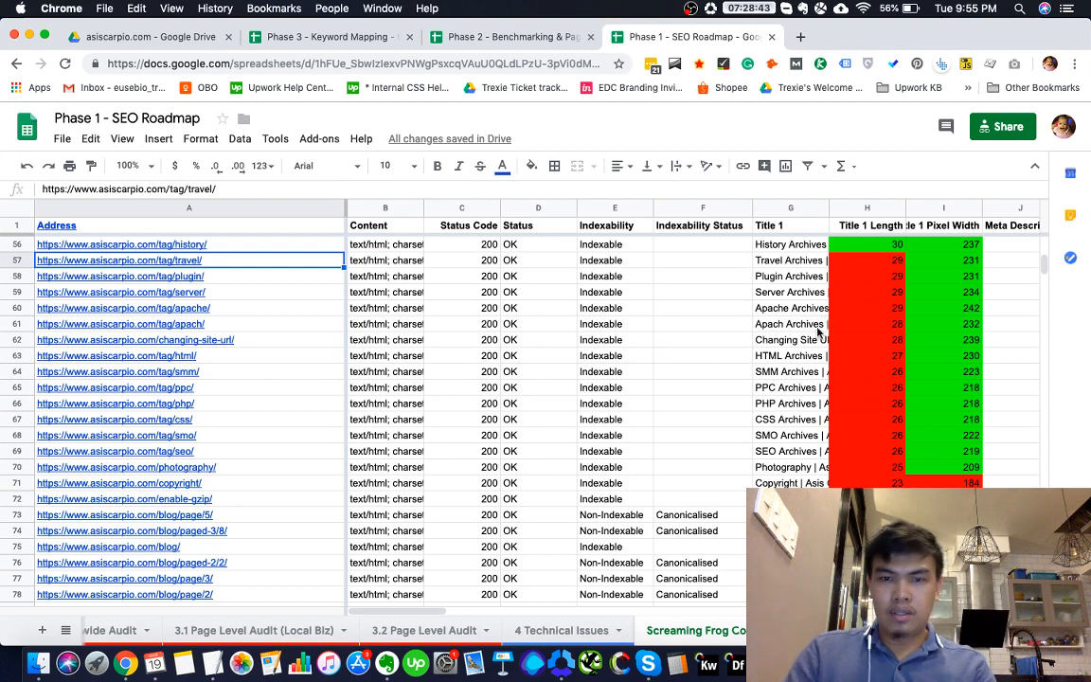
pyautogui.scroll(-6, 811, 353)
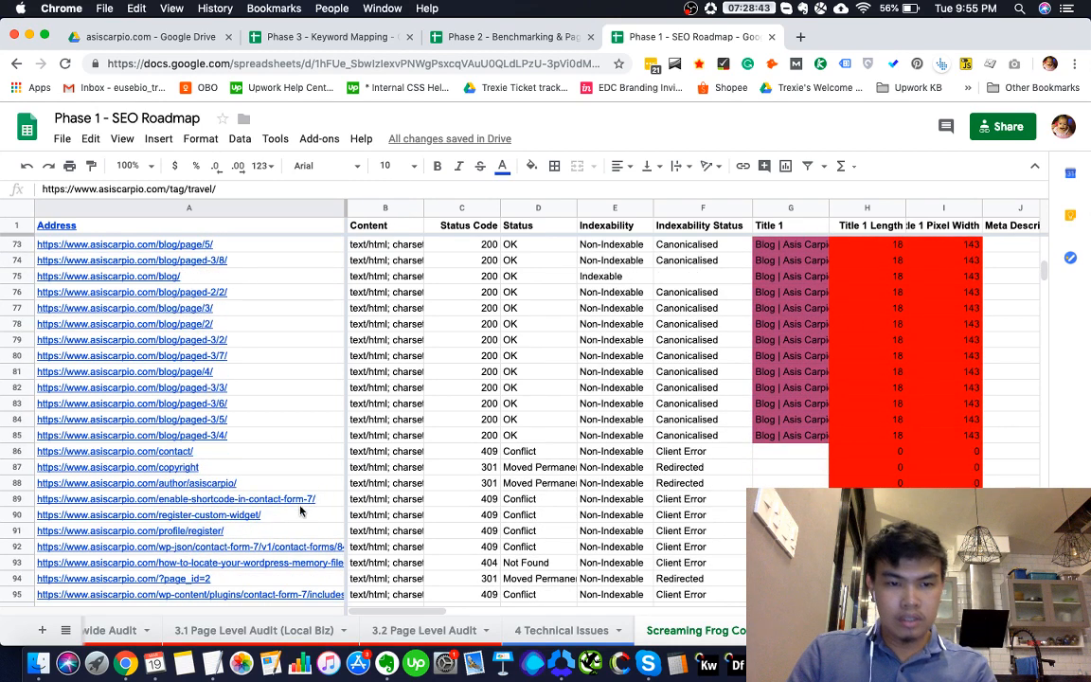
pyautogui.scroll(-1, 305, 502)
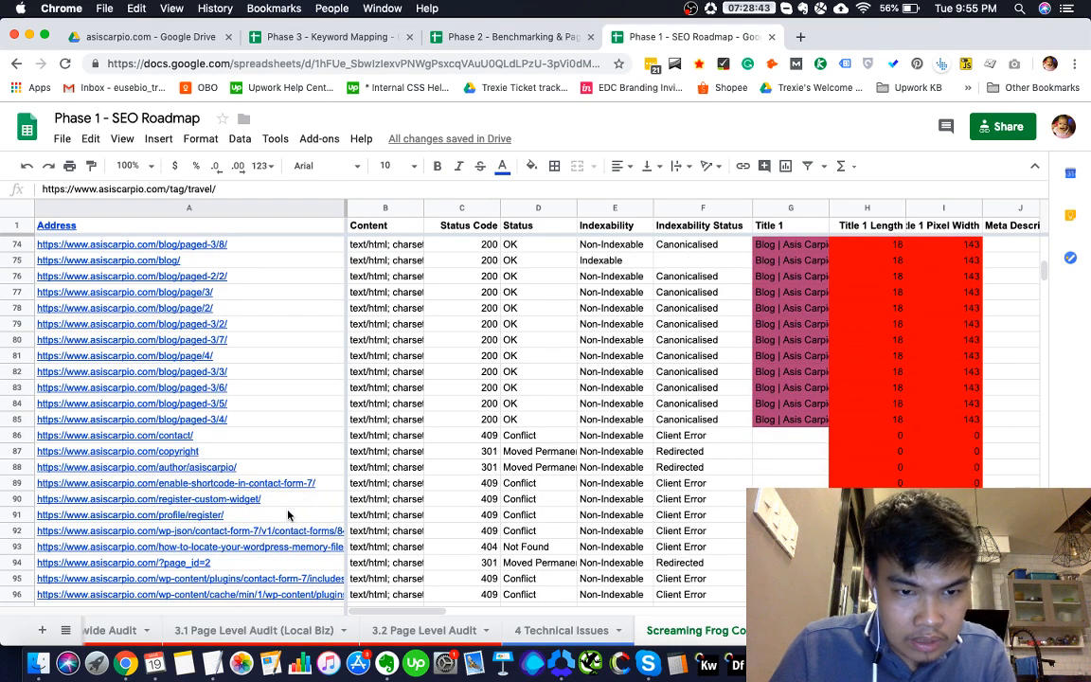
pyautogui.scroll(-1, 284, 516)
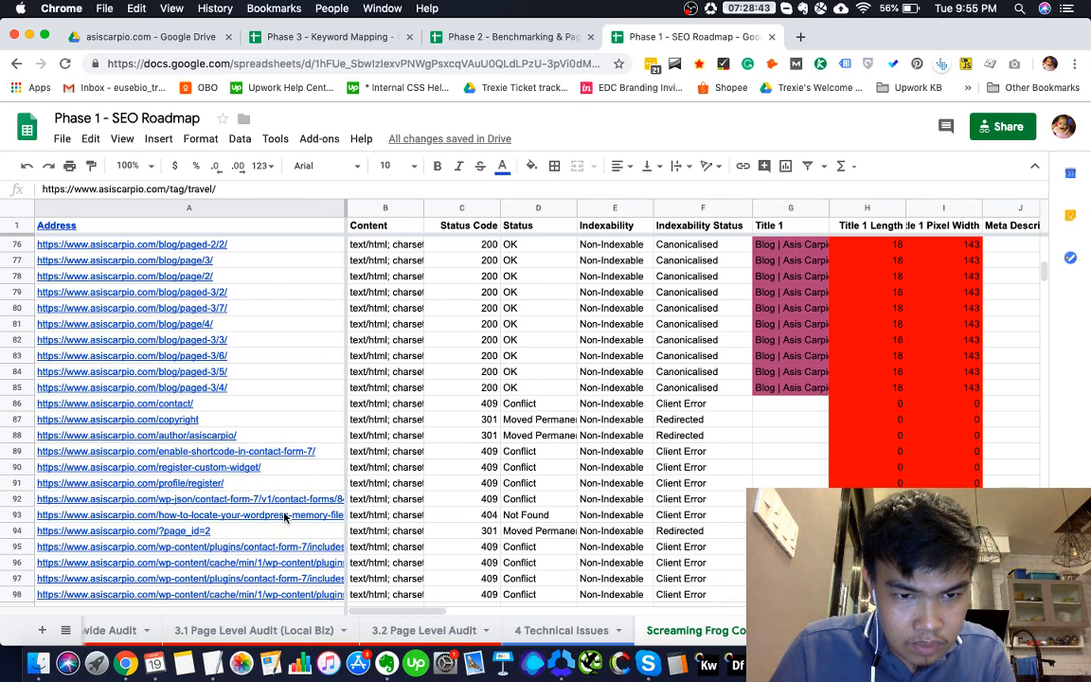
pyautogui.click(268, 451)
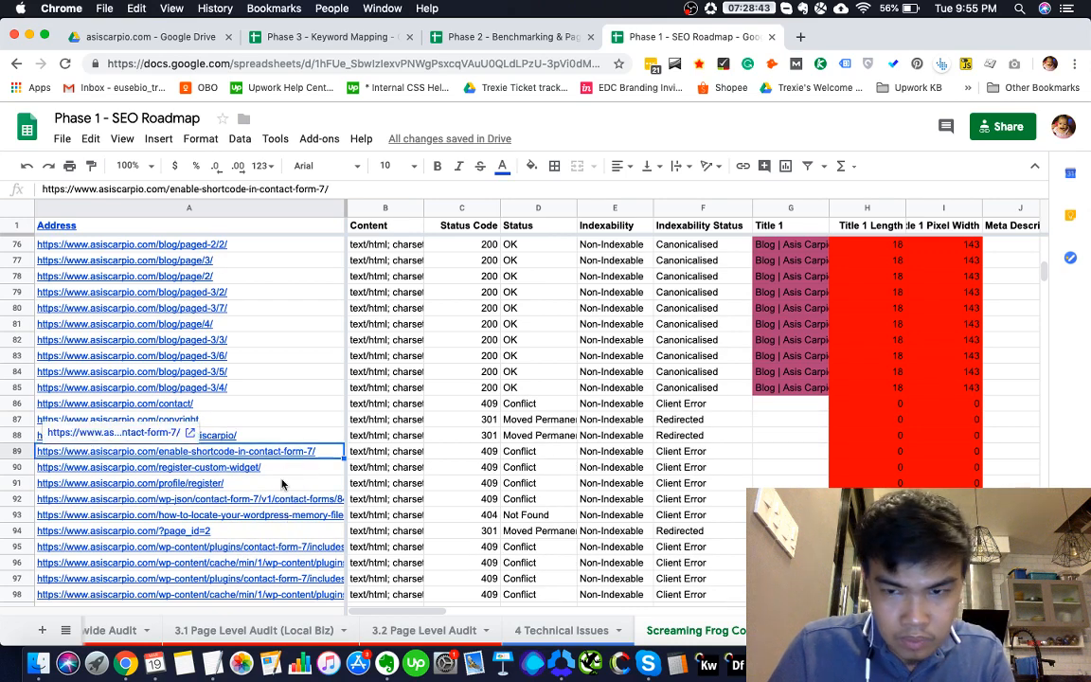
pyautogui.scroll(-5, 281, 484)
pyautogui.scroll(4, 281, 485)
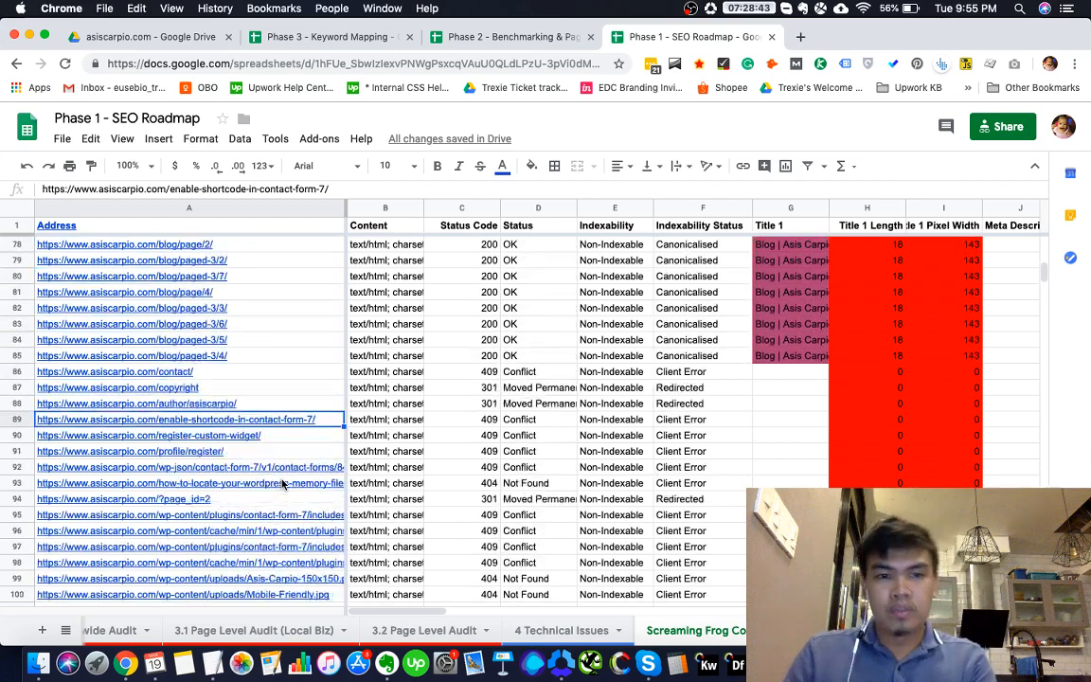
pyautogui.scroll(4, 628, 478)
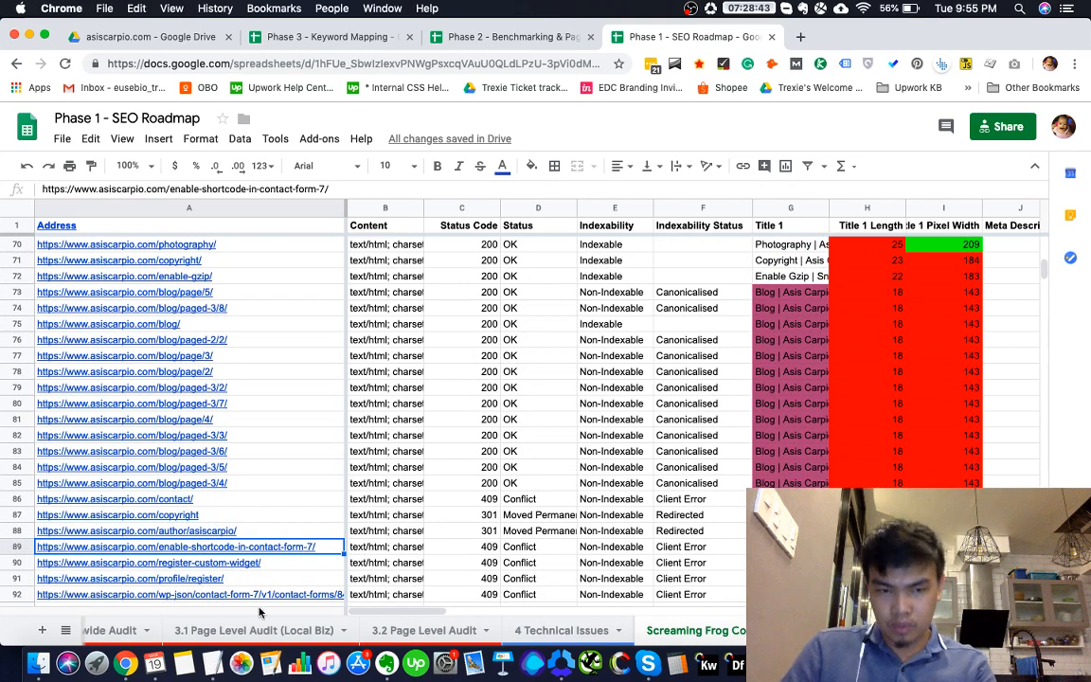
pyautogui.hscroll(-3, 266, 633)
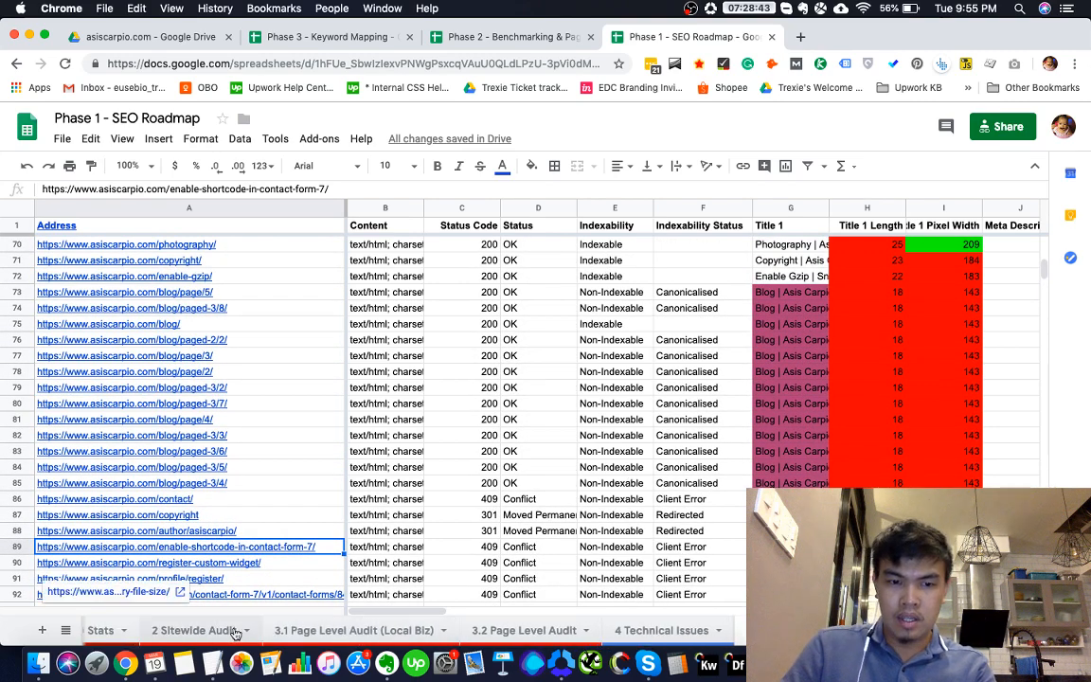
pyautogui.click(234, 630)
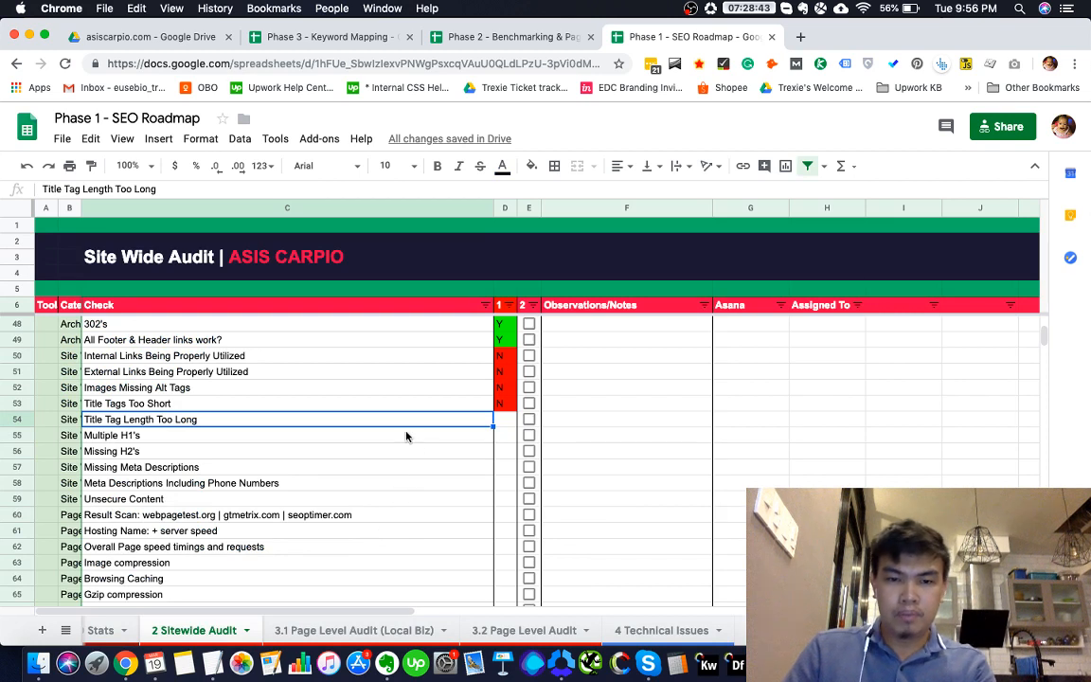
# Mark the Title Tag Length Too Long check as N
pyautogui.click(504, 422)
pyautogui.write('N')
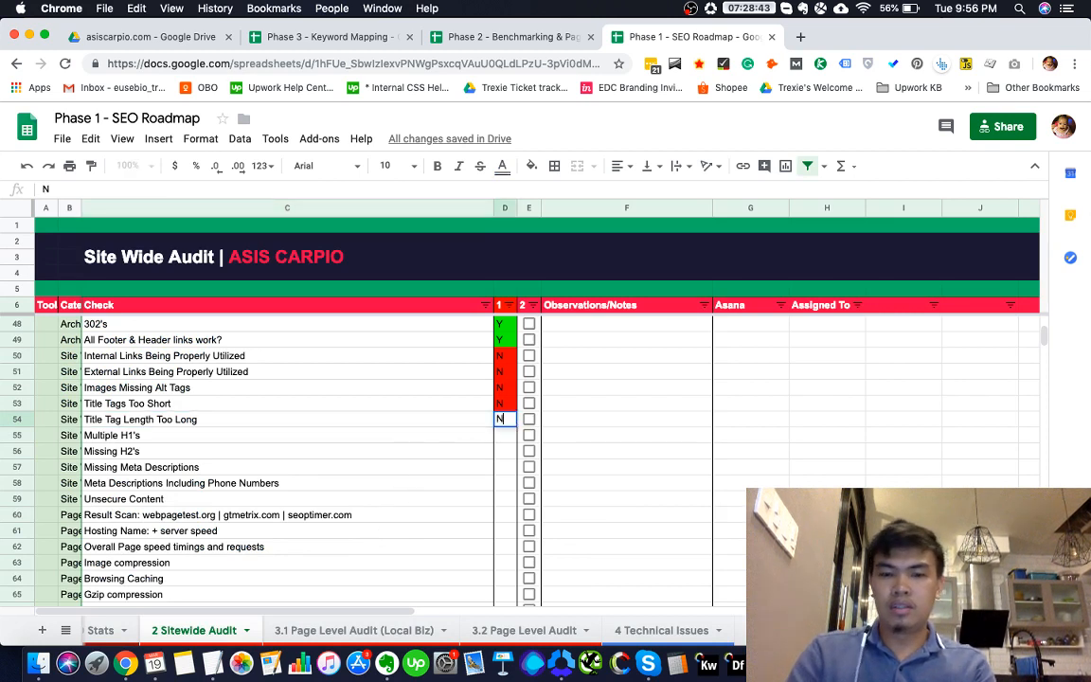
pyautogui.press('Tab')
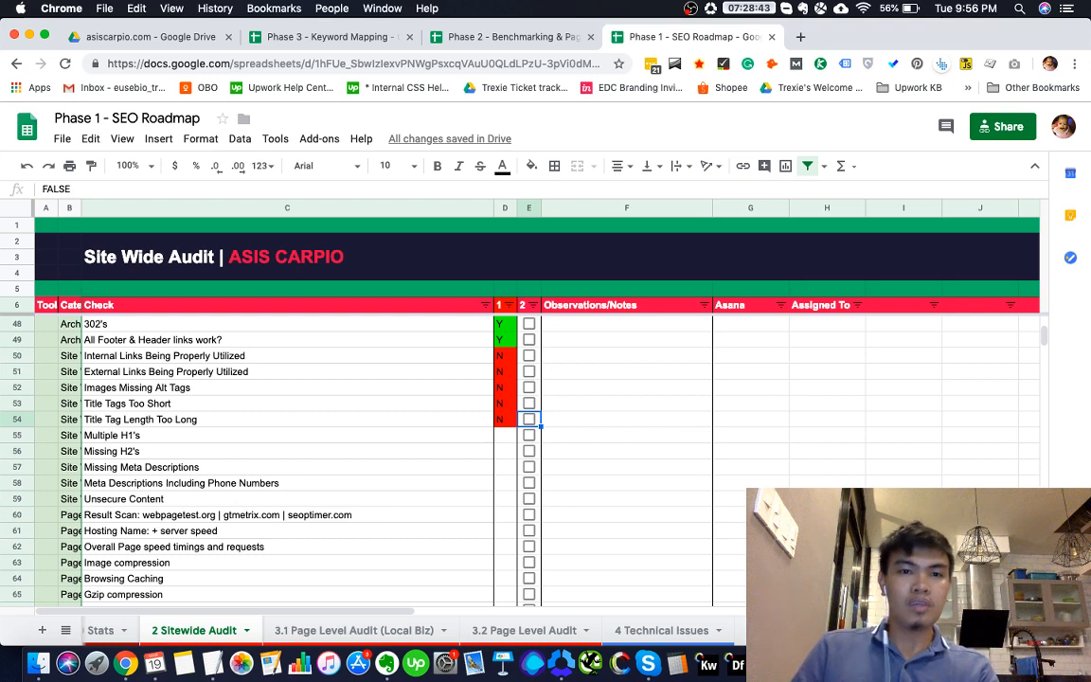
# Copy the Multiple H1's check text and switch to the asiscarpio.com browser window
pyautogui.click(507, 438)
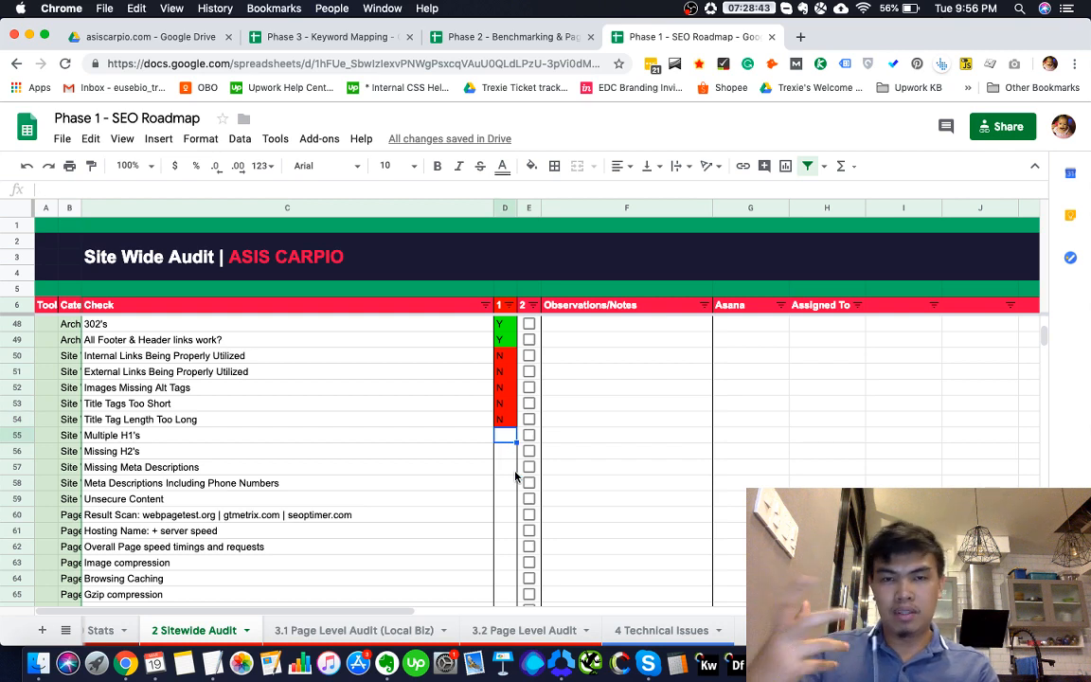
pyautogui.scroll(-1, 518, 477)
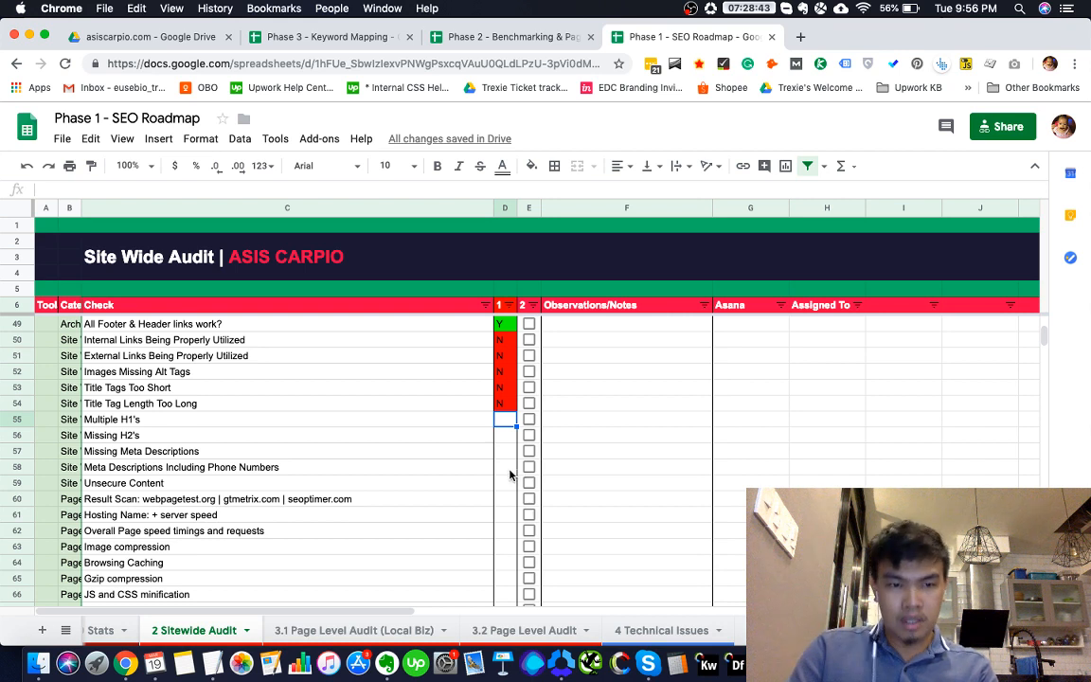
pyautogui.click(407, 422)
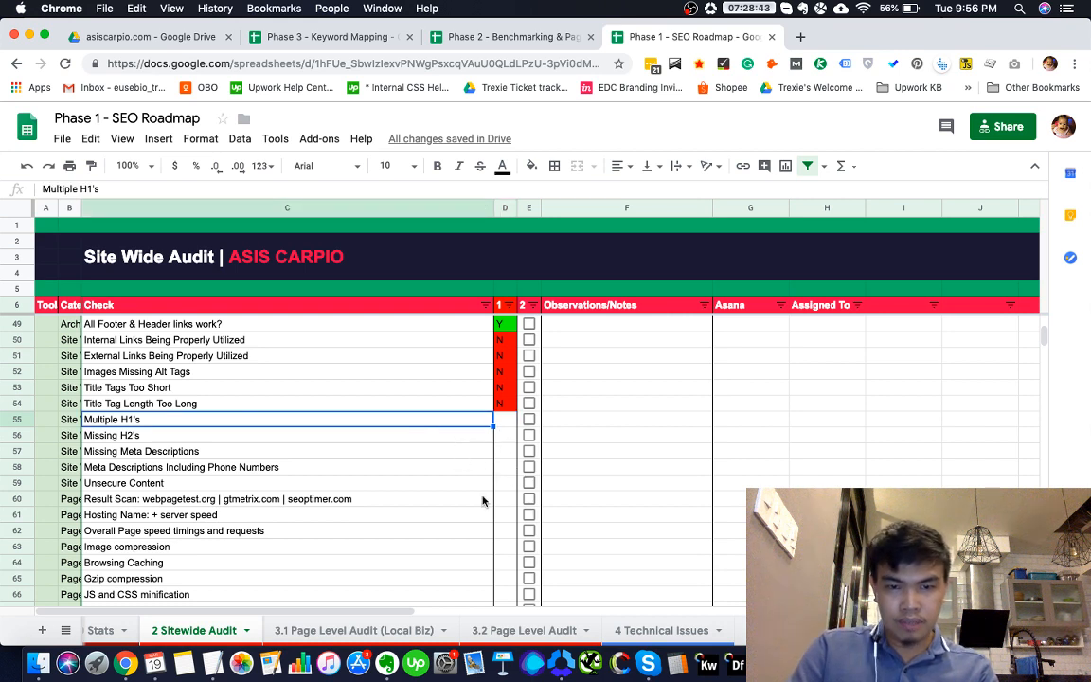
pyautogui.press('cmd+c')
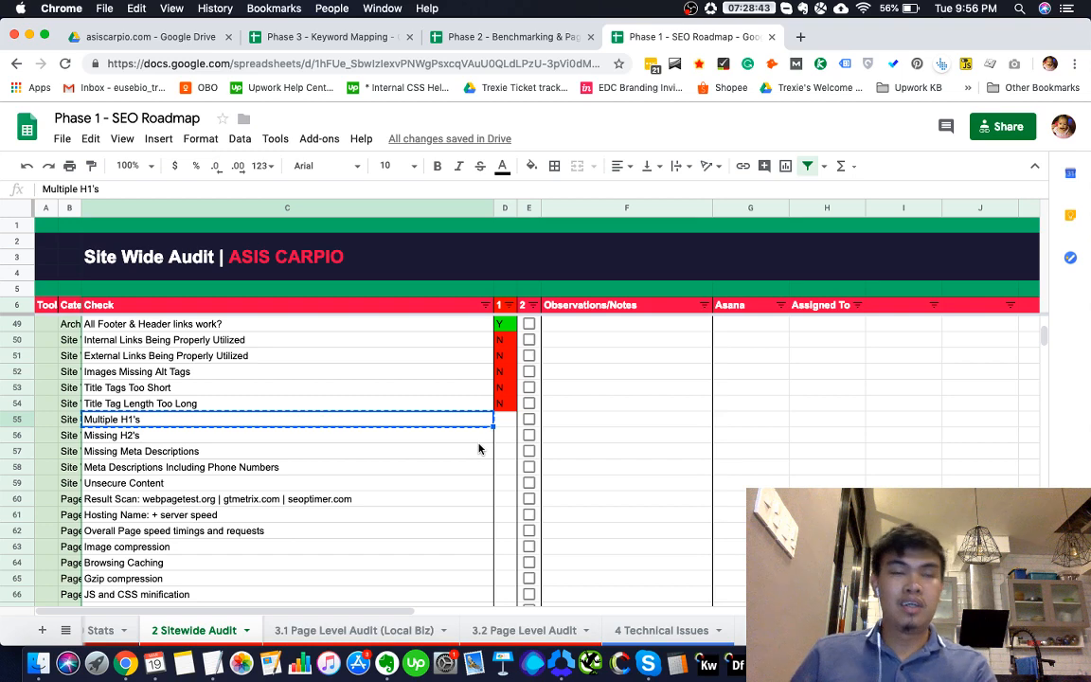
pyautogui.press('super+grave')
pyautogui.hotkey('ctrl', 'Tab')
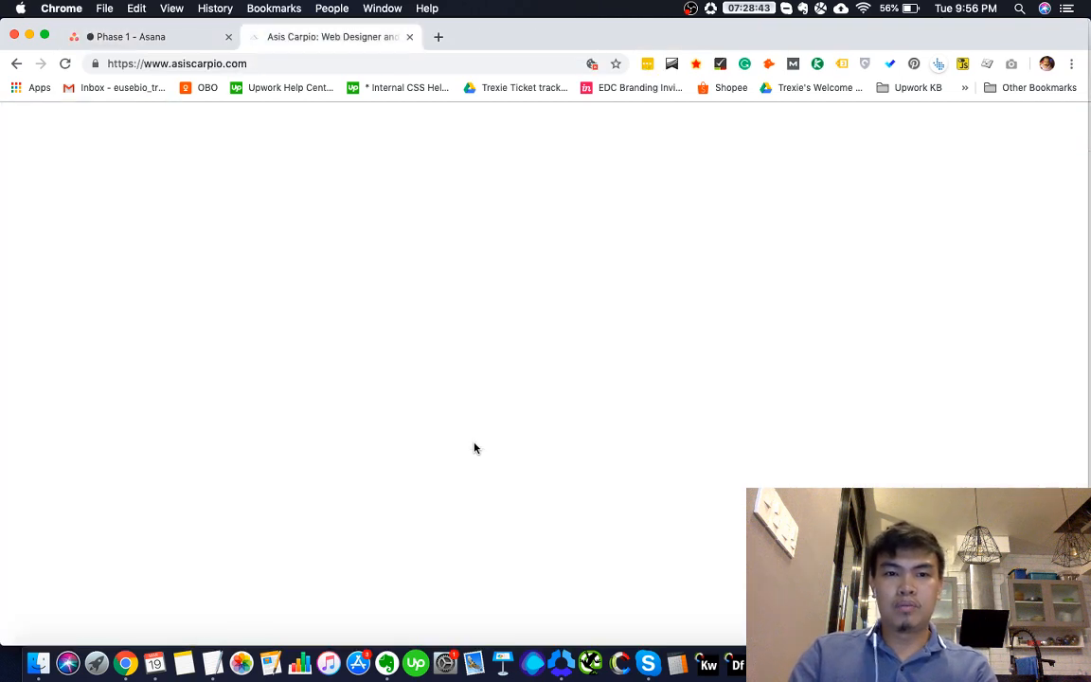
# Open YouTube in a new browser tab
pyautogui.click(449, 39)
pyautogui.write('youtu')
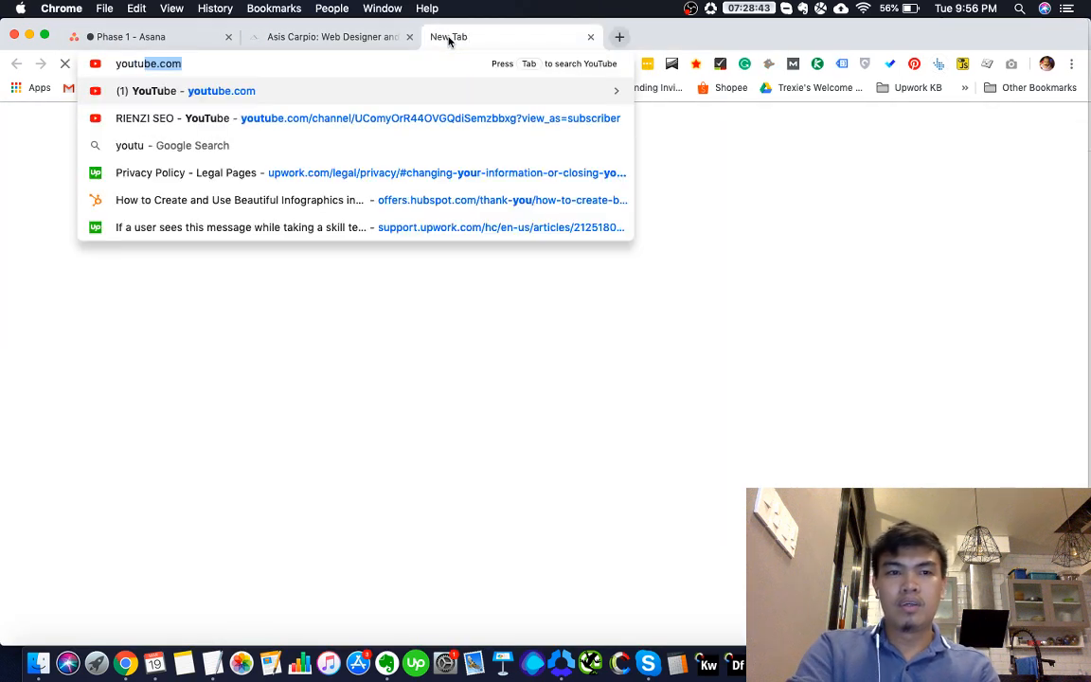
pyautogui.press('Return')
pyautogui.press('super+grave')
pyautogui.press('super+grave')
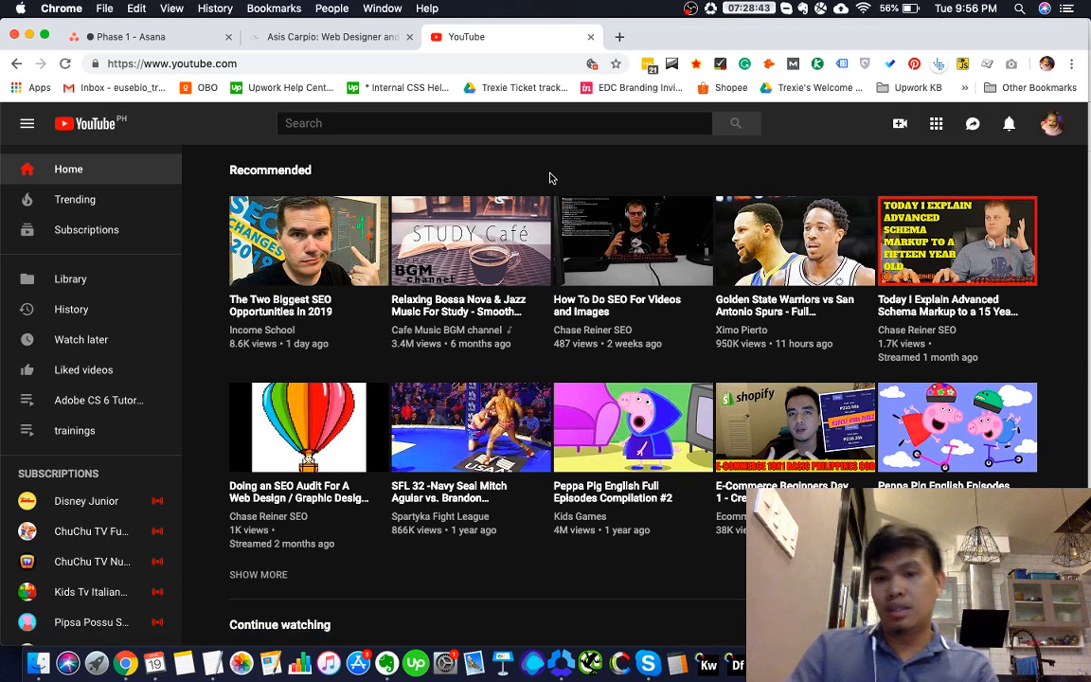
# Open the first video on the RIENZI SEO channel, close it, and return to the SEO Roadmap workbook
pyautogui.click(1050, 125)
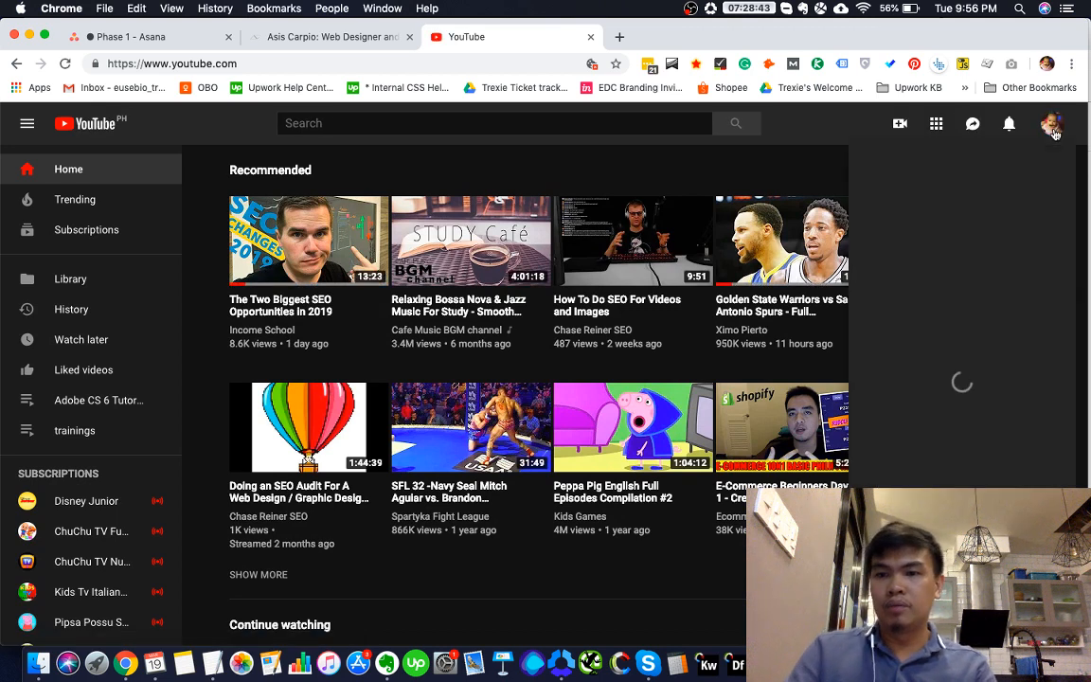
pyautogui.click(946, 230)
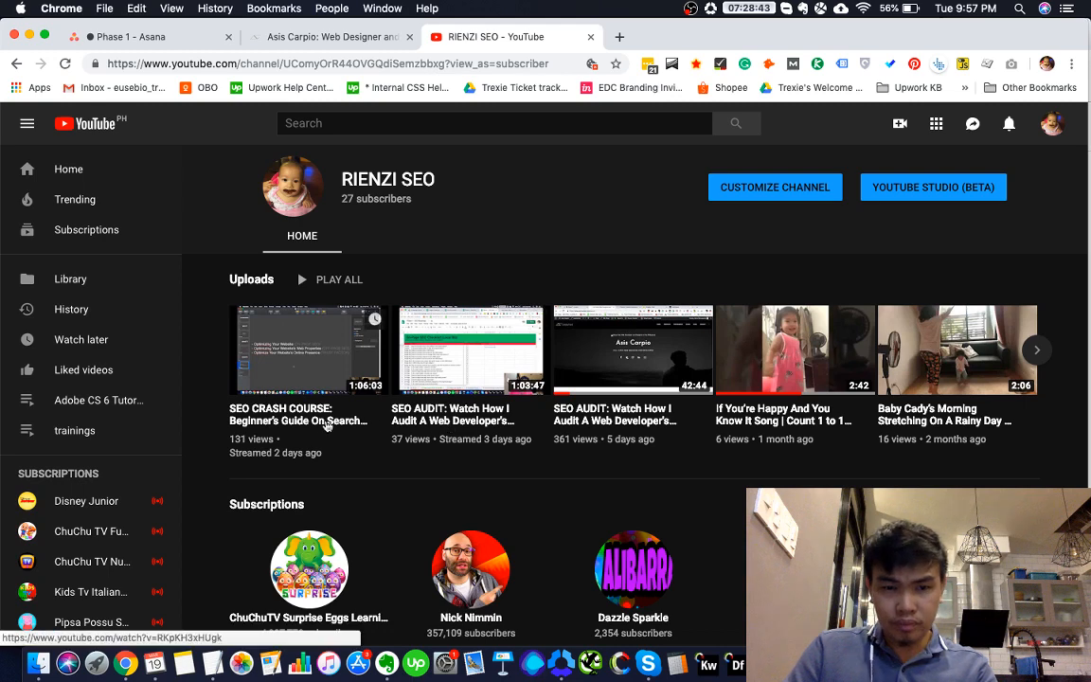
pyautogui.click(295, 423)
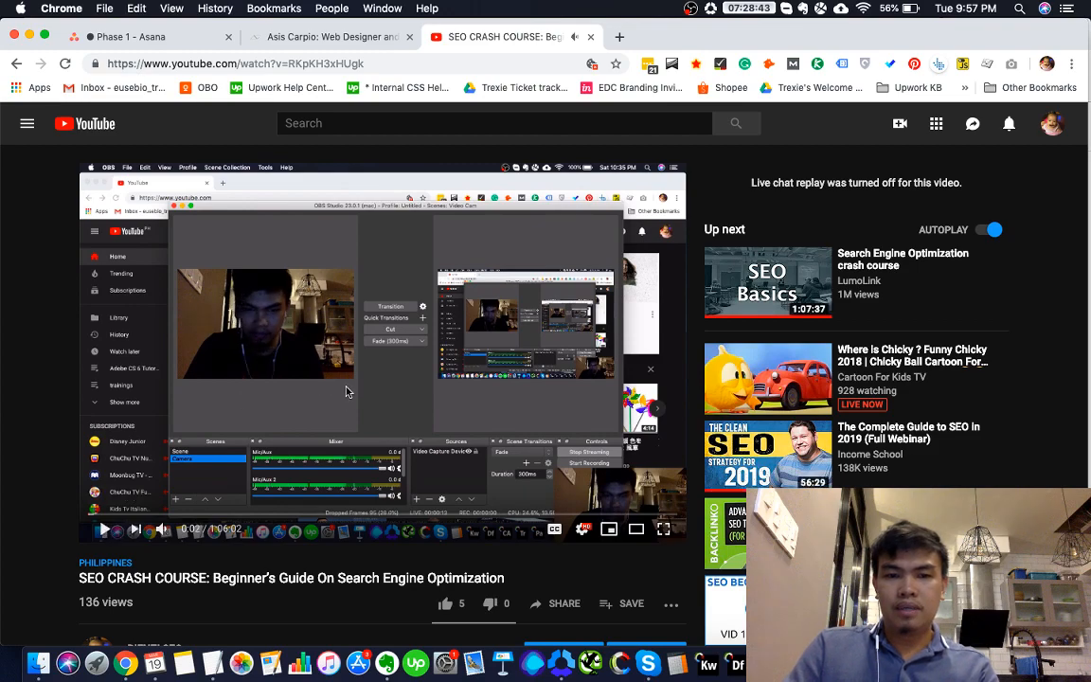
pyautogui.scroll(-3, 312, 351)
pyautogui.scroll(3, 328, 423)
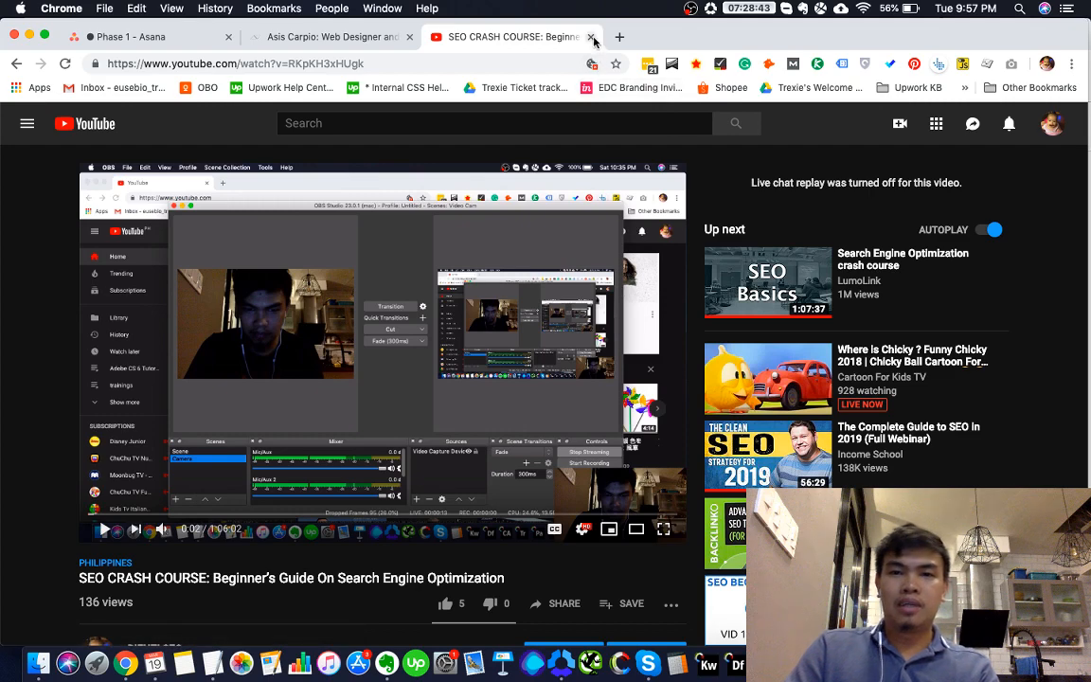
pyautogui.press('super+w')
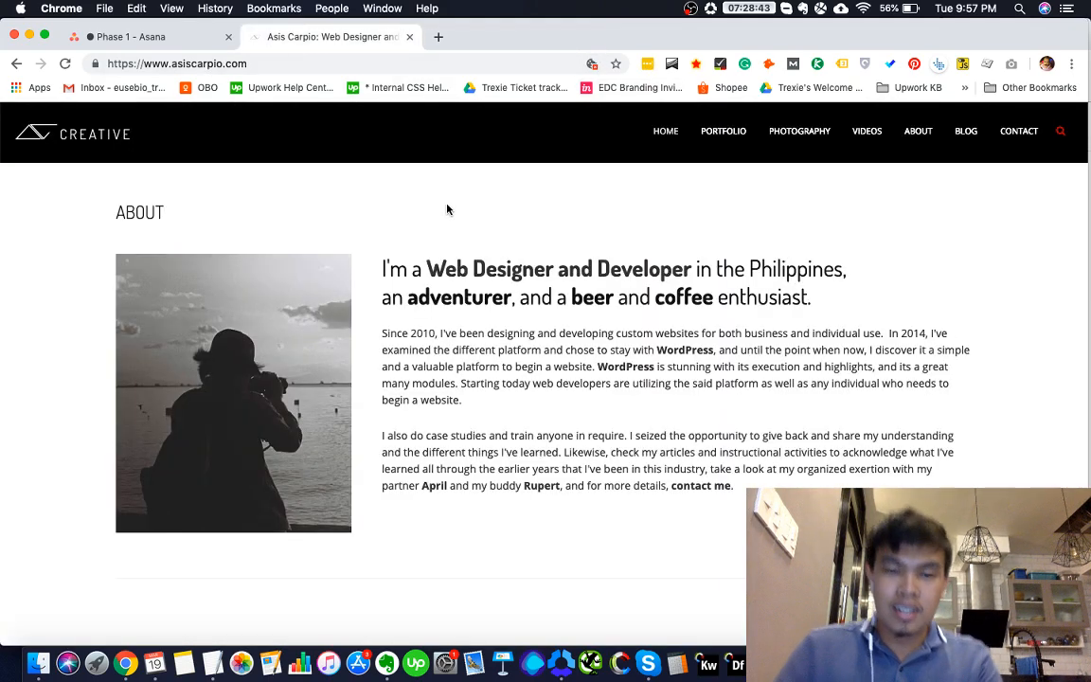
pyautogui.press('super+grave')
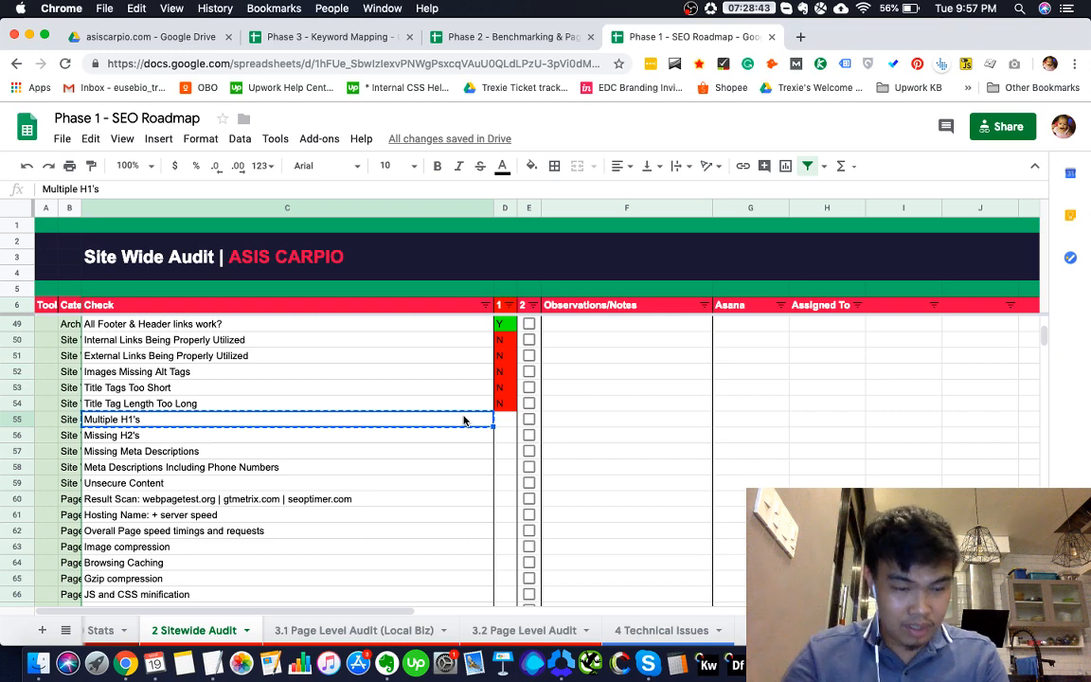
pyautogui.hscroll(5, 669, 634)
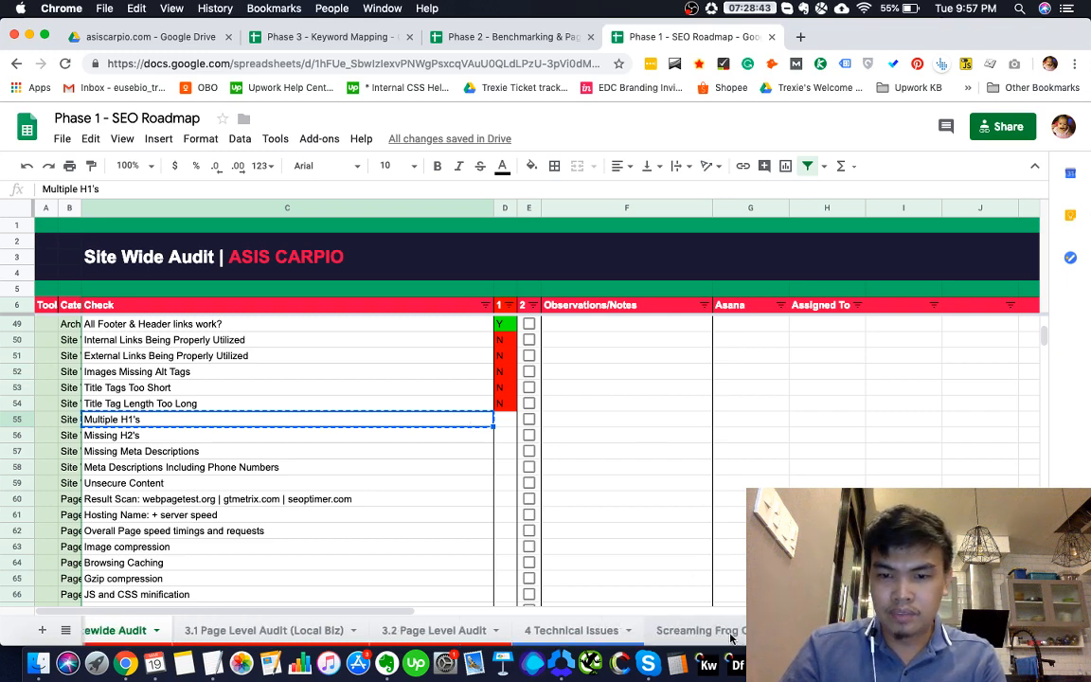
pyautogui.click(606, 631)
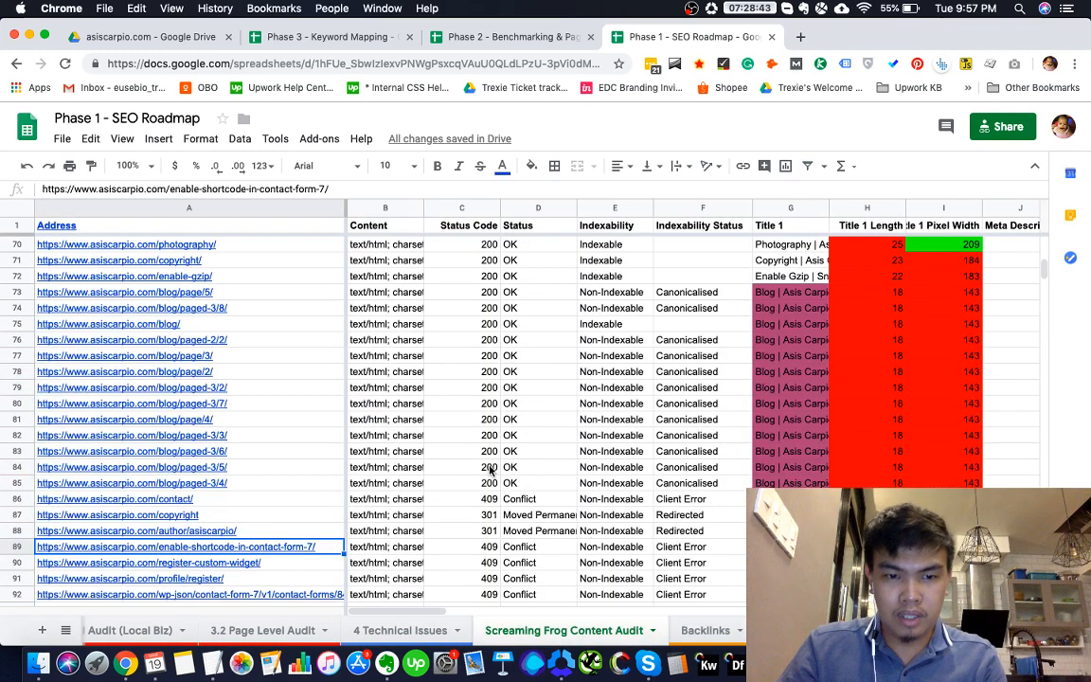
pyautogui.hscroll(10, 597, 426)
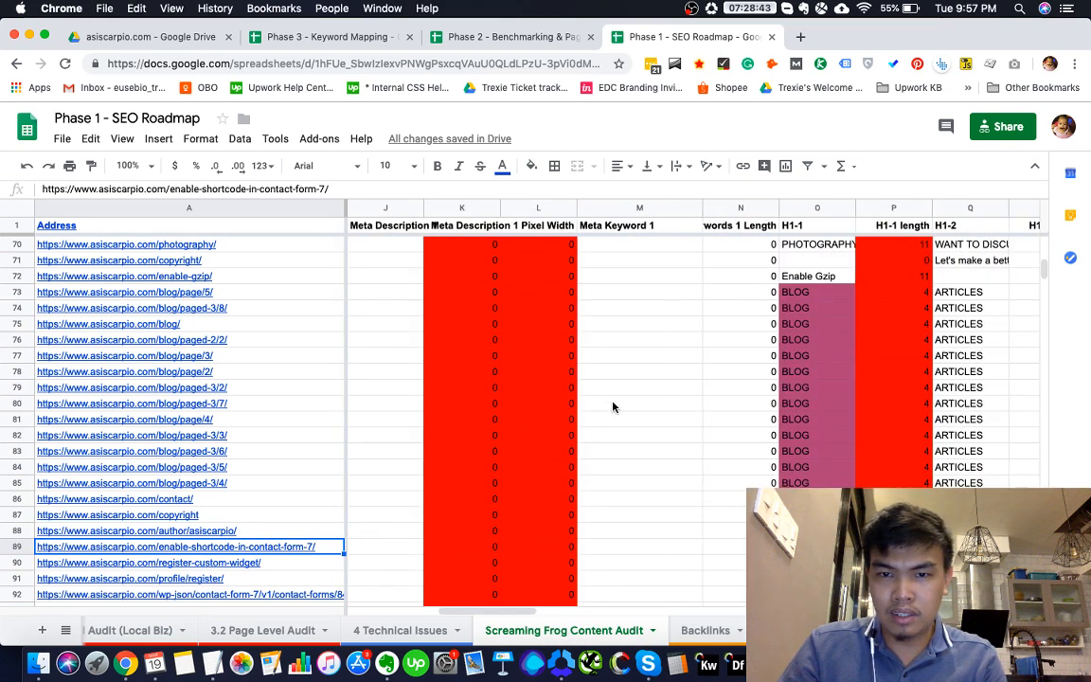
pyautogui.click(614, 405)
pyautogui.hscroll(3, 671, 313)
pyautogui.click(744, 226)
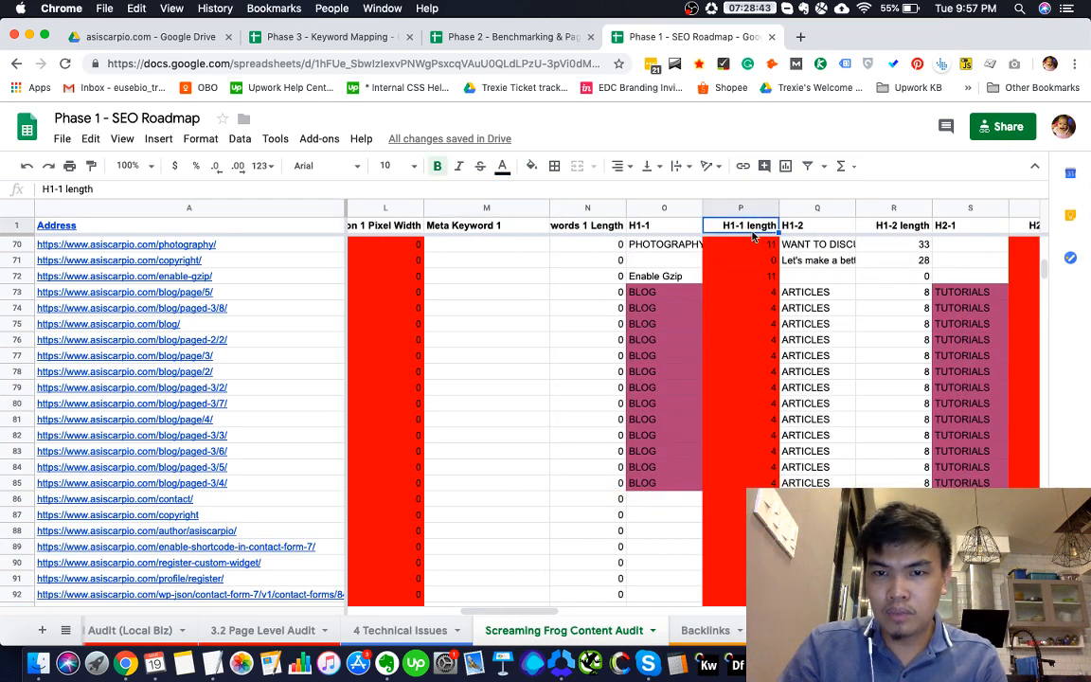
pyautogui.click(864, 228)
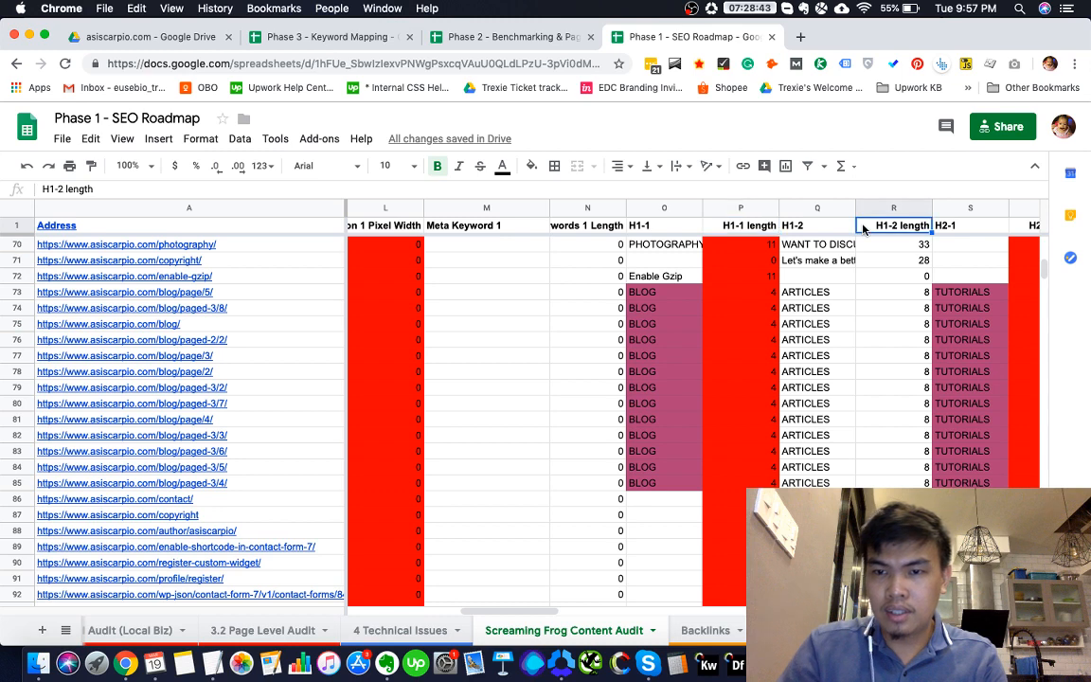
pyautogui.hscroll(1, 864, 227)
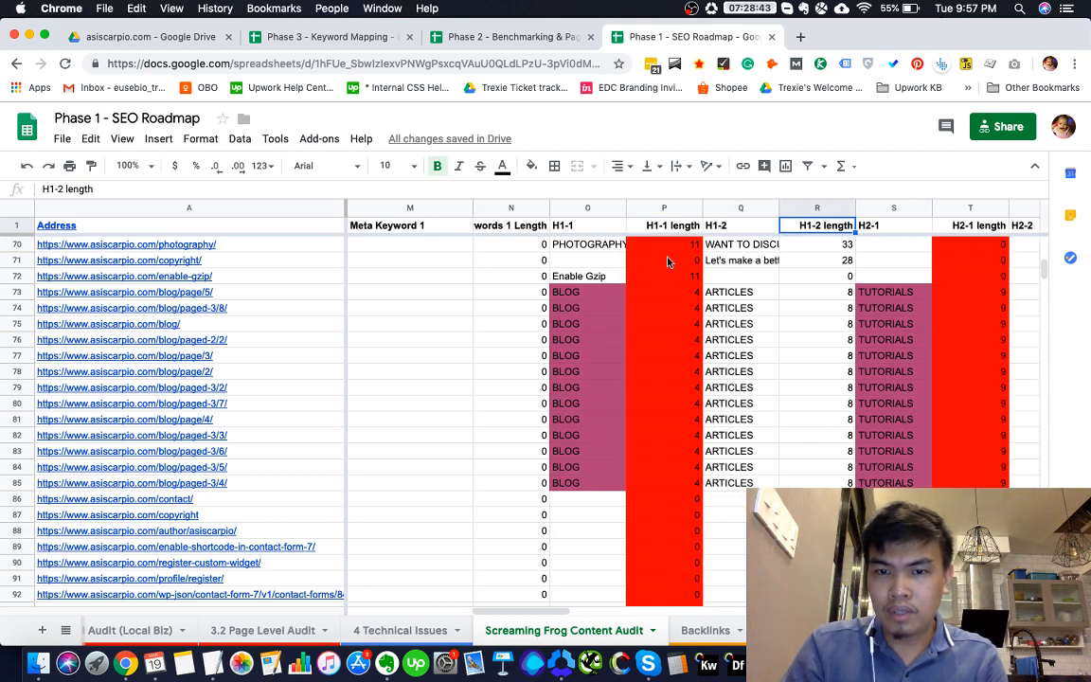
pyautogui.click(599, 229)
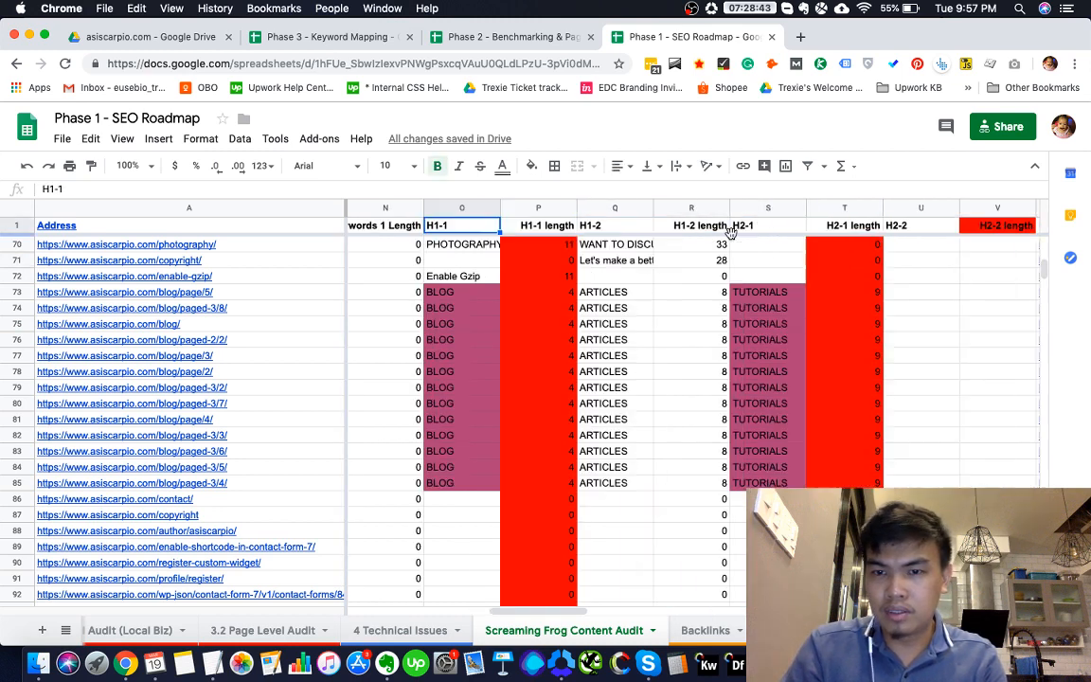
pyautogui.hscroll(2, 653, 213)
pyautogui.click(631, 228)
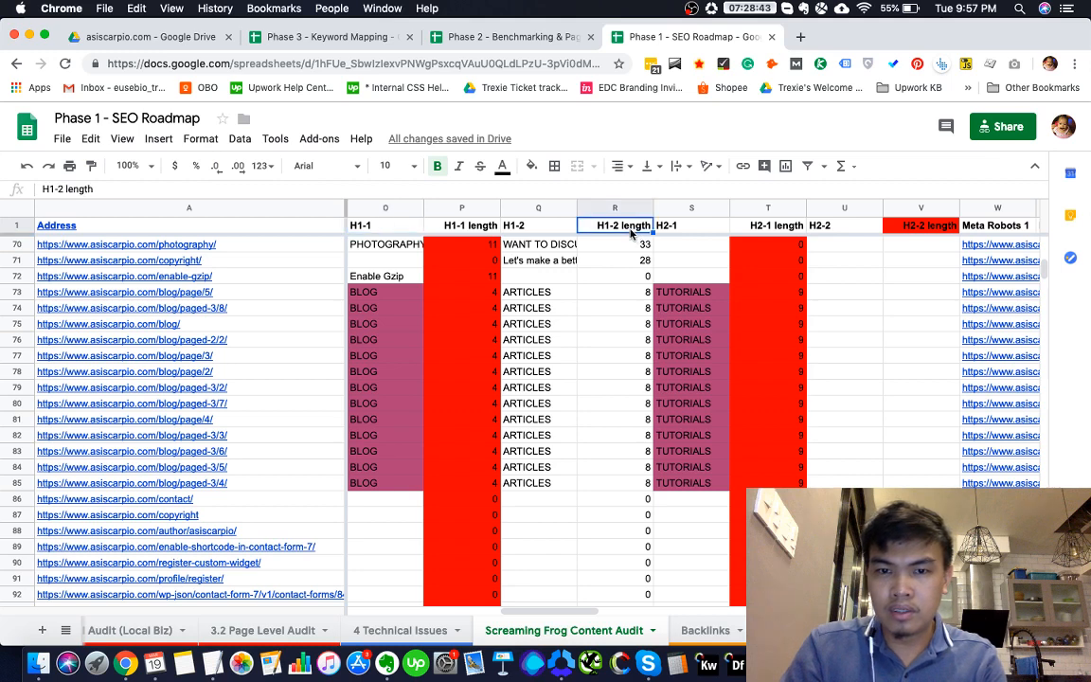
pyautogui.click(669, 227)
pyautogui.scroll(5, 703, 347)
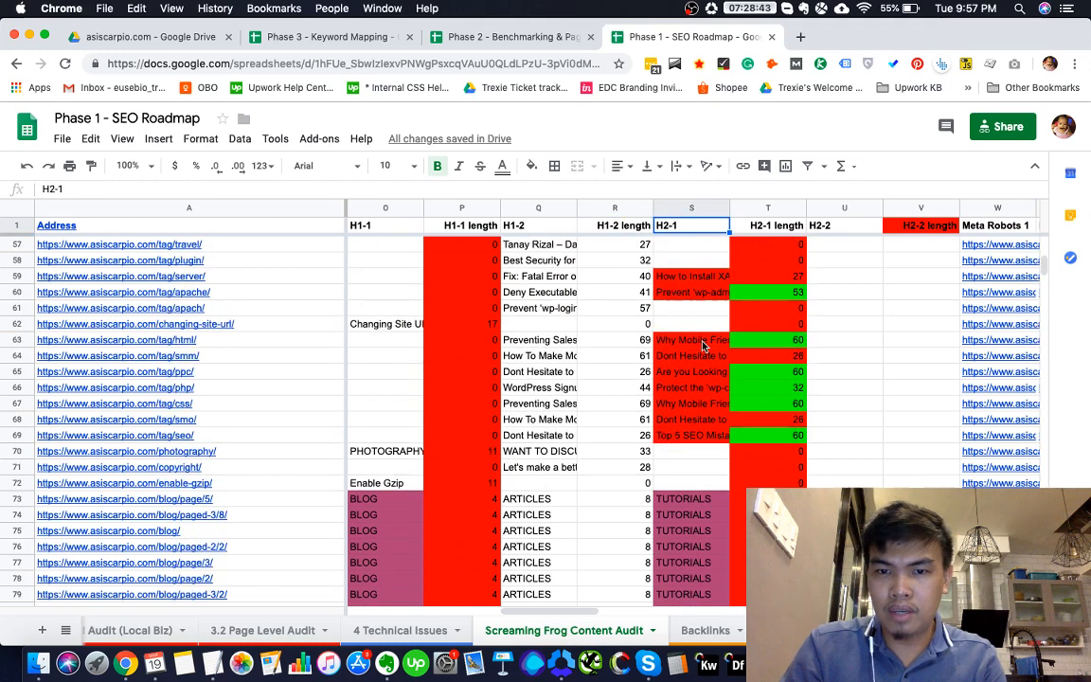
pyautogui.scroll(3, 703, 346)
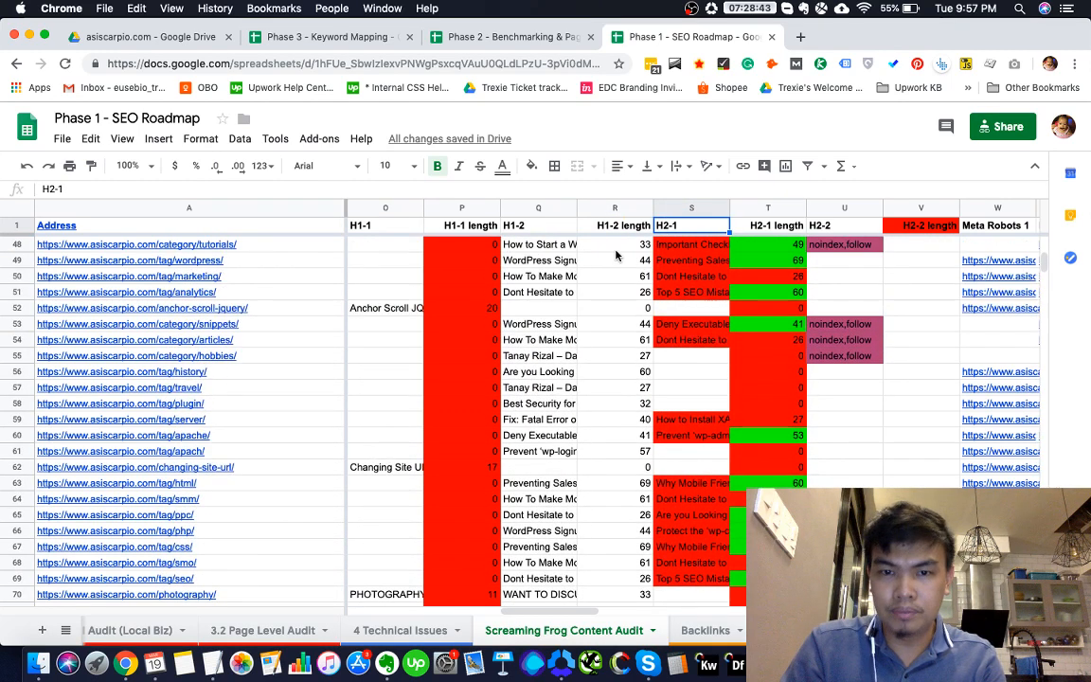
pyautogui.click(593, 229)
pyautogui.click(527, 228)
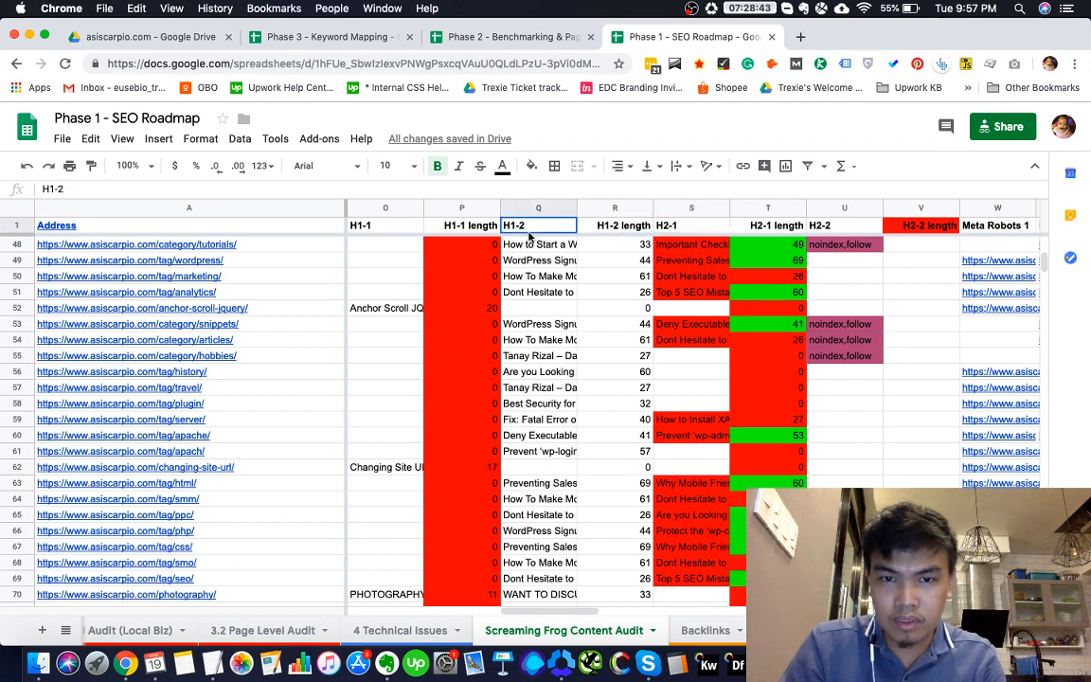
pyautogui.scroll(4, 533, 278)
pyautogui.hscroll(-2, 533, 278)
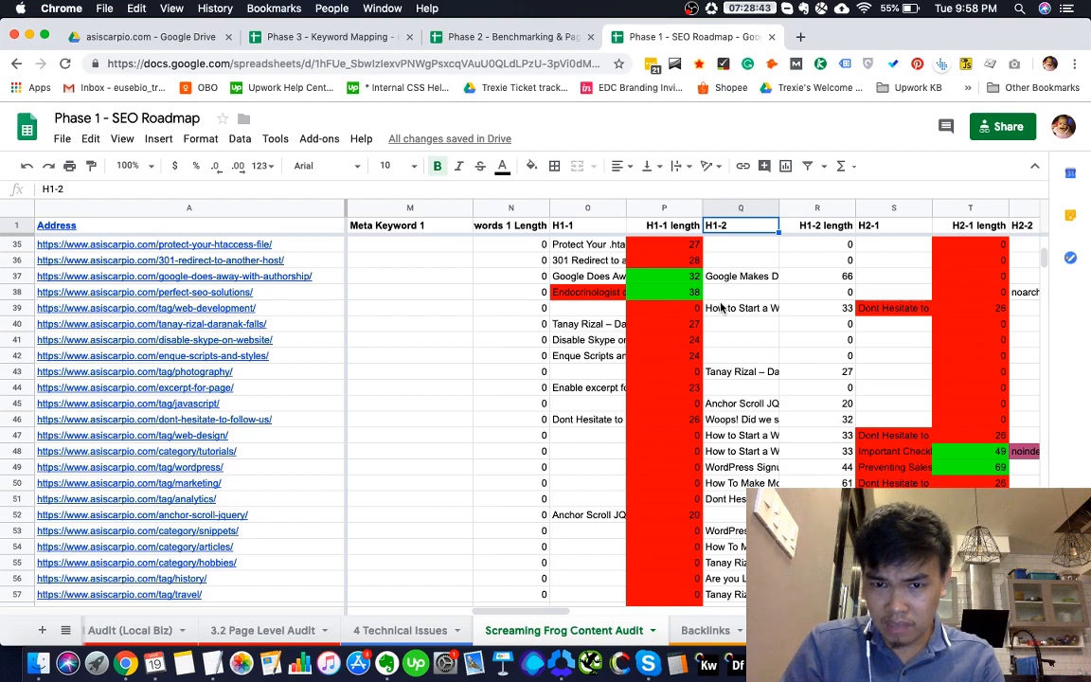
pyautogui.scroll(10, 720, 308)
pyautogui.hscroll(-6, 720, 308)
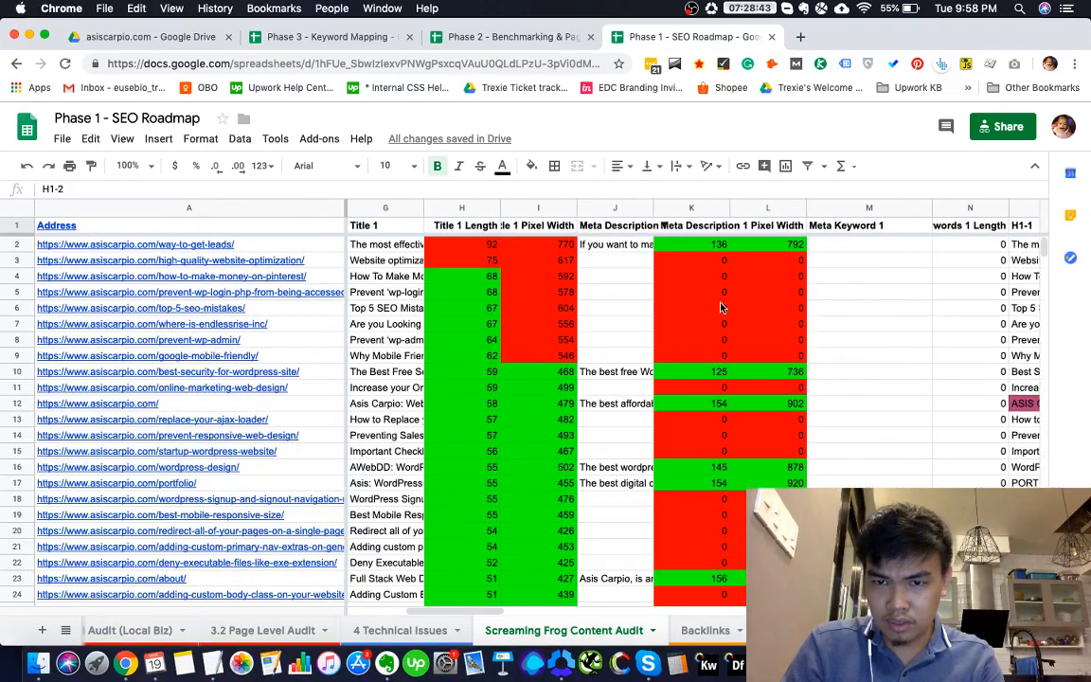
pyautogui.hscroll(6, 720, 308)
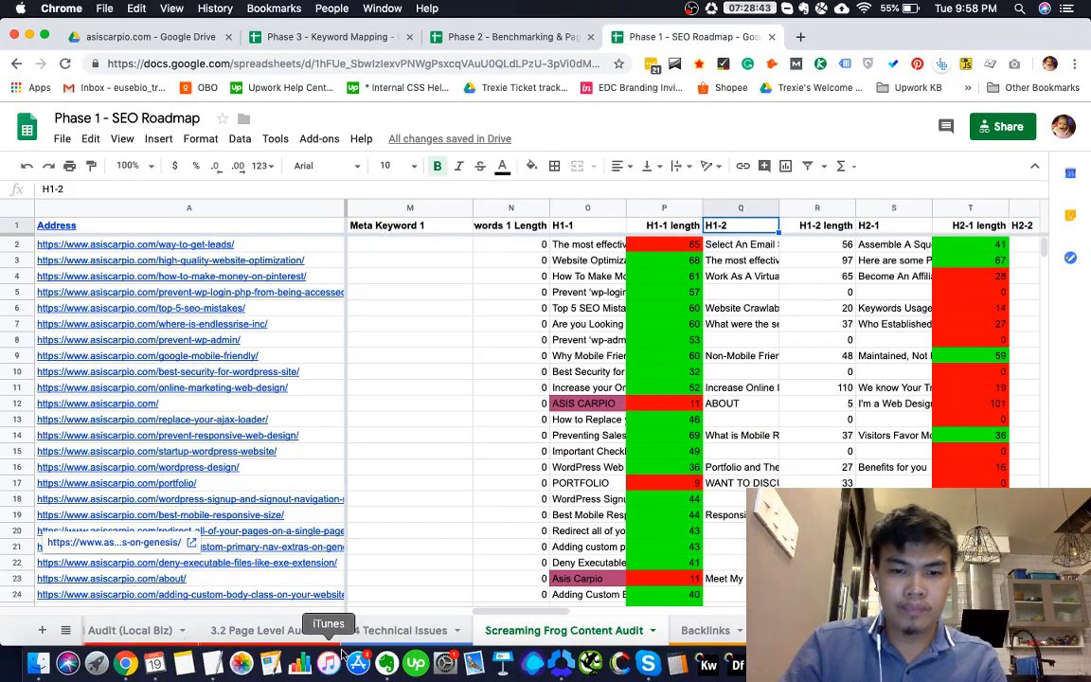
pyautogui.hscroll(-5, 339, 634)
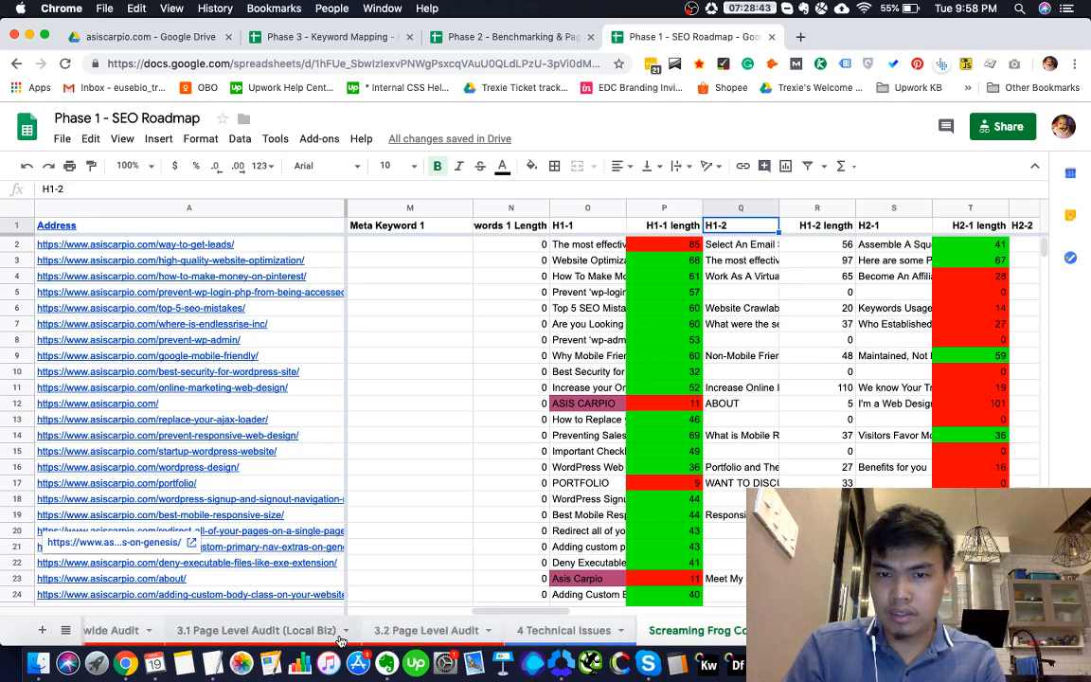
pyautogui.hscroll(-2, 339, 634)
pyautogui.hscroll(-2, 284, 634)
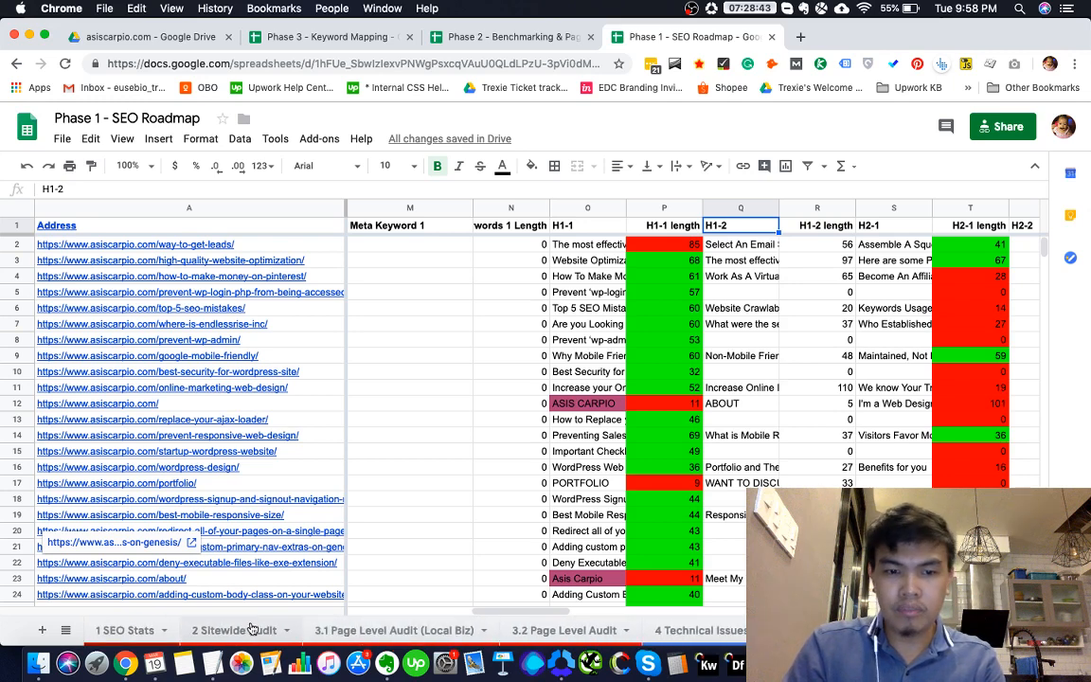
pyautogui.click(252, 629)
pyautogui.click(511, 421)
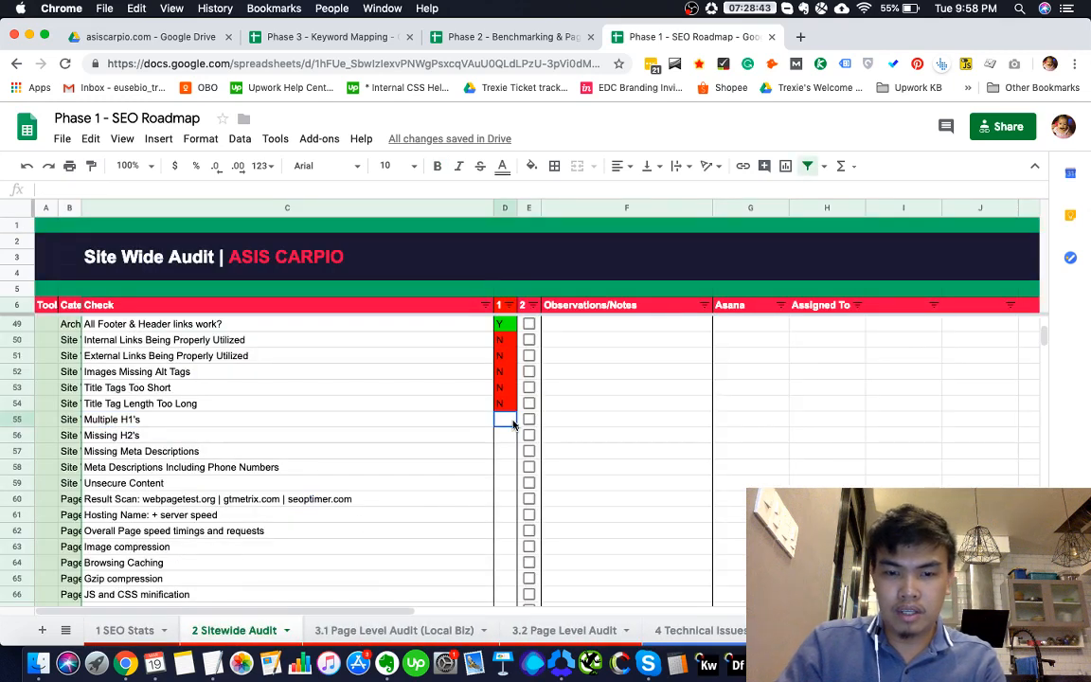
# Mark Multiple H1's as N in D55, then return to the Screaming Frog Content Audit sheet
pyautogui.write('N')
pyautogui.press('Return')
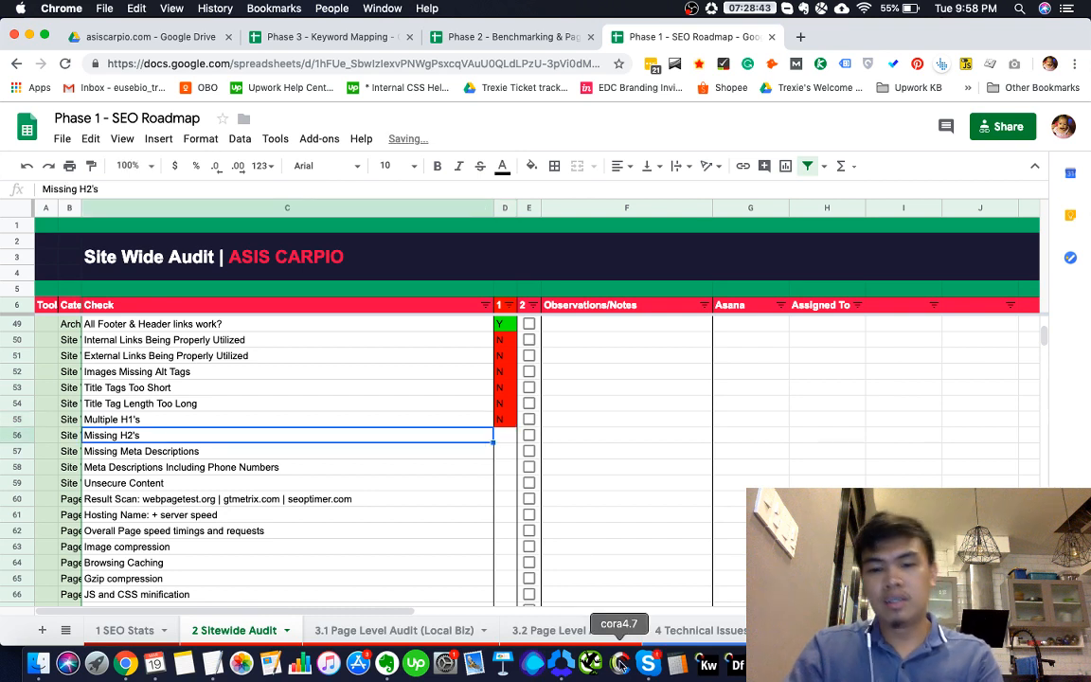
pyautogui.hscroll(5, 625, 632)
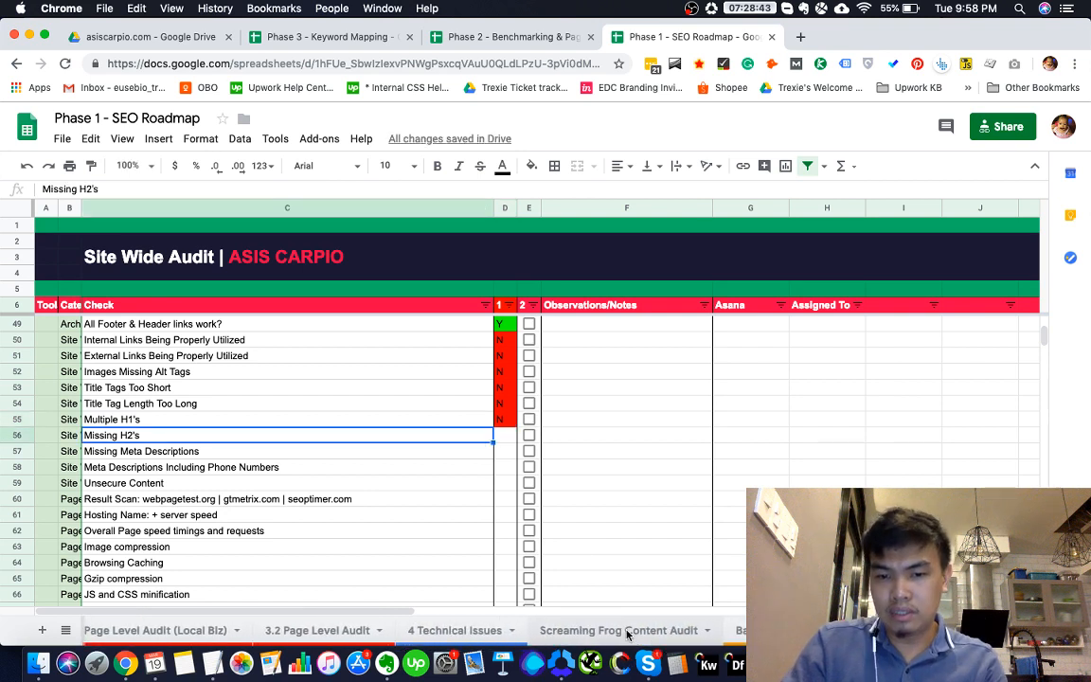
pyautogui.click(598, 633)
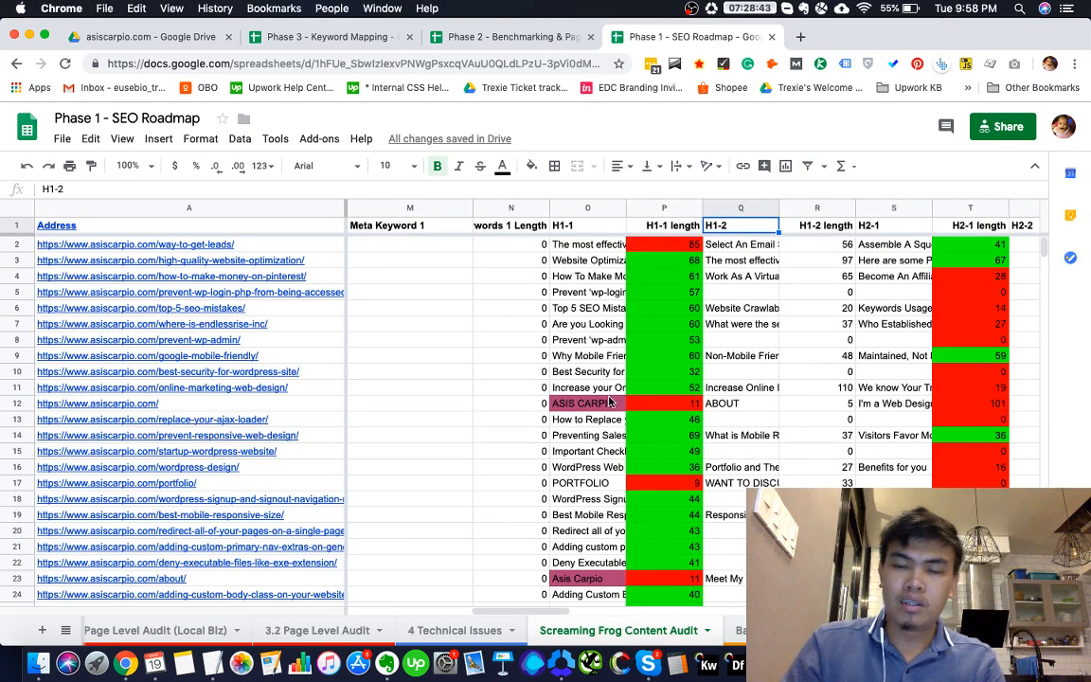
# Launch Screaming Frog SEO Spider from the Dock and bring its main window forward
pyautogui.click(587, 663)
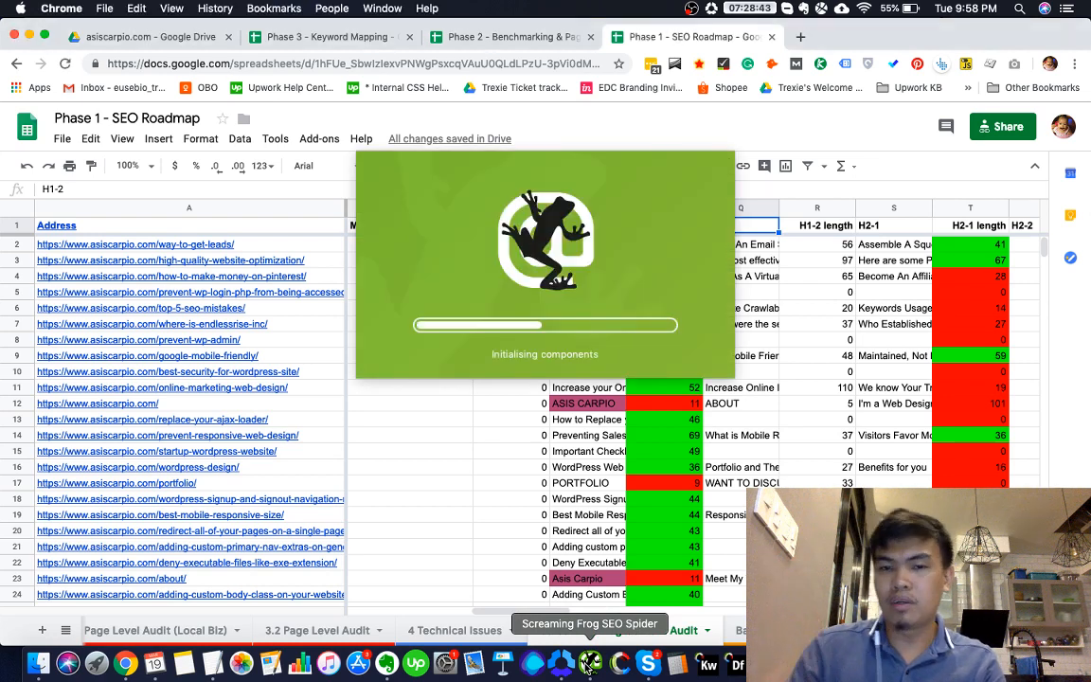
pyautogui.click(668, 520)
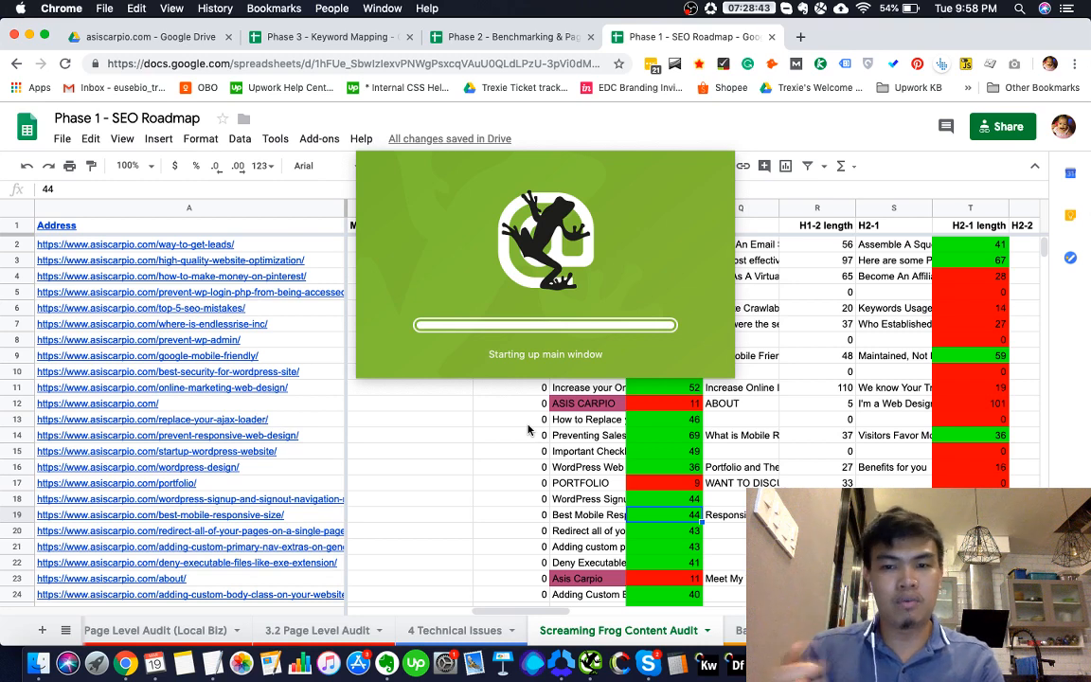
pyautogui.click(395, 502)
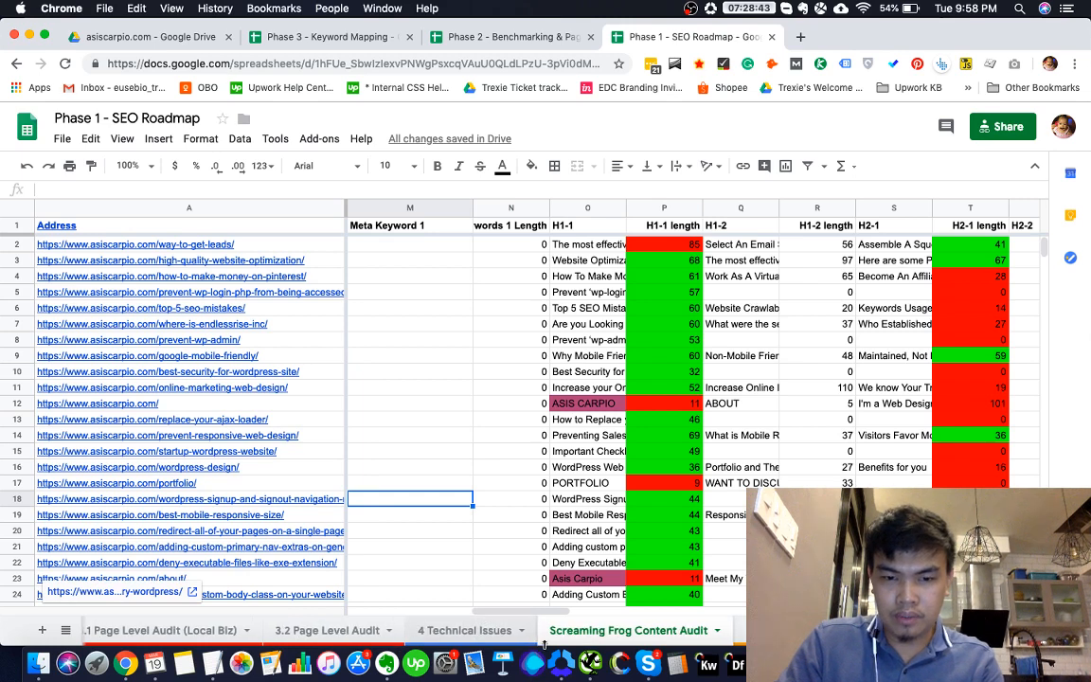
pyautogui.click(588, 663)
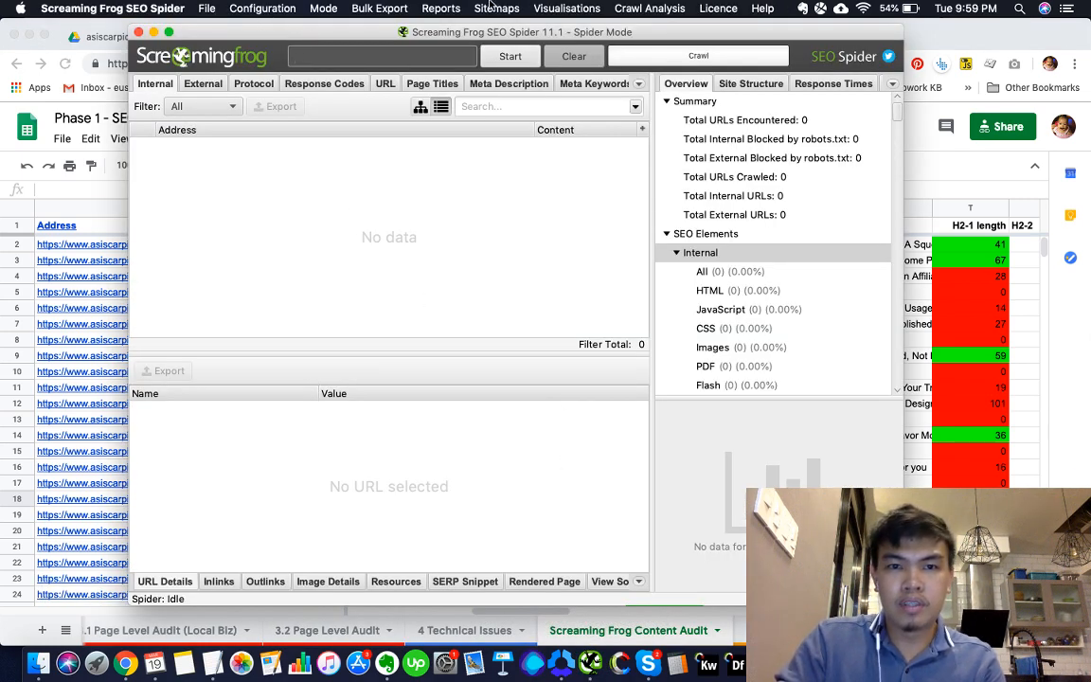
# Load the recently saved asiscarpio.com crawl (185 URLs), then switch back to the spreadsheet
pyautogui.click(206, 9)
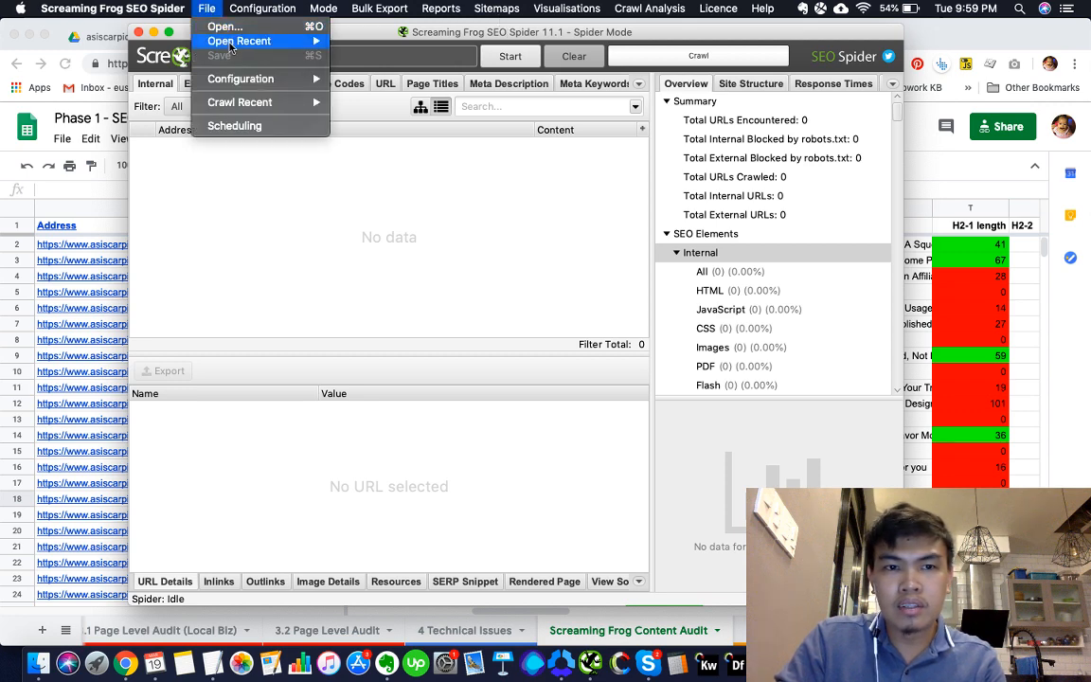
pyautogui.moveTo(242, 40)
pyautogui.click(560, 55)
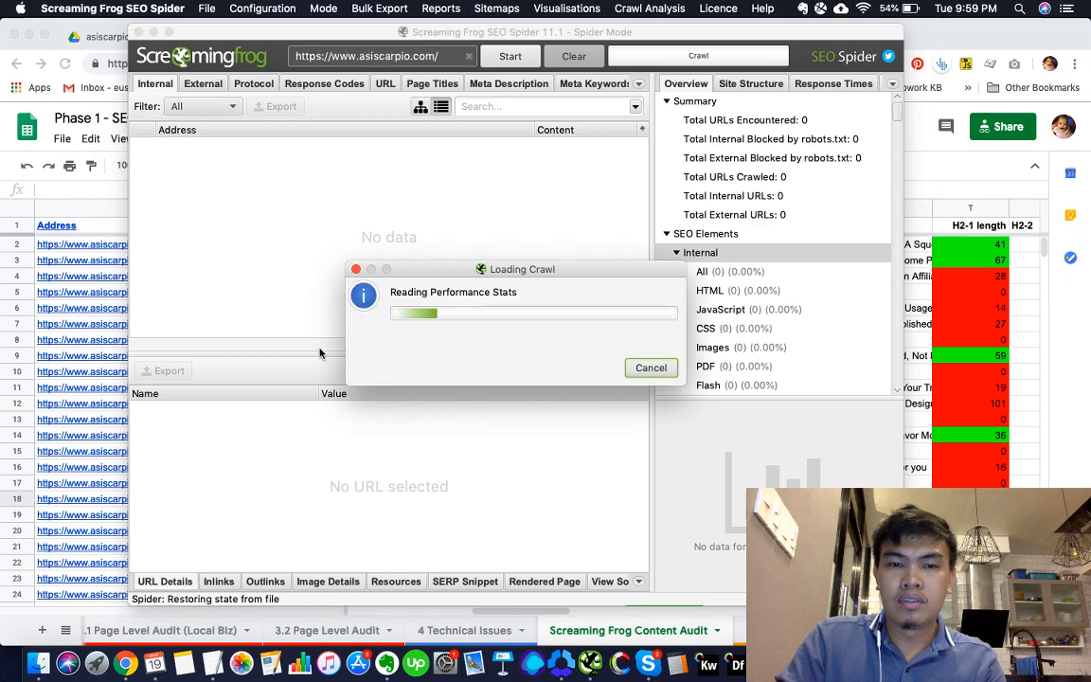
pyautogui.click(67, 351)
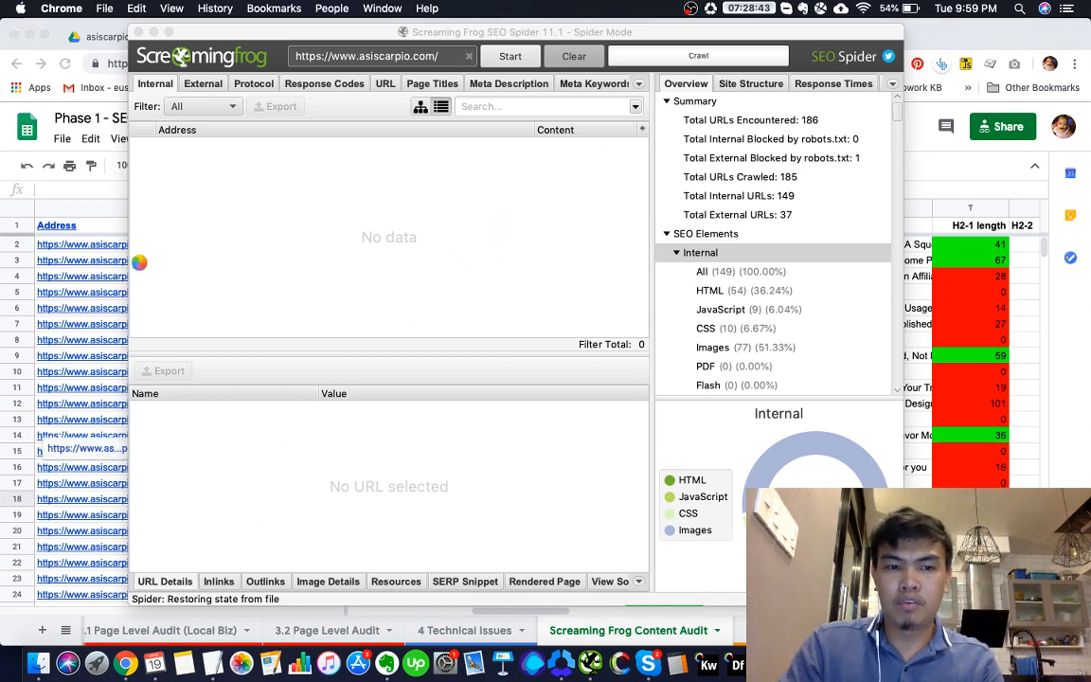
pyautogui.press('super+Tab')
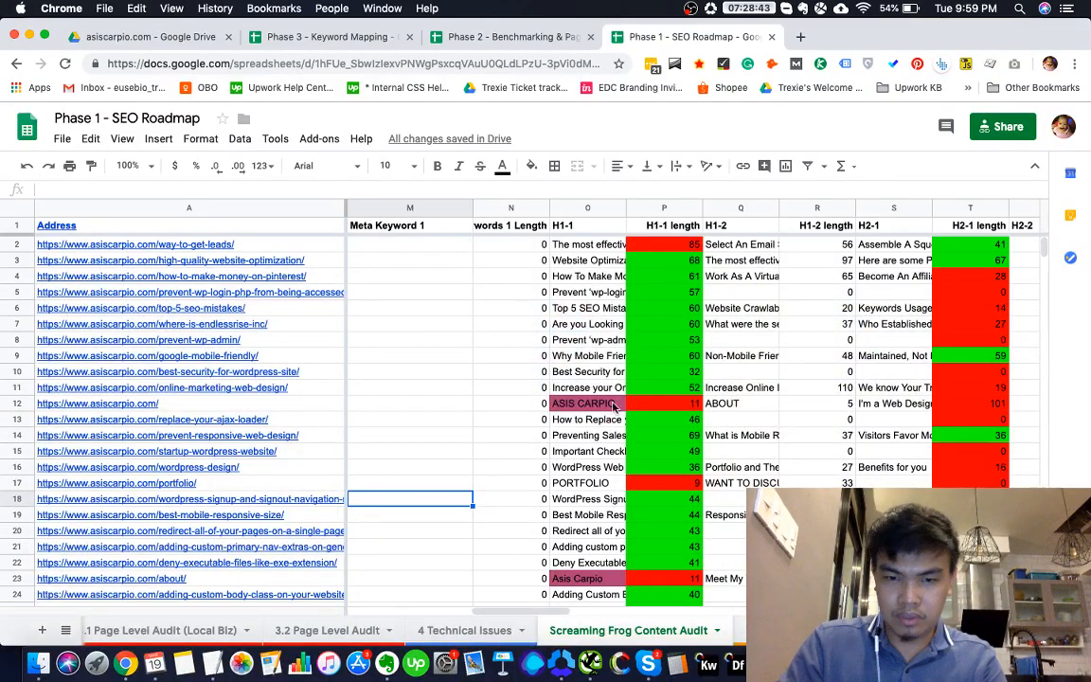
# Review the H2-1 column for pages with empty H2 headings
pyautogui.hscroll(-3, 402, 632)
pyautogui.hscroll(-2, 403, 633)
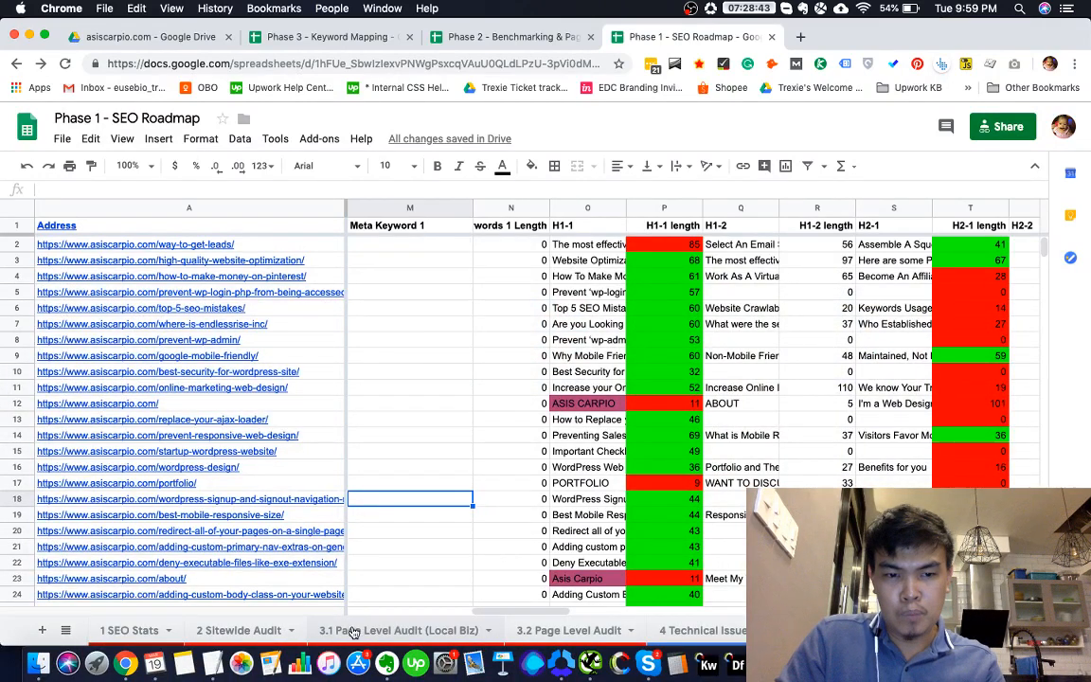
pyautogui.click(232, 631)
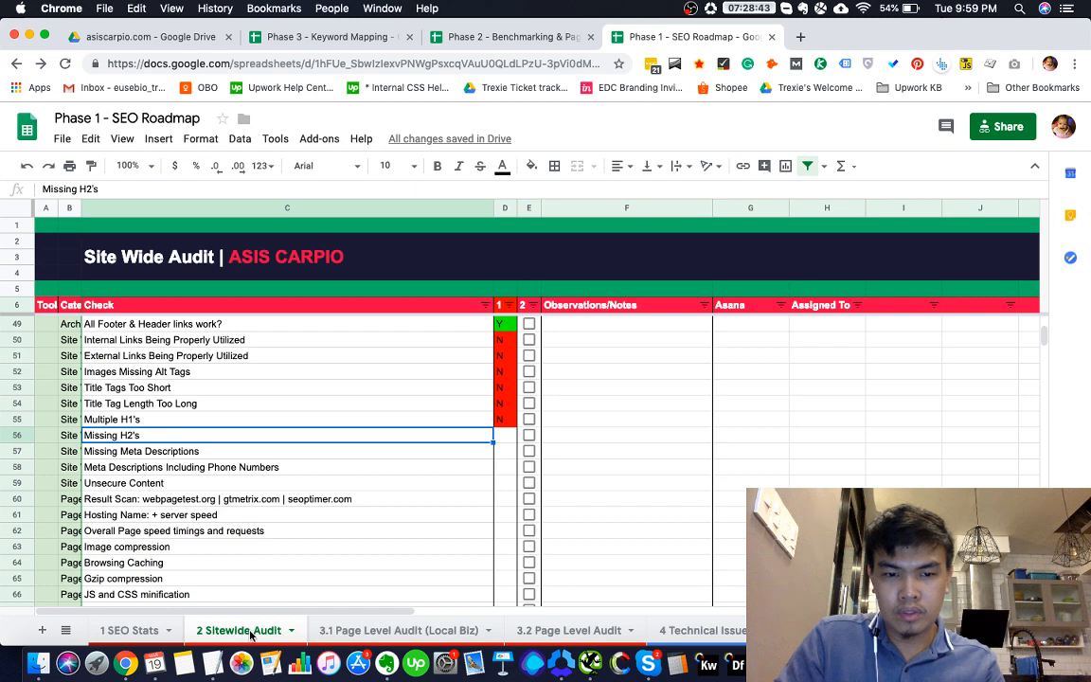
pyautogui.scroll(-2, 415, 536)
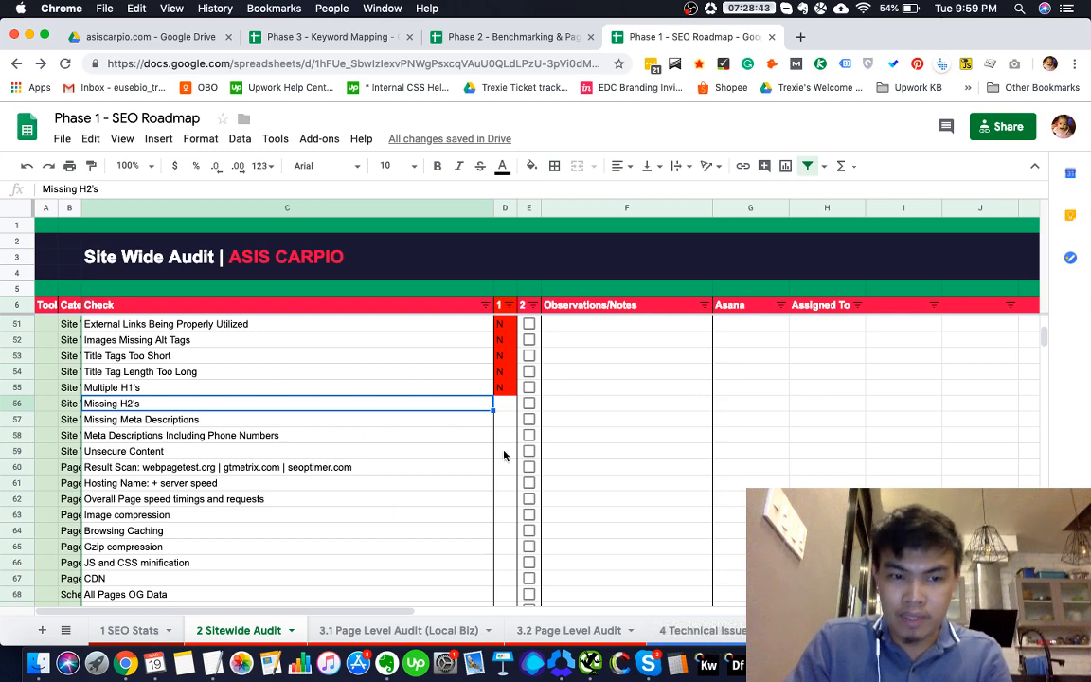
pyautogui.hscroll(5, 667, 631)
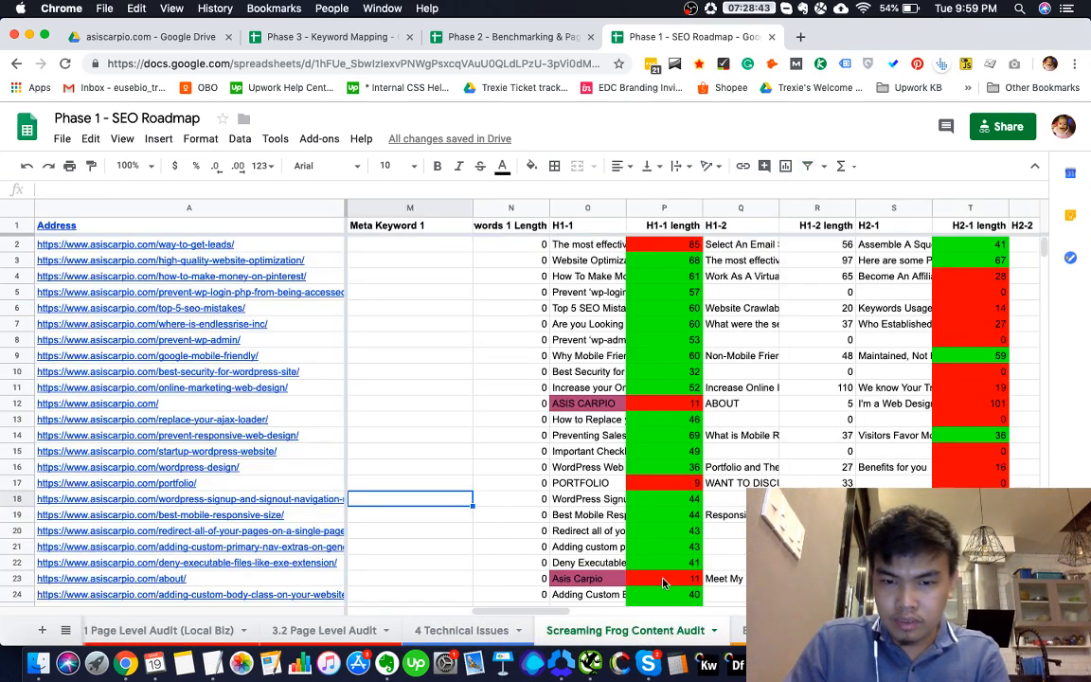
pyautogui.hscroll(10, 627, 518)
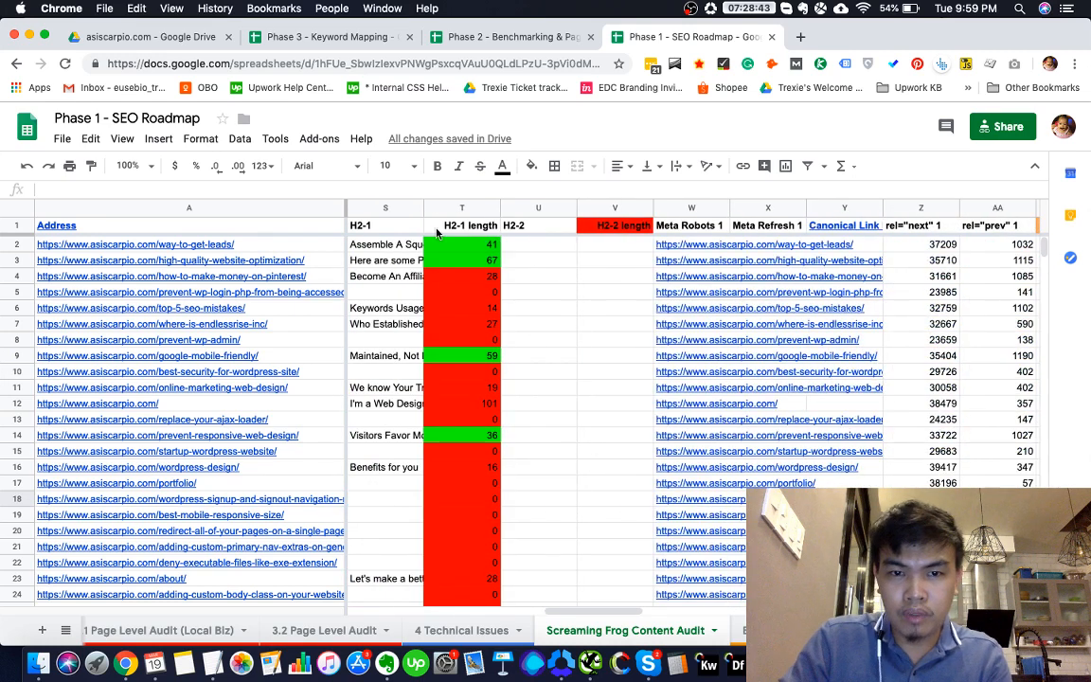
pyautogui.click(372, 224)
pyautogui.hscroll(-2, 499, 339)
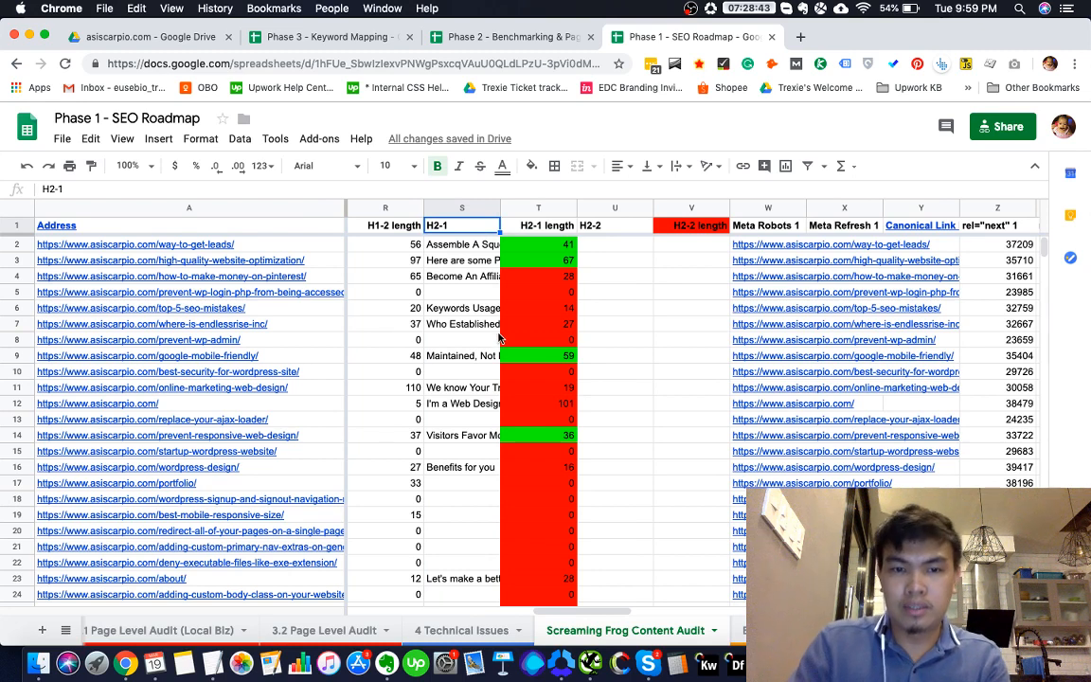
pyautogui.click(444, 278)
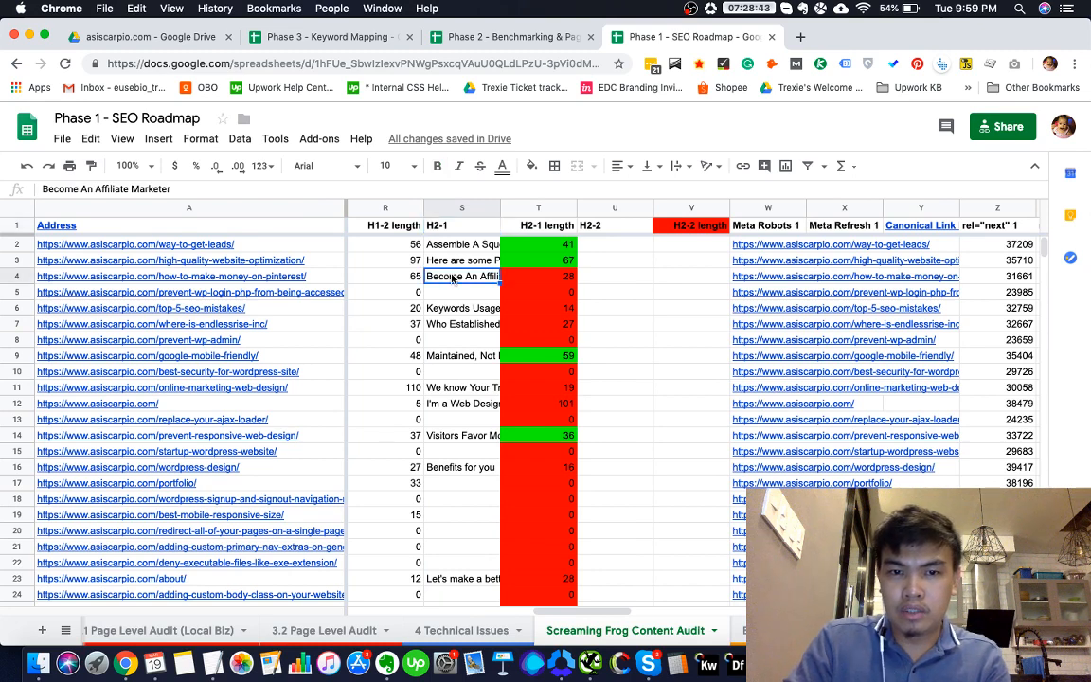
pyautogui.click(455, 226)
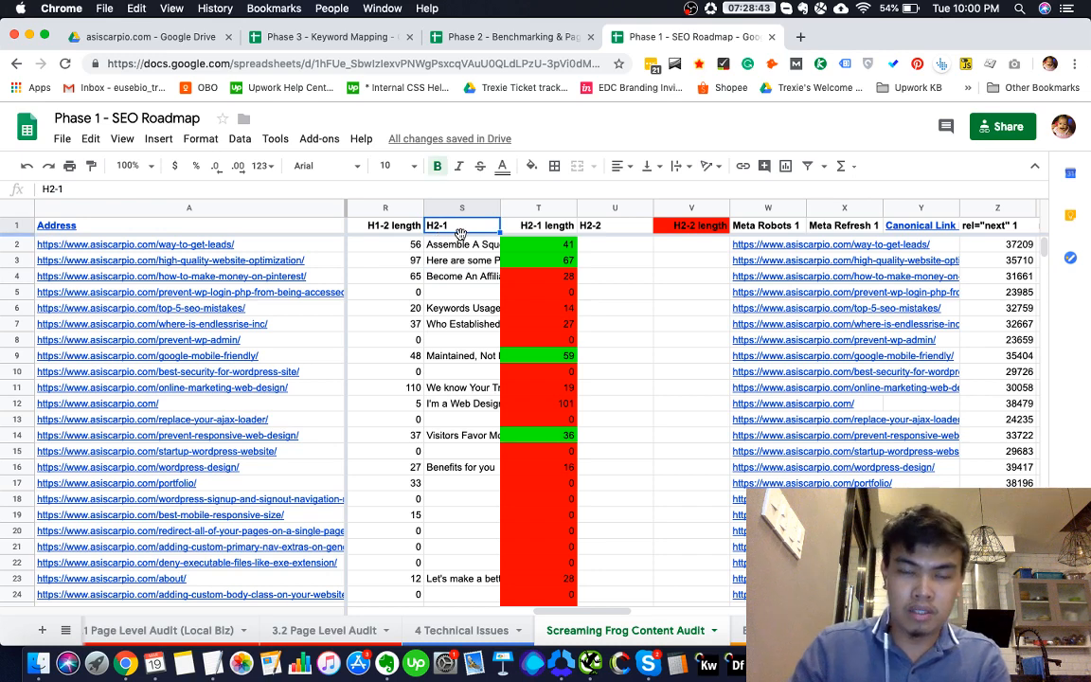
pyautogui.click(457, 292)
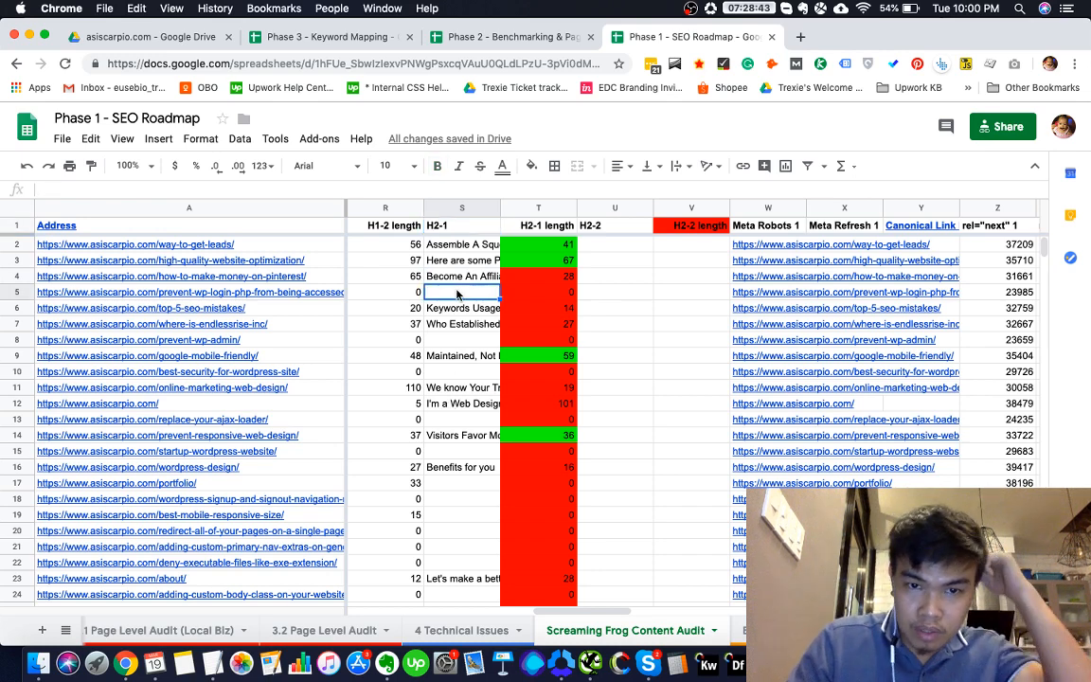
pyautogui.press('Down')
pyautogui.press('Down')
pyautogui.press('Down')
pyautogui.press('Down')
pyautogui.press('Down')
pyautogui.press('Down')
pyautogui.press('Down')
pyautogui.press('Down')
pyautogui.press('Down')
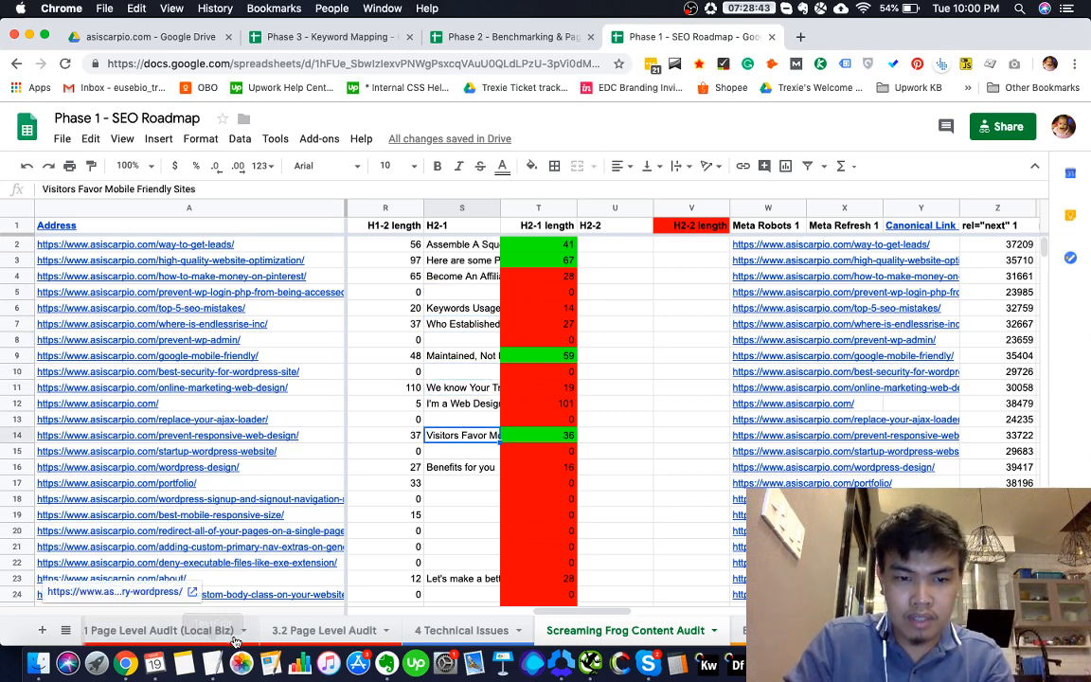
pyautogui.scroll(5, 211, 637)
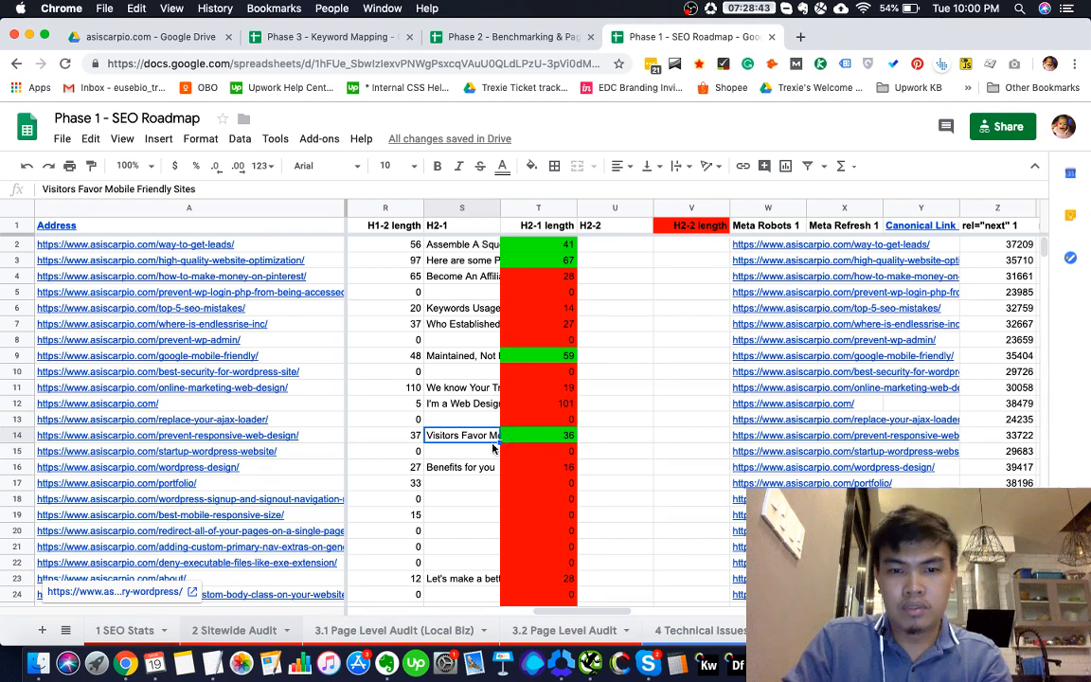
# Mark the Missing H2's check as N in D56 on 2 Sitewide Audit
pyautogui.click(210, 633)
pyautogui.click(505, 403)
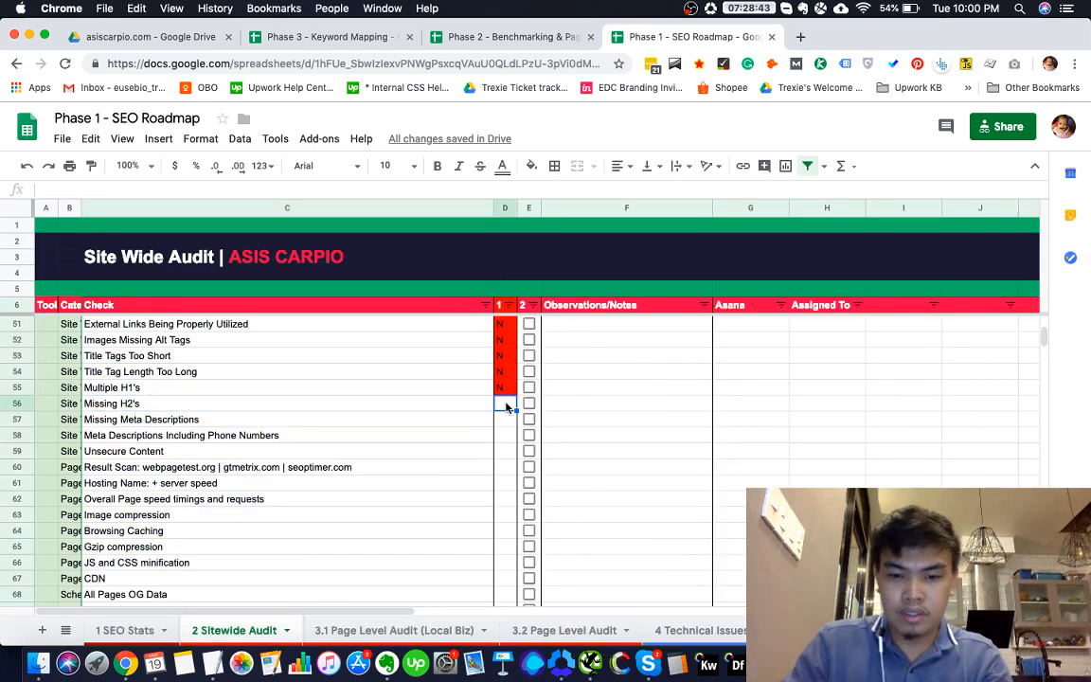
pyautogui.write('N')
pyautogui.press('Return')
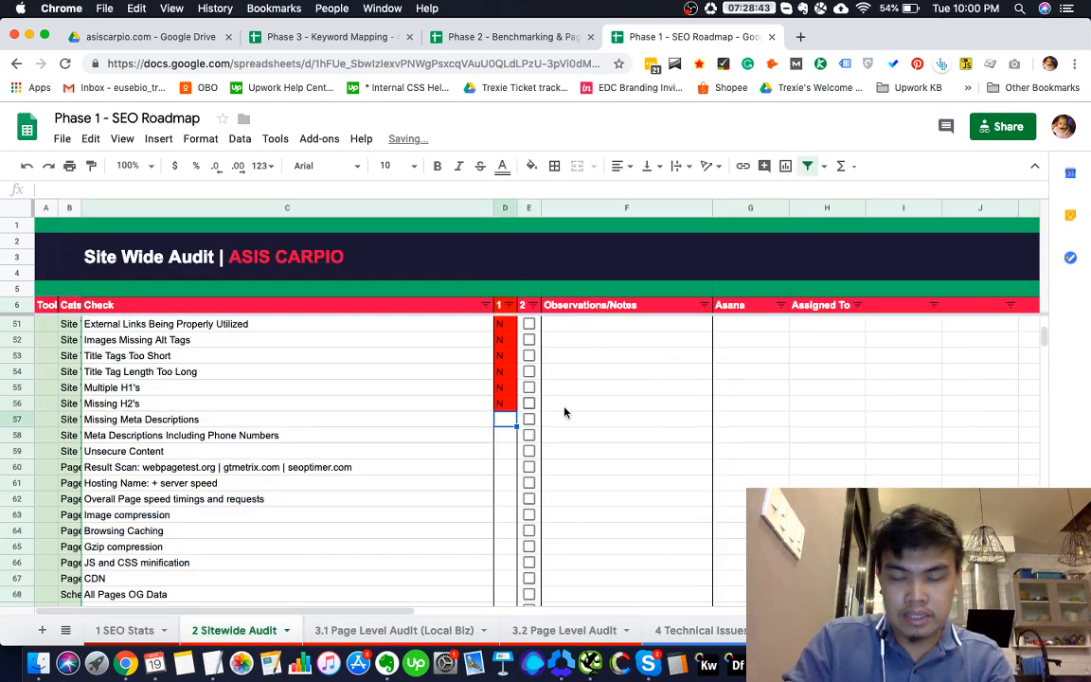
pyautogui.scroll(-2, 684, 633)
pyautogui.scroll(-2, 684, 633)
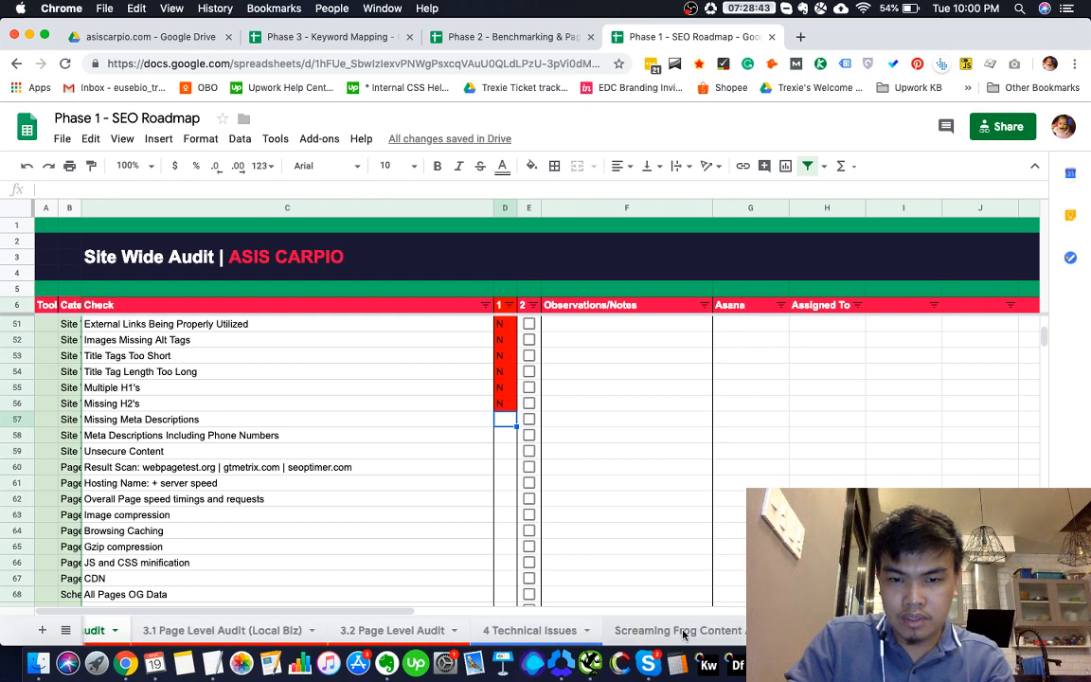
# Inspect the Meta Description cells J3 to J21 for empty values
pyautogui.click(680, 631)
pyautogui.hscroll(1, 582, 398)
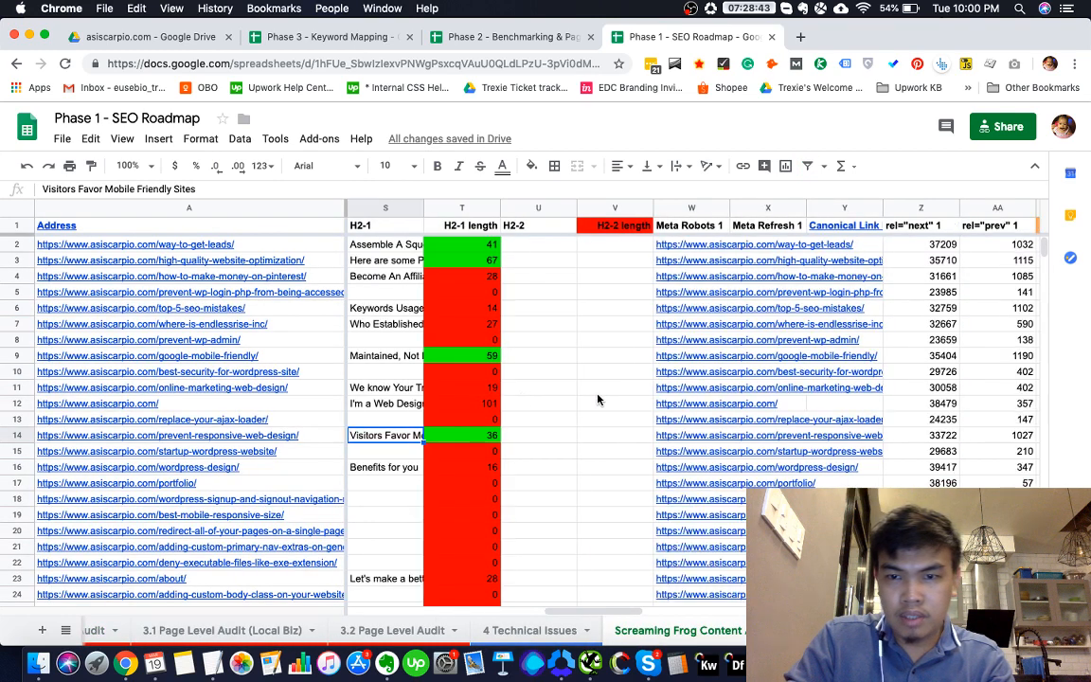
pyautogui.hscroll(-7, 600, 400)
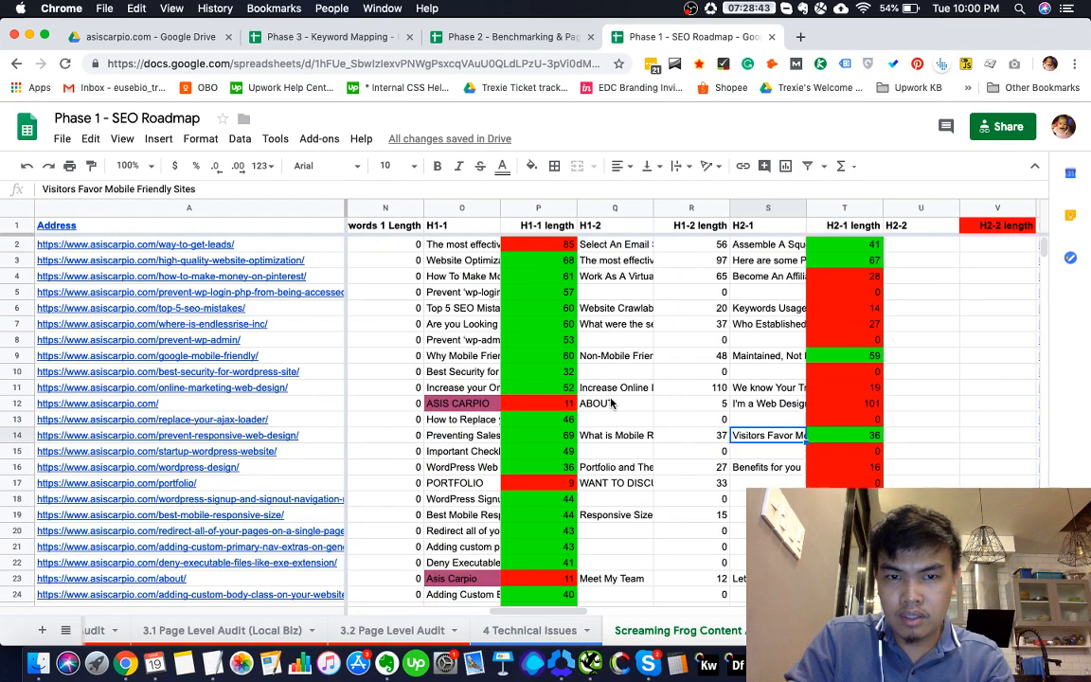
pyautogui.hscroll(-5, 530, 391)
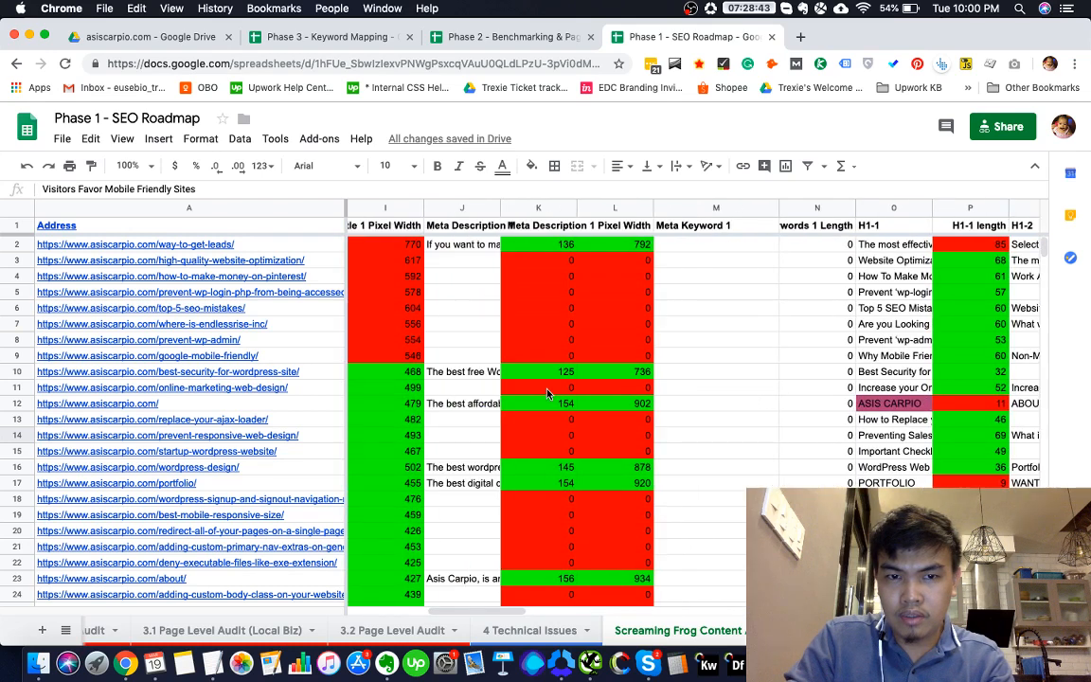
pyautogui.click(546, 392)
pyautogui.click(542, 264)
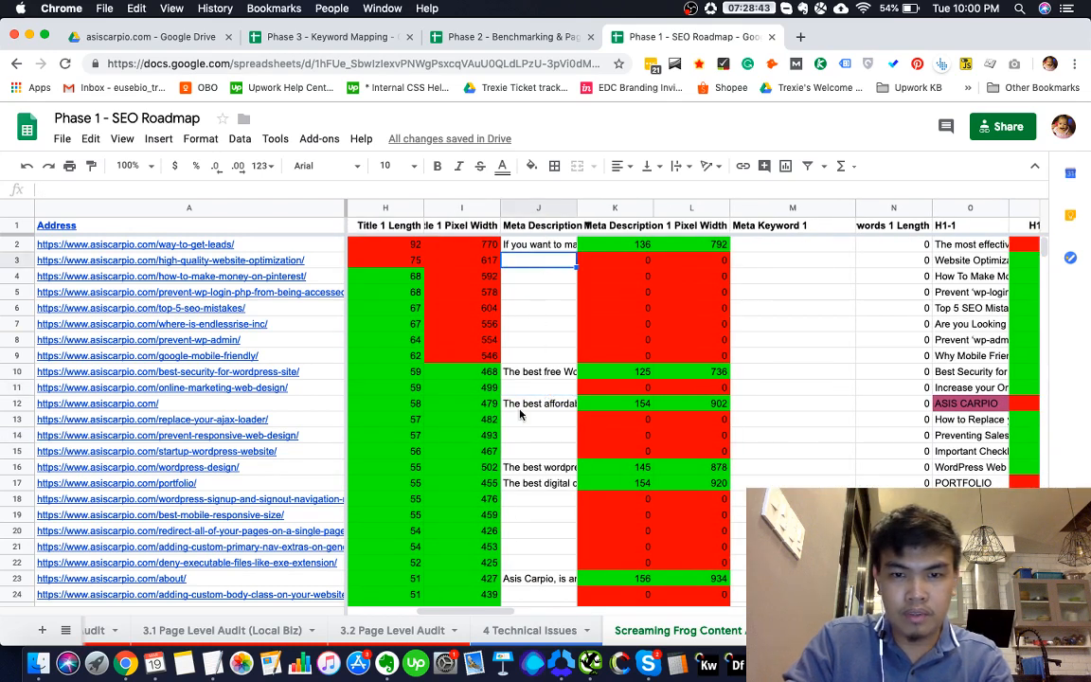
pyautogui.keyDown('shift'); pyautogui.click(530, 547); pyautogui.keyUp('shift')
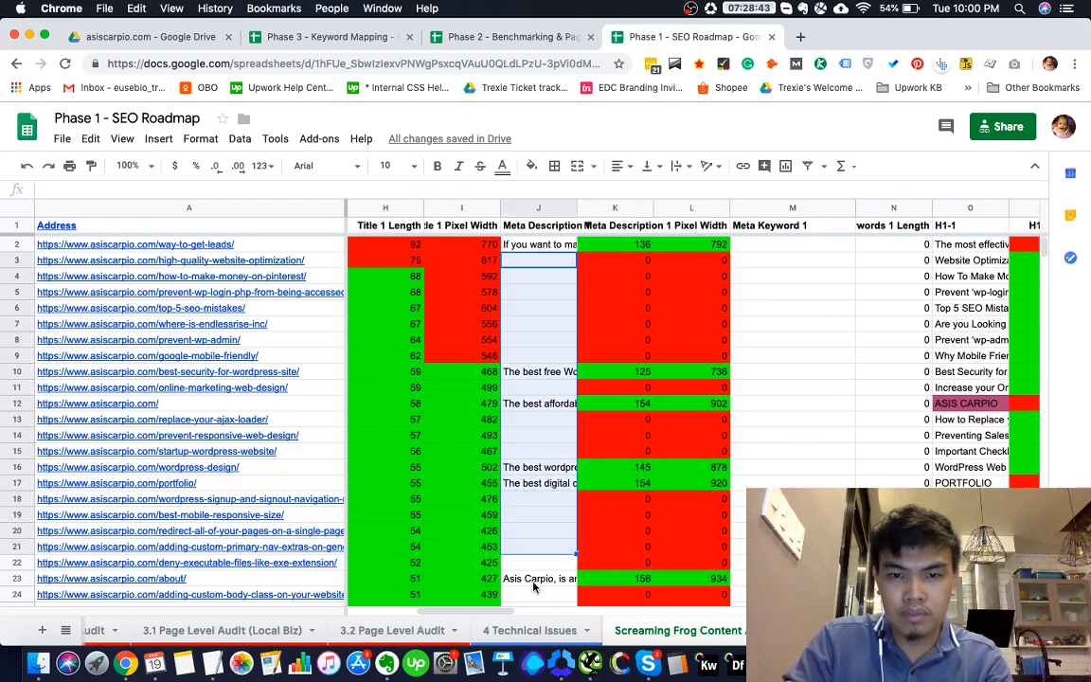
# Move the Screaming Frog Content Audit sheet tab right after 2 Sitewide Audit
pyautogui.click(109, 631)
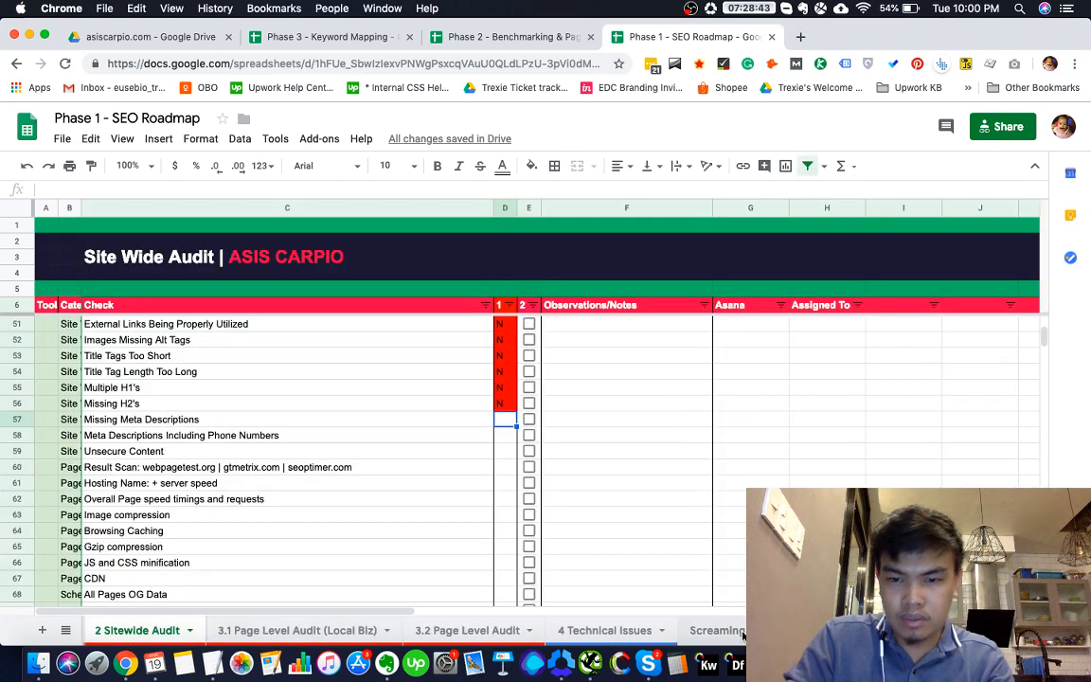
pyautogui.moveTo(708, 630); pyautogui.dragTo(246, 629)
pyautogui.click(223, 628)
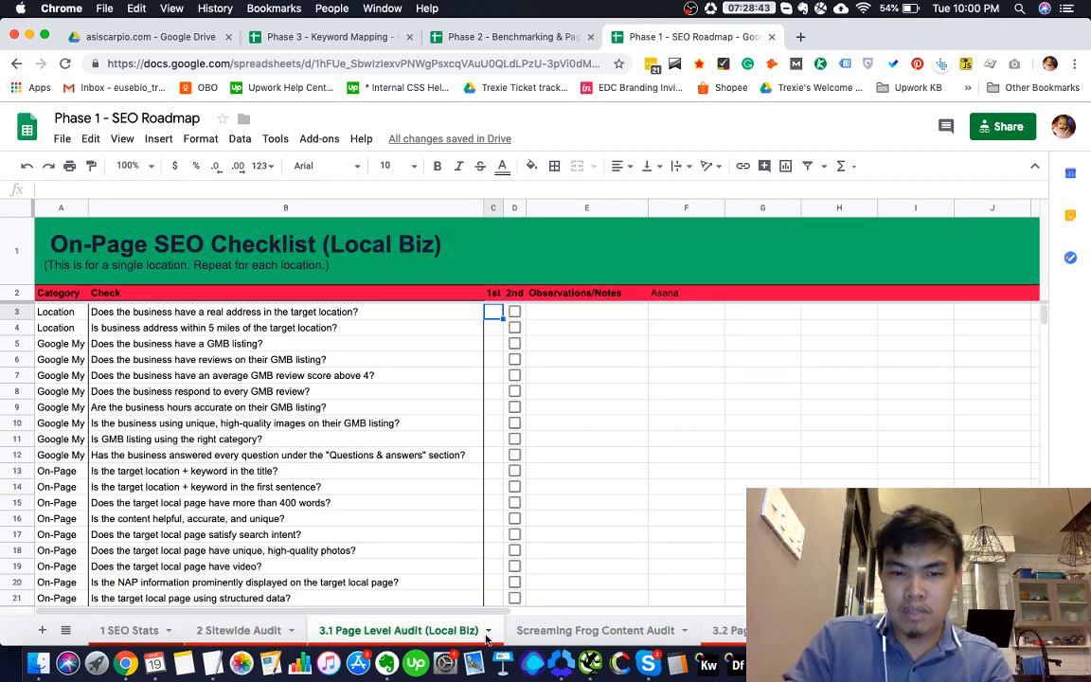
pyautogui.moveTo(561, 641); pyautogui.dragTo(312, 644)
pyautogui.click(237, 630)
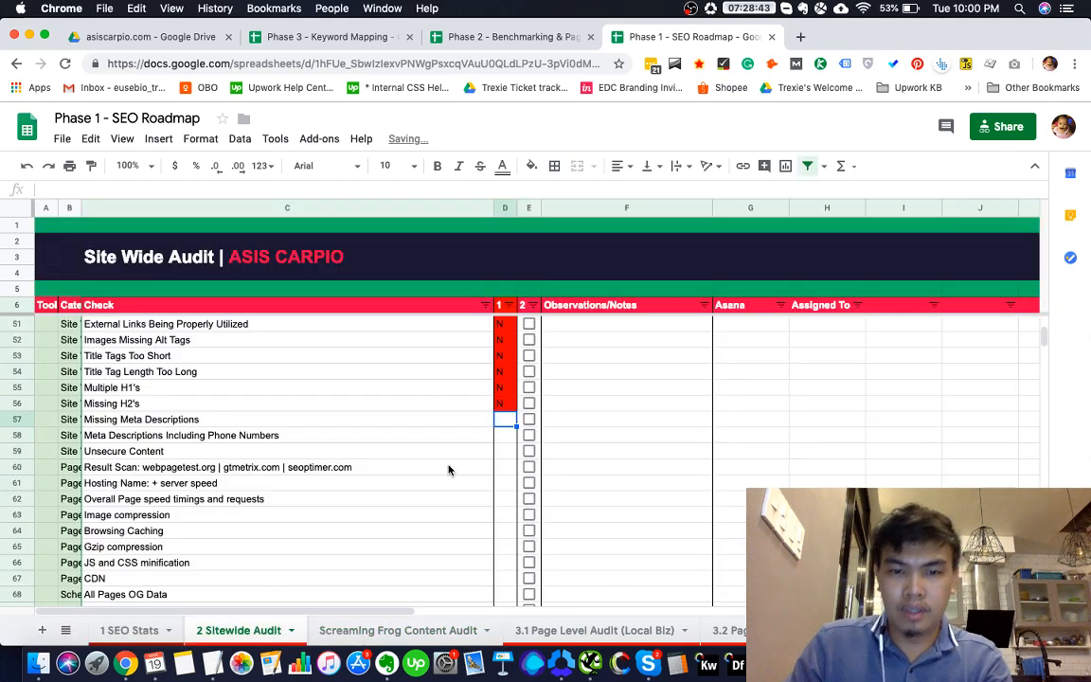
# Mark Missing Meta Descriptions as N in D57
pyautogui.write('N')
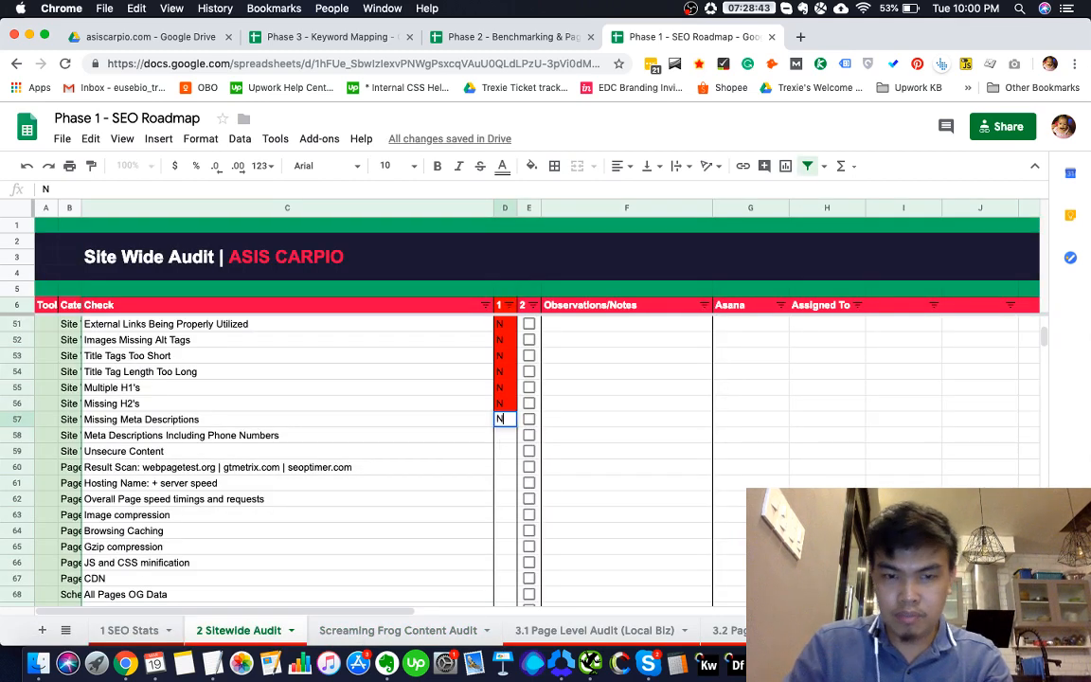
pyautogui.press('Return')
pyautogui.scroll(15, 502, 438)
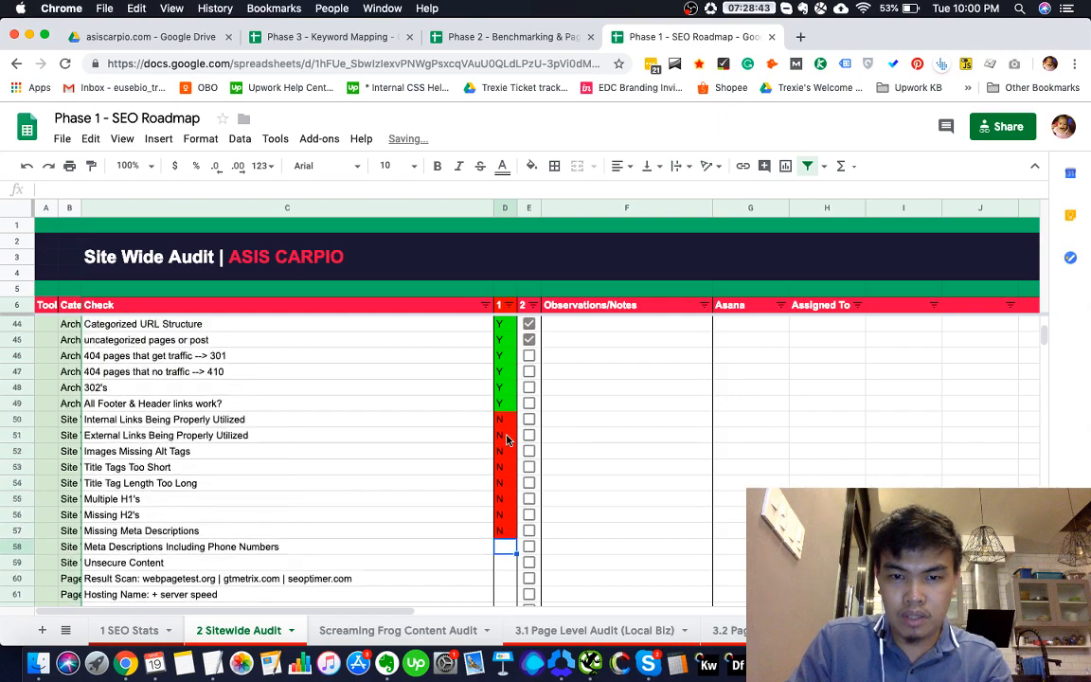
pyautogui.scroll(-10, 507, 439)
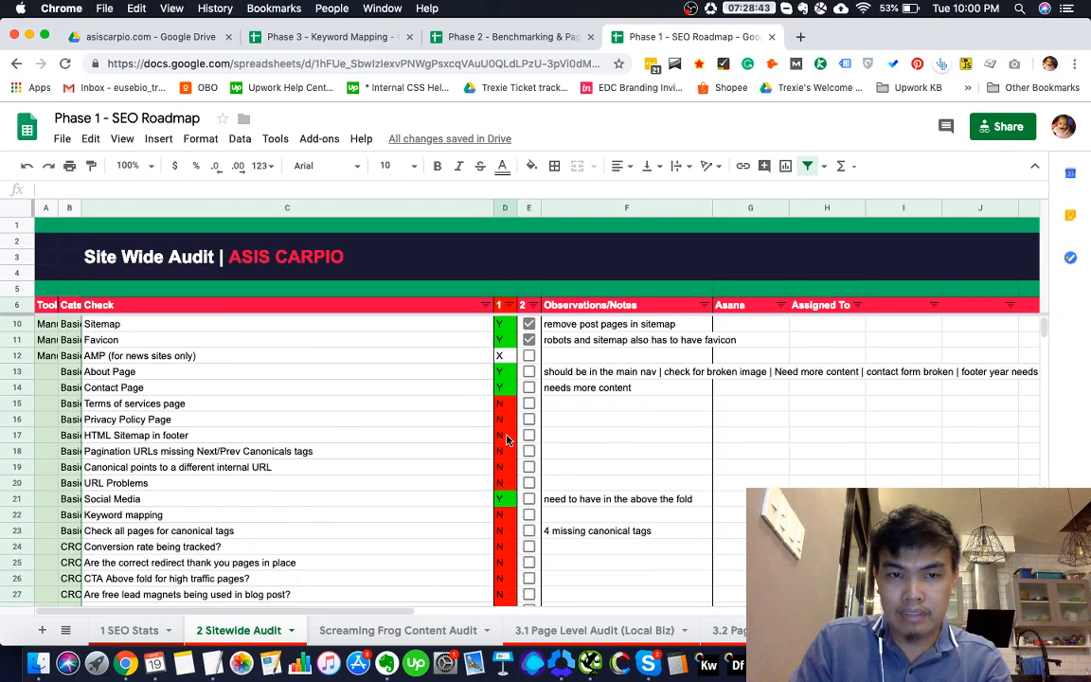
pyautogui.scroll(-4, 507, 439)
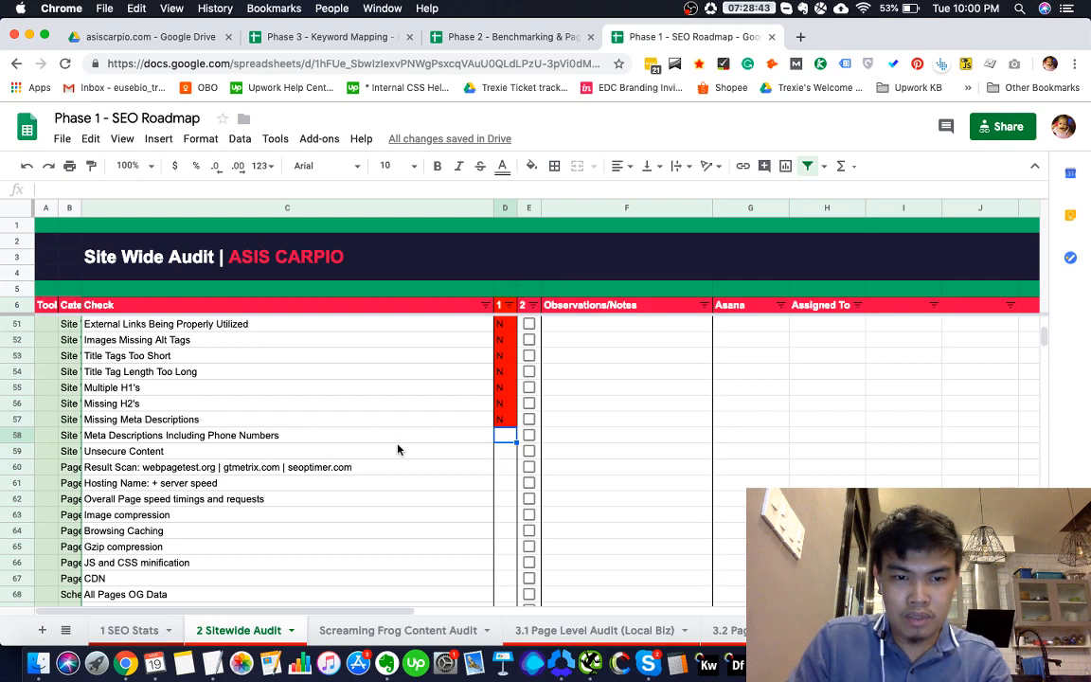
# Widen the Meta Description 1 column to show the full text
pyautogui.click(407, 630)
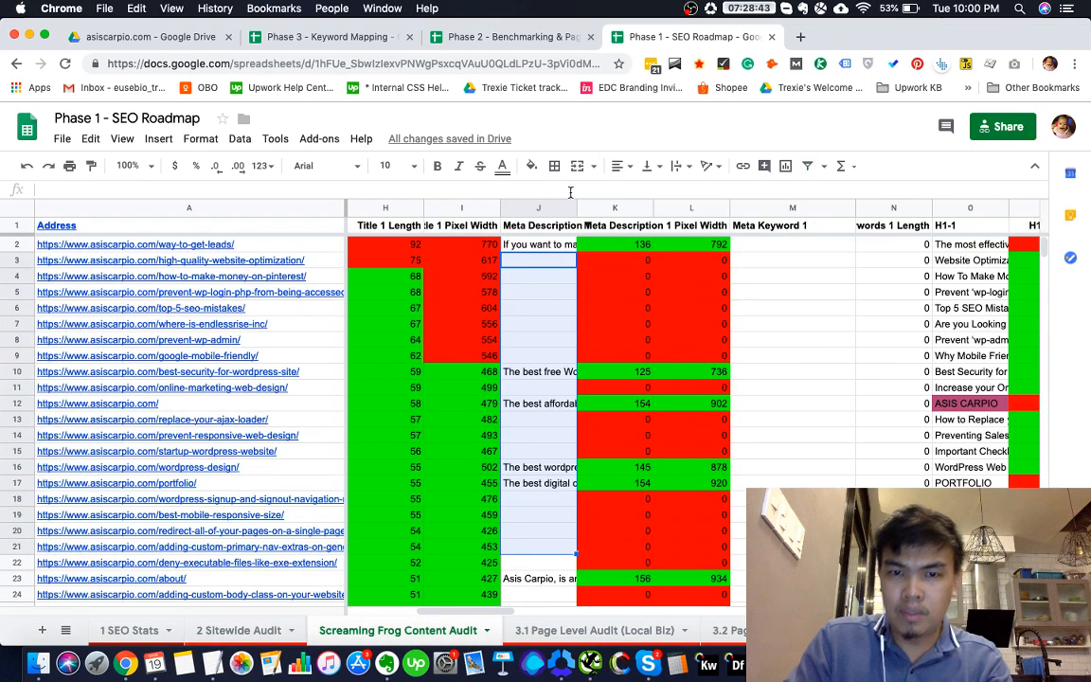
pyautogui.moveTo(576, 210); pyautogui.dragTo(674, 210)
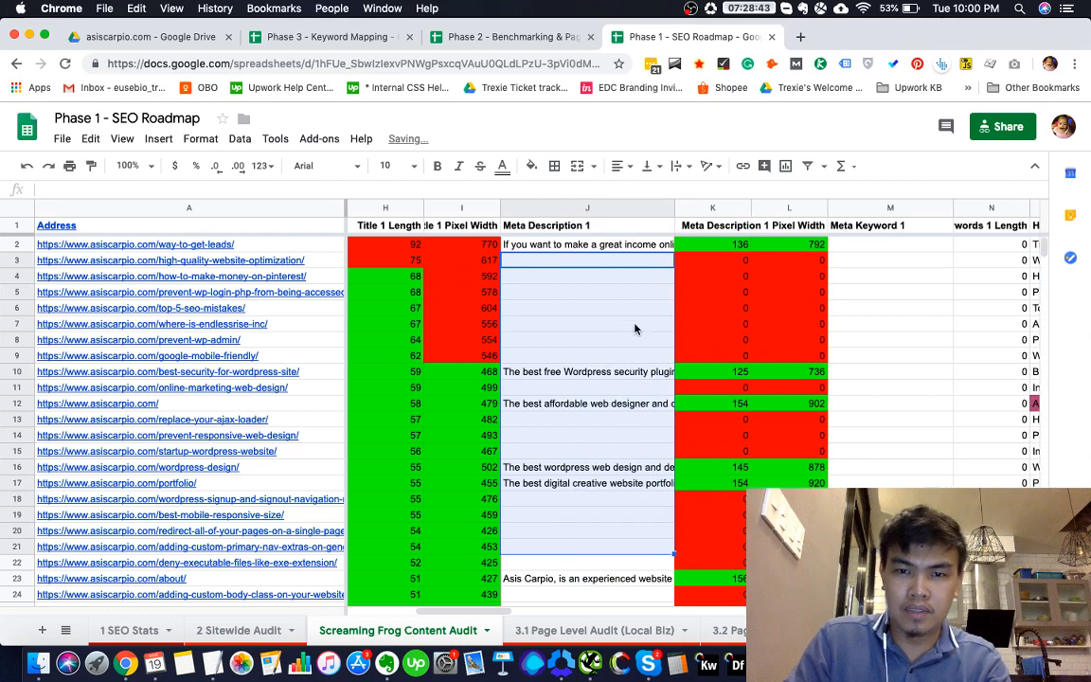
pyautogui.click(677, 209)
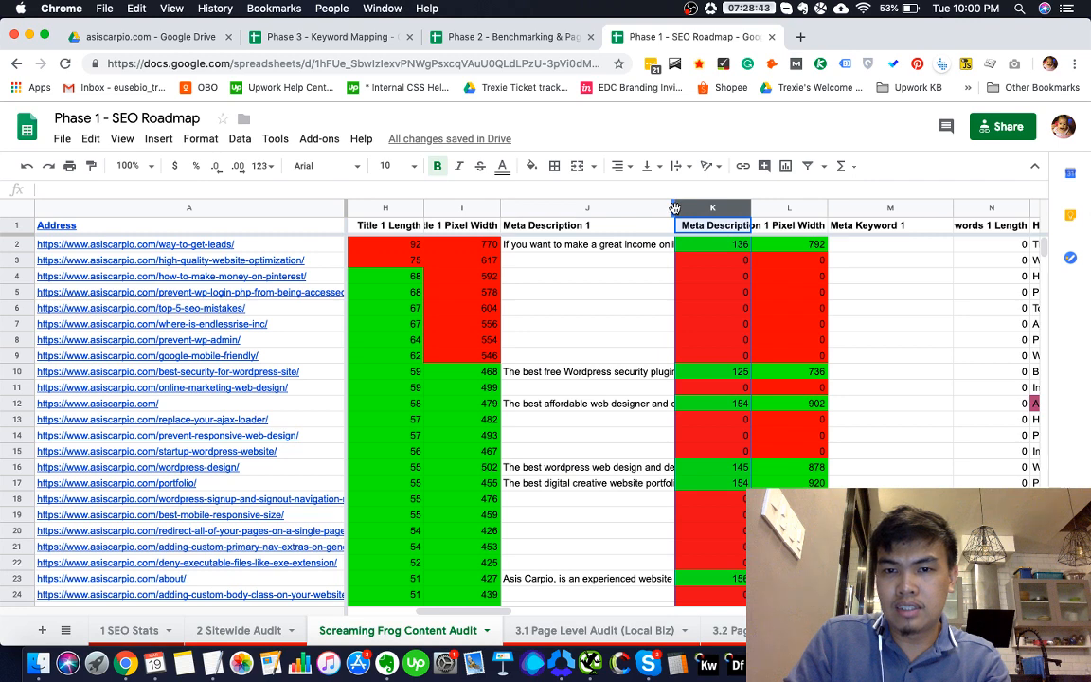
pyautogui.moveTo(677, 210); pyautogui.dragTo(822, 212)
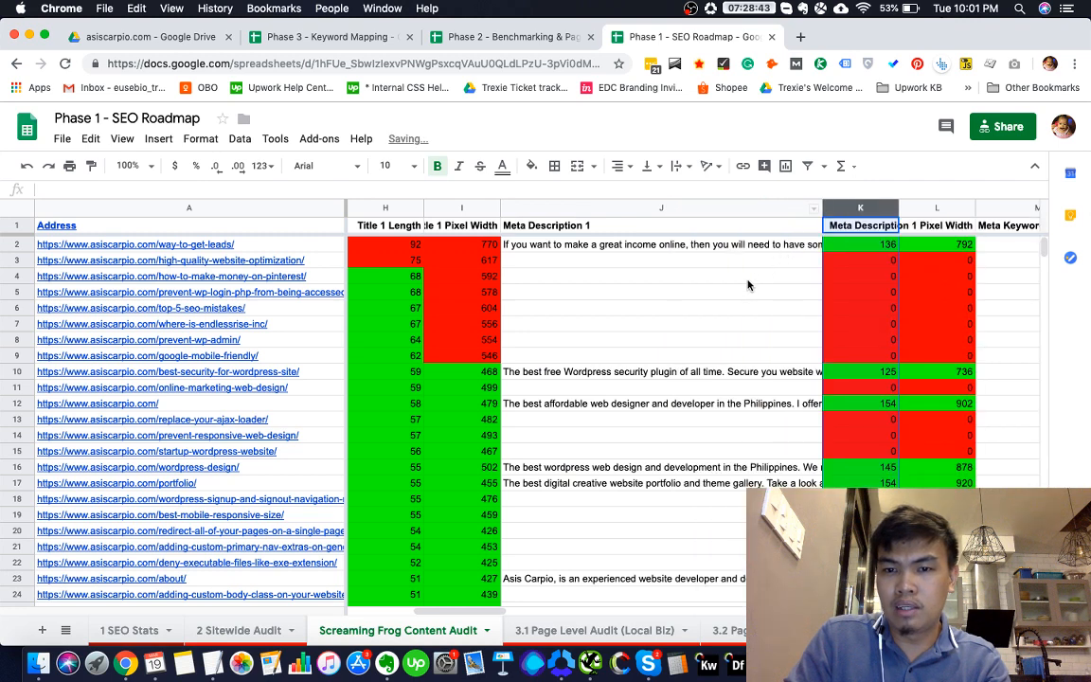
pyautogui.click(709, 297)
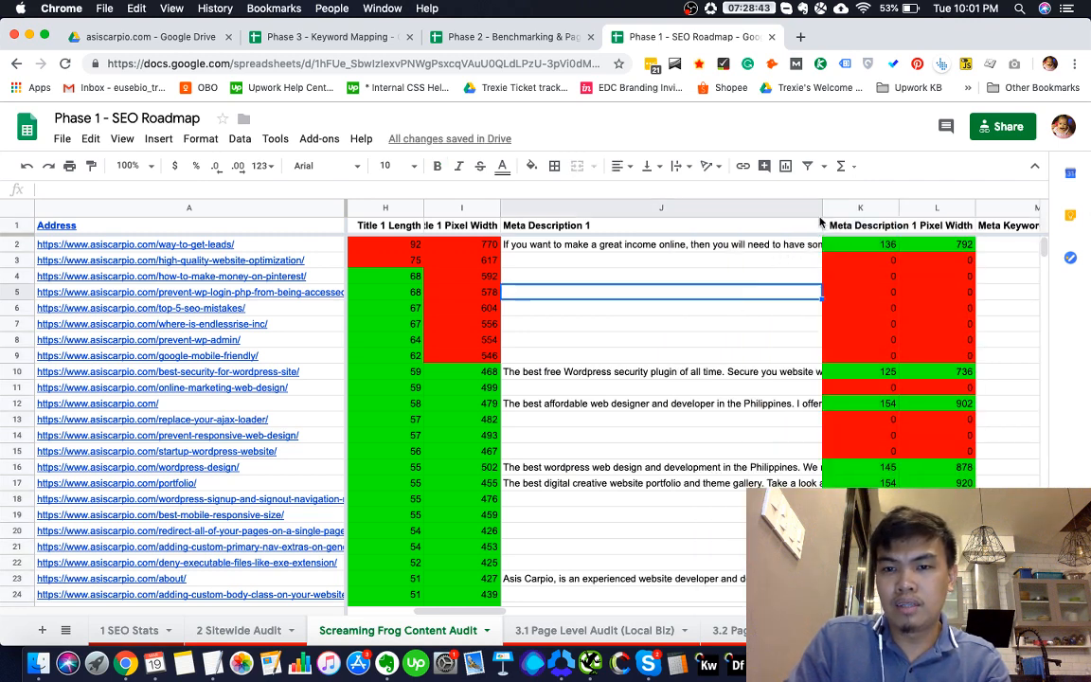
pyautogui.moveTo(975, 208); pyautogui.dragTo(1004, 209)
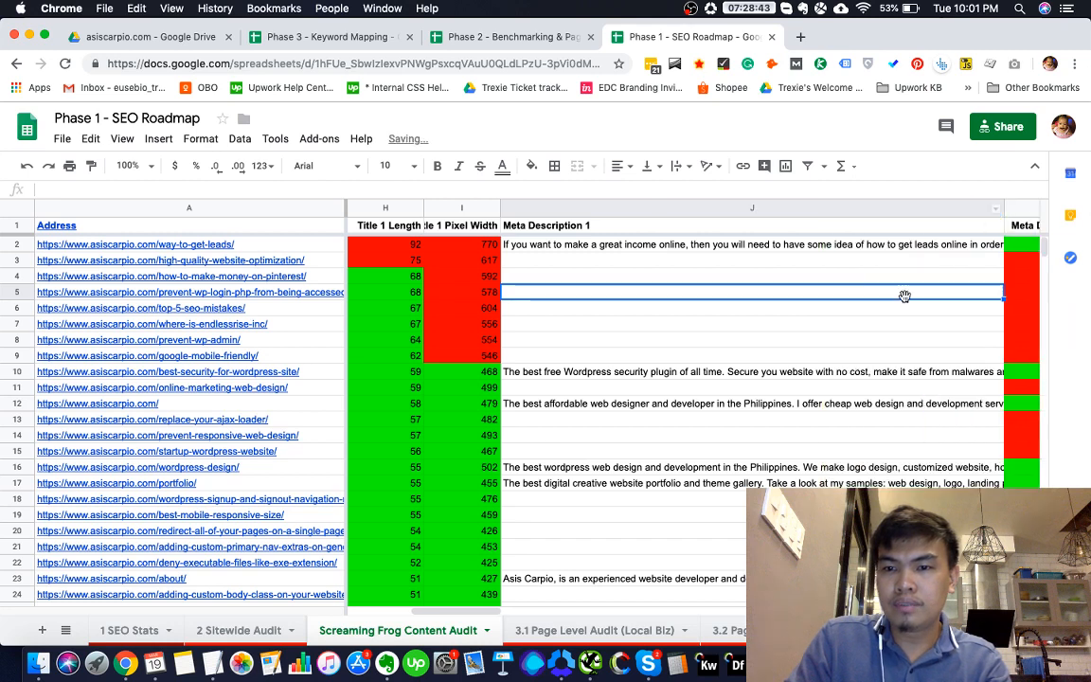
pyautogui.hscroll(5, 863, 323)
pyautogui.hscroll(-5, 567, 231)
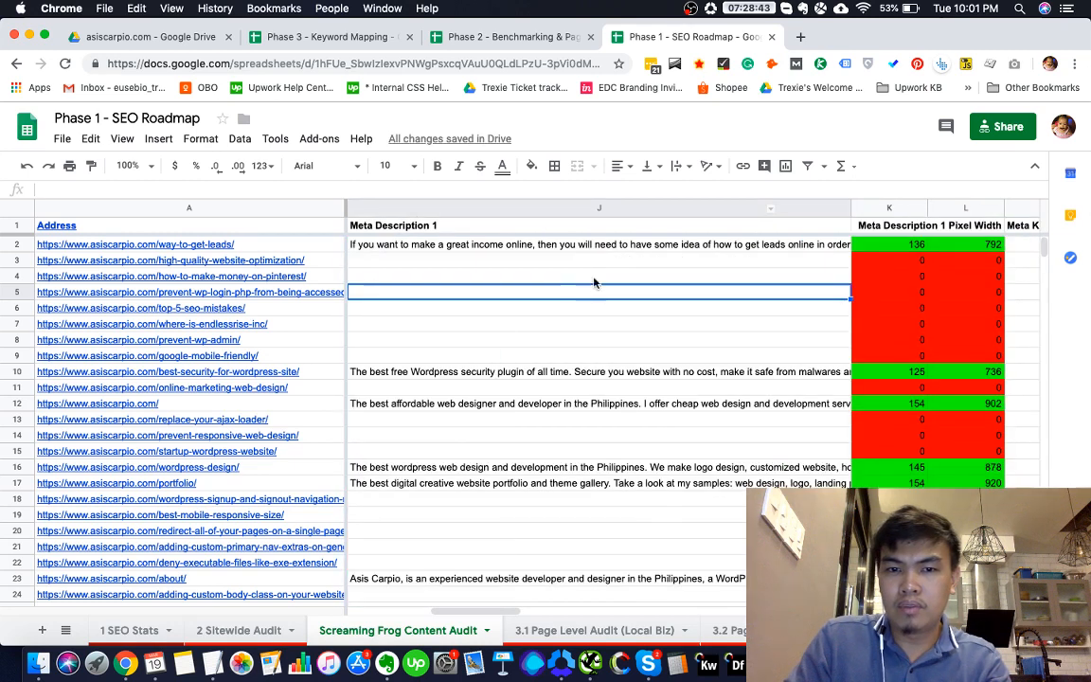
pyautogui.moveTo(850, 214); pyautogui.dragTo(518, 294)
pyautogui.hotkey('ctrl', 'z')
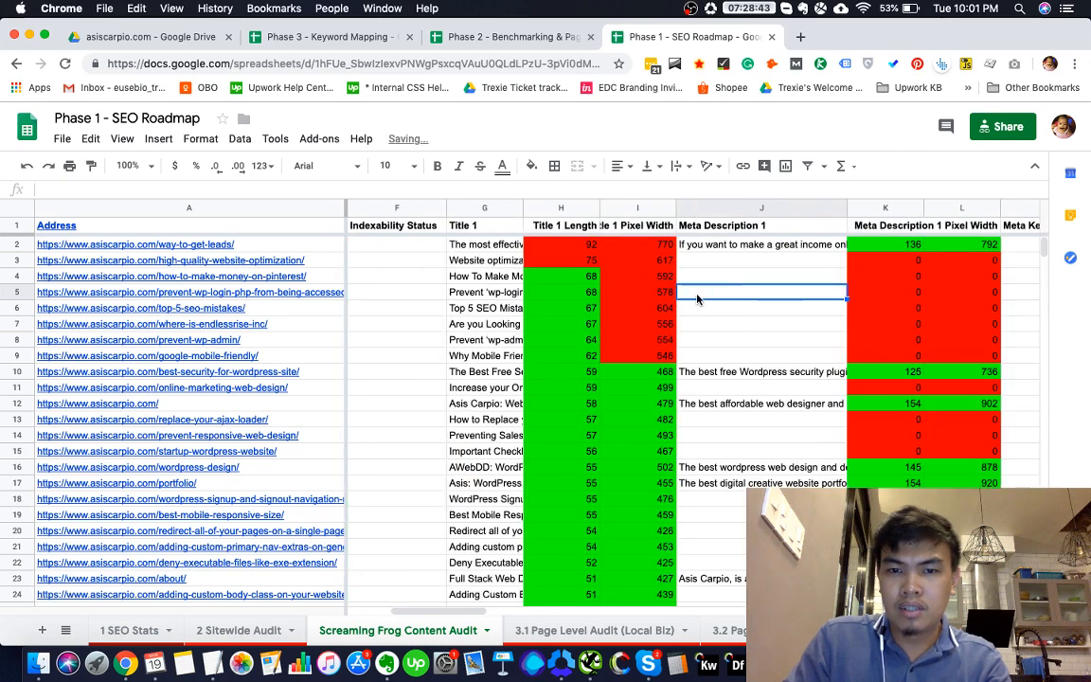
# Read through each meta description, including J38, checking for phone numbers
pyautogui.click(767, 248)
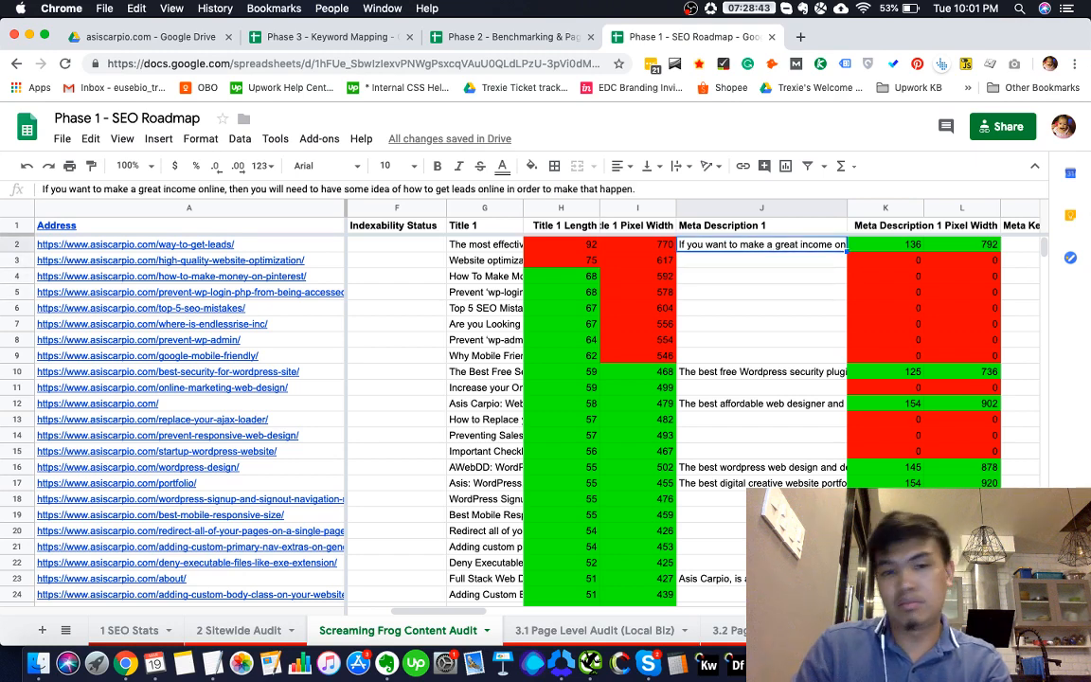
pyautogui.press('Down')
pyautogui.press('Down')
pyautogui.press('Down')
pyautogui.press('Down')
pyautogui.press('Down')
pyautogui.press('Down')
pyautogui.press('Down')
pyautogui.press('Down')
pyautogui.press('Down')
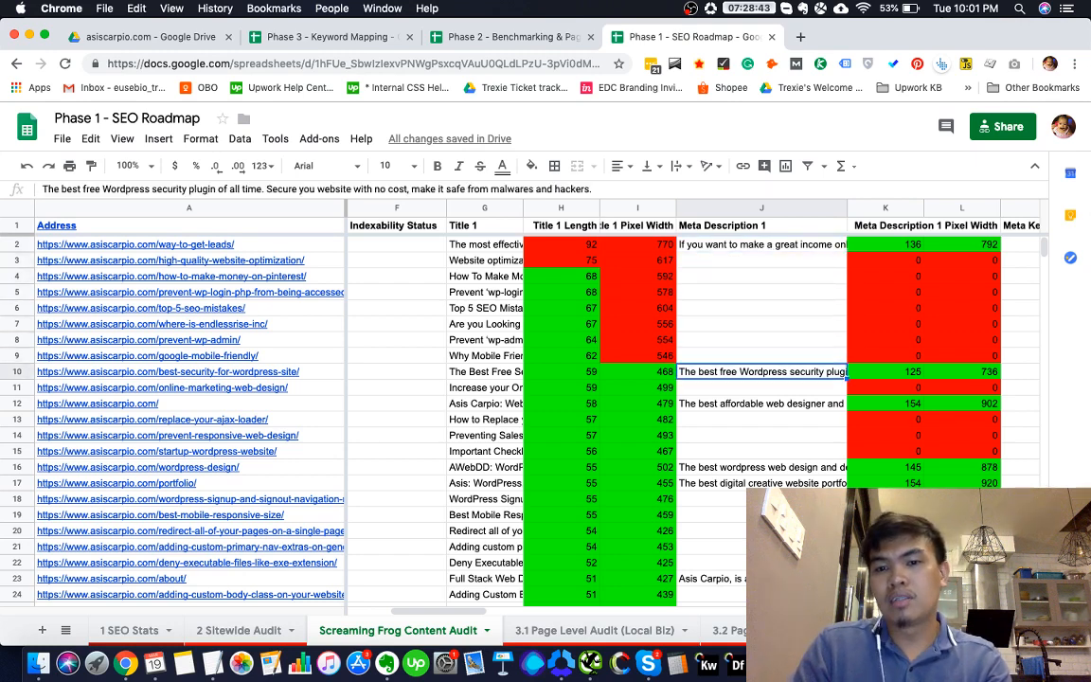
pyautogui.press('Up')
pyautogui.press('Up')
pyautogui.press('Up')
pyautogui.press('Up')
pyautogui.press('Up')
pyautogui.press('Up')
pyautogui.press('Up')
pyautogui.press('Up')
pyautogui.press('Up')
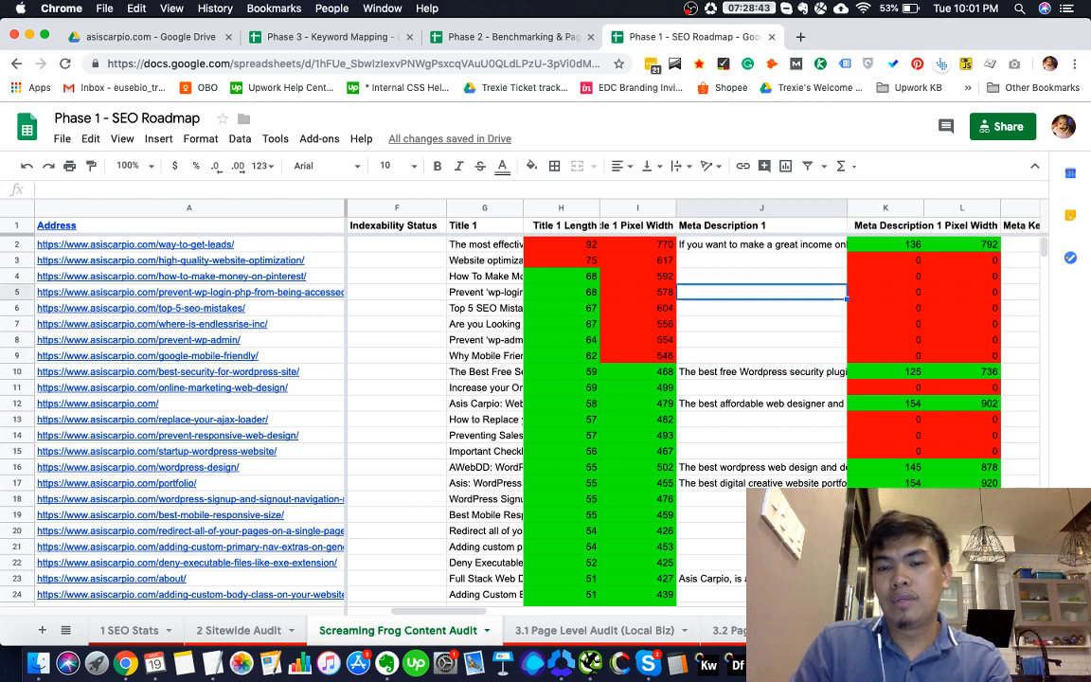
pyautogui.press('Up')
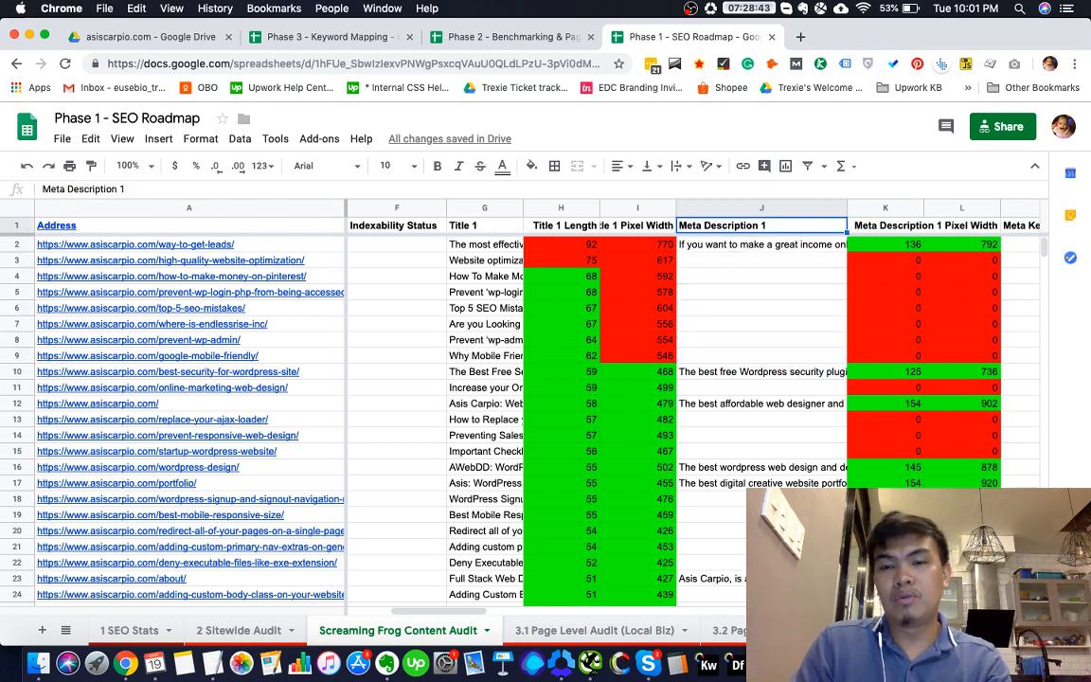
pyautogui.press('Down')
pyautogui.press('Down')
pyautogui.press('Down')
pyautogui.press('Down')
pyautogui.press('Down')
pyautogui.press('Down')
pyautogui.press('Down')
pyautogui.press('Down')
pyautogui.press('Down')
pyautogui.press('Down')
pyautogui.press('Down')
pyautogui.press('Down')
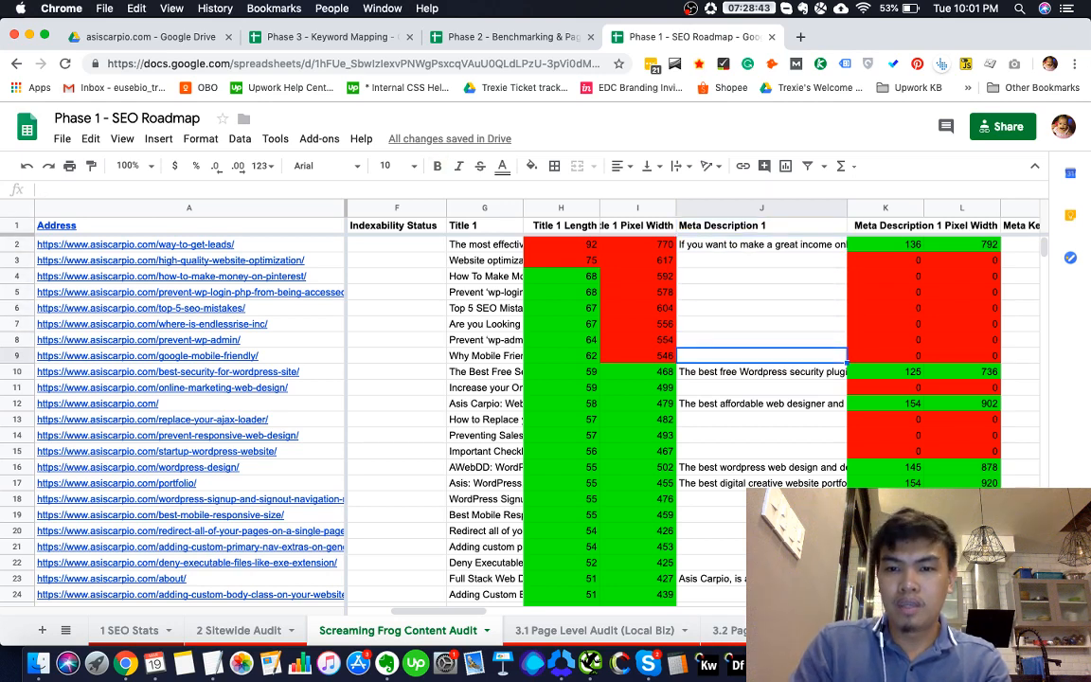
pyautogui.press('Up')
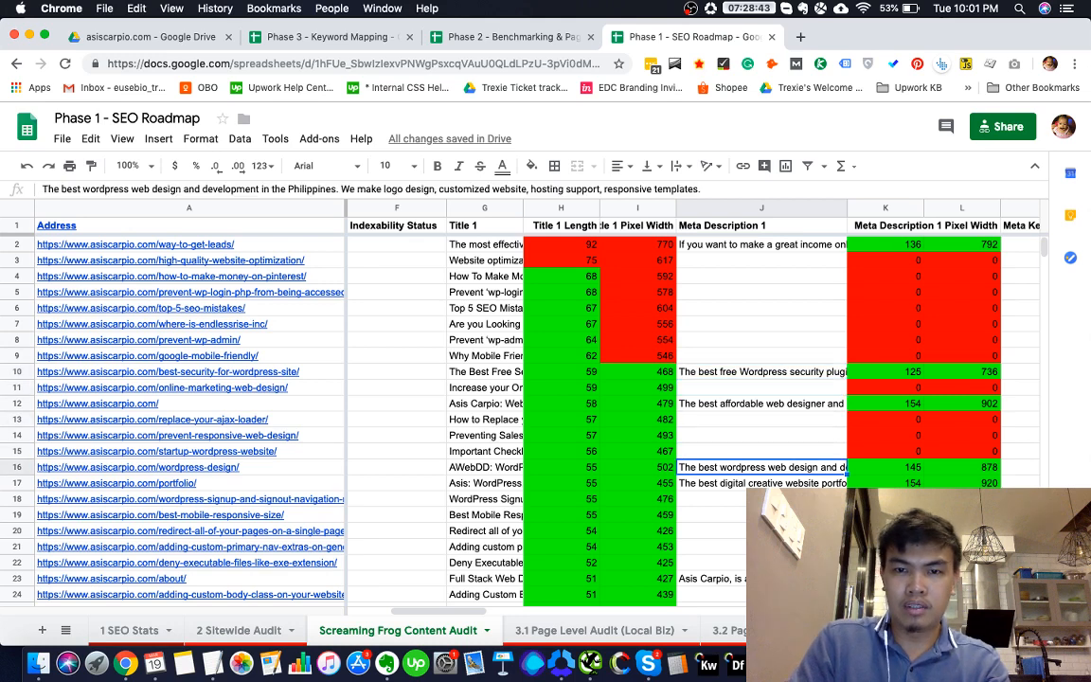
pyautogui.press('Down')
pyautogui.press('Down')
pyautogui.press('Down')
pyautogui.press('Down')
pyautogui.press('Down')
pyautogui.press('Down')
pyautogui.press('Down')
pyautogui.press('Down')
pyautogui.press('Down')
pyautogui.press('Down')
pyautogui.press('Down')
pyautogui.press('Down')
pyautogui.press('Down')
pyautogui.press('Down')
pyautogui.press('Down')
pyautogui.press('Down')
pyautogui.press('Down')
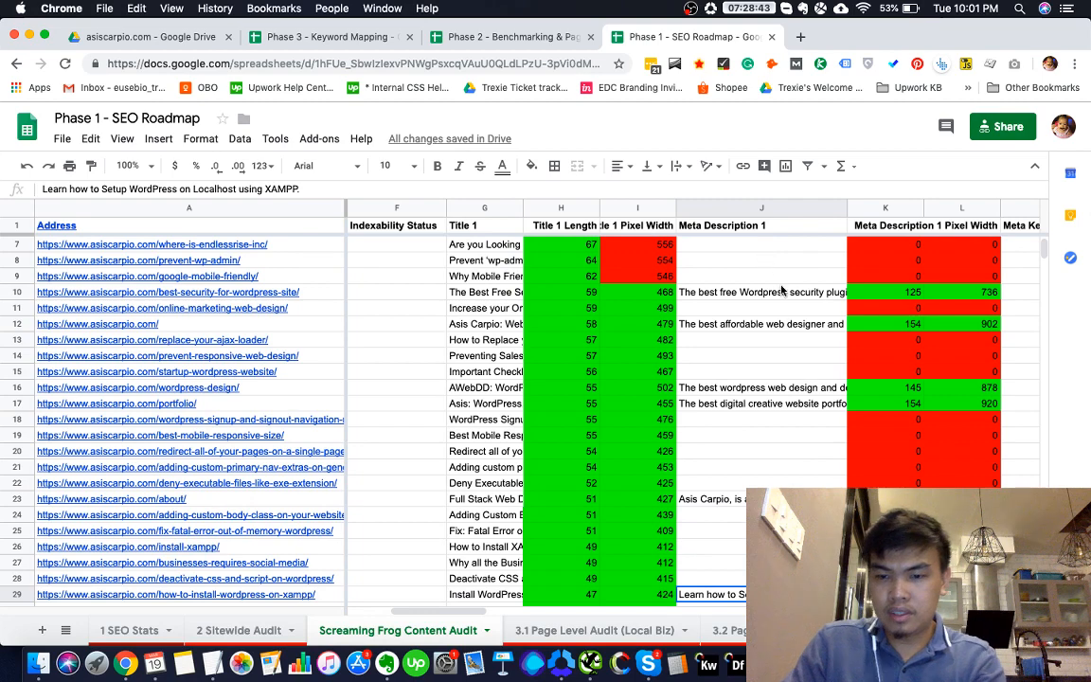
pyautogui.press('Down')
pyautogui.press('Down')
pyautogui.press('Down')
pyautogui.press('Down')
pyautogui.press('Down')
pyautogui.press('Down')
pyautogui.press('Down')
pyautogui.press('Down')
pyautogui.press('Down')
pyautogui.press('Down')
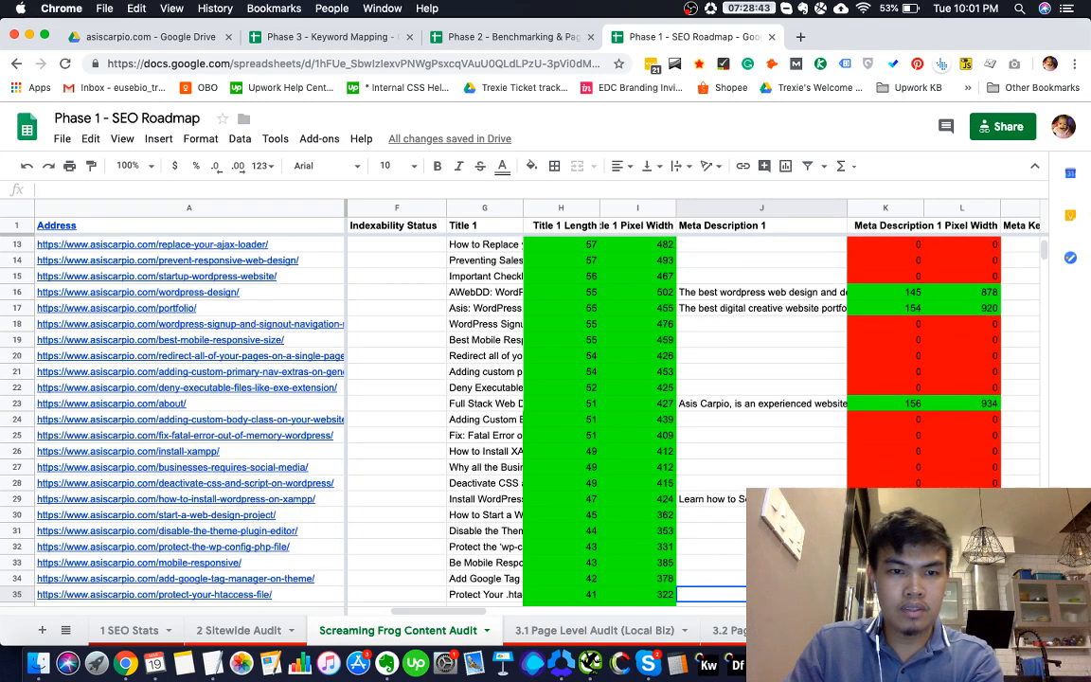
pyautogui.press('Down')
pyautogui.press('Up')
pyautogui.press('Up')
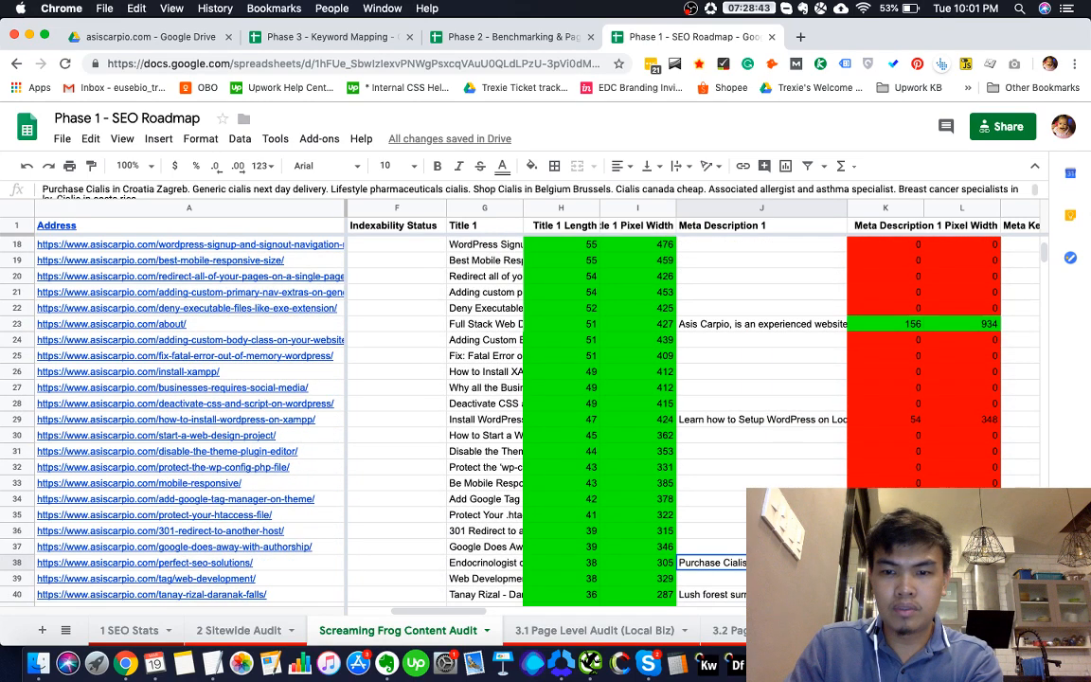
pyautogui.tripleClick(631, 187)
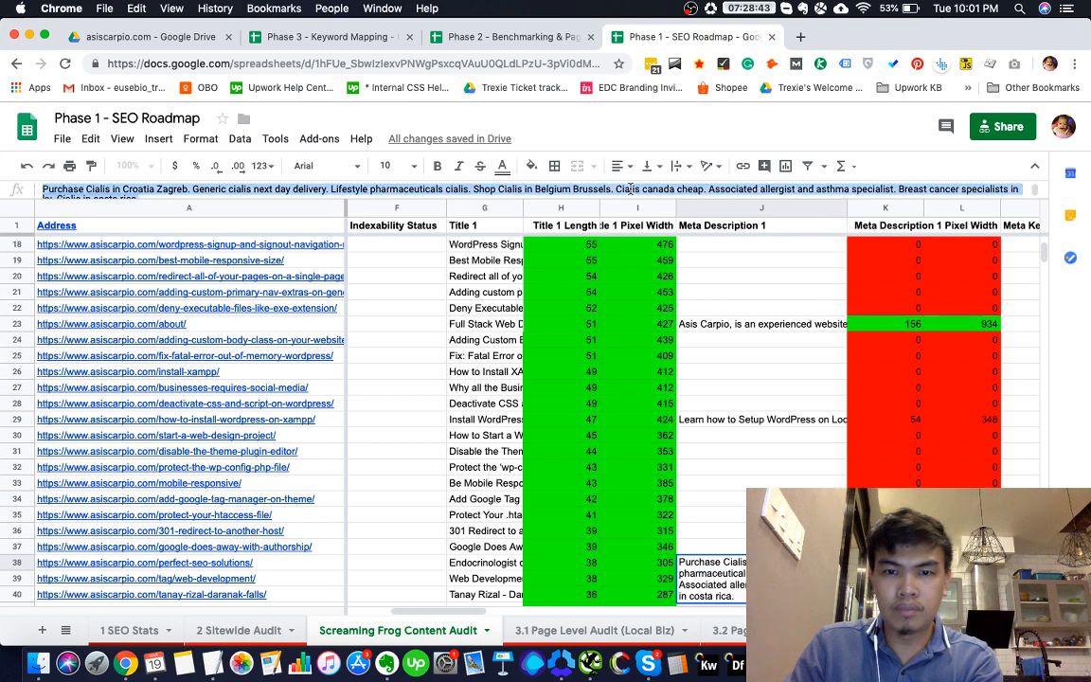
pyautogui.scroll(-1, 694, 331)
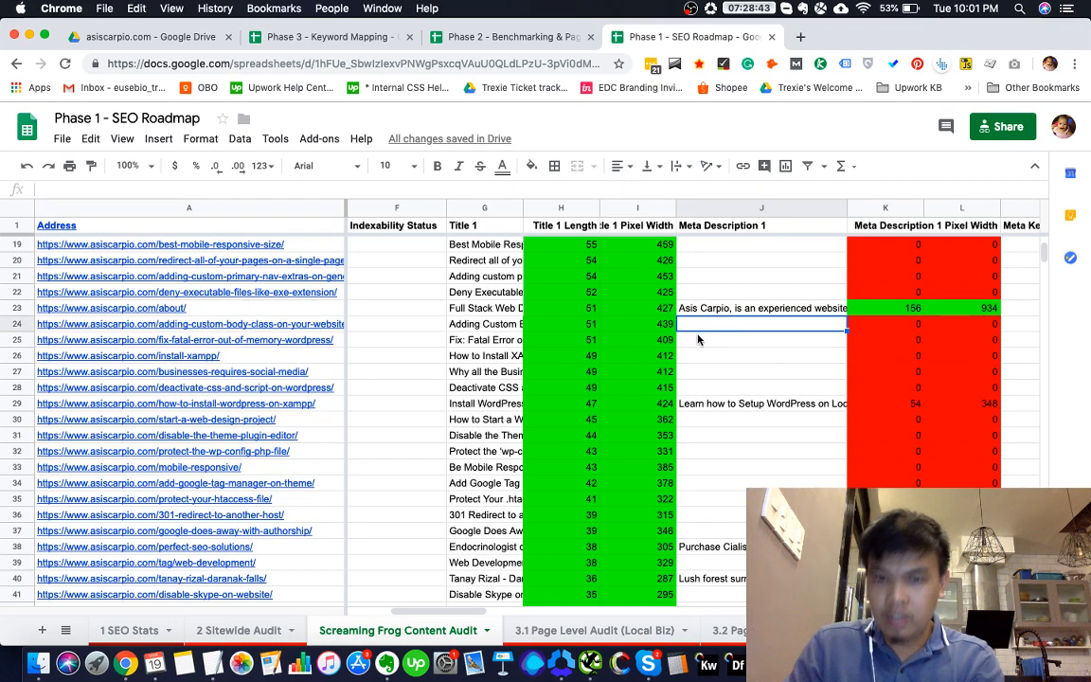
# Mark the Meta Descriptions Including Phone Numbers check N in D58, then bring Screaming Frog forward
pyautogui.click(239, 630)
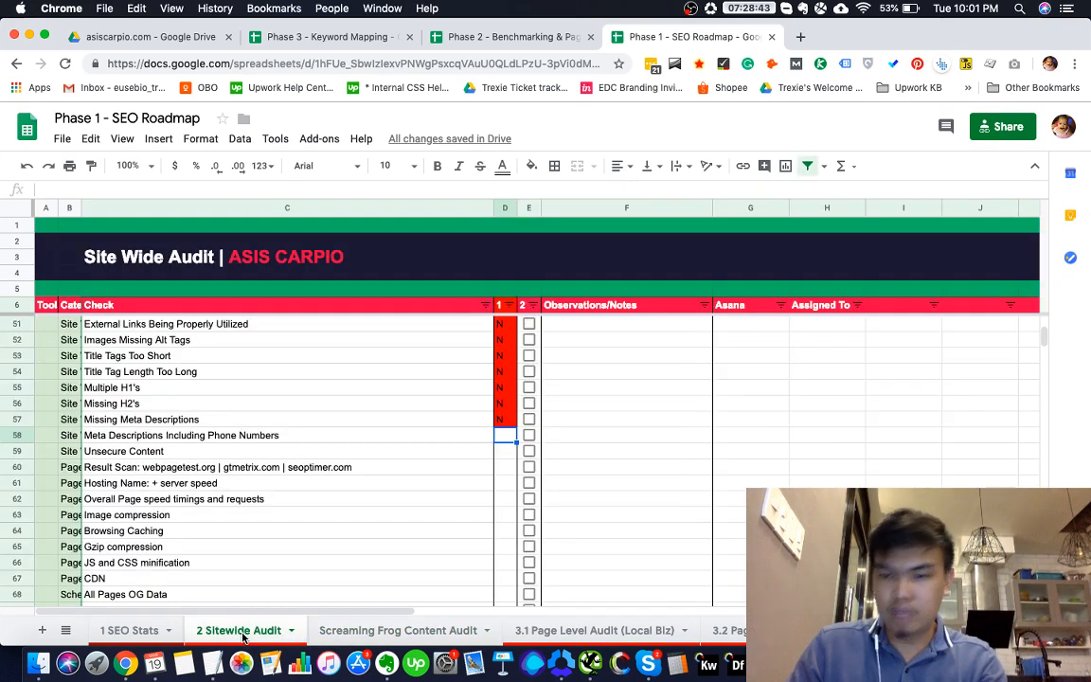
pyautogui.write('N')
pyautogui.press('Return')
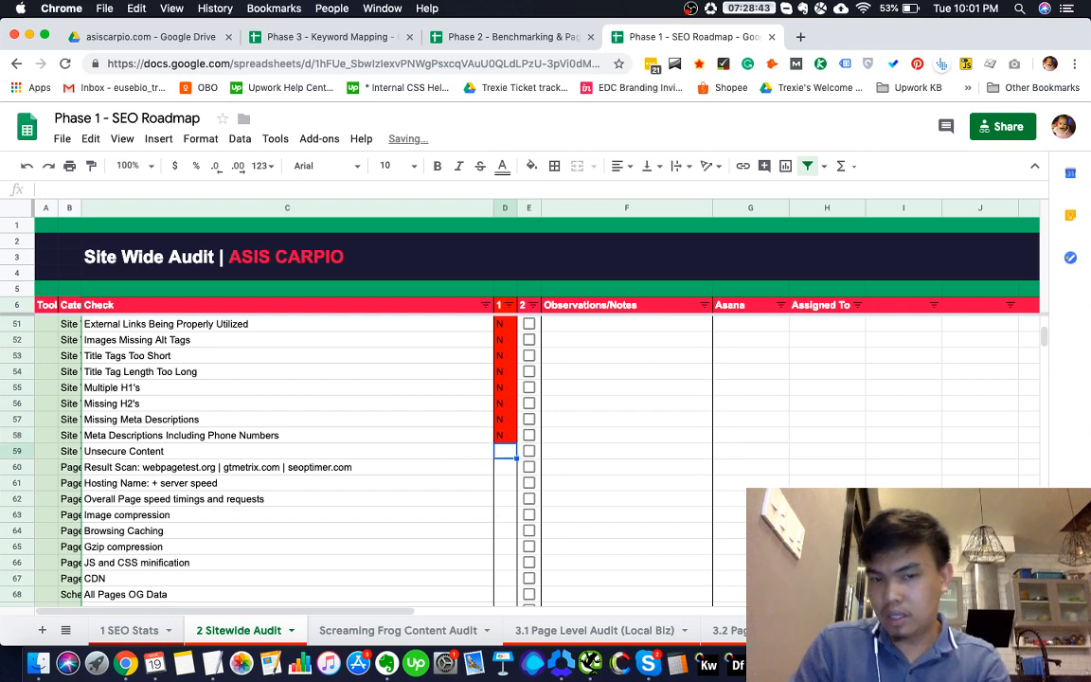
pyautogui.click(436, 454)
pyautogui.click(620, 663)
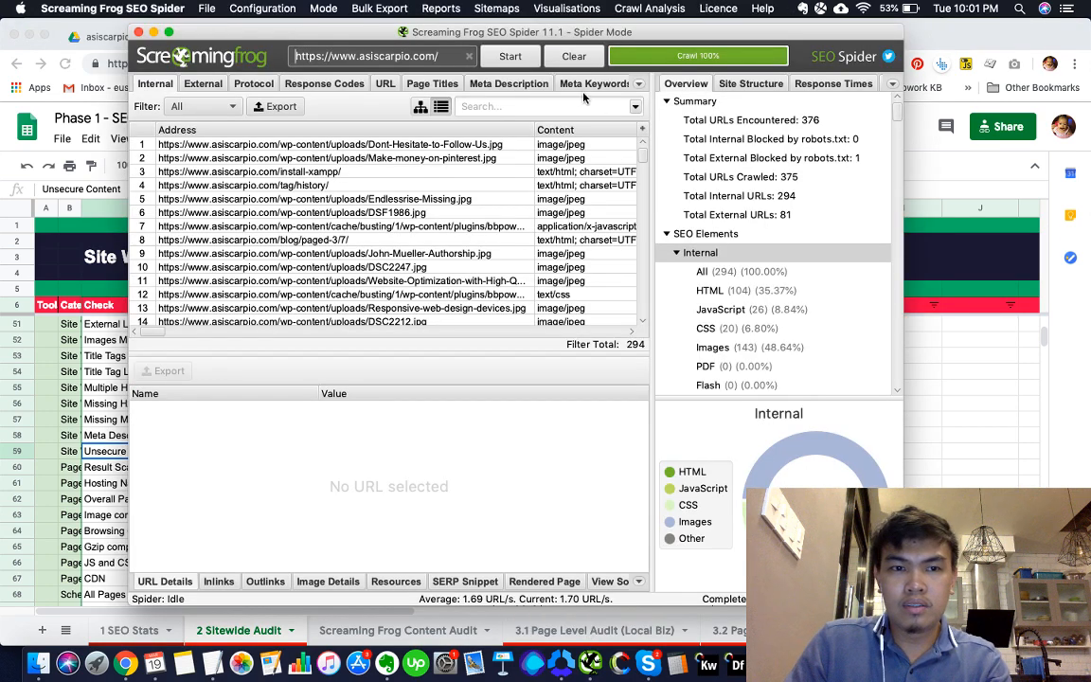
# Browse the result tabs, then export the Insecure Content report to open the insecure_content.csv save dialog
pyautogui.click(640, 88)
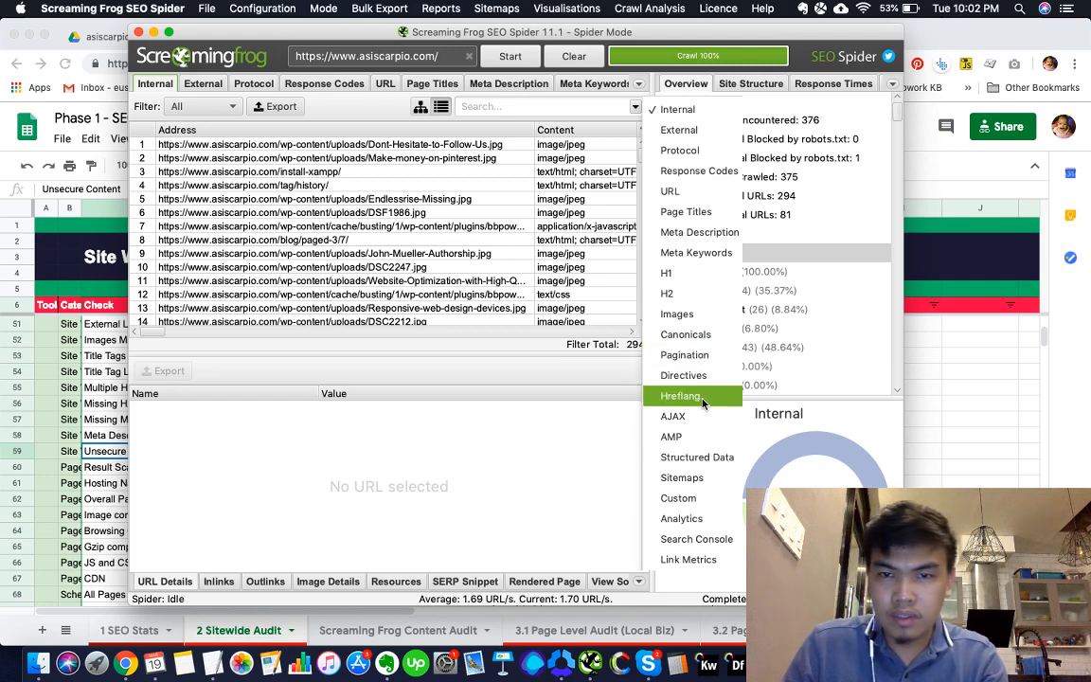
pyautogui.click(431, 9)
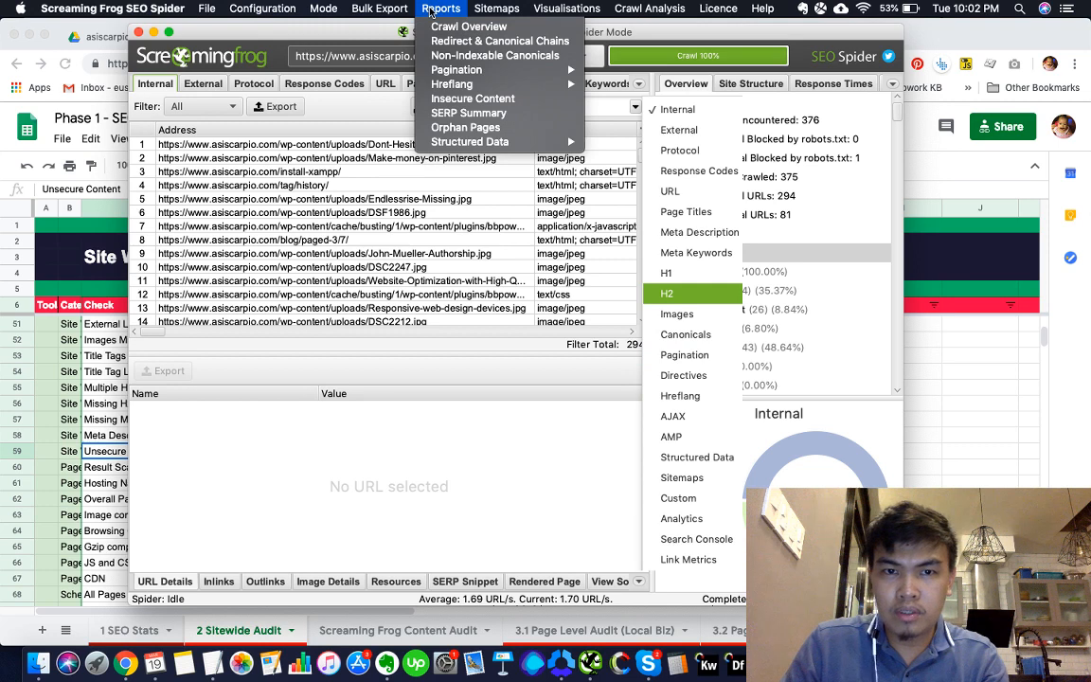
pyautogui.click(463, 99)
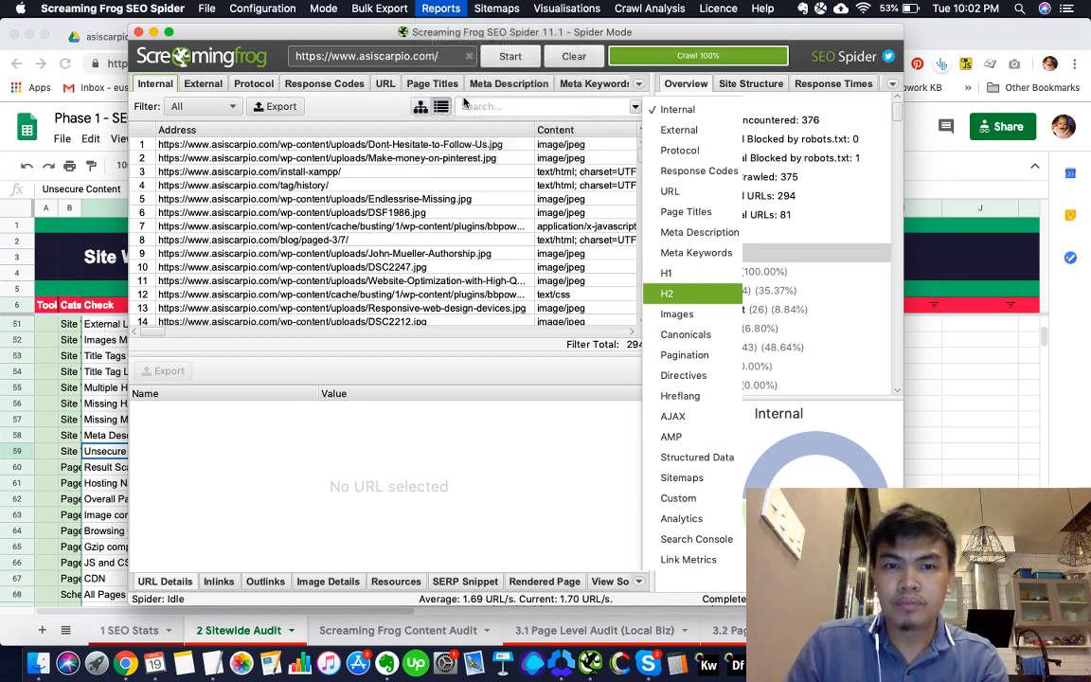
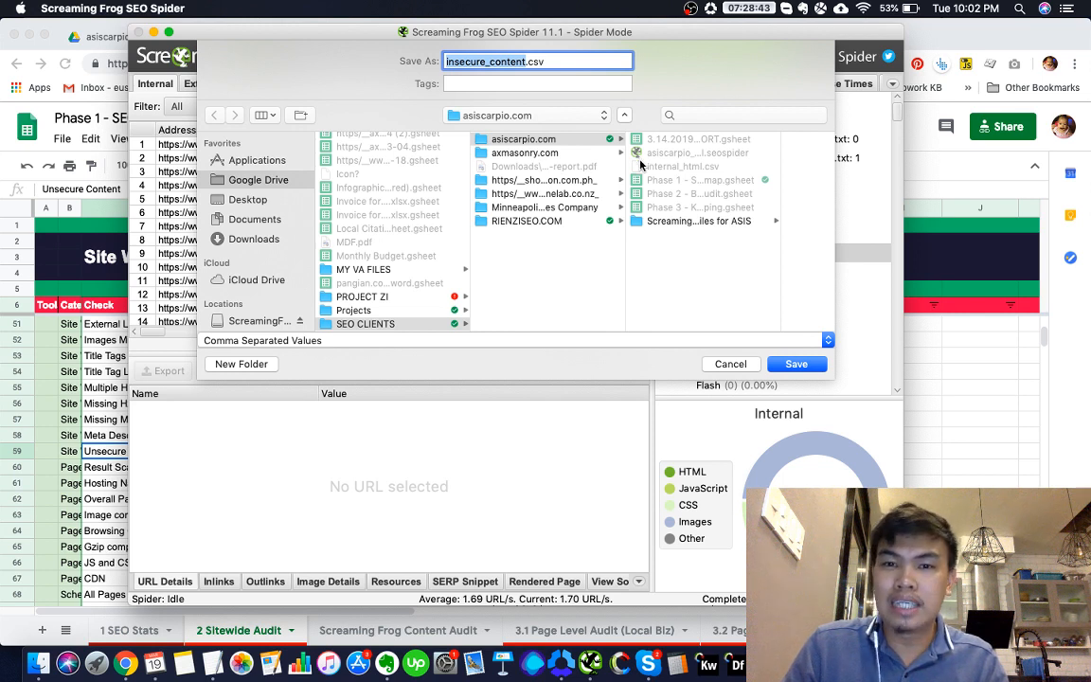
# Save the insecure content export as insecure_content.csv in the Screaming frog files for ASIS Drive folder
pyautogui.click(697, 222)
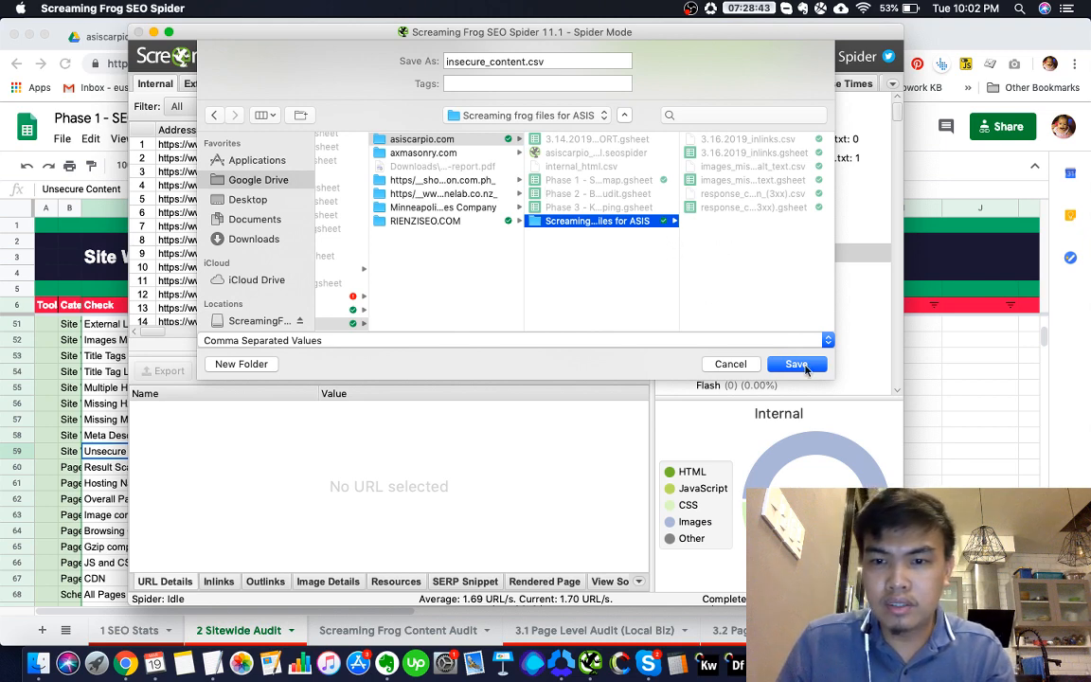
pyautogui.press('Return')
pyautogui.press('super+Tab')
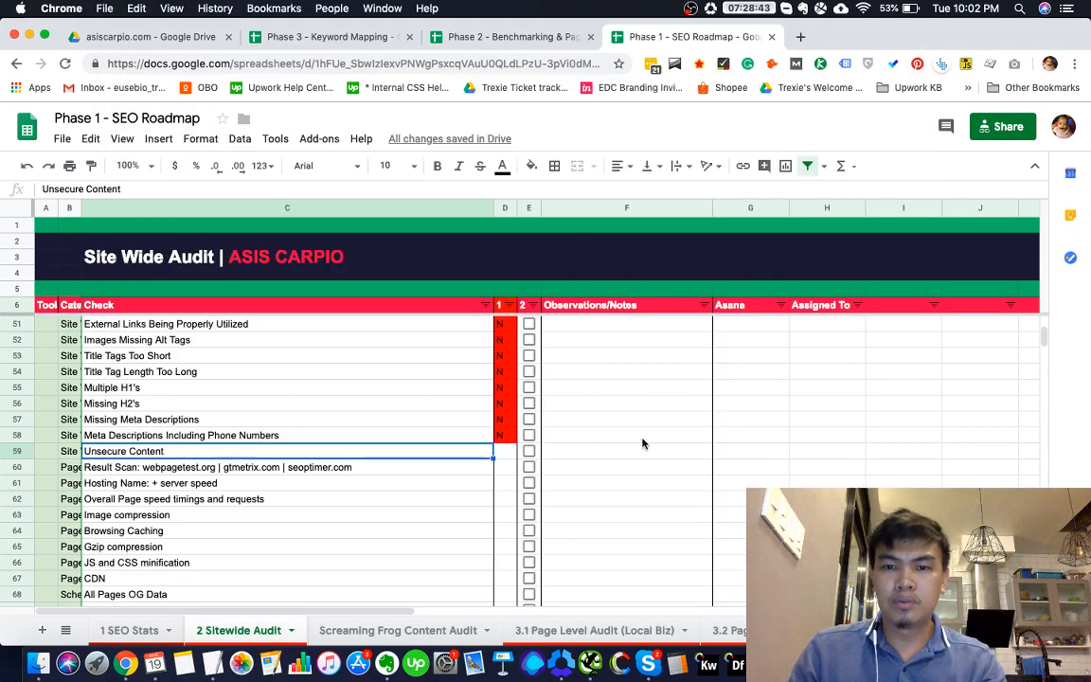
# Locate the Unsecure Content check, then open the Screaming frog files for ASIS folder in Drive
pyautogui.click(419, 483)
pyautogui.click(449, 455)
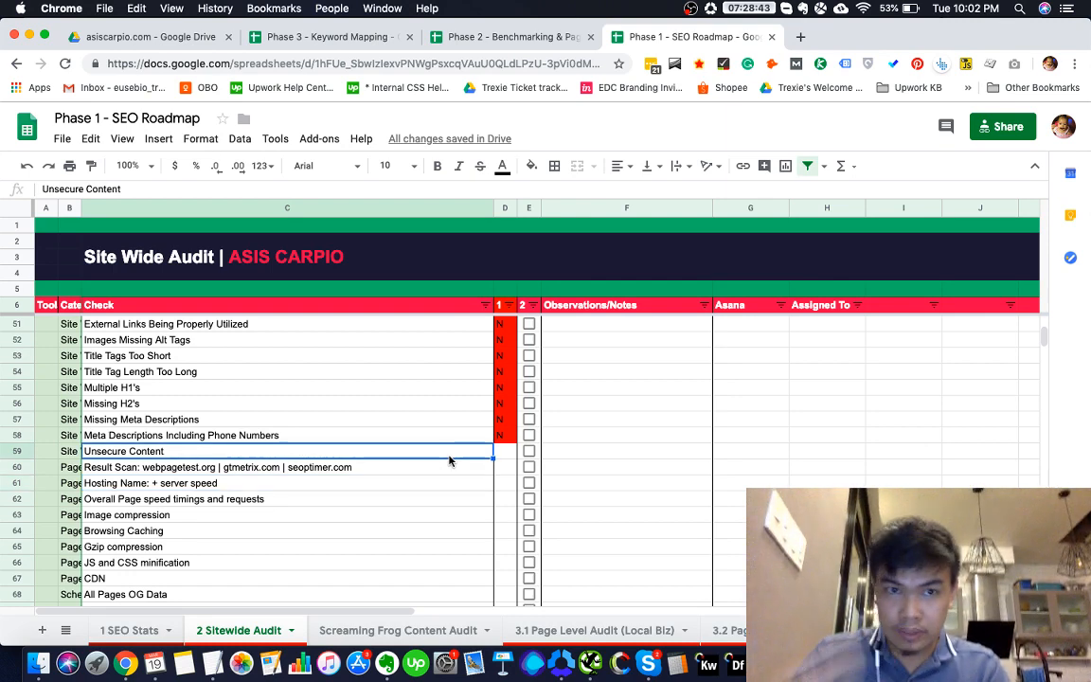
pyautogui.hotkey('ctrl', 'Tab')
pyautogui.click(419, 541)
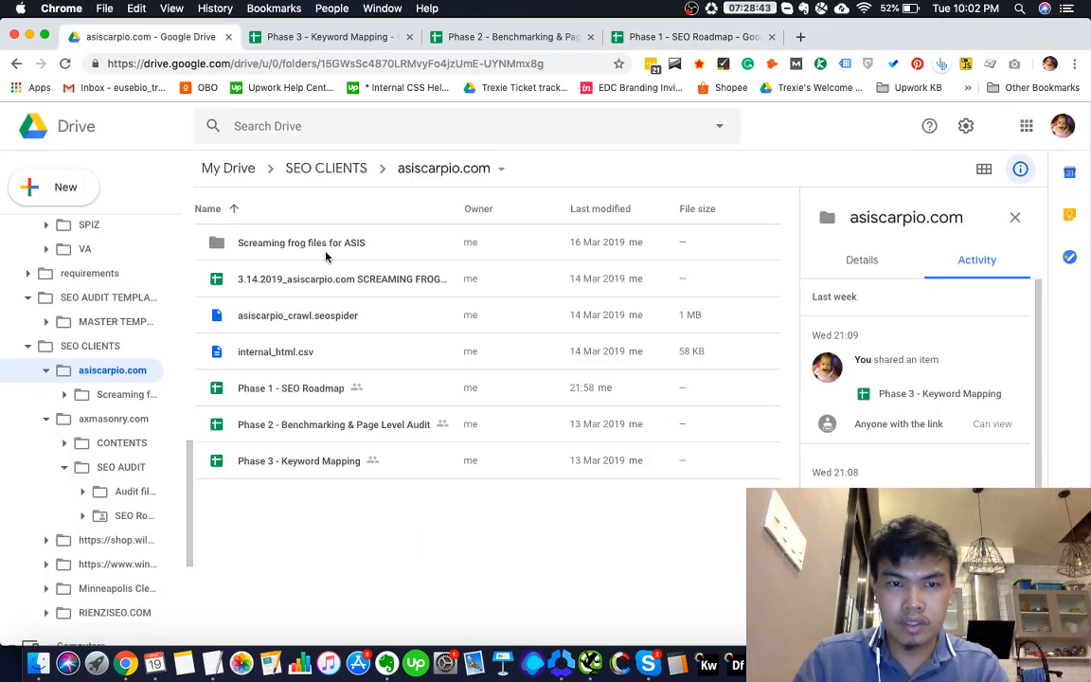
pyautogui.doubleClick(248, 242)
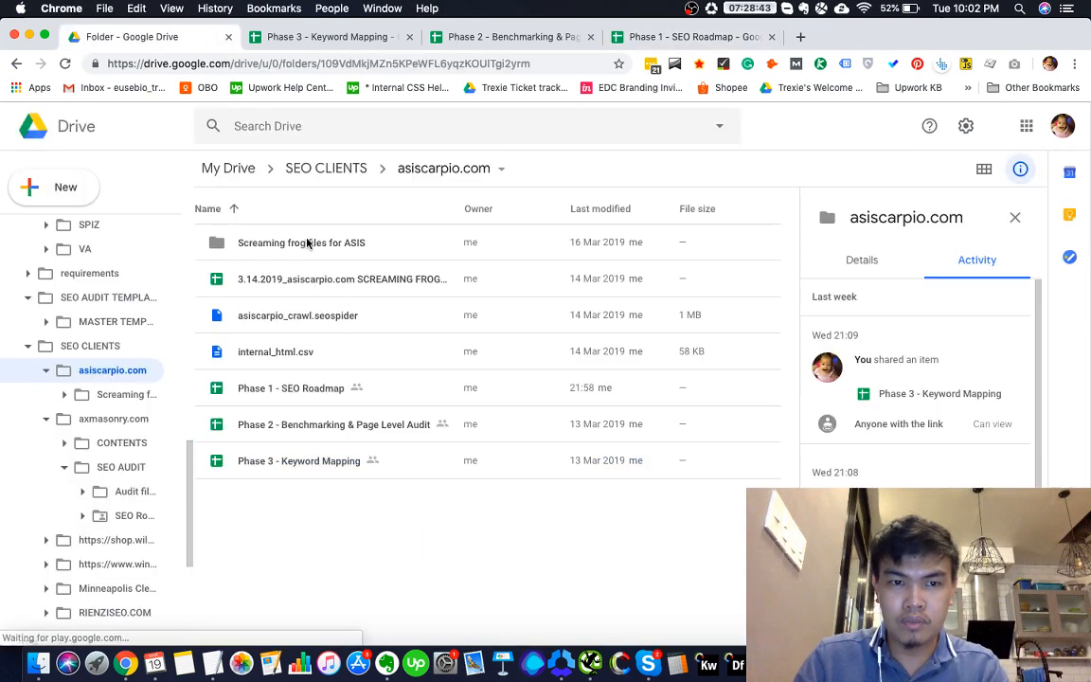
# Glance at Phase 3 - Keyword Mapping, then return to the Unsecure Content check in Phase 1
pyautogui.click(366, 37)
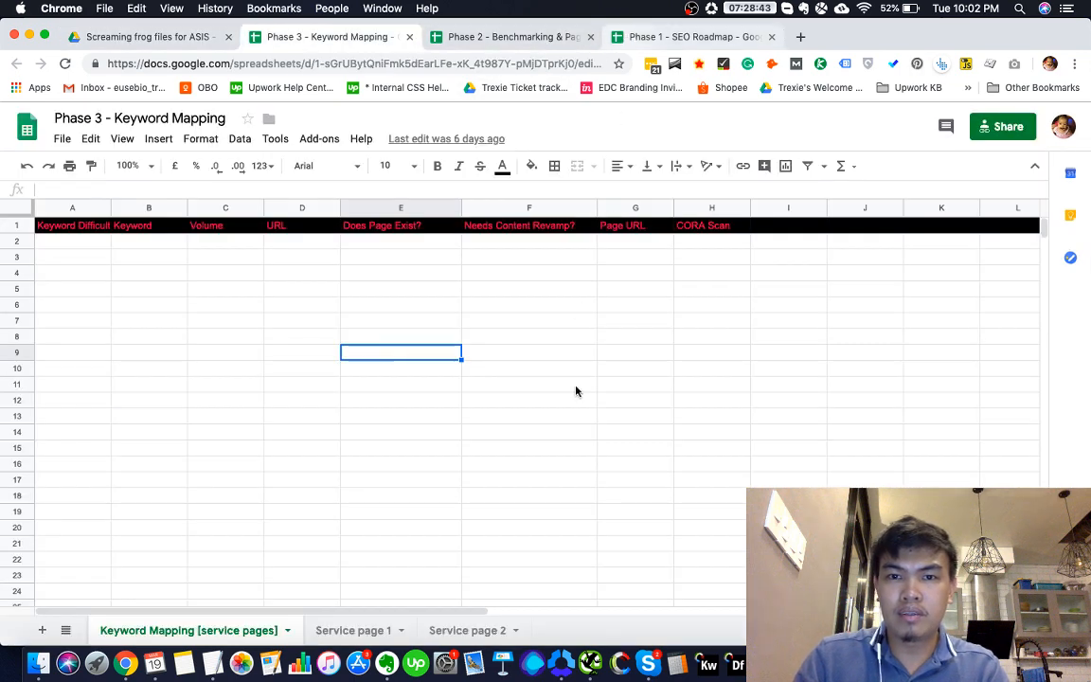
pyautogui.hotkey('ctrl', 'Tab')
pyautogui.hotkey('ctrl', 'Tab')
pyautogui.scroll(-1, 396, 429)
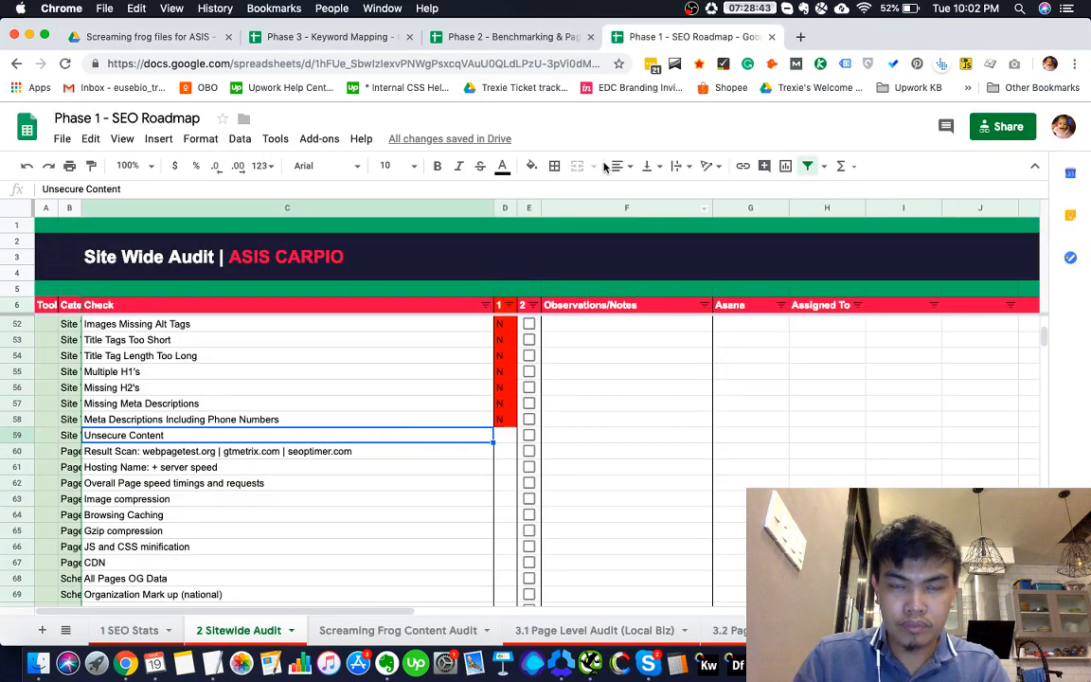
pyautogui.click(460, 449)
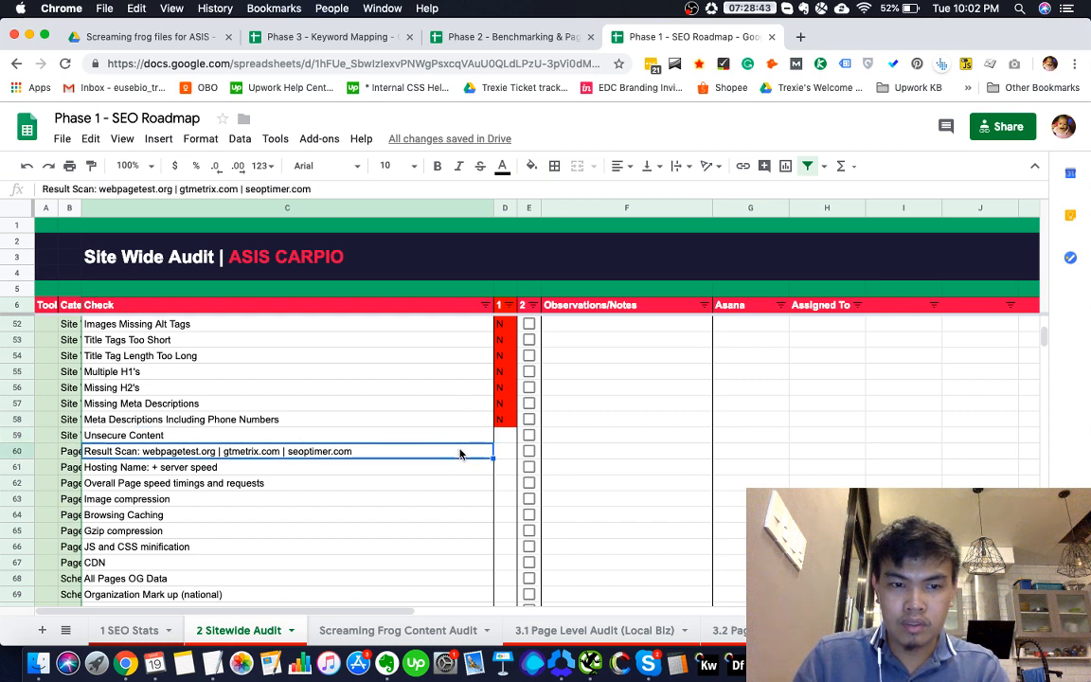
pyautogui.click(459, 440)
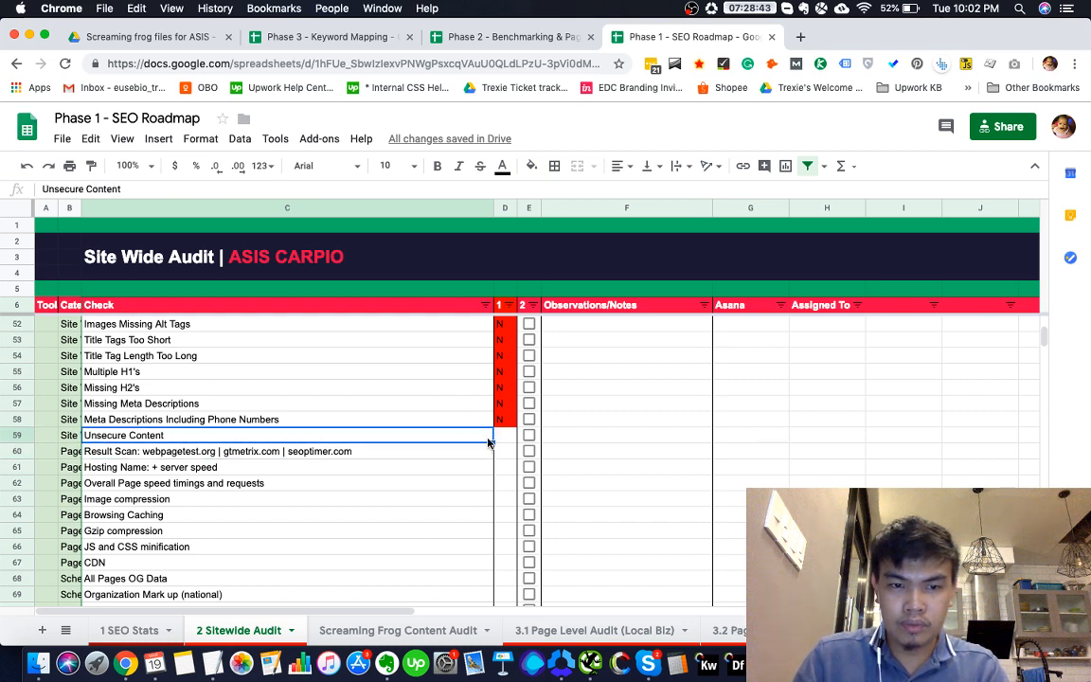
# Review the Phase 2 - Benchmarking sheet, then return to the Phase 1 audit and the Drive folder
pyautogui.click(464, 37)
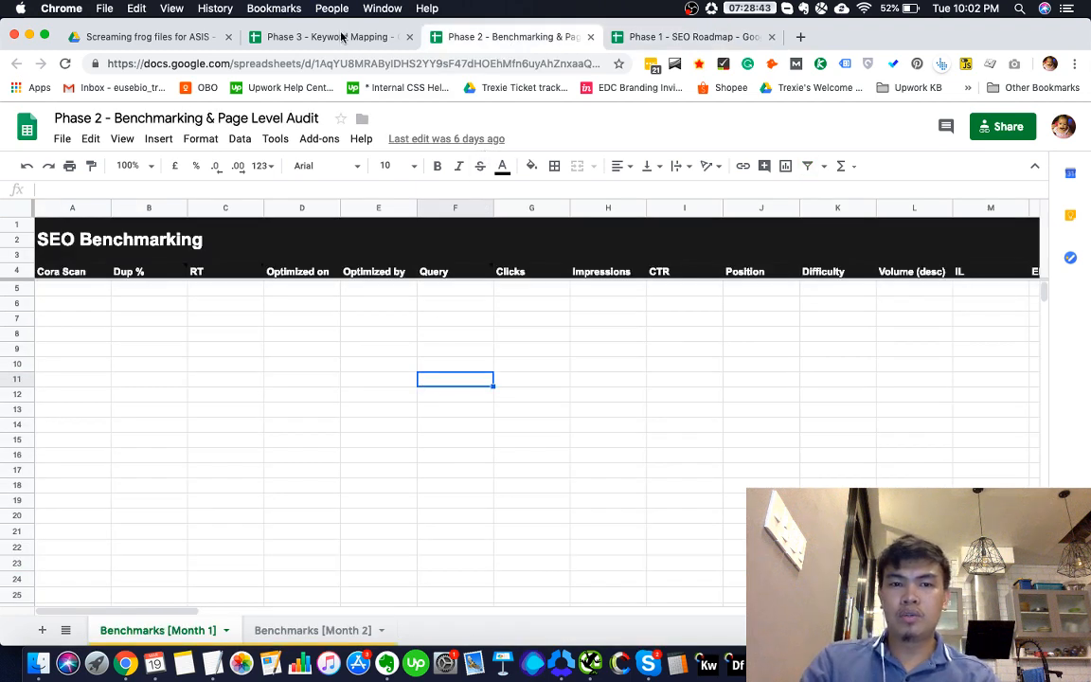
pyautogui.click(310, 40)
pyautogui.hotkey('ctrl', 'Tab')
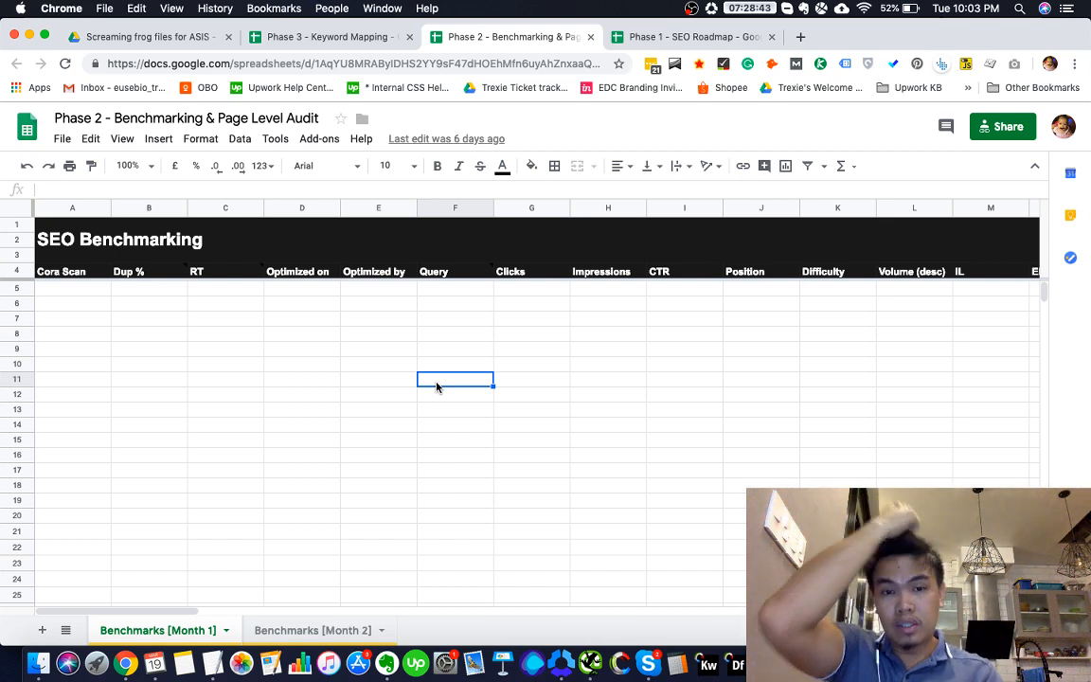
pyautogui.click(523, 344)
pyautogui.hscroll(5, 492, 325)
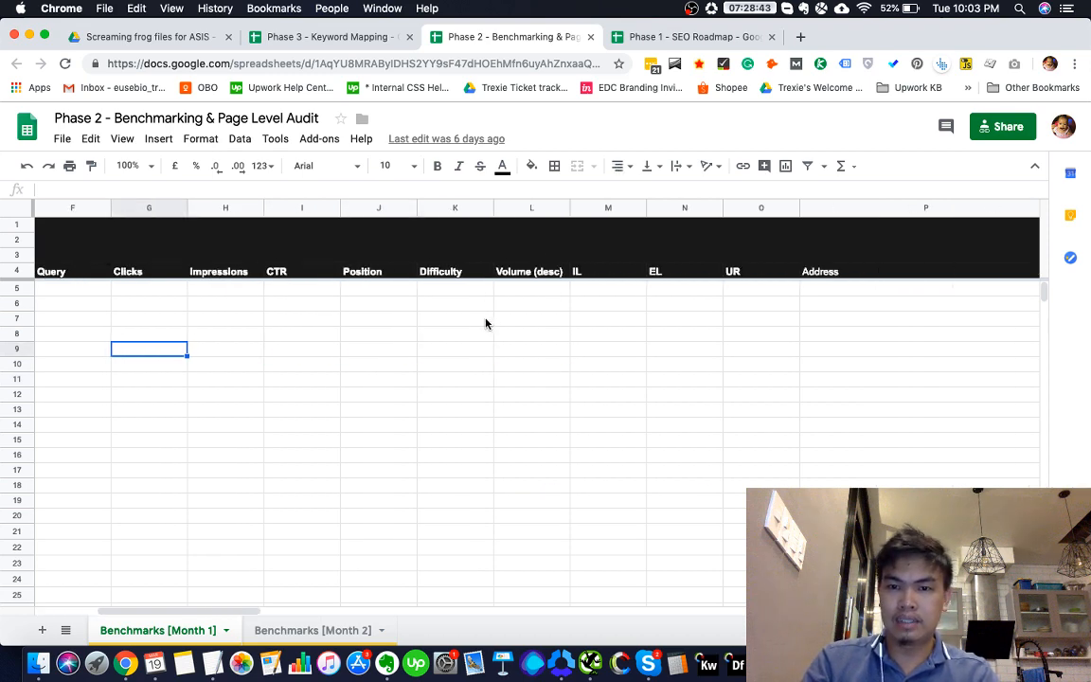
pyautogui.hscroll(-5, 485, 322)
pyautogui.click(682, 36)
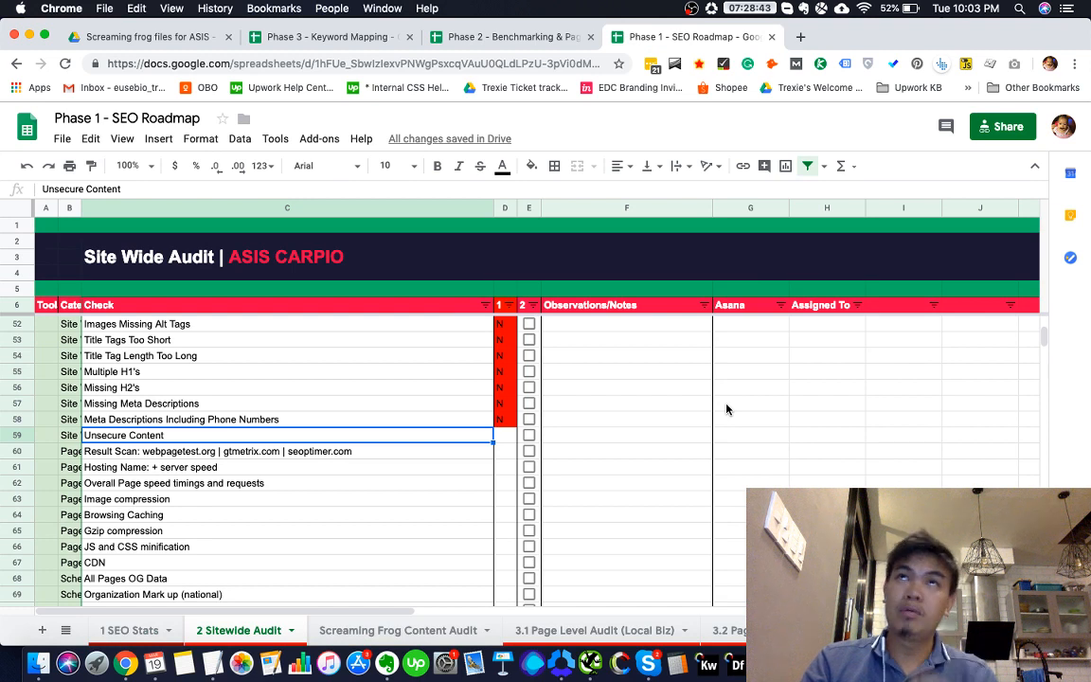
pyautogui.scroll(-1, 622, 430)
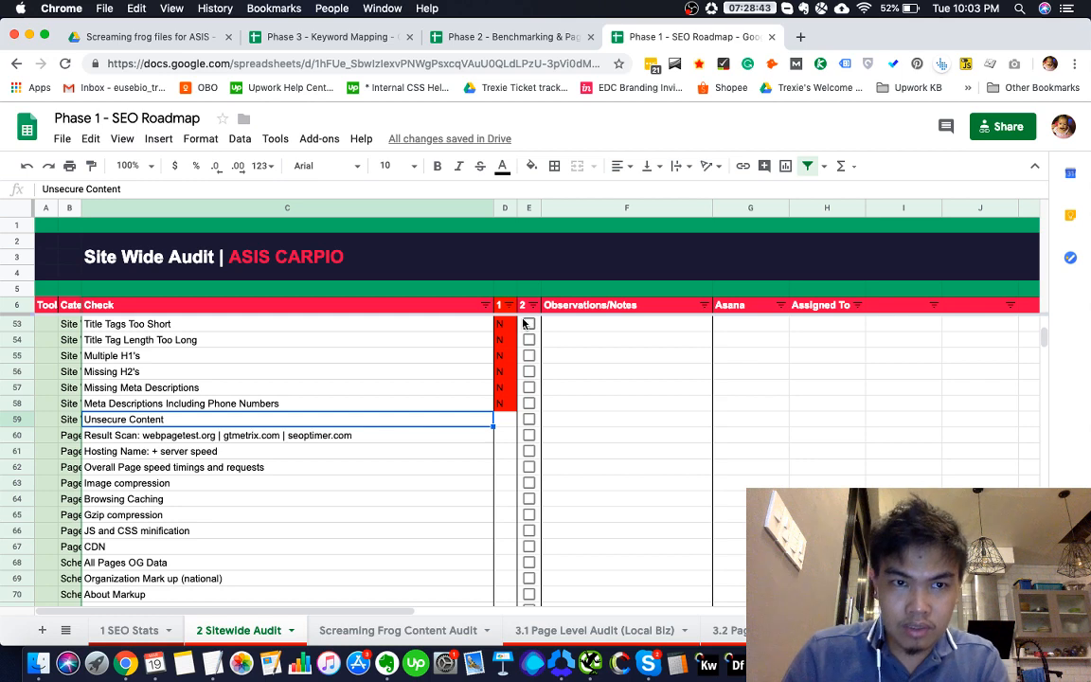
pyautogui.press('super+1')
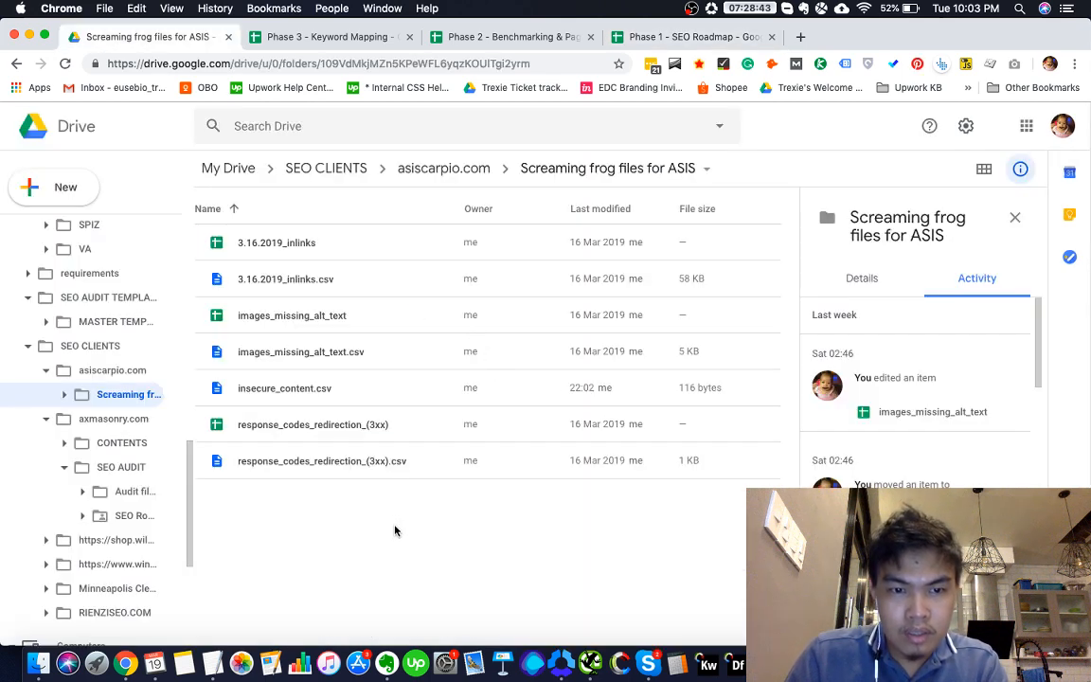
# Open insecure_content.csv with Google Sheets, find it has no entries, and return to the Unsecure Content result cell
pyautogui.click(298, 389)
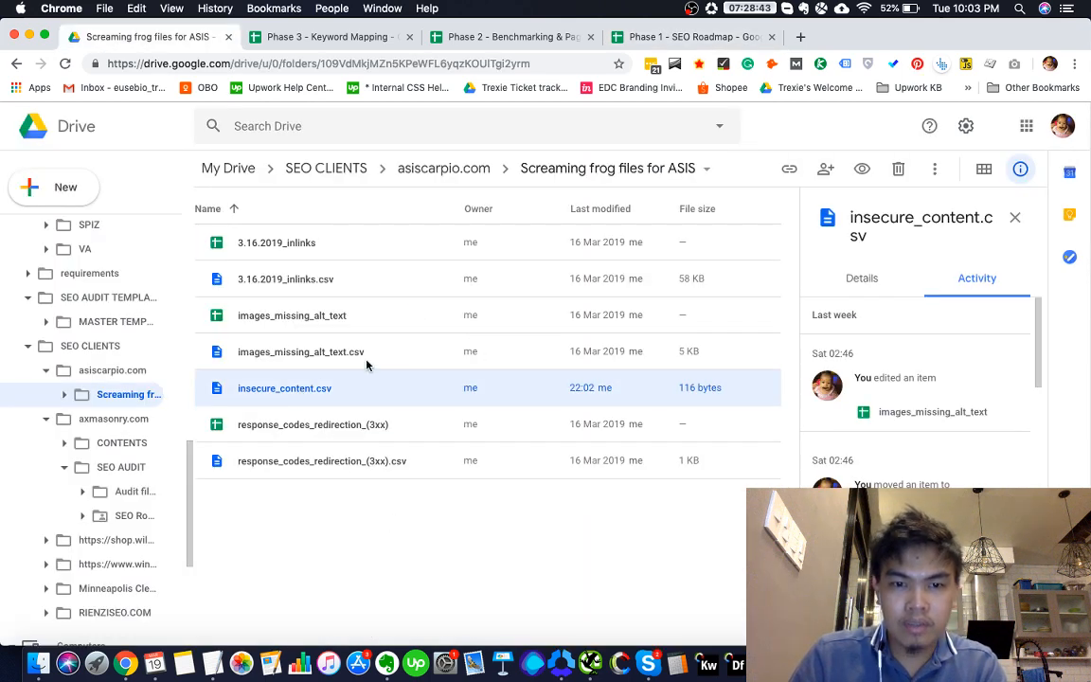
pyautogui.rightClick(398, 390)
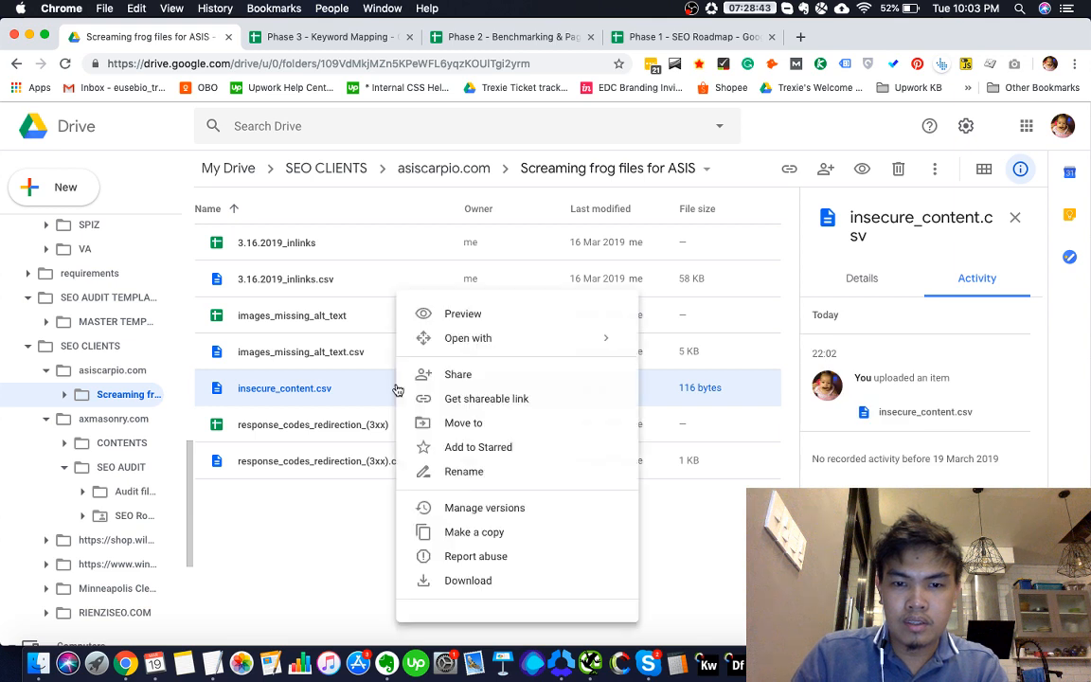
pyautogui.moveTo(519, 341)
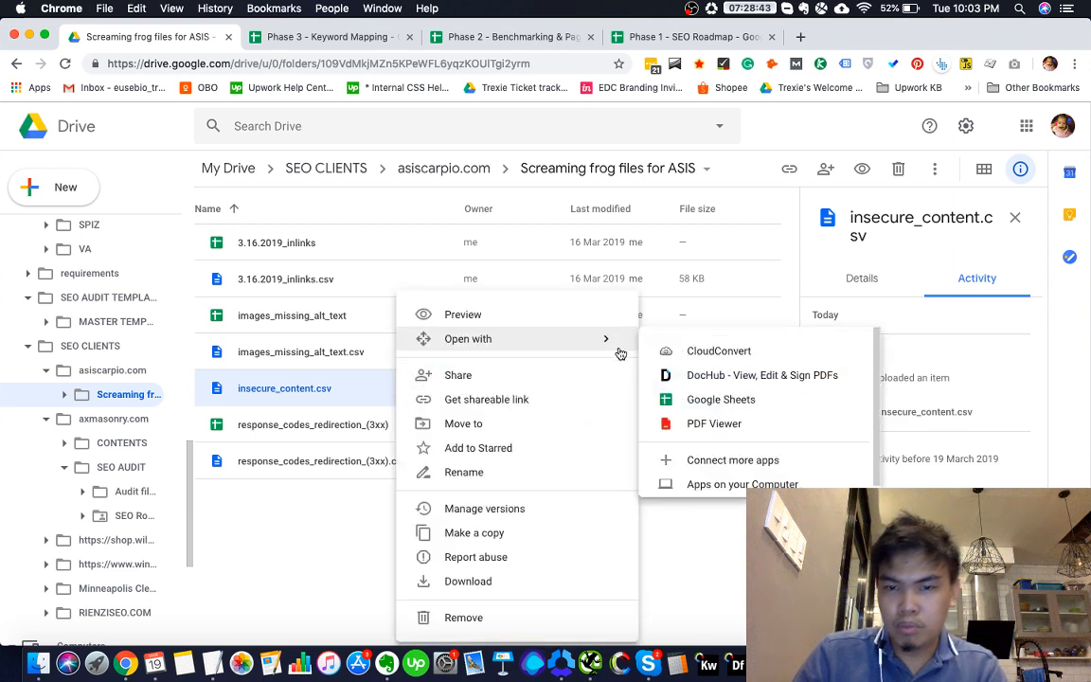
pyautogui.click(720, 416)
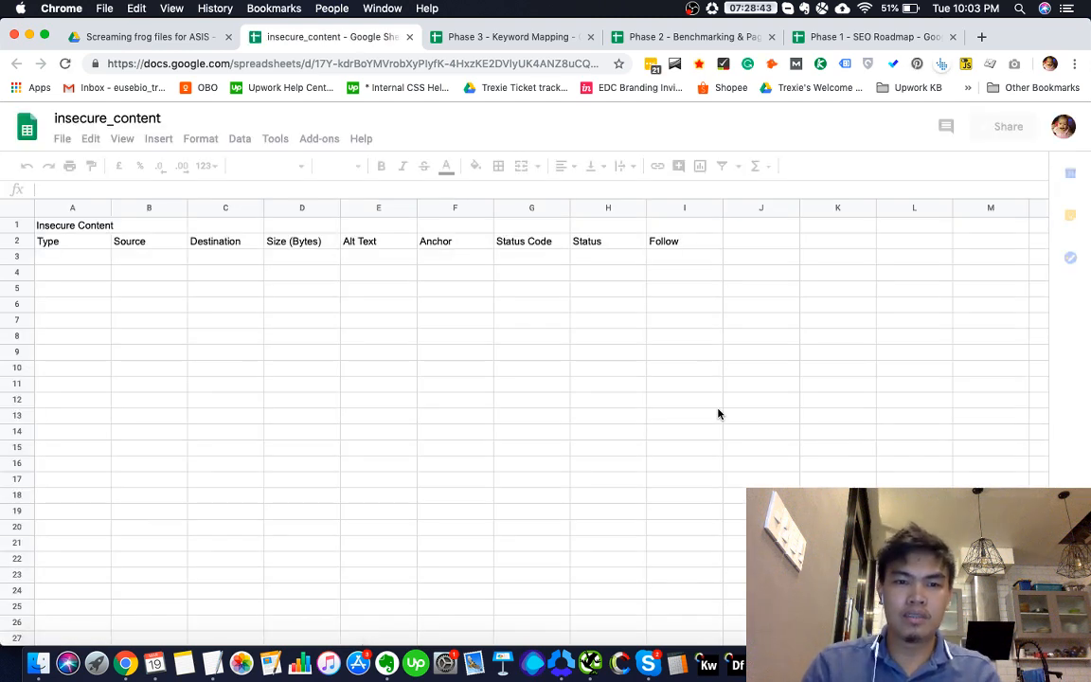
pyautogui.click(824, 36)
pyautogui.click(505, 419)
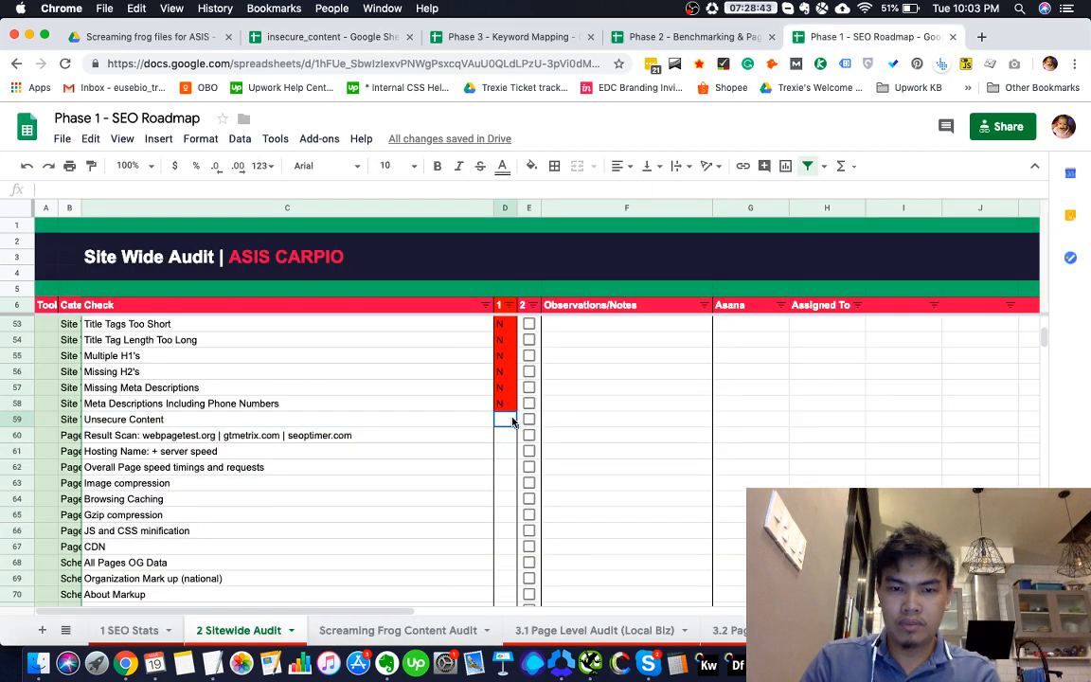
# Mark the Unsecure Content check Y and tick its done box
pyautogui.write('Y')
pyautogui.press('Tab')
pyautogui.press('space')
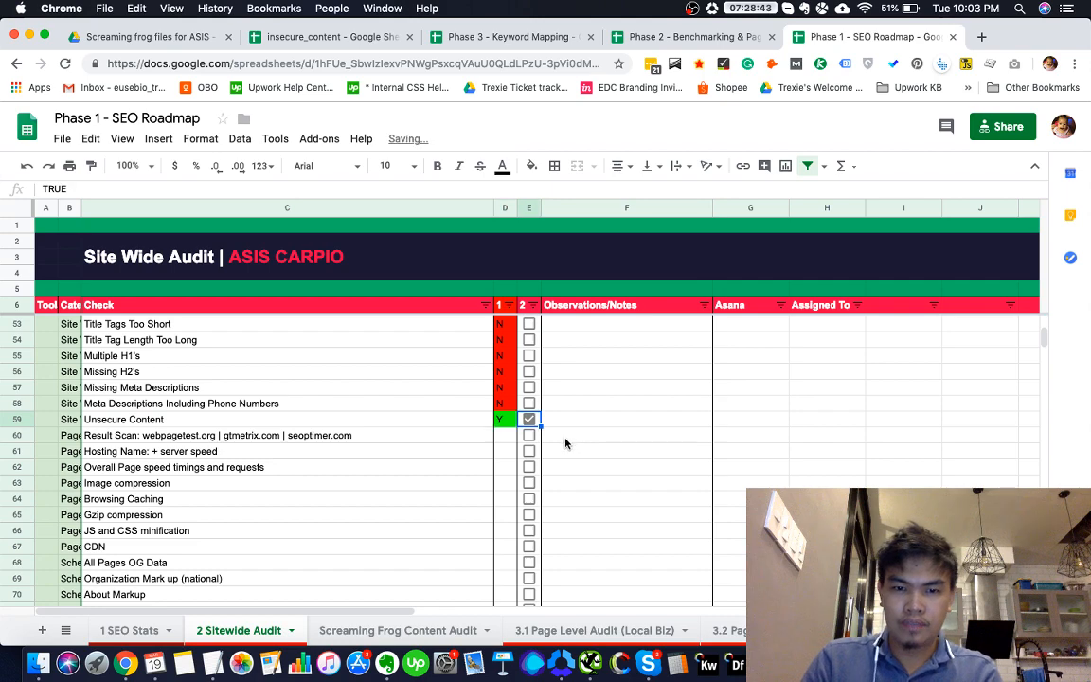
pyautogui.click(504, 438)
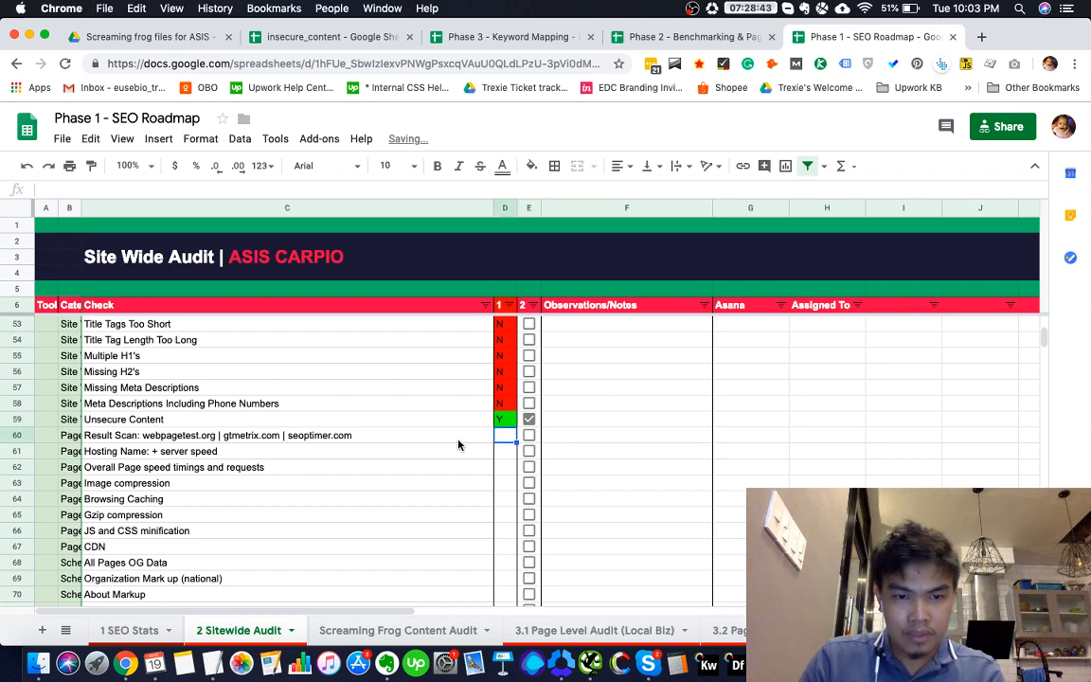
pyautogui.click(459, 443)
# Scroll through the audit down to the Search Console link in row 209
pyautogui.scroll(-9, 456, 445)
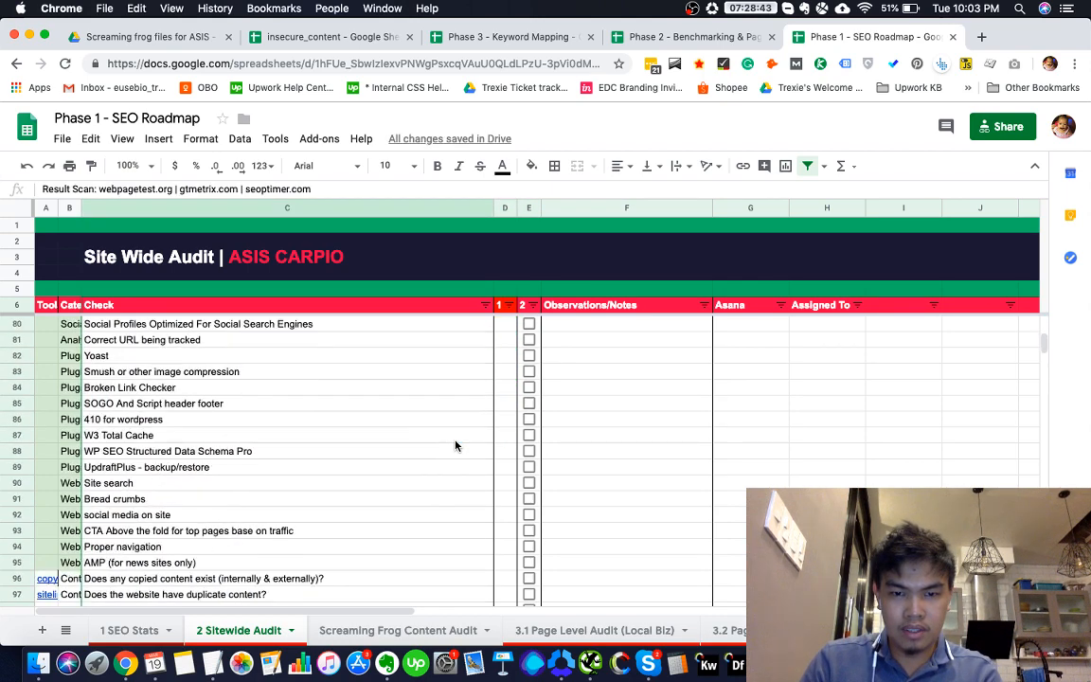
pyautogui.scroll(-13, 456, 445)
pyautogui.scroll(3, 456, 445)
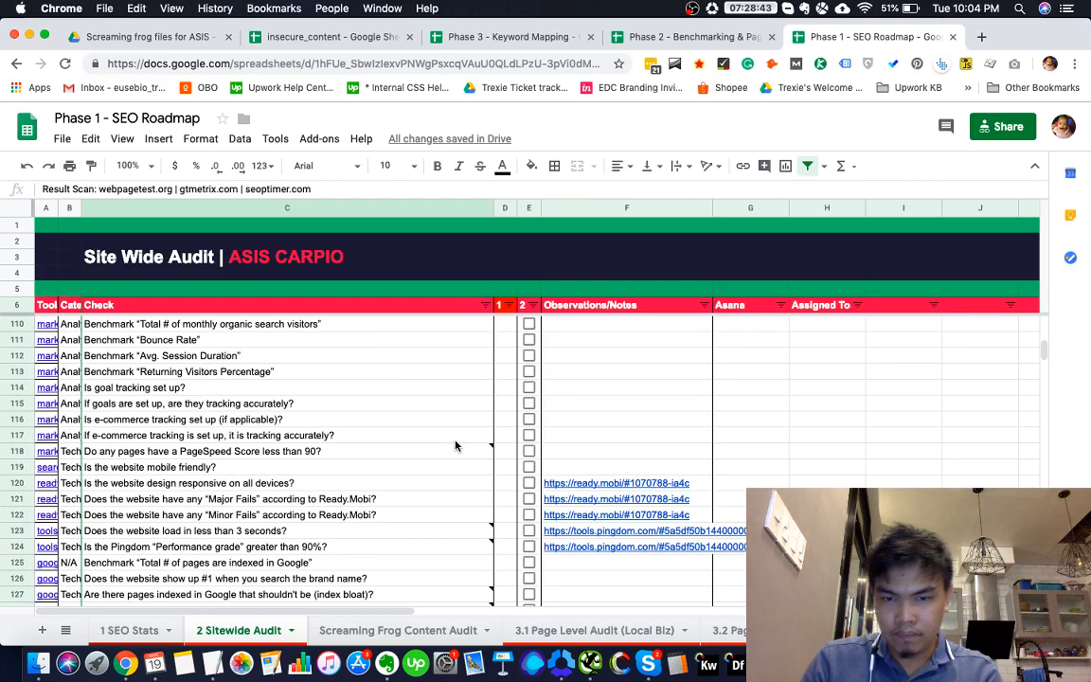
pyautogui.scroll(8, 456, 445)
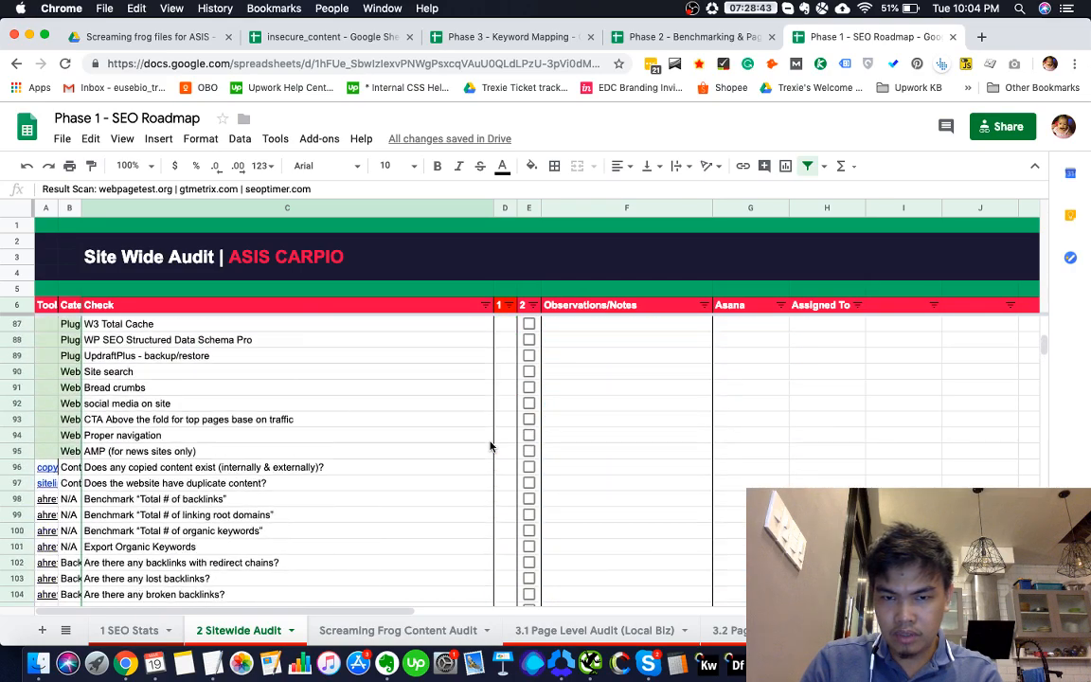
pyautogui.scroll(4, 490, 445)
pyautogui.scroll(-10, 490, 445)
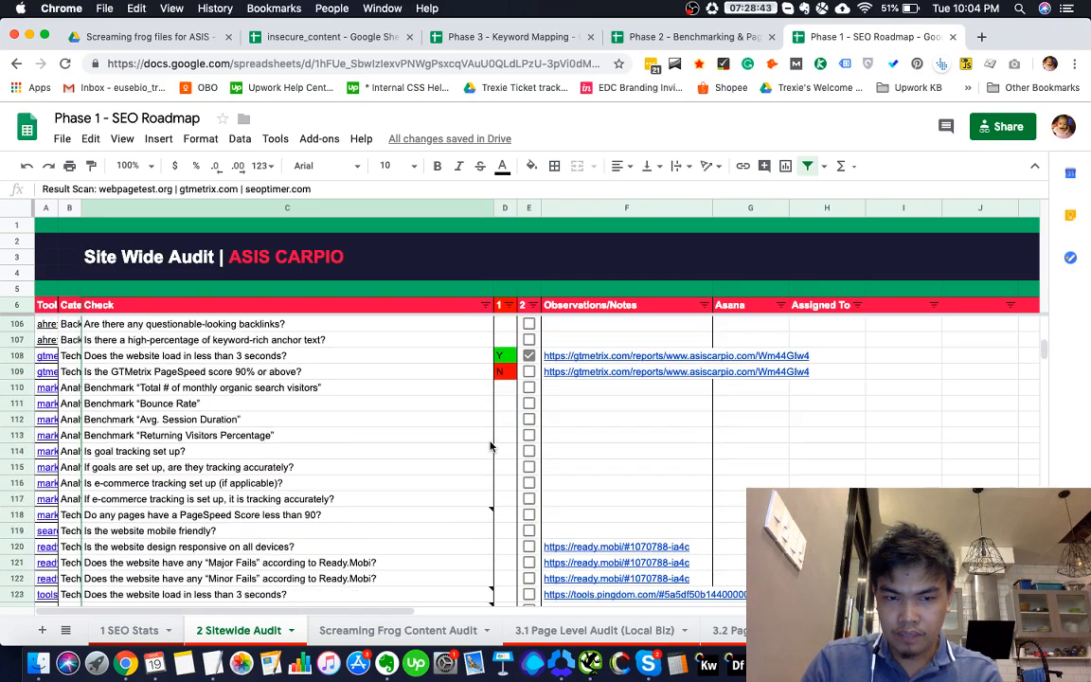
pyautogui.scroll(-7, 490, 445)
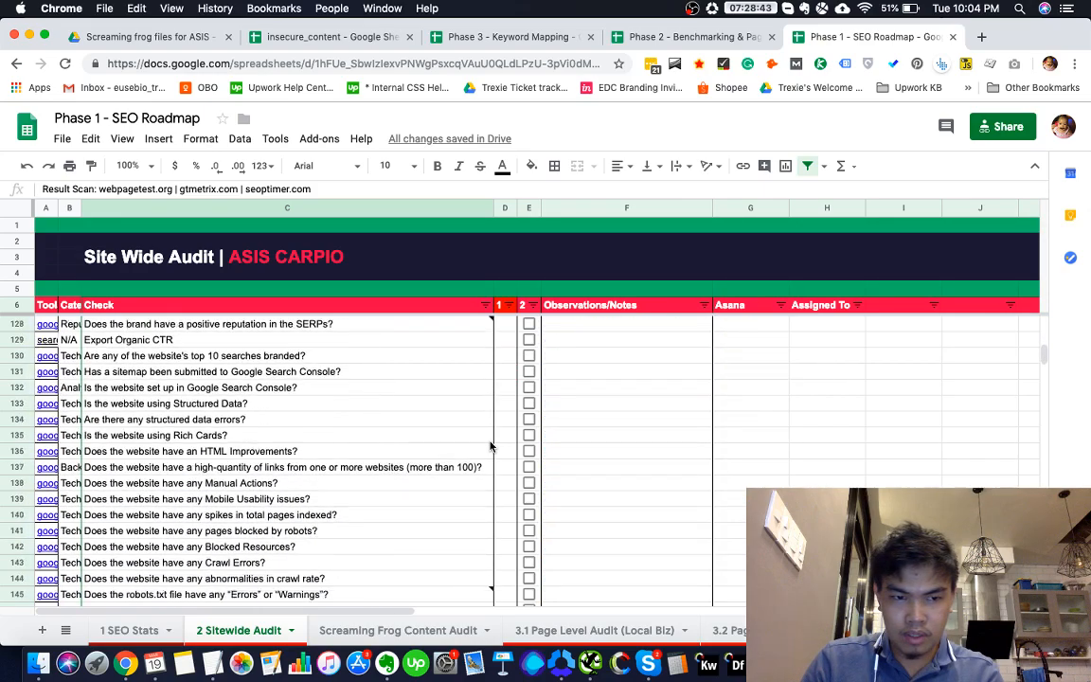
pyautogui.scroll(-6, 490, 445)
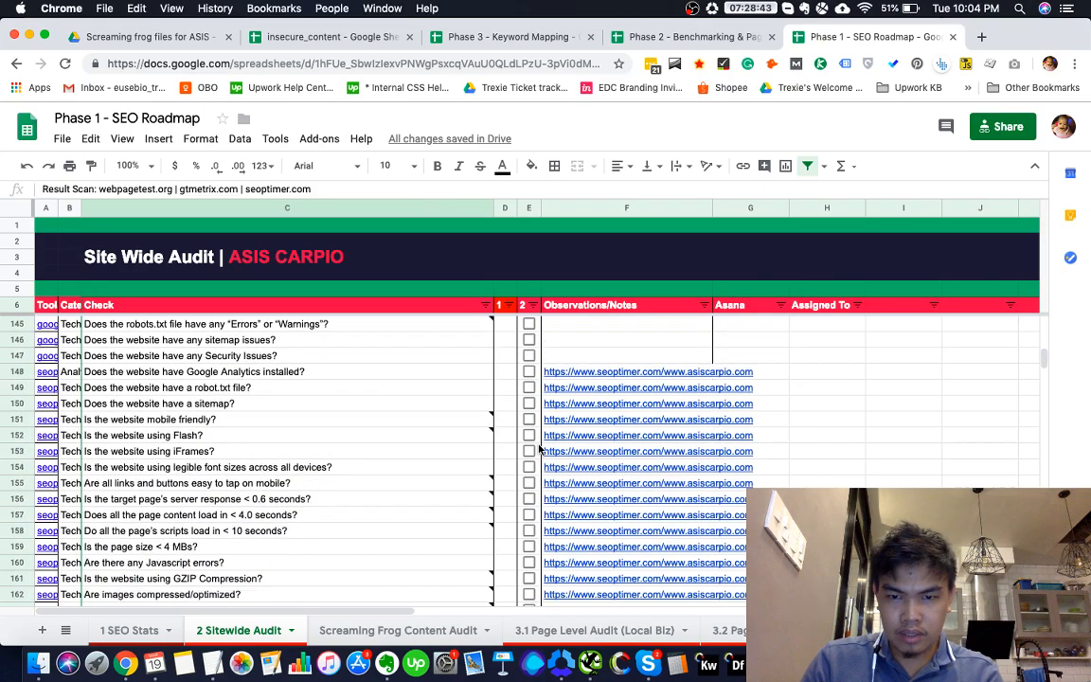
pyautogui.scroll(-10, 540, 450)
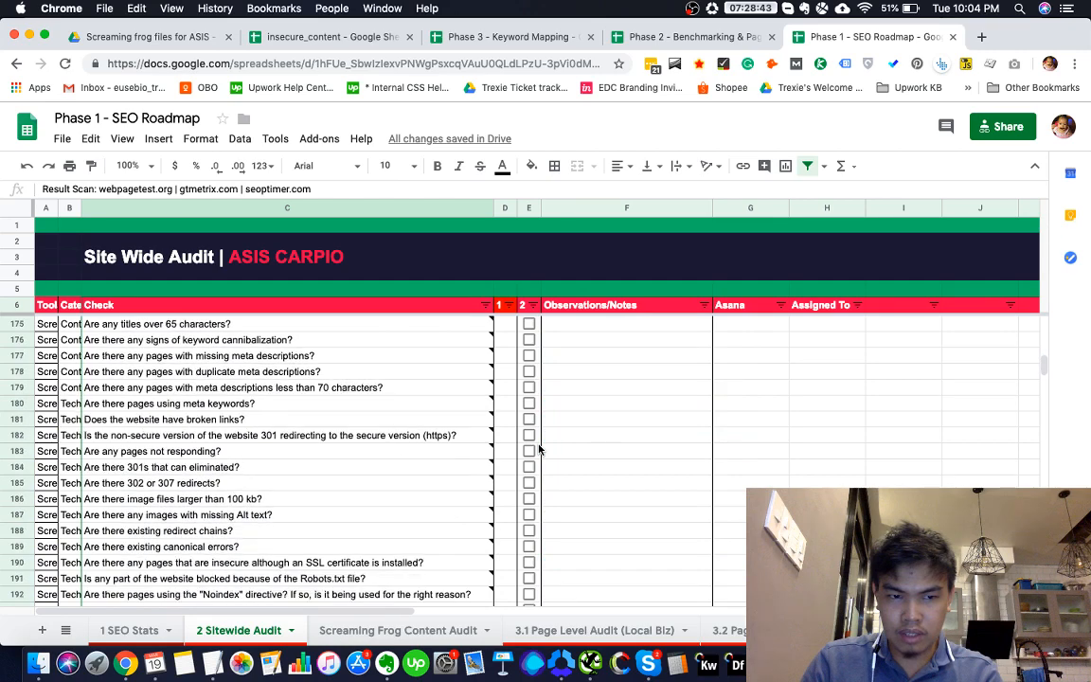
pyautogui.scroll(-6, 540, 450)
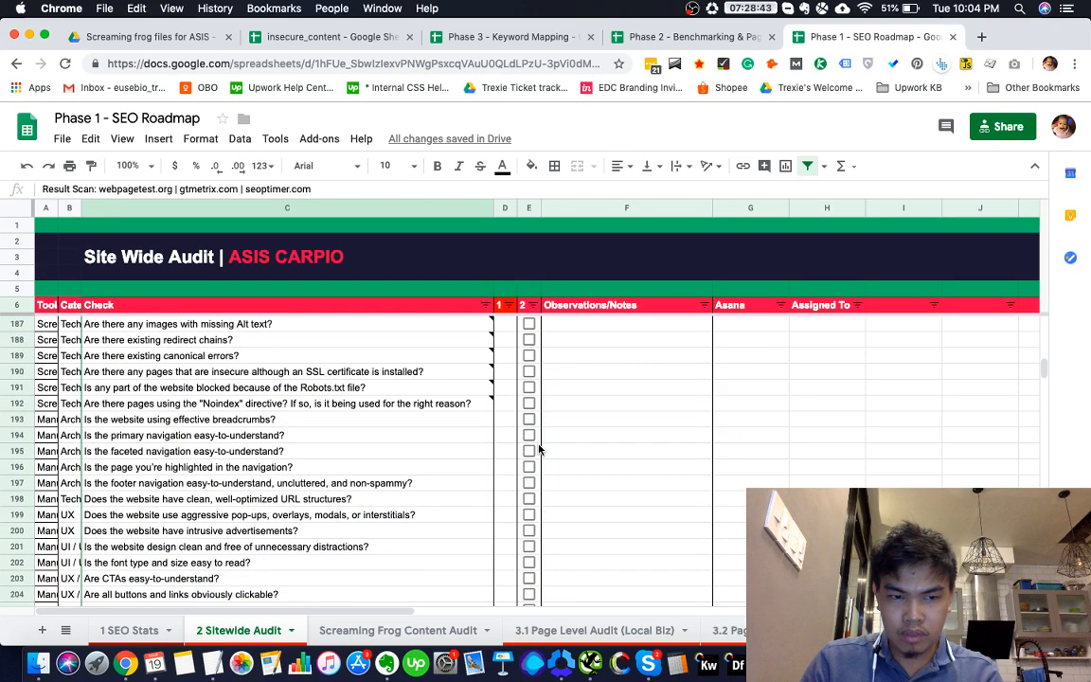
pyautogui.scroll(-2, 535, 451)
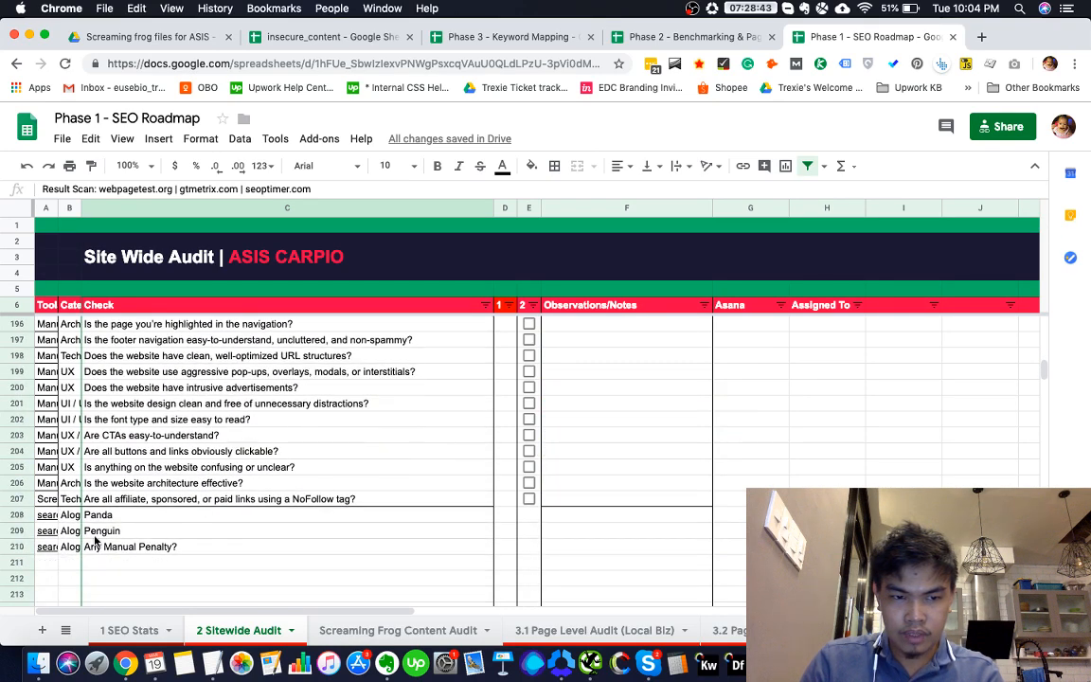
pyautogui.click(55, 534)
# Mark the Result Scan check in D60 with Y
pyautogui.scroll(16, 516, 481)
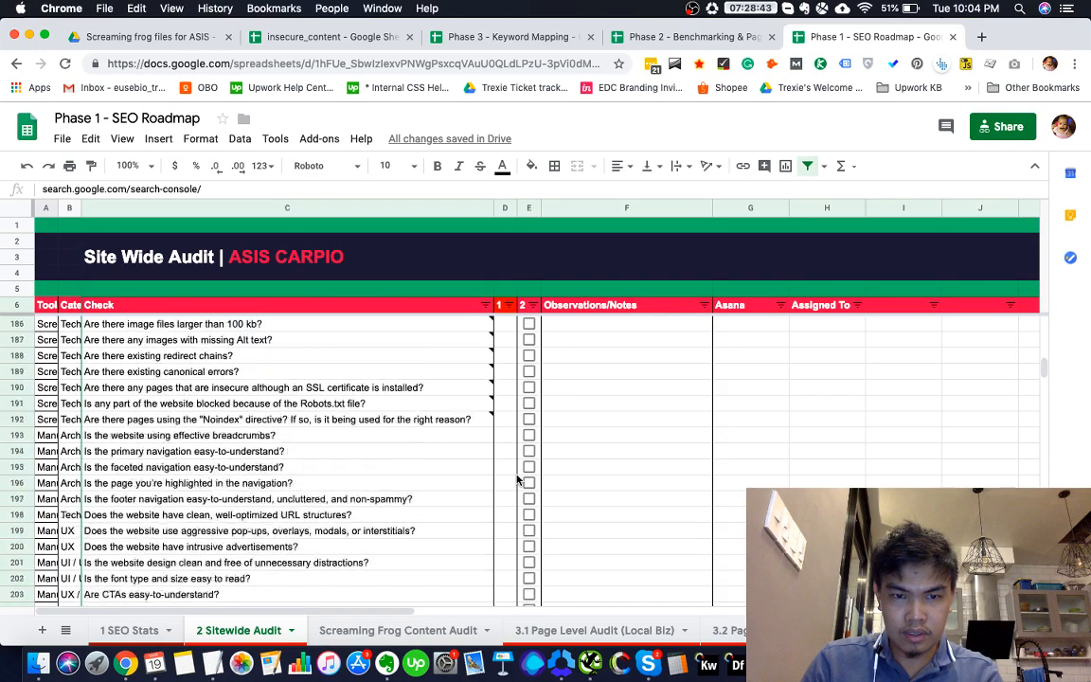
pyautogui.scroll(14, 516, 482)
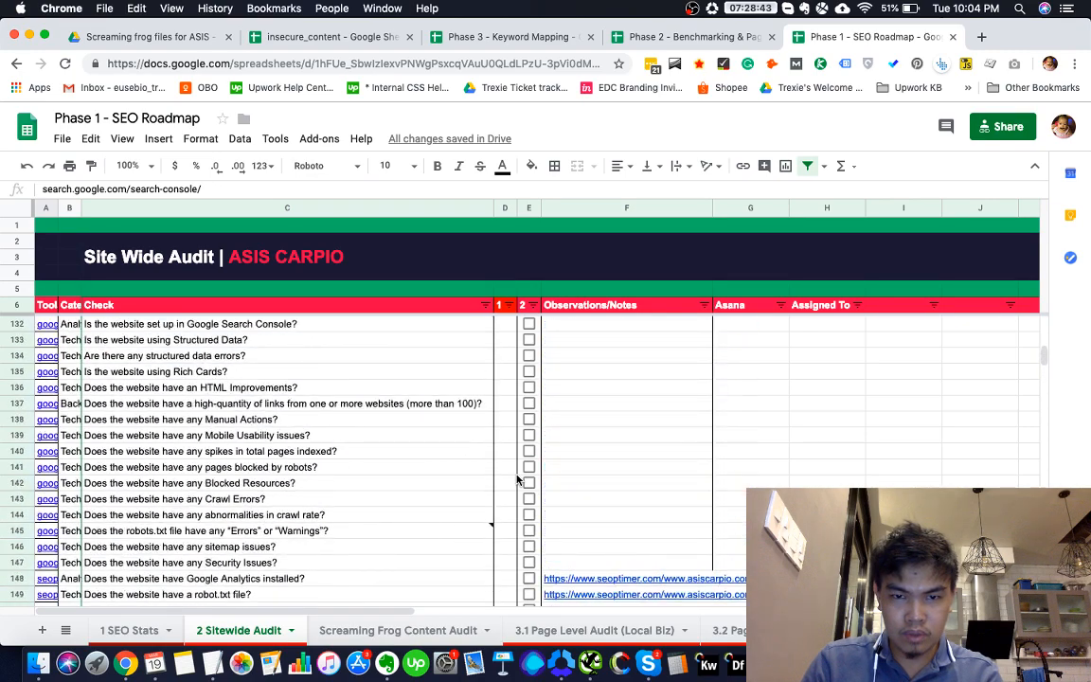
pyautogui.scroll(-3, 517, 482)
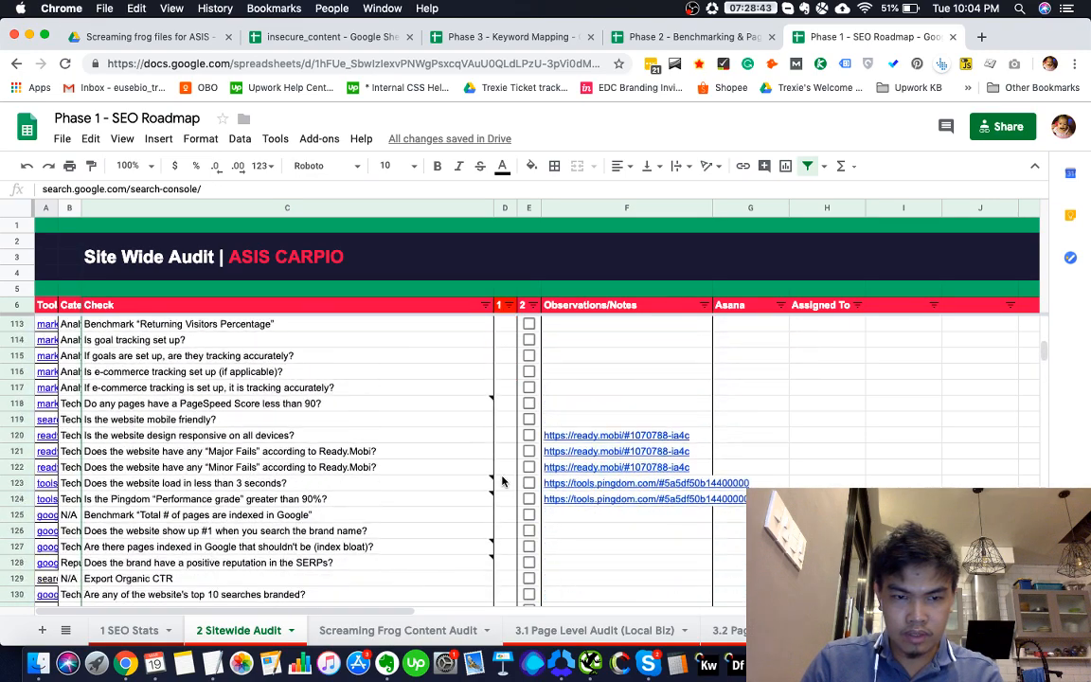
pyautogui.scroll(10, 507, 481)
pyautogui.scroll(14, 502, 481)
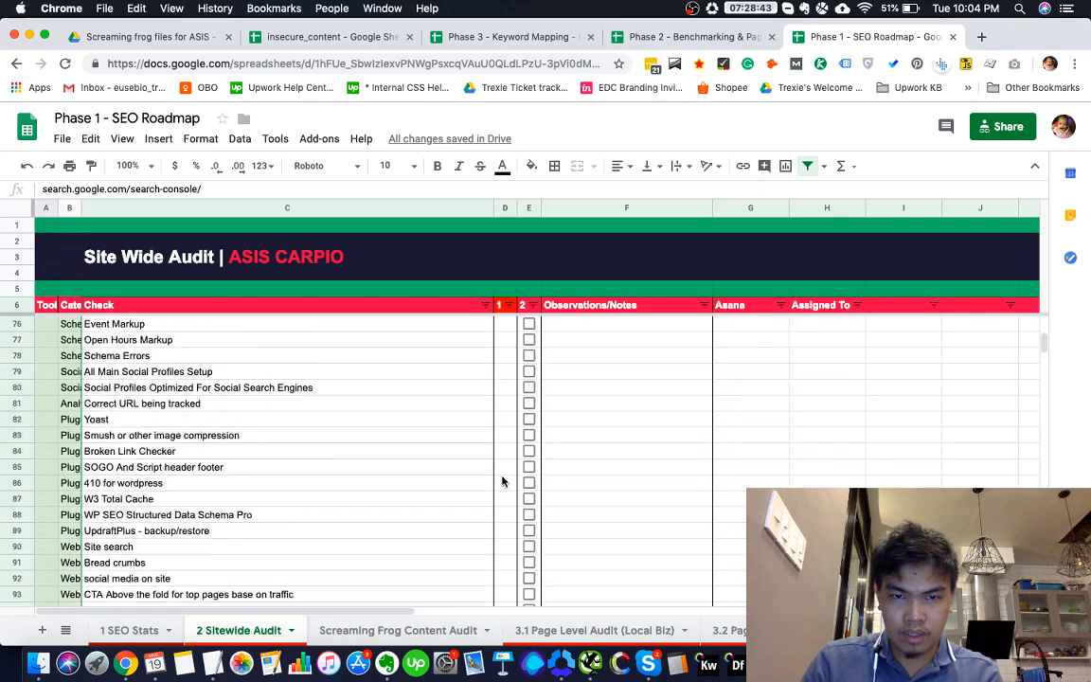
pyautogui.scroll(2, 502, 481)
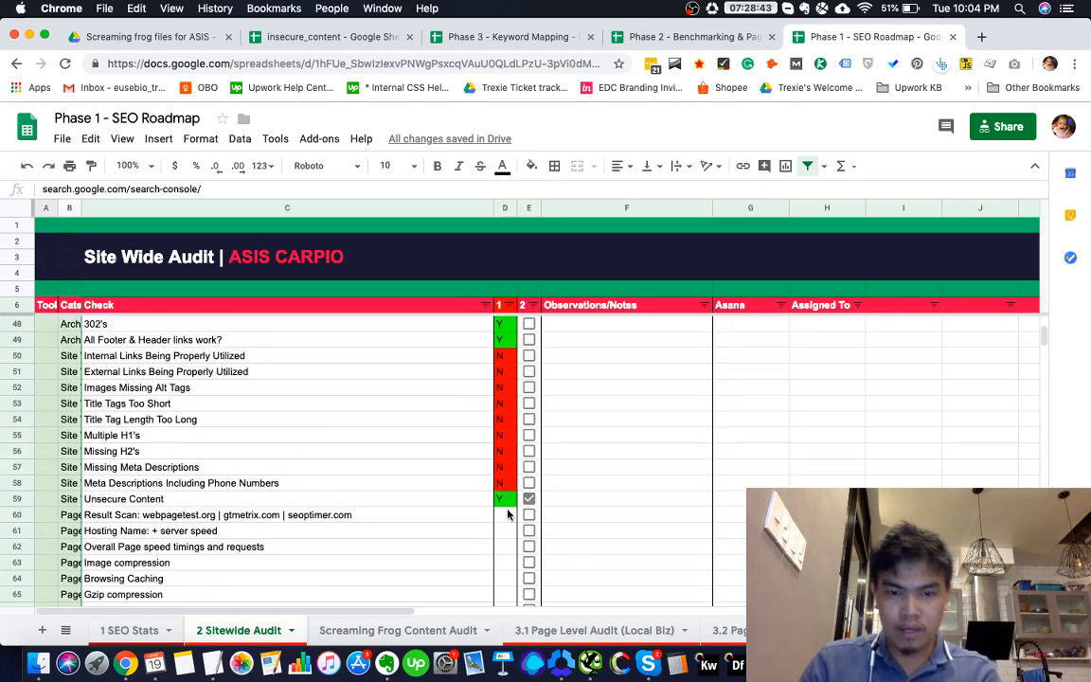
pyautogui.click(505, 514)
pyautogui.write('Y')
pyautogui.press('Return')
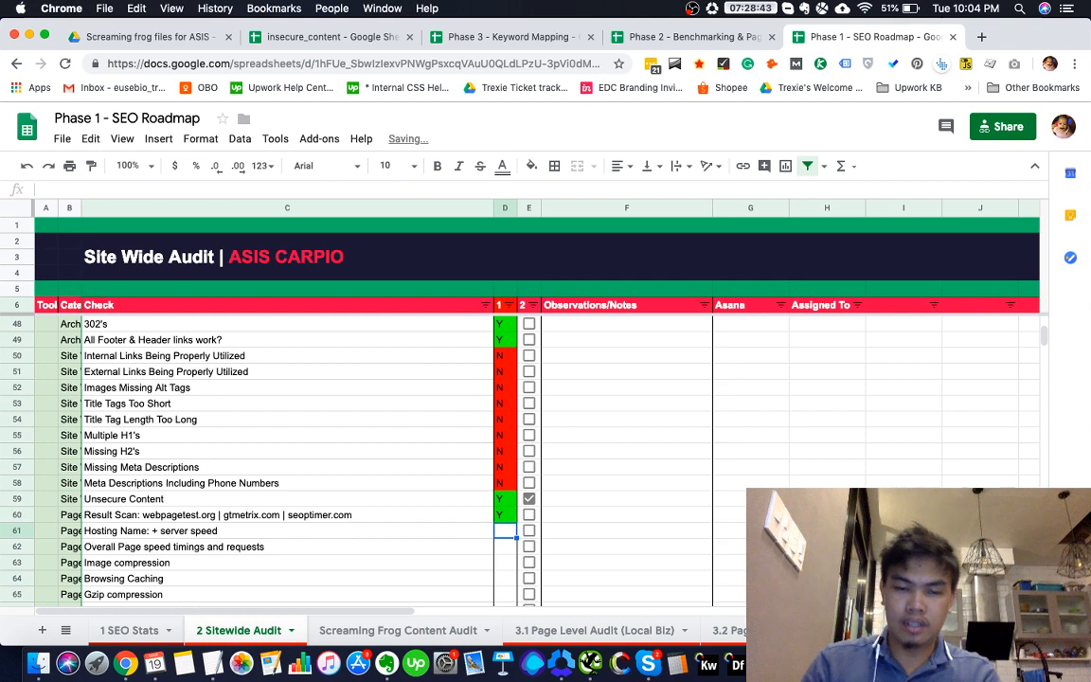
pyautogui.scroll(-1, 616, 502)
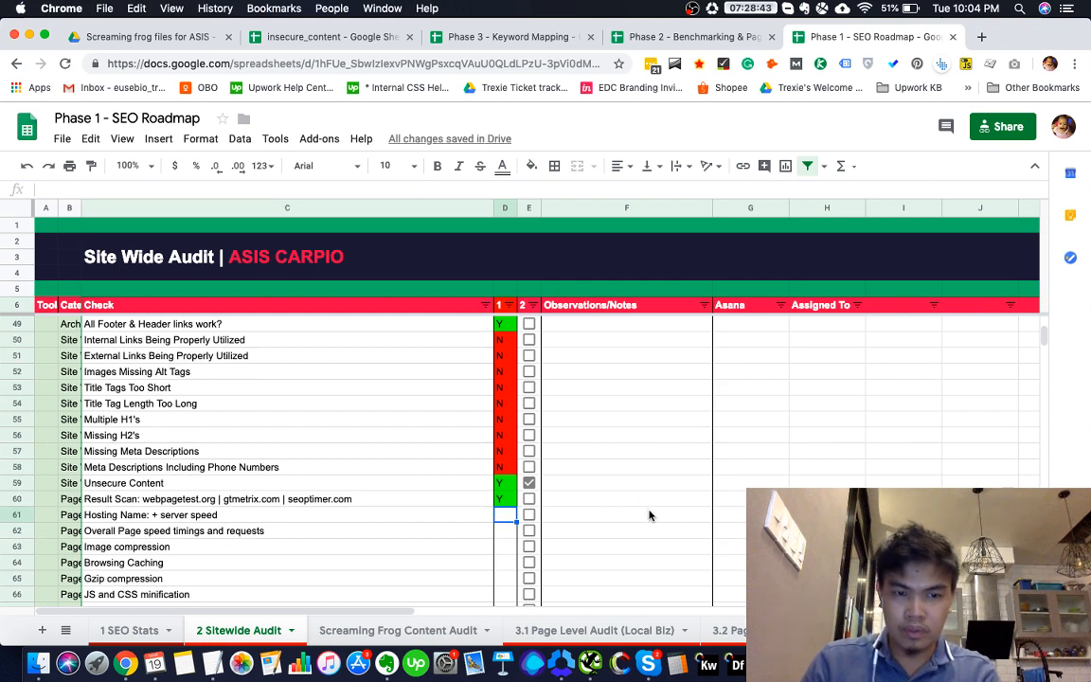
pyautogui.press('super+grave')
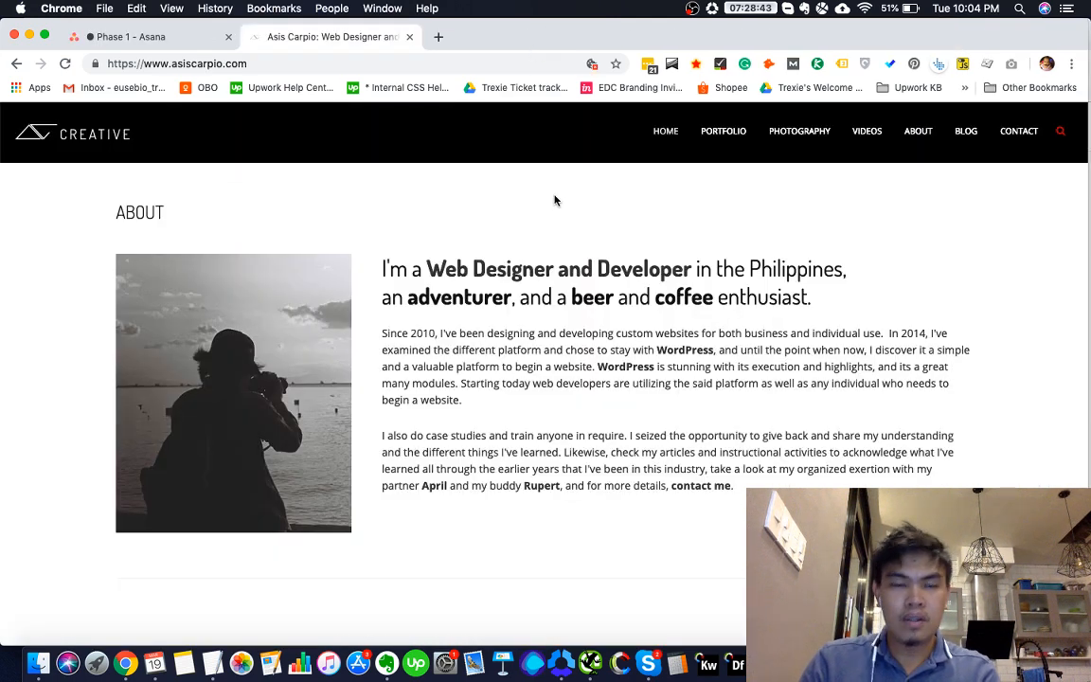
# Search Google for 'check site hosting serv' in a new tab
pyautogui.press('super+grave')
pyautogui.press('super+grave')
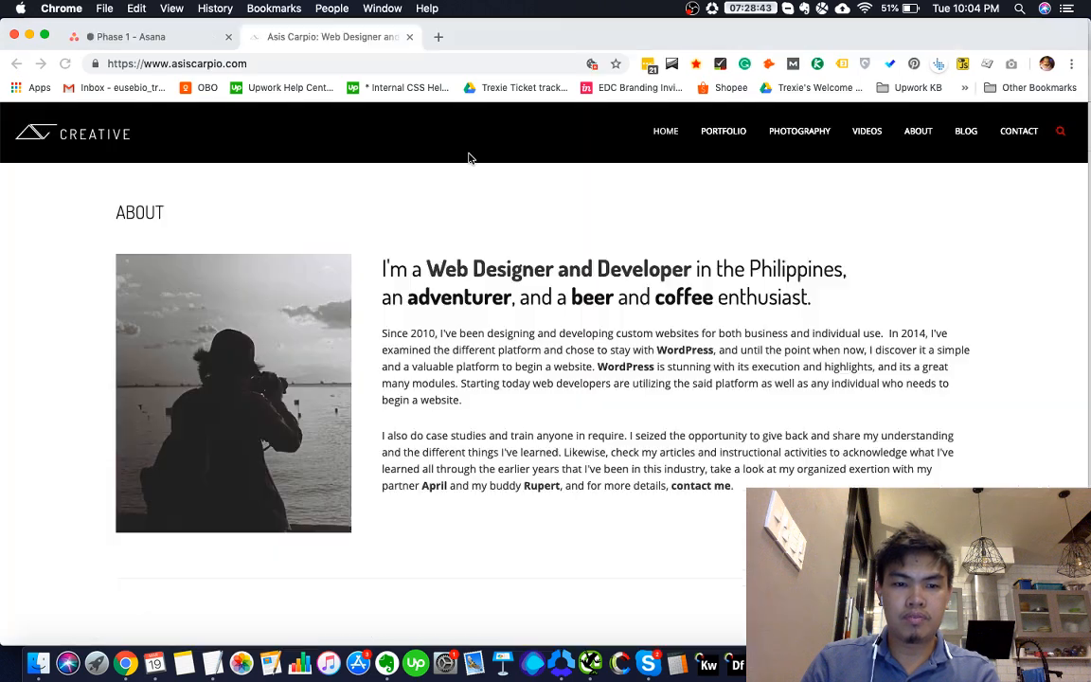
pyautogui.click(440, 37)
pyautogui.write('check site')
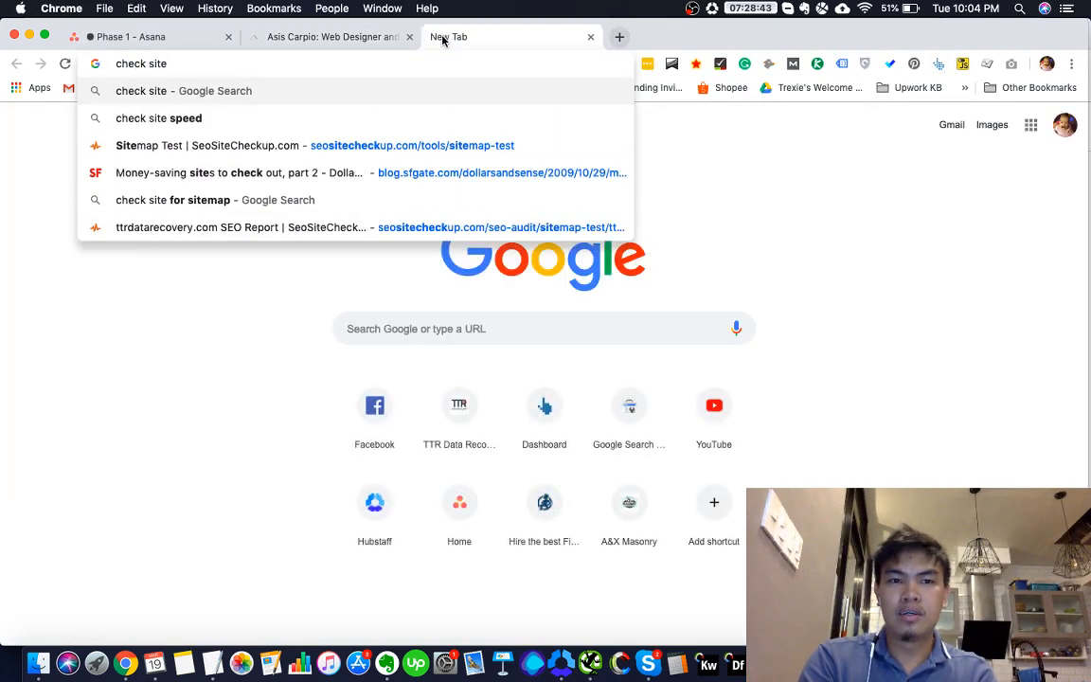
pyautogui.write(' hosting serv')
pyautogui.press('Return')
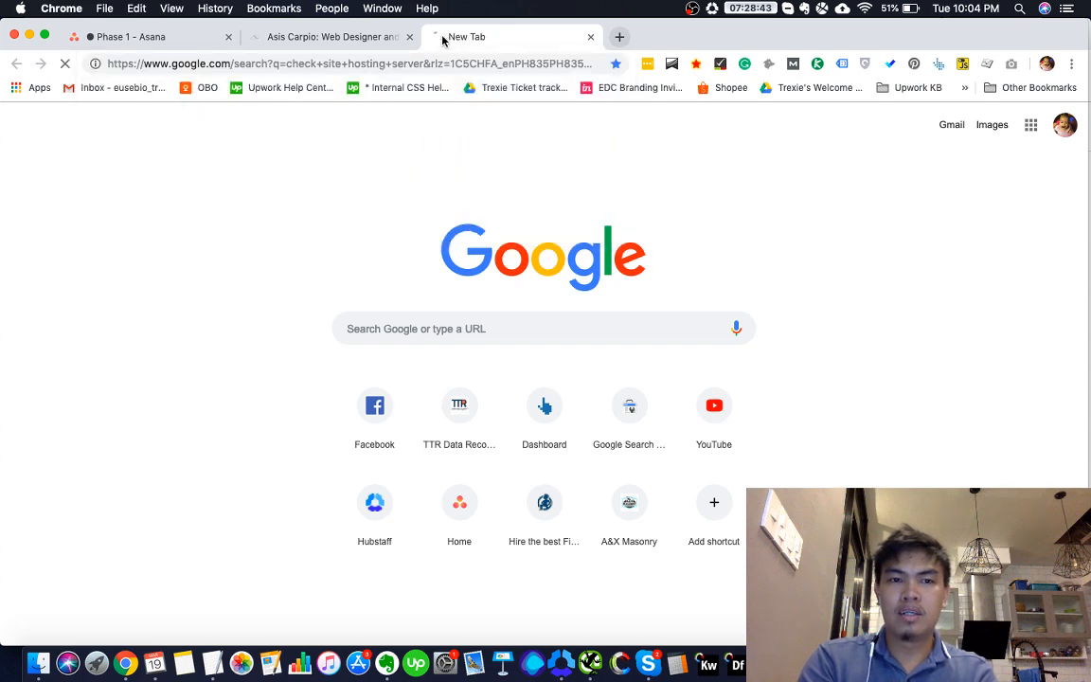
# Run a second Google search for 'check hosting speed' in another new tab
pyautogui.press('super+t')
pyautogui.press('super+Tab')
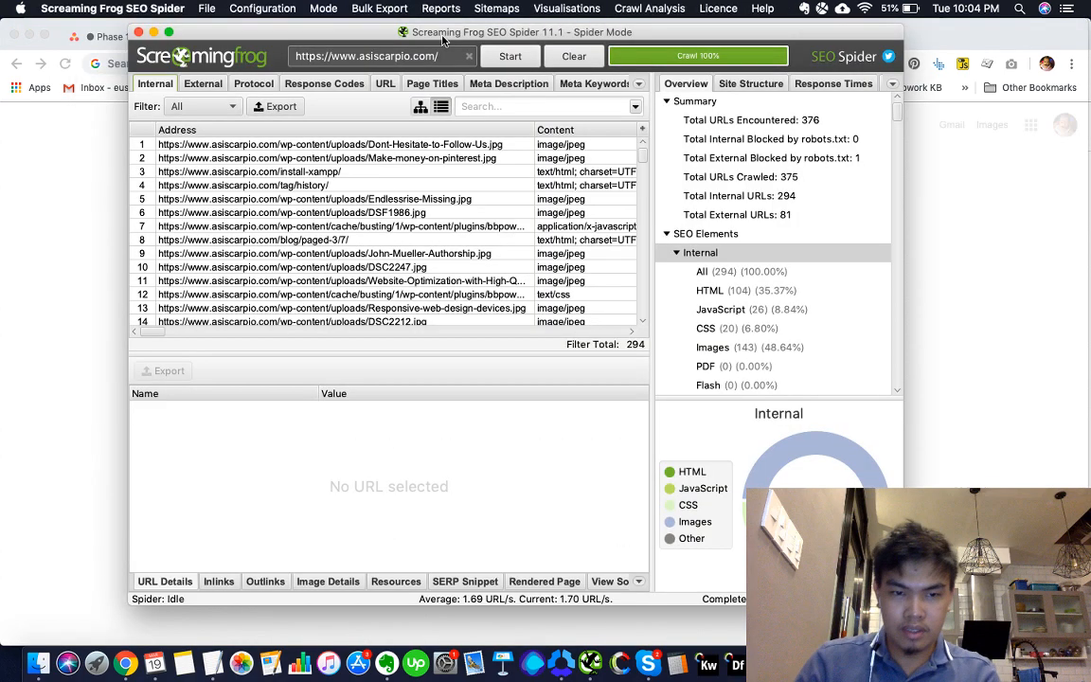
pyautogui.press('super+Tab')
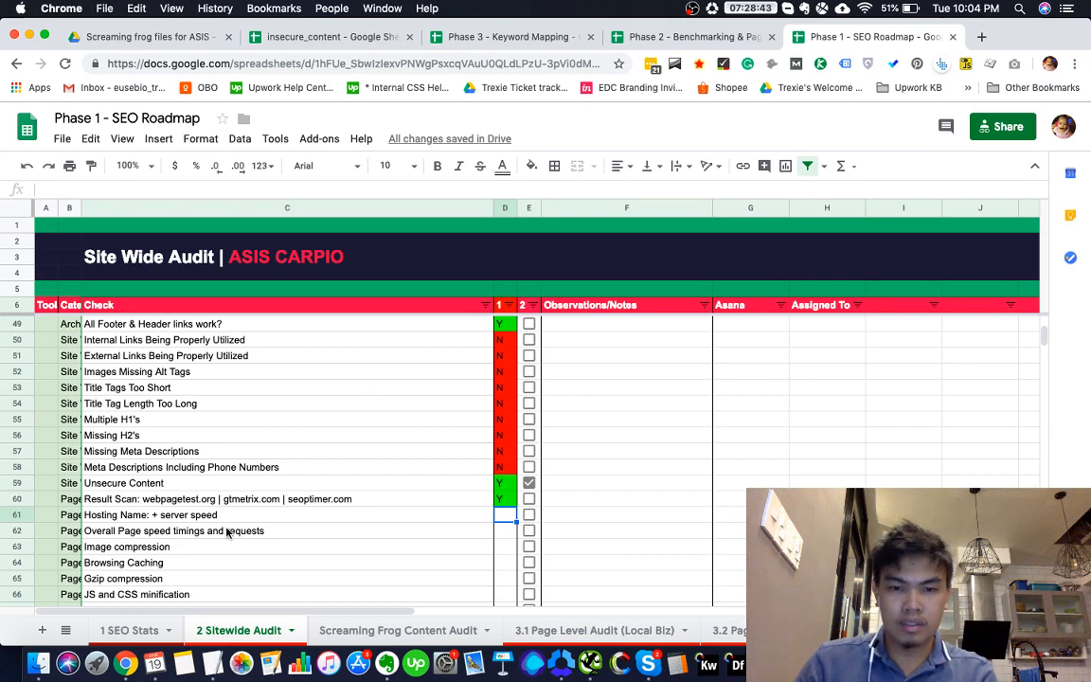
pyautogui.press('super+grave')
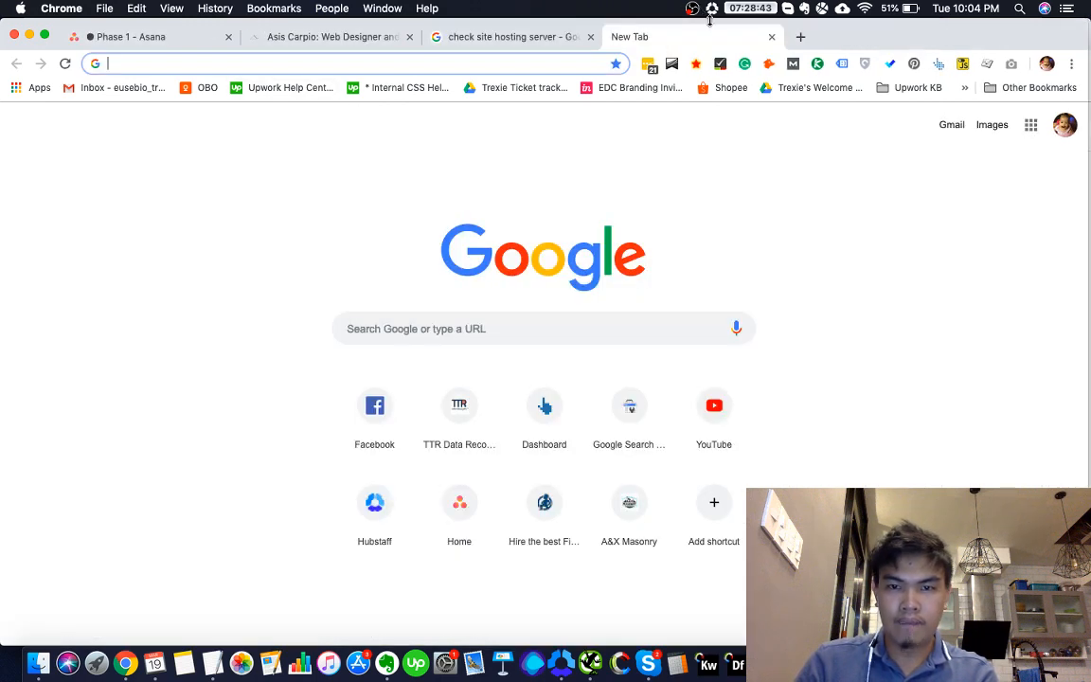
pyautogui.write('check ho')
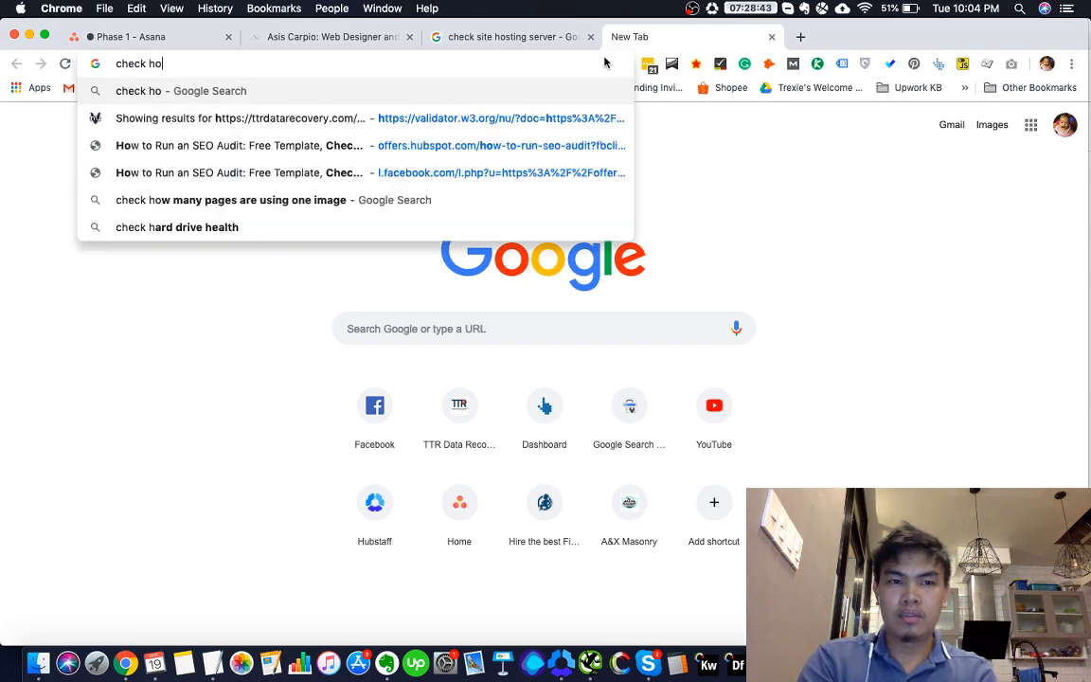
pyautogui.write('sting speed')
pyautogui.press('Return')
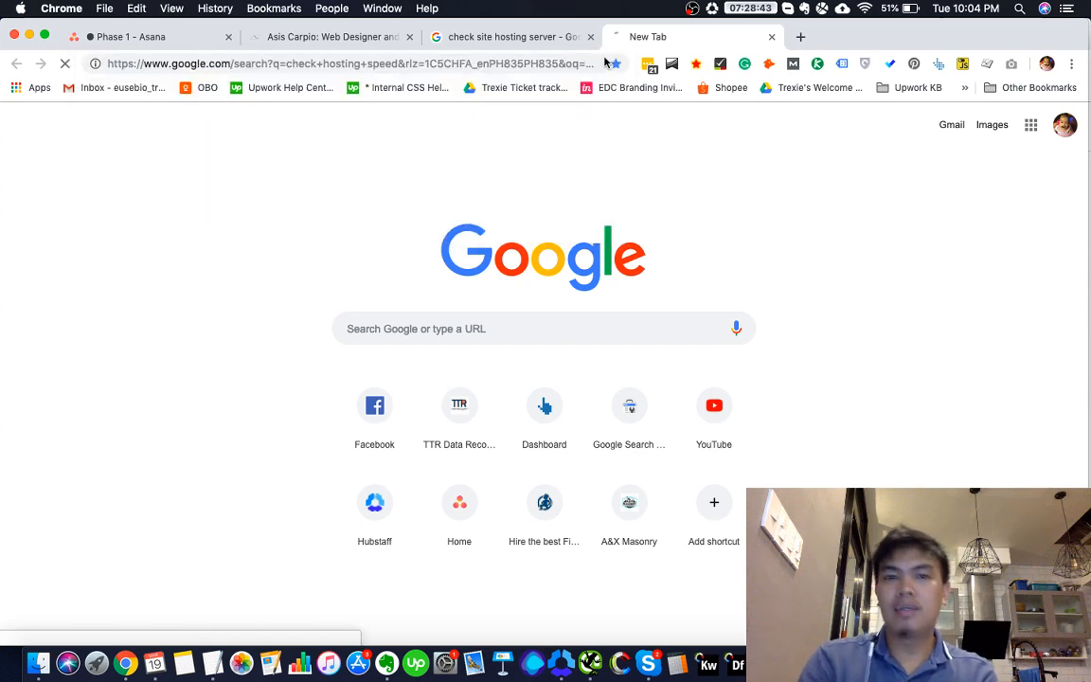
# Select the Asis Carpio site address, then open the Pickuphost and Bitcatcha results in new tabs
pyautogui.click(358, 38)
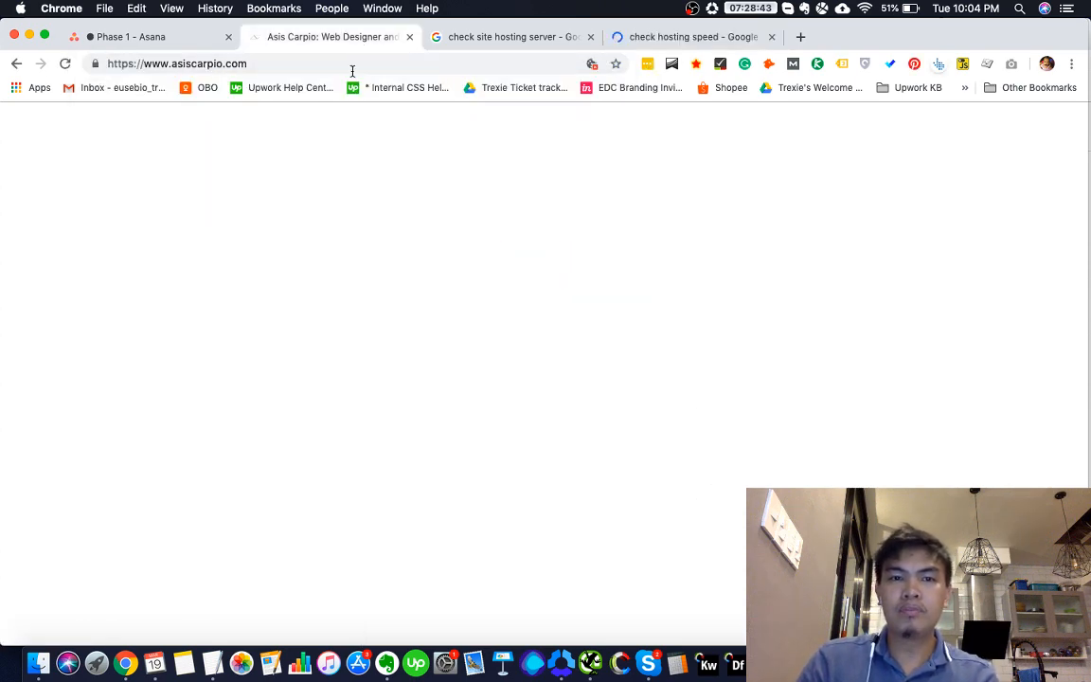
pyautogui.click(353, 63)
pyautogui.press('super+c')
pyautogui.click(649, 45)
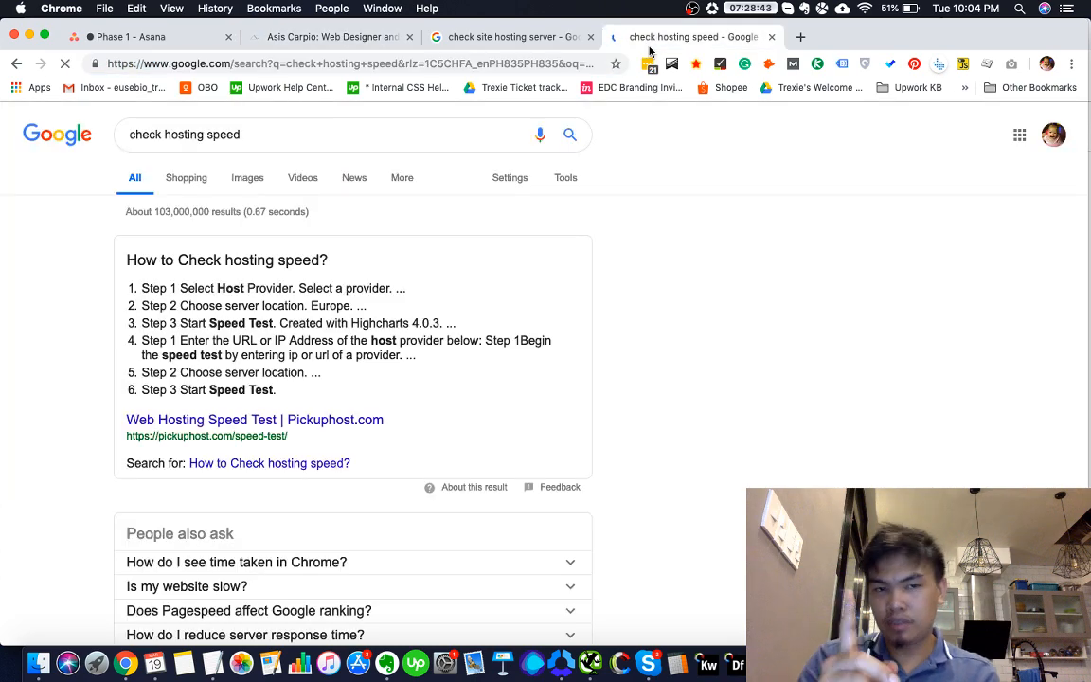
pyautogui.scroll(-2, 567, 363)
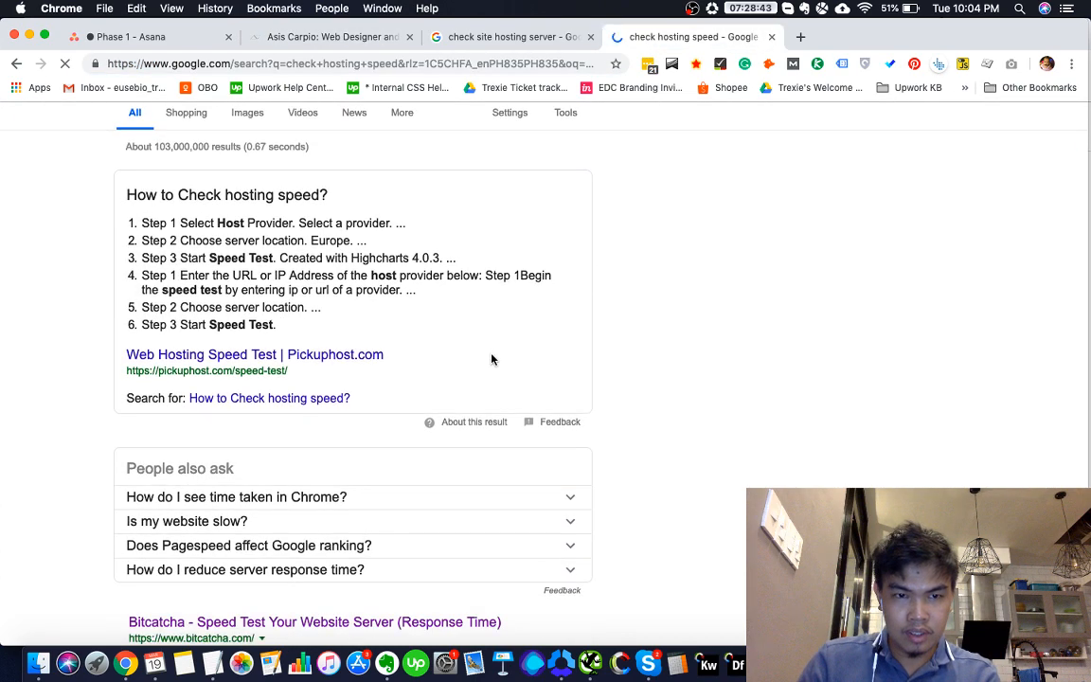
pyautogui.rightClick(323, 361)
pyautogui.scroll(-1, 804, 255)
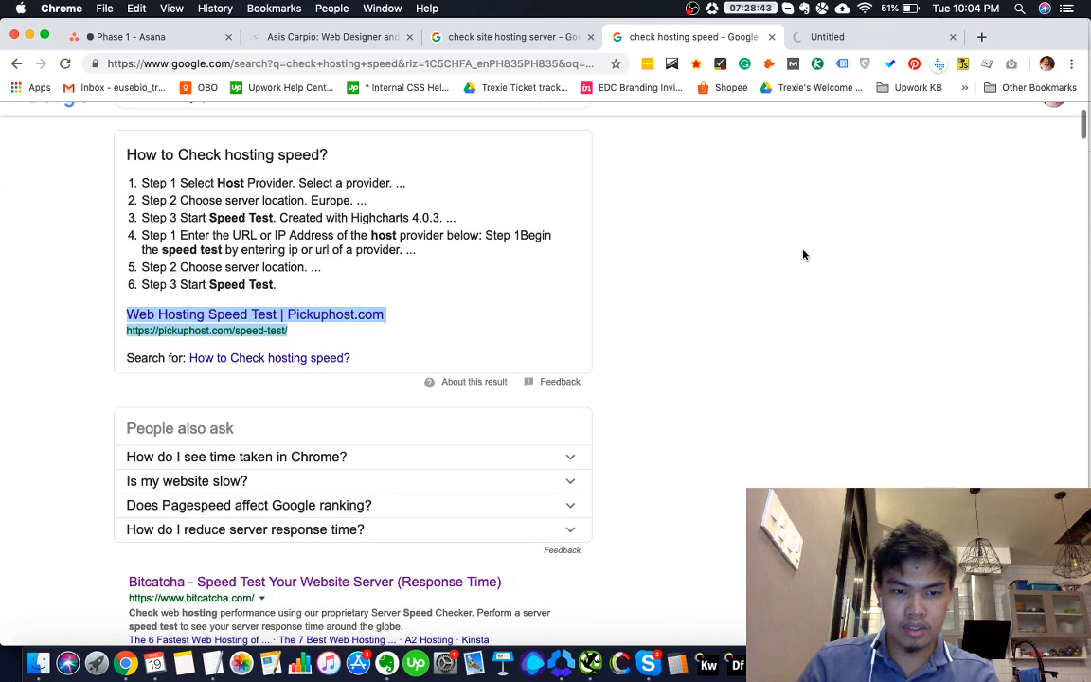
pyautogui.rightClick(409, 581)
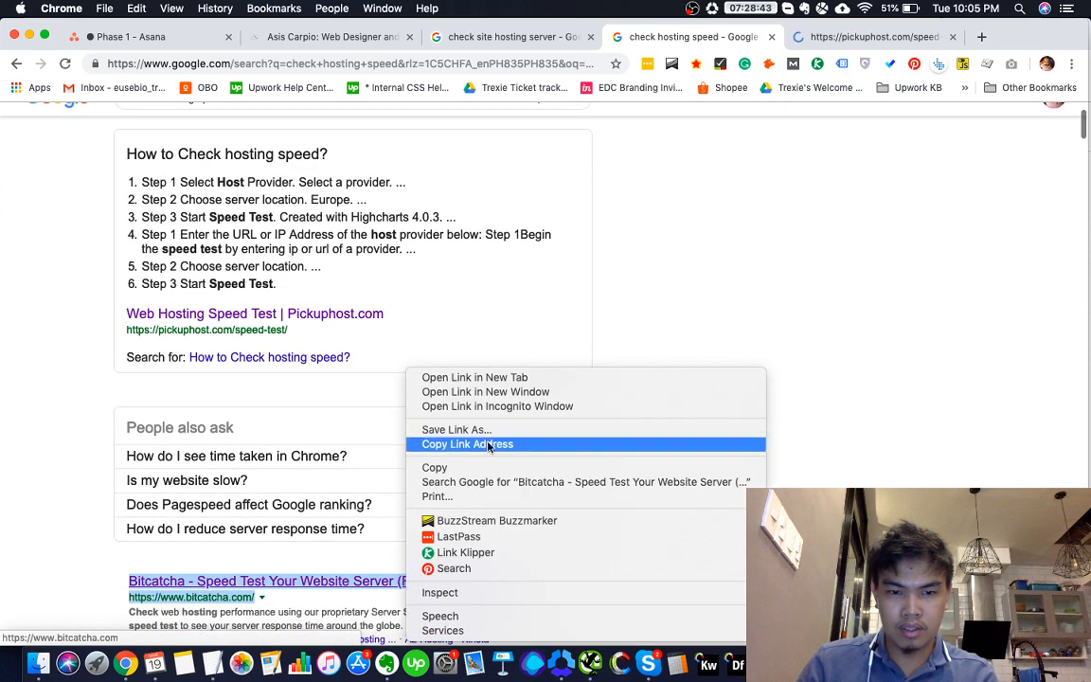
pyautogui.click(502, 378)
pyautogui.scroll(-3, 662, 368)
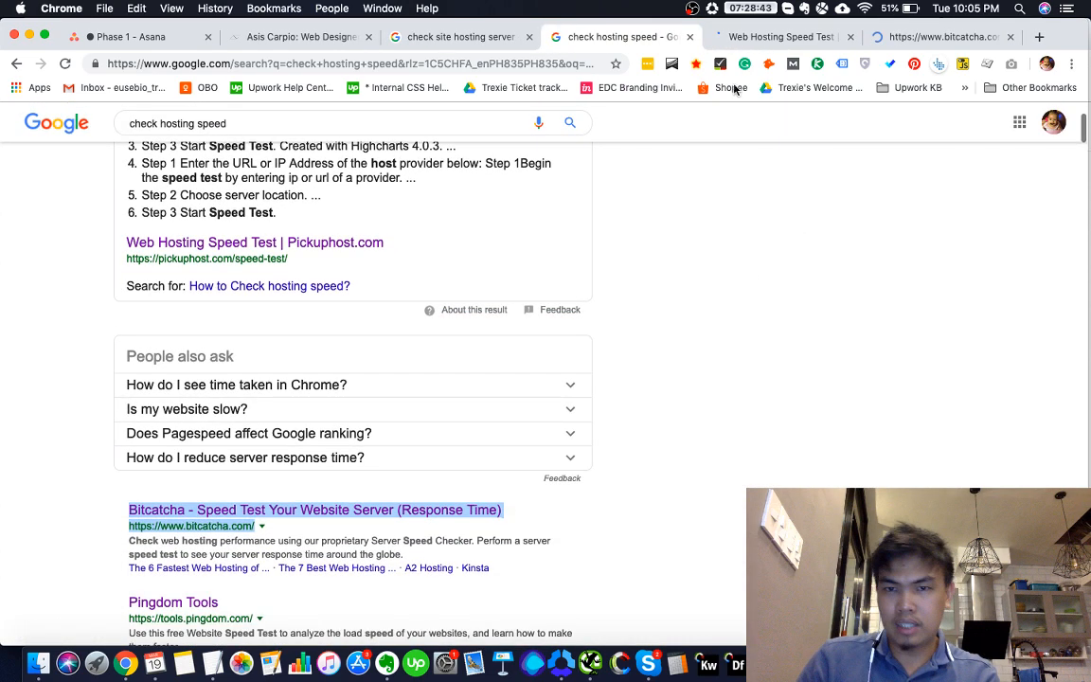
pyautogui.click(765, 40)
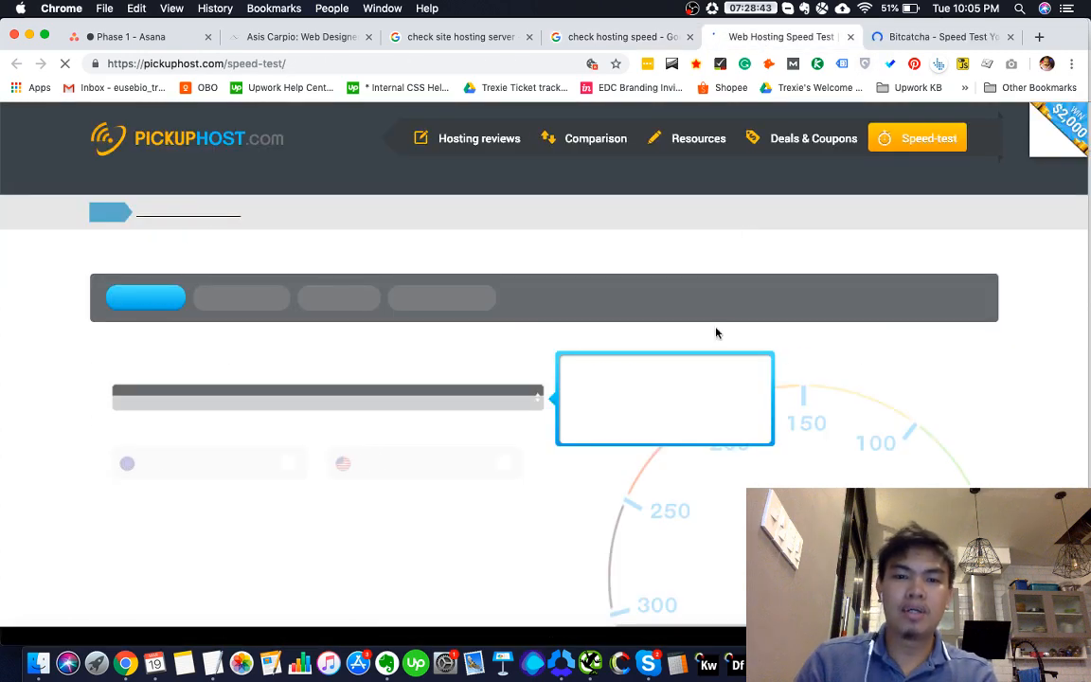
# Close the Pickuphost hosting recommendation popup, scan its ranking table, and move to Bitcatcha's checker
pyautogui.click(904, 37)
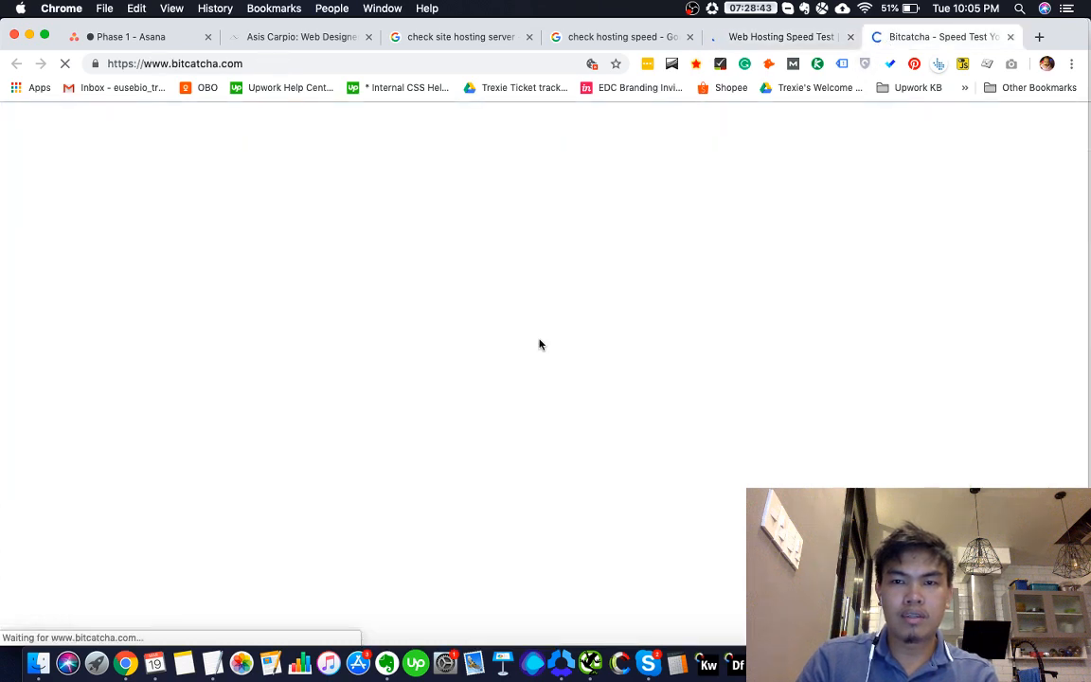
pyautogui.click(781, 37)
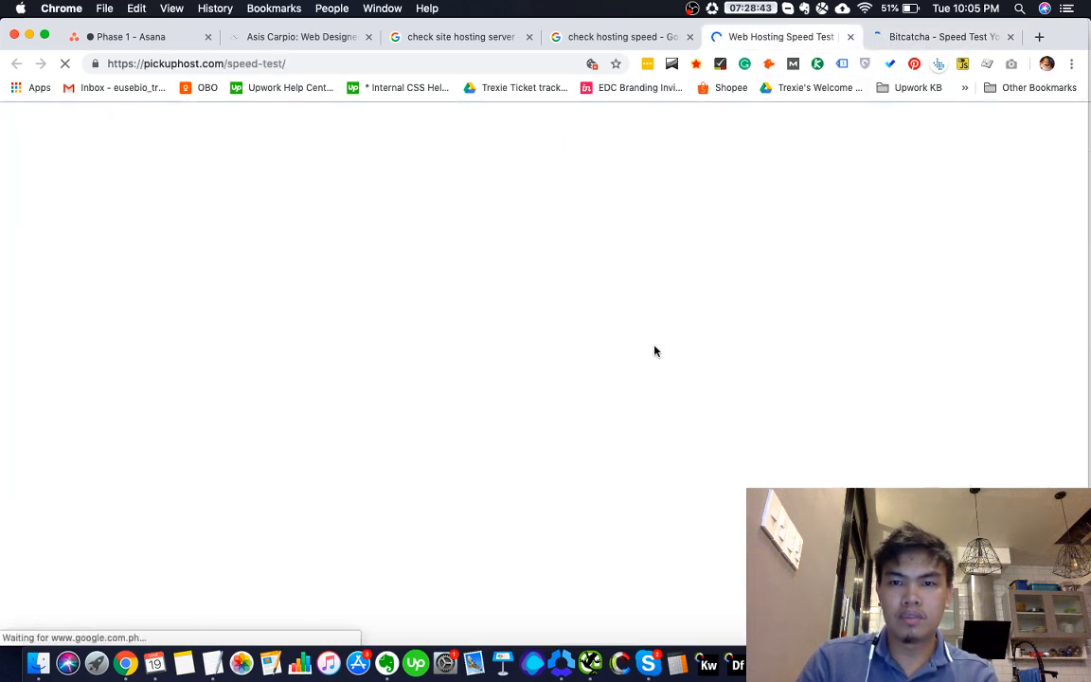
pyautogui.scroll(-3, 656, 356)
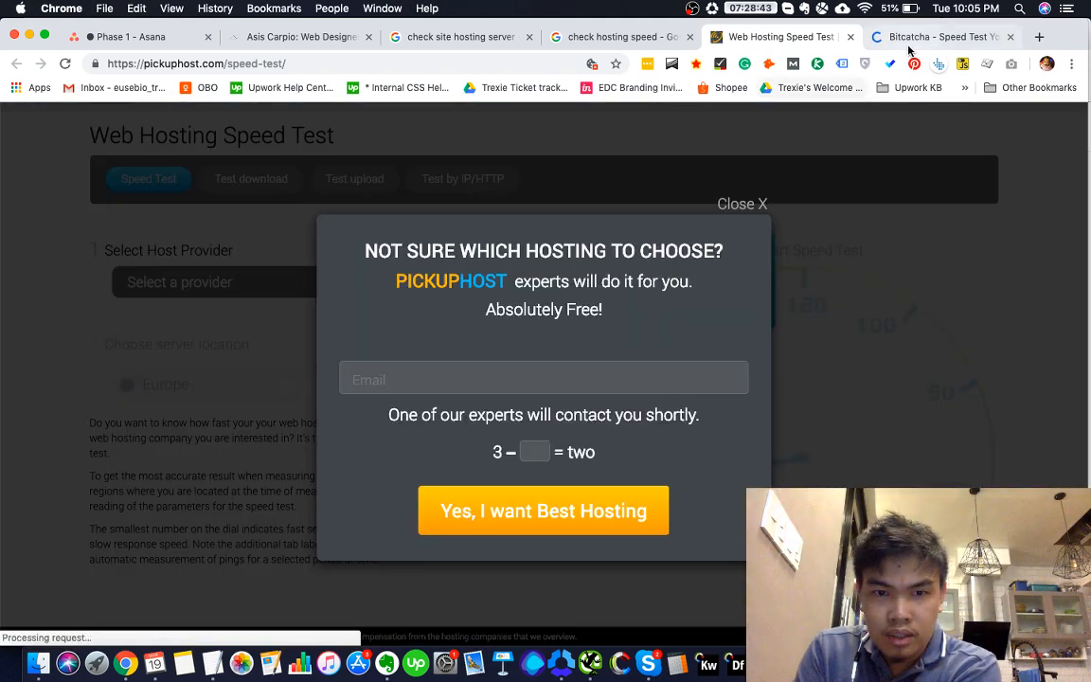
pyautogui.click(909, 38)
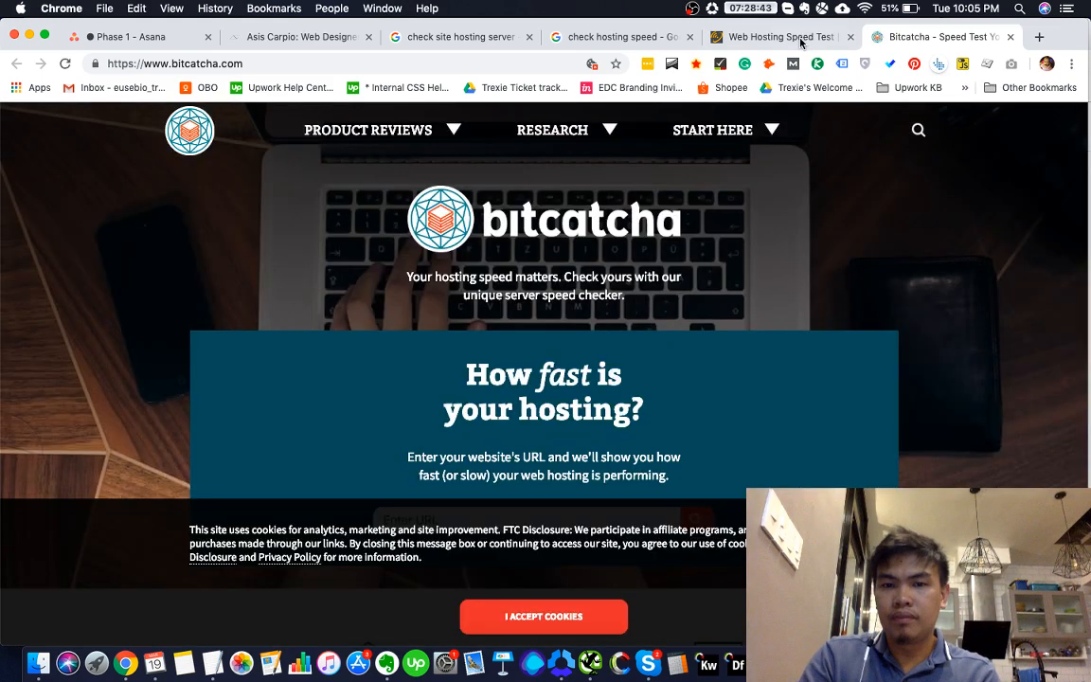
pyautogui.click(801, 39)
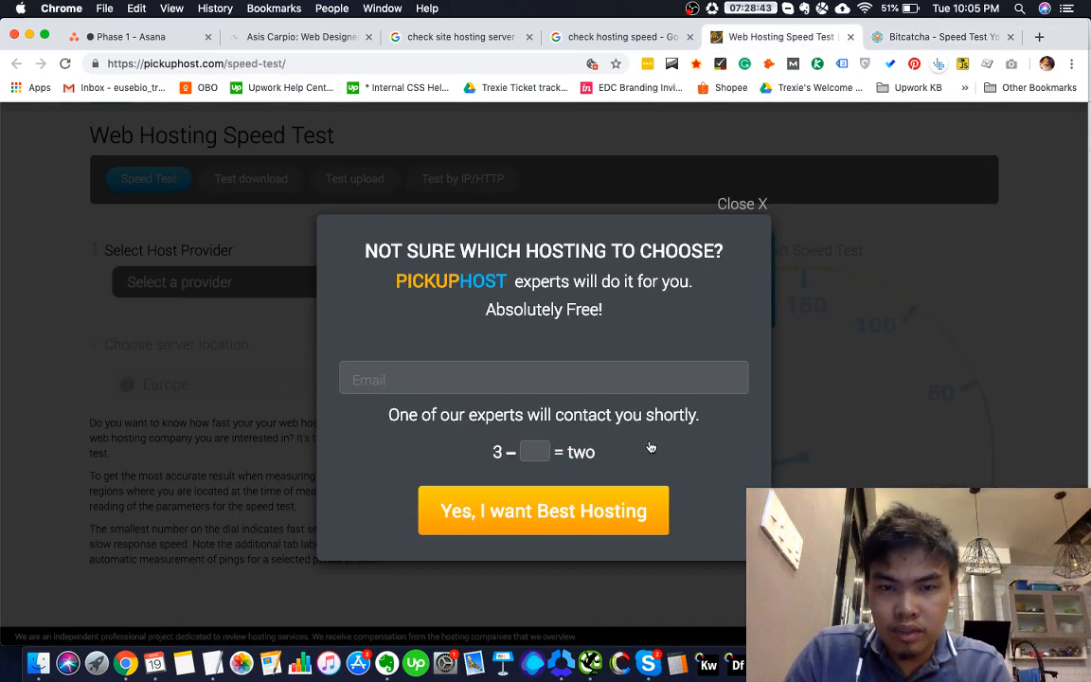
pyautogui.click(743, 204)
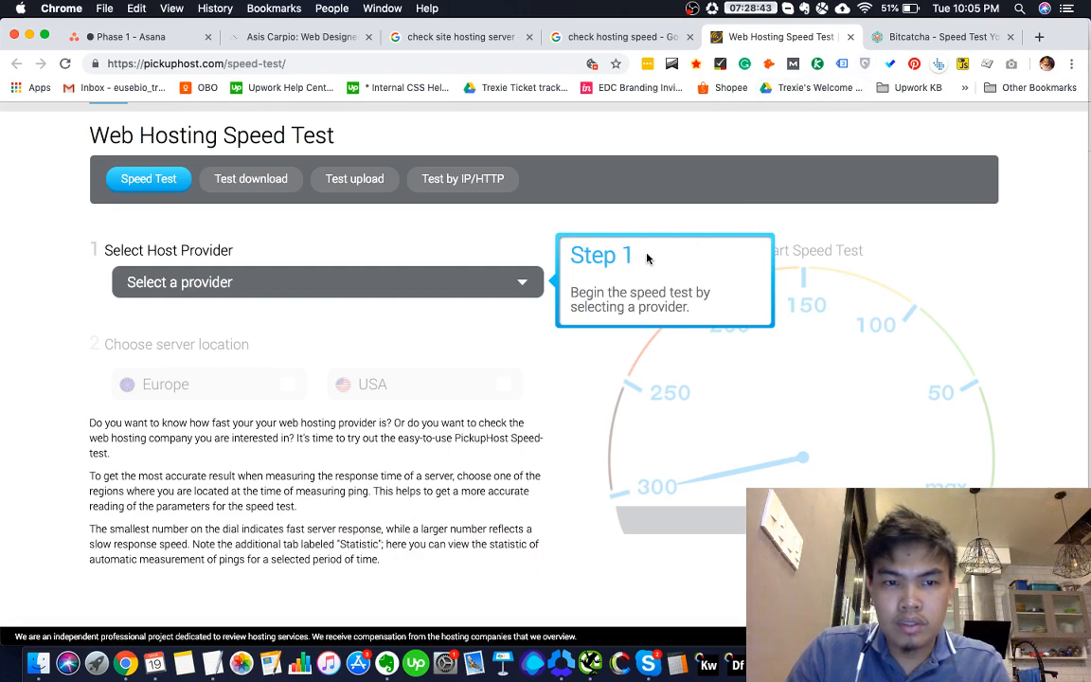
pyautogui.scroll(-10, 648, 258)
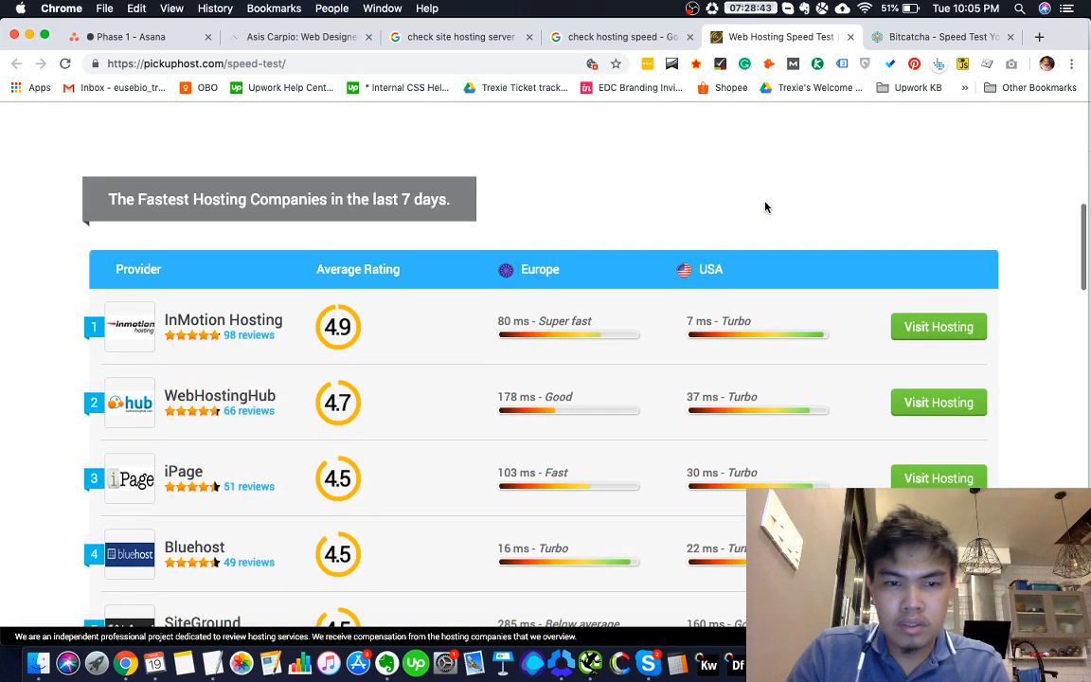
pyautogui.scroll(10, 767, 207)
pyautogui.click(897, 37)
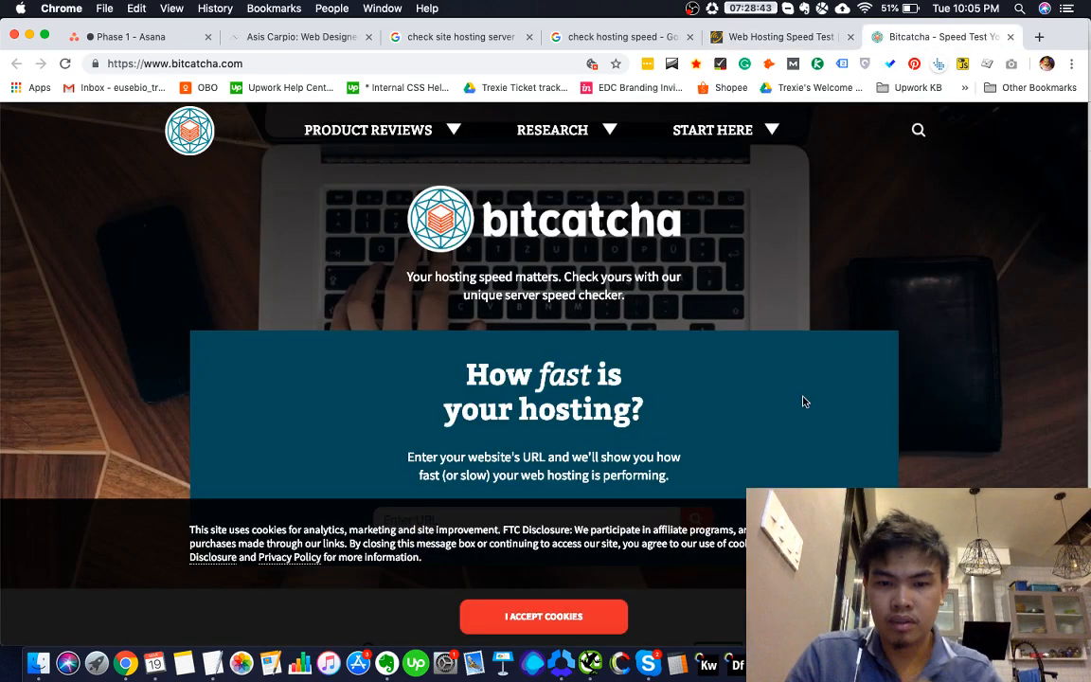
# Paste the client's website address into Bitcatcha's URL field and run the speed test
pyautogui.scroll(-1, 804, 401)
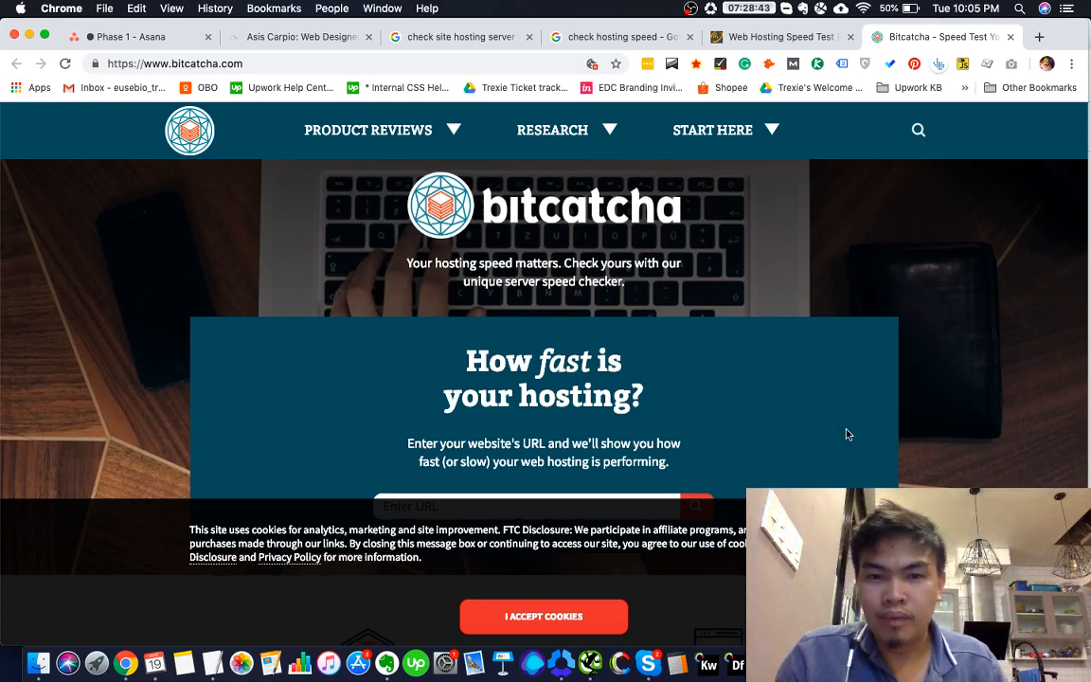
pyautogui.scroll(-2, 845, 436)
pyautogui.click(656, 459)
pyautogui.press('super+v')
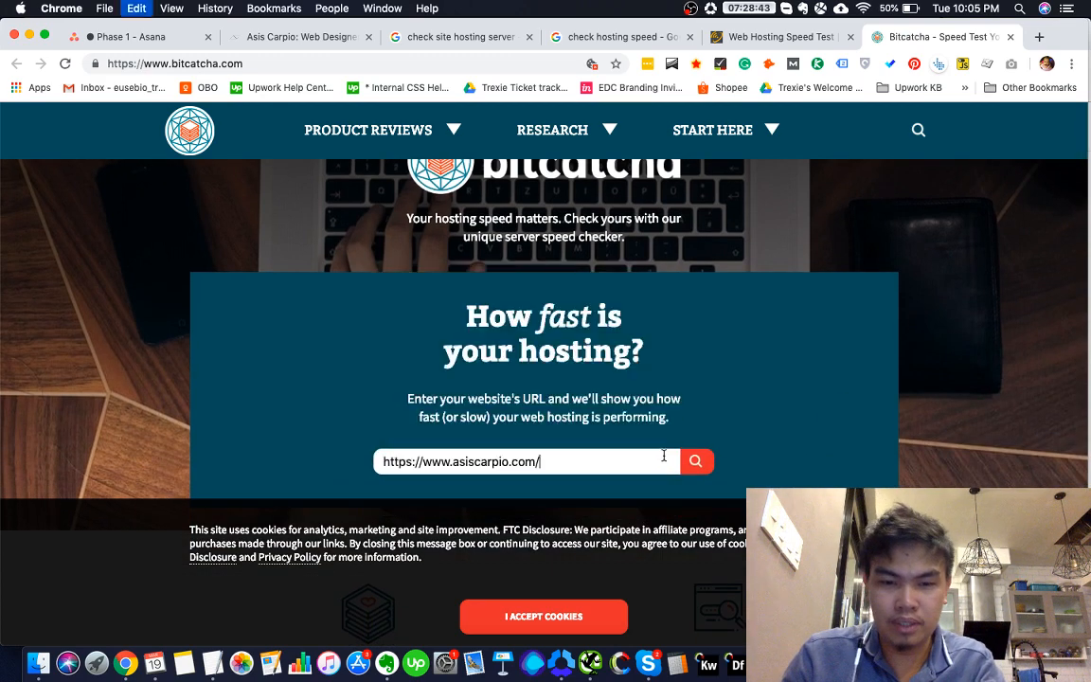
pyautogui.click(703, 458)
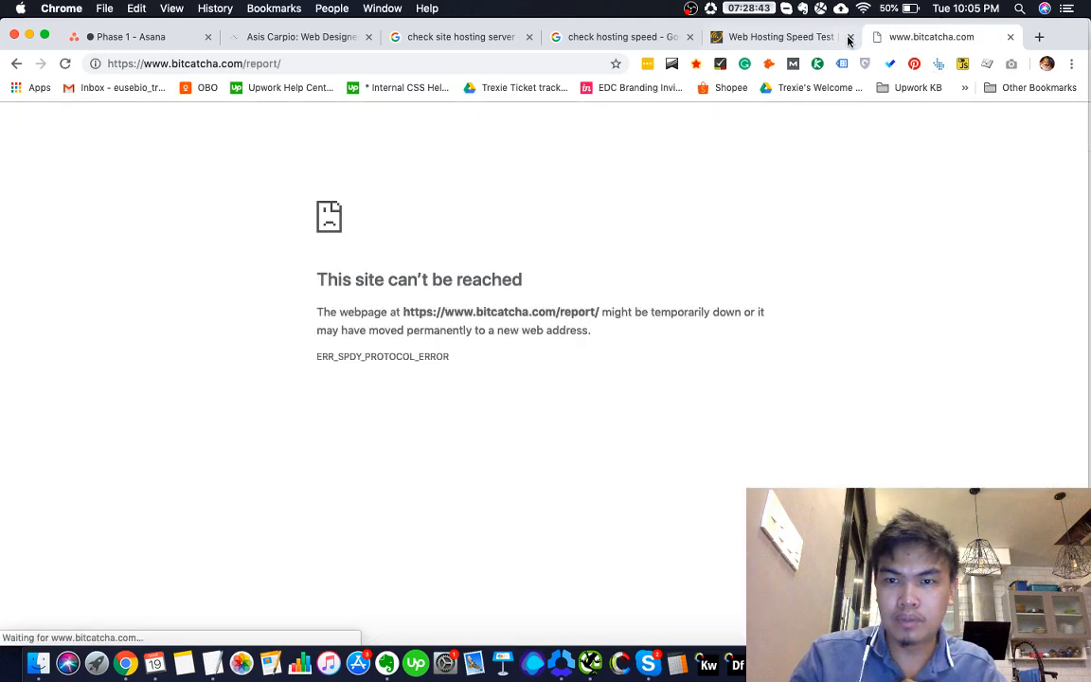
# After the report fails, close the old tab, go back, re-paste the address and rerun the test
pyautogui.click(850, 37)
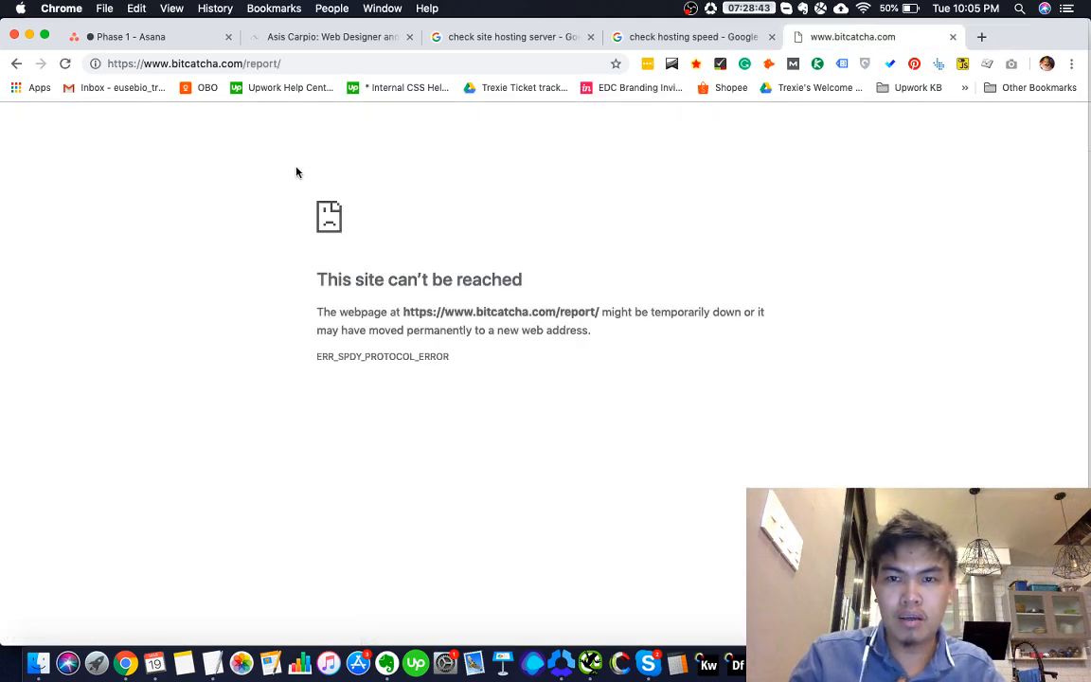
pyautogui.click(65, 64)
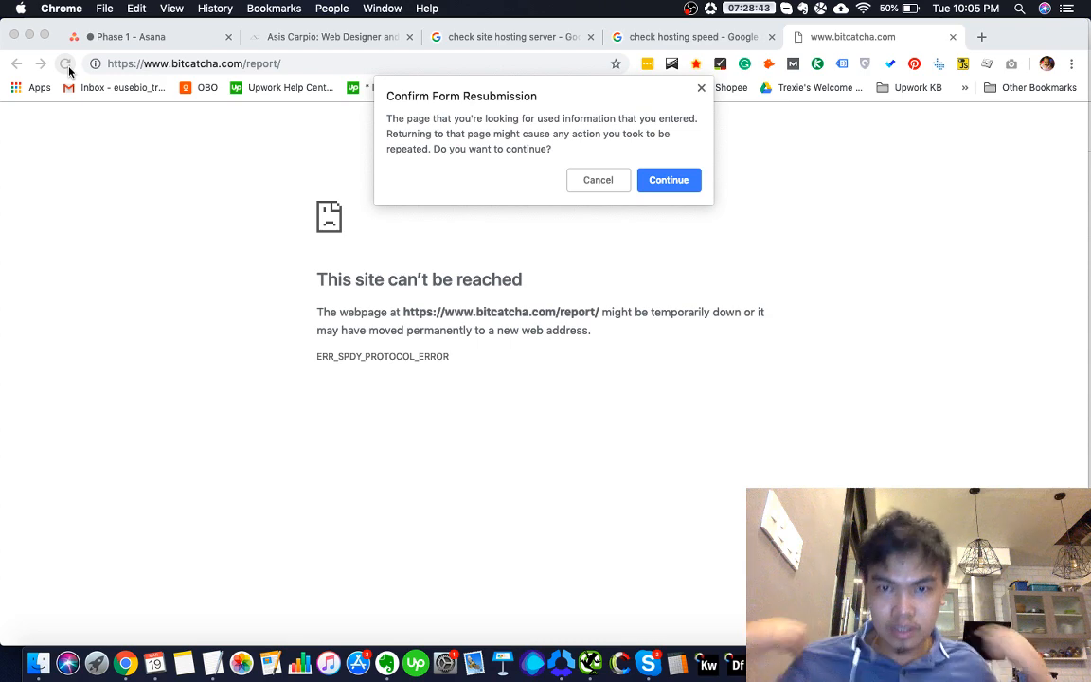
pyautogui.click(669, 180)
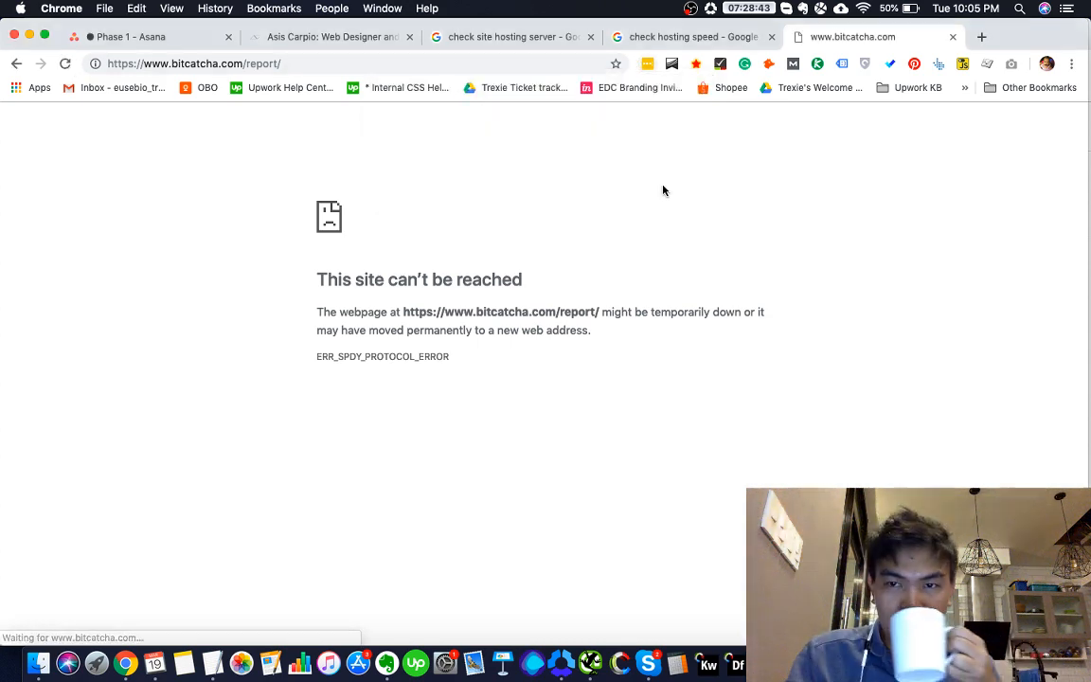
pyautogui.click(16, 63)
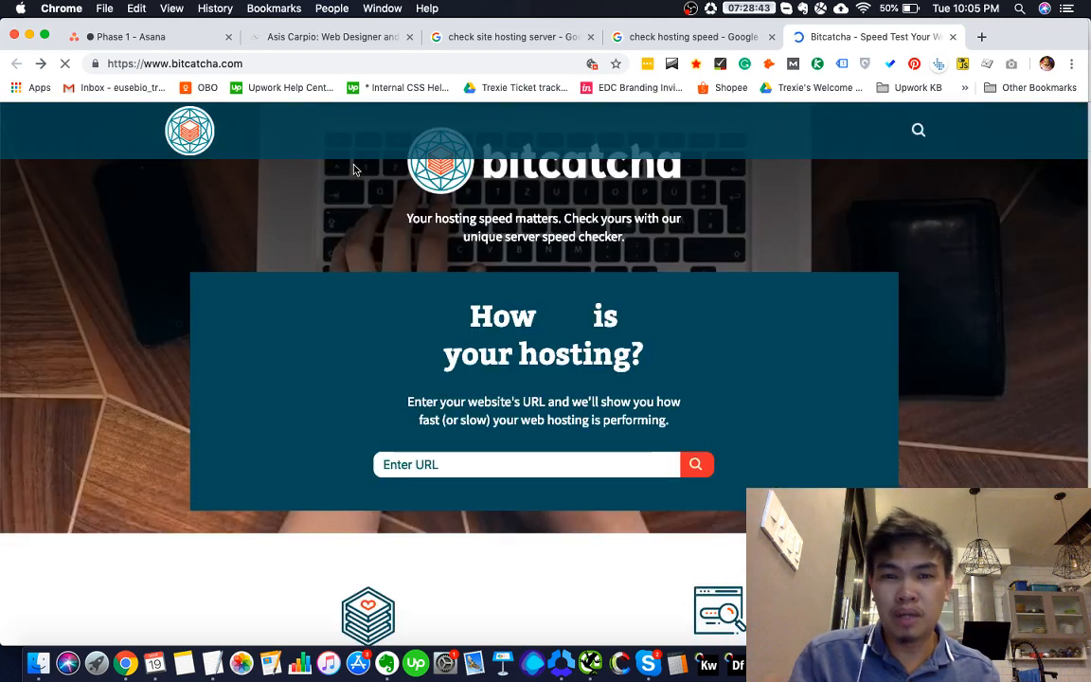
pyautogui.scroll(-2, 450, 316)
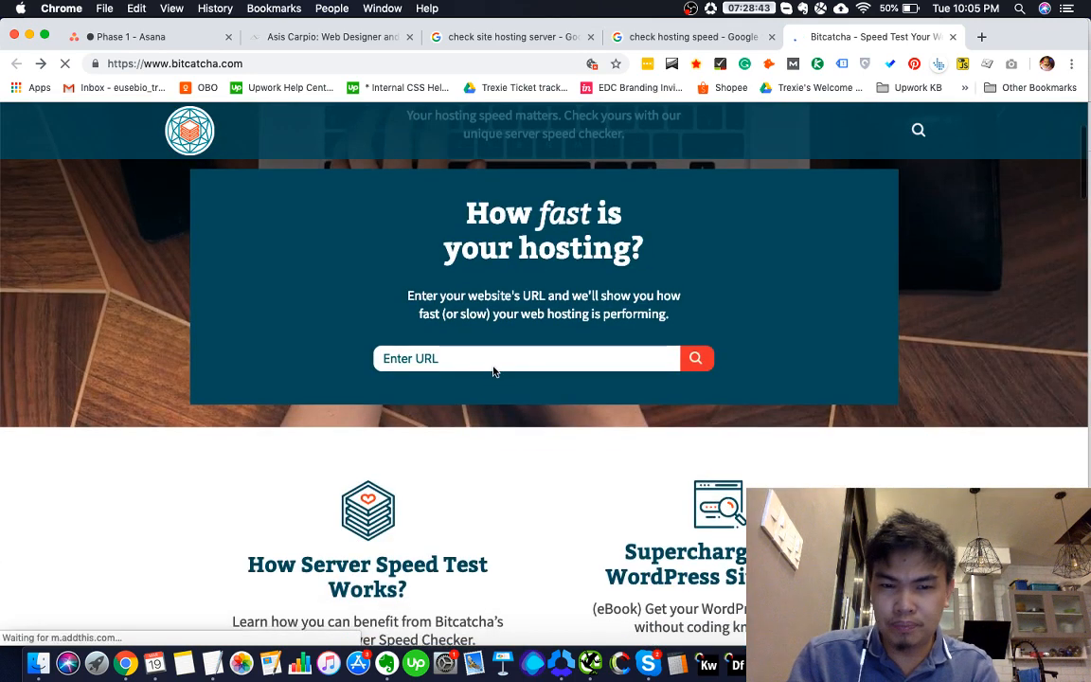
pyautogui.click(499, 358)
pyautogui.write('https://www.asiscarpio.com/')
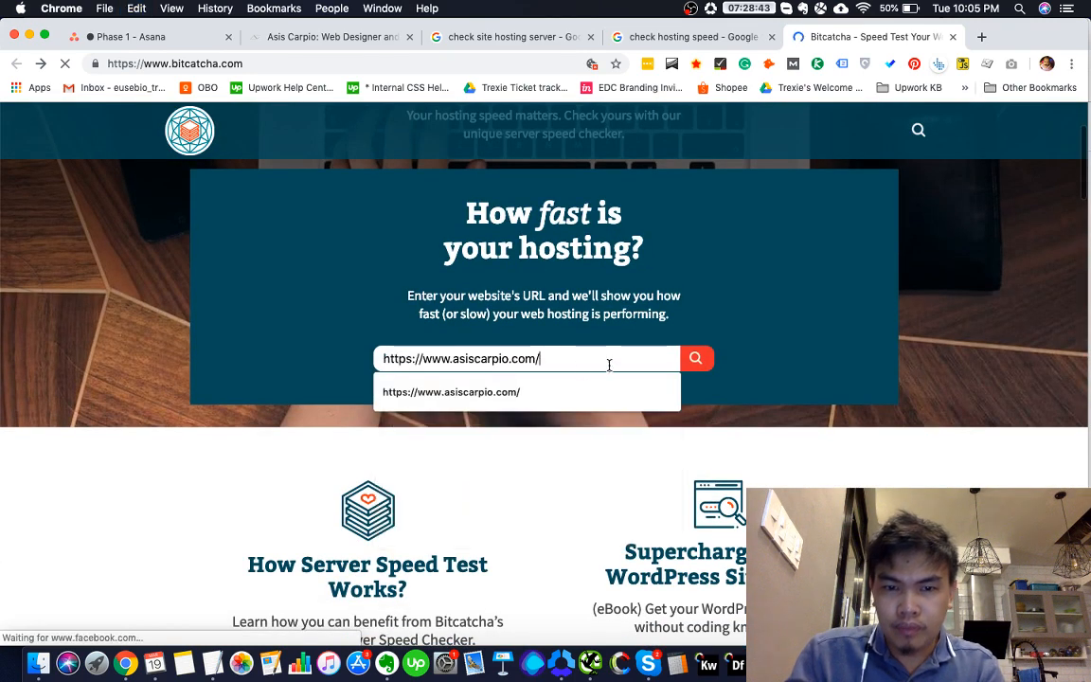
pyautogui.click(687, 370)
# Review the Overall Page speed timings check and the category of row 62
pyautogui.press('super+grave')
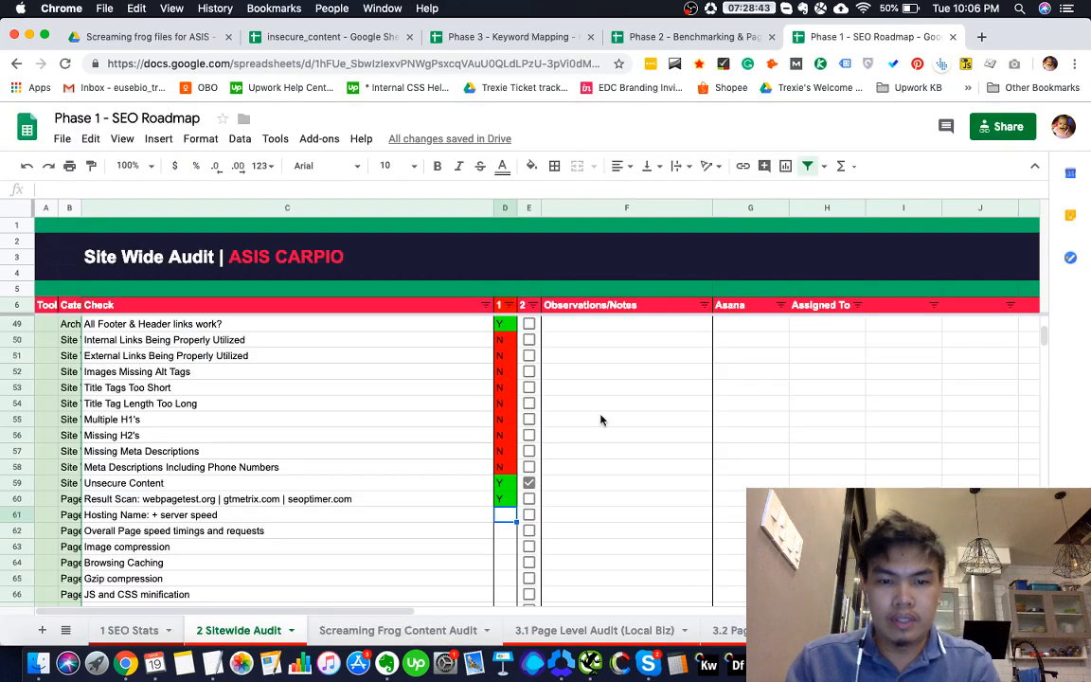
pyautogui.scroll(-2, 597, 432)
pyautogui.click(460, 498)
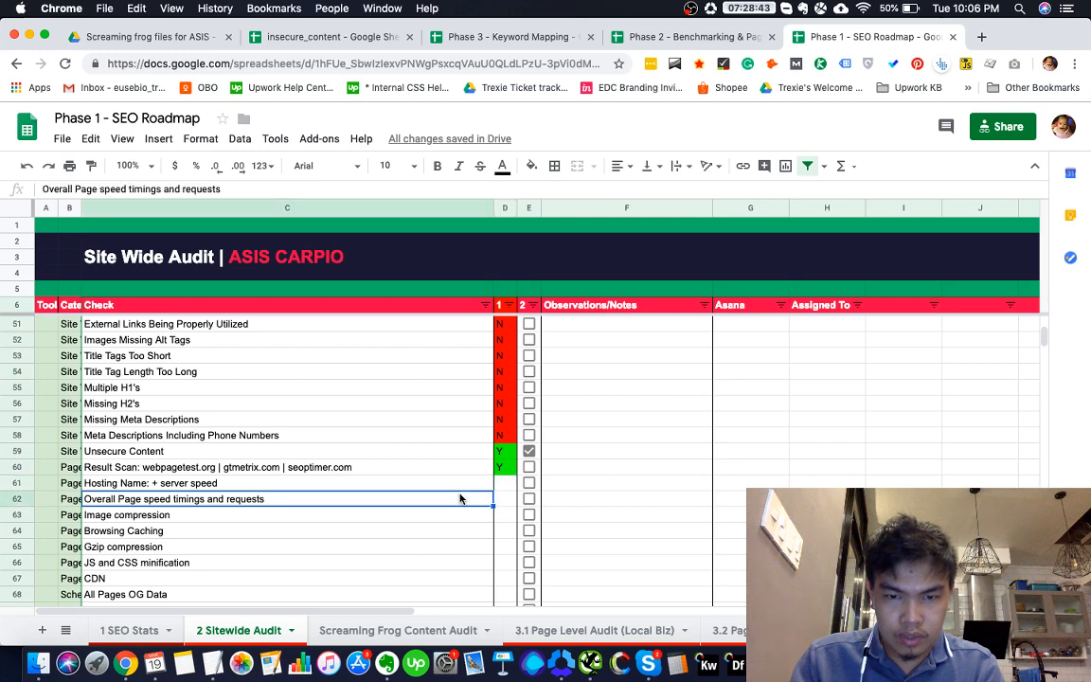
pyautogui.scroll(-2, 676, 441)
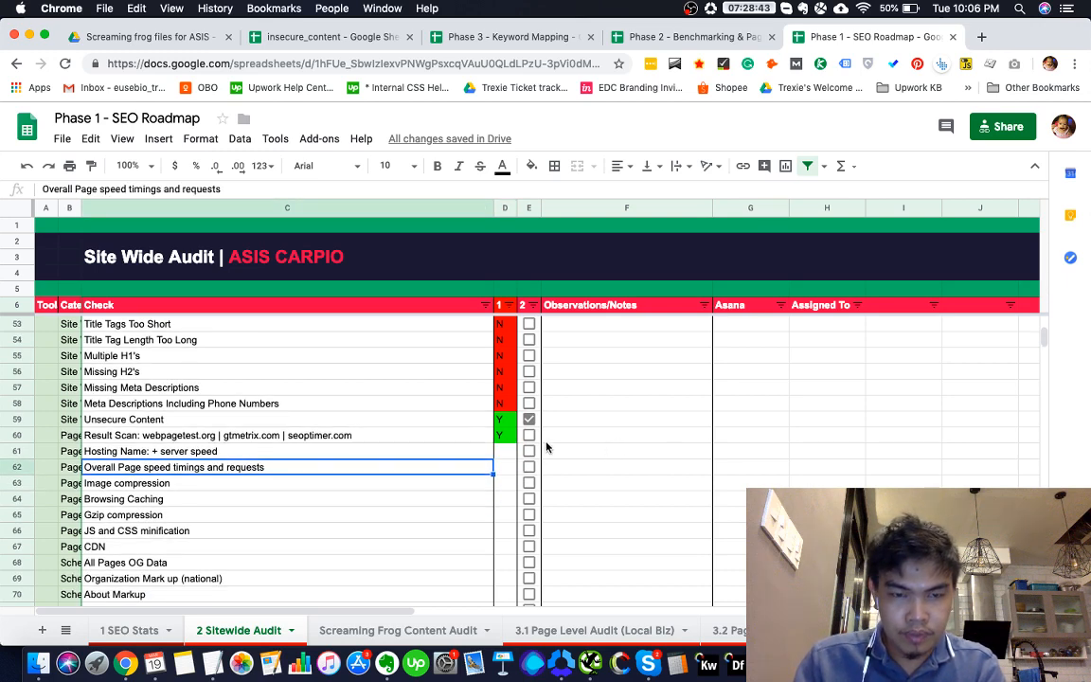
pyautogui.click(68, 468)
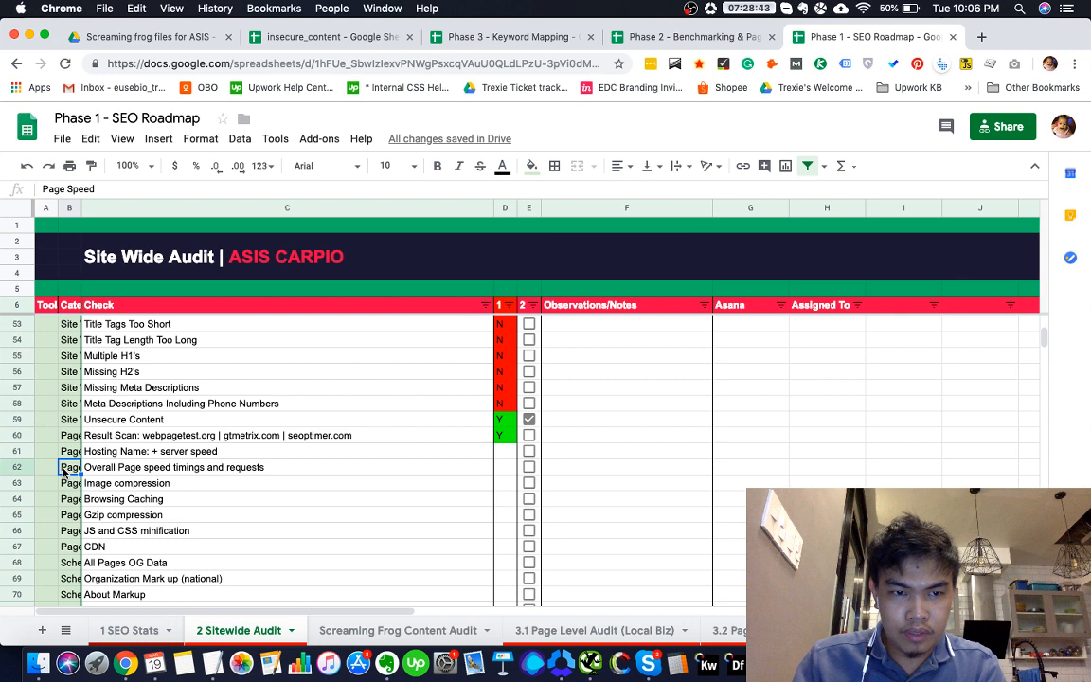
pyautogui.click(144, 473)
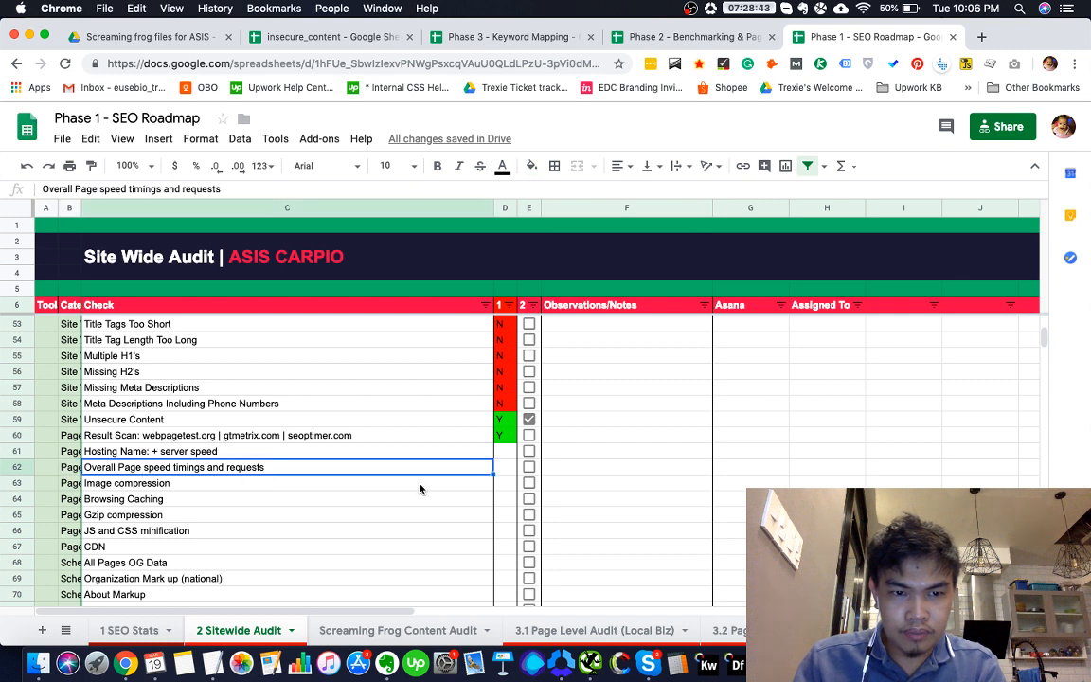
pyautogui.click(66, 469)
pyautogui.click(138, 472)
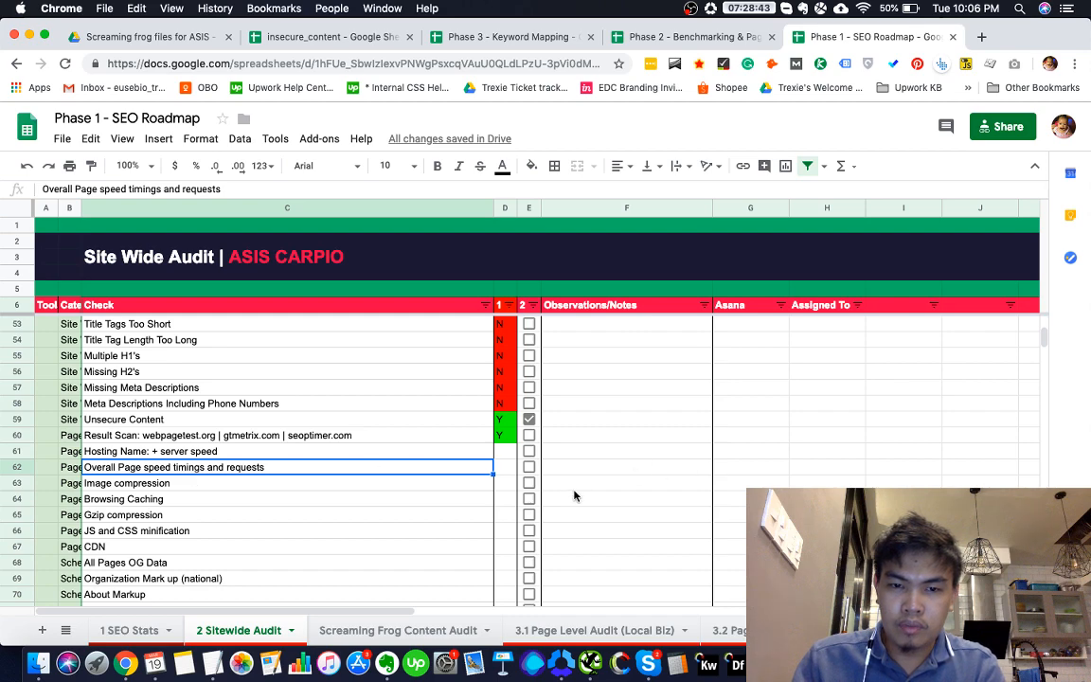
# Scan the GTMetrix score and 3-second load time checks, ending on the SEOptimer link in F148
pyautogui.scroll(-1, 575, 495)
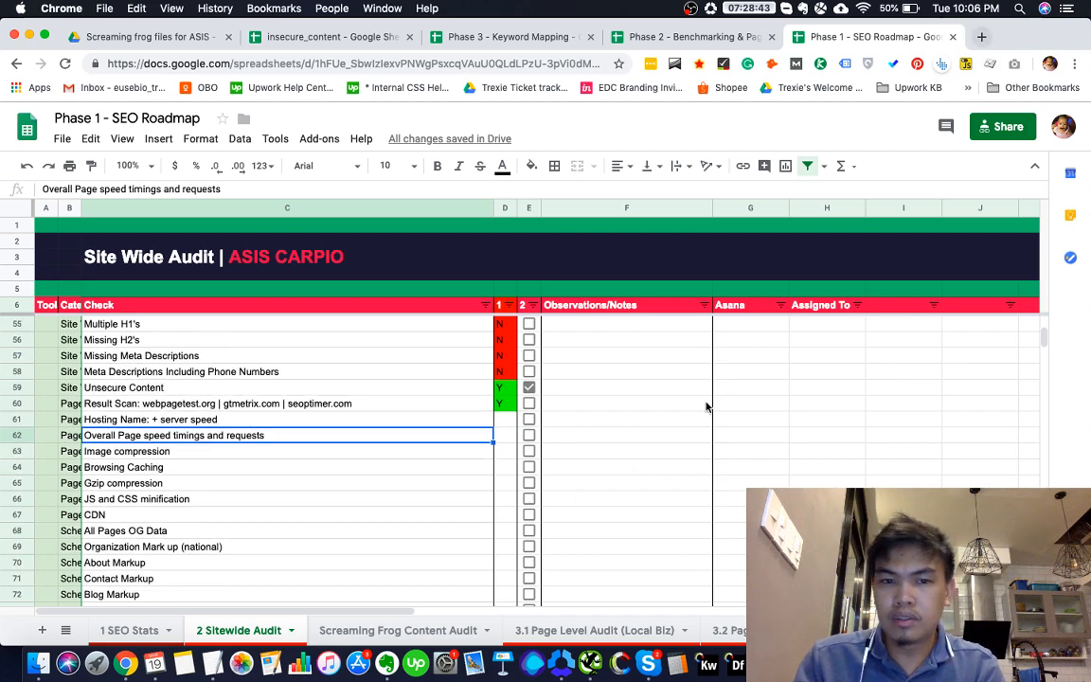
pyautogui.scroll(-20, 705, 407)
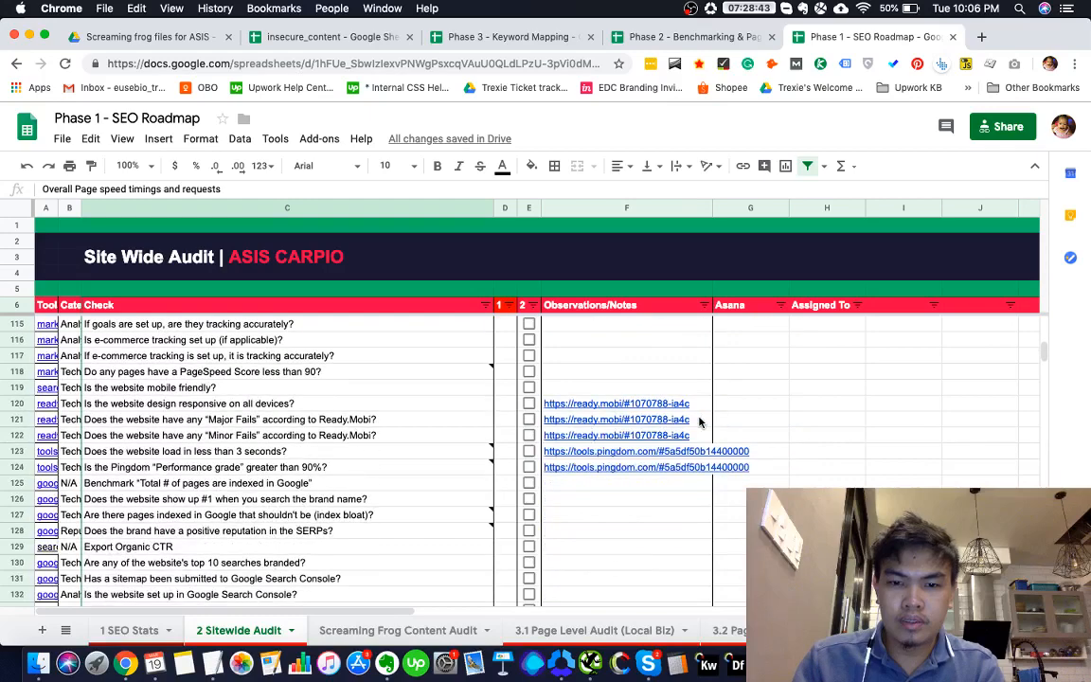
pyautogui.scroll(5, 700, 422)
pyautogui.hscroll(1, 699, 422)
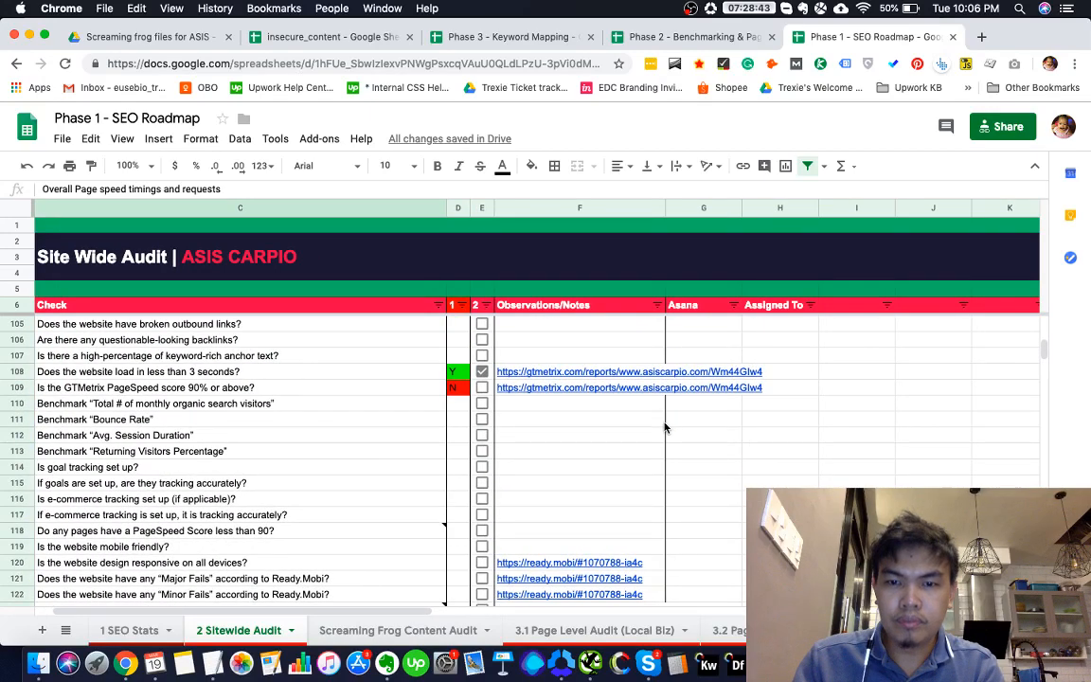
pyautogui.scroll(-2, 654, 431)
pyautogui.scroll(1, 638, 435)
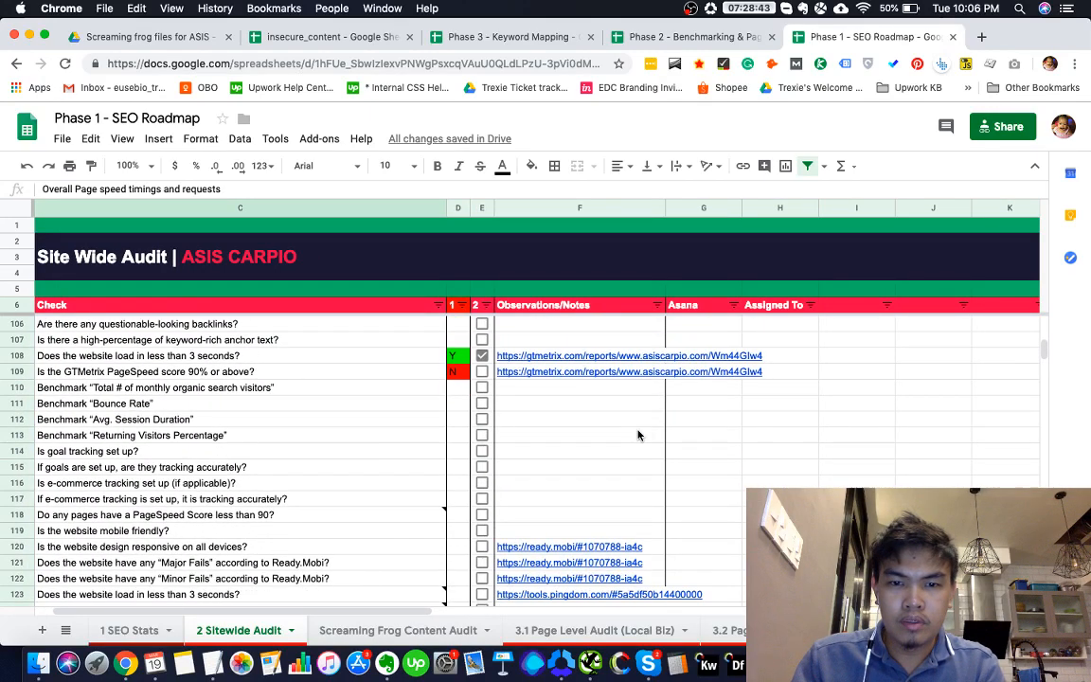
pyautogui.click(319, 372)
pyautogui.click(332, 358)
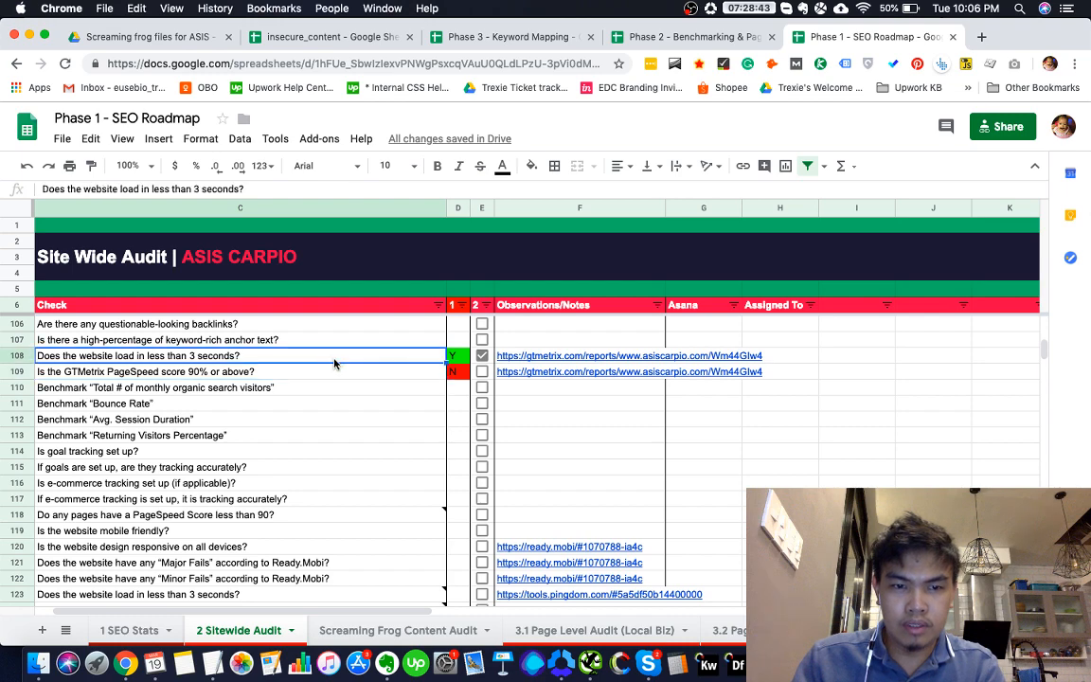
pyautogui.scroll(-10, 455, 407)
pyautogui.hscroll(-1, 569, 457)
pyautogui.scroll(-10, 569, 457)
pyautogui.scroll(3, 570, 456)
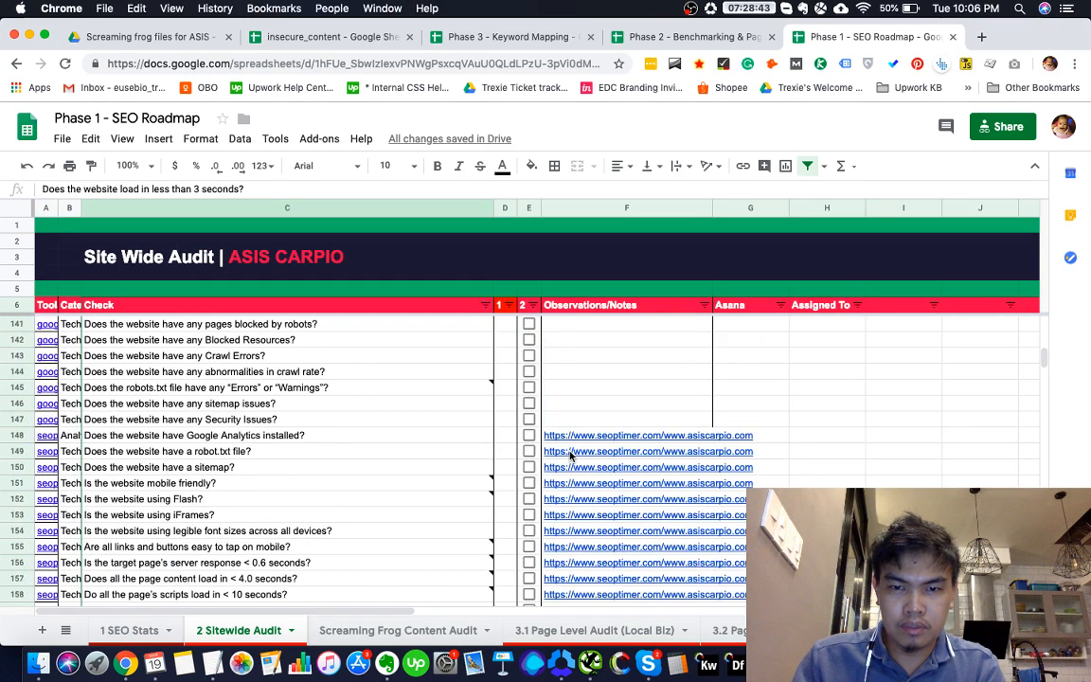
pyautogui.scroll(-1, 577, 454)
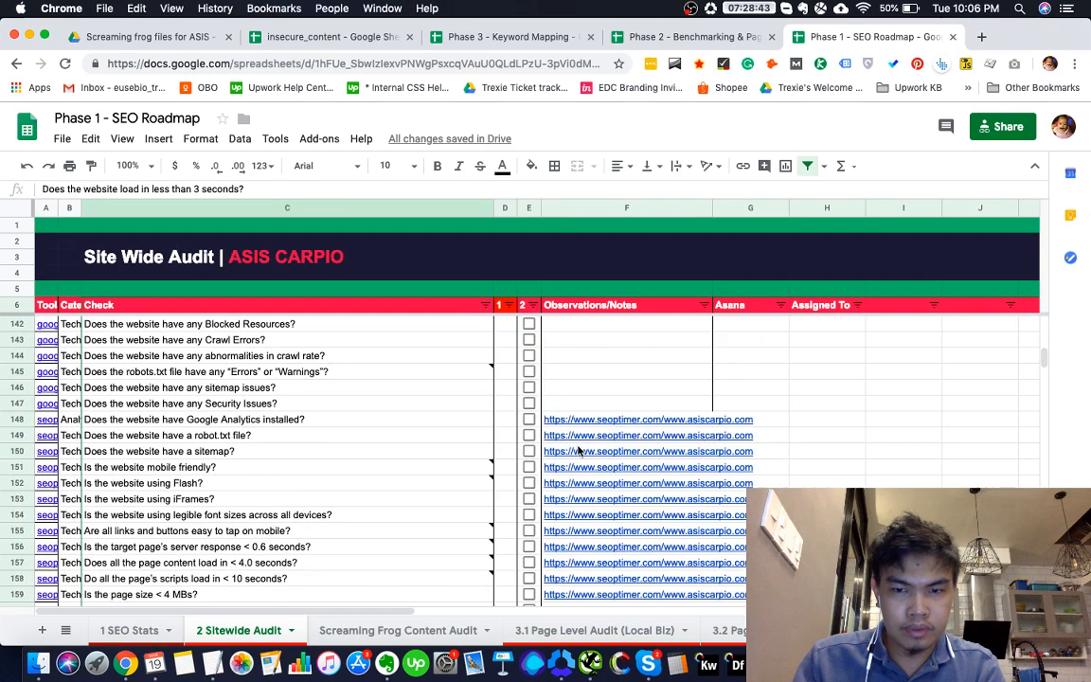
pyautogui.click(595, 424)
pyautogui.press('super+grave')
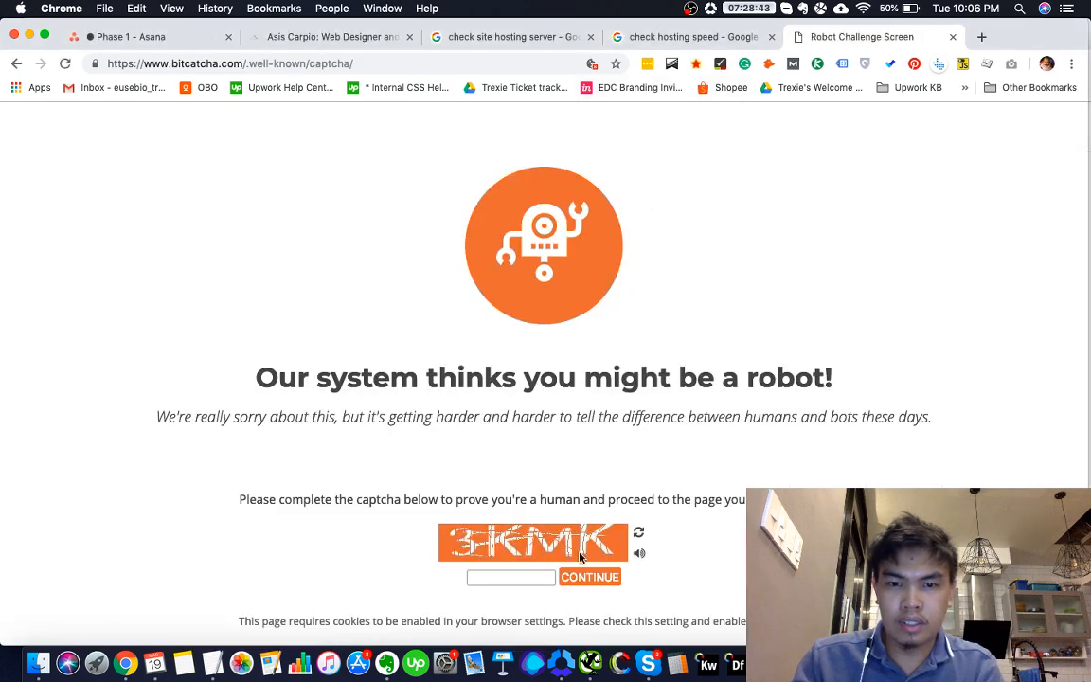
# Load the site's SEOptimer report in a new tab, trimming the trailing slash from the address
pyautogui.click(511, 577)
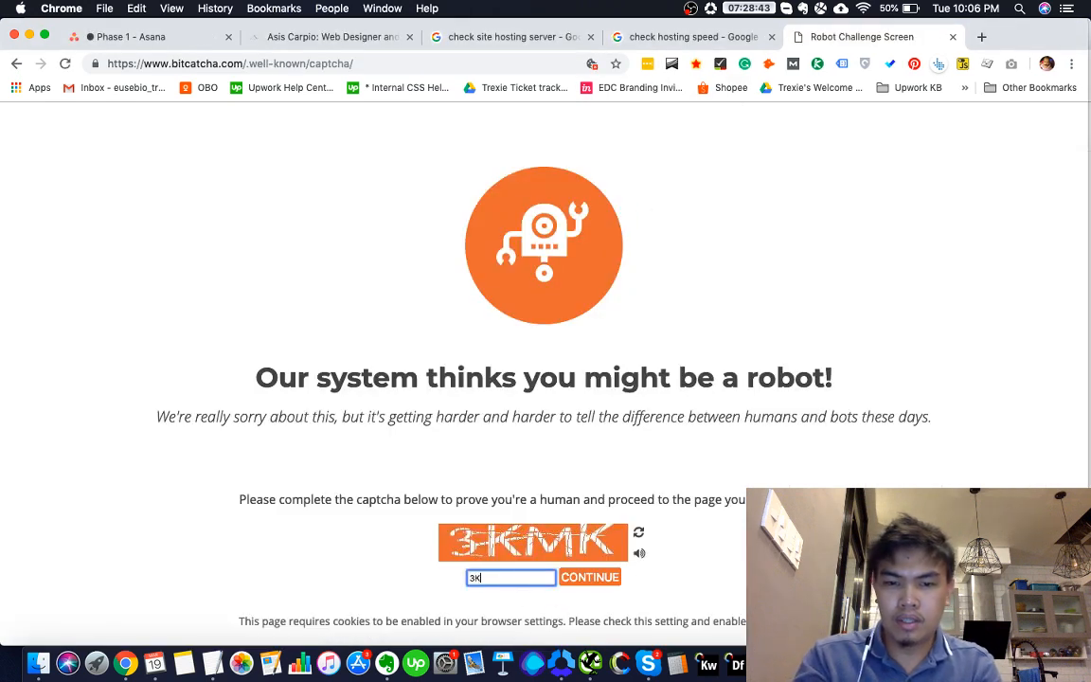
pyautogui.press('Tab')
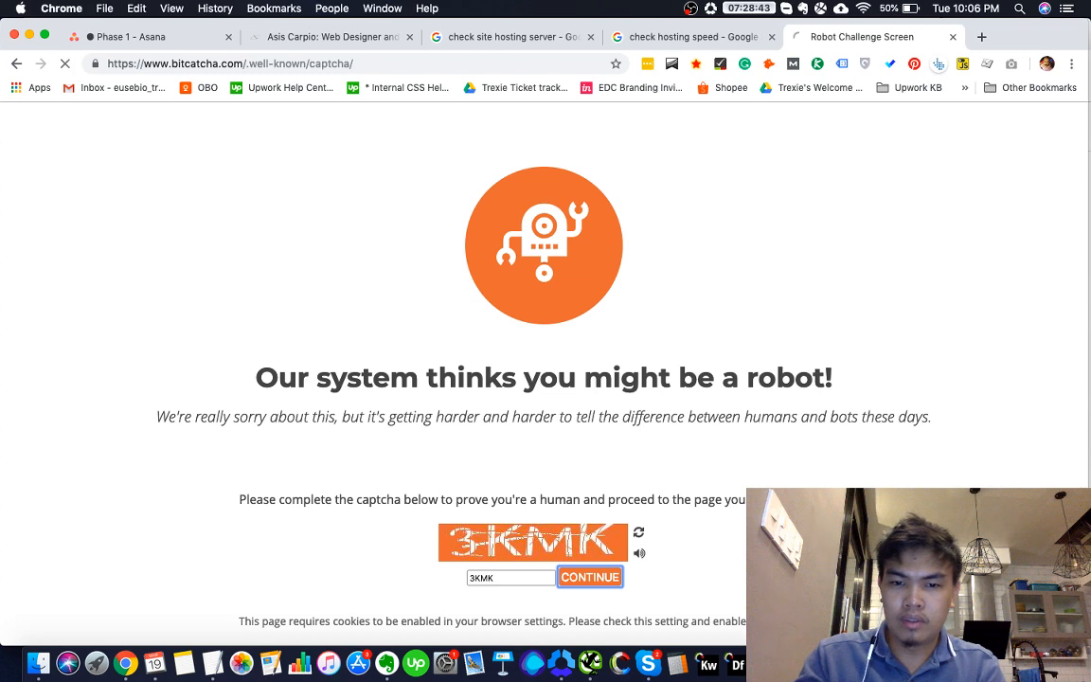
pyautogui.press('super+t')
pyautogui.write('https://www.seoptimer.com/www.asiscarpio.com\\')
pyautogui.press('BackSpace')
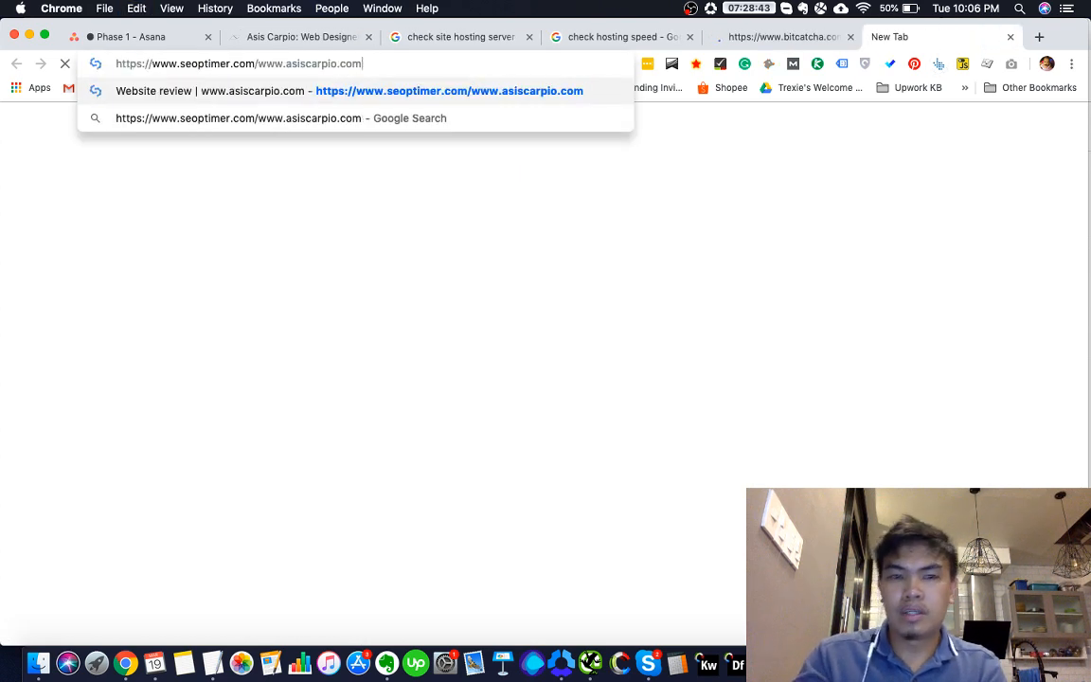
pyautogui.press('Return')
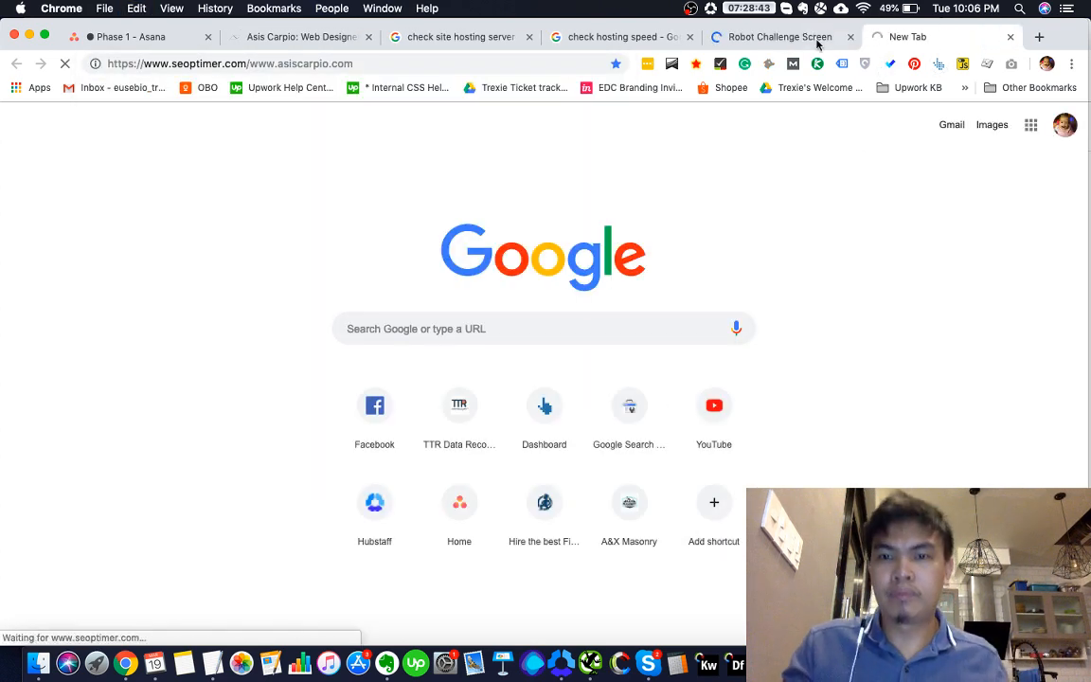
# Answer the Bitcatcha captcha with 9 and resubmit the speed test for asiscarpio.com
pyautogui.click(809, 37)
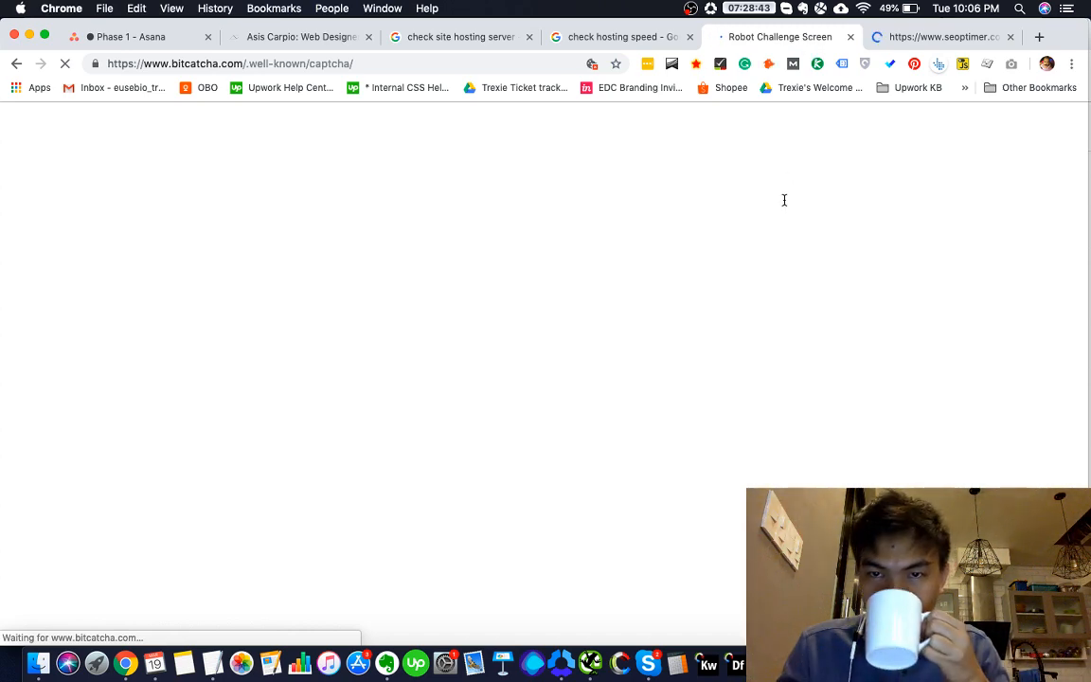
pyautogui.scroll(-1, 702, 297)
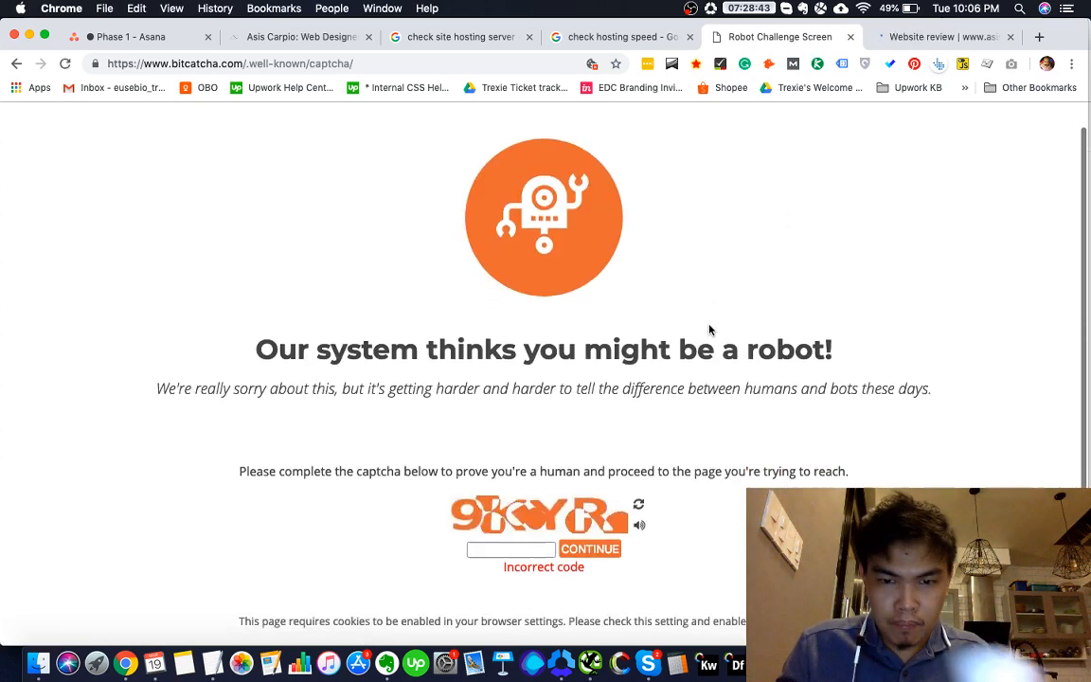
pyautogui.click(552, 545)
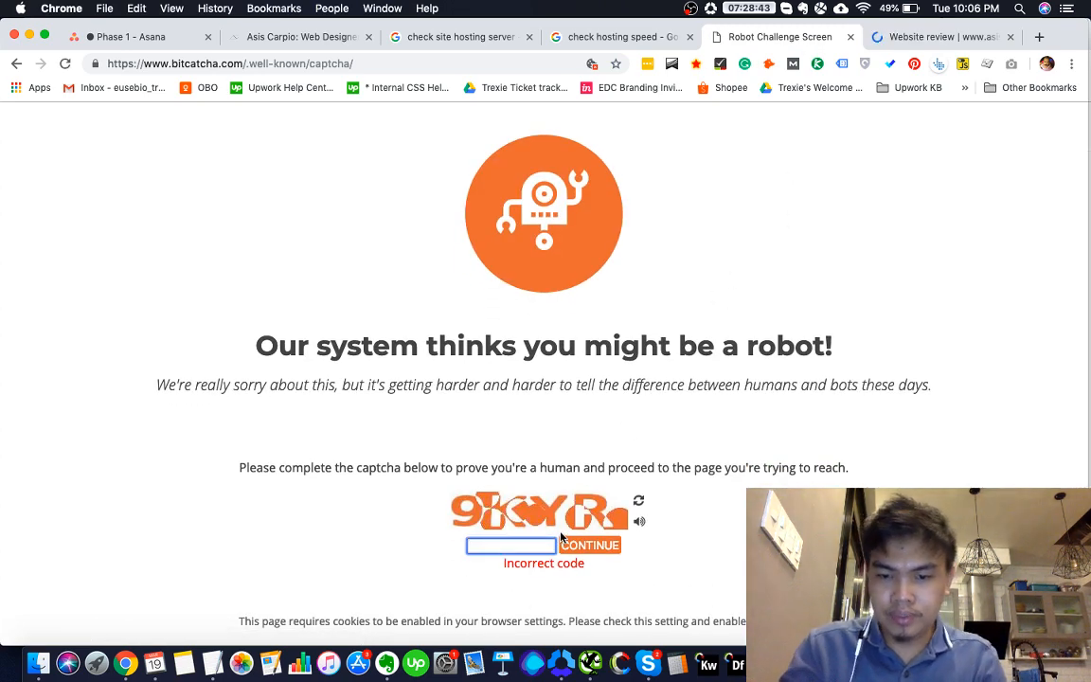
pyautogui.write('9')
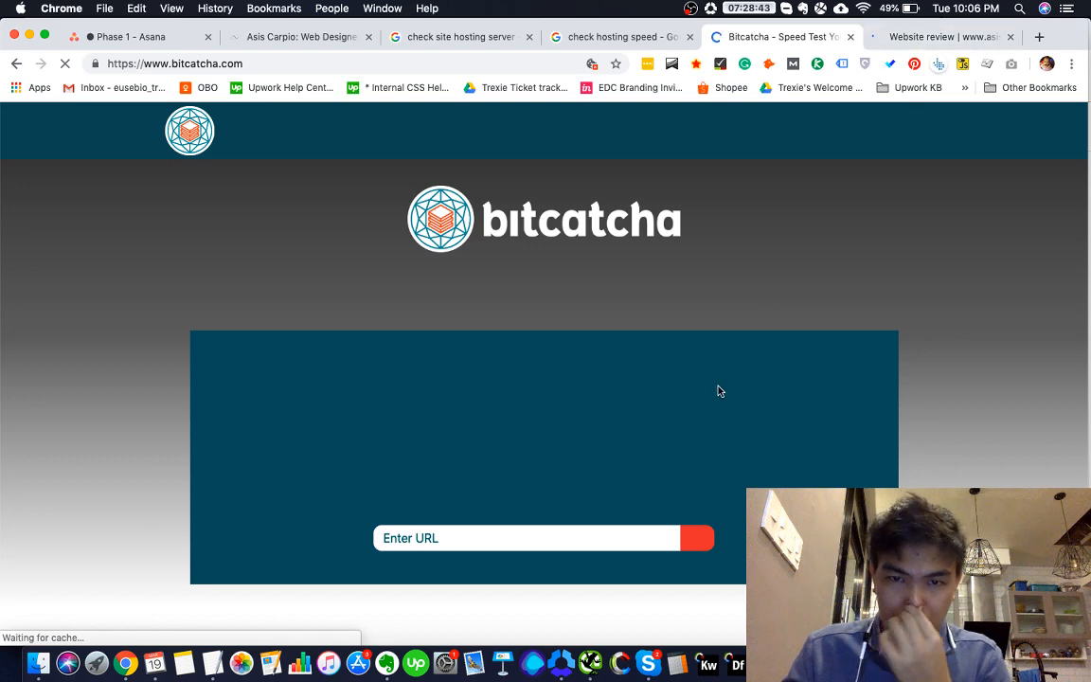
pyautogui.scroll(-2, 717, 315)
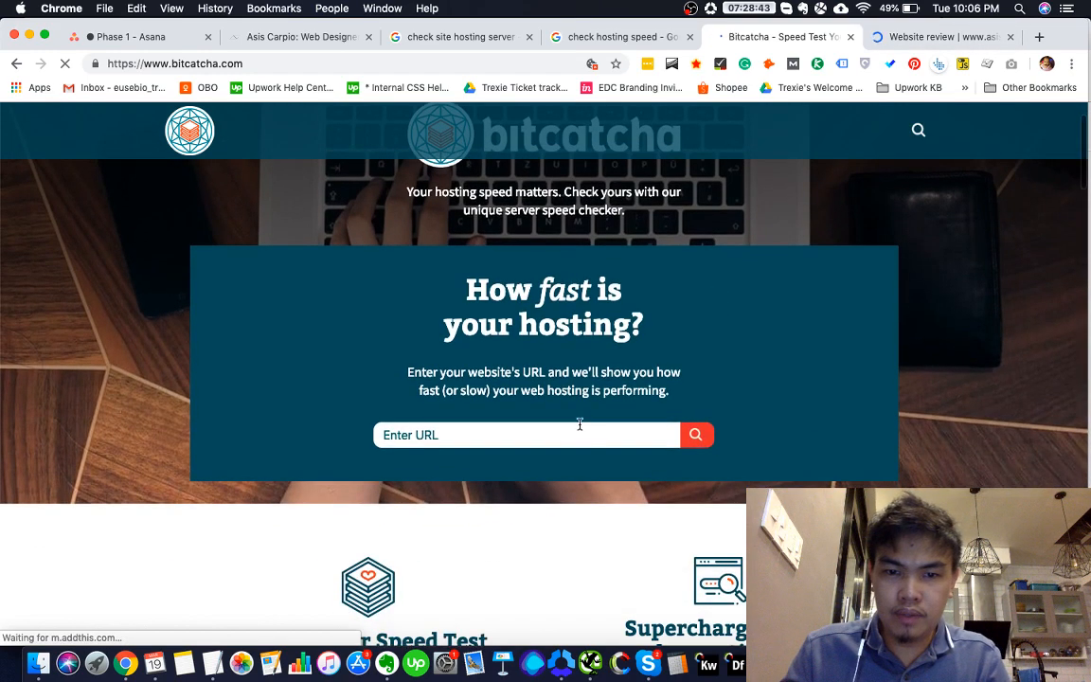
pyautogui.click(575, 436)
pyautogui.click(570, 493)
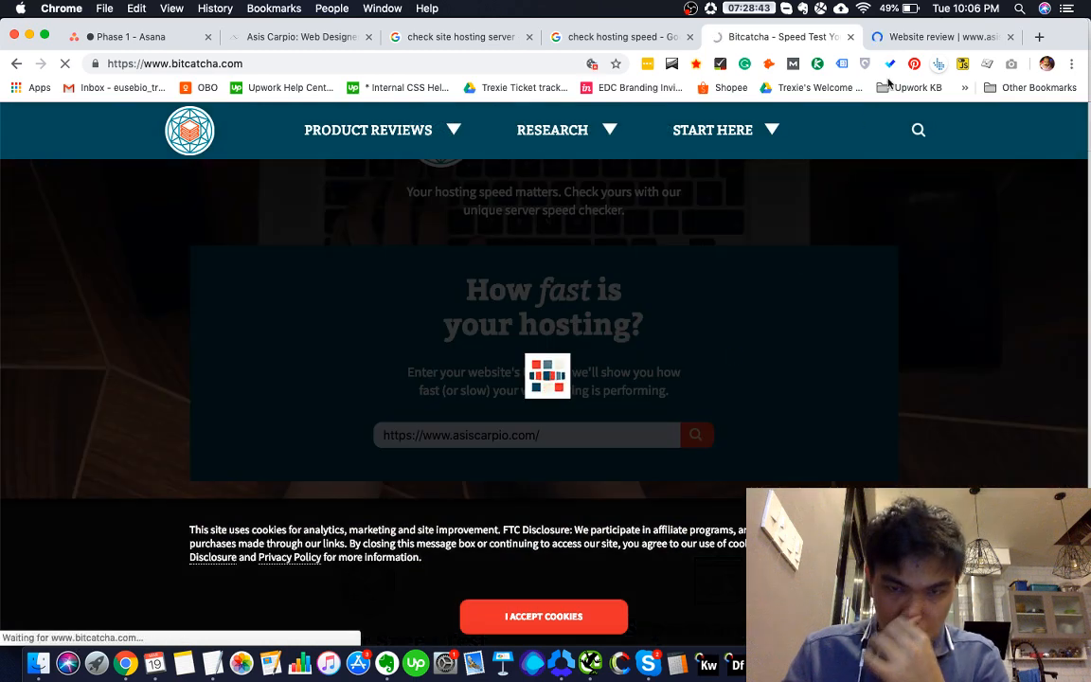
pyautogui.click(912, 44)
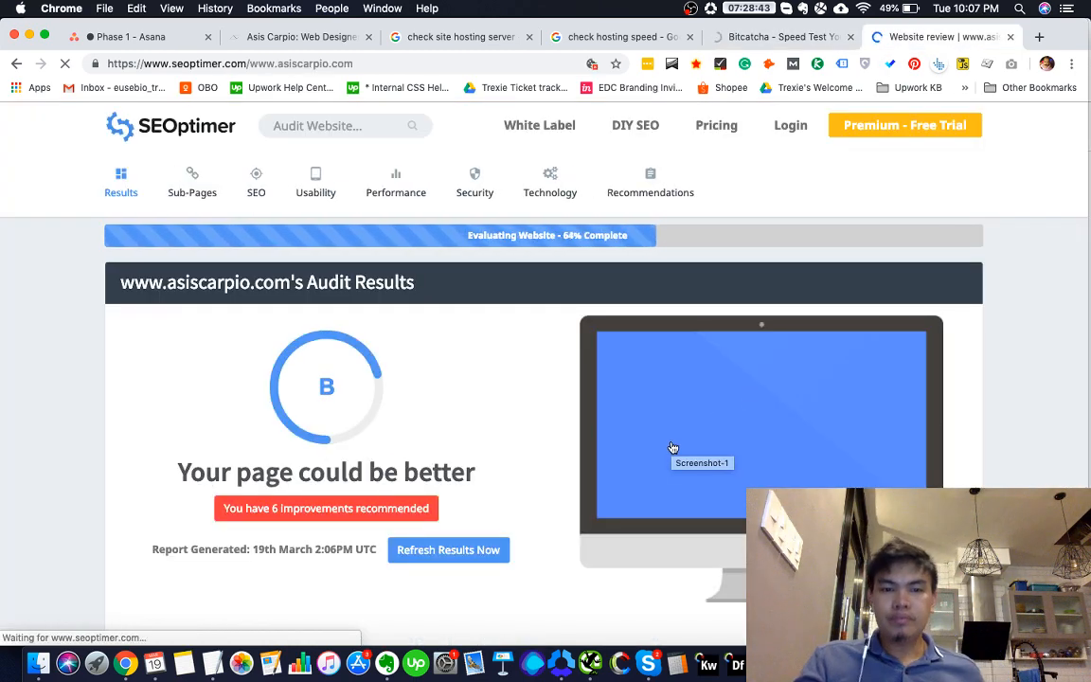
# Read SEOptimer's asiscarpio.com scores (B- SEO, A Usability, B- Performance, A- Social, A+ Security), then return to the roadmap sheet
pyautogui.scroll(-5, 673, 447)
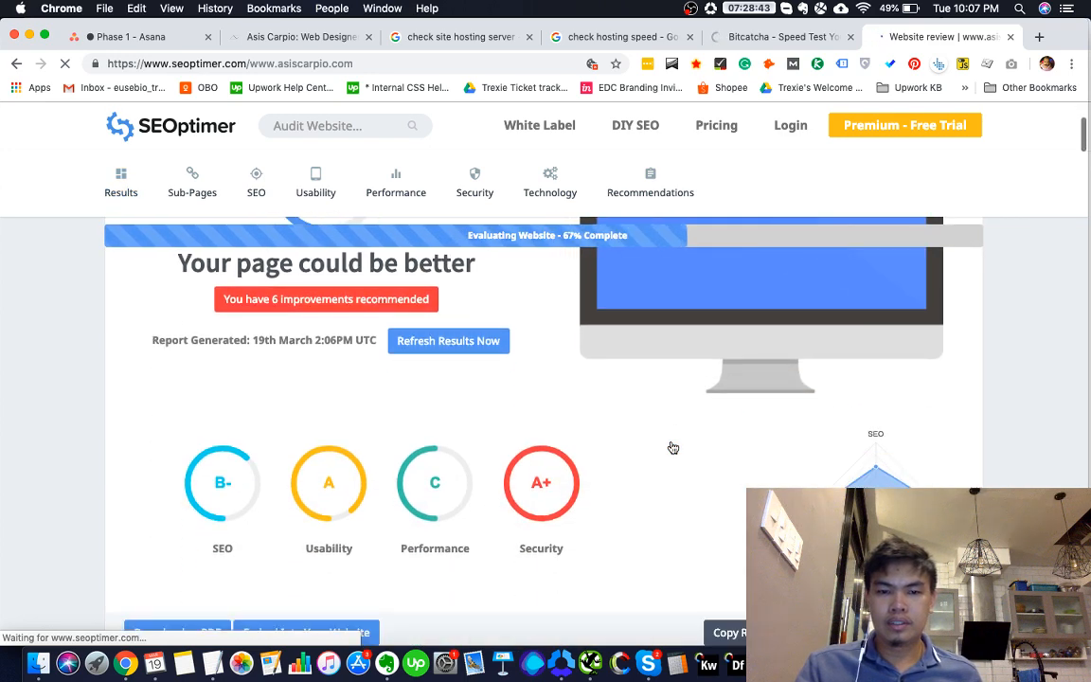
pyautogui.scroll(-2, 673, 447)
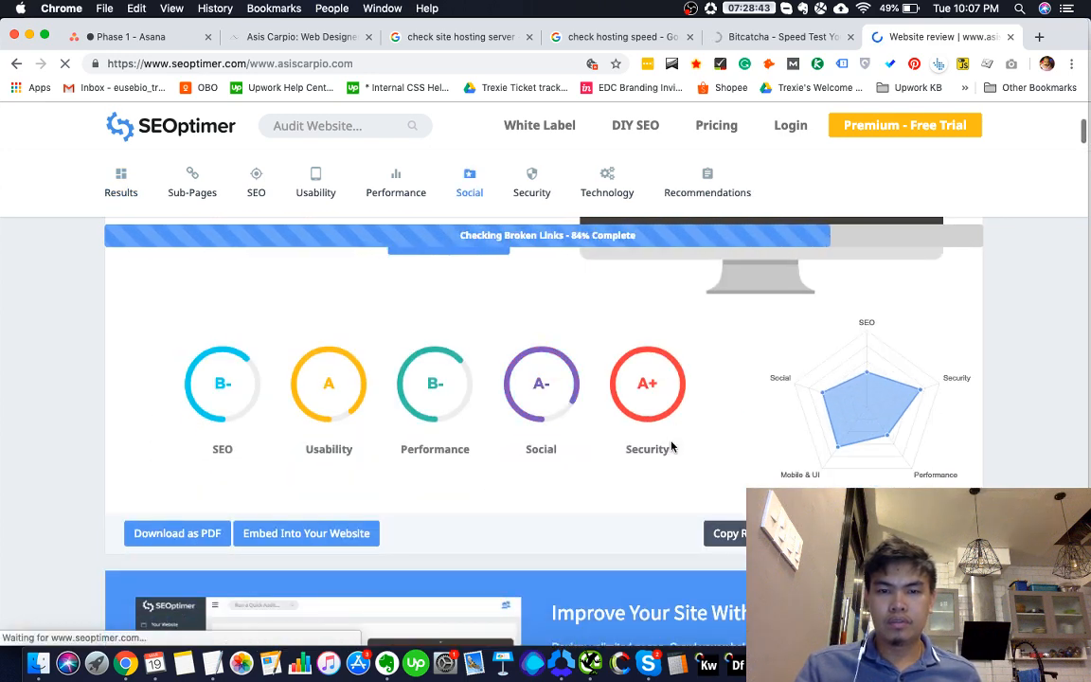
pyautogui.scroll(5, 672, 447)
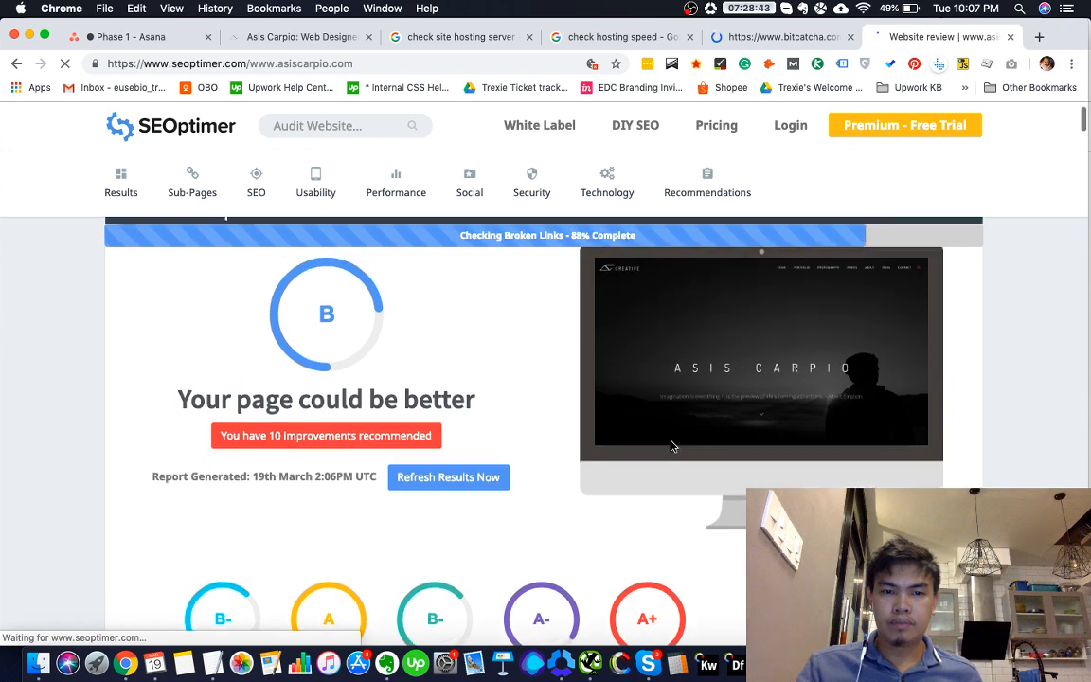
pyautogui.scroll(-5, 672, 447)
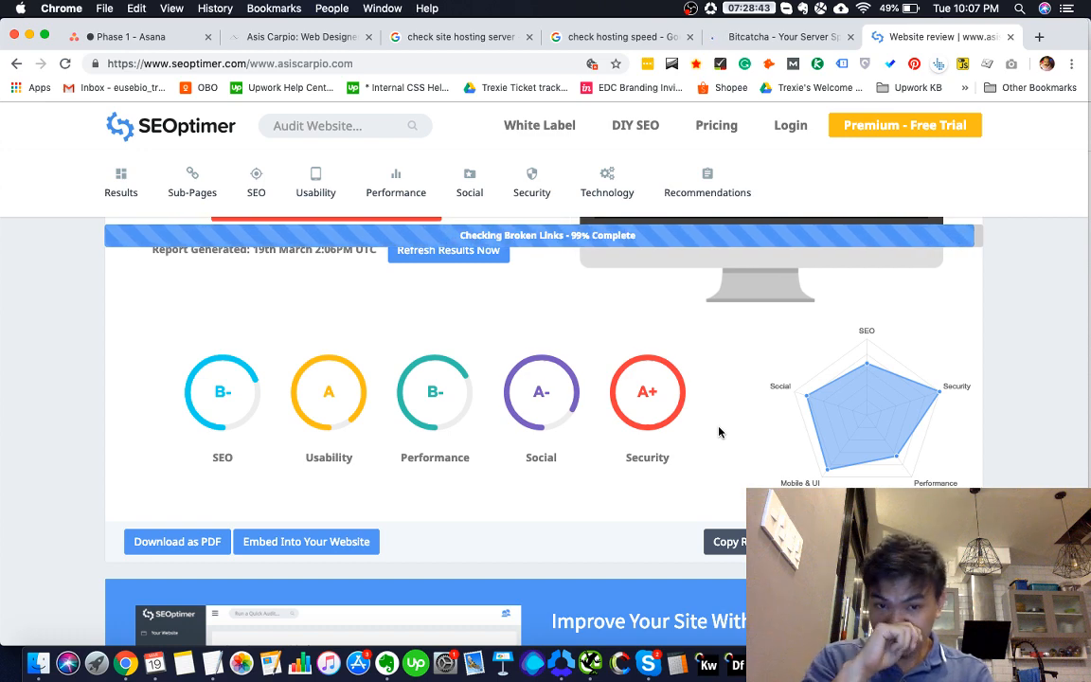
pyautogui.scroll(-1, 719, 432)
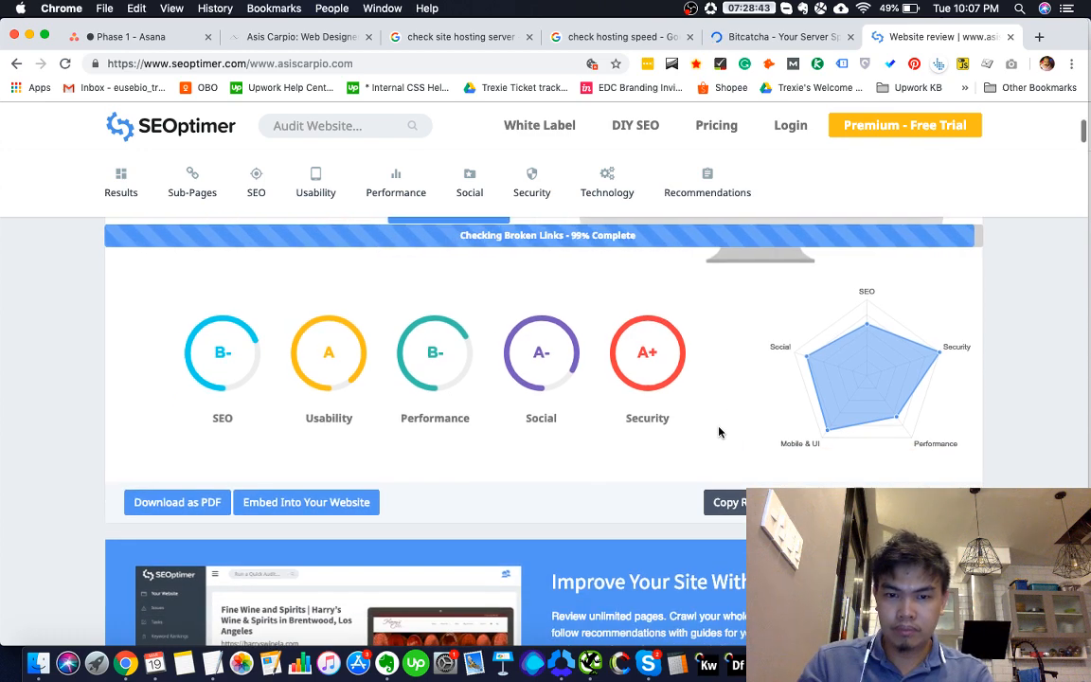
pyautogui.press('super+grave')
pyautogui.scroll(15, 646, 414)
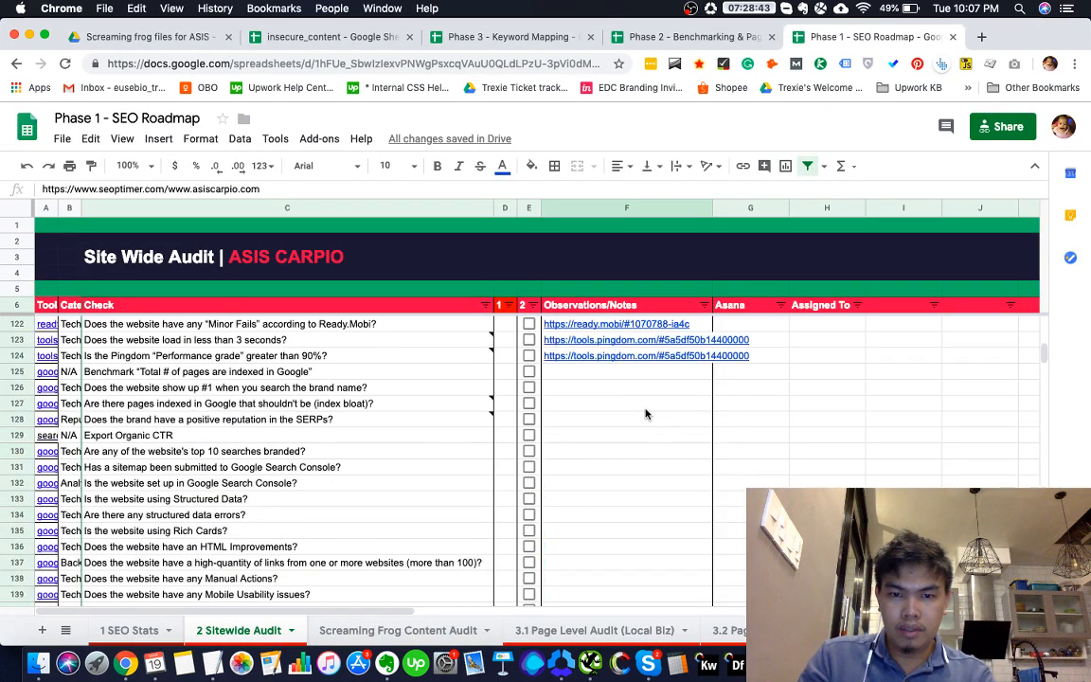
# Mark the Hosting Name + server speed check in D61 as N after checking SEOptimer
pyautogui.scroll(10, 646, 414)
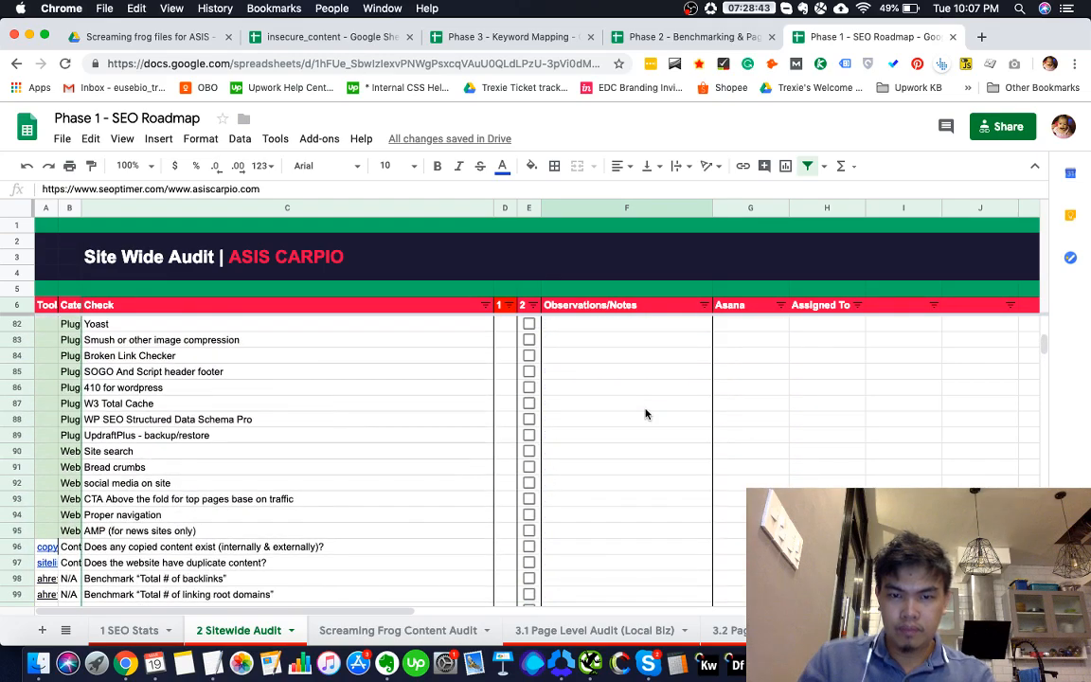
pyautogui.scroll(7, 646, 414)
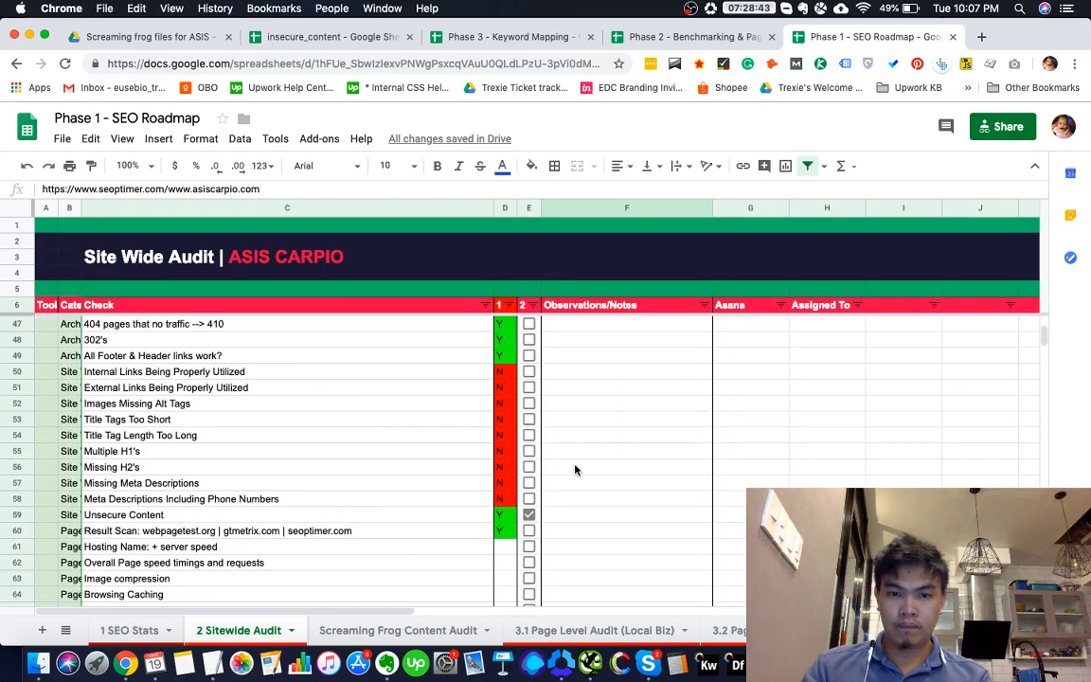
pyautogui.click(499, 552)
pyautogui.press('super+grave')
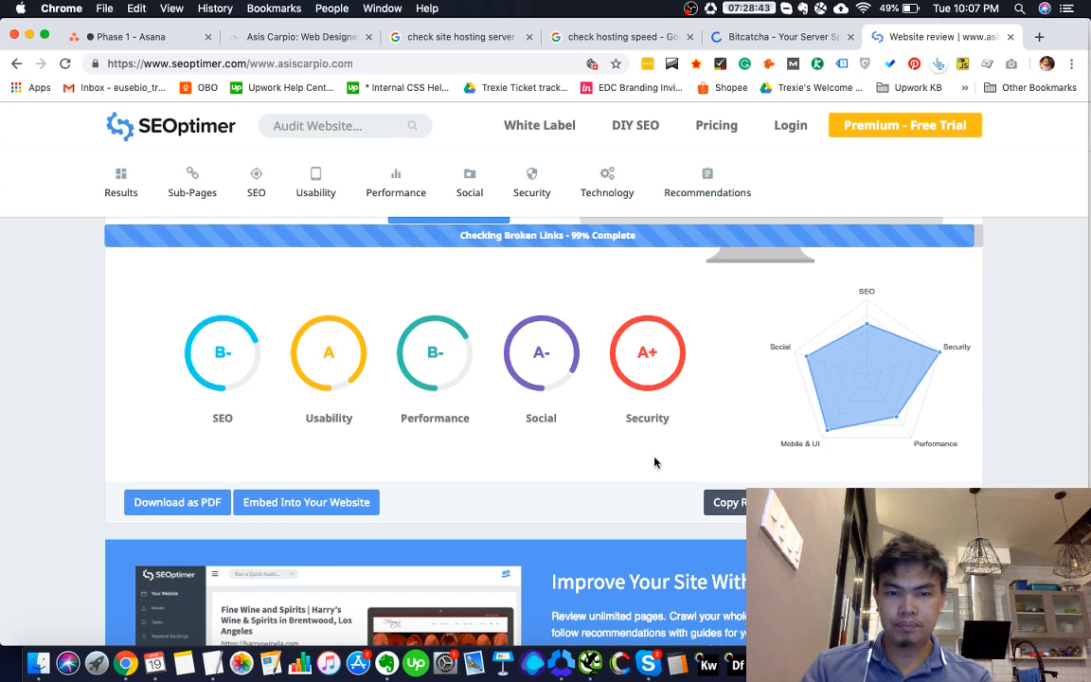
pyautogui.scroll(3, 654, 463)
pyautogui.scroll(-1, 656, 463)
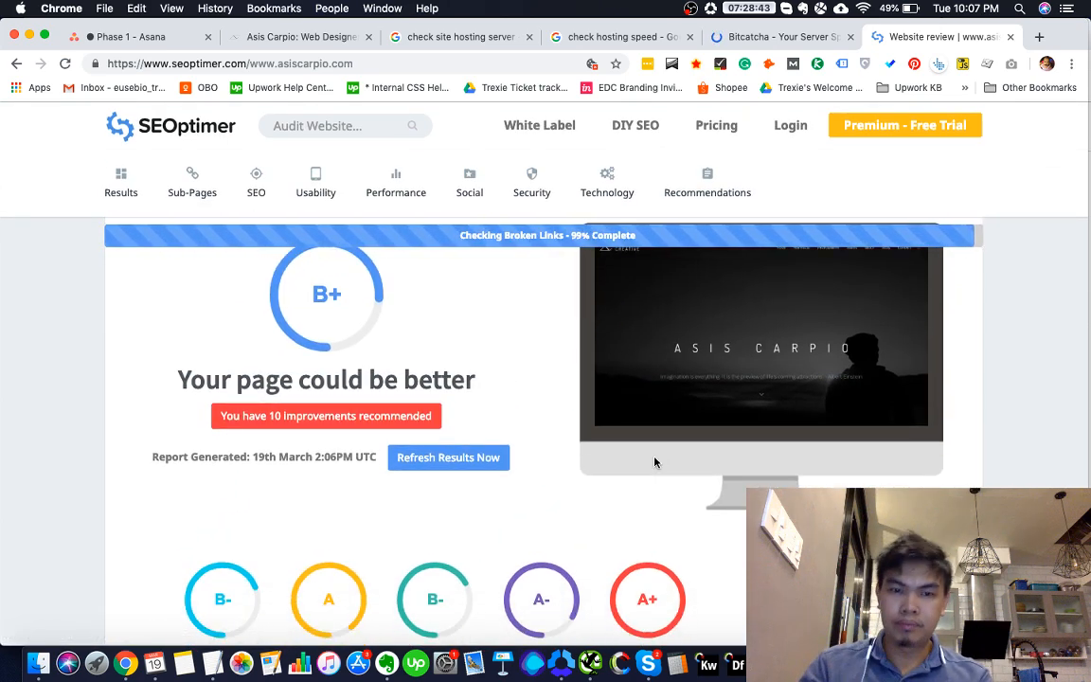
pyautogui.press('super+grave')
pyautogui.scroll(-1, 657, 464)
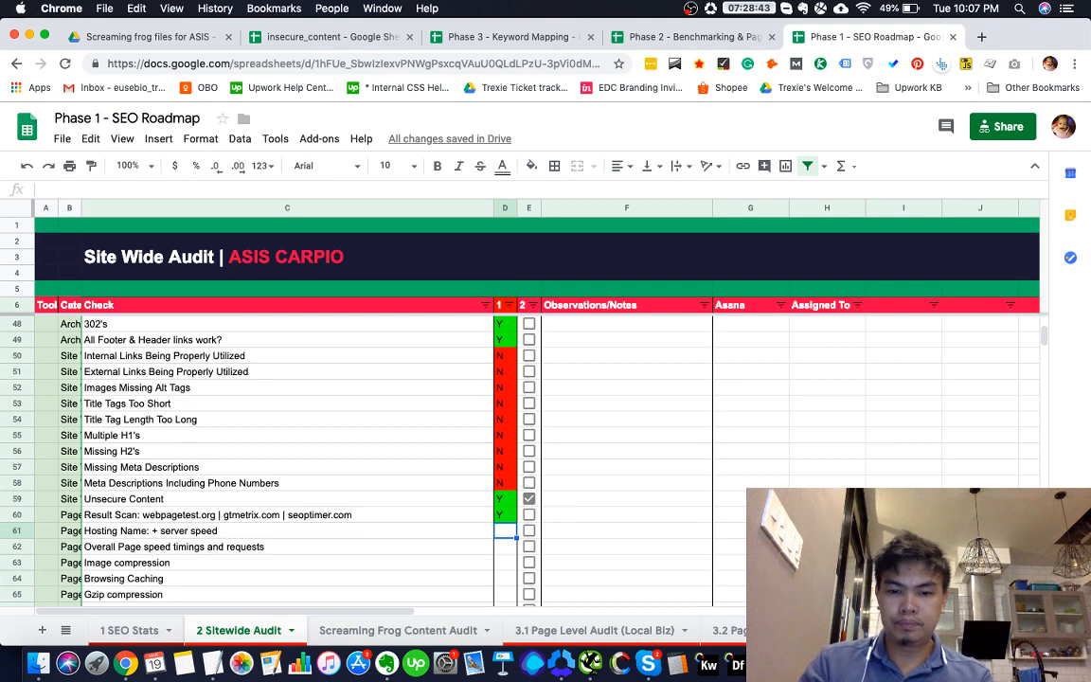
pyautogui.write('N')
pyautogui.press('Return')
# Mark the Overall Page speed timings check in D62 as N
pyautogui.press('super+grave')
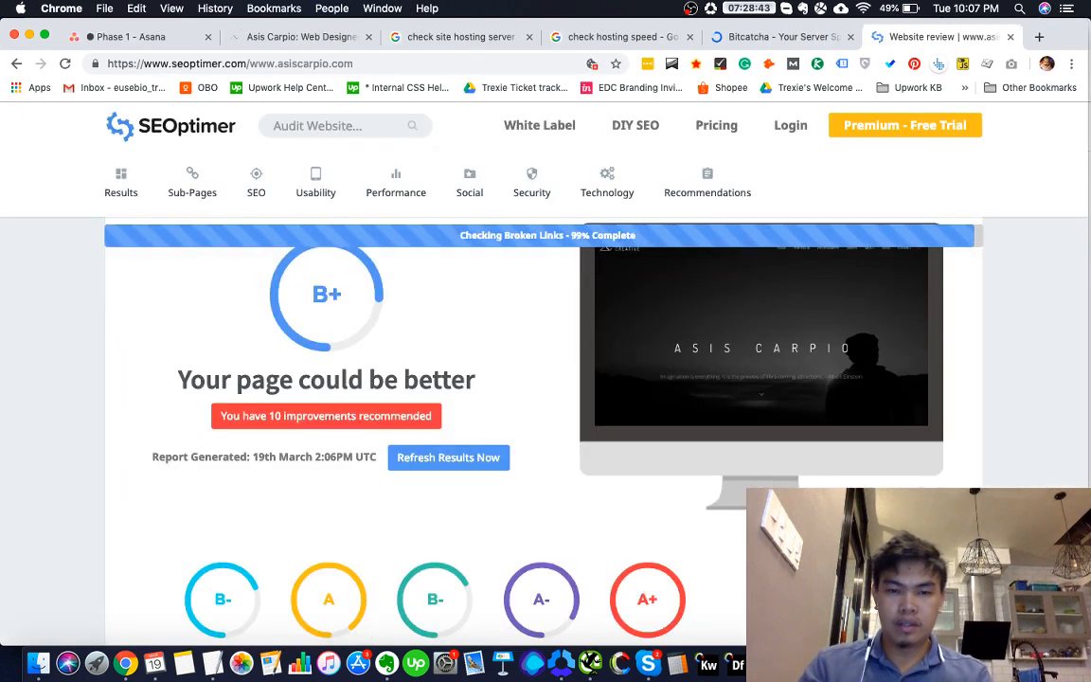
pyautogui.scroll(-3, 445, 434)
pyautogui.press('super+grave')
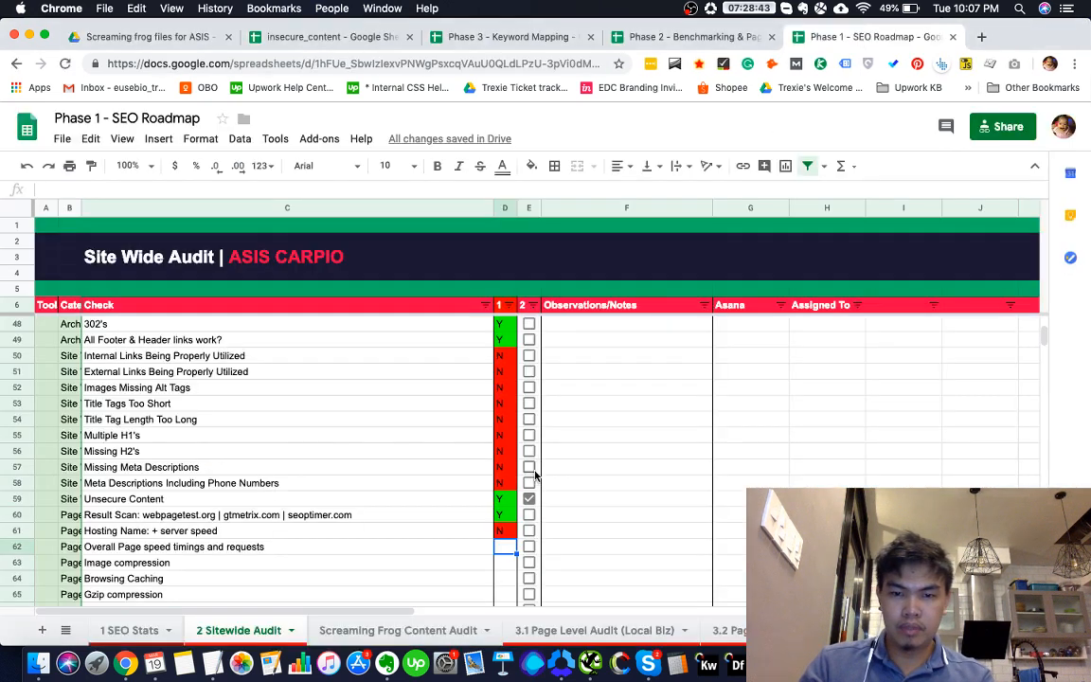
pyautogui.scroll(-2, 536, 476)
pyautogui.scroll(-1, 644, 521)
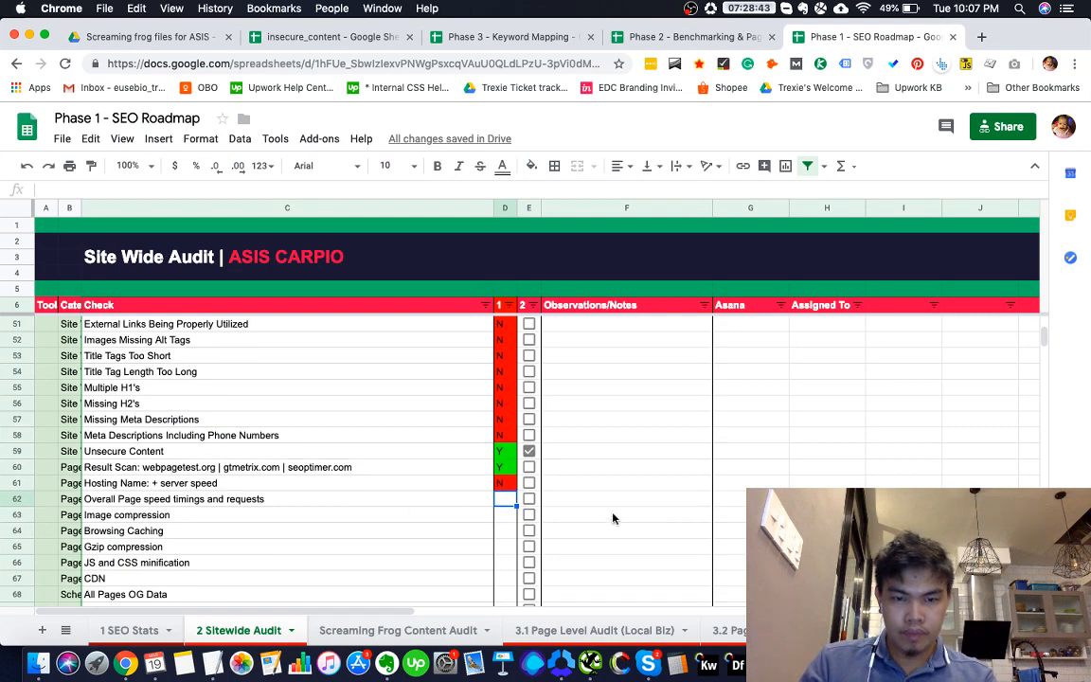
pyautogui.write('N')
pyautogui.press('Up')
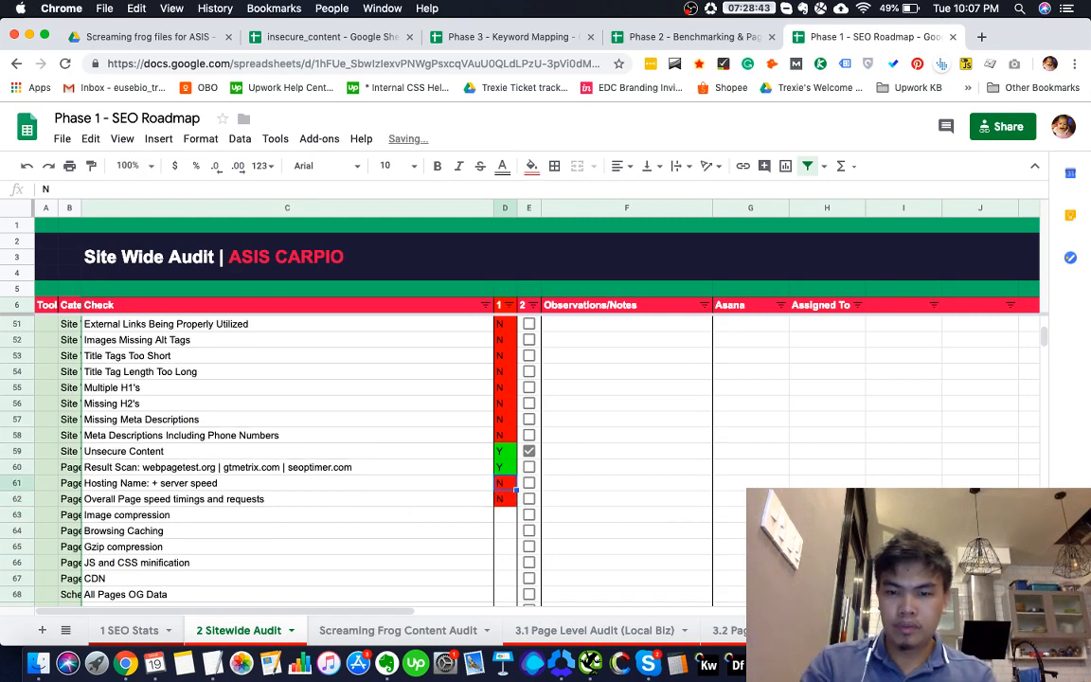
pyautogui.press('super+grave')
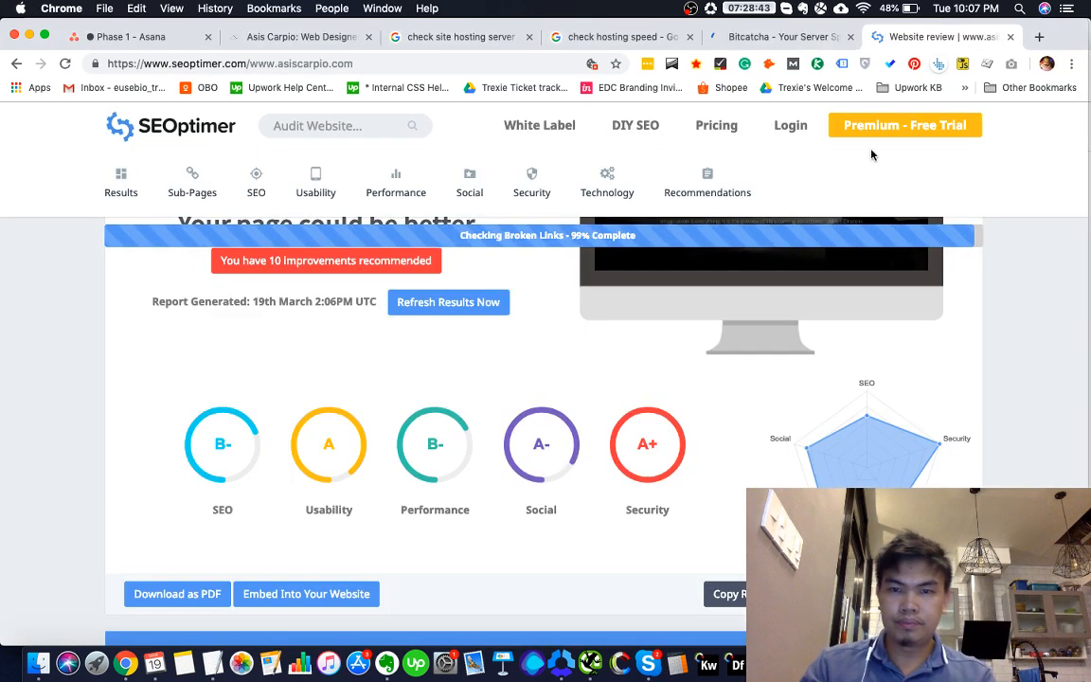
# Load Bitcatcha's asiscarpio.com report showing iPage hosting with below-average server speed, noting D63 in the sheet
pyautogui.click(772, 37)
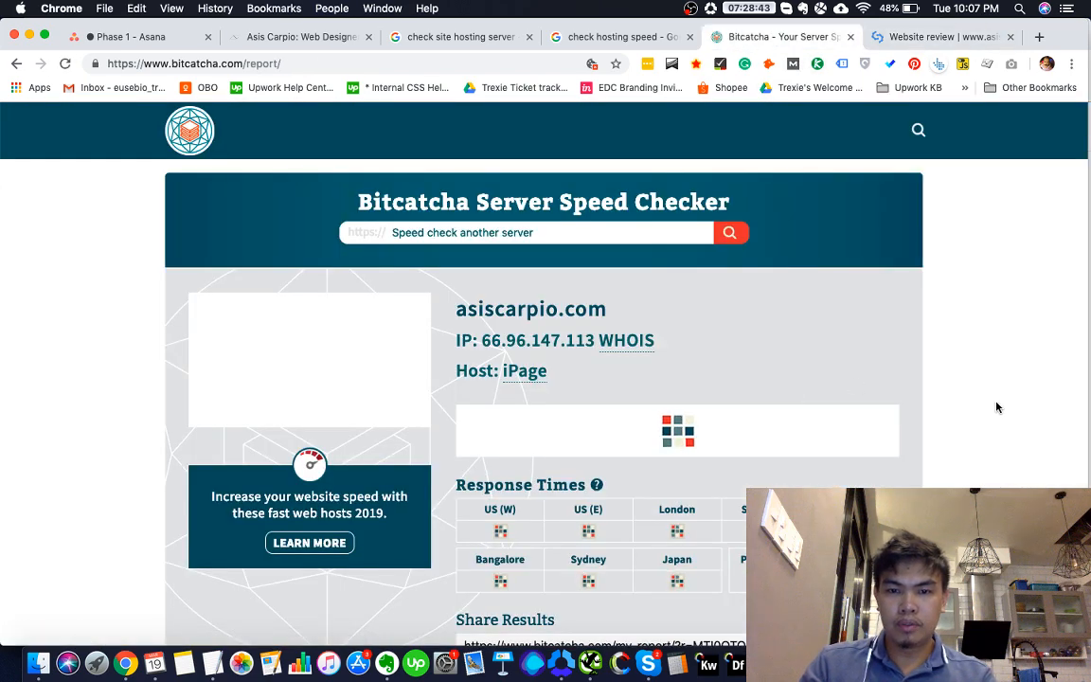
pyautogui.scroll(-2, 997, 407)
pyautogui.scroll(2, 997, 407)
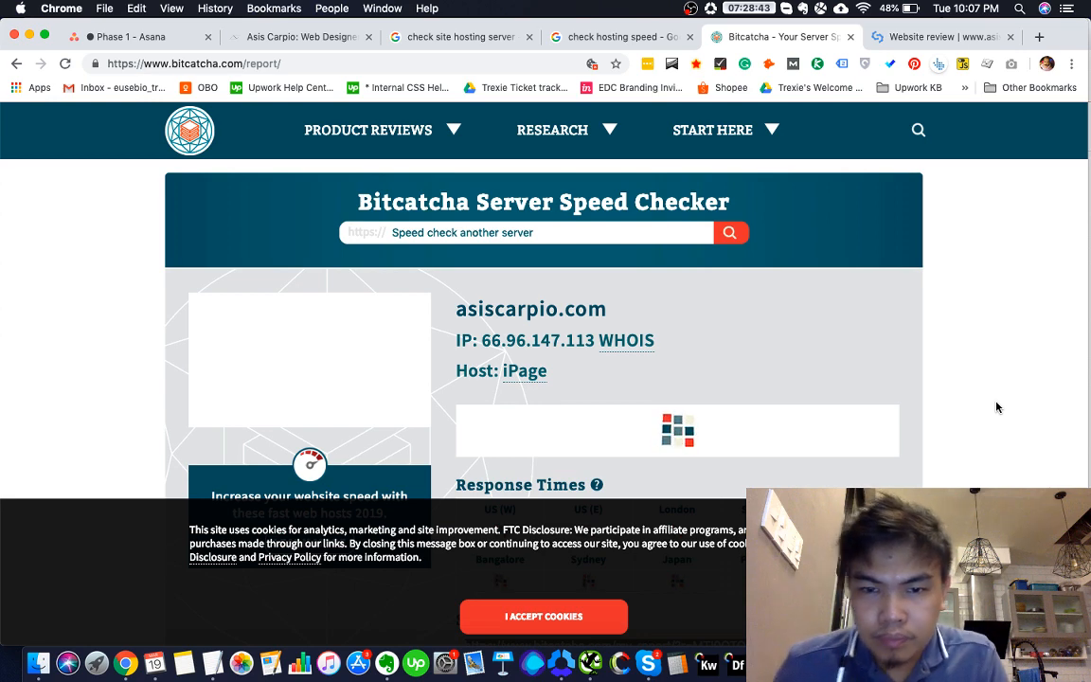
pyautogui.press('super+grave')
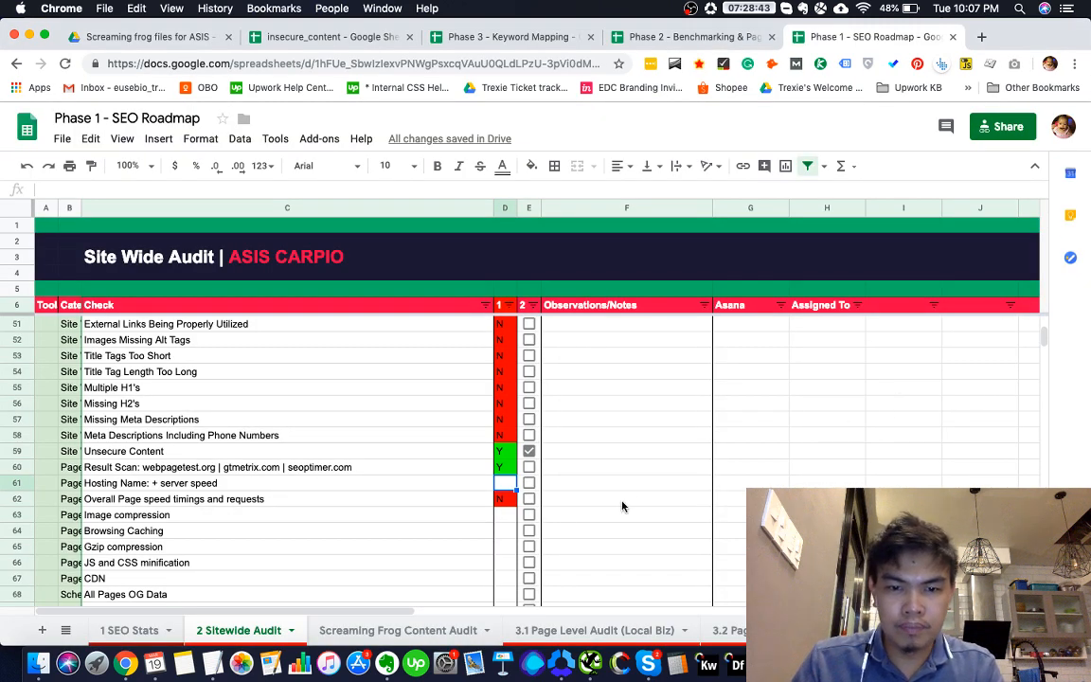
pyautogui.click(509, 517)
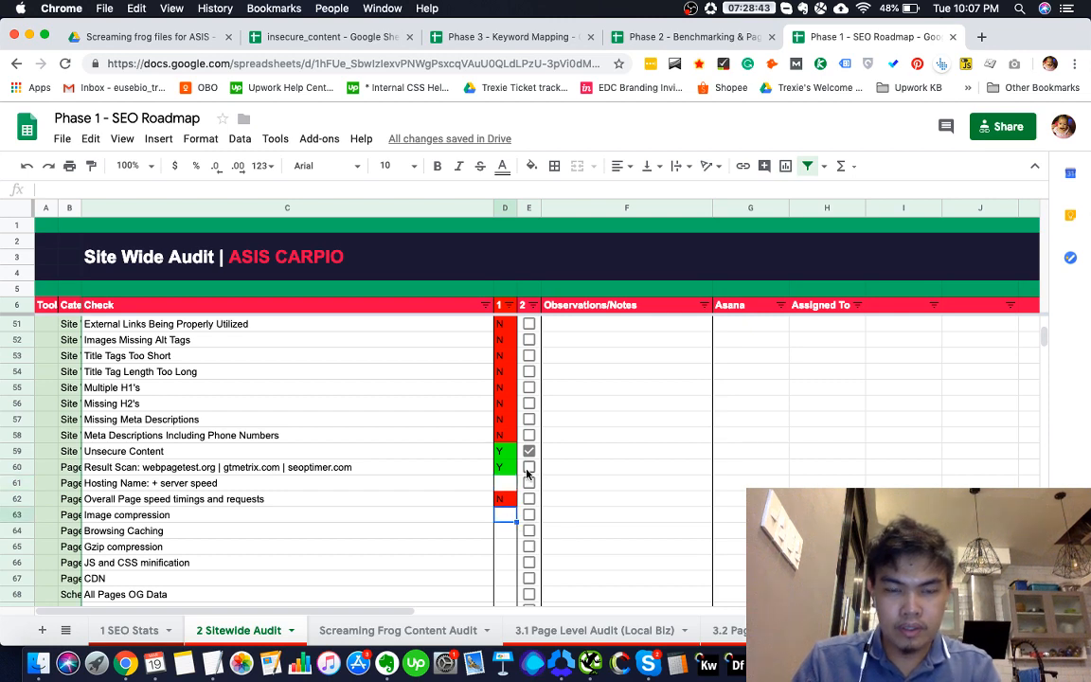
pyautogui.scroll(-1, 274, 458)
pyautogui.press('super+grave')
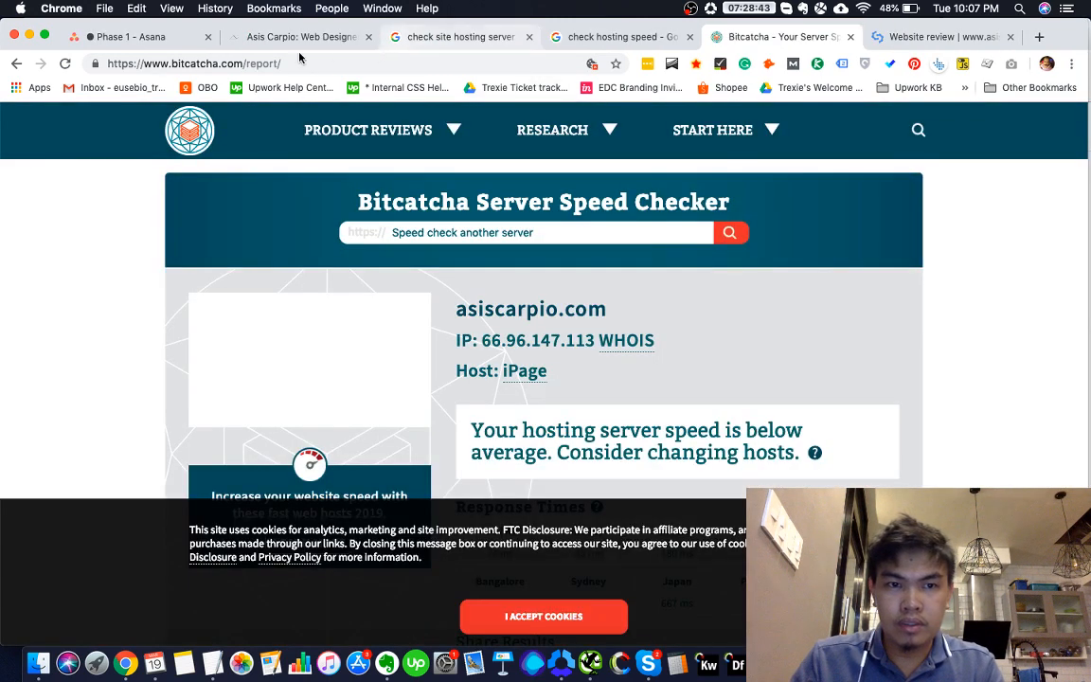
# Paste the Bitcatcha report link into A61 as the hosting check's tool
pyautogui.click(246, 64)
pyautogui.press('super+grave')
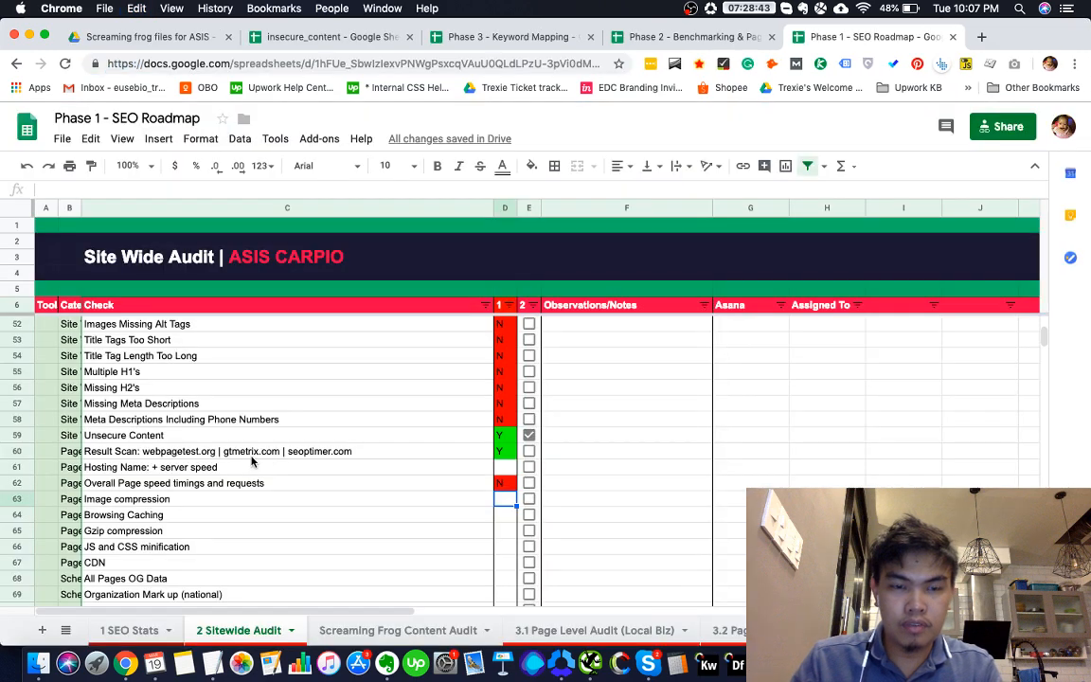
pyautogui.click(152, 482)
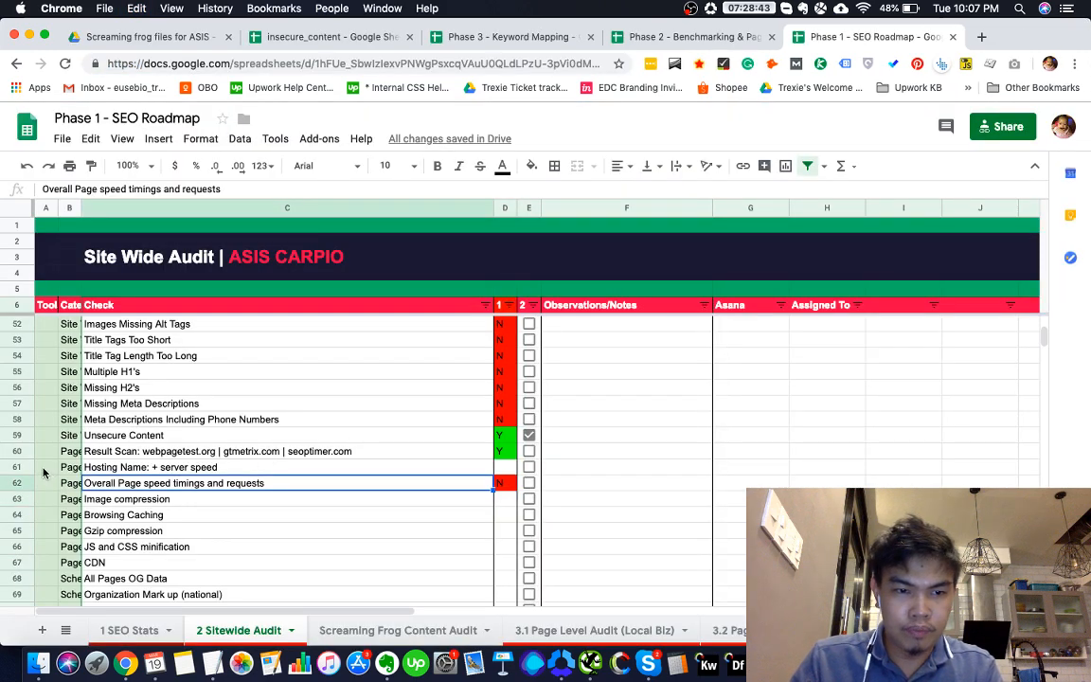
pyautogui.click(42, 471)
pyautogui.write('https://www.bitcatcha.com/')
# Search the sheet for 'Image compression' and return to match 1 of 2 at row 63
pyautogui.click(512, 503)
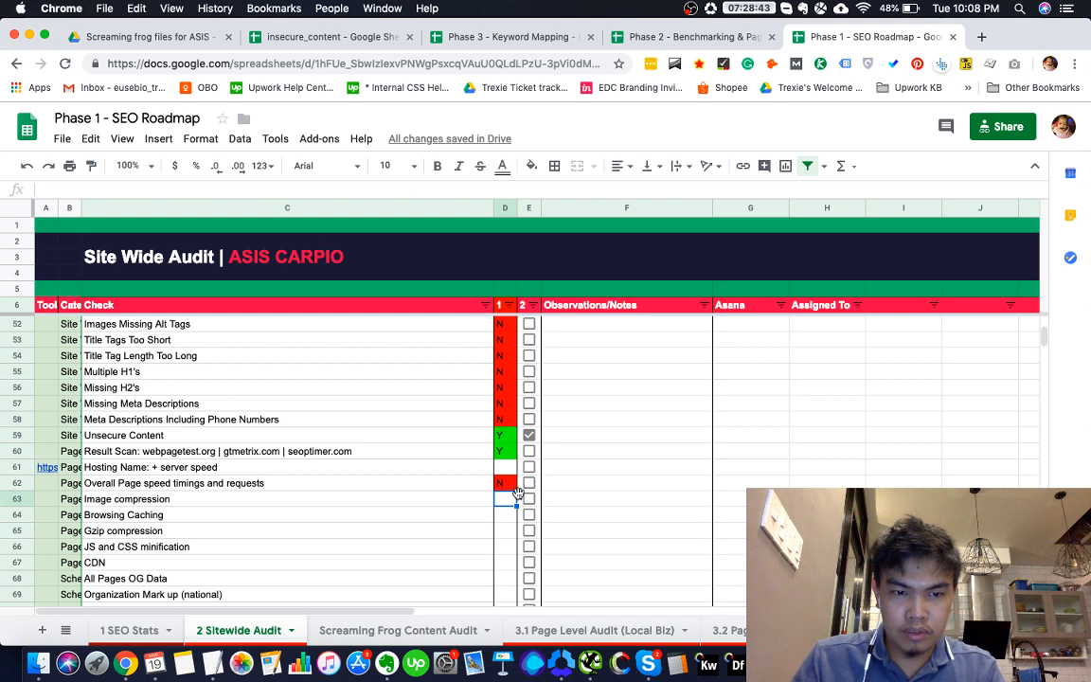
pyautogui.scroll(-2, 330, 435)
pyautogui.click(304, 469)
pyautogui.press('super+c')
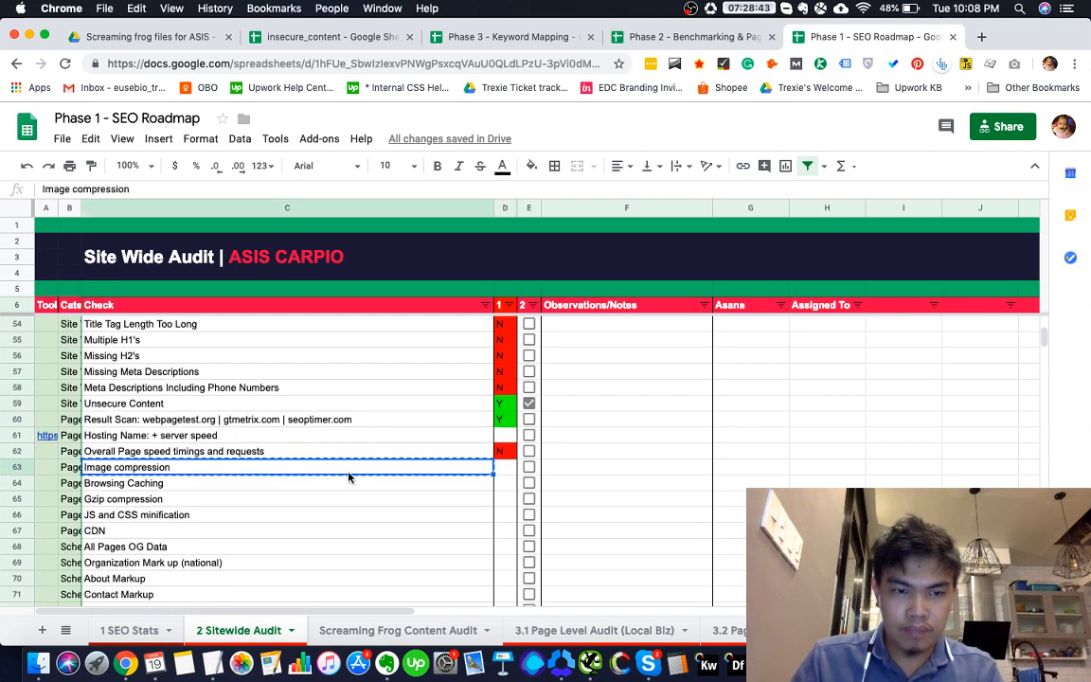
pyautogui.press('super+f')
pyautogui.press('super+v')
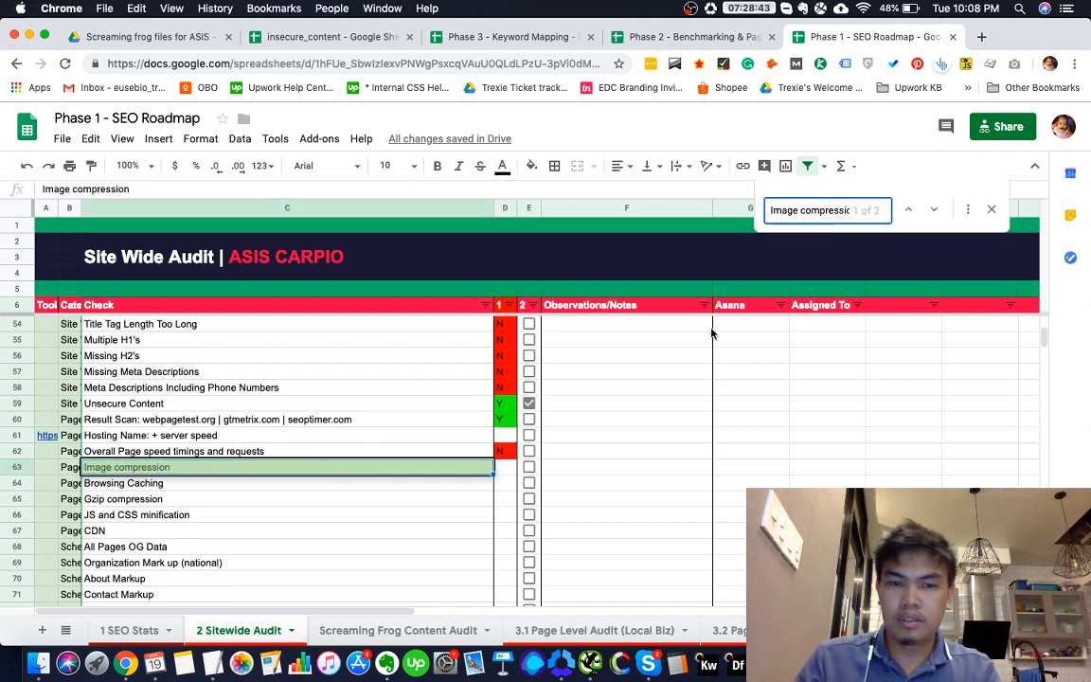
pyautogui.click(934, 210)
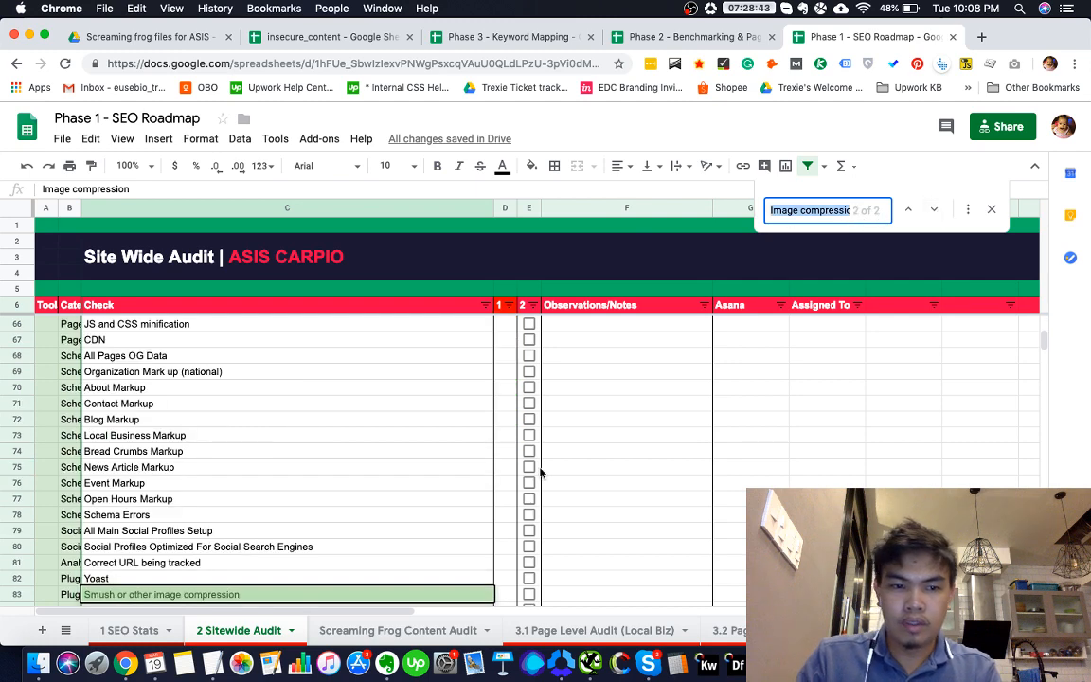
pyautogui.scroll(-1, 493, 467)
pyautogui.scroll(-4, 493, 468)
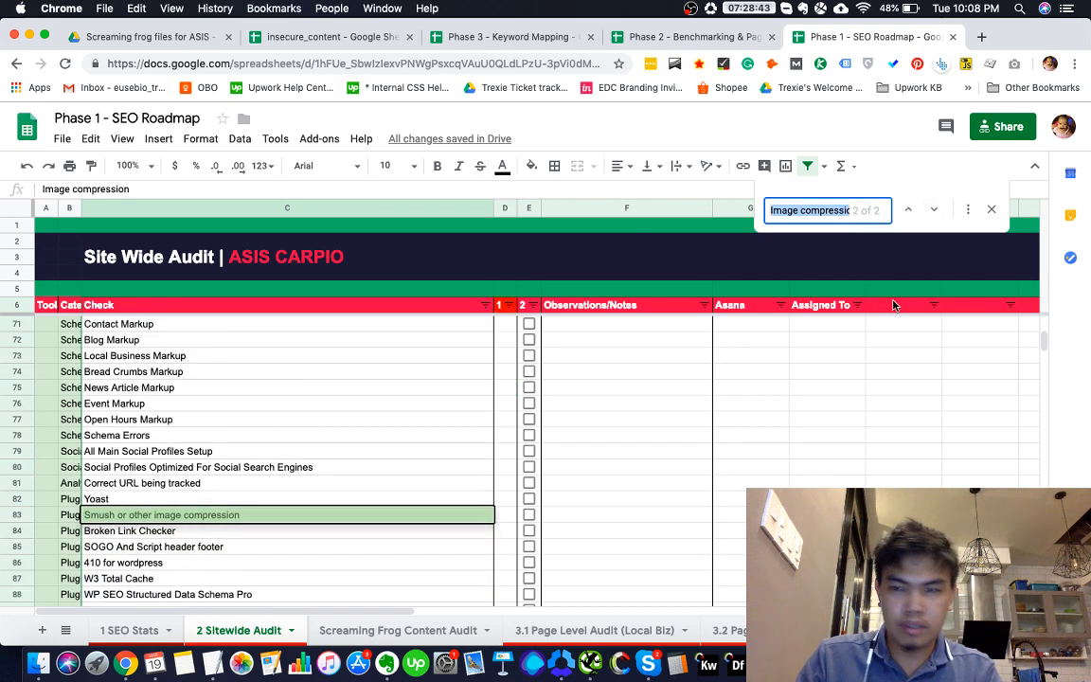
pyautogui.click(934, 211)
pyautogui.click(808, 211)
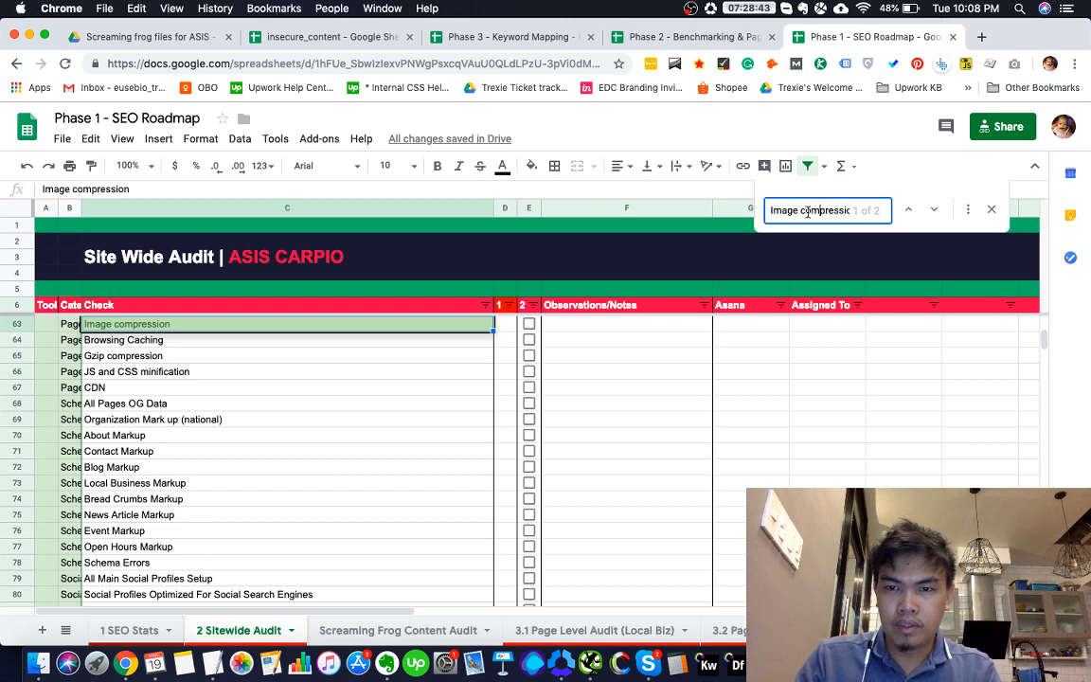
# Find 'gzip' and delete the duplicate Gzip compression row 65
pyautogui.tripleClick(804, 211)
pyautogui.write('gzip')
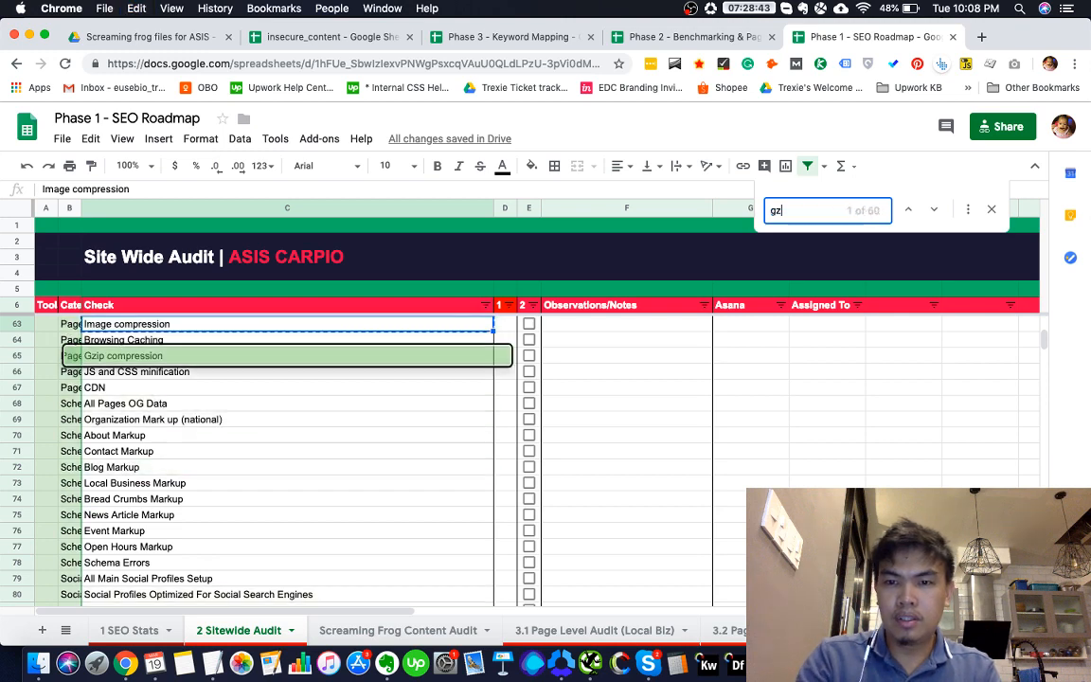
pyautogui.click(934, 210)
pyautogui.scroll(-2, 678, 467)
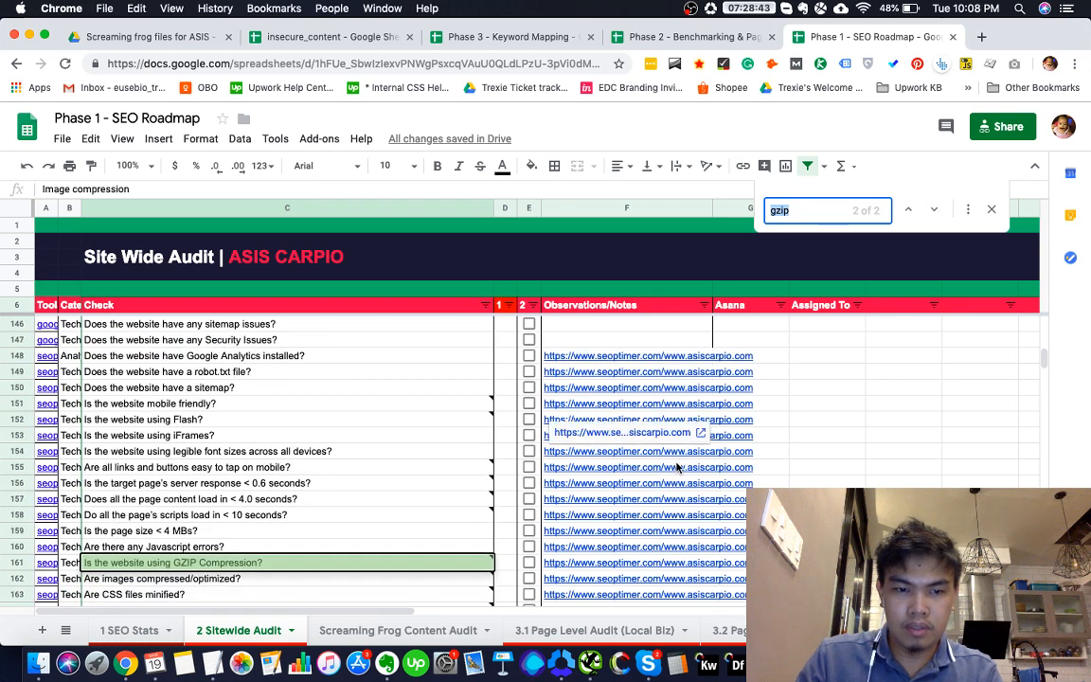
pyautogui.click(907, 210)
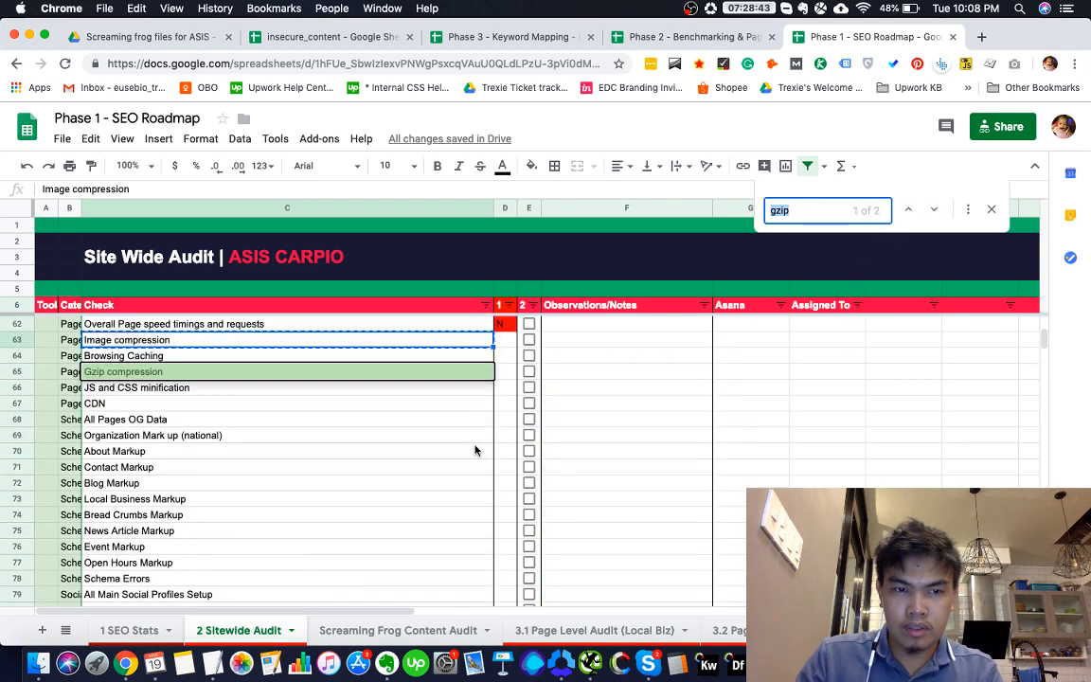
pyautogui.click(312, 419)
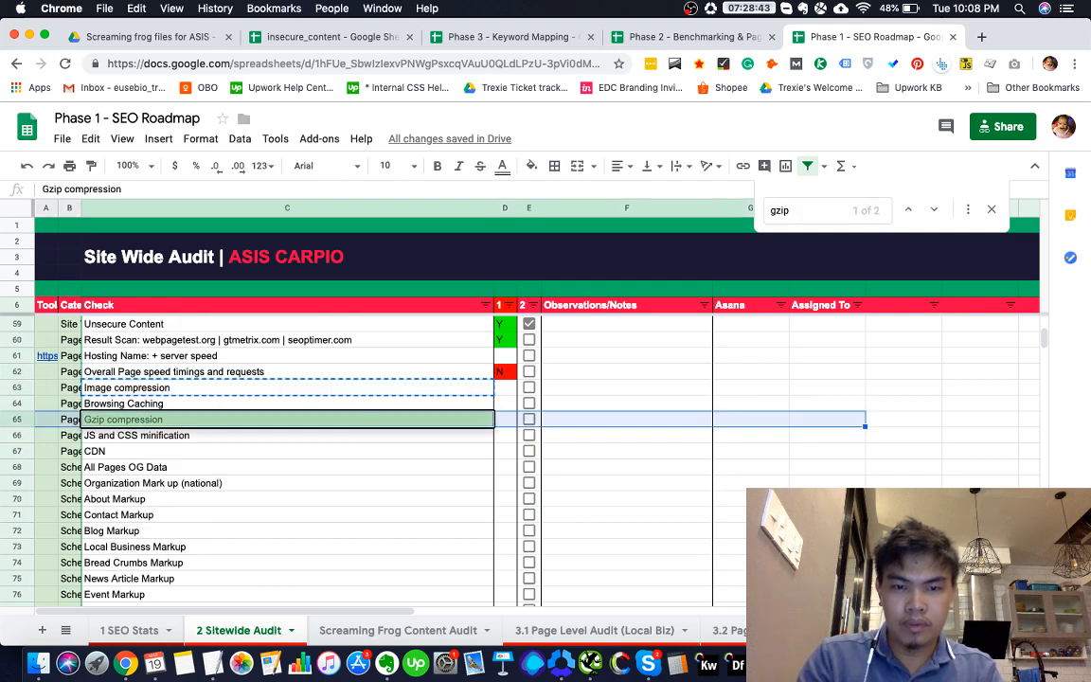
pyautogui.press('alt+super+minus')
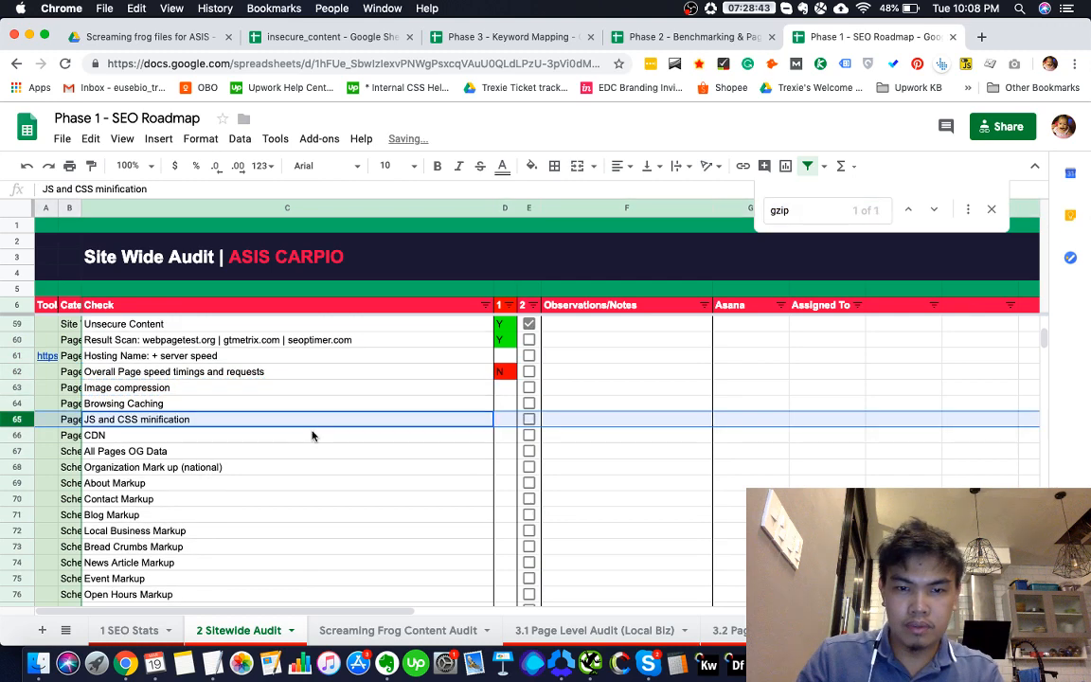
# Delete the duplicate Image compression row 63, leaving Browsing Caching in its place
pyautogui.scroll(4, 338, 426)
pyautogui.click(333, 494)
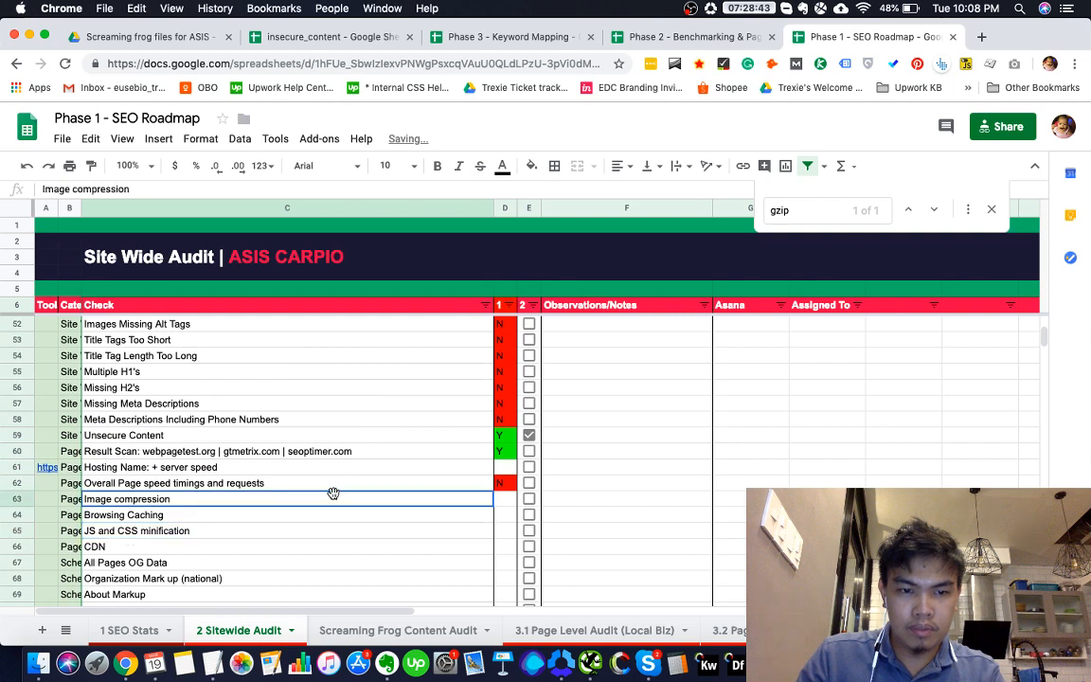
pyautogui.hotkey('shift', 'space')
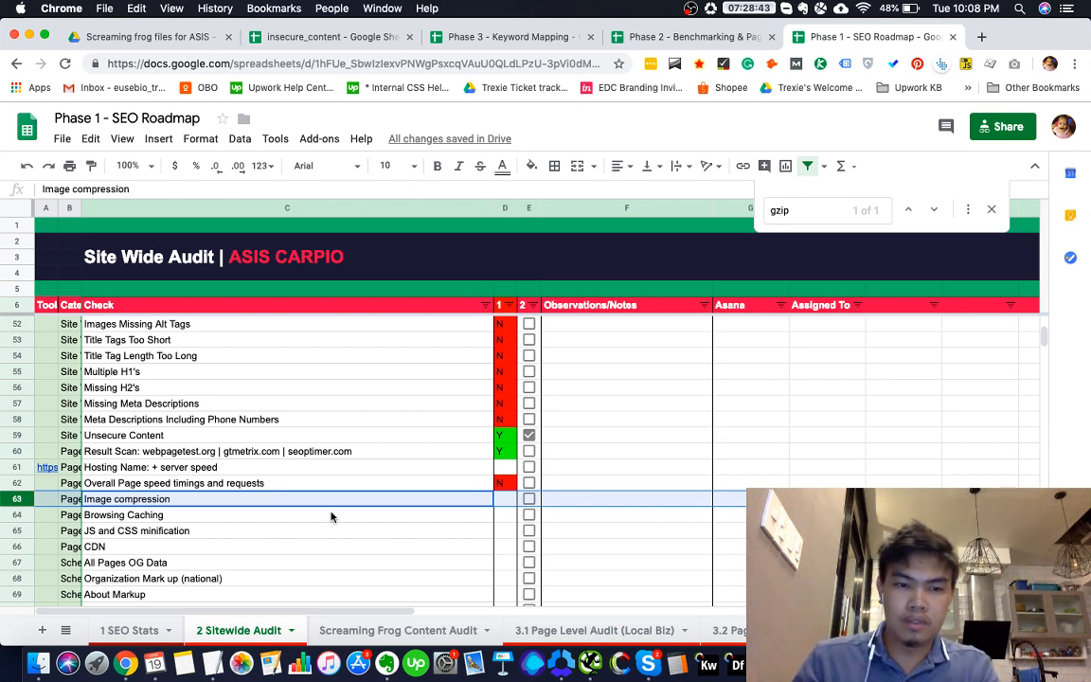
pyautogui.press('super+alt+minus')
pyautogui.click(395, 502)
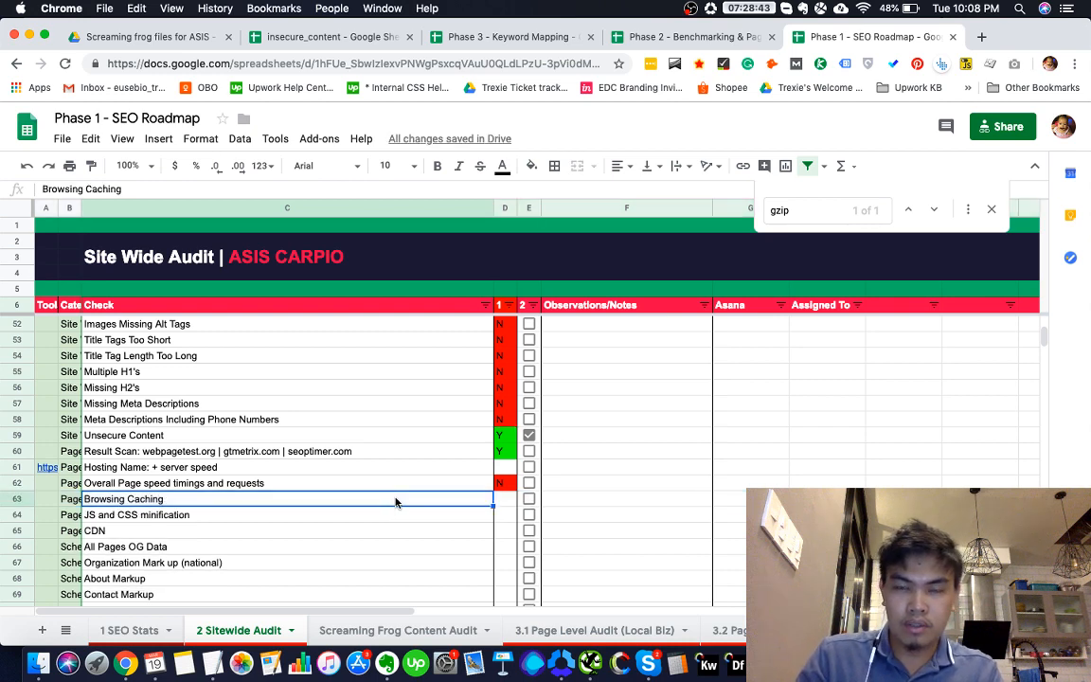
pyautogui.press('super+grave')
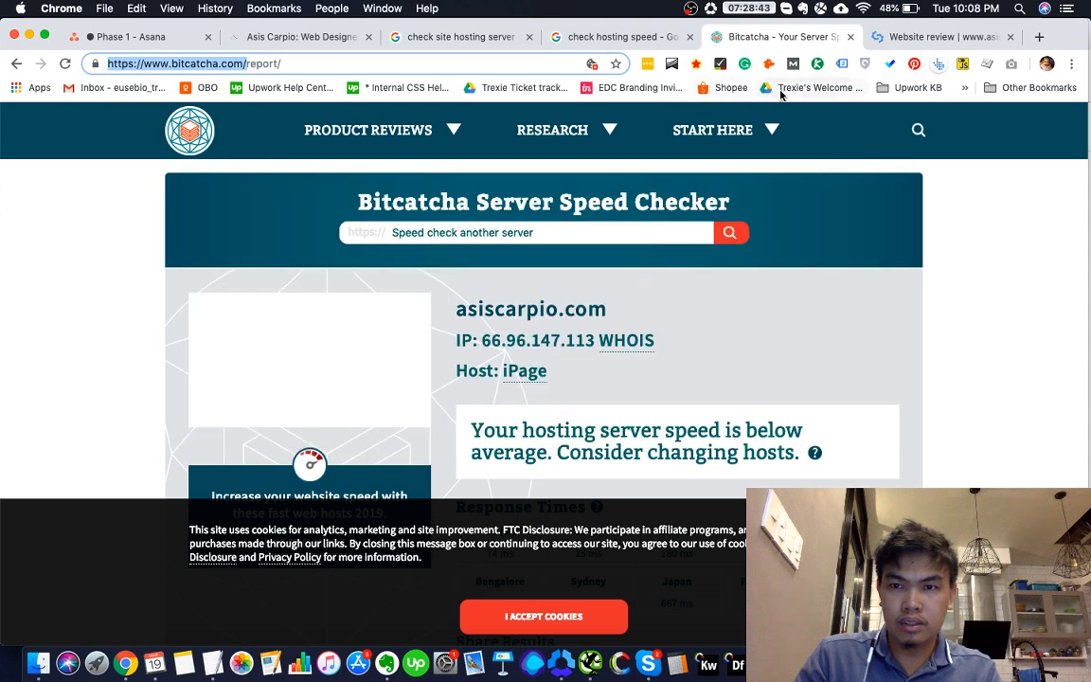
pyautogui.press('super+grave')
pyautogui.scroll(-5, 477, 474)
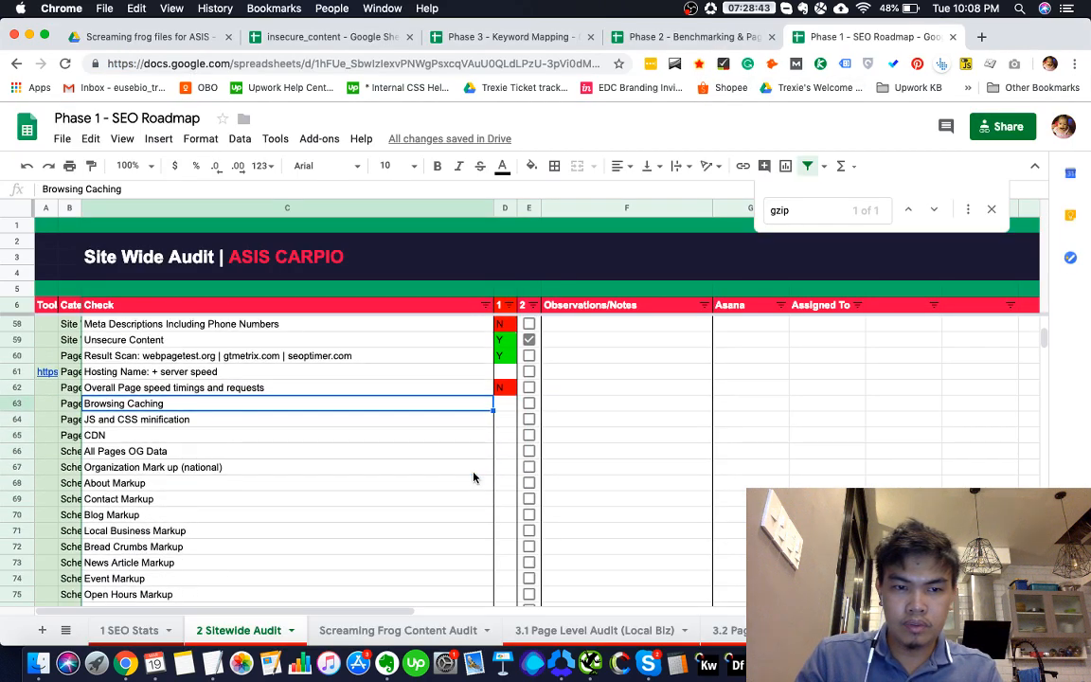
pyautogui.press('super+f')
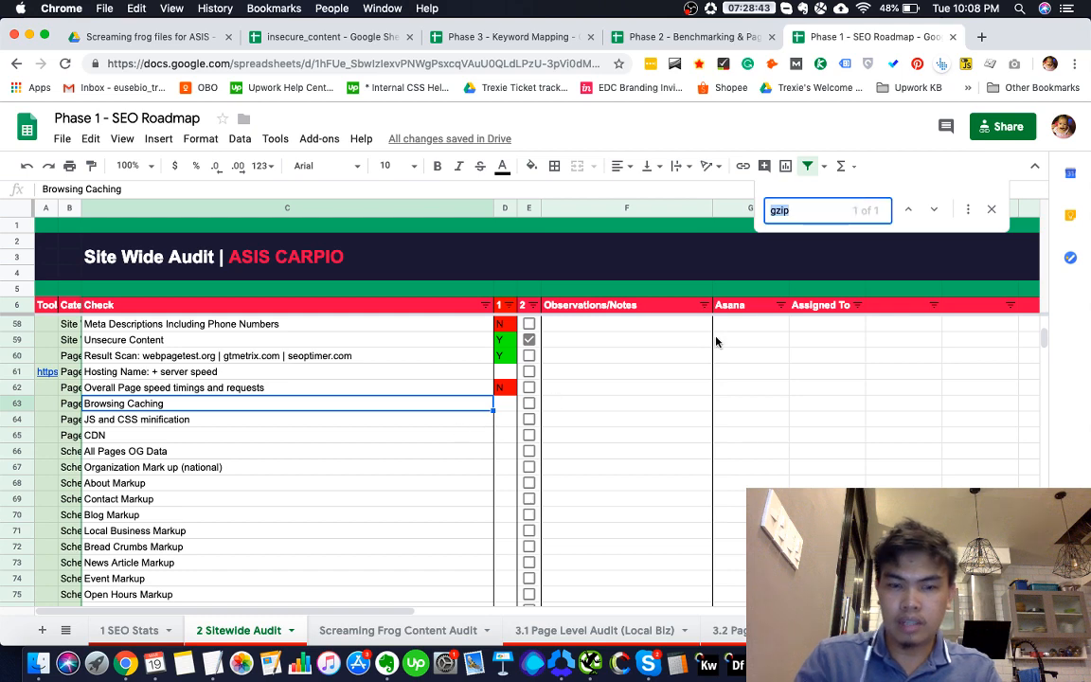
pyautogui.write('ccac')
pyautogui.press('BackSpace')
pyautogui.press('BackSpace')
pyautogui.press('BackSpace')
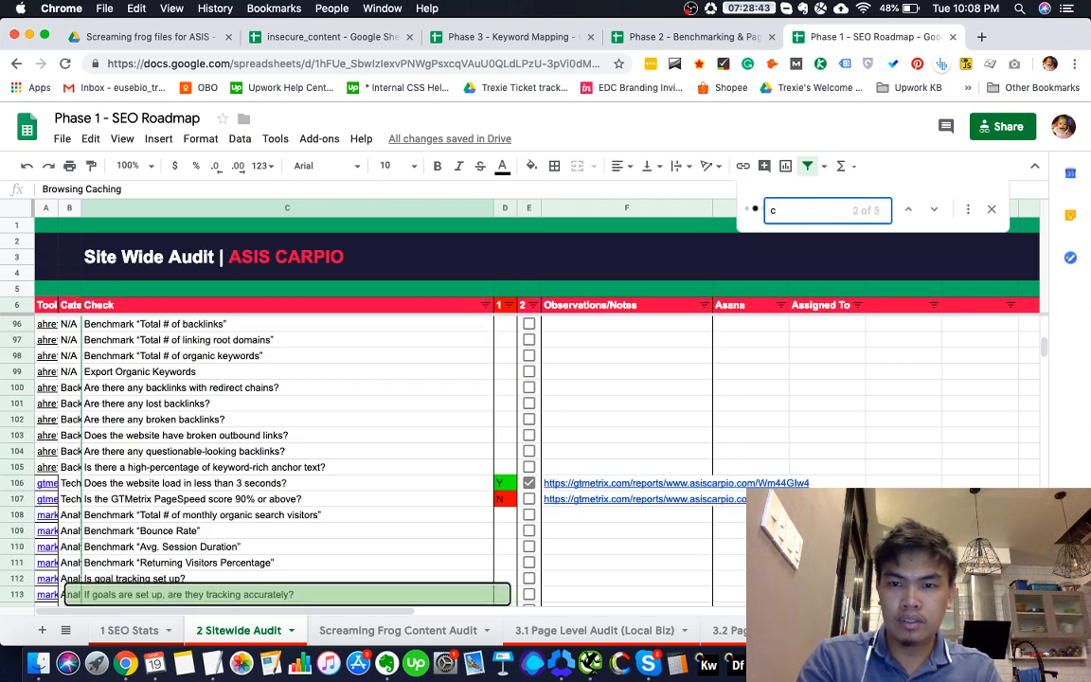
pyautogui.write('aching')
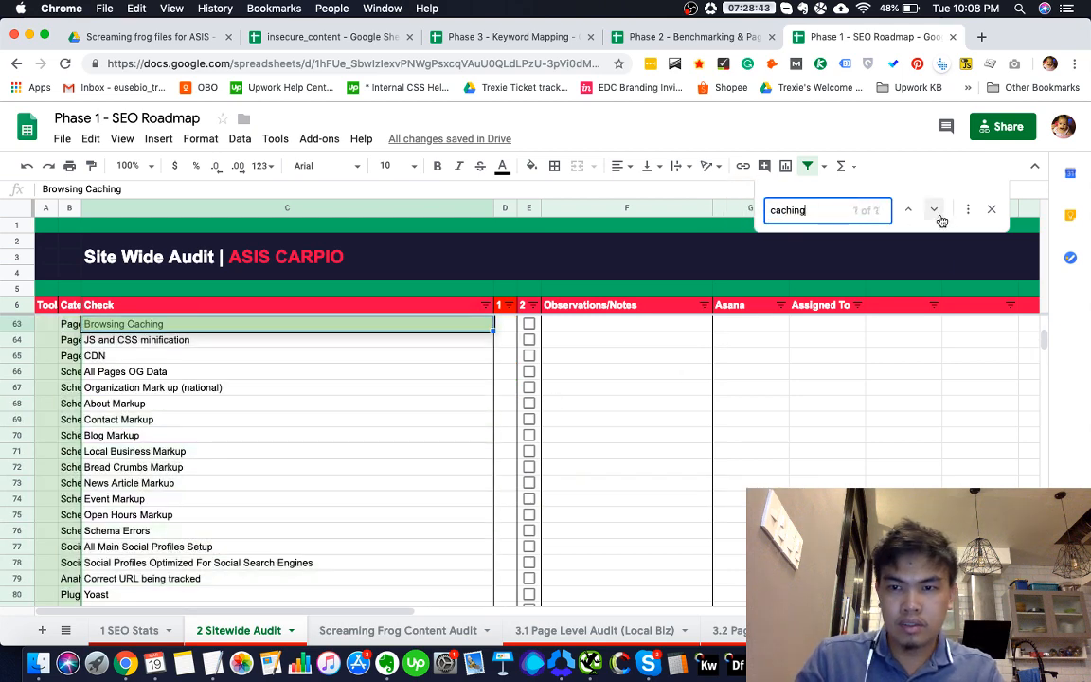
pyautogui.press('super+f')
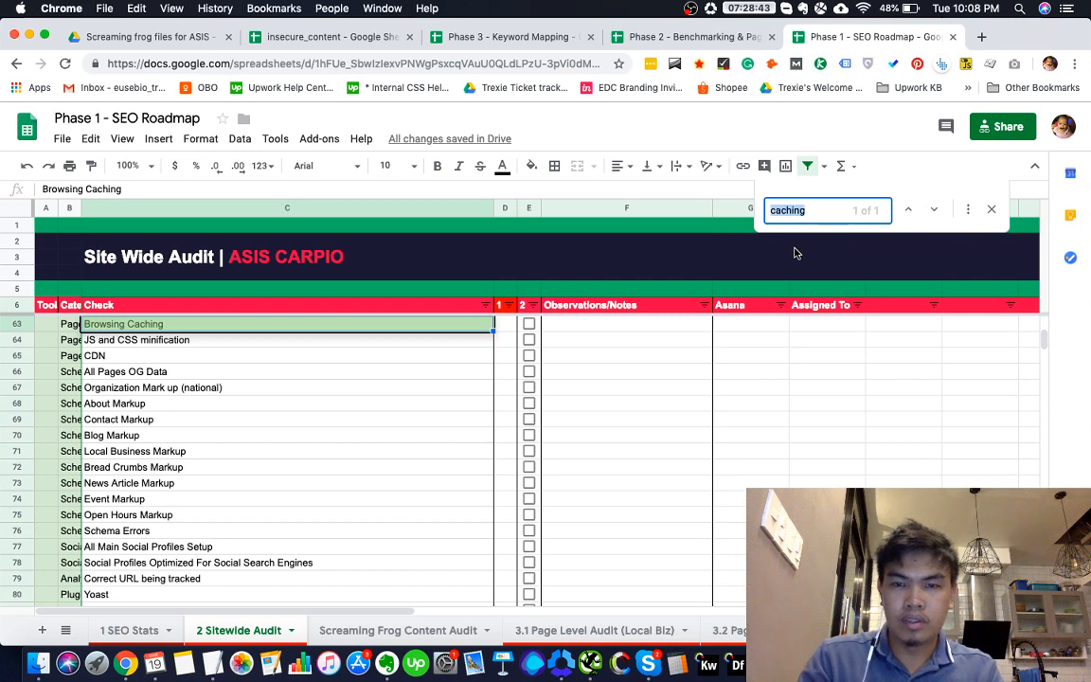
pyautogui.write('cache')
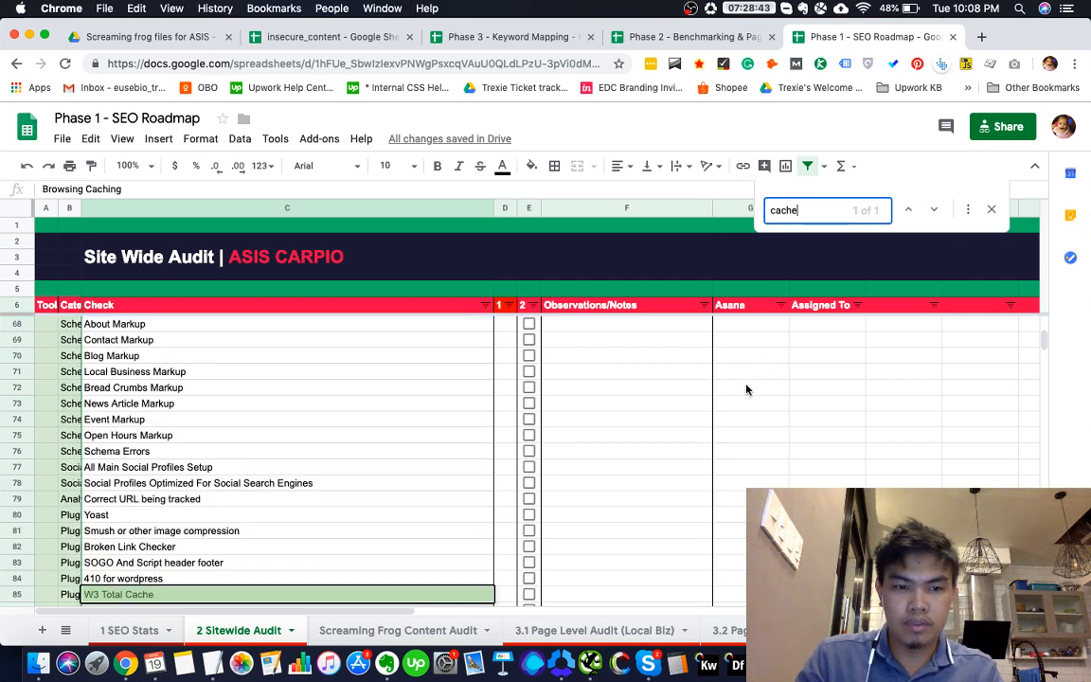
pyautogui.click(934, 211)
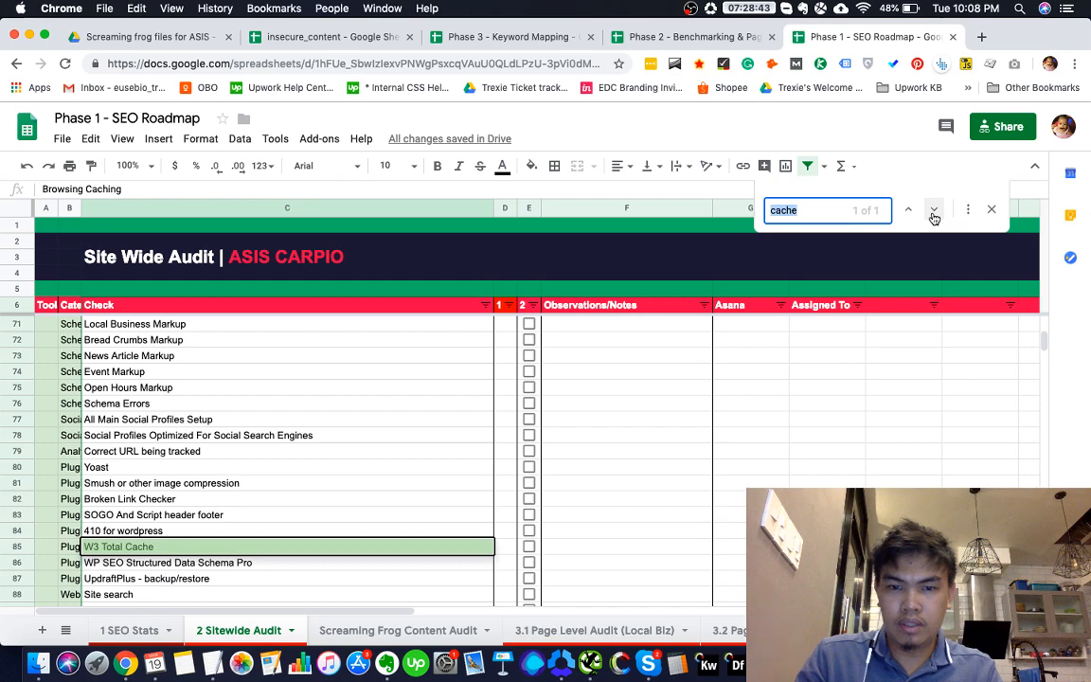
pyautogui.press('super+grave')
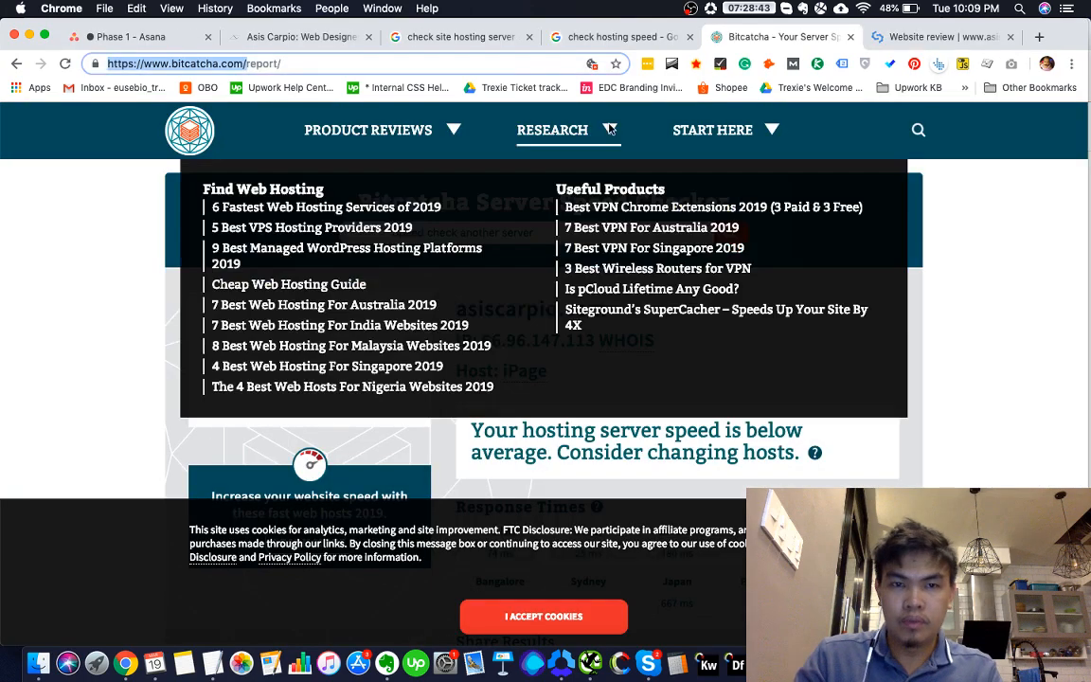
pyautogui.click(355, 39)
pyautogui.scroll(7, 497, 271)
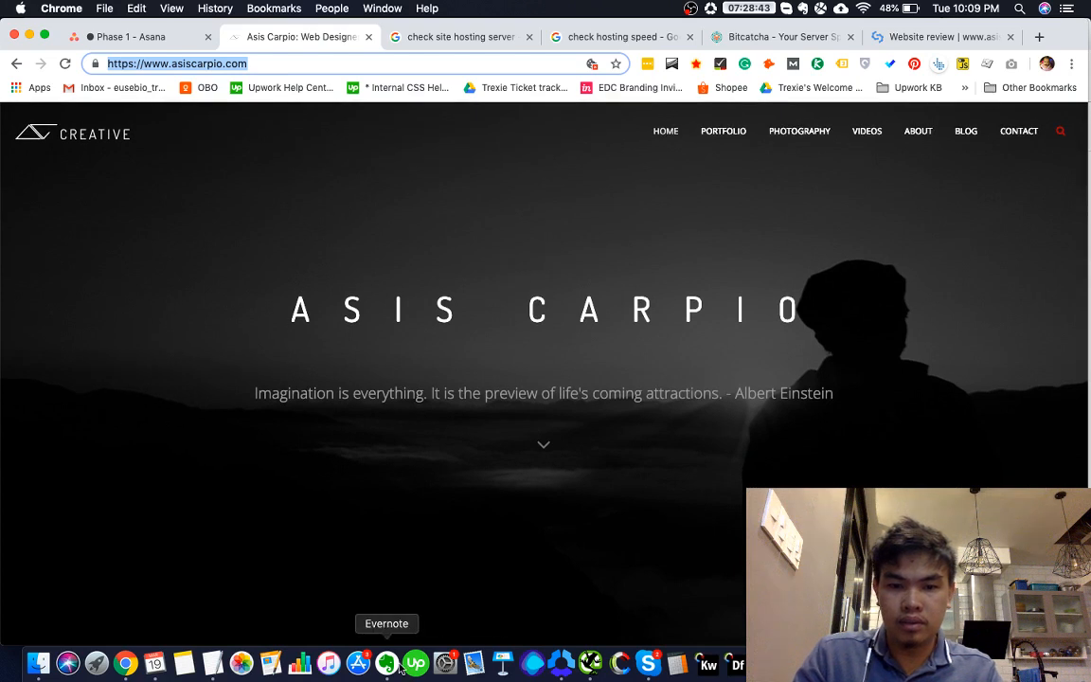
pyautogui.click(405, 62)
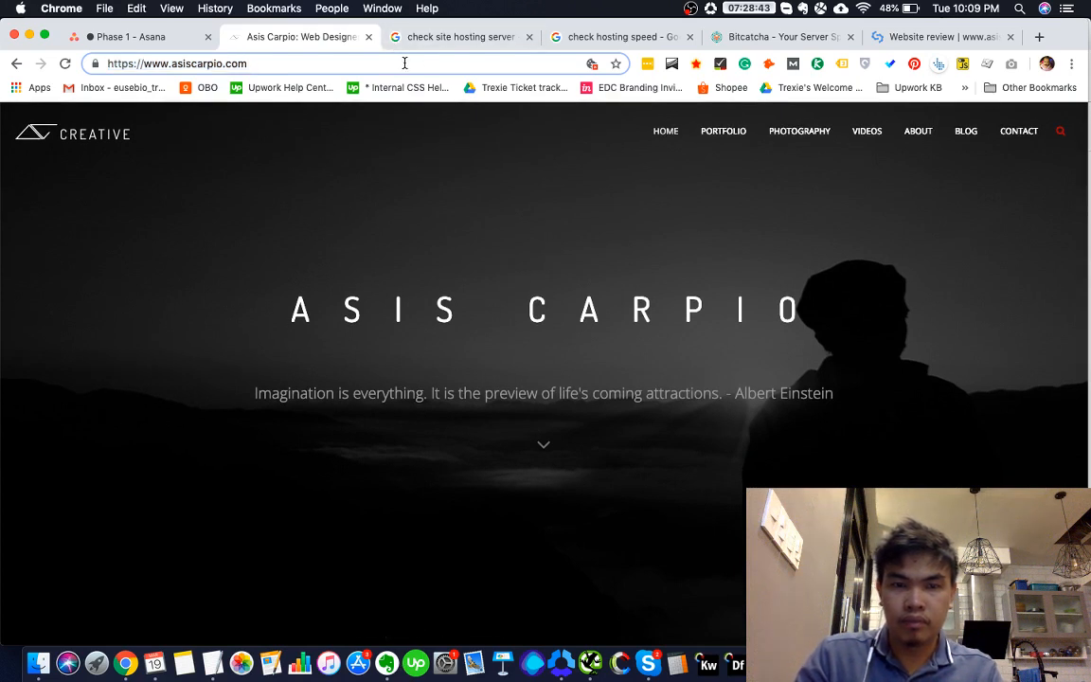
pyautogui.write('/wp')
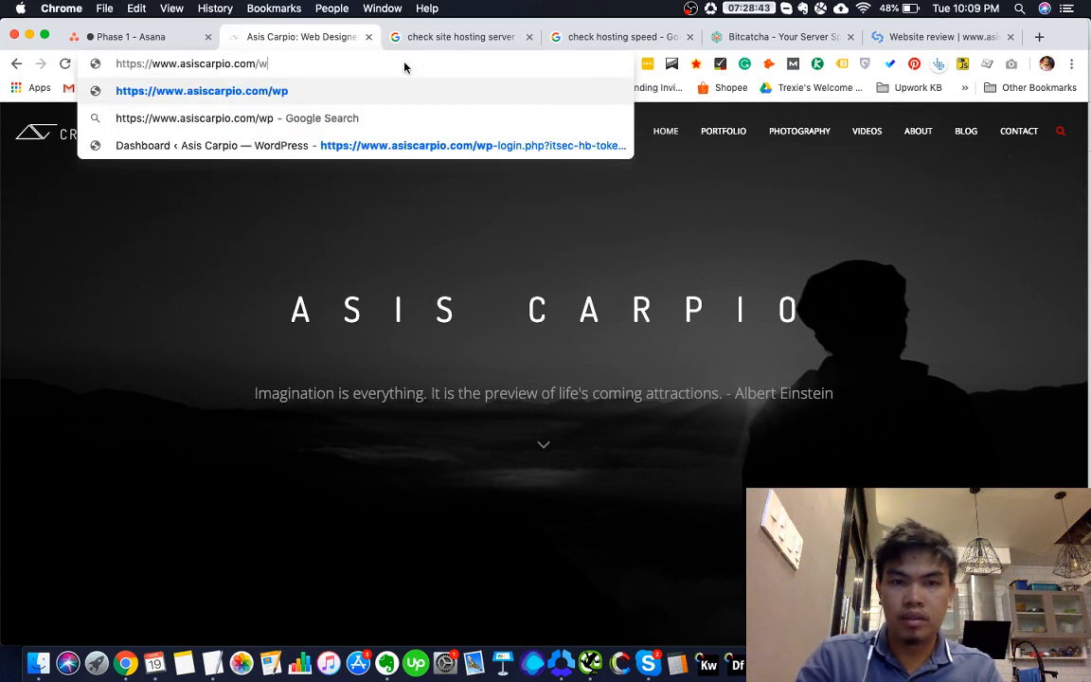
pyautogui.press('BackSpace')
pyautogui.write('si')
pyautogui.press('BackSpace')
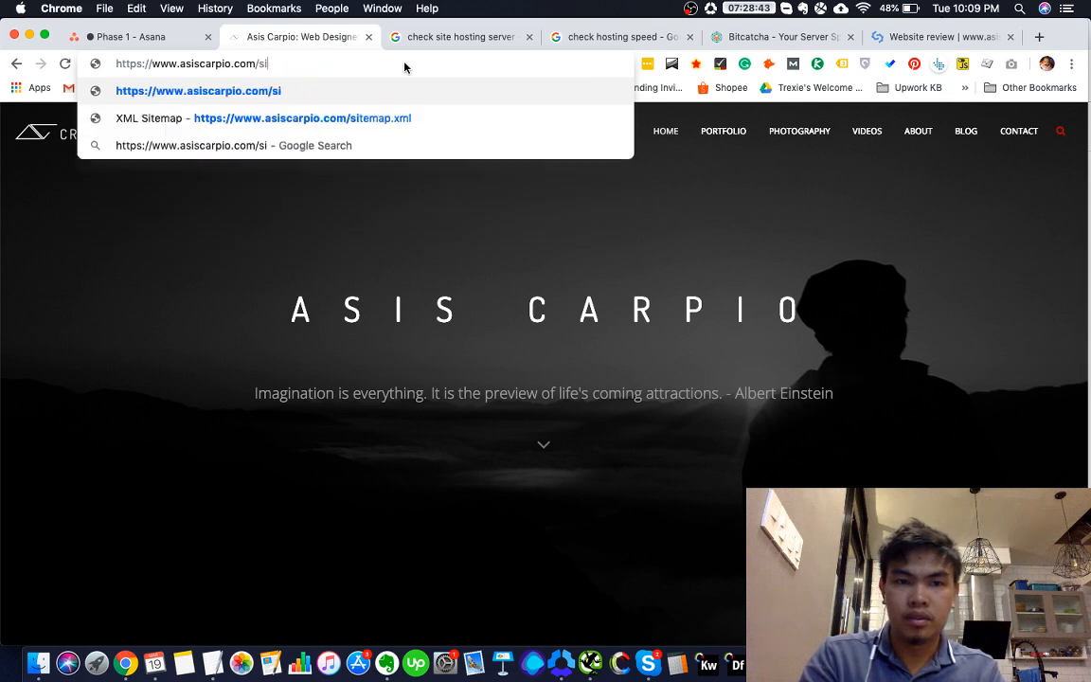
pyautogui.write('ng')
pyautogui.press('BackSpace')
pyautogui.write('n')
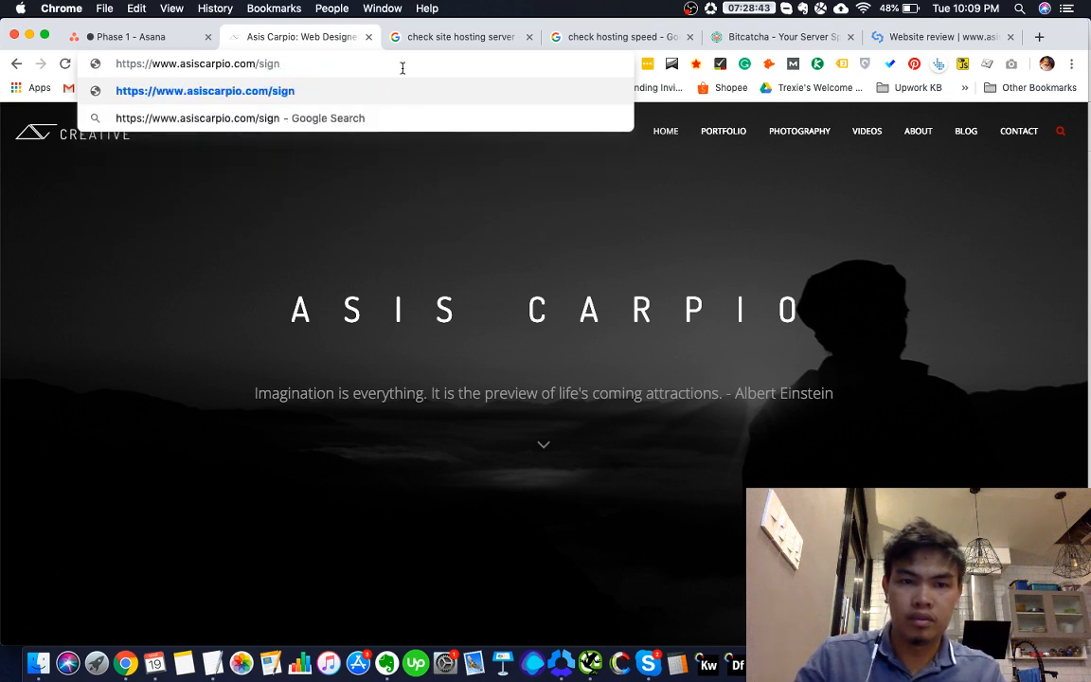
# Check the Evernote notes holding saved site logins, then return to Chrome
pyautogui.click(386, 663)
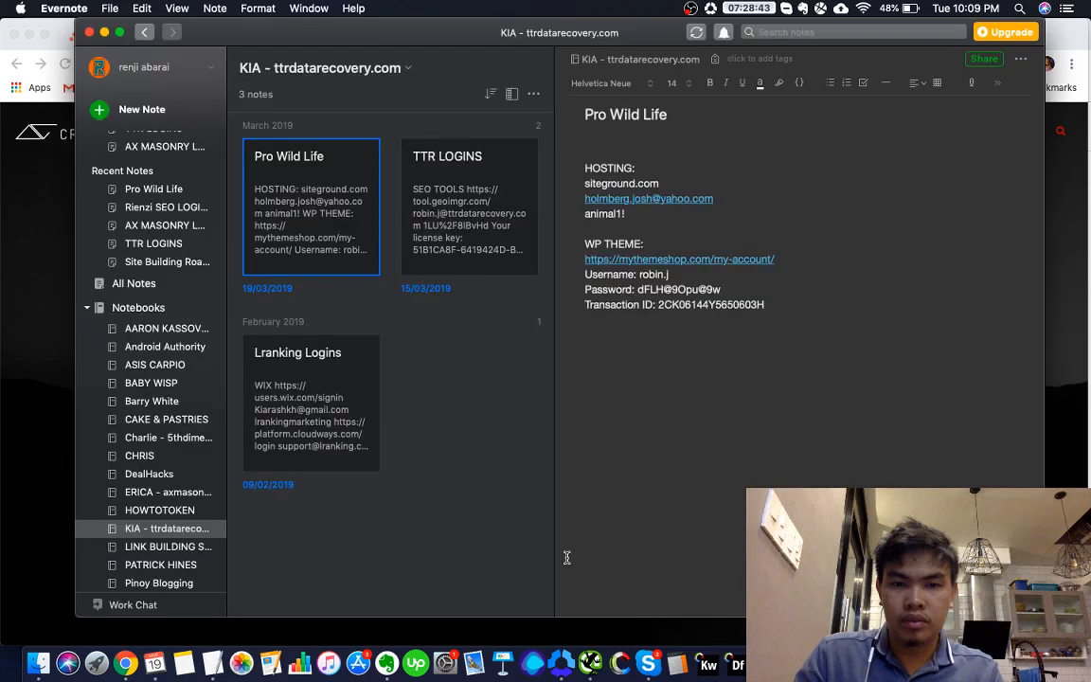
pyautogui.press('super+Tab')
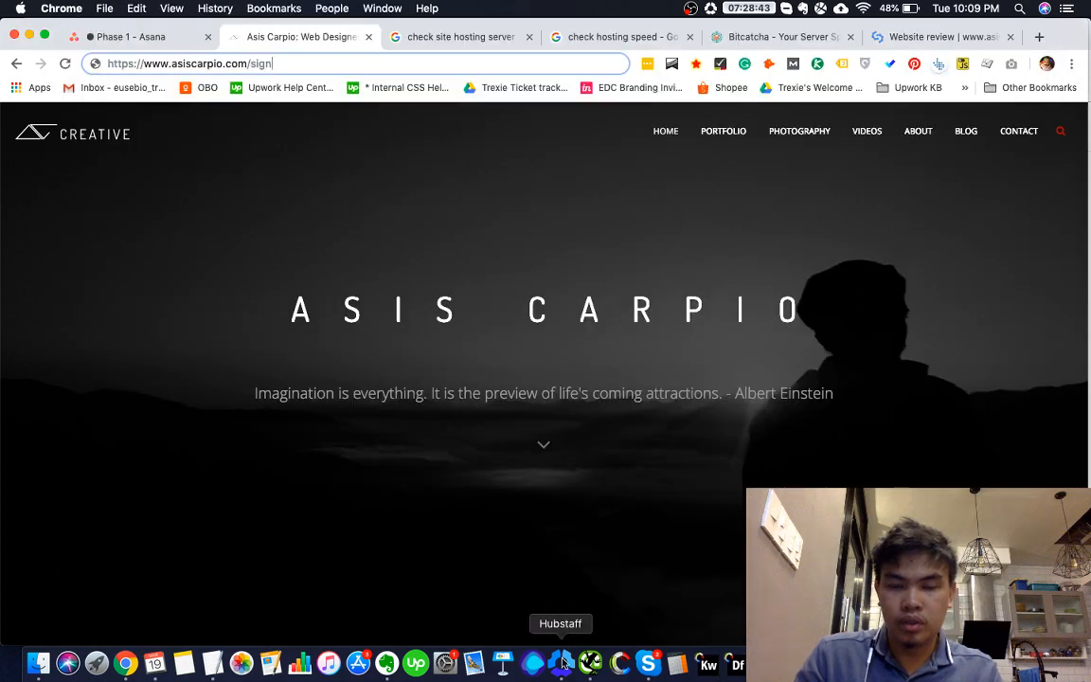
pyautogui.press('super+grave')
pyautogui.press('super+grave')
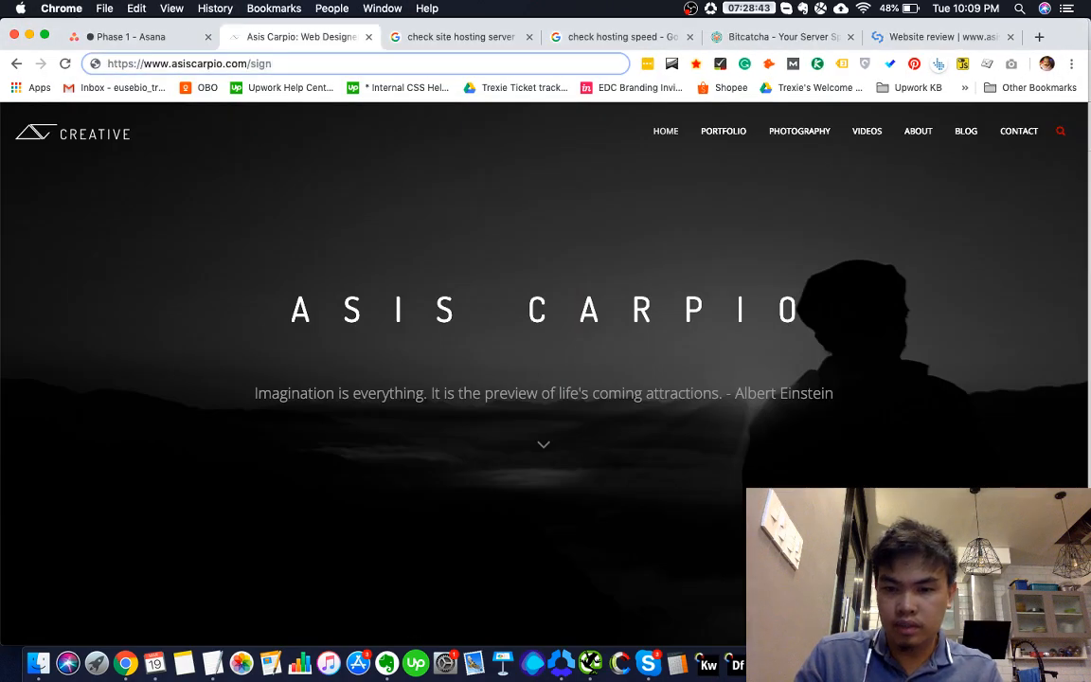
pyautogui.press('super+Tab')
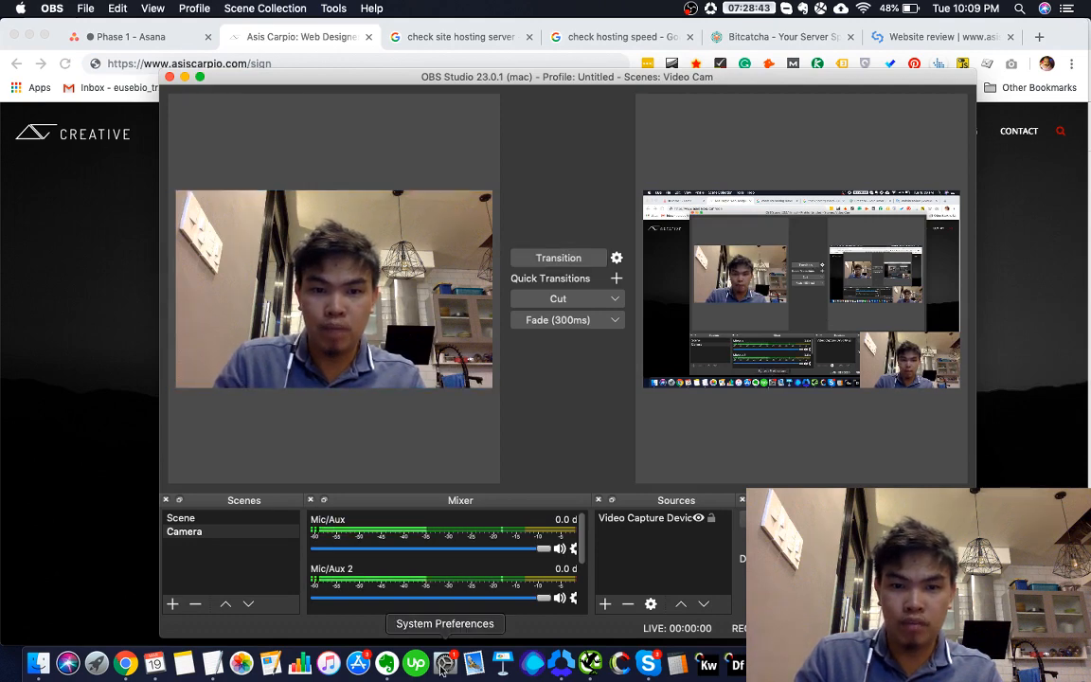
pyautogui.click(559, 258)
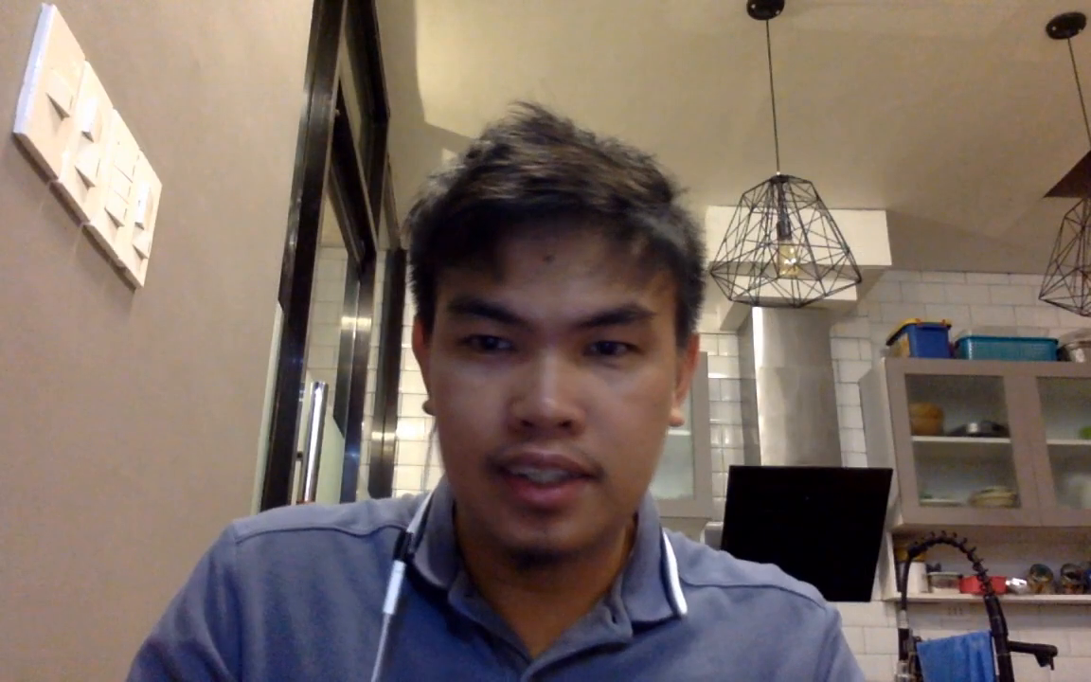
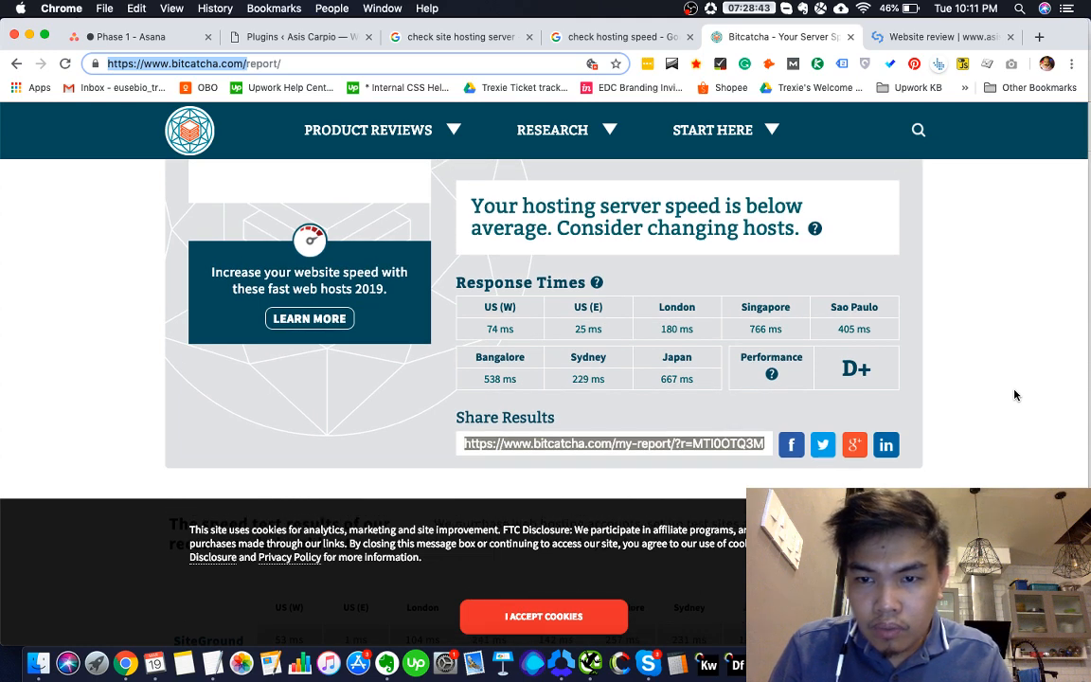
# Review the asiscarpio.com Bitcatcha report and highlight the US (W) and US (E) response times
pyautogui.scroll(3, 1015, 395)
pyautogui.scroll(5, 1015, 395)
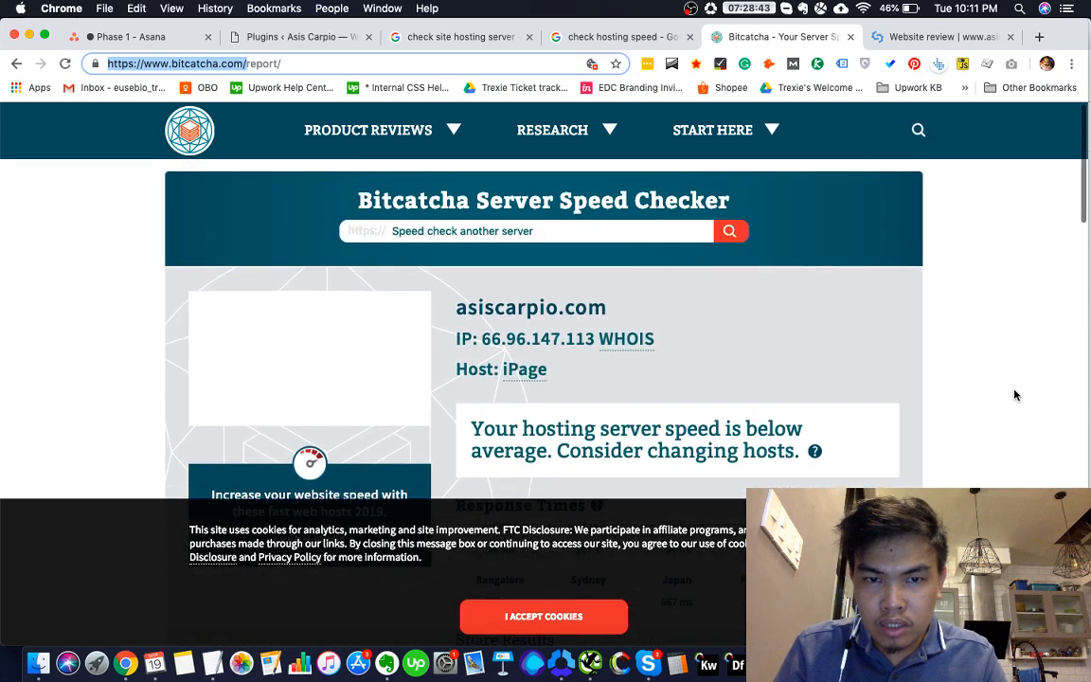
pyautogui.scroll(-6, 1015, 395)
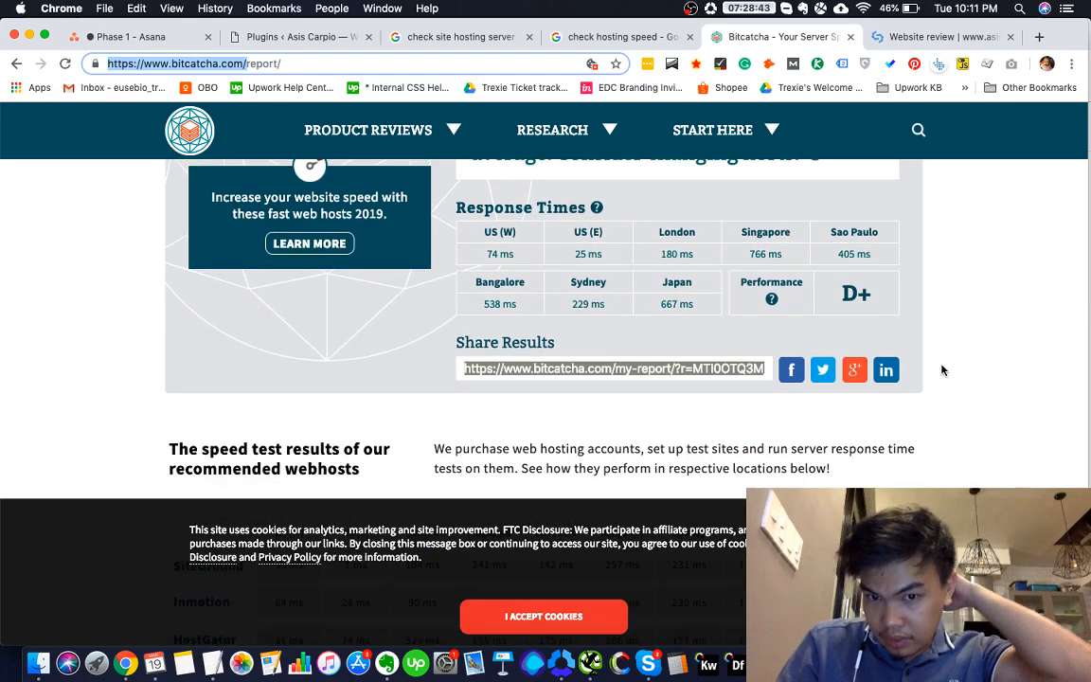
pyautogui.scroll(1, 943, 369)
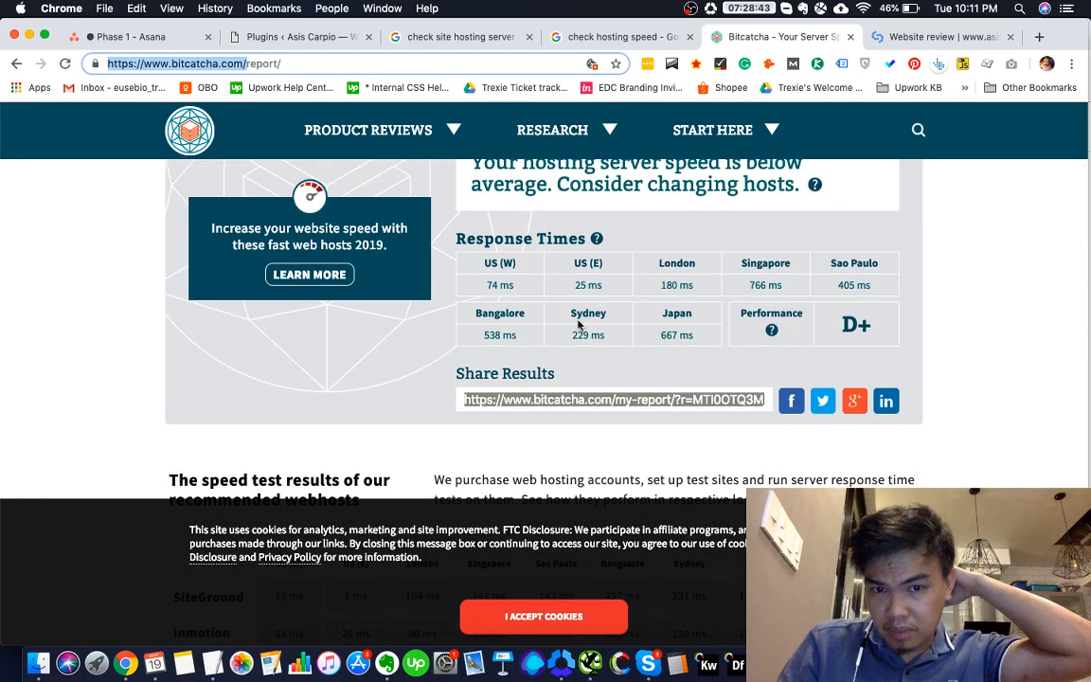
pyautogui.click(776, 285)
pyautogui.scroll(2, 1024, 353)
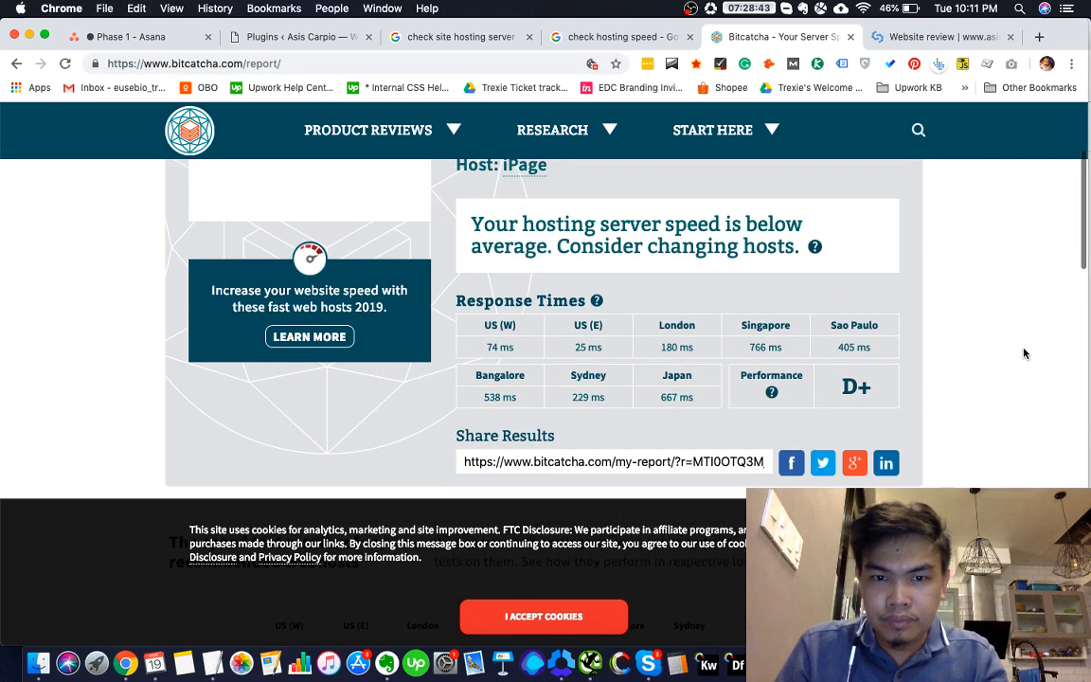
pyautogui.moveTo(485, 325); pyautogui.dragTo(625, 327)
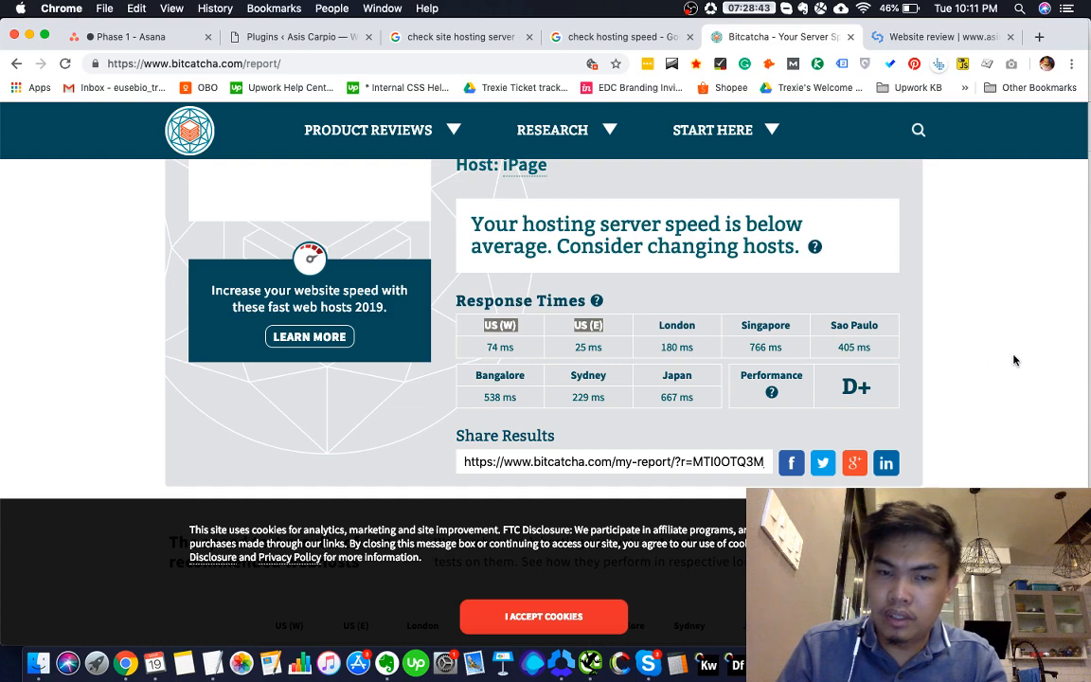
pyautogui.scroll(5, 1014, 360)
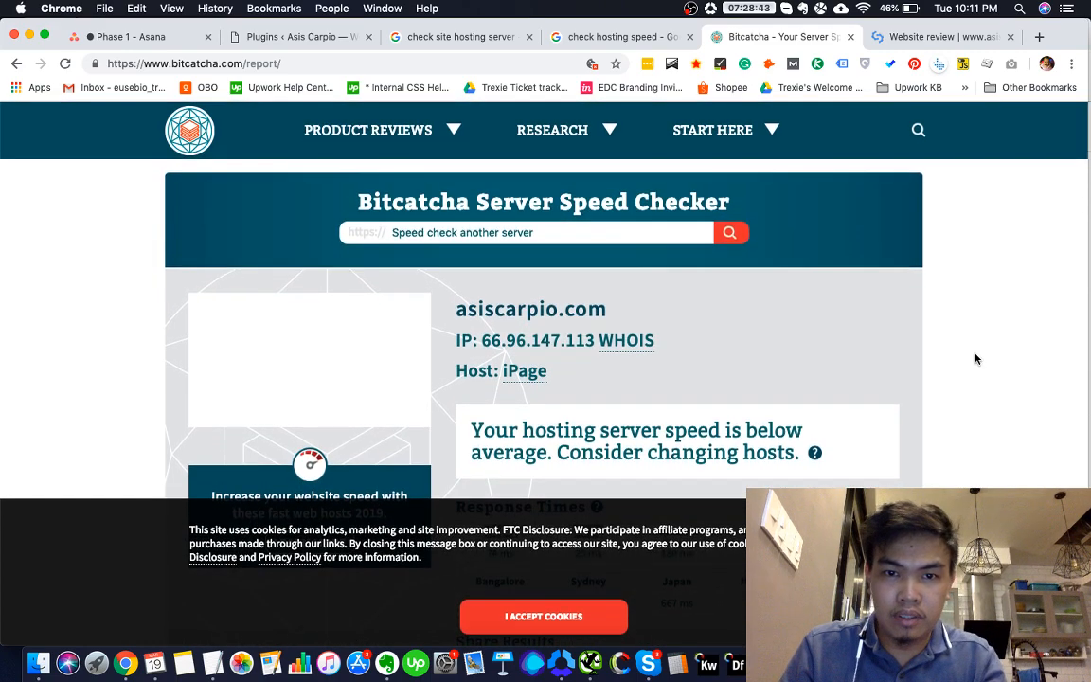
pyautogui.scroll(-5, 593, 260)
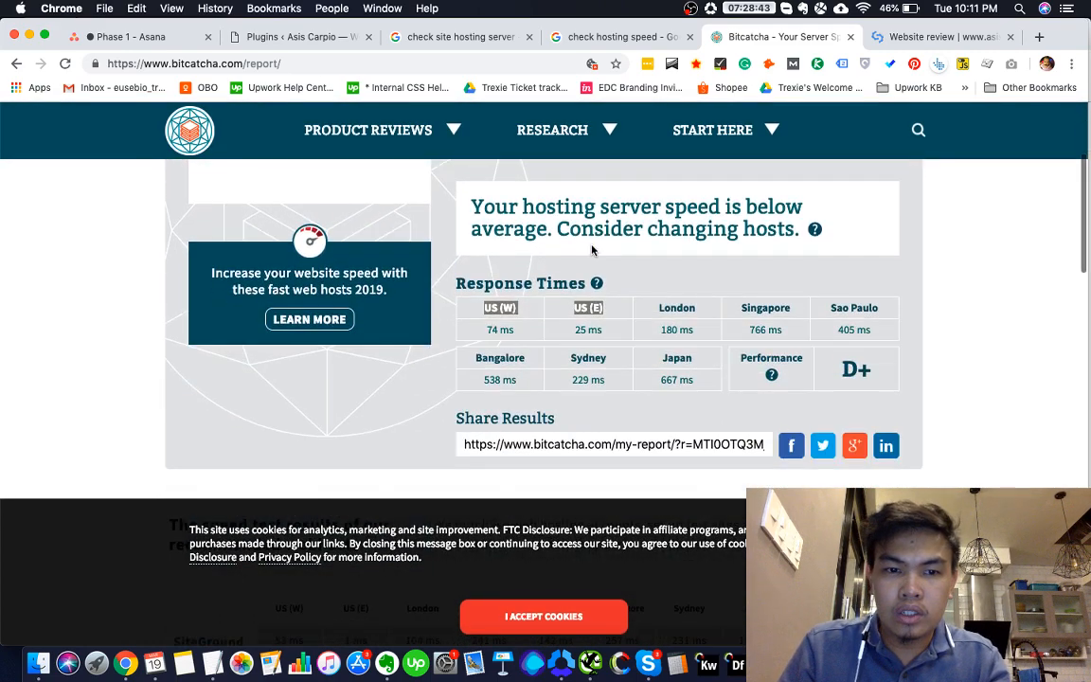
pyautogui.scroll(-2, 593, 250)
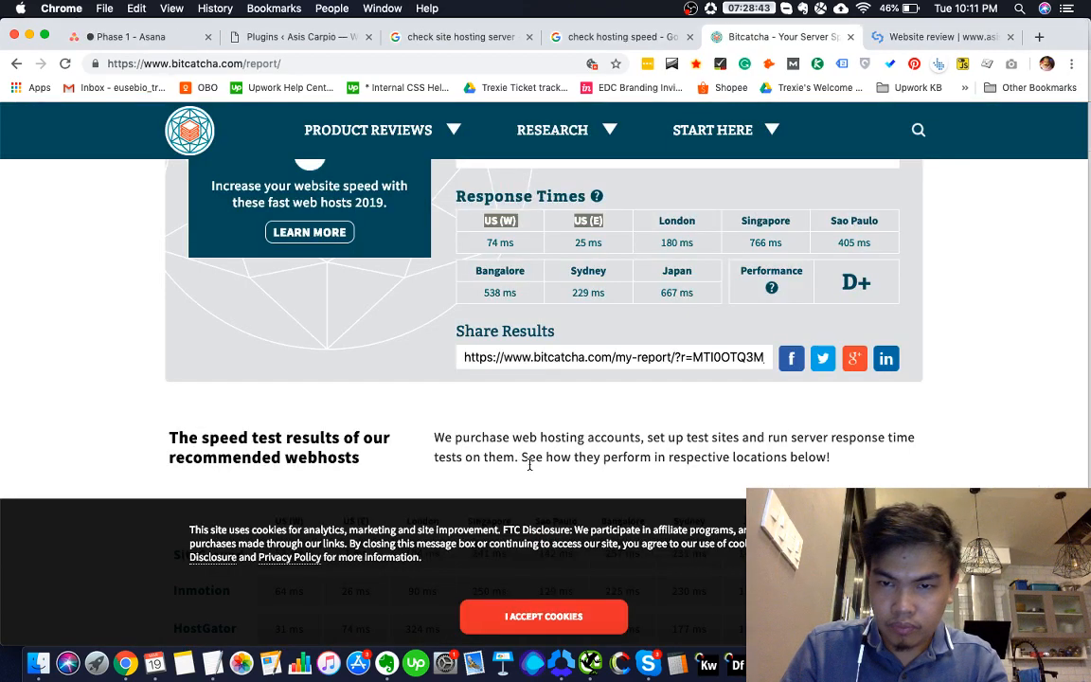
pyautogui.scroll(-8, 549, 436)
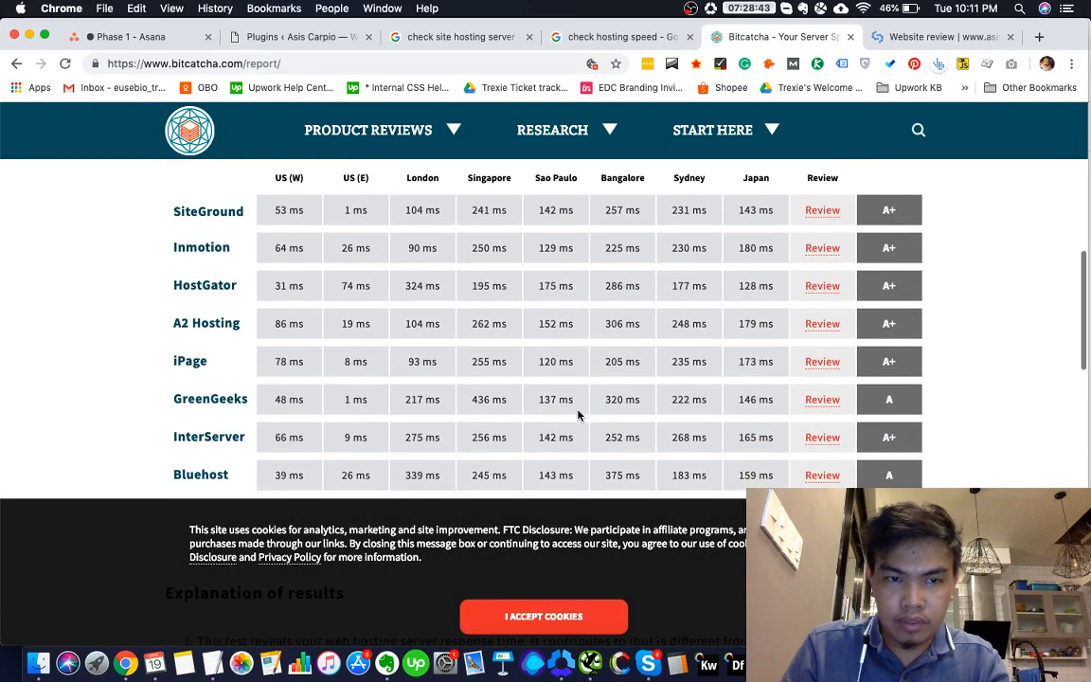
pyautogui.scroll(1, 578, 416)
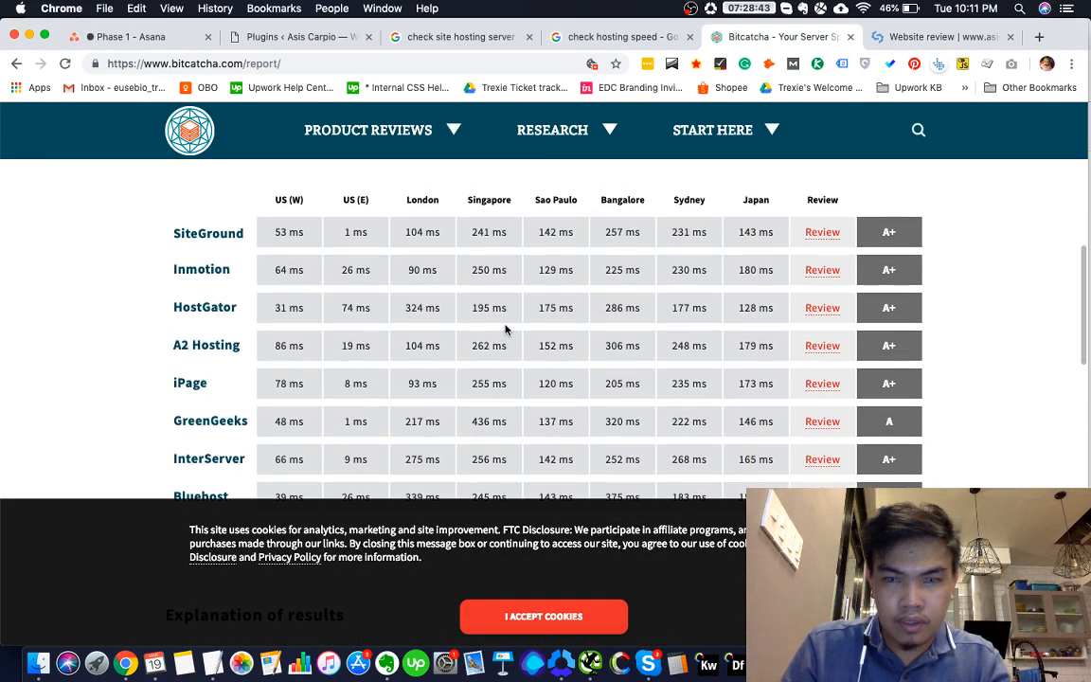
pyautogui.scroll(-1, 545, 323)
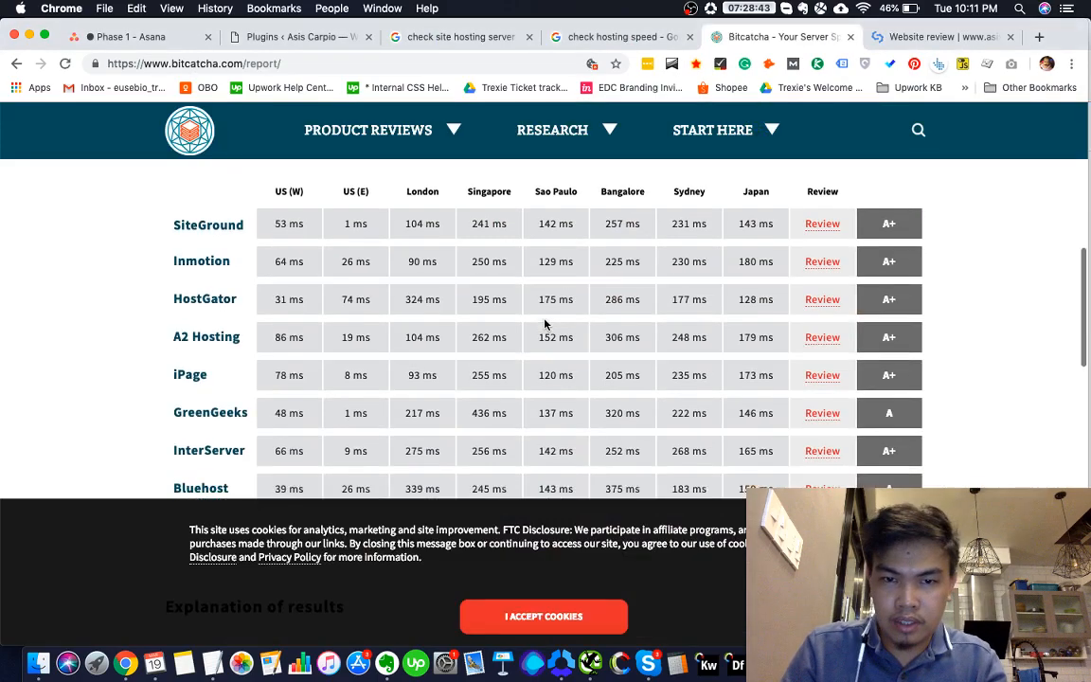
pyautogui.scroll(-15, 544, 324)
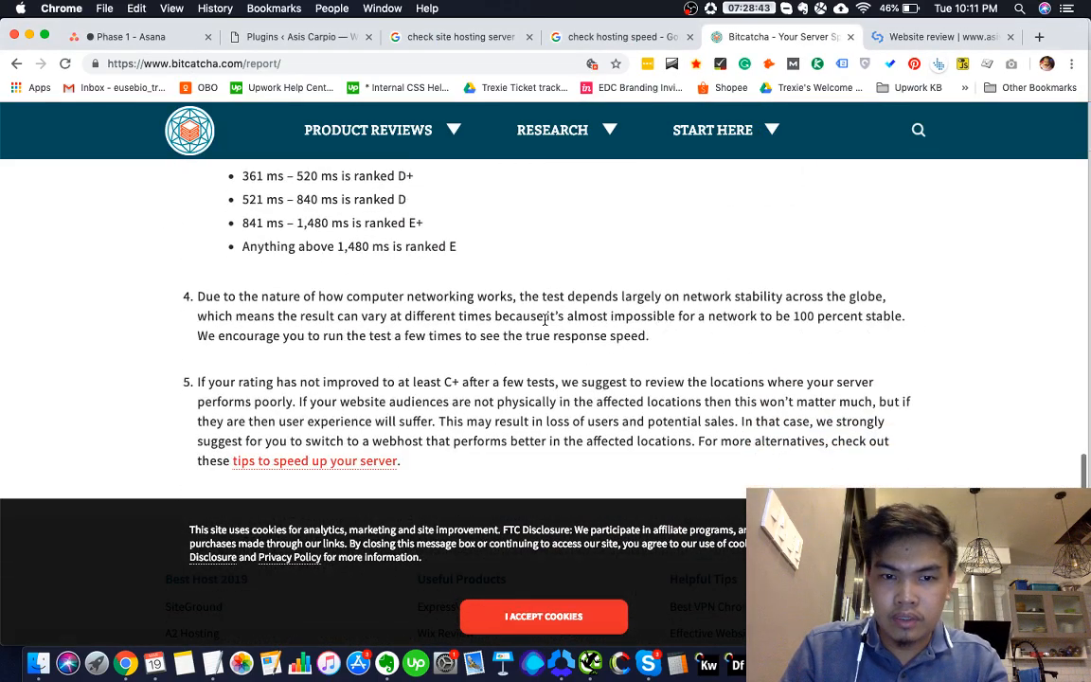
pyautogui.scroll(-3, 545, 319)
pyautogui.scroll(10, 545, 322)
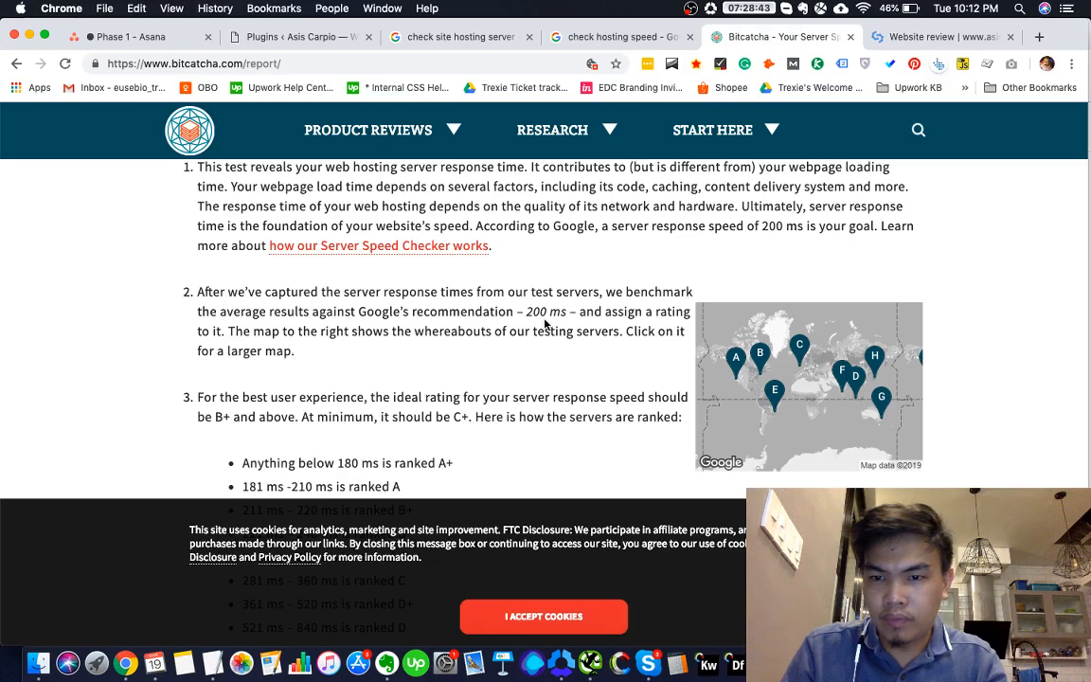
# Enlarge the testing-server map, view the Japan node details, then close the map
pyautogui.click(909, 313)
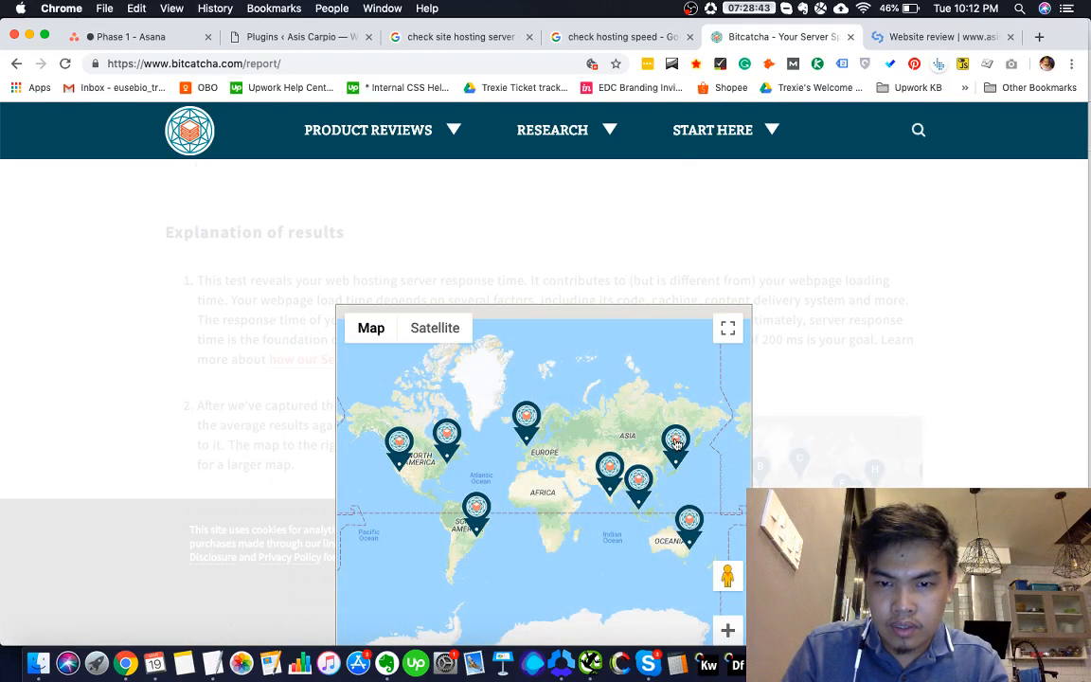
pyautogui.click(676, 444)
pyautogui.scroll(-2, 823, 428)
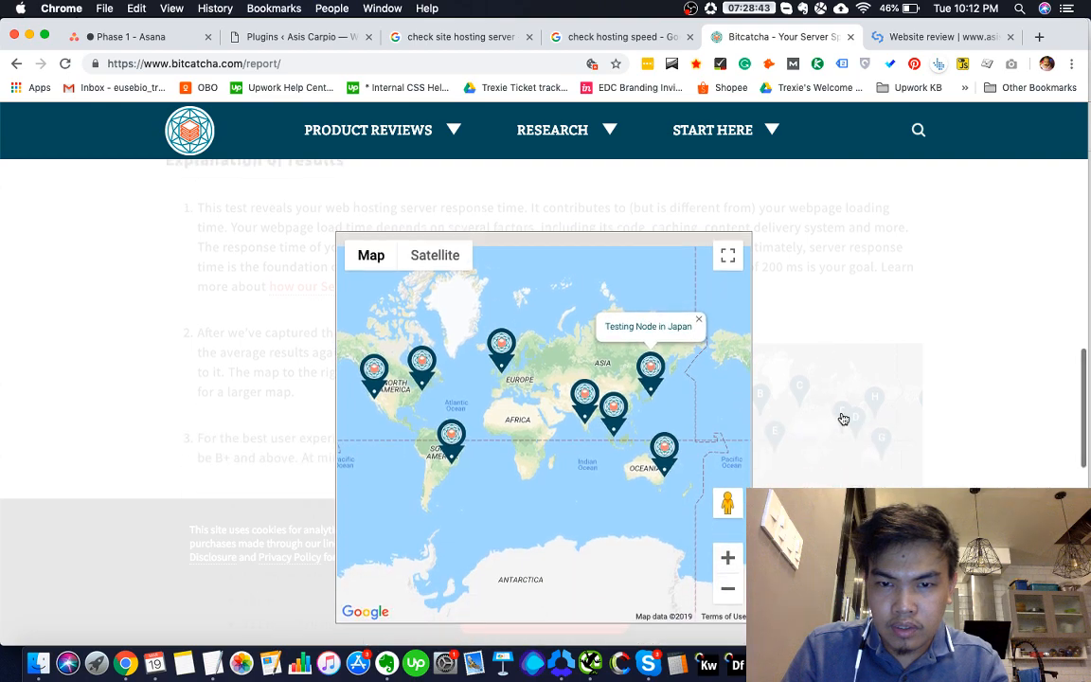
pyautogui.click(976, 309)
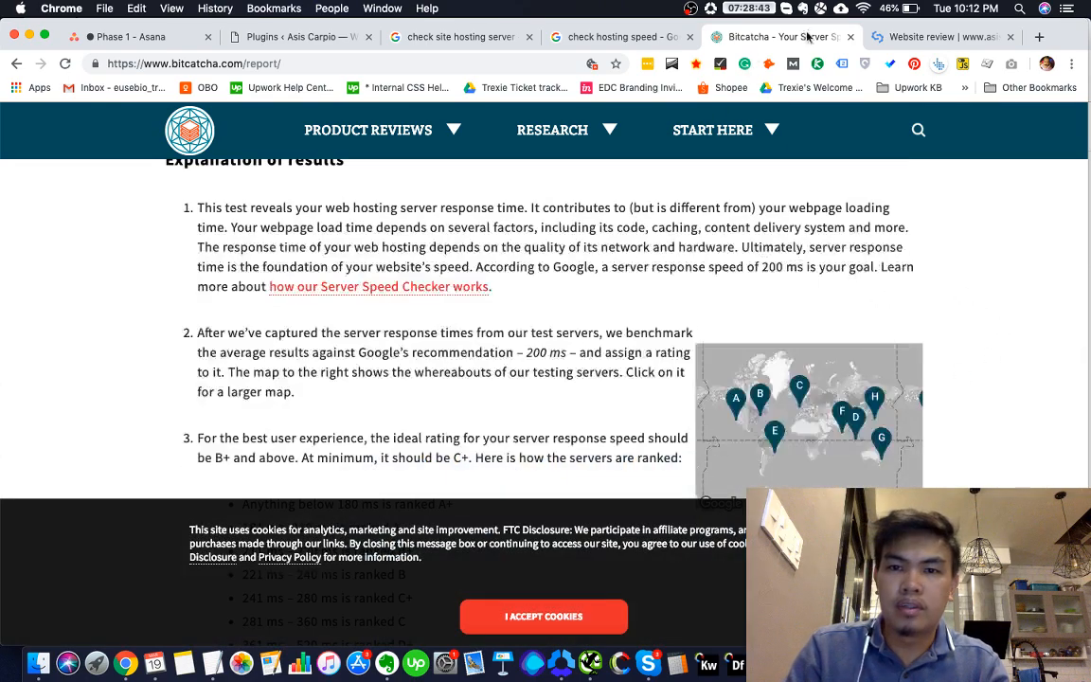
# Mark the hosting name and server speed check N in the audit sheet
pyautogui.press('super+grave')
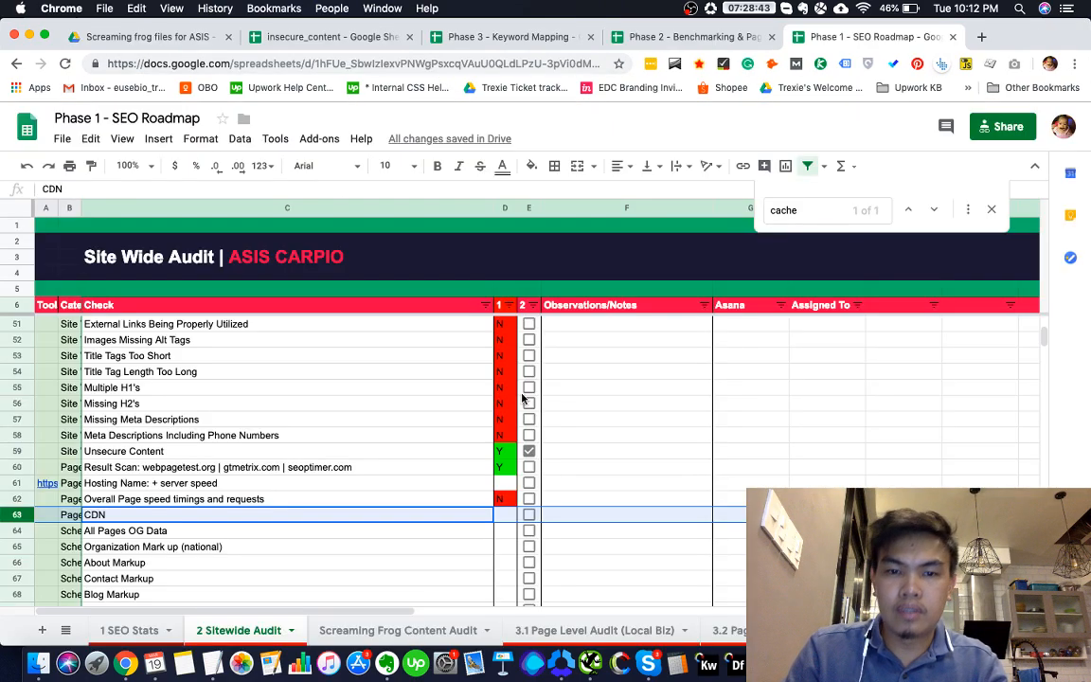
pyautogui.click(504, 485)
pyautogui.write('N')
pyautogui.press('Return')
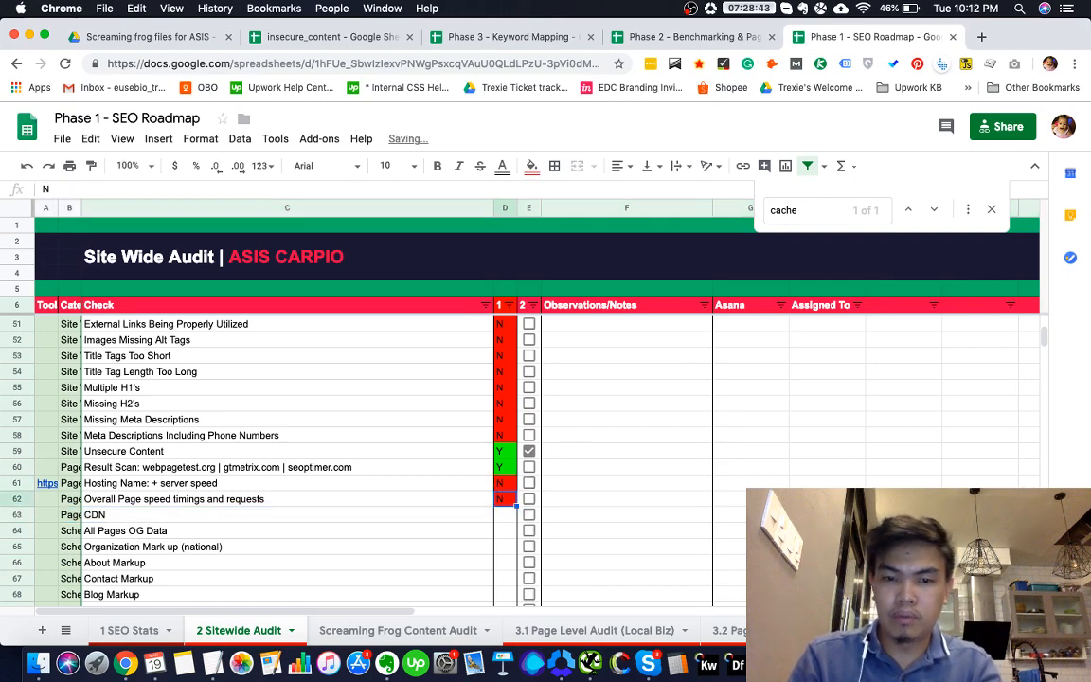
pyautogui.scroll(-1, 484, 509)
# Look through and search the site's WordPress installed plugins list
pyautogui.press('super+grave')
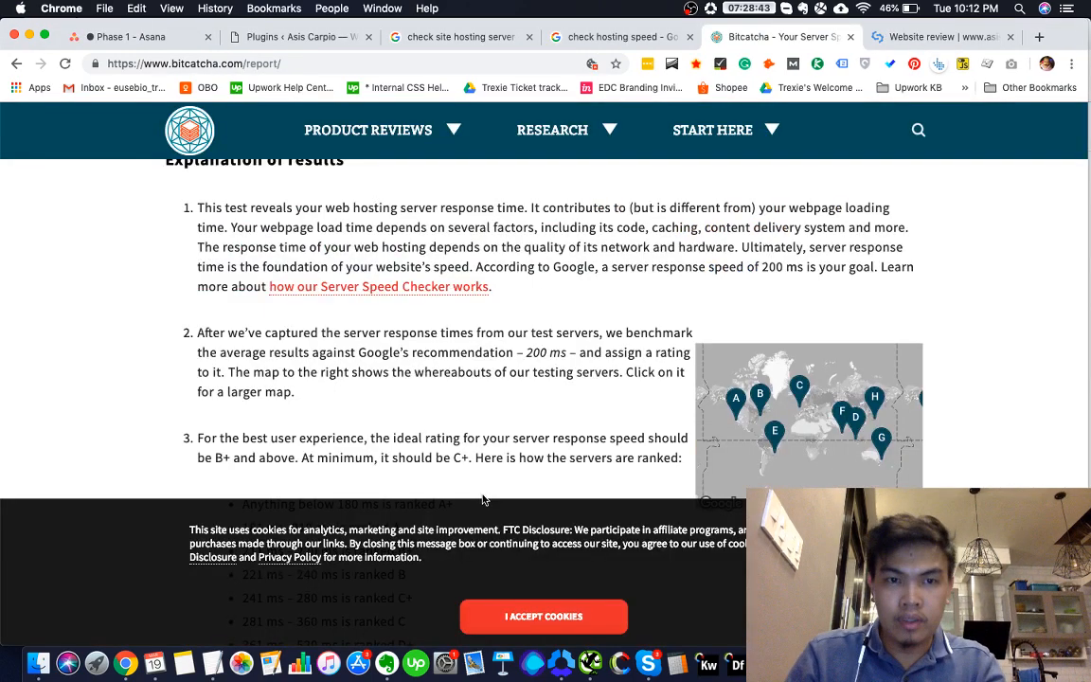
pyautogui.press('super+1')
pyautogui.press('super+2')
pyautogui.scroll(-3, 483, 494)
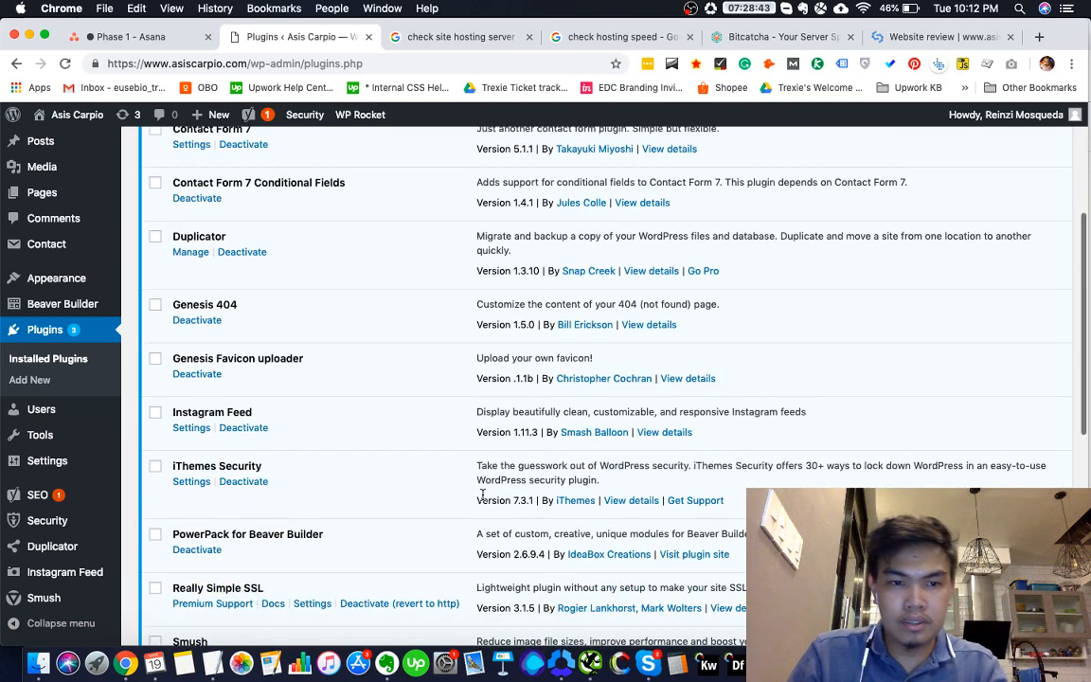
pyautogui.scroll(4, 483, 494)
pyautogui.scroll(-2, 483, 495)
pyautogui.press('super+f')
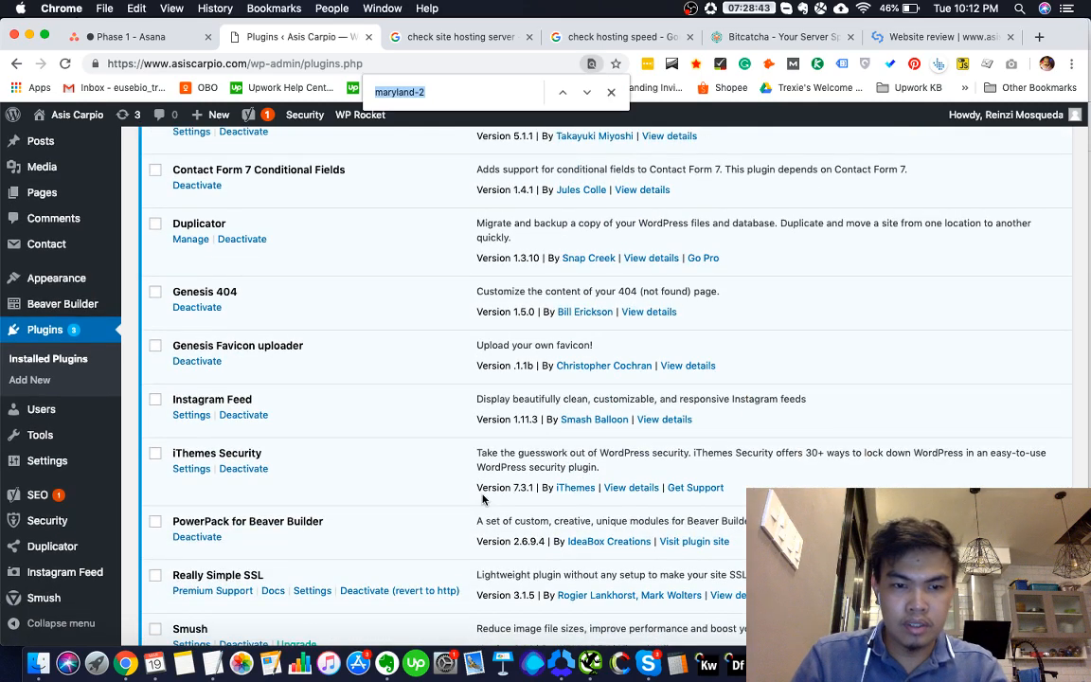
pyautogui.press('BackSpace')
pyautogui.scroll(-2, 483, 497)
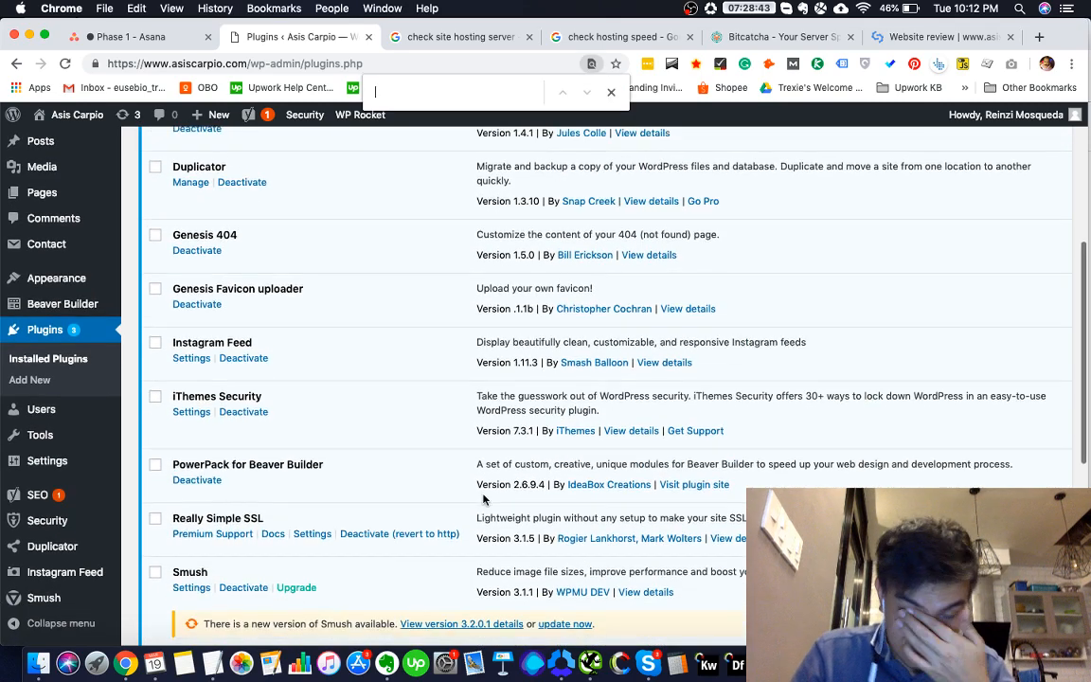
pyautogui.scroll(-3, 483, 496)
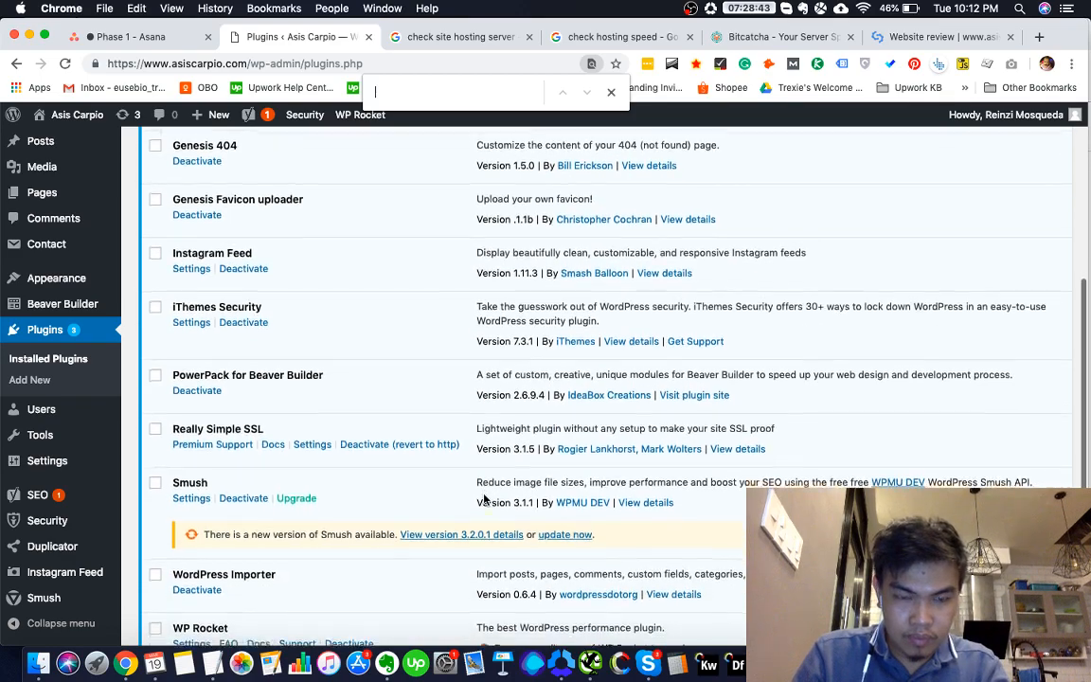
pyautogui.scroll(5, 483, 497)
# Mark the CDN check N, then select the All Pages OG Data cell
pyautogui.press('super+grave')
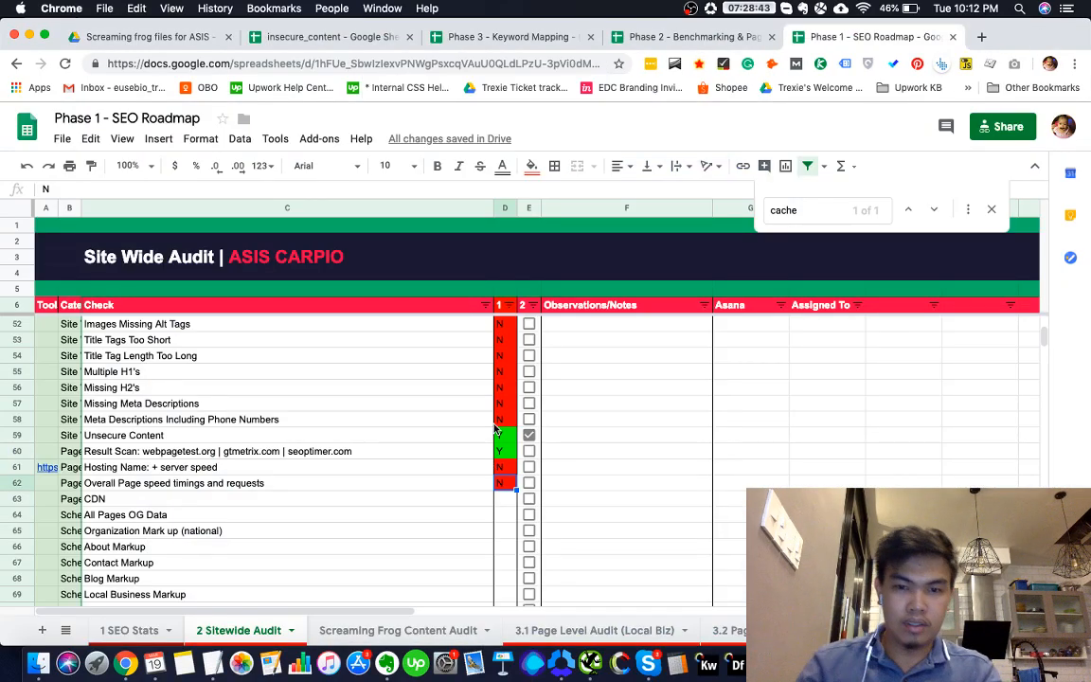
pyautogui.click(508, 504)
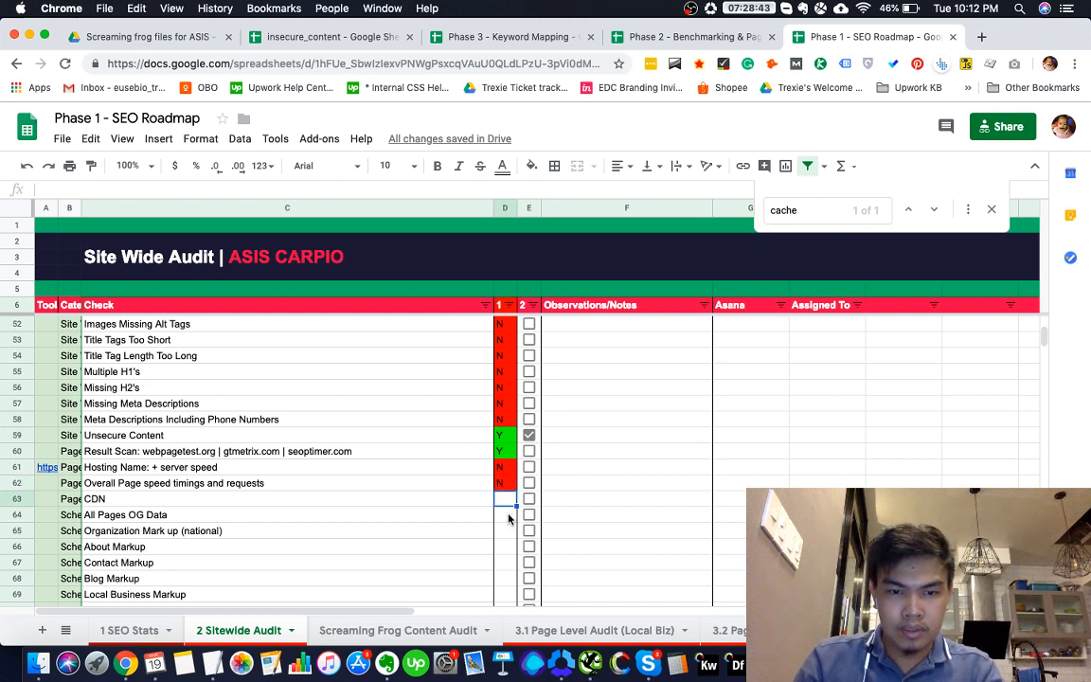
pyautogui.scroll(-1, 508, 518)
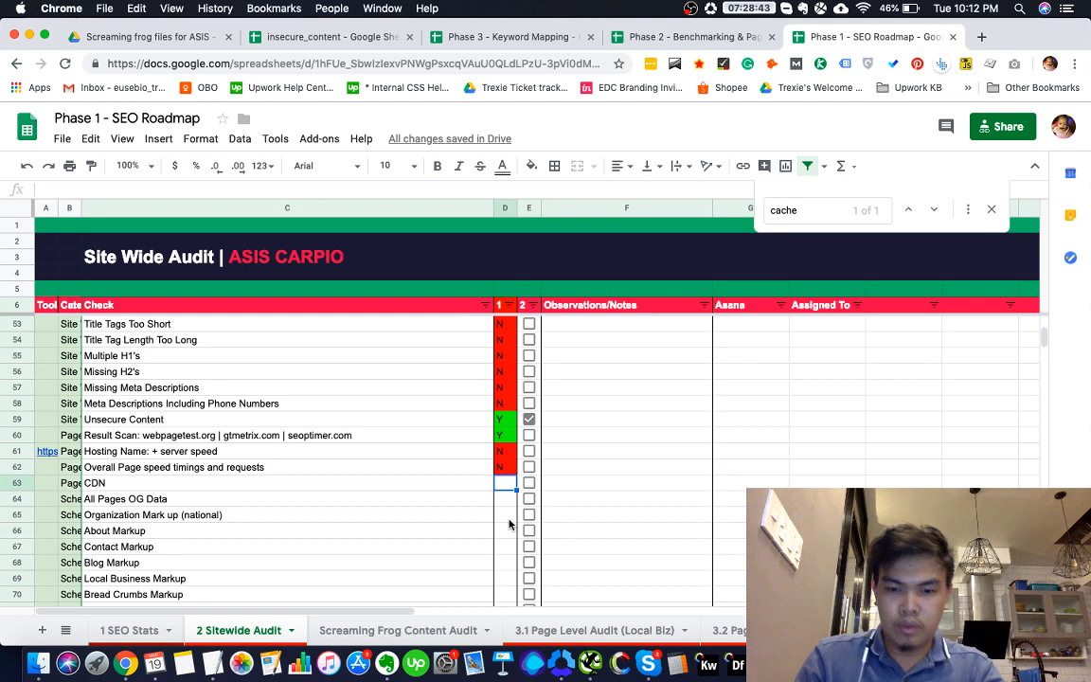
pyautogui.write('N')
pyautogui.press('Return')
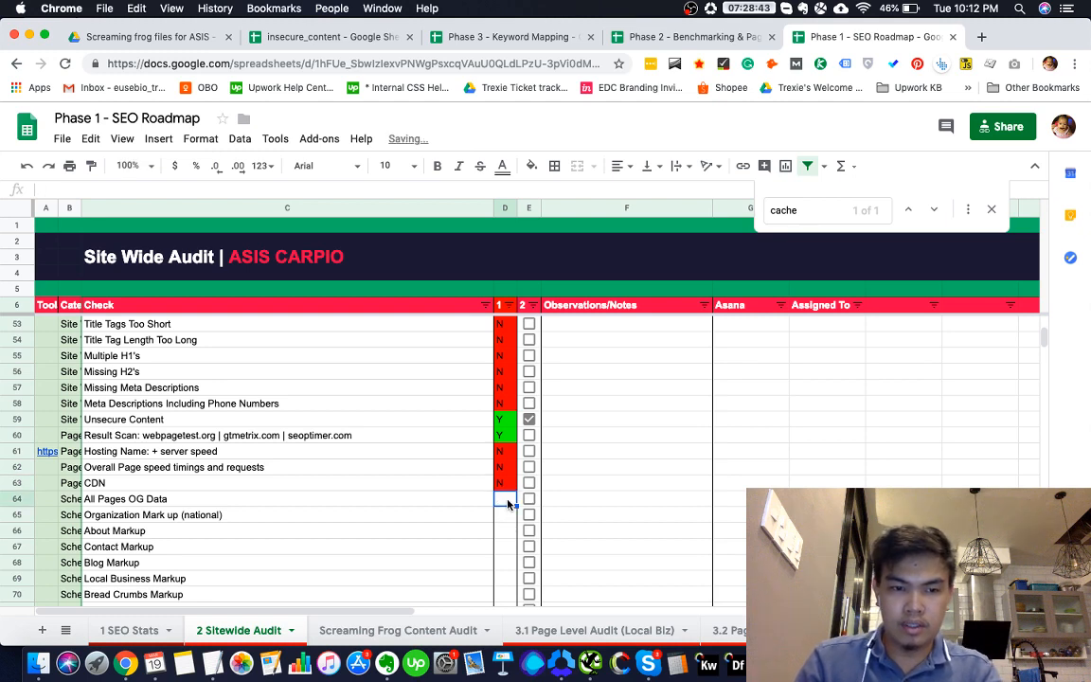
pyautogui.scroll(-1, 504, 500)
pyautogui.press('Left')
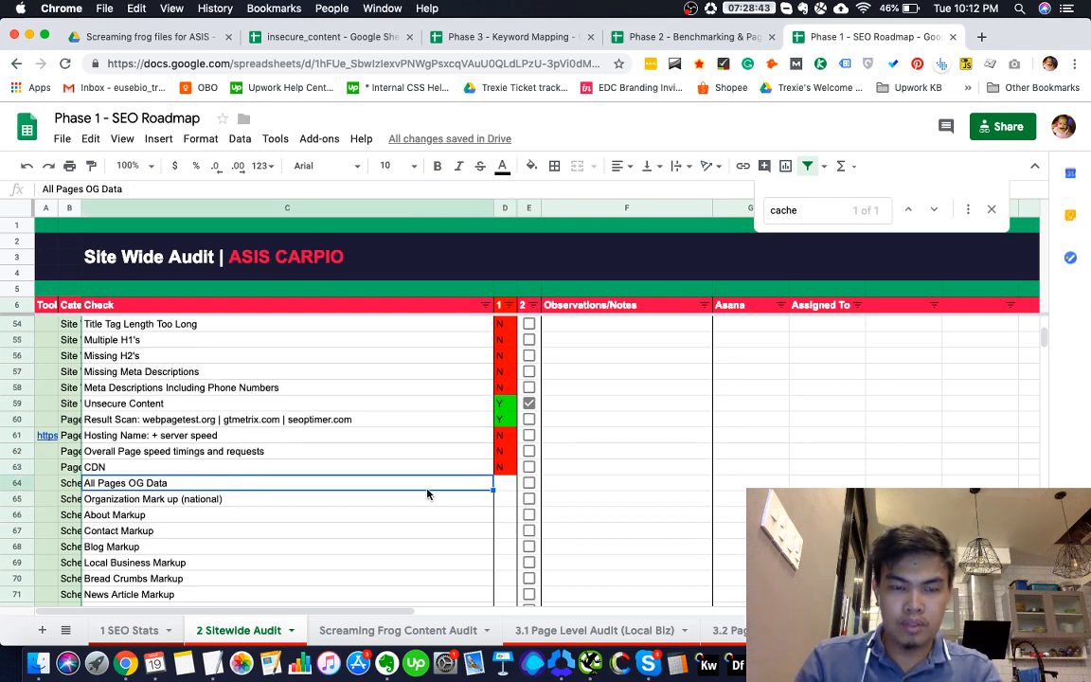
# Scroll through the WordPress plugins page again and back to the top
pyautogui.press('super+grave')
pyautogui.scroll(-5, 95, 465)
pyautogui.scroll(-3, 92, 470)
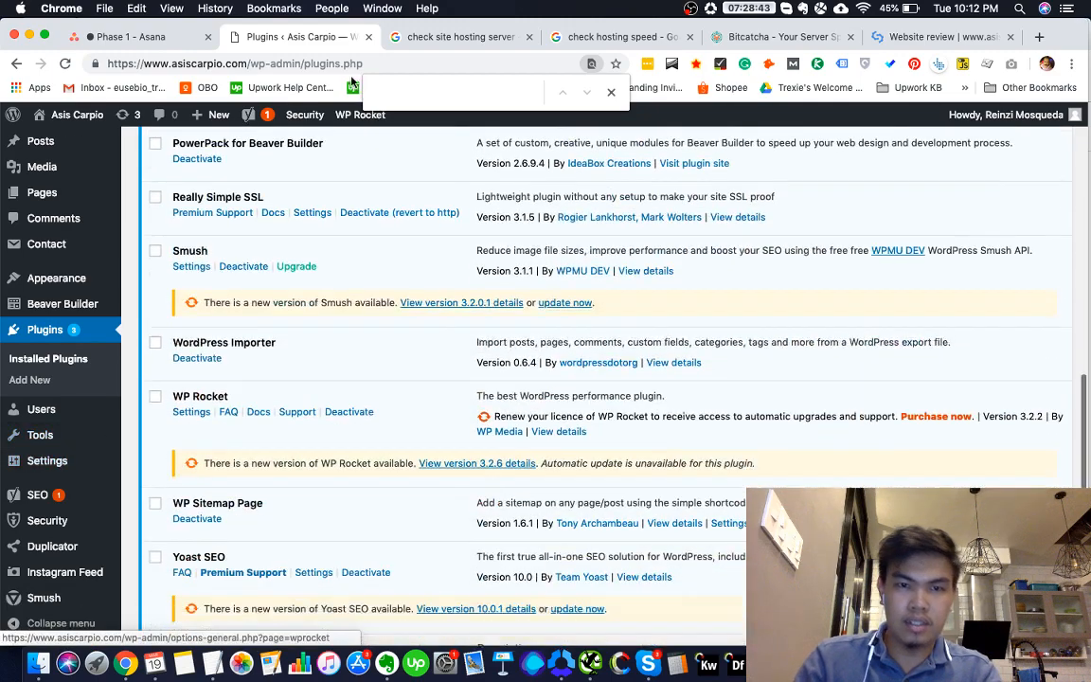
pyautogui.scroll(10, 324, 202)
# Visit the live site from the WordPress admin bar and reload it to get past maintenance
pyautogui.moveTo(68, 116)
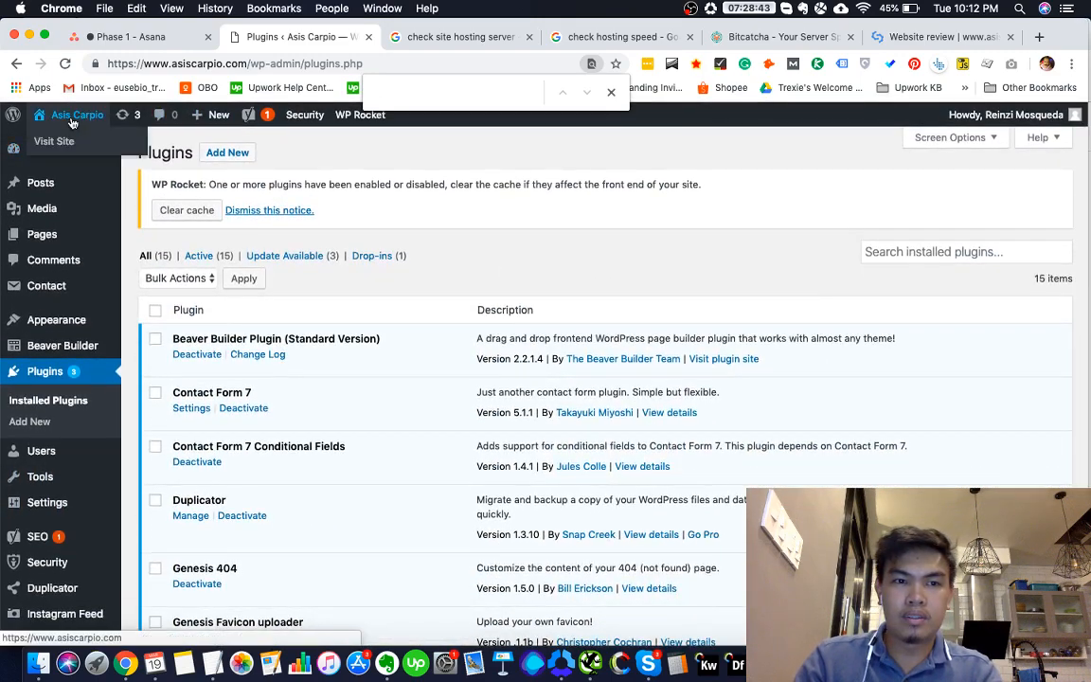
pyautogui.click(54, 140)
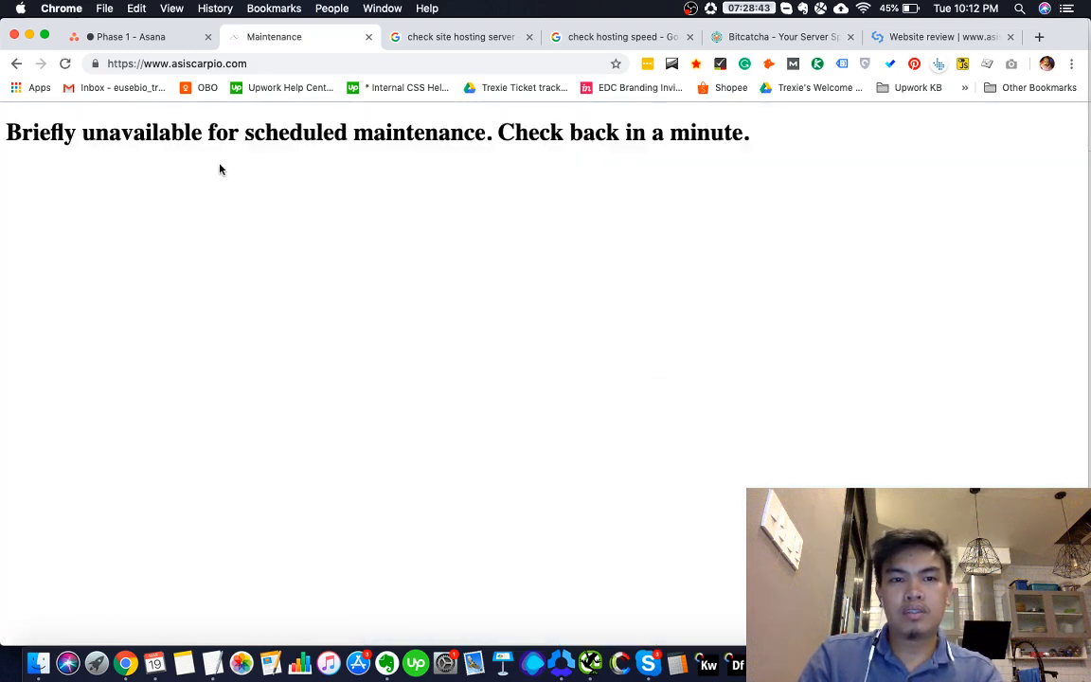
pyautogui.click(66, 65)
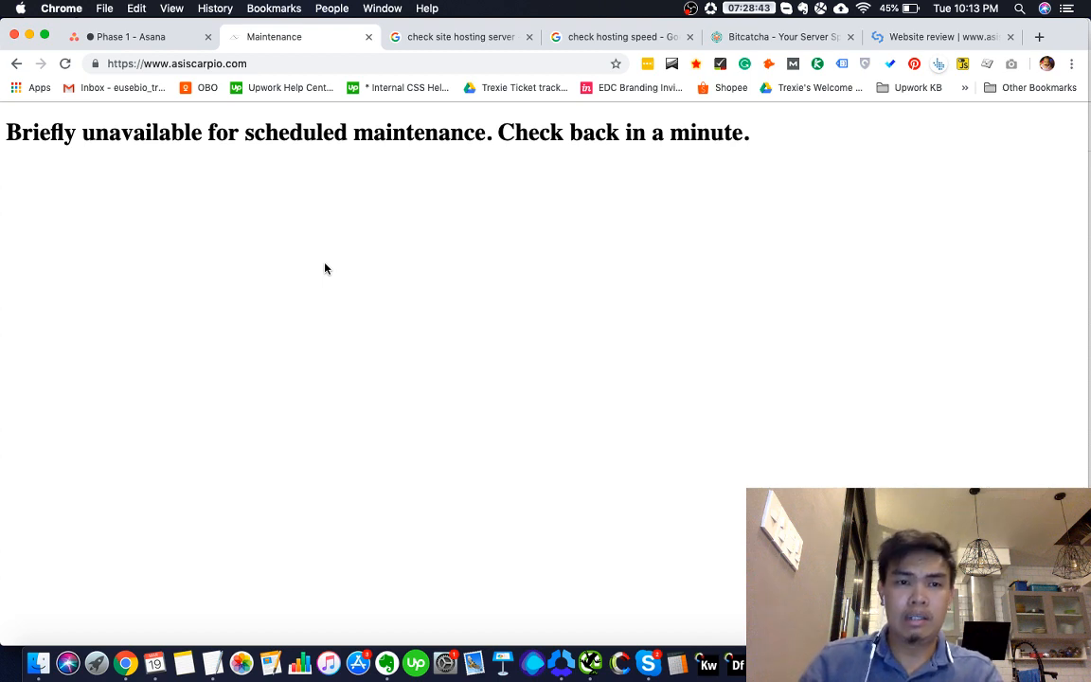
pyautogui.click(312, 67)
pyautogui.click(357, 66)
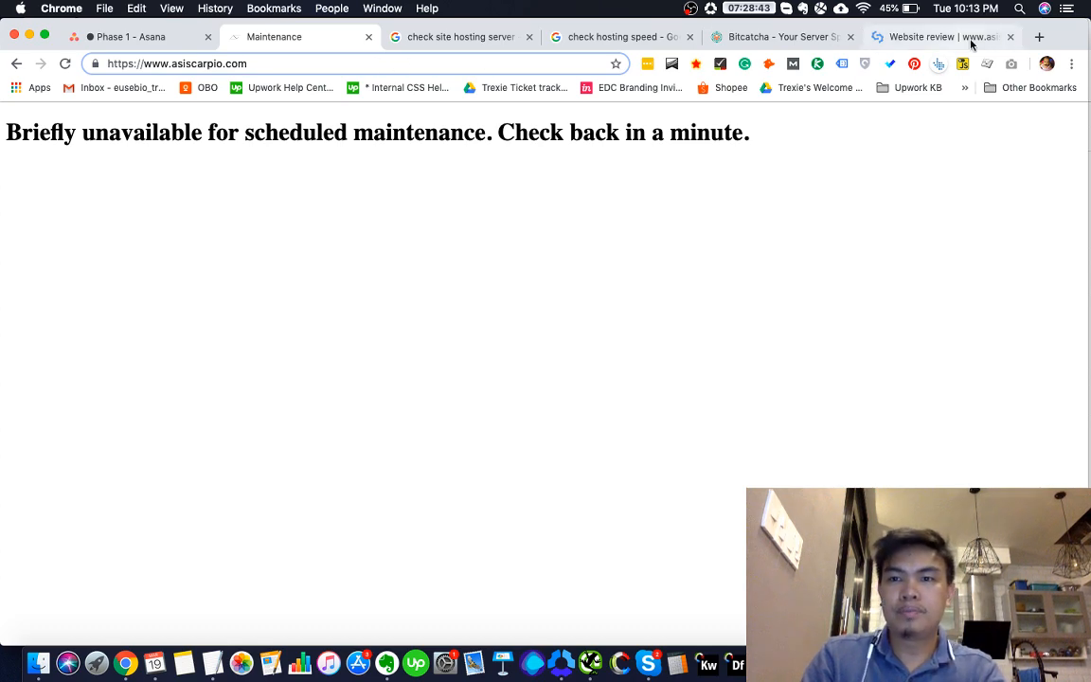
# Load asiscarpio.com in a new tab, close the maintenance tab and move the site tab left
pyautogui.click(1039, 37)
pyautogui.write('as')
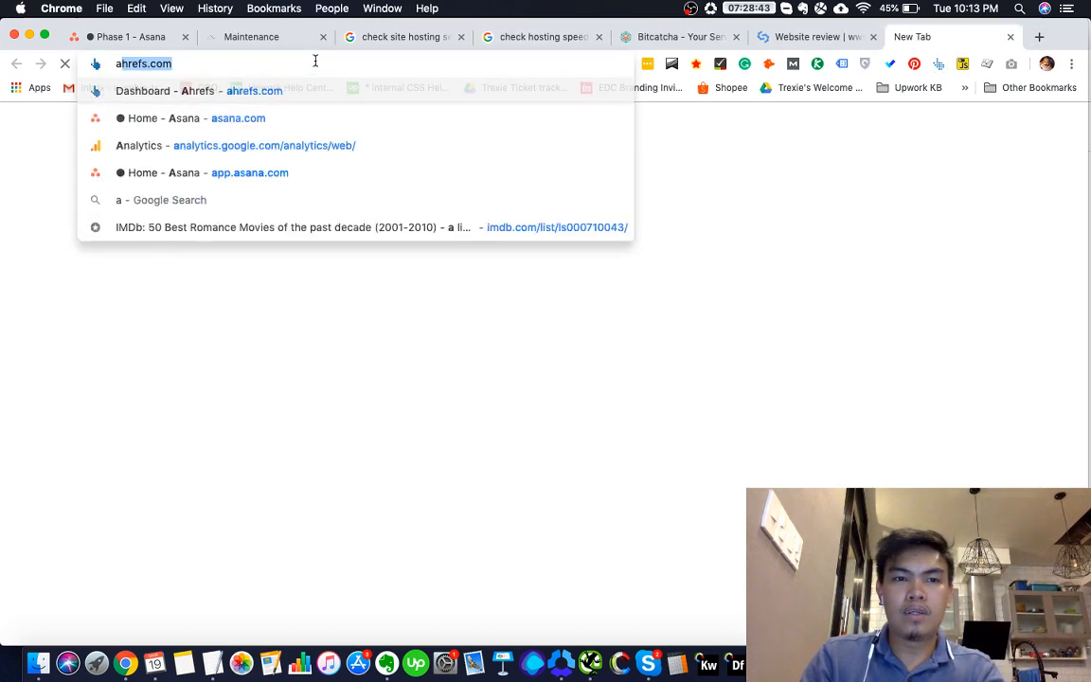
pyautogui.write('is')
pyautogui.press('Return')
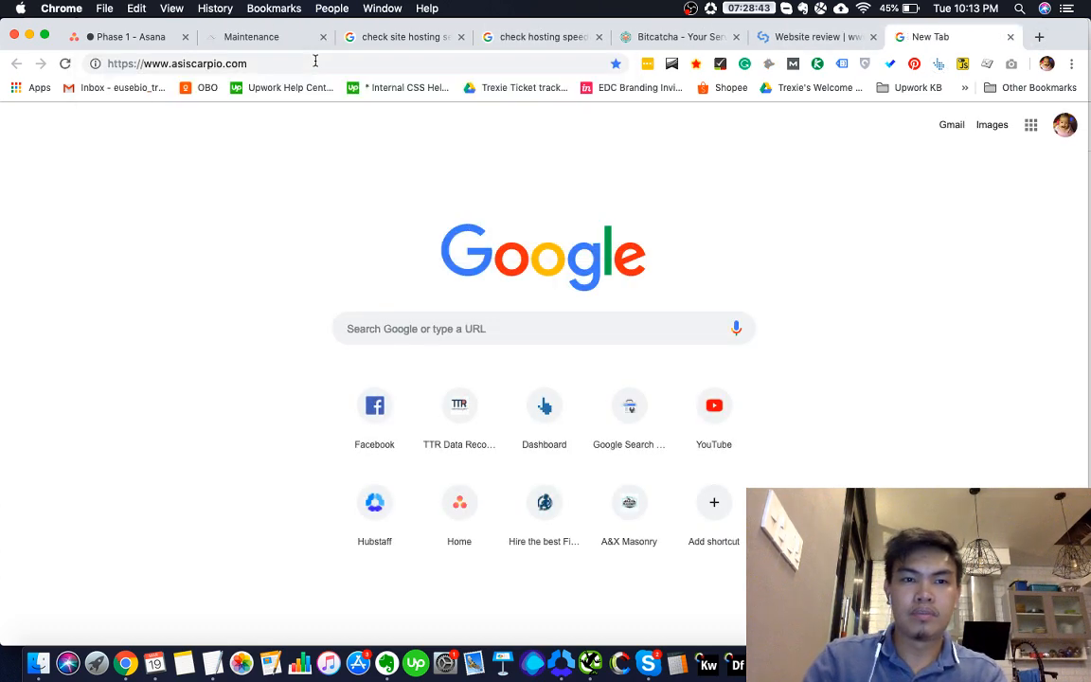
pyautogui.click(915, 37)
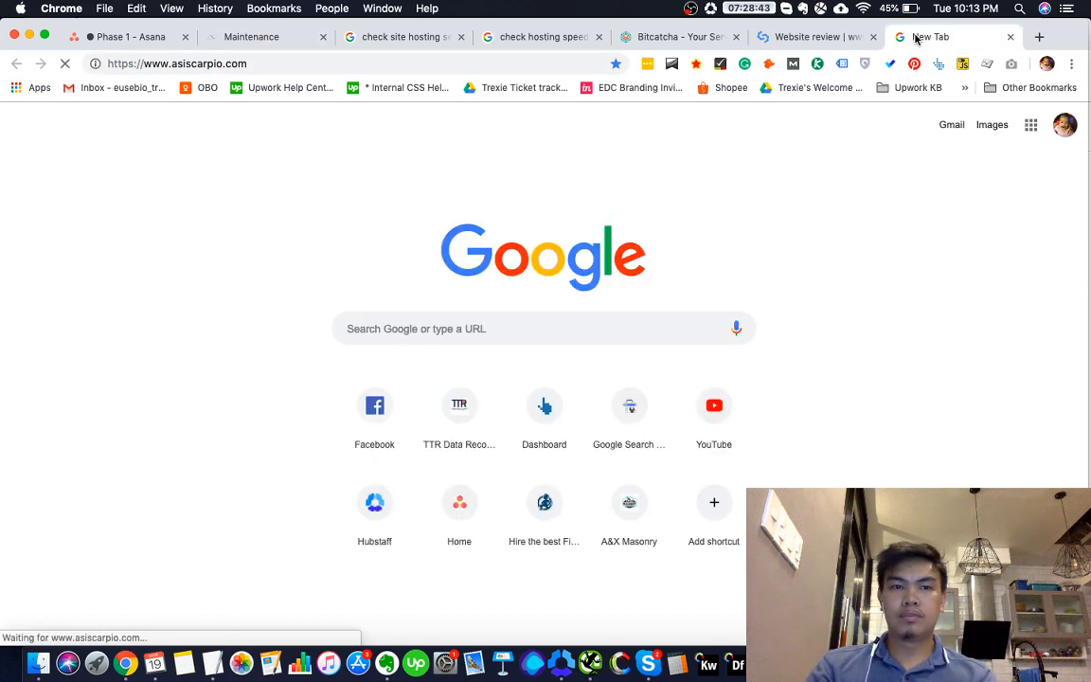
pyautogui.click(536, 65)
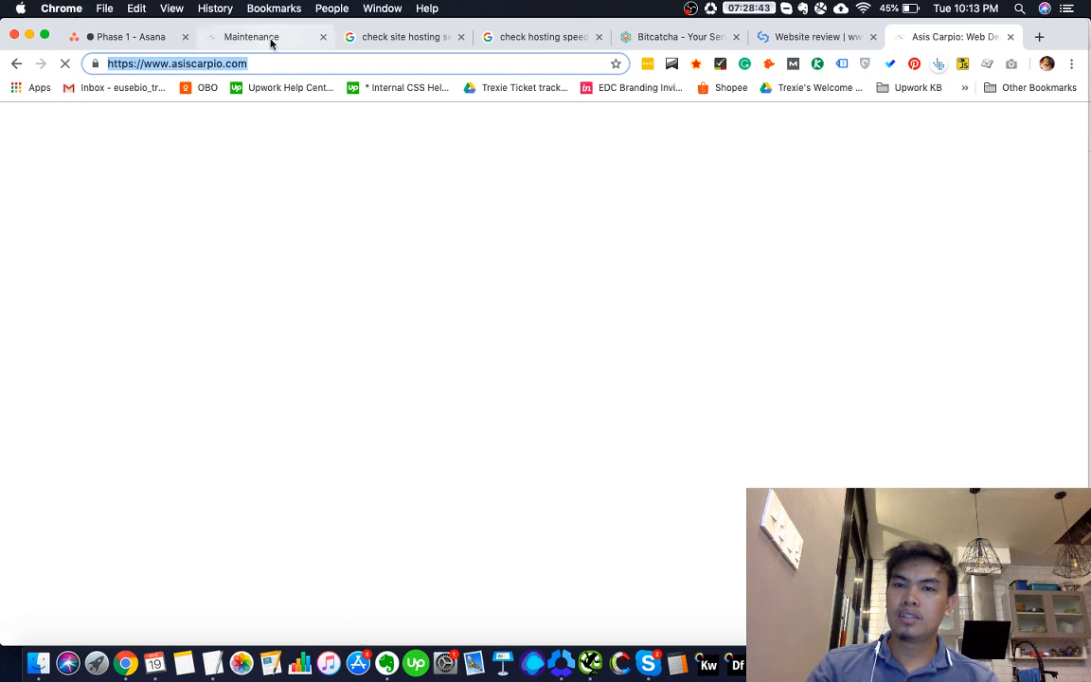
pyautogui.click(323, 37)
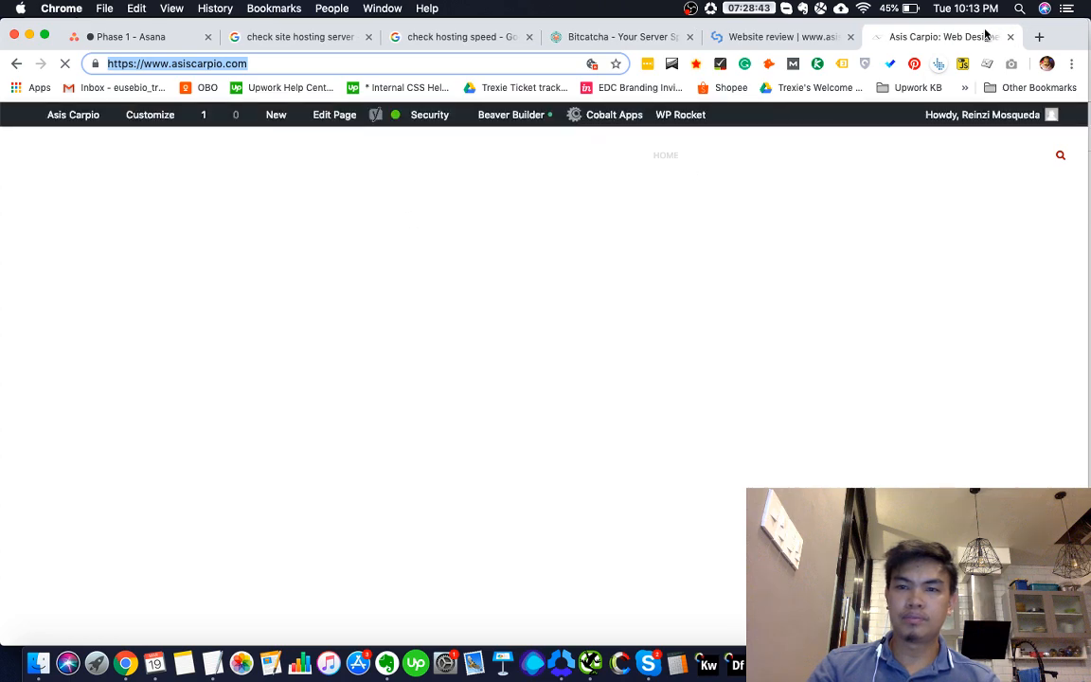
pyautogui.moveTo(914, 41); pyautogui.dragTo(282, 59)
# Open the asiscarpio.com homepage's HTML source in a new tab
pyautogui.press('super+grave')
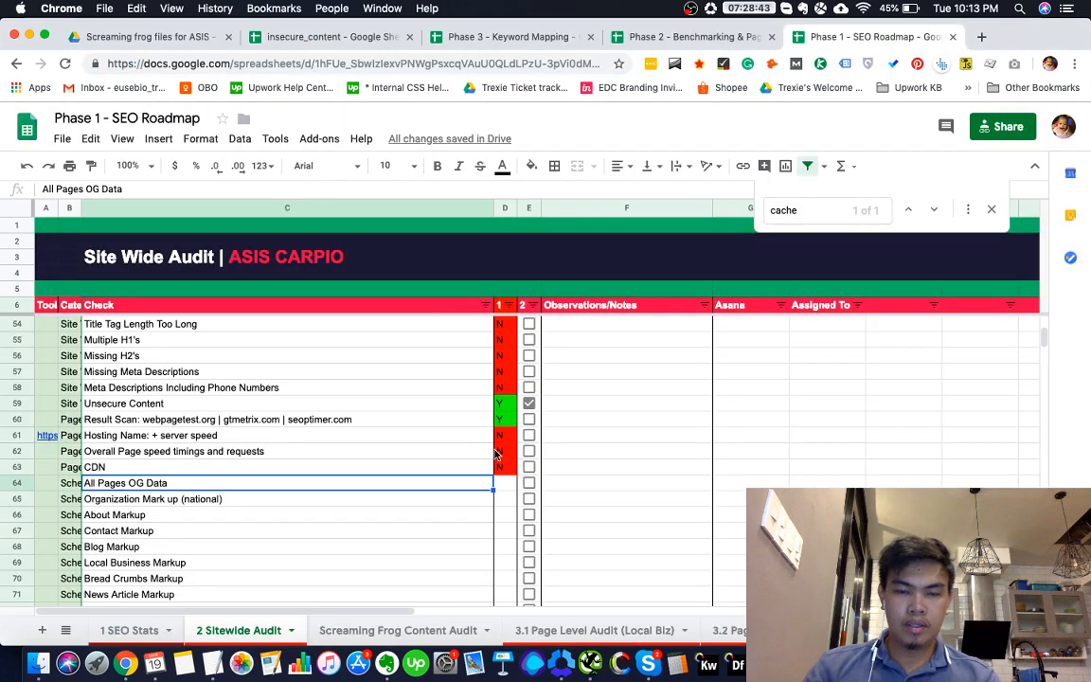
pyautogui.press('super+grave')
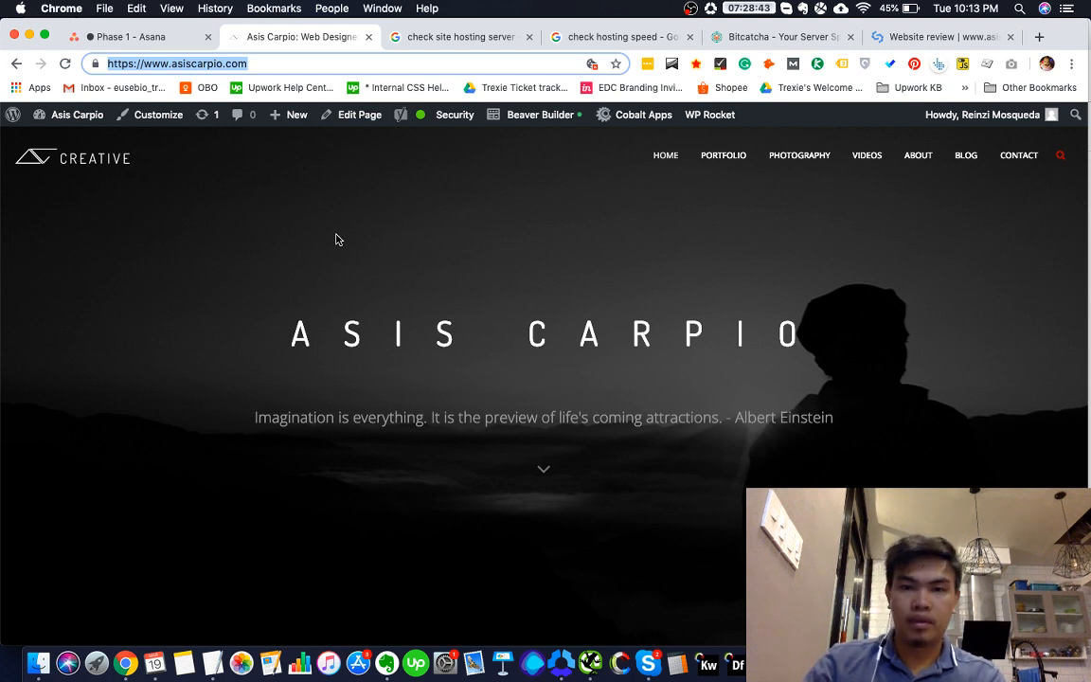
pyautogui.rightClick(331, 229)
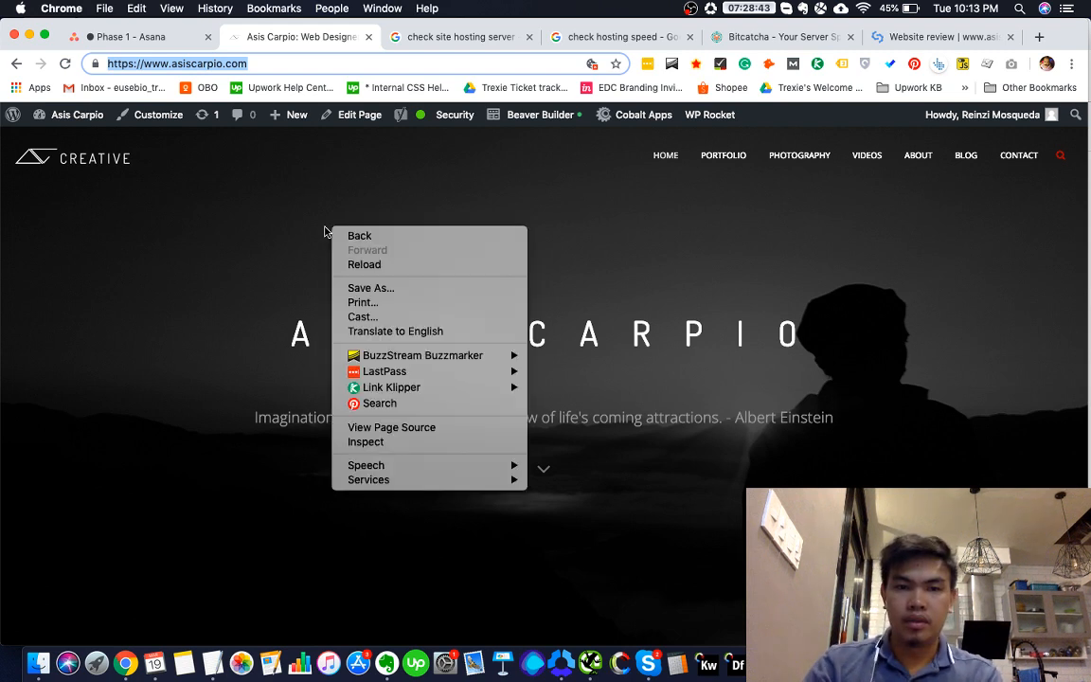
pyautogui.click(451, 434)
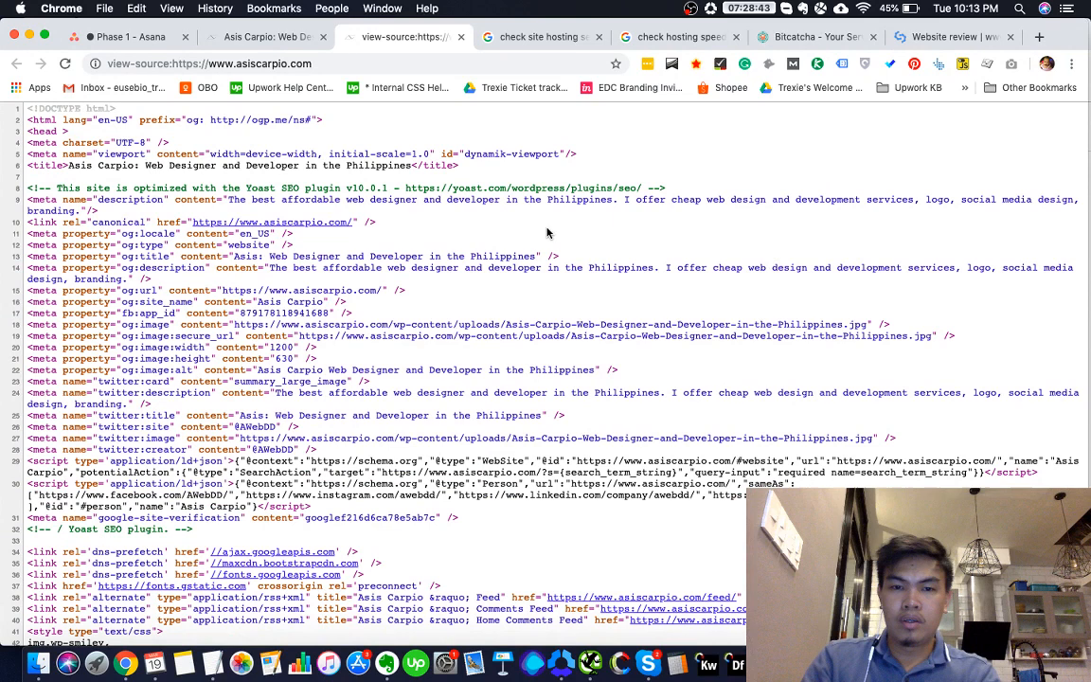
pyautogui.rightClick(551, 225)
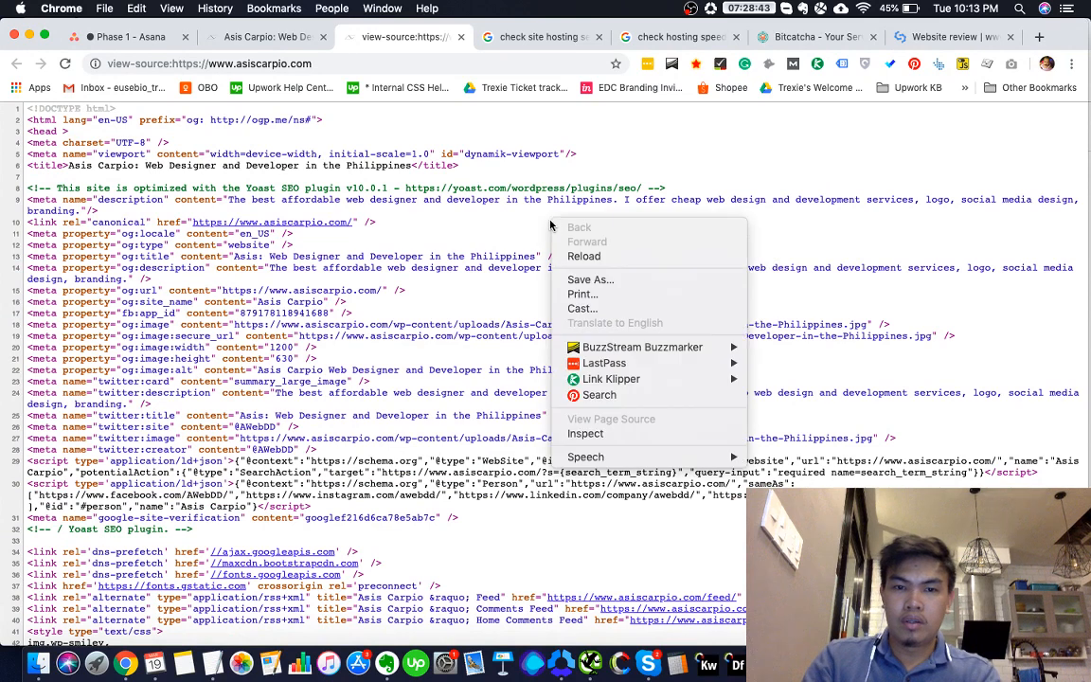
pyautogui.click(489, 243)
# Search the source for 'og' and highlight the og prefix, og:locale and og:type tags
pyautogui.press('super+f')
pyautogui.write('og')
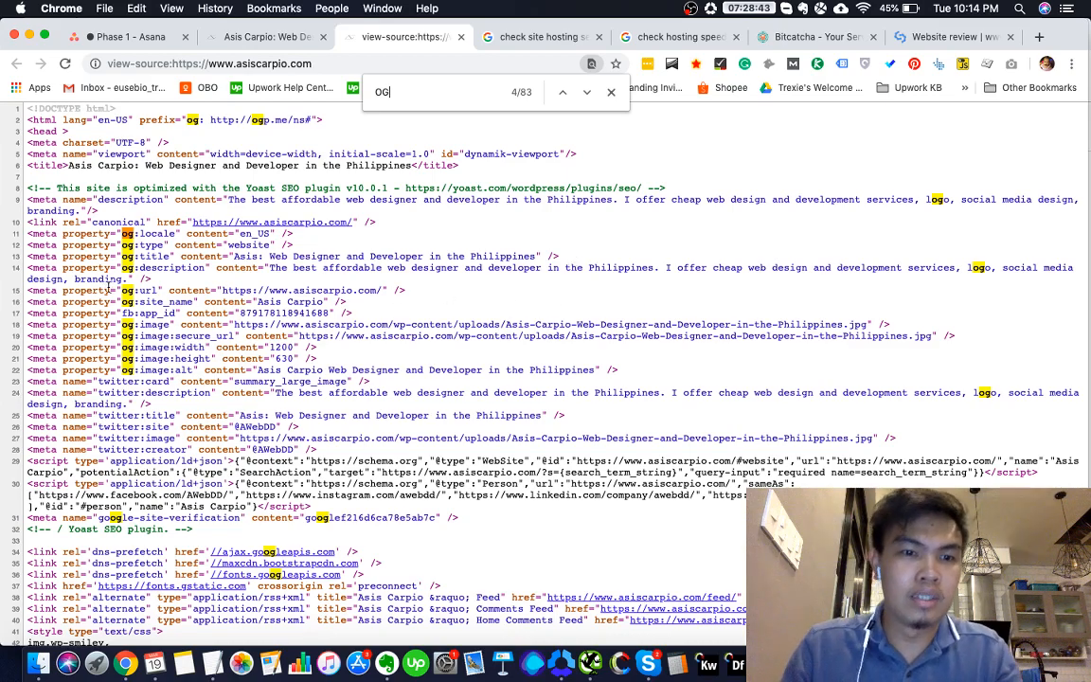
pyautogui.scroll(-4, 171, 303)
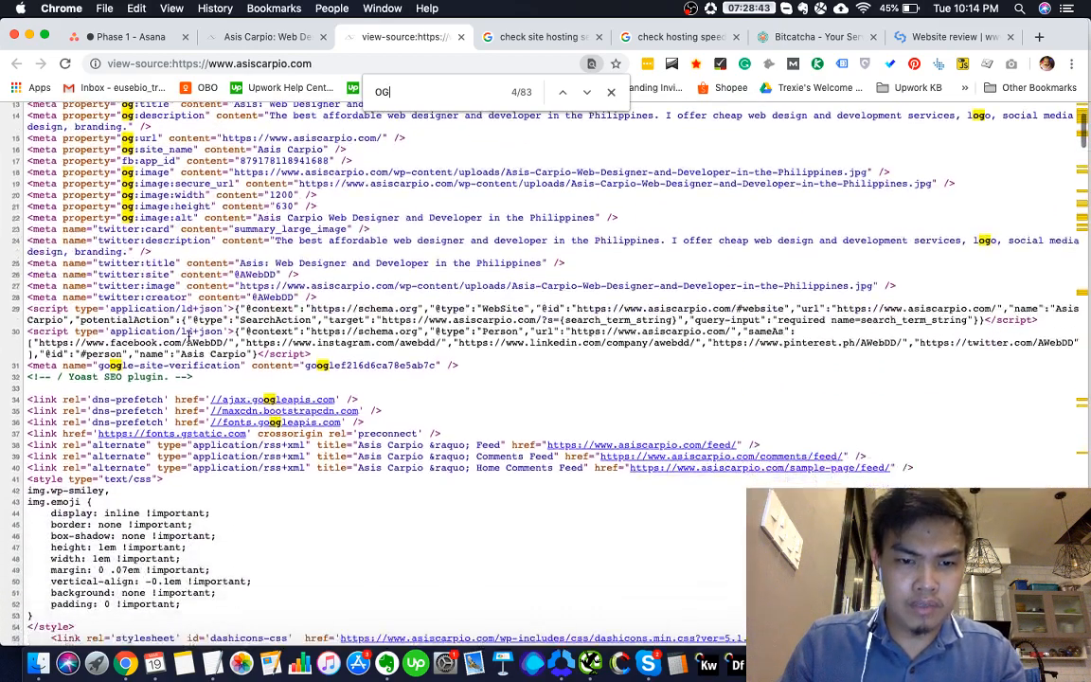
pyautogui.scroll(5, 193, 332)
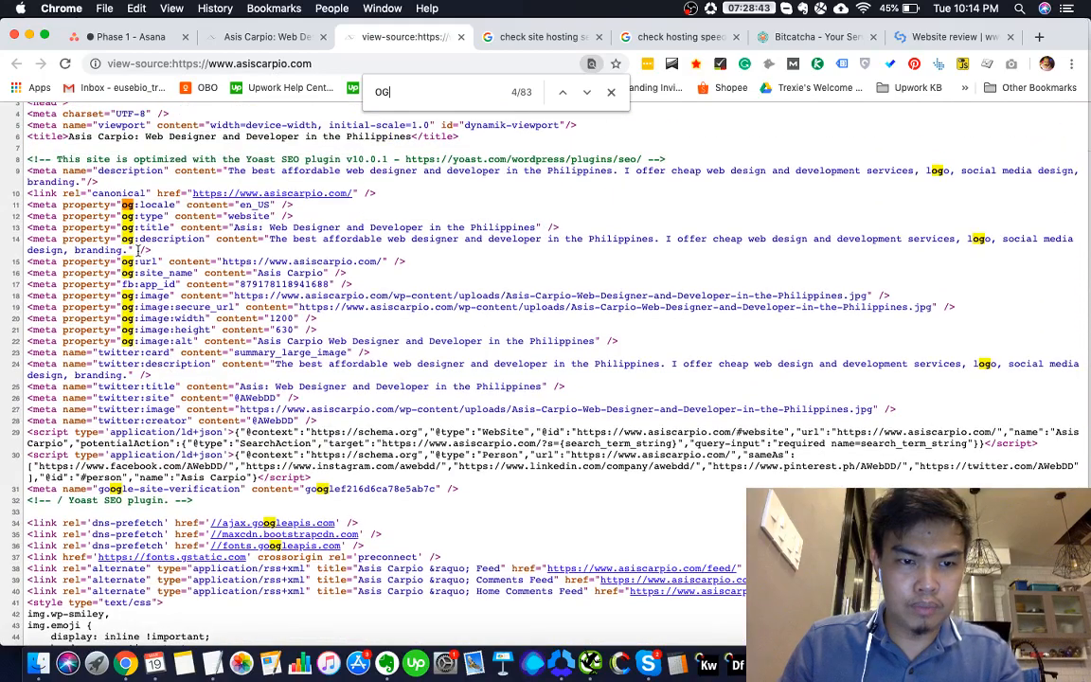
pyautogui.moveTo(140, 119); pyautogui.dragTo(238, 132)
pyautogui.moveTo(87, 234); pyautogui.dragTo(202, 248)
# Enter Y in D64 for the All Pages OG Data check
pyautogui.press('super+grave')
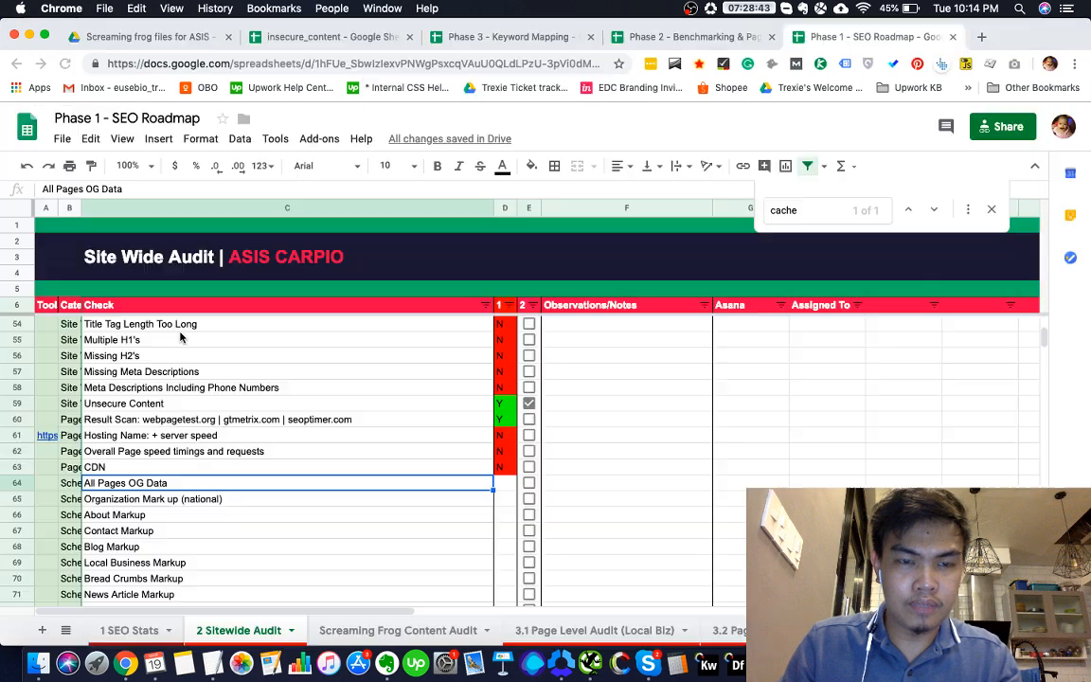
pyautogui.click(509, 484)
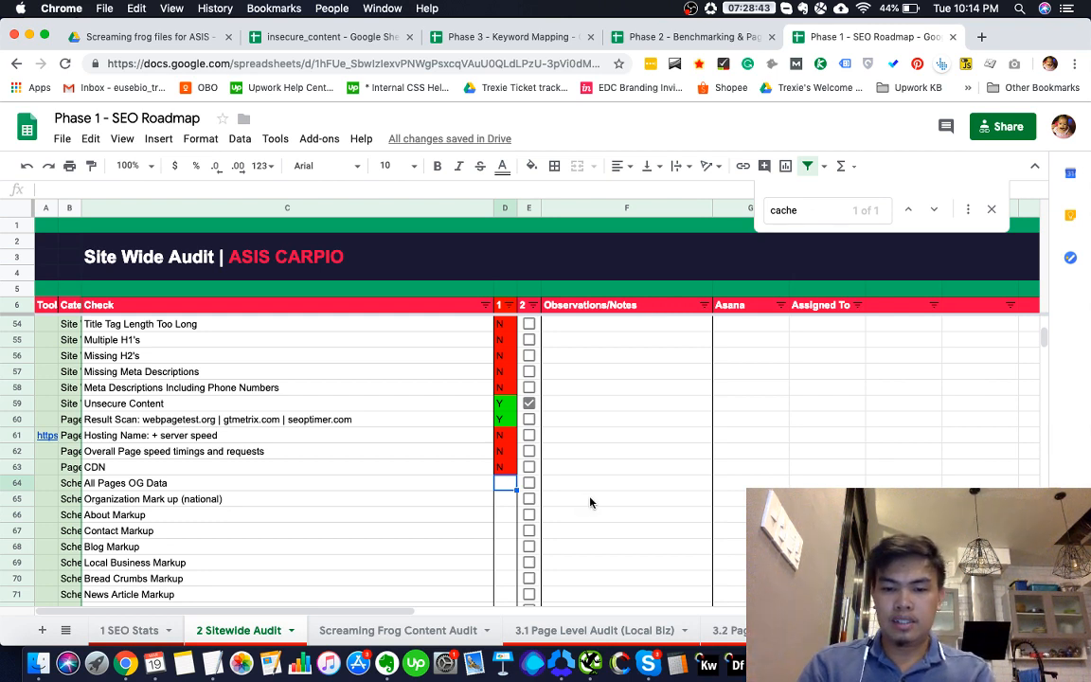
pyautogui.write('Y')
pyautogui.press('Return')
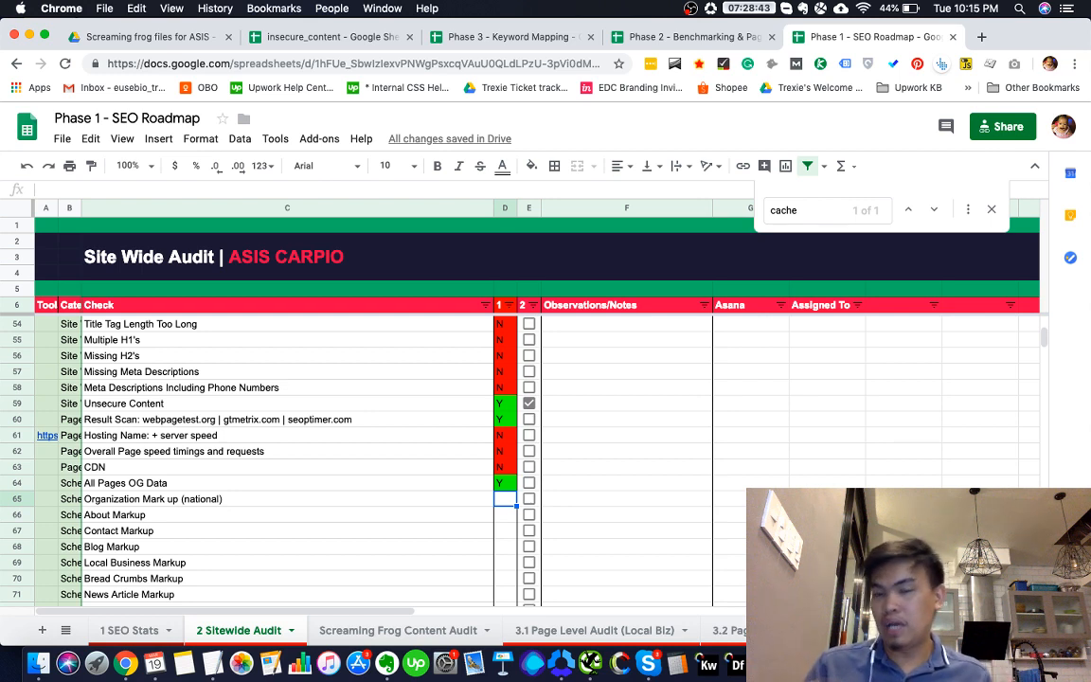
pyautogui.scroll(-1, 580, 554)
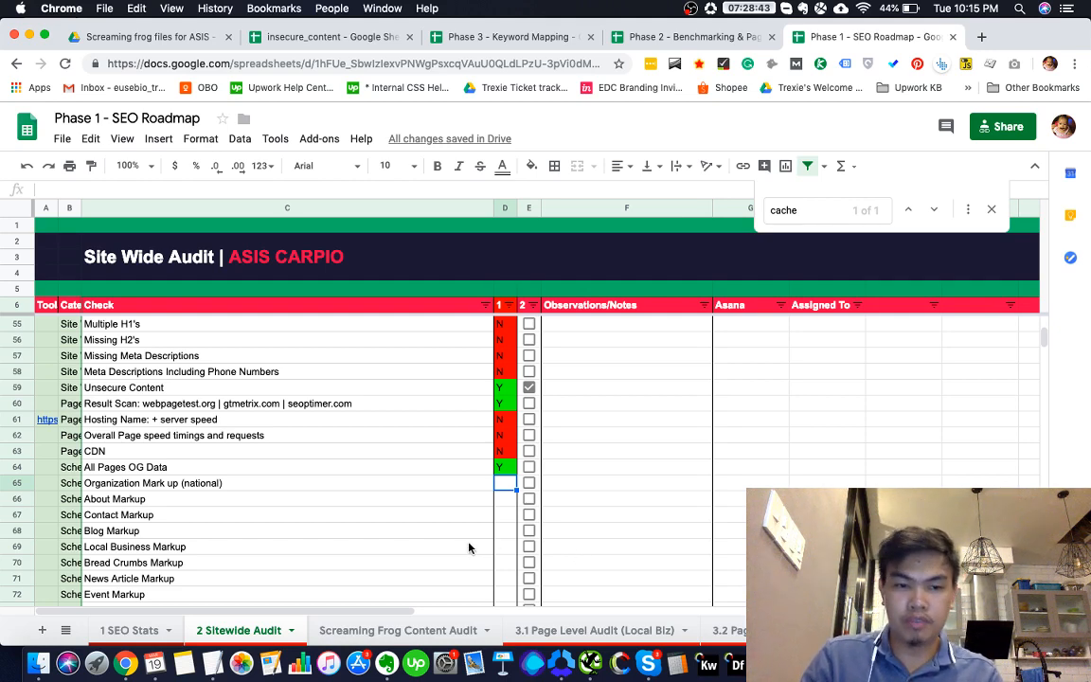
# Open the Structured Data Testing Tool from the address bar suggestions
pyautogui.click(431, 547)
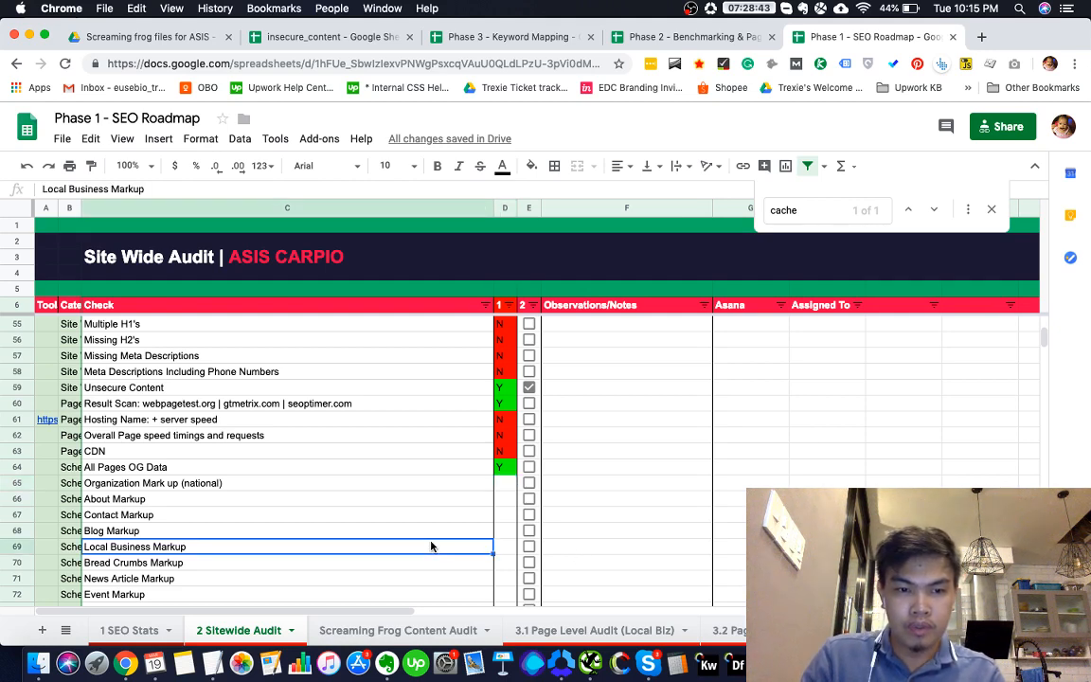
pyautogui.click(369, 487)
pyautogui.press('super+grave')
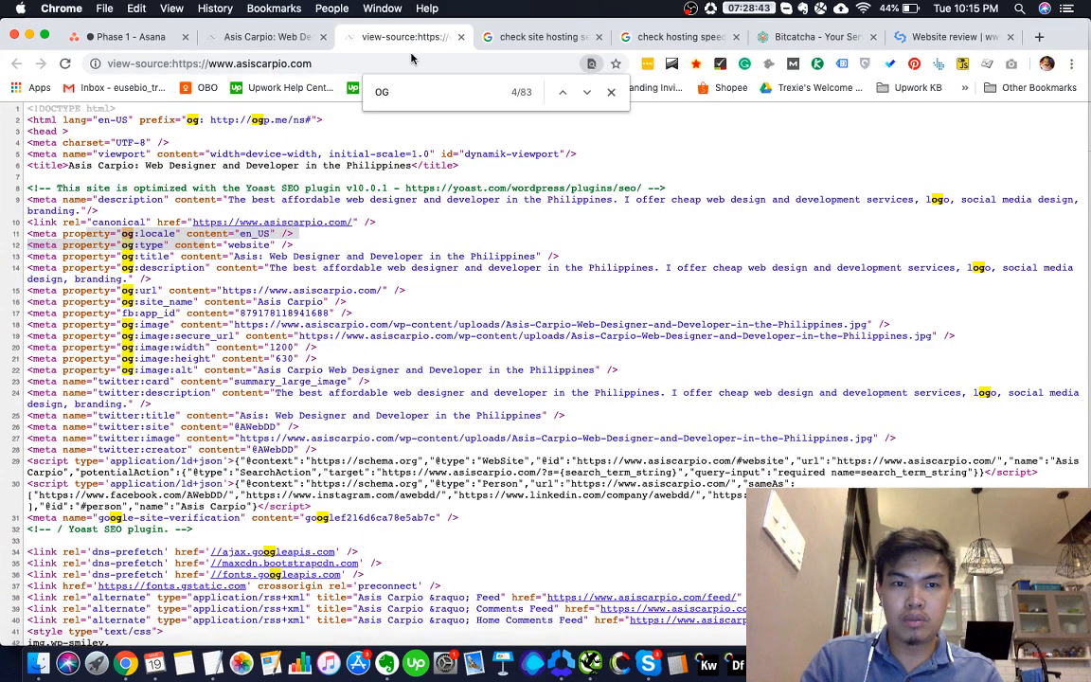
pyautogui.click(413, 60)
pyautogui.write('s')
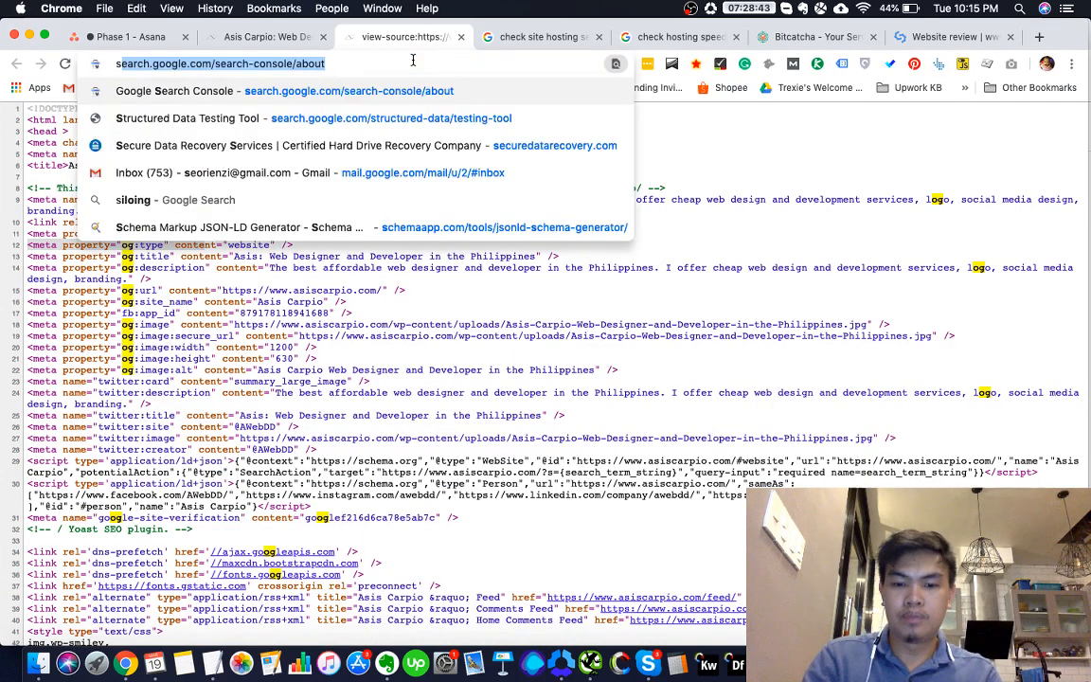
pyautogui.write('tru')
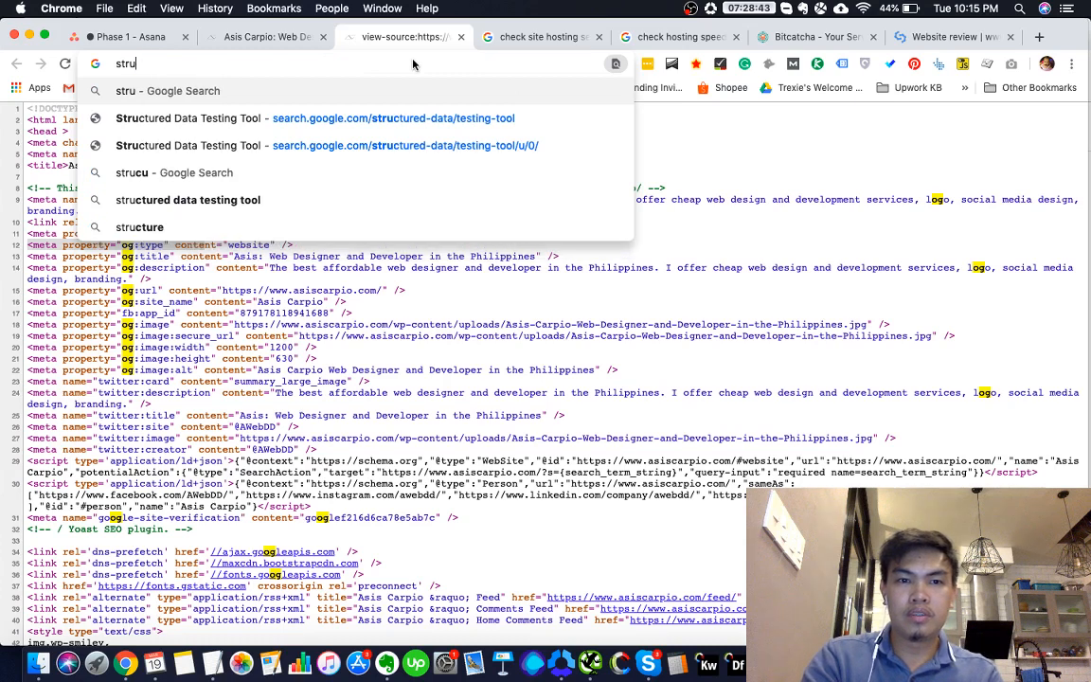
pyautogui.press('Down')
# Move in the audit sheet to the Organization Mark up (national) check
pyautogui.press('super+grave')
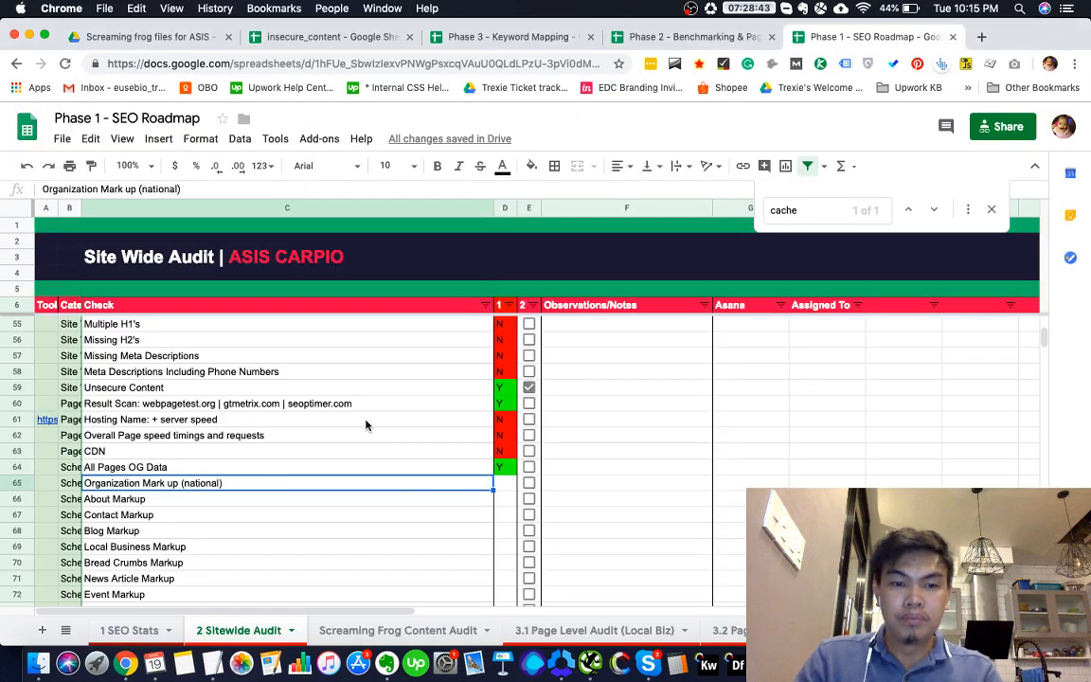
pyautogui.scroll(-2, 435, 487)
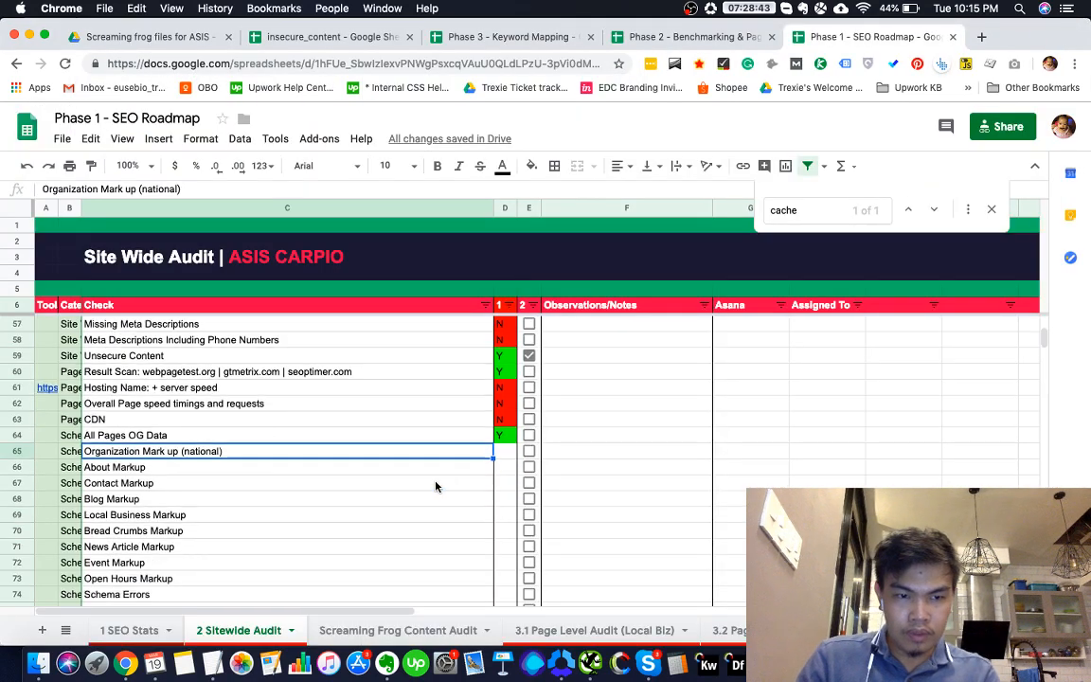
pyautogui.scroll(-1, 436, 487)
pyautogui.click(95, 420)
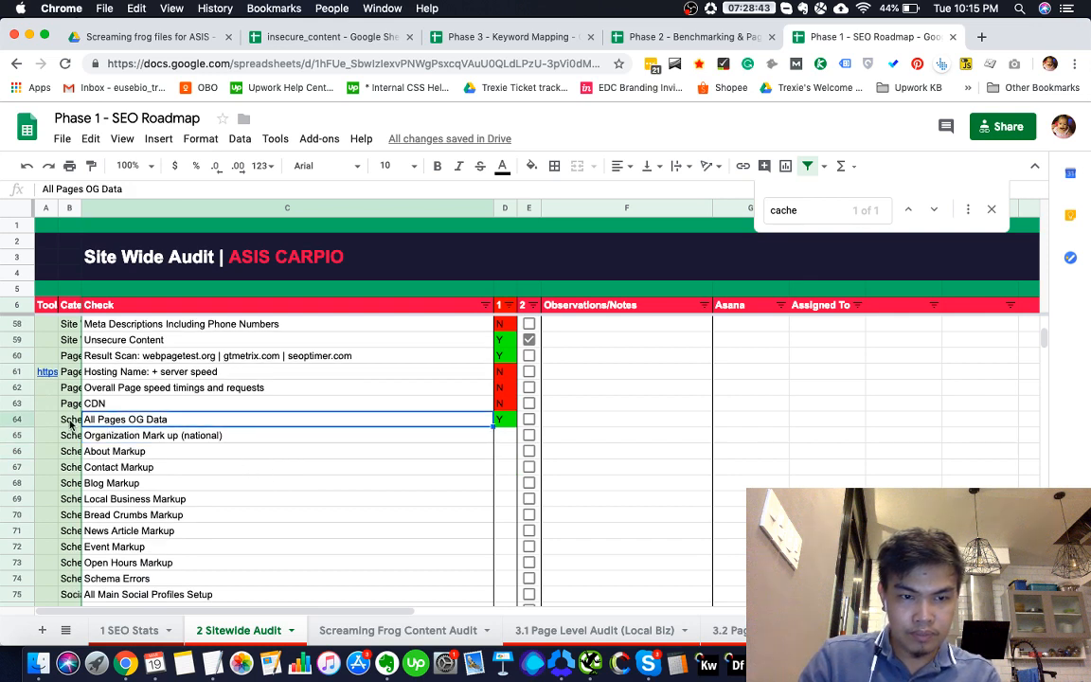
pyautogui.click(70, 419)
pyautogui.press('Down')
pyautogui.press('Down')
pyautogui.press('Up')
pyautogui.press('Up')
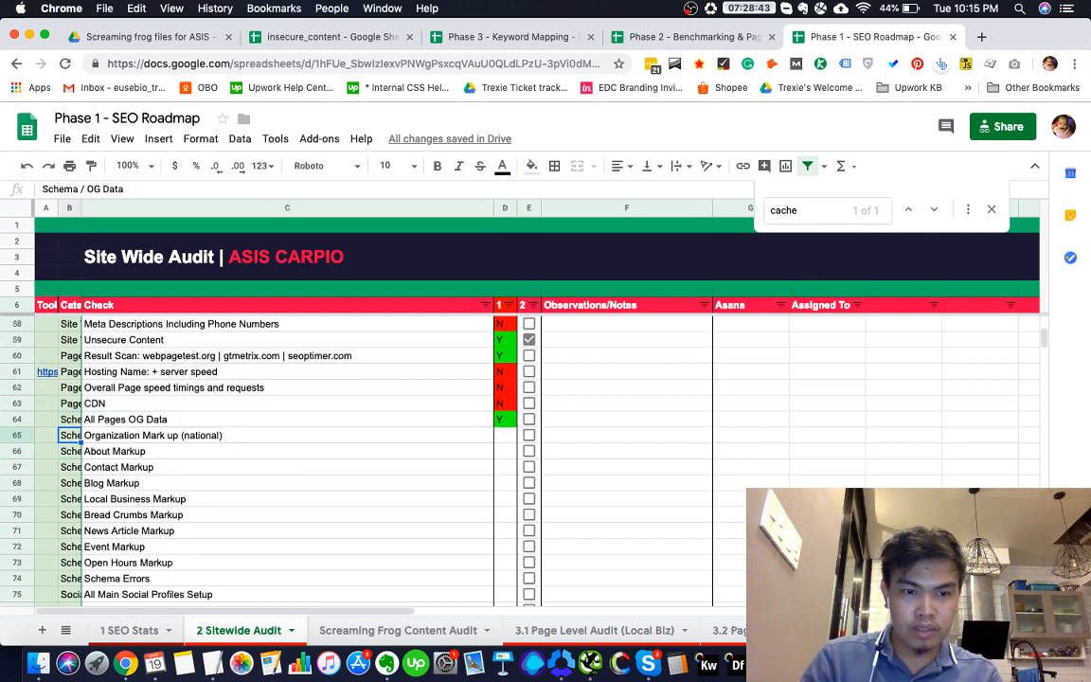
pyautogui.press('Down')
pyautogui.press('Down')
pyautogui.press('Down')
pyautogui.press('Down')
pyautogui.press('Up')
pyautogui.press('Up')
pyautogui.press('Up')
pyautogui.press('Right')
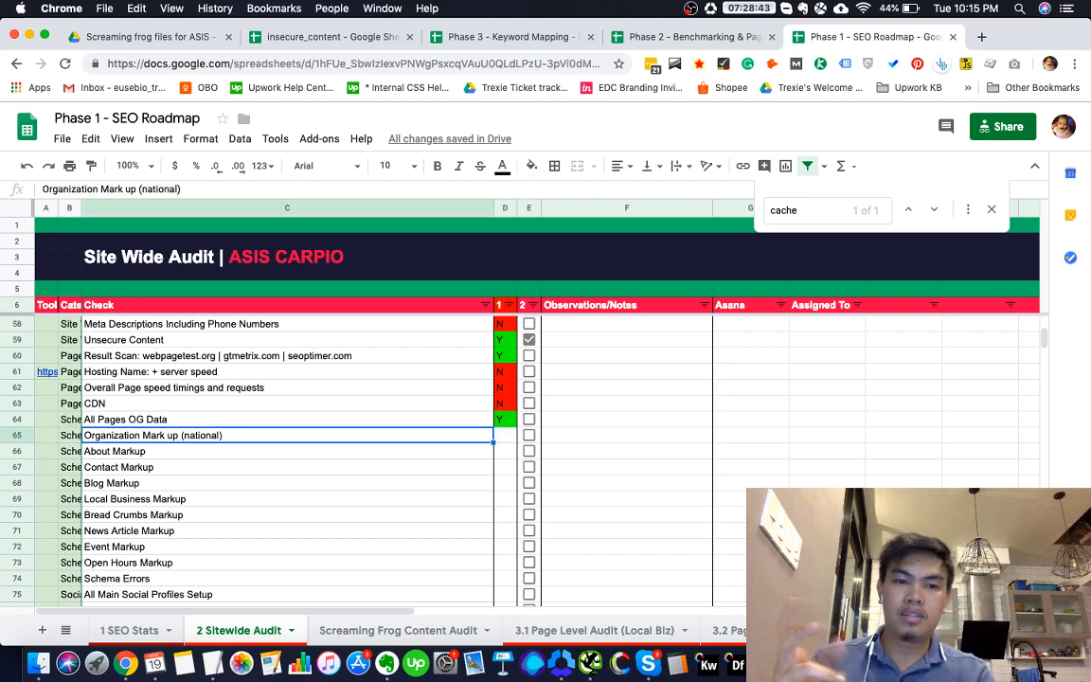
pyautogui.press('super+grave')
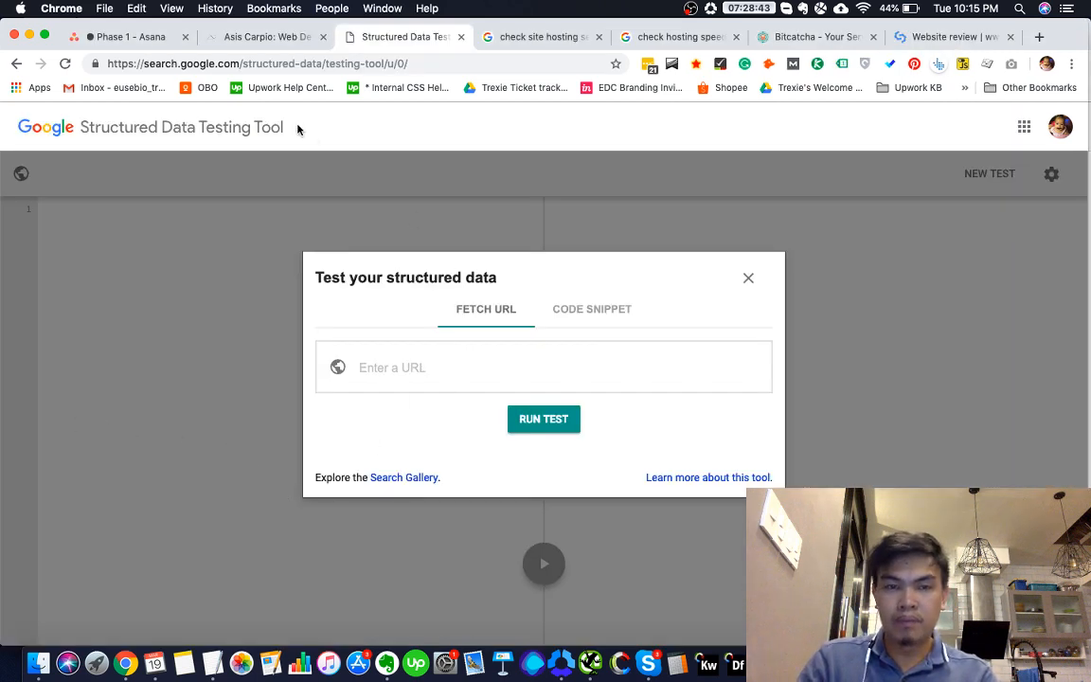
pyautogui.hotkey('ctrl', 'shift', 'Tab')
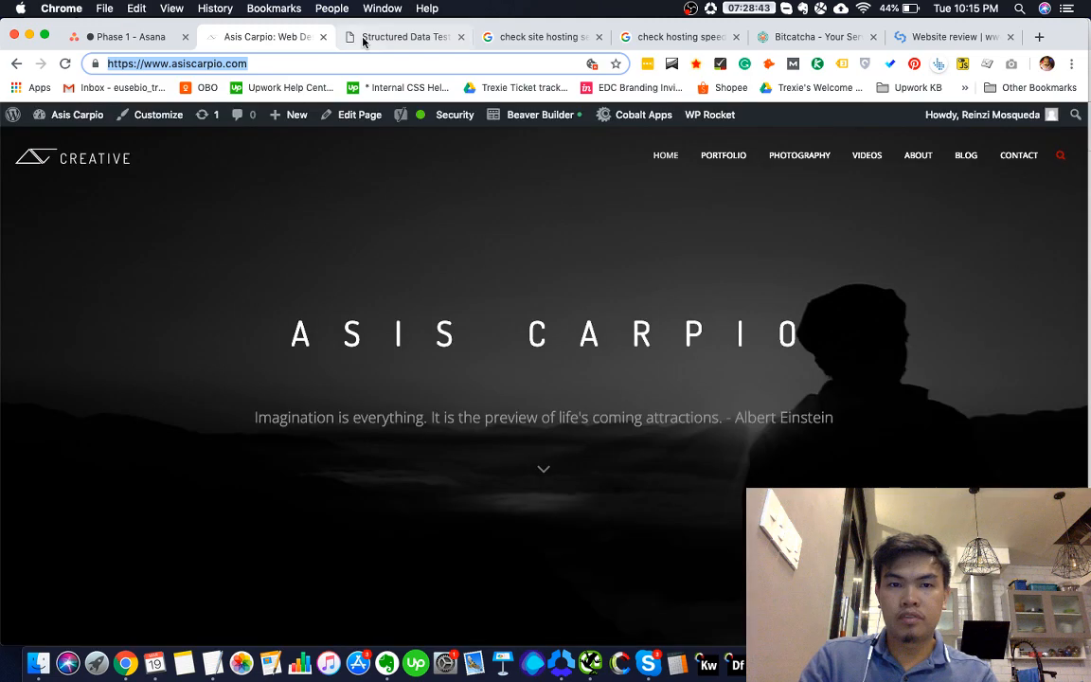
pyautogui.click(363, 38)
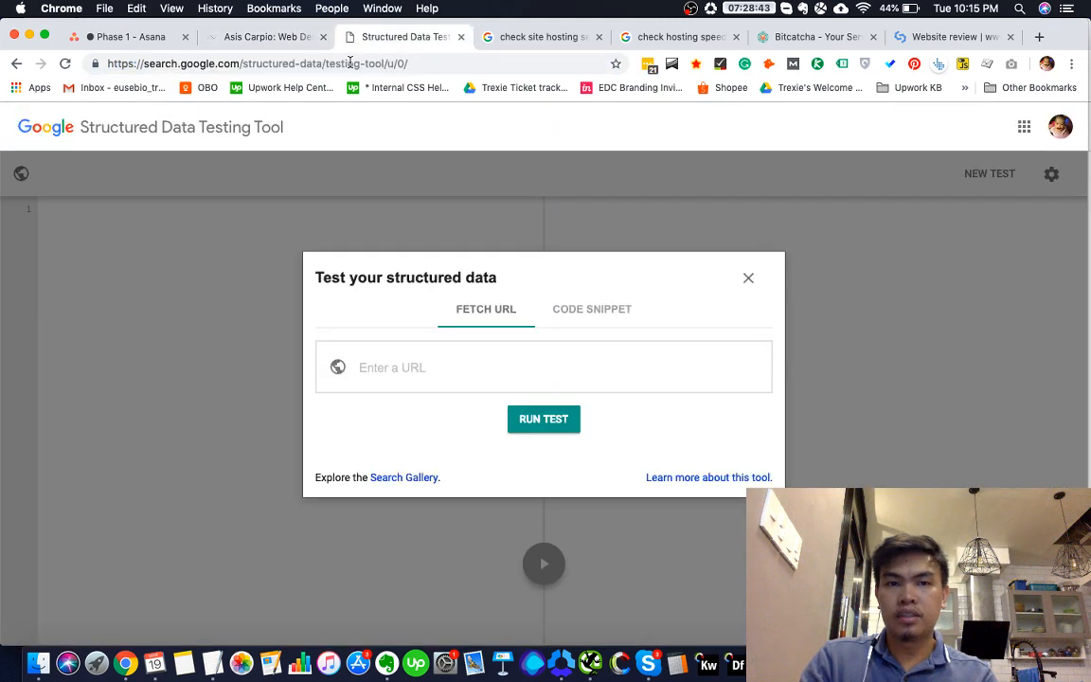
pyautogui.click(490, 372)
pyautogui.write('https://www.asiscarpio.com/')
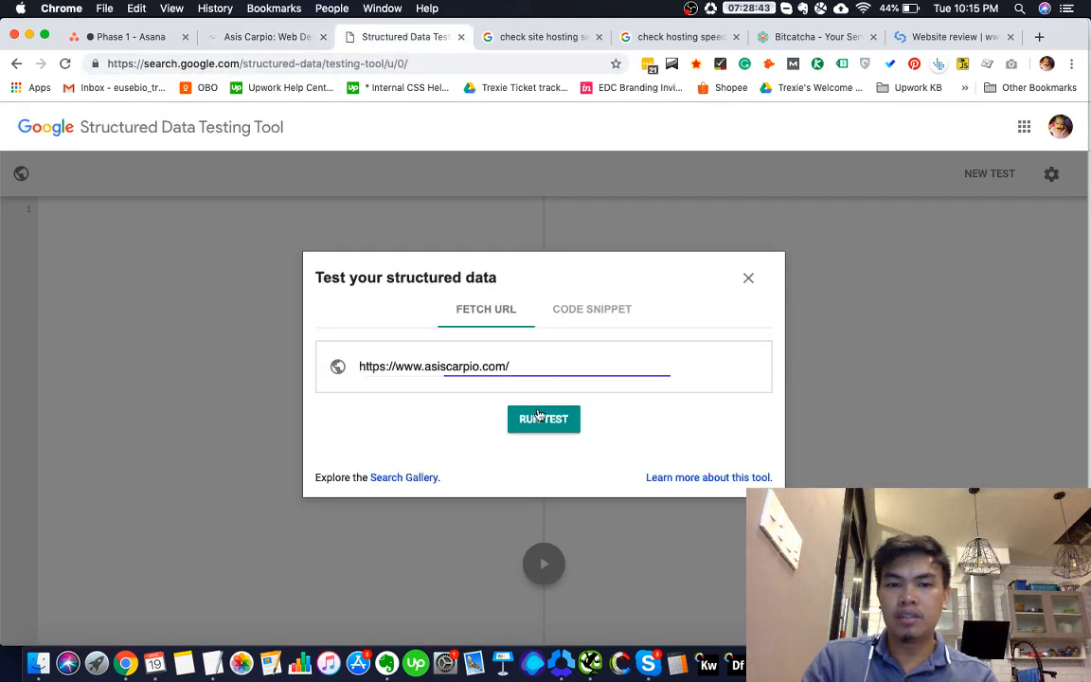
pyautogui.click(544, 417)
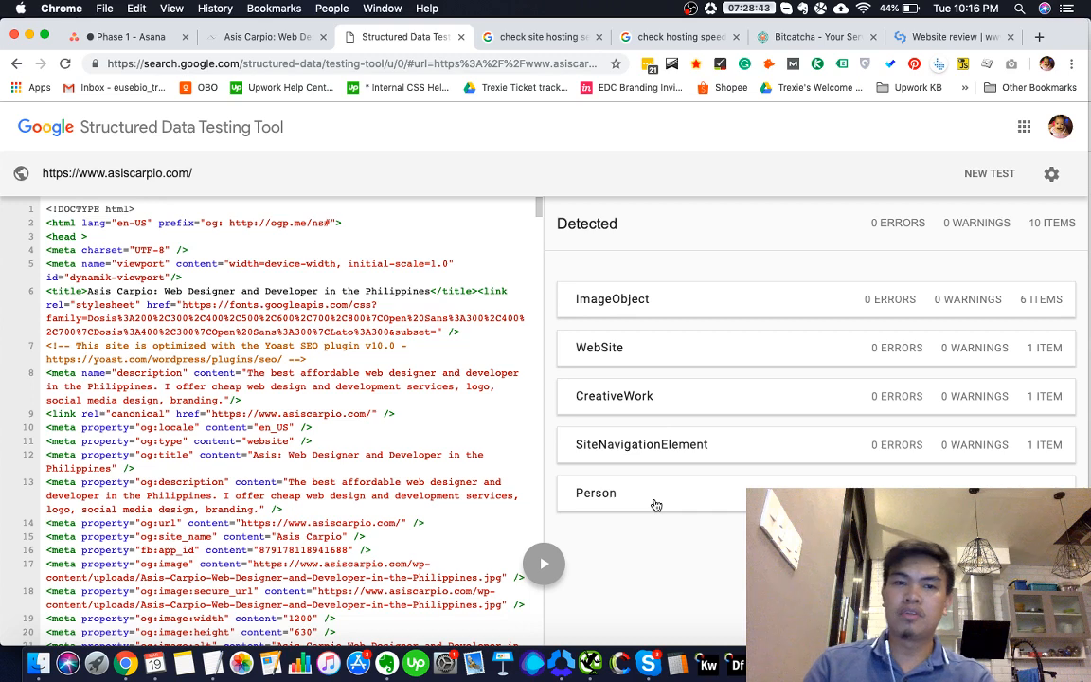
pyautogui.hotkey('ctrl', 'shift', 'Tab')
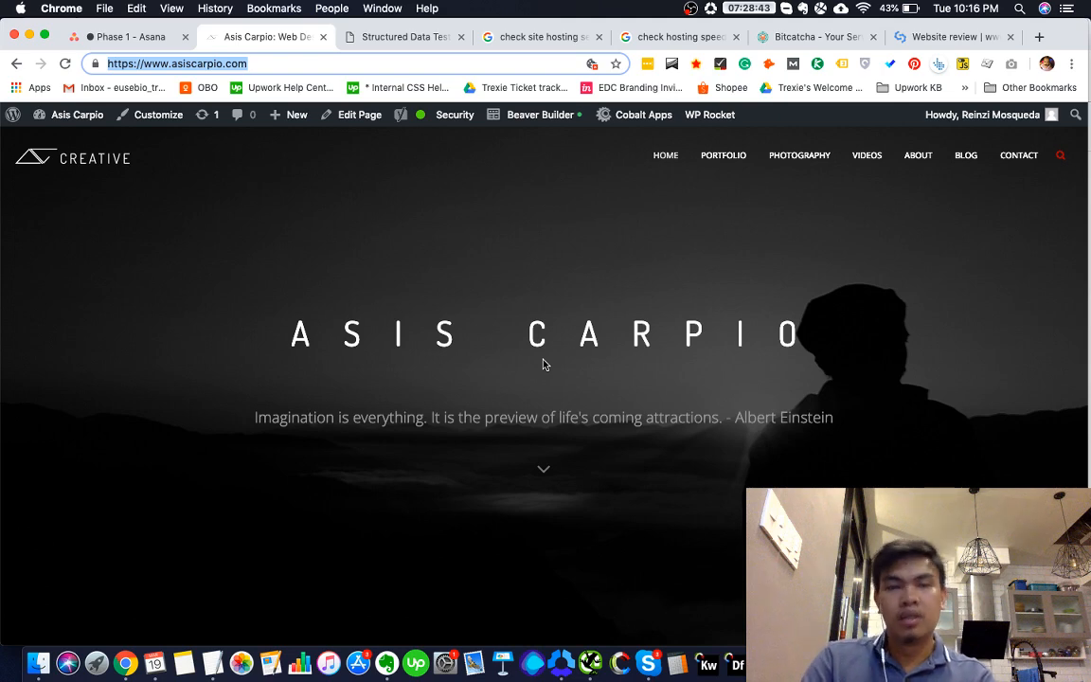
pyautogui.scroll(-5, 543, 364)
pyautogui.scroll(5, 542, 364)
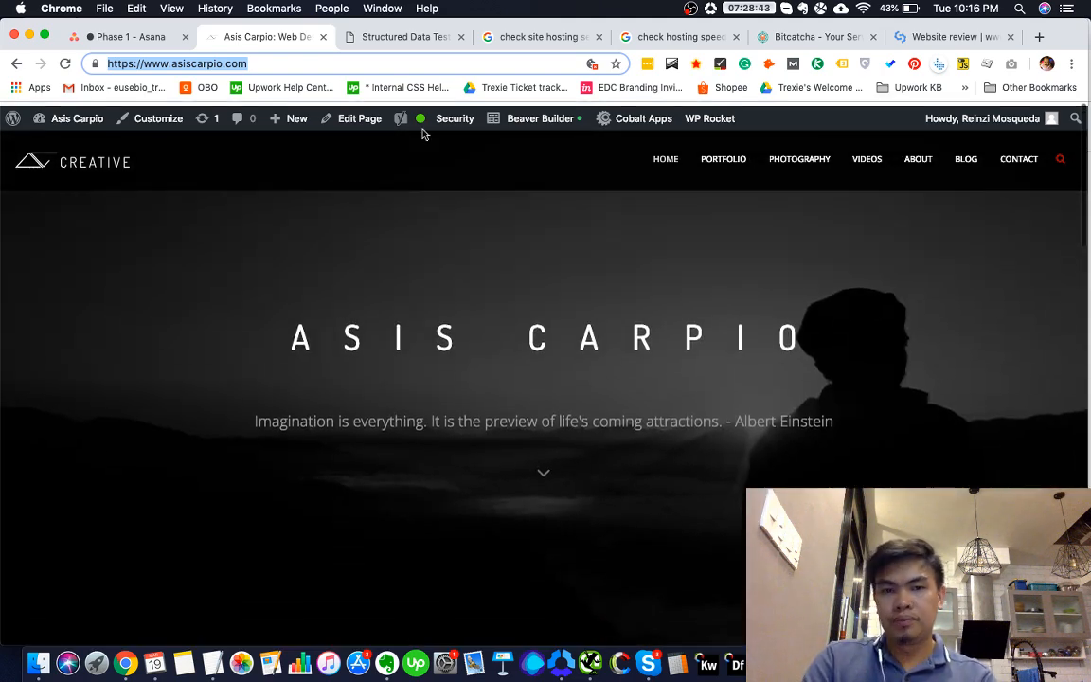
pyautogui.click(397, 38)
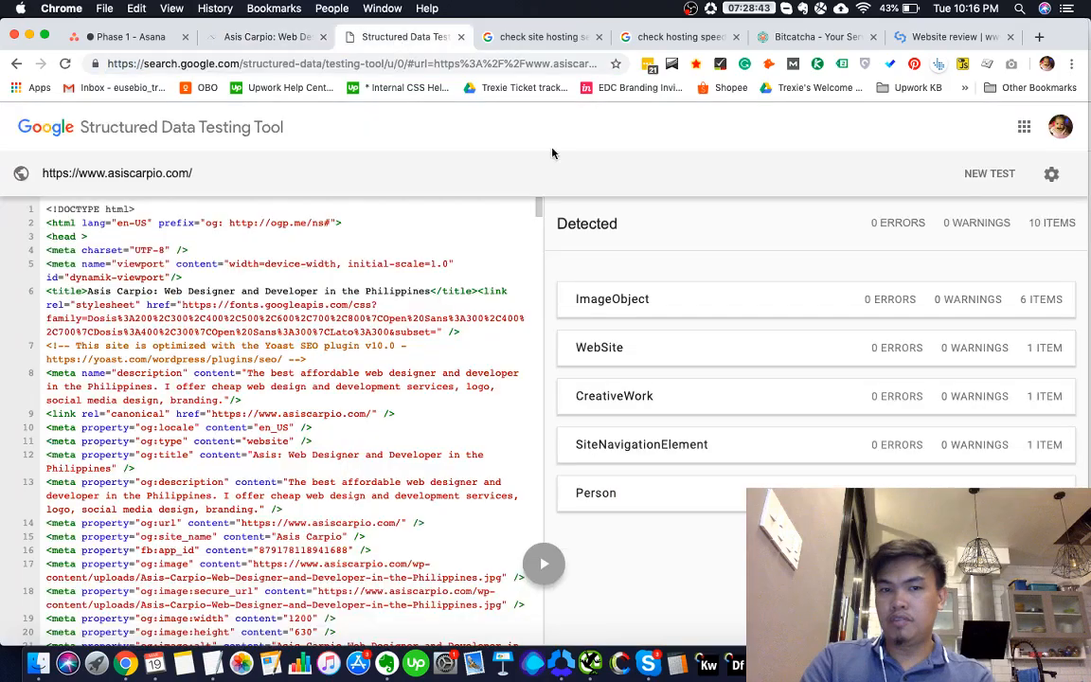
pyautogui.moveTo(657, 524); pyautogui.dragTo(587, 223)
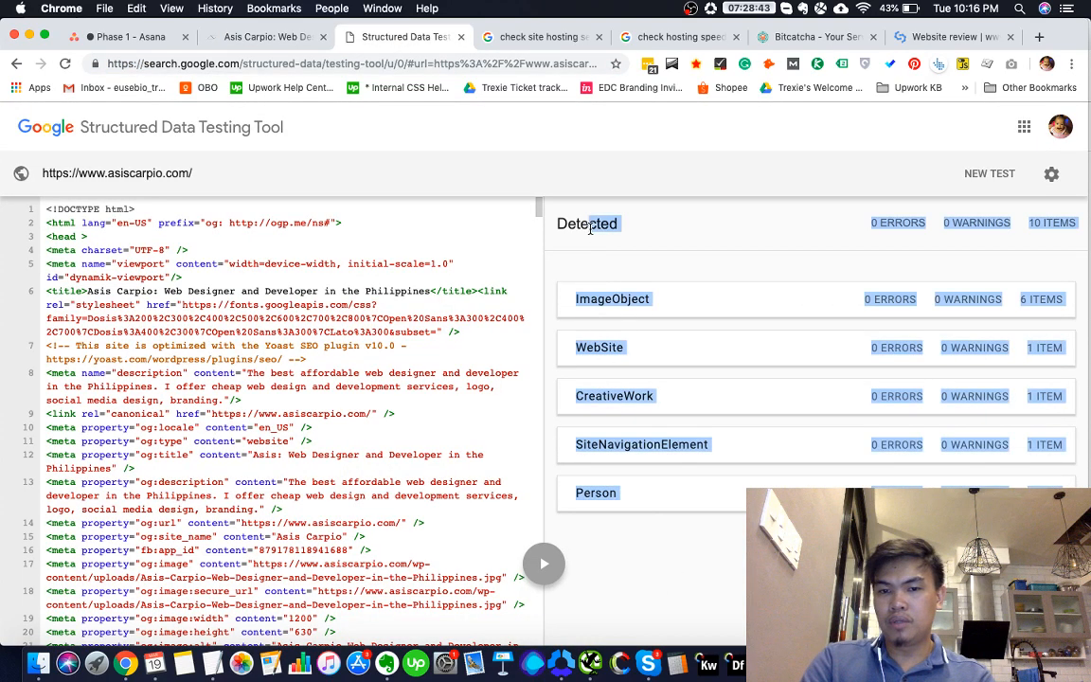
pyautogui.click(689, 568)
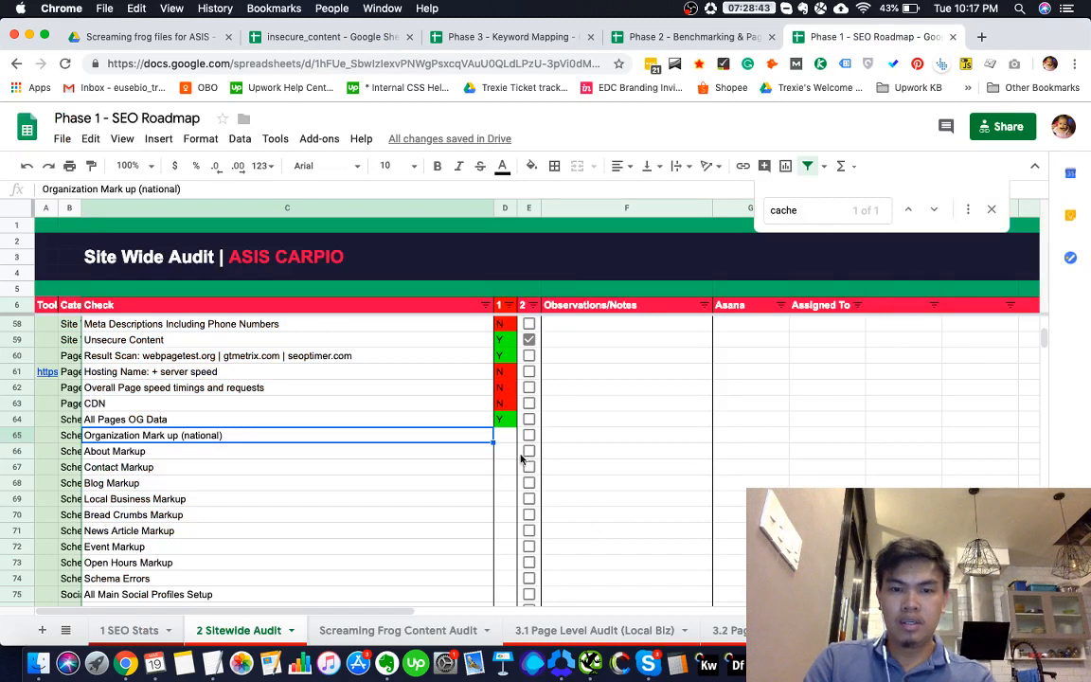
# Put Y in D65 and the note 'But ask if it's an organization or one man team' in F65
pyautogui.click(507, 441)
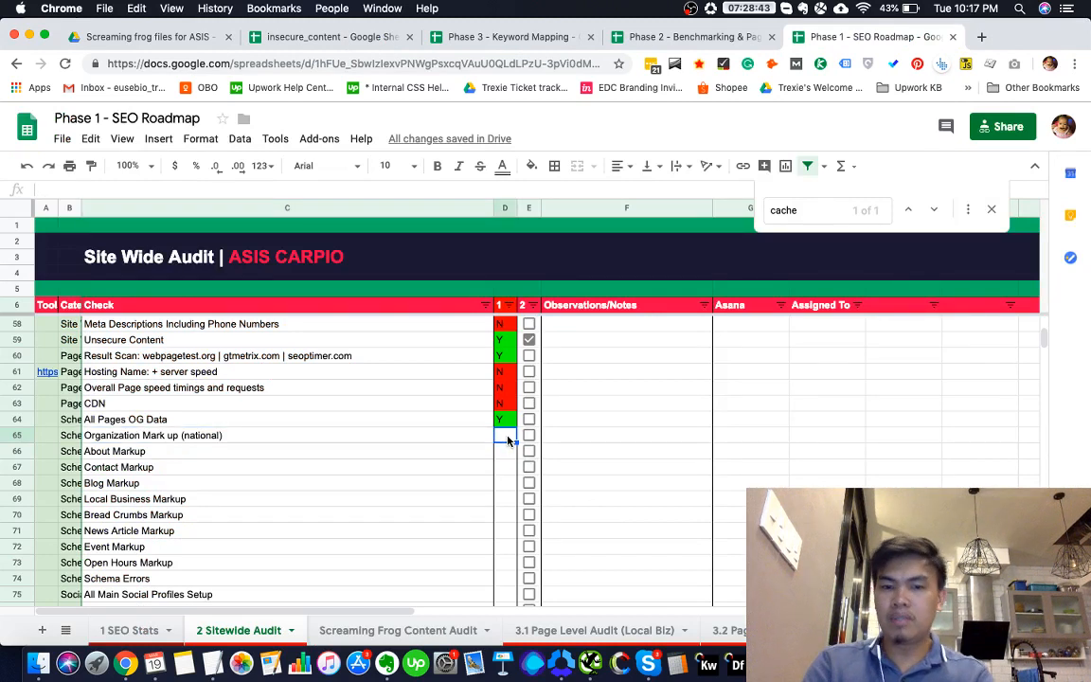
pyautogui.write('Y')
pyautogui.press('Return')
pyautogui.press('Up')
pyautogui.press('Right')
pyautogui.press('Right')
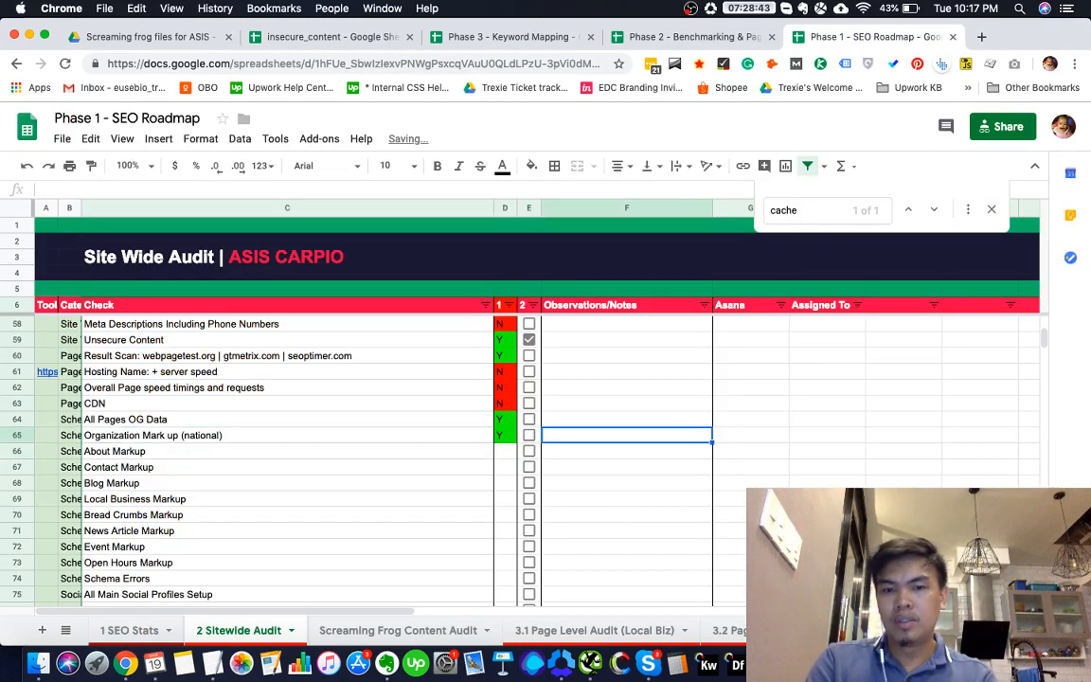
pyautogui.write('ask if ')
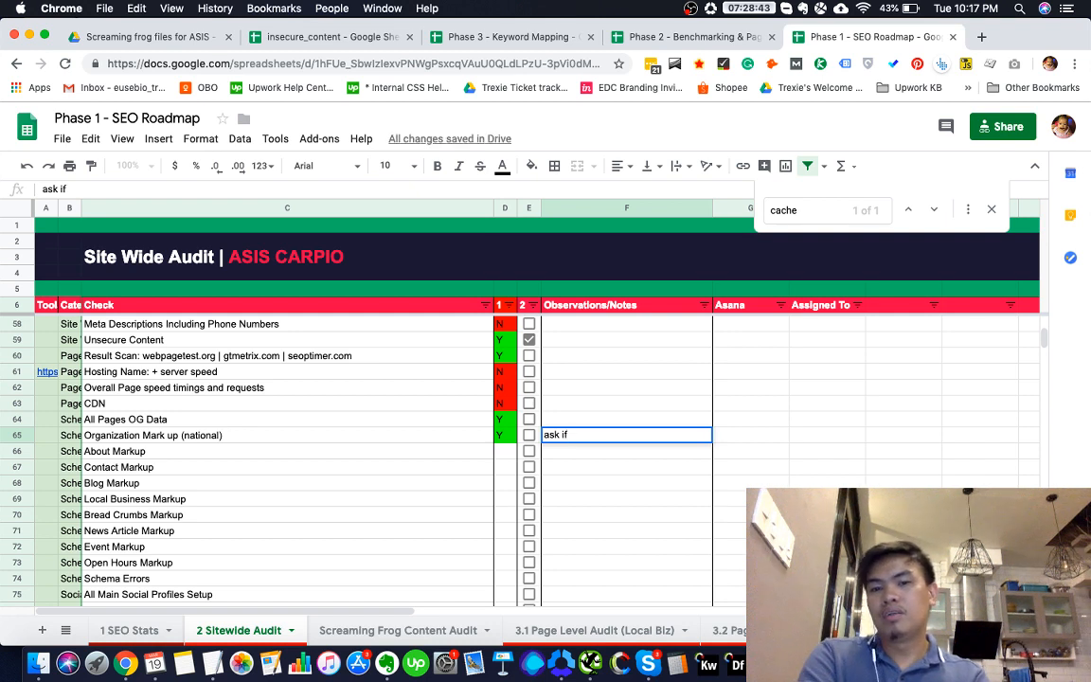
pyautogui.write("it's a")
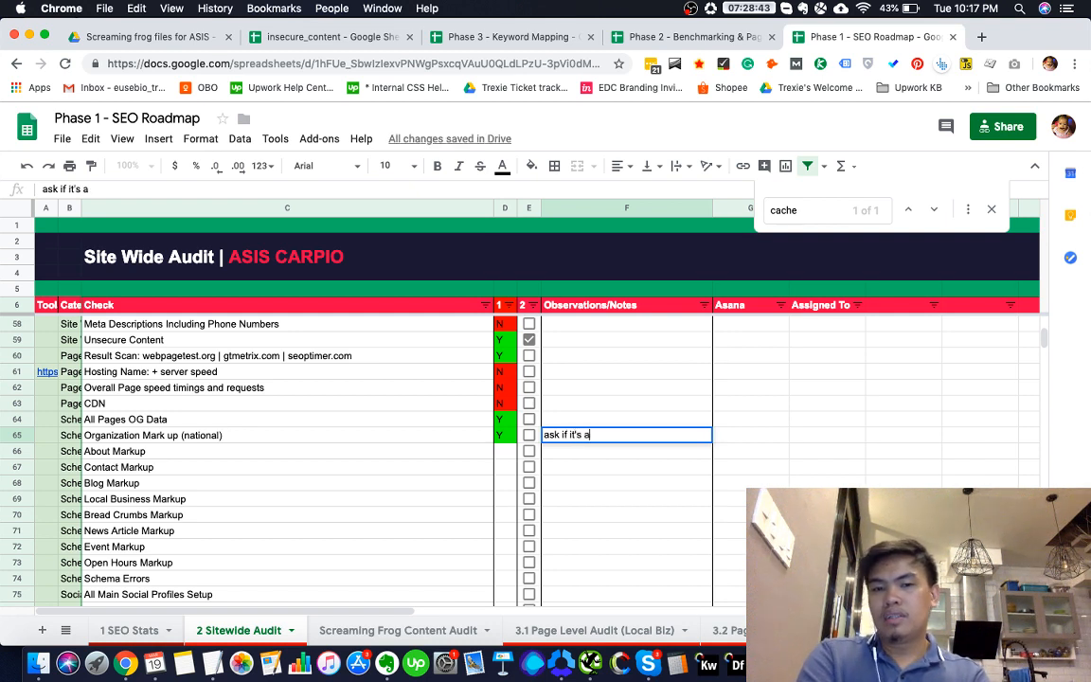
pyautogui.write('n org')
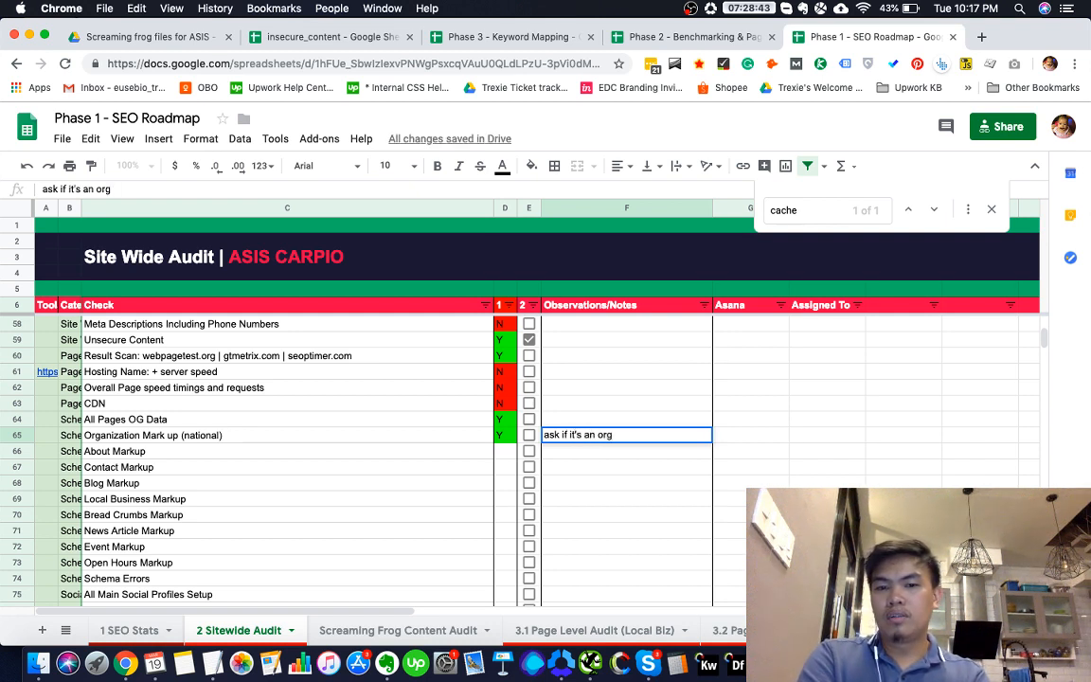
pyautogui.write('anization or')
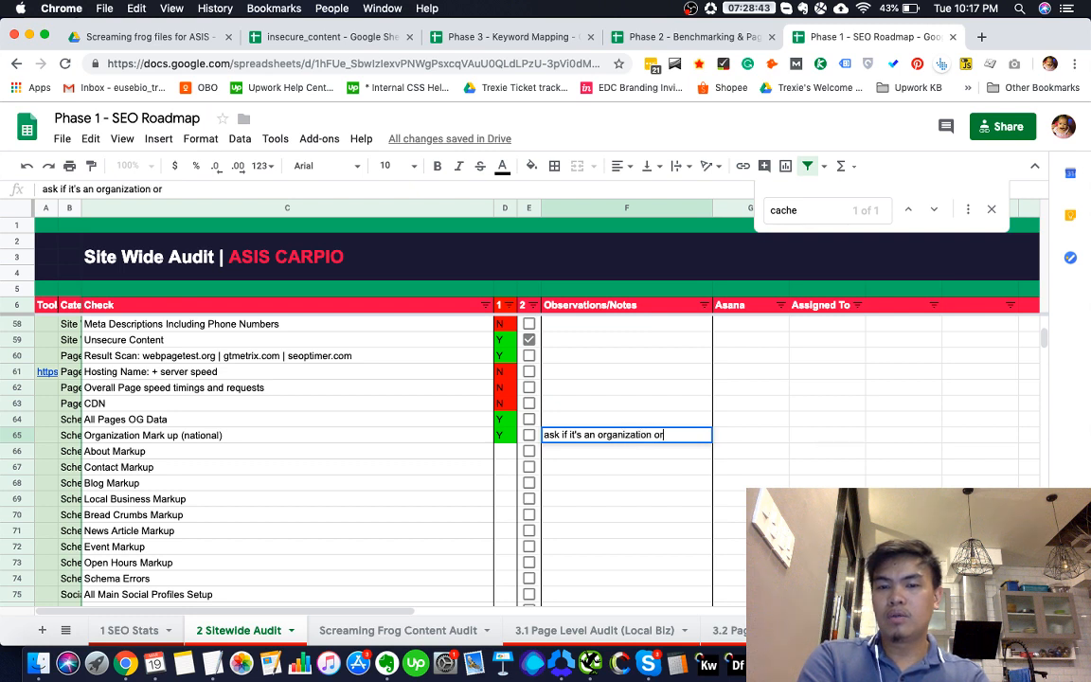
pyautogui.write(' one man team')
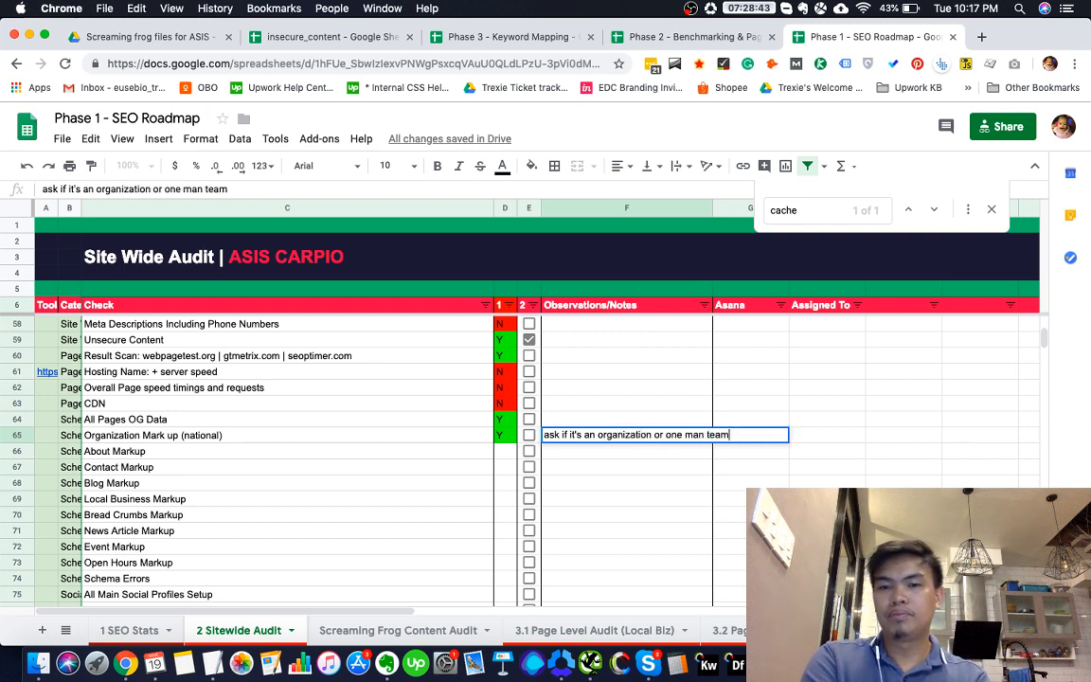
pyautogui.press('Return')
pyautogui.press('Left')
pyautogui.press('Left')
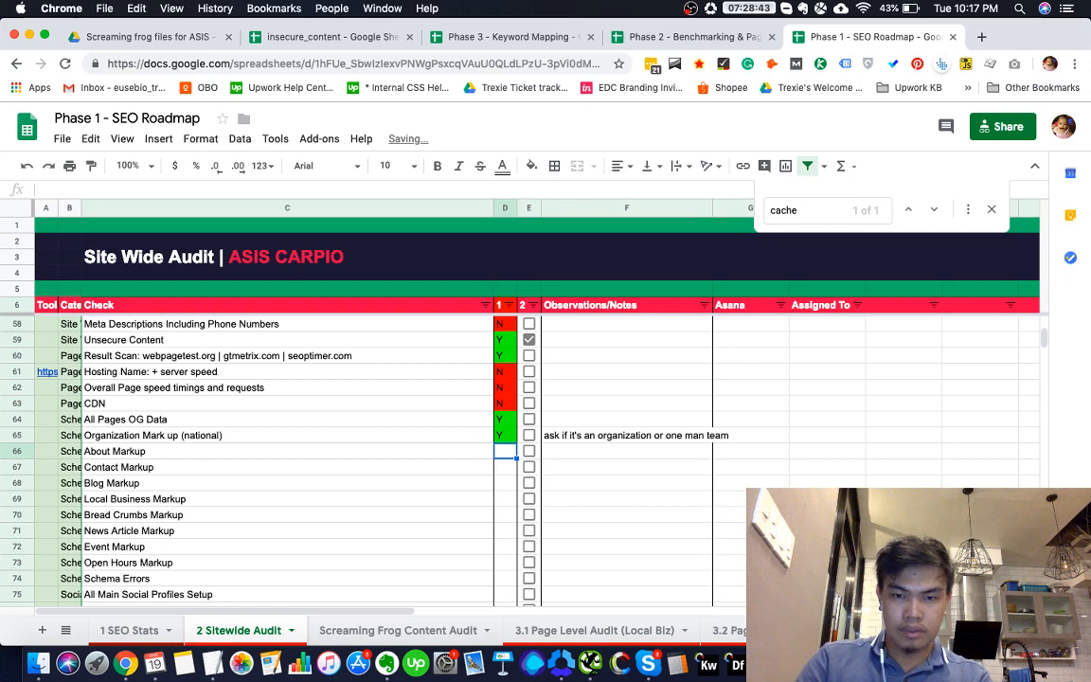
pyautogui.click(567, 436)
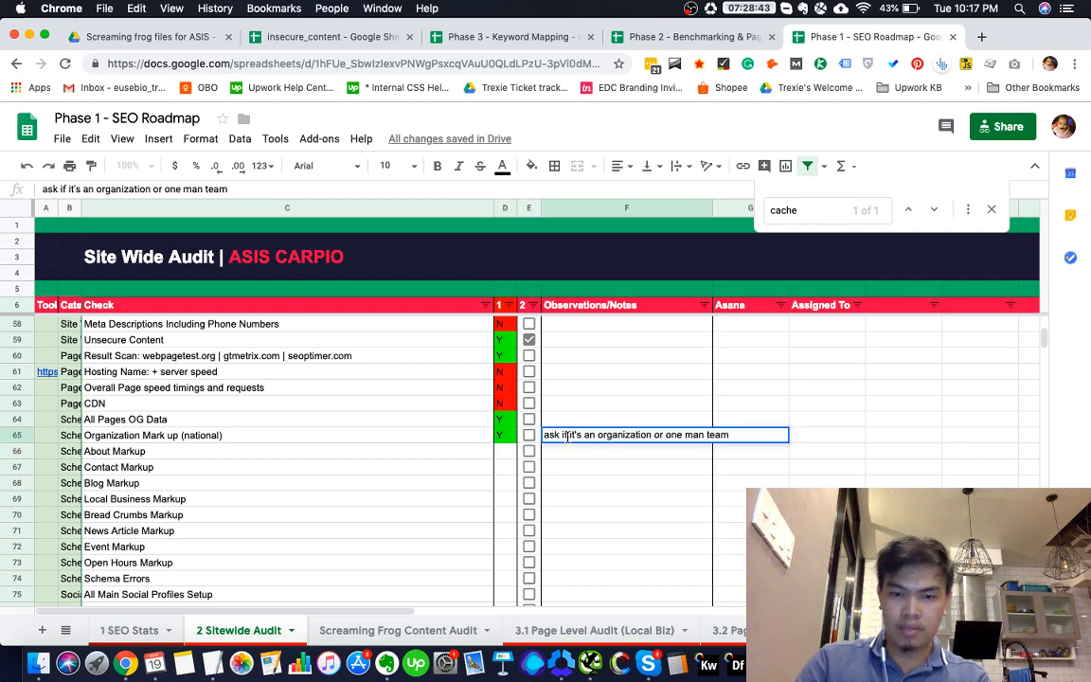
pyautogui.write('But')
pyautogui.press('Return')
# Copy the About page link and run the structured data test on it
pyautogui.press('Left')
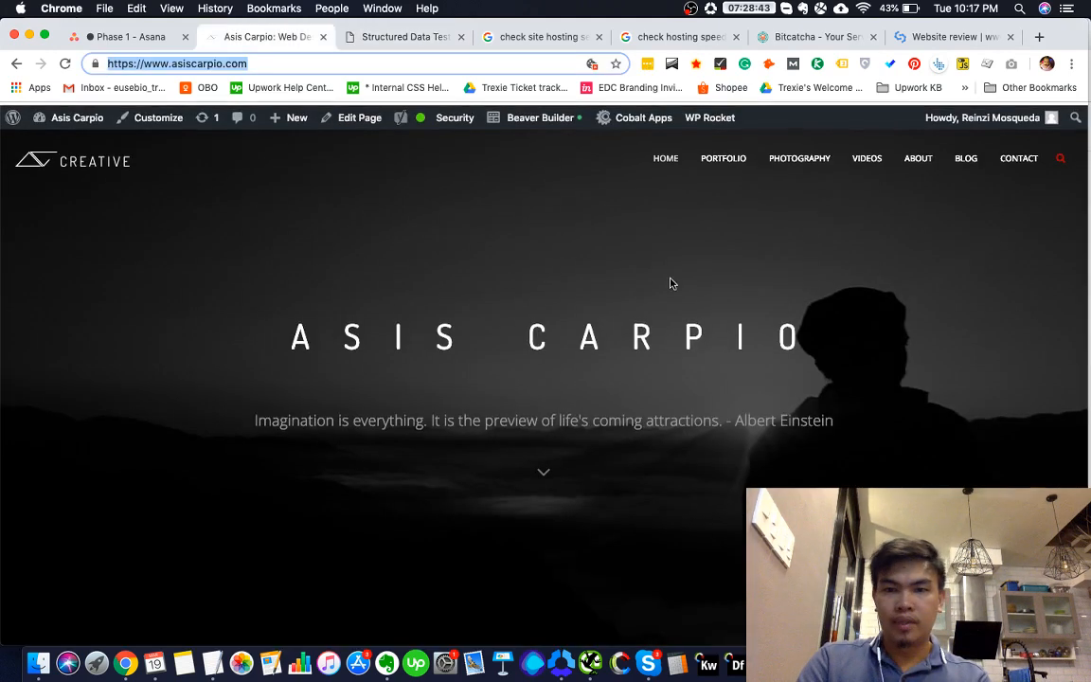
pyautogui.rightClick(924, 157)
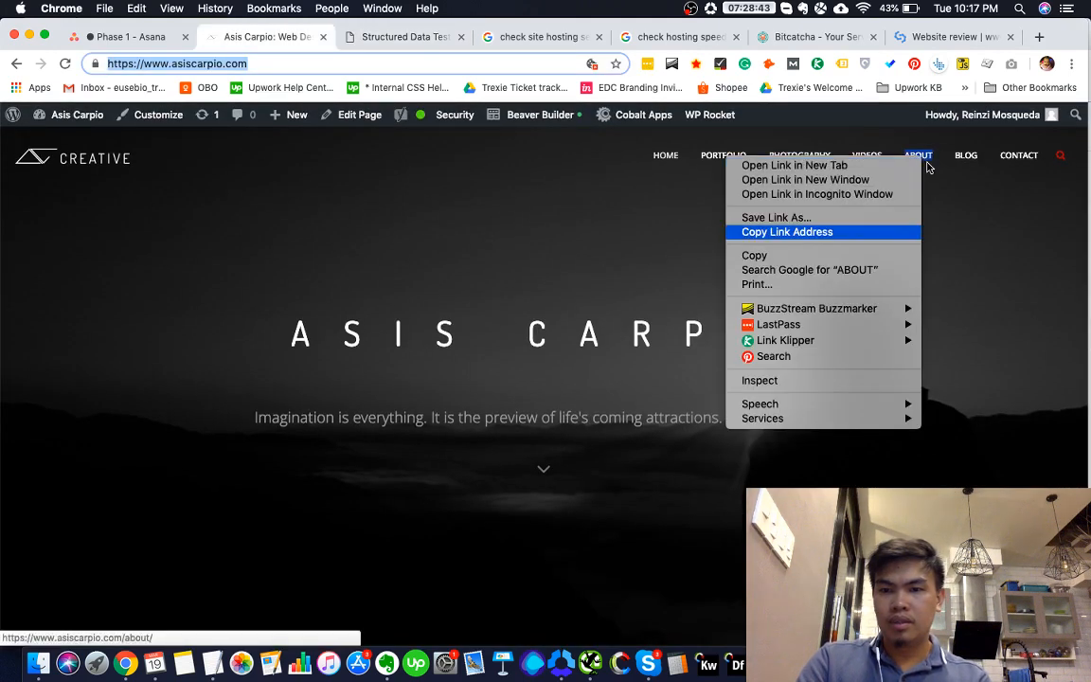
pyautogui.click(766, 232)
pyautogui.hotkey('ctrl', 'Tab')
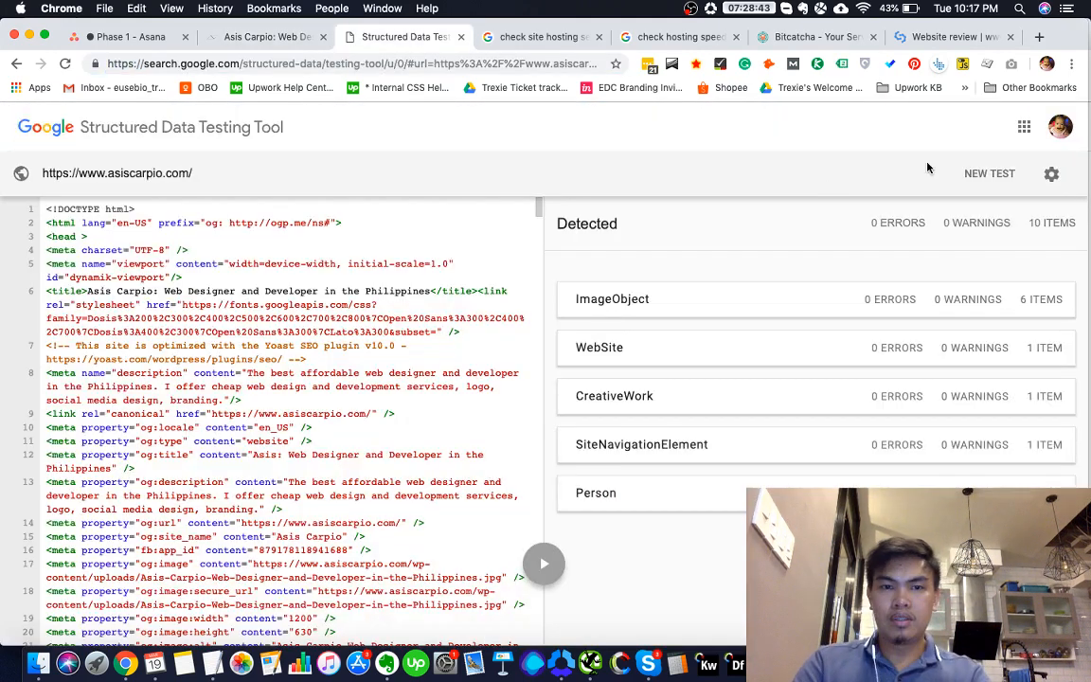
pyautogui.click(1015, 167)
pyautogui.press('super+a')
pyautogui.click(562, 367)
pyautogui.press('super+a')
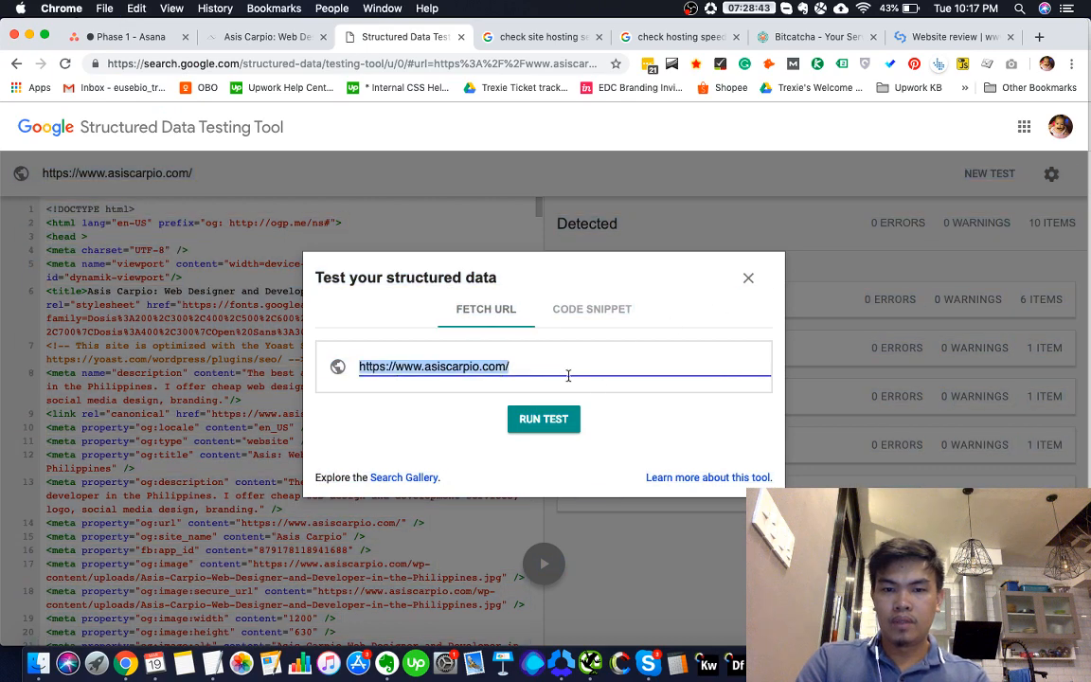
pyautogui.press('super+v')
pyautogui.click(544, 418)
# Copy the CONTACT page link address from the Asis Carpio site
pyautogui.press('super+grave')
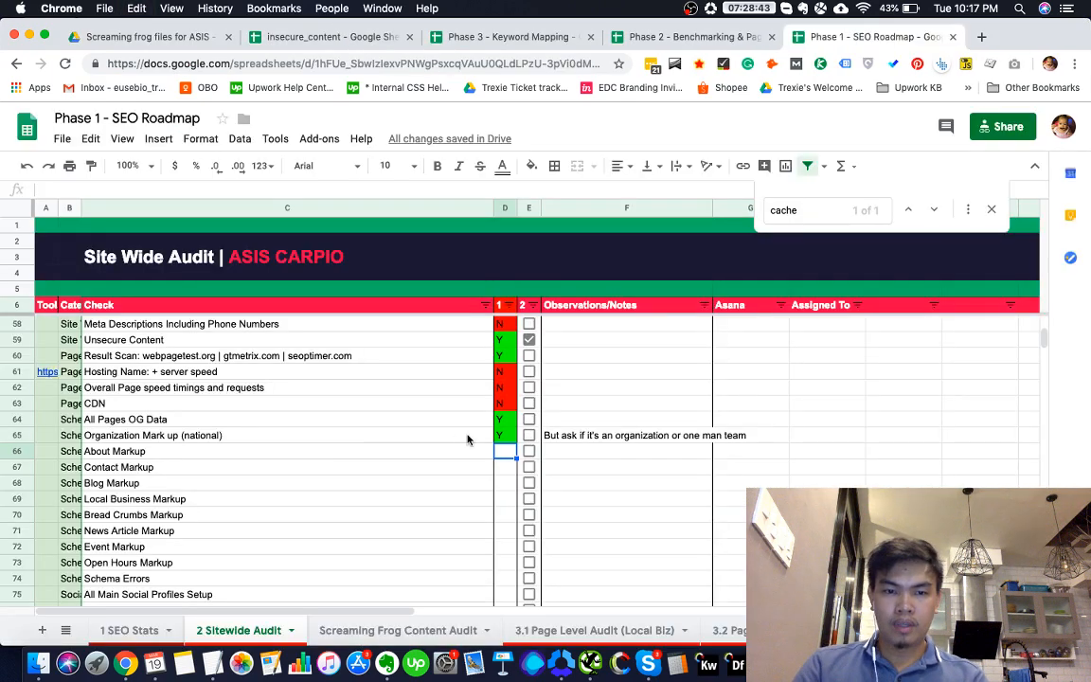
pyautogui.press('super+grave')
pyautogui.hotkey('ctrl', 'shift', 'Tab')
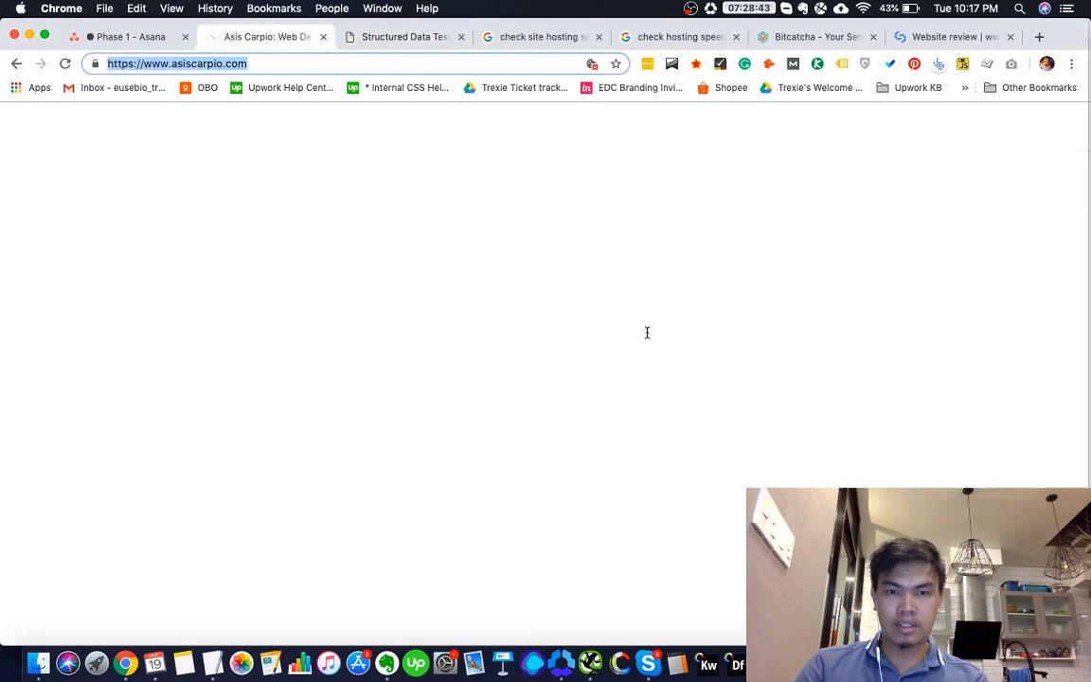
pyautogui.rightClick(1019, 158)
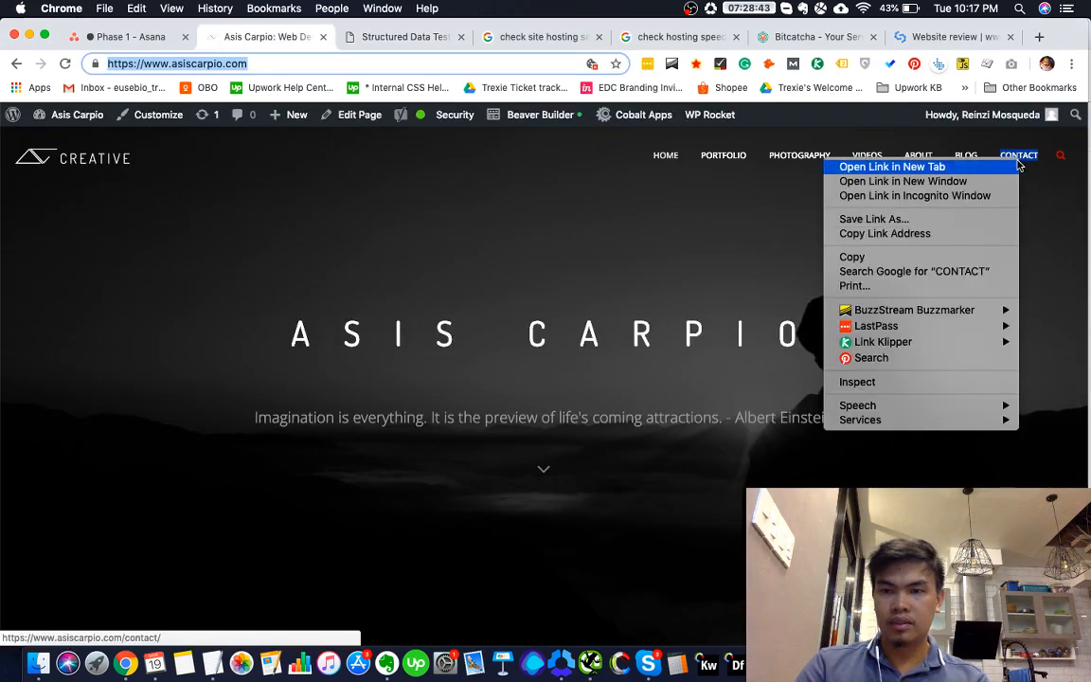
pyautogui.press('c')
pyautogui.press('Return')
pyautogui.hotkey('ctrl', 'Tab')
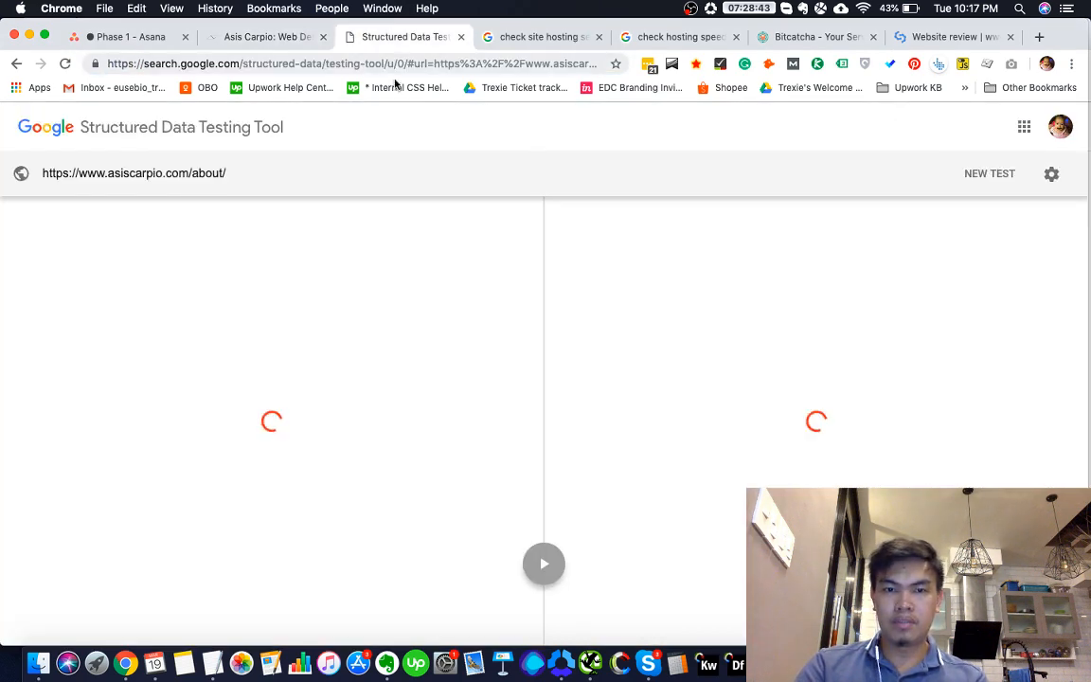
# Close the two hosting-check tabs and open the Structured Data Testing Tool in a new tab
pyautogui.click(488, 42)
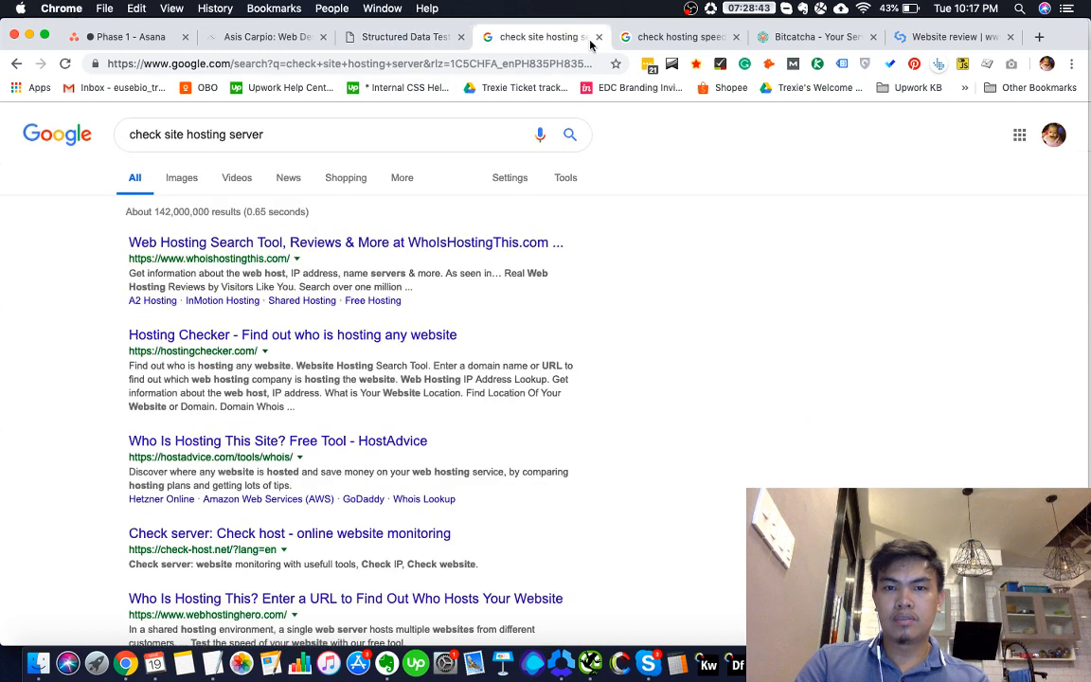
pyautogui.click(598, 37)
pyautogui.click(599, 37)
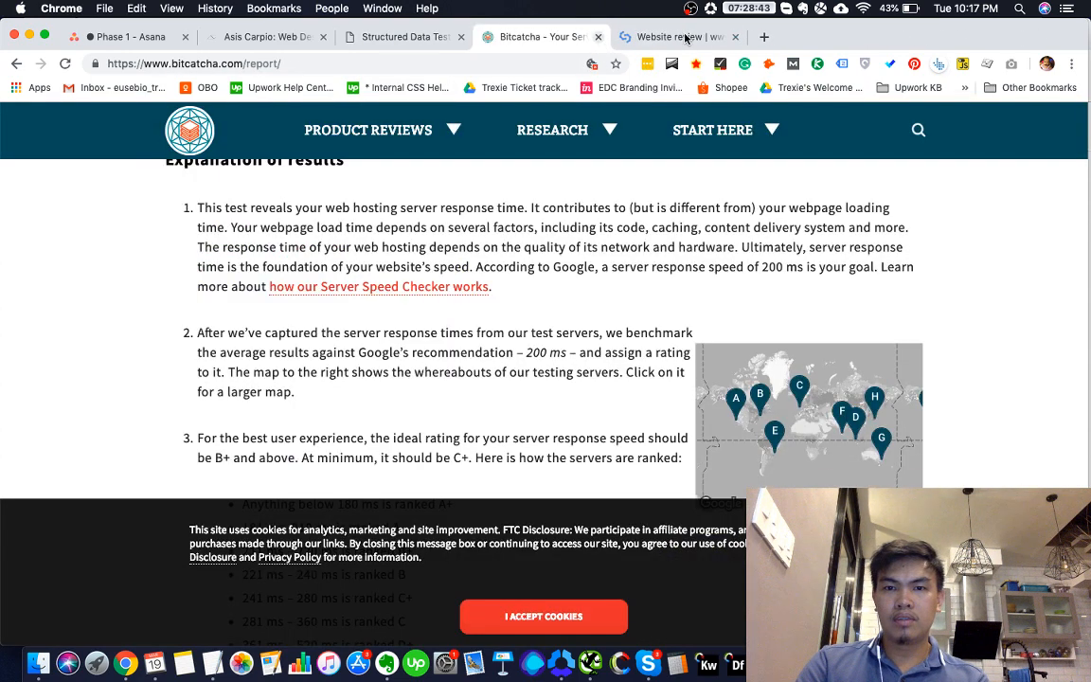
pyautogui.click(764, 38)
pyautogui.write('str')
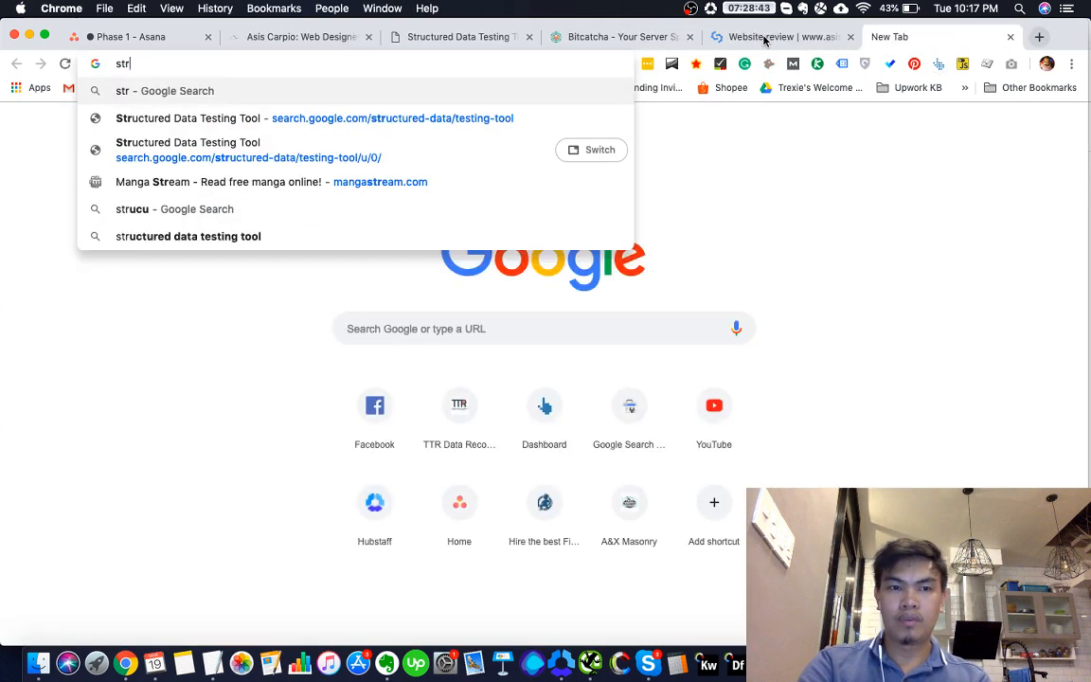
pyautogui.write('uc')
pyautogui.press('Down')
pyautogui.press('Return')
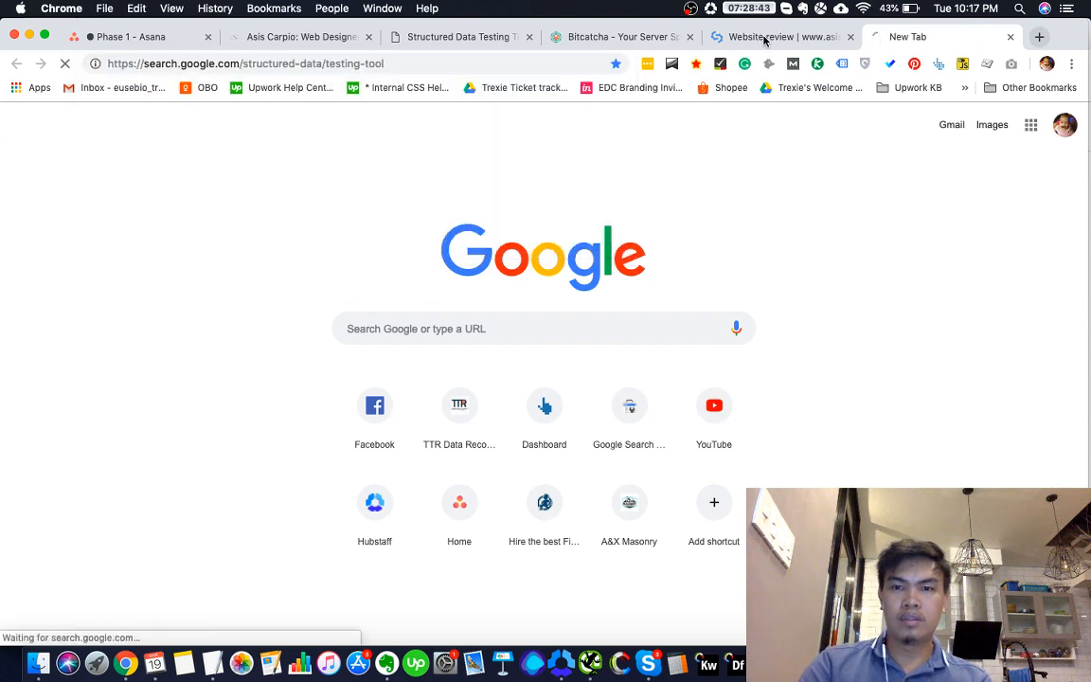
pyautogui.moveTo(886, 38); pyautogui.dragTo(568, 42)
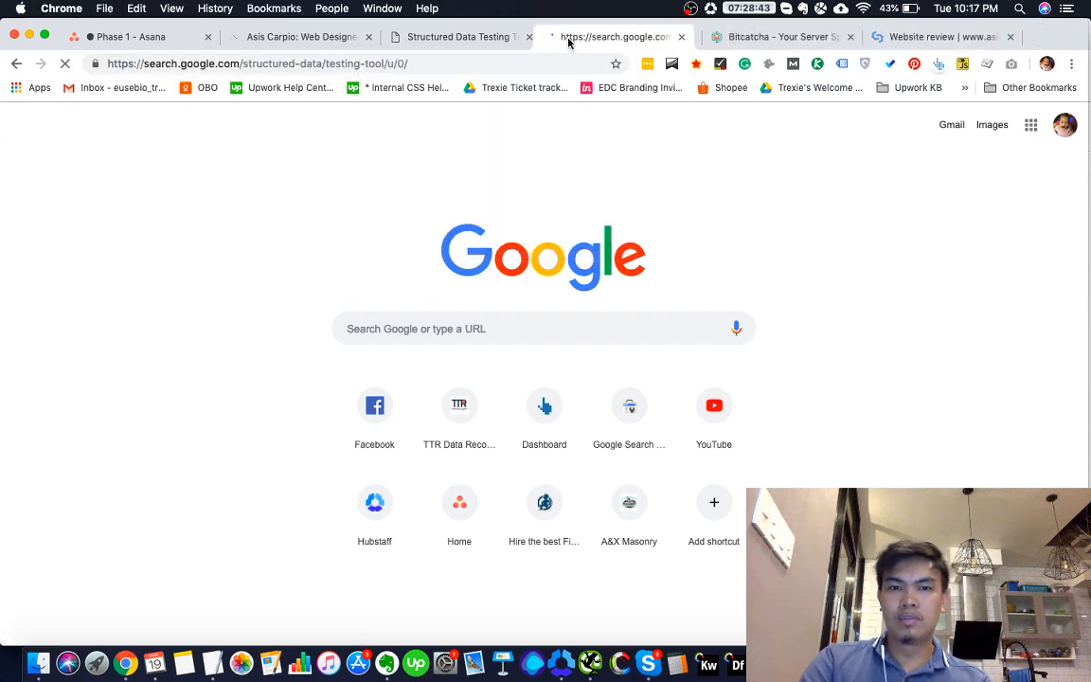
pyautogui.click(462, 38)
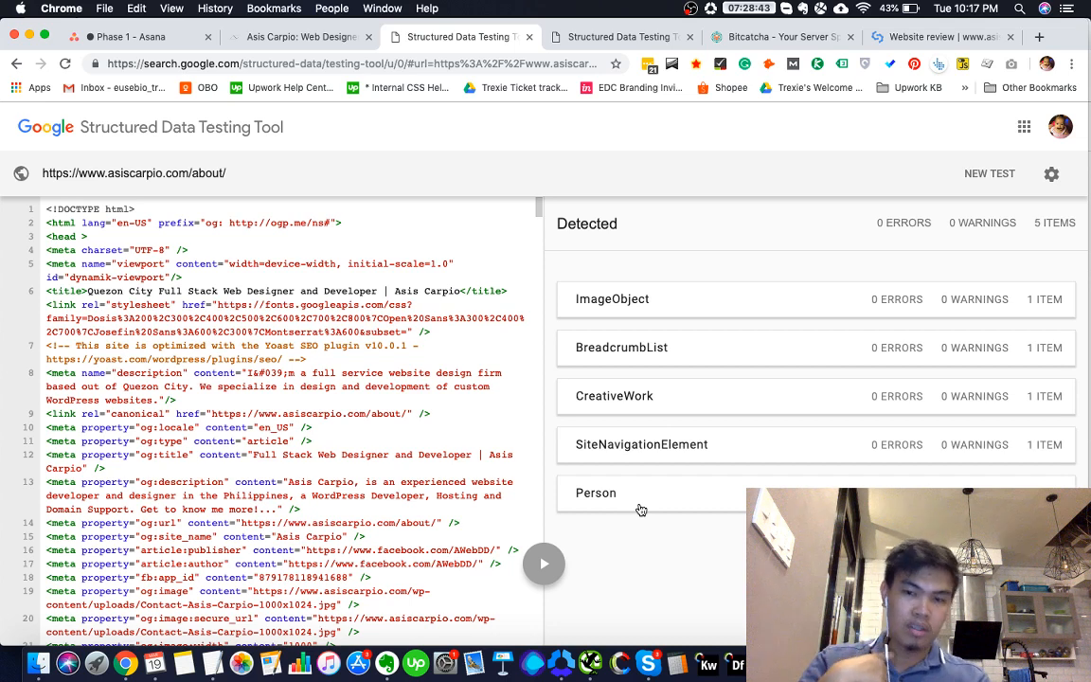
# Inspect the about page's CreativeWork markup details, including its Quezon City, Philippines description
pyautogui.hotkey('ctrl', 'shift', 'Tab')
pyautogui.hotkey('ctrl', 'Tab')
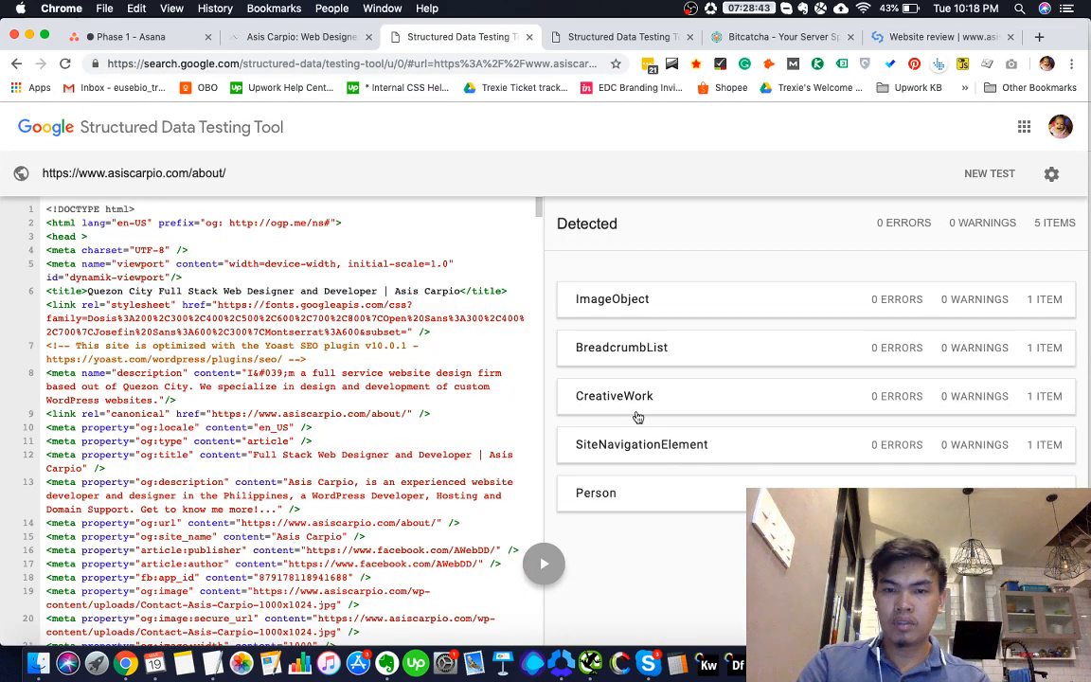
pyautogui.click(625, 400)
pyautogui.scroll(-10, 867, 442)
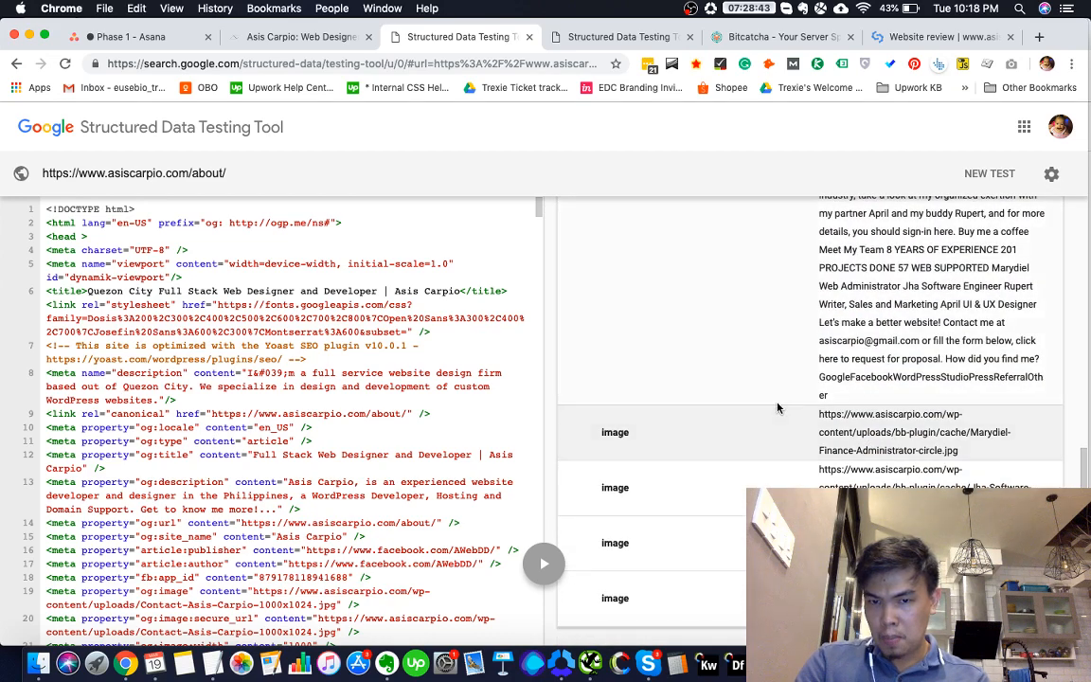
pyautogui.scroll(10, 871, 428)
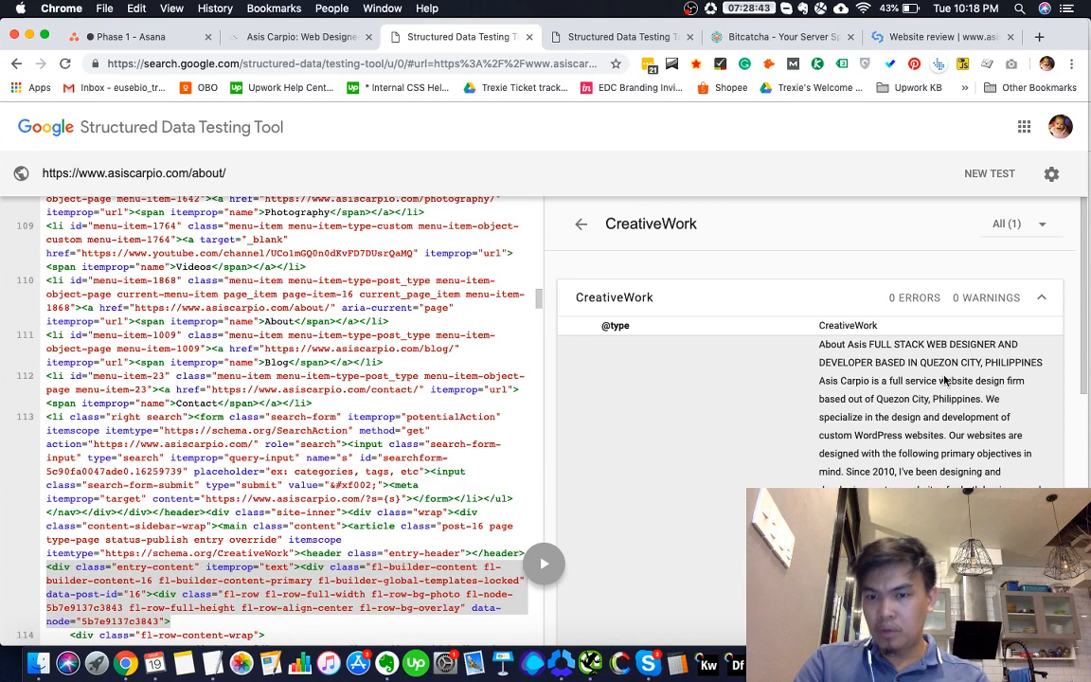
pyautogui.moveTo(930, 399); pyautogui.dragTo(887, 399)
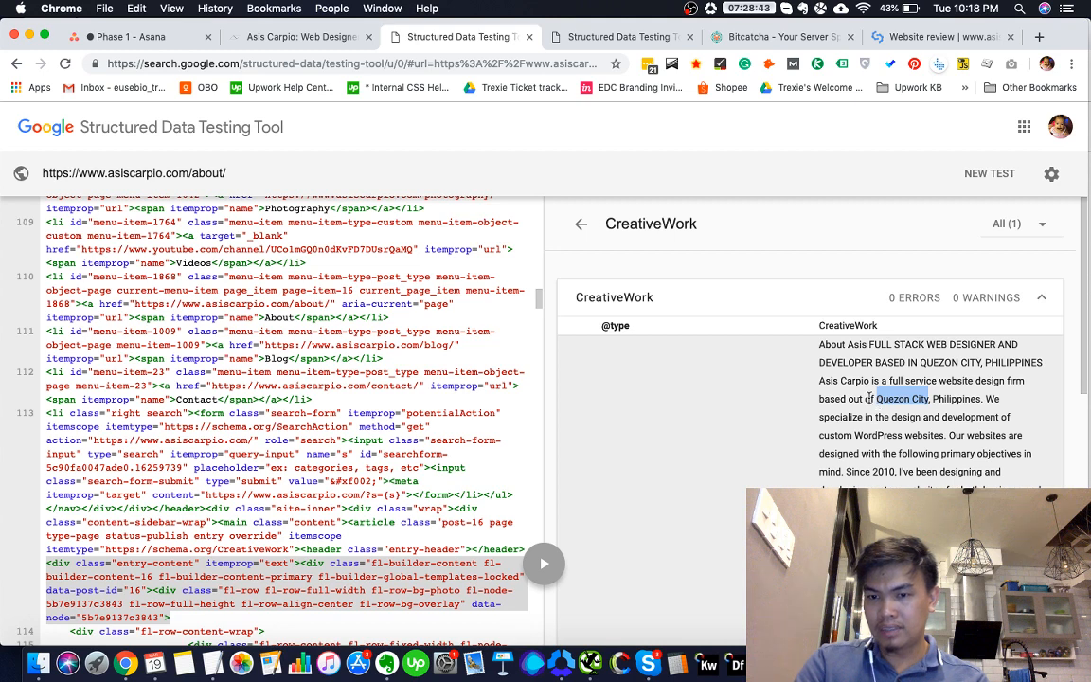
pyautogui.moveTo(982, 400); pyautogui.dragTo(913, 400)
pyautogui.click(933, 400)
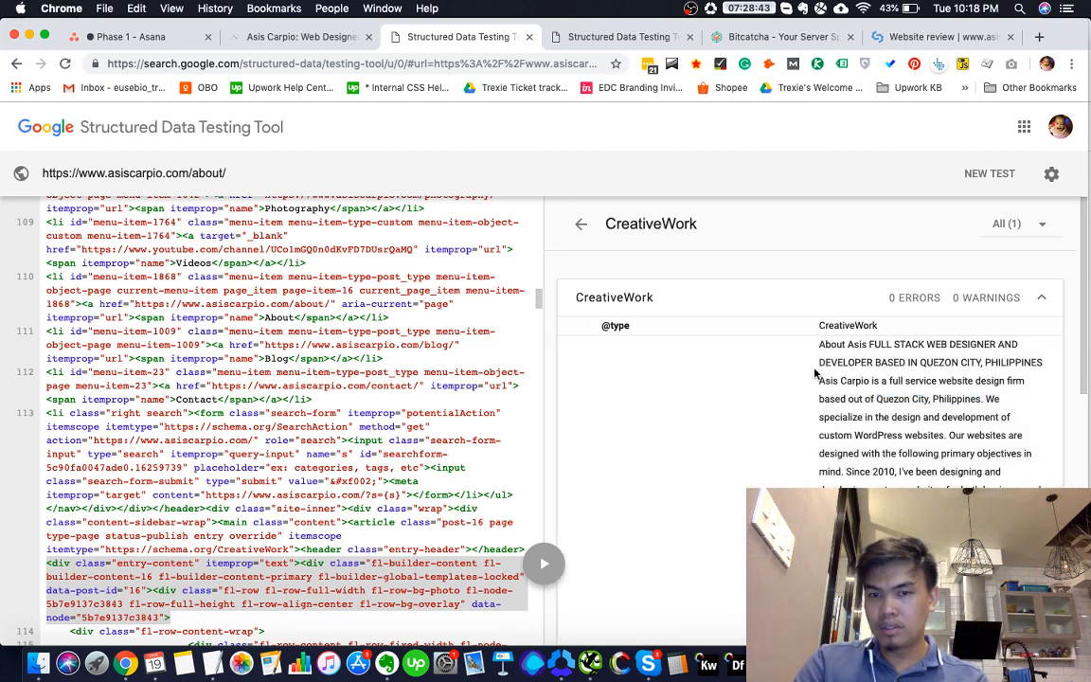
# Glance at the site tab, go back to the detected items list, and bring the SEO Roadmap sheet forward
pyautogui.click(312, 38)
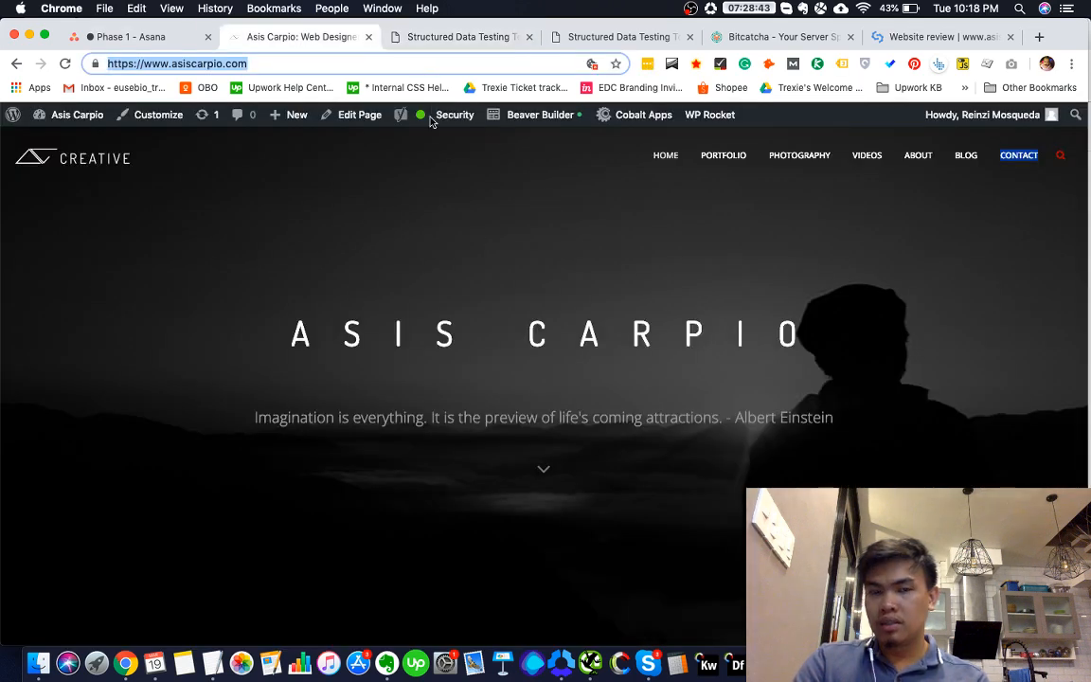
pyautogui.click(459, 39)
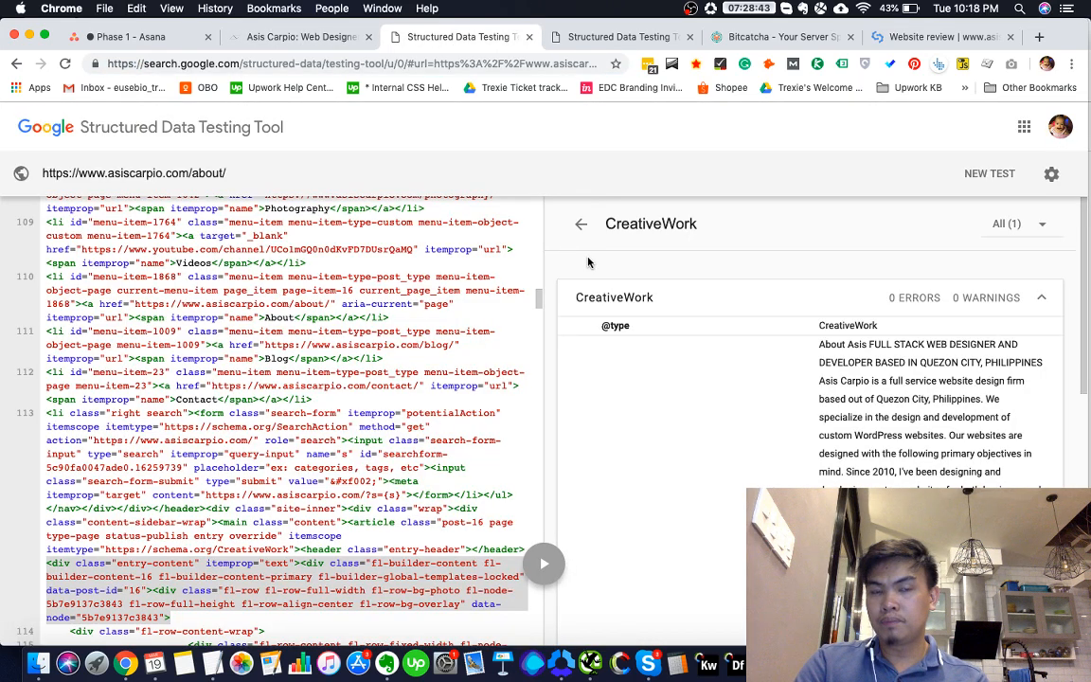
pyautogui.click(580, 225)
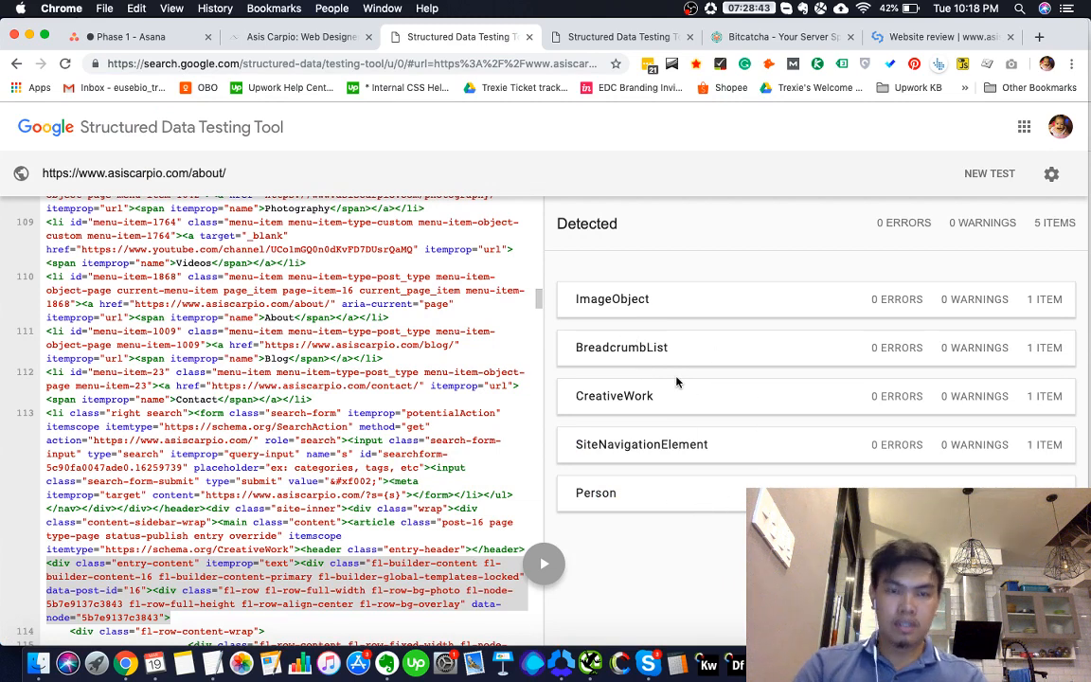
pyautogui.press('super+grave')
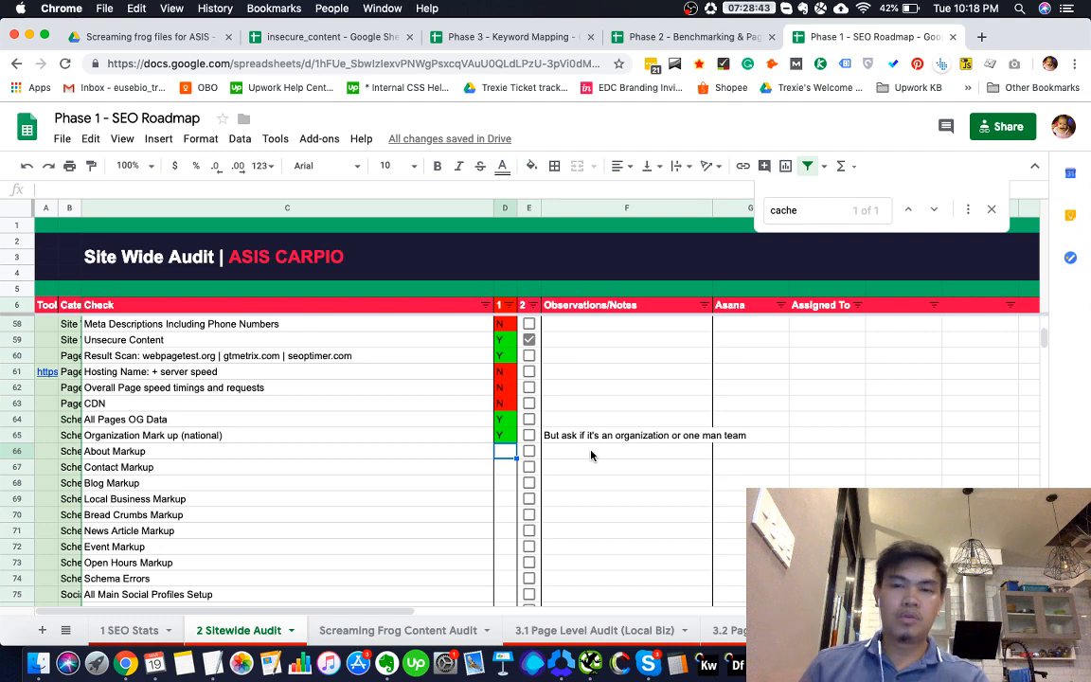
# Mark About, Contact and Blog Markup N, and Local Business Markup X
pyautogui.scroll(-1, 591, 456)
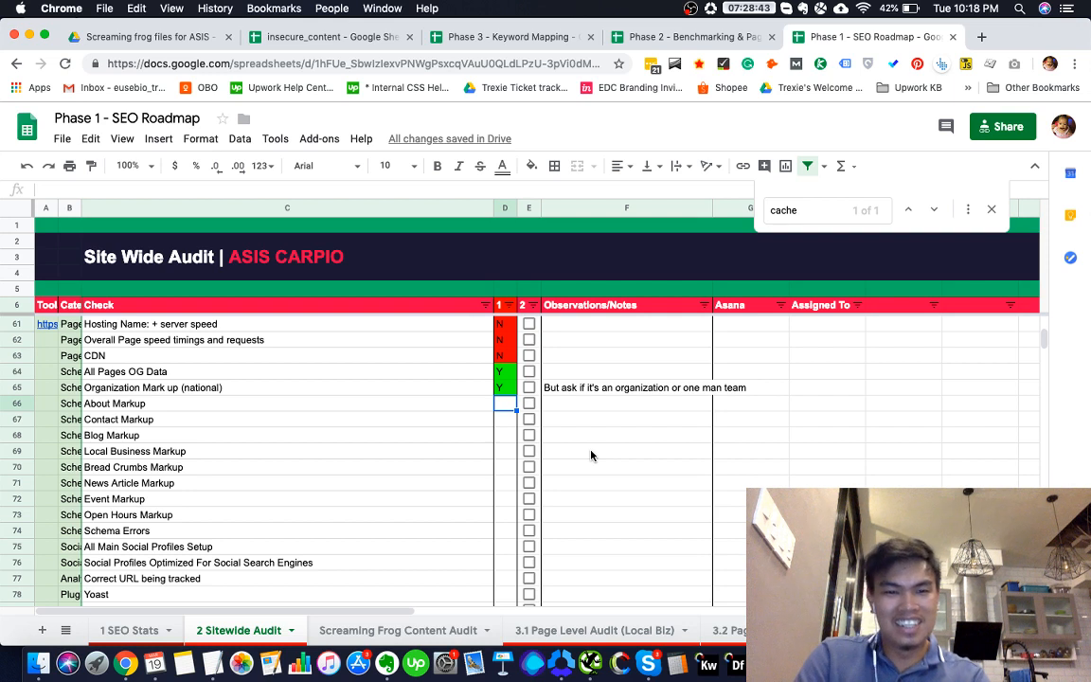
pyautogui.write('N')
pyautogui.press('Return')
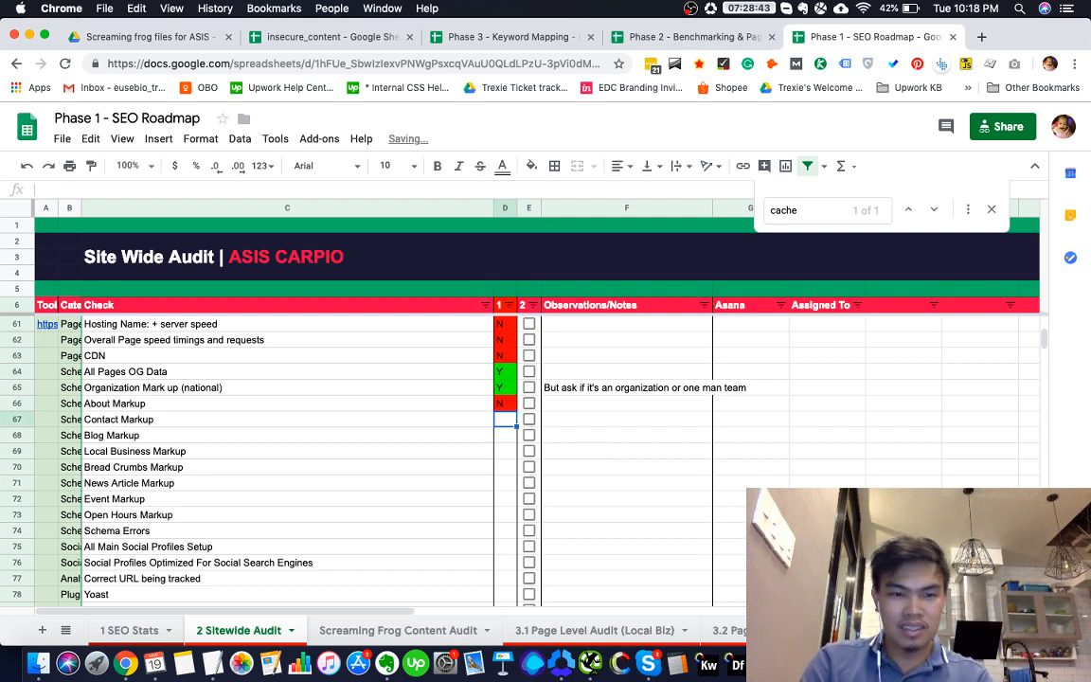
pyautogui.write('N')
pyautogui.press('Return')
pyautogui.write('N')
pyautogui.press('Return')
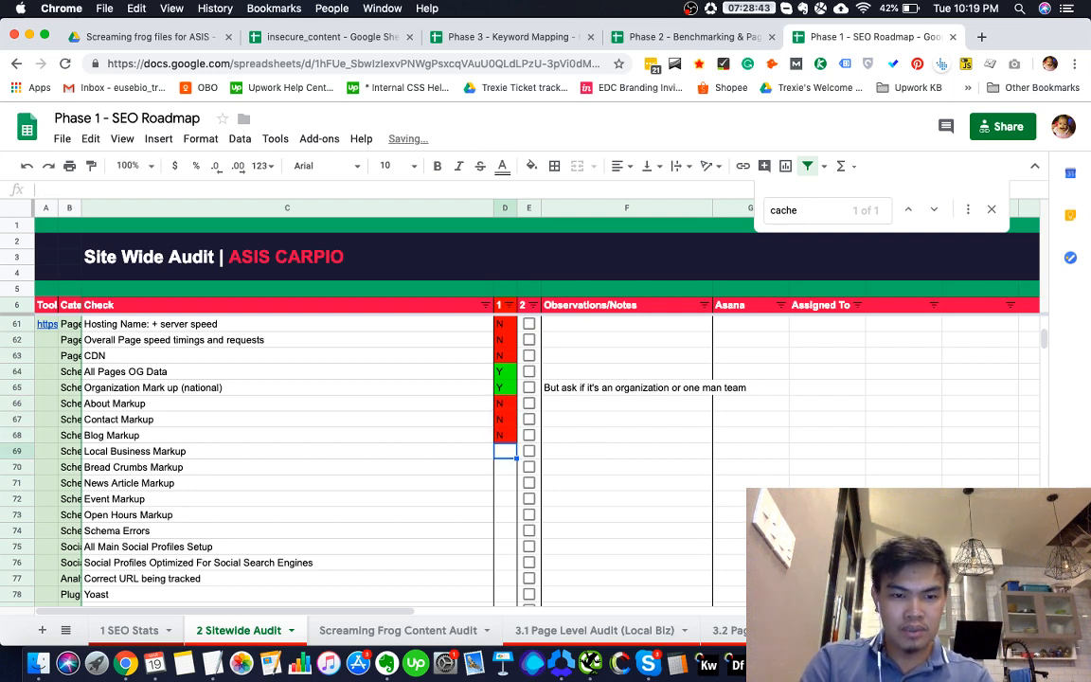
pyautogui.write('N')
pyautogui.press('Return')
pyautogui.press('Up')
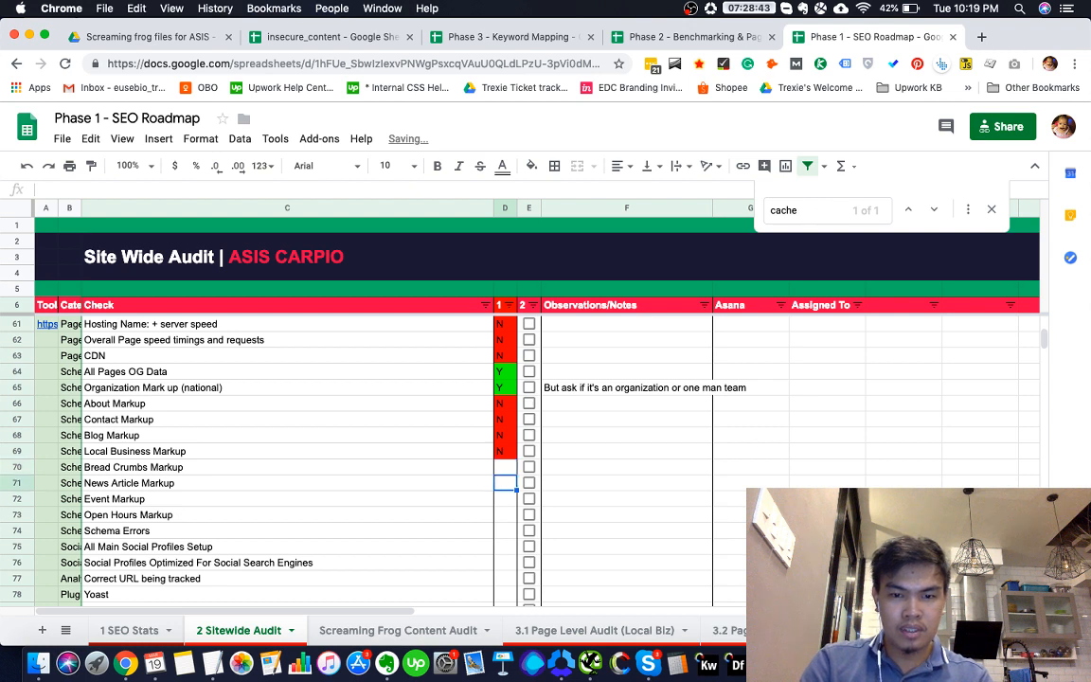
pyautogui.write('X')
pyautogui.press('Return')
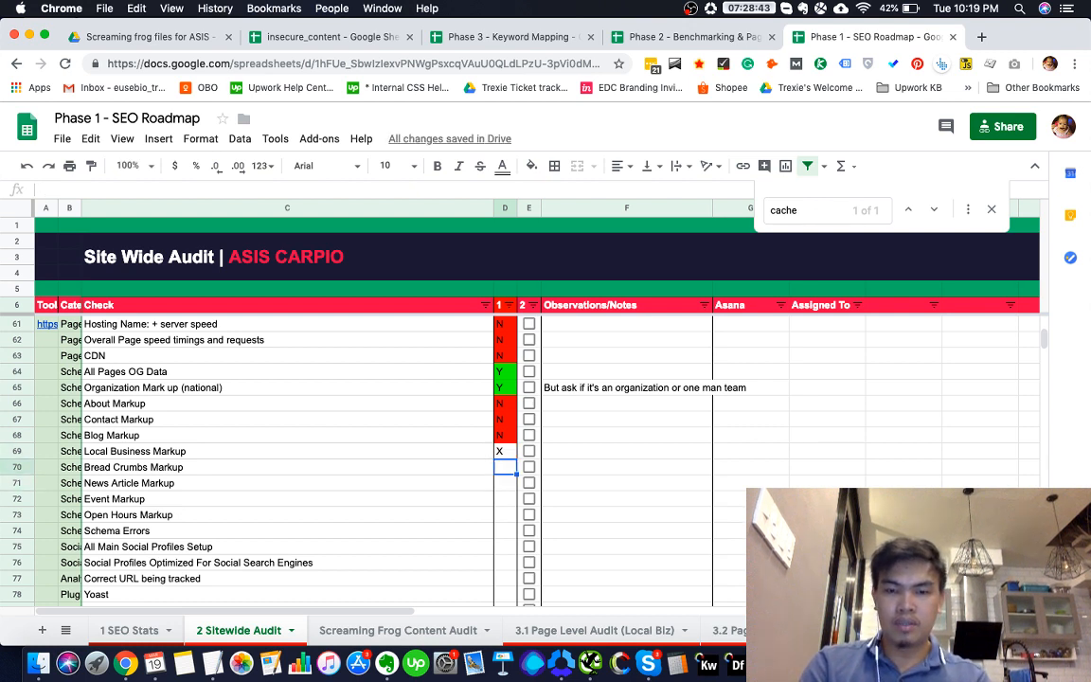
# Mark Bread Crumbs Markup Y, News Article and Event Markup X, and Open Hours Markup N
pyautogui.write('Y')
pyautogui.press('Return')
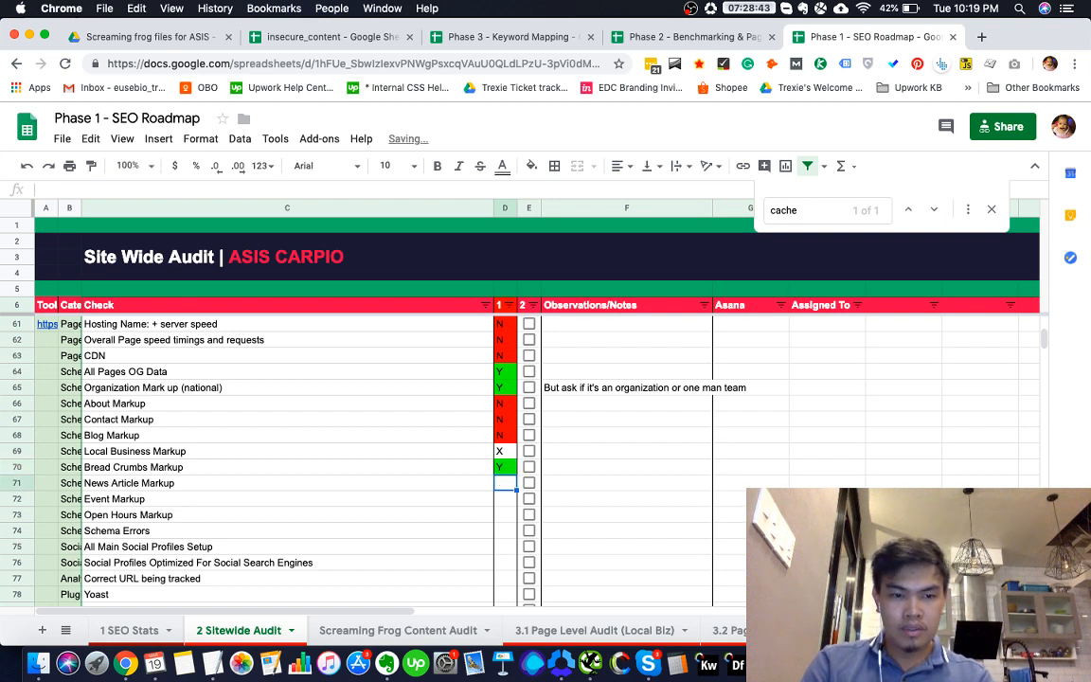
pyautogui.write('X')
pyautogui.press('Return')
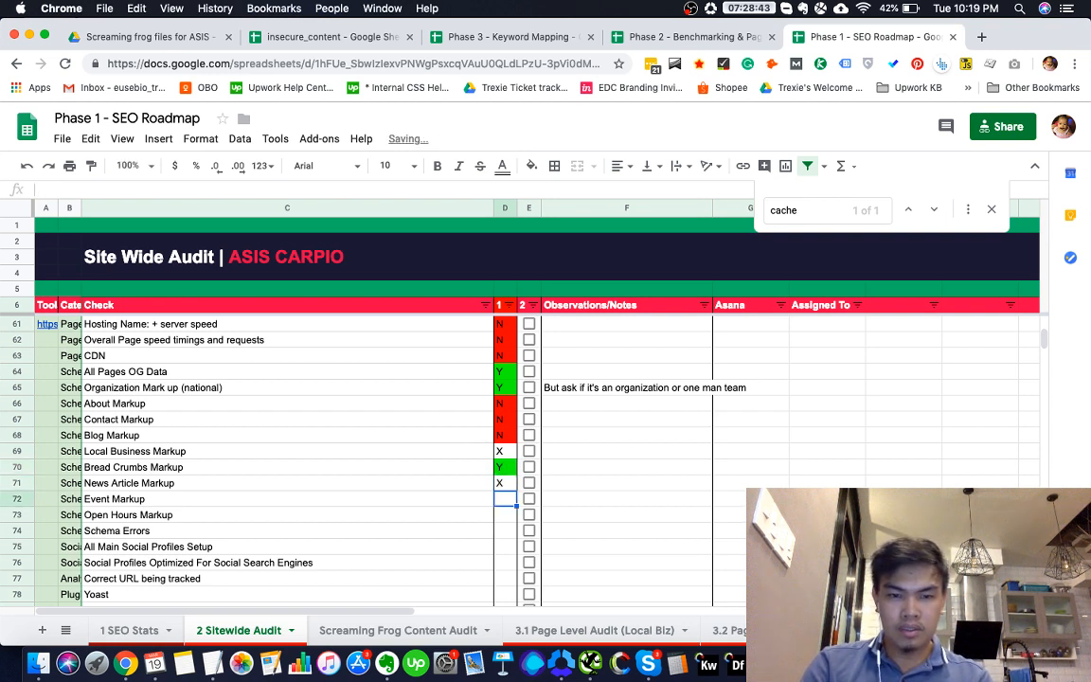
pyautogui.write('X')
pyautogui.press('Return')
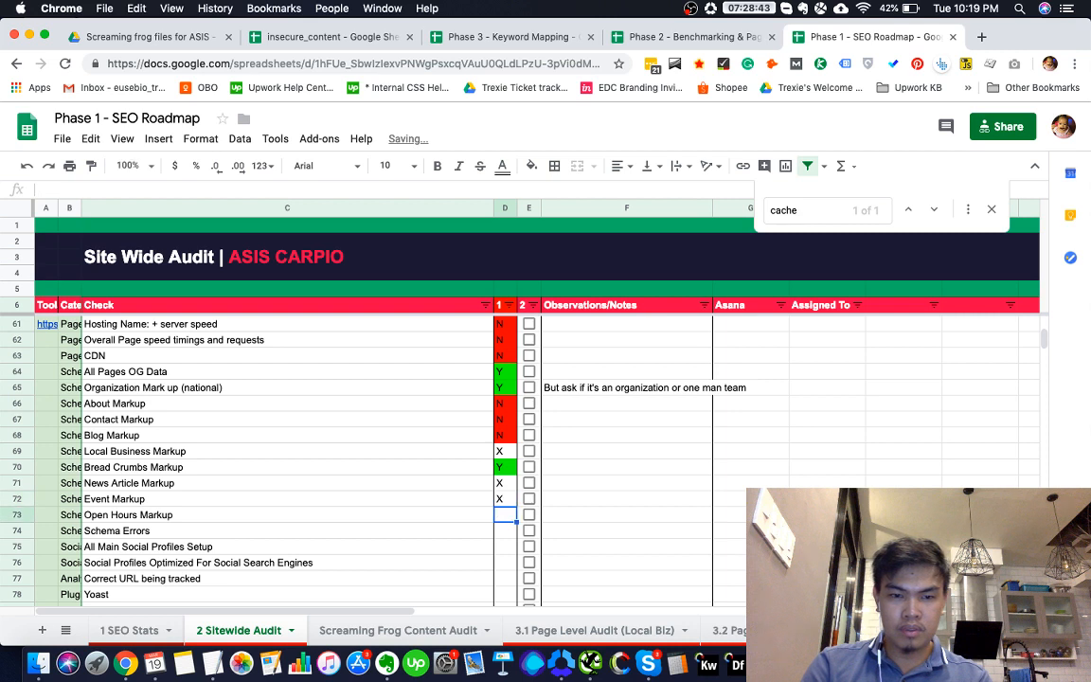
pyautogui.press('Up')
pyautogui.press('Up')
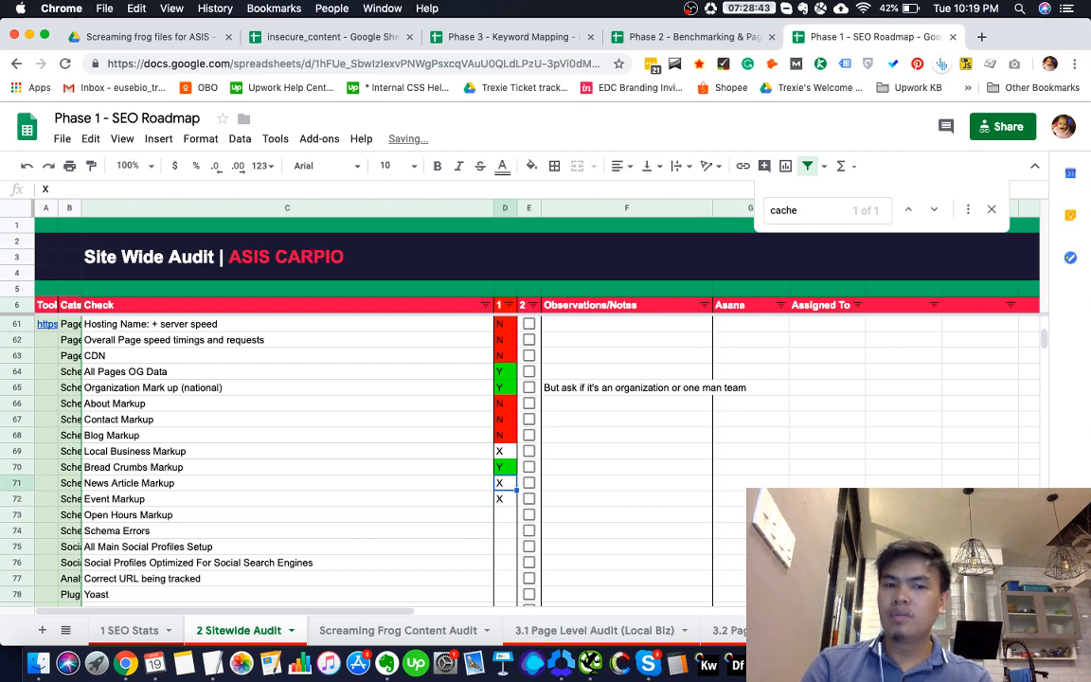
pyautogui.press('Down')
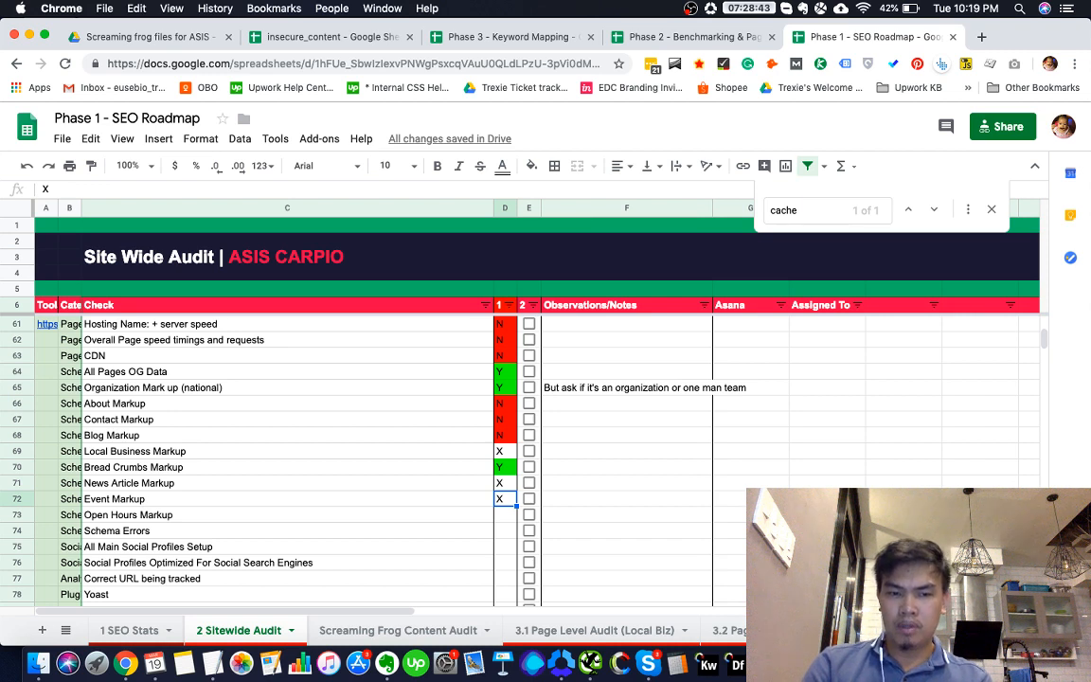
pyautogui.press('Down')
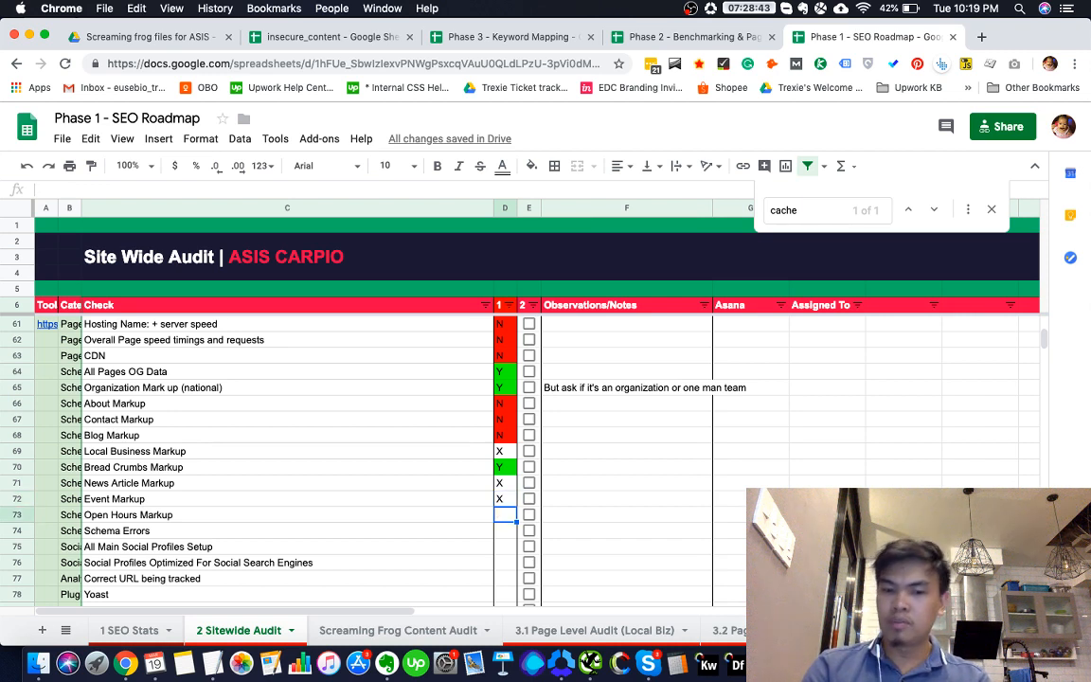
pyautogui.write('N')
pyautogui.press('Return')
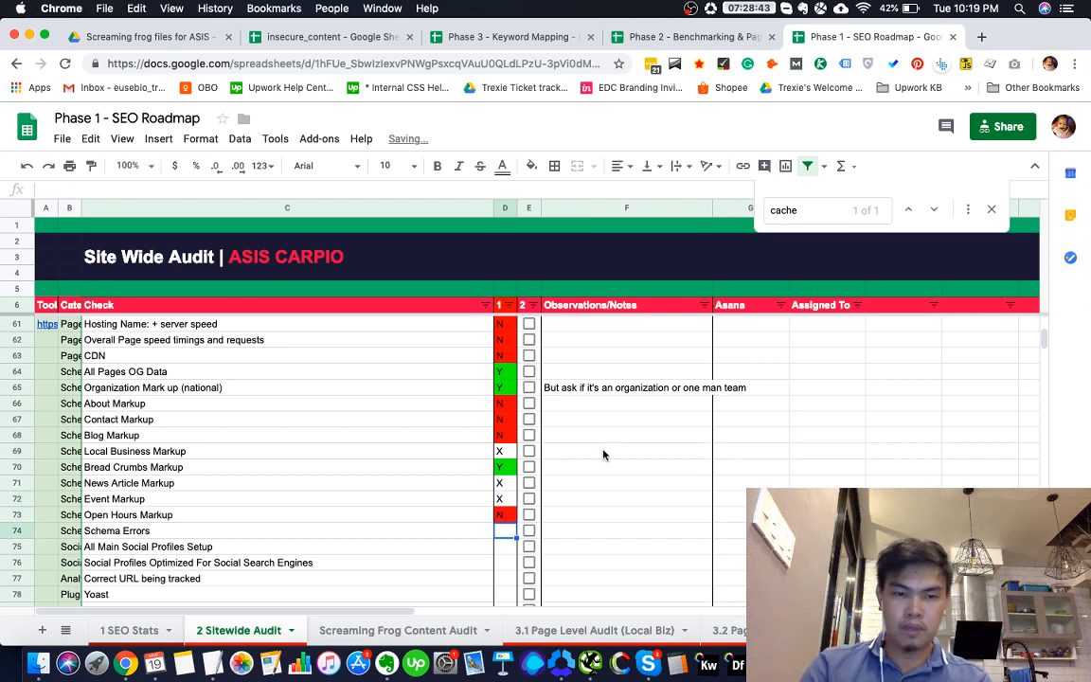
# Mark Schema Errors N, glance at the live site, and select the All Main Social Profiles Setup check
pyautogui.scroll(-1, 469, 519)
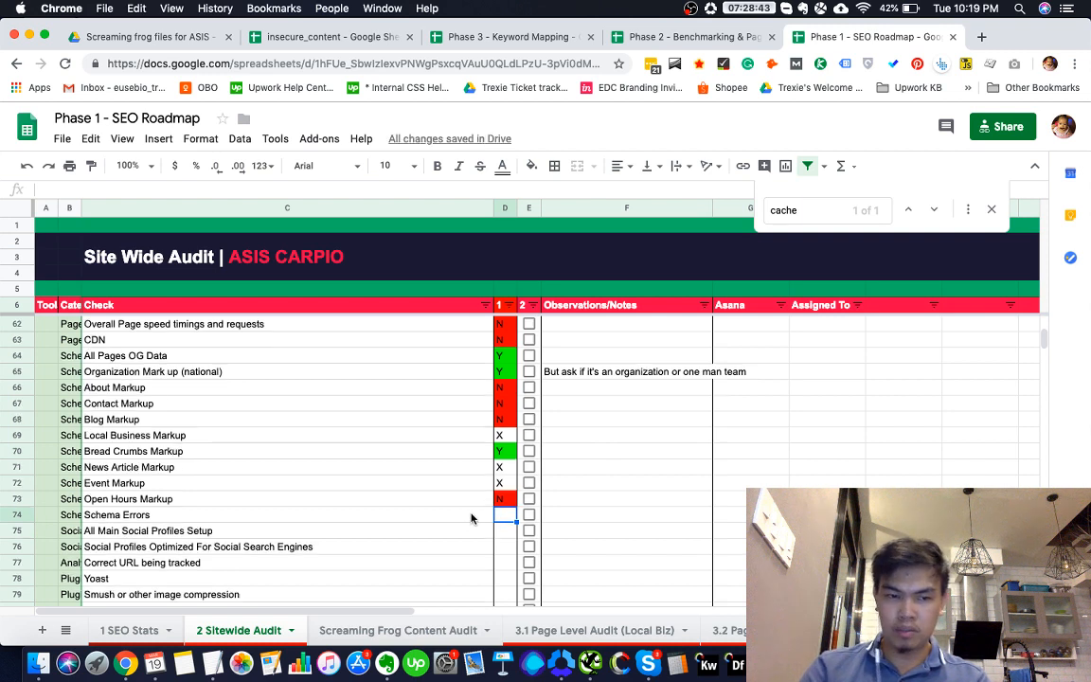
pyautogui.write('N')
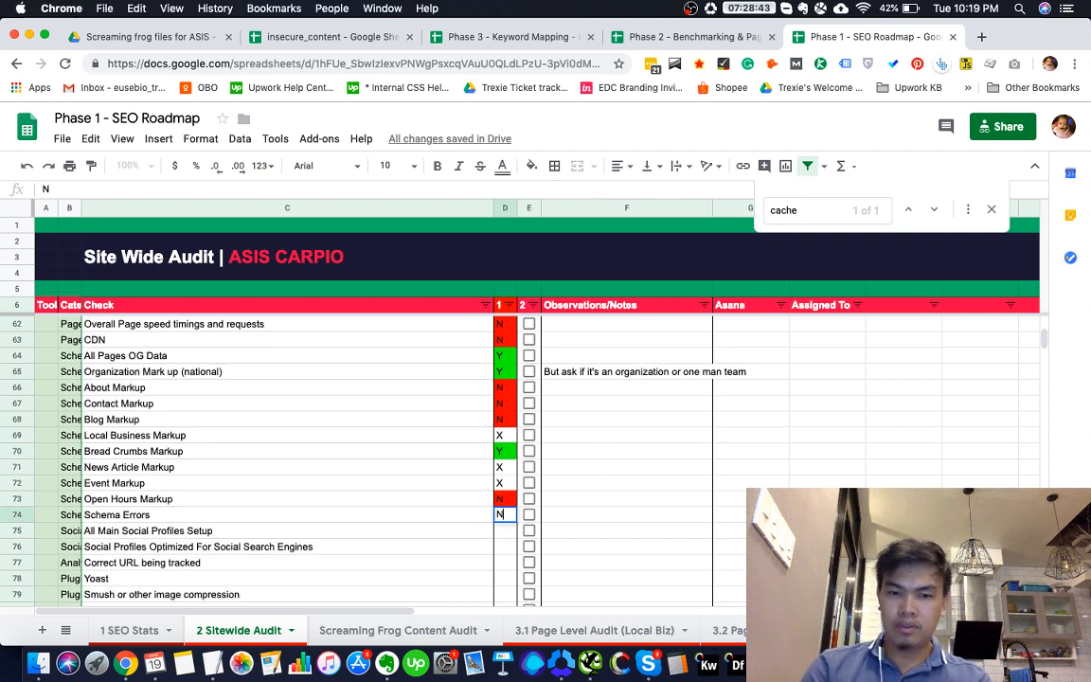
pyautogui.press('Return')
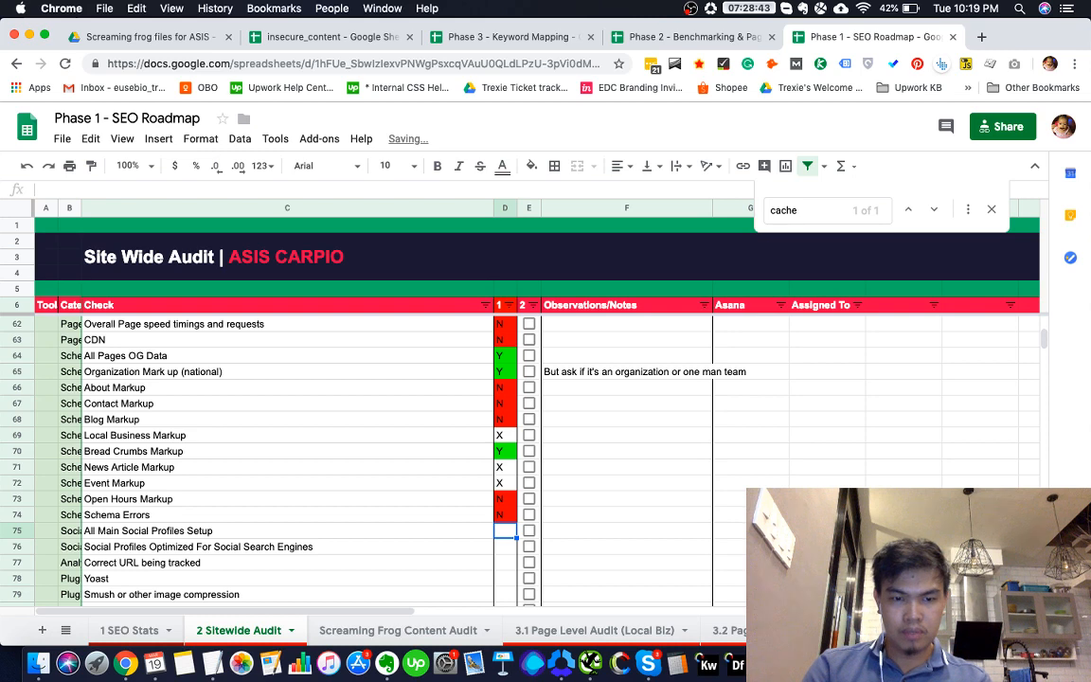
pyautogui.press('super+grave')
pyautogui.hotkey('ctrl', 'shift', 'Tab')
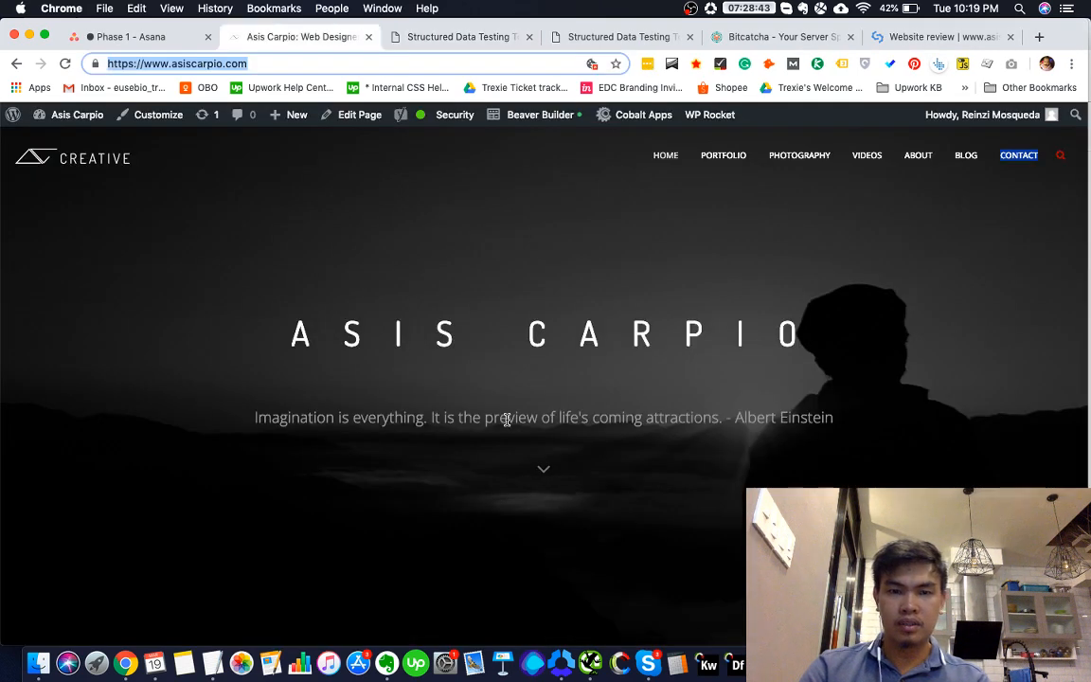
pyautogui.press('super+grave')
pyautogui.click(107, 533)
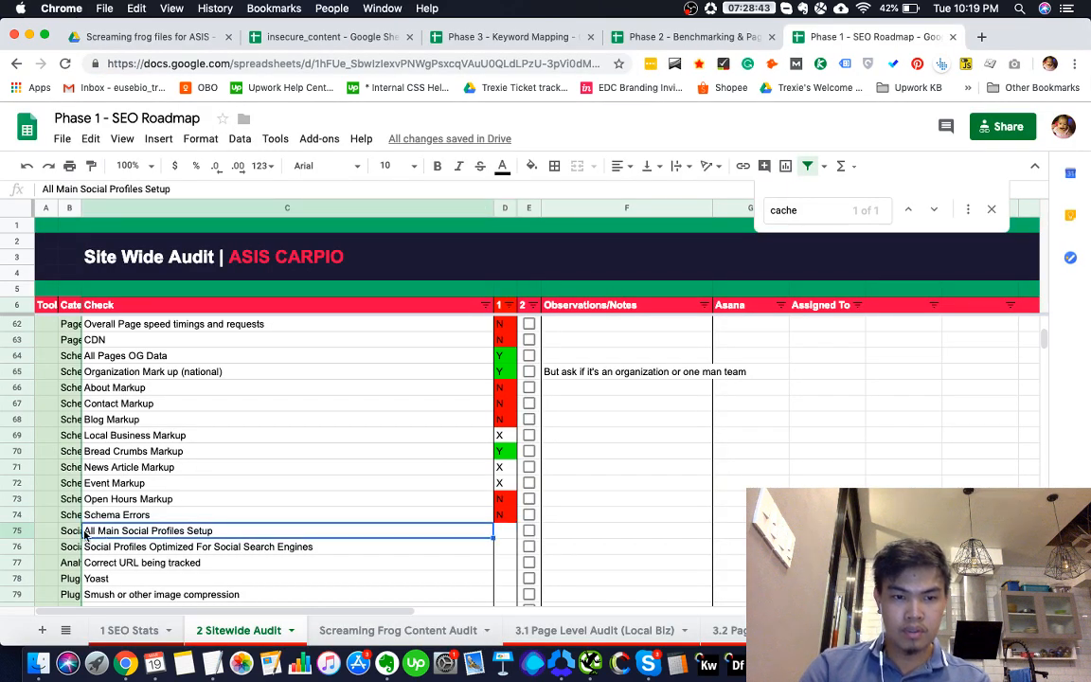
# Check the live site's footer for social profile links
pyautogui.click(73, 533)
pyautogui.click(87, 533)
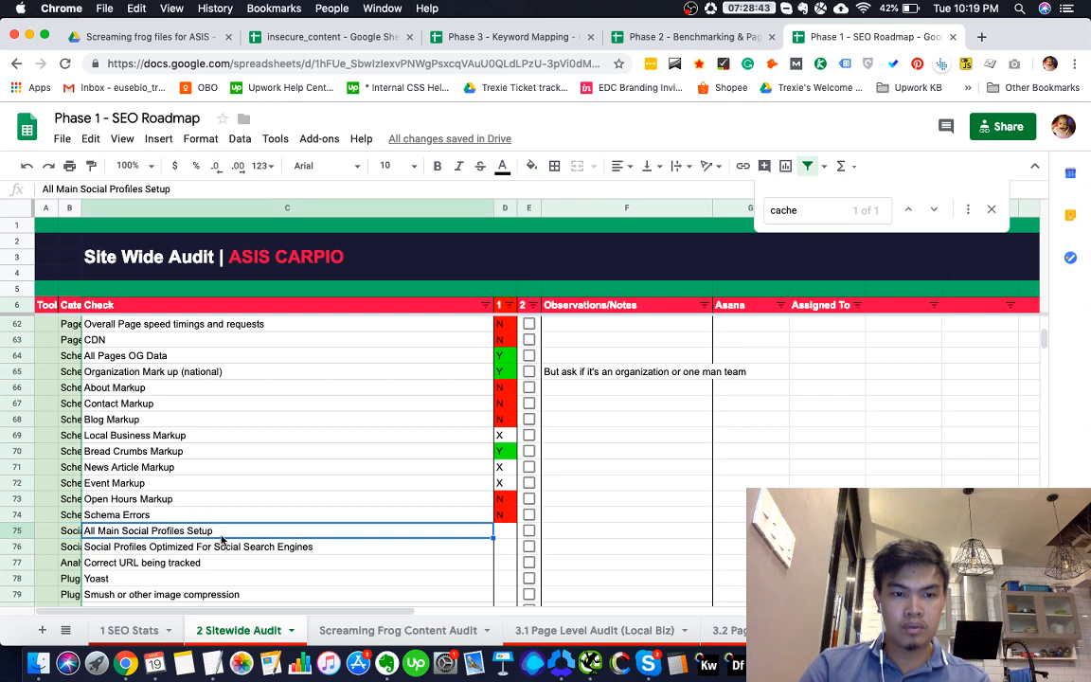
pyautogui.click(71, 537)
pyautogui.press('super+grave')
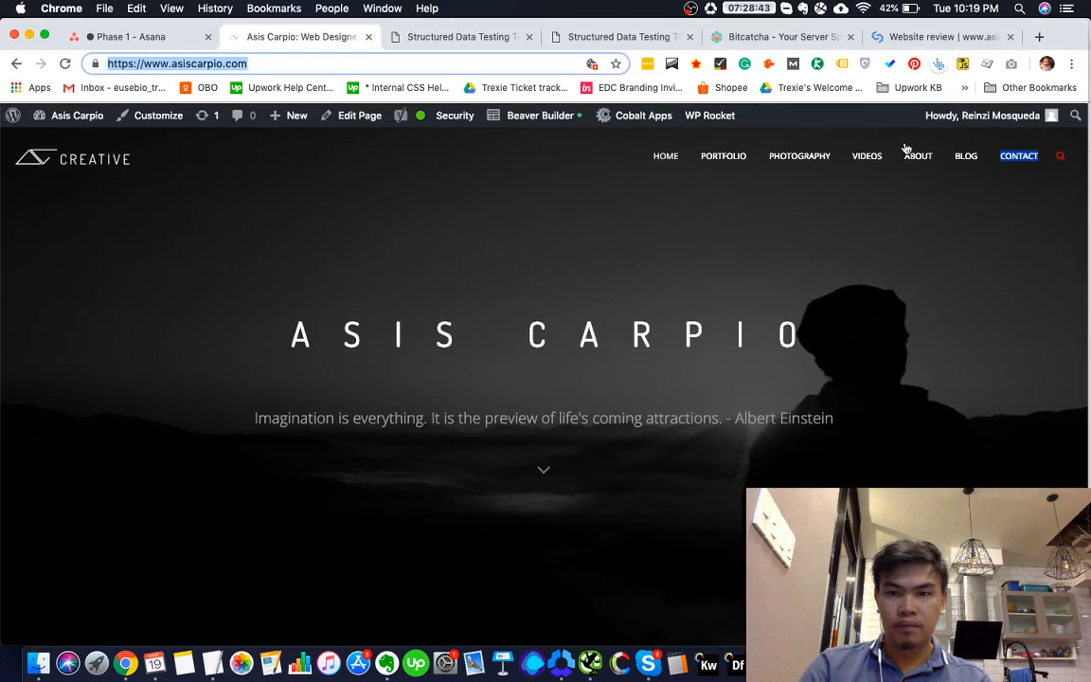
pyautogui.click(943, 446)
pyautogui.scroll(-20, 944, 447)
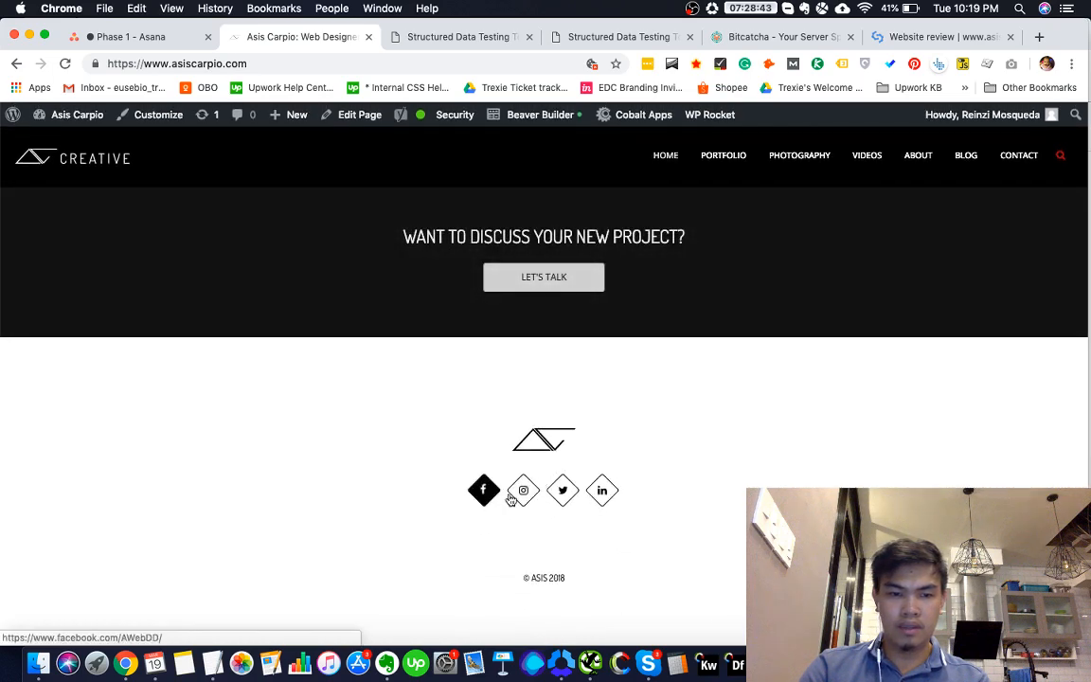
pyautogui.press('super+grave')
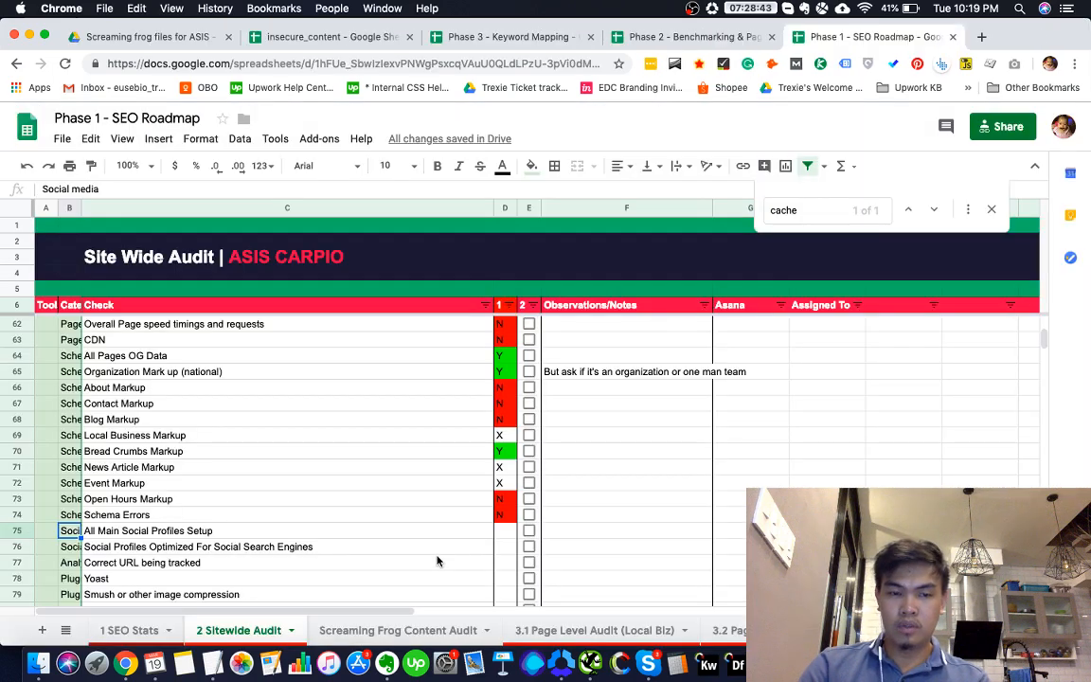
# Mark All Main Social Profiles Setup N with the note 'need it up top navigation'
pyautogui.click(502, 531)
pyautogui.write('N')
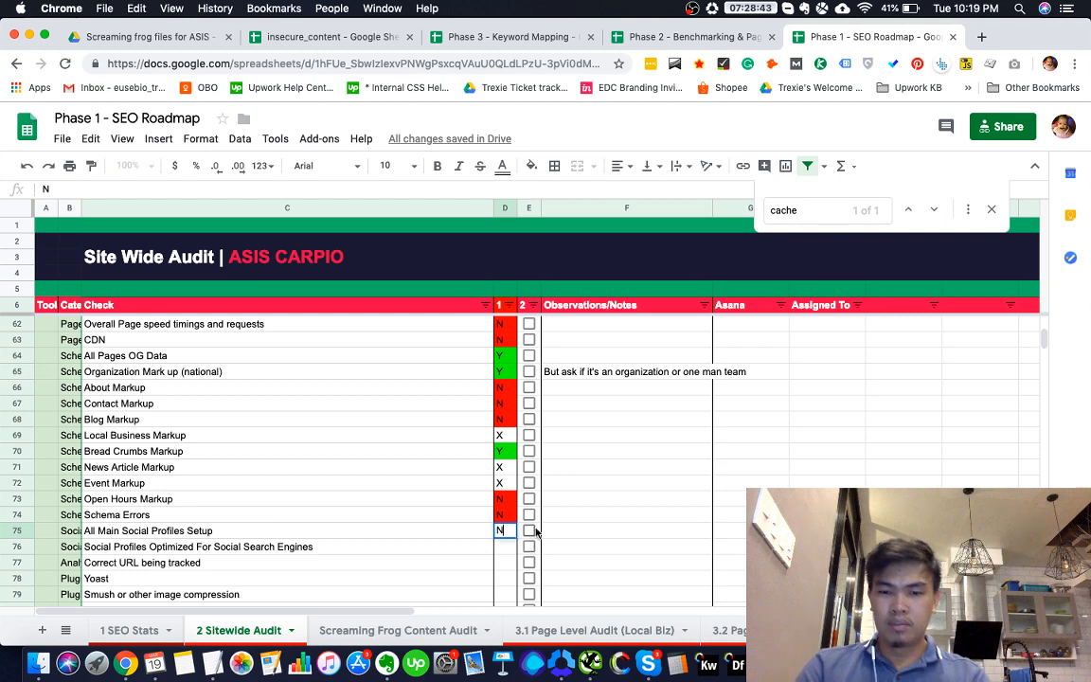
pyautogui.click(587, 533)
pyautogui.write('need it up ')
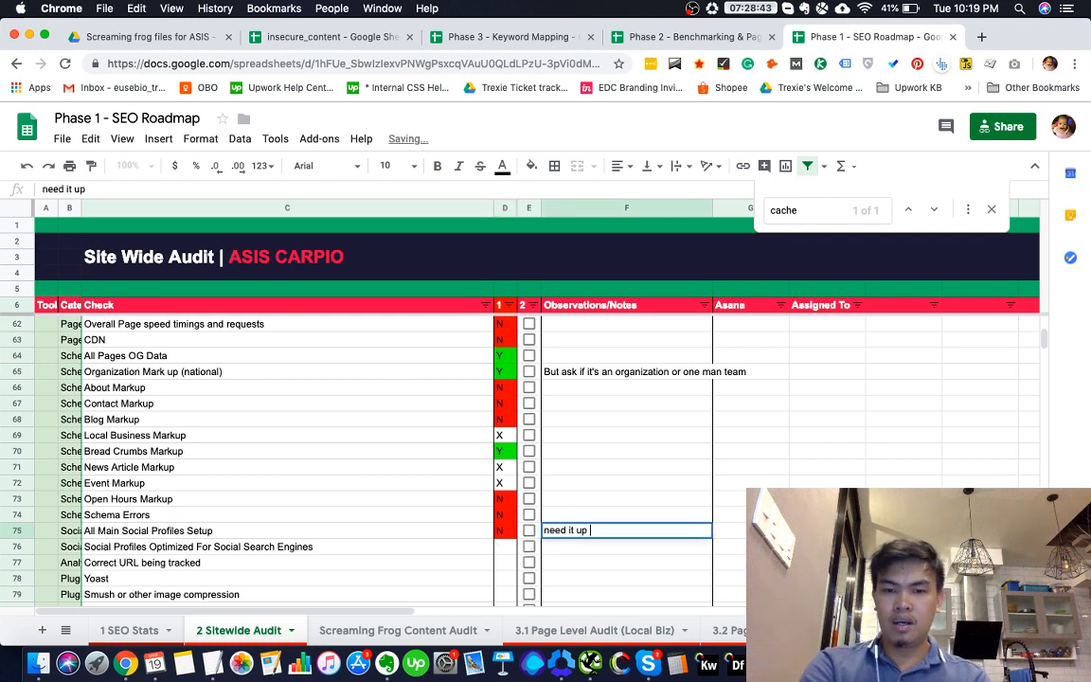
pyautogui.write('top')
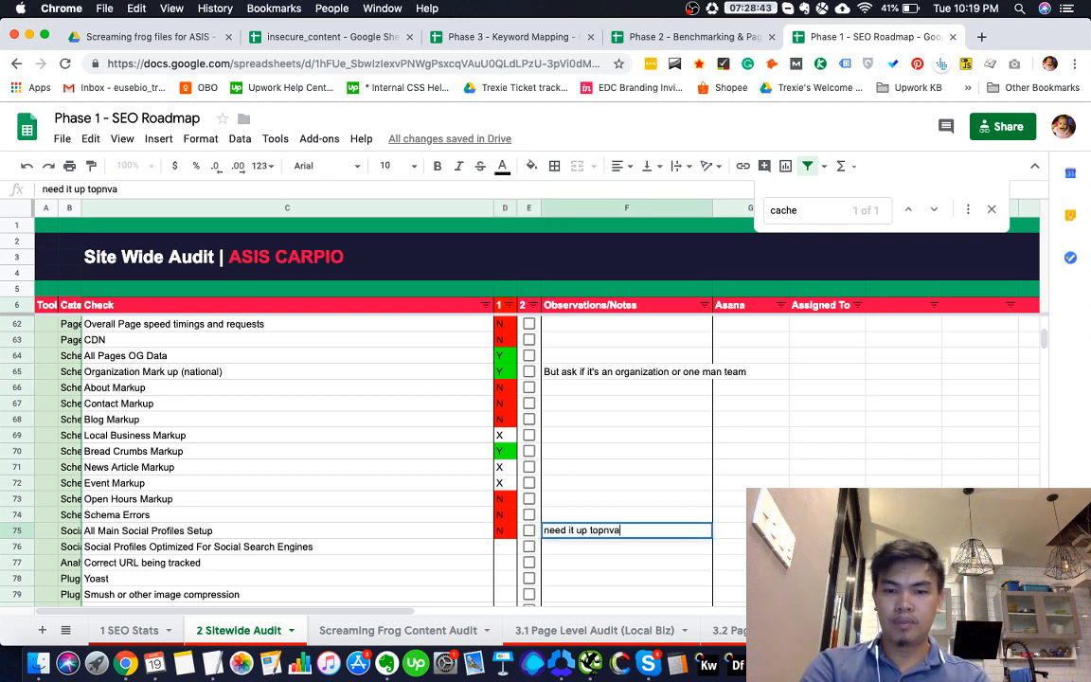
pyautogui.write('nva')
pyautogui.press('BackSpace')
pyautogui.press('BackSpace')
pyautogui.write('avigati')
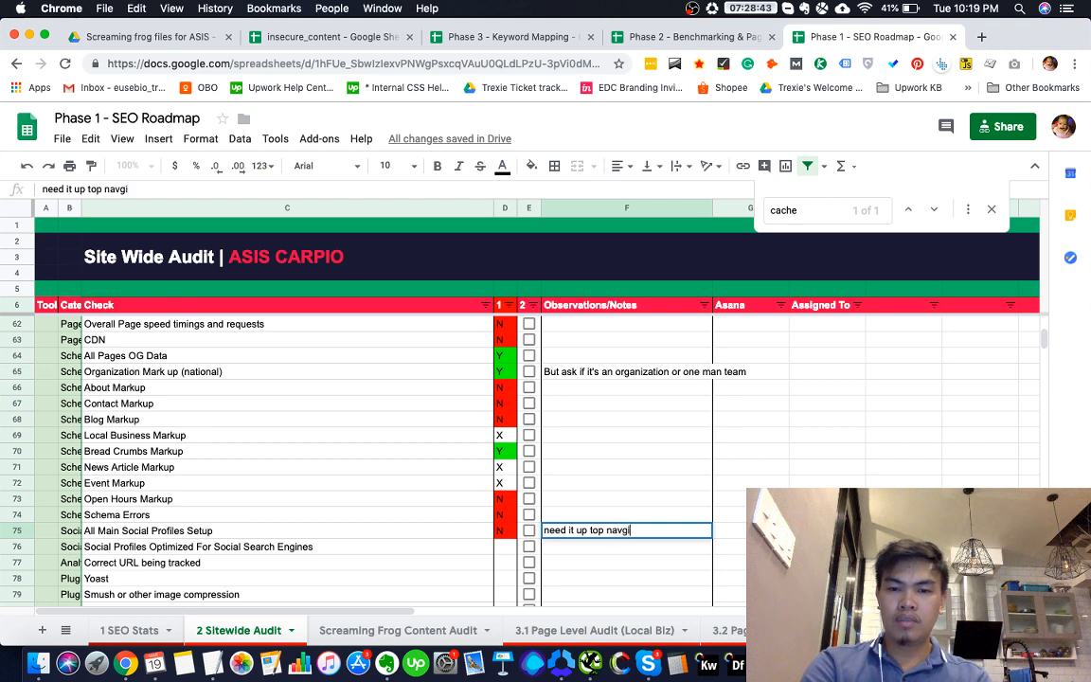
pyautogui.press('BackSpace')
pyautogui.press('BackSpace')
pyautogui.write('igation')
pyautogui.press('Return')
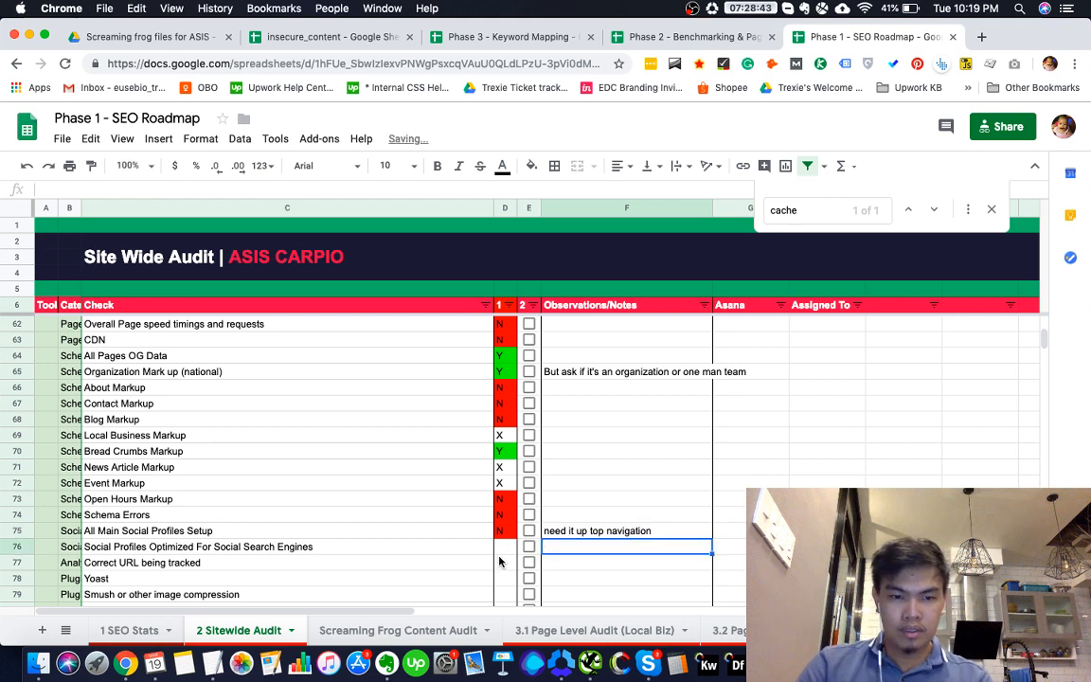
# Review the live site's social icons and mark Social Profiles Optimized Y
pyautogui.click(436, 550)
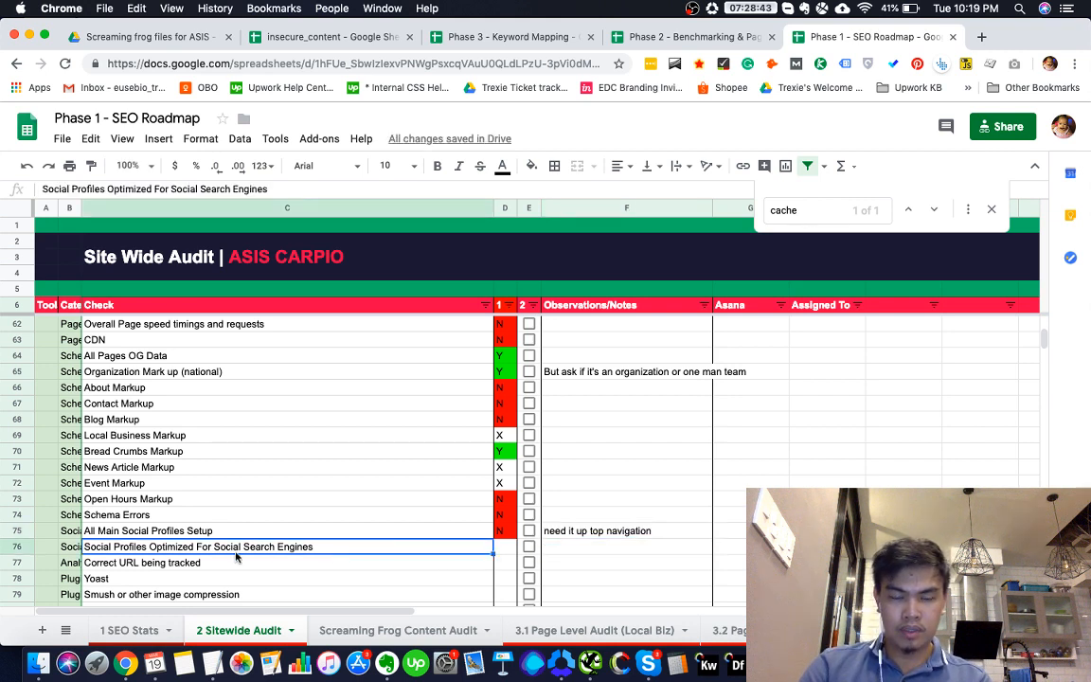
pyautogui.scroll(-2, 568, 557)
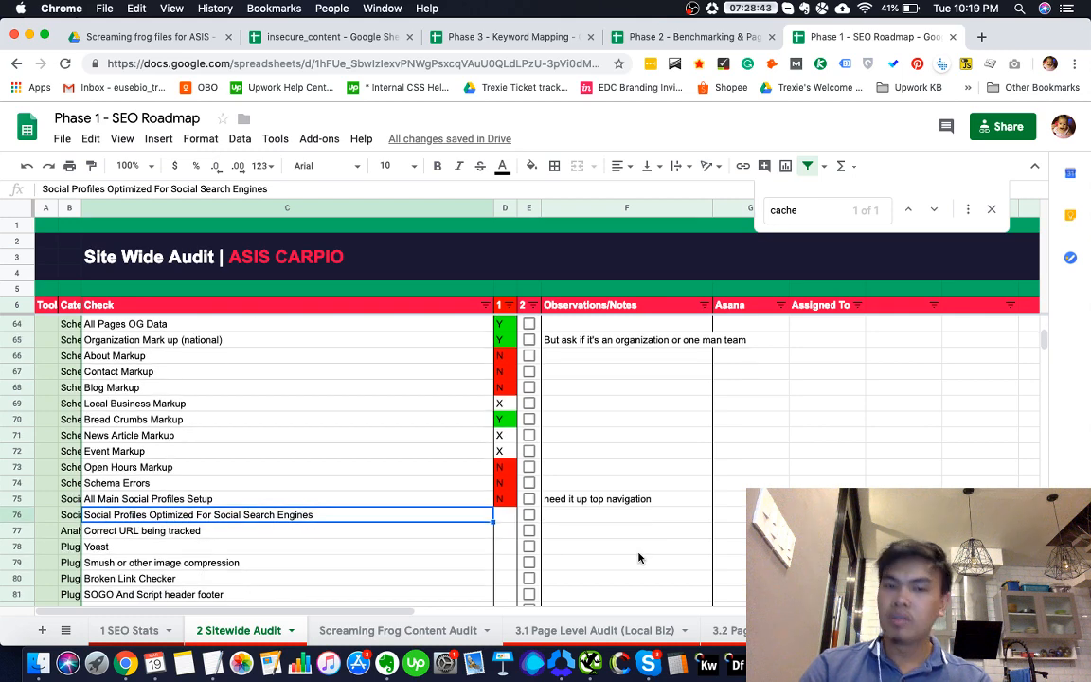
pyautogui.press('super+grave')
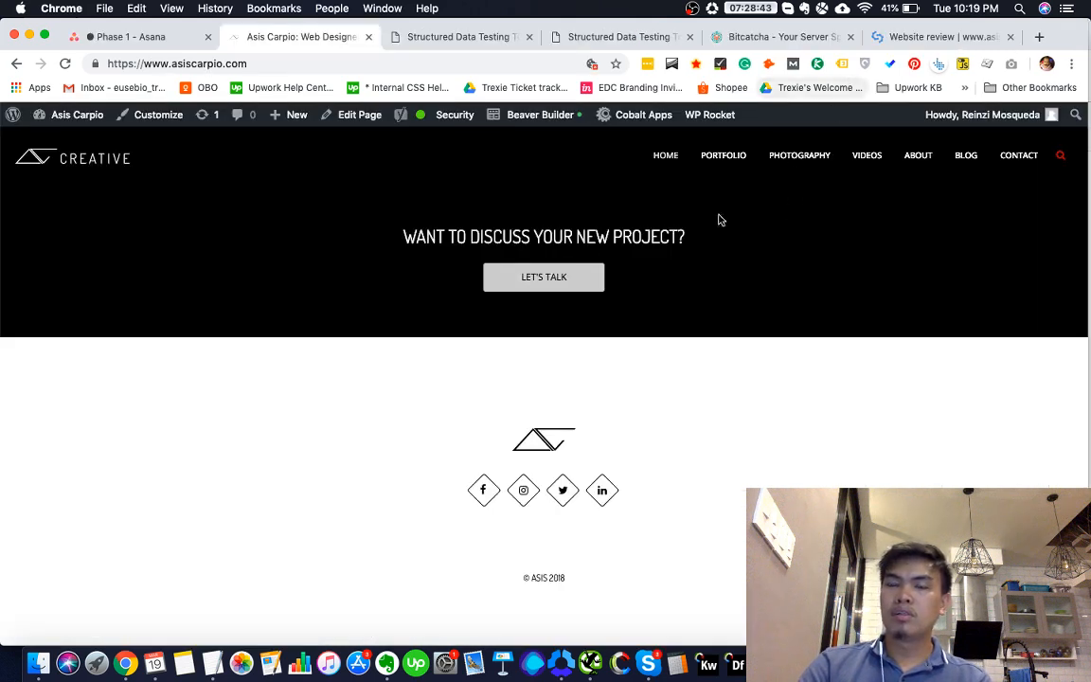
pyautogui.press('super+grave')
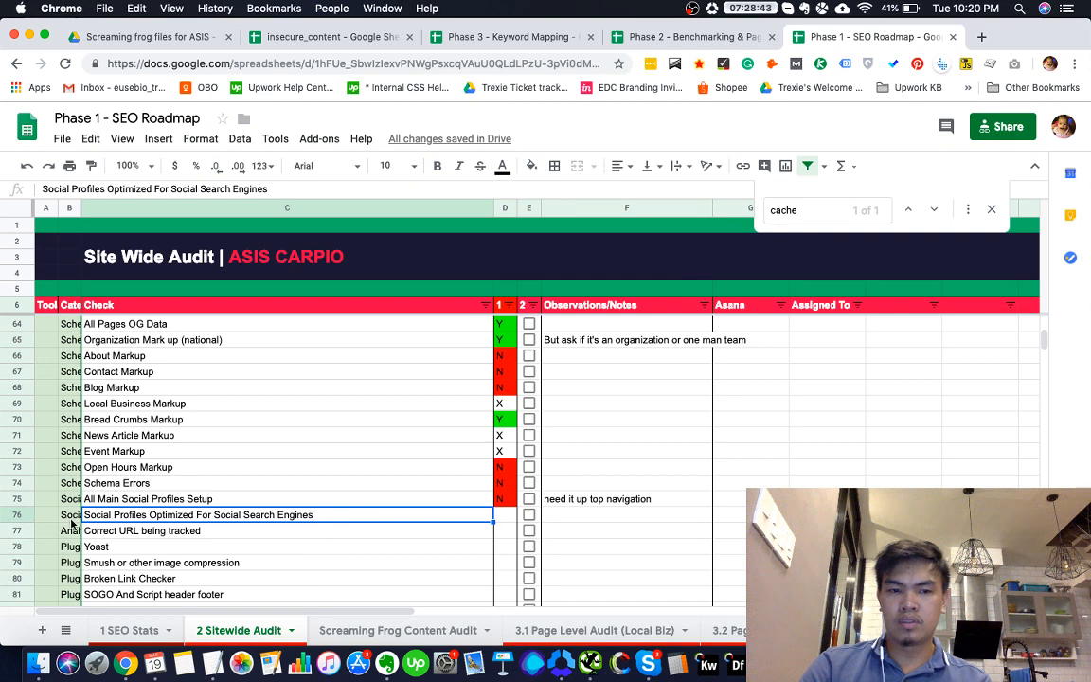
pyautogui.click(70, 516)
pyautogui.click(102, 518)
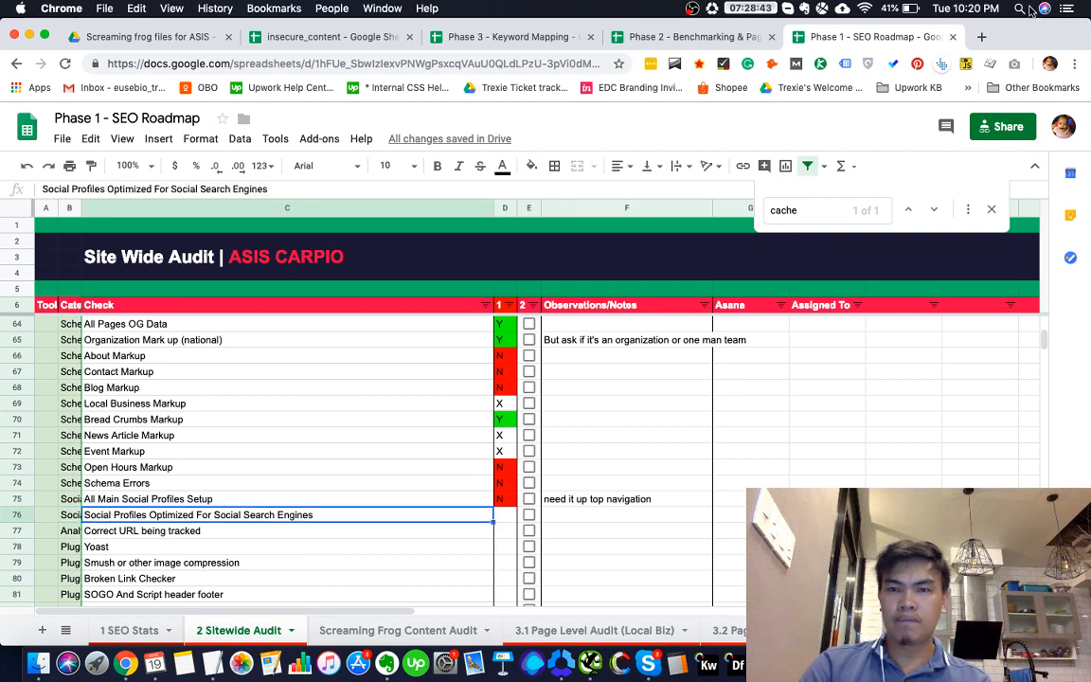
pyautogui.click(983, 39)
pyautogui.press('super+grave')
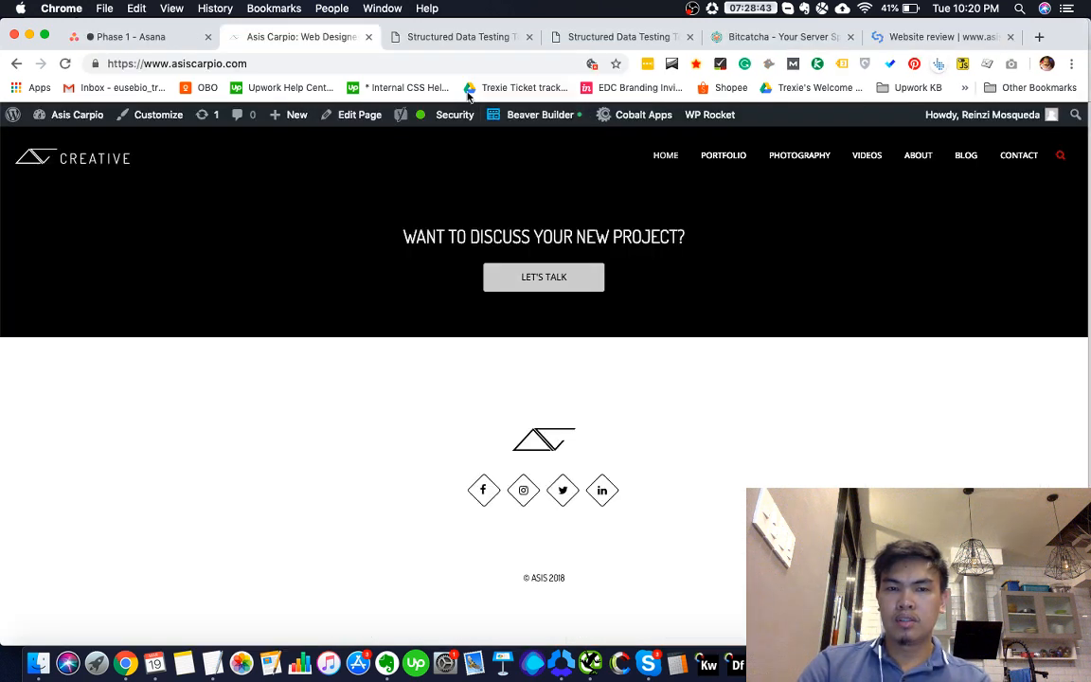
pyautogui.scroll(-2, 881, 303)
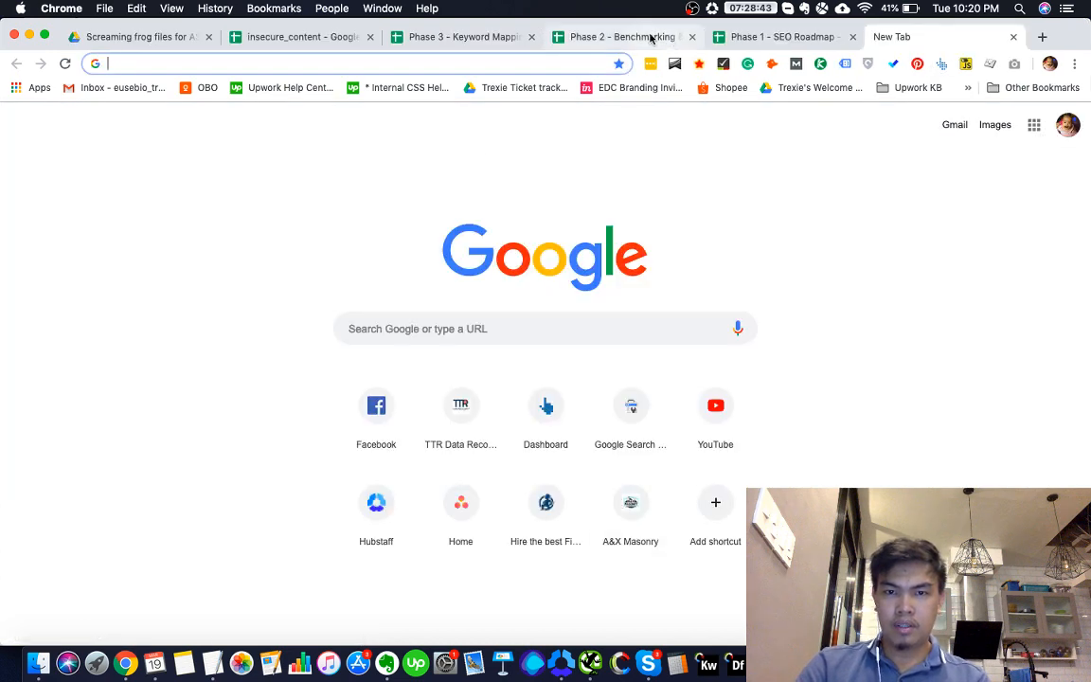
pyautogui.click(671, 39)
pyautogui.click(782, 37)
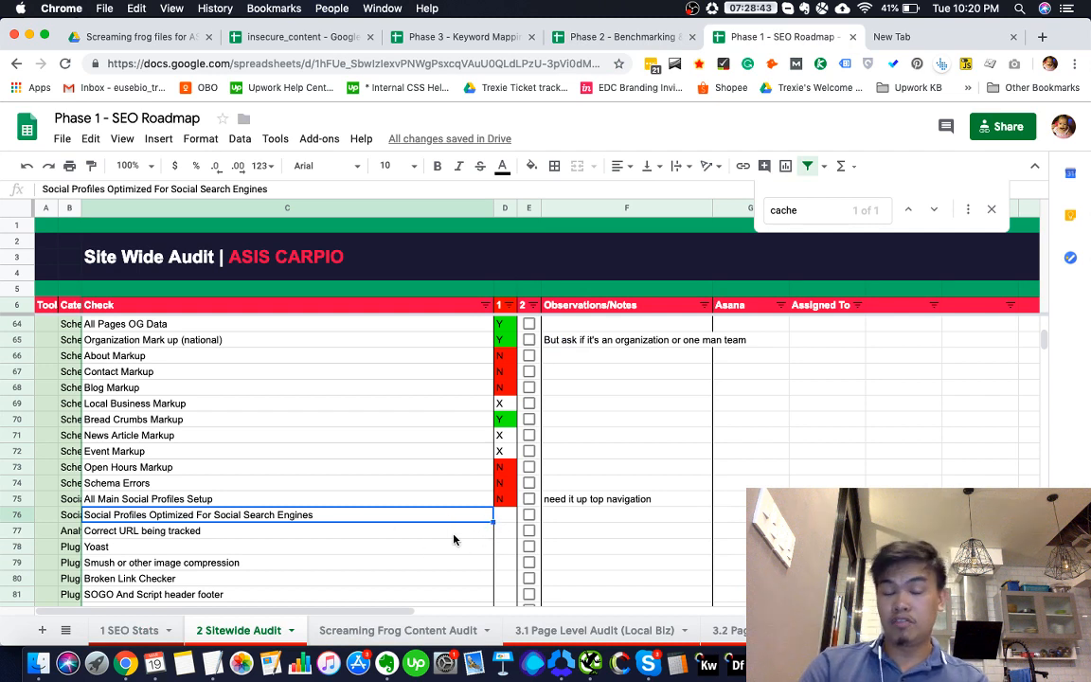
pyautogui.press('super+grave')
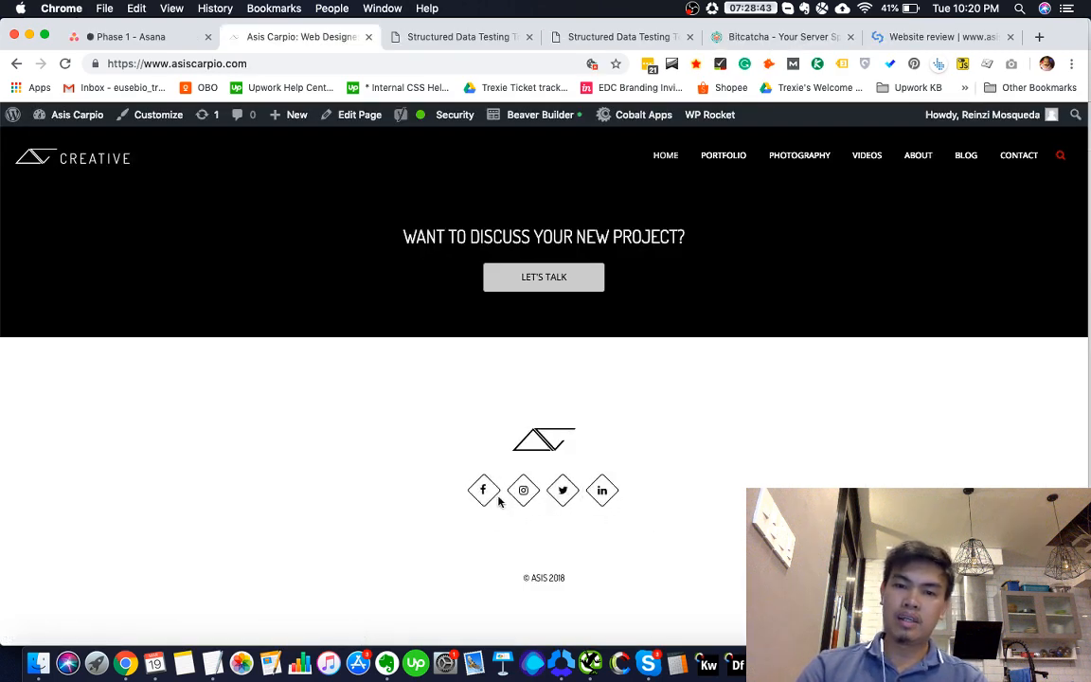
pyautogui.press('super+grave')
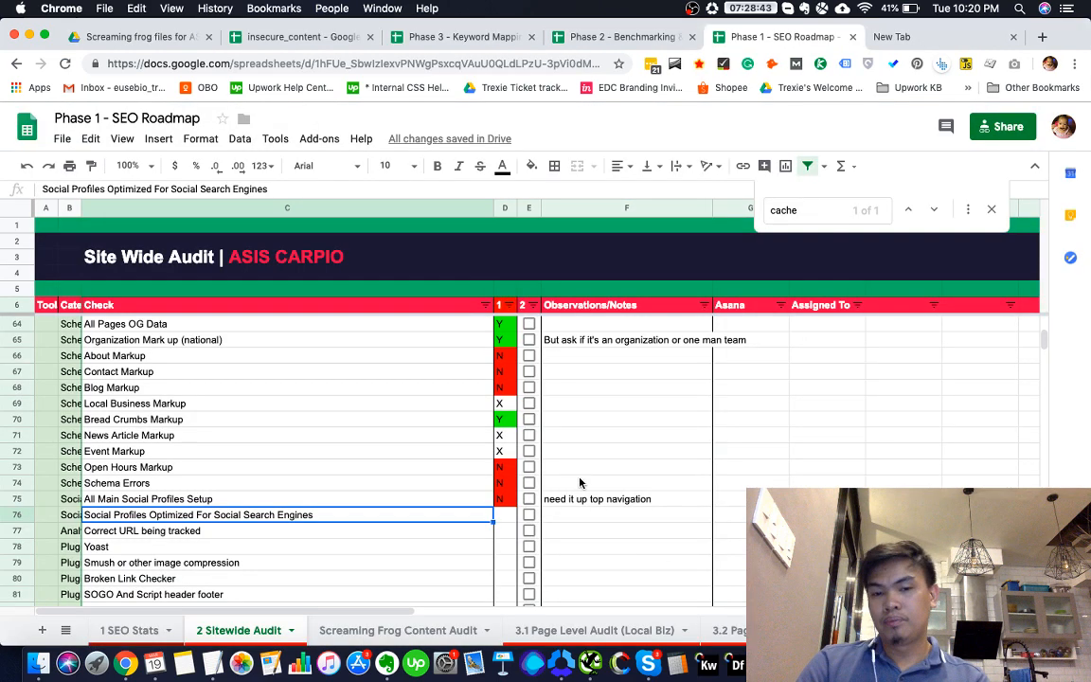
pyautogui.click(510, 517)
pyautogui.write('Y')
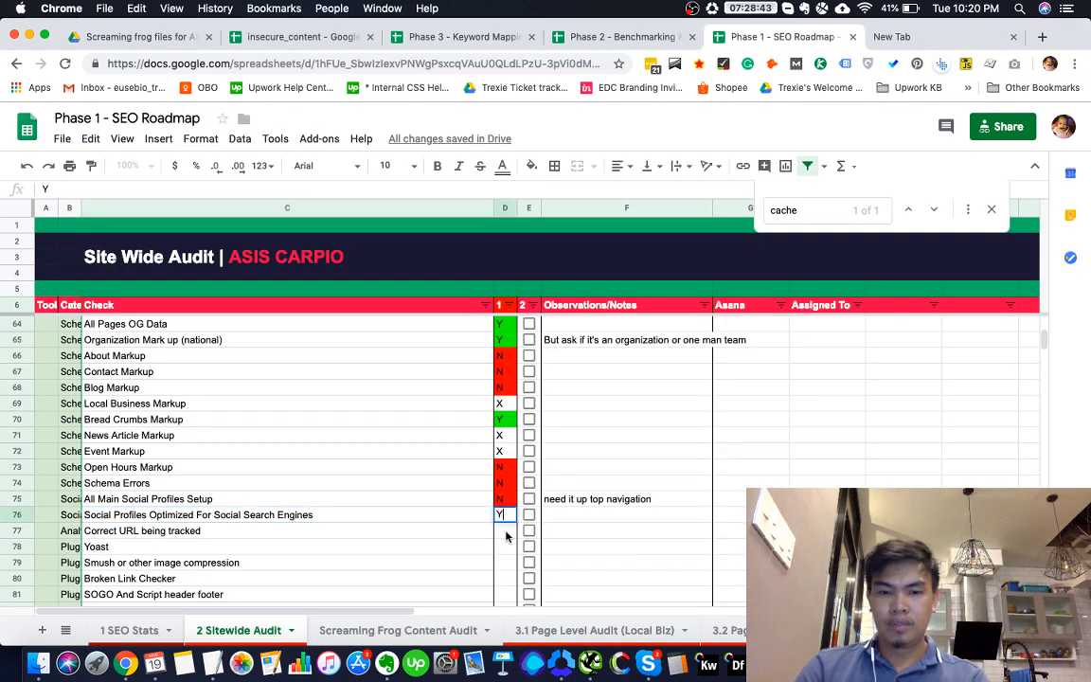
pyautogui.press('Return')
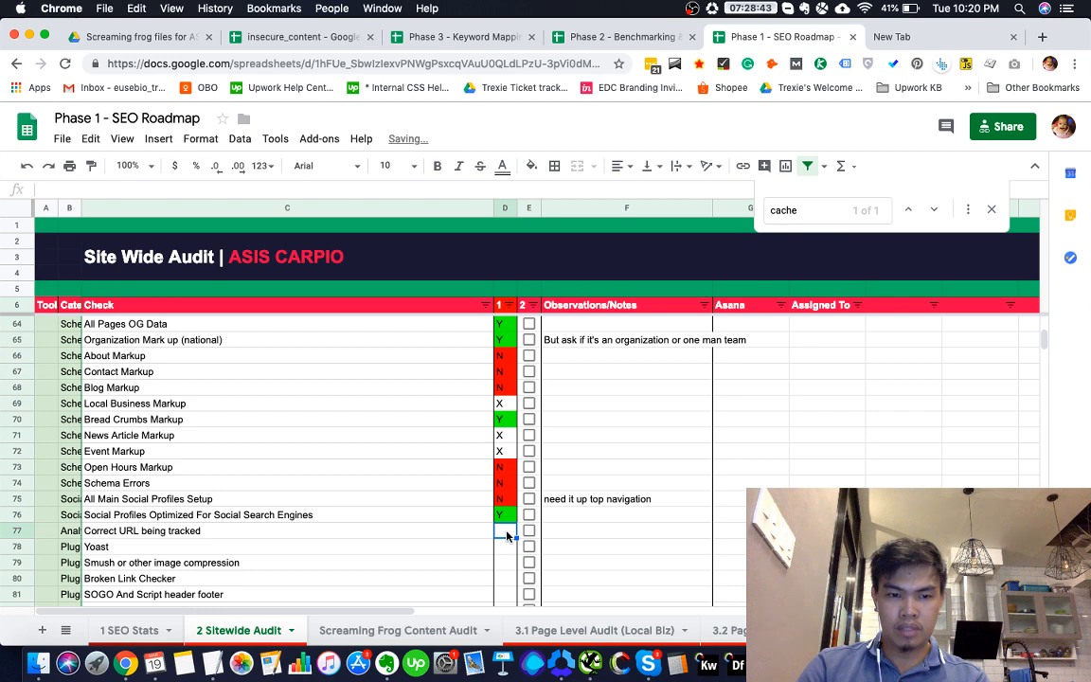
# Select the status cell for the Correct URL being tracked check in row 77
pyautogui.click(438, 537)
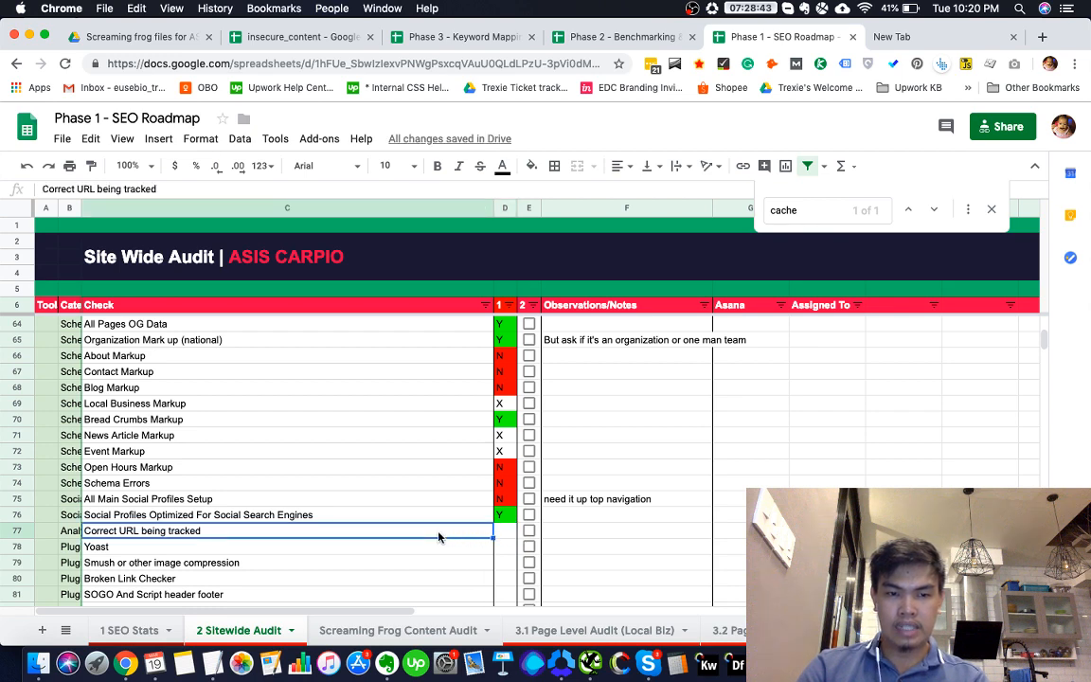
pyautogui.scroll(-1, 438, 537)
pyautogui.click(56, 502)
pyautogui.click(68, 502)
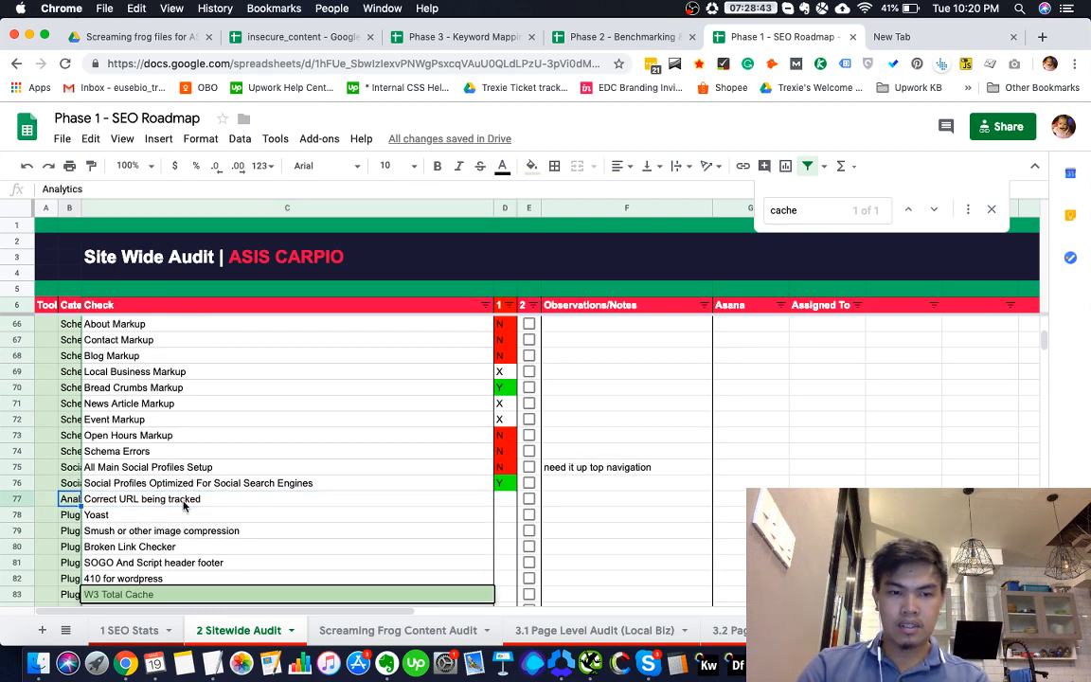
pyautogui.click(184, 506)
pyautogui.scroll(-4, 399, 508)
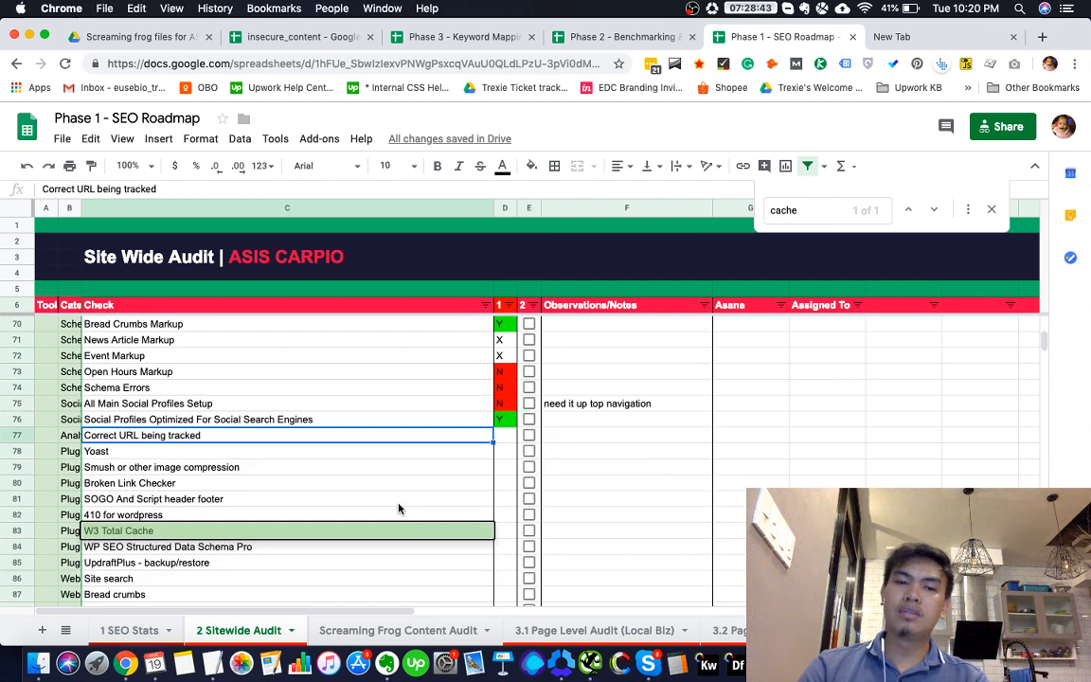
pyautogui.scroll(-1, 399, 509)
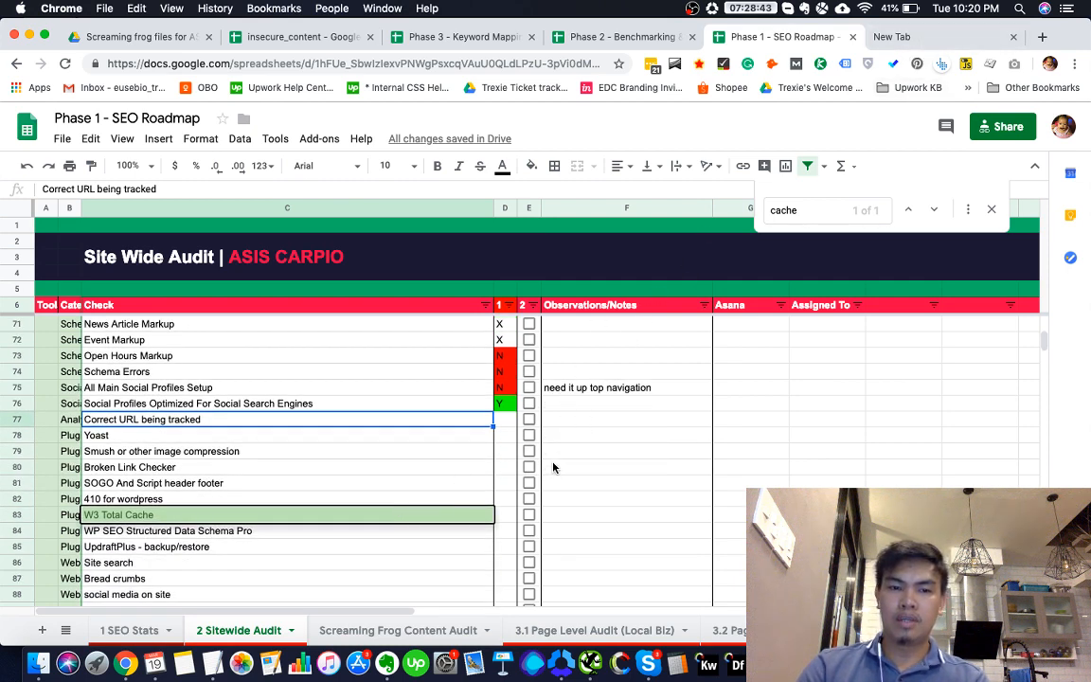
pyautogui.click(509, 423)
pyautogui.click(420, 423)
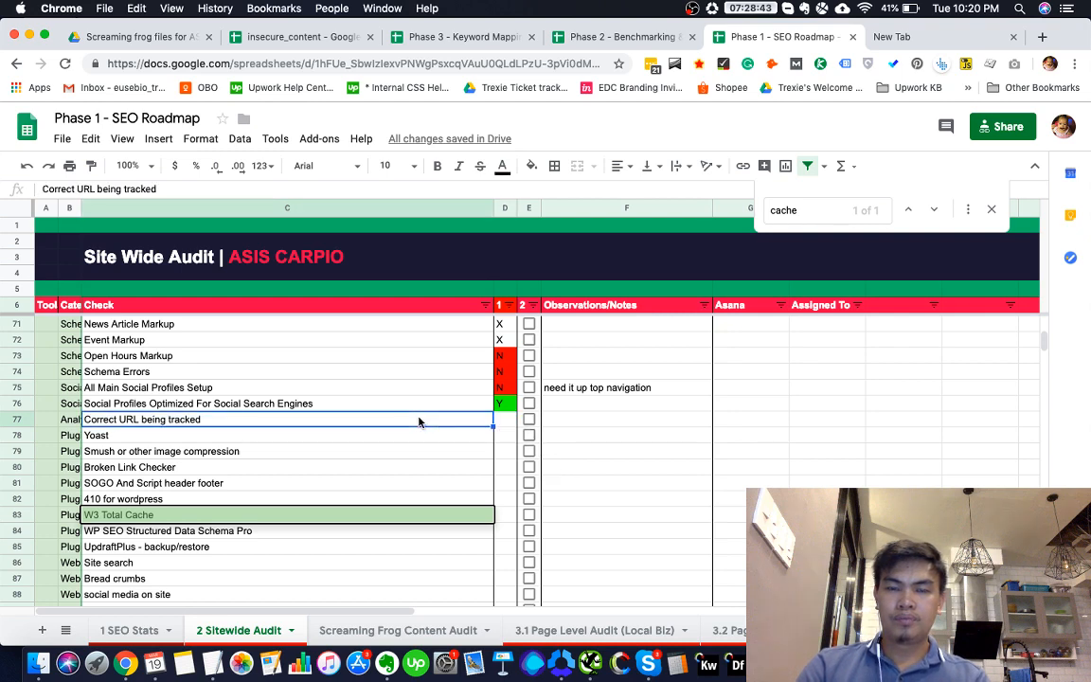
pyautogui.click(502, 422)
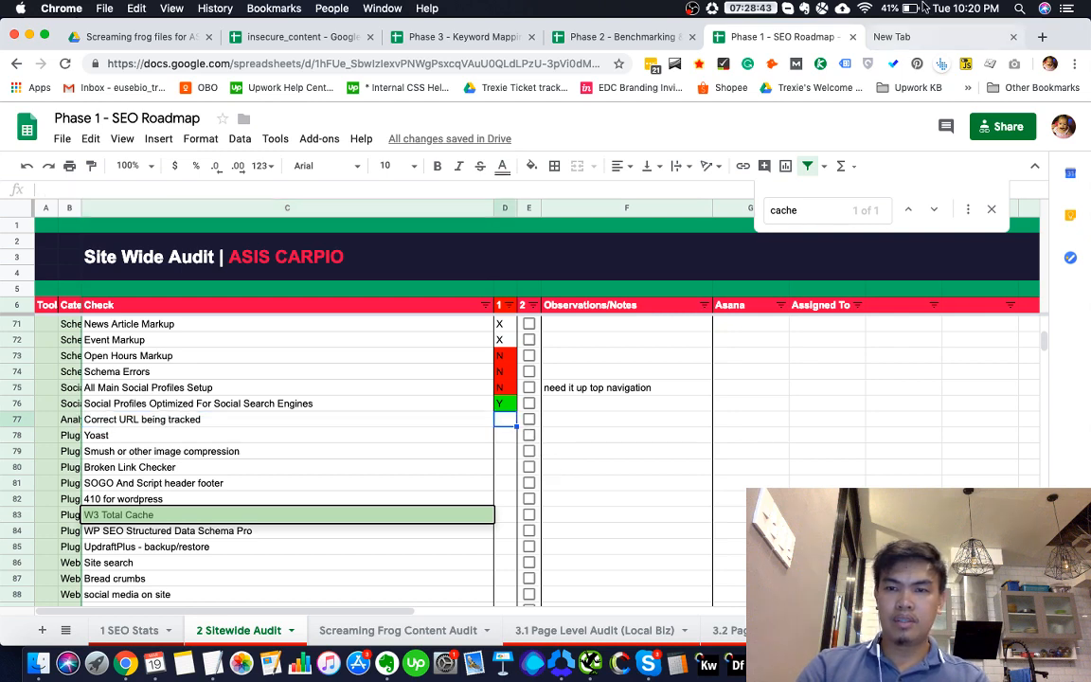
# Load the Google Analytics home dashboard from analytics.google.com in a new tab
pyautogui.click(893, 39)
pyautogui.write('as')
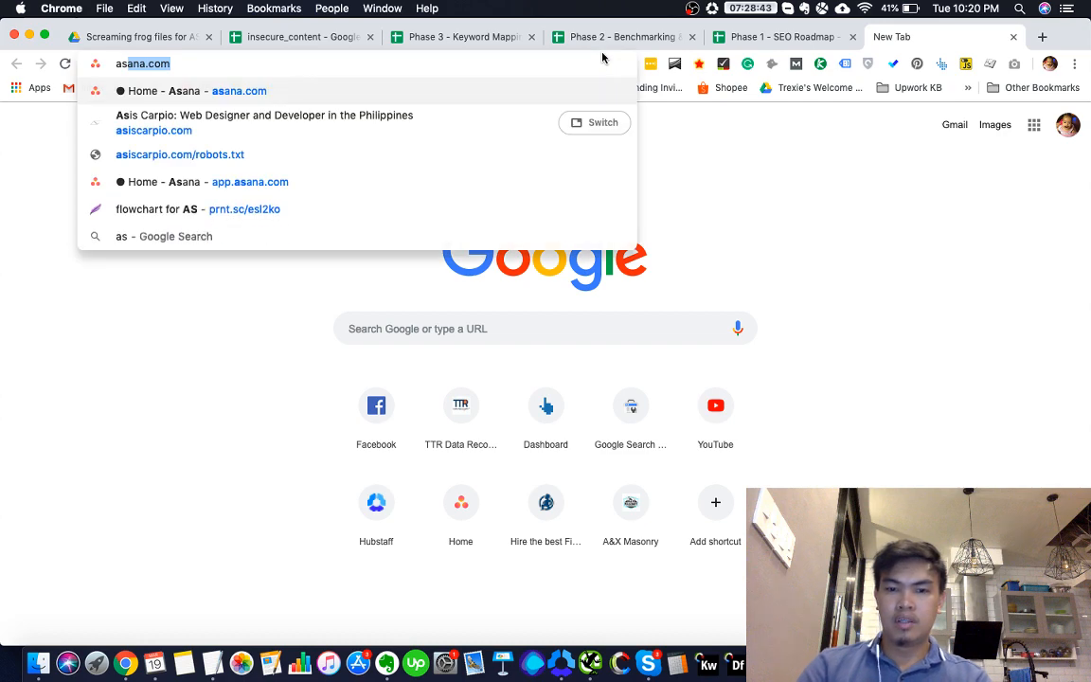
pyautogui.press('BackSpace')
pyautogui.press('BackSpace')
pyautogui.press('BackSpace')
pyautogui.write('an')
pyautogui.press('Return')
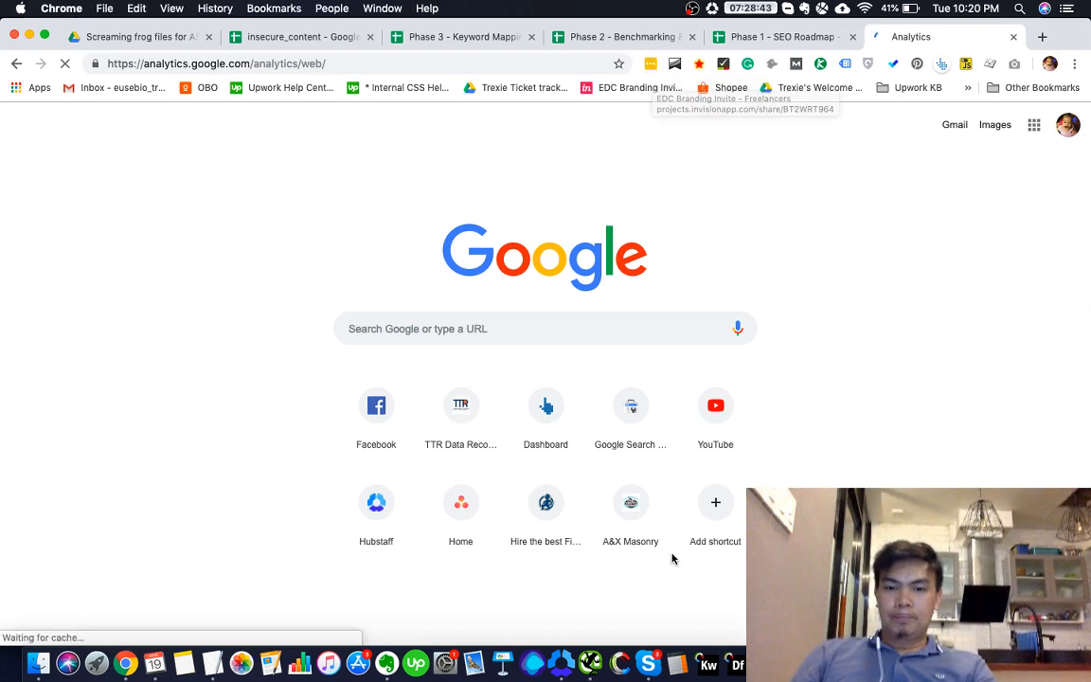
pyautogui.click(798, 663)
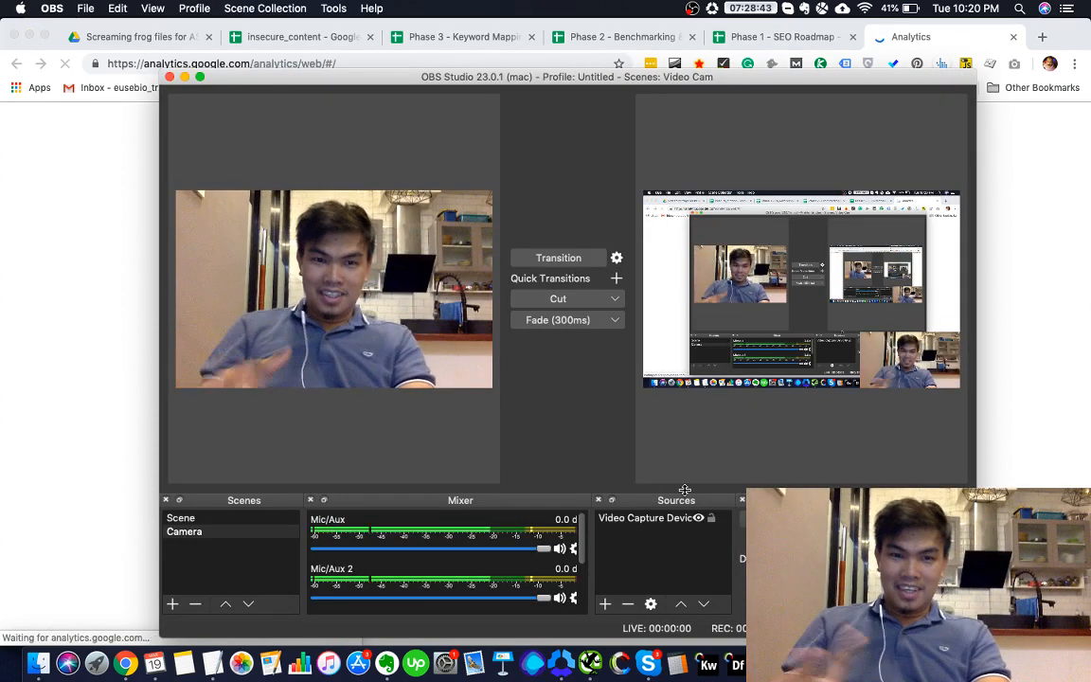
pyautogui.press('super+Tab')
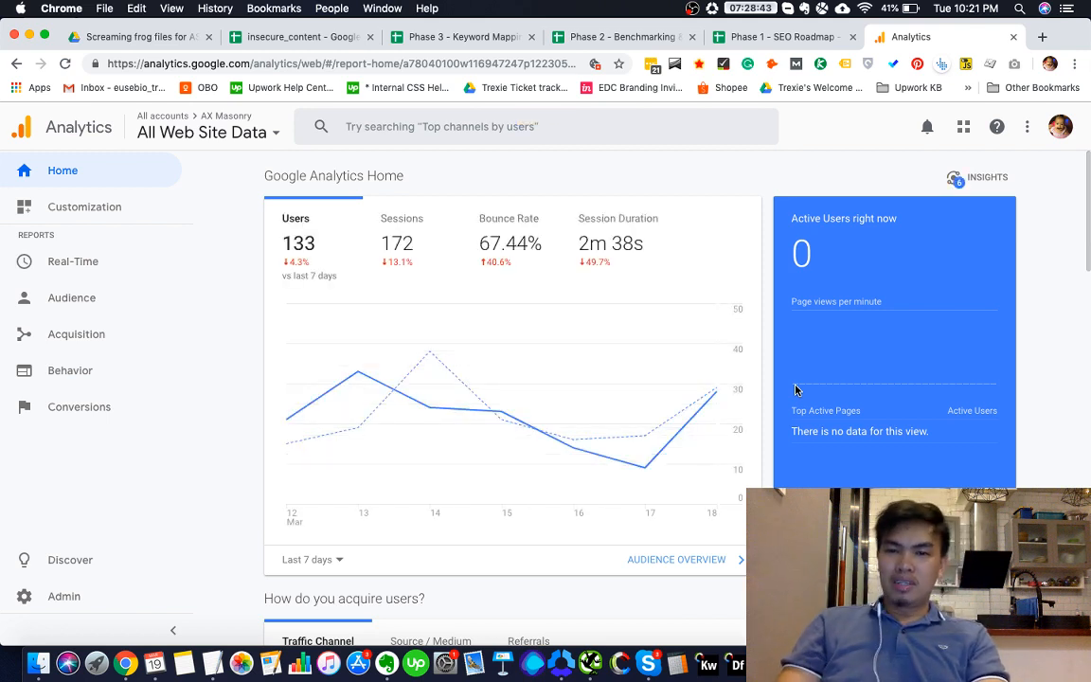
# Switch to the Asis: Web Design and Development > Asis Carpio > All Web Site Data view
pyautogui.click(204, 134)
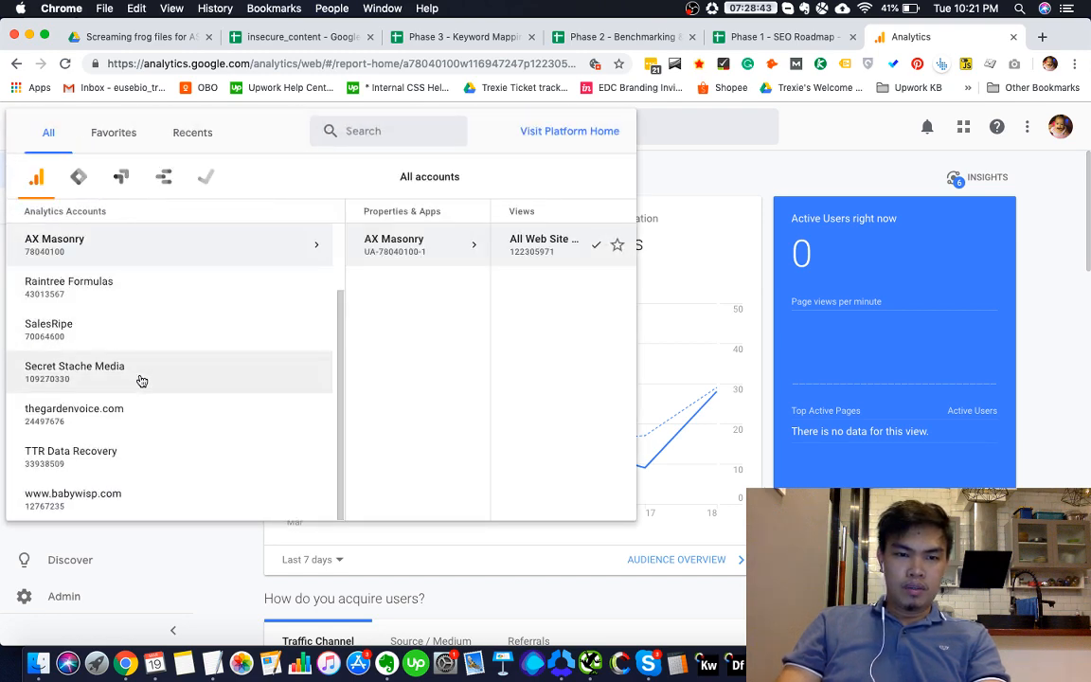
pyautogui.scroll(3, 141, 380)
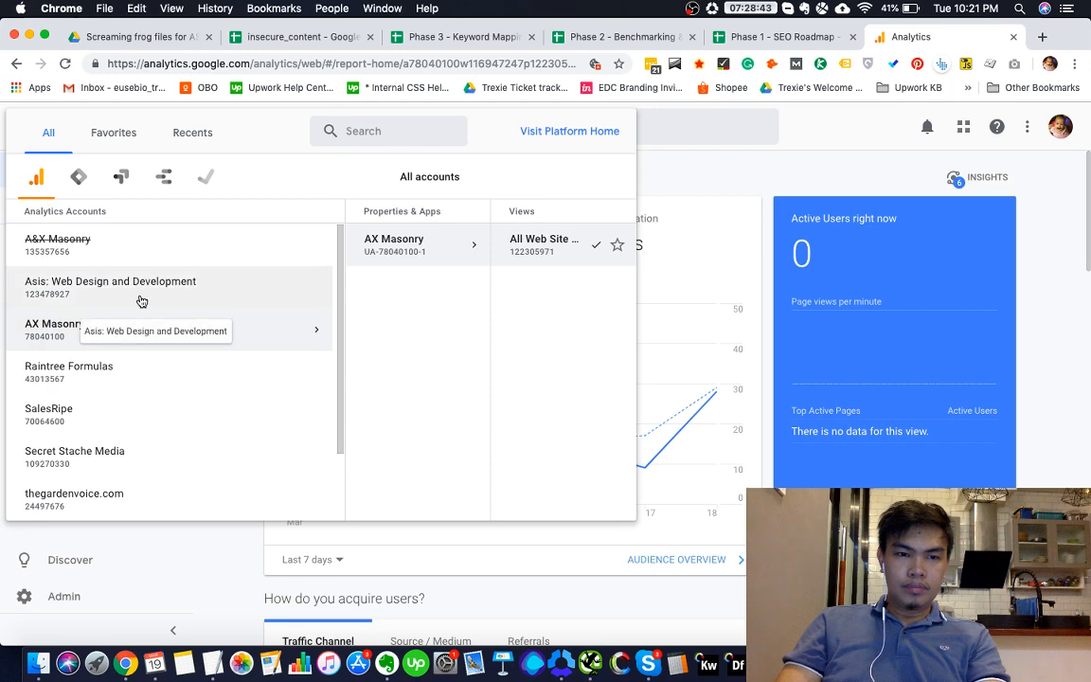
pyautogui.click(141, 301)
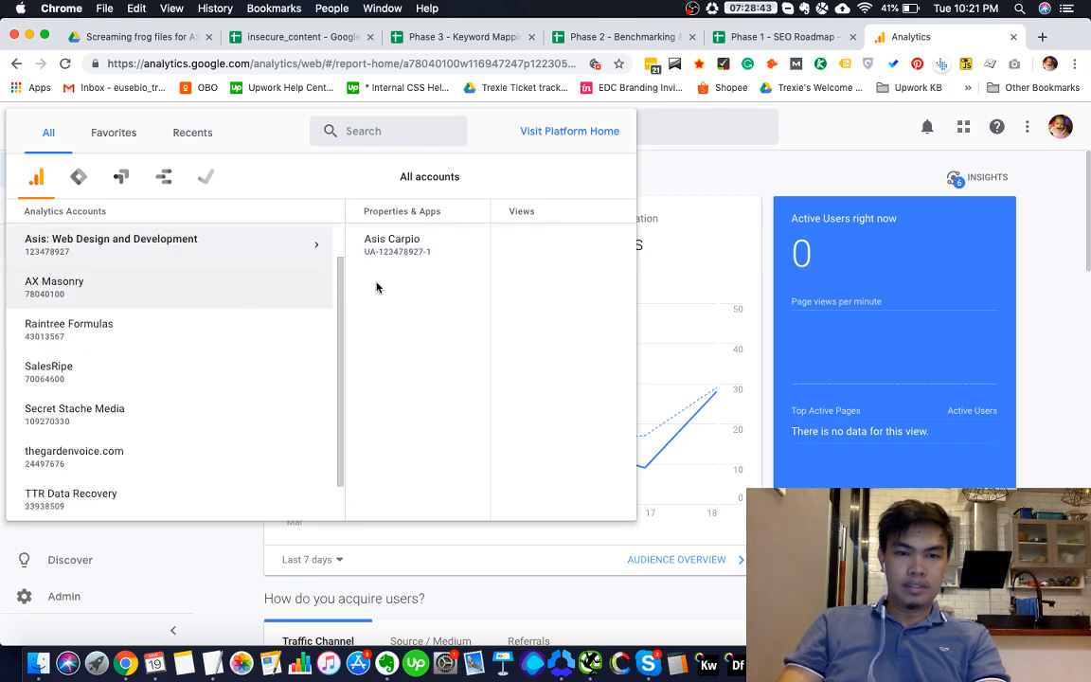
pyautogui.click(304, 254)
pyautogui.click(538, 253)
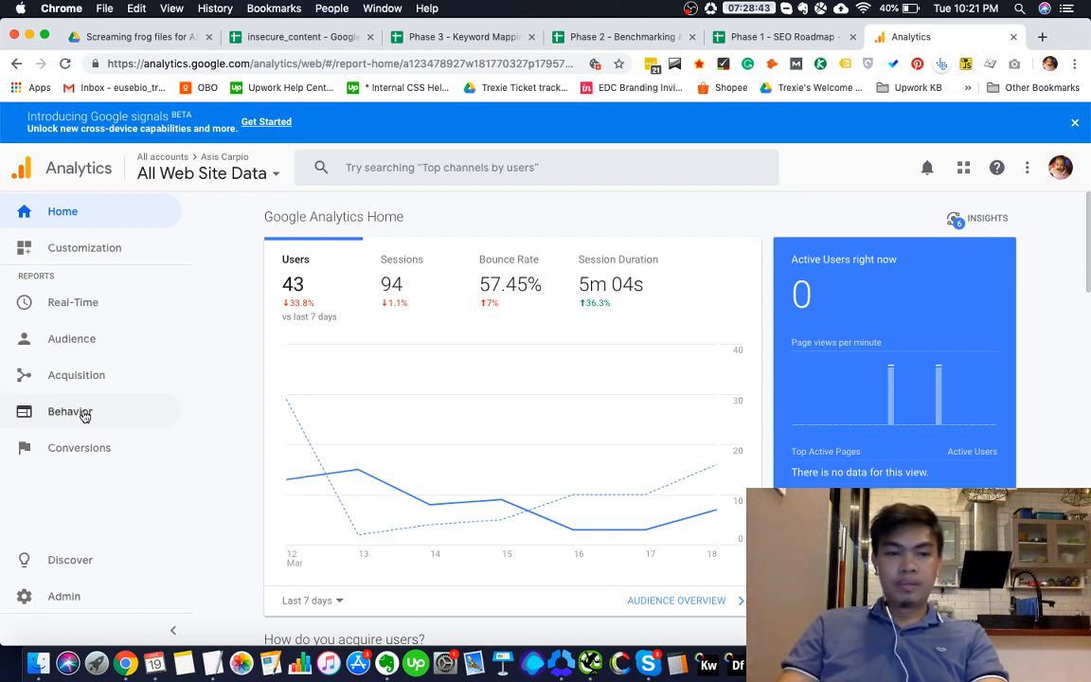
# Open the Conversions > Goals > Overview report showing 0 goal completions
pyautogui.click(80, 447)
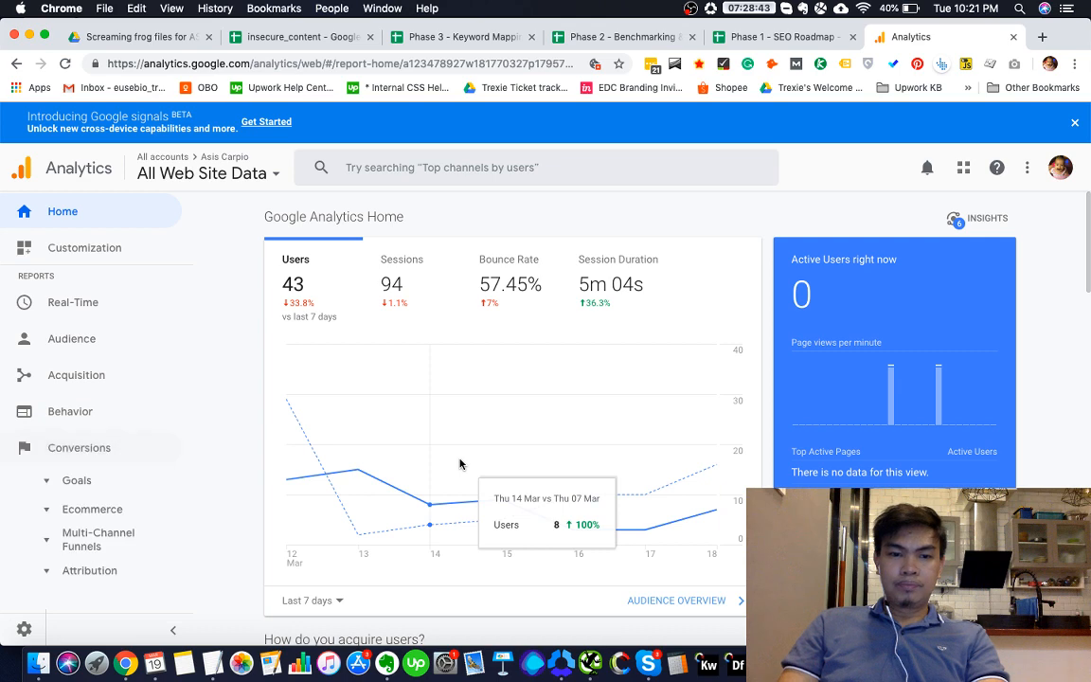
pyautogui.scroll(-2, 475, 462)
pyautogui.click(80, 484)
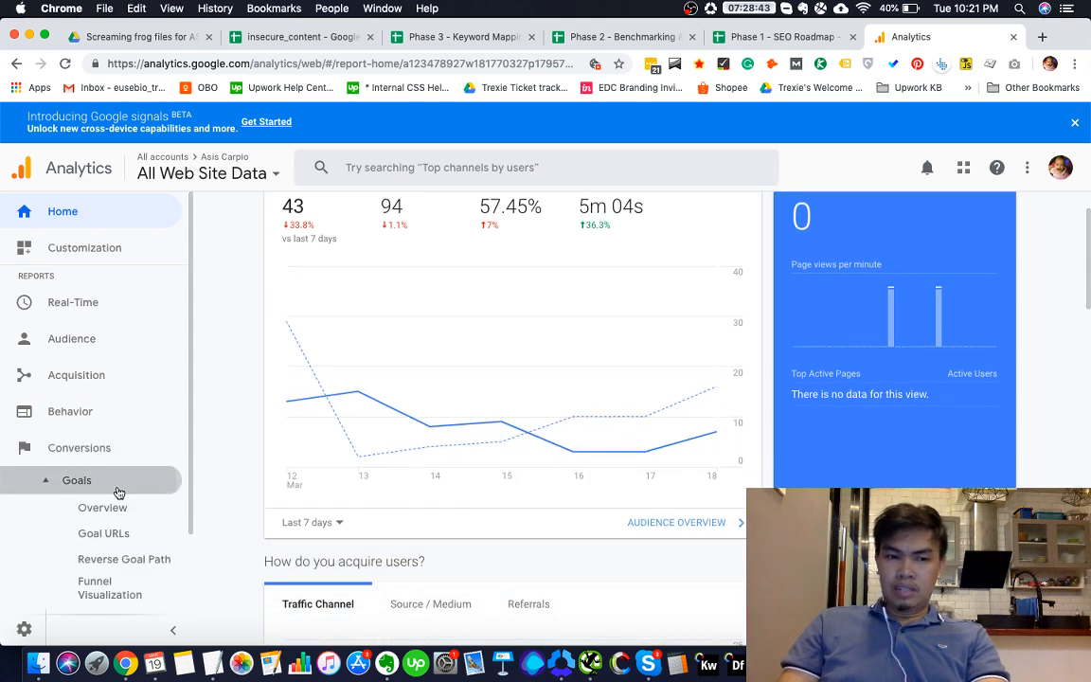
pyautogui.click(169, 504)
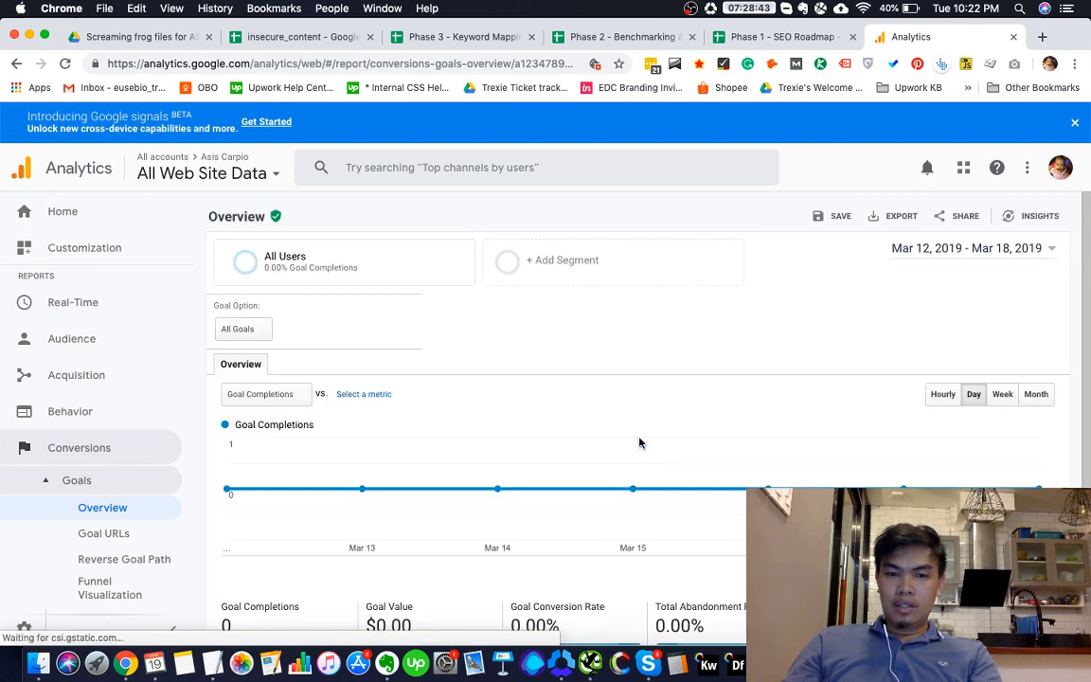
pyautogui.scroll(-3, 640, 443)
# Mark Correct URL being tracked N in D77, then bring the asiscarpio.com window forward
pyautogui.click(782, 36)
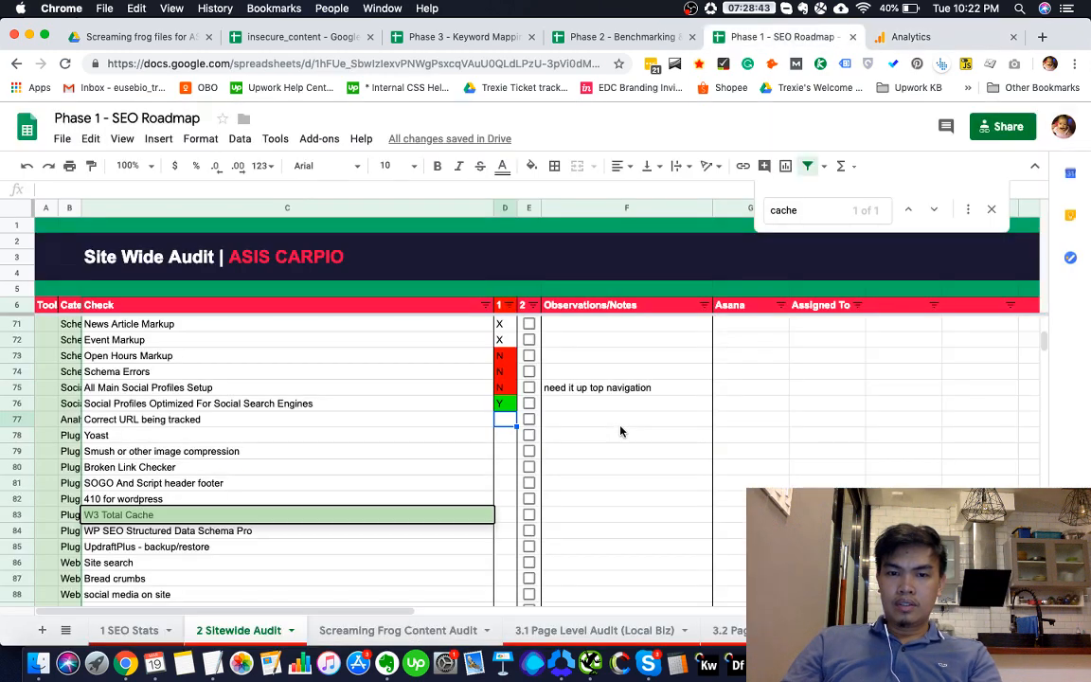
pyautogui.write('N')
pyautogui.click(505, 438)
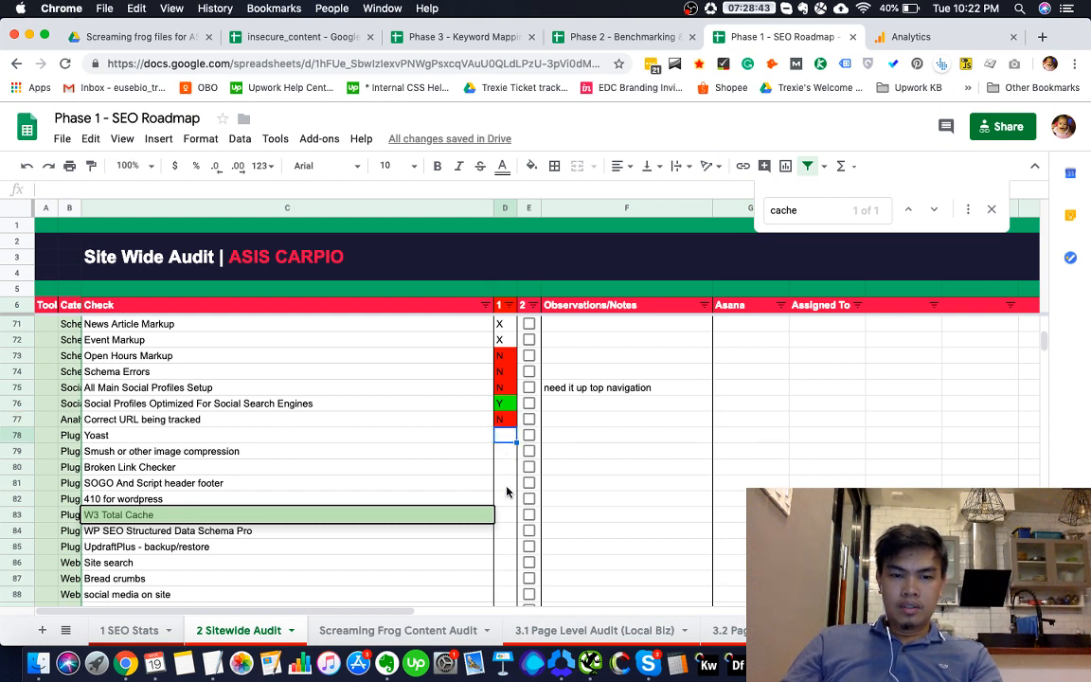
pyautogui.scroll(-2, 507, 492)
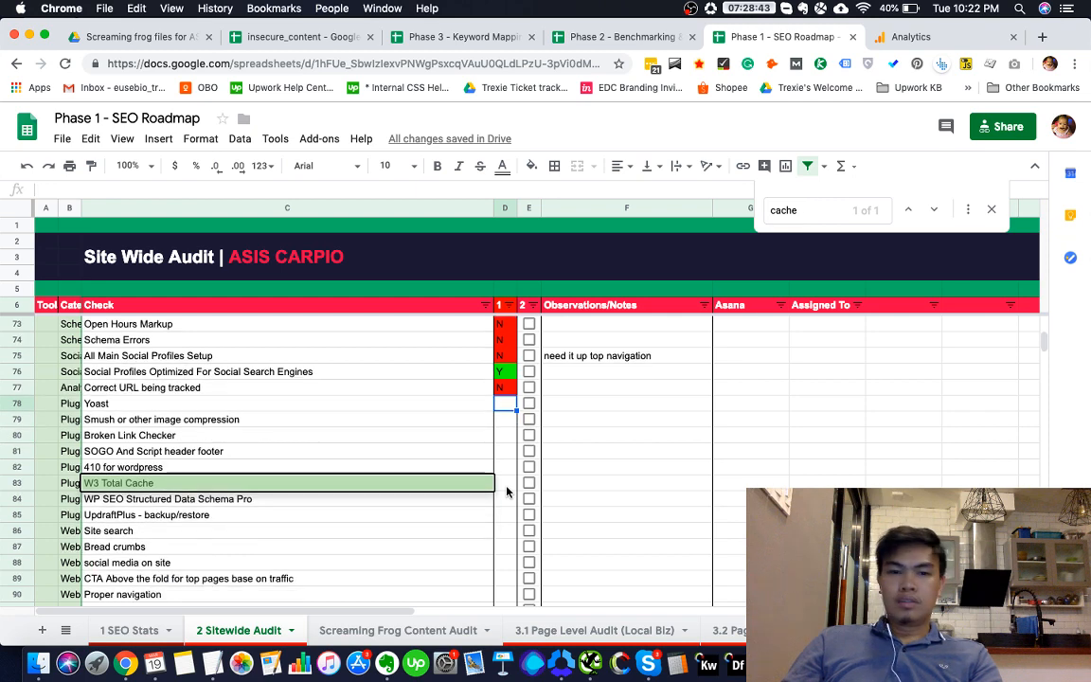
pyautogui.scroll(-1, 507, 492)
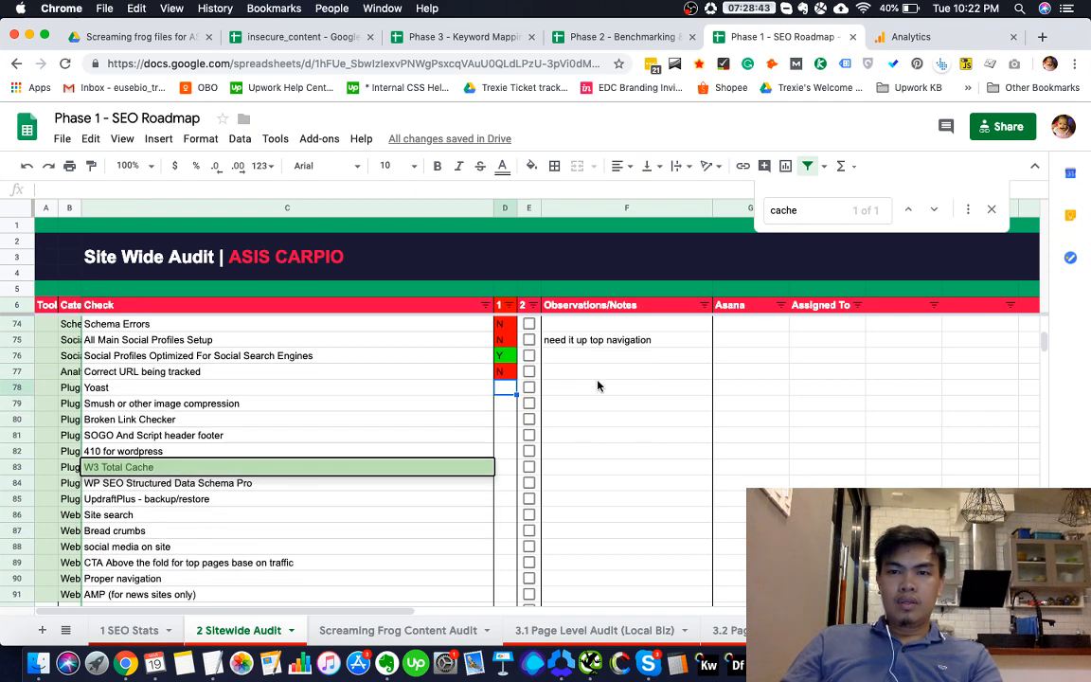
pyautogui.press('super+grave')
pyautogui.press('super+grave')
pyautogui.press('super+grave')
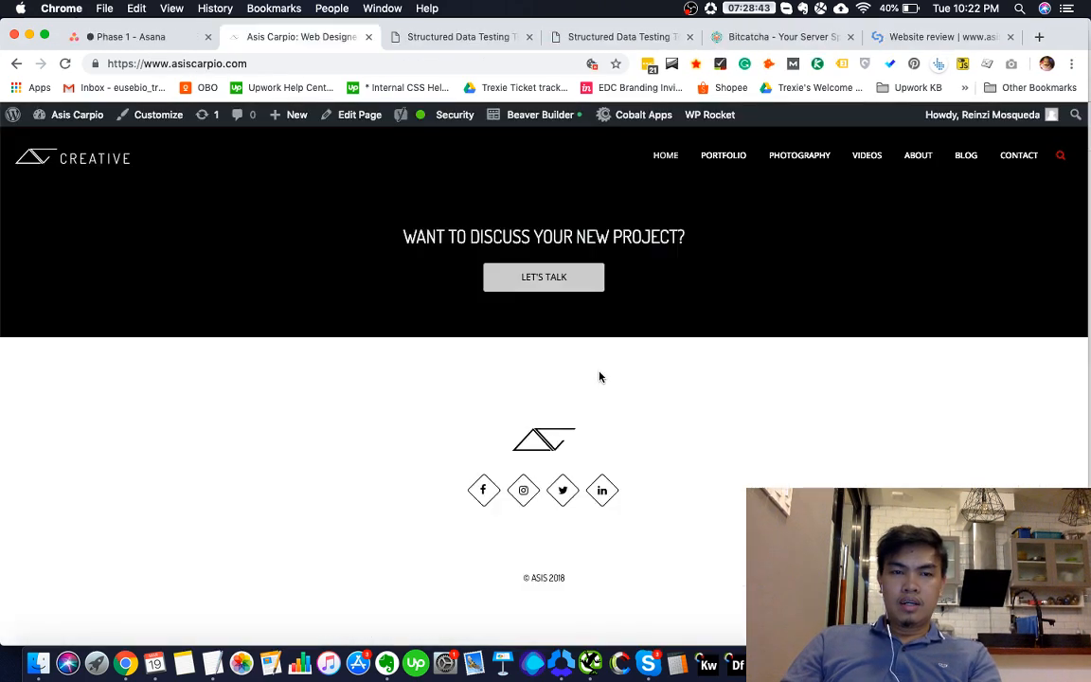
# Open the asiscarpio.com WordPress dashboard, then return to the sheet's UpdraftPlus - backup/restore check
pyautogui.hotkey('ctrl', 'shift', 'Tab')
pyautogui.hotkey('ctrl', 'Tab')
pyautogui.hotkey('ctrl', 'Tab')
pyautogui.hotkey('ctrl', 'shift', 'Tab')
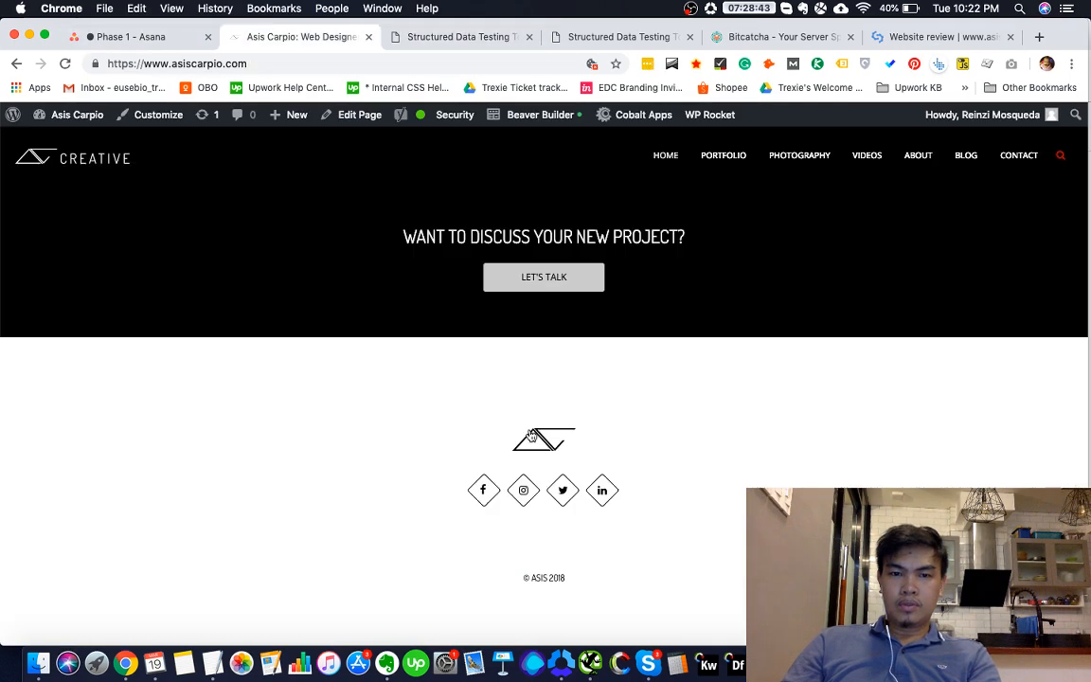
pyautogui.moveTo(61, 114)
pyautogui.click(76, 144)
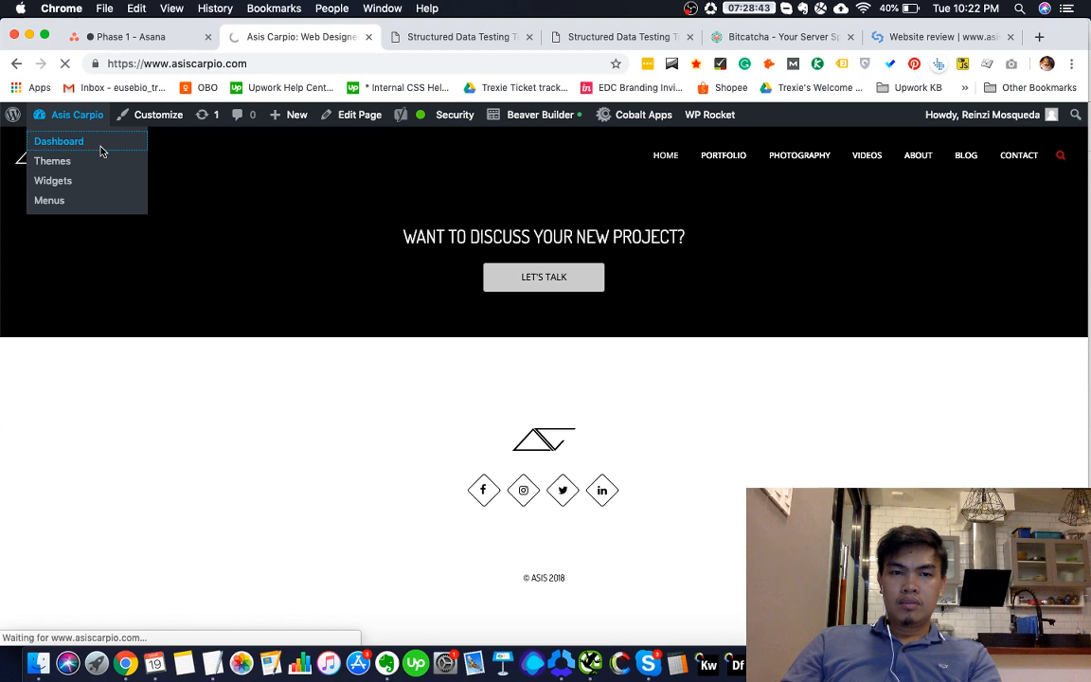
pyautogui.press('super+grave')
pyautogui.click(468, 499)
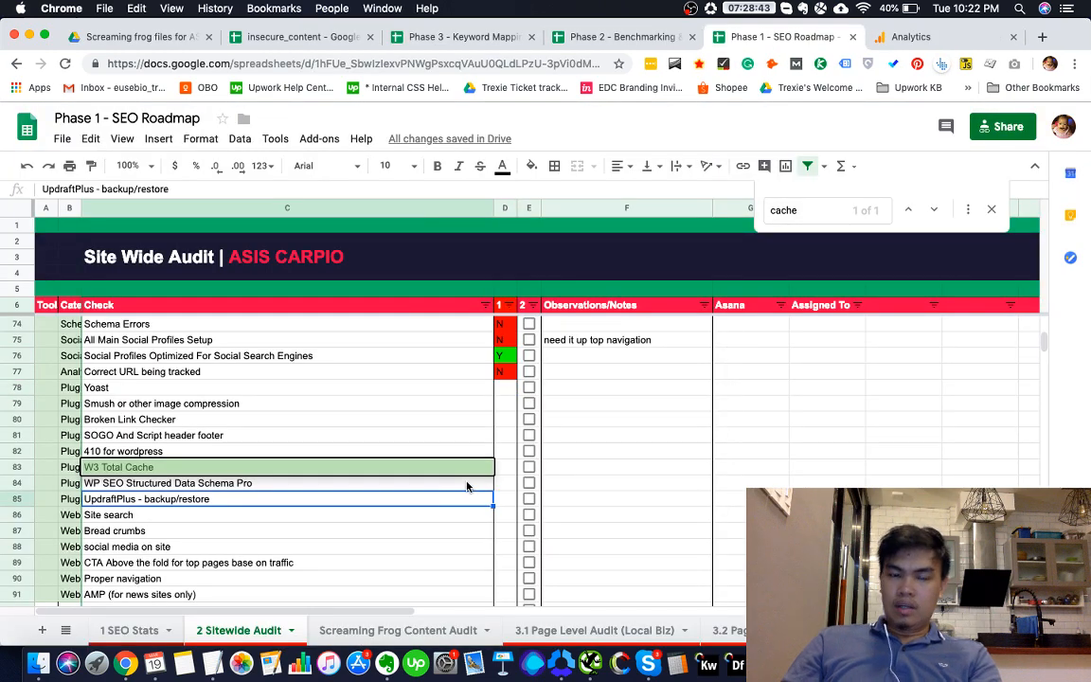
pyautogui.click(504, 388)
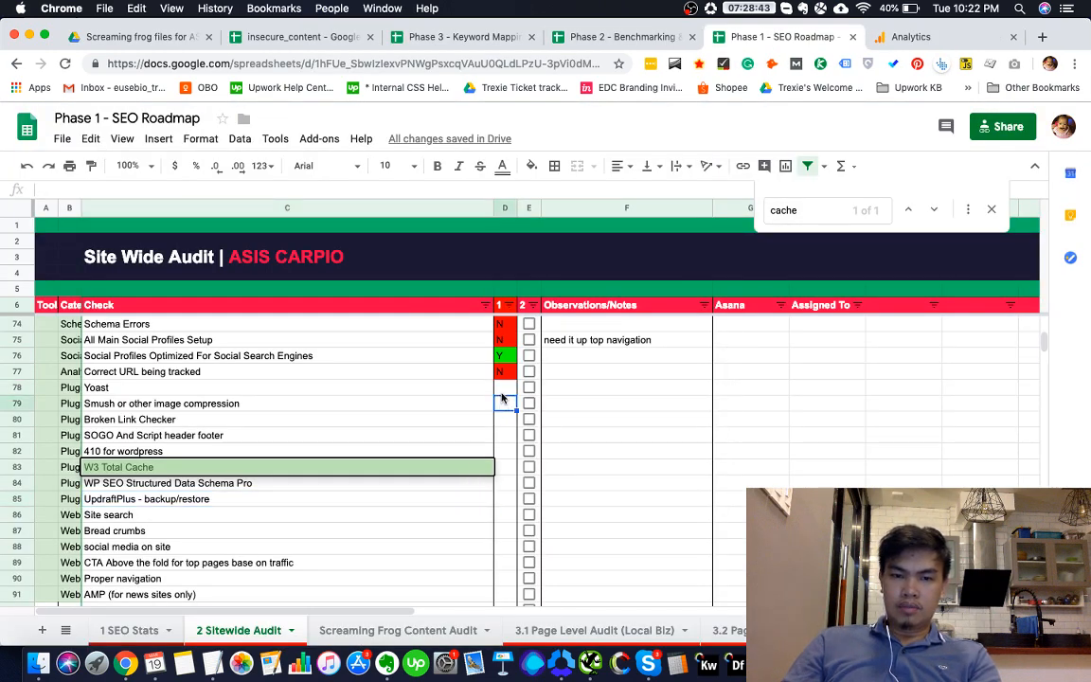
pyautogui.moveTo(504, 388); pyautogui.dragTo(506, 533)
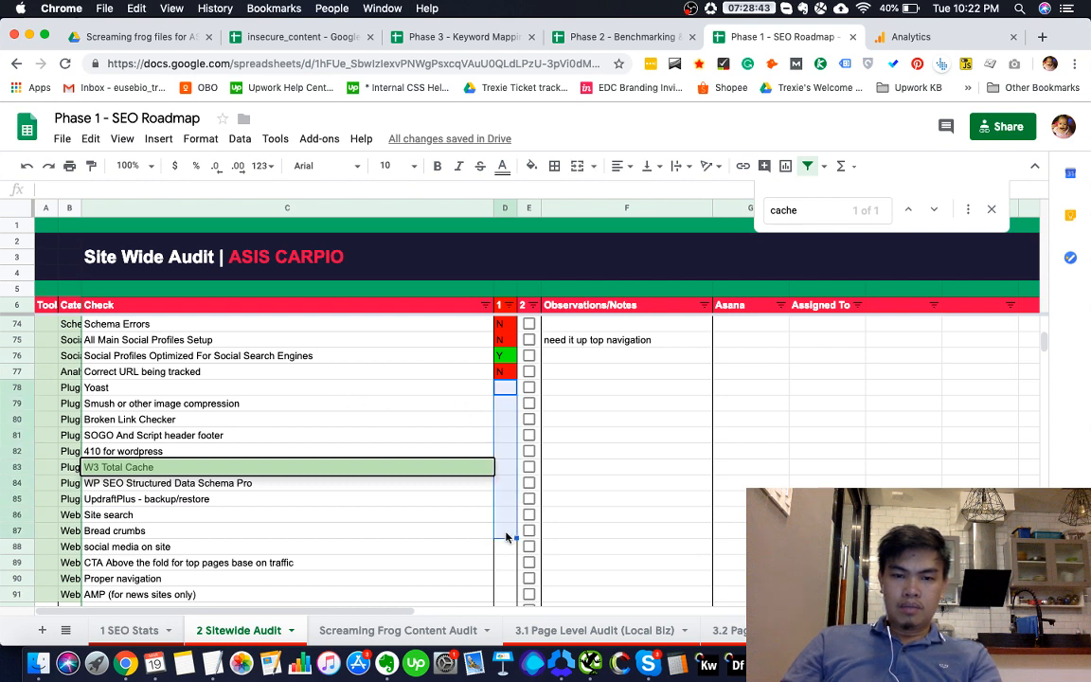
pyautogui.click(283, 396)
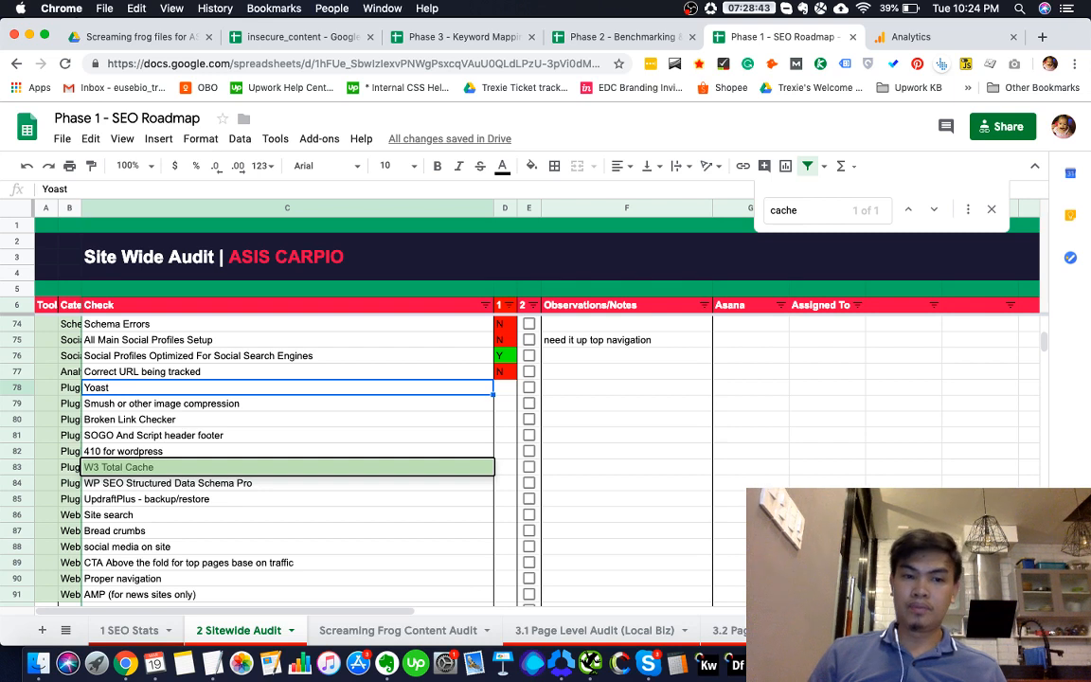
pyautogui.click(283, 405)
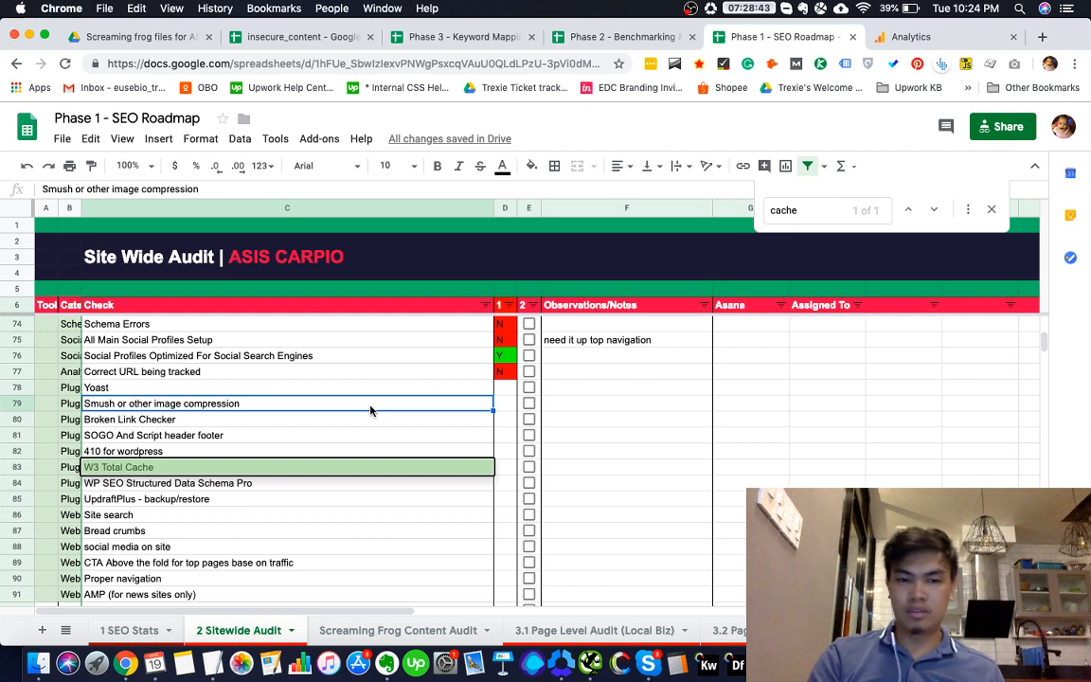
pyautogui.press('Down')
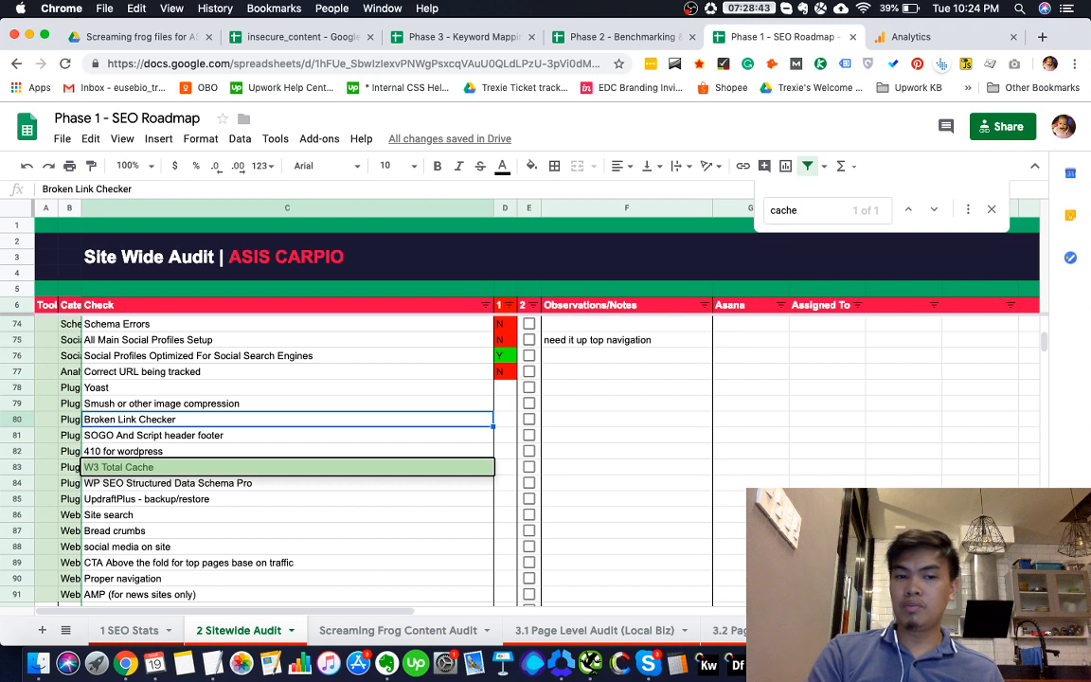
pyautogui.press('Down')
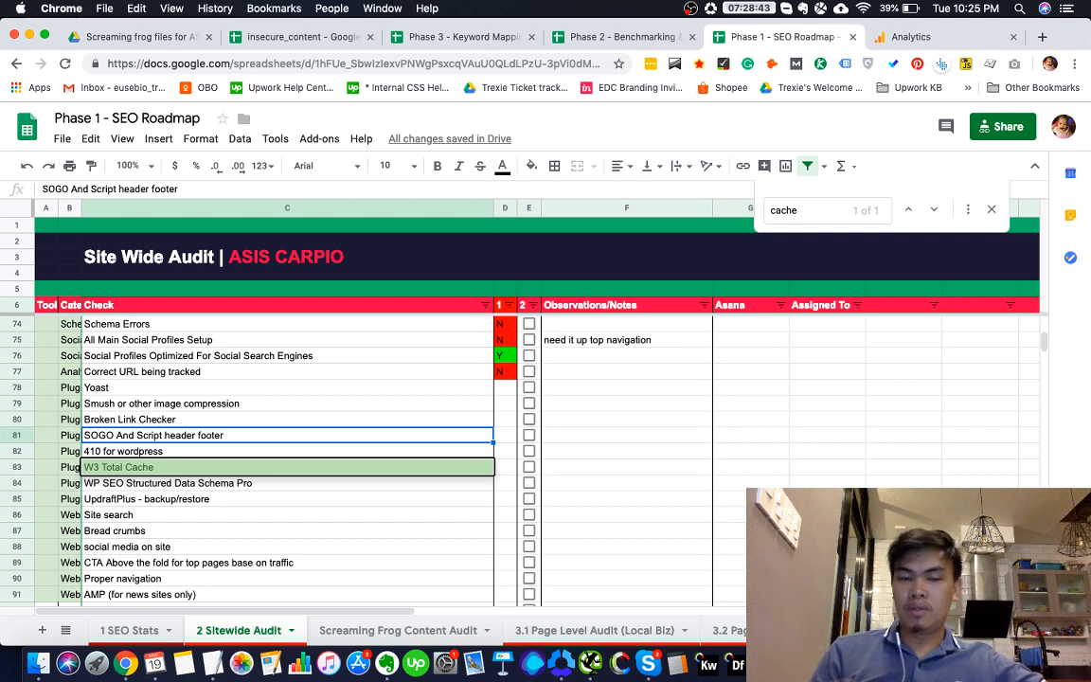
pyautogui.press('Down')
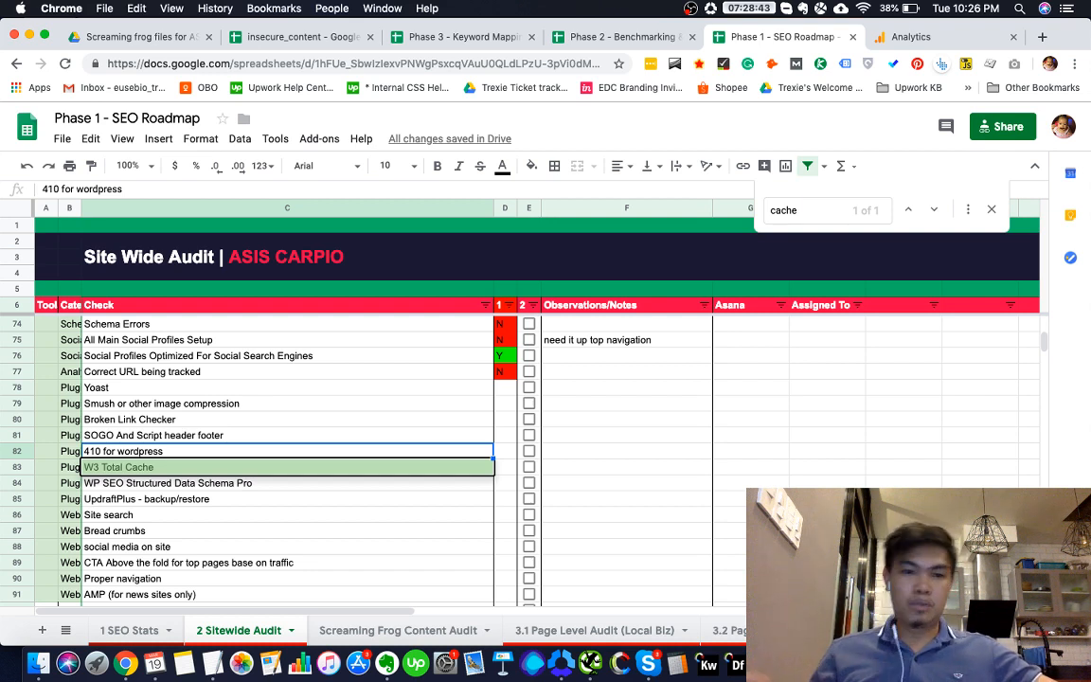
# Close the 'cache' search so W3 Total Cache is no longer highlighted
pyautogui.click(304, 487)
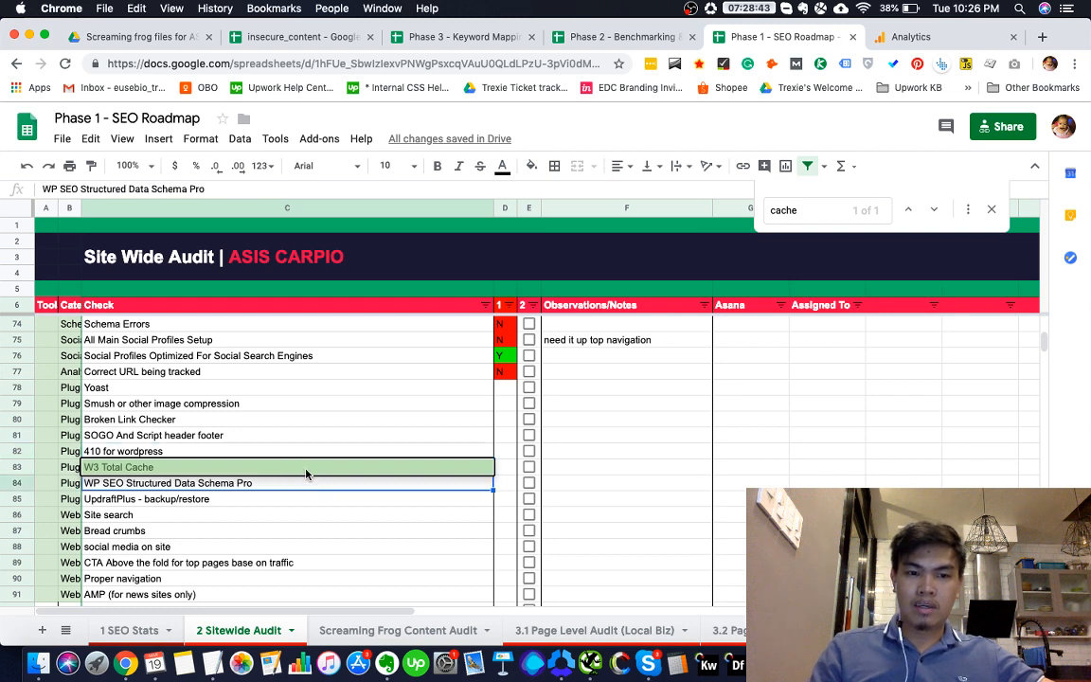
pyautogui.click(341, 469)
pyautogui.click(991, 209)
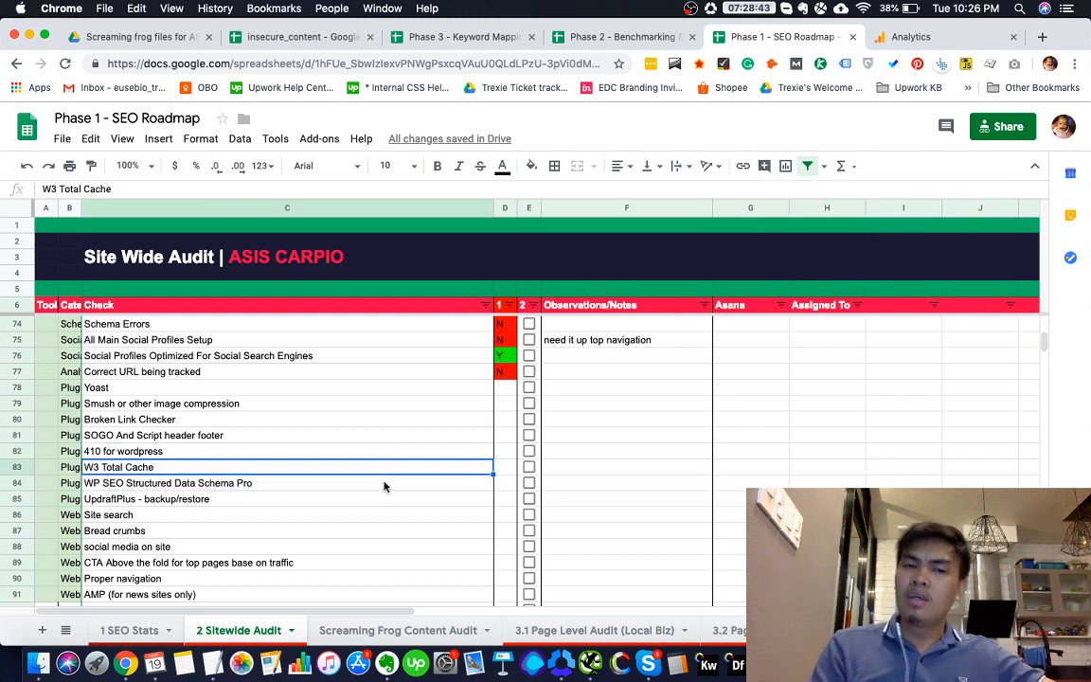
pyautogui.scroll(-1, 384, 486)
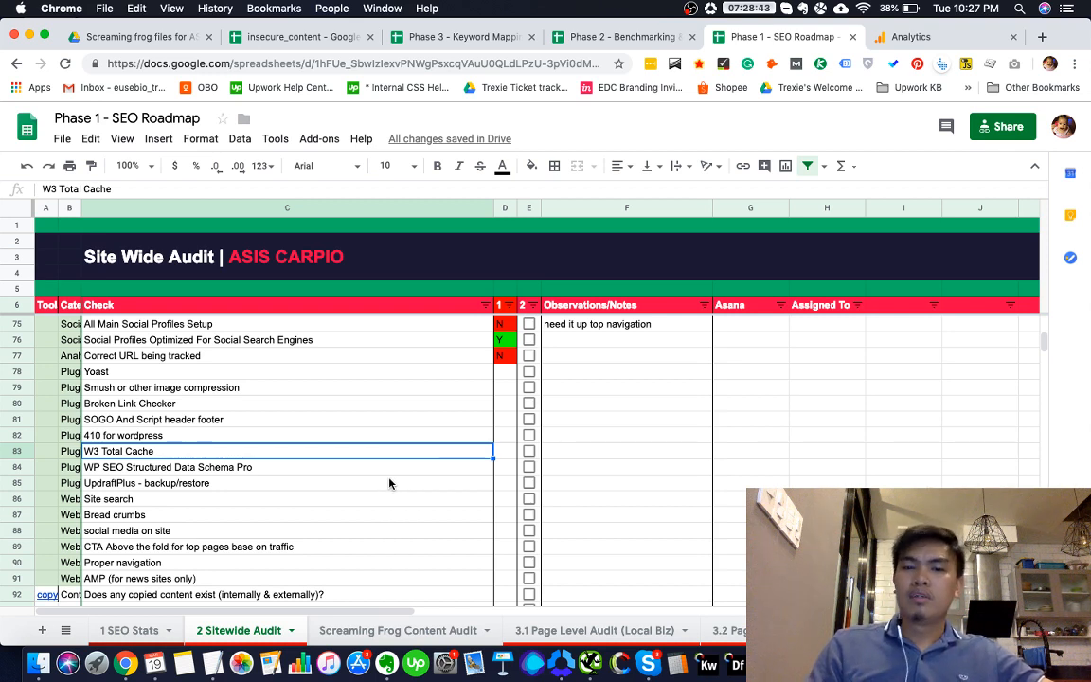
# Review the Schema Pro, SOGO header footer and UpdraftPlus plugin checks without changing marks
pyautogui.scroll(-1, 389, 483)
pyautogui.scroll(-3, 389, 483)
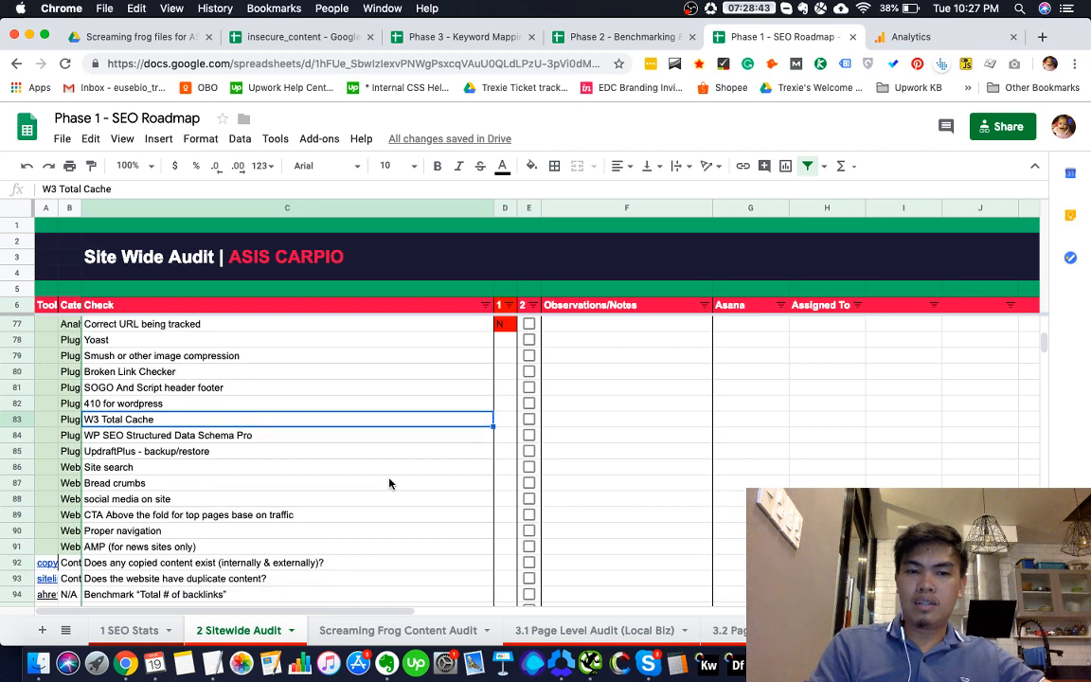
pyautogui.click(309, 406)
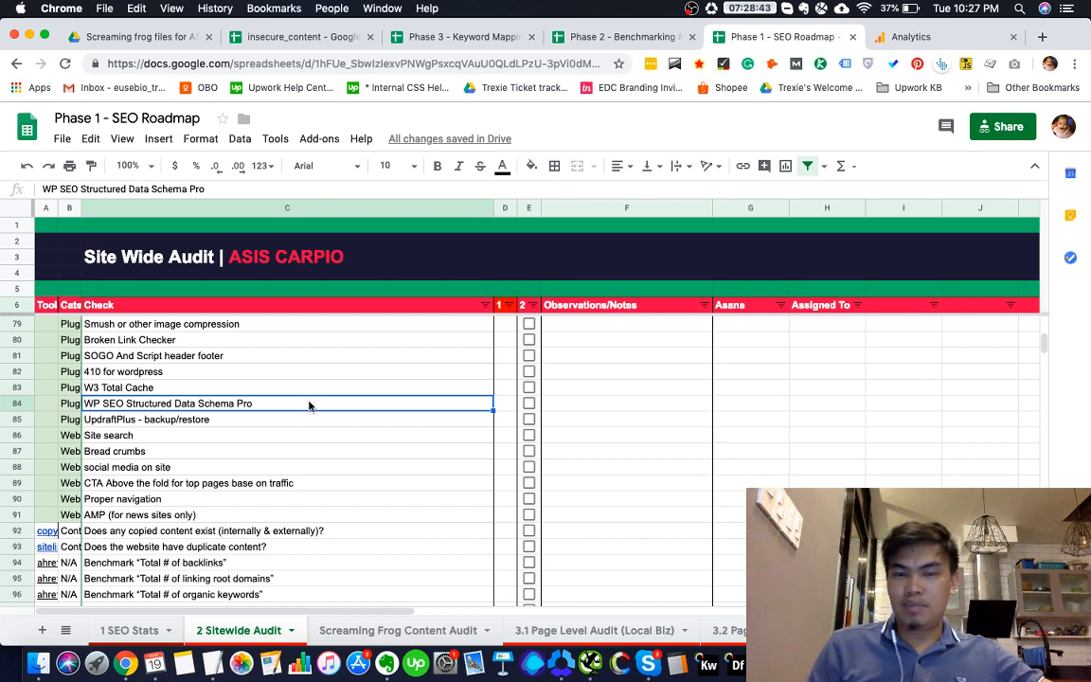
pyautogui.click(227, 355)
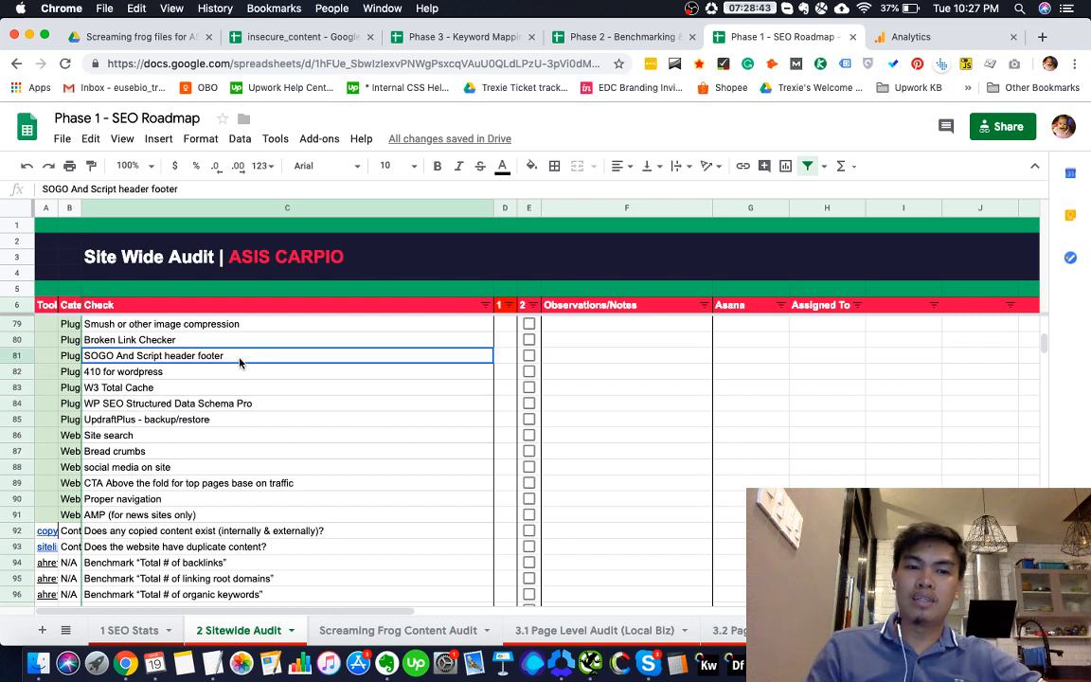
pyautogui.click(284, 423)
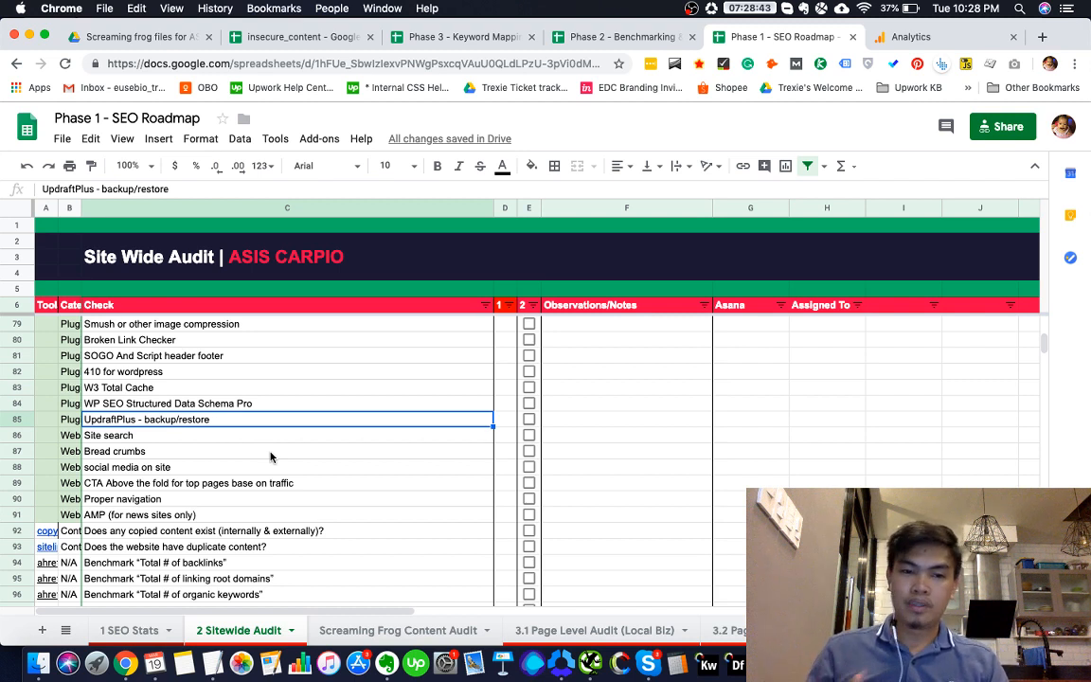
# Move down to the Site search check and bring the Structured Data Testing Tool window forward
pyautogui.press('Down')
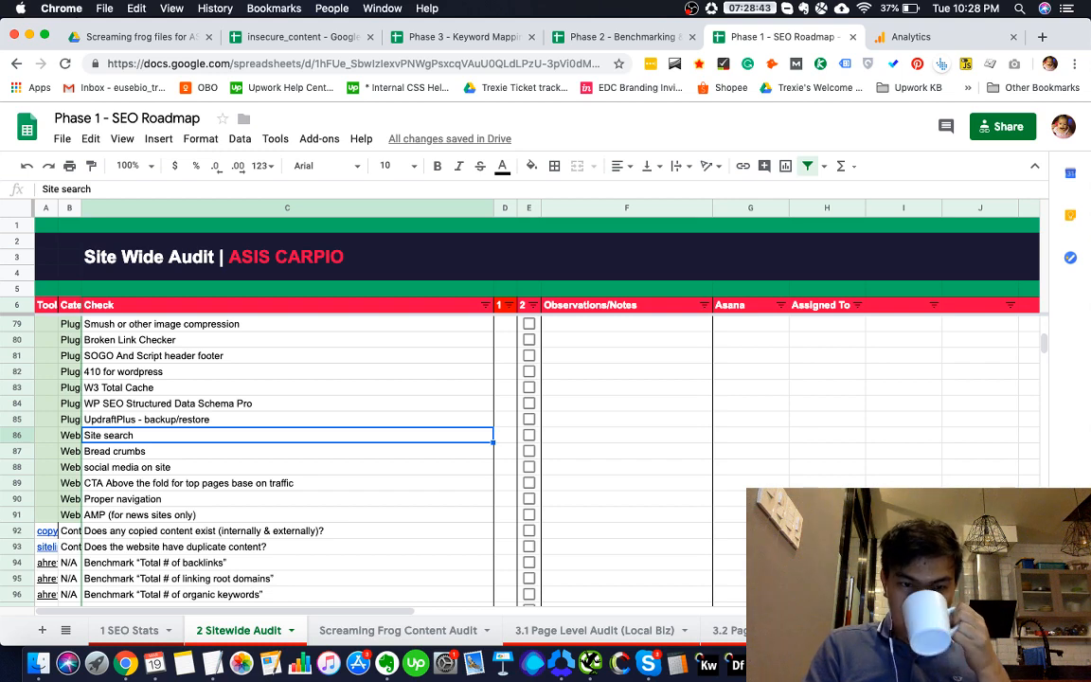
pyautogui.press('Left')
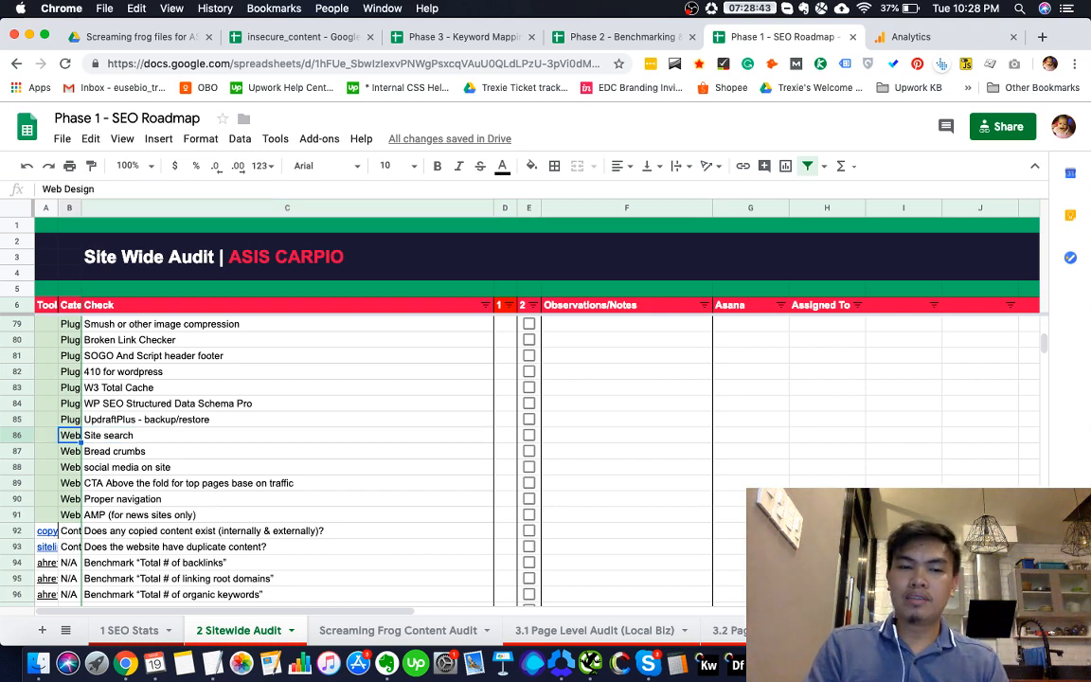
pyautogui.press('Right')
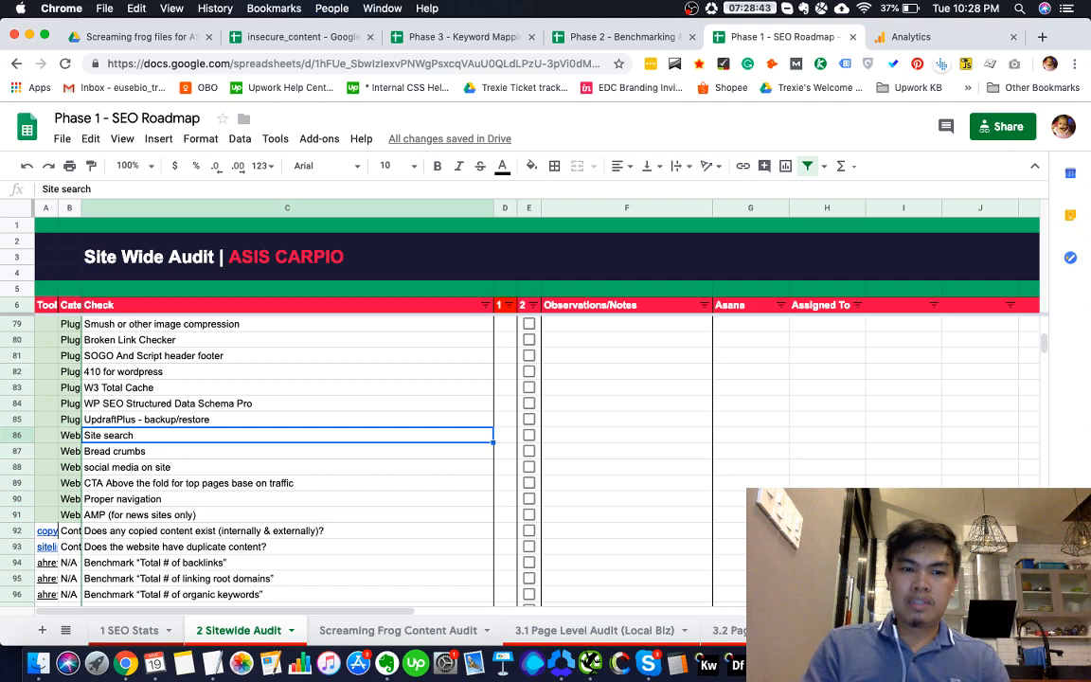
pyautogui.press('super+grave')
# Open the asiscarpio.com homepage in a new tab from the WordPress dashboard's Visit Site link
pyautogui.click(457, 46)
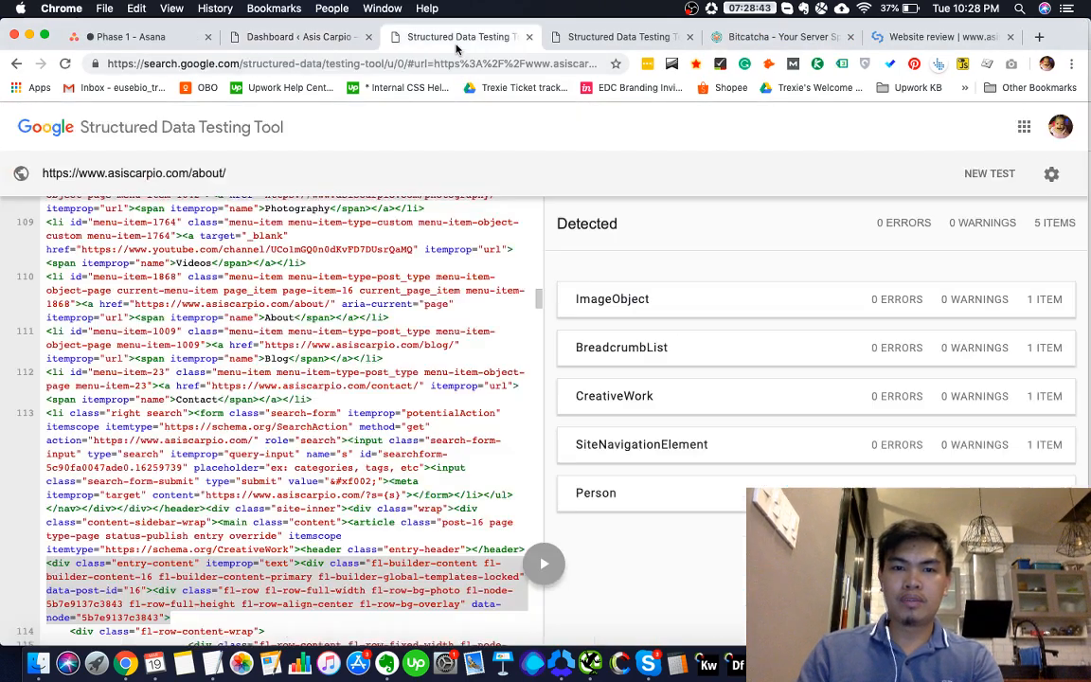
pyautogui.click(303, 37)
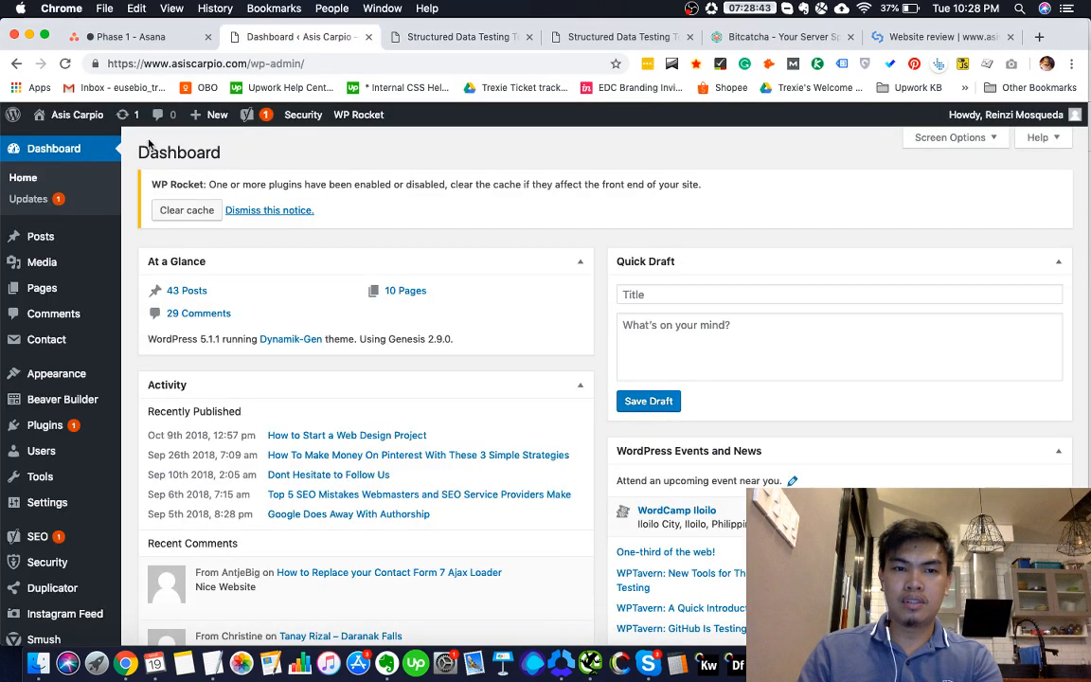
pyautogui.rightClick(80, 134)
pyautogui.click(133, 141)
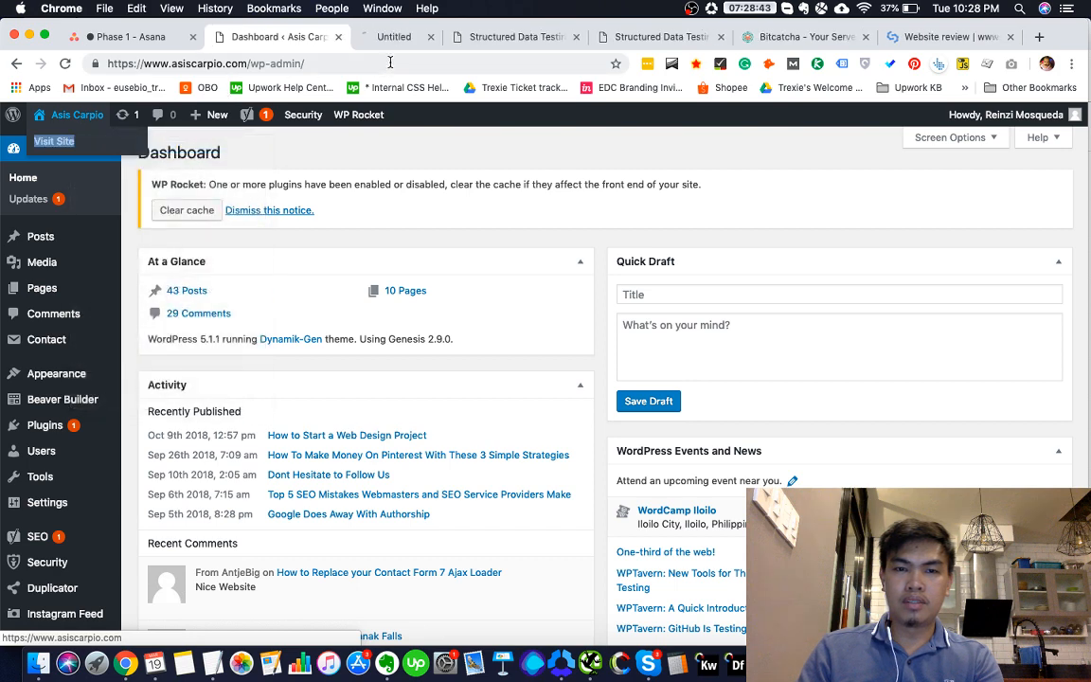
pyautogui.click(395, 39)
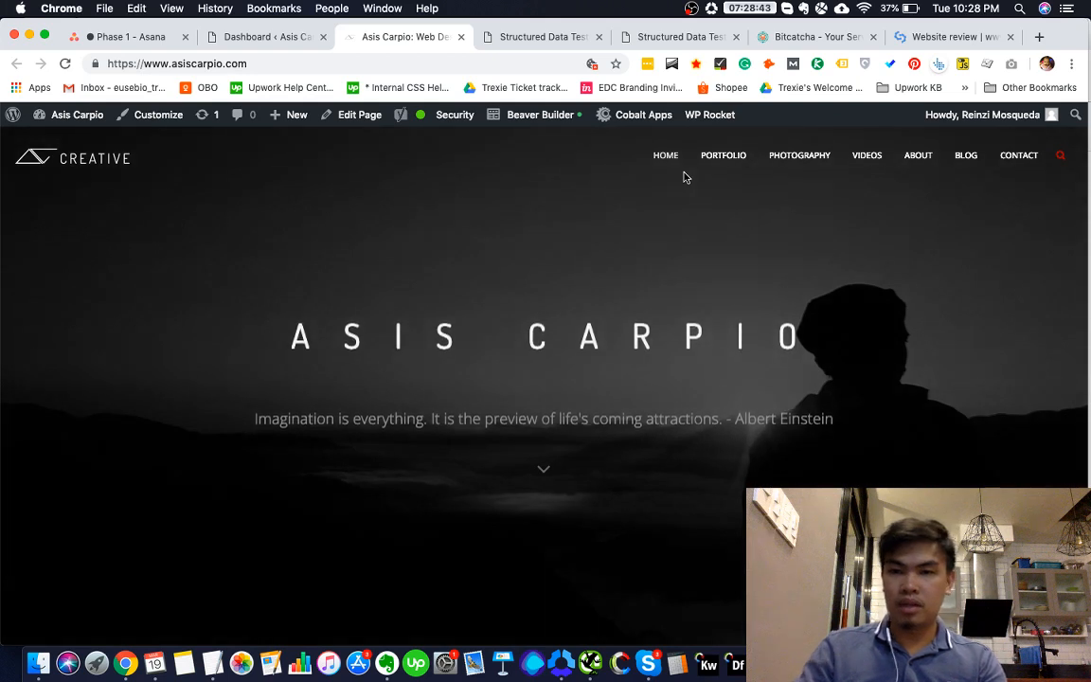
# Test the homepage's header search box, then return to the audit spreadsheet
pyautogui.scroll(-1, 854, 289)
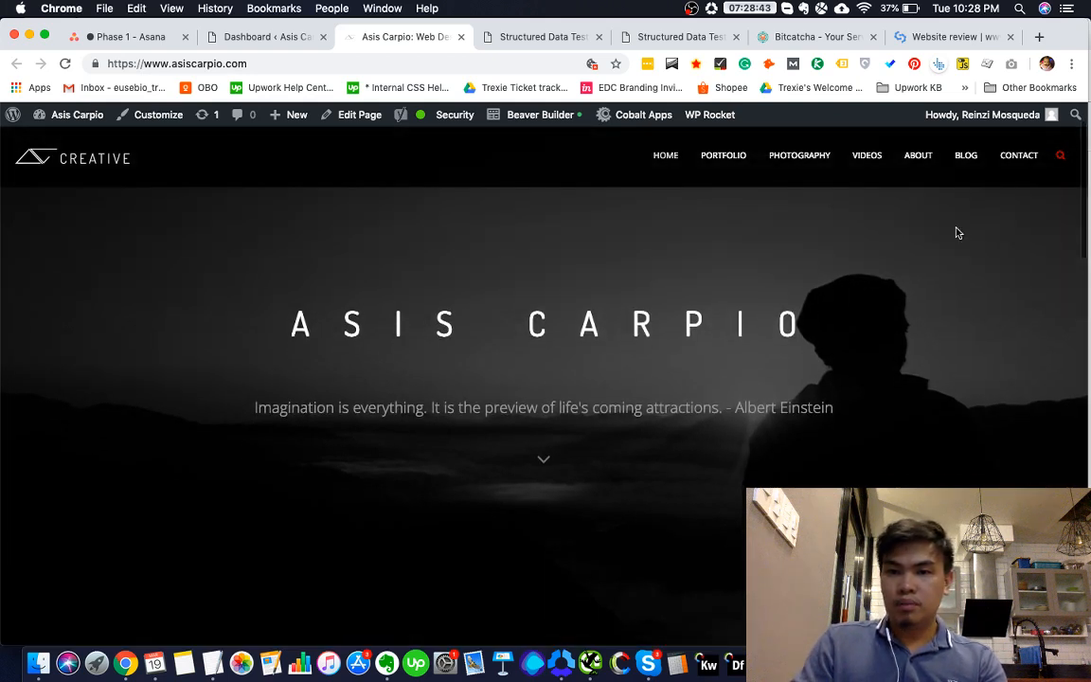
pyautogui.scroll(2, 1045, 253)
pyautogui.click(1061, 159)
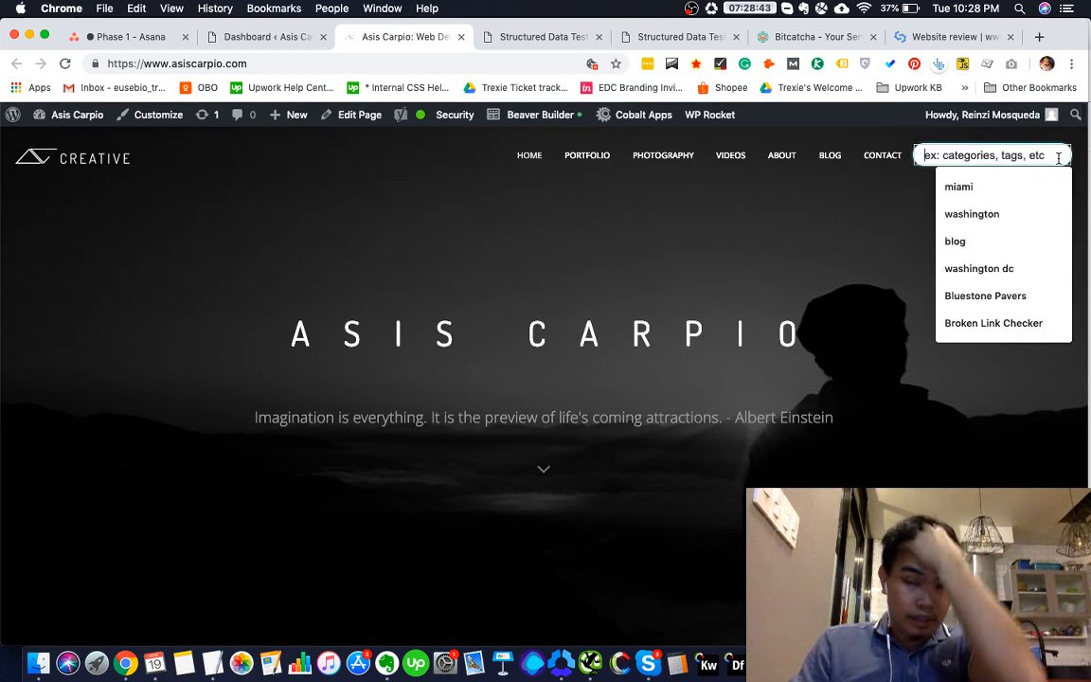
pyautogui.click(728, 232)
pyautogui.click(1059, 154)
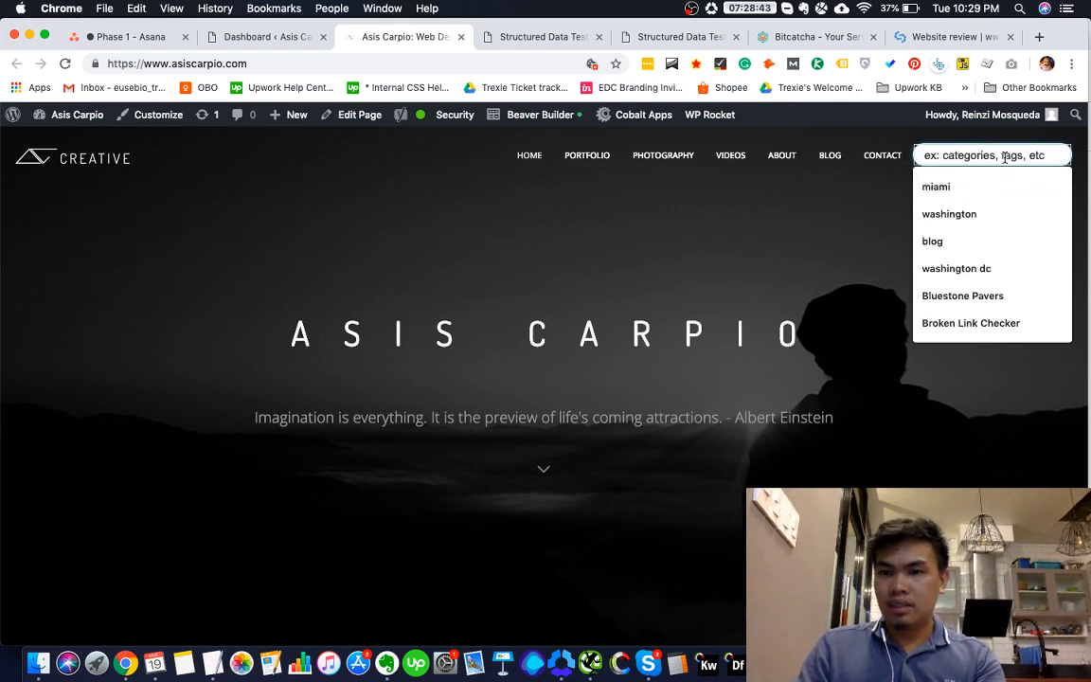
pyautogui.click(758, 243)
pyautogui.press('super+grave')
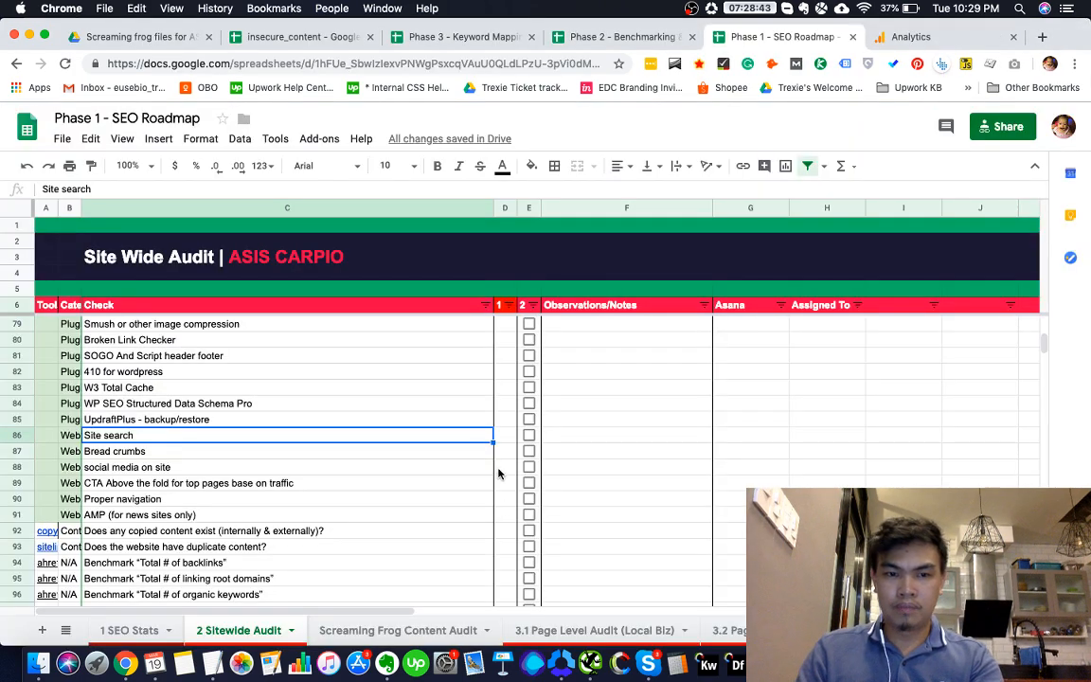
# Mark Site search Y, then reload the live homepage to check the next items
pyautogui.click(501, 439)
pyautogui.write('Y')
pyautogui.press('Return')
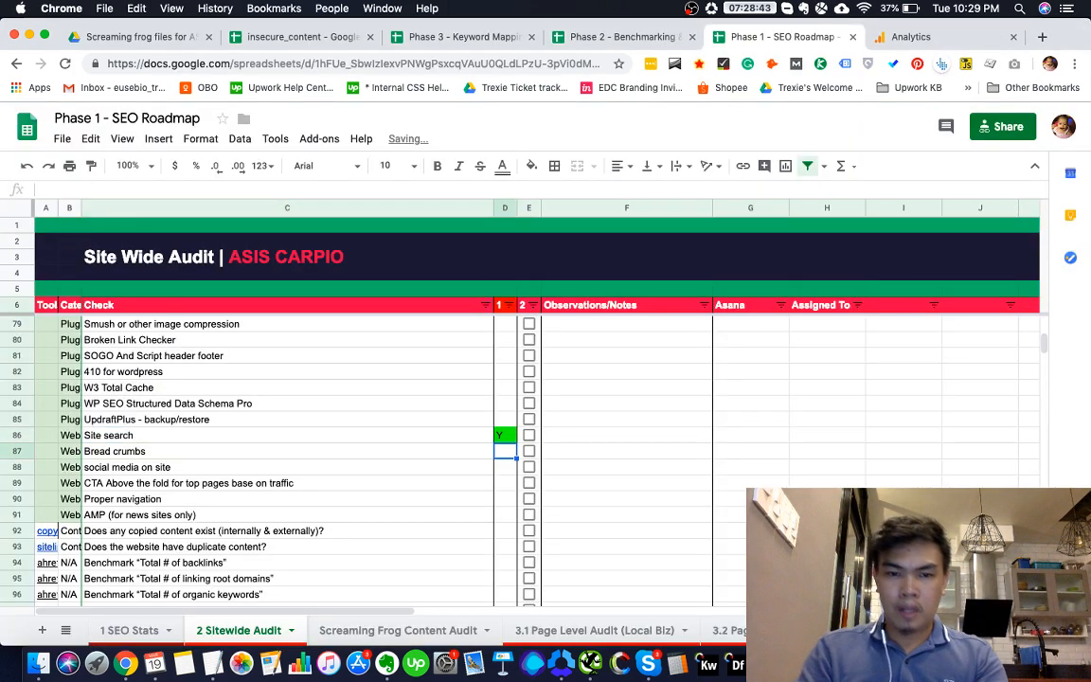
pyautogui.press('super+grave')
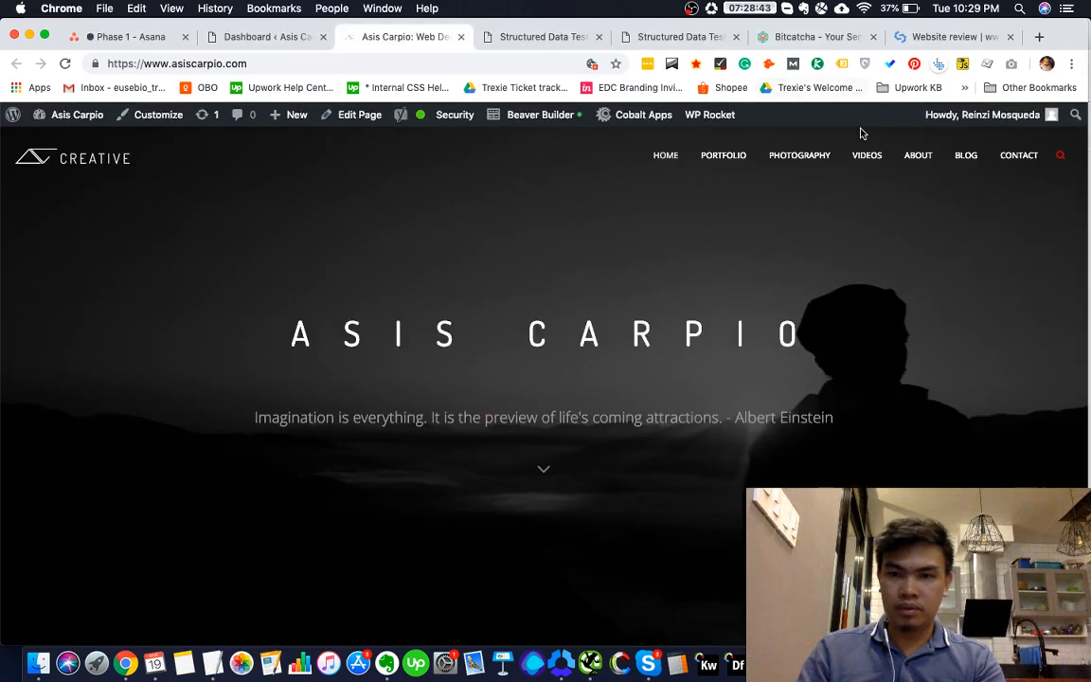
pyautogui.press('super+r')
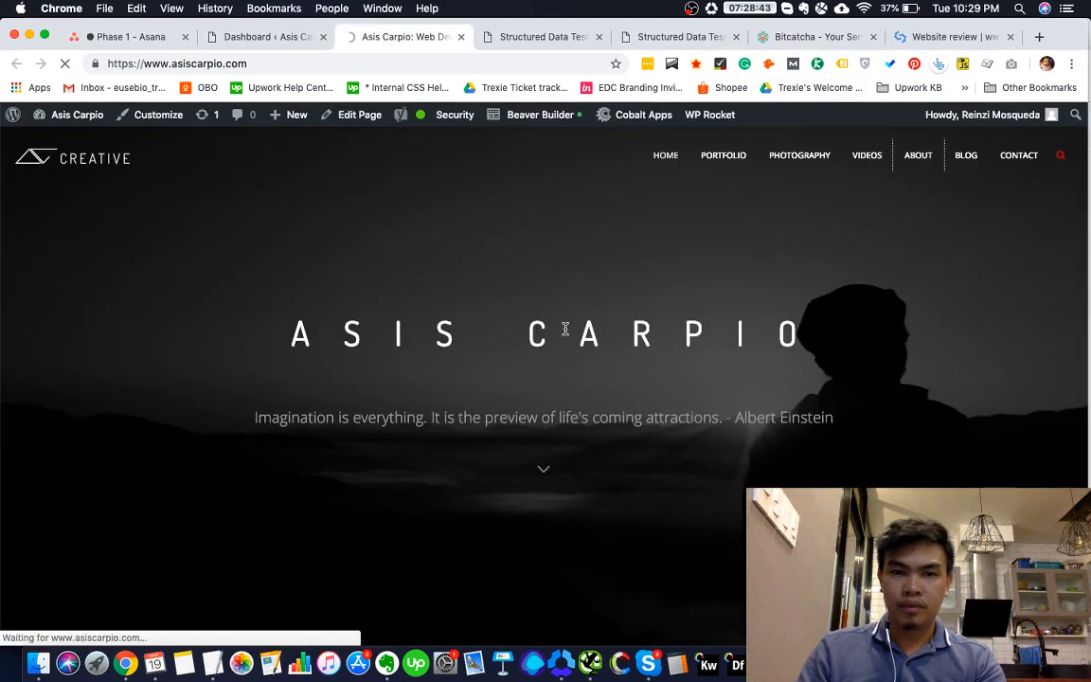
pyautogui.press('super+grave')
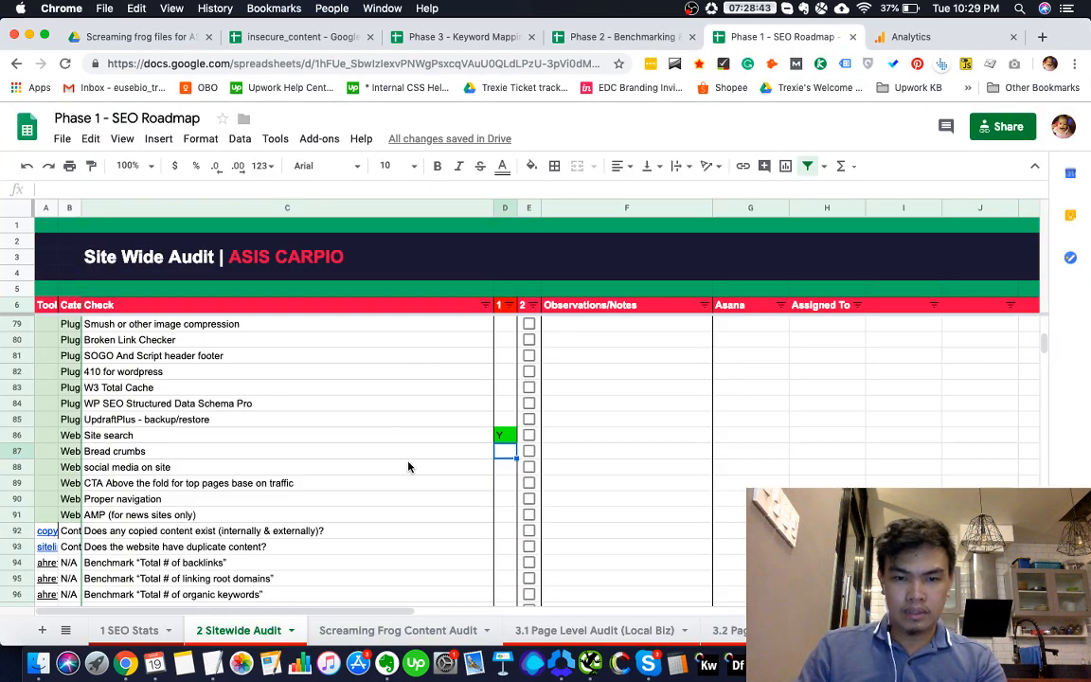
# Mark social media on site Y and CTA Above the fold N
pyautogui.click(369, 482)
pyautogui.click(370, 467)
pyautogui.click(503, 468)
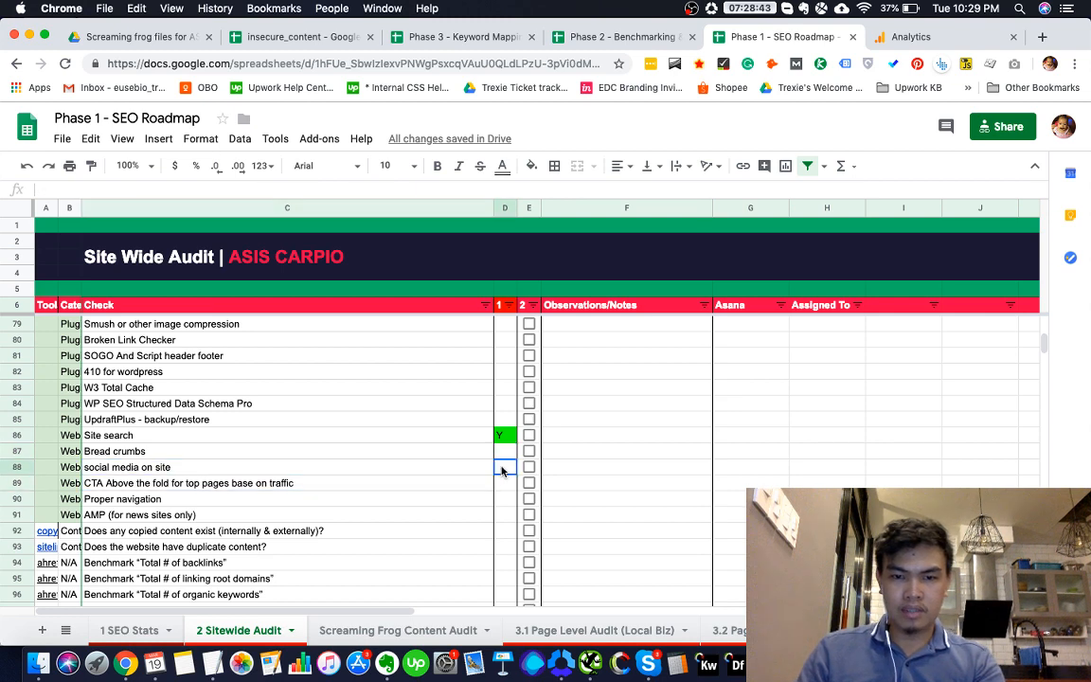
pyautogui.write('Y')
pyautogui.press('Return')
pyautogui.press('Left')
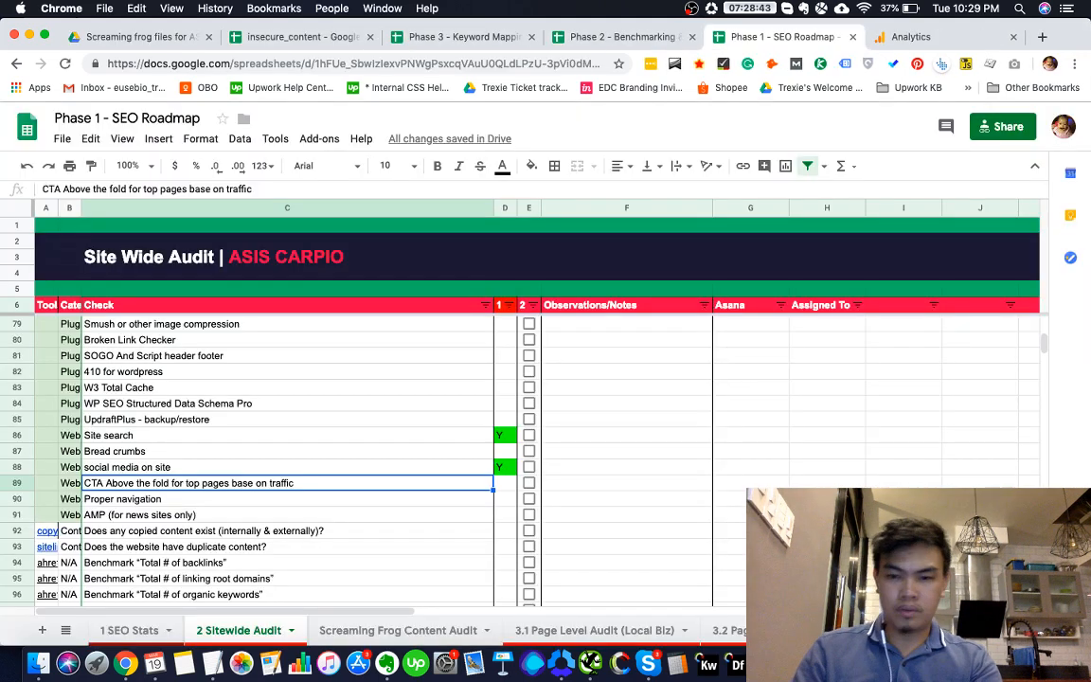
pyautogui.press('Right')
pyautogui.write('N')
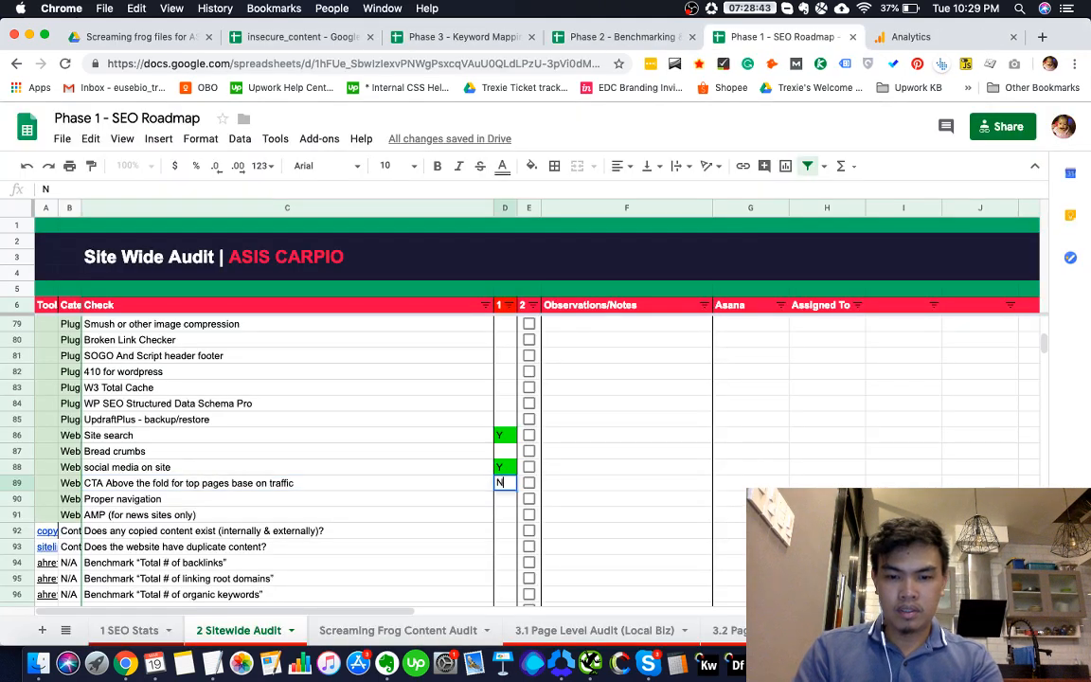
pyautogui.press('Return')
pyautogui.press('super+grave')
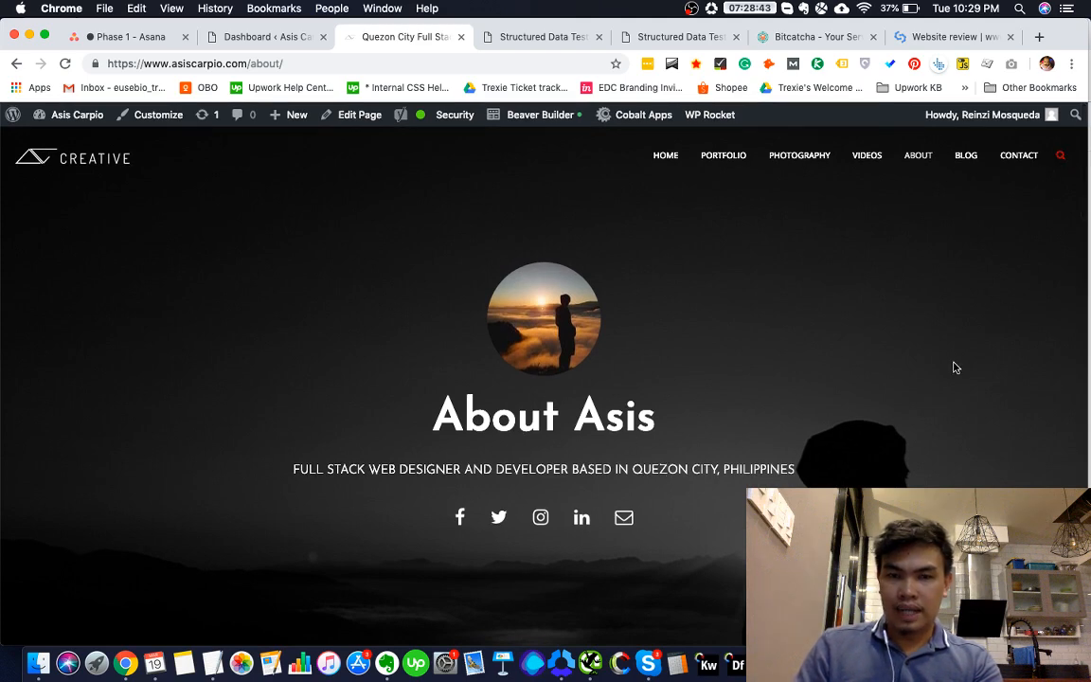
# Open the site's BLOG page in a new tab from the About page
pyautogui.press('super+grave')
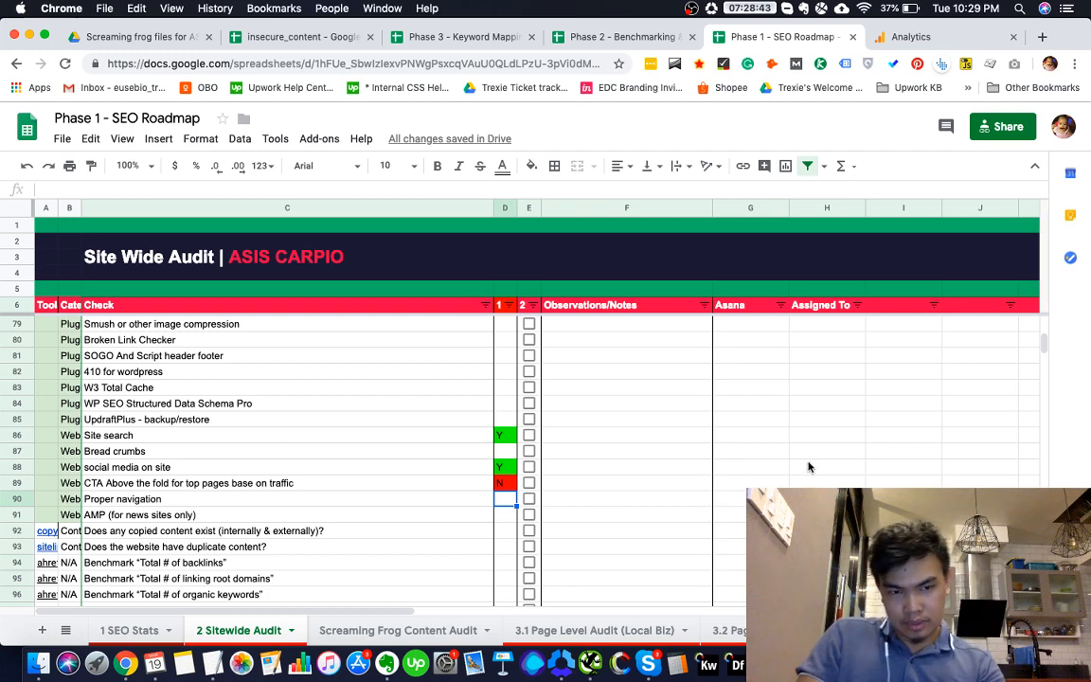
pyautogui.press('super+grave')
pyautogui.press('super+grave')
pyautogui.press('super+grave')
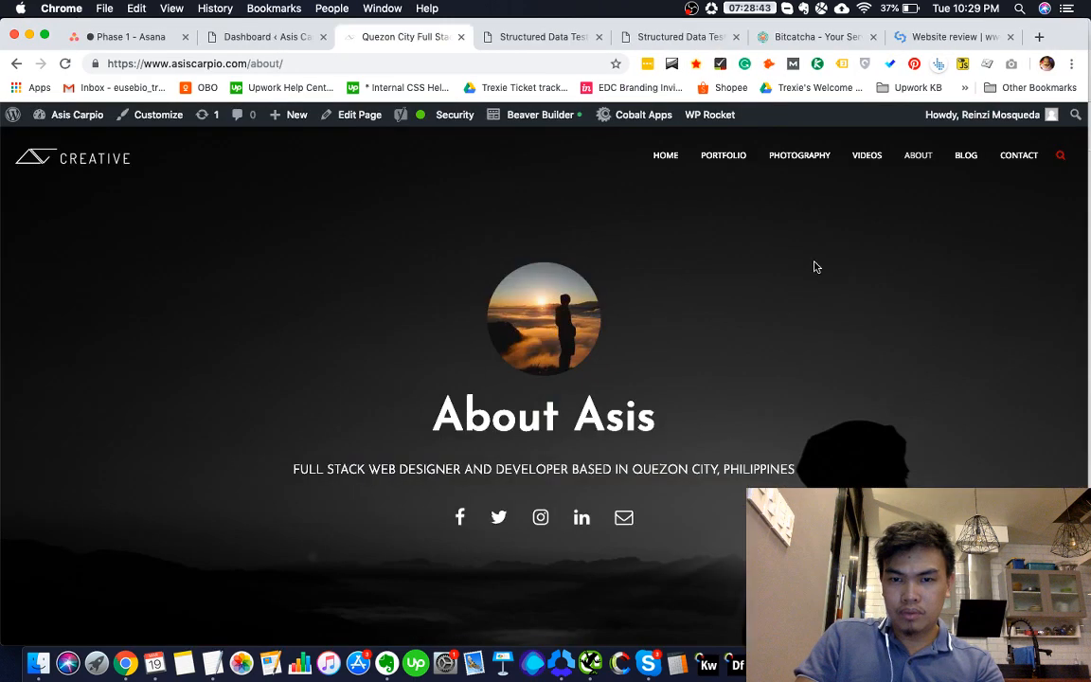
pyautogui.rightClick(973, 162)
pyautogui.click(933, 165)
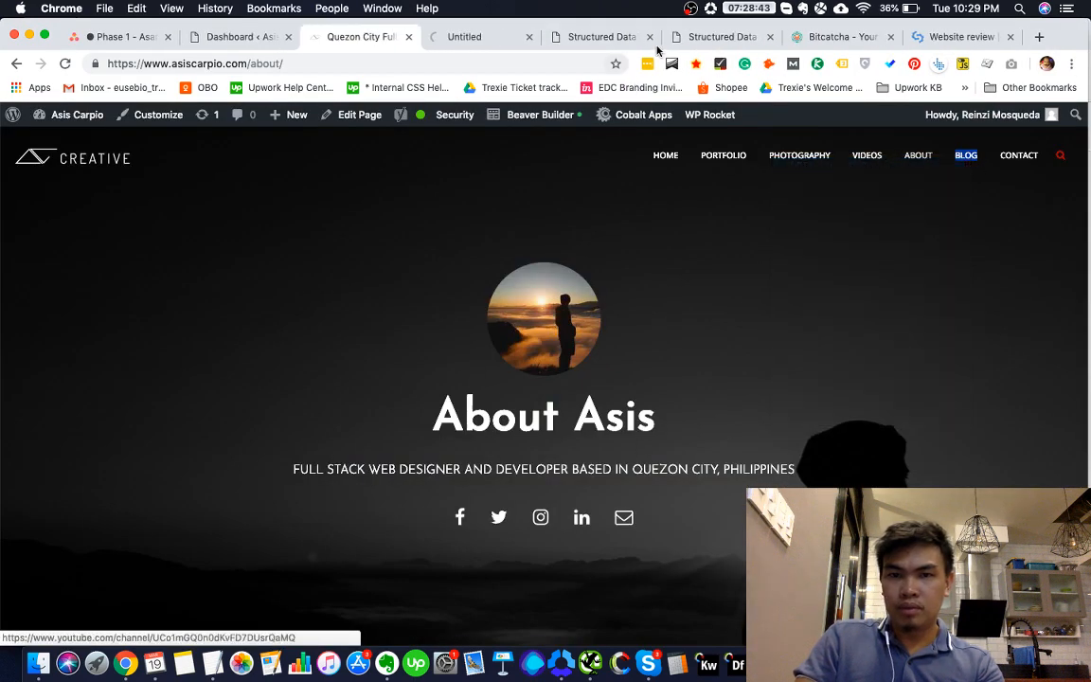
# Close both Structured Data Testing Tool tabs and the WordPress Dashboard tab
pyautogui.click(650, 38)
pyautogui.click(650, 38)
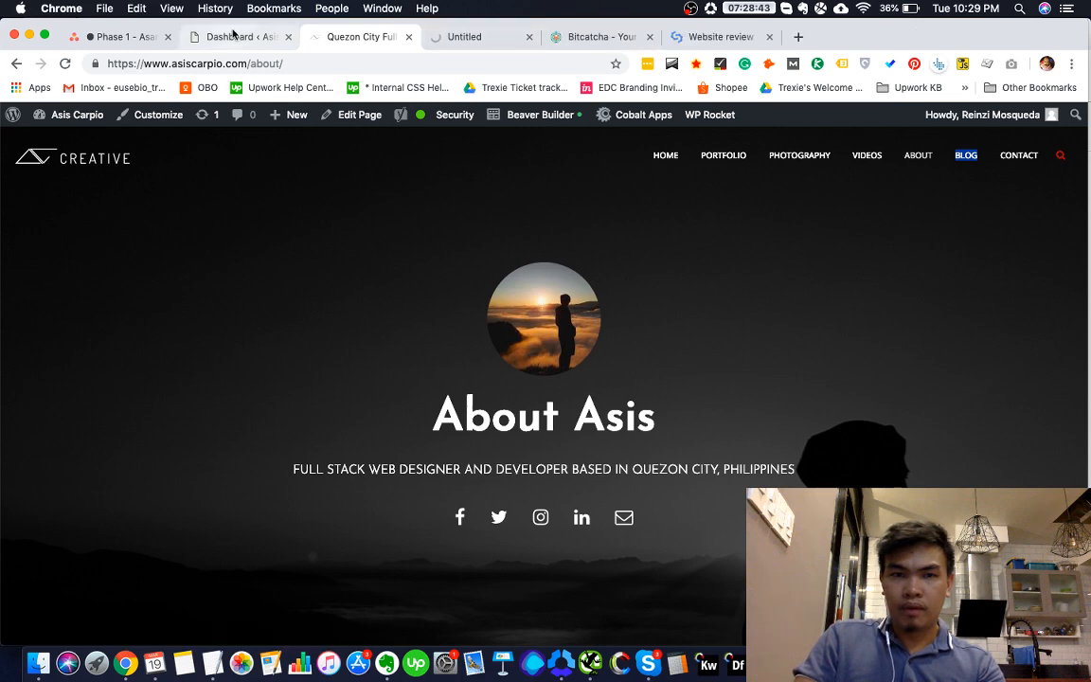
pyautogui.click(265, 38)
pyautogui.press('super+w')
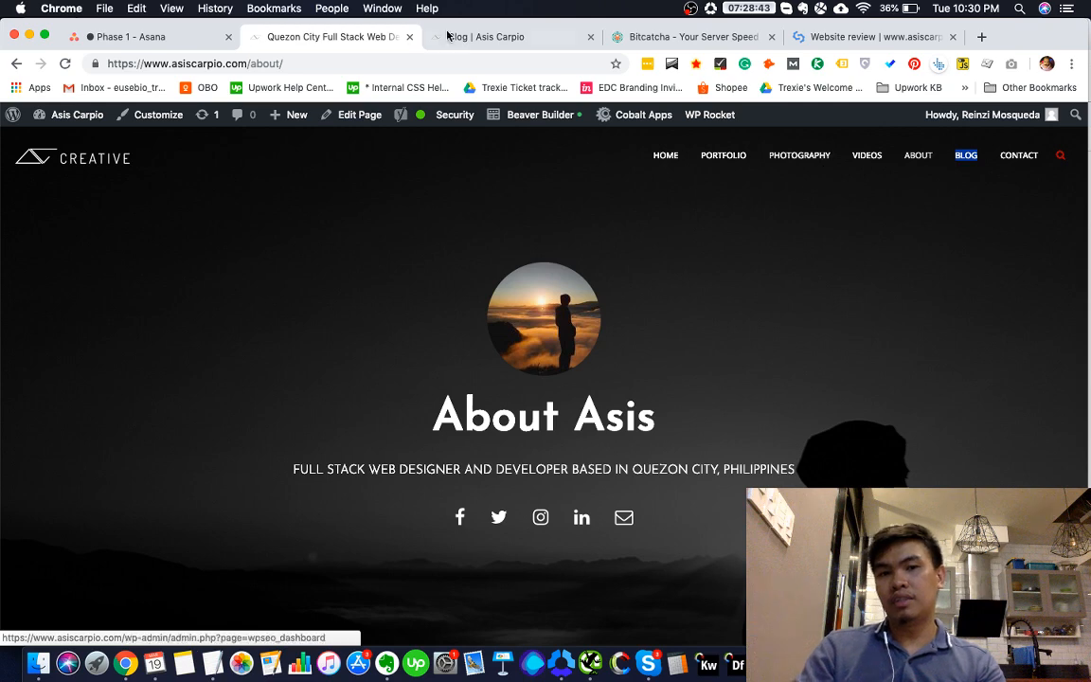
# Scroll the Blog listing and open the Pinterest money-making post in a new tab
pyautogui.click(483, 36)
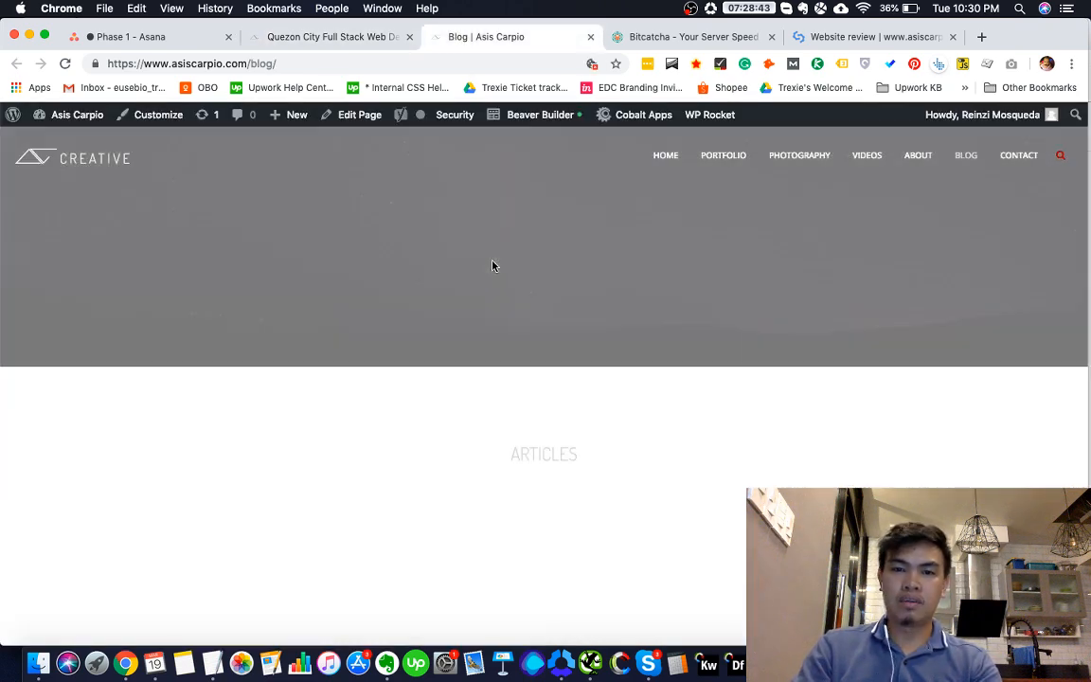
pyautogui.scroll(-3, 498, 285)
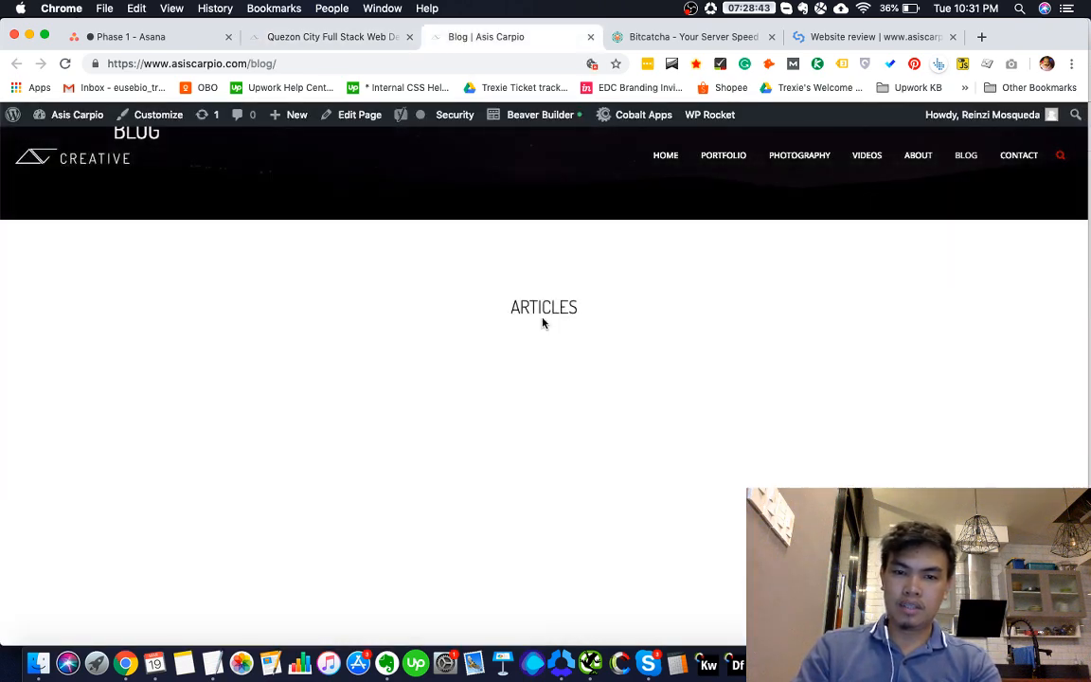
pyautogui.scroll(3, 543, 320)
pyautogui.scroll(-10, 588, 447)
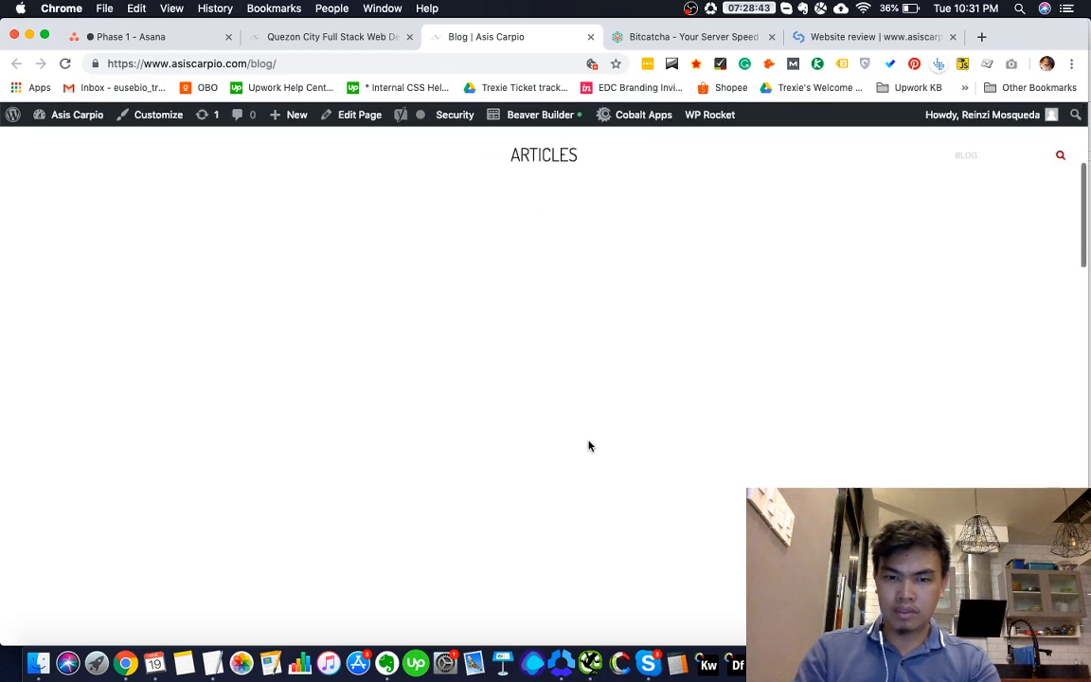
pyautogui.scroll(-5, 588, 446)
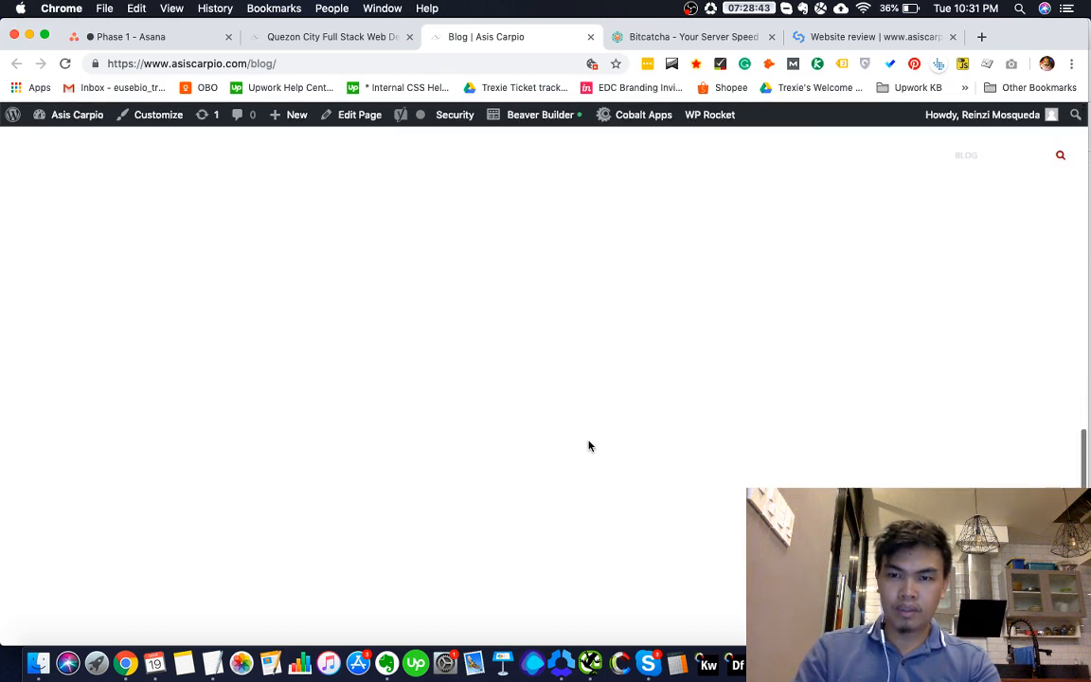
pyautogui.scroll(15, 588, 446)
pyautogui.scroll(-5, 589, 446)
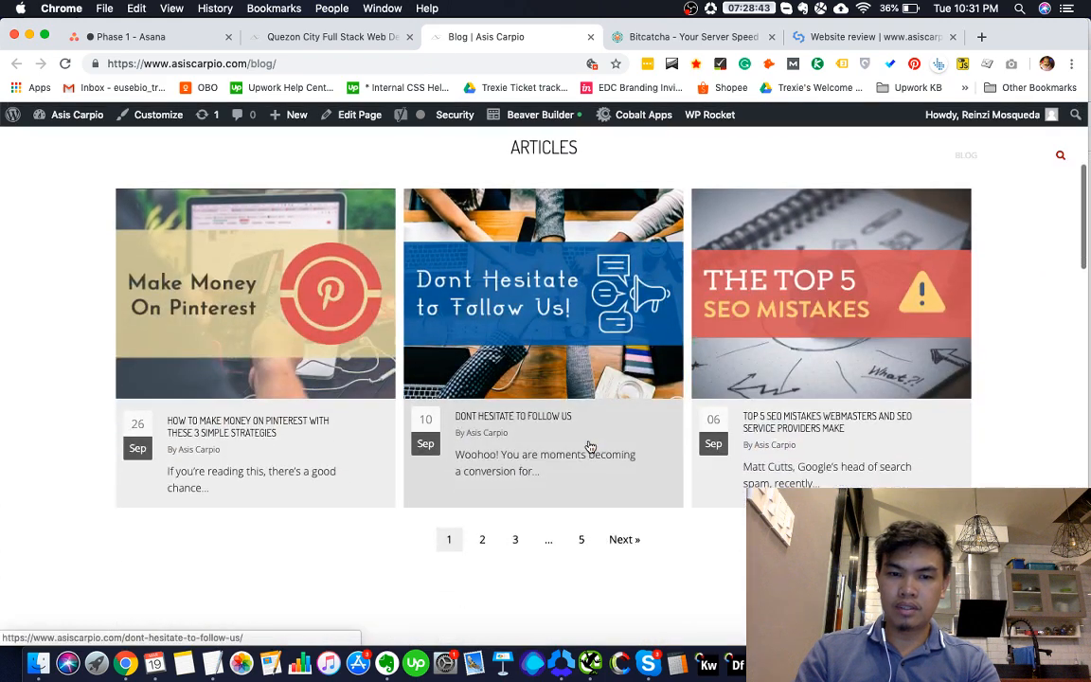
pyautogui.rightClick(222, 348)
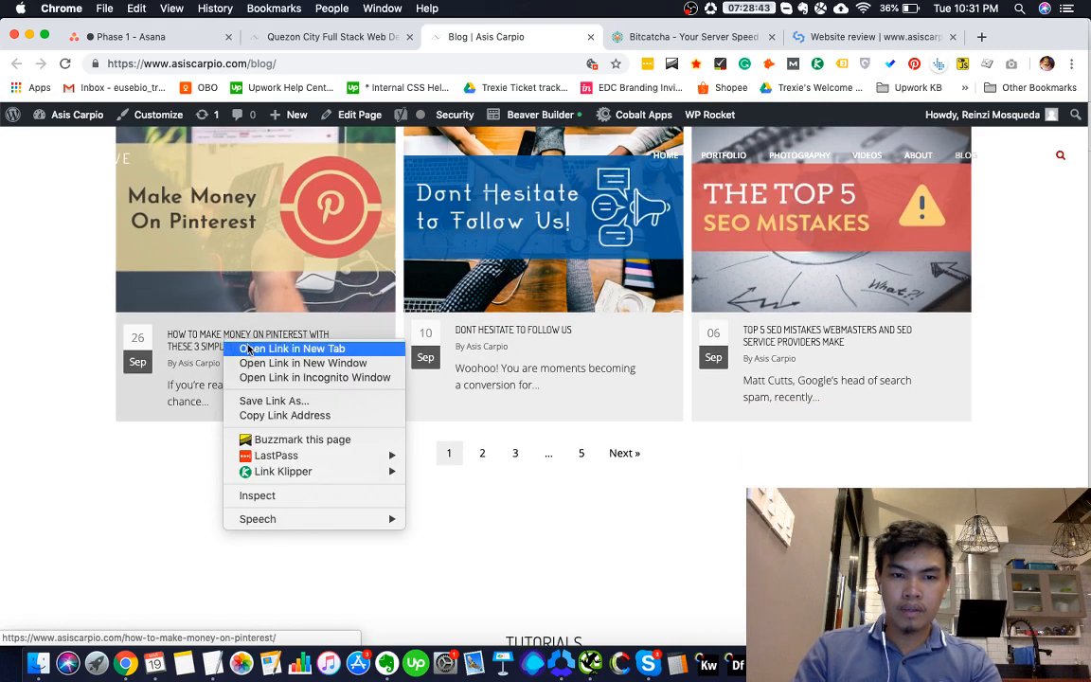
pyautogui.click(248, 352)
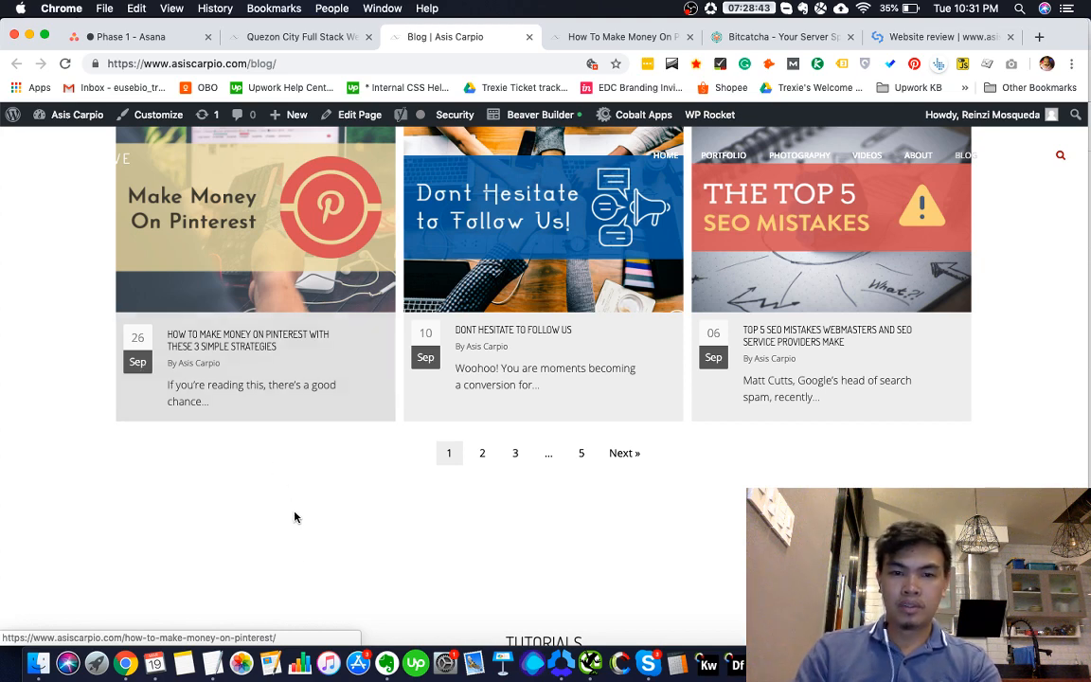
pyautogui.scroll(3, 290, 538)
pyautogui.scroll(-3, 290, 539)
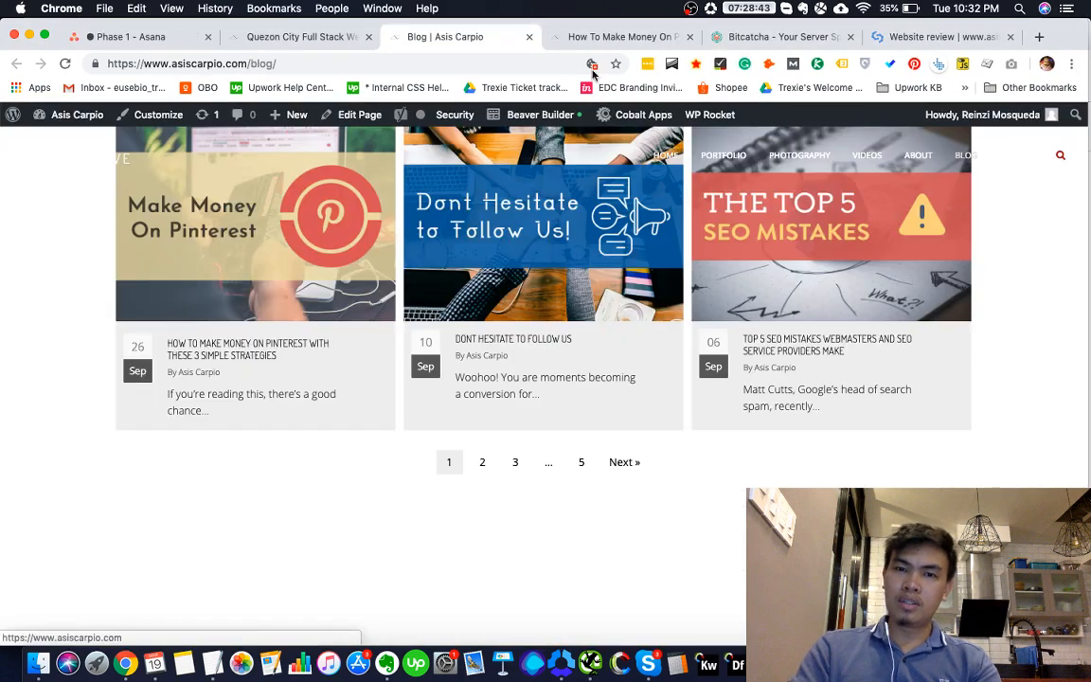
# Review the Pinterest article's date line and its Marketing, SMM, SMO tags
pyautogui.click(616, 36)
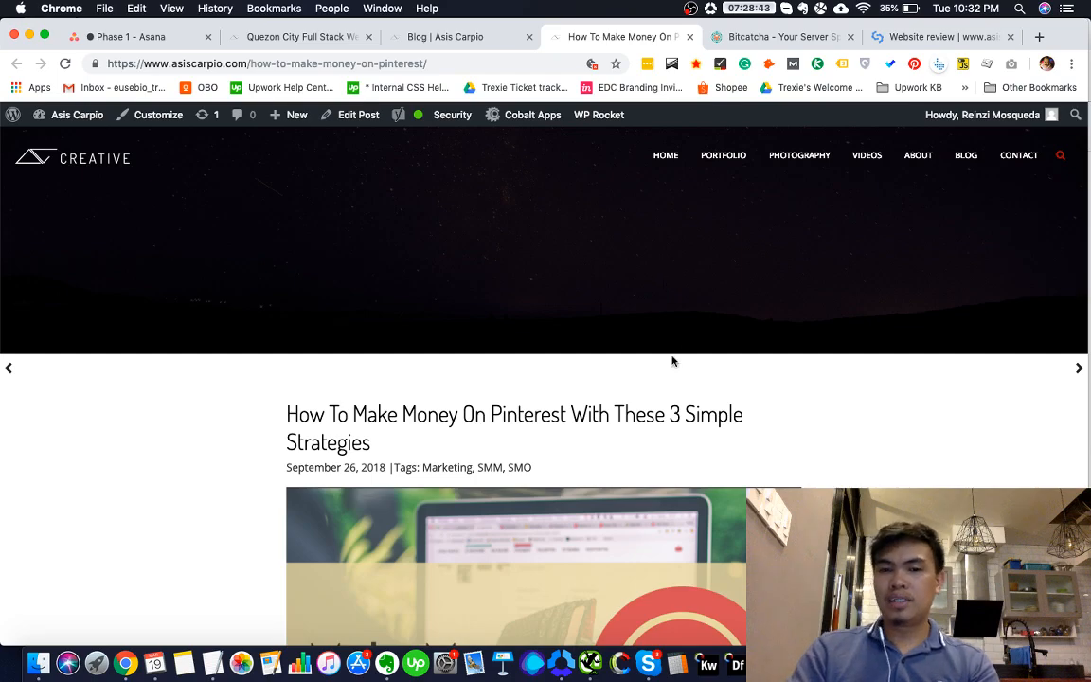
pyautogui.scroll(-10, 673, 360)
pyautogui.scroll(10, 673, 360)
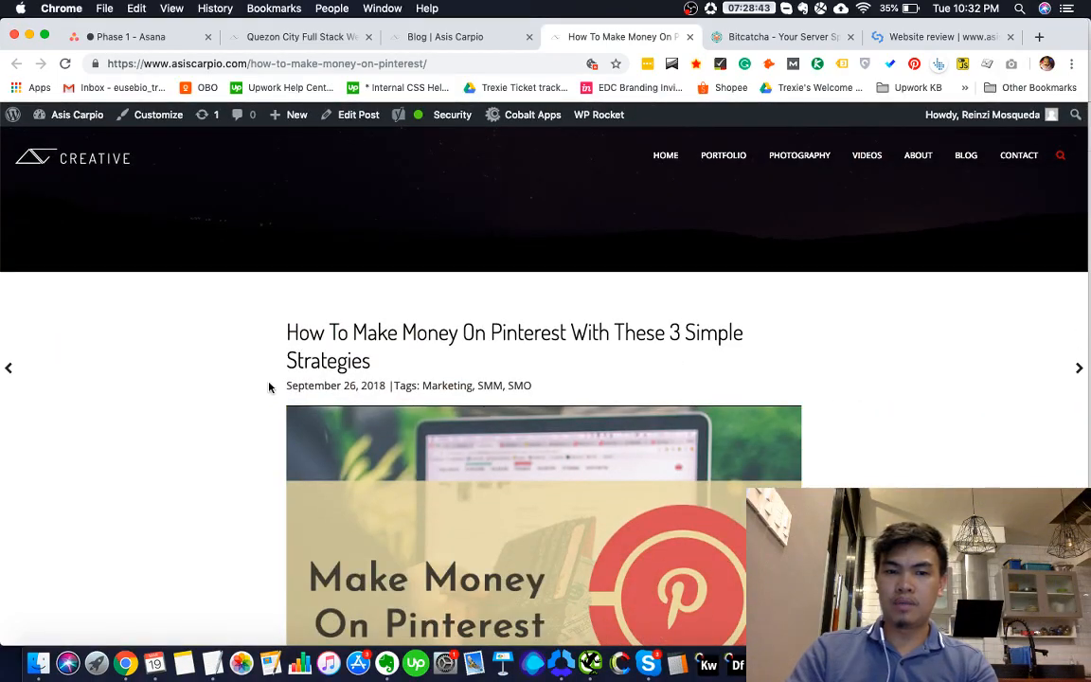
pyautogui.moveTo(269, 386); pyautogui.dragTo(400, 387)
pyautogui.click(617, 393)
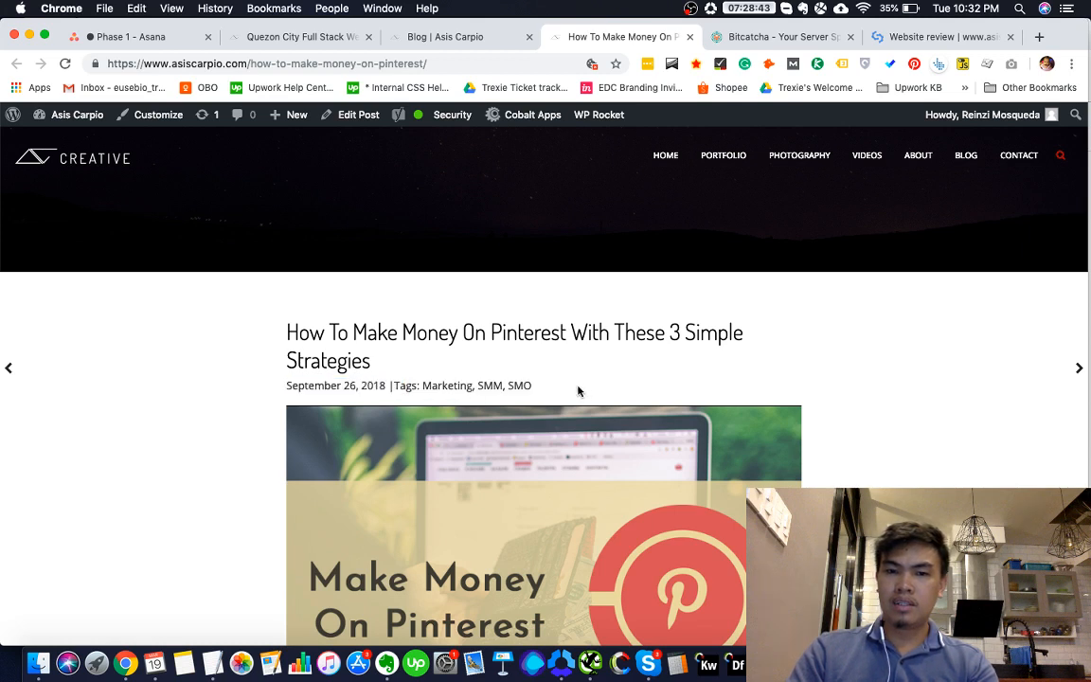
pyautogui.tripleClick(396, 386)
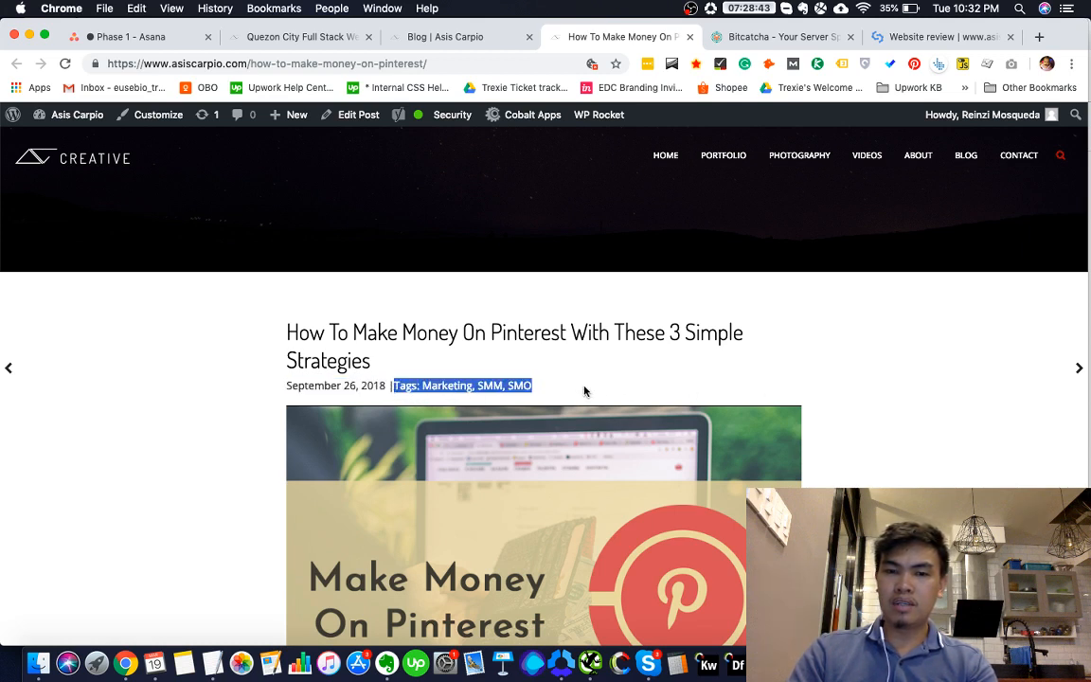
pyautogui.moveTo(585, 390); pyautogui.dragTo(282, 386)
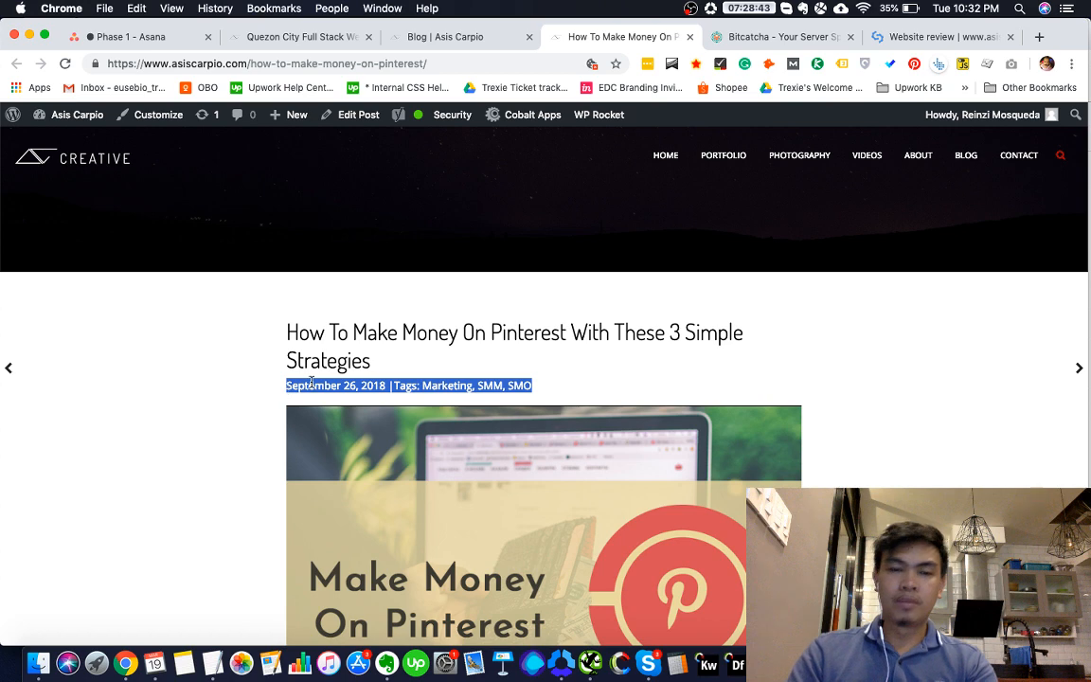
pyautogui.press('super+grave')
pyautogui.scroll(-2, 459, 446)
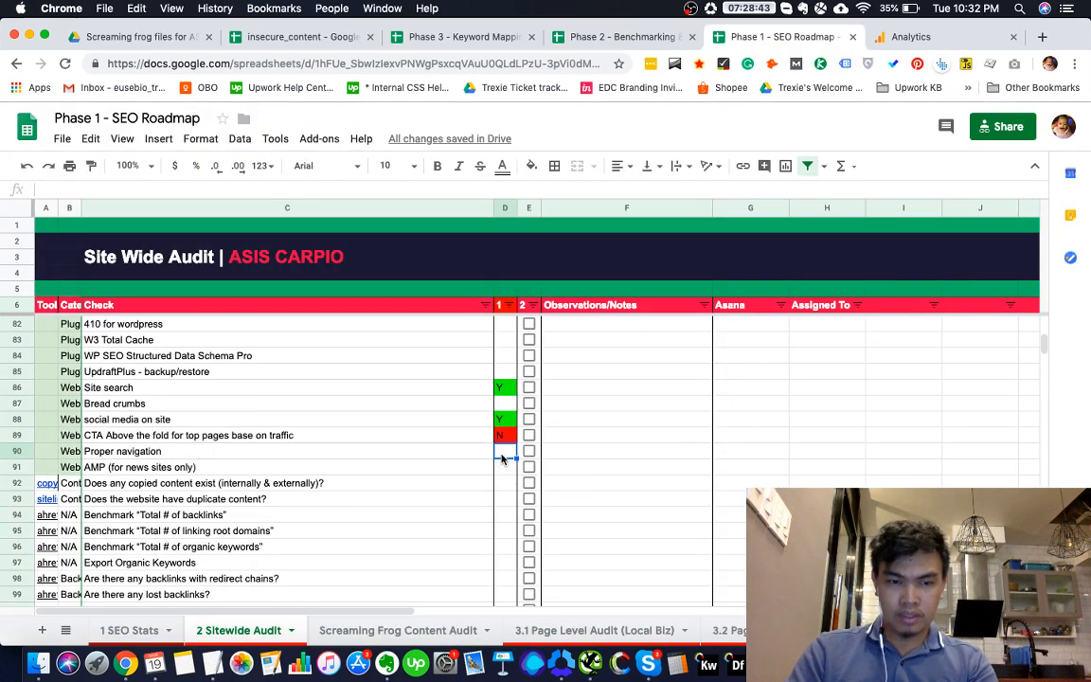
# Enter N for Proper navigation in D90 and X for AMP in D91
pyautogui.write('N')
pyautogui.press('Return')
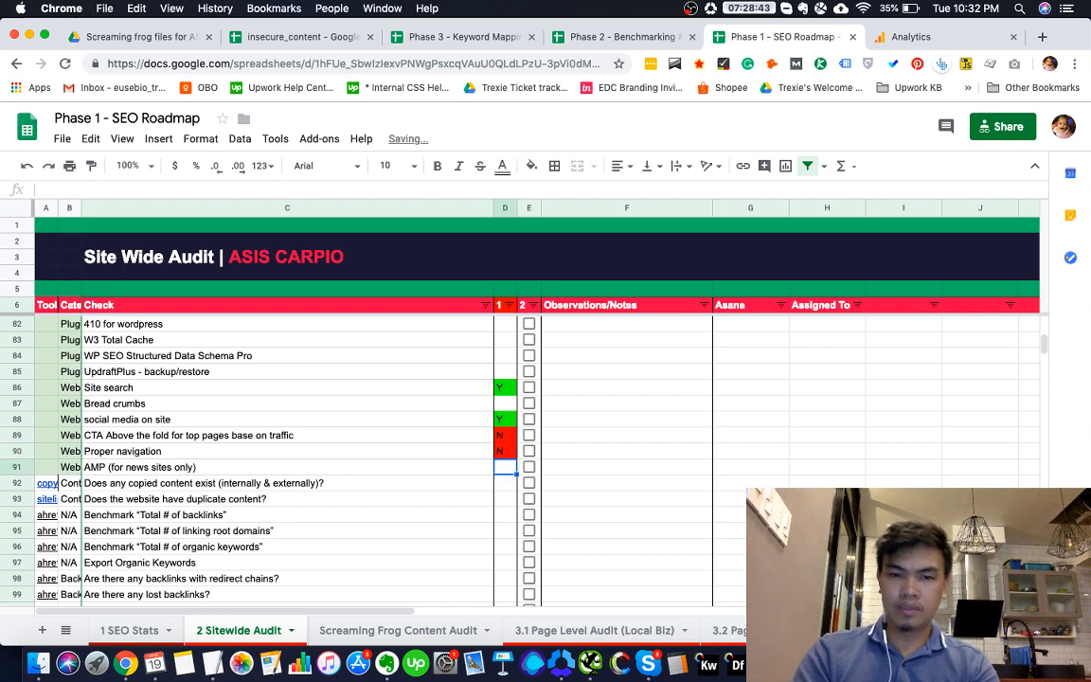
pyautogui.press('Down')
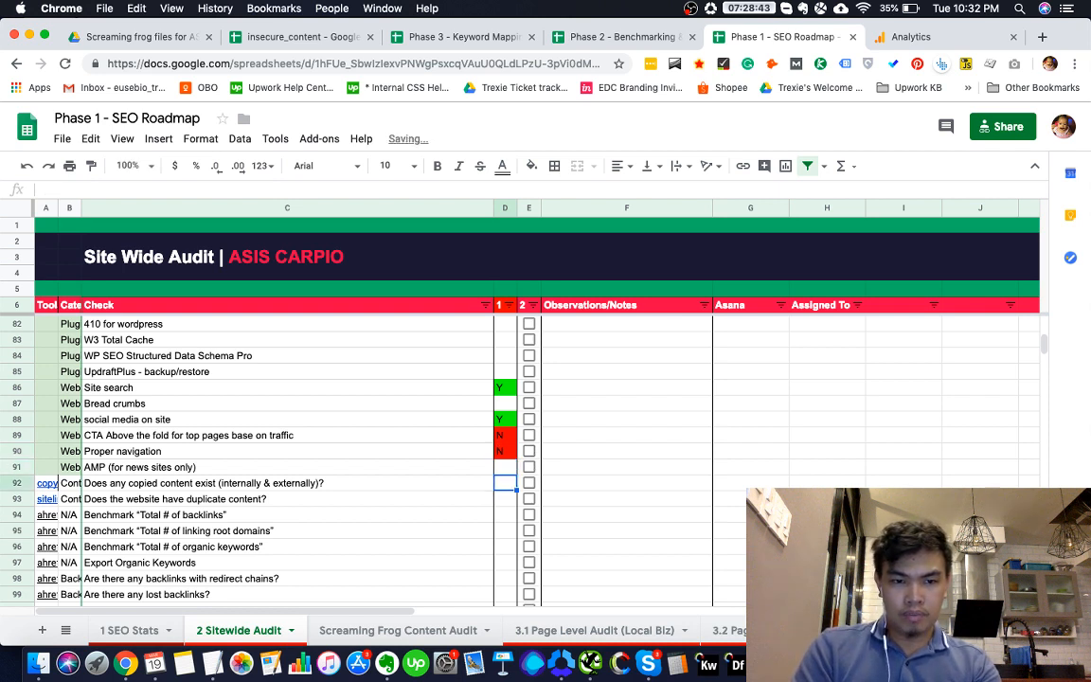
pyautogui.press('Up')
pyautogui.write('X')
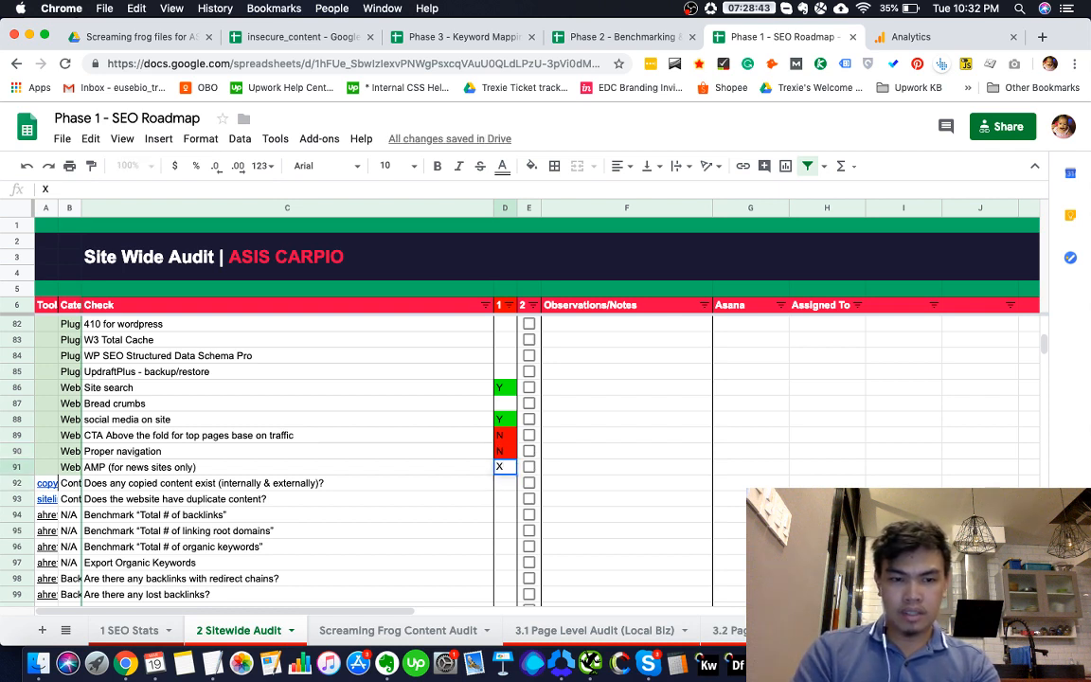
pyautogui.scroll(5, 511, 455)
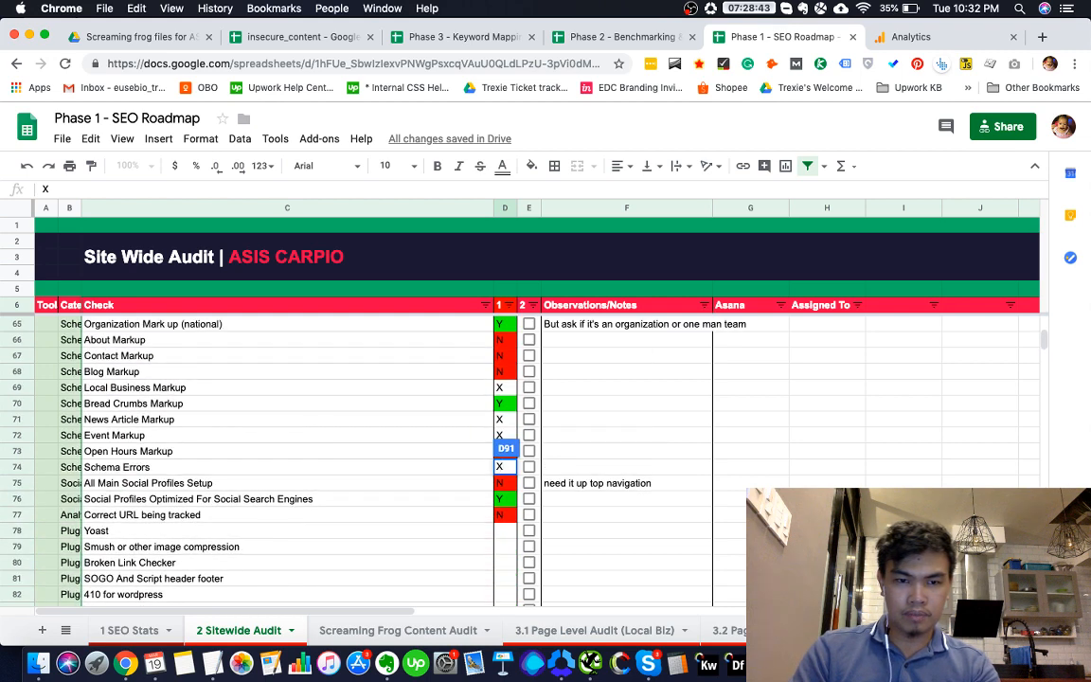
# Search the sheet for AMP and delete the duplicate AMP row 91
pyautogui.press('super+f')
pyautogui.write('AMP')
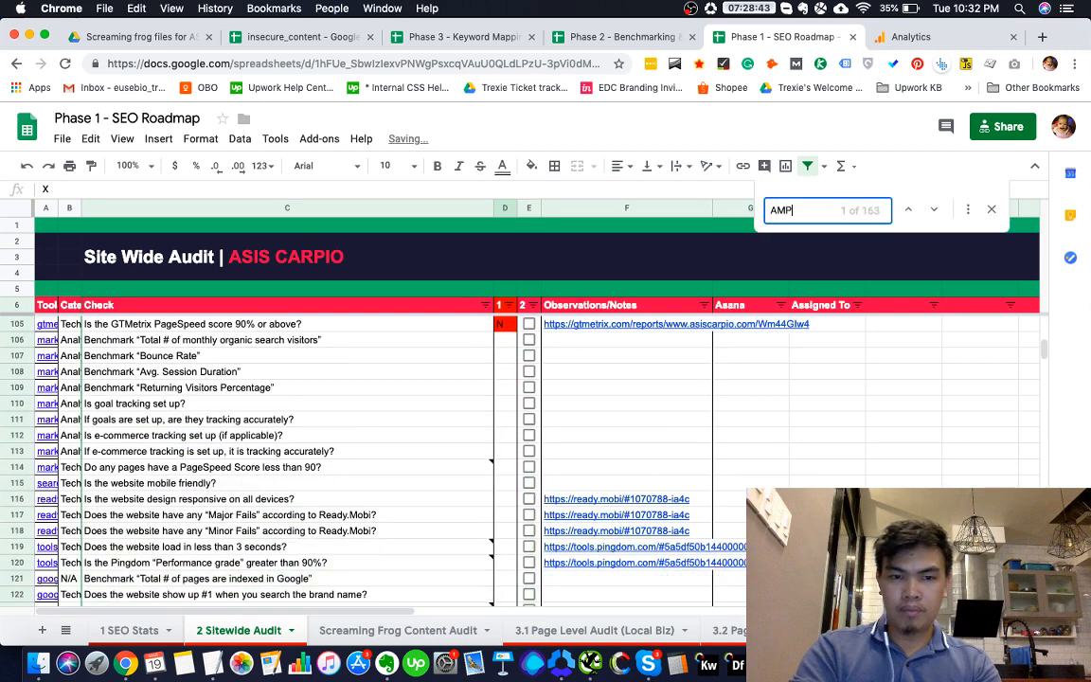
pyautogui.click(910, 212)
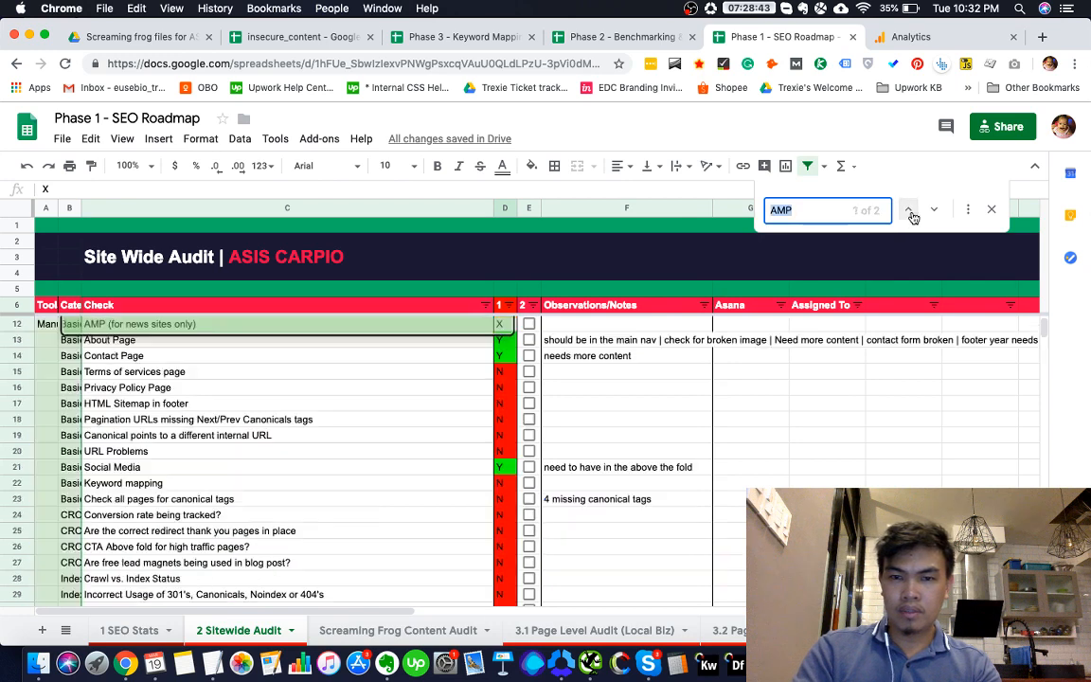
pyautogui.click(910, 212)
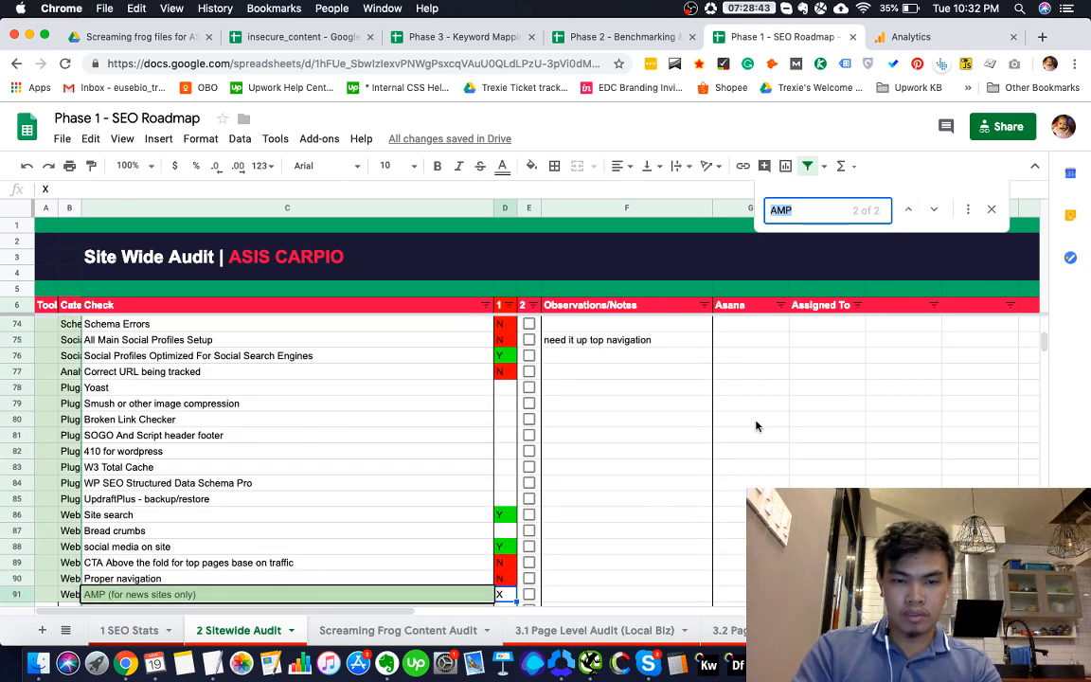
pyautogui.scroll(-3, 720, 417)
pyautogui.click(483, 530)
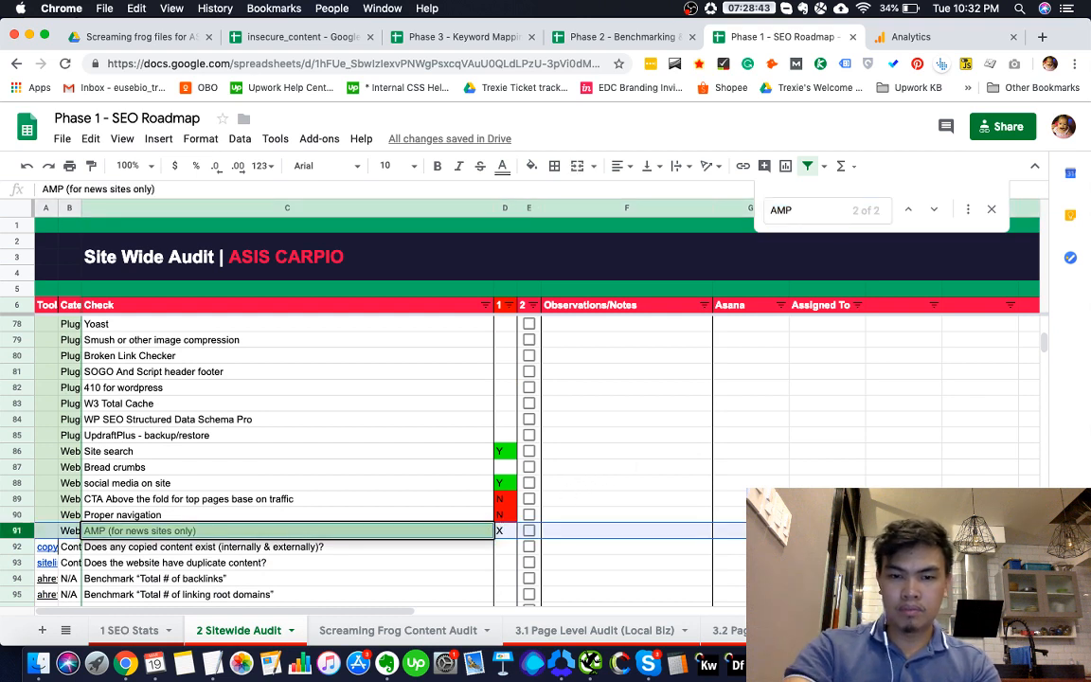
pyautogui.press('alt+super+minus')
pyautogui.click(397, 535)
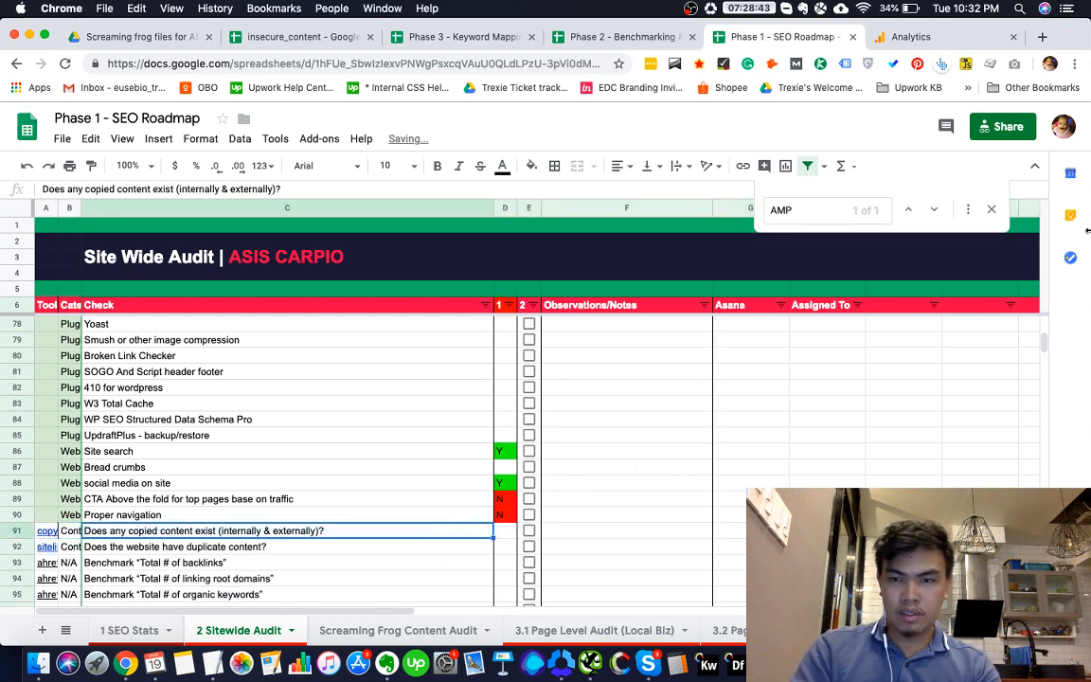
pyautogui.click(992, 210)
# Select the Social Media check cell and review the surrounding audit rows
pyautogui.click(457, 468)
pyautogui.scroll(2, 457, 468)
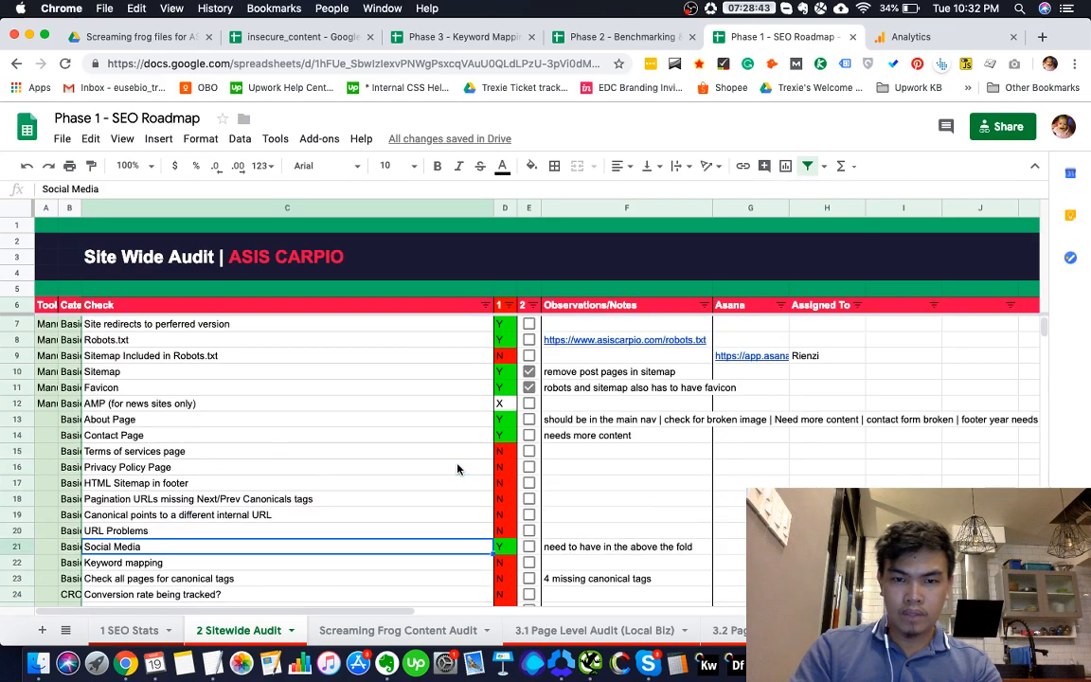
pyautogui.scroll(-15, 457, 468)
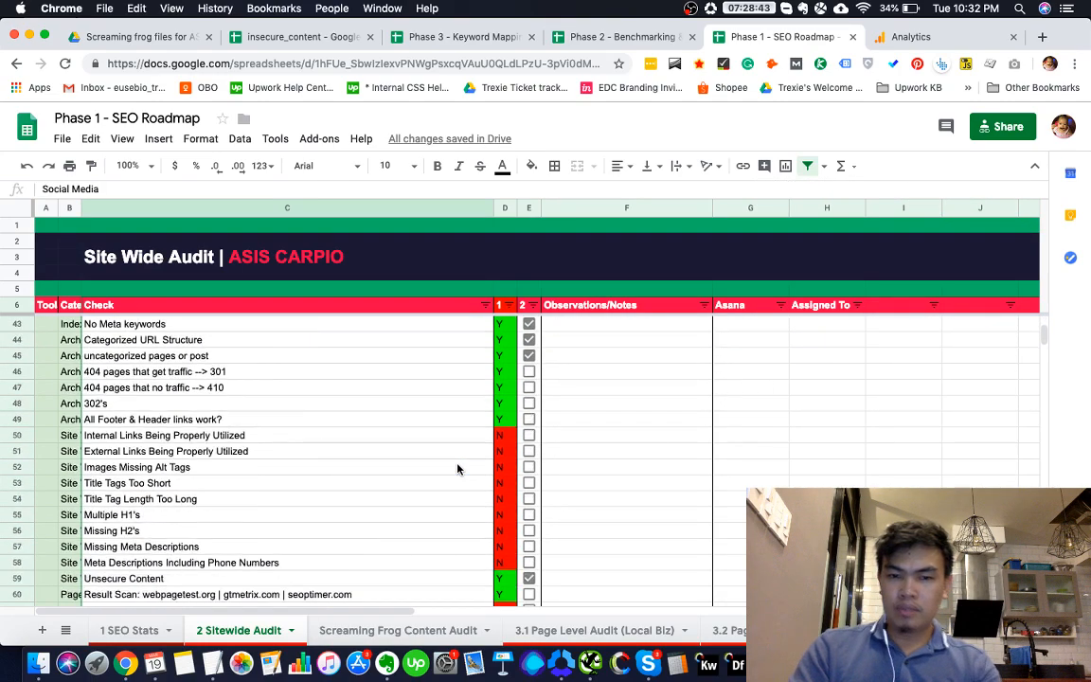
pyautogui.scroll(-10, 458, 468)
pyautogui.scroll(4, 457, 468)
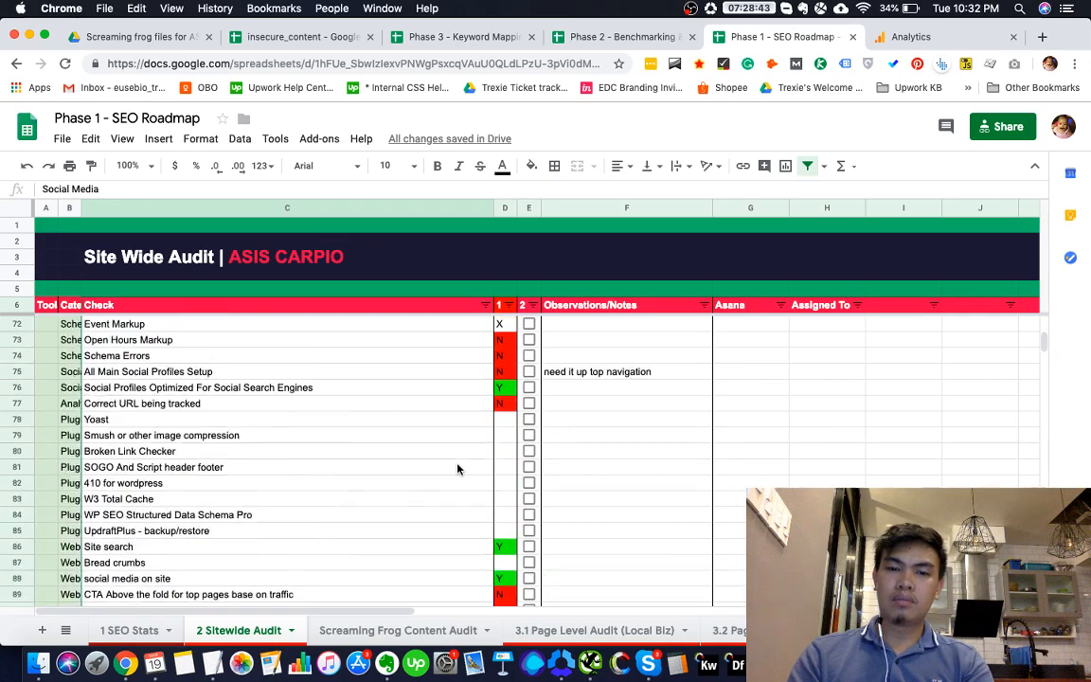
pyautogui.scroll(1, 458, 468)
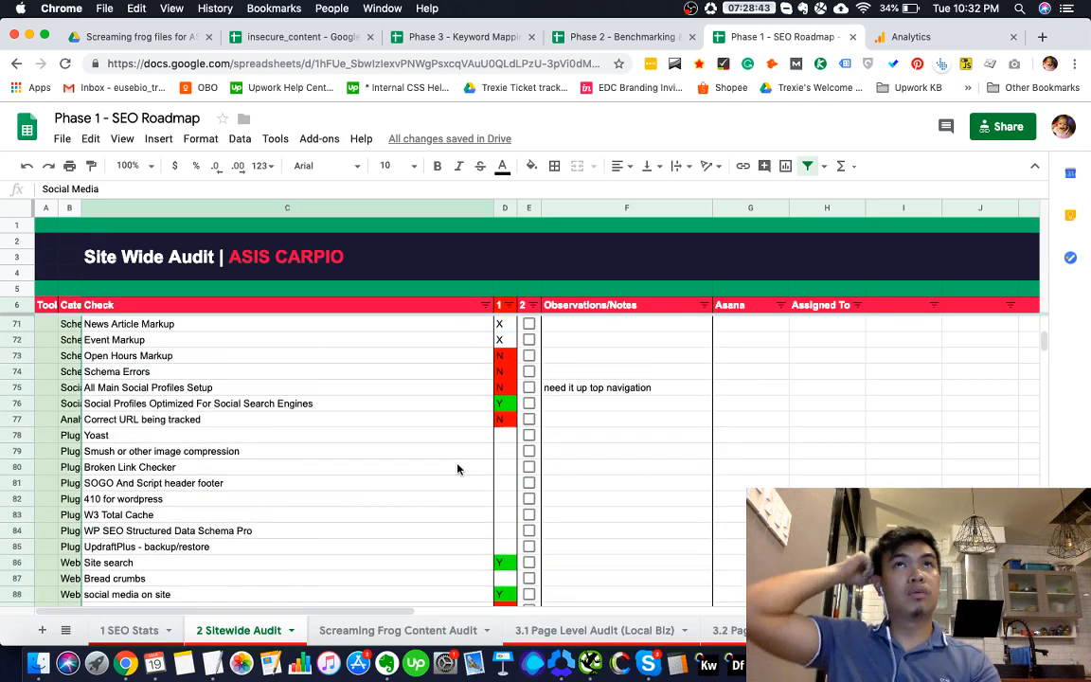
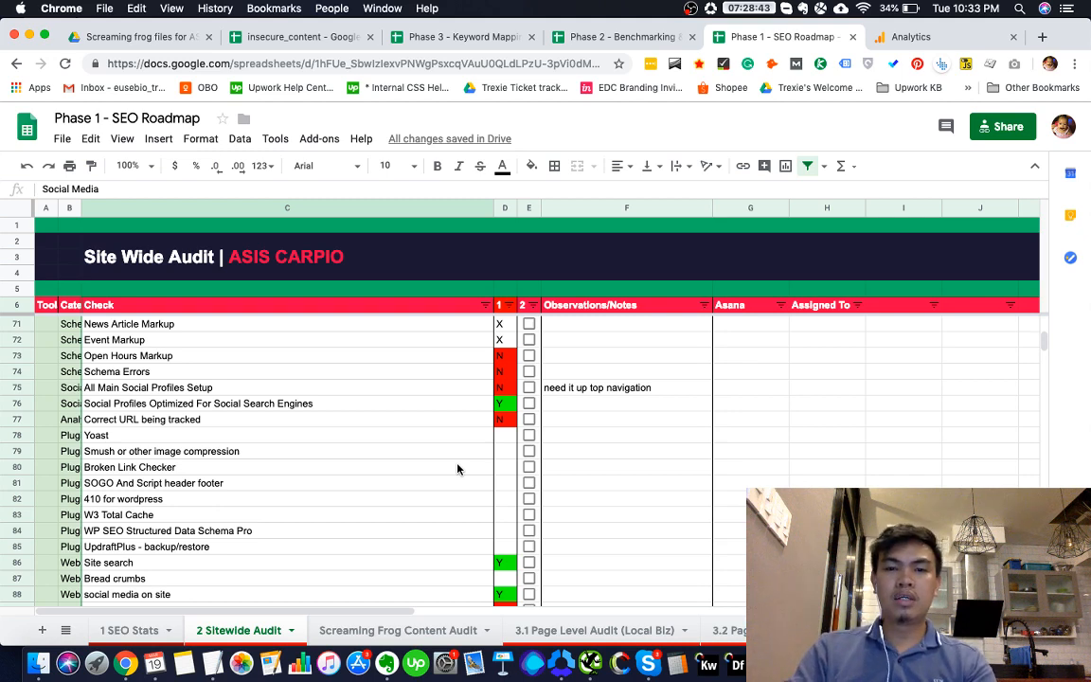
# Review the copied and duplicate content checks and grab row 91's copyscape.com tool link
pyautogui.scroll(-3, 457, 469)
pyautogui.scroll(-2, 486, 494)
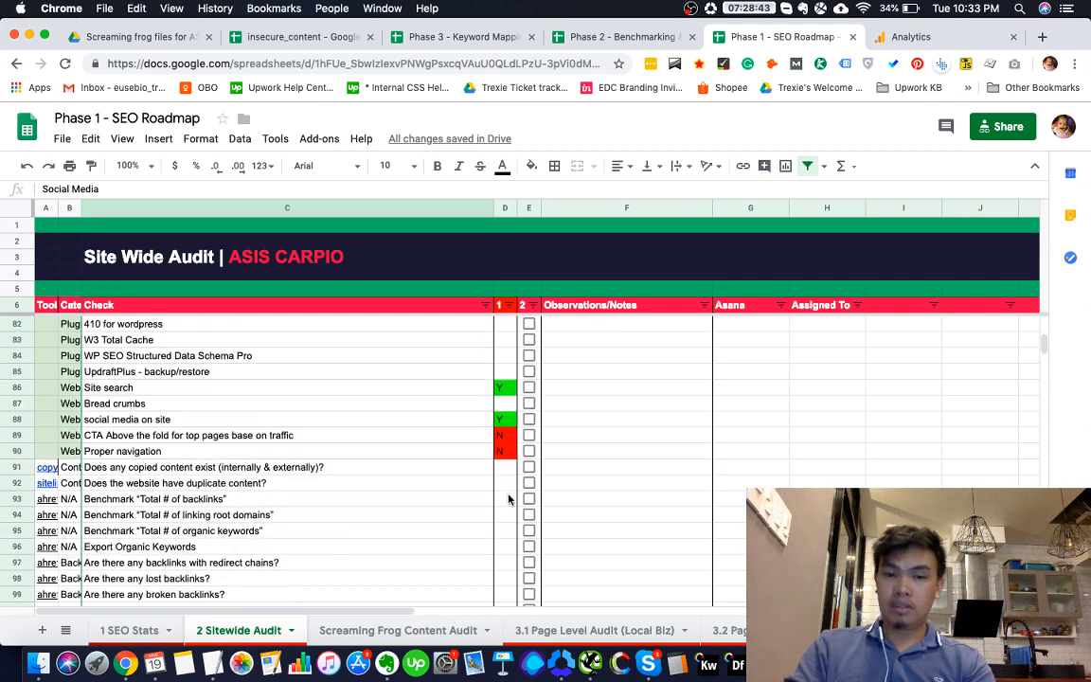
pyautogui.click(507, 473)
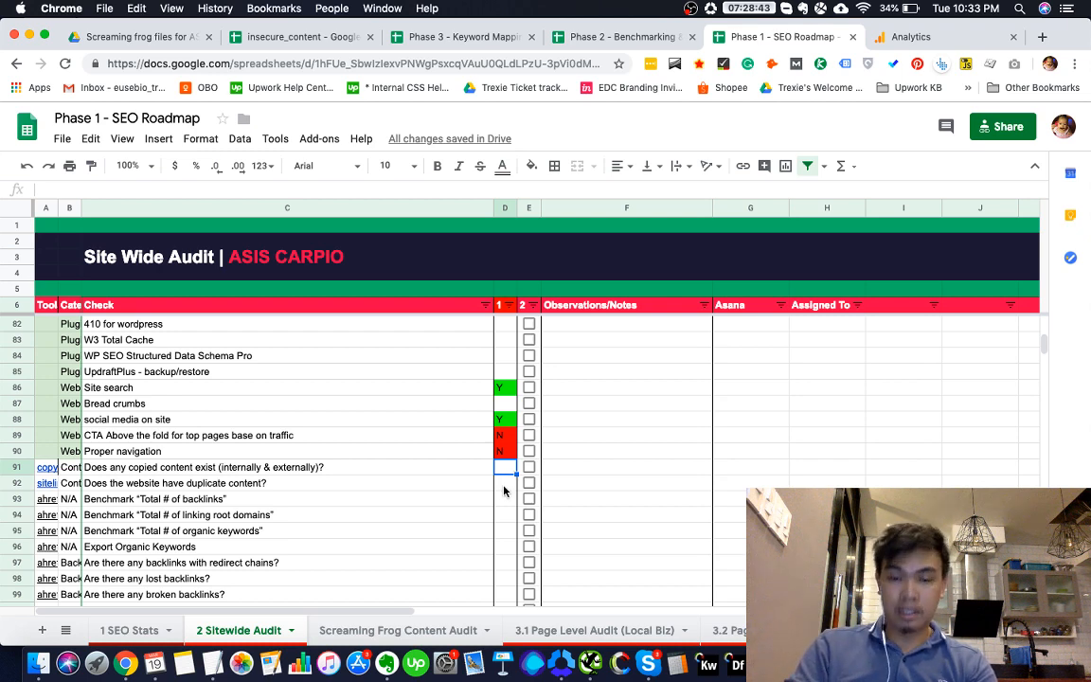
pyautogui.scroll(-1, 504, 491)
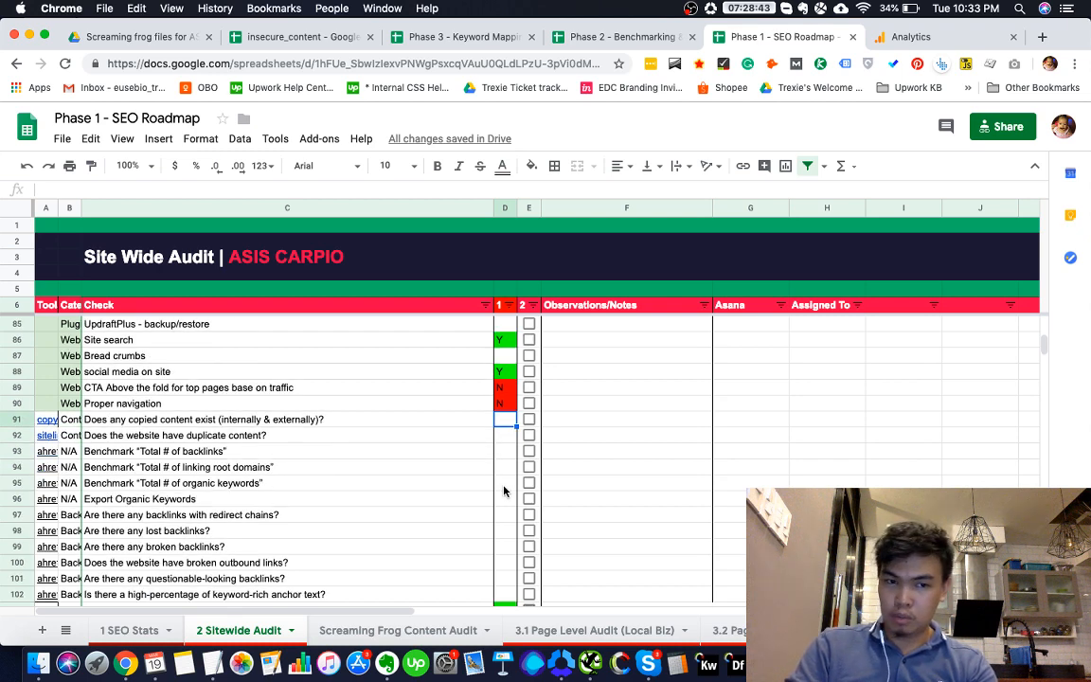
pyautogui.scroll(-1, 504, 490)
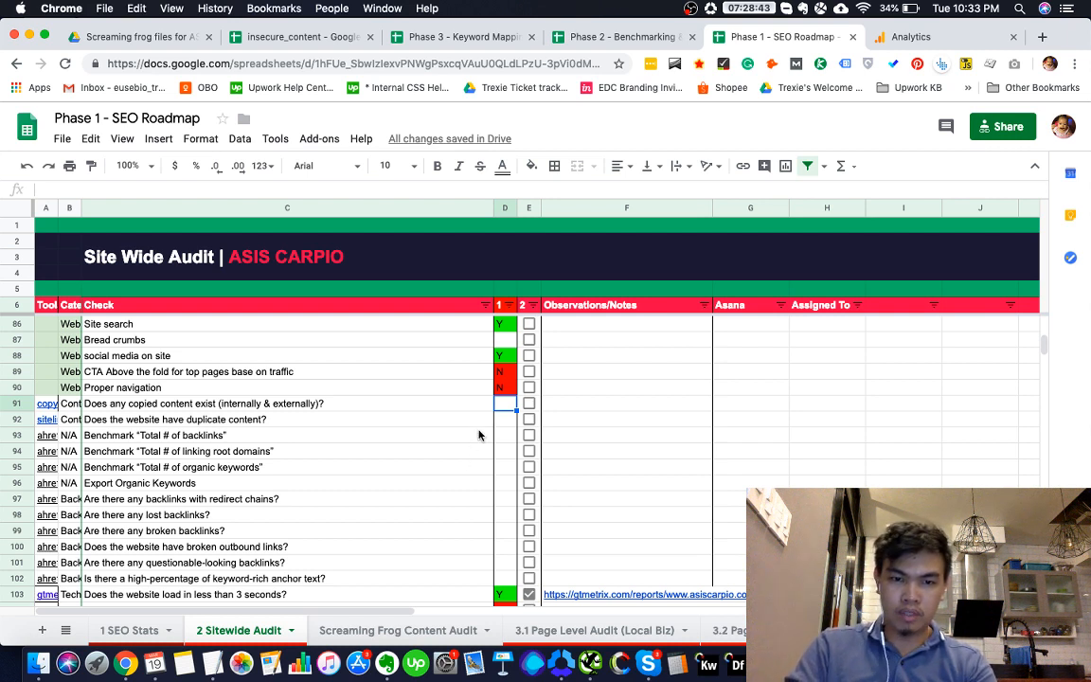
pyautogui.click(427, 422)
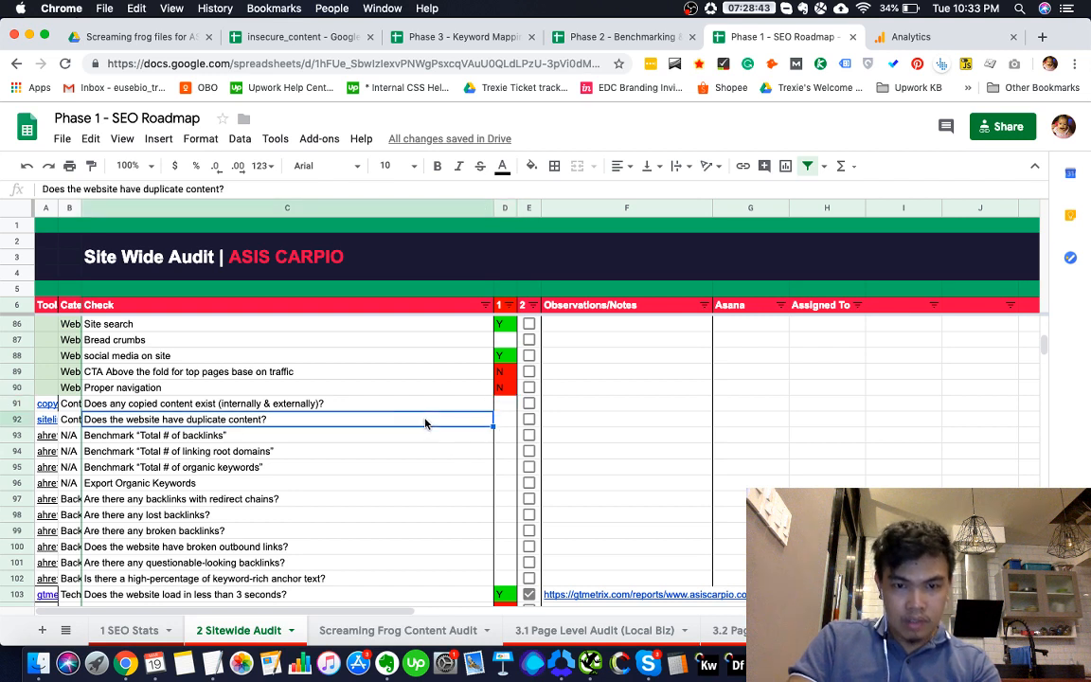
pyautogui.click(428, 406)
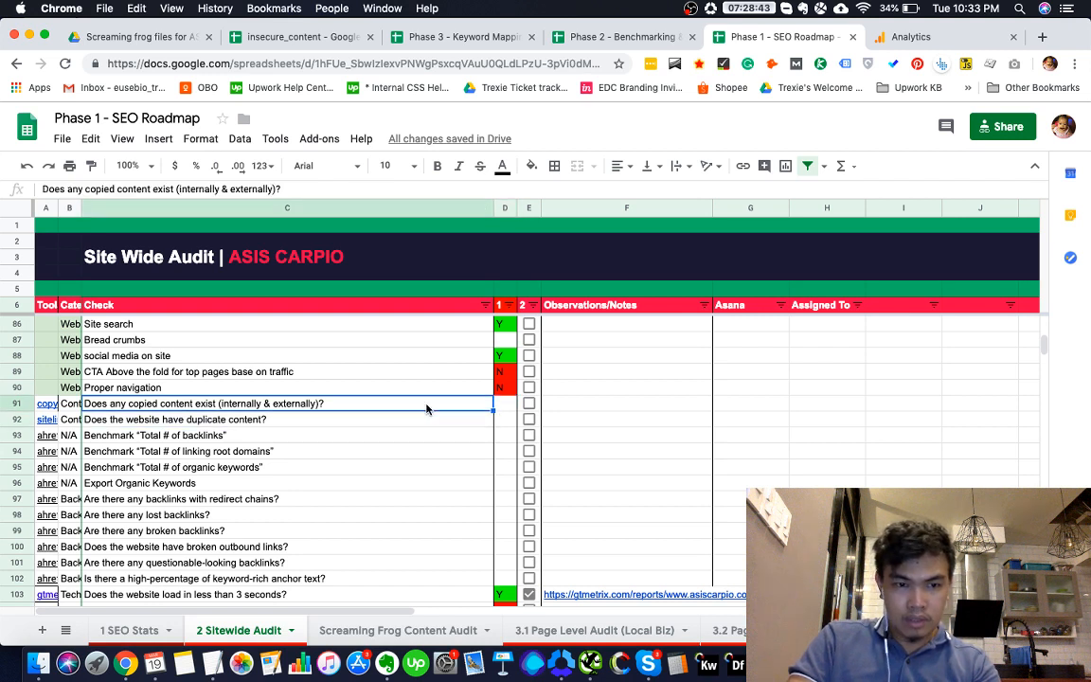
pyautogui.click(71, 406)
pyautogui.click(54, 408)
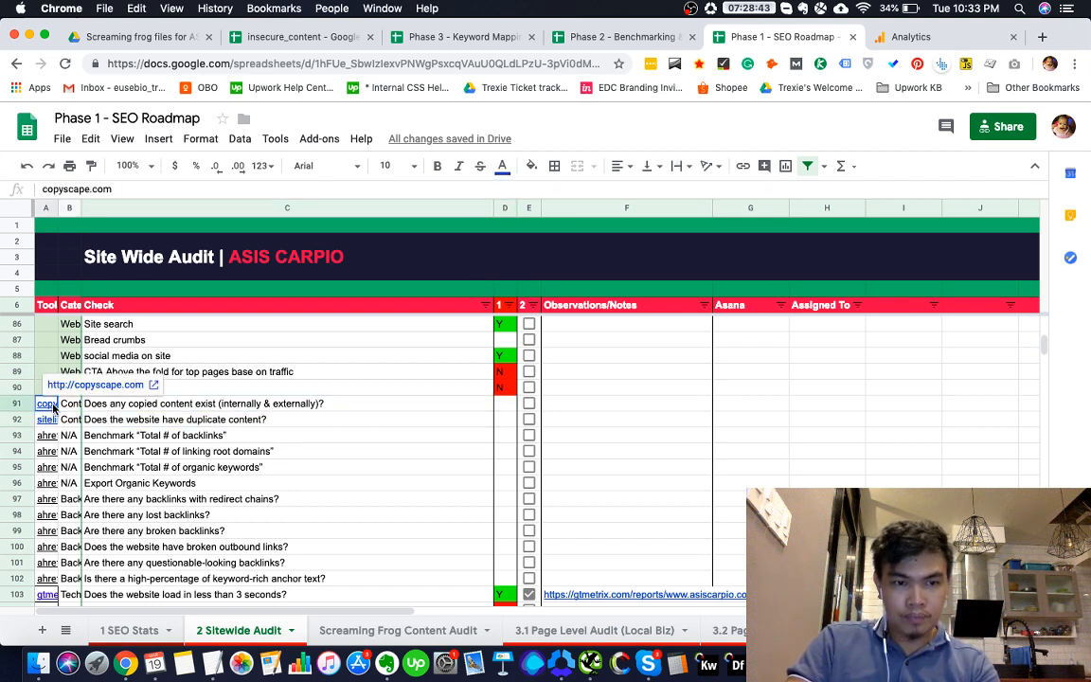
pyautogui.click(70, 407)
pyautogui.click(101, 409)
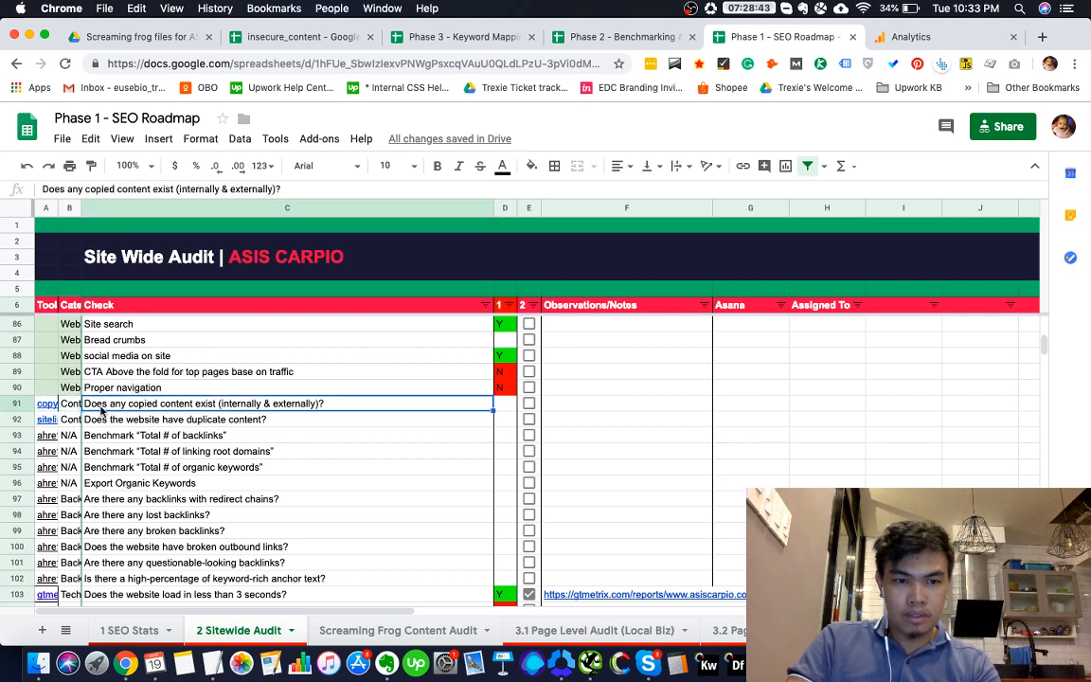
pyautogui.click(54, 409)
# Open copyscape.com in a new browser tab and close the Bitcatcha tab
pyautogui.press('super+grave')
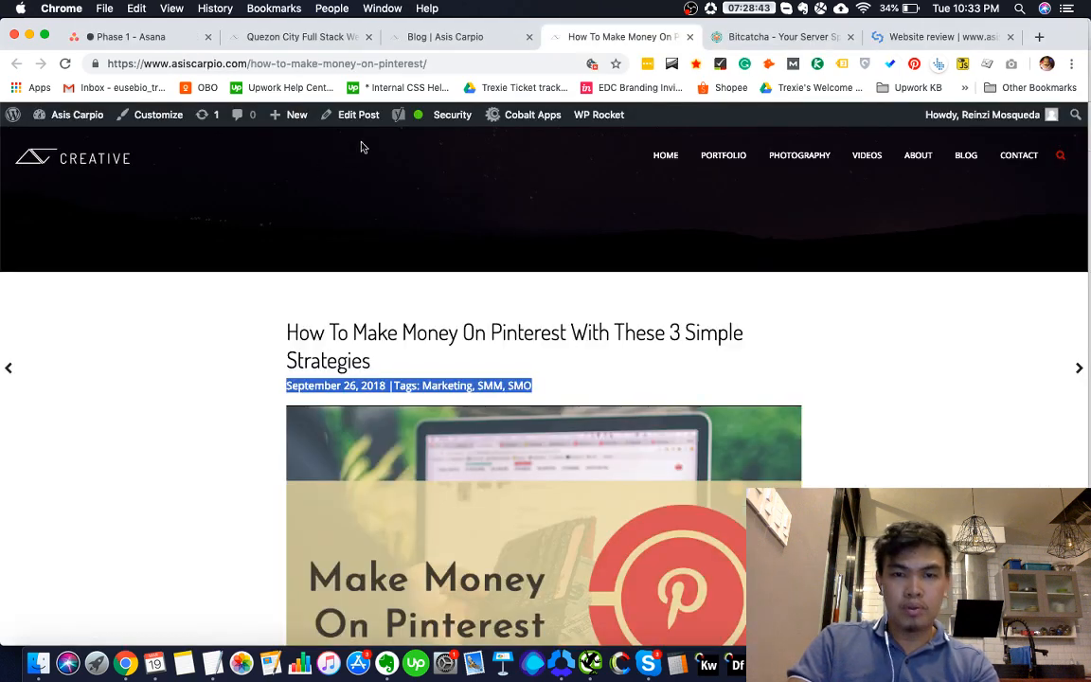
pyautogui.click(731, 39)
pyautogui.click(906, 39)
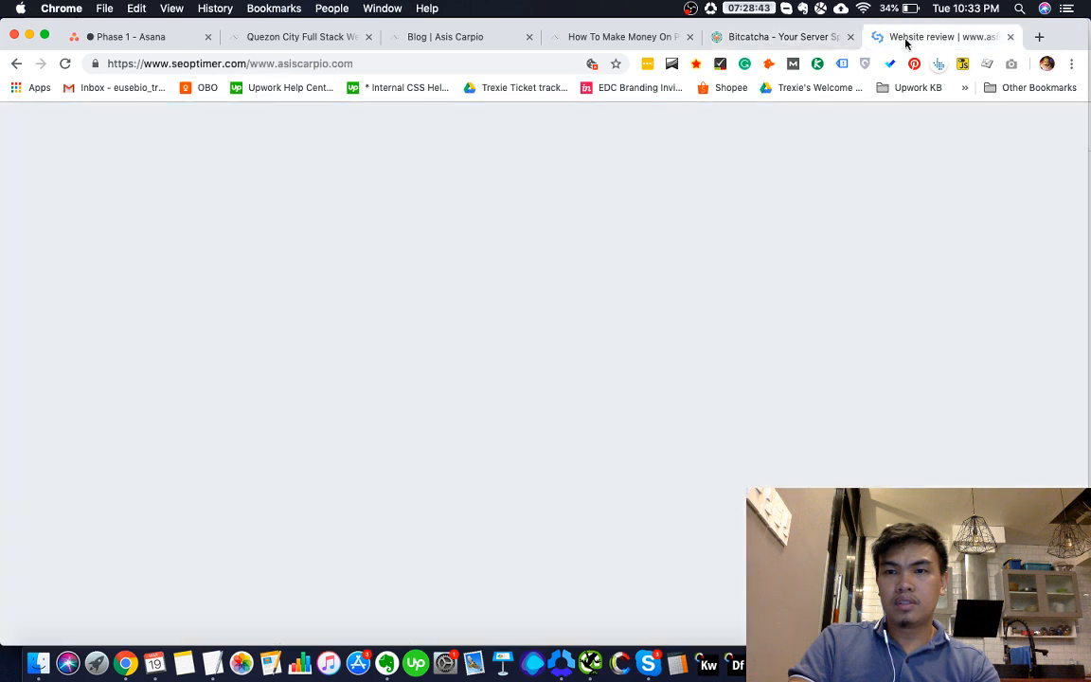
pyautogui.click(1039, 36)
pyautogui.click(1039, 37)
pyautogui.write('copyscape.com')
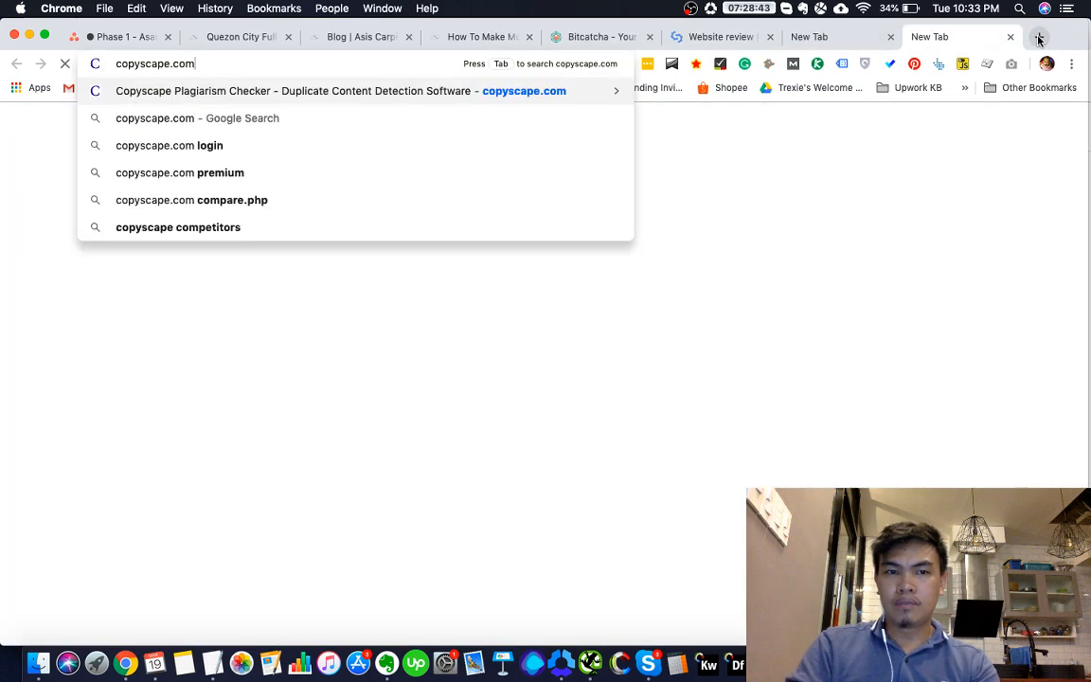
pyautogui.press('Return')
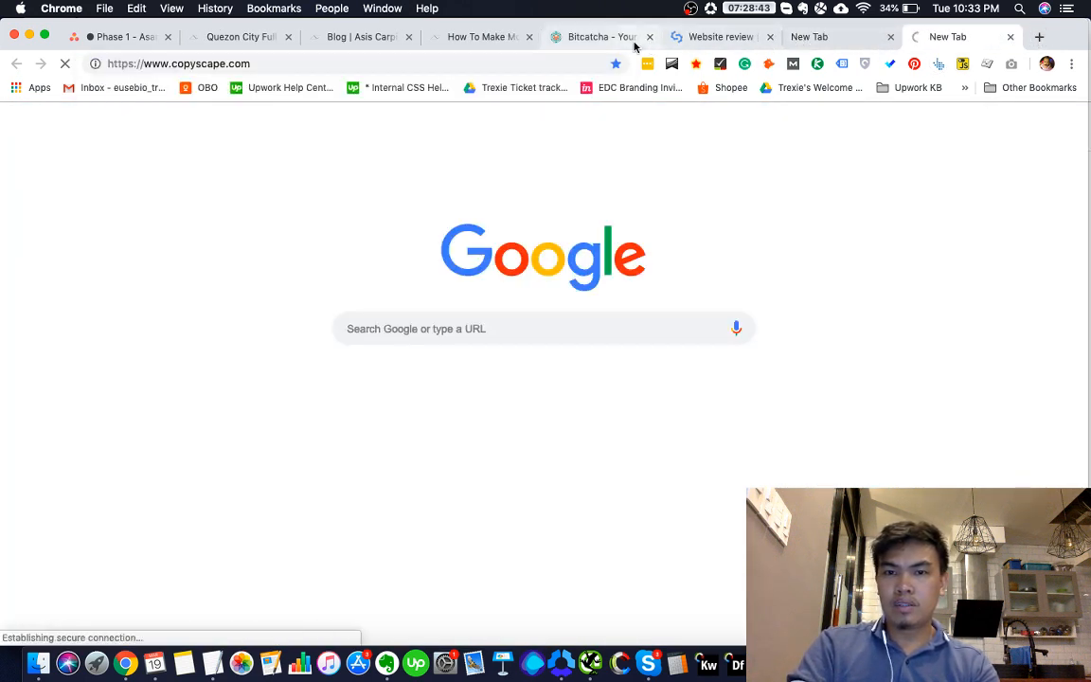
pyautogui.click(649, 37)
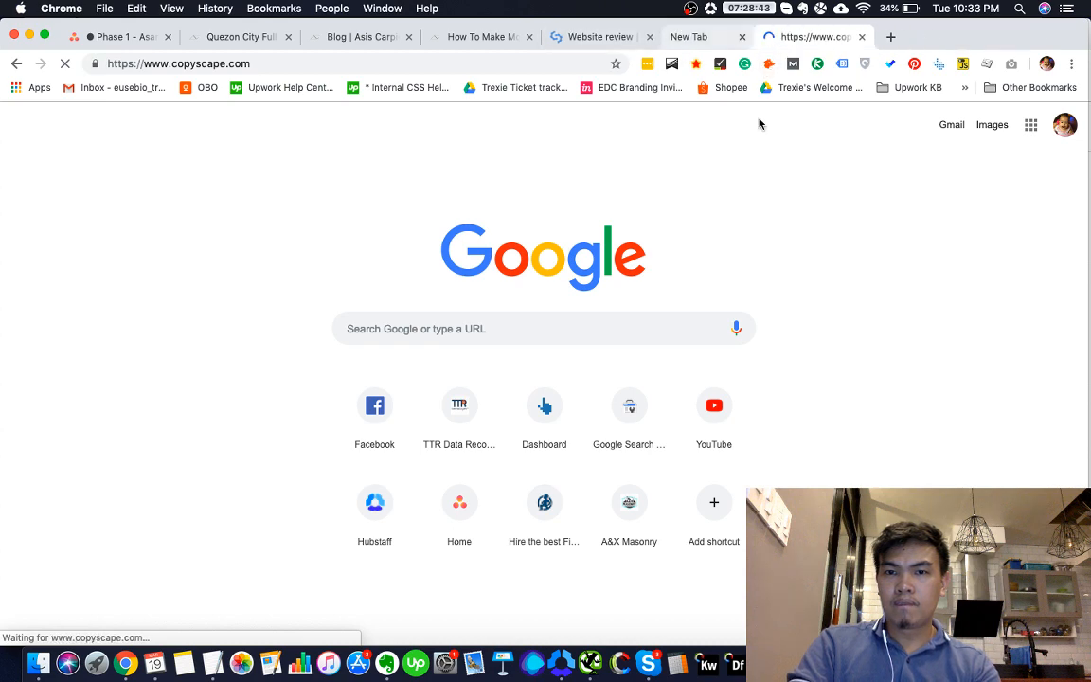
# Copy row 92's siteliner.com link and open Siteliner in a new tab
pyautogui.press('super+grave')
pyautogui.click(378, 419)
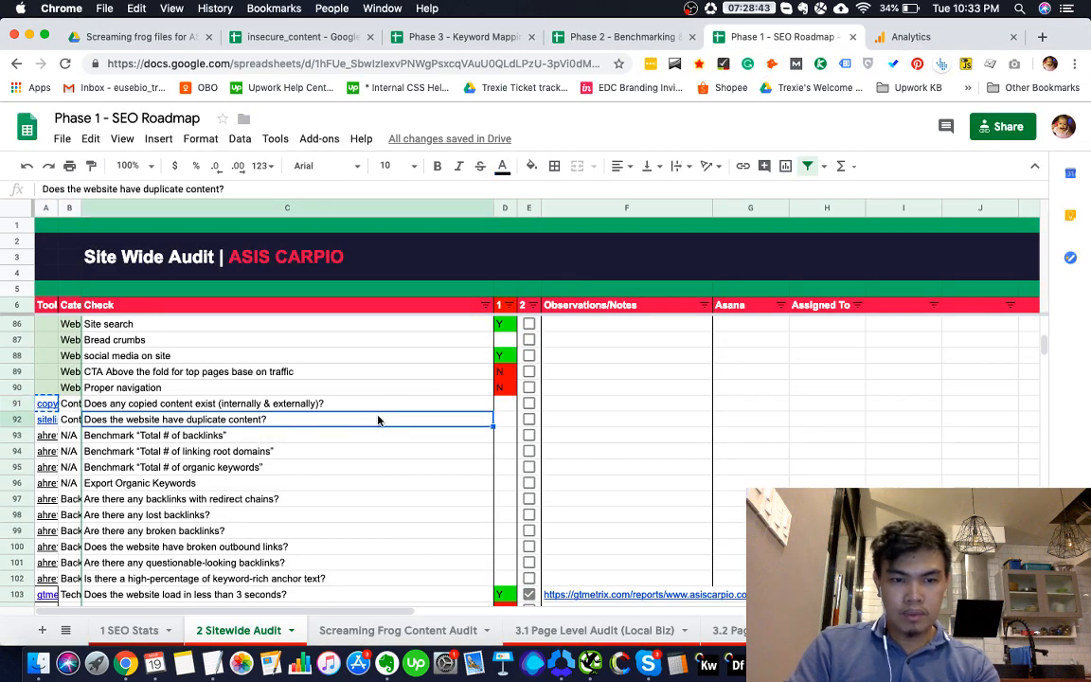
pyautogui.click(47, 419)
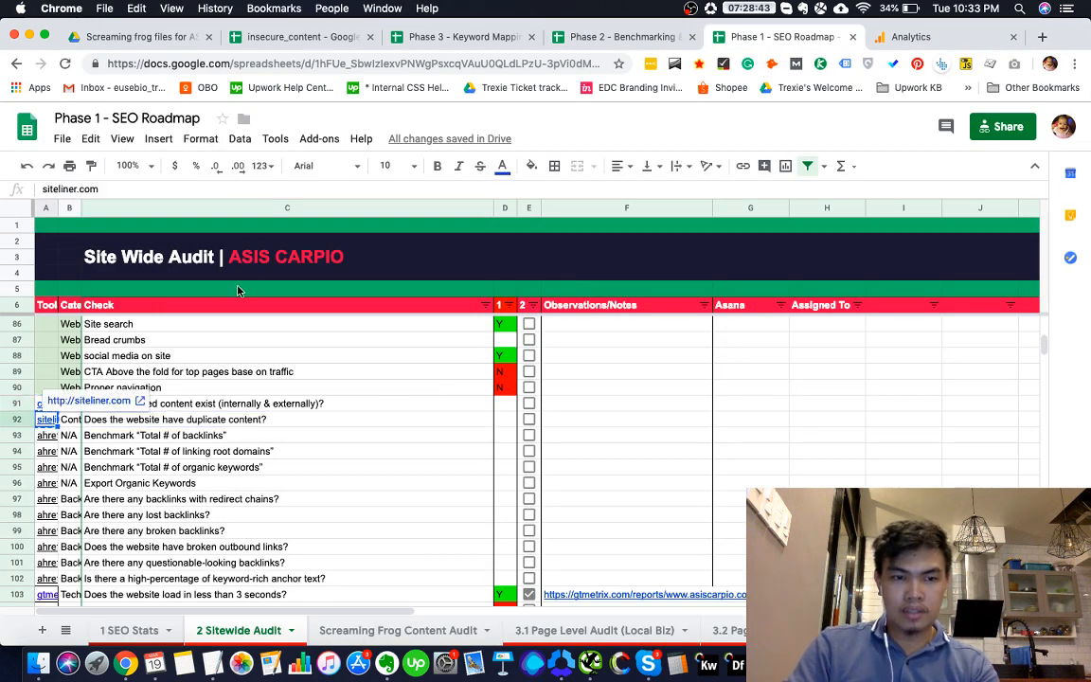
pyautogui.press('super+grave')
pyautogui.click(924, 37)
pyautogui.write('www.siteliner.com')
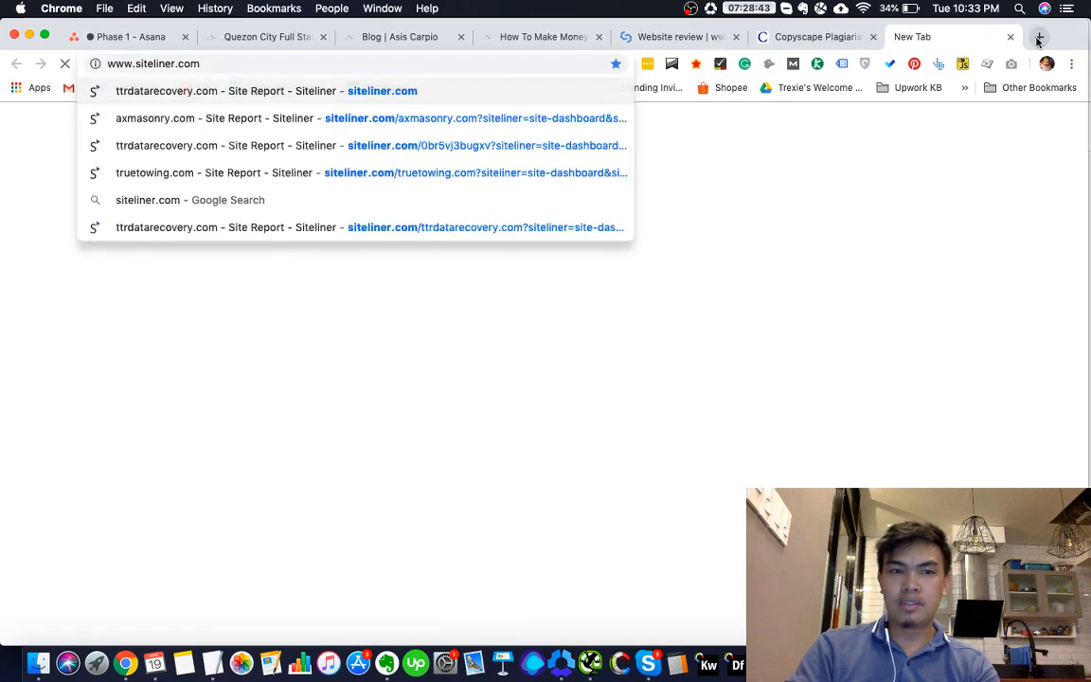
pyautogui.press('Return')
# Copy the client site's address and run a Copyscape search for it
pyautogui.press('super+grave')
pyautogui.press('super+grave')
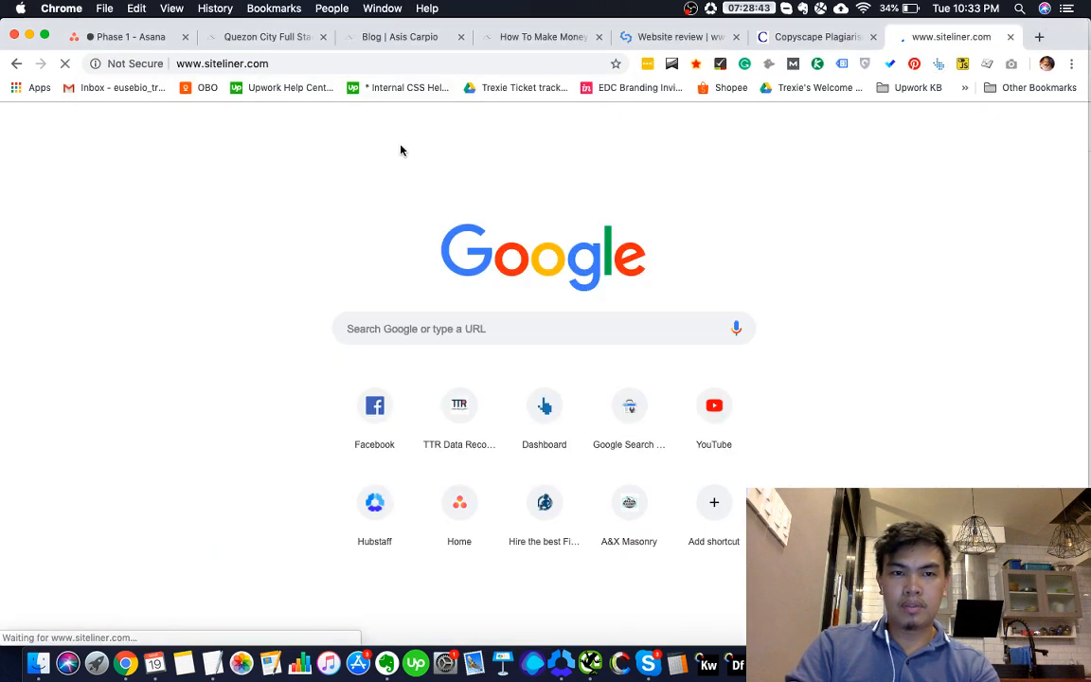
pyautogui.click(262, 44)
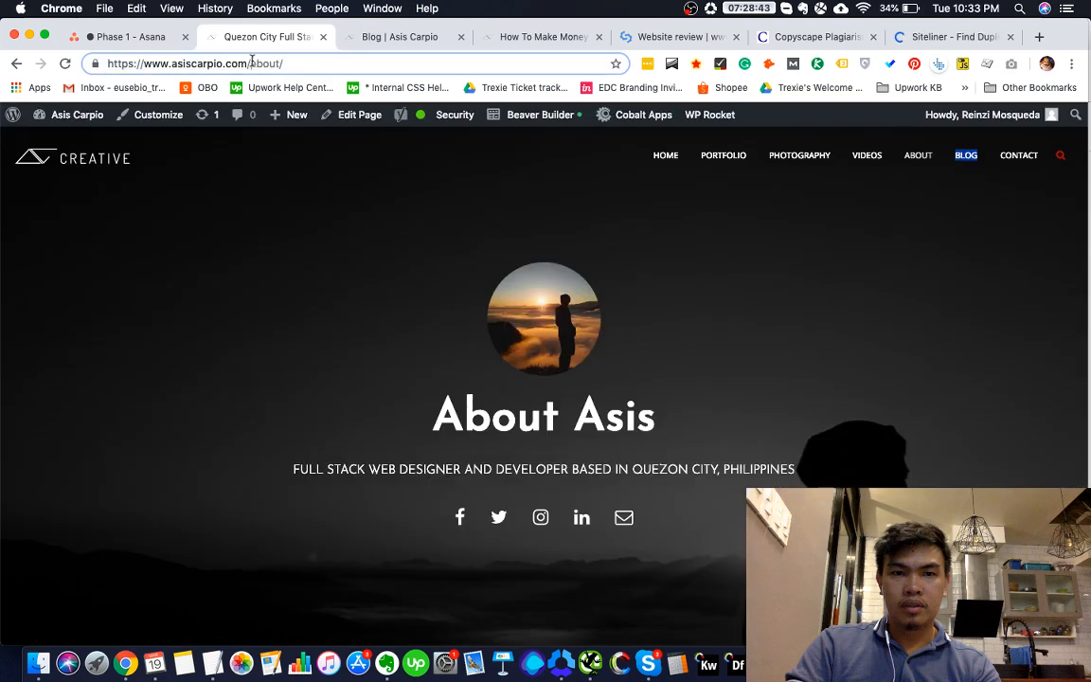
pyautogui.click(253, 63)
pyautogui.press('super+c')
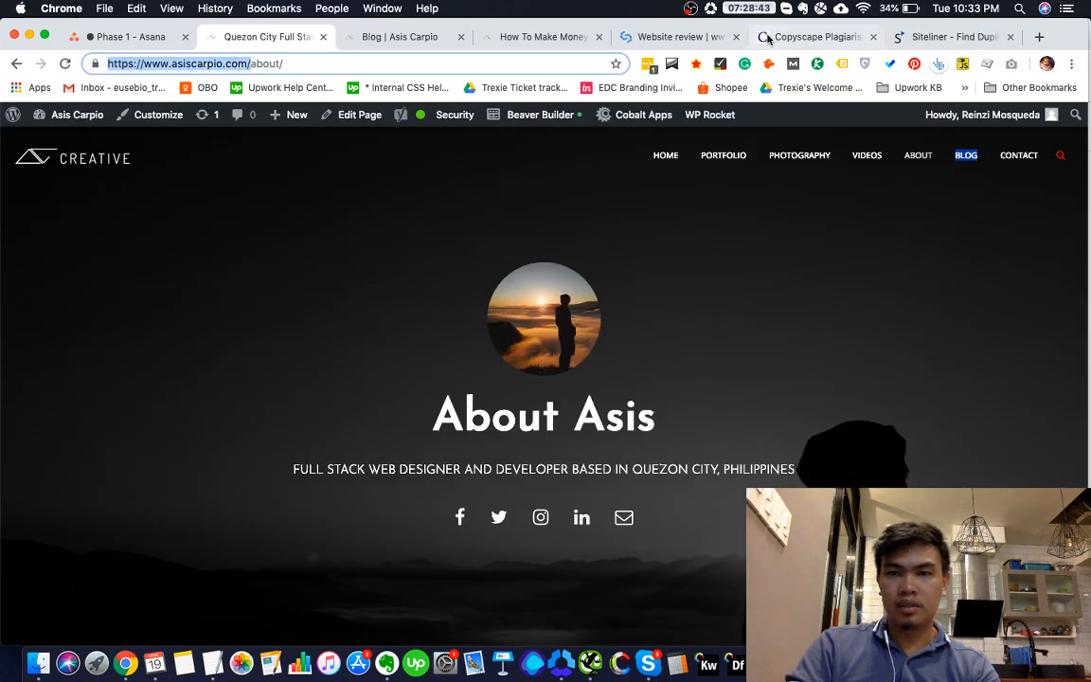
pyautogui.click(815, 36)
pyautogui.press('super+v')
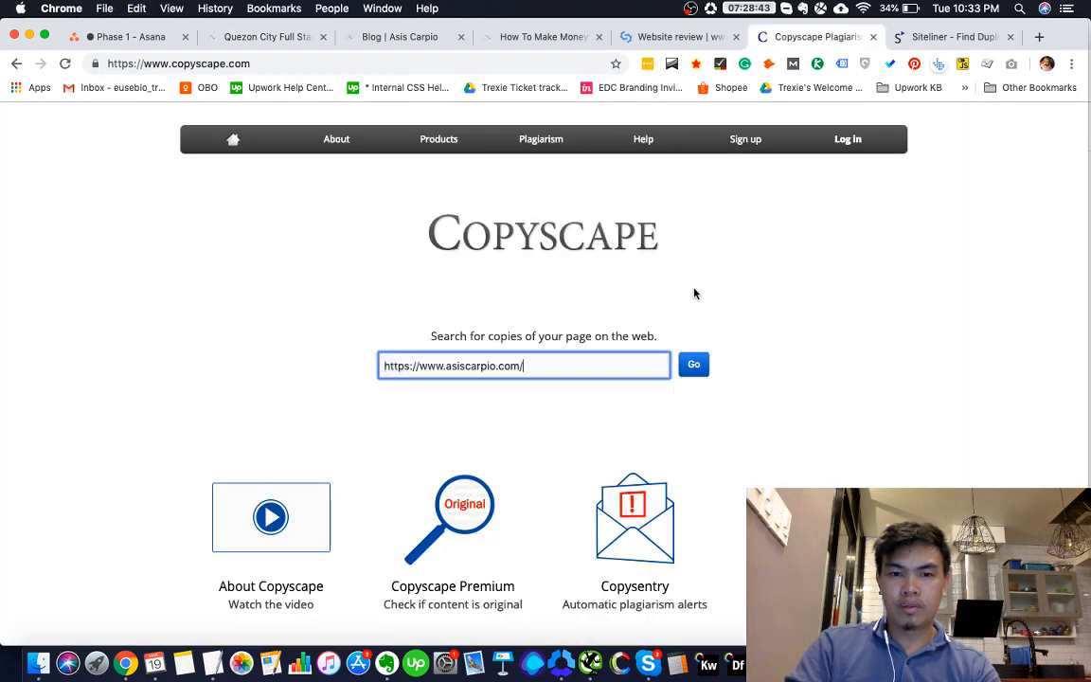
pyautogui.click(689, 367)
# Confirm Copyscape finds no copies, then start the Siteliner scan of the client site
pyautogui.click(947, 36)
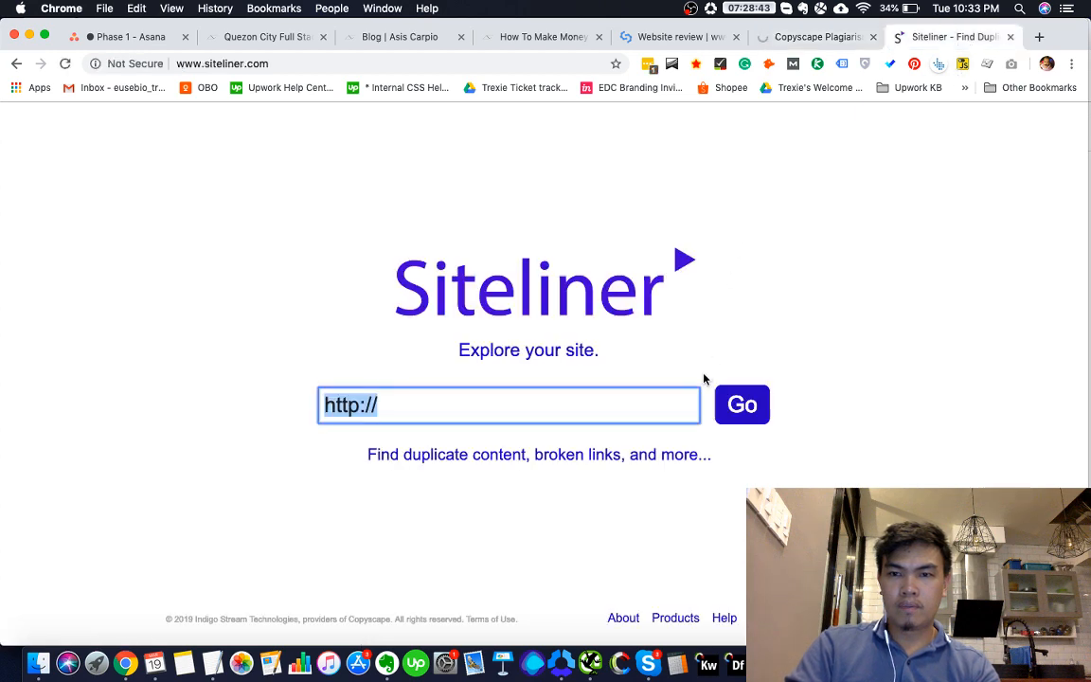
pyautogui.click(621, 404)
pyautogui.press('super+a')
pyautogui.press('super+v')
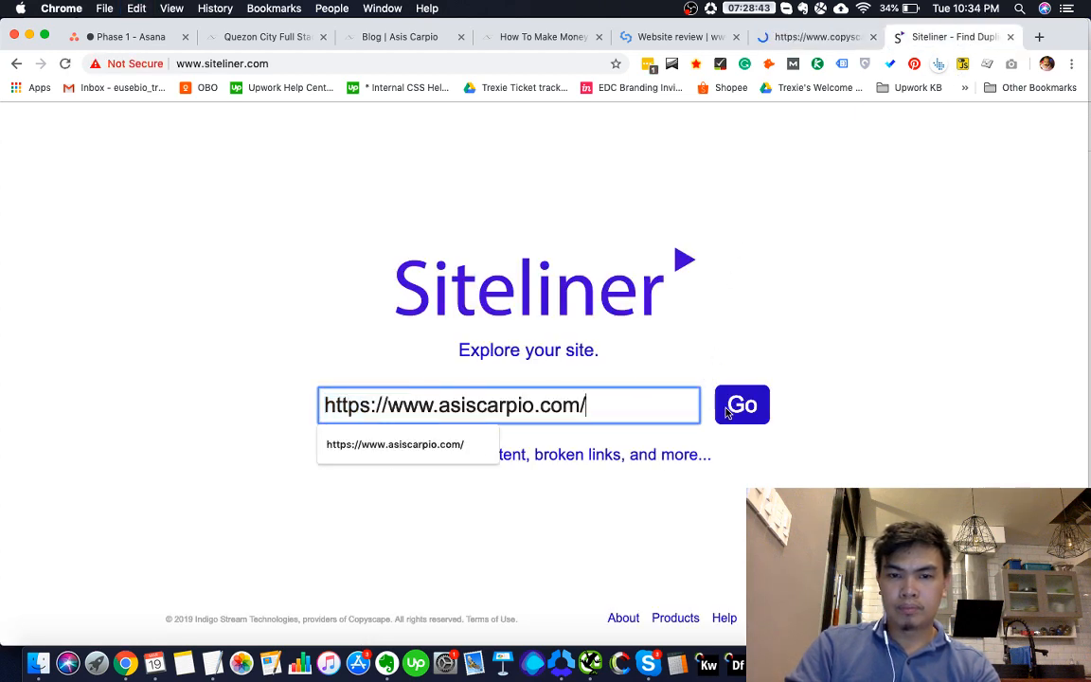
pyautogui.click(805, 36)
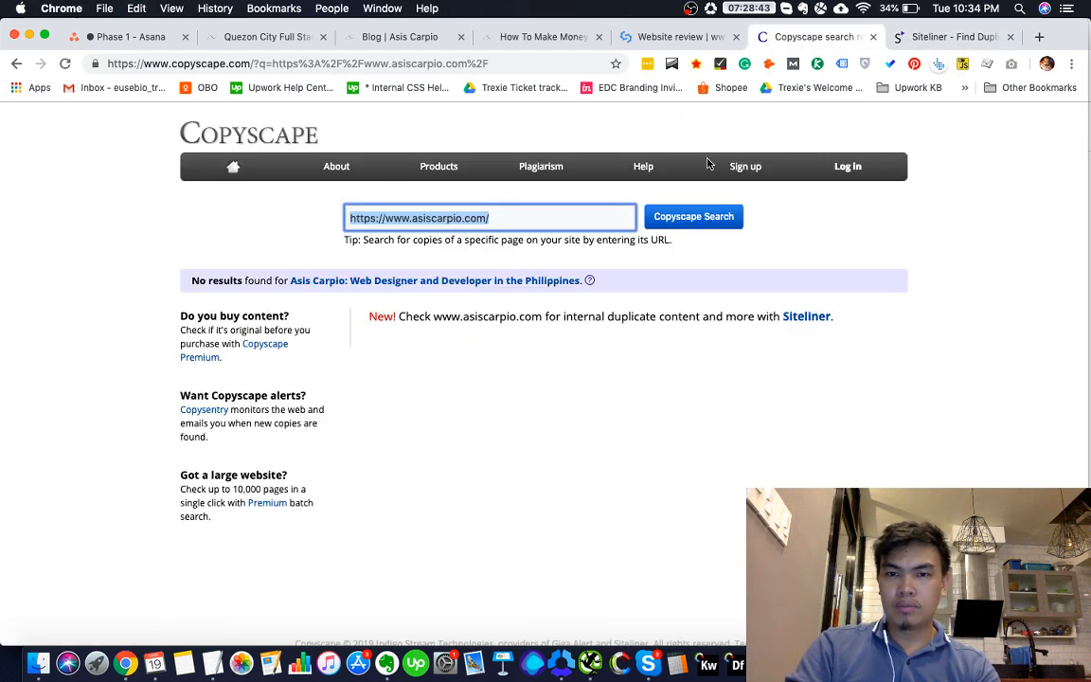
pyautogui.scroll(-1, 836, 257)
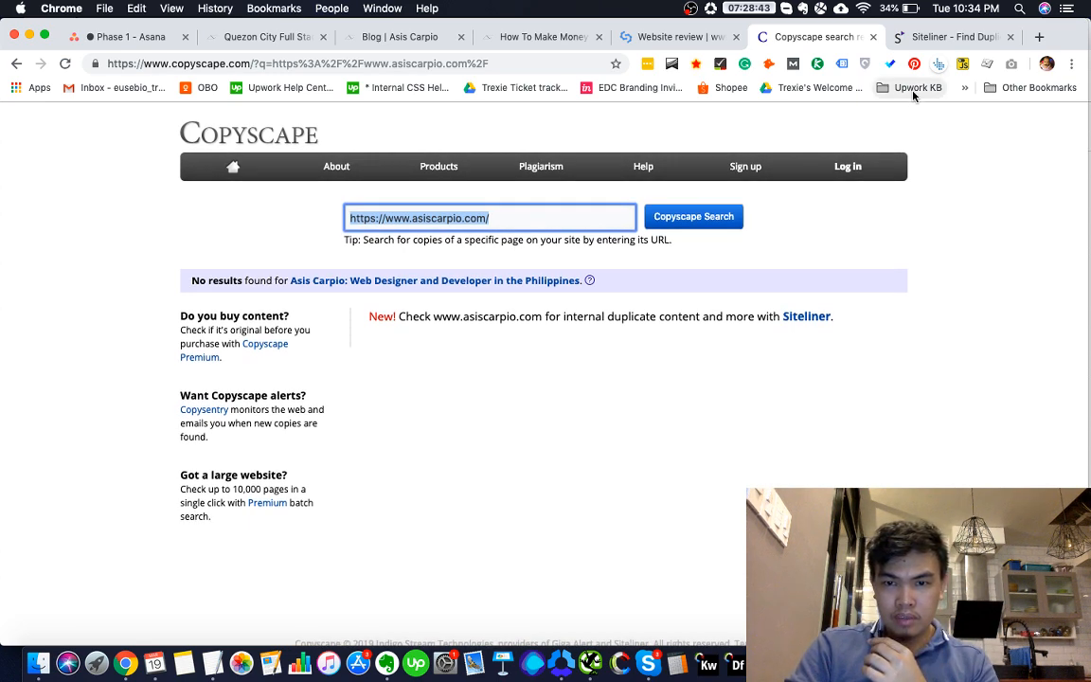
pyautogui.click(522, 285)
pyautogui.click(966, 37)
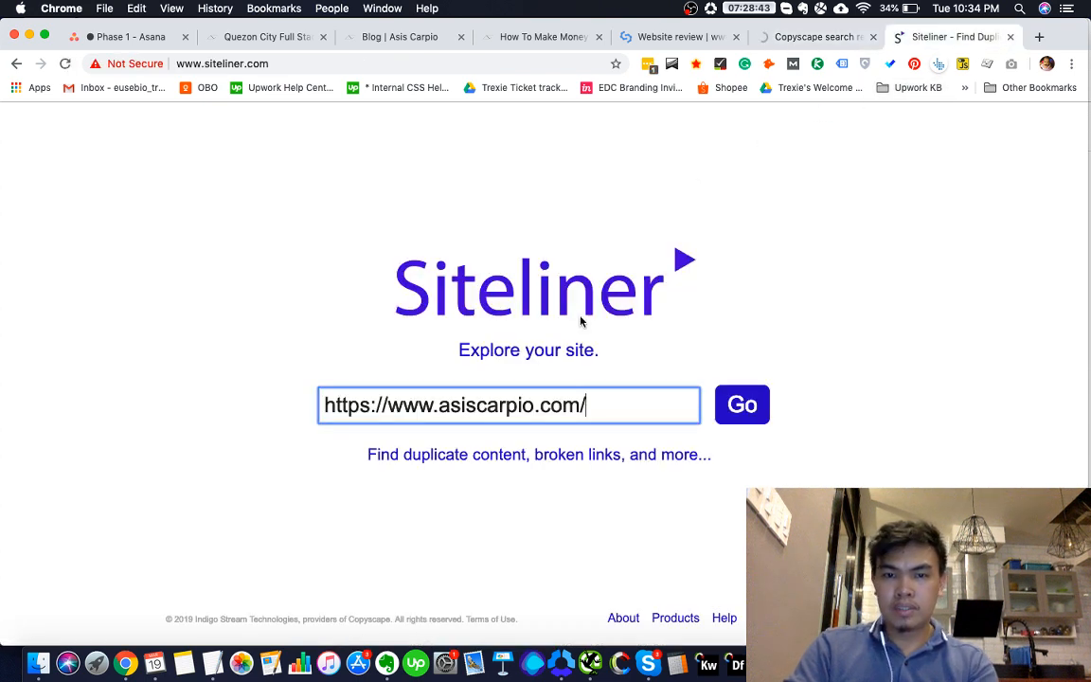
pyautogui.click(747, 404)
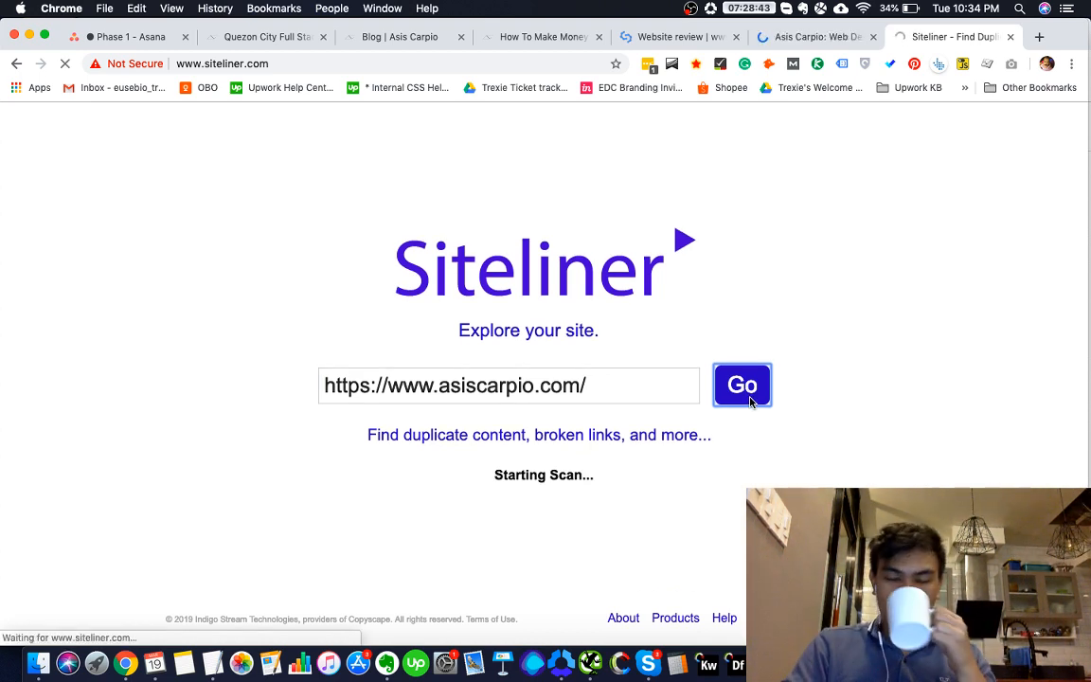
pyautogui.click(792, 42)
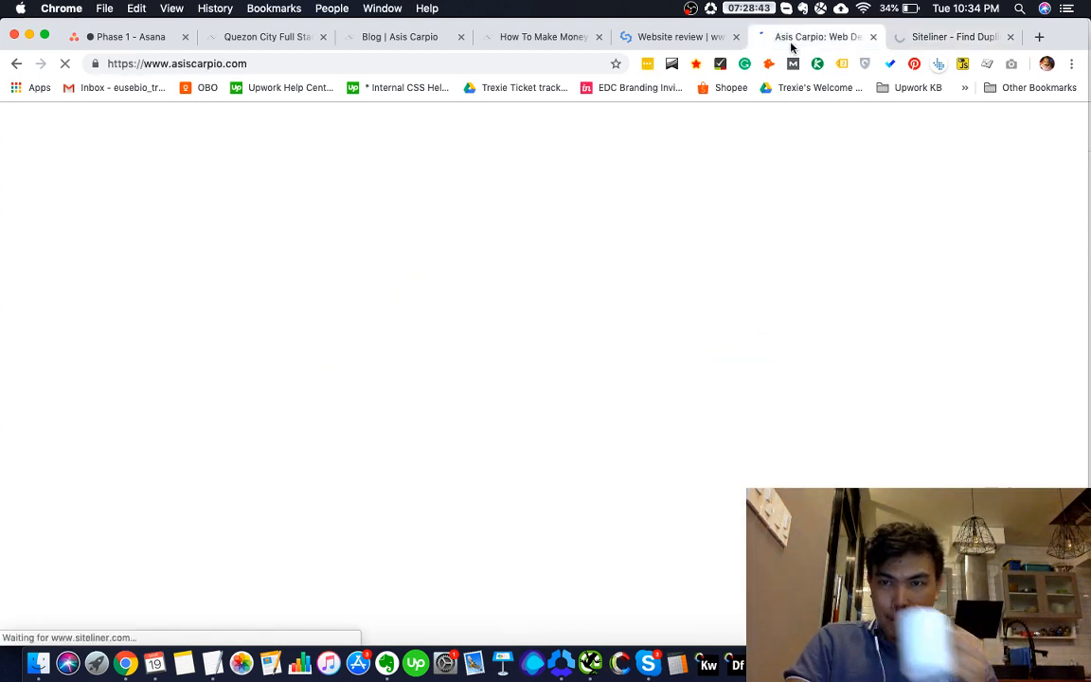
# Mark the Yoast check Y in D78 and fill it down through UpdraftPlus in D85
pyautogui.press('super+grave')
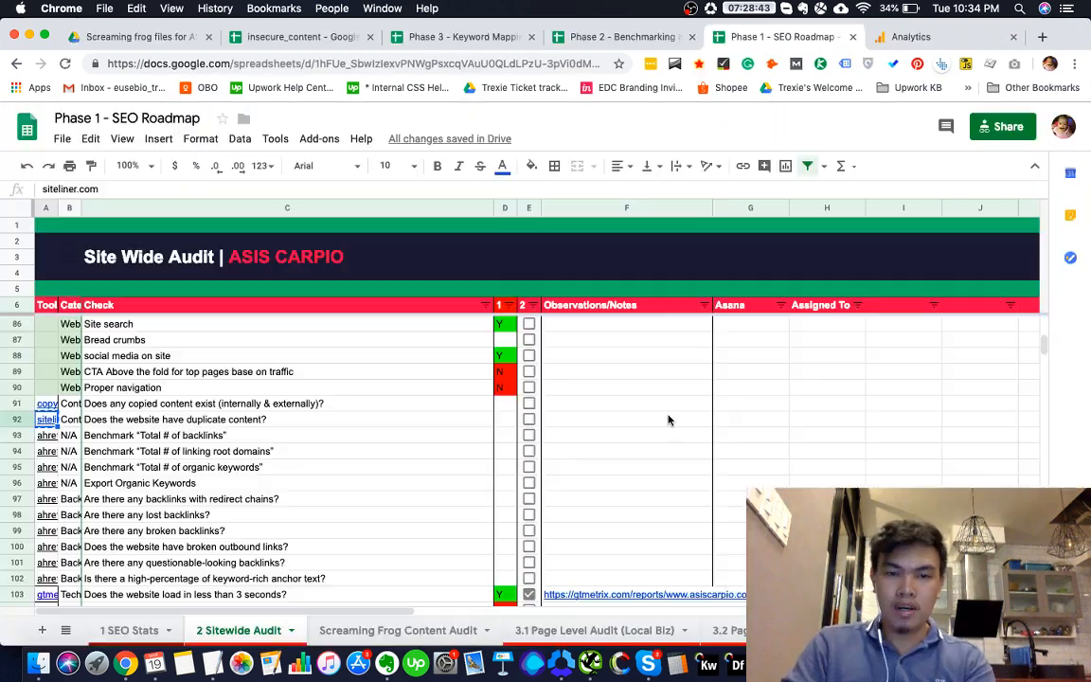
pyautogui.scroll(-4, 663, 420)
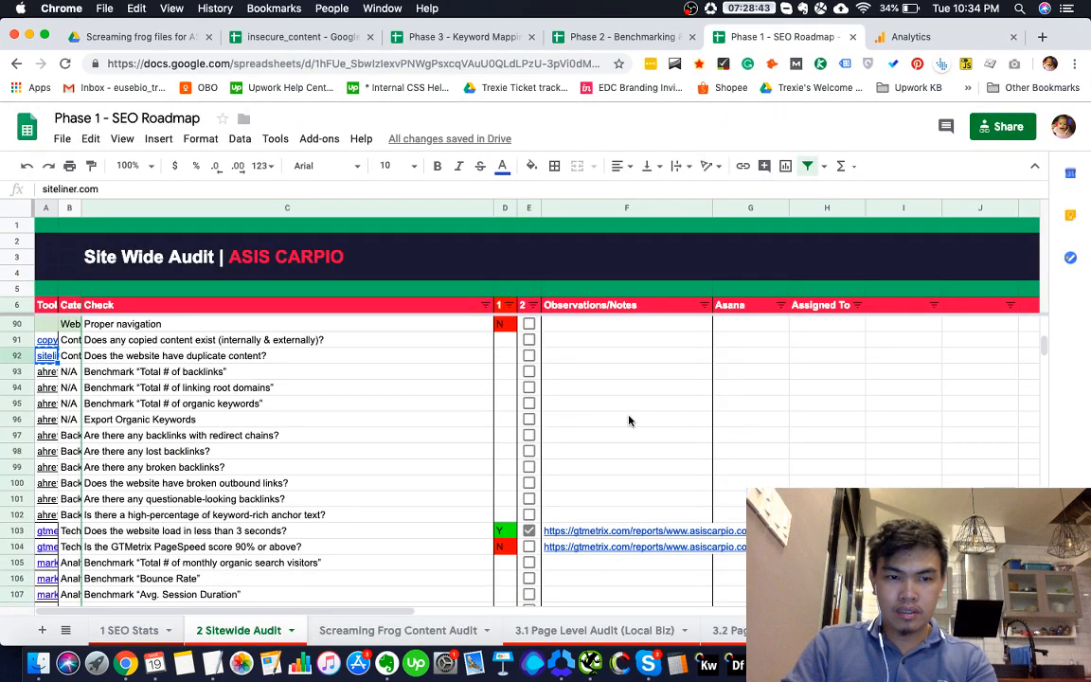
pyautogui.click(502, 482)
pyautogui.scroll(1, 499, 454)
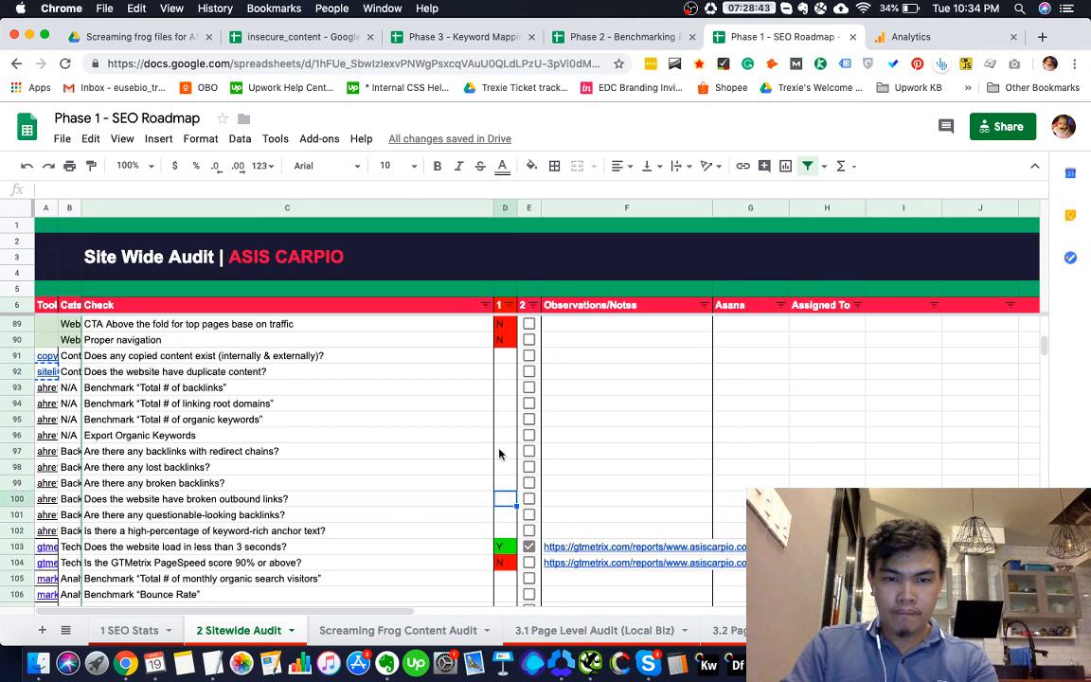
pyautogui.scroll(13, 499, 454)
pyautogui.click(506, 358)
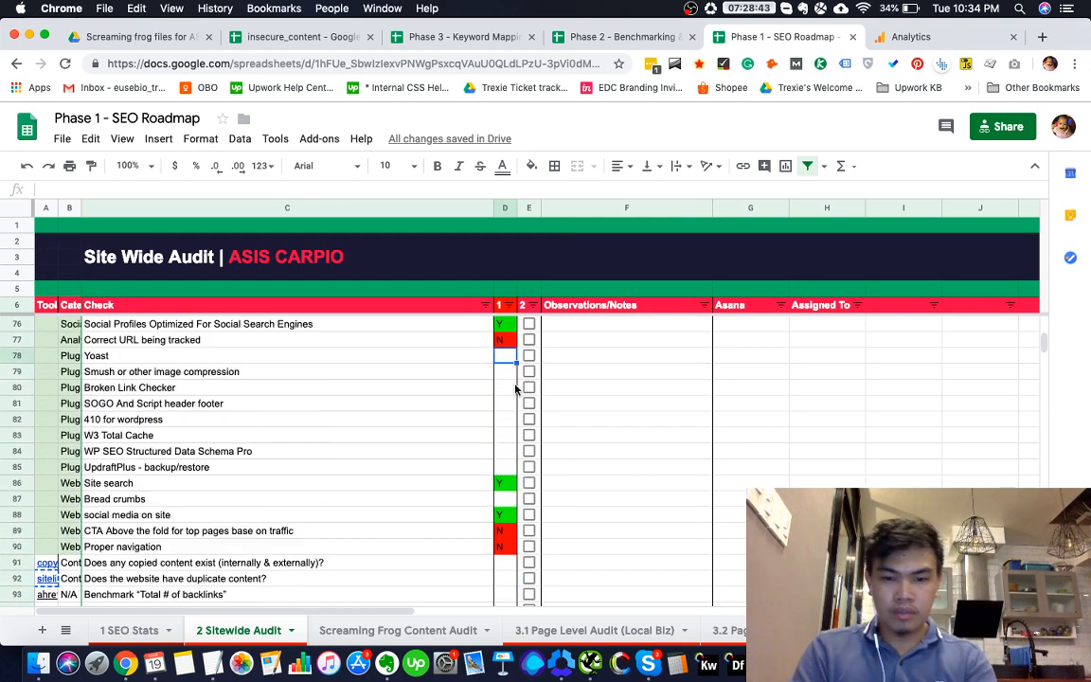
pyautogui.write('Y')
pyautogui.press('Return')
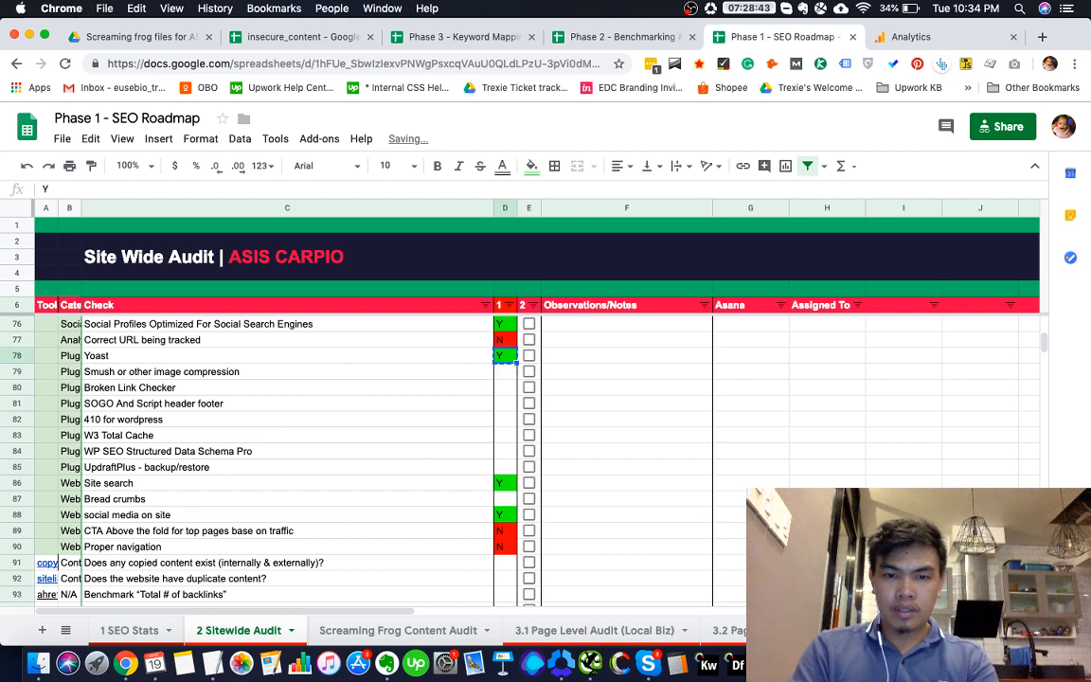
pyautogui.click(506, 357)
pyautogui.moveTo(517, 362); pyautogui.dragTo(514, 467)
pyautogui.click(142, 467)
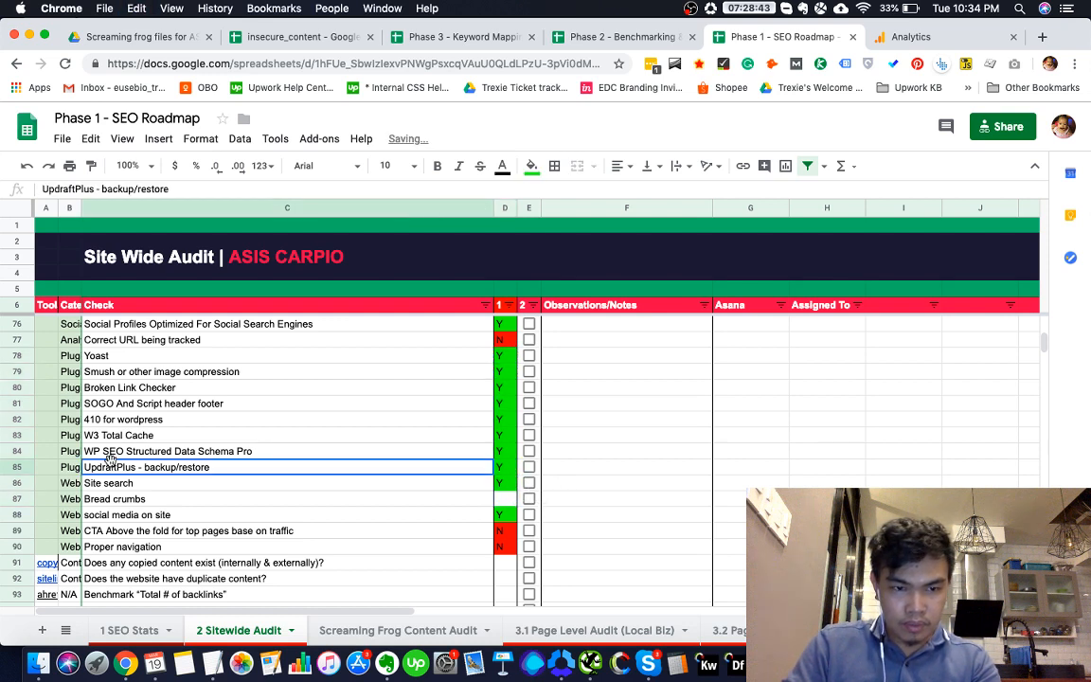
# Mark the Bread crumbs check N in D87
pyautogui.click(168, 494)
pyautogui.click(505, 501)
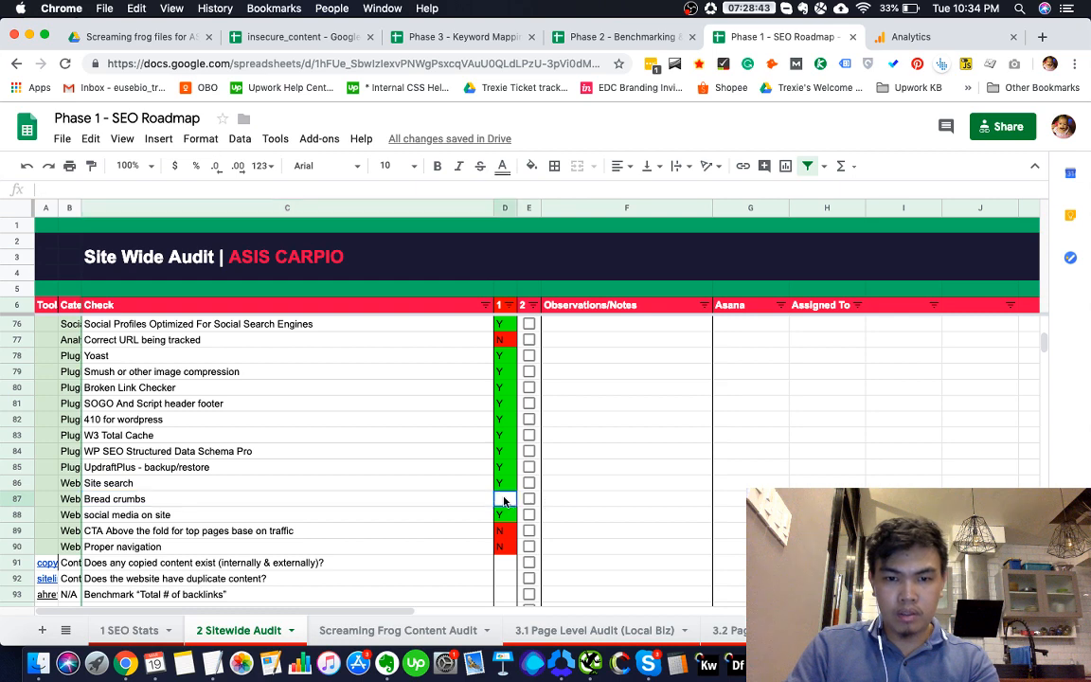
pyautogui.write('N')
pyautogui.press('Return')
# Look through the site's pages and scroll the Pinterest blog post
pyautogui.press('super+grave')
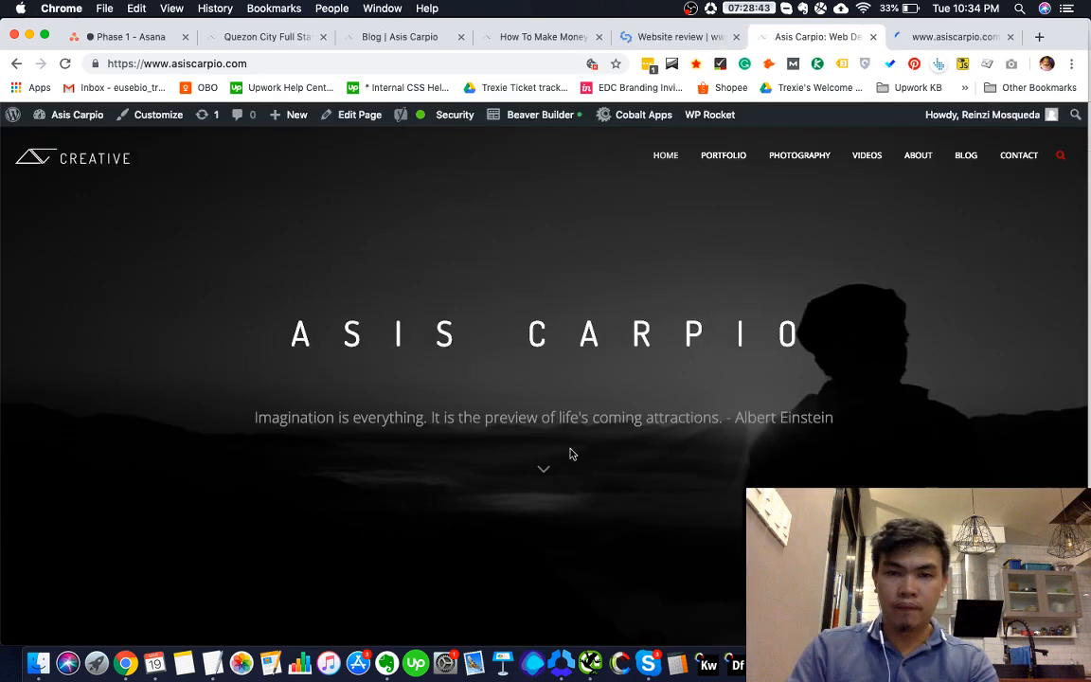
pyautogui.press('super+2')
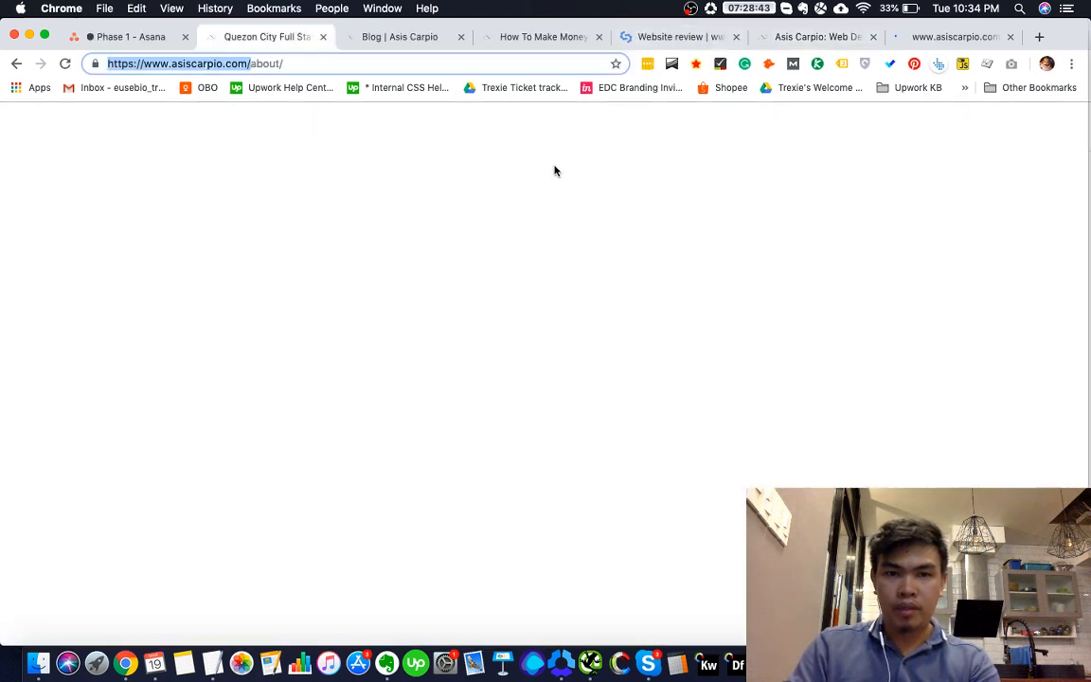
pyautogui.press('super+3')
pyautogui.scroll(5, 487, 297)
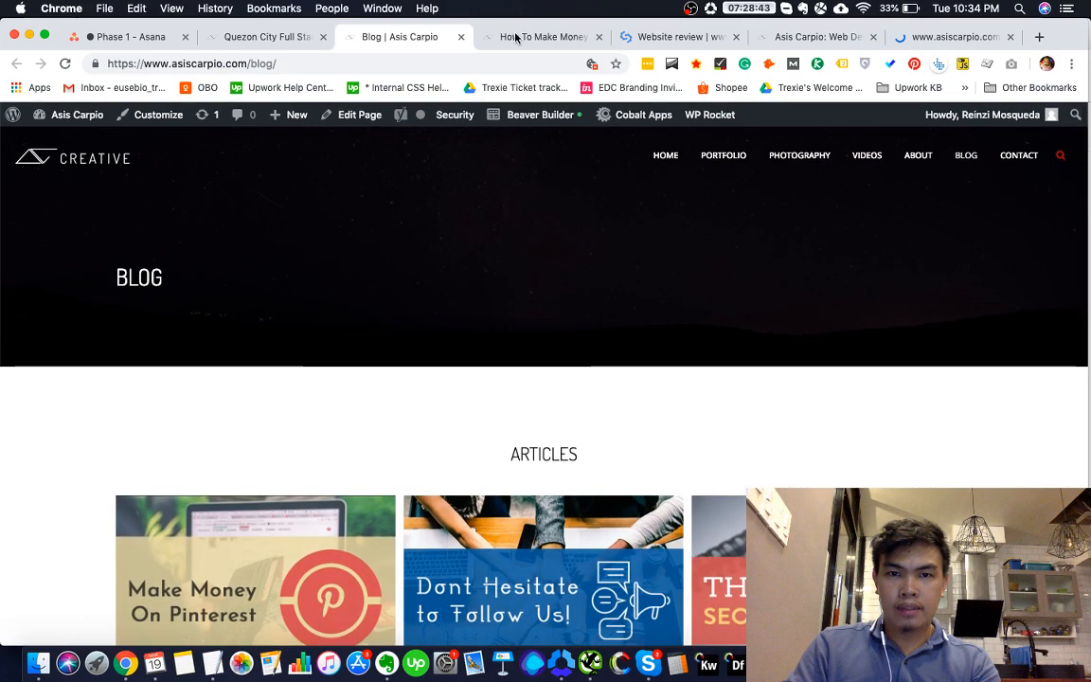
pyautogui.click(516, 37)
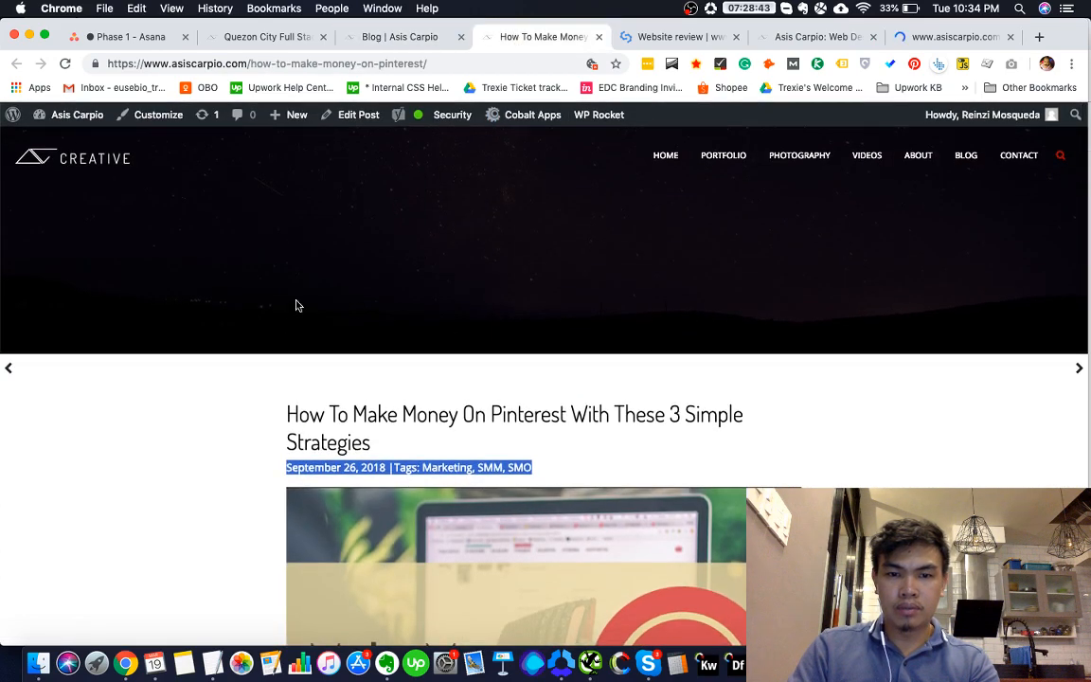
pyautogui.scroll(-3, 295, 305)
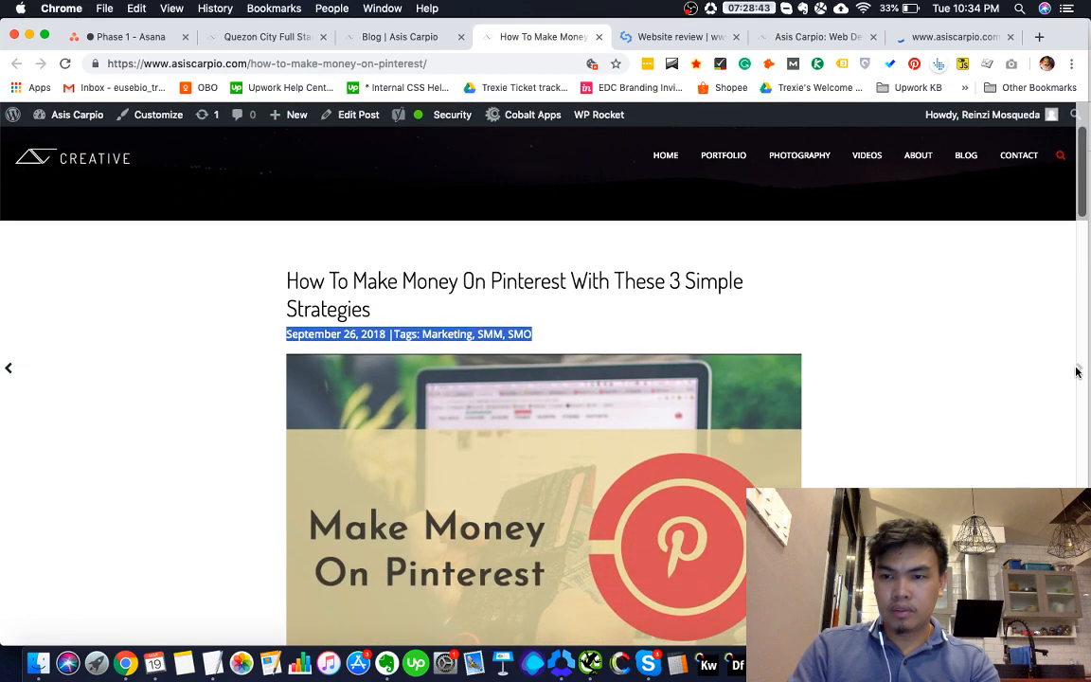
pyautogui.scroll(-20, 295, 402)
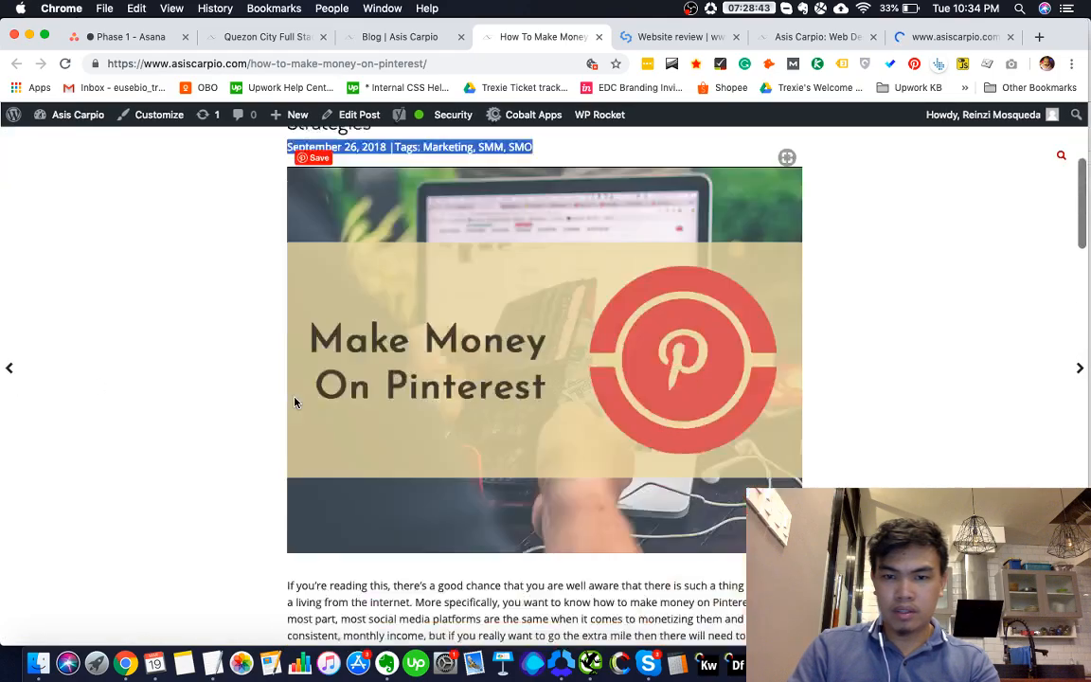
pyautogui.scroll(15, 294, 402)
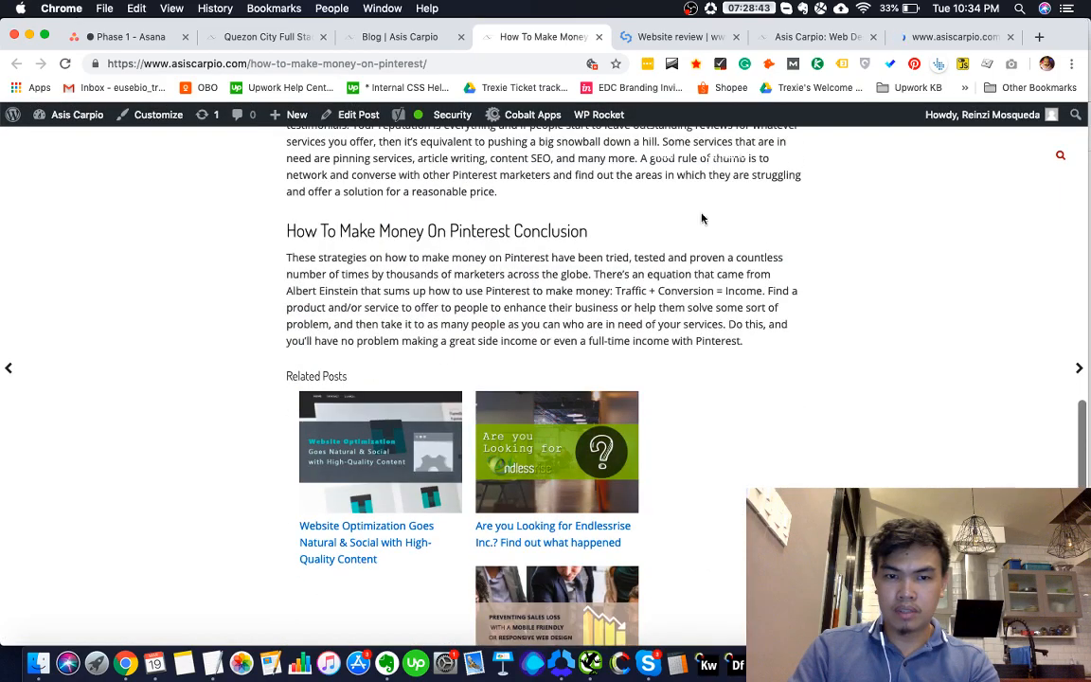
# Check the Siteliner scan, then select the copied content result cell in the audit sheet
pyautogui.click(934, 39)
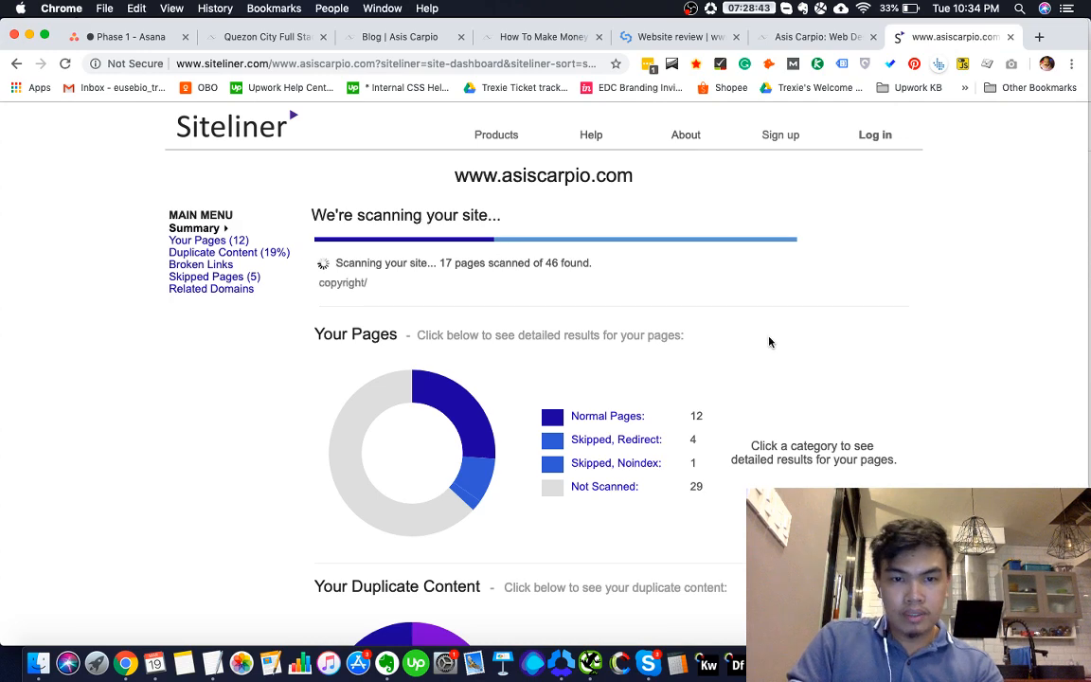
pyautogui.press('super+grave')
pyautogui.scroll(-3, 469, 485)
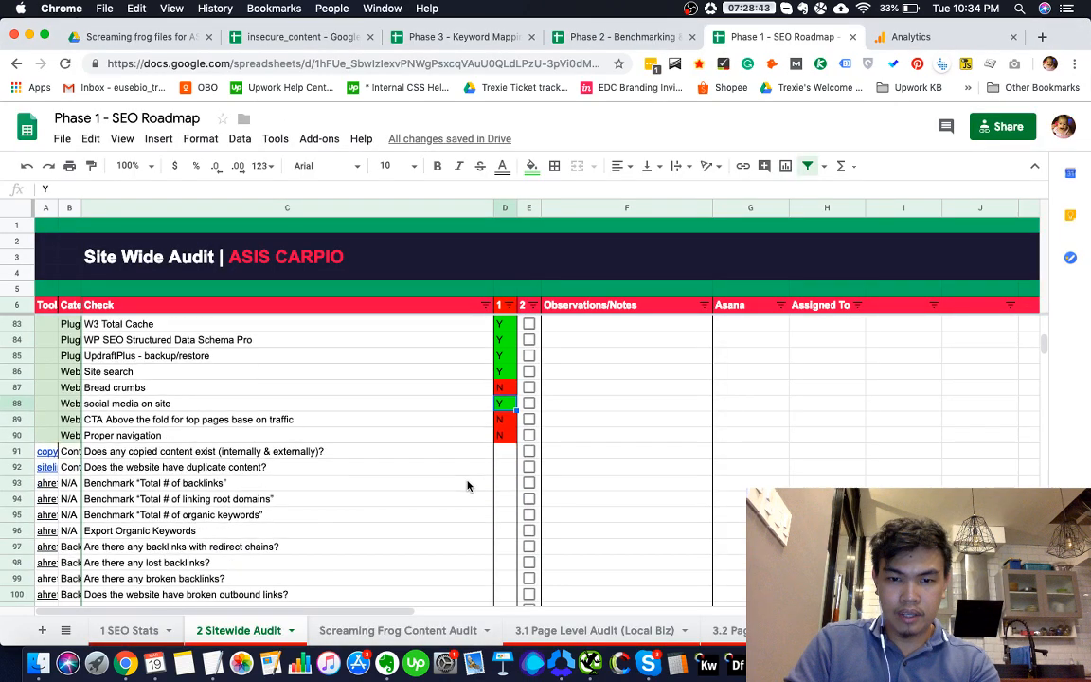
pyautogui.click(515, 452)
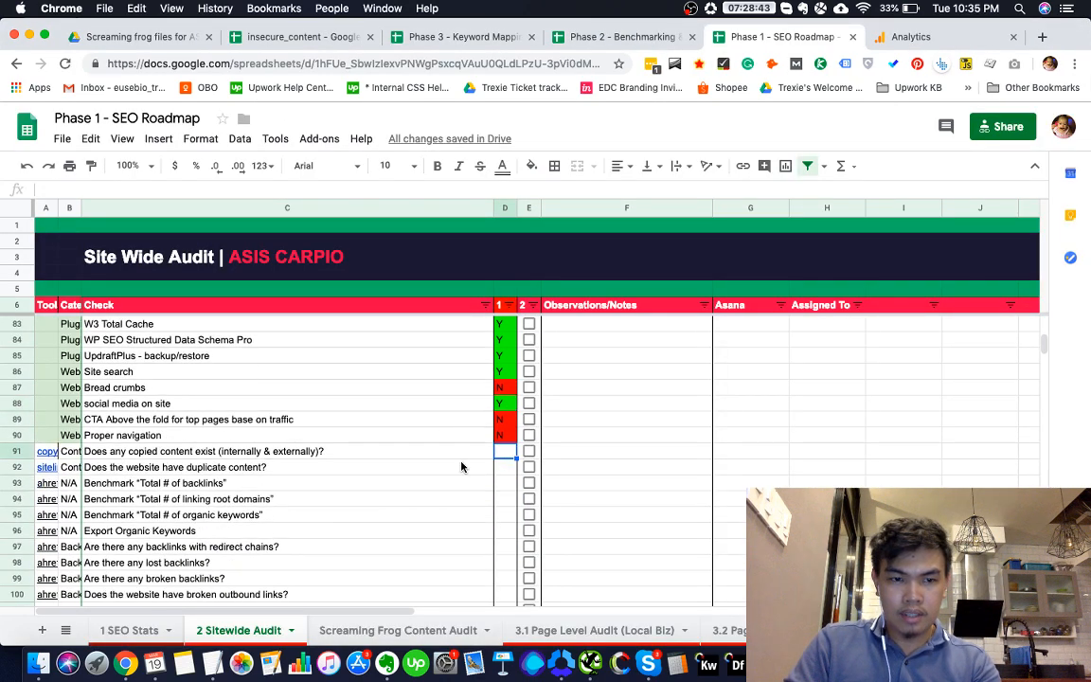
# Review the content and backlink rows, then open Ahrefs in a new tab
pyautogui.click(329, 452)
pyautogui.click(335, 468)
pyautogui.click(339, 483)
pyautogui.scroll(-1, 441, 486)
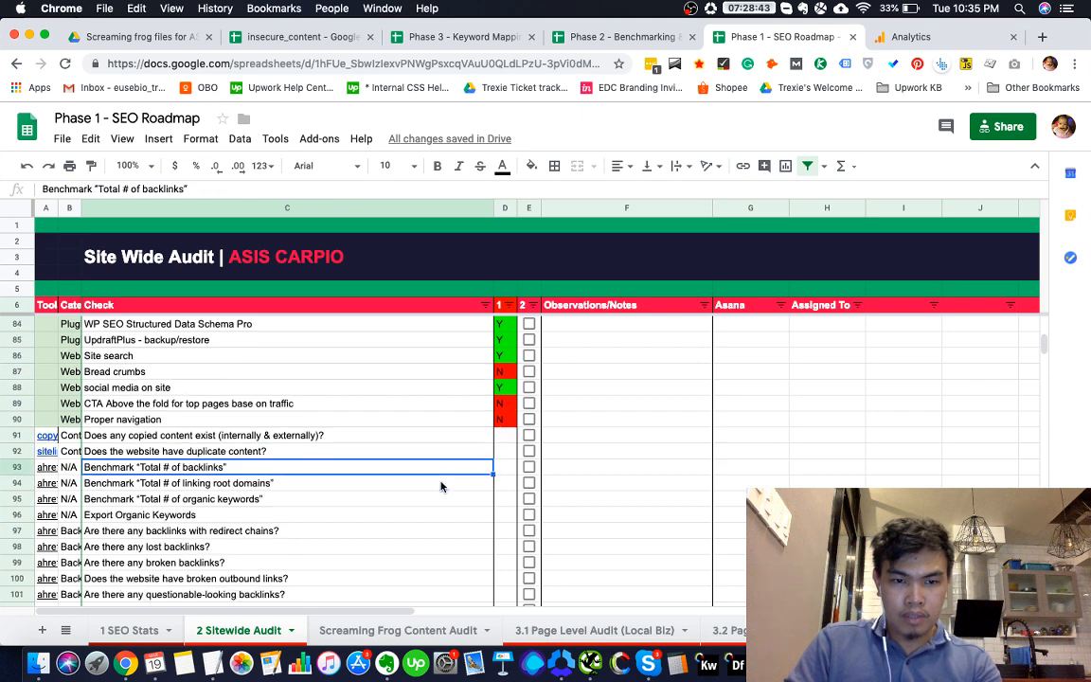
pyautogui.scroll(-1, 440, 486)
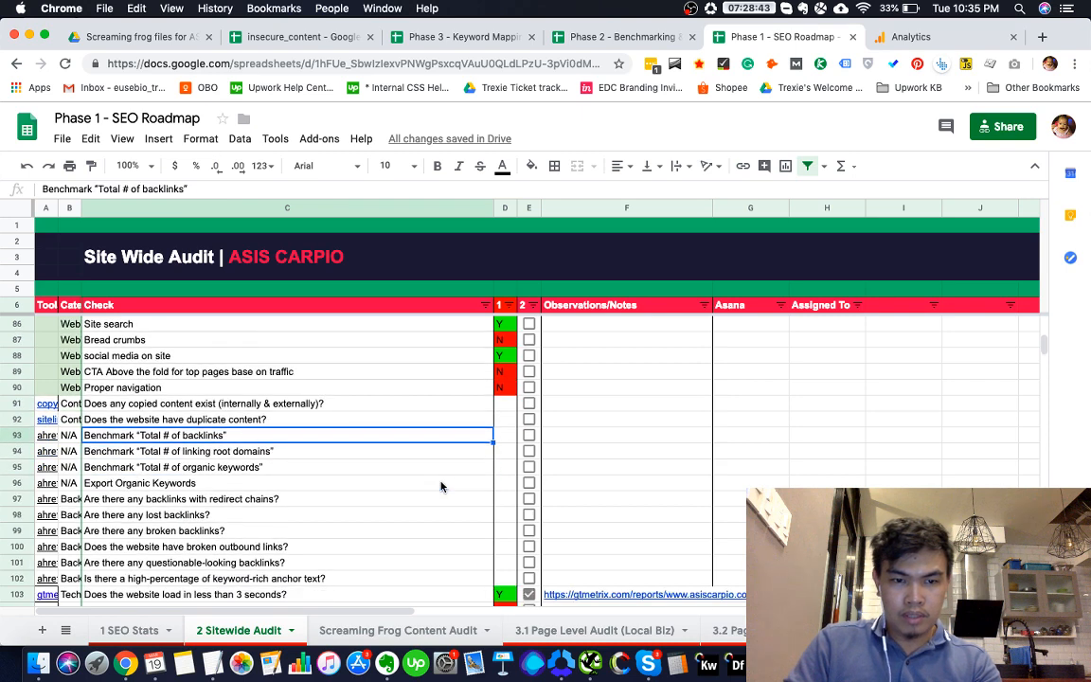
pyautogui.click(1023, 37)
pyautogui.click(1041, 38)
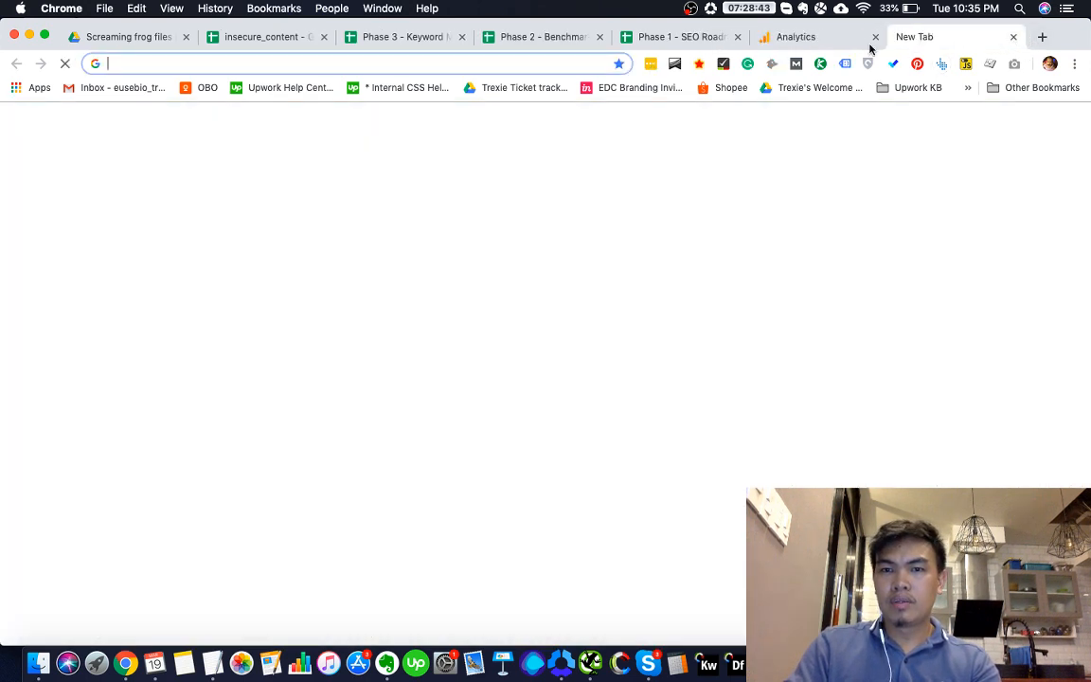
pyautogui.write('ahre')
pyautogui.press('Return')
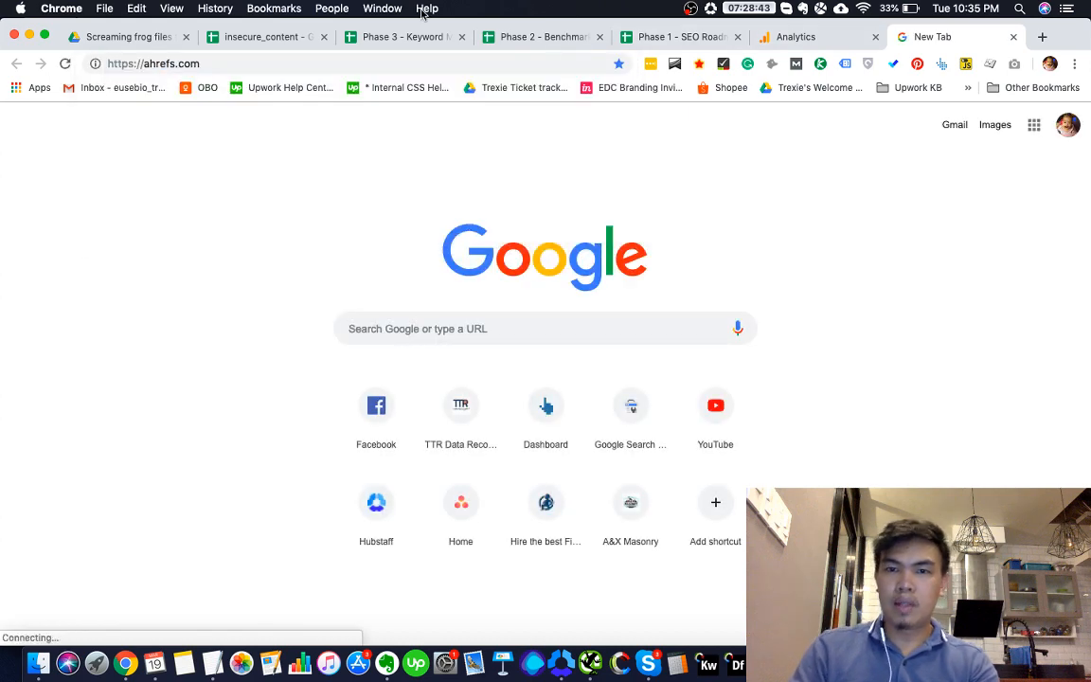
# Open Google Search Console in another new tab
pyautogui.click(662, 40)
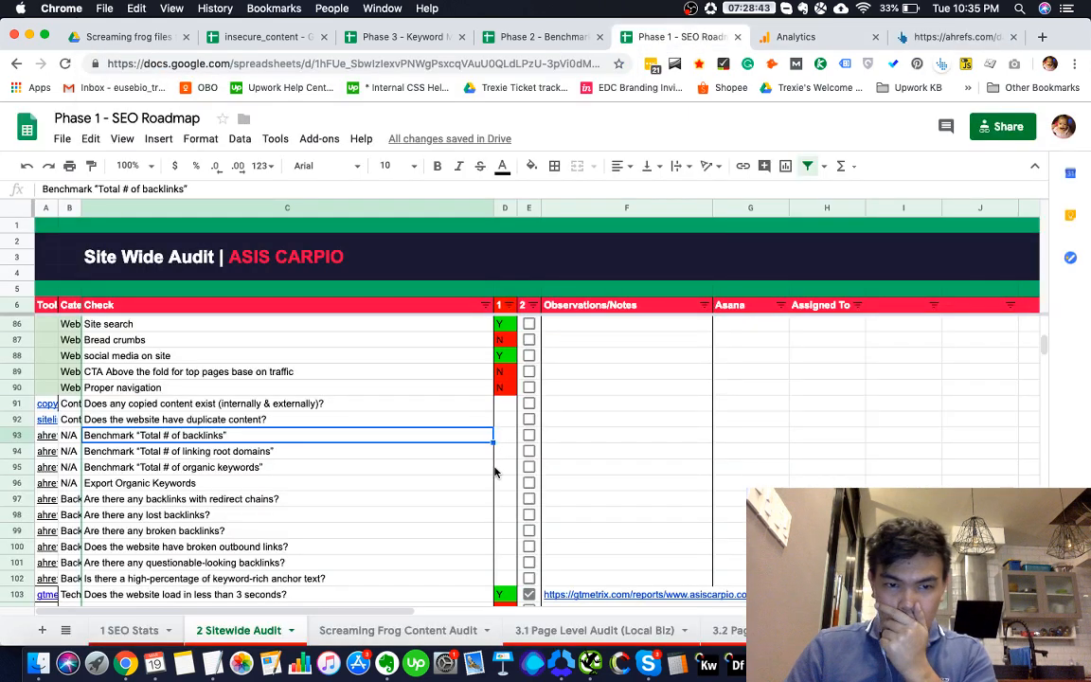
pyautogui.scroll(-1, 499, 469)
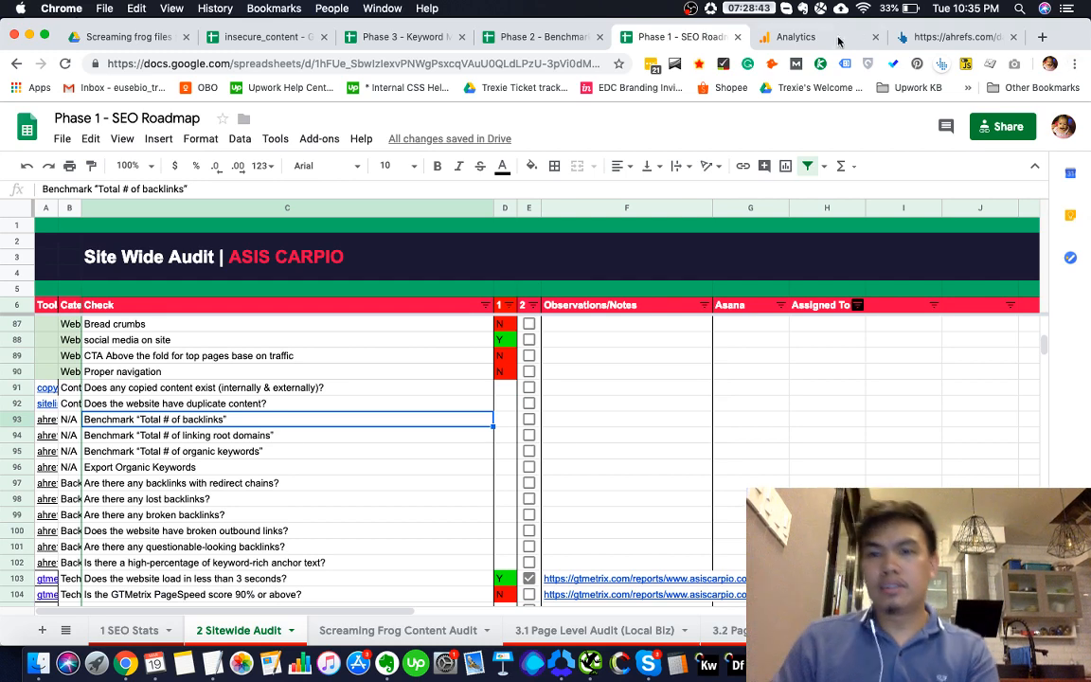
pyautogui.click(1043, 38)
pyautogui.write('se')
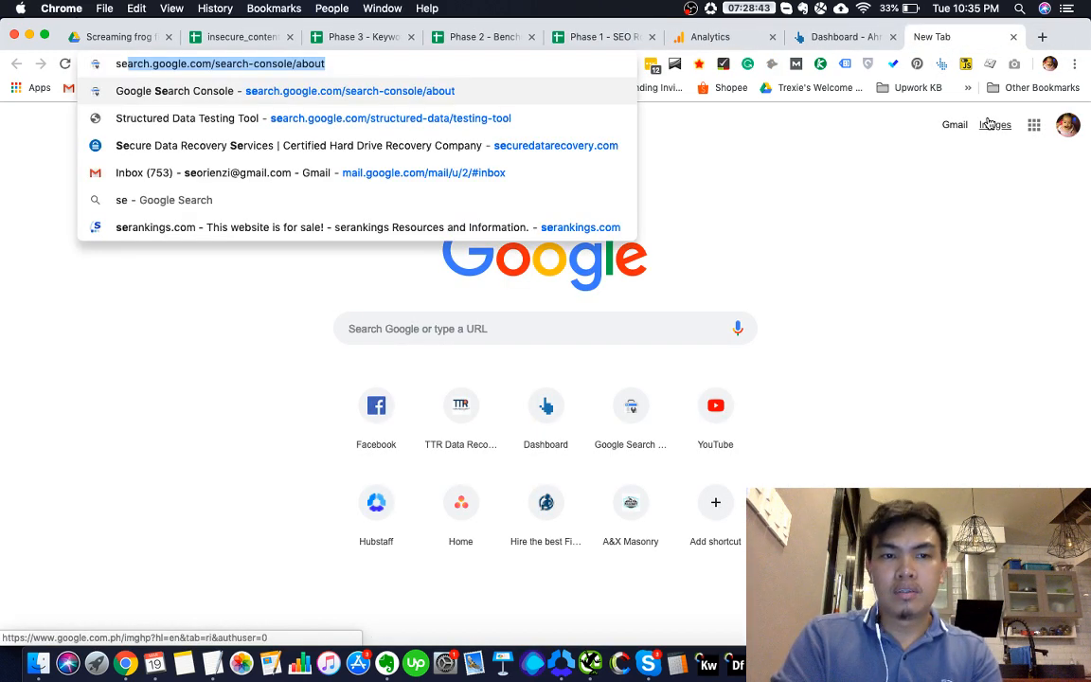
pyautogui.press('Return')
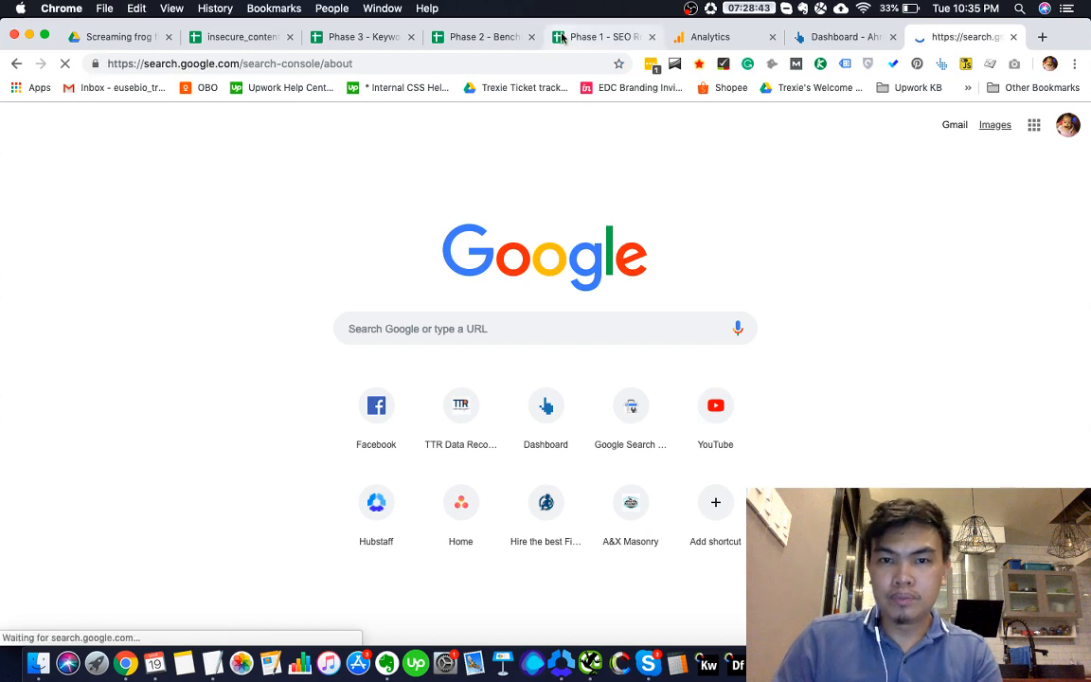
# Select the three Ahrefs benchmark rows C93:C95 in the roadmap sheet
pyautogui.click(561, 37)
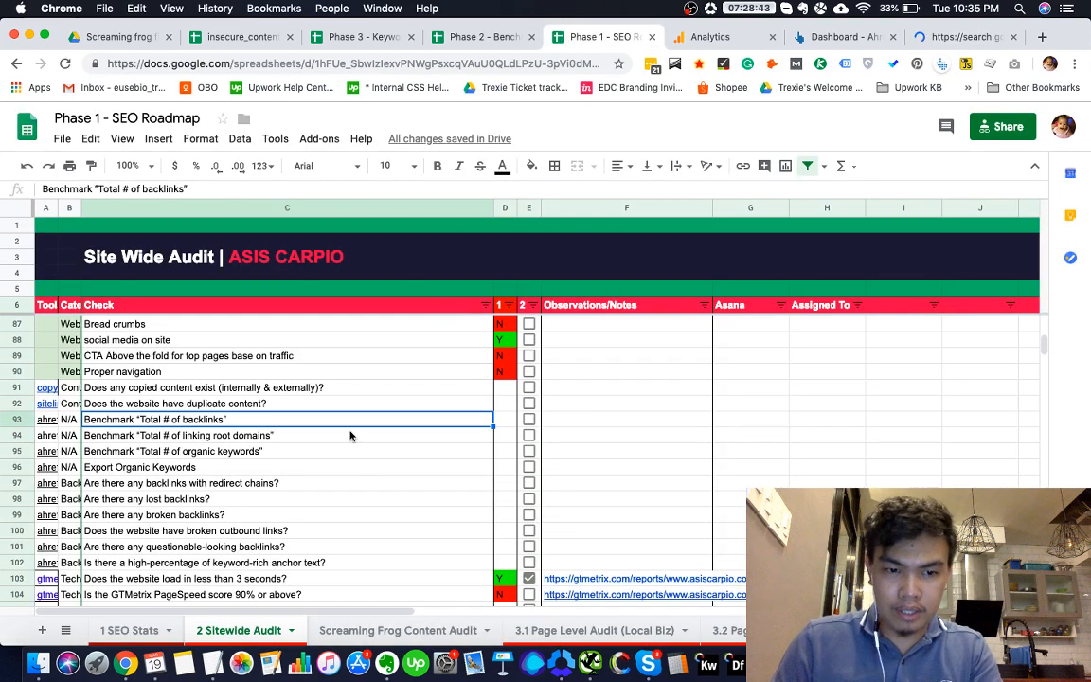
pyautogui.scroll(-1, 417, 441)
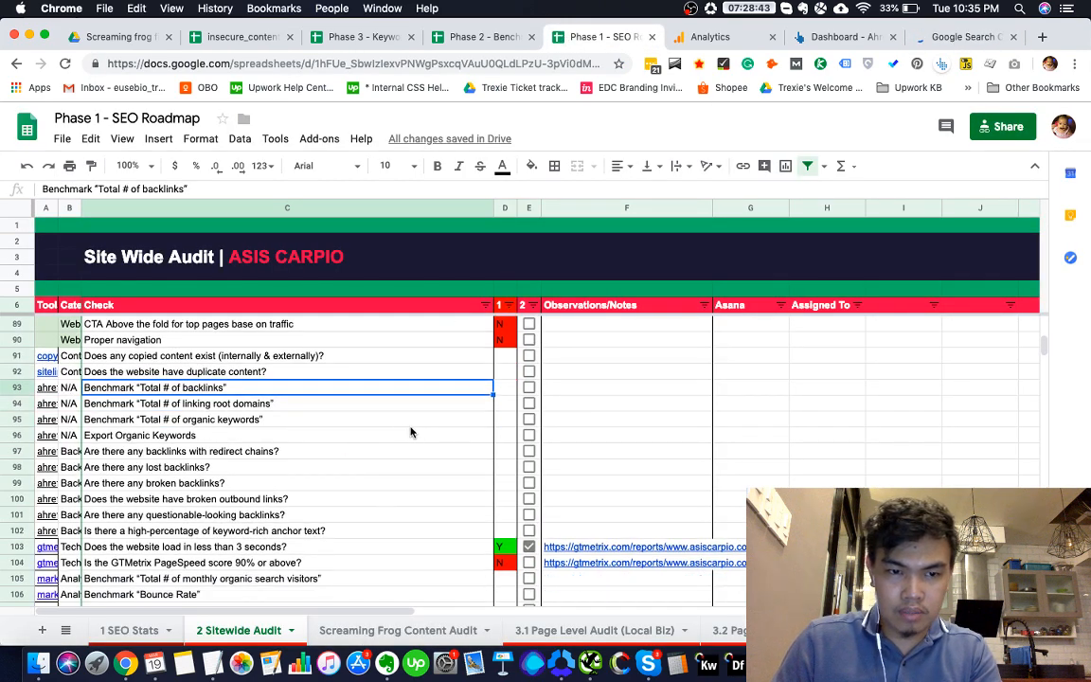
pyautogui.click(387, 419)
pyautogui.keyDown('shift'); pyautogui.click(386, 391); pyautogui.keyUp('shift')
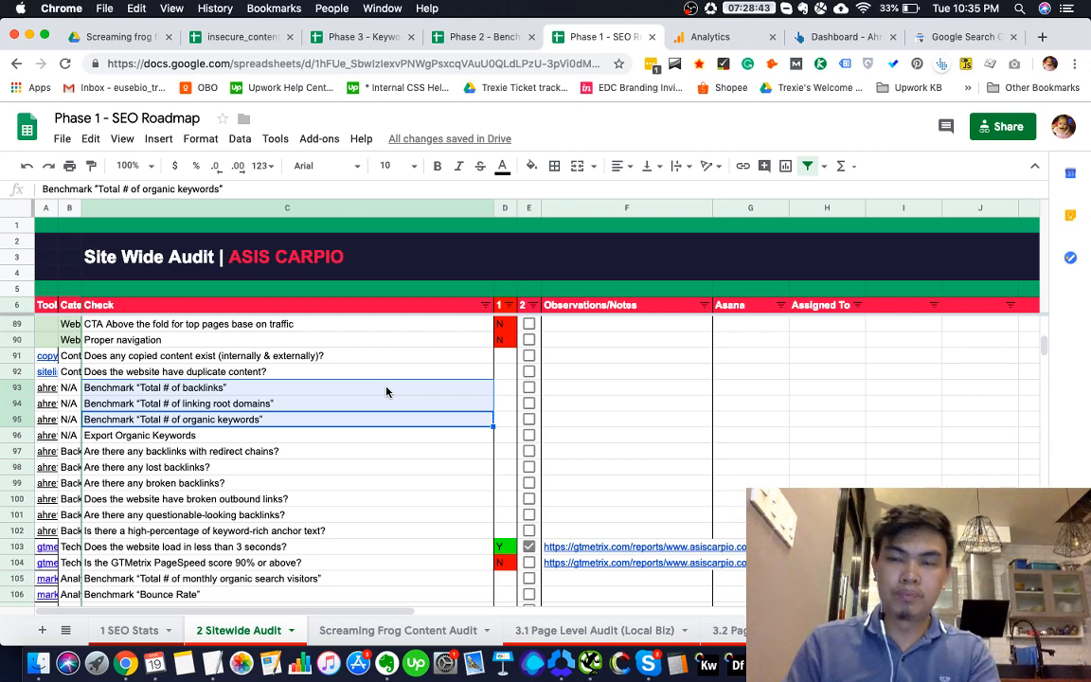
# Start Search Console setup, then review the Siteliner report and client homepage
pyautogui.click(932, 43)
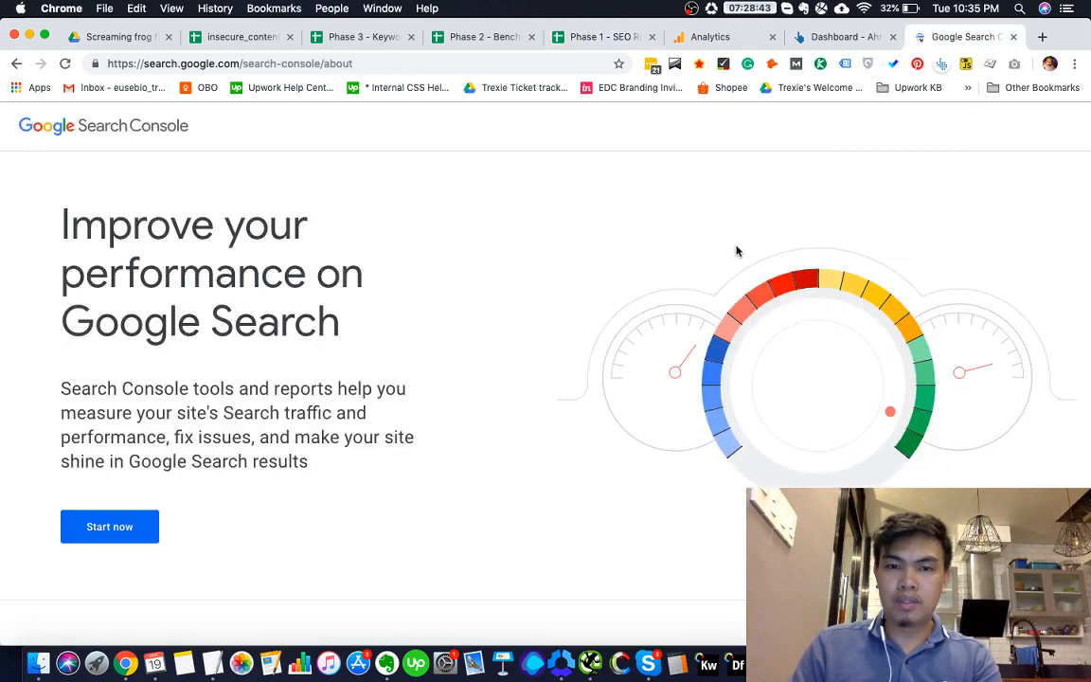
pyautogui.click(107, 528)
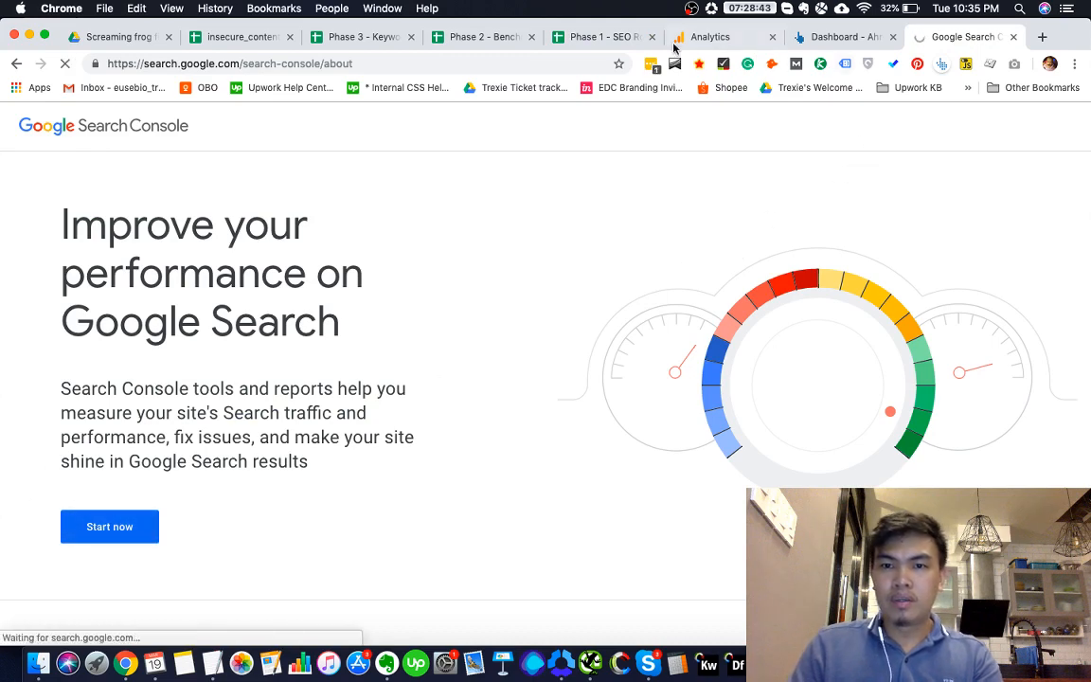
pyautogui.click(589, 44)
pyautogui.press('super+grave')
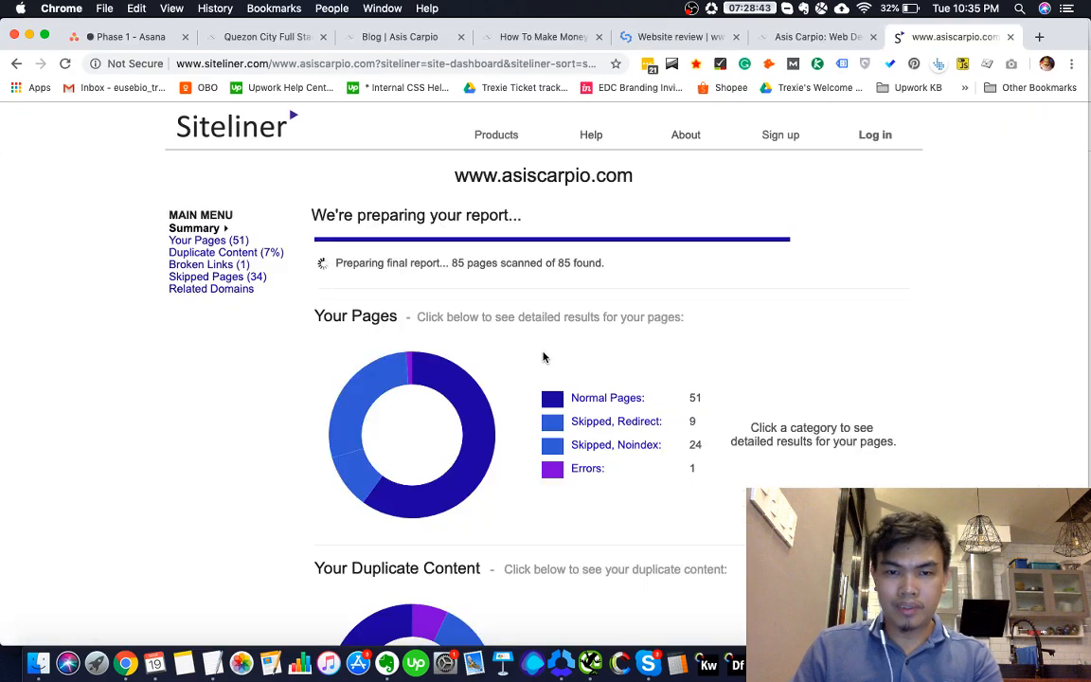
pyautogui.click(835, 38)
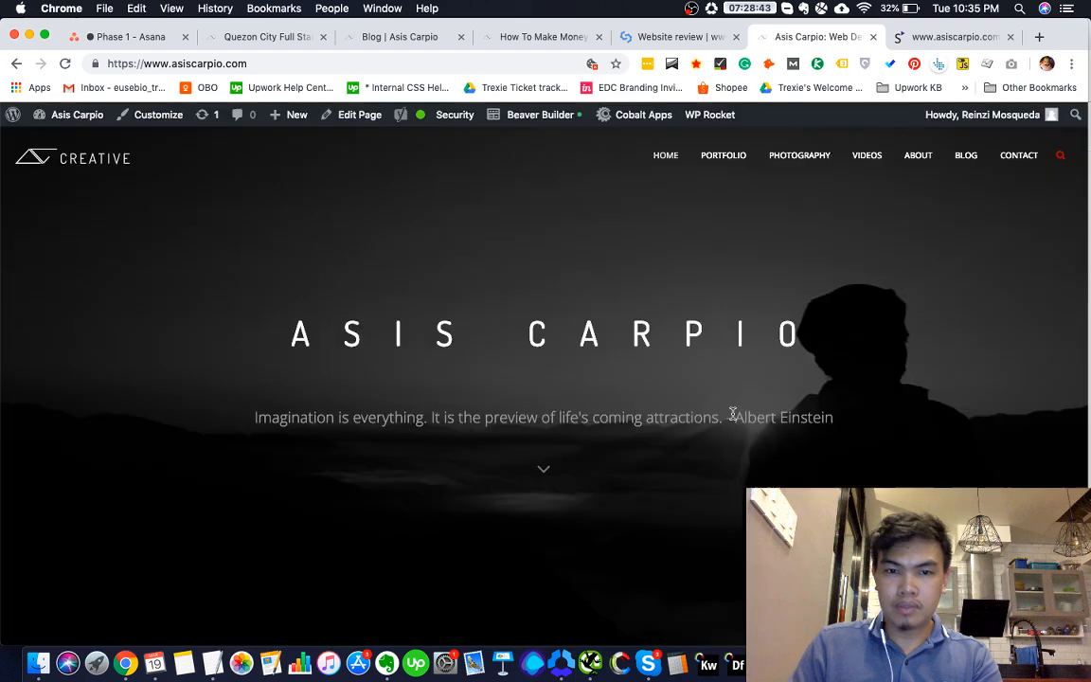
pyautogui.scroll(-5, 720, 379)
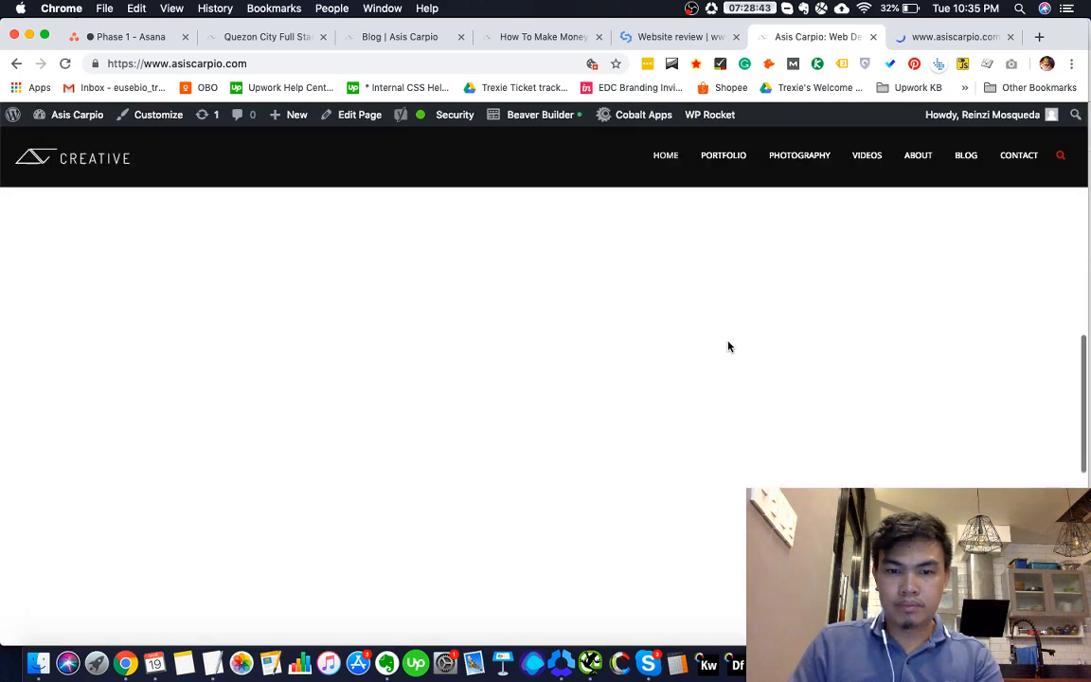
pyautogui.scroll(5, 728, 347)
pyautogui.press('super+grave')
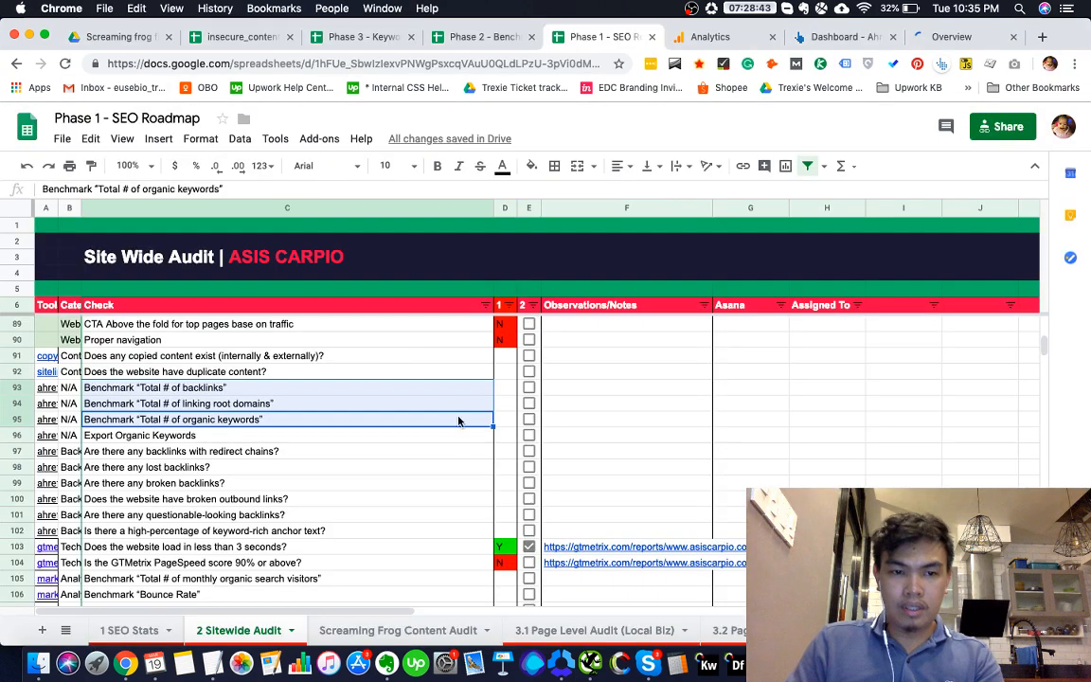
# Answer the copied-content check Y in D91
pyautogui.click(513, 359)
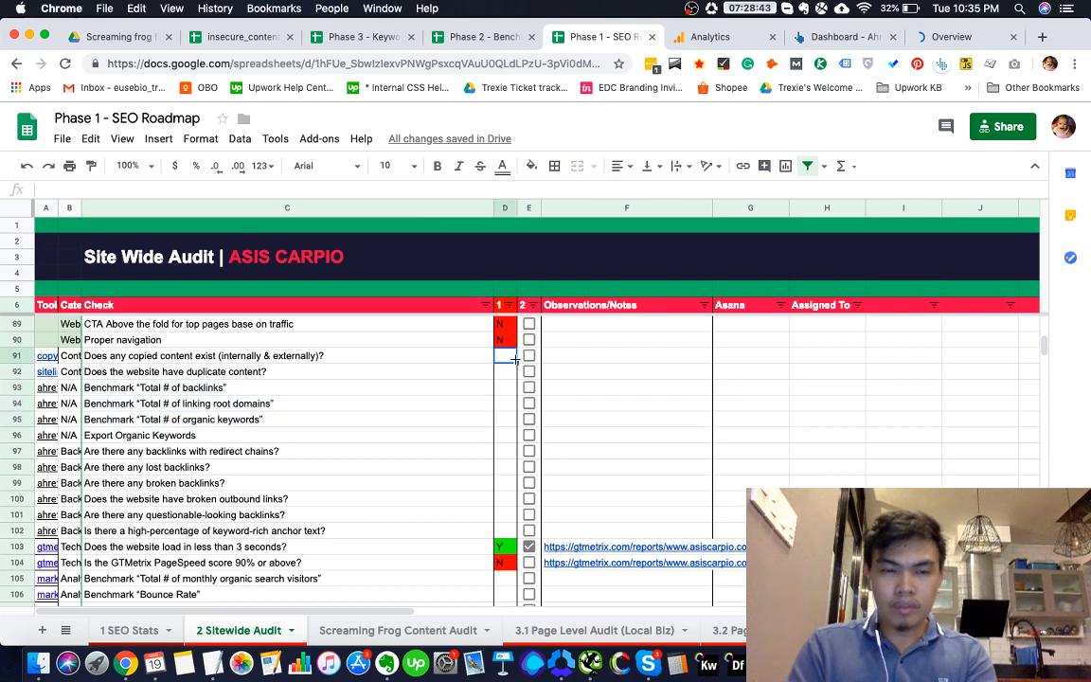
pyautogui.write('y')
pyautogui.press('Return')
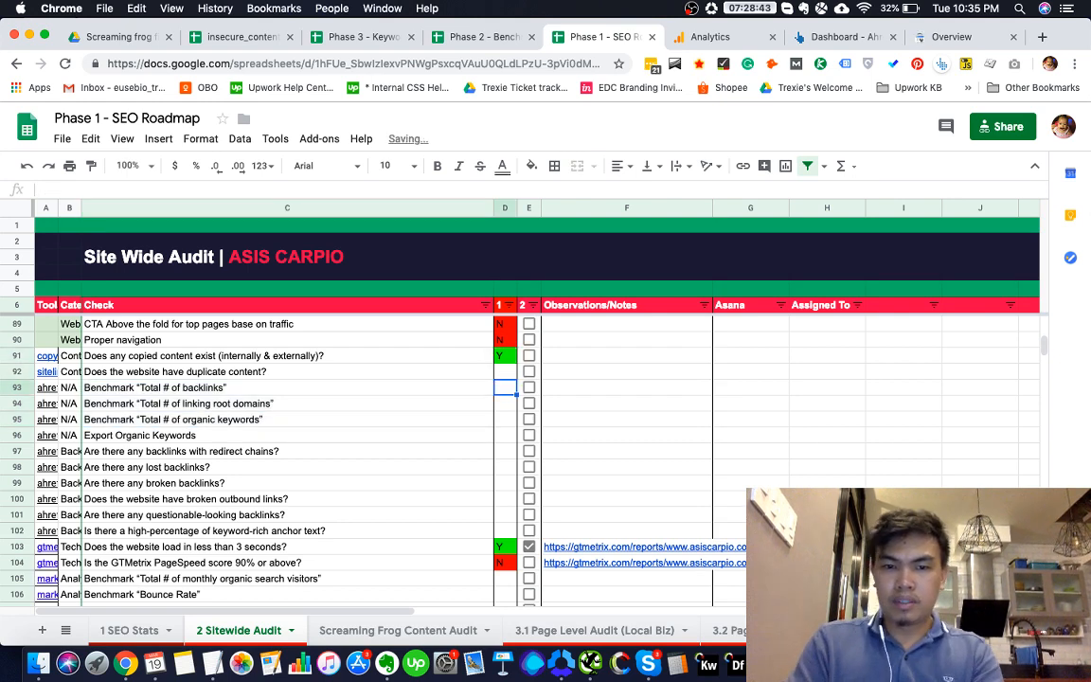
pyautogui.press('super+grave')
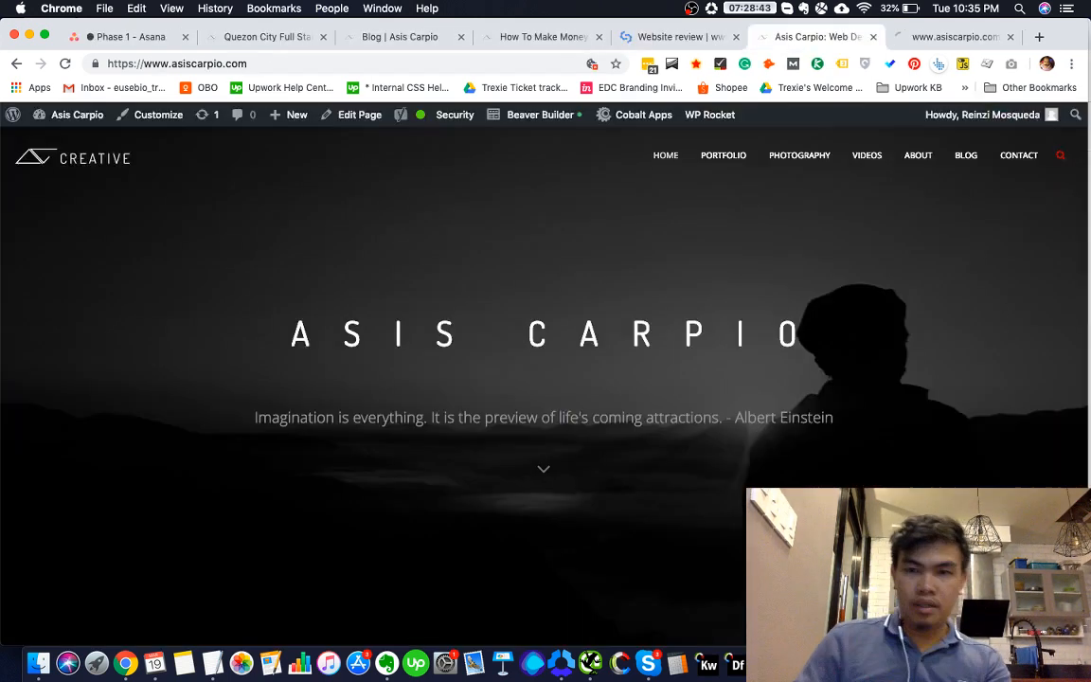
pyautogui.press('super+grave')
# Paste the client site URL into Ahrefs and load its Site Explorer overview (DR 2.8, 16 keywords)
pyautogui.click(844, 38)
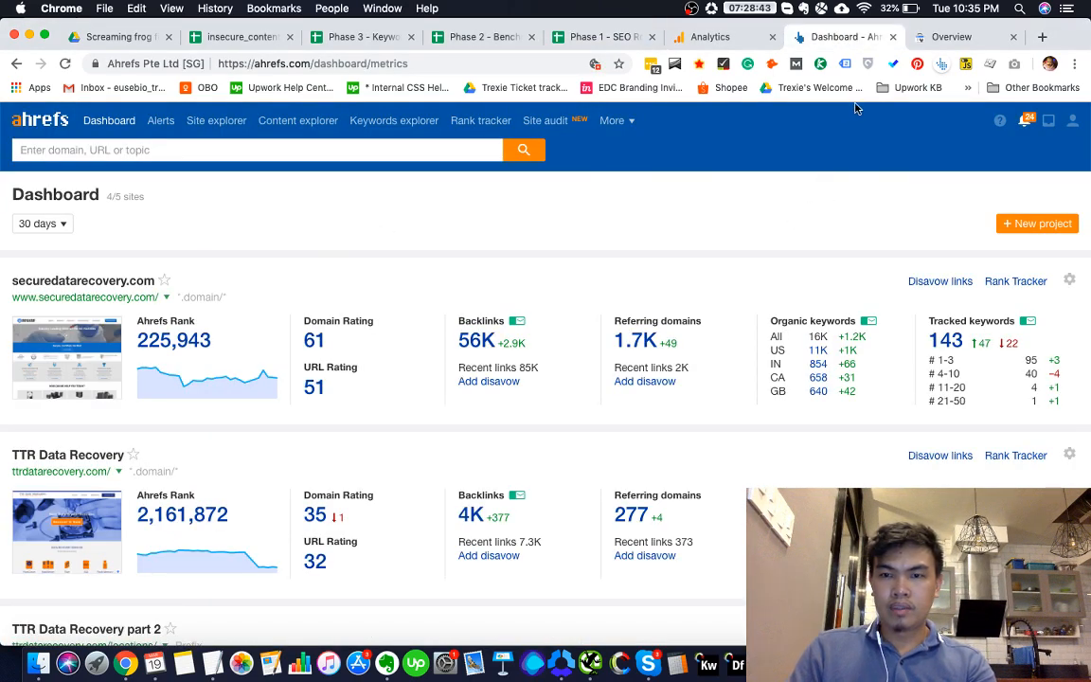
pyautogui.scroll(-10, 843, 118)
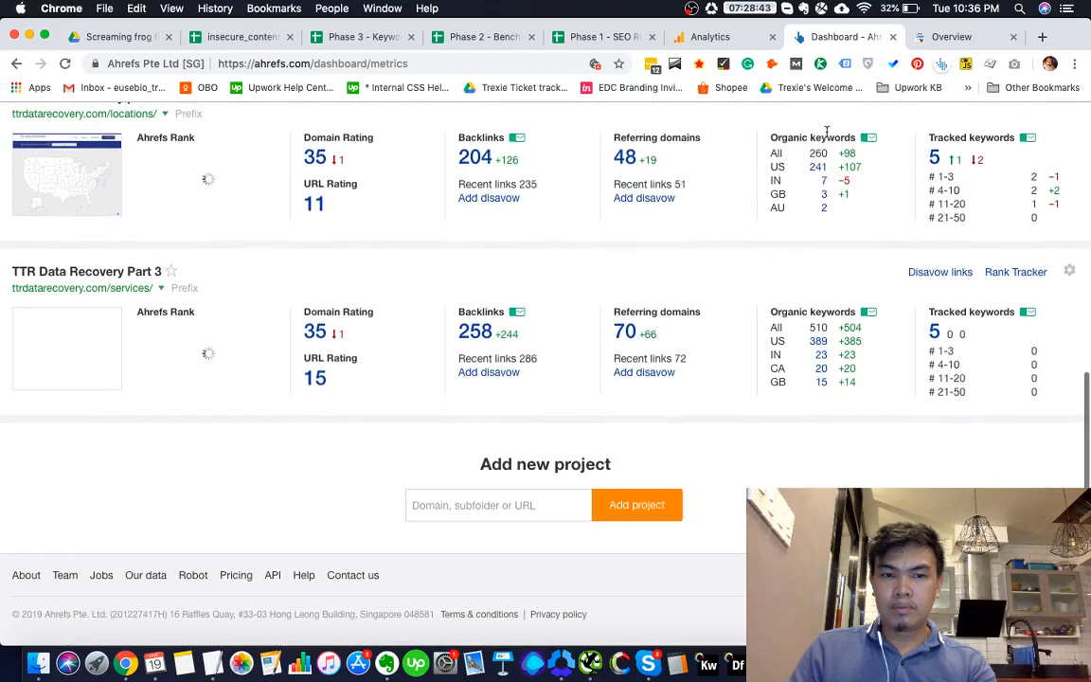
pyautogui.scroll(10, 827, 134)
pyautogui.click(720, 38)
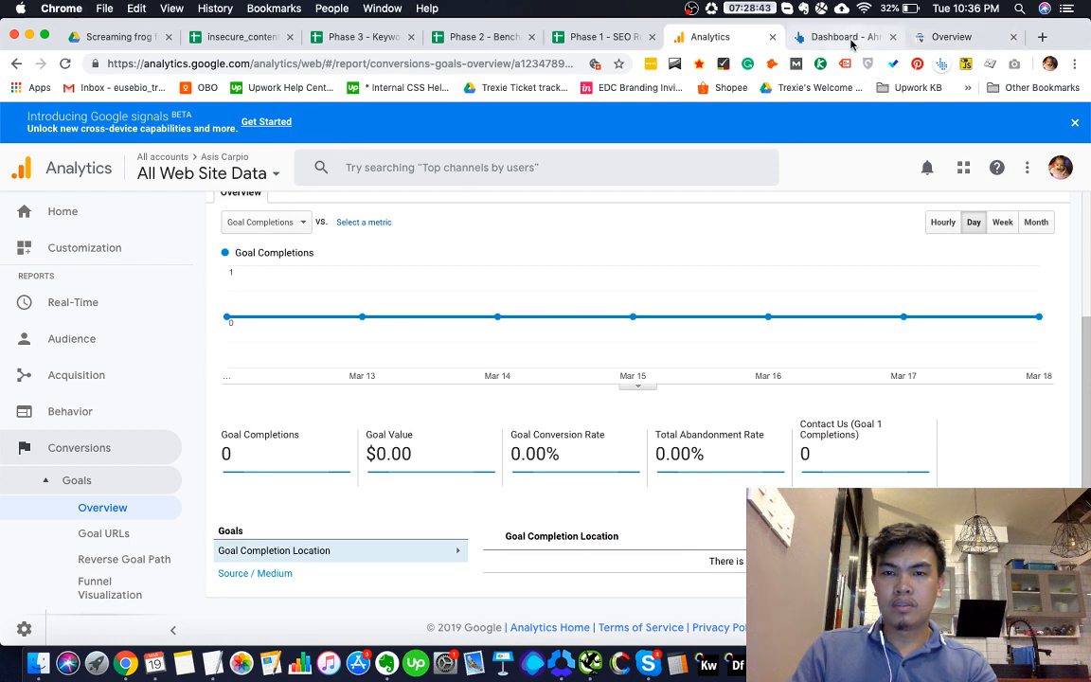
pyautogui.click(851, 39)
pyautogui.click(193, 154)
pyautogui.write('https://www.asiscarpio.com/')
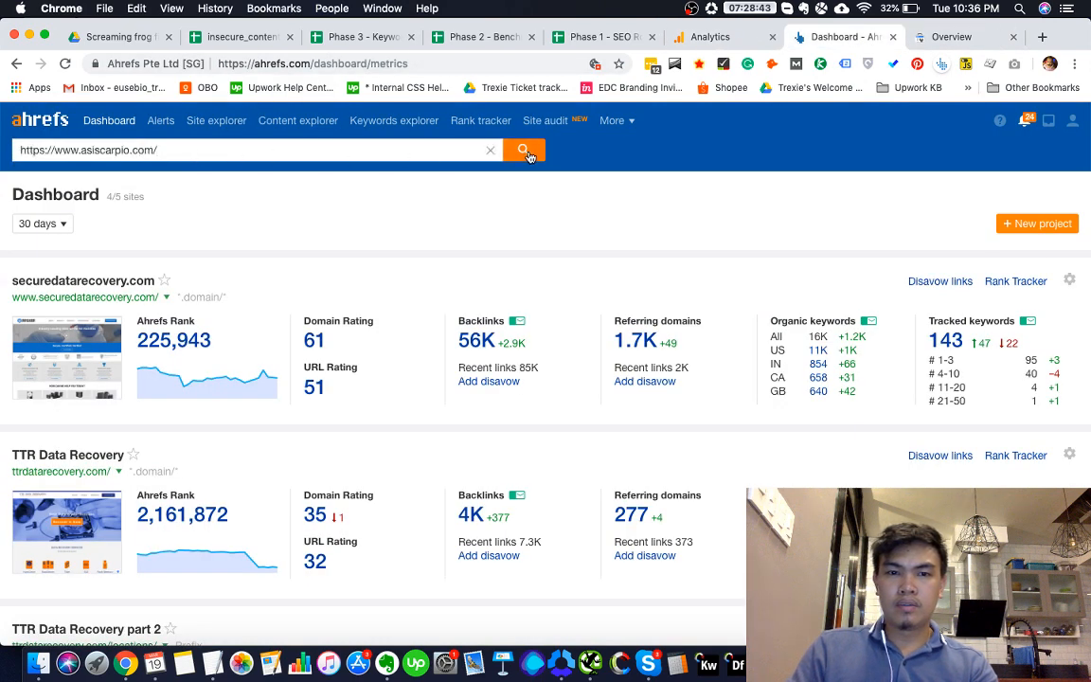
pyautogui.press('Return')
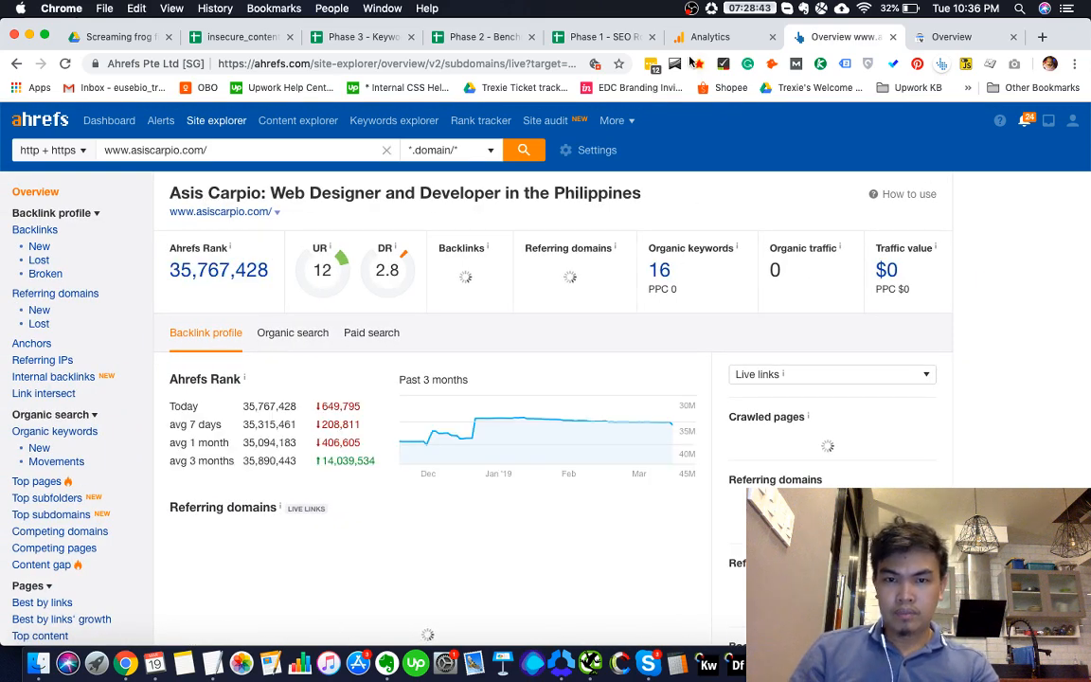
pyautogui.click(611, 39)
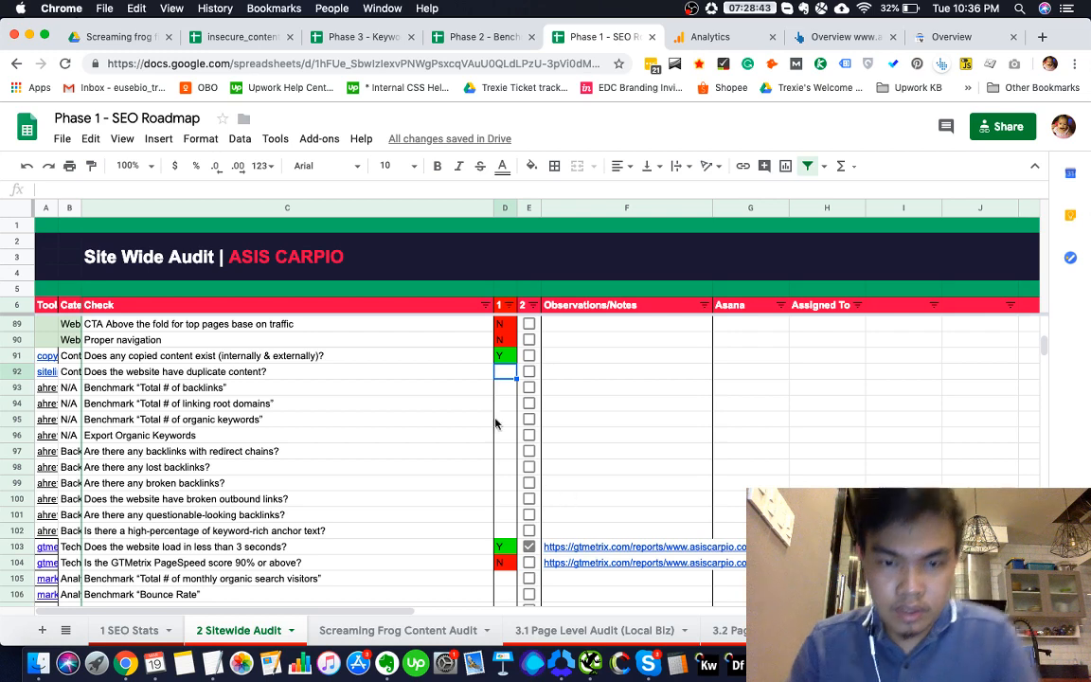
# On the 1 SEO Stats sheet, enter March 19,2019 as the backlinks date in B10
pyautogui.click(414, 407)
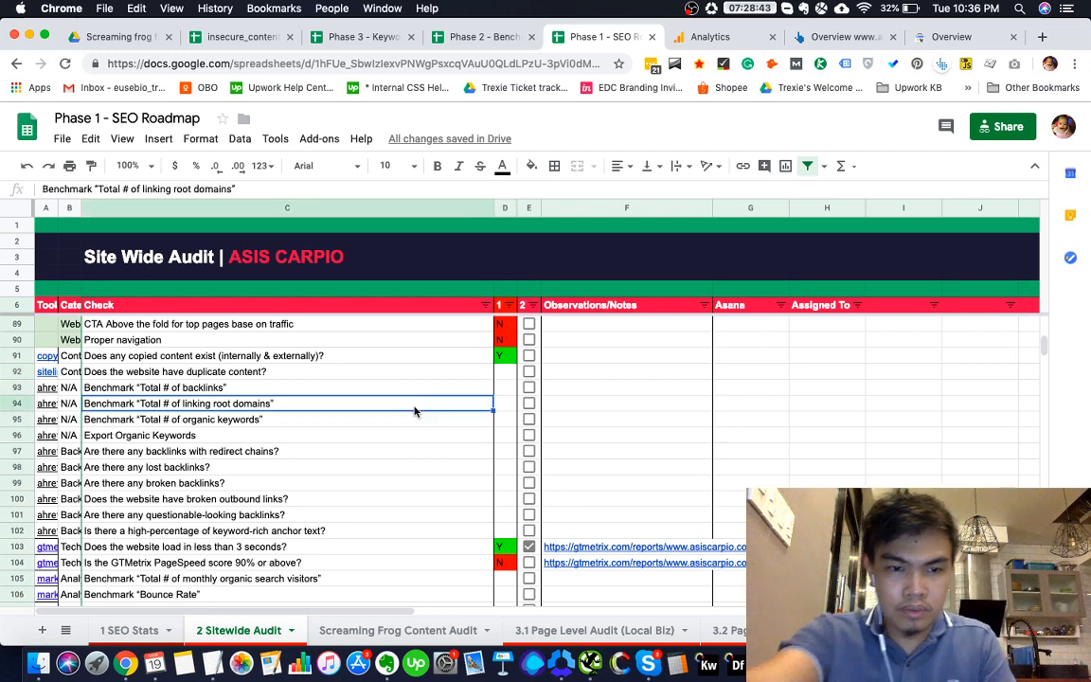
pyautogui.press('Up')
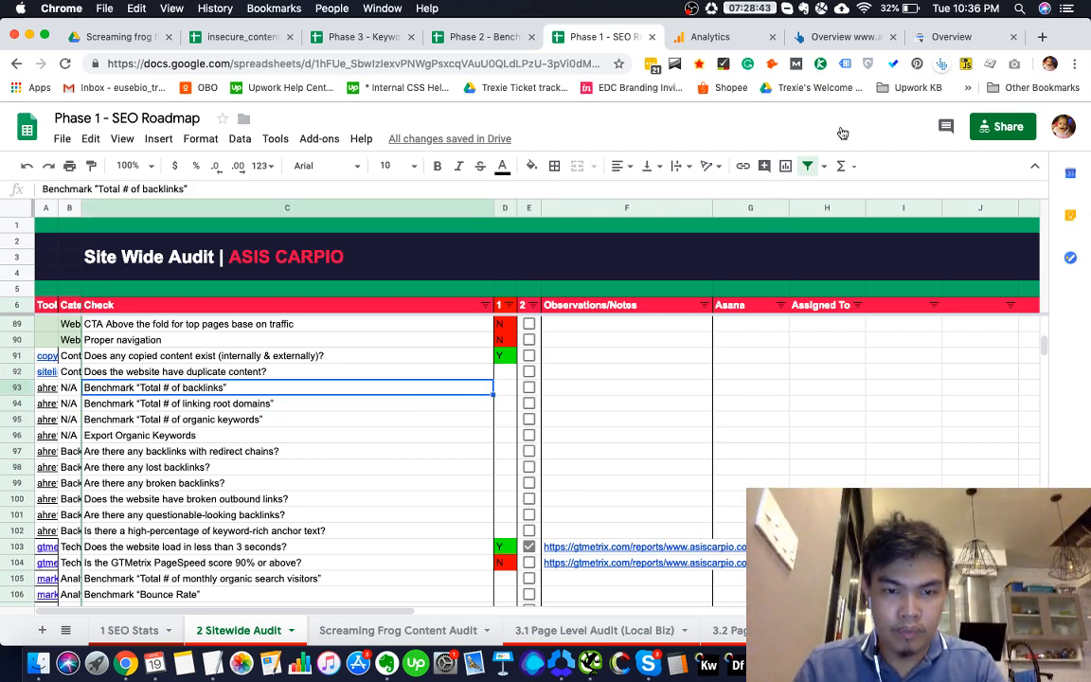
pyautogui.click(130, 630)
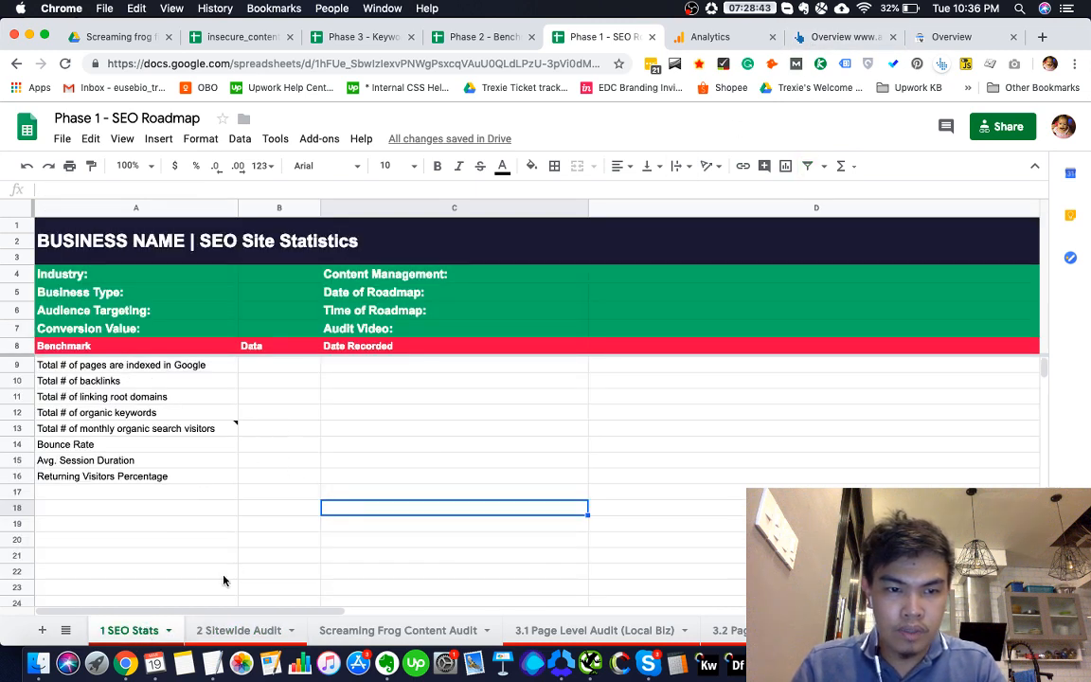
pyautogui.click(231, 630)
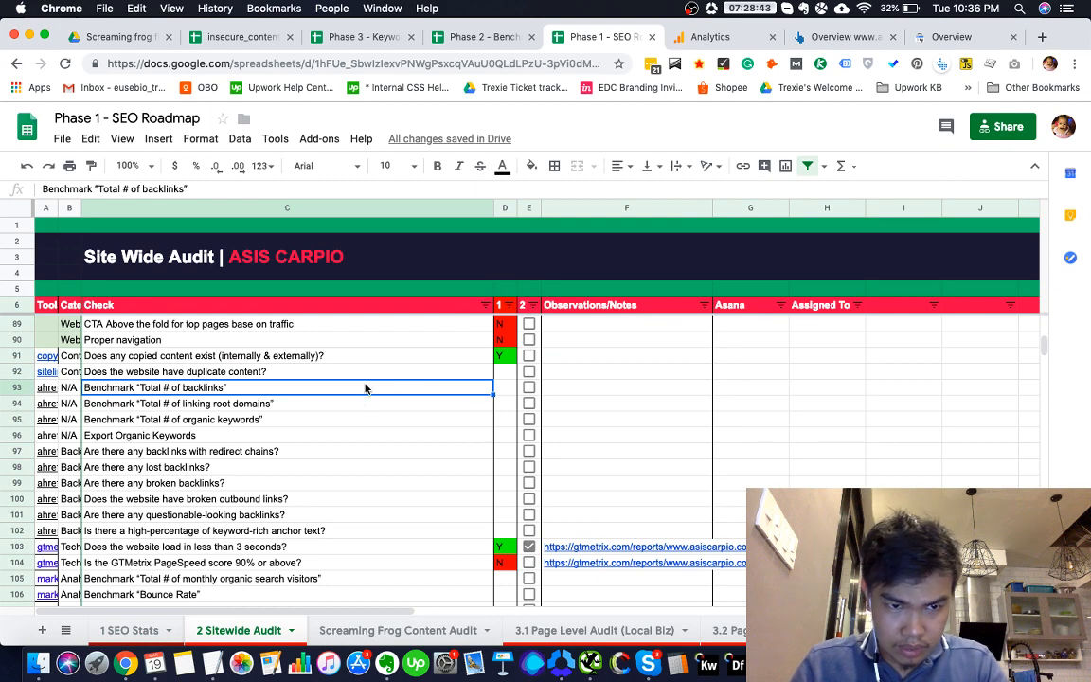
pyautogui.click(133, 630)
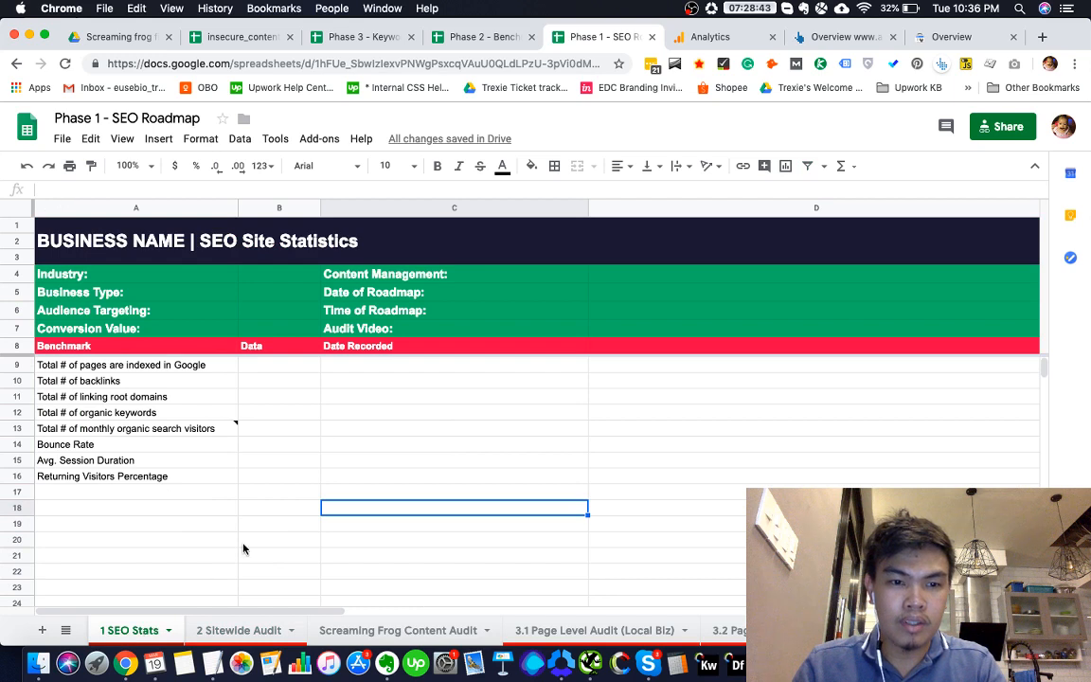
pyautogui.click(235, 382)
pyautogui.click(274, 382)
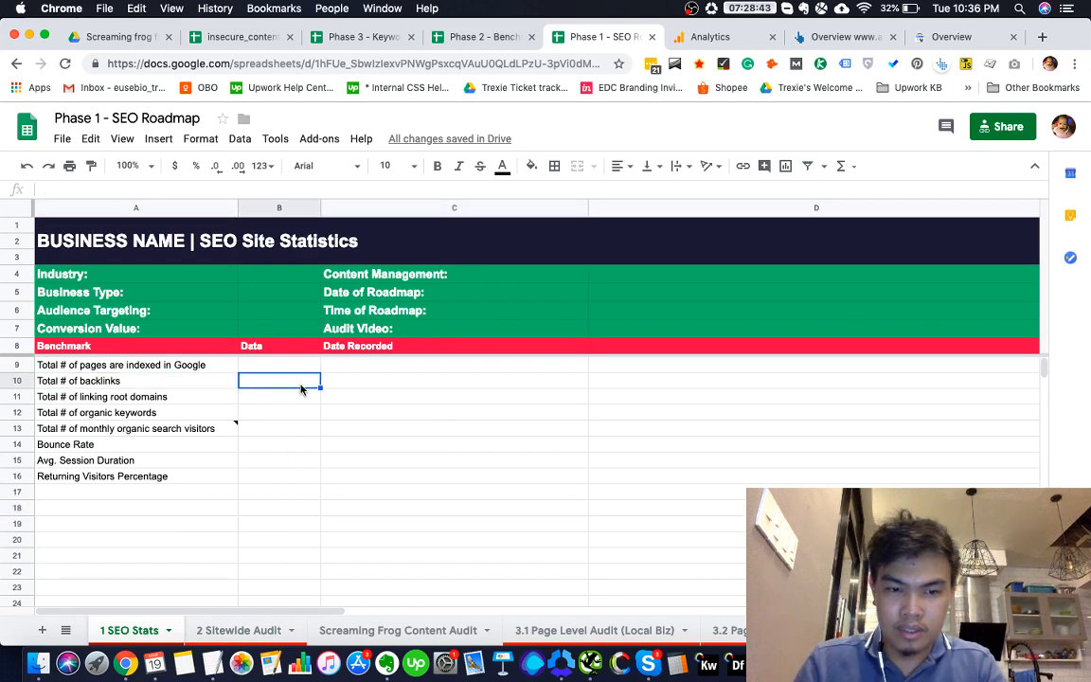
pyautogui.write('march ')
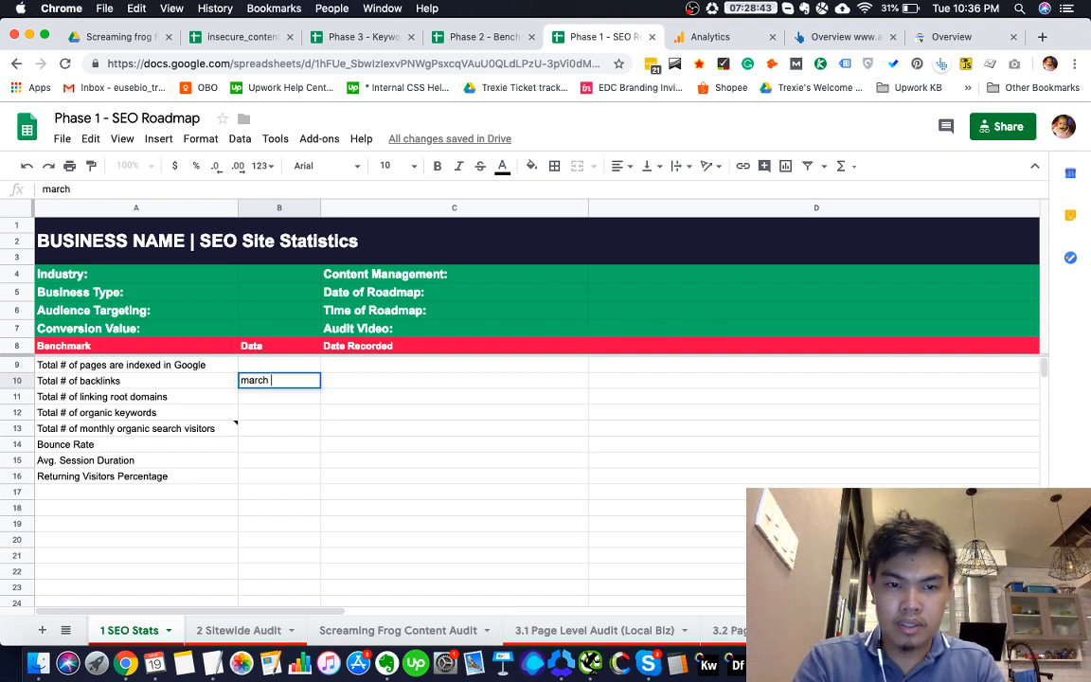
pyautogui.write('1')
pyautogui.press('BackSpace')
pyautogui.press('BackSpace')
pyautogui.press('BackSpace')
pyautogui.press('BackSpace')
pyautogui.press('BackSpace')
pyautogui.press('BackSpace')
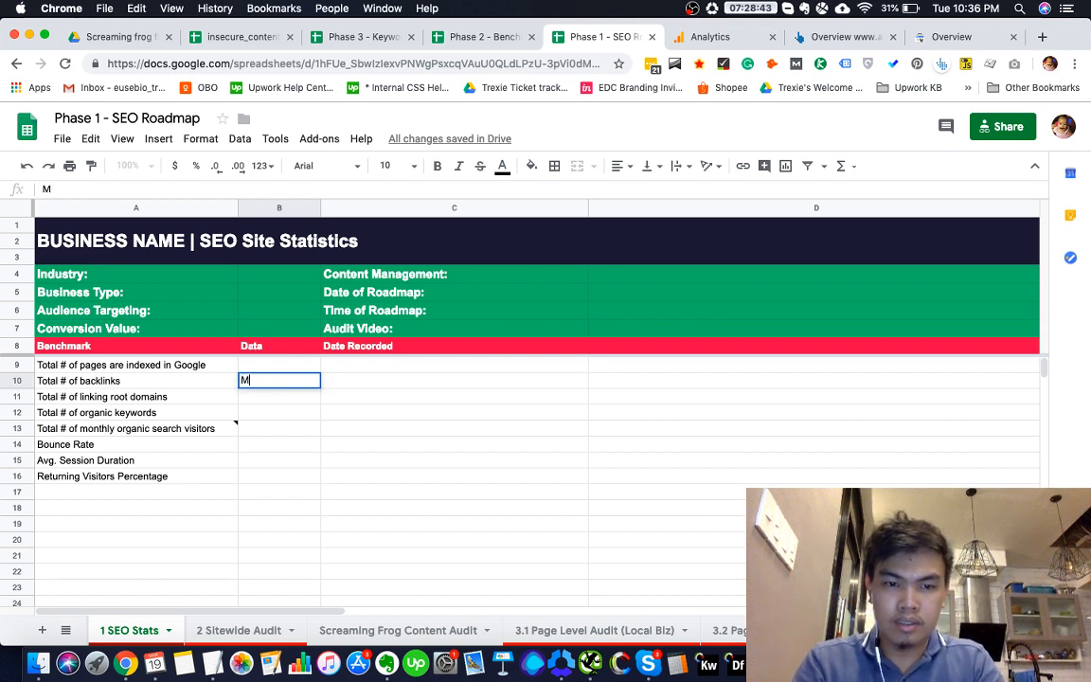
pyautogui.write('arch 19,201')
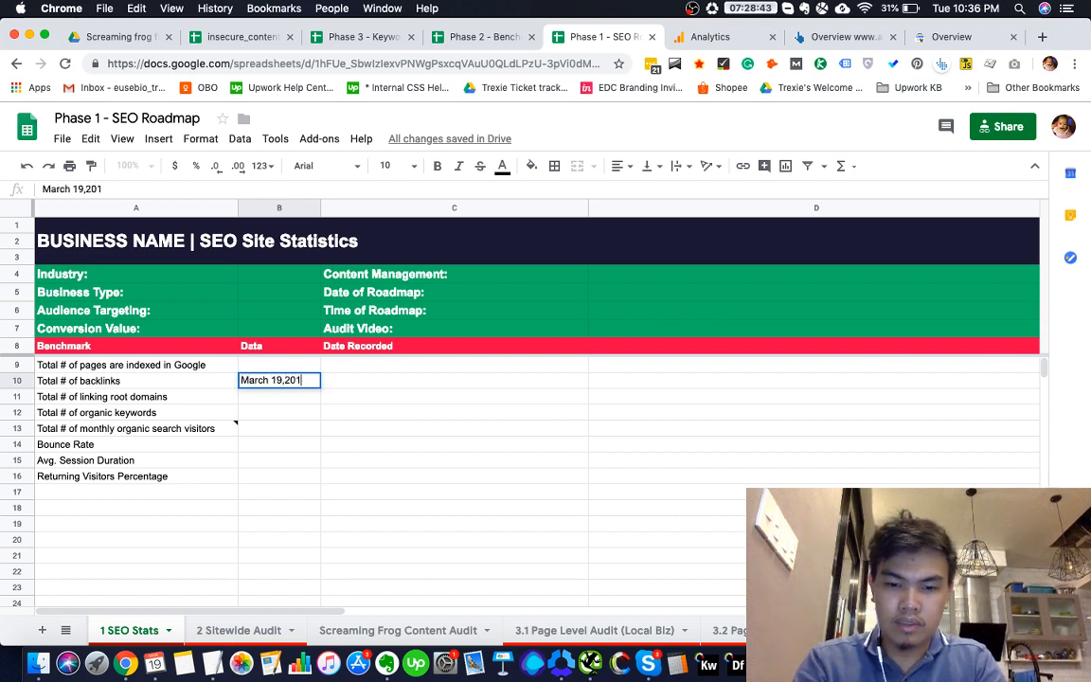
pyautogui.write('9')
pyautogui.press('Return')
pyautogui.press('Right')
pyautogui.press('Up')
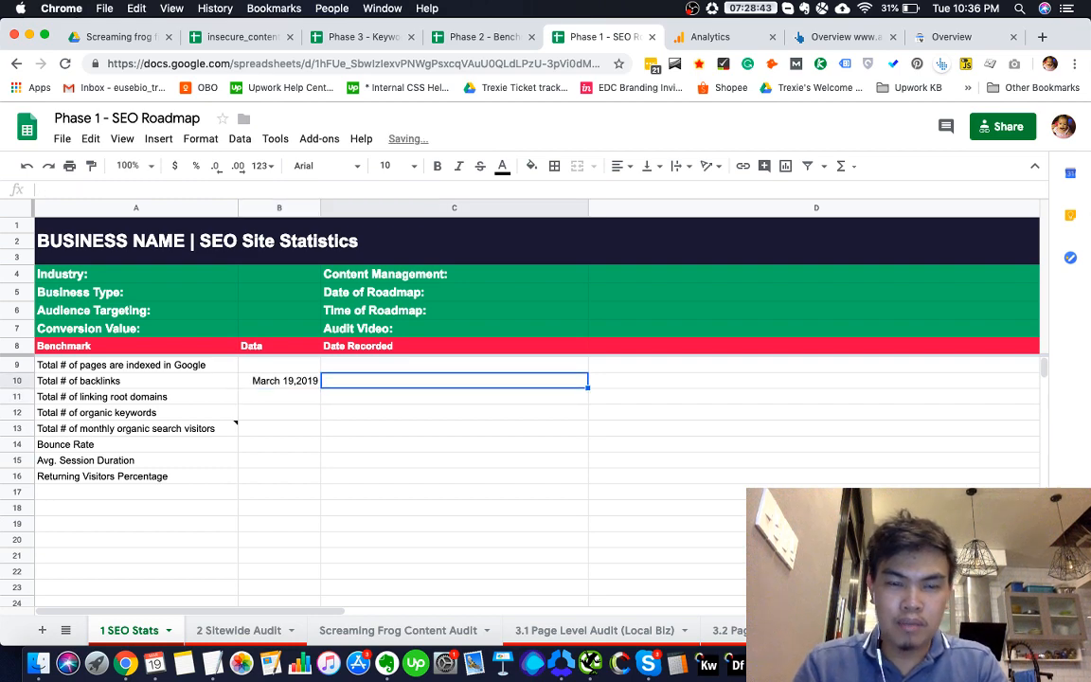
# Record 187 backlinks from the Ahrefs overview in C10
pyautogui.press('super+grave')
pyautogui.press('super+grave')
pyautogui.click(853, 43)
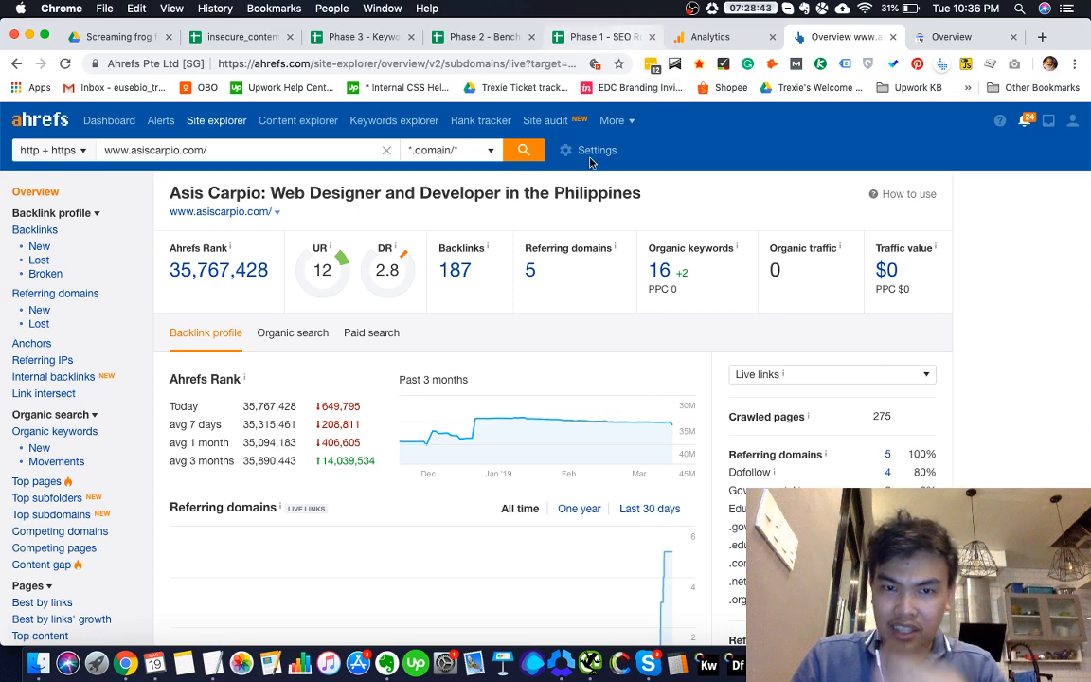
pyautogui.click(597, 39)
pyautogui.write('187')
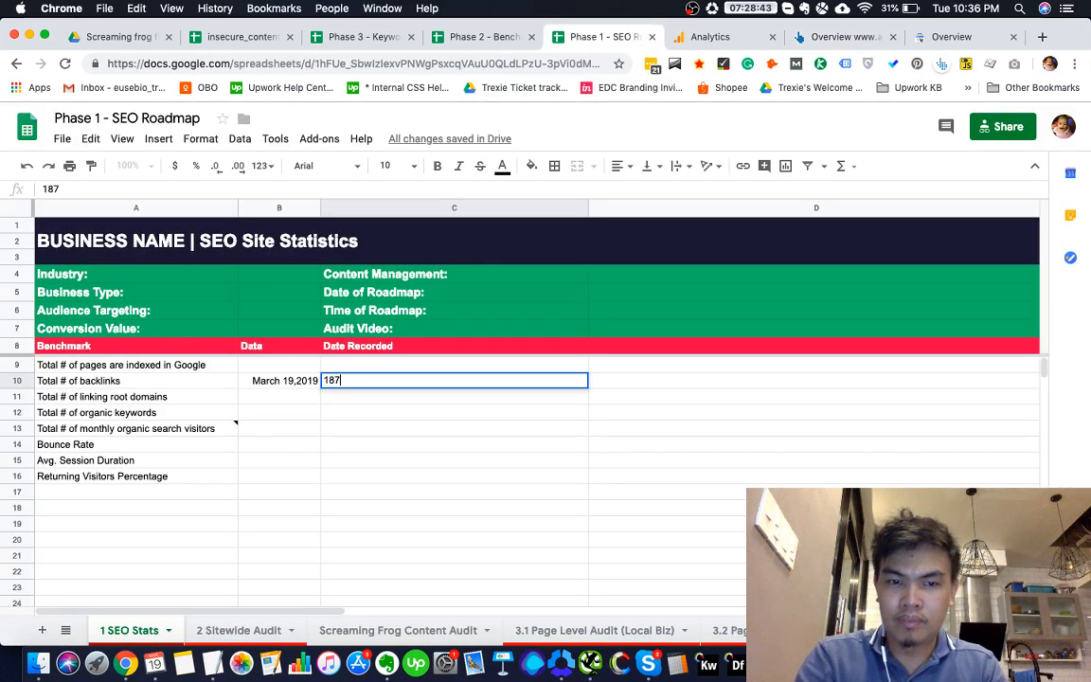
pyautogui.press('Return')
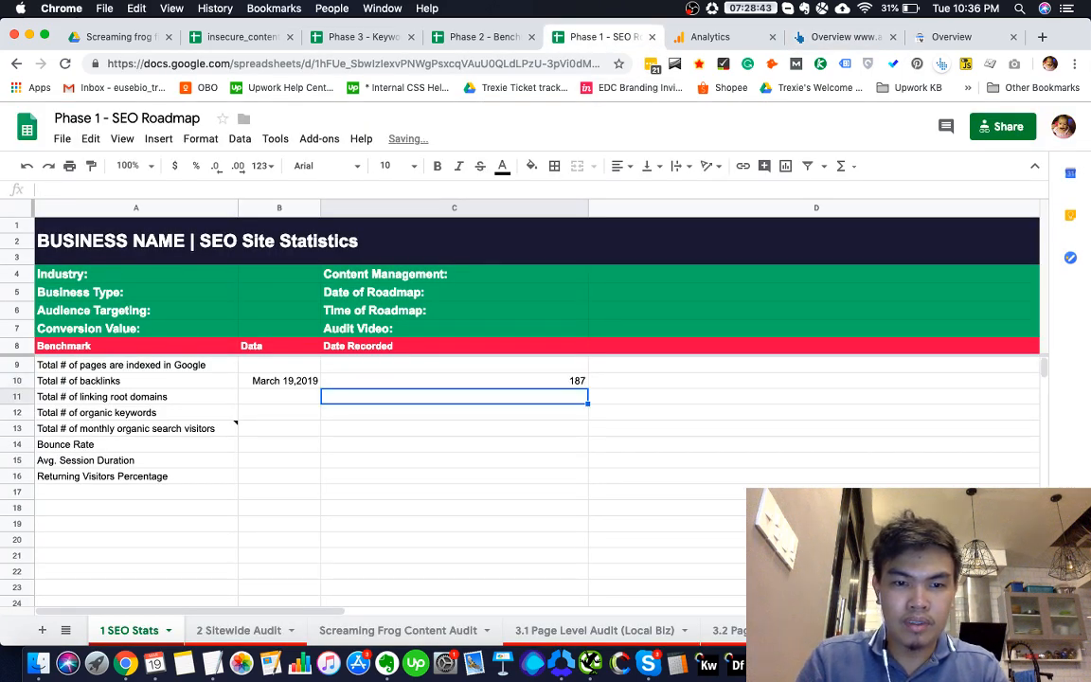
# Copy the March 19,2019 date into B11 and record 5 linking root domains in C11
pyautogui.press('Left')
pyautogui.press('Up')
pyautogui.press('super+c')
pyautogui.press('Down')
pyautogui.press('super+v')
pyautogui.press('Right')
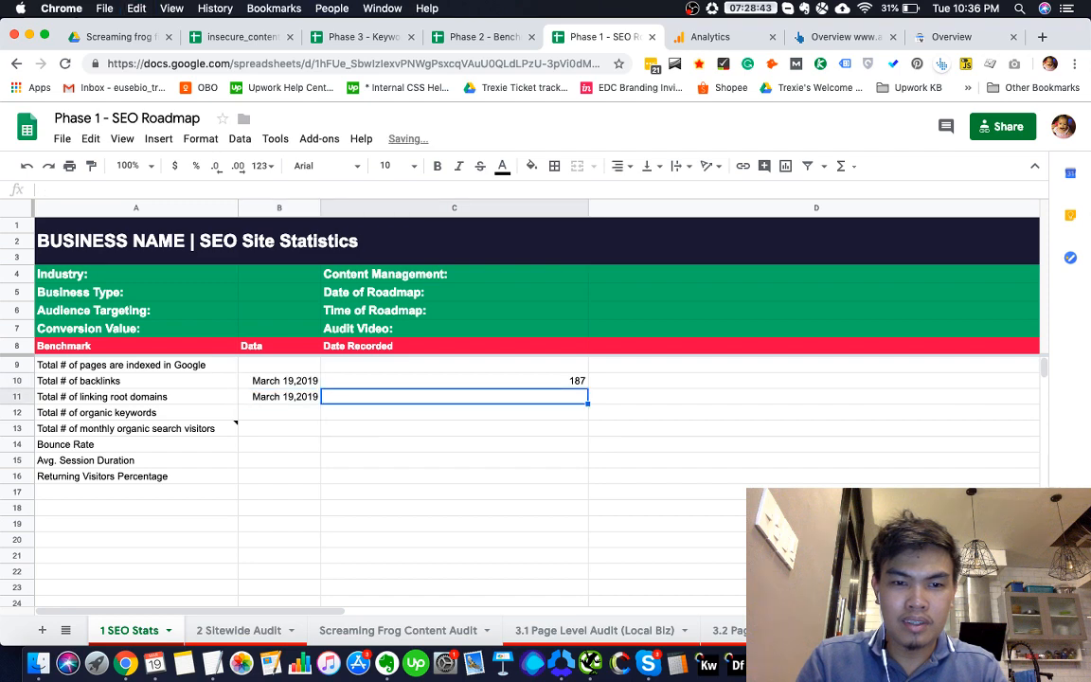
pyautogui.click(813, 40)
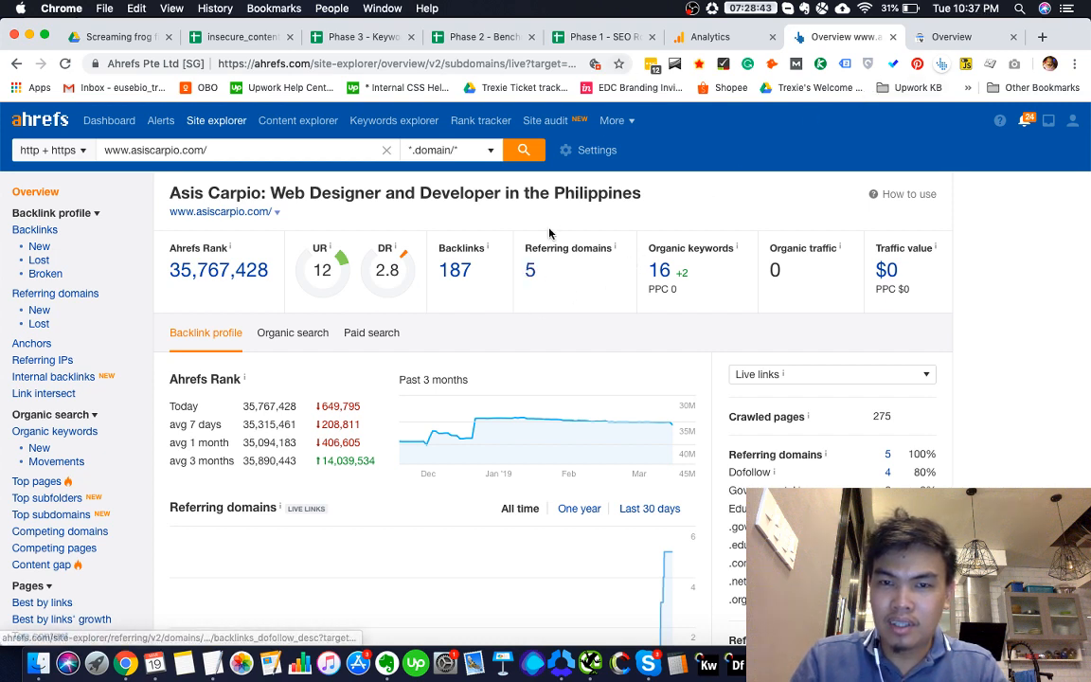
pyautogui.click(706, 37)
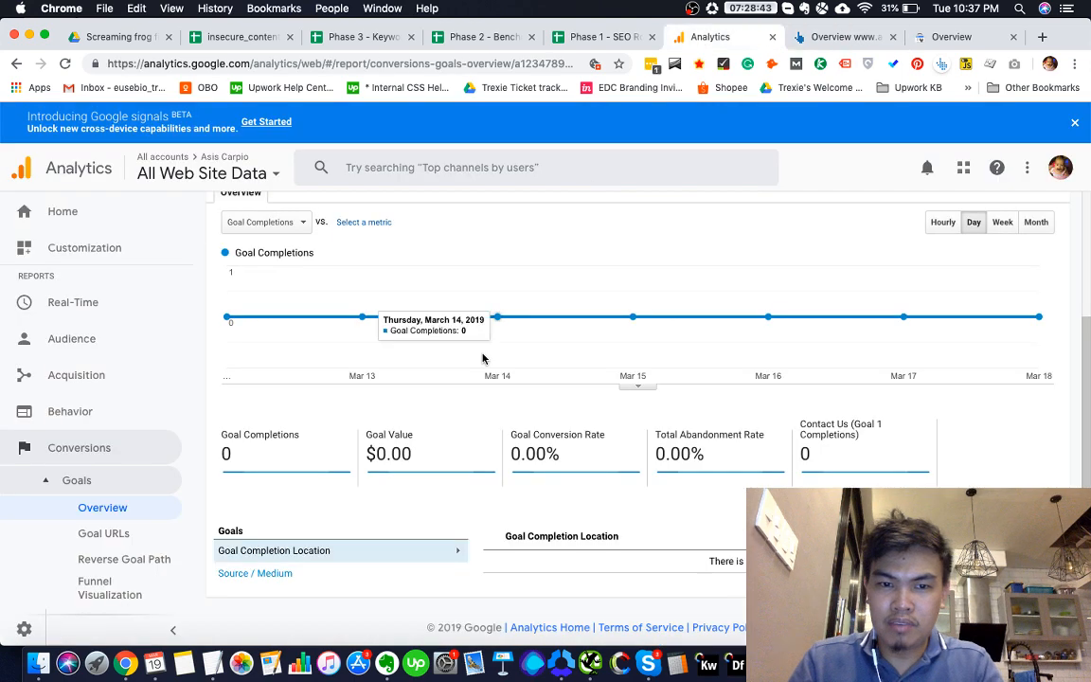
pyautogui.click(482, 37)
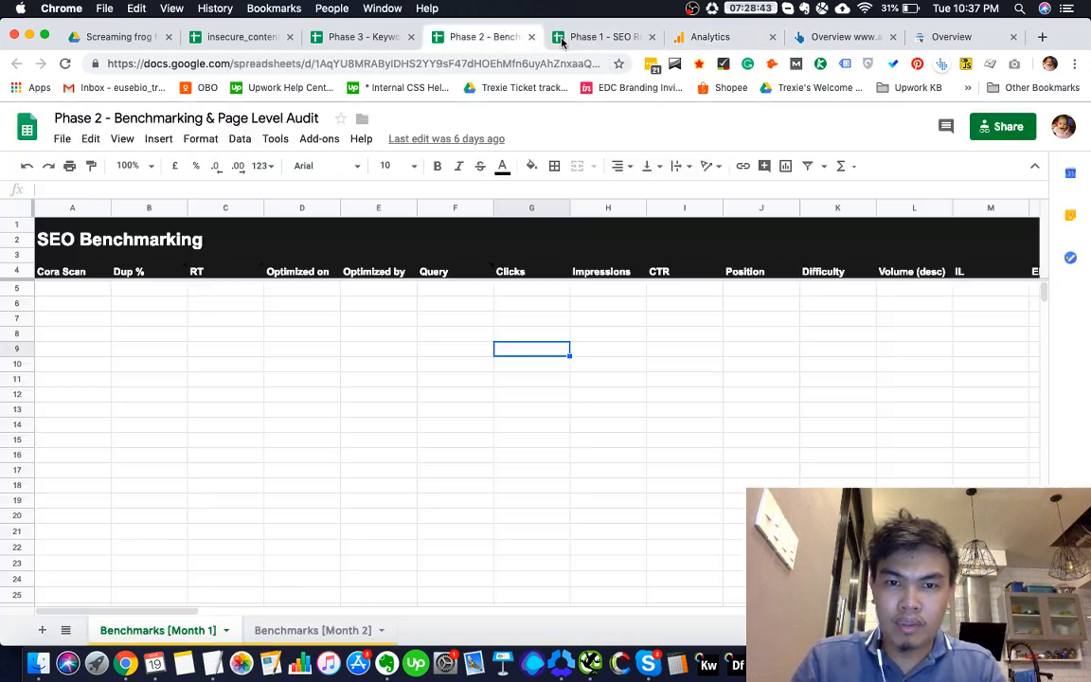
pyautogui.click(592, 37)
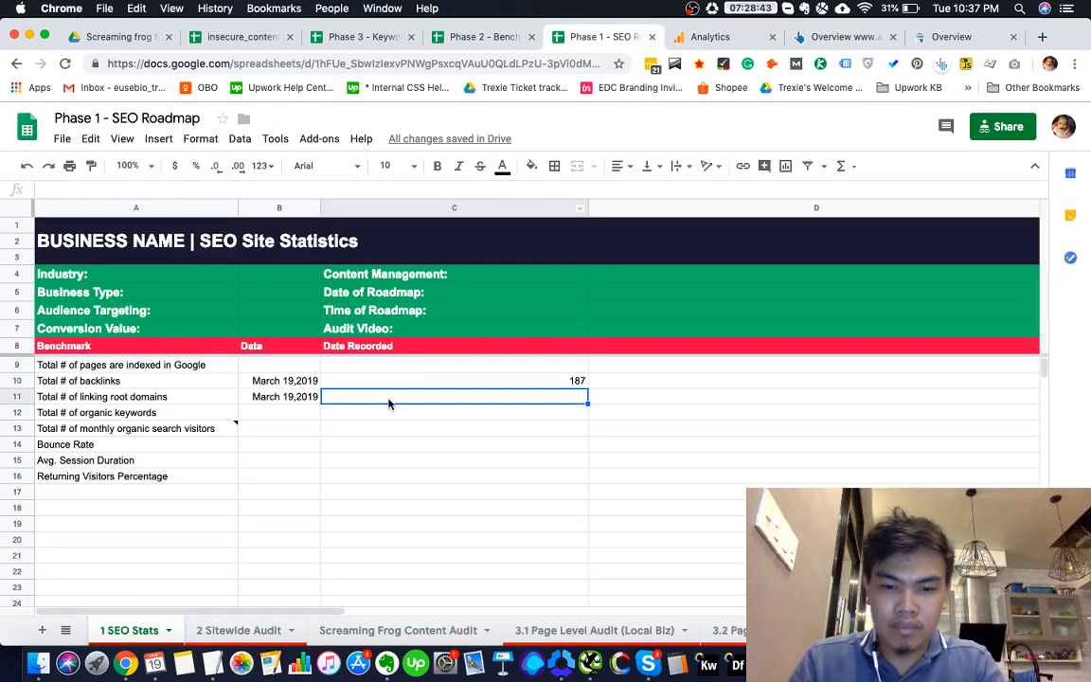
pyautogui.write('5')
pyautogui.click(474, 429)
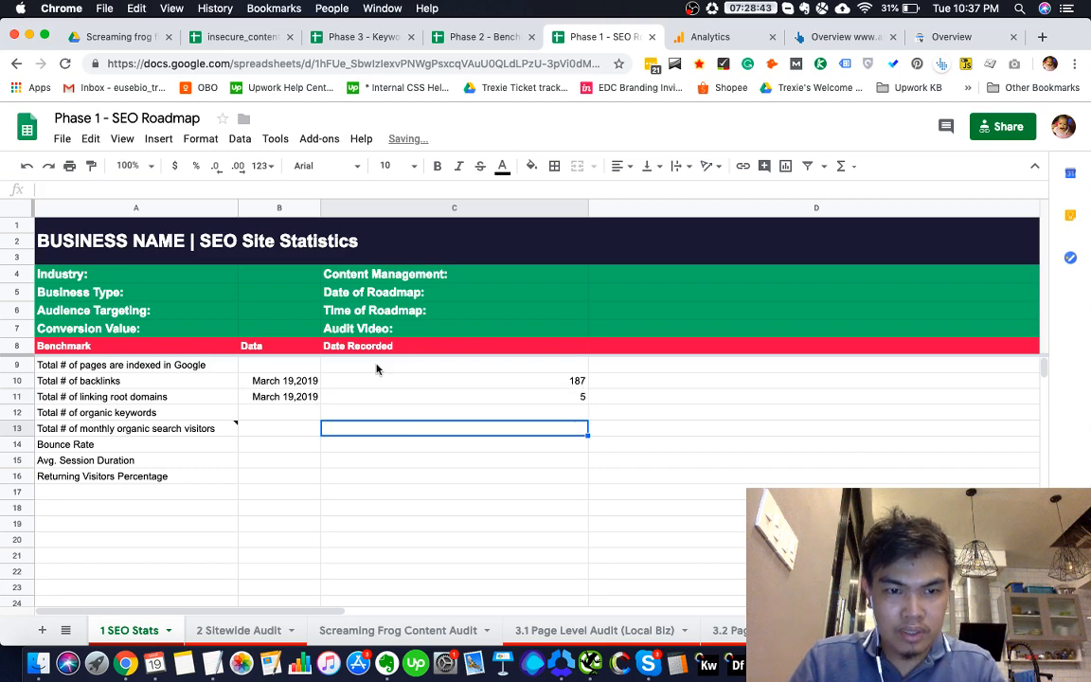
pyautogui.click(460, 368)
# Check the Ahrefs overview and the asiscarpio.com Blog page
pyautogui.click(823, 38)
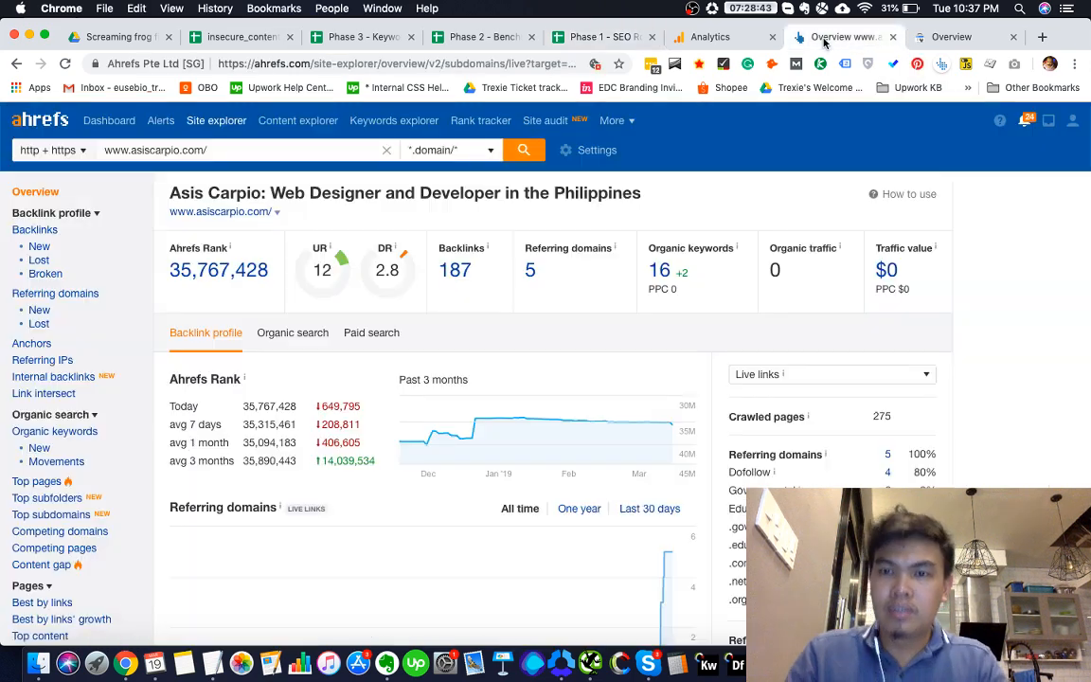
pyautogui.press('super+grave')
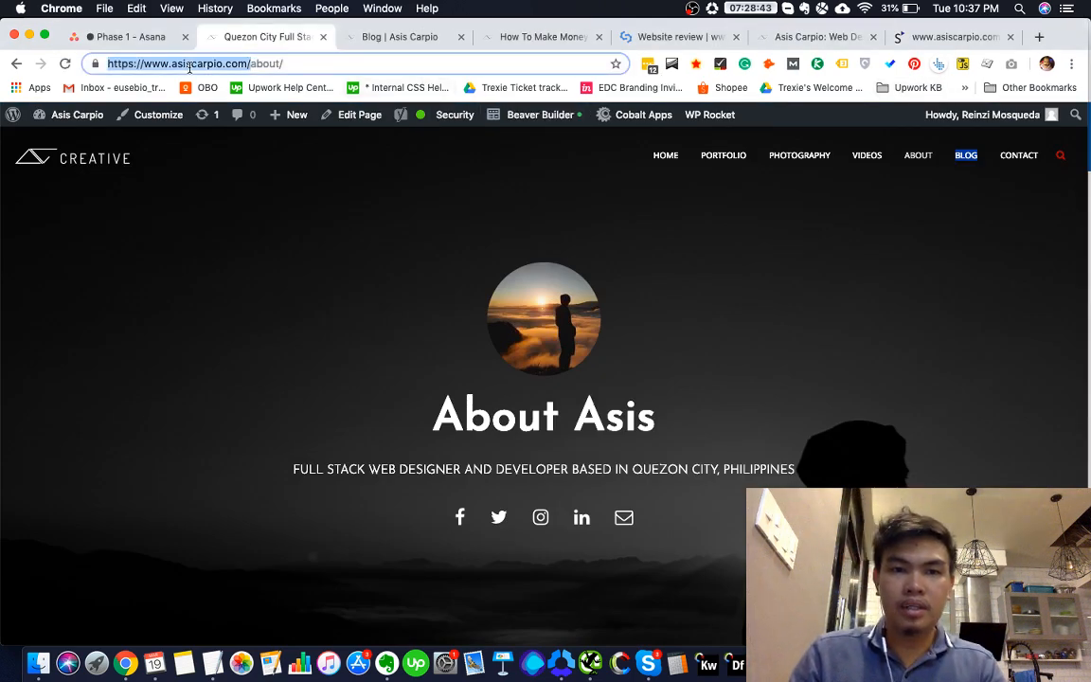
pyautogui.click(224, 67)
pyautogui.moveTo(248, 65); pyautogui.dragTo(158, 63)
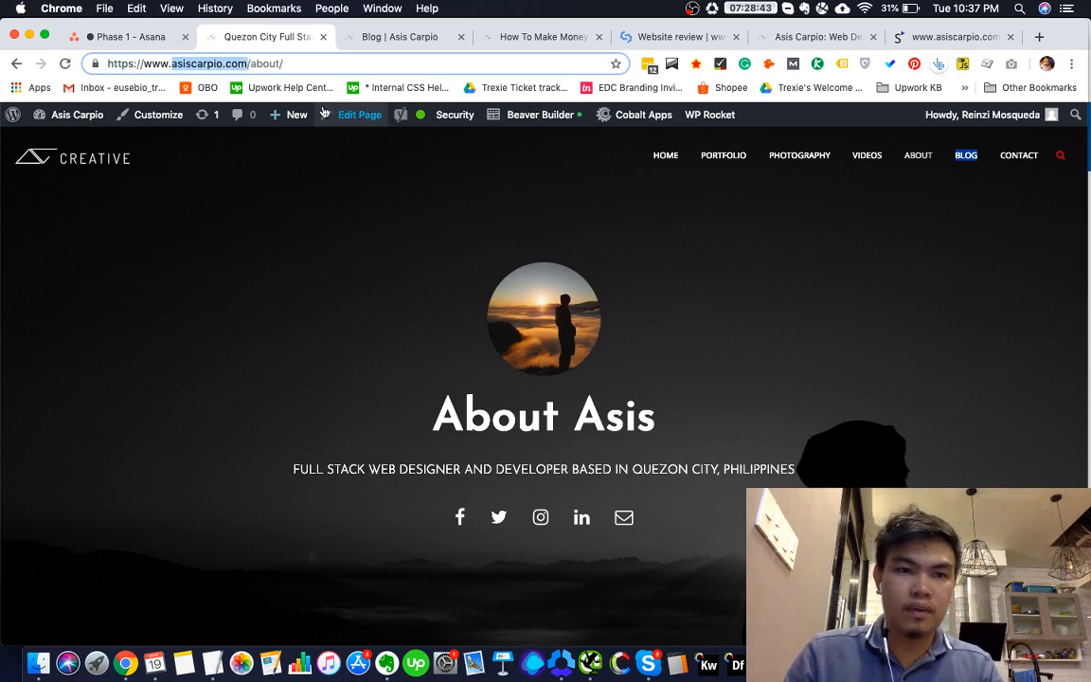
pyautogui.click(402, 38)
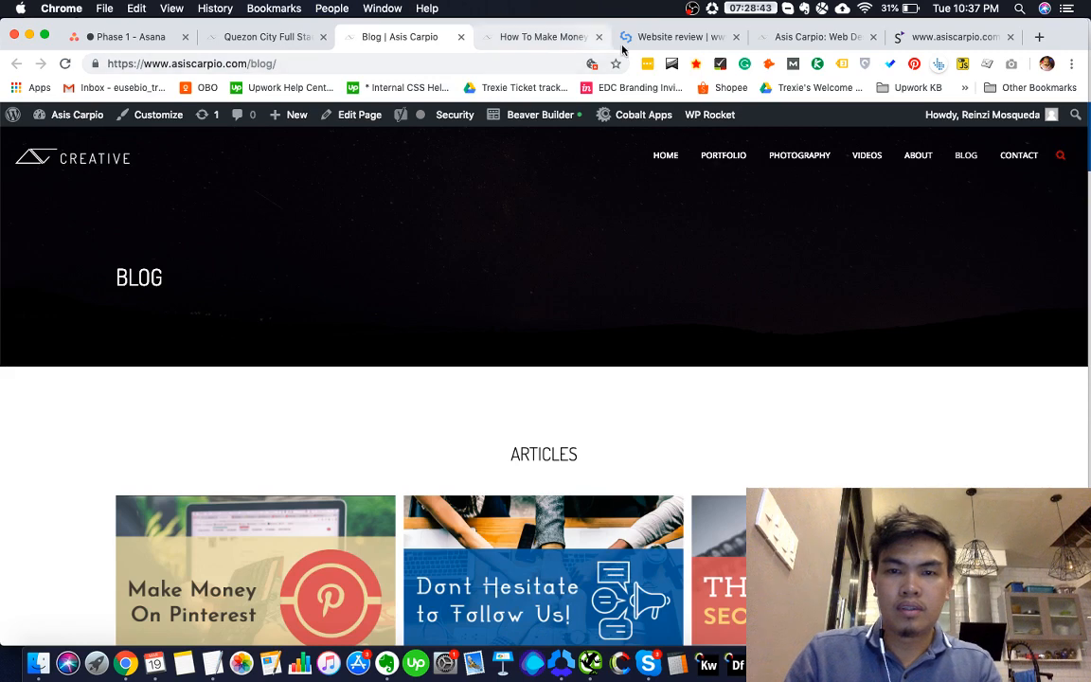
pyautogui.press('super+grave')
# Run a Google search for site:asiscarpio.com in a new tab
pyautogui.click(1039, 44)
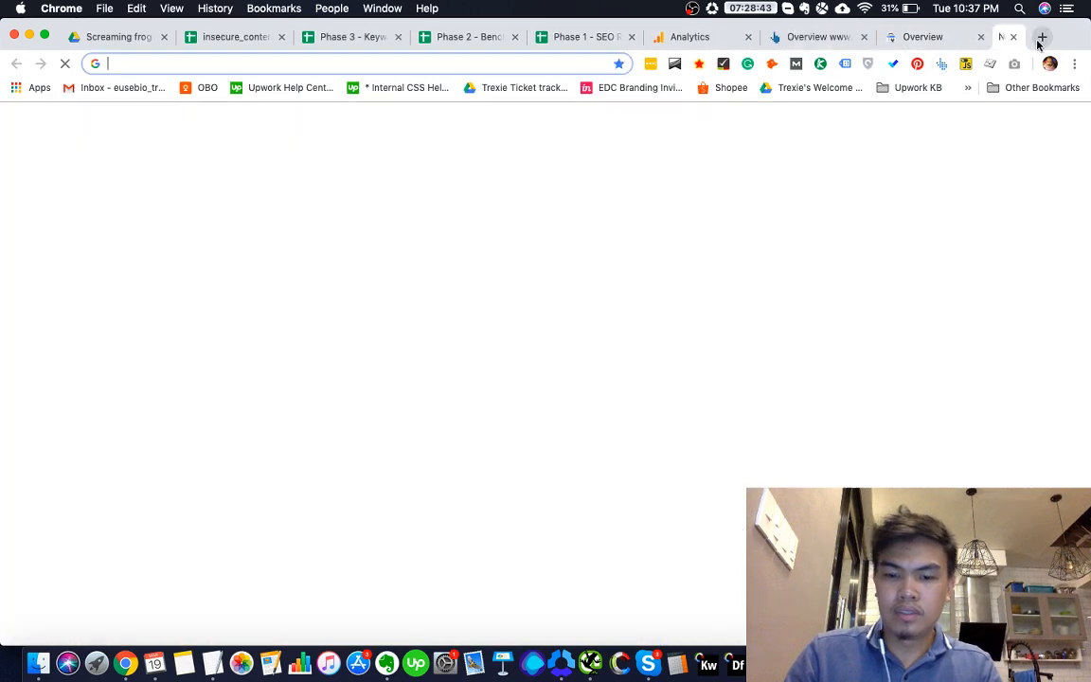
pyautogui.write('site:asiscarpio.com')
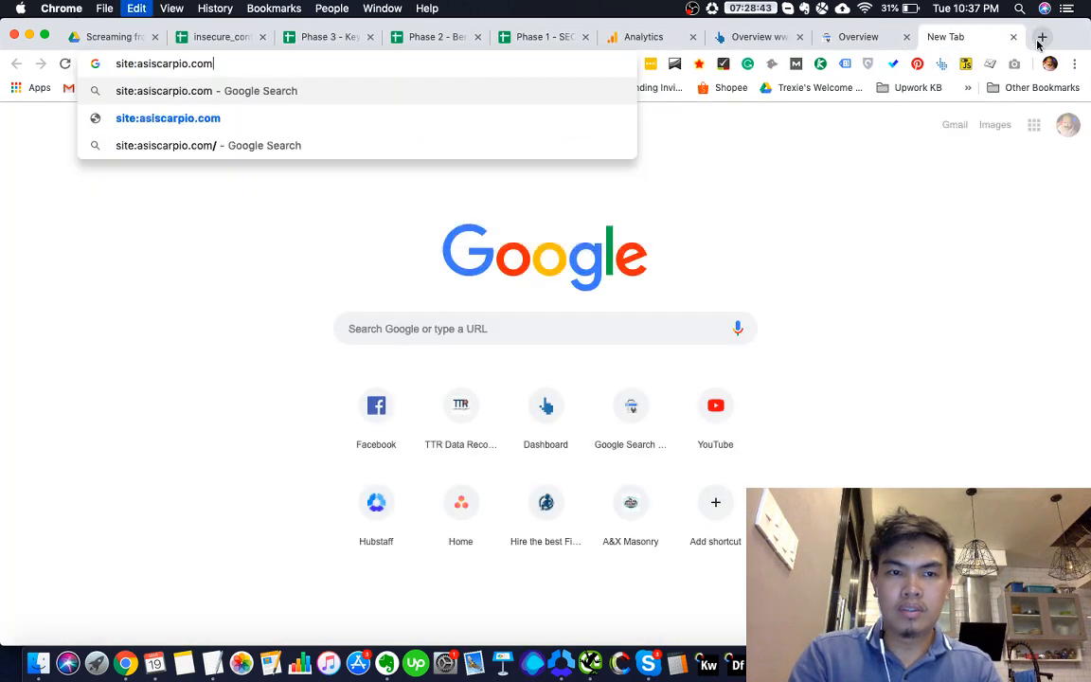
pyautogui.press('Return')
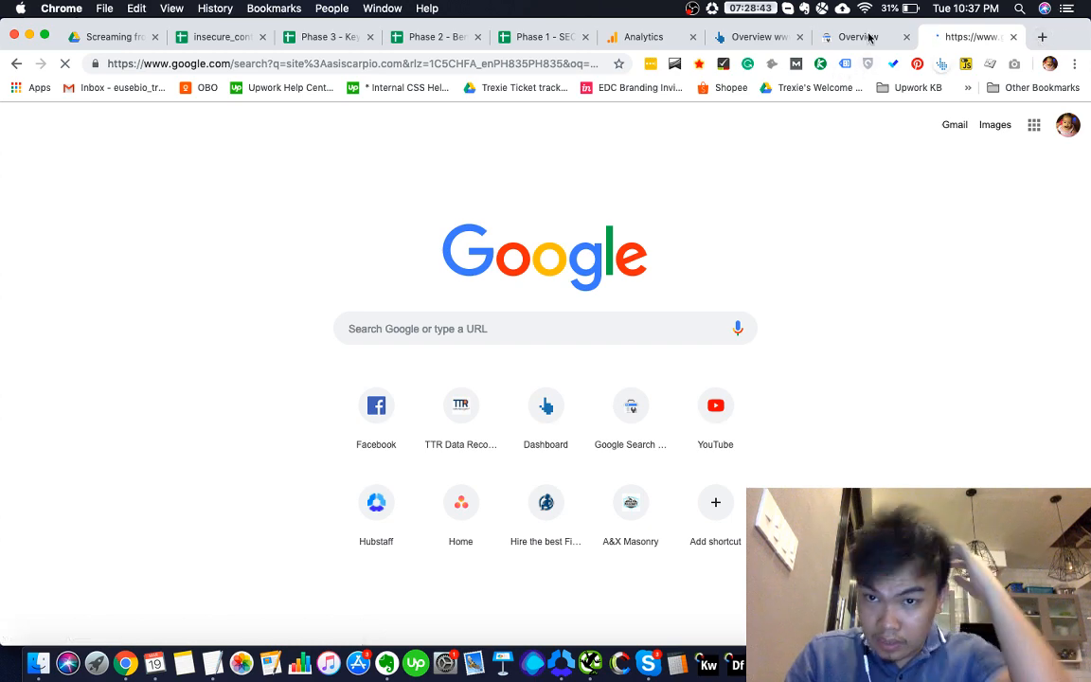
pyautogui.click(862, 37)
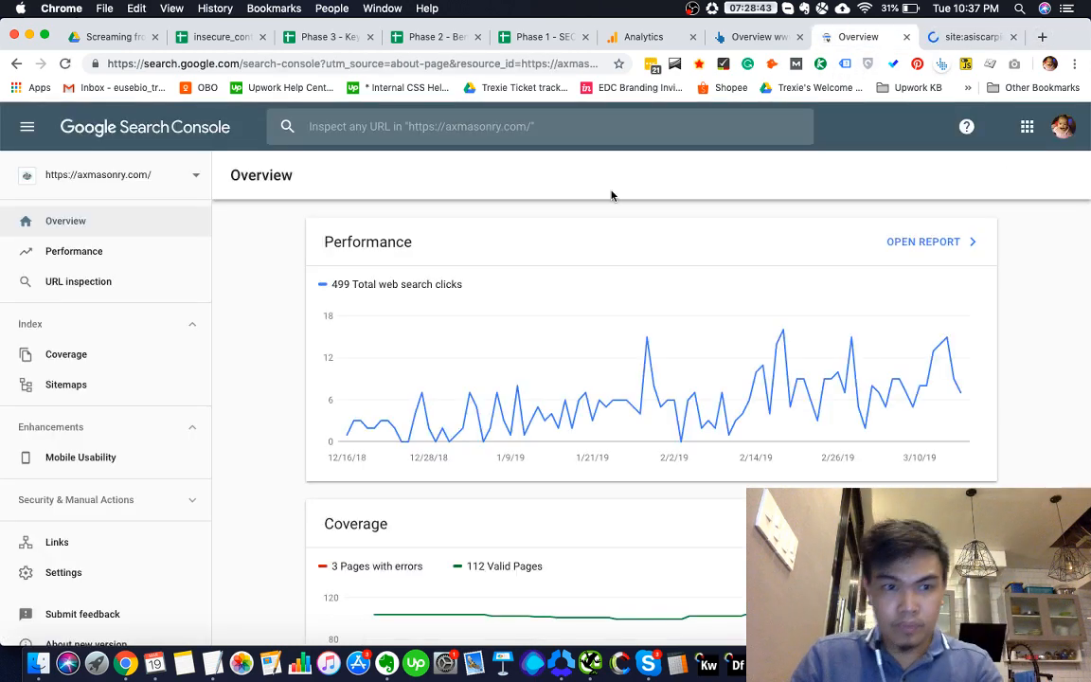
# Switch Search Console to the asiscarpio.com property and review its Sitemaps (/sitemap.xml, 79 URLs) and Coverage reports
pyautogui.click(151, 179)
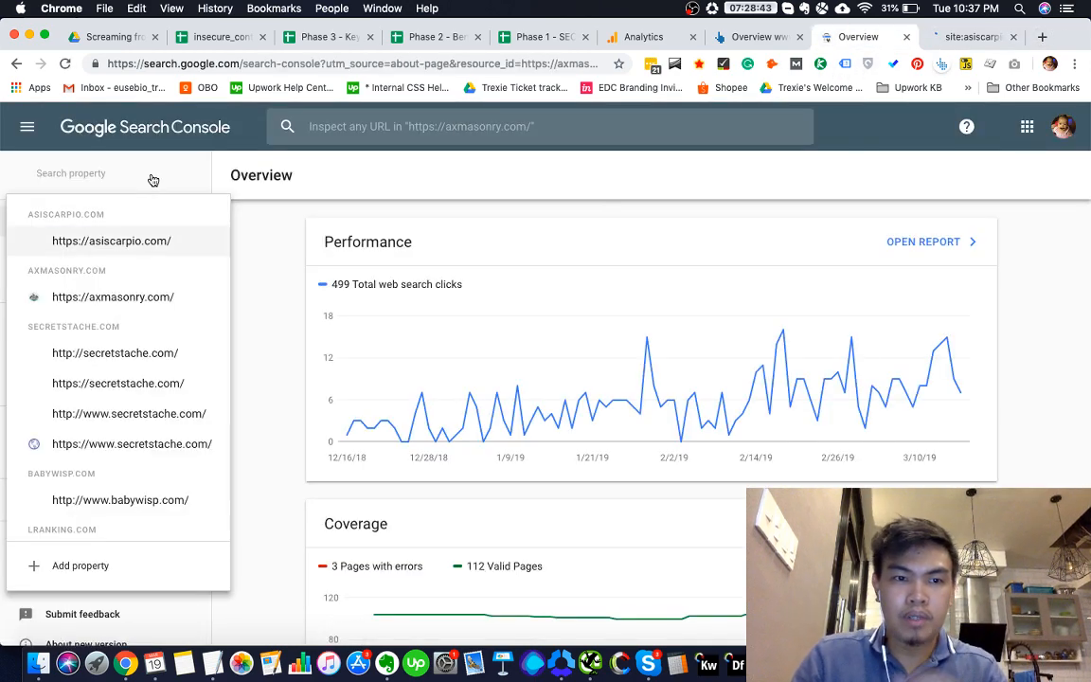
pyautogui.click(74, 244)
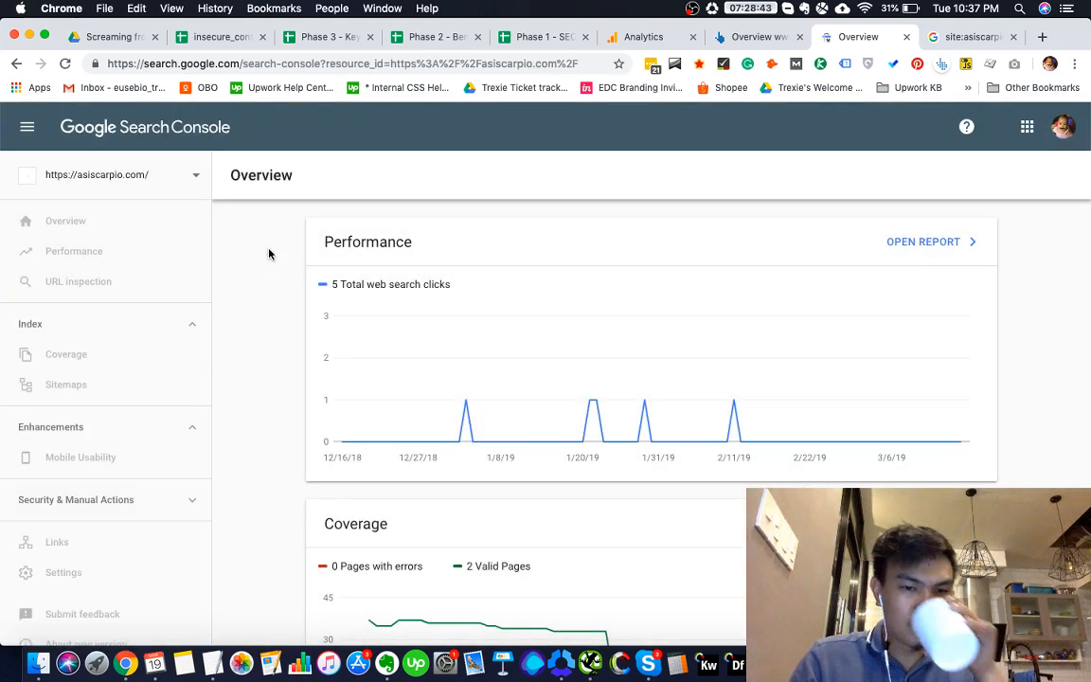
pyautogui.scroll(-2, 102, 432)
pyautogui.scroll(-1, 102, 432)
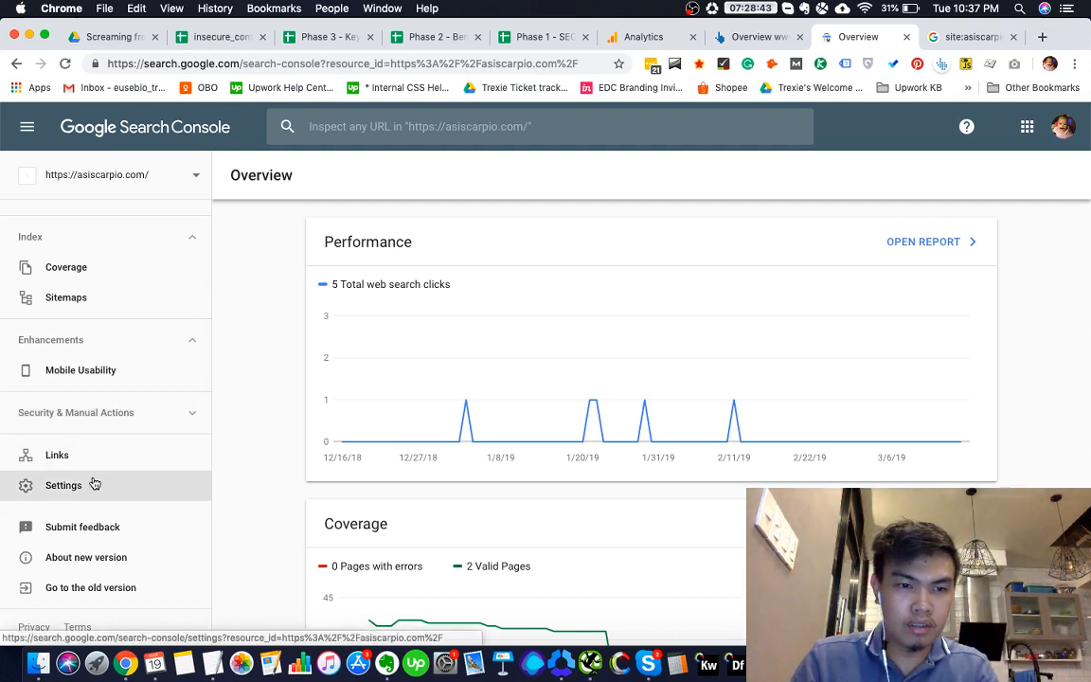
pyautogui.scroll(4, 104, 433)
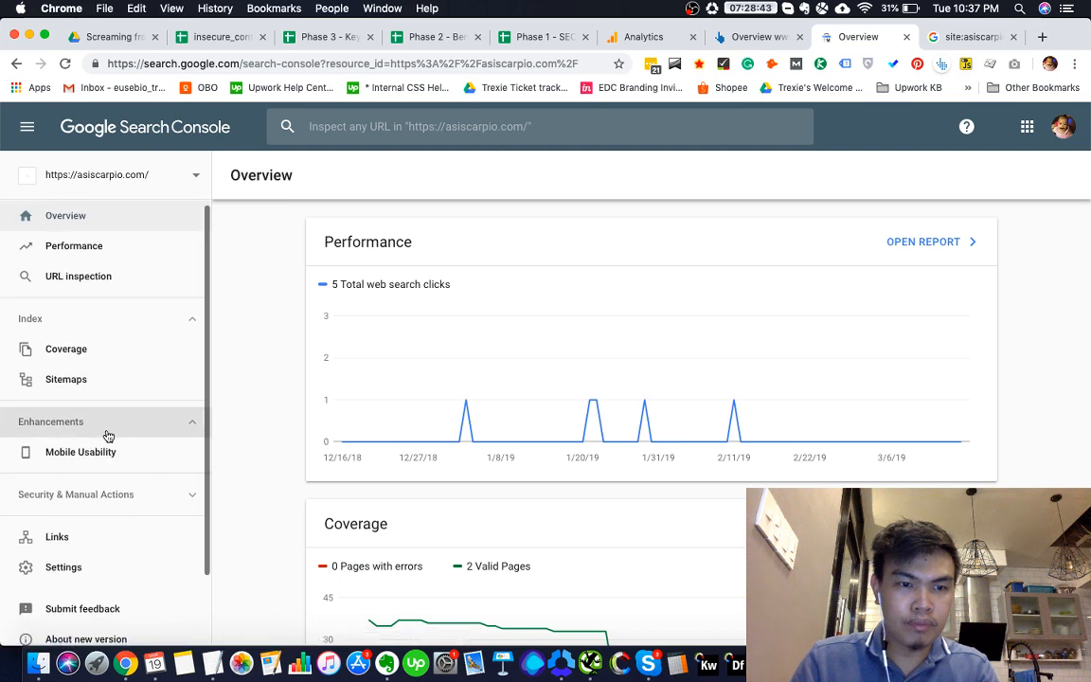
pyautogui.click(91, 284)
pyautogui.click(85, 372)
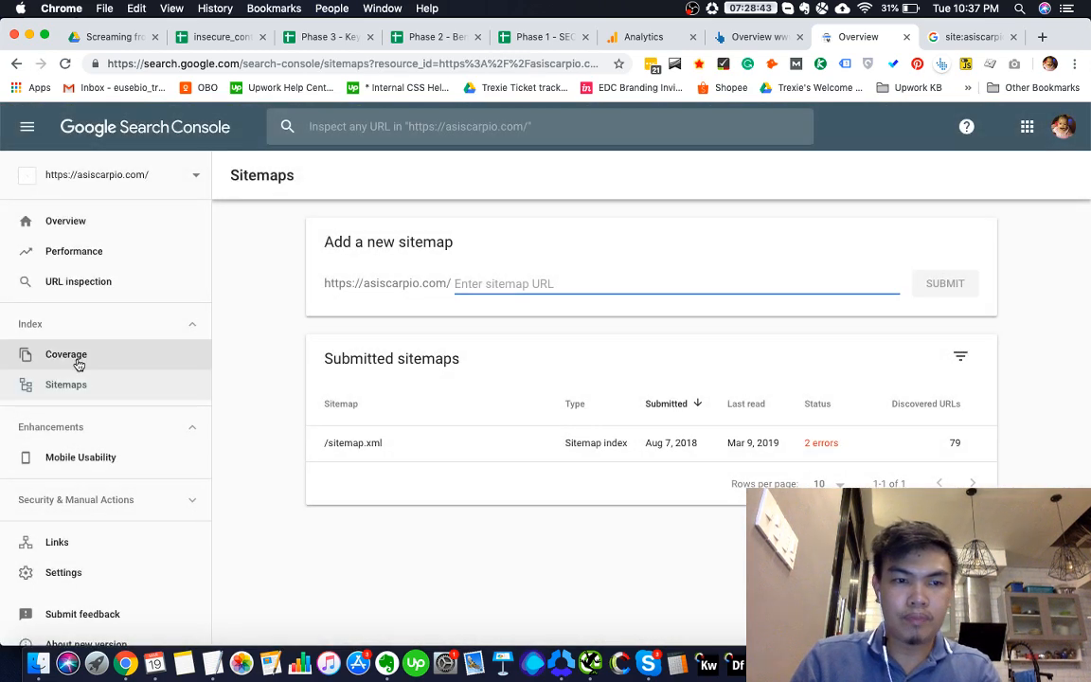
pyautogui.click(79, 358)
# Note the 58 results for site:asiscarpio.com and start typing '58 crawled vs' into C9
pyautogui.click(967, 38)
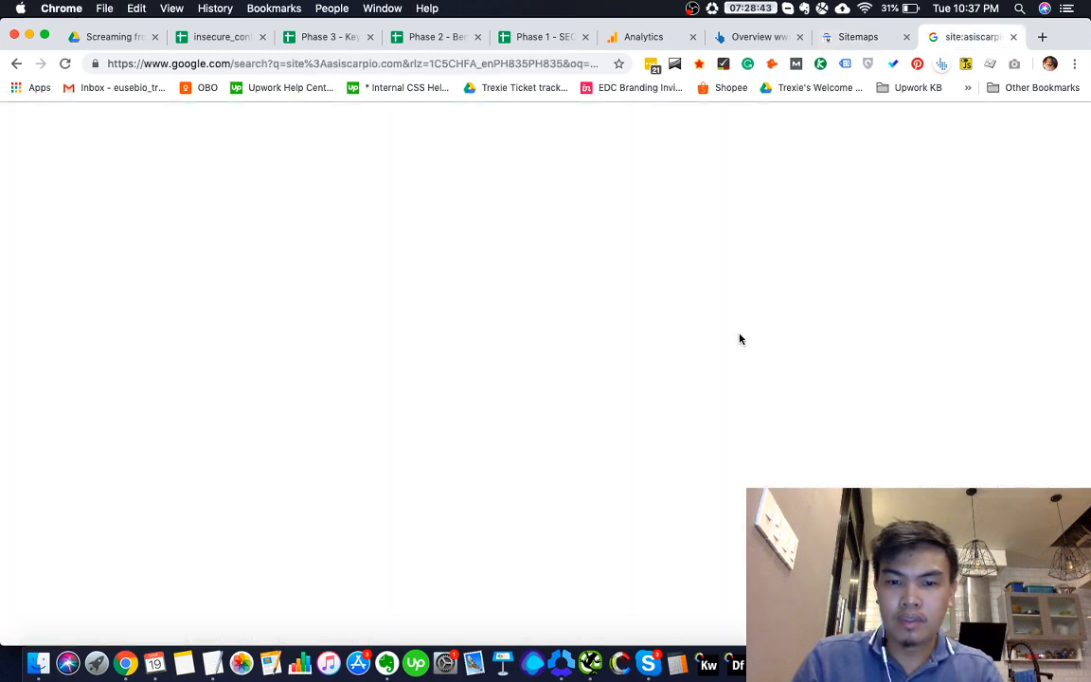
pyautogui.moveTo(123, 212); pyautogui.dragTo(227, 214)
pyautogui.click(227, 214)
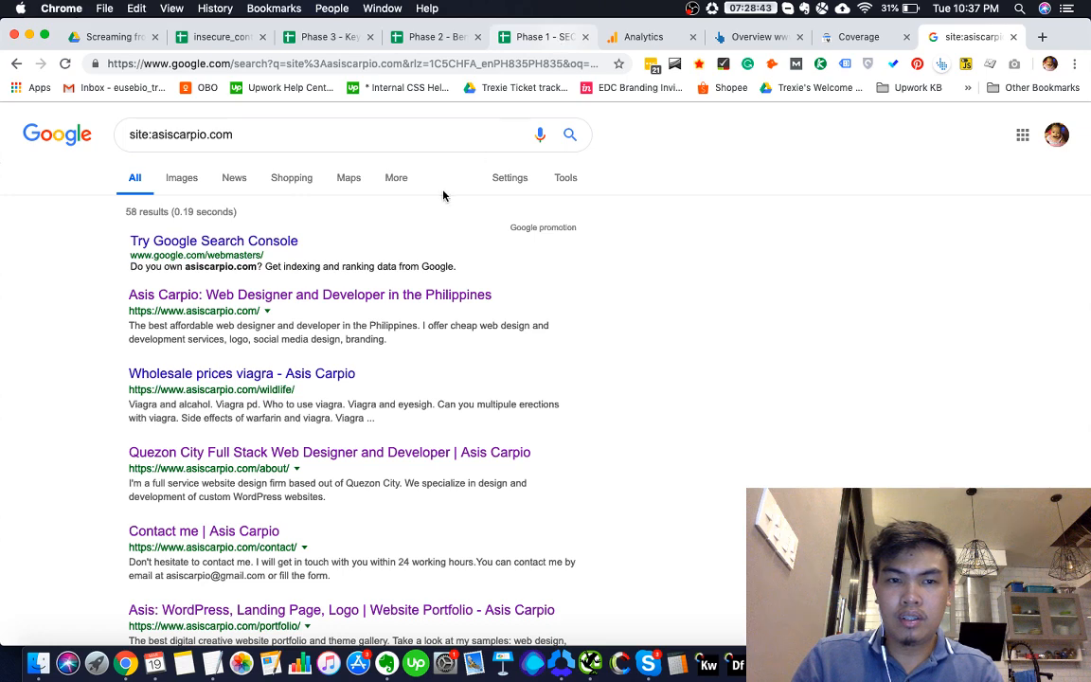
pyautogui.click(538, 38)
pyautogui.doubleClick(391, 367)
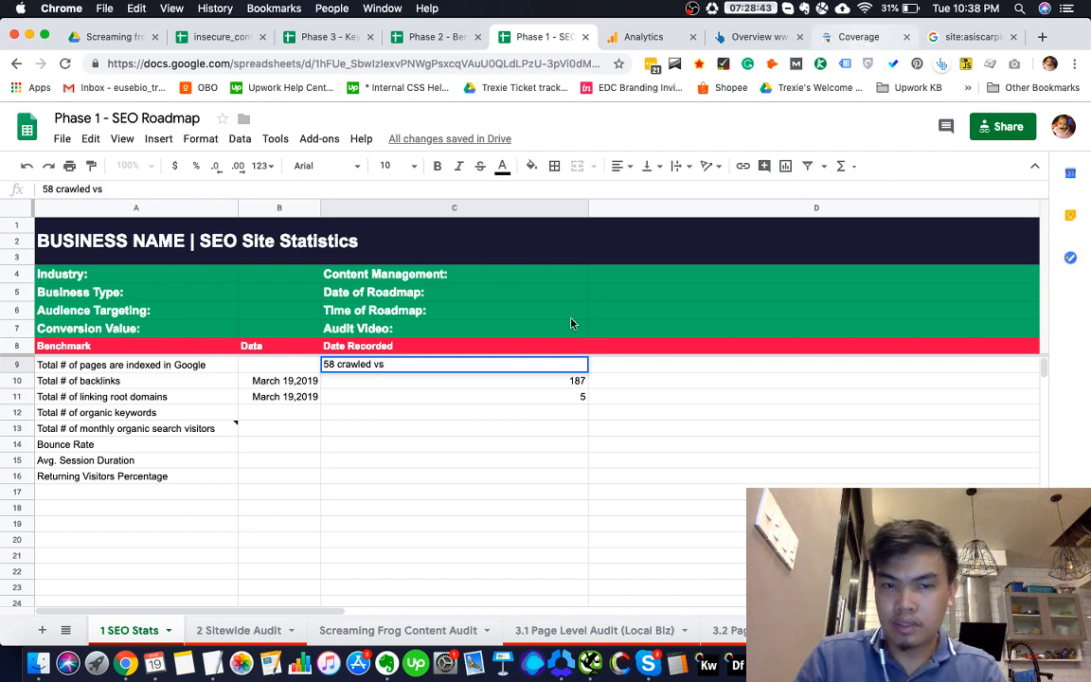
# Complete the C9 indexed-pages note as '58 crawled | 2 valid'
pyautogui.click(860, 38)
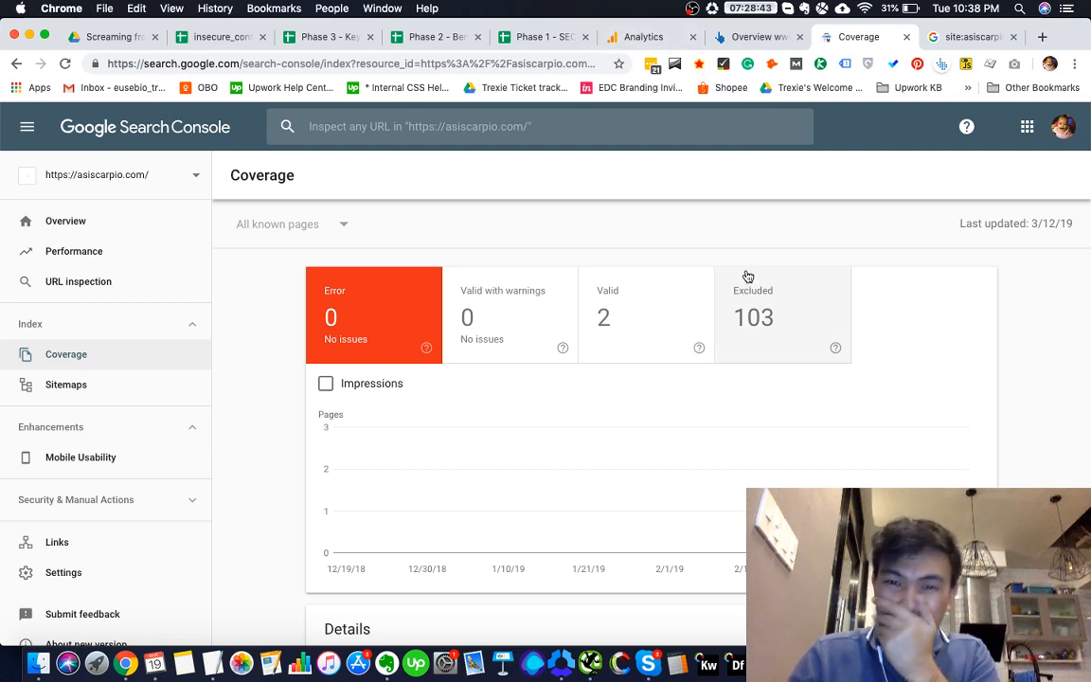
pyautogui.click(556, 41)
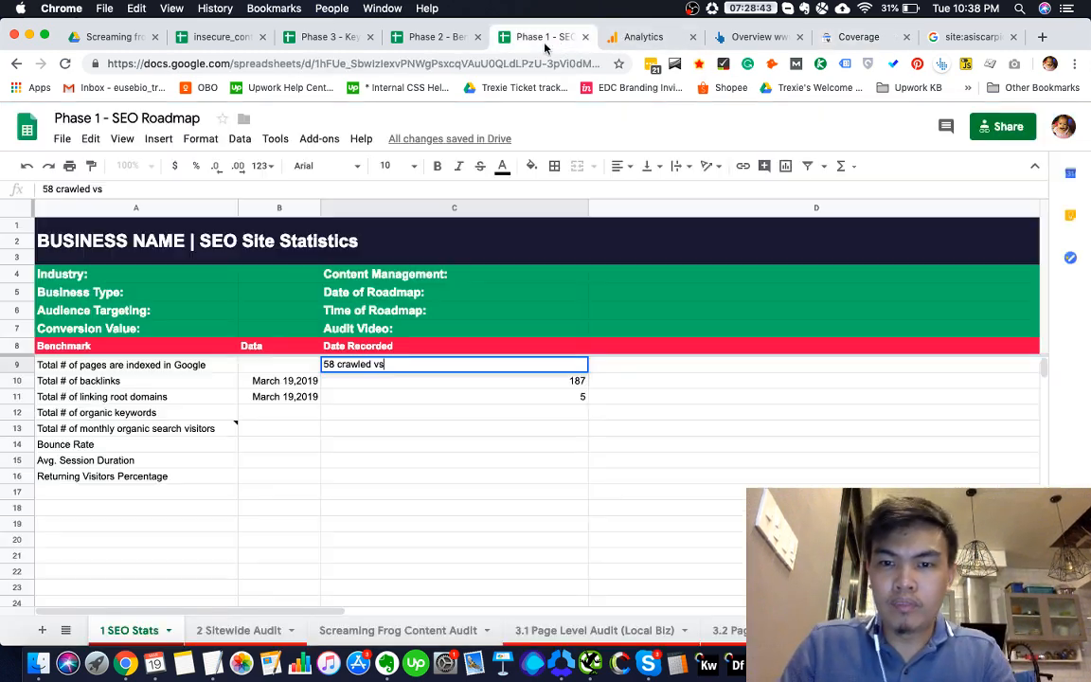
pyautogui.press('BackSpace')
pyautogui.press('BackSpace')
pyautogui.press('BackSpace')
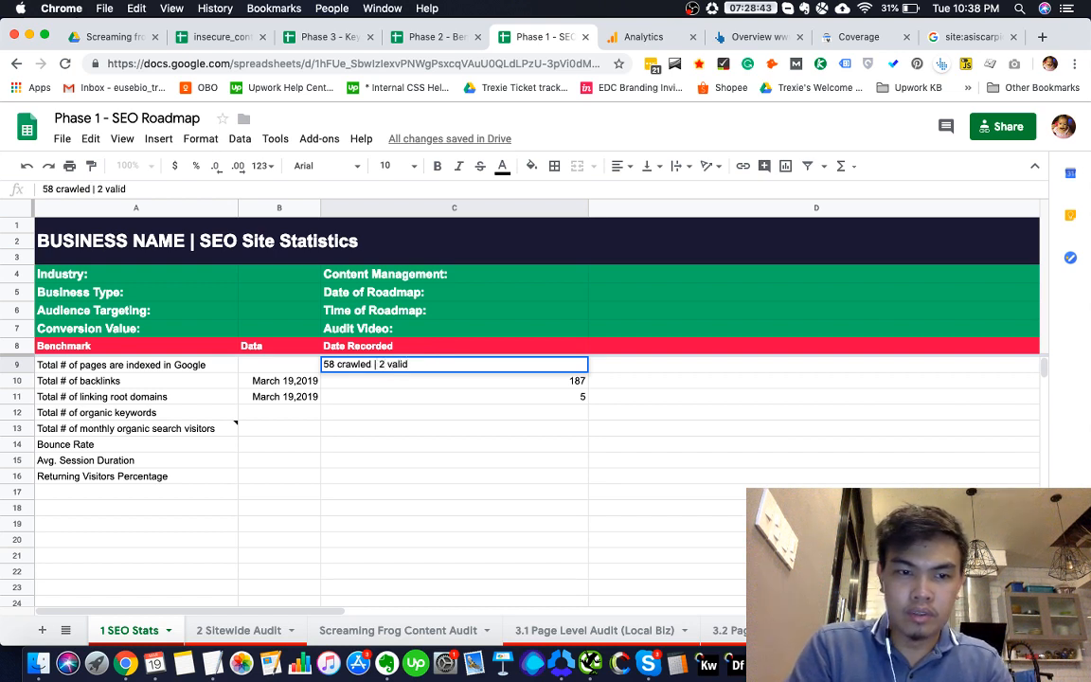
pyautogui.press('Return')
pyautogui.press('Up')
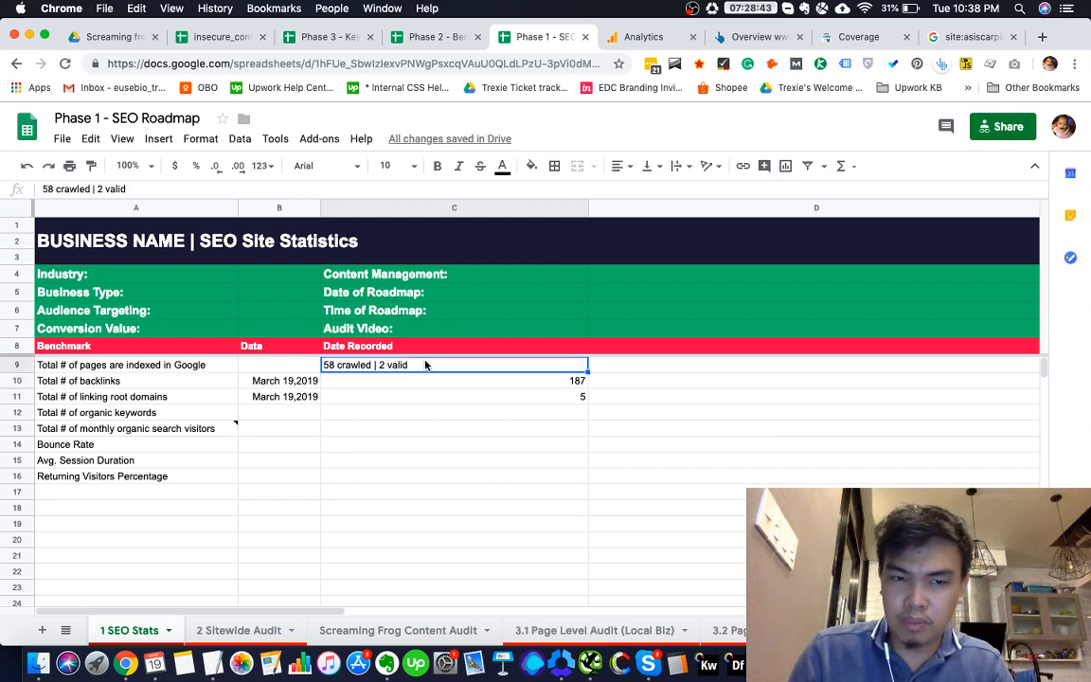
# Copy the March 19,2019 date from B10 into B9
pyautogui.click(284, 380)
pyautogui.press('super+c')
pyautogui.click(270, 365)
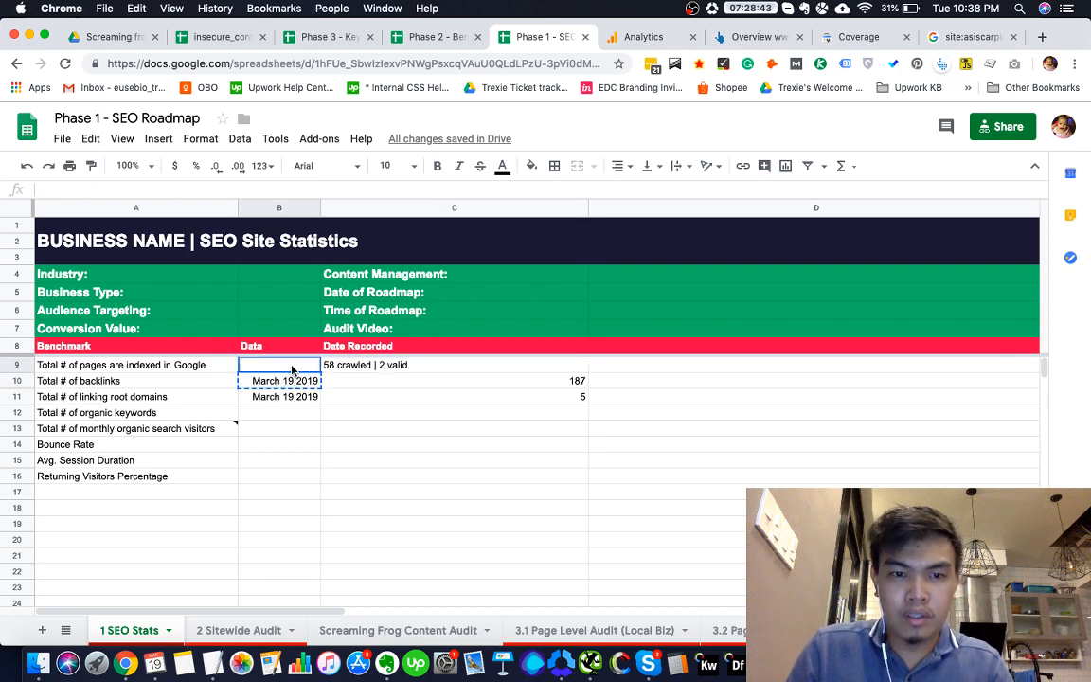
pyautogui.press('super+v')
pyautogui.click(398, 368)
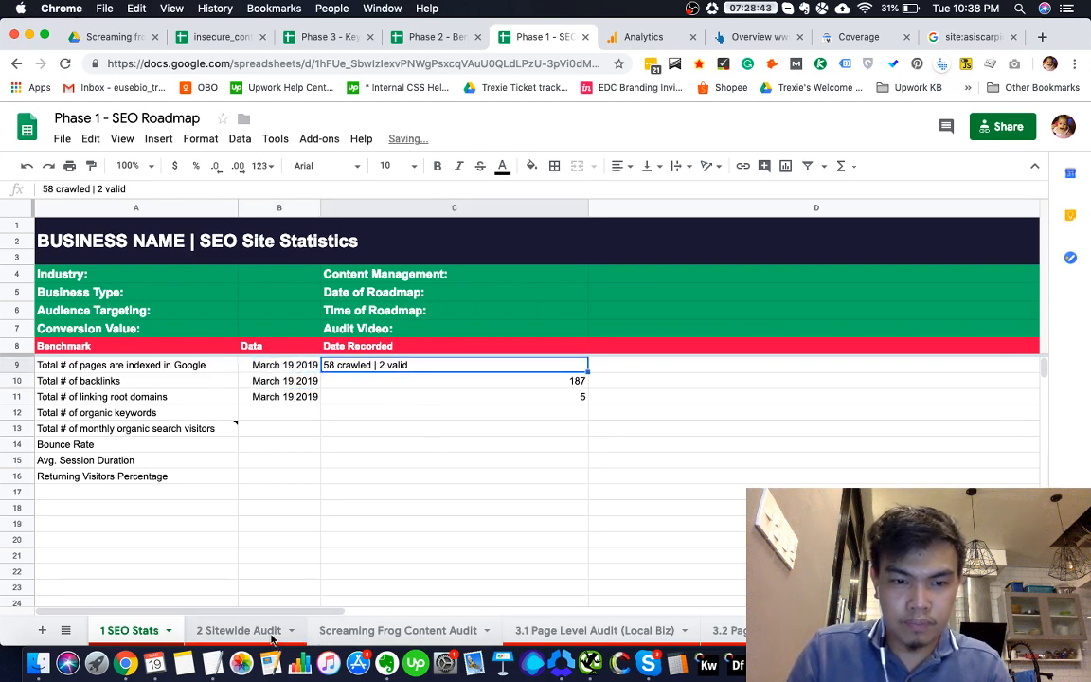
# Mark the backlinks and linking root domains checks X on the Sitewide Audit sheet
pyautogui.click(239, 630)
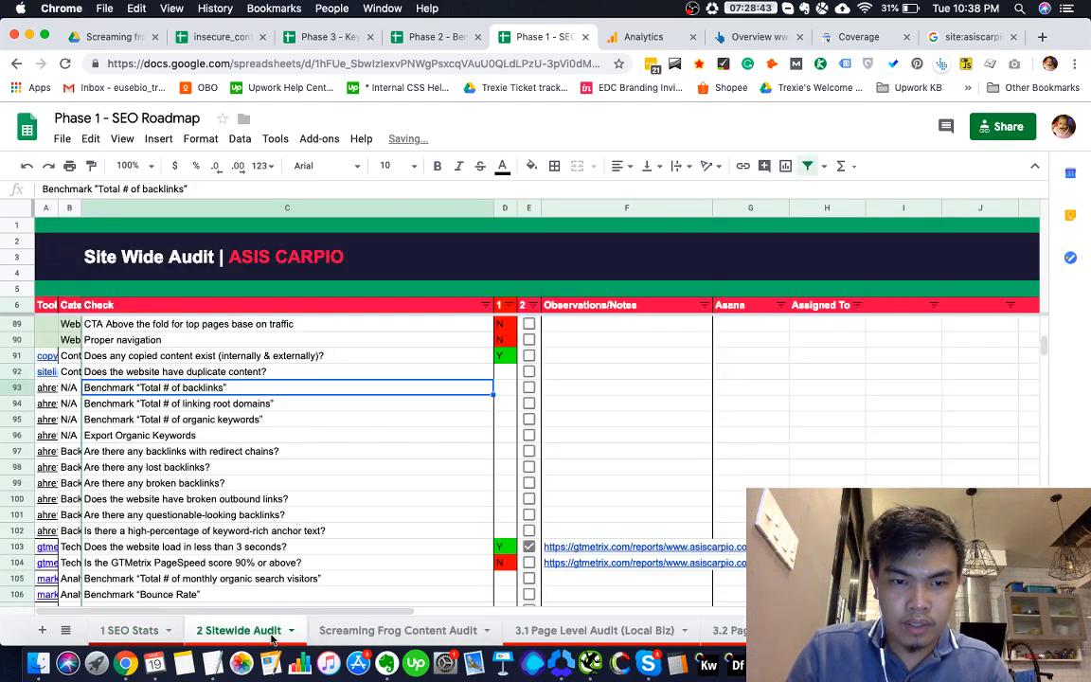
pyautogui.click(505, 390)
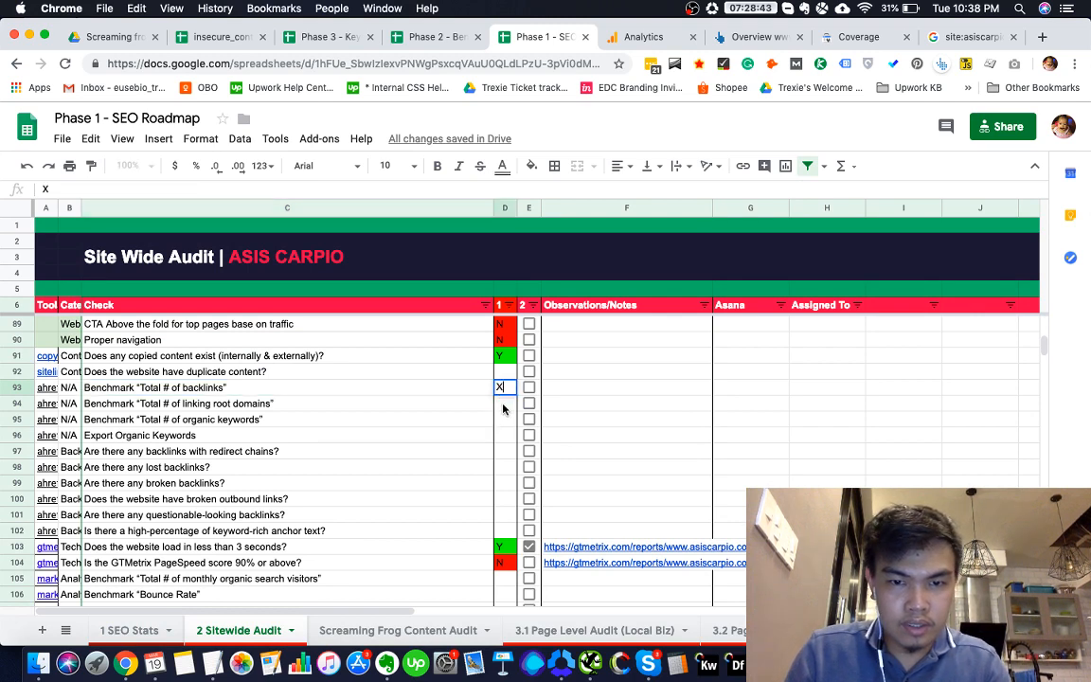
pyautogui.press('Return')
pyautogui.click(503, 434)
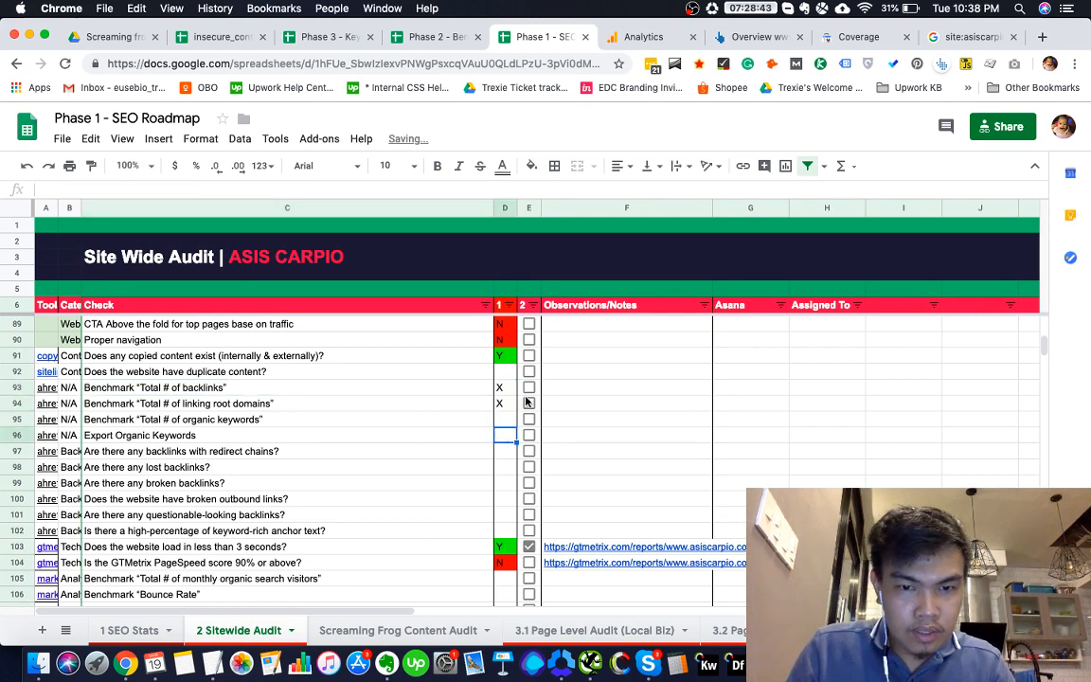
pyautogui.click(814, 42)
pyautogui.click(753, 38)
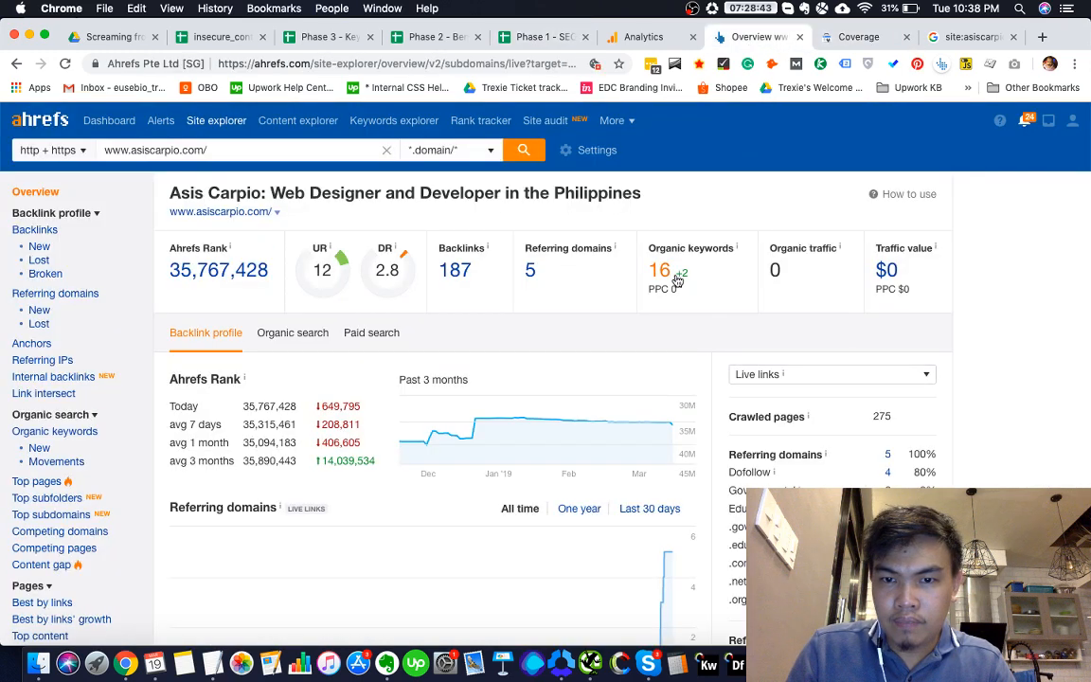
pyautogui.click(540, 37)
pyautogui.click(721, 43)
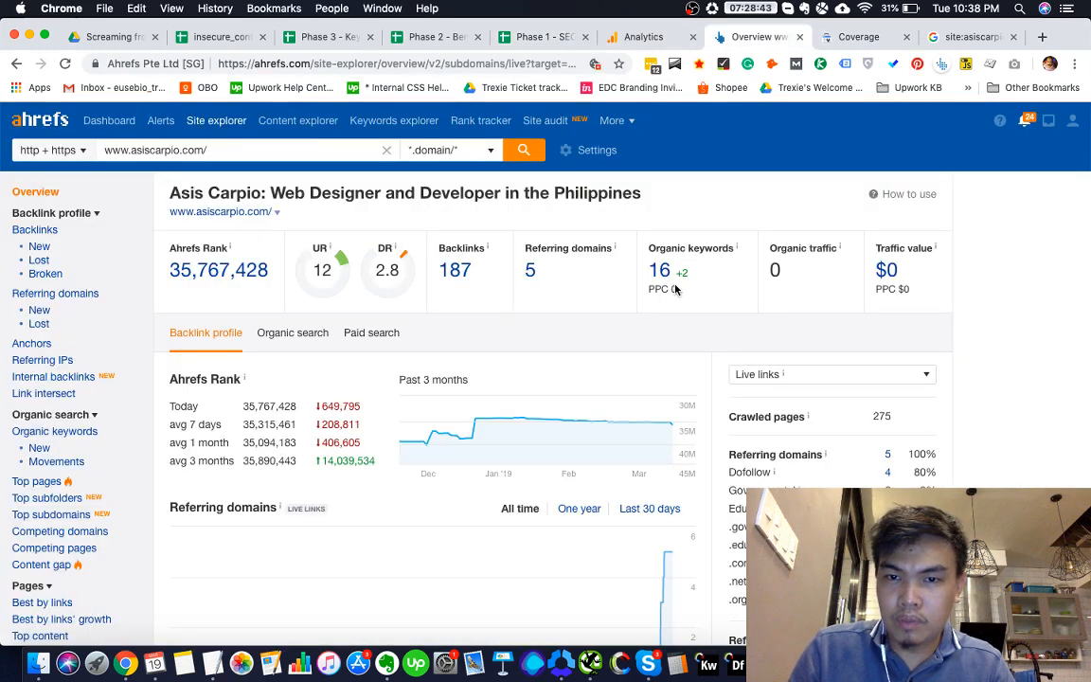
pyautogui.click(527, 37)
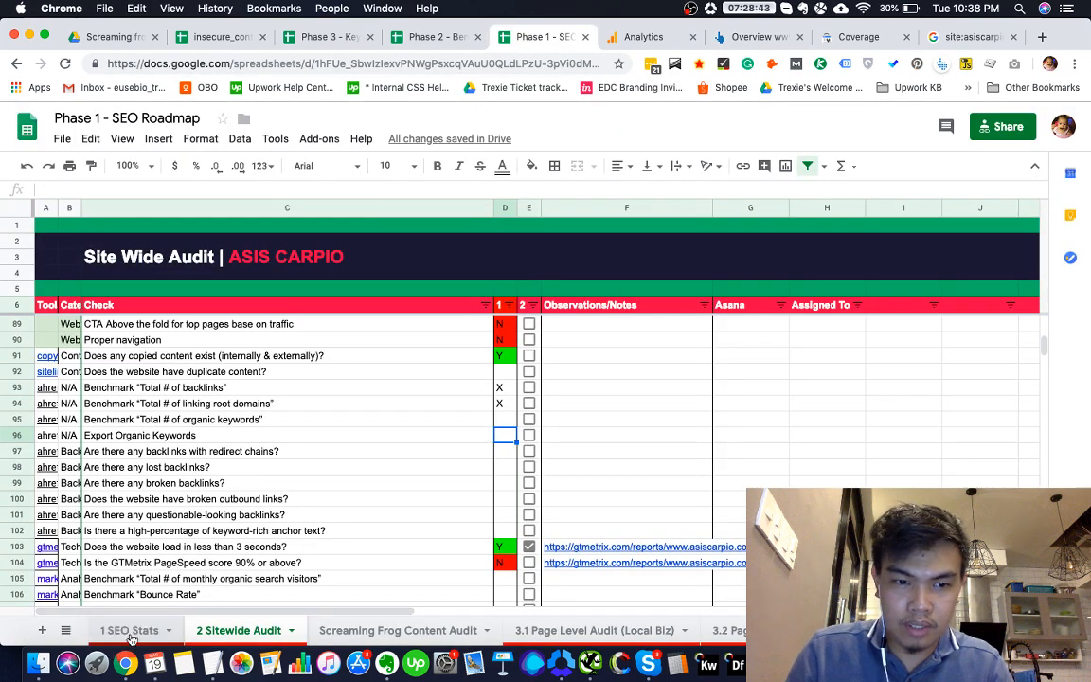
# Record 16 organic keywords in C12 and paste the March 19,2019 date into B12
pyautogui.click(123, 630)
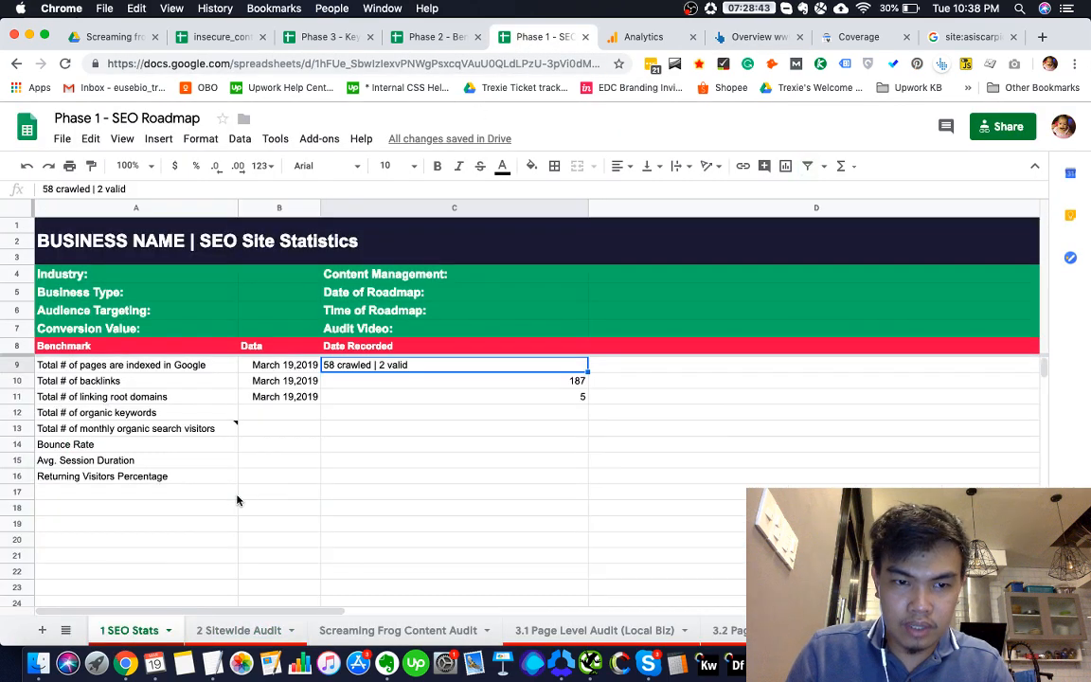
pyautogui.click(276, 415)
pyautogui.click(361, 414)
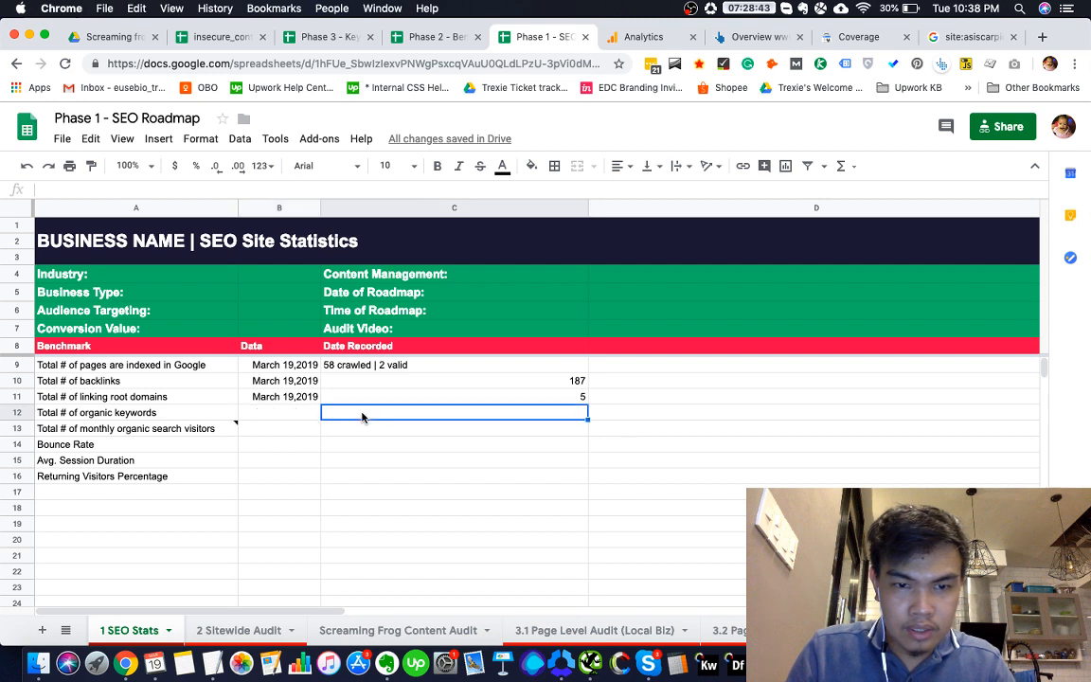
pyautogui.write('19')
pyautogui.press('BackSpace')
pyautogui.write('6')
pyautogui.press('Return')
pyautogui.press('Up')
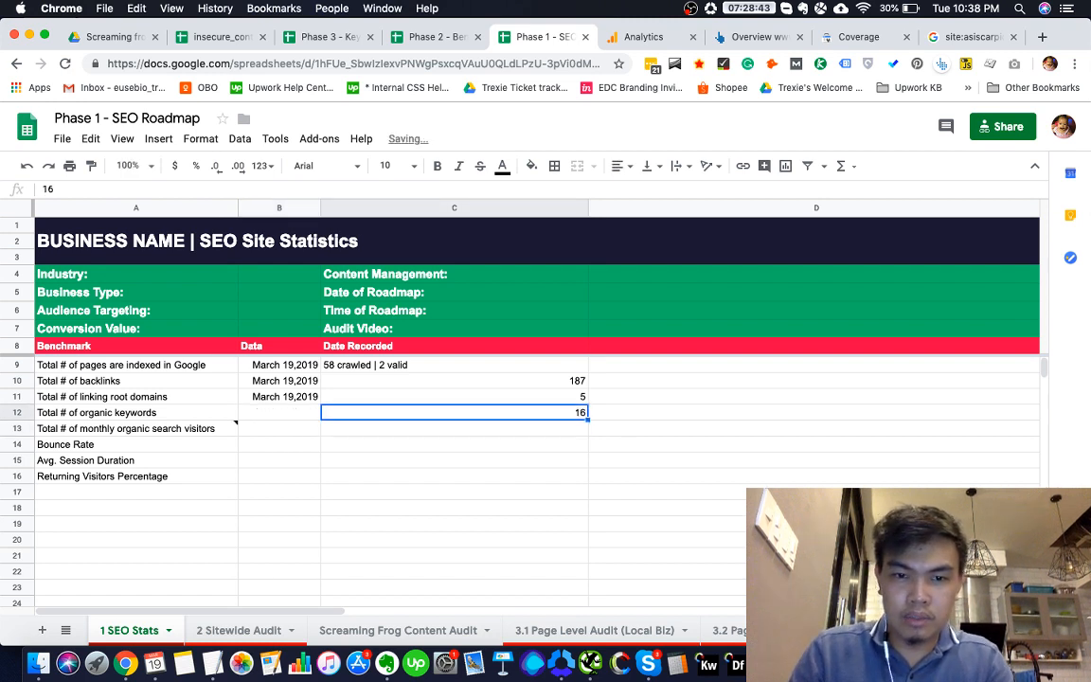
pyautogui.press('Left')
pyautogui.press('Up')
pyautogui.press('Down')
pyautogui.hotkey('ctrl', 'v')
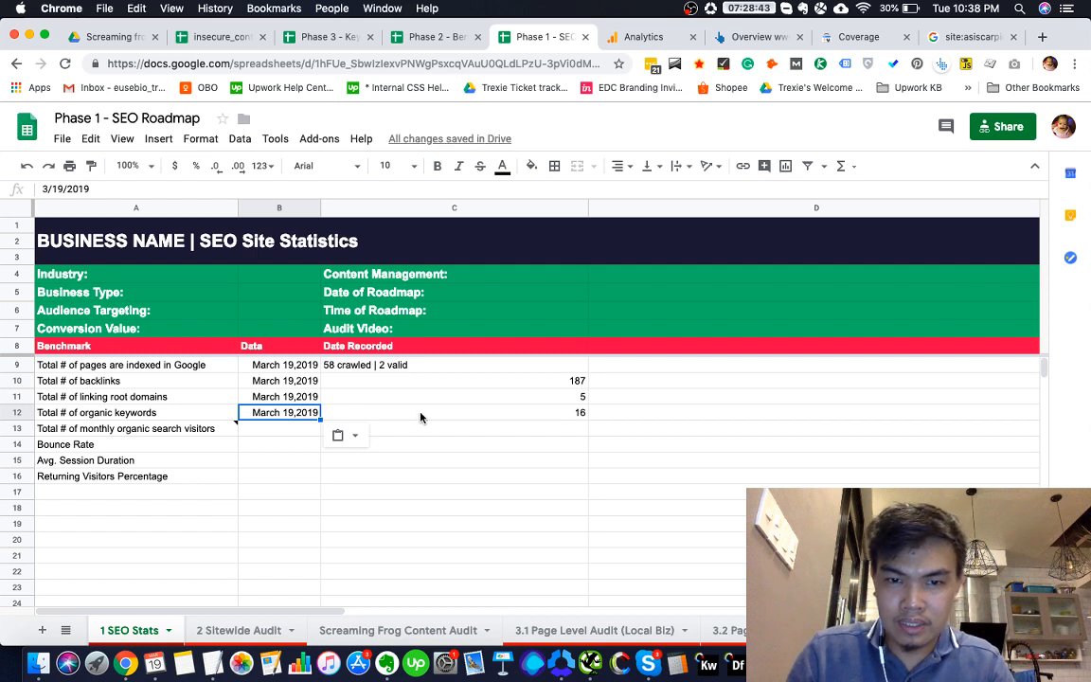
# Centre-align the recorded values in C9:C12
pyautogui.moveTo(422, 414); pyautogui.dragTo(435, 363)
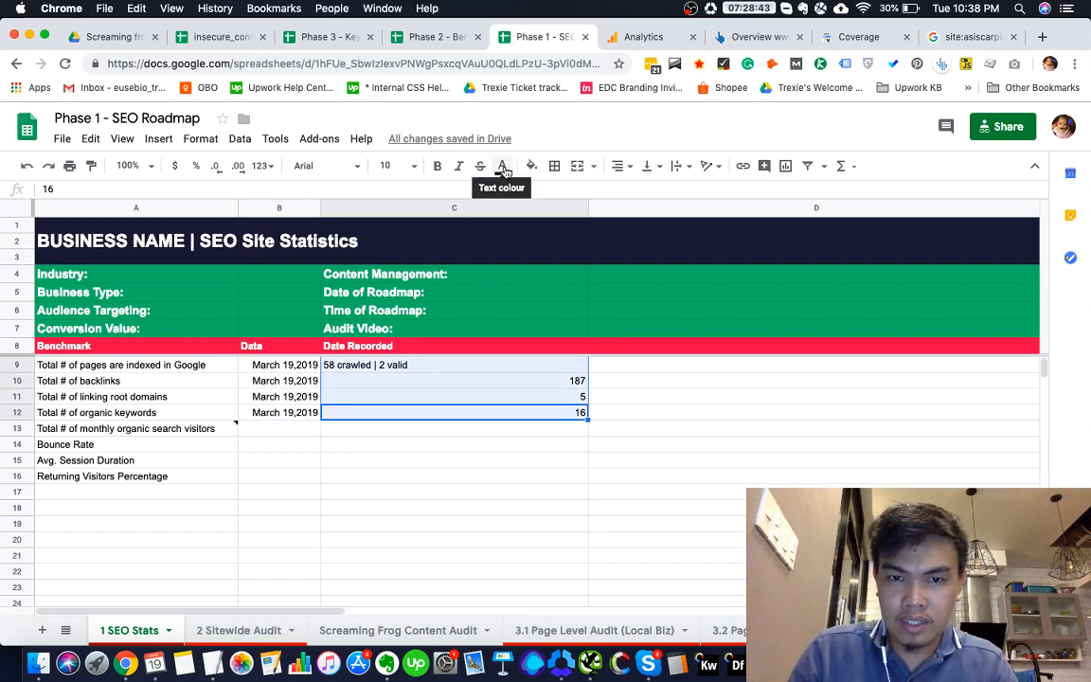
pyautogui.click(626, 172)
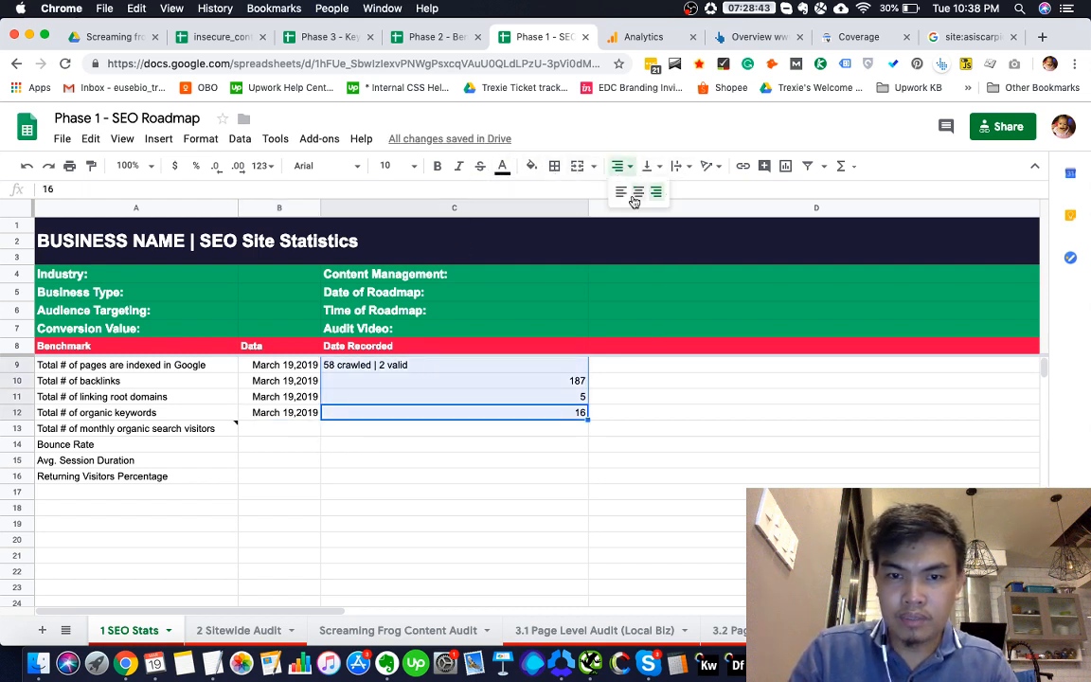
pyautogui.click(638, 192)
pyautogui.click(506, 446)
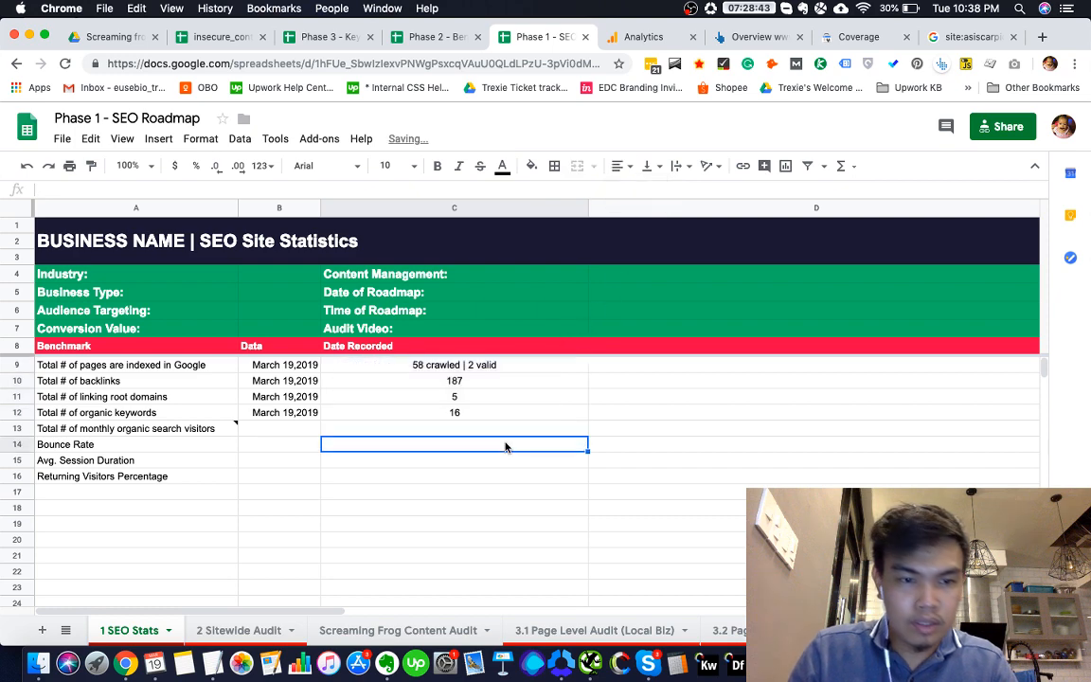
pyautogui.click(499, 431)
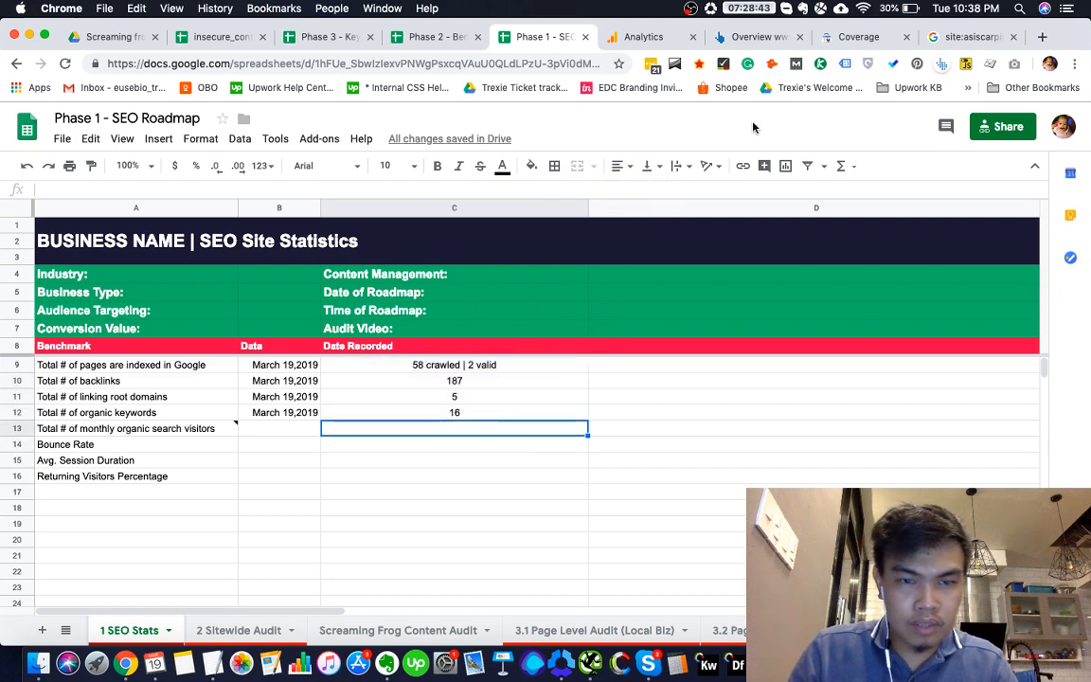
pyautogui.click(833, 44)
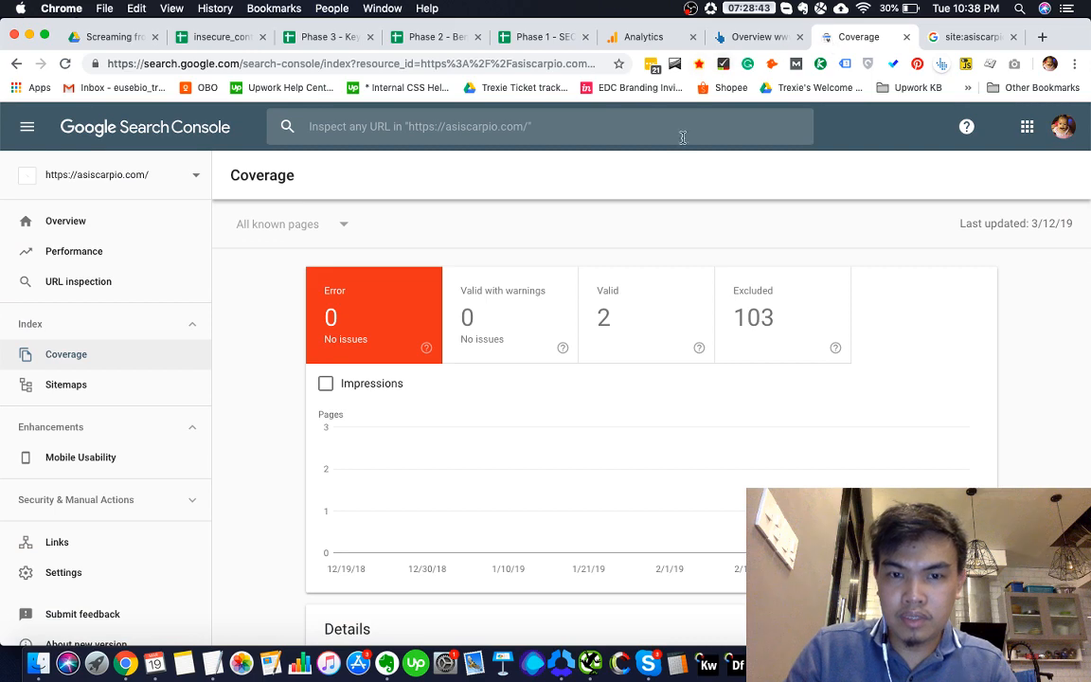
pyautogui.click(72, 240)
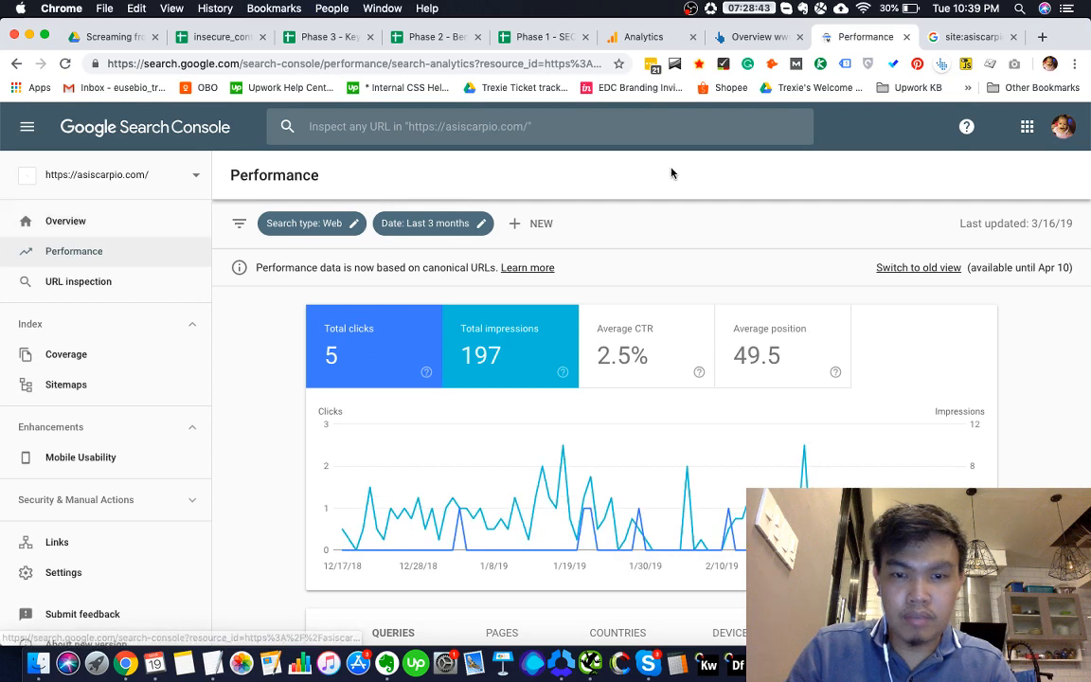
pyautogui.click(640, 40)
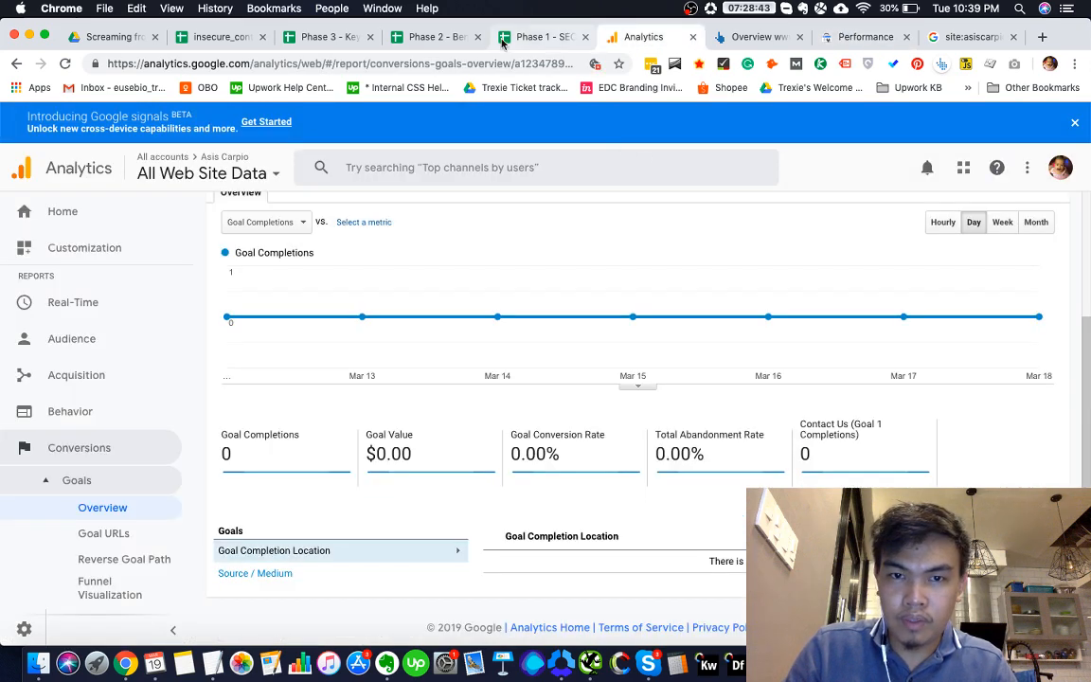
pyautogui.click(554, 38)
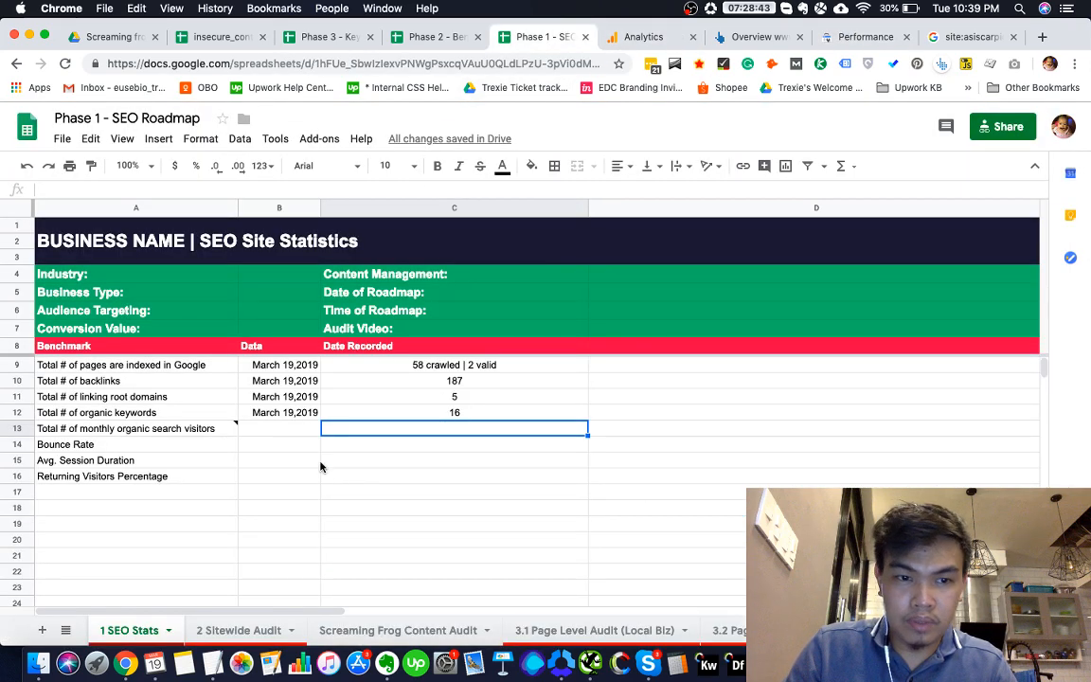
# Check the Search Console and Analytics figures for monthly organic search visitors
pyautogui.click(291, 431)
pyautogui.press('Left')
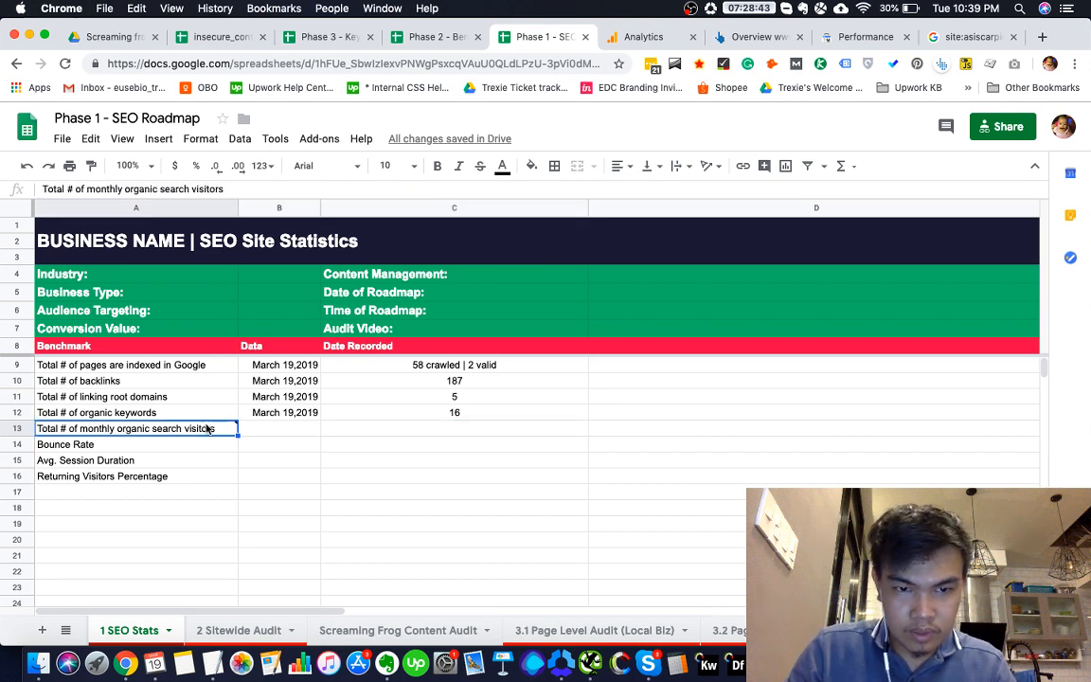
pyautogui.moveTo(227, 431)
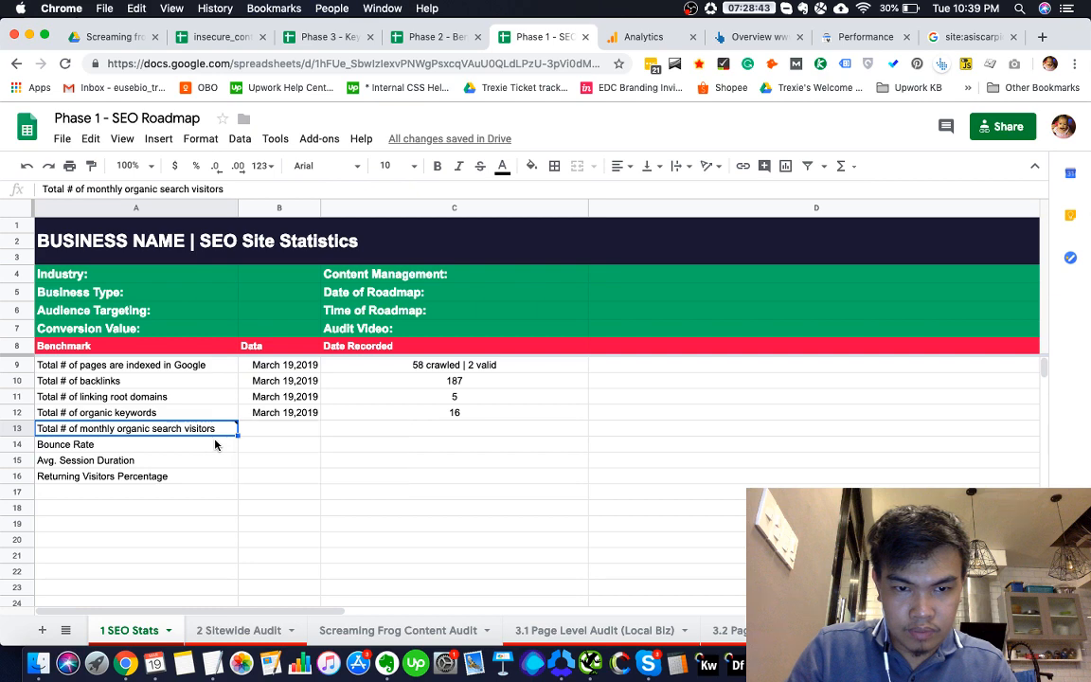
pyautogui.click(290, 426)
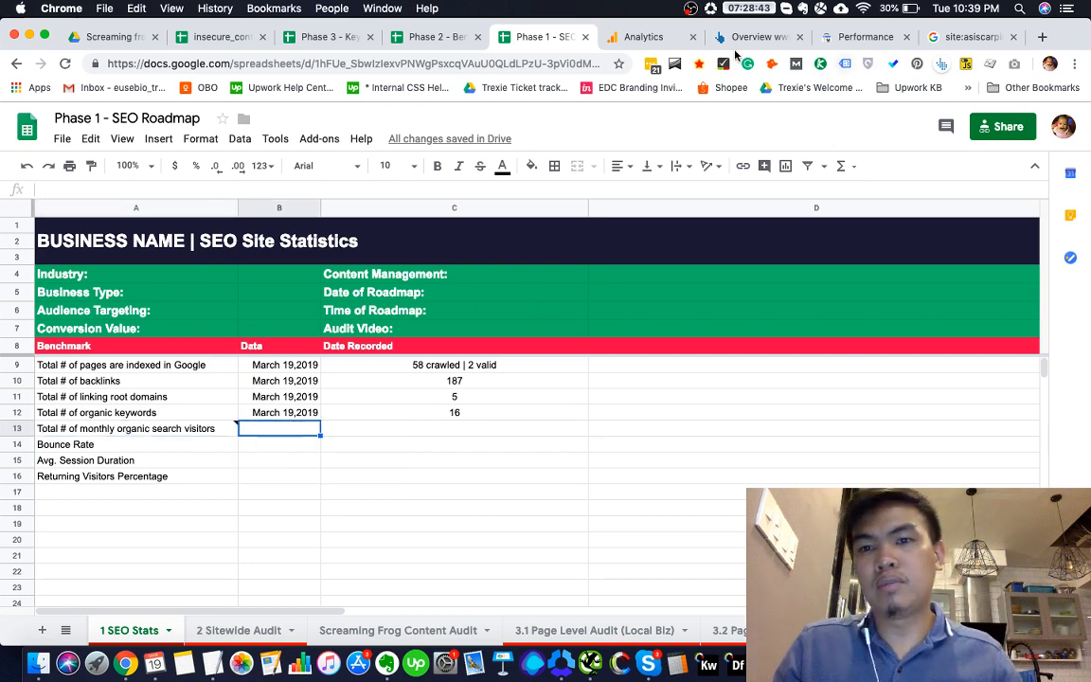
pyautogui.click(867, 37)
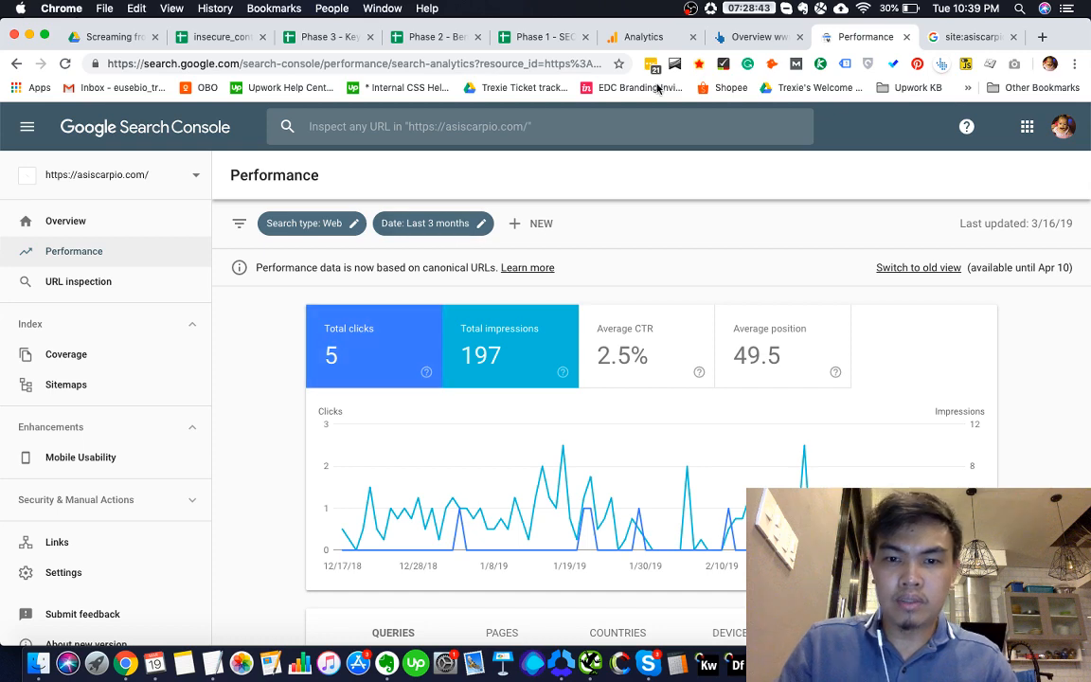
pyautogui.click(635, 37)
pyautogui.click(542, 37)
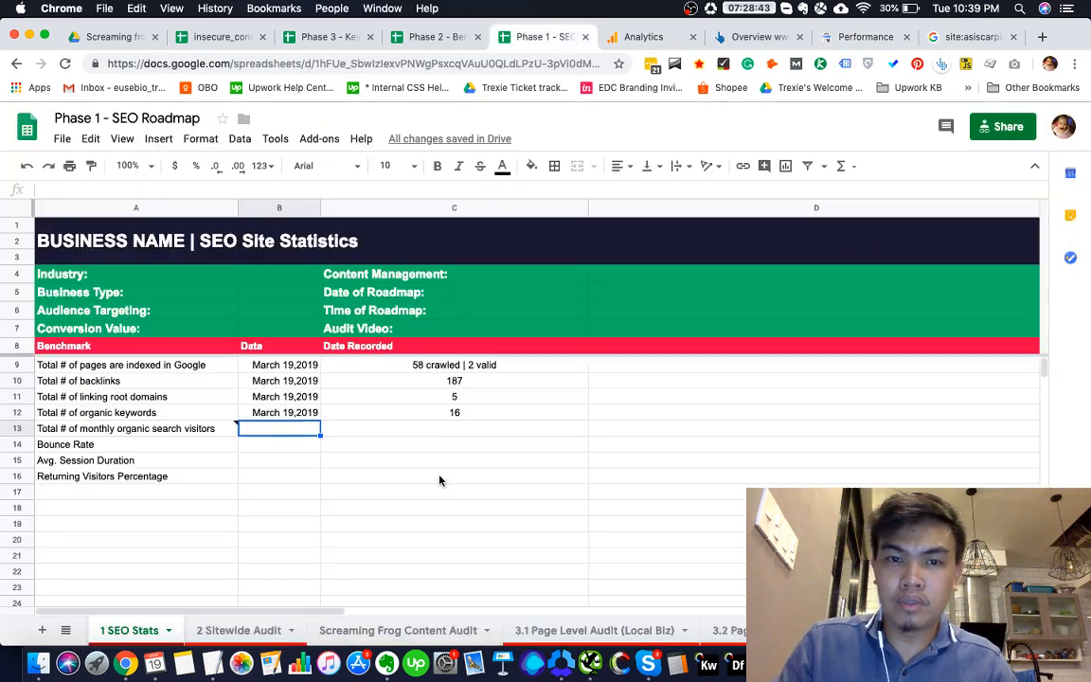
# Copy the March 19,2019 date into B13 and record 5 monthly organic visitors in C13
pyautogui.click(310, 416)
pyautogui.press('super+c')
pyautogui.keyDown('super'); pyautogui.click(306, 432); pyautogui.keyUp('super')
pyautogui.press('super+v')
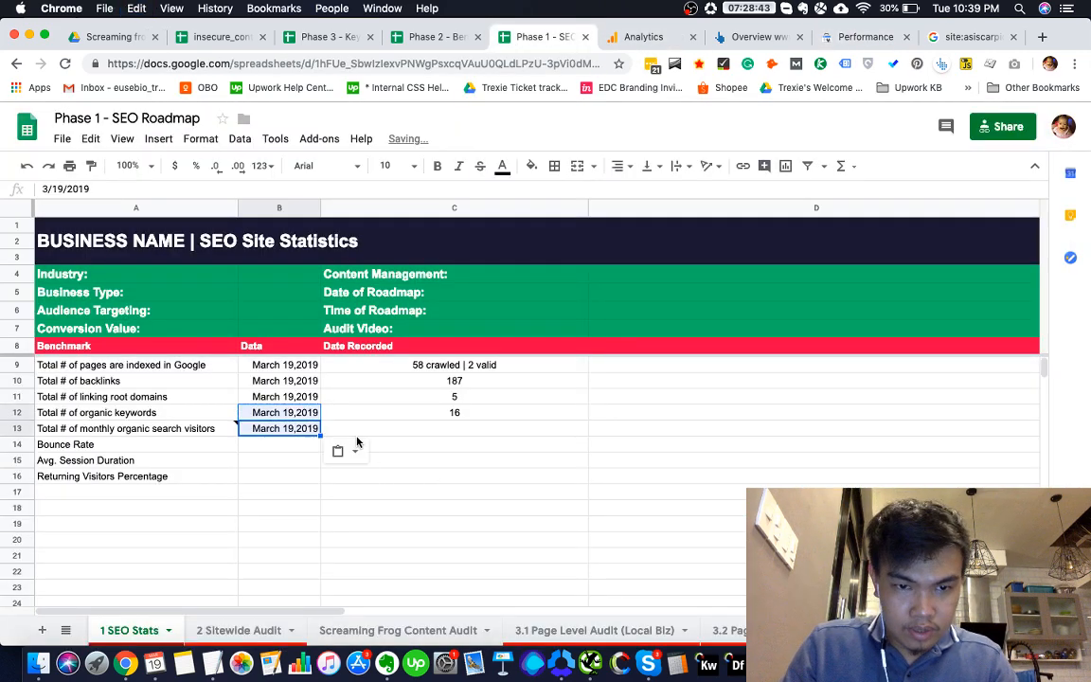
pyautogui.click(424, 431)
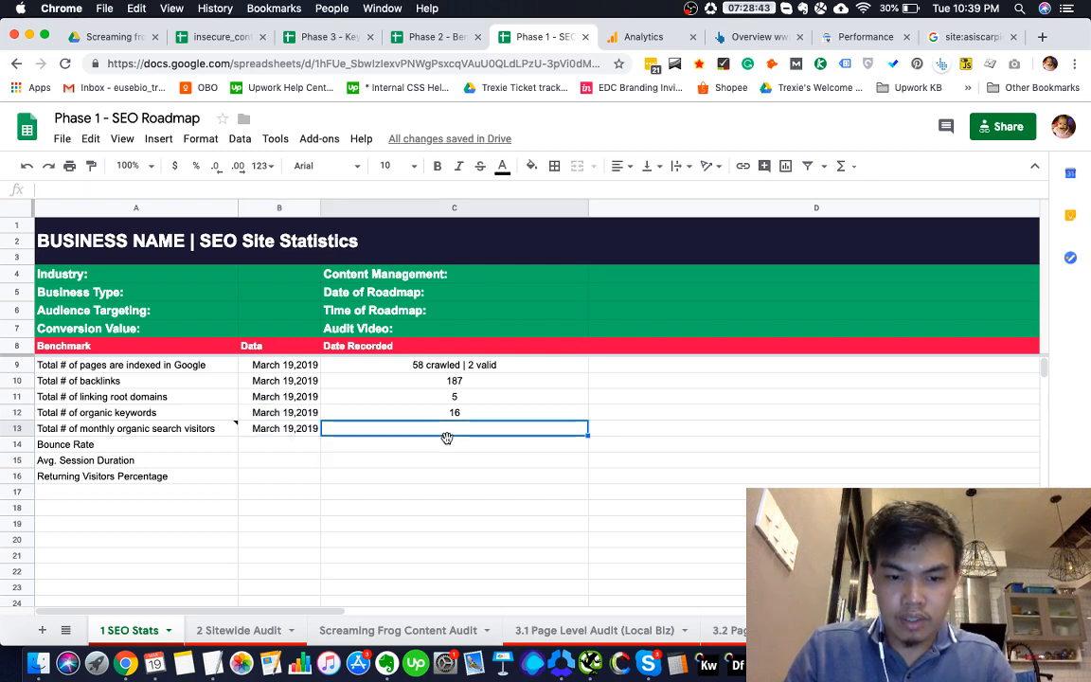
pyautogui.write('5')
pyautogui.press('Return')
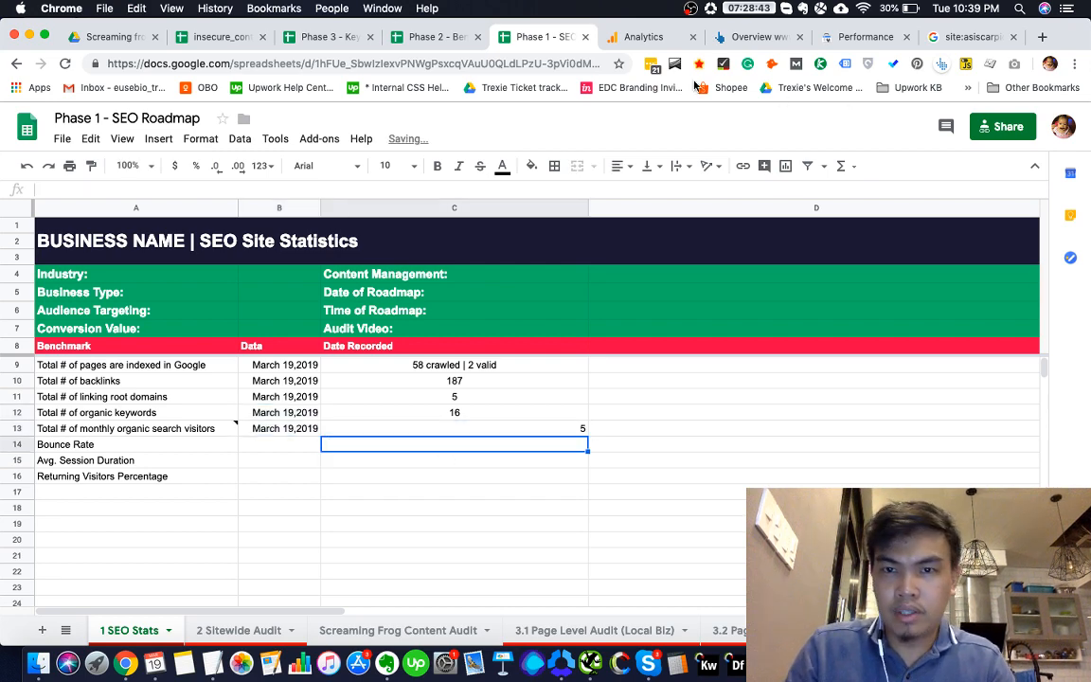
pyautogui.click(644, 36)
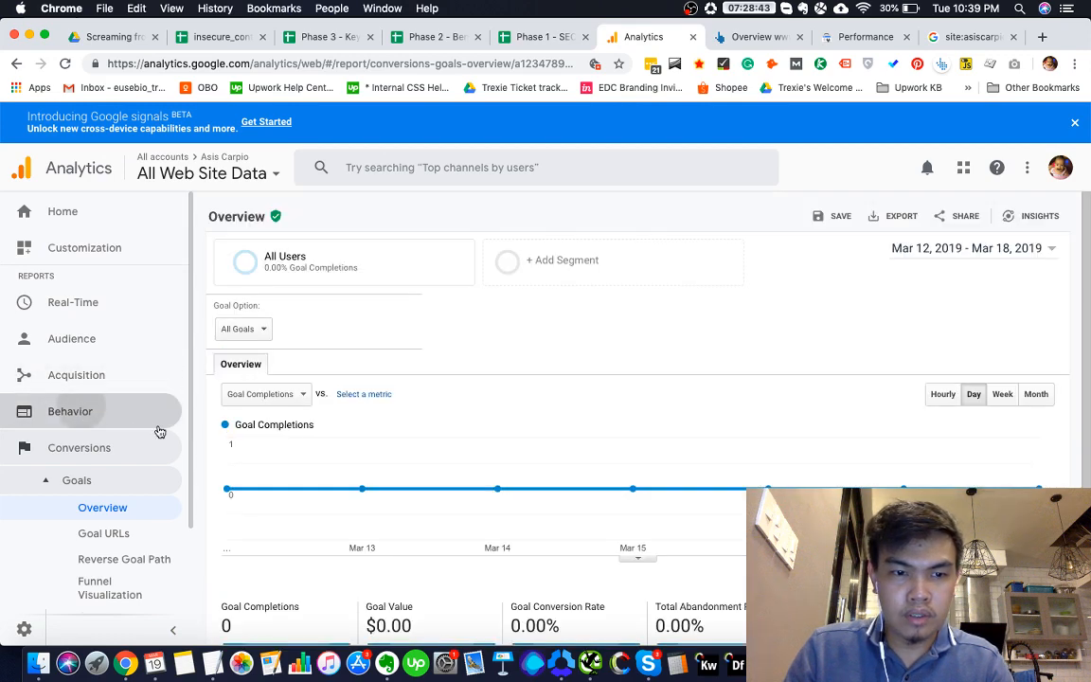
# Open Analytics' Behavior Overview and copy the 57.45% bounce rate
pyautogui.click(156, 422)
pyautogui.click(171, 444)
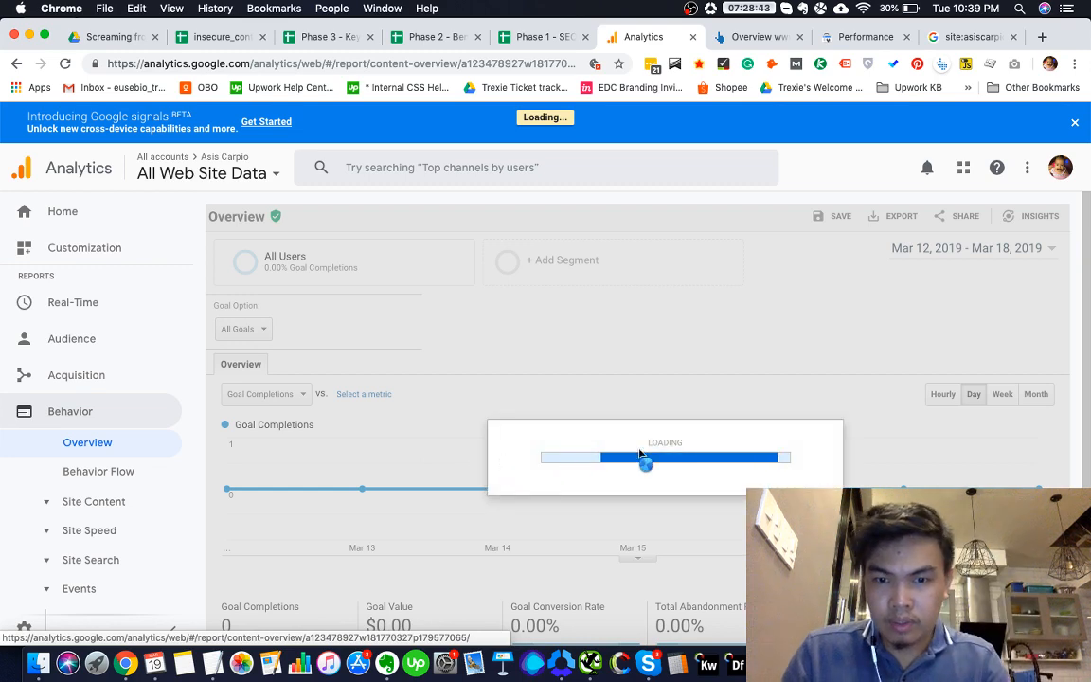
pyautogui.scroll(-2, 680, 454)
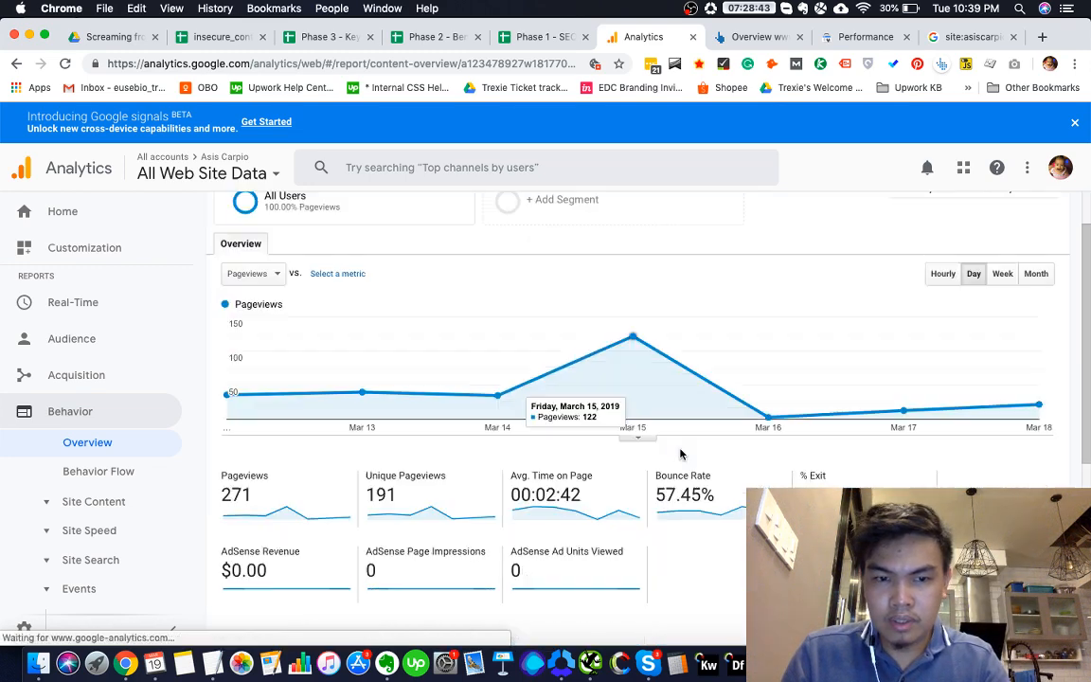
pyautogui.scroll(-2, 679, 454)
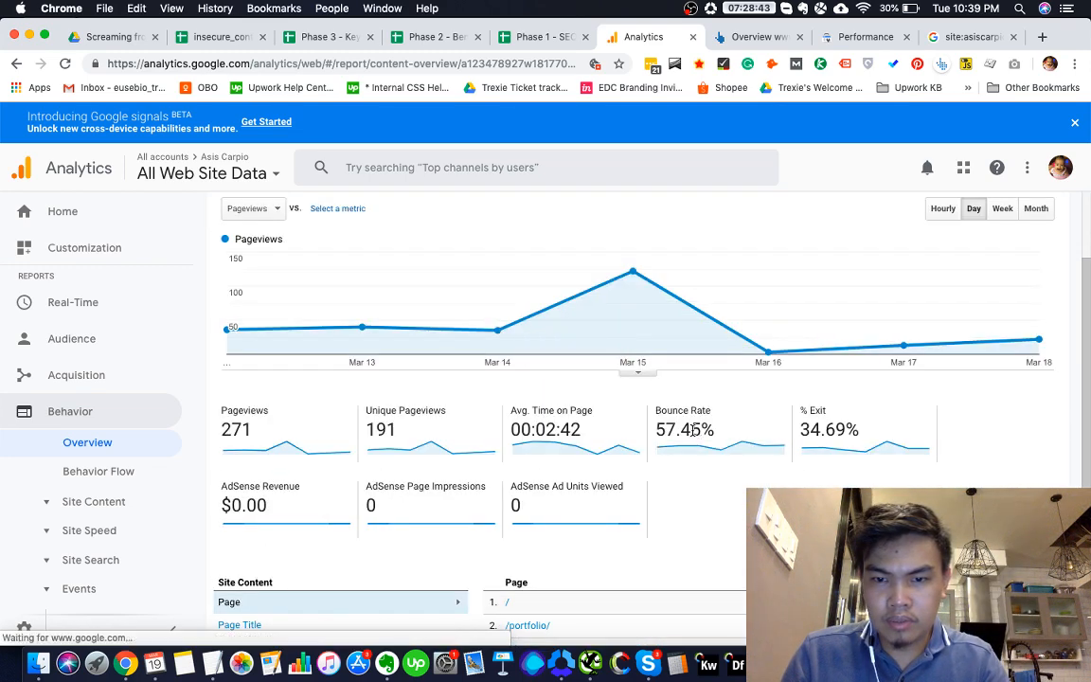
pyautogui.moveTo(655, 429); pyautogui.dragTo(716, 430)
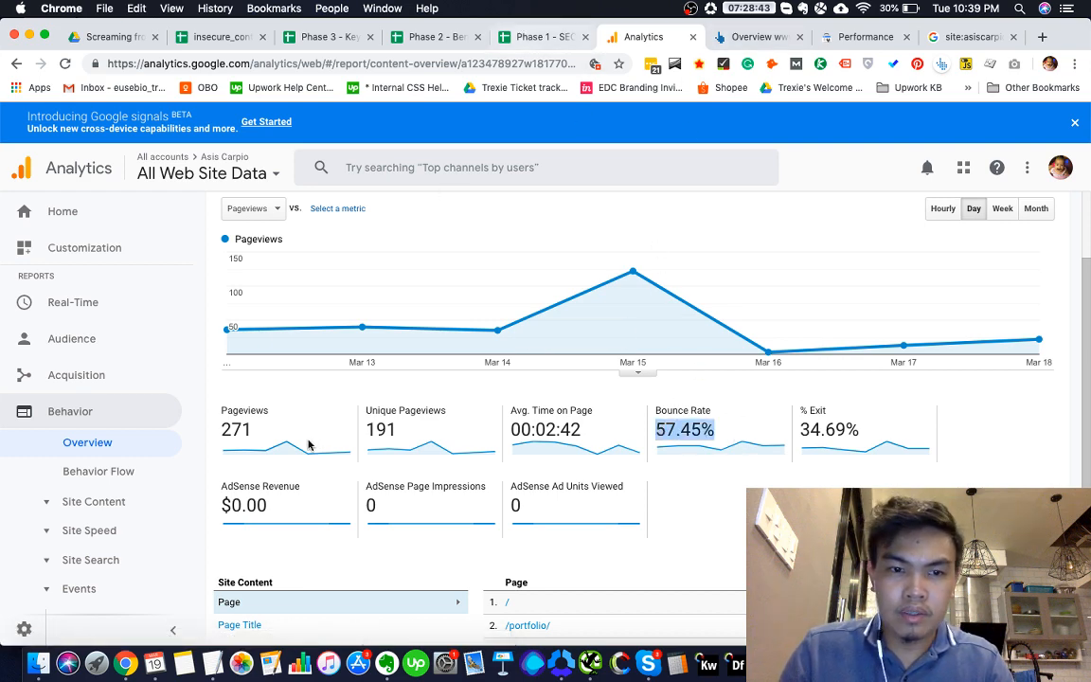
pyautogui.click(538, 37)
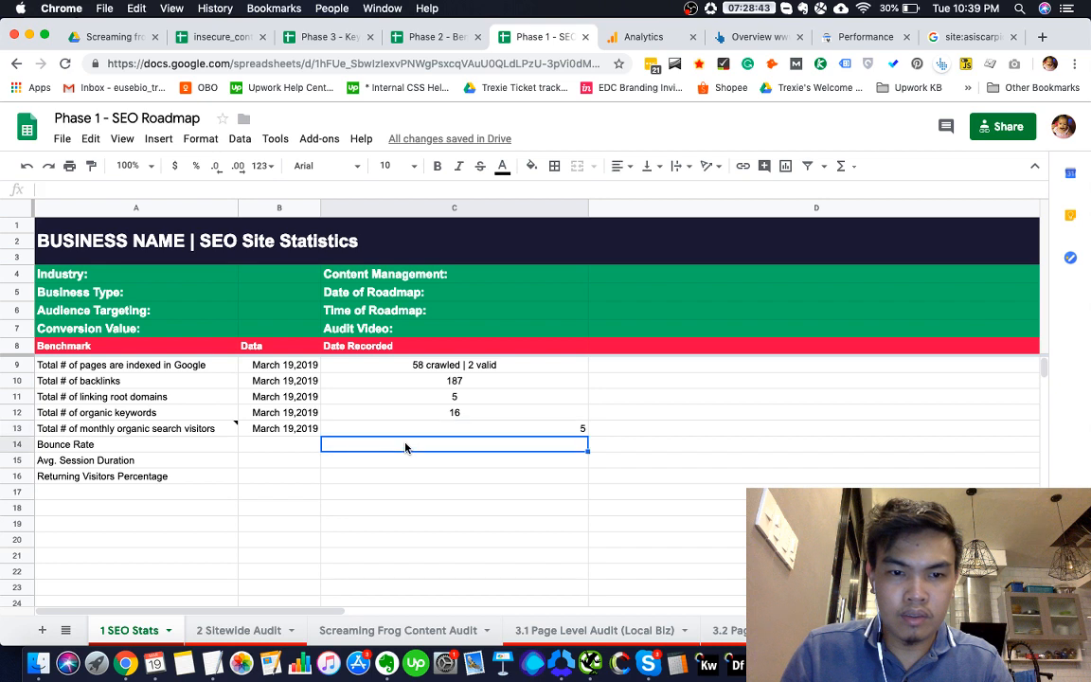
# Enter the 57.45% bounce rate and centre-align the values in C12:C16
pyautogui.press('super+v')
pyautogui.click(417, 476)
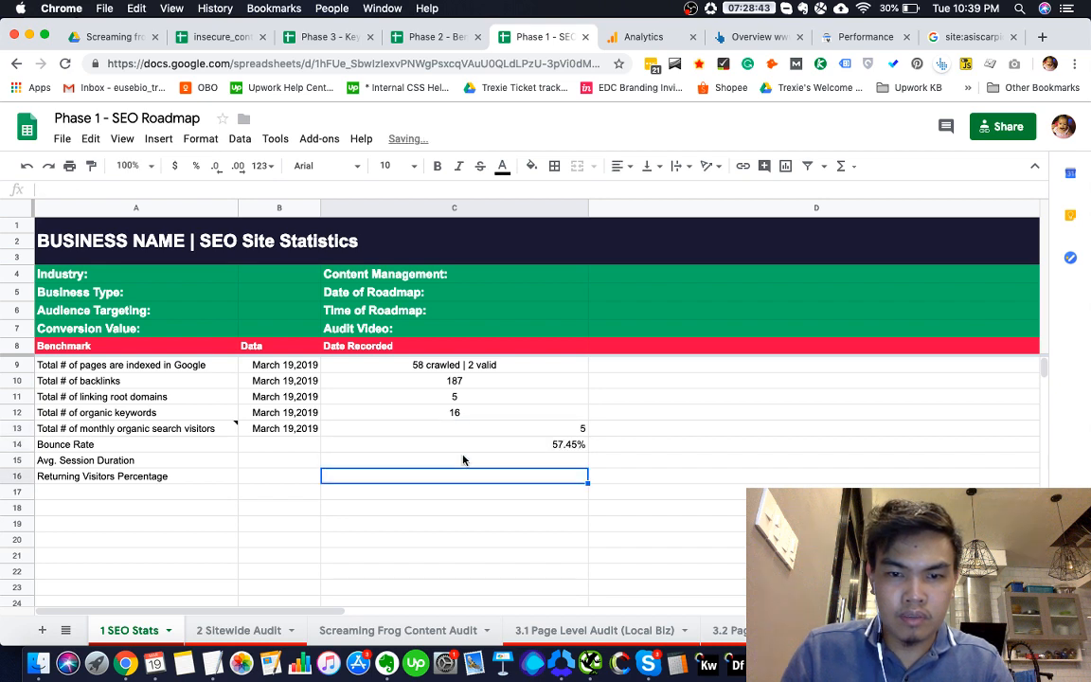
pyautogui.moveTo(464, 461); pyautogui.dragTo(466, 412)
pyautogui.click(451, 468)
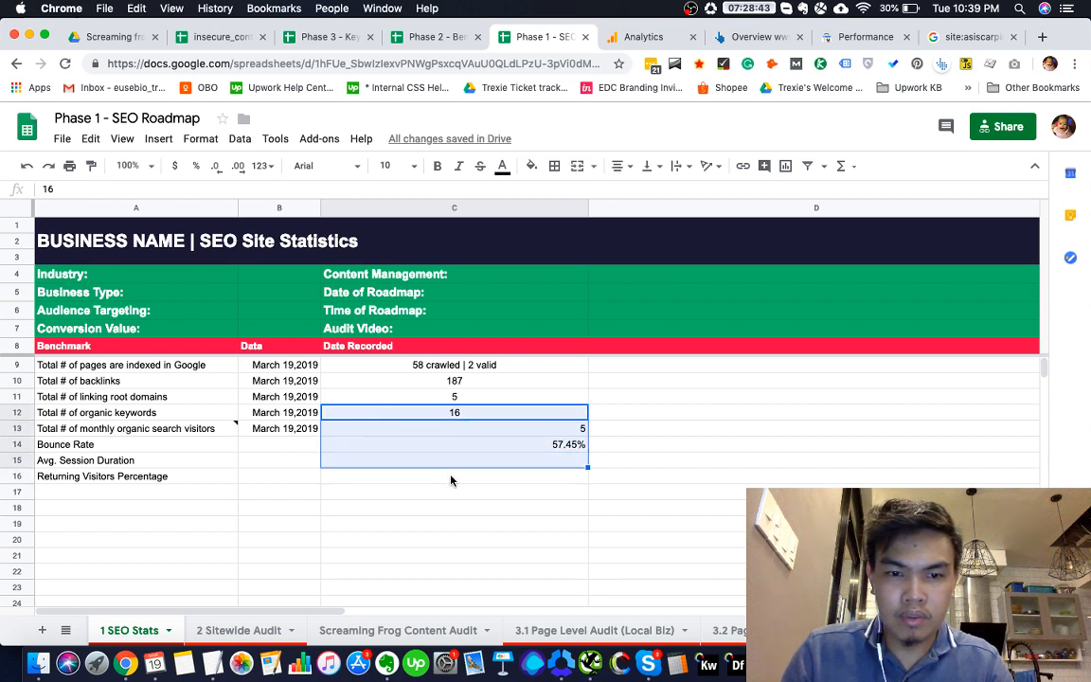
pyautogui.click(451, 480)
pyautogui.keyDown('shift'); pyautogui.click(414, 413); pyautogui.keyUp('shift')
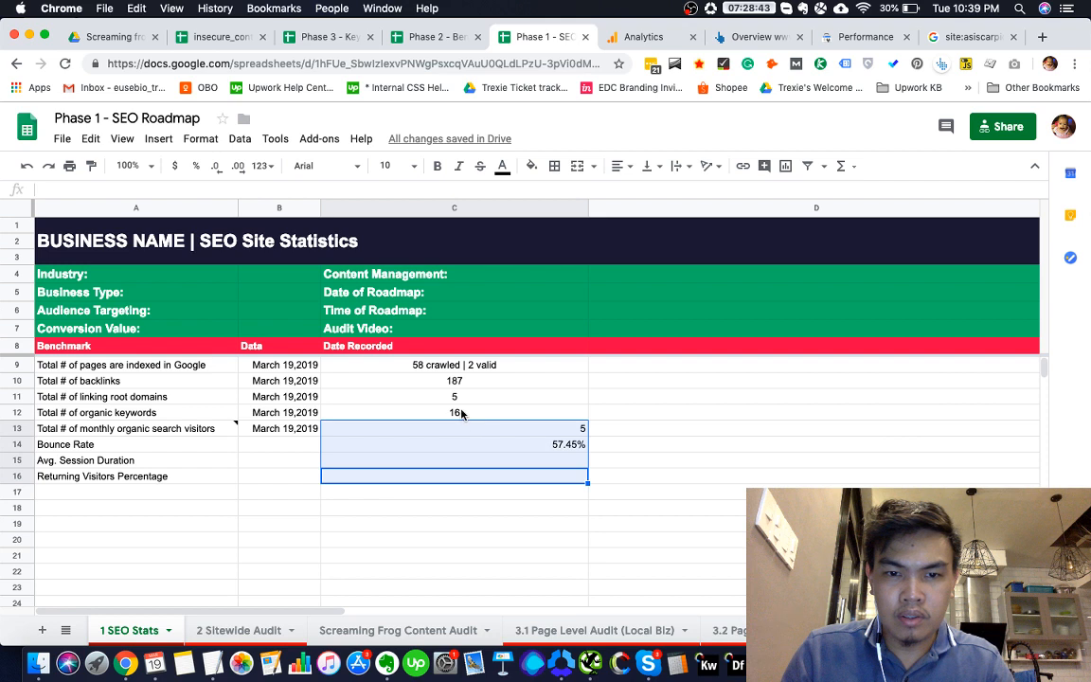
pyautogui.click(617, 172)
pyautogui.click(640, 193)
# Copy the March 19,2019 date from B13 into B14 for the Bounce Rate row
pyautogui.click(283, 432)
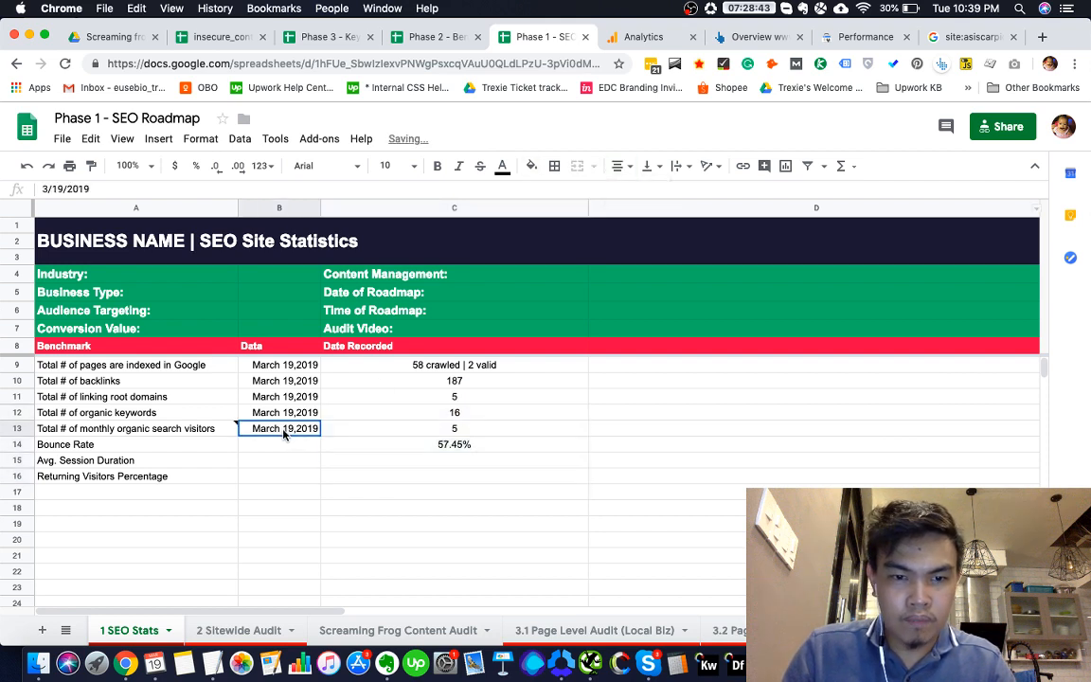
pyautogui.press('super+c')
pyautogui.click(288, 444)
pyautogui.press('super+v')
pyautogui.click(284, 461)
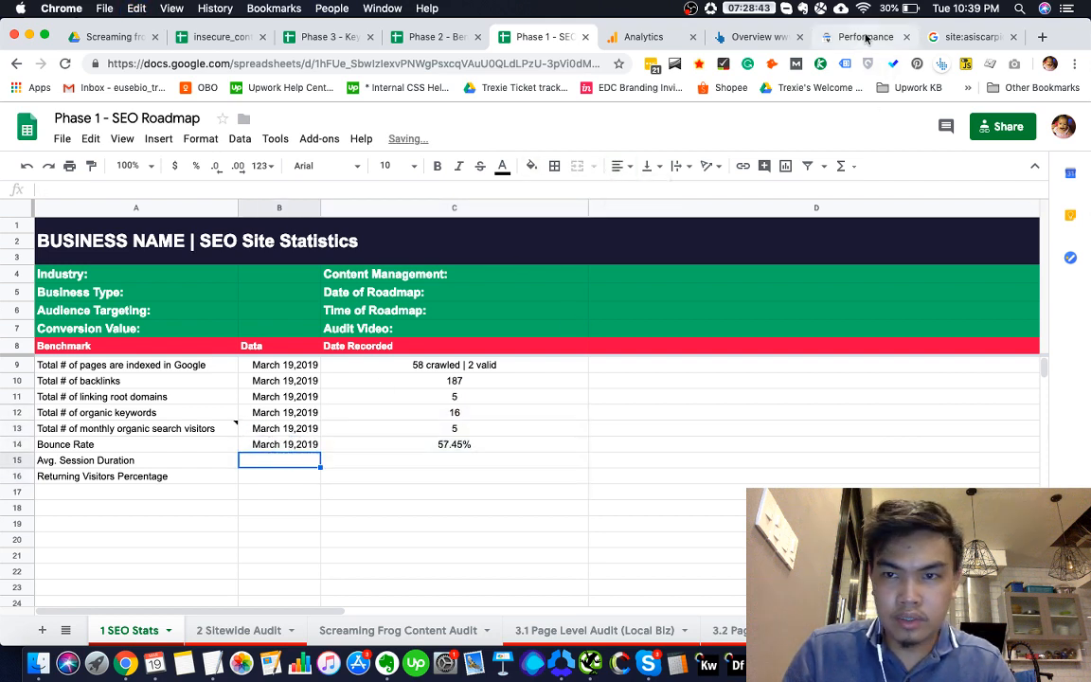
pyautogui.click(862, 37)
# Open Analytics' Acquisition > All Traffic > Channels report and sort it by Avg. Session Duration
pyautogui.scroll(-5, 397, 502)
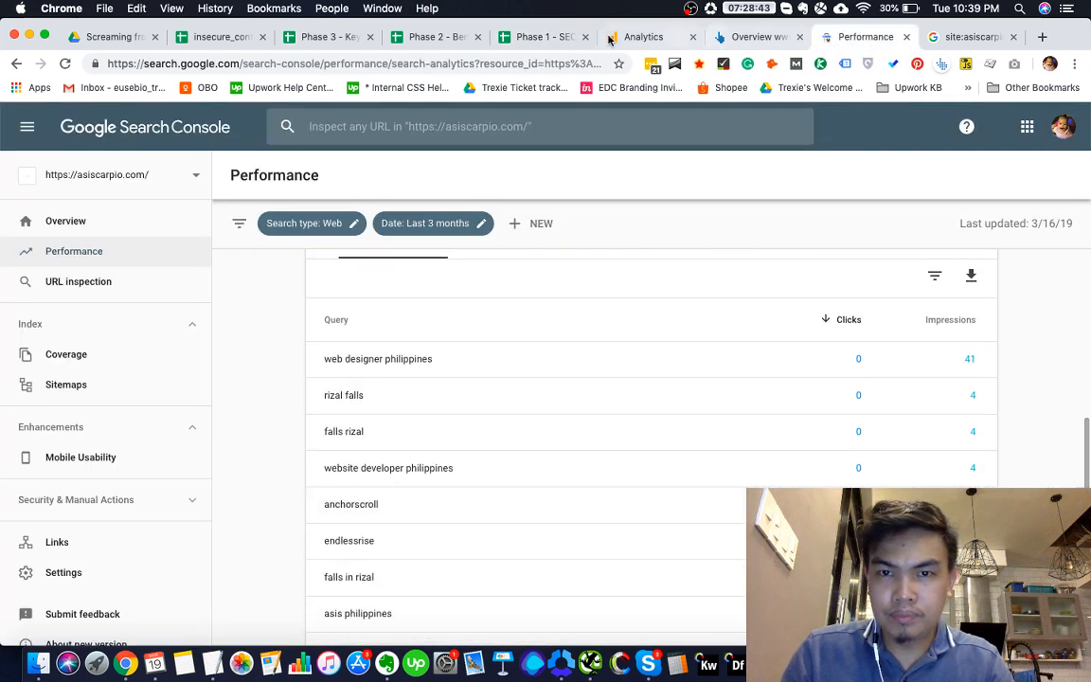
pyautogui.click(640, 37)
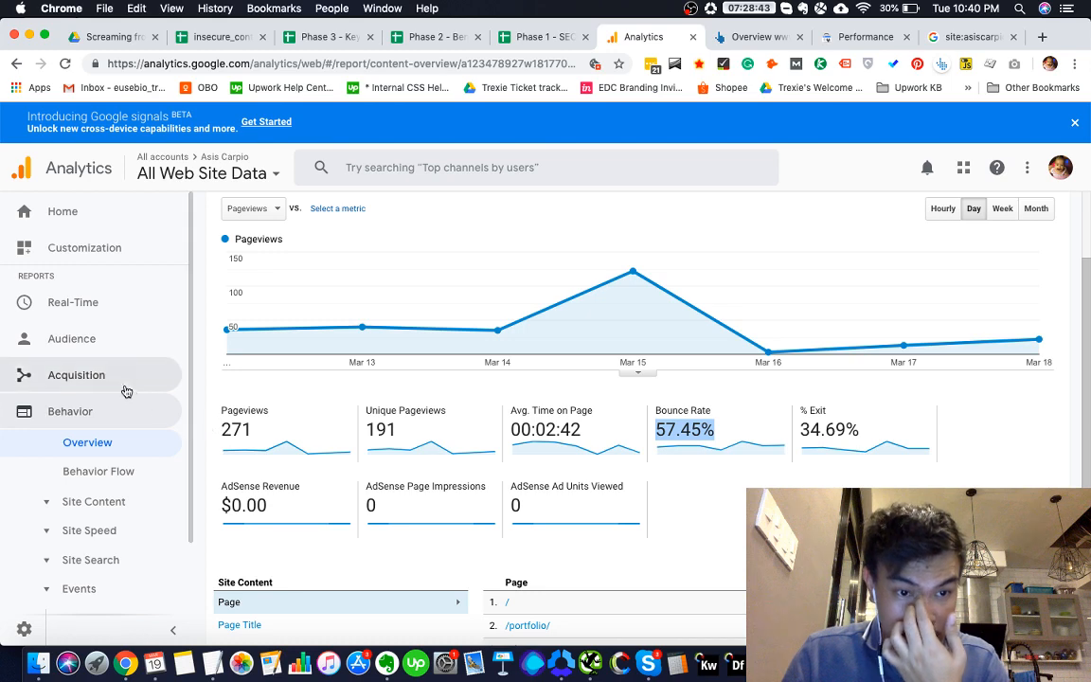
pyautogui.scroll(-3, 397, 408)
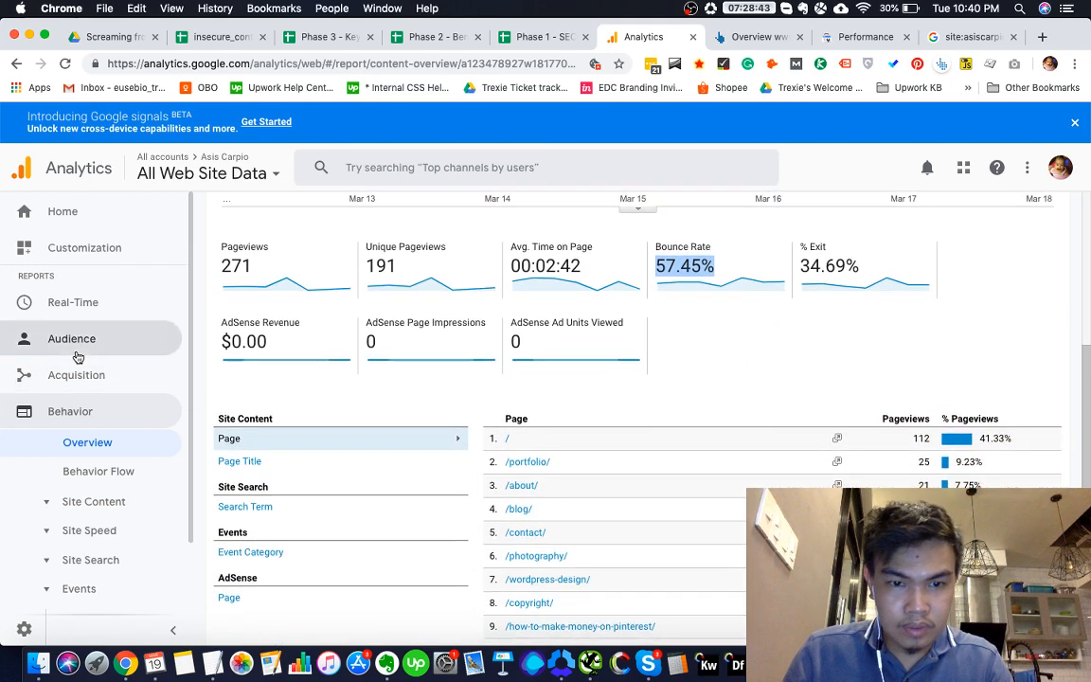
pyautogui.scroll(-1, 78, 355)
pyautogui.scroll(-2, 404, 417)
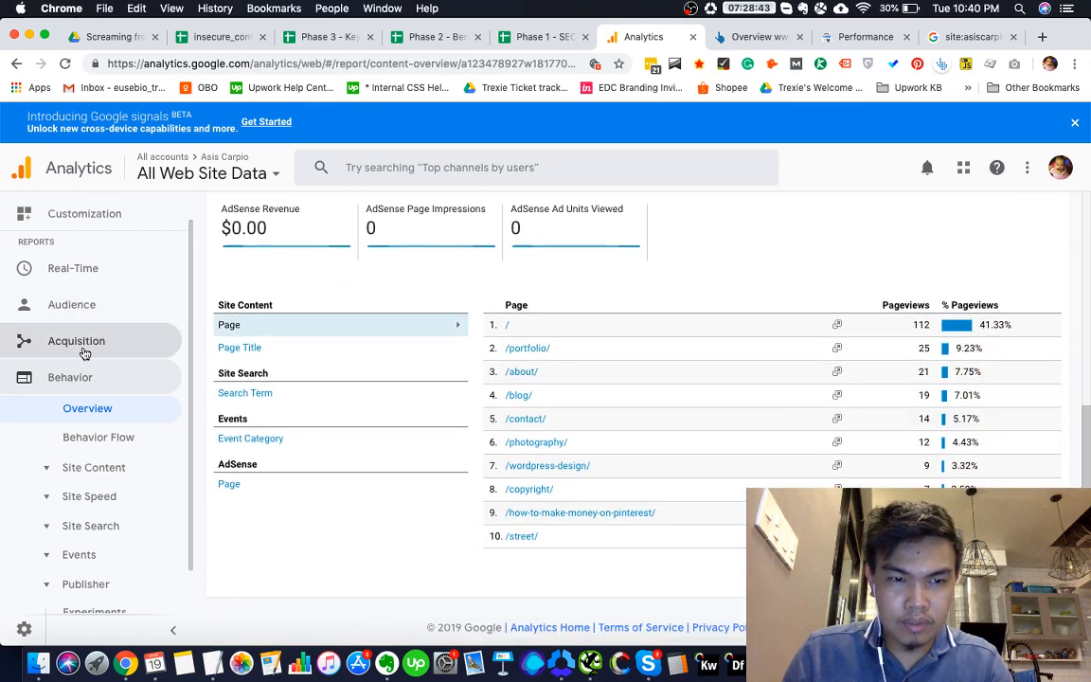
pyautogui.click(121, 352)
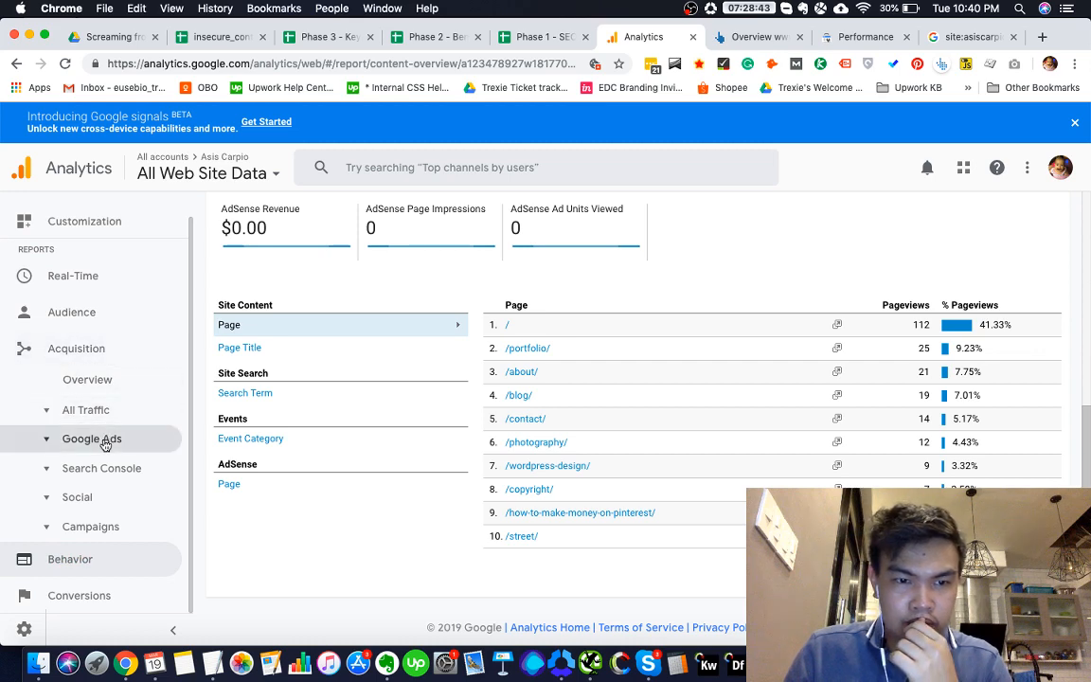
pyautogui.click(77, 410)
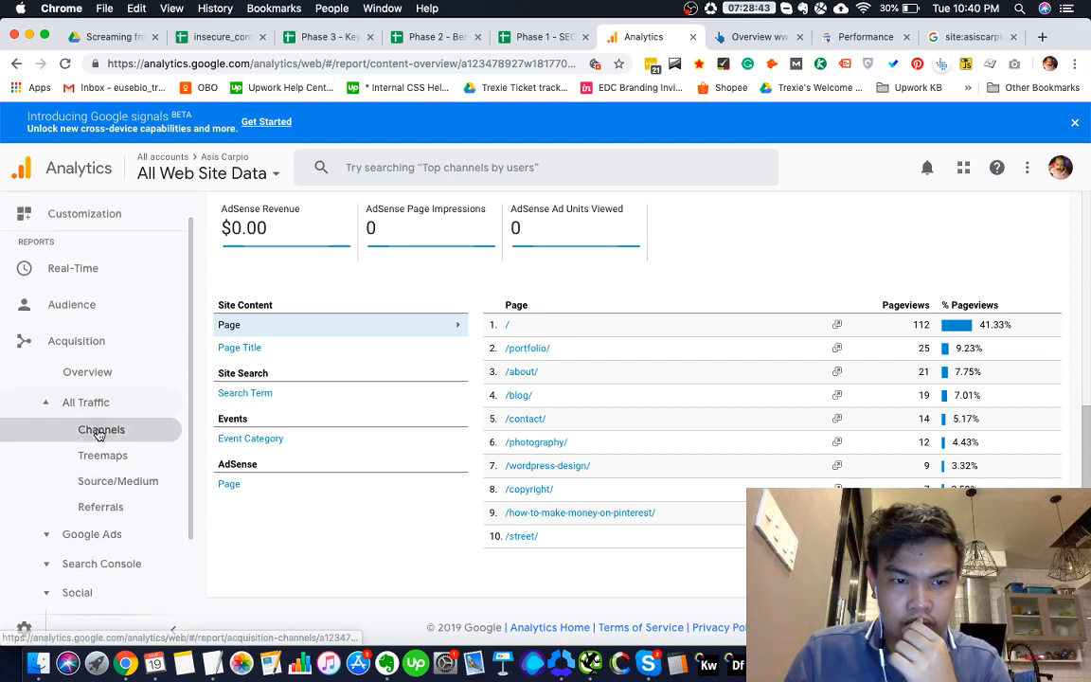
pyautogui.click(82, 428)
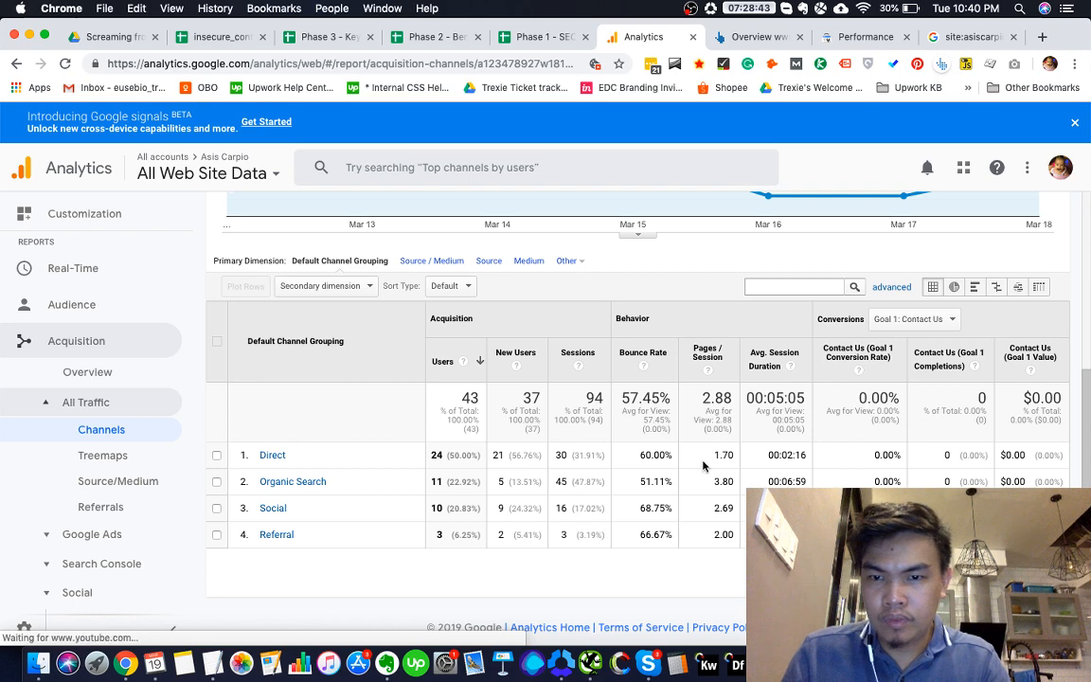
pyautogui.click(770, 360)
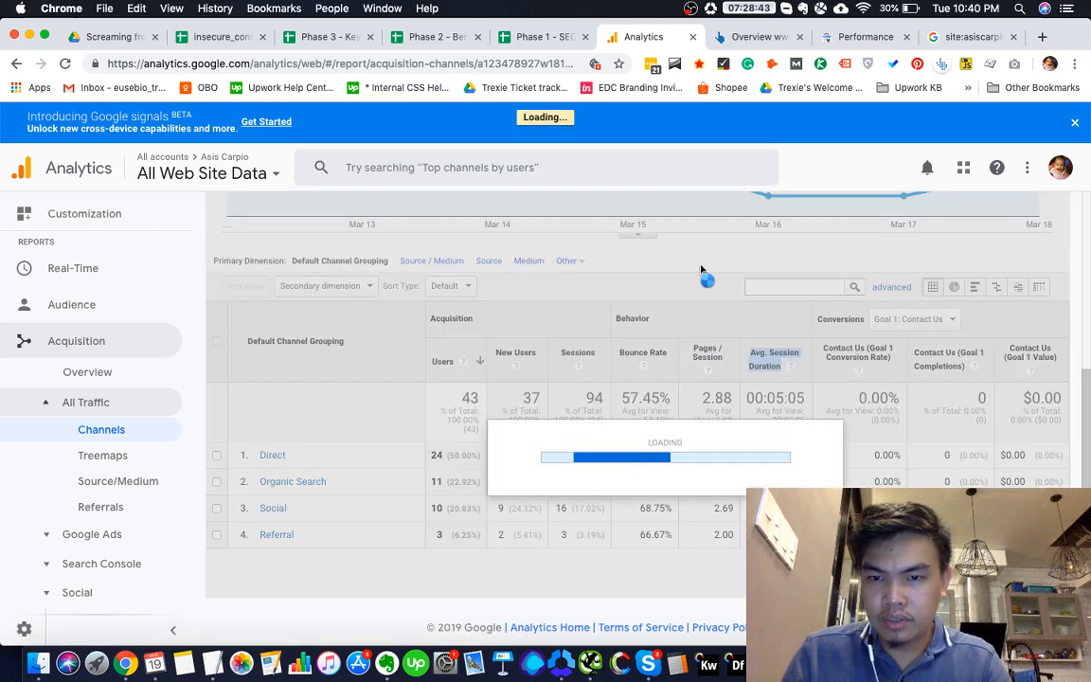
# Enter 5:05 as the Avg. Session Duration value in C15
pyautogui.click(532, 37)
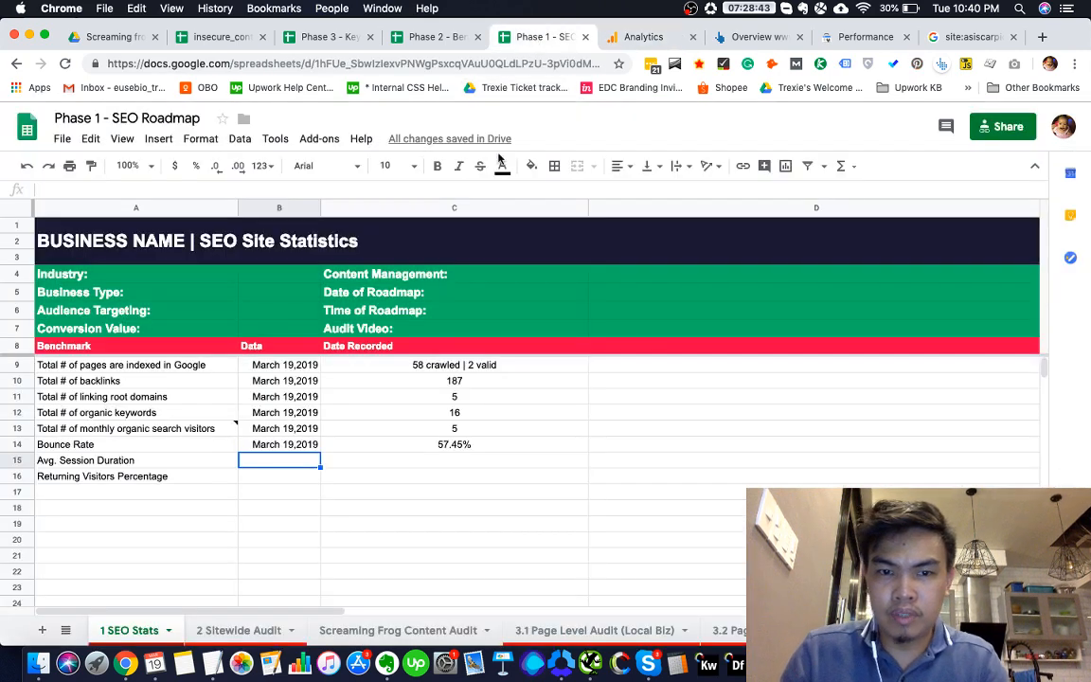
pyautogui.click(423, 458)
pyautogui.write('5')
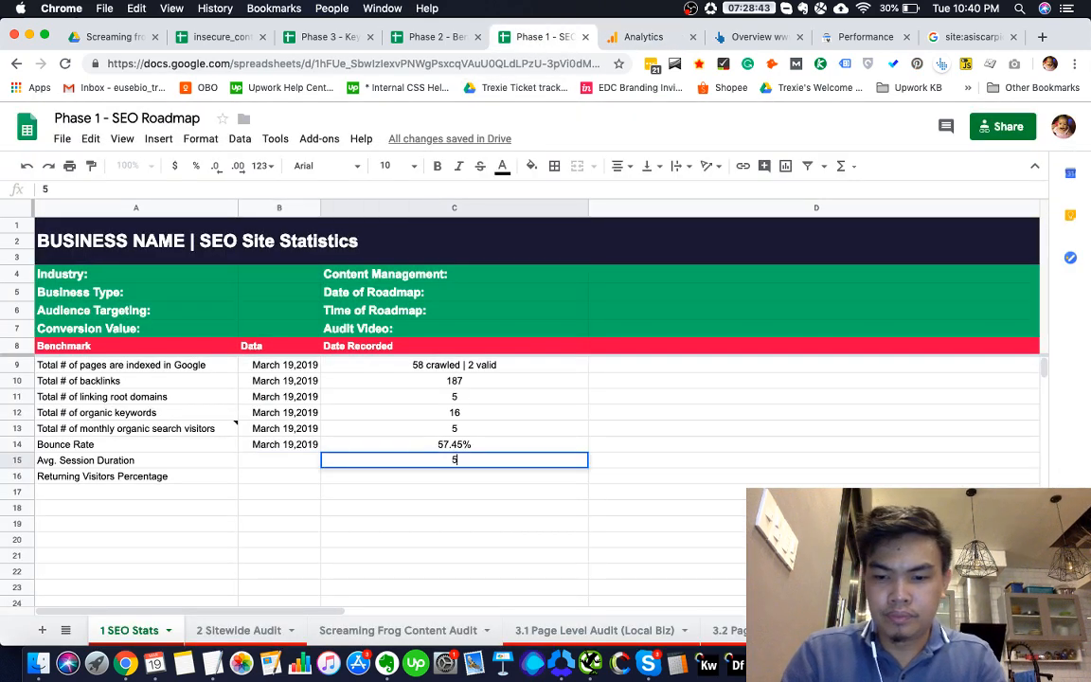
pyautogui.write(':05')
pyautogui.press('Return')
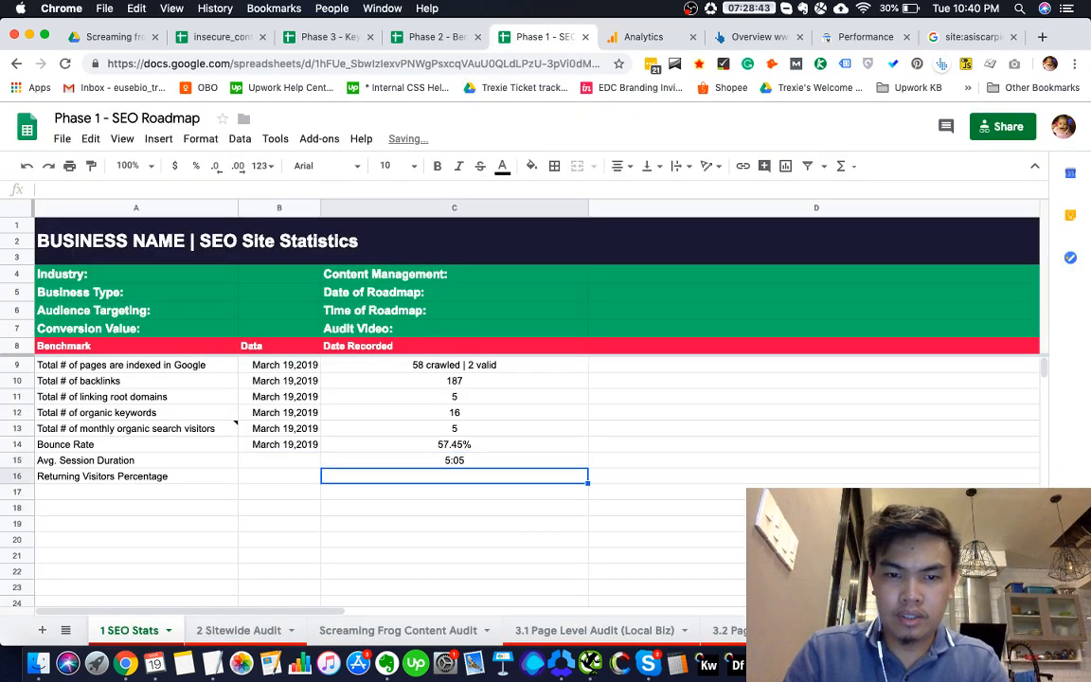
# Copy the March 19,2019 date from B14 into B15
pyautogui.press('Up')
pyautogui.press('Left')
pyautogui.press('Up')
pyautogui.hotkey('ctrl', 'c')
pyautogui.press('Down')
pyautogui.press('cmd+v')
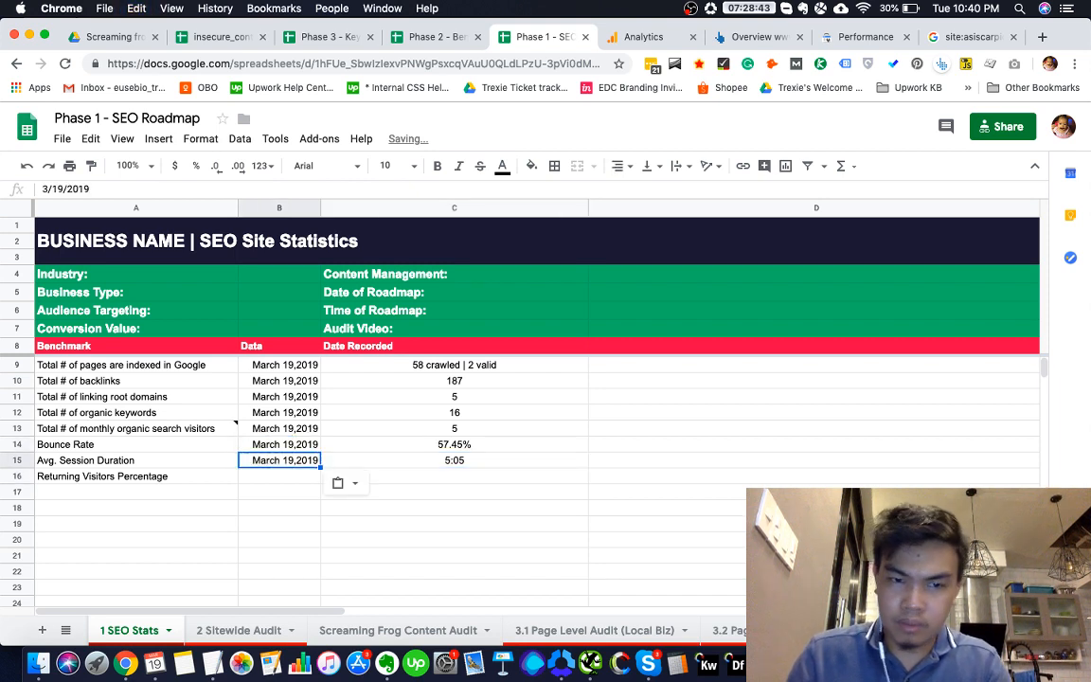
pyautogui.click(286, 477)
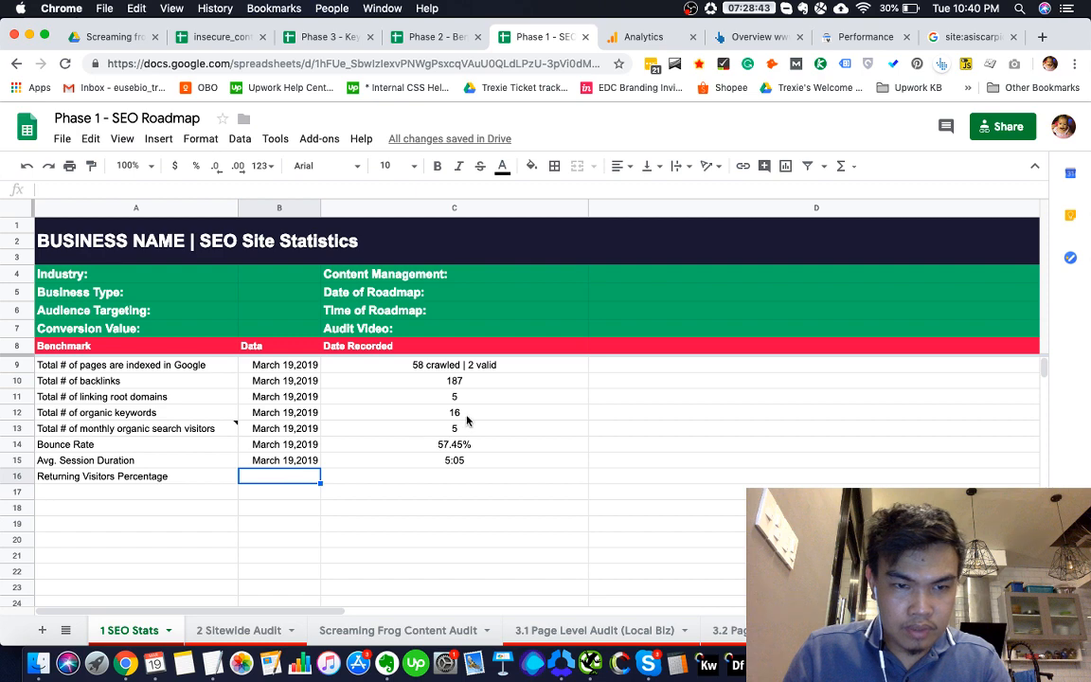
pyautogui.click(637, 36)
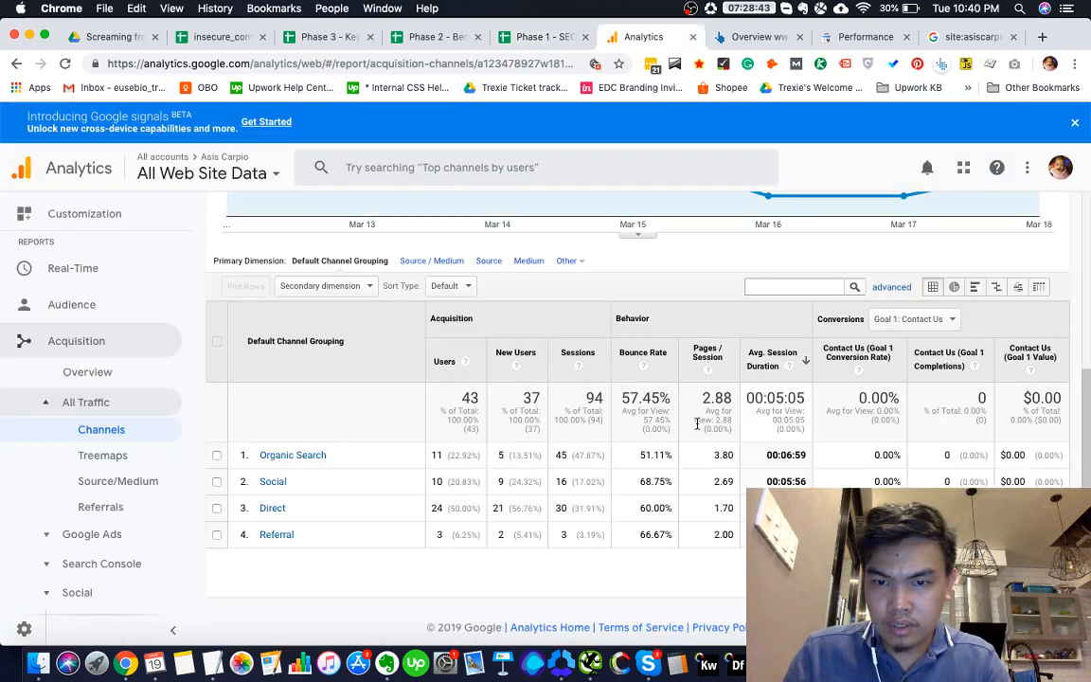
# Browse the Analytics Audience reports and open the Demographics overview
pyautogui.scroll(2, 697, 423)
pyautogui.scroll(5, 697, 429)
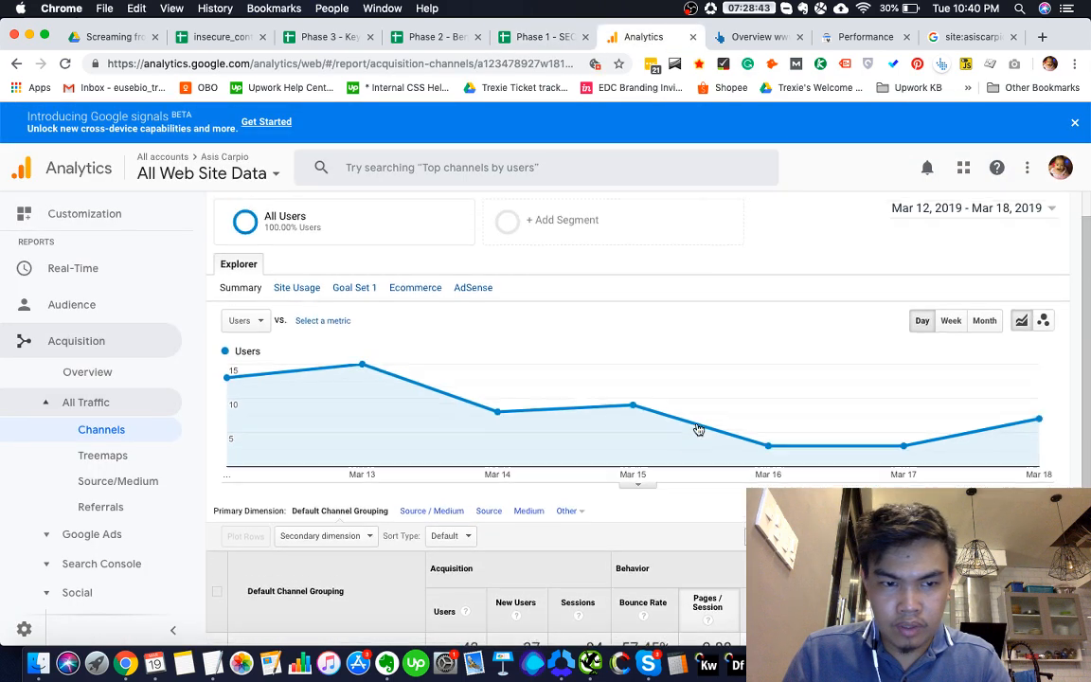
pyautogui.scroll(-5, 697, 429)
pyautogui.scroll(-1, 698, 429)
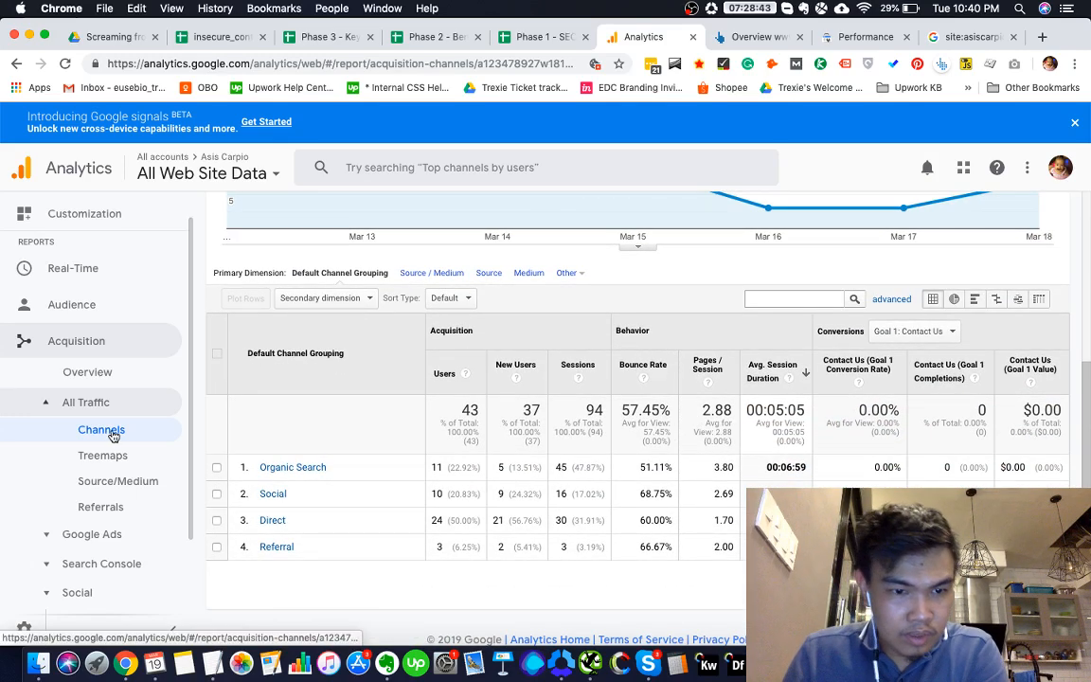
pyautogui.scroll(-1, 116, 455)
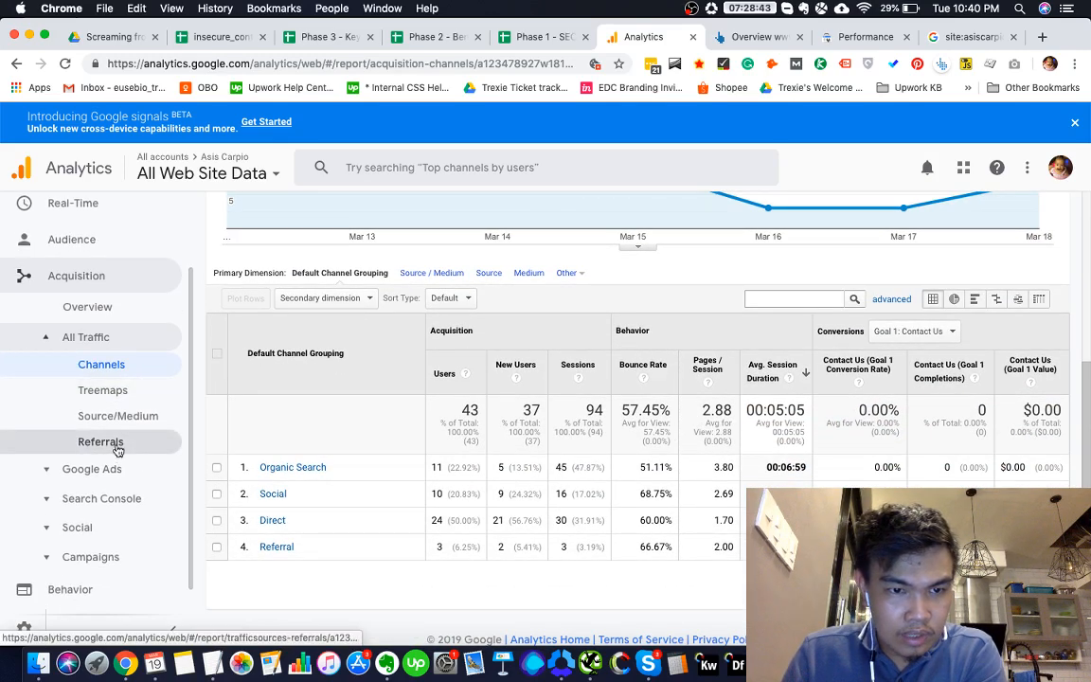
pyautogui.scroll(-1, 95, 408)
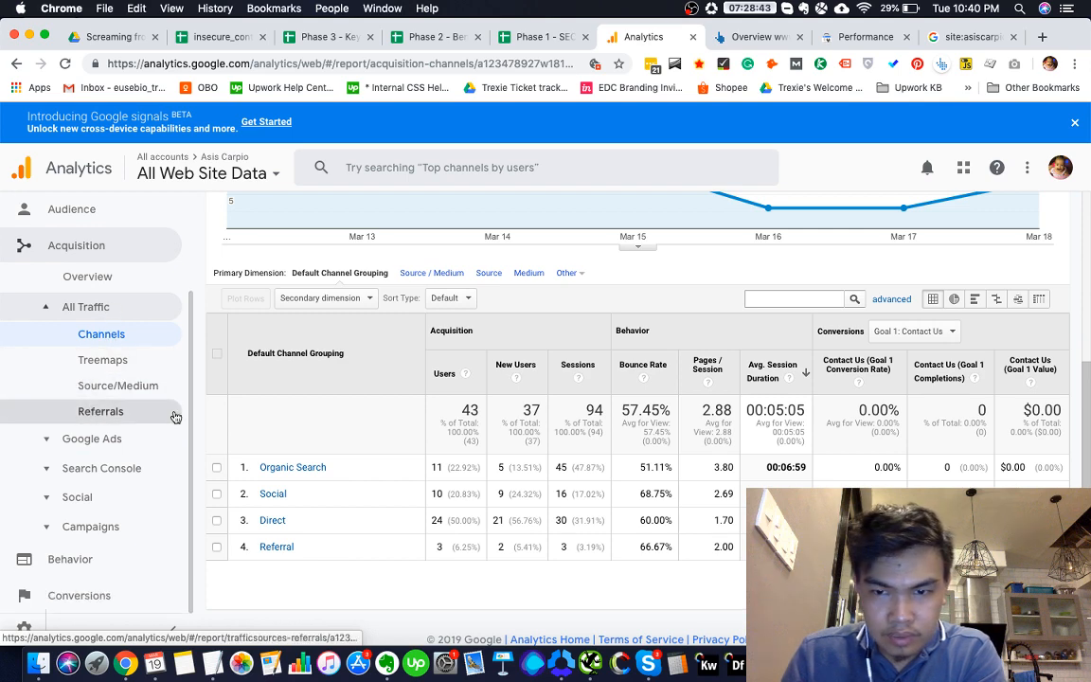
pyautogui.scroll(3, 705, 445)
pyautogui.scroll(-2, 705, 444)
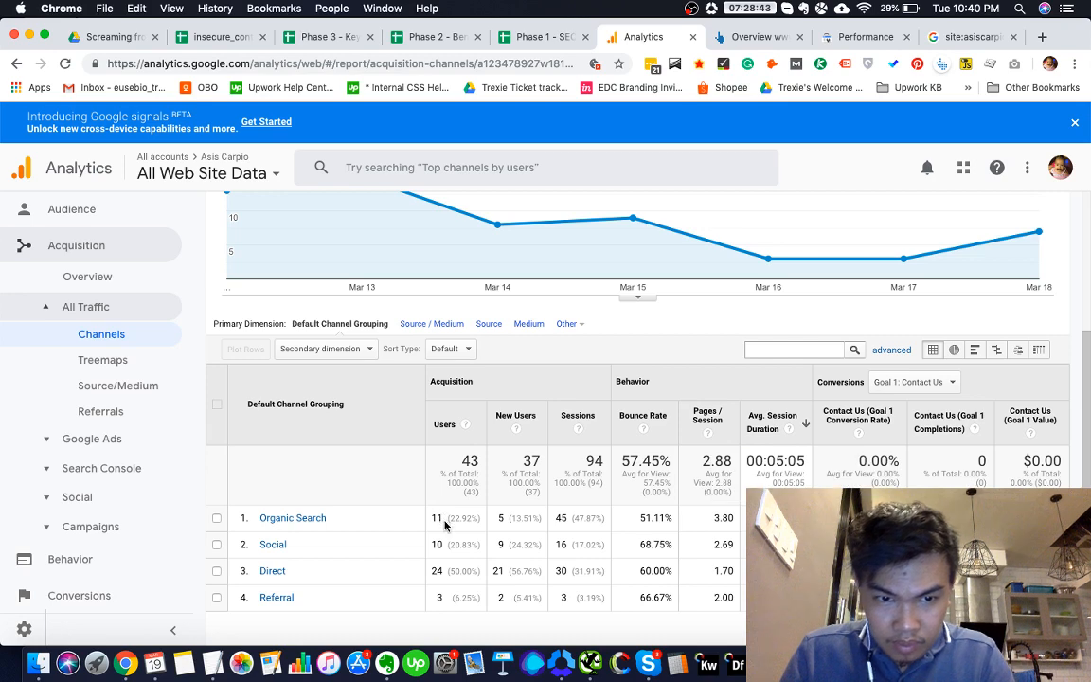
pyautogui.scroll(-2, 445, 526)
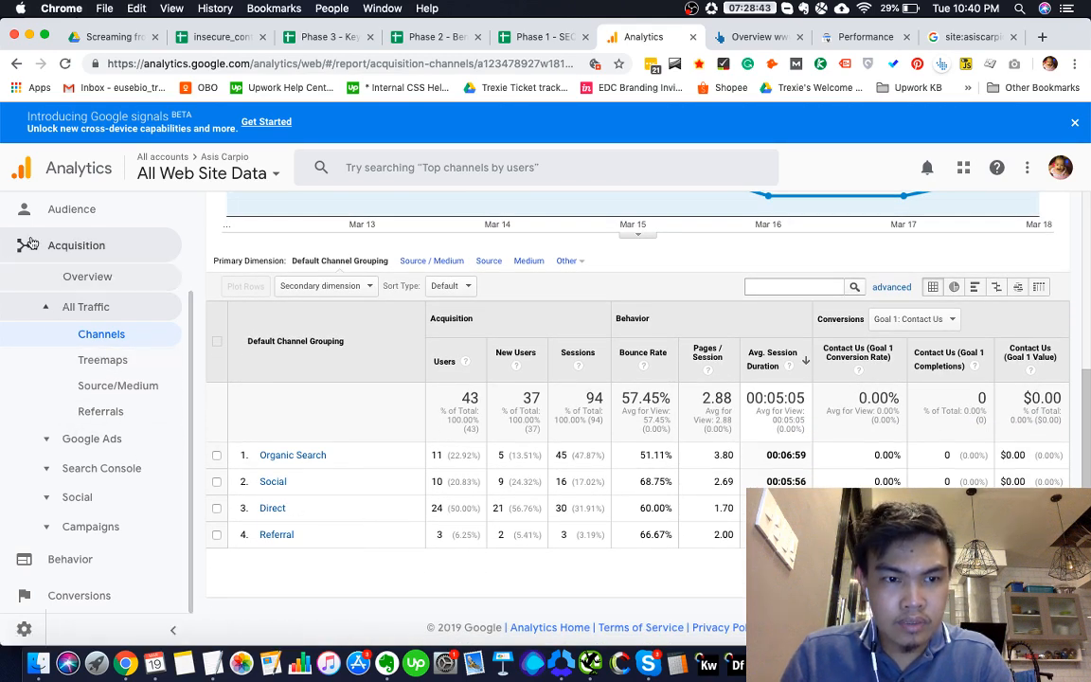
pyautogui.click(42, 209)
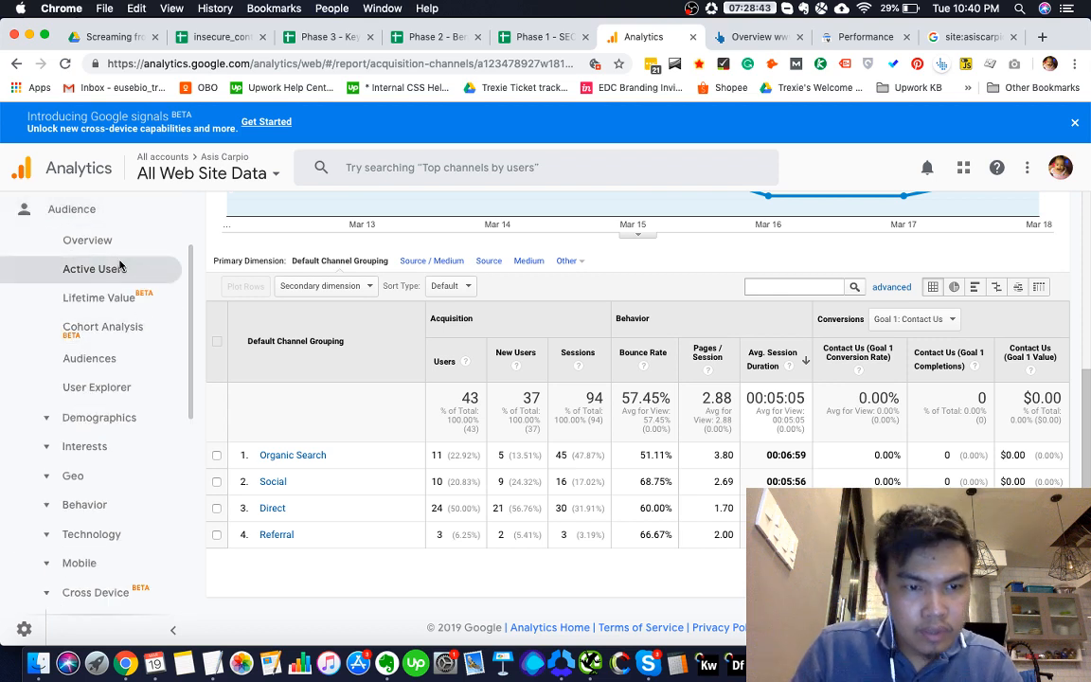
pyautogui.click(117, 418)
pyautogui.click(115, 443)
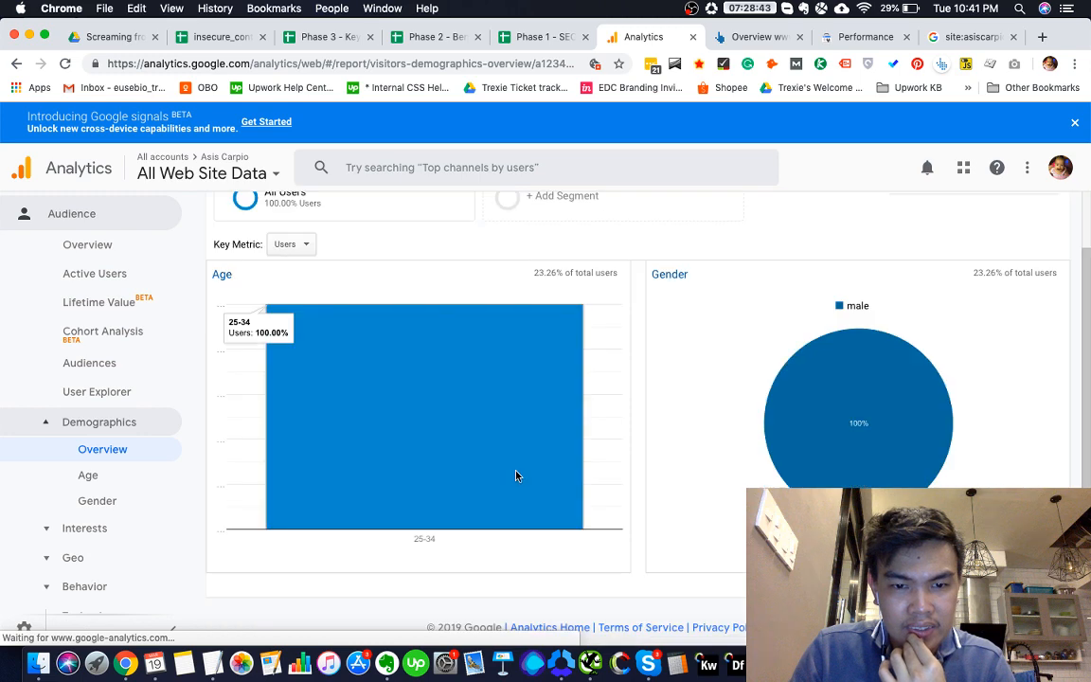
pyautogui.scroll(-2, 130, 495)
pyautogui.scroll(4, 134, 477)
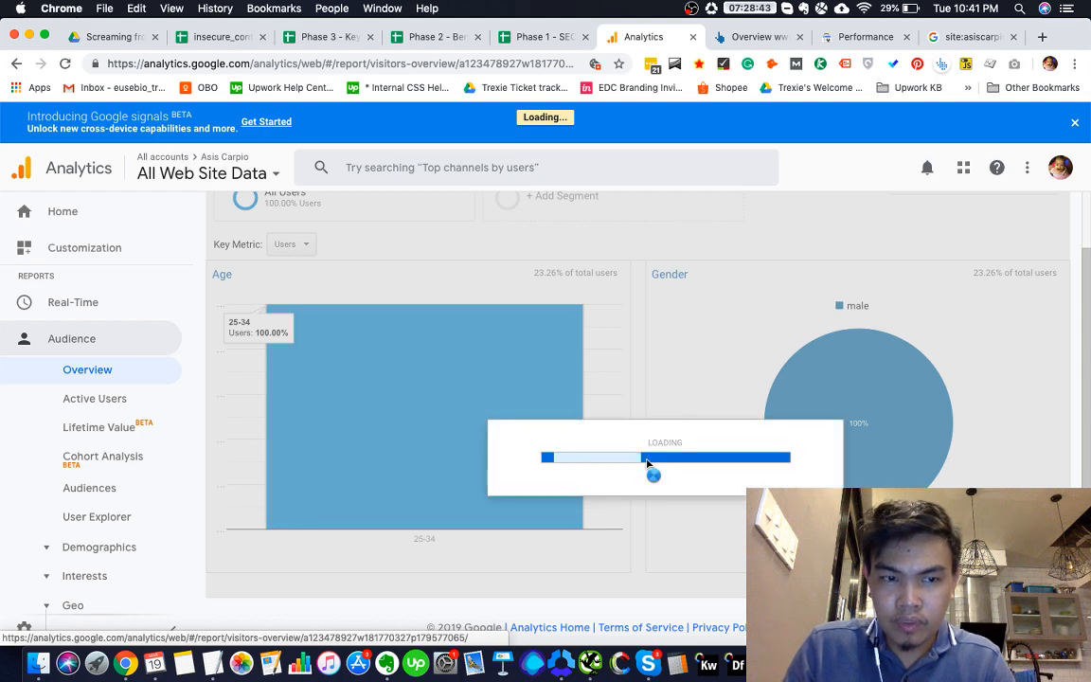
pyautogui.scroll(-3, 663, 460)
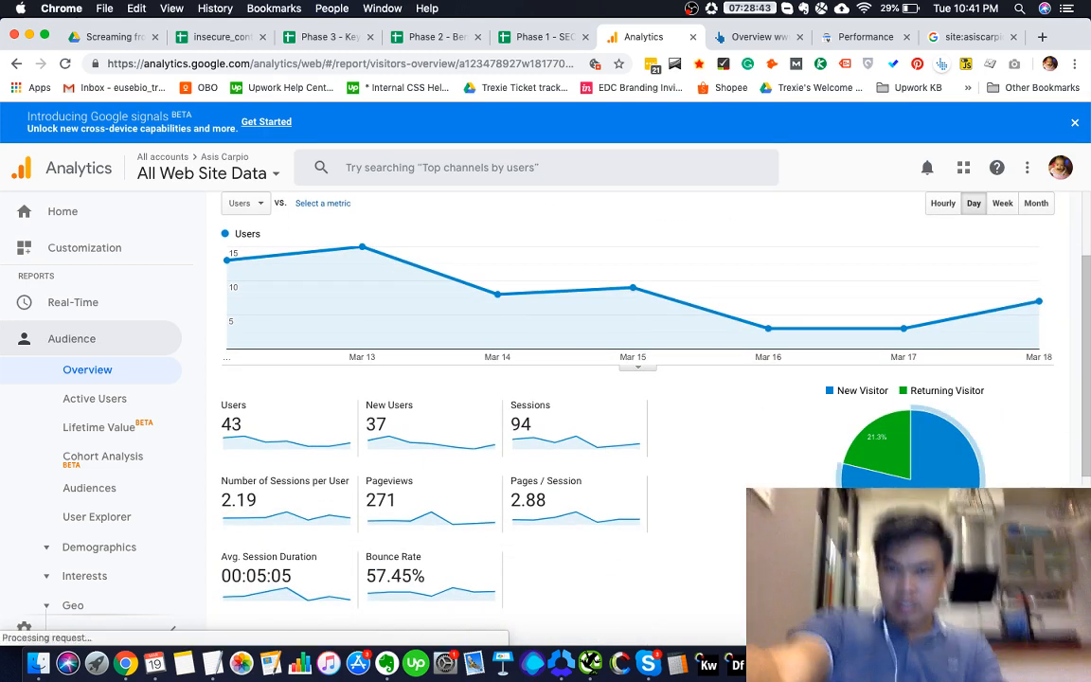
# Select the blank Returning Visitors Percentage cell and recheck the 21.3% returning-visitor share in Analytics
pyautogui.click(543, 37)
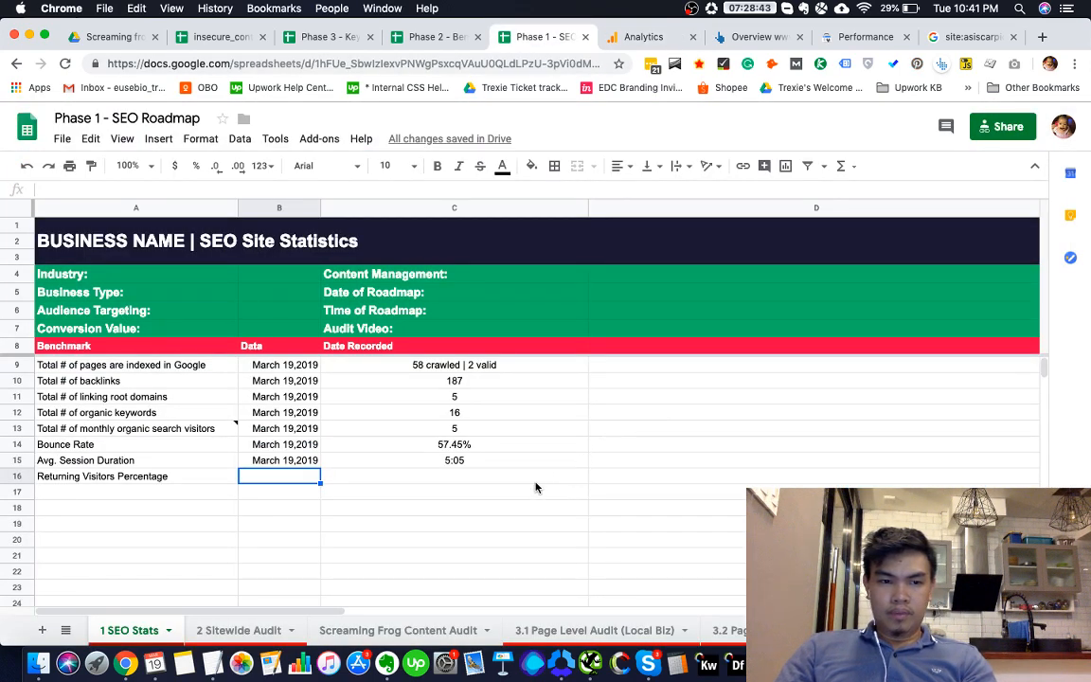
pyautogui.click(430, 484)
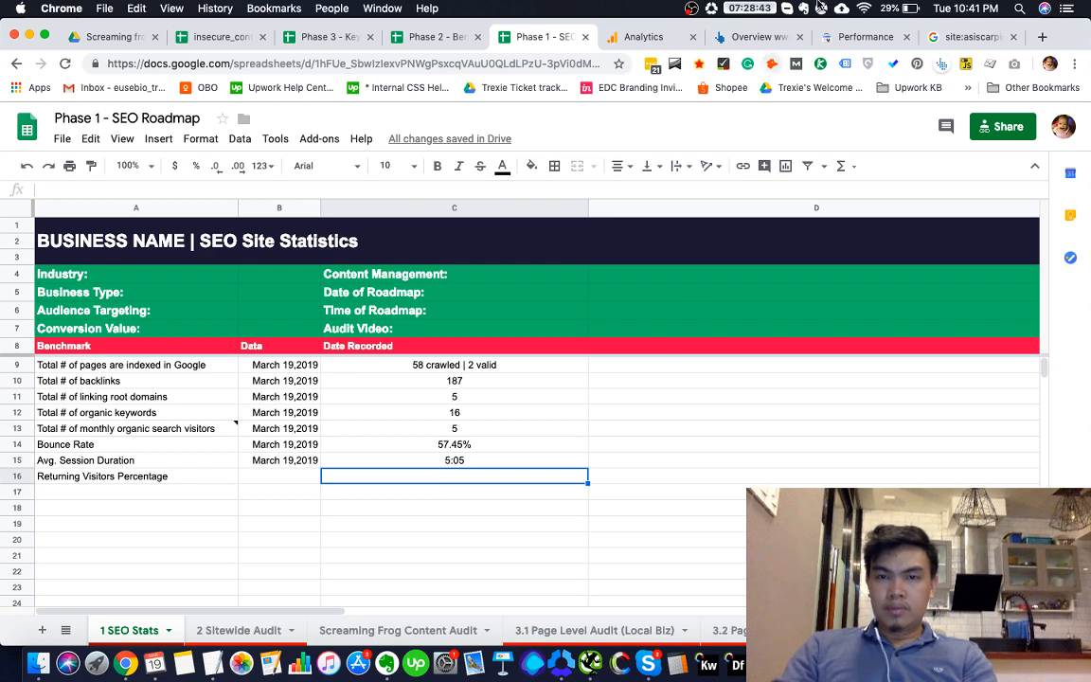
pyautogui.click(648, 43)
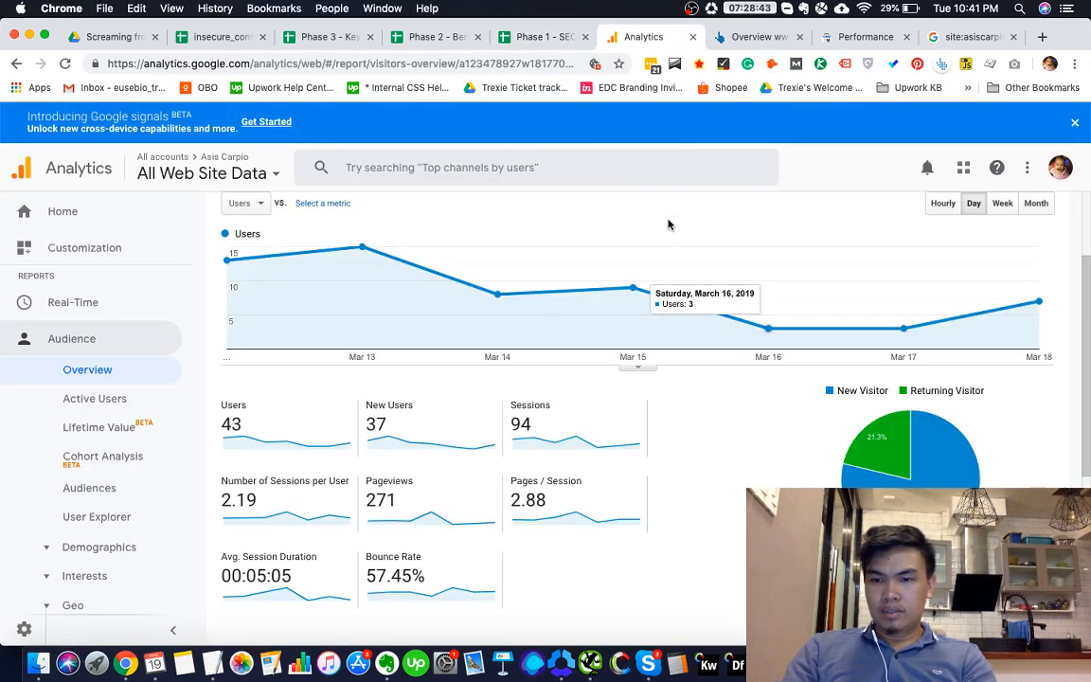
pyautogui.click(502, 38)
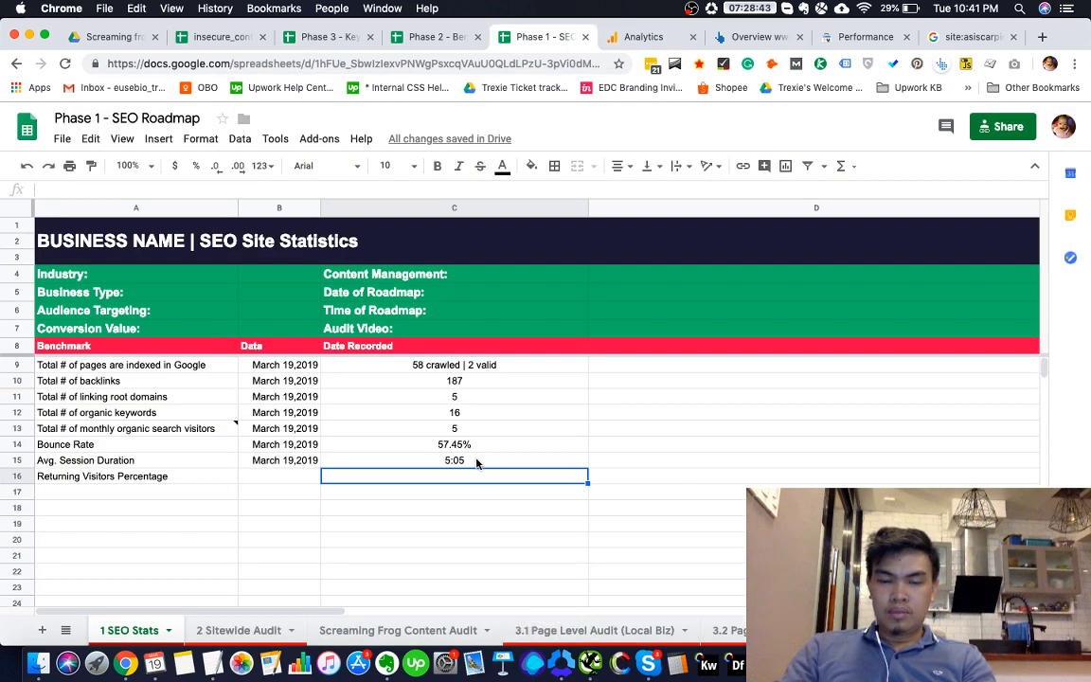
# Record 78 as Returning Visitors Percentage in C16 and copy the March 19,2019 date into B16
pyautogui.write('78.7')
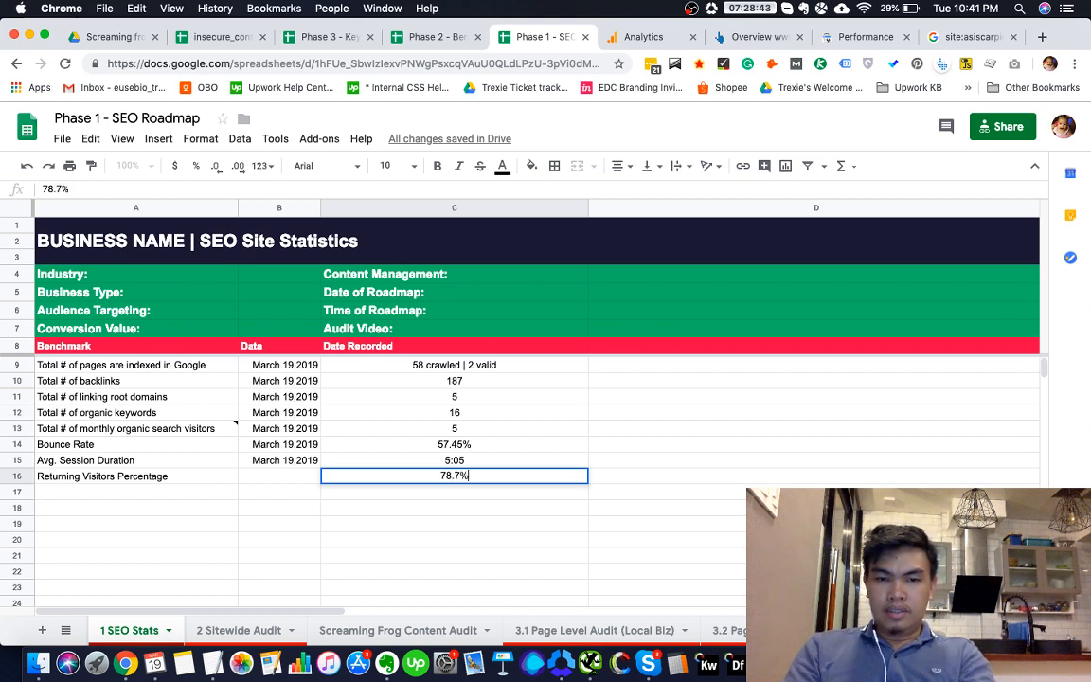
pyautogui.press('Return')
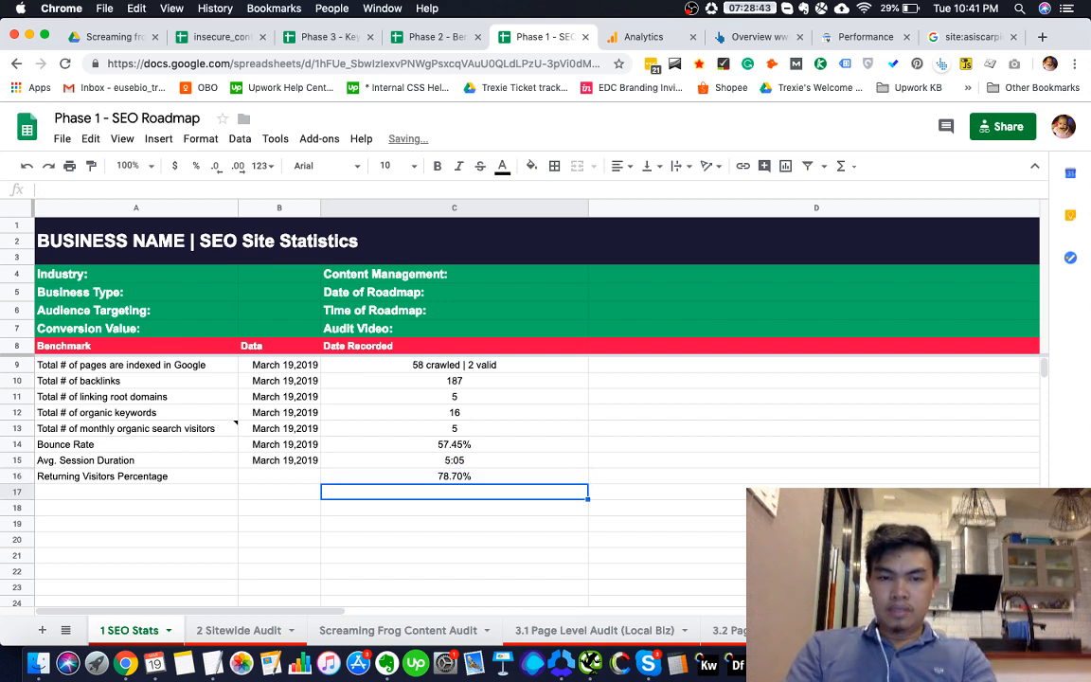
pyautogui.press('Up')
pyautogui.press('Left')
pyautogui.press('Up')
pyautogui.hotkey('ctrl', 'c')
pyautogui.press('Down')
pyautogui.hotkey('ctrl', 'v')
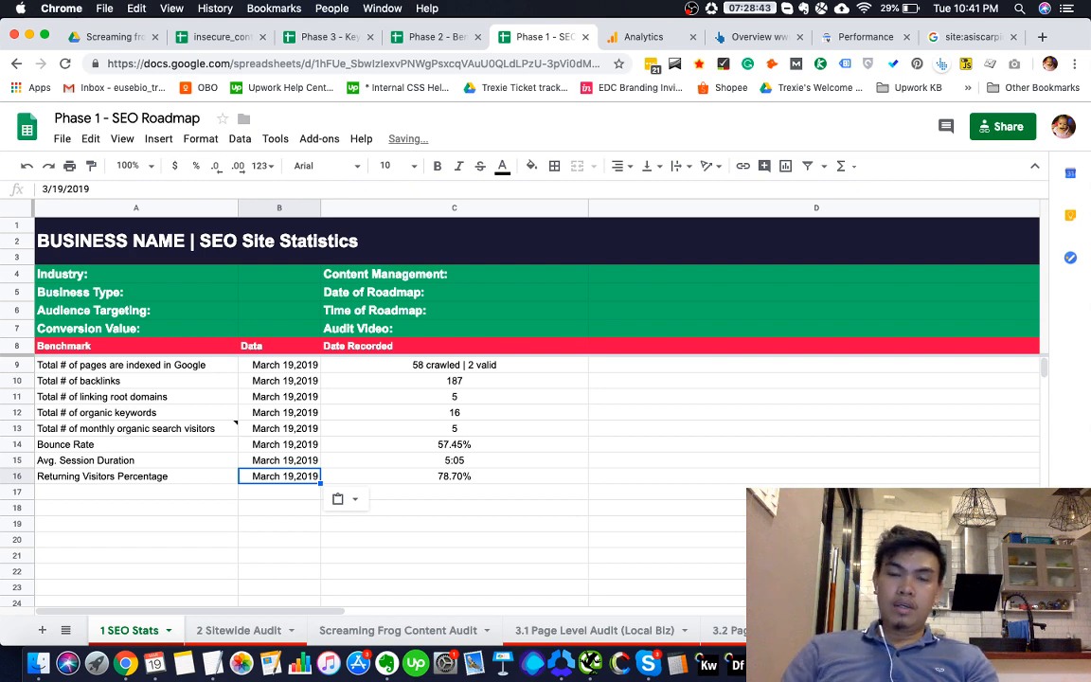
pyautogui.hscroll(5, 648, 470)
pyautogui.hscroll(-5, 694, 474)
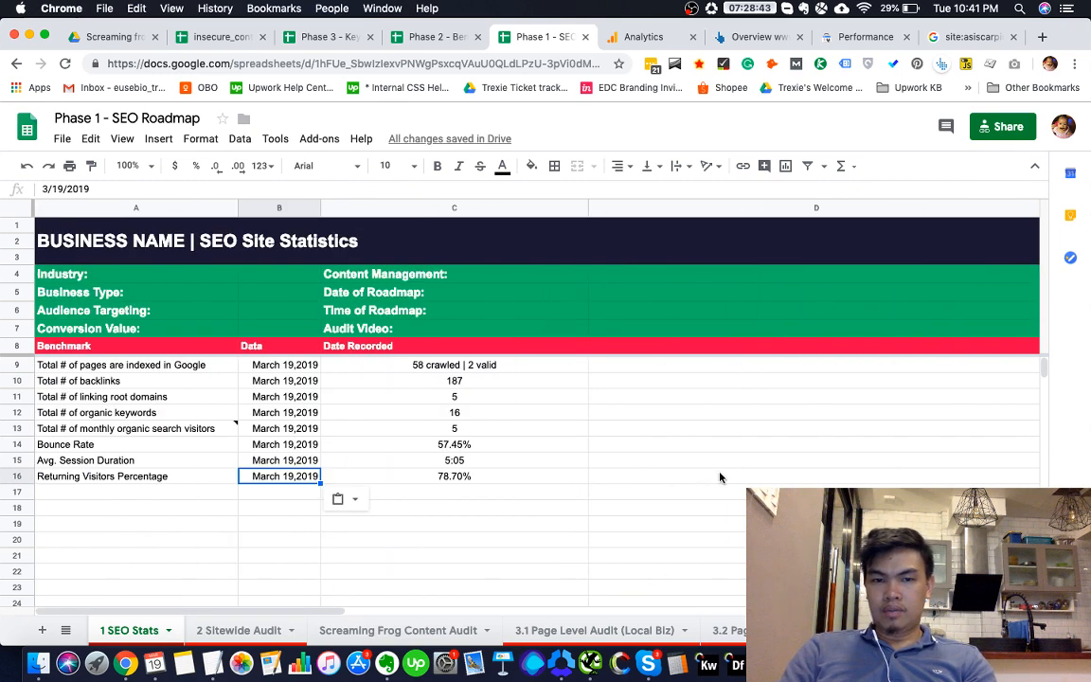
# Mark the four analytics benchmark checks in D105–D108 as Y on 2 Sitewide Audit
pyautogui.click(265, 632)
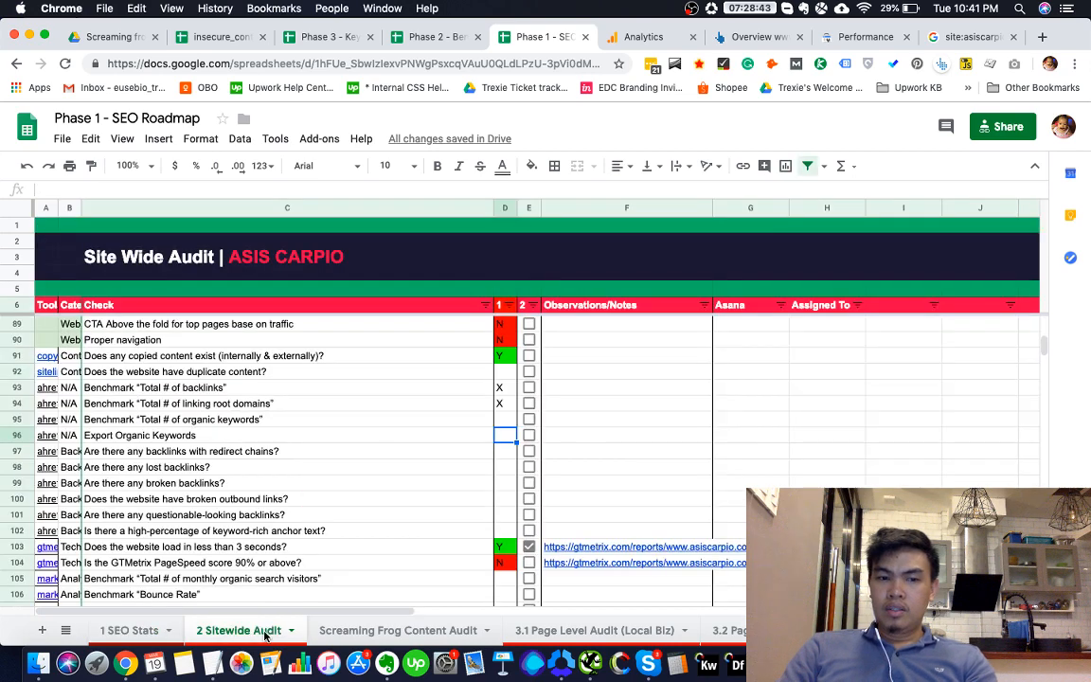
pyautogui.scroll(-1, 597, 582)
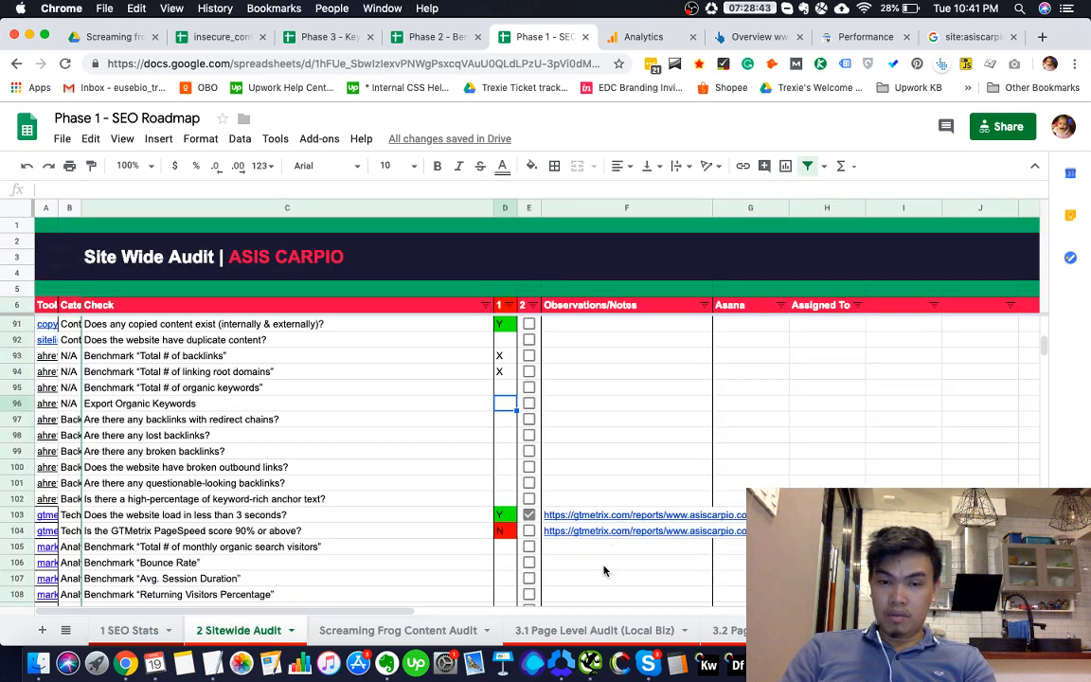
pyautogui.click(506, 547)
pyautogui.scroll(-2, 508, 544)
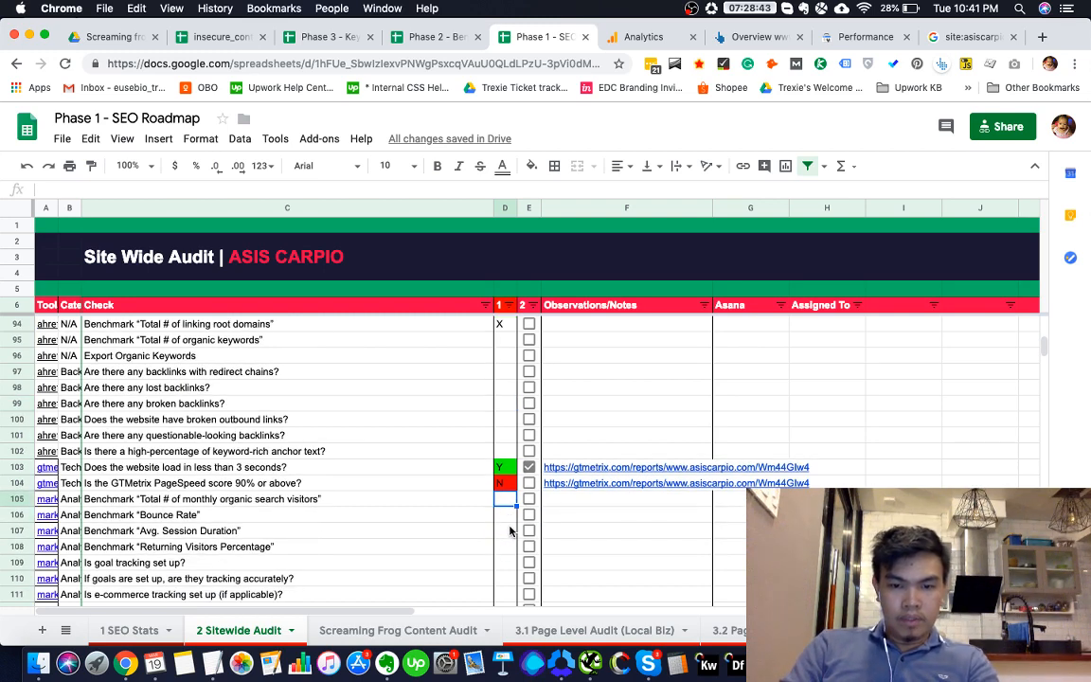
pyautogui.write('Y')
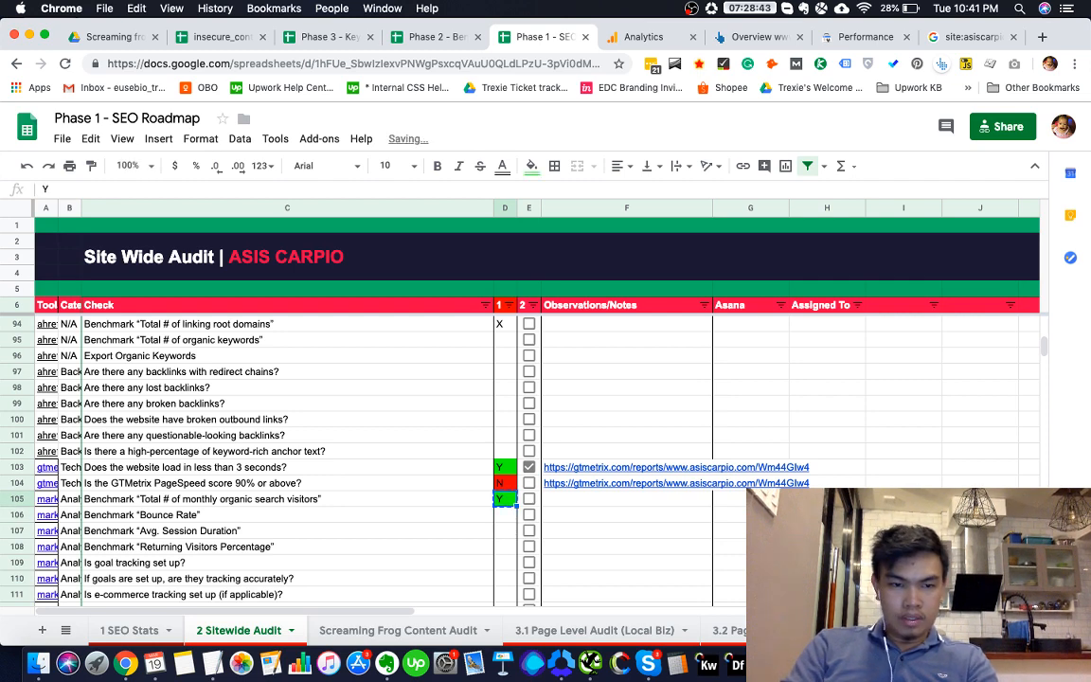
pyautogui.hotkey('shift', 'Down')
pyautogui.hotkey('shift', 'Down')
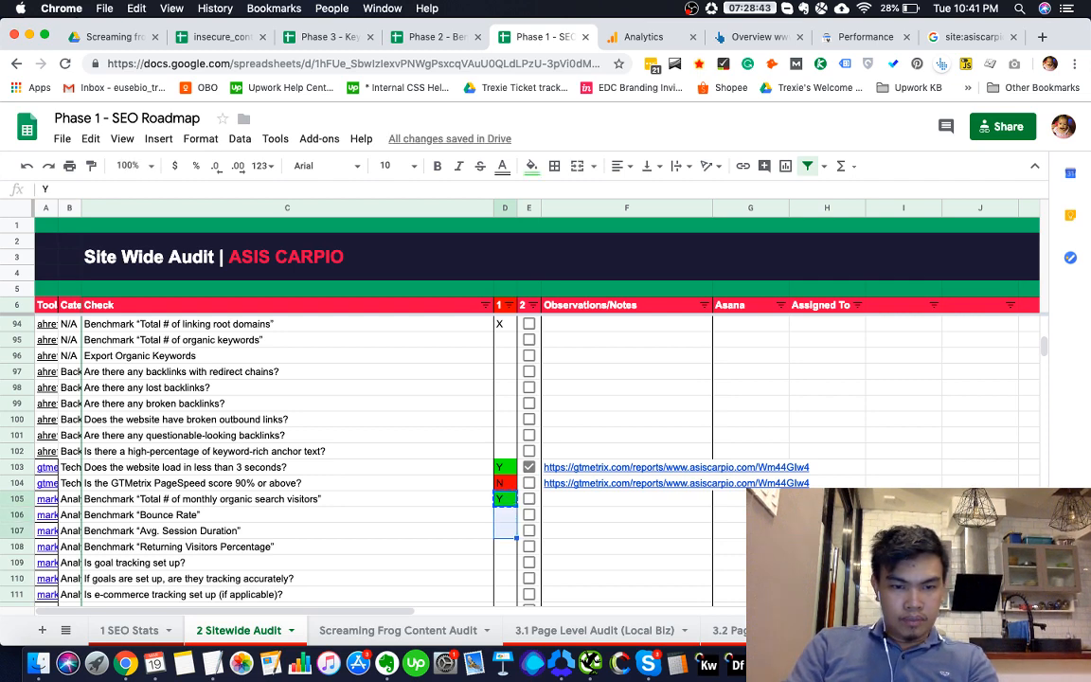
pyautogui.hotkey('shift', 'Down')
pyautogui.hotkey('shift', 'Down')
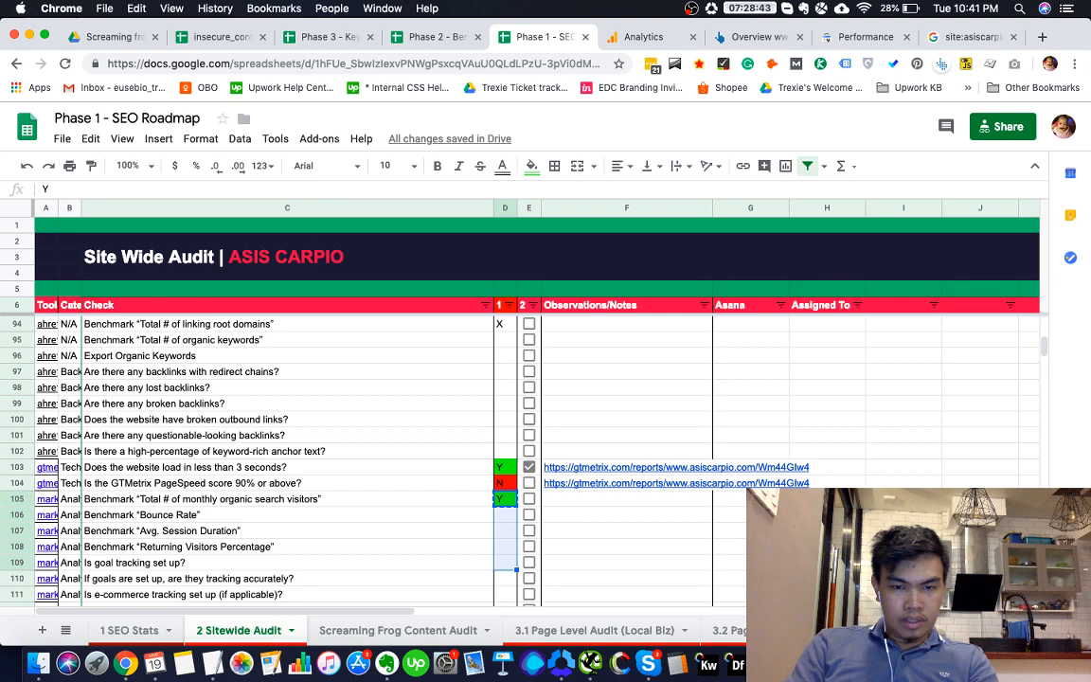
pyautogui.hotkey('shift', 'Up')
pyautogui.press('super+v')
pyautogui.press('Down')
pyautogui.press('Down')
pyautogui.press('Down')
pyautogui.press('Down')
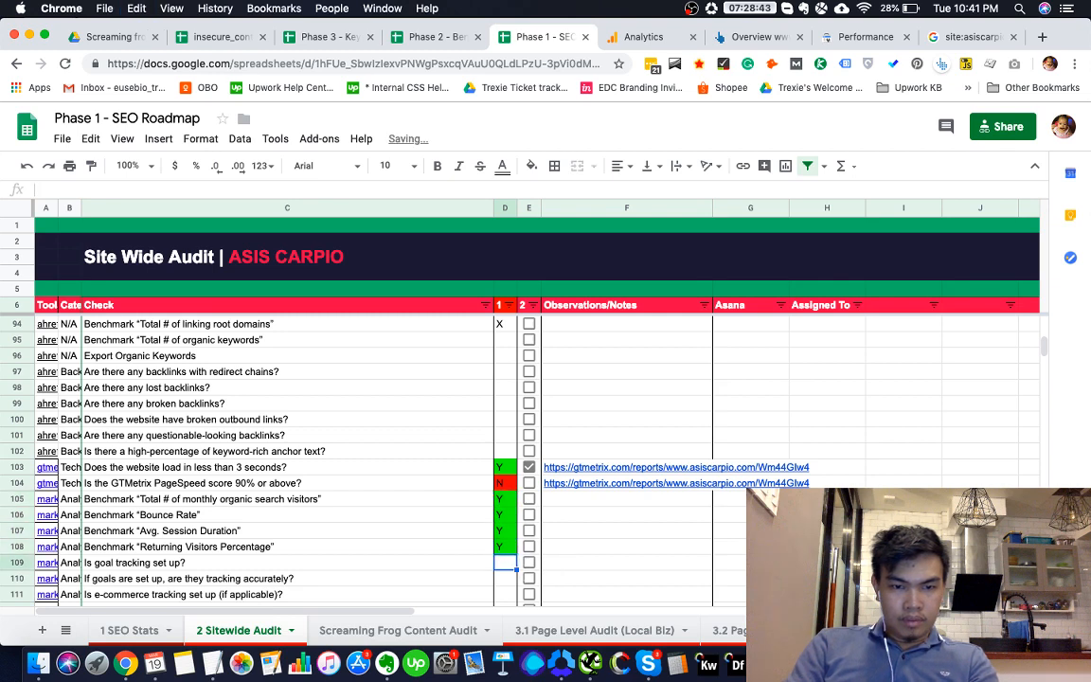
# Find the 'goal' checks; mark both goal-tracking checks N and both e-commerce checks X
pyautogui.scroll(-2, 378, 531)
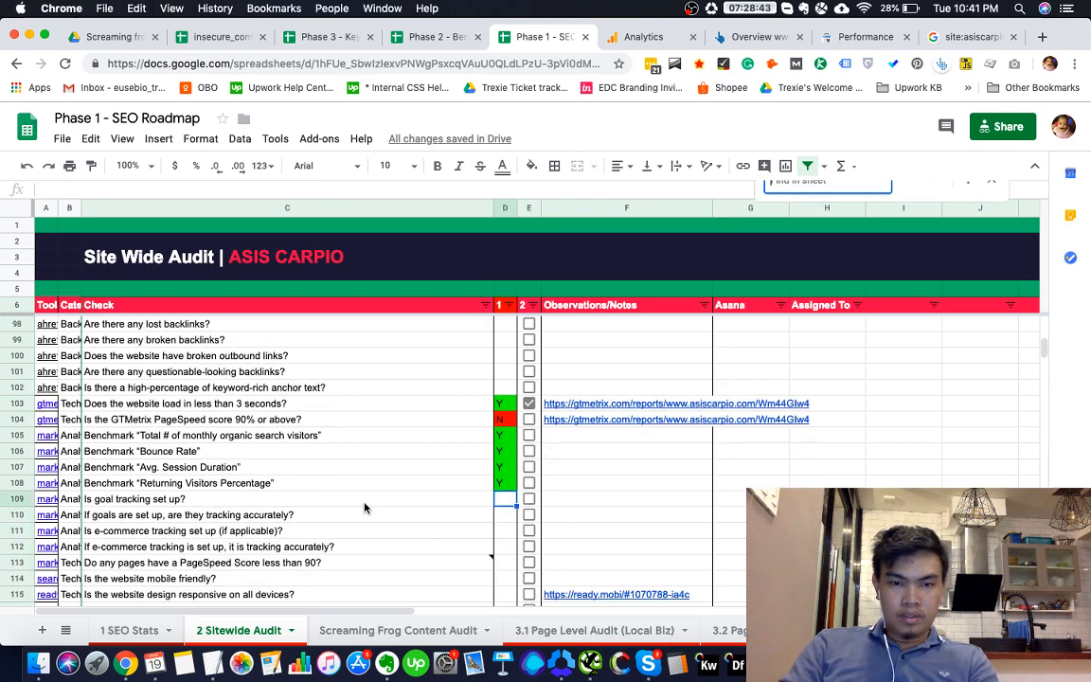
pyautogui.press('super+f')
pyautogui.write('goal')
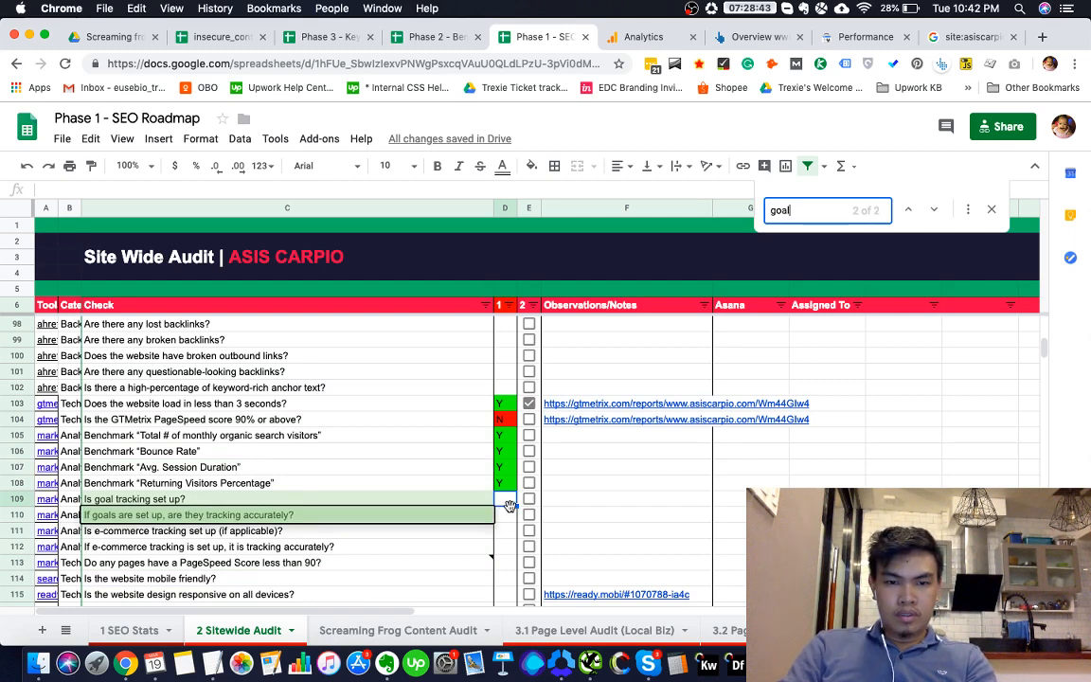
pyautogui.click(510, 502)
pyautogui.write('N')
pyautogui.press('Return')
pyautogui.write('N')
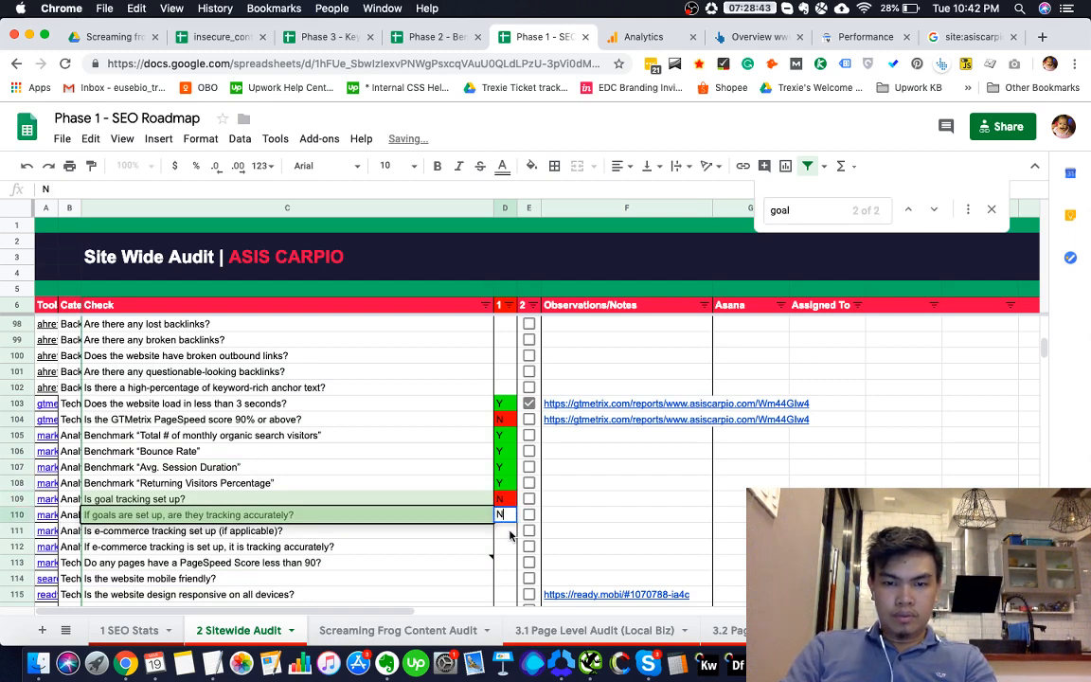
pyautogui.press('Return')
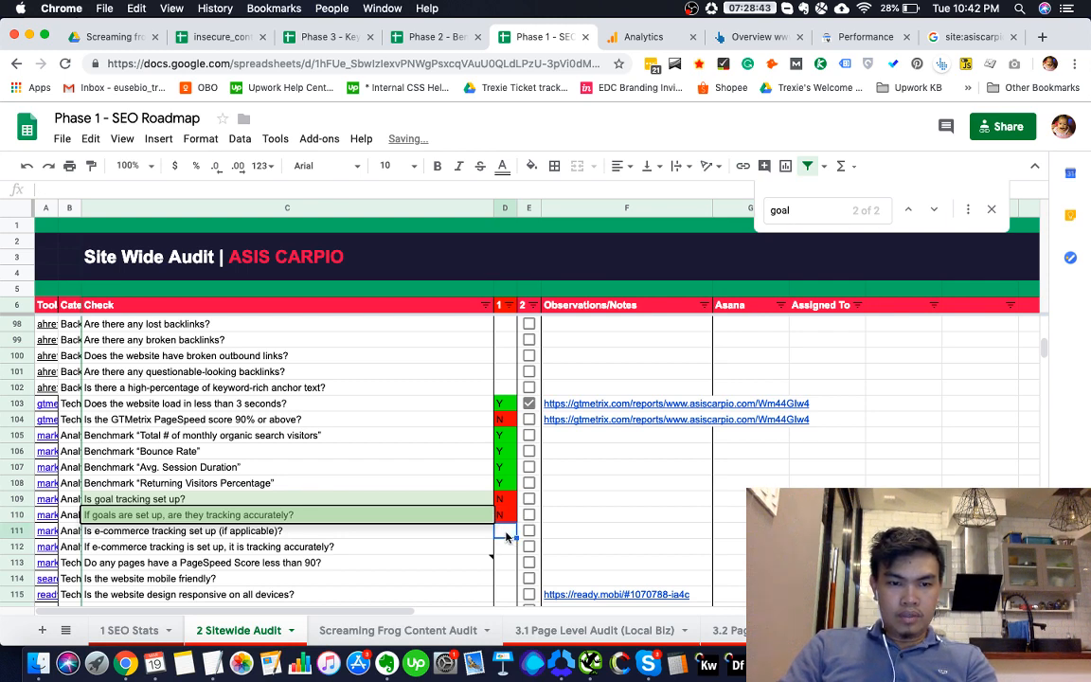
pyautogui.write('X')
pyautogui.press('Return')
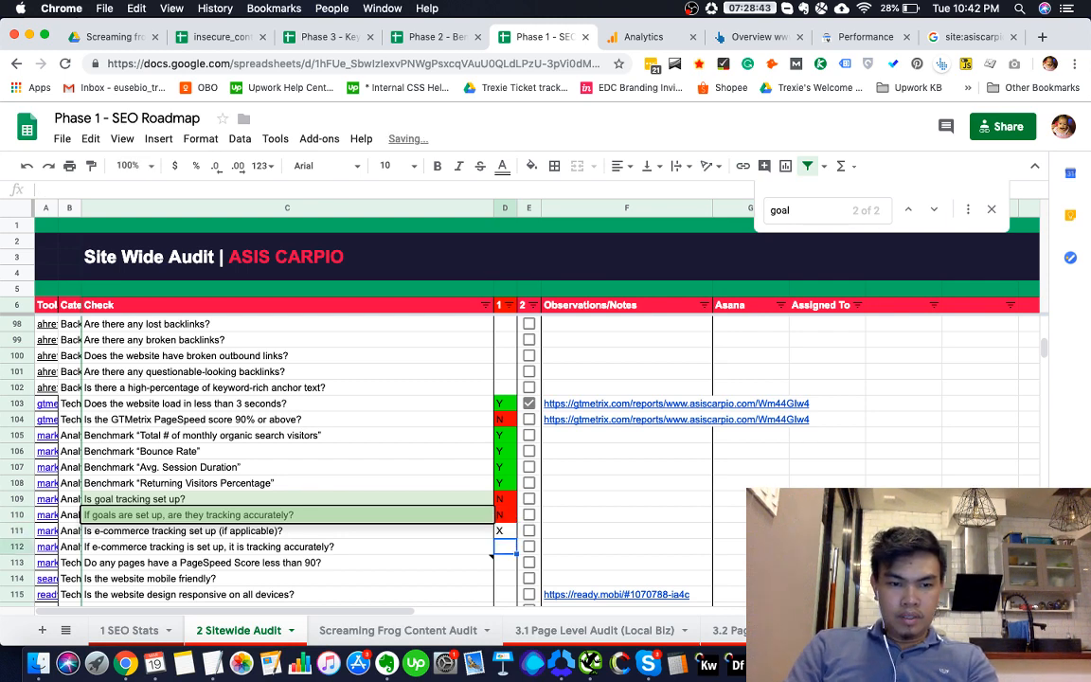
pyautogui.write('X')
pyautogui.press('Return')
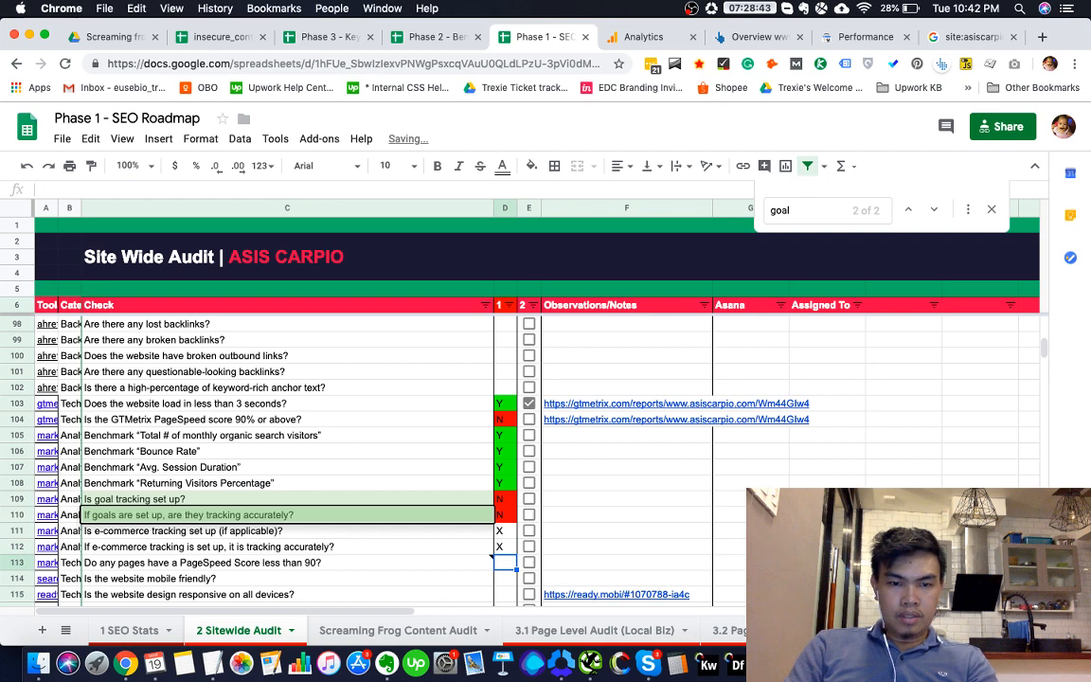
# Review the PageSpeed check and its note before looking up site speed data
pyautogui.scroll(-1, 514, 519)
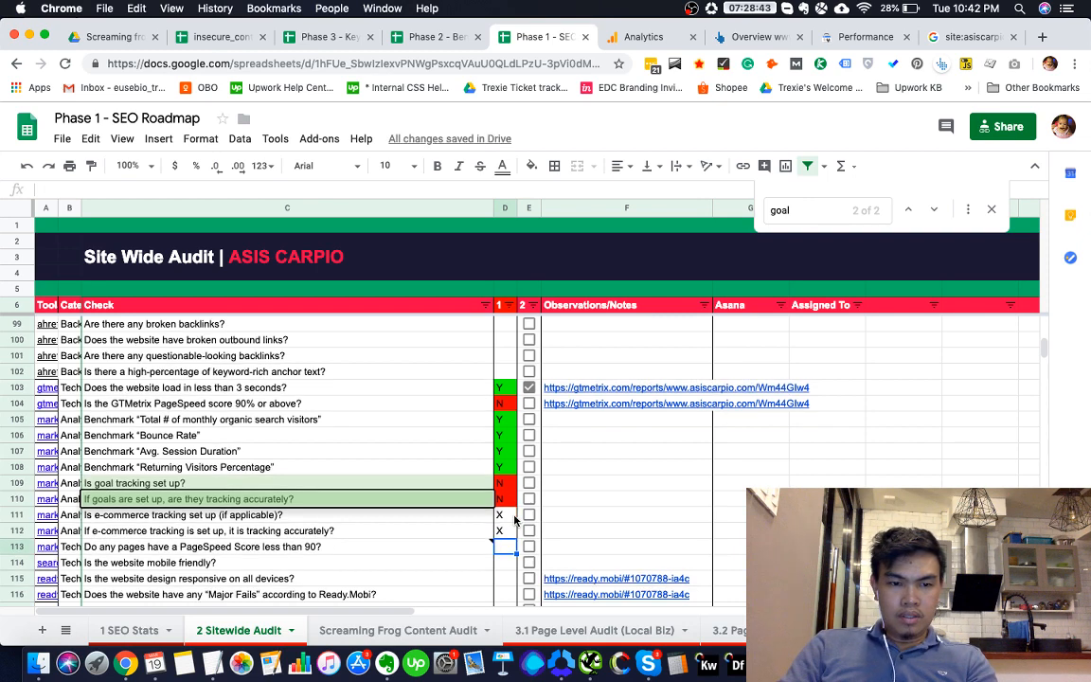
pyautogui.click(408, 556)
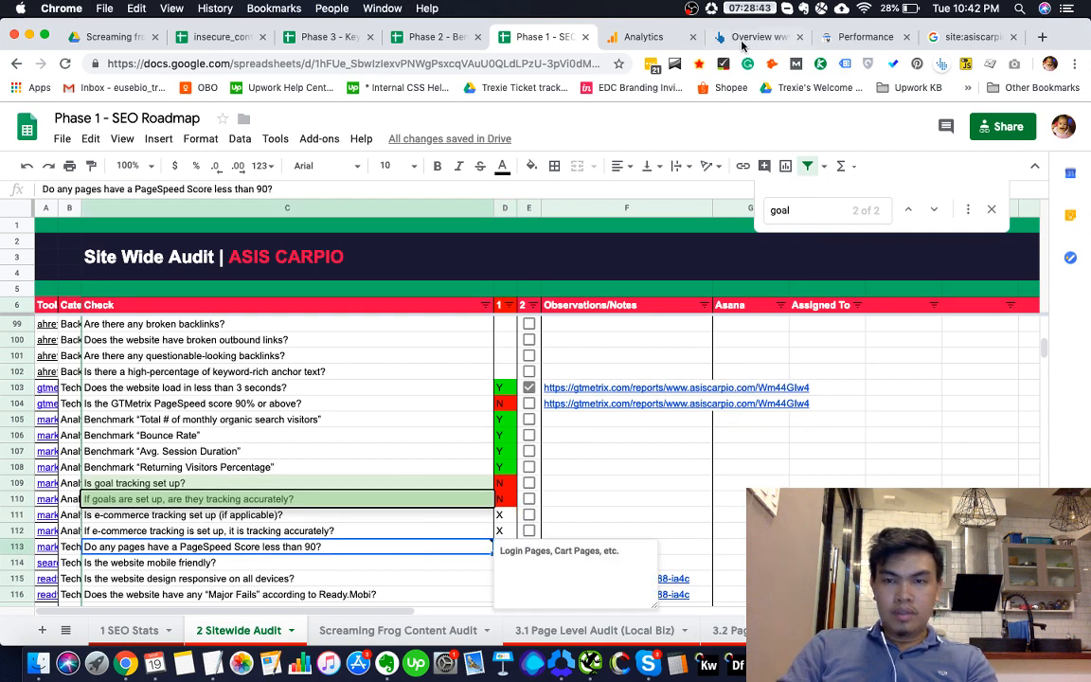
pyautogui.click(644, 37)
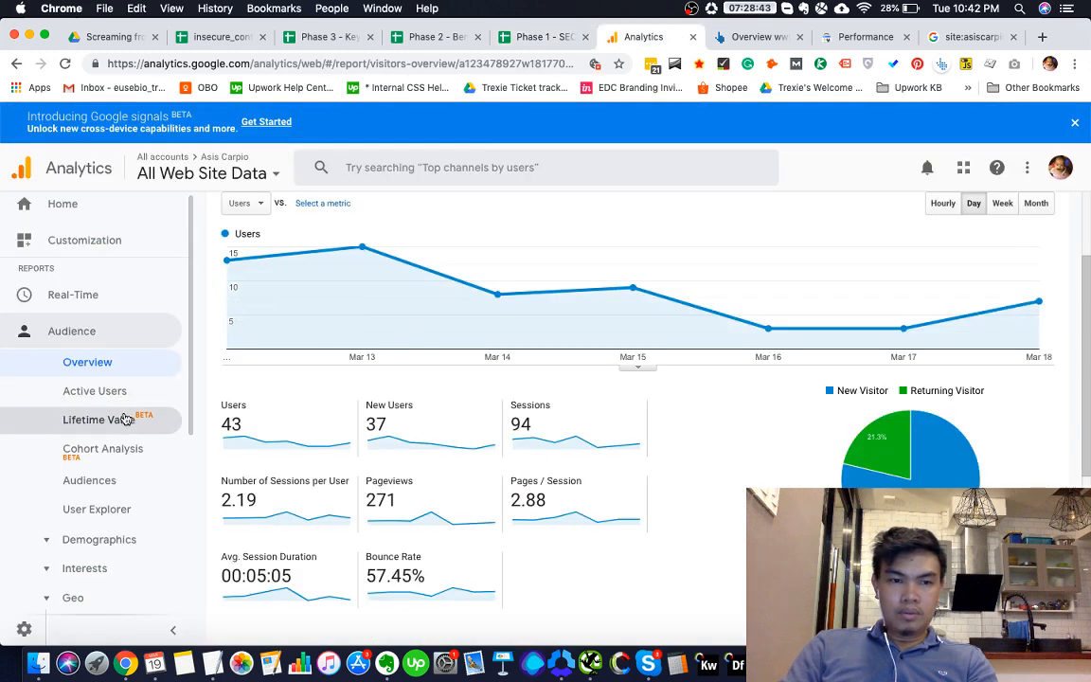
# Expand Behavior > Site Speed in Analytics and open Overview, then Speed Suggestions
pyautogui.scroll(-7, 78, 398)
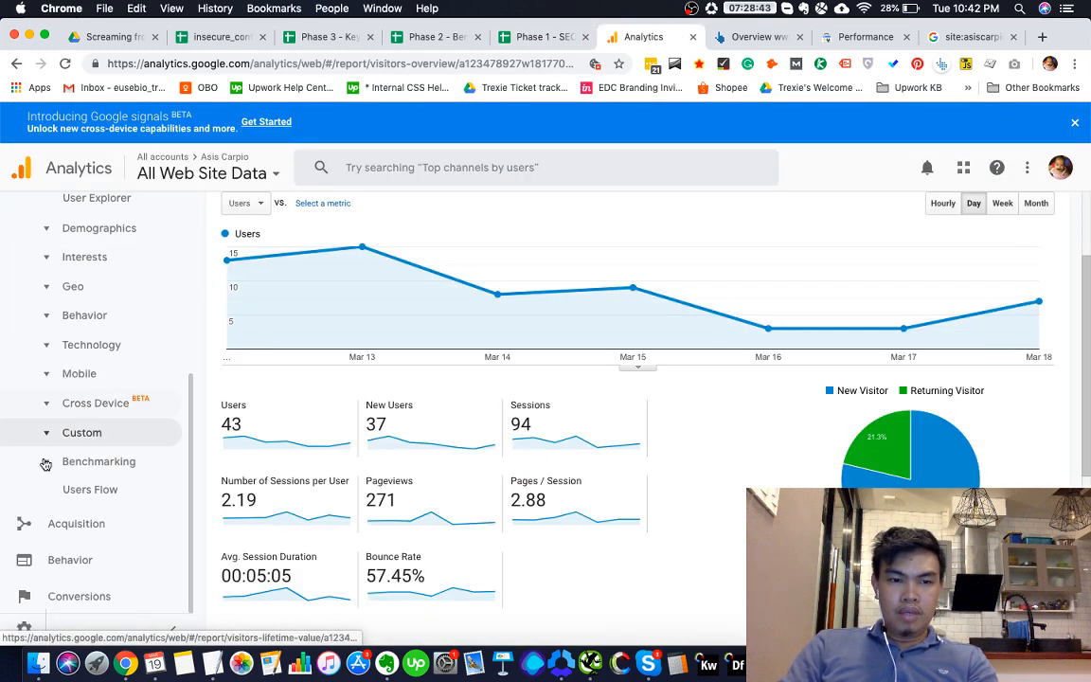
pyautogui.click(57, 560)
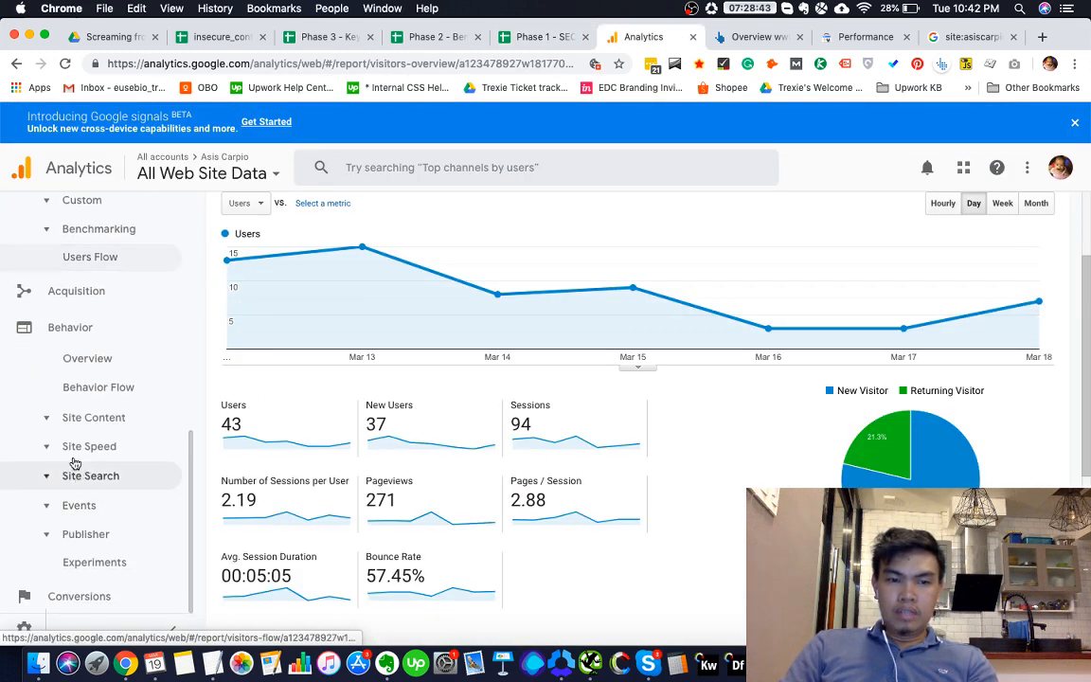
pyautogui.click(47, 445)
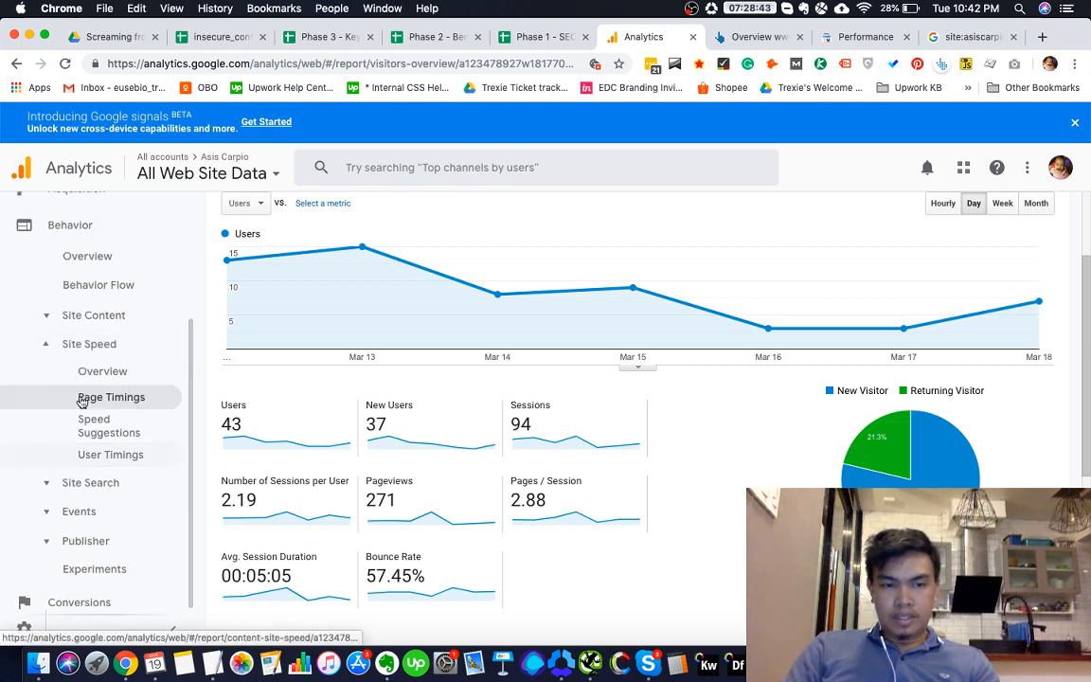
pyautogui.click(118, 372)
pyautogui.click(112, 429)
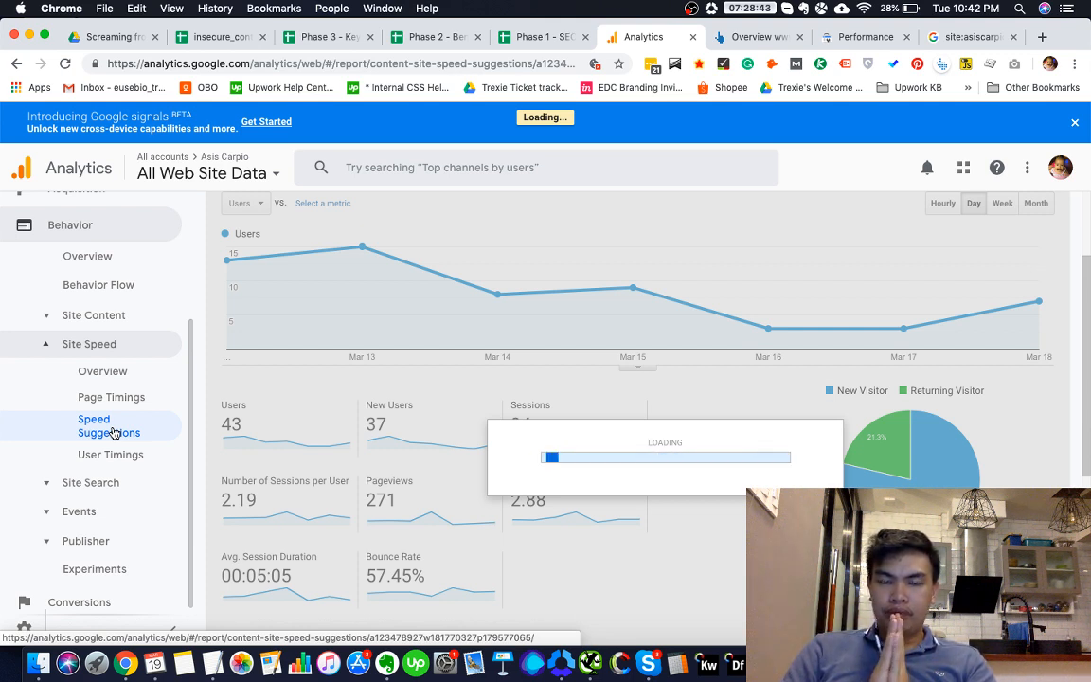
# Scroll past the PageSpeed notes and take the mobile-friendly check's tool link from A114
pyautogui.click(561, 36)
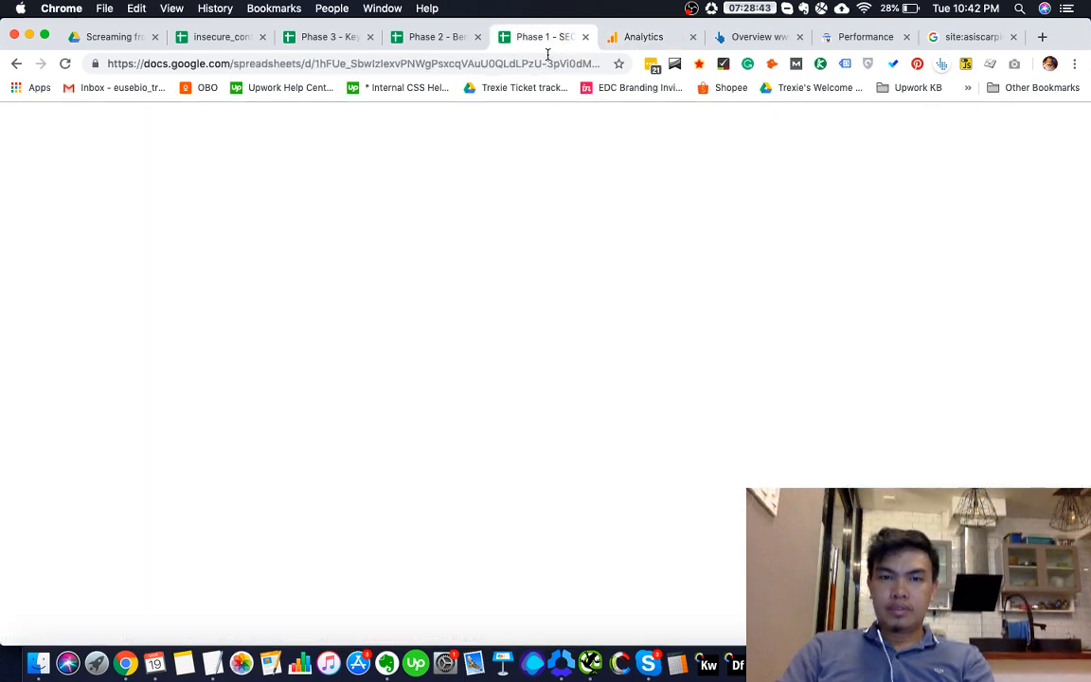
pyautogui.scroll(-1, 572, 453)
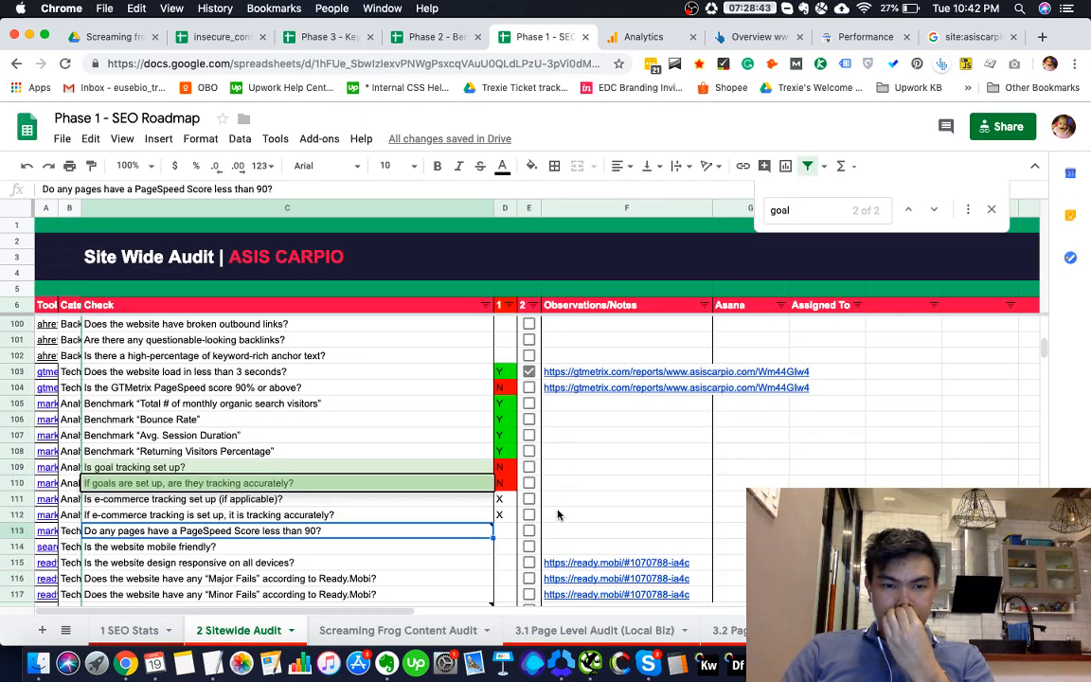
pyautogui.click(560, 533)
pyautogui.scroll(-2, 535, 527)
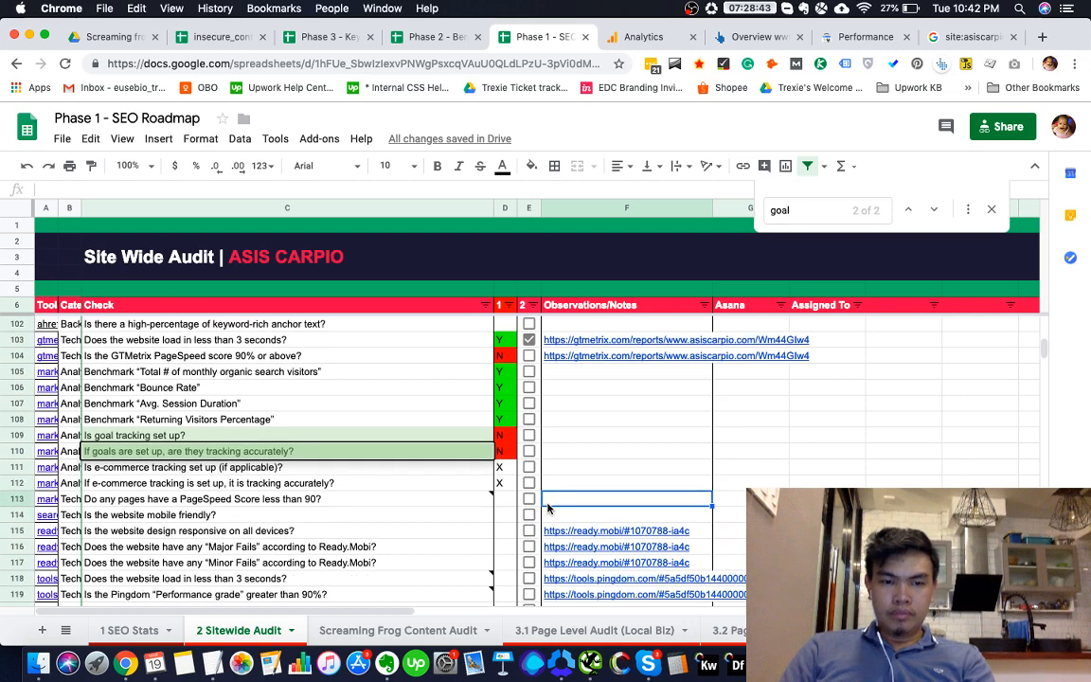
pyautogui.click(431, 519)
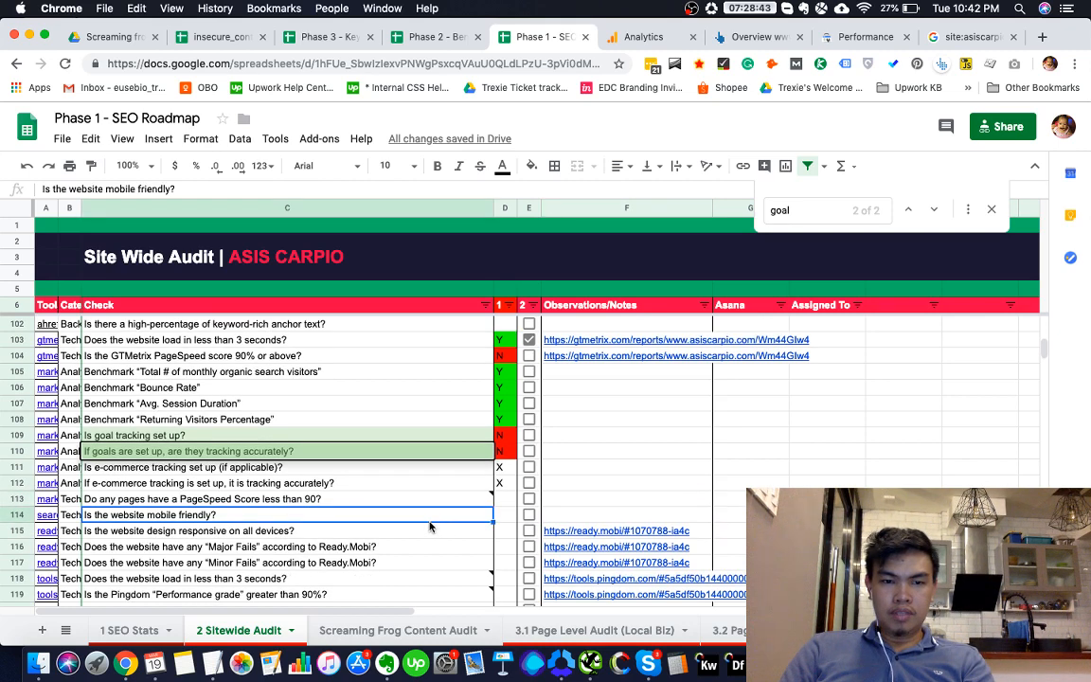
pyautogui.click(38, 518)
# Load the search.google.com/test/mobile-friendly page in a new browser tab
pyautogui.press('super+grave')
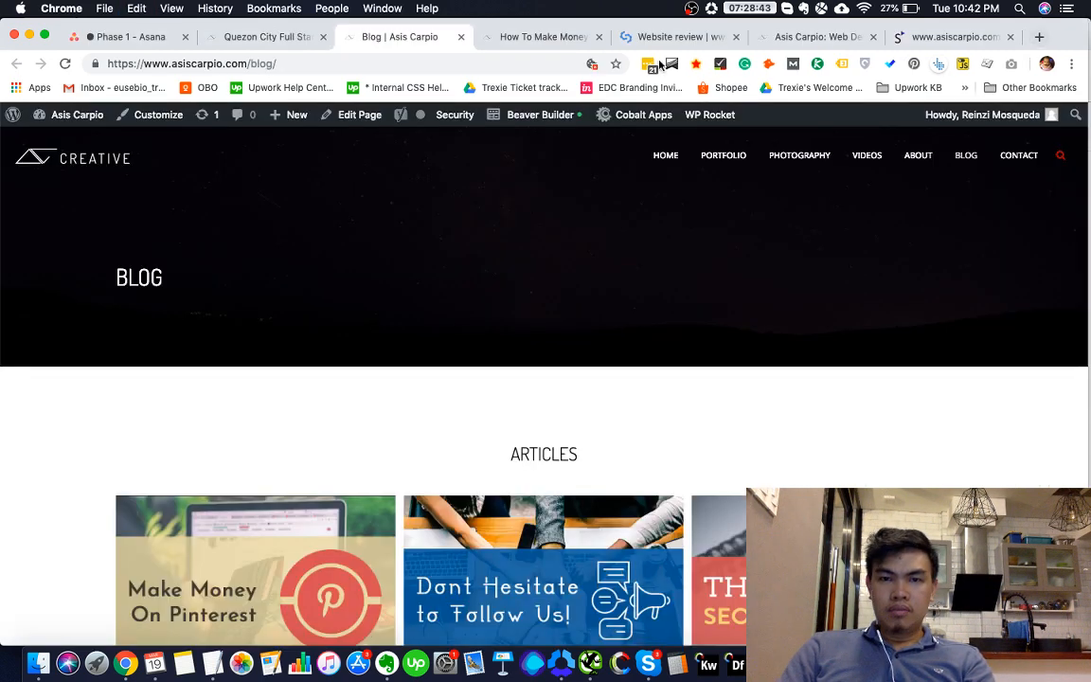
pyautogui.click(410, 64)
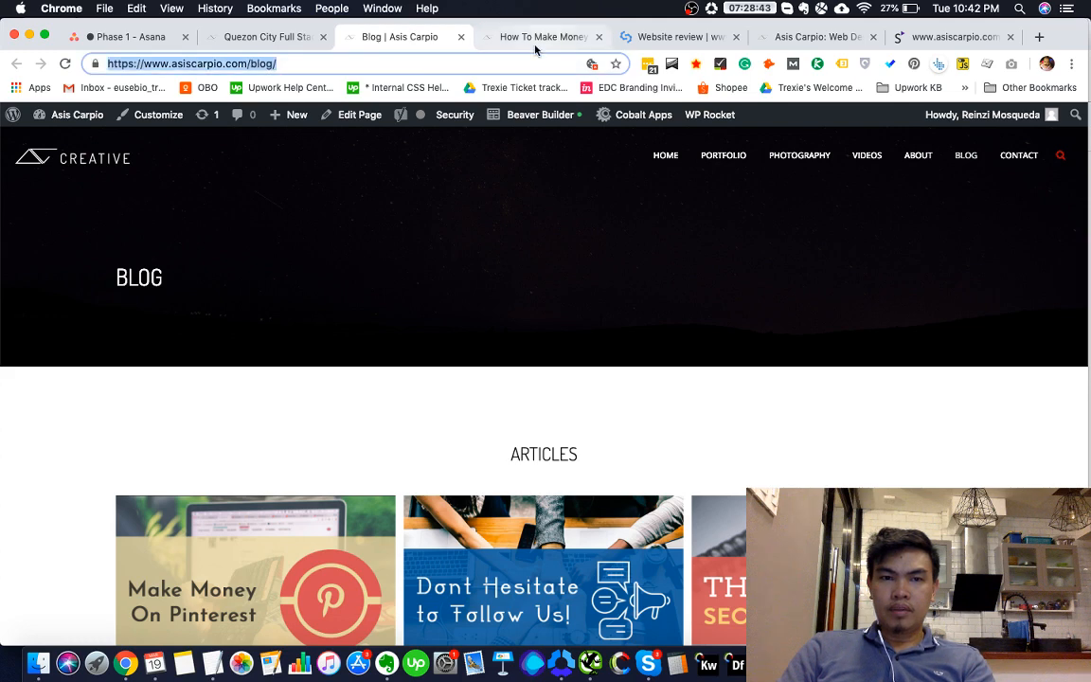
pyautogui.click(493, 36)
pyautogui.write('search.google.com/test/mobile-friendly')
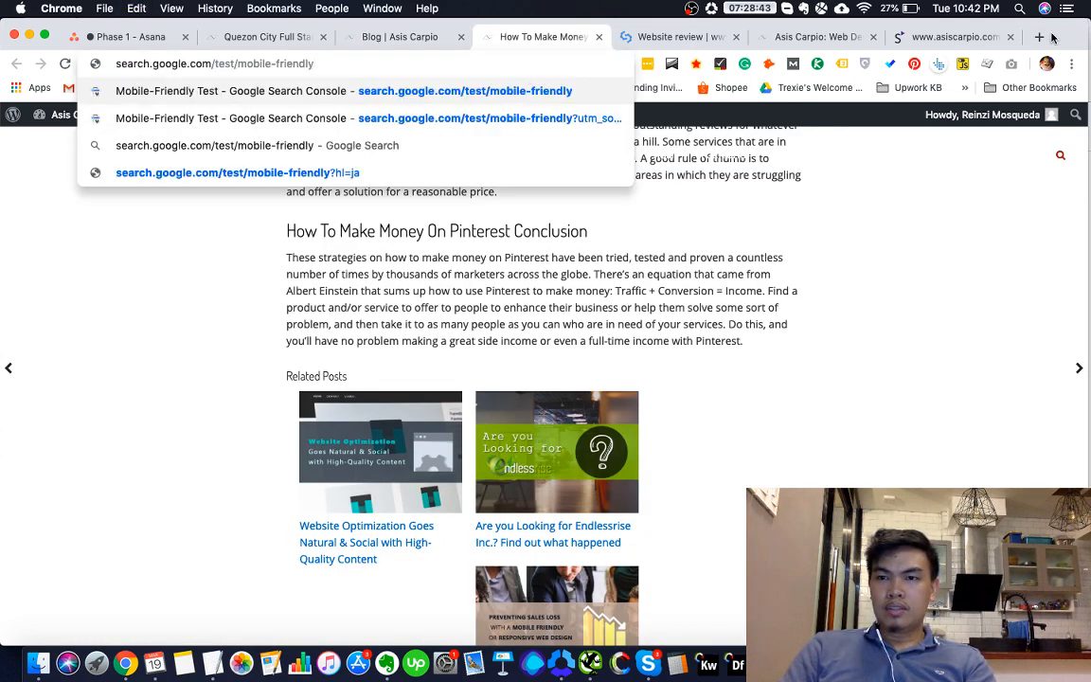
pyautogui.click(938, 40)
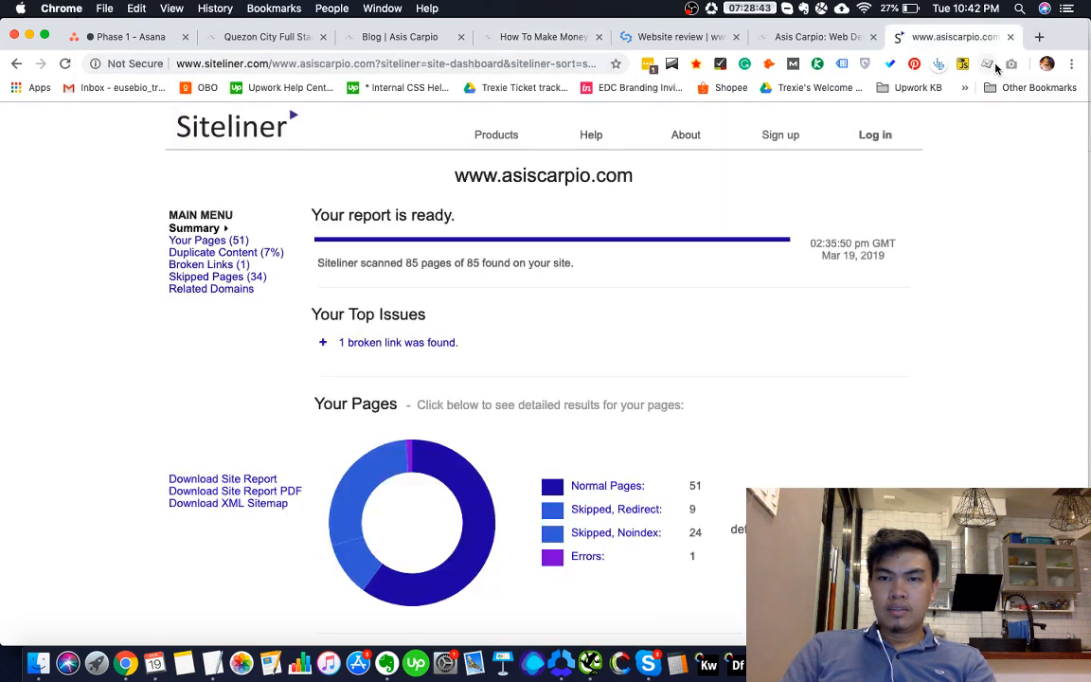
pyautogui.click(1038, 40)
pyautogui.write('search.google.com/test/mobile-friendly')
pyautogui.press('Return')
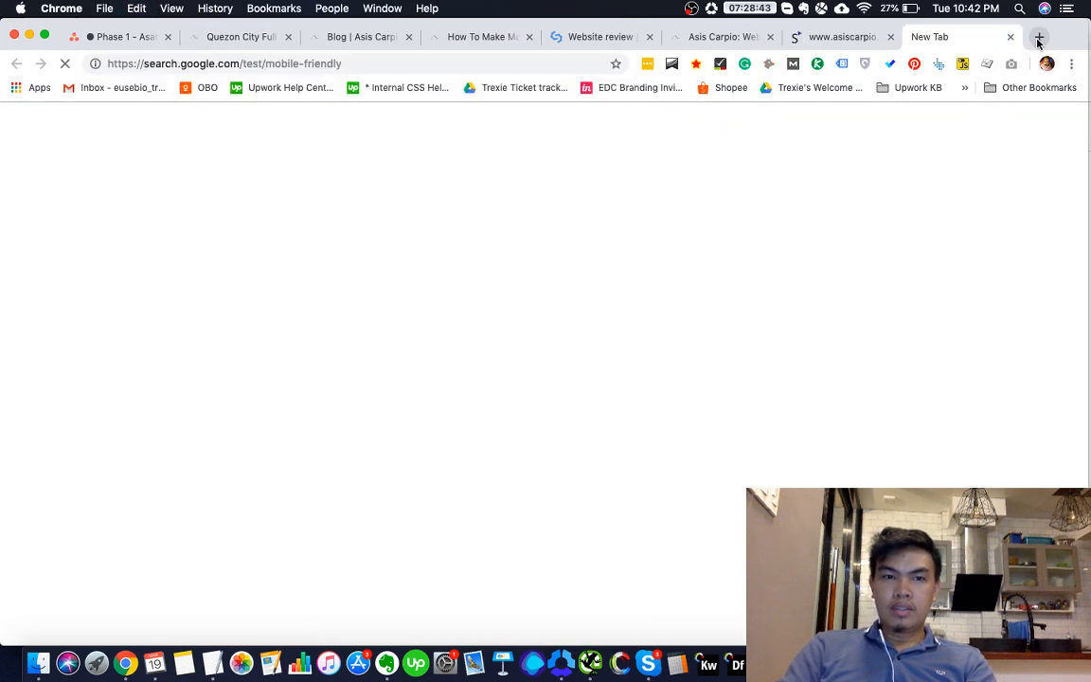
# Return to the Siteliner report for asiscarpio.com and select its address
pyautogui.press('super+grave')
pyautogui.scroll(1, 682, 376)
pyautogui.scroll(3, 655, 394)
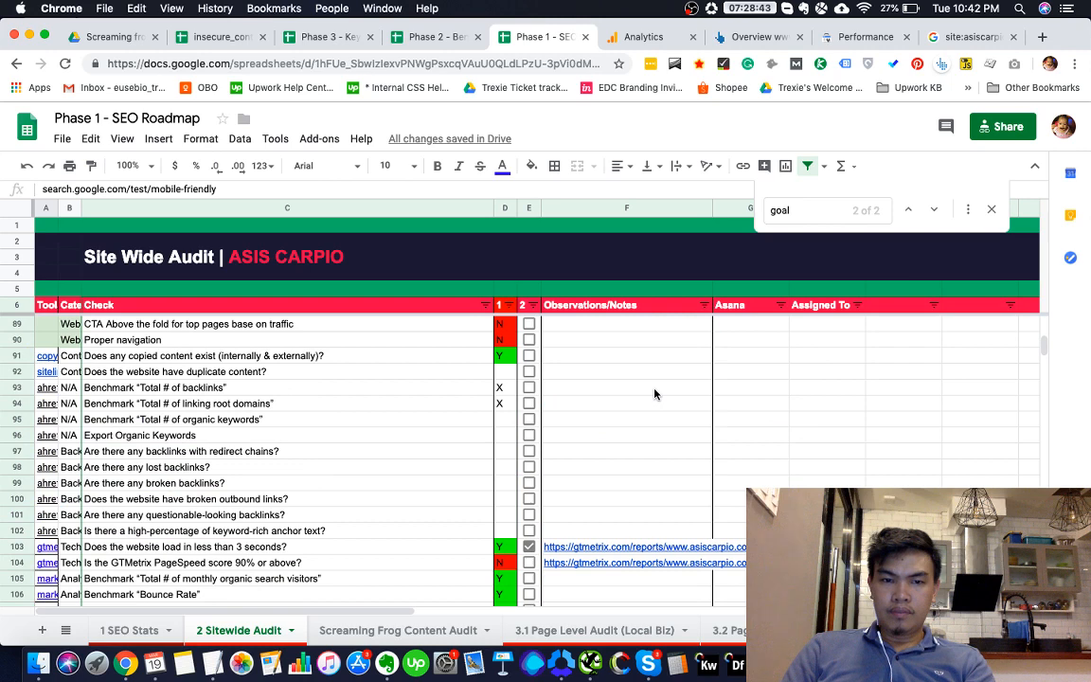
pyautogui.press('super+grave')
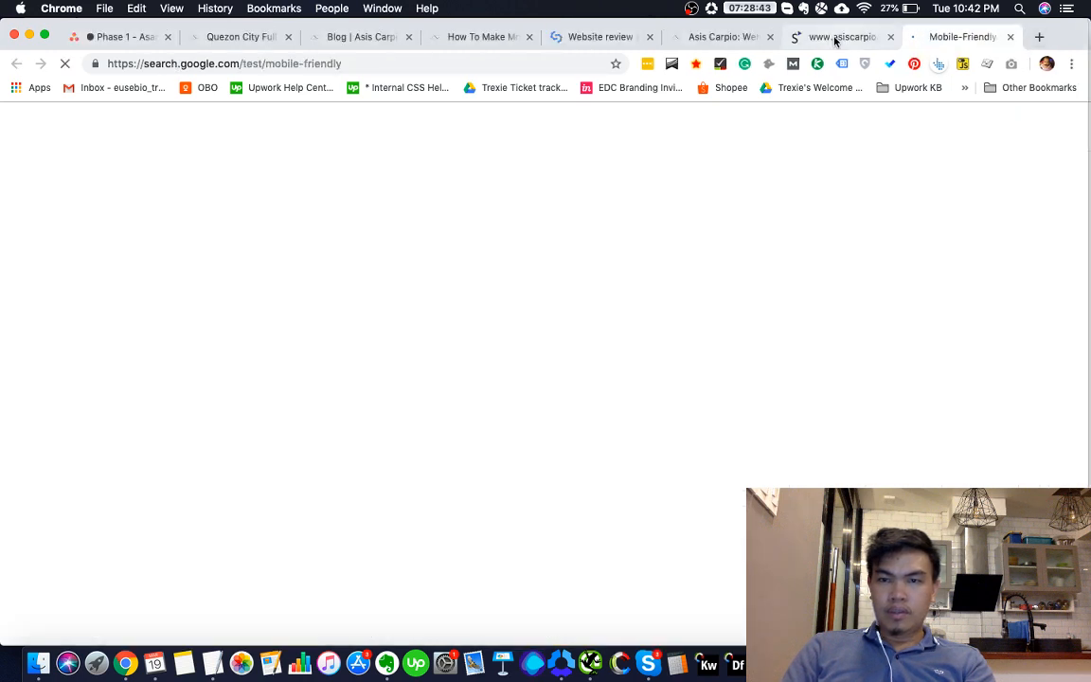
pyautogui.click(834, 40)
pyautogui.click(391, 64)
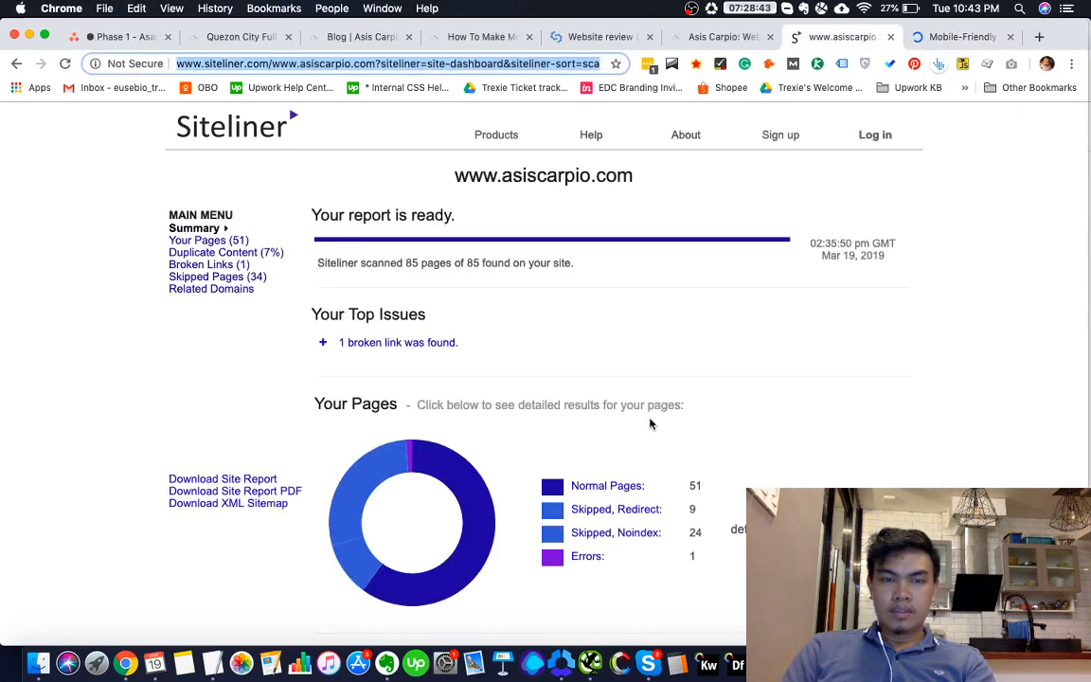
pyautogui.press('super+grave')
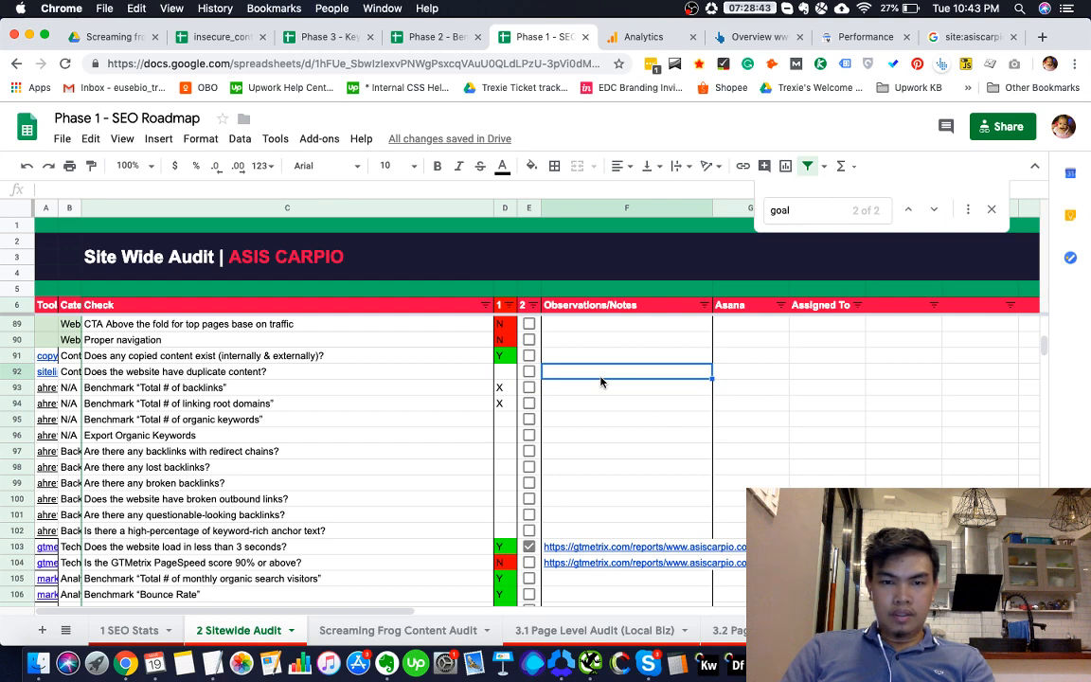
pyautogui.press('super+grave')
pyautogui.scroll(-1, 728, 414)
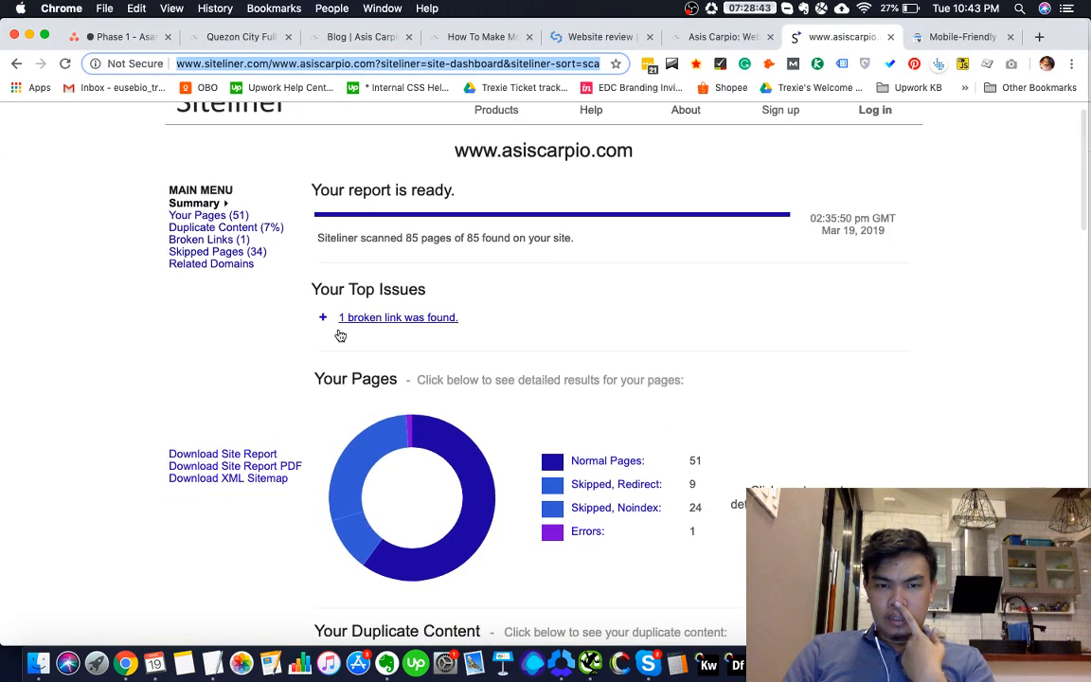
pyautogui.scroll(1, 341, 337)
pyautogui.scroll(-2, 659, 528)
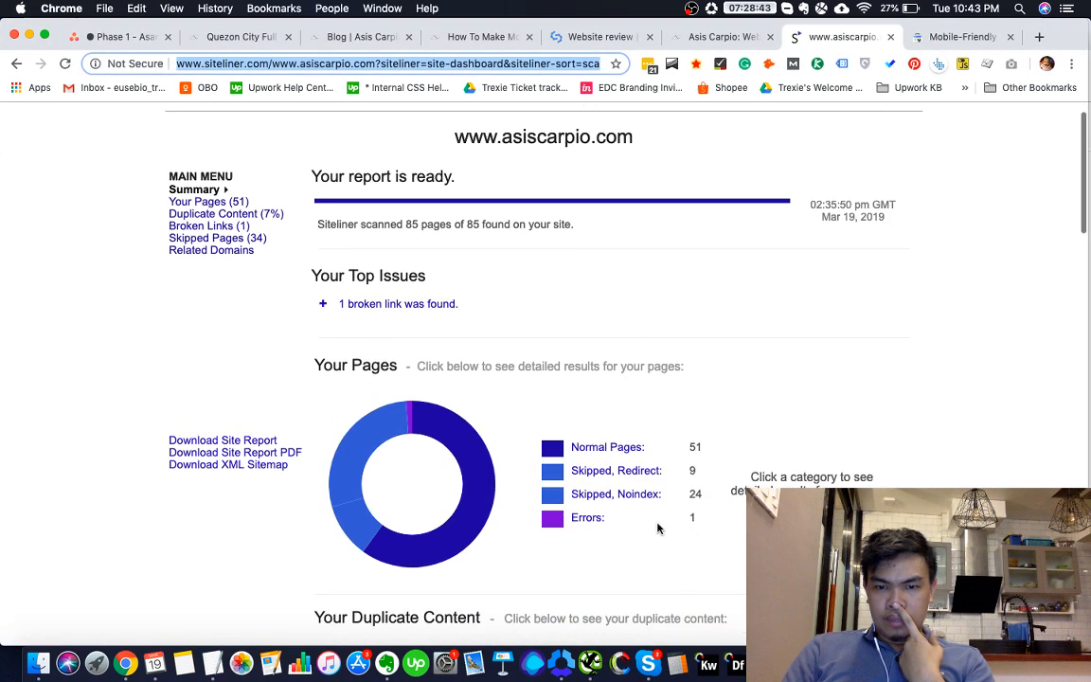
pyautogui.scroll(2, 616, 445)
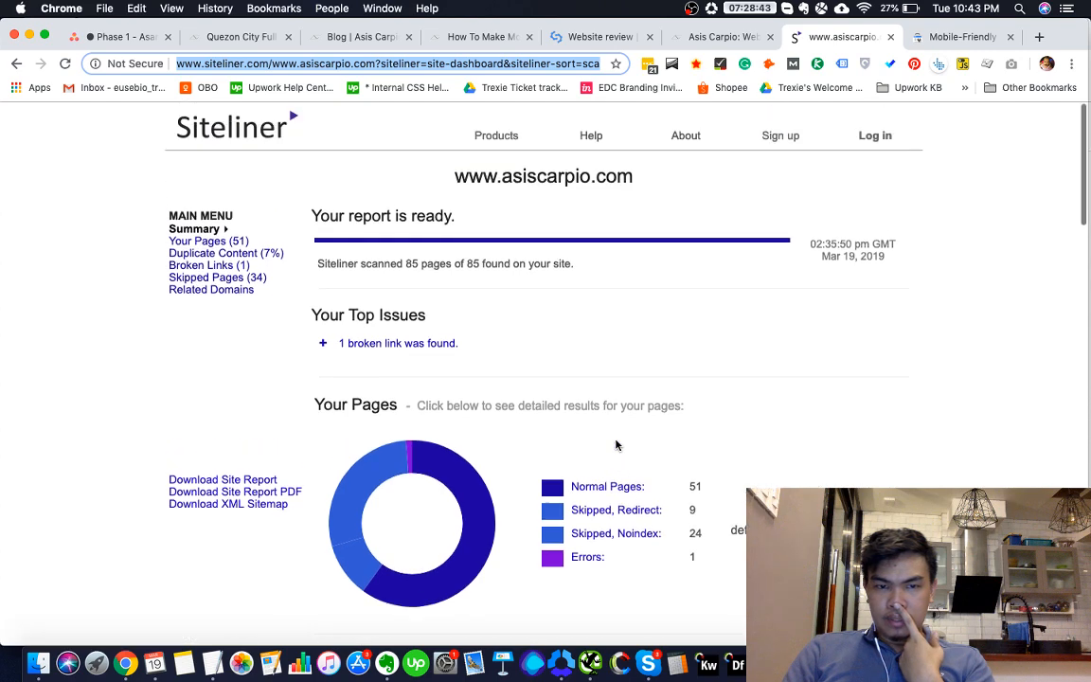
pyautogui.scroll(-10, 629, 445)
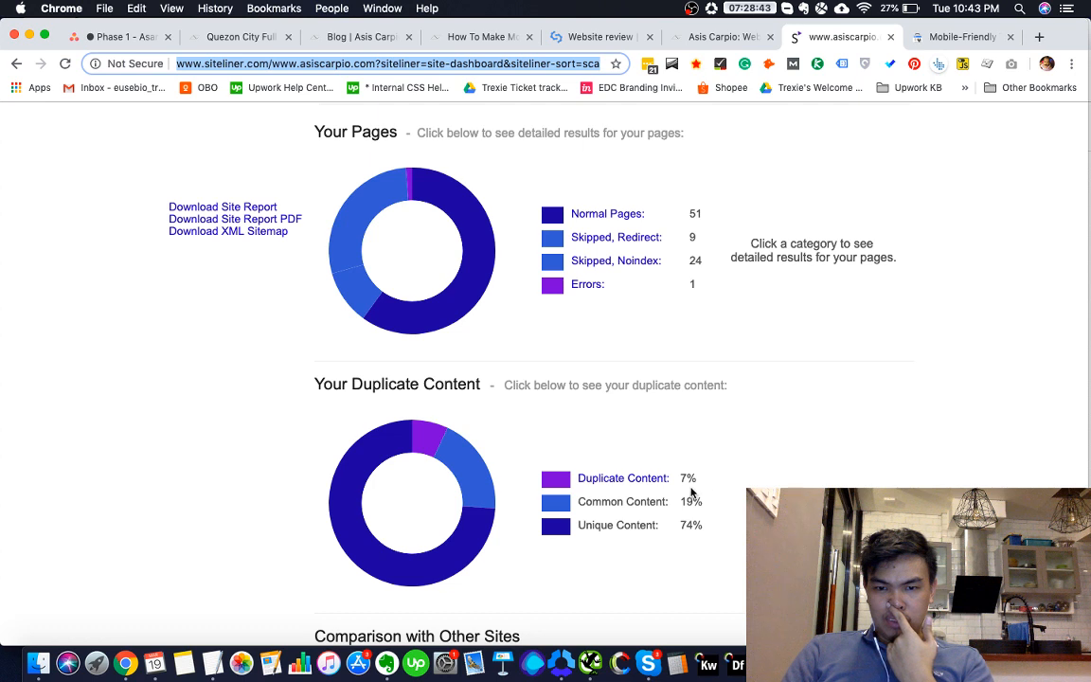
pyautogui.click(607, 484)
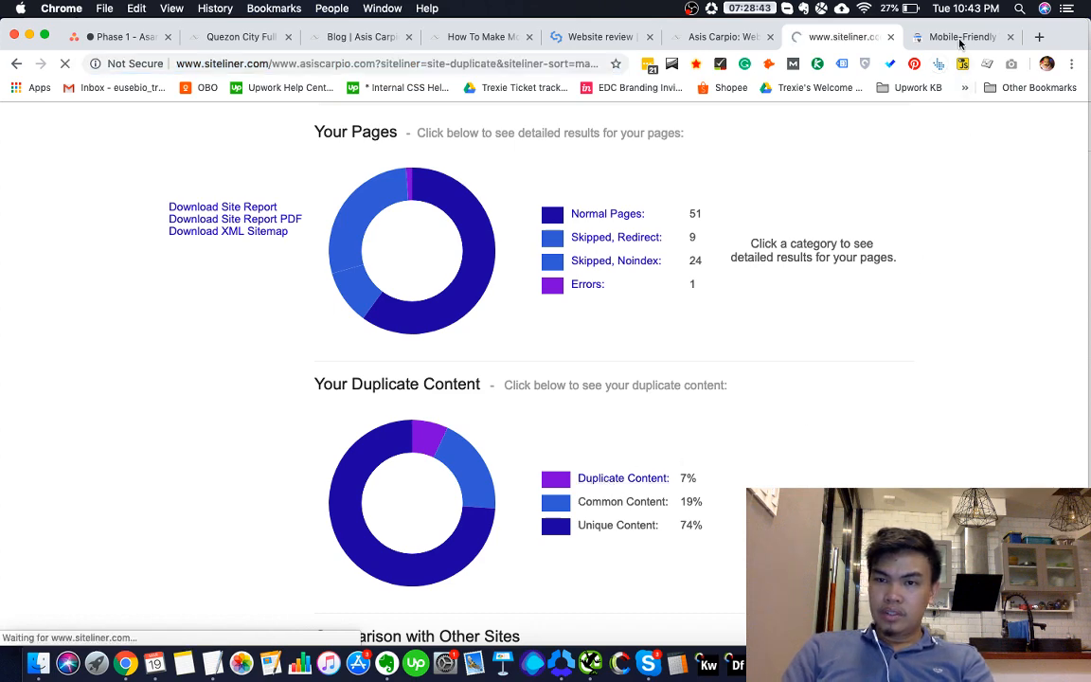
pyautogui.hotkey('ctrl', 'Tab')
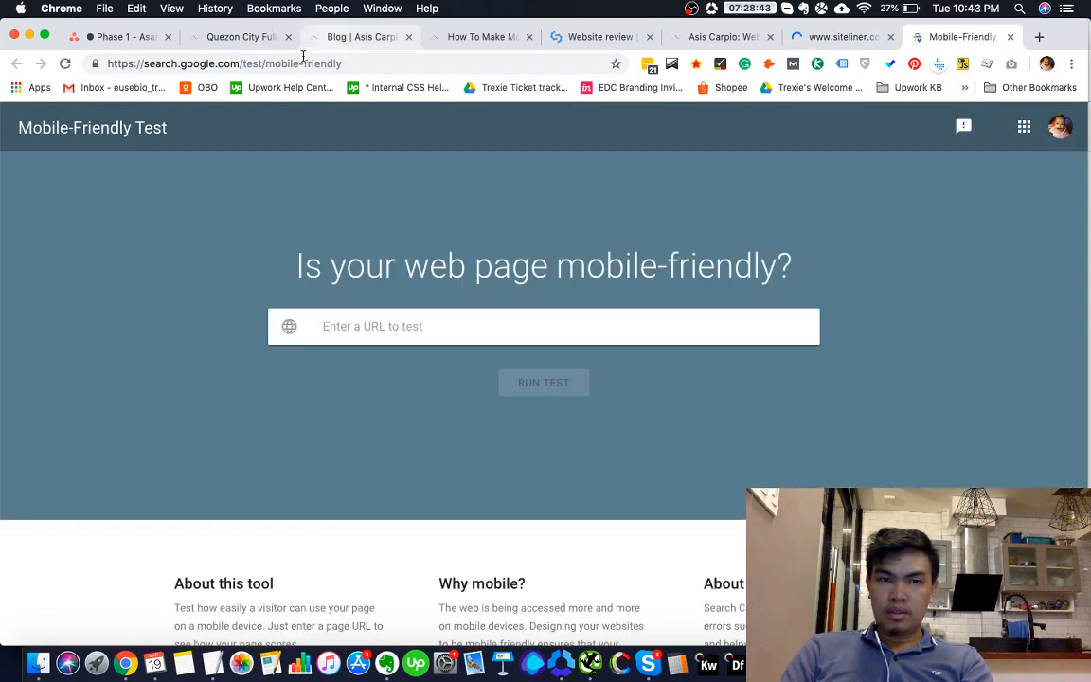
pyautogui.click(322, 38)
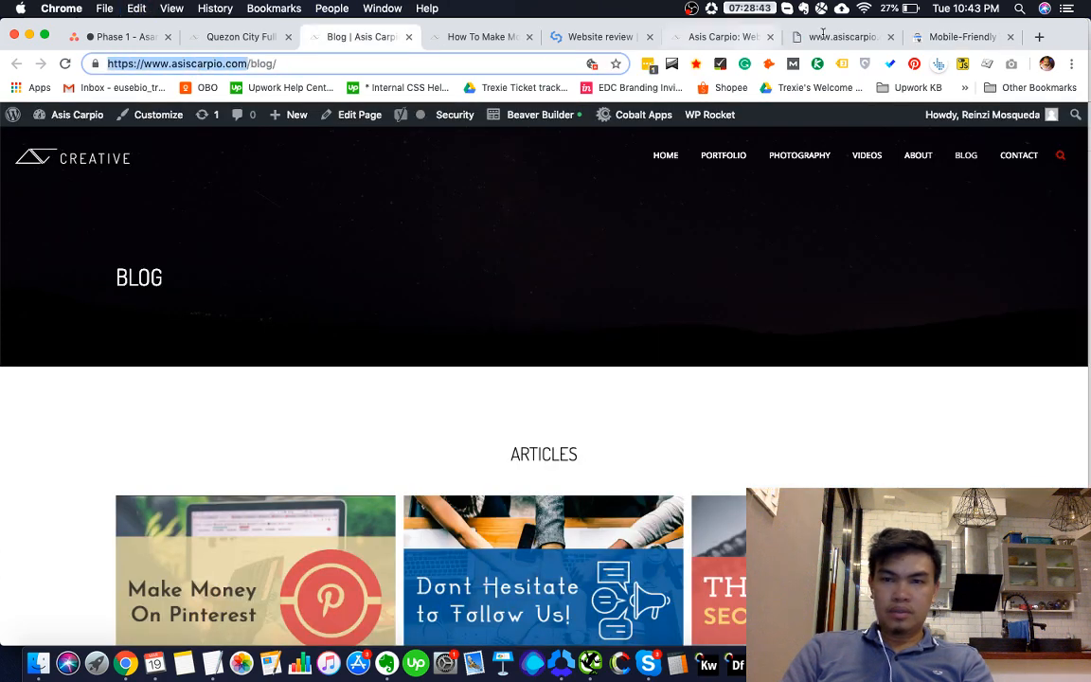
pyautogui.click(952, 37)
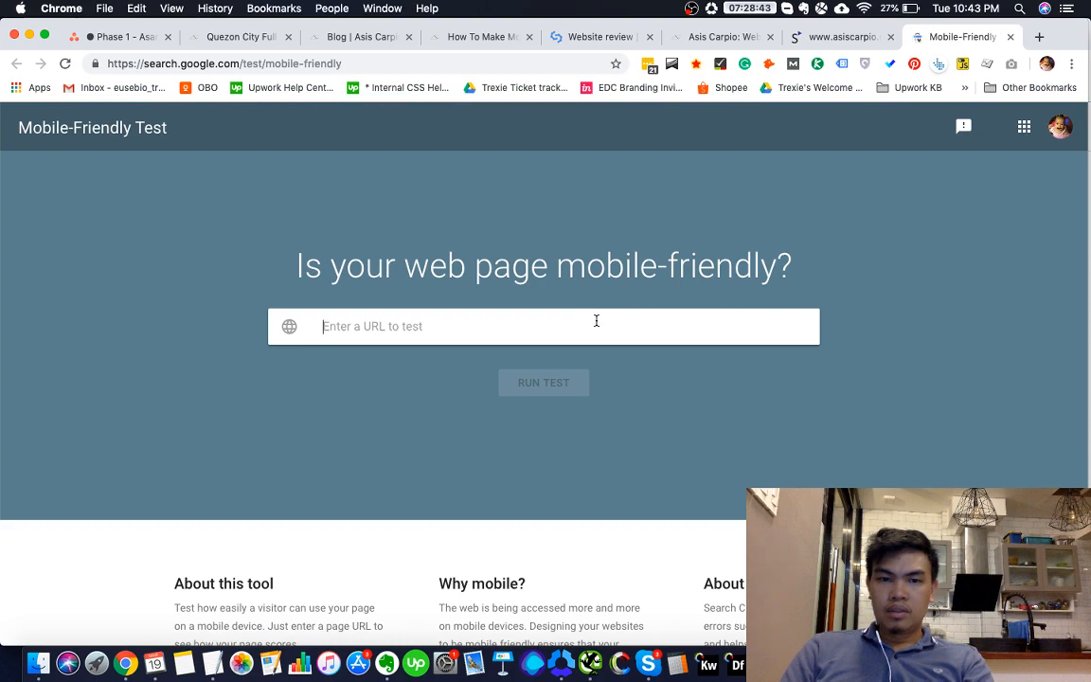
pyautogui.write('https://www.asiscarpio.com/')
pyautogui.click(577, 386)
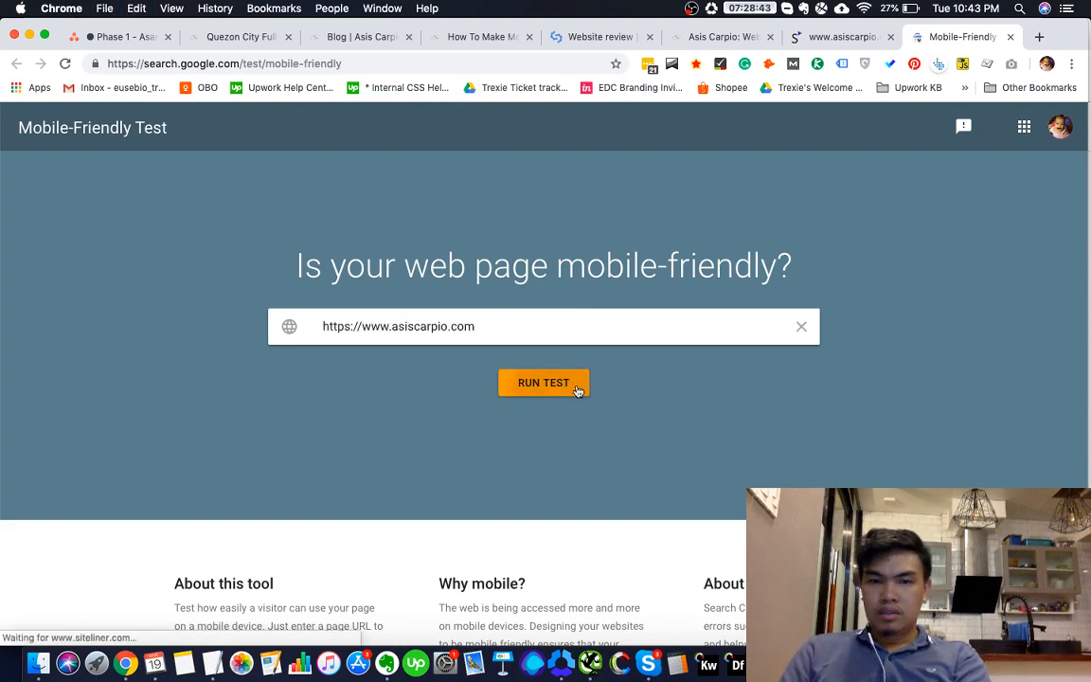
# Review the 30-page duplicate content table and open the home page's duplicate details
pyautogui.click(851, 37)
pyautogui.scroll(-1, 770, 421)
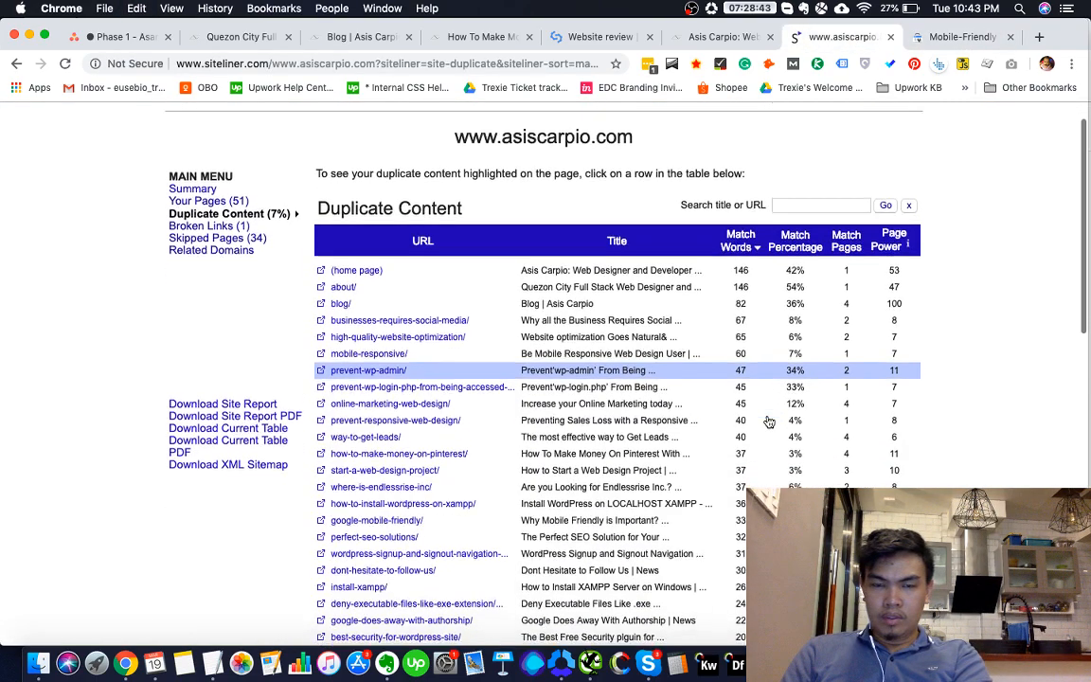
pyautogui.scroll(1, 769, 422)
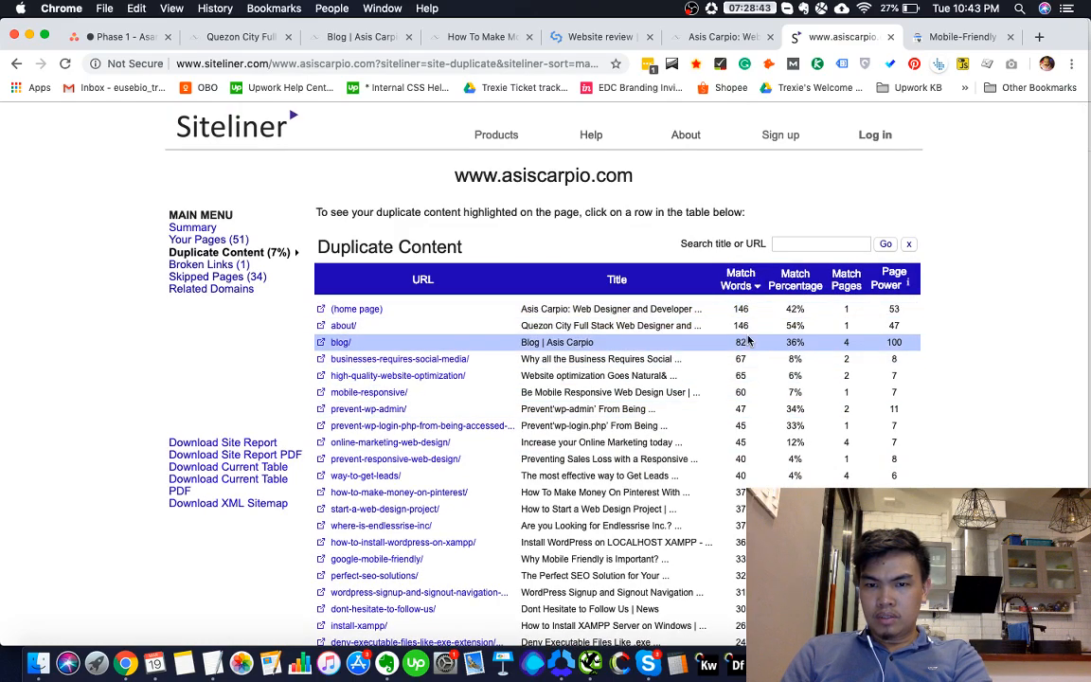
pyautogui.scroll(-8, 750, 348)
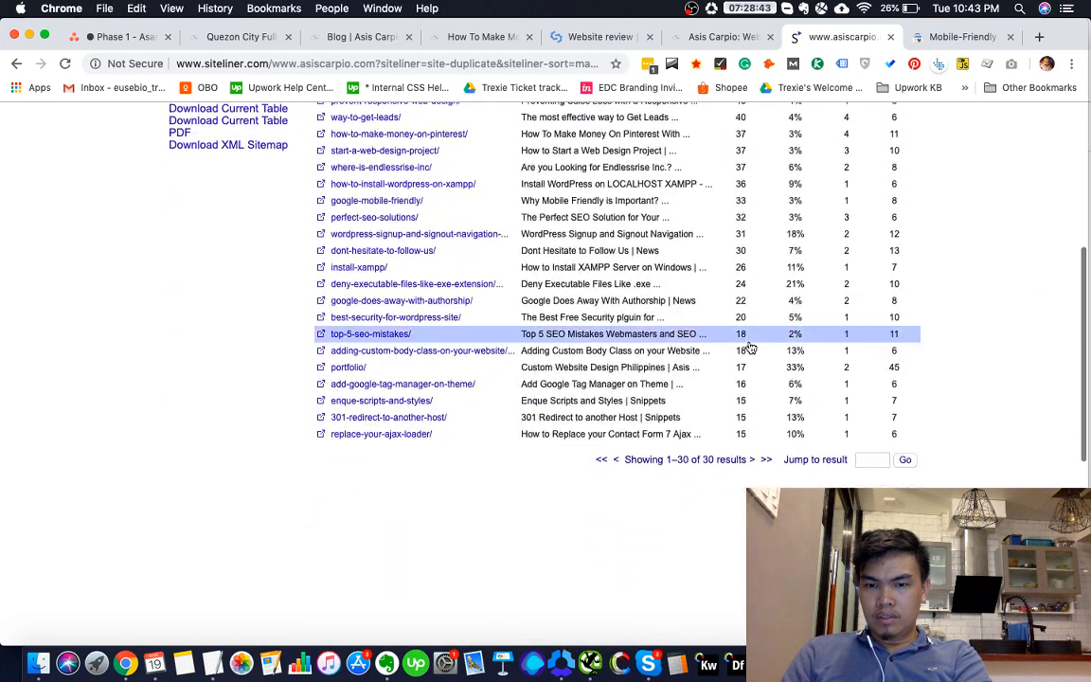
pyautogui.scroll(8, 751, 337)
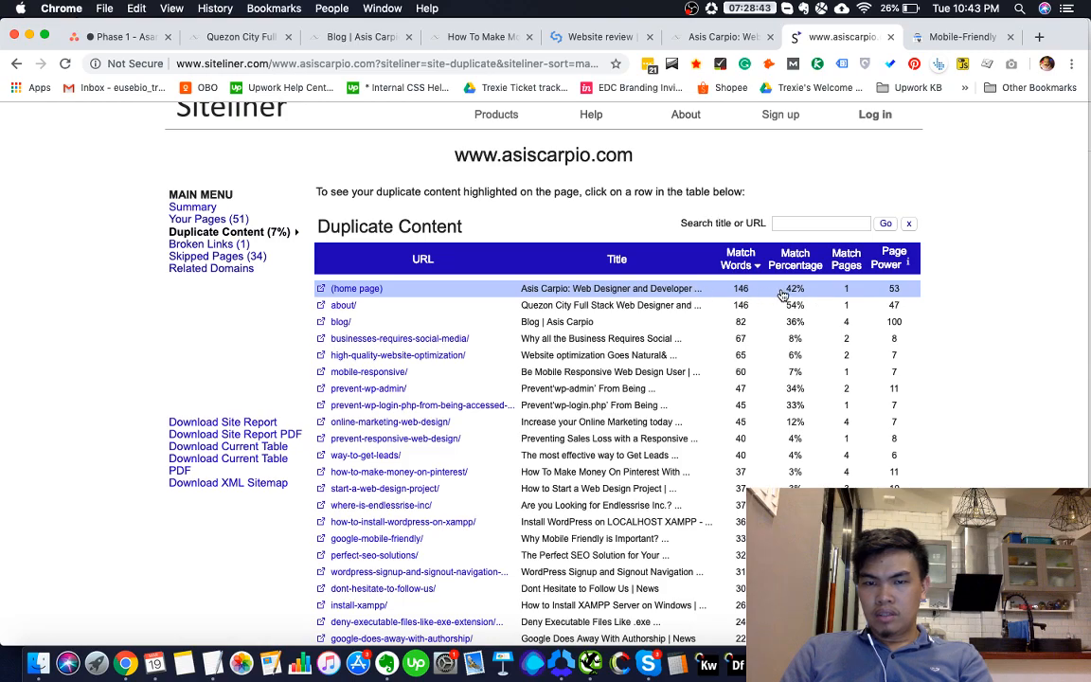
pyautogui.scroll(-3, 724, 319)
pyautogui.scroll(4, 722, 325)
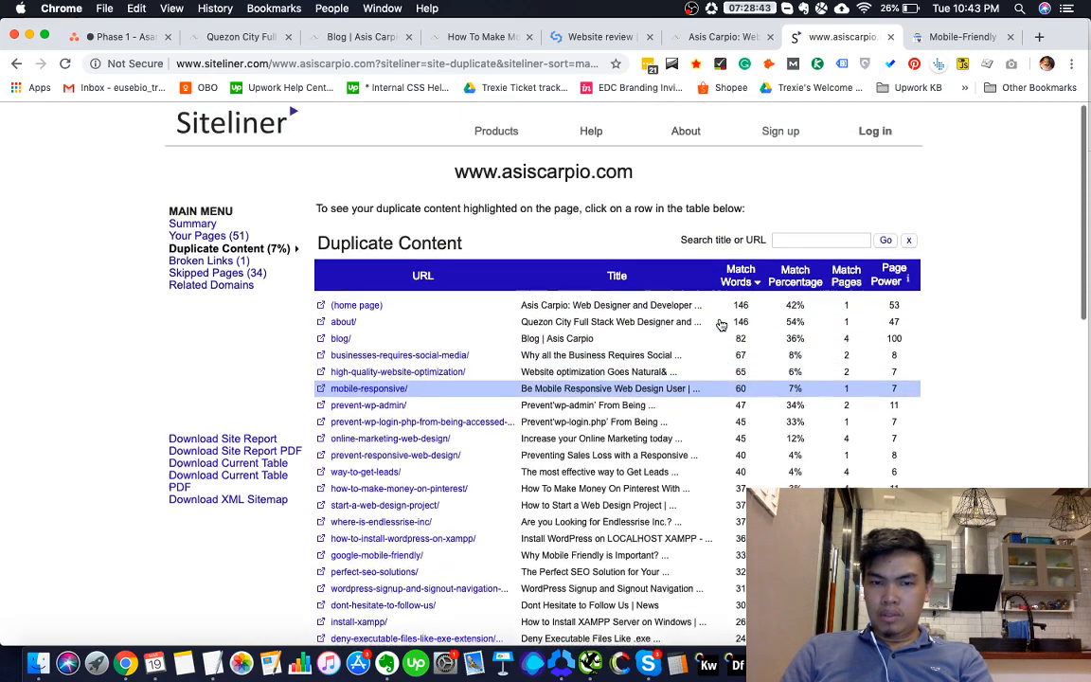
pyautogui.scroll(-2, 458, 354)
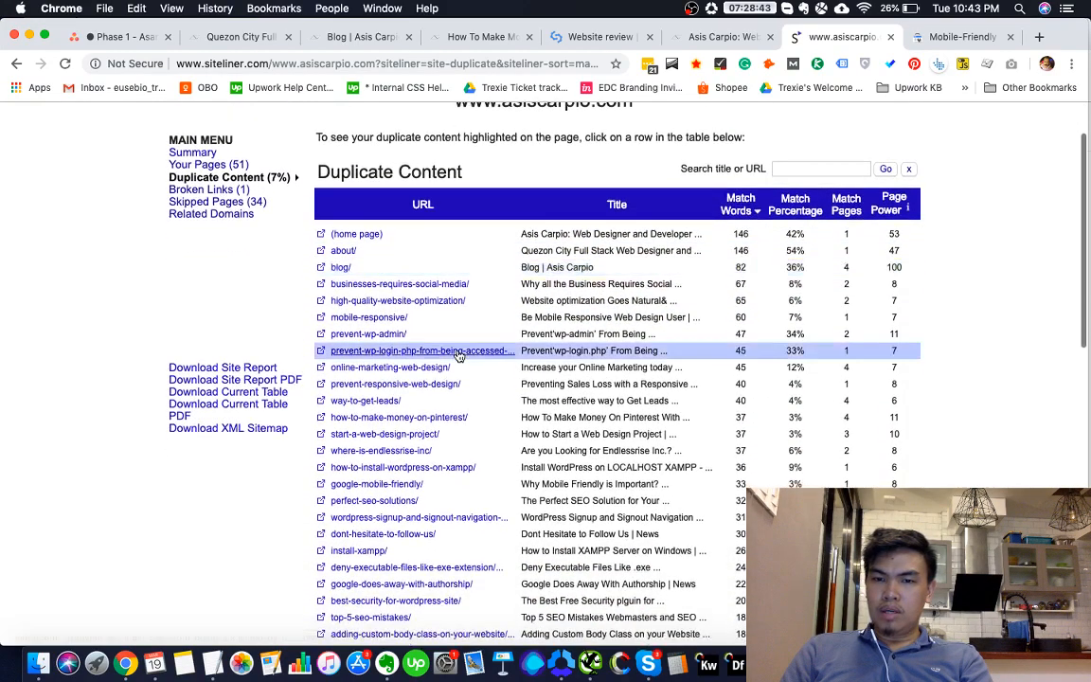
pyautogui.scroll(-5, 459, 354)
pyautogui.scroll(2, 458, 355)
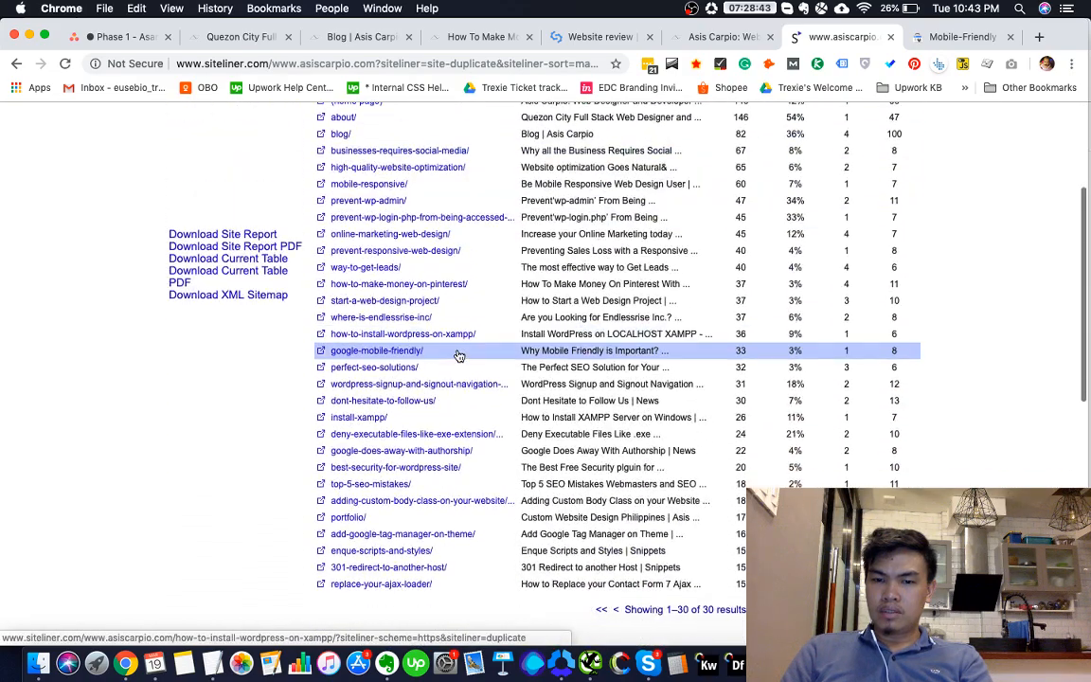
pyautogui.scroll(6, 458, 355)
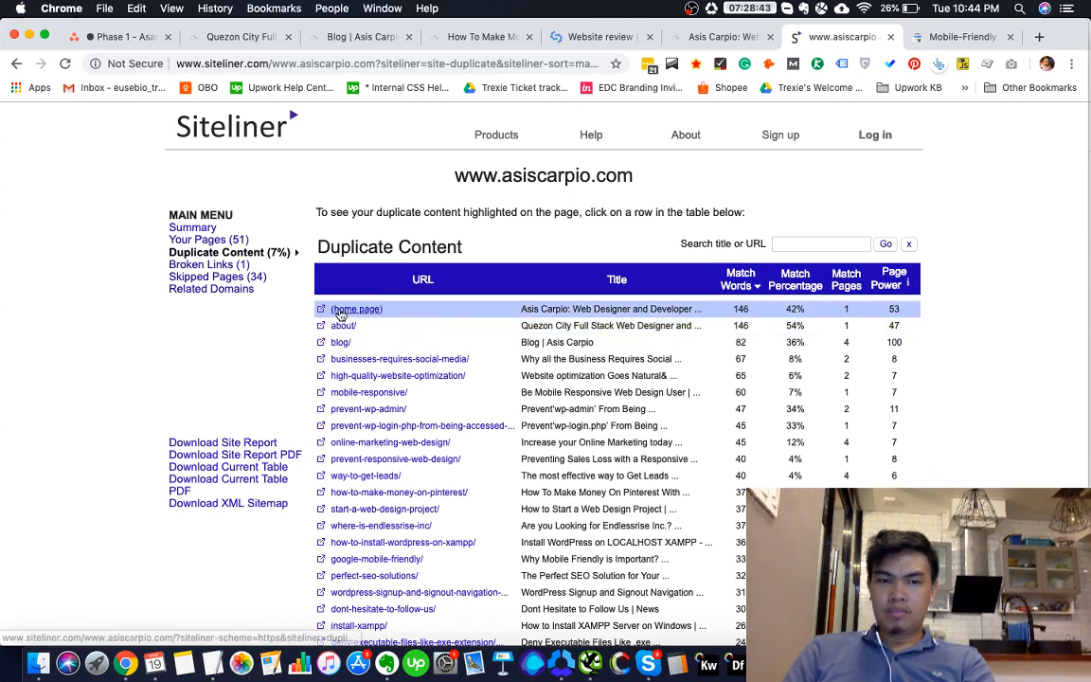
pyautogui.click(526, 309)
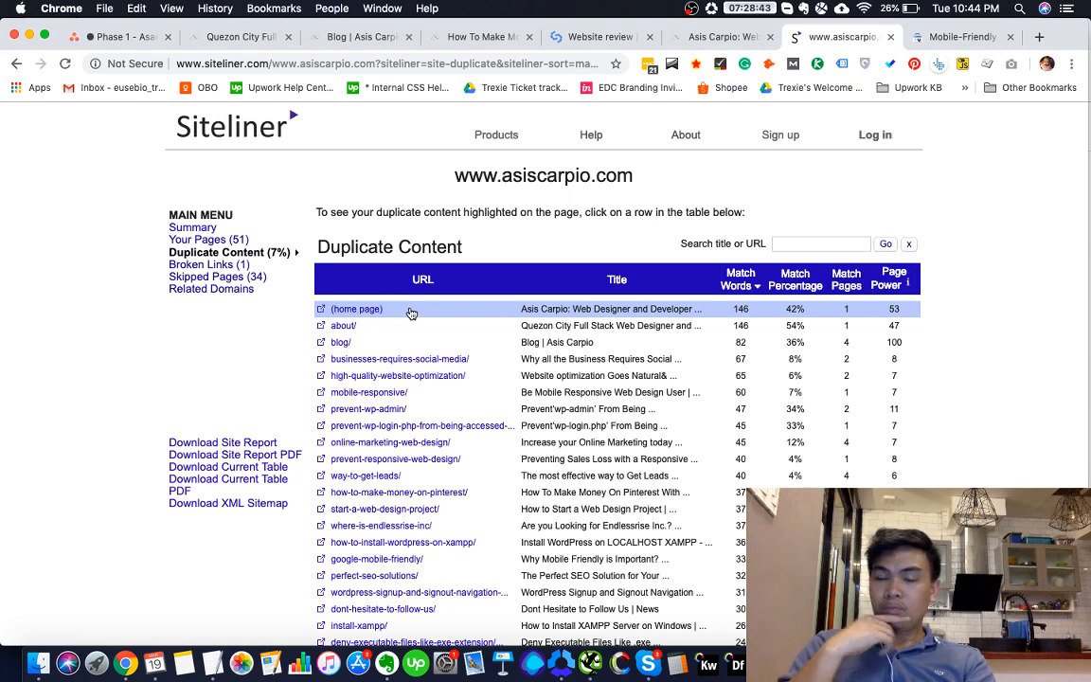
# Compare Siteliner's home-page duplicate-content detail with the duplicate-content answer cell D92, also checking the blog page and Mobile-Friendly Test results
pyautogui.click(376, 313)
pyautogui.press('super+grave')
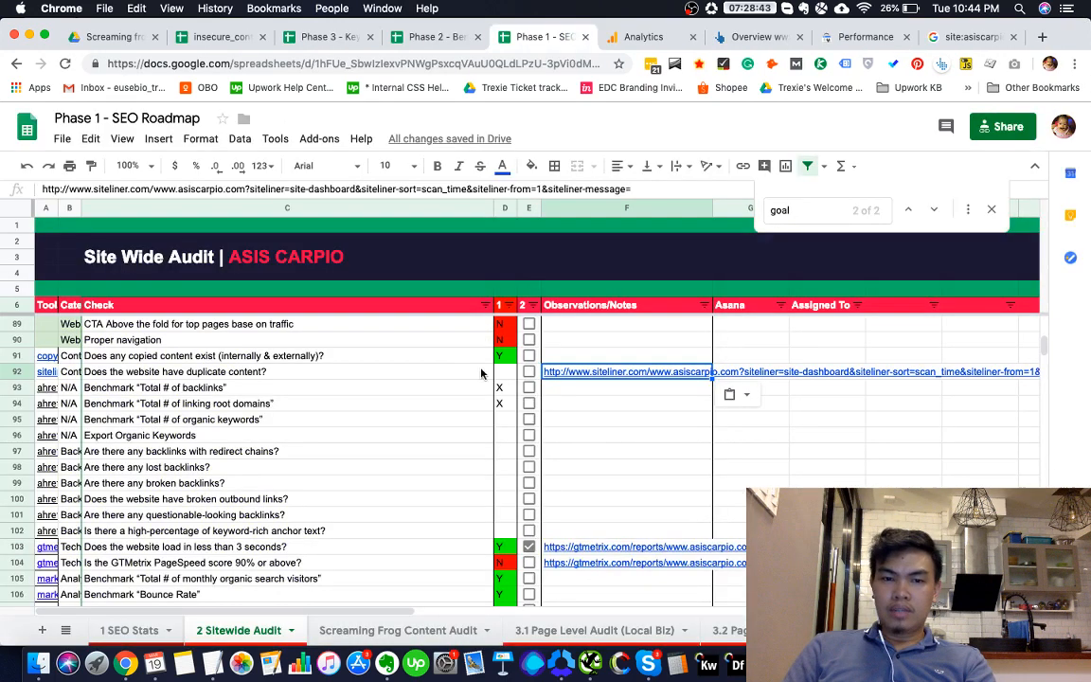
pyautogui.click(506, 377)
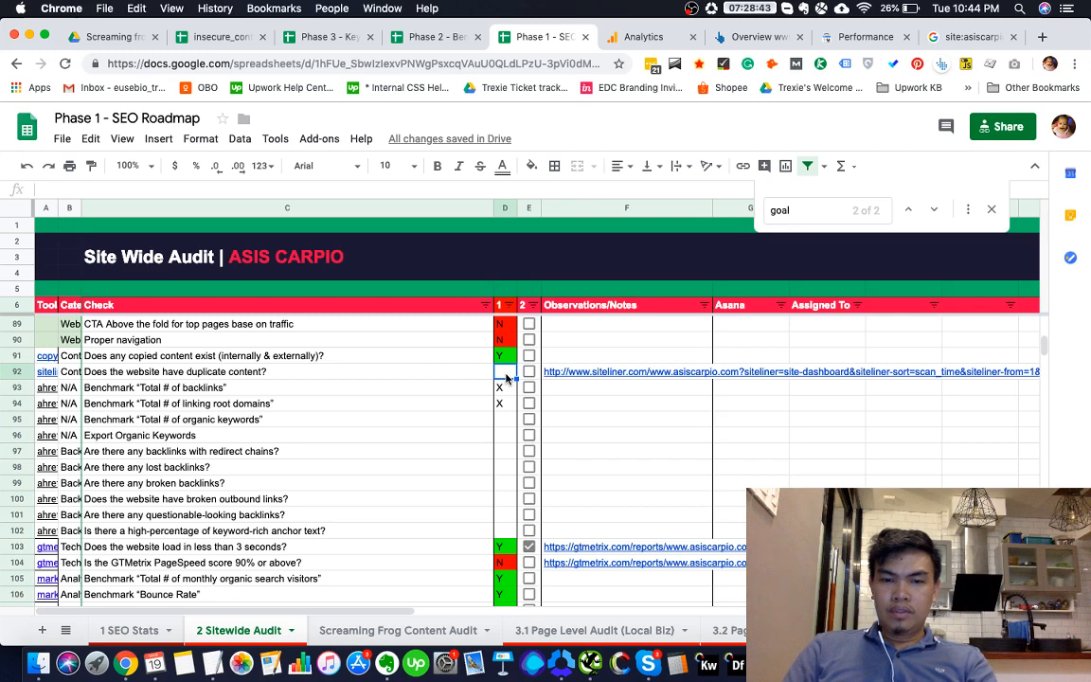
pyautogui.press('super+grave')
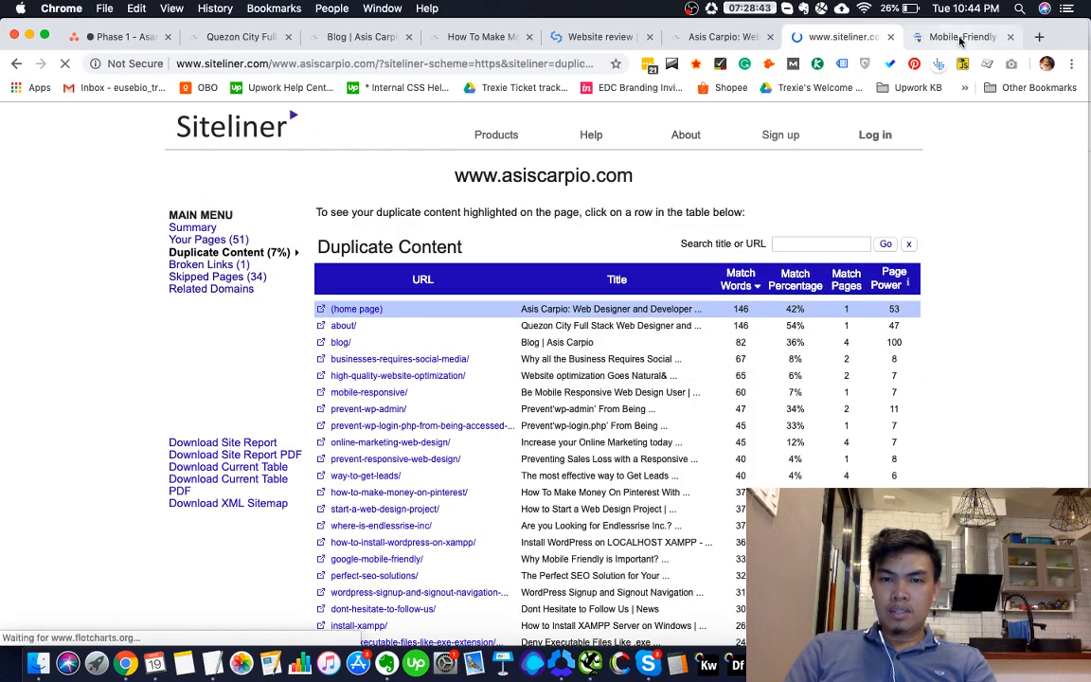
pyautogui.press('super+grave')
pyautogui.press('super+grave')
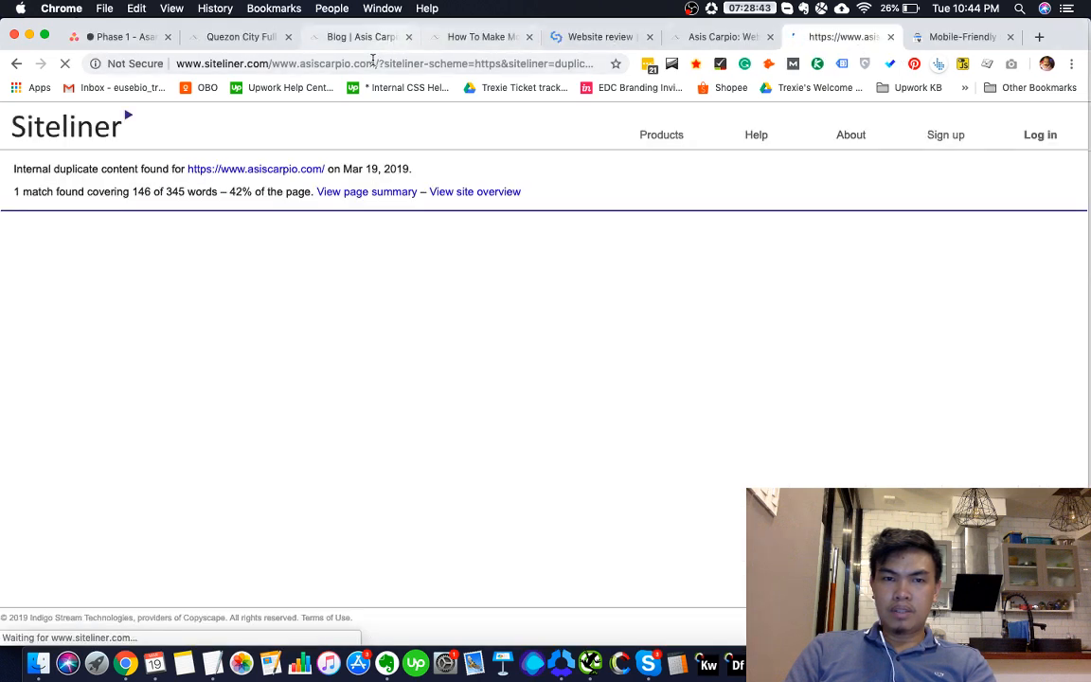
pyautogui.click(332, 36)
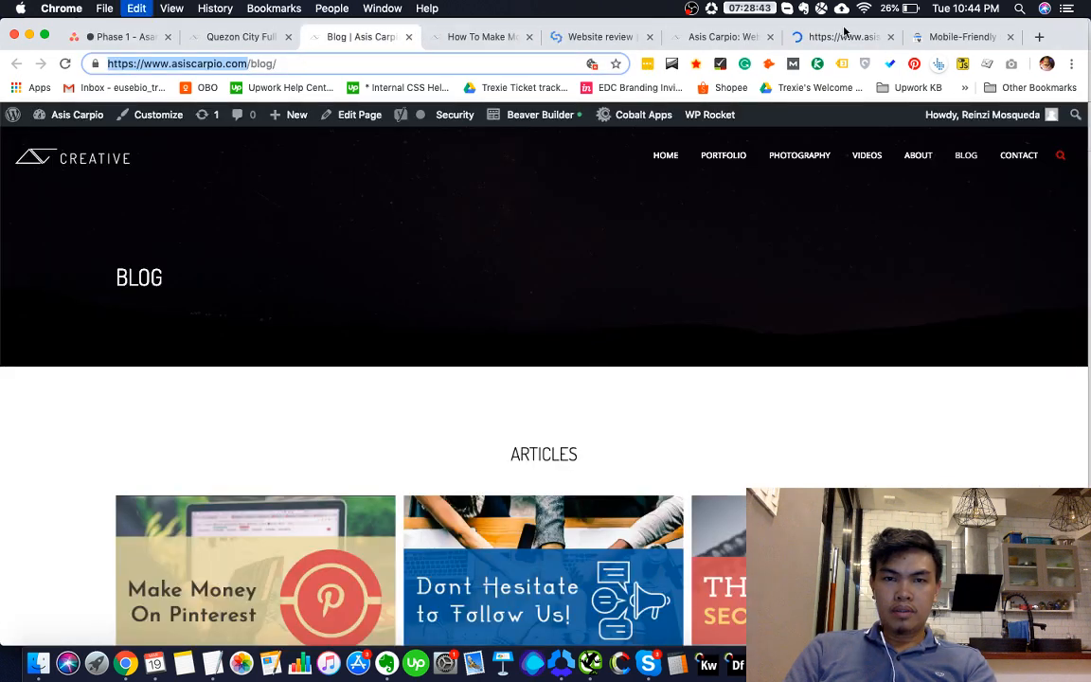
pyautogui.press('super+9')
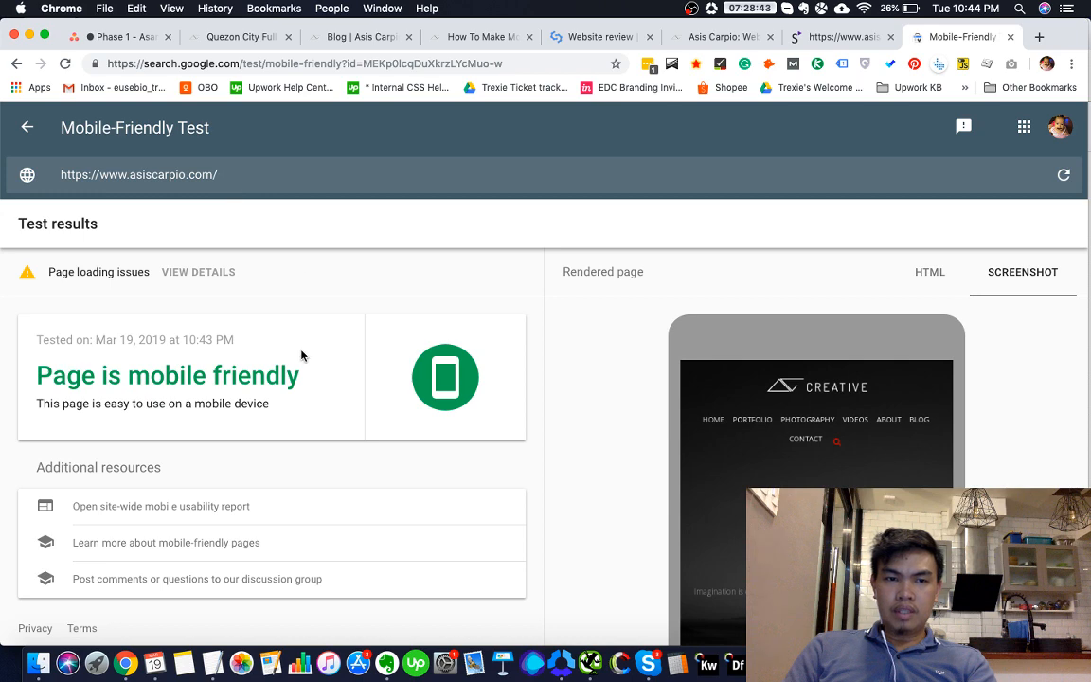
pyautogui.press('super+grave')
# Mark the organic keywords benchmark in D95 as X
pyautogui.scroll(-1, 460, 459)
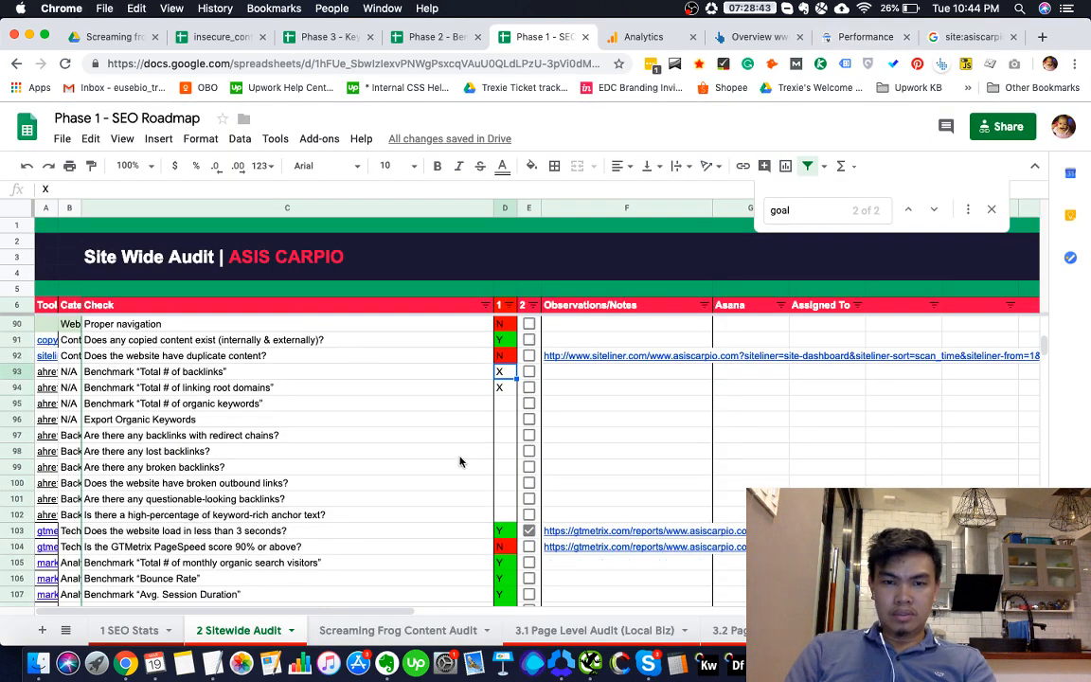
pyautogui.click(505, 404)
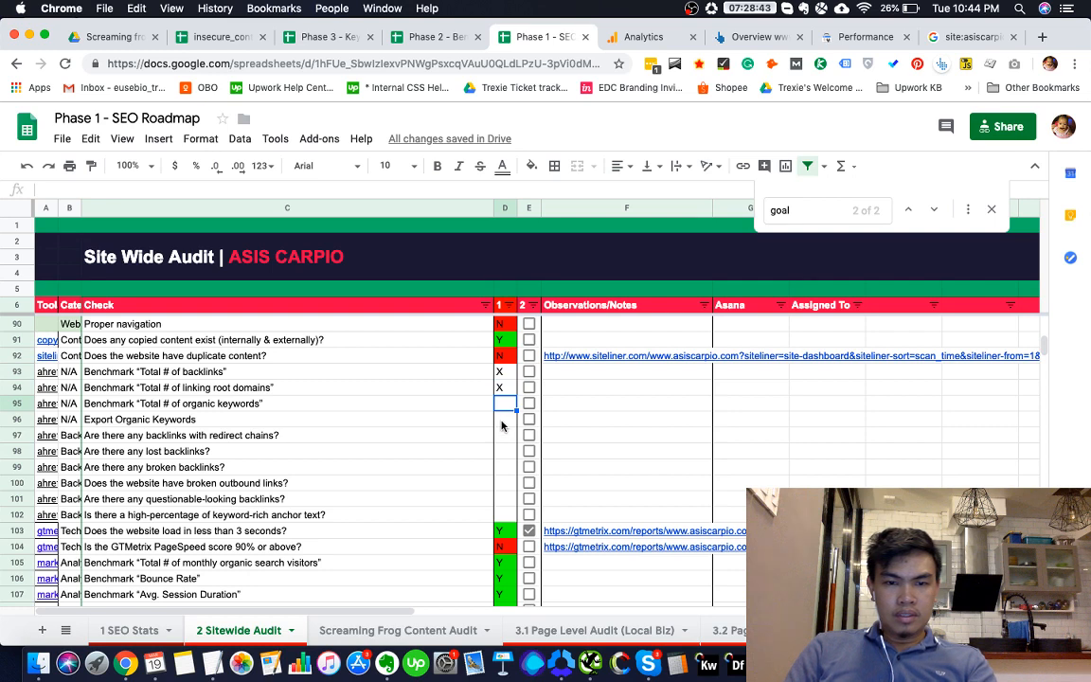
pyautogui.write('X')
pyautogui.click(507, 435)
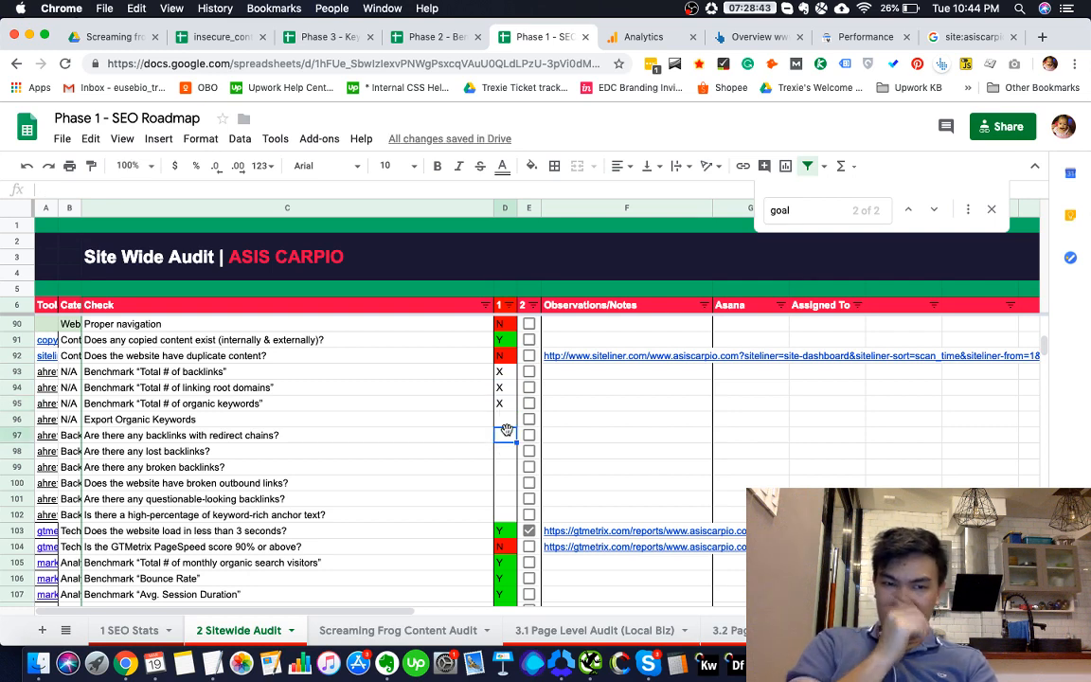
# Review the broken outbound links, linking root domains and Export Organic Keywords rows, then return to Ahrefs' site overview
pyautogui.scroll(1, 509, 429)
pyautogui.scroll(10, 509, 430)
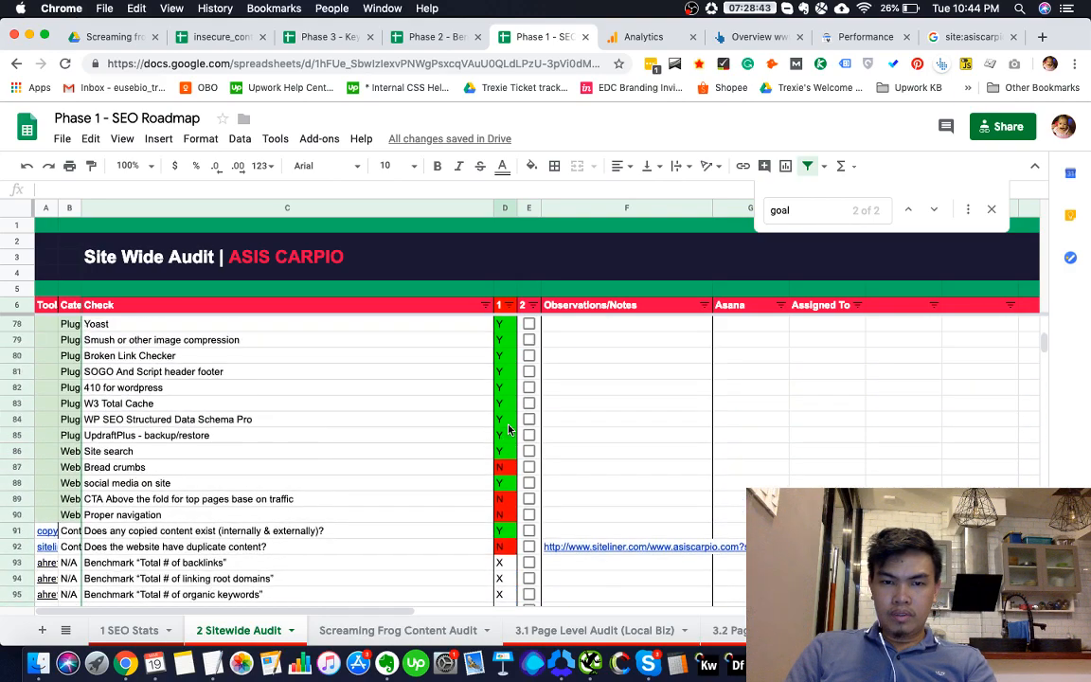
pyautogui.scroll(-12, 511, 427)
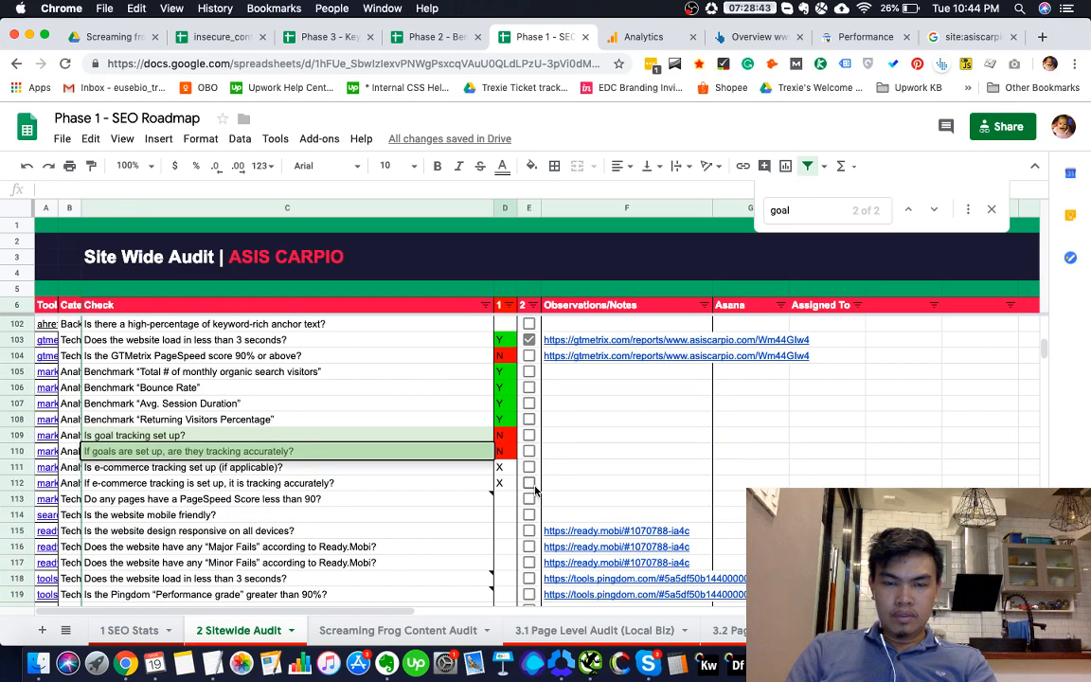
pyautogui.scroll(5, 535, 490)
pyautogui.click(489, 482)
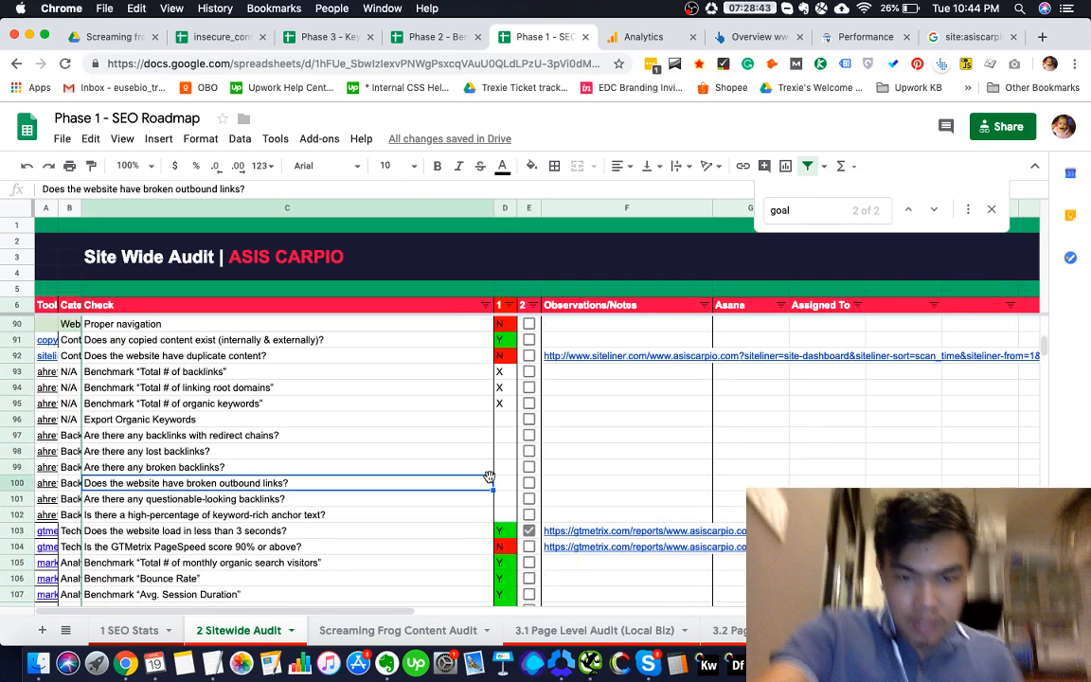
pyautogui.scroll(10, 491, 484)
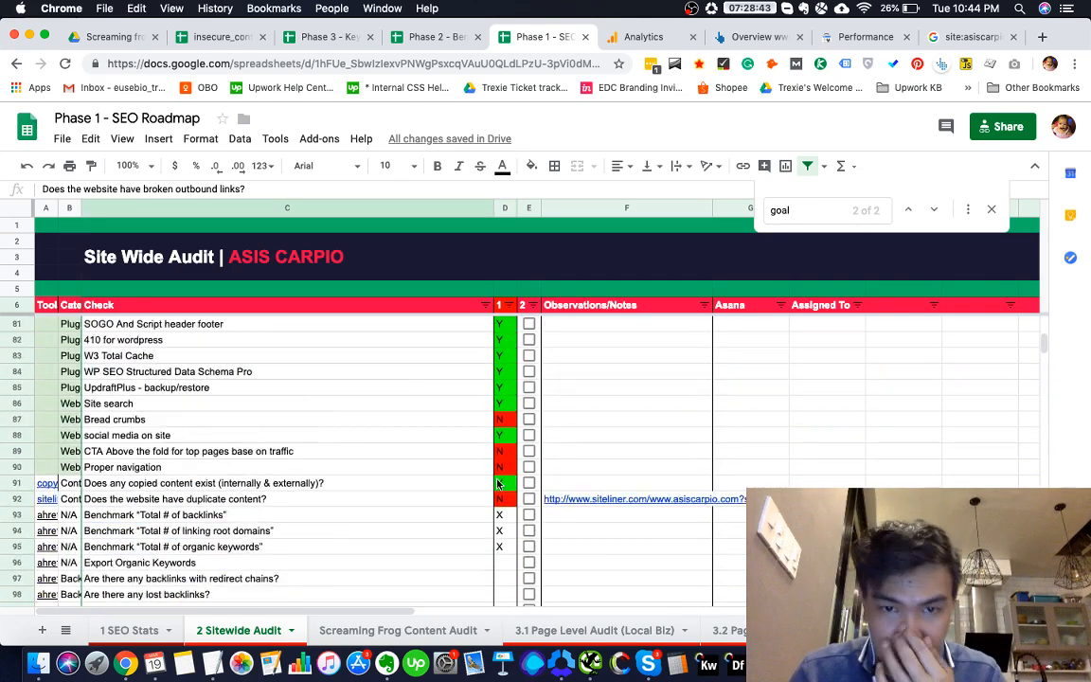
pyautogui.scroll(1, 498, 484)
pyautogui.scroll(-5, 498, 484)
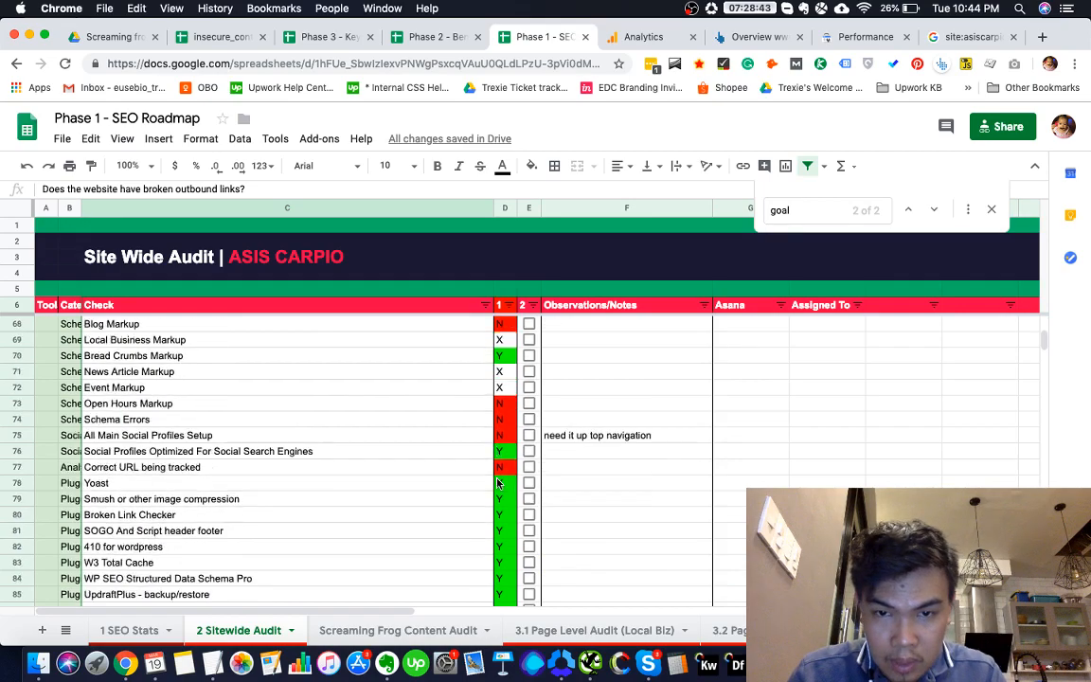
pyautogui.scroll(5, 499, 485)
pyautogui.scroll(20, 498, 484)
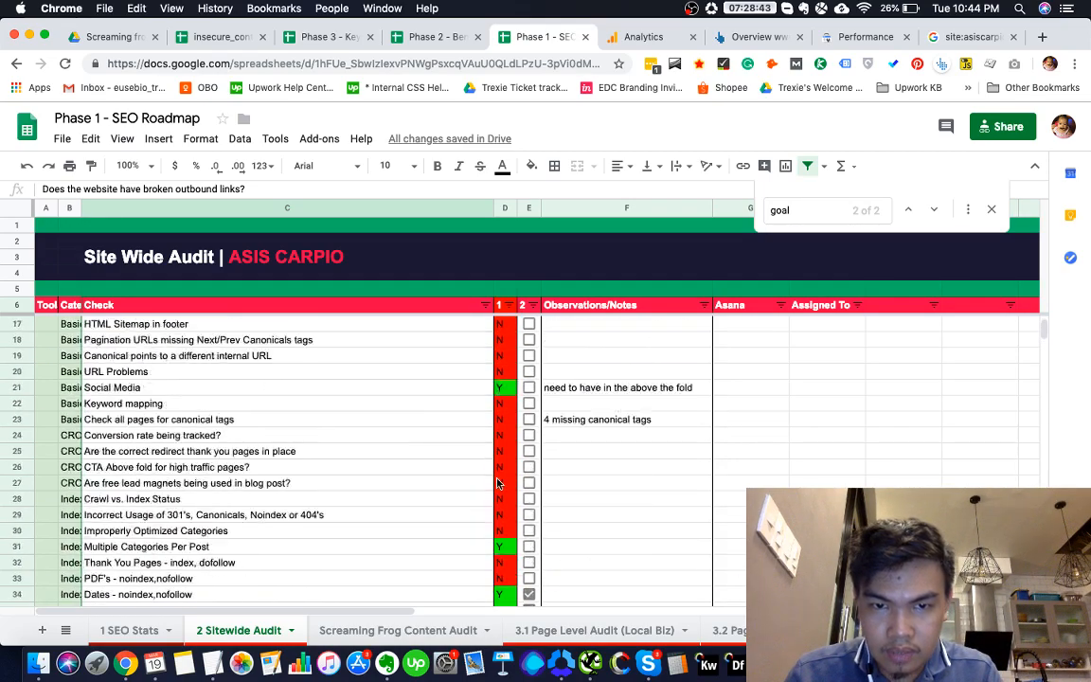
pyautogui.scroll(-17, 498, 484)
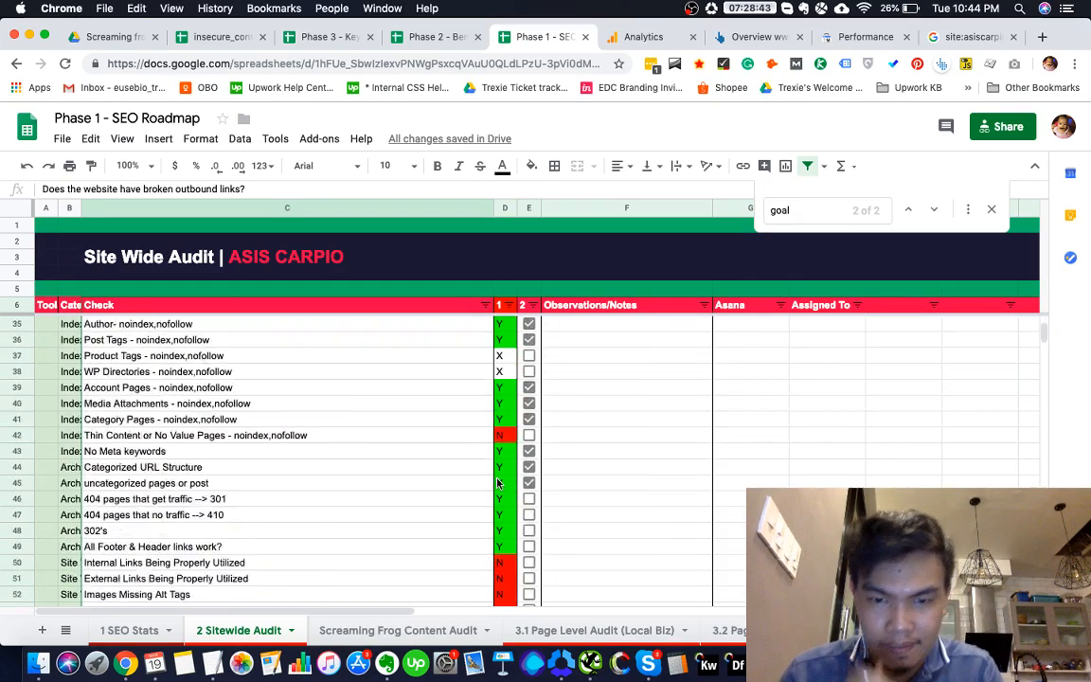
pyautogui.scroll(-10, 498, 485)
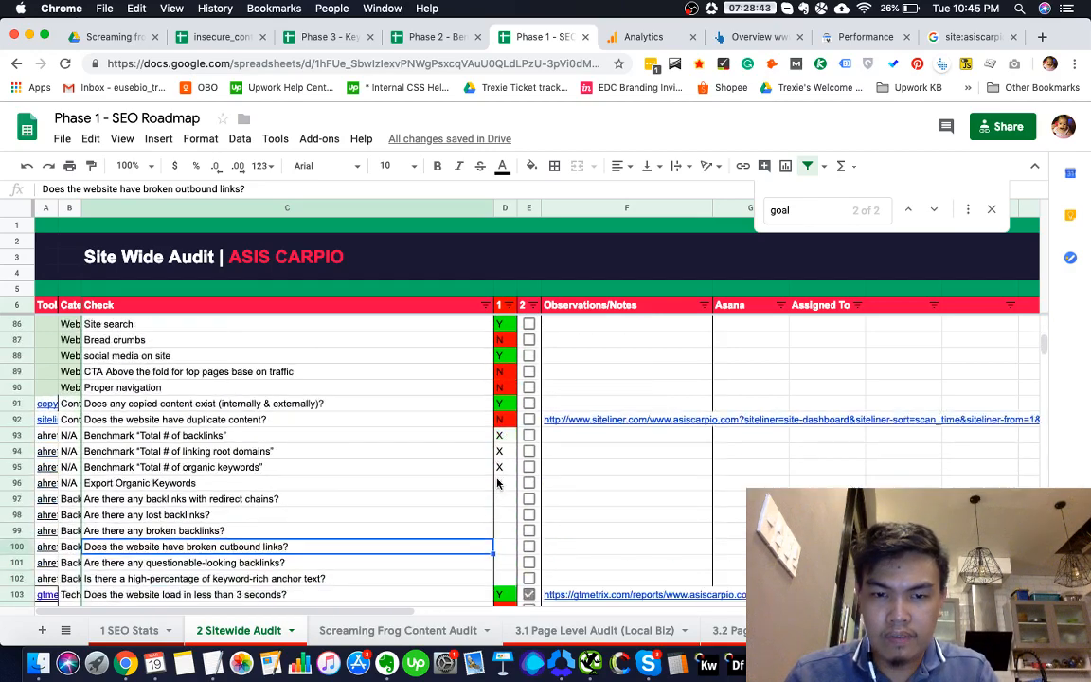
pyautogui.click(408, 388)
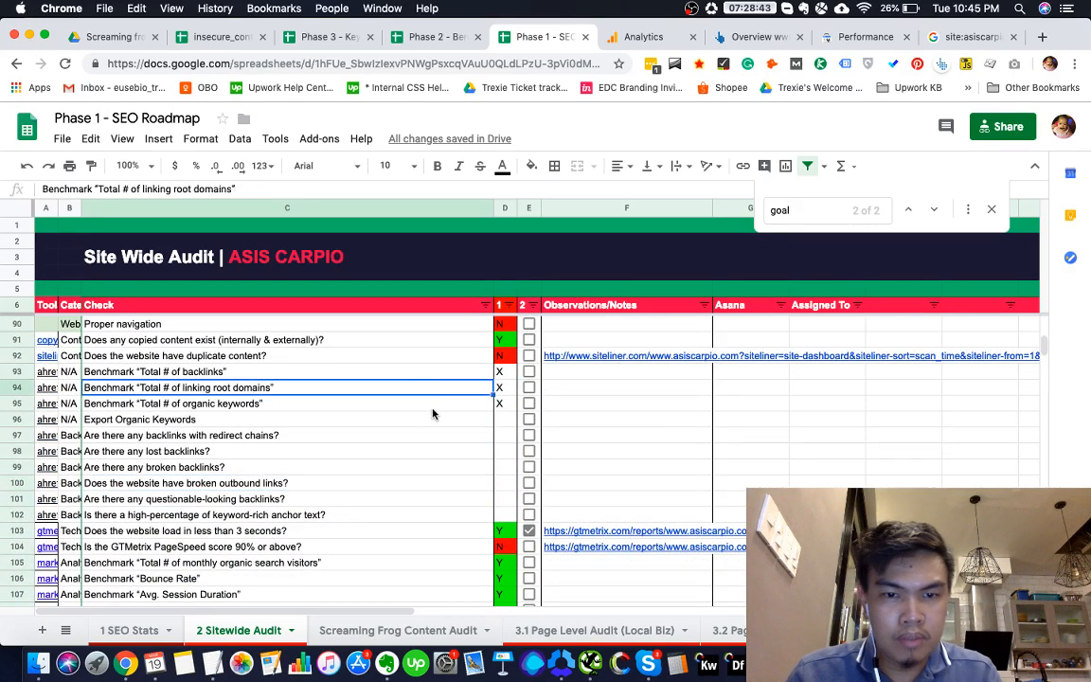
pyautogui.click(464, 419)
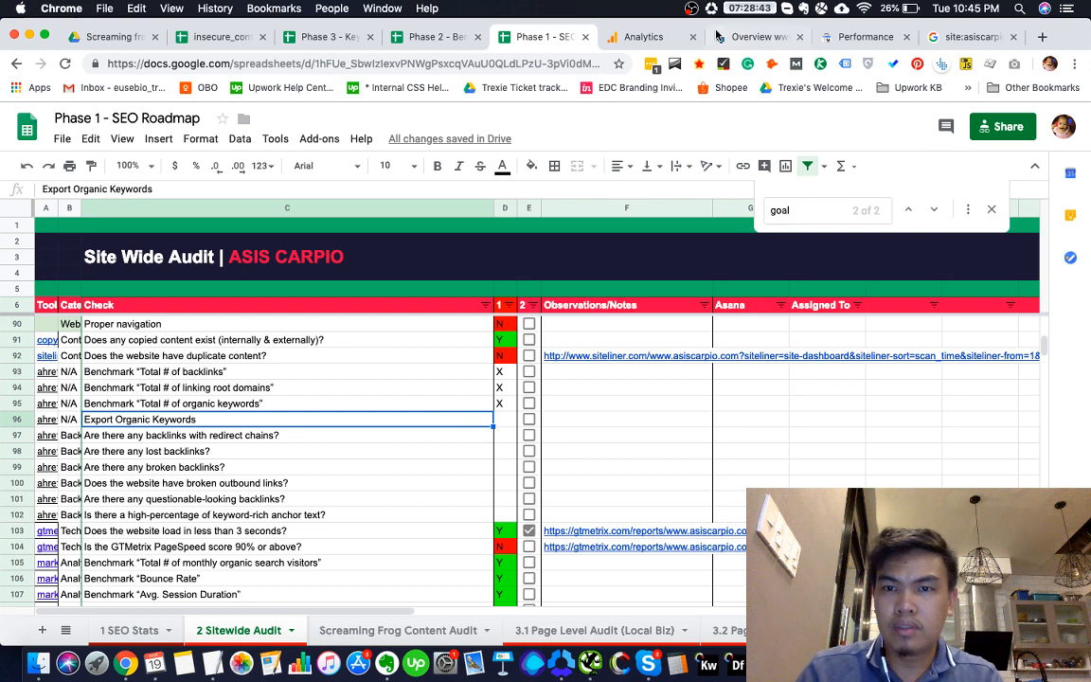
pyautogui.click(721, 36)
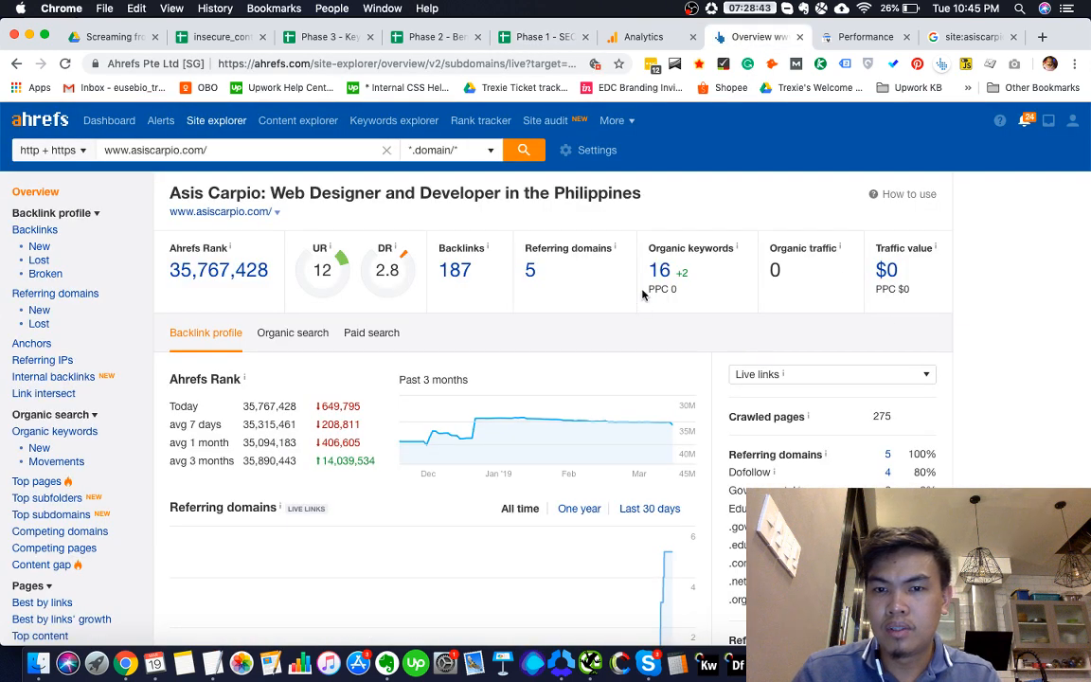
# Open and scroll through Ahrefs' Organic Keywords report for the site
pyautogui.click(659, 272)
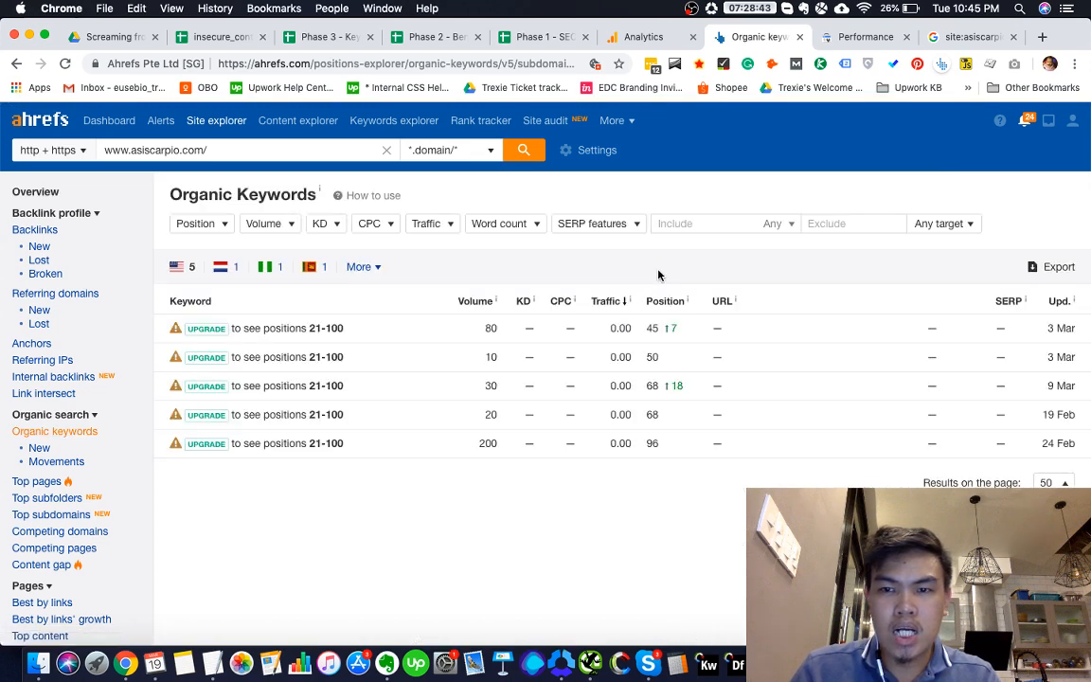
pyautogui.scroll(-3, 658, 275)
pyautogui.scroll(3, 659, 274)
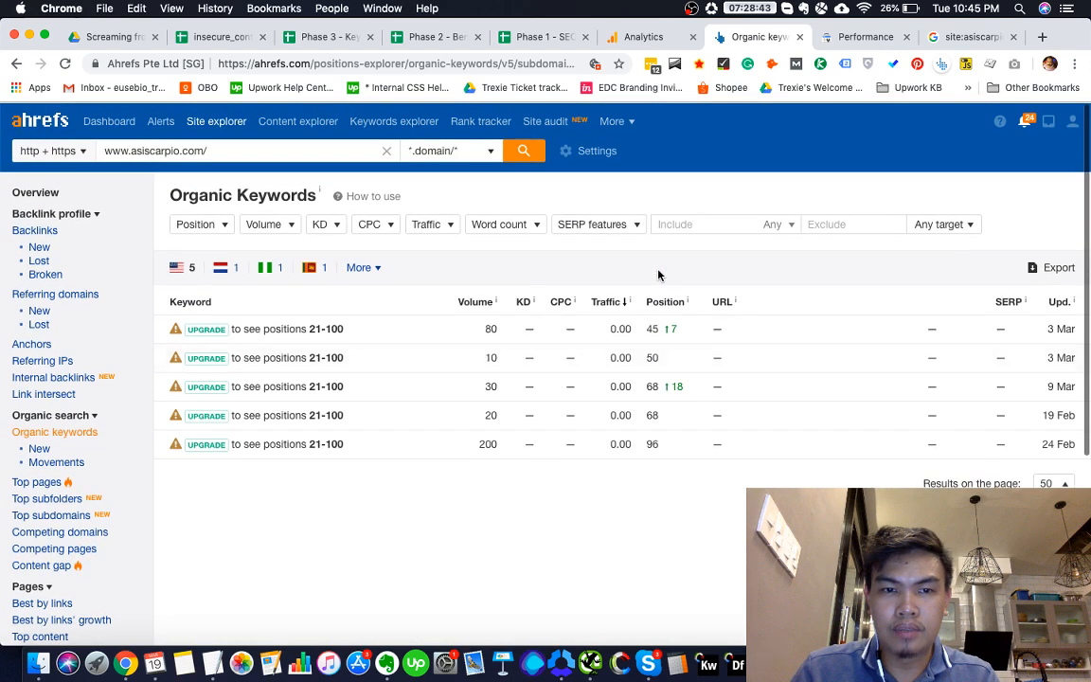
pyautogui.scroll(-2, 658, 275)
pyautogui.scroll(2, 663, 218)
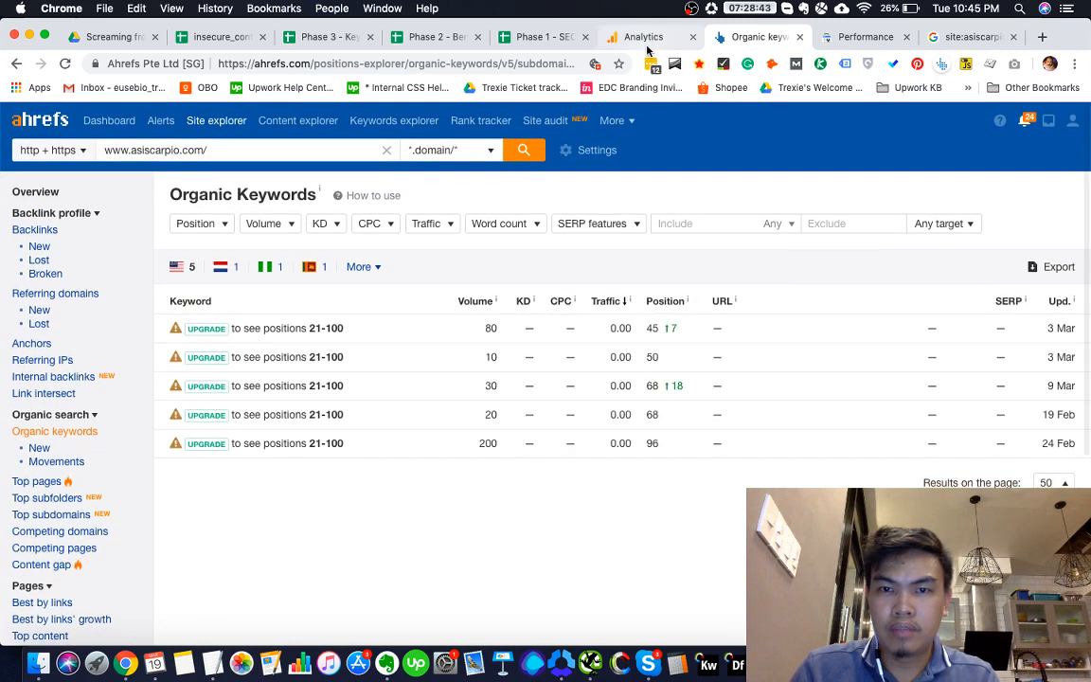
# Check the redirect-chains row in the sheet, then view Ahrefs' Backlinks and Siteliner's 42% home-page duplicate match
pyautogui.hotkey('ctrl', 'shift', 'Tab')
pyautogui.hotkey('ctrl', 'shift', 'Tab')
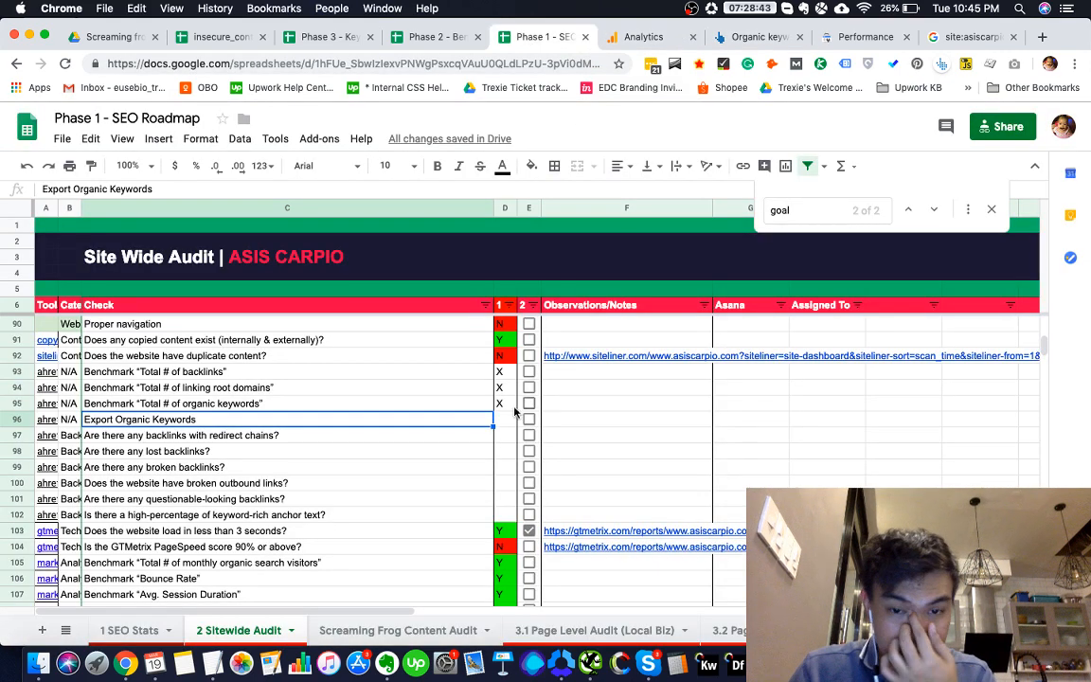
pyautogui.click(506, 438)
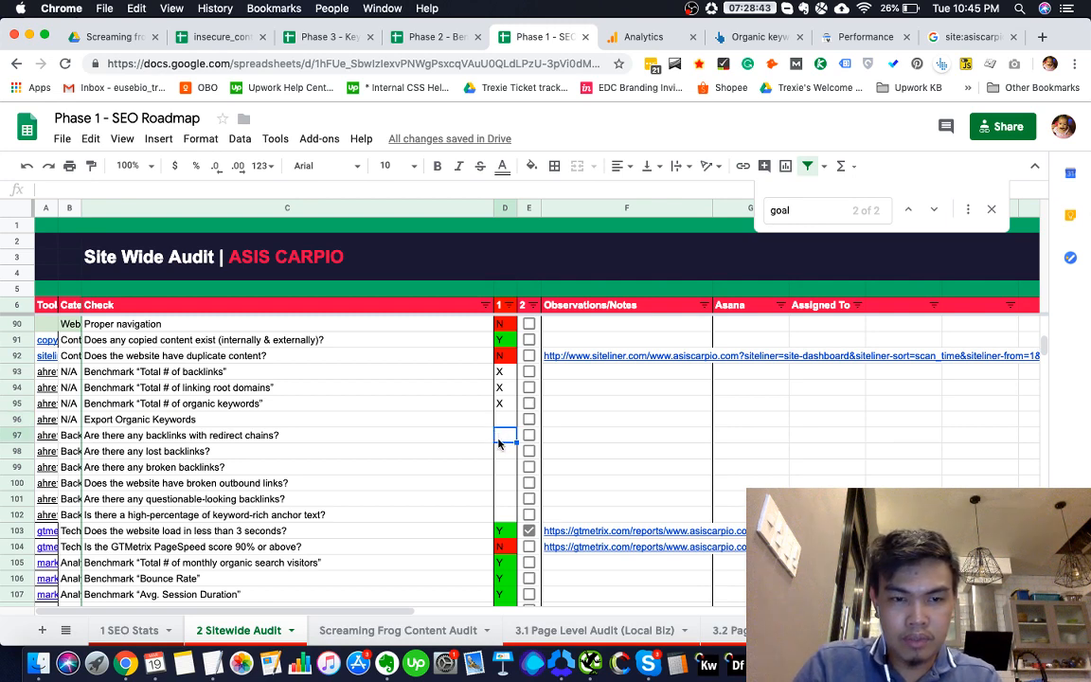
pyautogui.click(403, 436)
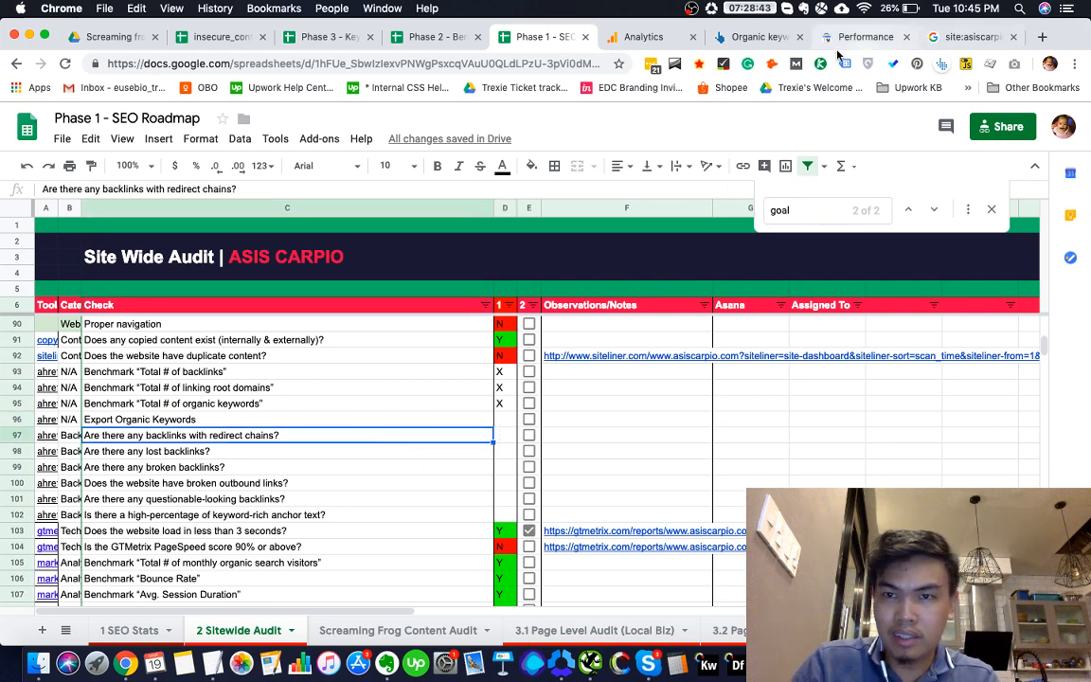
pyautogui.click(769, 41)
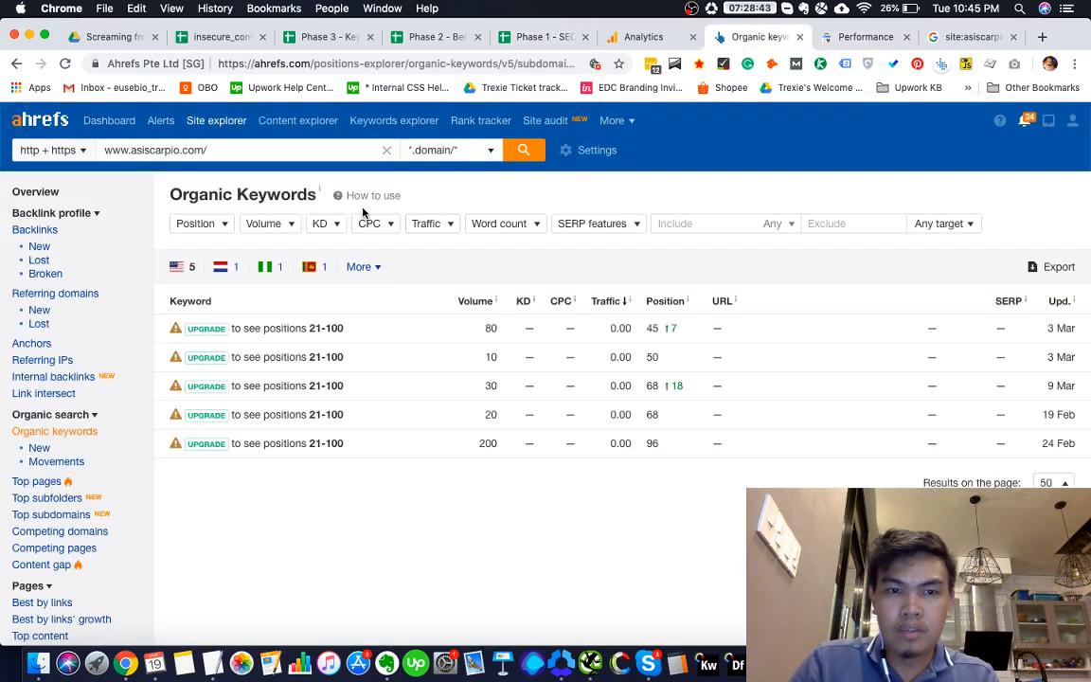
pyautogui.click(34, 229)
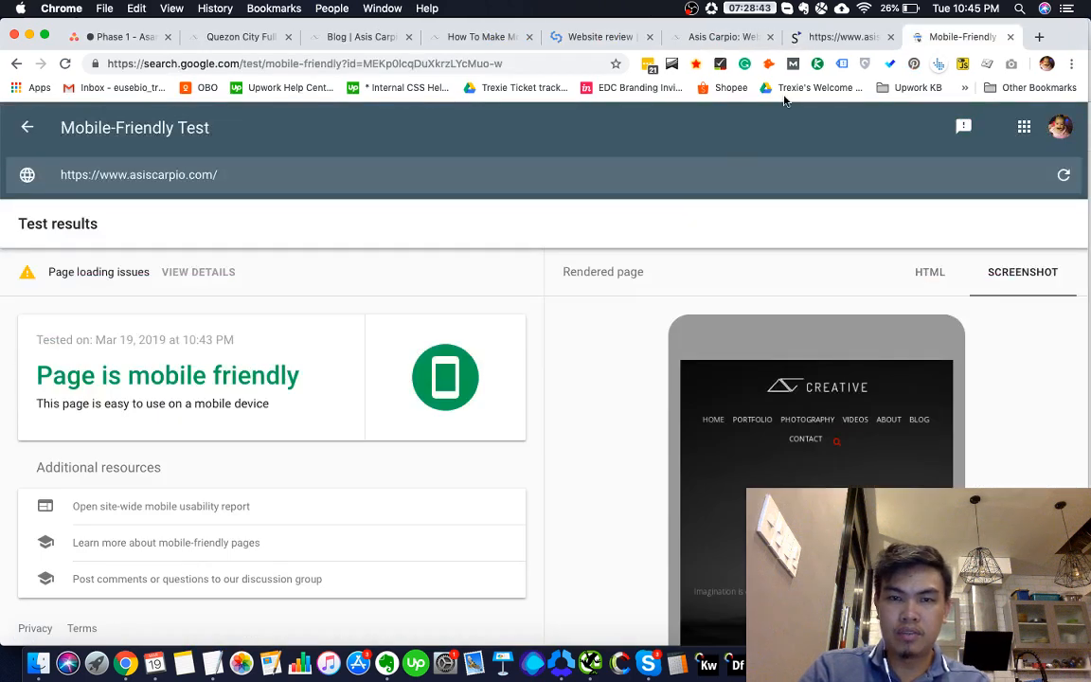
pyautogui.click(840, 37)
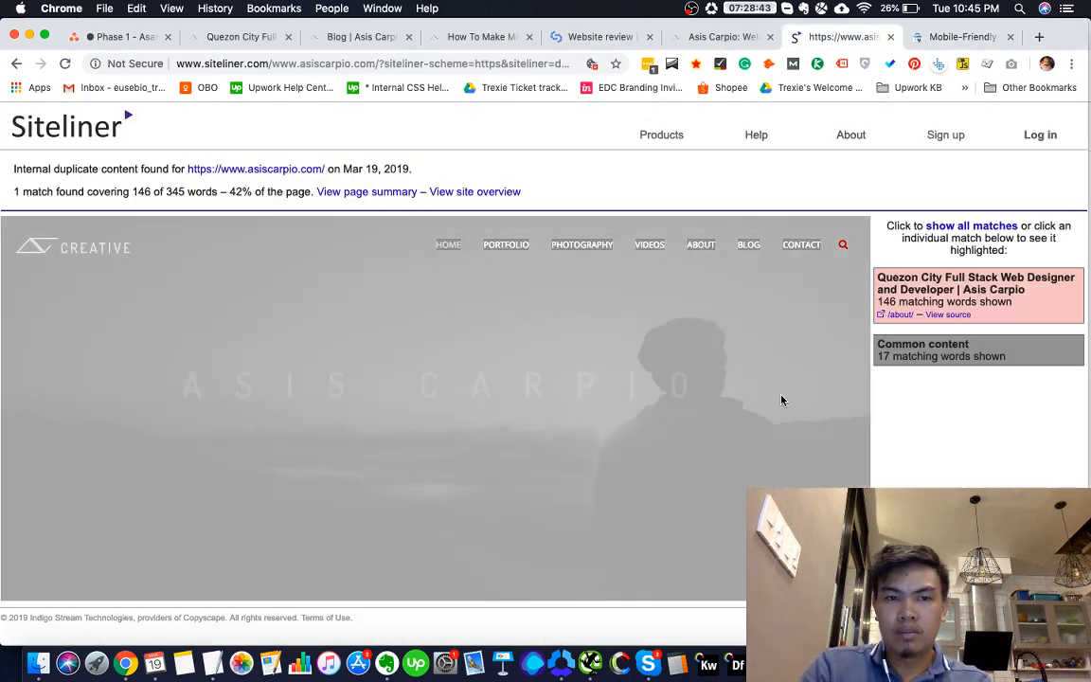
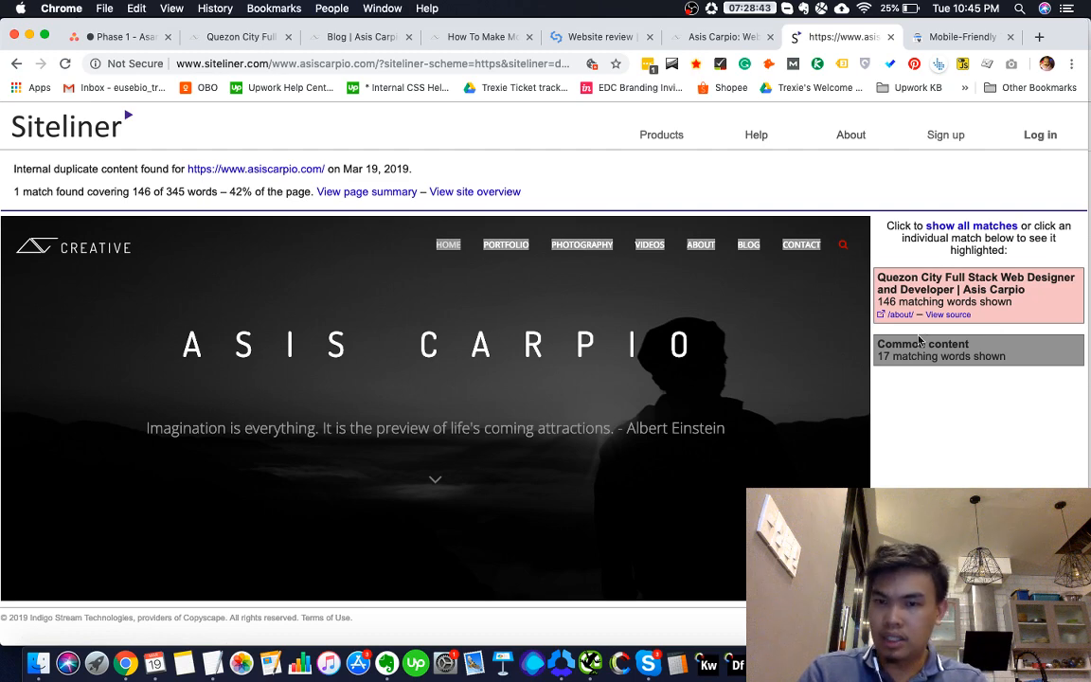
# Flip between the Siteliner results, audit sheet, Google Analytics and Ahrefs backlinks tabs
pyautogui.press('super+grave')
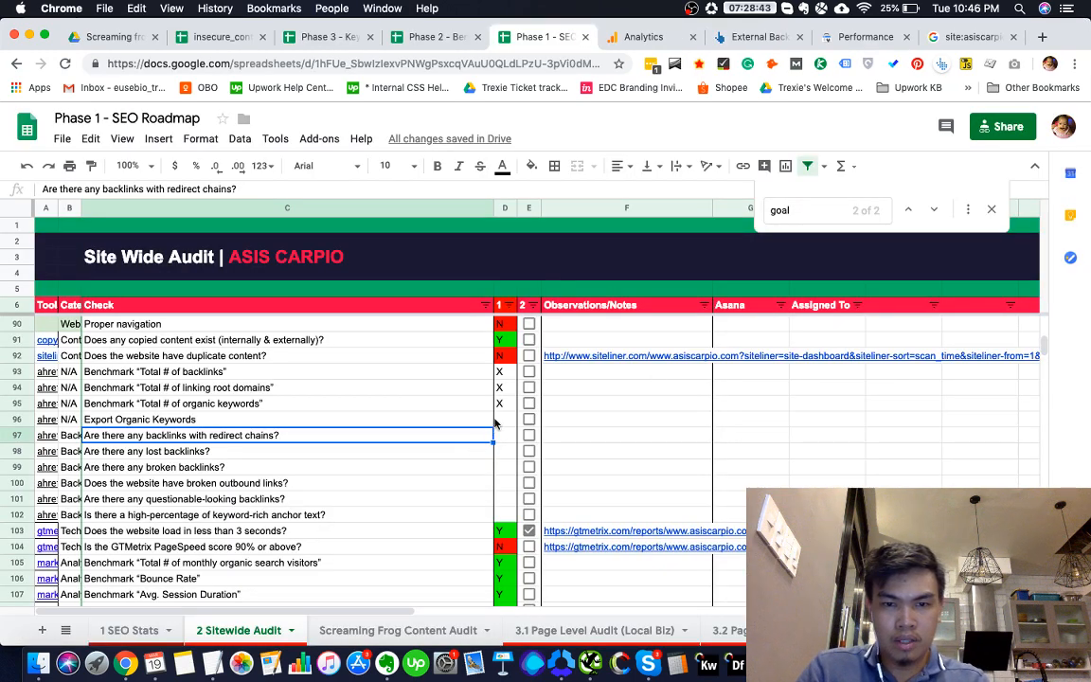
pyautogui.press('super+grave')
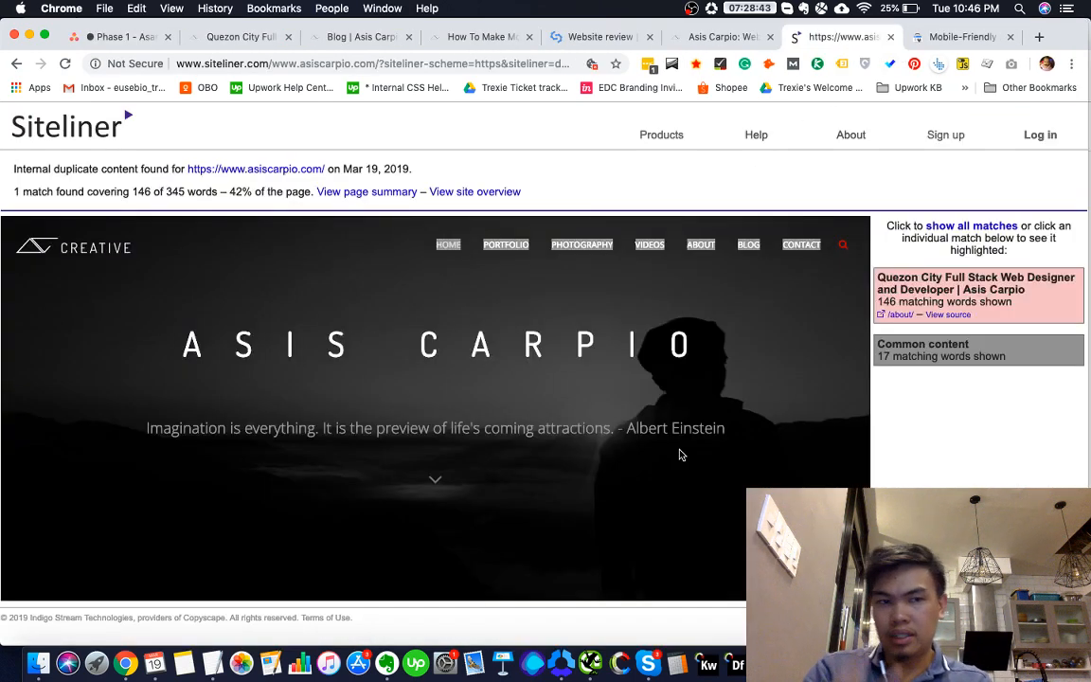
pyautogui.press('super+3')
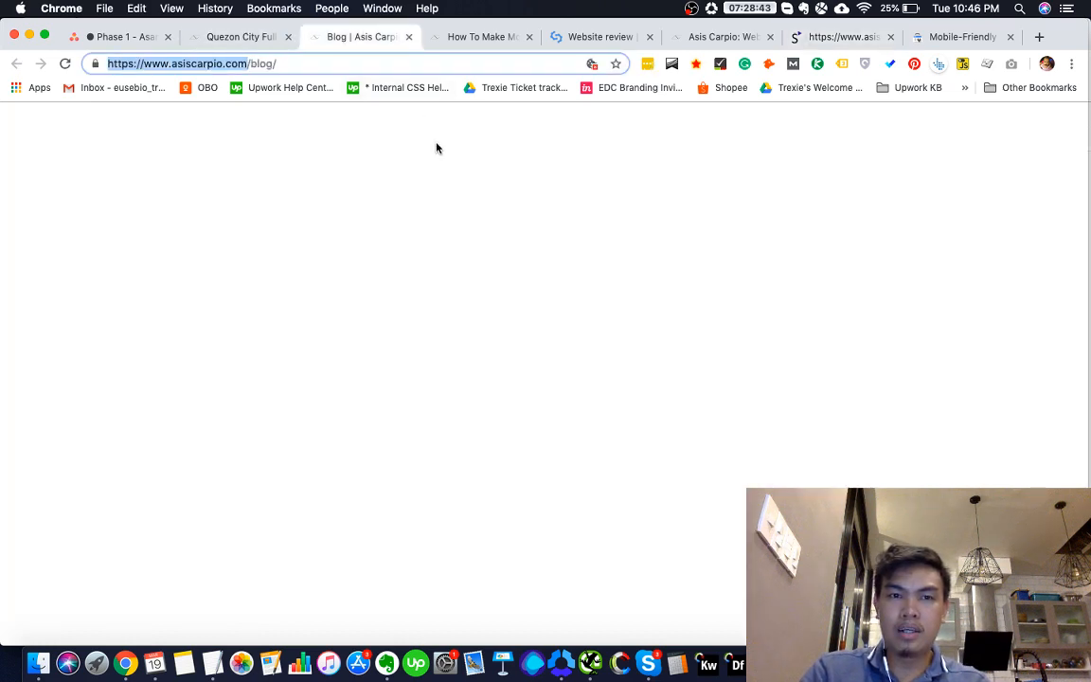
pyautogui.press('super+grave')
pyautogui.click(738, 39)
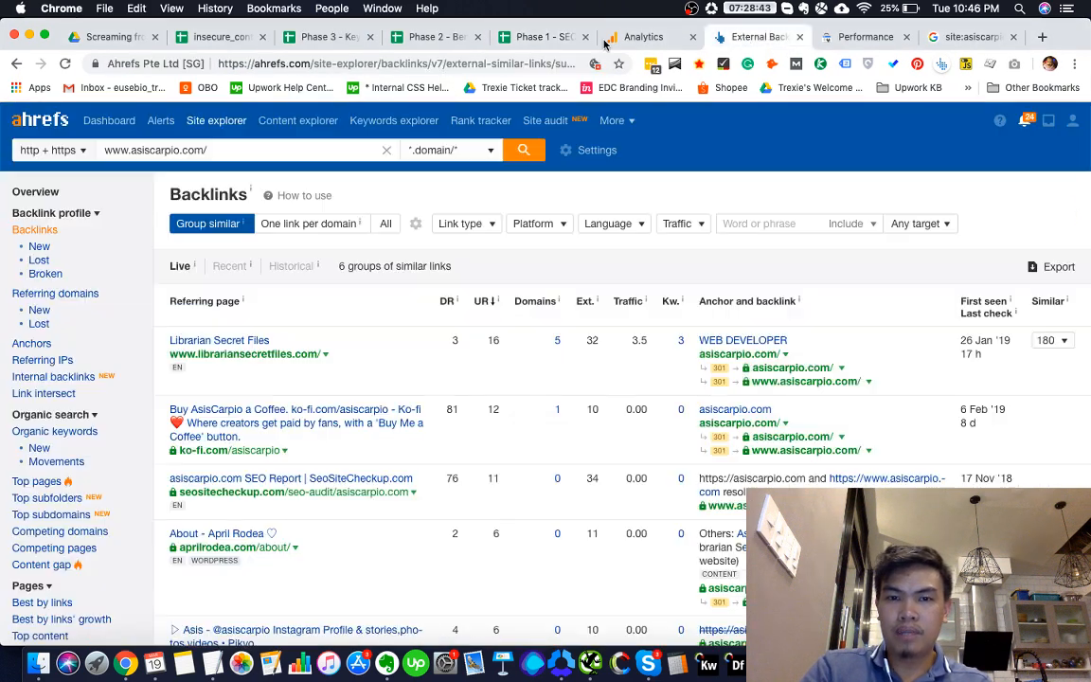
pyautogui.click(555, 39)
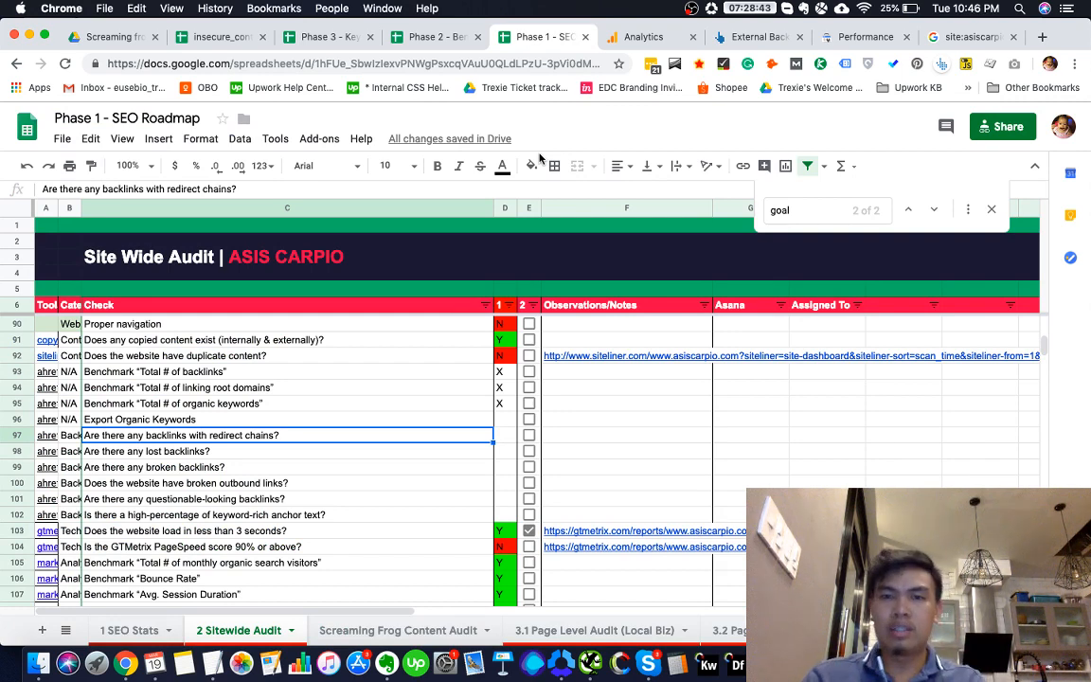
pyautogui.click(755, 38)
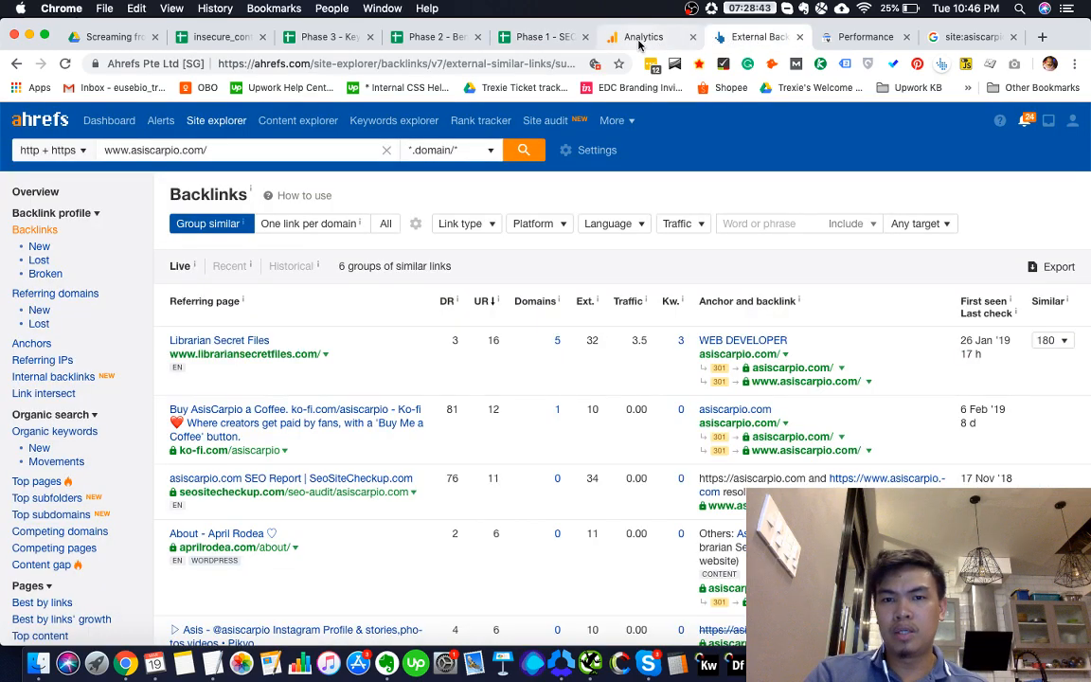
pyautogui.click(582, 40)
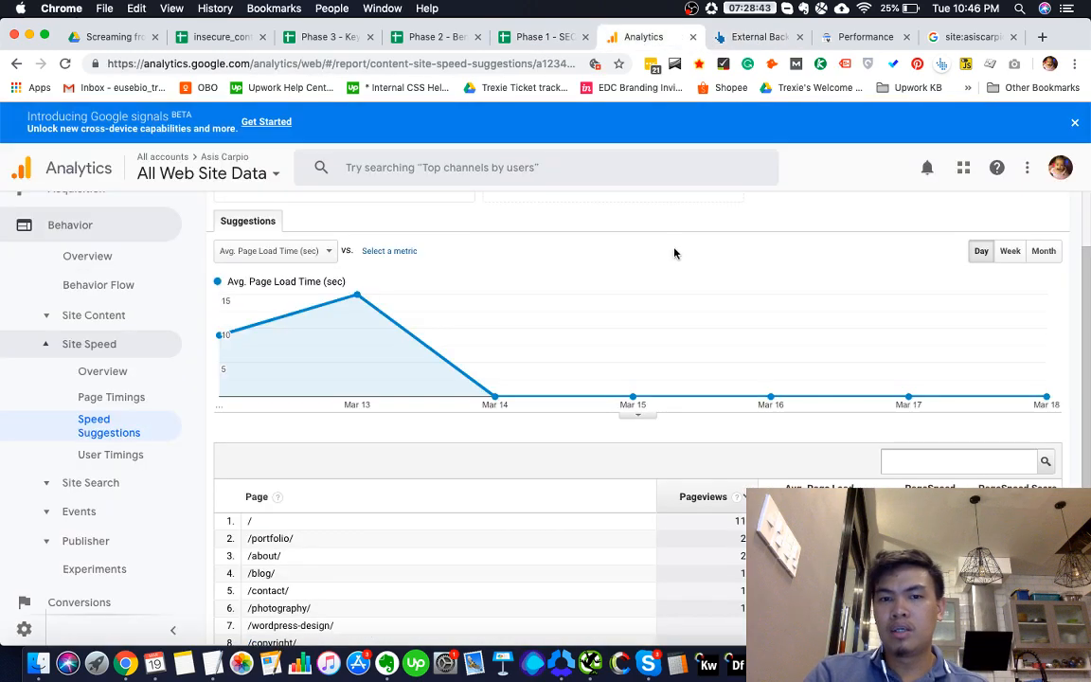
pyautogui.click(775, 36)
pyautogui.scroll(-1, 584, 384)
pyautogui.scroll(2, 530, 350)
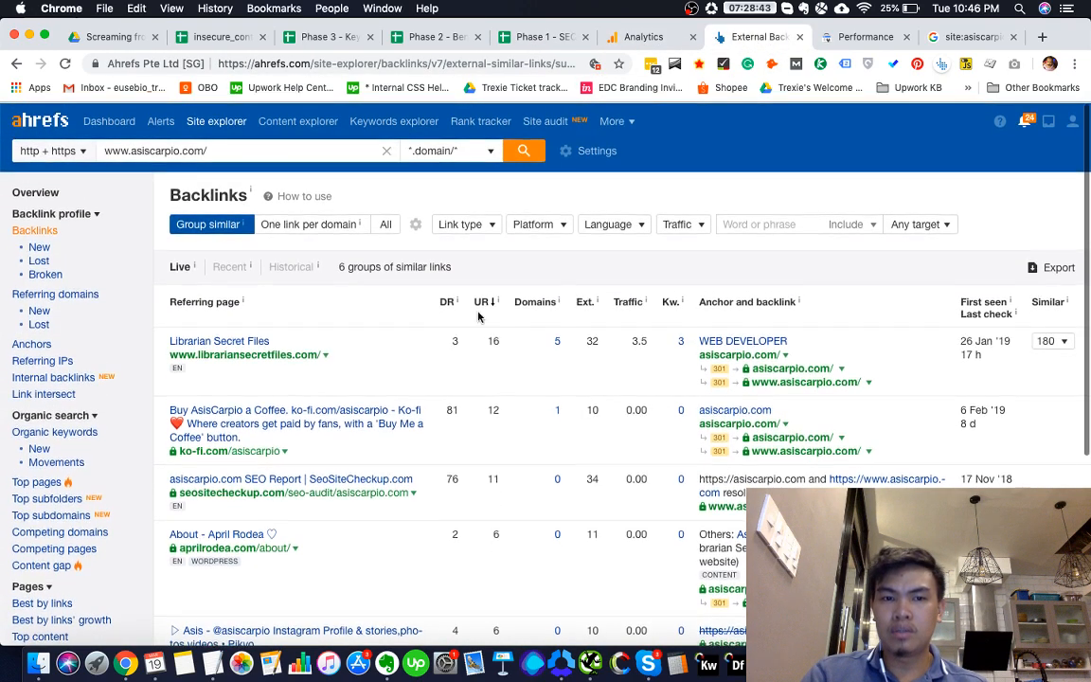
pyautogui.click(556, 40)
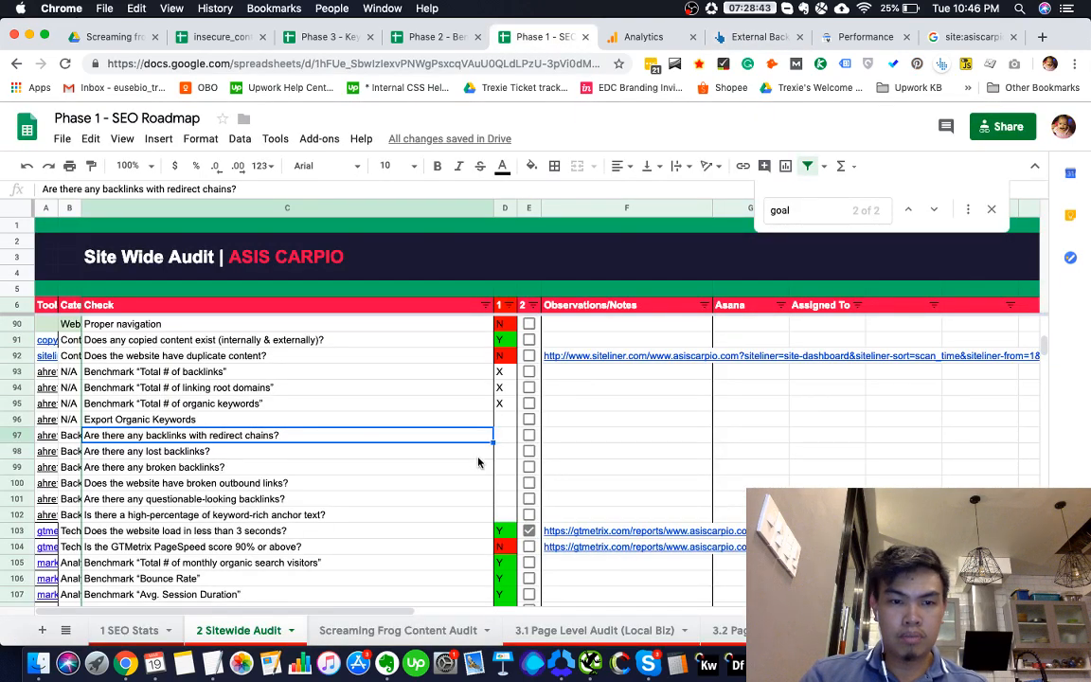
# Undo the accidental move of the redirect-chain question in C97 and select its status cell D97
pyautogui.moveTo(493, 427); pyautogui.dragTo(499, 425)
pyautogui.press('super+z')
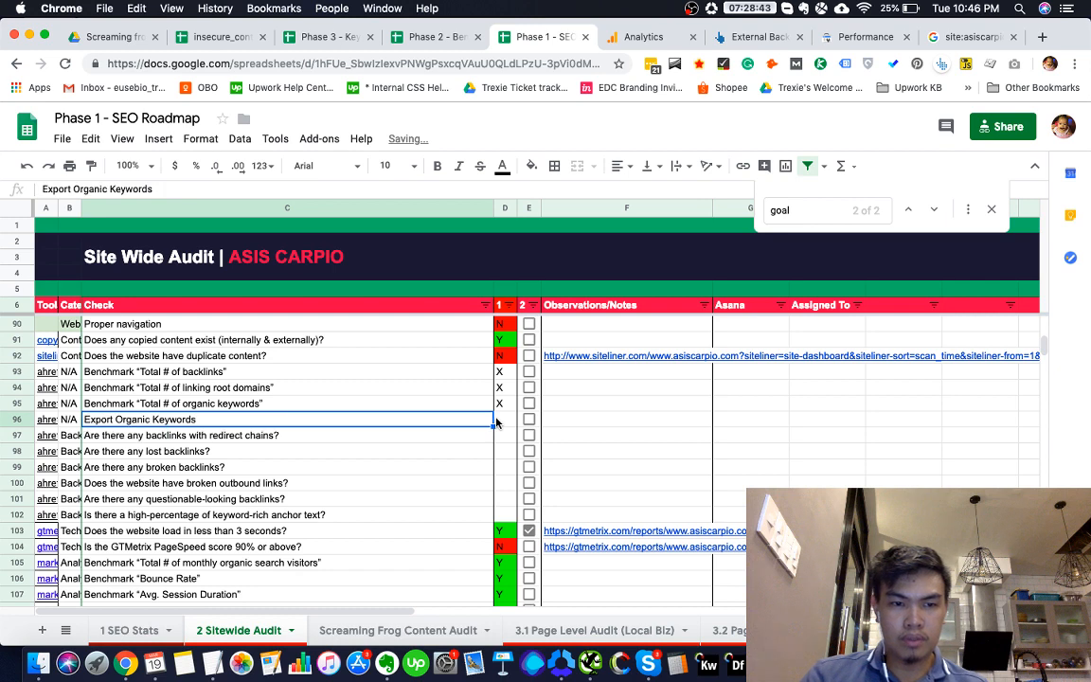
pyautogui.press('Right')
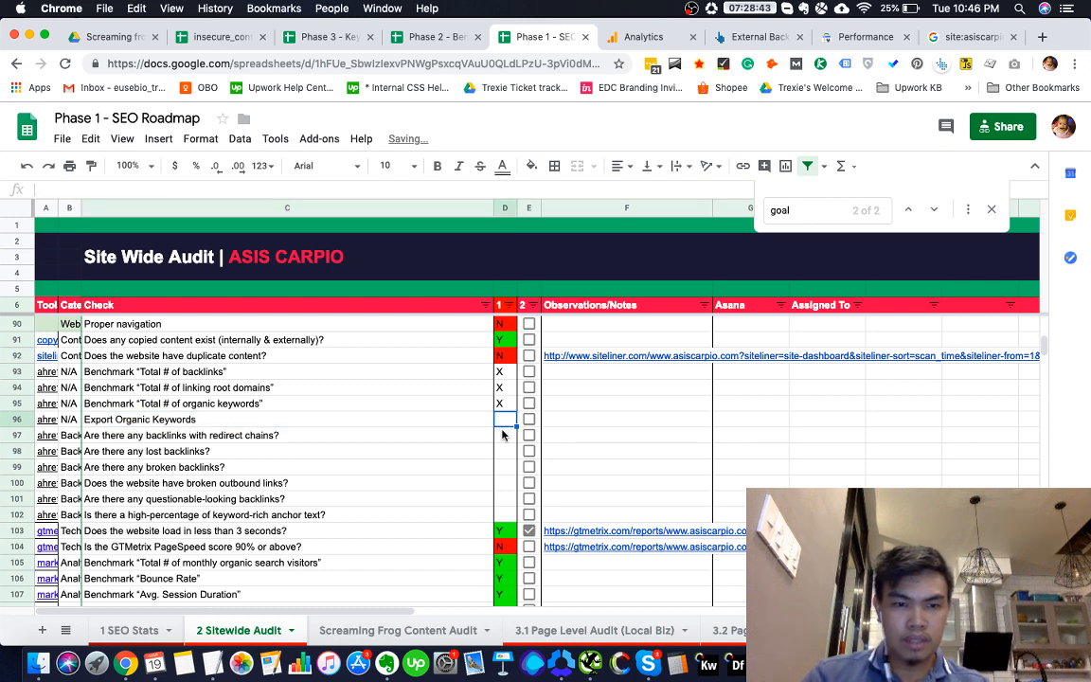
pyautogui.press('Down')
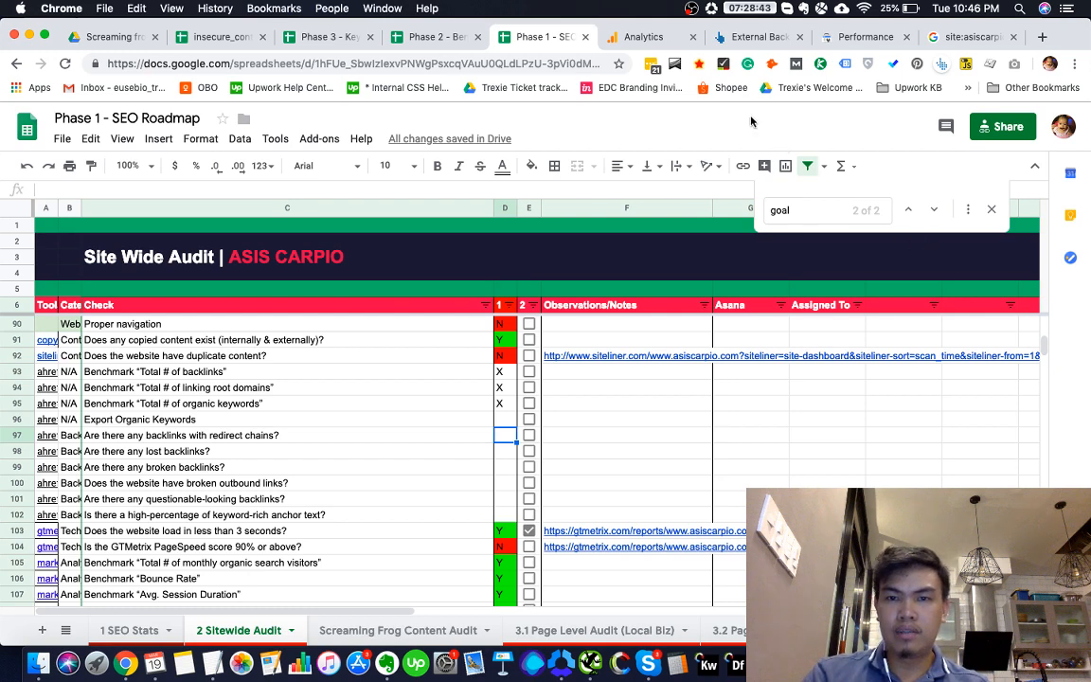
pyautogui.click(744, 36)
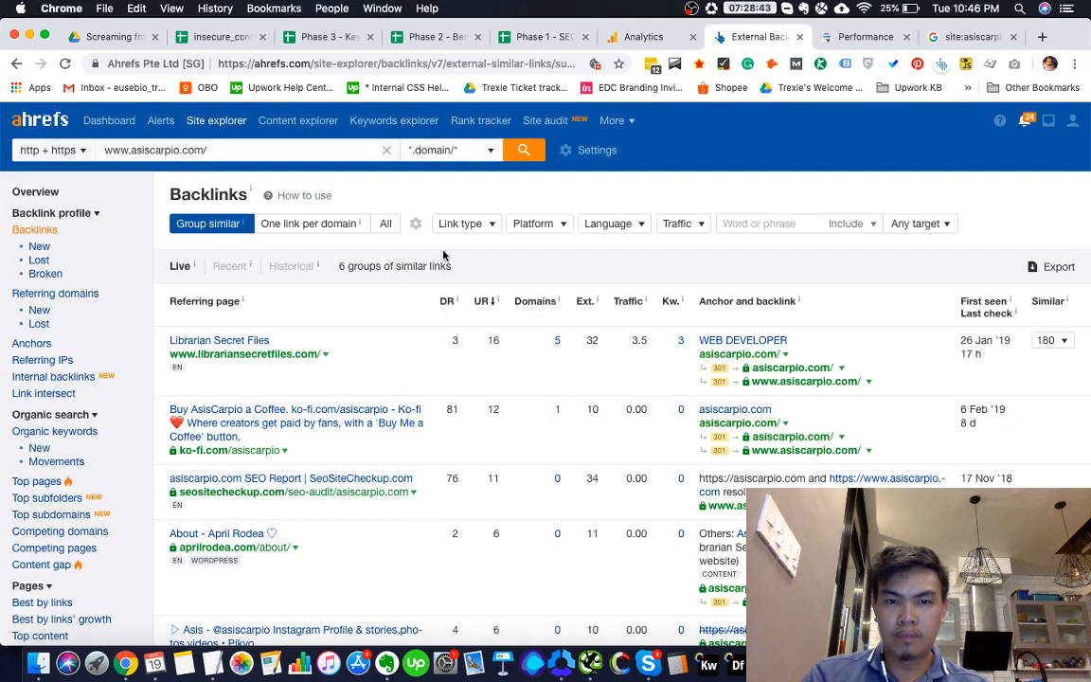
# Filter Ahrefs backlinks to 'With redirect chain' and mark the redirect-chain check N in D97
pyautogui.click(465, 226)
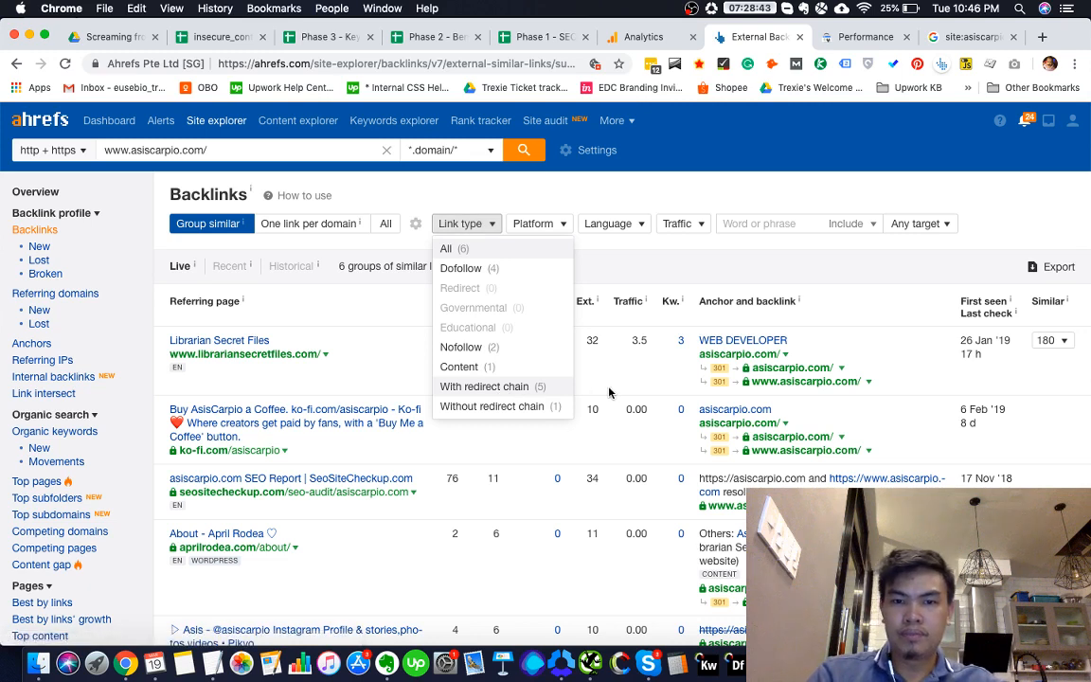
pyautogui.click(488, 389)
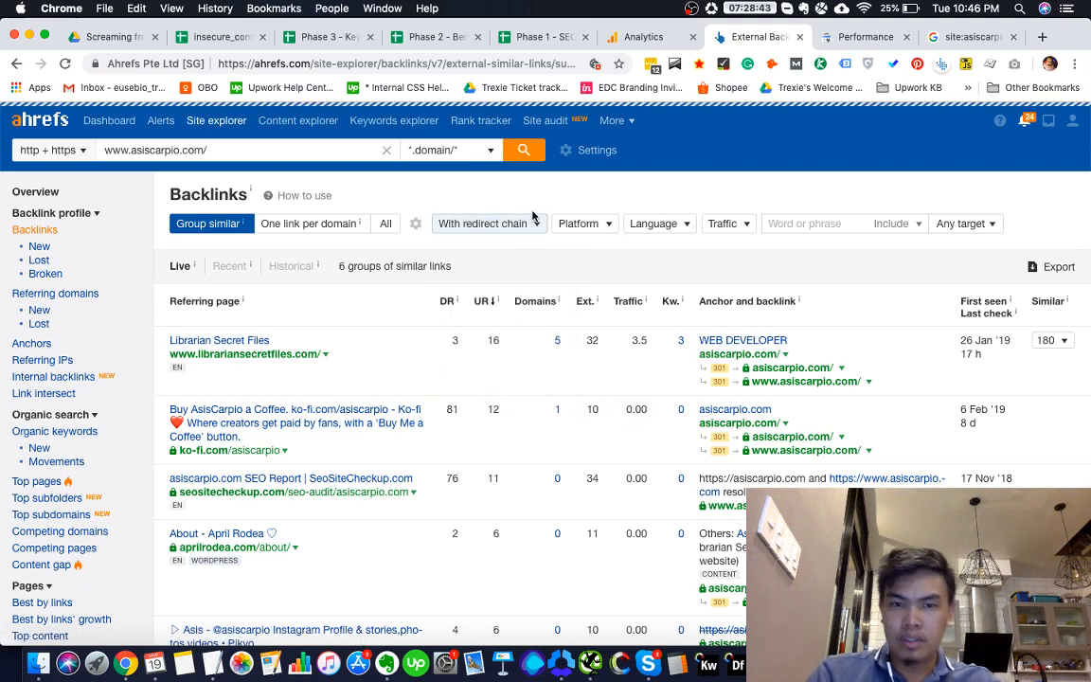
pyautogui.click(530, 37)
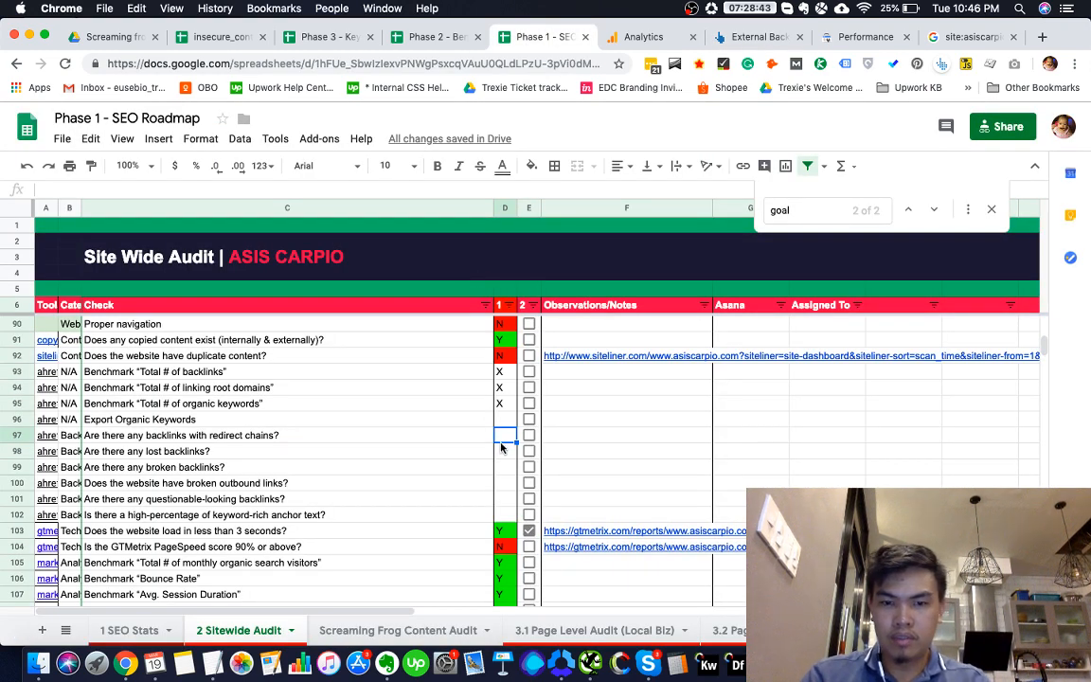
pyautogui.write('N')
pyautogui.press('Return')
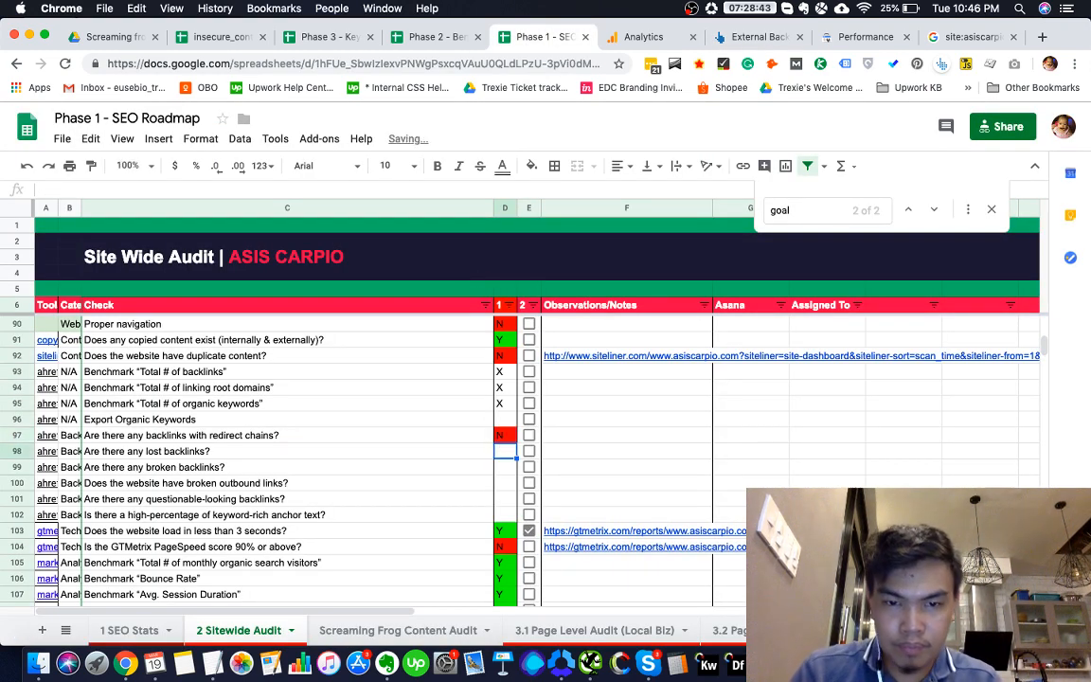
pyautogui.press('Down')
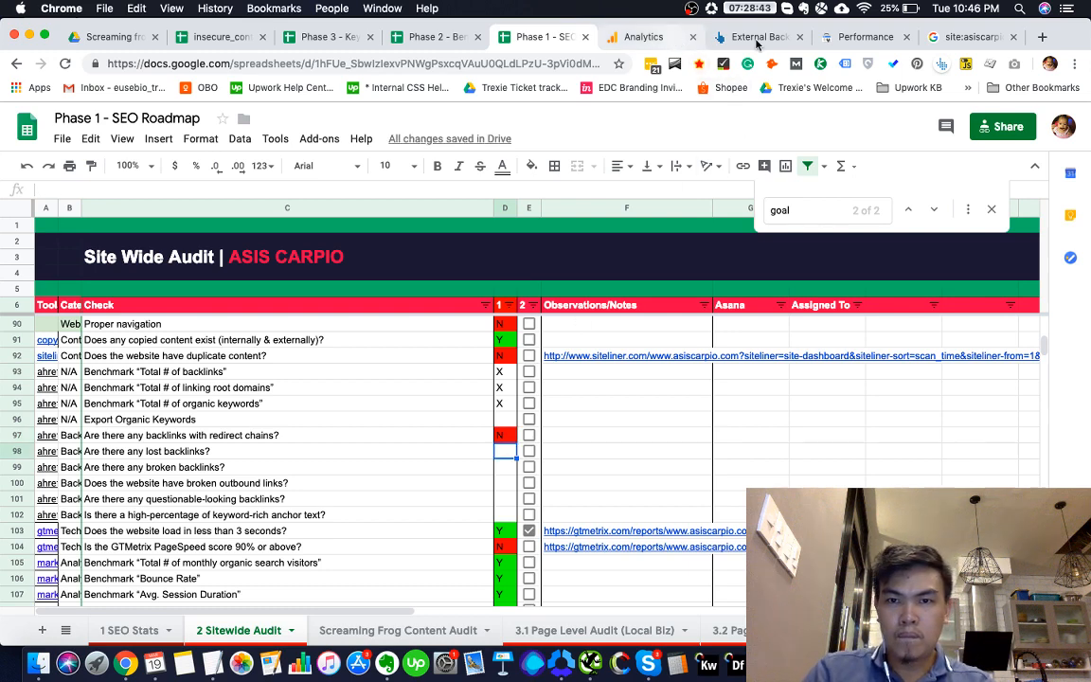
# Export all redirect-chain backlinks from Ahrefs to CSV
pyautogui.click(687, 39)
pyautogui.click(727, 38)
pyautogui.scroll(-1, 641, 400)
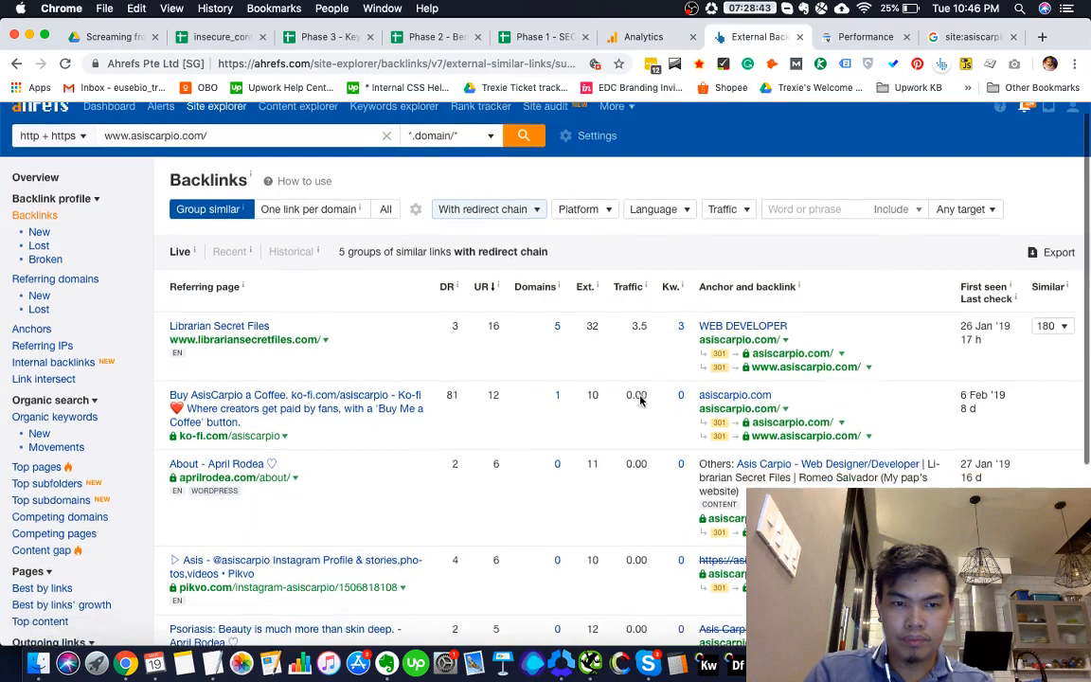
pyautogui.scroll(-1, 640, 400)
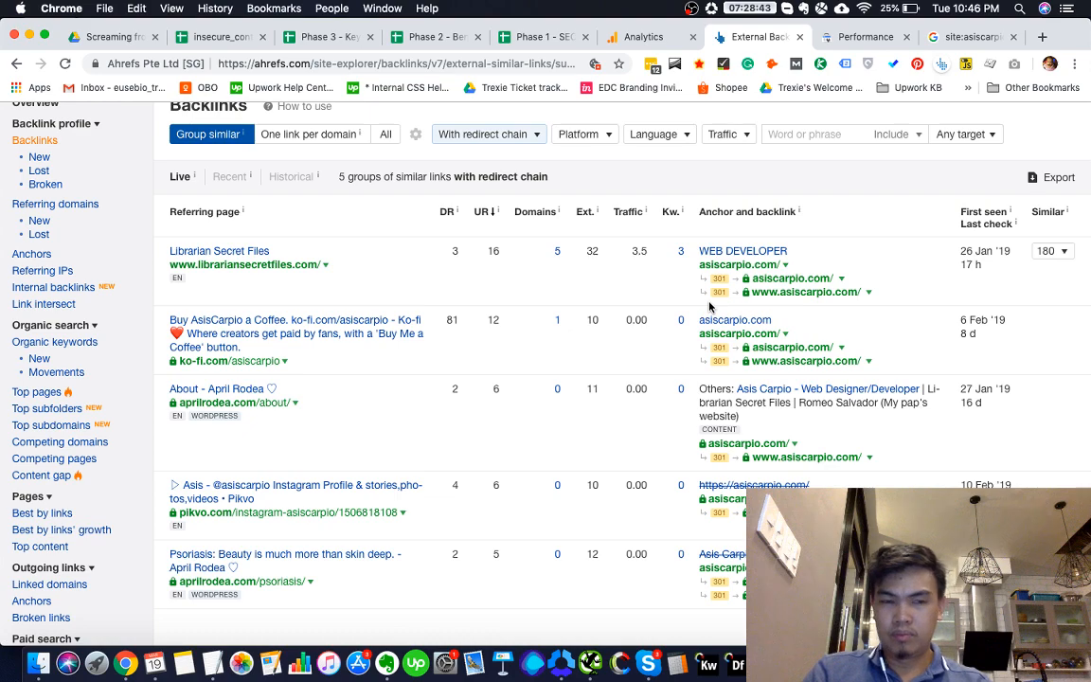
pyautogui.scroll(2, 796, 207)
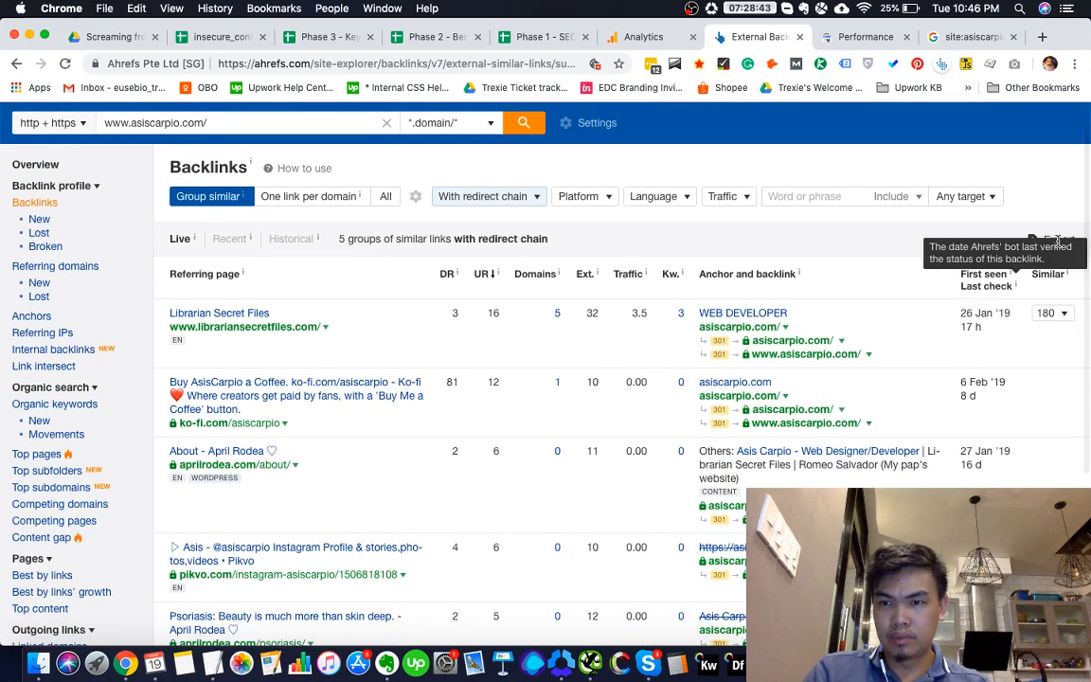
pyautogui.click(1057, 238)
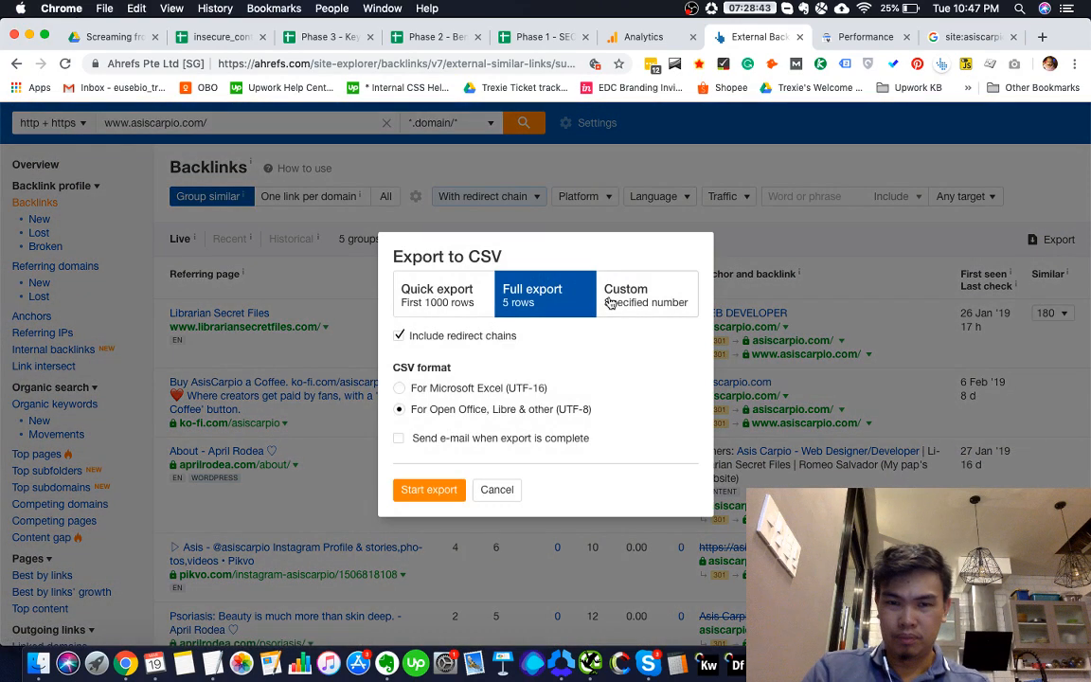
pyautogui.click(428, 489)
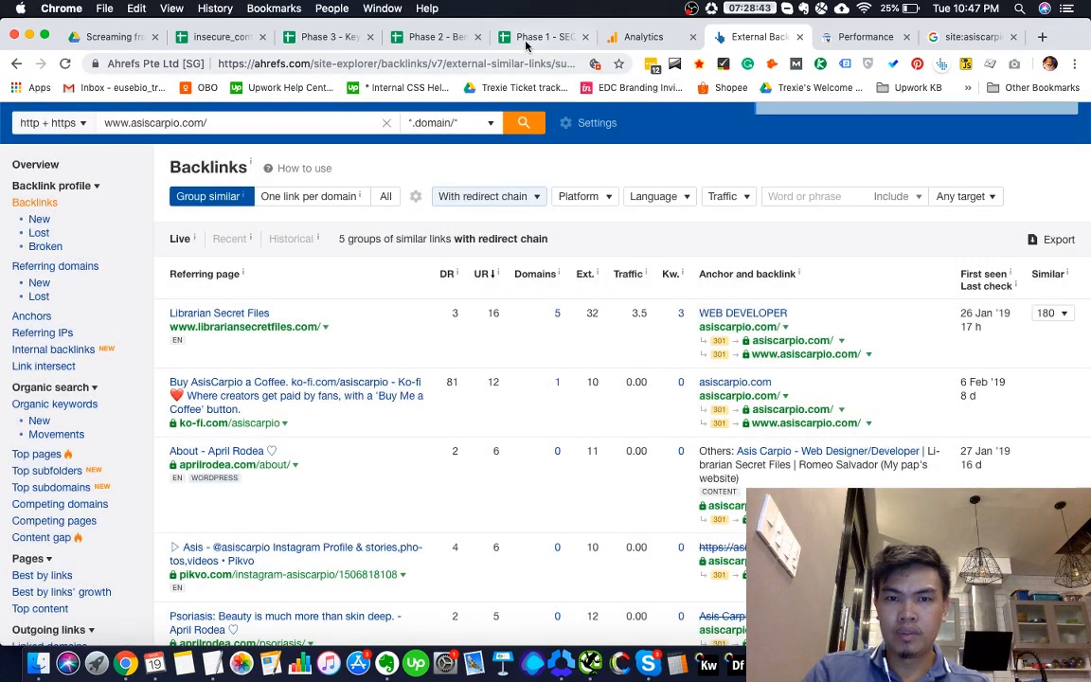
# Glance at the Phase 2 Benchmarking sheet, then scroll down the Phase 1 SEO Roadmap sheet
pyautogui.click(481, 40)
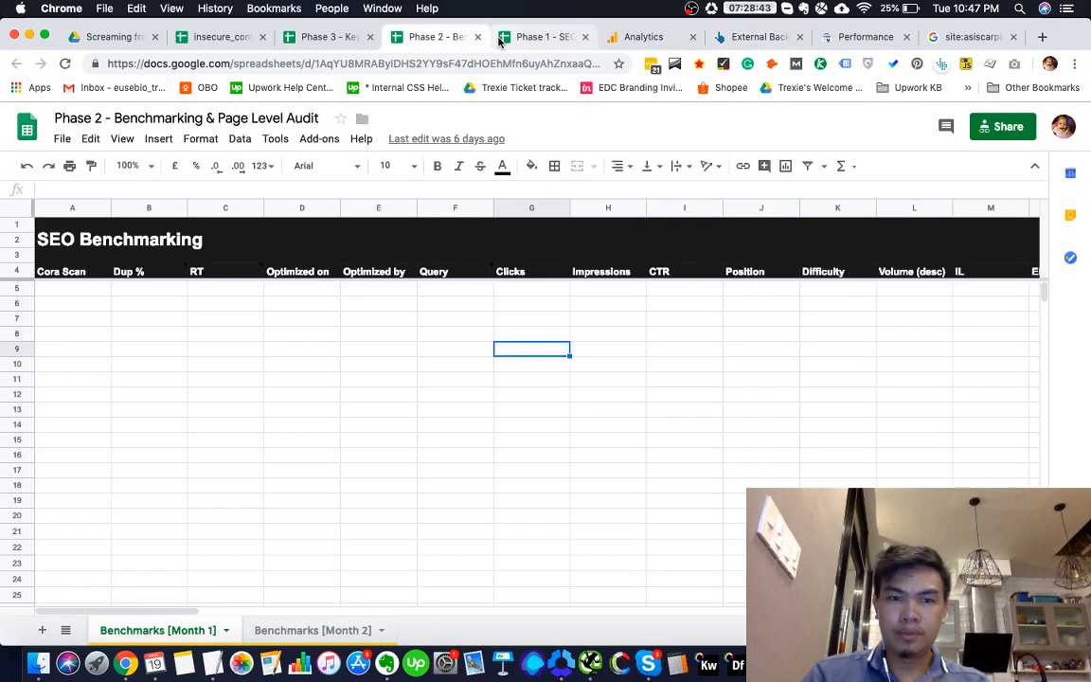
pyautogui.click(547, 39)
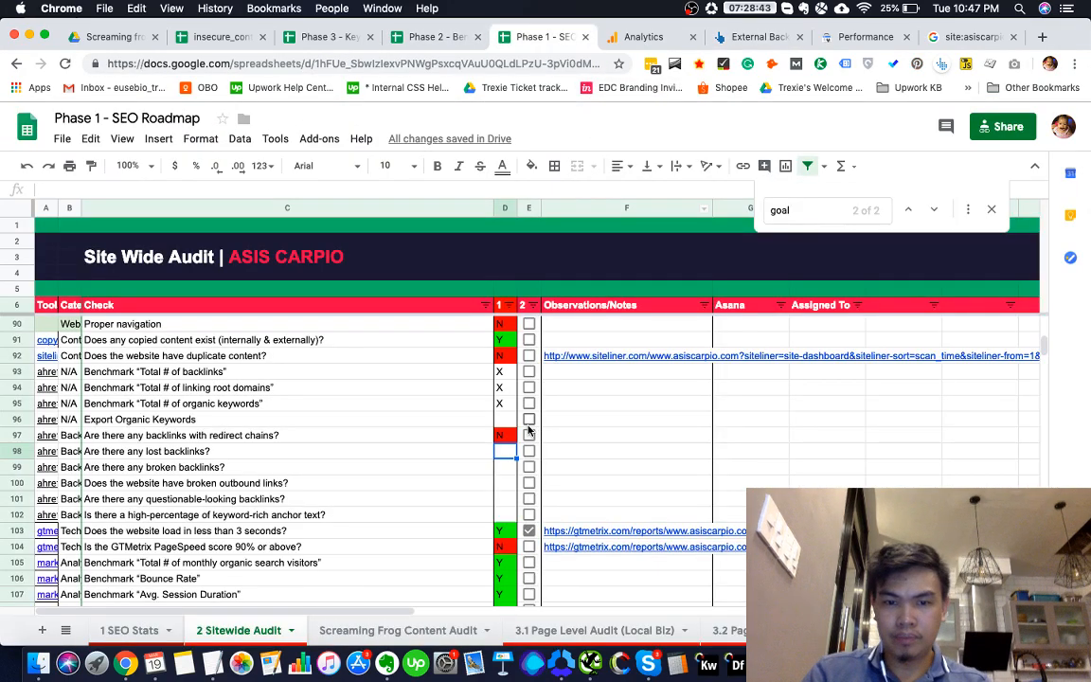
pyautogui.scroll(-1, 529, 430)
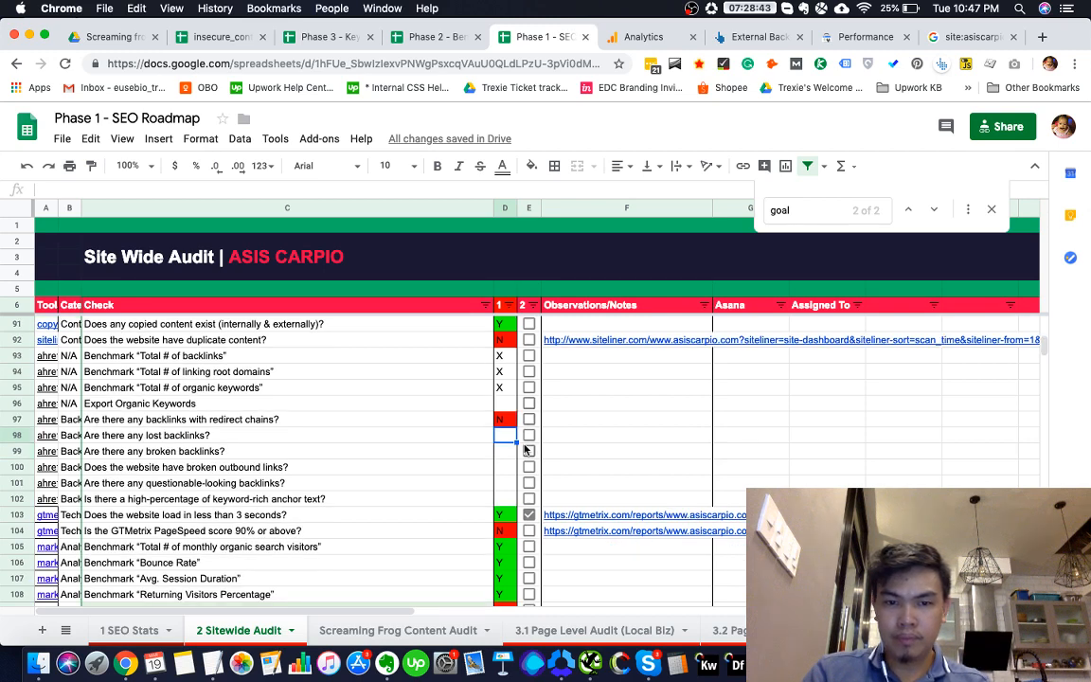
pyautogui.scroll(-1, 527, 450)
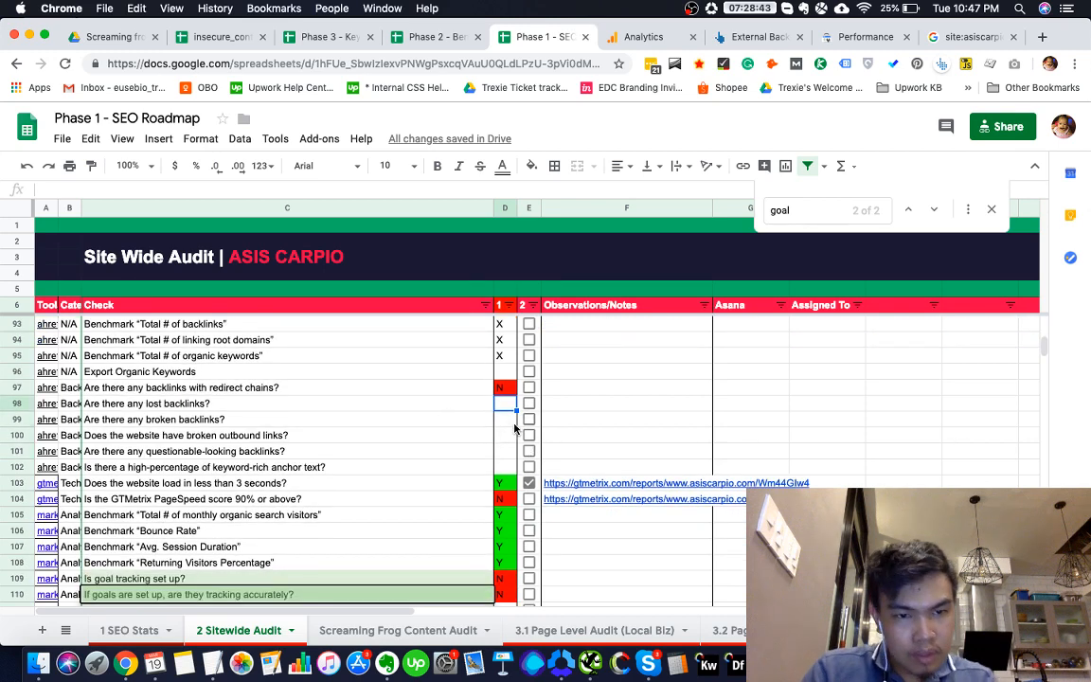
# Open Ahrefs' Lost Backlinks report for the site
pyautogui.click(758, 38)
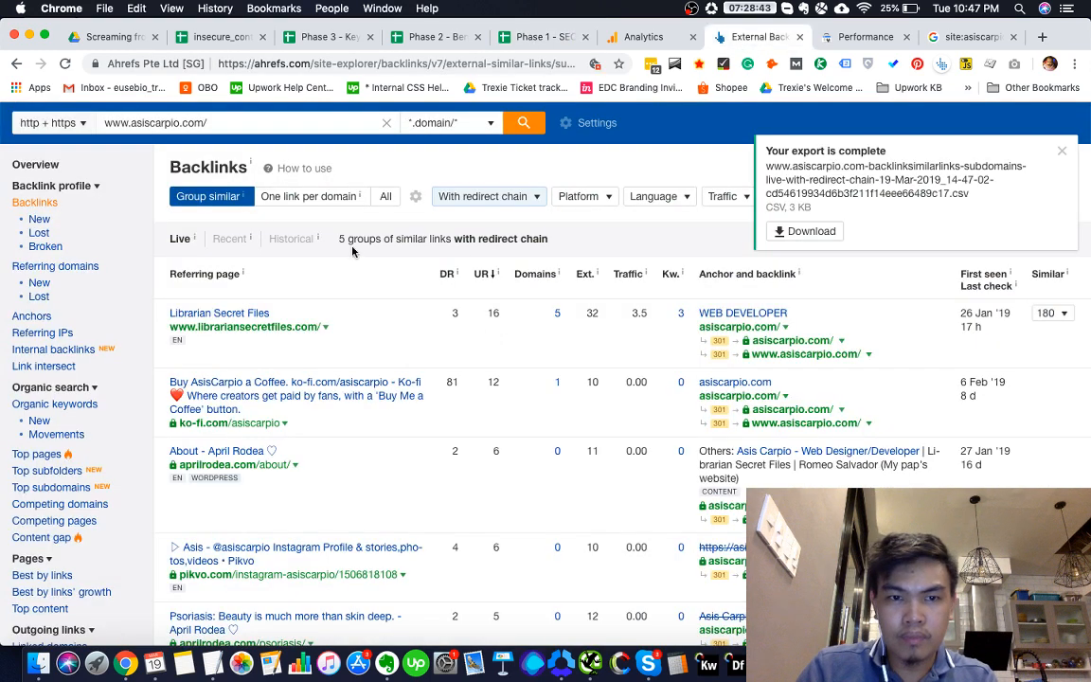
pyautogui.click(39, 233)
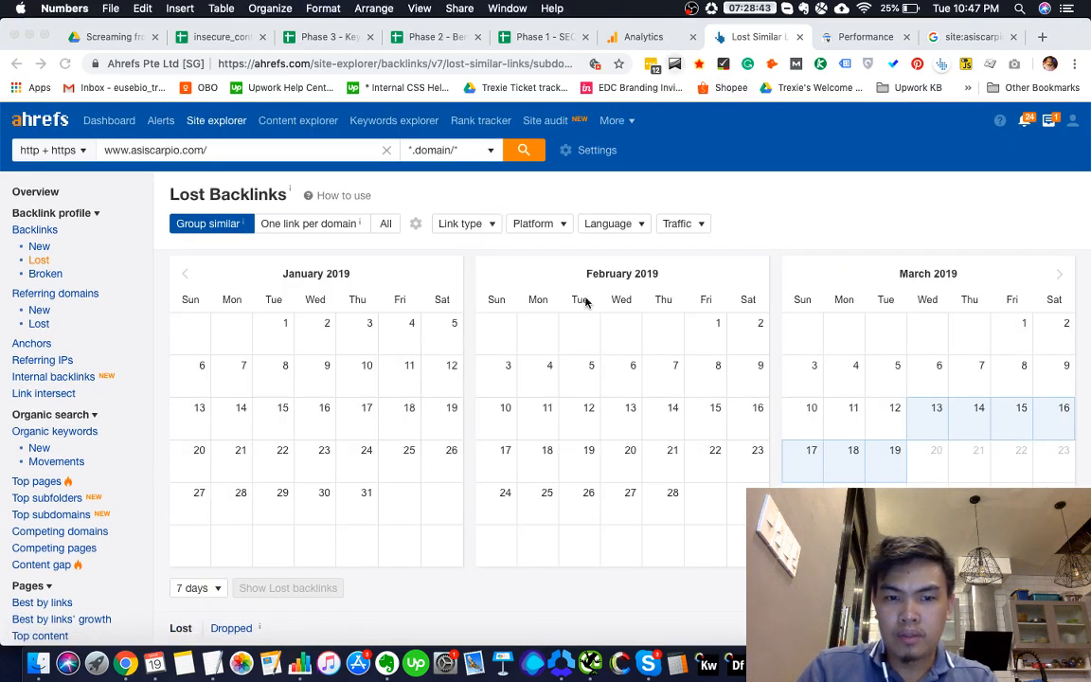
pyautogui.click(638, 39)
pyautogui.click(734, 38)
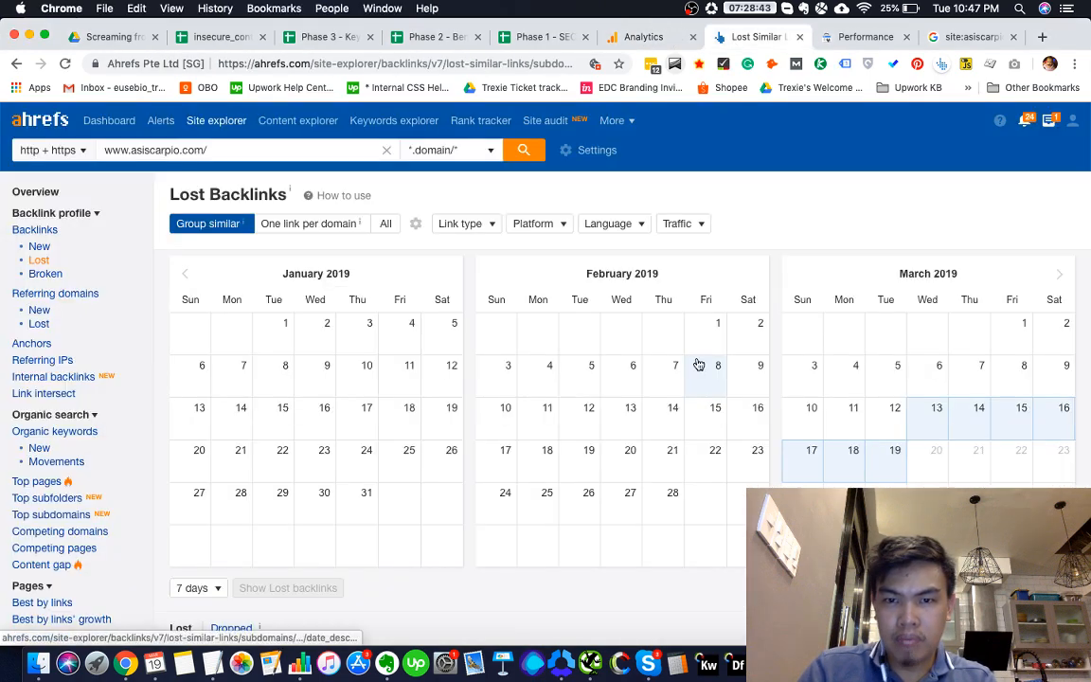
pyautogui.scroll(-5, 715, 393)
pyautogui.scroll(1, 713, 389)
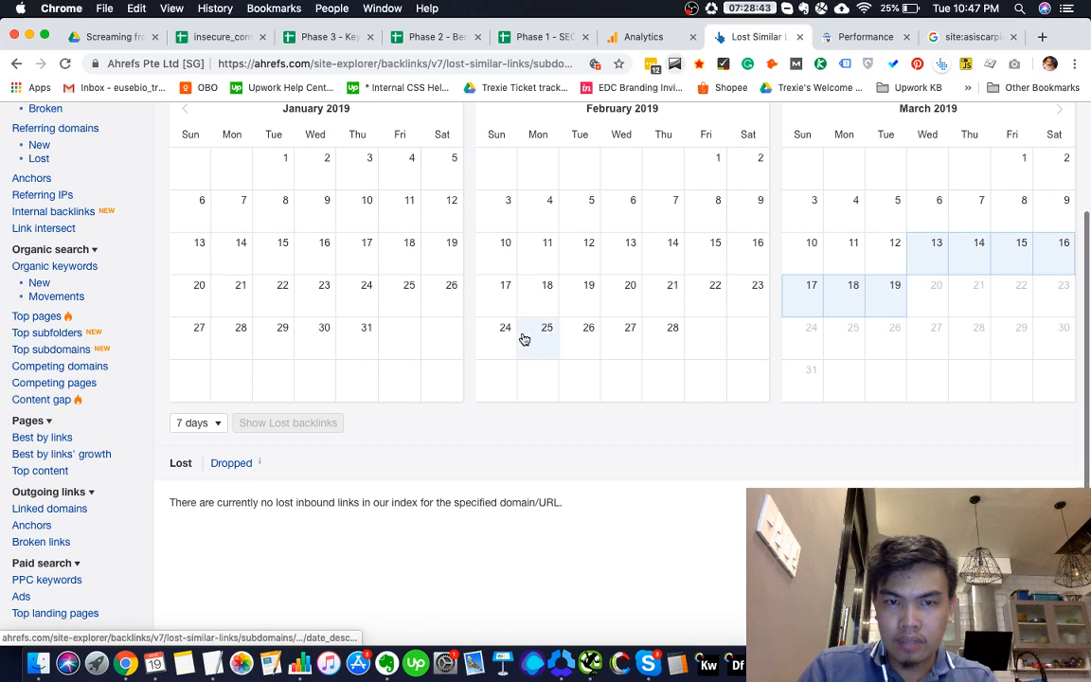
pyautogui.scroll(2, 521, 336)
# Show lost backlinks for a 60-day range starting 1 January 2019, then bring up Numbers
pyautogui.click(280, 244)
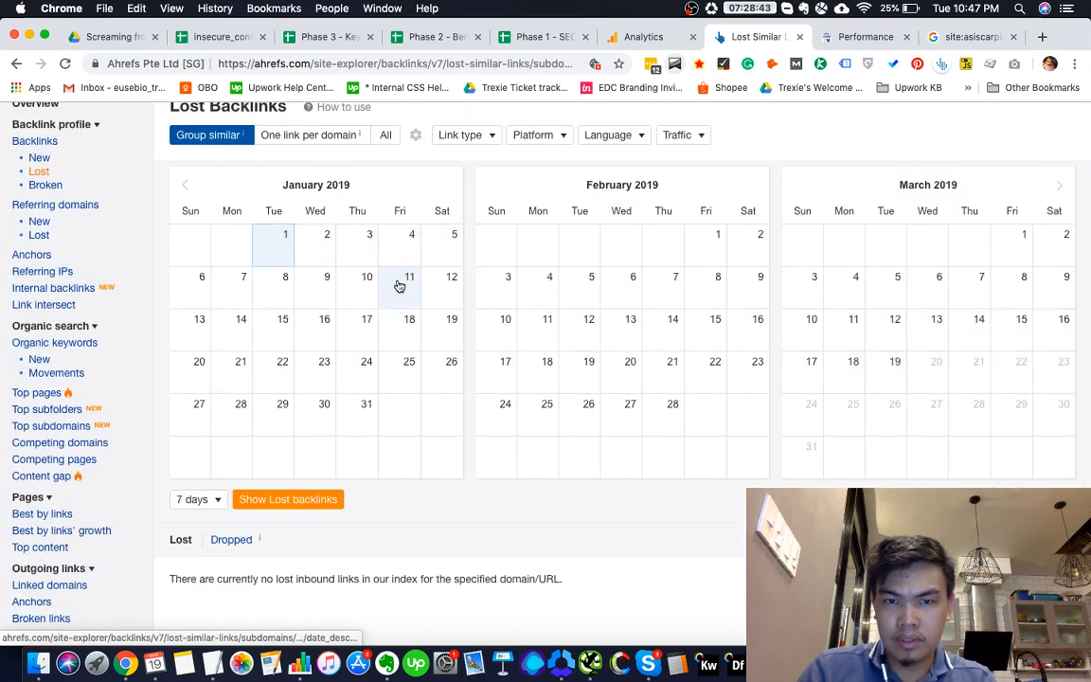
pyautogui.click(199, 499)
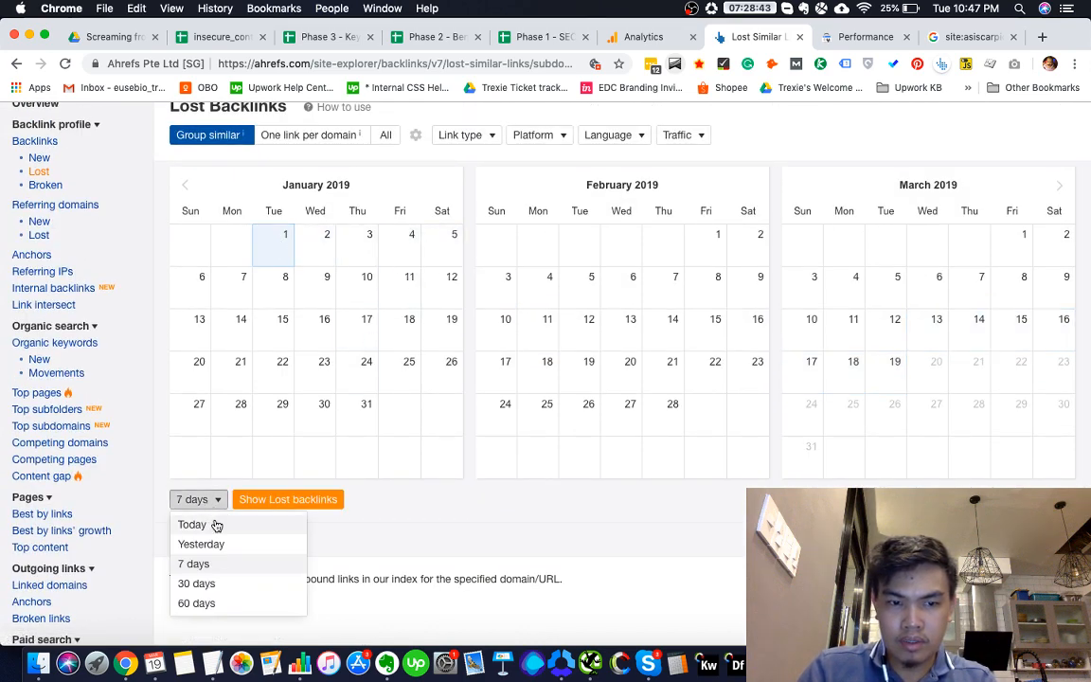
pyautogui.click(197, 602)
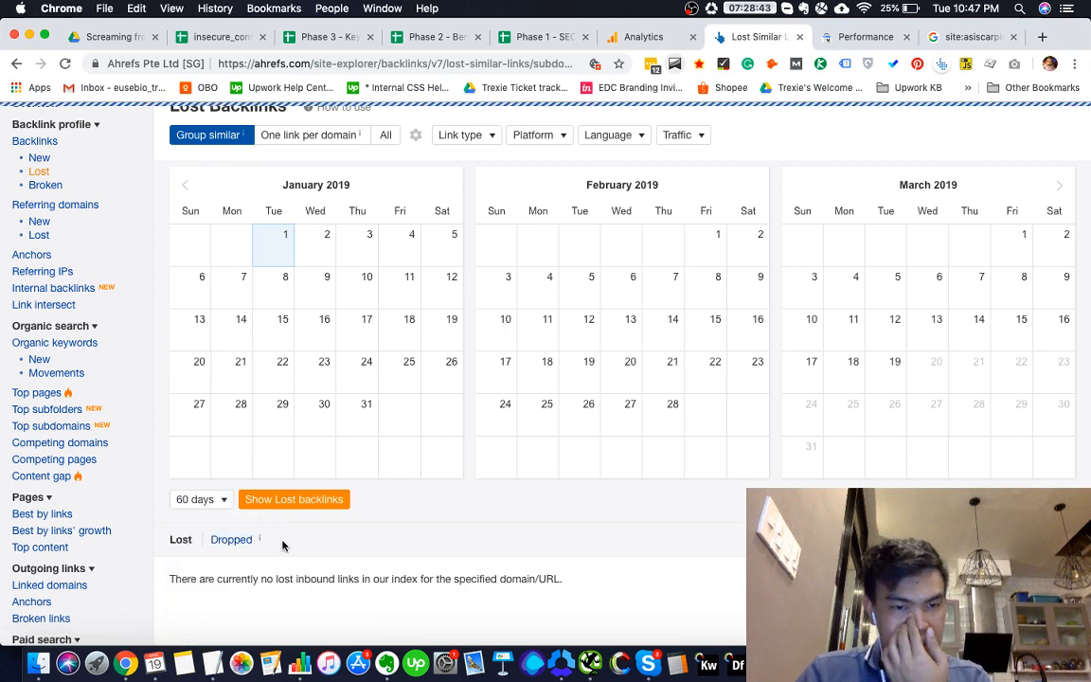
pyautogui.click(294, 500)
pyautogui.press('super+Tab')
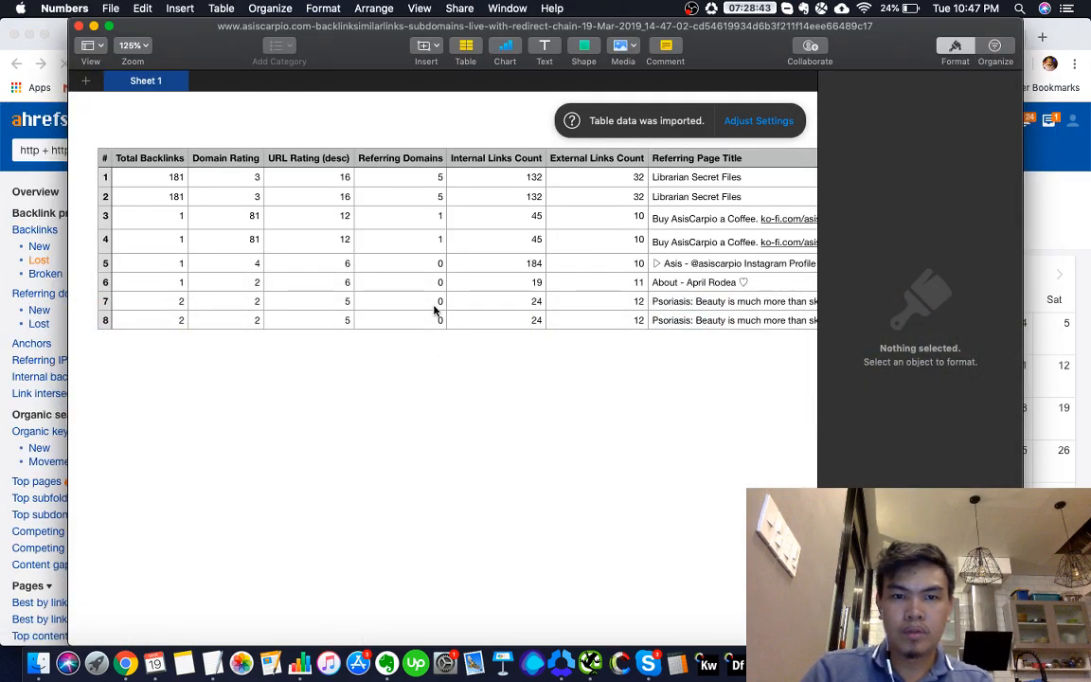
# Scroll across the imported backlinks table and preview one asiscarpio.com redirect link
pyautogui.click(443, 294)
pyautogui.hscroll(3, 516, 270)
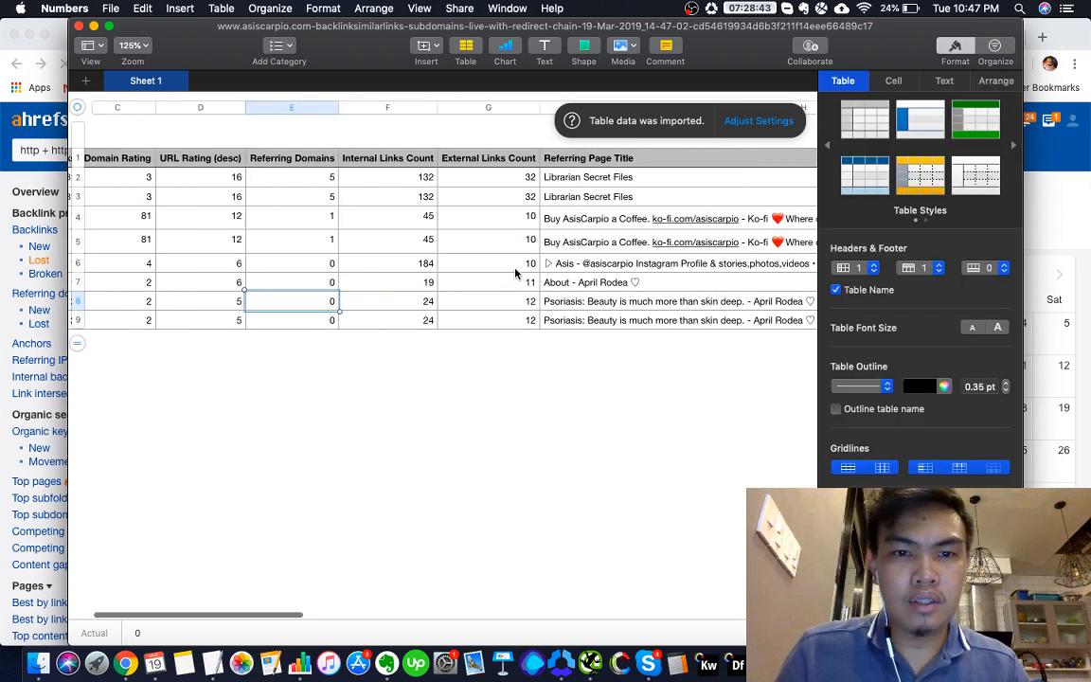
pyautogui.click(516, 270)
pyautogui.hscroll(10, 555, 270)
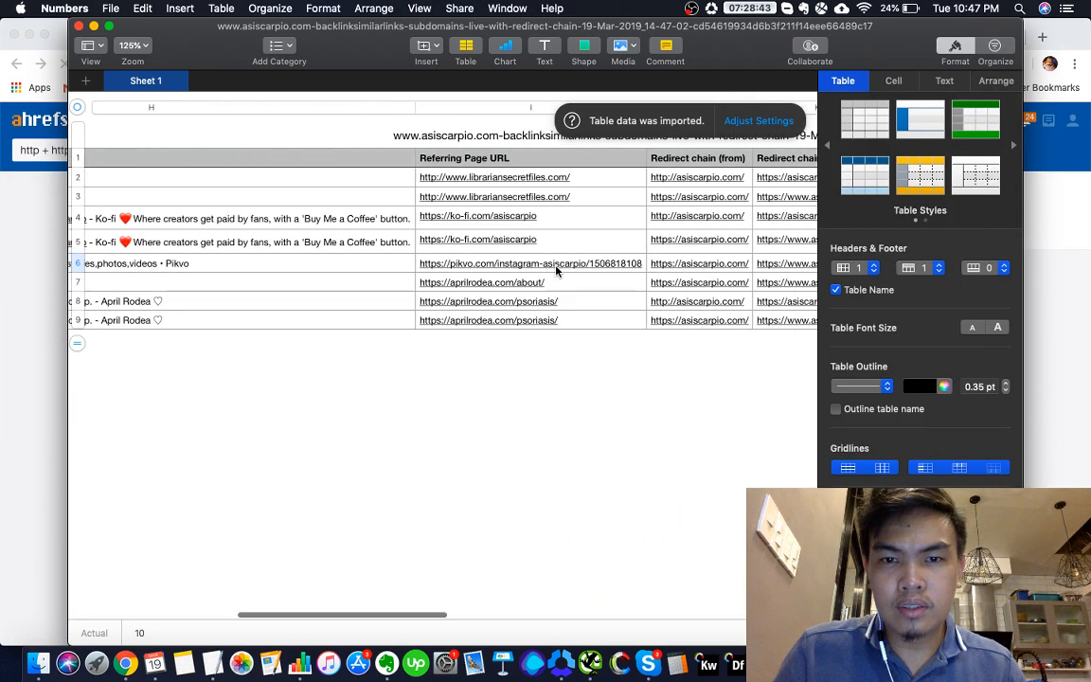
pyautogui.hscroll(4, 594, 247)
pyautogui.hscroll(3, 593, 251)
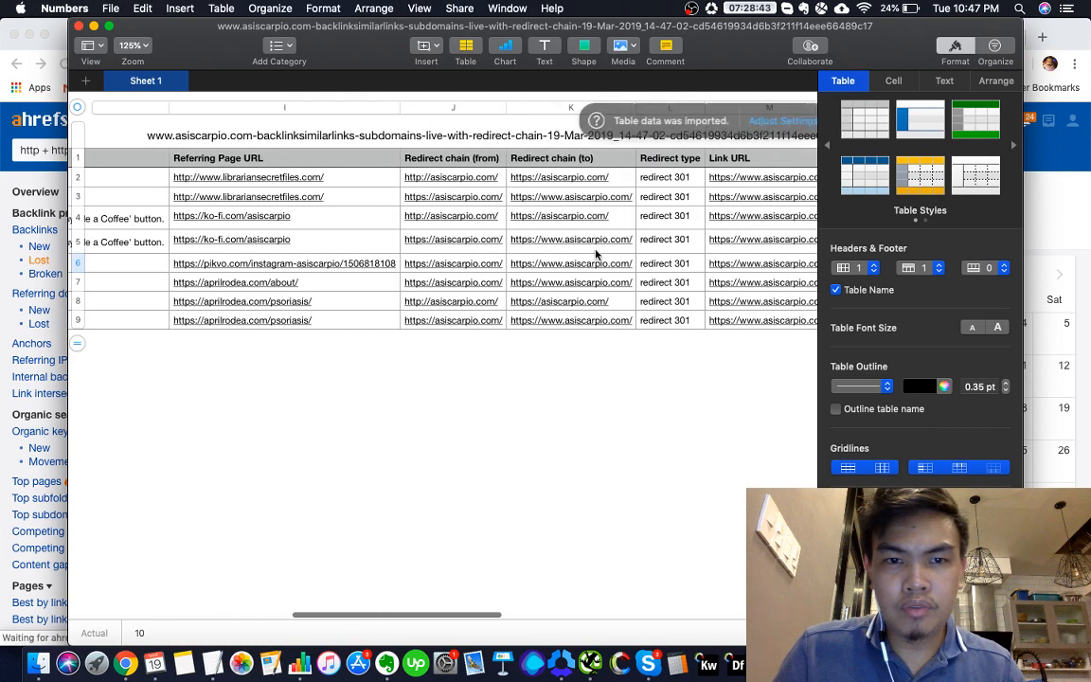
pyautogui.click(562, 179)
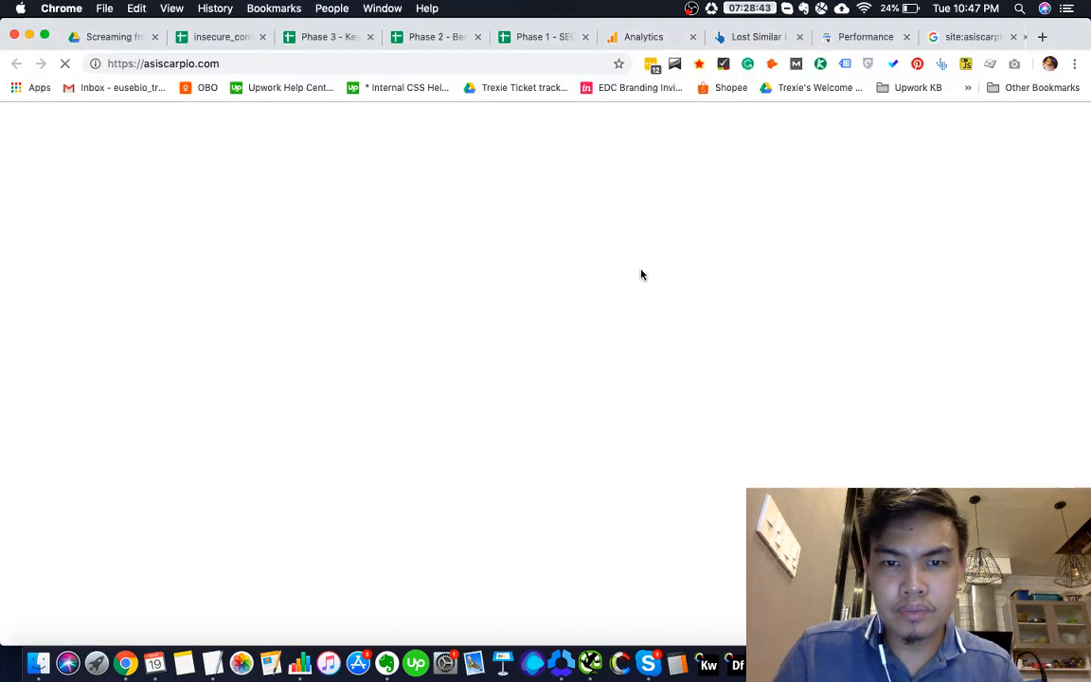
pyautogui.click(1014, 39)
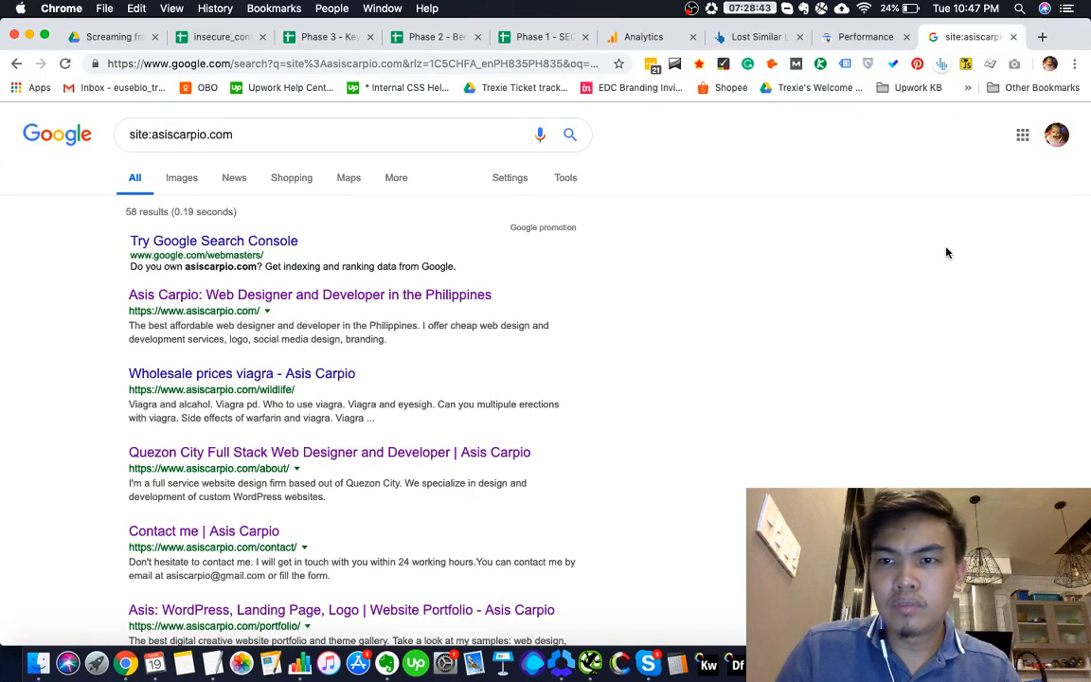
pyautogui.press('super+Tab')
# Select the eight Referring Page URLs in I2 through I9 for copying
pyautogui.hscroll(-1, 732, 240)
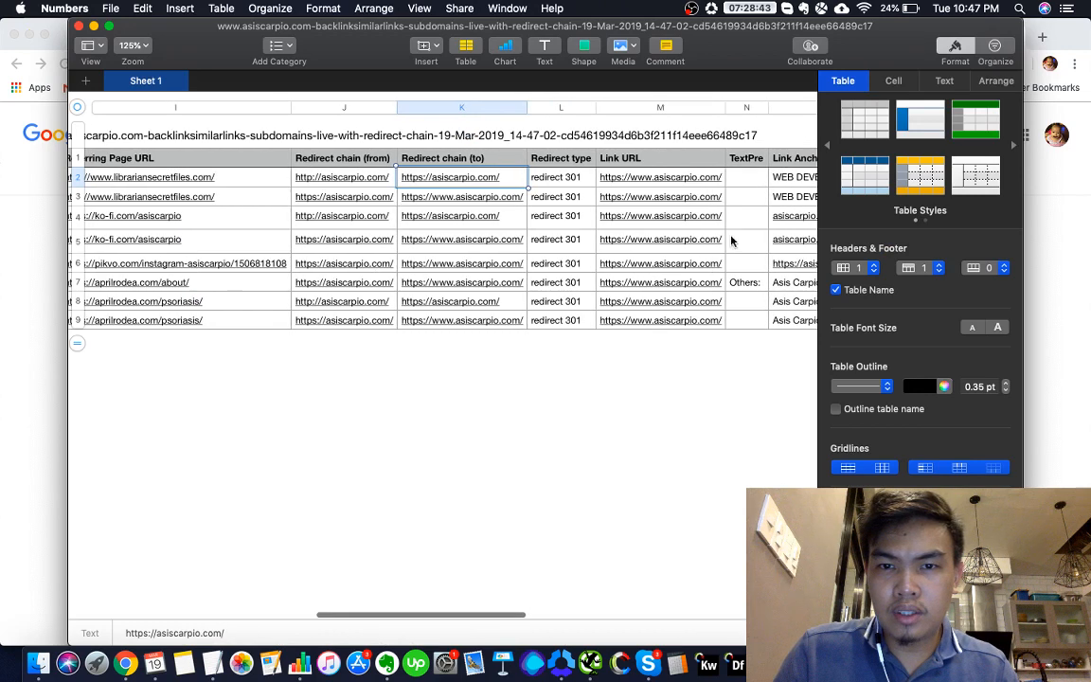
pyautogui.hscroll(5, 731, 217)
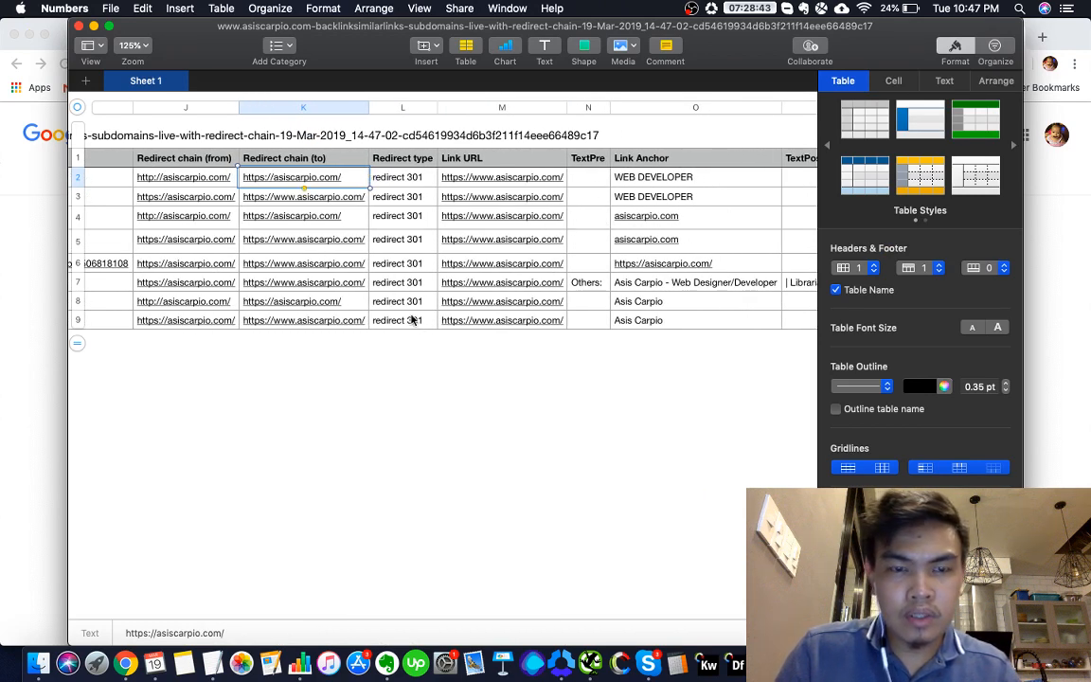
pyautogui.hscroll(-10, 422, 395)
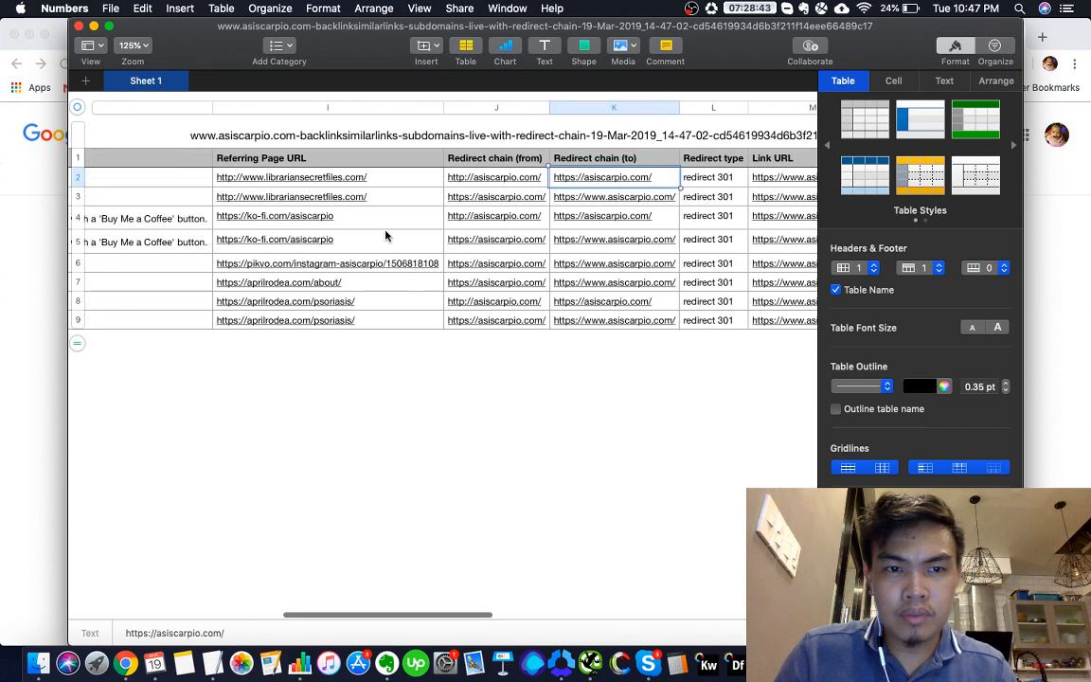
pyautogui.click(393, 184)
pyautogui.keyDown('shift'); pyautogui.click(403, 323); pyautogui.keyUp('shift')
pyautogui.press('super+c')
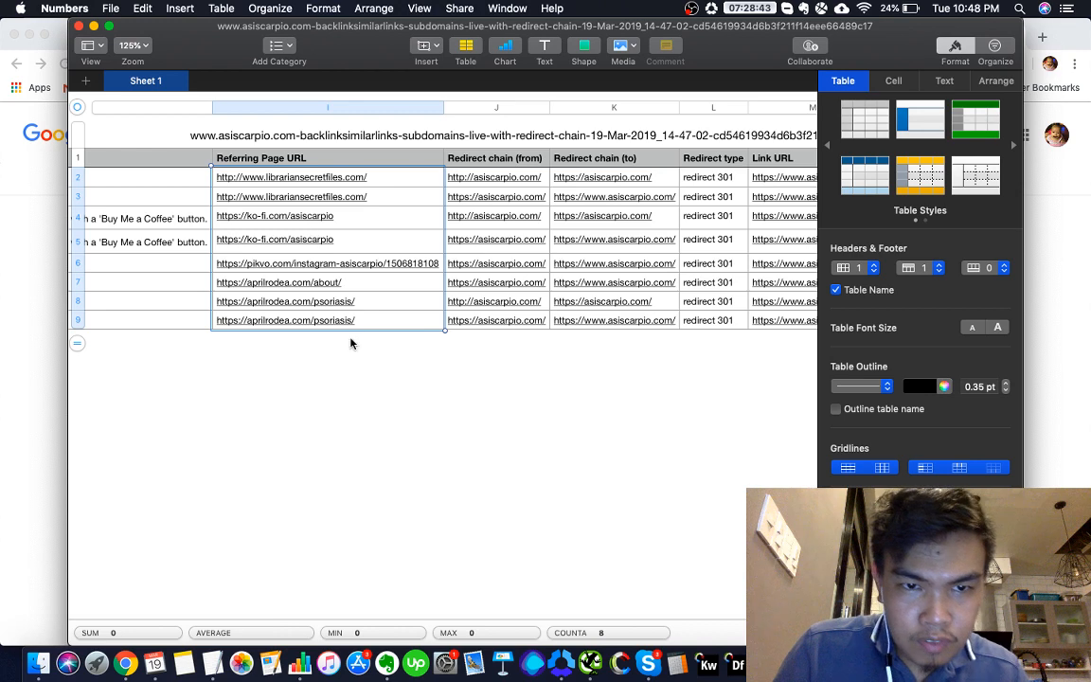
pyautogui.press('super+Tab')
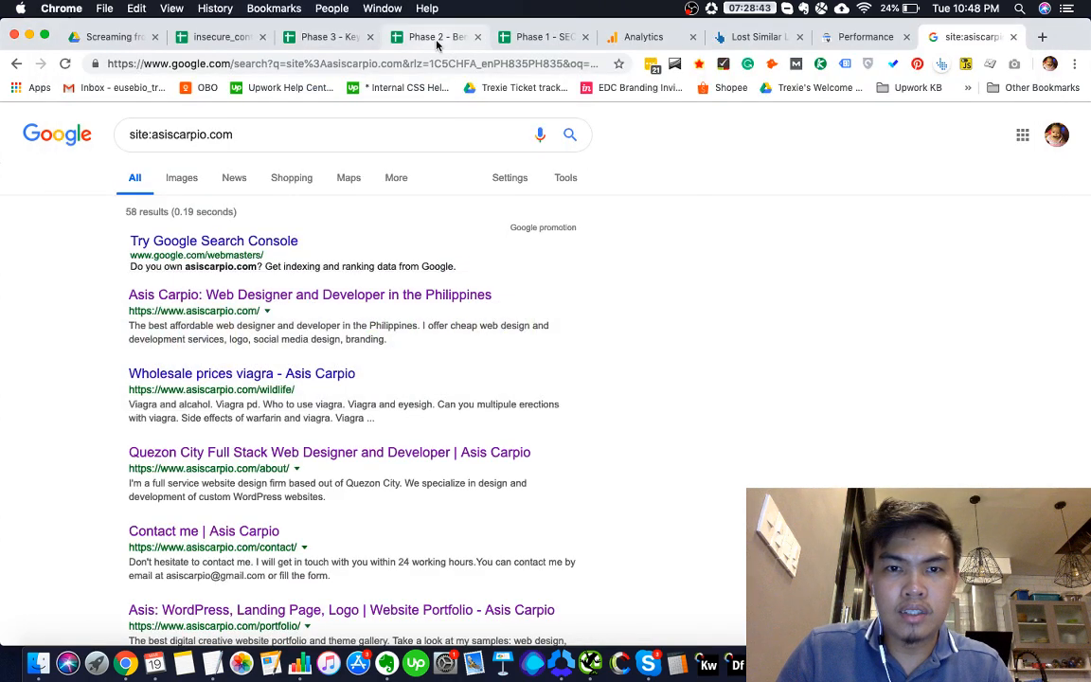
# Paste the eight referring page URLs into the 4 Technical Issues sheet starting at B64
pyautogui.click(440, 38)
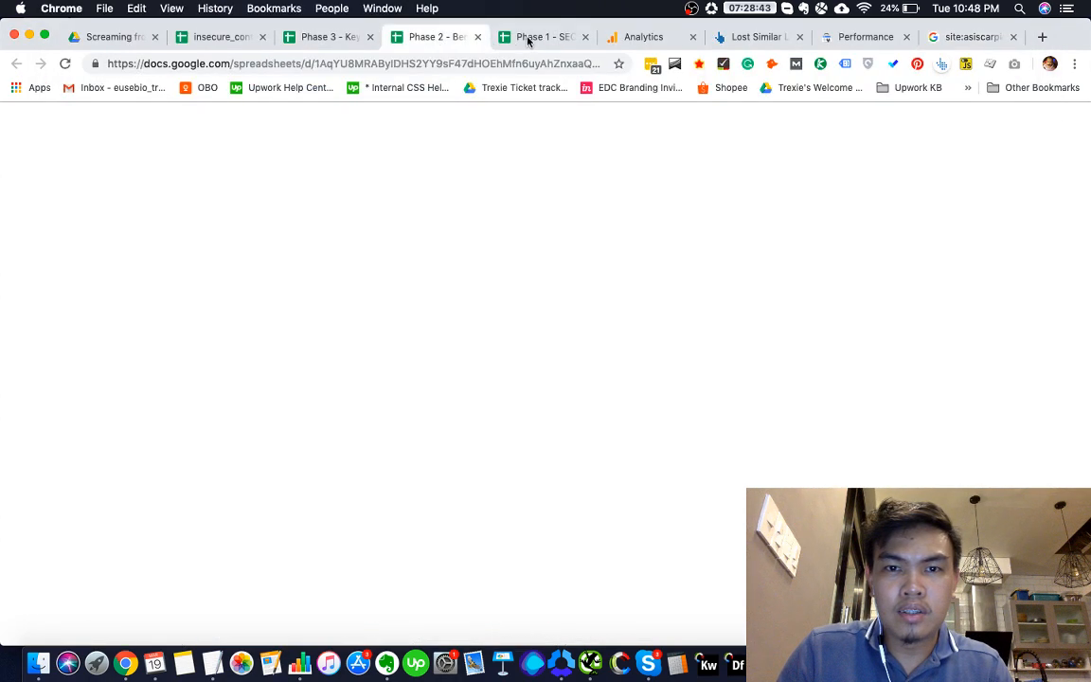
pyautogui.hotkey('ctrl', 'Tab')
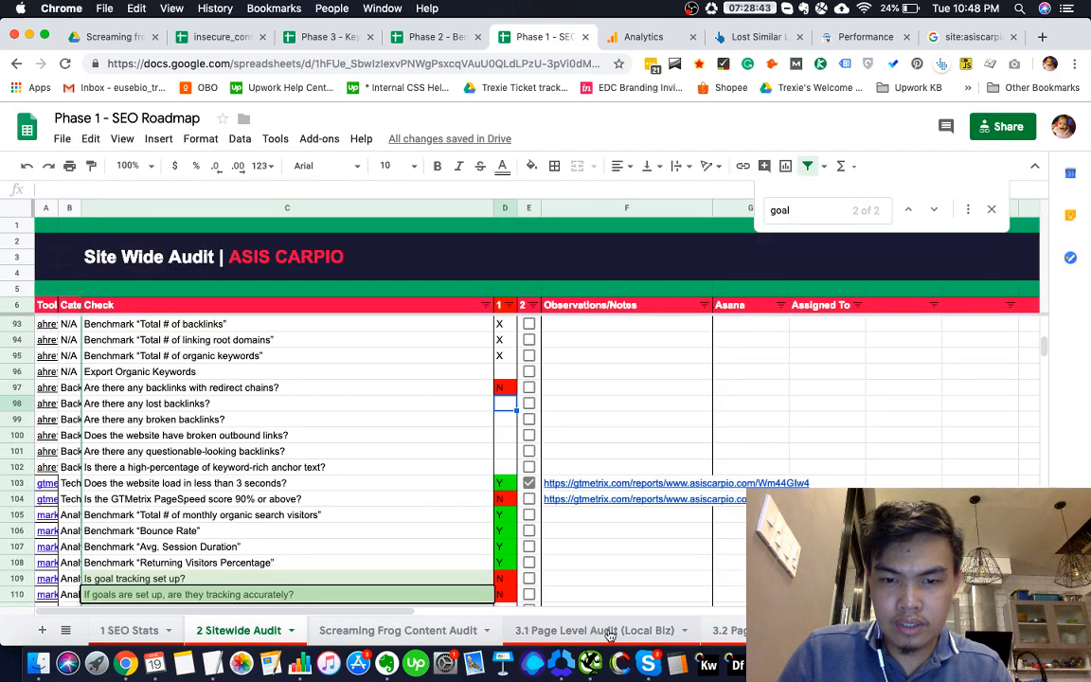
pyautogui.hscroll(2, 569, 633)
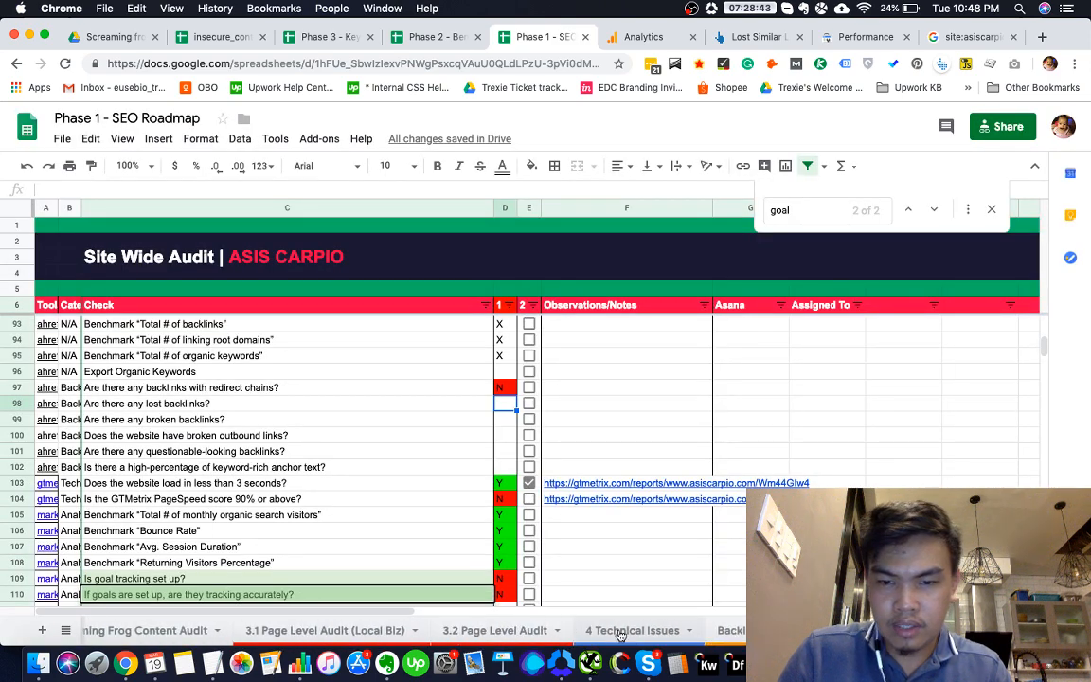
pyautogui.click(634, 632)
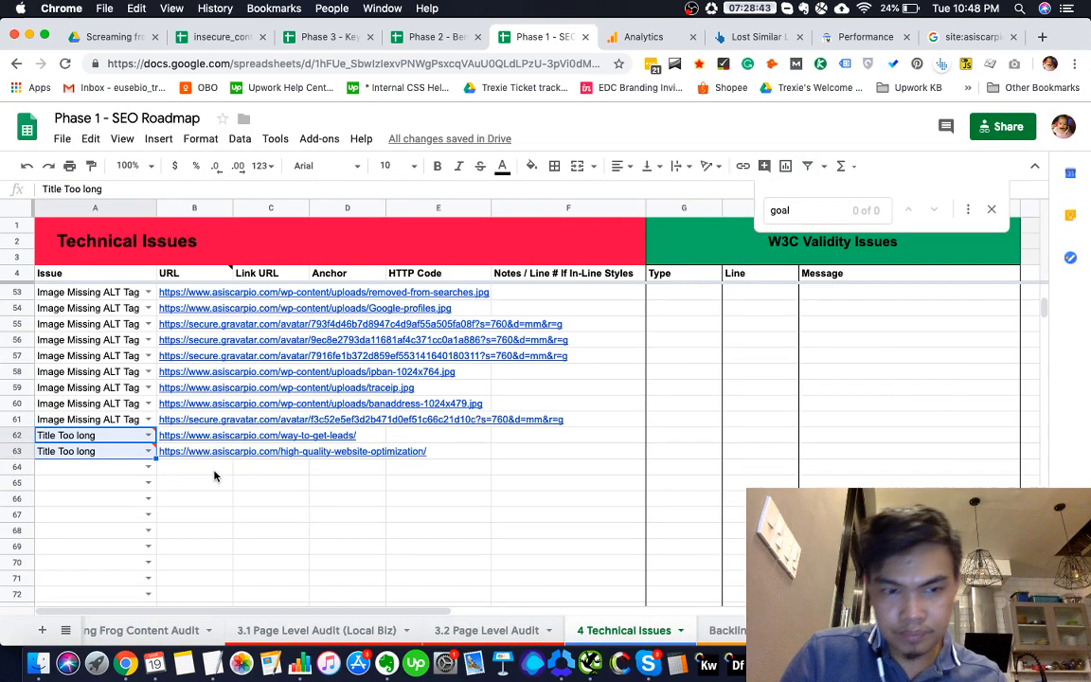
pyautogui.click(215, 471)
pyautogui.press('super+v')
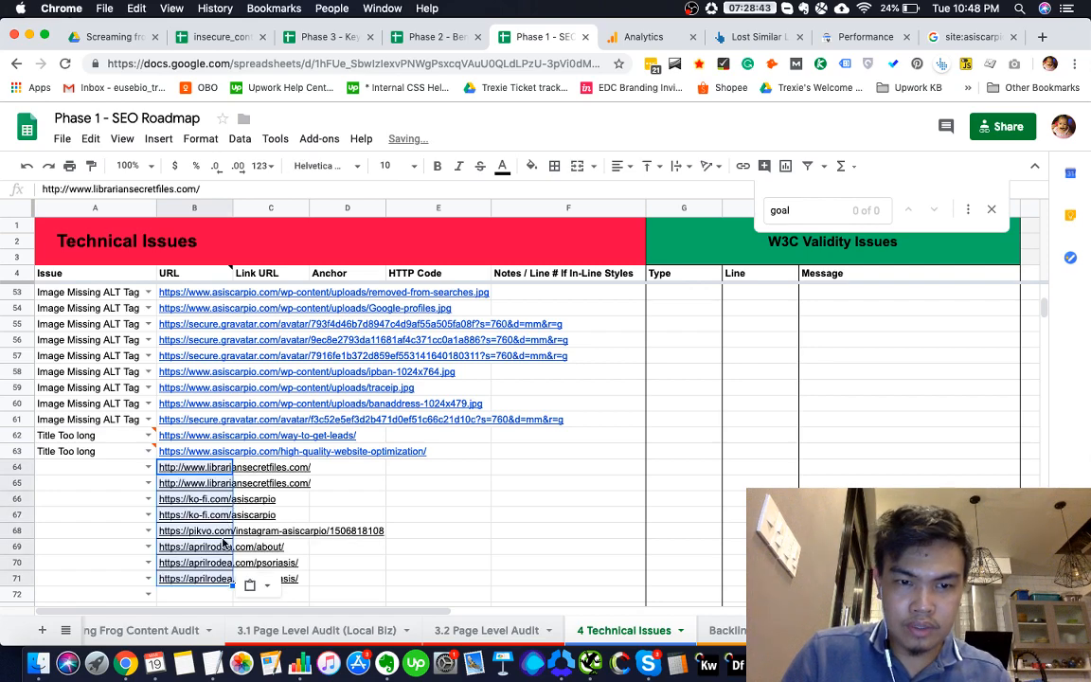
# Select the eight Redirect chain (from) URLs in the Numbers table
pyautogui.press('super+Tab')
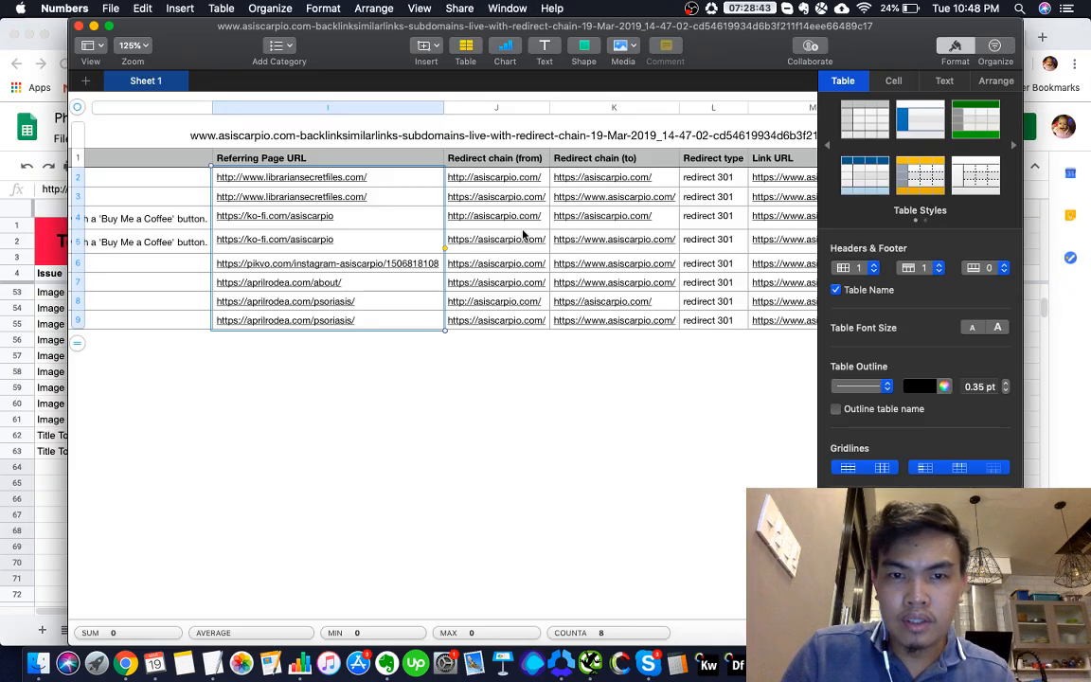
pyautogui.hscroll(3, 547, 249)
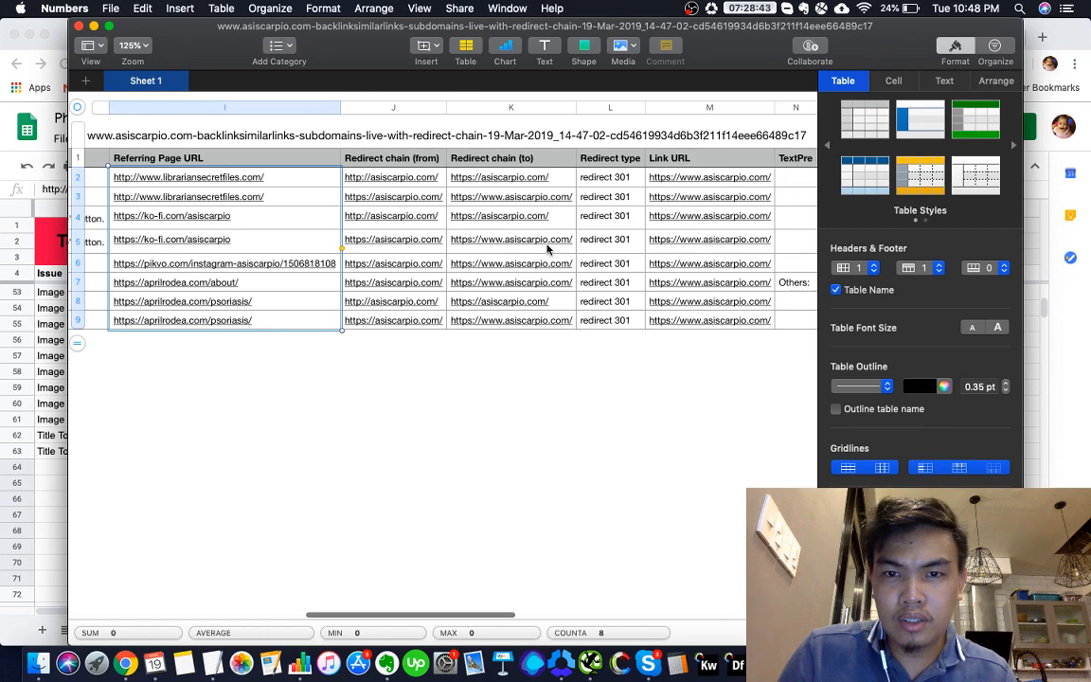
pyautogui.click(424, 179)
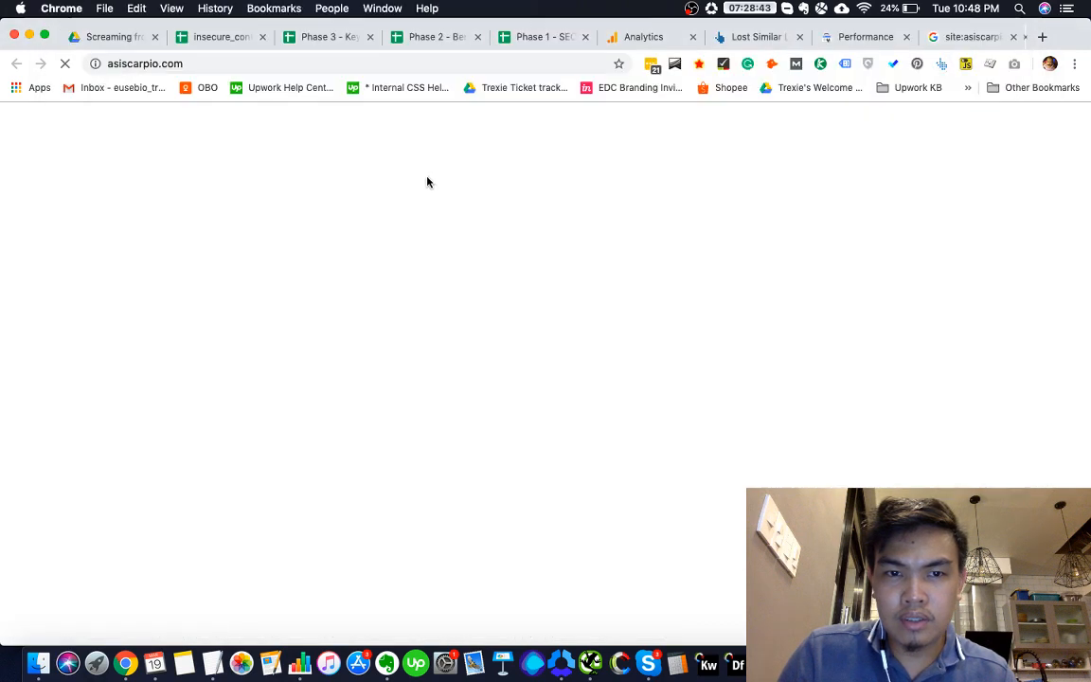
pyautogui.click(1013, 36)
pyautogui.press('super+Tab')
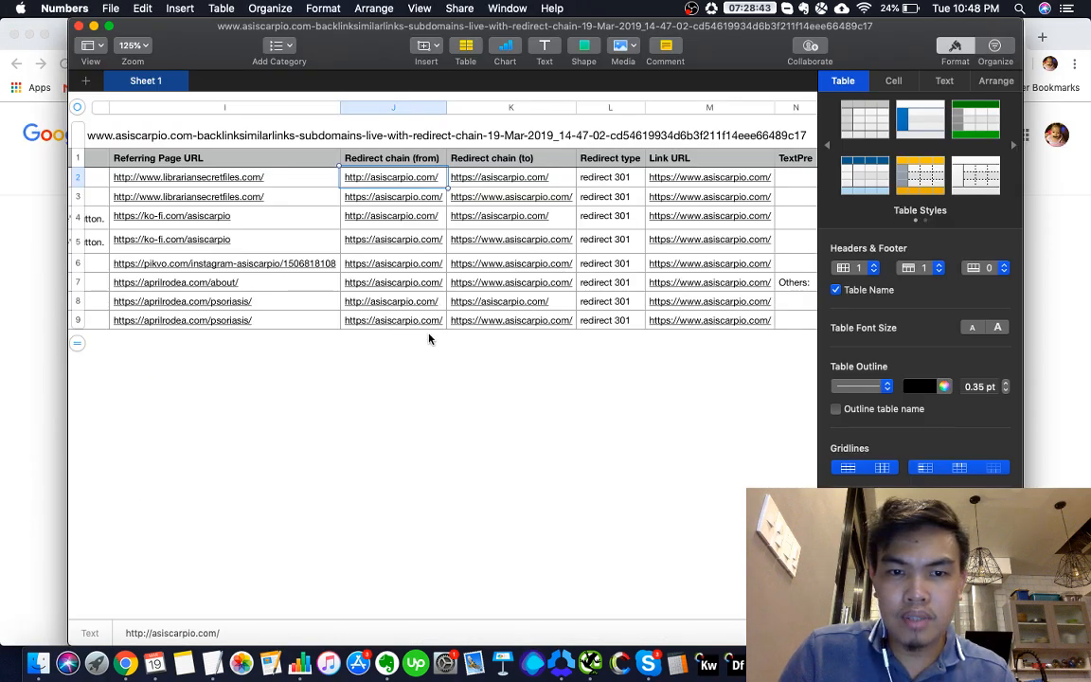
pyautogui.keyDown('shift'); pyautogui.click(438, 322); pyautogui.keyUp('shift')
pyautogui.press('cmd+c')
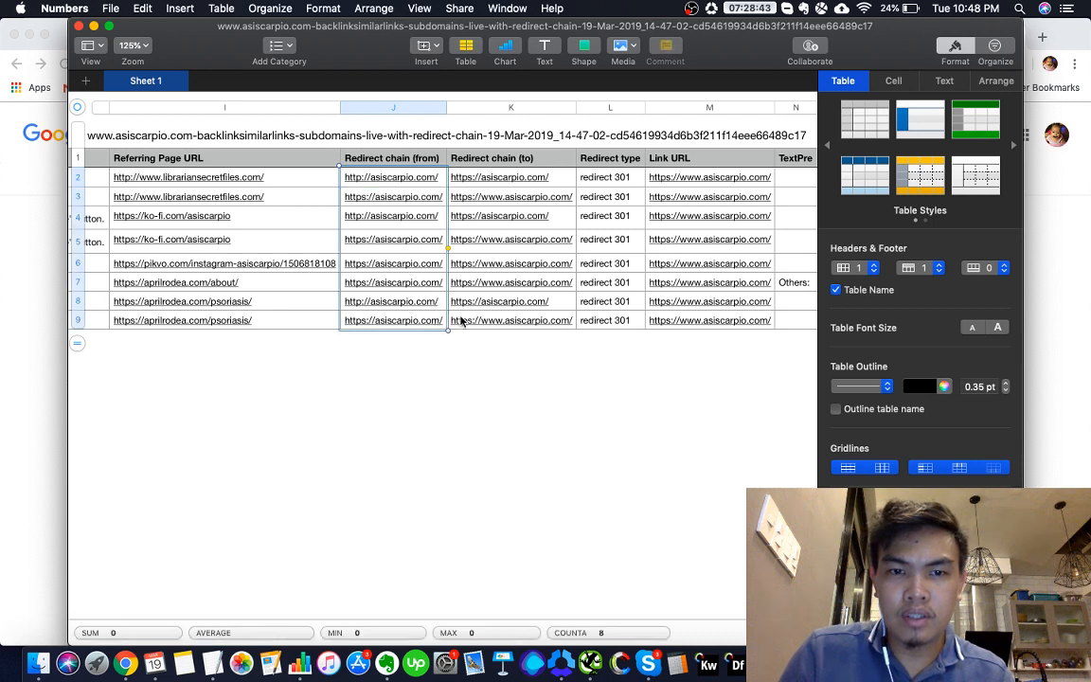
# Paste the redirect source URLs into the Link URL column starting at C64
pyautogui.press('super+Tab')
pyautogui.press('super+grave')
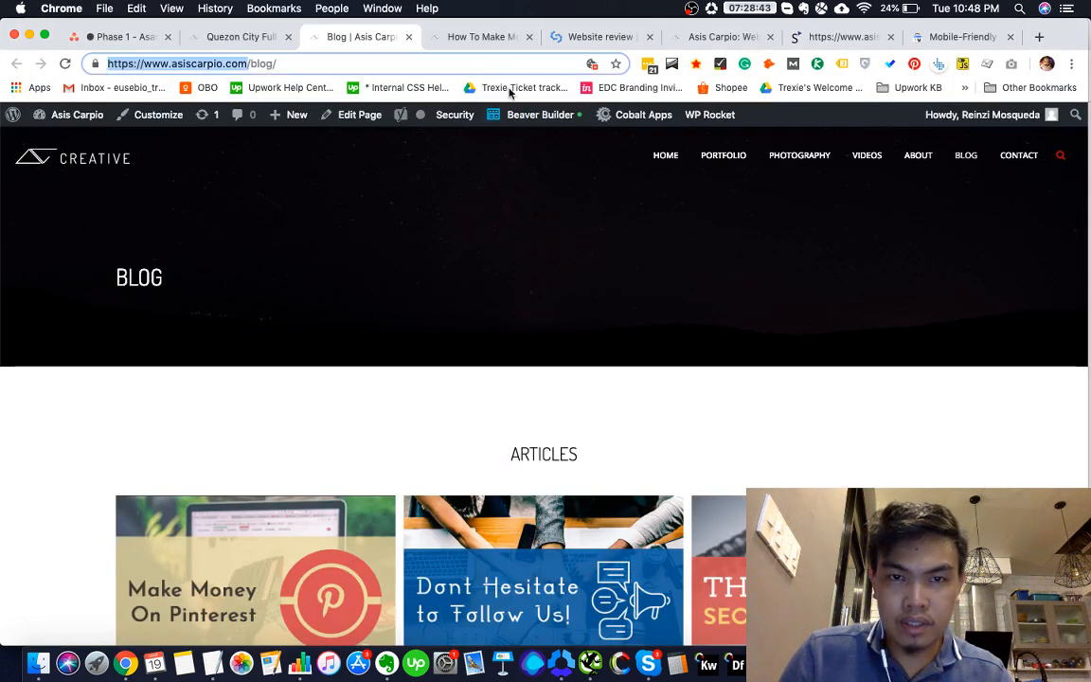
pyautogui.click(479, 46)
pyautogui.click(582, 41)
pyautogui.press('super+grave')
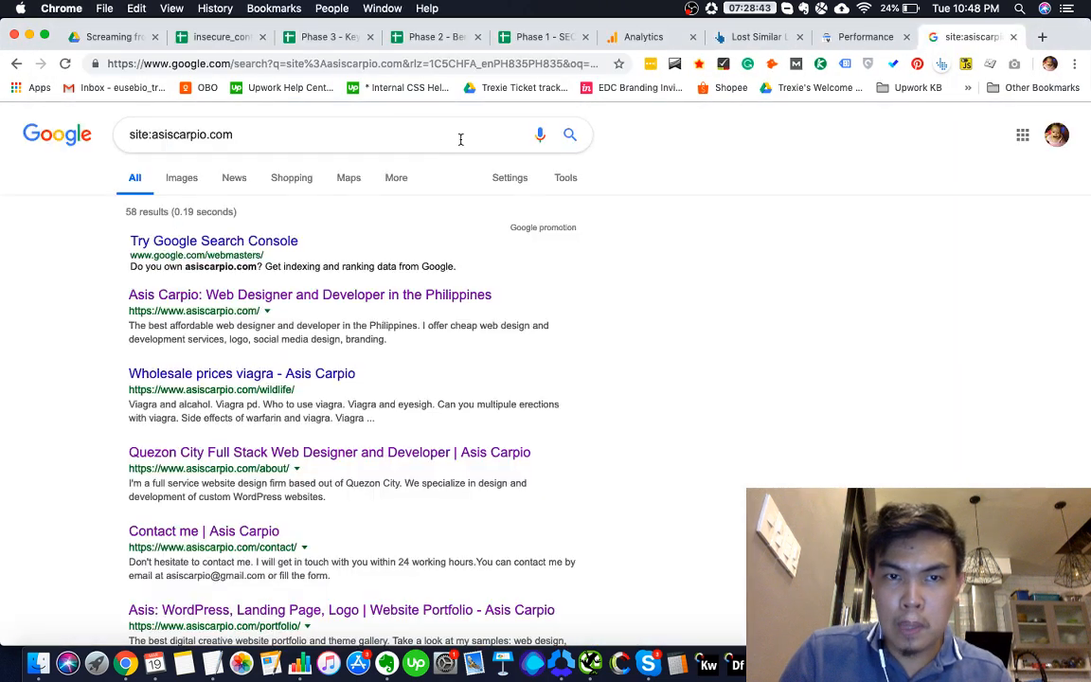
pyautogui.click(544, 40)
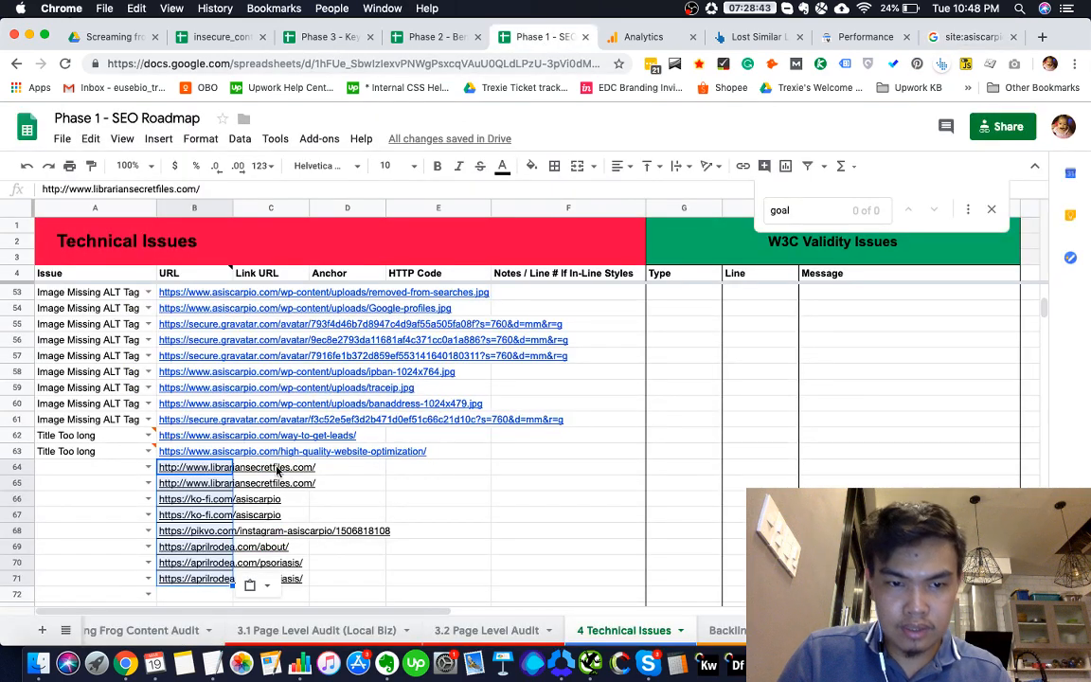
pyautogui.click(275, 469)
pyautogui.scroll(-1, 469, 414)
pyautogui.press('cmd+v')
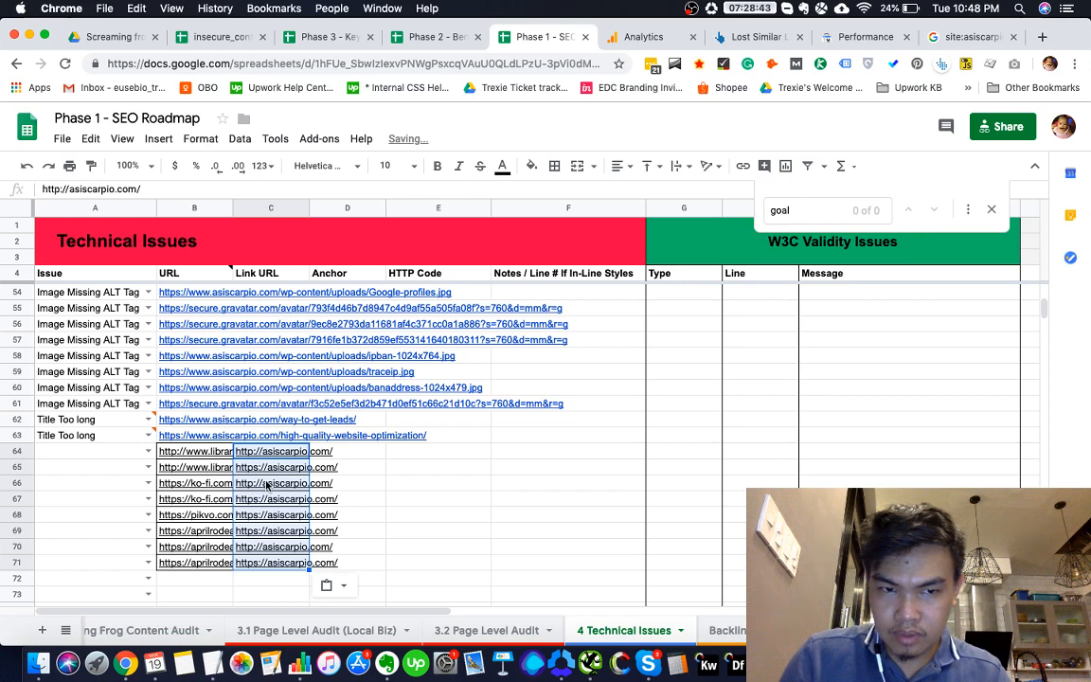
# Glance at the site's About page, then dismiss the link preview in the sheet
pyautogui.press('super+grave')
pyautogui.press('super+2')
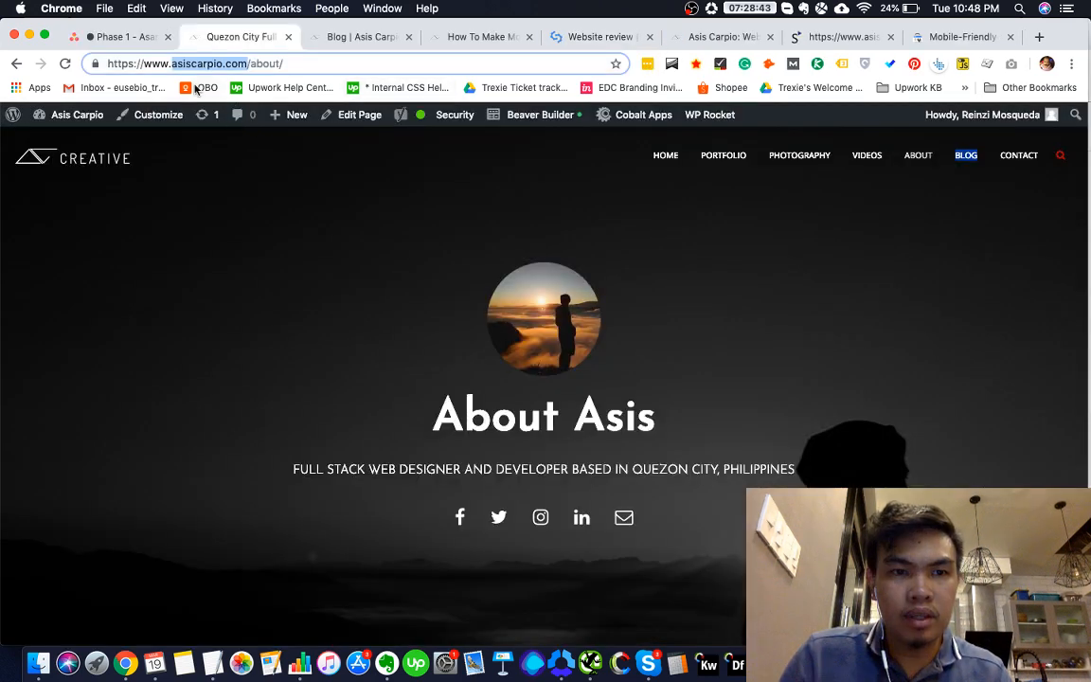
pyautogui.press('super+grave')
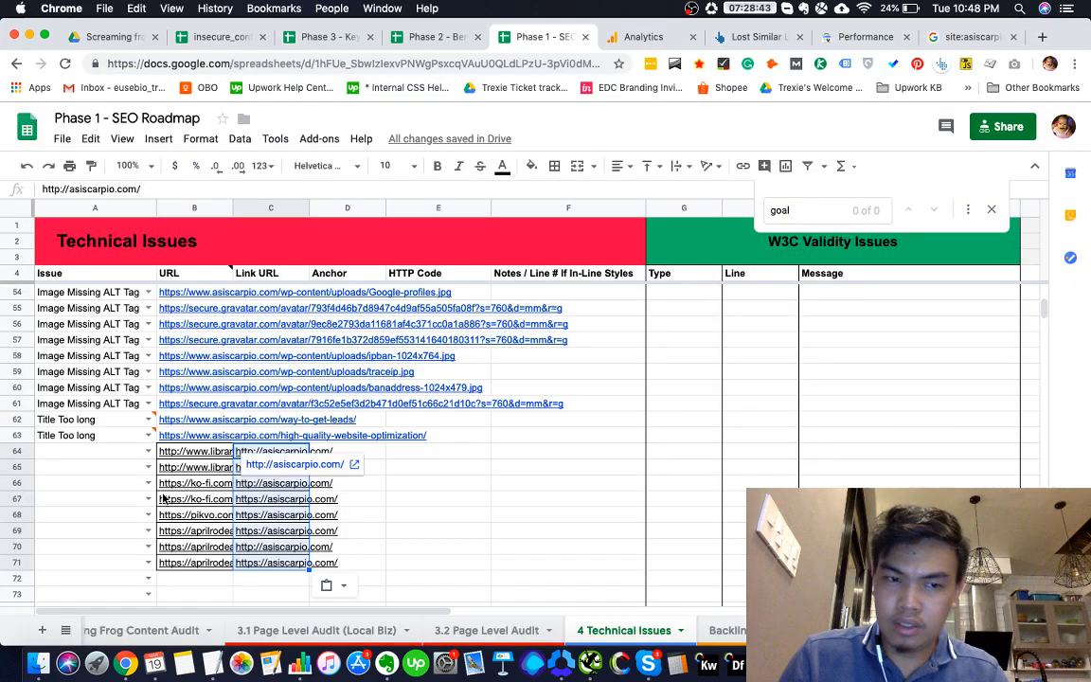
pyautogui.click(139, 464)
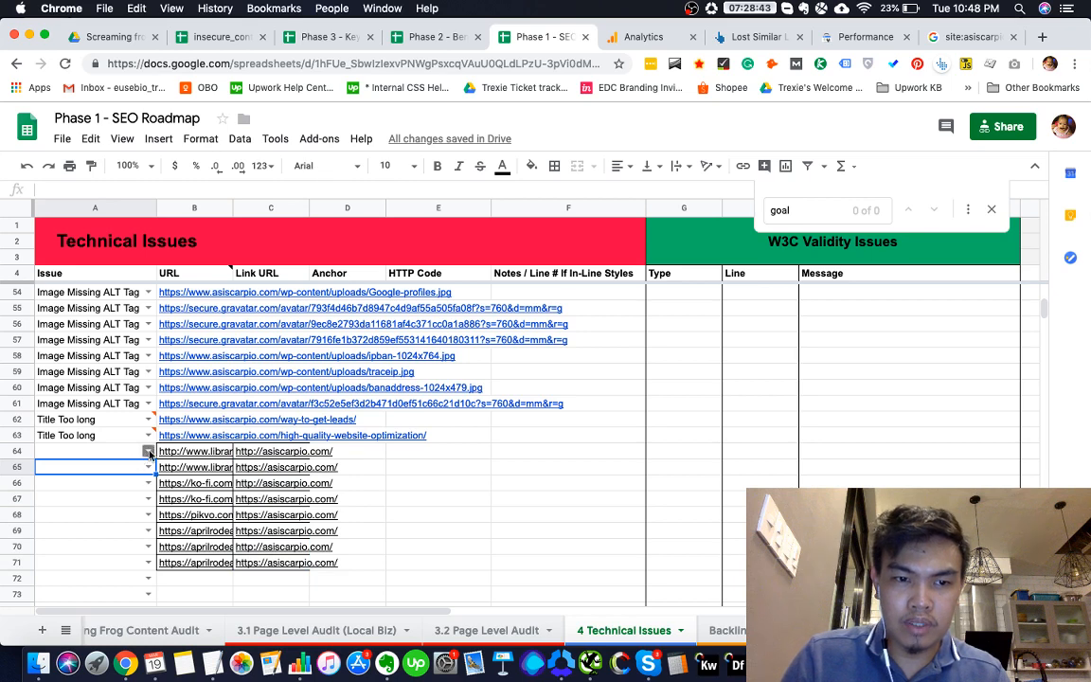
# Choose Redirect Chain from A64's Issue dropdown
pyautogui.click(148, 451)
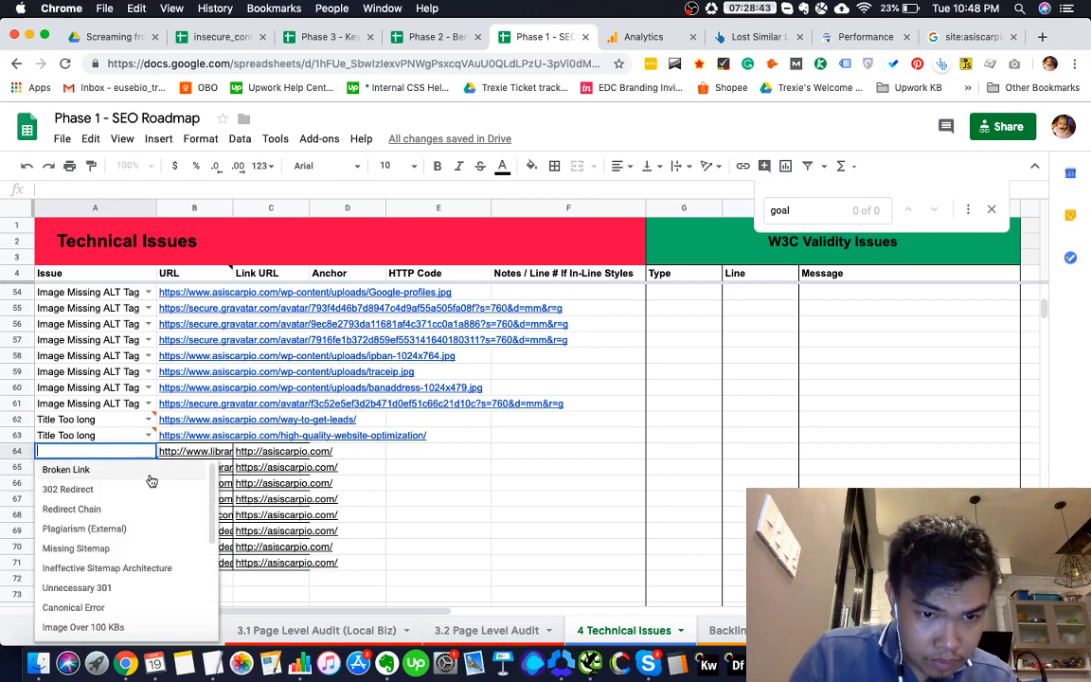
pyautogui.click(144, 513)
pyautogui.click(147, 452)
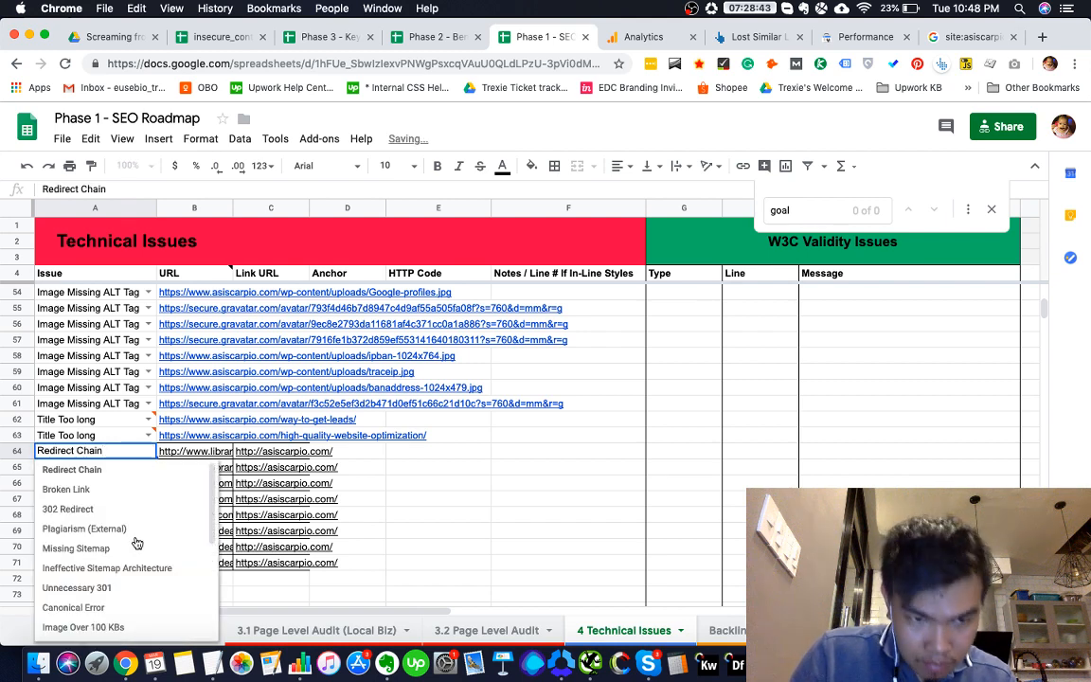
pyautogui.scroll(-1, 137, 543)
pyautogui.scroll(1, 136, 543)
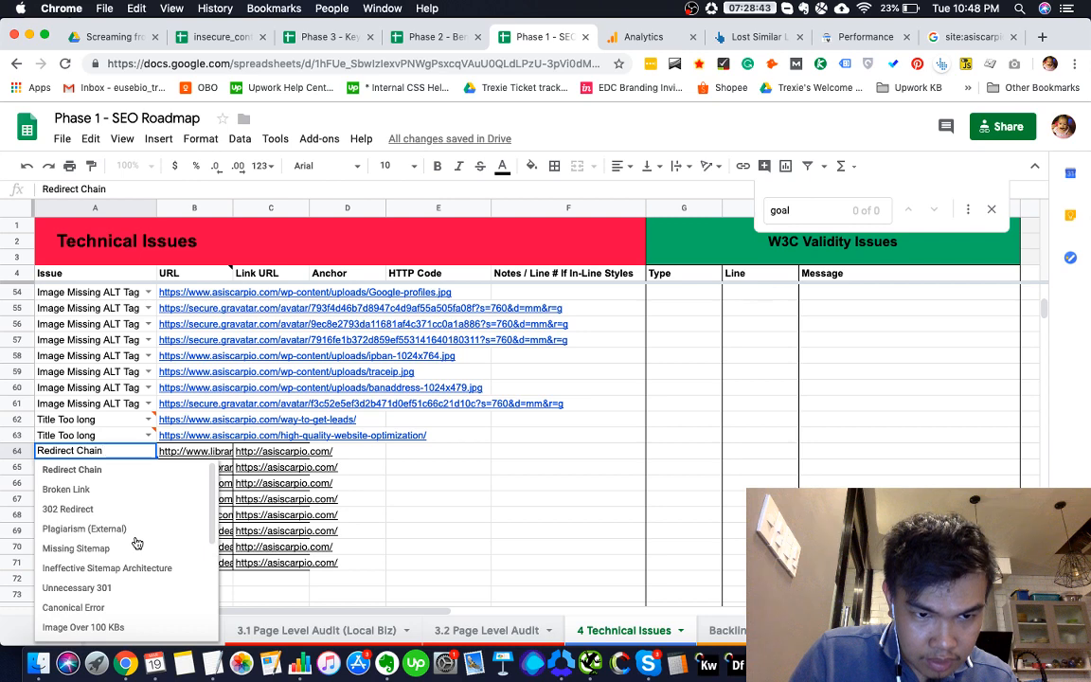
pyautogui.click(425, 502)
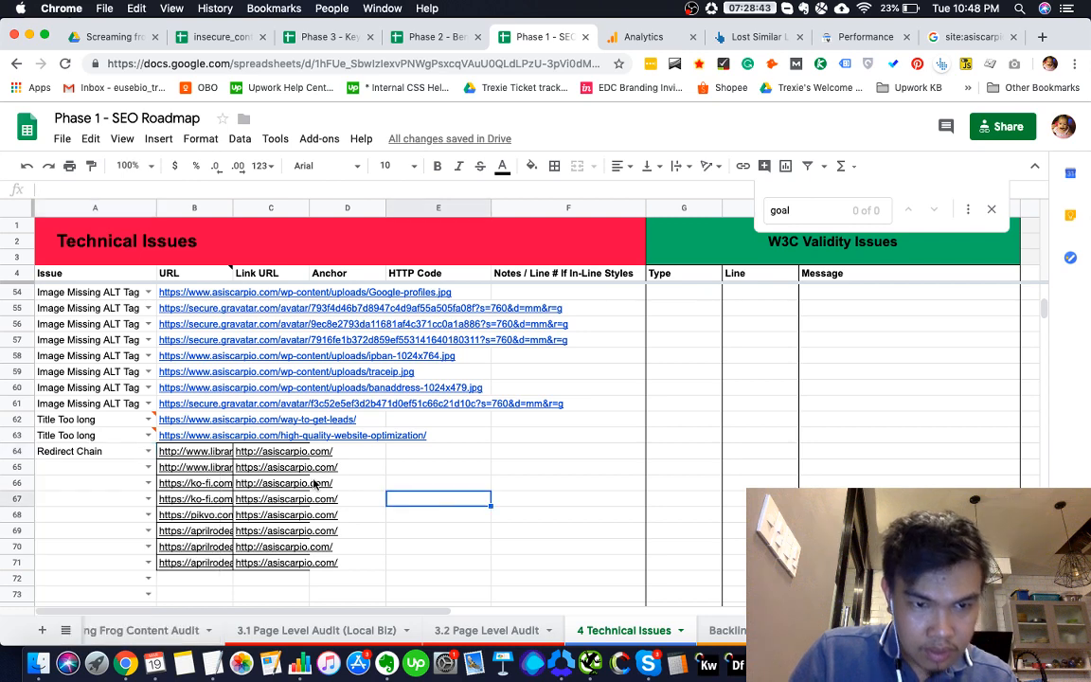
# Copy the Redirect Chain label from A64 into A65 through A71
pyautogui.click(118, 456)
pyautogui.press('super+c')
pyautogui.keyDown('shift'); pyautogui.click(128, 561); pyautogui.keyUp('shift')
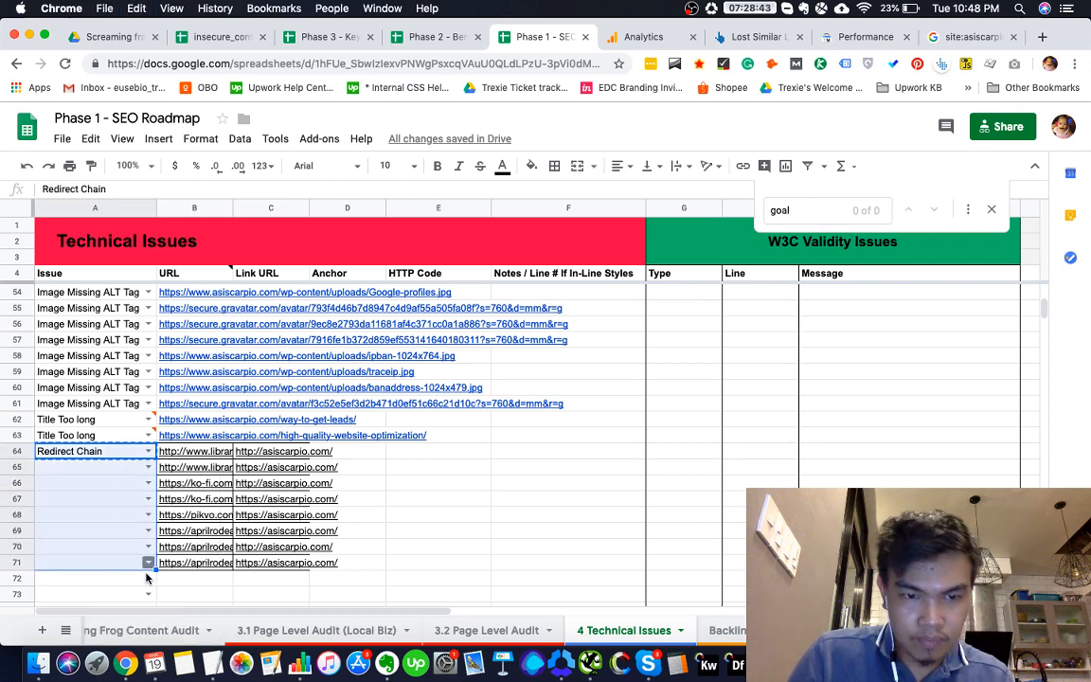
pyautogui.press('super+v')
pyautogui.hscroll(-5, 170, 633)
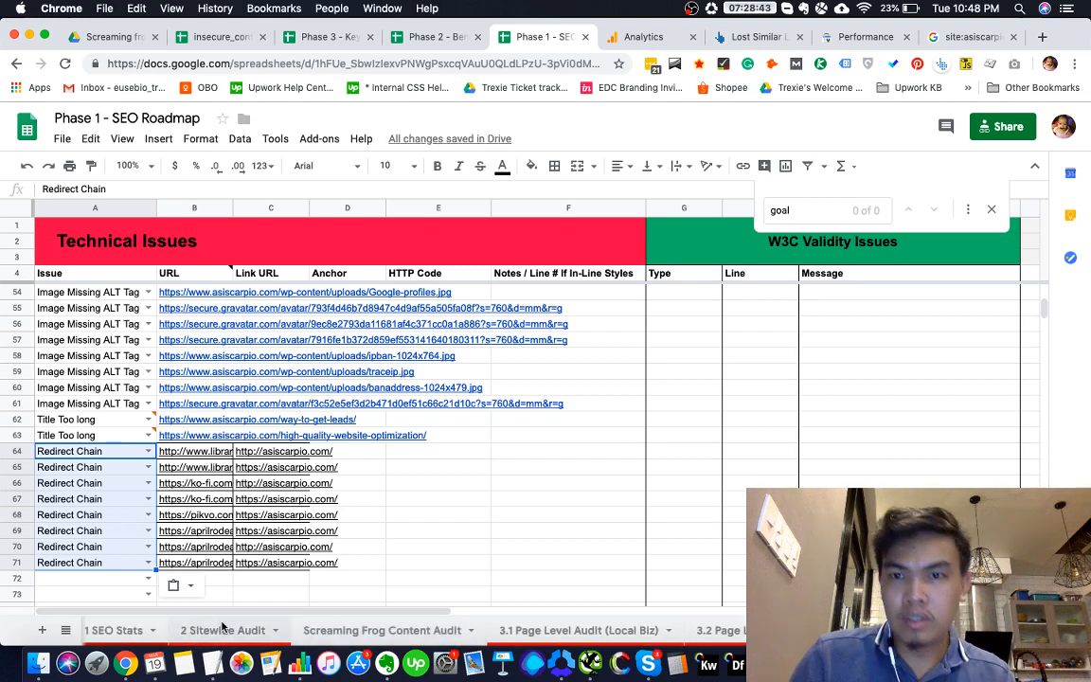
# Return to the 2 Sitewide Audit sheet and confirm Ahrefs lists no lost backlinks
pyautogui.click(223, 630)
pyautogui.click(753, 37)
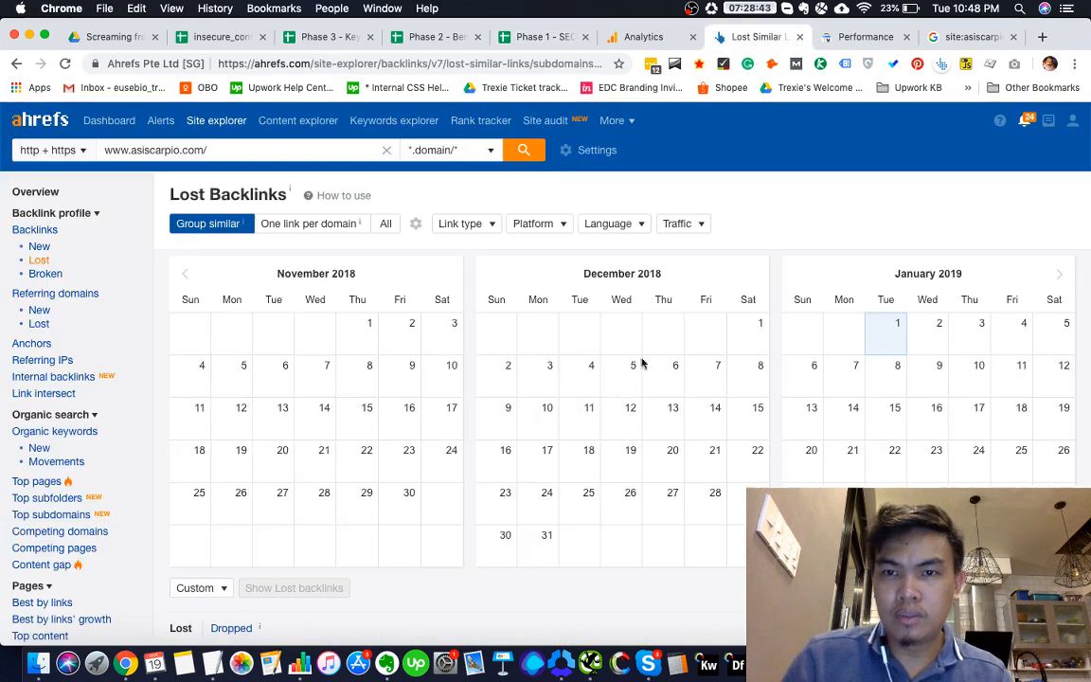
pyautogui.scroll(-6, 674, 418)
pyautogui.scroll(3, 673, 155)
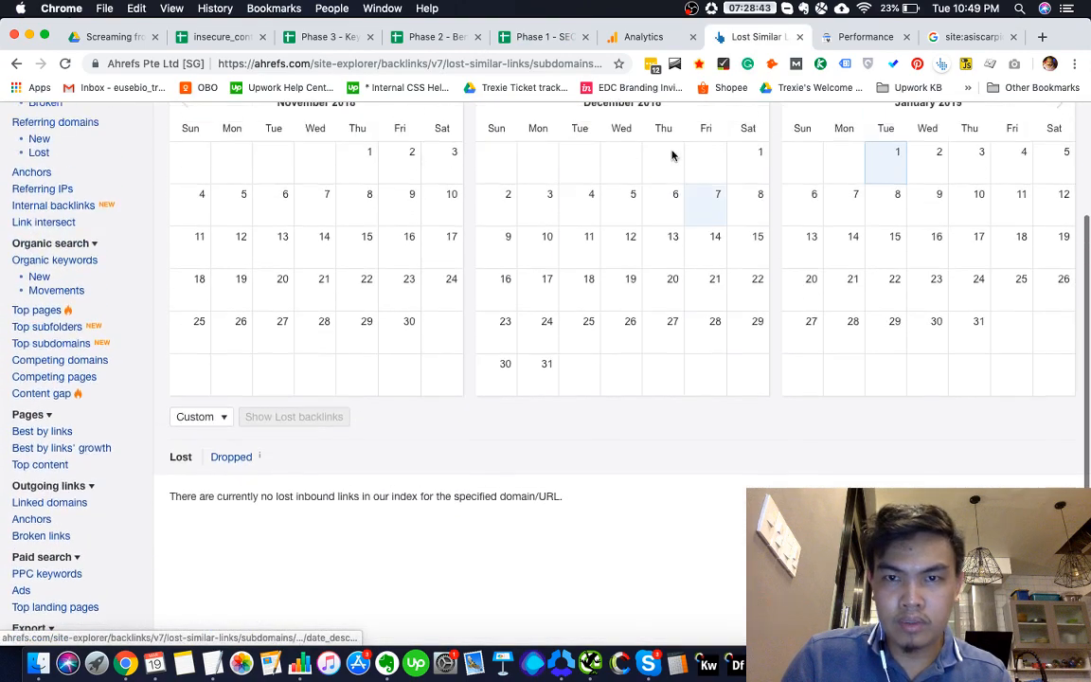
pyautogui.scroll(1, 672, 156)
# Mark the 'Are there any lost backlinks?' check Y in D98
pyautogui.click(549, 38)
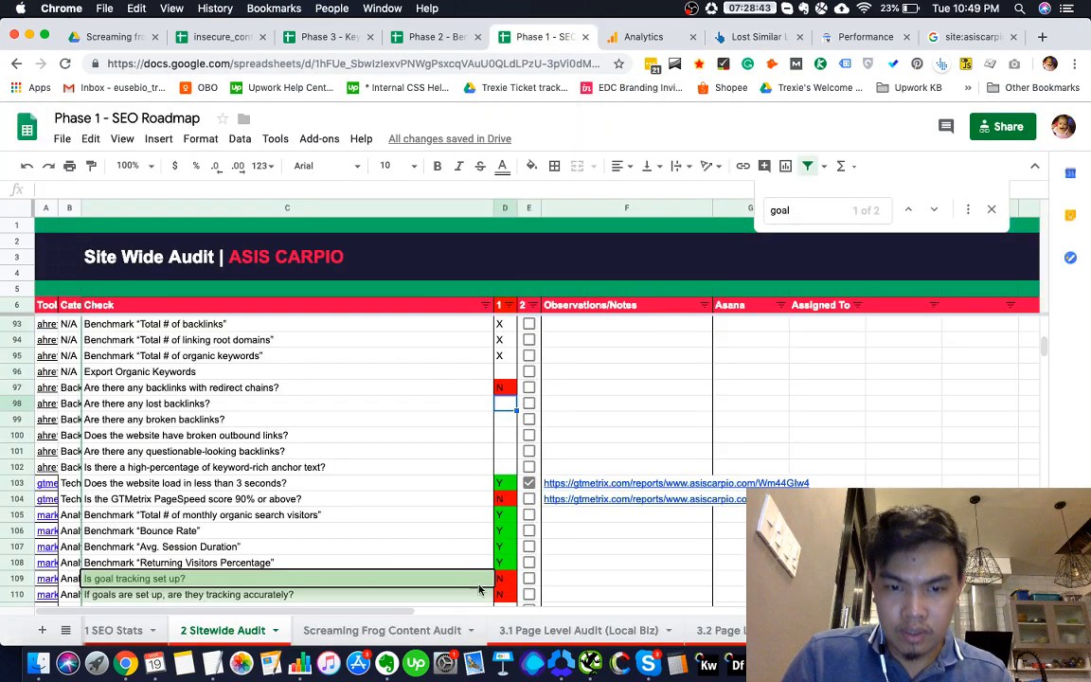
pyautogui.scroll(-5, 498, 550)
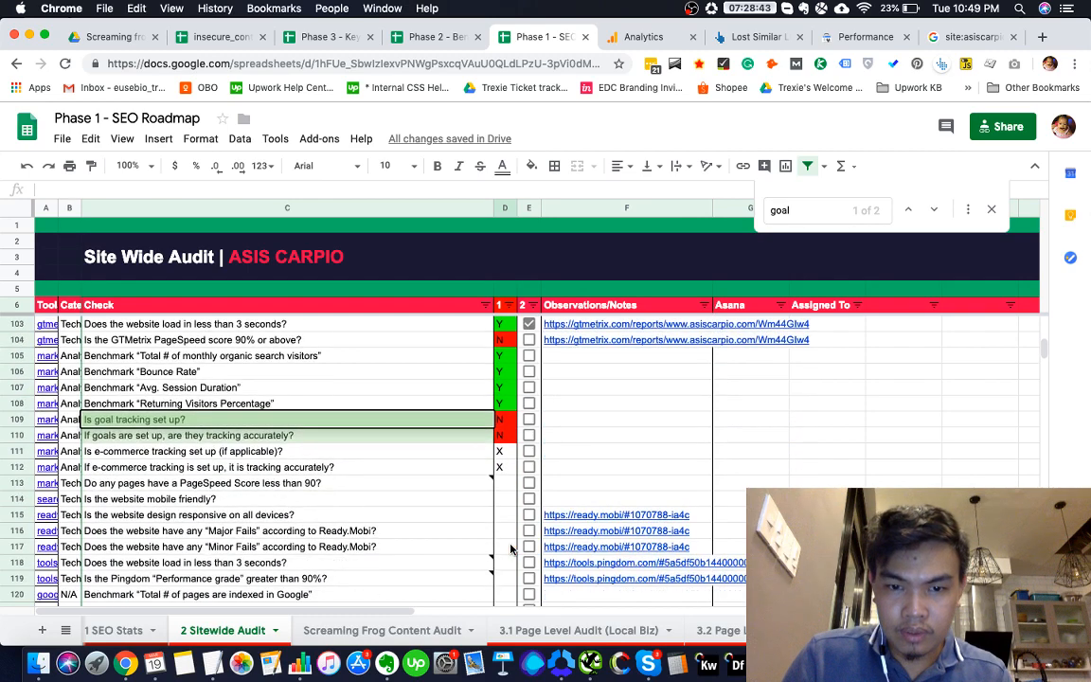
pyautogui.scroll(-1, 512, 547)
pyautogui.click(504, 452)
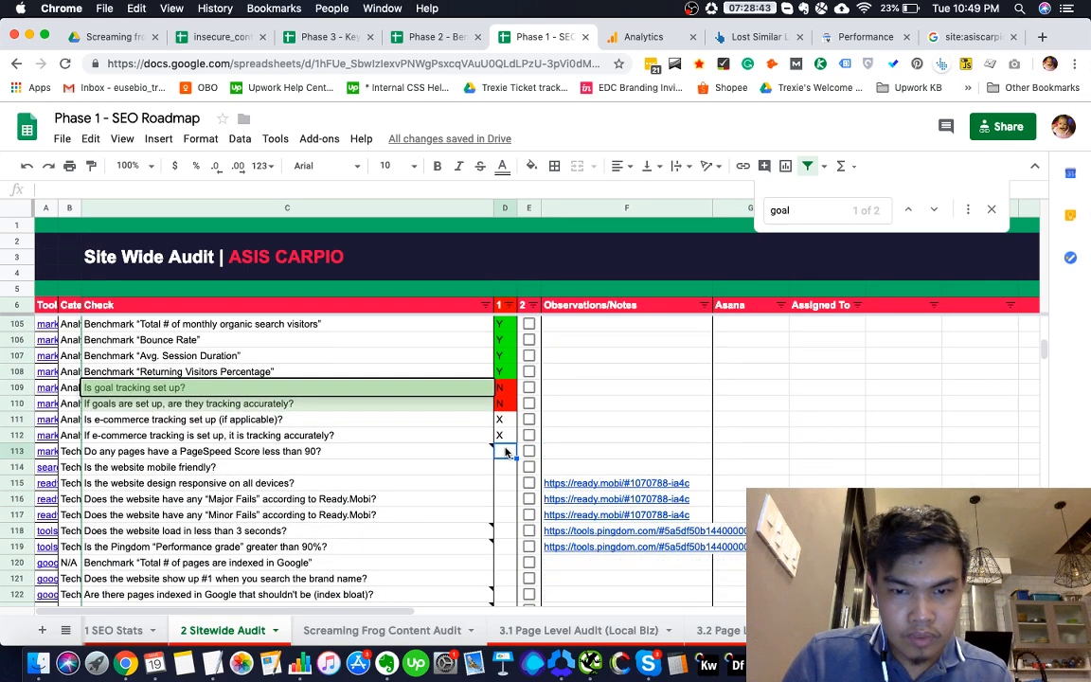
pyautogui.scroll(6, 505, 452)
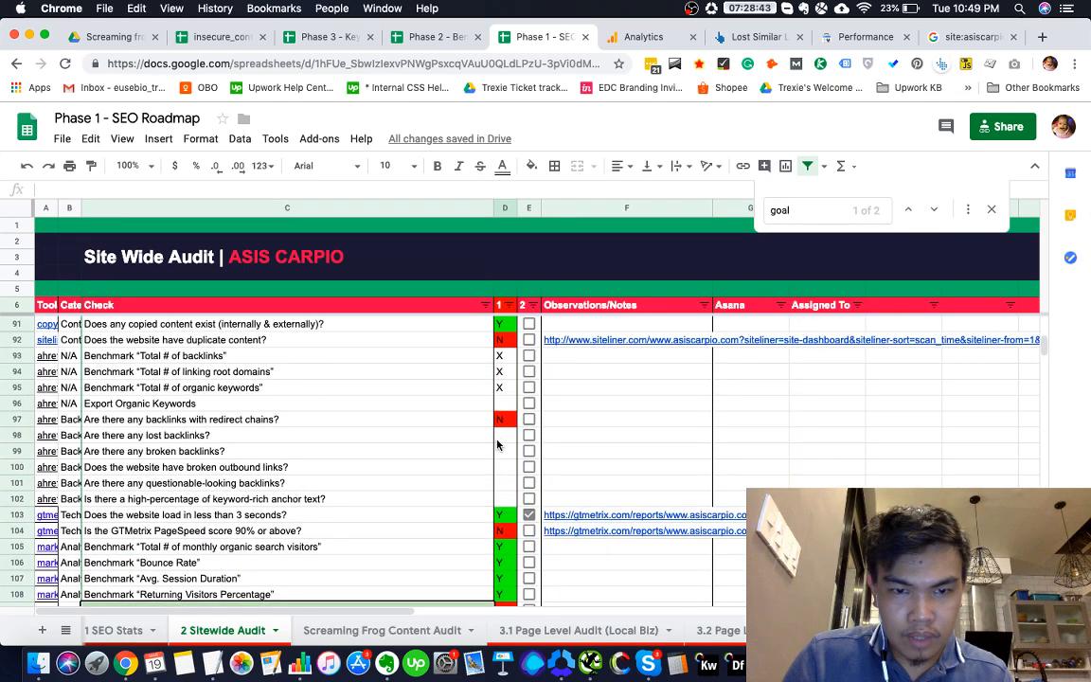
pyautogui.click(501, 442)
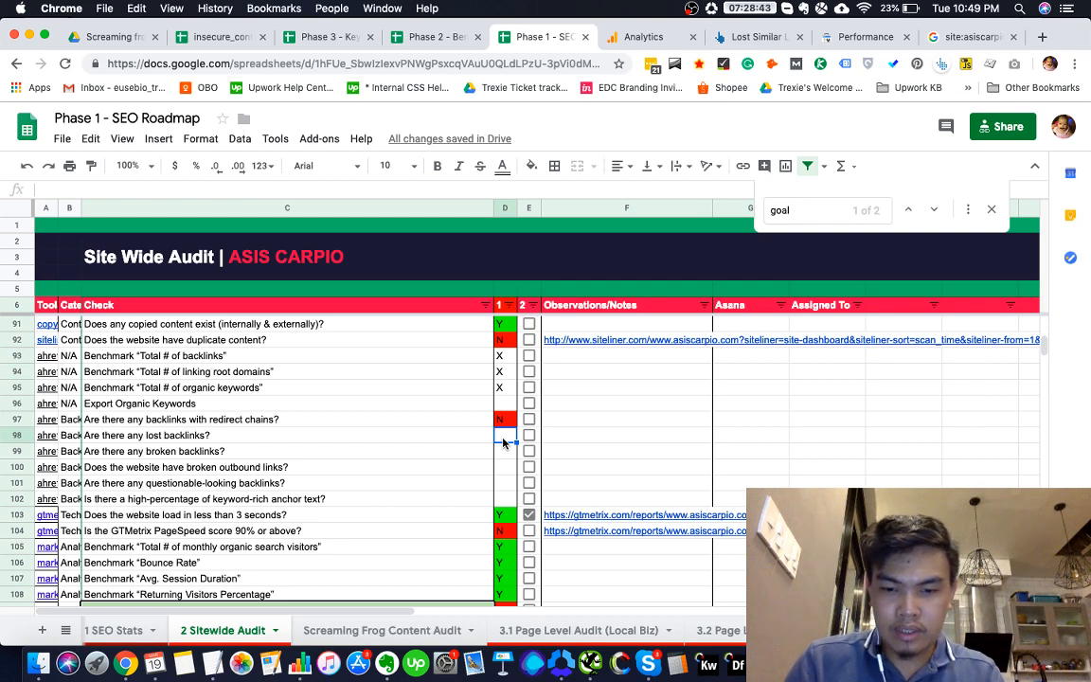
pyautogui.write('Y')
pyautogui.press('Return')
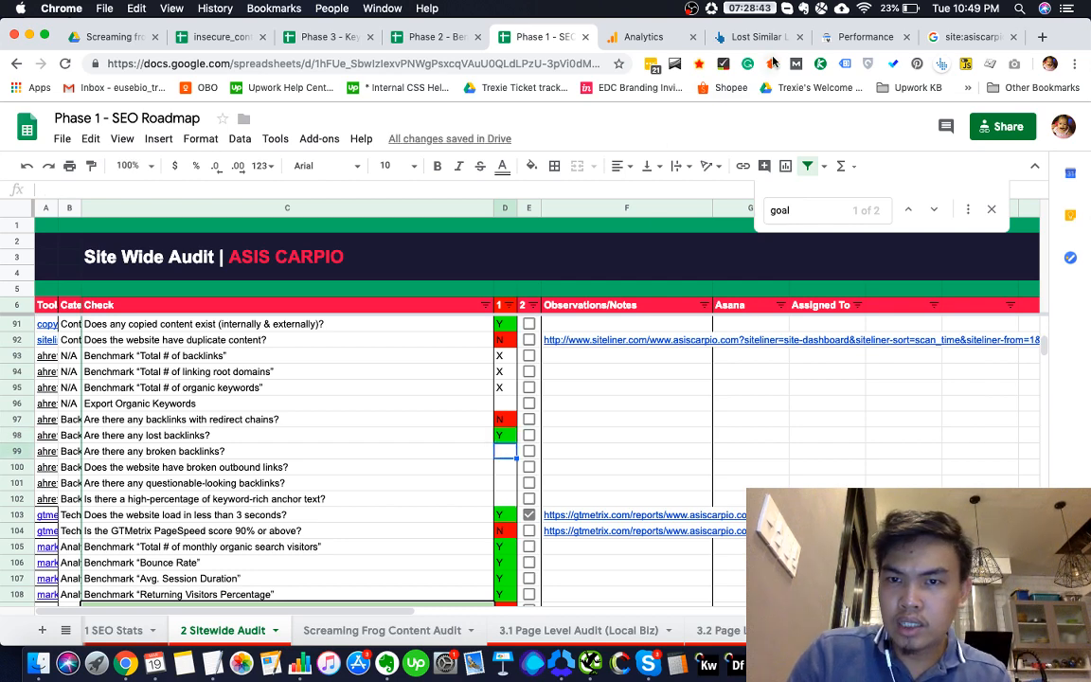
# Open Ahrefs' Broken backlinks report and select the next audit answer cell
pyautogui.click(725, 38)
pyautogui.scroll(1, 137, 285)
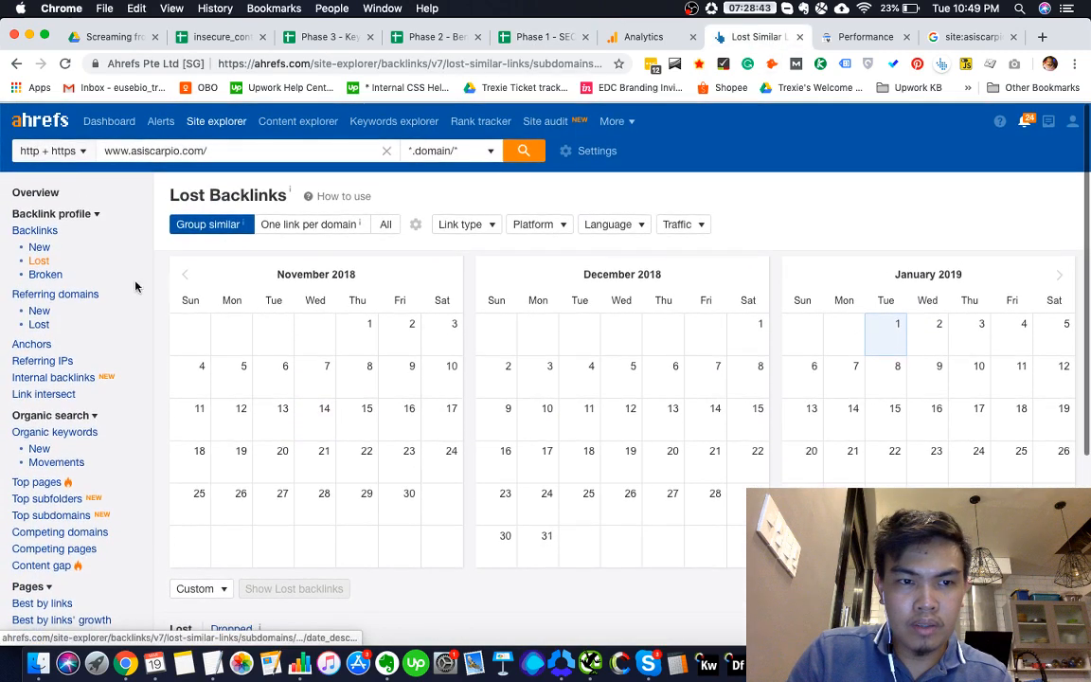
pyautogui.click(44, 272)
pyautogui.click(527, 40)
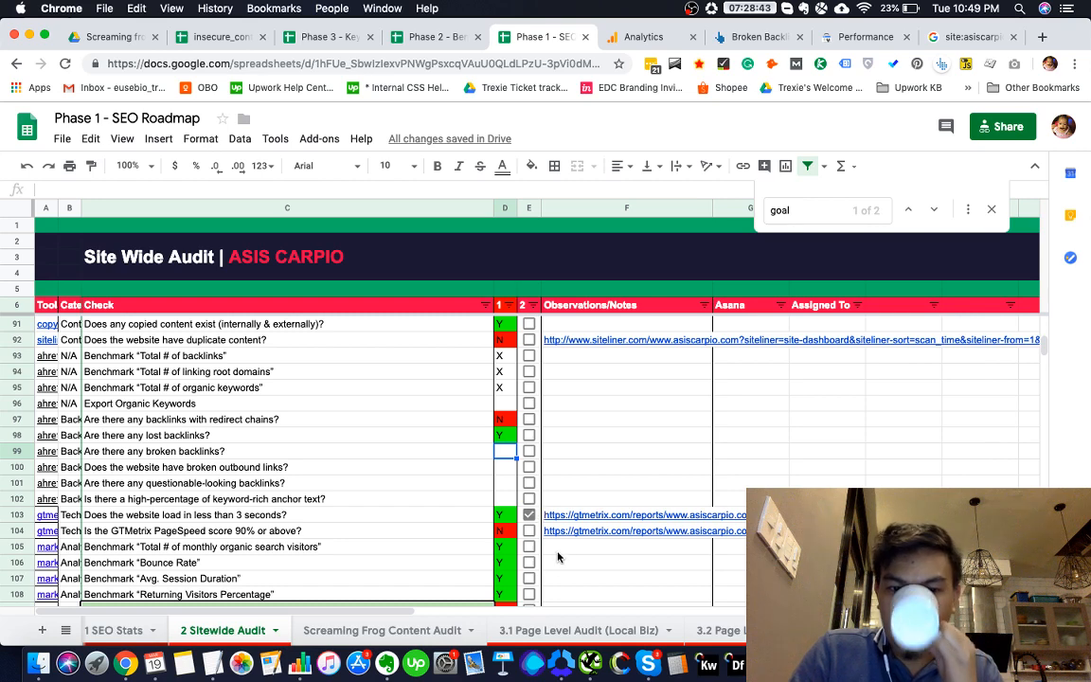
pyautogui.click(511, 469)
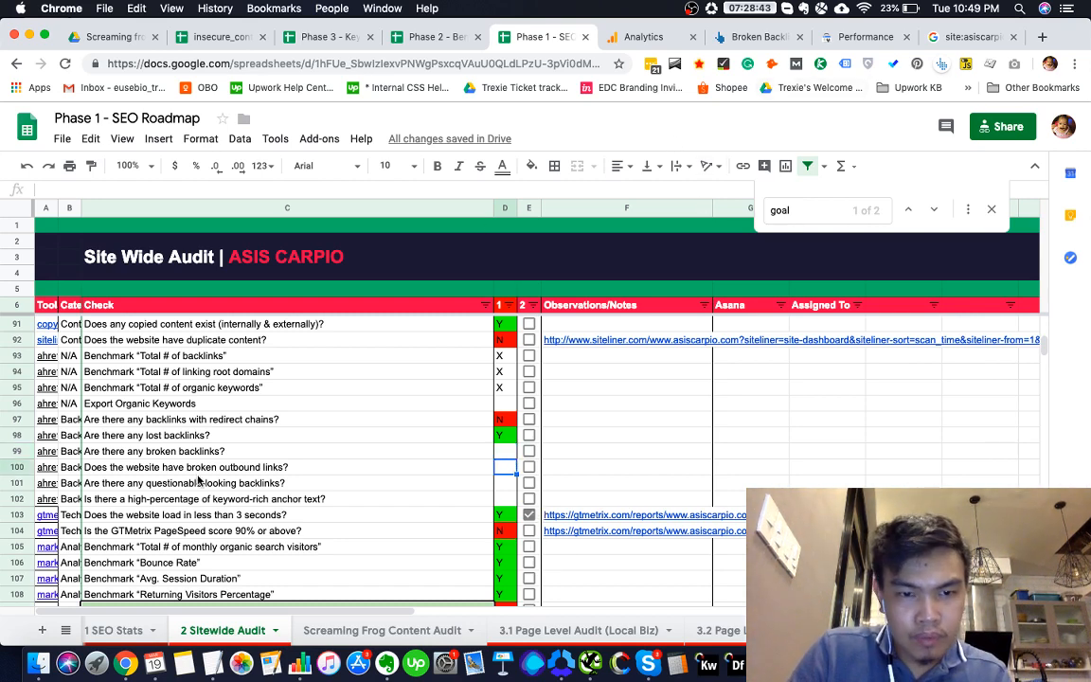
# Review Ahrefs' broken backlinks and outgoing broken links reports, both empty
pyautogui.click(729, 34)
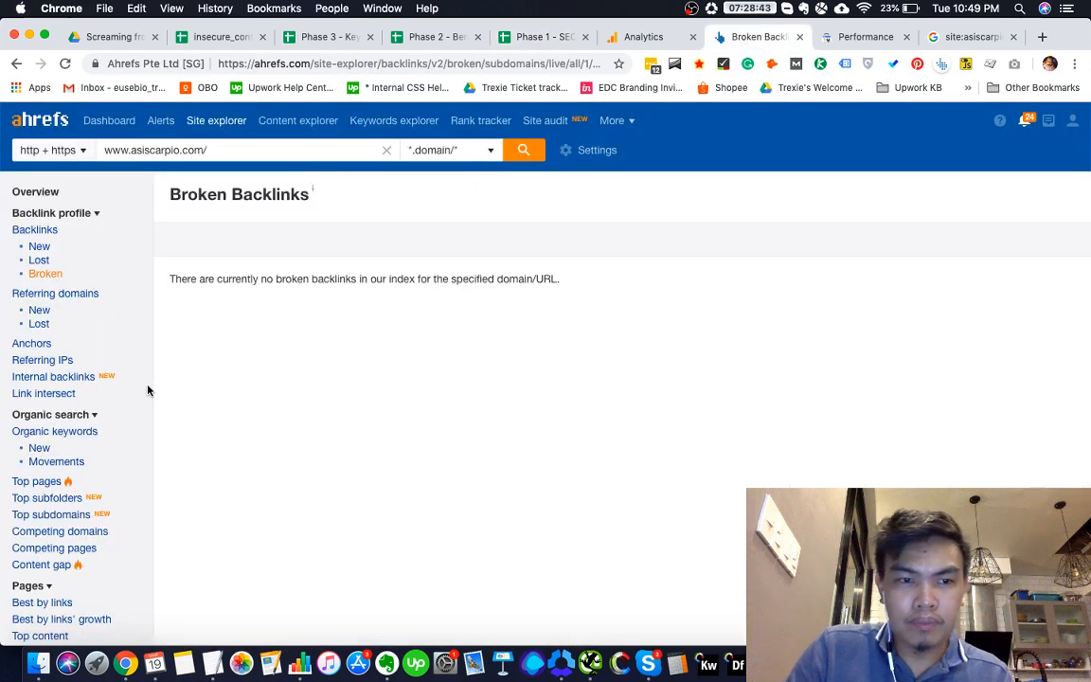
pyautogui.scroll(-3, 107, 500)
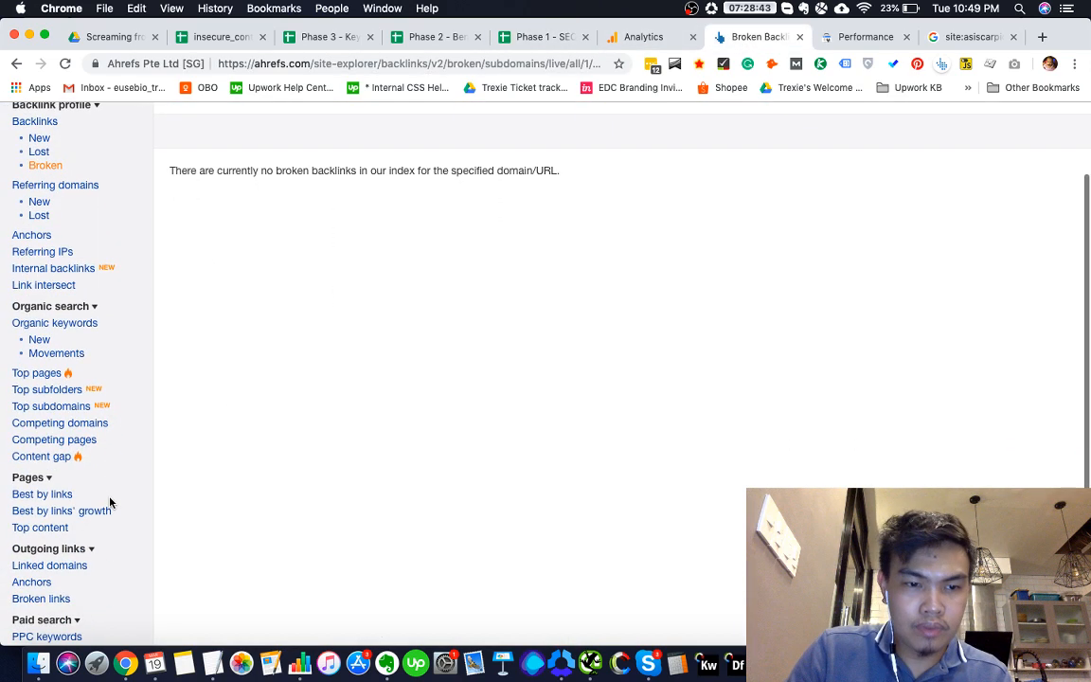
pyautogui.scroll(1, 111, 503)
pyautogui.scroll(-2, 110, 502)
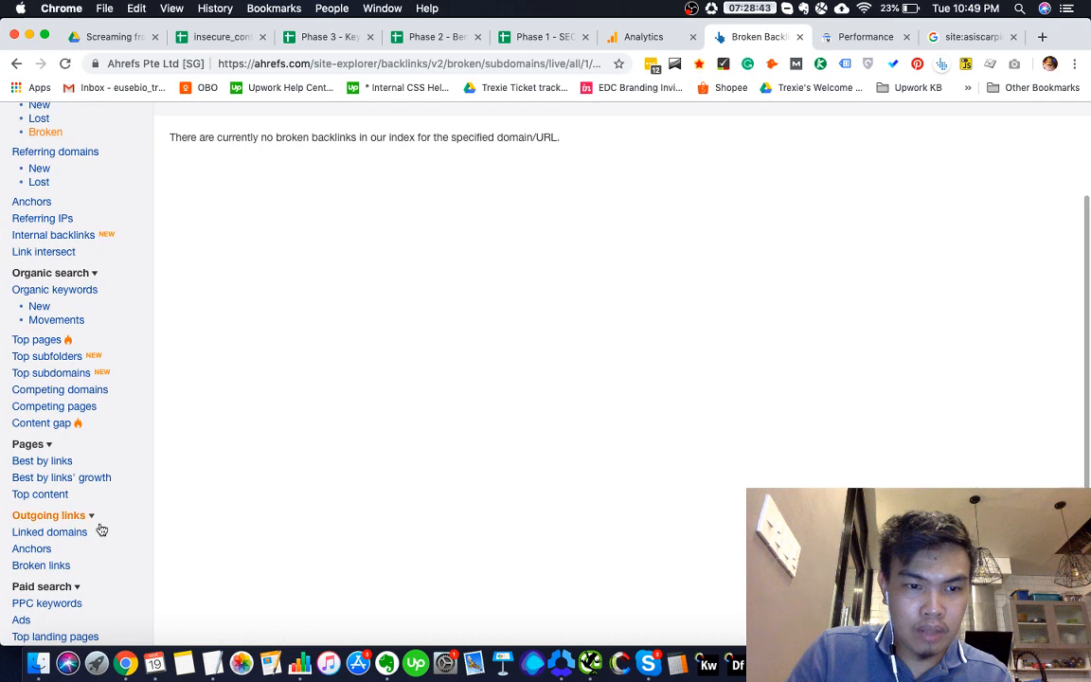
pyautogui.scroll(-1, 101, 529)
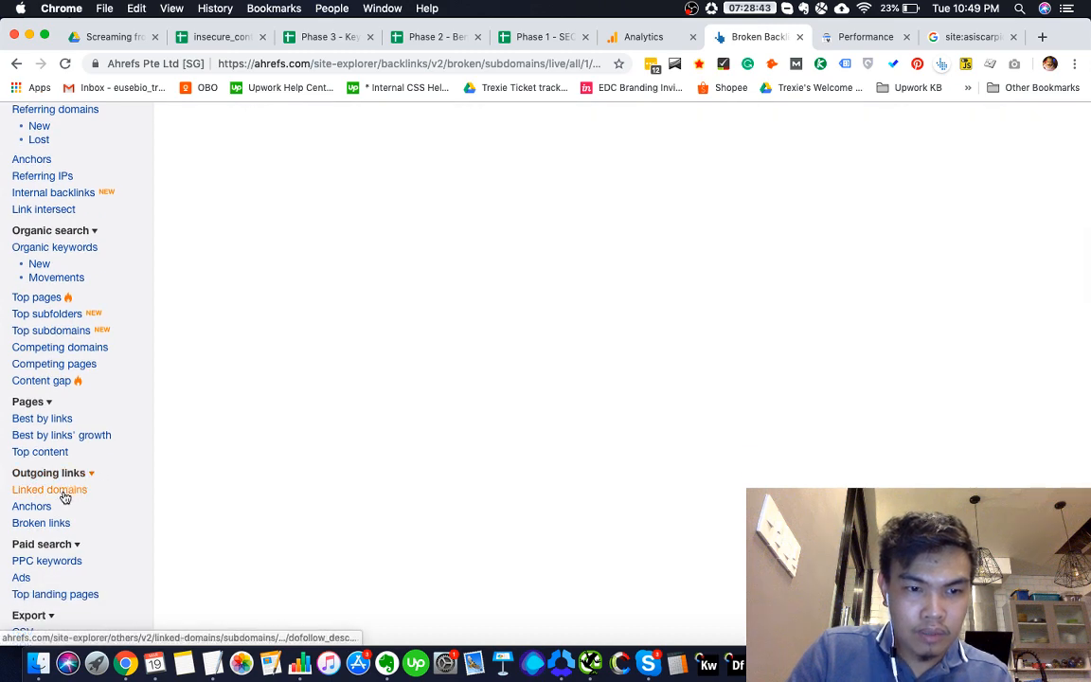
pyautogui.click(54, 523)
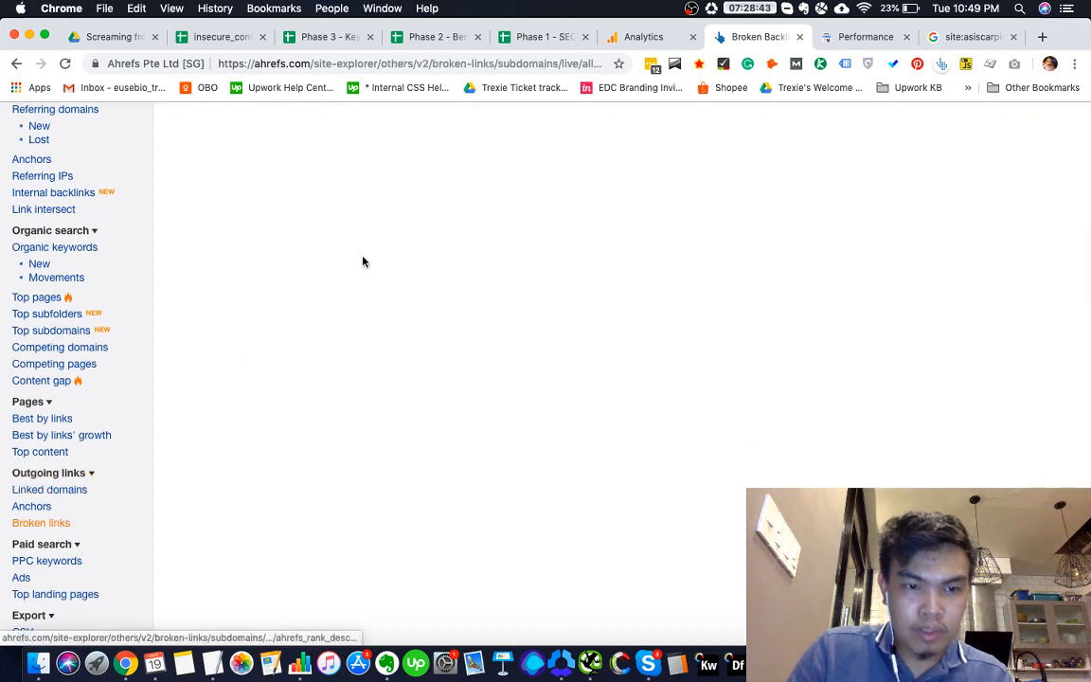
# Mark the 'Are there any broken backlinks?' check Y in D99
pyautogui.click(544, 37)
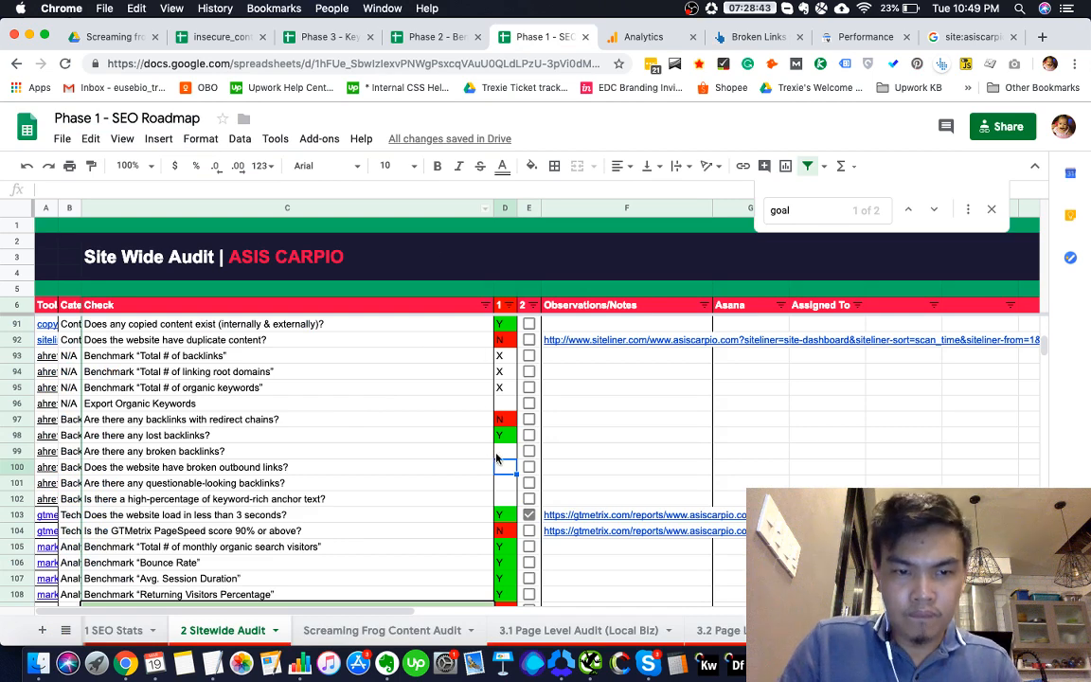
pyautogui.click(503, 451)
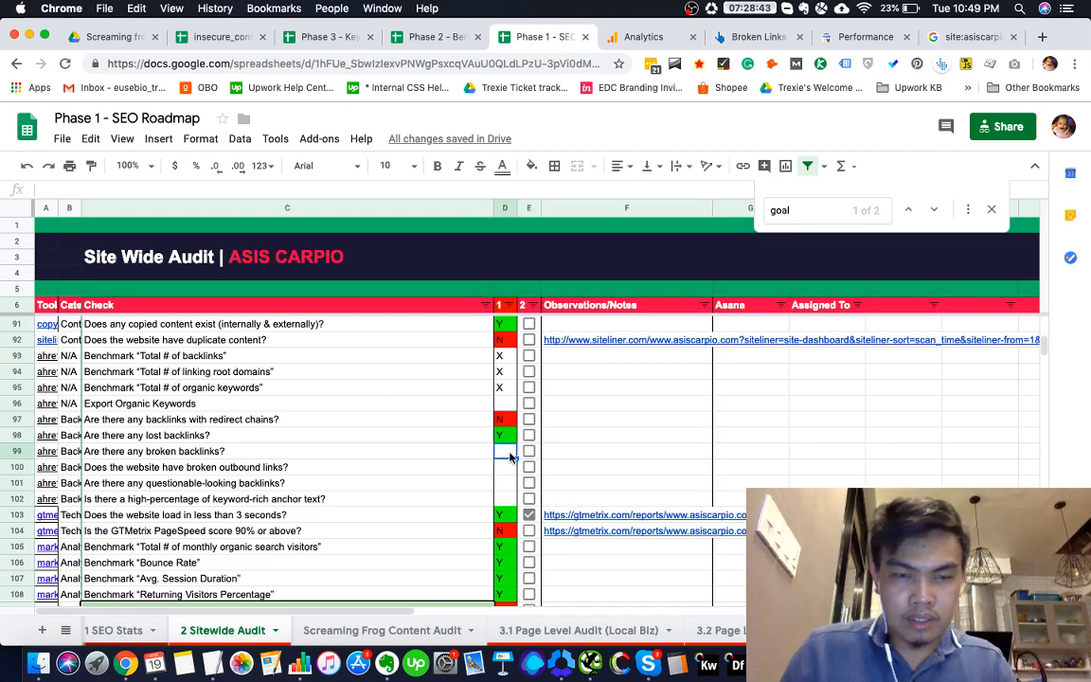
pyautogui.write('Y')
pyautogui.press('Return')
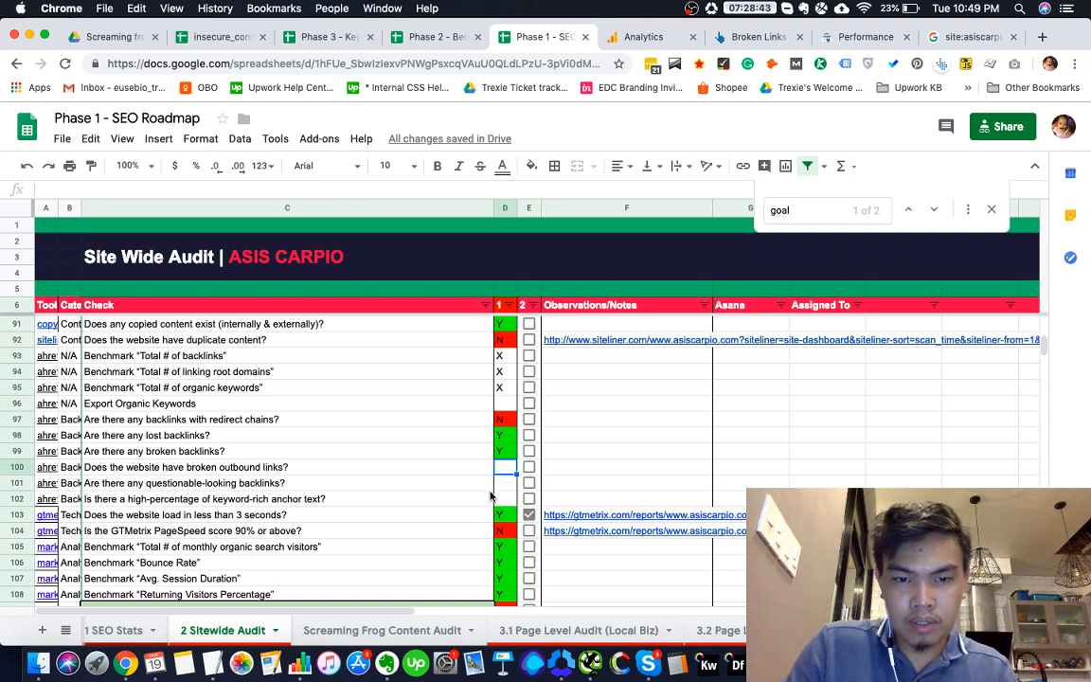
# Open Ahrefs' full backlinks report and select the questionable-backlinks check in row 101
pyautogui.click(725, 37)
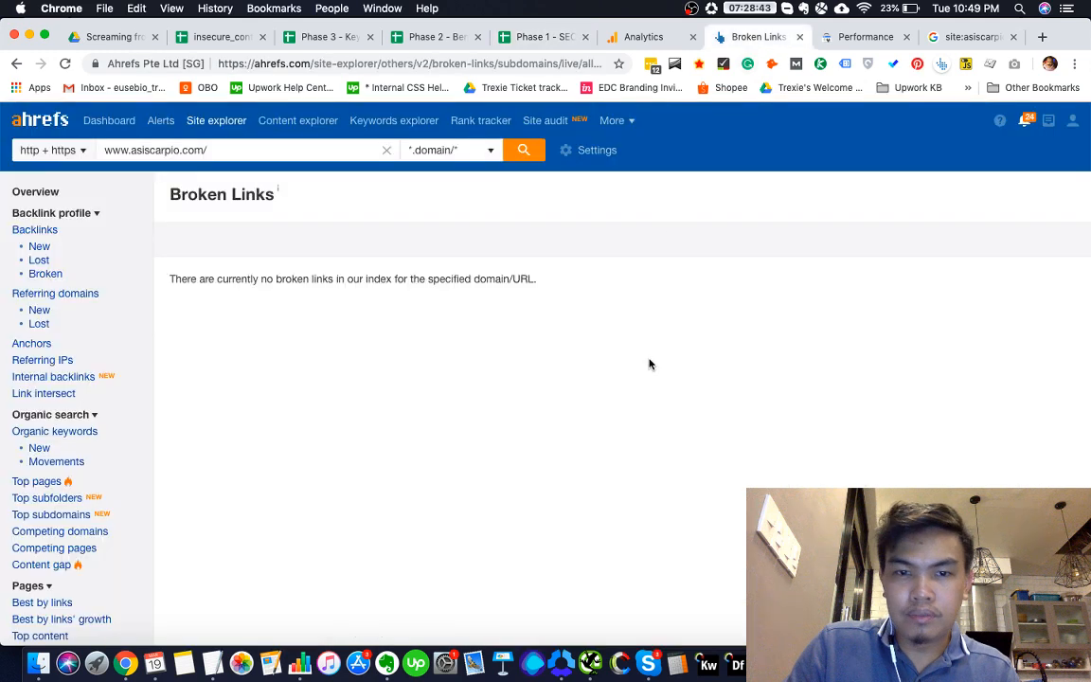
pyautogui.click(40, 230)
pyautogui.click(505, 36)
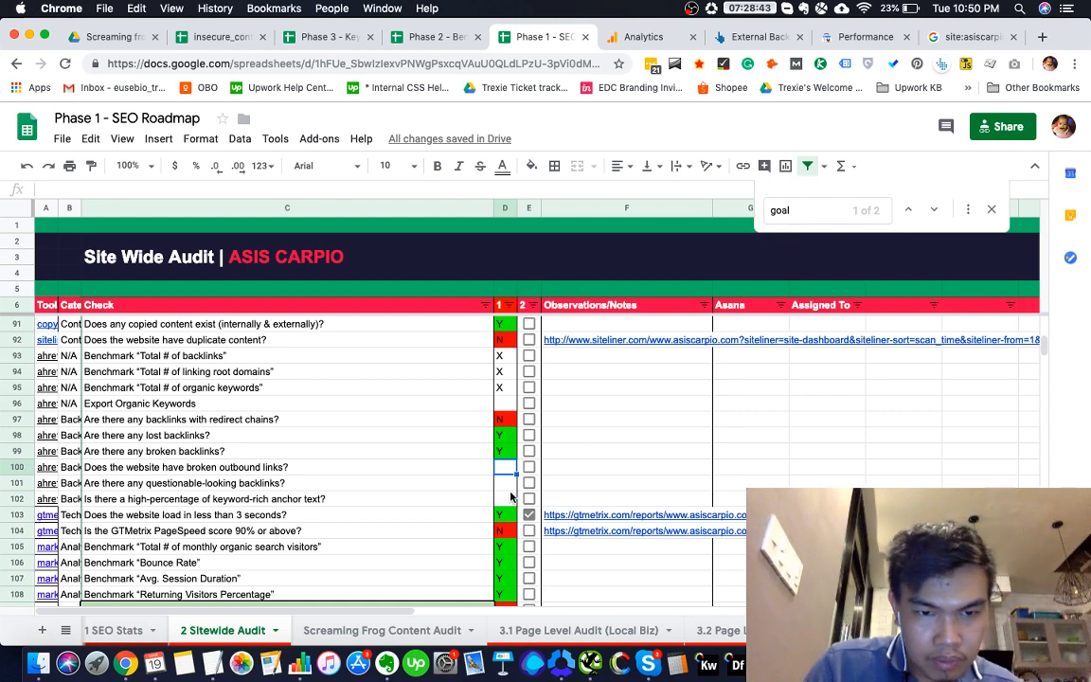
pyautogui.click(327, 489)
# Find the outbound links check and mark D100 Y for broken outbound links
pyautogui.press('super+f')
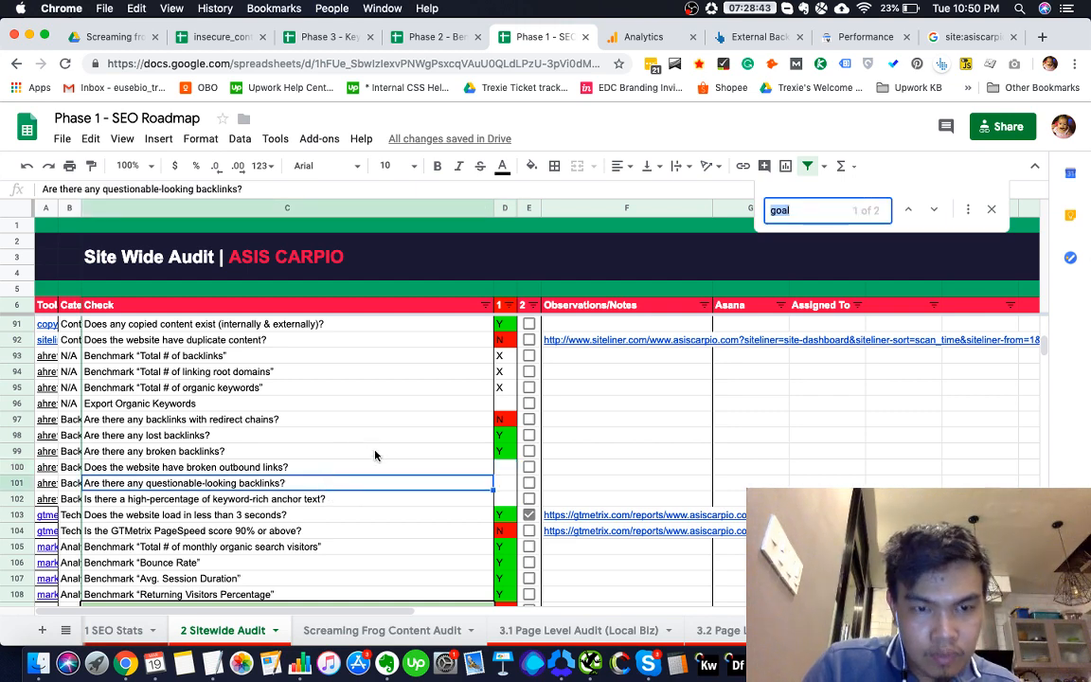
pyautogui.write('outboundl')
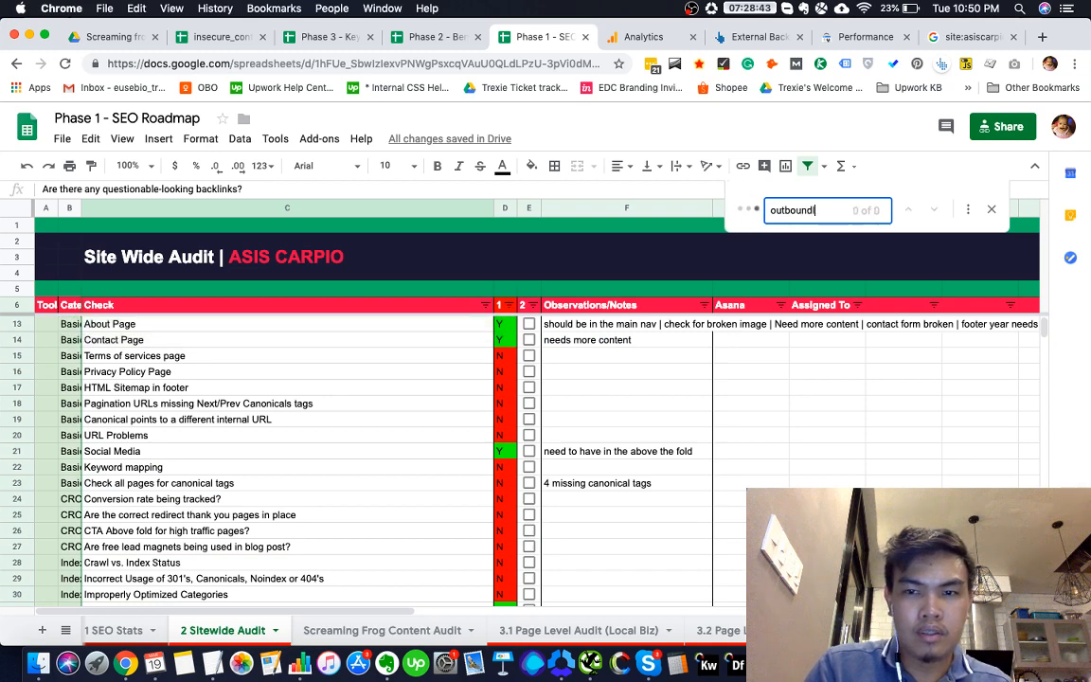
pyautogui.press('BackSpace')
pyautogui.write('links')
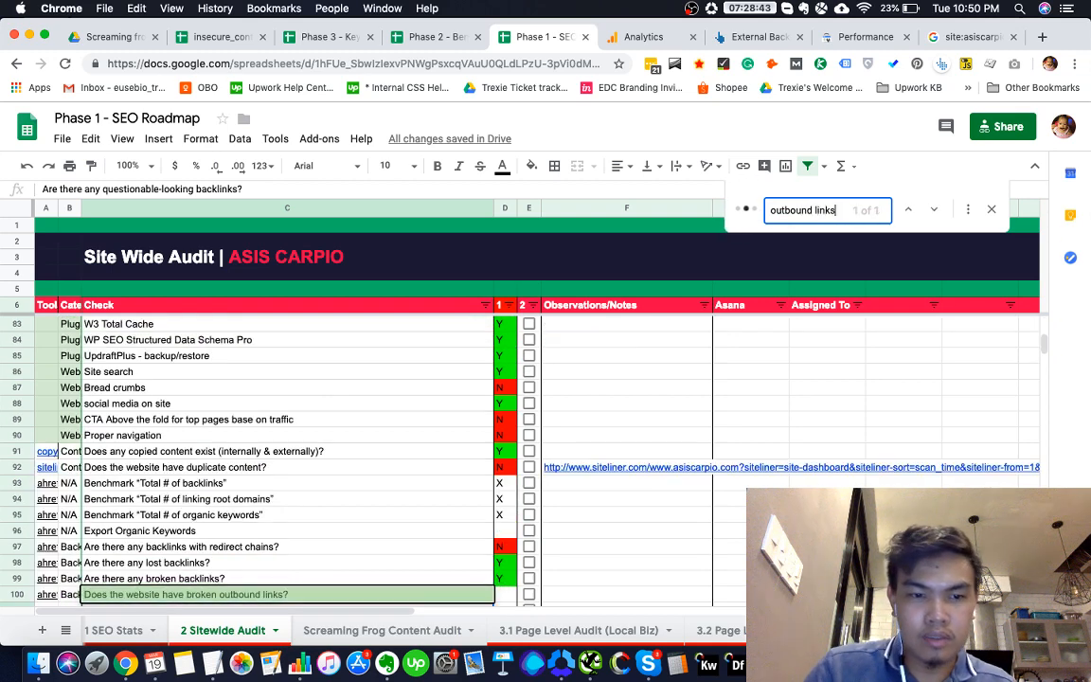
pyautogui.scroll(-2, 327, 547)
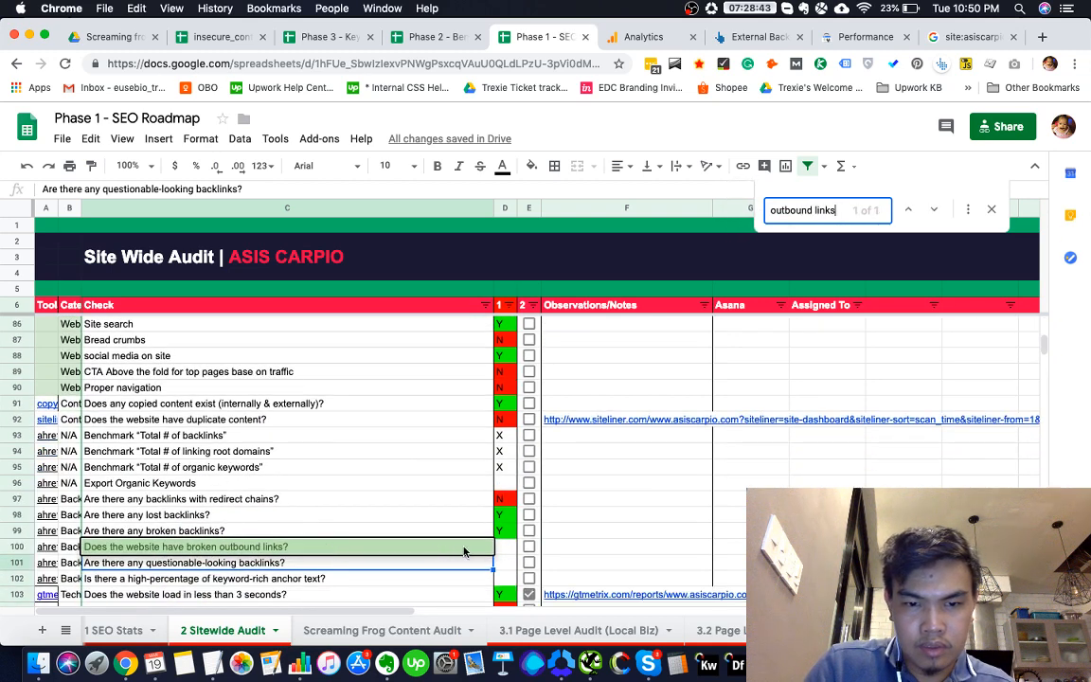
pyautogui.click(514, 548)
pyautogui.write('Y')
pyautogui.press('Return')
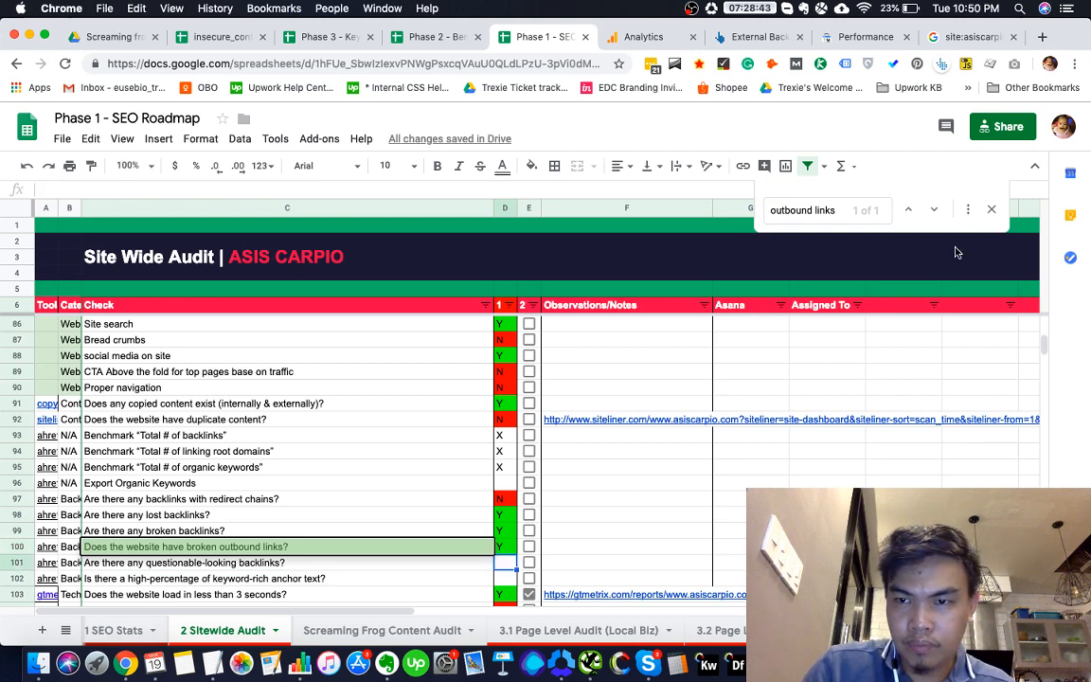
pyautogui.click(993, 209)
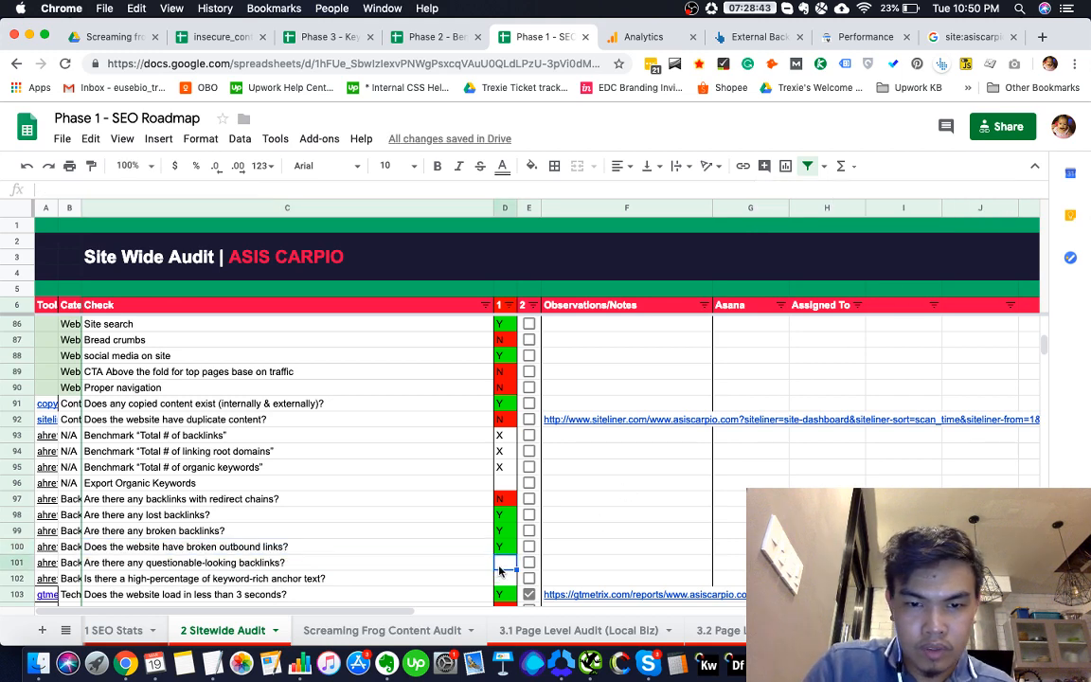
# Review the Ahrefs backlinks report, then mark the questionable backlinks check Y in D101
pyautogui.scroll(-1, 451, 548)
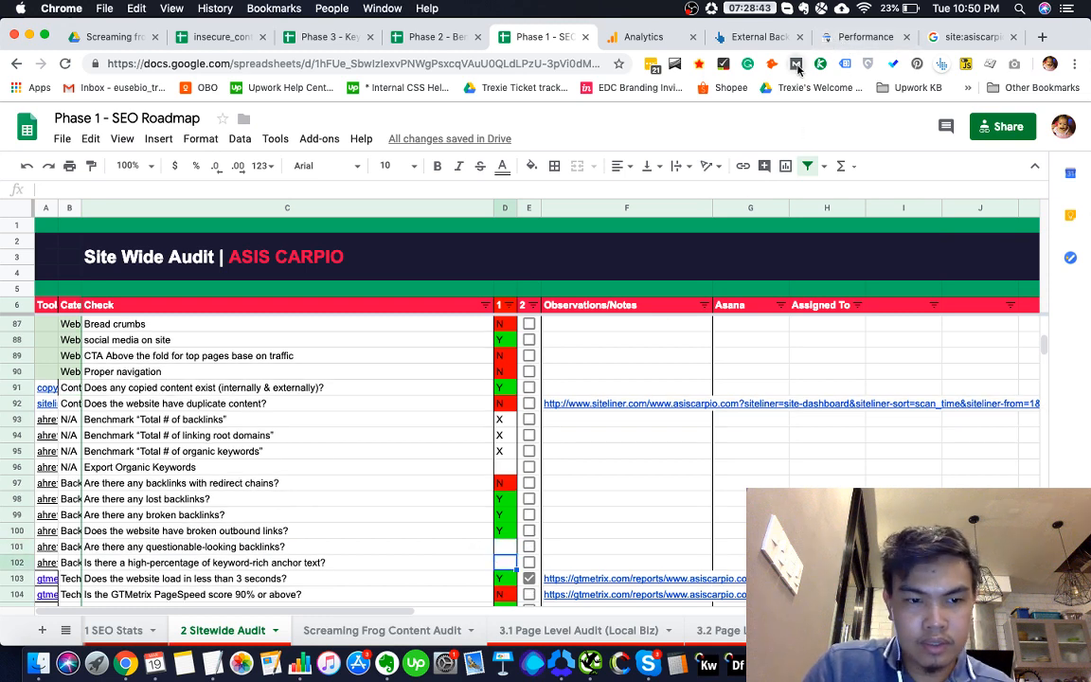
pyautogui.click(765, 38)
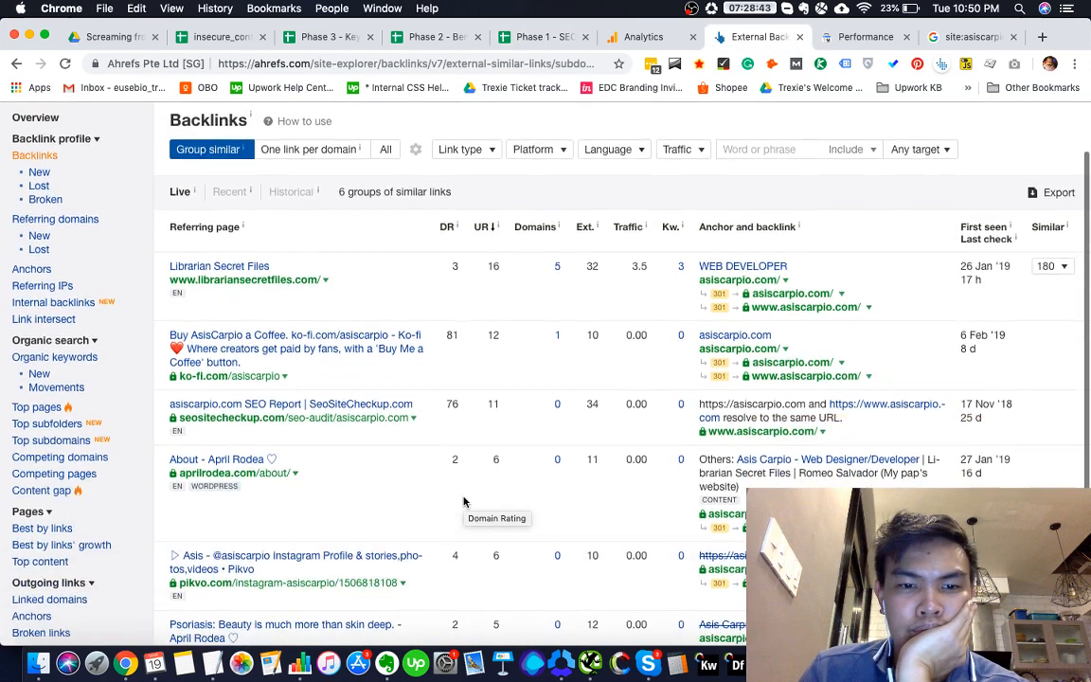
pyautogui.scroll(-3, 463, 500)
pyautogui.scroll(-2, 465, 502)
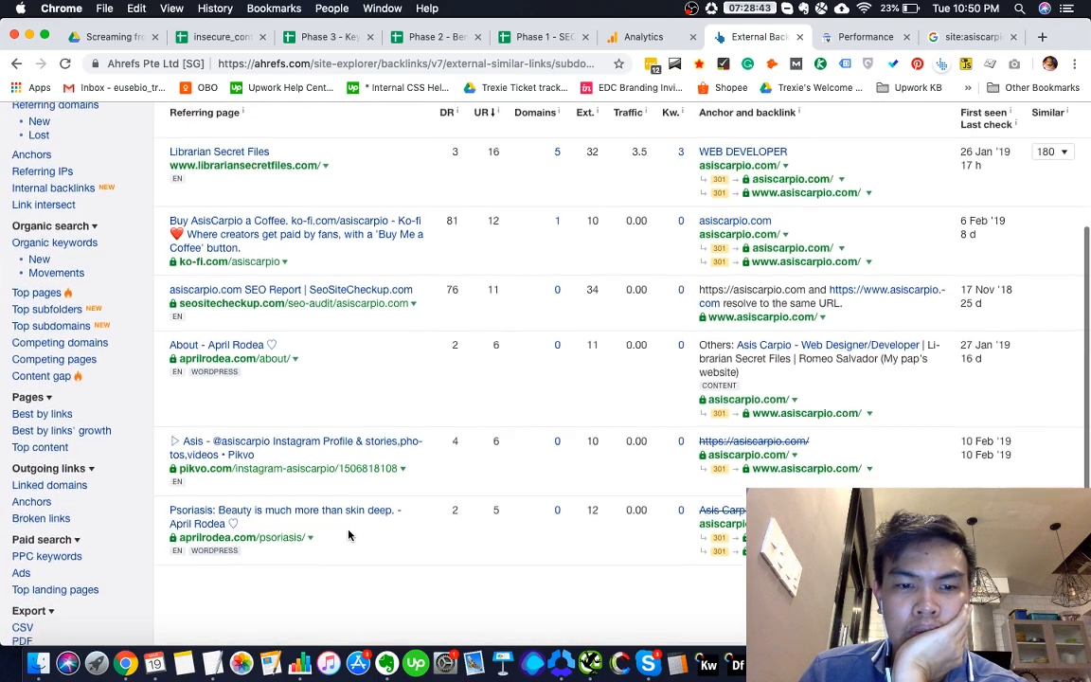
pyautogui.scroll(-3, 349, 533)
pyautogui.scroll(8, 349, 532)
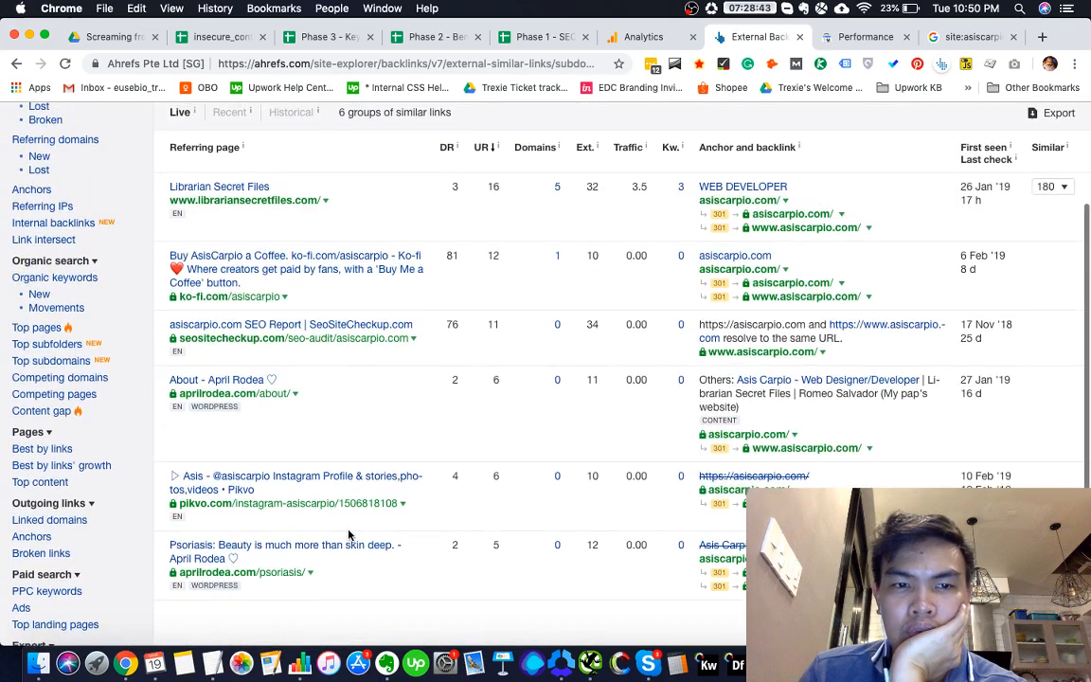
pyautogui.click(545, 37)
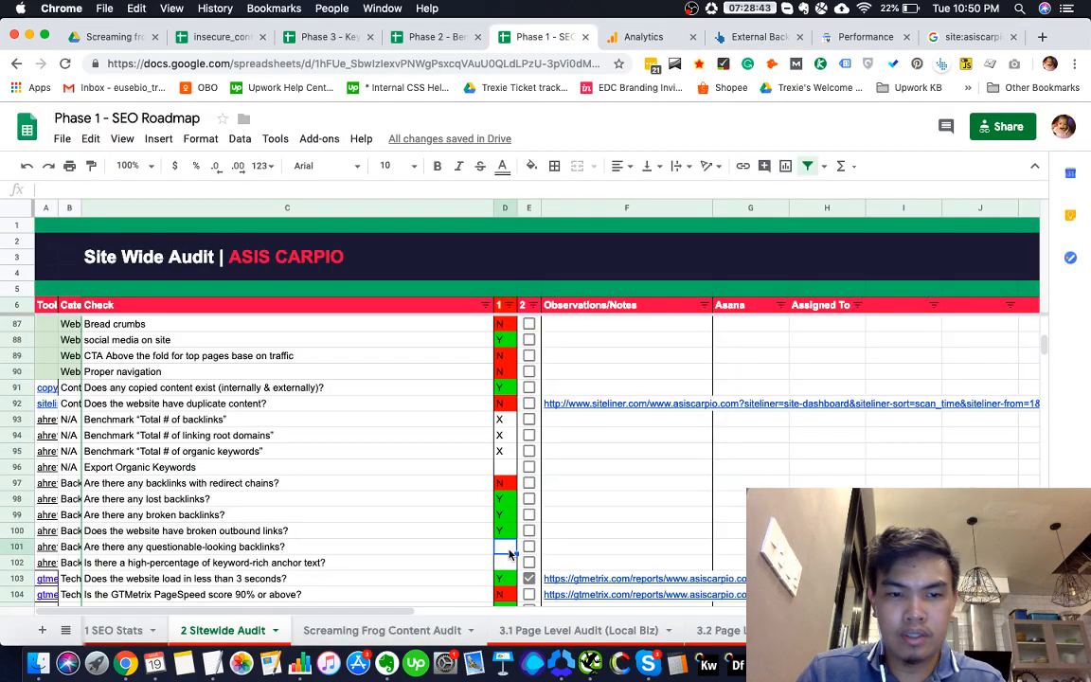
pyautogui.write('Y')
pyautogui.press('Return')
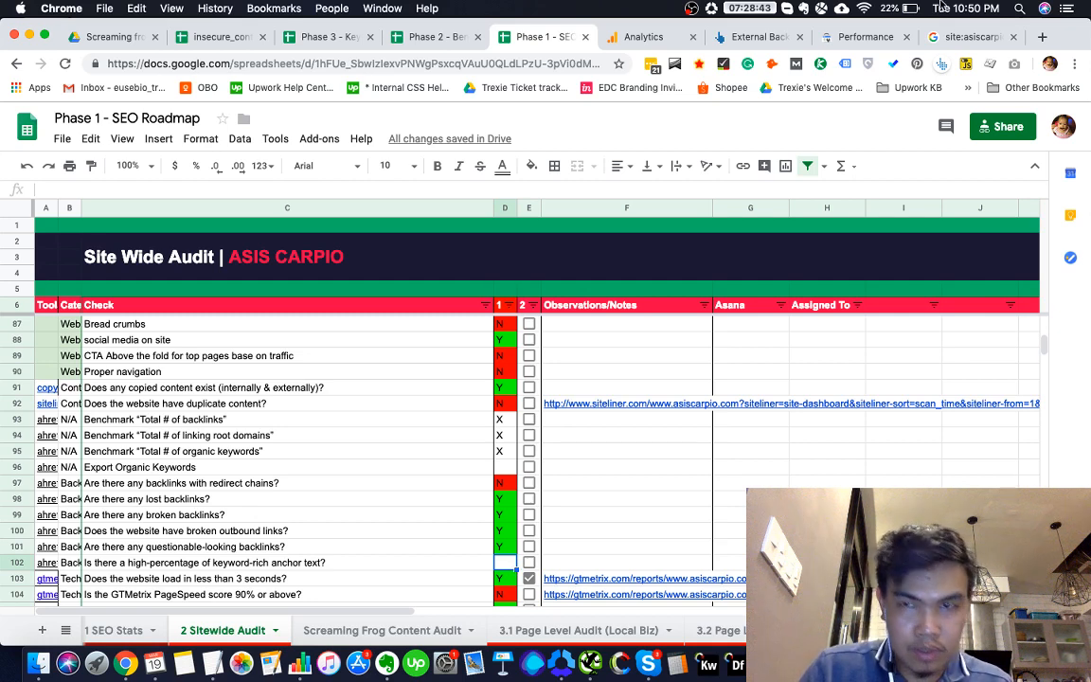
# Check the Search Console performance report and mark keyword-rich anchor text Y in D102
pyautogui.click(832, 38)
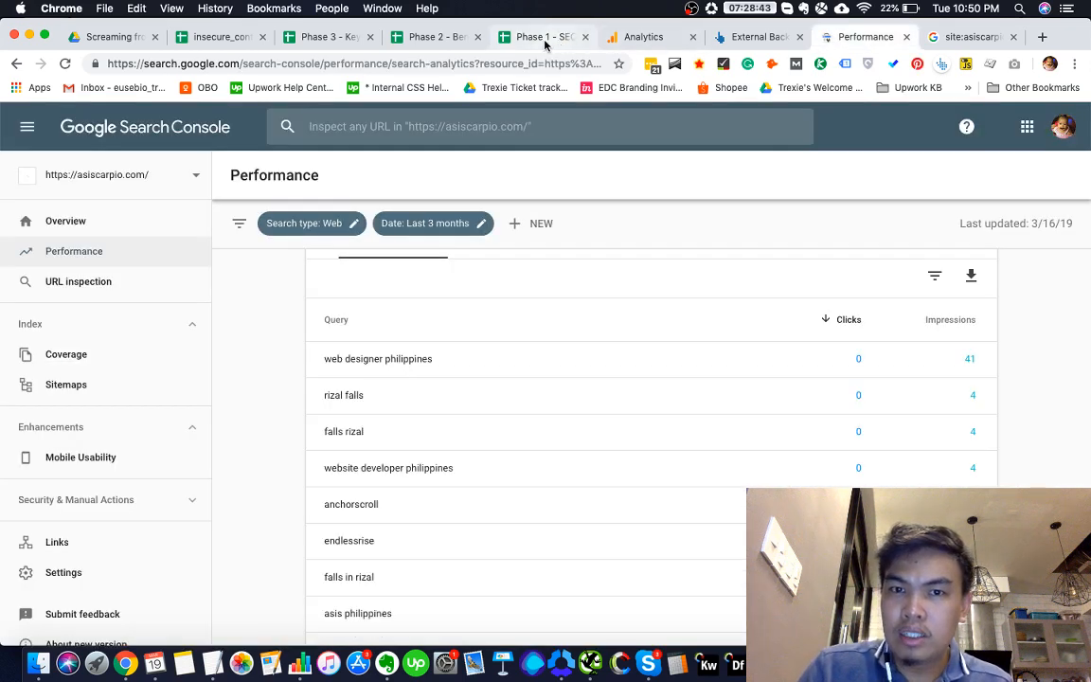
pyautogui.click(544, 37)
pyautogui.write('Y')
pyautogui.press('Return')
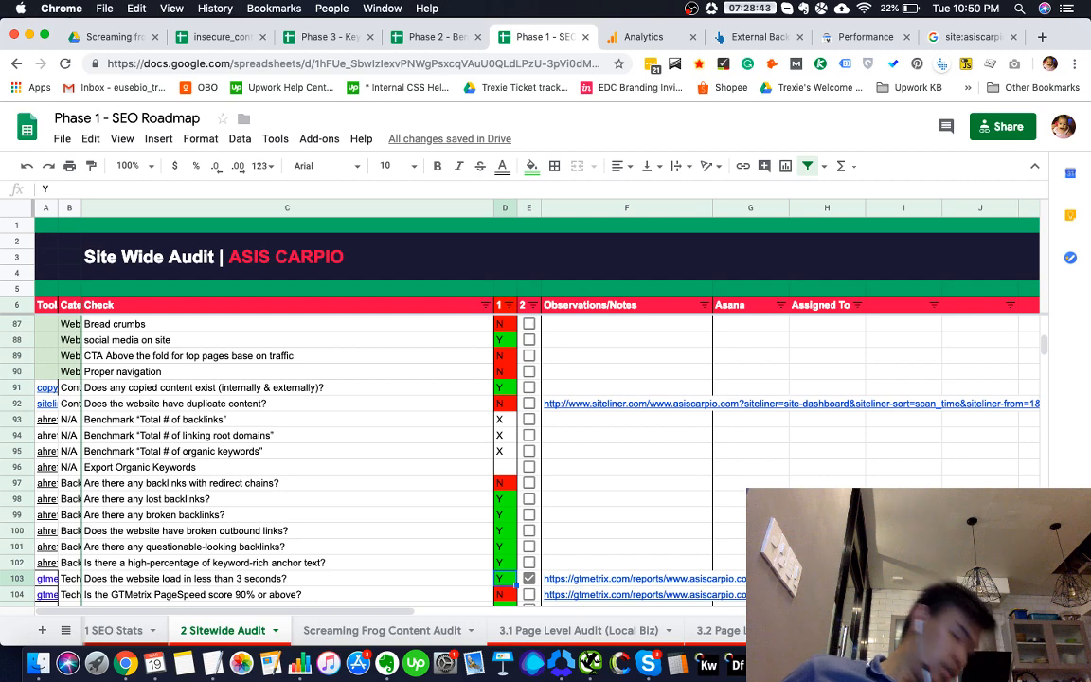
# Locate the PageSpeed score check in row 113 and review the Analytics speed suggestions report
pyautogui.scroll(-5, 548, 559)
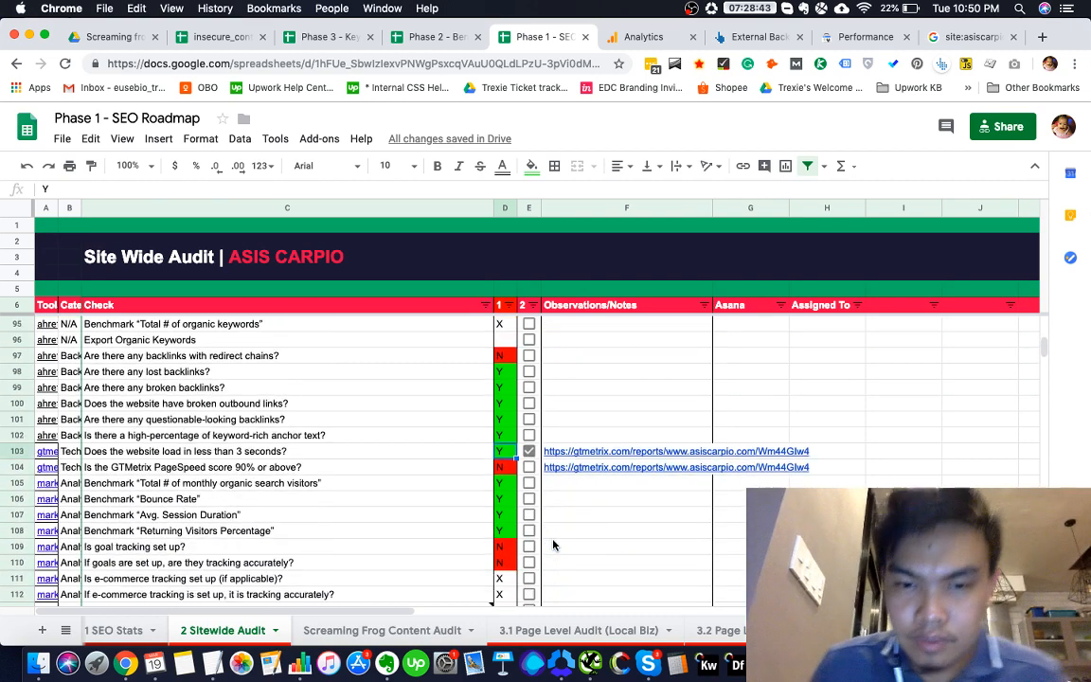
pyautogui.scroll(-1, 555, 545)
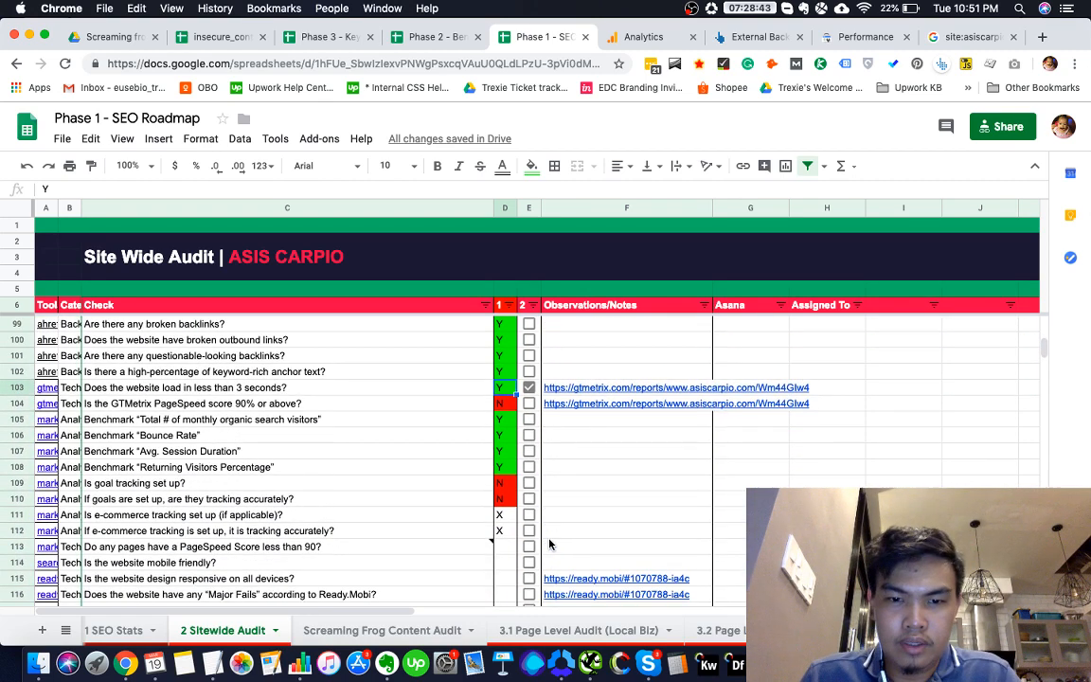
pyautogui.click(471, 549)
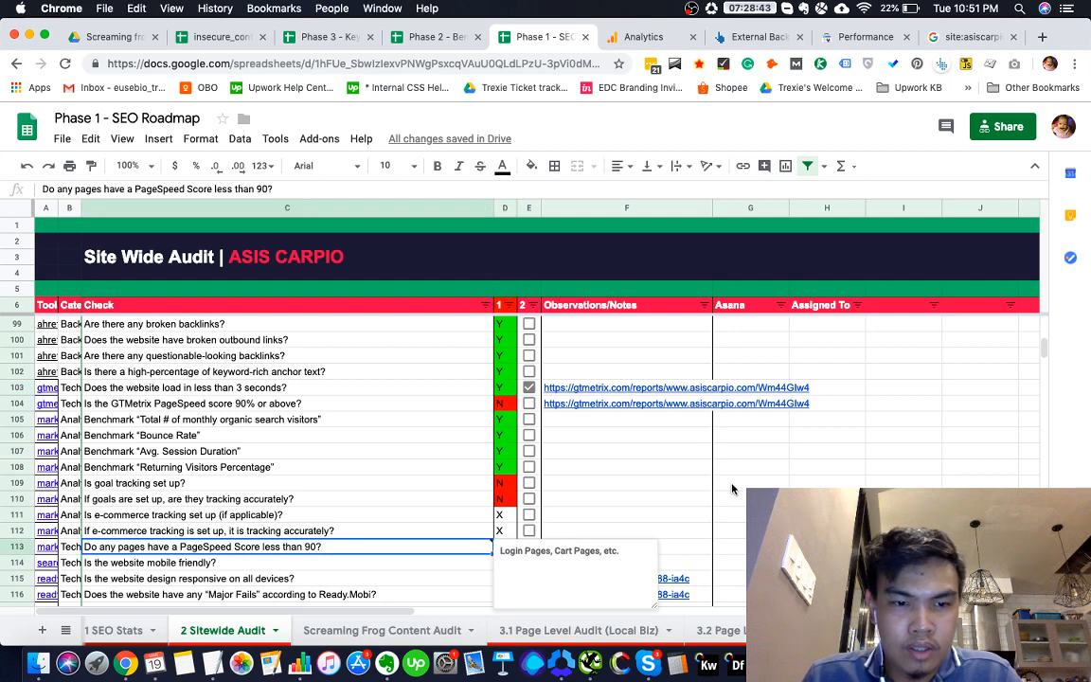
pyautogui.scroll(-1, 731, 489)
pyautogui.click(513, 527)
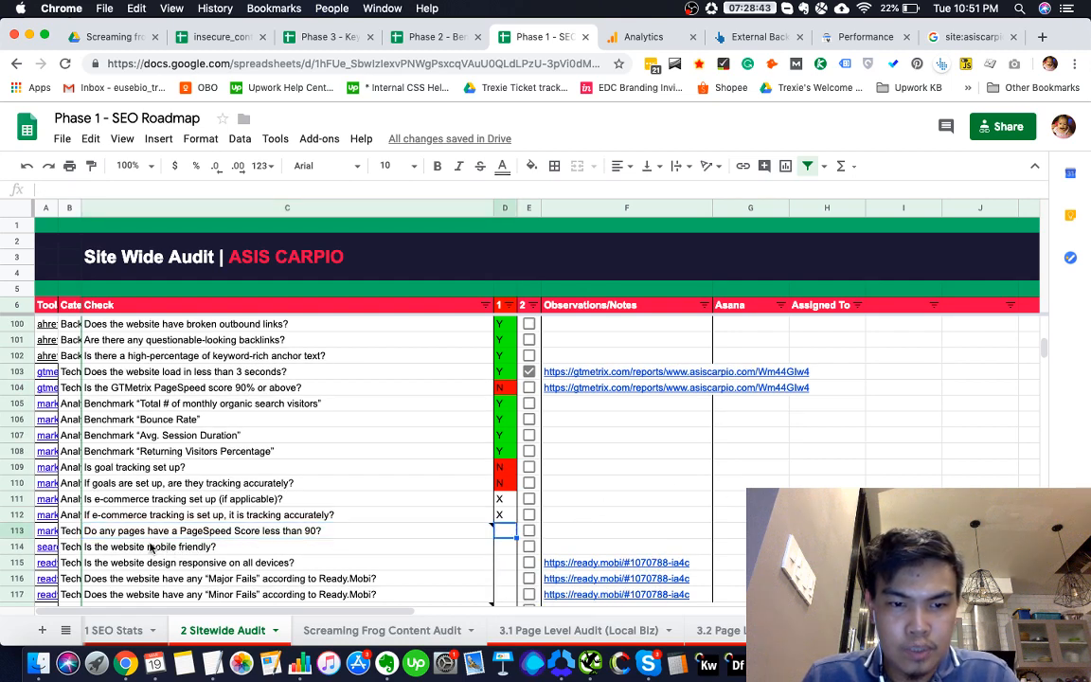
pyautogui.scroll(-1, 64, 534)
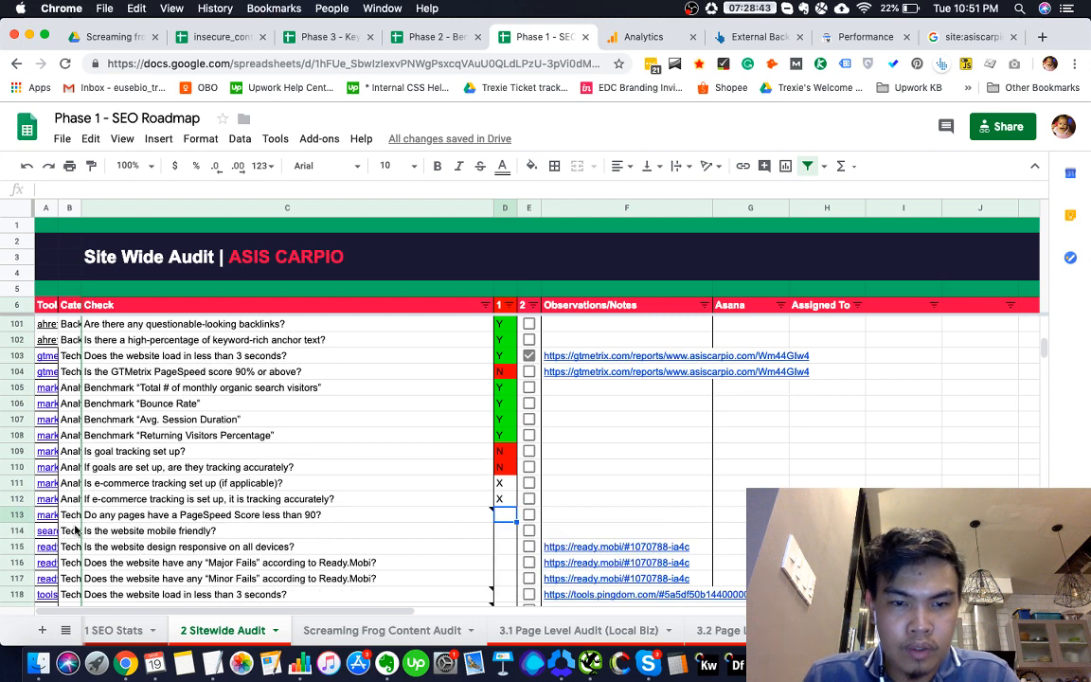
pyautogui.click(40, 518)
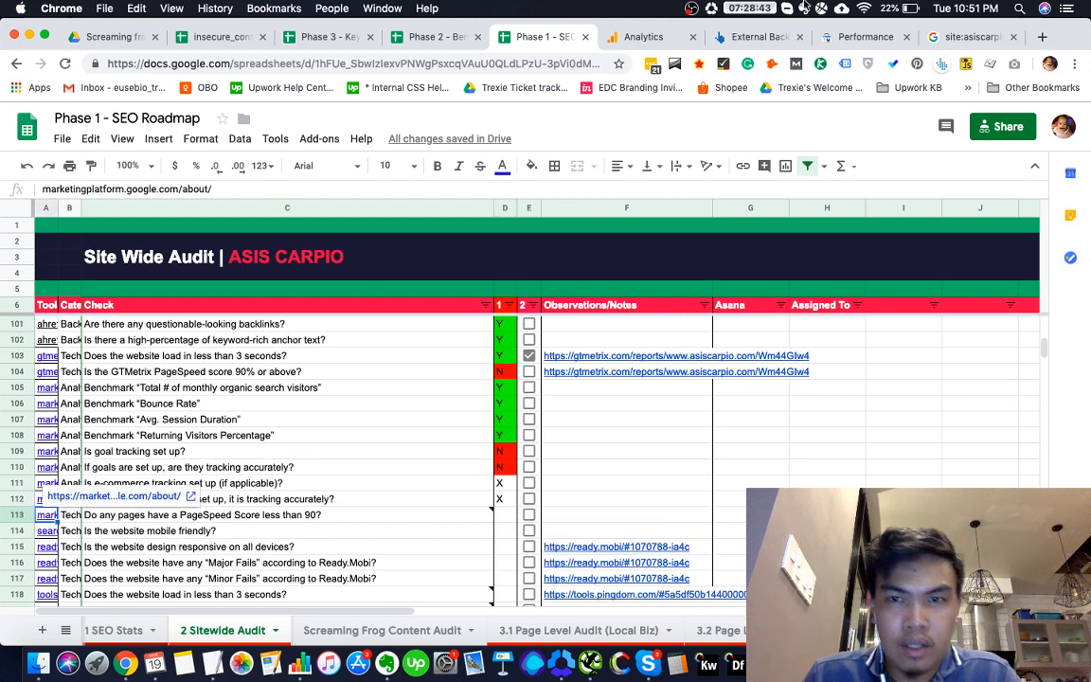
pyautogui.click(668, 44)
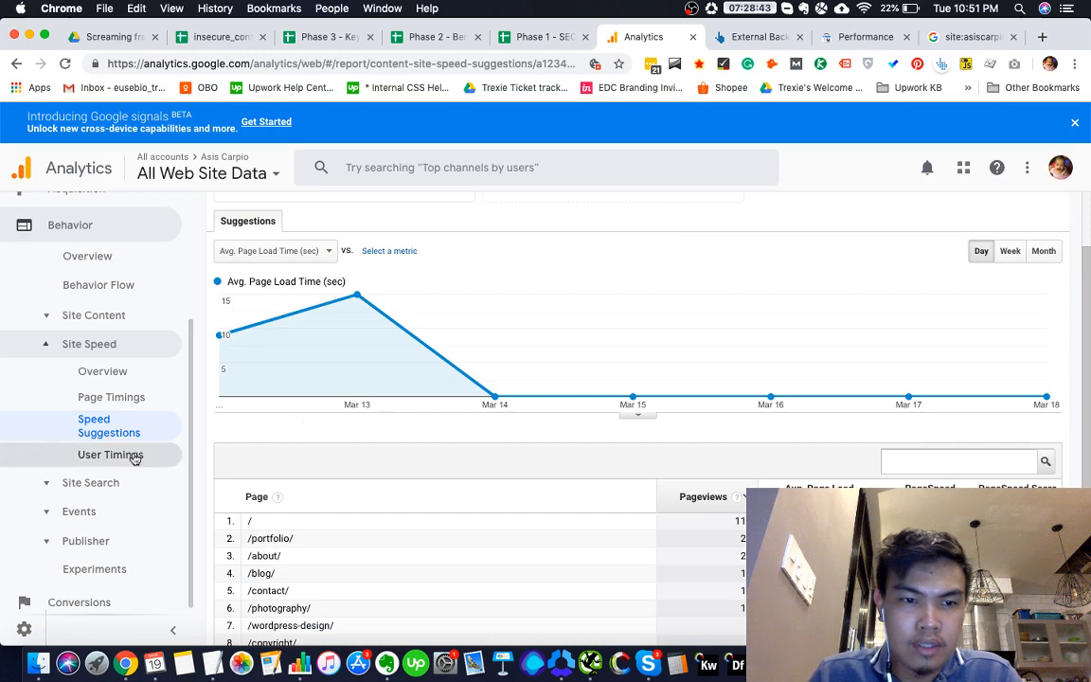
pyautogui.scroll(-3, 558, 497)
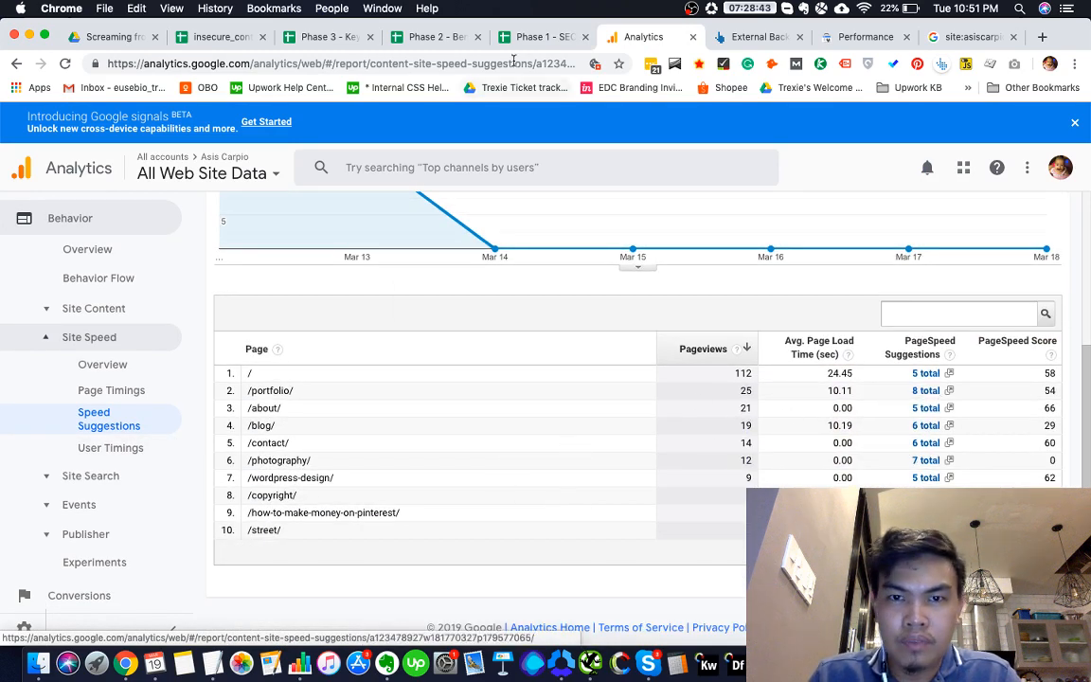
pyautogui.click(536, 37)
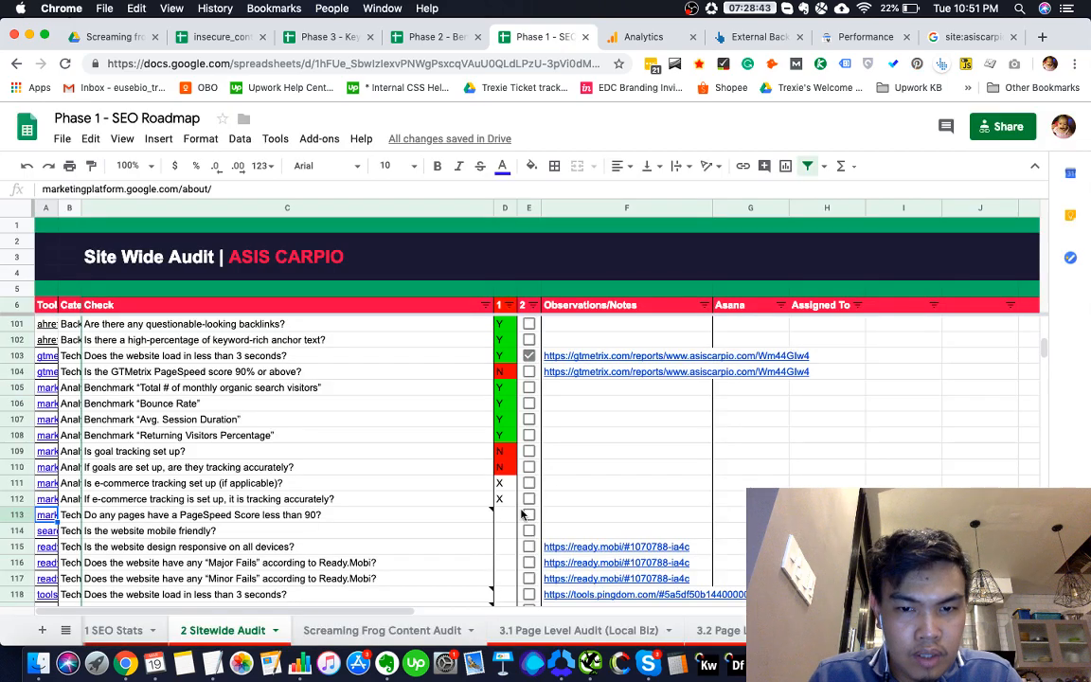
# Enter N in D113 for the PageSpeed score under 90 check
pyautogui.moveTo(457, 520)
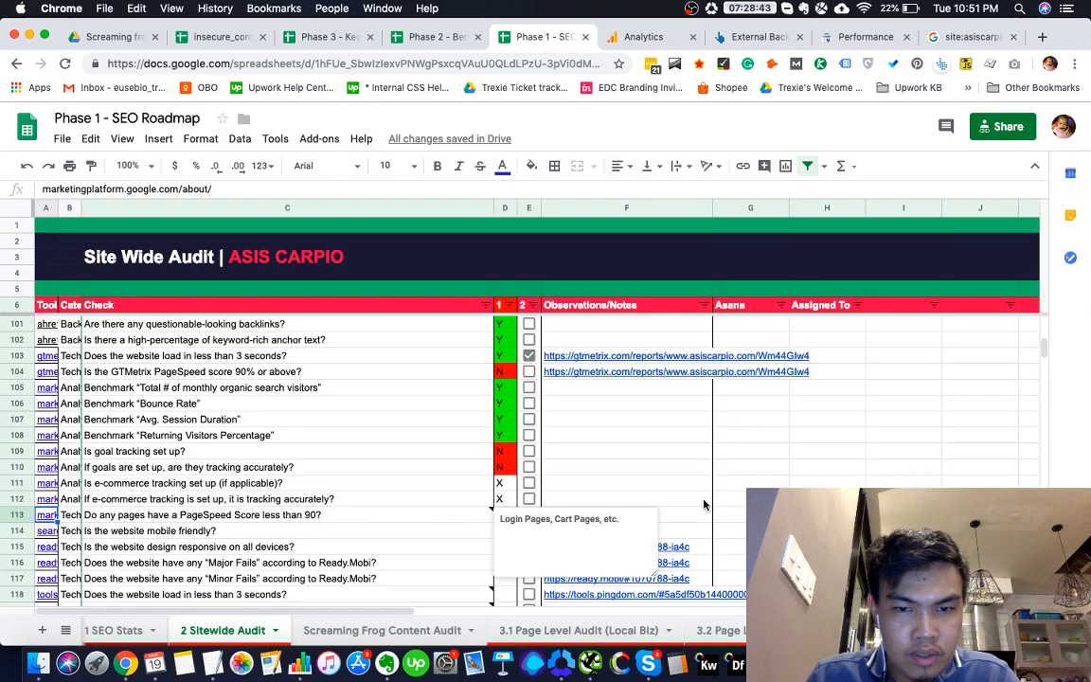
pyautogui.scroll(4, 704, 504)
pyautogui.scroll(-4, 704, 505)
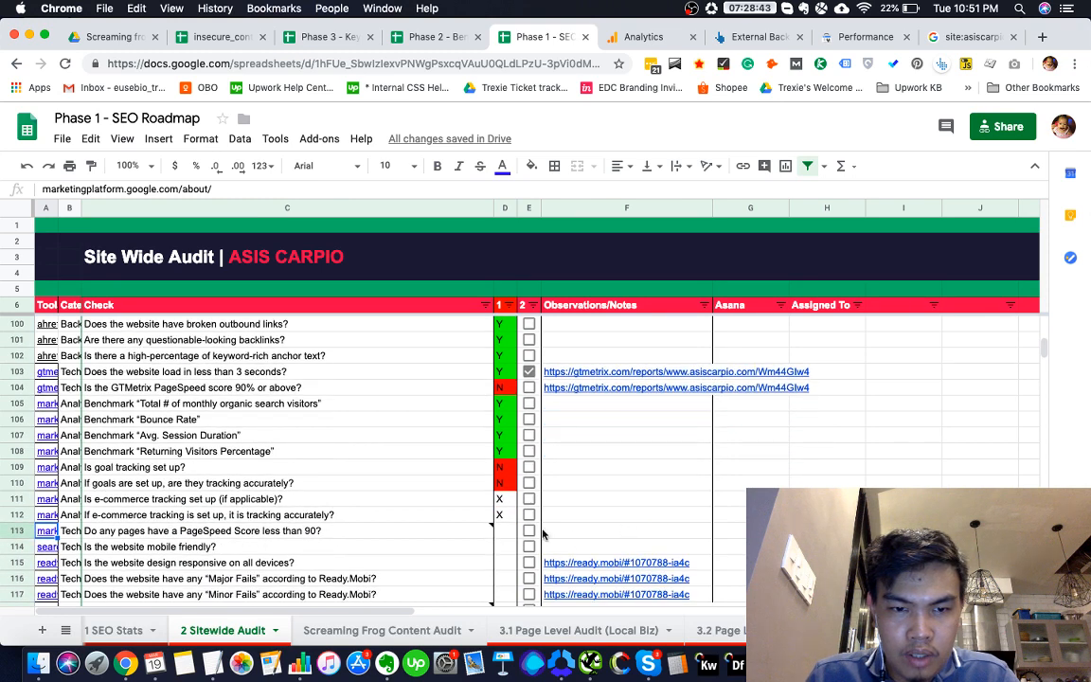
pyautogui.click(499, 532)
pyautogui.write('YN')
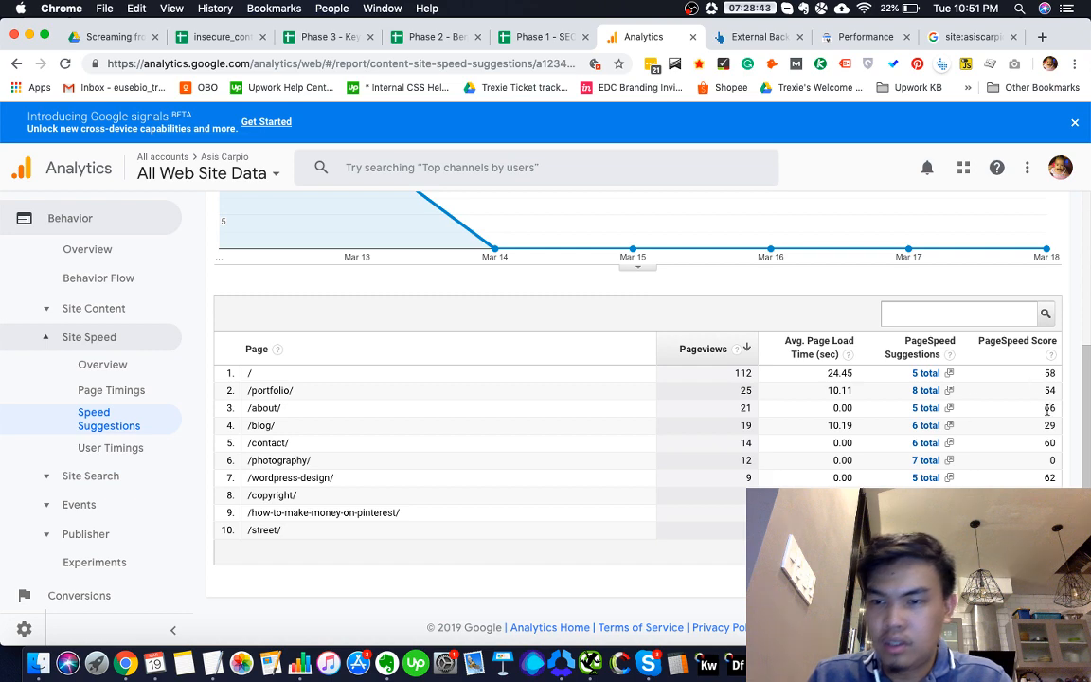
pyautogui.click(535, 48)
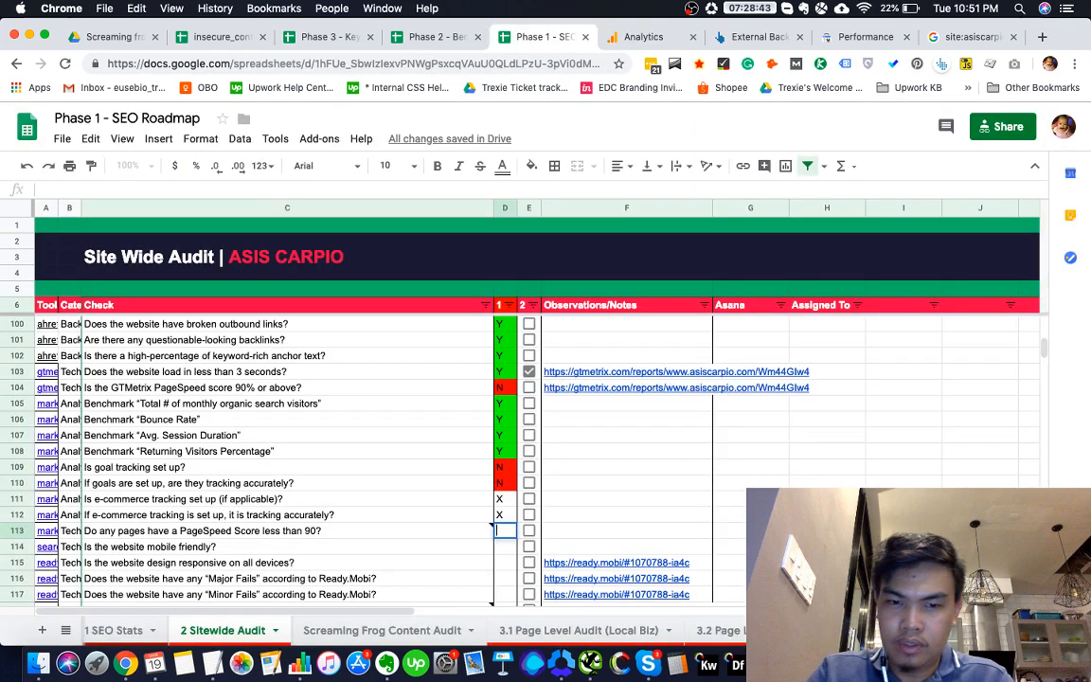
pyautogui.press('Return')
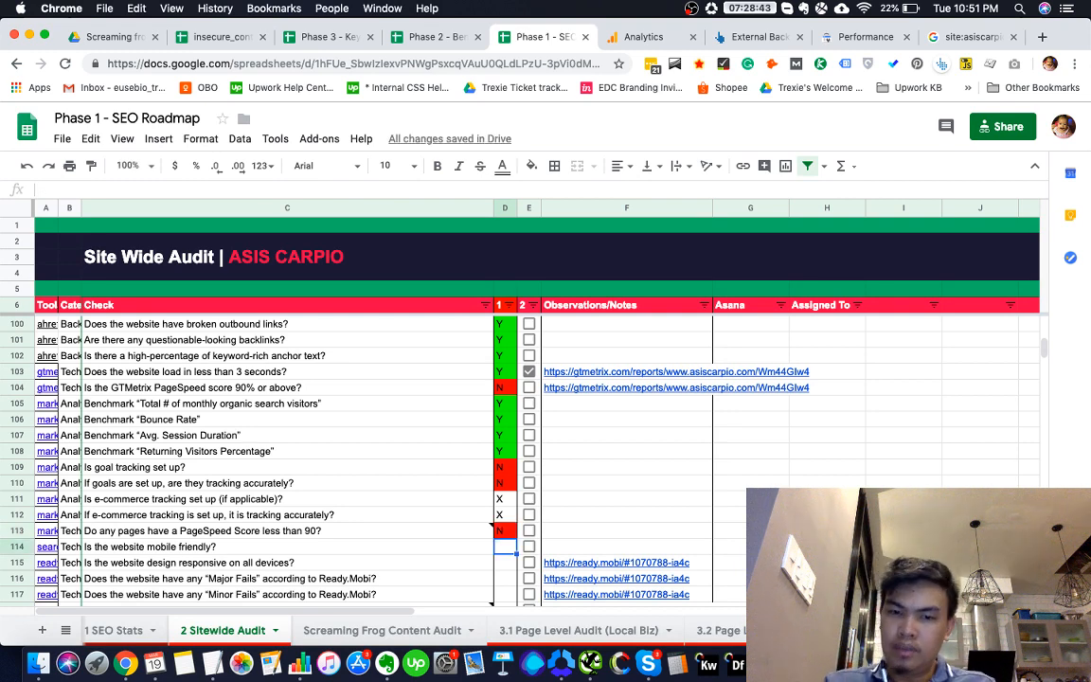
# Mark the mobile-friendly check Y with the note 'But with issues'
pyautogui.write('Y')
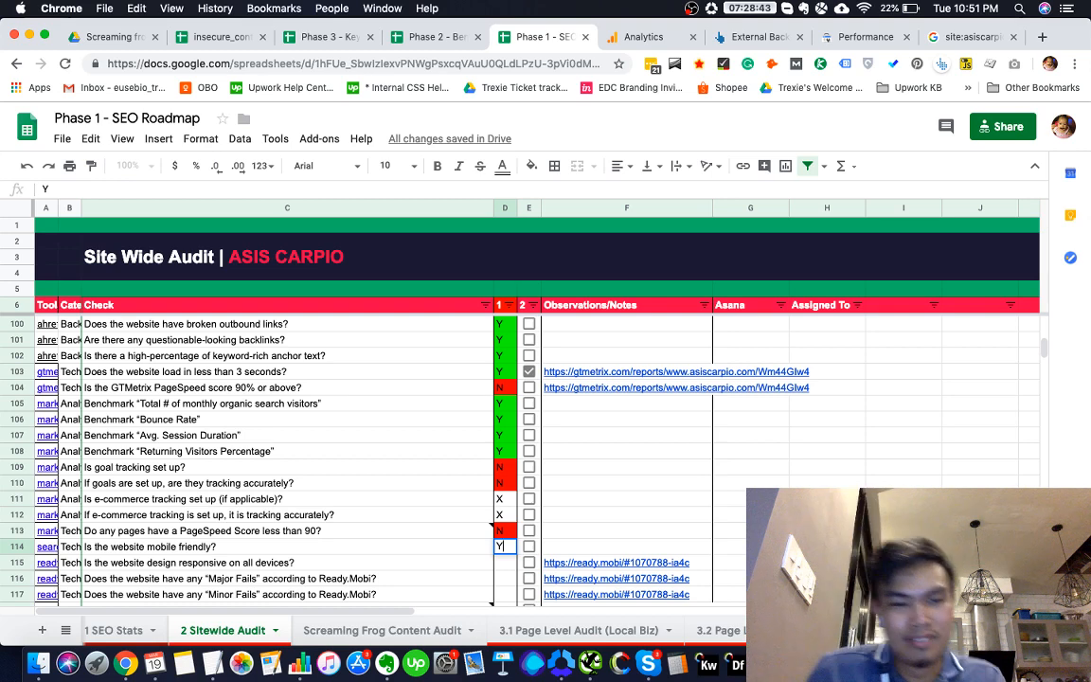
pyautogui.press('Tab')
pyautogui.press('Tab')
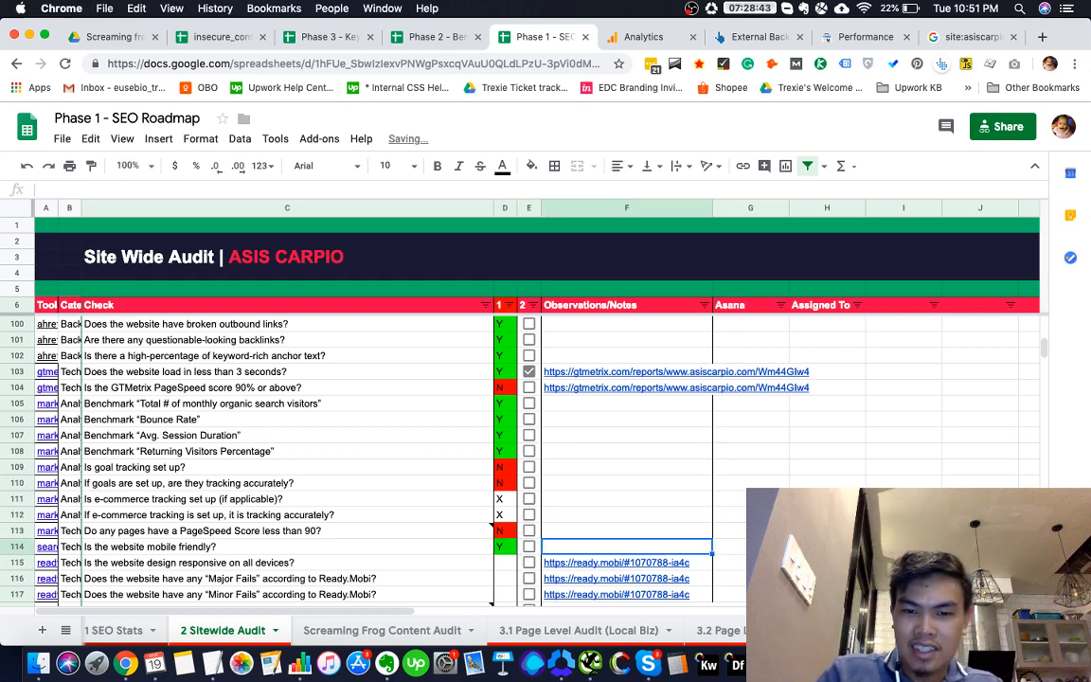
pyautogui.write('But with')
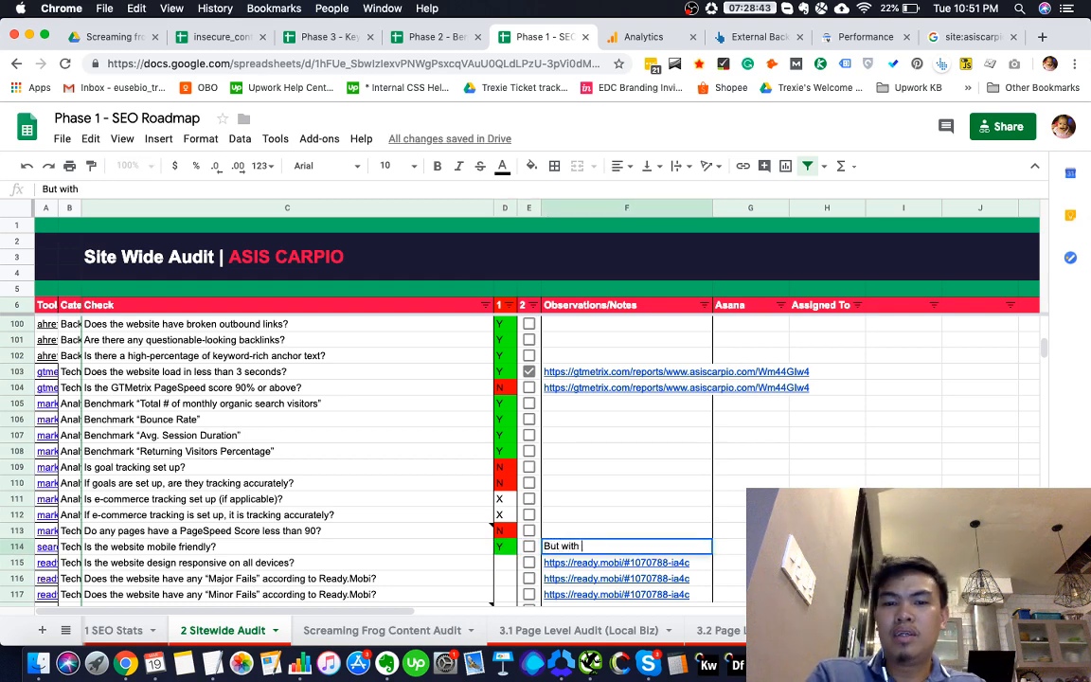
pyautogui.write(' issues')
pyautogui.press('Return')
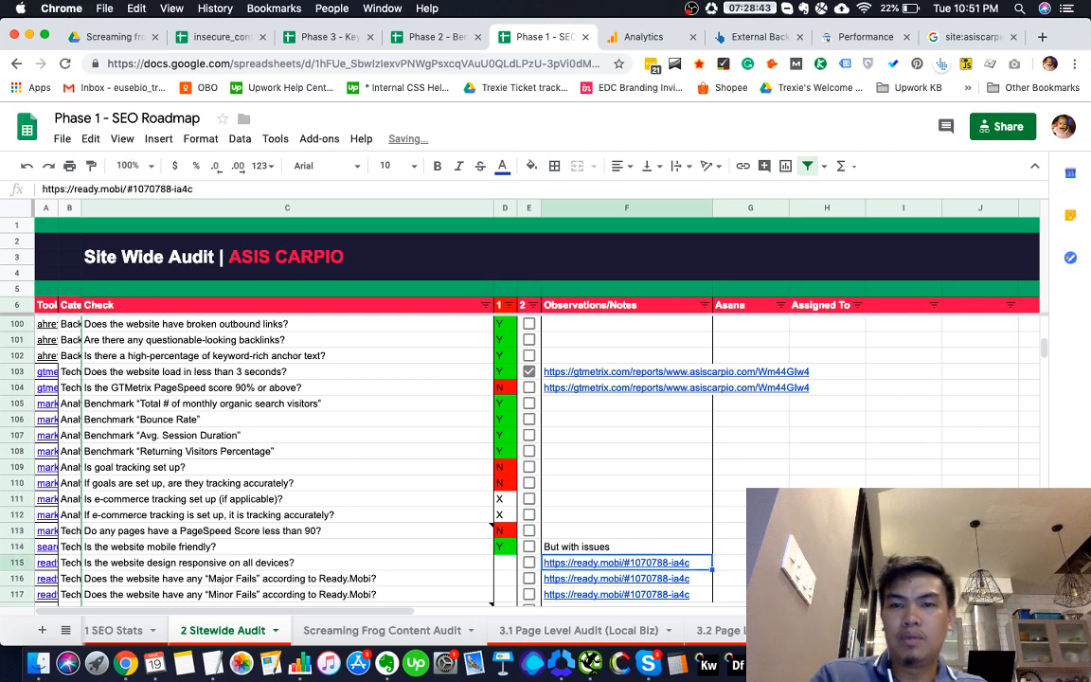
# Open the copied ready.mobi report link in the Mobile-Friendly Test browser window
pyautogui.press('super+grave')
pyautogui.click(961, 36)
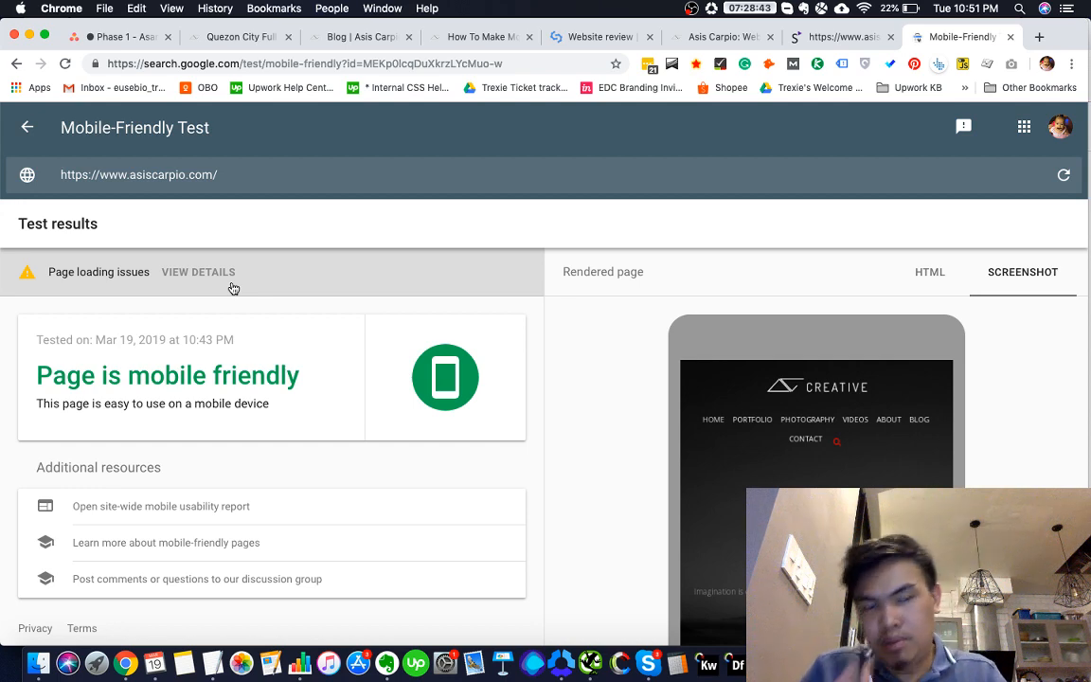
pyautogui.press('super+grave')
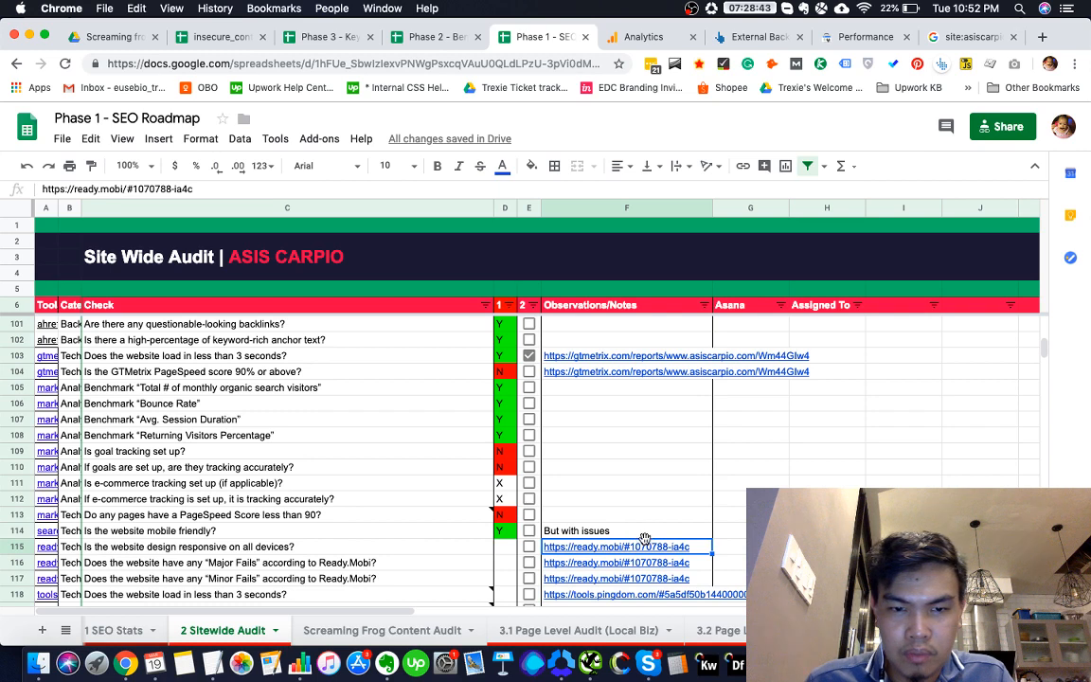
pyautogui.press('super+grave')
pyautogui.press('super+l')
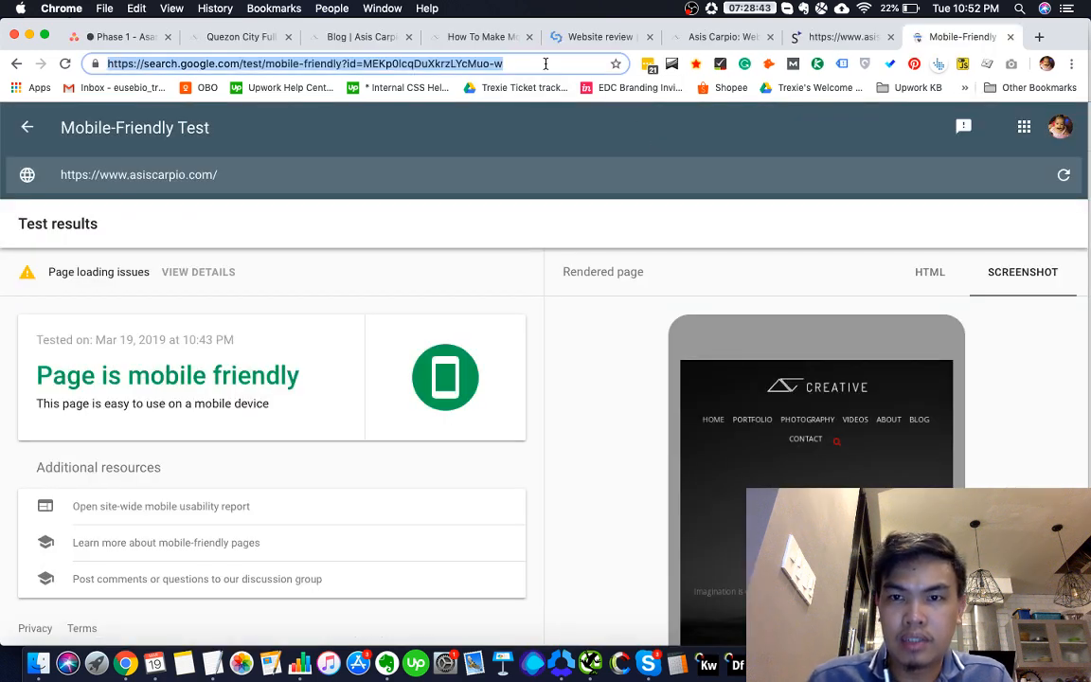
pyautogui.write('https://ready.mobi/#1070788-ia4c')
pyautogui.press('Return')
# Review the mobiReady report showing 7 major fails and 9 minor fails against the sheet
pyautogui.press('super+grave')
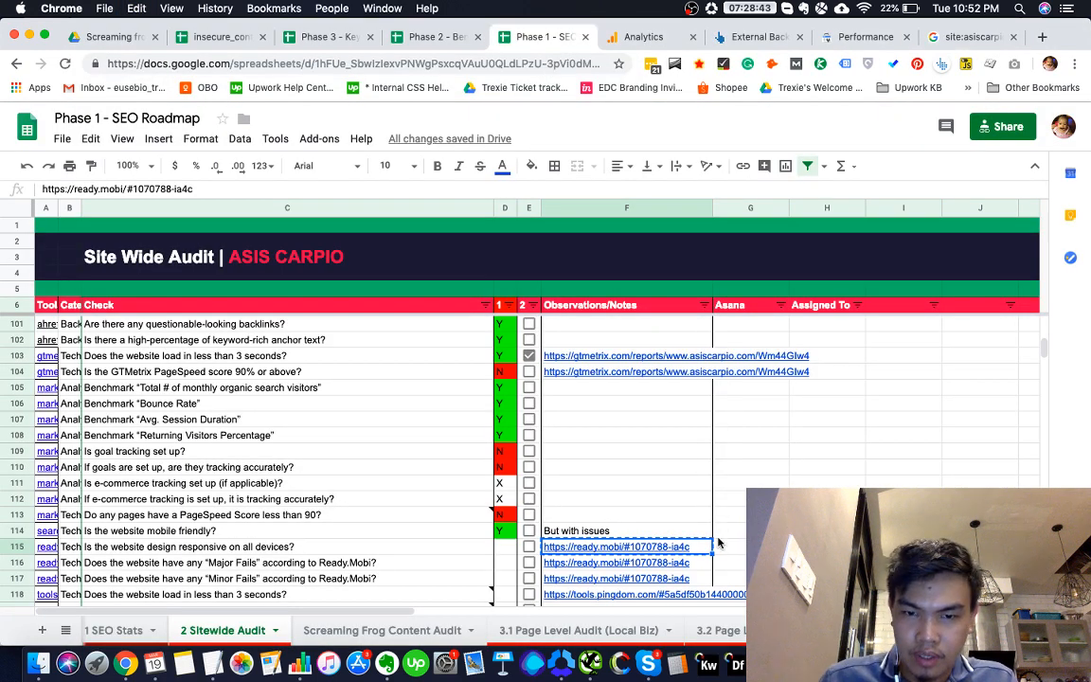
pyautogui.scroll(-5, 718, 543)
pyautogui.press('super+grave')
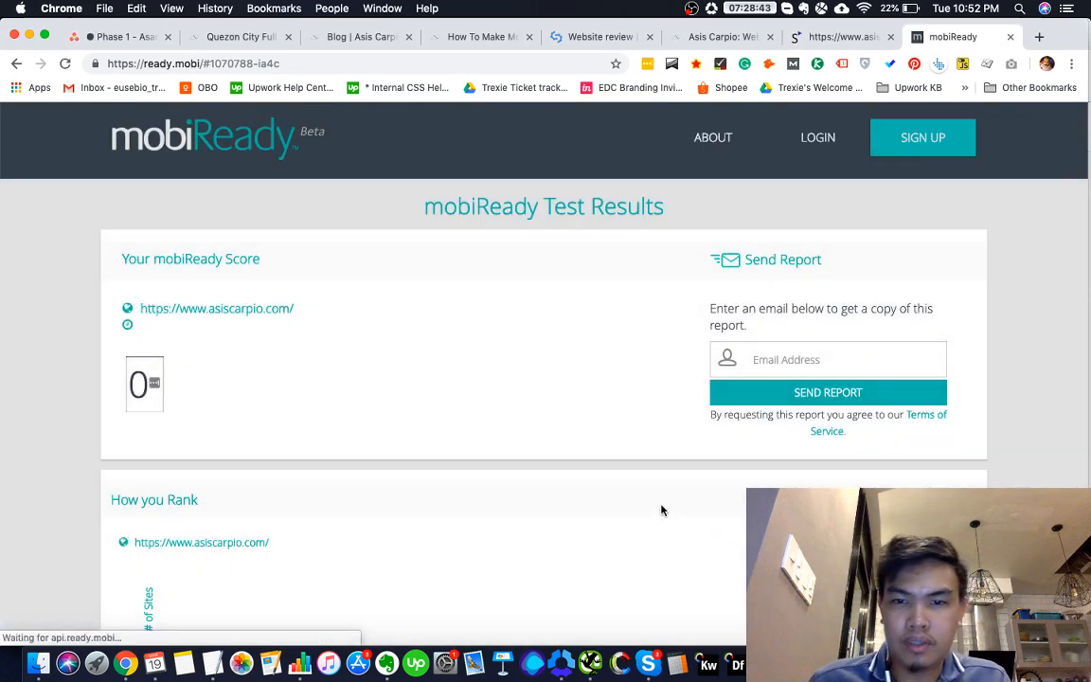
pyautogui.scroll(-7, 662, 511)
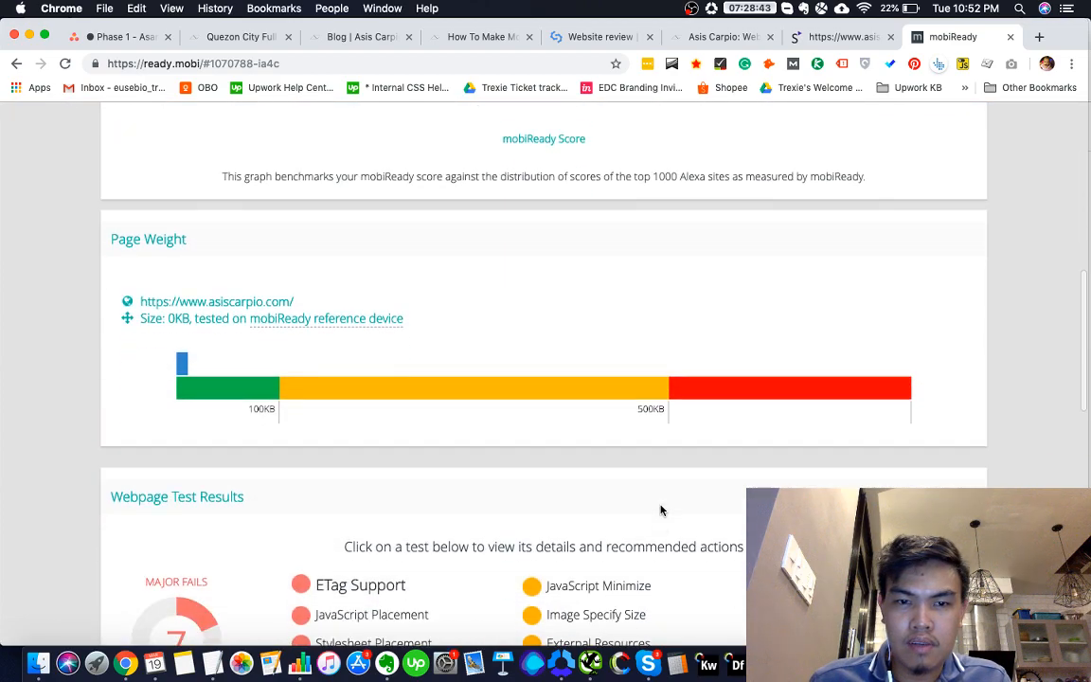
pyautogui.scroll(3, 662, 510)
pyautogui.scroll(-4, 660, 508)
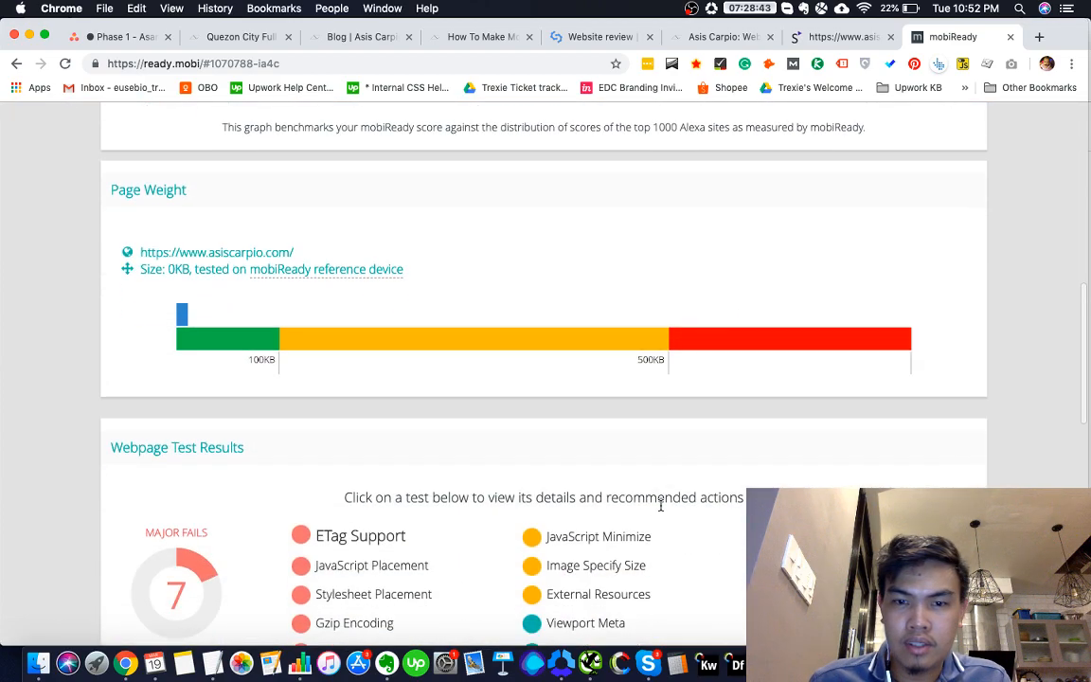
pyautogui.scroll(-3, 661, 505)
pyautogui.press('super+grave')
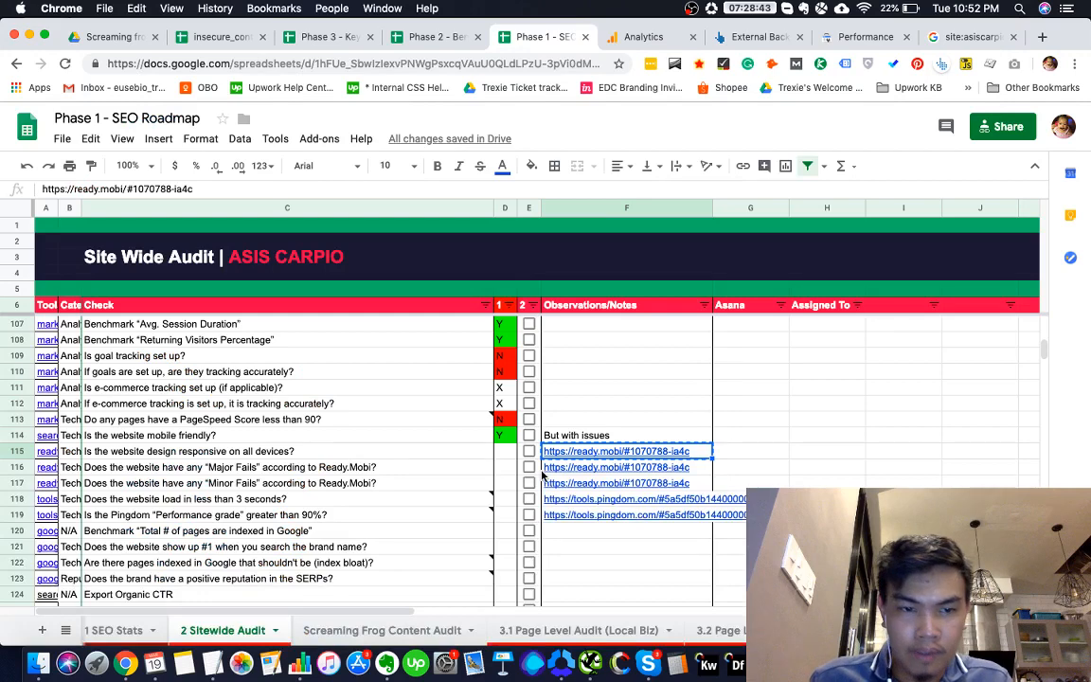
pyautogui.press('Left')
pyautogui.press('Left')
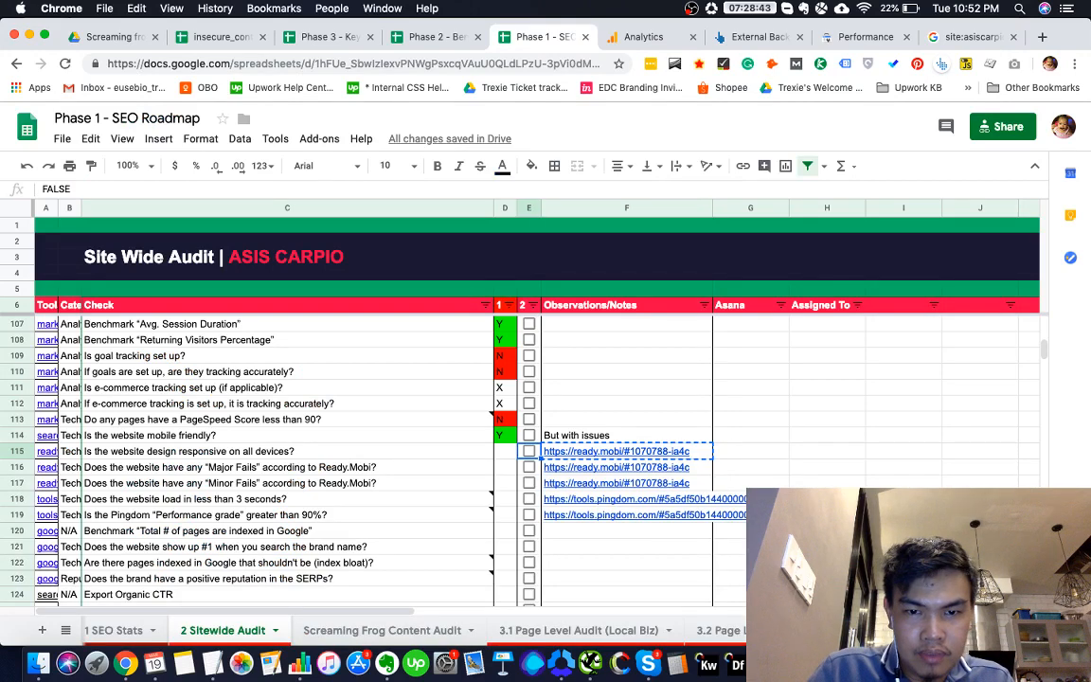
pyautogui.press('super+grave')
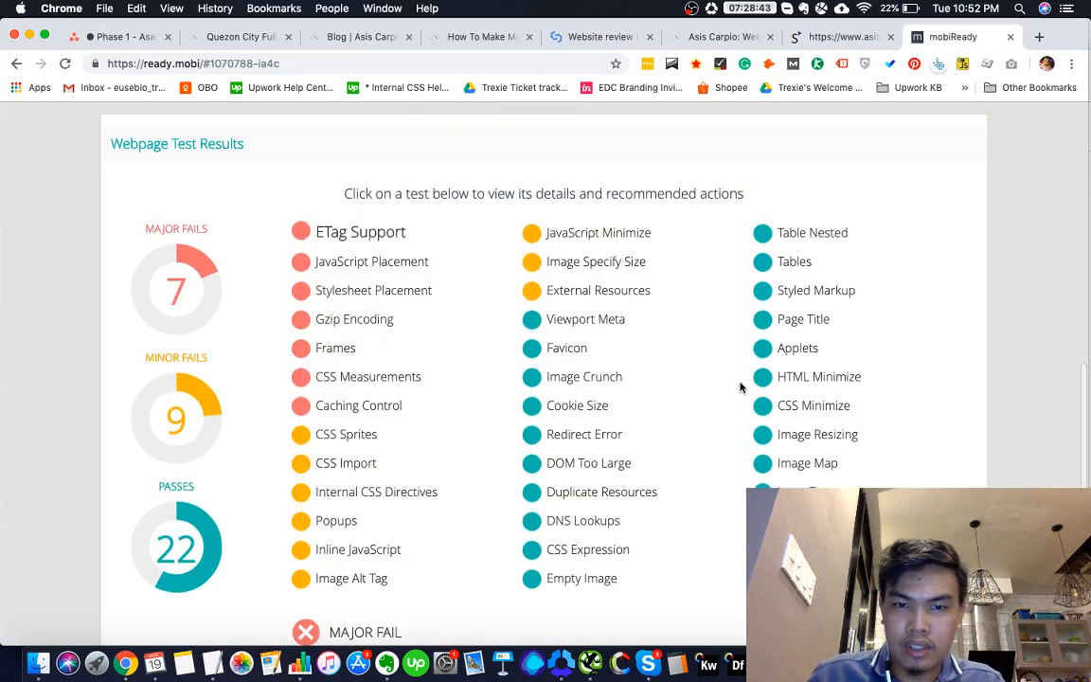
pyautogui.scroll(15, 741, 385)
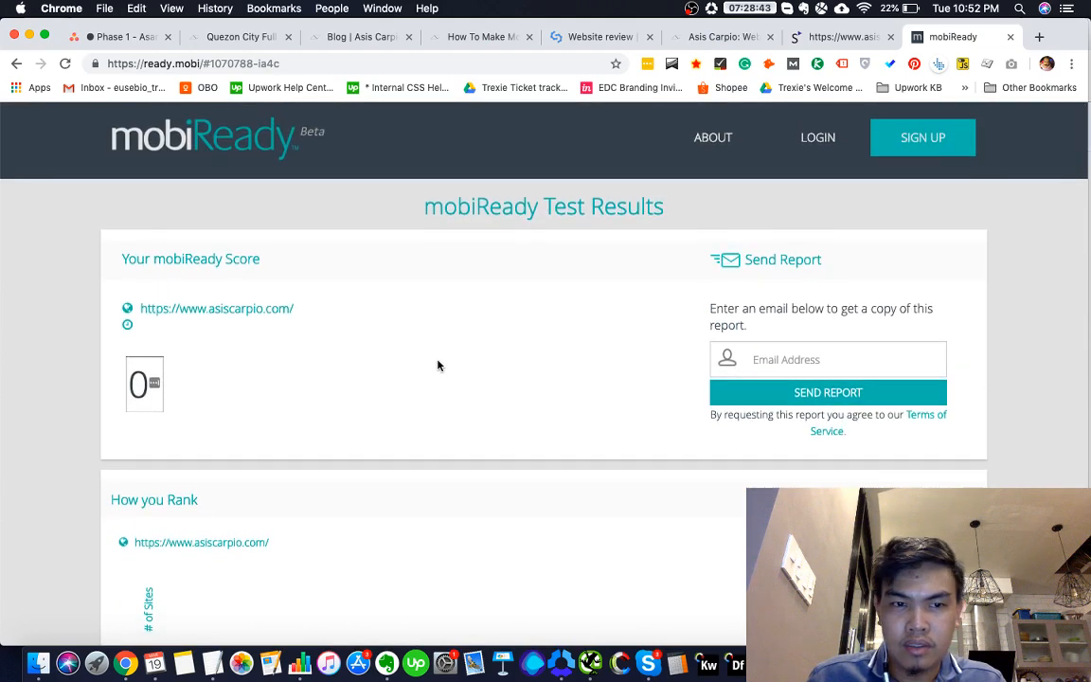
pyautogui.scroll(-10, 500, 370)
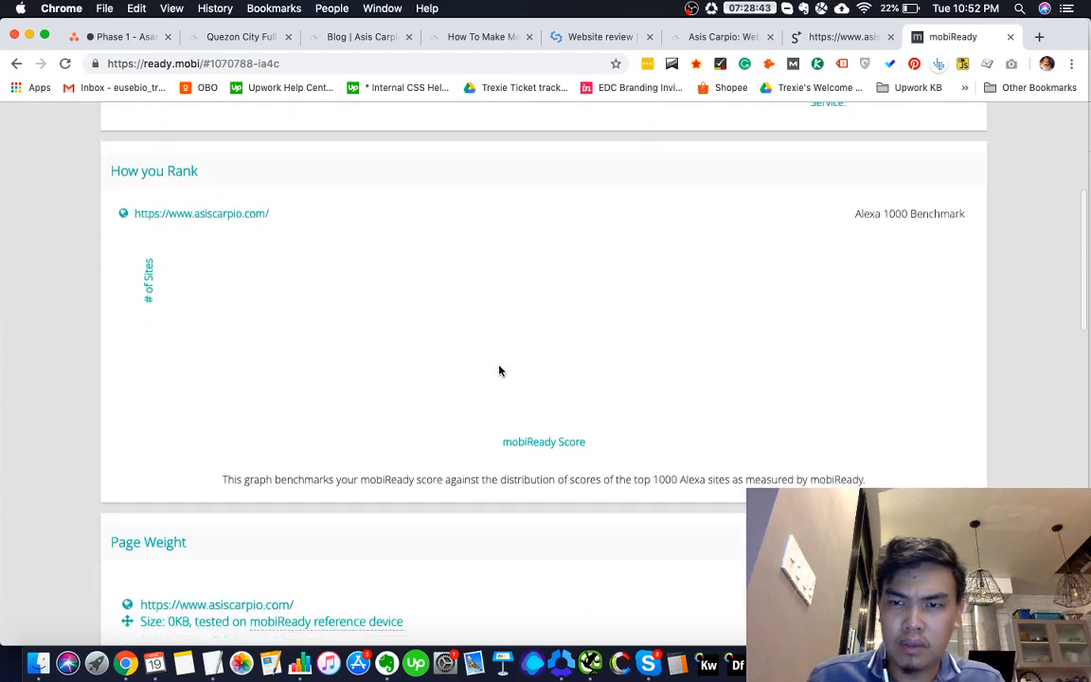
pyautogui.scroll(3, 500, 370)
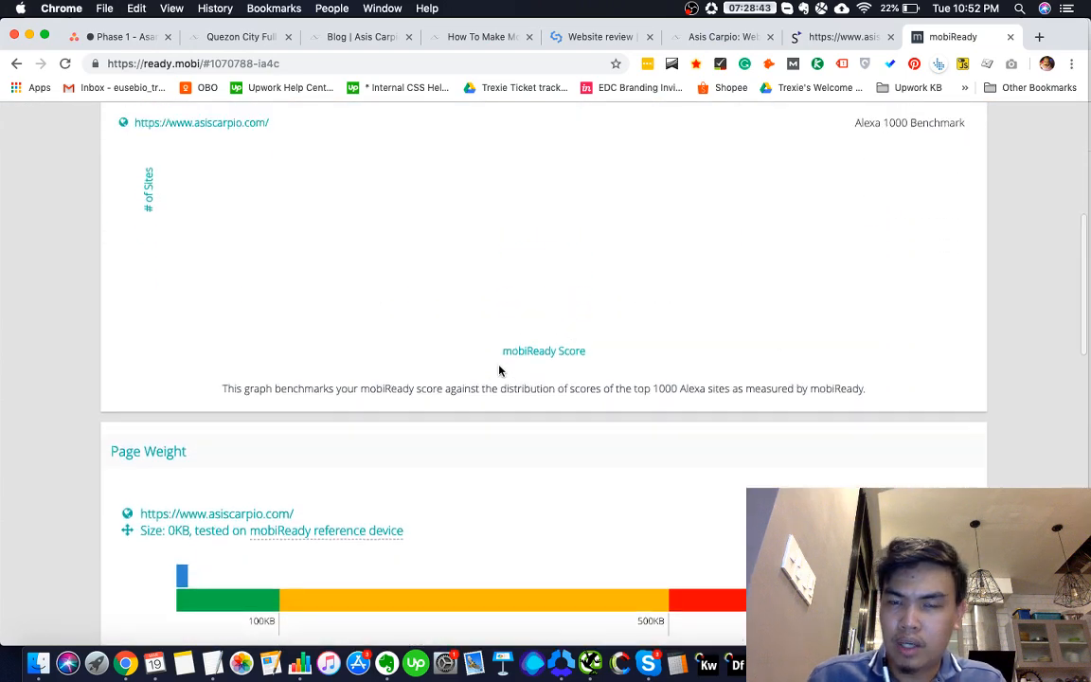
pyautogui.scroll(6, 501, 371)
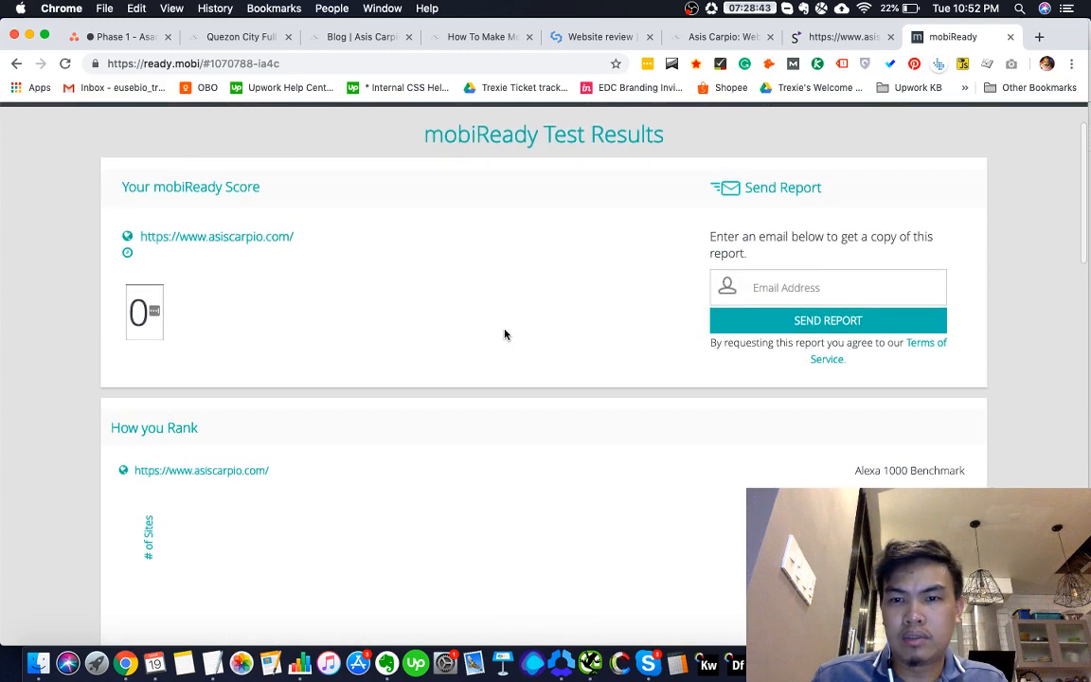
# Try starting a new mobiReady test by pasting the site's domain on the home page
pyautogui.scroll(2, 684, 343)
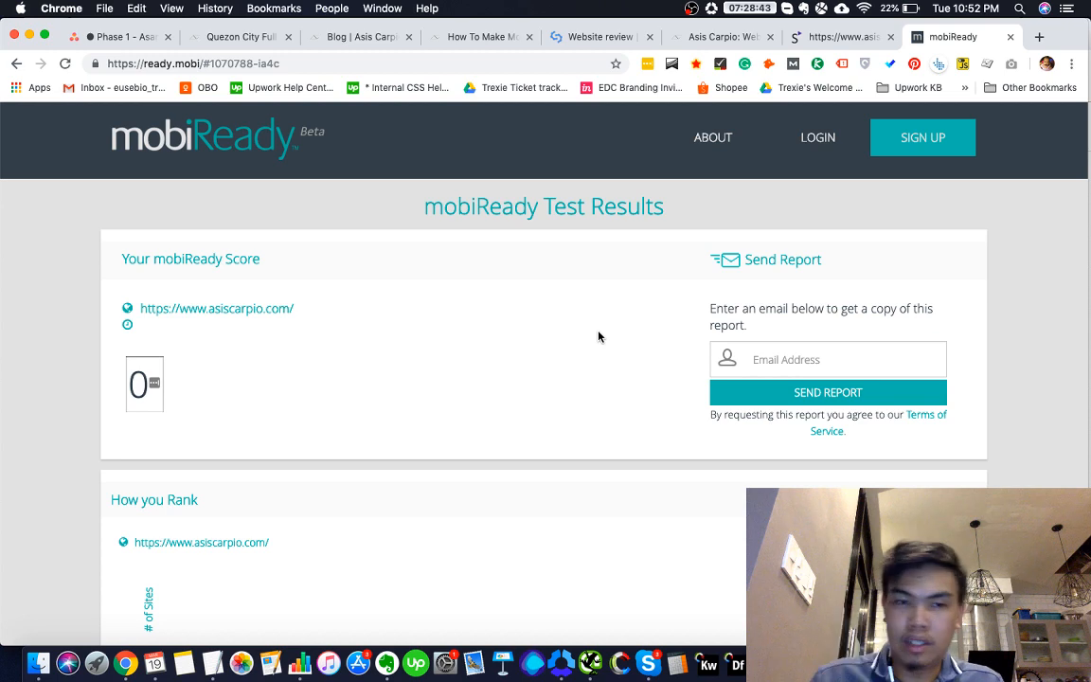
pyautogui.click(225, 152)
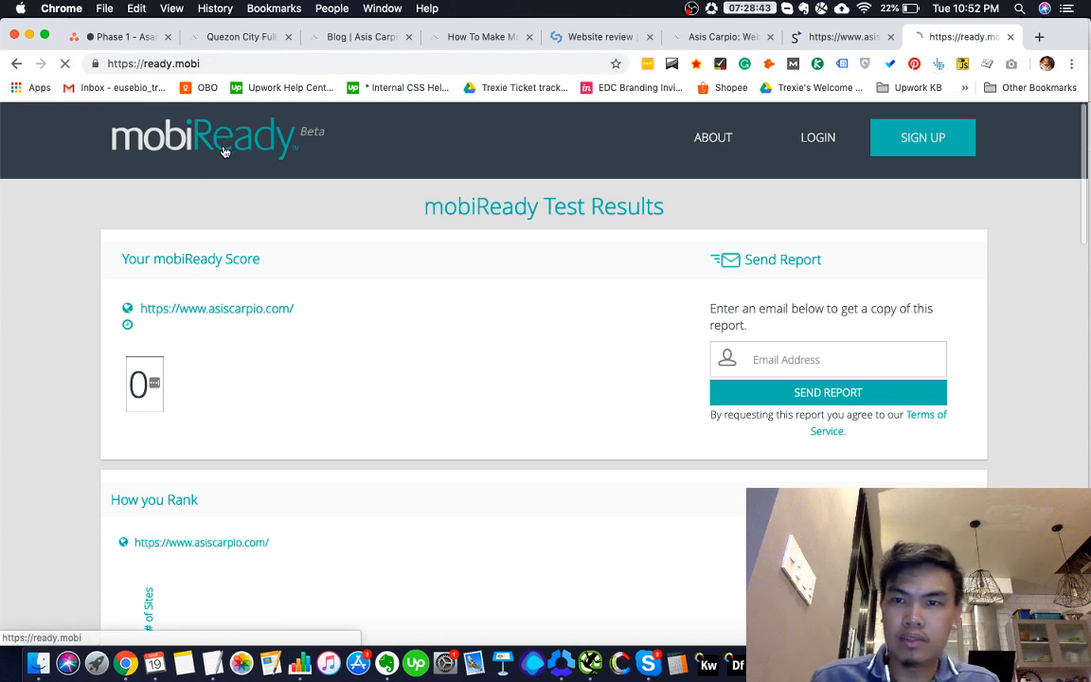
pyautogui.press('super+grave')
pyautogui.press('super+grave')
pyautogui.hotkey('ctrl', 'Tab')
pyautogui.hotkey('ctrl', 'Tab')
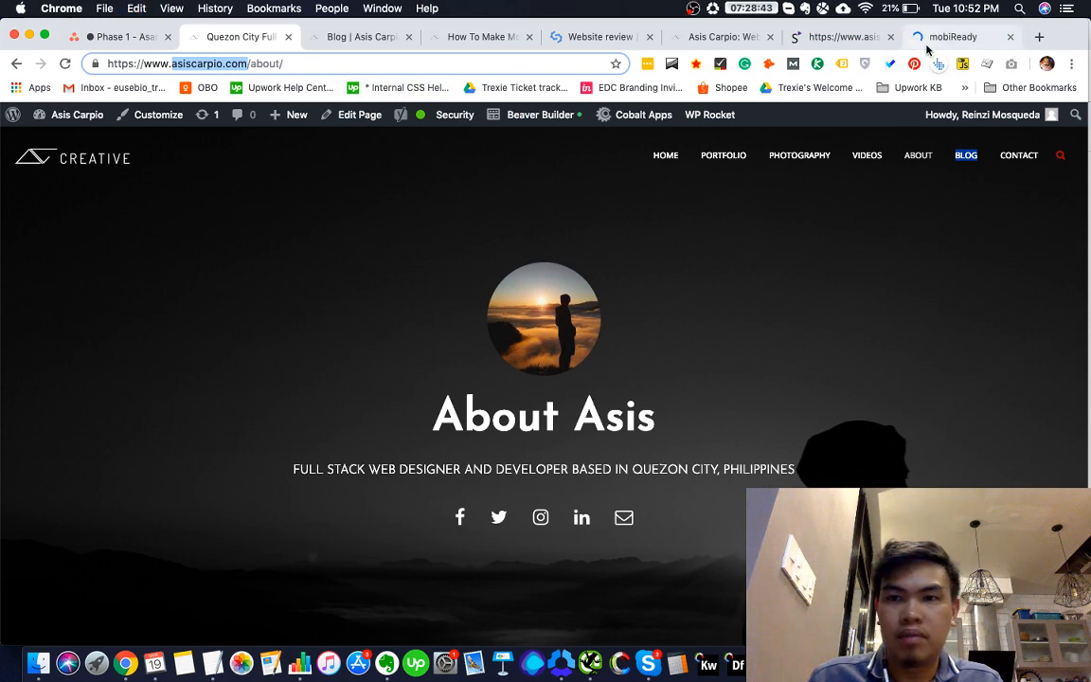
pyautogui.click(930, 43)
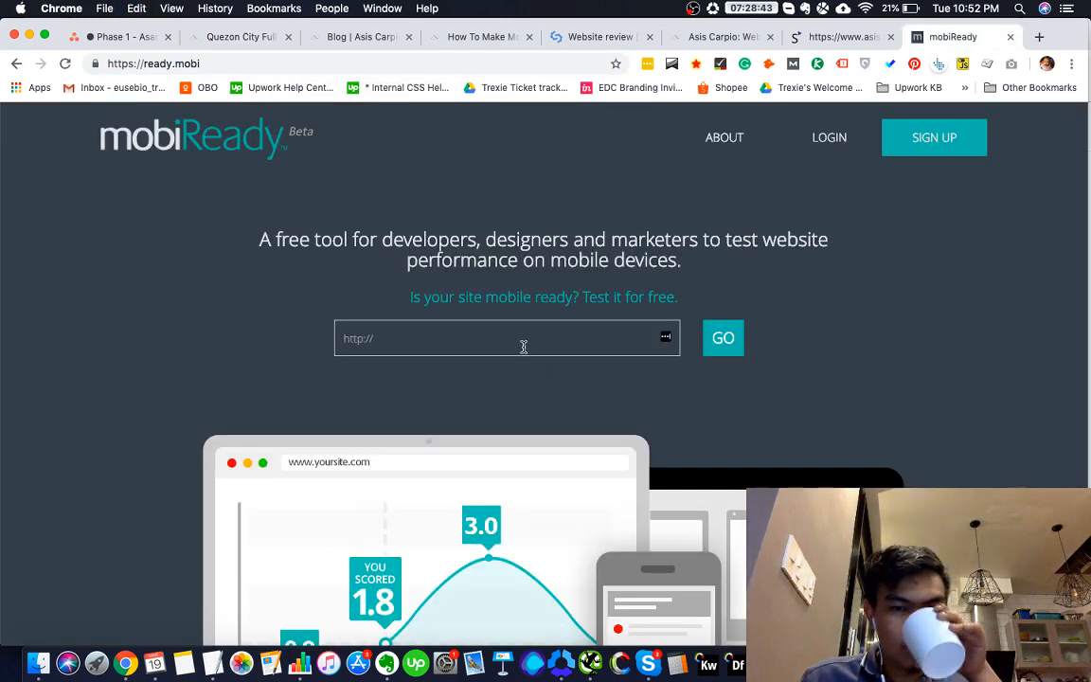
pyautogui.click(525, 342)
pyautogui.write('asiscarpio.com')
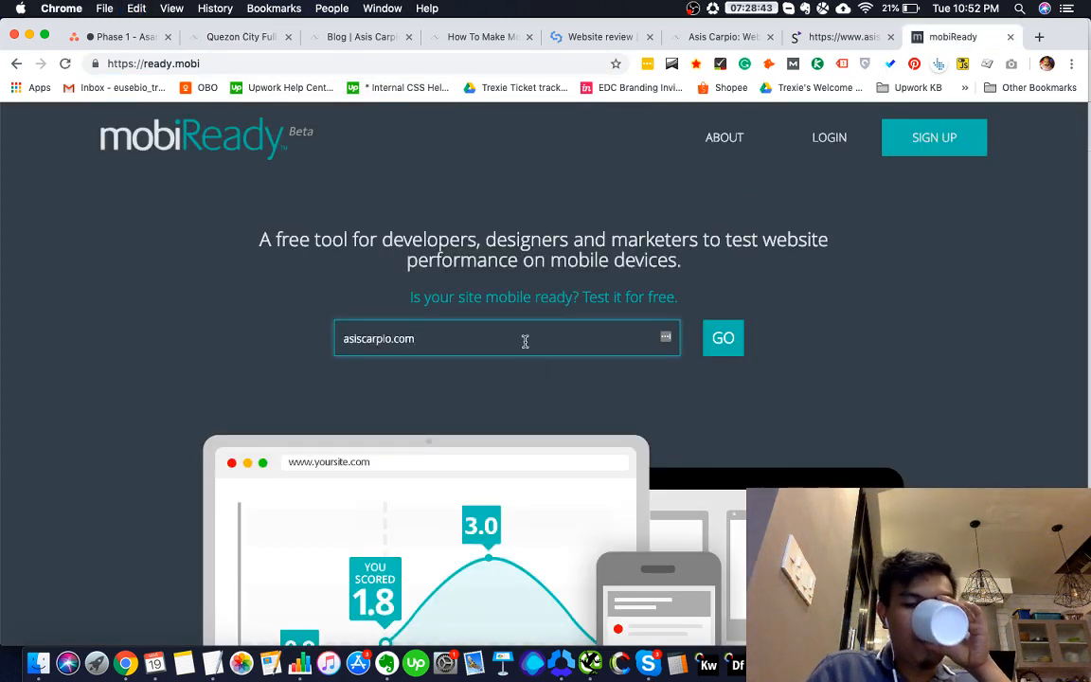
pyautogui.press('Return')
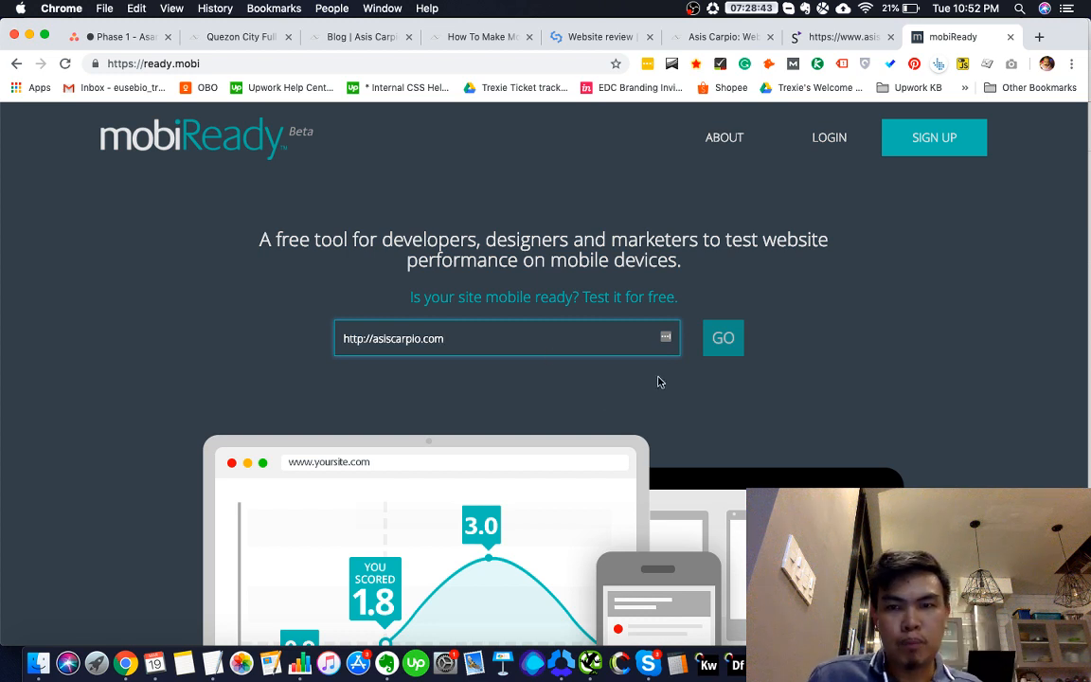
pyautogui.click(727, 343)
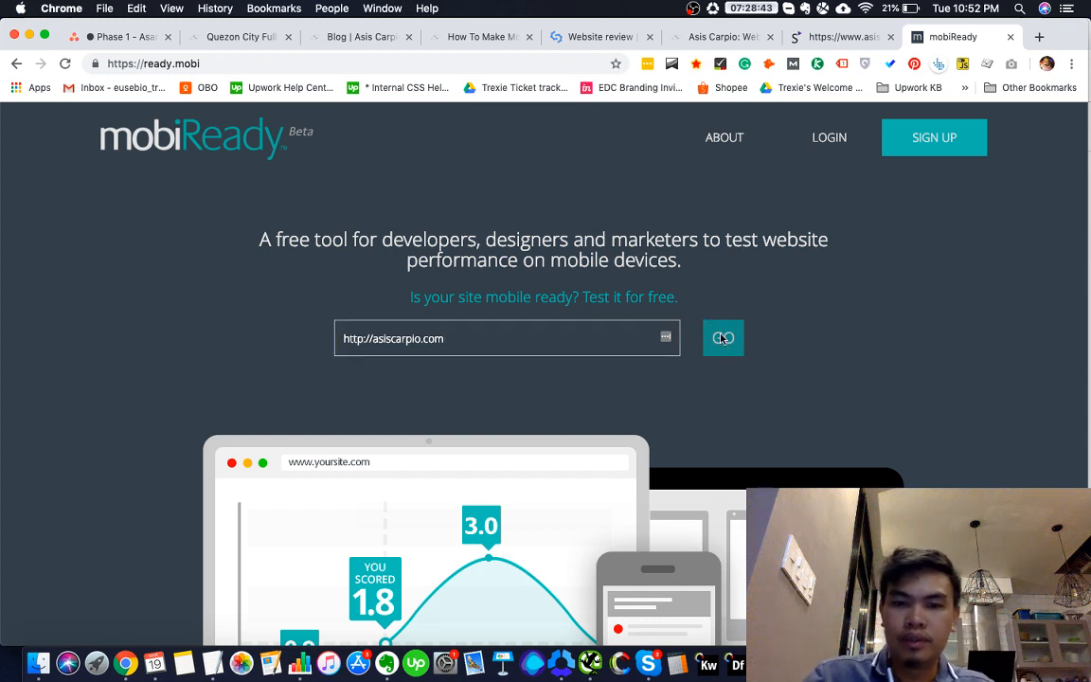
pyautogui.click(722, 341)
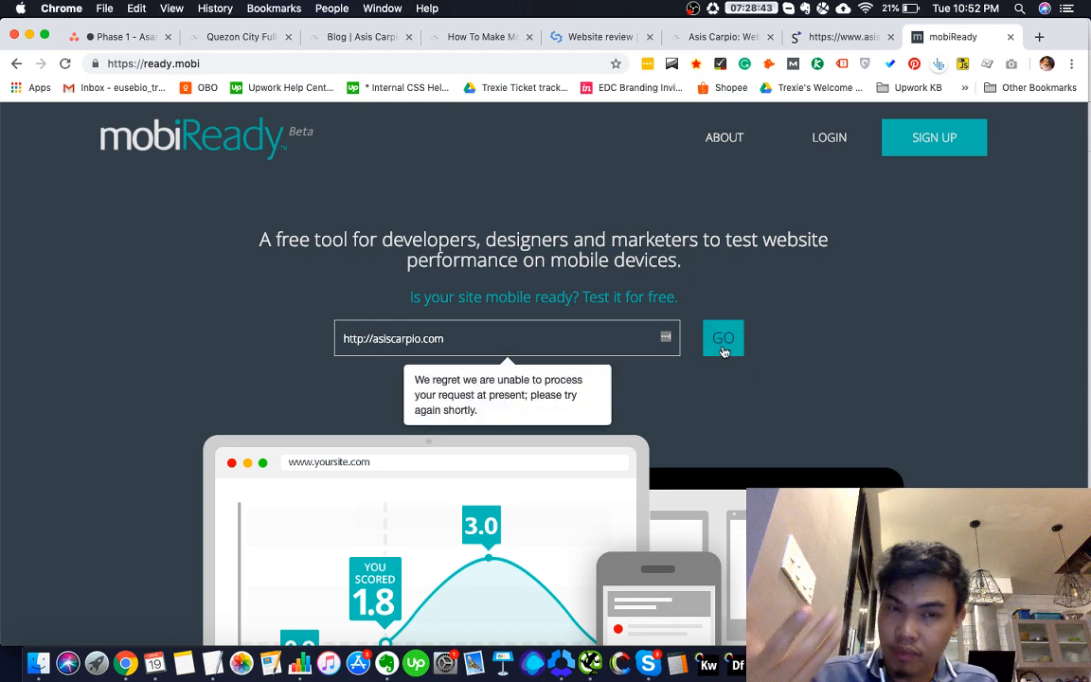
pyautogui.click(583, 339)
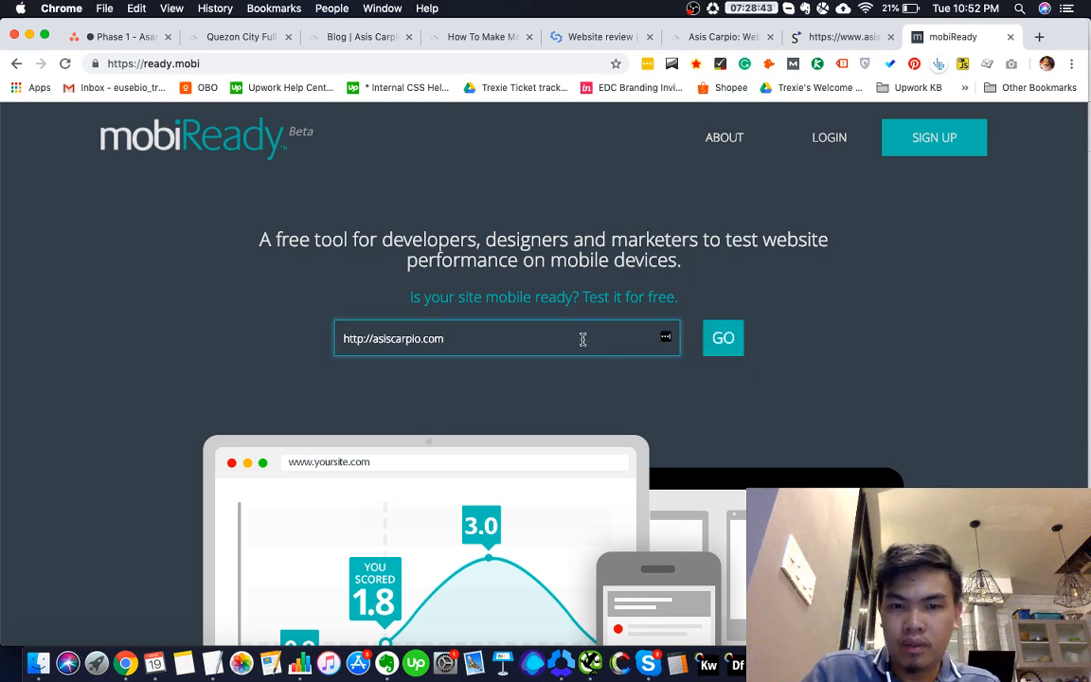
pyautogui.press('super+2')
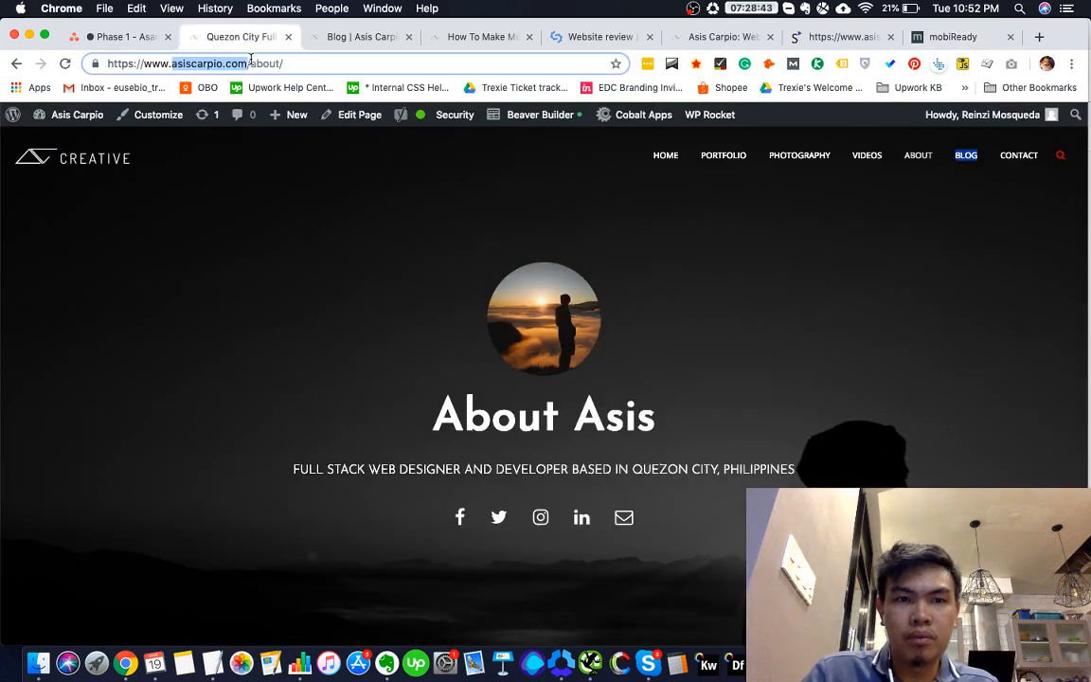
pyautogui.moveTo(161, 58); pyautogui.dragTo(31, 62)
pyautogui.press('super+c')
pyautogui.click(939, 40)
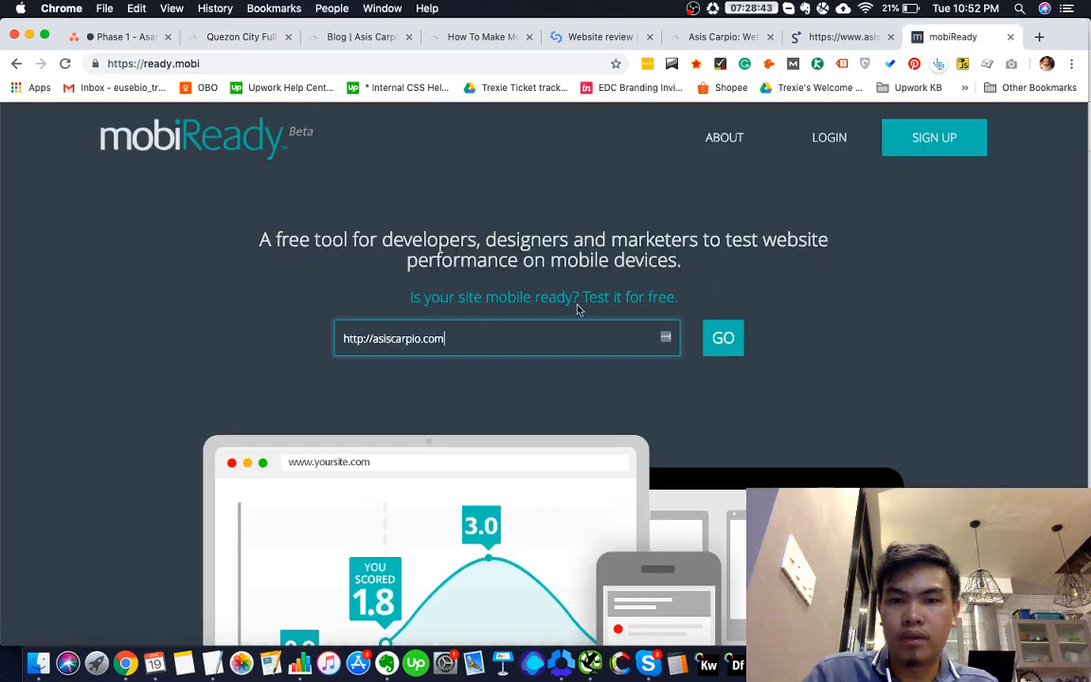
pyautogui.press('super+a')
pyautogui.press('super+v')
pyautogui.click(710, 349)
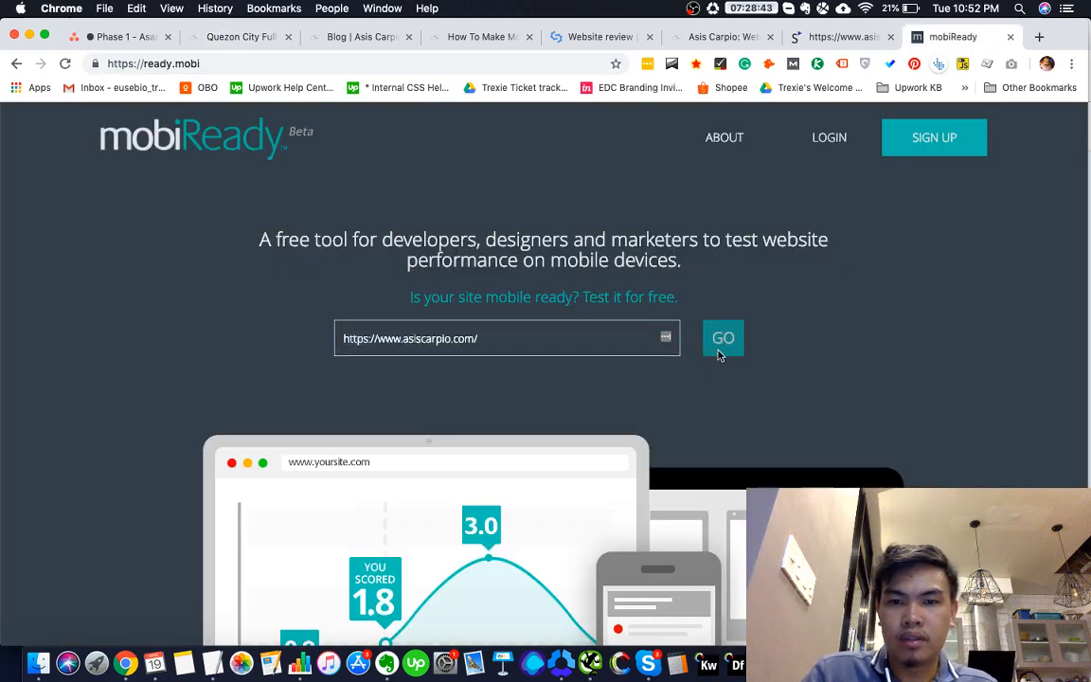
# Cycle through the open tabs back to mobiReady and scroll to watch results compile
pyautogui.click(264, 40)
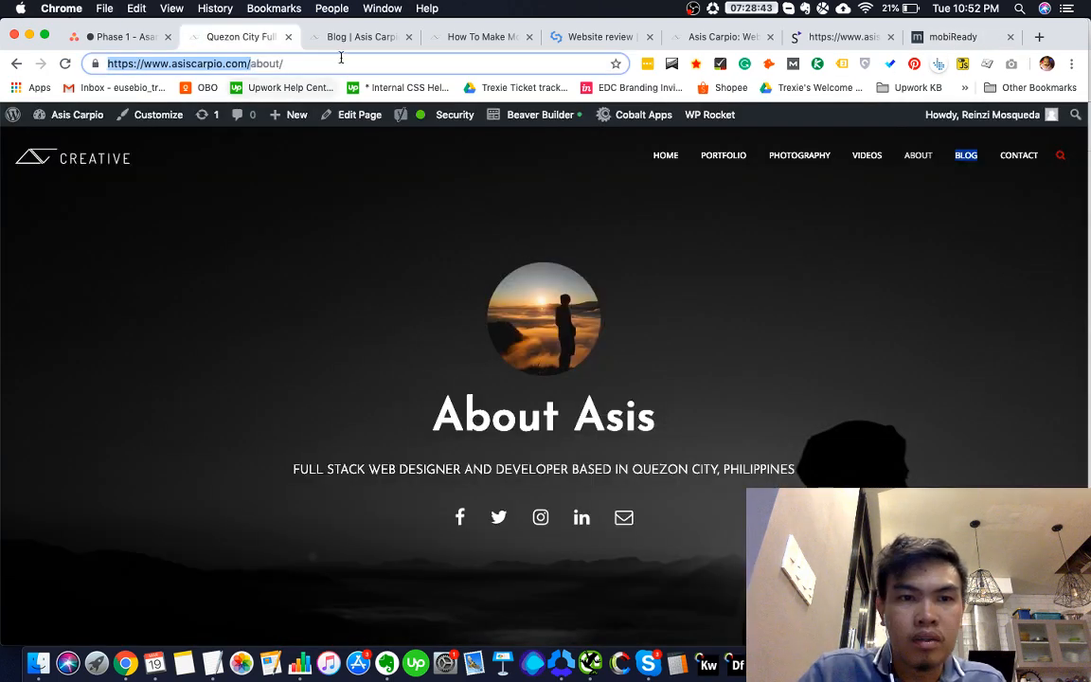
pyautogui.click(358, 40)
pyautogui.hotkey('ctrl', 'Tab')
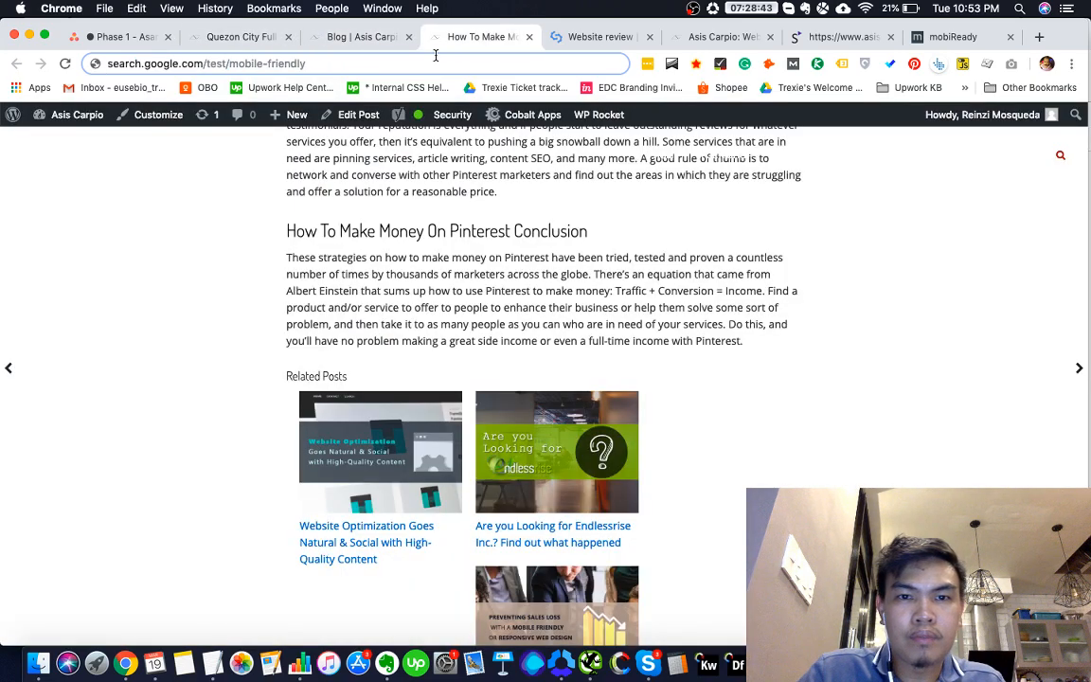
pyautogui.click(592, 36)
pyautogui.click(715, 37)
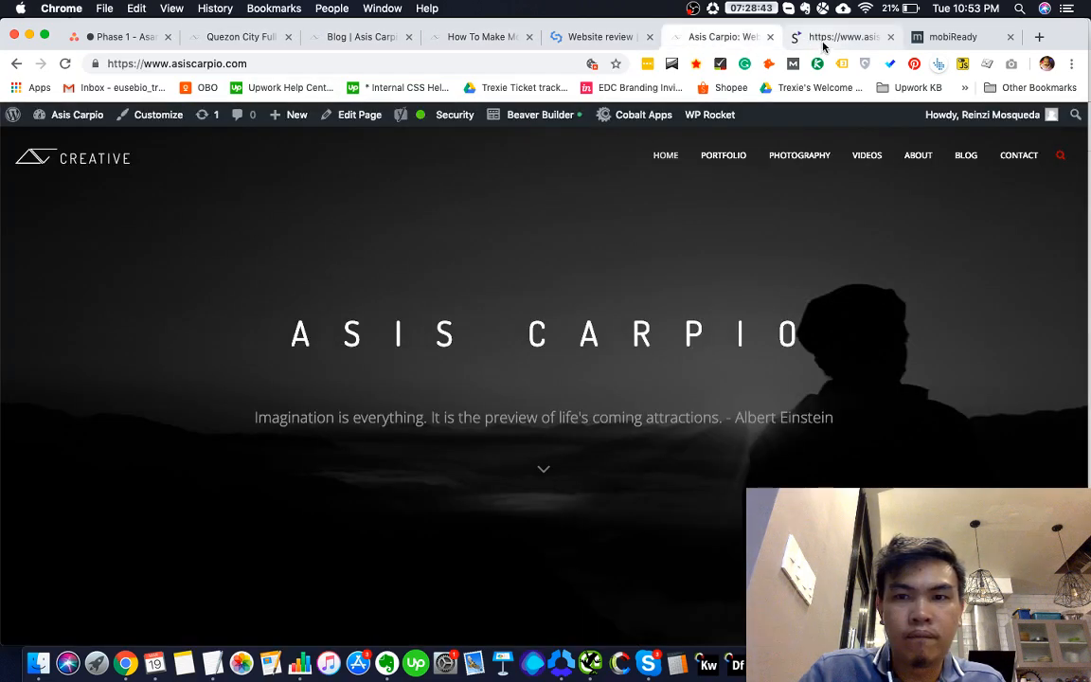
pyautogui.click(822, 38)
pyautogui.click(942, 37)
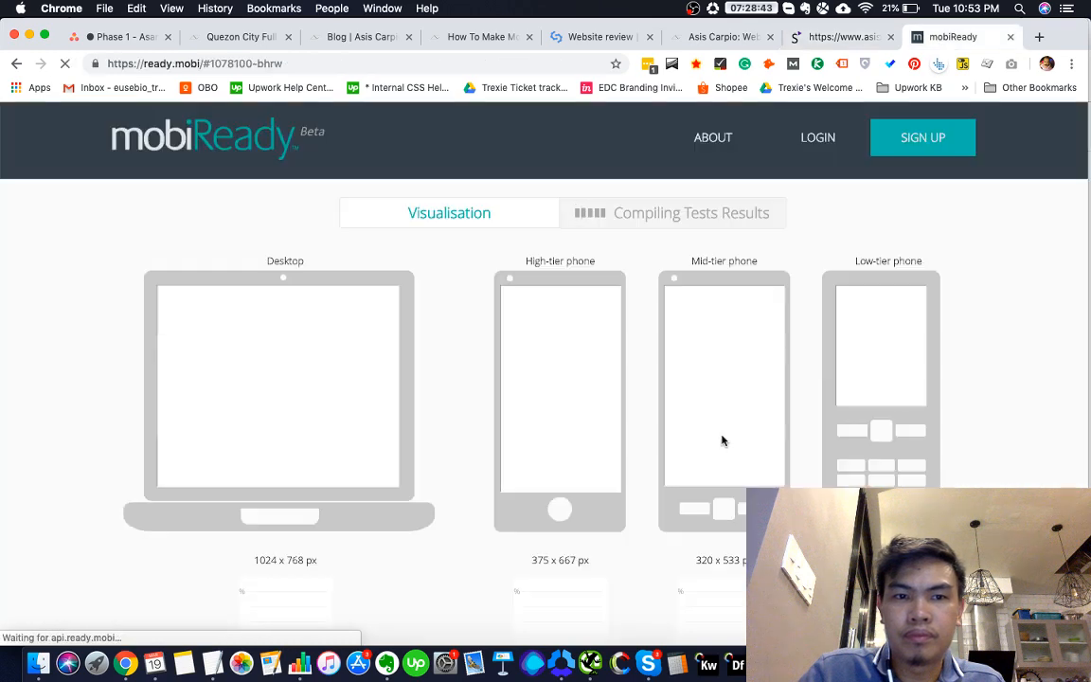
pyautogui.scroll(-2, 717, 490)
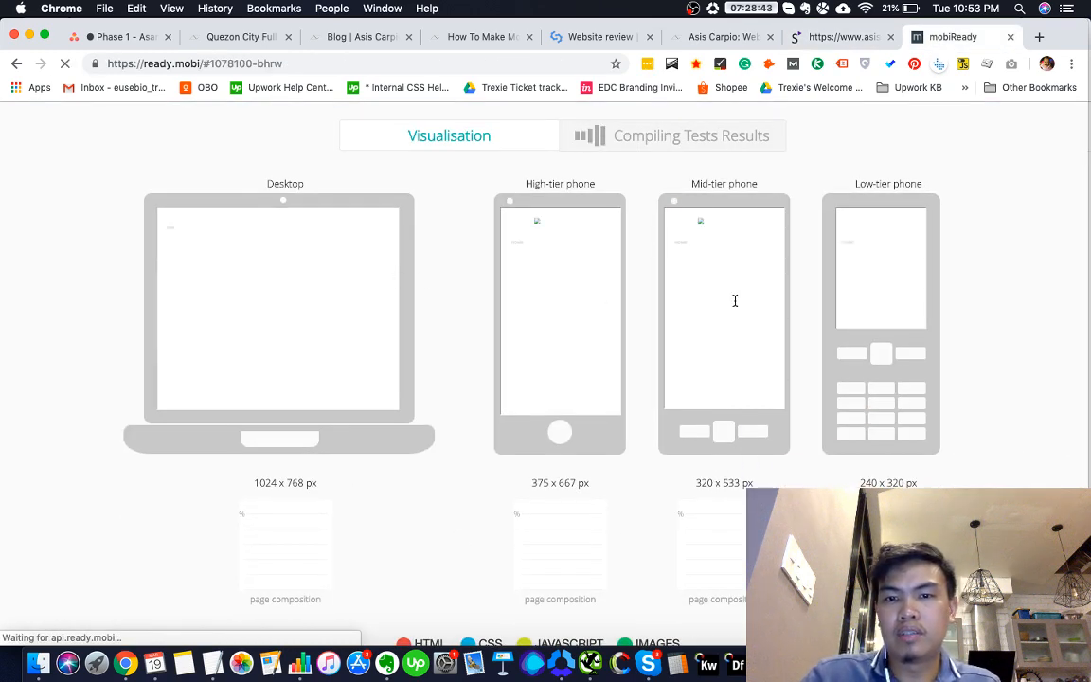
# Mark the Ready.Mobi major-fails and minor-fails checks N in D116 and D117
pyautogui.press('super+grave')
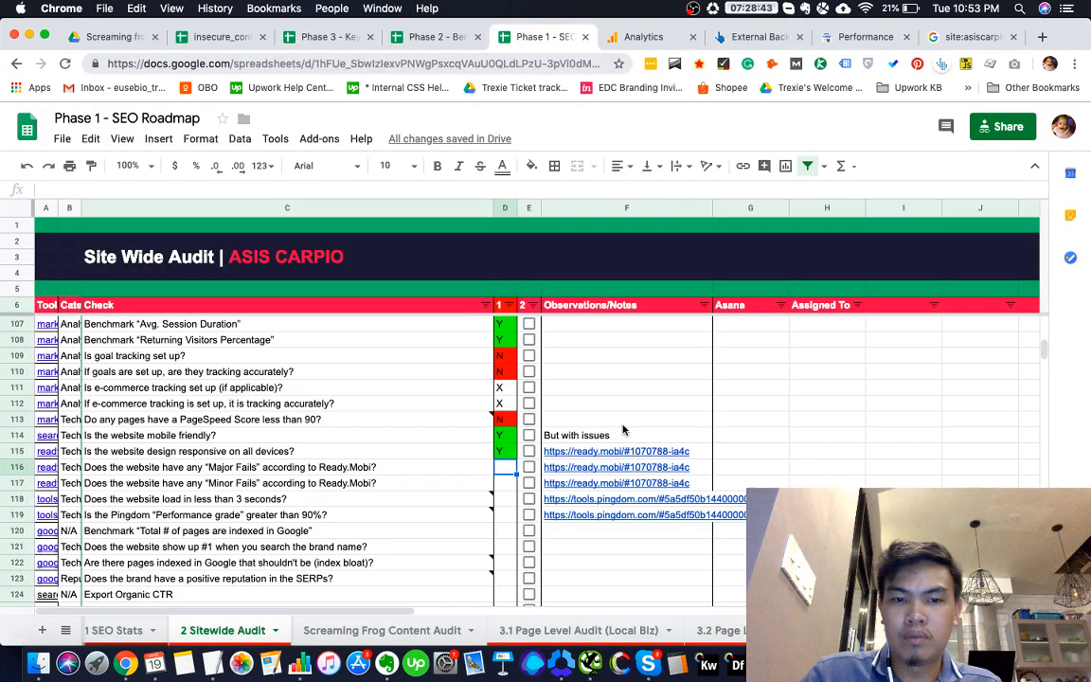
pyautogui.scroll(-1, 536, 489)
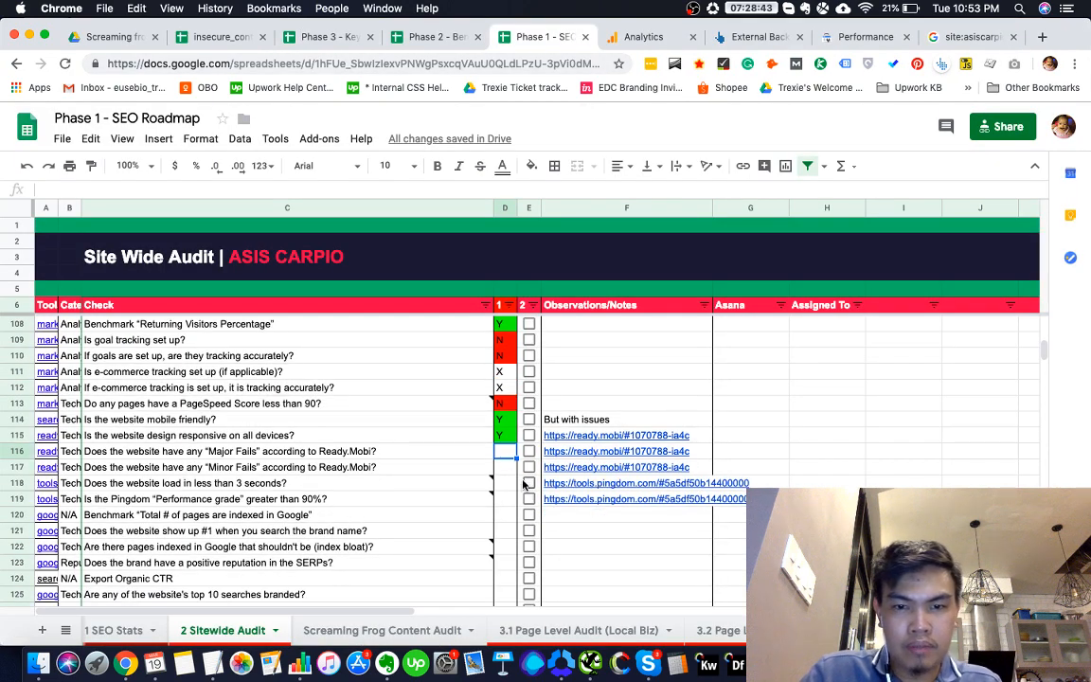
pyautogui.write('N')
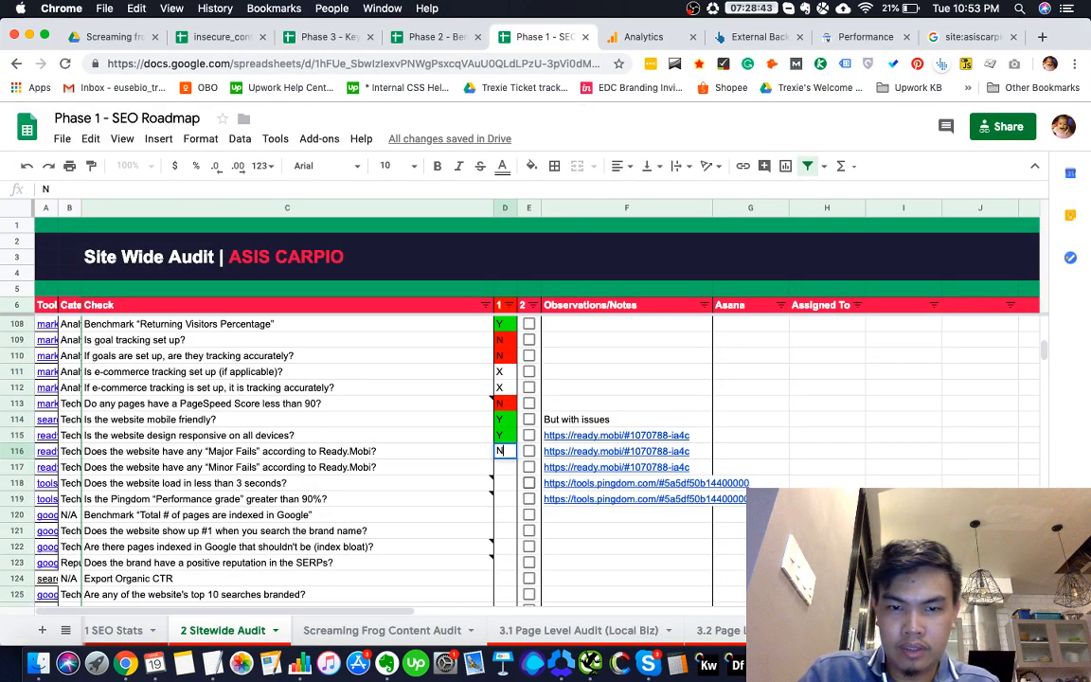
pyautogui.press('Return')
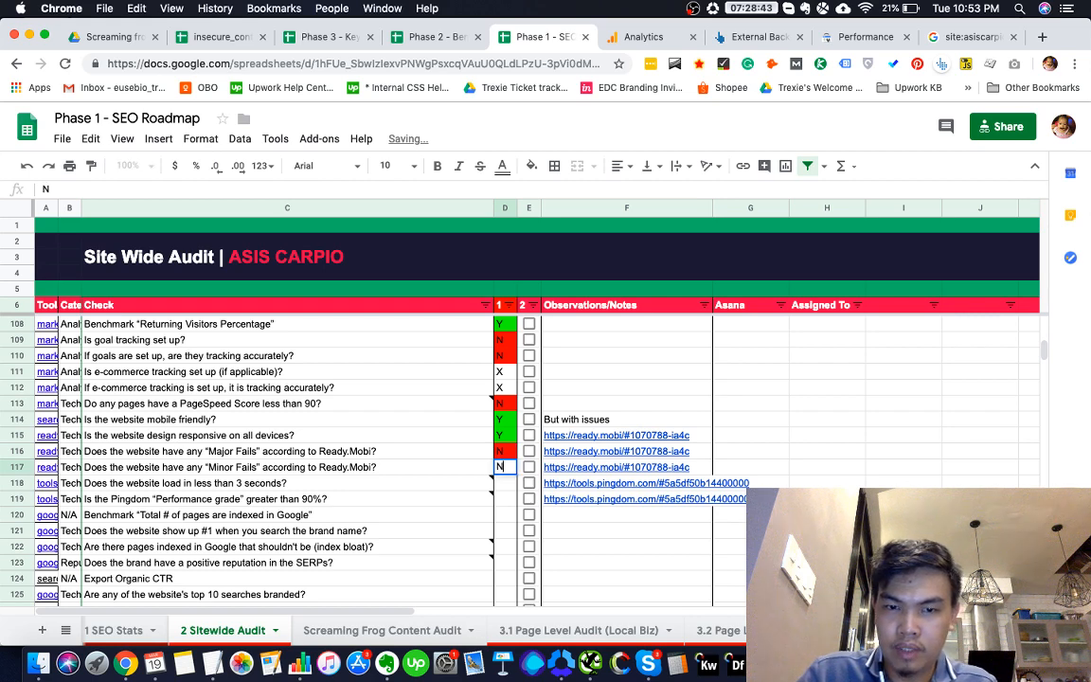
pyautogui.write('N')
pyautogui.press('Return')
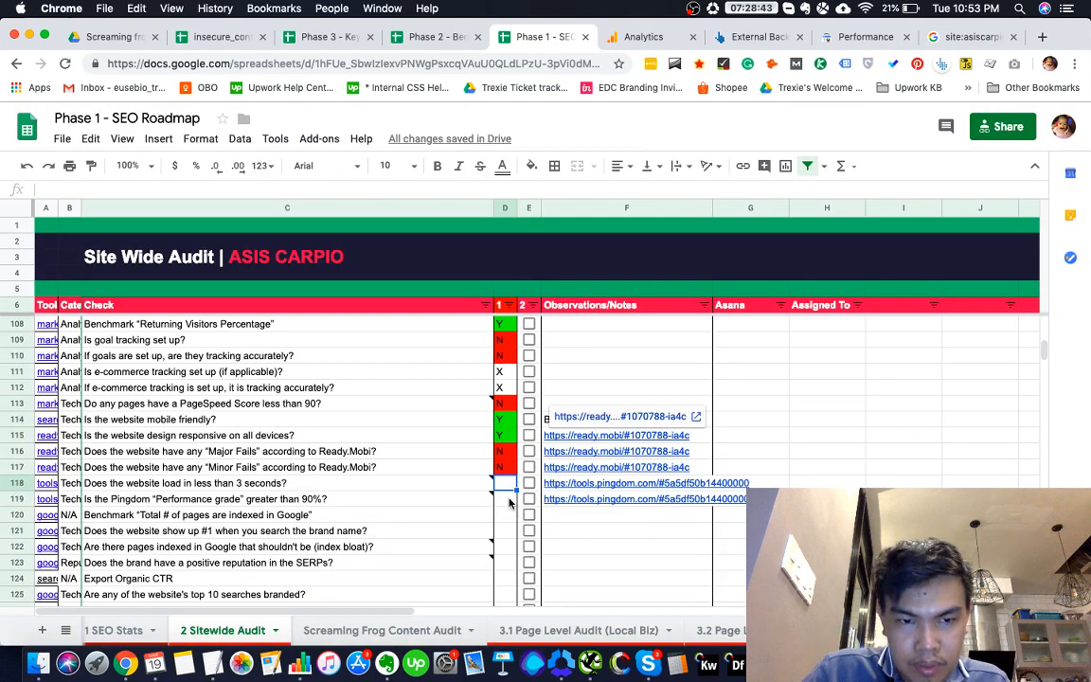
# Select the Pingdom result link in F118 and bring mobiReady's results forward
pyautogui.moveTo(361, 489)
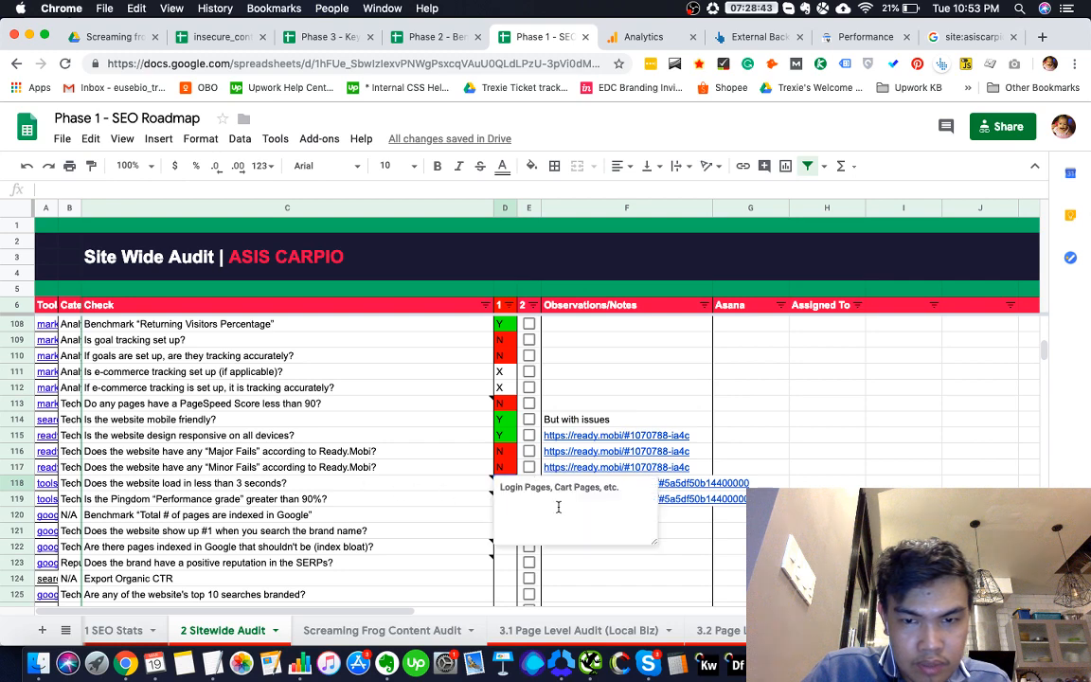
pyautogui.click(688, 483)
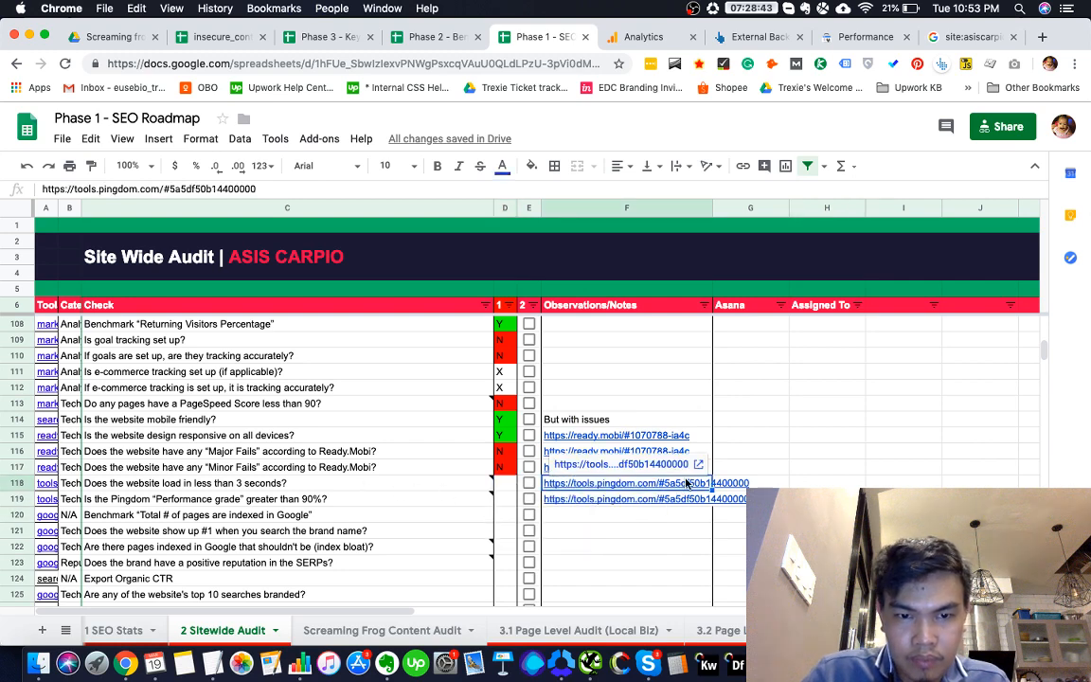
pyautogui.press('super+grave')
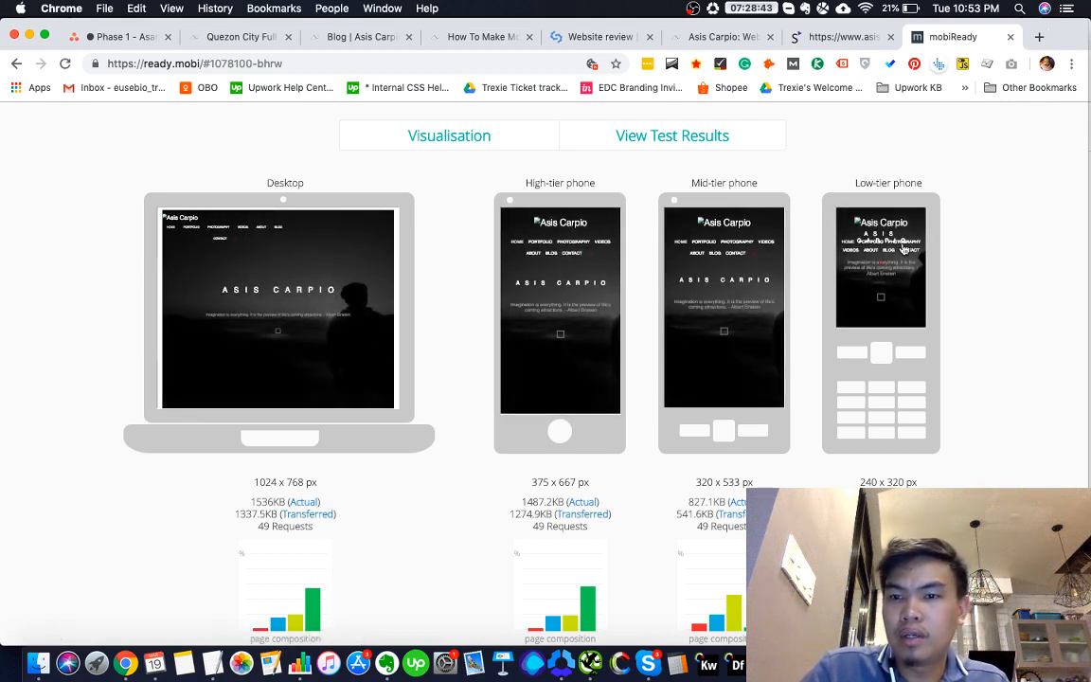
# Load the pasted tools.pingdom.com result in a new tab and review the D 67 grade
pyautogui.click(1039, 37)
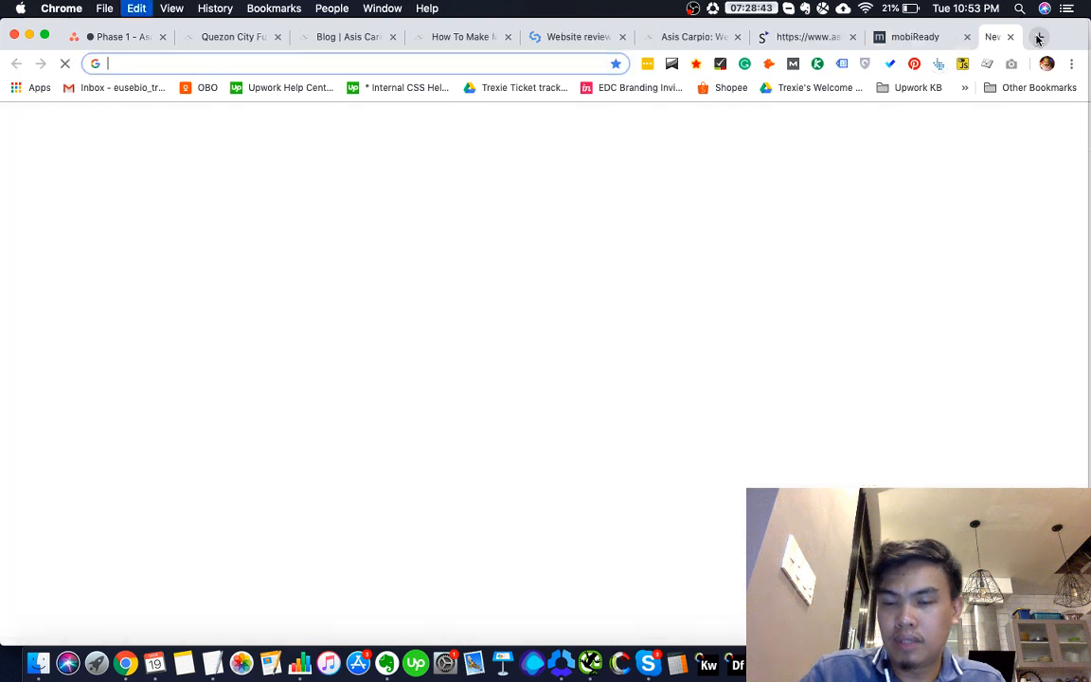
pyautogui.write('https://tools.pingdom.com/#5a5df50b14400000')
pyautogui.press('Return')
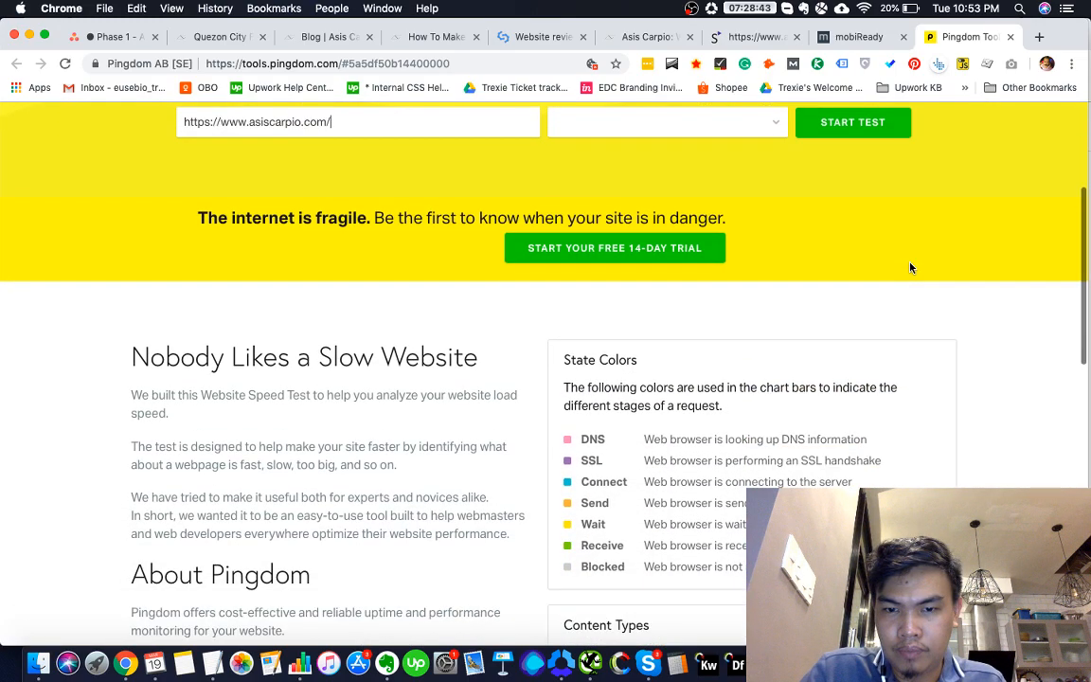
pyautogui.scroll(-3, 910, 268)
pyautogui.scroll(5, 910, 268)
pyautogui.scroll(-1, 911, 268)
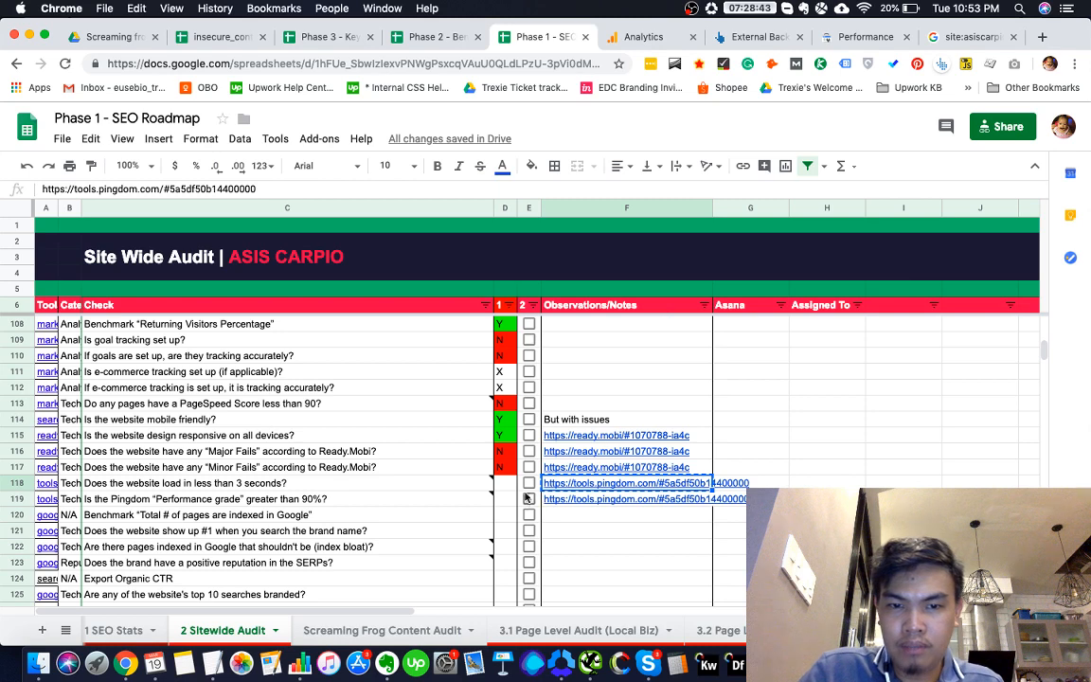
# Mark D118 Y for load time and D119 N for the Pingdom grade
pyautogui.click(509, 487)
pyautogui.write('Y')
pyautogui.press('Return')
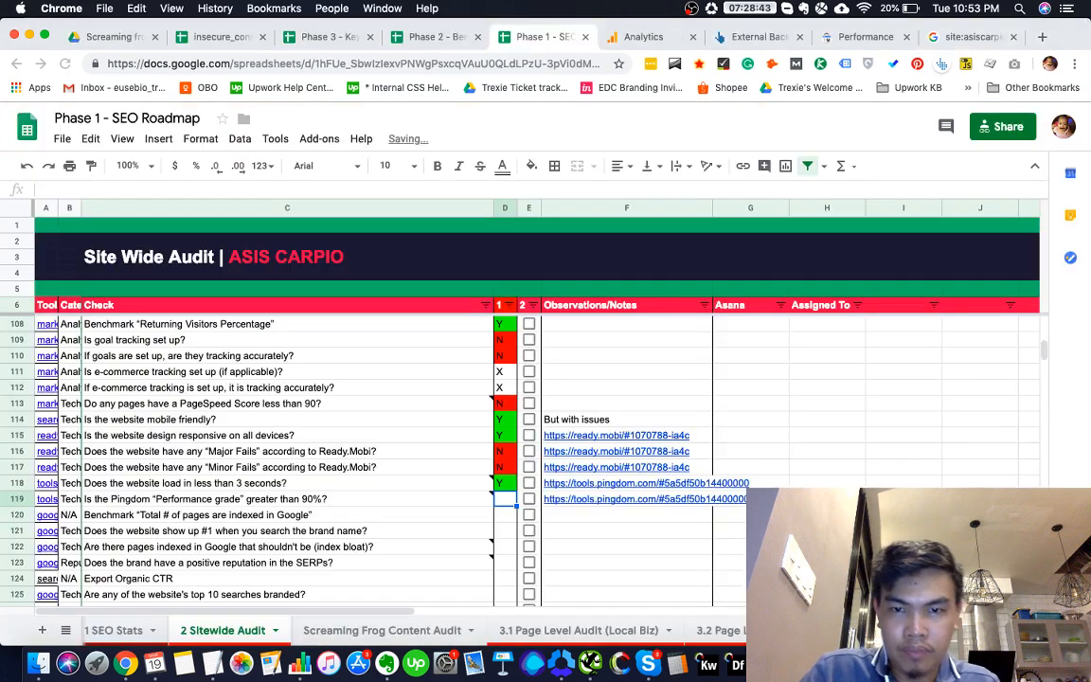
pyautogui.write('N')
pyautogui.press('Return')
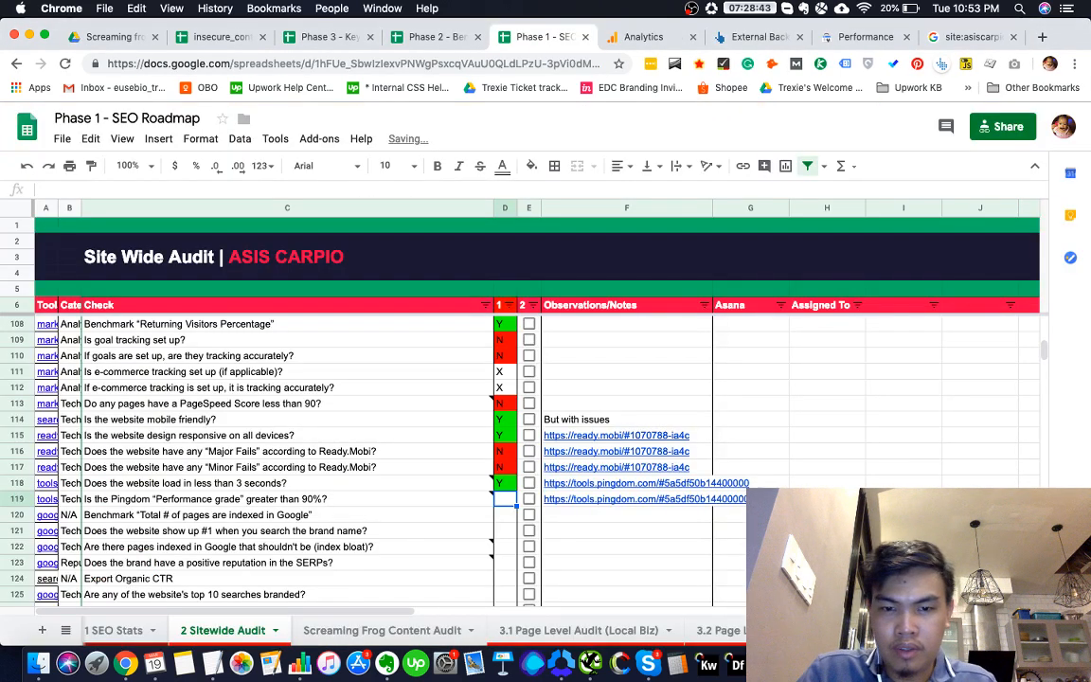
# Verify the Pingdom grade question in C119 against the performance grade of 67
pyautogui.press('Up')
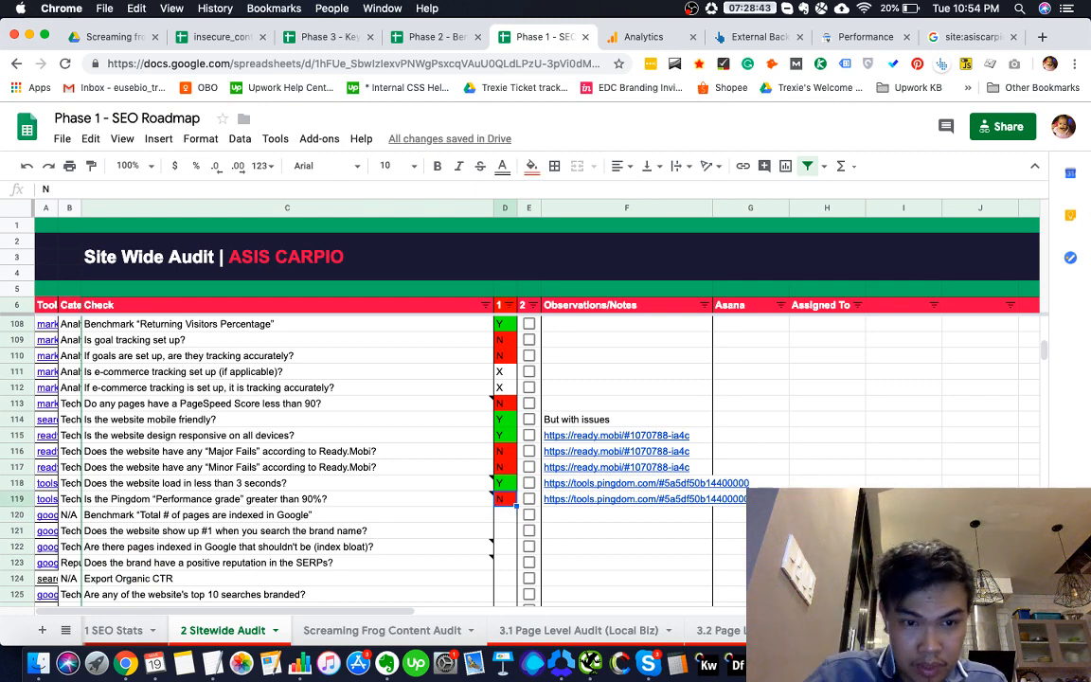
pyautogui.click(399, 500)
pyautogui.press('super+grave')
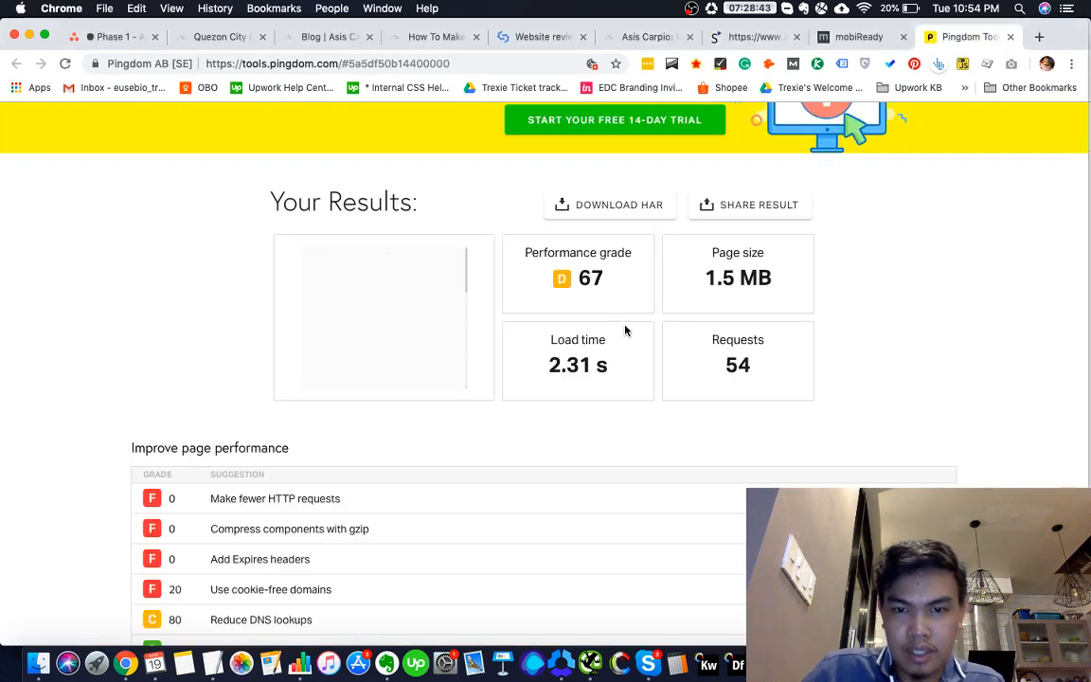
pyautogui.doubleClick(584, 277)
pyautogui.press('super+grave')
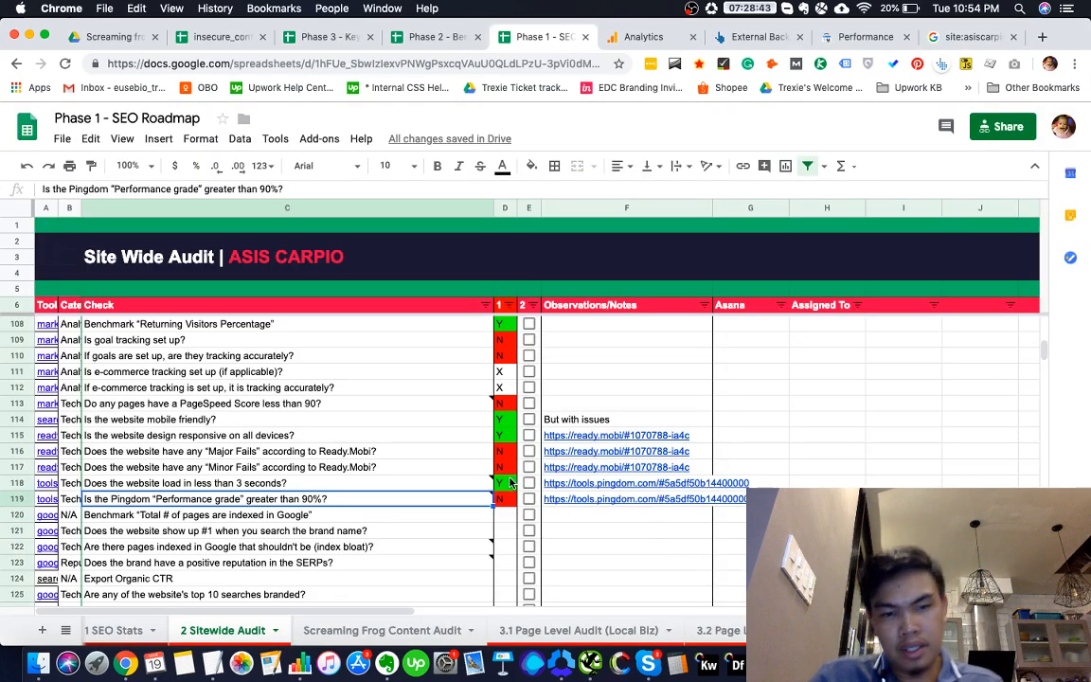
# Mark the indexed-pages benchmark in D120 Y, correcting a mistyped X
pyautogui.click(467, 521)
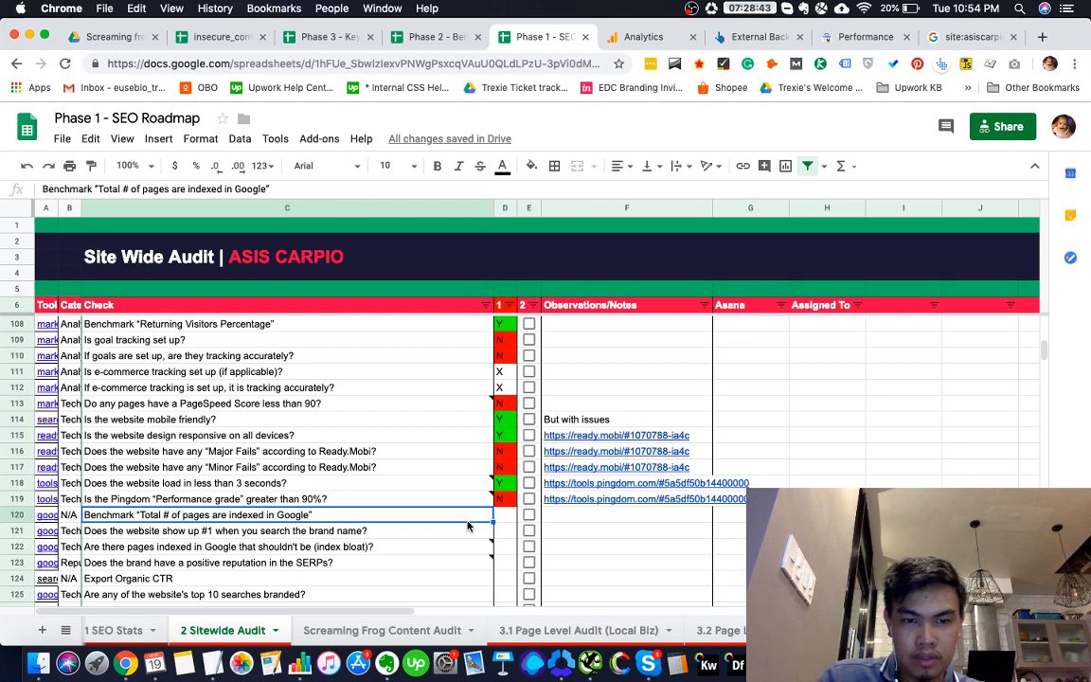
pyautogui.click(502, 522)
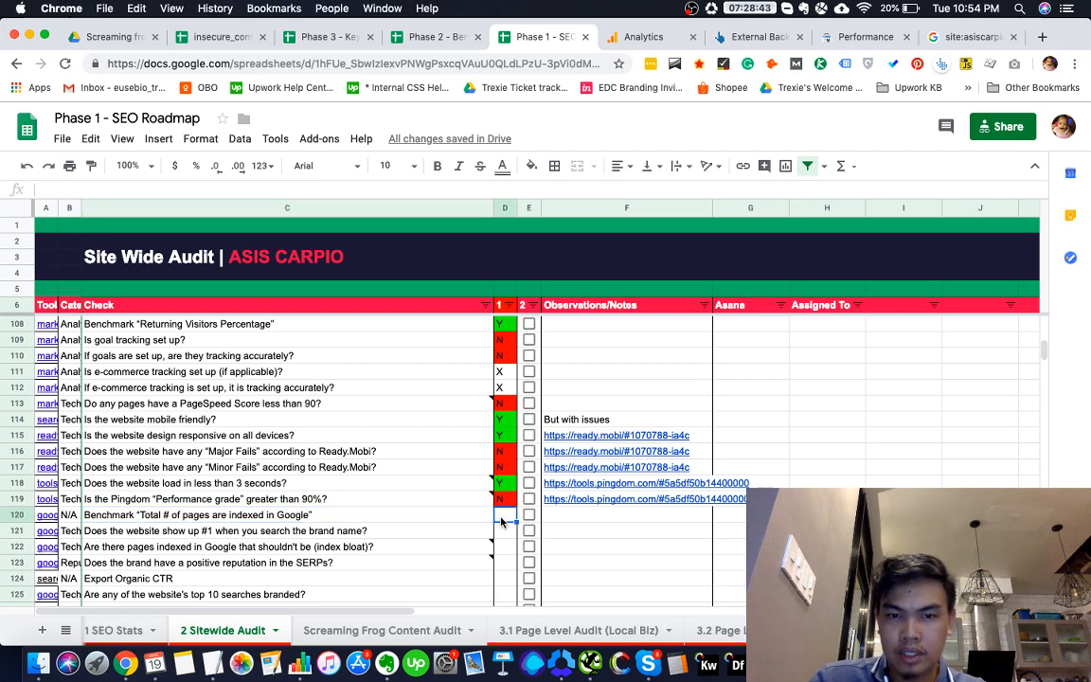
pyautogui.write('X')
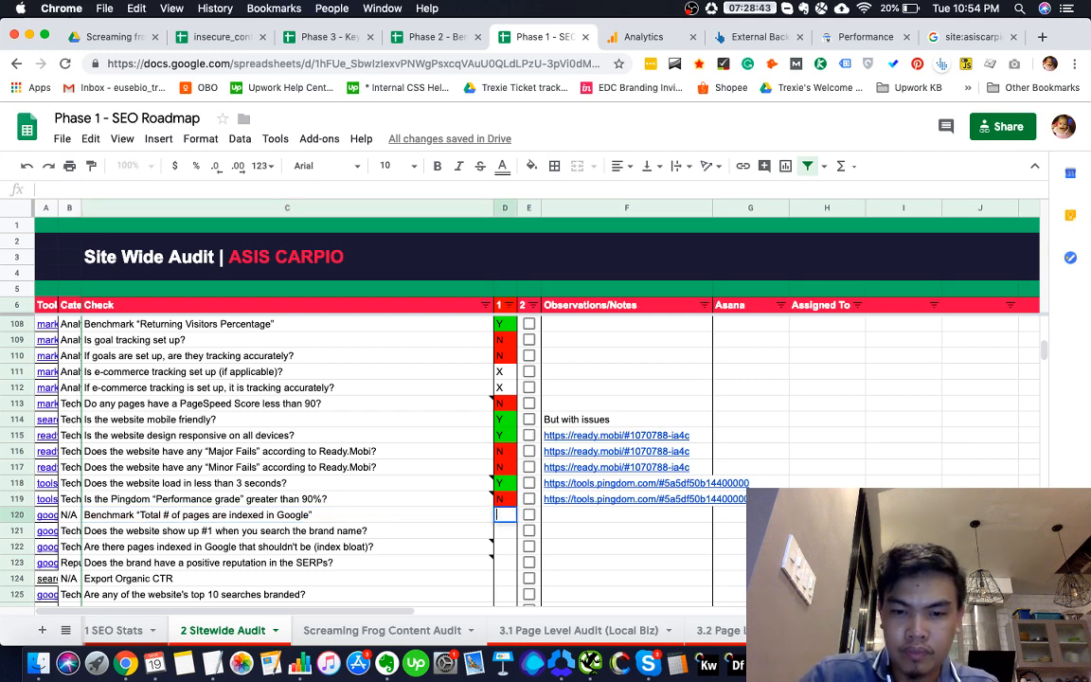
pyautogui.press('Return')
pyautogui.press('Up')
pyautogui.write('Y')
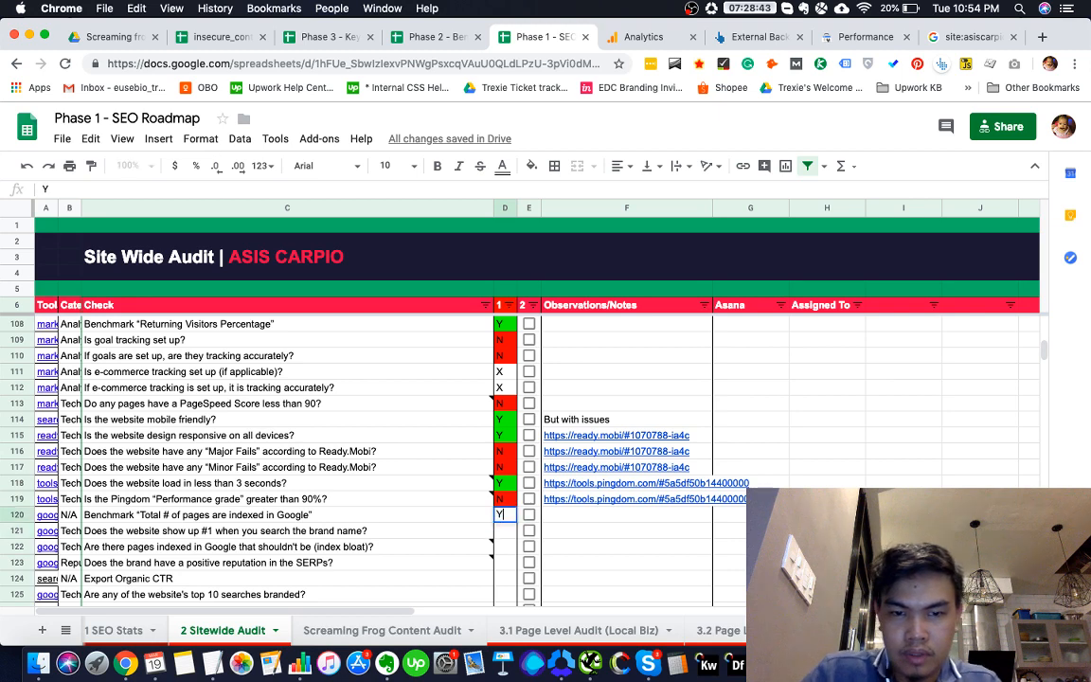
pyautogui.press('Return')
pyautogui.scroll(-2, 520, 508)
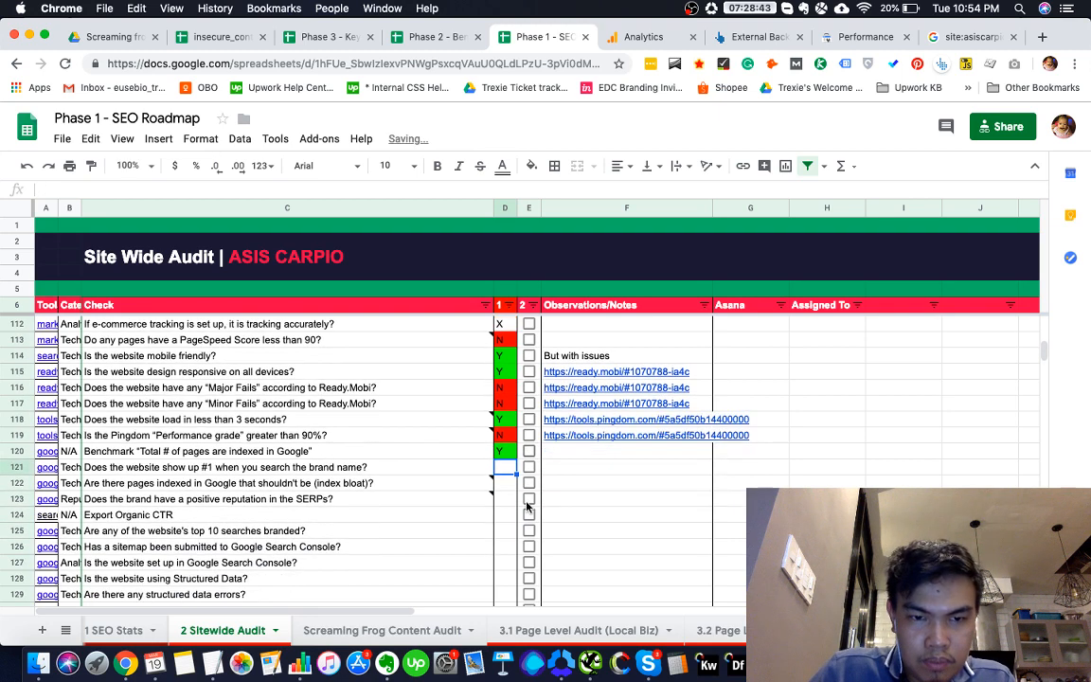
pyautogui.press('super+grave')
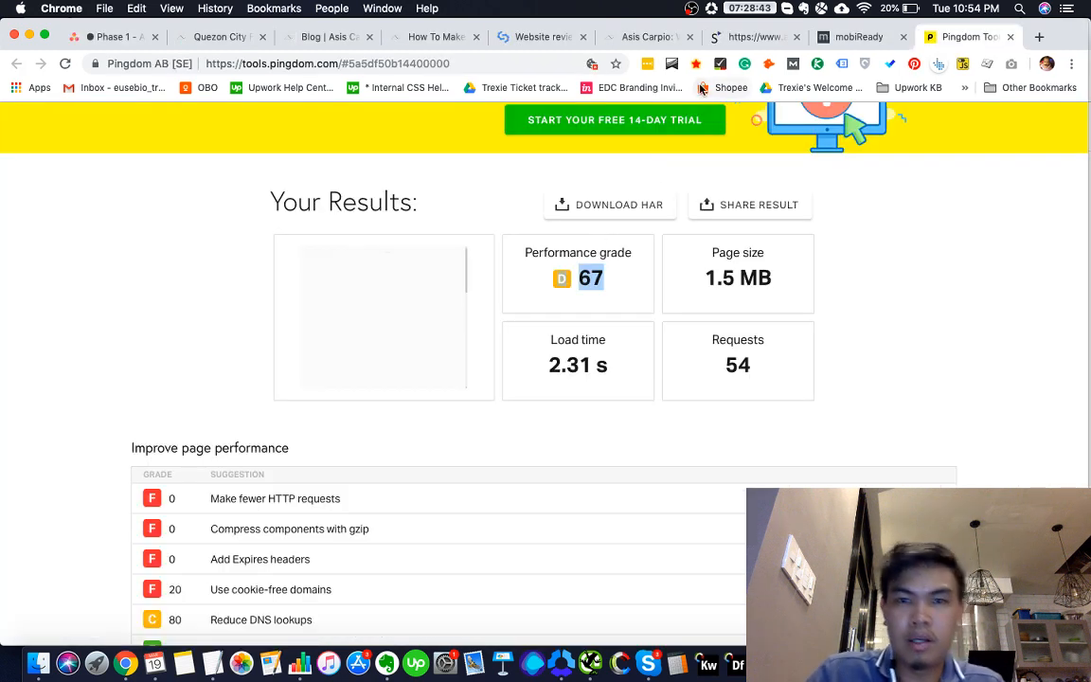
pyautogui.click(1039, 37)
pyautogui.write('Asis')
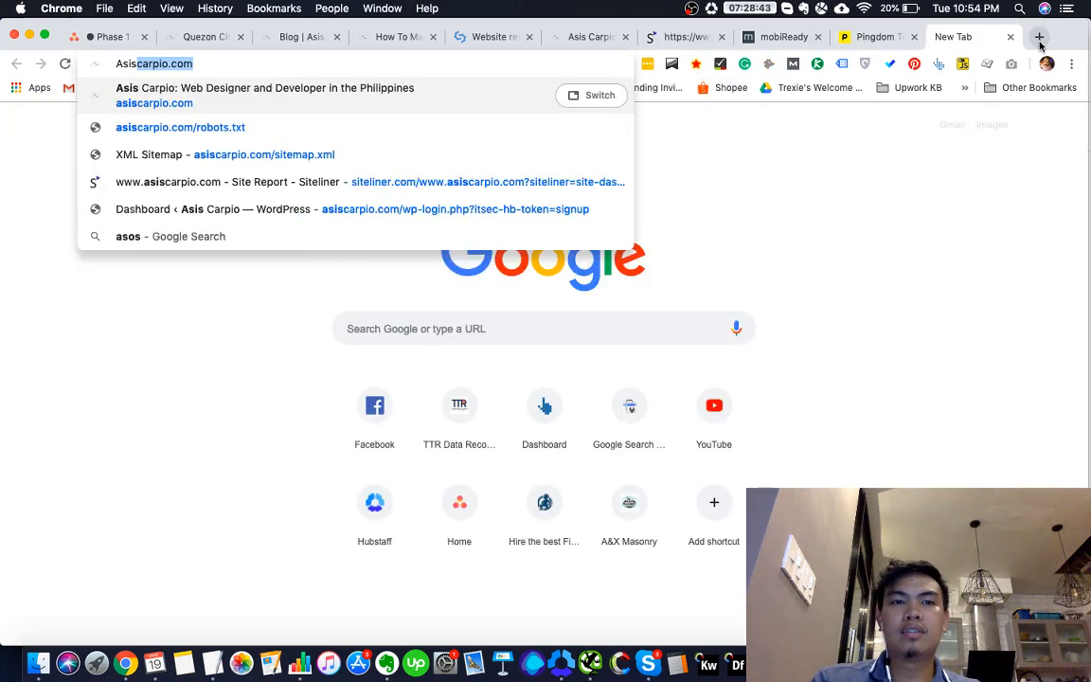
pyautogui.write(' Carpio')
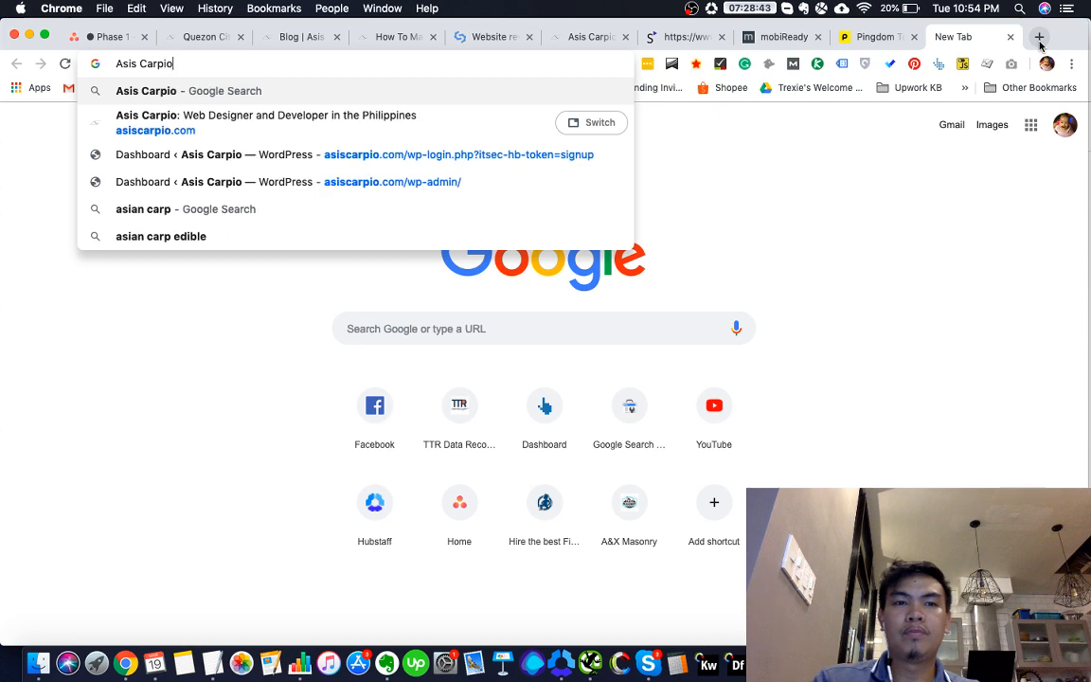
pyautogui.press('Return')
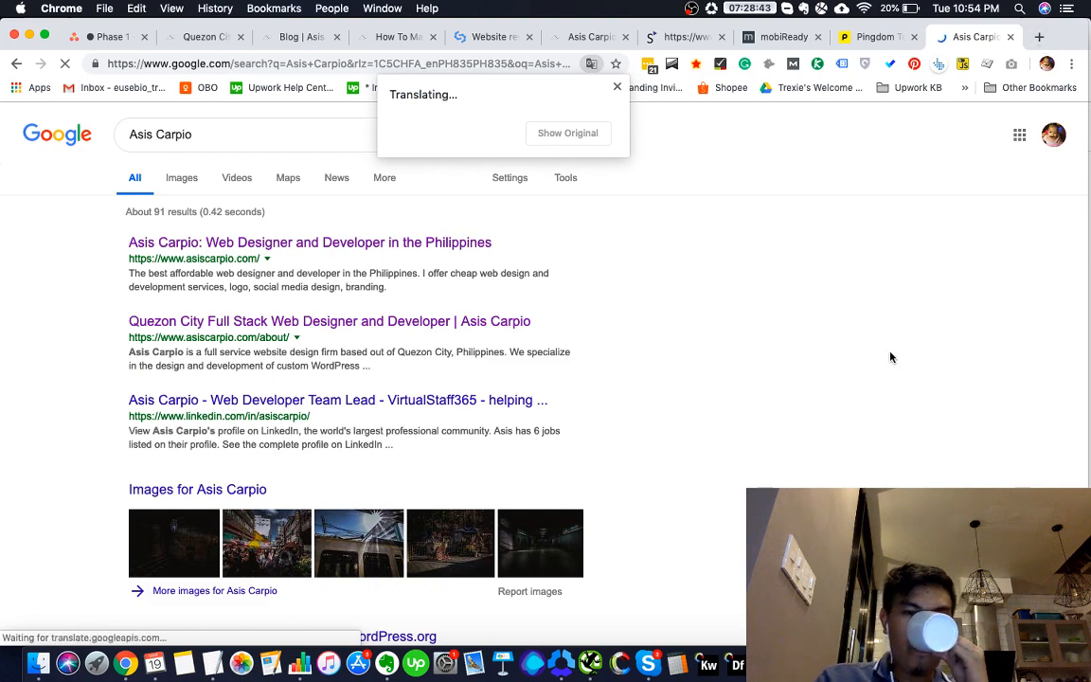
pyautogui.scroll(-3, 774, 391)
pyautogui.scroll(-2, 774, 391)
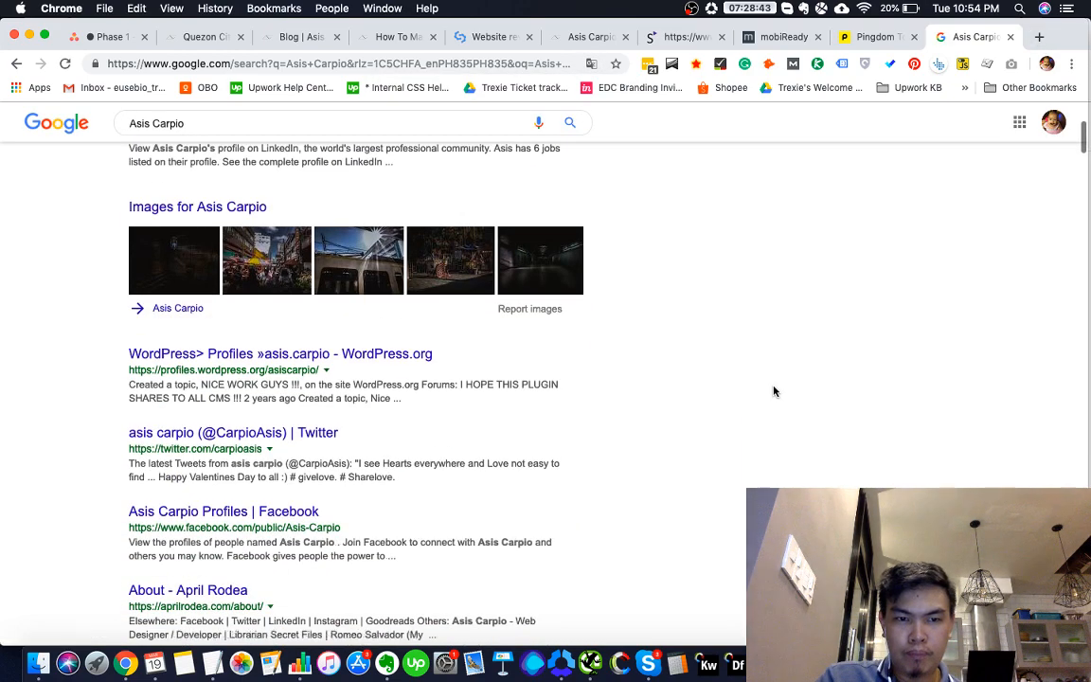
pyautogui.scroll(-5, 774, 391)
pyautogui.scroll(-10, 774, 391)
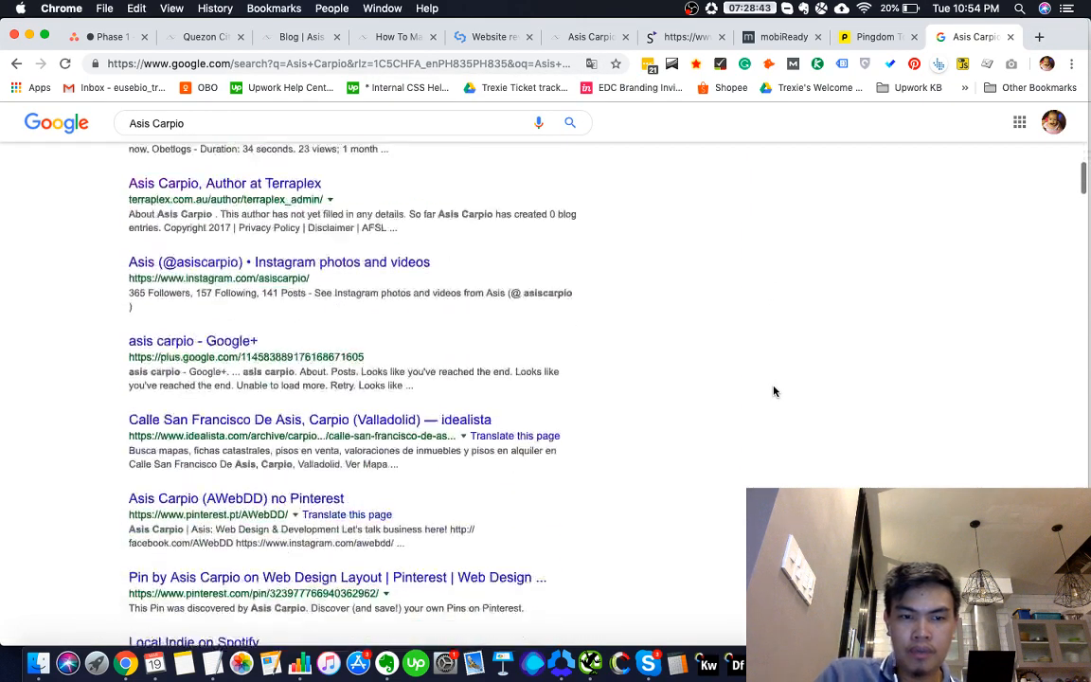
pyautogui.scroll(-12, 774, 391)
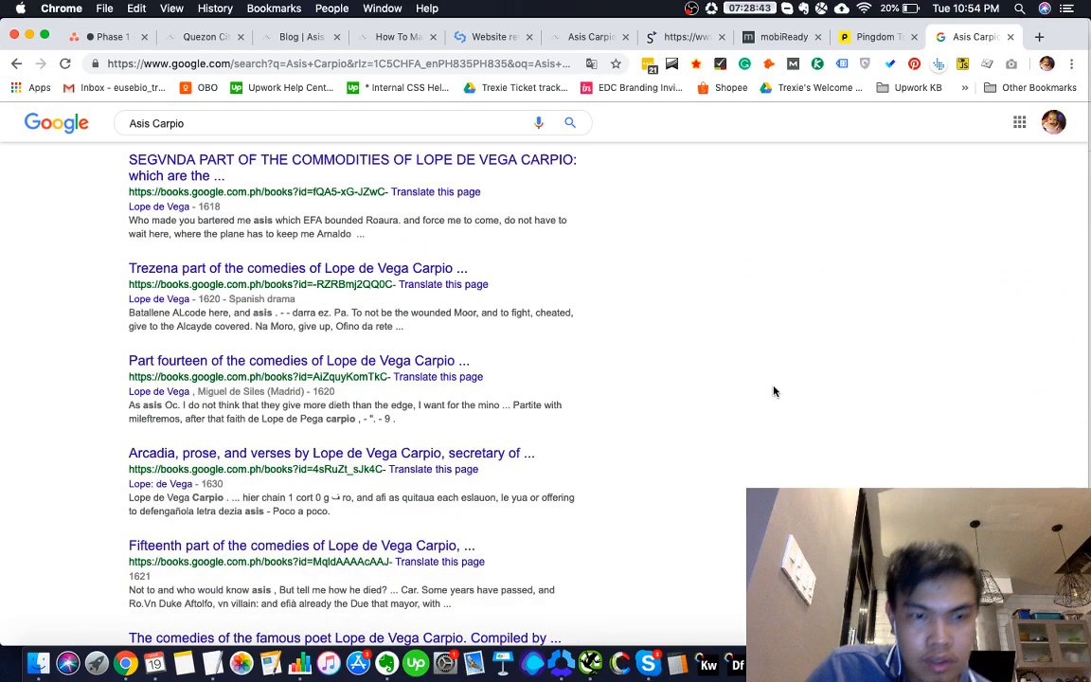
pyautogui.scroll(3, 774, 391)
pyautogui.scroll(2, 774, 391)
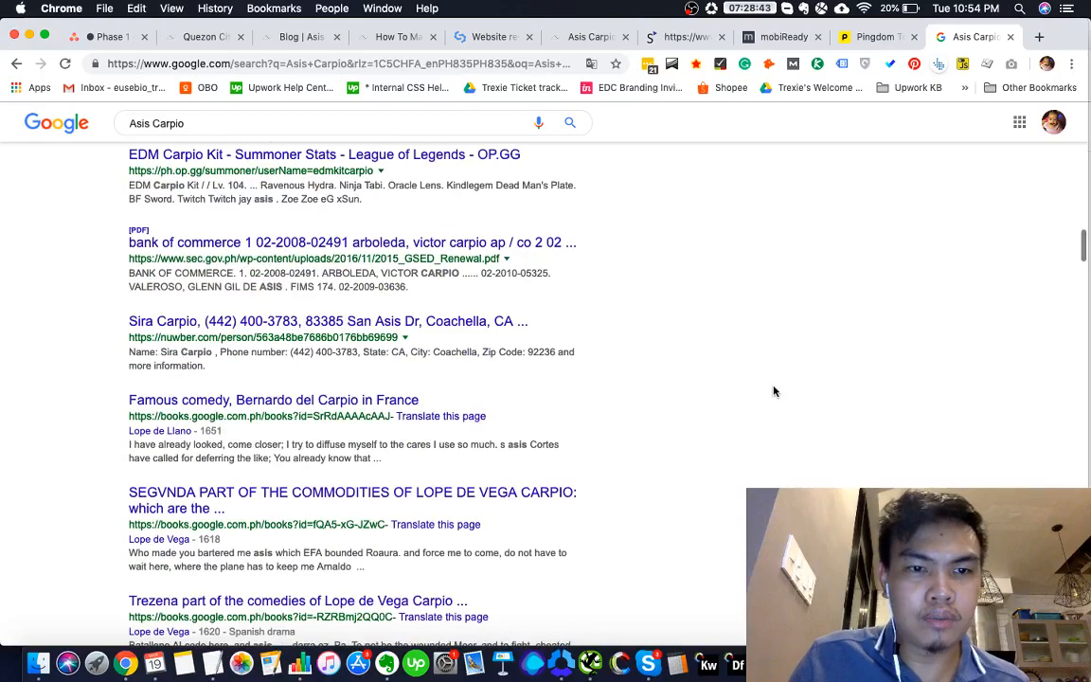
pyautogui.scroll(10, 774, 392)
pyautogui.scroll(-6, 774, 391)
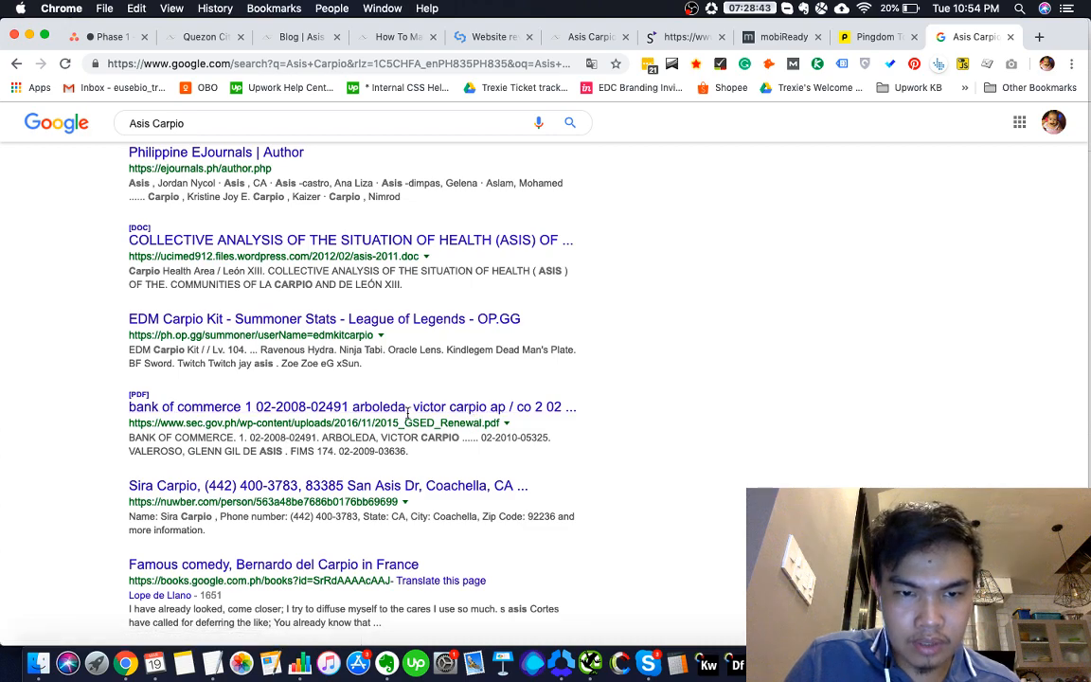
pyautogui.scroll(3, 482, 305)
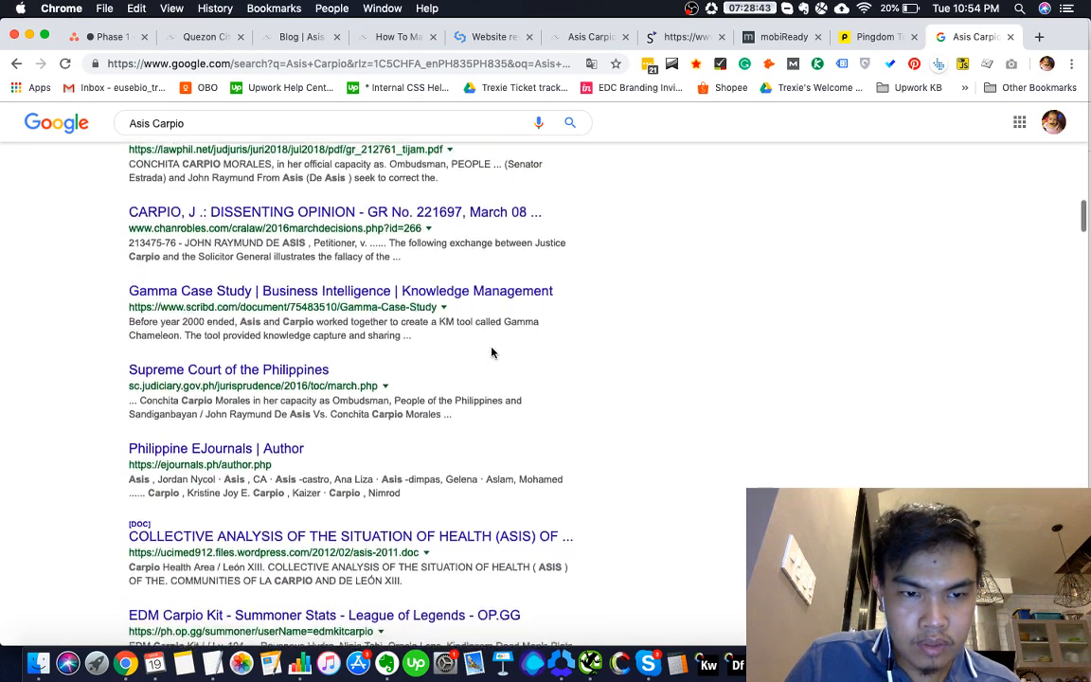
pyautogui.scroll(3, 491, 353)
pyautogui.scroll(8, 491, 353)
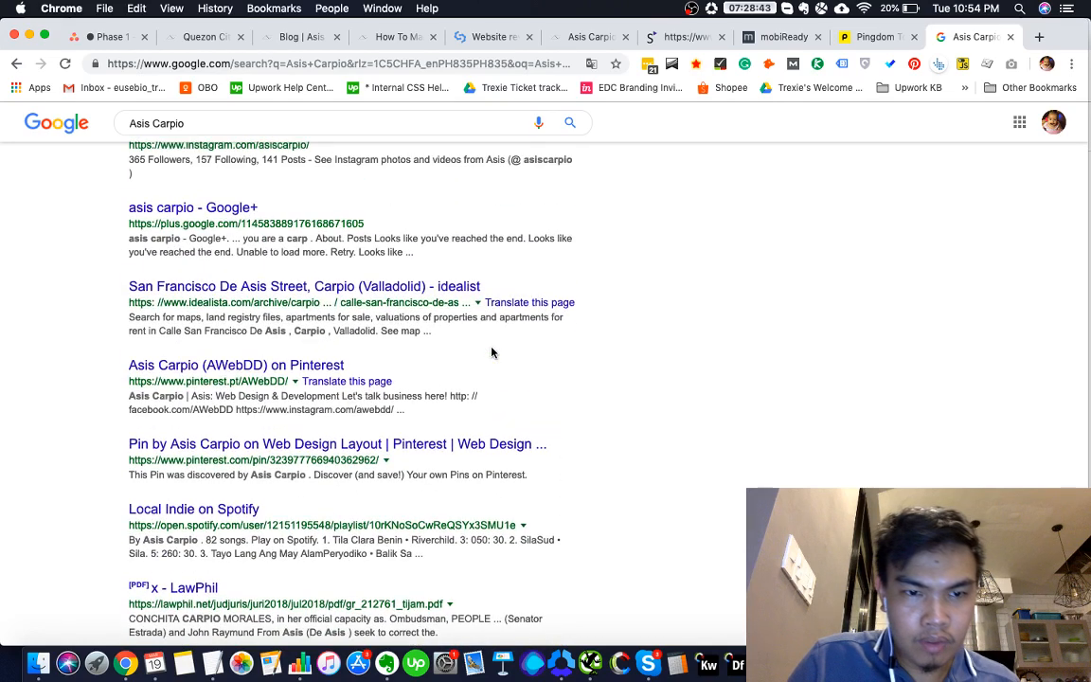
pyautogui.scroll(3, 653, 370)
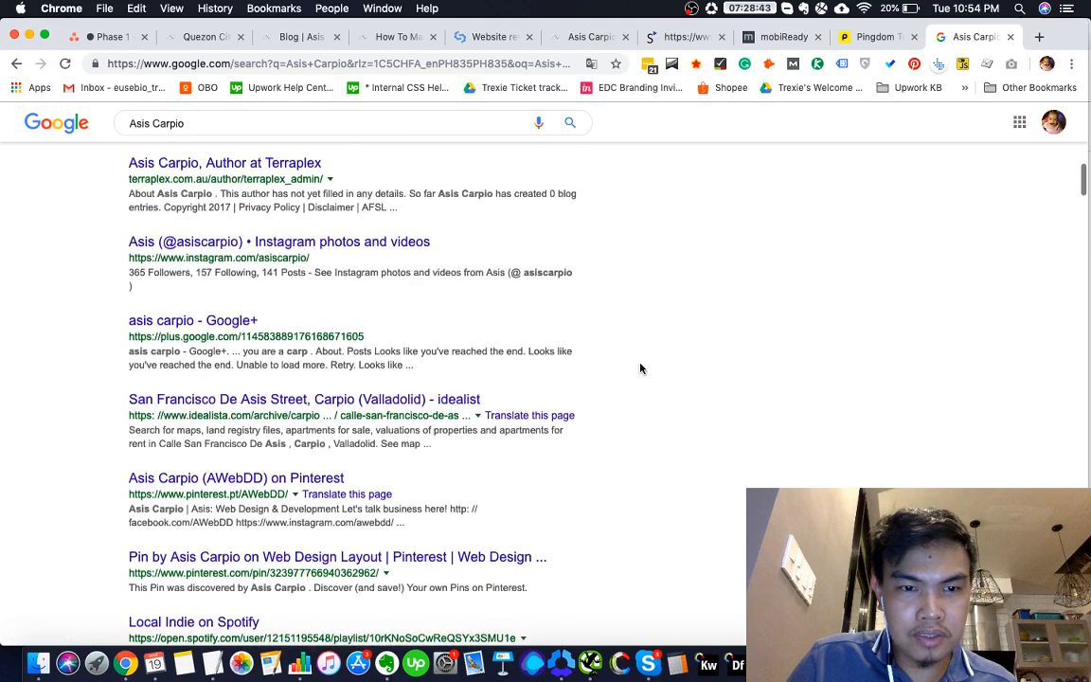
pyautogui.scroll(1, 555, 366)
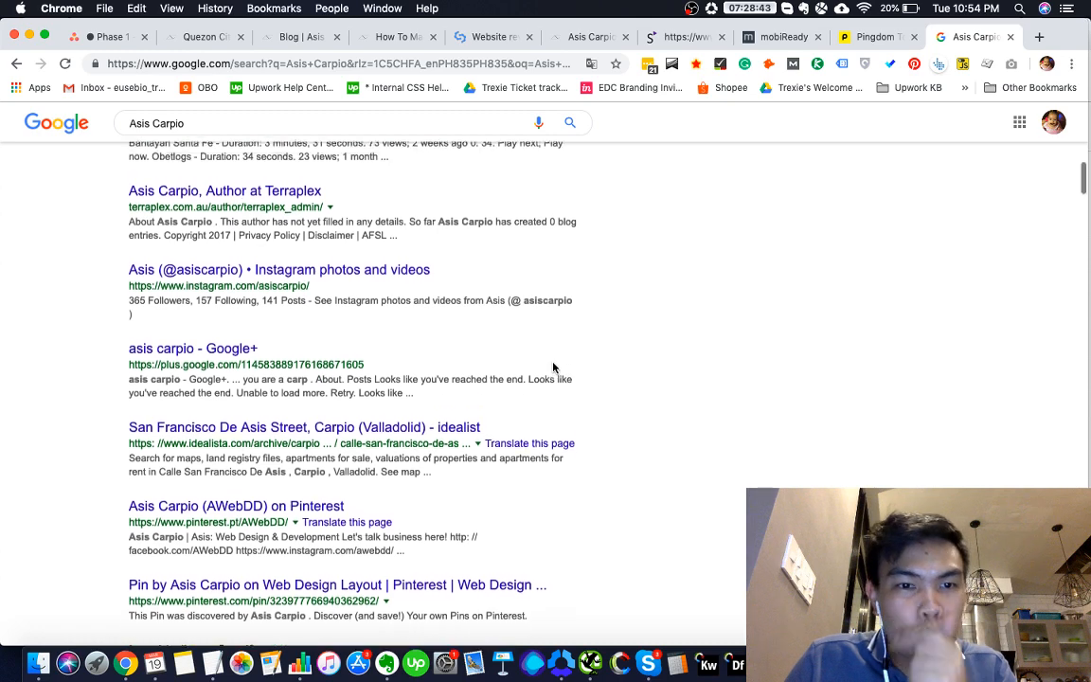
pyautogui.scroll(3, 427, 353)
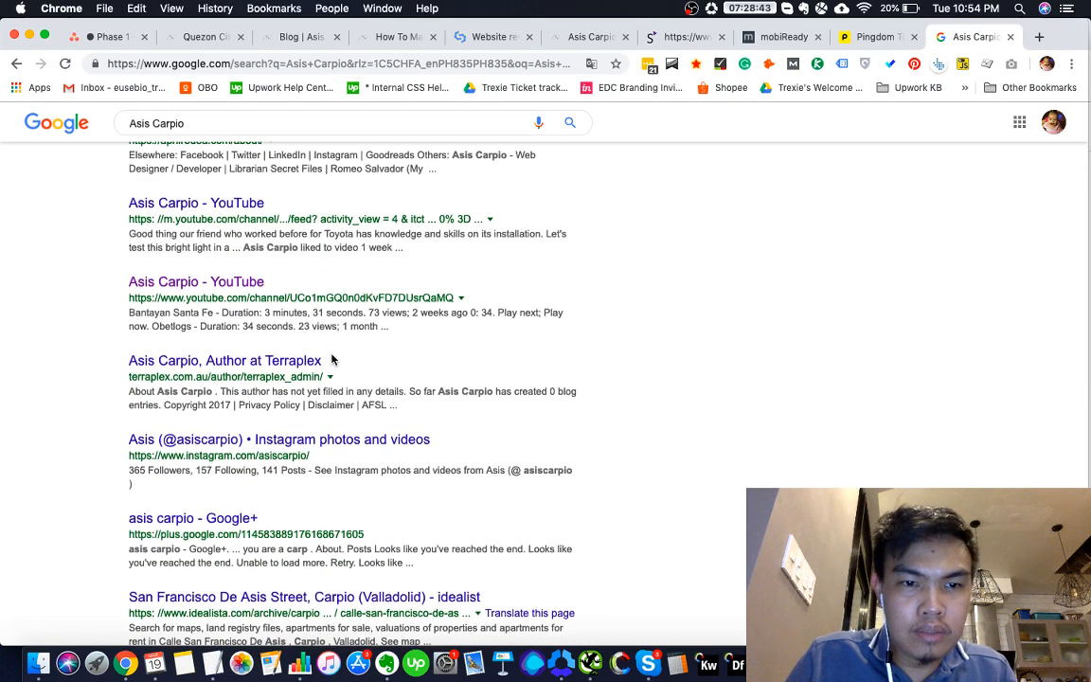
pyautogui.scroll(1, 450, 312)
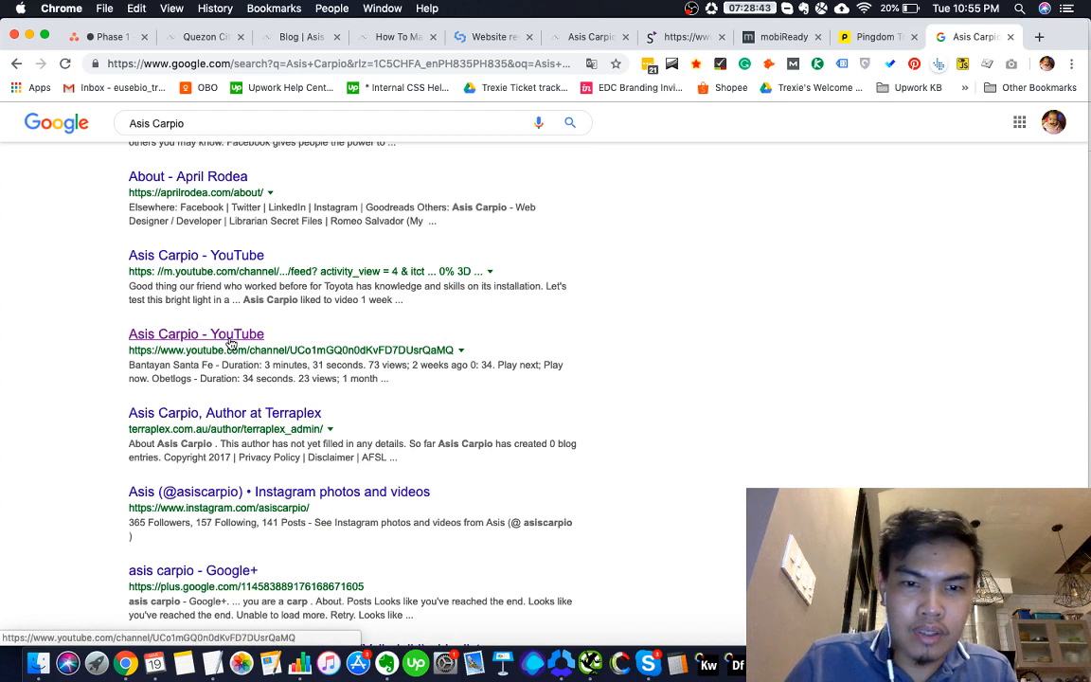
pyautogui.press('super+grave')
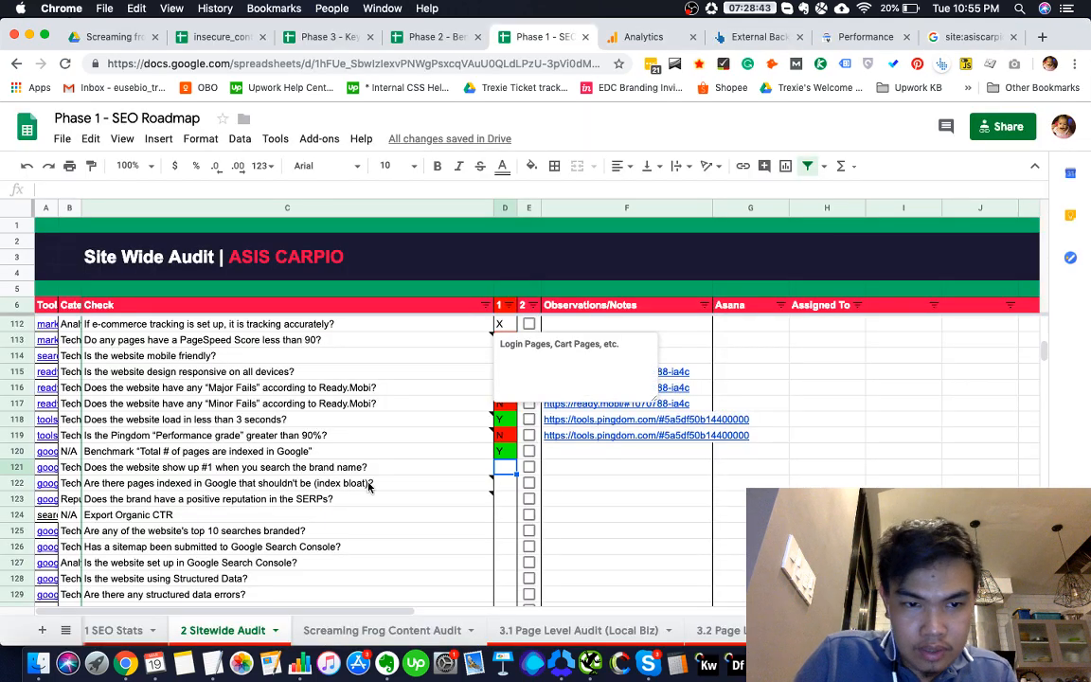
# Enter Y in D121 for the brand-name #1 check and return to the Google results
pyautogui.write('Y')
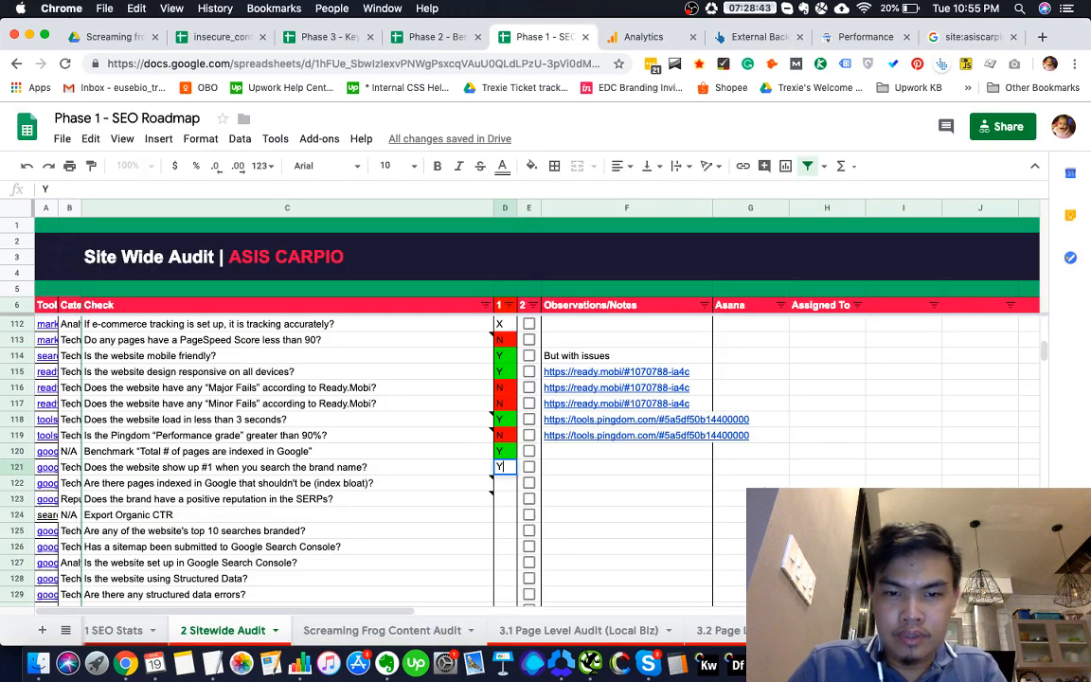
pyautogui.press('Return')
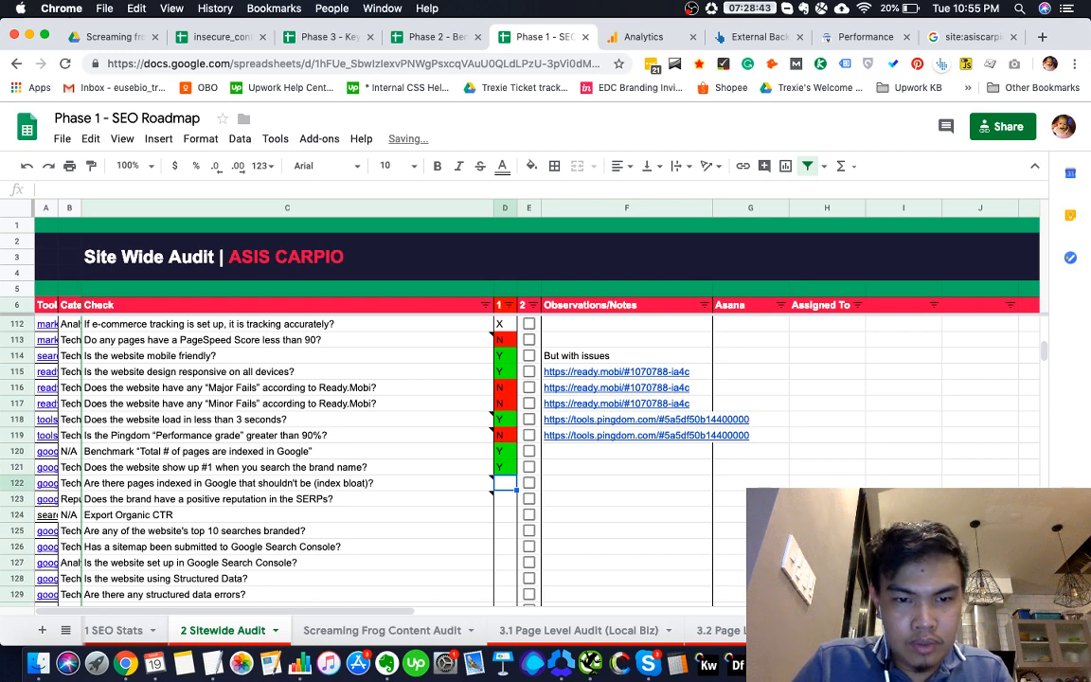
pyautogui.press('super+grave')
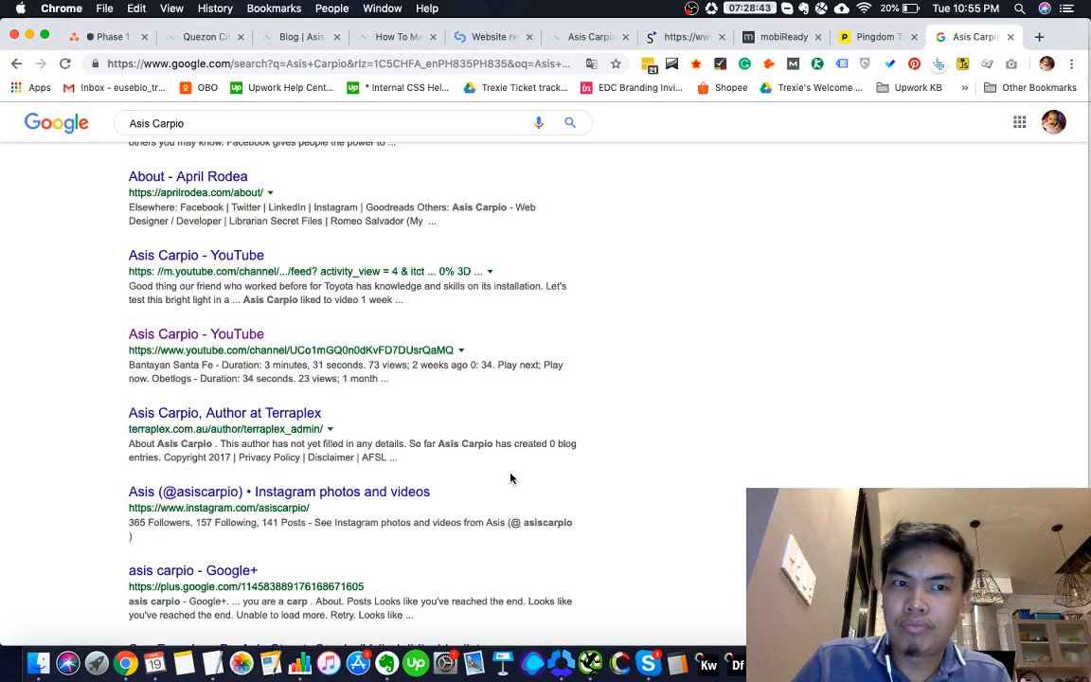
# Replace the Google query with site:asiscarpio.com, run it, and go back to the sheet
pyautogui.doubleClick(231, 124)
pyautogui.tripleClick(231, 124)
pyautogui.write('site')
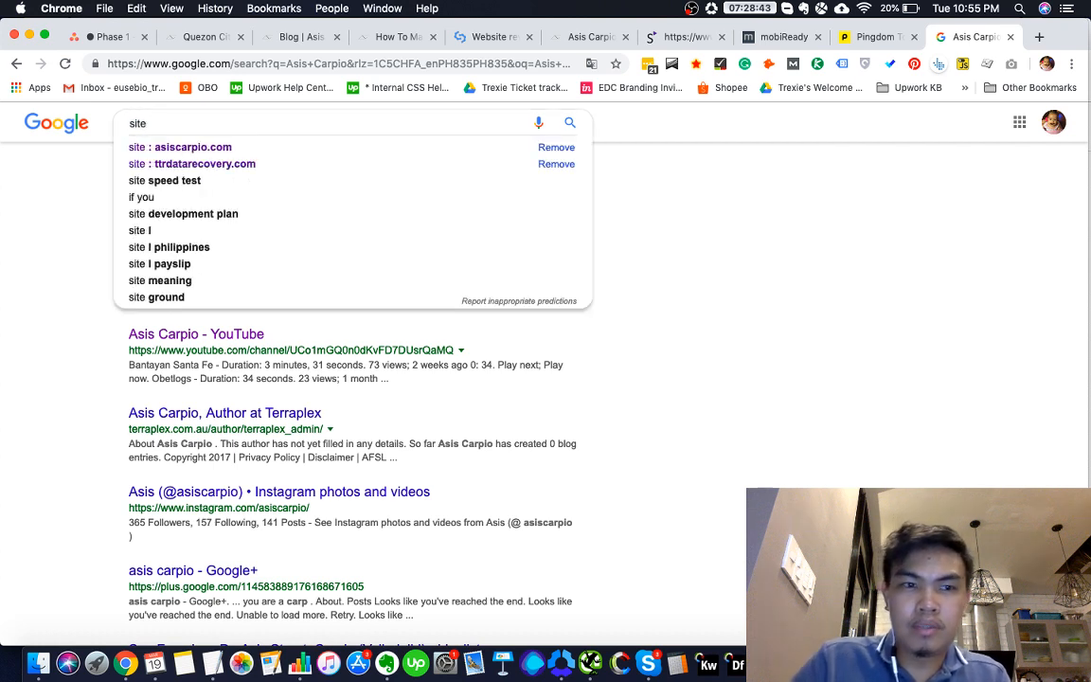
pyautogui.press('Down')
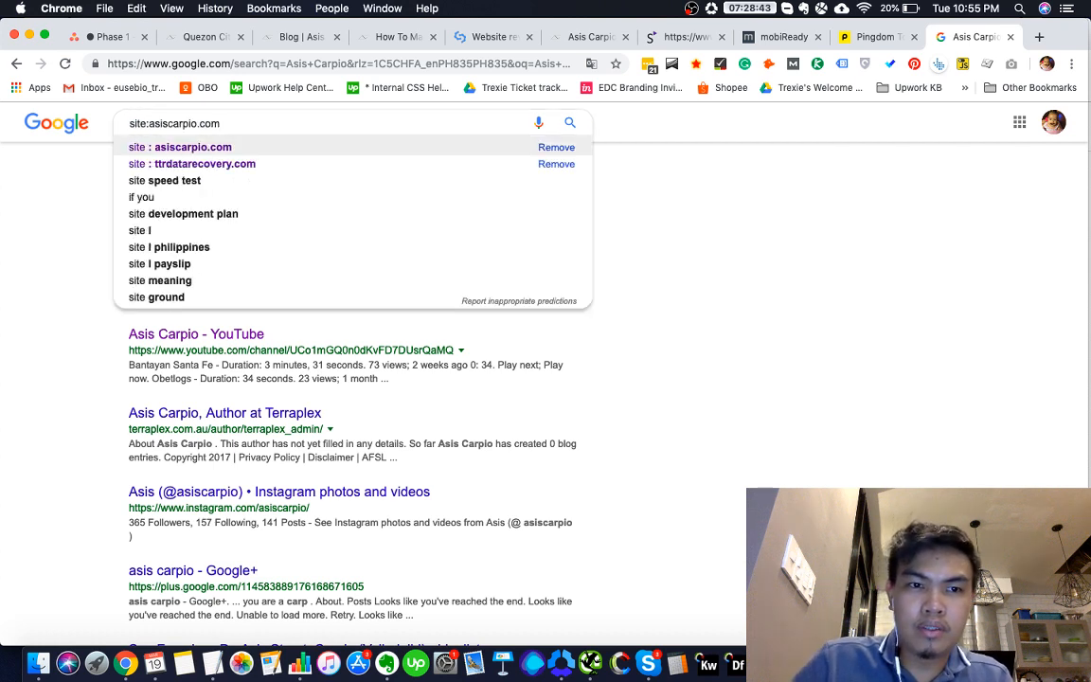
pyautogui.press('Return')
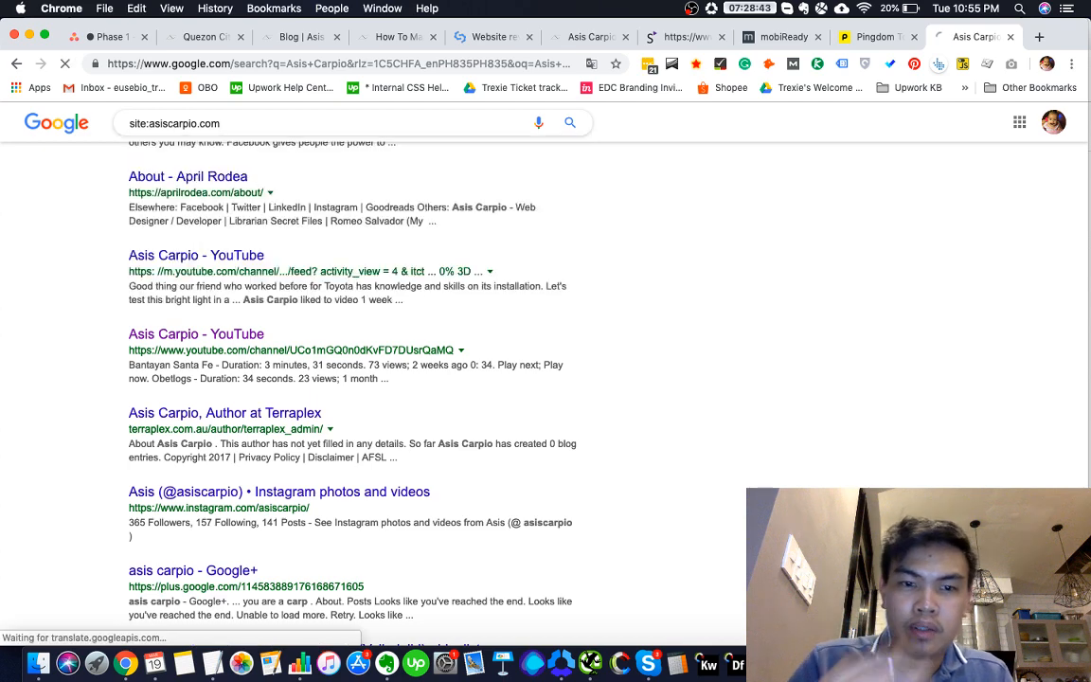
pyautogui.press('super+grave')
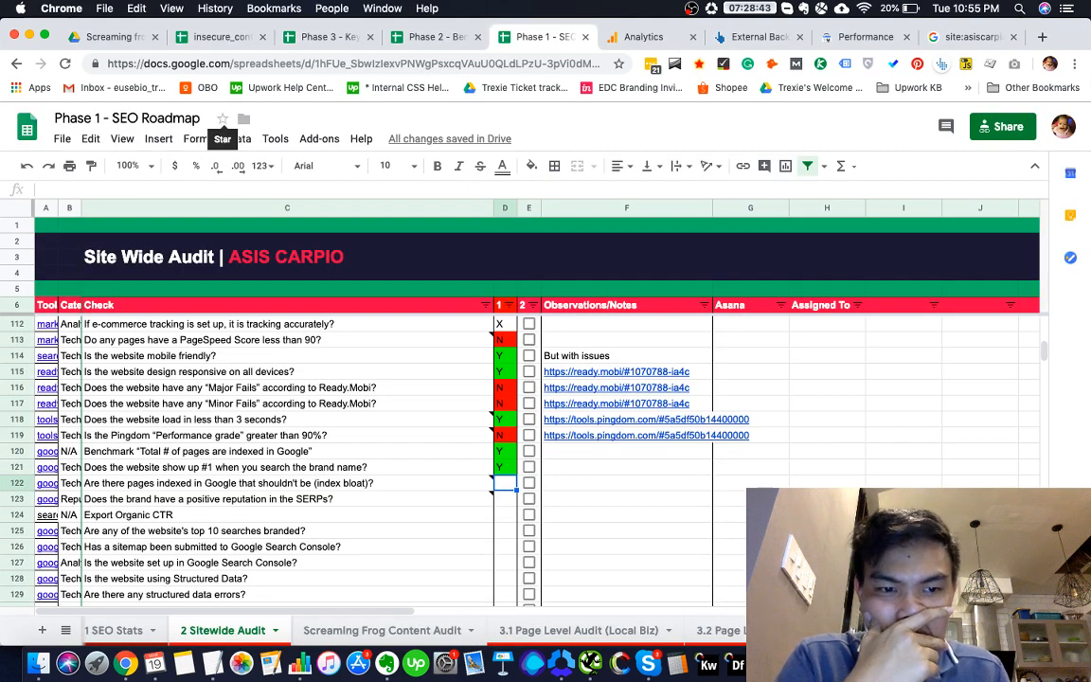
# Mark the positive-reputation check N with the note 'need reviews', and Export Organic CTR N
pyautogui.press('Down')
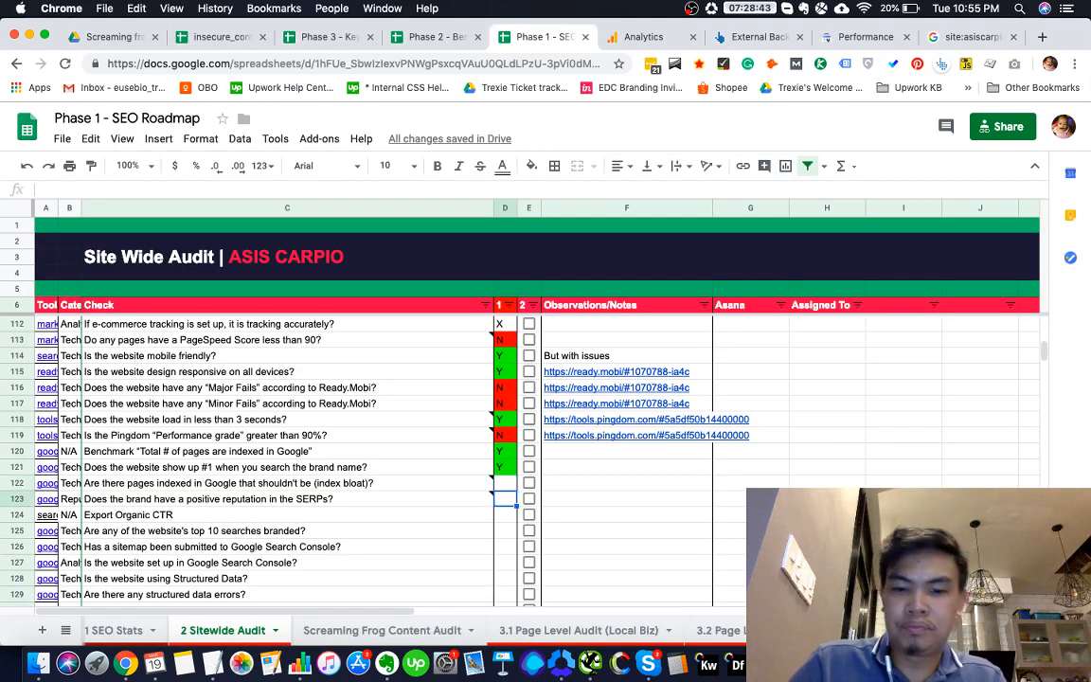
pyautogui.write('N')
pyautogui.press('Tab')
pyautogui.press('Tab')
pyautogui.write('ne')
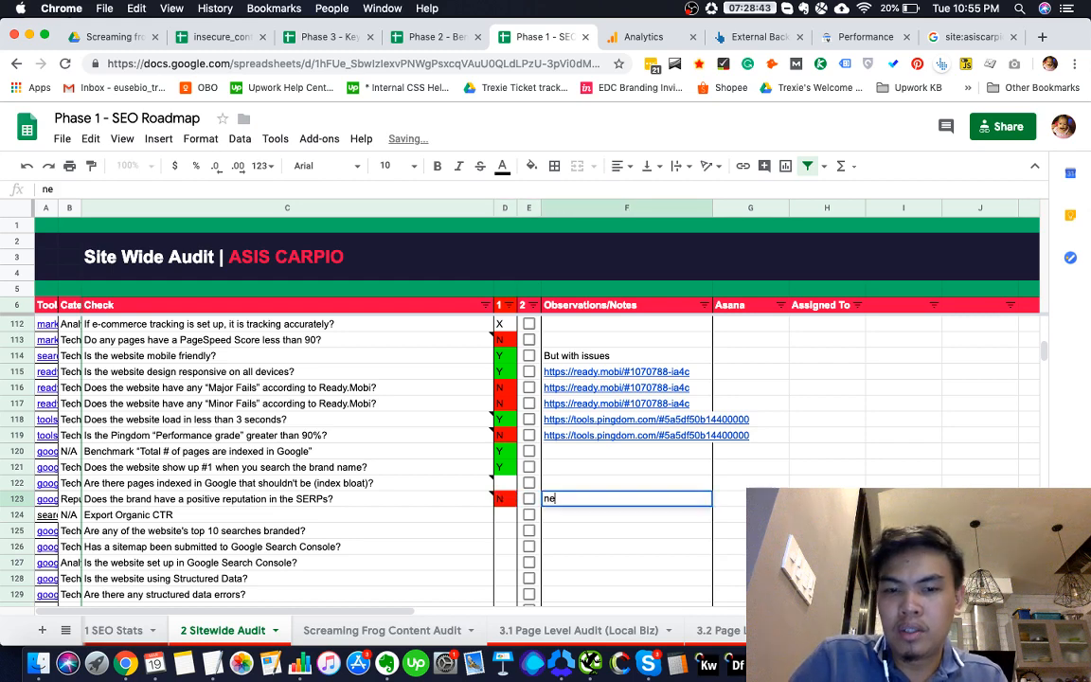
pyautogui.write('ed reviews')
pyautogui.press('Return')
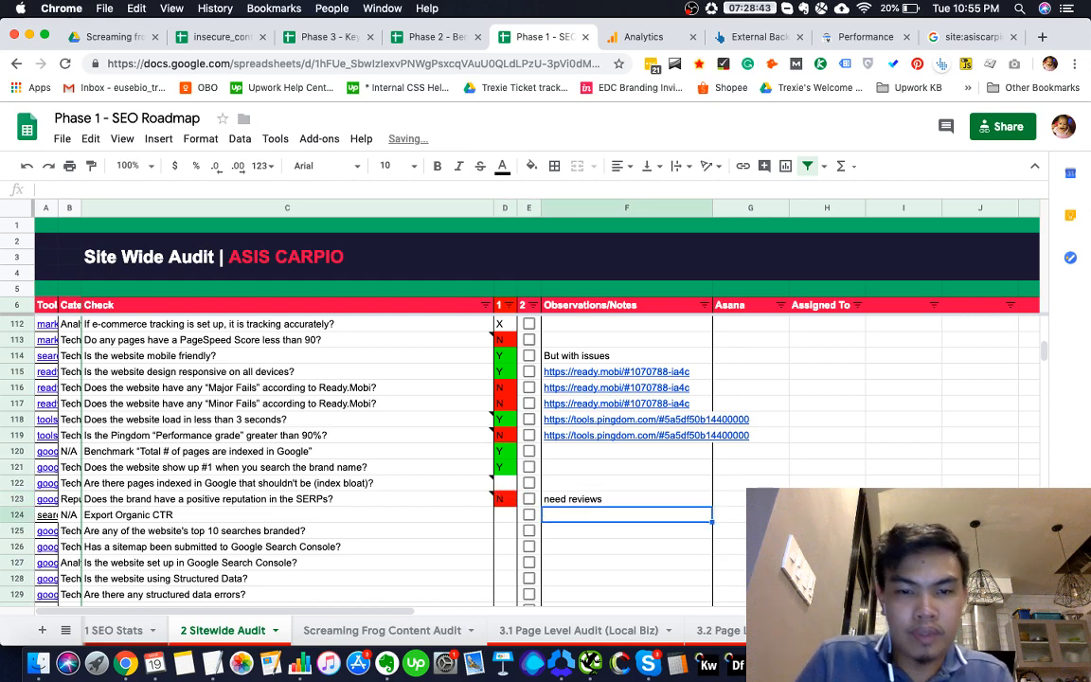
pyautogui.press('Left')
pyautogui.press('Left')
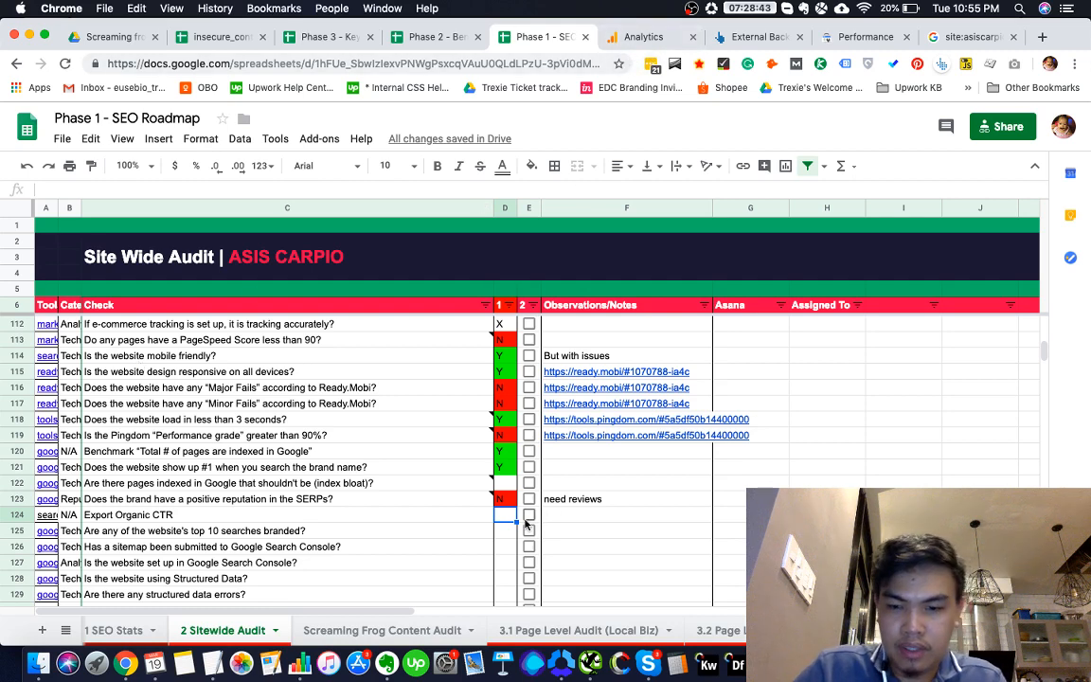
pyautogui.write('N')
pyautogui.press('Return')
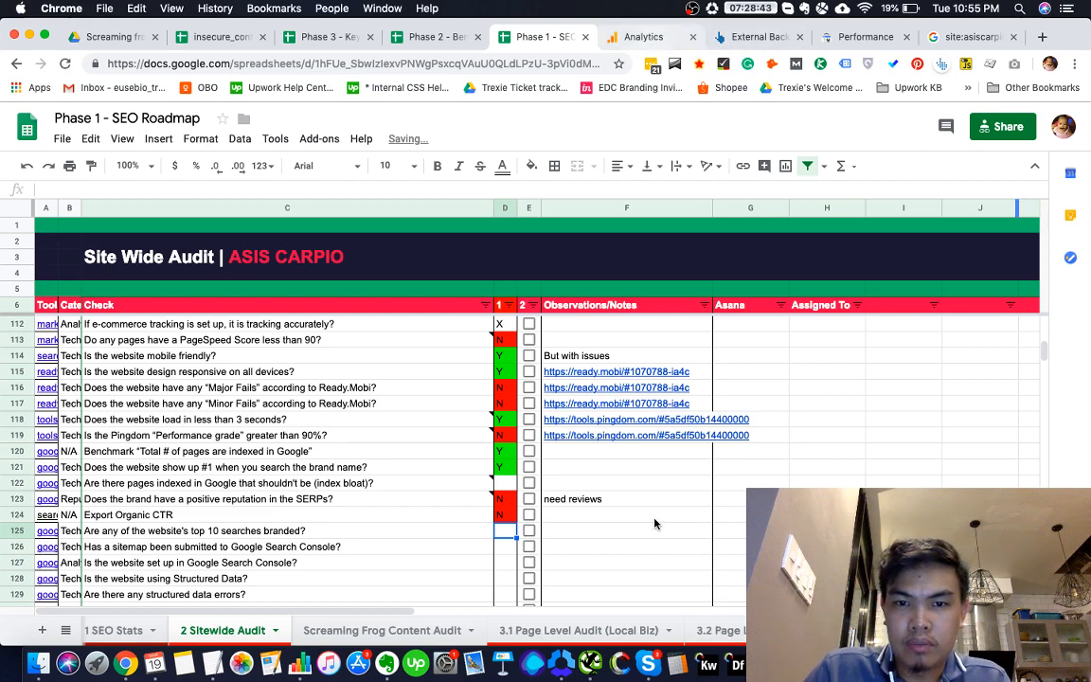
# Glance at the site:asiscarpio.com search results, then bring up the Ahrefs external backlinks page
pyautogui.click(644, 36)
pyautogui.hotkey('ctrl', 'shift', 'Tab')
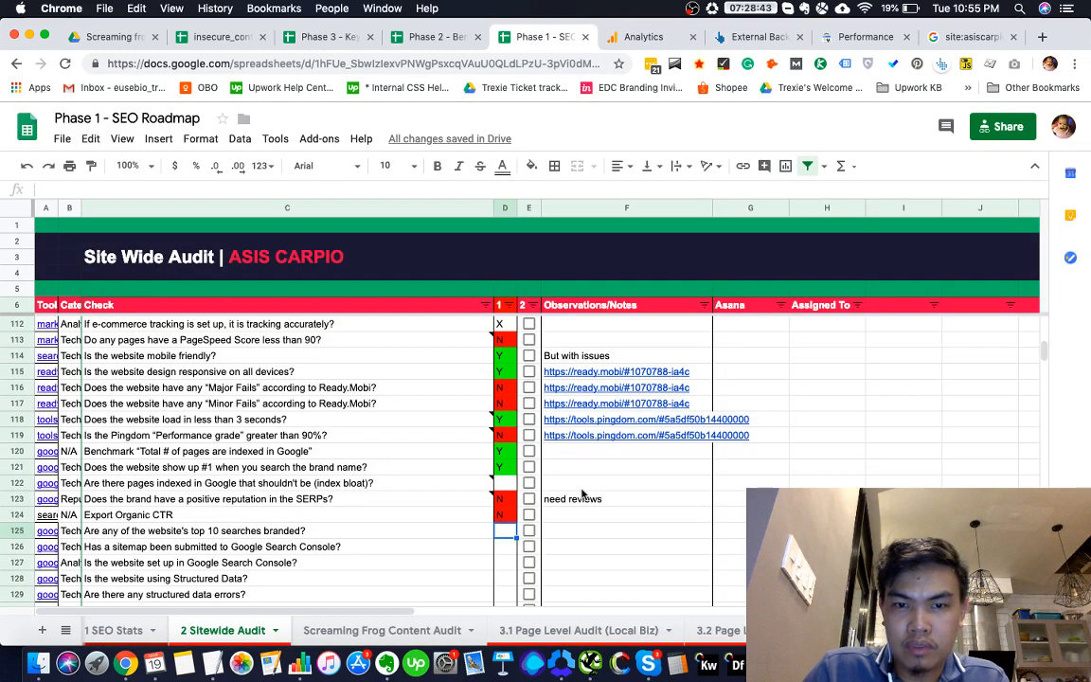
pyautogui.scroll(-2, 559, 520)
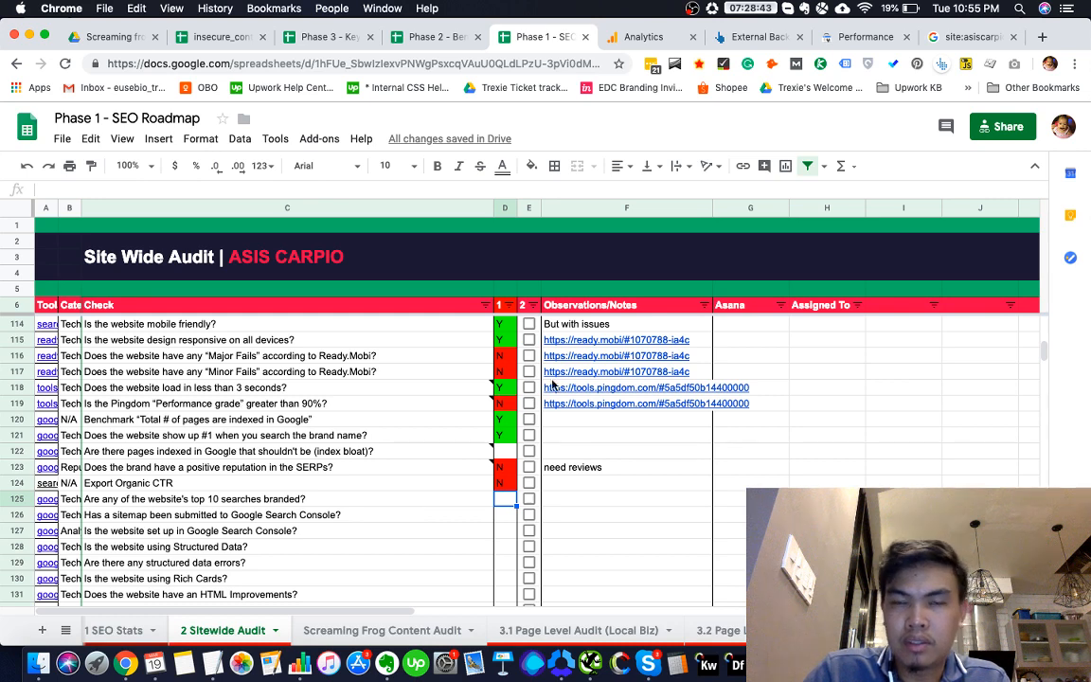
pyautogui.press('super+grave')
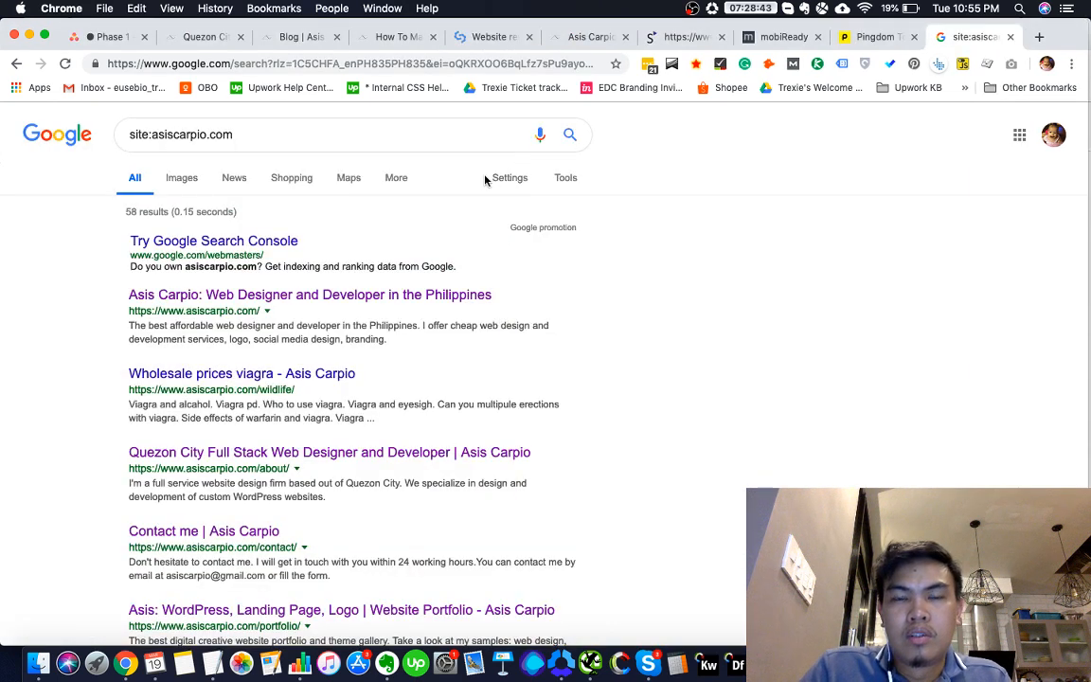
pyautogui.press('super+grave')
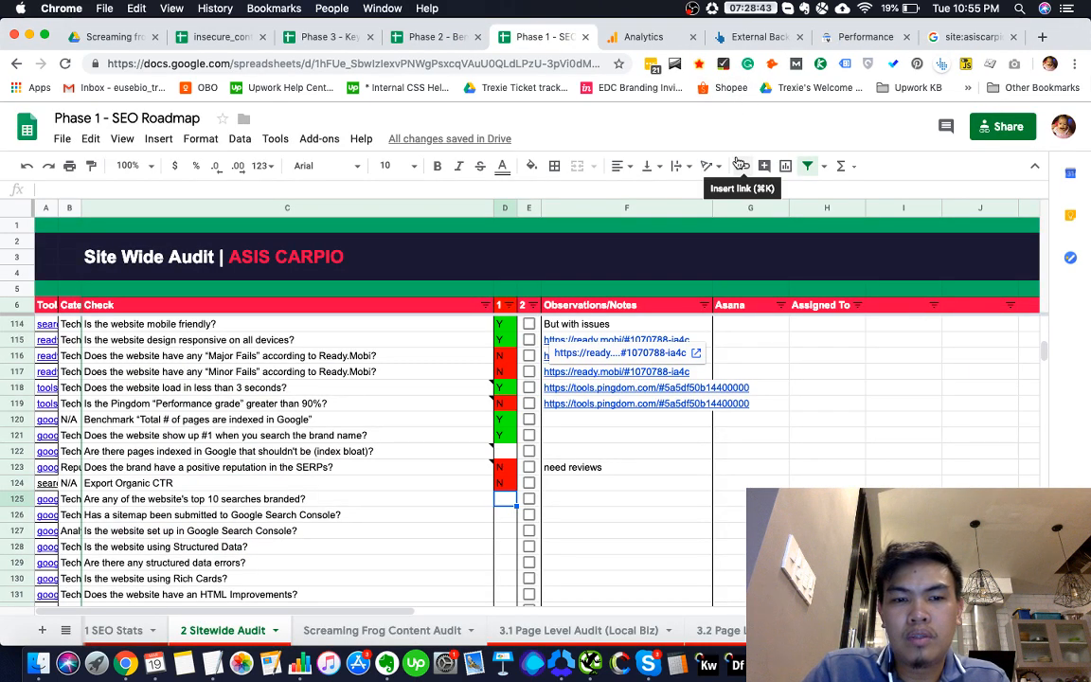
pyautogui.press('super+grave')
pyautogui.press('super+grave')
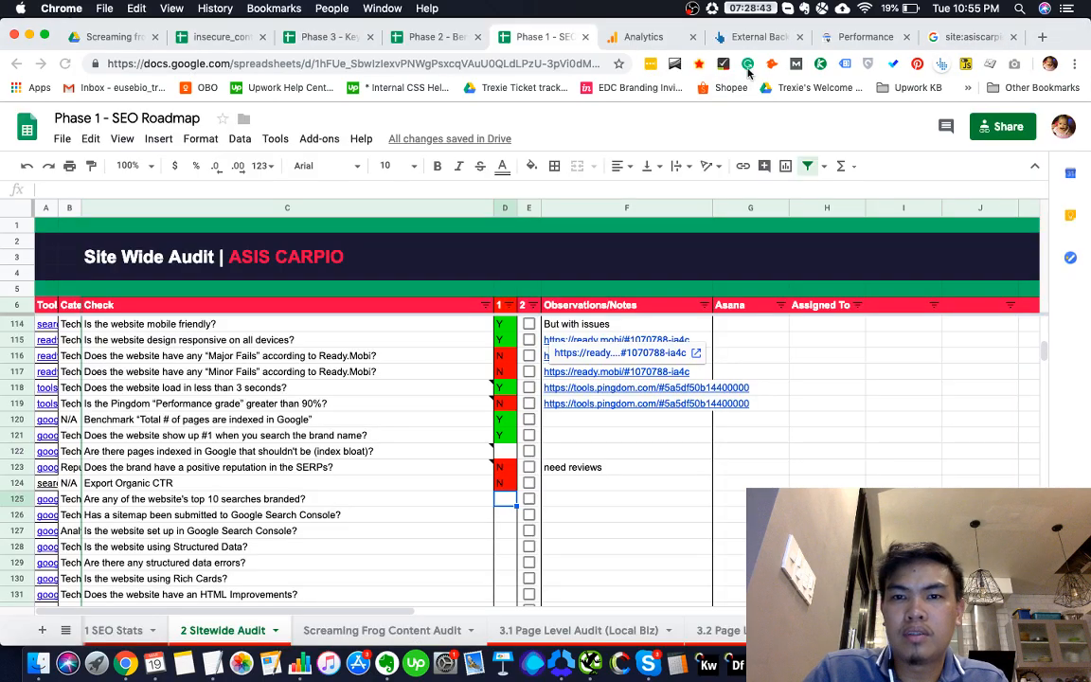
pyautogui.click(753, 37)
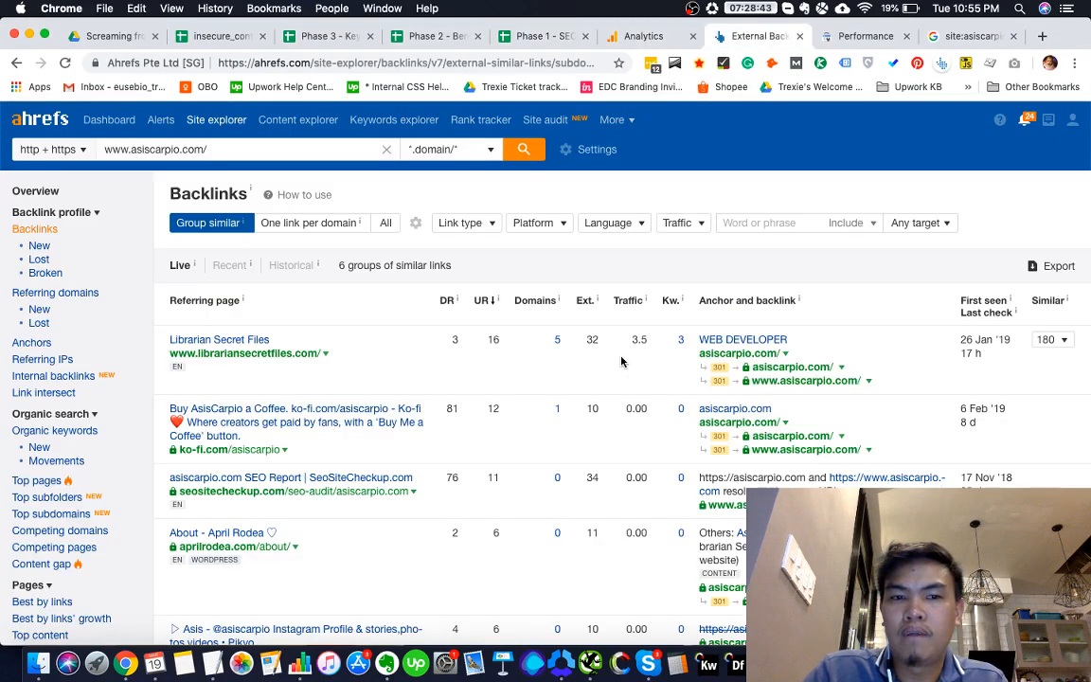
# Open the site's Search Console performance report from the Overview and scan its Queries table
pyautogui.scroll(-2, 615, 361)
pyautogui.scroll(2, 285, 331)
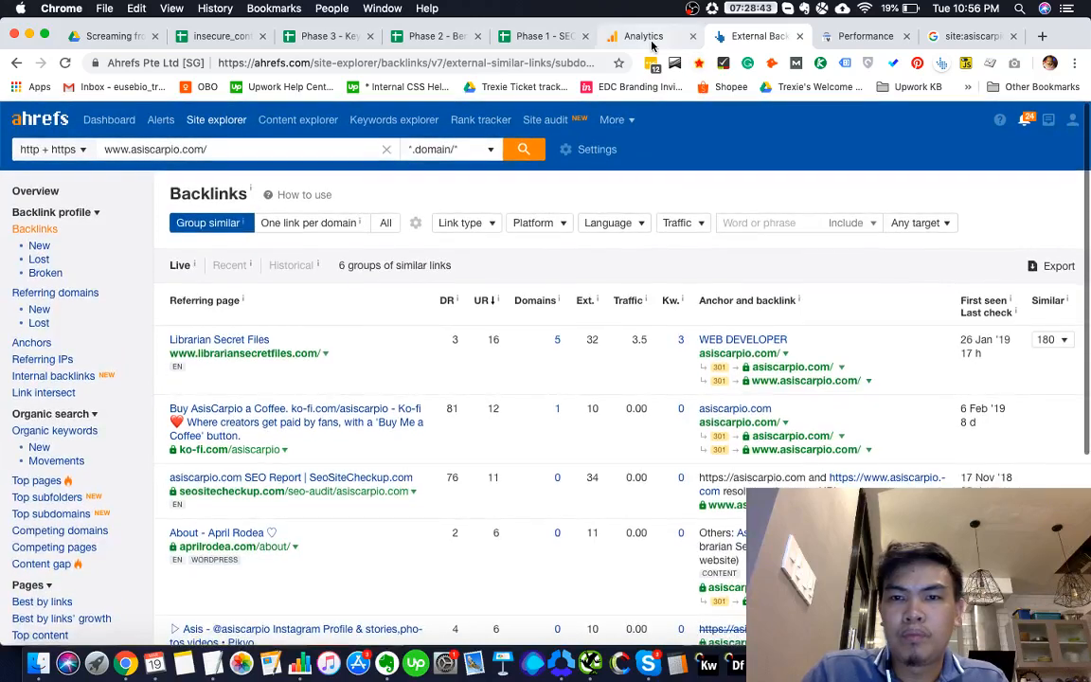
pyautogui.click(889, 35)
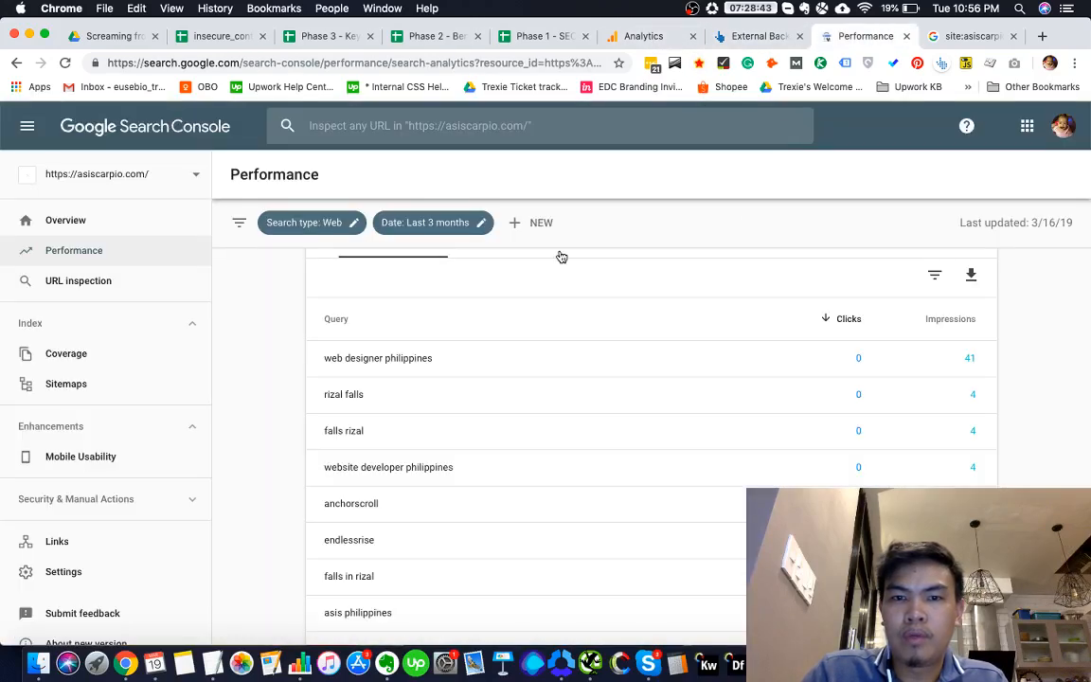
pyautogui.click(90, 226)
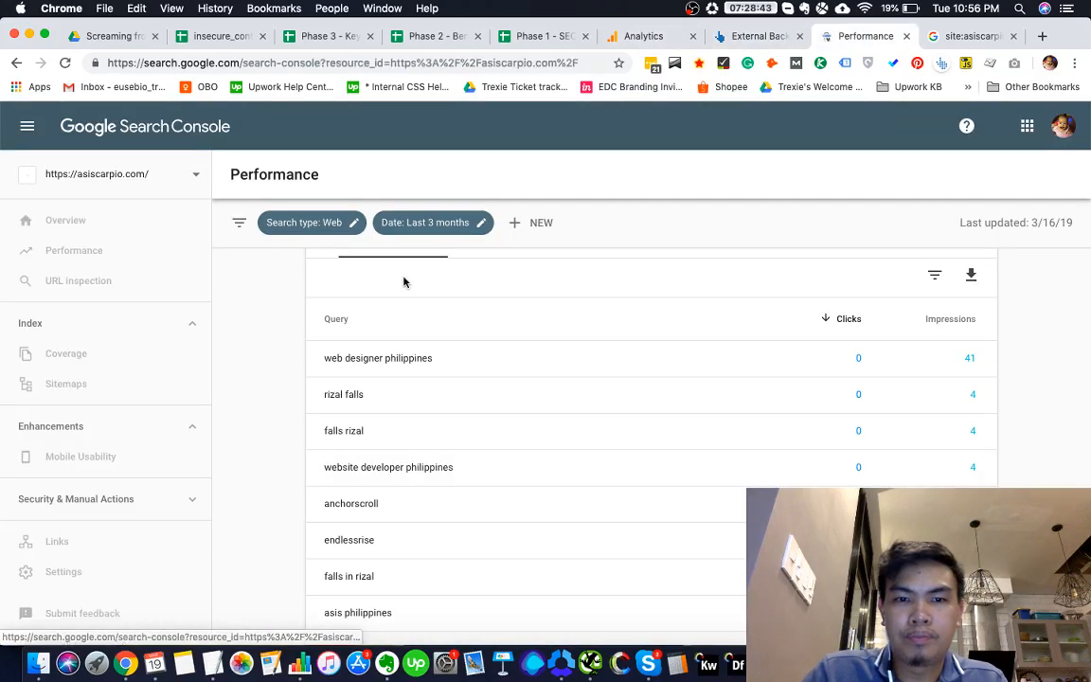
pyautogui.scroll(-3, 804, 445)
pyautogui.scroll(-3, 804, 445)
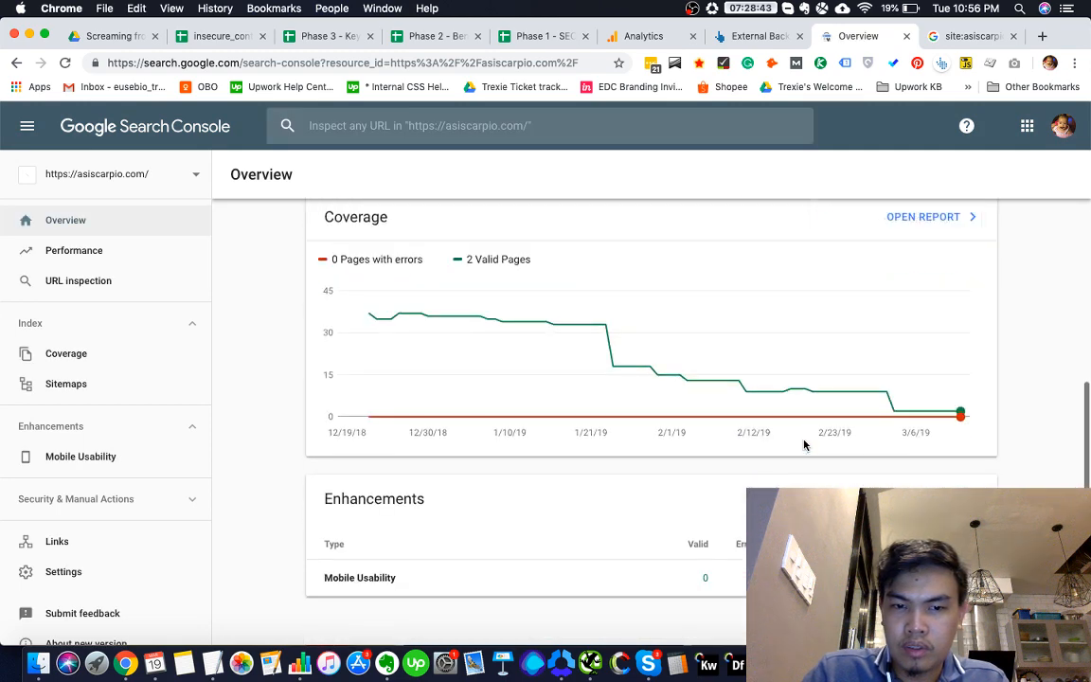
pyautogui.scroll(6, 806, 434)
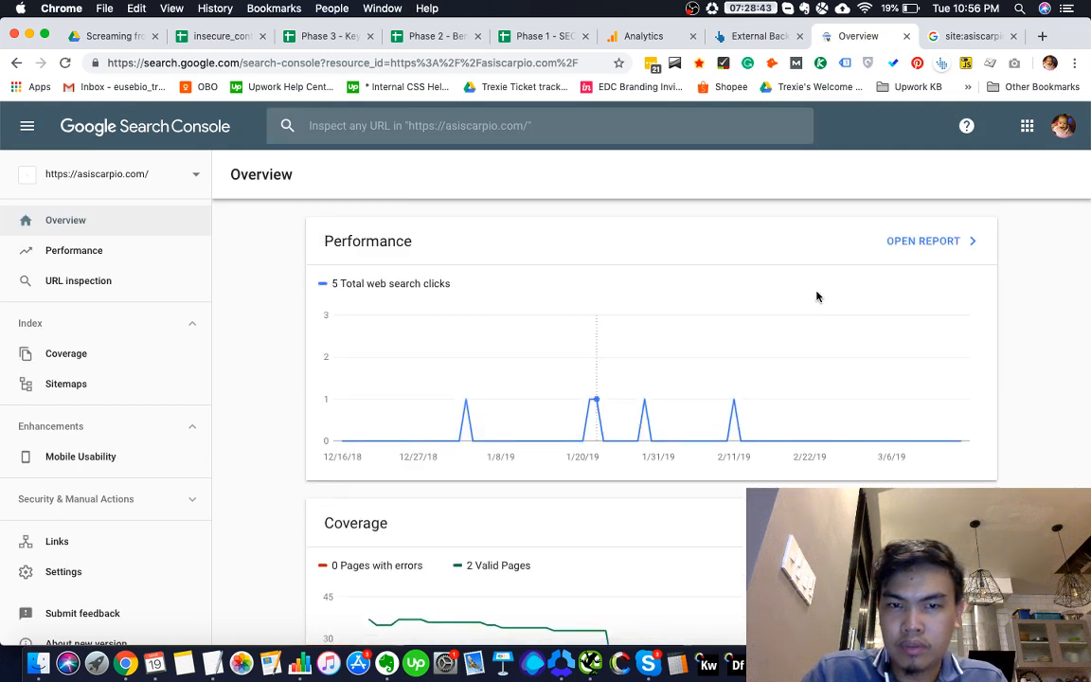
pyautogui.click(941, 240)
pyautogui.scroll(-10, 776, 394)
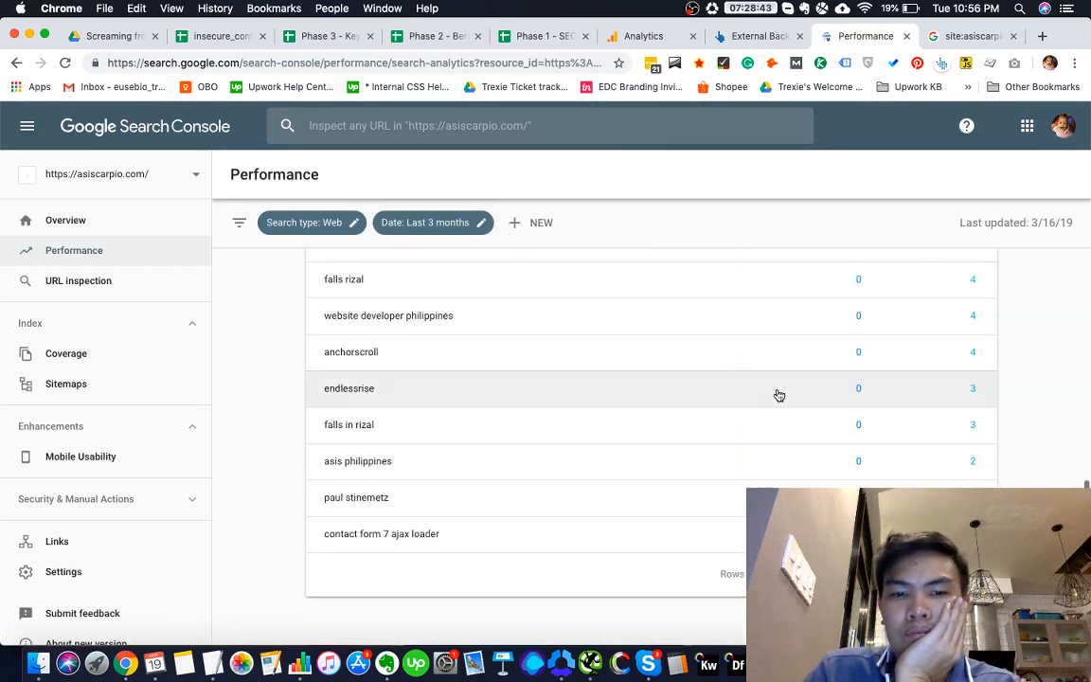
pyautogui.scroll(3, 772, 398)
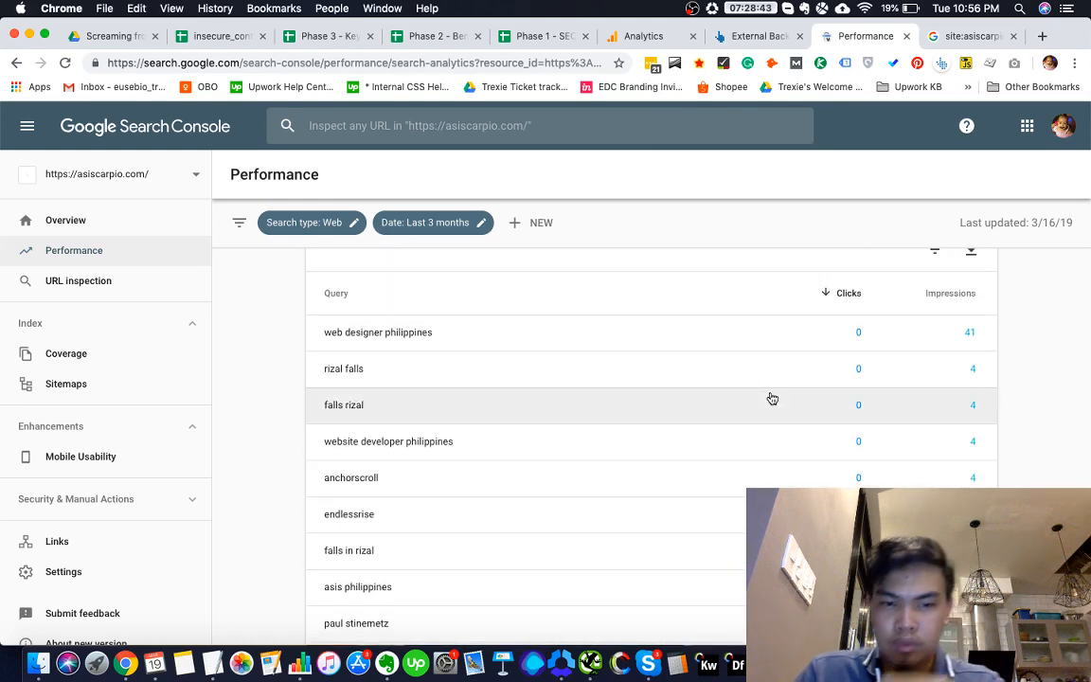
pyautogui.scroll(-3, 772, 399)
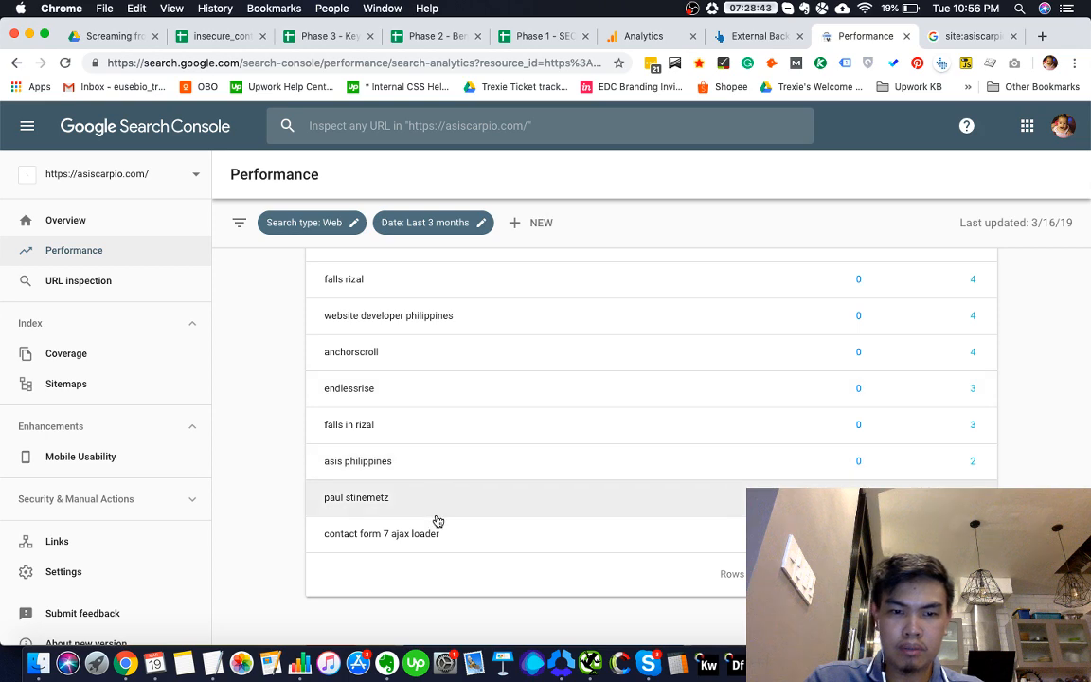
pyautogui.scroll(3, 490, 441)
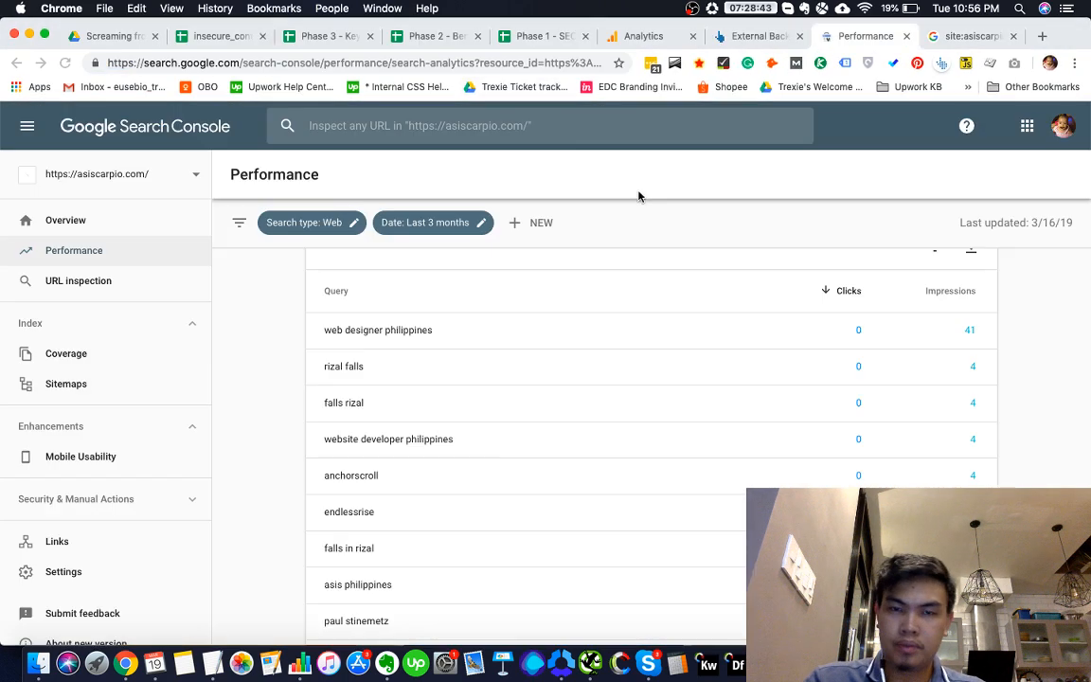
# Recheck the top query 'web designer philippines' (41 impressions, 0 clicks), then return to the roadmap sheet
pyautogui.click(535, 35)
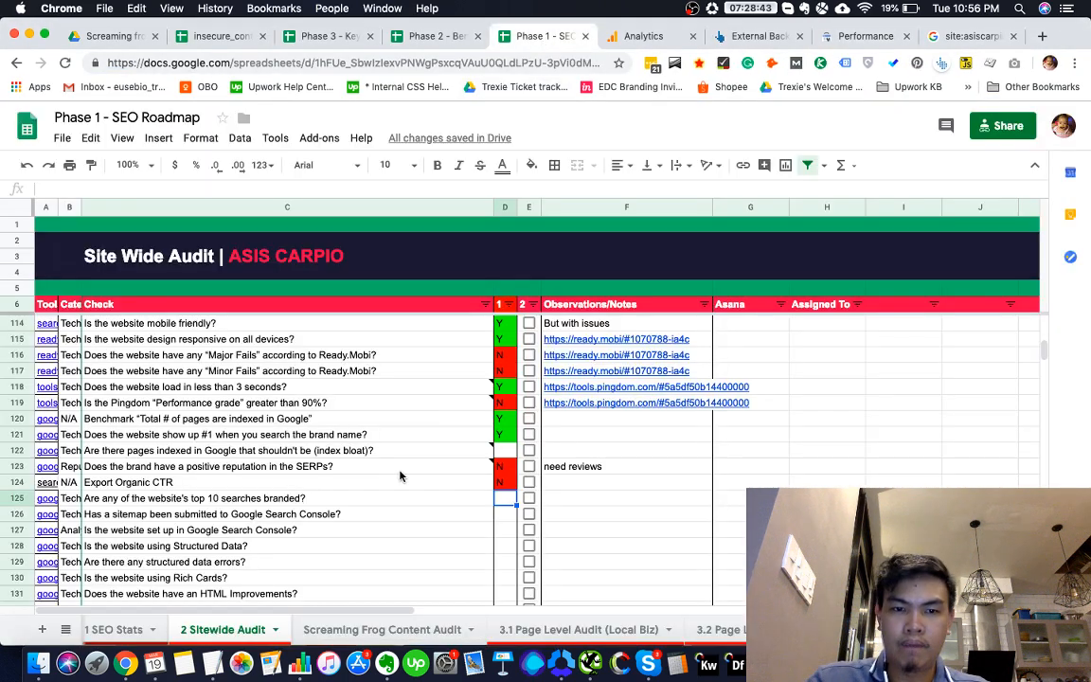
pyautogui.click(851, 38)
pyautogui.scroll(2, 611, 379)
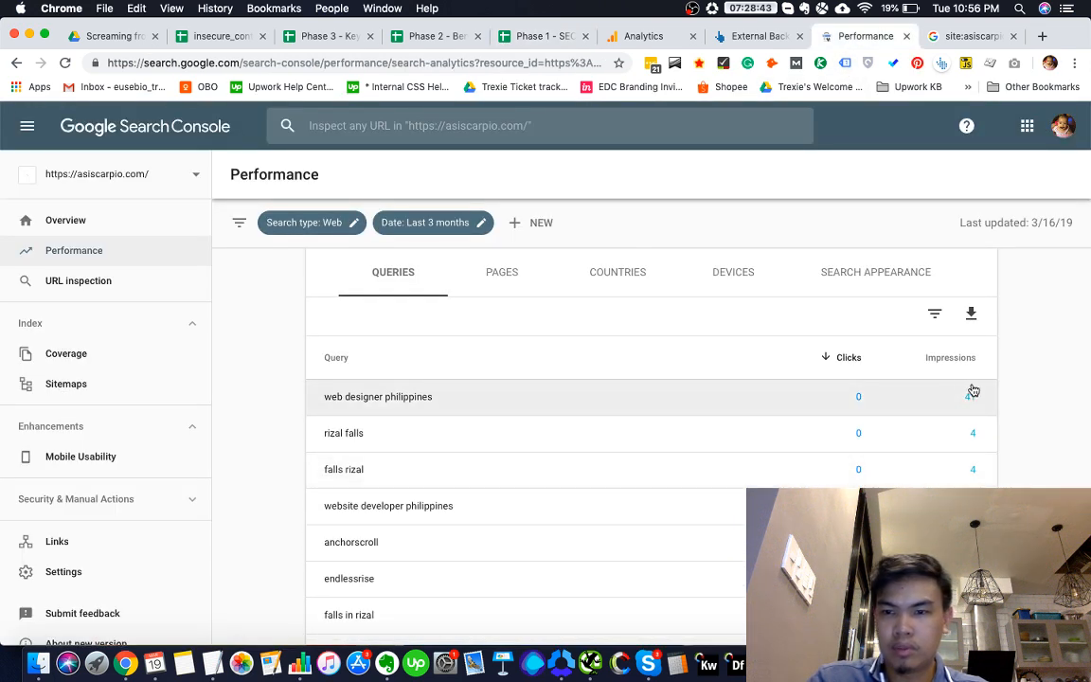
pyautogui.scroll(-2, 990, 387)
pyautogui.scroll(1, 982, 385)
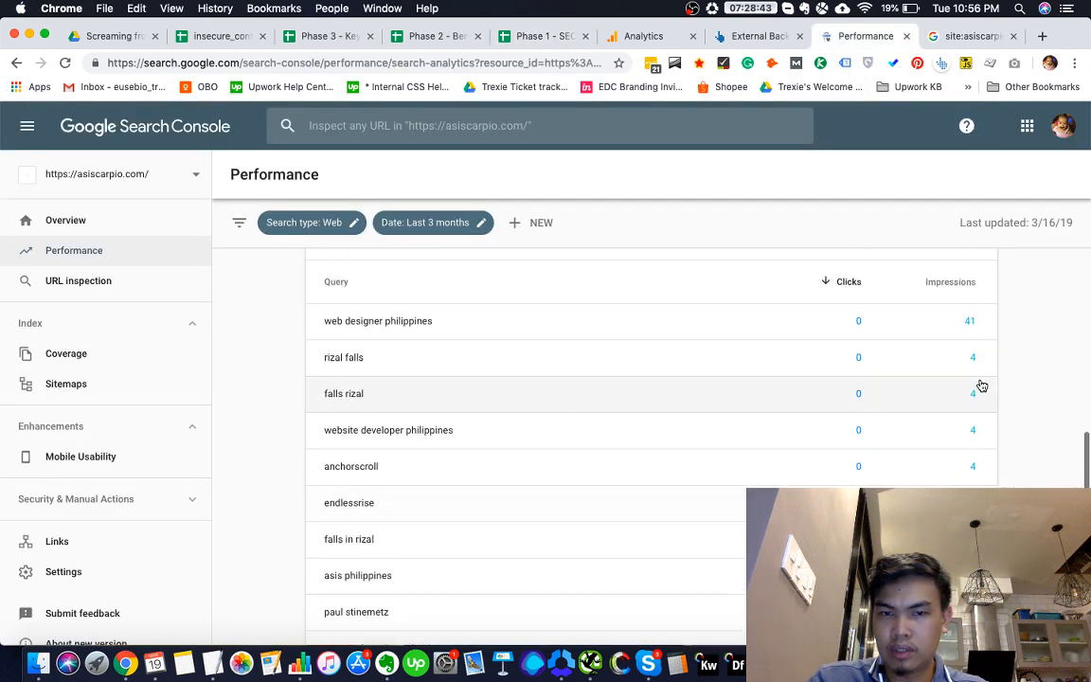
pyautogui.scroll(4, 906, 378)
pyautogui.scroll(-3, 887, 378)
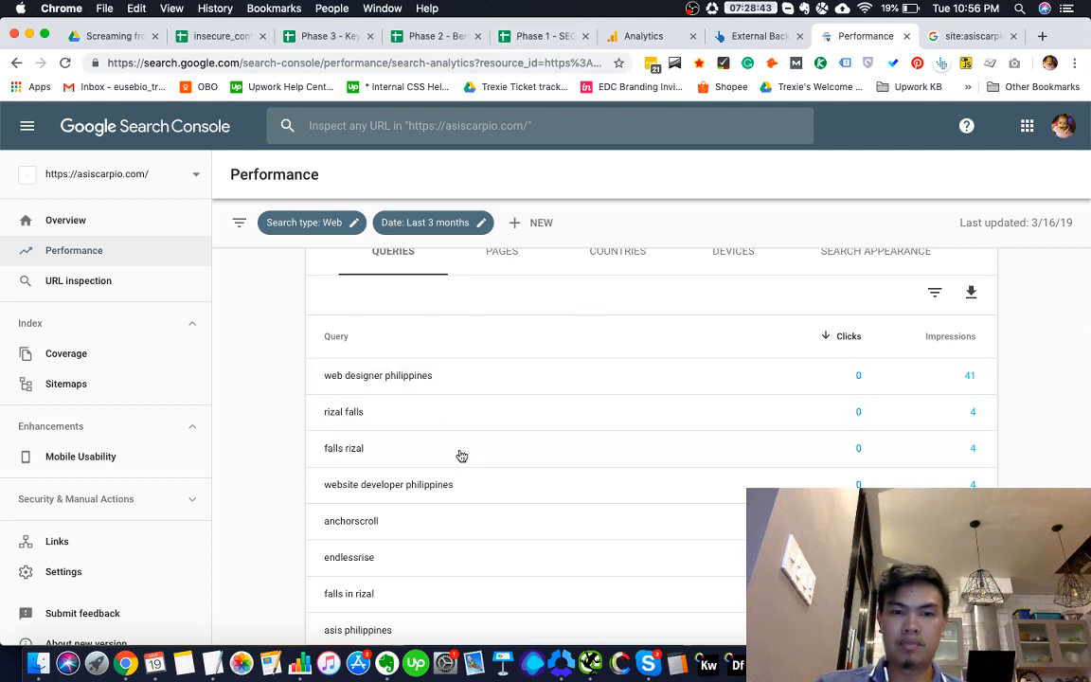
pyautogui.scroll(-3, 465, 450)
pyautogui.scroll(-1, 470, 445)
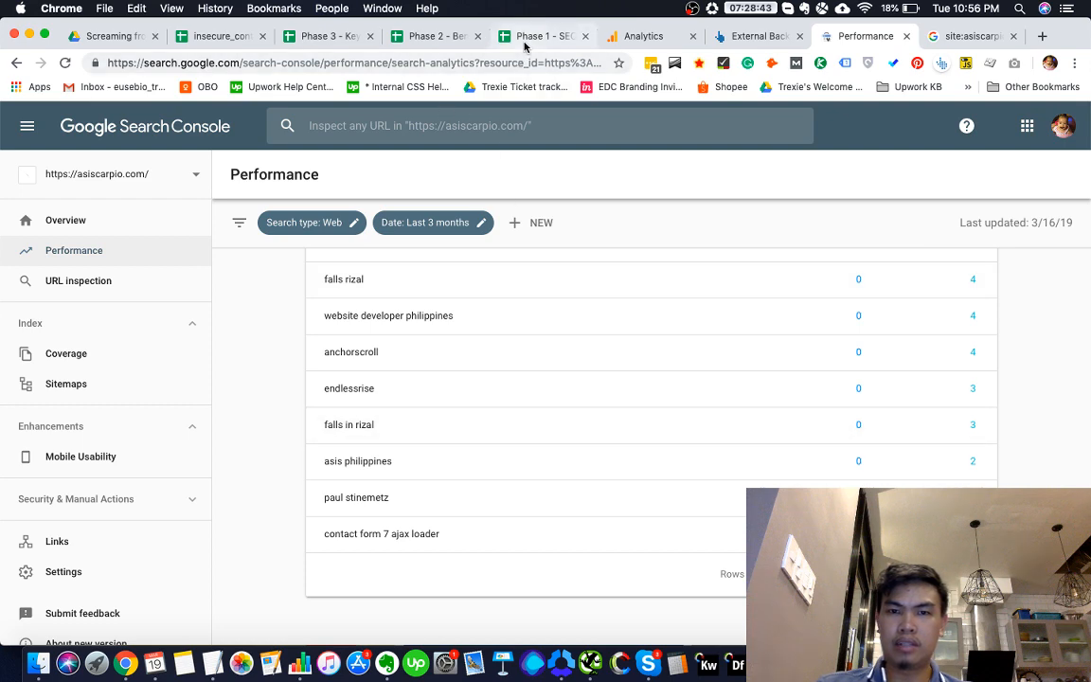
pyautogui.click(532, 37)
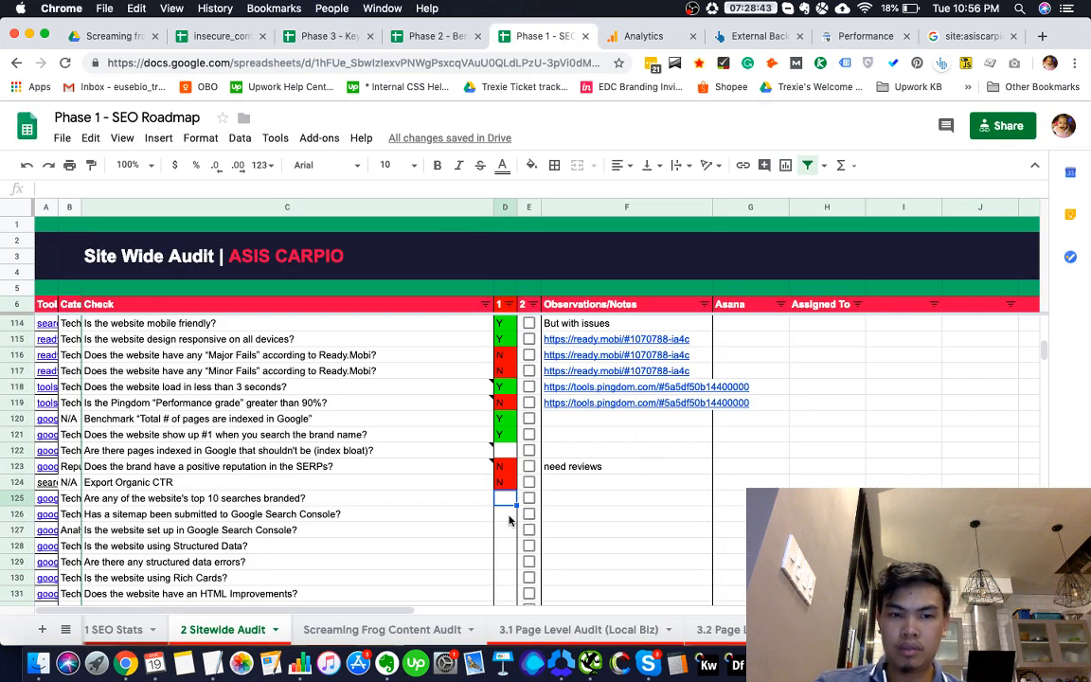
# Mark the branded top-searches check in D125 N, then open Search Console's Sitemaps page
pyautogui.write('N')
pyautogui.press('Return')
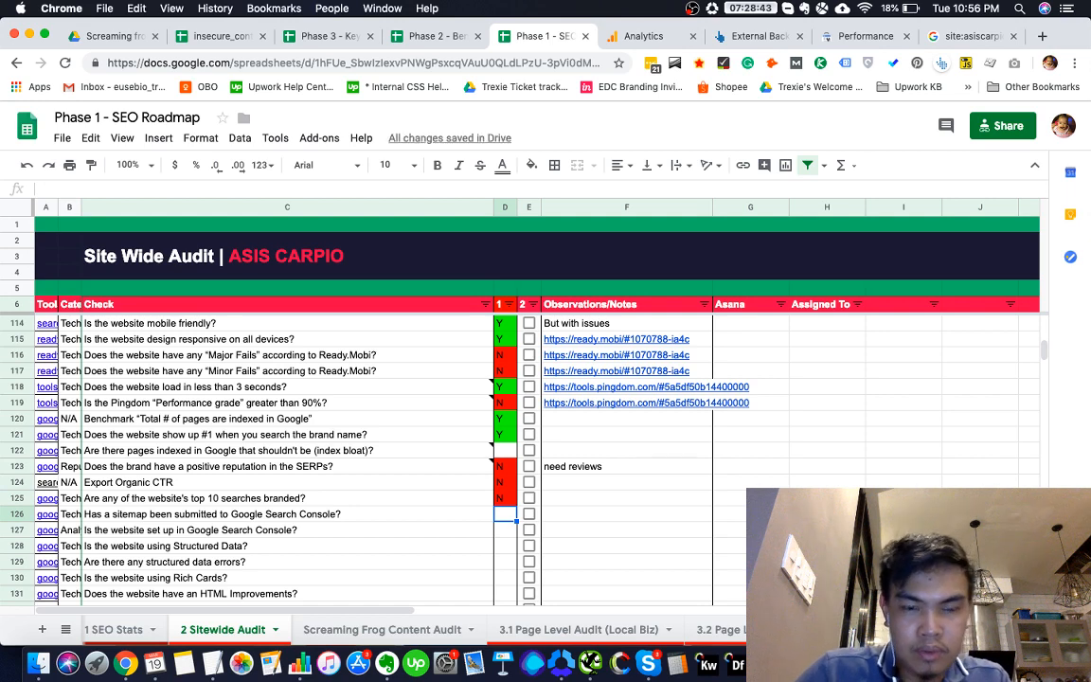
pyautogui.click(857, 36)
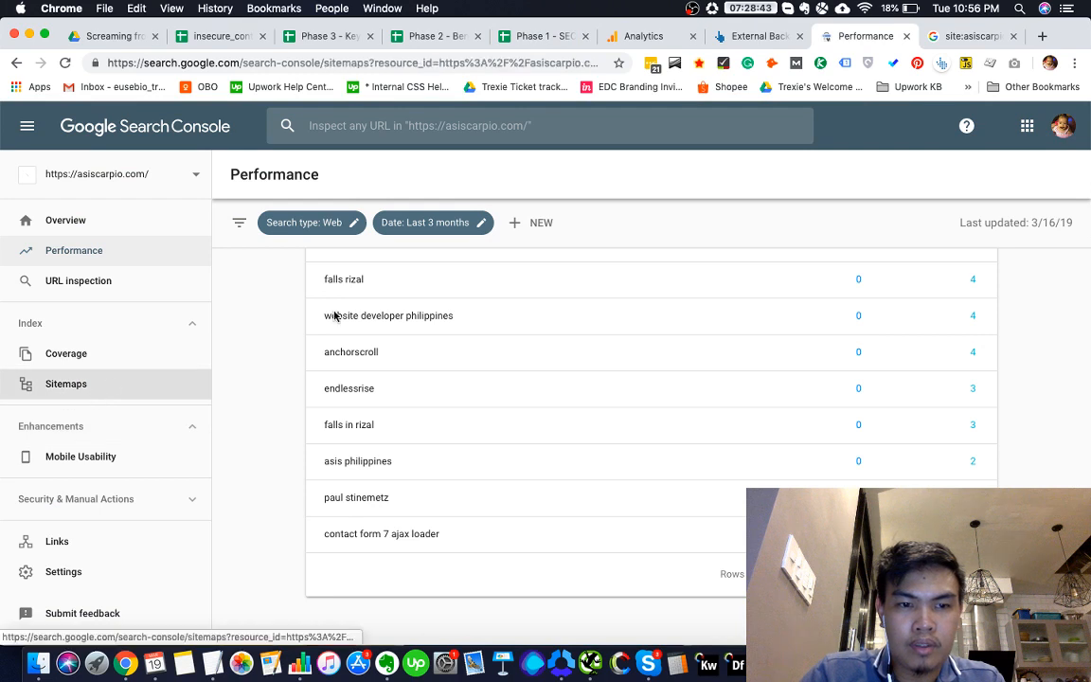
pyautogui.click(104, 384)
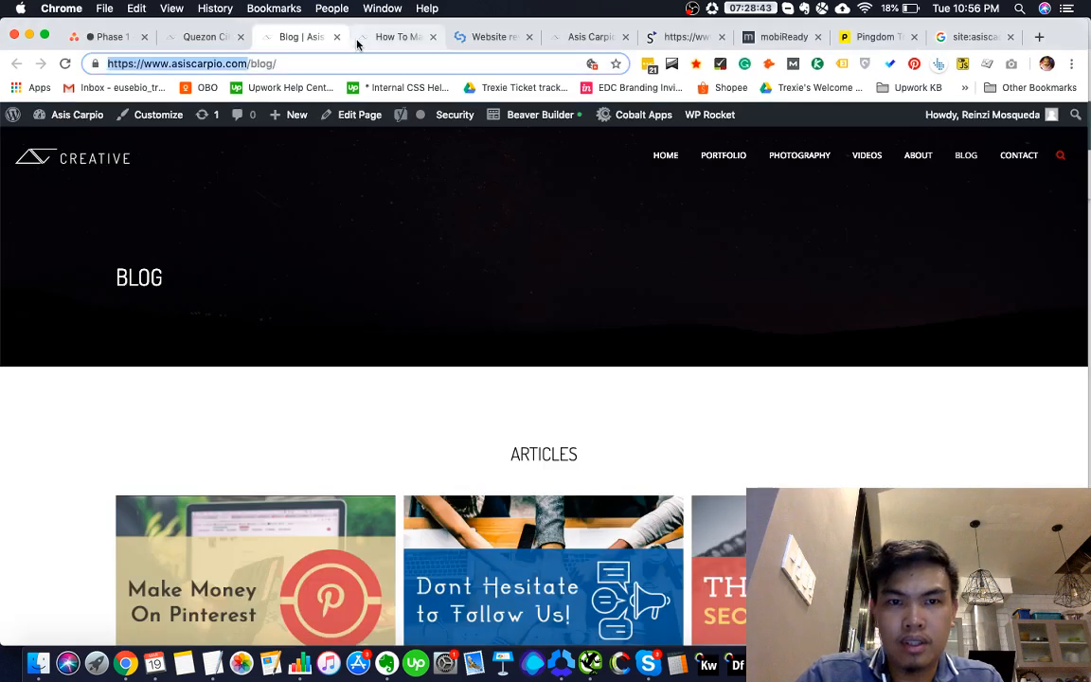
# Load the site's sitemap_index.xml in the Blog tab, then return to Search Console's Sitemaps page
pyautogui.click(379, 36)
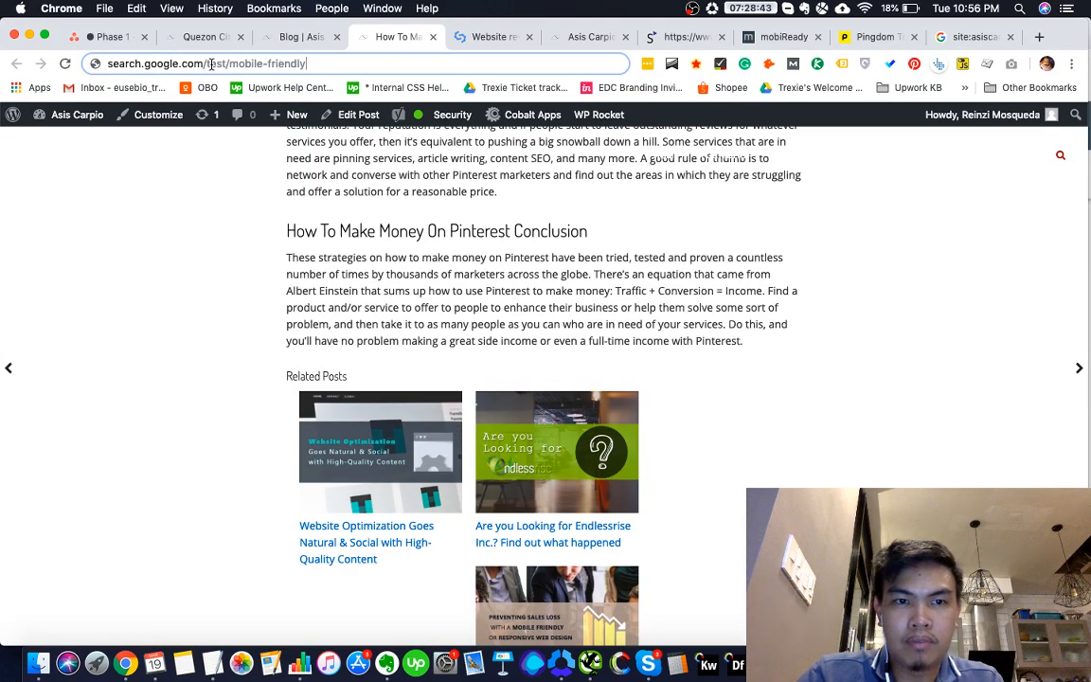
pyautogui.click(269, 37)
pyautogui.moveTo(255, 63); pyautogui.dragTo(299, 62)
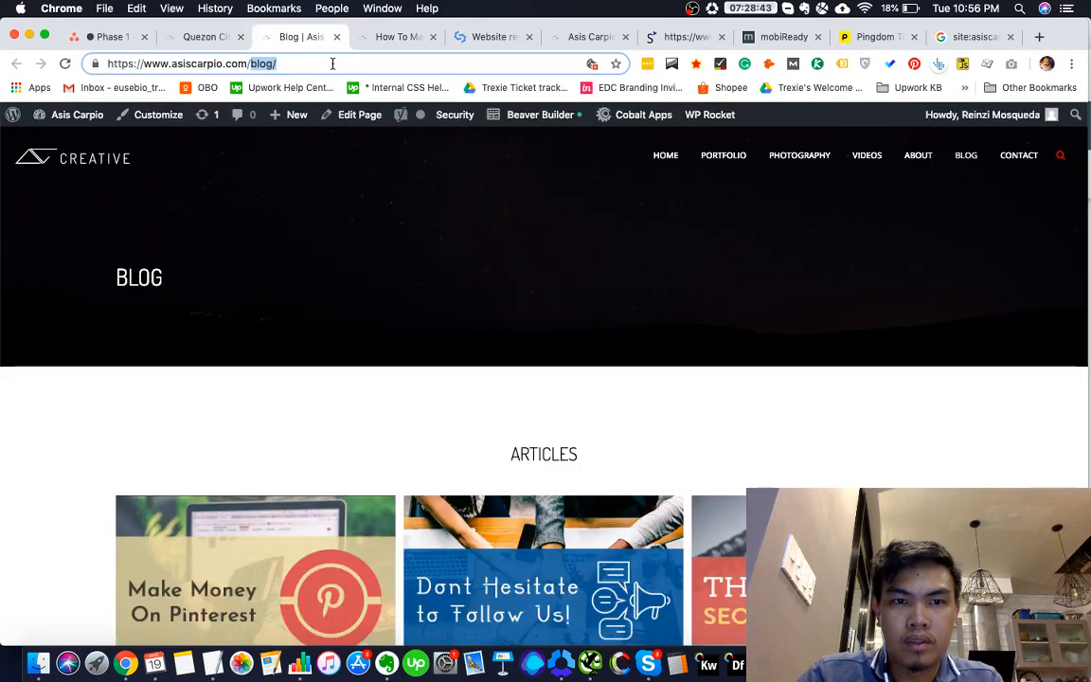
pyautogui.write('sitemap.xm')
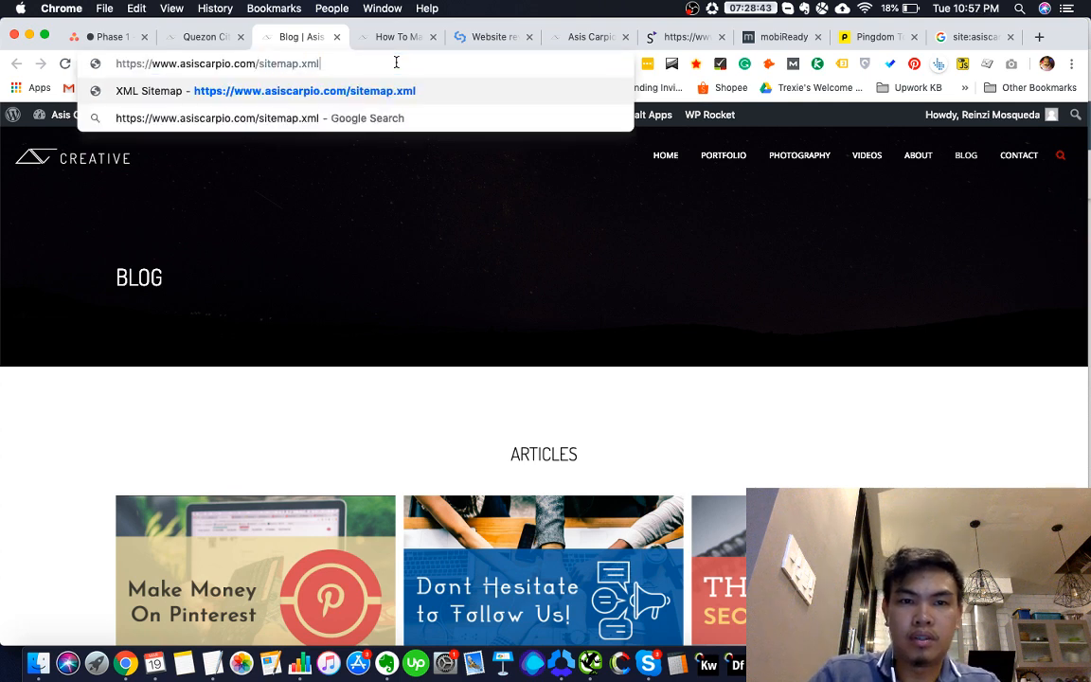
pyautogui.press('BackSpace')
pyautogui.write('_')
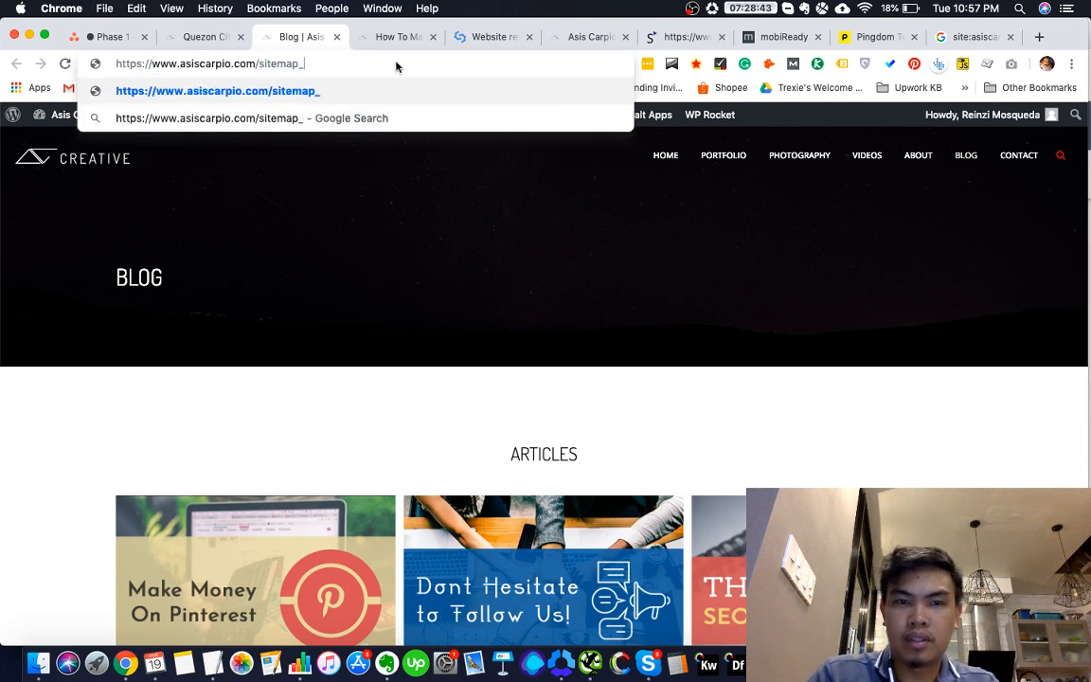
pyautogui.write('index.mxl')
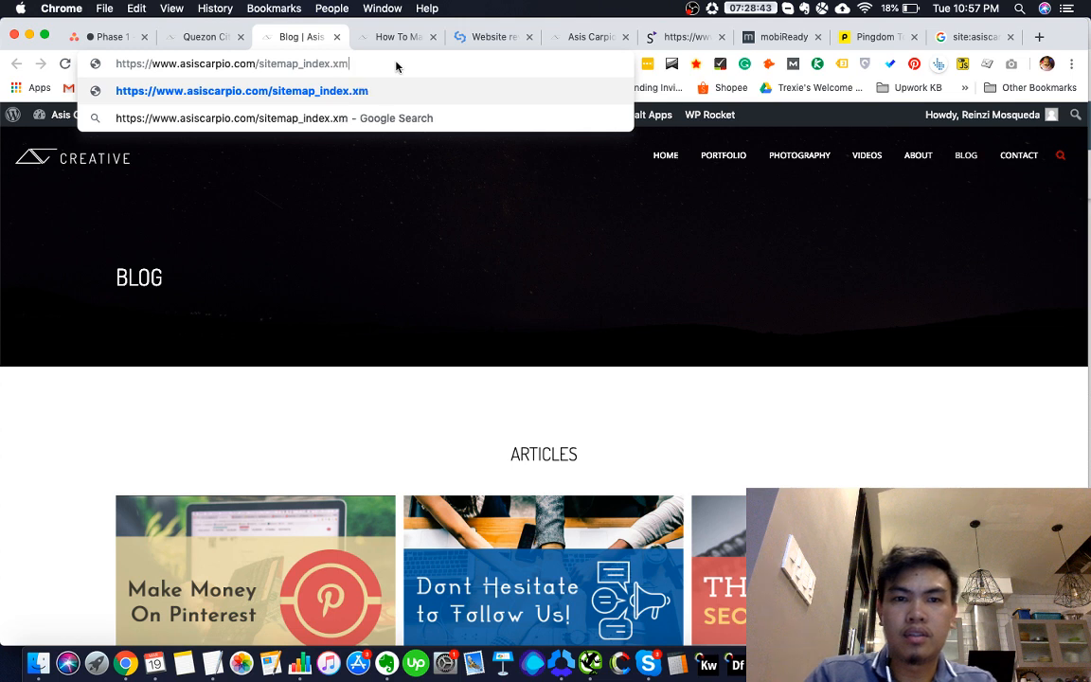
pyautogui.press('Return')
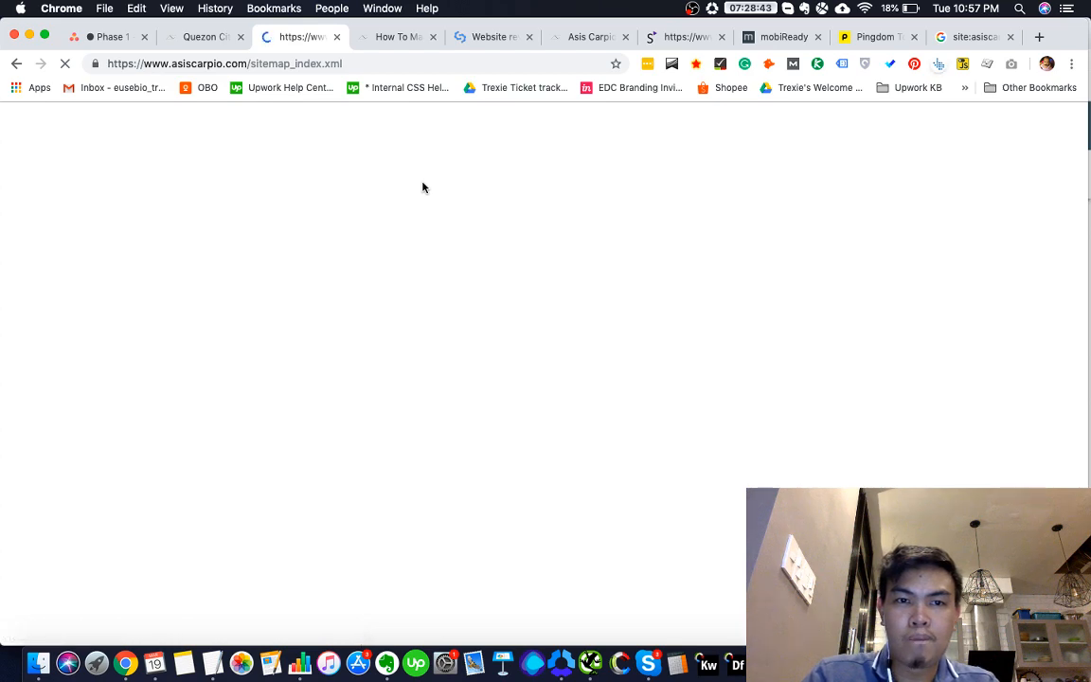
pyautogui.press('super+grave')
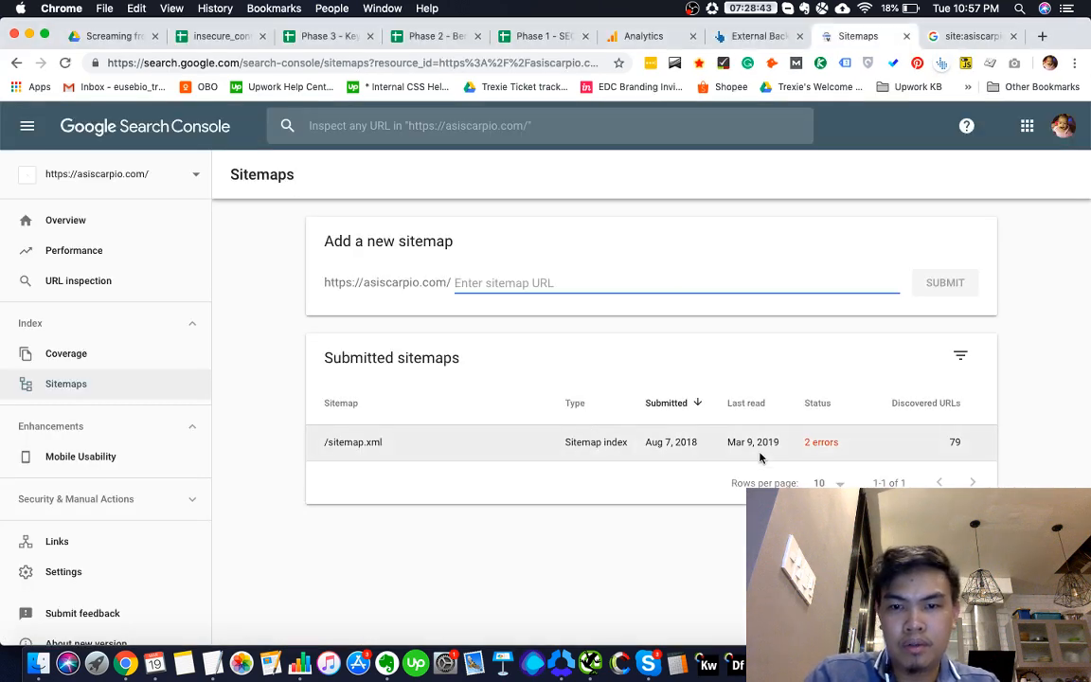
# Mark the sitemap-submitted check N and the Search Console setup check in D127 Y
pyautogui.click(535, 37)
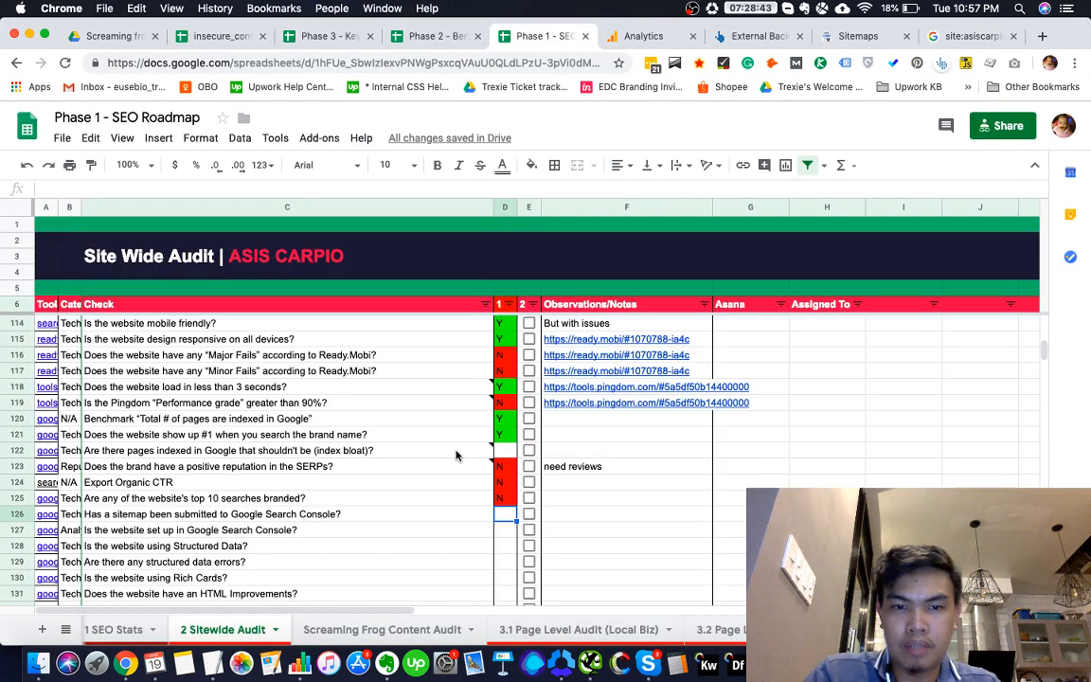
pyautogui.write('N')
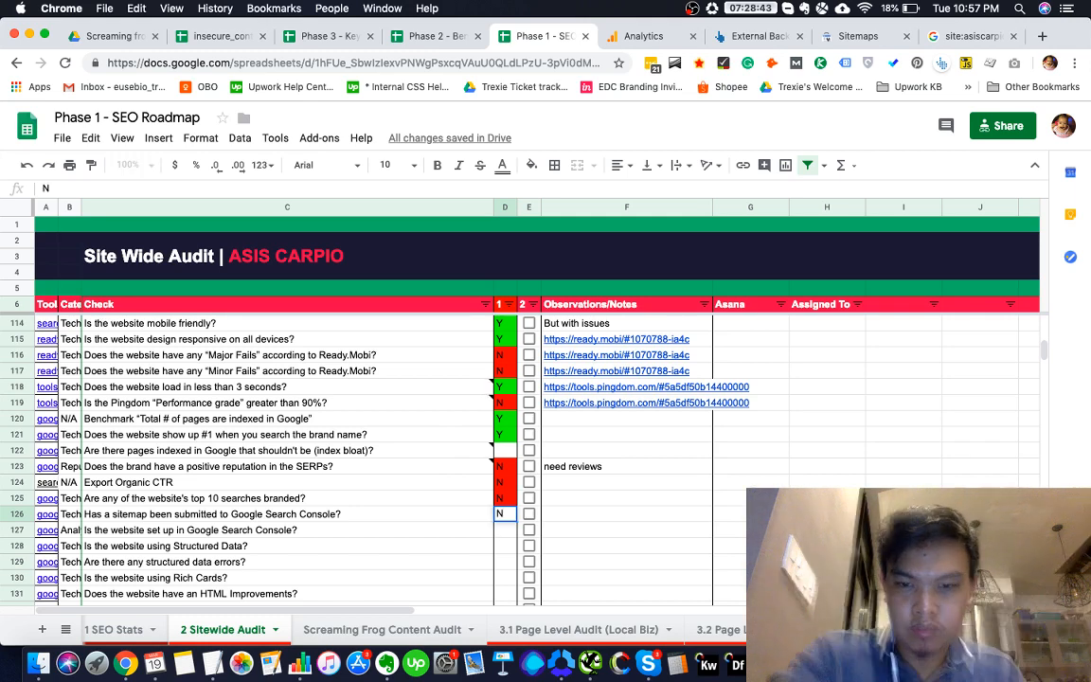
pyautogui.press('Return')
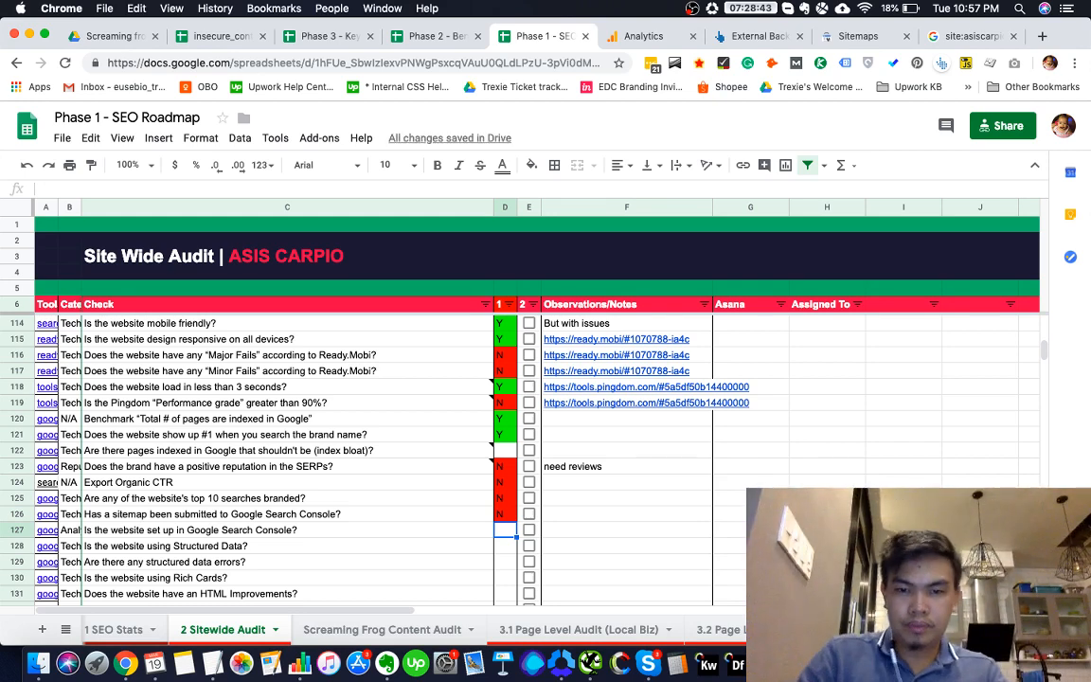
pyautogui.scroll(-5, 453, 547)
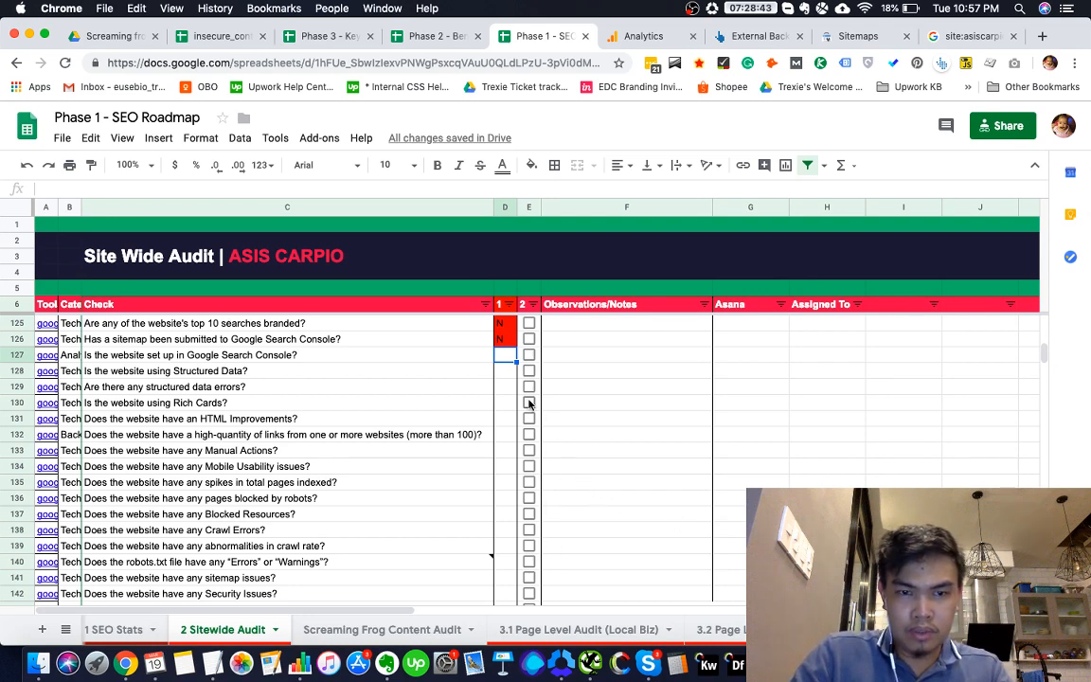
pyautogui.write('Y')
pyautogui.press('Return')
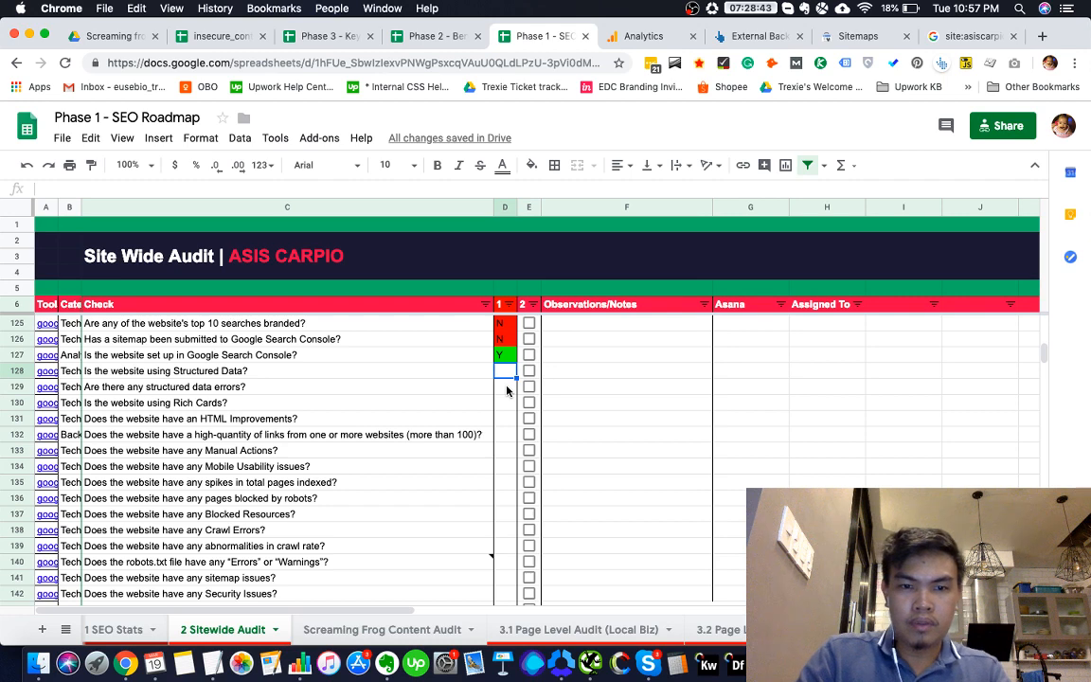
# Delete the Structured Data and structured data errors rows from the audit
pyautogui.click(407, 375)
pyautogui.hotkey('shift', 'space')
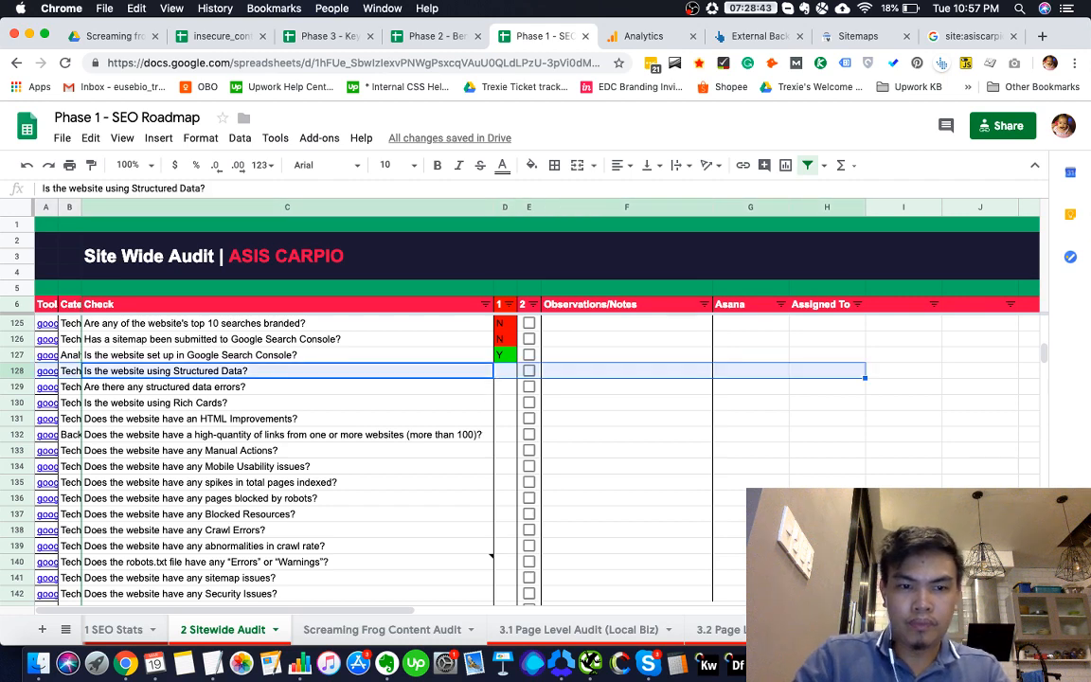
pyautogui.press('super+alt+minus')
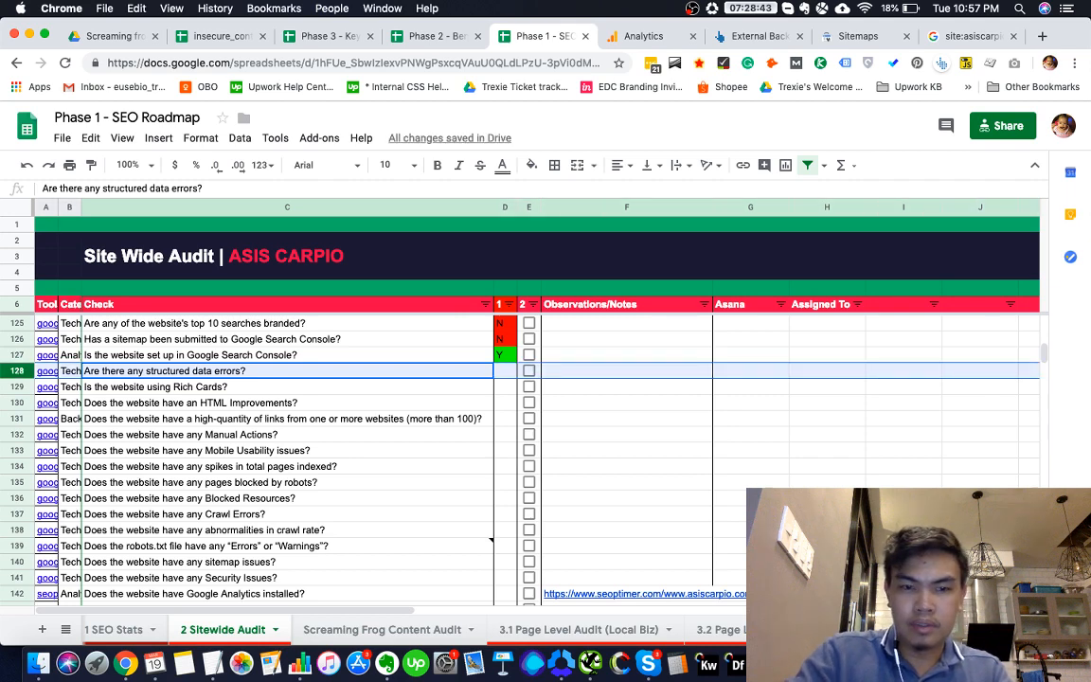
pyautogui.press('super+alt+minus')
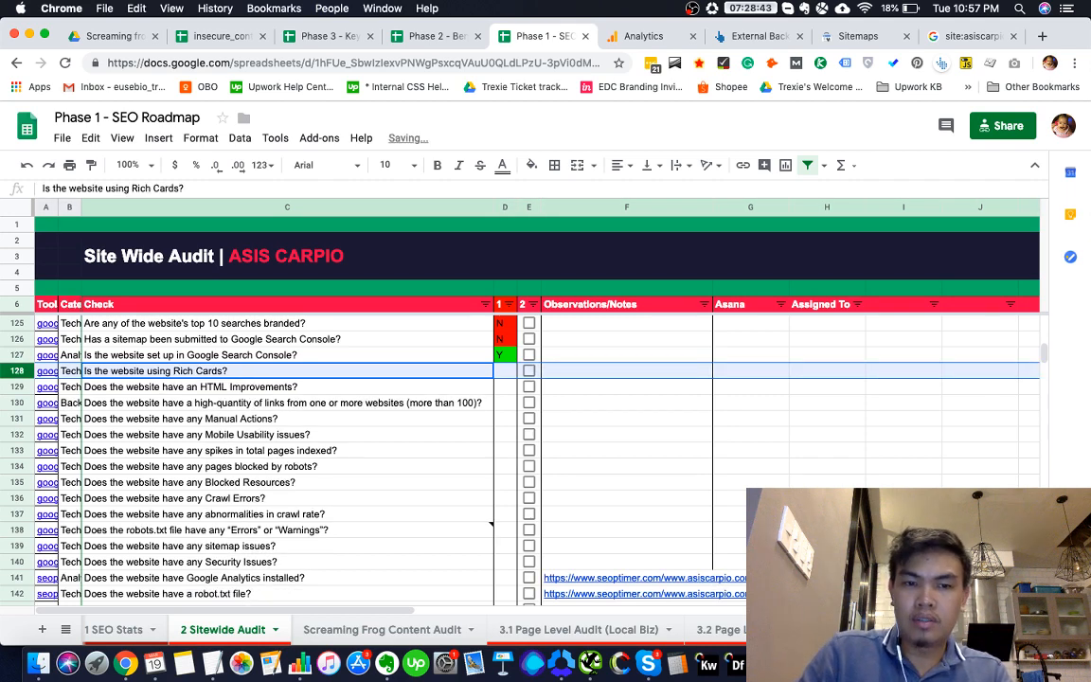
pyautogui.click(505, 370)
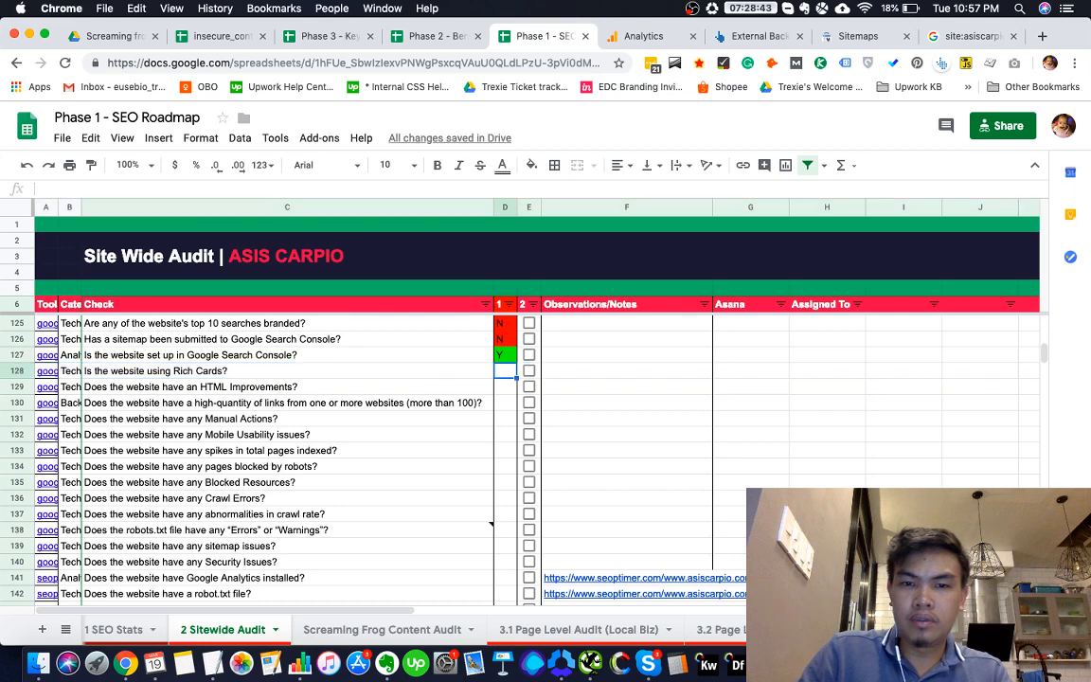
pyautogui.click(890, 36)
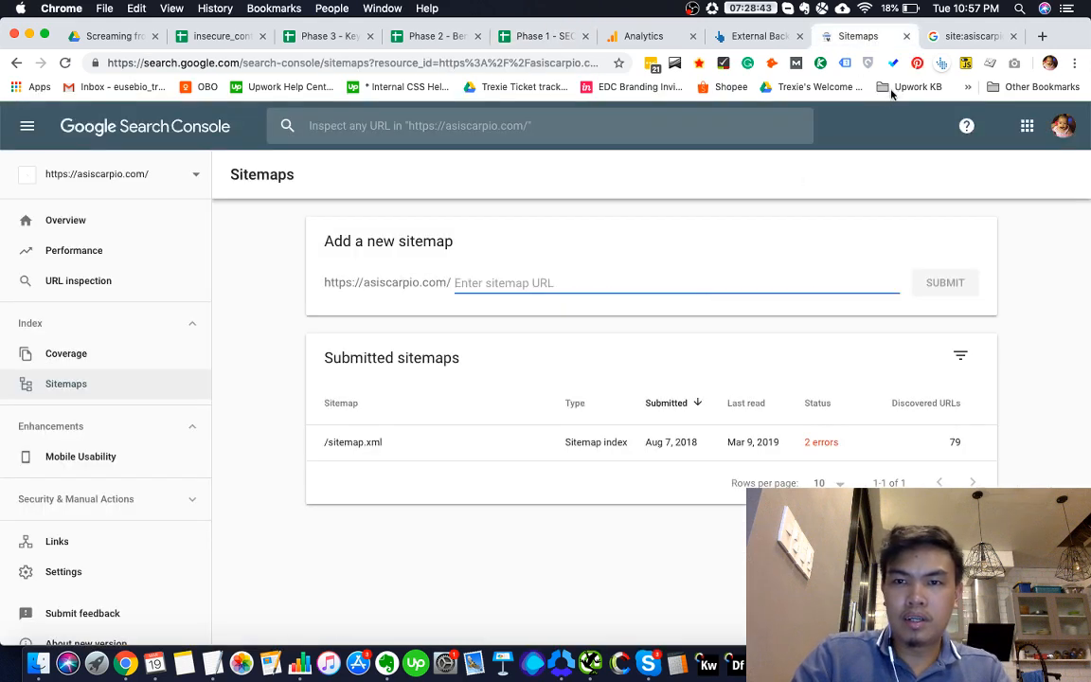
# Review the Rich Cards report under Search Appearance in the old Search Console
pyautogui.click(784, 41)
pyautogui.hotkey('ctrl', 'shift', 'Tab')
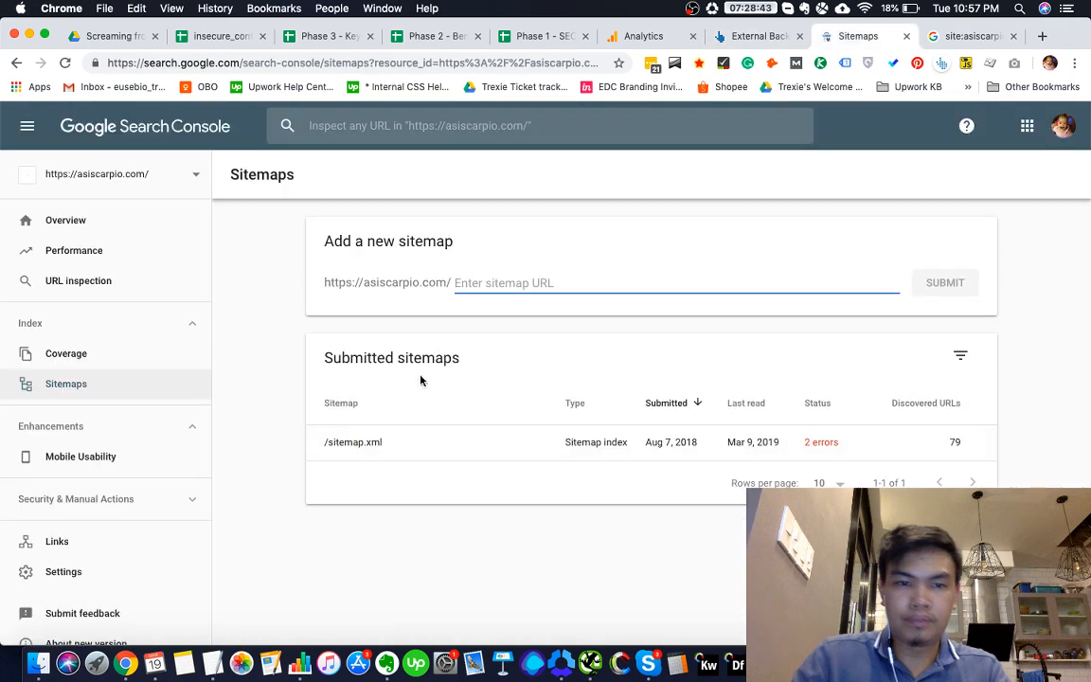
pyautogui.scroll(-3, 83, 512)
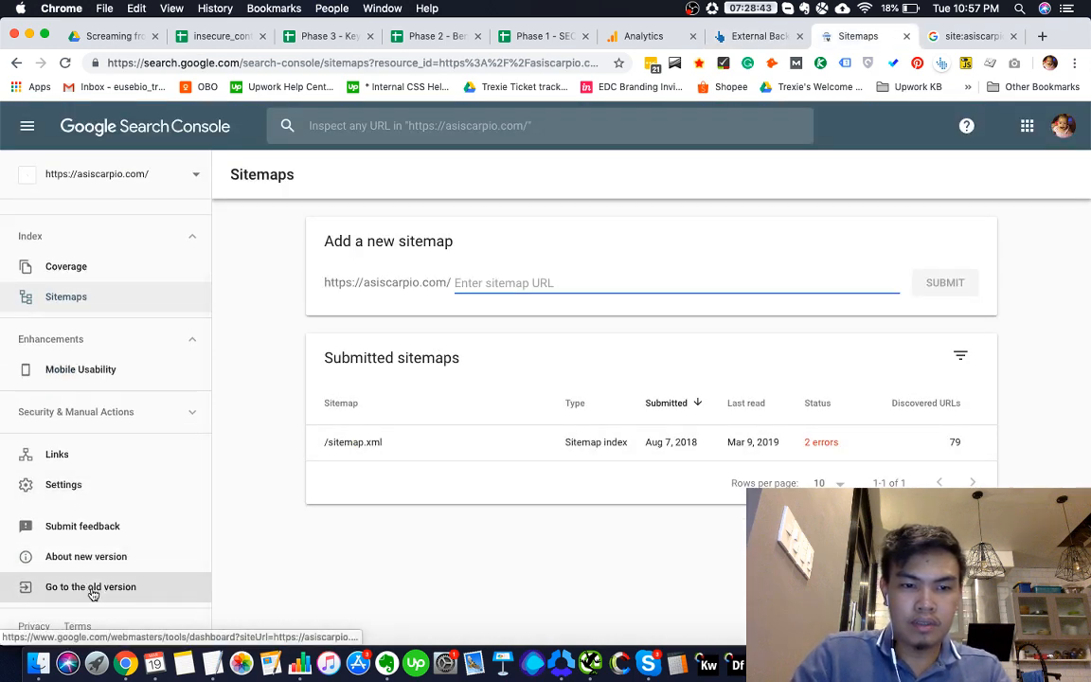
pyautogui.click(93, 588)
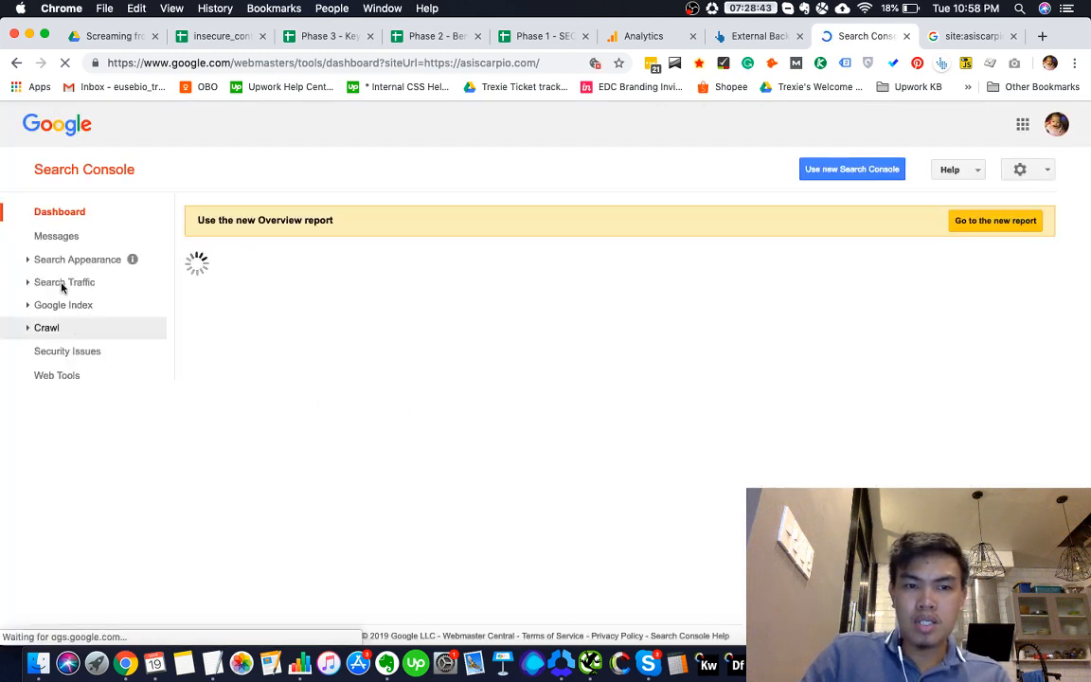
pyautogui.click(29, 263)
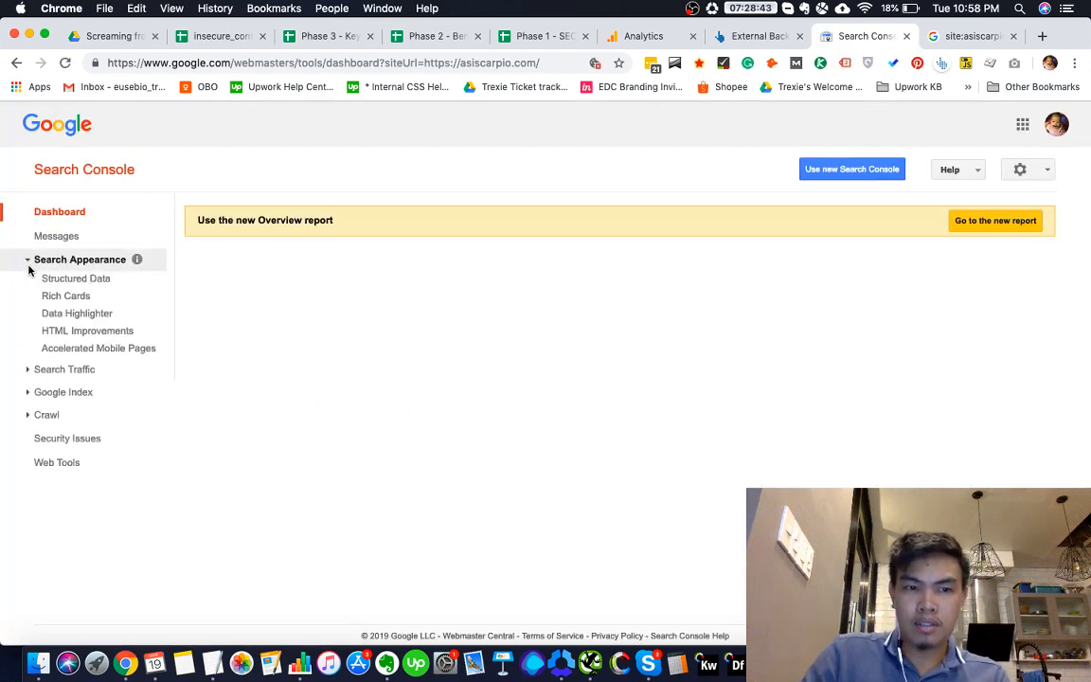
pyautogui.click(65, 297)
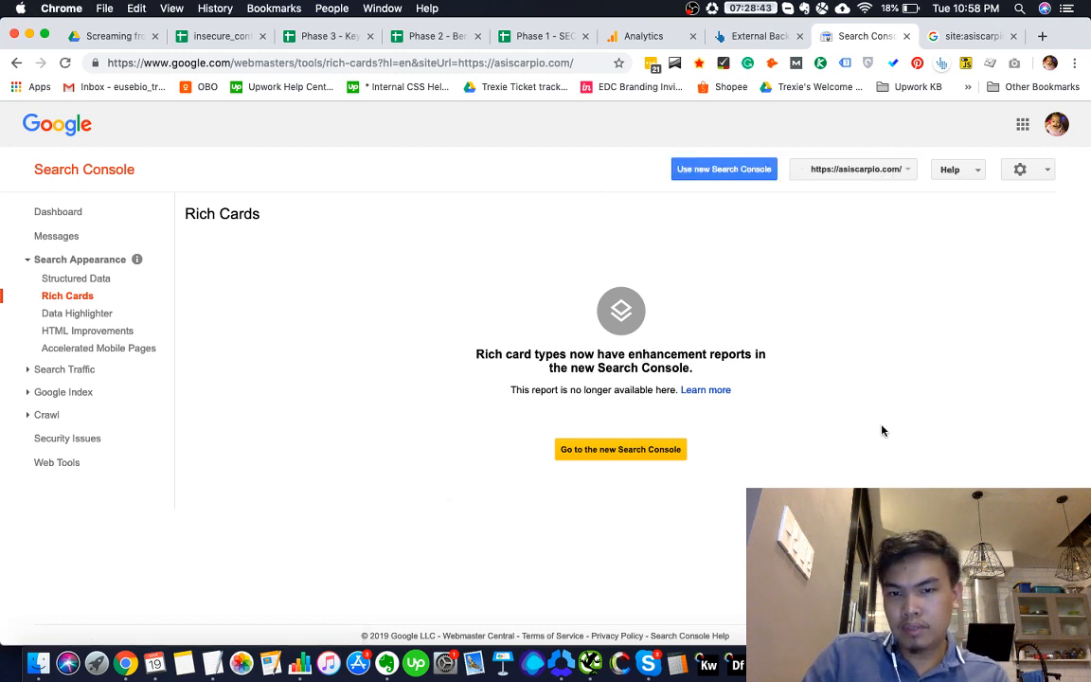
pyautogui.click(666, 451)
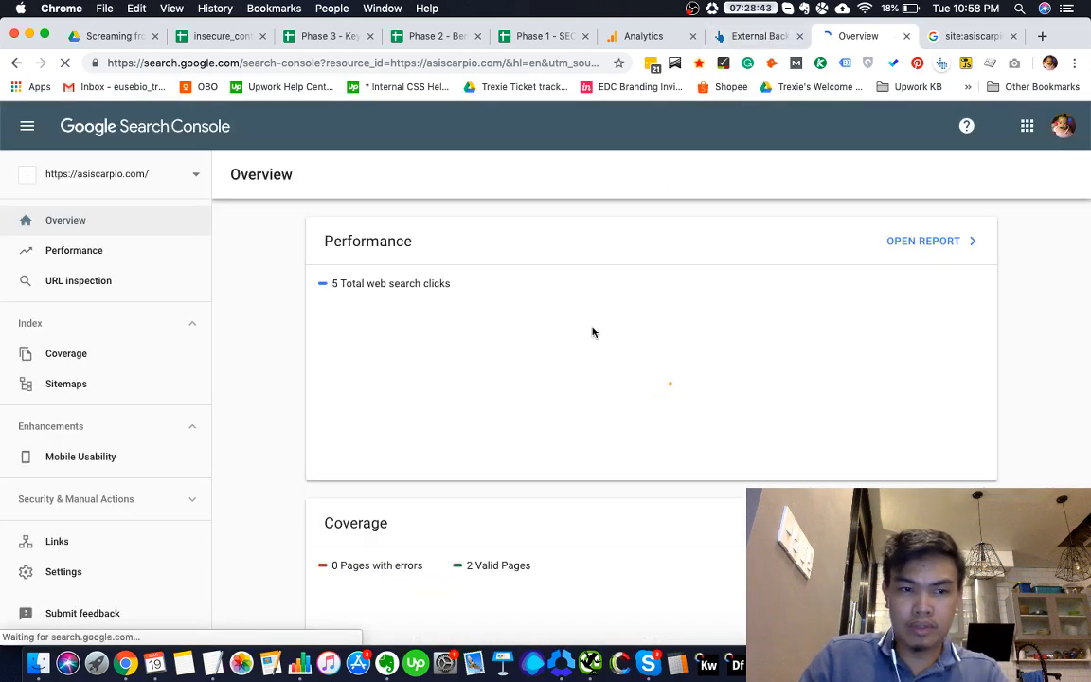
# Check the new console's Mobile Usability report, showing two errors, then return to the audit sheet
pyautogui.scroll(-4, 592, 337)
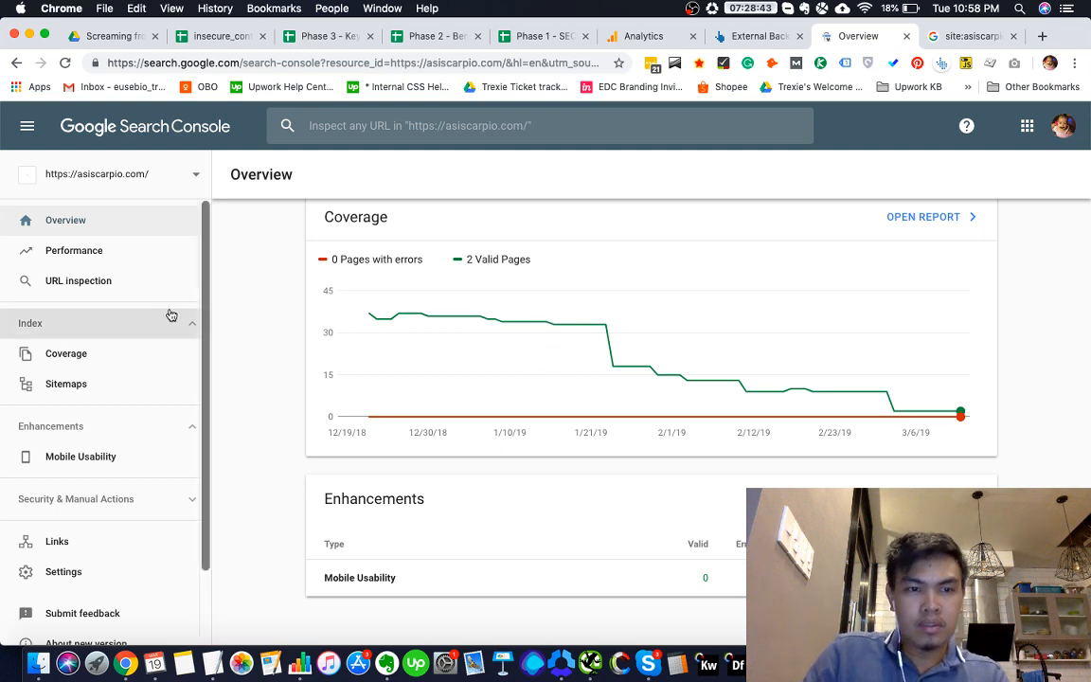
pyautogui.scroll(3, 498, 338)
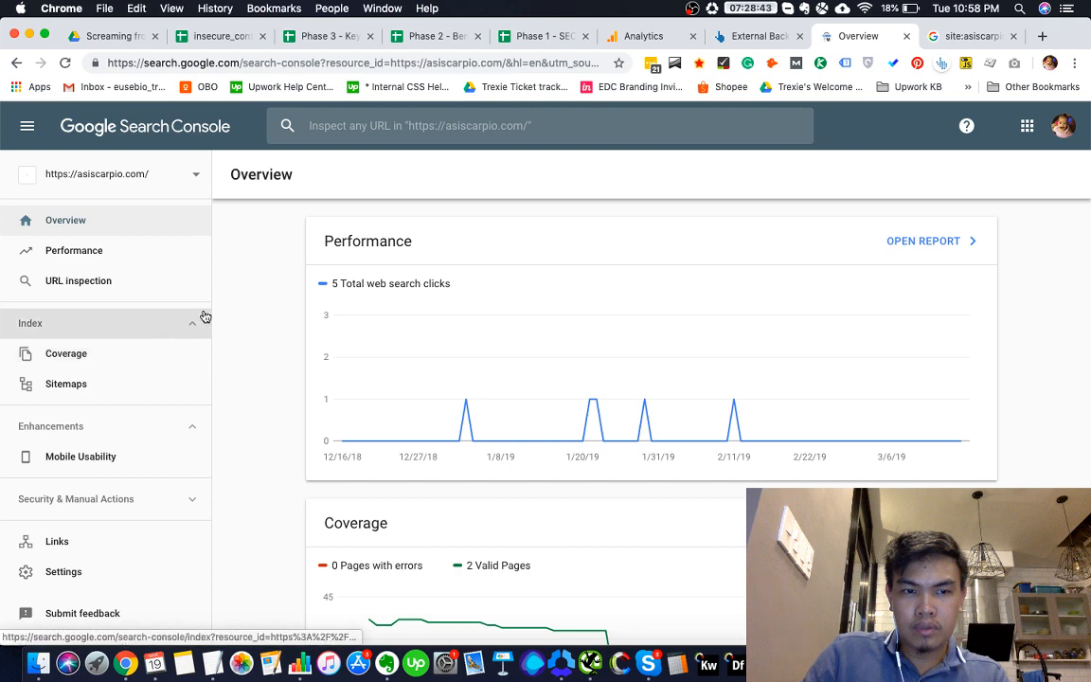
pyautogui.scroll(-8, 567, 396)
pyautogui.scroll(5, 589, 404)
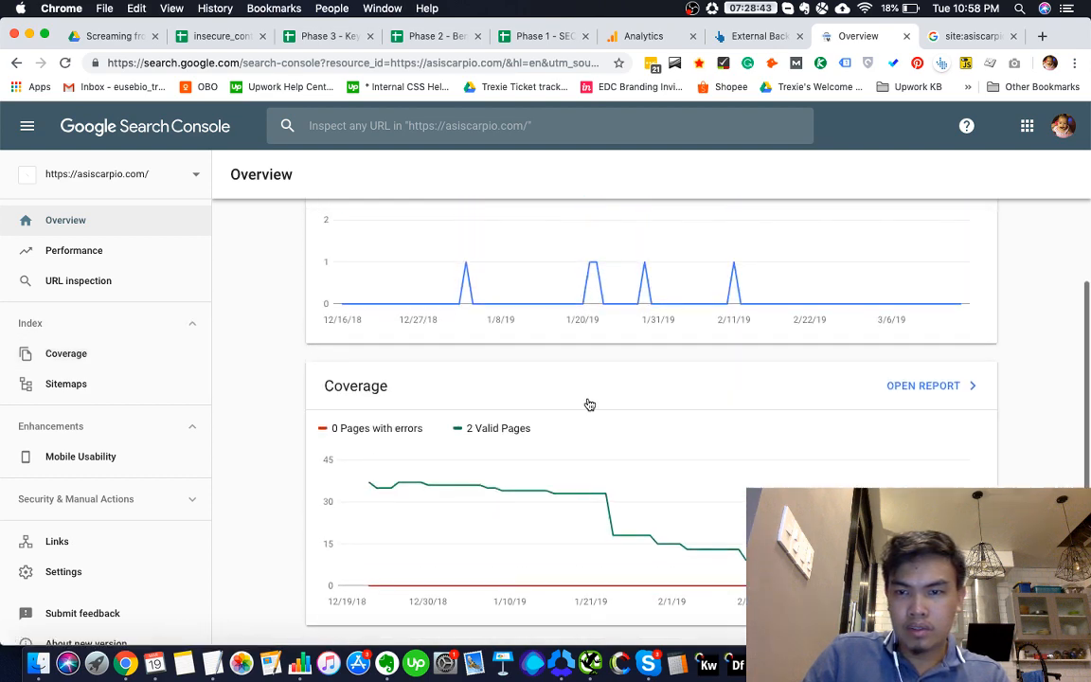
pyautogui.scroll(3, 589, 405)
pyautogui.scroll(-5, 589, 406)
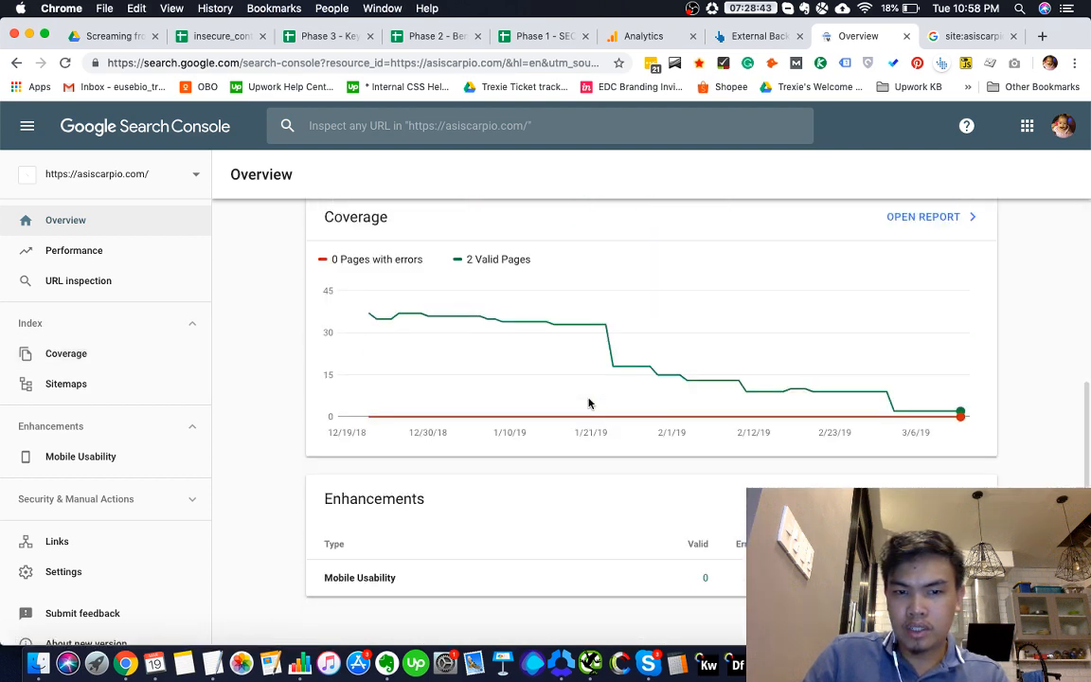
pyautogui.click(853, 578)
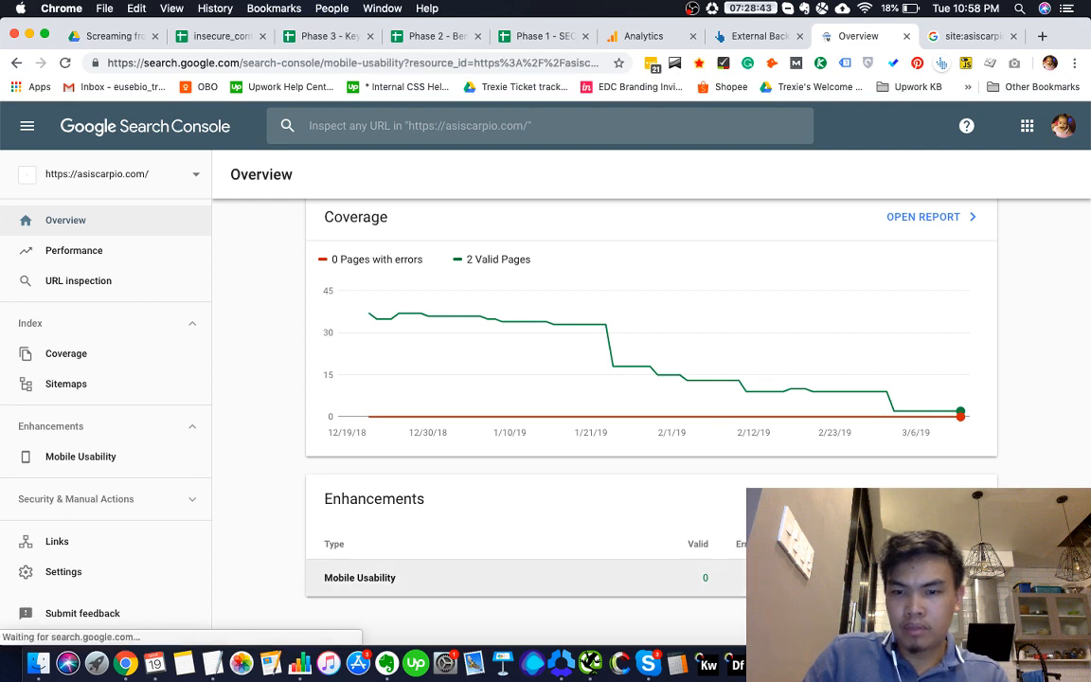
pyautogui.scroll(-5, 859, 476)
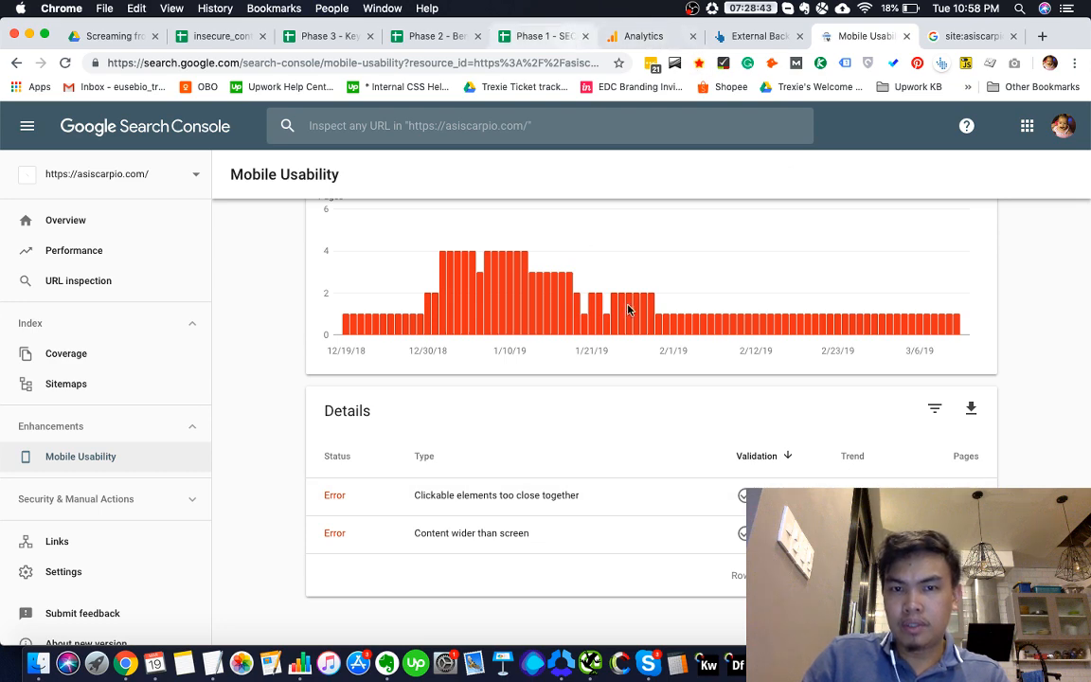
pyautogui.click(545, 36)
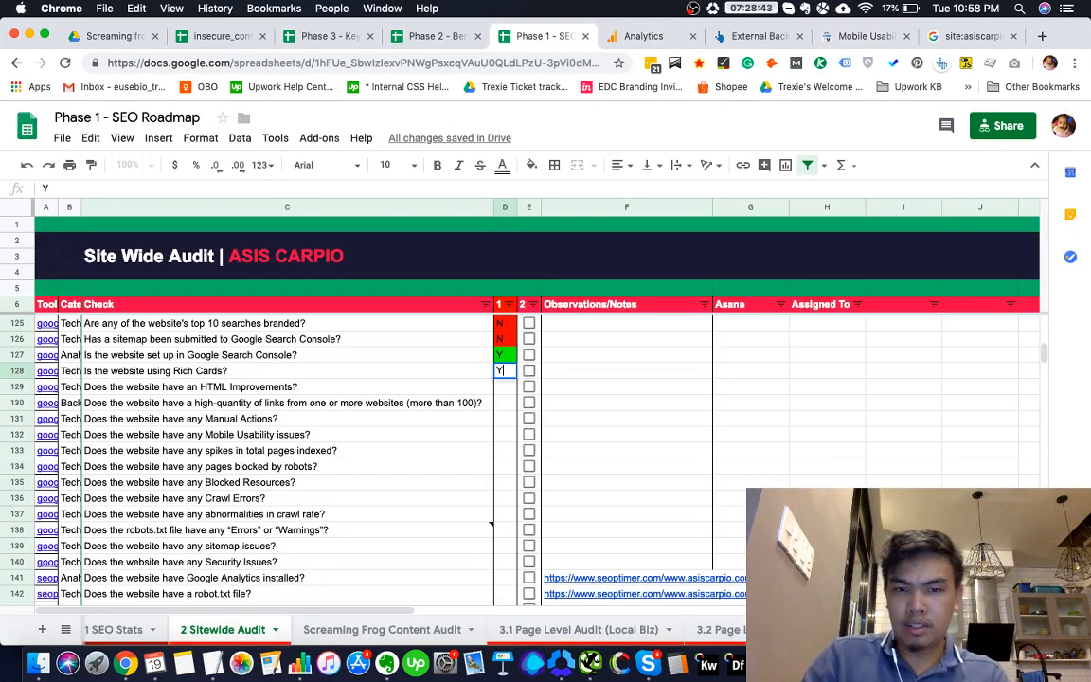
# Mark the Rich Cards check in D128 a green Y and bring back the Mobile Usability report
pyautogui.write('Y')
pyautogui.press('Return')
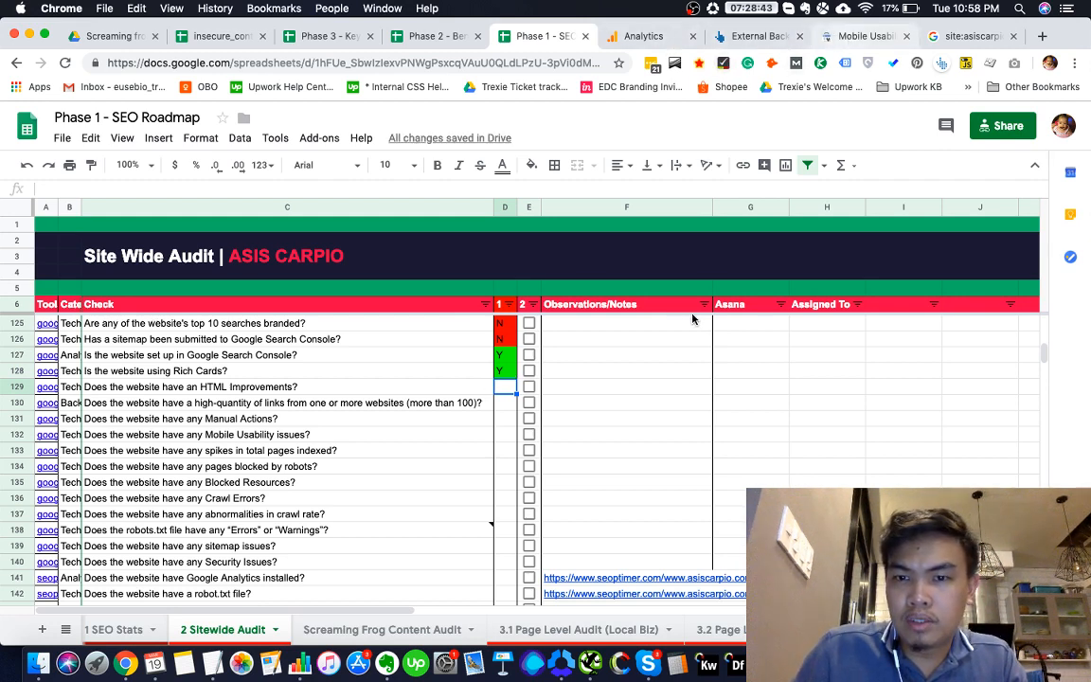
pyautogui.click(866, 36)
pyautogui.scroll(-2, 201, 513)
# Open the old Search Console's HTML Improvements report in a new tab, confirming no content issues
pyautogui.rightClick(132, 581)
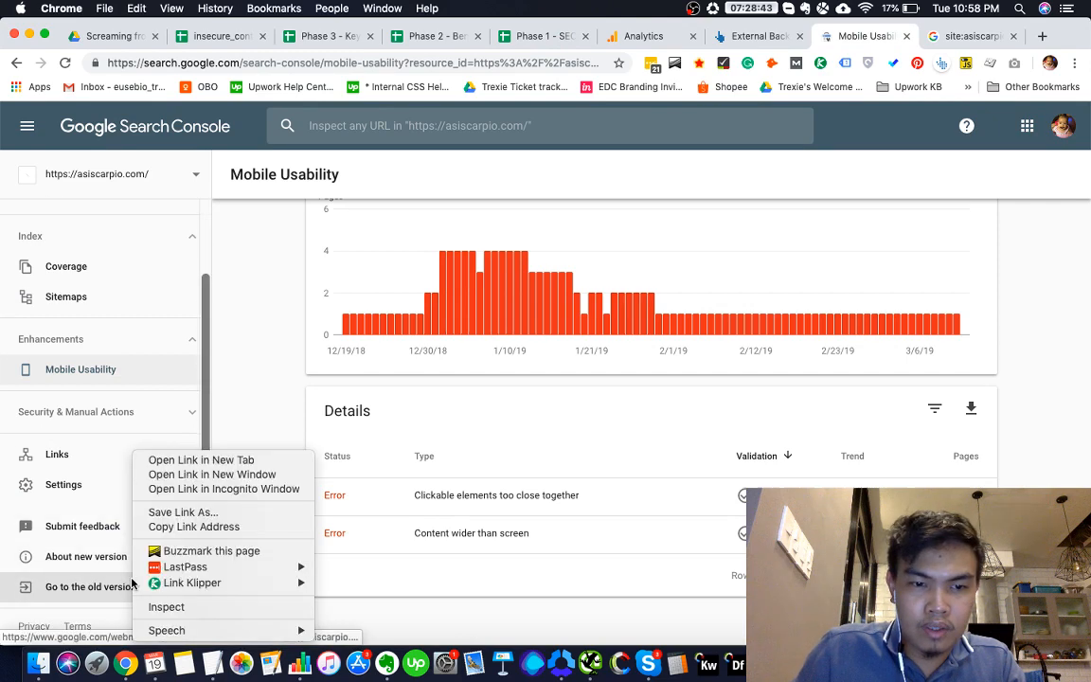
pyautogui.click(189, 459)
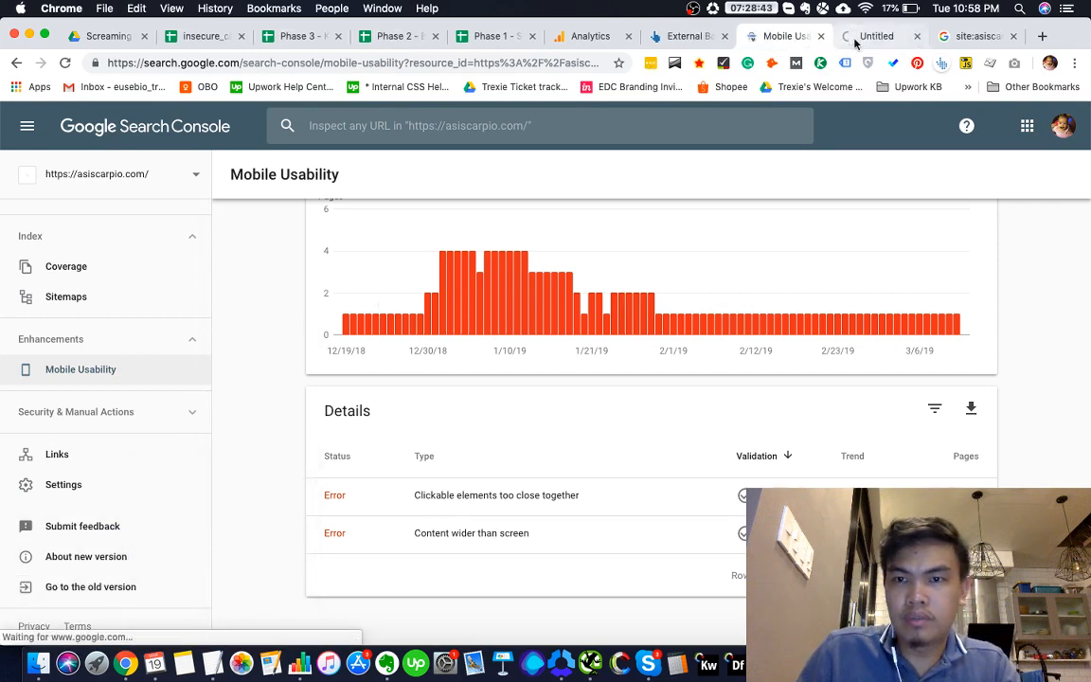
pyautogui.click(856, 43)
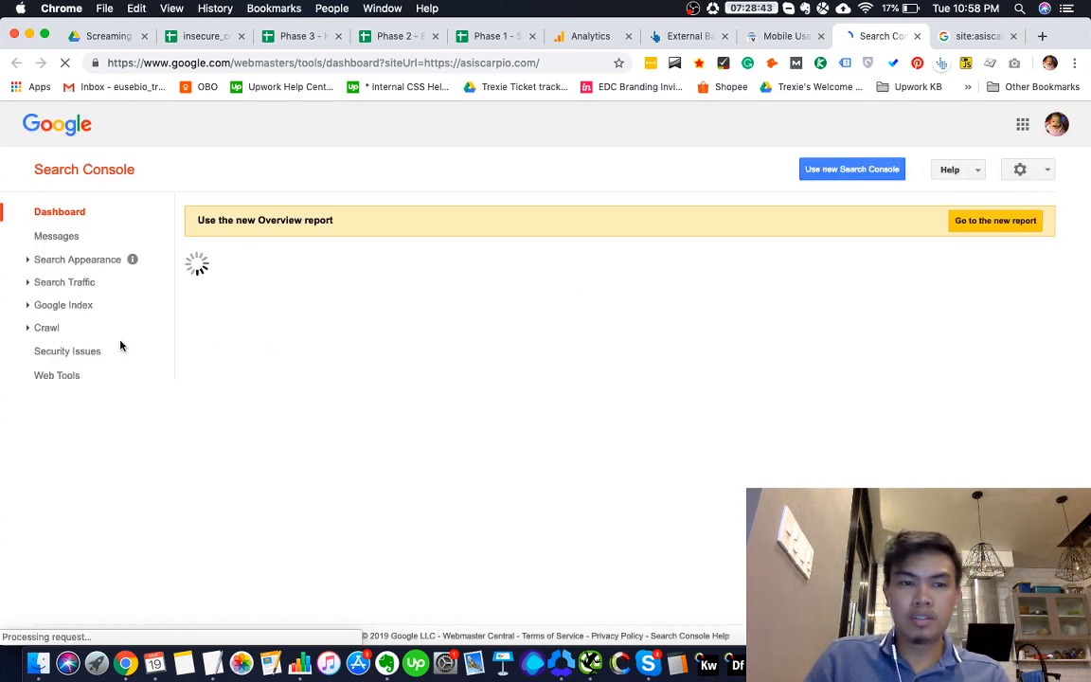
pyautogui.click(30, 261)
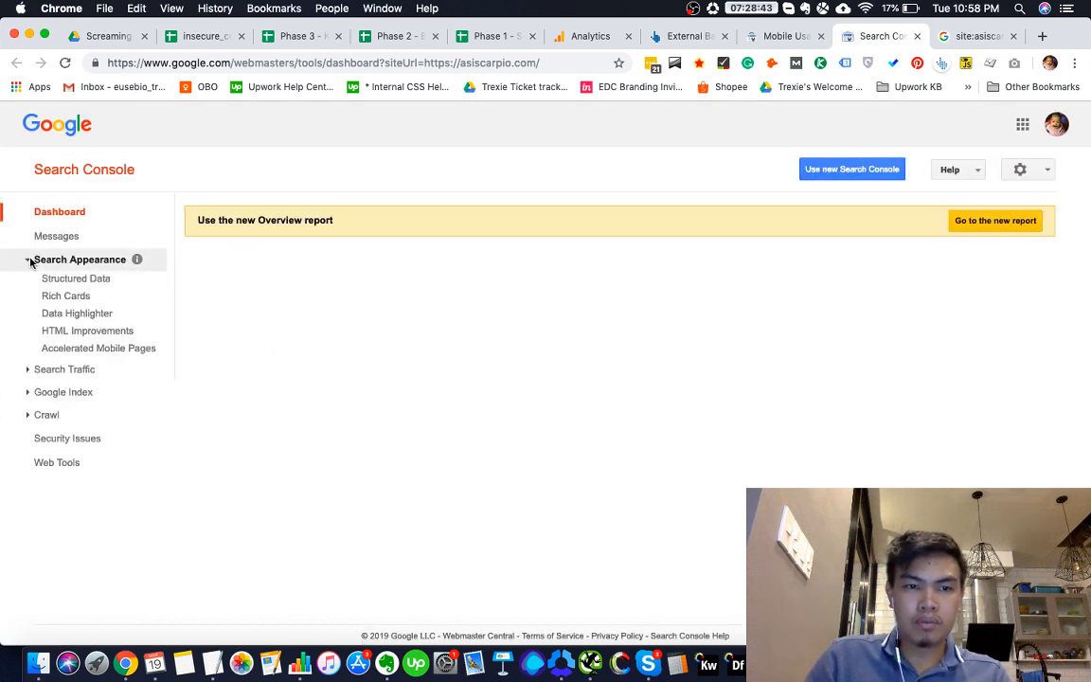
pyautogui.click(81, 331)
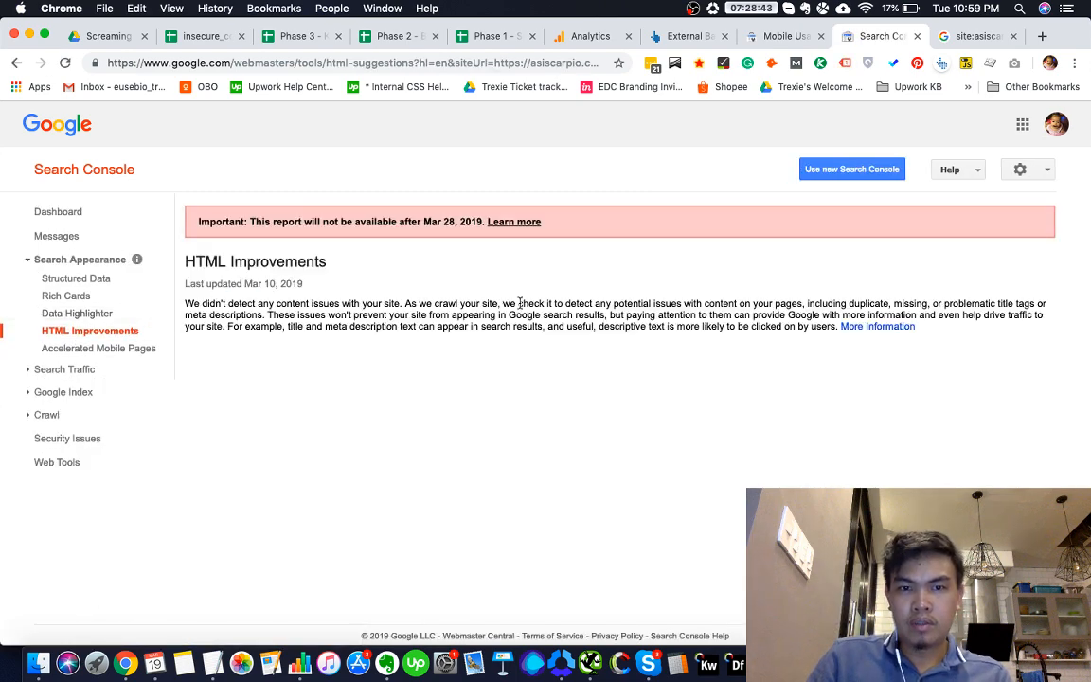
pyautogui.moveTo(261, 259); pyautogui.dragTo(731, 377)
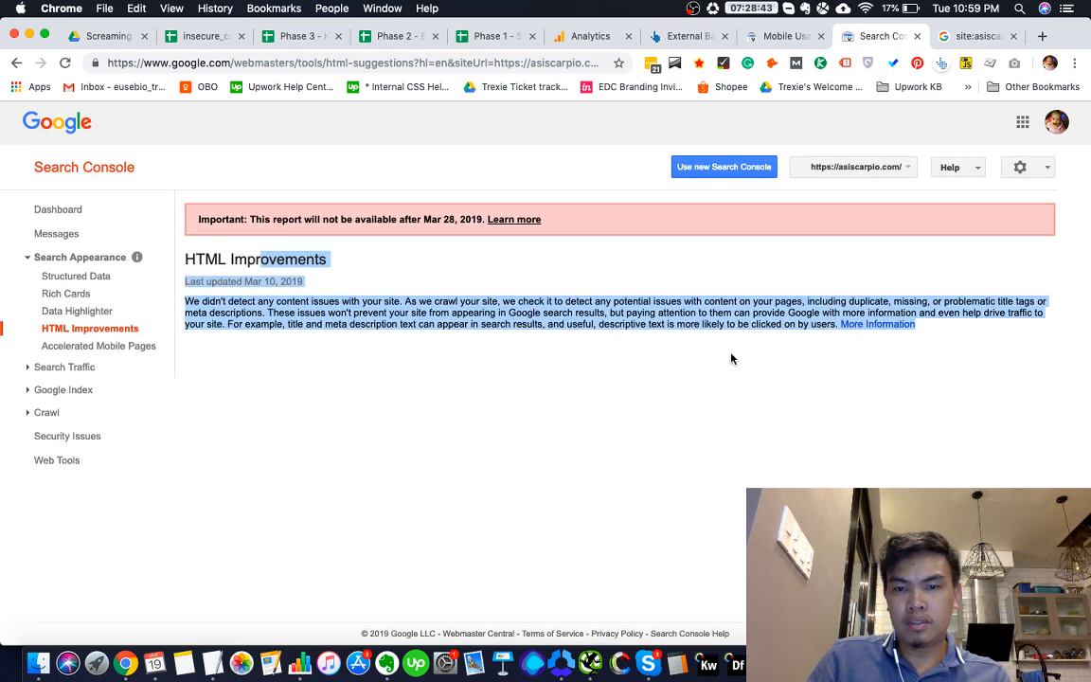
# Back in the roadmap sheet, enter Y in D129 for the HTML Improvements check
pyautogui.click(595, 40)
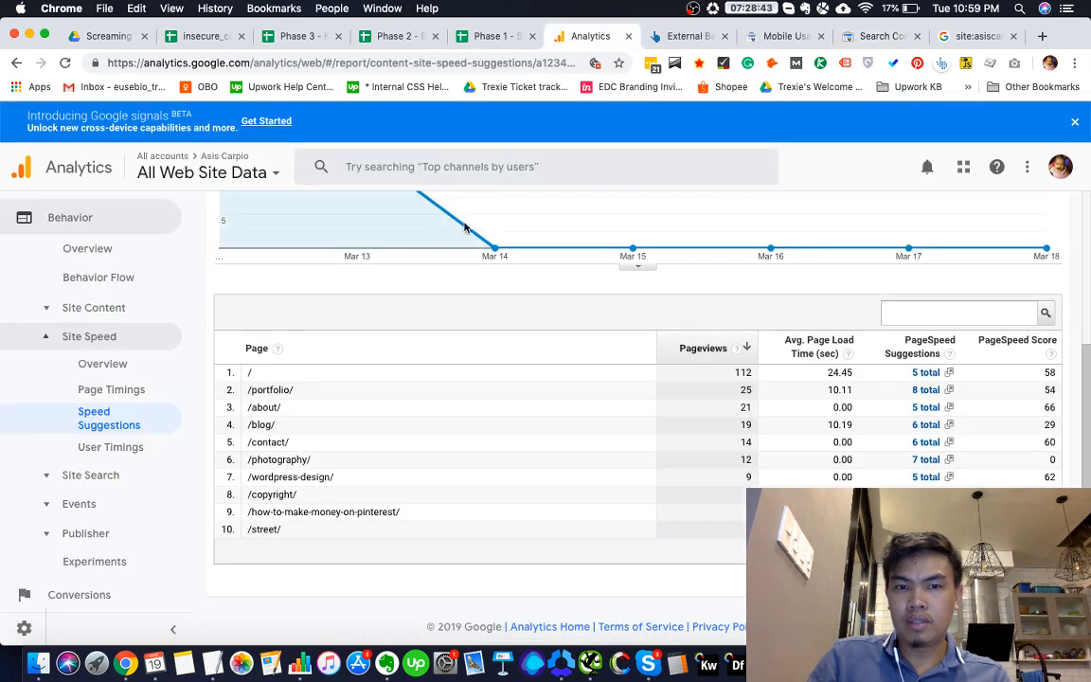
pyautogui.click(512, 38)
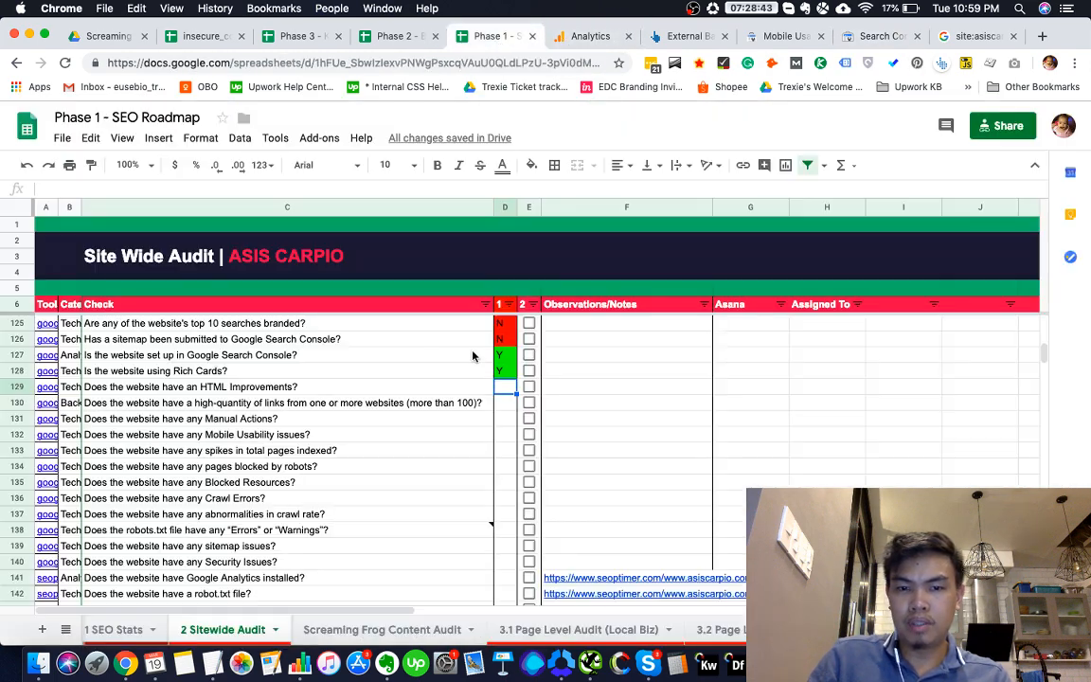
pyautogui.write('Y')
pyautogui.press('Return')
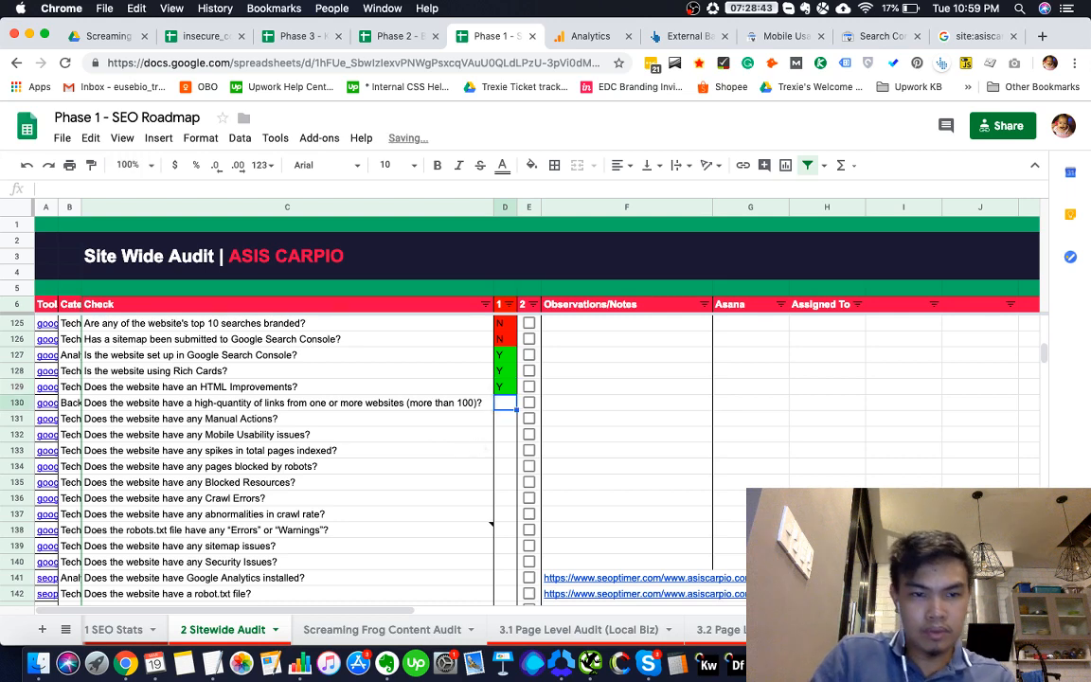
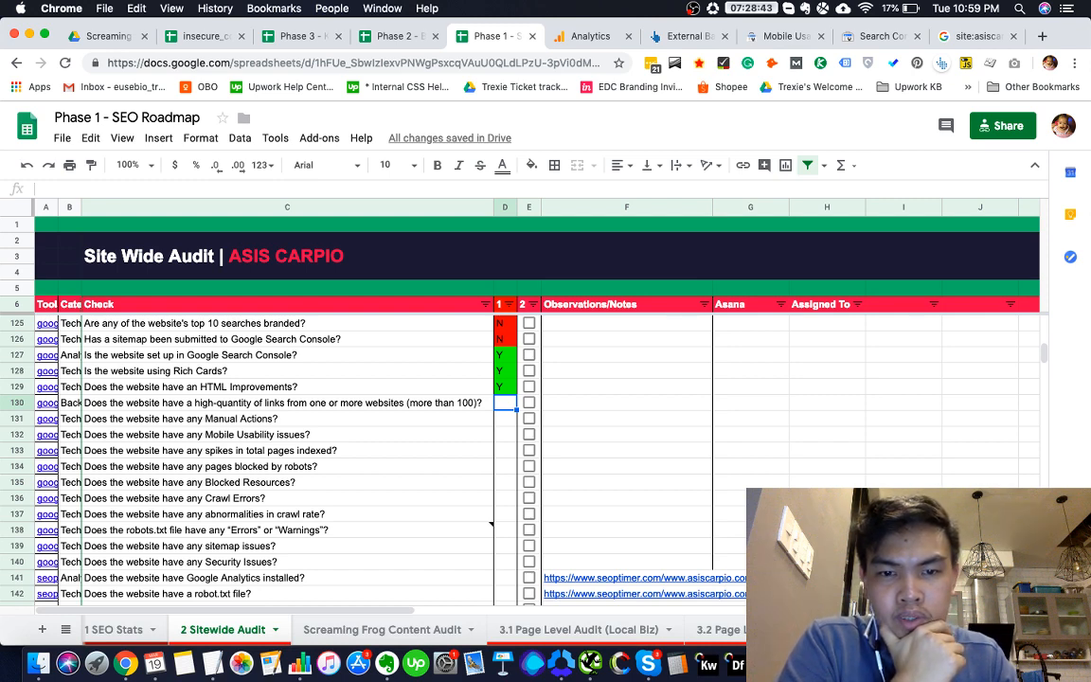
# Enter N in D130 for the high-quantity backlinks check
pyautogui.write('N')
pyautogui.press('Return')
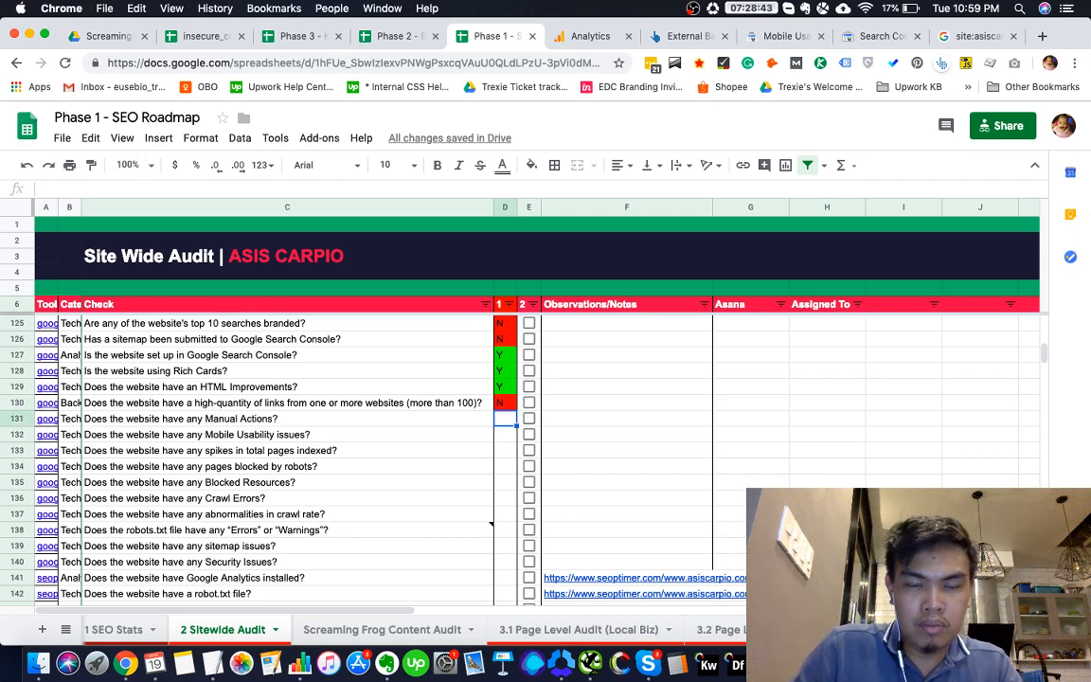
# Review the Security Issues report and record Y in D131 for the Manual Actions check
pyautogui.click(879, 36)
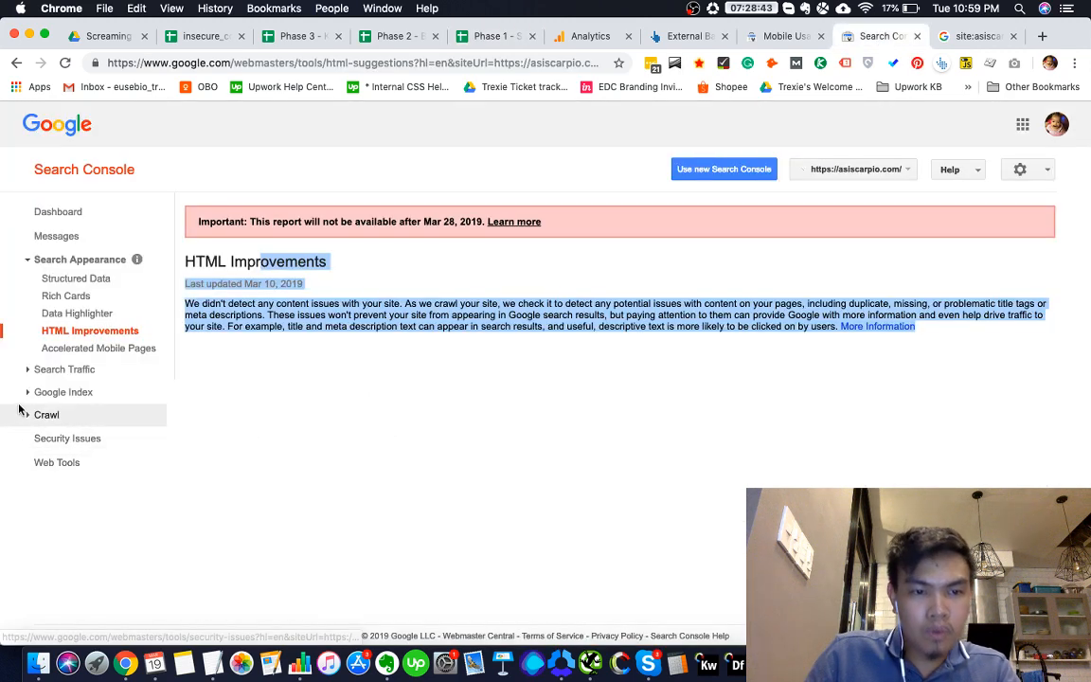
pyautogui.click(24, 394)
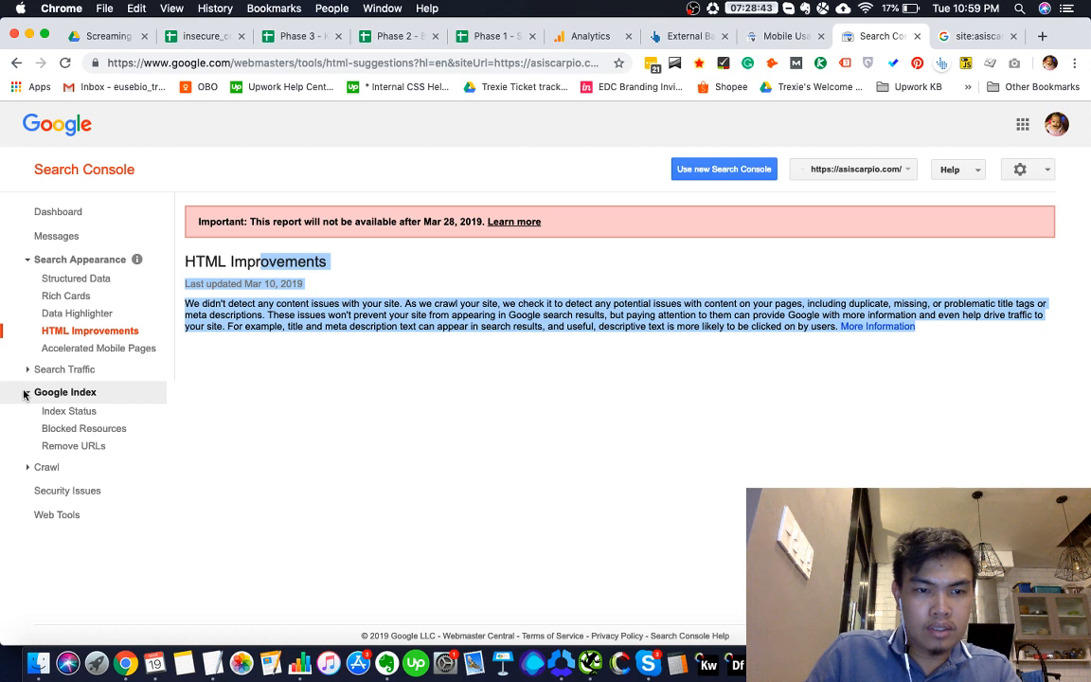
pyautogui.click(23, 395)
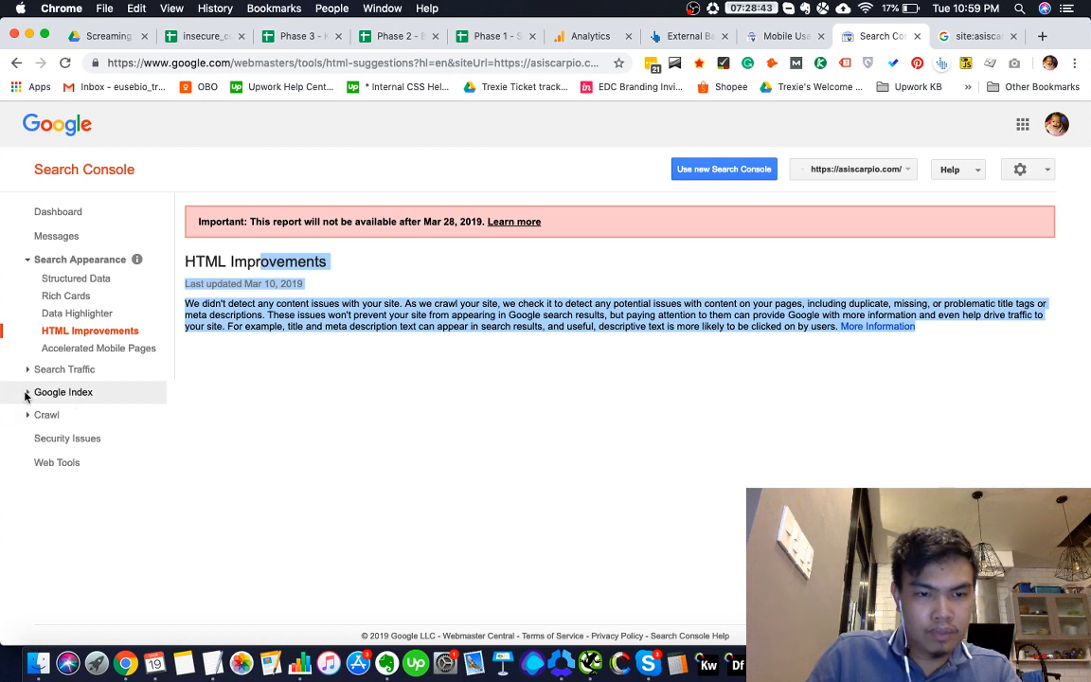
pyautogui.click(54, 440)
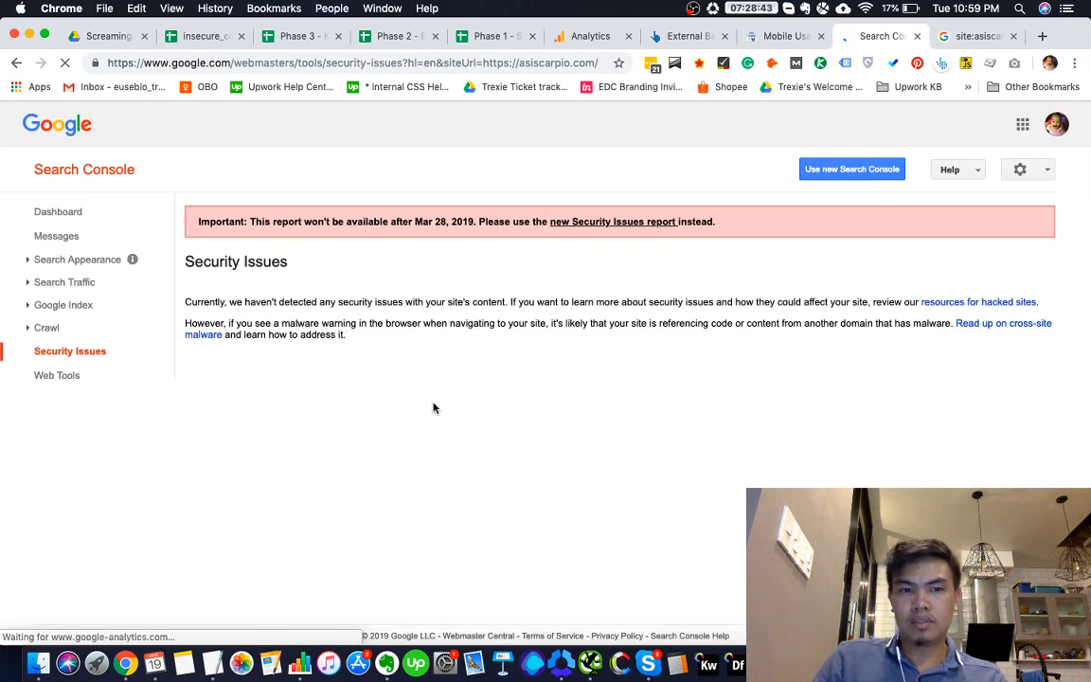
pyautogui.moveTo(186, 260); pyautogui.dragTo(379, 356)
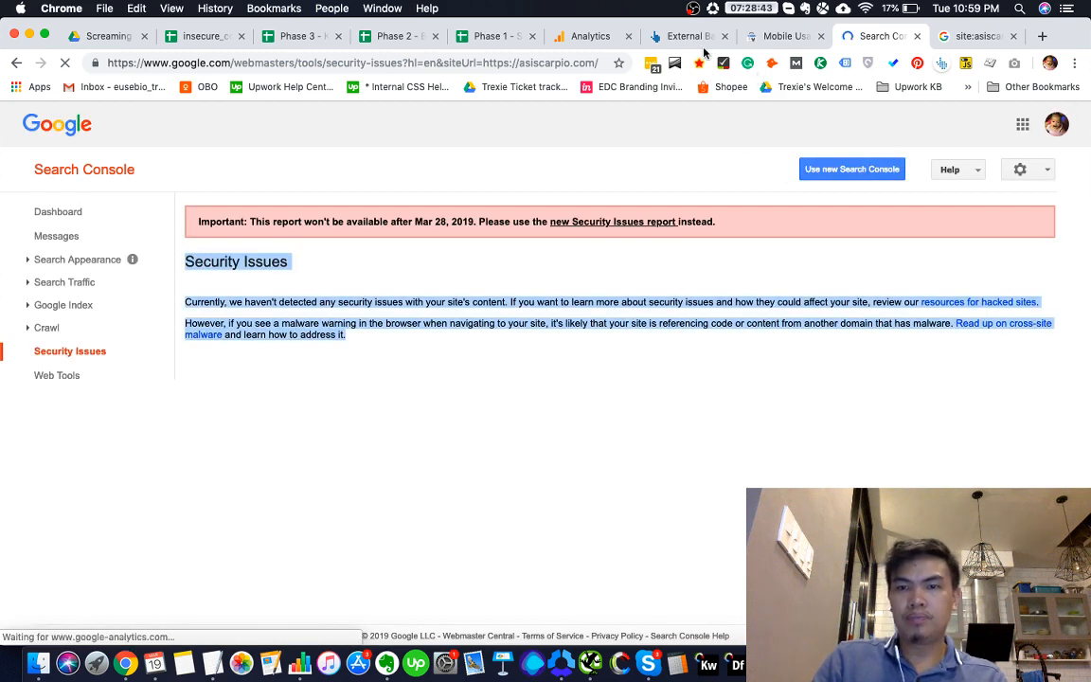
pyautogui.click(488, 38)
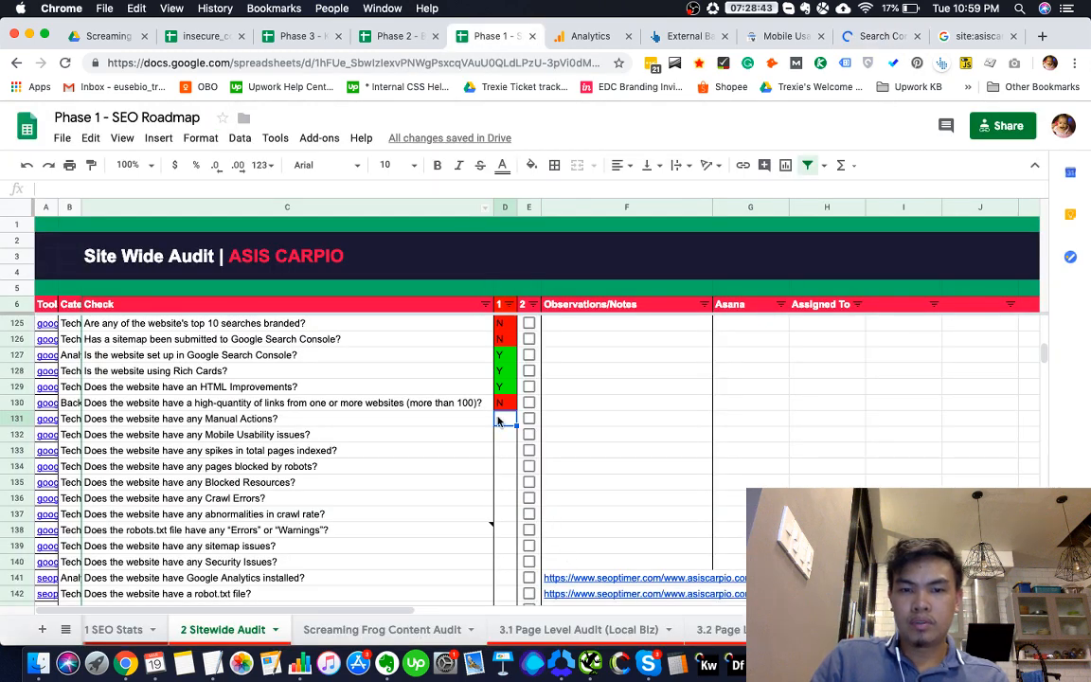
pyautogui.write('Y')
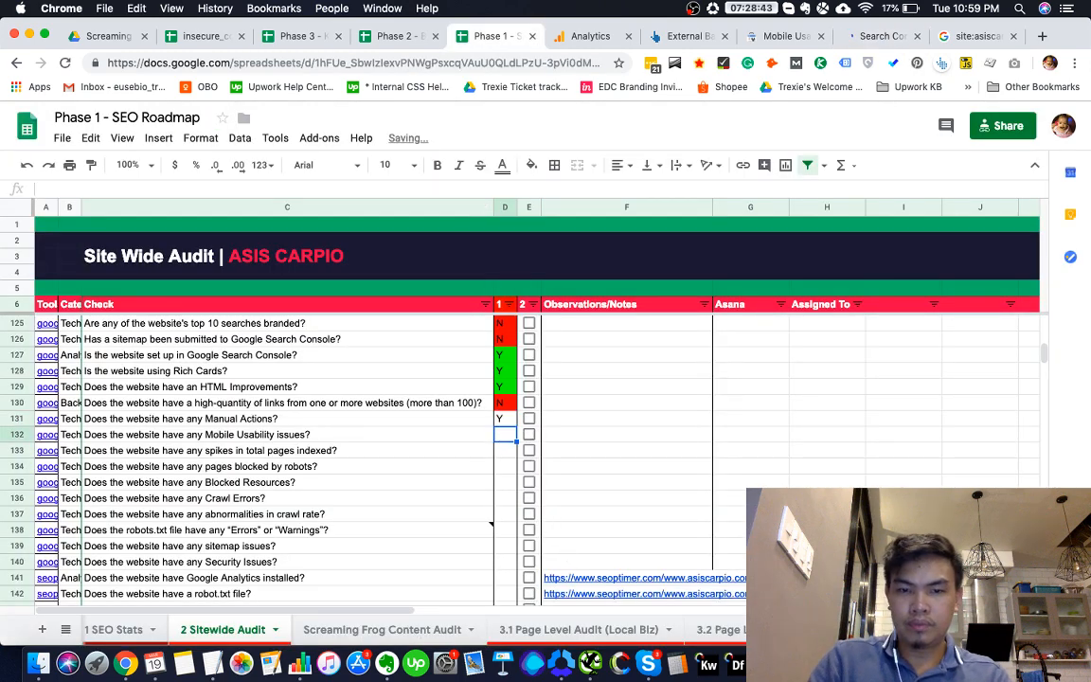
pyautogui.press('Return')
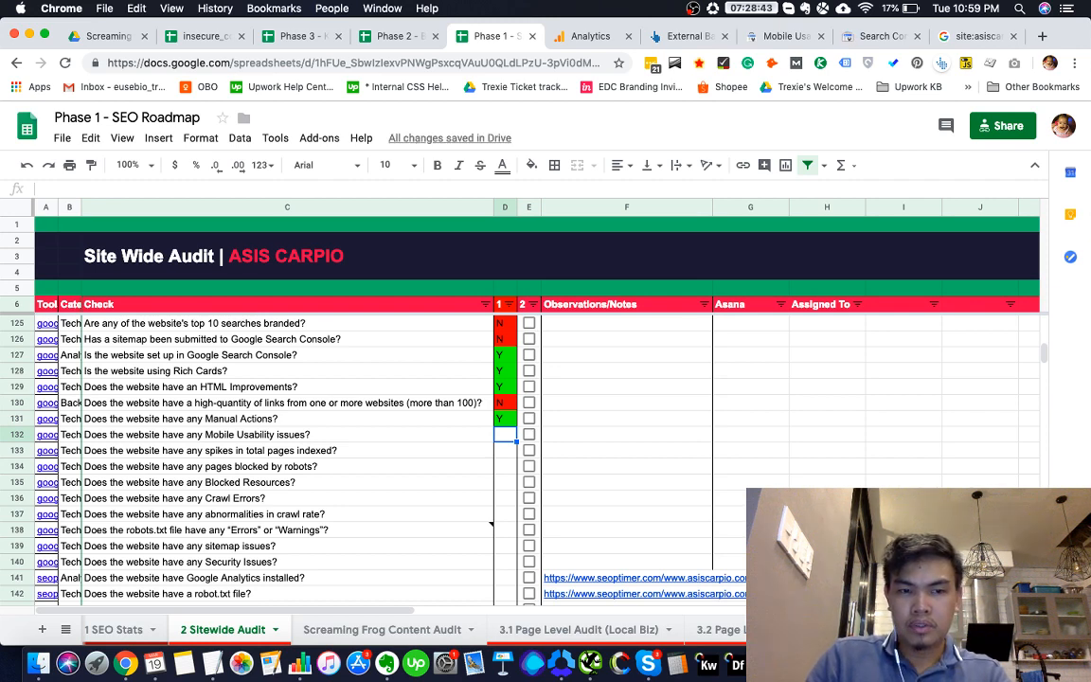
# Check the Mobile Usability report and record N in D132
pyautogui.click(873, 36)
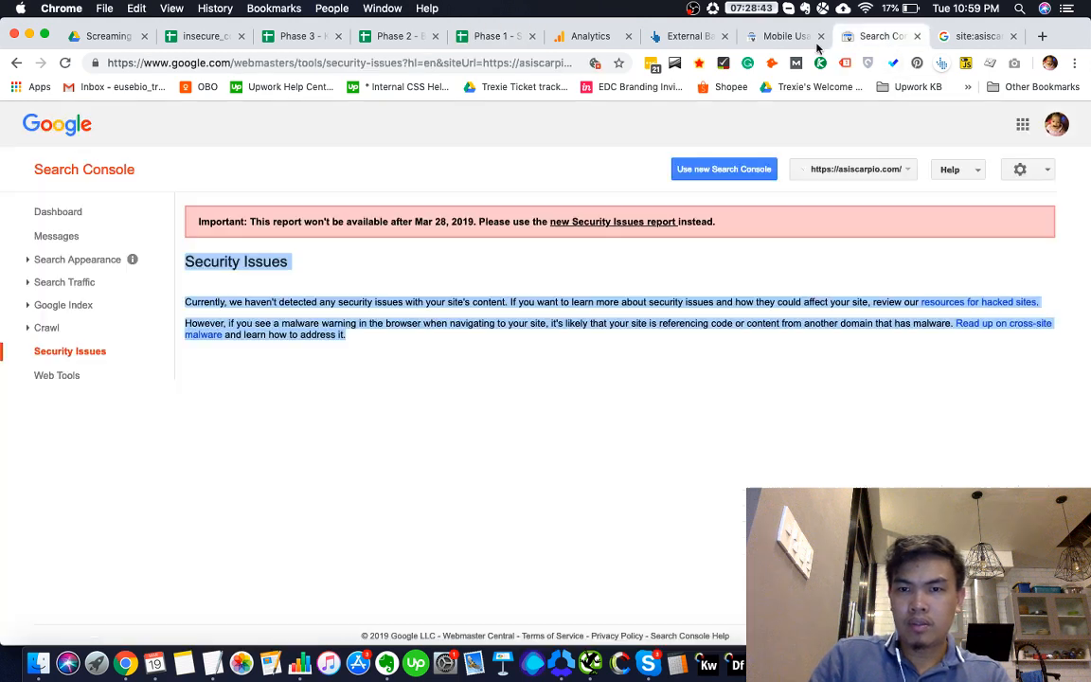
pyautogui.click(782, 42)
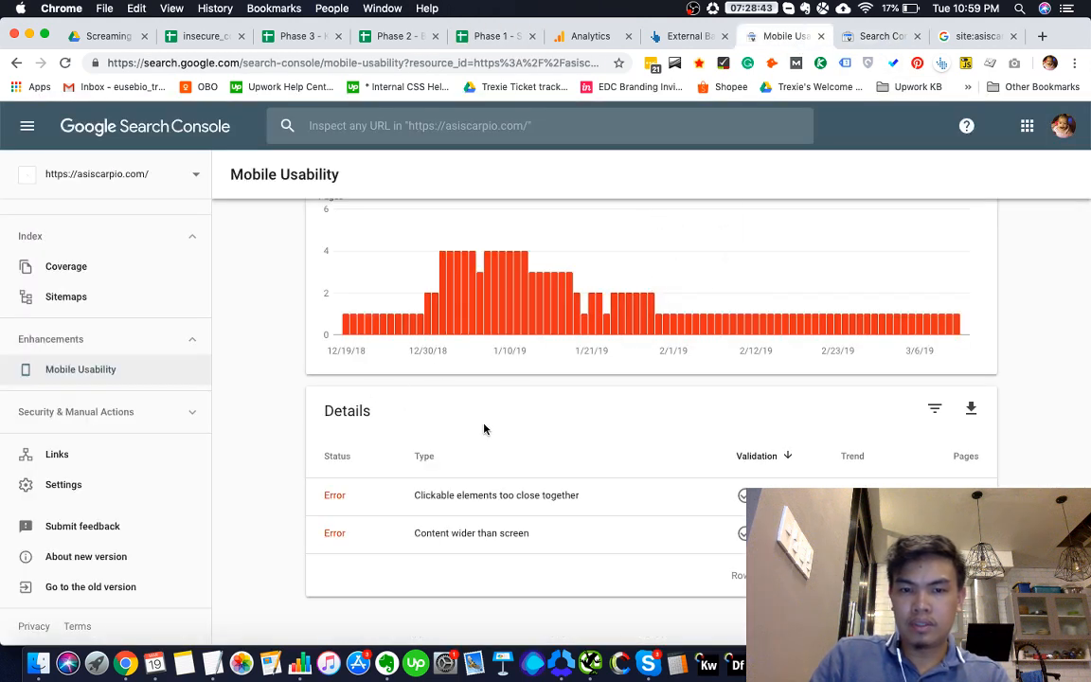
pyautogui.scroll(5, 485, 429)
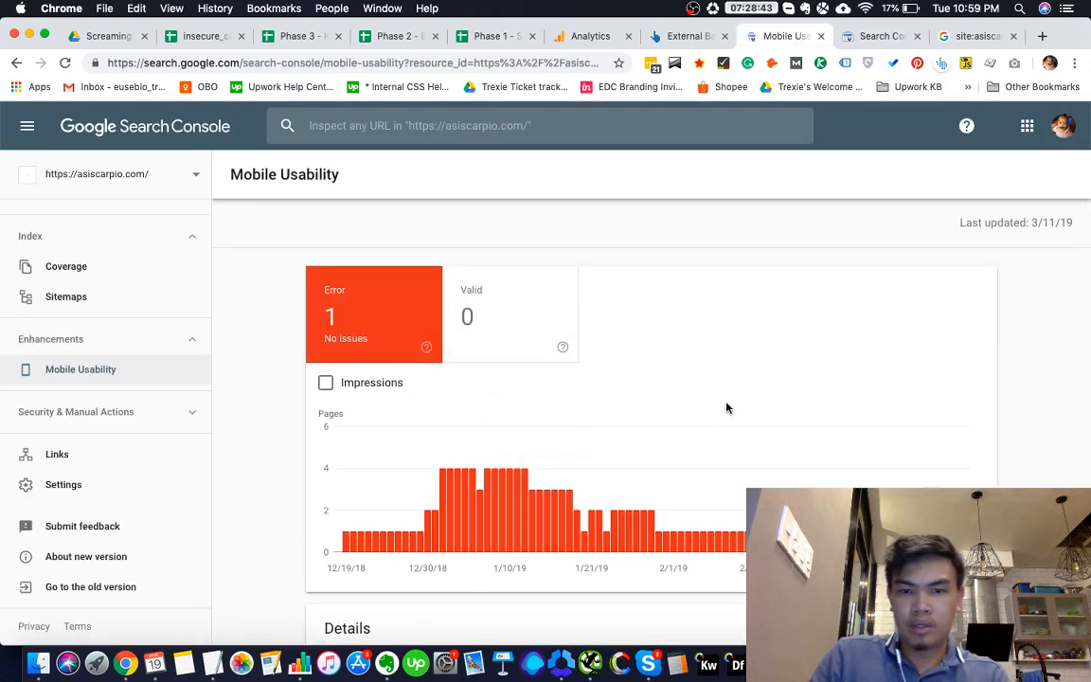
pyautogui.scroll(-5, 727, 407)
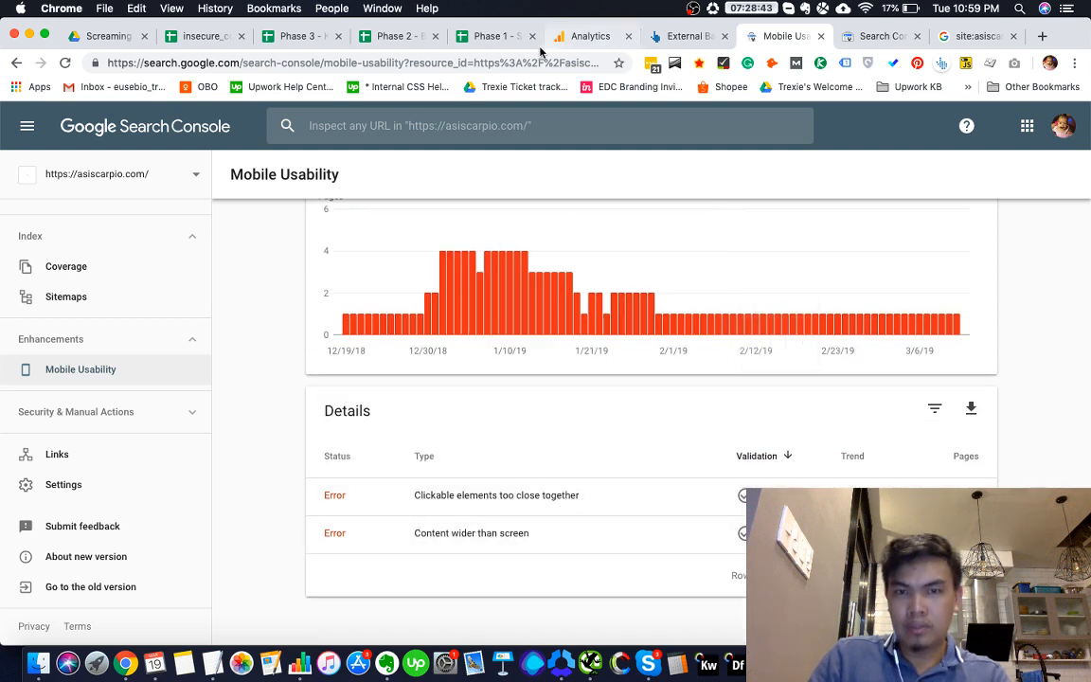
pyautogui.click(493, 36)
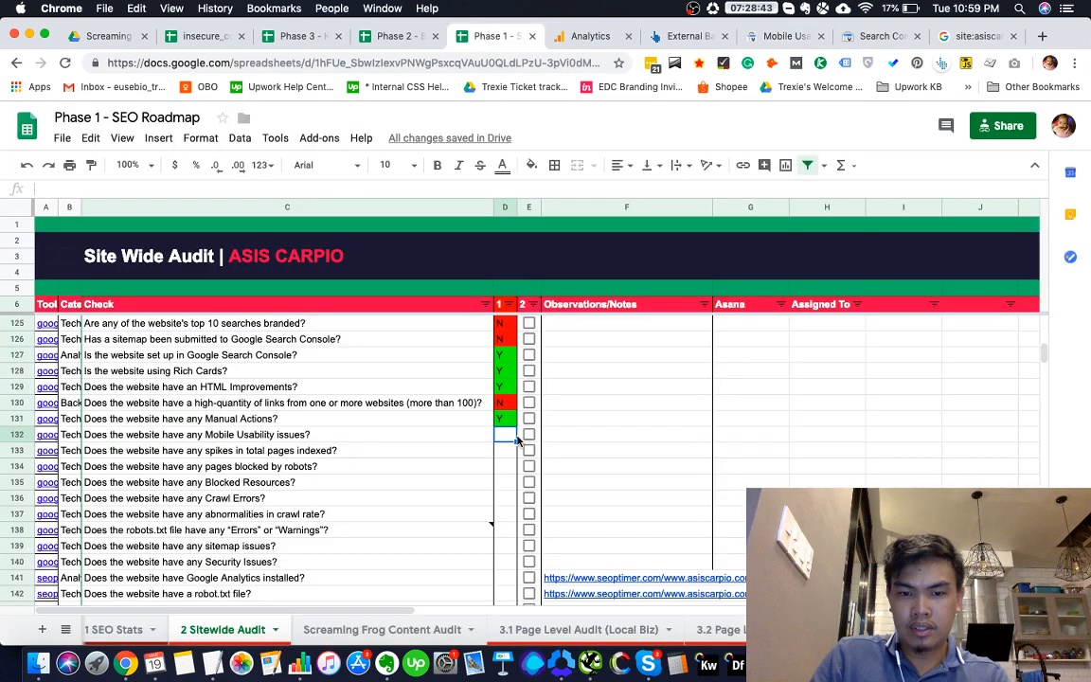
pyautogui.write('N')
pyautogui.press('Return')
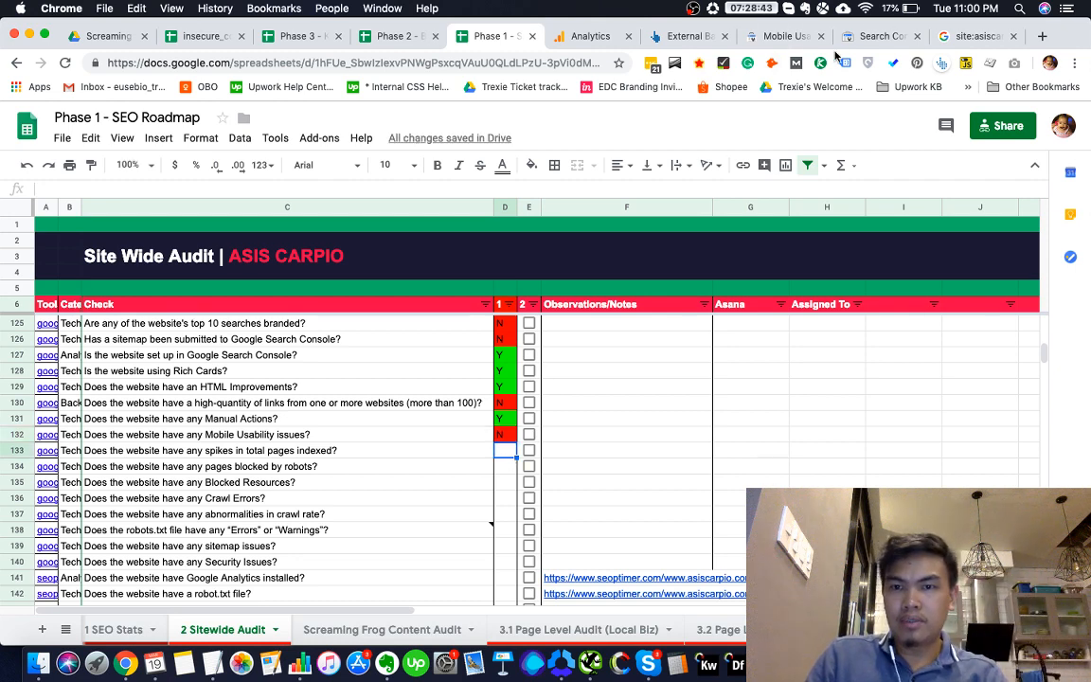
# Inspect the /sitemap.xml details in the Sitemaps report and record N in D133 for indexed-pages spikes
pyautogui.click(779, 37)
pyautogui.scroll(3, 17, 361)
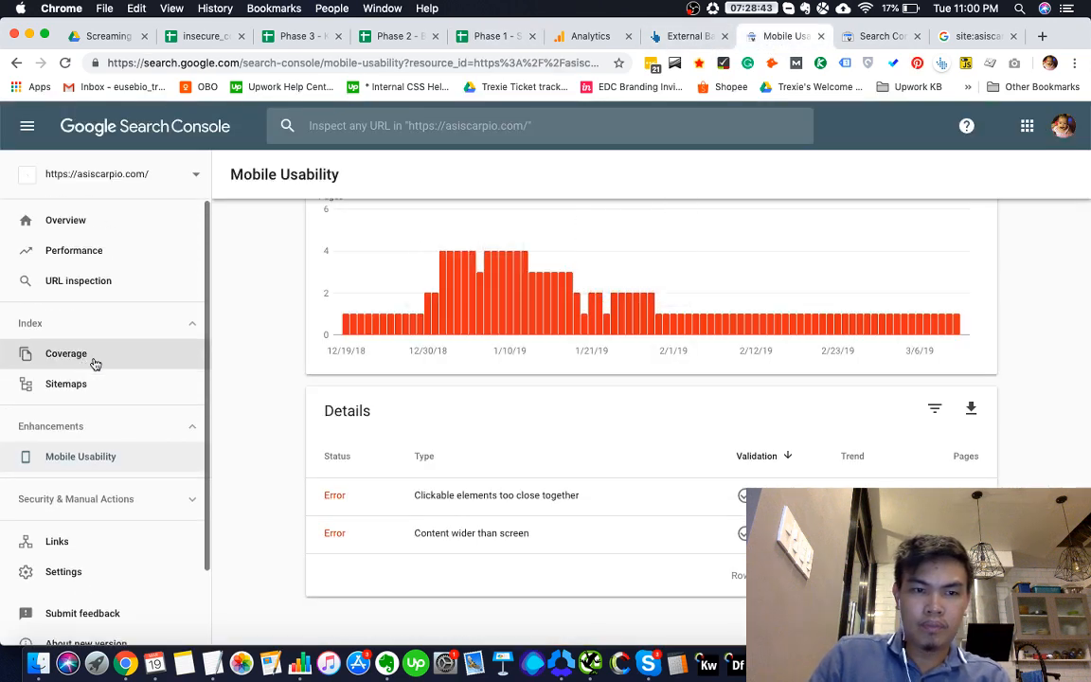
pyautogui.click(489, 36)
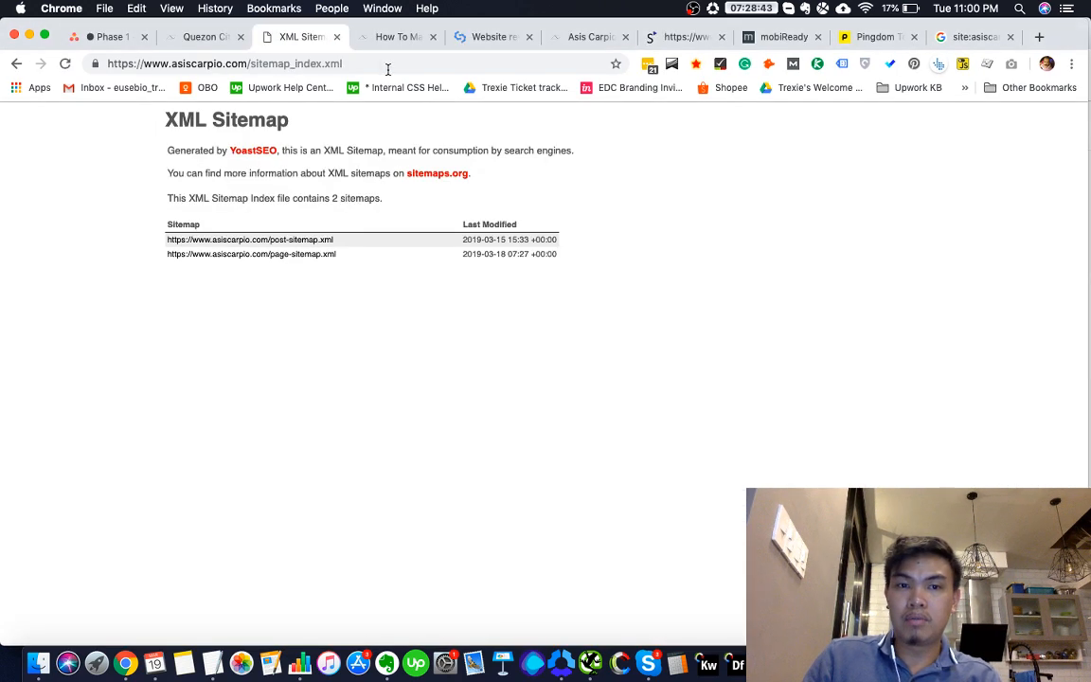
pyautogui.click(387, 66)
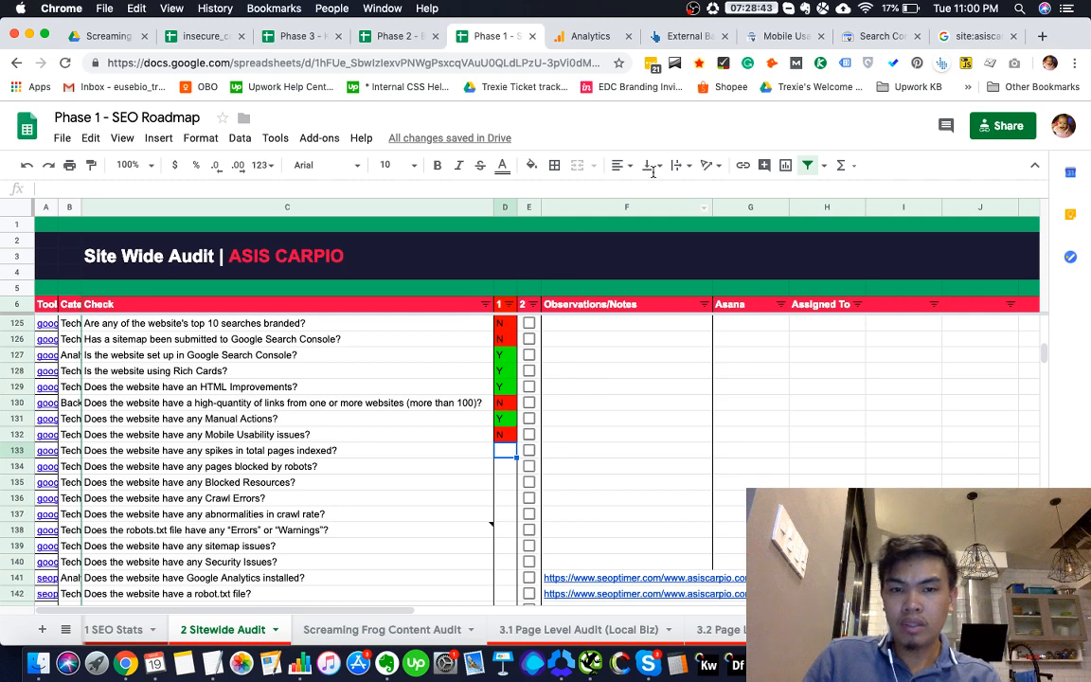
pyautogui.click(803, 40)
pyautogui.scroll(5, 482, 358)
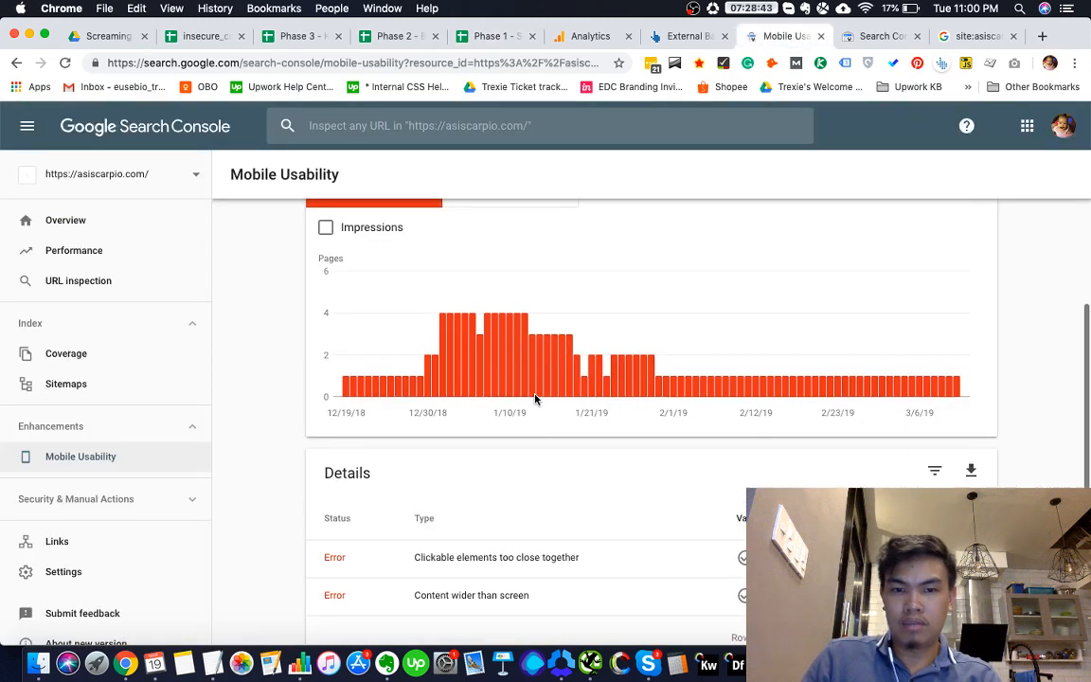
pyautogui.click(68, 384)
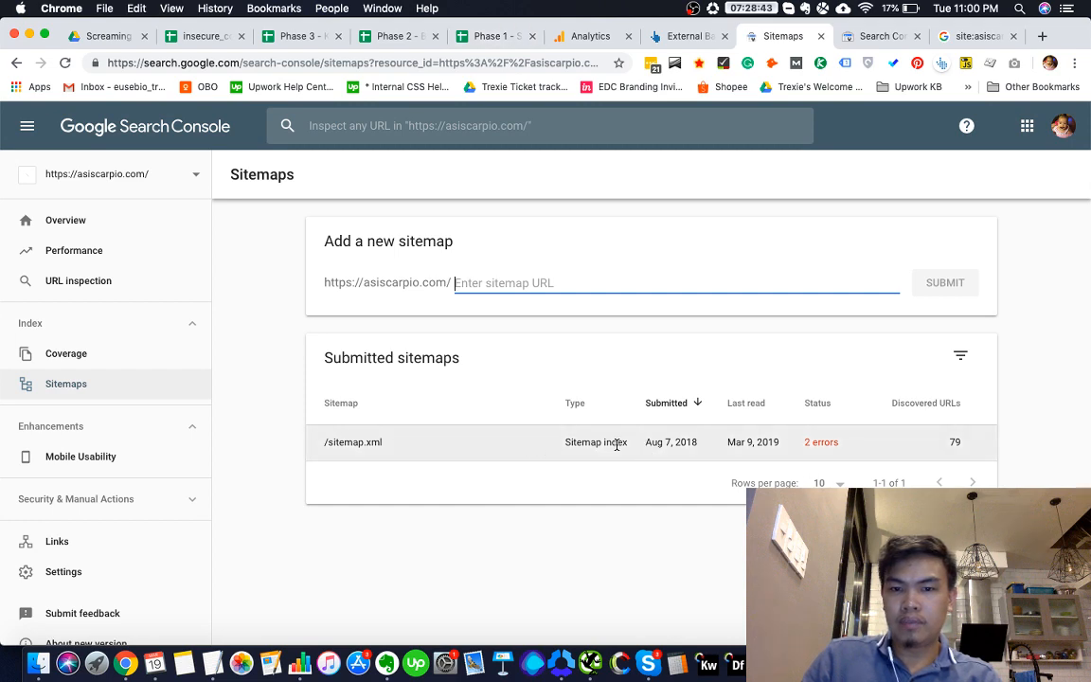
pyautogui.moveTo(398, 444)
pyautogui.mouseDown()
pyautogui.moveTo(305, 441)
pyautogui.moveTo(380, 441)
pyautogui.mouseUp()
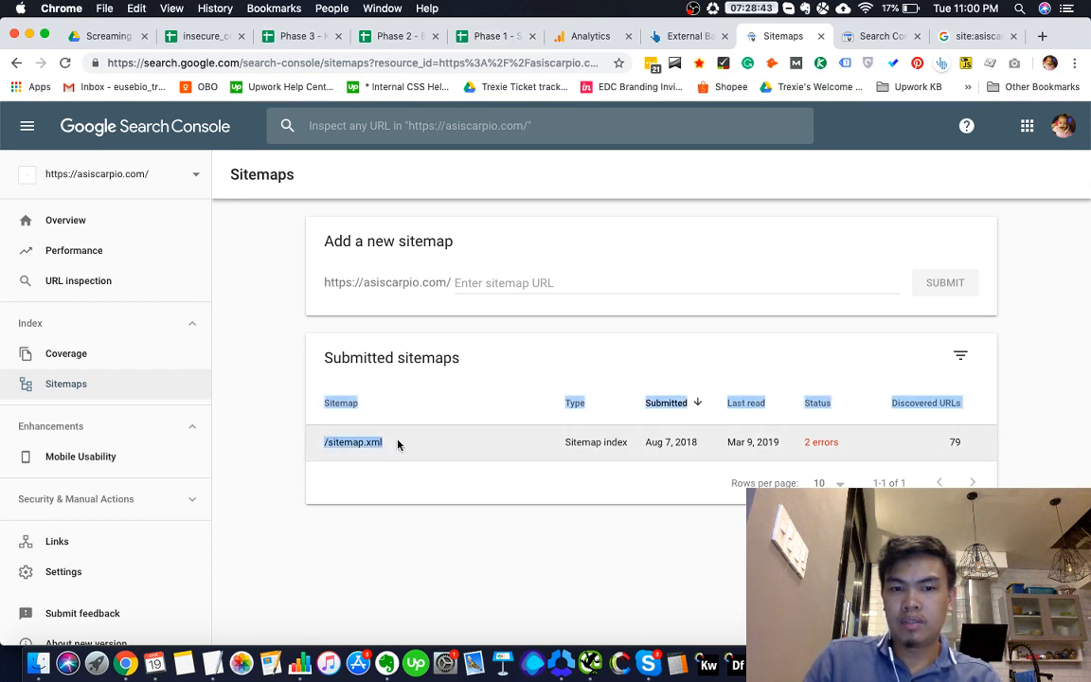
pyautogui.click(398, 444)
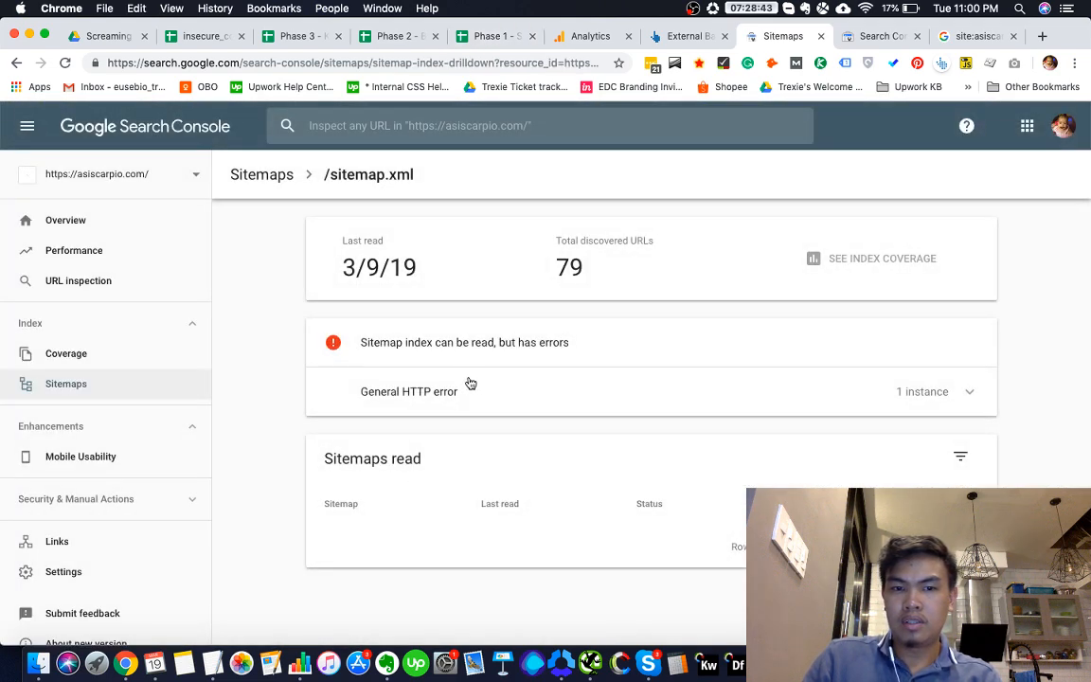
pyautogui.click(496, 36)
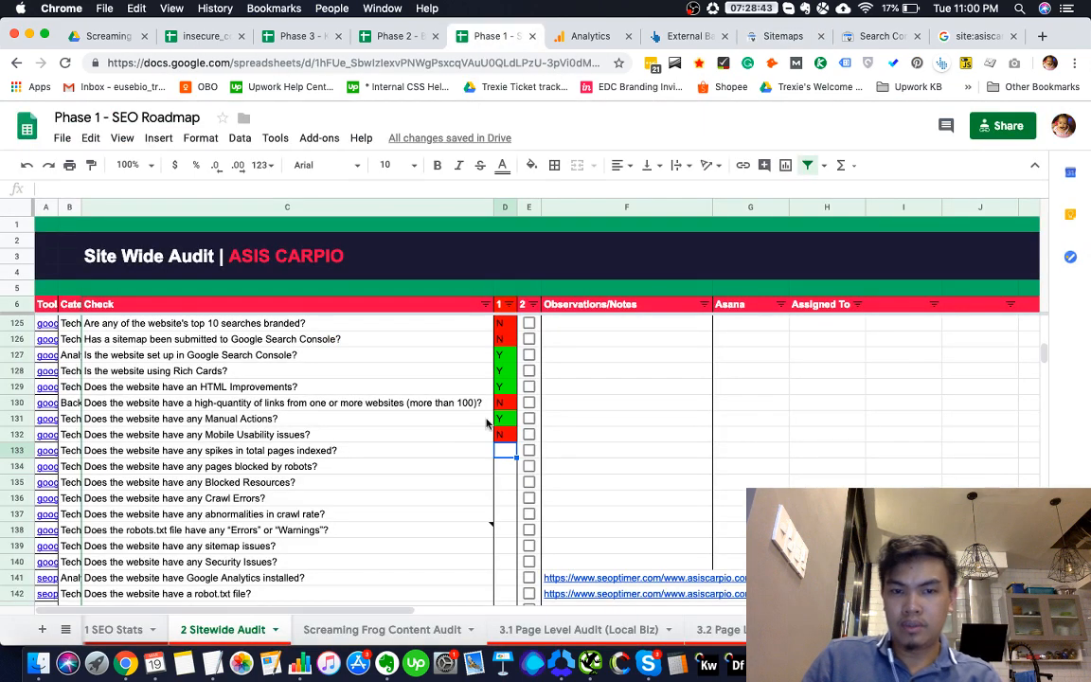
pyautogui.write('N')
pyautogui.press('Return')
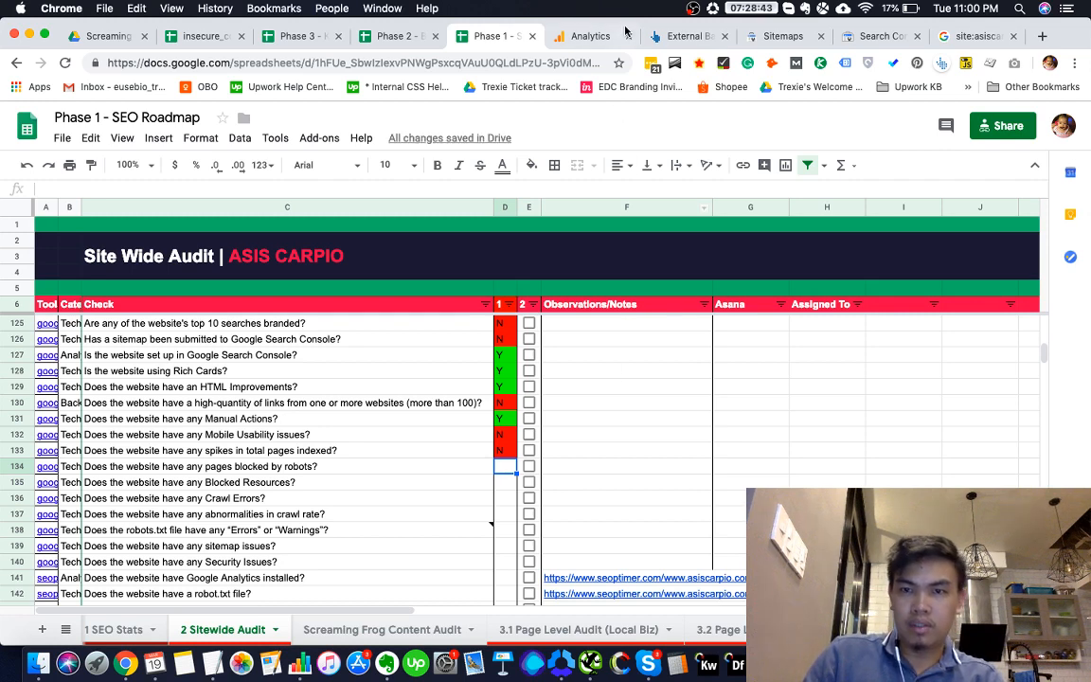
# Review the Coverage report, then open the old Search Console's Blocked Resources report showing none detected
pyautogui.click(772, 36)
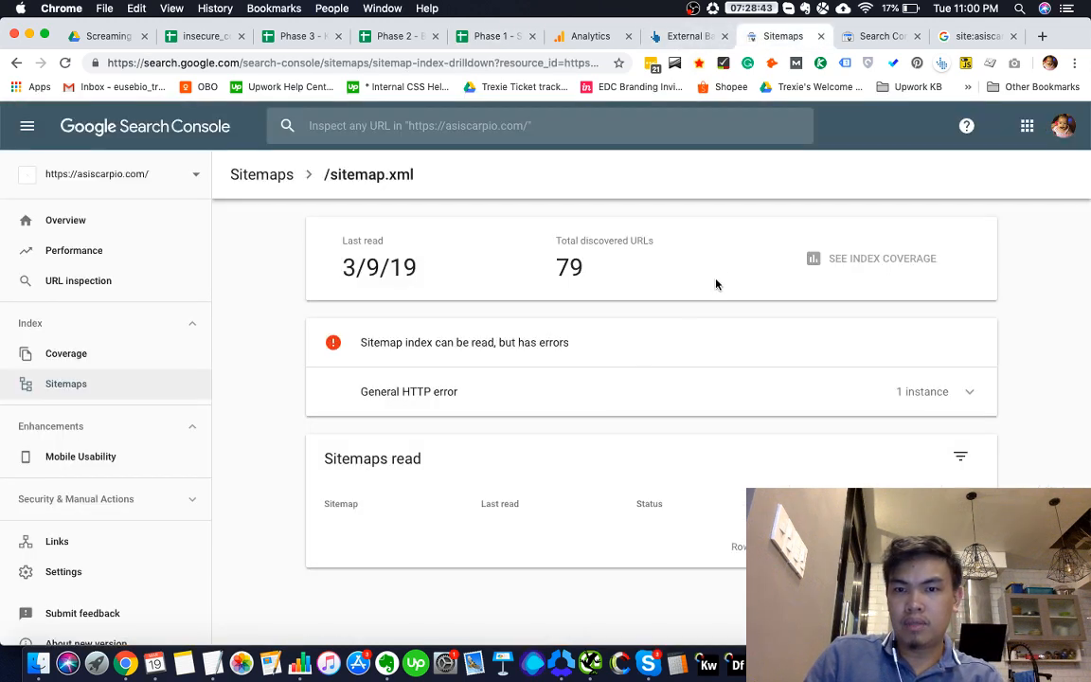
pyautogui.click(76, 356)
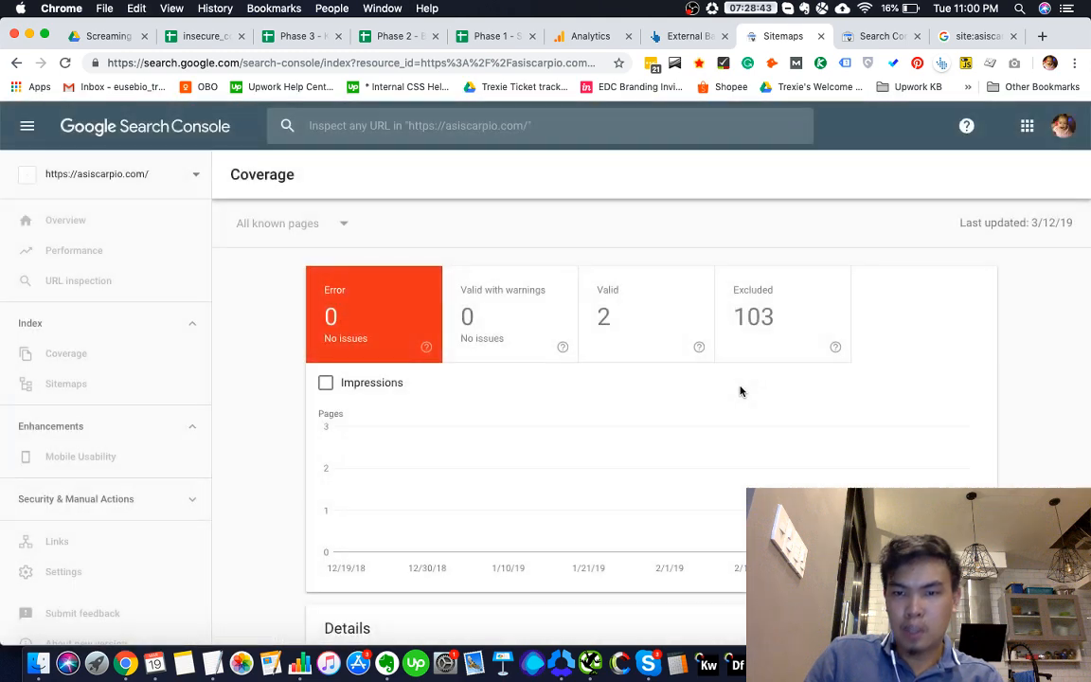
pyautogui.scroll(-5, 794, 422)
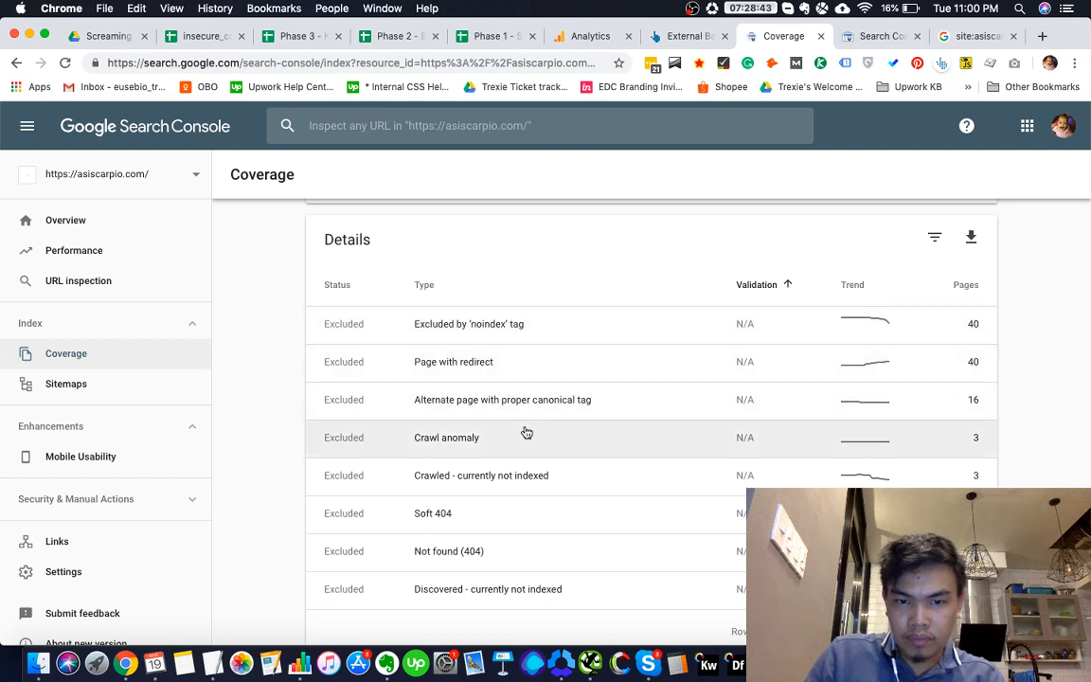
pyautogui.scroll(-1, 526, 432)
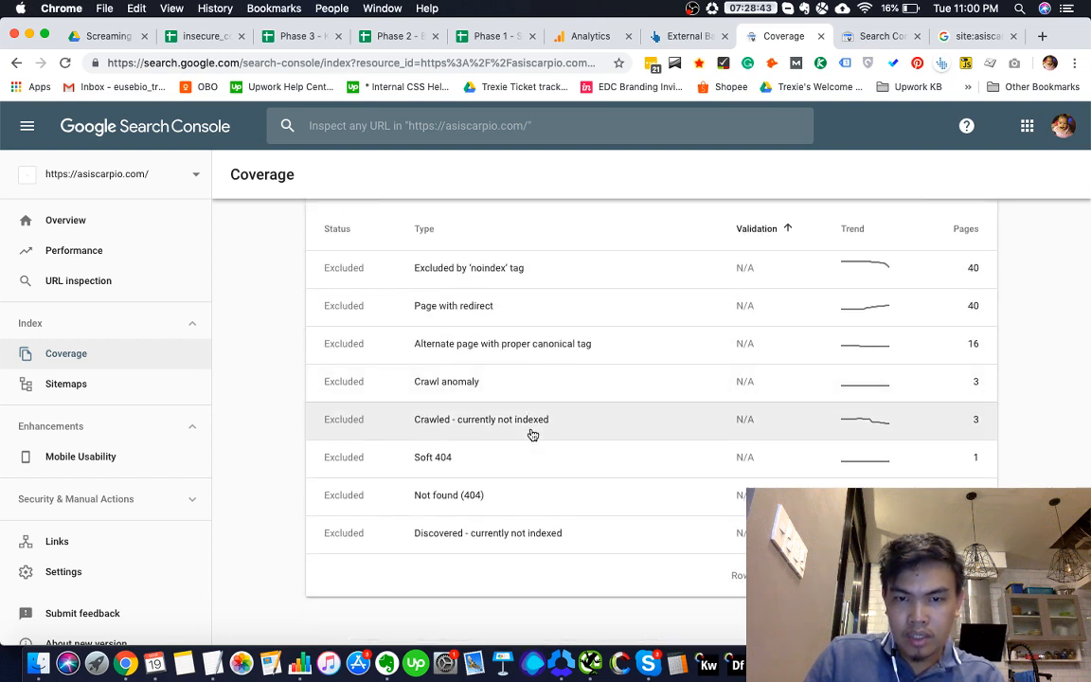
pyautogui.click(885, 38)
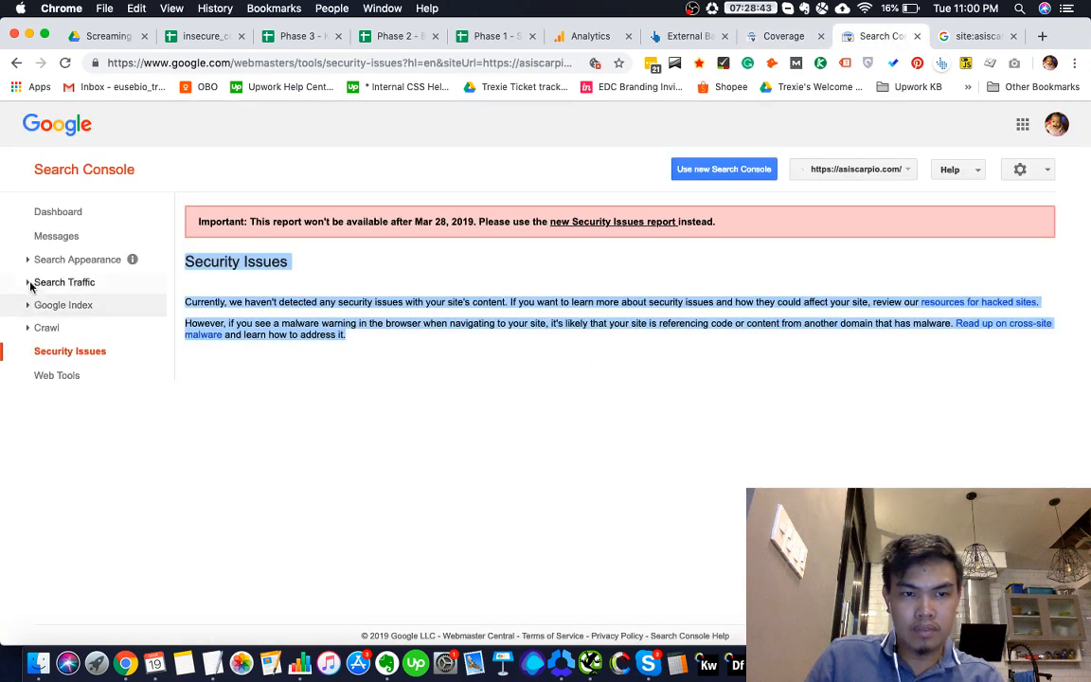
pyautogui.click(31, 283)
pyautogui.click(30, 283)
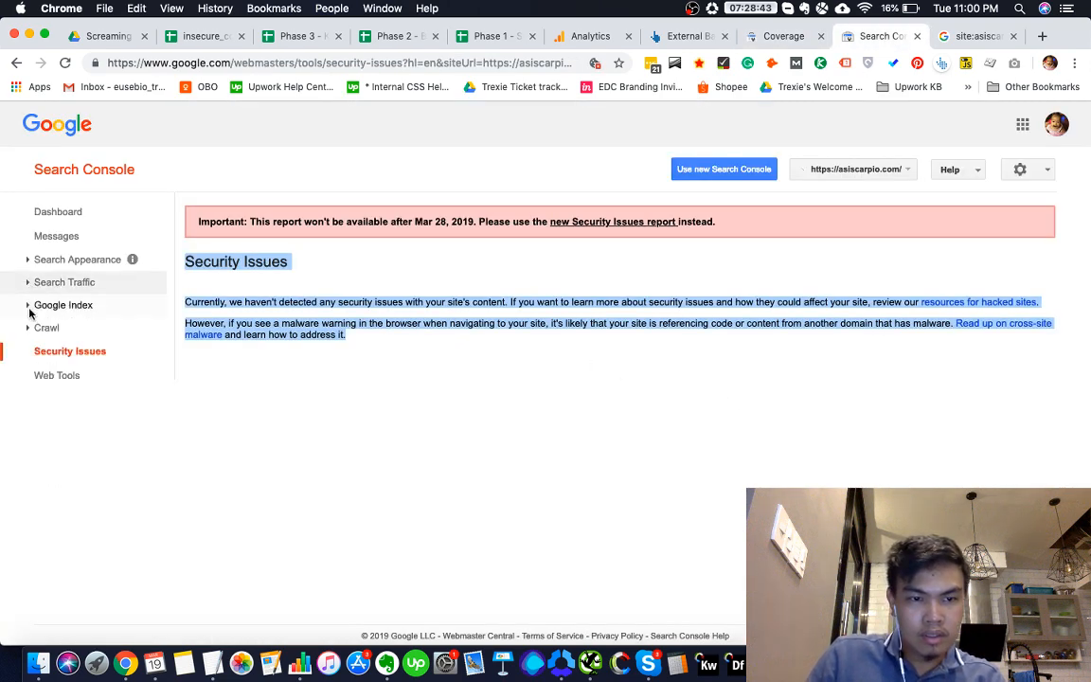
pyautogui.click(30, 306)
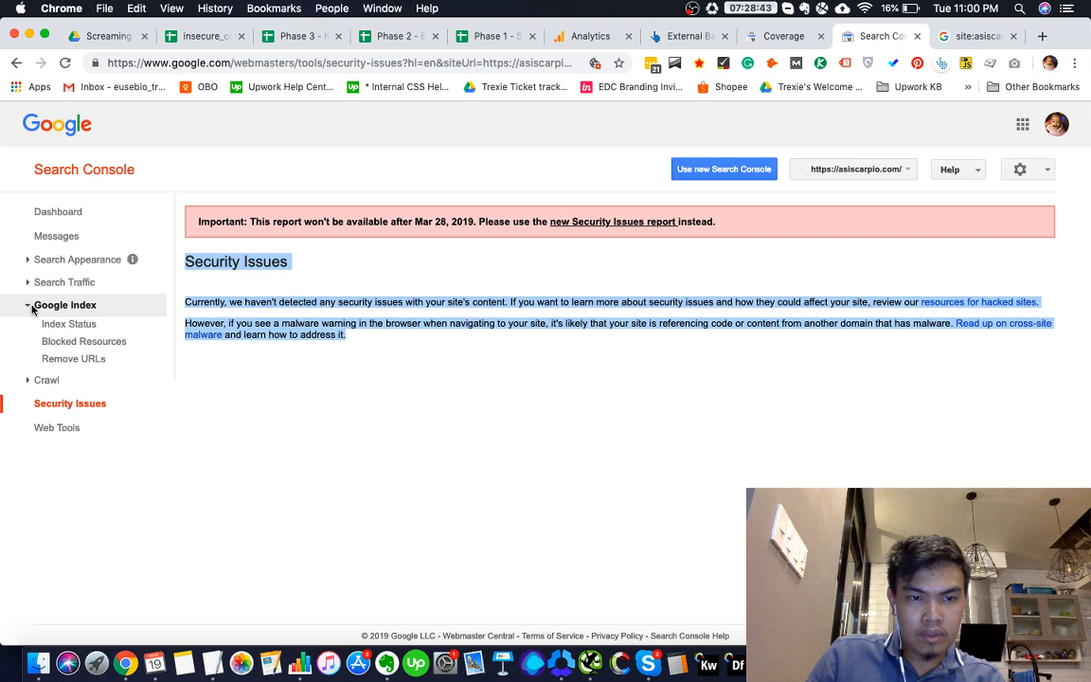
pyautogui.click(116, 348)
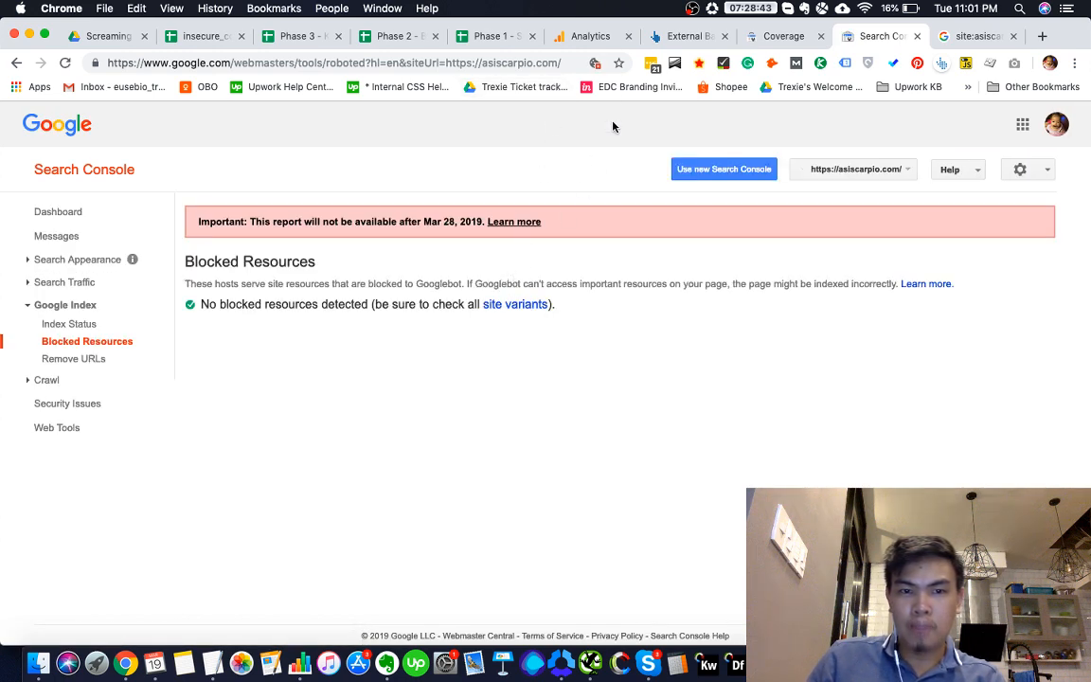
# Enter Y in D134 and D135 for the robots-blocking and Blocked Resources checks
pyautogui.click(495, 36)
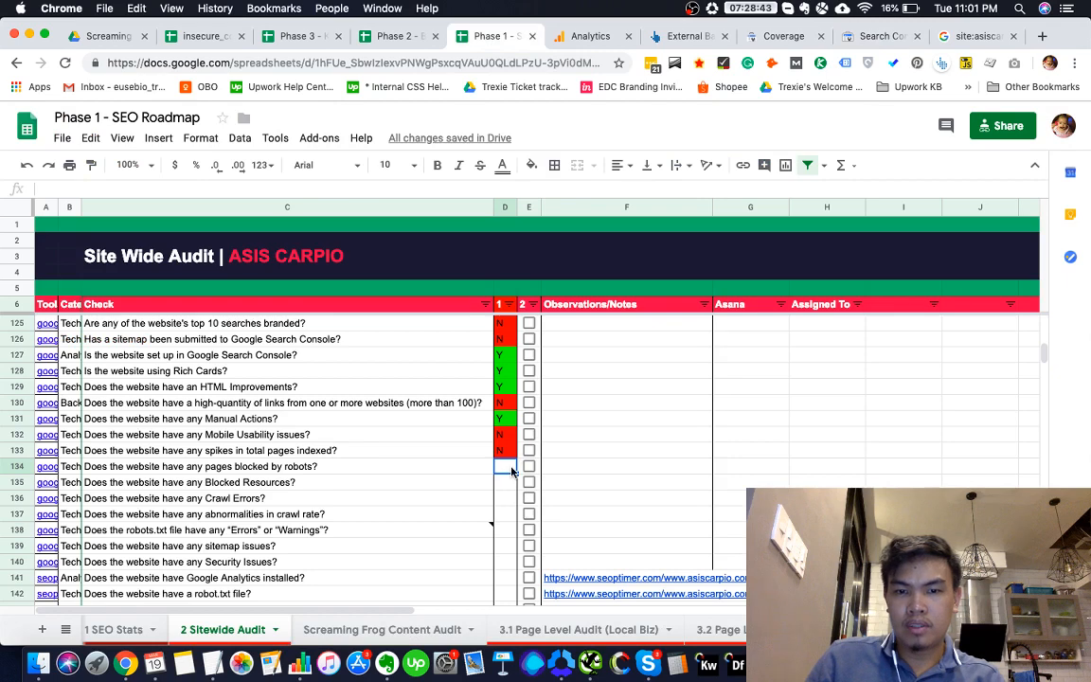
pyautogui.write('Y')
pyautogui.press('Return')
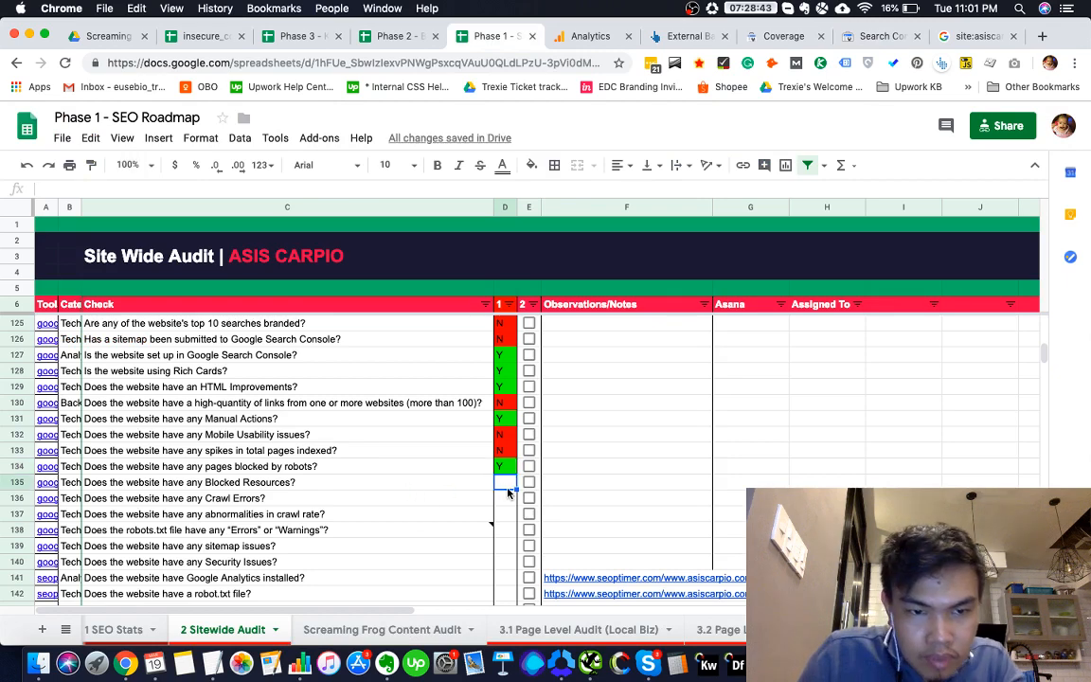
pyautogui.write('Y')
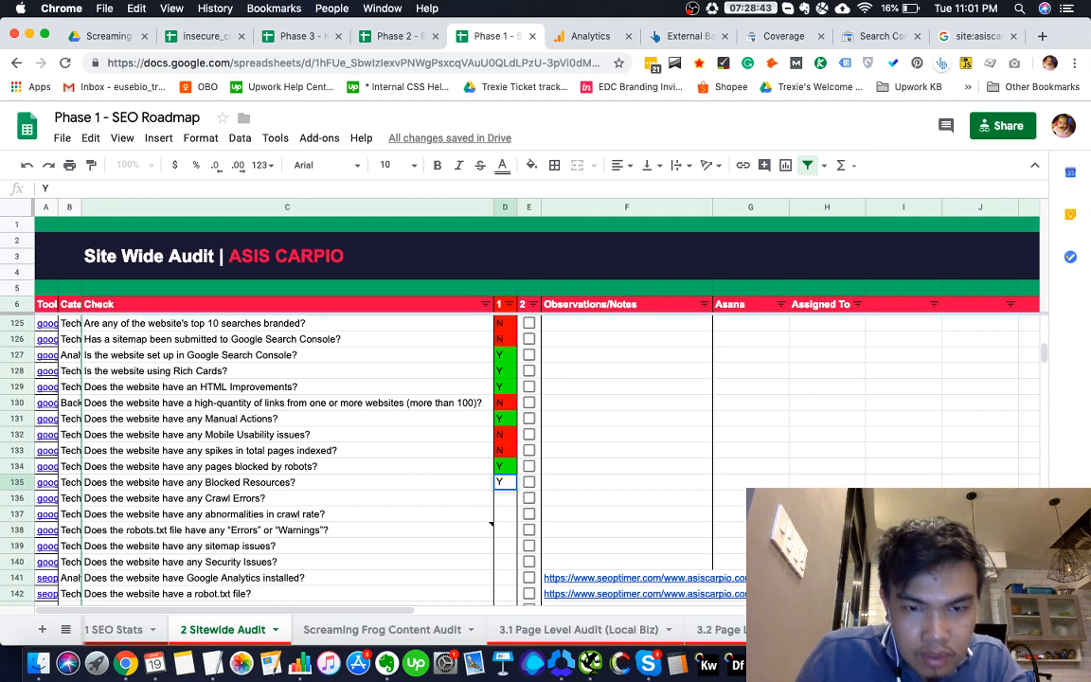
pyautogui.press('Return')
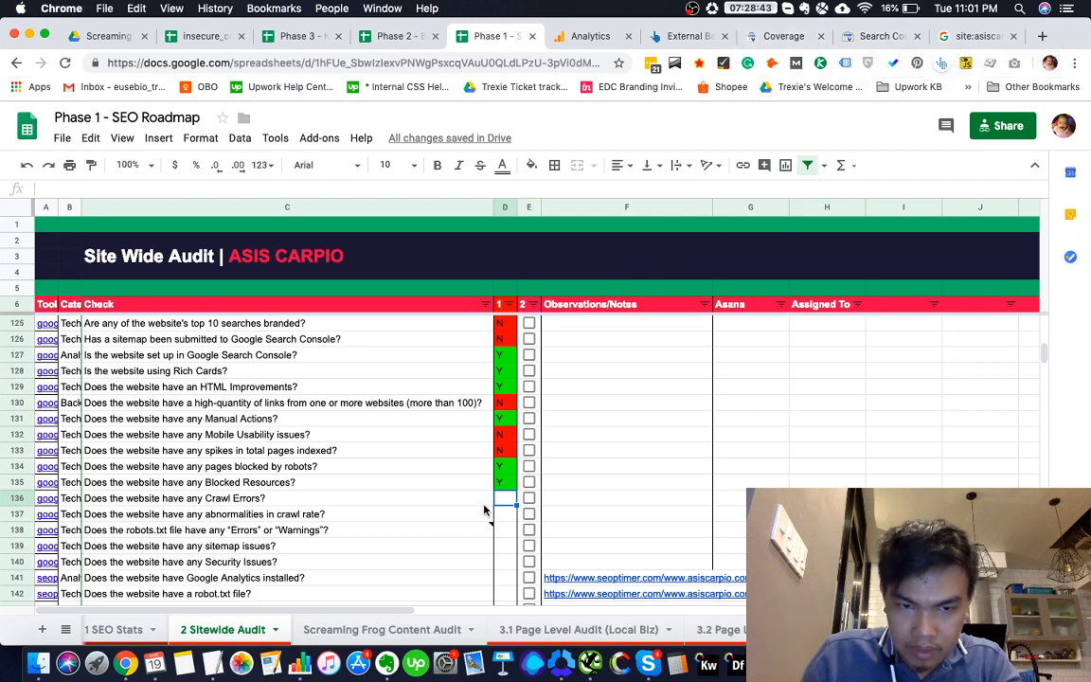
# Re-examine the Coverage report before returning to the Blocked Resources report
pyautogui.click(782, 36)
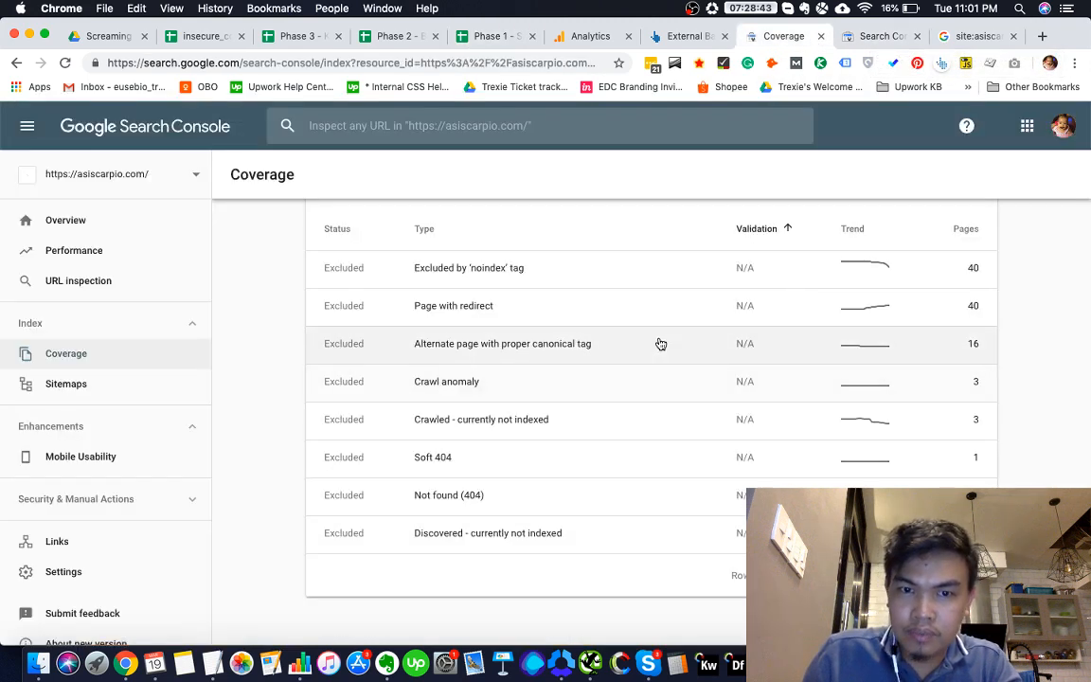
pyautogui.scroll(1, 661, 344)
pyautogui.scroll(3, 669, 304)
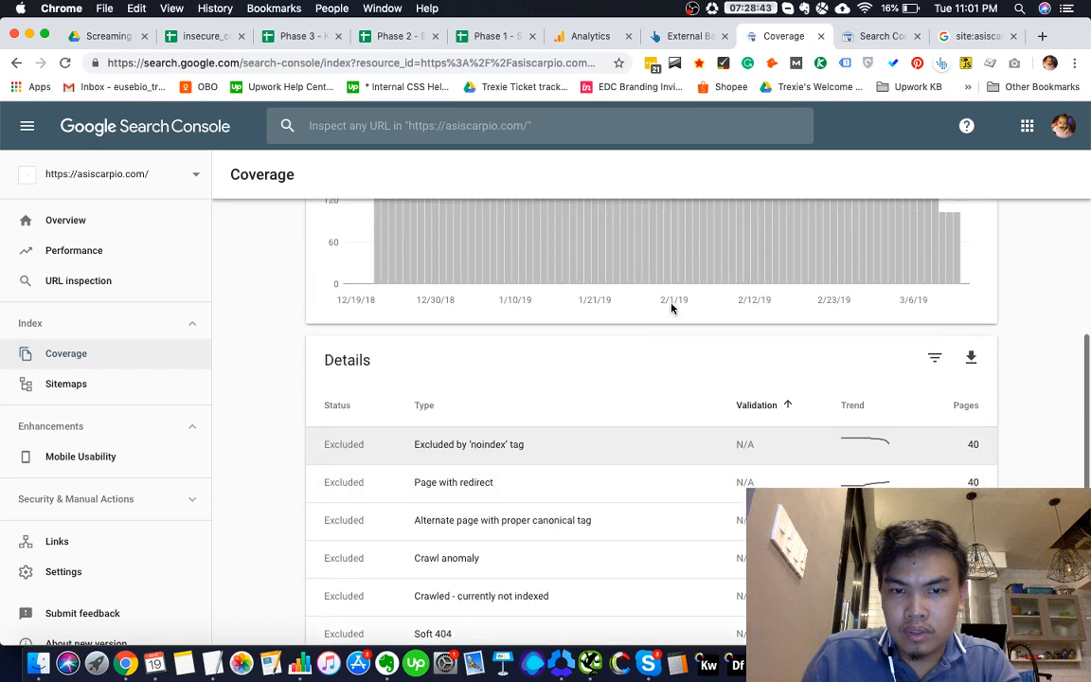
pyautogui.scroll(-2, 670, 307)
pyautogui.scroll(-2, 563, 466)
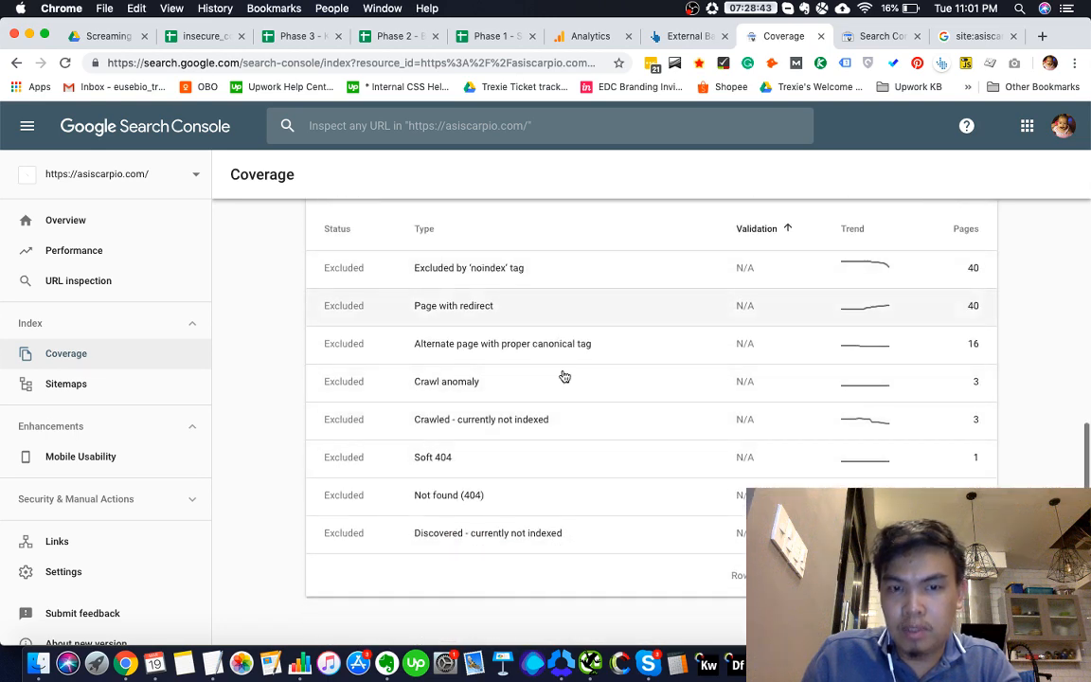
pyautogui.scroll(5, 638, 351)
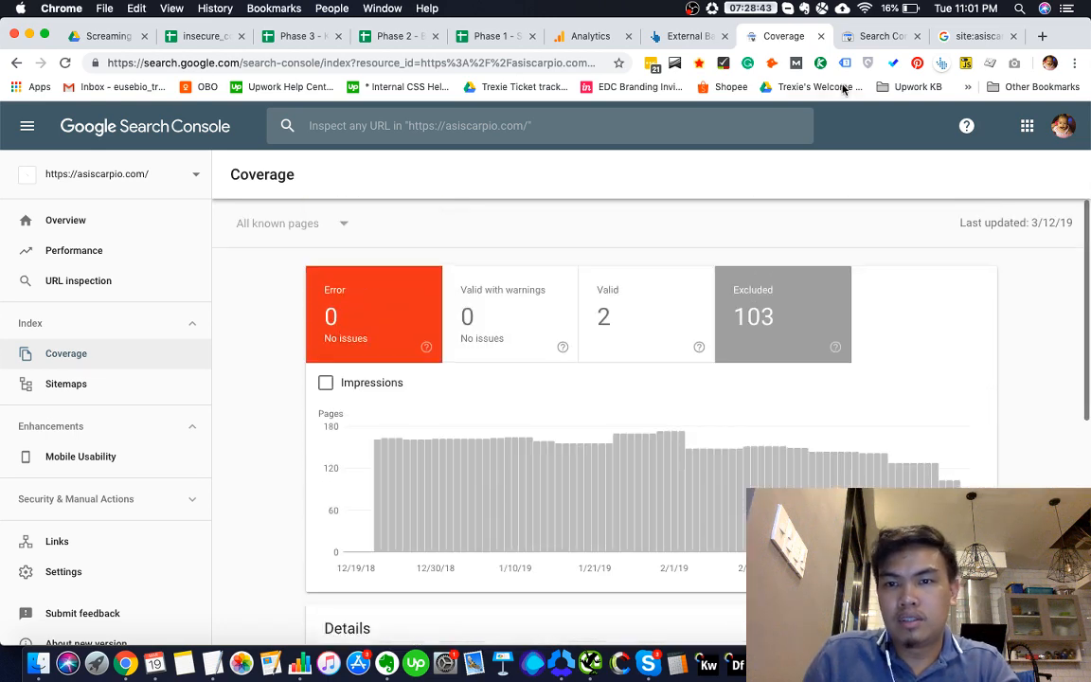
pyautogui.click(860, 38)
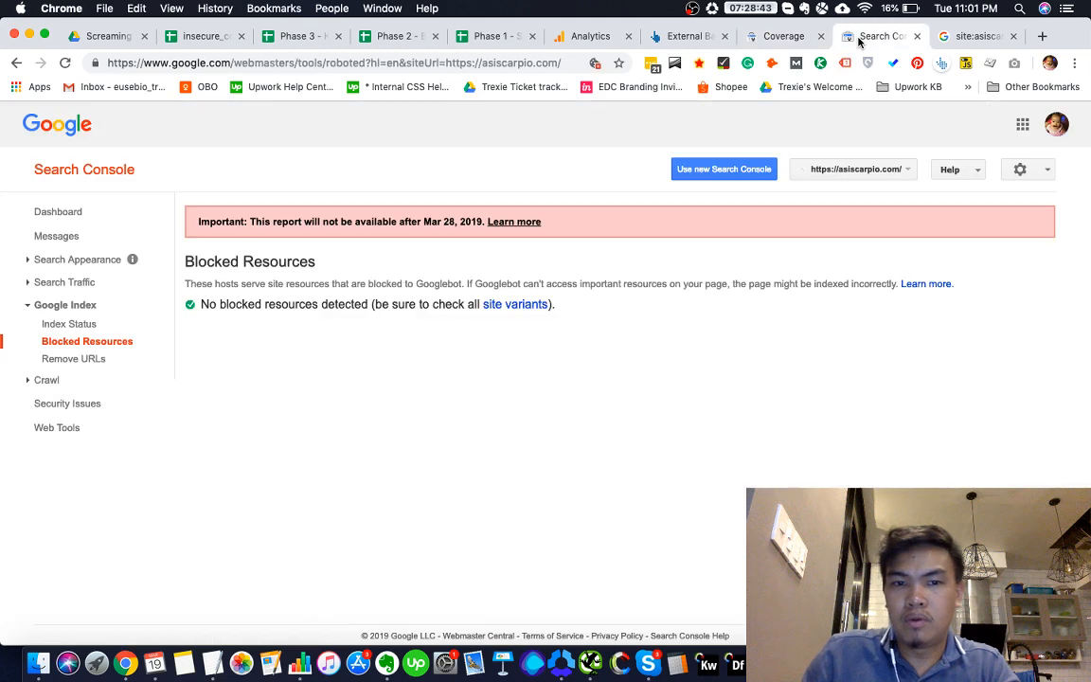
# Review Coverage exclusions and the /sitemap.xml errors, then return to the roadmap sheet
pyautogui.click(783, 36)
pyautogui.scroll(-7, 529, 451)
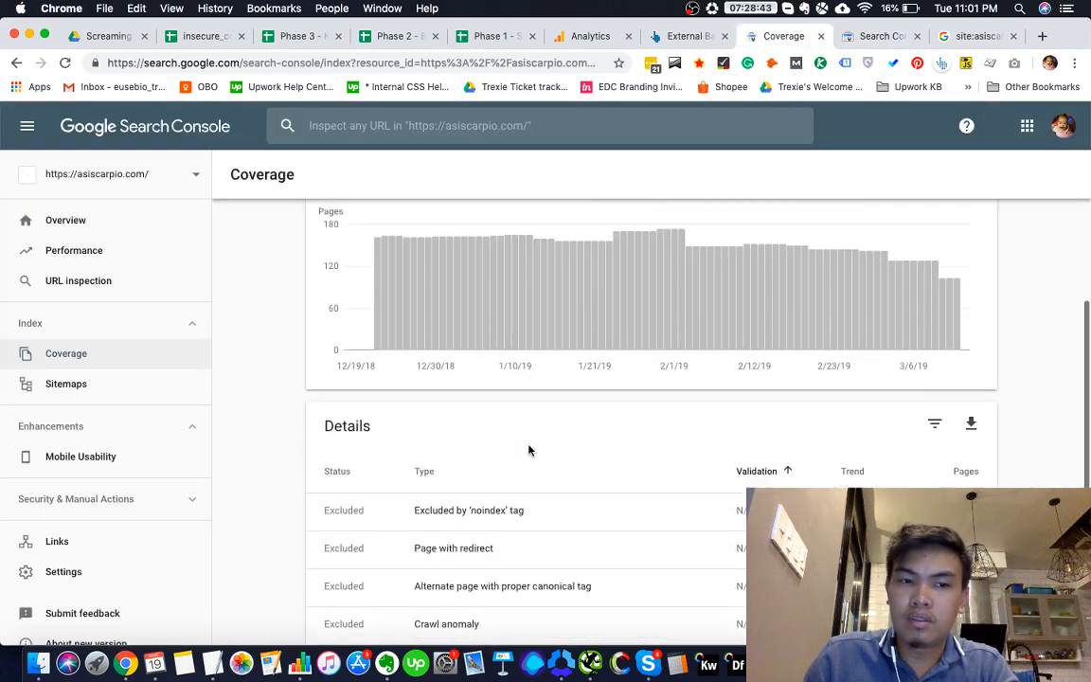
pyautogui.scroll(3, 530, 452)
pyautogui.scroll(5, 529, 451)
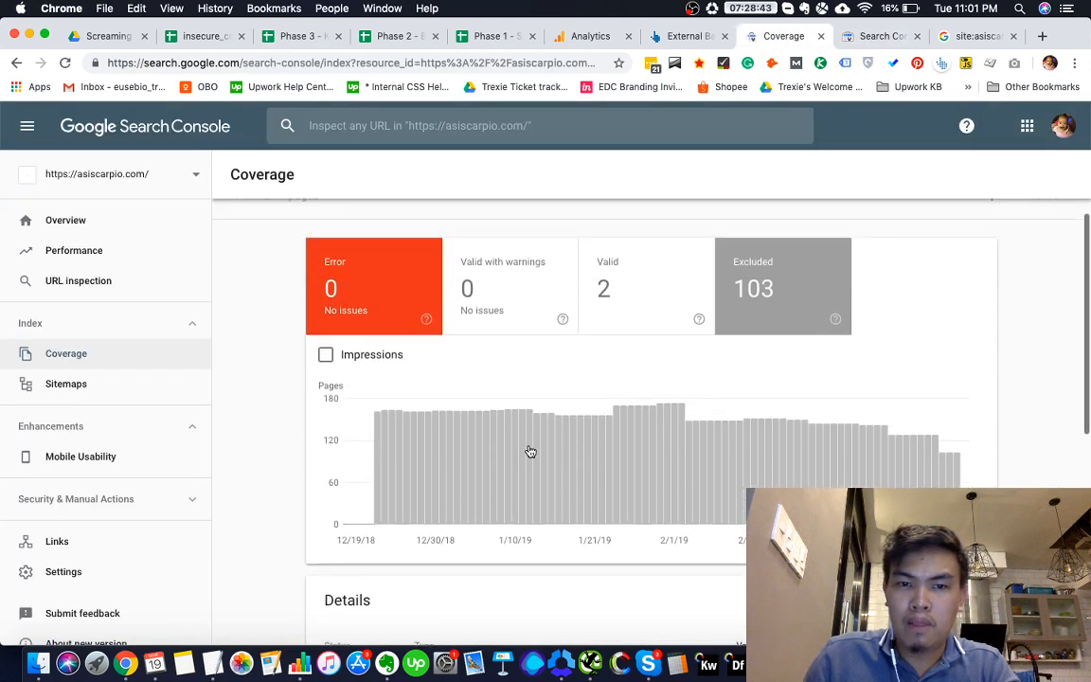
pyautogui.click(122, 388)
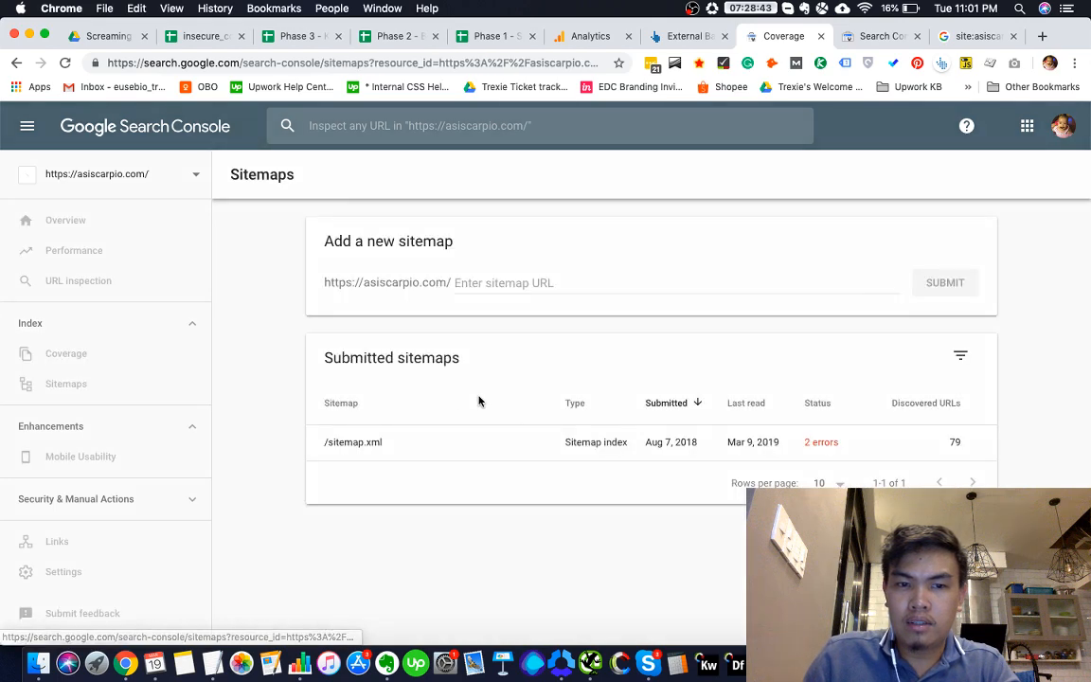
pyautogui.click(609, 438)
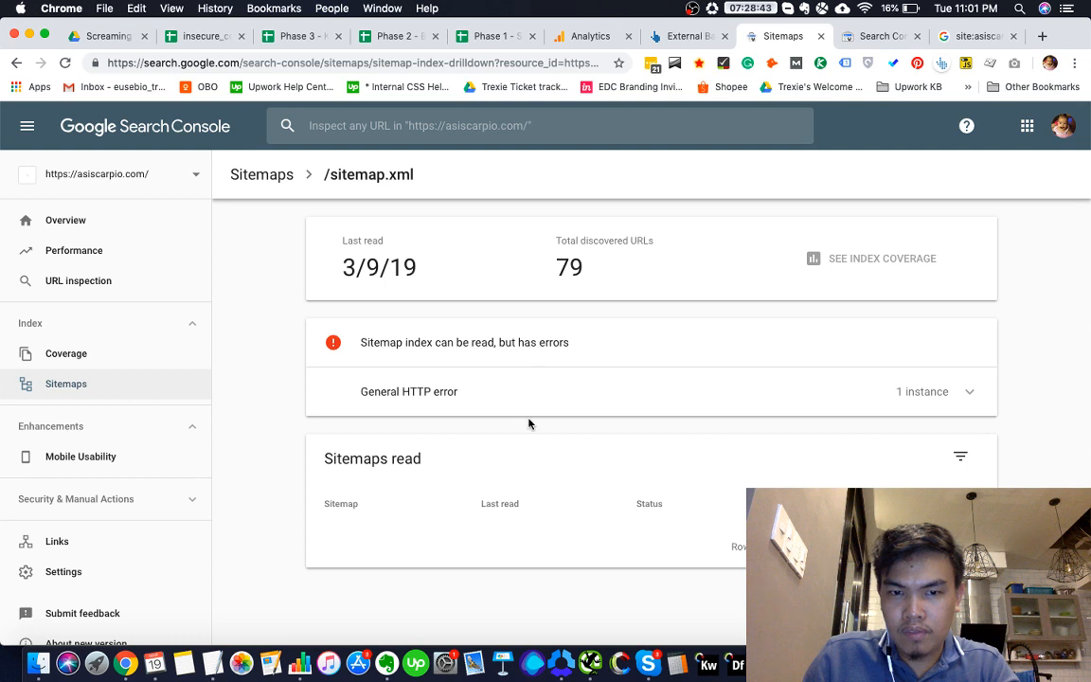
pyautogui.click(83, 363)
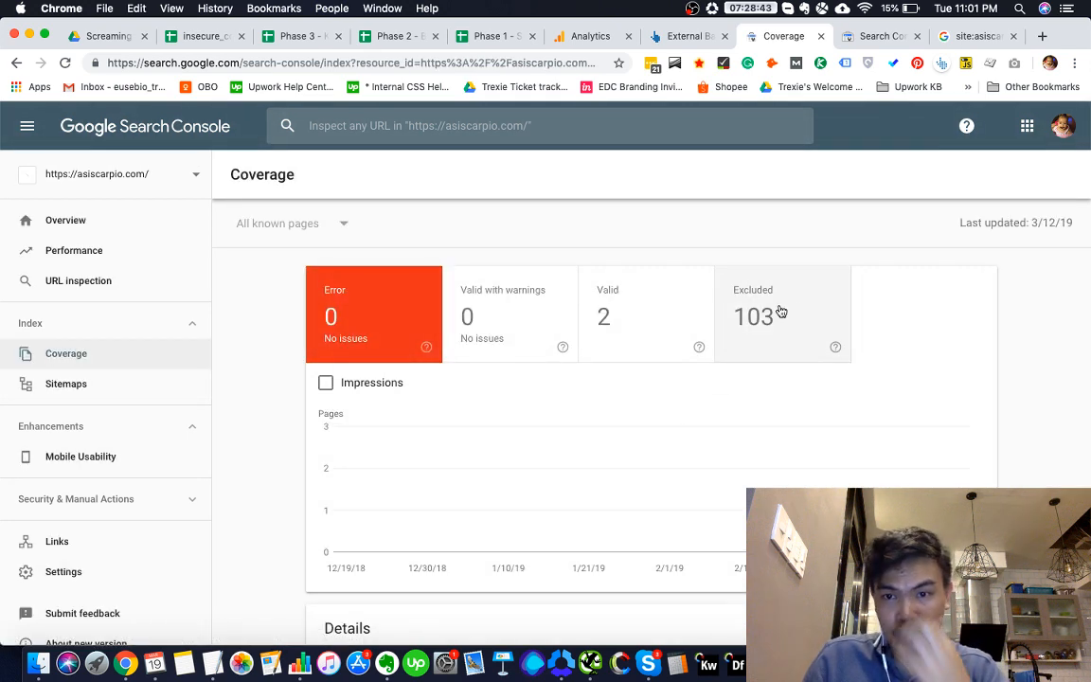
pyautogui.scroll(-10, 748, 427)
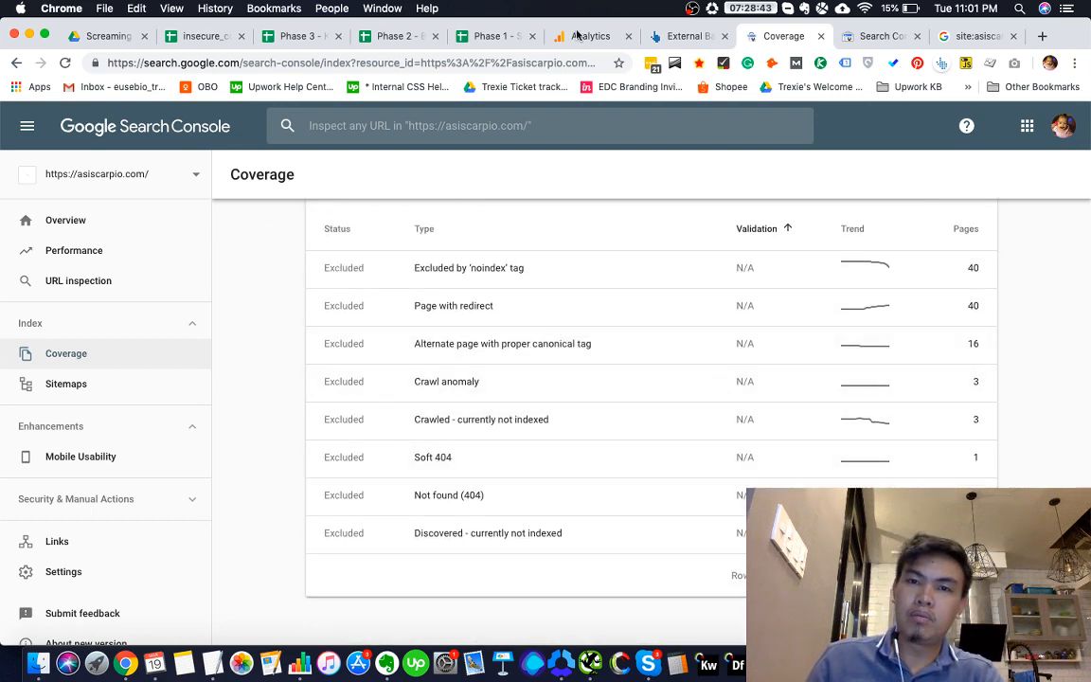
pyautogui.click(857, 40)
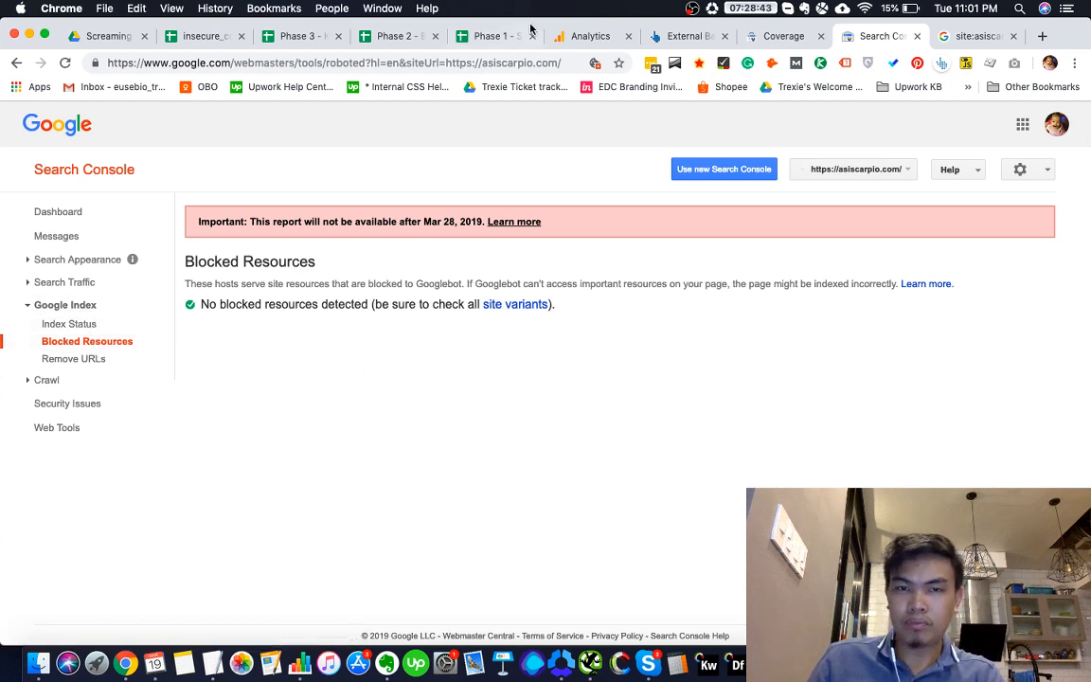
pyautogui.click(498, 36)
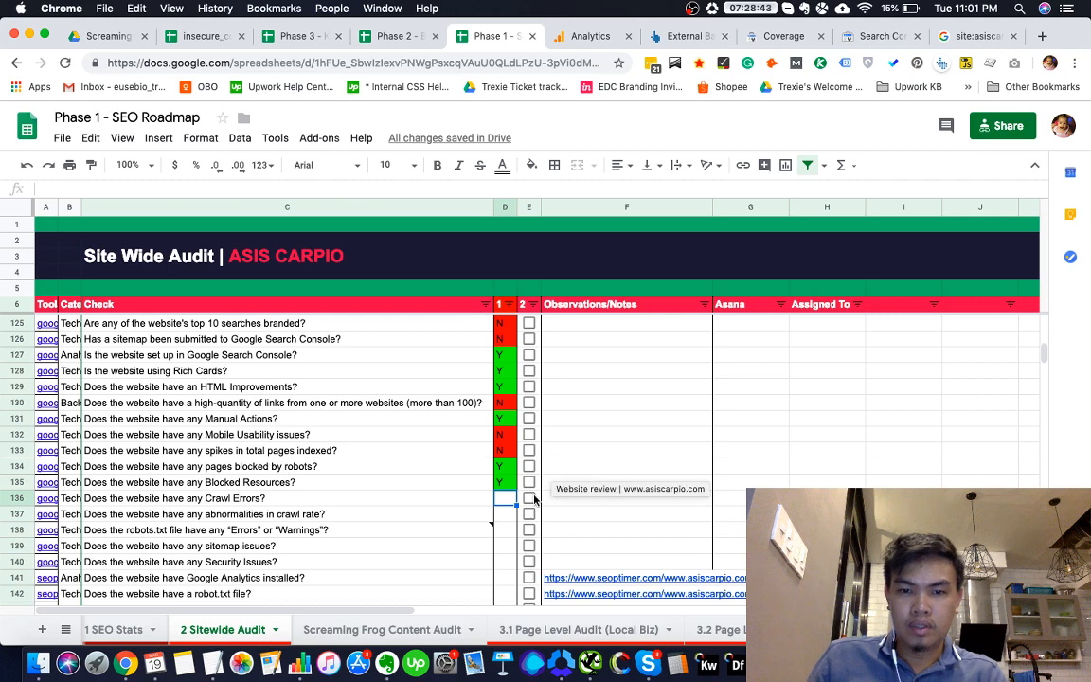
# Enter N in D136 for Crawl Errors and N in D137 for crawl-rate abnormalities
pyautogui.scroll(-1, 526, 502)
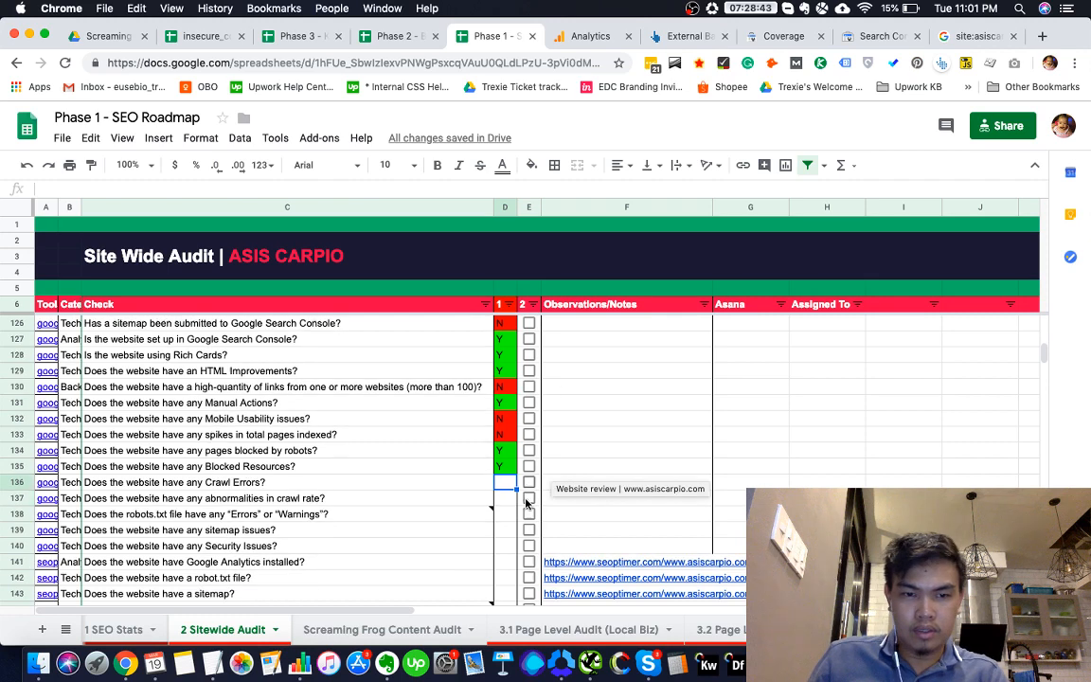
pyautogui.click(373, 485)
pyautogui.scroll(-1, 474, 493)
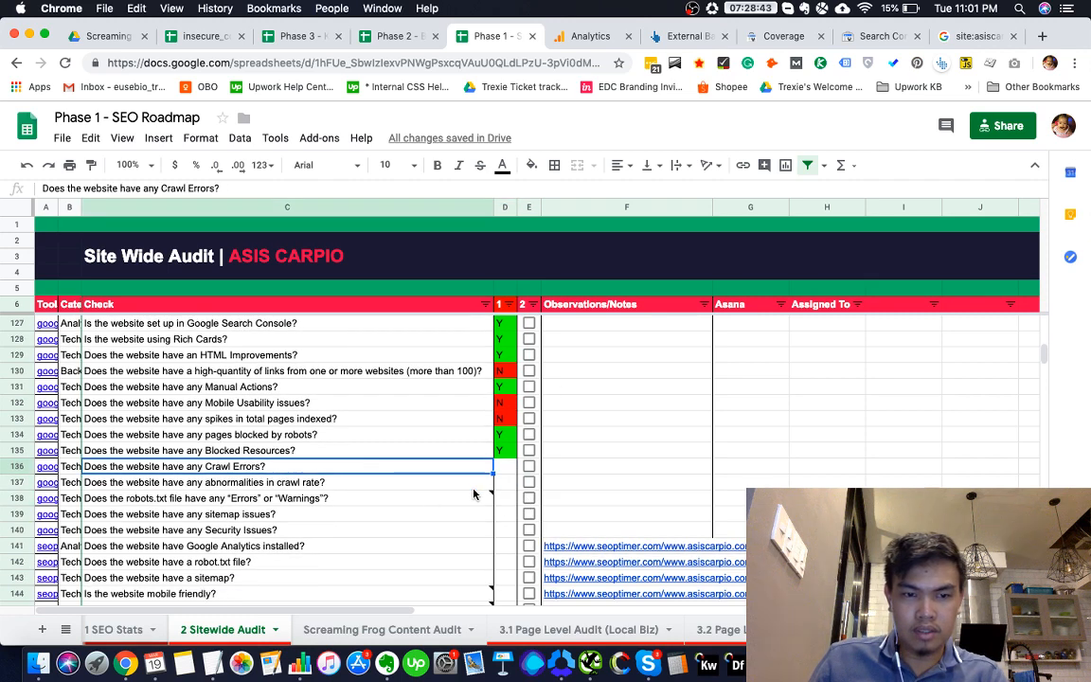
pyautogui.click(502, 470)
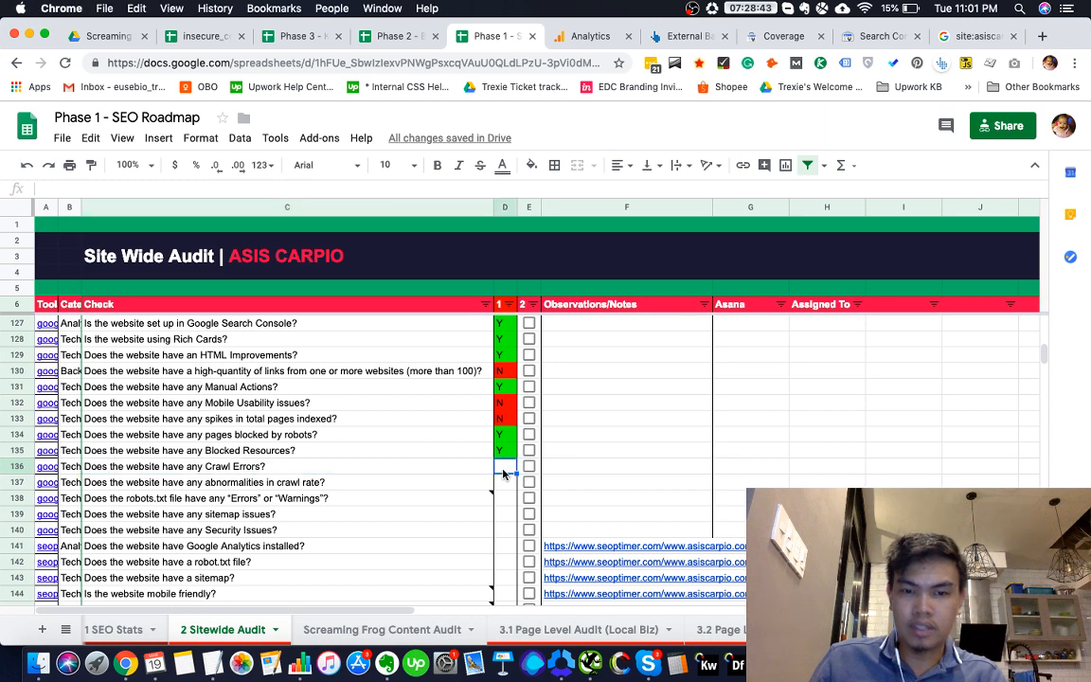
pyautogui.write('N')
pyautogui.press('Return')
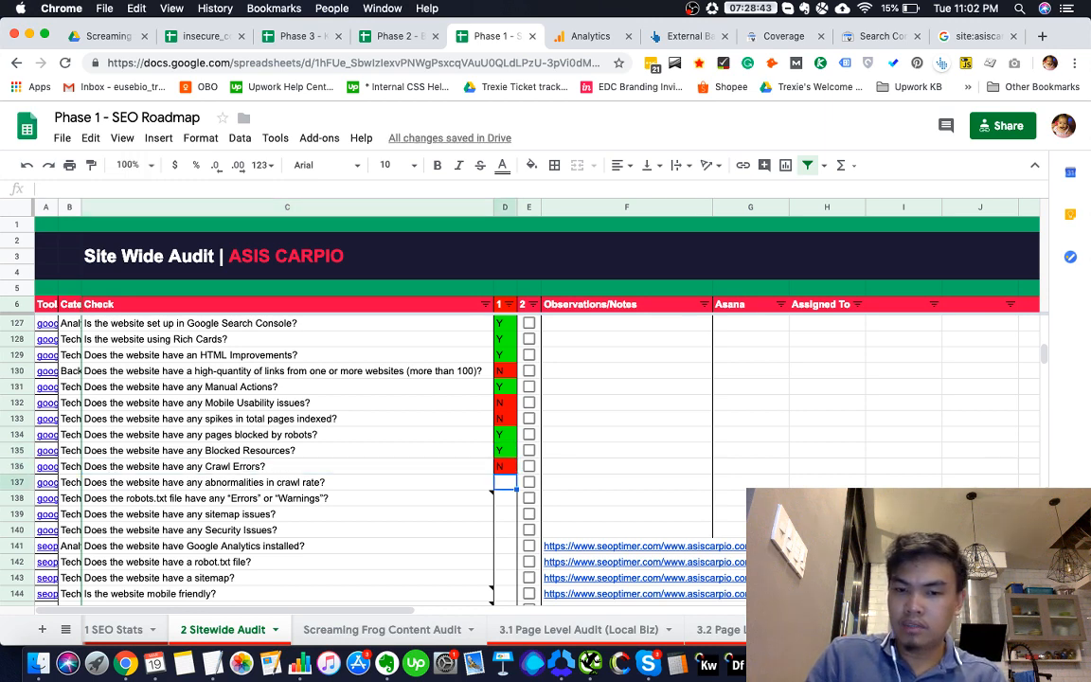
pyautogui.write('N')
pyautogui.press('Return')
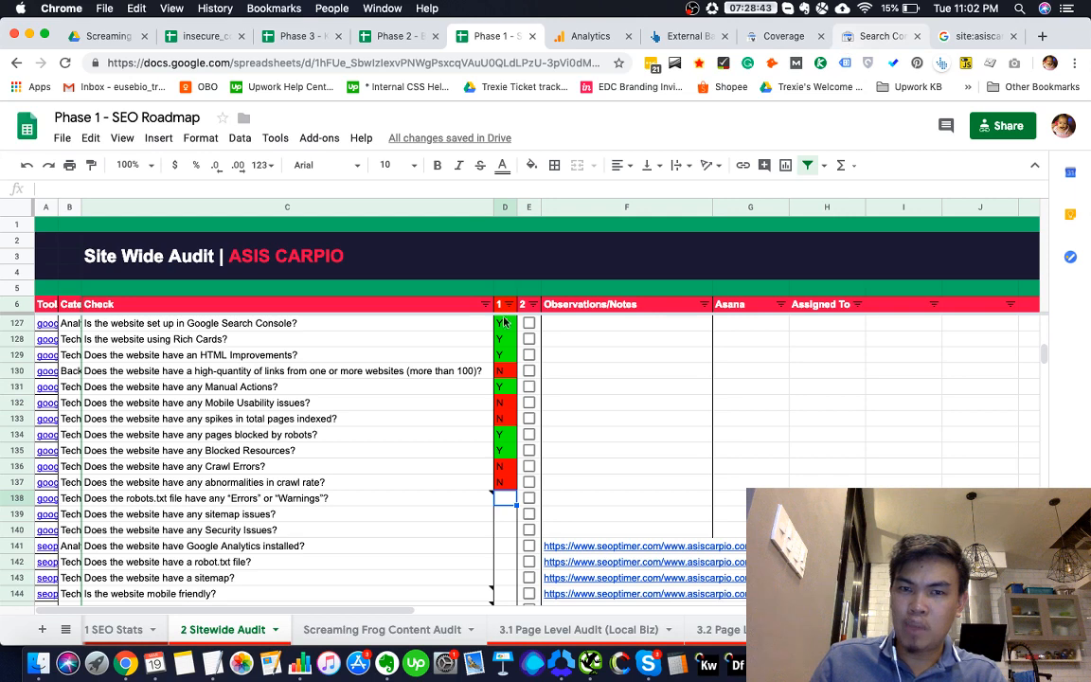
# Open the robots.txt Tester and confirm 0 Errors and 0 Warnings, cross-checking rows 134–135
pyautogui.click(881, 37)
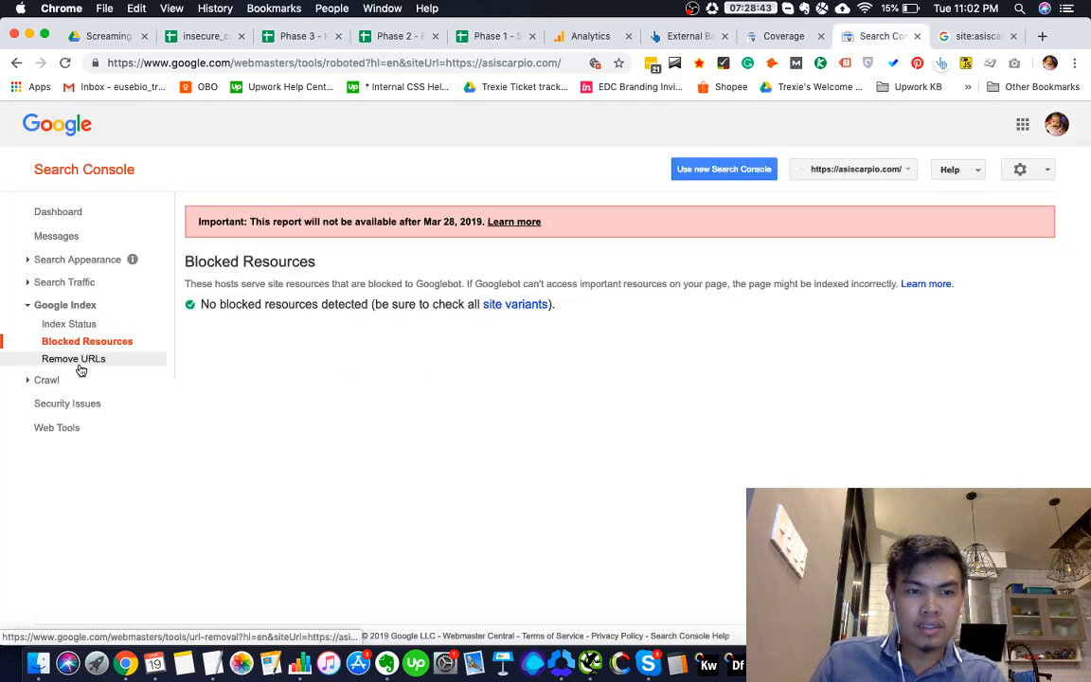
pyautogui.click(27, 380)
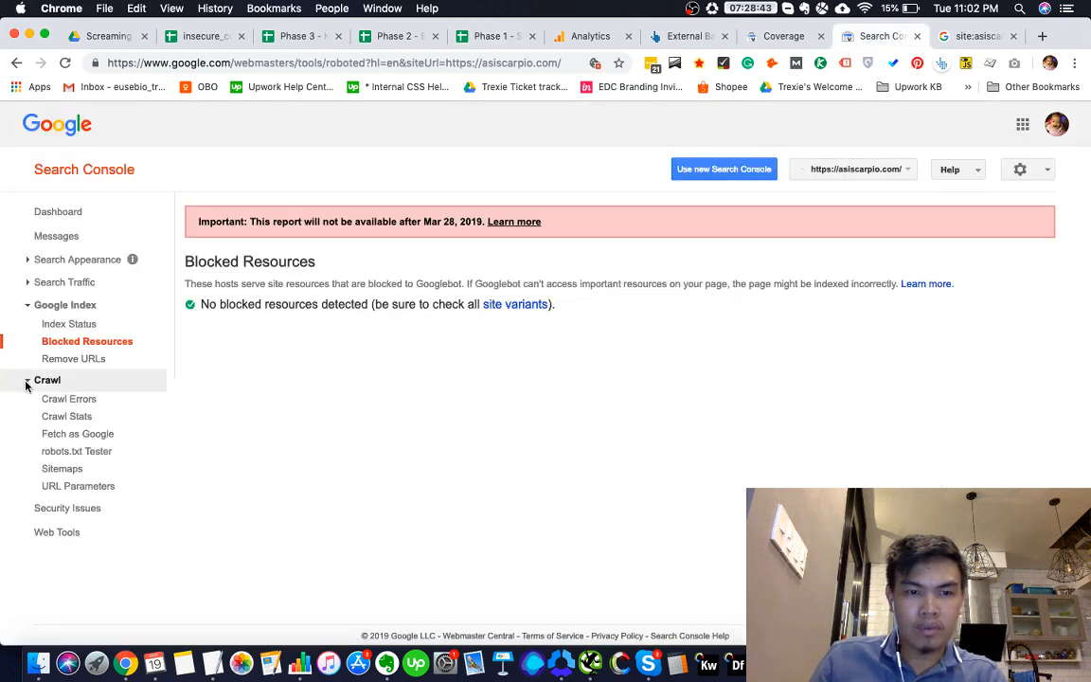
pyautogui.click(76, 434)
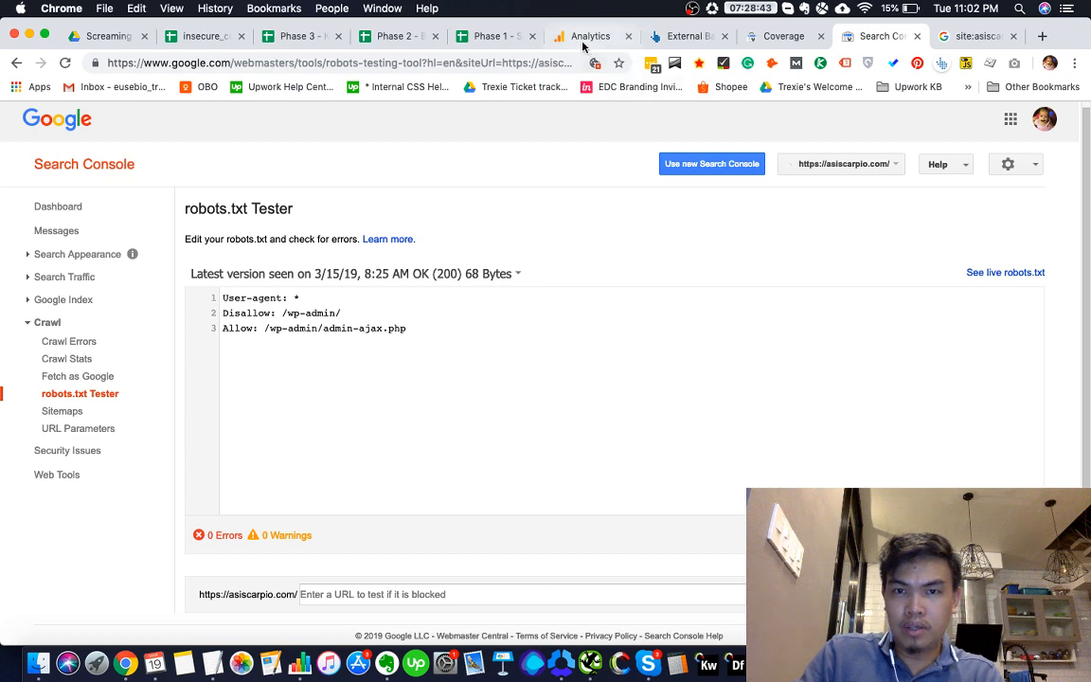
pyautogui.click(489, 36)
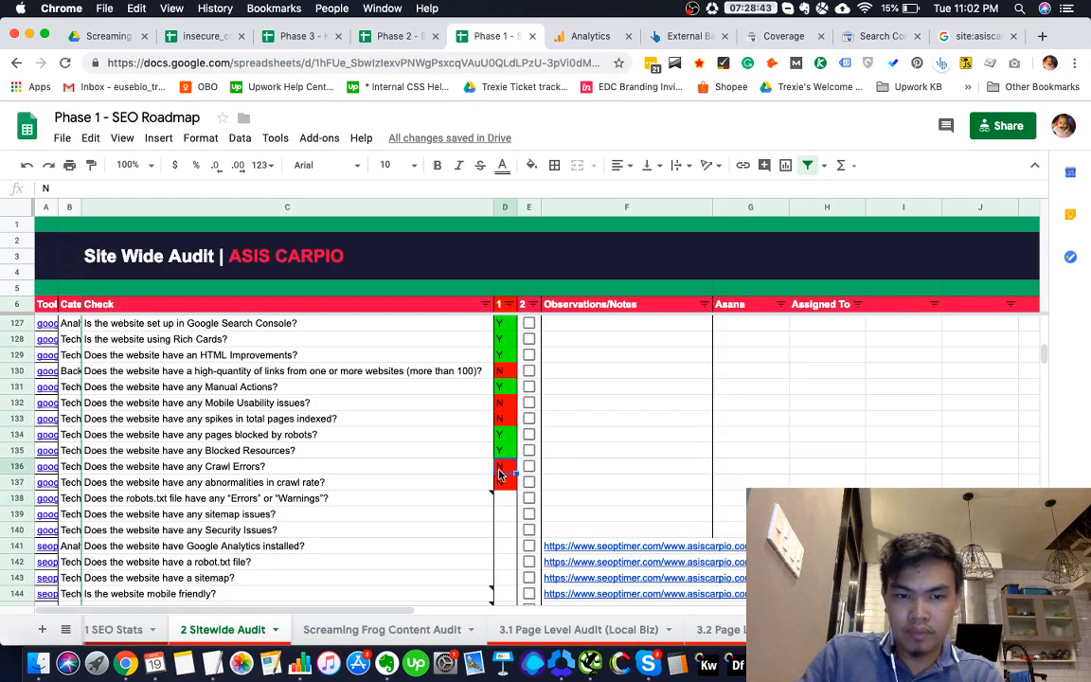
pyautogui.click(410, 451)
pyautogui.click(403, 438)
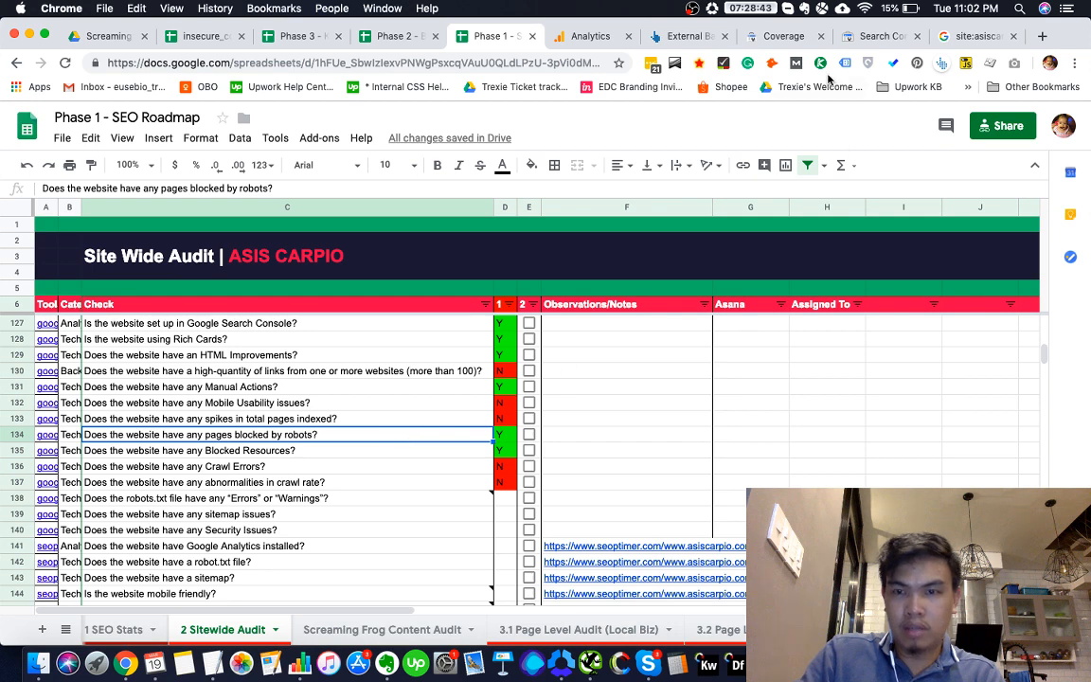
pyautogui.click(876, 36)
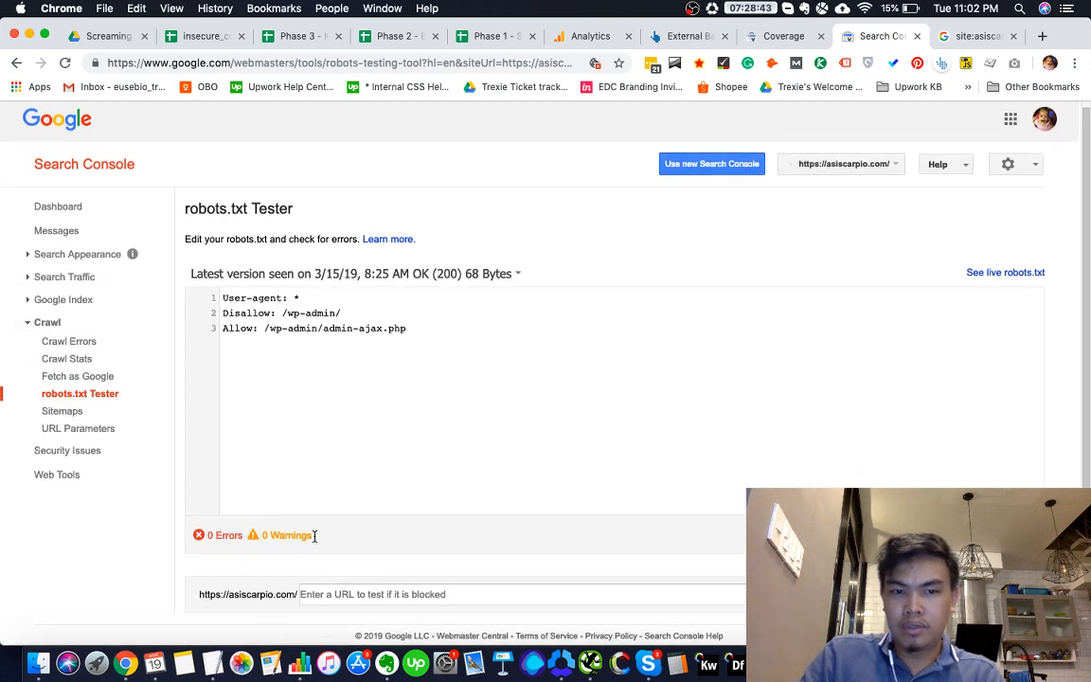
pyautogui.moveTo(315, 537); pyautogui.dragTo(146, 539)
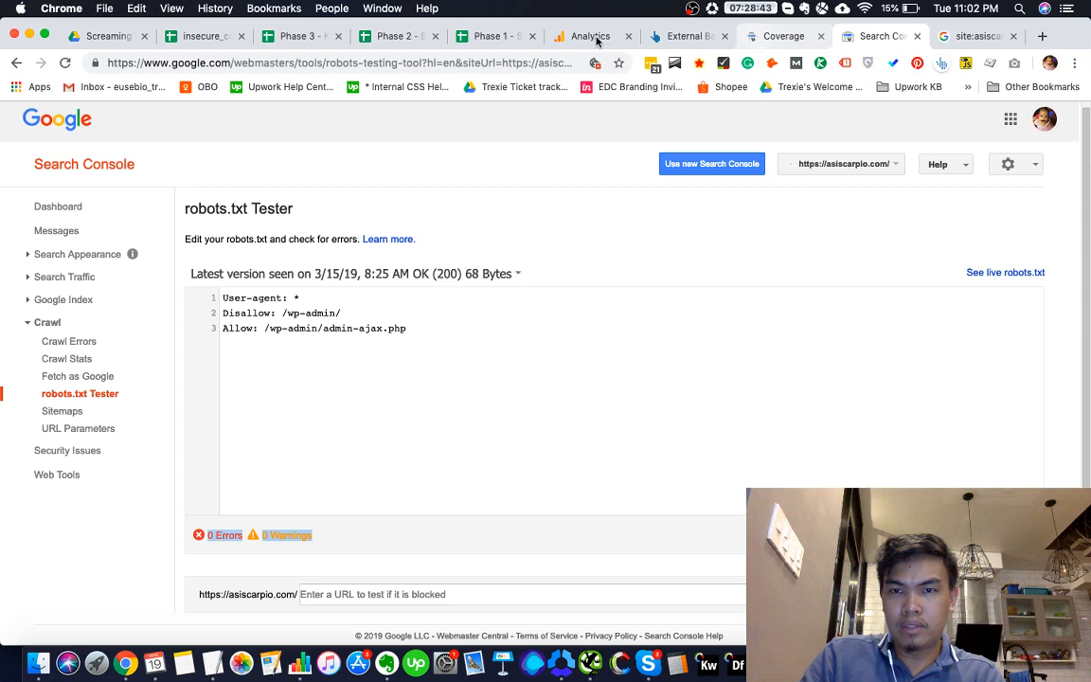
# Mark D138 and D139 N, adding the note 'wrong sitemap submitted' in F139
pyautogui.click(506, 44)
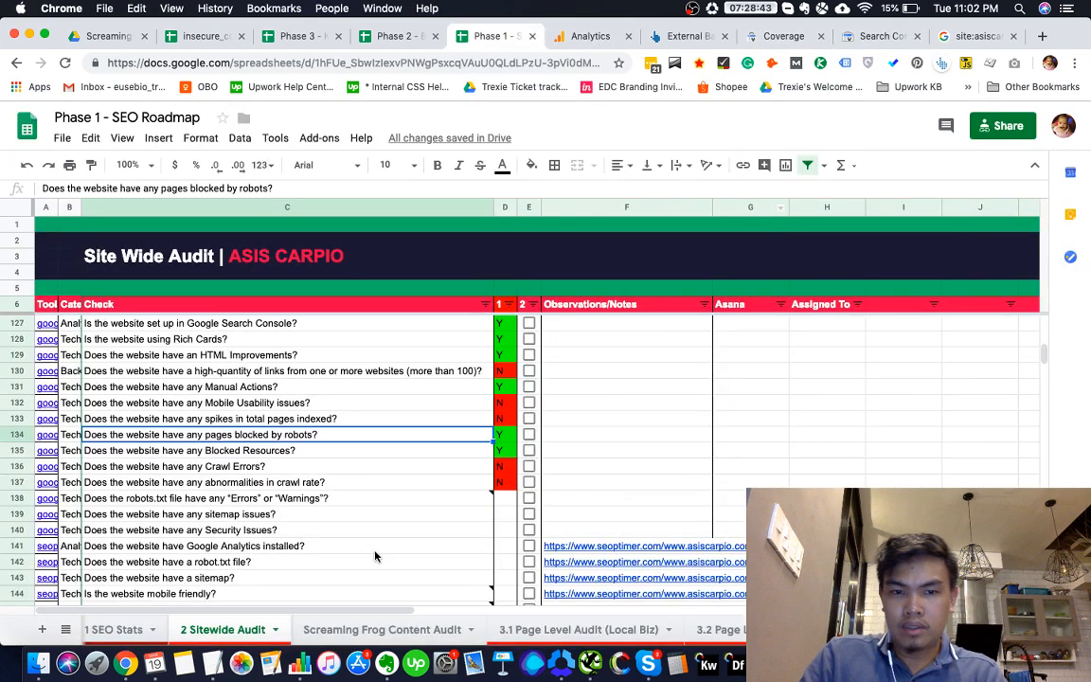
pyautogui.click(509, 500)
pyautogui.scroll(-1, 508, 502)
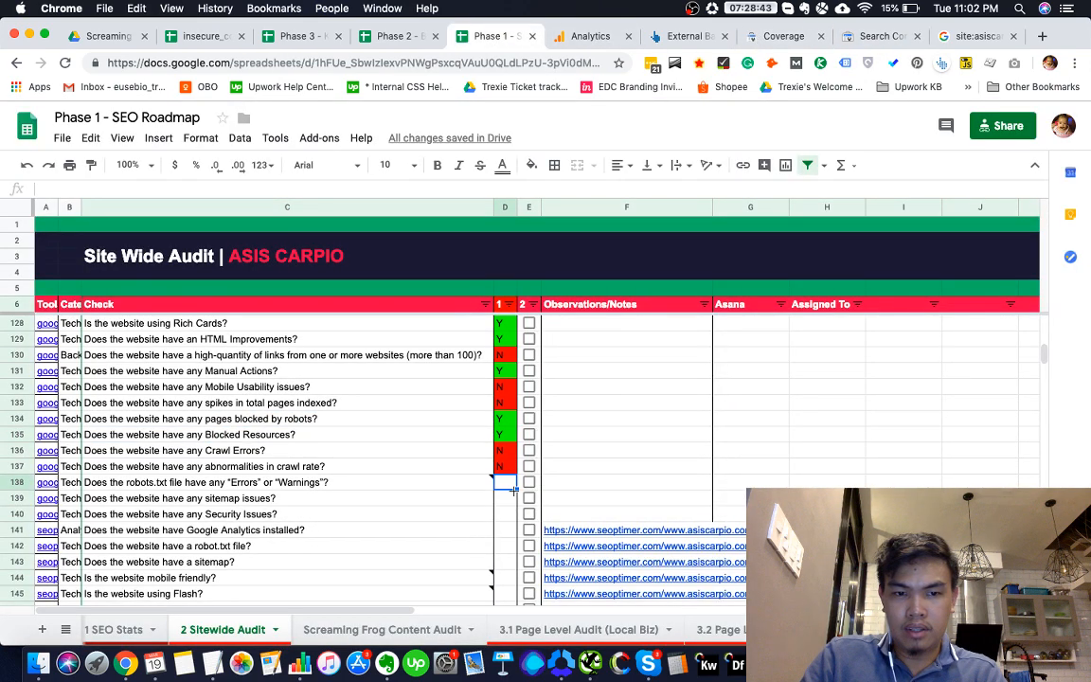
pyautogui.moveTo(415, 492)
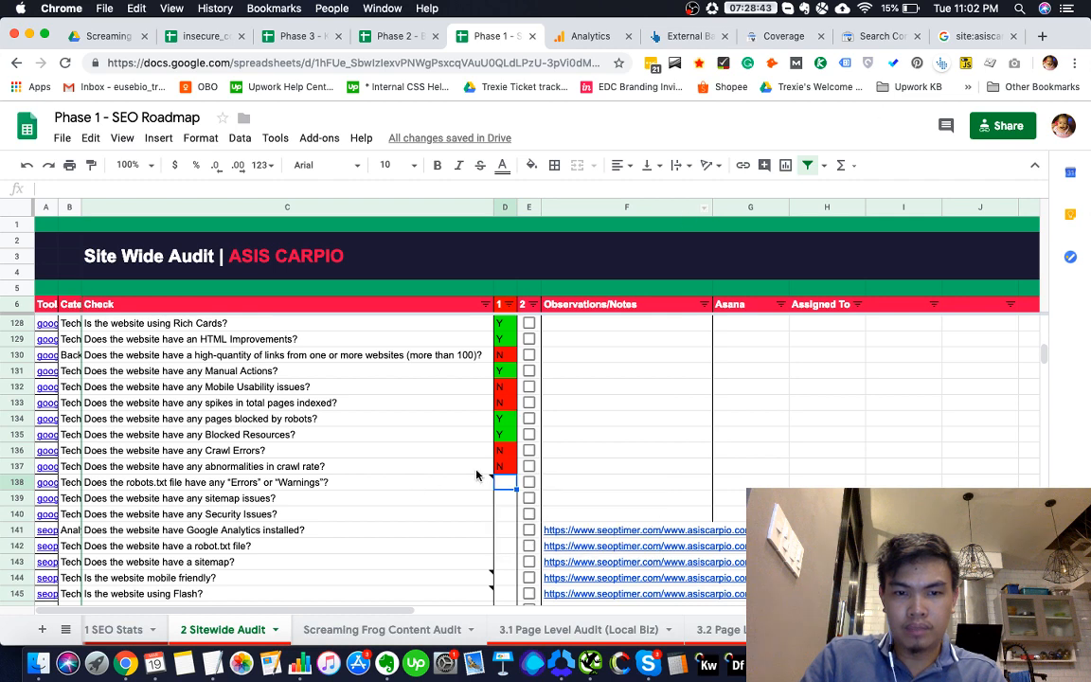
pyautogui.write('N')
pyautogui.press('Return')
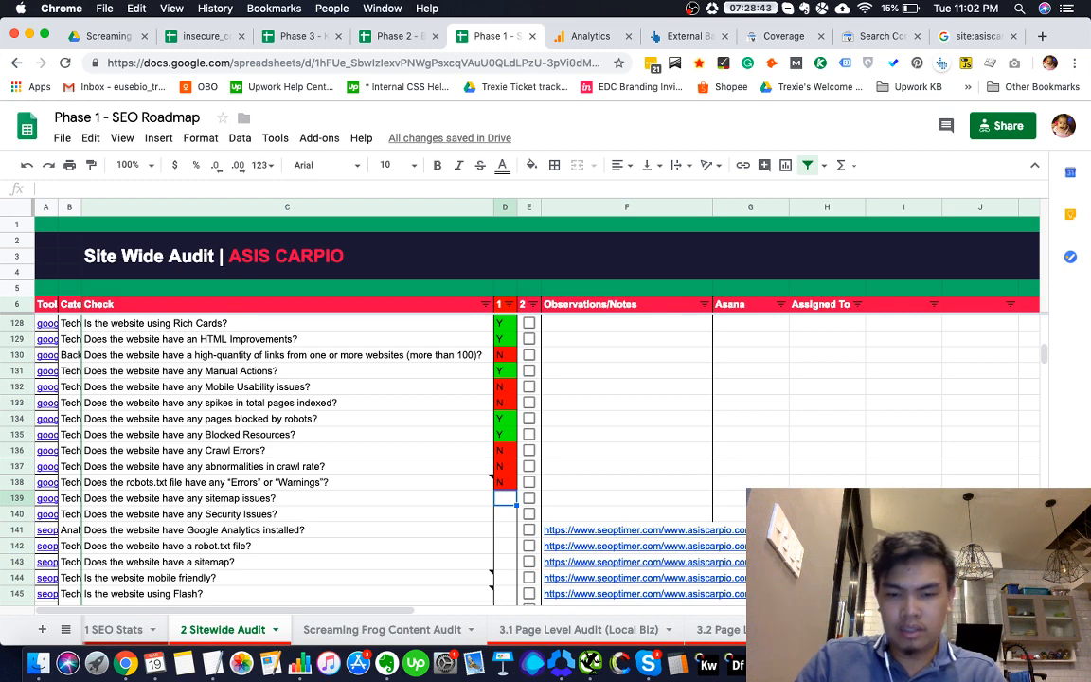
pyautogui.write('N')
pyautogui.press('Tab')
pyautogui.press('Tab')
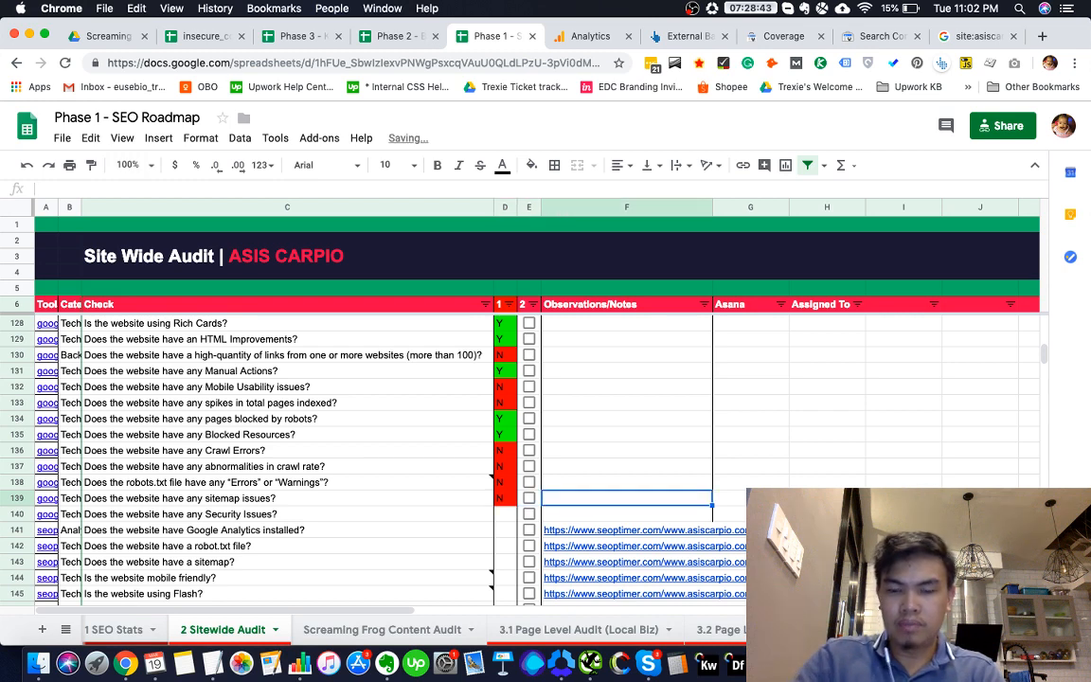
pyautogui.write('wrong sitemap s')
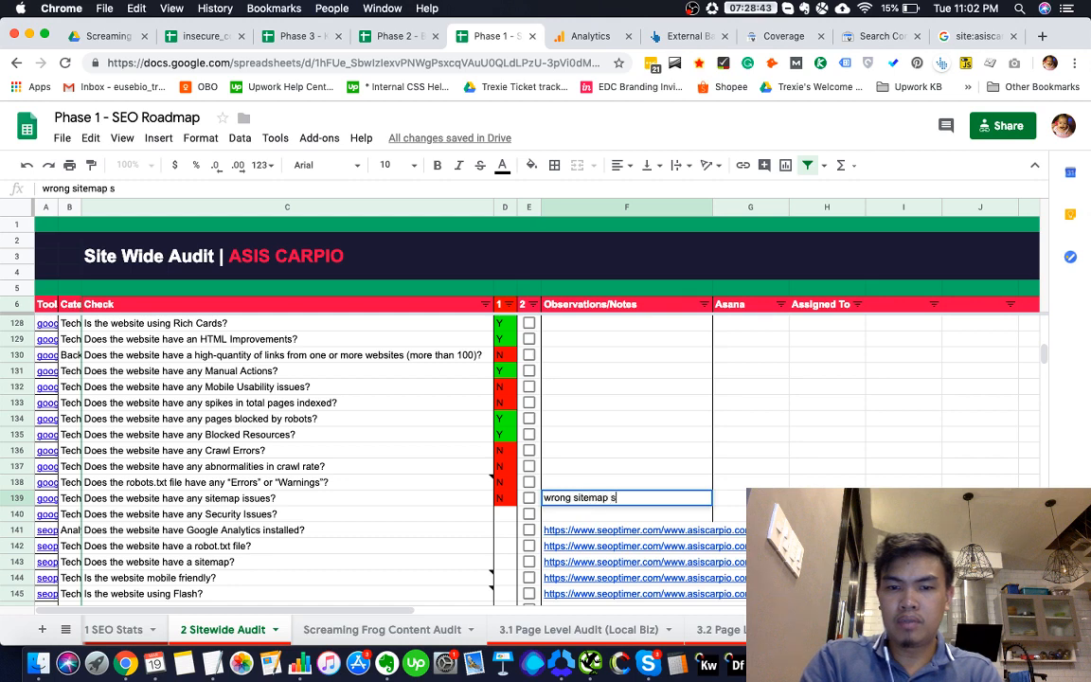
pyautogui.write('ubb')
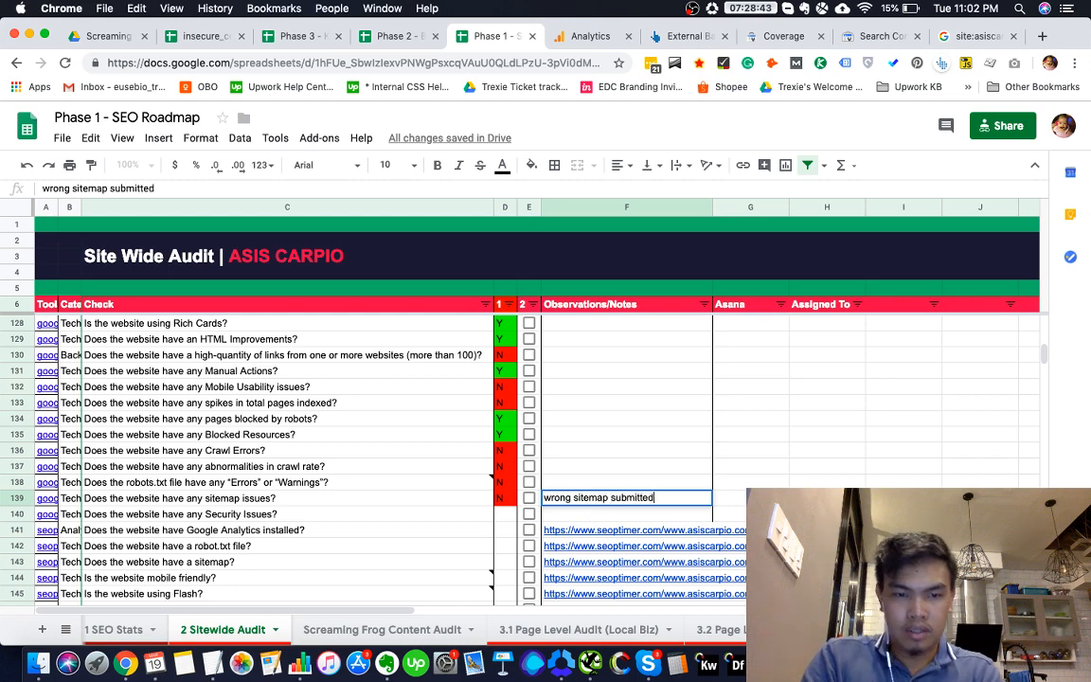
pyautogui.press('Return')
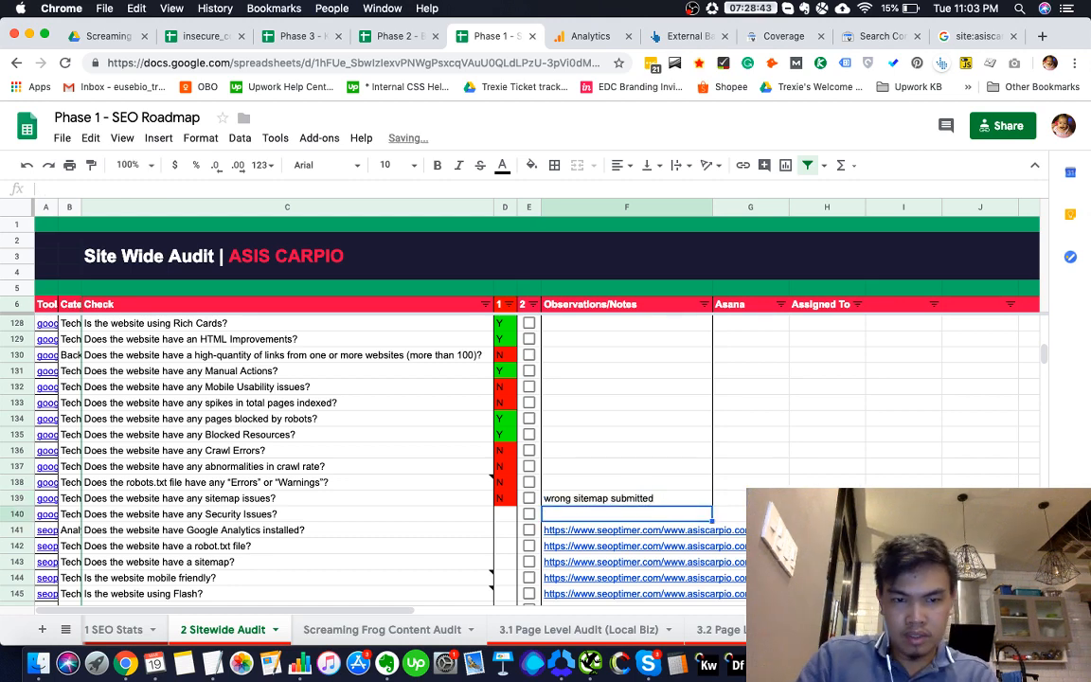
# Enter N in D140 for the security issues check
pyautogui.scroll(-1, 509, 517)
pyautogui.click(509, 518)
pyautogui.click(509, 502)
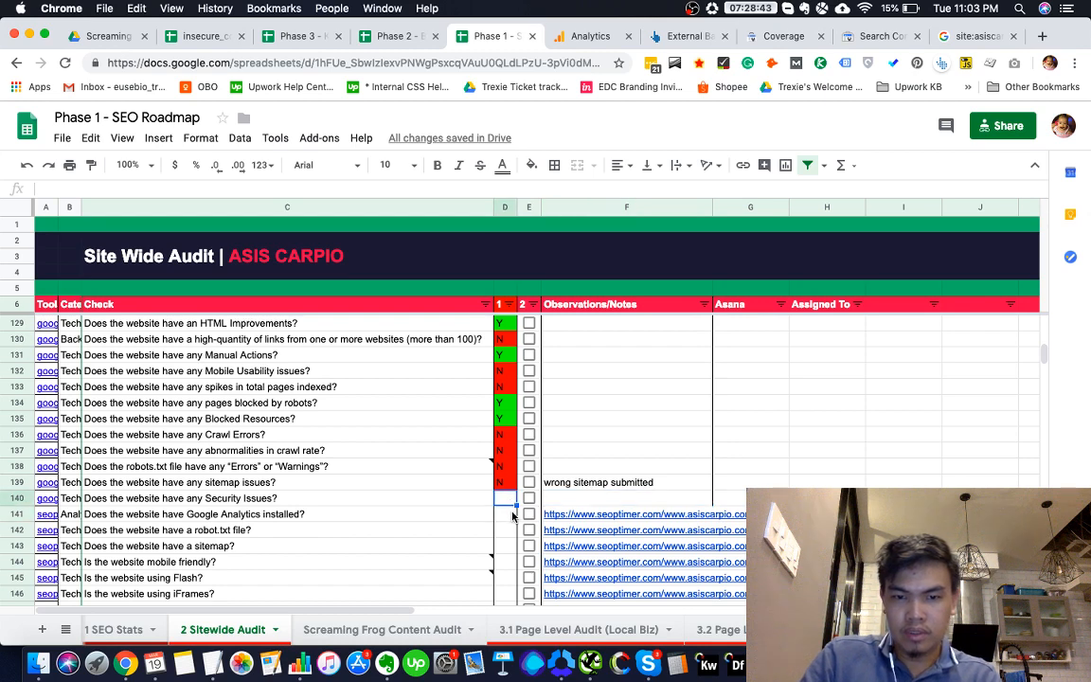
pyautogui.write('N')
pyautogui.press('Return')
# Enter Y in D141–D144 for Google Analytics, robots.txt file, sitemap and mobile-friendly checks
pyautogui.scroll(-1, 512, 520)
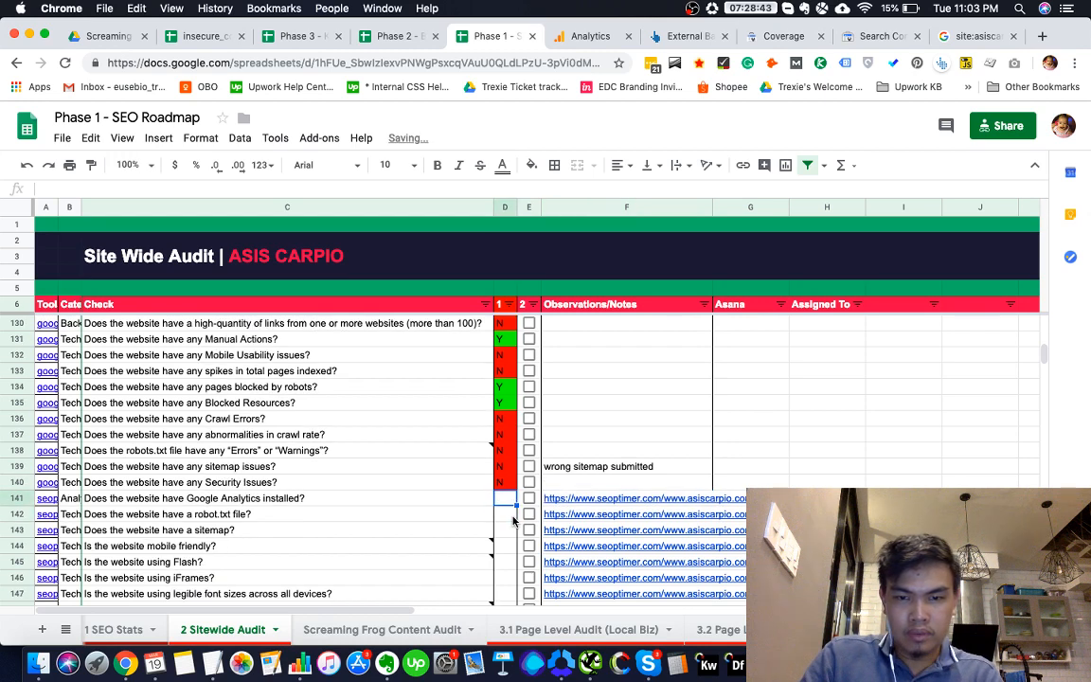
pyautogui.scroll(-1, 429, 514)
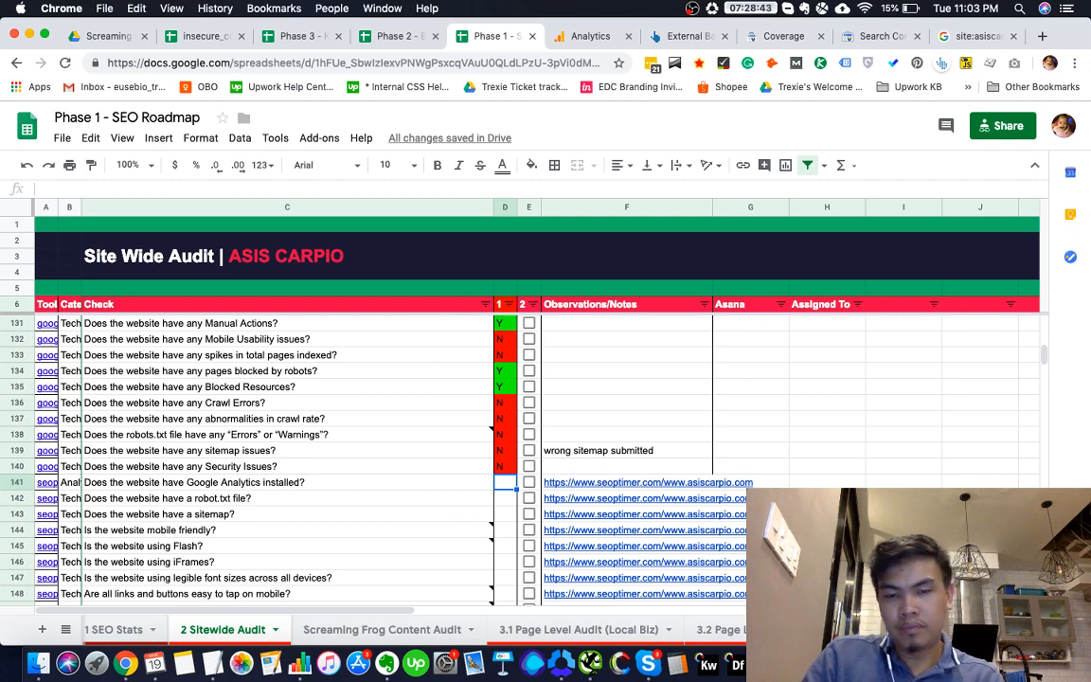
pyautogui.write('Y')
pyautogui.press('Return')
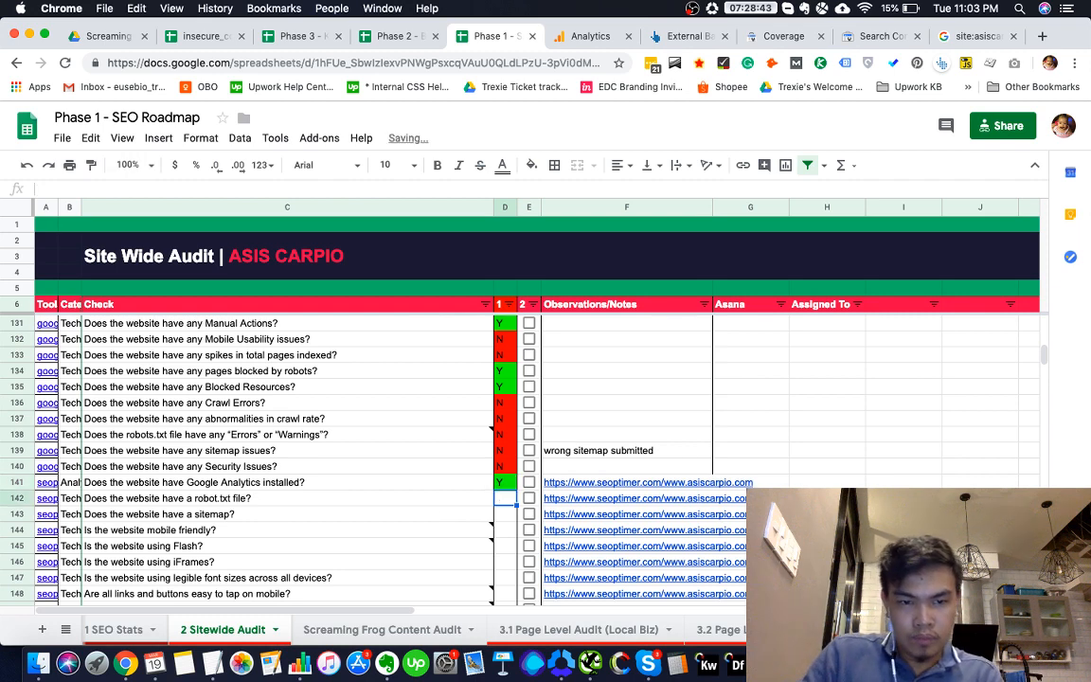
pyautogui.write('Y')
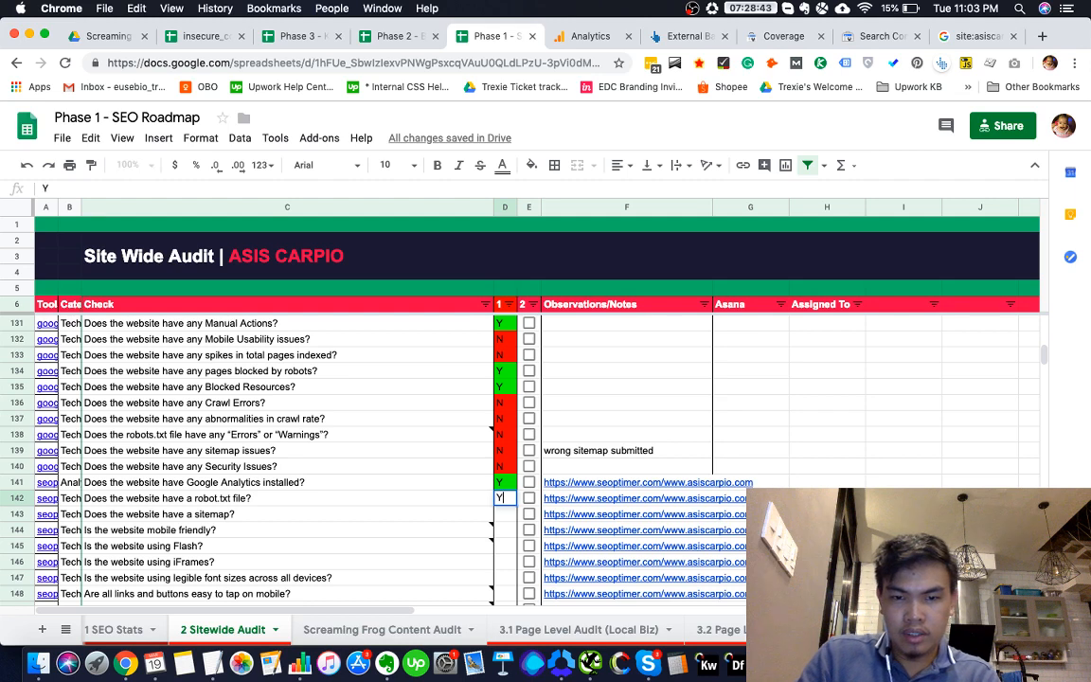
pyautogui.press('Return')
pyautogui.write('Y')
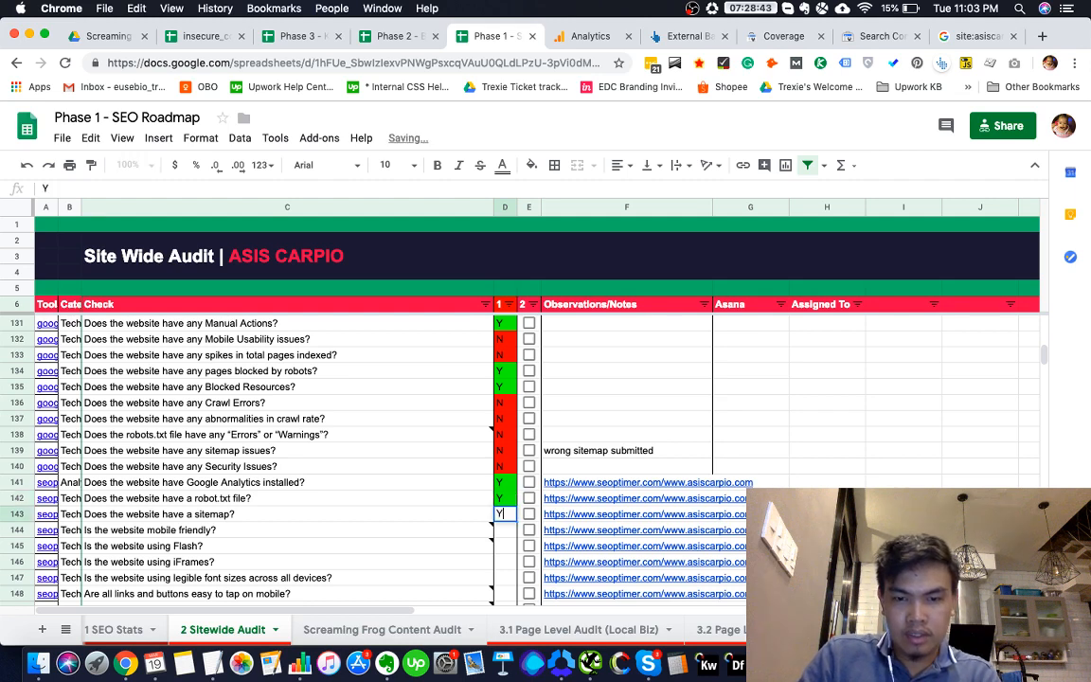
pyautogui.press('Return')
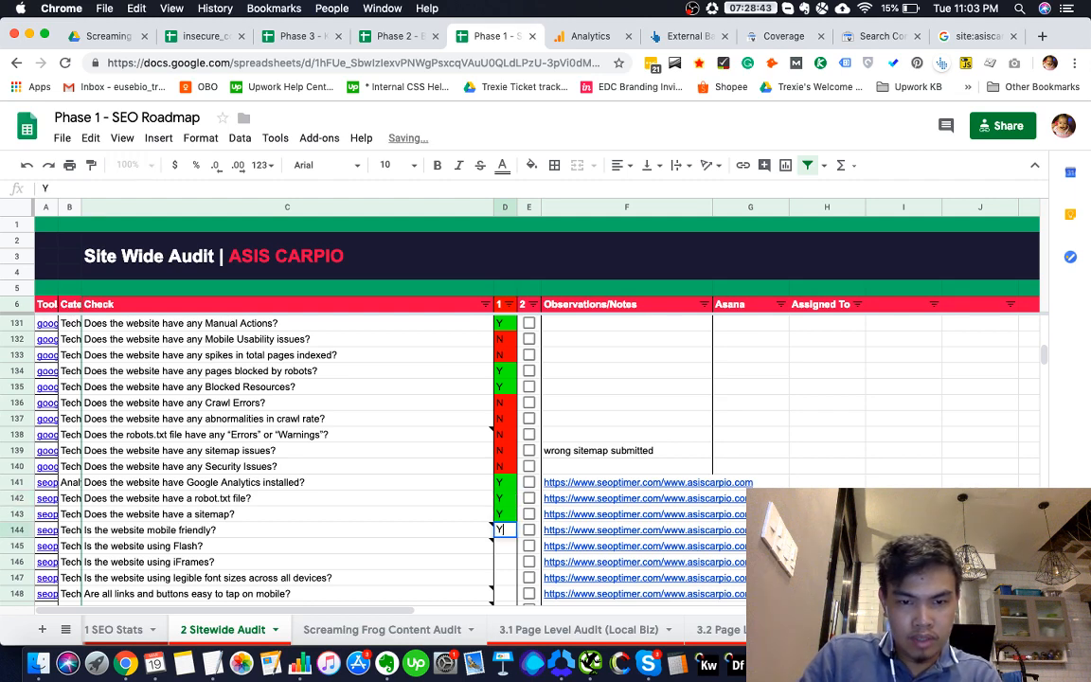
pyautogui.write('Y')
pyautogui.press('Return')
# Look over the Siteliner report, live asiscarpio.com homepage and SEOptimer audit report
pyautogui.click(611, 548)
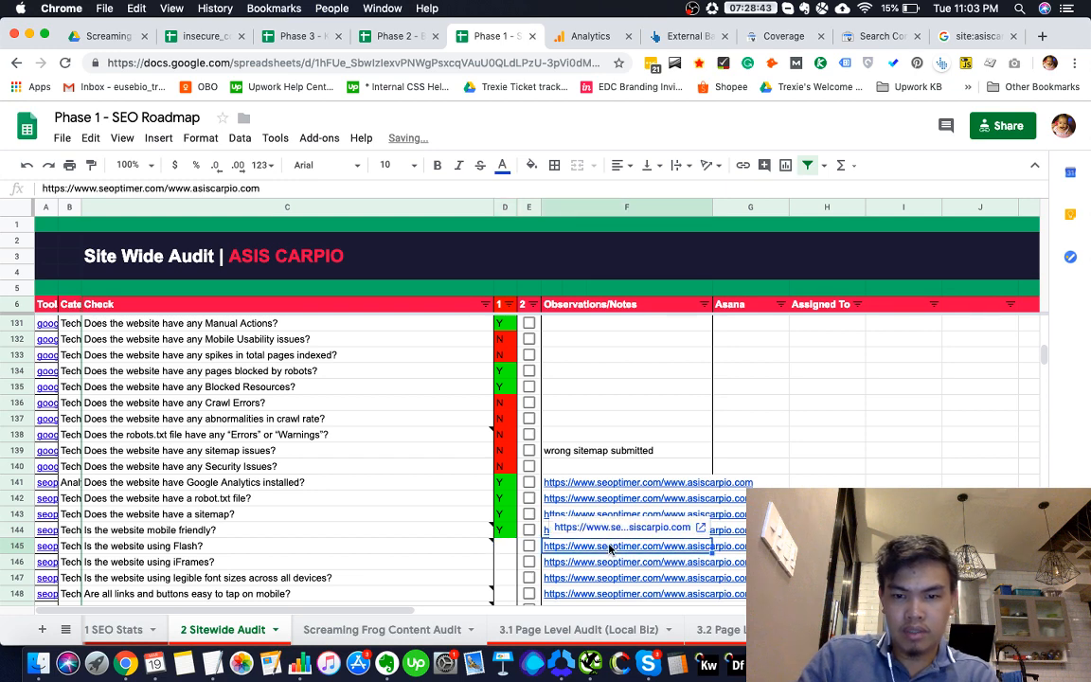
pyautogui.press('super+grave')
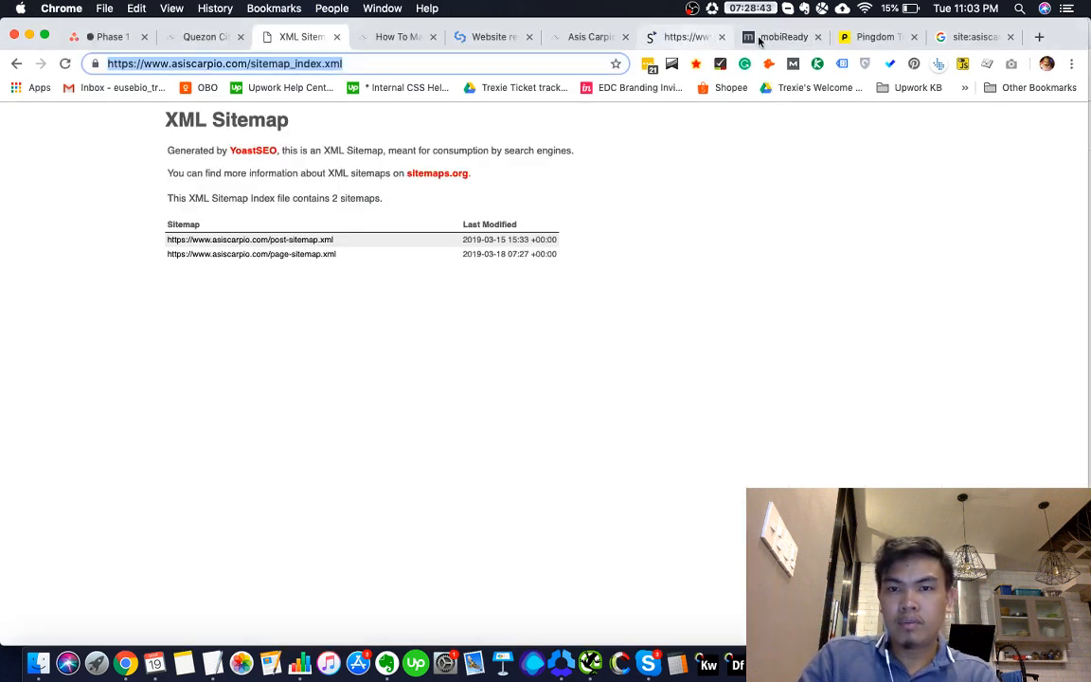
pyautogui.click(699, 40)
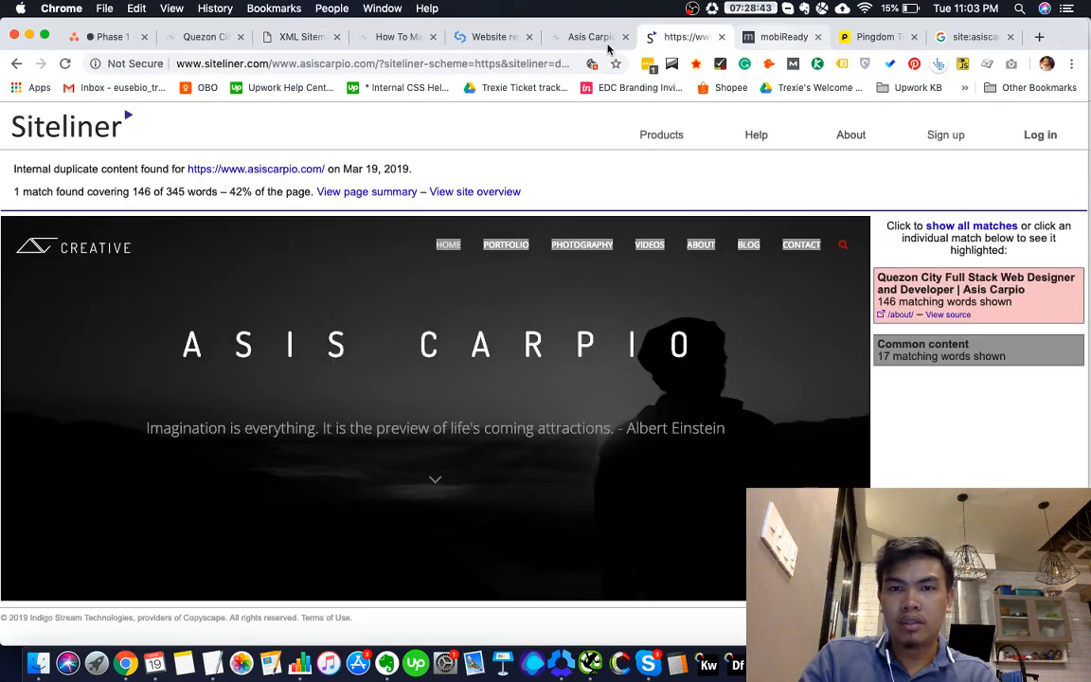
pyautogui.click(579, 39)
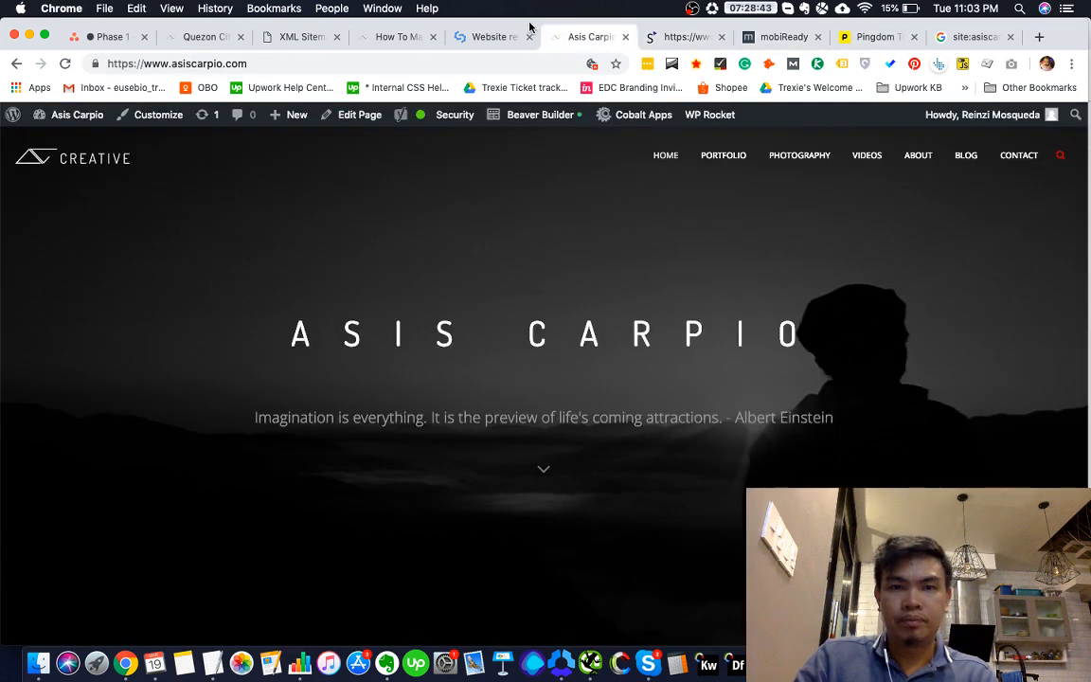
pyautogui.click(481, 38)
pyautogui.press('super+grave')
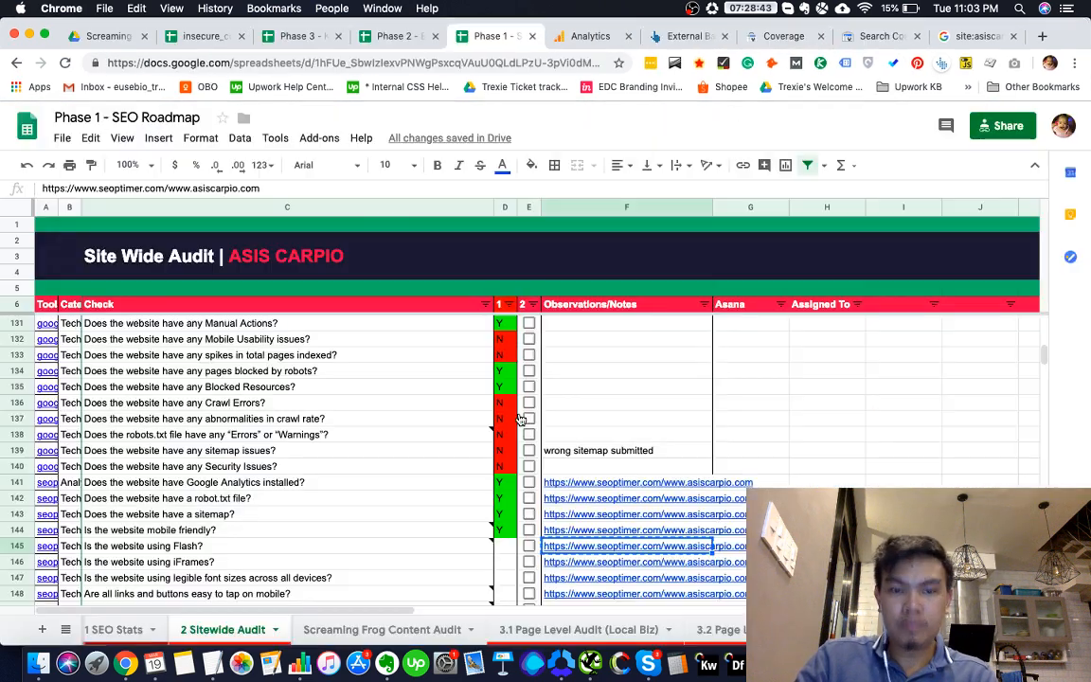
pyautogui.press('super+grave')
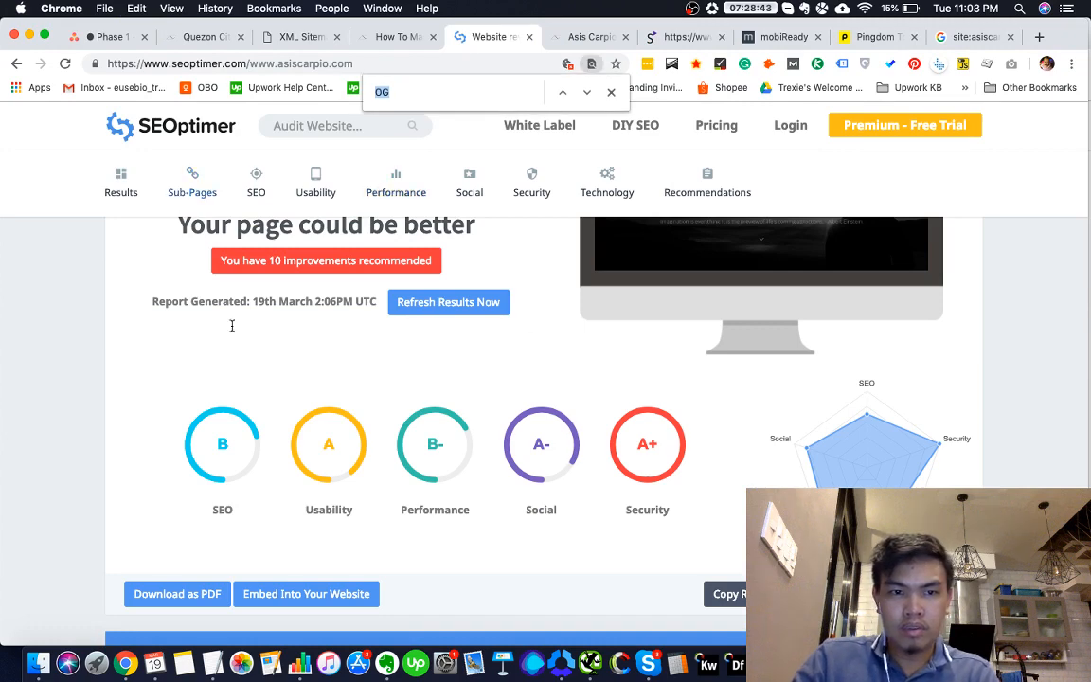
# Find SEOptimer's failing Amount of Content check (341 words) and search the roadmap sheet for that heading
pyautogui.scroll(3, 263, 370)
pyautogui.scroll(-12, 263, 370)
pyautogui.scroll(1, 263, 373)
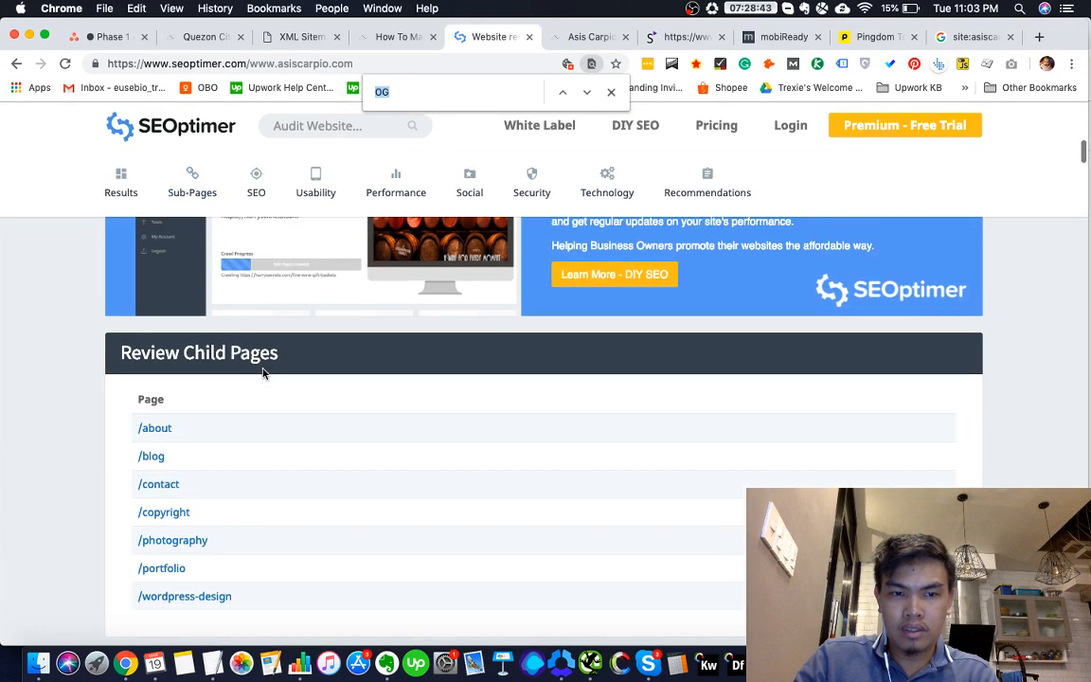
pyautogui.scroll(-6, 263, 373)
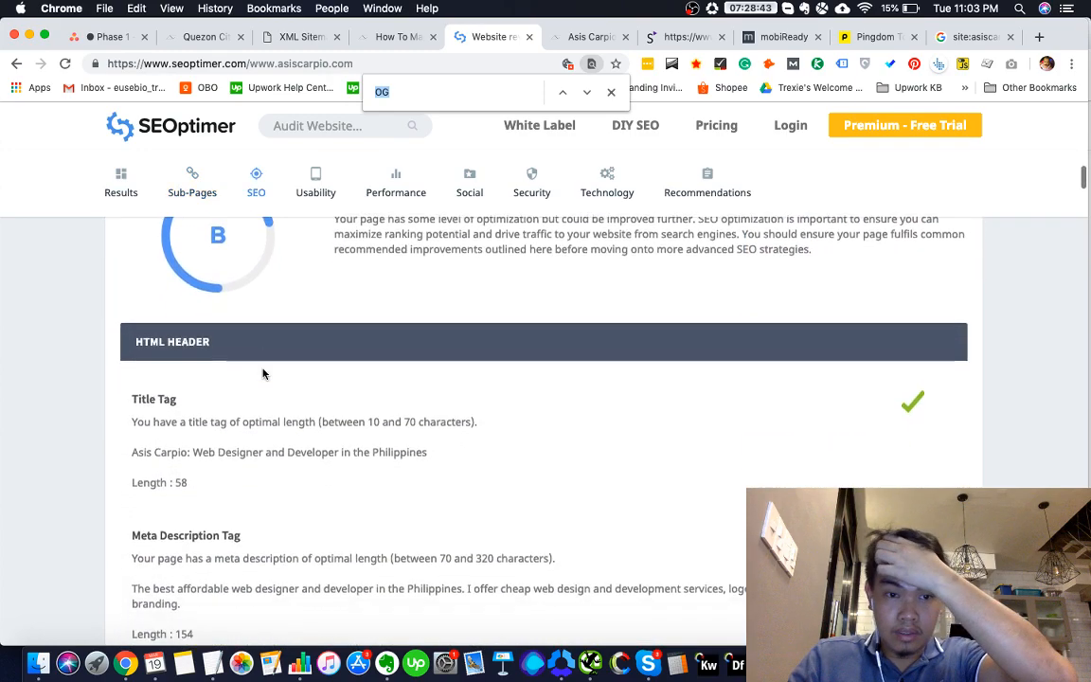
pyautogui.scroll(-10, 263, 374)
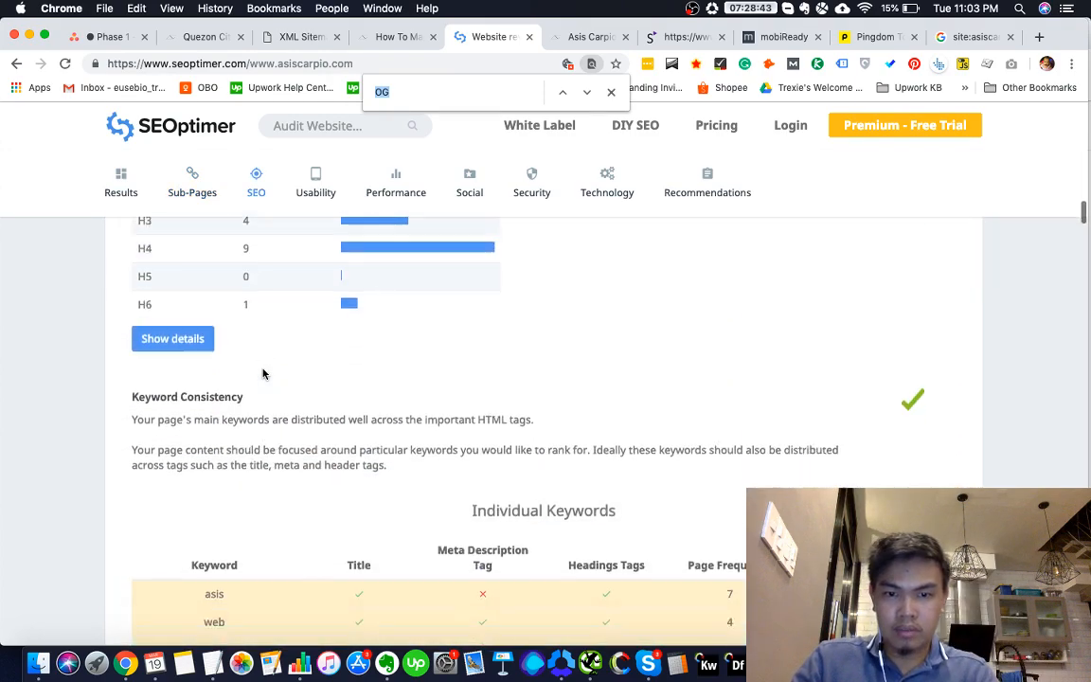
pyautogui.scroll(-10, 264, 373)
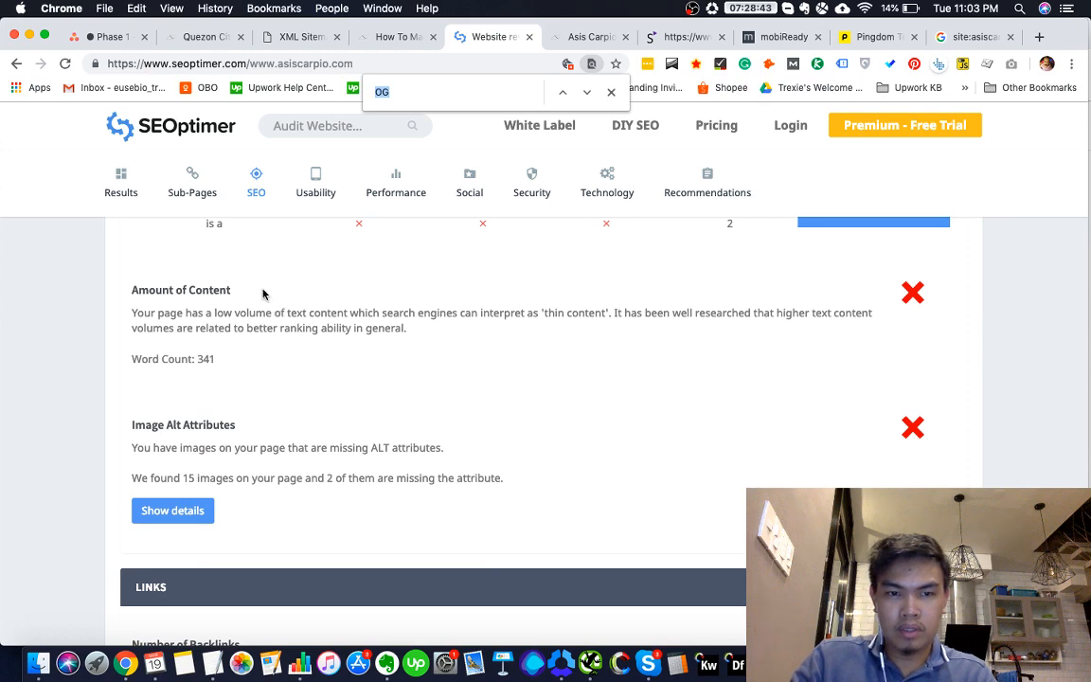
pyautogui.moveTo(263, 294); pyautogui.dragTo(84, 290)
pyautogui.press('super+c')
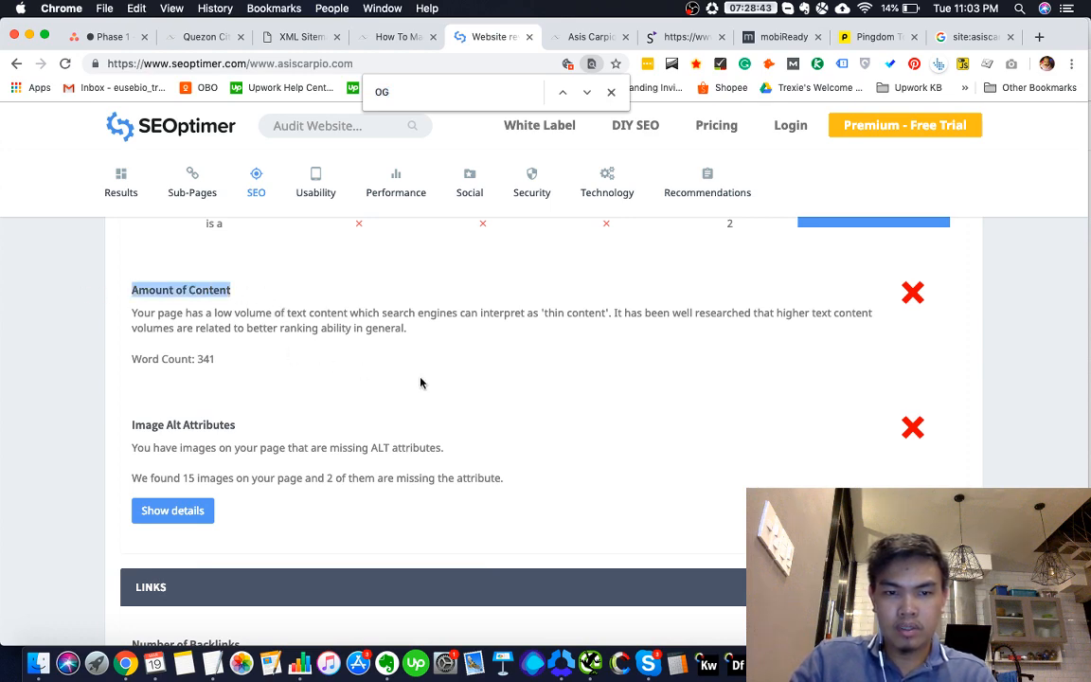
pyautogui.press('super+grave')
pyautogui.press('super+f')
pyautogui.press('super+v')
# Search the sheet for 'low' and go to the low word count check's result cell
pyautogui.press('super+a')
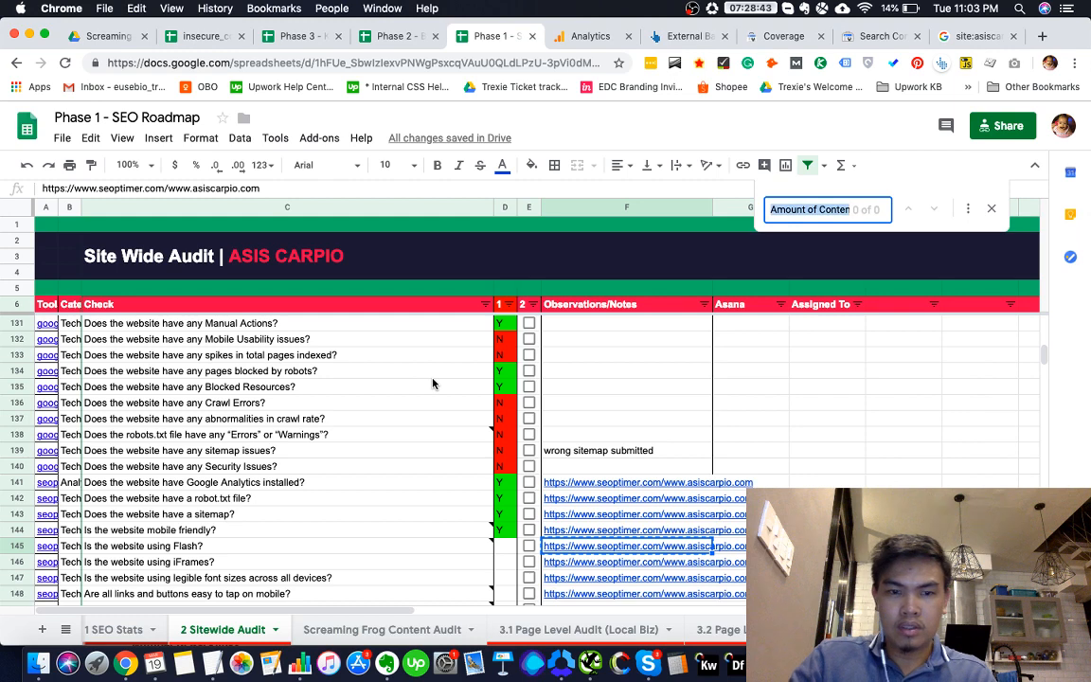
pyautogui.write('low')
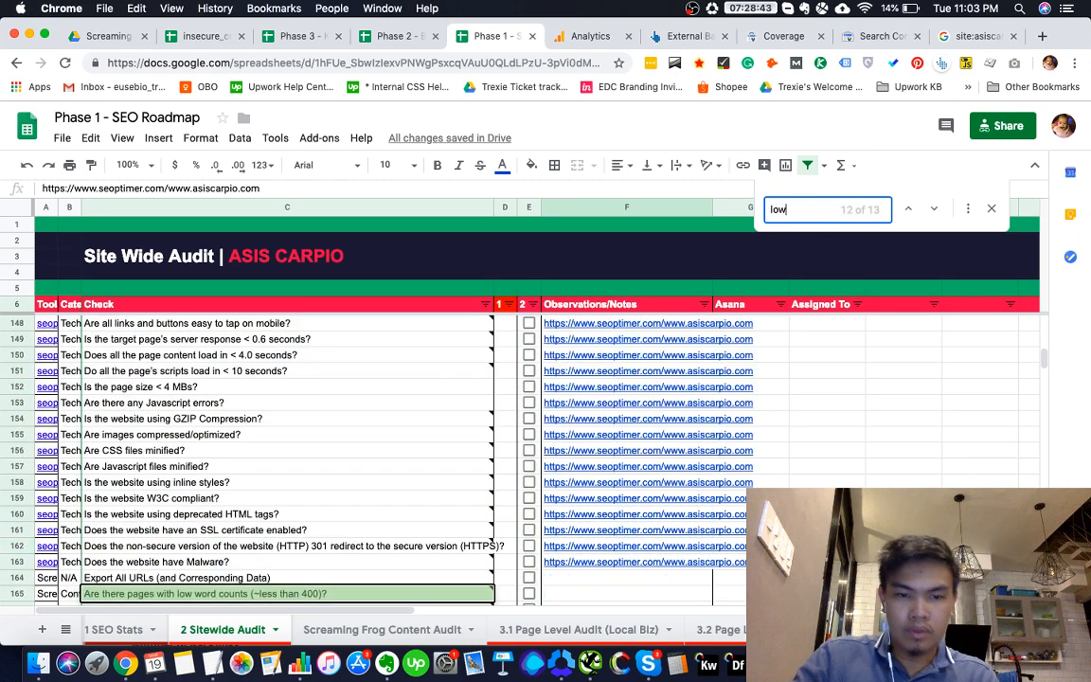
pyautogui.scroll(-1, 532, 555)
pyautogui.click(500, 569)
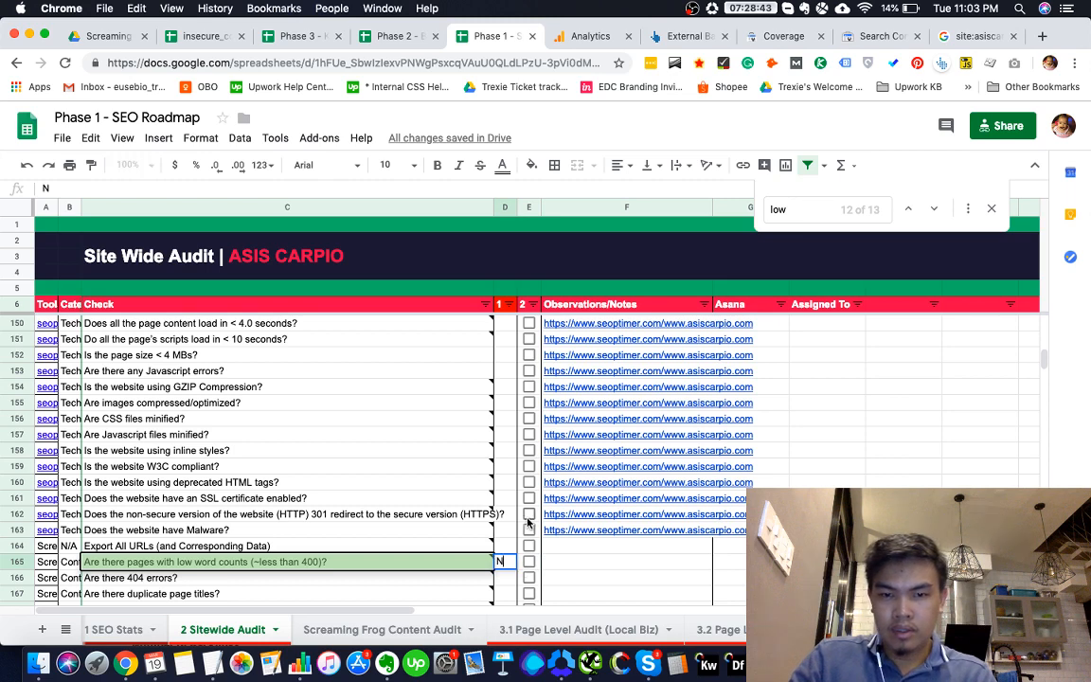
pyautogui.scroll(3, 522, 567)
pyautogui.click(556, 447)
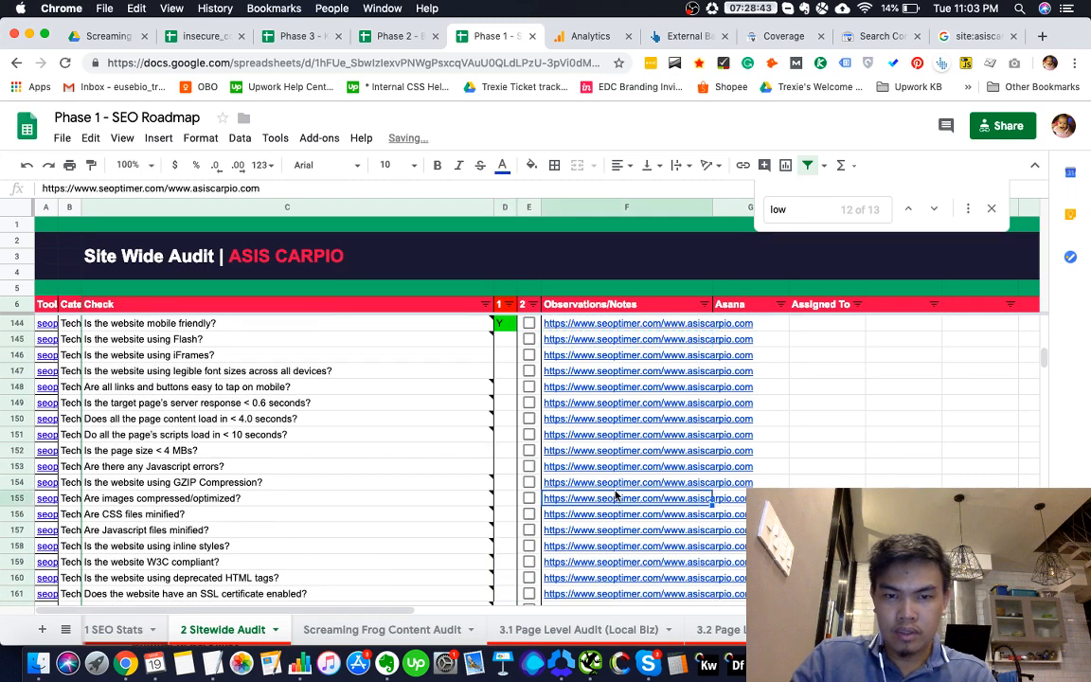
# Select the Flash check's result cell and find 'Flash' in the SEOptimer report
pyautogui.click(511, 357)
pyautogui.press('super+grave')
pyautogui.press('super+f')
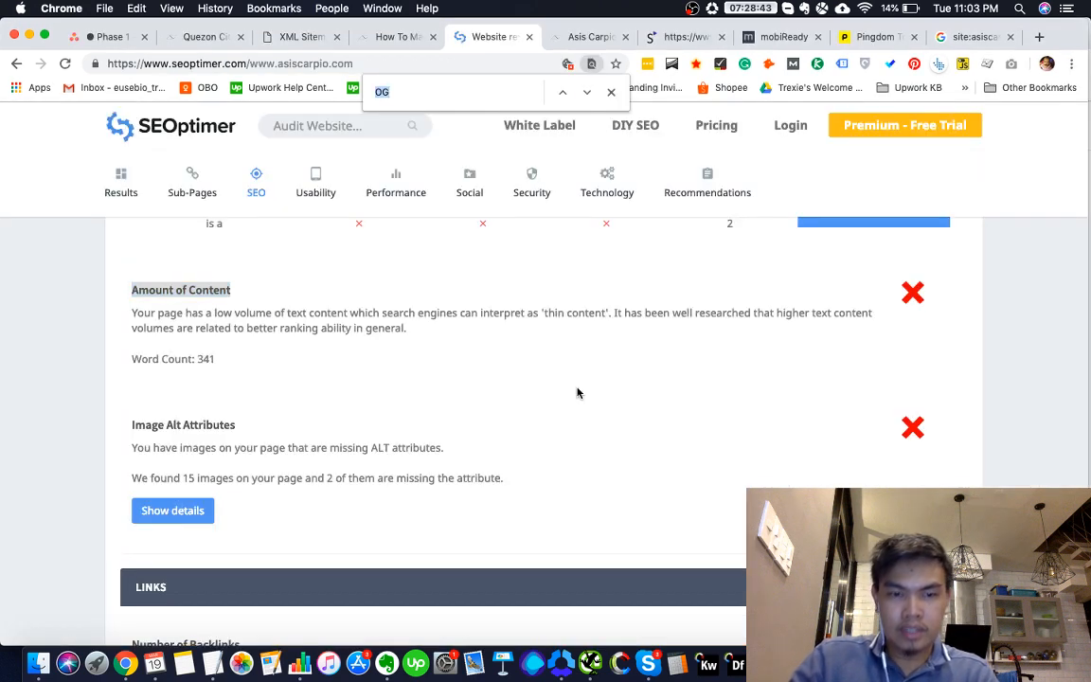
pyautogui.write('Flash')
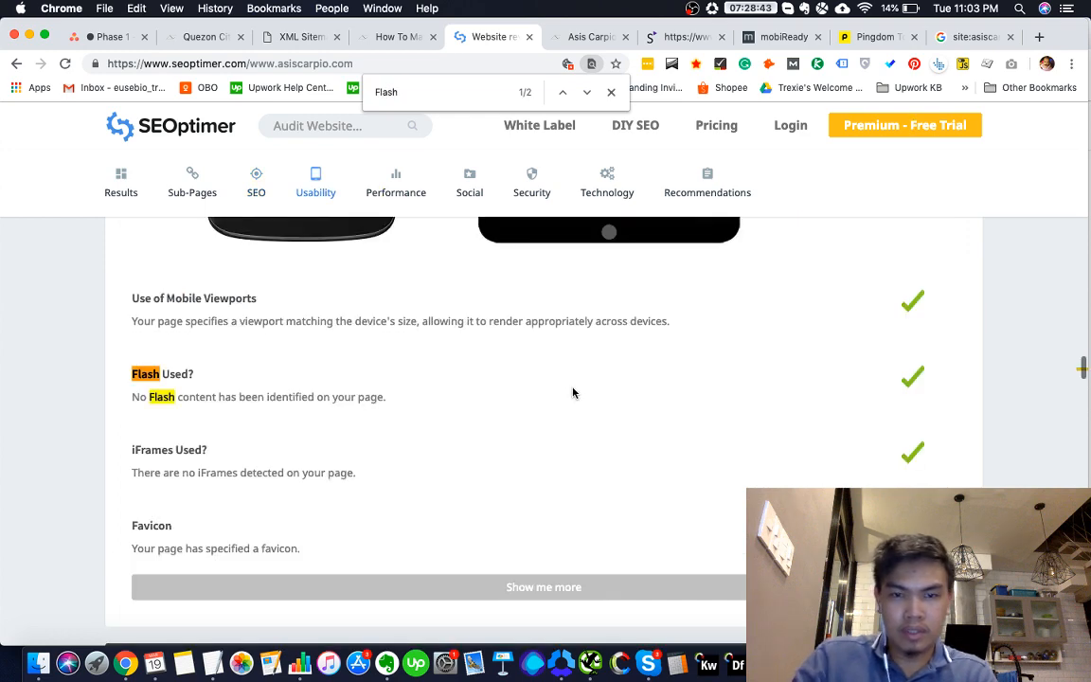
pyautogui.scroll(15, 573, 393)
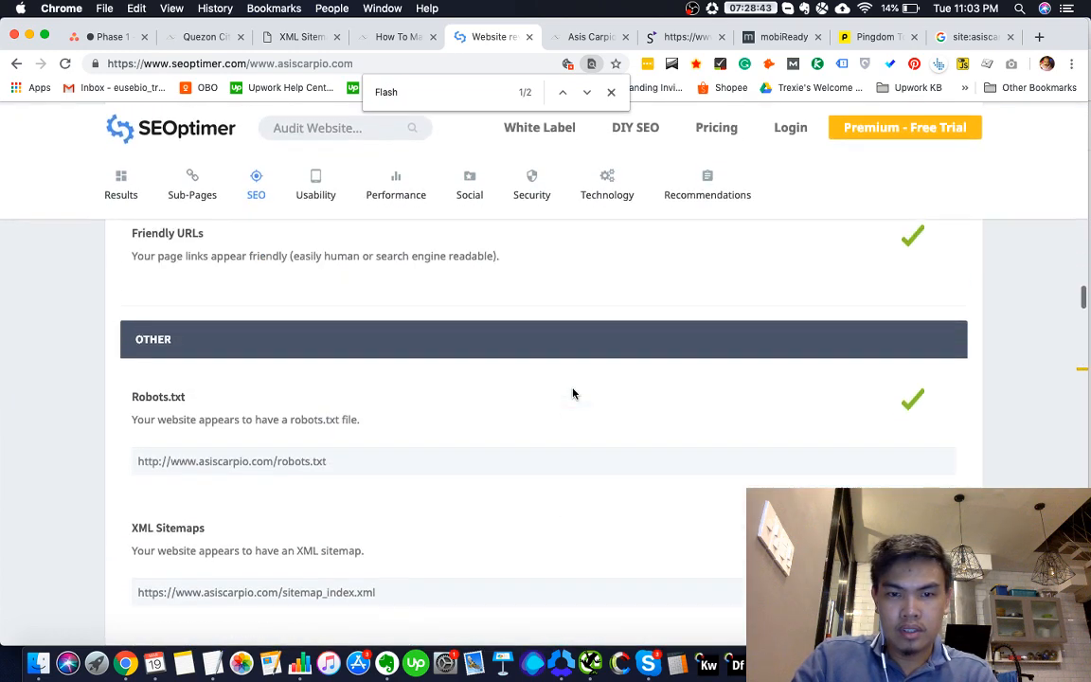
pyautogui.scroll(-6, 574, 394)
pyautogui.scroll(3, 573, 393)
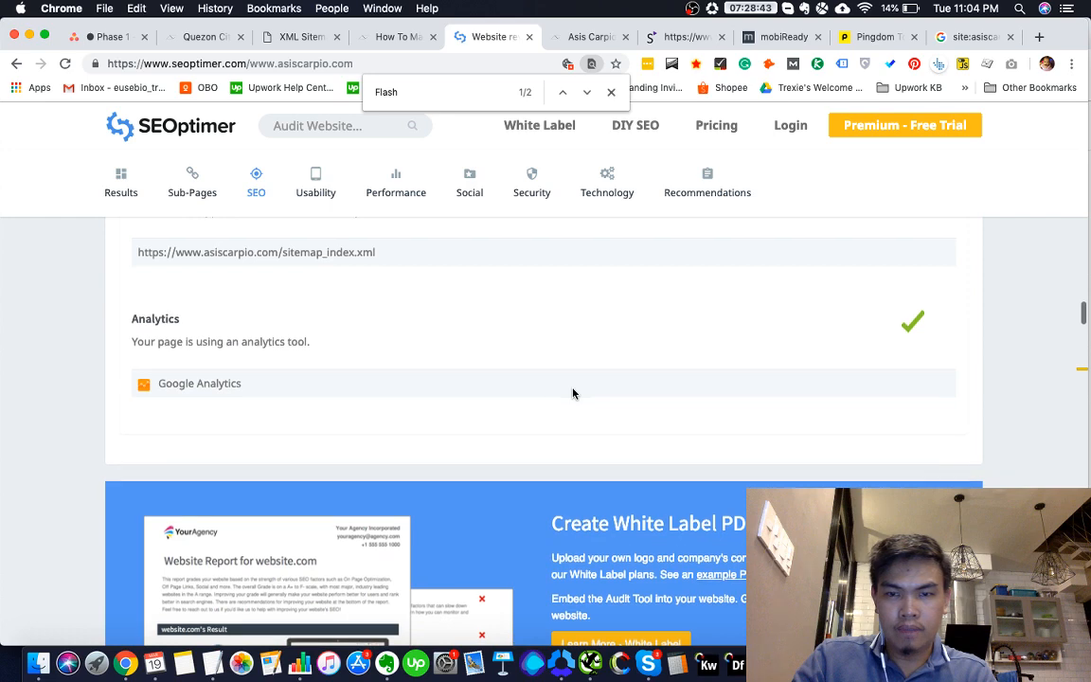
pyautogui.scroll(2, 574, 393)
pyautogui.scroll(-10, 573, 393)
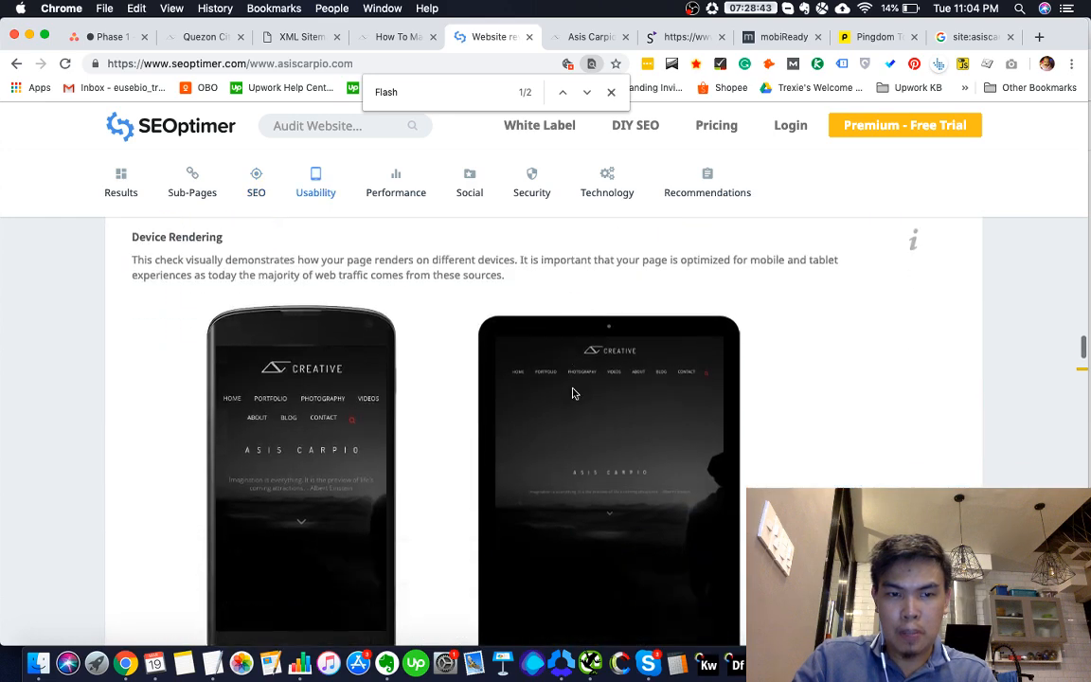
pyautogui.scroll(-5, 573, 393)
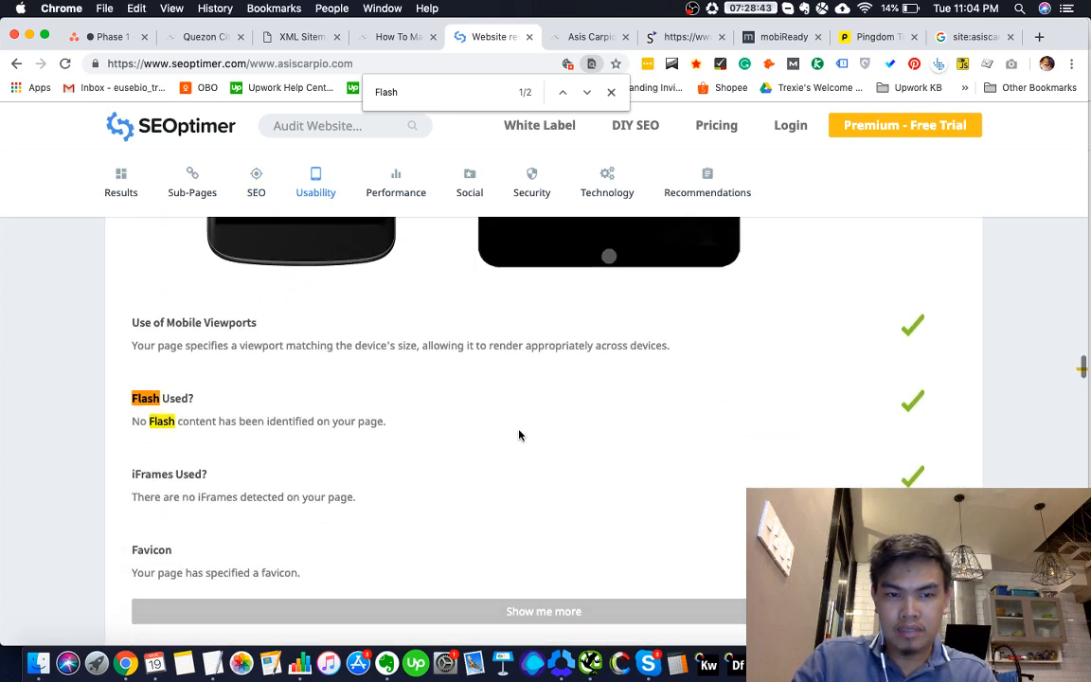
# Enter Y for the Flash check in column D
pyautogui.press('super+grave')
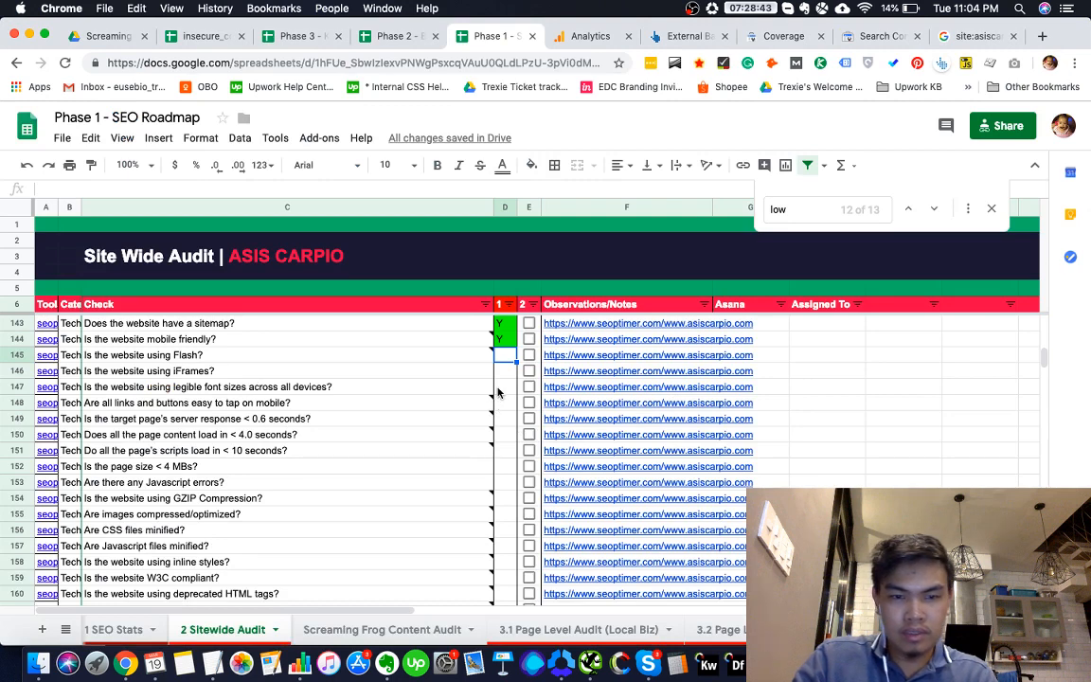
pyautogui.write('Y')
pyautogui.press('super+grave')
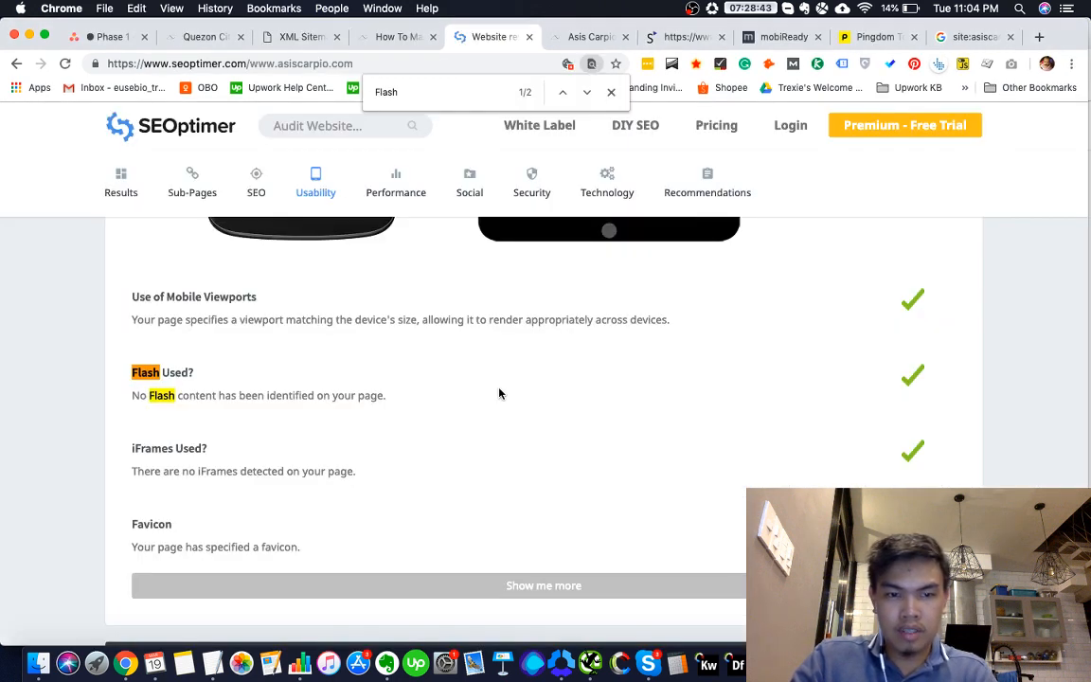
pyautogui.press('super+grave')
pyautogui.press('Return')
# Review the remaining SEOptimer usability results for the iFrames and font-size checks
pyautogui.press('super+grave')
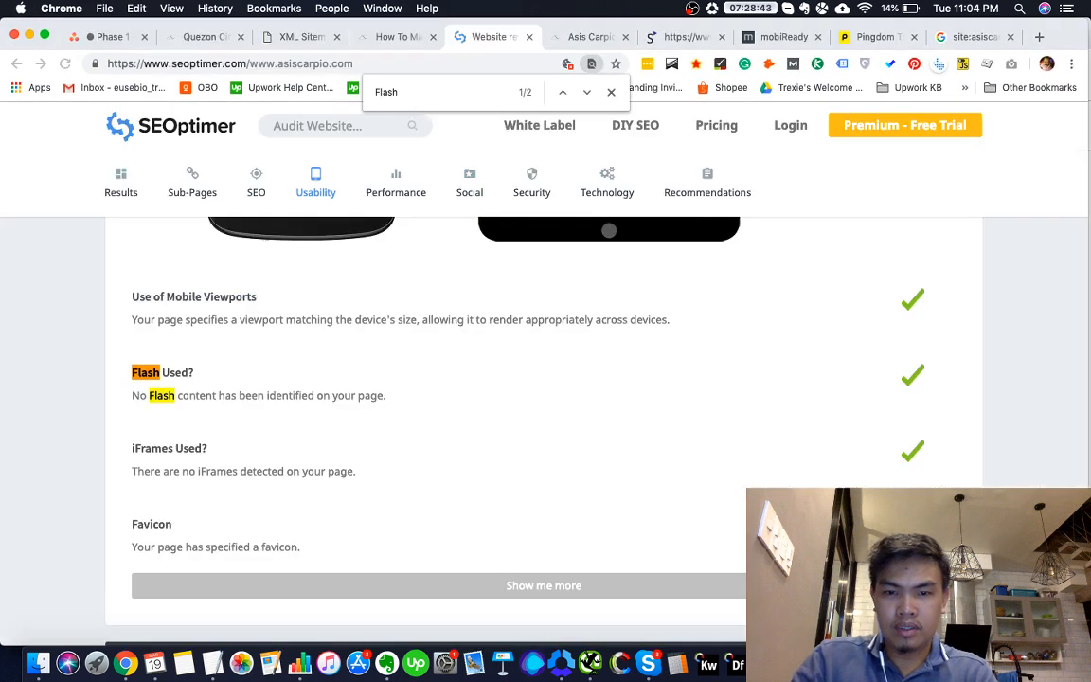
pyautogui.scroll(-2, 533, 452)
pyautogui.scroll(-3, 534, 452)
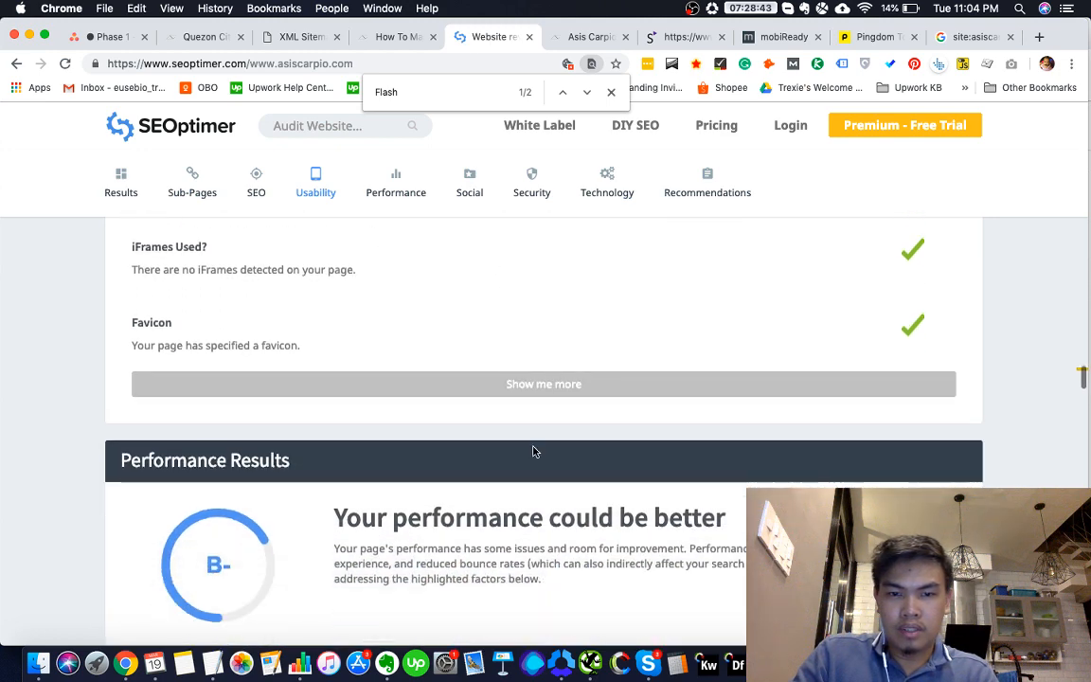
pyautogui.click(544, 384)
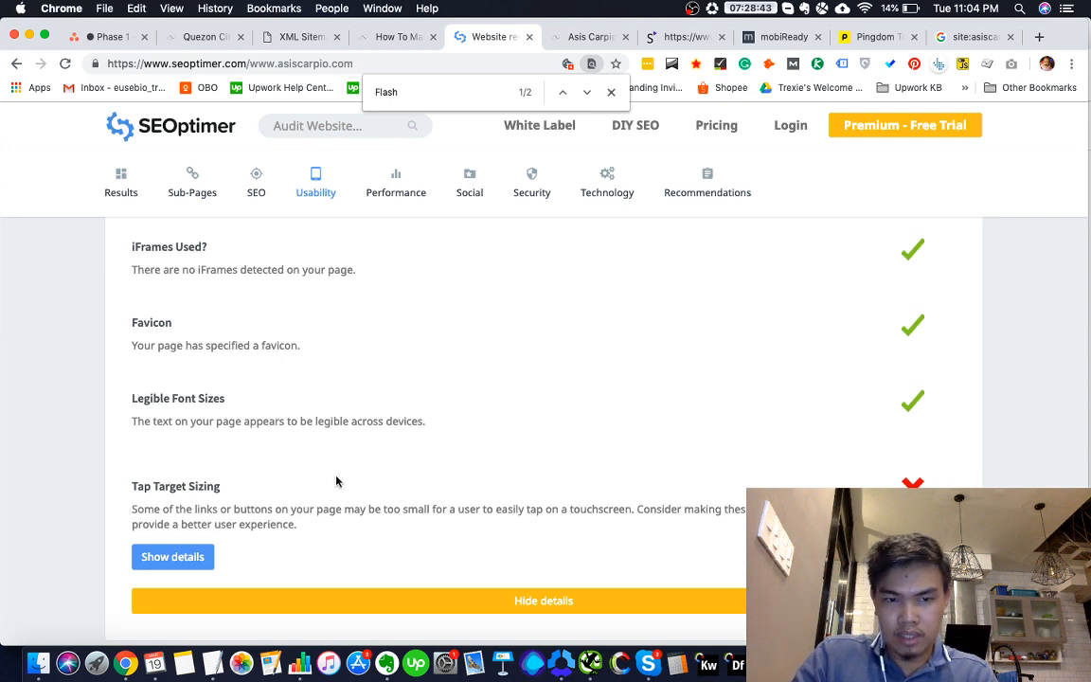
pyautogui.press('super+grave')
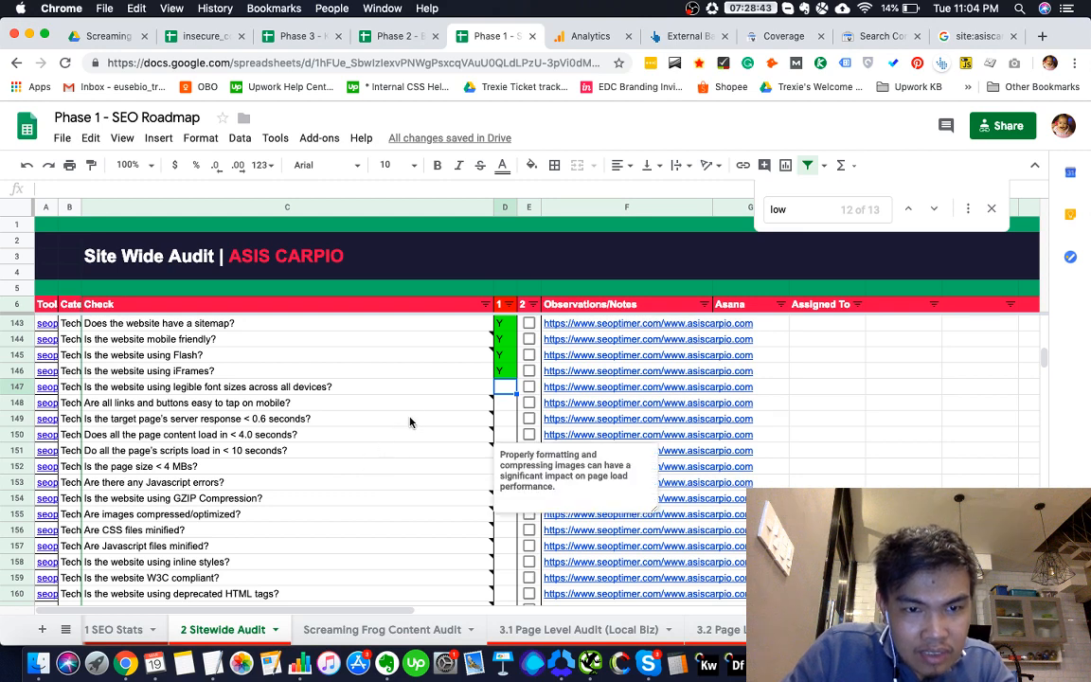
pyautogui.moveTo(413, 407)
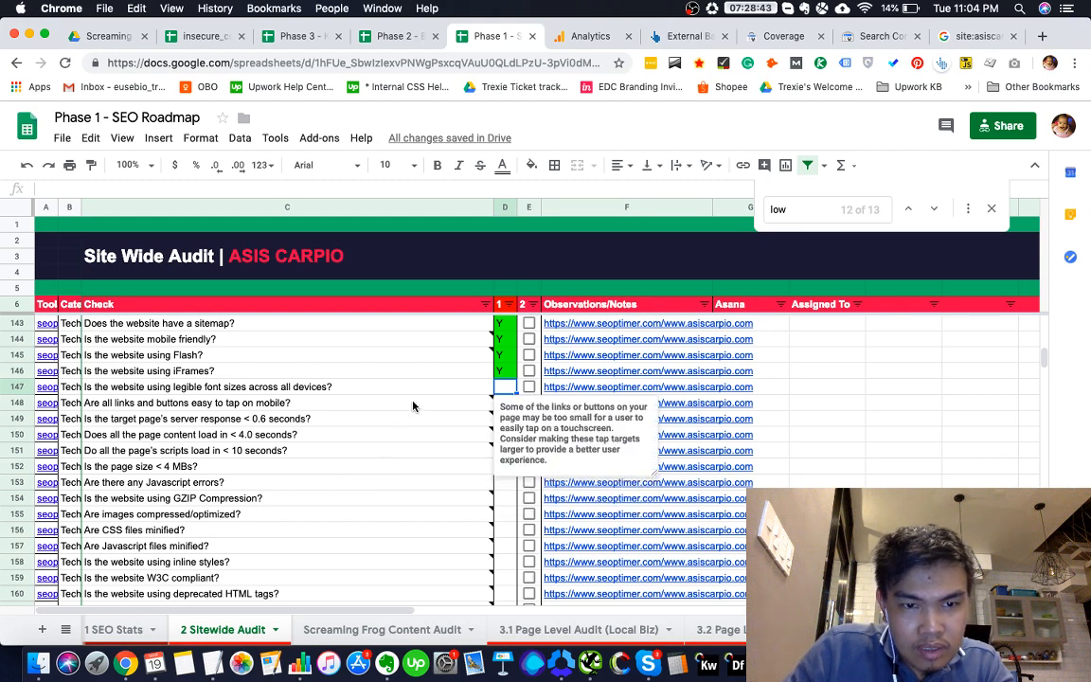
pyautogui.press('super+grave')
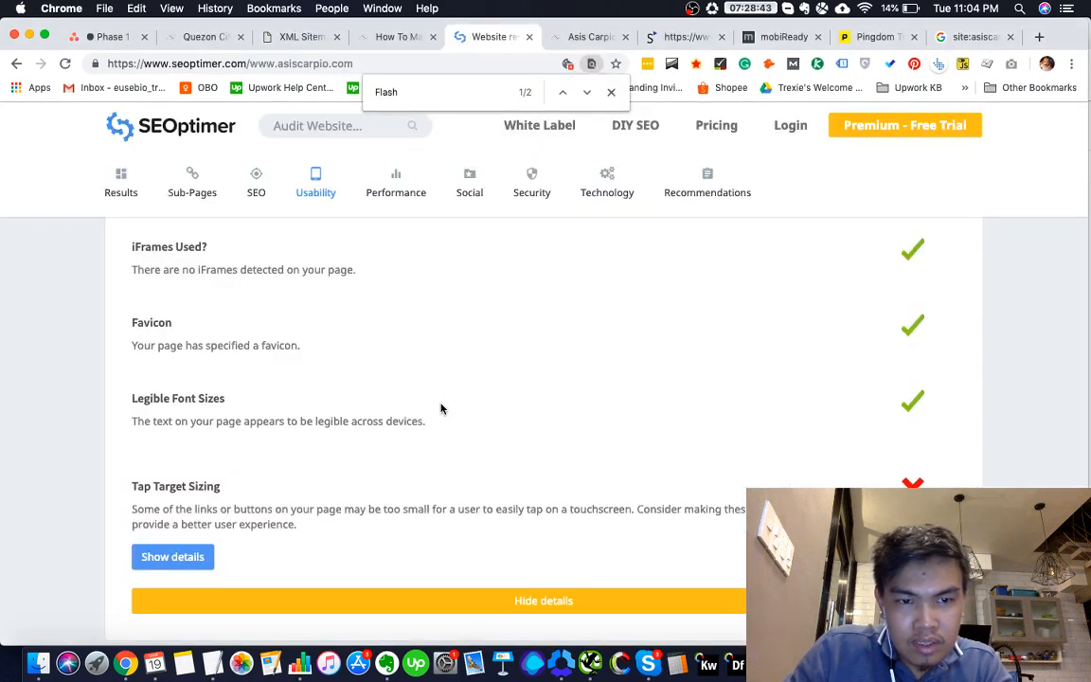
pyautogui.press('super+grave')
# Mark the legible font sizes check Y and the tap-target check N
pyautogui.write('Y')
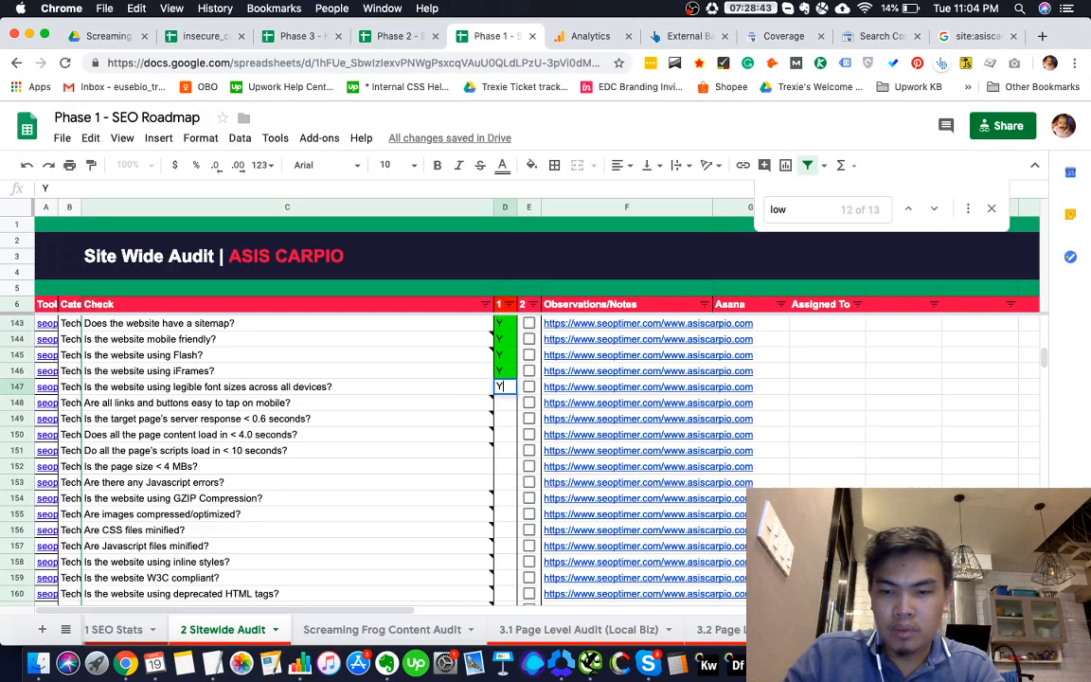
pyautogui.press('Return')
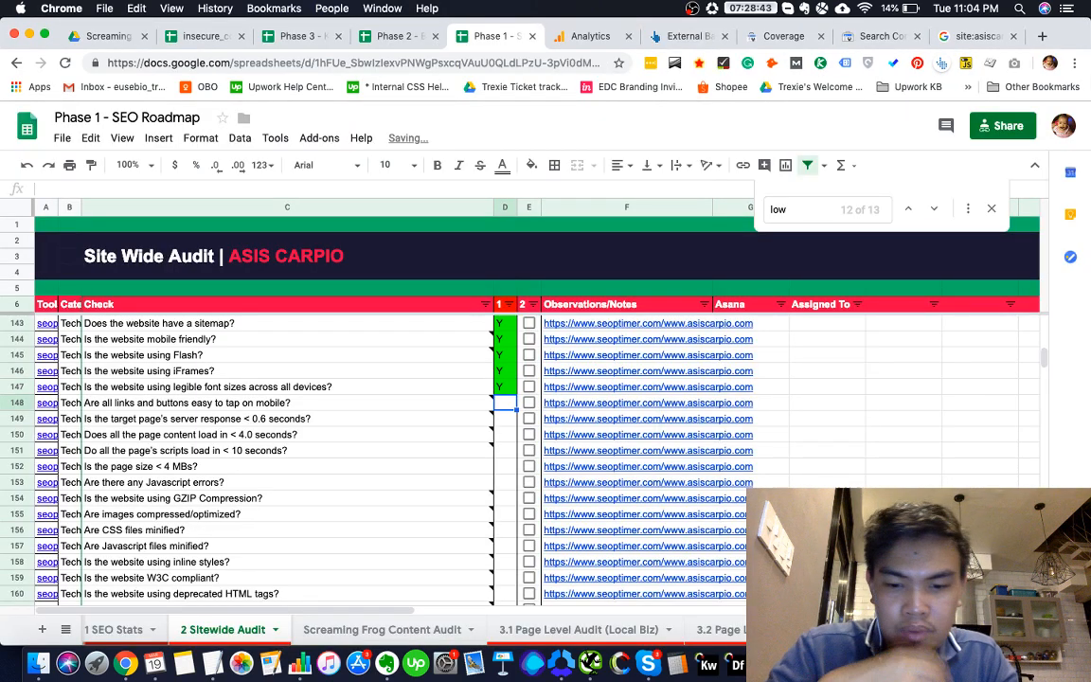
pyautogui.write('N')
pyautogui.press('Return')
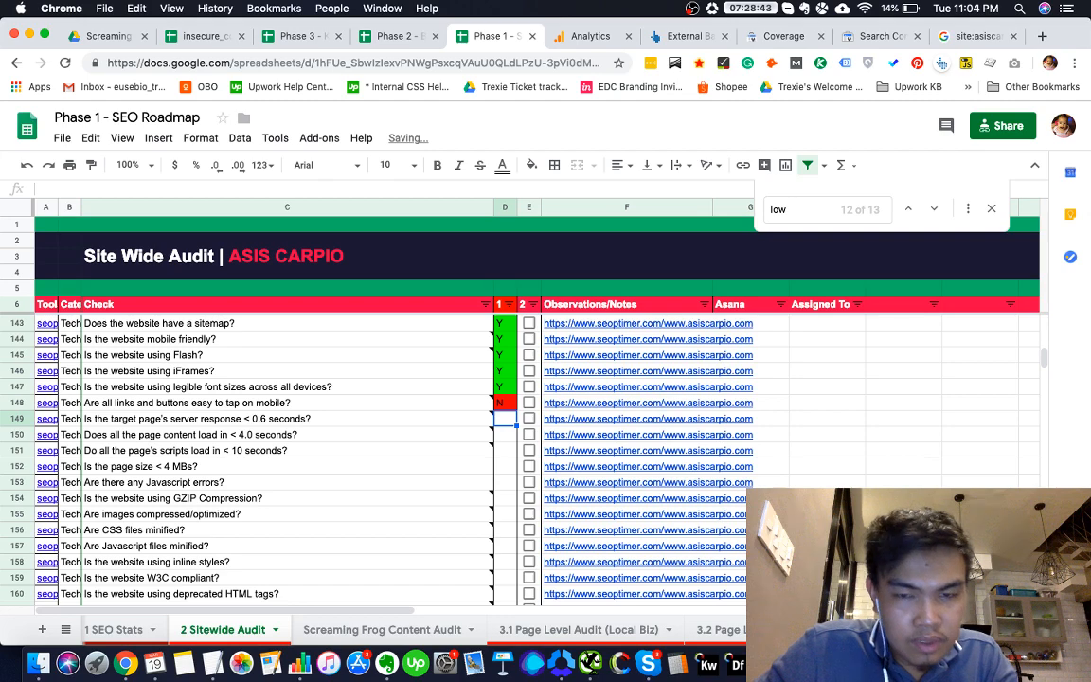
# Check the report's performance results and mark the server response check N
pyautogui.press('super+grave')
pyautogui.press('super+grave')
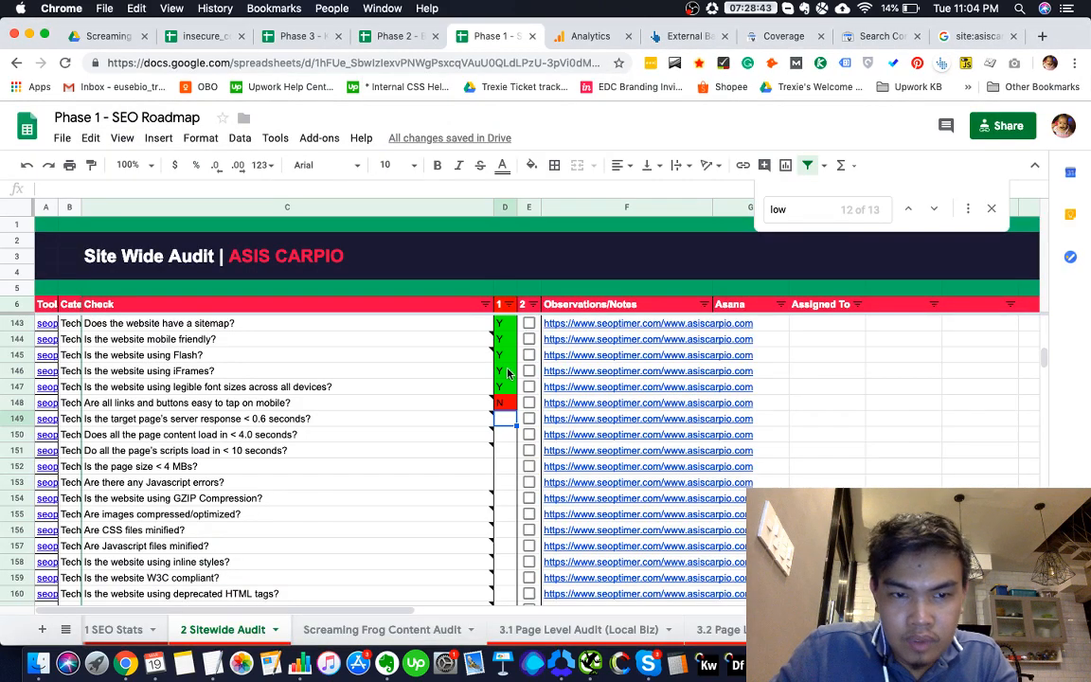
pyautogui.press('super+grave')
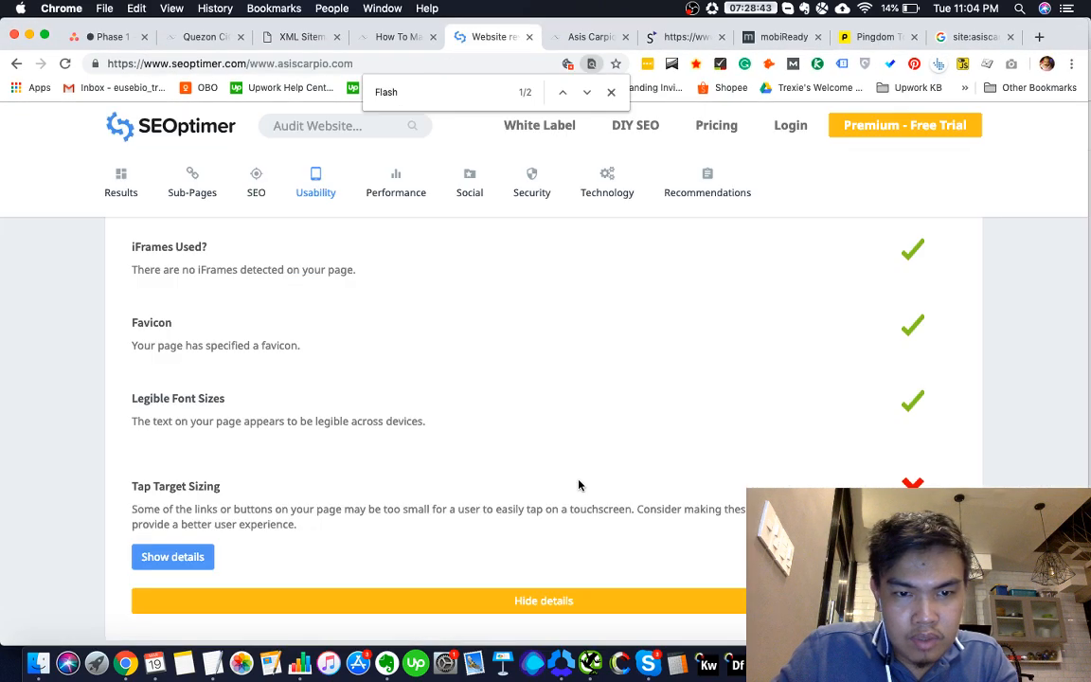
pyautogui.scroll(-10, 579, 485)
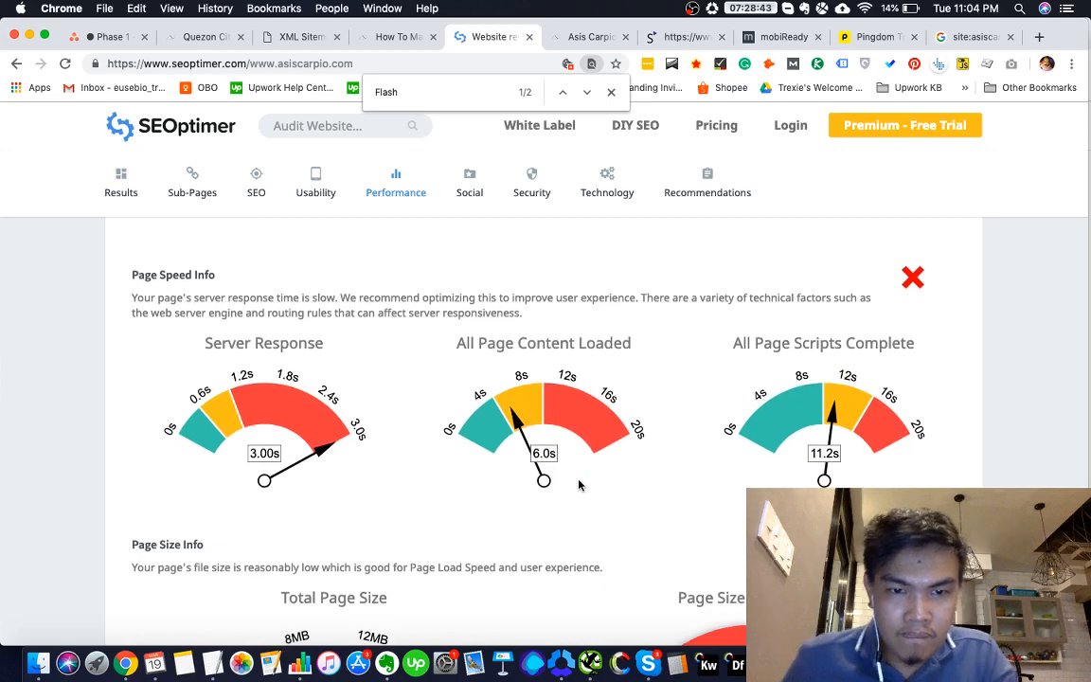
pyautogui.press('super+grave')
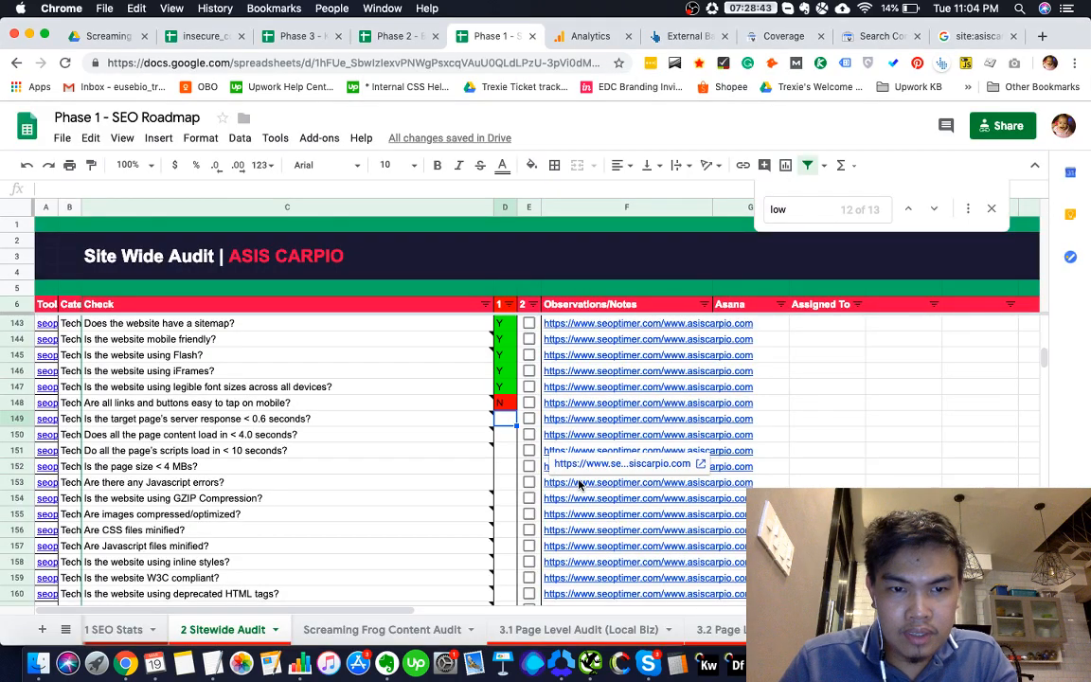
pyautogui.press('super+grave')
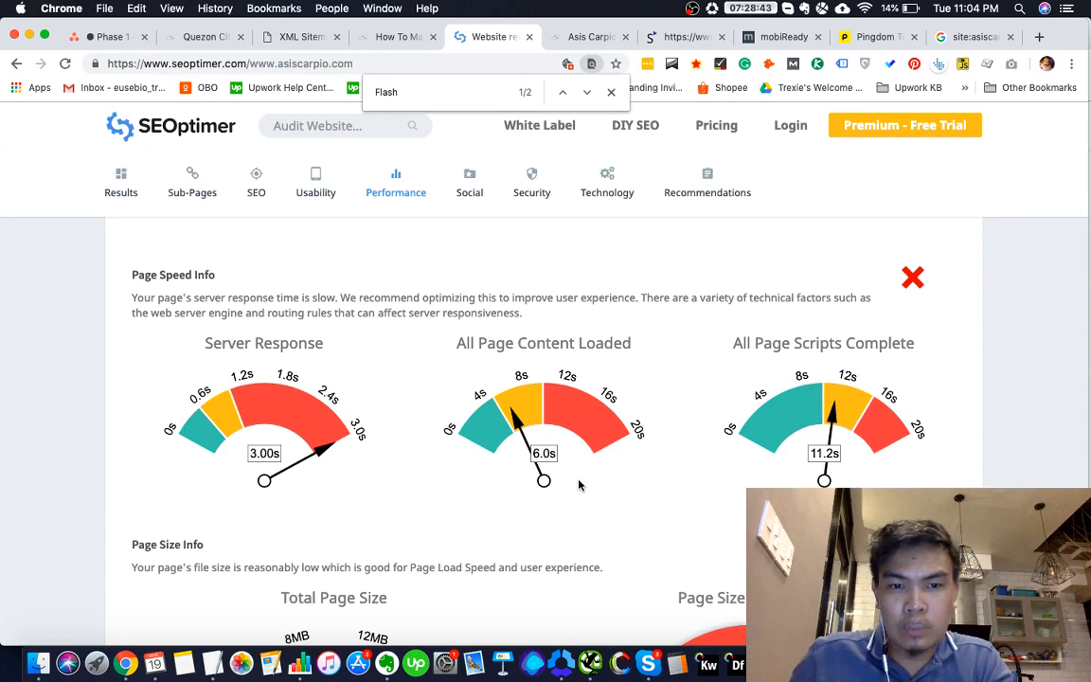
pyautogui.press('super+grave')
pyautogui.write('N')
pyautogui.press('Return')
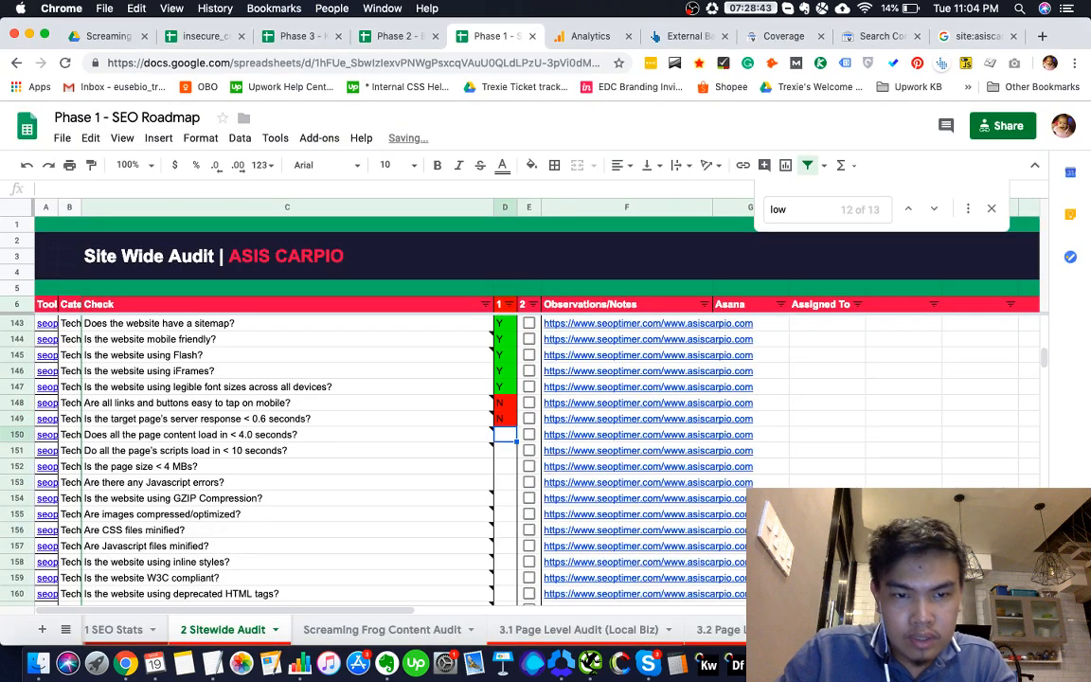
# Compare page load time with the report and read the notes on the load and 404 checks
pyautogui.click(226, 438)
pyautogui.press('super+grave')
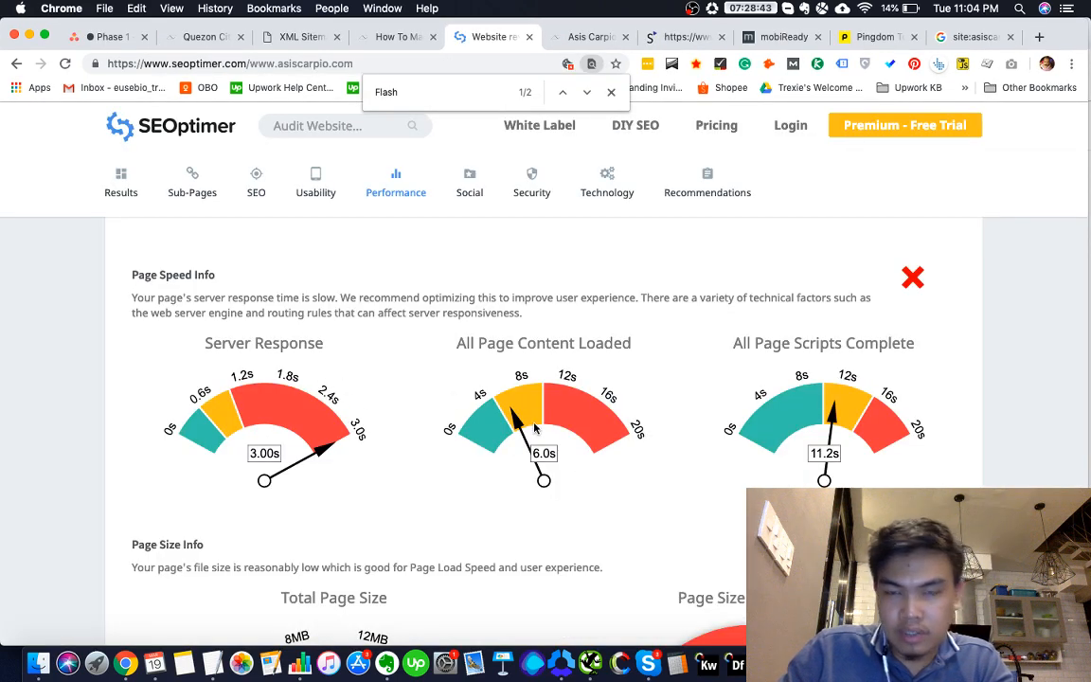
pyautogui.press('super+grave')
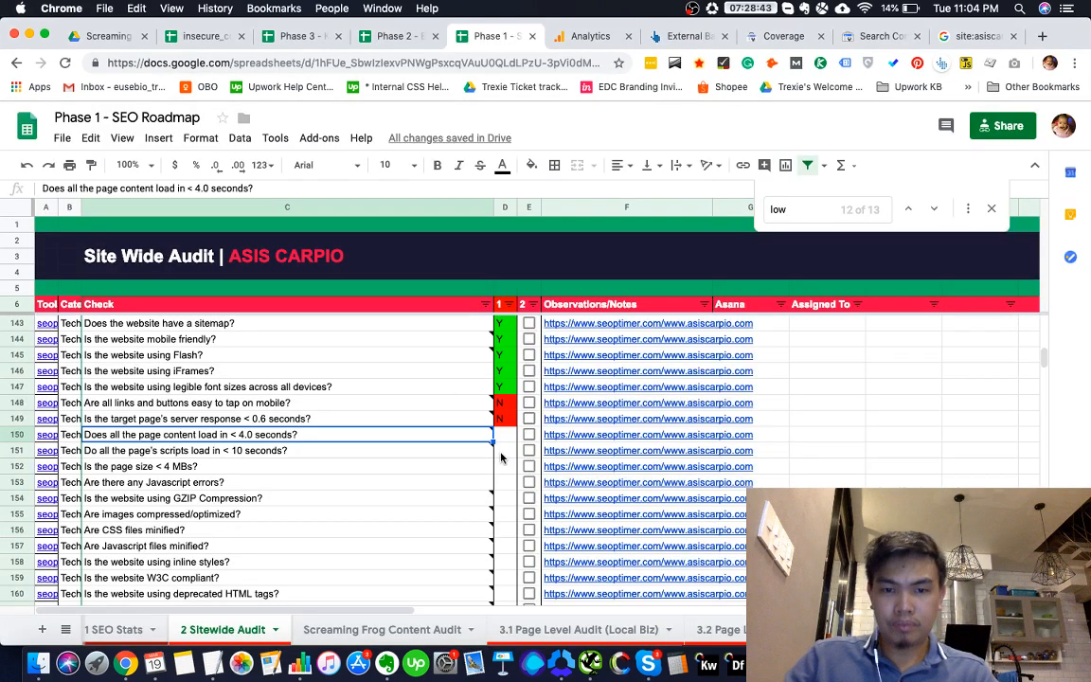
pyautogui.scroll(-5, 492, 462)
pyautogui.scroll(3, 491, 462)
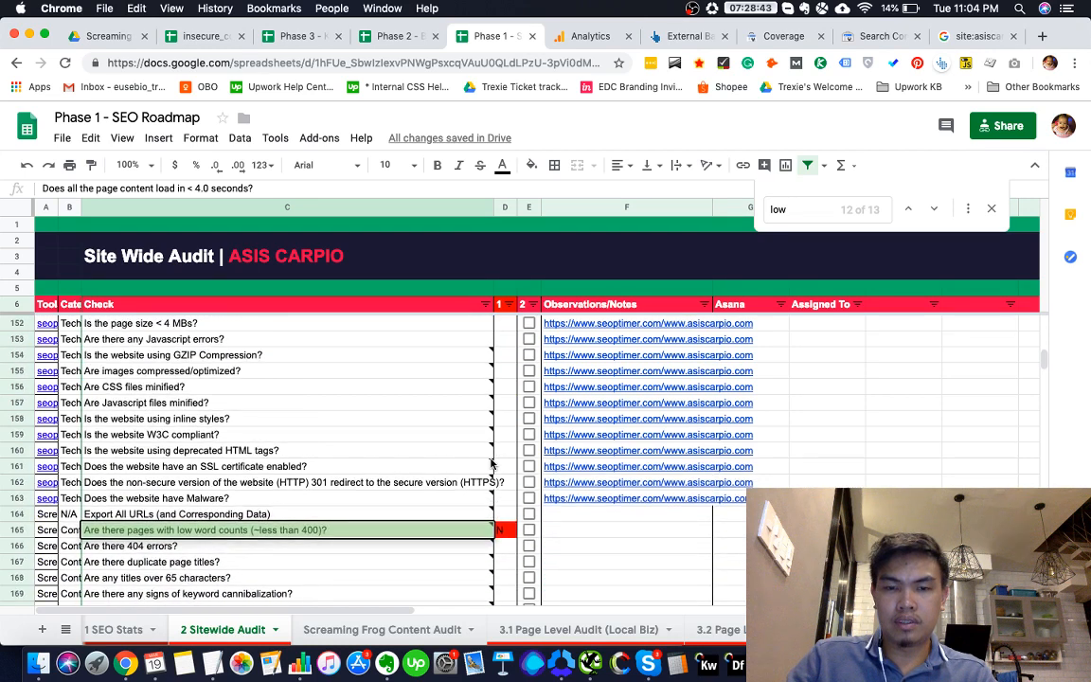
pyautogui.click(594, 357)
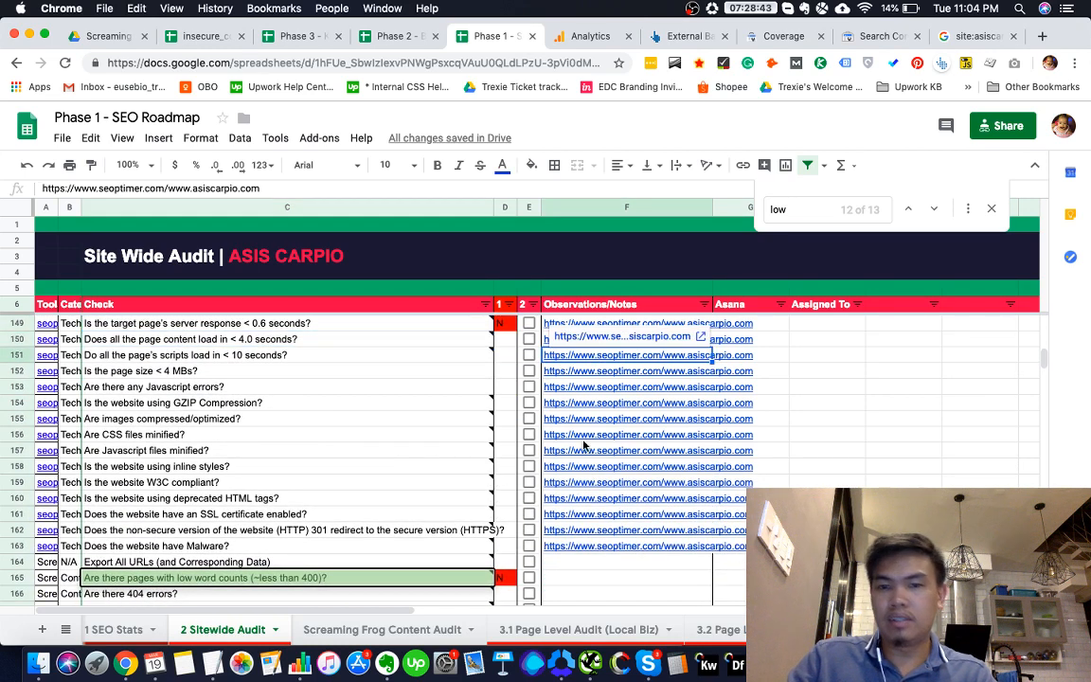
pyautogui.scroll(1, 689, 476)
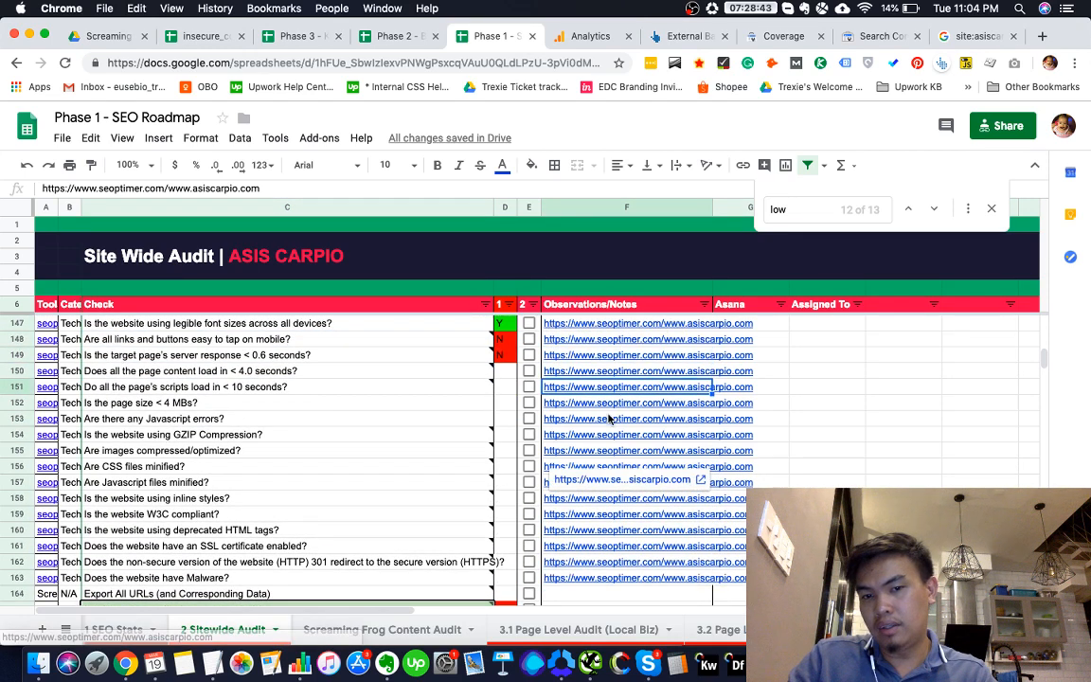
pyautogui.click(341, 386)
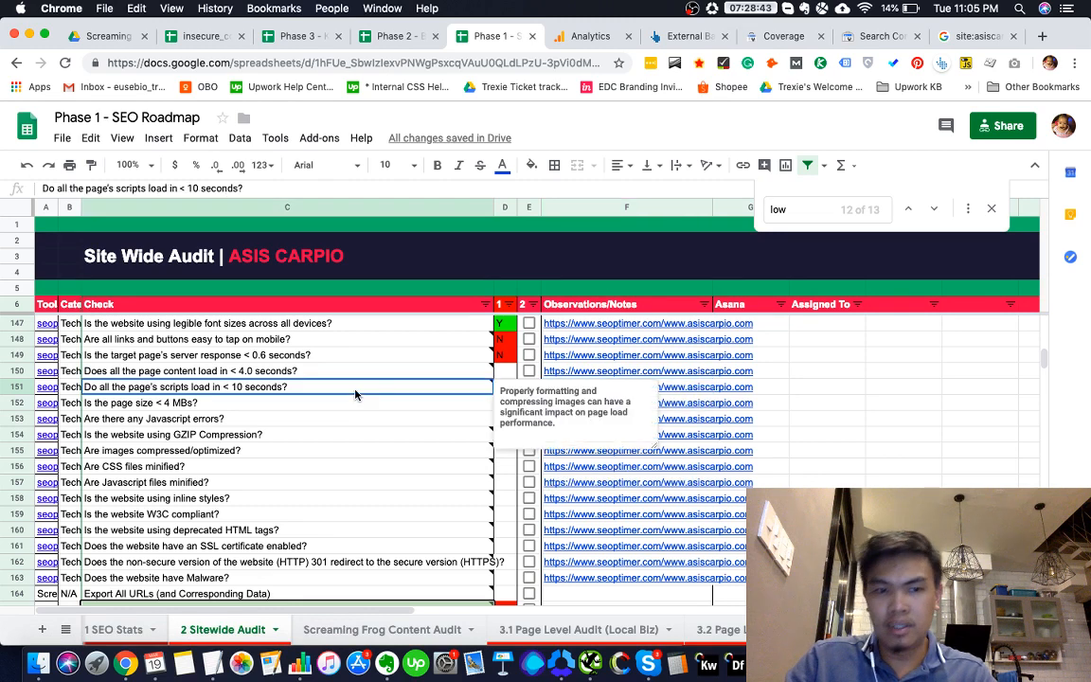
pyautogui.scroll(1, 360, 396)
pyautogui.scroll(-5, 366, 394)
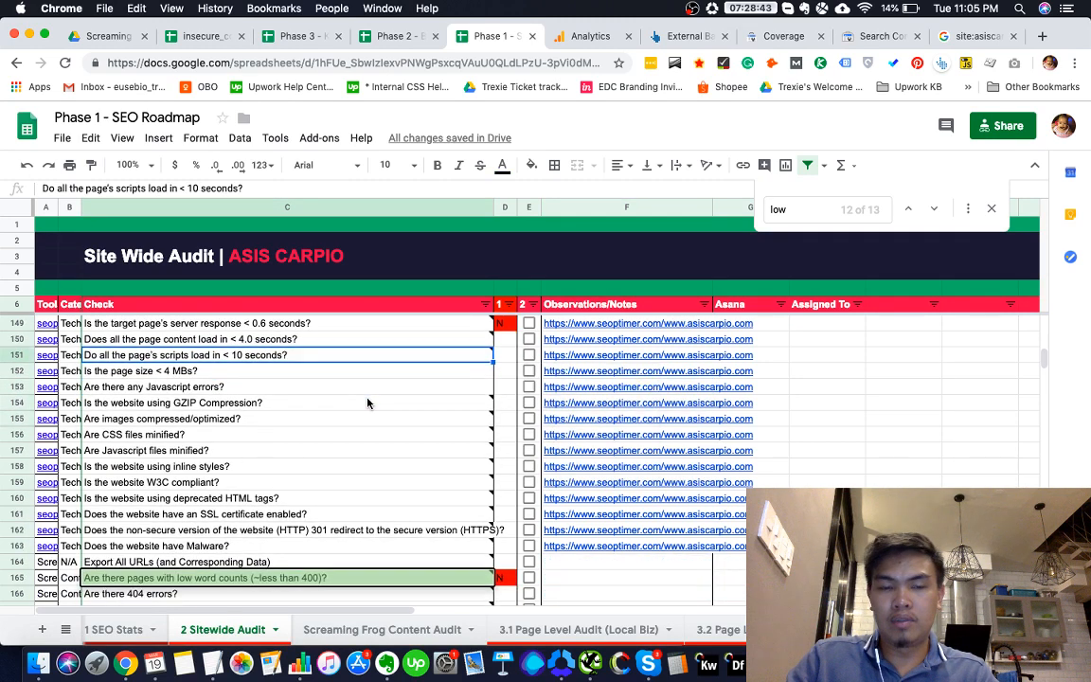
pyautogui.click(580, 485)
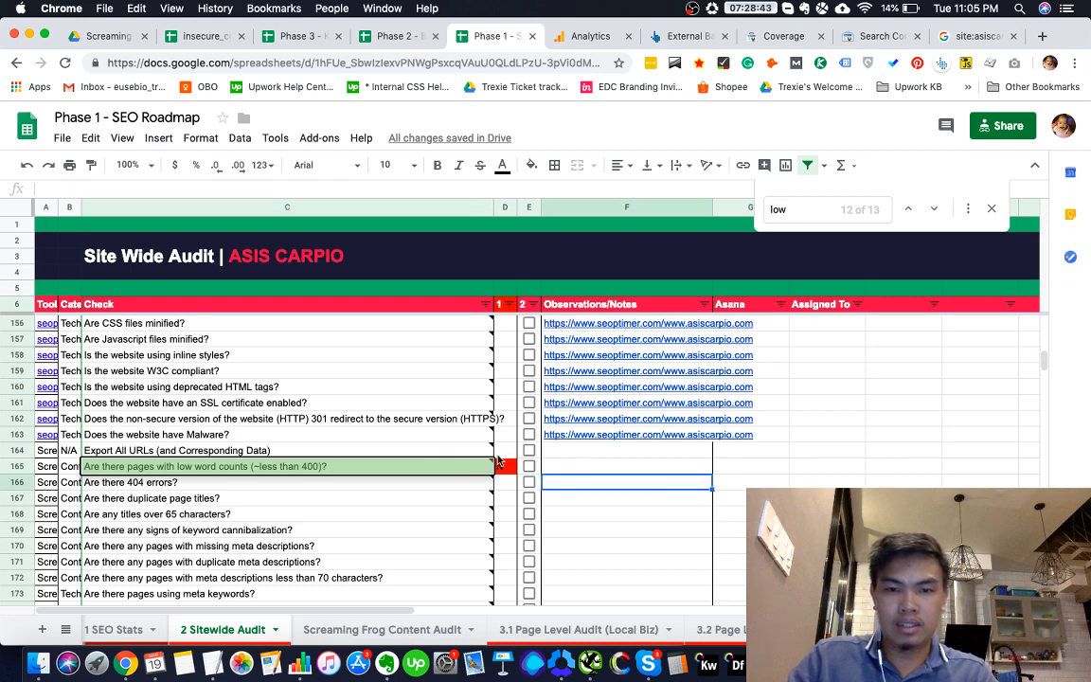
pyautogui.scroll(-1, 544, 485)
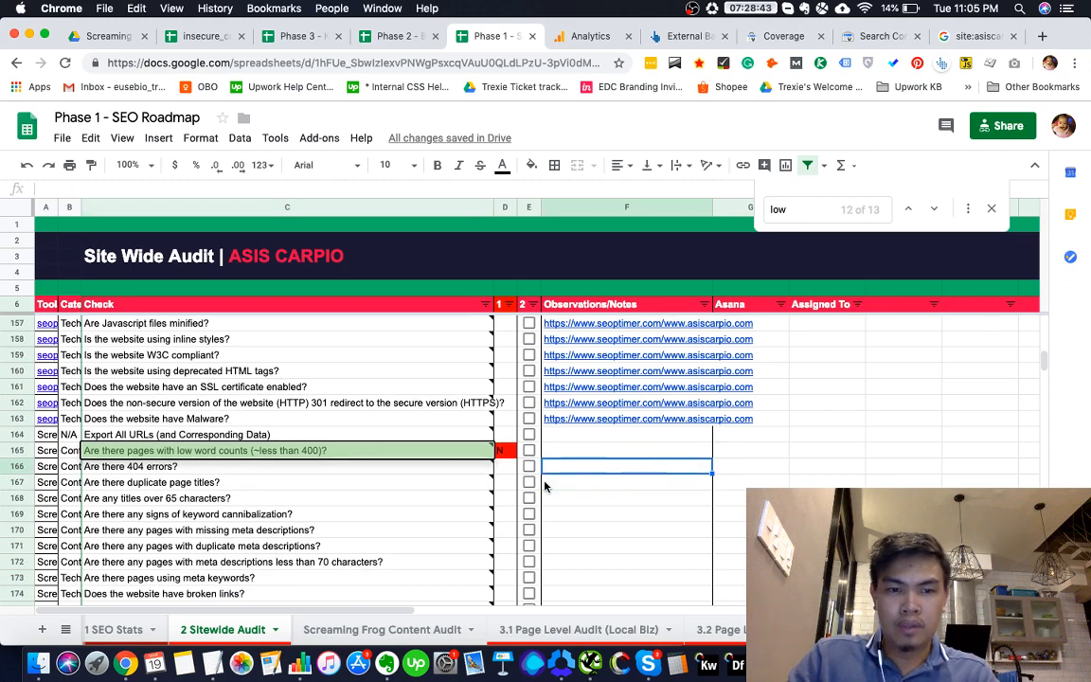
# Tick the Export All URLs checkbox in E164 so D164 shows Y
pyautogui.click(408, 437)
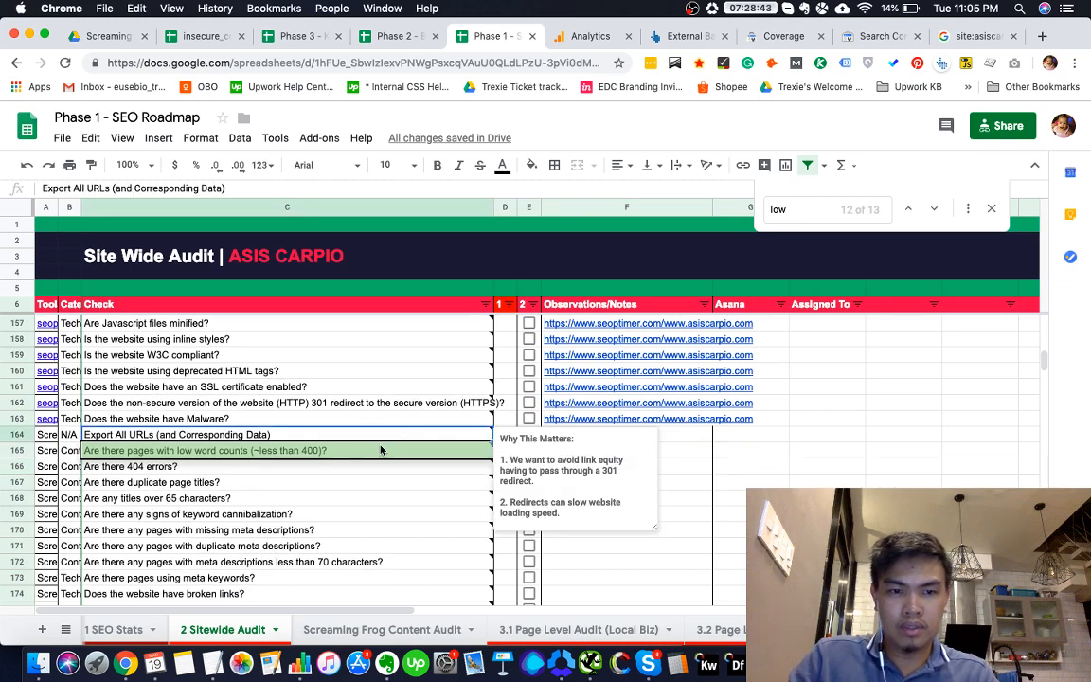
pyautogui.click(374, 514)
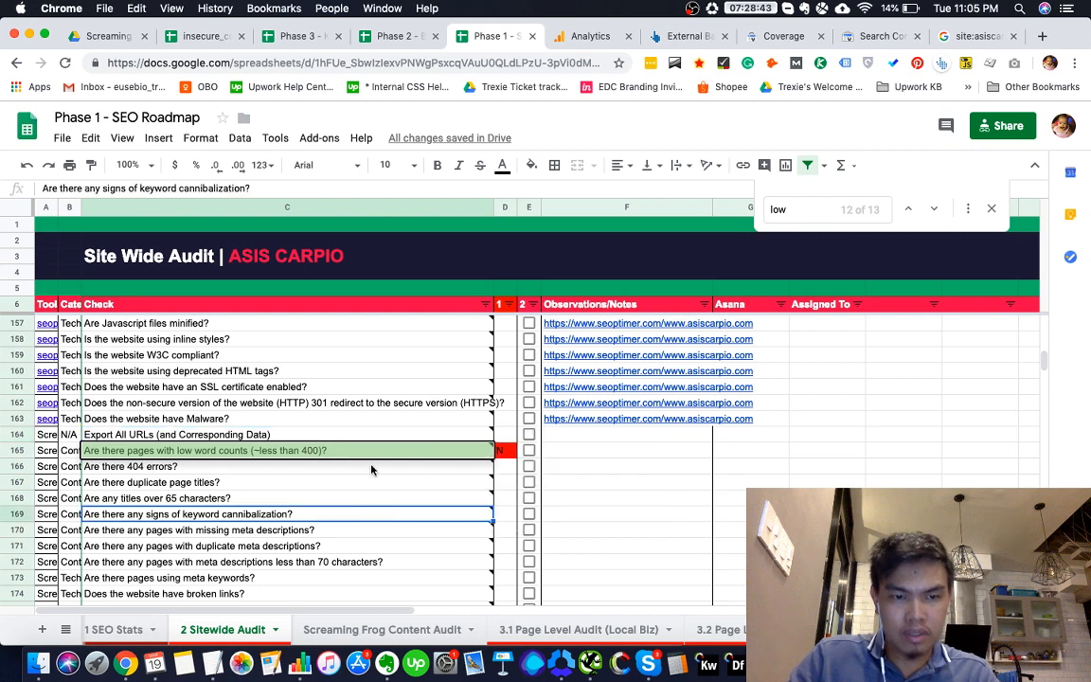
pyautogui.moveTo(388, 453)
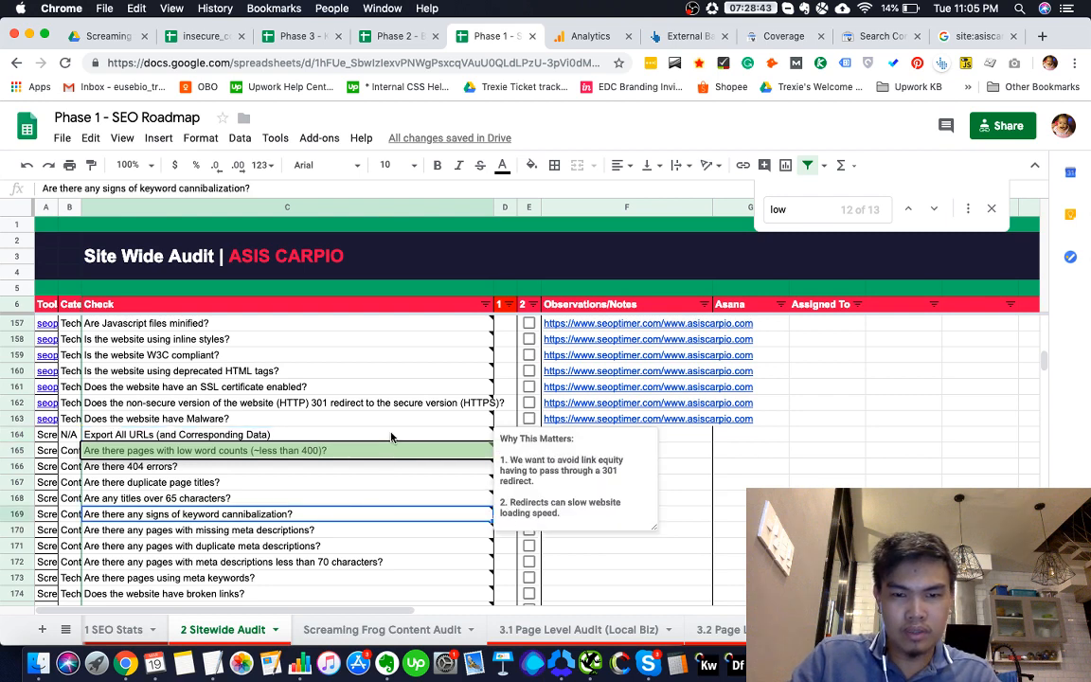
pyautogui.click(380, 438)
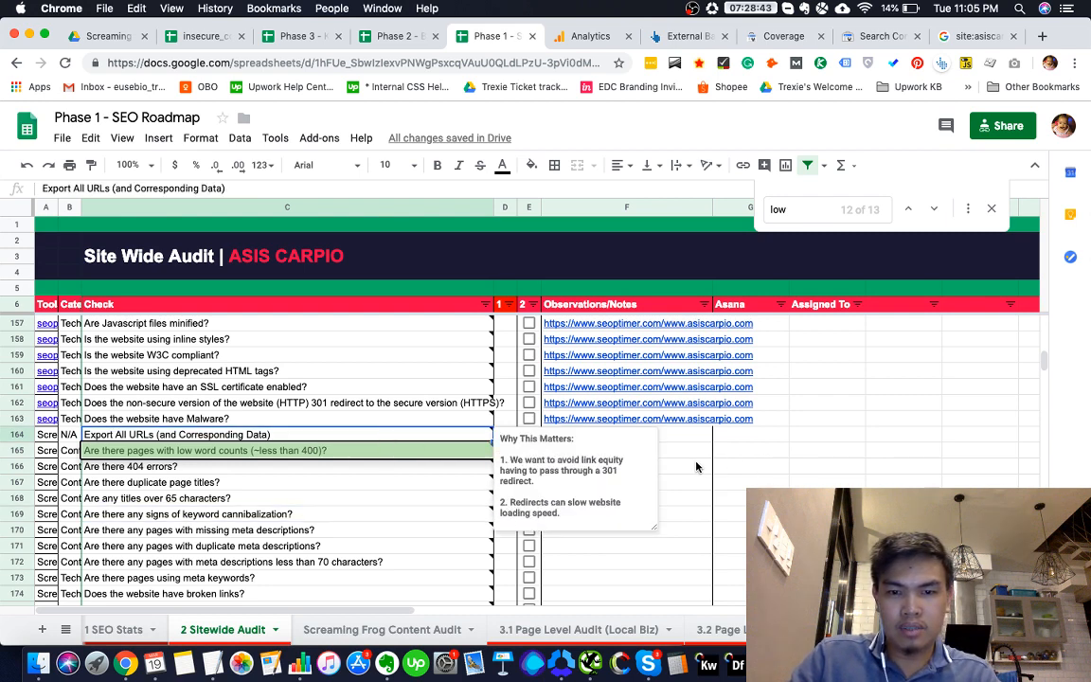
pyautogui.click(528, 434)
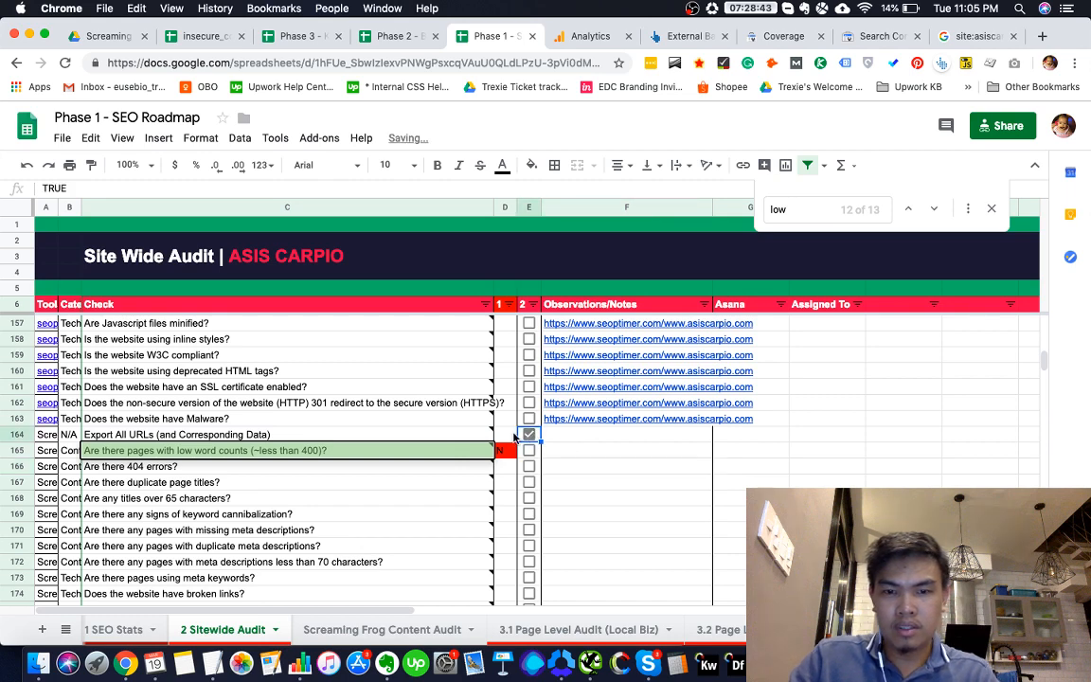
pyautogui.click(611, 500)
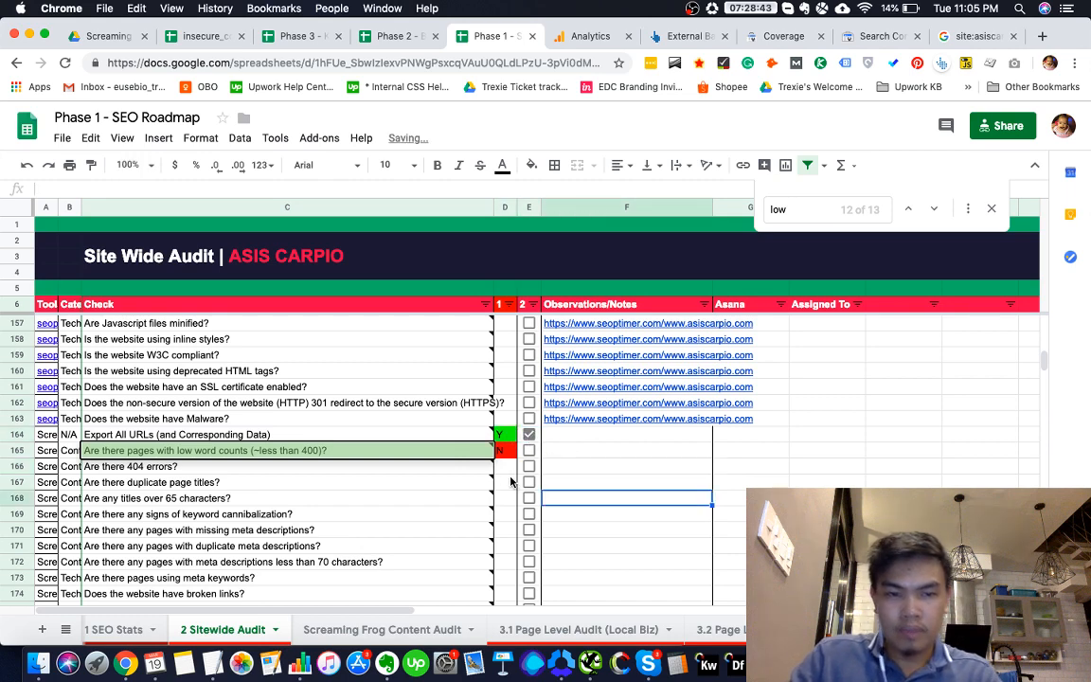
pyautogui.click(445, 475)
pyautogui.click(682, 475)
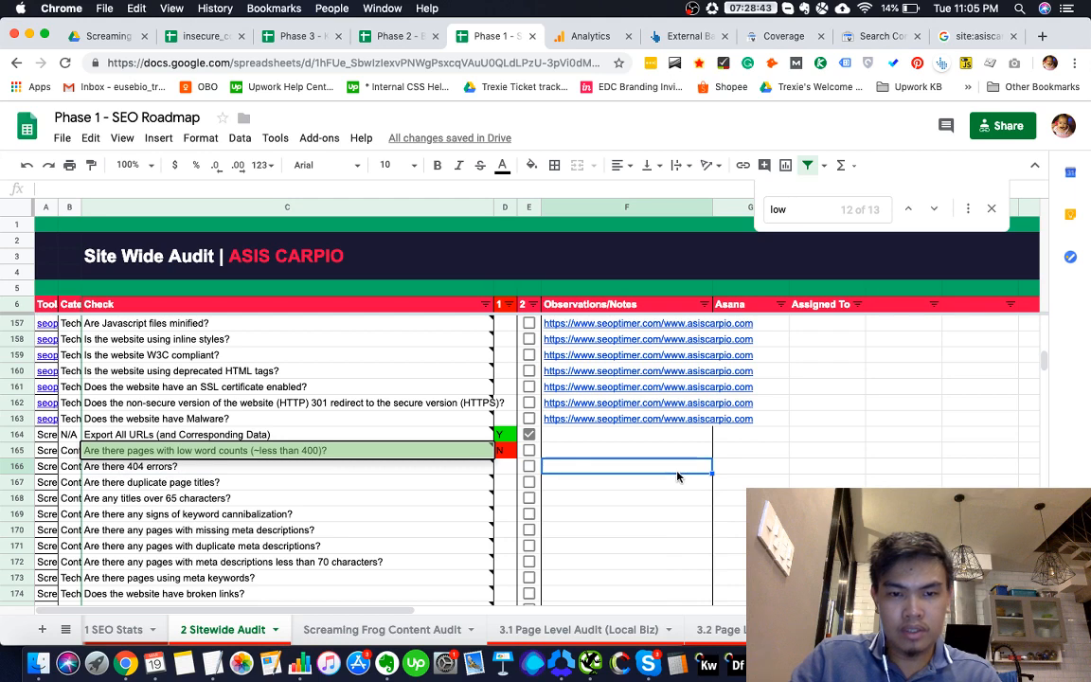
pyautogui.hscroll(5, 675, 630)
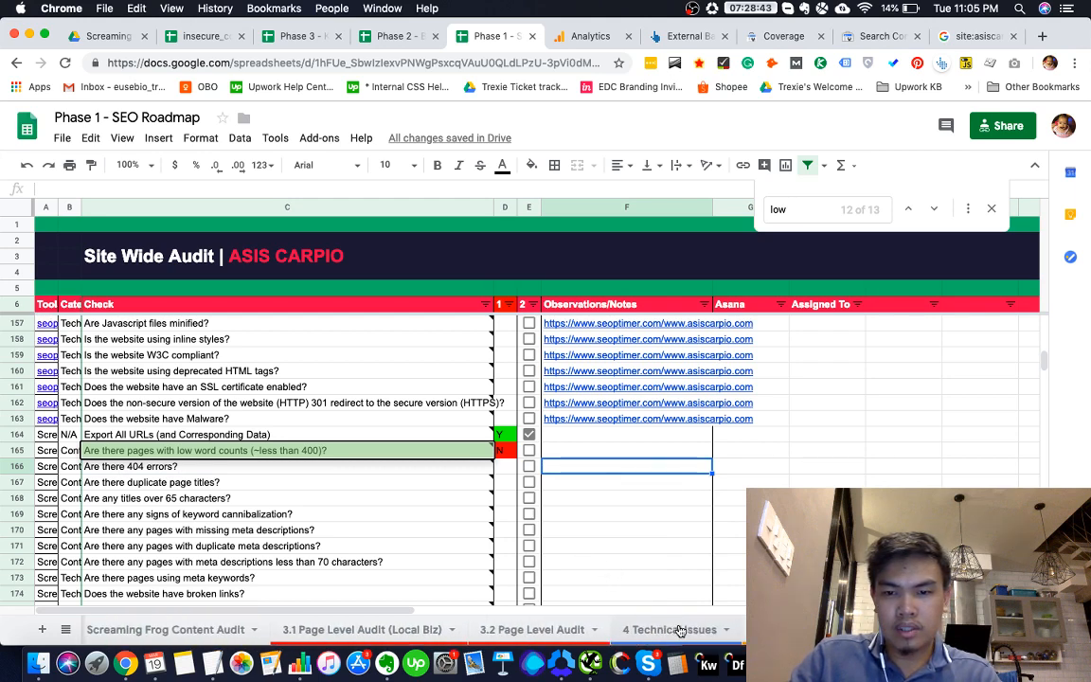
pyautogui.hscroll(3, 675, 629)
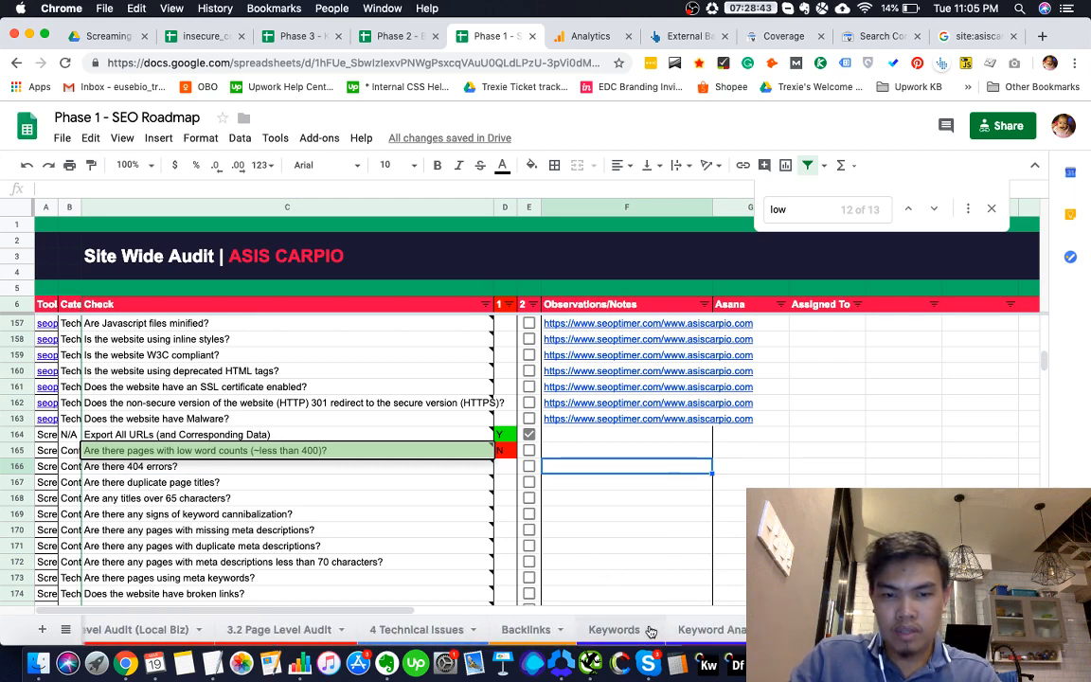
pyautogui.hscroll(-10, 626, 631)
# Sort the Screaming Frog Content Audit sheet by Status Code, Z→A
pyautogui.click(398, 629)
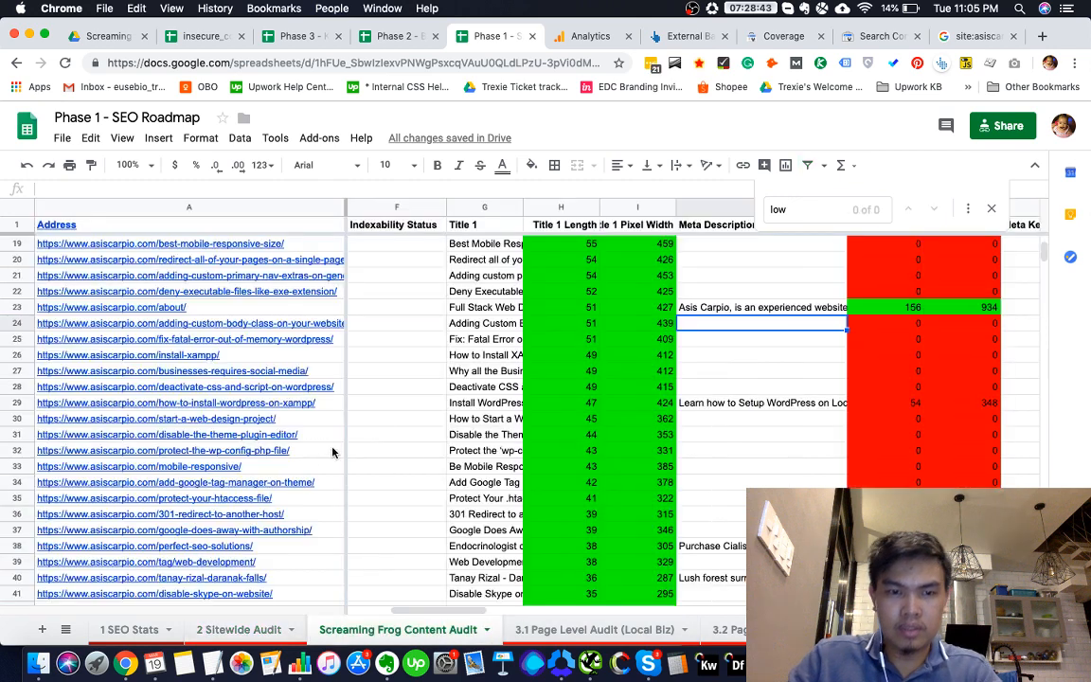
pyautogui.hscroll(-5, 470, 395)
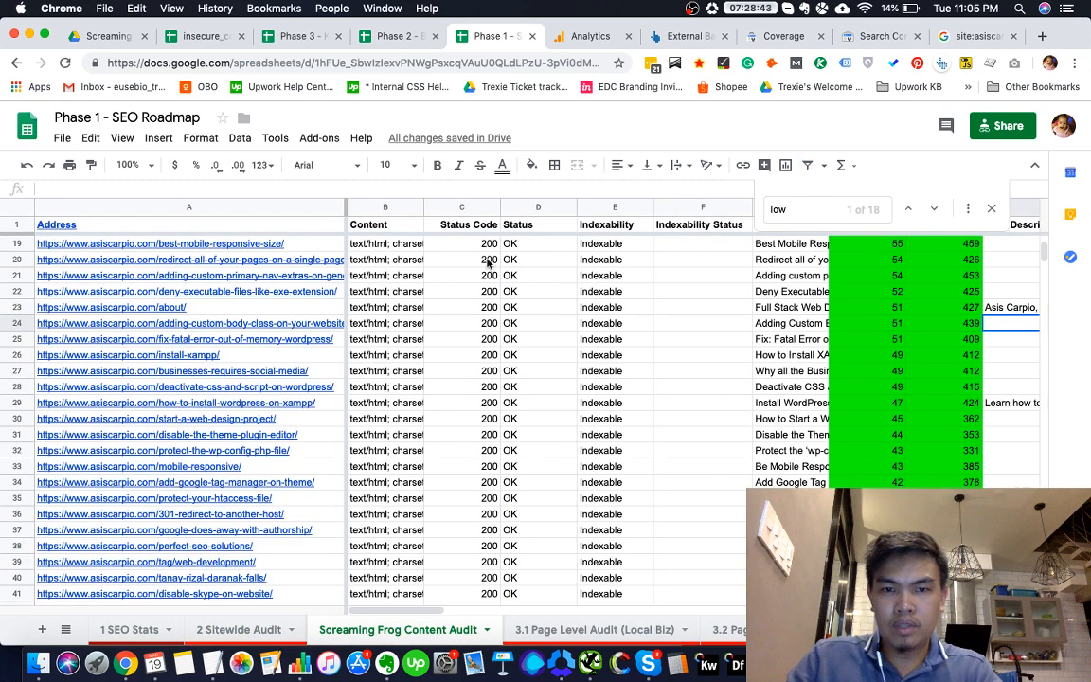
pyautogui.click(451, 206)
pyautogui.rightClick(491, 404)
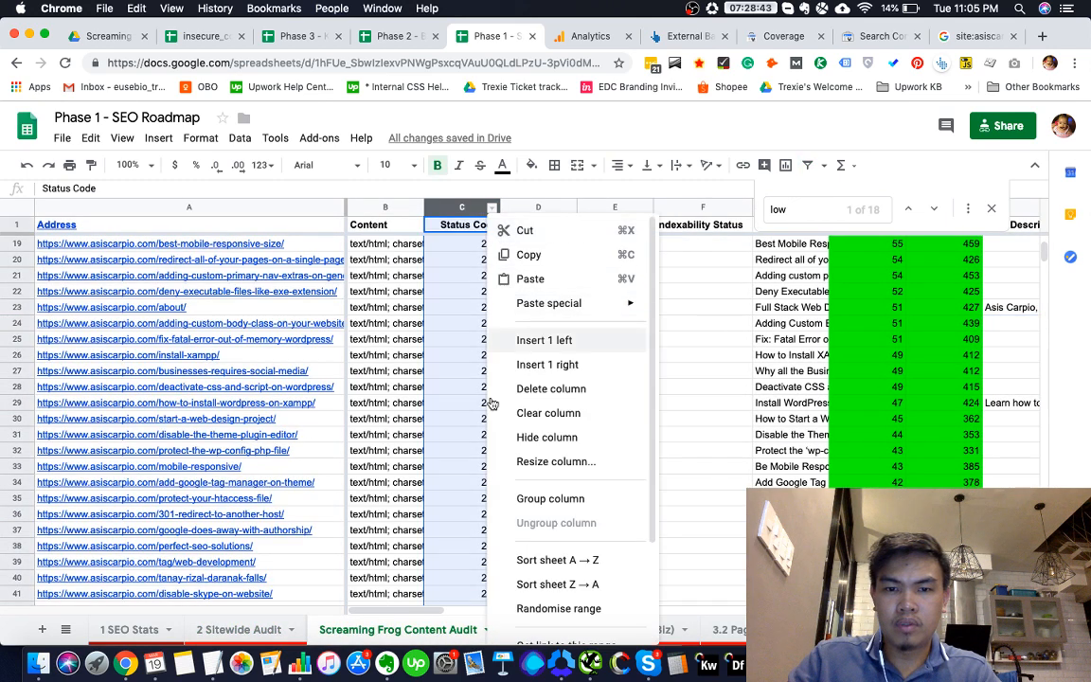
pyautogui.click(554, 584)
pyautogui.click(471, 373)
pyautogui.scroll(5, 471, 373)
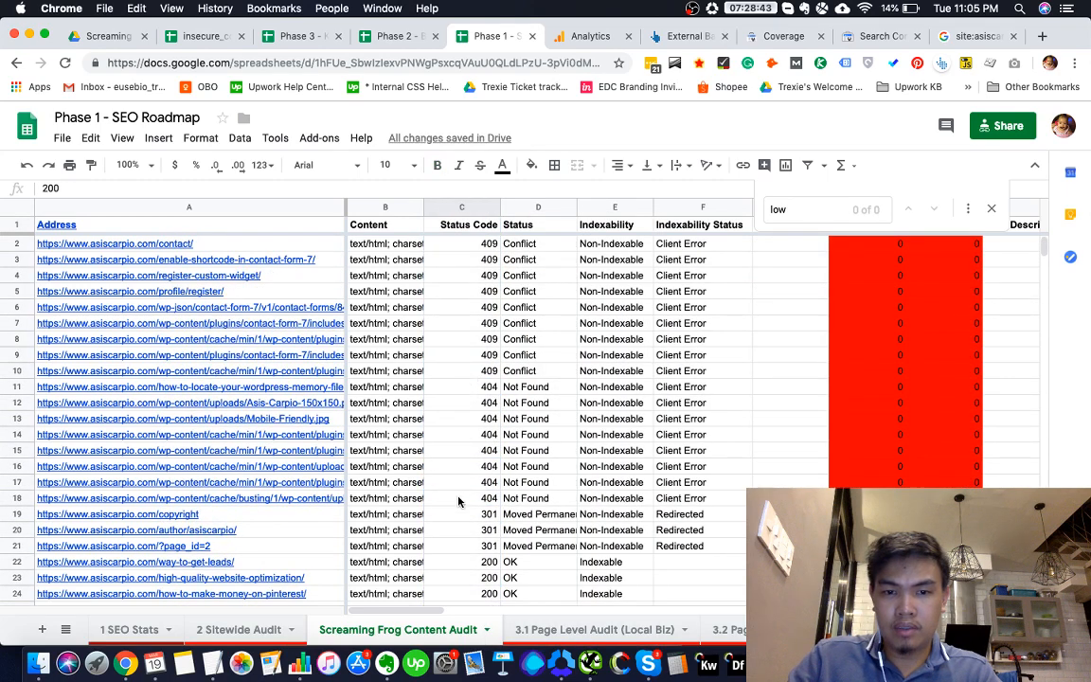
# Select the URLs of all 409 and 404 rows in A2:A18
pyautogui.click(459, 498)
pyautogui.click(327, 498)
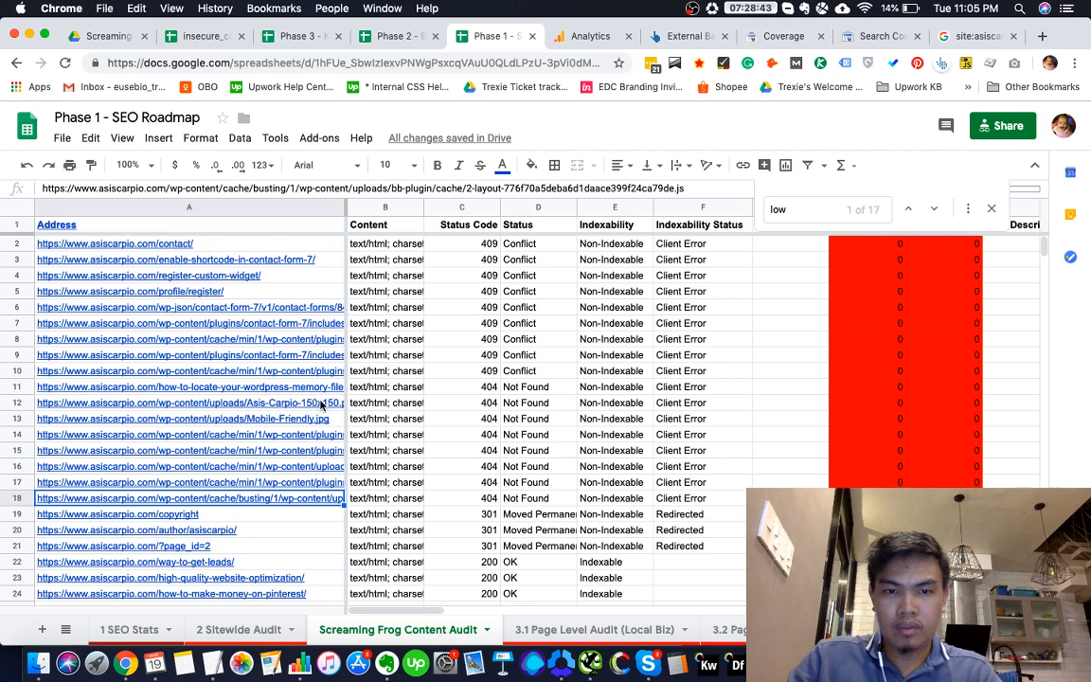
pyautogui.keyDown('shift'); pyautogui.click(281, 246); pyautogui.keyUp('shift')
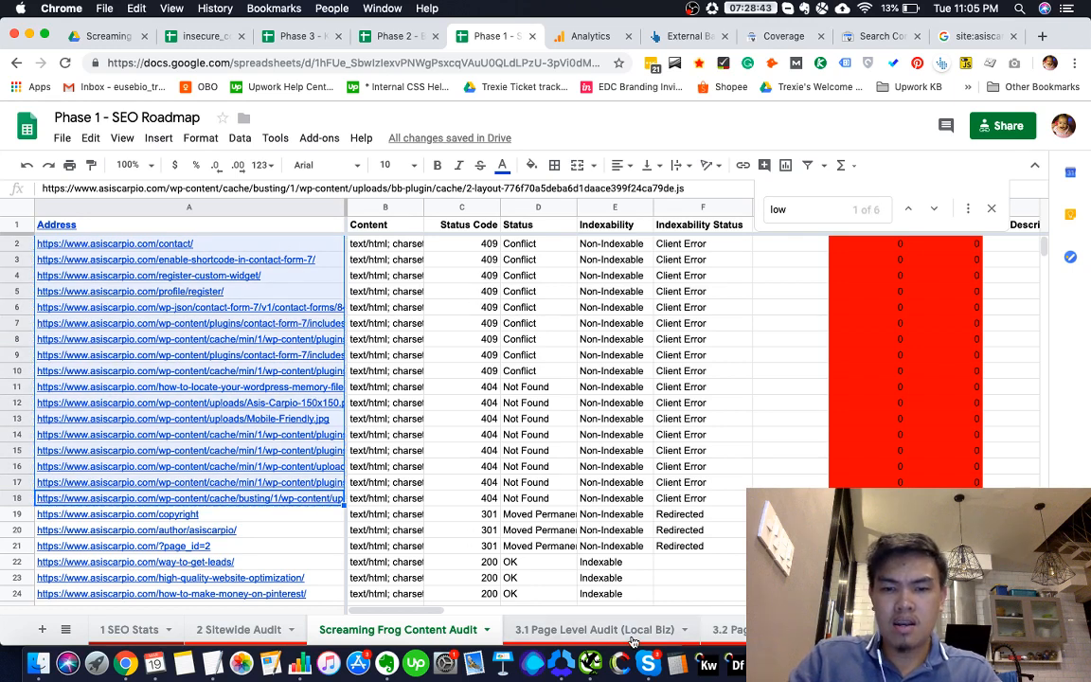
pyautogui.click(595, 630)
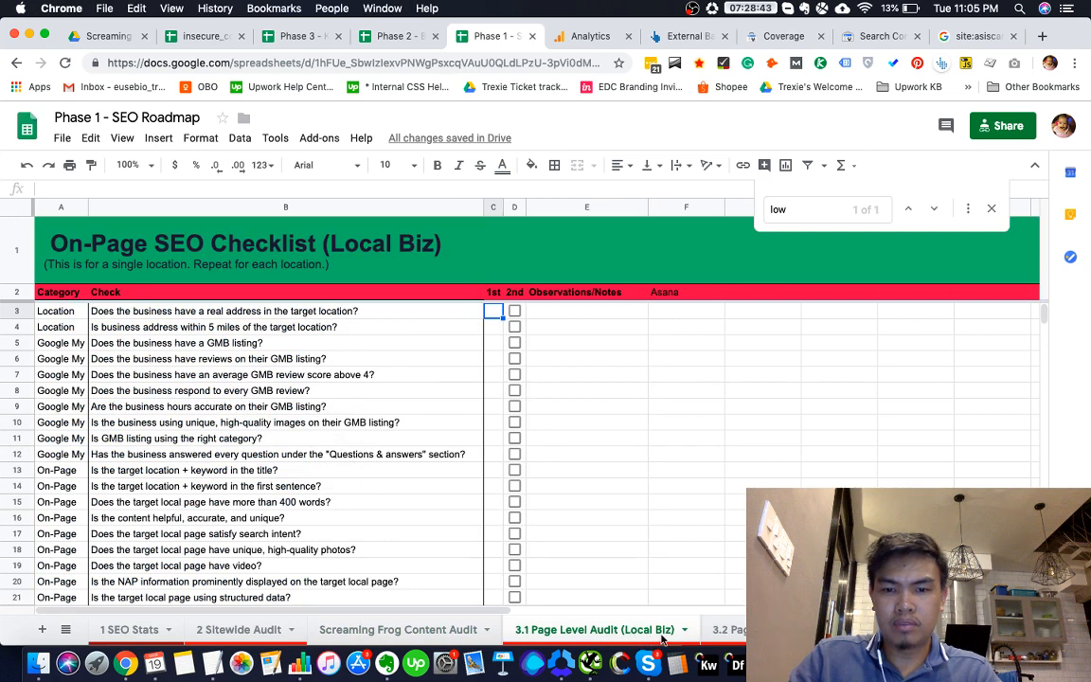
pyautogui.hscroll(5, 662, 635)
# Paste the error URLs below the list on the 4 Technical Issues sheet
pyautogui.click(676, 629)
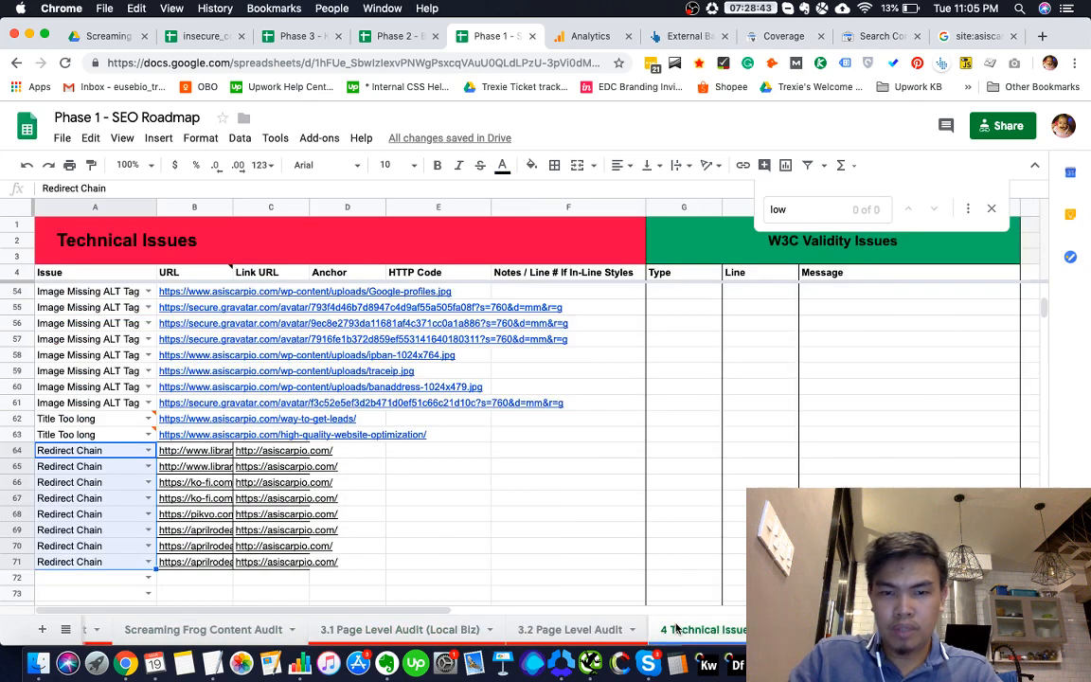
pyautogui.click(189, 581)
pyautogui.hotkey('ctrl', 'v')
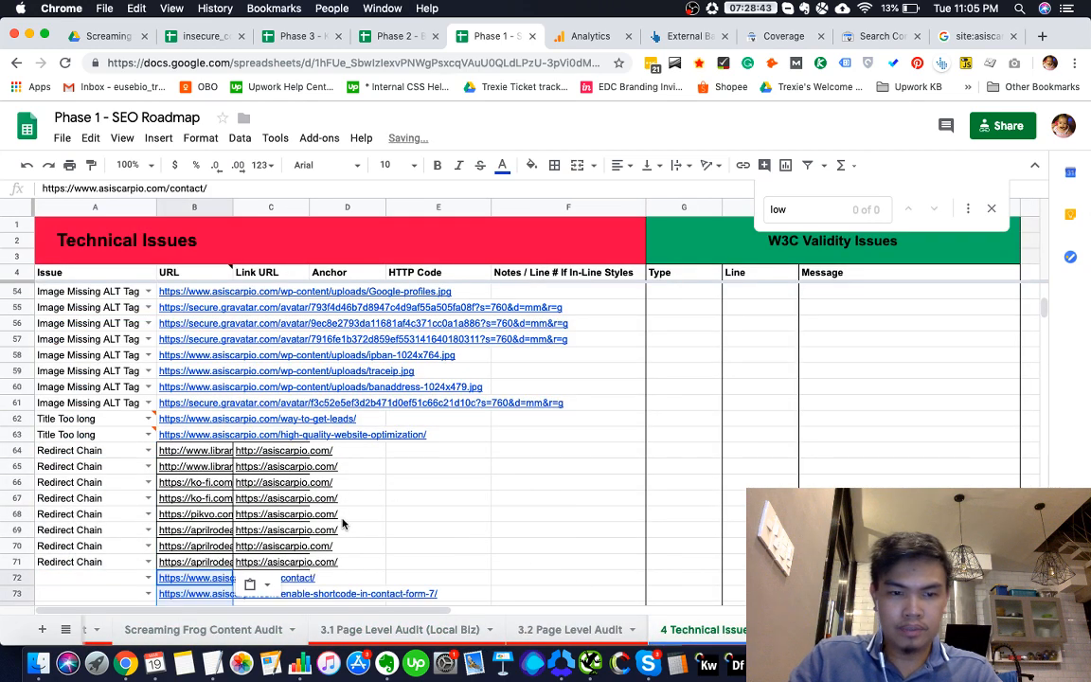
pyautogui.scroll(-3, 190, 531)
# Set the first pasted URL's issue type to 404 Error
pyautogui.click(144, 450)
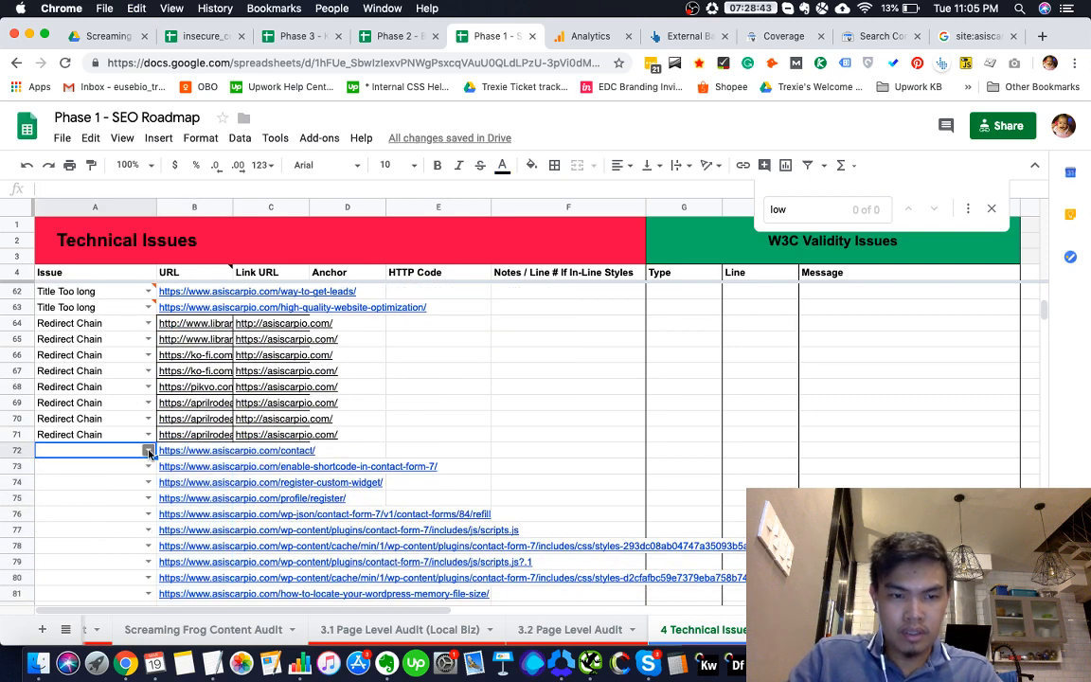
pyautogui.click(147, 450)
pyautogui.scroll(-1, 151, 536)
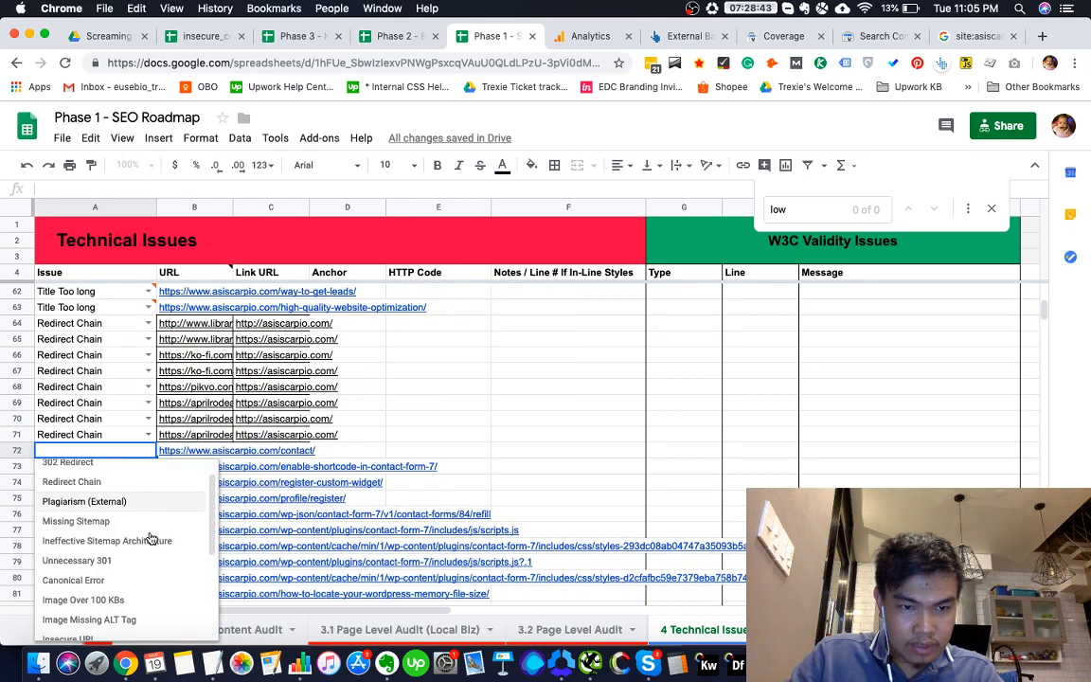
pyautogui.scroll(1, 151, 536)
pyautogui.scroll(-3, 150, 537)
pyautogui.scroll(-4, 152, 539)
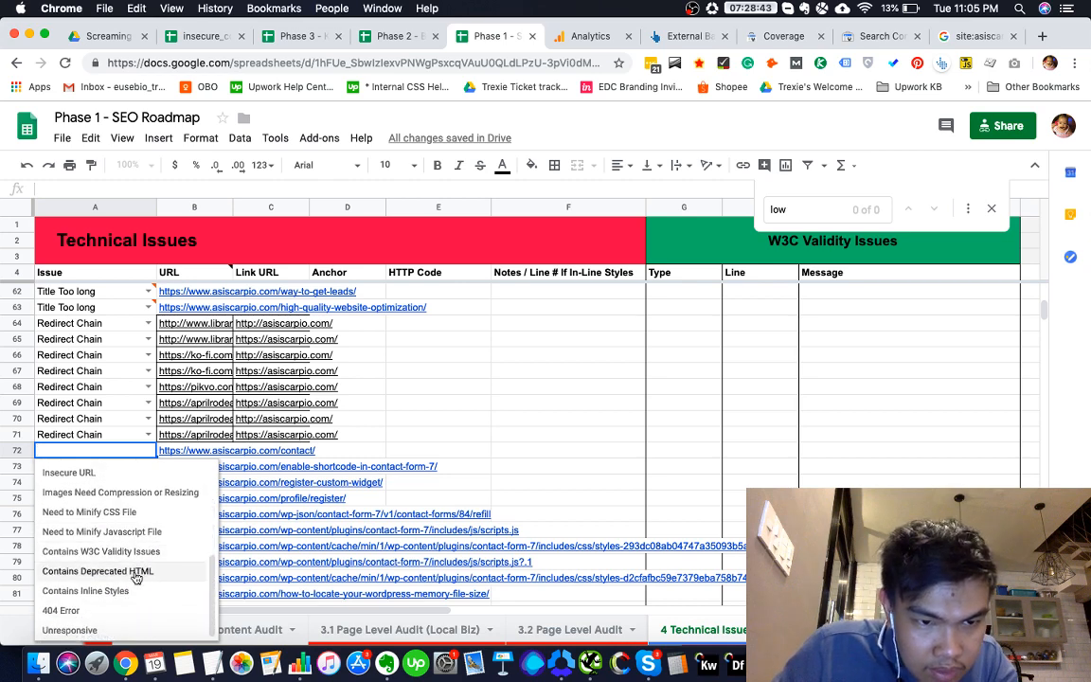
pyautogui.scroll(3, 136, 612)
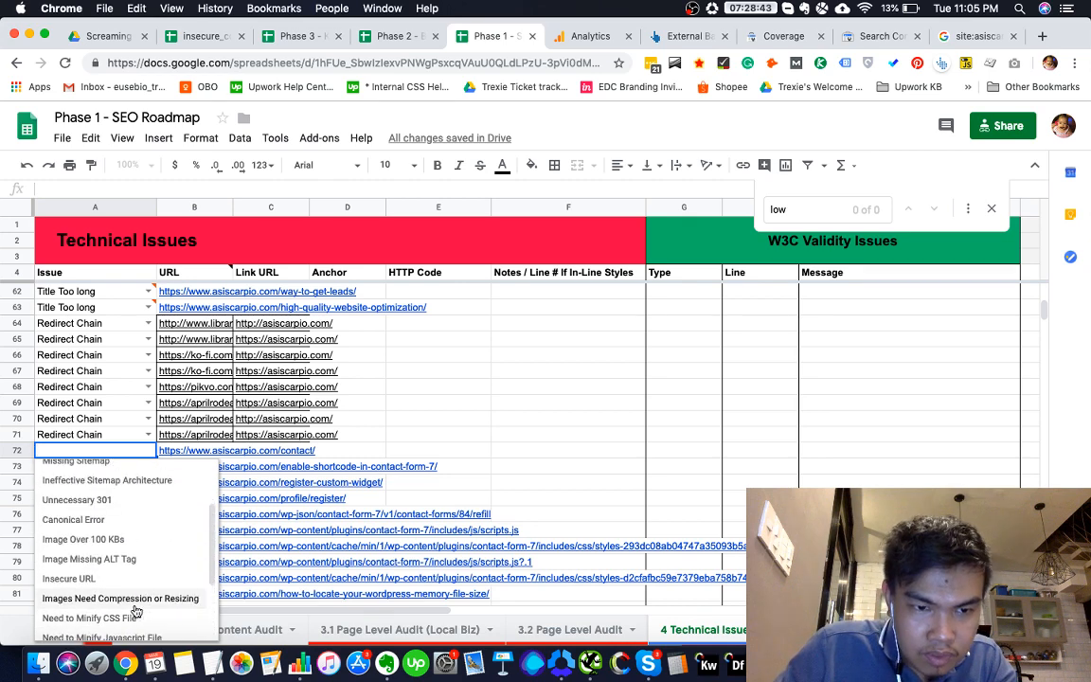
pyautogui.scroll(-1, 136, 612)
pyautogui.scroll(3, 136, 612)
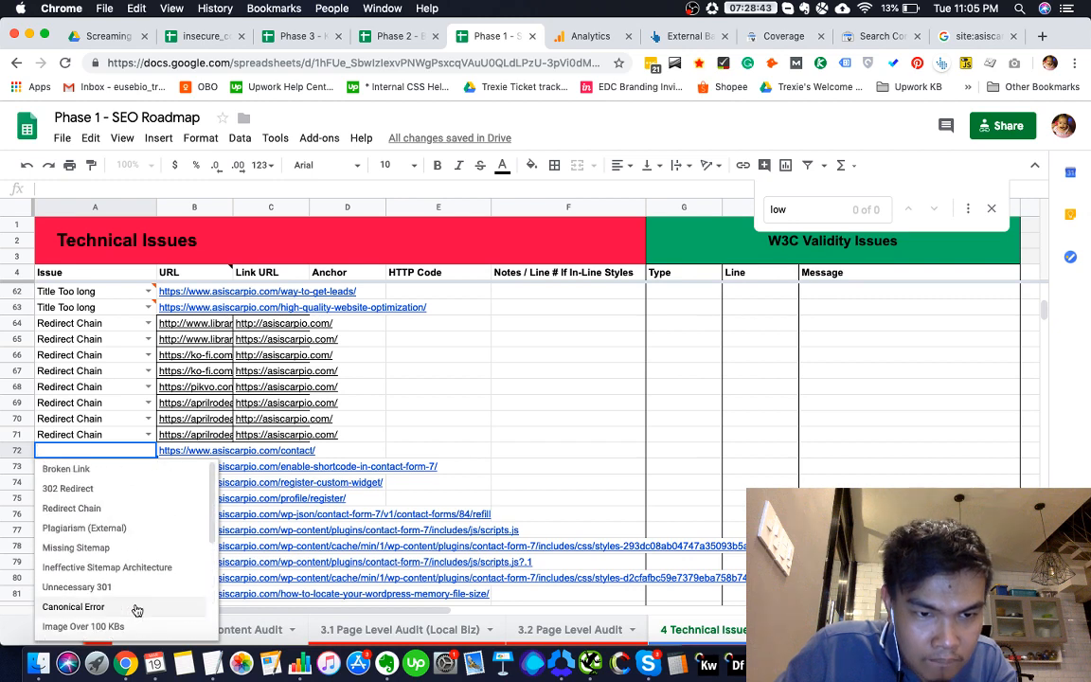
pyautogui.scroll(-5, 136, 612)
pyautogui.click(135, 611)
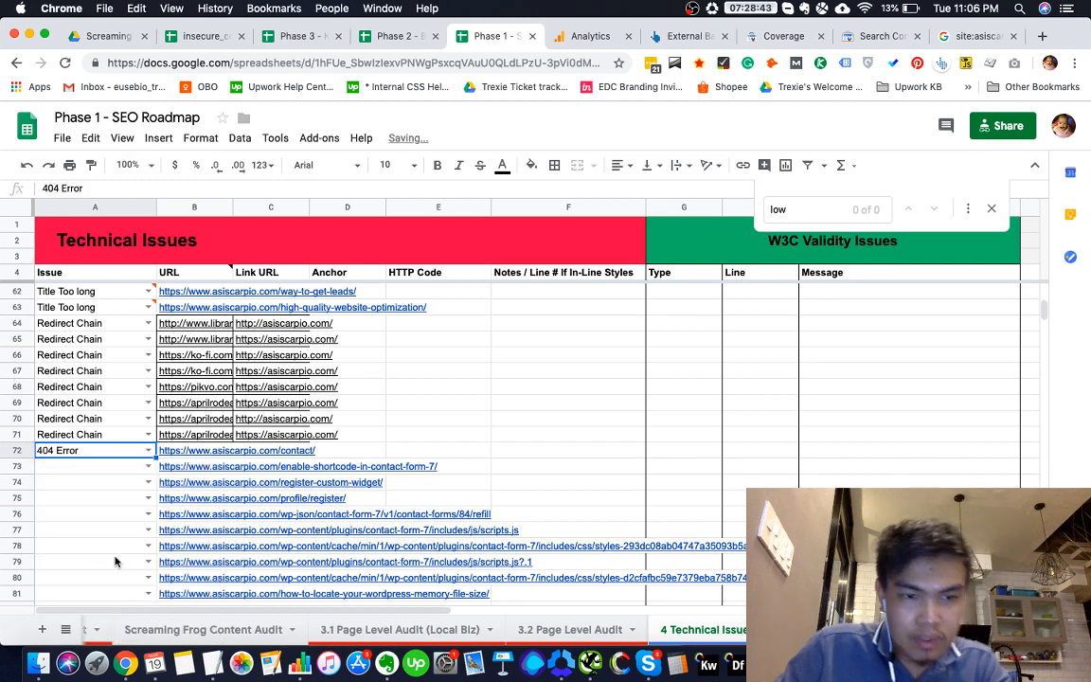
# Copy the 404 Error label to the Issue cells of all pasted URLs
pyautogui.press('cmd+c')
pyautogui.scroll(-5, 147, 492)
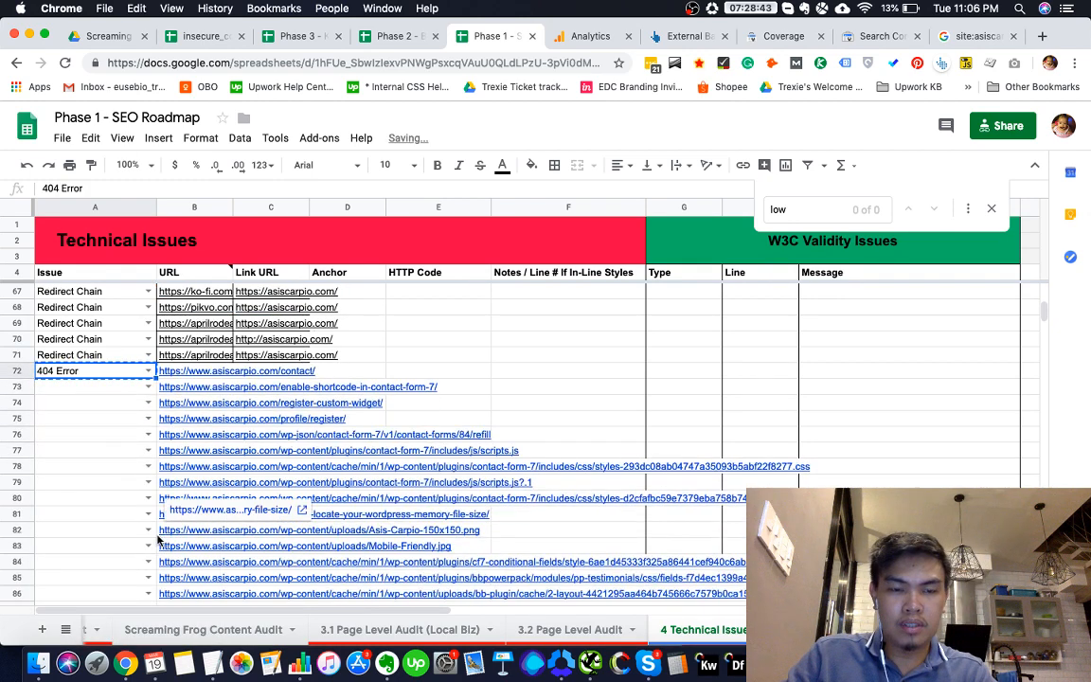
pyautogui.scroll(-3, 156, 538)
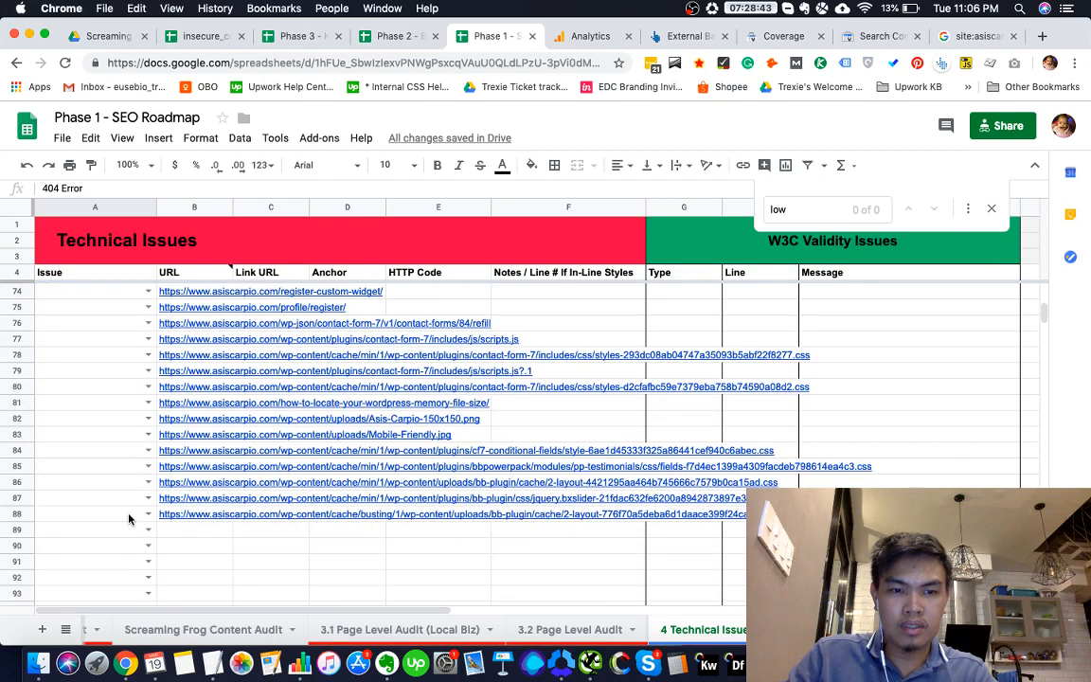
pyautogui.keyDown('shift'); pyautogui.click(129, 514); pyautogui.keyUp('shift')
pyautogui.press('cmd+v')
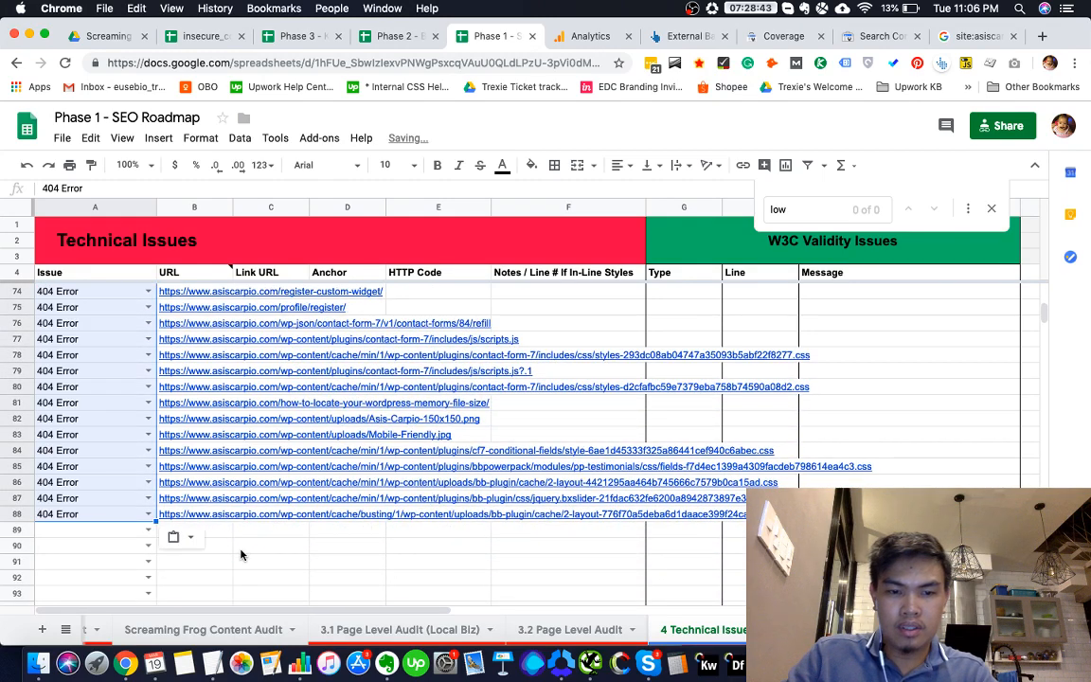
# Locate a 409 URL from the Content Audit on the Technical Issues sheet, row 80
pyautogui.click(263, 632)
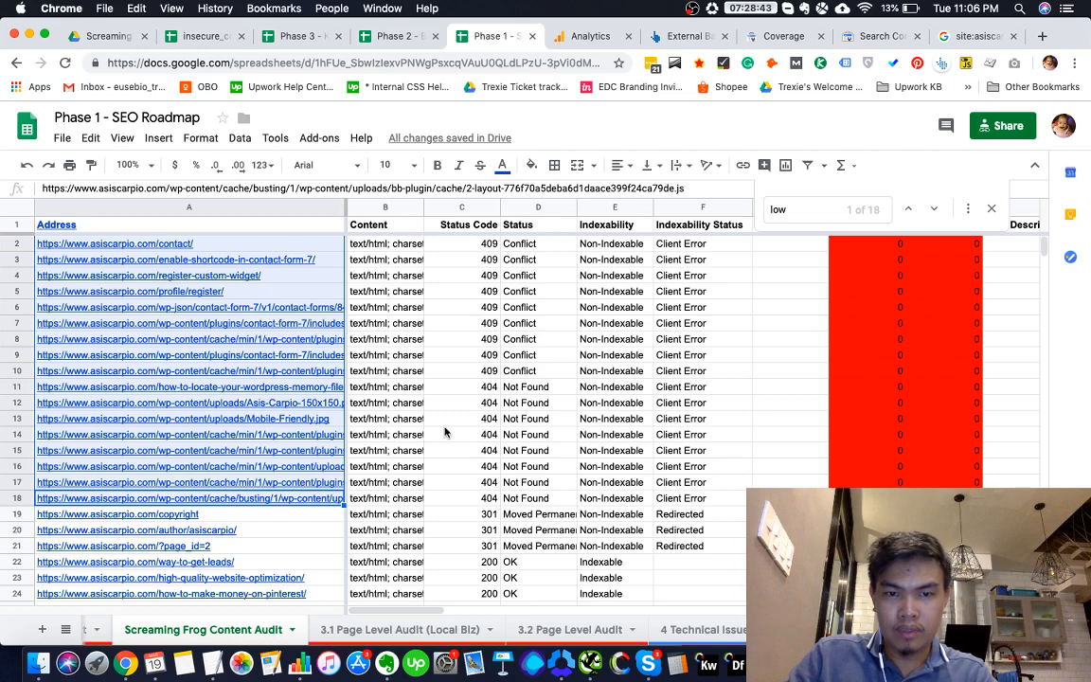
pyautogui.click(311, 373)
pyautogui.press('super+c')
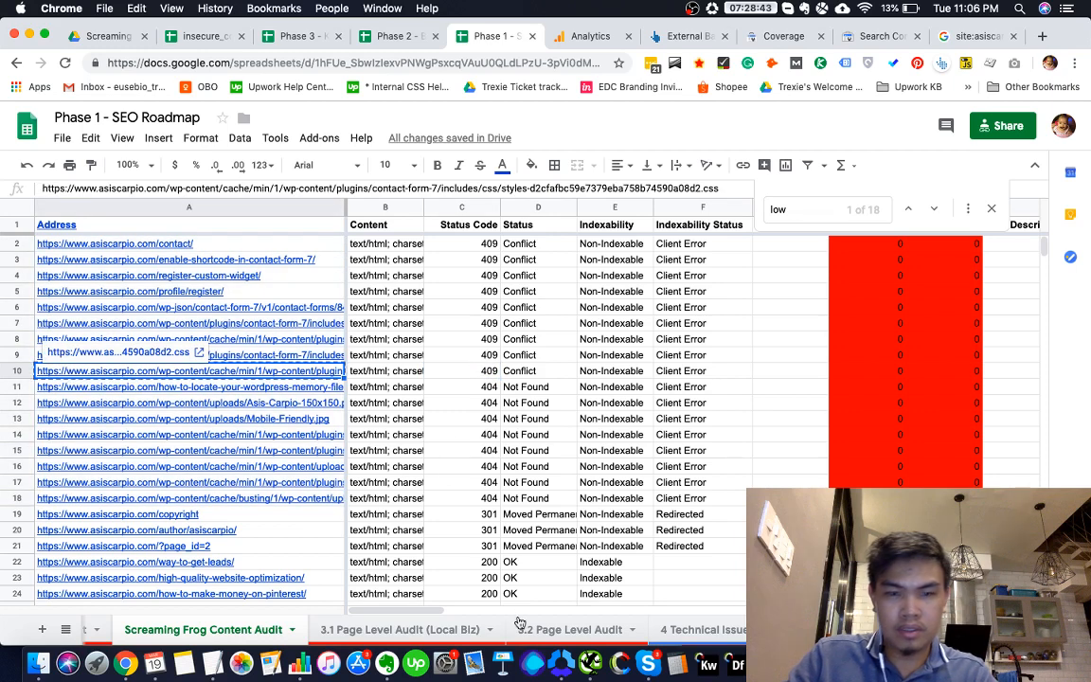
pyautogui.click(689, 630)
pyautogui.press('super+f')
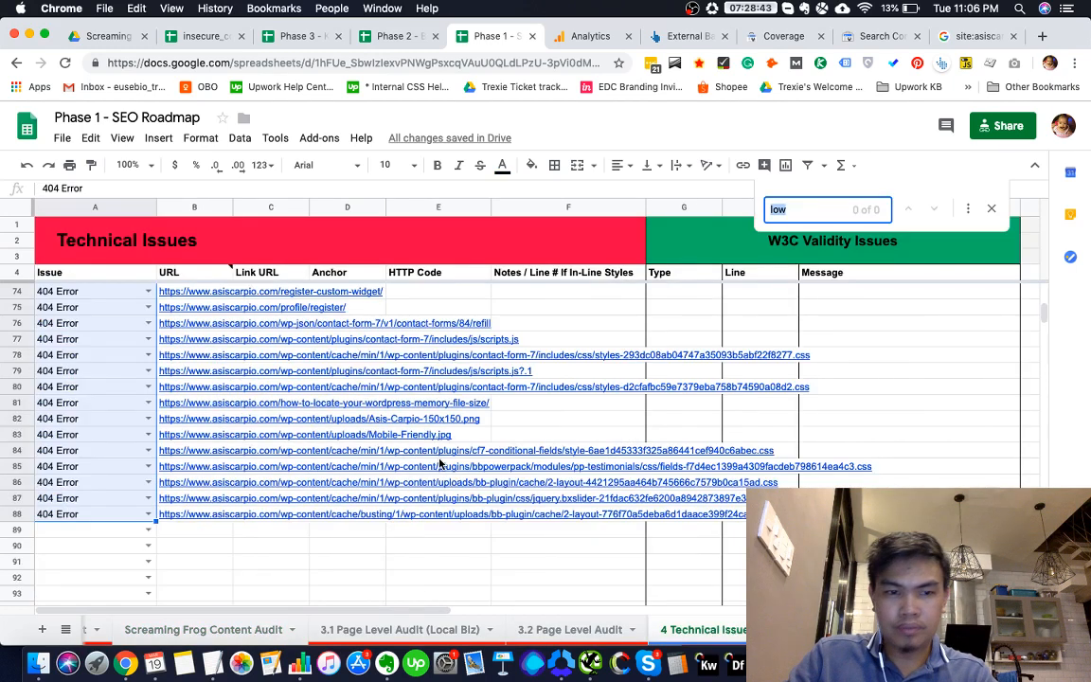
pyautogui.press('super+v')
pyautogui.click(279, 388)
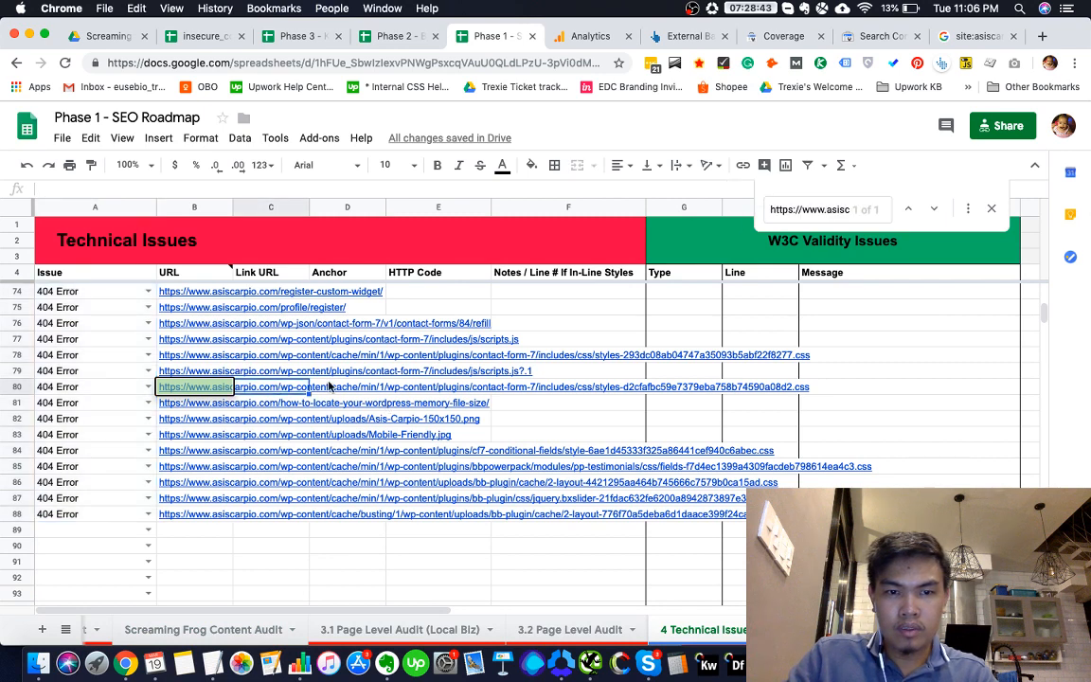
pyautogui.click(377, 389)
# Write a '409 error' note in F80 and copy it
pyautogui.click(554, 390)
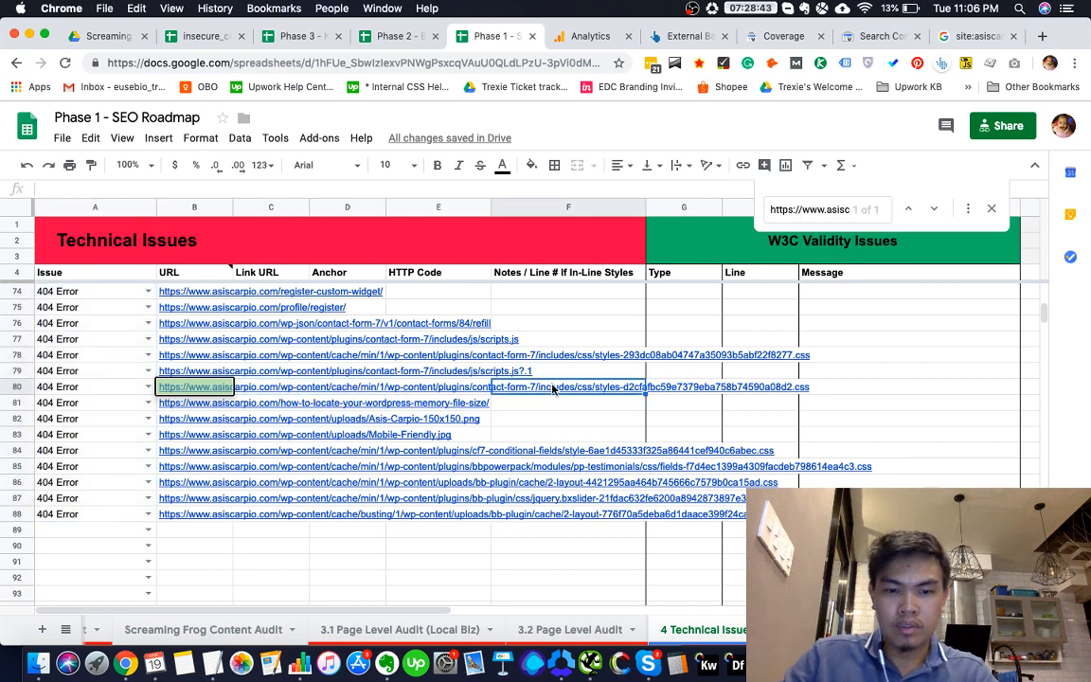
pyautogui.write('409 error')
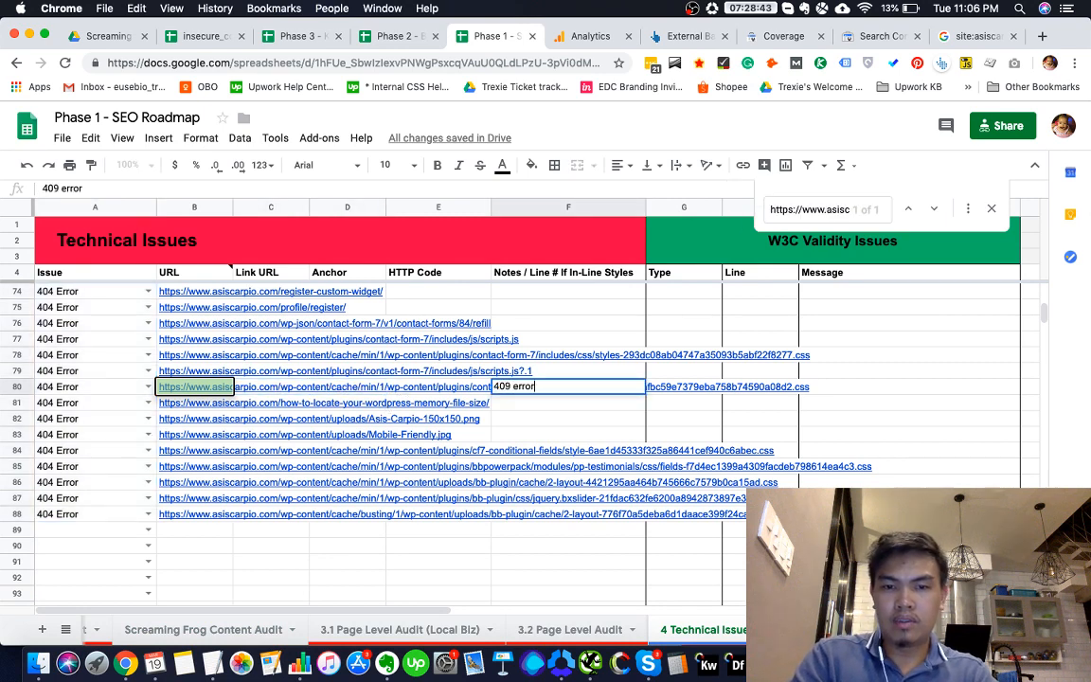
pyautogui.press('Return')
pyautogui.press('Up')
pyautogui.press('super+c')
# Paste the '409 error' note into the notes cells of rows 72–79
pyautogui.scroll(1, 533, 381)
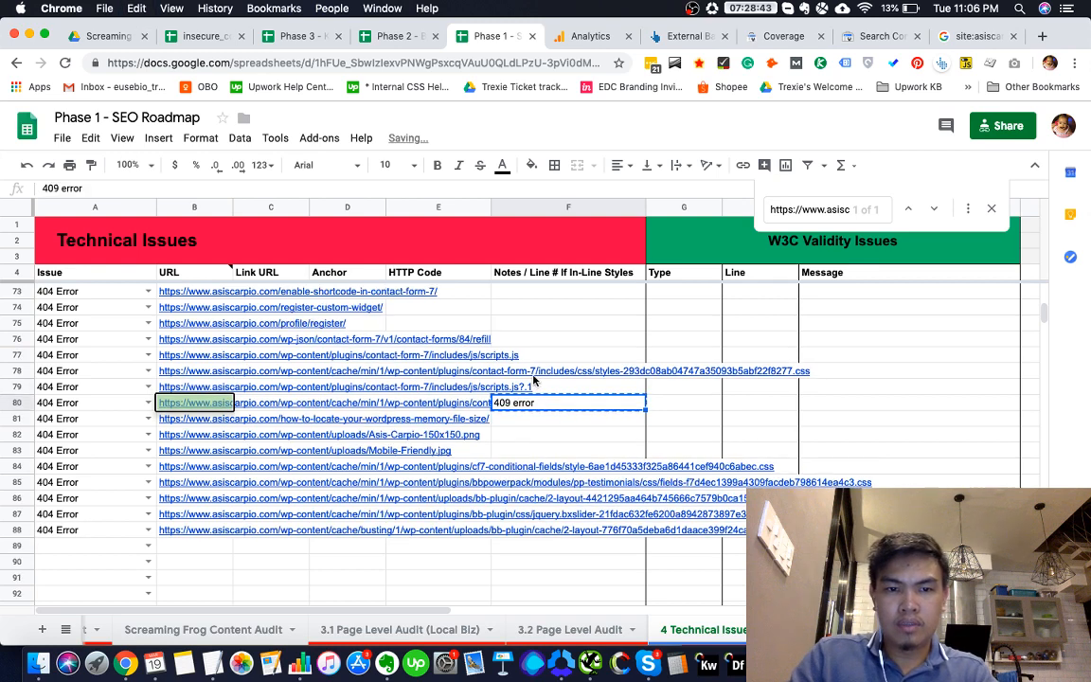
pyautogui.scroll(2, 549, 360)
pyautogui.keyDown('shift'); pyautogui.click(567, 317); pyautogui.keyUp('shift')
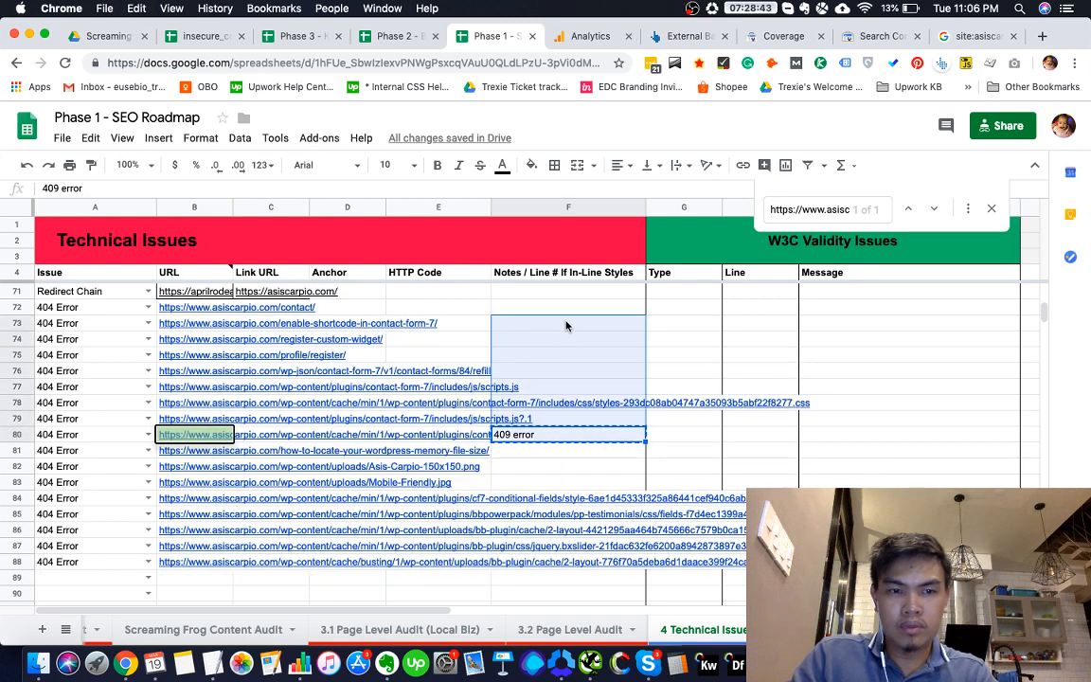
pyautogui.press('super+v')
pyautogui.press('super+c')
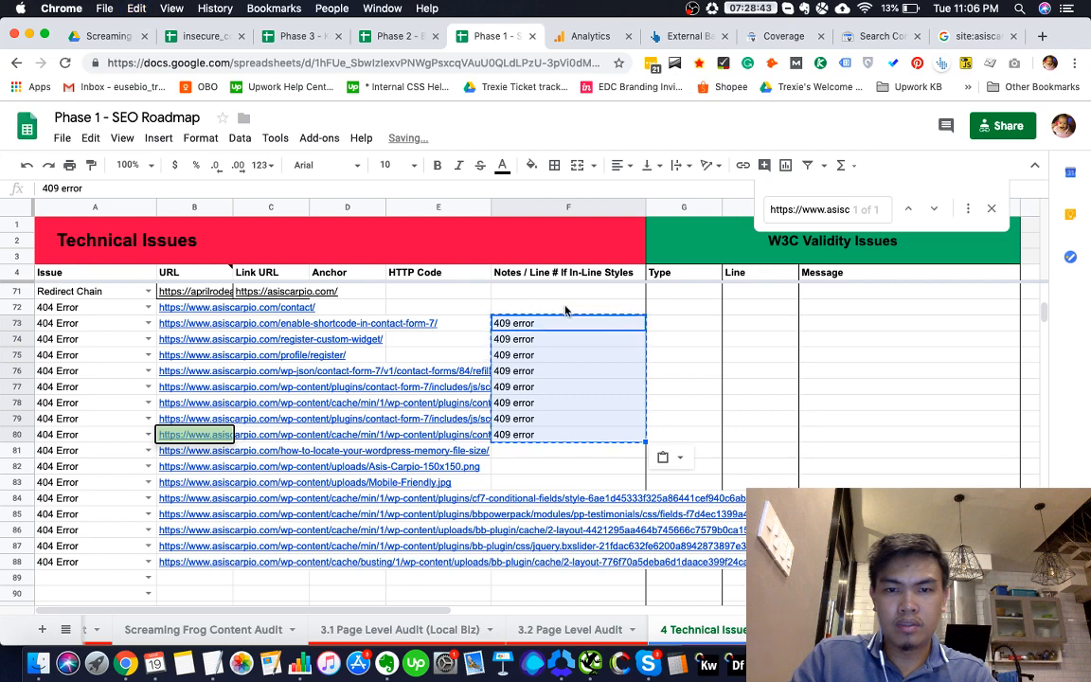
pyautogui.click(568, 309)
pyautogui.press('super+v')
pyautogui.click(548, 451)
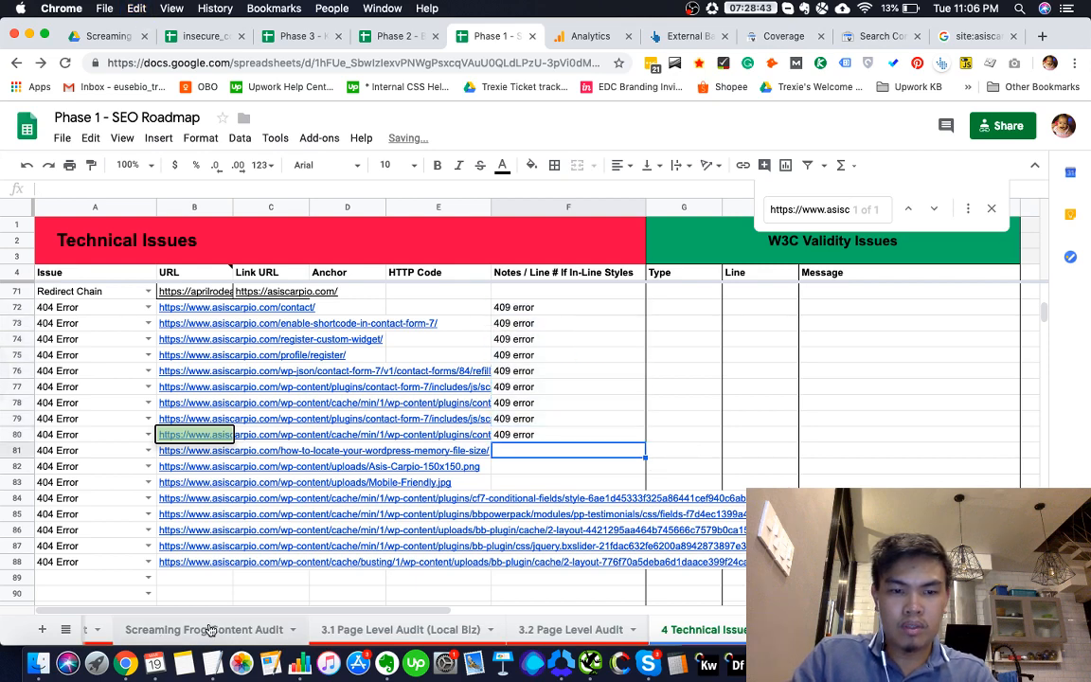
pyautogui.click(208, 629)
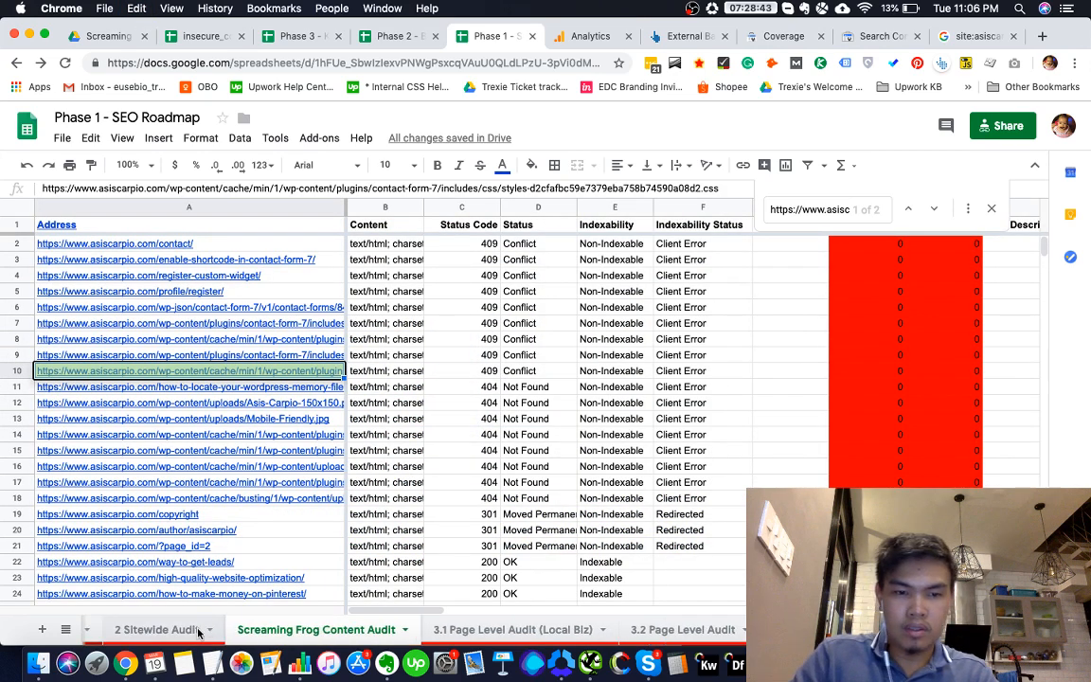
# Mark the 404 errors check N in D166, then select the Content Audit's Not Found statuses in rows 14–15
pyautogui.click(195, 629)
pyautogui.click(505, 469)
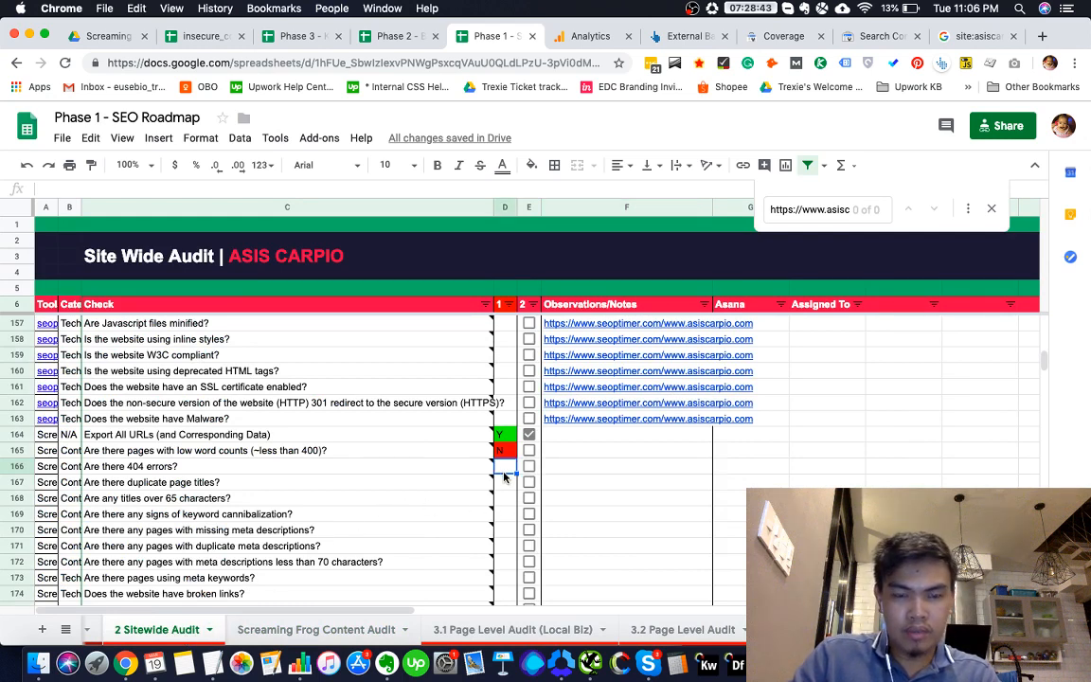
pyautogui.write('N')
pyautogui.press('Return')
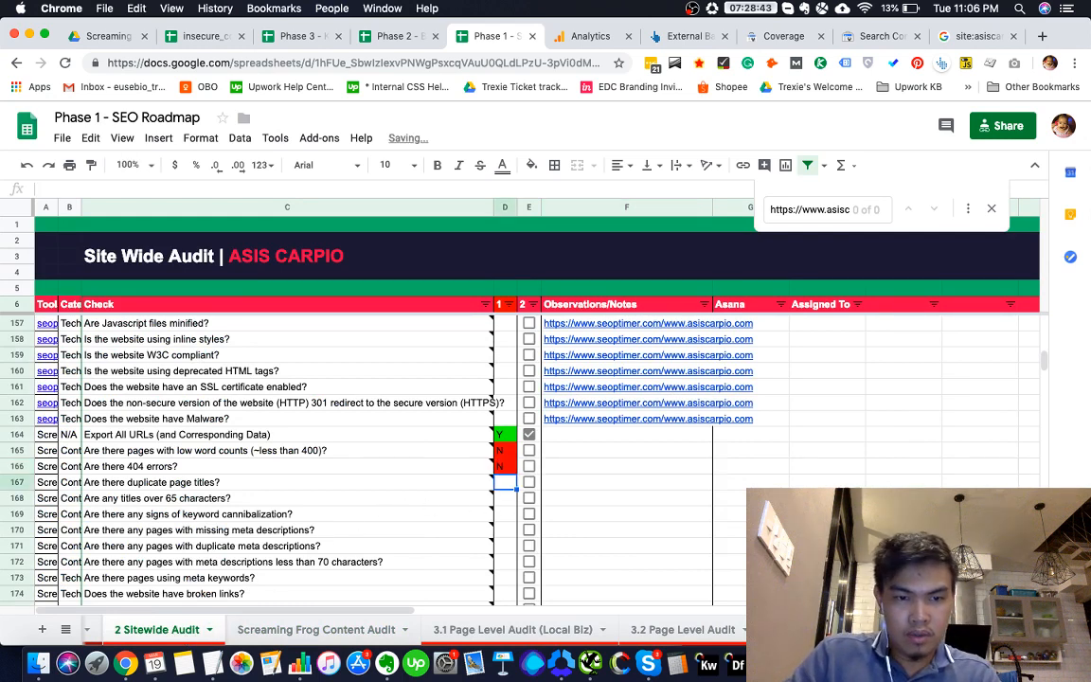
pyautogui.click(360, 631)
pyautogui.moveTo(525, 452); pyautogui.dragTo(541, 436)
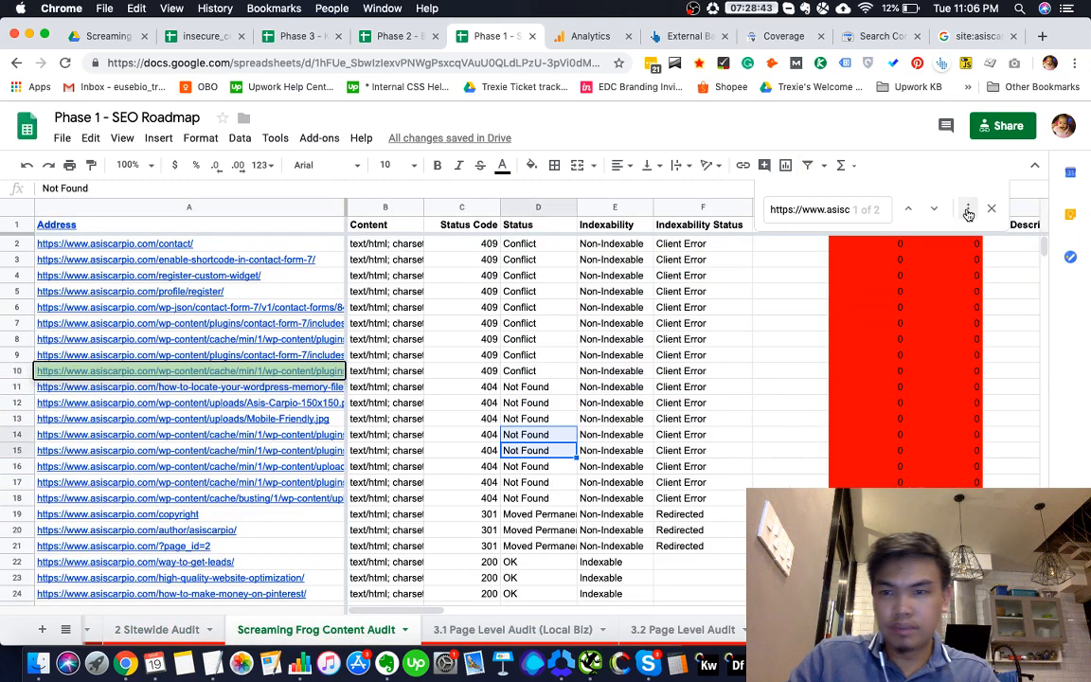
# Close the find bar and sort the Content Audit sheet Z→A by Title 1
pyautogui.click(991, 209)
pyautogui.hscroll(8, 803, 358)
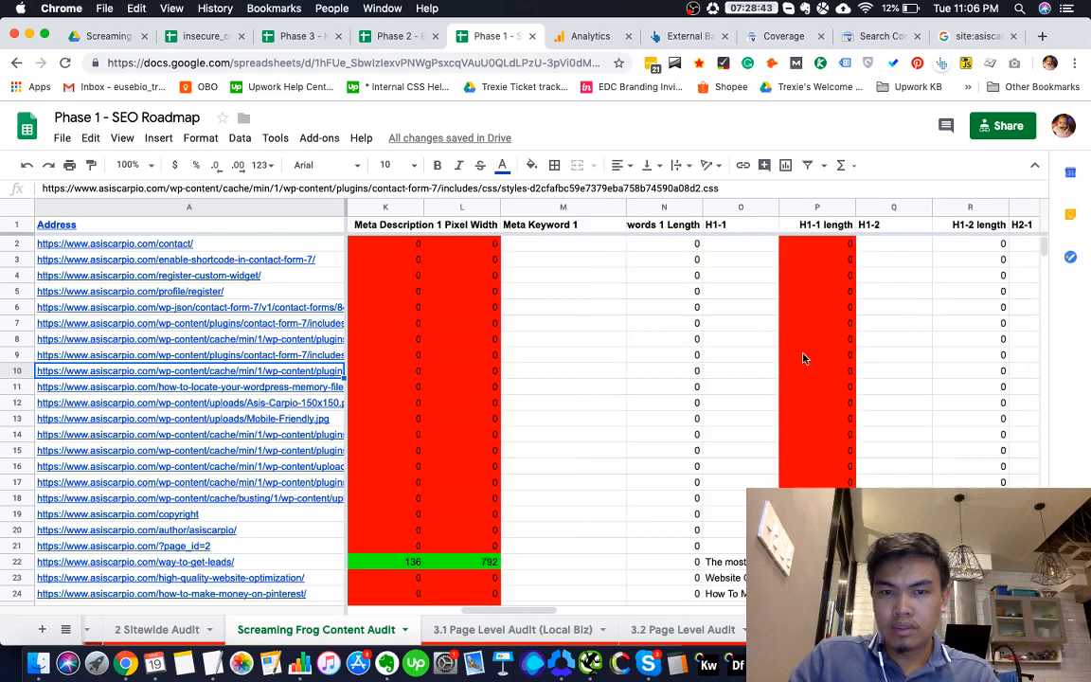
pyautogui.hscroll(-3, 803, 360)
pyautogui.hscroll(-5, 624, 263)
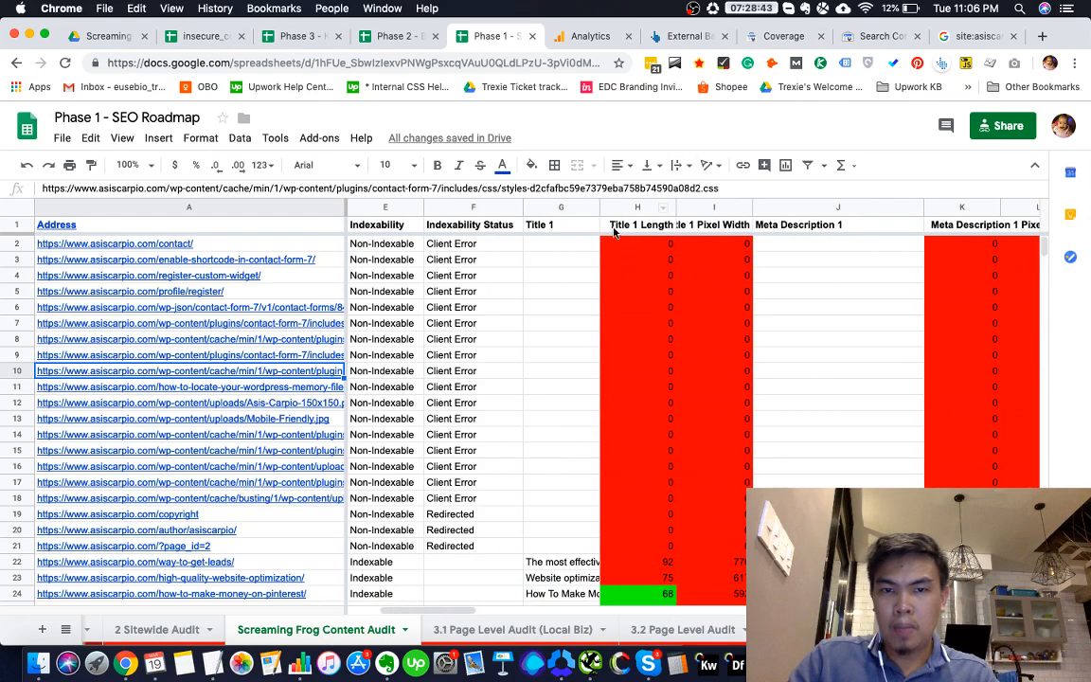
pyautogui.click(591, 208)
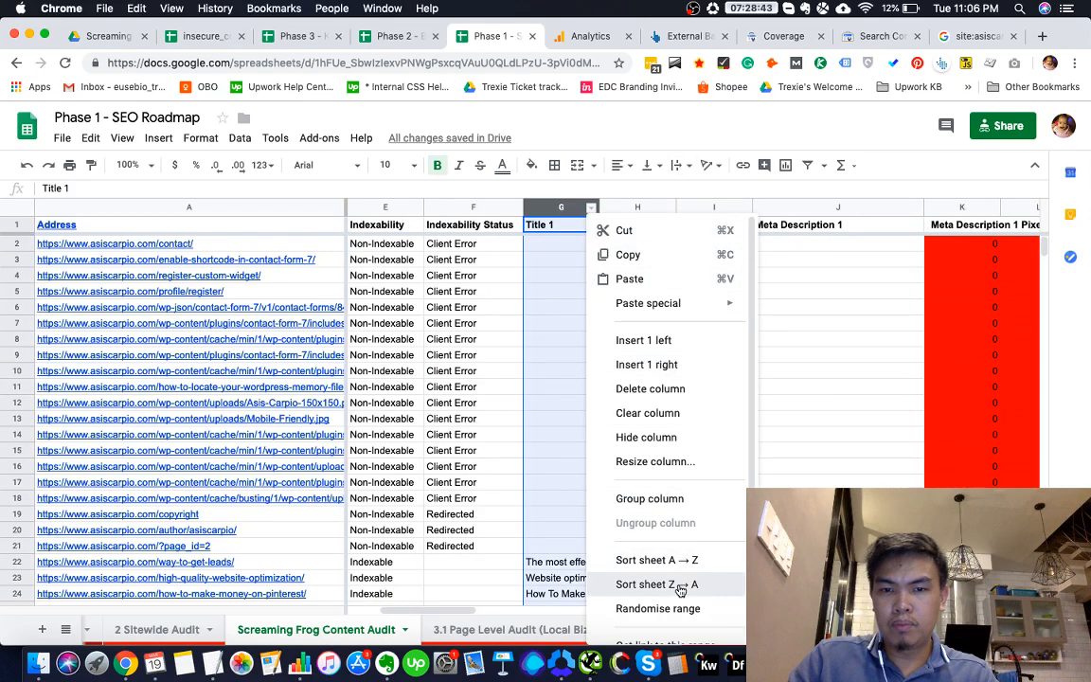
pyautogui.click(648, 584)
# Read the full titles of the security plugin page and the row 59 blog page
pyautogui.click(575, 419)
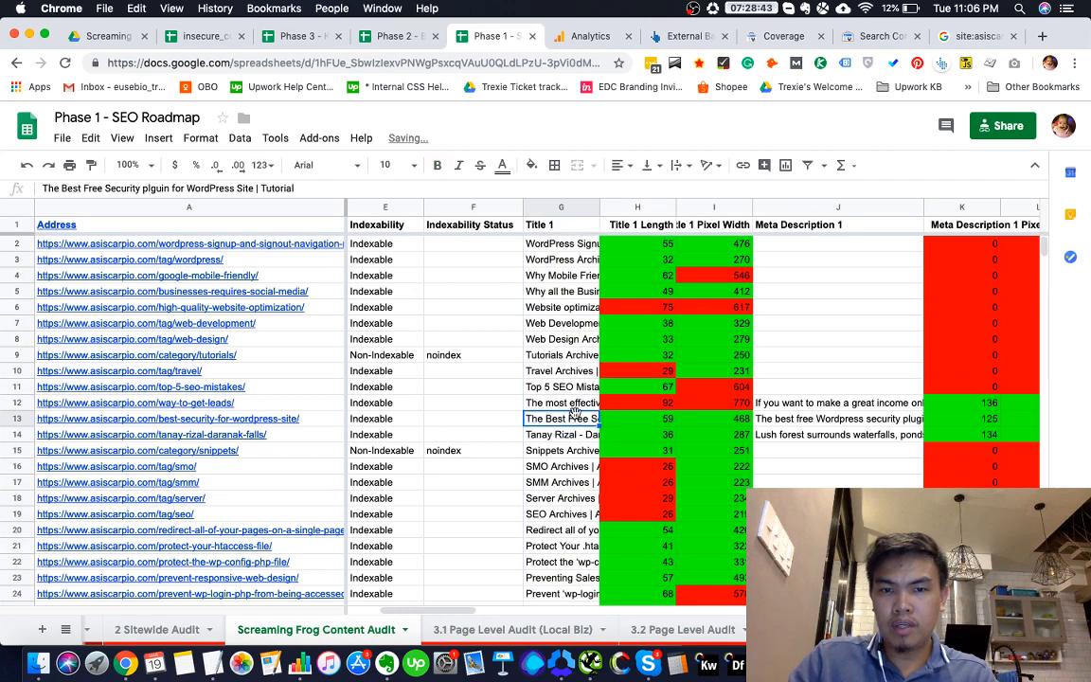
pyautogui.scroll(-10, 577, 419)
pyautogui.hscroll(-3, 577, 419)
pyautogui.hscroll(1, 562, 418)
pyautogui.scroll(-3, 563, 418)
pyautogui.hscroll(-1, 563, 418)
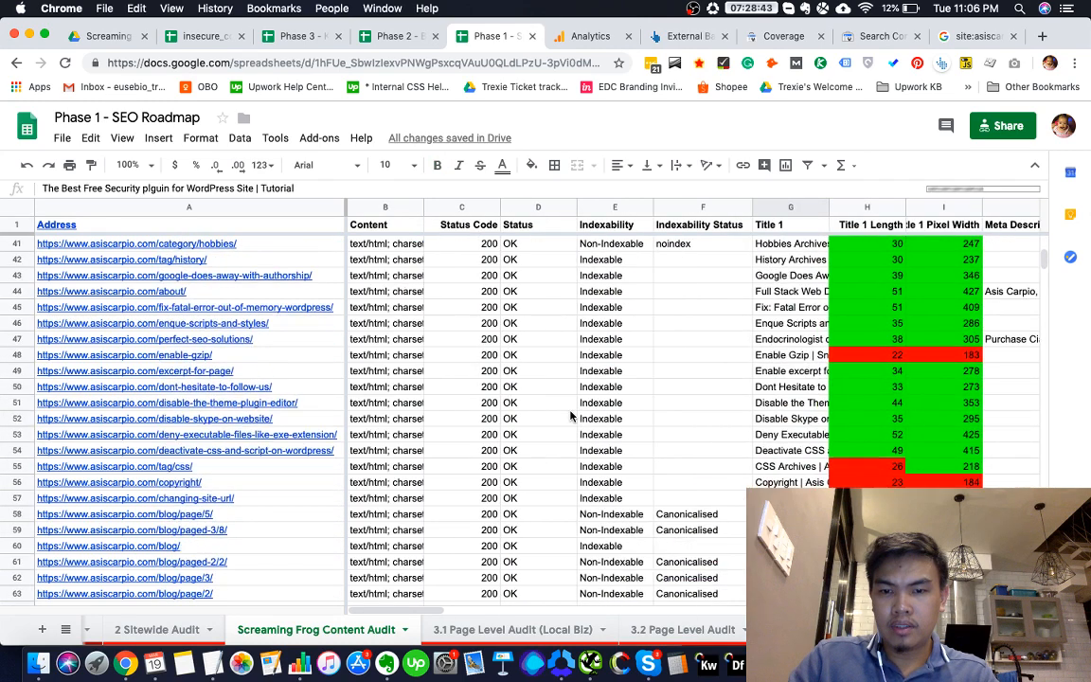
pyautogui.click(787, 482)
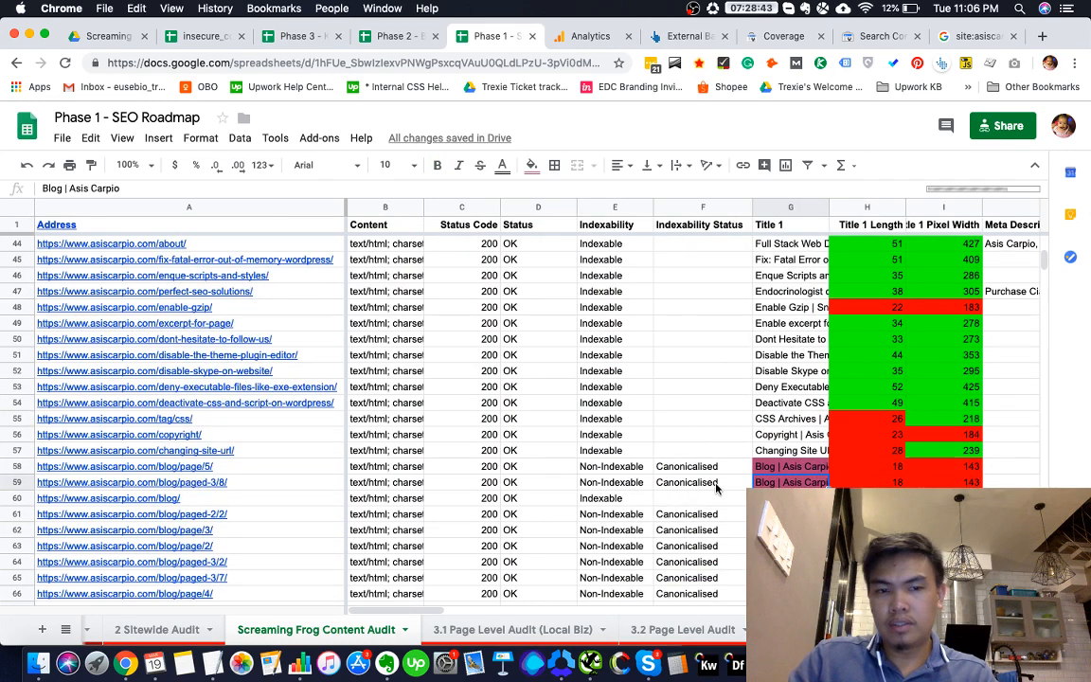
pyautogui.hscroll(3, 721, 483)
# Select the paginated blog page addresses in rows 58–64
pyautogui.click(212, 466)
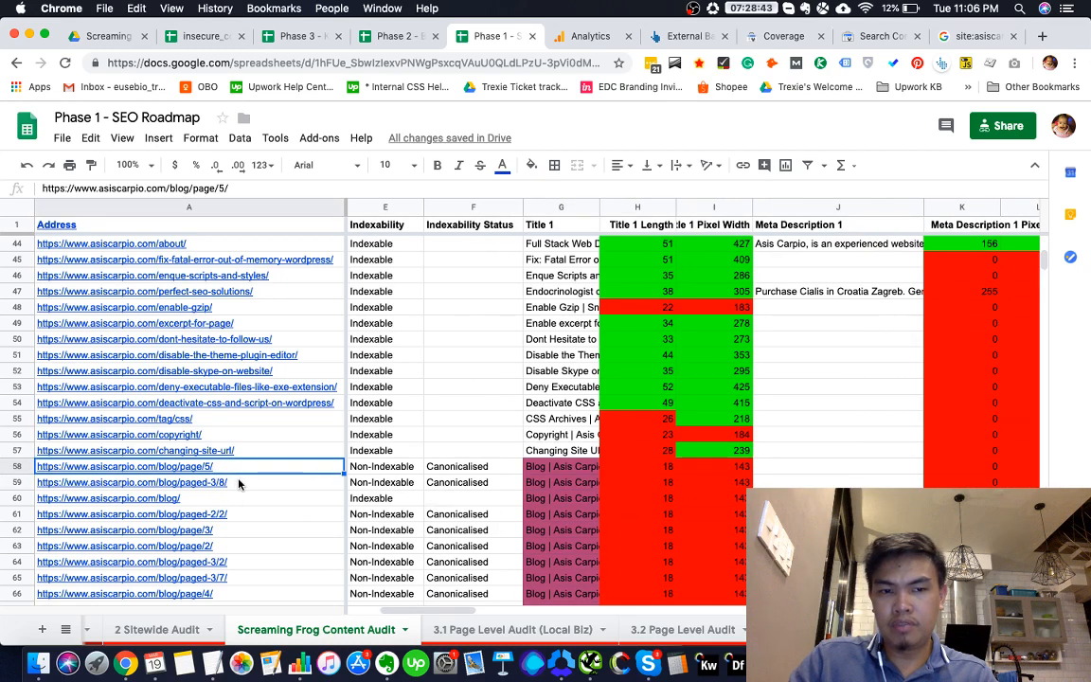
pyautogui.keyDown('shift'); pyautogui.click(237, 498); pyautogui.keyUp('shift')
pyautogui.moveTo(348, 521); pyautogui.dragTo(269, 551)
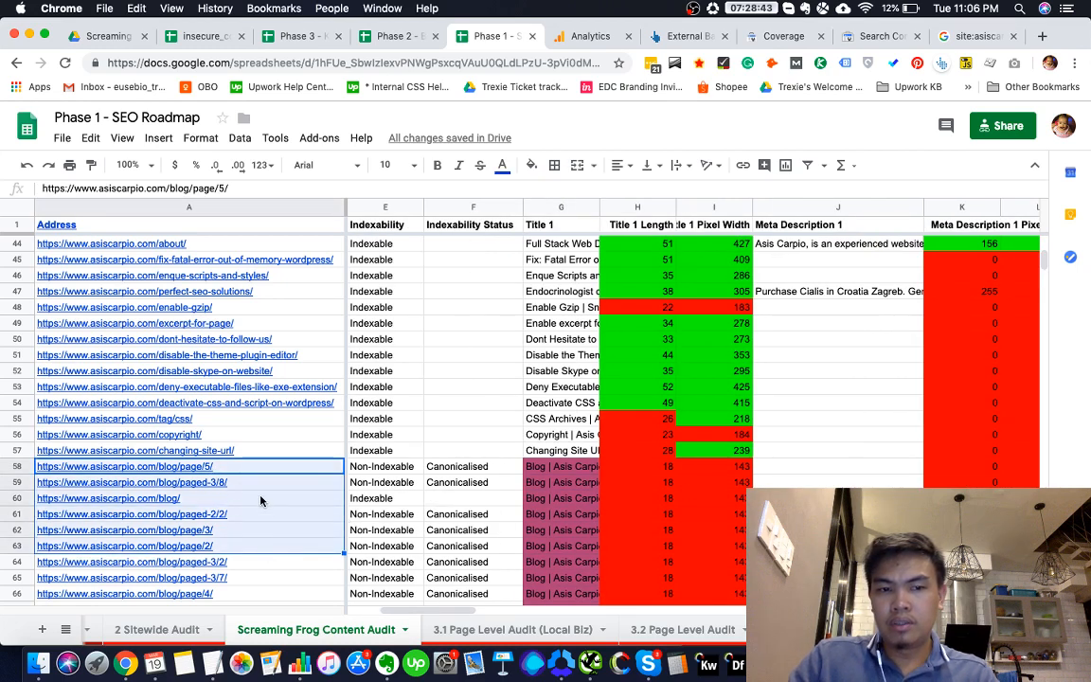
pyautogui.click(260, 495)
pyautogui.click(262, 481)
pyautogui.click(261, 466)
pyautogui.moveTo(267, 471); pyautogui.dragTo(279, 489)
pyautogui.click(276, 512)
pyautogui.keyDown('shift'); pyautogui.click(271, 559); pyautogui.keyUp('shift')
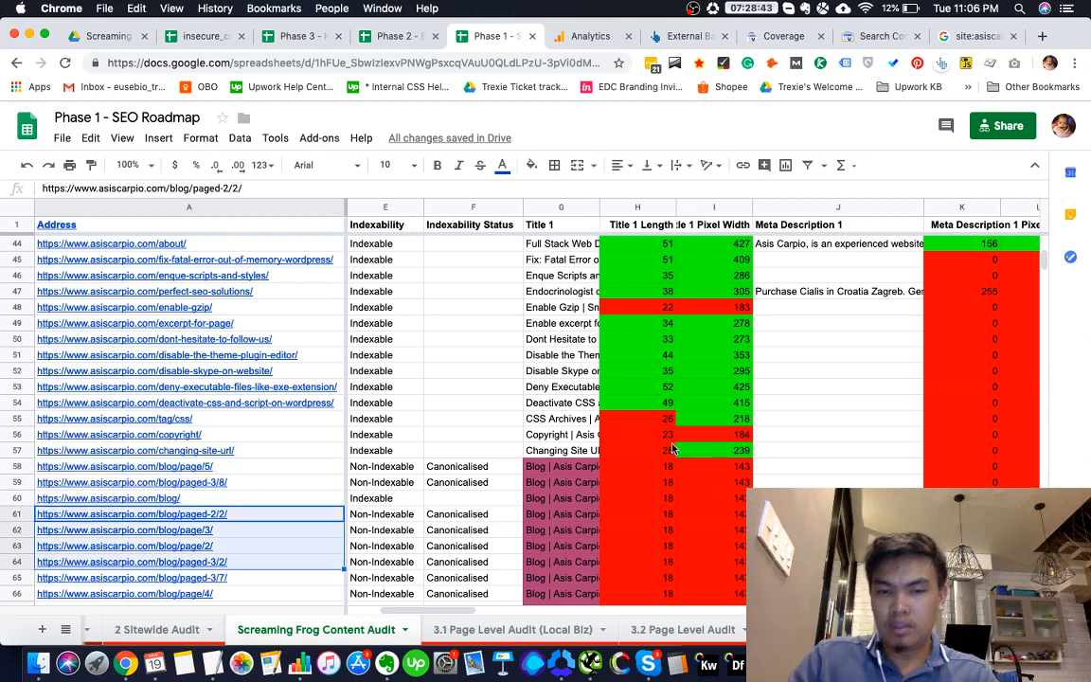
# Check the H1 headings: BLOG in row 63 and TUTORIALS in row 61
pyautogui.hscroll(2, 653, 463)
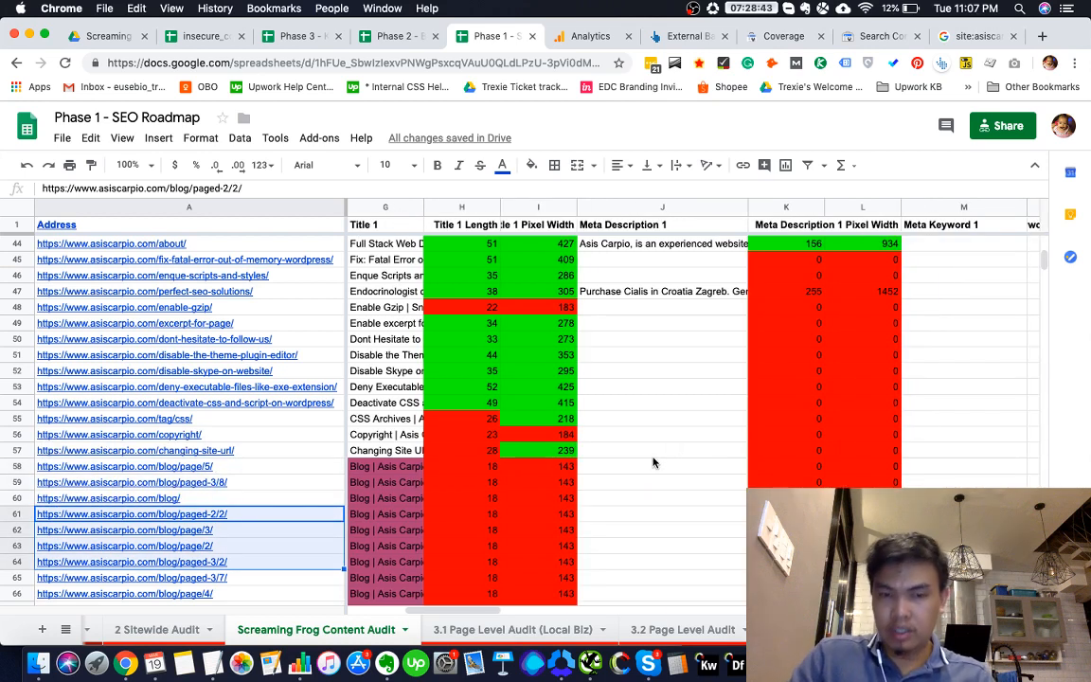
pyautogui.hscroll(2, 630, 478)
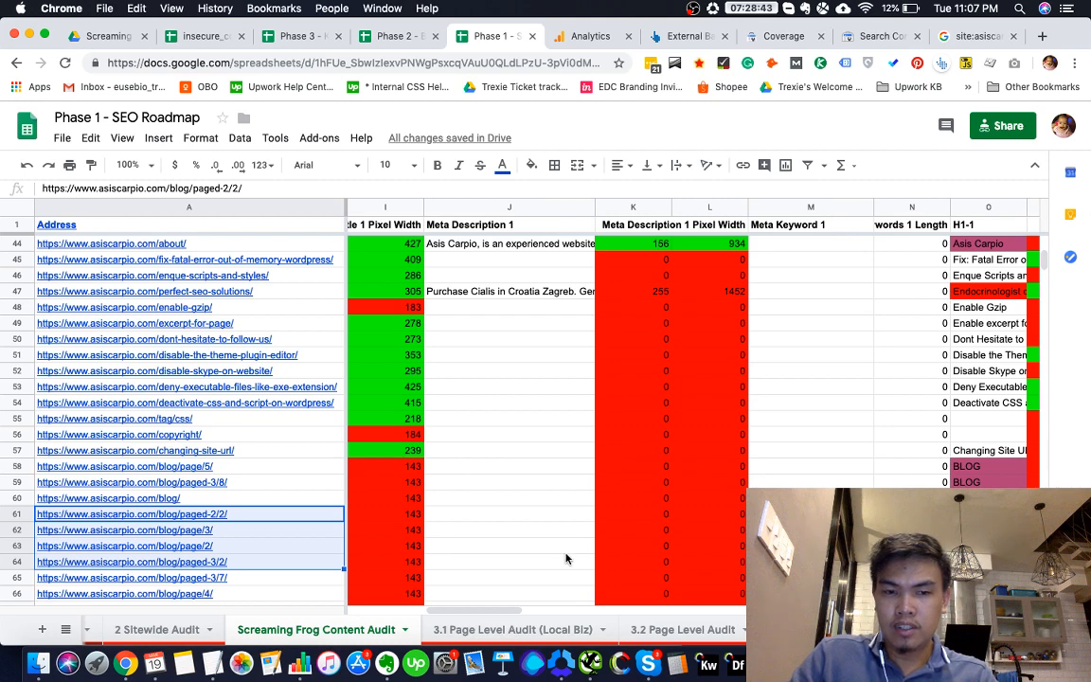
pyautogui.hscroll(2, 561, 558)
pyautogui.hscroll(-1, 554, 558)
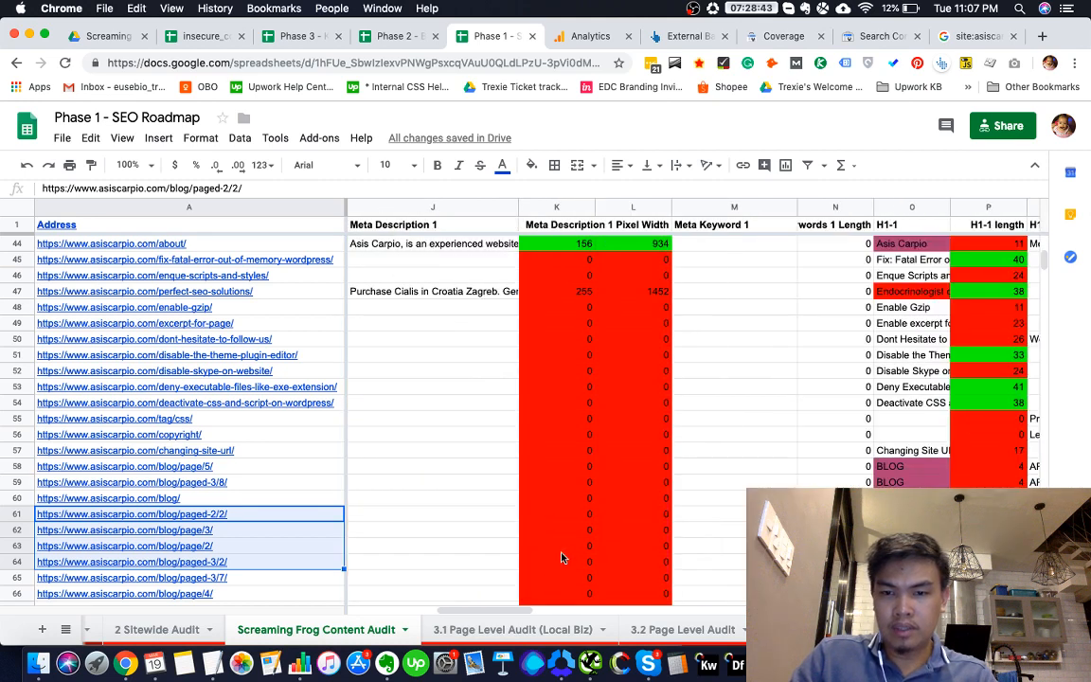
pyautogui.hscroll(2, 553, 558)
pyautogui.click(685, 548)
pyautogui.click(971, 515)
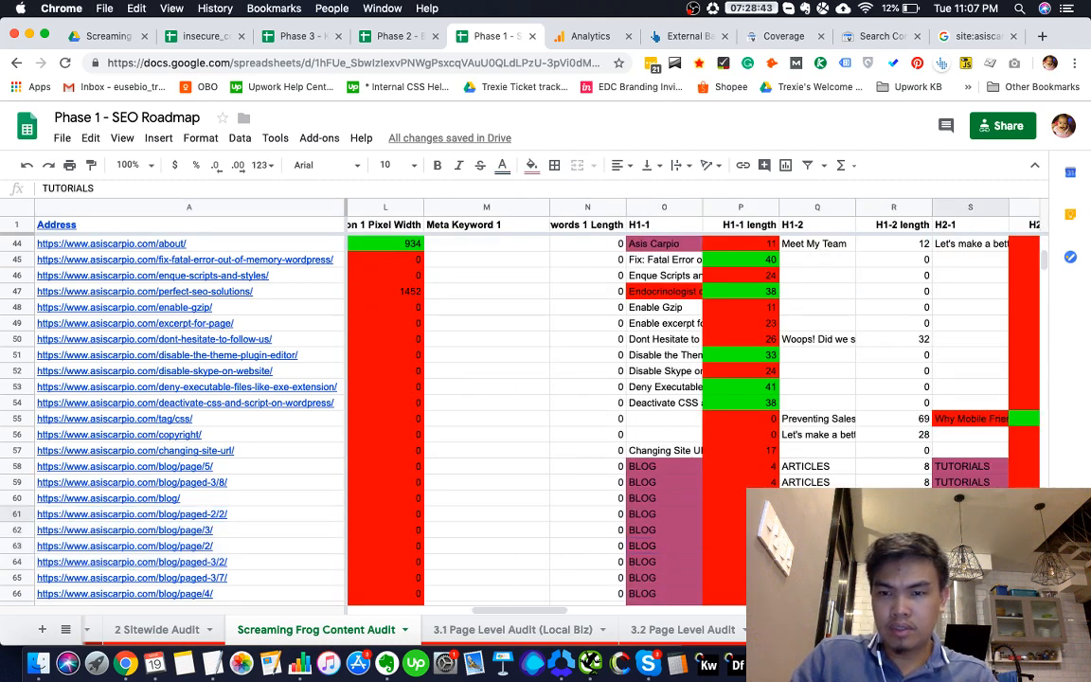
# On Sitewide Audit, mark the duplicate page titles and over-65-character titles checks N
pyautogui.click(158, 629)
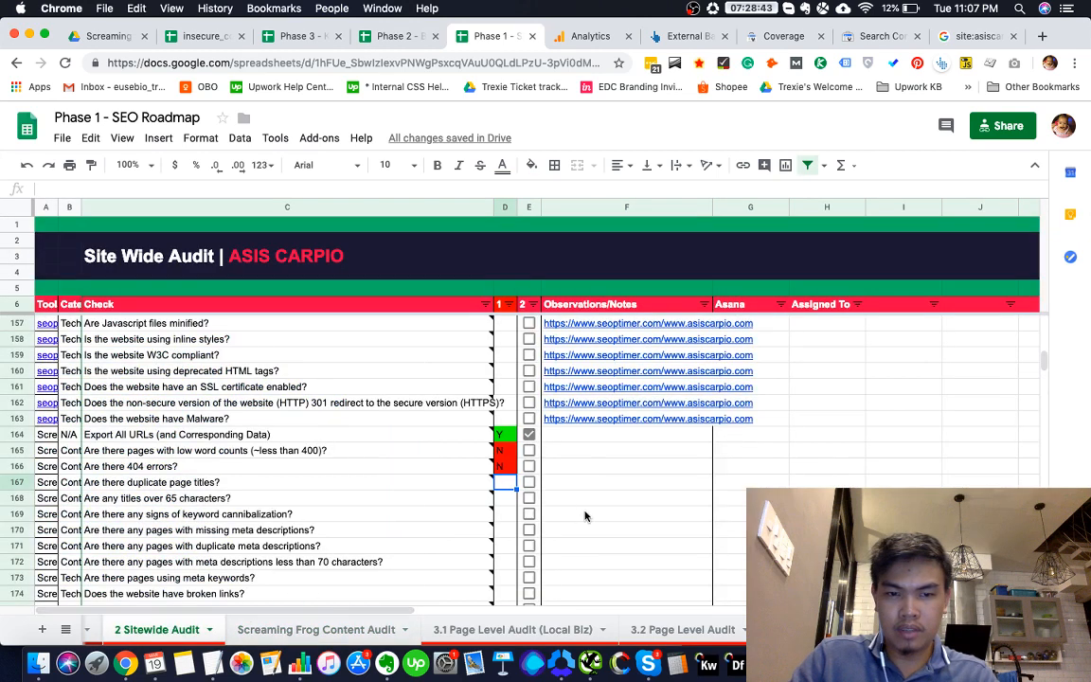
pyautogui.write('N')
pyautogui.press('Return')
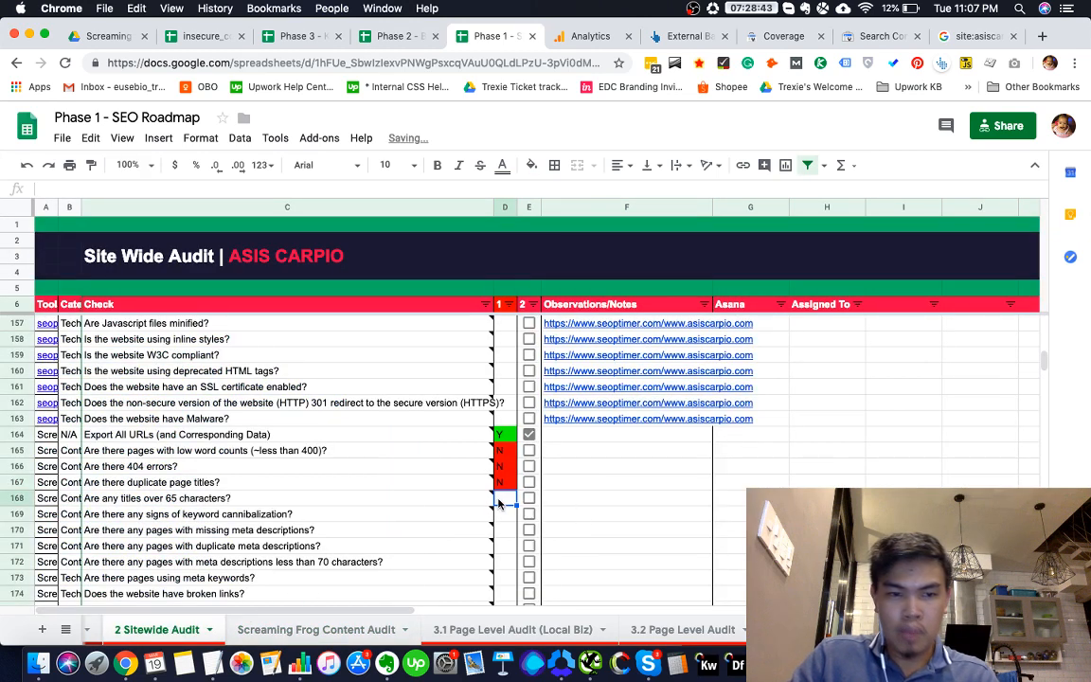
pyautogui.click(225, 505)
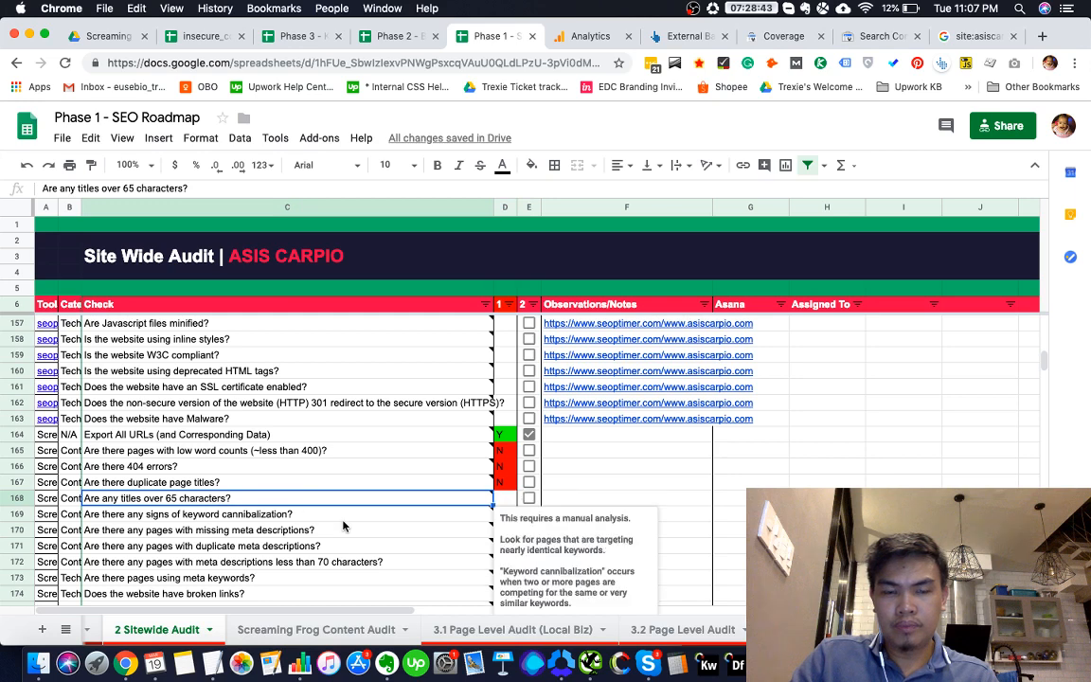
pyautogui.scroll(-3, 342, 519)
pyautogui.moveTo(357, 519)
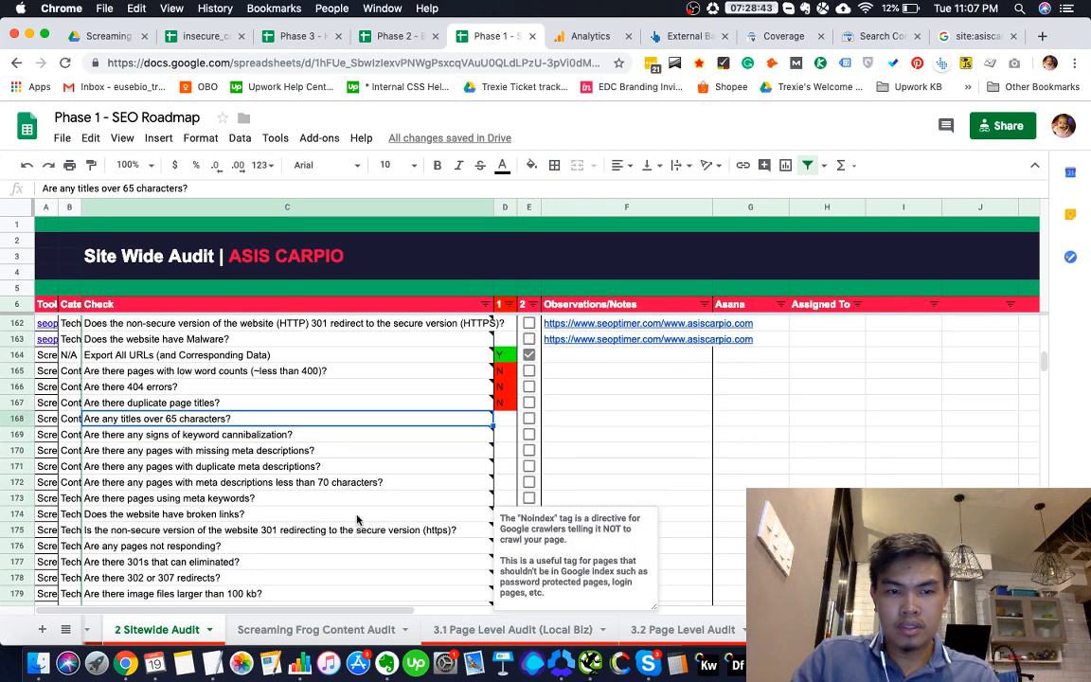
pyautogui.click(508, 425)
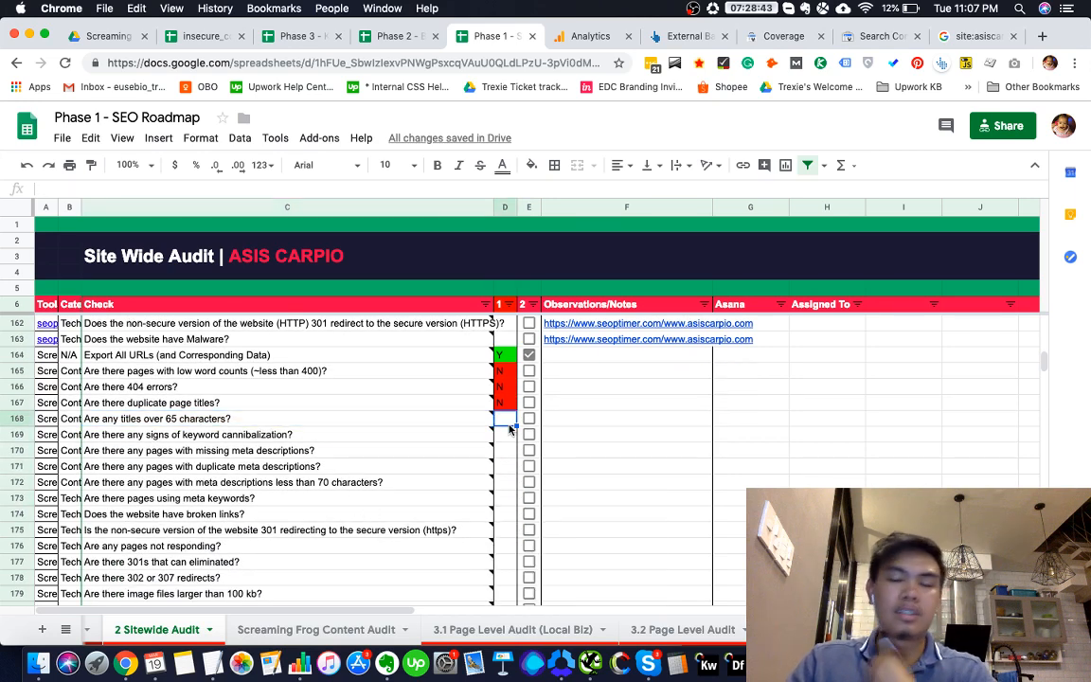
pyautogui.moveTo(489, 427)
pyautogui.moveTo(487, 453)
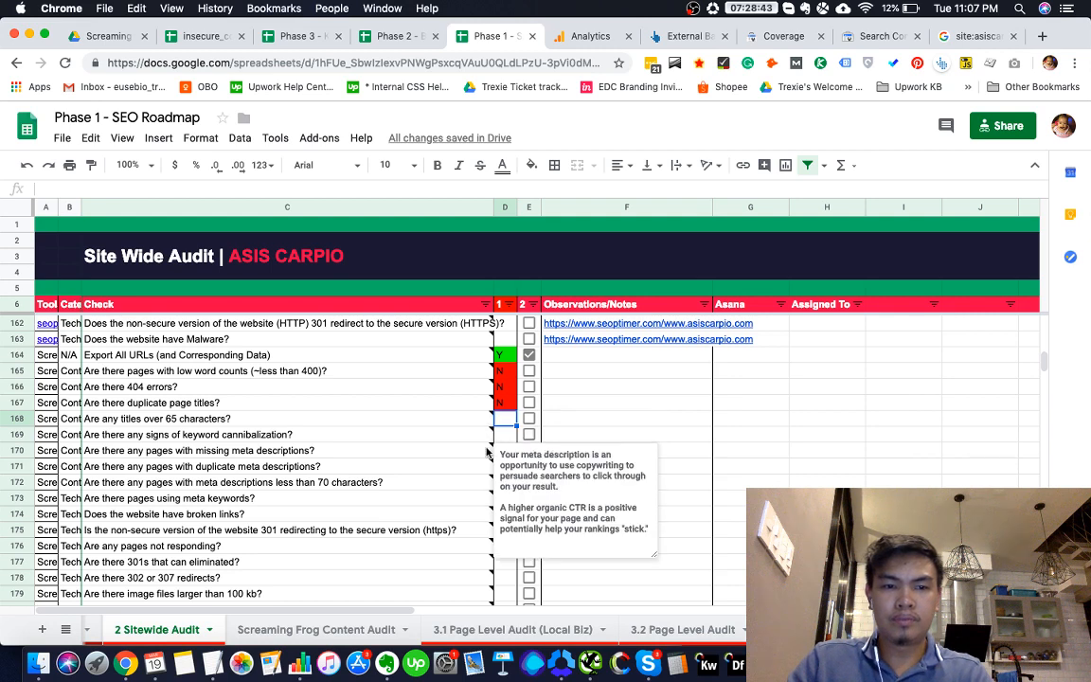
pyautogui.write('N')
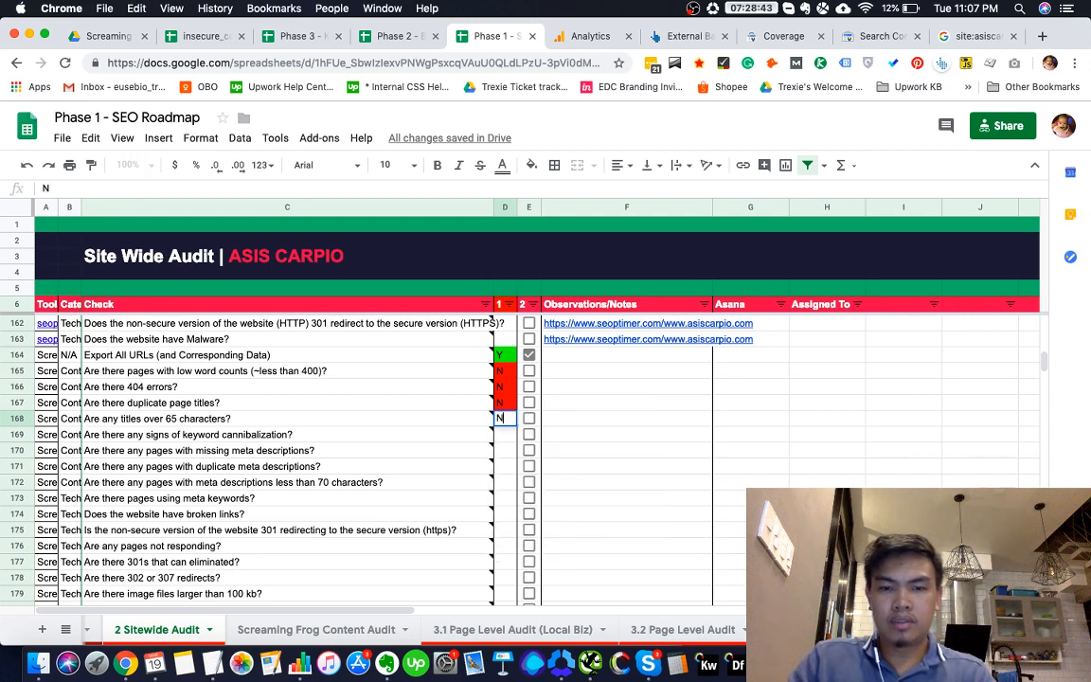
pyautogui.press('Return')
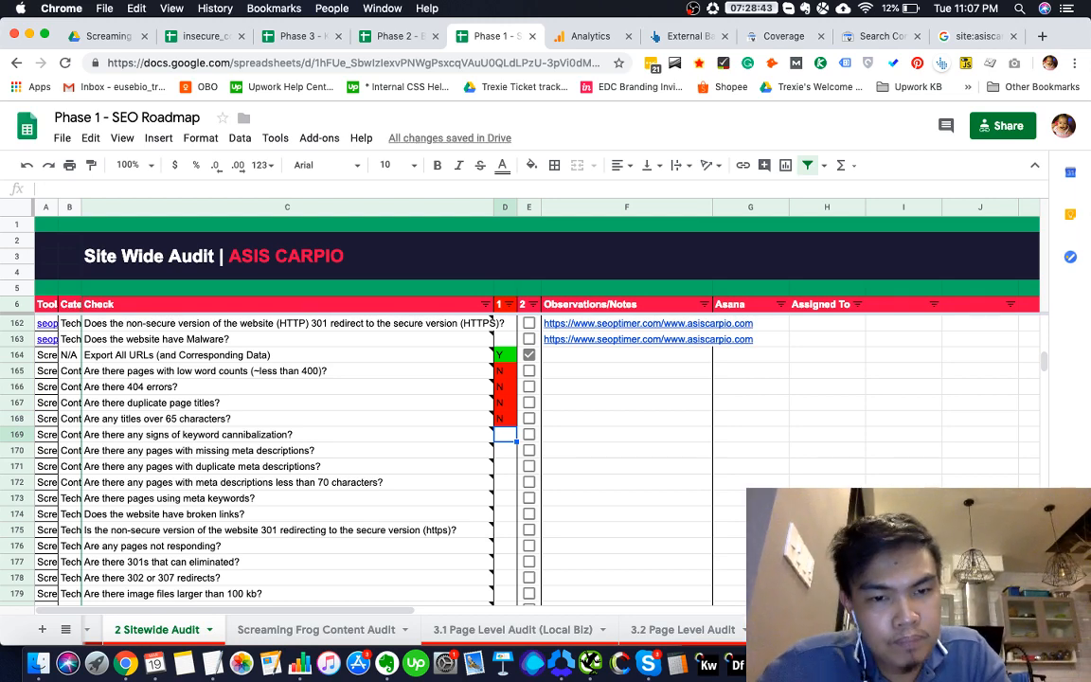
# Mark keyword cannibalization and missing meta descriptions N, and duplicate meta descriptions Y
pyautogui.write('N')
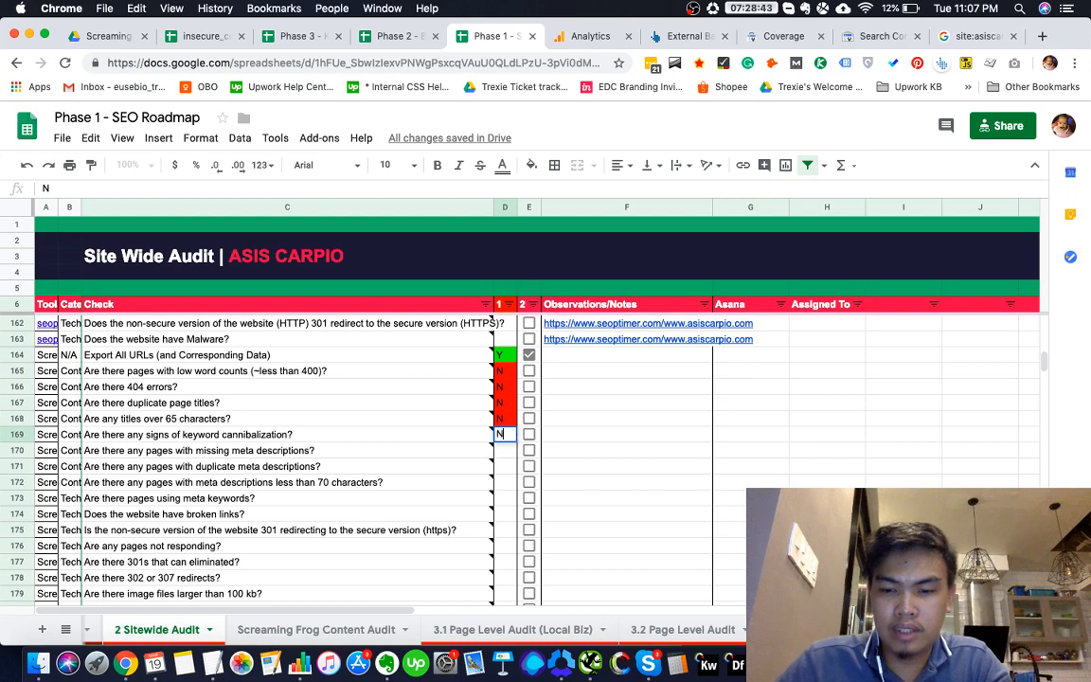
pyautogui.press('Return')
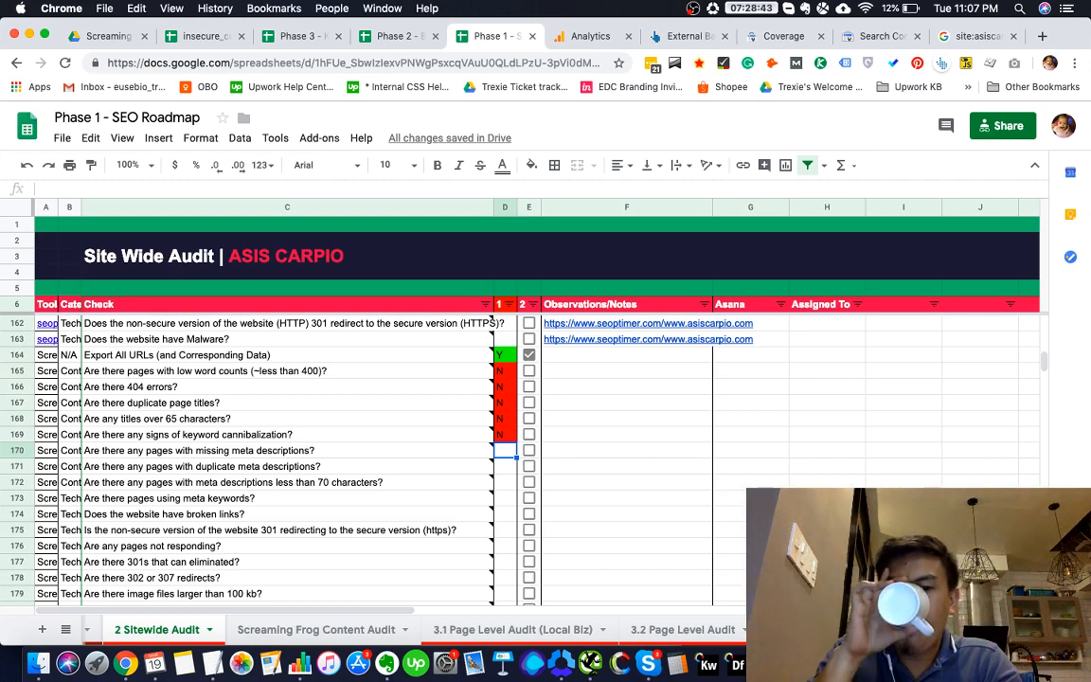
pyautogui.write('N')
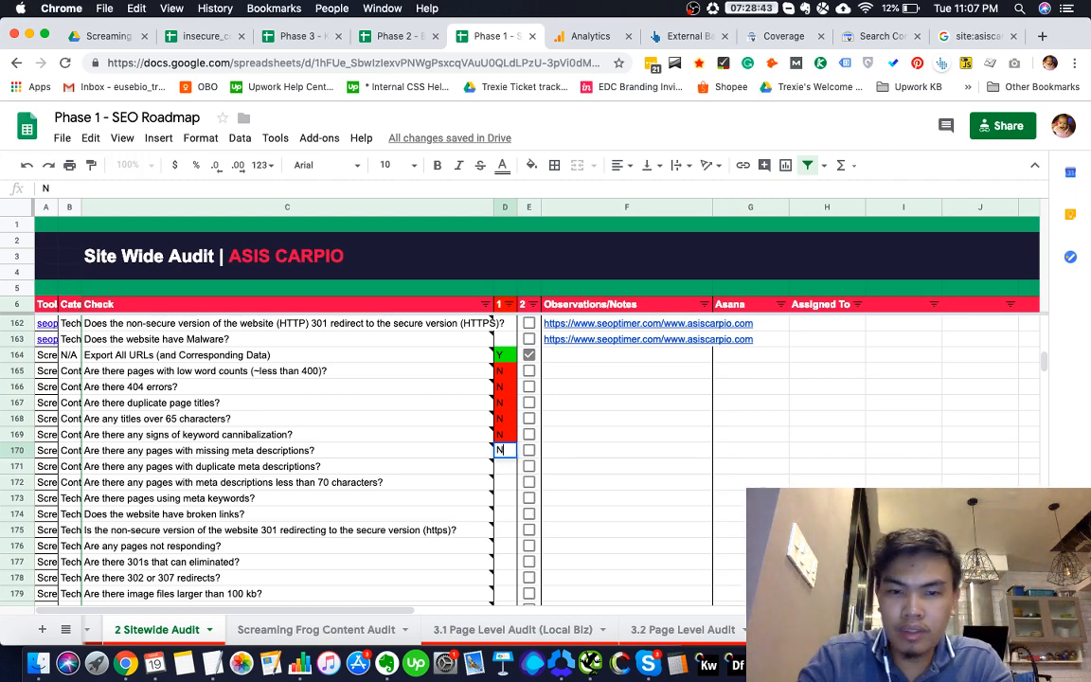
pyautogui.press('Return')
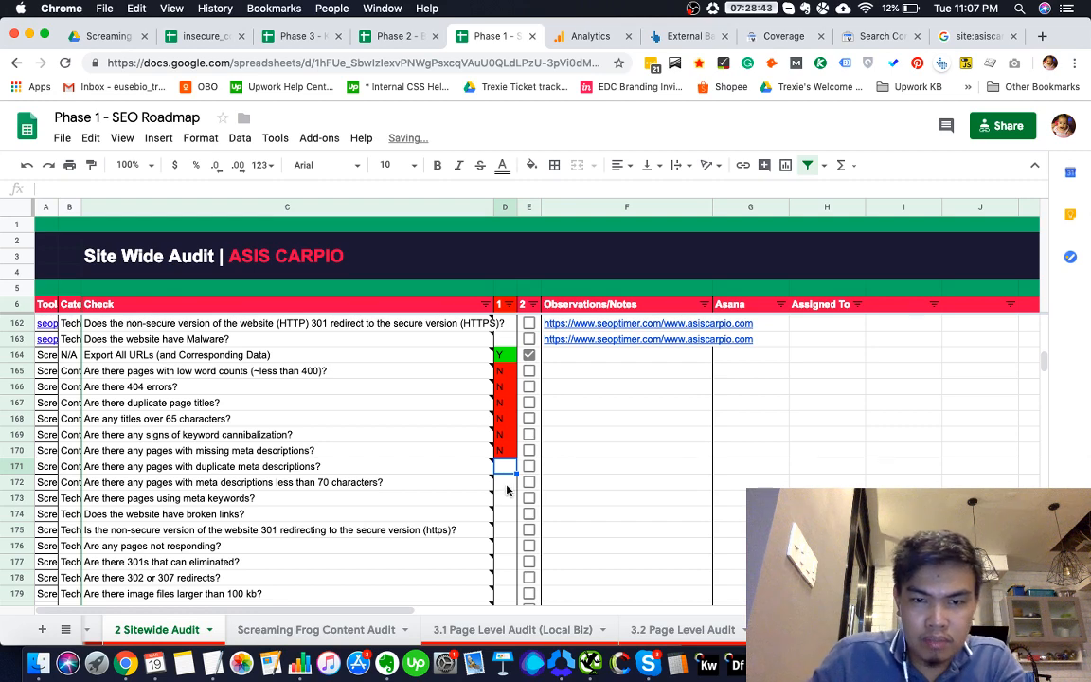
pyautogui.scroll(-1, 506, 490)
pyautogui.write('Y')
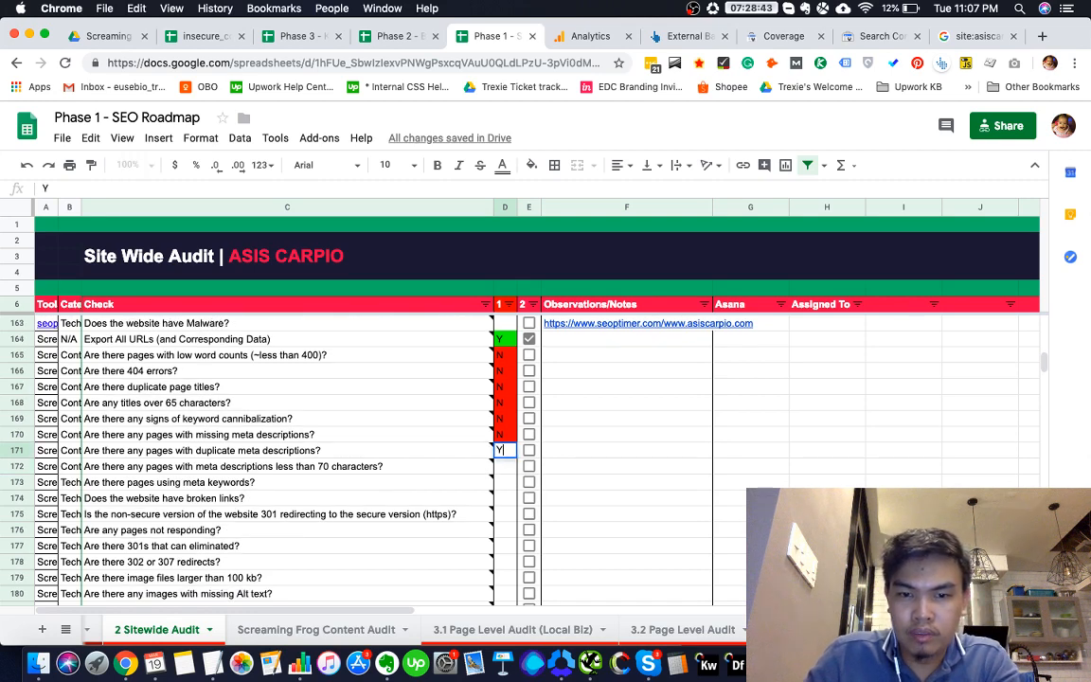
pyautogui.press('Return')
pyautogui.click(485, 475)
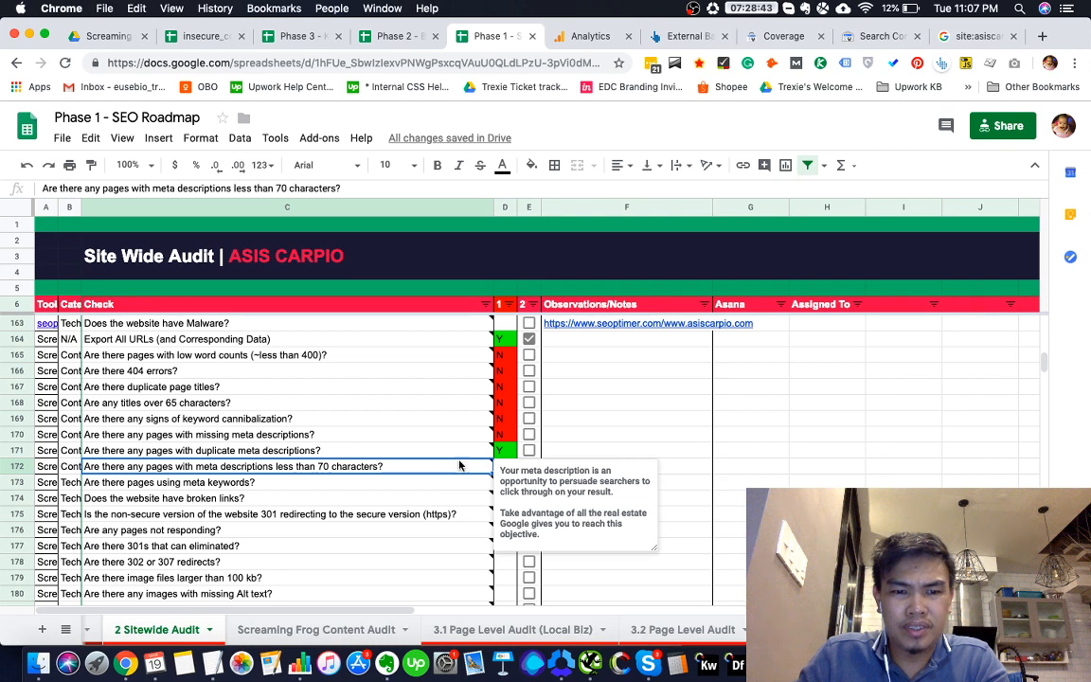
pyautogui.click(624, 452)
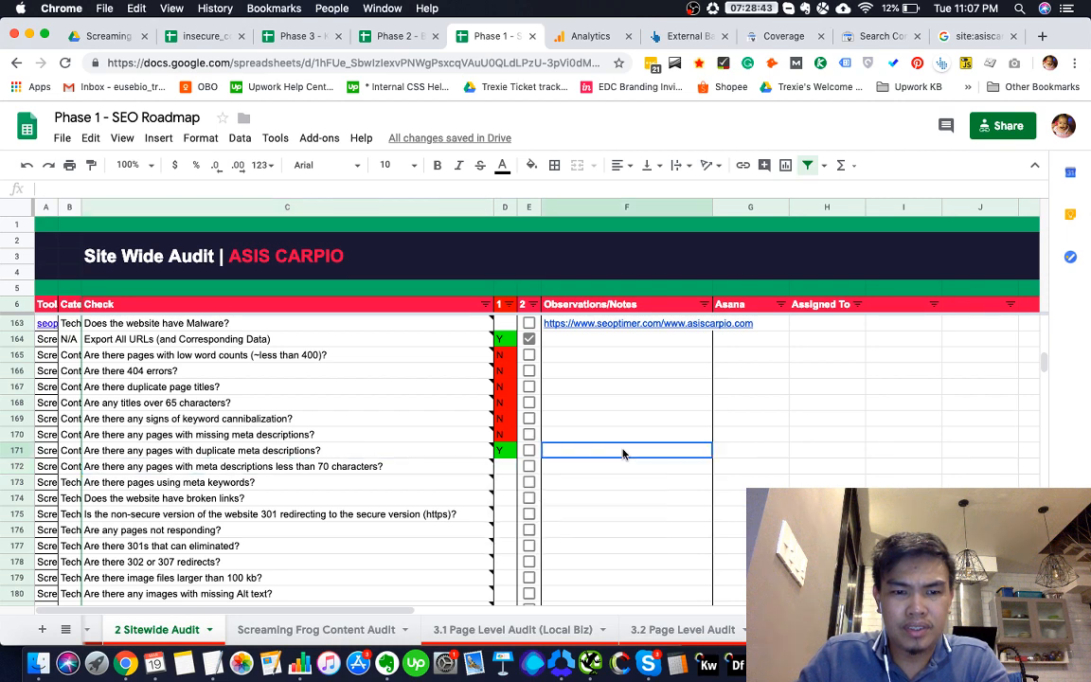
# Inspect the 255 meta description length value on the Screaming Frog Content Audit sheet
pyautogui.click(345, 630)
pyautogui.hscroll(3, 607, 415)
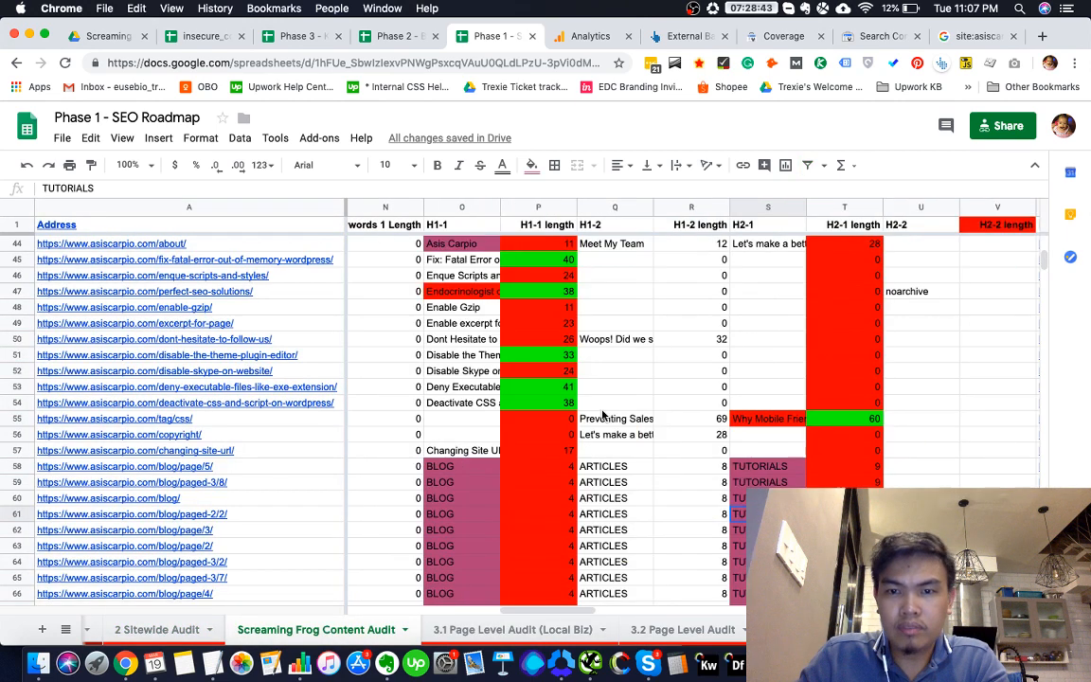
pyautogui.hscroll(-5, 599, 415)
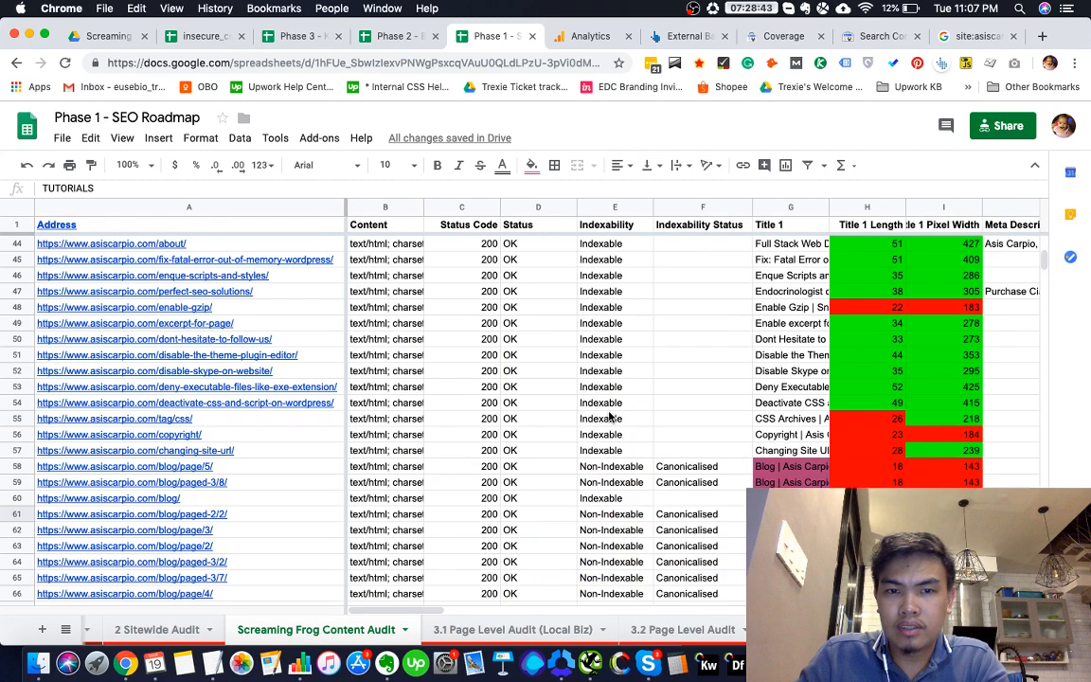
pyautogui.hscroll(5, 611, 418)
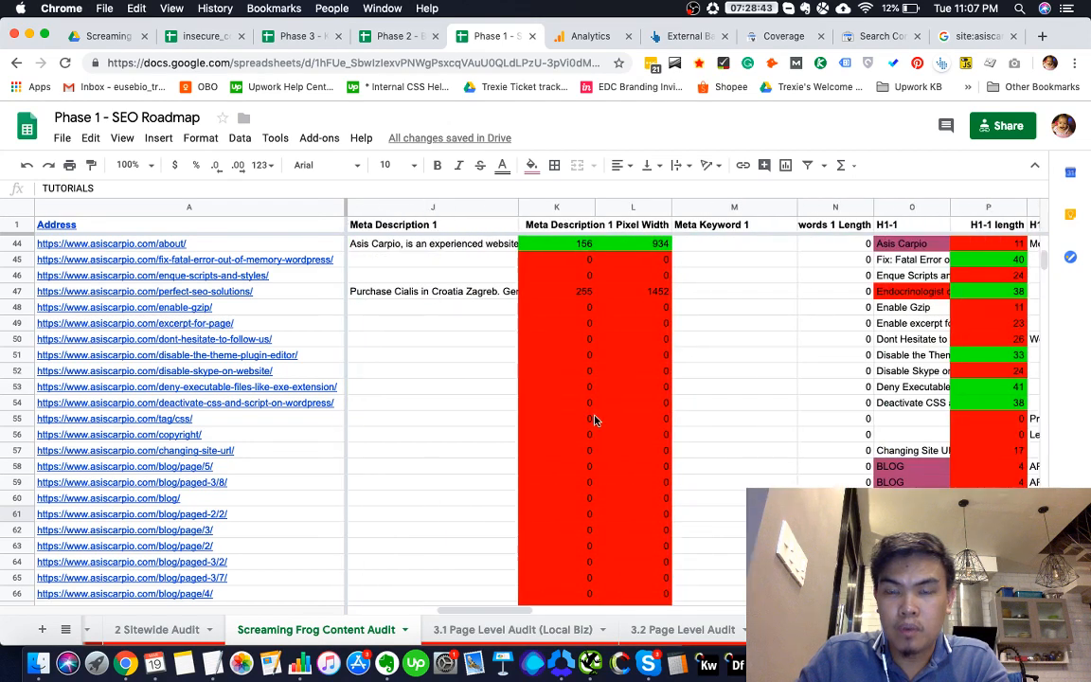
pyautogui.hscroll(2, 595, 419)
pyautogui.hscroll(-5, 596, 419)
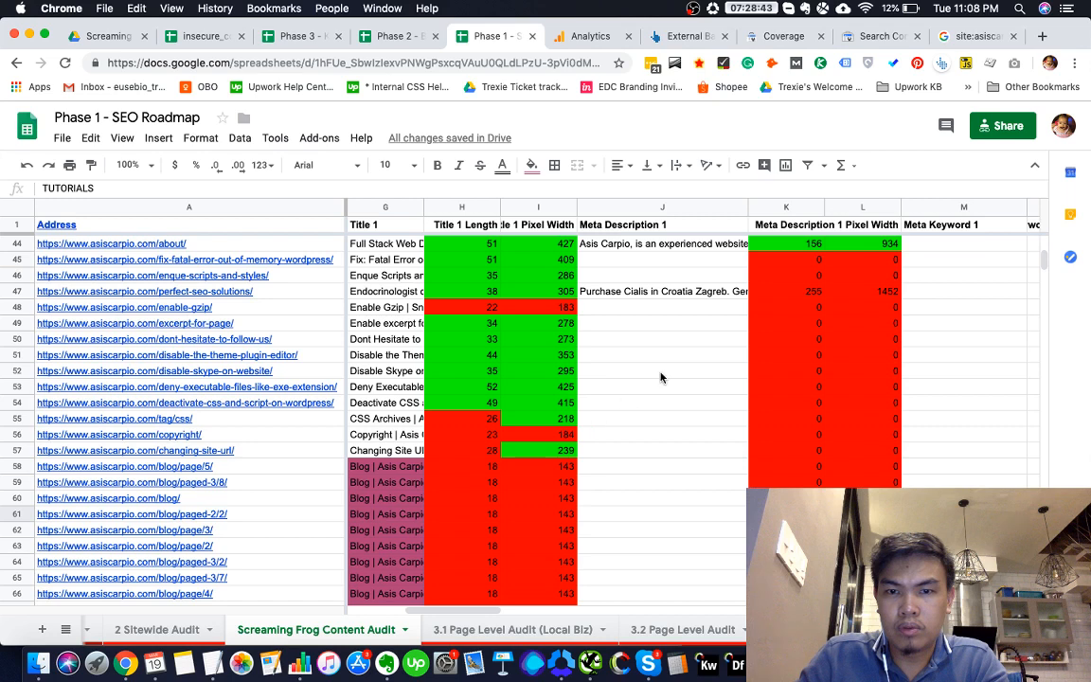
pyautogui.click(785, 291)
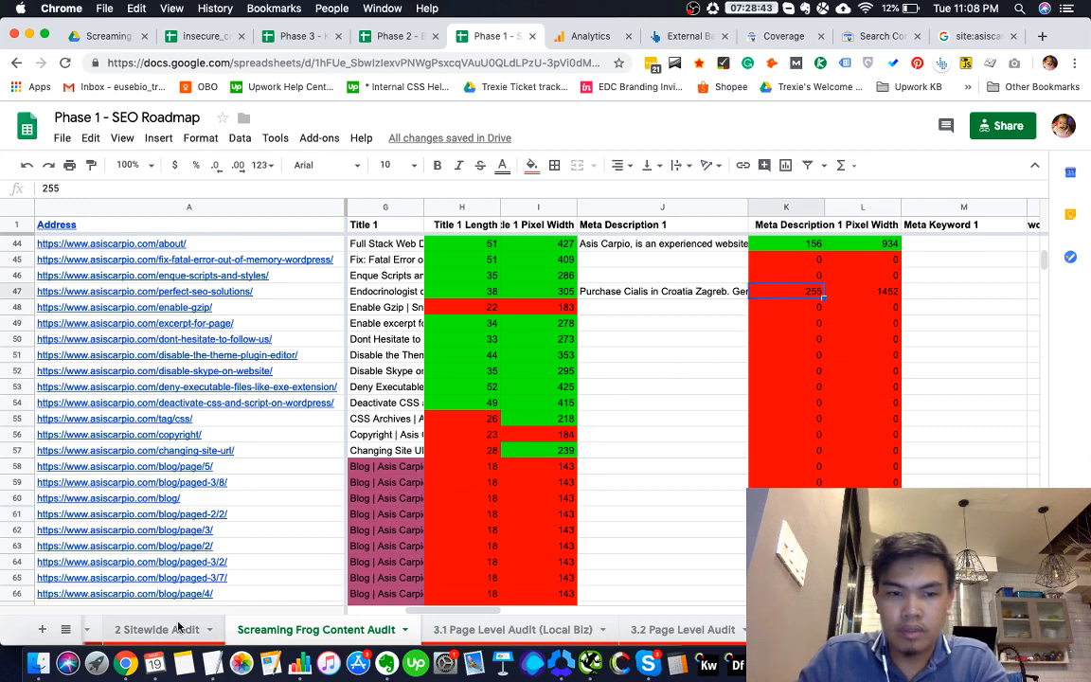
# Back on Sitewide Audit, mark short meta descriptions N and meta keywords Y
pyautogui.click(157, 629)
pyautogui.click(506, 468)
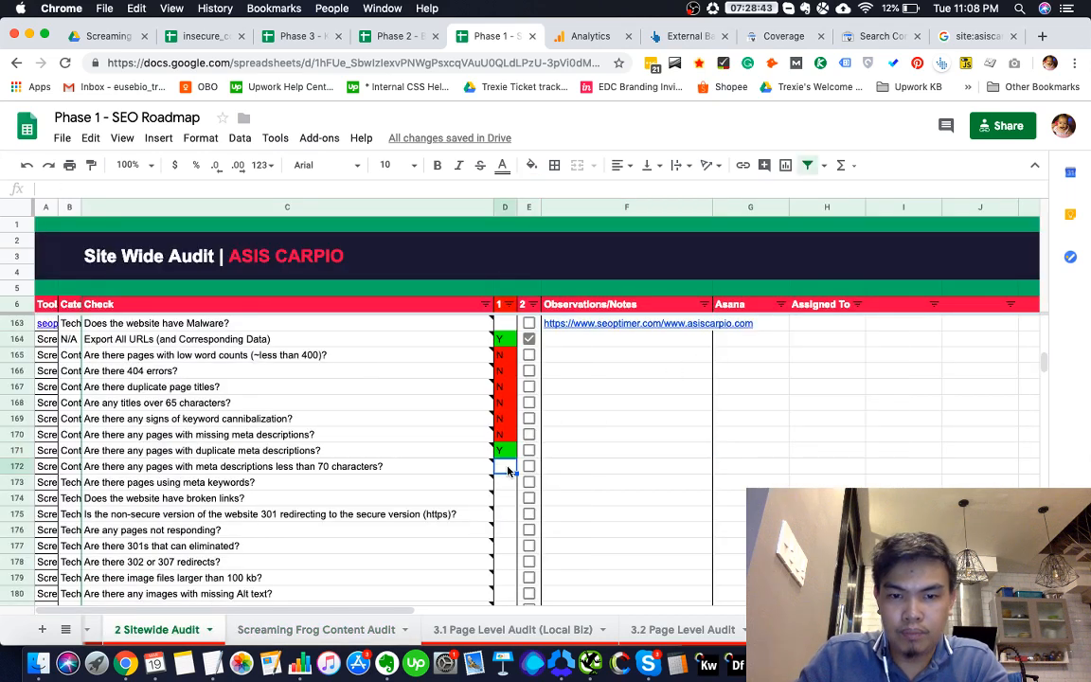
pyautogui.write('N')
pyautogui.press('Return')
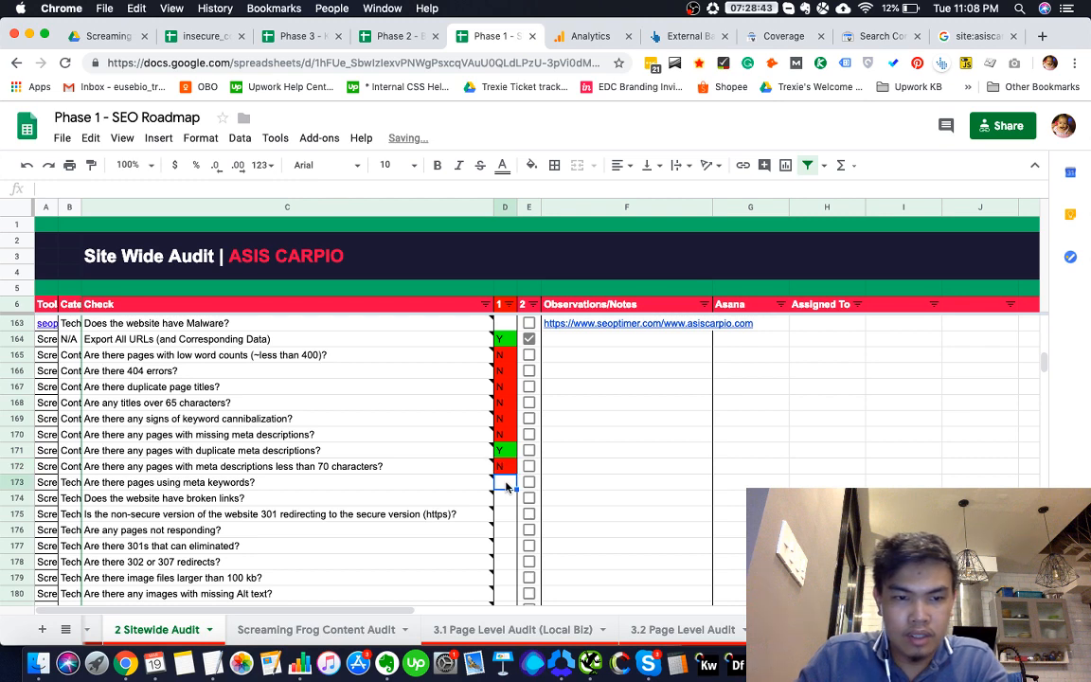
pyautogui.moveTo(486, 490)
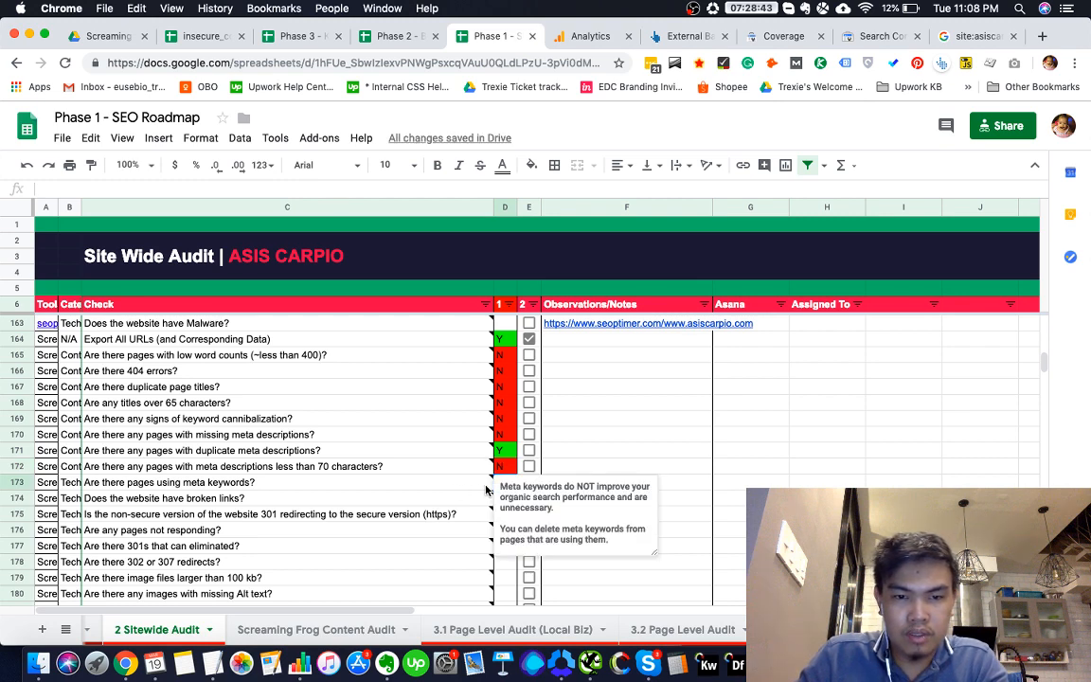
pyautogui.write('Y')
pyautogui.press('Return')
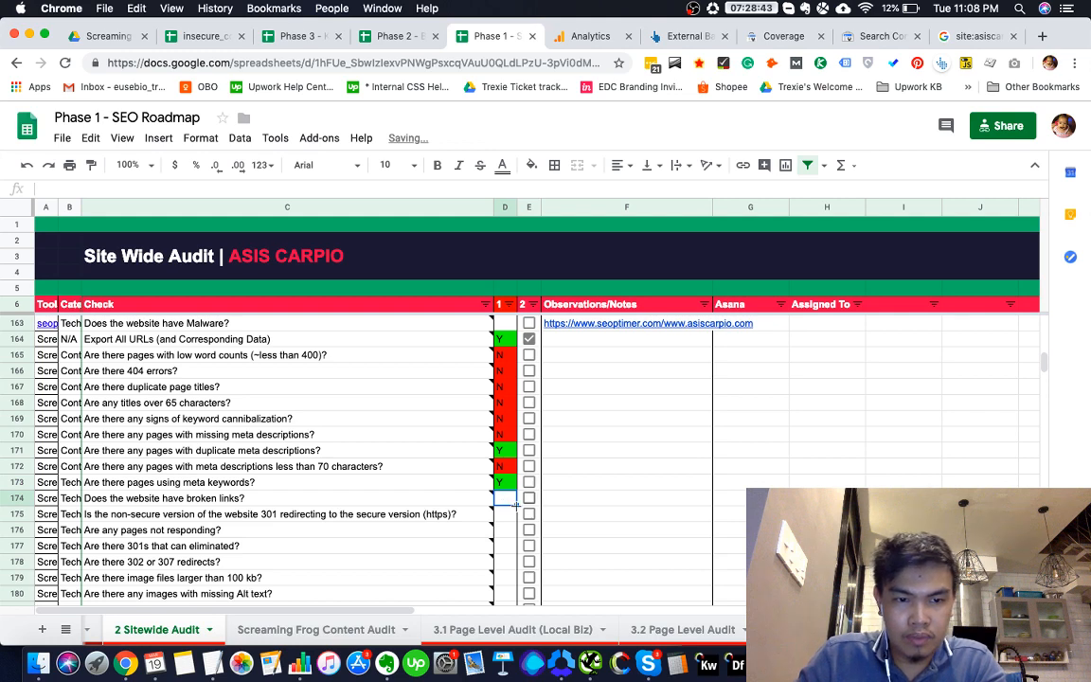
pyautogui.click(590, 663)
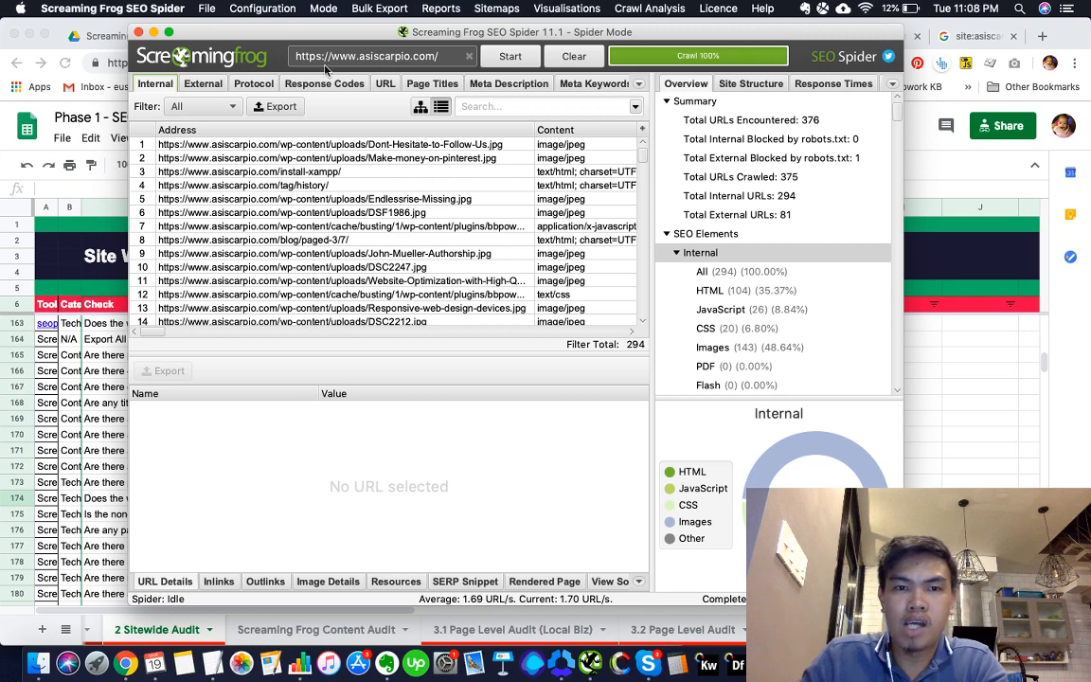
# In Screaming Frog, dismiss the Bulk Export menu without exporting anything
pyautogui.press('super+Tab')
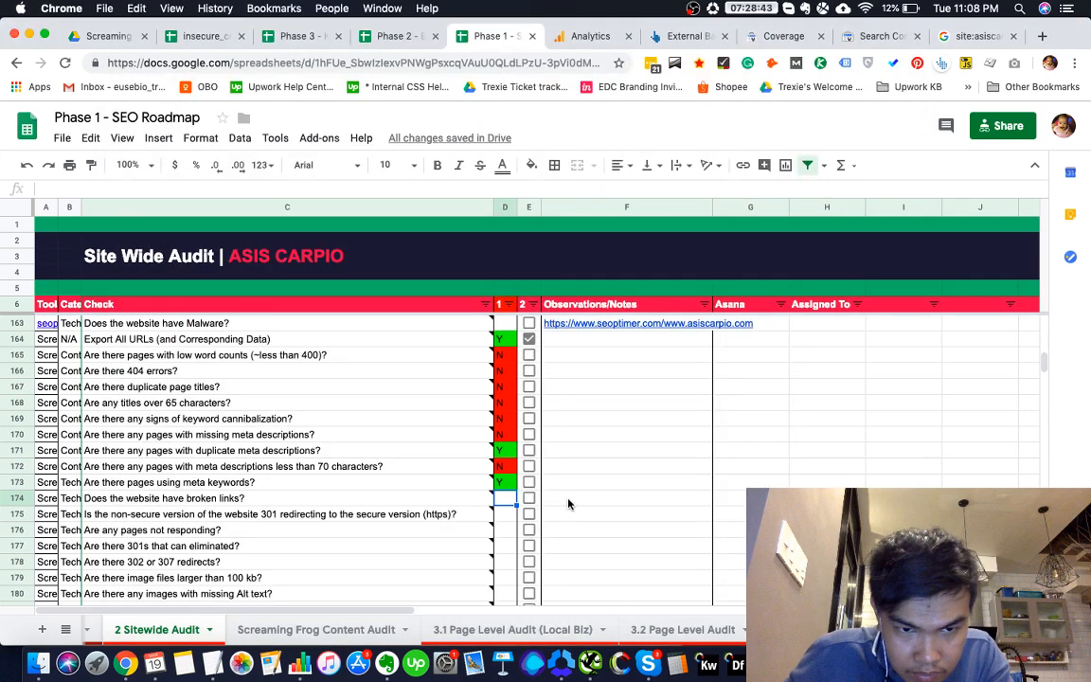
pyautogui.press('super+Tab')
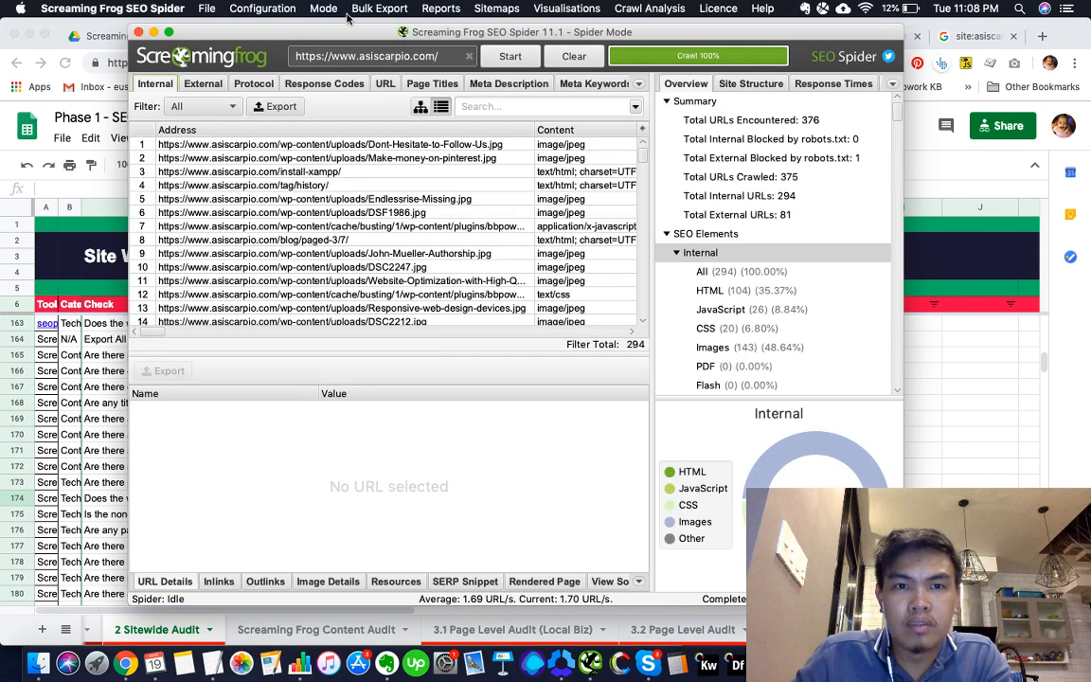
pyautogui.click(434, 8)
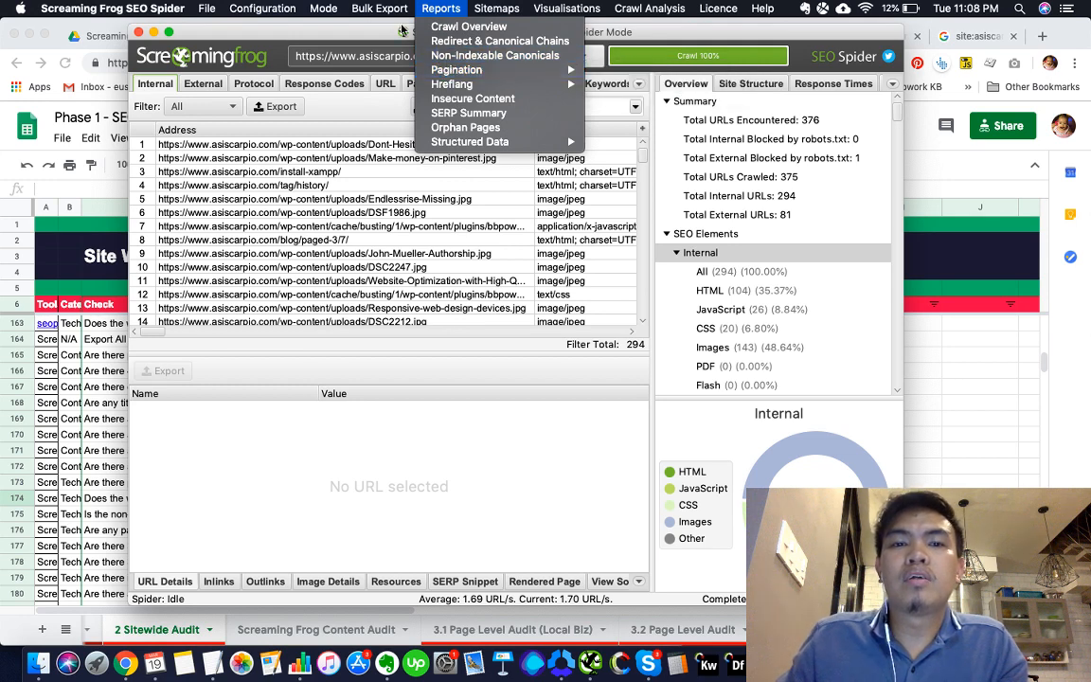
pyautogui.moveTo(365, 12)
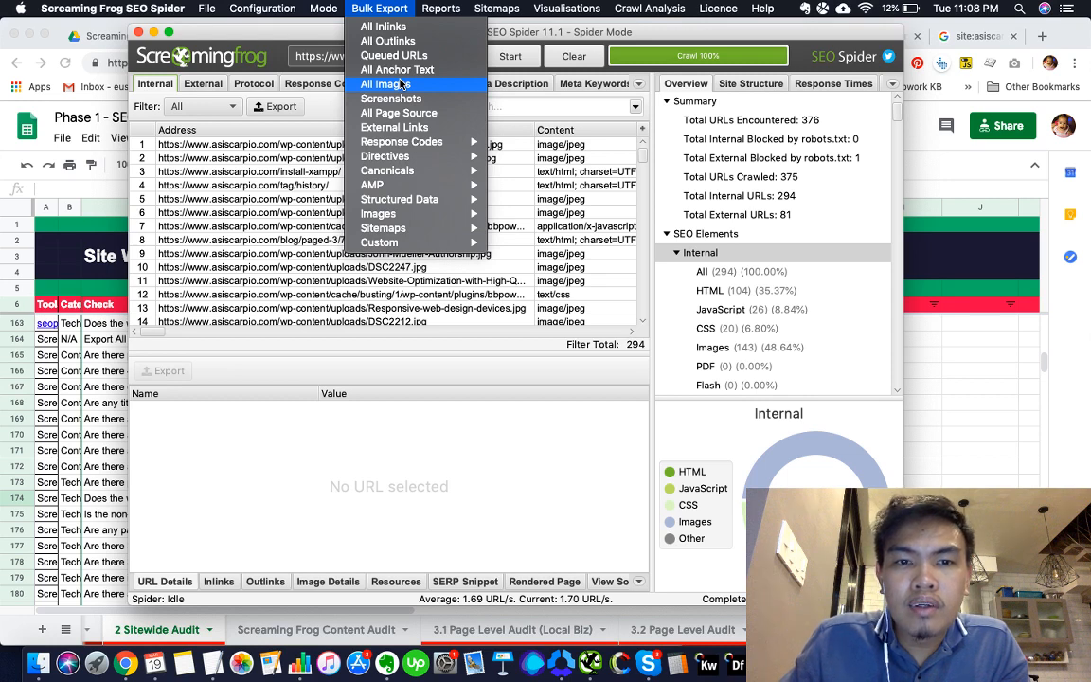
pyautogui.moveTo(403, 142)
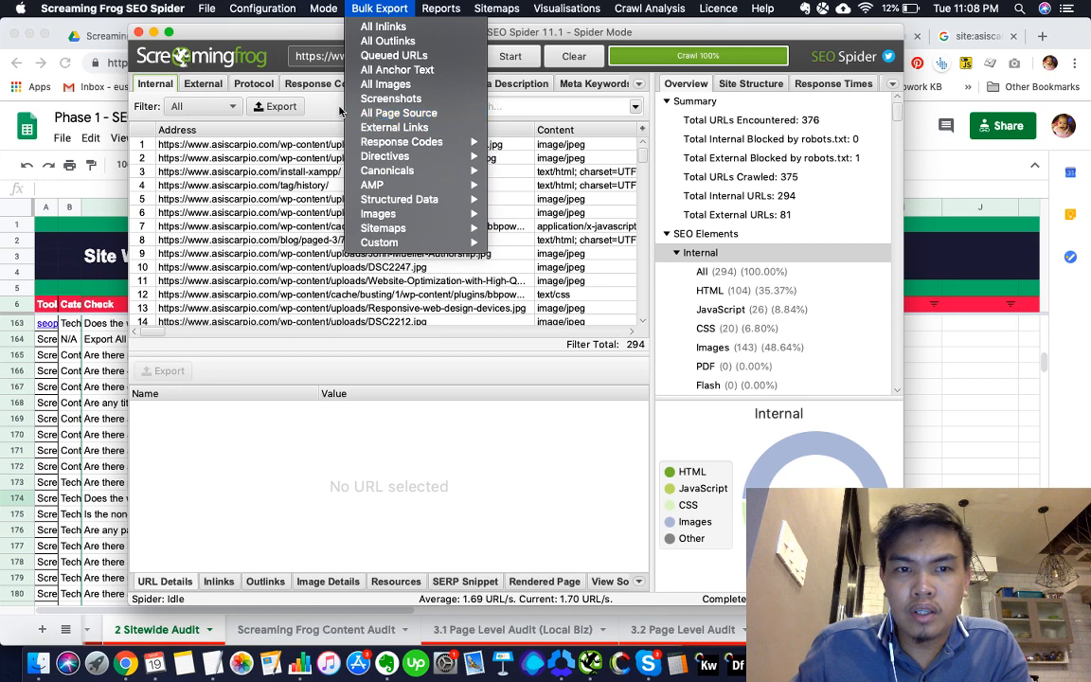
pyautogui.click(301, 100)
# Browse the crawl's External and URL tabs, keeping the All filter on each
pyautogui.click(203, 83)
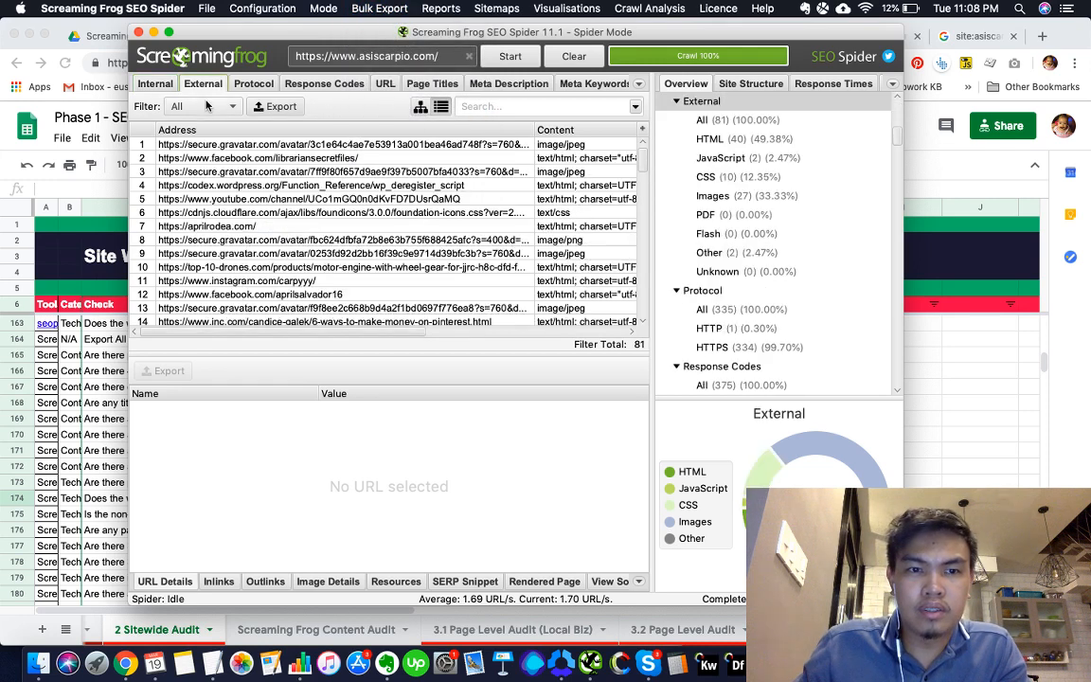
pyautogui.click(201, 106)
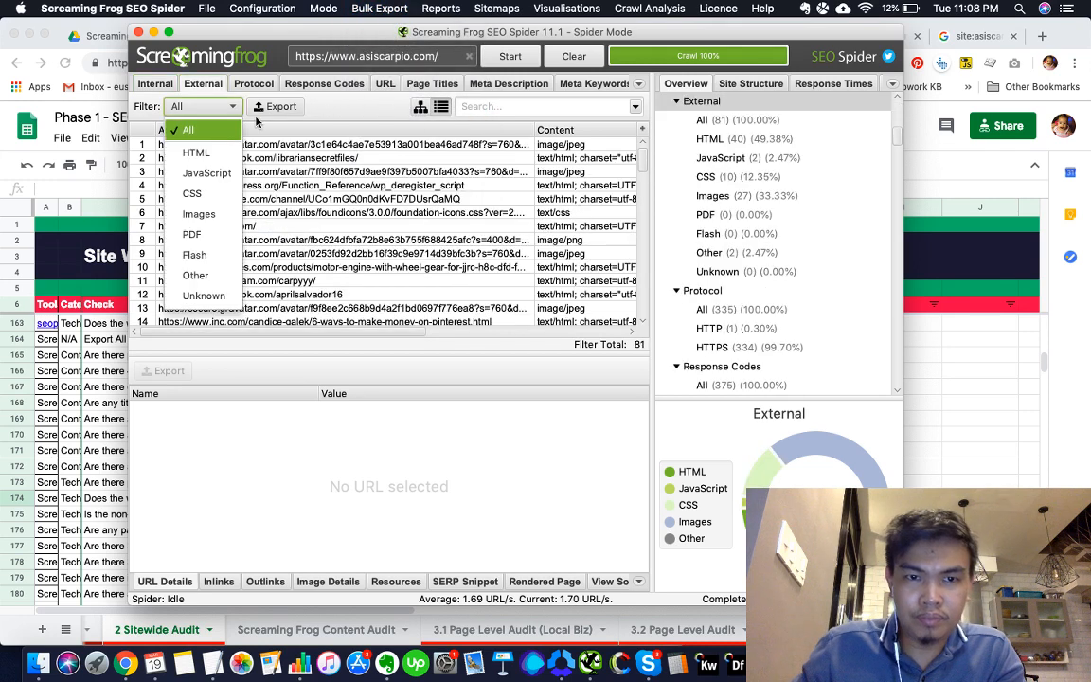
pyautogui.click(317, 103)
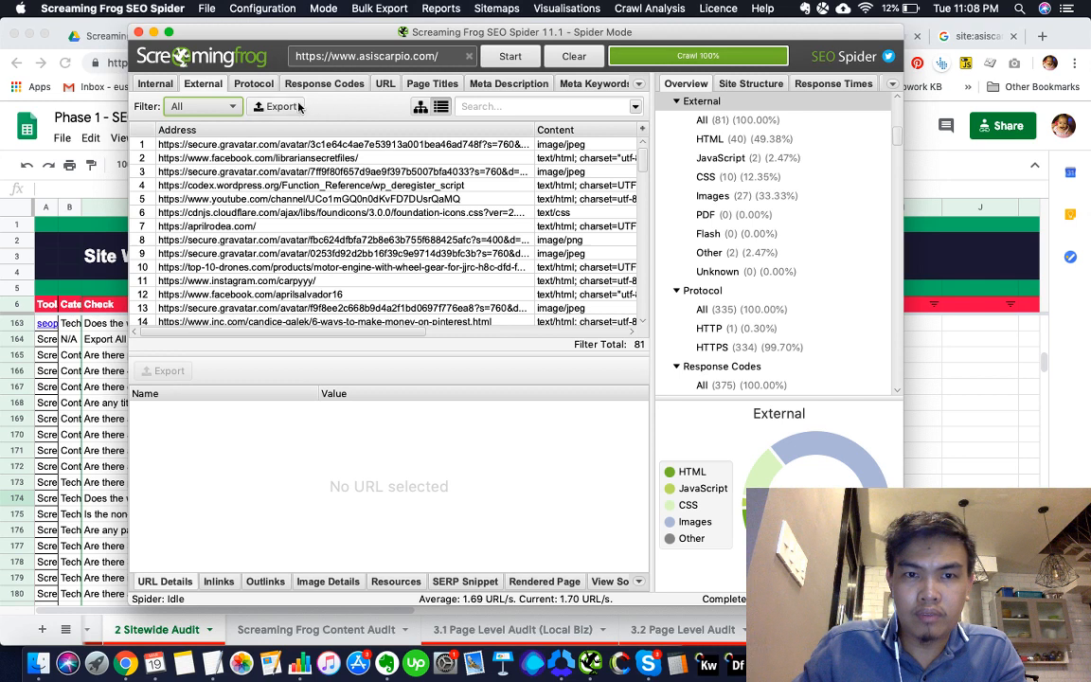
pyautogui.click(384, 83)
pyautogui.click(235, 107)
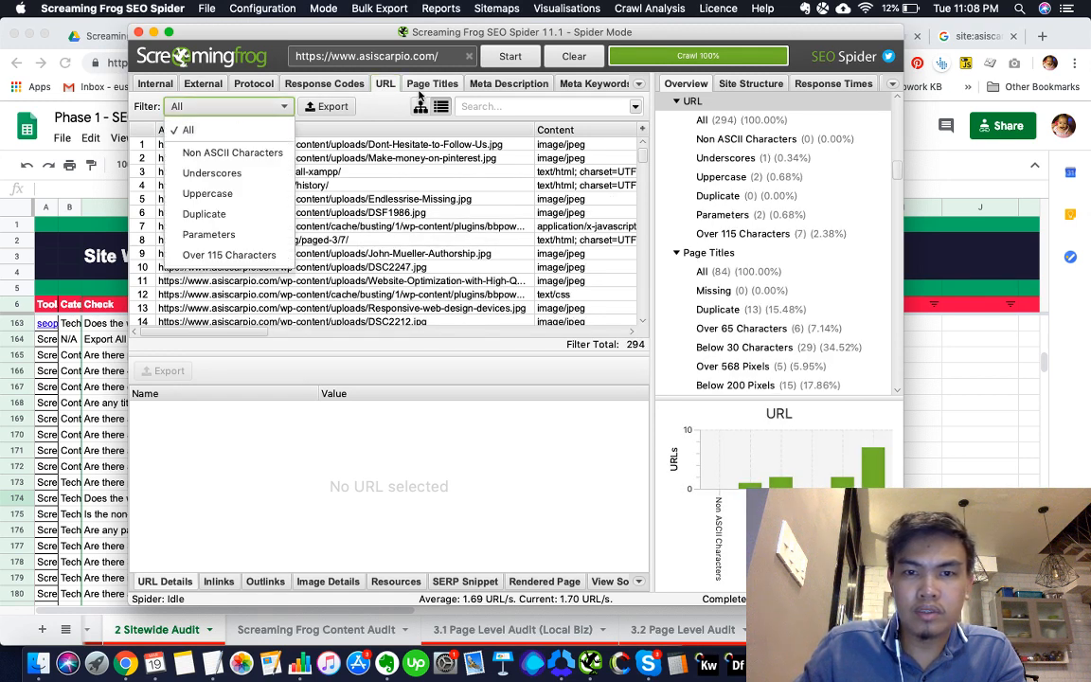
pyautogui.click(378, 87)
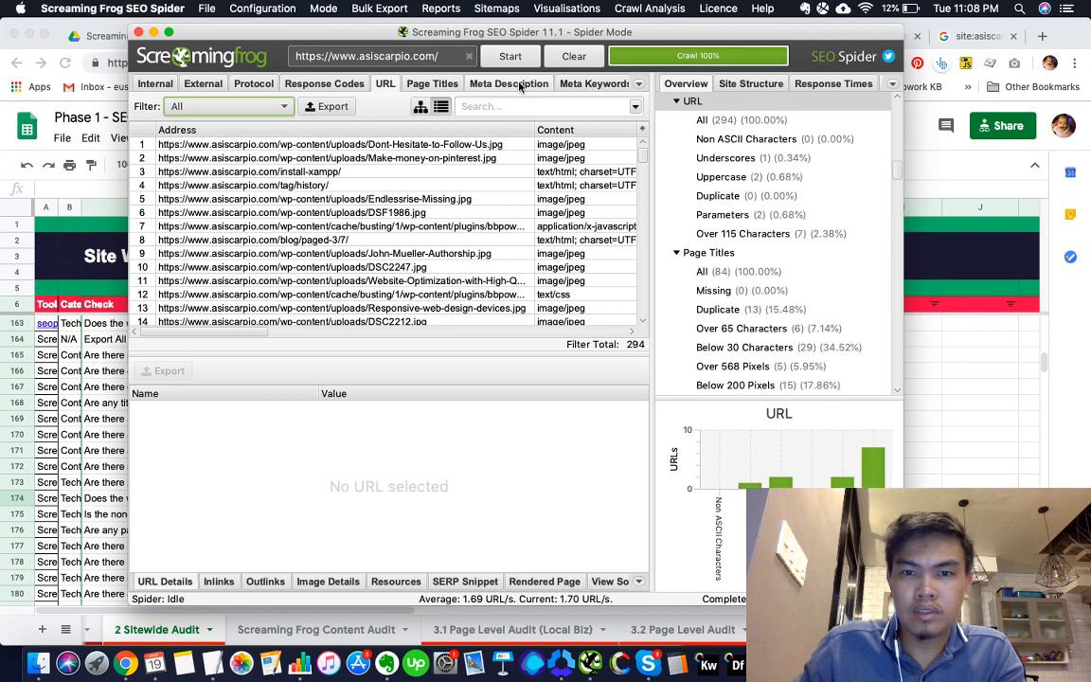
pyautogui.click(639, 85)
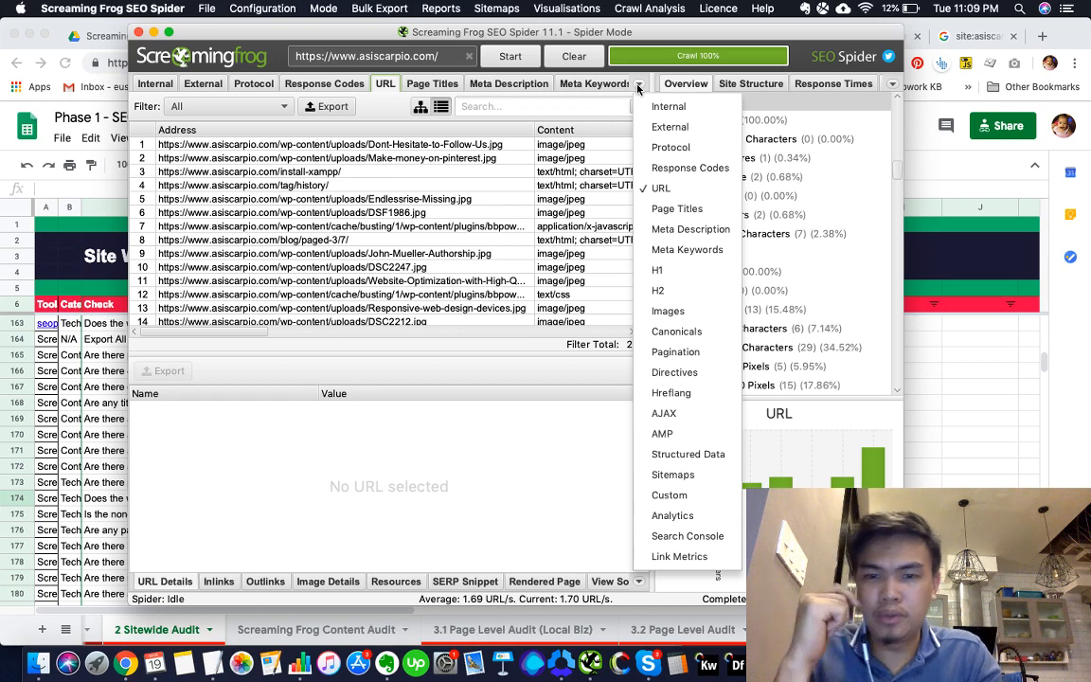
# Glance at the spreadsheet, reopen the crawl reports menu, then return to the browser
pyautogui.press('super+Tab')
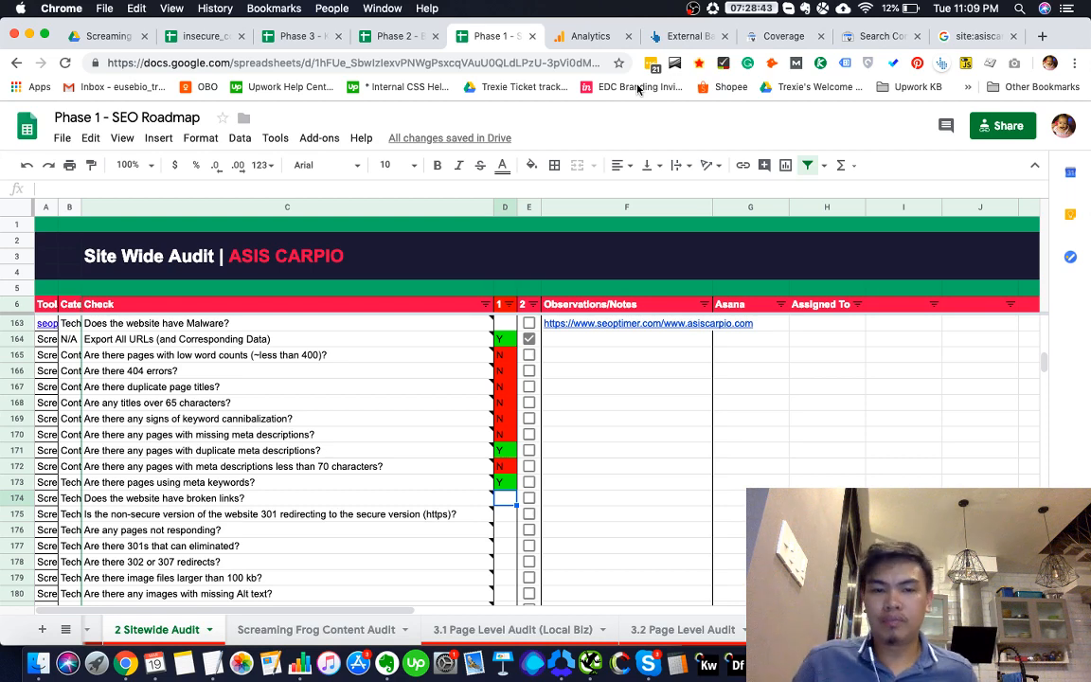
pyautogui.click(557, 656)
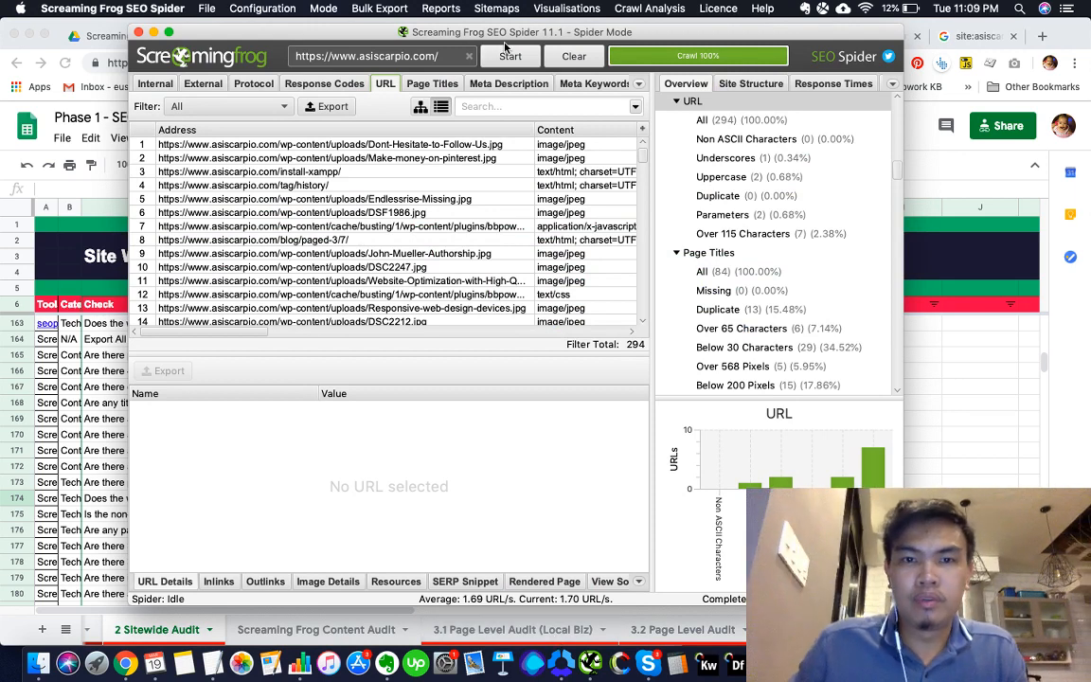
pyautogui.click(441, 10)
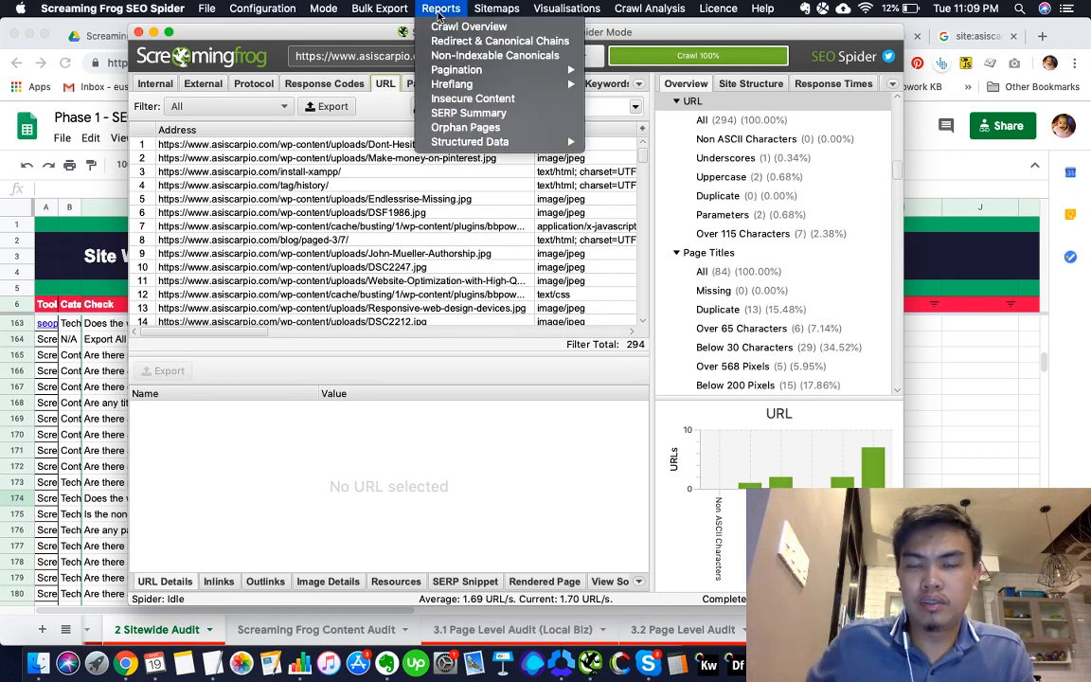
pyautogui.moveTo(367, 13)
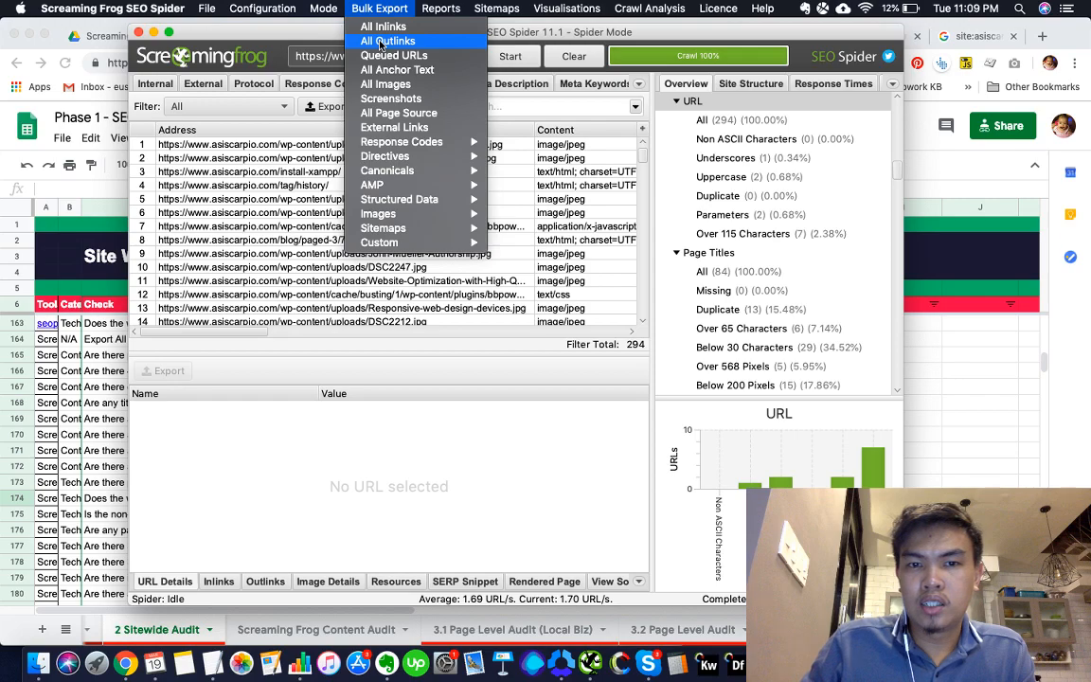
pyautogui.press('super+Tab')
# Check Ahrefs' broken outgoing links report (none found), then open Internal backlinks
pyautogui.click(689, 36)
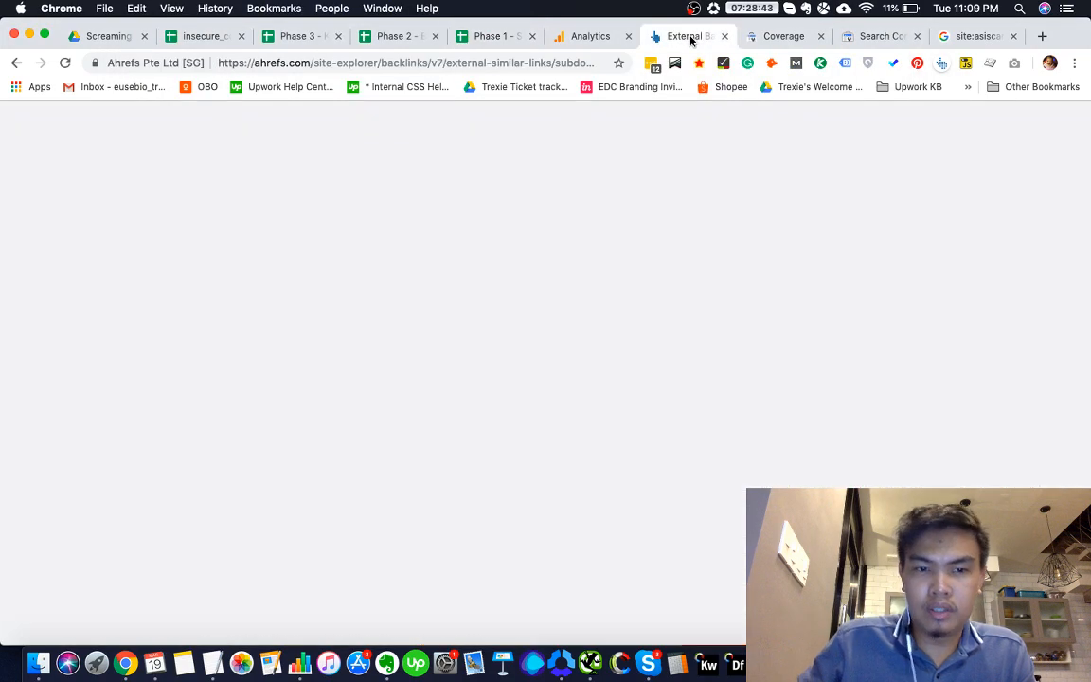
pyautogui.scroll(-5, 110, 388)
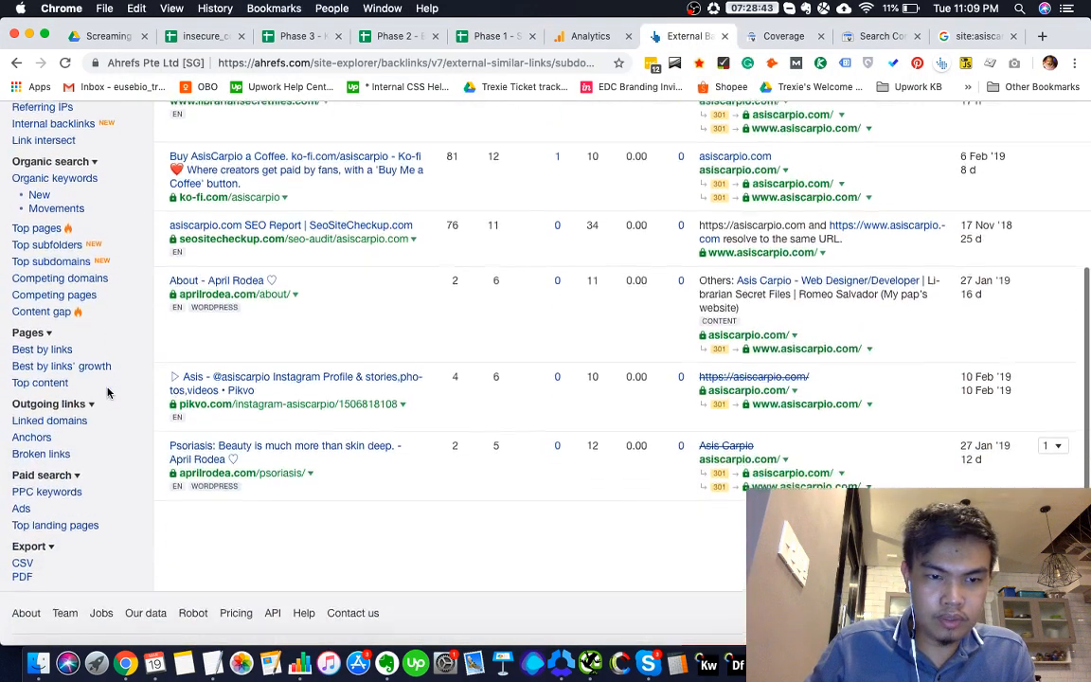
pyautogui.scroll(-1, 107, 392)
pyautogui.click(56, 430)
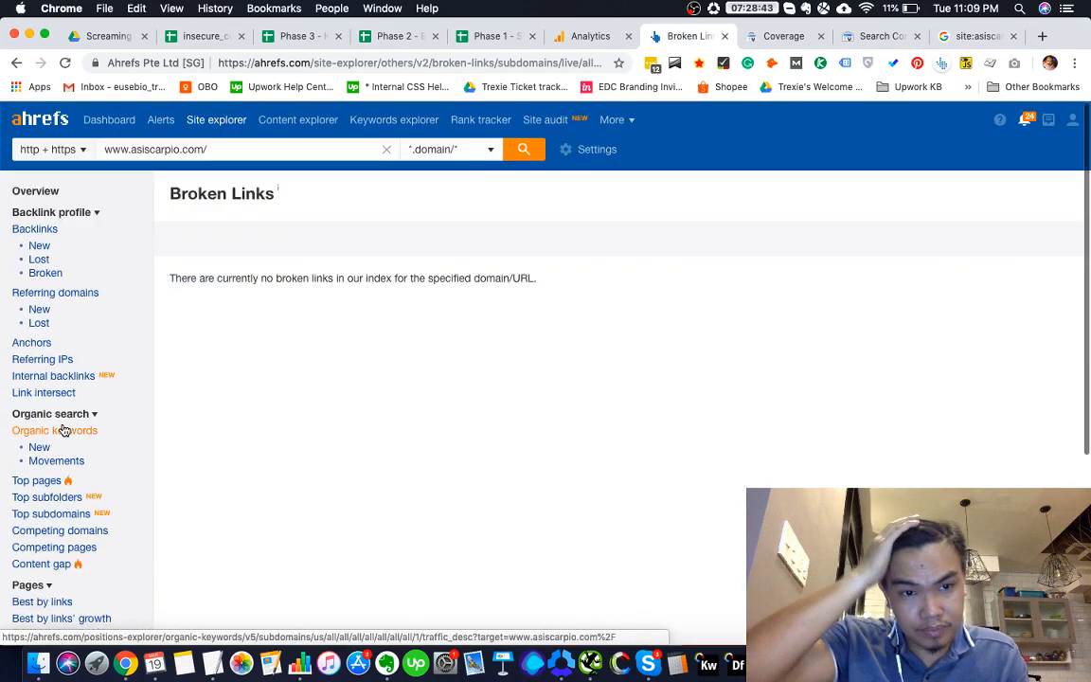
pyautogui.scroll(-3, 66, 428)
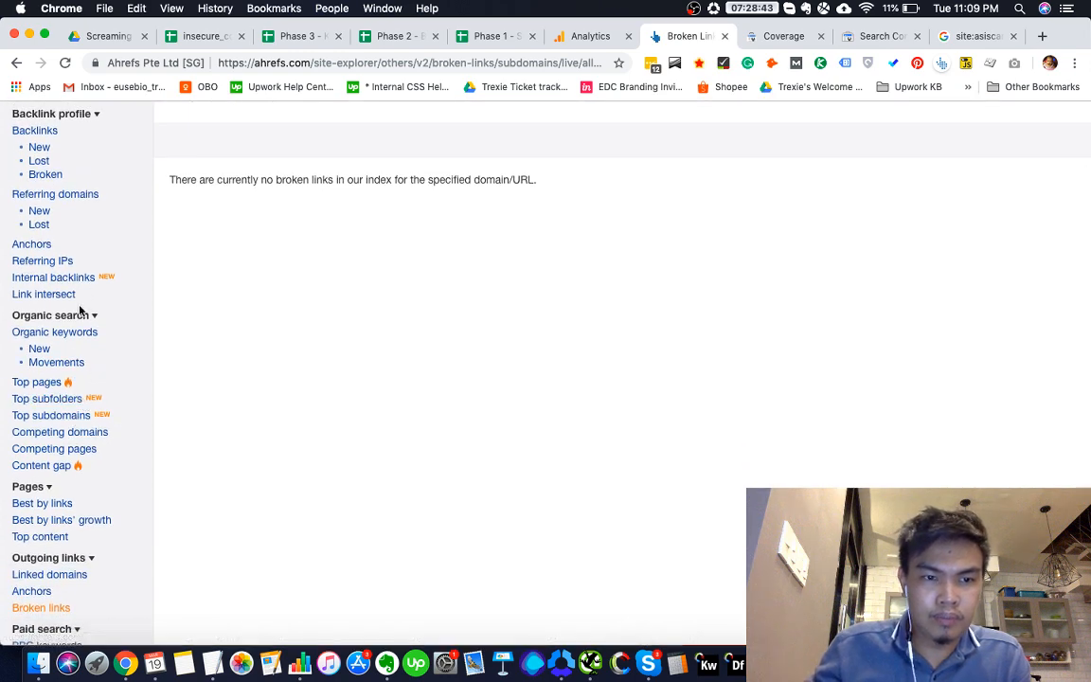
pyautogui.click(64, 278)
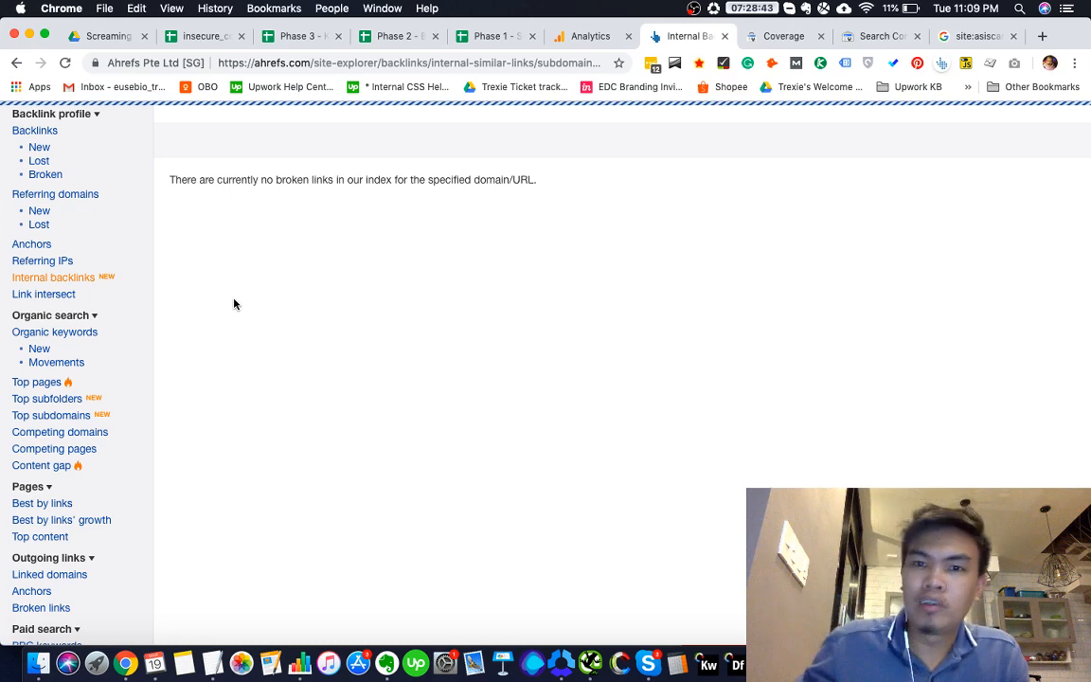
pyautogui.press('super+Tab')
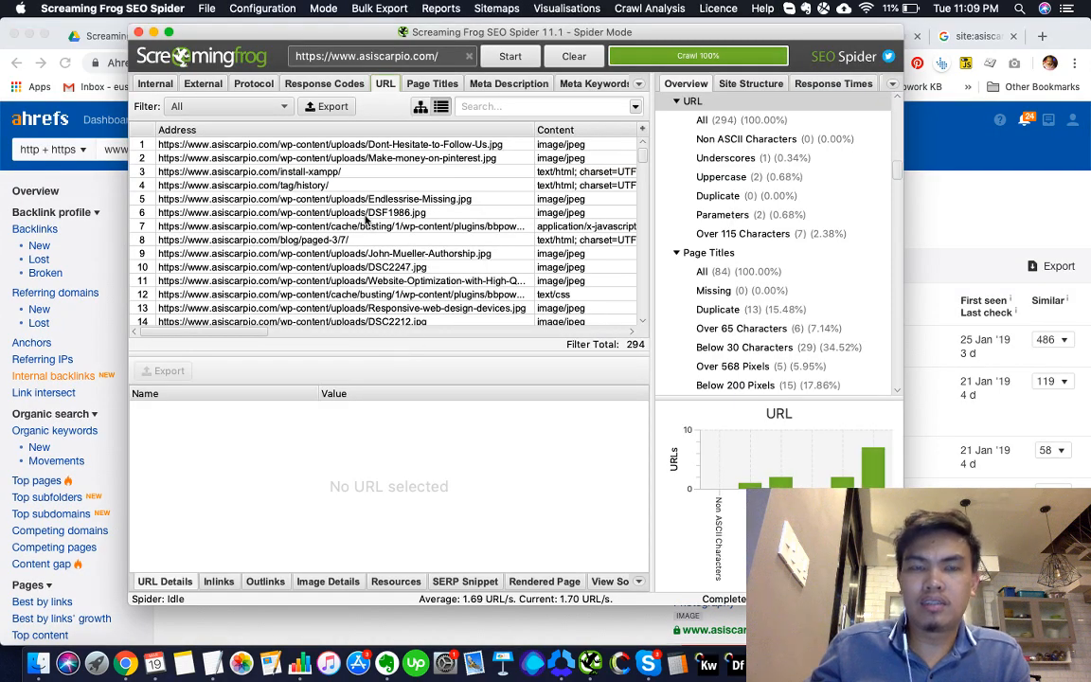
# Review the crawl's URL, External, Internal and Response Codes filters, noting 22 client errors
pyautogui.click(262, 109)
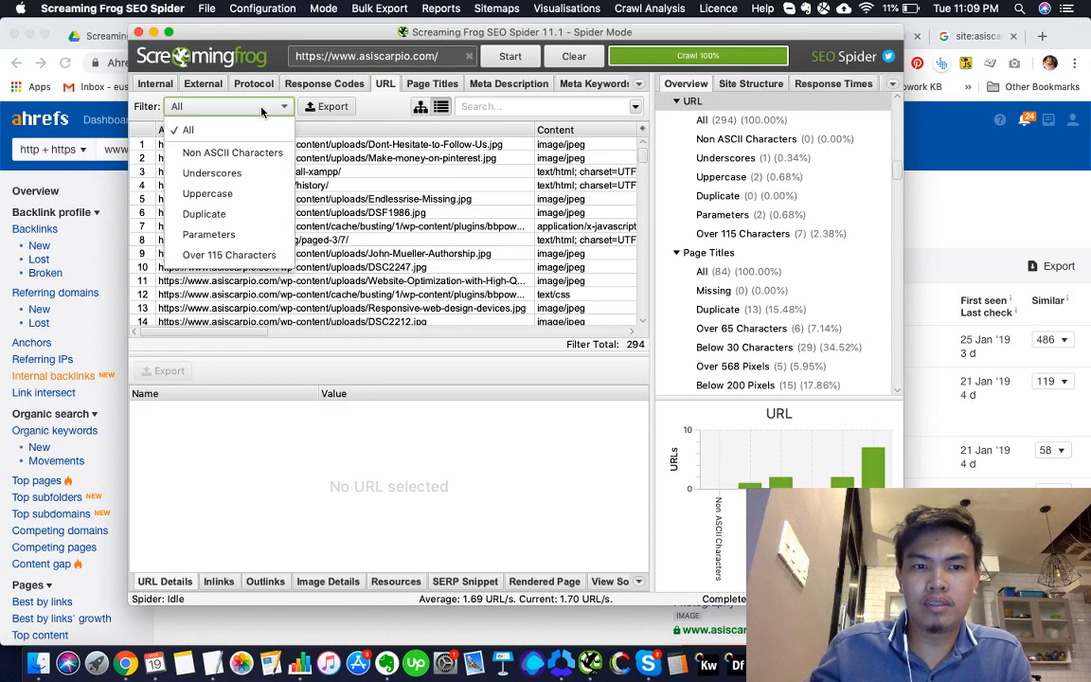
pyautogui.click(262, 112)
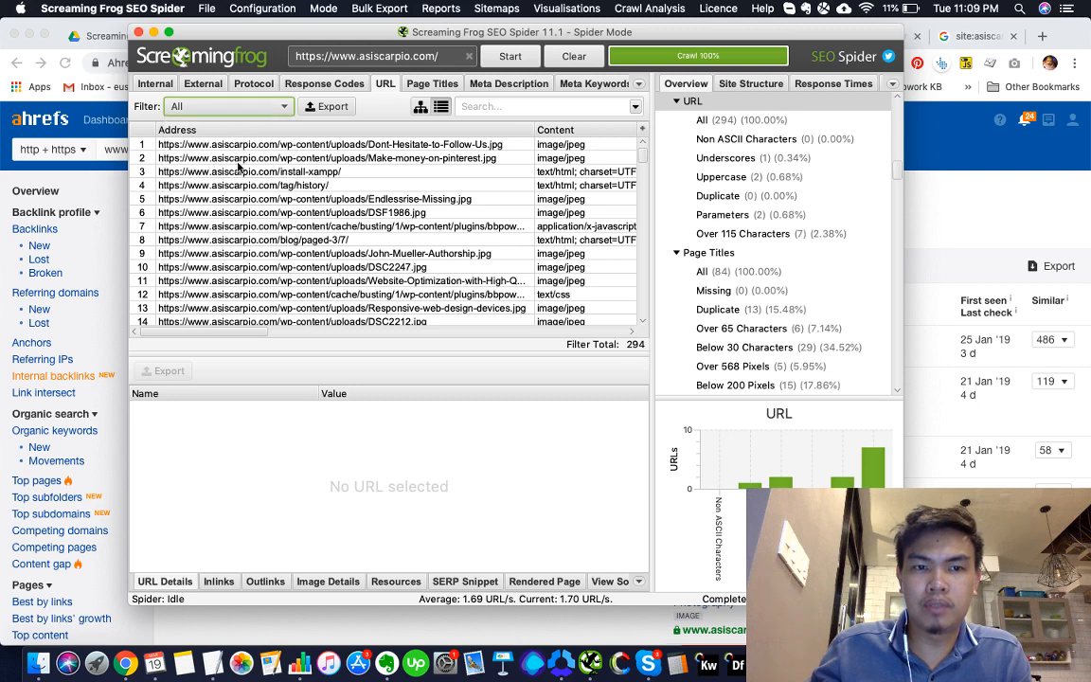
pyautogui.click(203, 86)
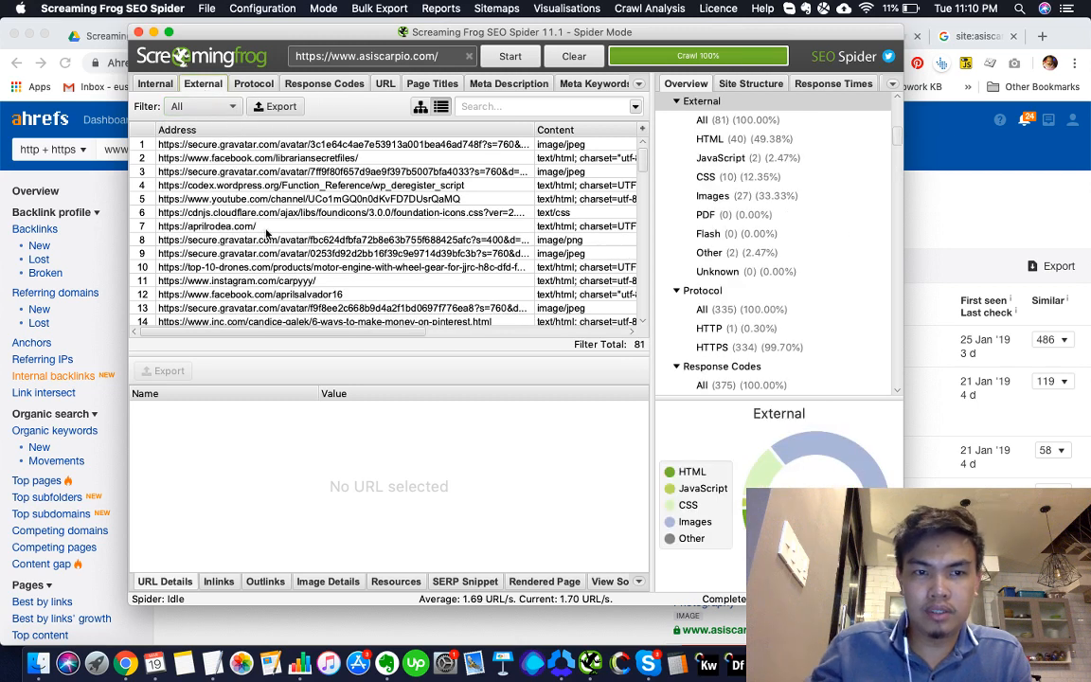
pyautogui.click(203, 109)
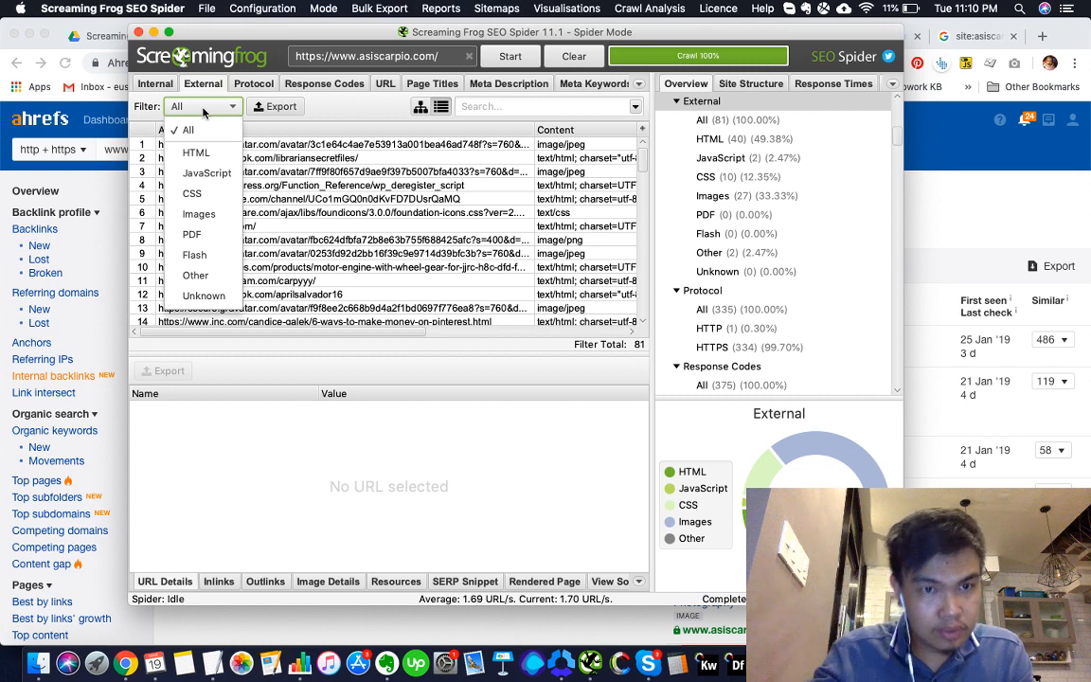
pyautogui.click(159, 86)
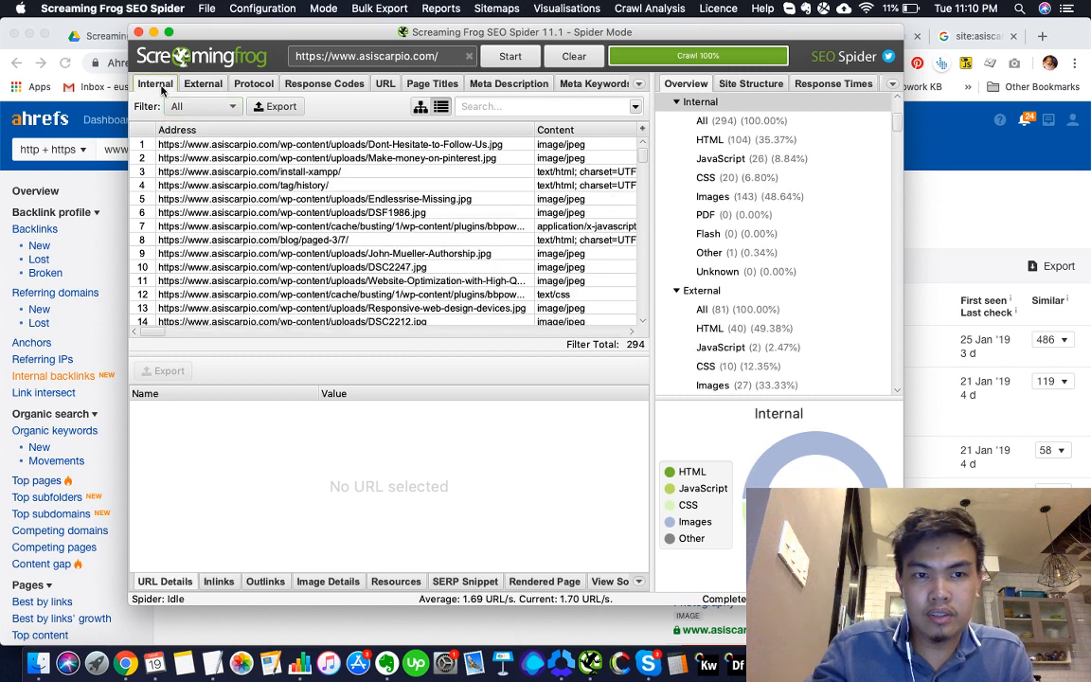
pyautogui.click(225, 109)
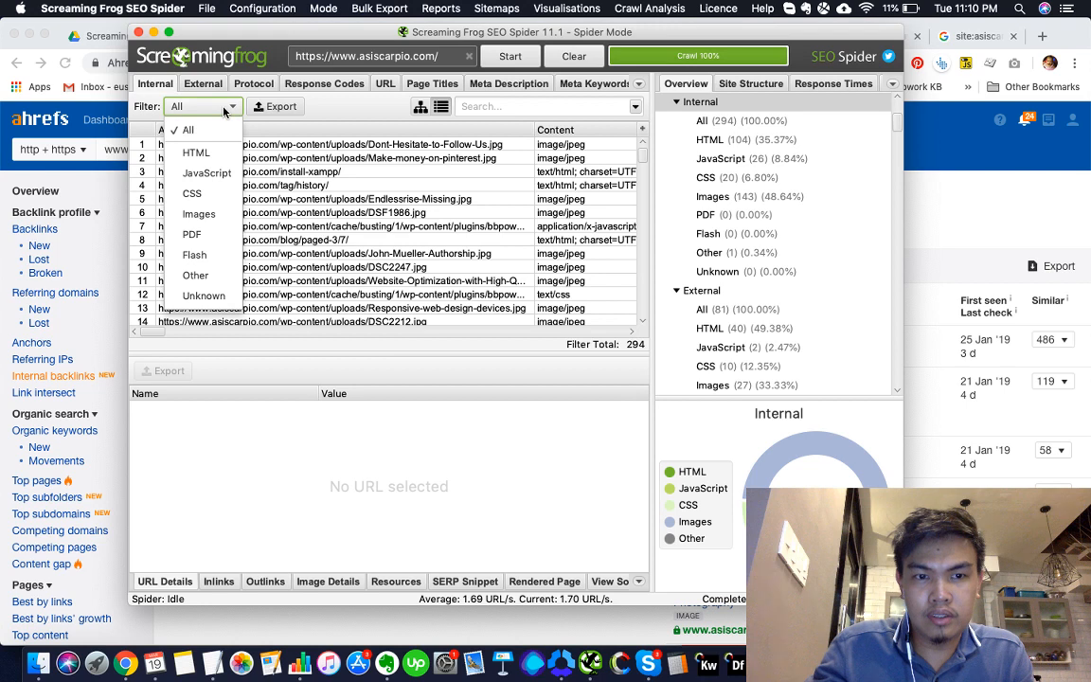
pyautogui.click(224, 108)
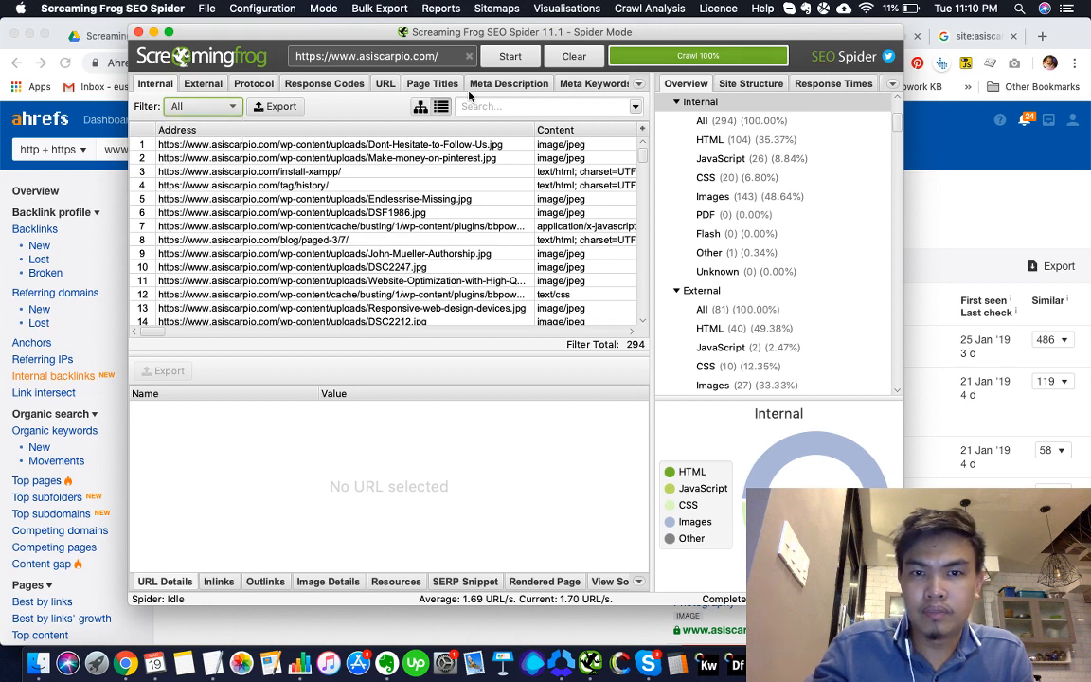
pyautogui.click(356, 87)
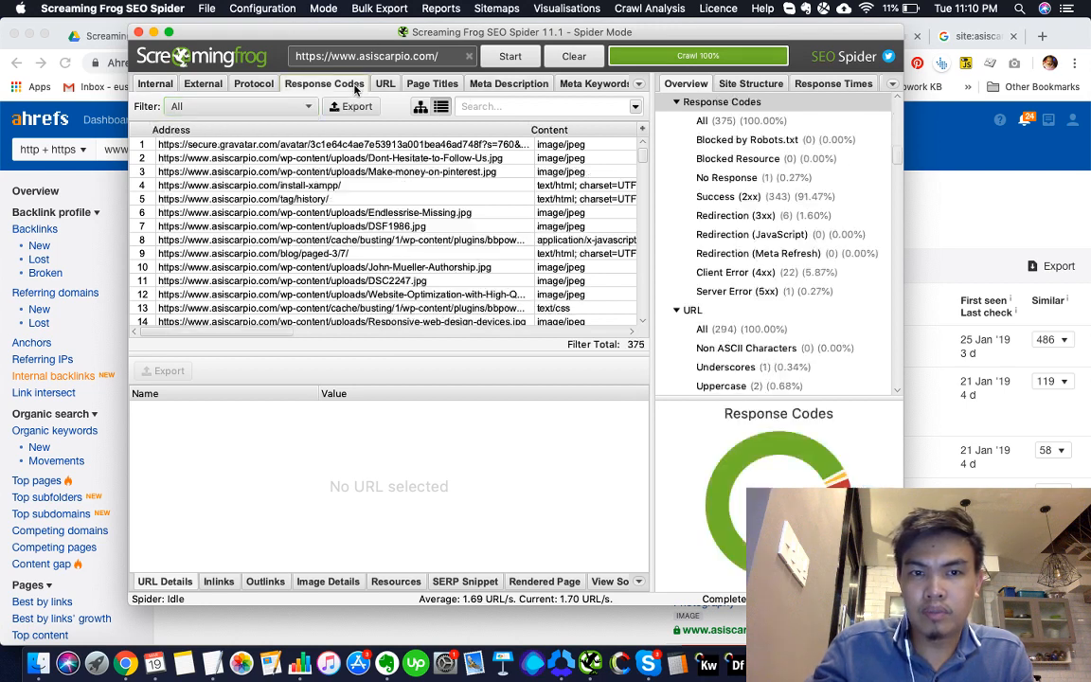
pyautogui.click(270, 111)
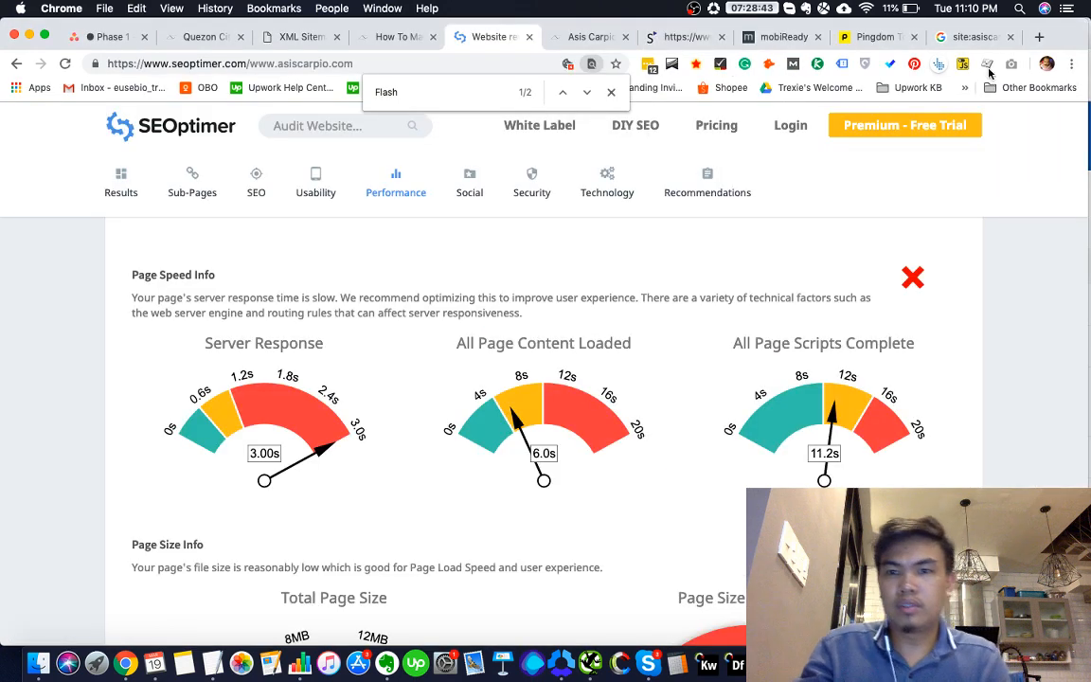
# Replace the site: query in Google with 'how to find broken link in screaming frog'
pyautogui.click(966, 37)
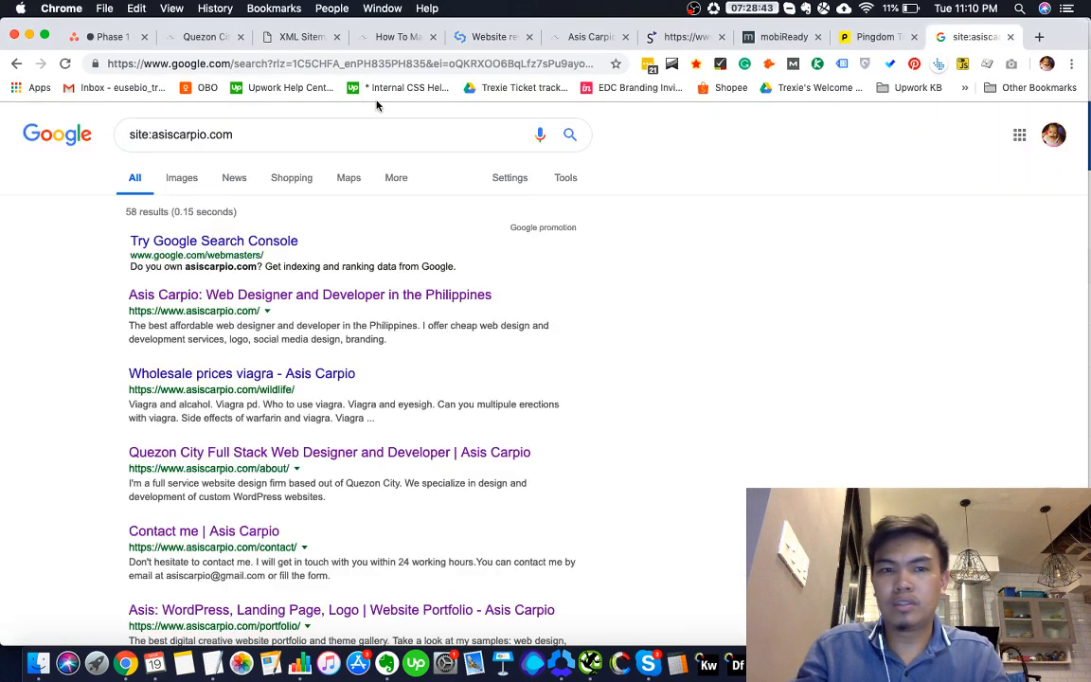
pyautogui.click(130, 135)
pyautogui.write('a')
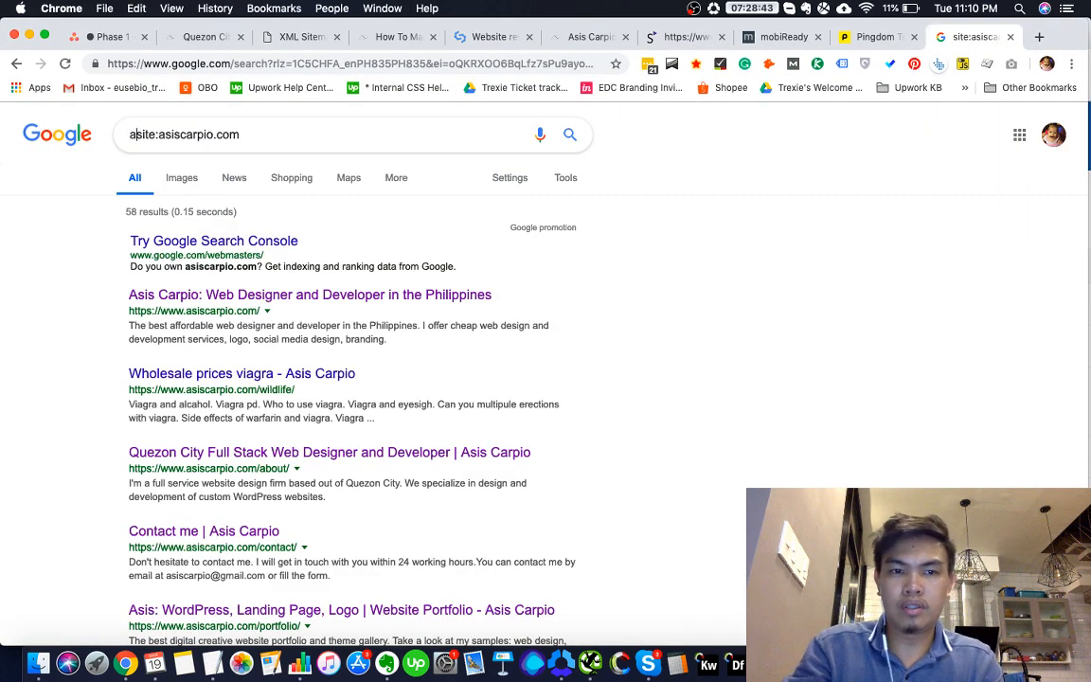
pyautogui.press('super+a')
pyautogui.write('how to ')
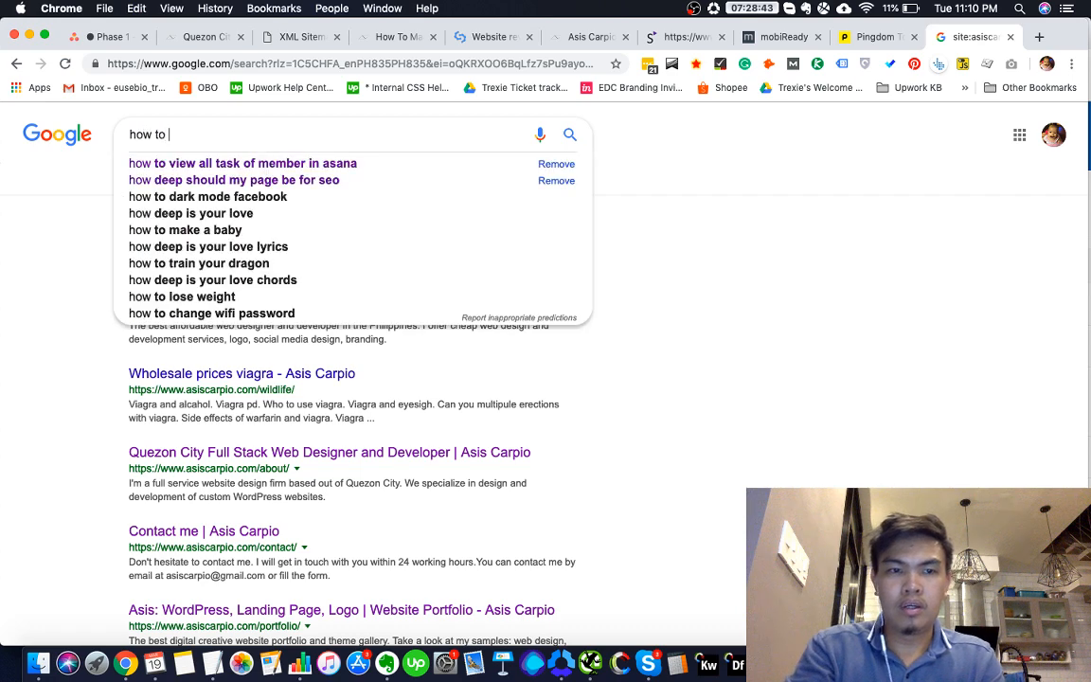
pyautogui.write('find broken link in s')
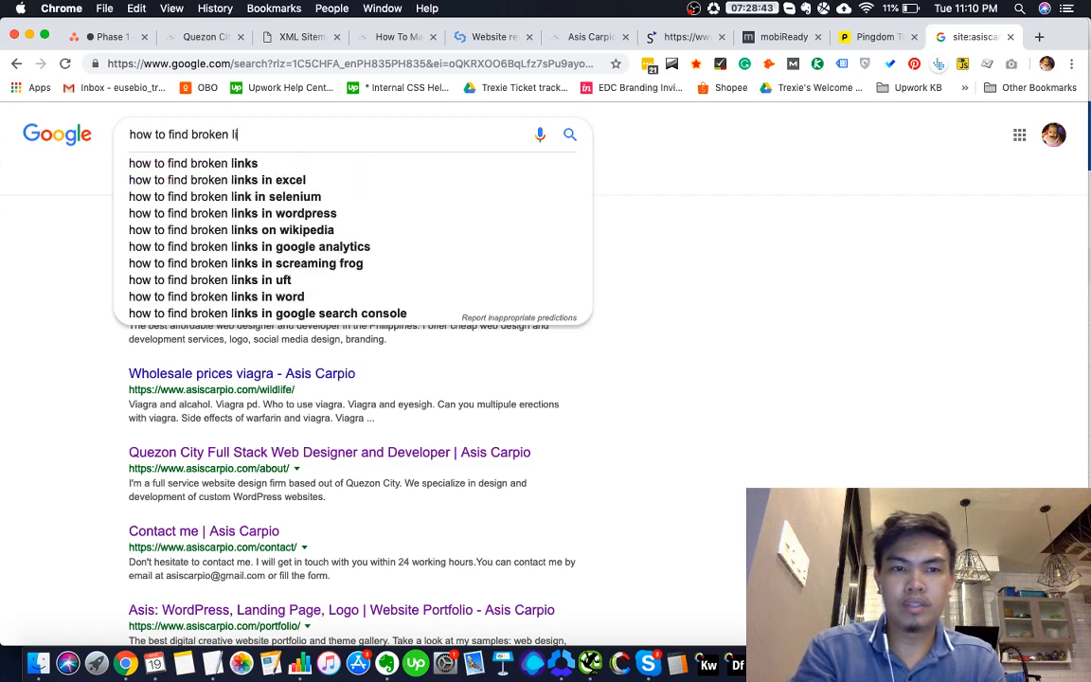
pyautogui.write('creaming frog')
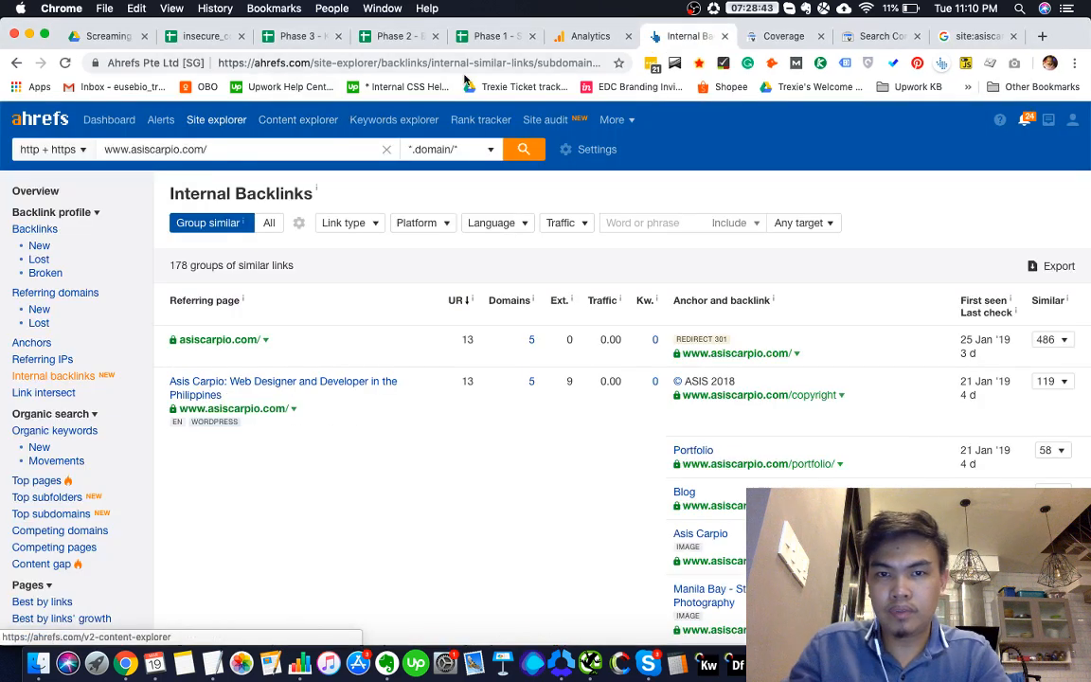
# Confirm row 174's broken-links check is blank, then show Ahrefs' internal backlink link-type filters
pyautogui.click(460, 37)
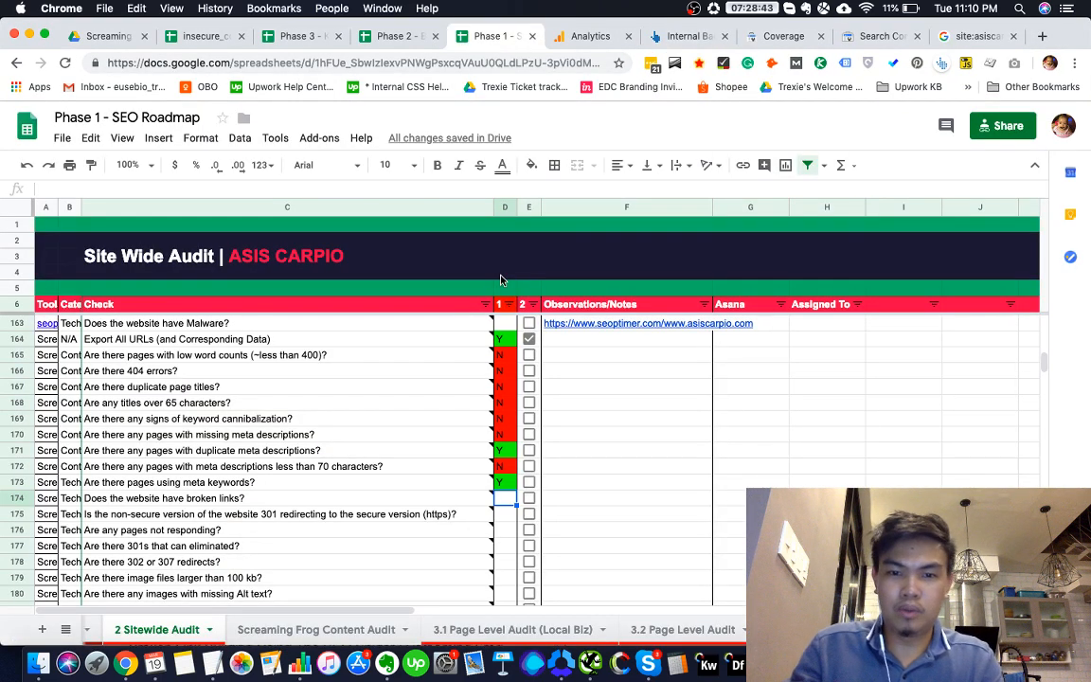
pyautogui.scroll(-2, 512, 426)
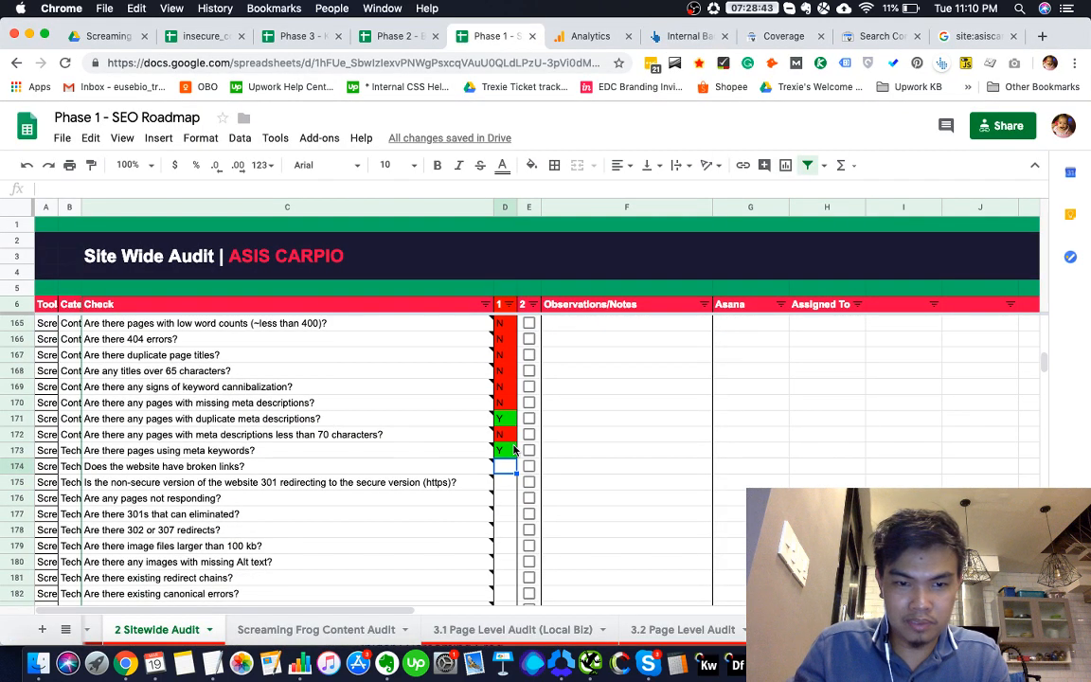
pyautogui.moveTo(433, 471)
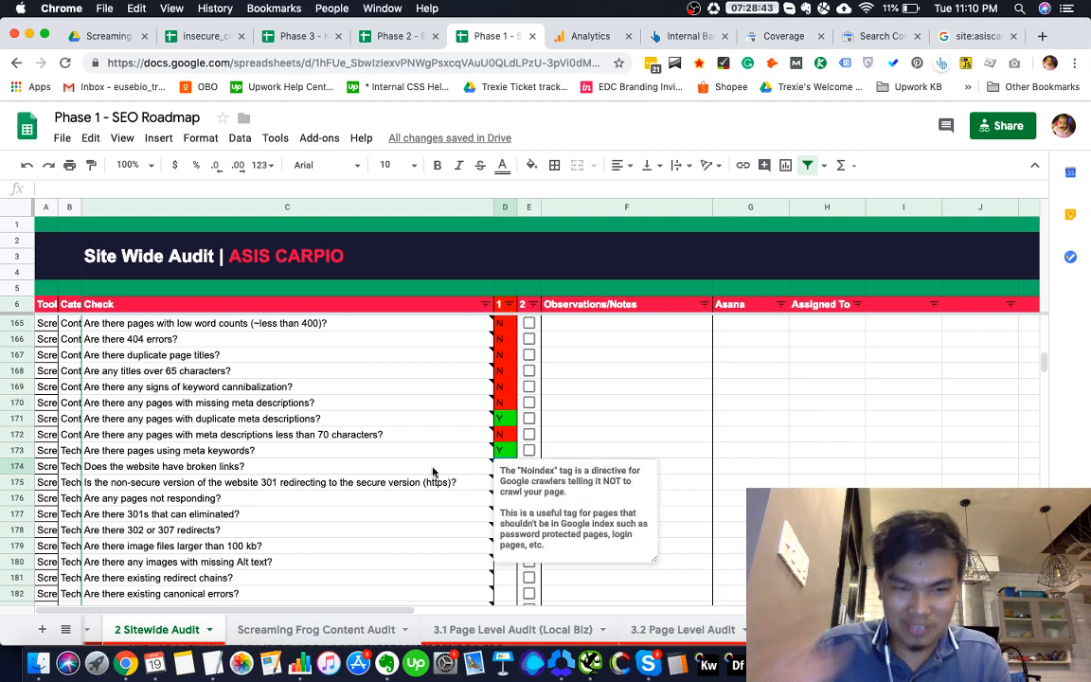
pyautogui.click(660, 36)
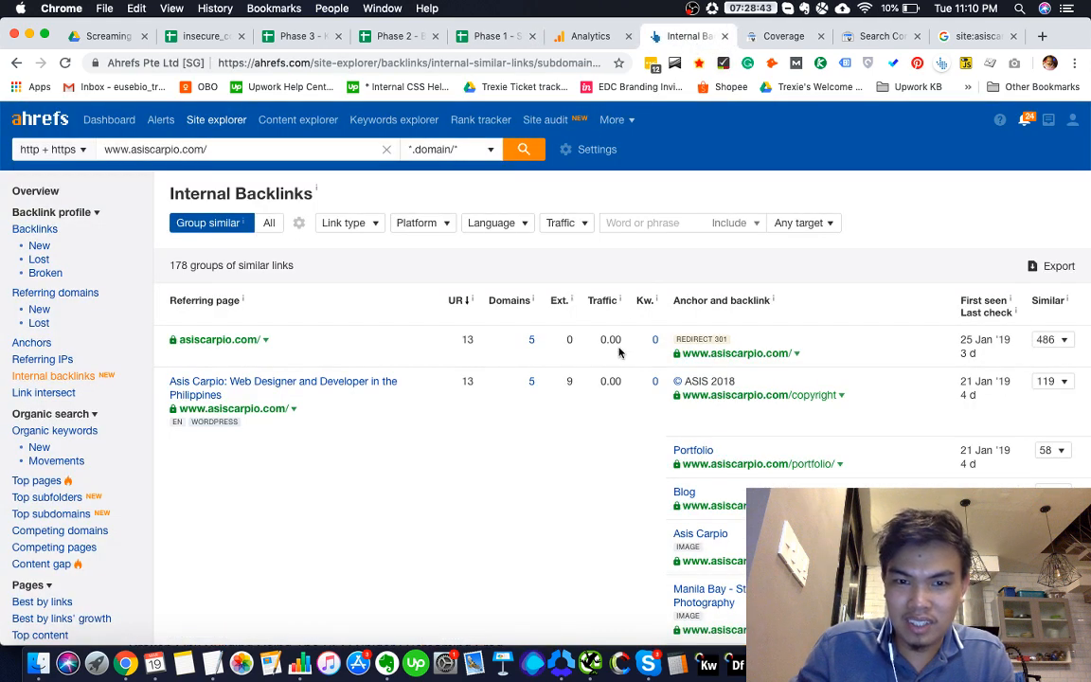
pyautogui.click(328, 224)
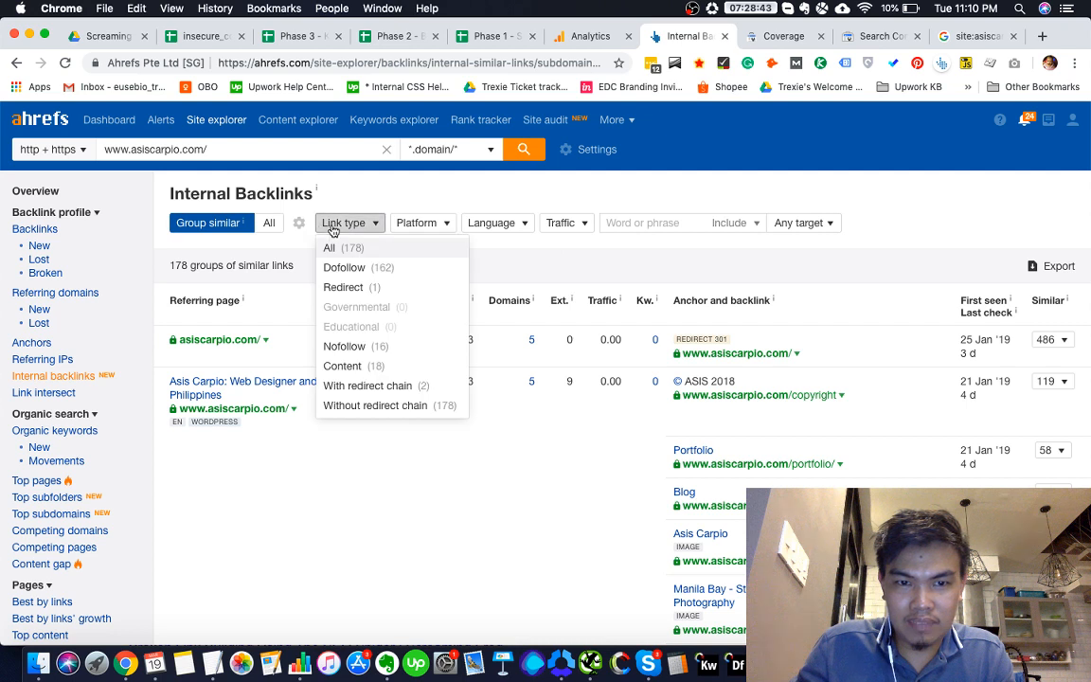
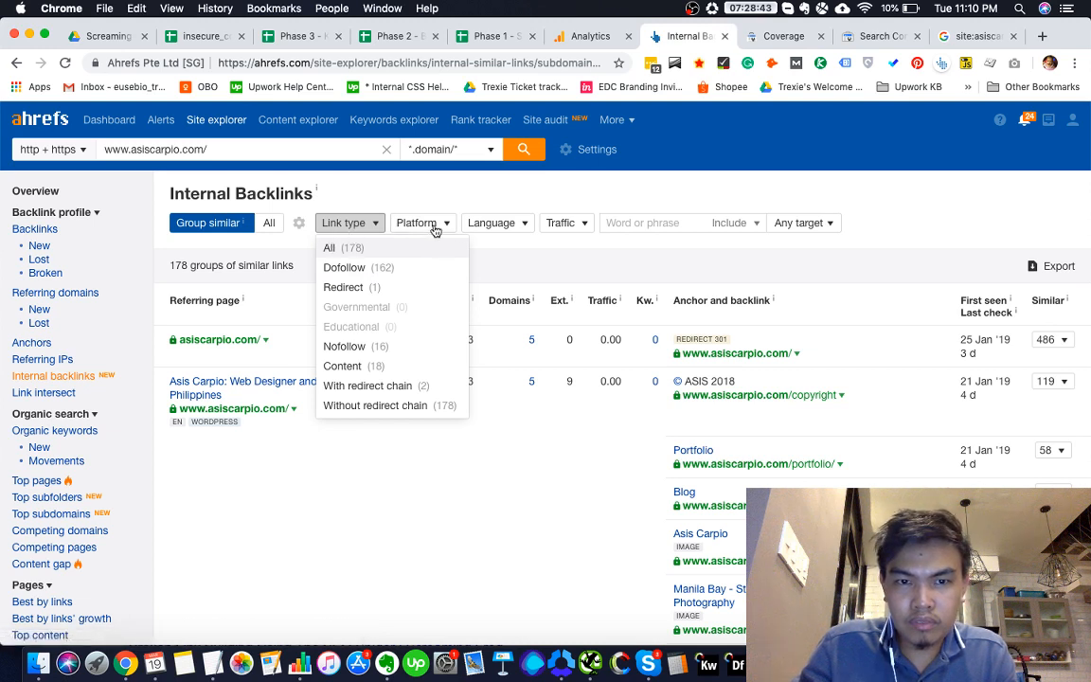
# Open and dismiss Ahrefs' default grouping settings for backlinks
pyautogui.click(299, 222)
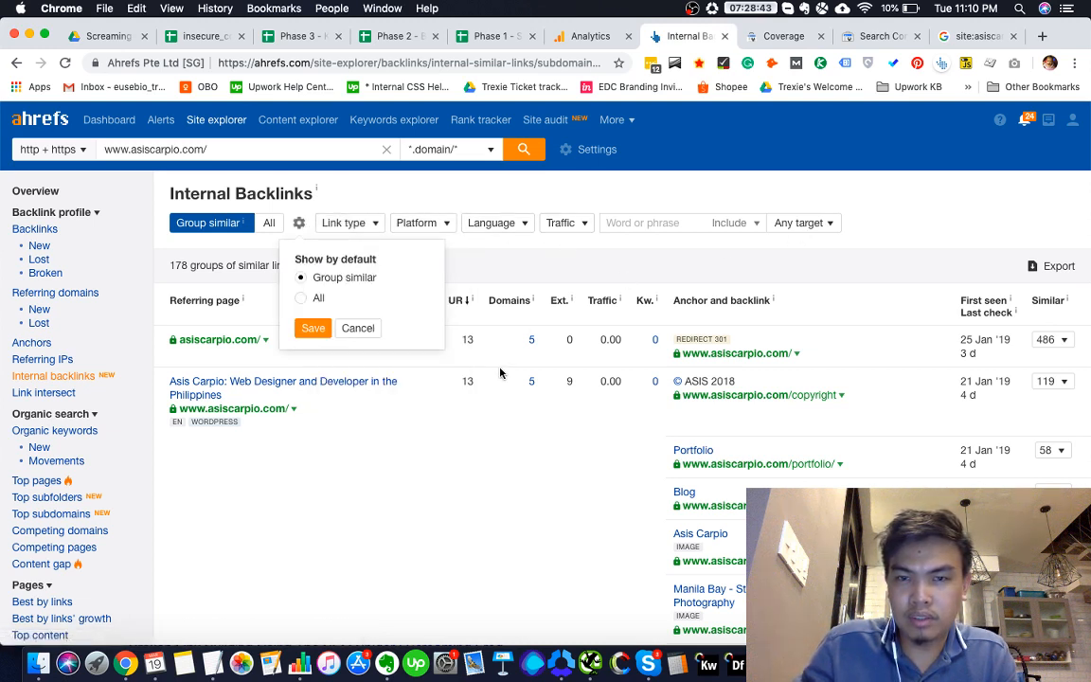
pyautogui.click(439, 430)
pyautogui.scroll(-1, 408, 393)
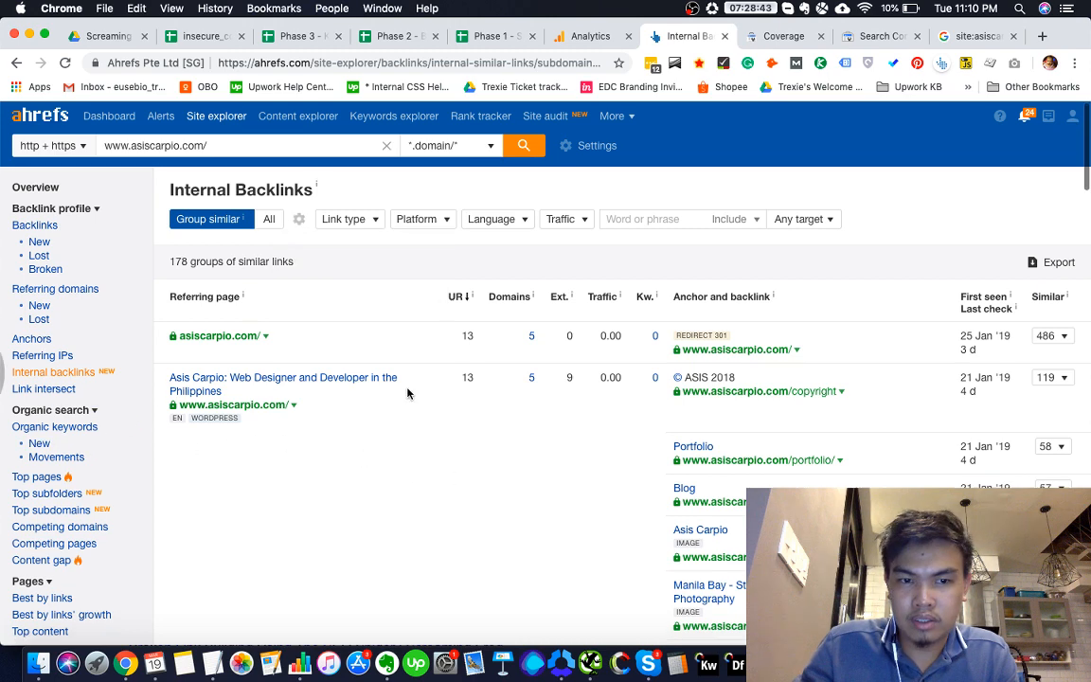
# Open the Screaming Frog Broken Link Checker guide from Google results in a new tab
pyautogui.click(374, 37)
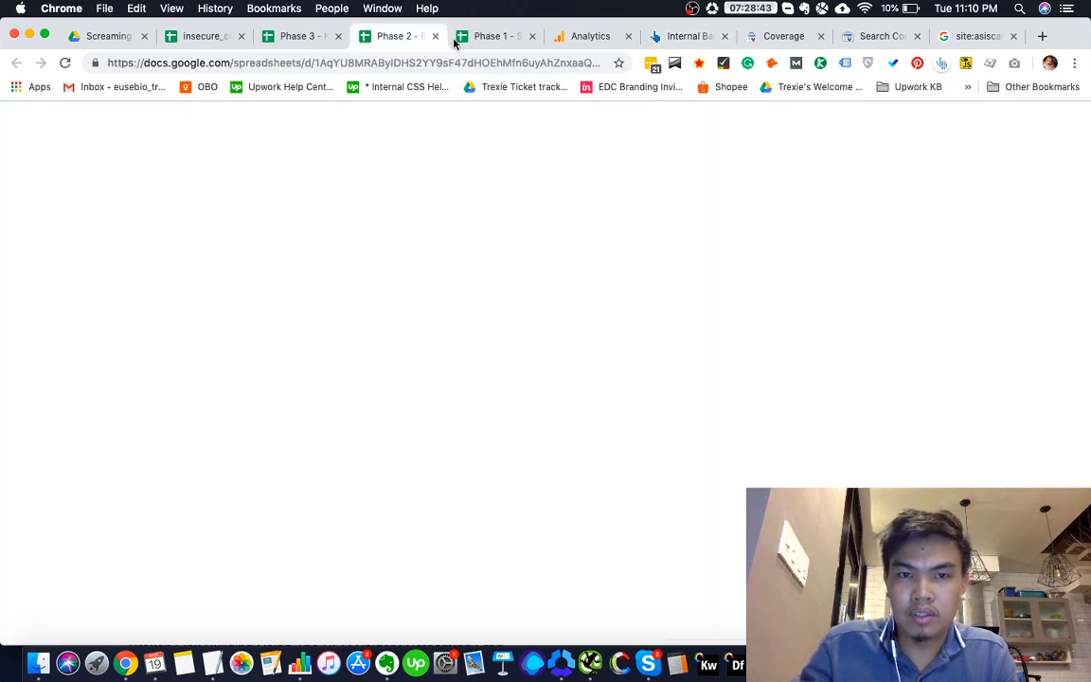
pyautogui.hotkey('ctrl', 'Tab')
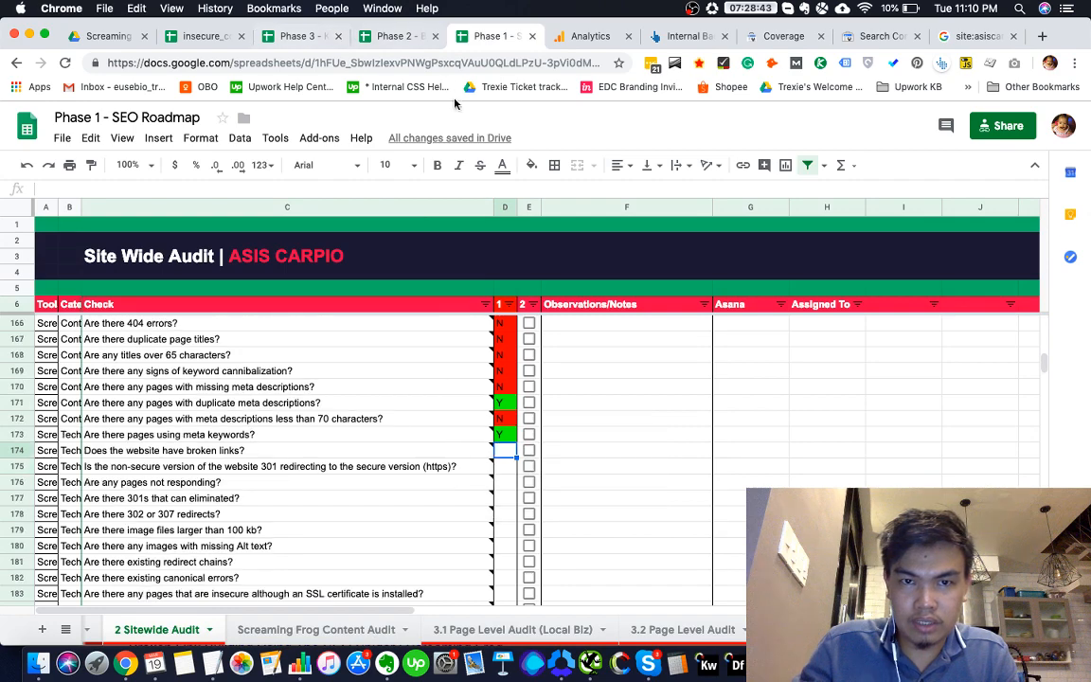
pyautogui.press('super+grave')
pyautogui.scroll(-1, 475, 346)
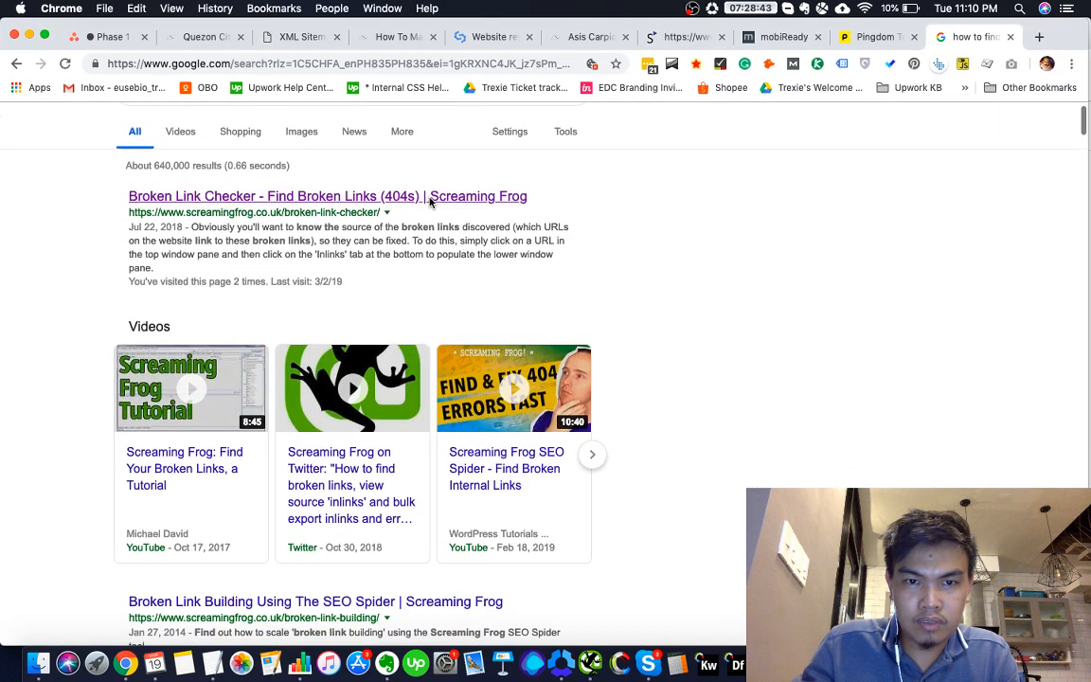
pyautogui.rightClick(431, 201)
pyautogui.click(453, 209)
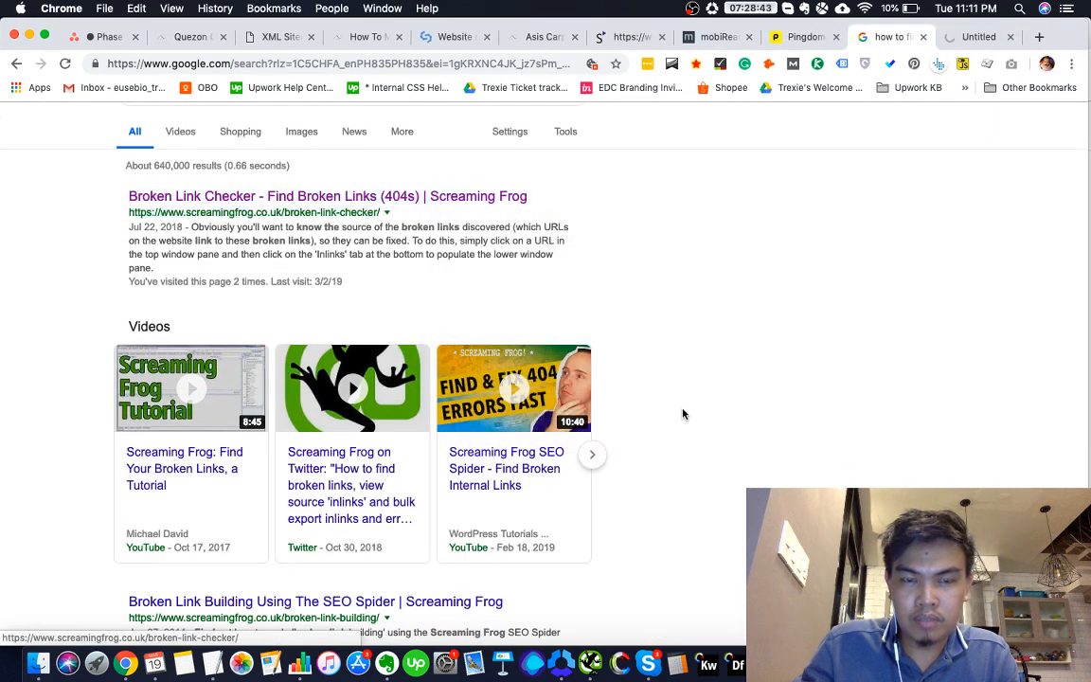
pyautogui.press('super+Tab')
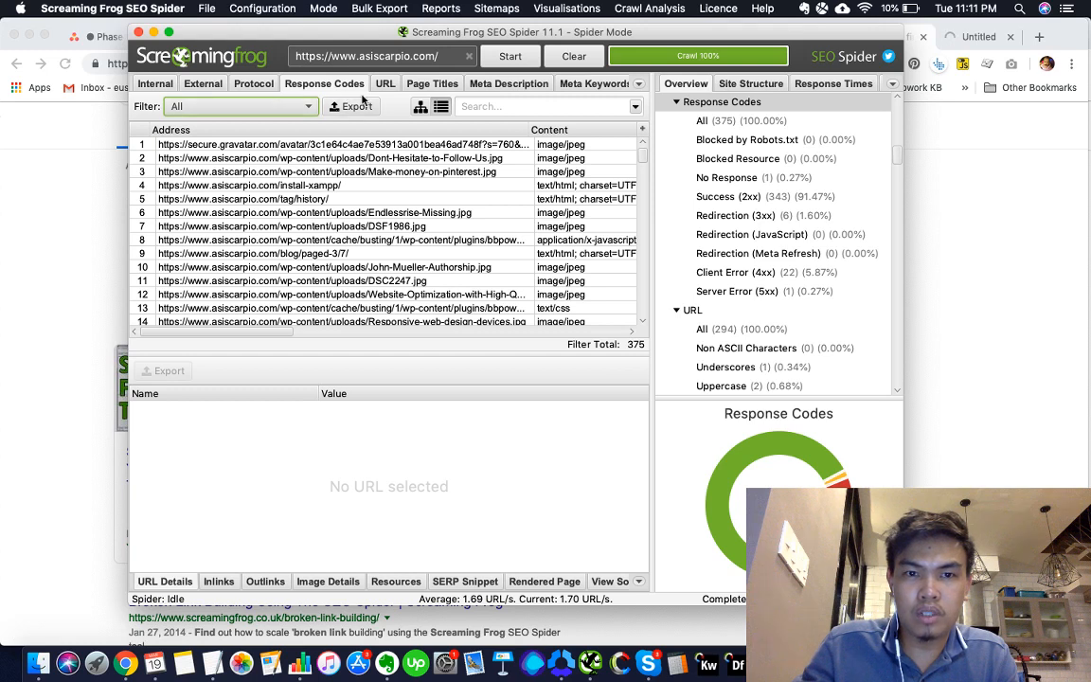
# Filter the Response Codes report to Client Error (4xx) and show each URL's inlinks
pyautogui.click(385, 83)
pyautogui.click(243, 107)
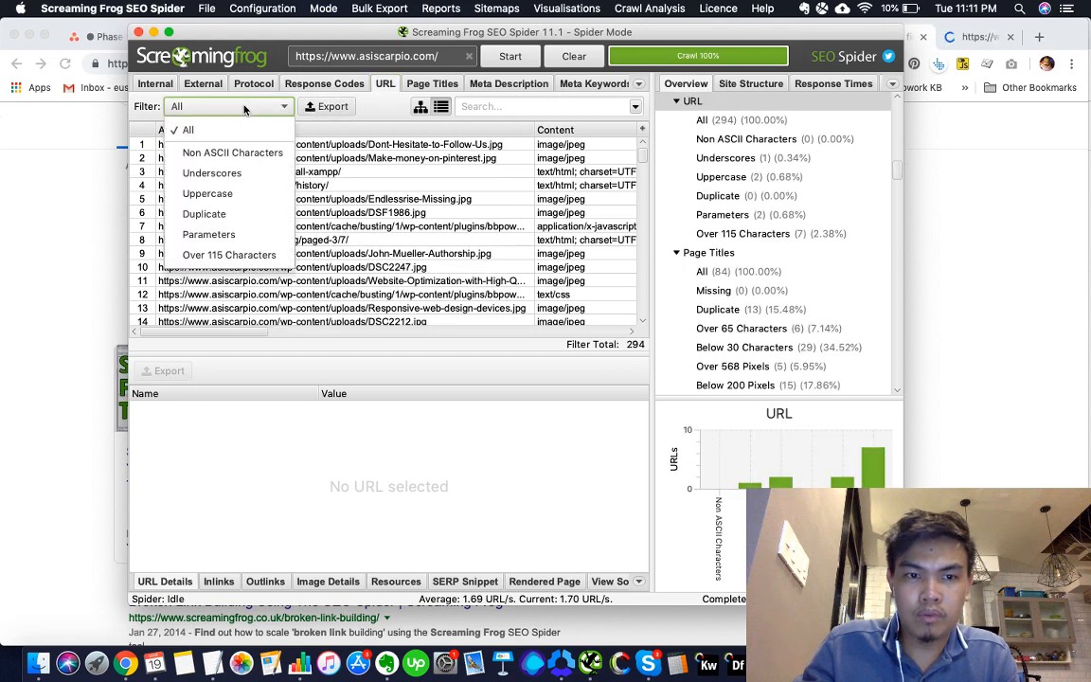
pyautogui.click(268, 102)
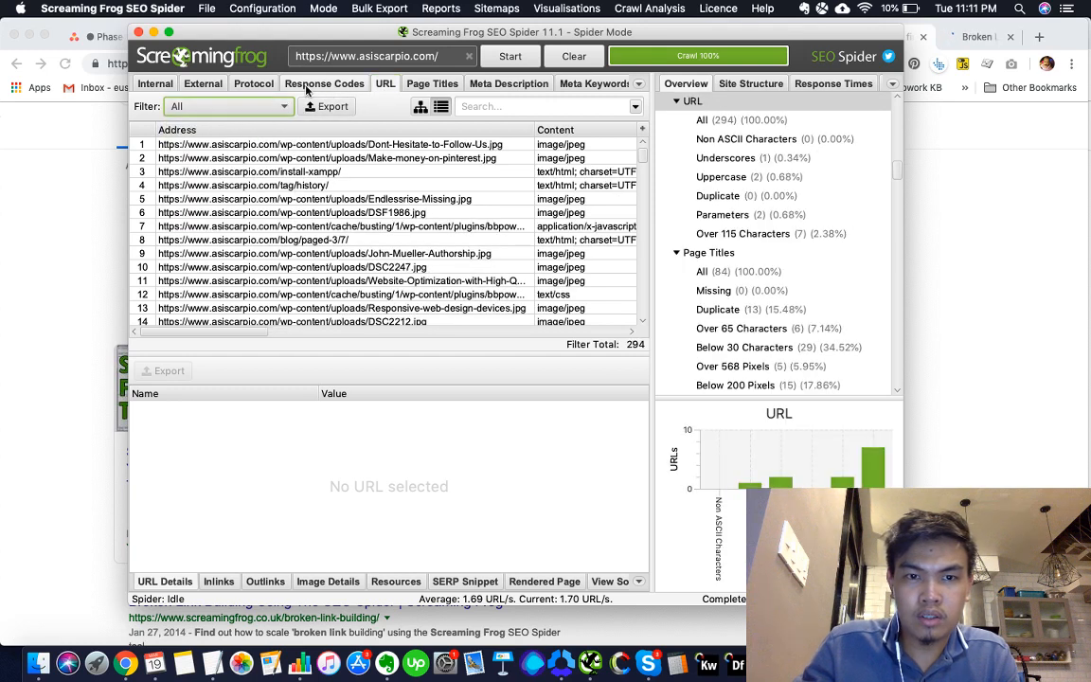
pyautogui.click(306, 87)
pyautogui.click(243, 102)
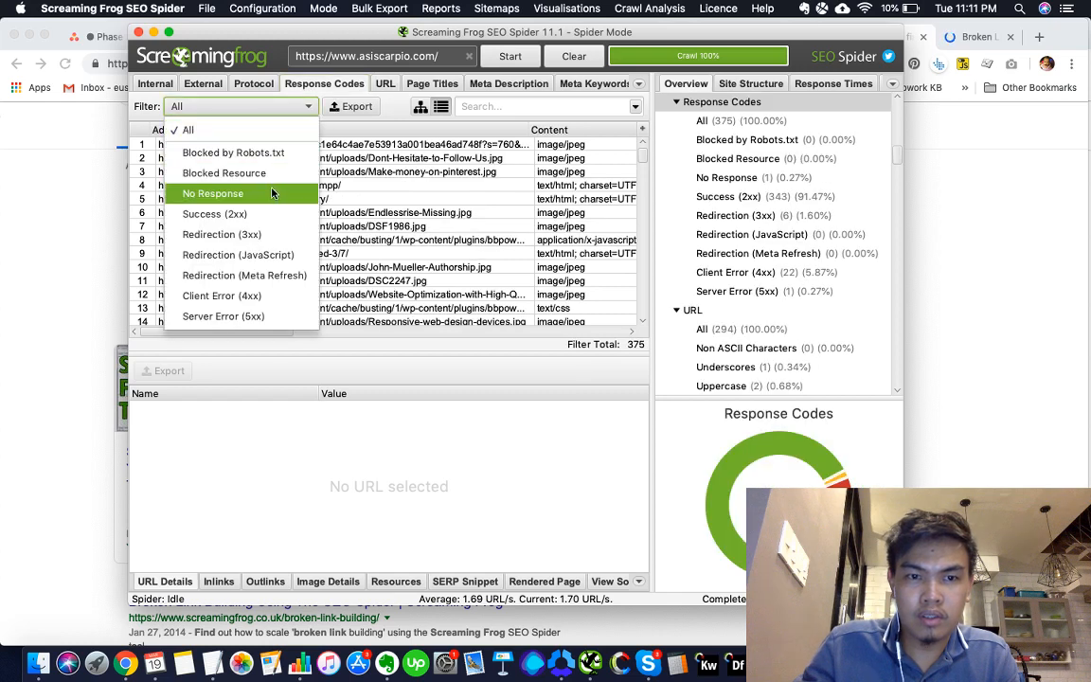
pyautogui.click(277, 296)
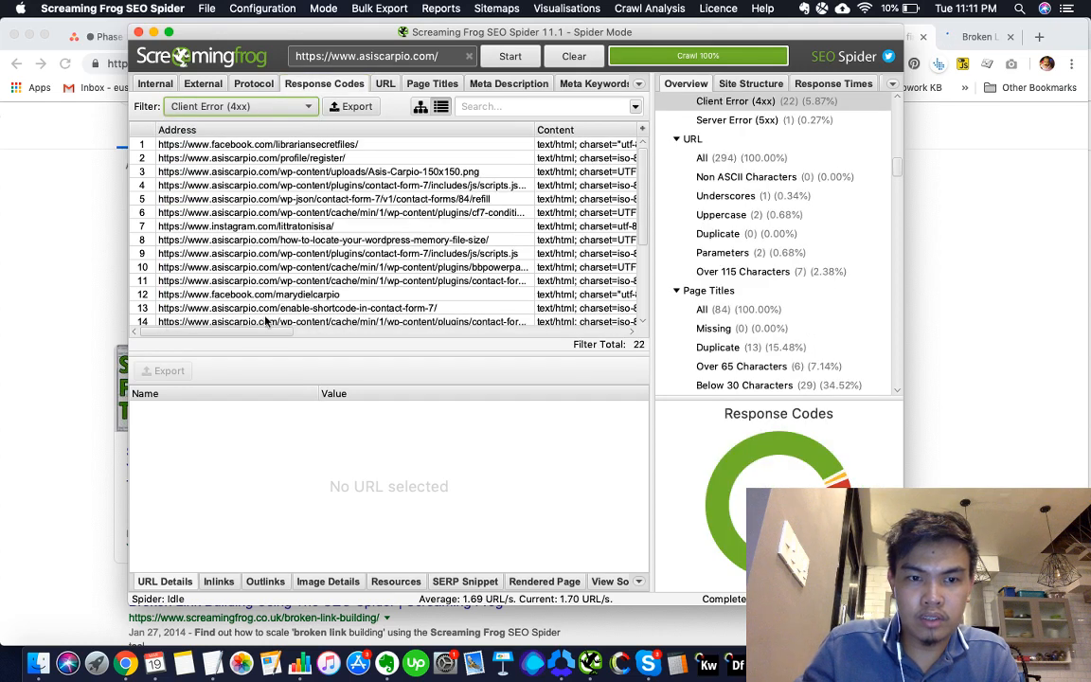
pyautogui.click(219, 582)
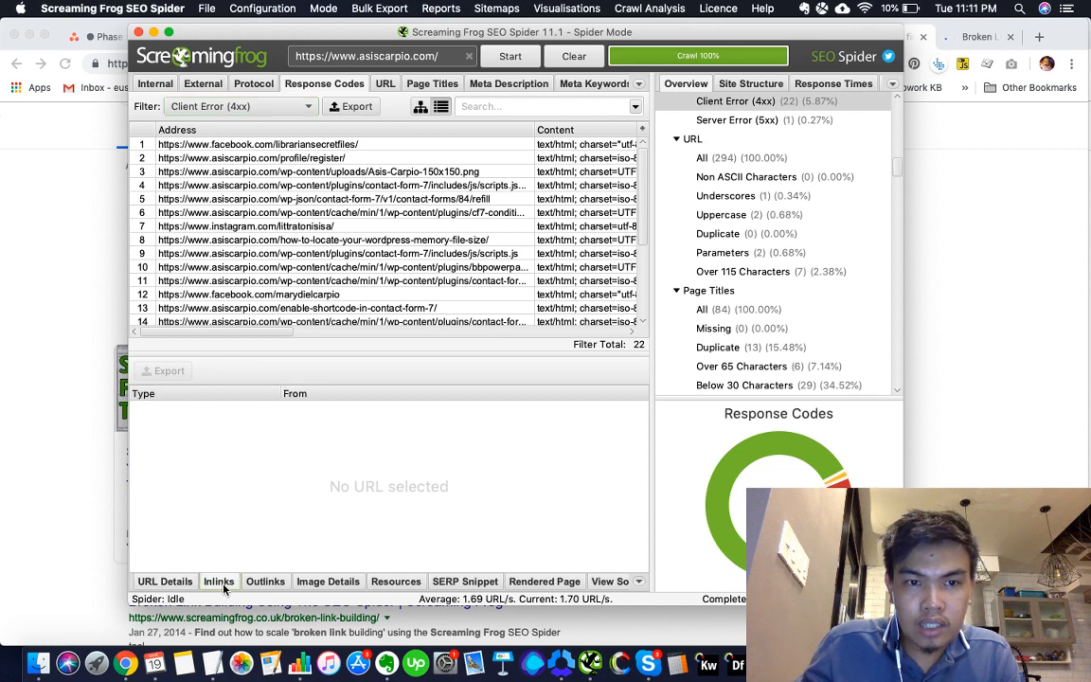
pyautogui.scroll(-3, 365, 219)
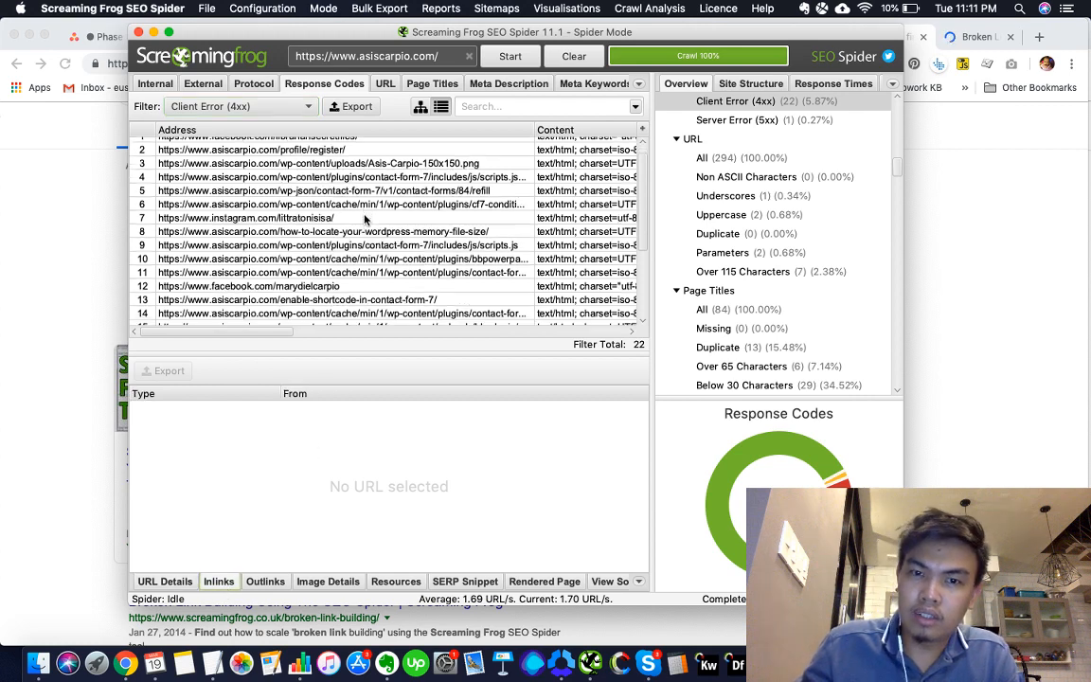
# Look over Bulk Export options, then open the Broken Link Checker guide in a new tab
pyautogui.click(376, 9)
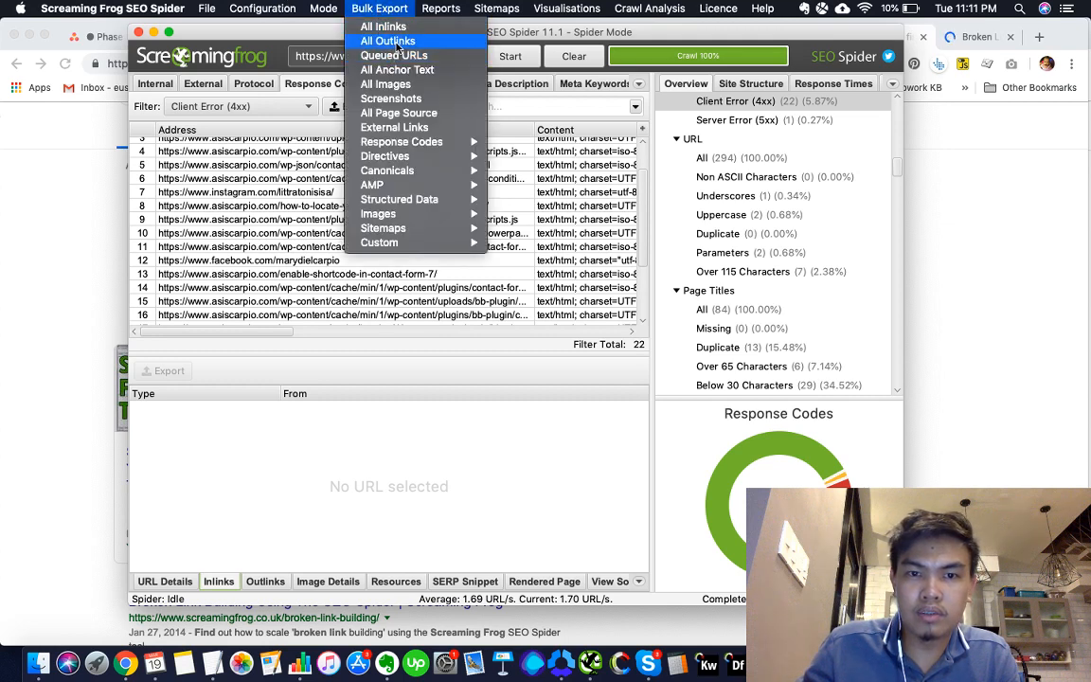
pyautogui.click(955, 47)
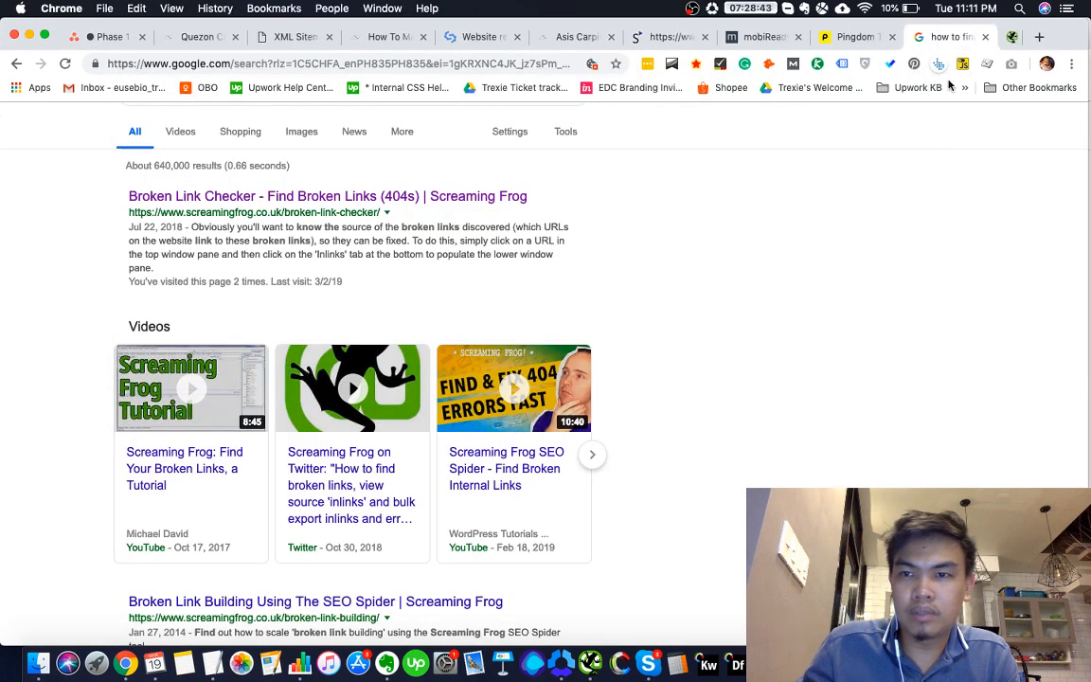
pyautogui.rightClick(393, 194)
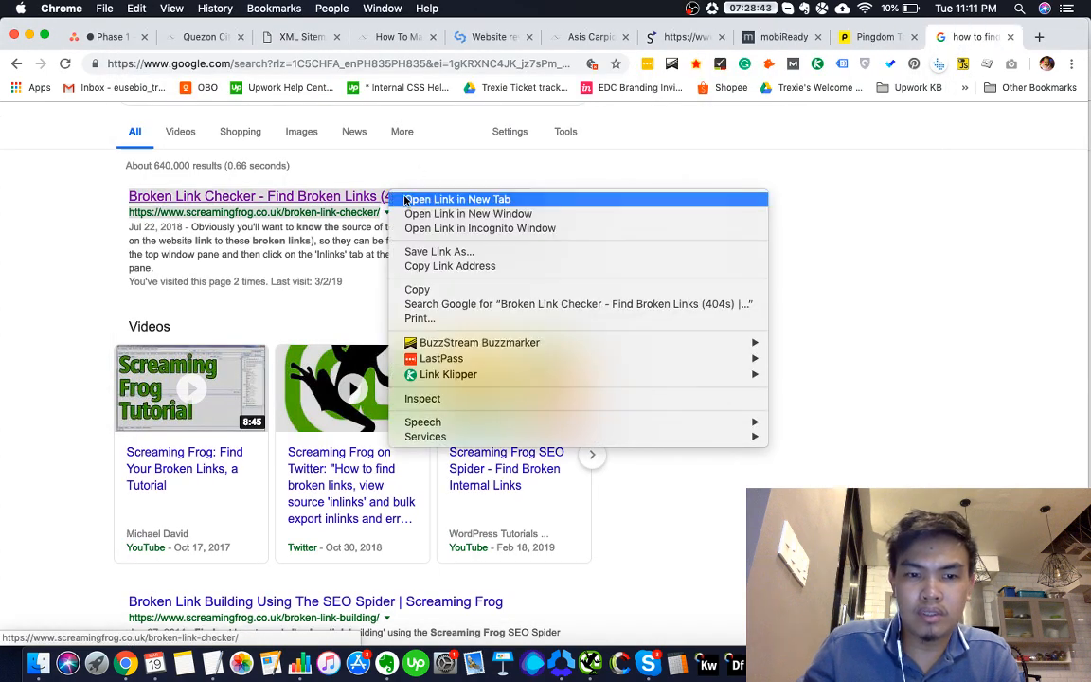
pyautogui.click(405, 199)
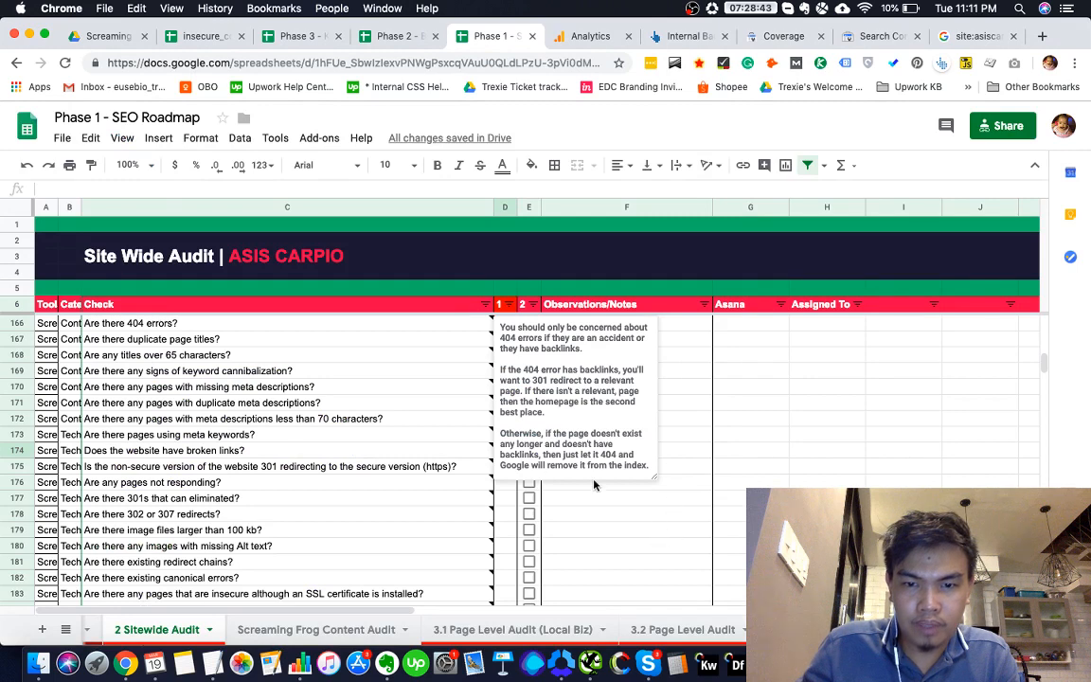
# Review the meta description, broken links and HTTPS redirect checks in rows 172, 174 and 175
pyautogui.click(397, 419)
pyautogui.click(437, 454)
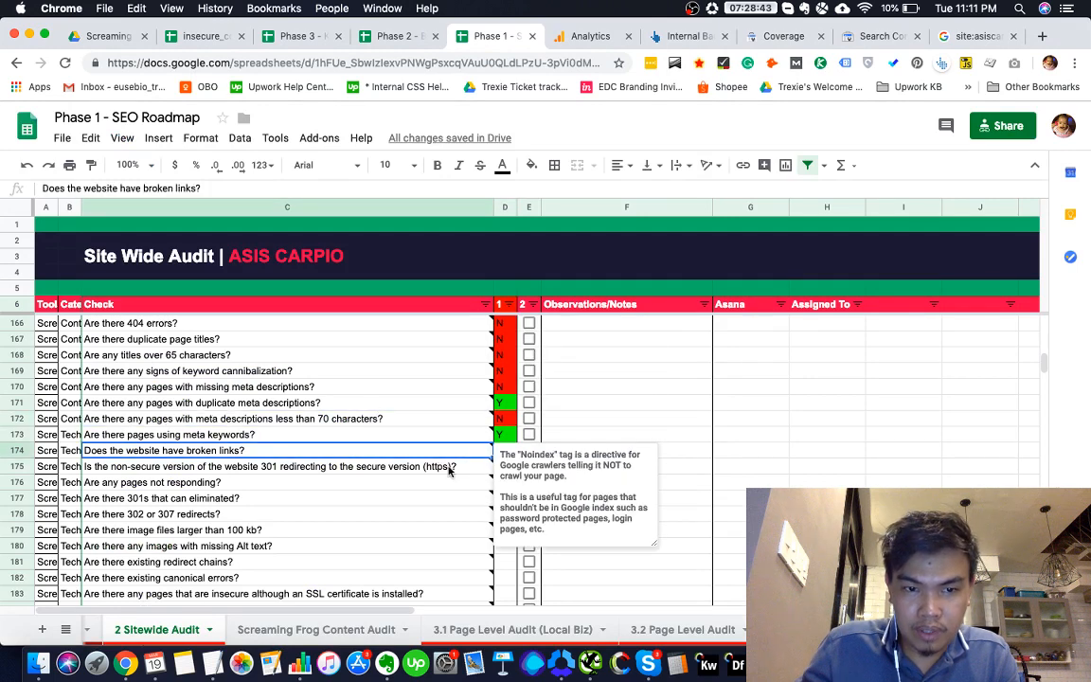
pyautogui.scroll(-1, 464, 459)
pyautogui.scroll(-1, 452, 452)
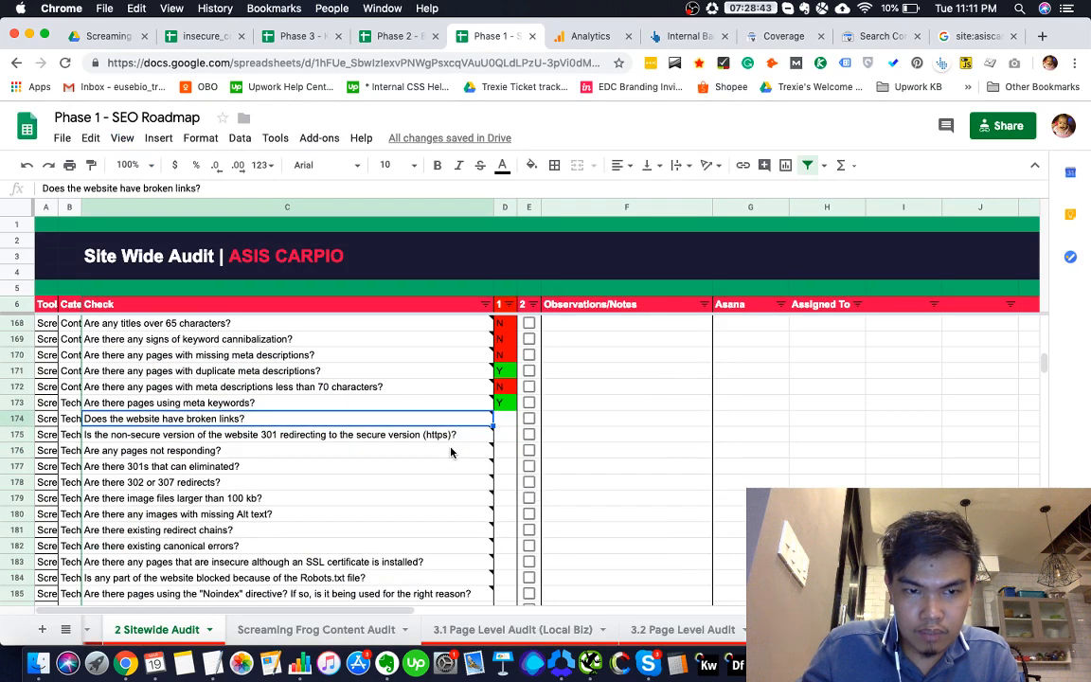
pyautogui.click(431, 436)
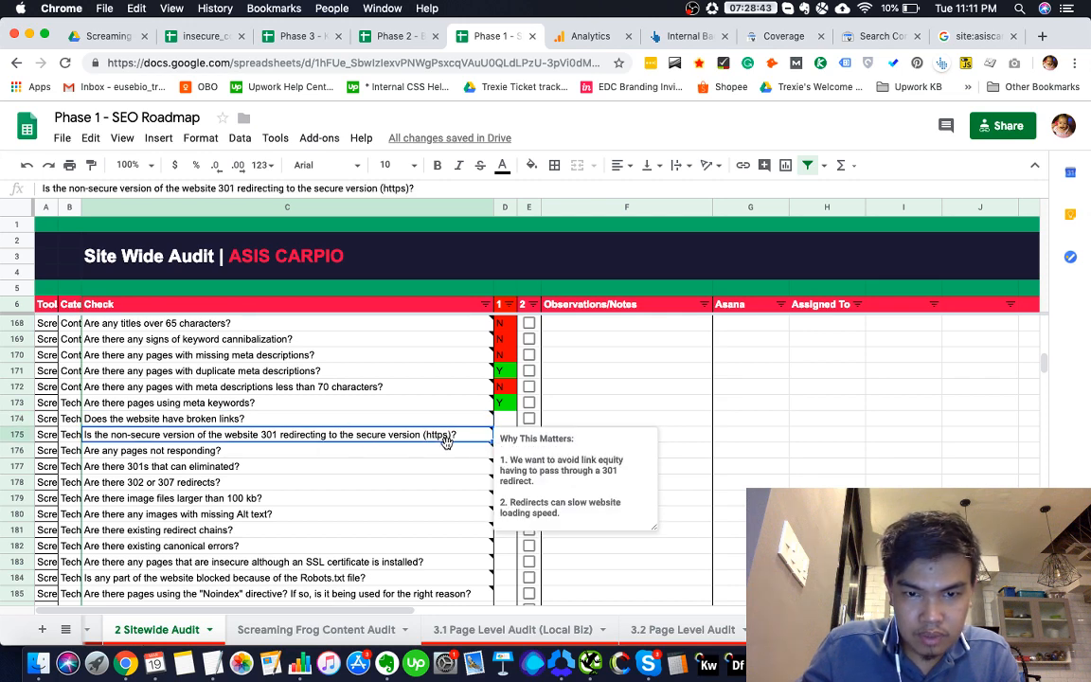
pyautogui.scroll(-1, 469, 445)
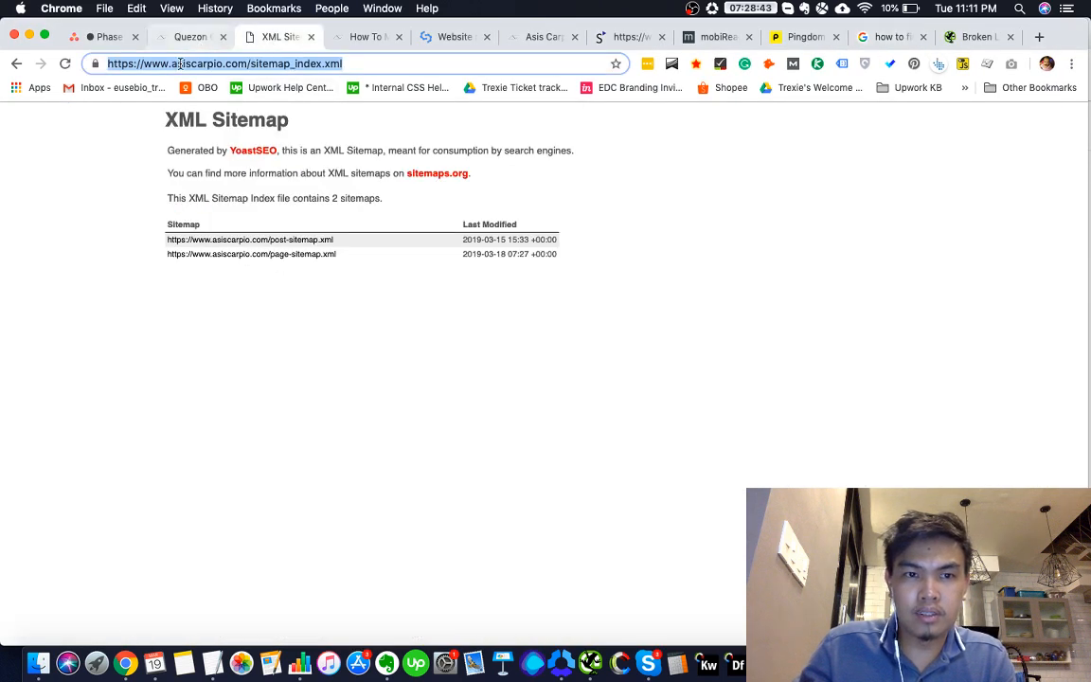
# Copy the site's home address from the asiscarpio.com About page and return to Screaming Frog
pyautogui.click(184, 37)
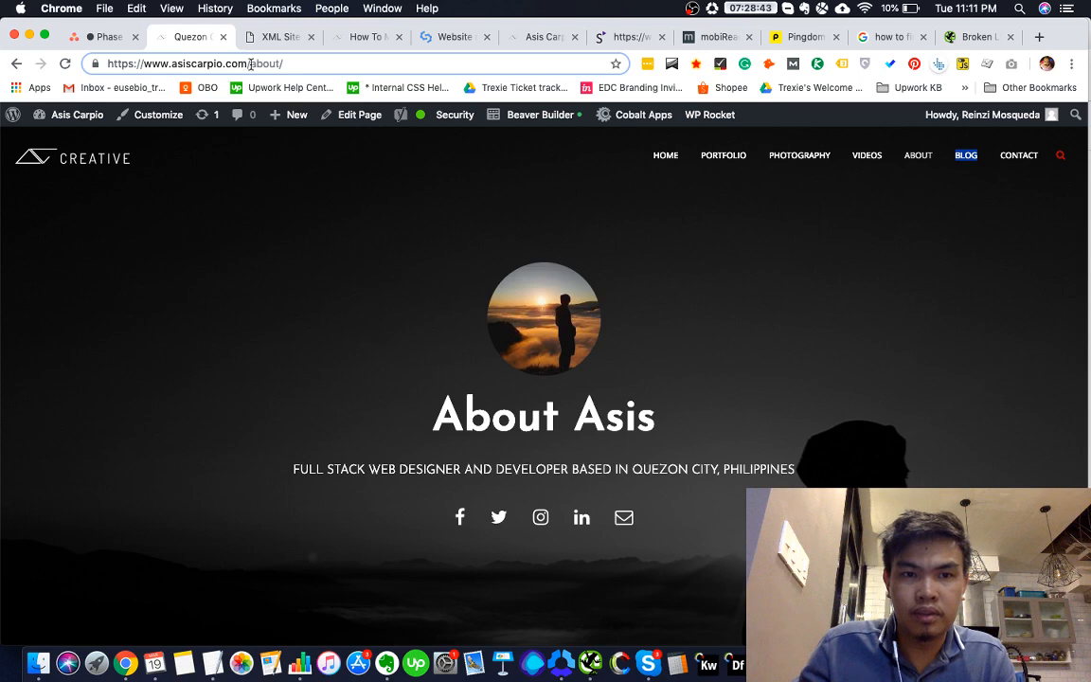
pyautogui.moveTo(252, 64); pyautogui.dragTo(14, 58)
pyautogui.press('super+c')
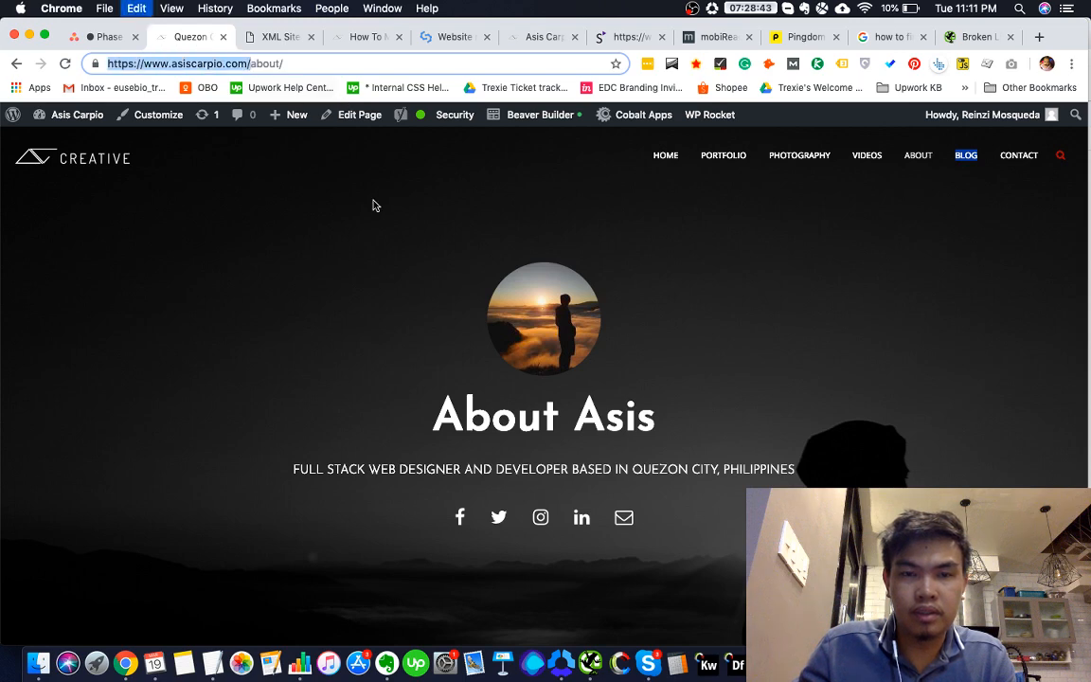
pyautogui.click(600, 669)
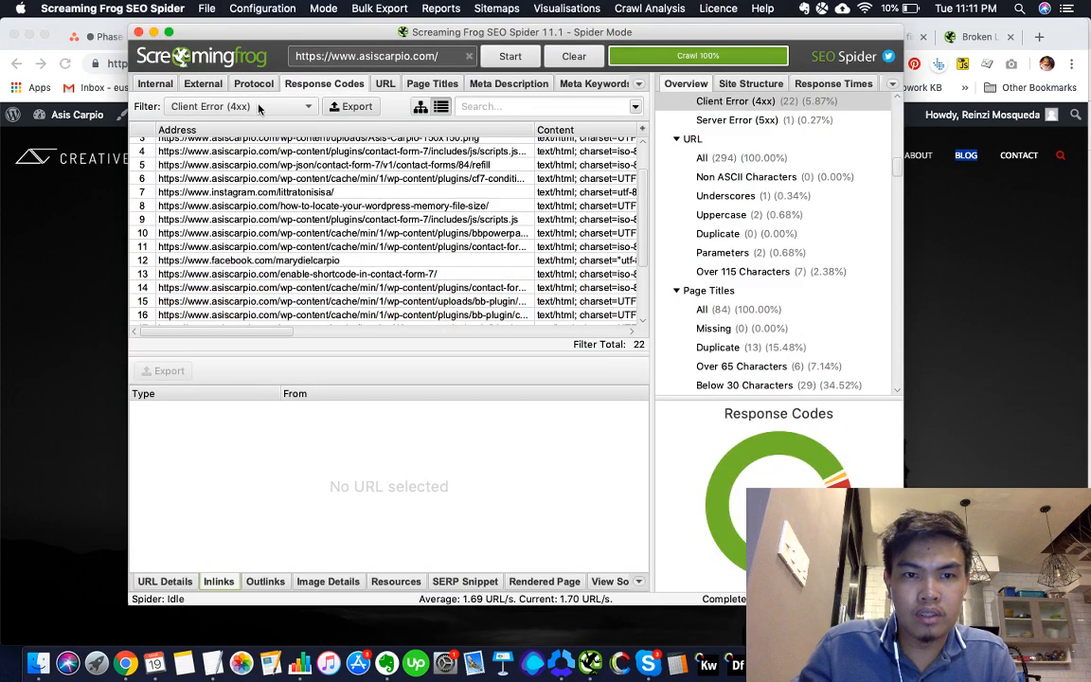
# Filter the crawl to HTTP URLs and see which page links to the single insecure URL
pyautogui.click(640, 85)
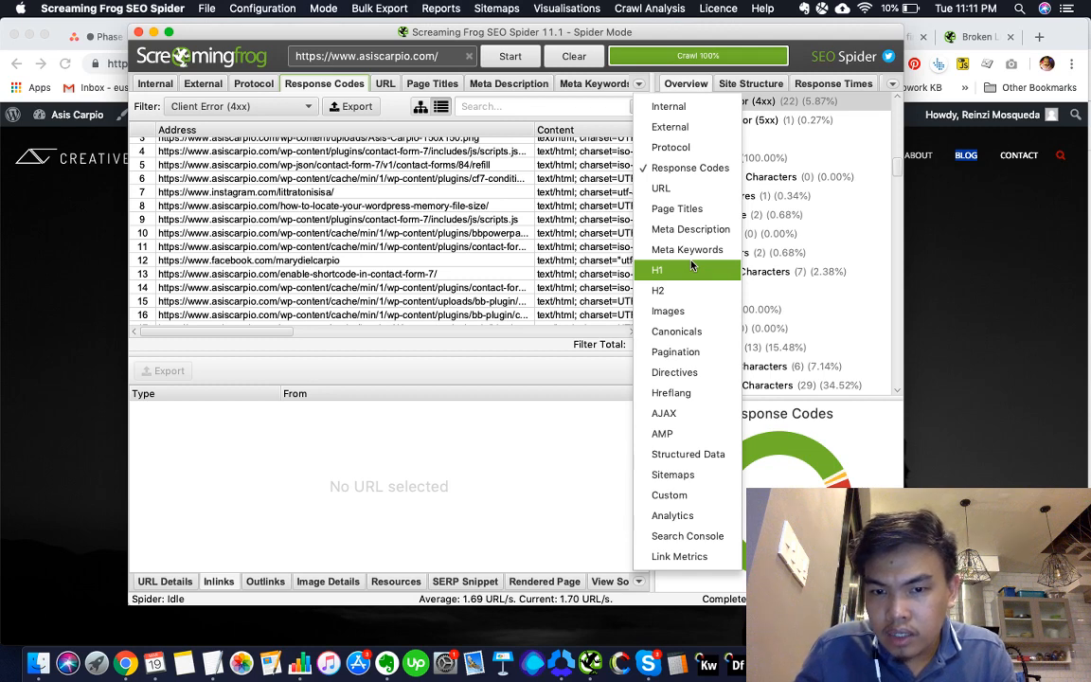
pyautogui.click(826, 291)
pyautogui.scroll(5, 831, 294)
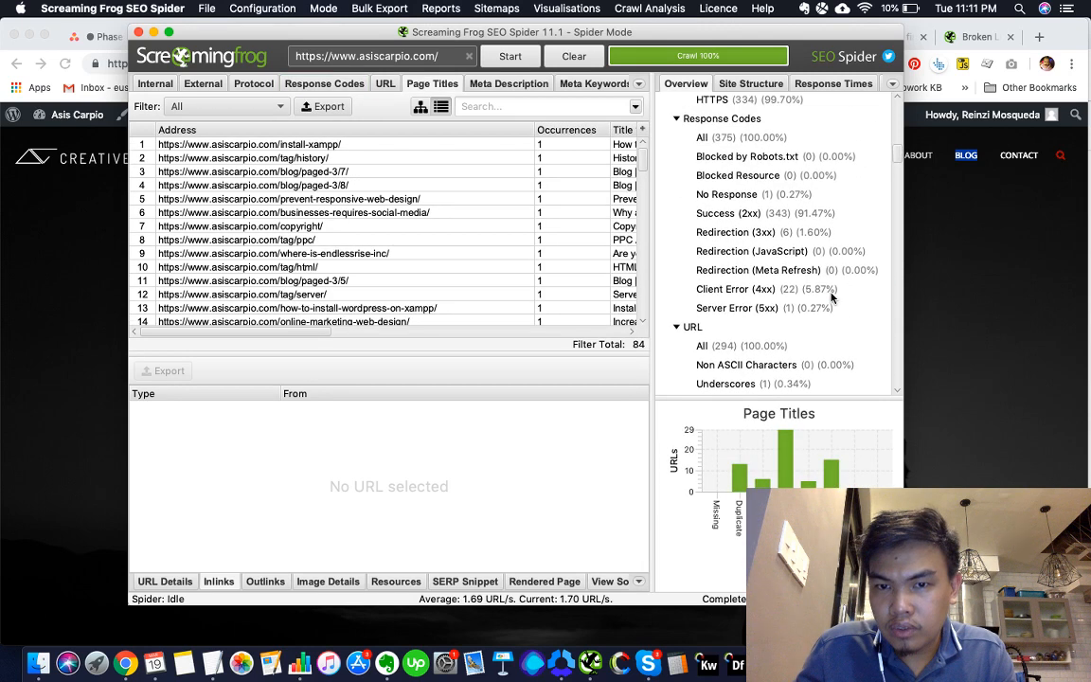
pyautogui.scroll(5, 832, 297)
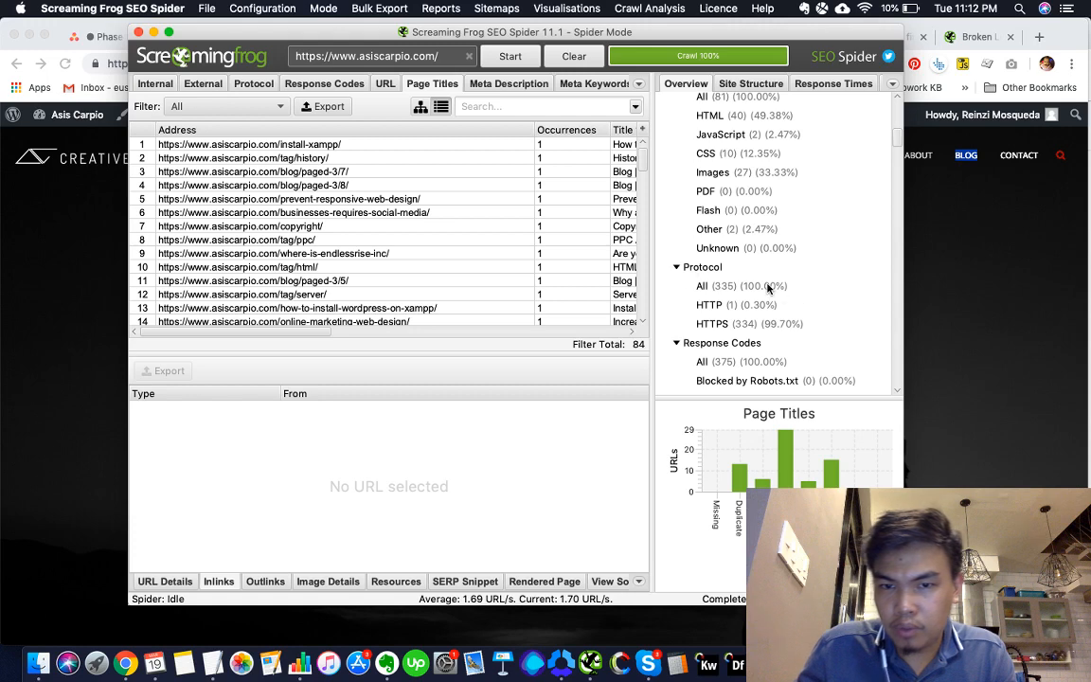
pyautogui.click(730, 305)
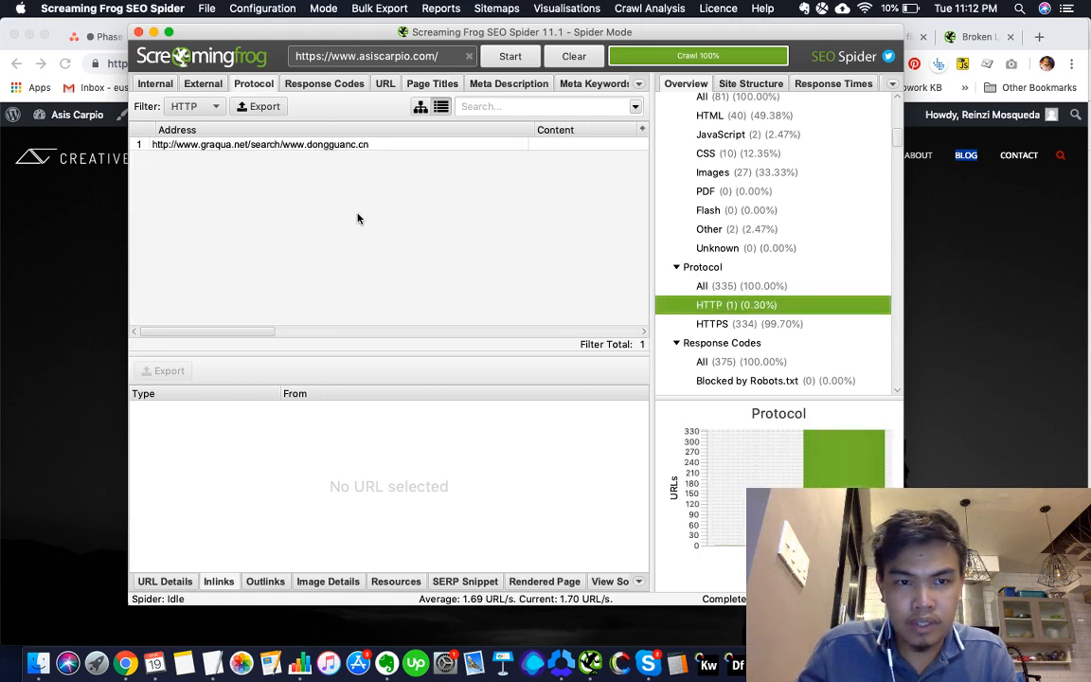
pyautogui.click(268, 145)
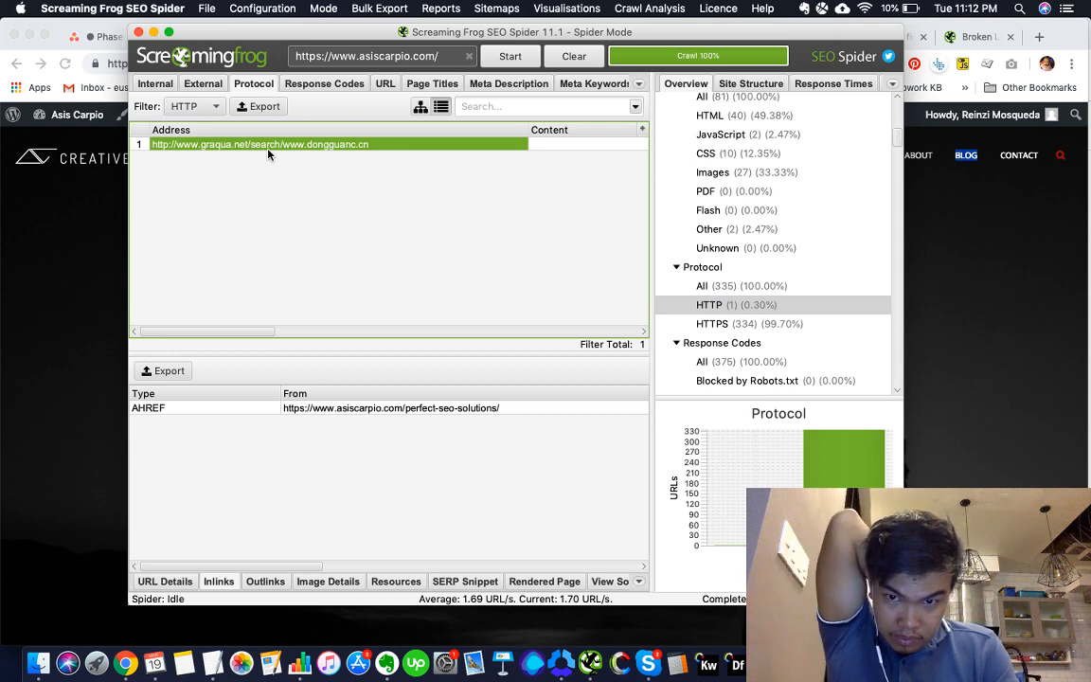
pyautogui.press('super+Tab')
pyautogui.press('super+Tab')
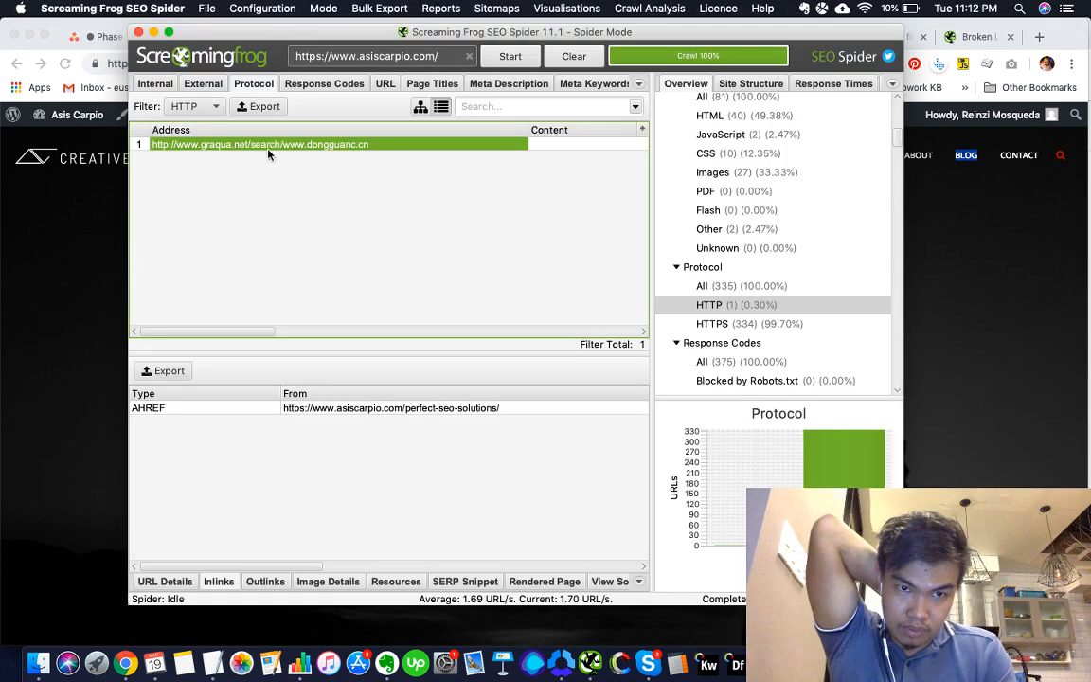
pyautogui.press('super+Tab')
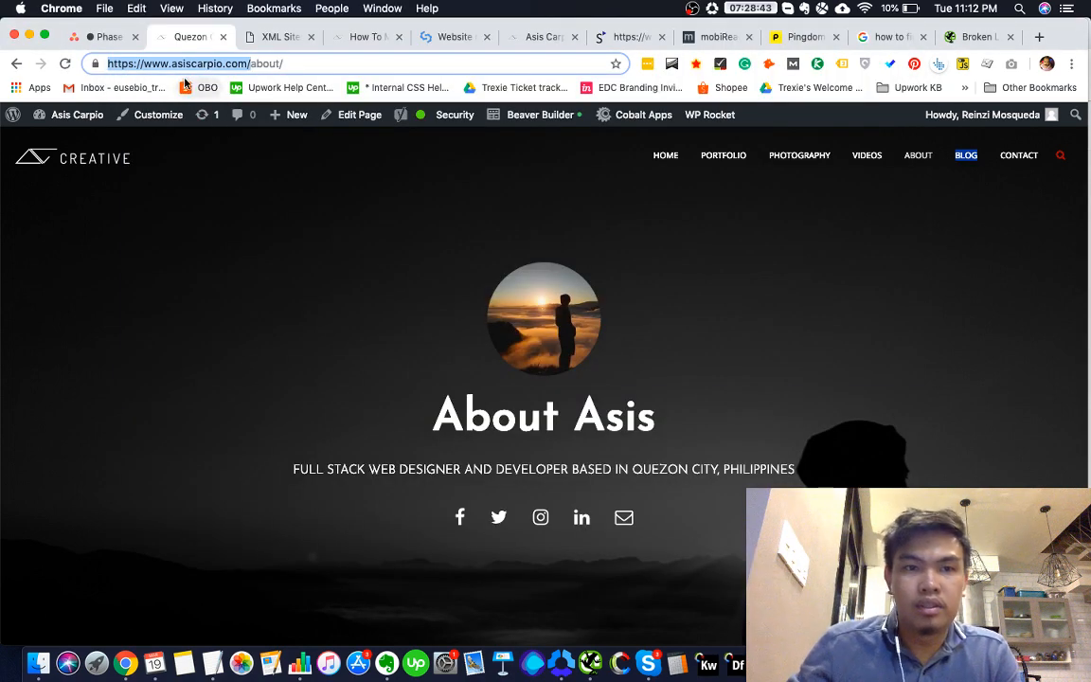
pyautogui.click(318, 67)
pyautogui.press('BackSpace')
pyautogui.press('BackSpace')
pyautogui.press('BackSpace')
pyautogui.press('BackSpace')
pyautogui.press('BackSpace')
pyautogui.press('BackSpace')
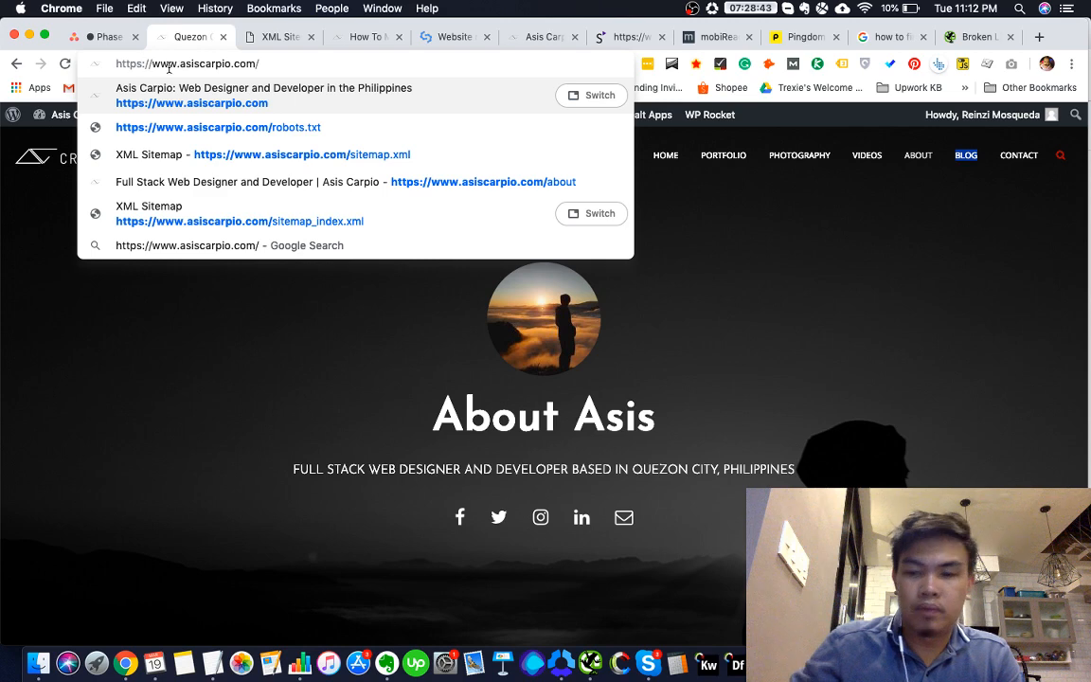
pyautogui.press('BackSpace')
pyautogui.press('Return')
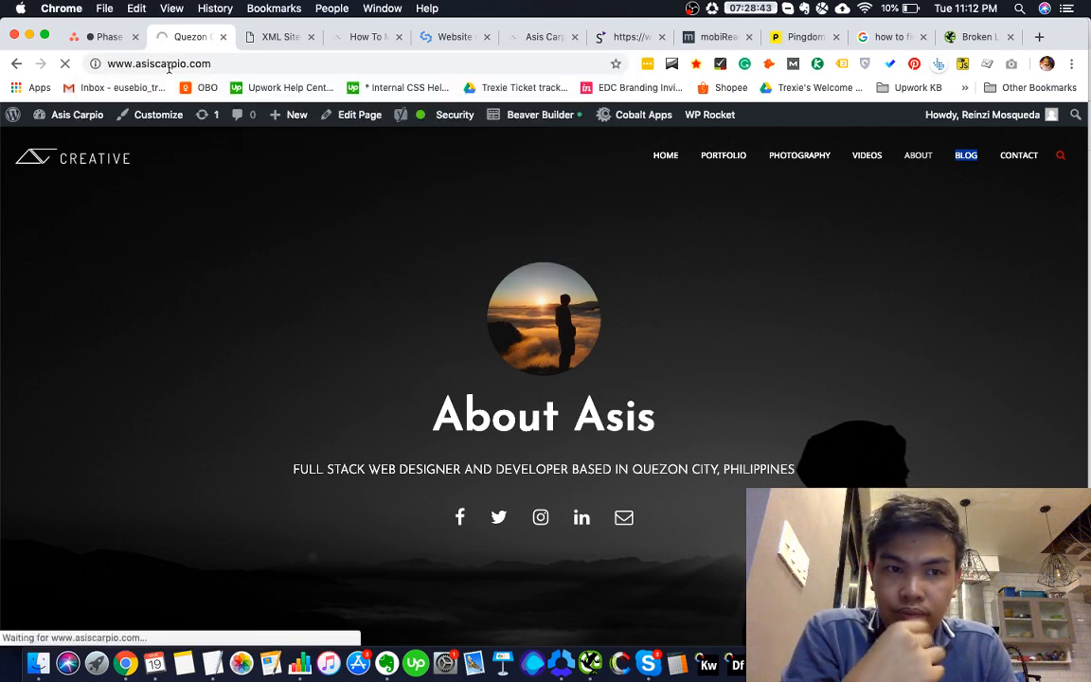
pyautogui.press('super+grave')
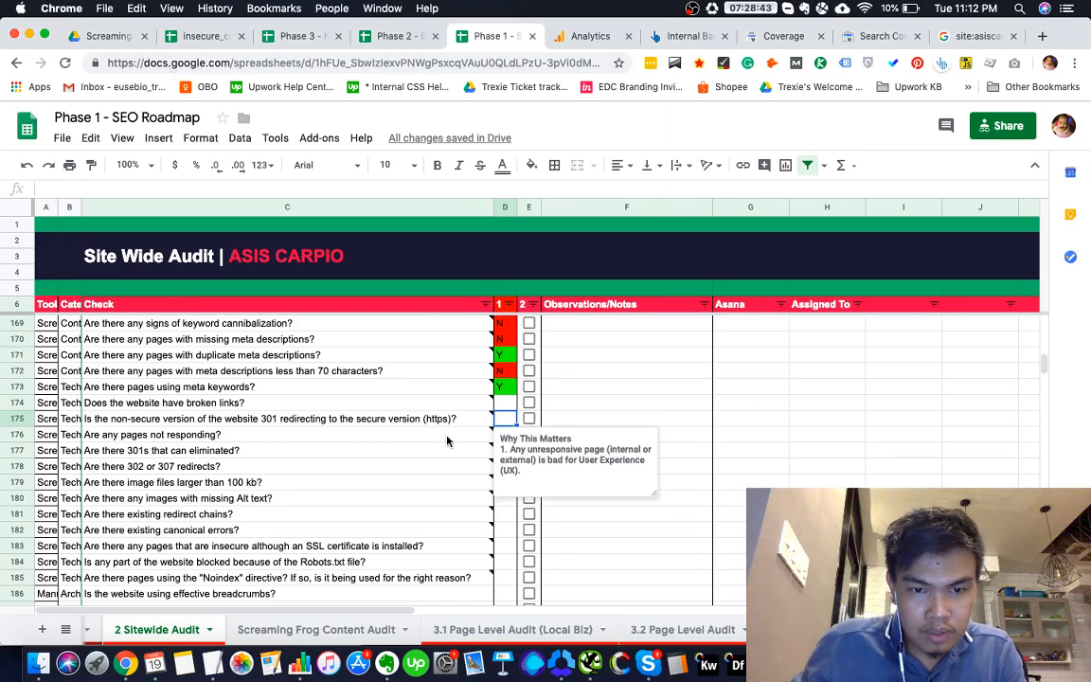
# Select status cell D176 for the unresponsive pages check, closing its Why This Matters note
pyautogui.click(471, 439)
pyautogui.press('super+Tab')
pyautogui.press('super+Tab')
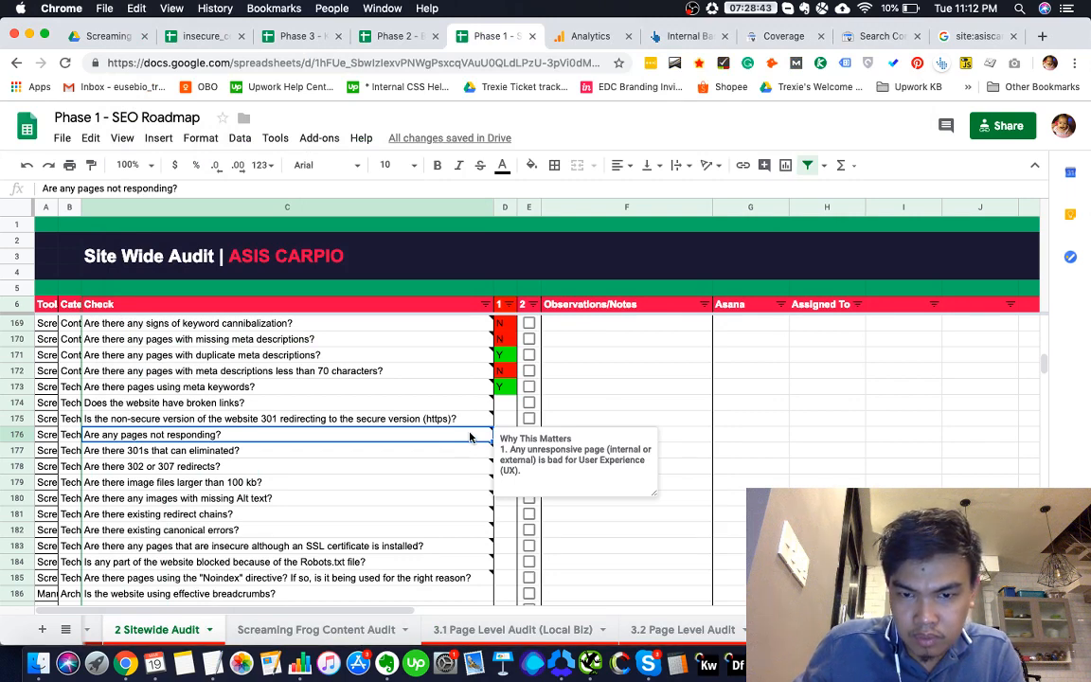
pyautogui.click(575, 423)
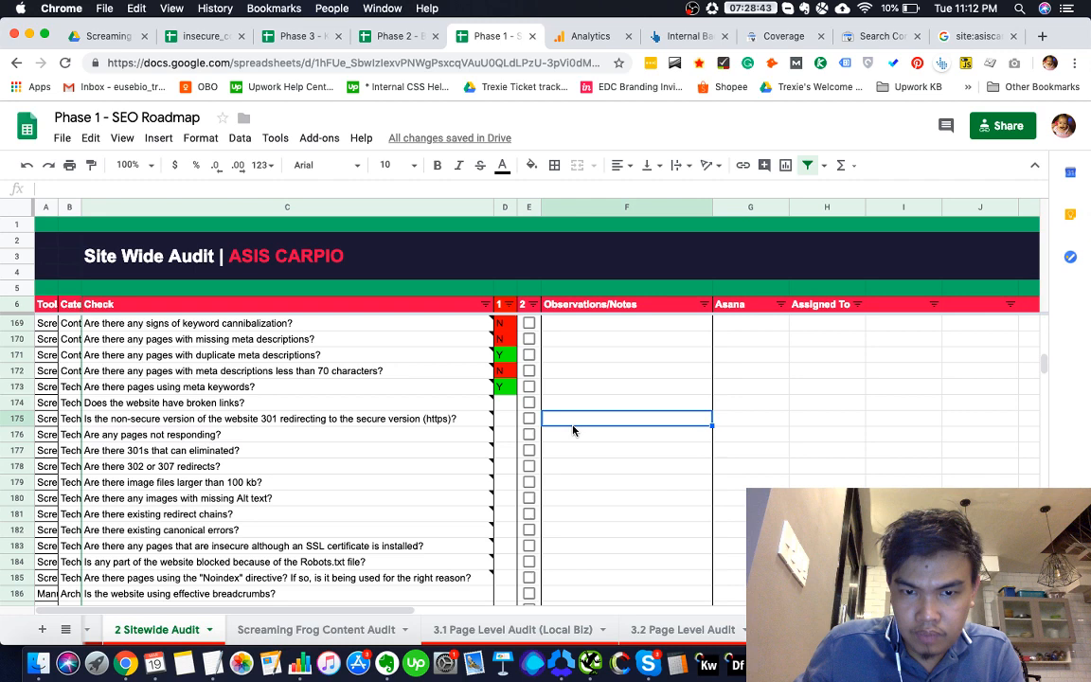
pyautogui.click(505, 441)
# Filter Screaming Frog's Response Codes to No Response and check the linking page
pyautogui.press('super+Tab')
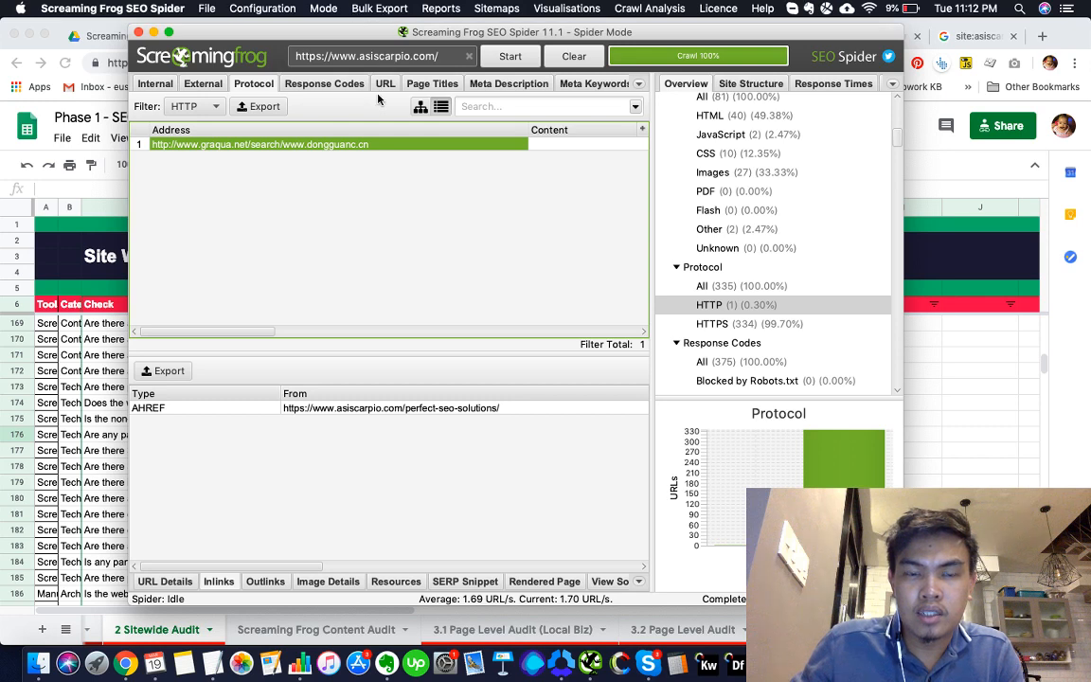
pyautogui.click(320, 84)
pyautogui.click(252, 107)
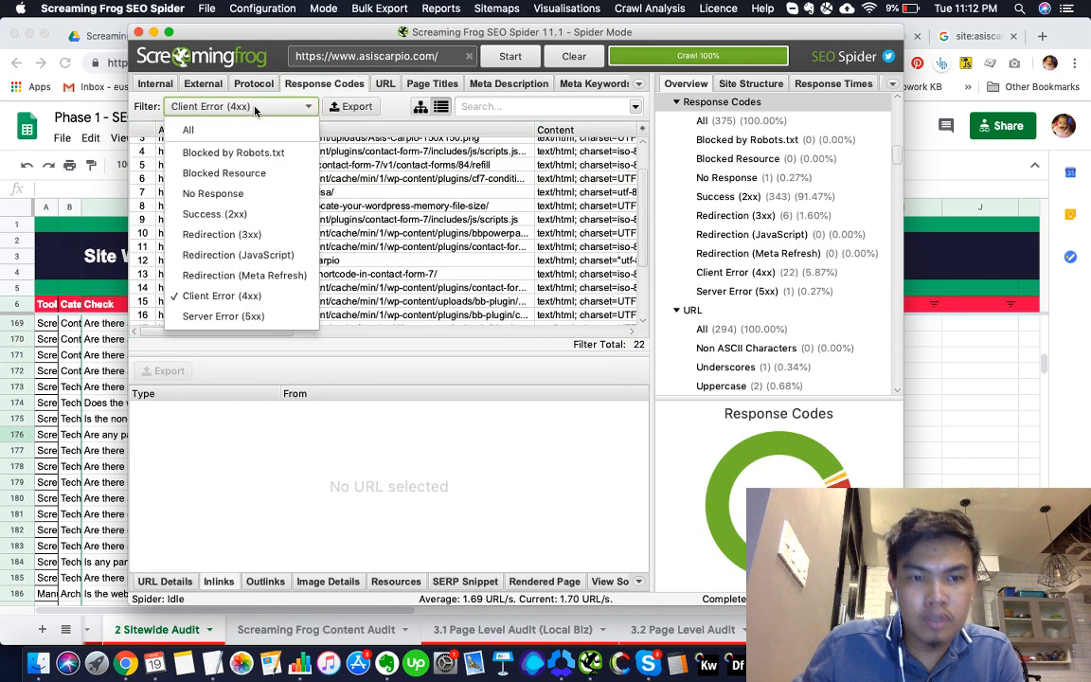
pyautogui.click(254, 195)
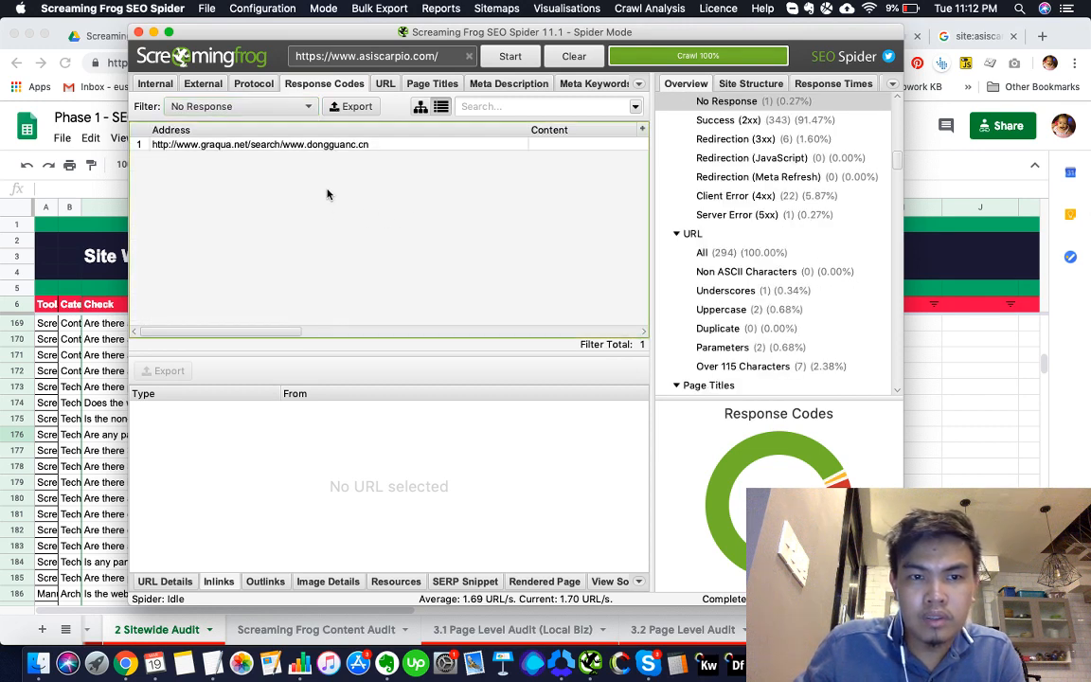
pyautogui.click(320, 147)
# Enter Y in D176 and D175 for the unresponsive pages and HTTPS redirect checks
pyautogui.press('super+Tab')
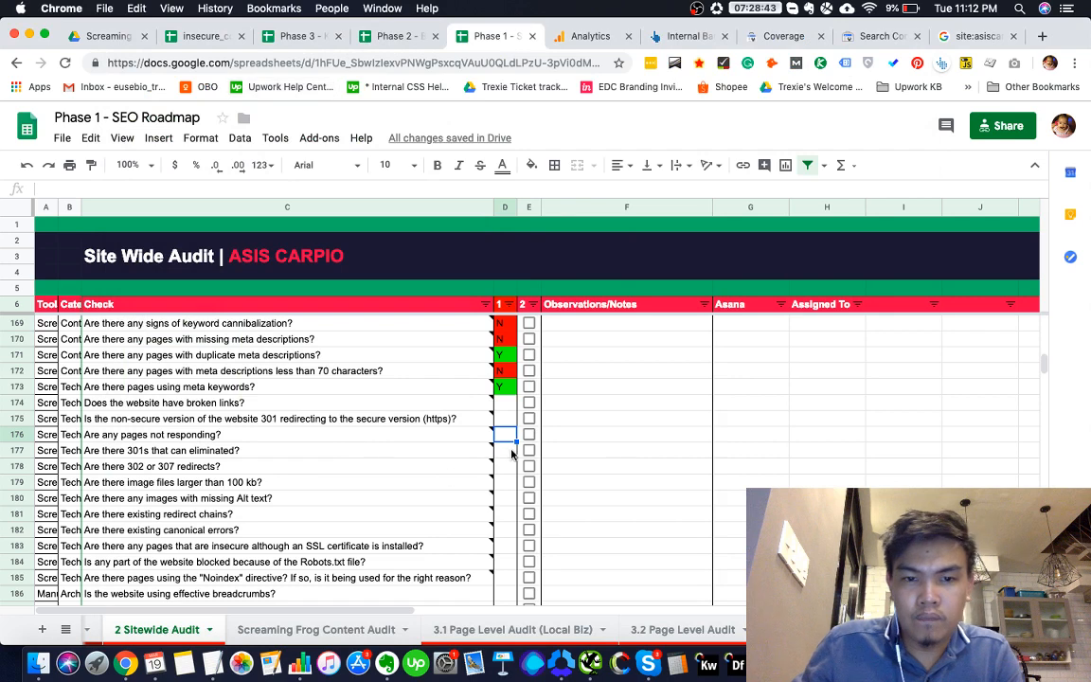
pyautogui.press('super+Tab')
pyautogui.press('super+Tab')
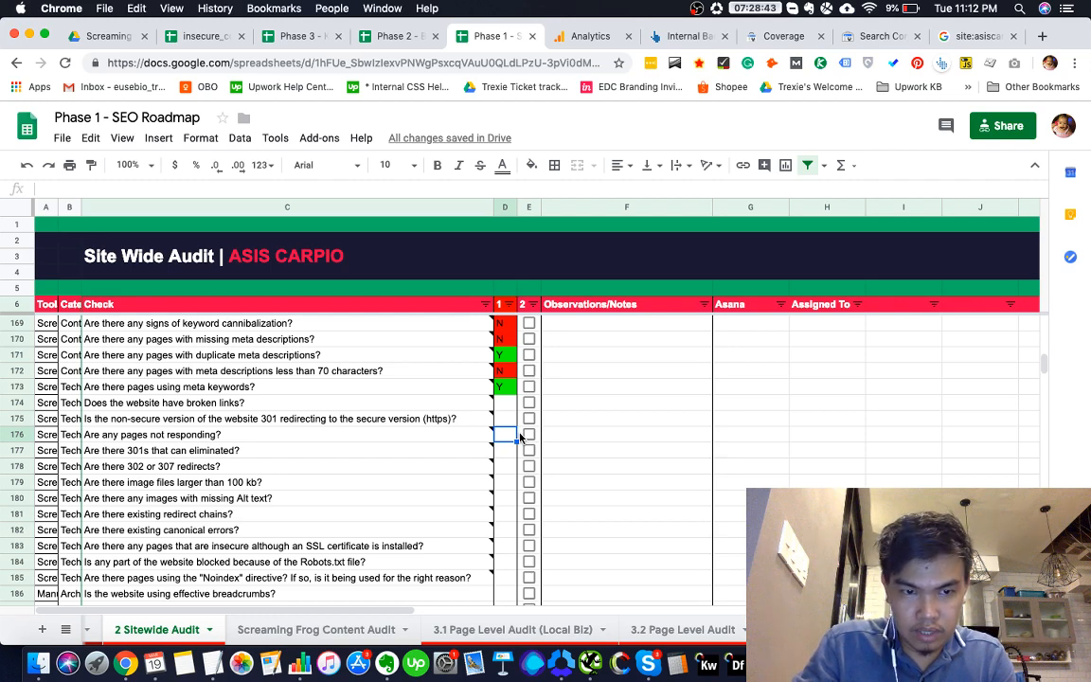
pyautogui.press('super+Tab')
pyautogui.press('super+Tab')
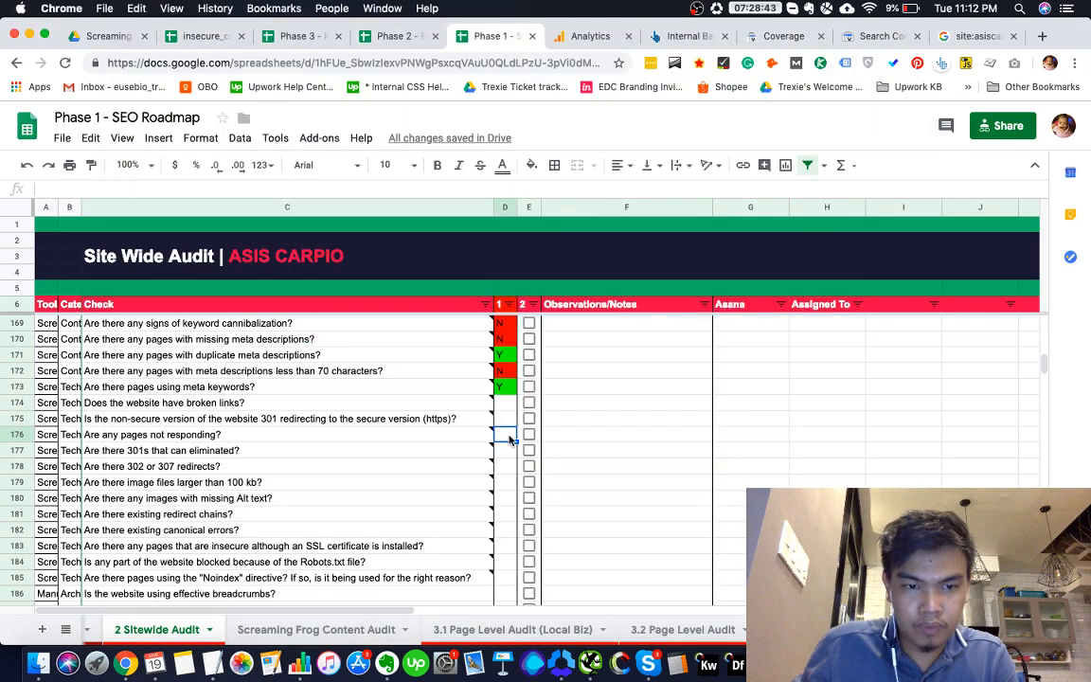
pyautogui.write('Y')
pyautogui.press('Up')
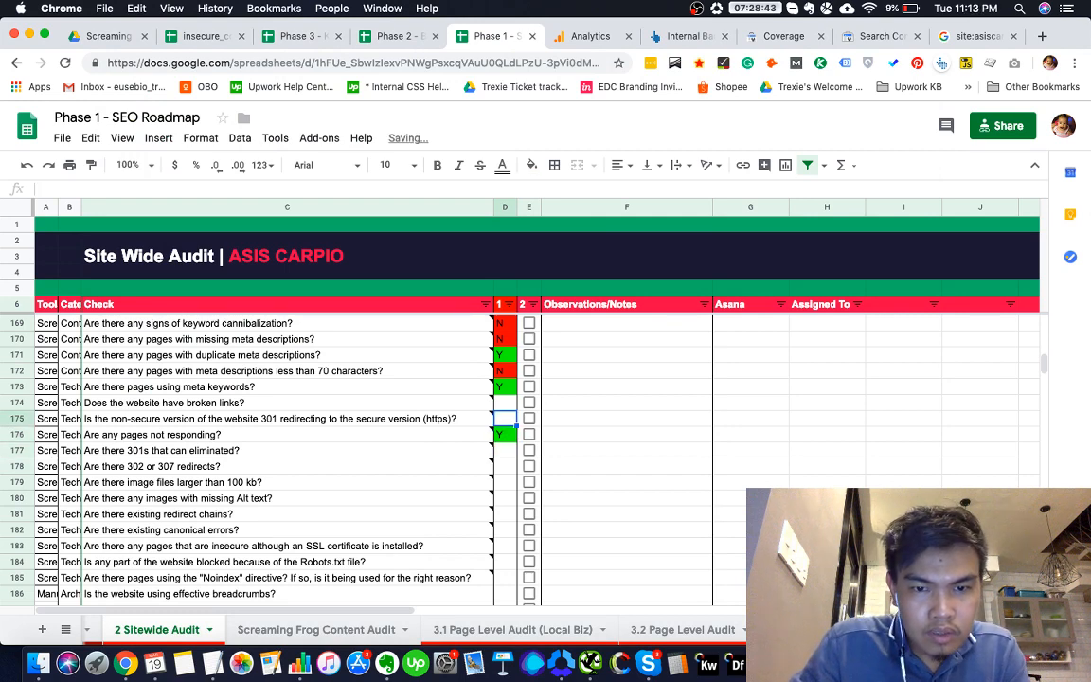
pyautogui.write('Y')
pyautogui.press('super+grave')
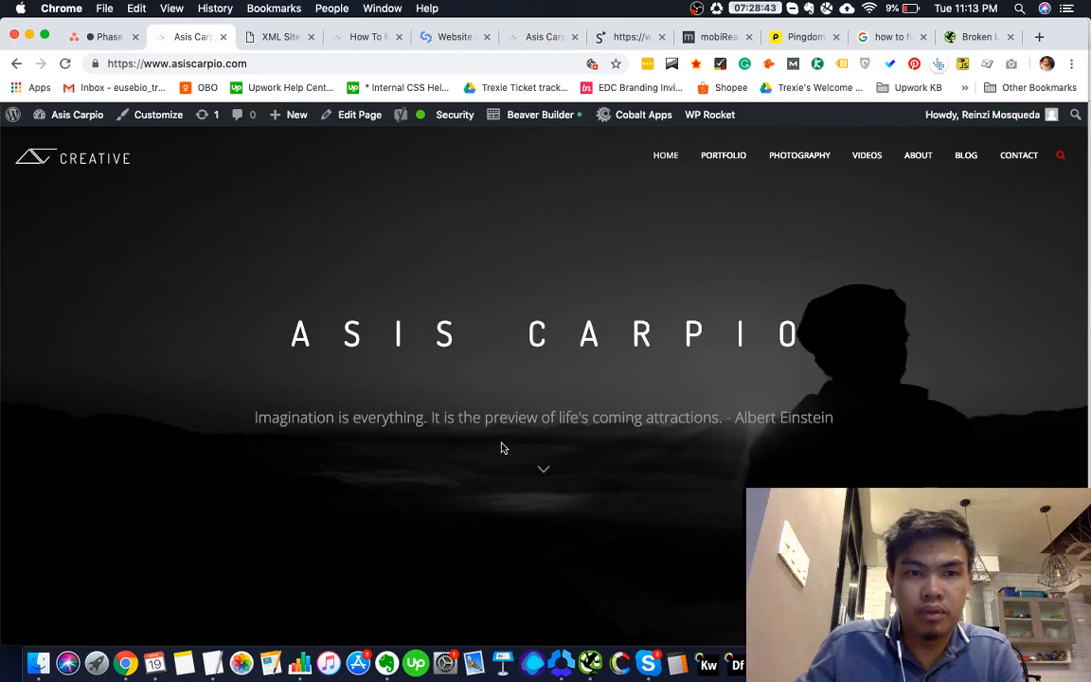
pyautogui.press('super+grave')
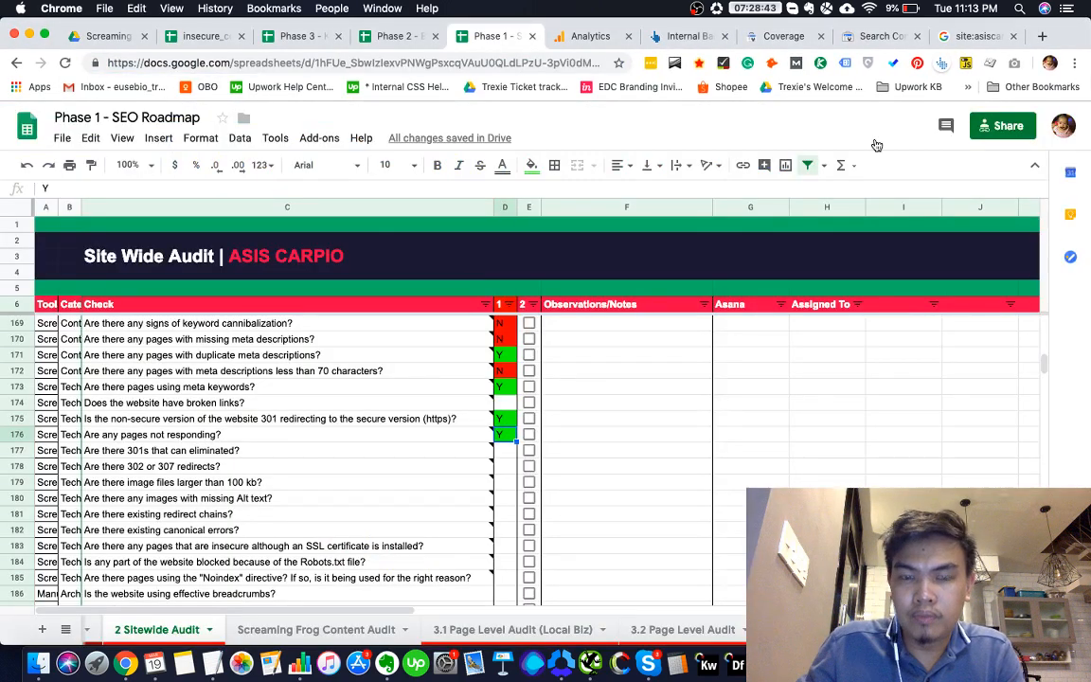
pyautogui.press('super+grave')
pyautogui.press('super+grave')
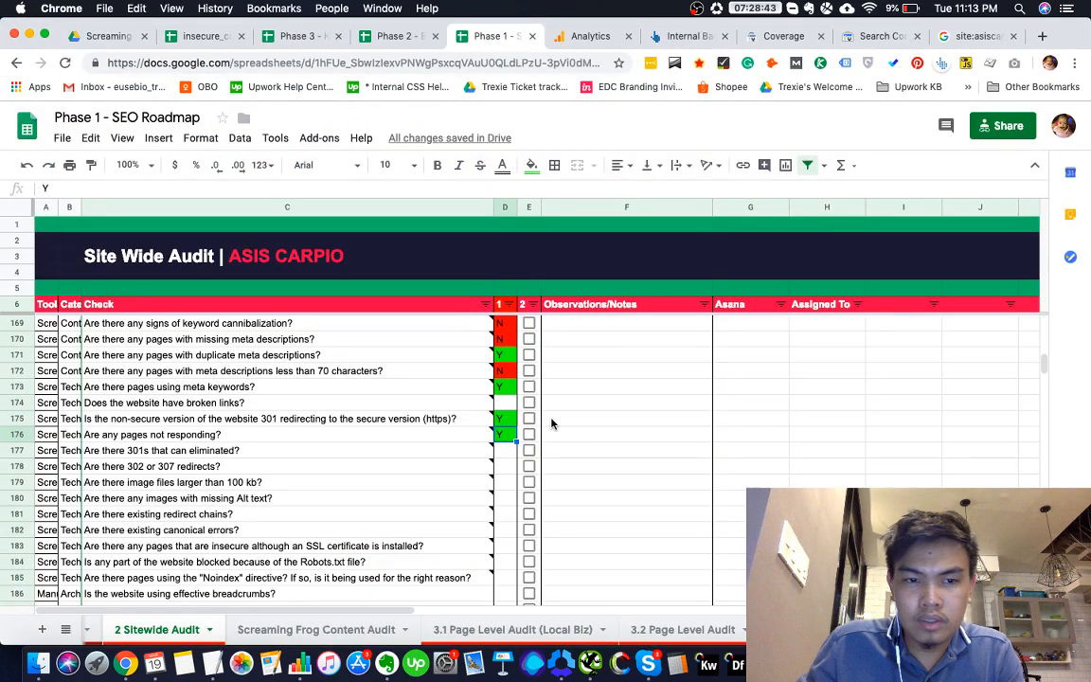
pyautogui.press('super+grave')
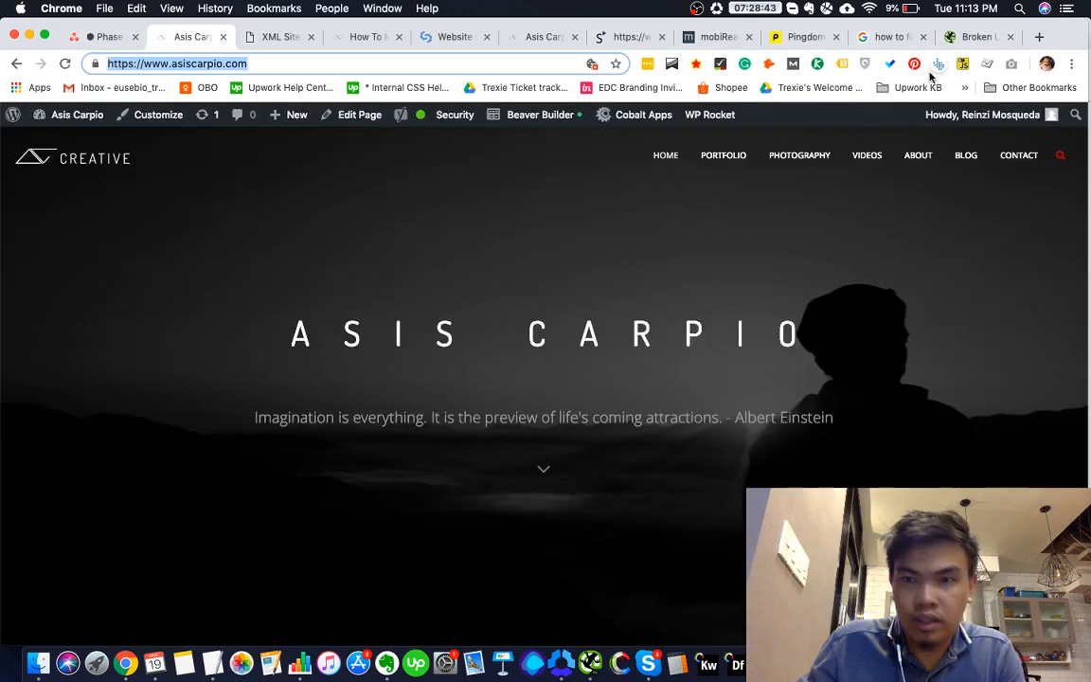
# Scroll through the Screaming Frog broken-link guide's crawl steps
pyautogui.press('super+9')
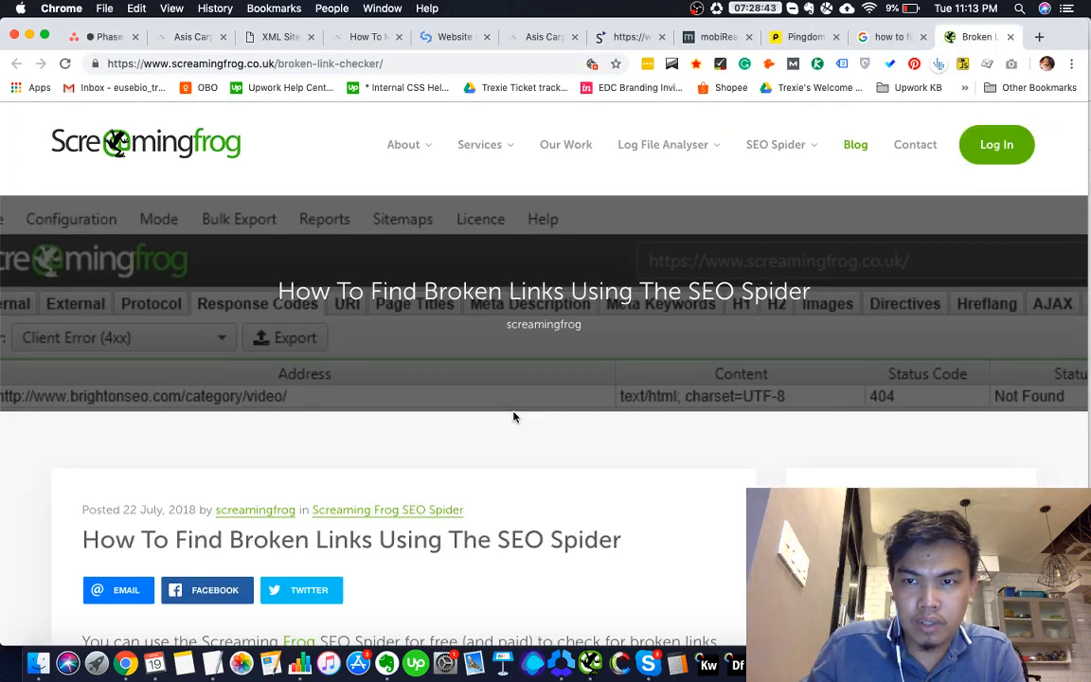
pyautogui.scroll(-1, 515, 417)
pyautogui.scroll(-5, 514, 417)
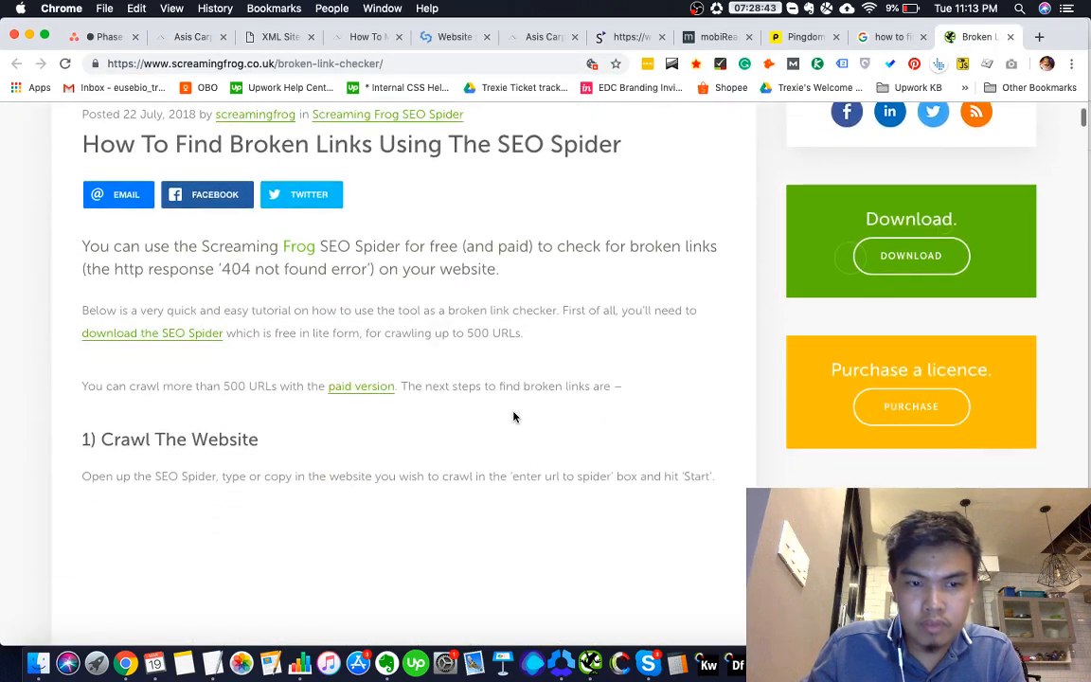
pyautogui.scroll(-2, 515, 414)
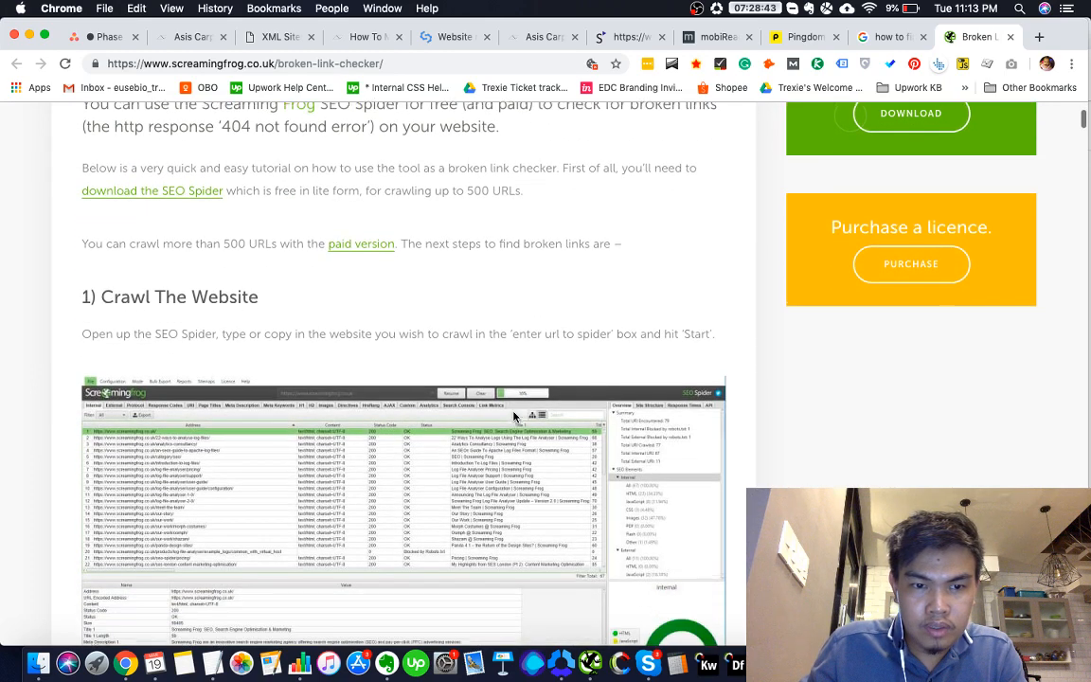
pyautogui.scroll(-1, 514, 416)
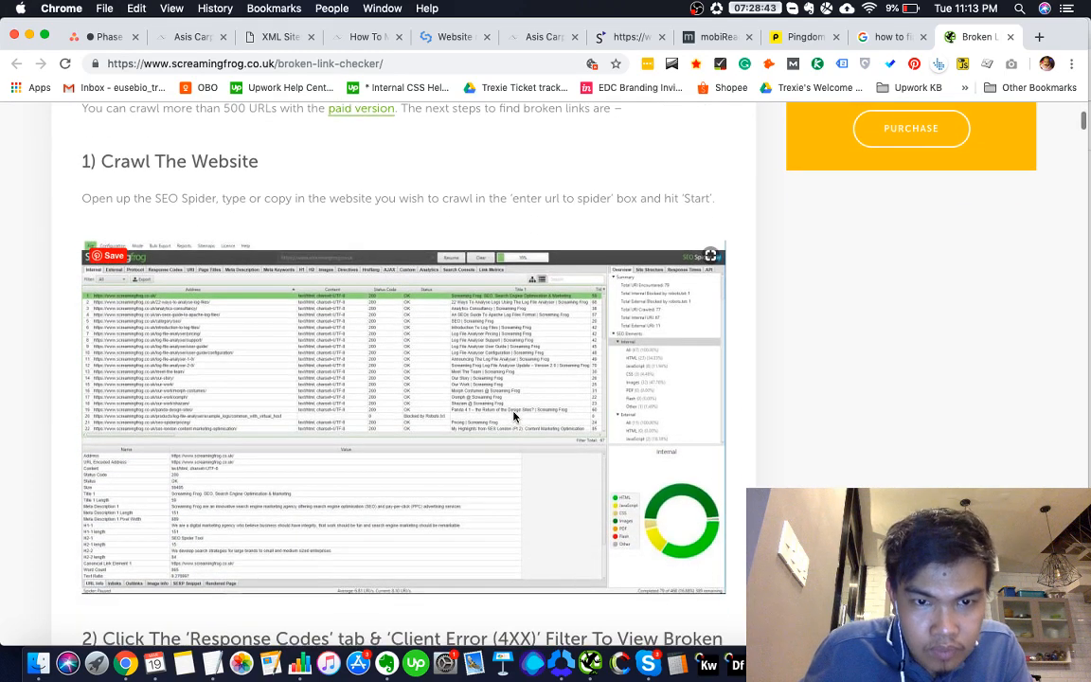
pyautogui.scroll(-1, 514, 417)
pyautogui.scroll(-3, 514, 417)
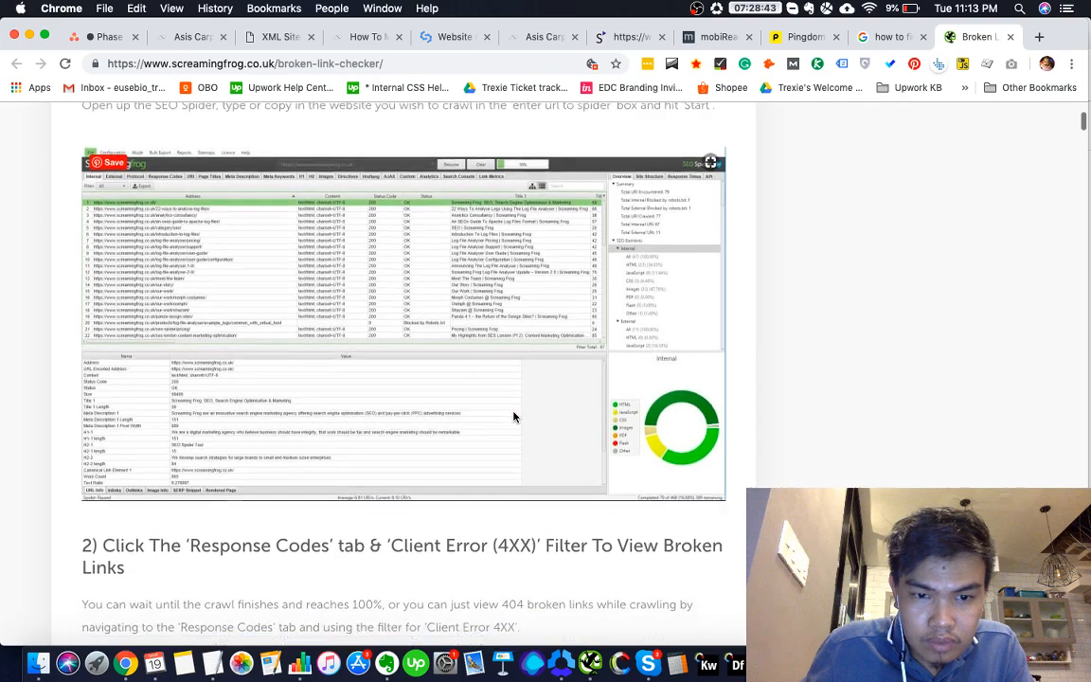
pyautogui.scroll(-3, 515, 417)
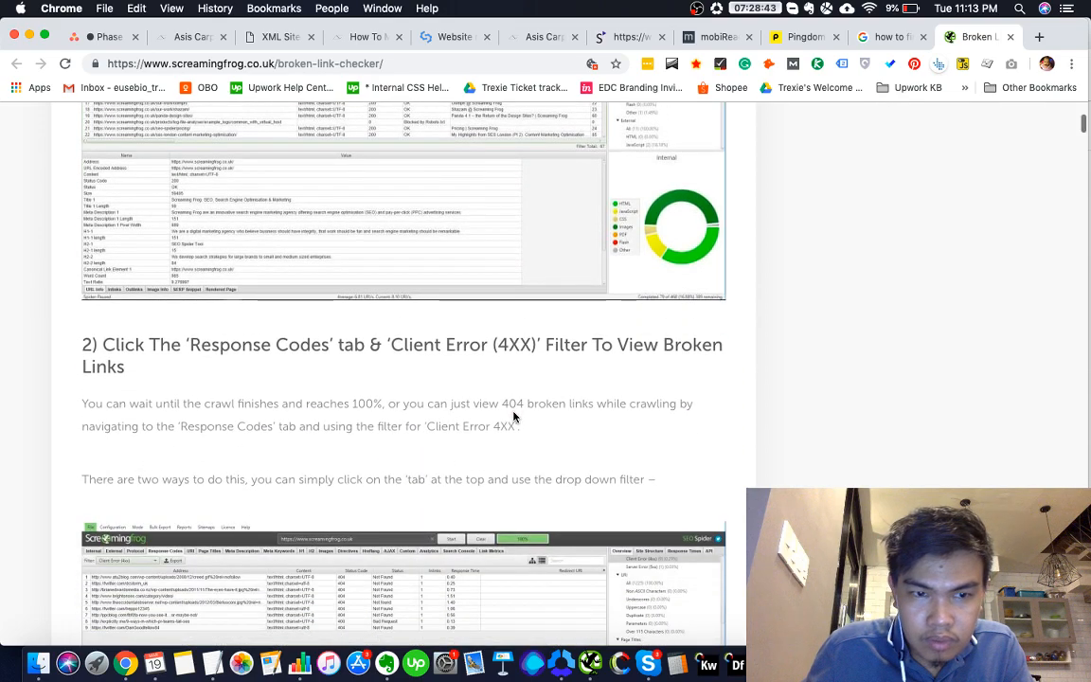
pyautogui.scroll(-6, 514, 416)
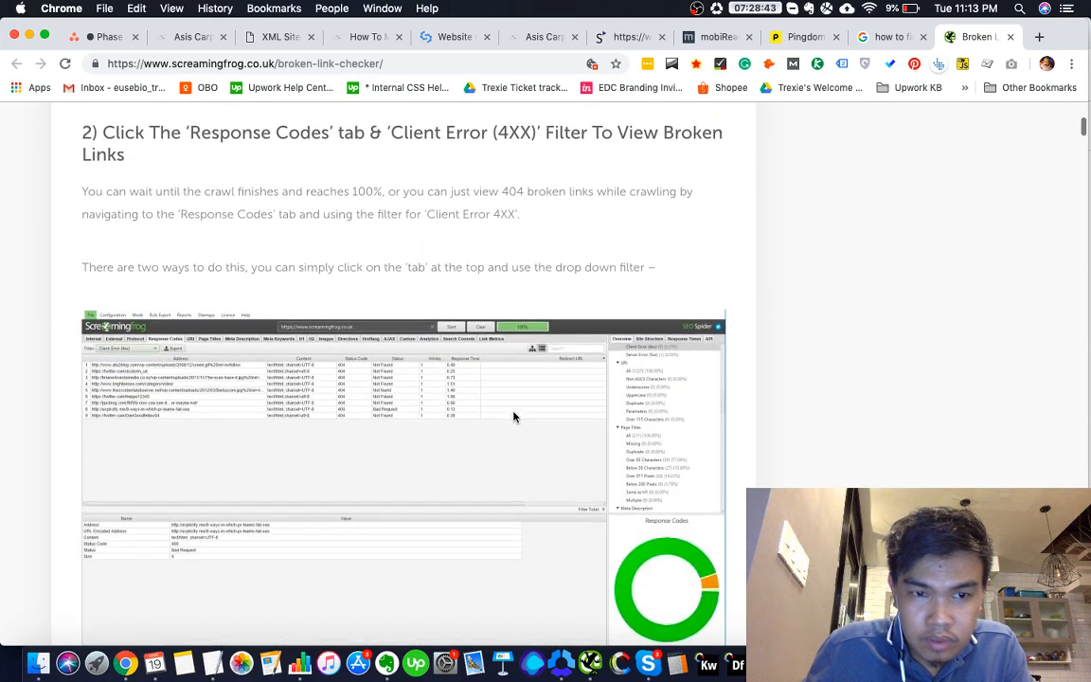
pyautogui.scroll(-2, 514, 416)
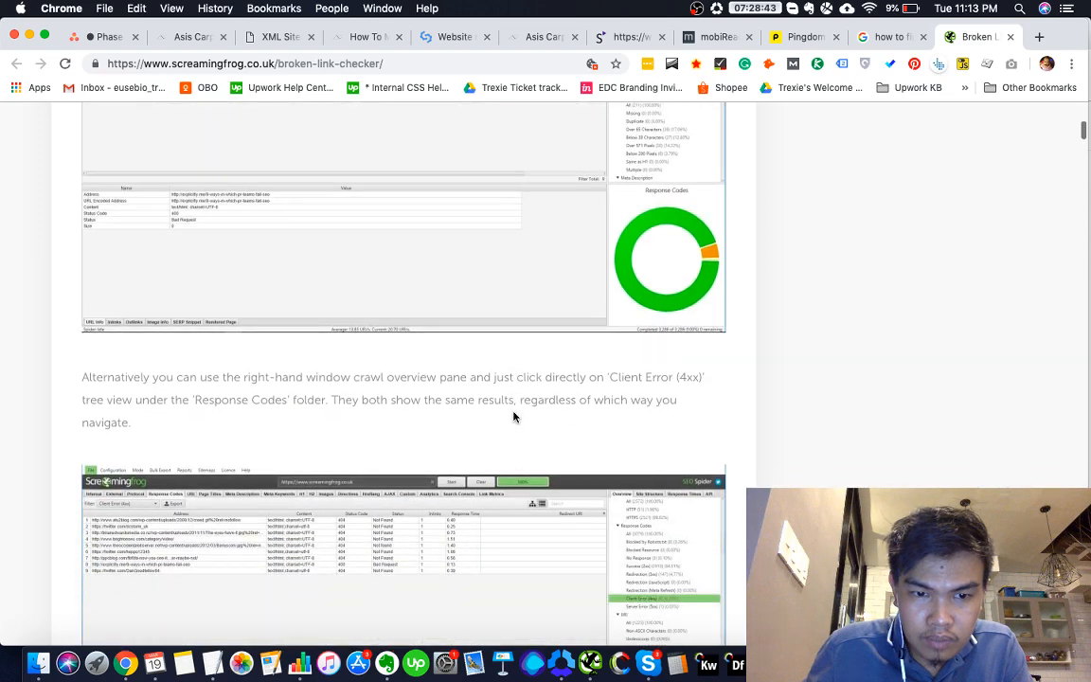
# Reread the guide's Response Codes and Client Error (4XX) step
pyautogui.scroll(7, 515, 417)
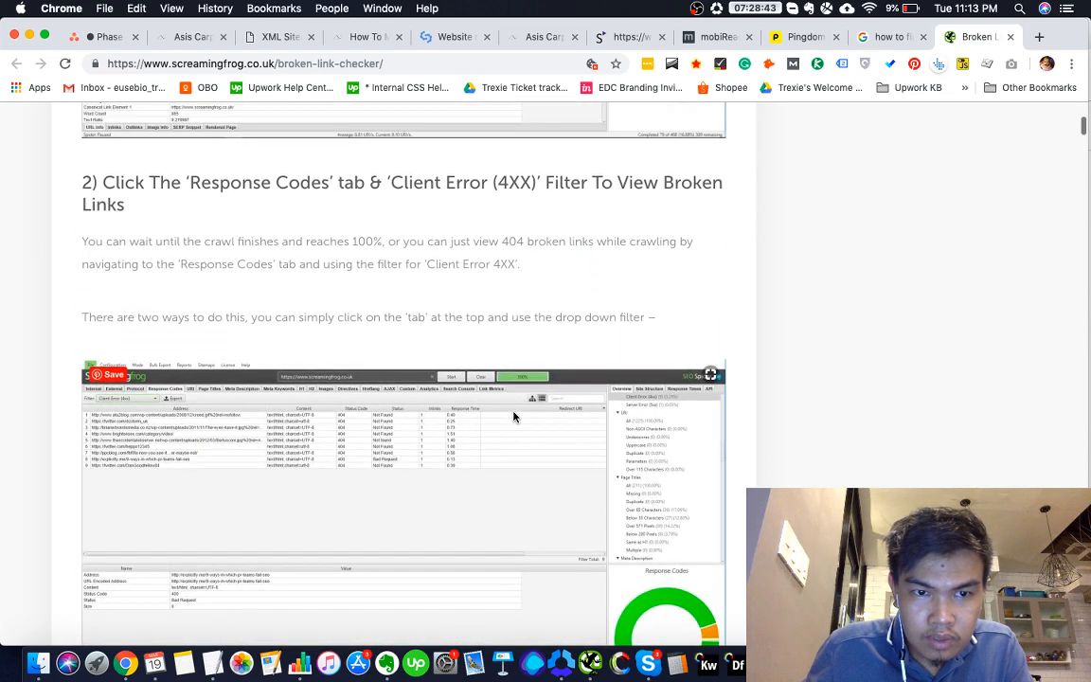
pyautogui.moveTo(154, 183); pyautogui.dragTo(360, 238)
pyautogui.click(389, 304)
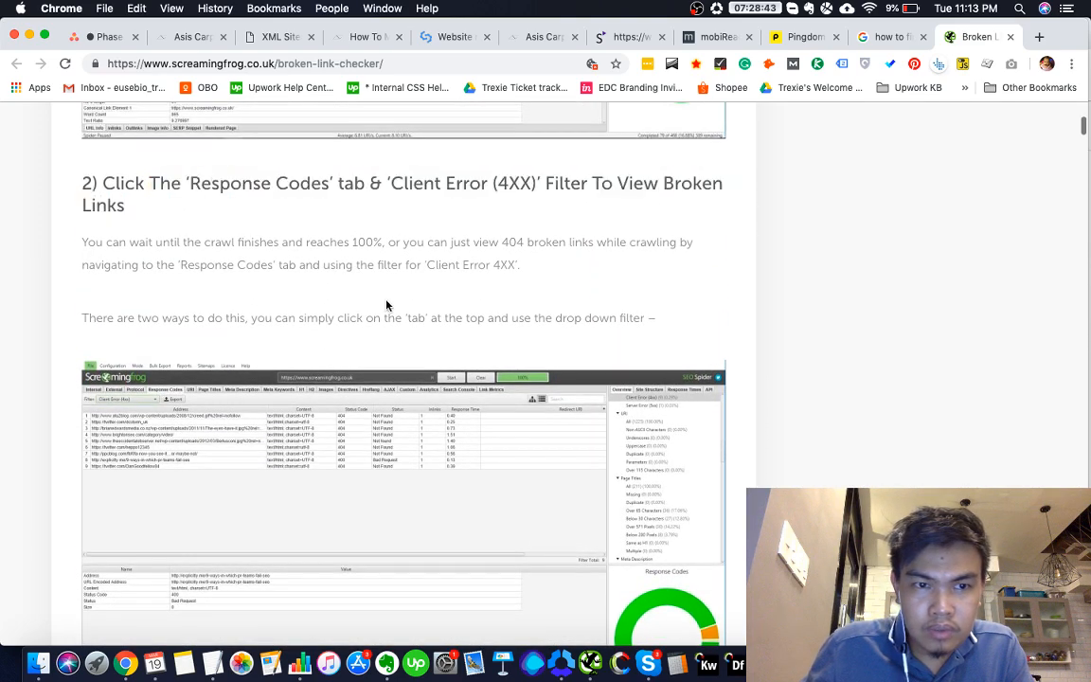
pyautogui.scroll(3, 394, 304)
pyautogui.scroll(4, 394, 304)
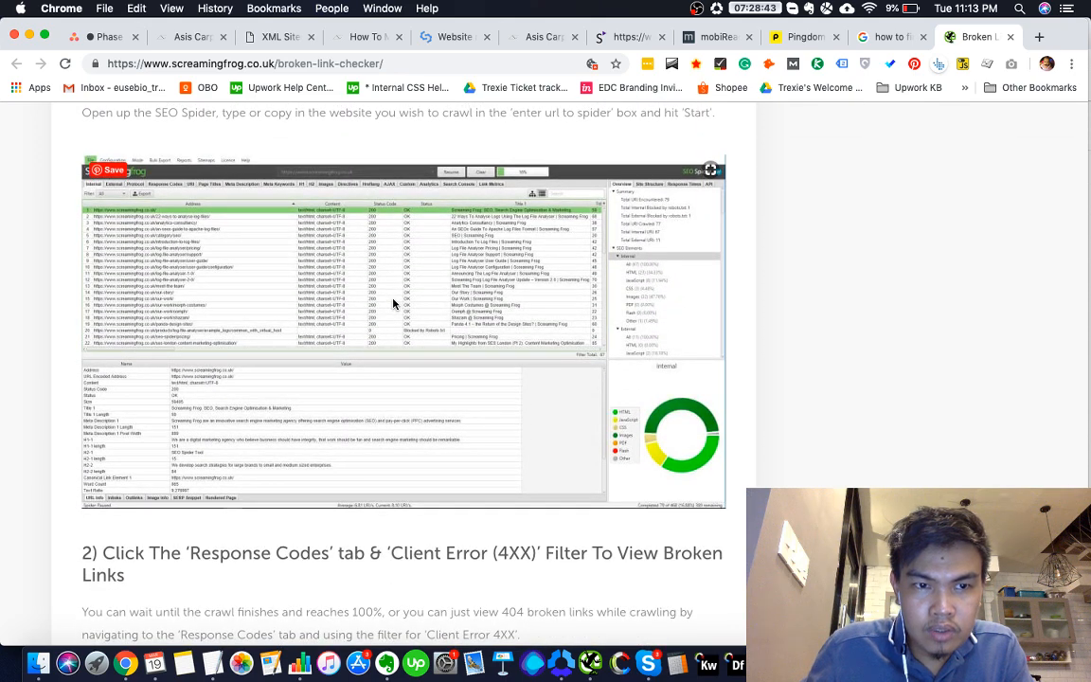
pyautogui.press('super+Tab')
# Filter to Client Error (4xx) URLs and inspect the inlinks of a broken URL
pyautogui.click(276, 104)
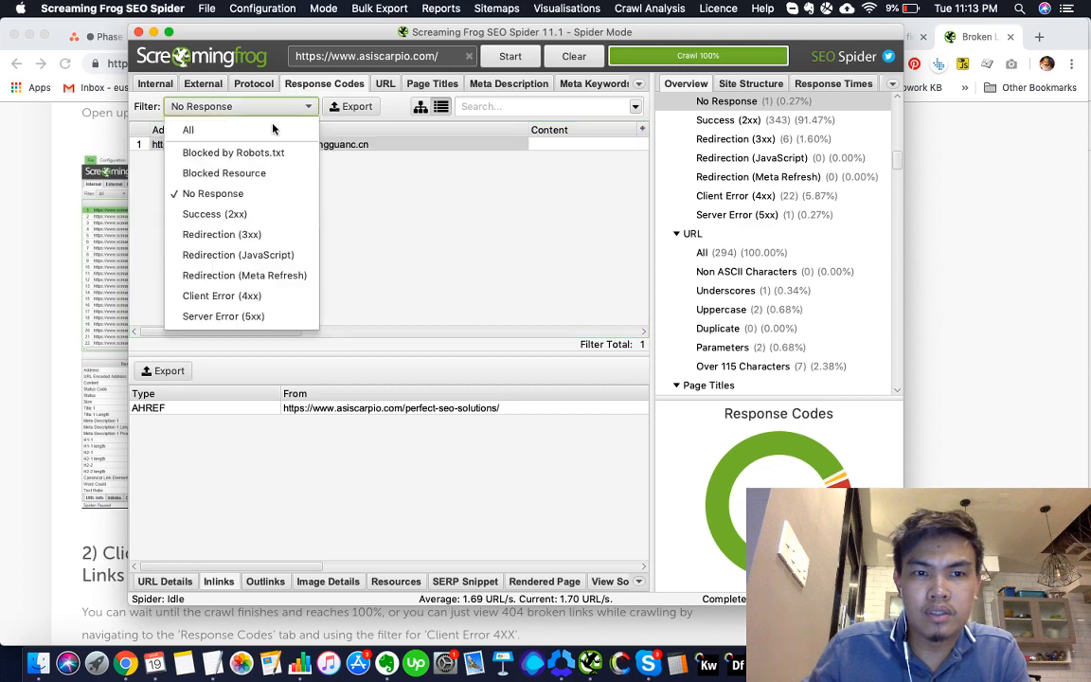
pyautogui.click(280, 297)
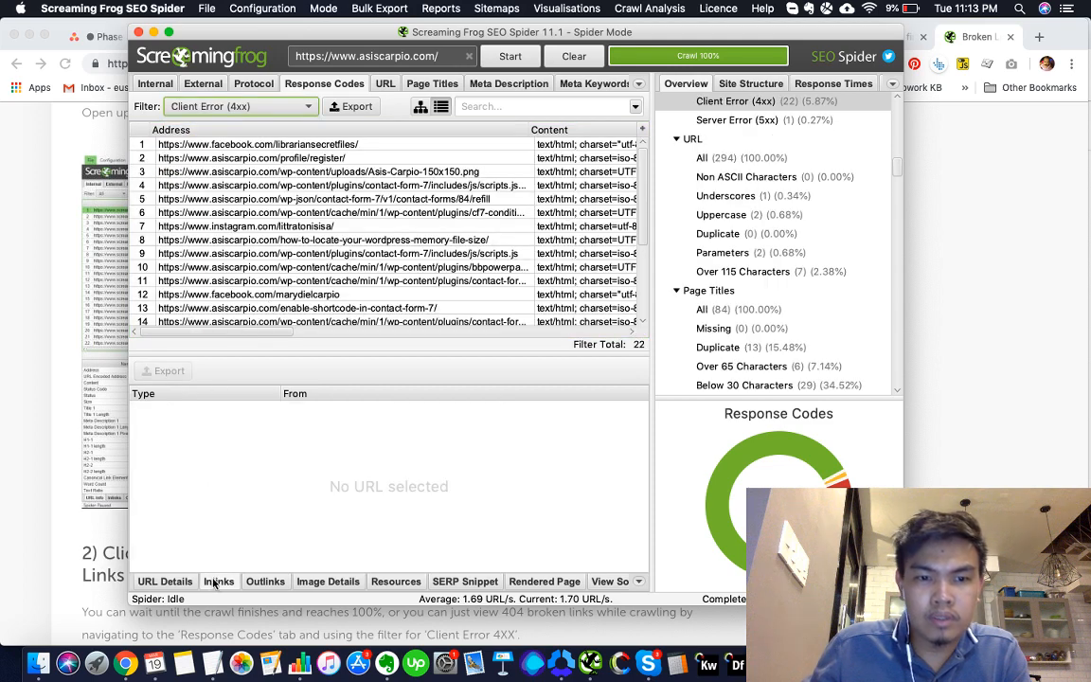
pyautogui.hscroll(10, 421, 224)
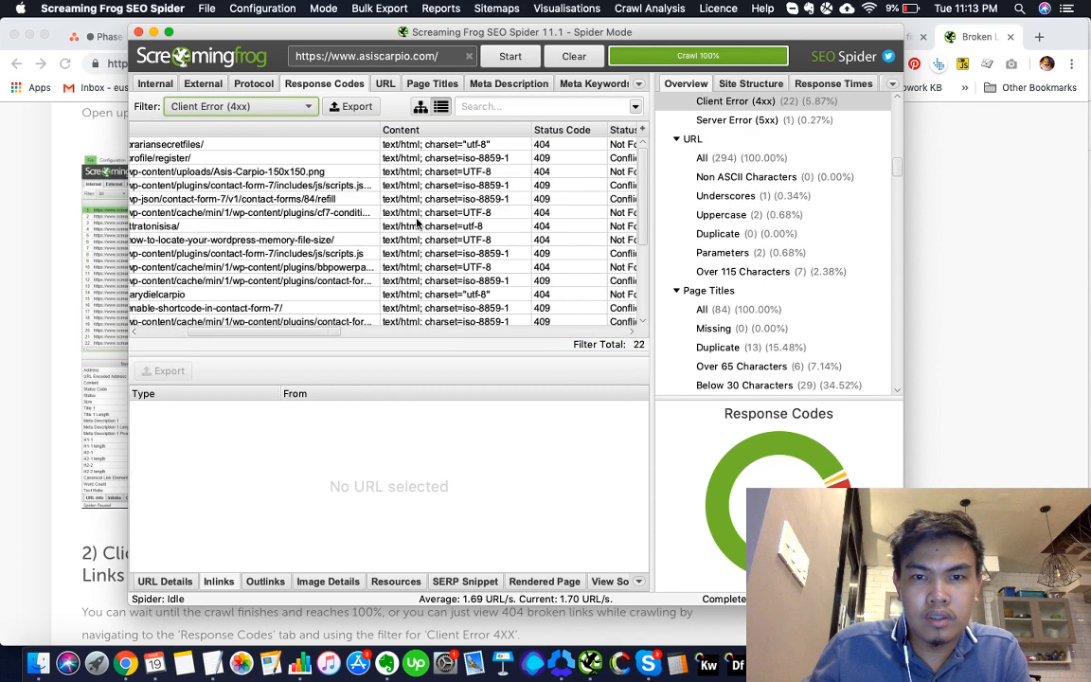
pyautogui.hscroll(5, 417, 222)
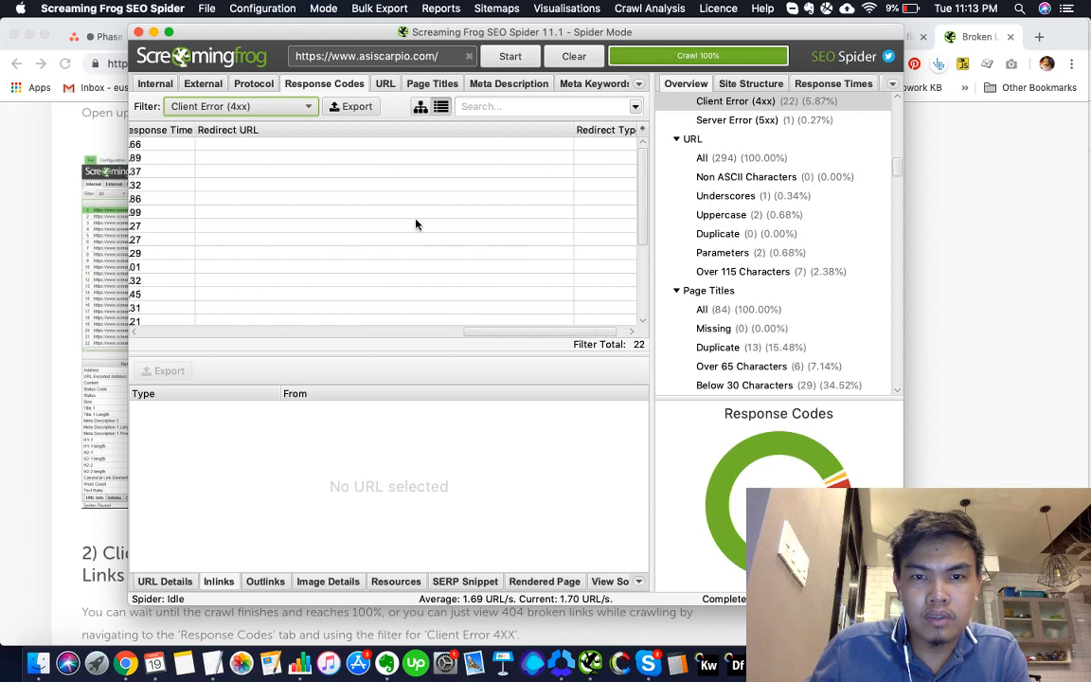
pyautogui.hscroll(-15, 417, 224)
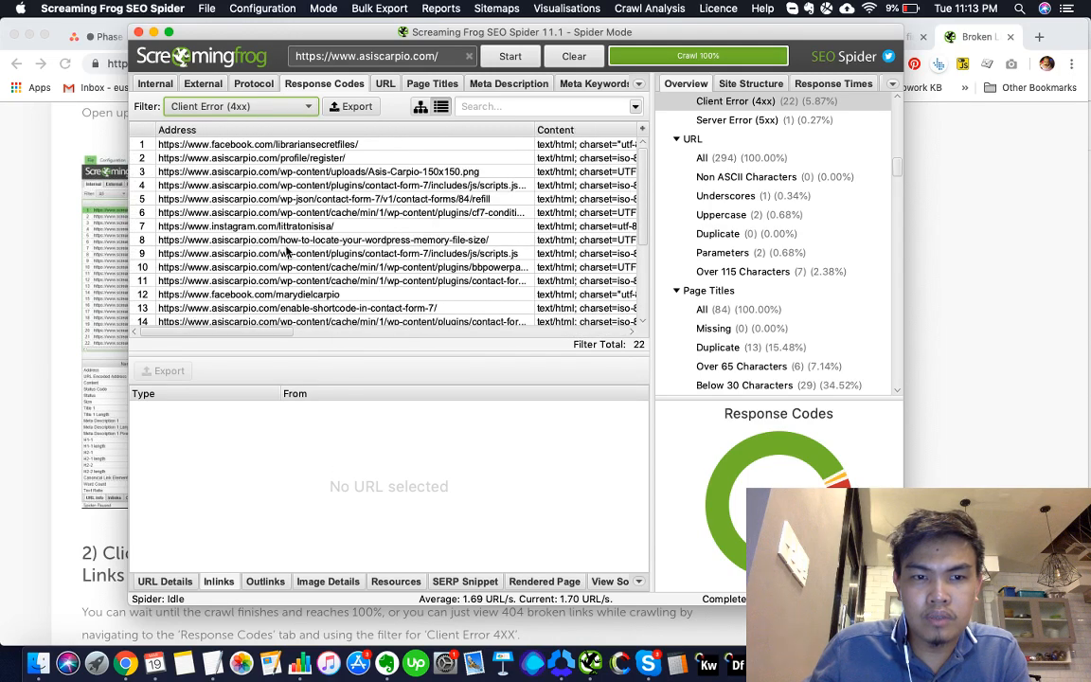
pyautogui.scroll(-2, 378, 223)
pyautogui.scroll(-4, 378, 222)
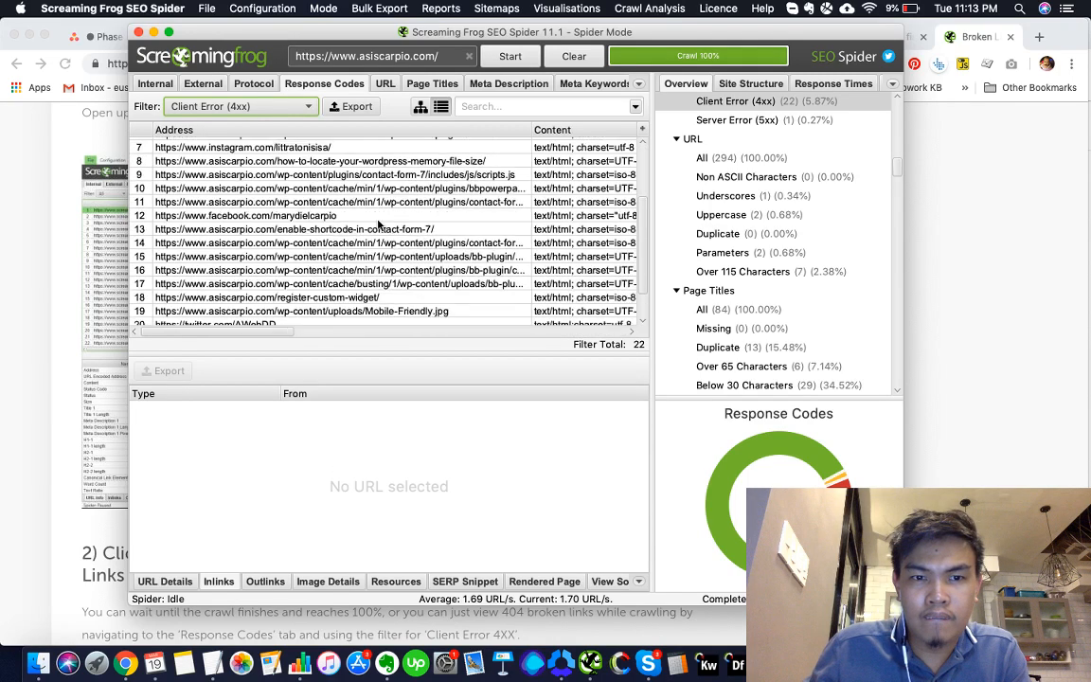
pyautogui.scroll(5, 378, 222)
pyautogui.scroll(-8, 378, 223)
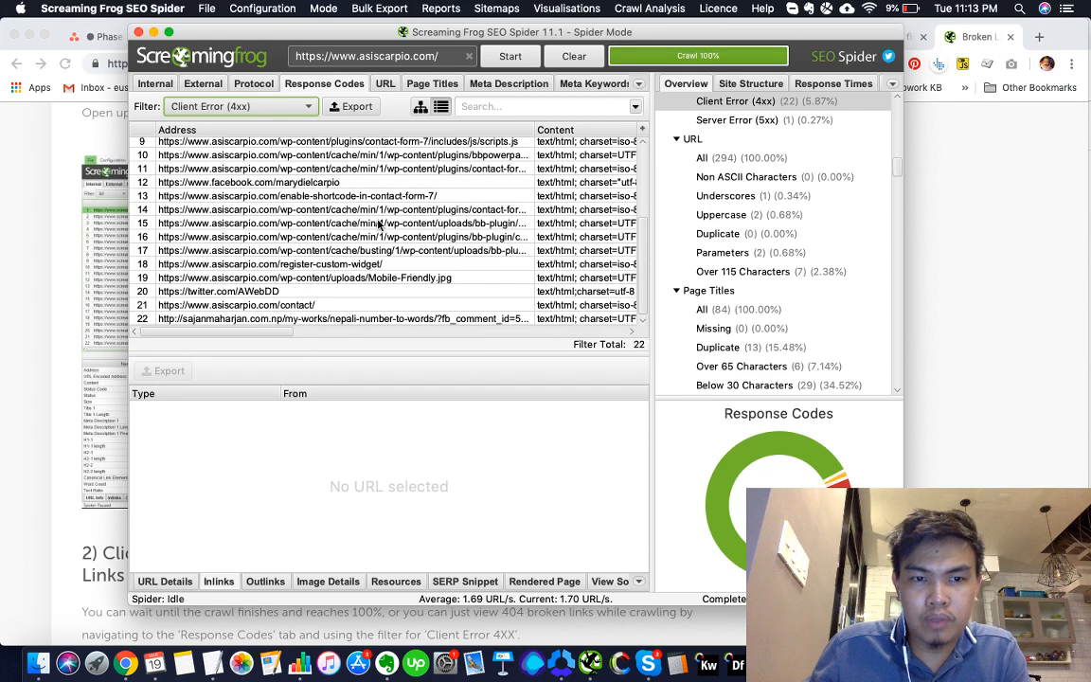
pyautogui.click(378, 223)
pyautogui.hscroll(5, 517, 263)
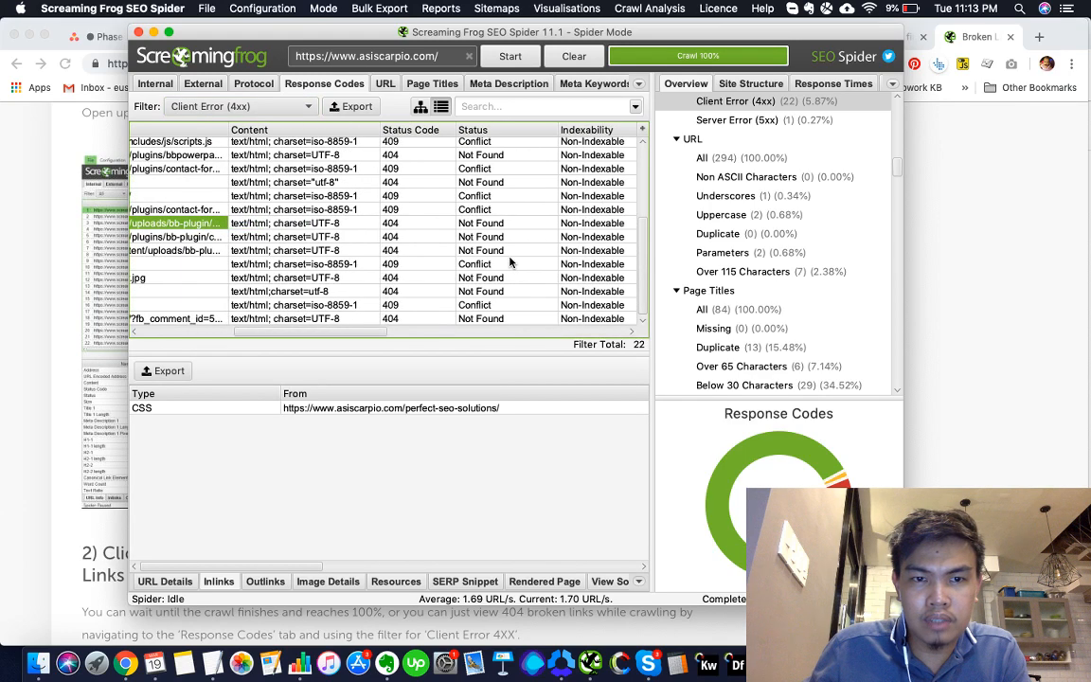
pyautogui.hscroll(10, 510, 263)
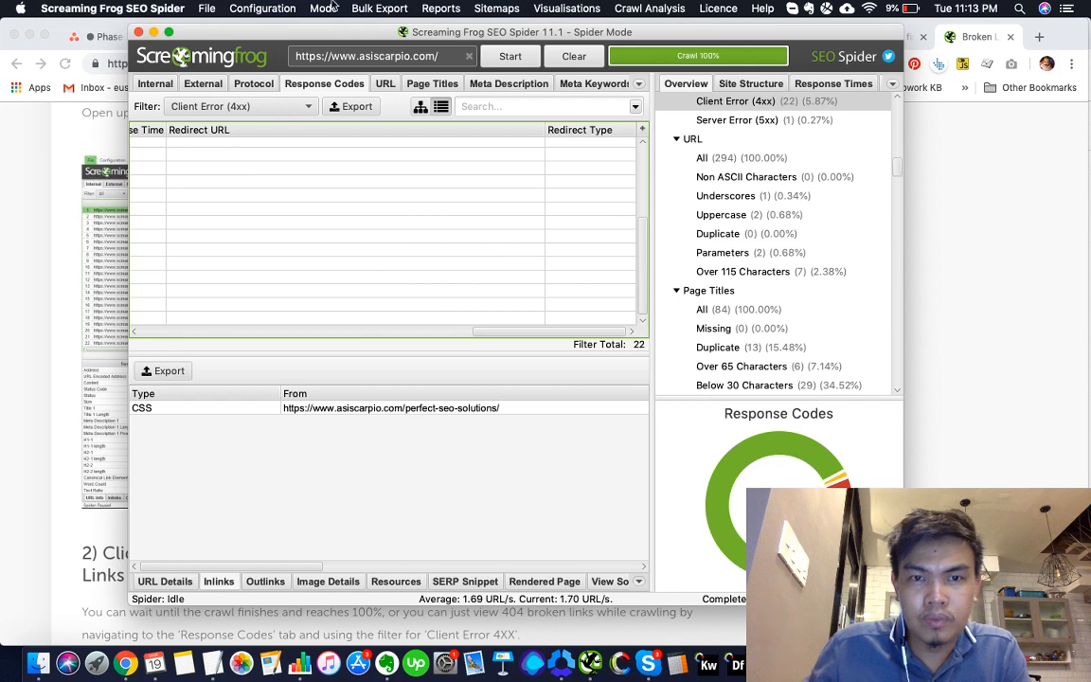
# Bulk-export Client Error (4xx) Inlinks and save as client_error_(4xx)_inlinks.csv
pyautogui.click(370, 8)
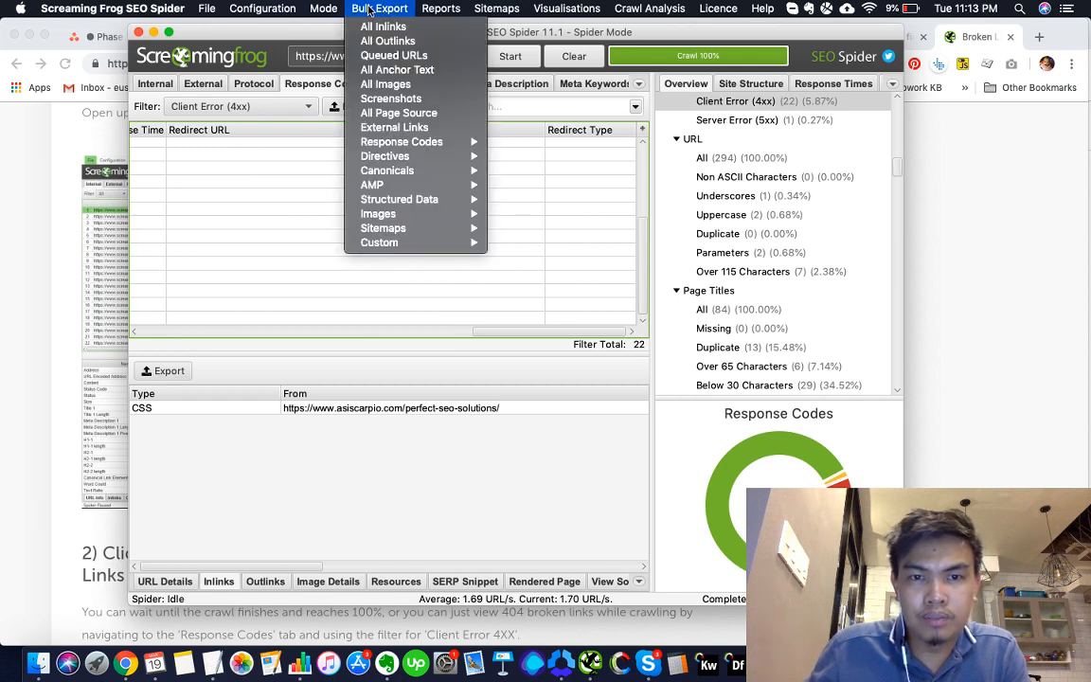
pyautogui.moveTo(426, 142)
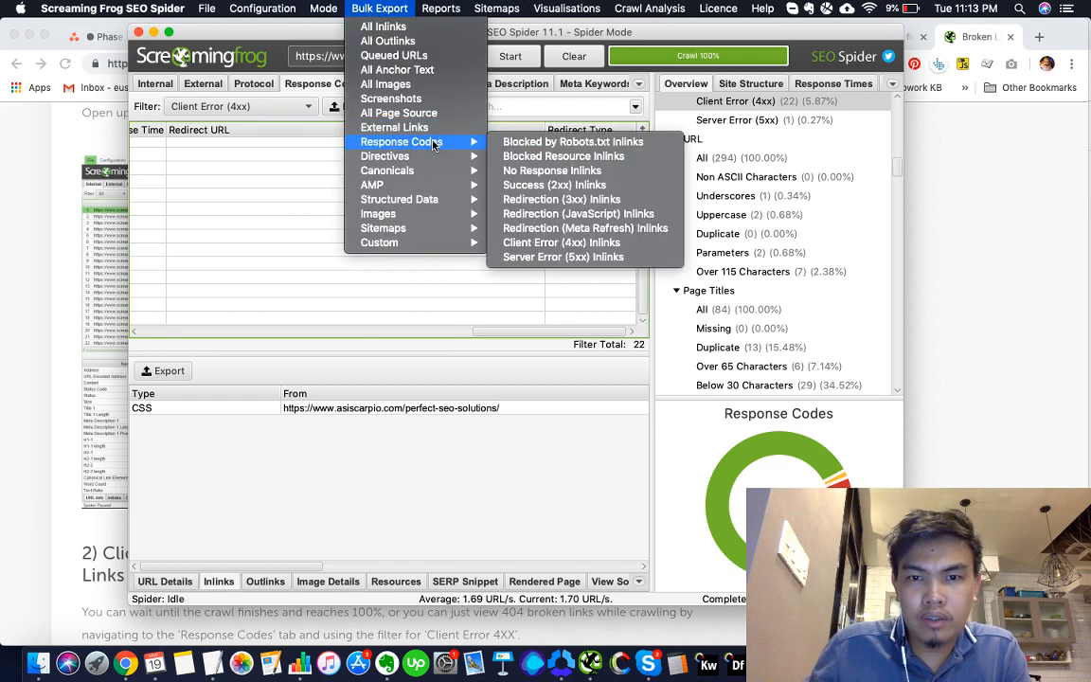
pyautogui.click(605, 243)
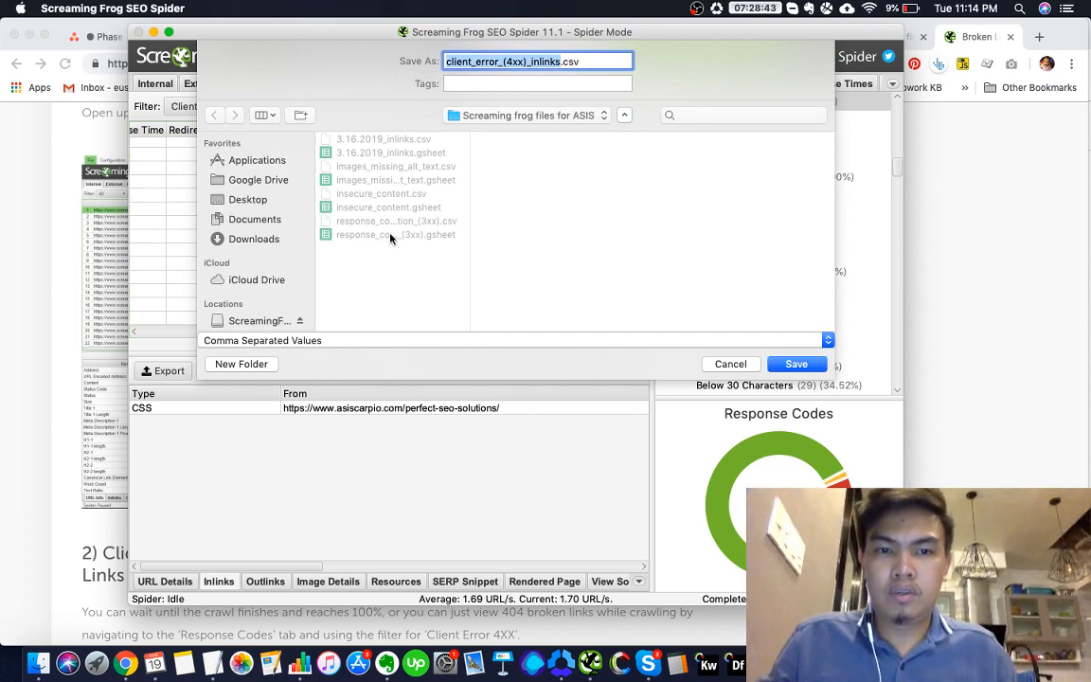
pyautogui.click(806, 356)
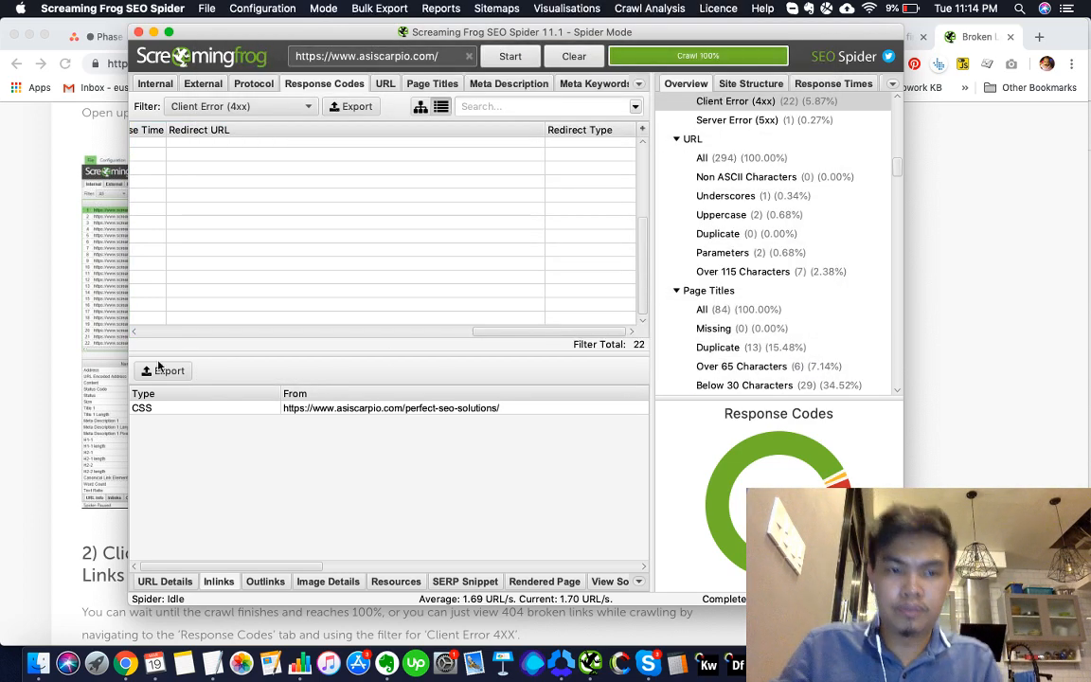
pyautogui.click(31, 372)
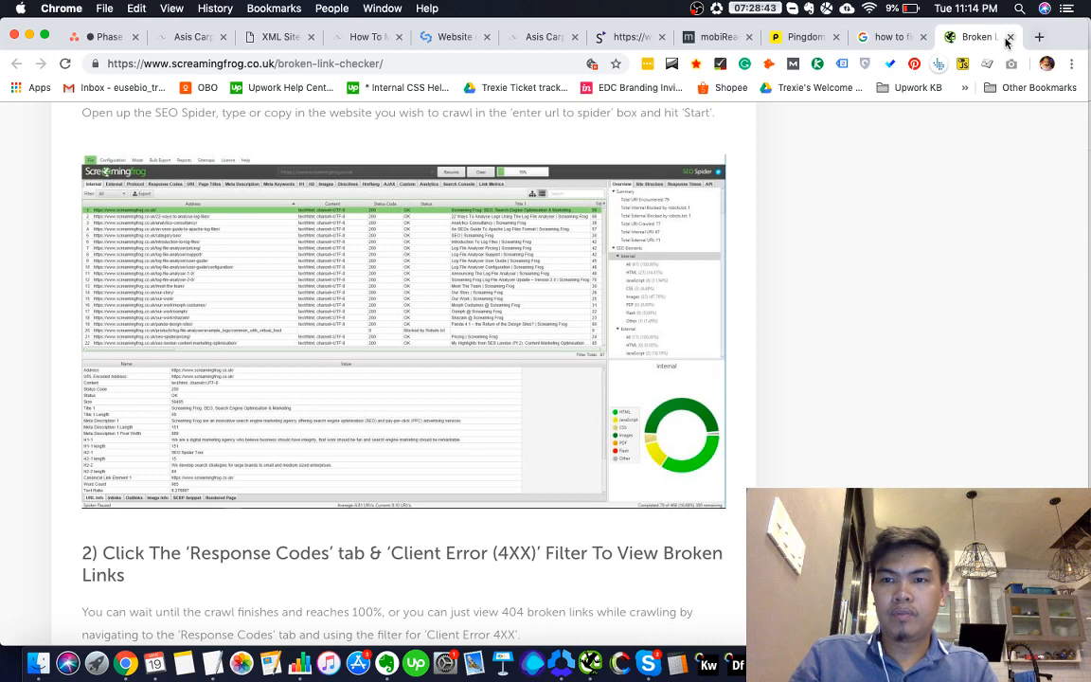
# Glance at the Drive exports folder, then select a status cell below the marked checks in Phase 1
pyautogui.press('super+grave')
pyautogui.press('super+Tab')
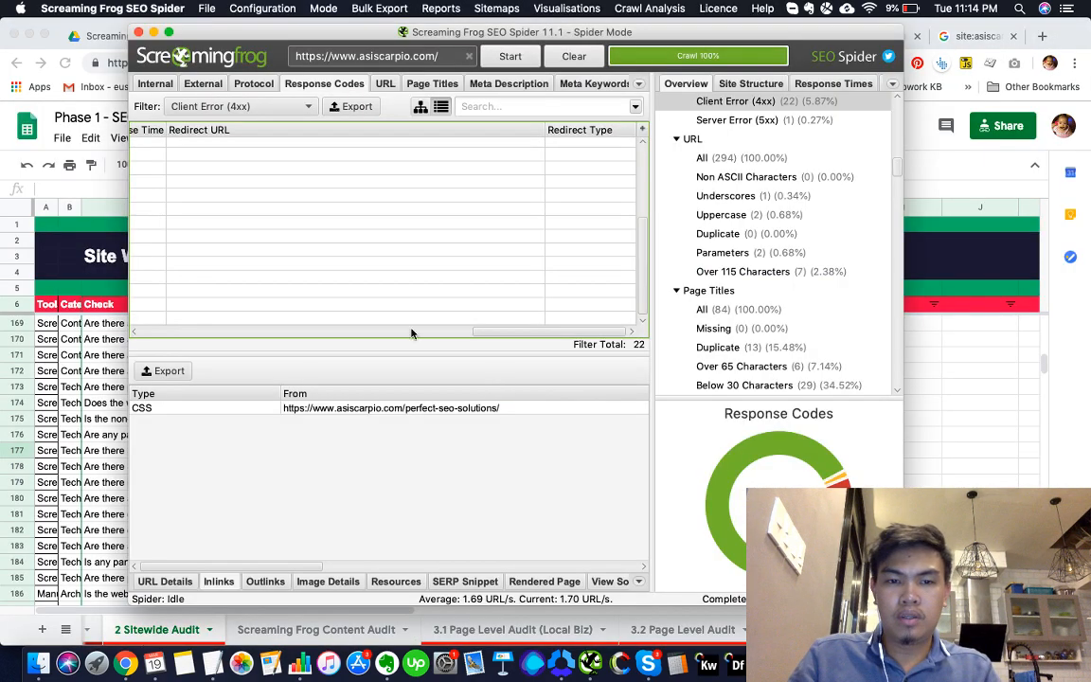
pyautogui.press('super+Tab')
pyautogui.click(102, 36)
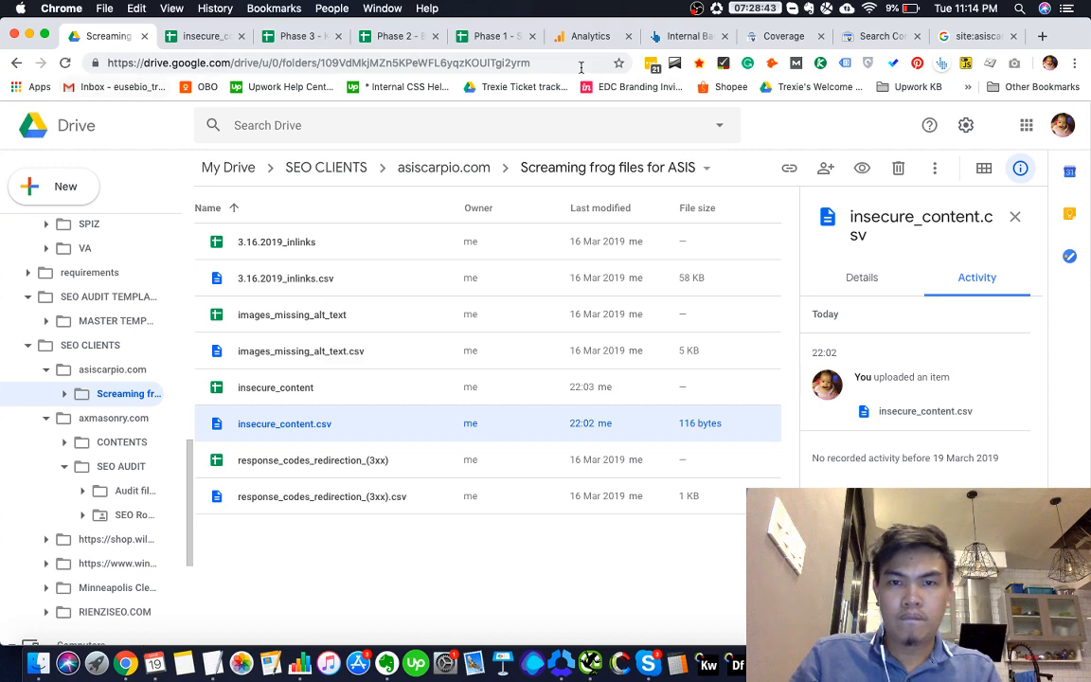
pyautogui.click(476, 39)
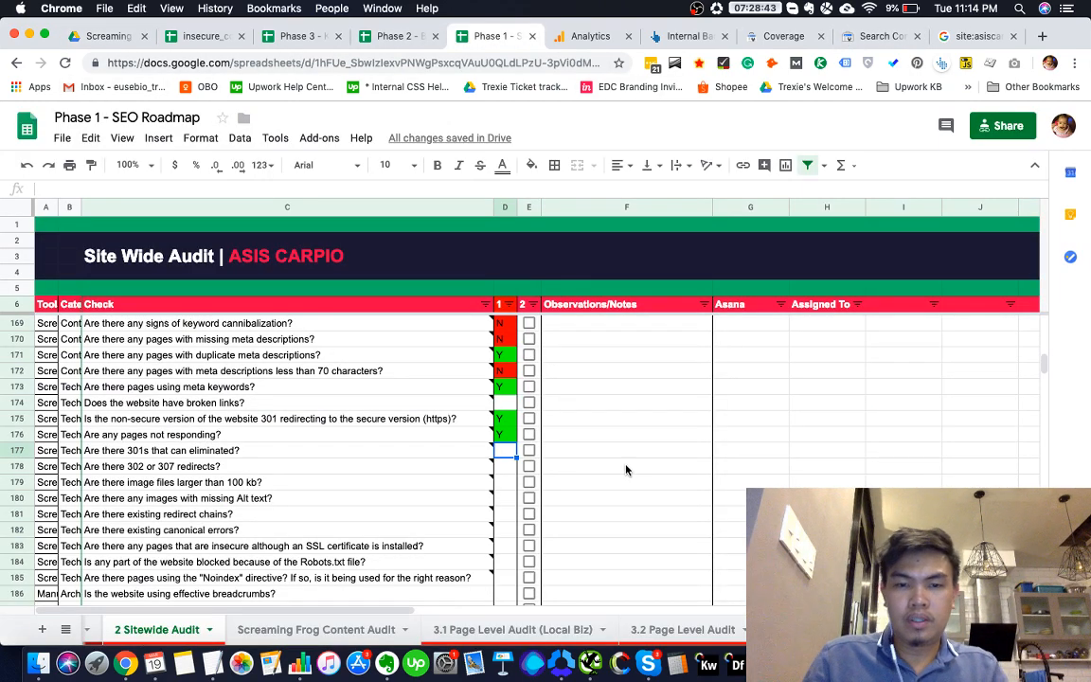
pyautogui.scroll(-1, 620, 471)
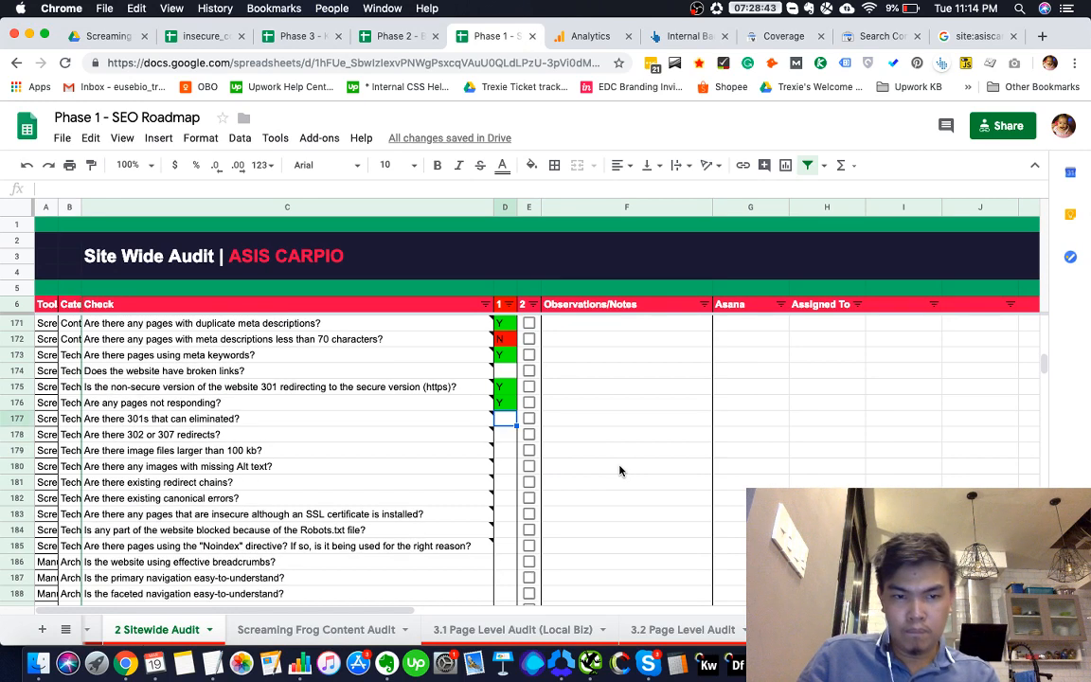
pyautogui.scroll(-1, 619, 471)
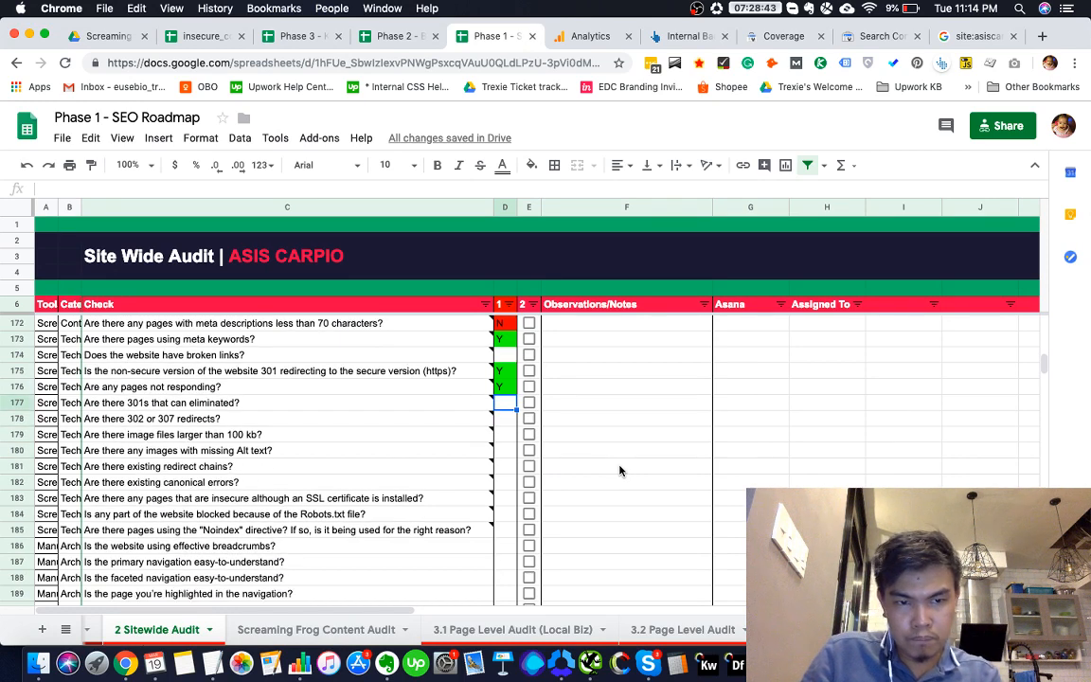
pyautogui.click(509, 423)
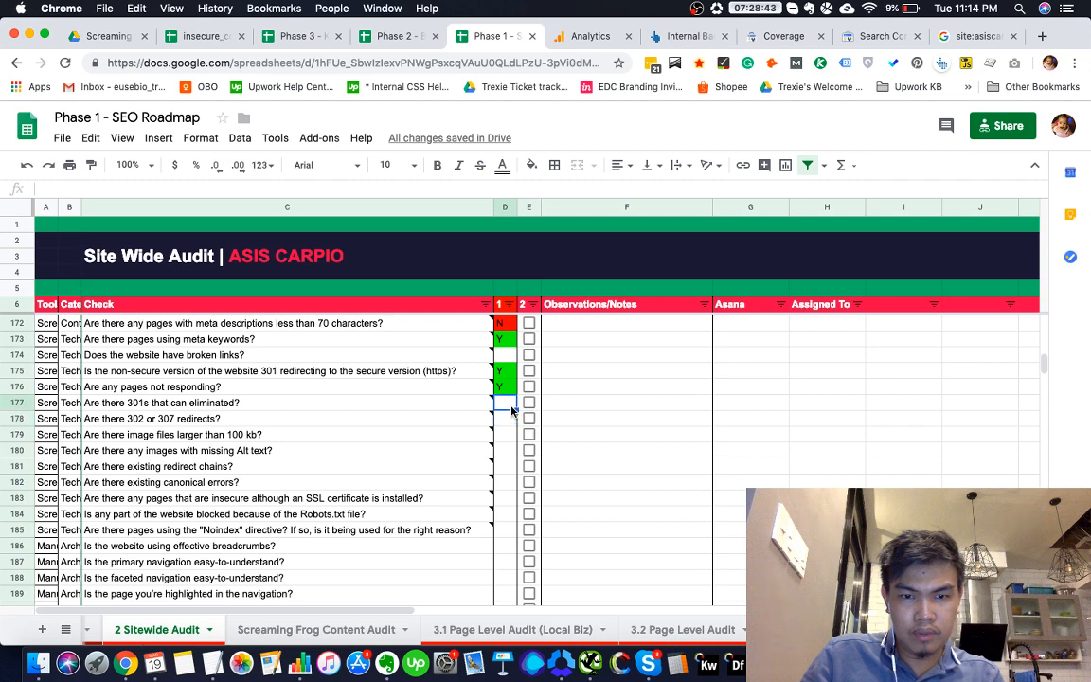
pyautogui.press('super+Tab')
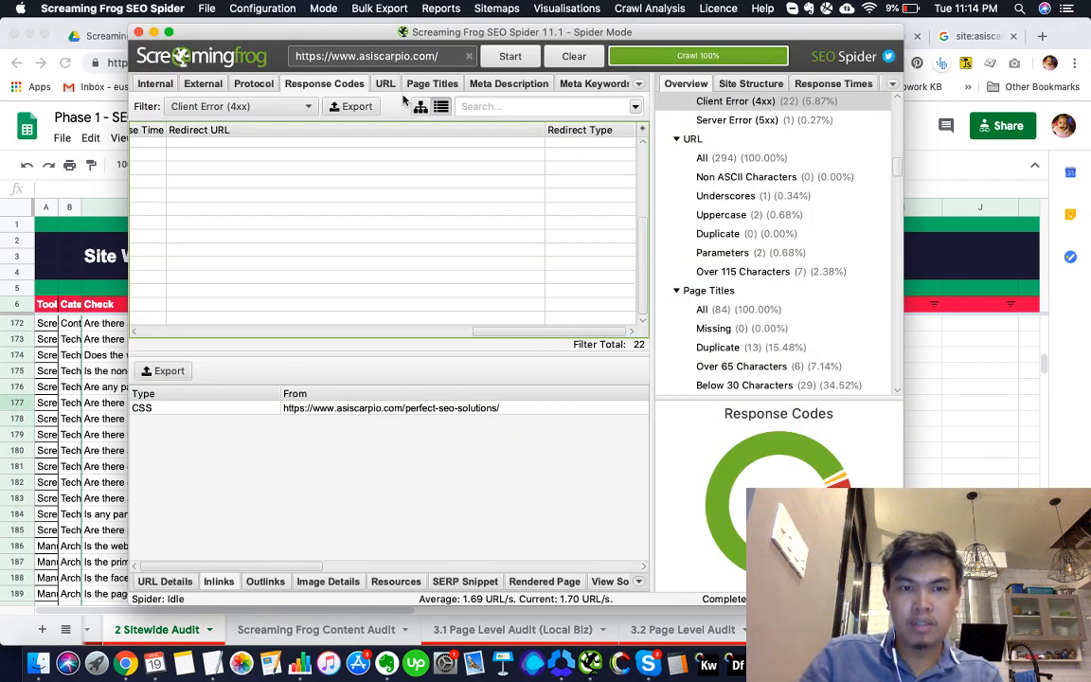
# Bulk-export Redirection (3xx) Inlinks and save as redirection_(3xx)_inlinks.csv
pyautogui.click(379, 8)
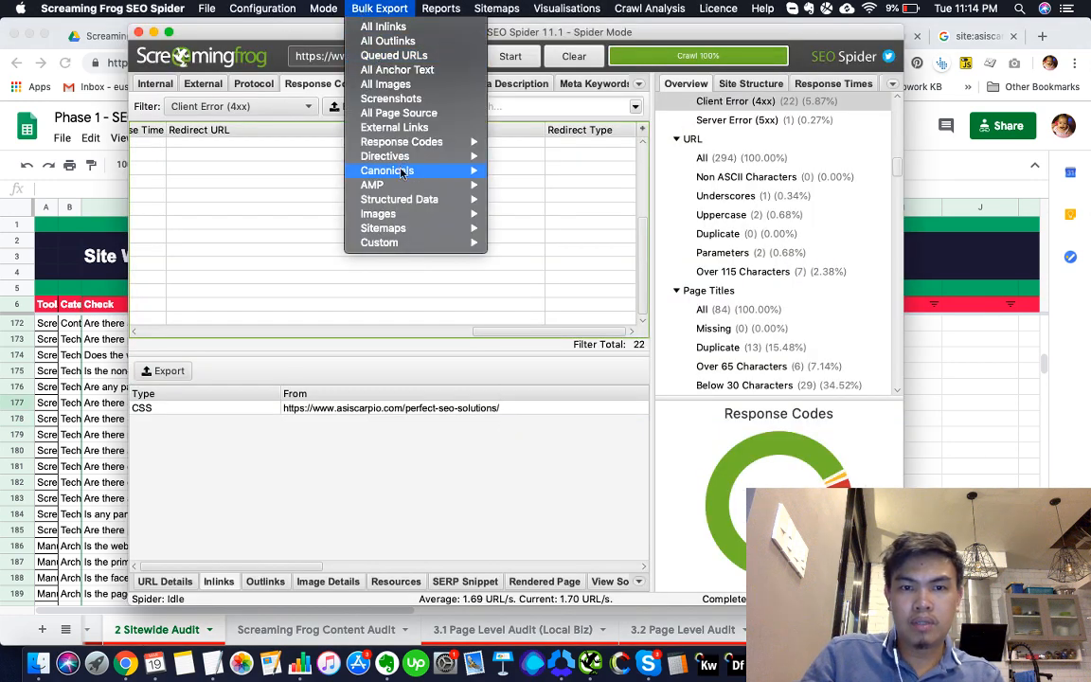
pyautogui.moveTo(435, 147)
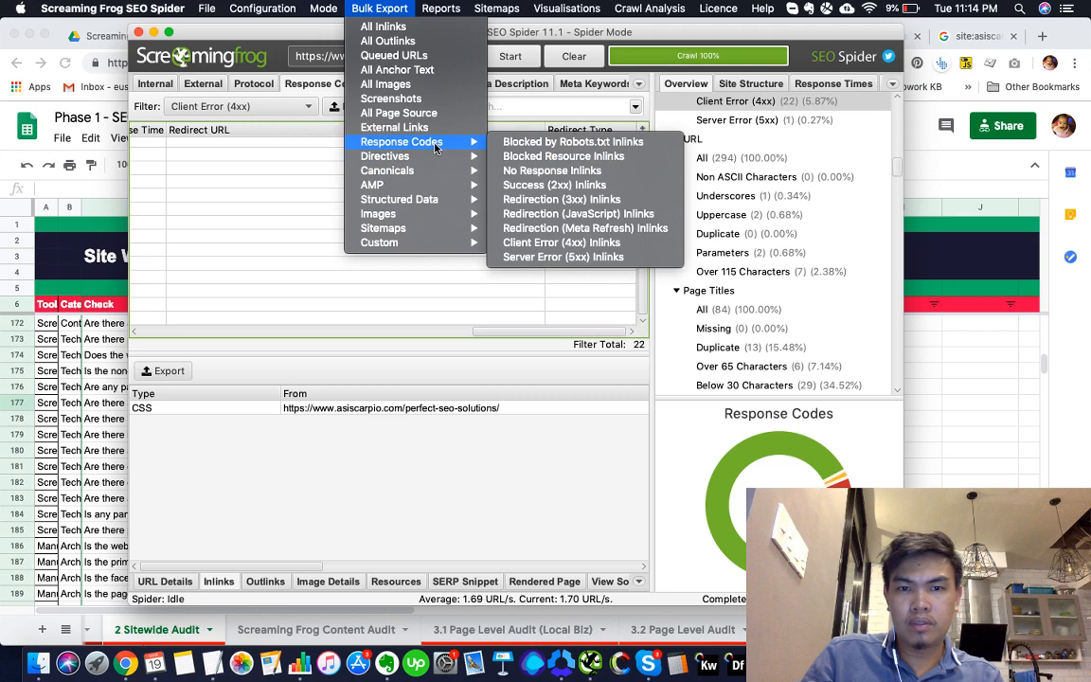
pyautogui.click(643, 198)
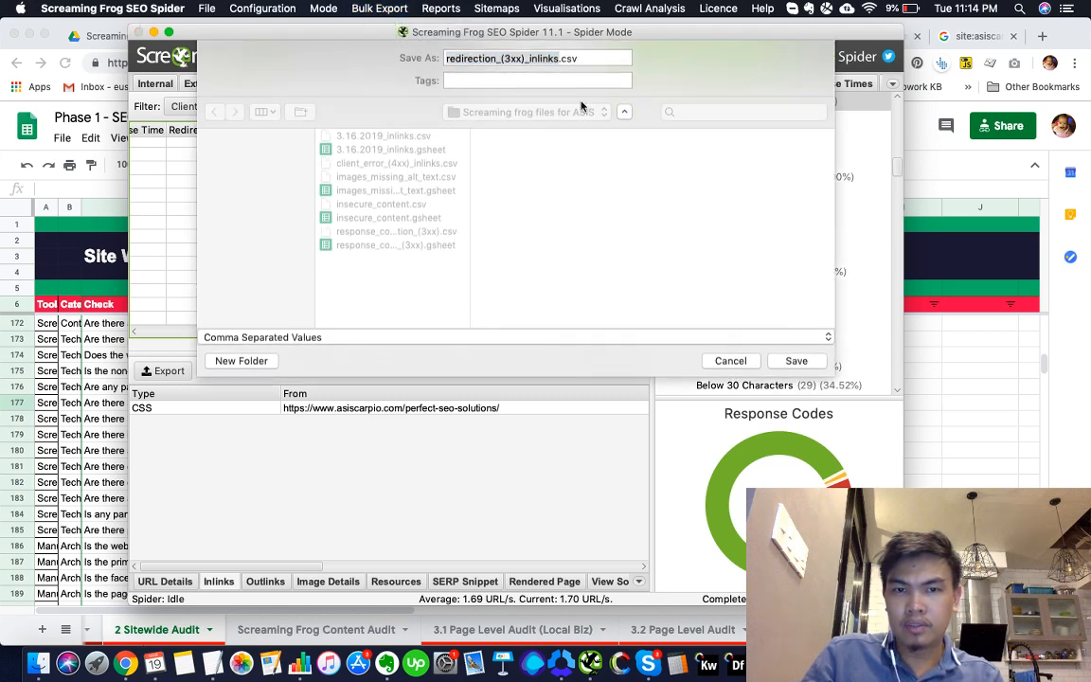
pyautogui.click(782, 365)
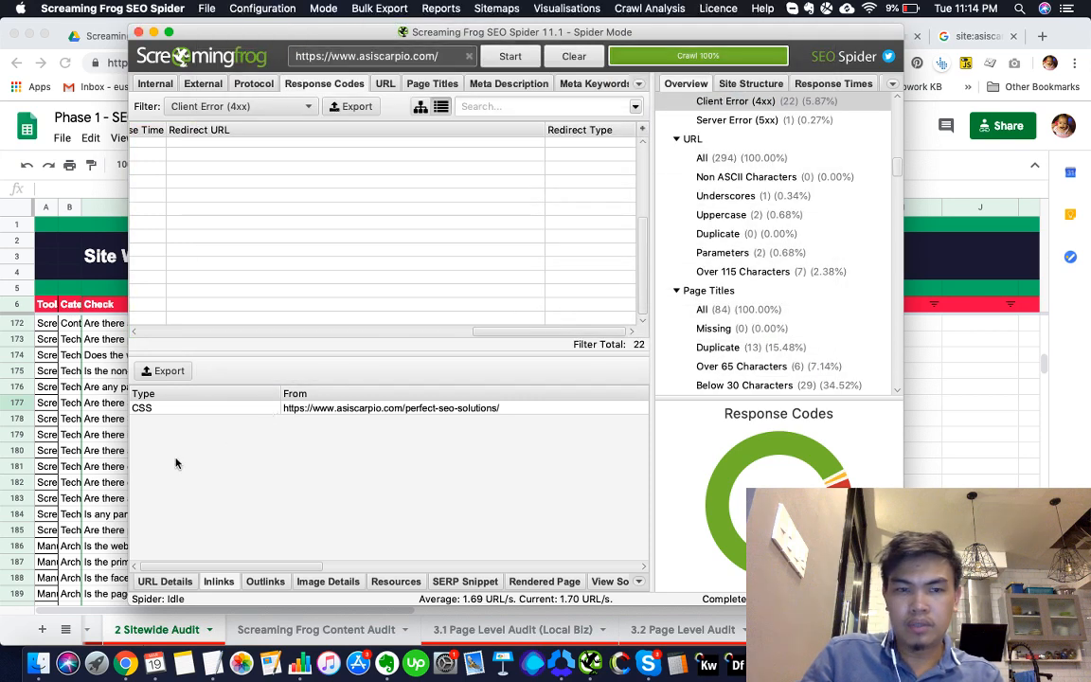
pyautogui.click(89, 439)
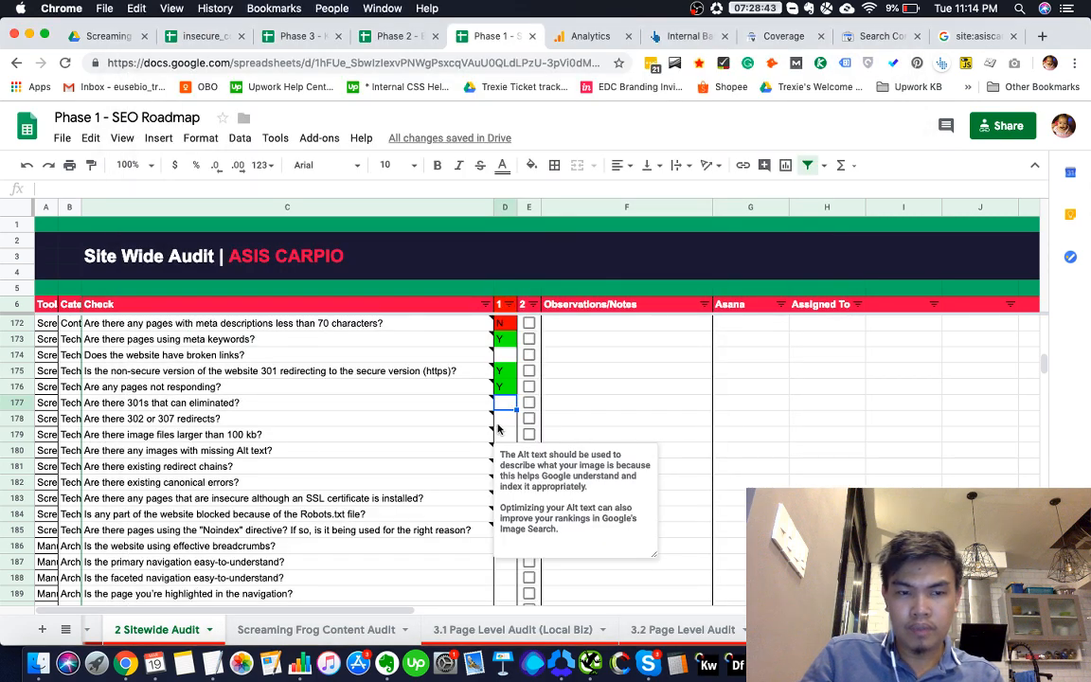
pyautogui.click(298, 408)
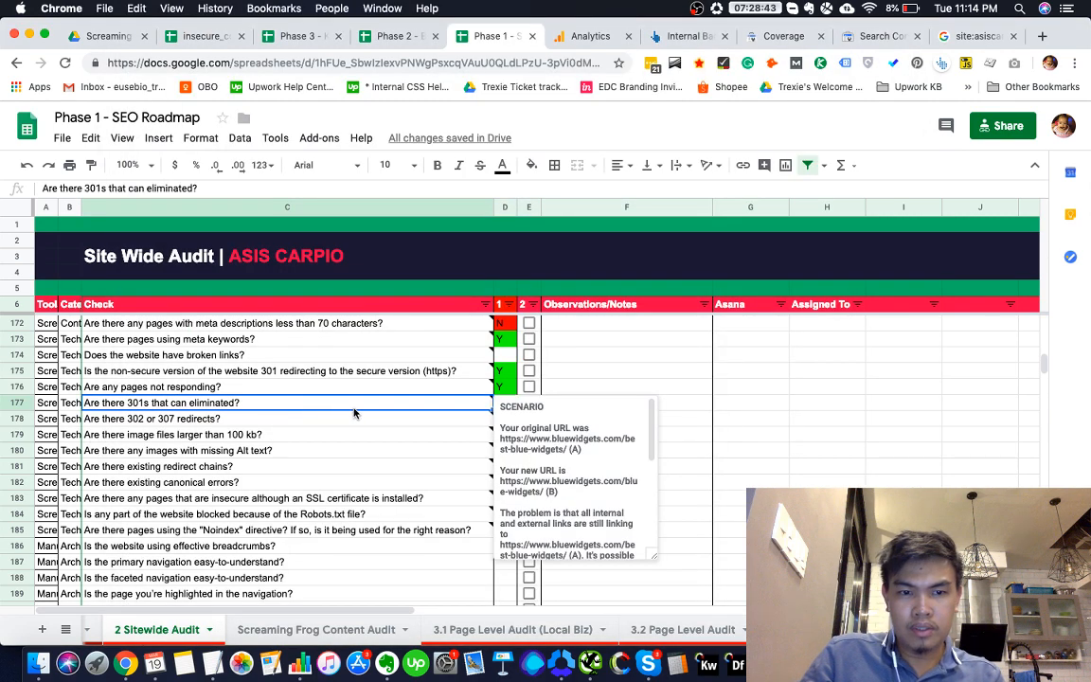
pyautogui.click(502, 406)
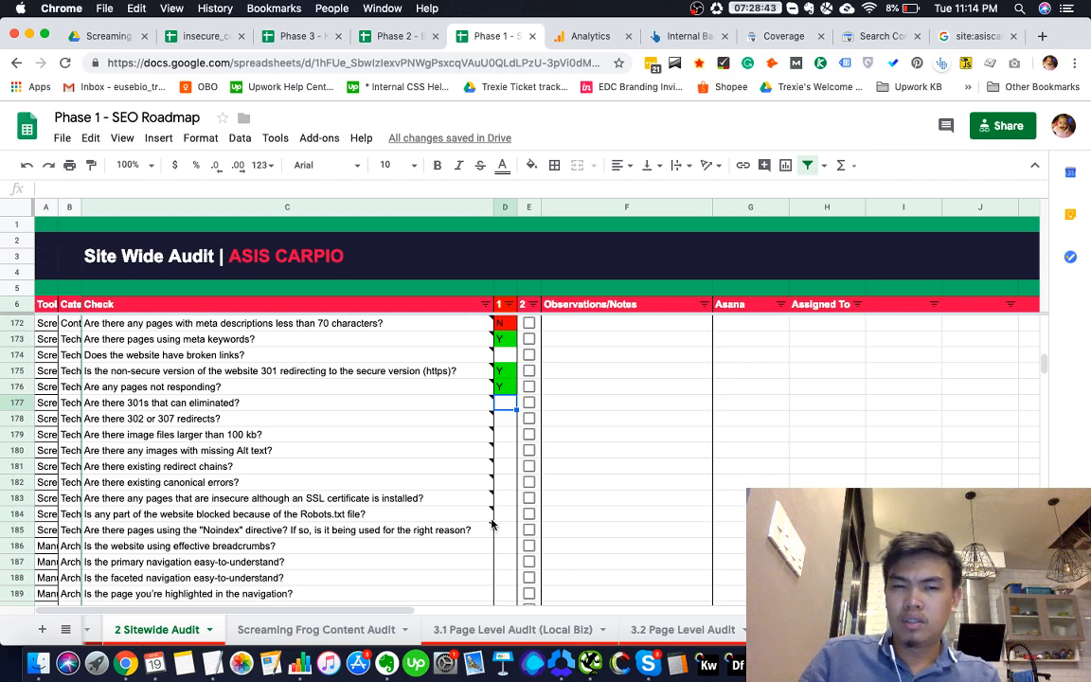
pyautogui.scroll(1, 492, 523)
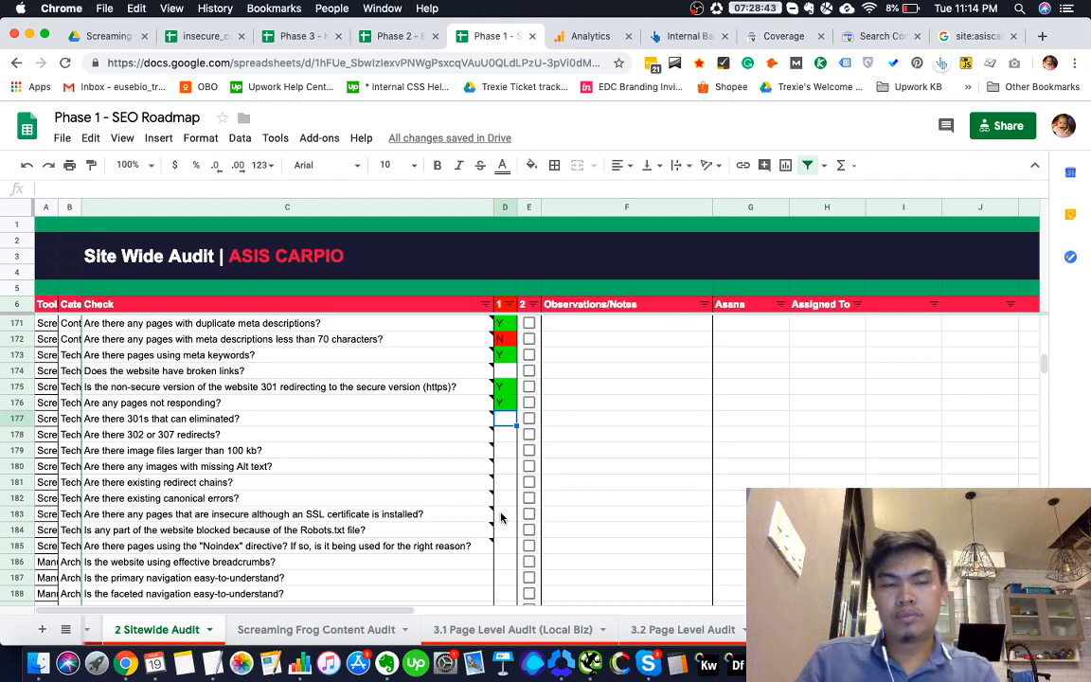
pyautogui.press('super+grave')
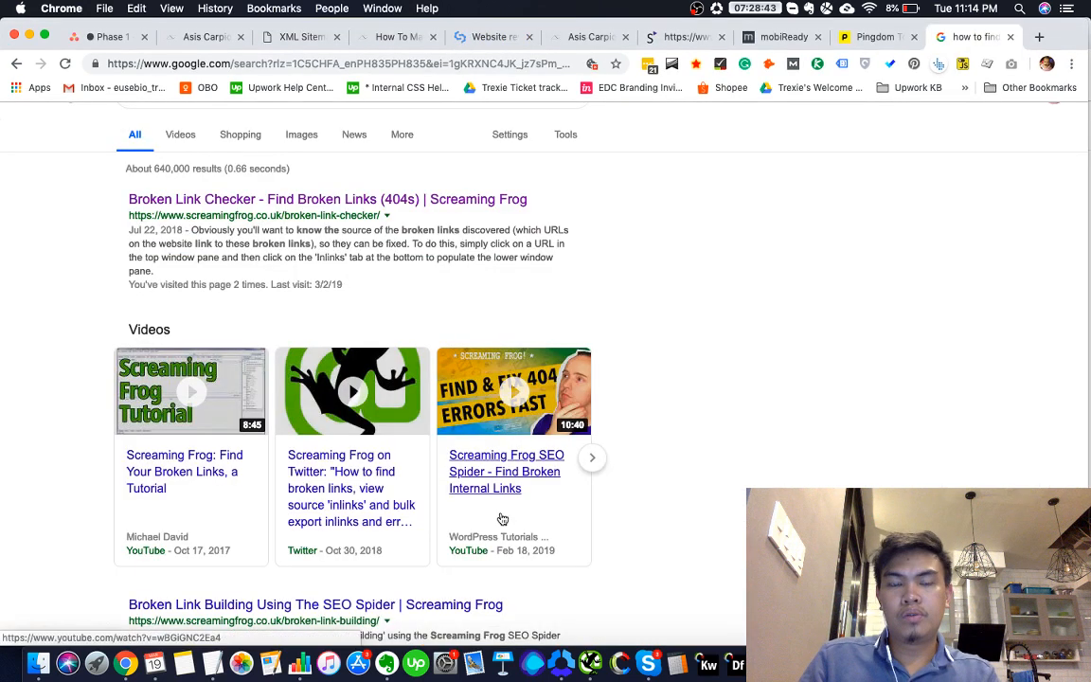
pyautogui.press('super+grave')
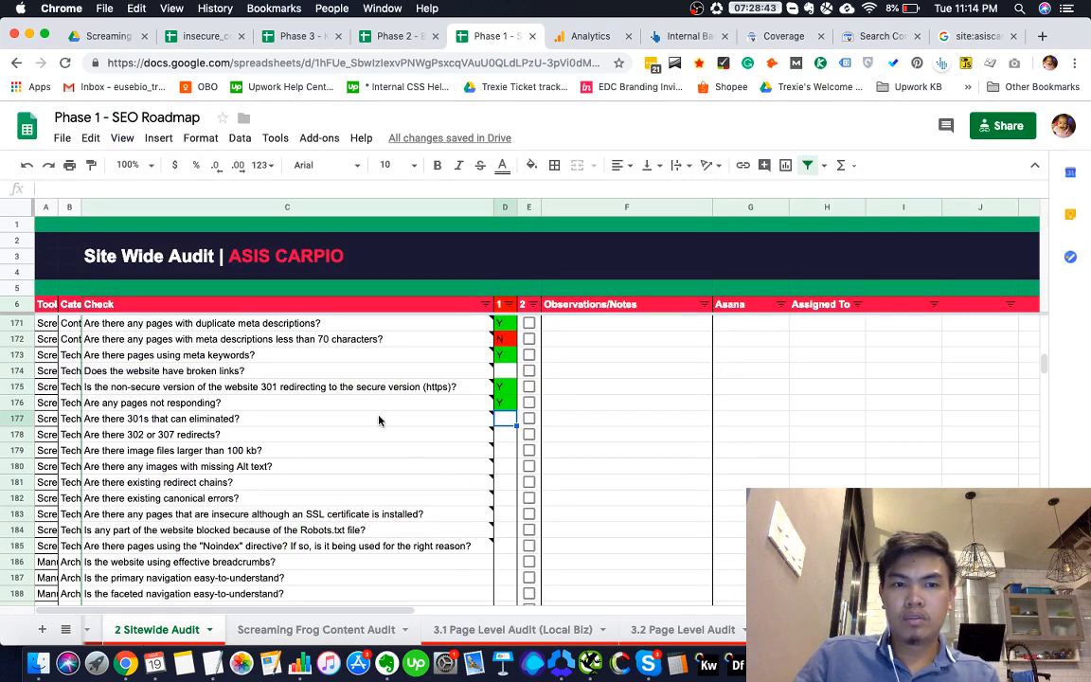
pyautogui.press('super+1')
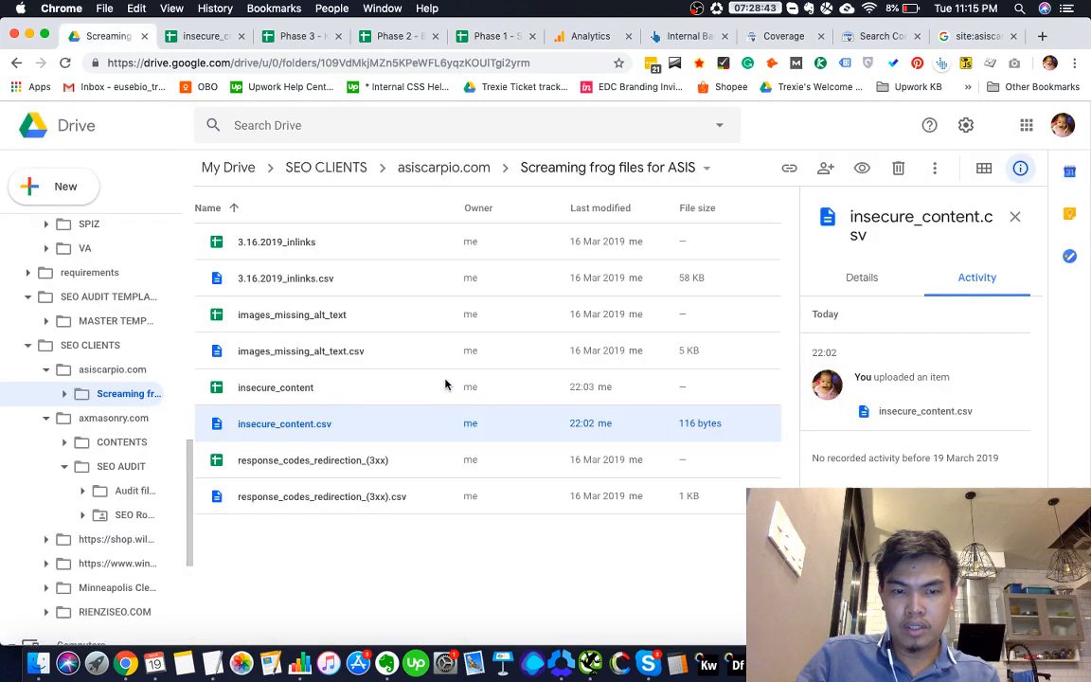
# Reload the Drive Screaming frog folder, then view the Search Console Coverage report (0 errors, 2 valid, 103 excluded)
pyautogui.click(478, 35)
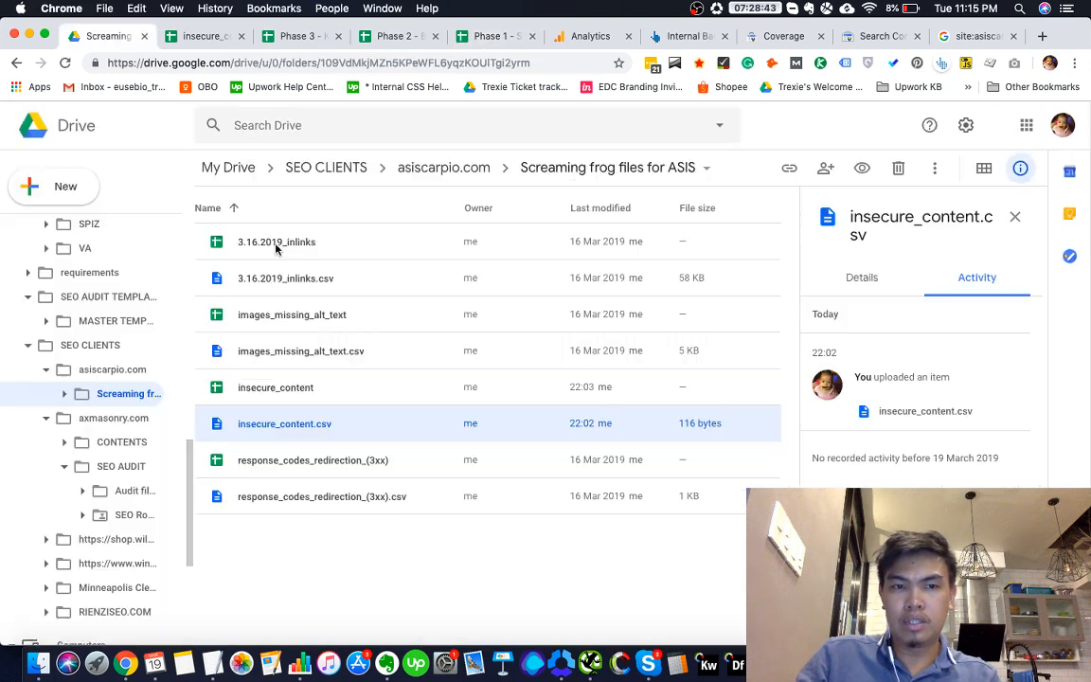
pyautogui.press('super+1')
pyautogui.click(63, 63)
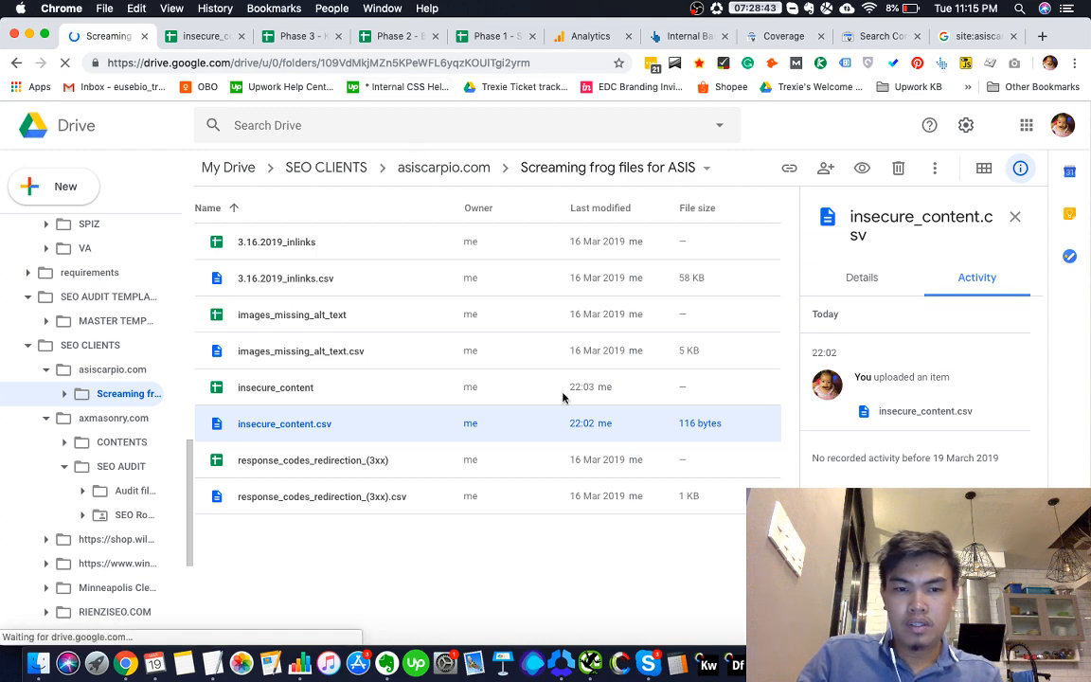
pyautogui.click(775, 38)
pyautogui.scroll(10, 691, 240)
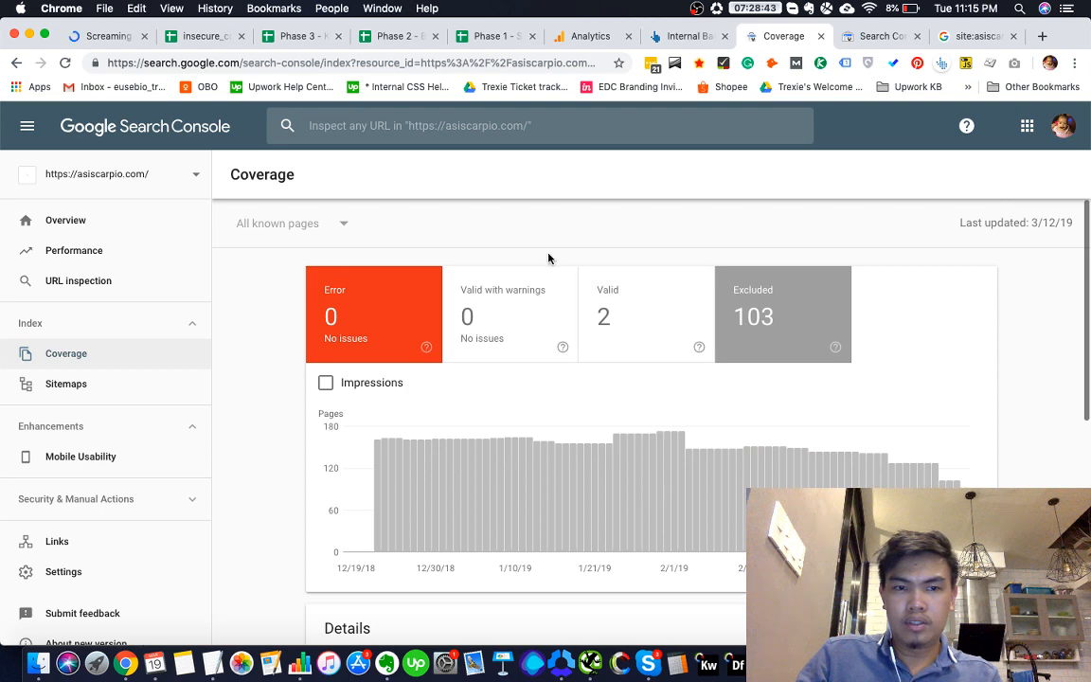
# Begin a Page filter set to 'URL is exactly' on the Search Console Performance report
pyautogui.click(97, 227)
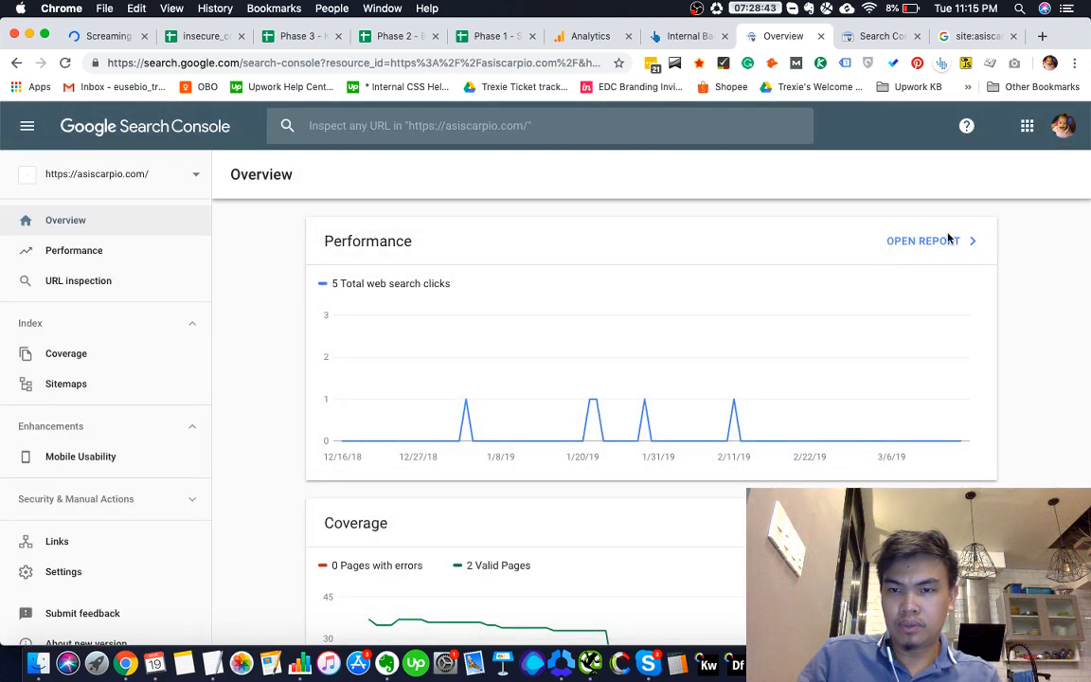
pyautogui.click(933, 243)
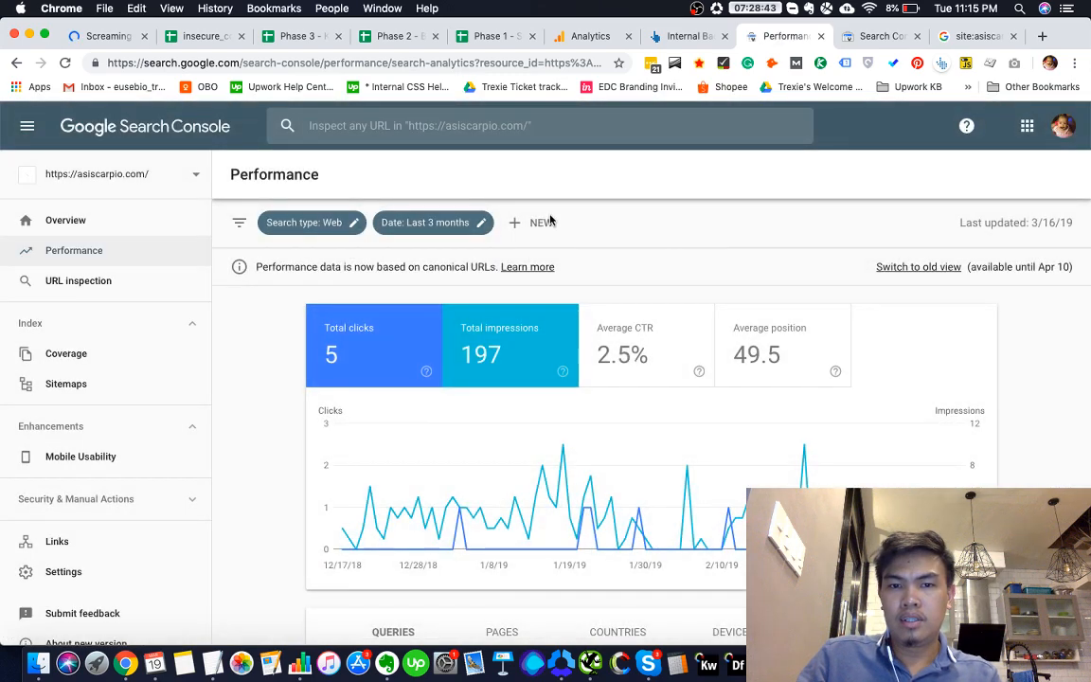
pyautogui.click(547, 222)
pyautogui.click(584, 273)
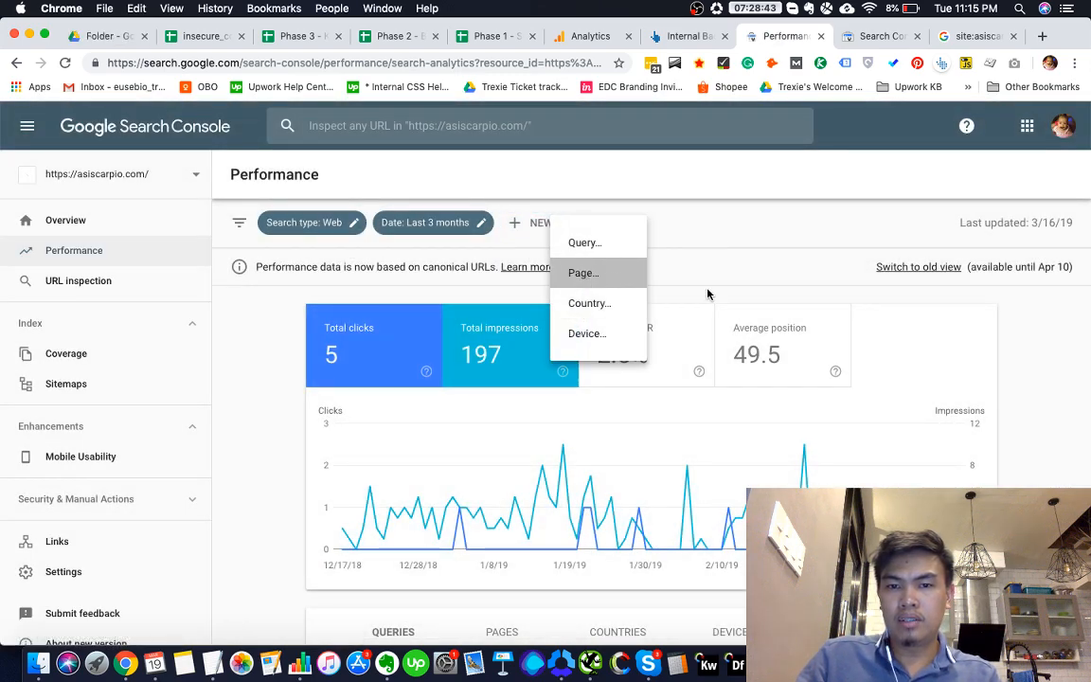
pyautogui.click(453, 373)
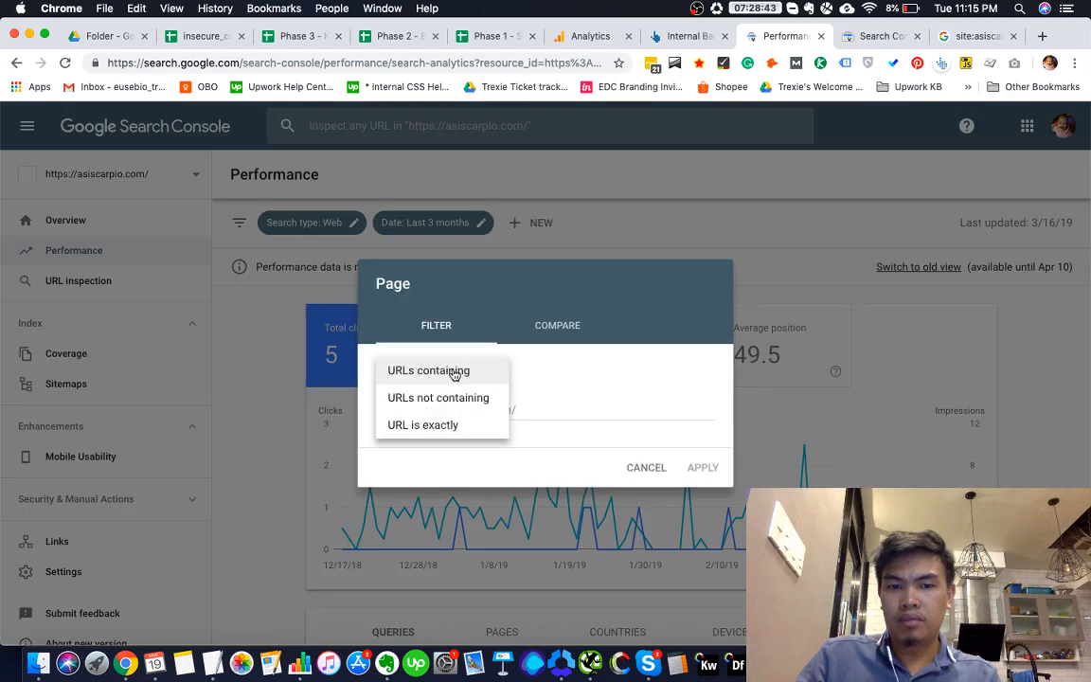
pyautogui.click(434, 423)
pyautogui.click(438, 412)
pyautogui.press('super+1')
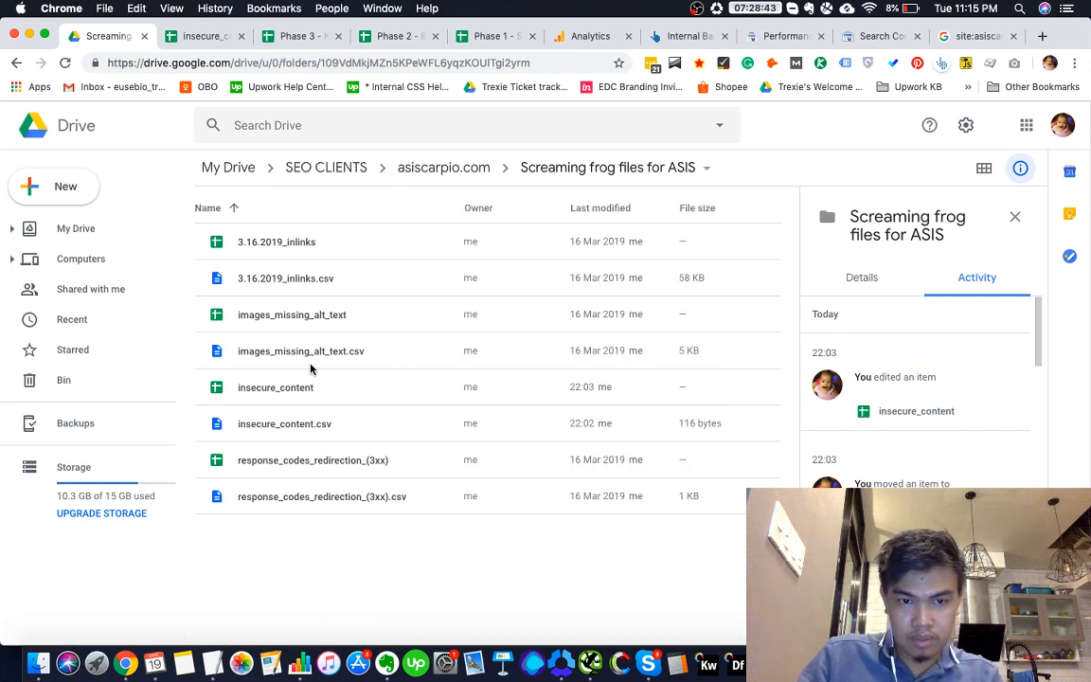
# Open the response_codes_redirection_(3xx) Google Sheet from the Screaming Frog exports folder
pyautogui.click(304, 505)
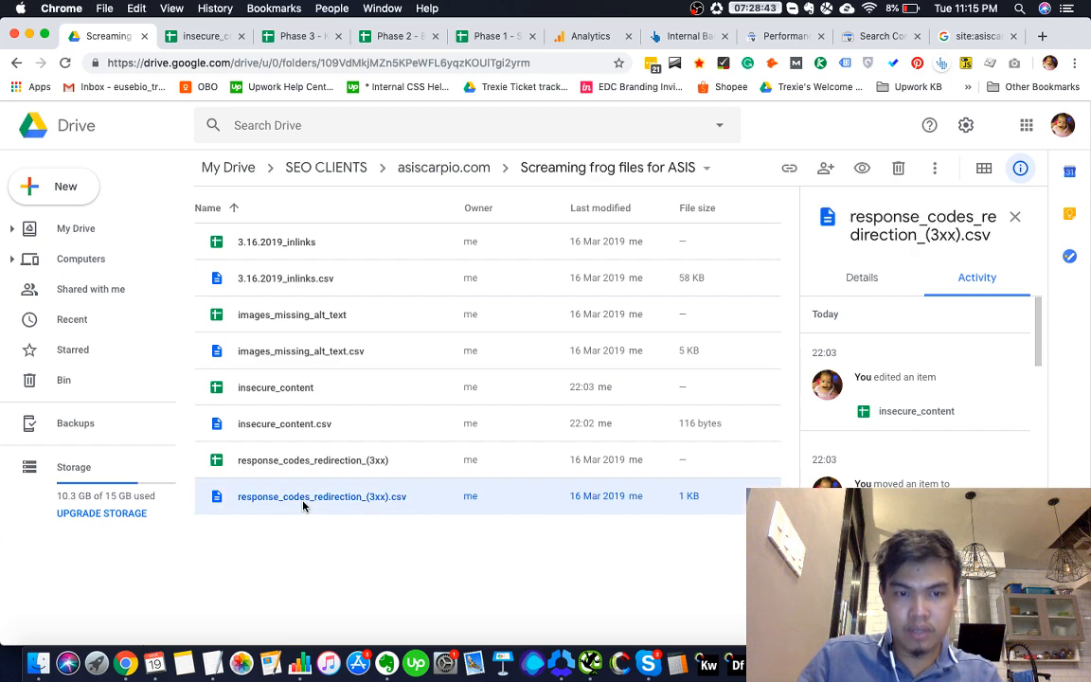
pyautogui.rightClick(303, 507)
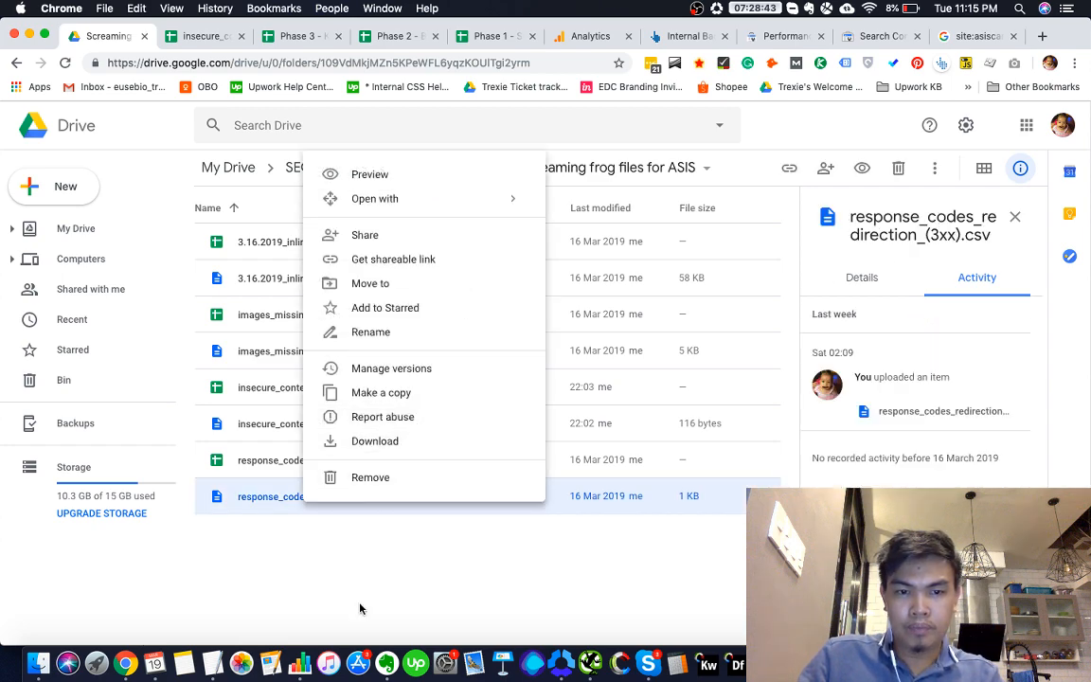
pyautogui.click(327, 549)
pyautogui.click(318, 463)
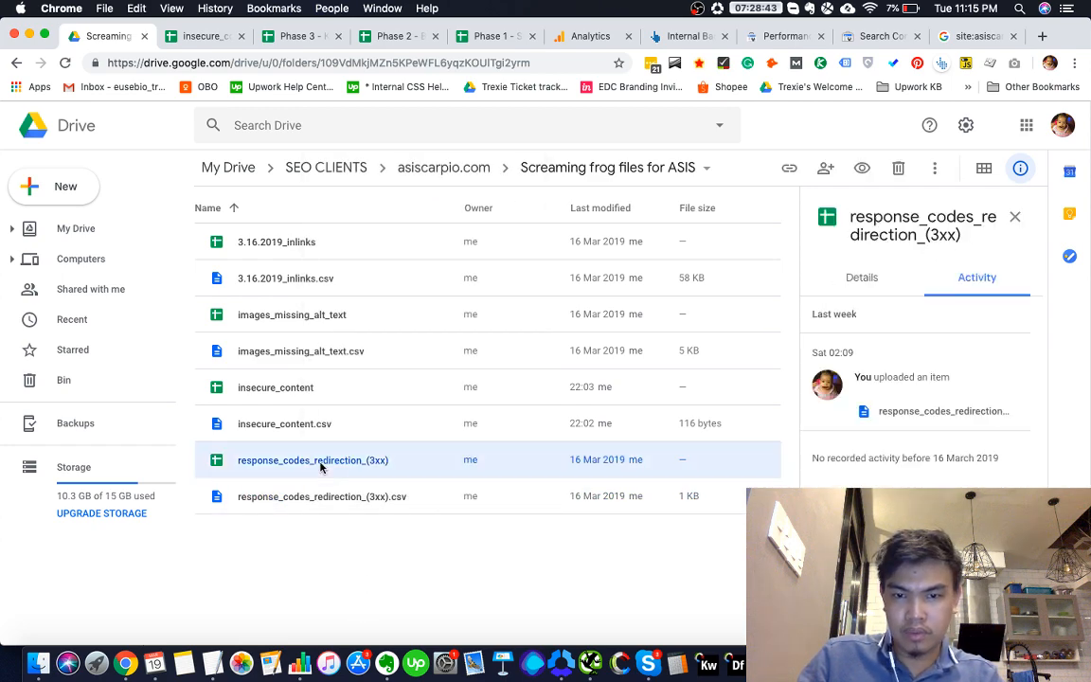
pyautogui.doubleClick(320, 464)
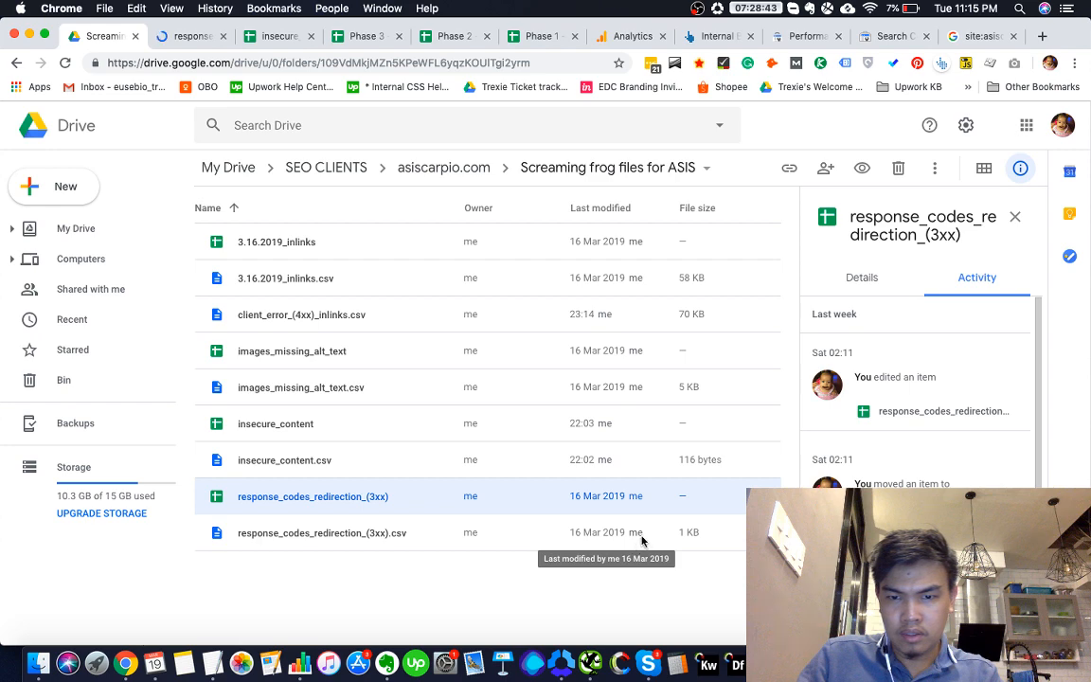
pyautogui.hotkey('ctrl', 'Tab')
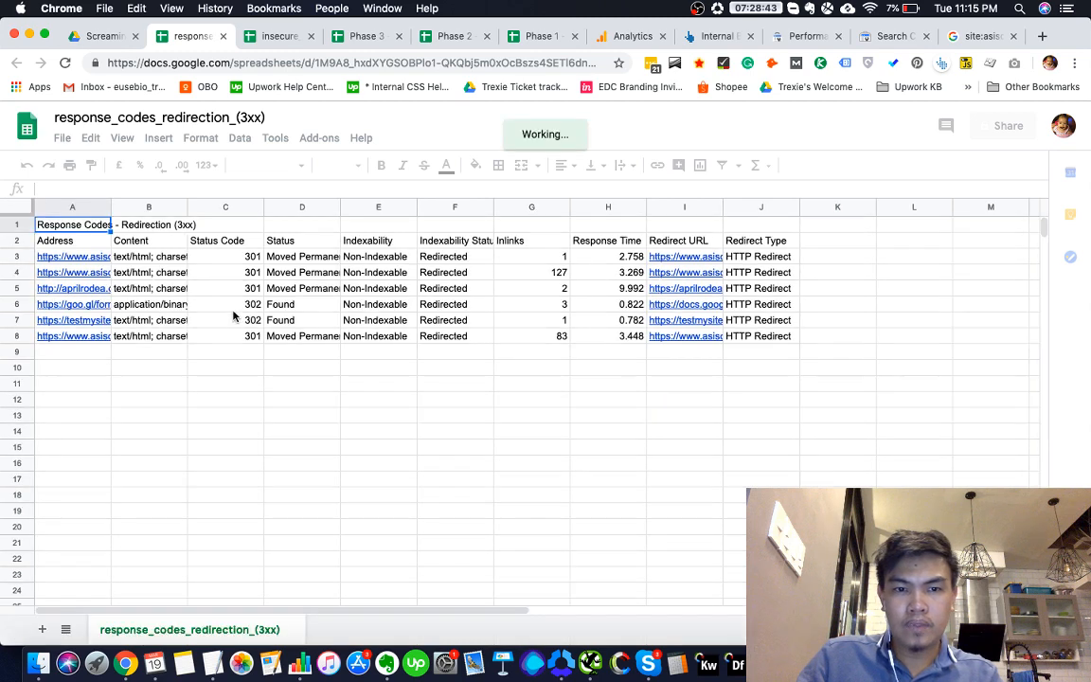
# Mark the 302 or 307 redirects check in D178 of the Phase 1 roadmap as N
pyautogui.click(532, 36)
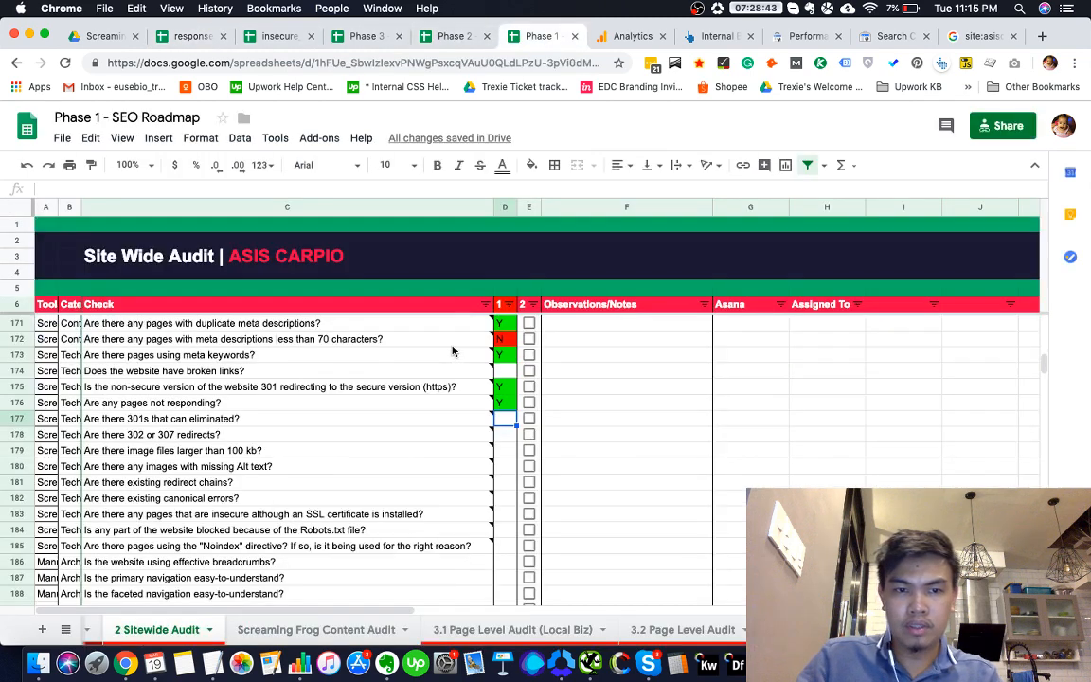
pyautogui.click(380, 435)
pyautogui.press('super+2')
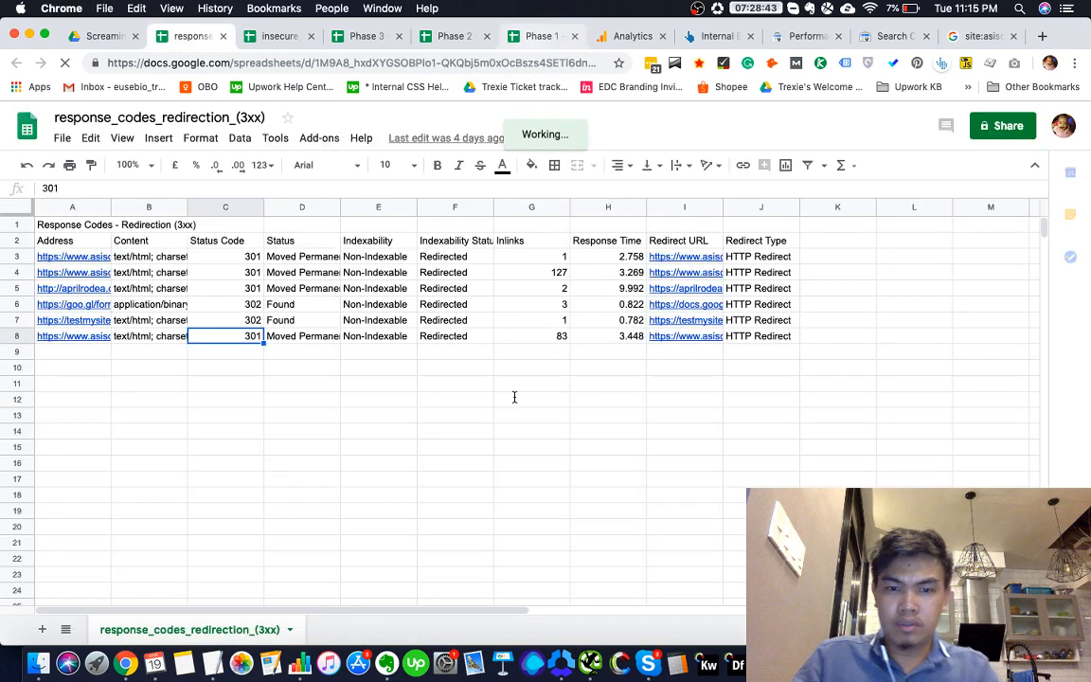
pyautogui.press('super+6')
pyautogui.click(507, 438)
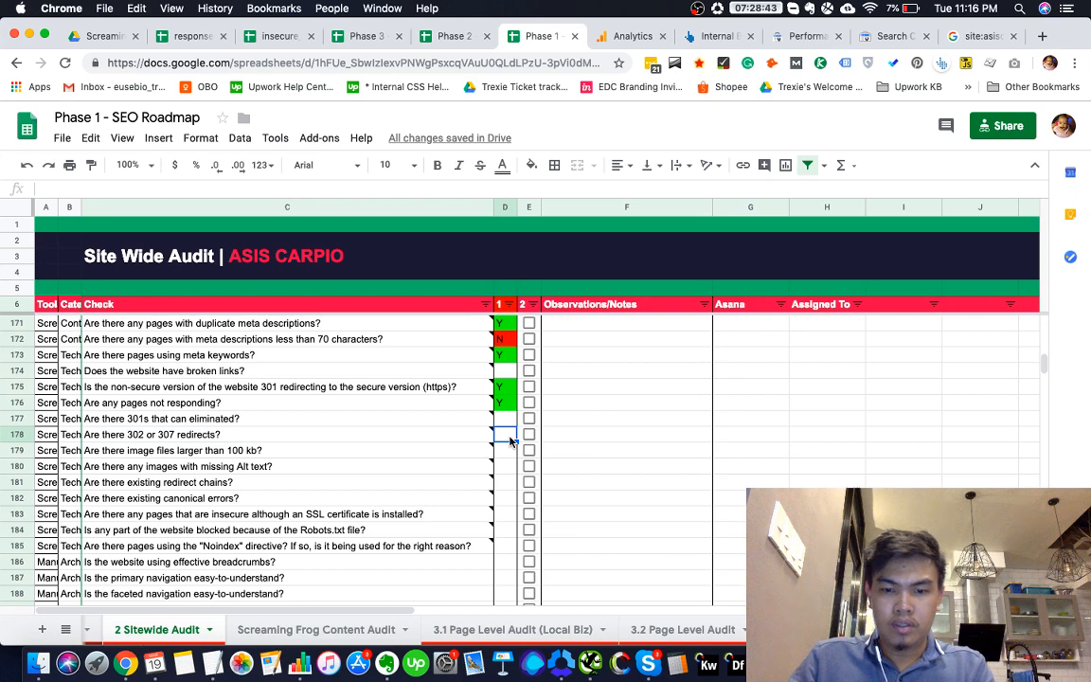
pyautogui.write('N')
pyautogui.press('Return')
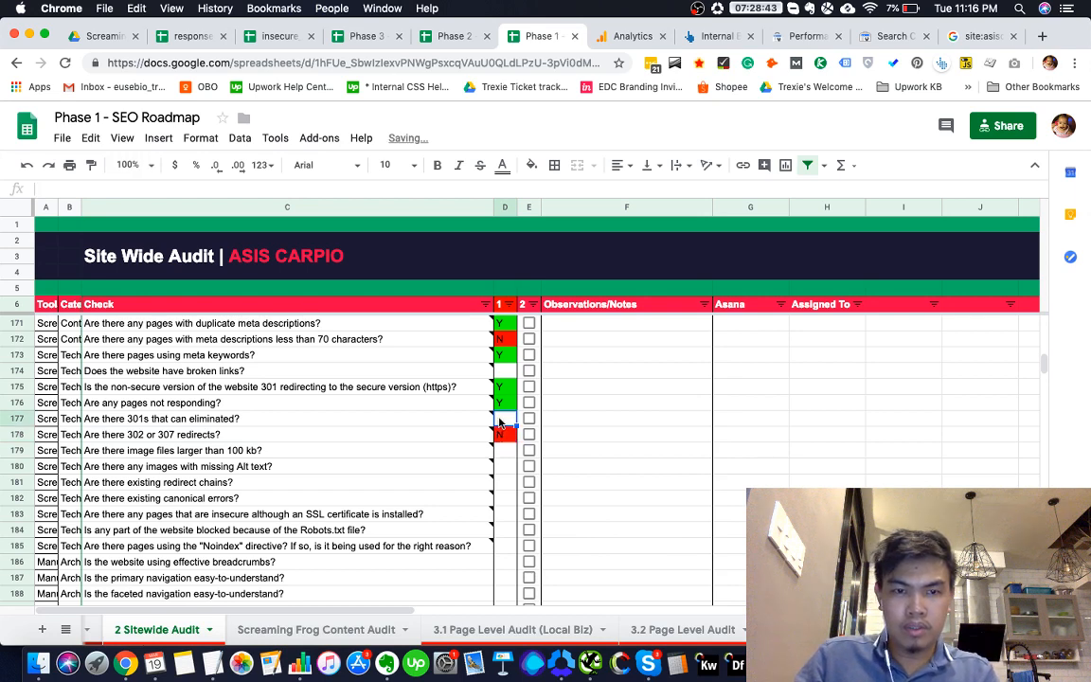
# Copy the ?page_id=2 redirect address from A3 of the redirection export
pyautogui.press('super+2')
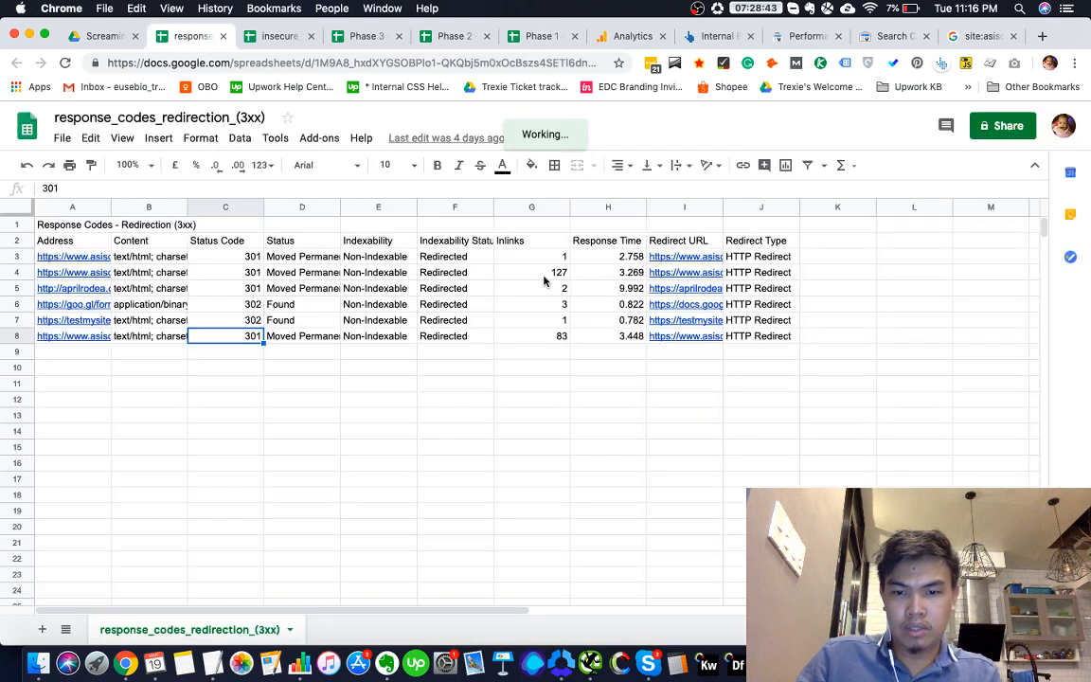
pyautogui.click(99, 262)
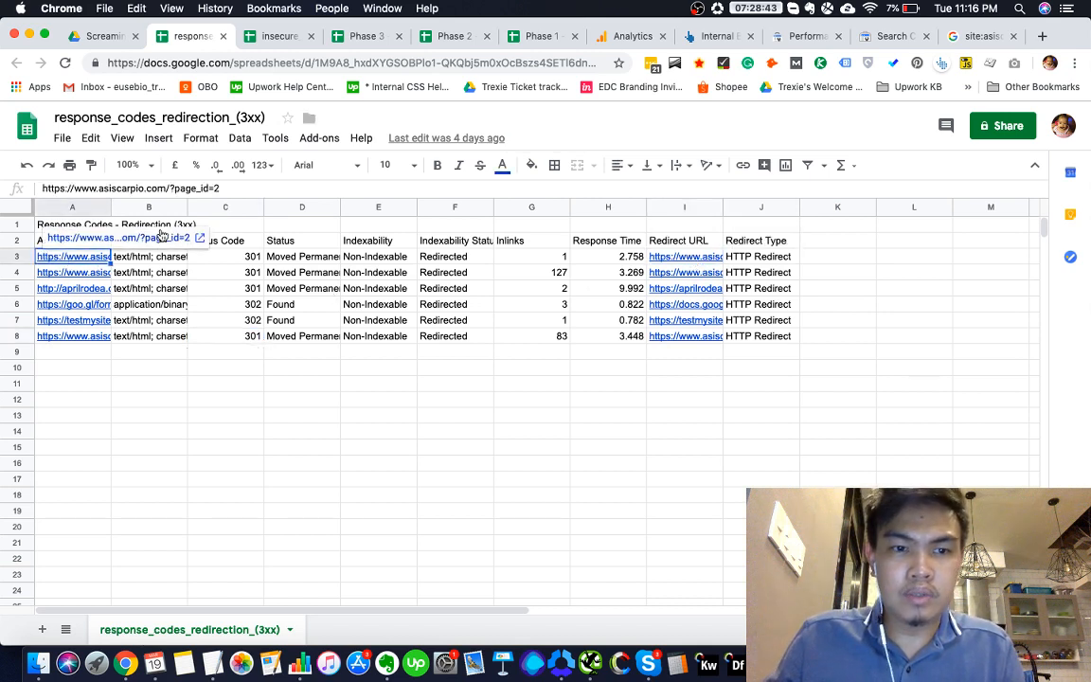
pyautogui.press('Down')
pyautogui.press('Down')
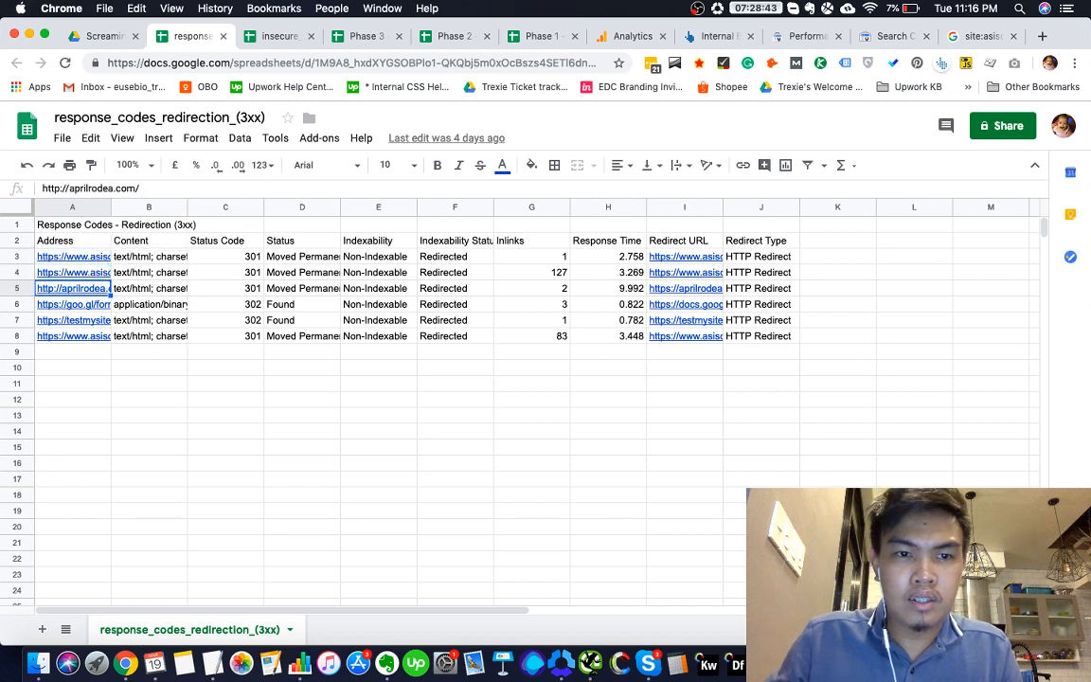
pyautogui.press('Up')
pyautogui.press('Up')
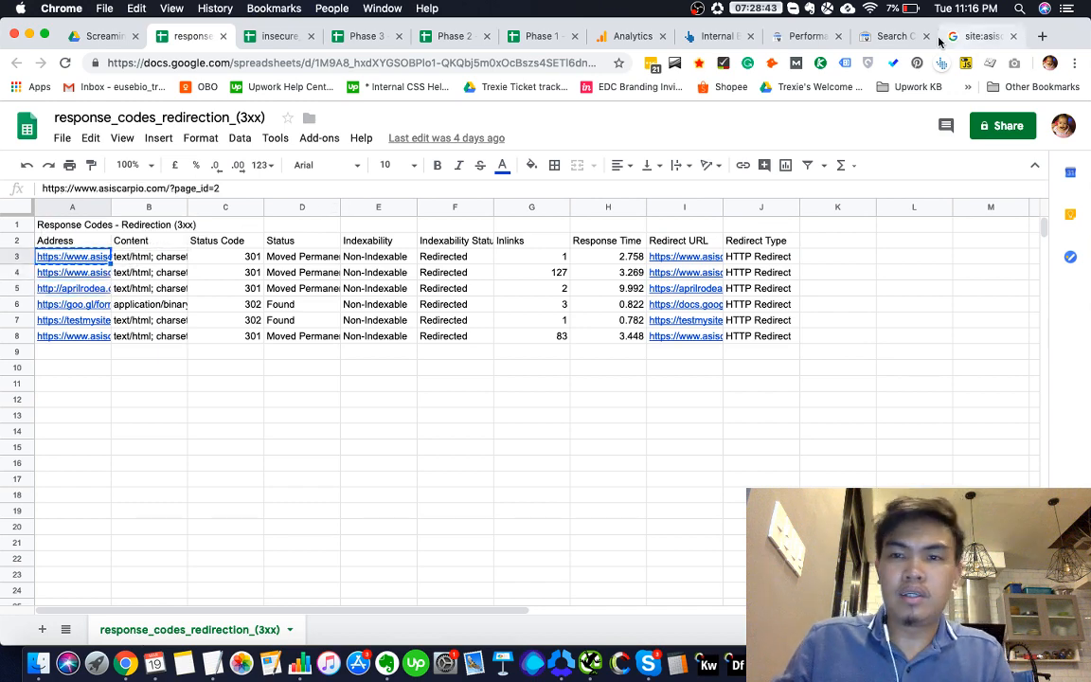
pyautogui.click(886, 43)
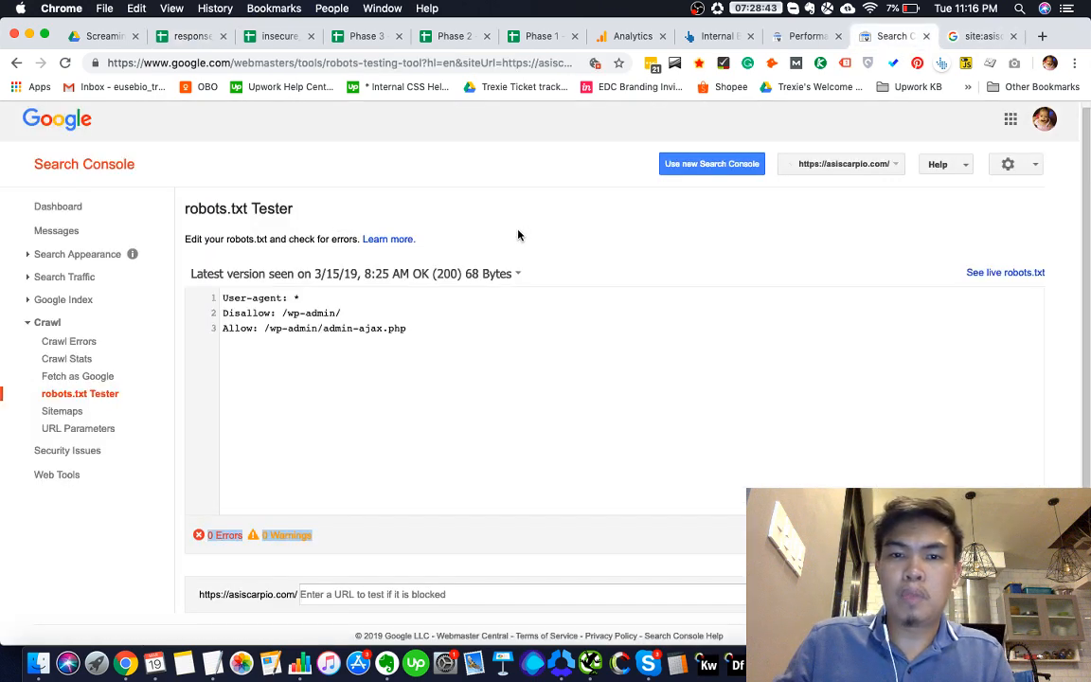
# Filter Performance to the exact ?page_id=2 URL and review its 0 clicks and 0 impressions
pyautogui.click(805, 36)
pyautogui.write('https://www.asiscarpio.com/?page_id=2')
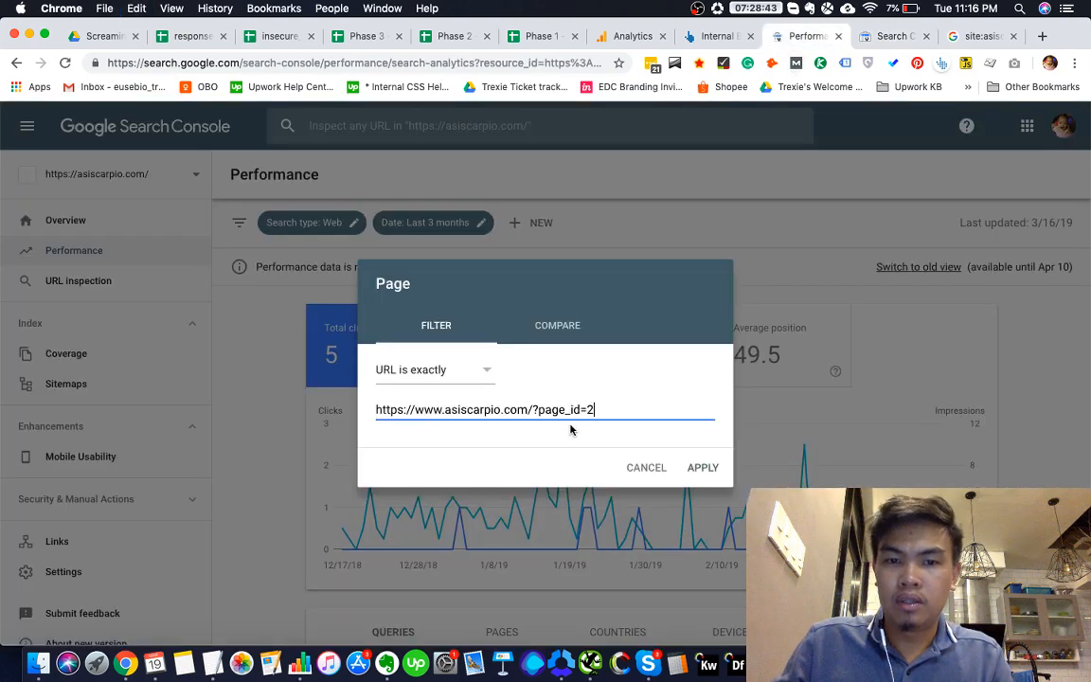
pyautogui.click(703, 467)
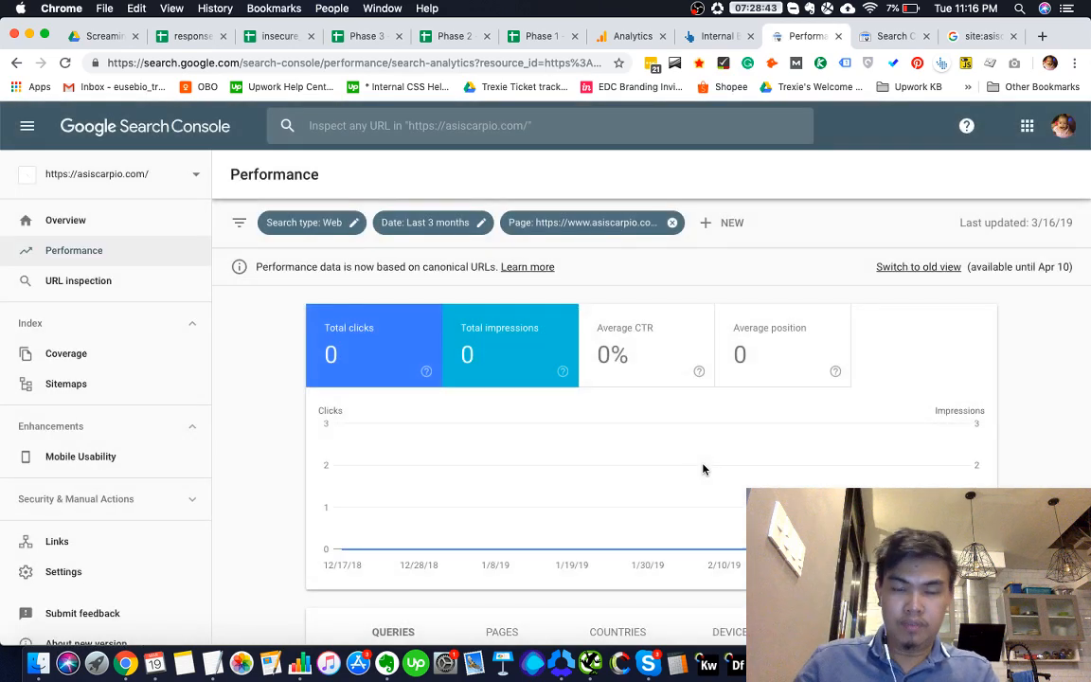
pyautogui.scroll(-2, 701, 468)
pyautogui.scroll(-3, 699, 468)
pyautogui.scroll(5, 699, 468)
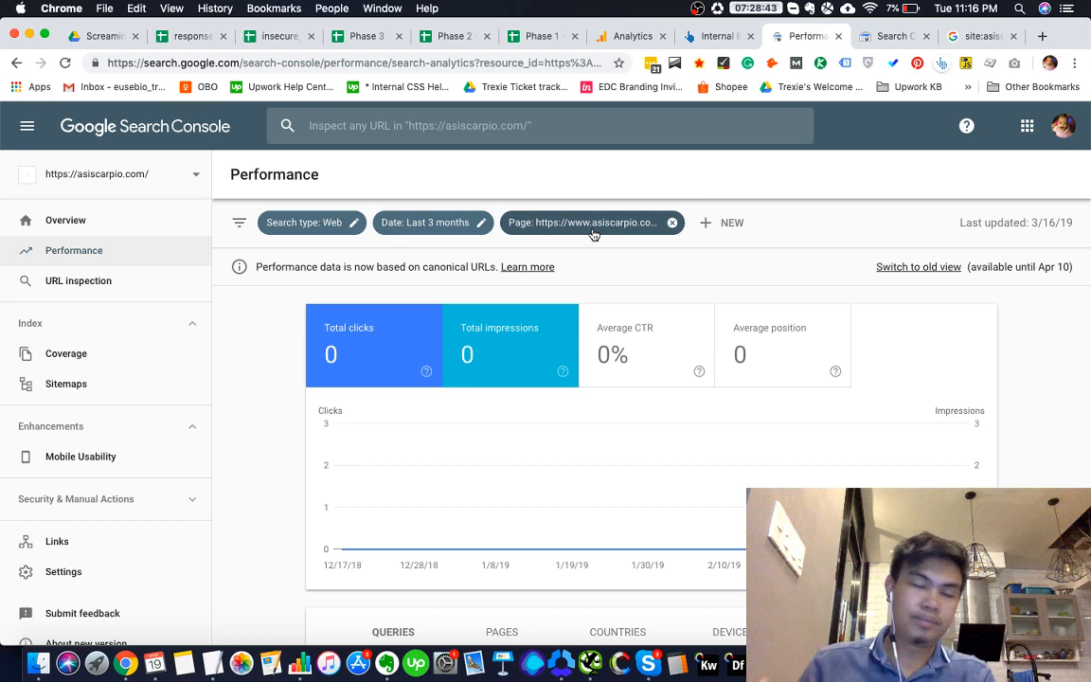
pyautogui.press('super+1')
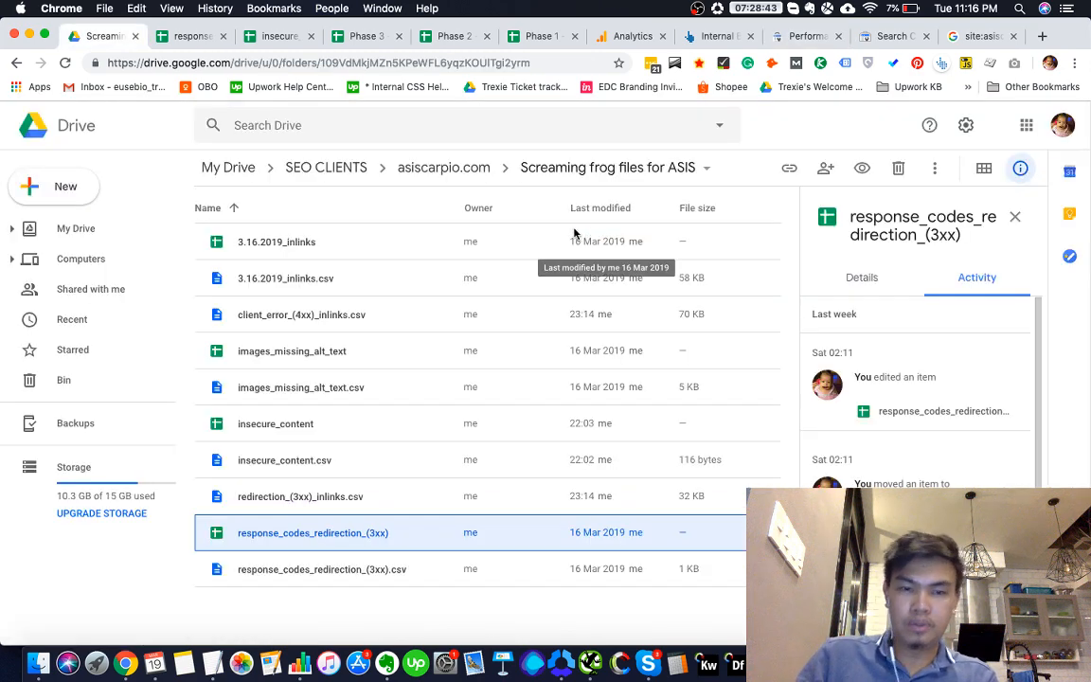
# Set D177, the 301s-that-can-be-eliminated check, to N after first entering Y
pyautogui.press('super+2')
pyautogui.click(530, 36)
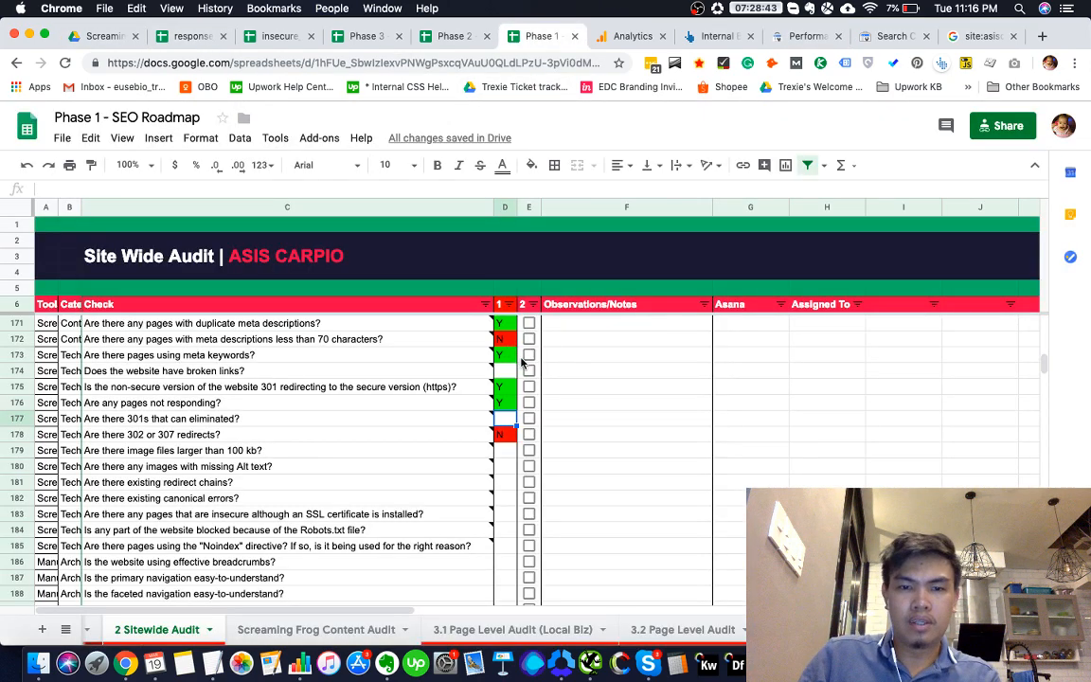
pyautogui.scroll(-1, 521, 363)
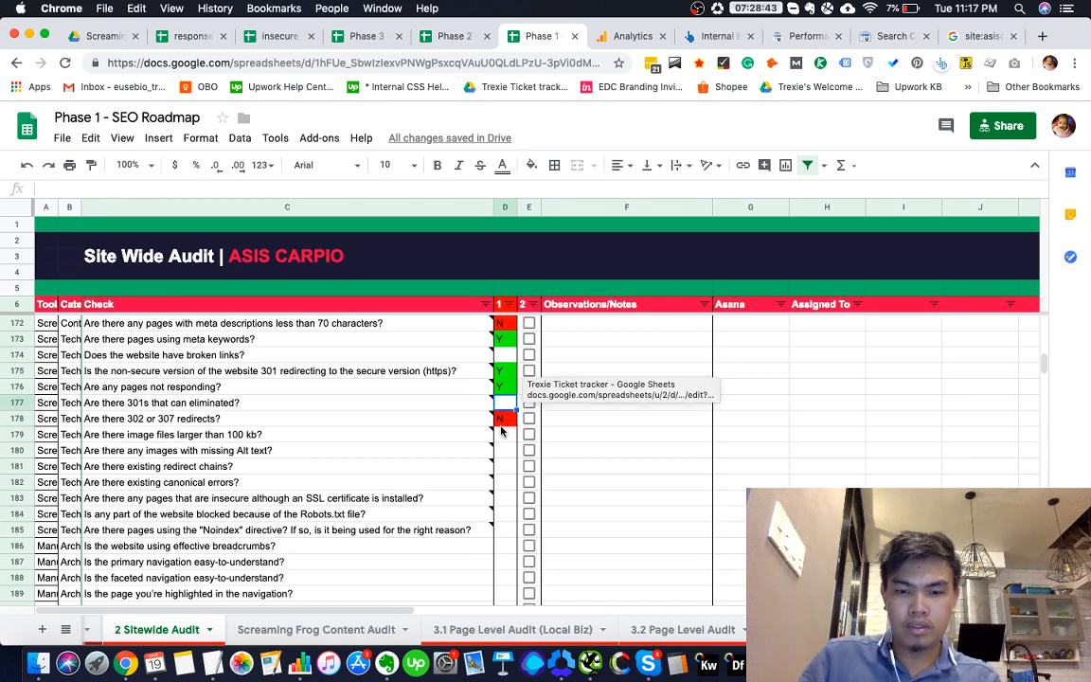
pyautogui.write('Y')
pyautogui.press('Return')
pyautogui.press('Up')
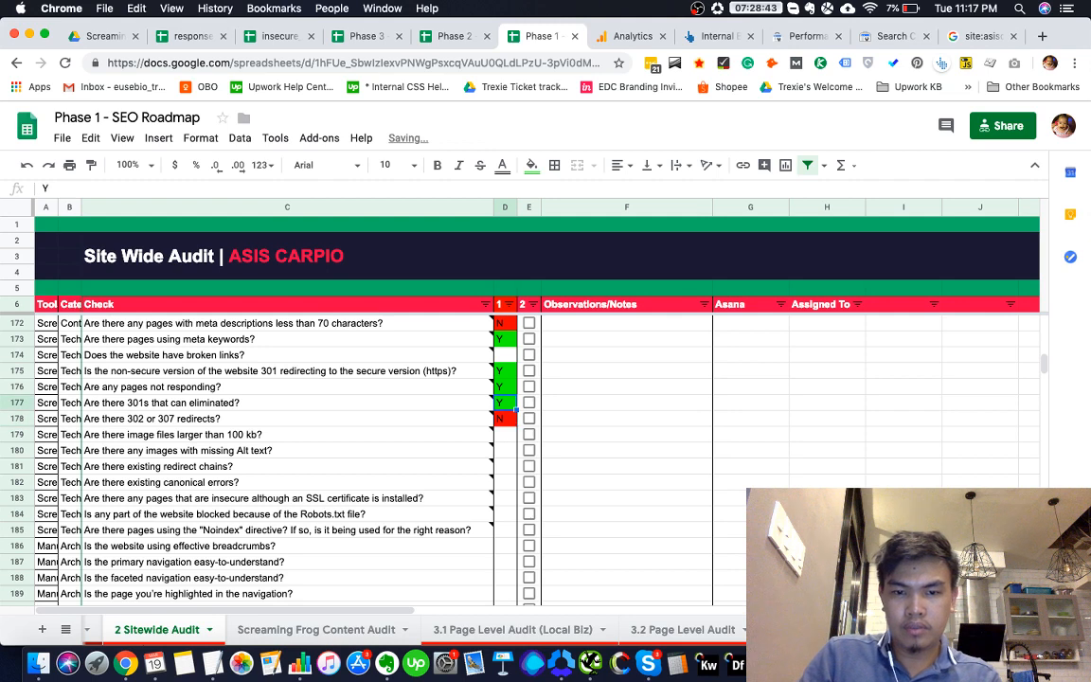
pyautogui.write('N')
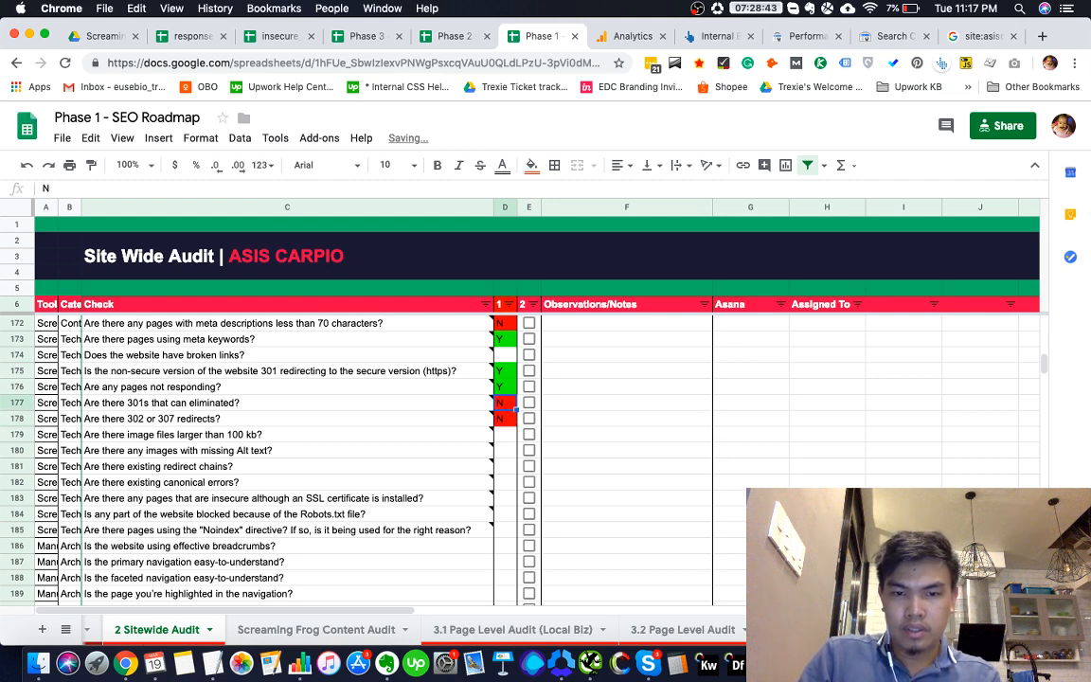
pyautogui.click(506, 441)
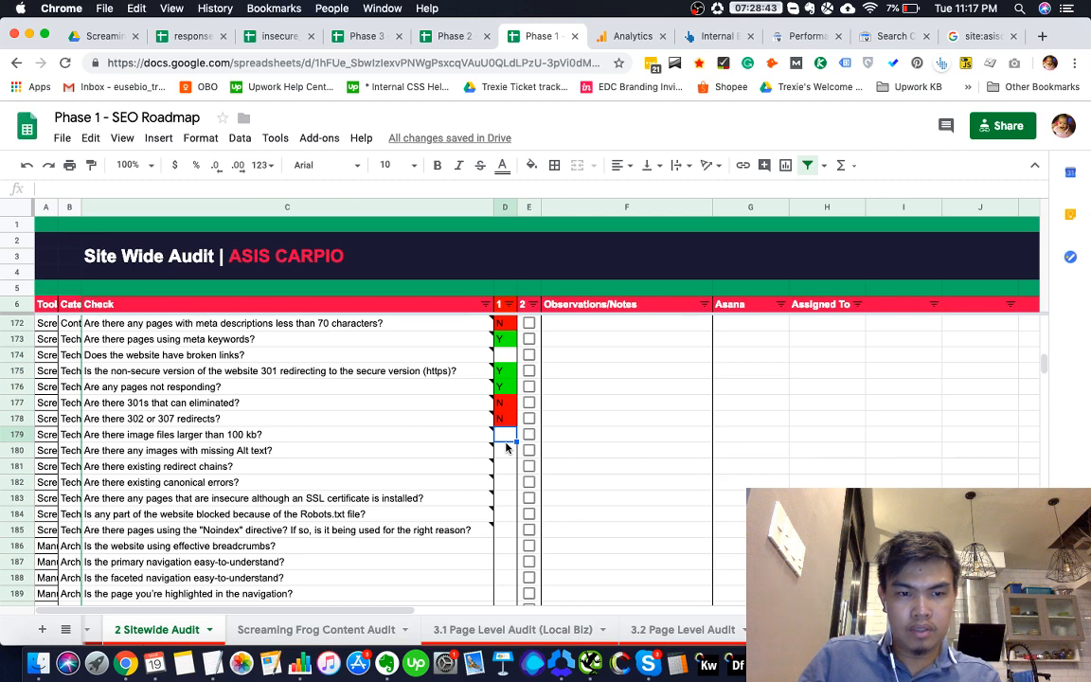
pyautogui.click(592, 669)
# Bulk-export Images over X KB Inlinks from Screaming Frog as oversized_images_inlinks.csv
pyautogui.click(380, 8)
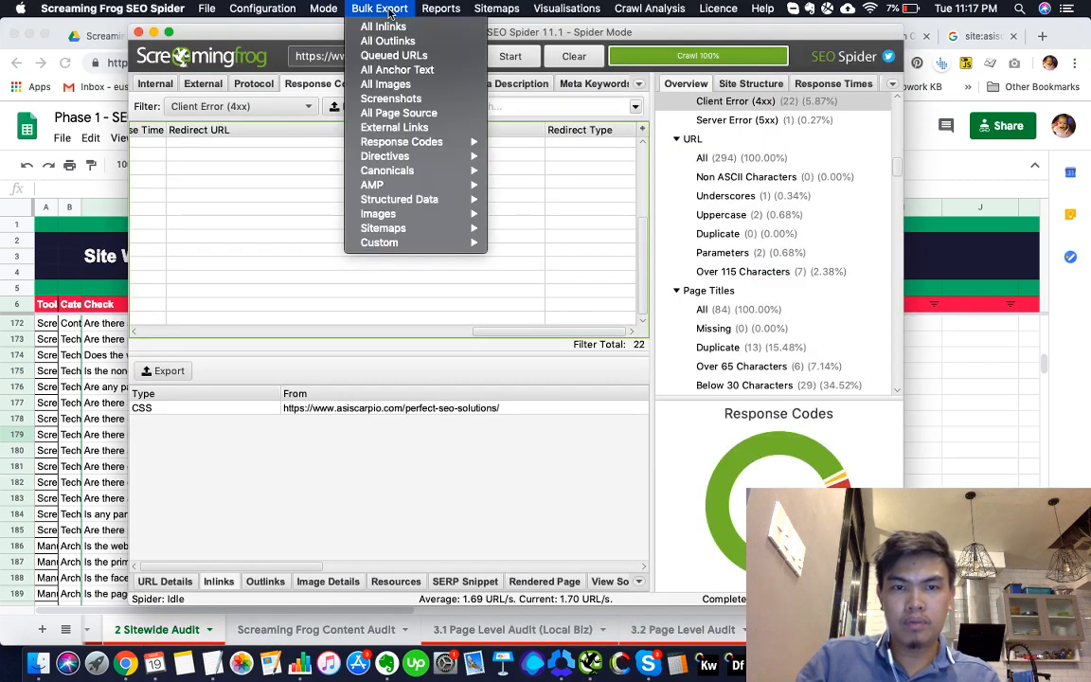
pyautogui.moveTo(456, 12)
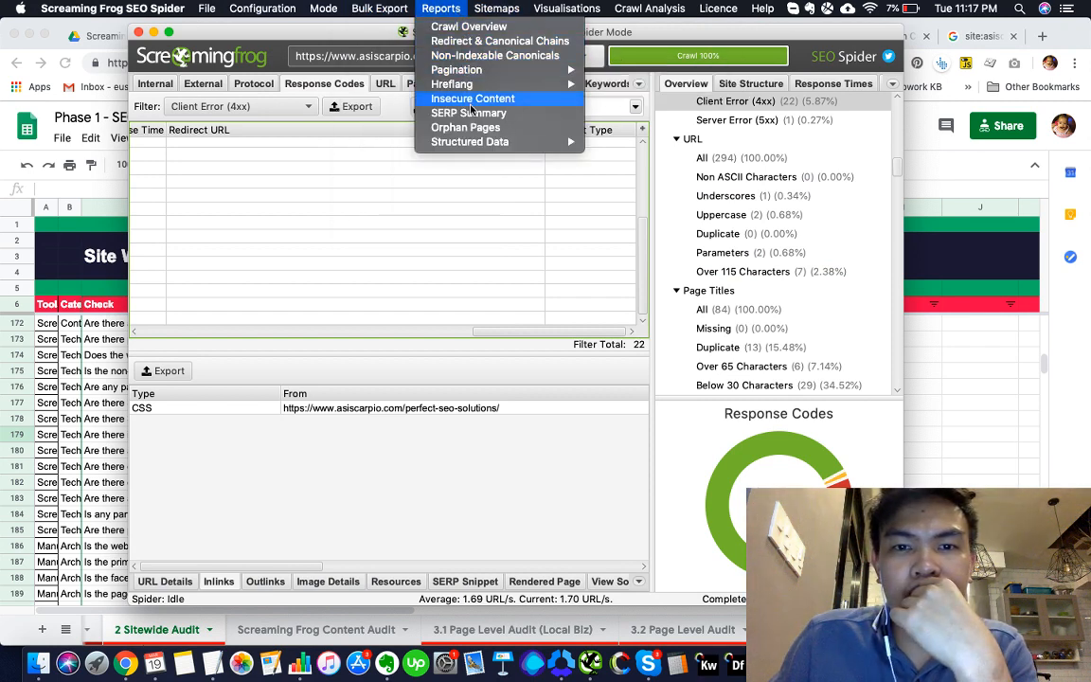
pyautogui.moveTo(379, 13)
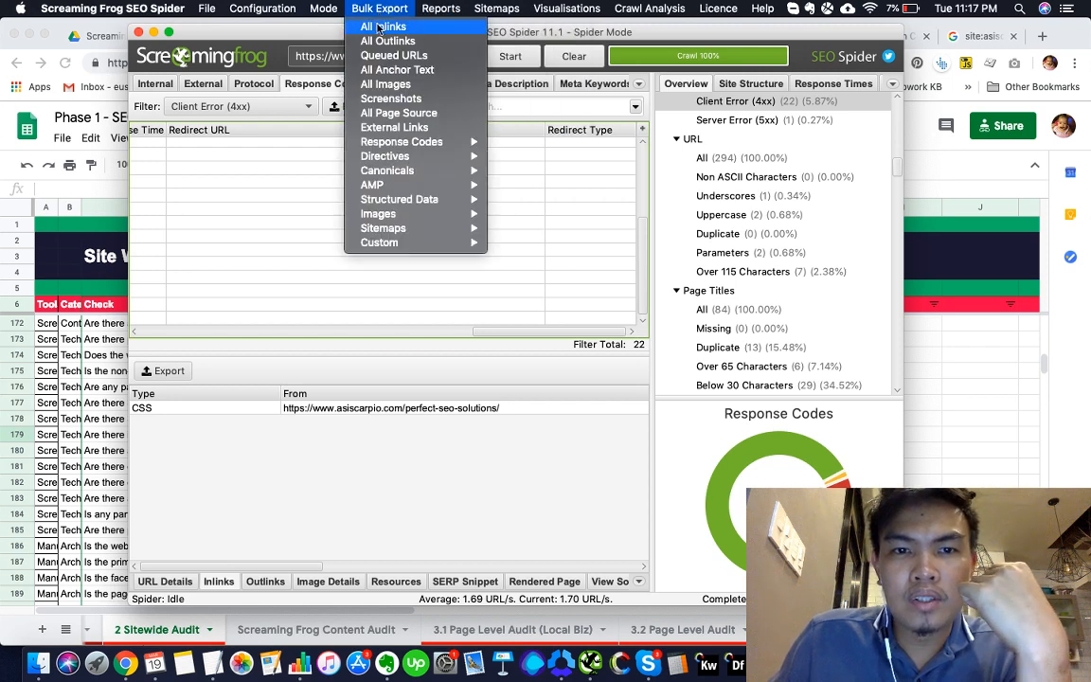
pyautogui.moveTo(413, 146)
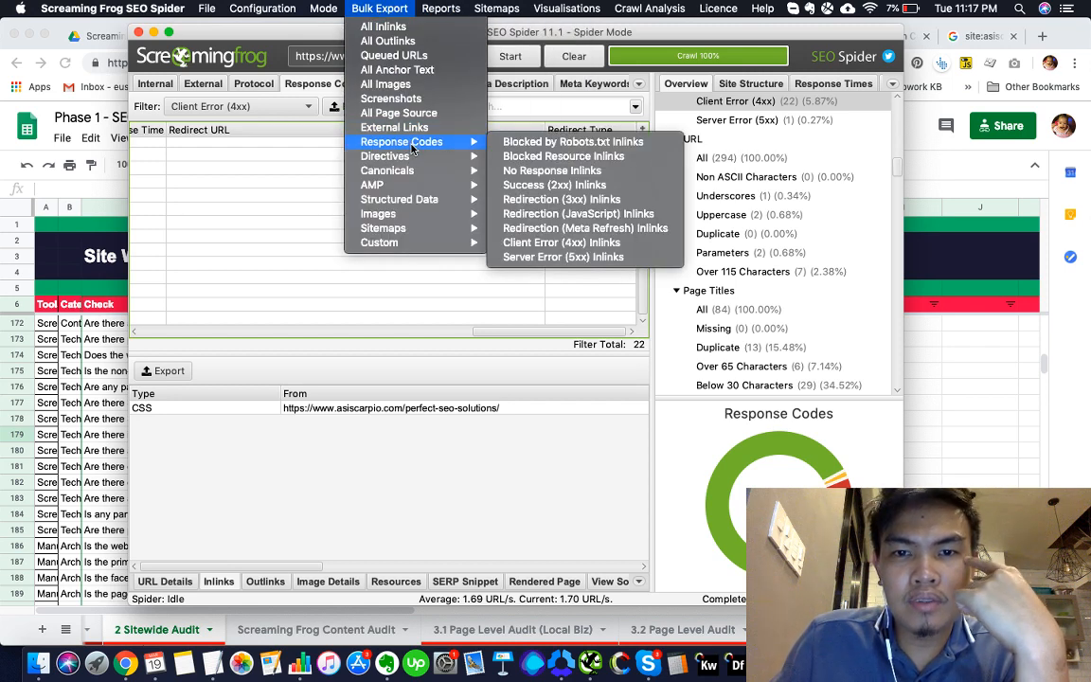
pyautogui.moveTo(415, 180)
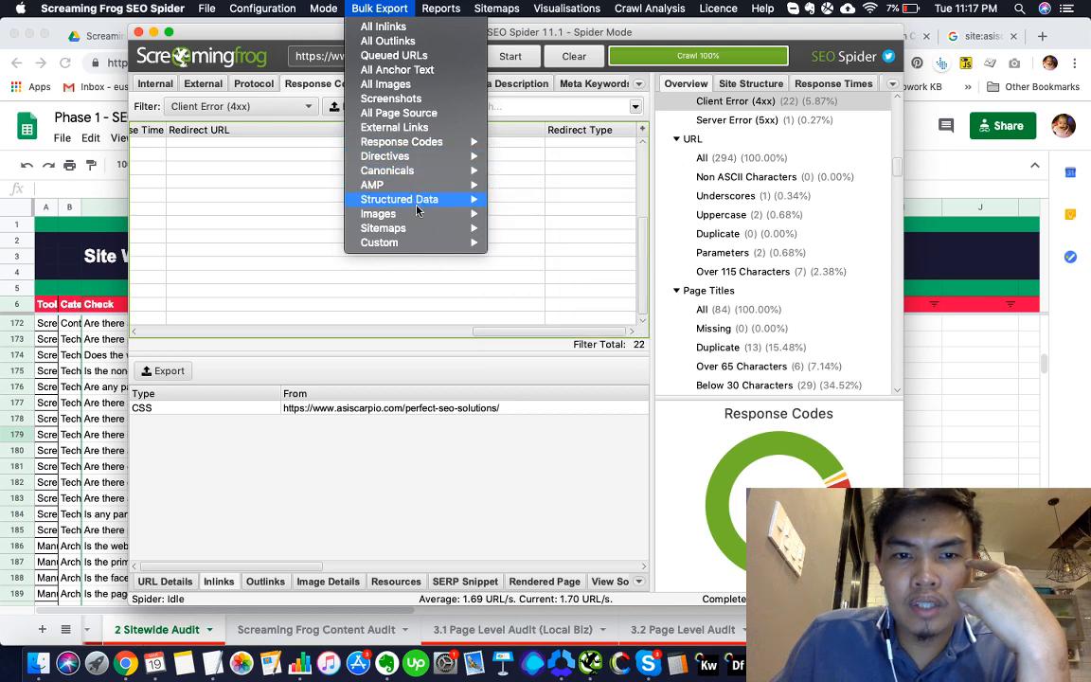
pyautogui.moveTo(419, 214)
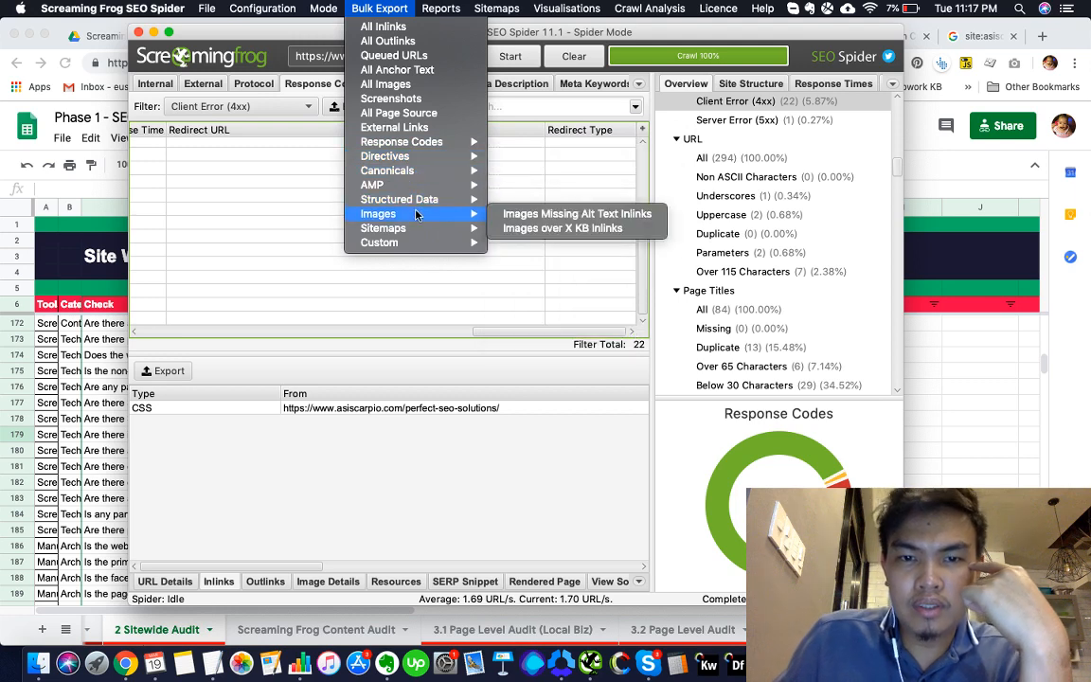
pyautogui.click(527, 230)
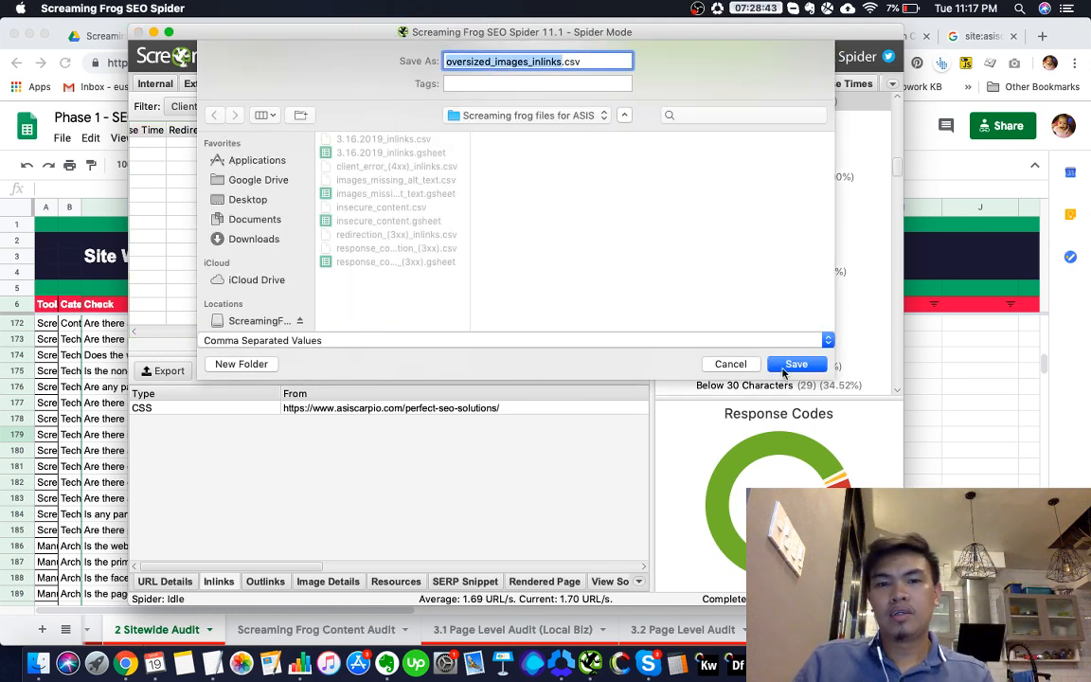
pyautogui.click(783, 367)
pyautogui.press('super+Tab')
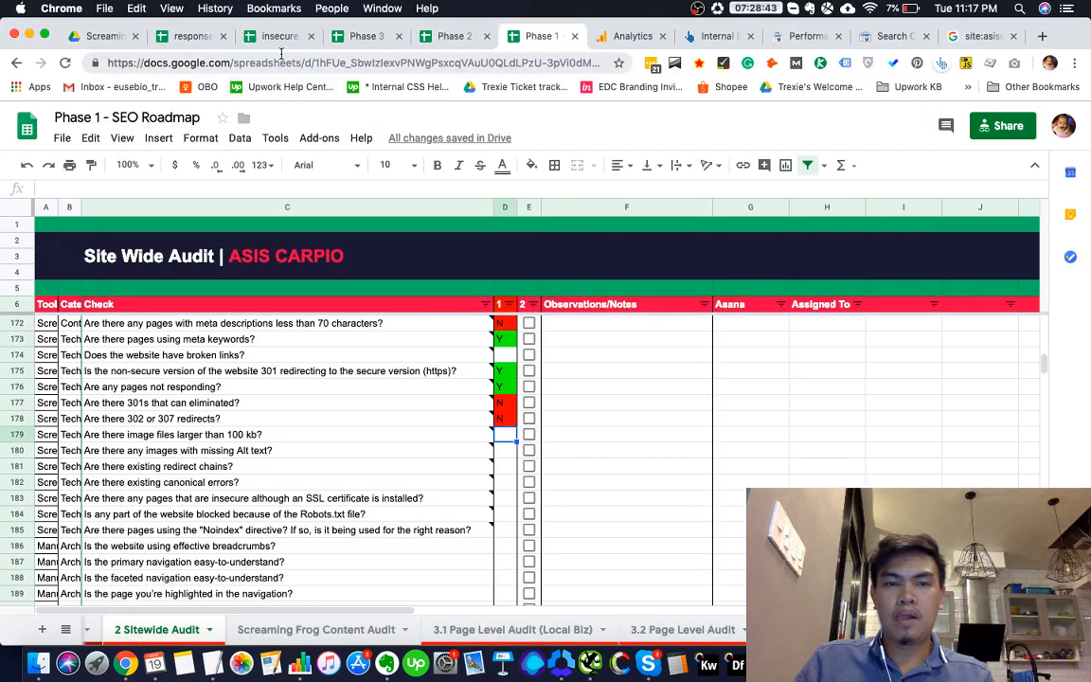
# Review the large image files check and its status cell in the sitewide audit
pyautogui.moveTo(494, 444)
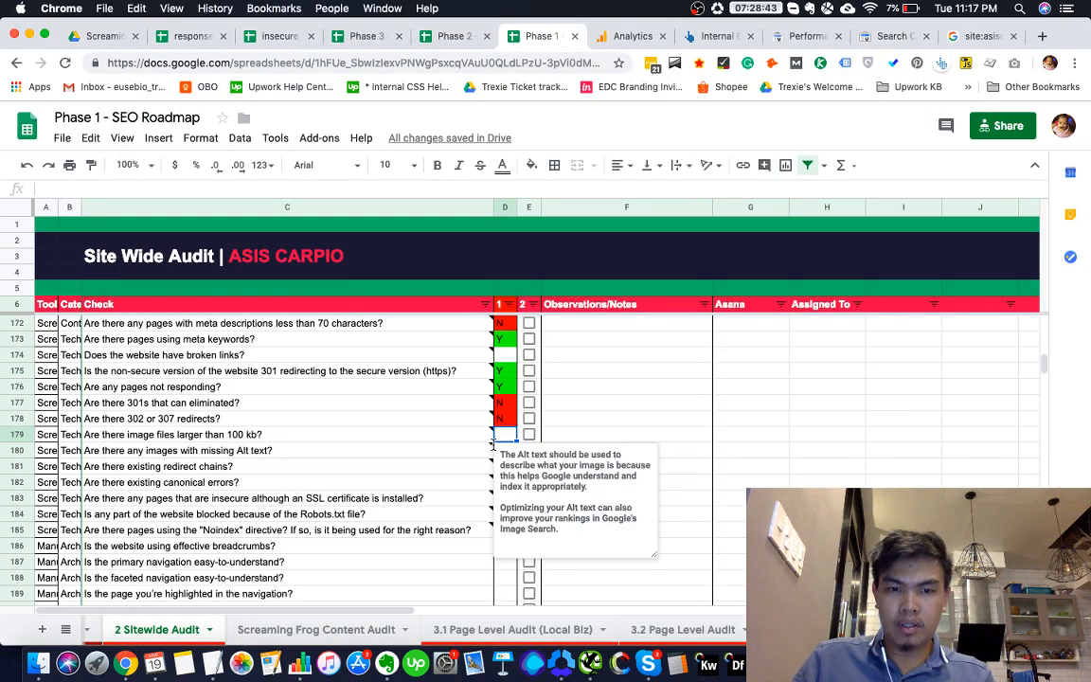
pyautogui.click(458, 438)
pyautogui.click(629, 415)
pyautogui.scroll(-1, 629, 415)
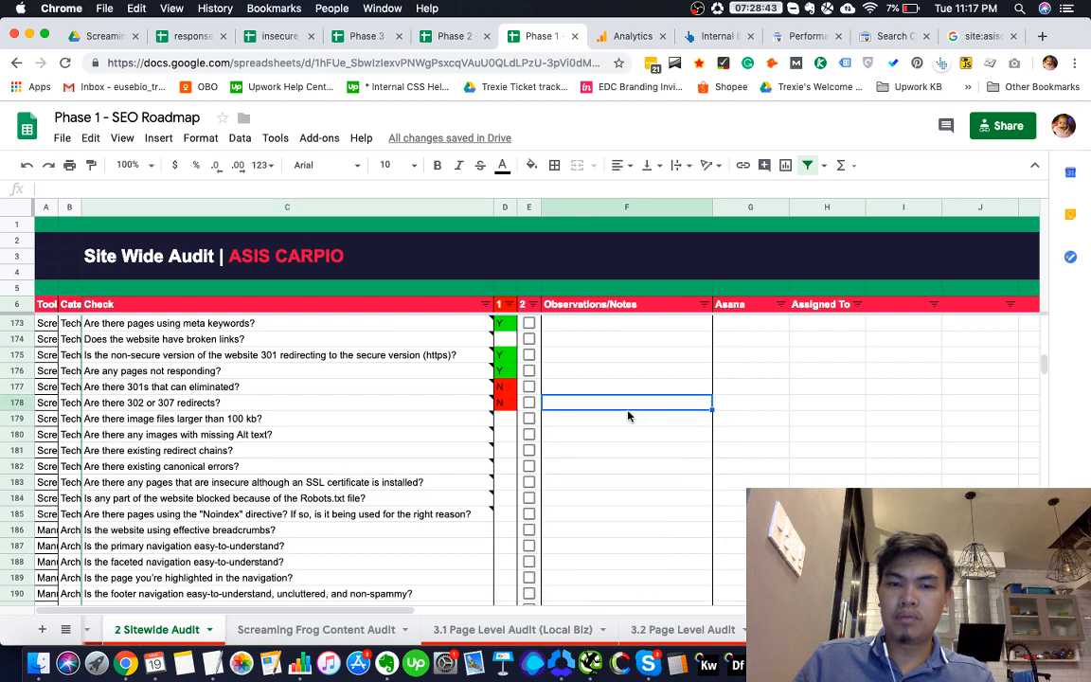
pyautogui.click(506, 420)
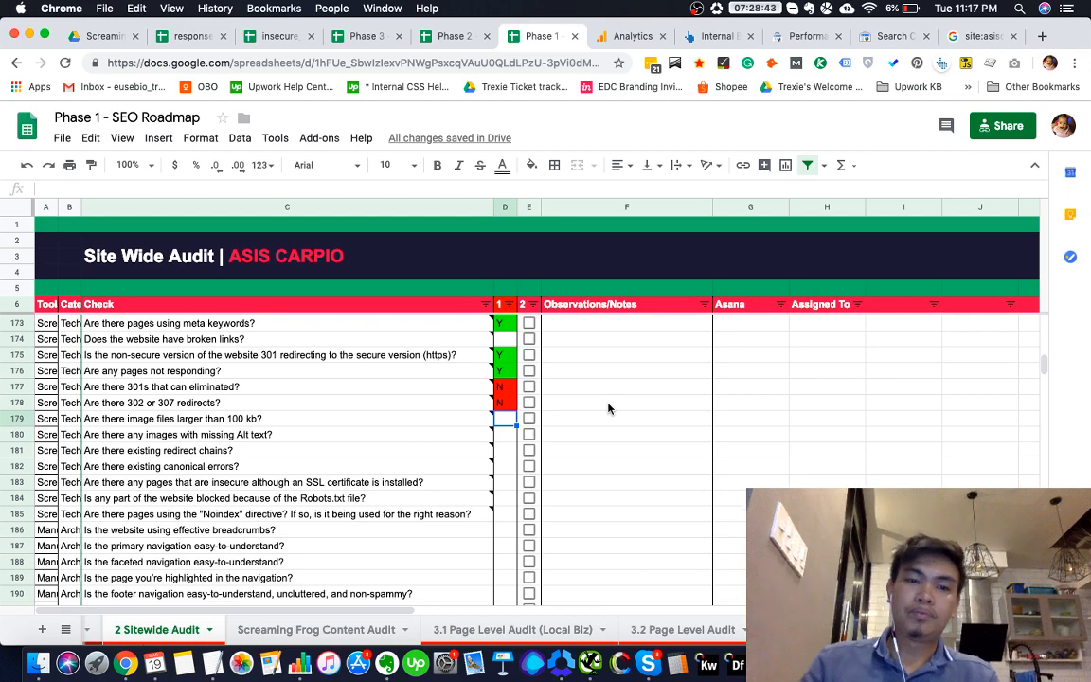
pyautogui.scroll(-1, 587, 415)
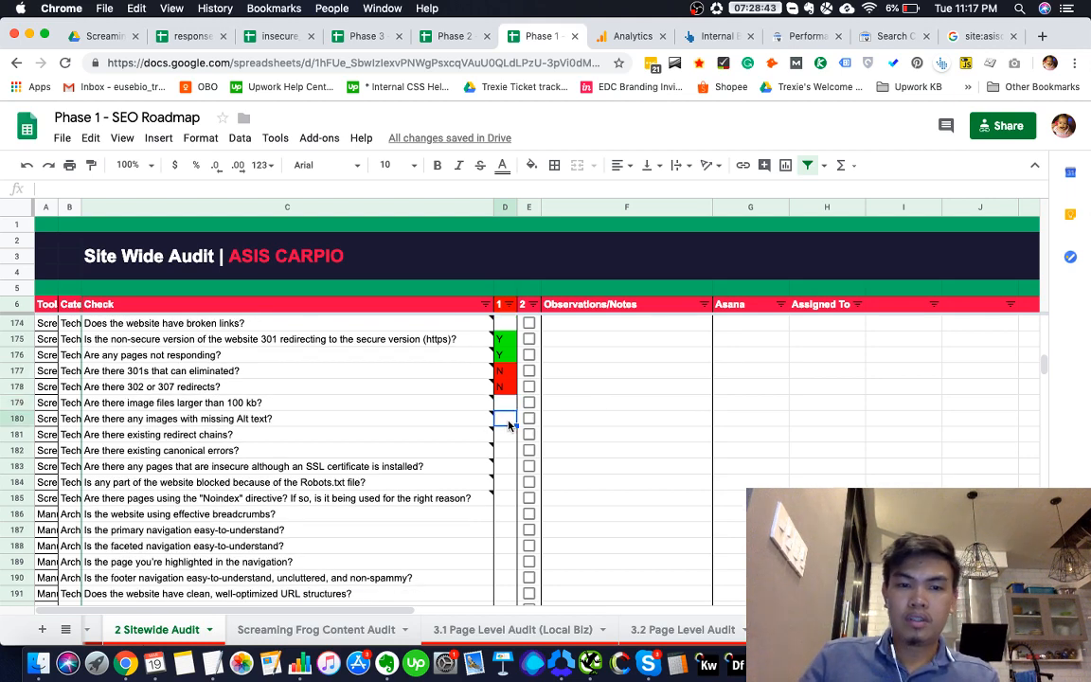
pyautogui.moveTo(485, 423)
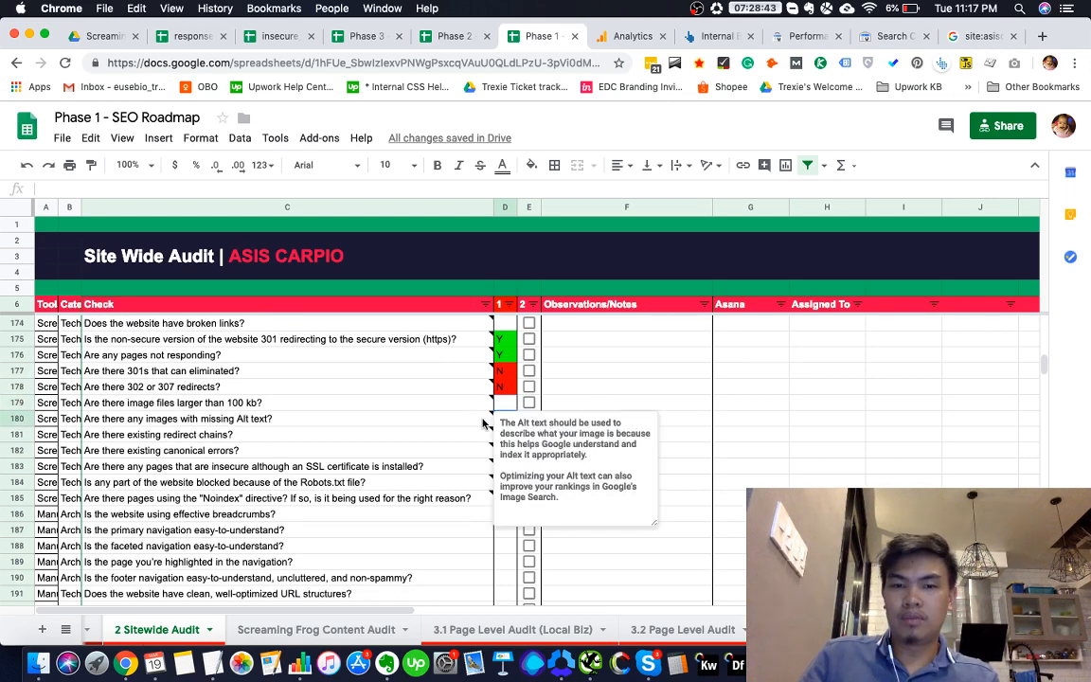
pyautogui.scroll(-10, 484, 423)
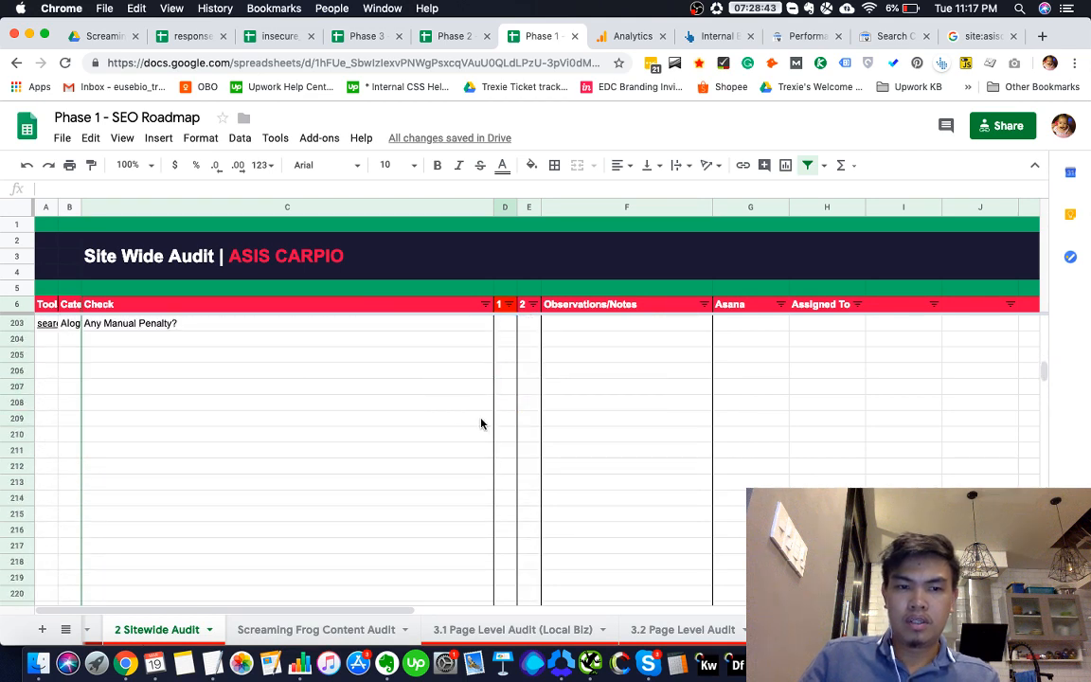
pyautogui.scroll(3, 482, 423)
# Enter 'Optimize Image structured data in your local folder' as a new check in C204
pyautogui.click(283, 467)
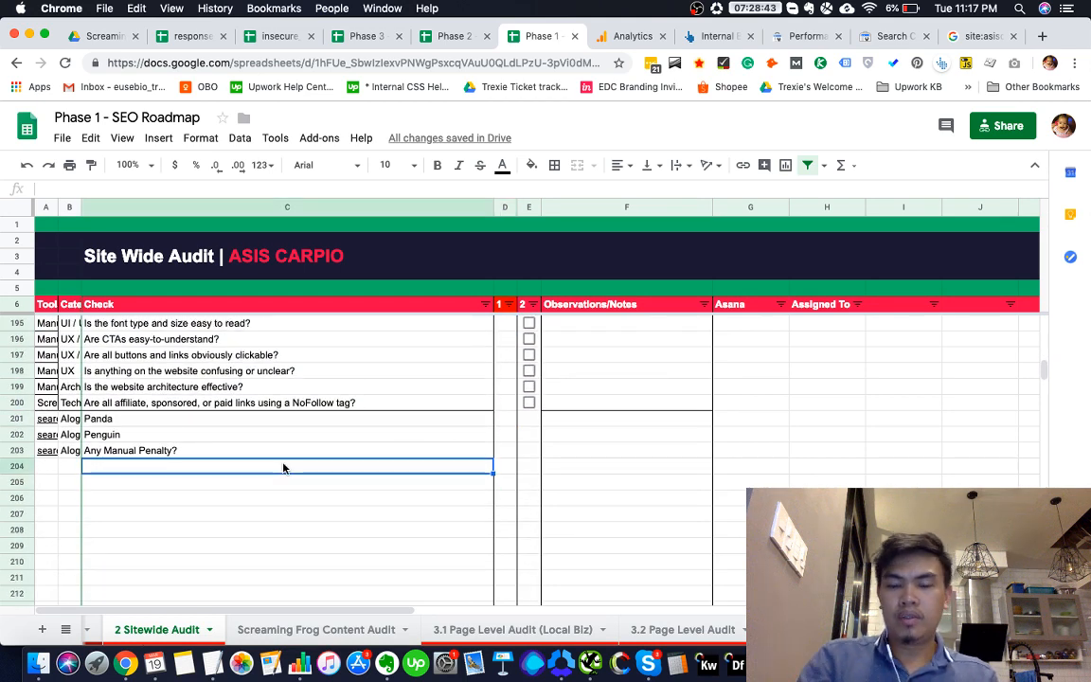
pyautogui.write('Optimize')
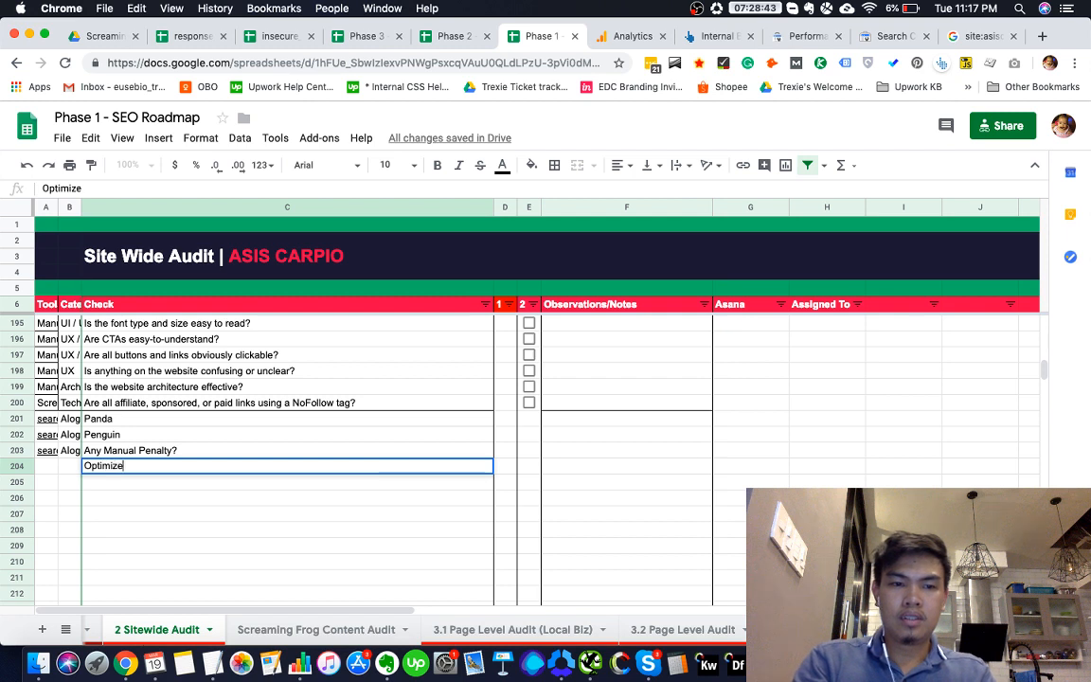
pyautogui.write(' Image struc')
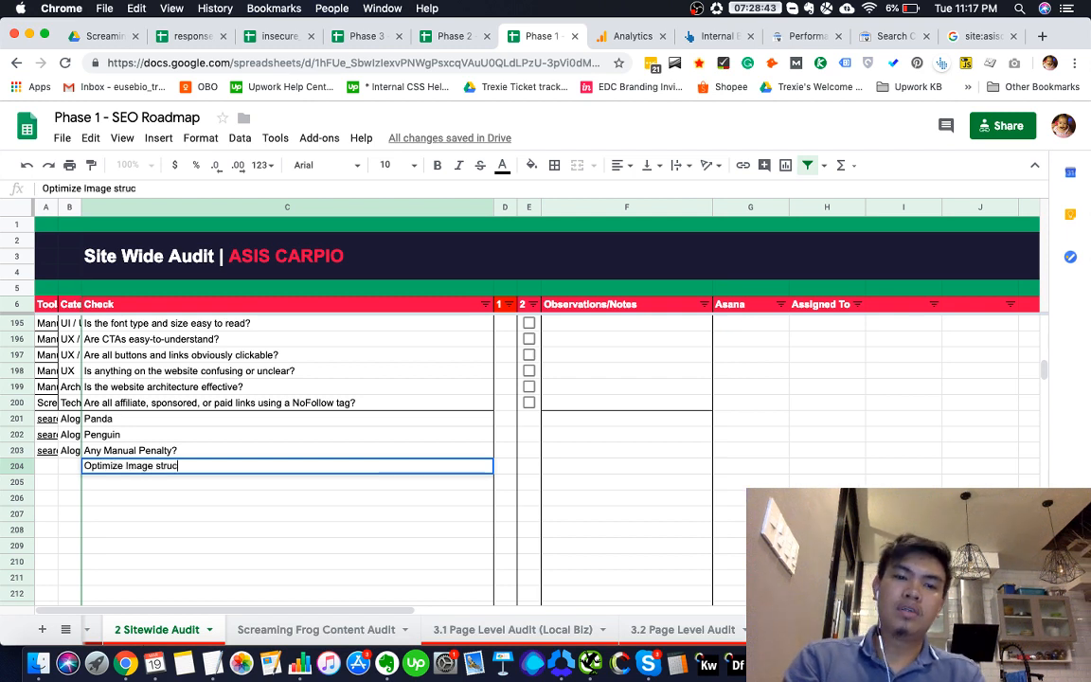
pyautogui.write('tured d')
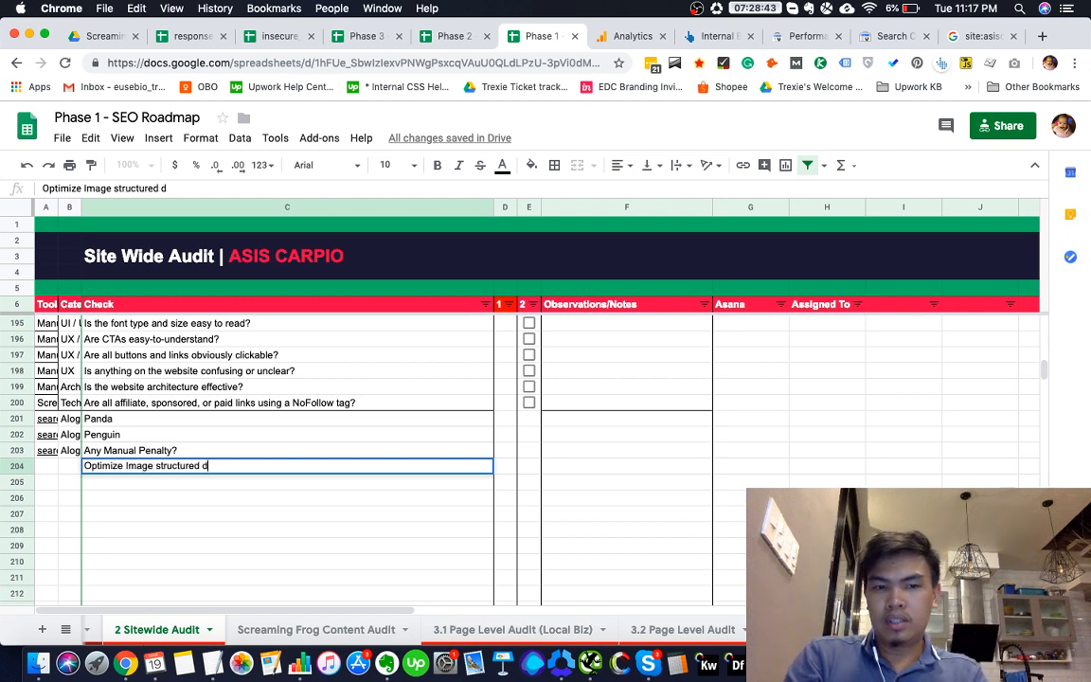
pyautogui.write('ata ')
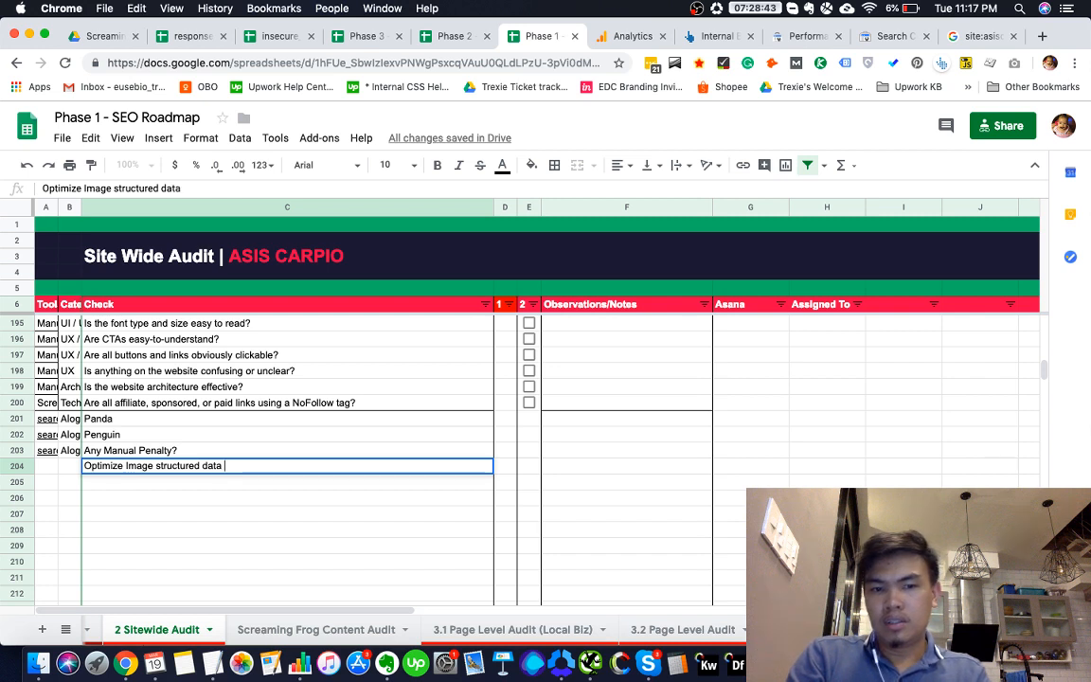
pyautogui.write('locali')
pyautogui.press('BackSpace')
pyautogui.press('BackSpace')
pyautogui.press('BackSpace')
pyautogui.press('BackSpace')
pyautogui.press('BackSpace')
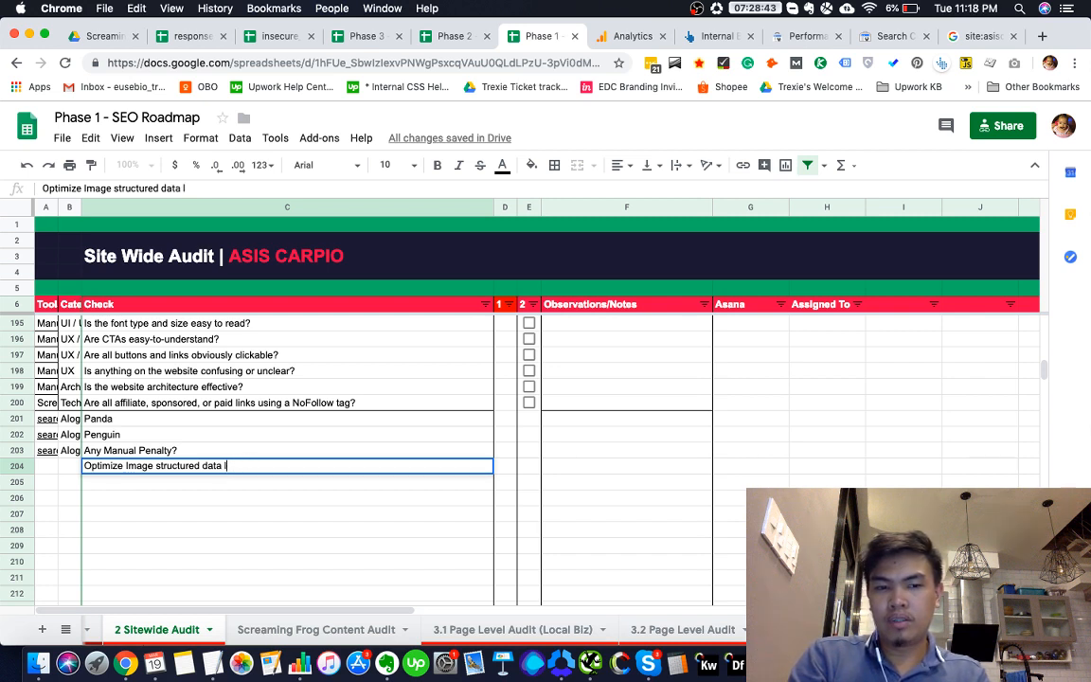
pyautogui.write('your loca')
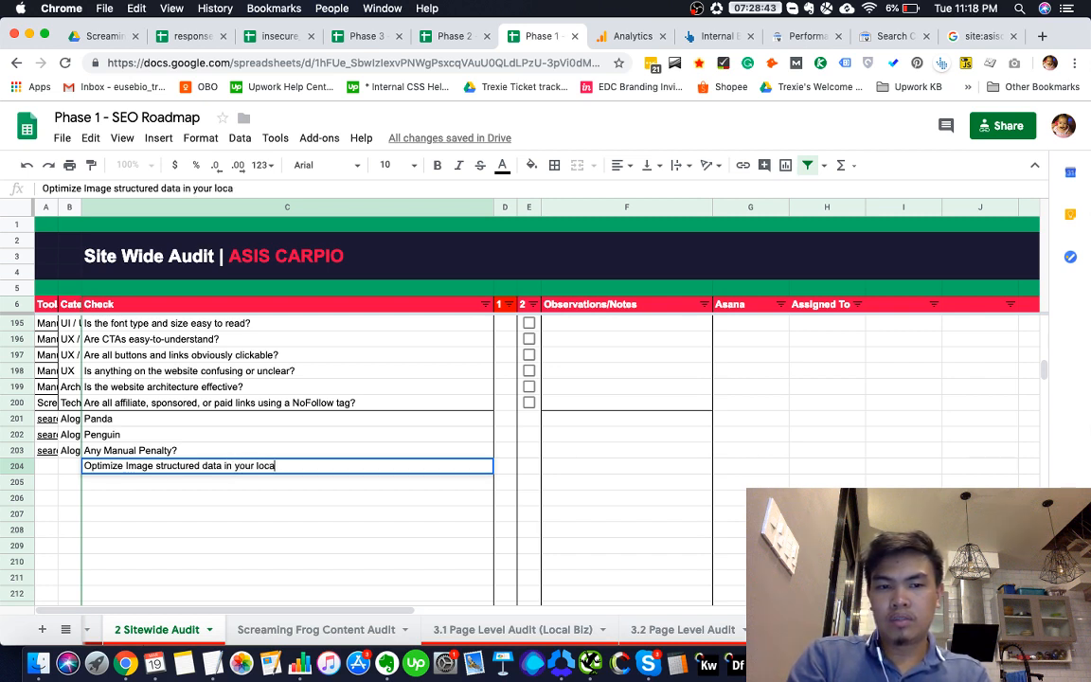
pyautogui.write('l folder')
pyautogui.press('Return')
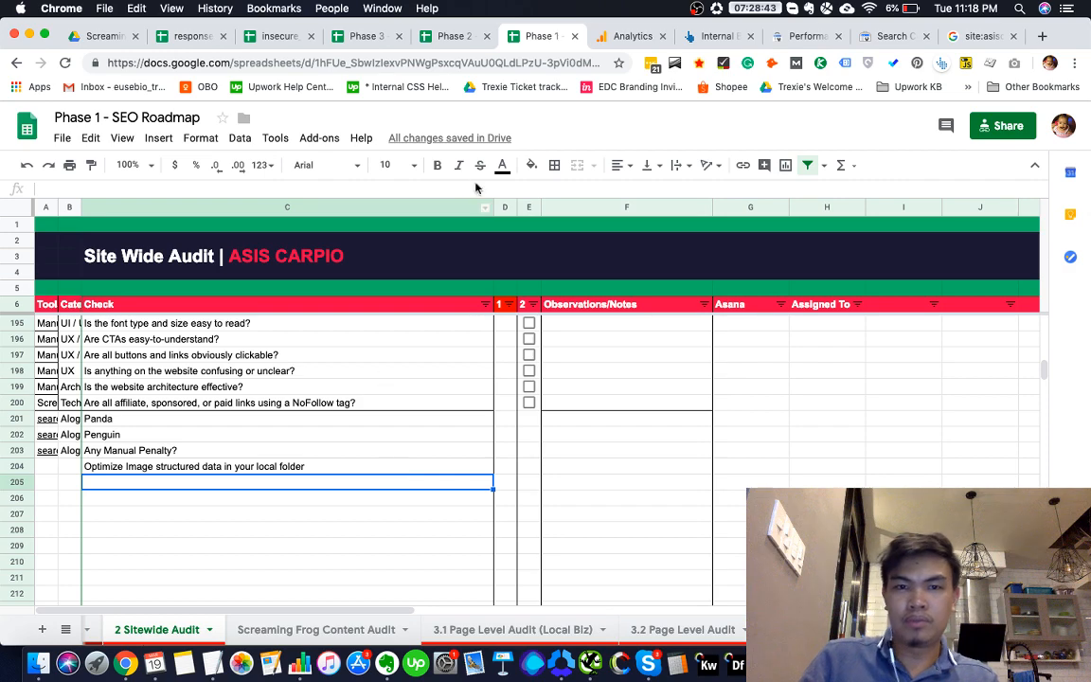
pyautogui.press('super+grave')
pyautogui.press('super+grave')
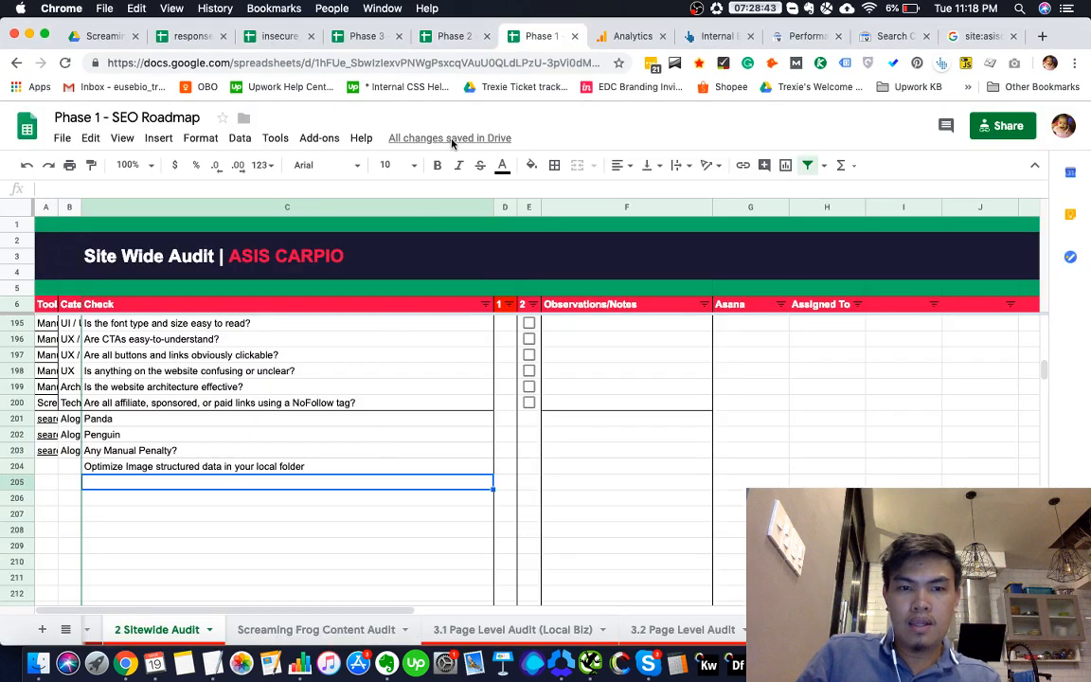
# Review the audit checks above, from server response status through load times and Javascript errors
pyautogui.click(195, 465)
pyautogui.scroll(3, 221, 460)
pyautogui.scroll(10, 221, 460)
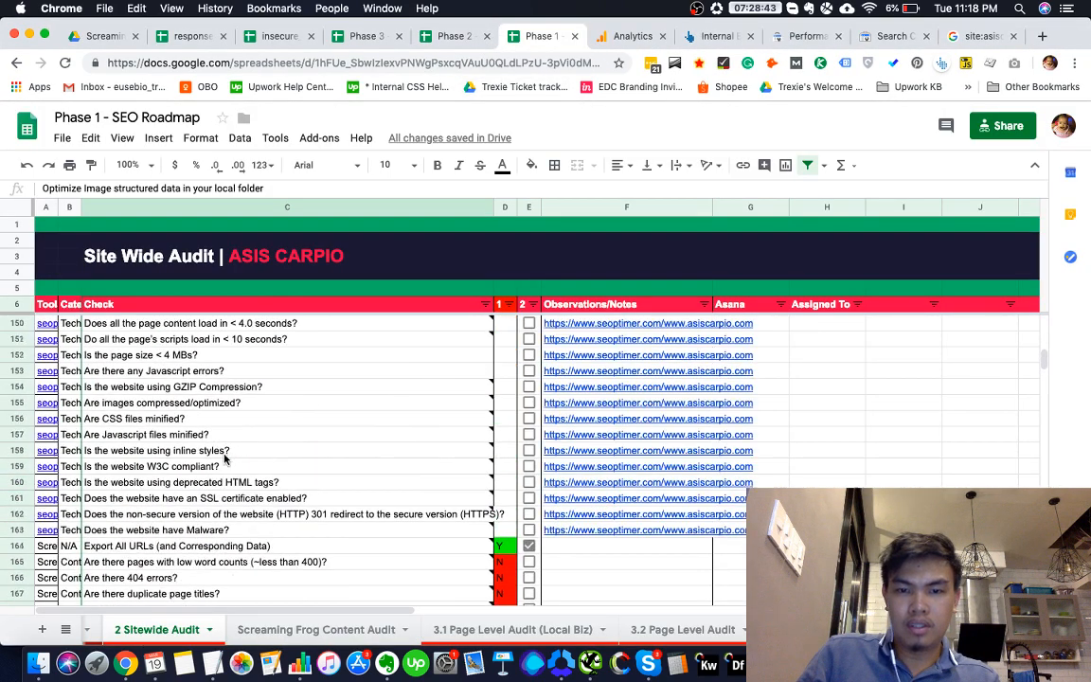
pyautogui.scroll(-7, 225, 458)
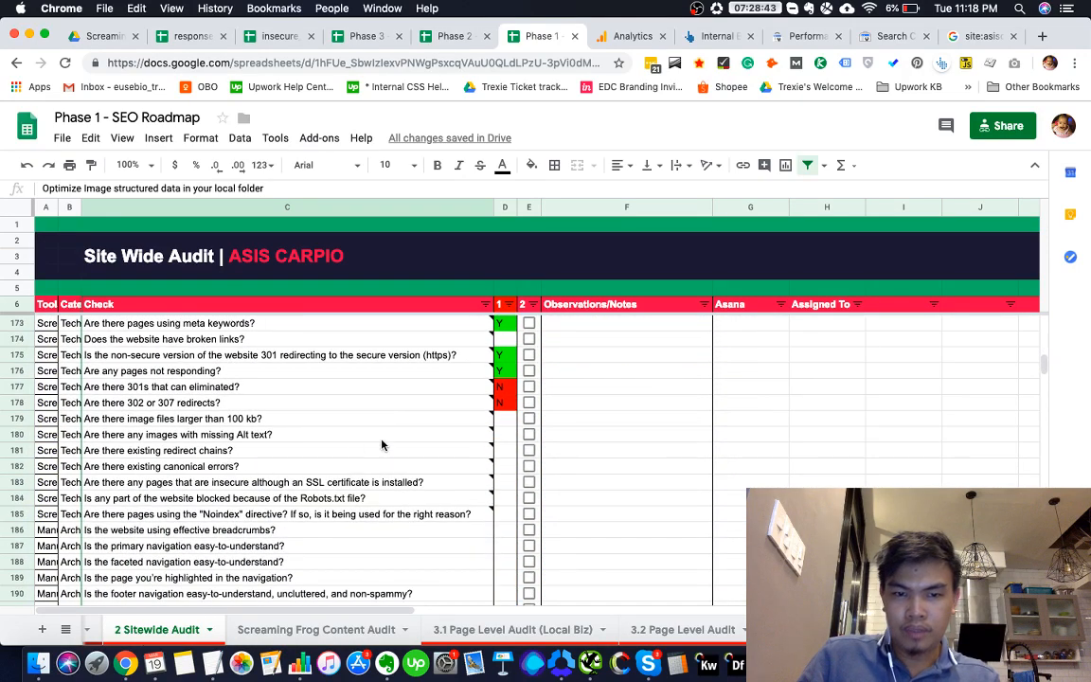
pyautogui.click(350, 419)
pyautogui.scroll(5, 426, 426)
pyautogui.click(648, 388)
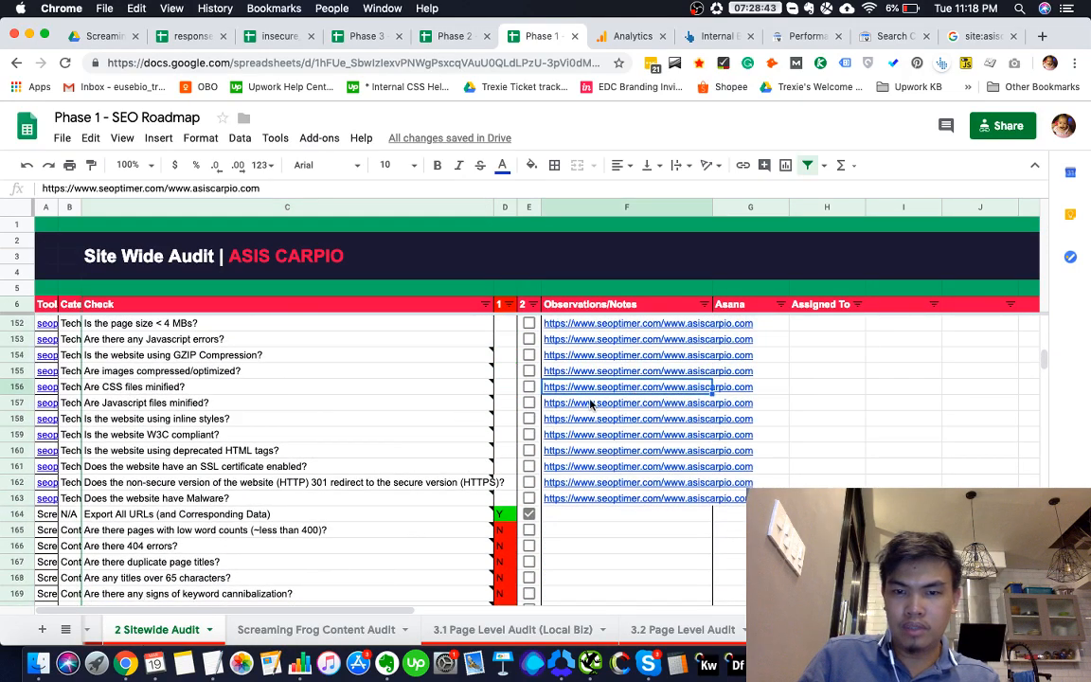
pyautogui.scroll(3, 502, 407)
pyautogui.click(499, 422)
pyautogui.click(417, 437)
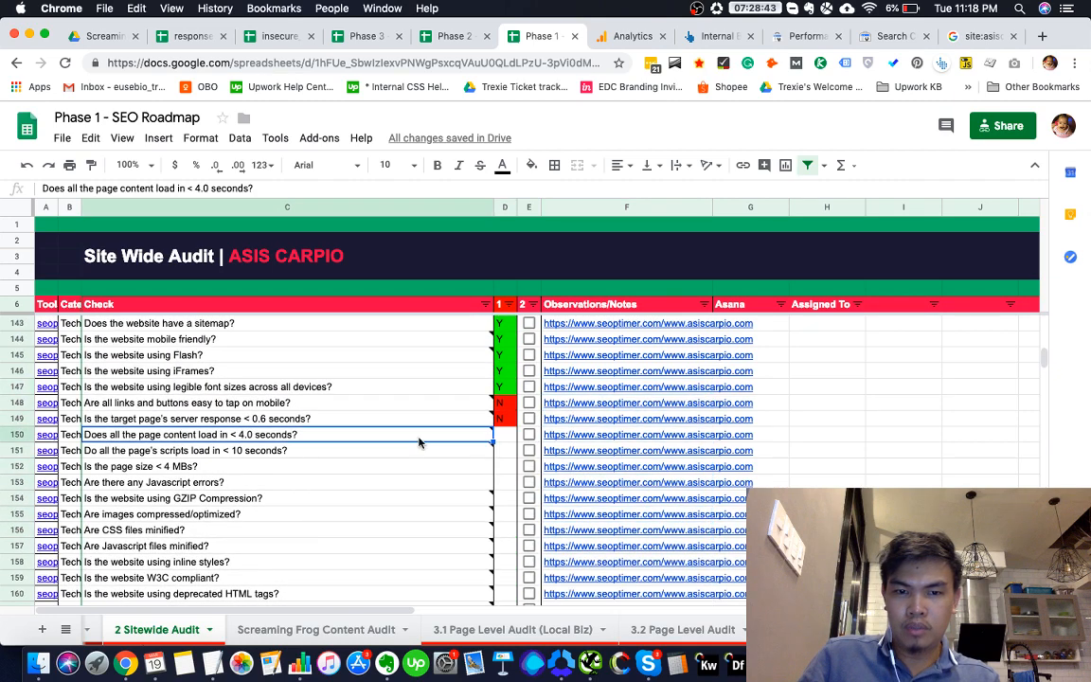
pyautogui.click(409, 452)
pyautogui.press('Down')
pyautogui.press('Down')
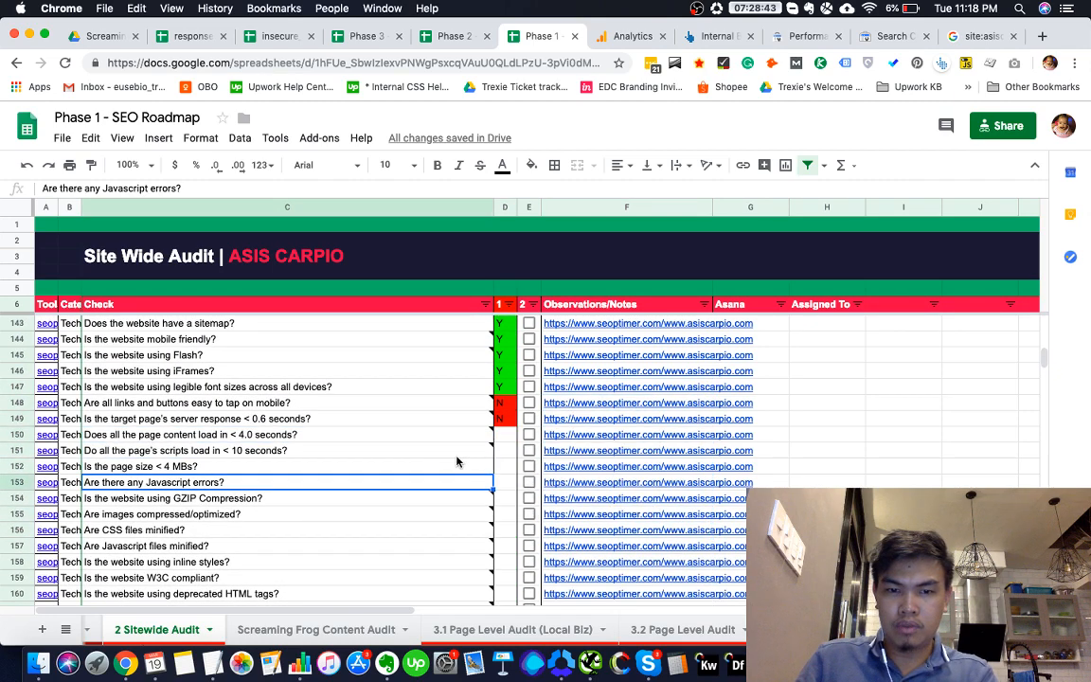
# Select the image-size check's status cell, then return to the Drive exports folder
pyautogui.scroll(-5, 528, 451)
pyautogui.click(626, 428)
pyautogui.scroll(-5, 623, 464)
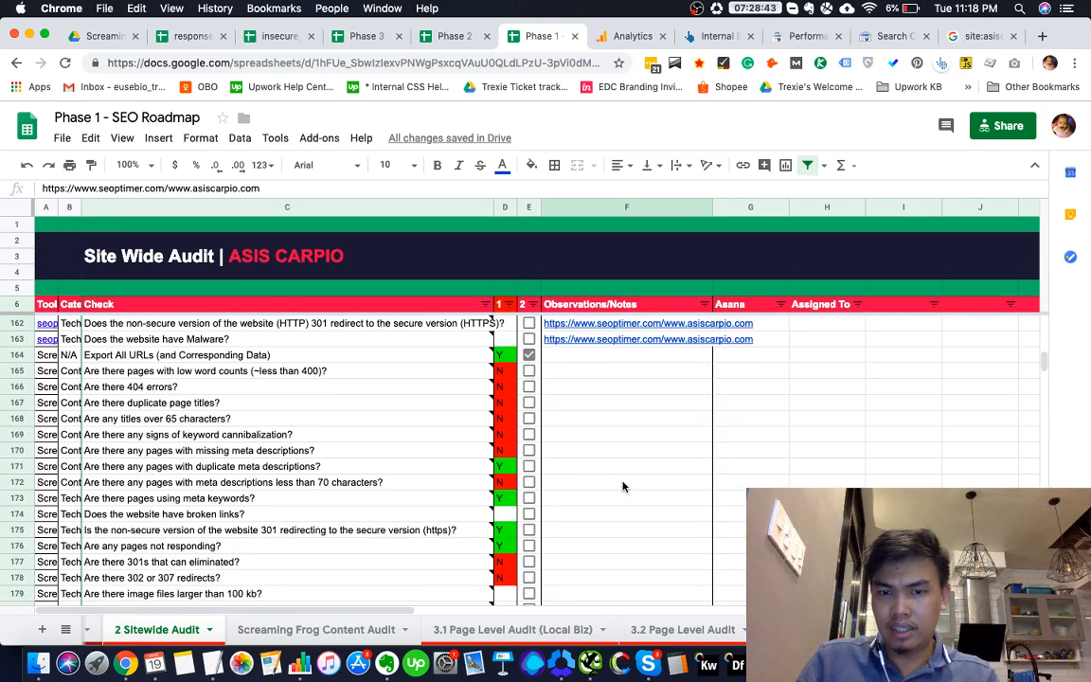
pyautogui.scroll(-3, 624, 487)
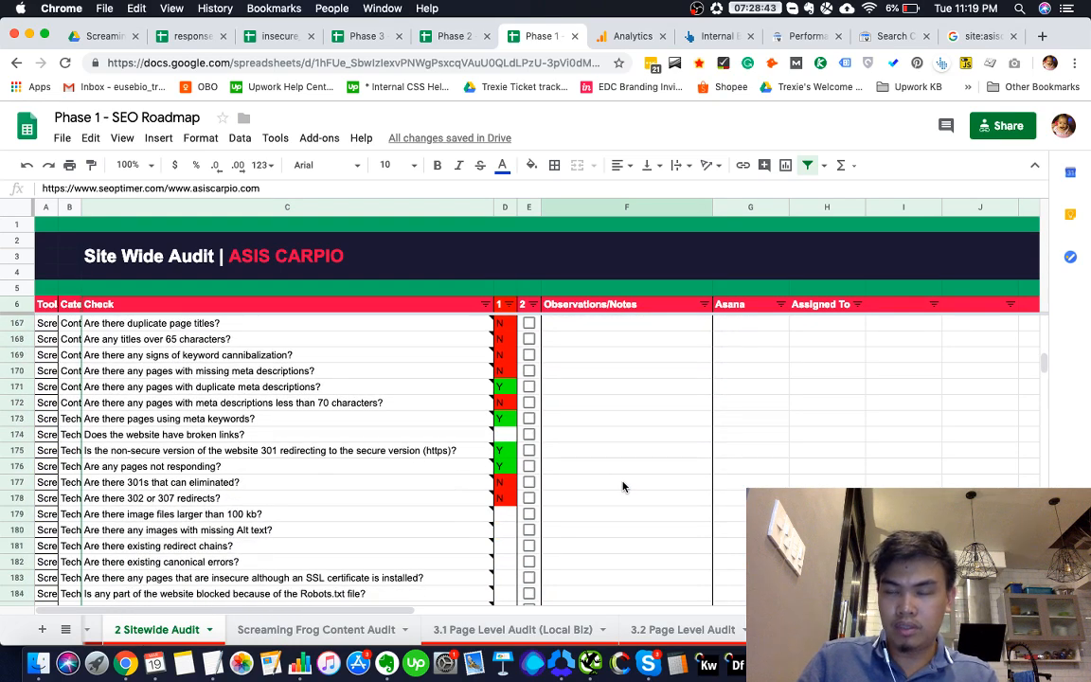
pyautogui.scroll(5, 623, 487)
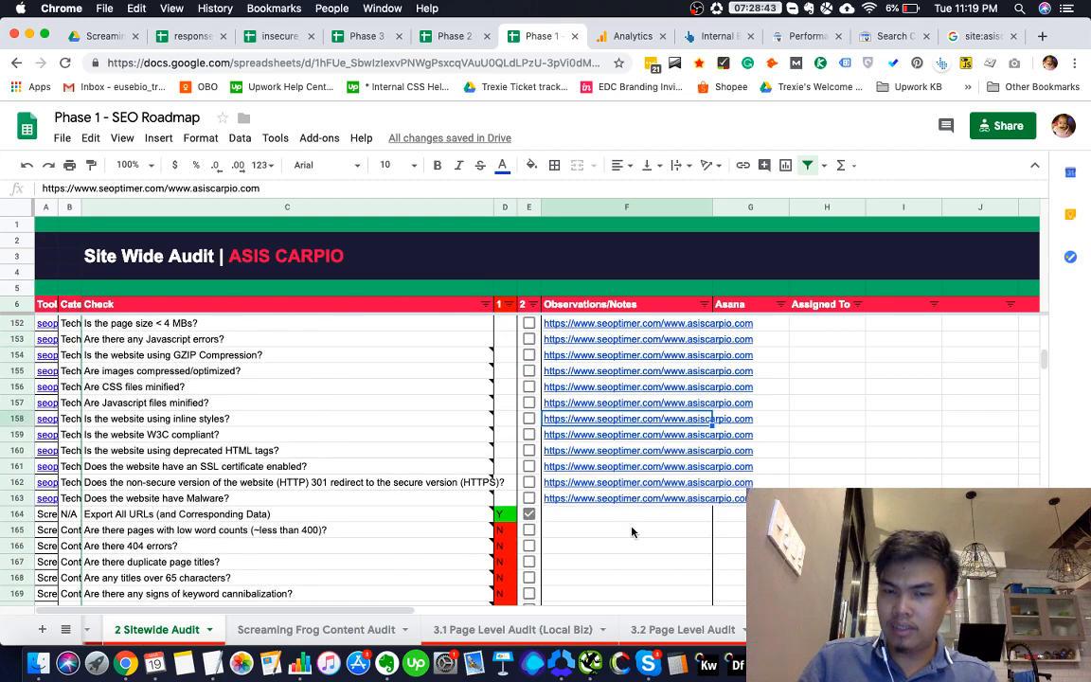
pyautogui.scroll(-5, 609, 538)
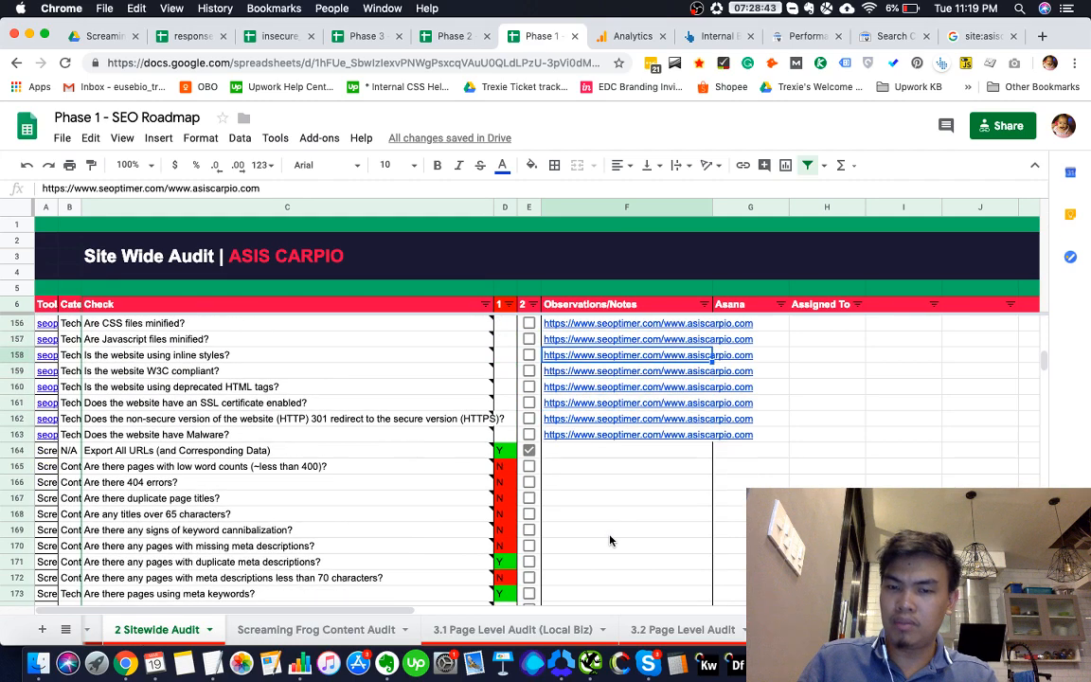
pyautogui.scroll(-3, 493, 521)
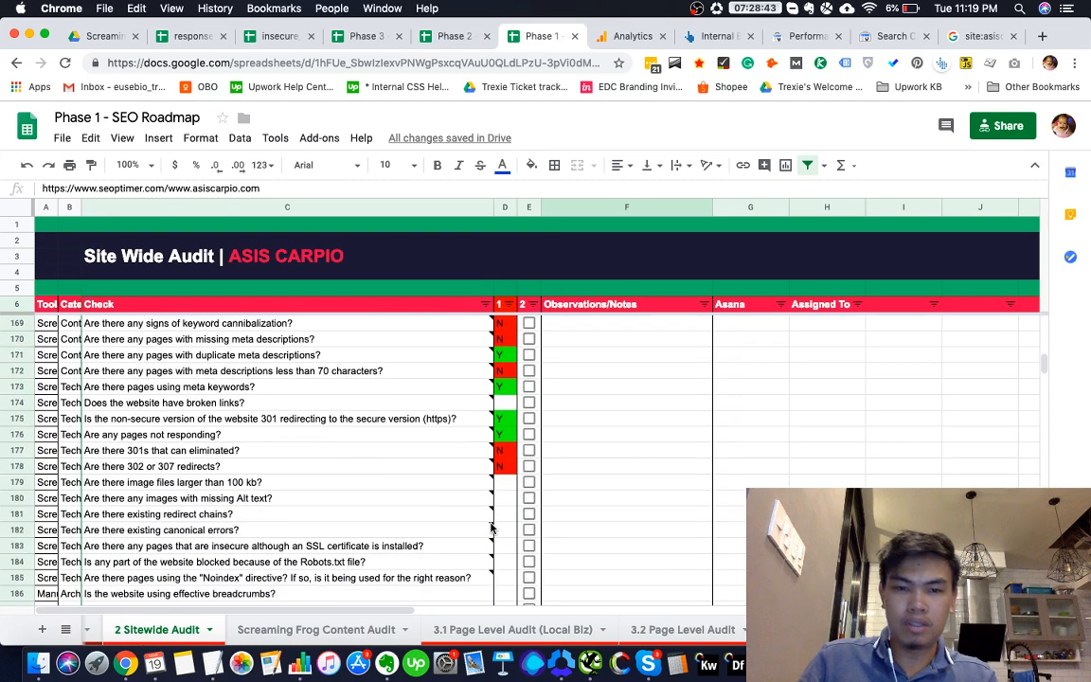
pyautogui.click(501, 480)
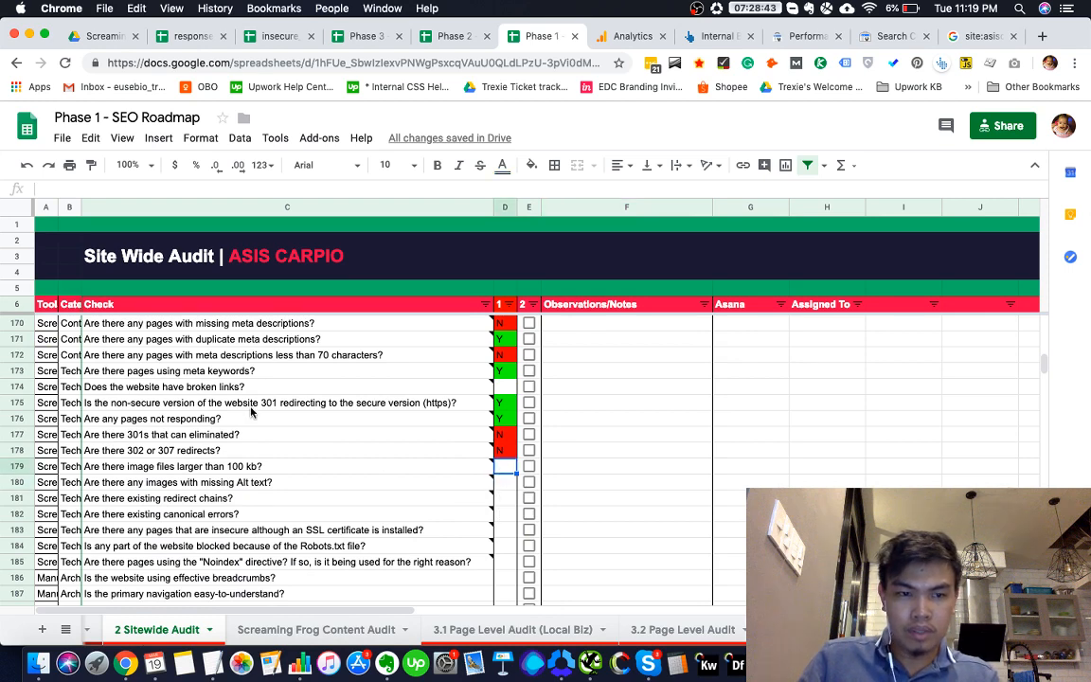
pyautogui.moveTo(408, 447)
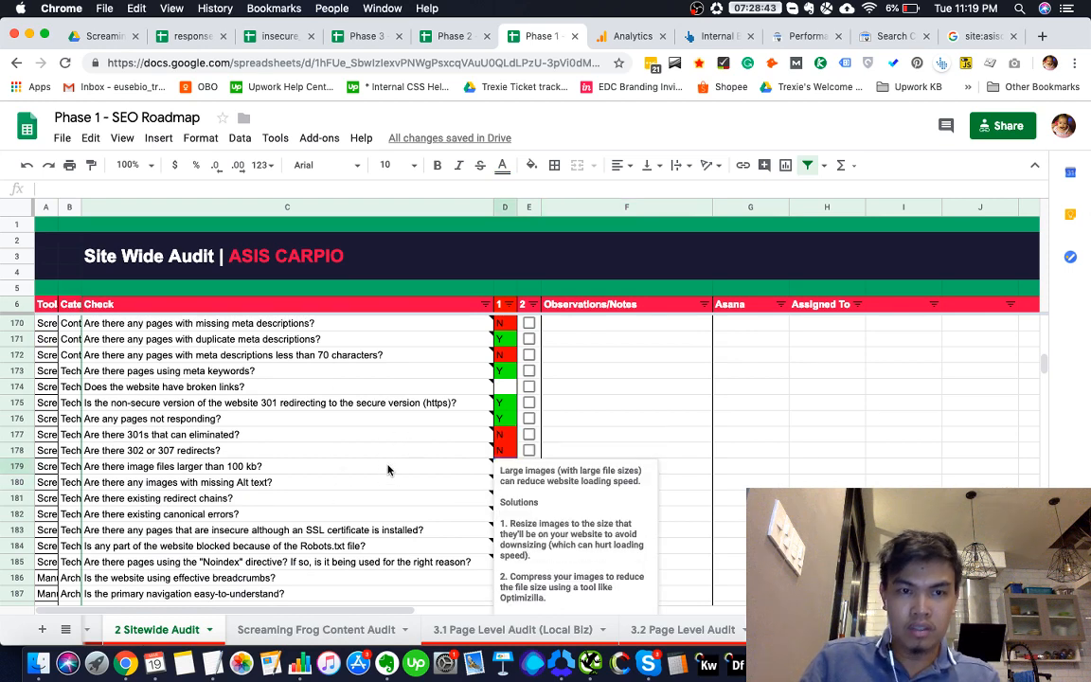
pyautogui.press('super+1')
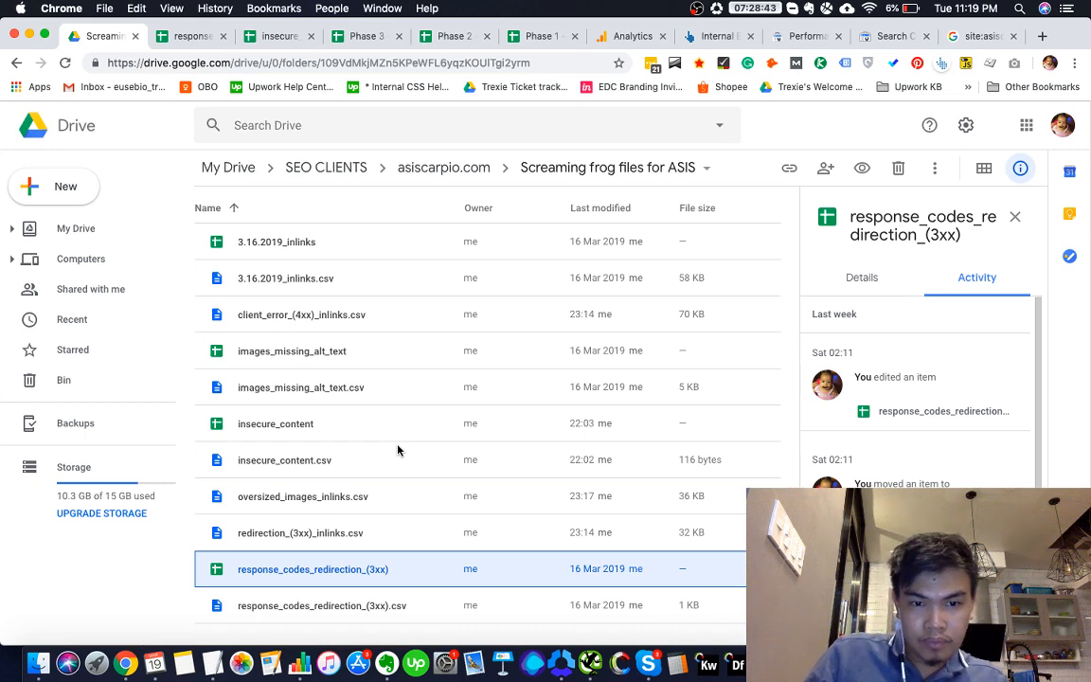
# Refresh the Drive exports folder and open images_missing_alt_text as a spreadsheet
pyautogui.click(67, 63)
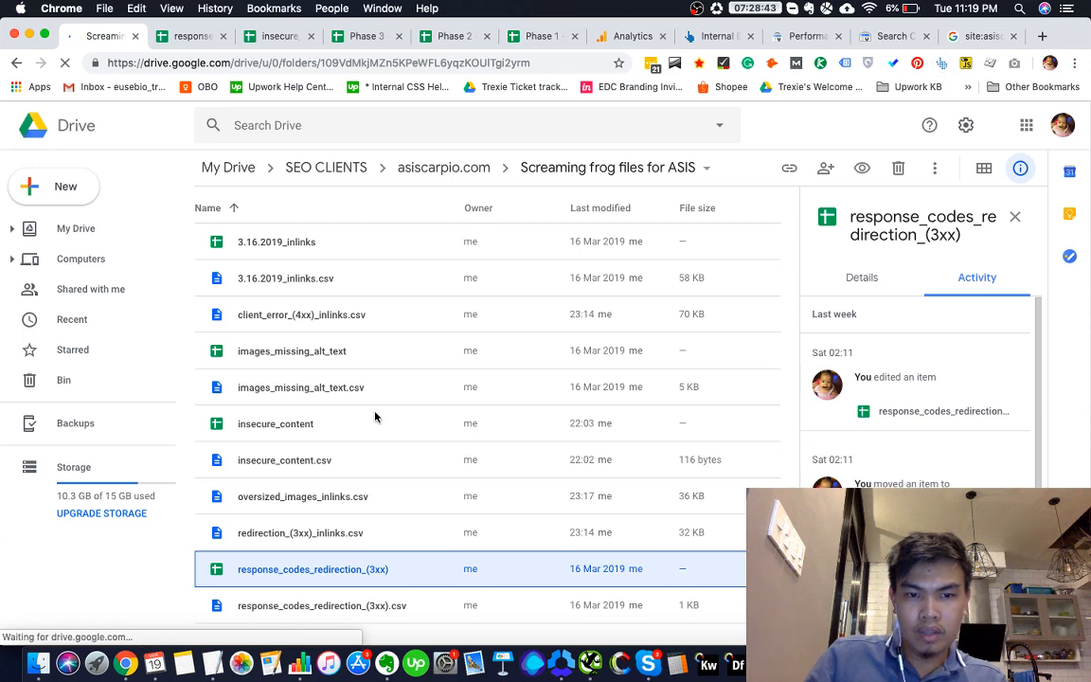
pyautogui.click(454, 38)
pyautogui.hotkey('ctrl', 'Tab')
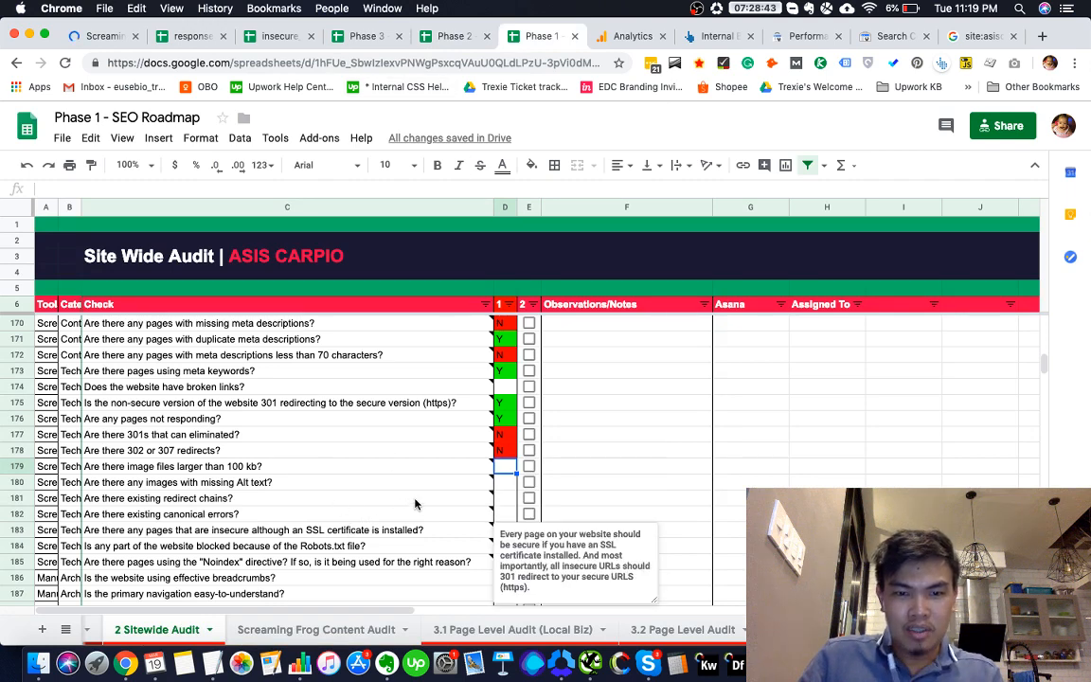
pyautogui.moveTo(442, 498)
pyautogui.press('super+1')
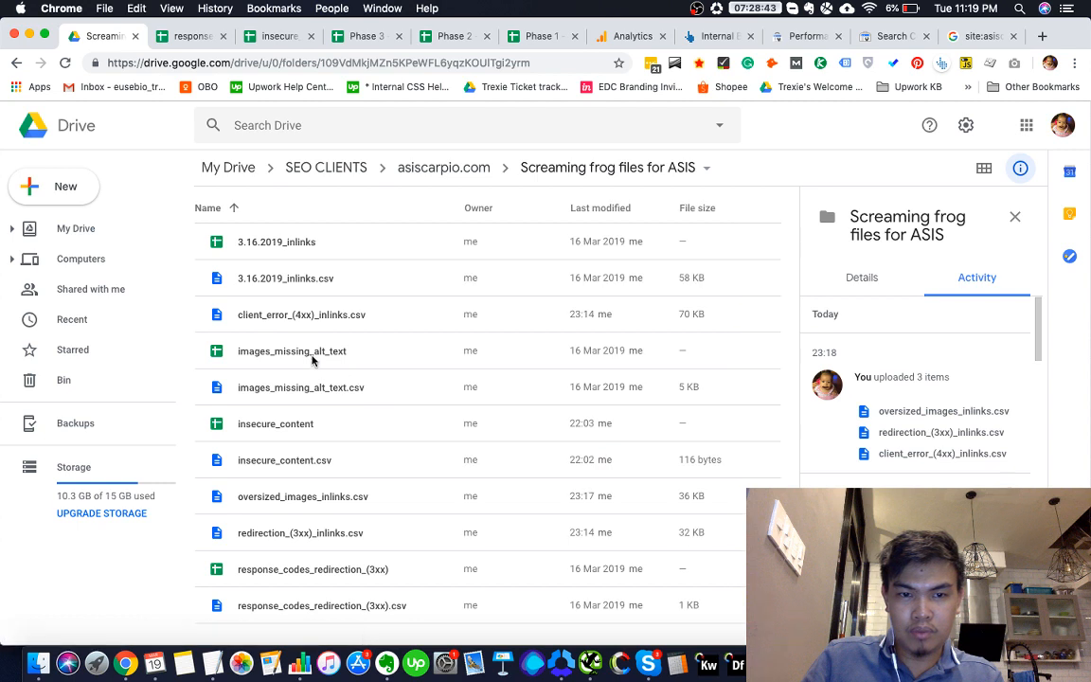
pyautogui.doubleClick(312, 356)
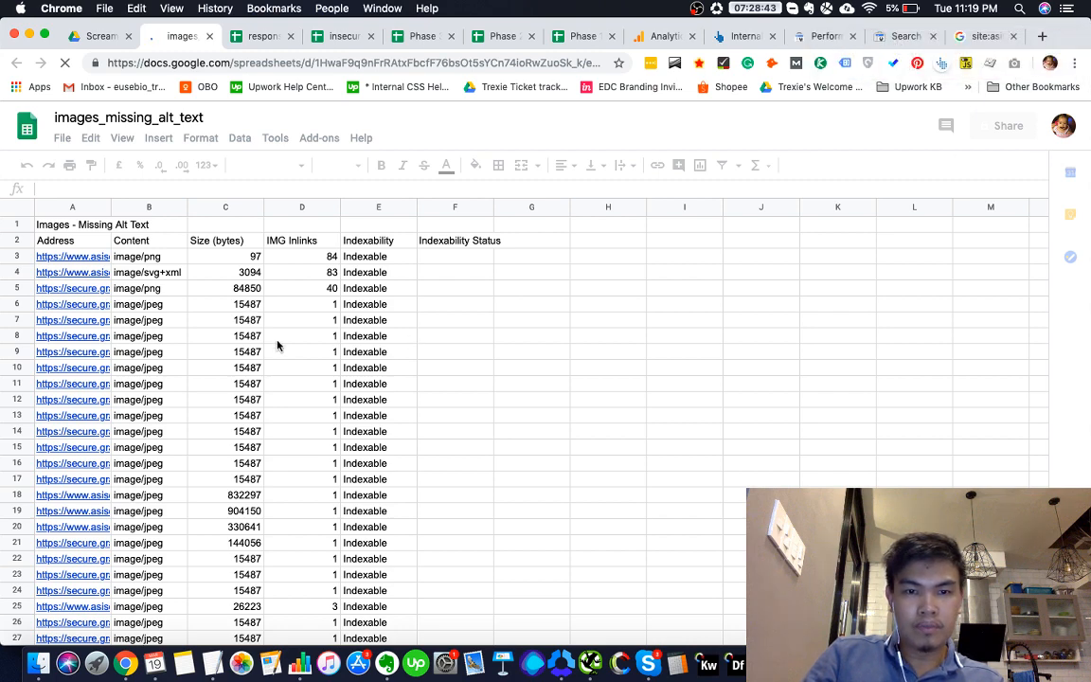
# Compare the images_missing_alt_text addresses and Indexable status with the image-size check's notes cell
pyautogui.scroll(-3, 277, 345)
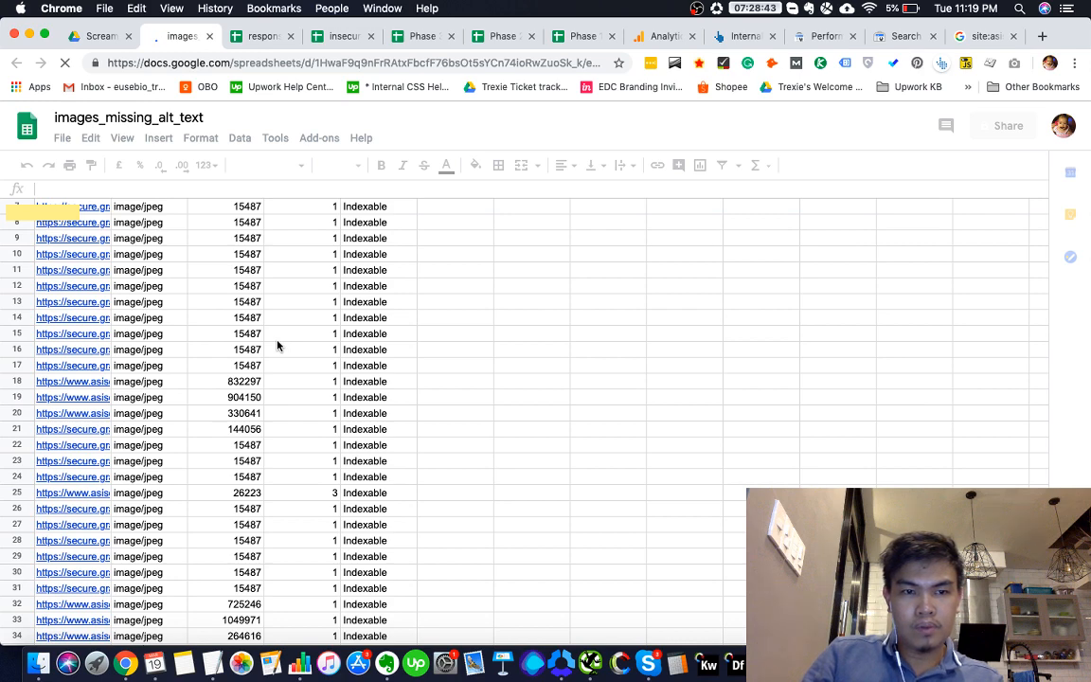
pyautogui.scroll(-10, 300, 334)
pyautogui.scroll(10, 300, 334)
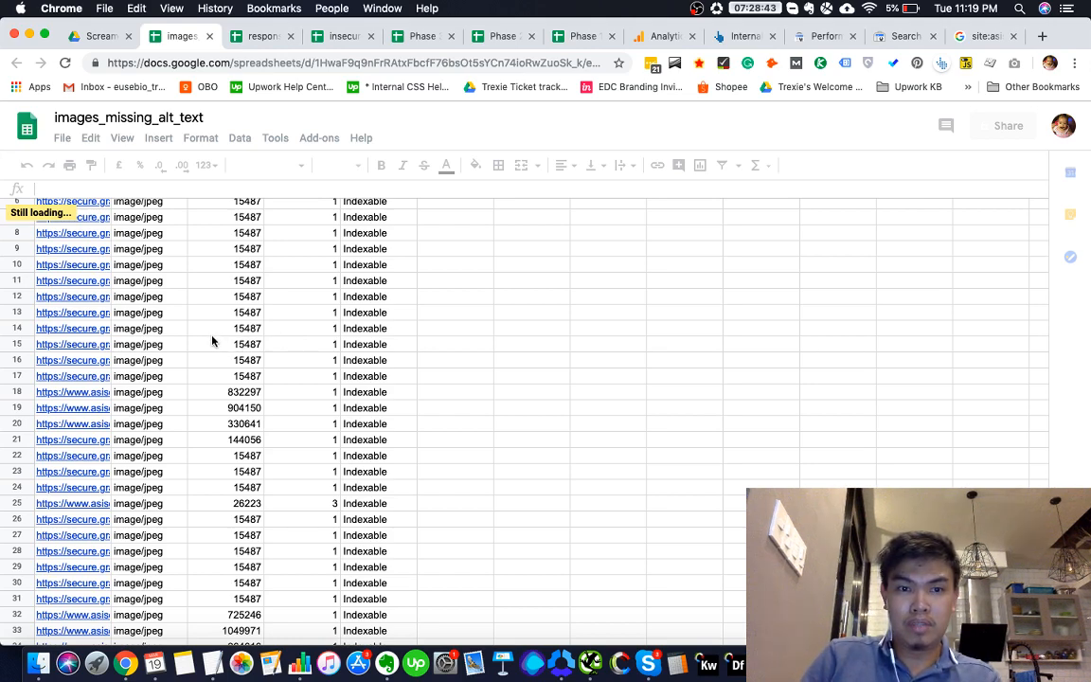
pyautogui.scroll(2, 212, 341)
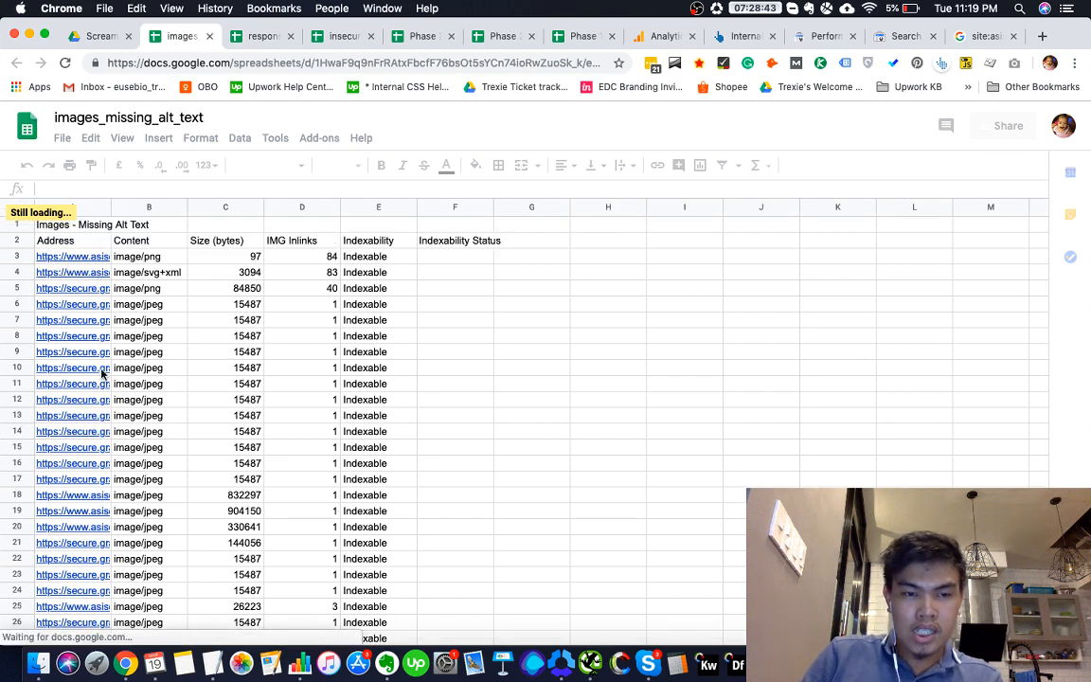
pyautogui.click(85, 257)
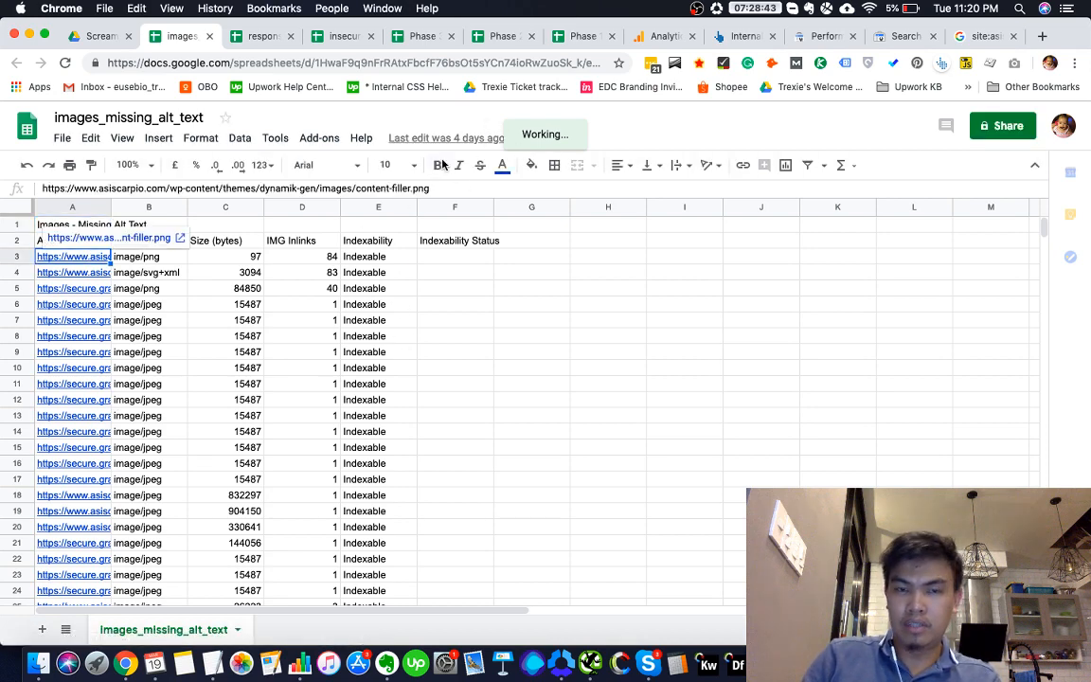
pyautogui.press('super+7')
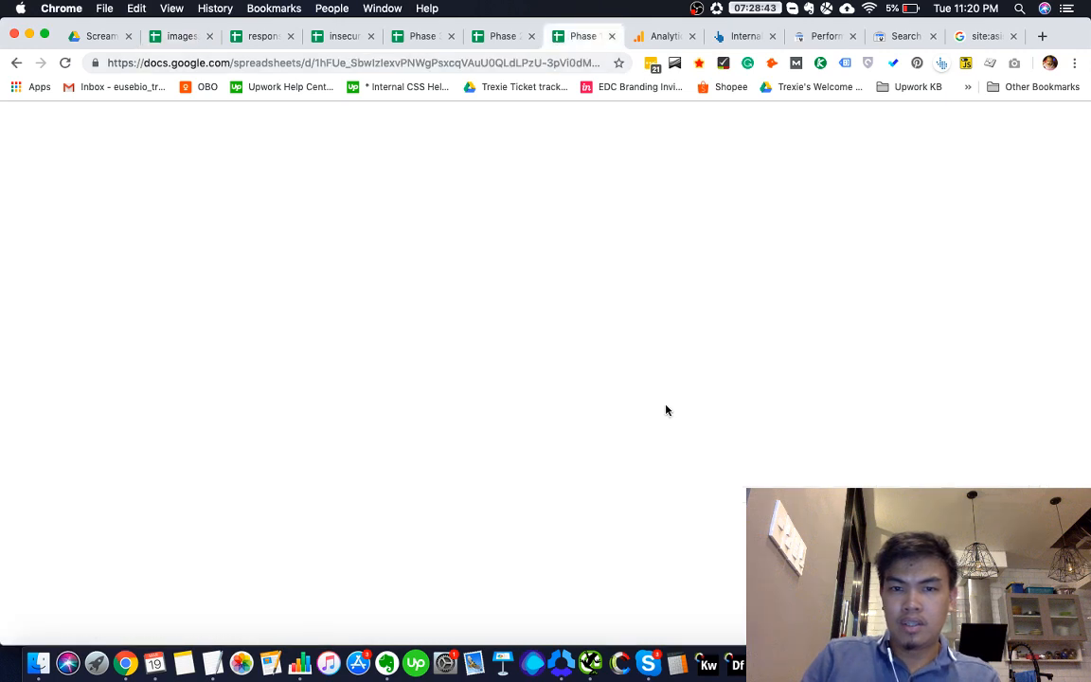
pyautogui.click(658, 474)
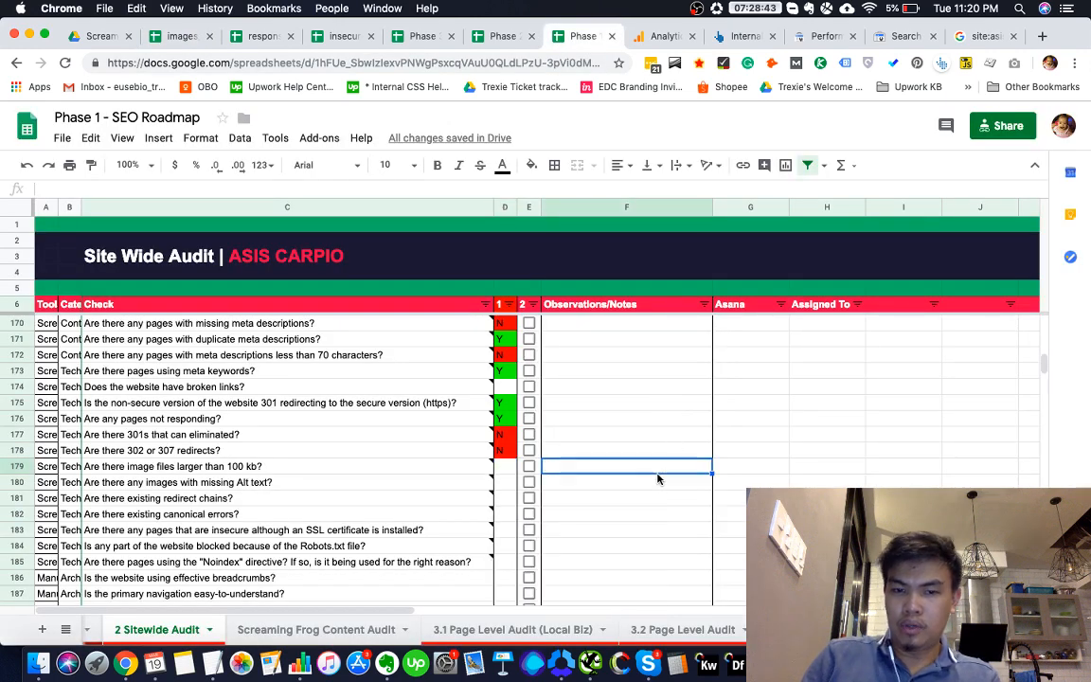
pyautogui.scroll(-3, 658, 473)
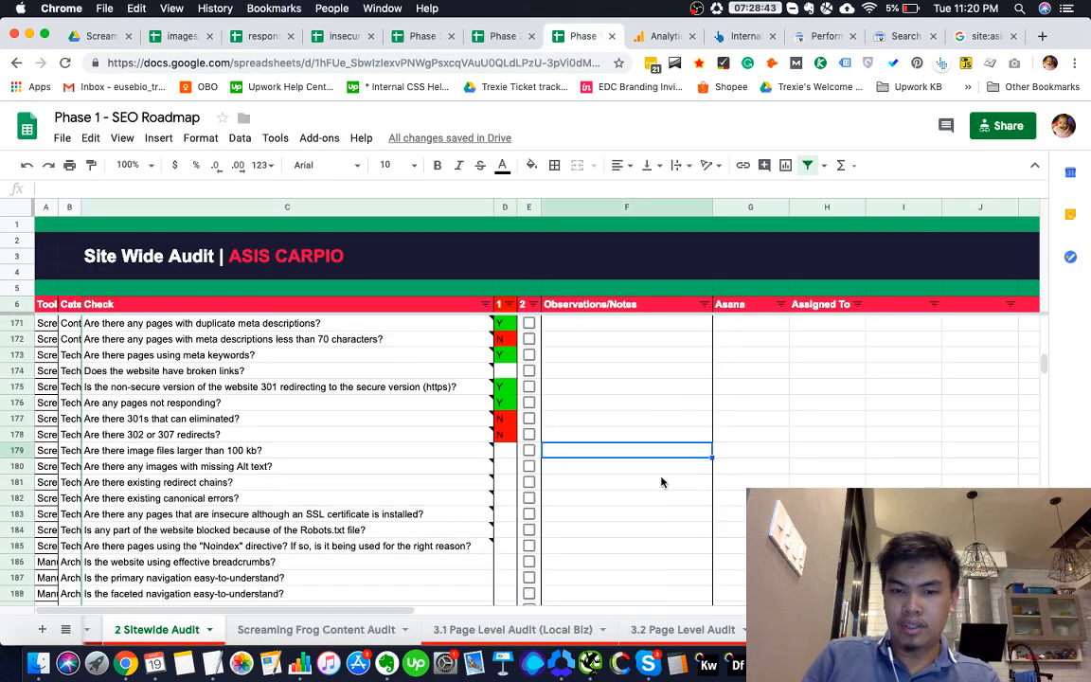
pyautogui.click(190, 41)
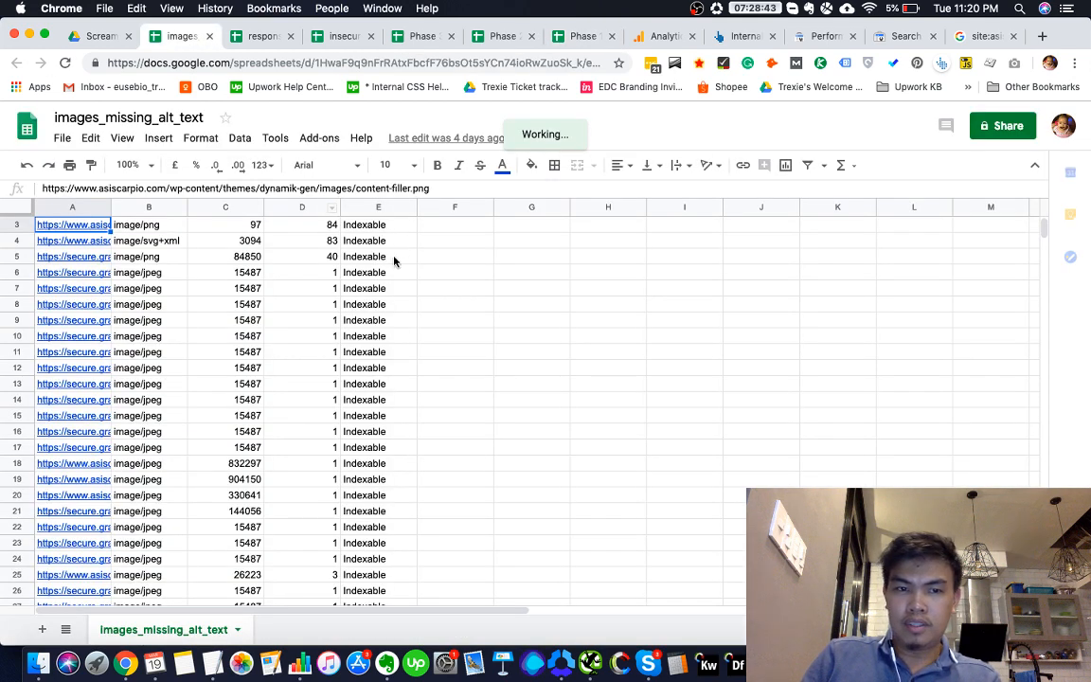
pyautogui.scroll(1, 394, 261)
pyautogui.click(407, 251)
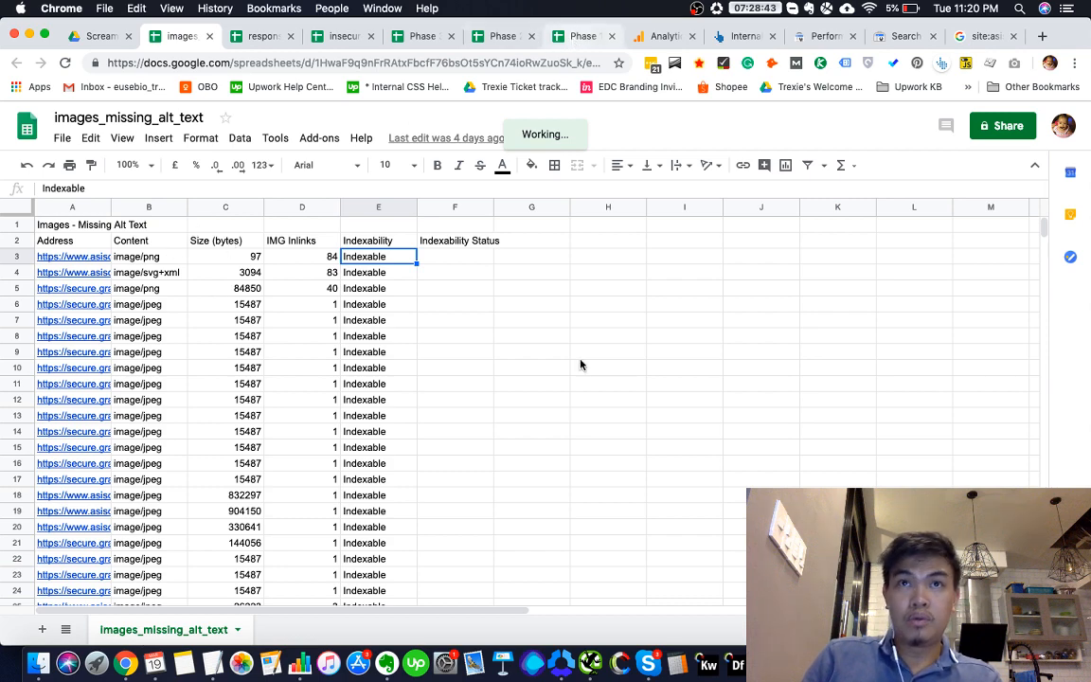
# On the 4 Technical Issues sheet, open A89's issue-type dropdown and close it without choosing
pyautogui.hscroll(2, 743, 630)
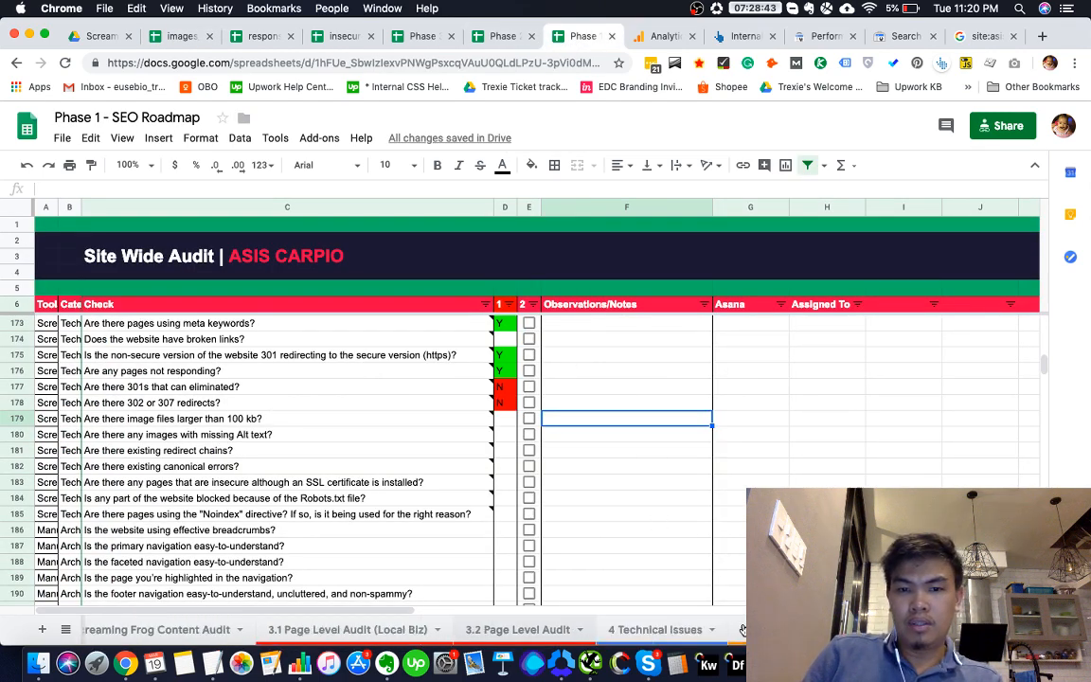
pyautogui.hscroll(1, 743, 630)
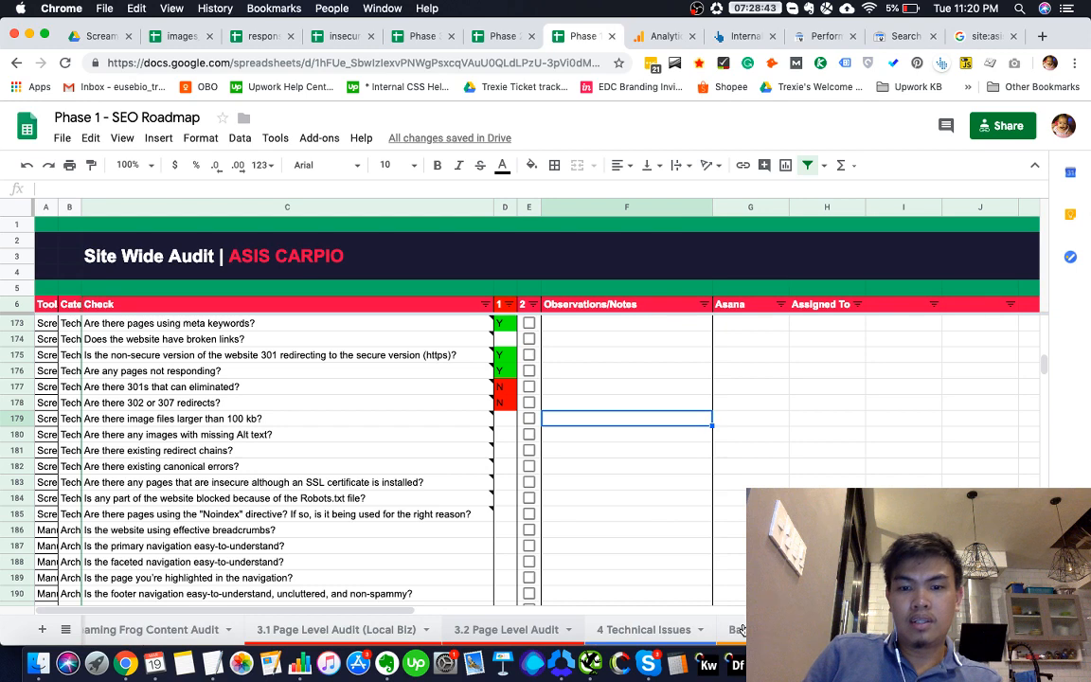
pyautogui.click(674, 627)
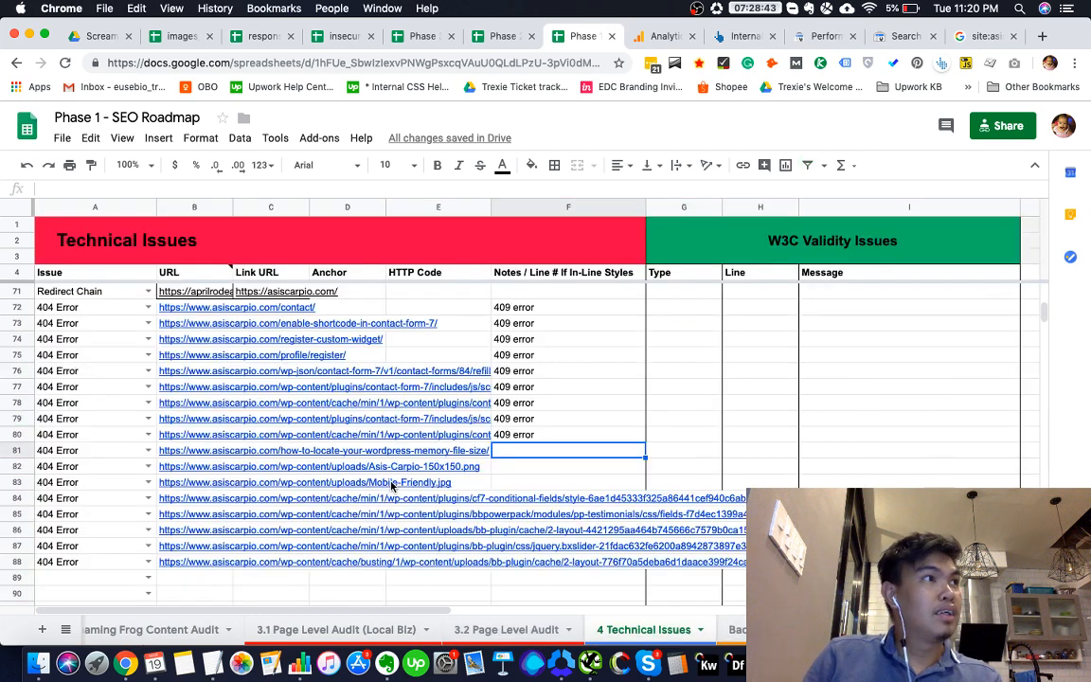
pyautogui.scroll(-2, 268, 559)
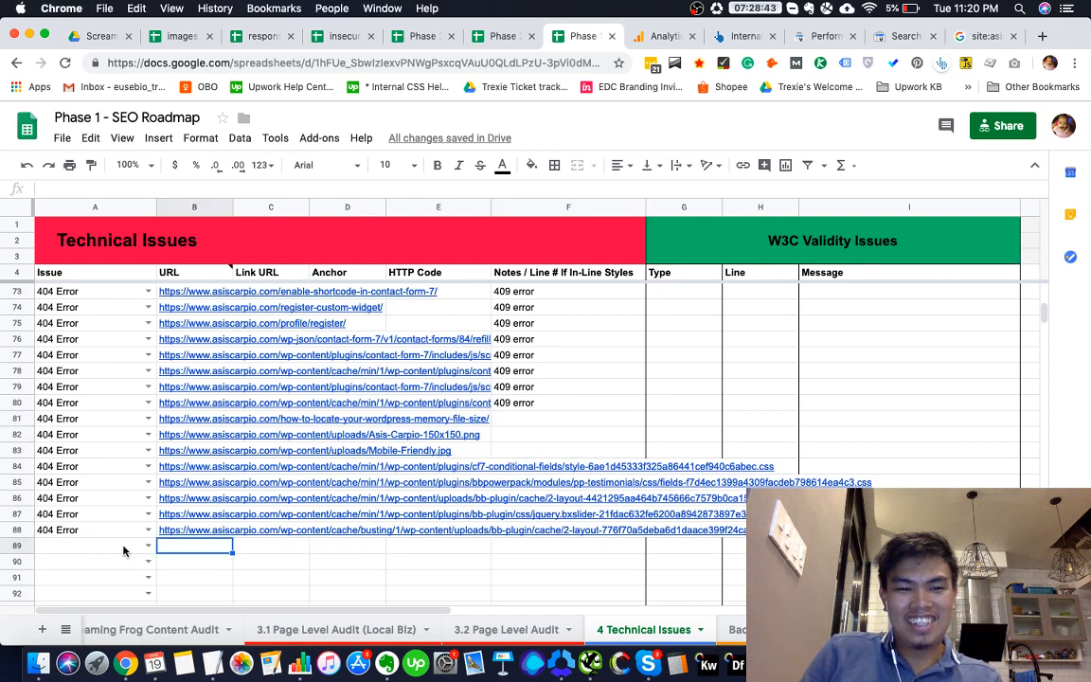
pyautogui.click(123, 549)
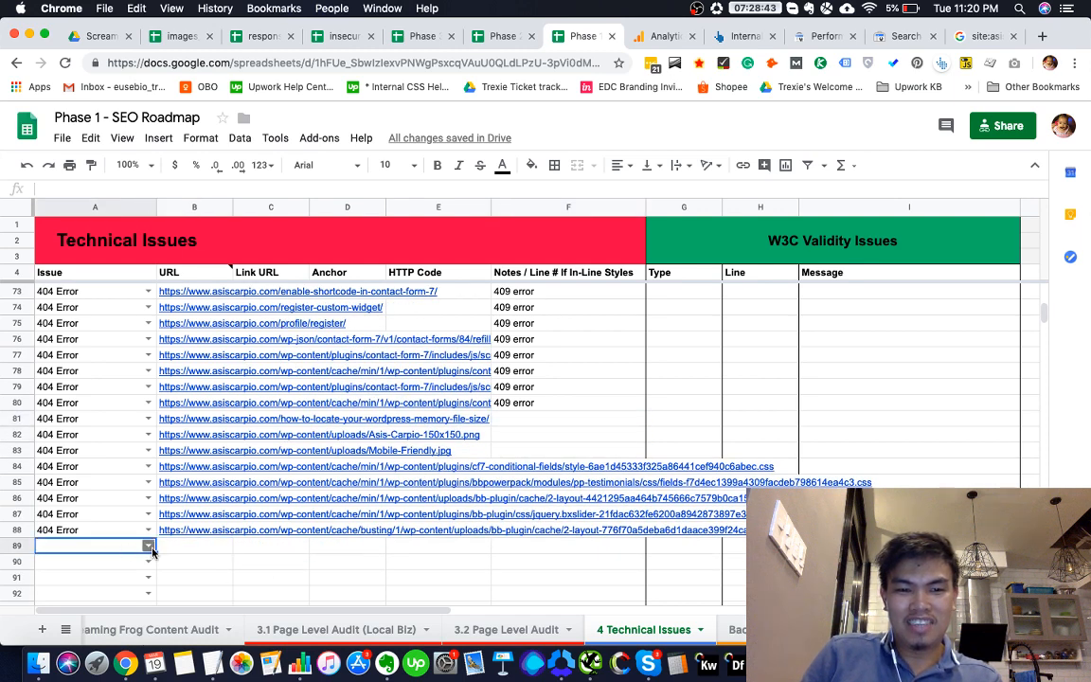
pyautogui.click(148, 546)
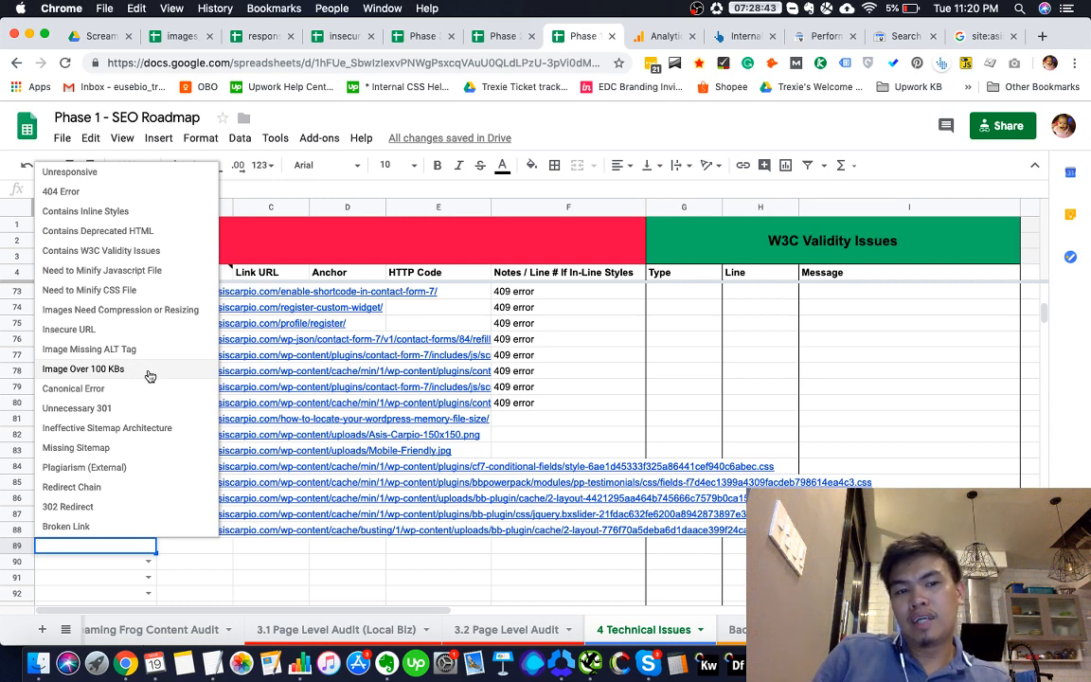
pyautogui.click(196, 565)
# On the 2 Sitewide Audit sheet, mark D179 and D180 N, then return to the Drive exports folder
pyautogui.hscroll(-5, 196, 630)
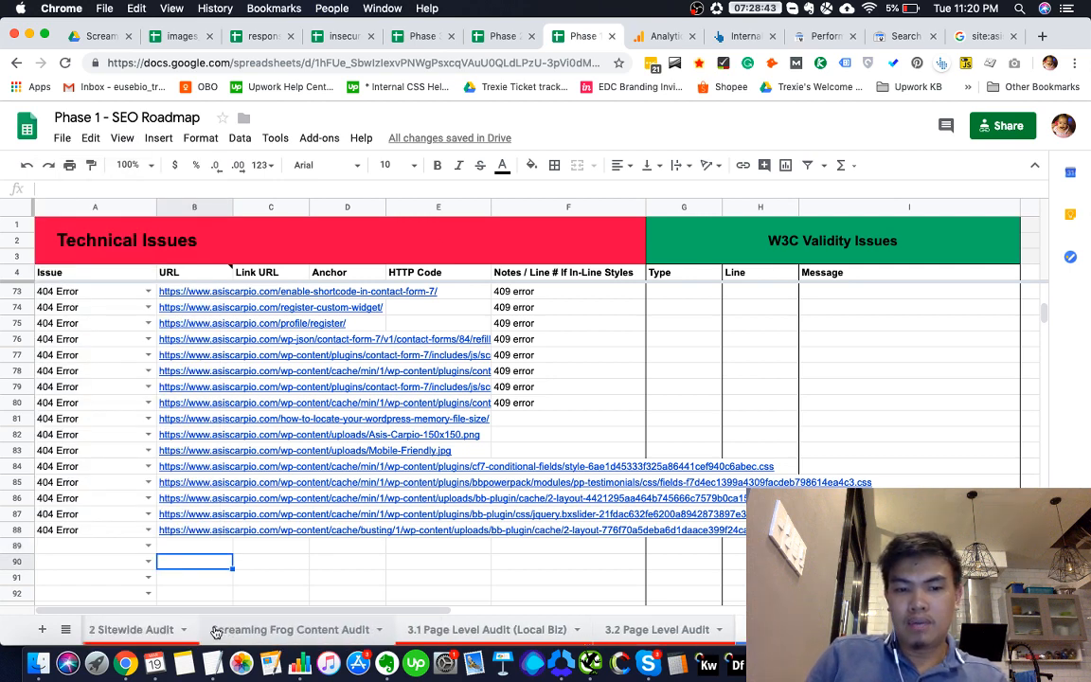
pyautogui.click(213, 630)
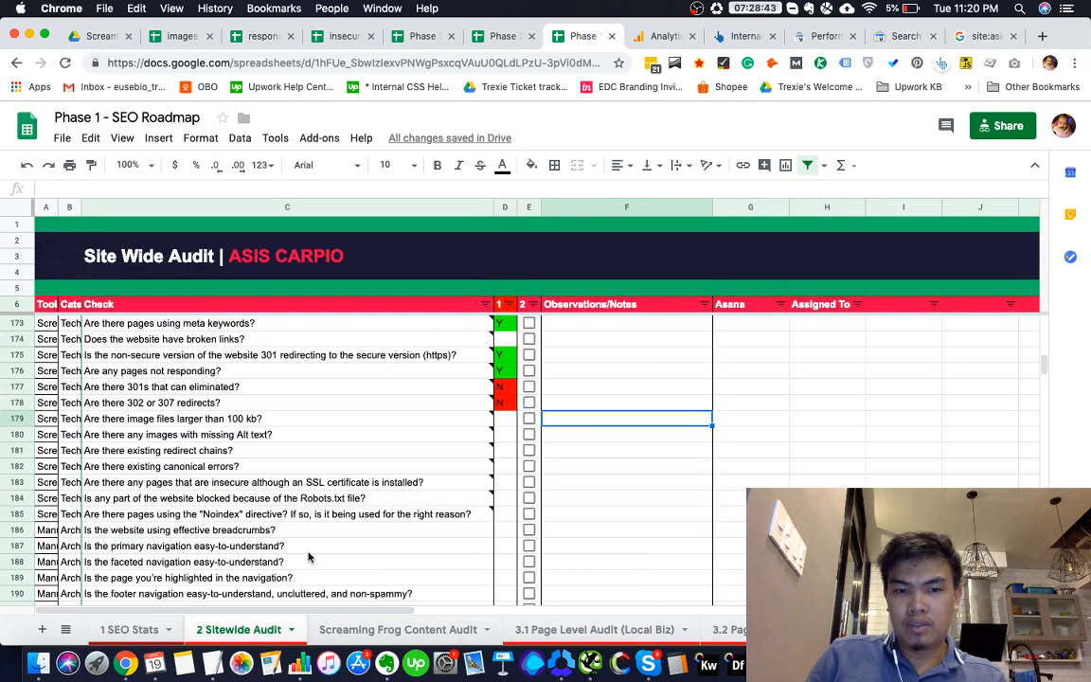
pyautogui.scroll(-1, 453, 390)
pyautogui.click(505, 403)
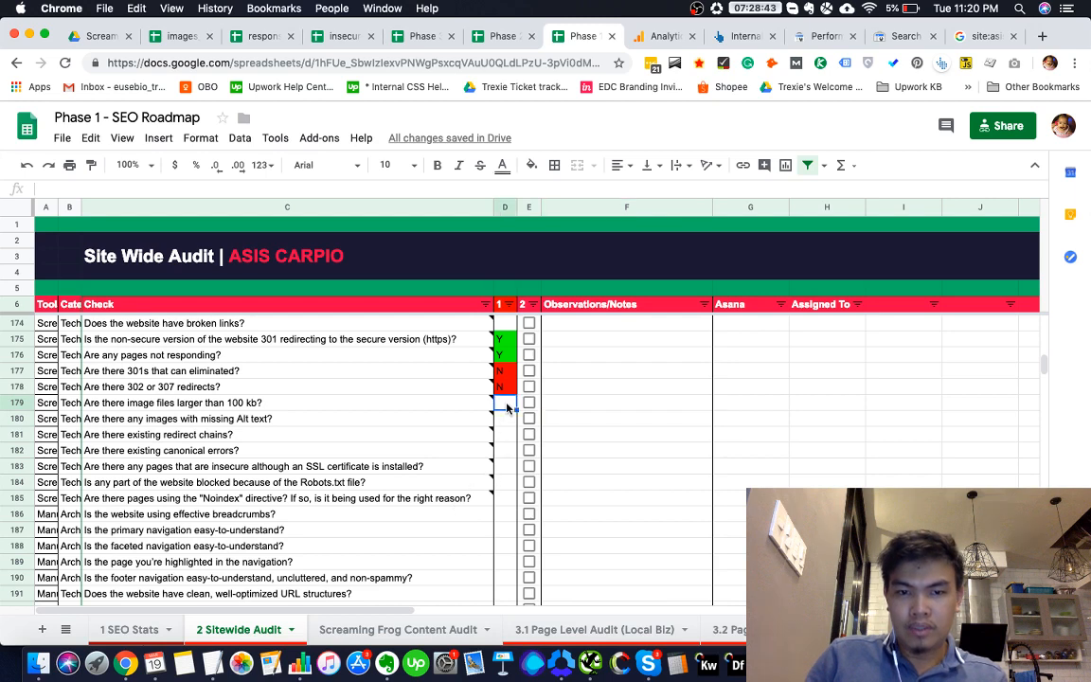
pyautogui.write('N')
pyautogui.press('Return')
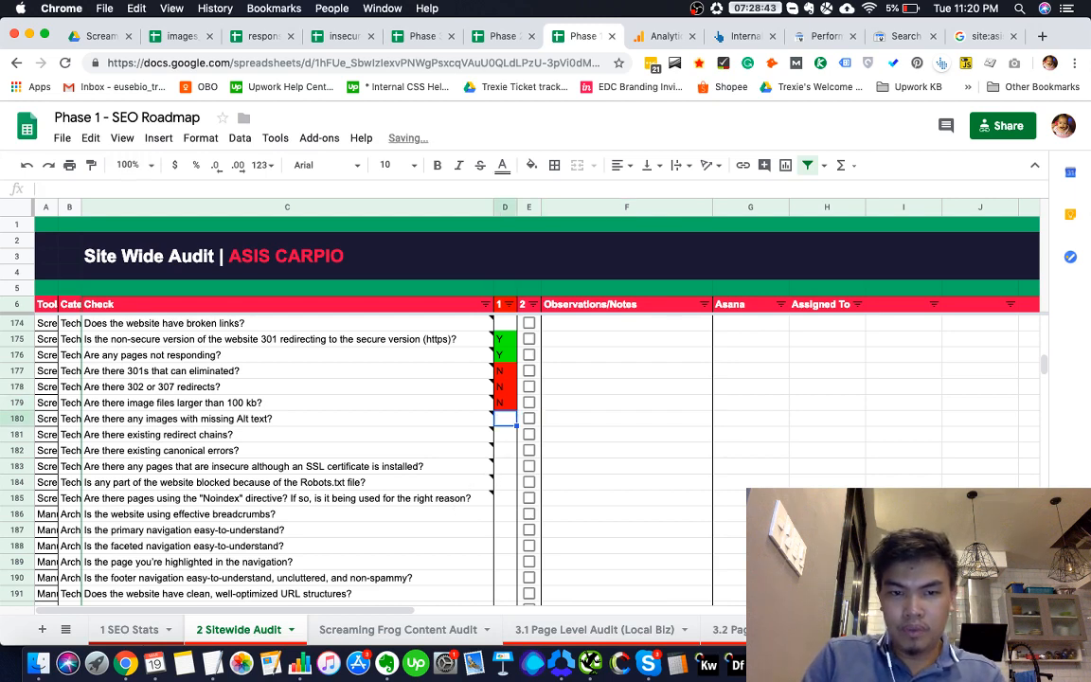
pyautogui.write('N')
pyautogui.press('Return')
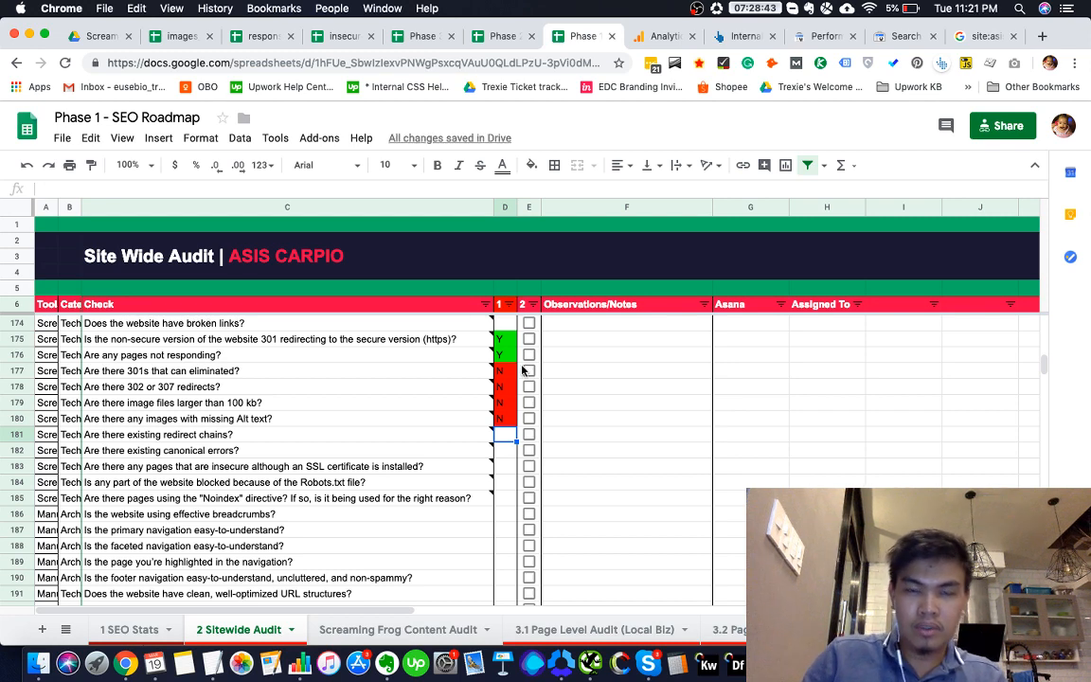
pyautogui.press('super+Tab')
pyautogui.press('super+Tab')
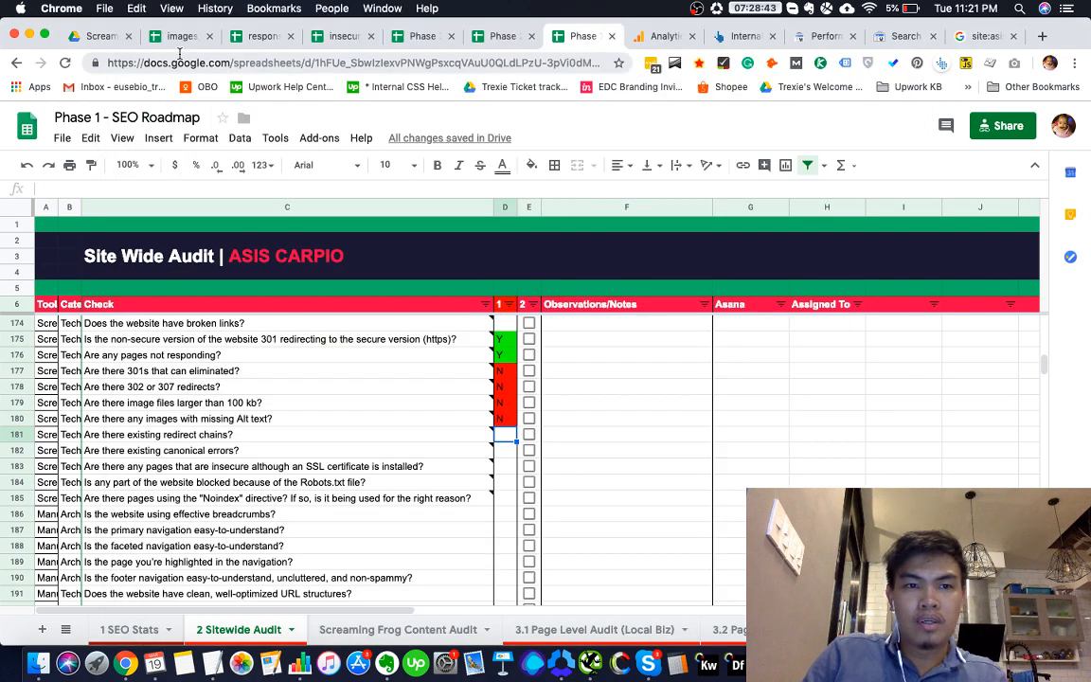
pyautogui.press('super+1')
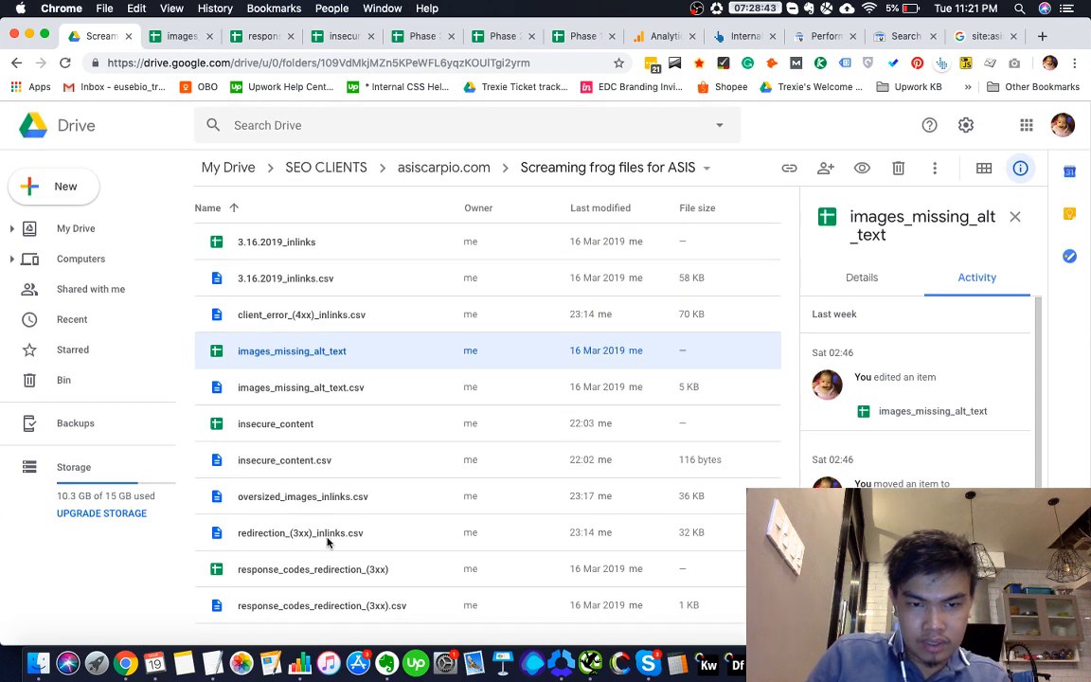
# In Screaming Frog, export the Redirect & Canonical Chains report as redirect_and_canonical_chains.csv
pyautogui.press('super+grave')
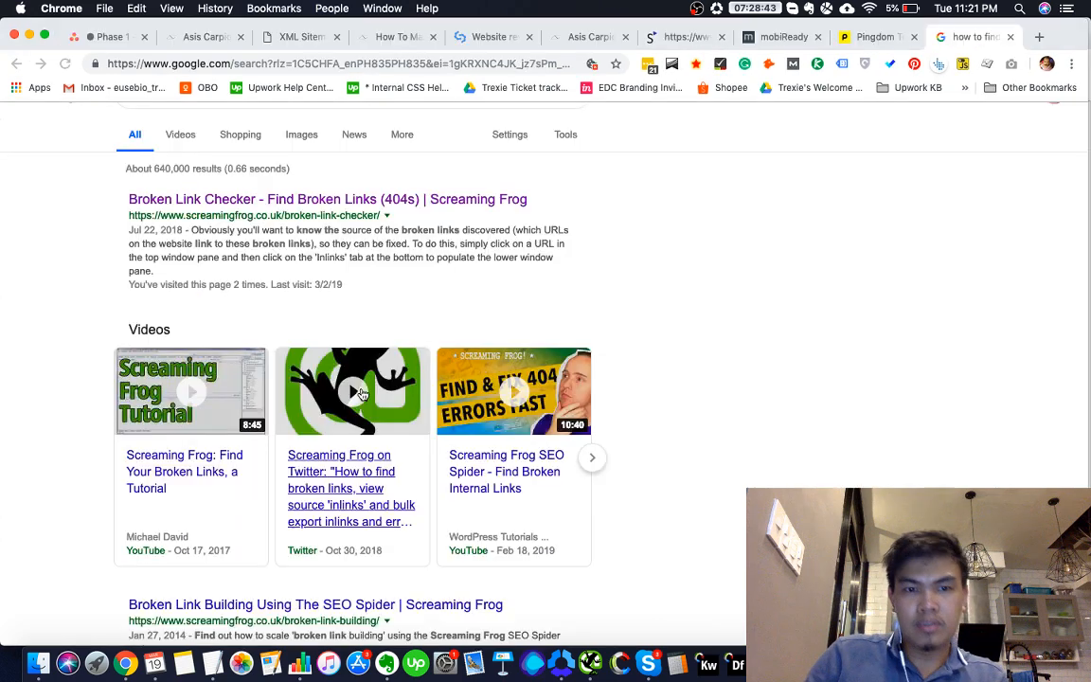
pyautogui.press('super+Tab')
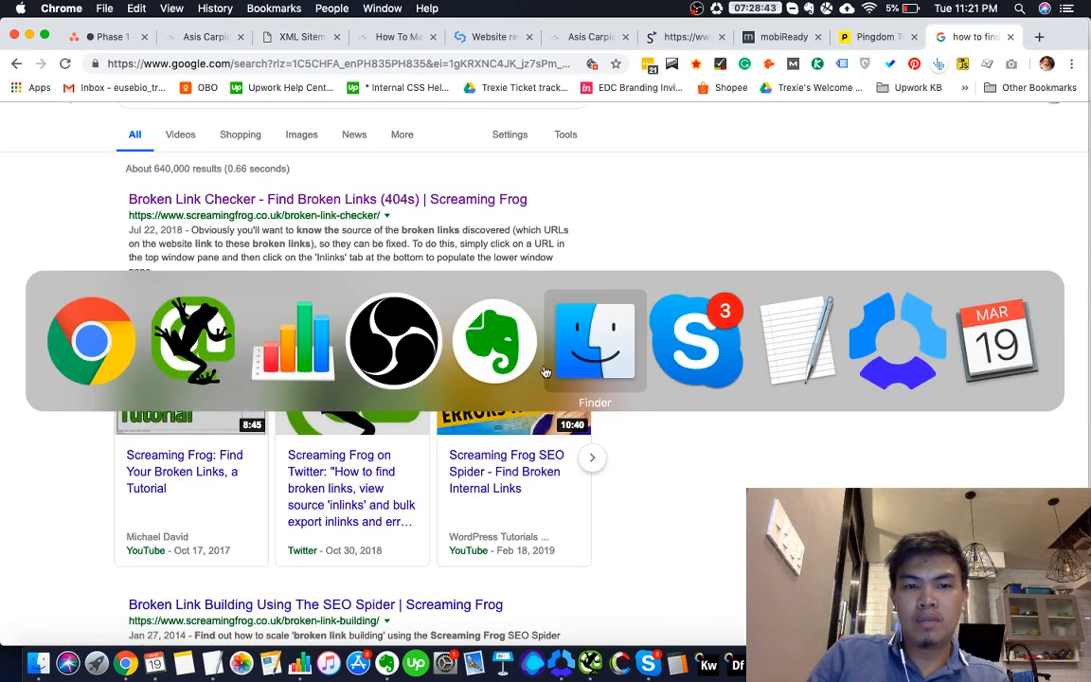
pyautogui.press('super+Tab')
pyautogui.press('super+Tab')
pyautogui.press('super+Tab')
pyautogui.press('super+Tab')
pyautogui.press('super+Tab')
pyautogui.press('super+Tab')
pyautogui.press('super+Tab')
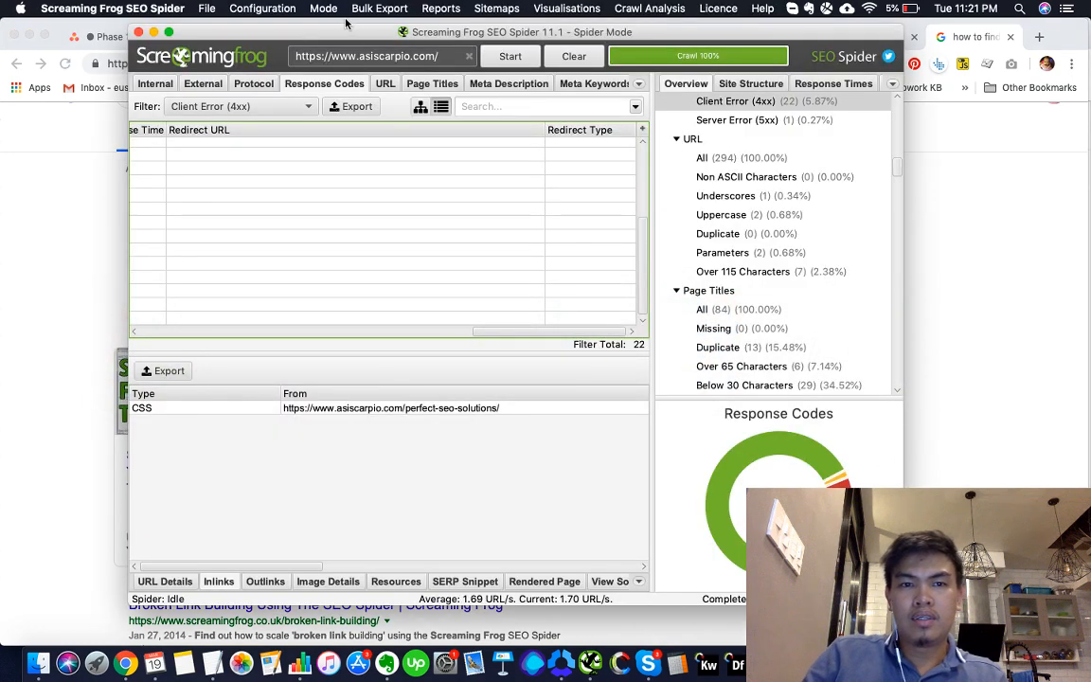
pyautogui.click(379, 8)
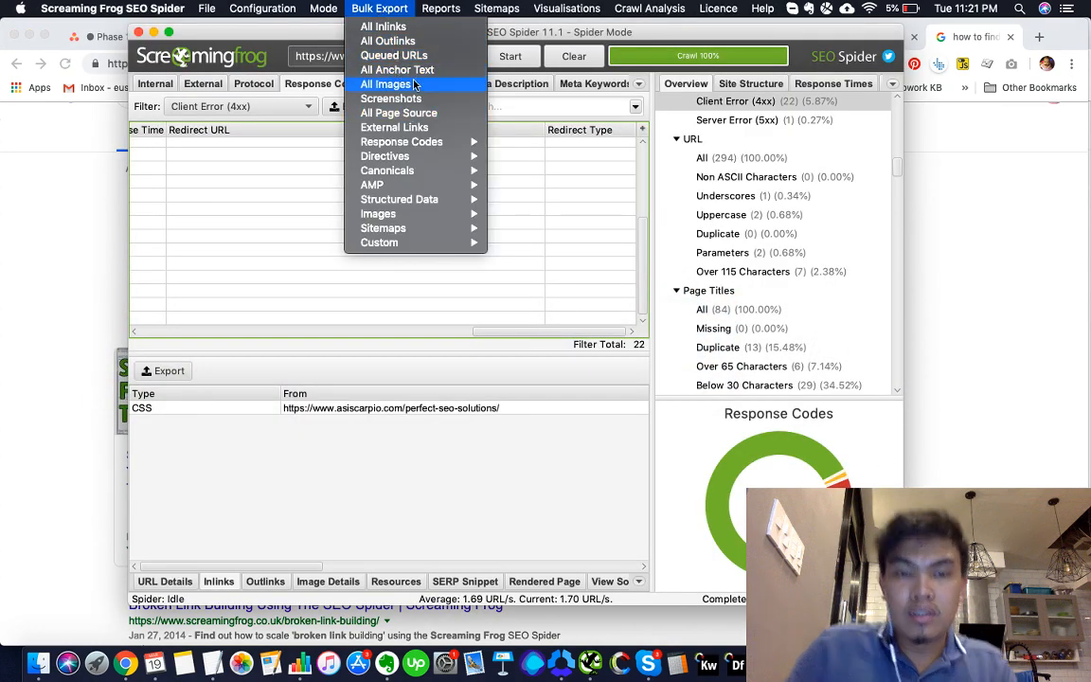
pyautogui.moveTo(441, 9)
pyautogui.click(478, 42)
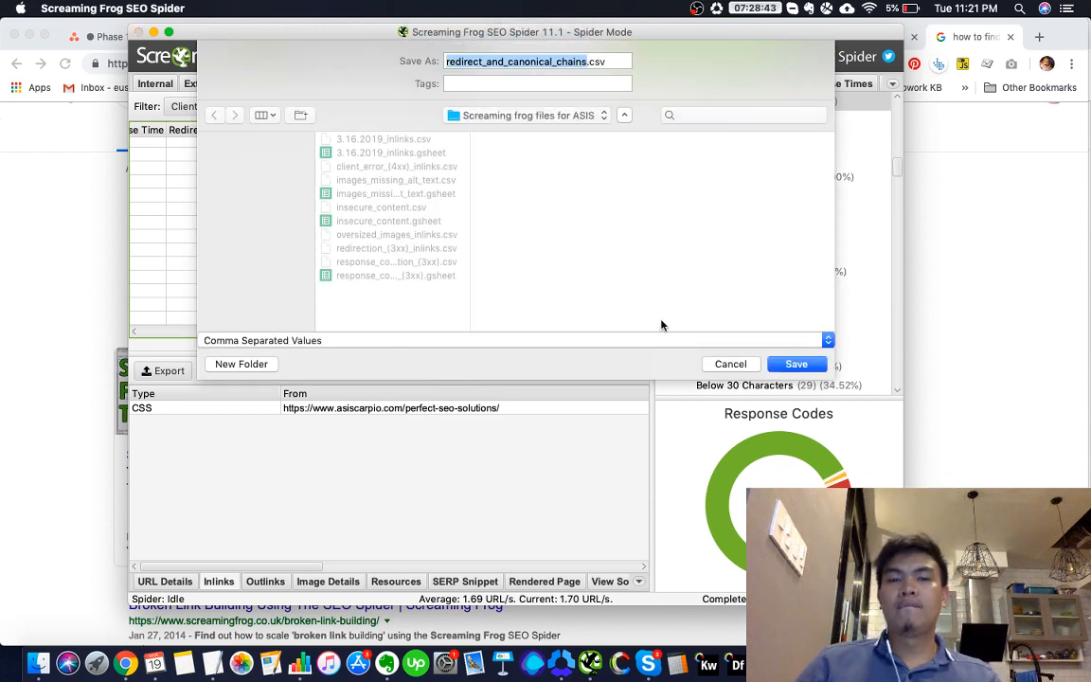
pyautogui.press('Return')
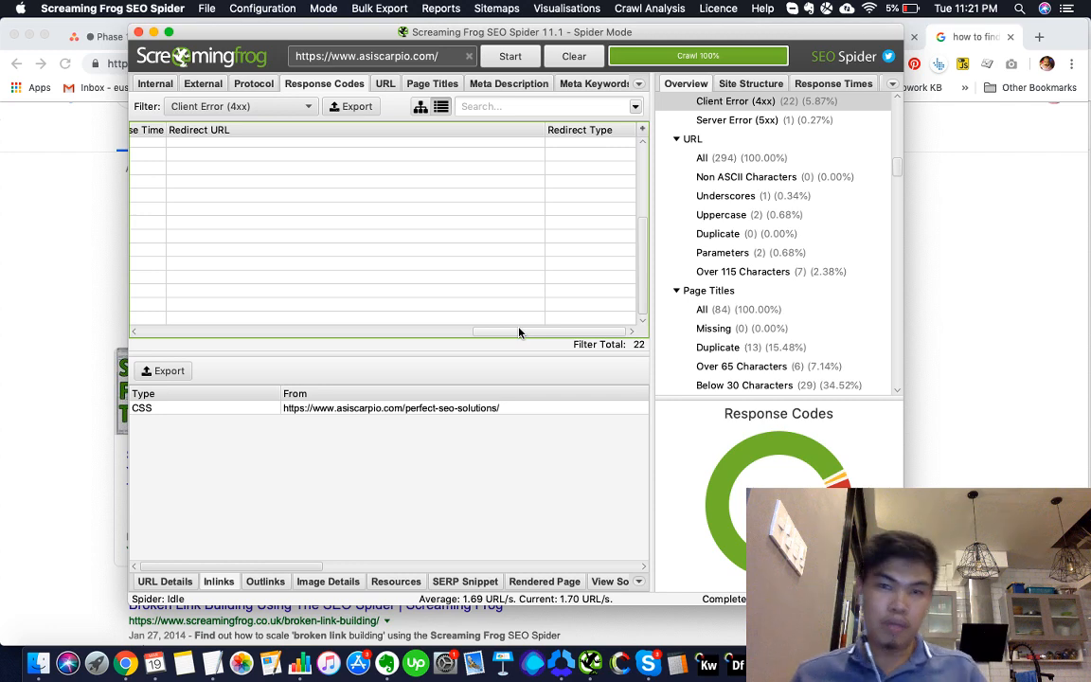
pyautogui.press('super+Tab')
# Check the images and 3xx redirection sheets, refresh the Drive exports folder, then reopen the roadmap
pyautogui.press('super+grave')
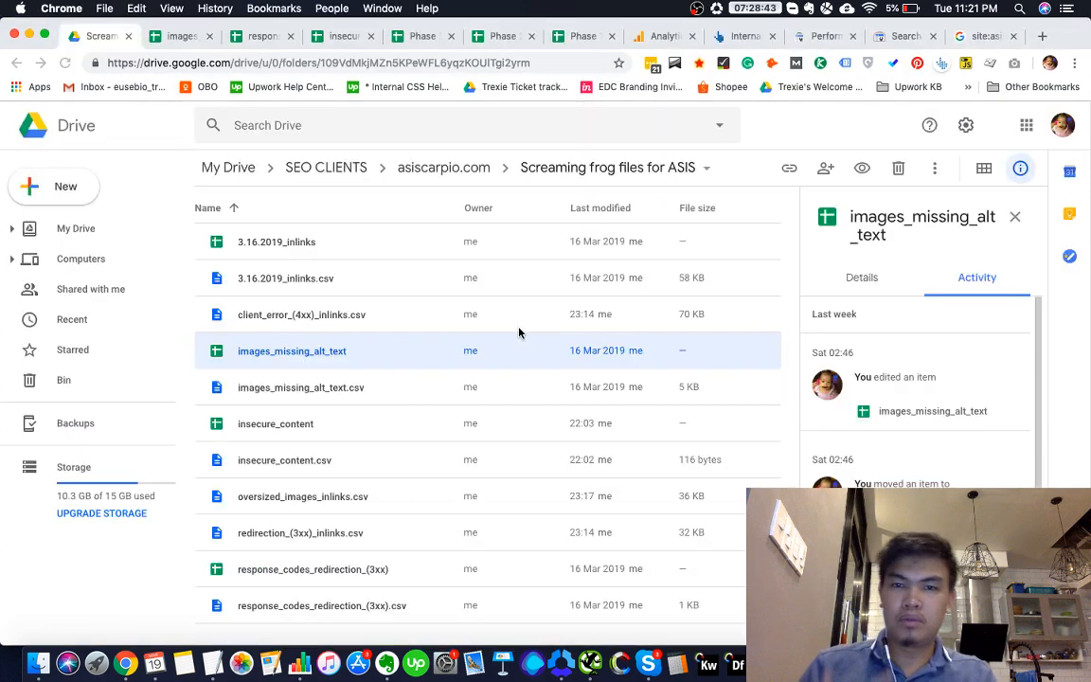
pyautogui.press('super+2')
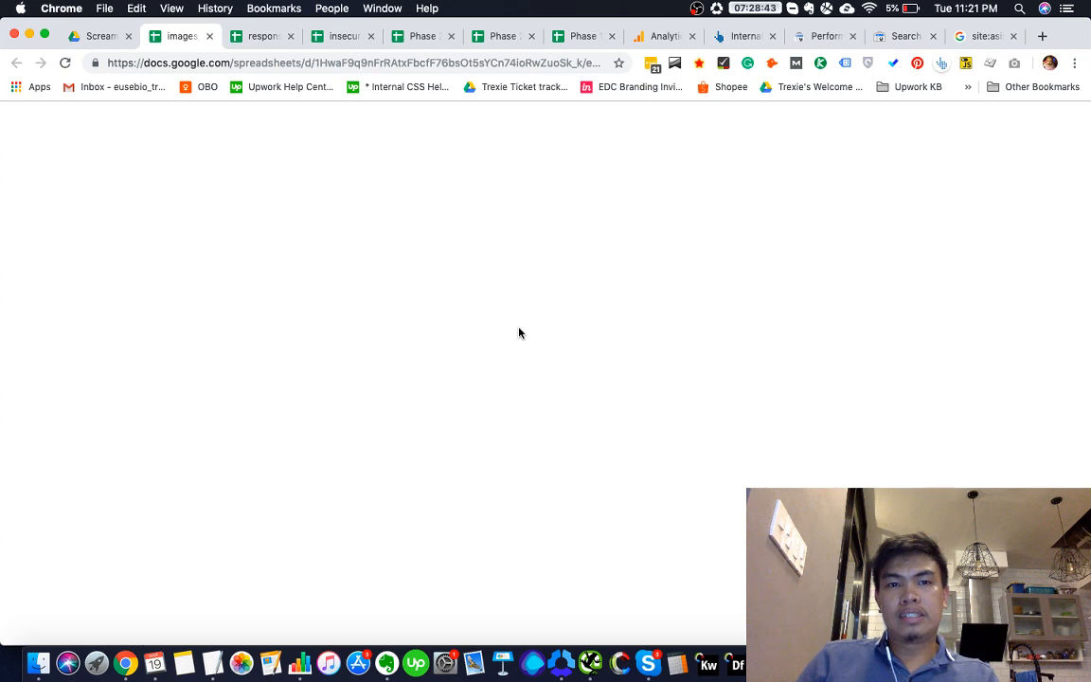
pyautogui.press('super+3')
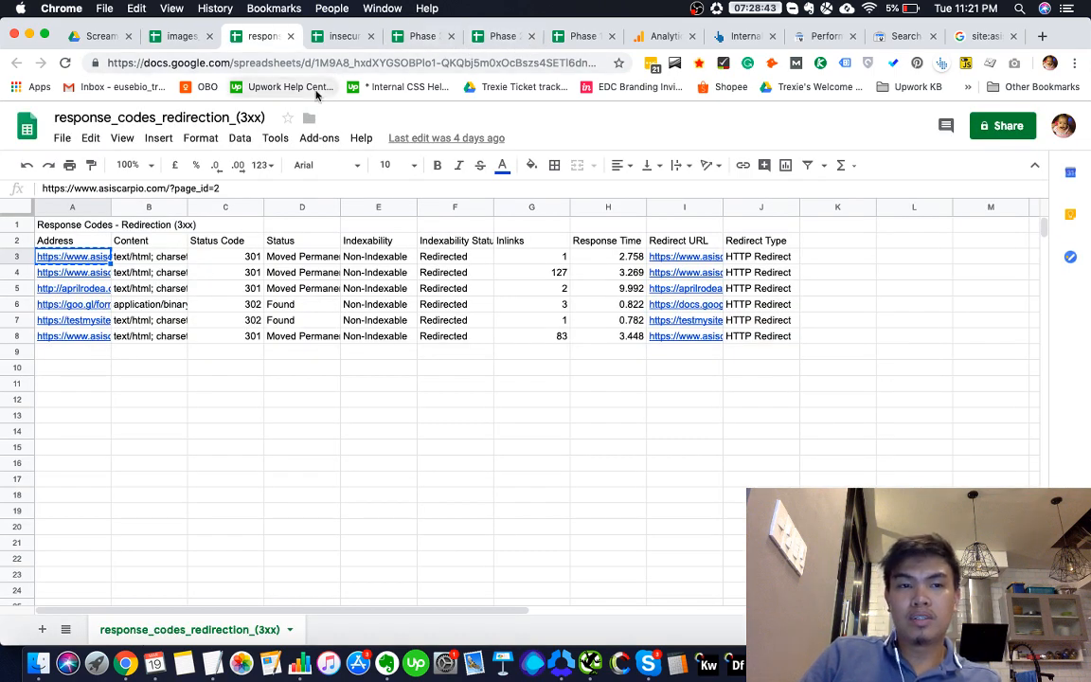
pyautogui.press('super+1')
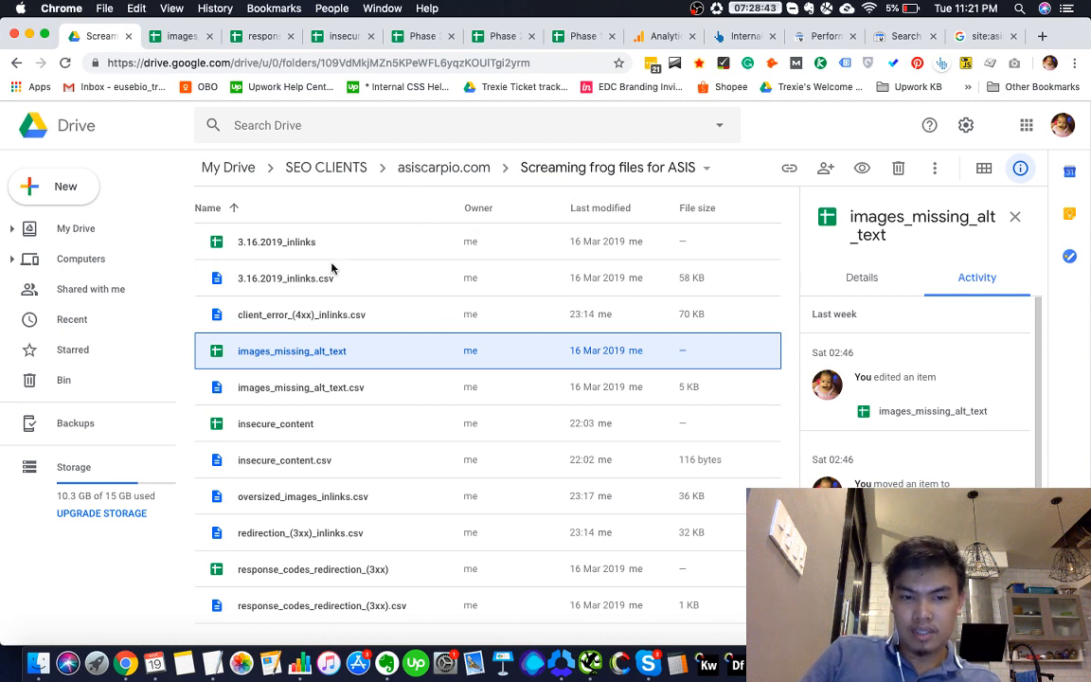
pyautogui.click(64, 63)
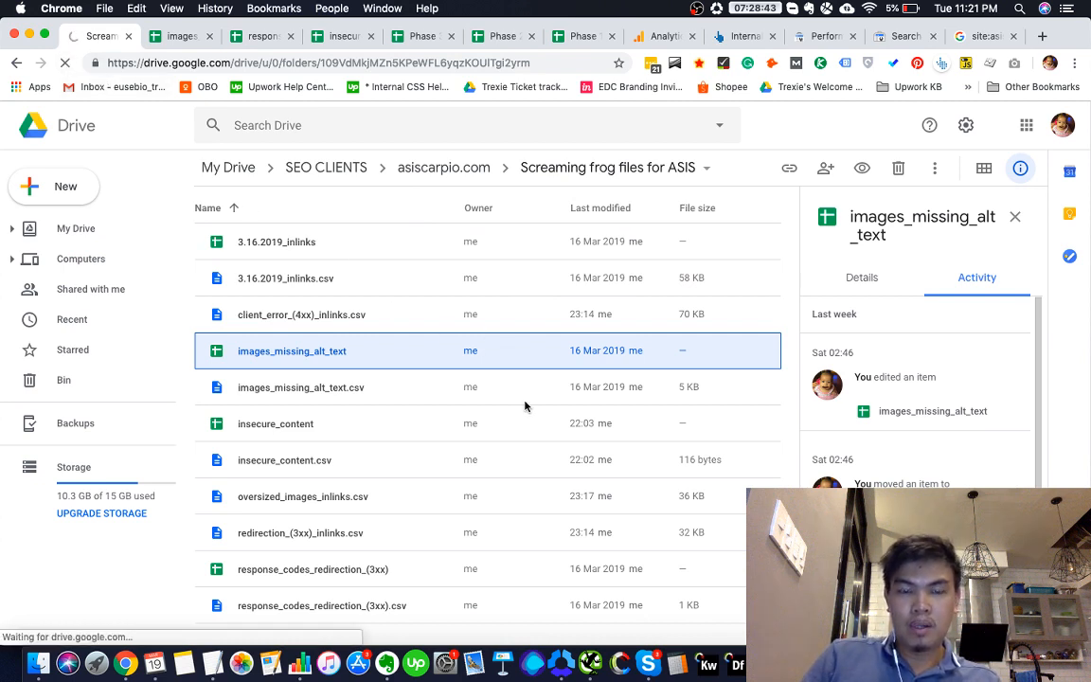
pyautogui.click(577, 43)
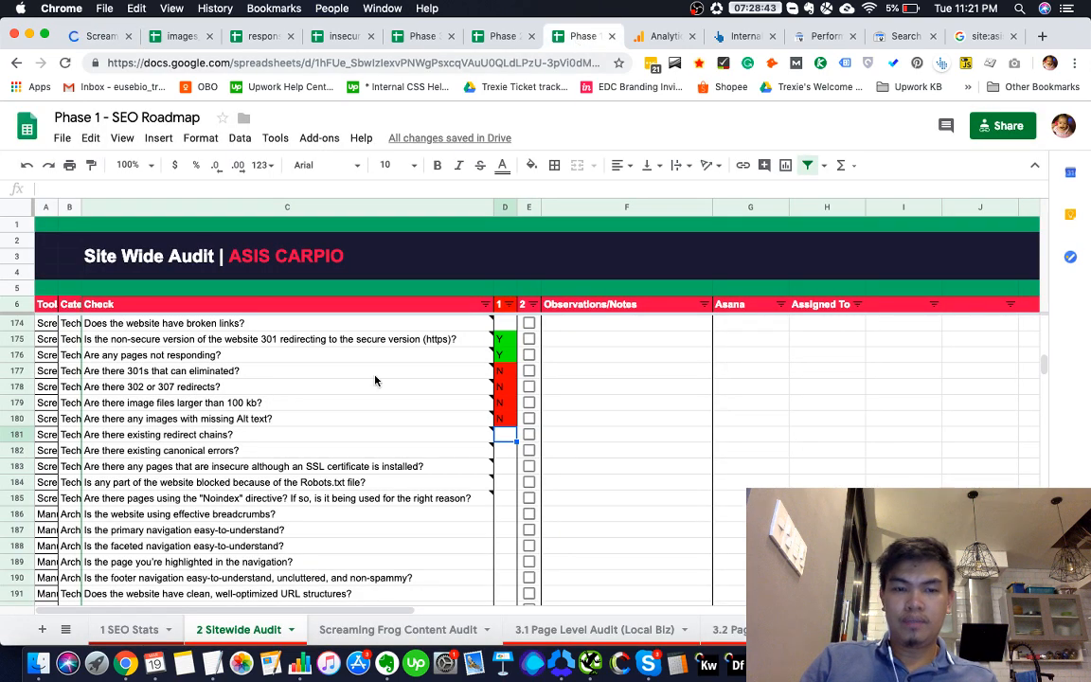
pyautogui.moveTo(465, 469)
pyautogui.scroll(-4, 465, 469)
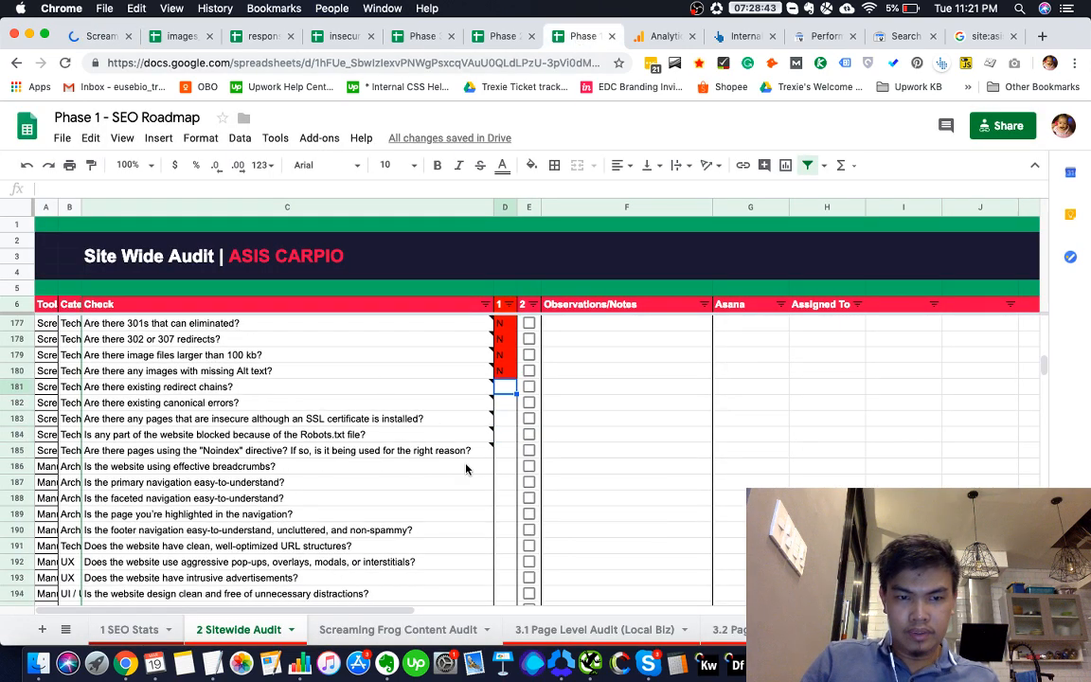
pyautogui.scroll(-2, 465, 469)
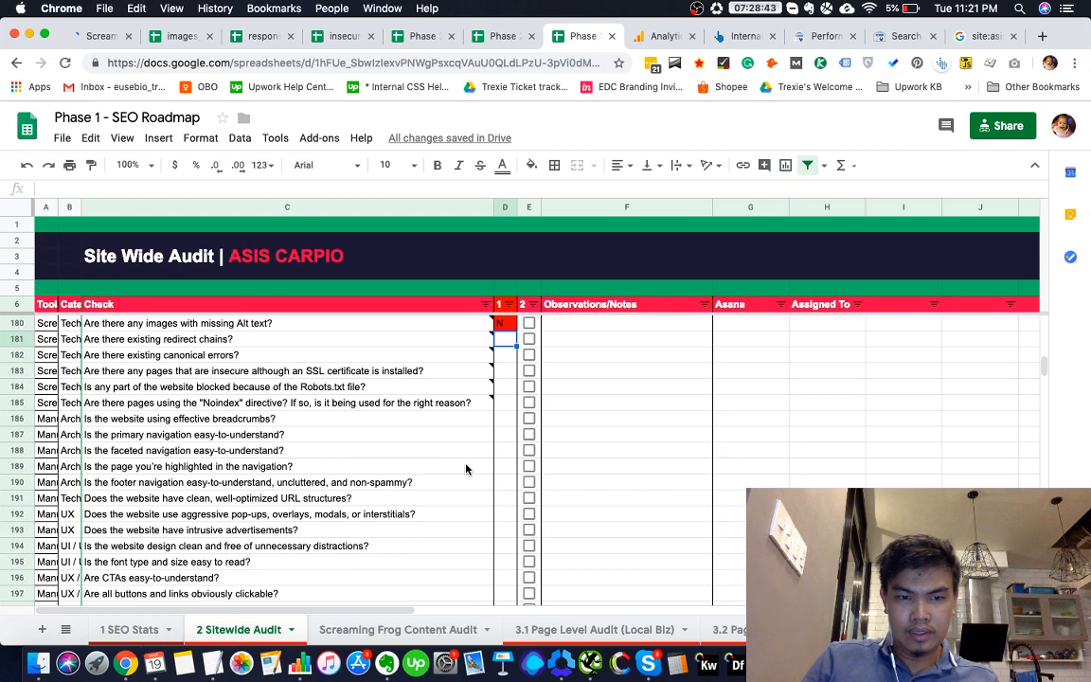
pyautogui.scroll(-2, 465, 469)
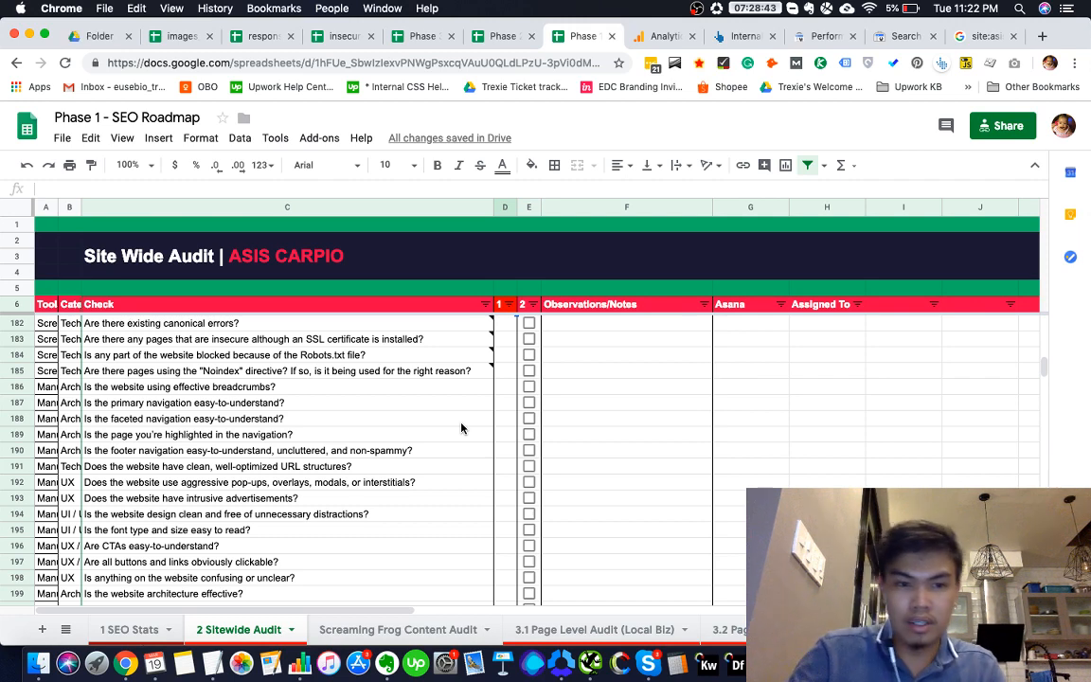
pyautogui.scroll(-3, 455, 445)
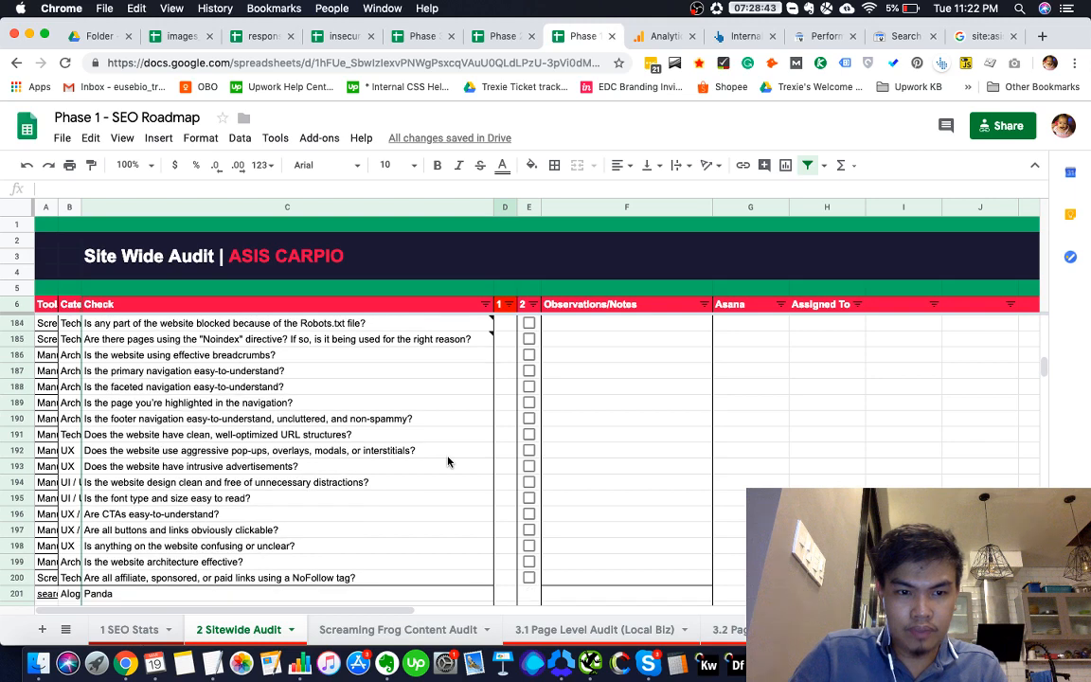
pyautogui.scroll(11, 448, 461)
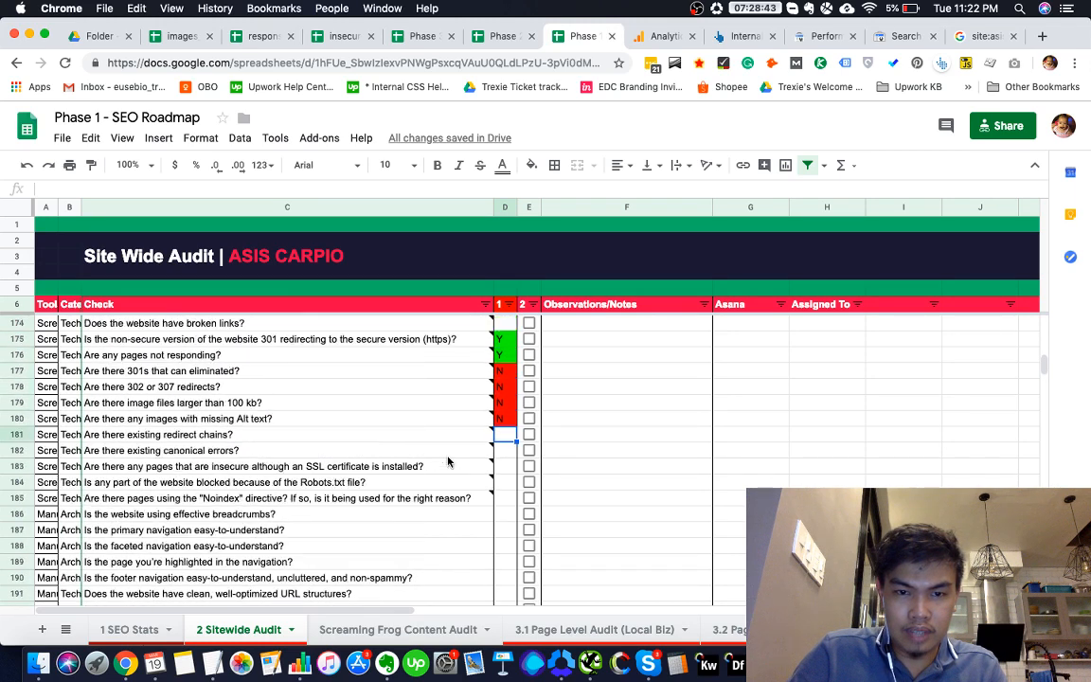
pyautogui.scroll(-1, 448, 462)
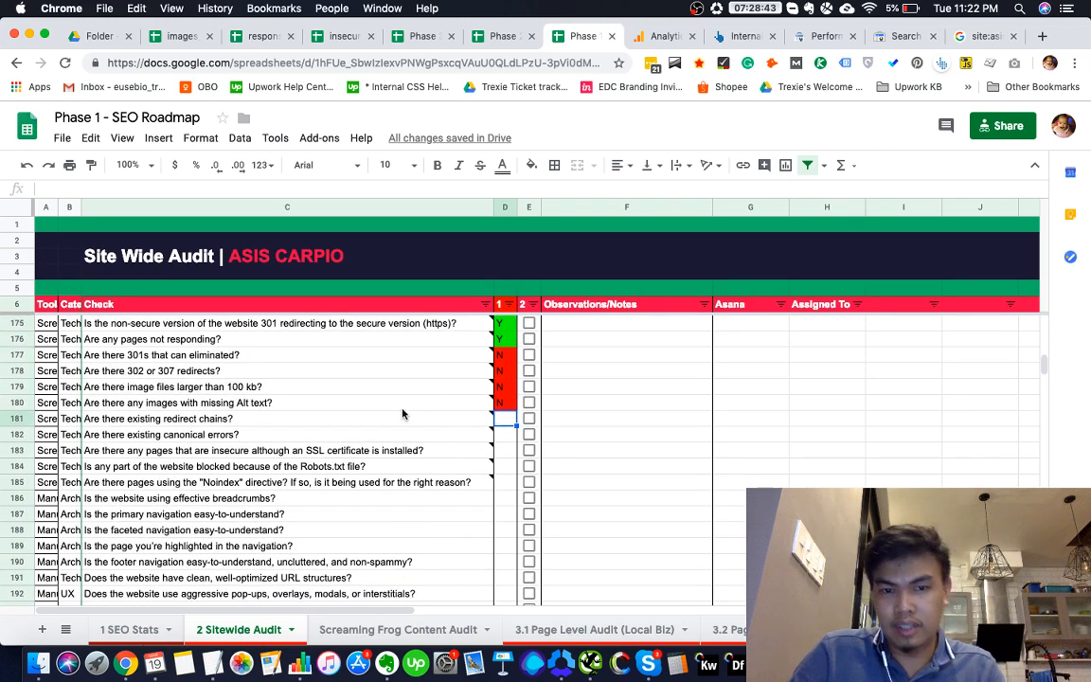
pyautogui.click(417, 422)
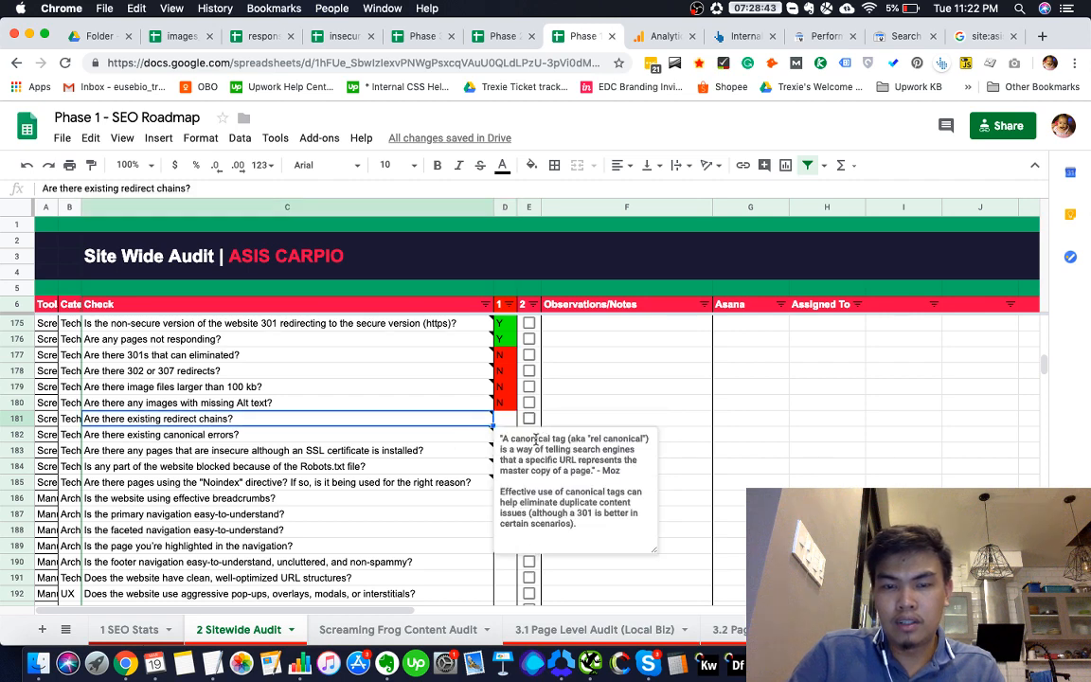
pyautogui.scroll(-2, 669, 440)
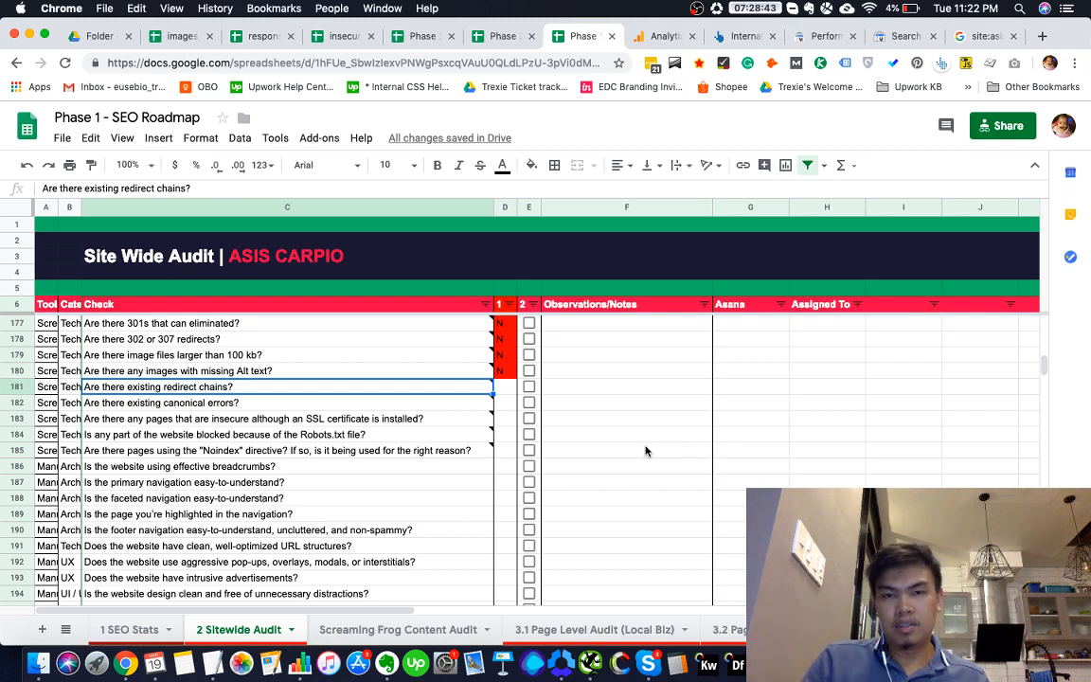
pyautogui.scroll(-2, 646, 451)
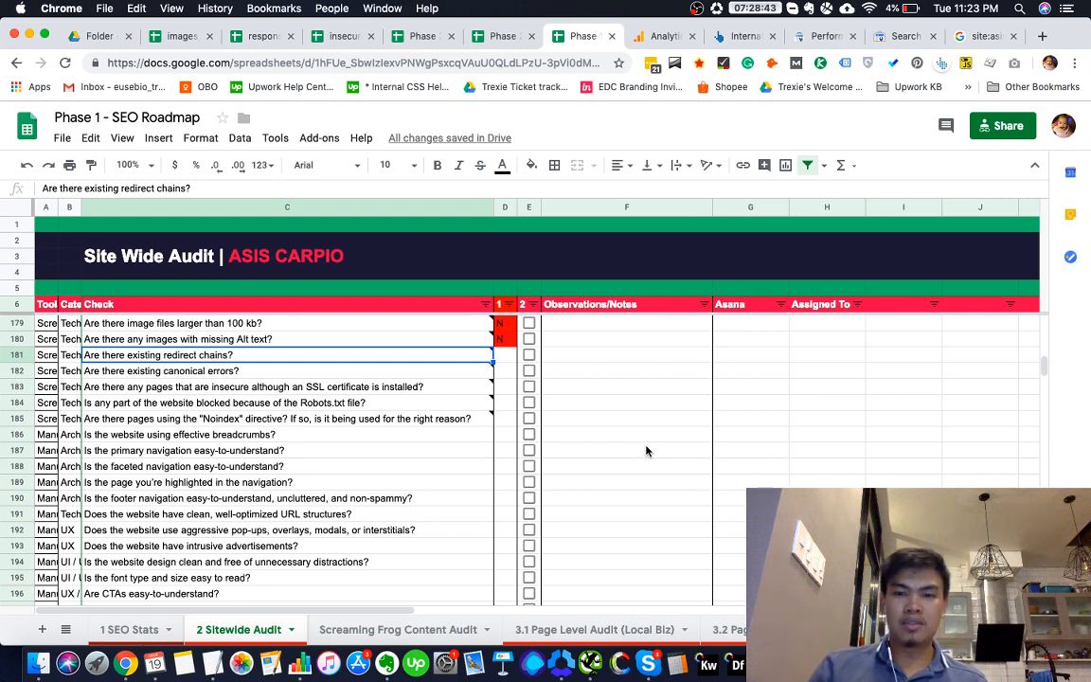
pyautogui.click(828, 663)
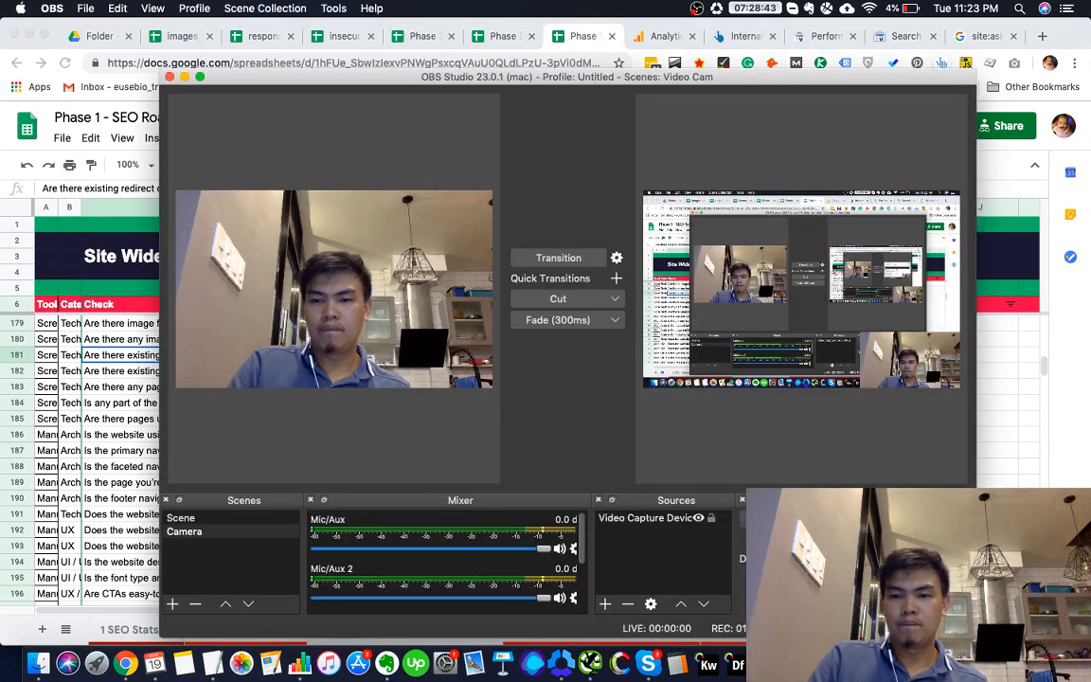